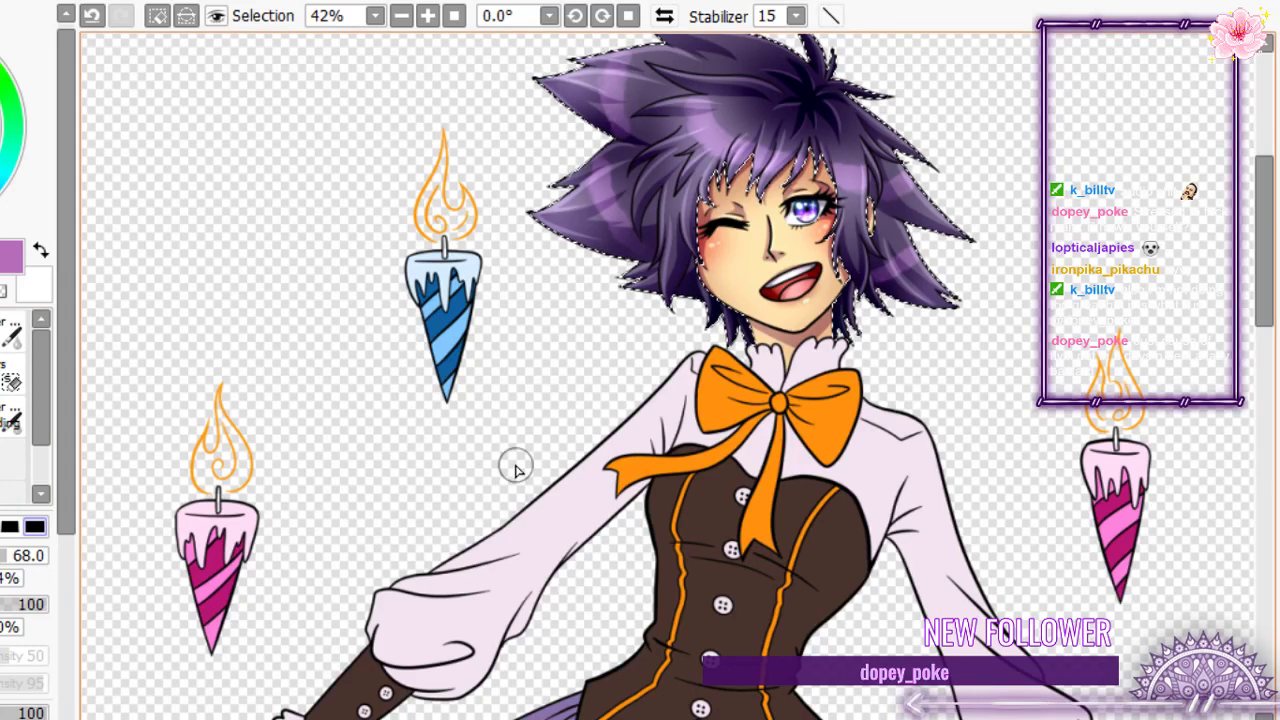
- Examine the shaded hair, face, hands and outfit across the whole illustration, both up close and from a distance
scroll(516, 470, "down", 8)
scroll(537, 457, "up", 3)
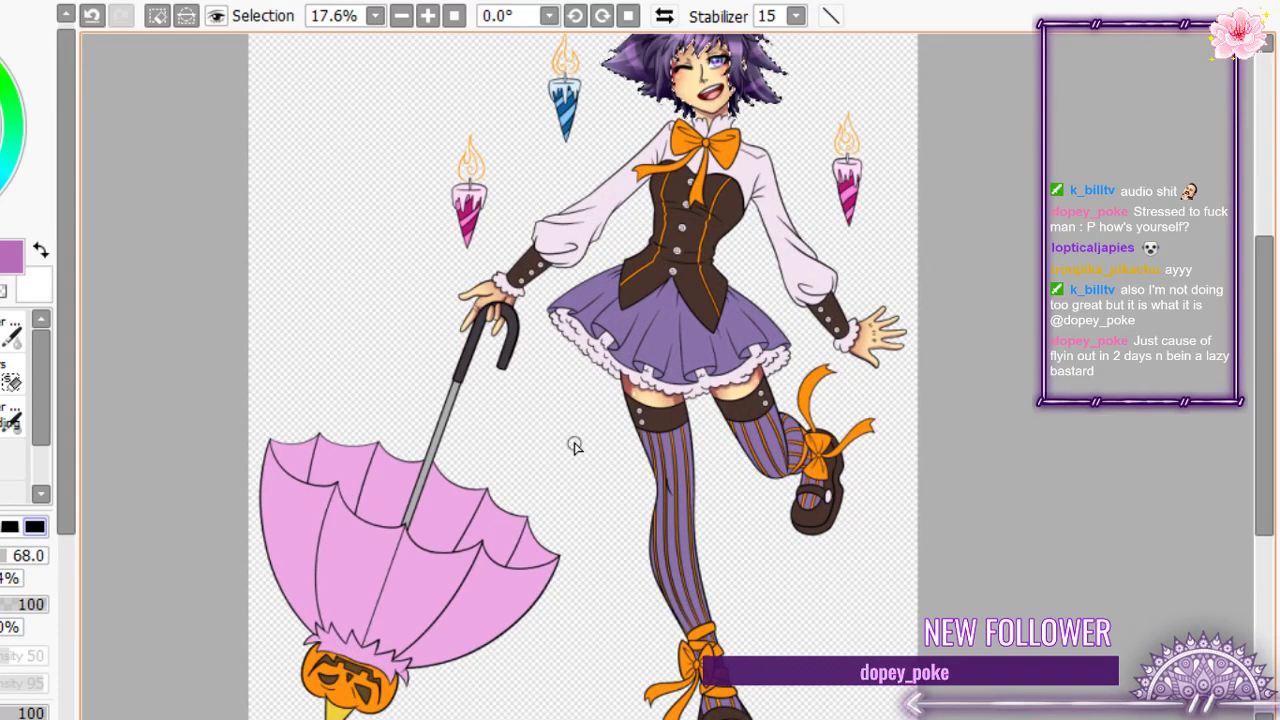
scroll(574, 446, "down", 3)
scroll(600, 250, "up", 6)
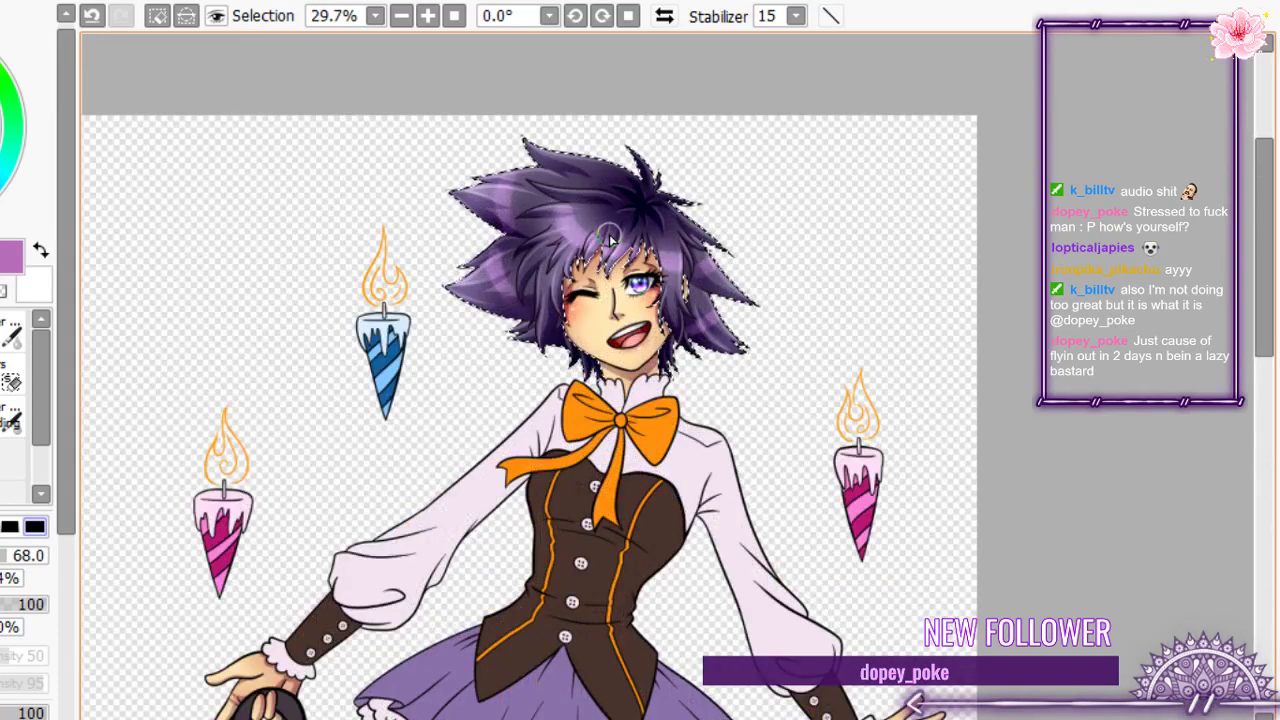
scroll(609, 240, "up", 2)
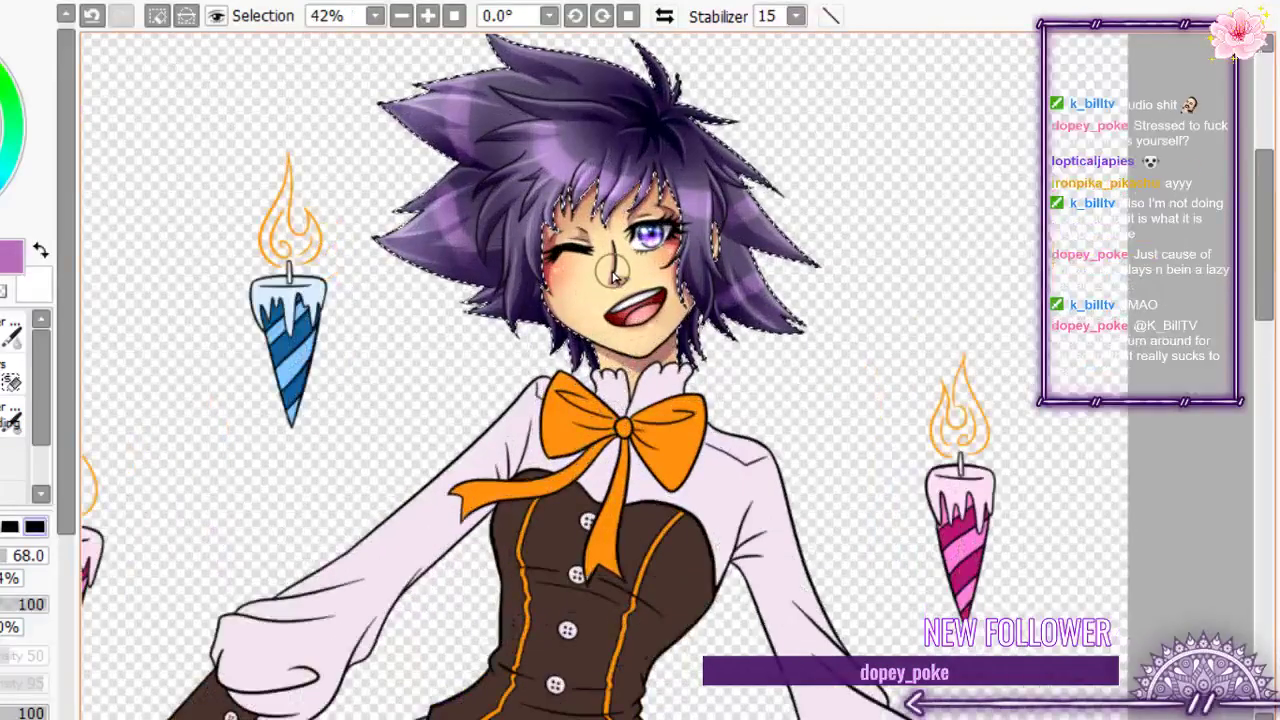
scroll(620, 280, "up", 1)
scroll(620, 278, "up", 2)
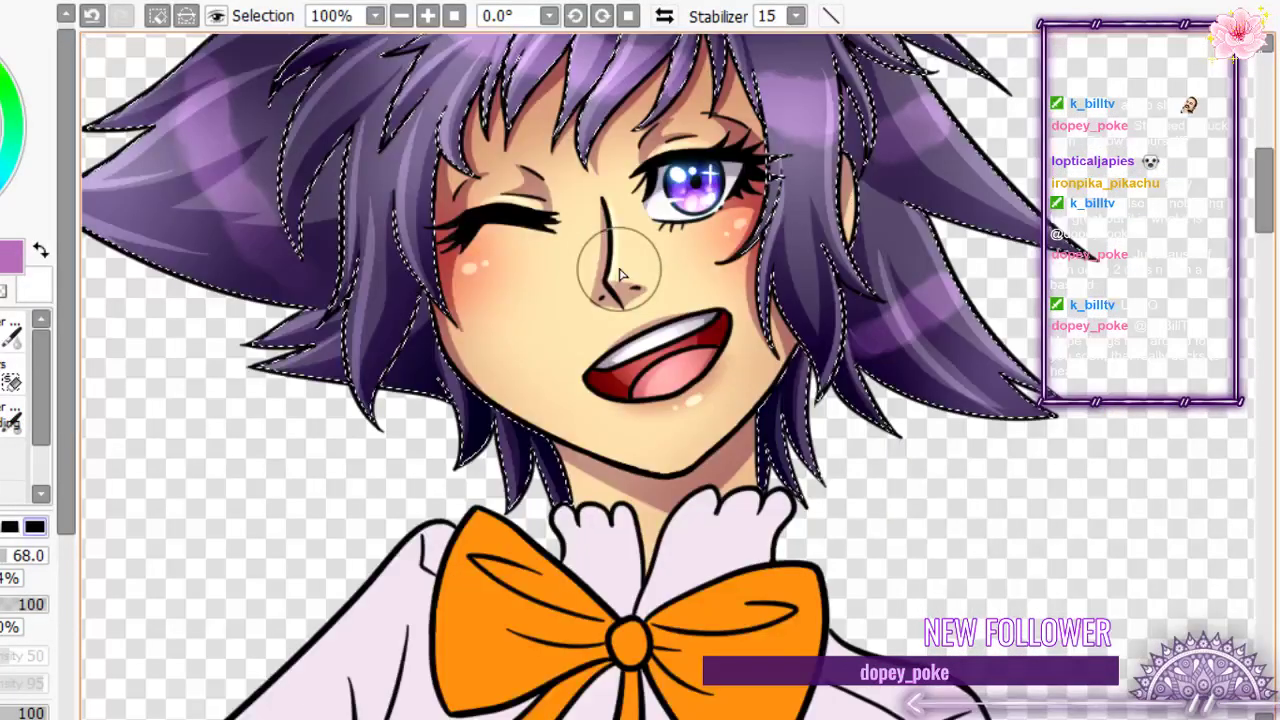
scroll(620, 276, "down", 8)
scroll(727, 503, "up", 4)
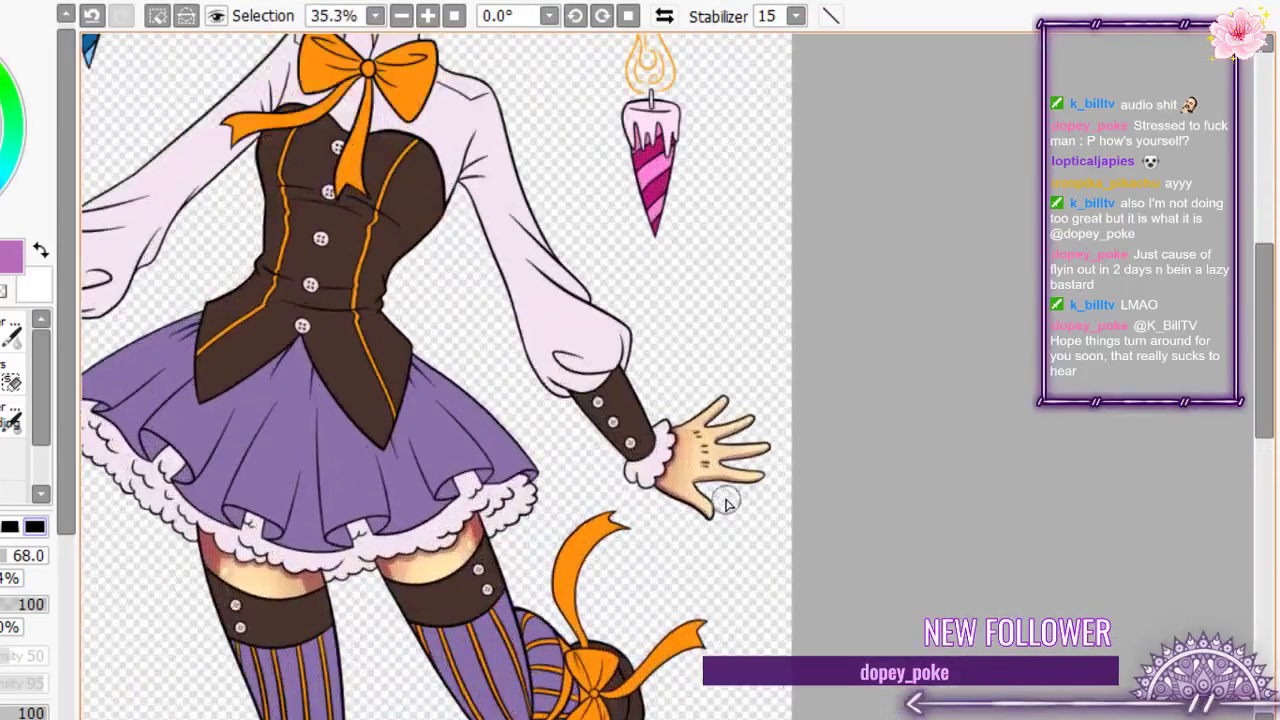
scroll(296, 490, "up", 2)
scroll(517, 488, "down", 6)
scroll(280, 385, "up", 5)
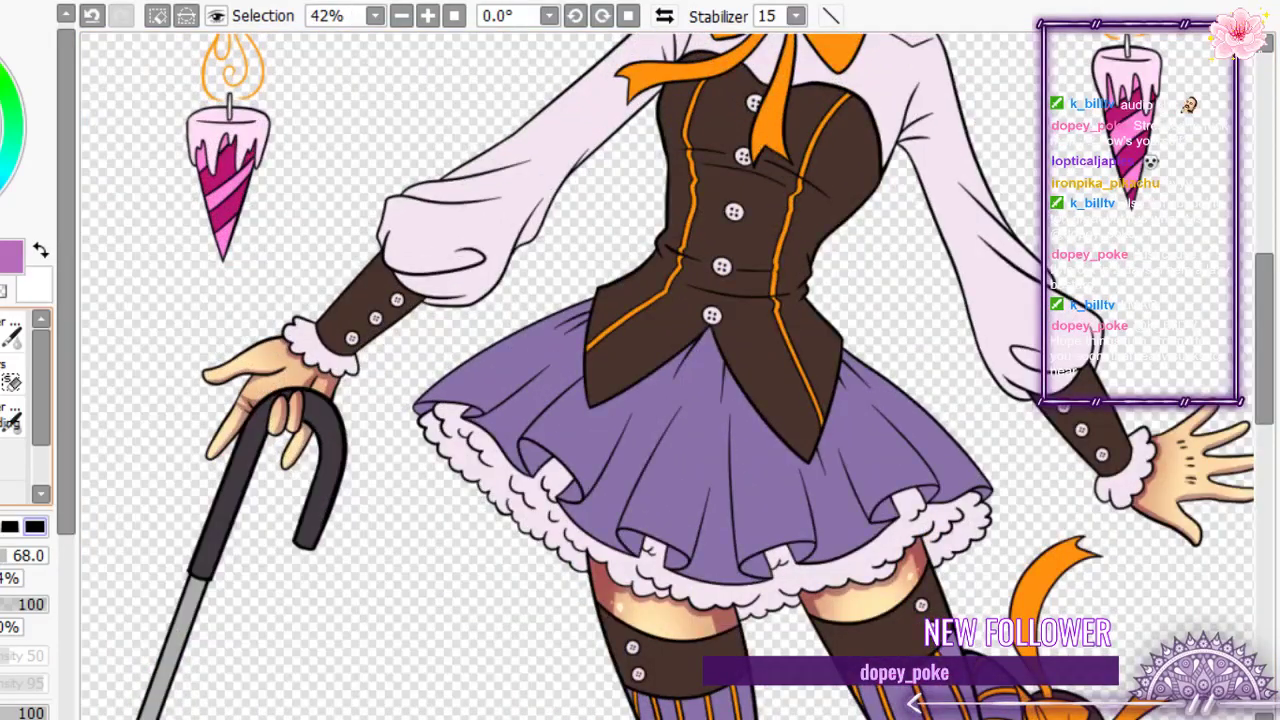
scroll(663, 491, "down", 2)
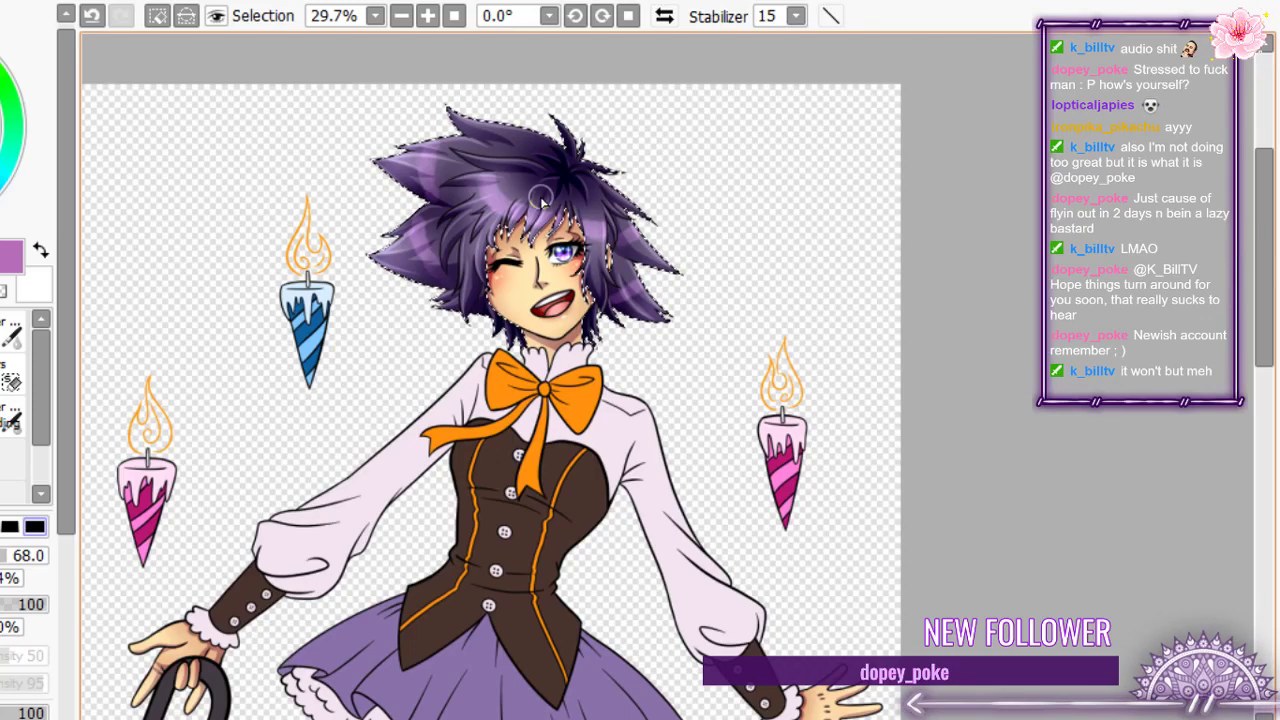
scroll(541, 287, "up", 5)
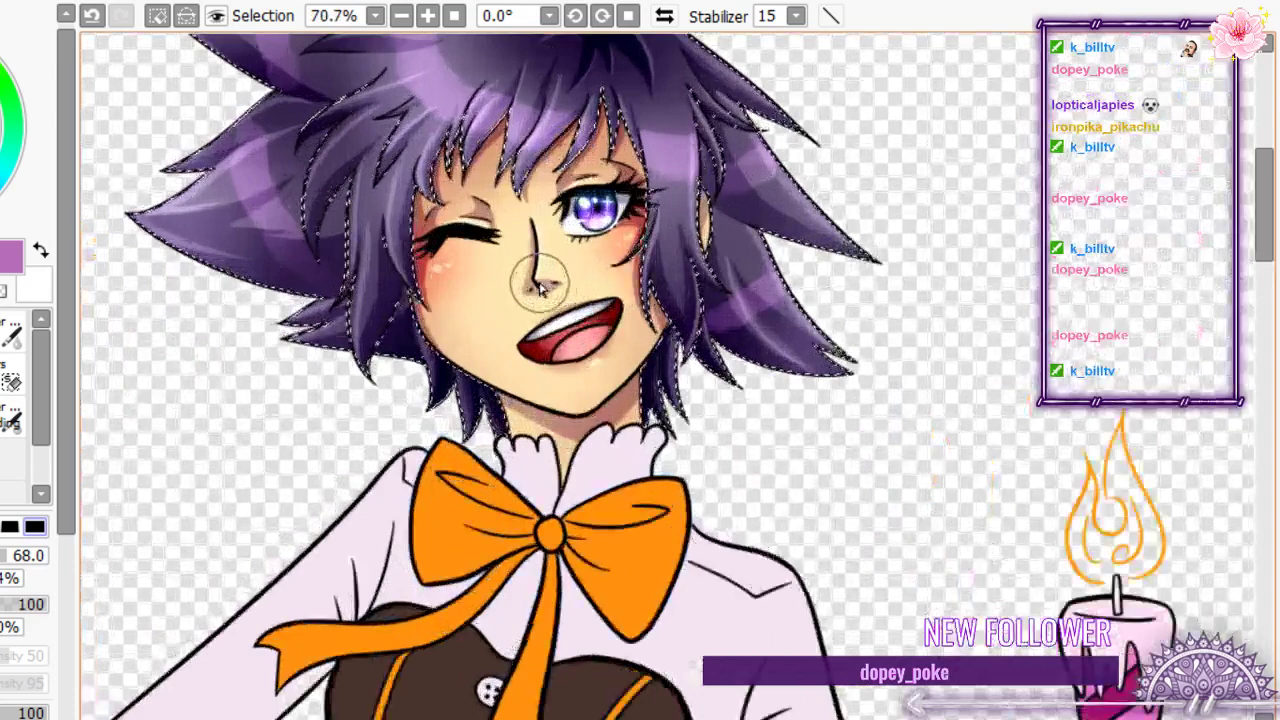
- Clear the selection around the purple hair
scroll(541, 287, "up", 2)
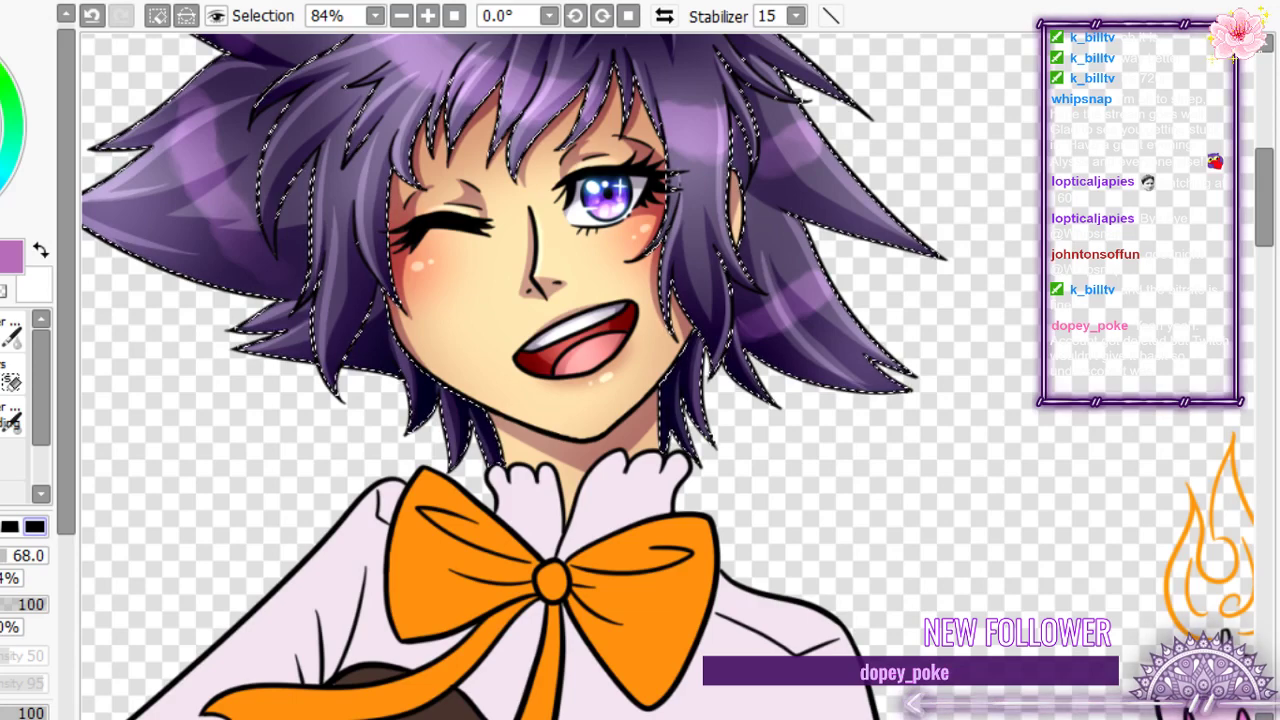
key("ctrl+d")
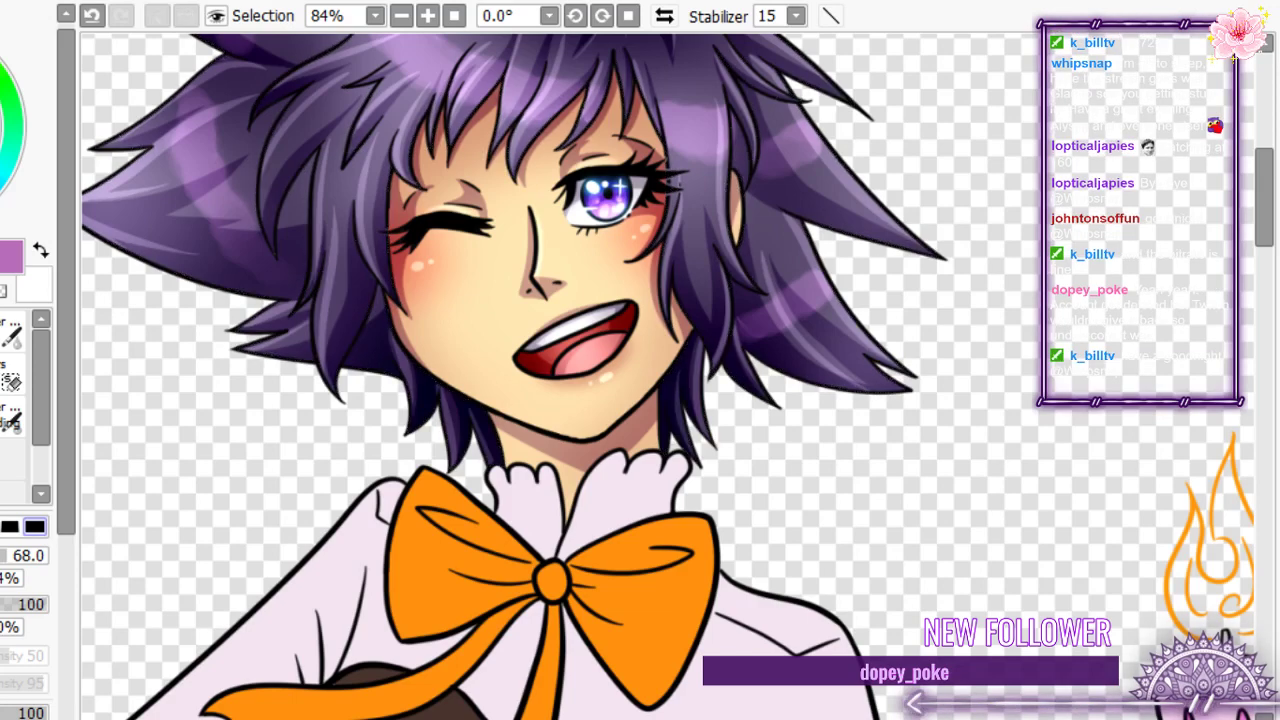
scroll(545, 219, "down", 3)
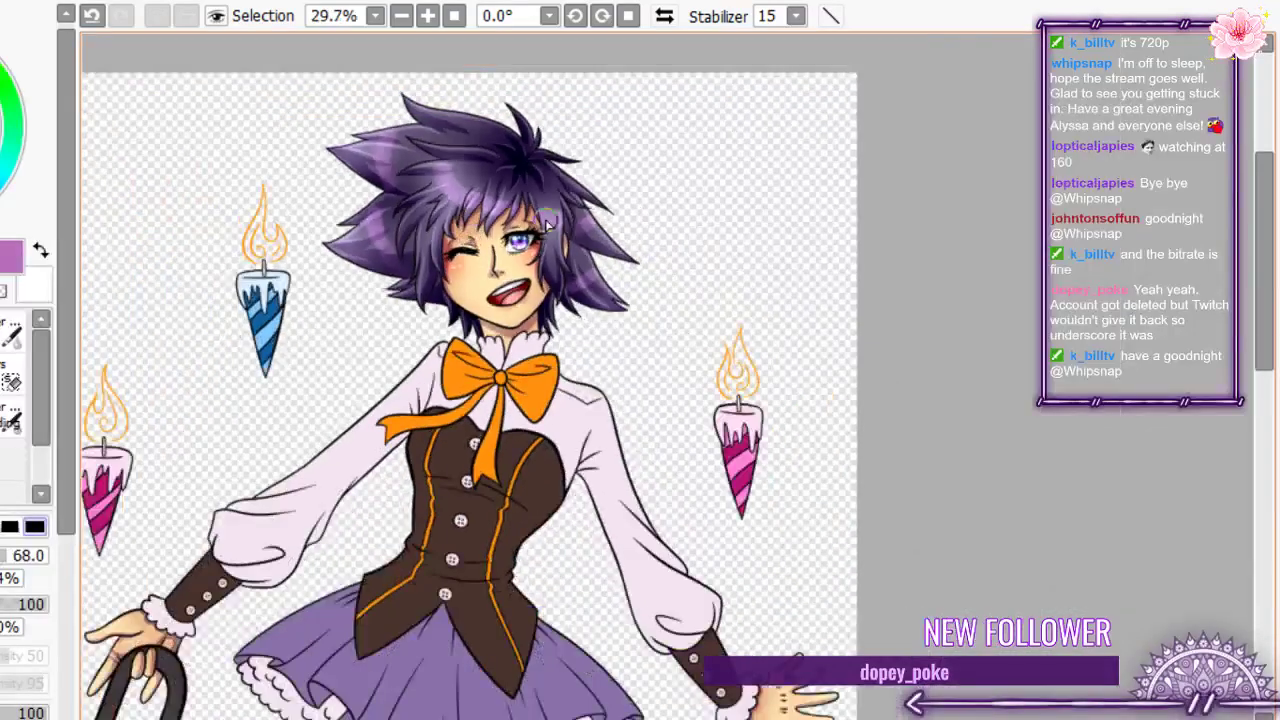
- Inspect the open eye, hair, umbrella and bodice, comparing close-up details with the full figure
scroll(545, 219, "up", 6)
scroll(629, 279, "up", 6)
scroll(627, 289, "down", 3)
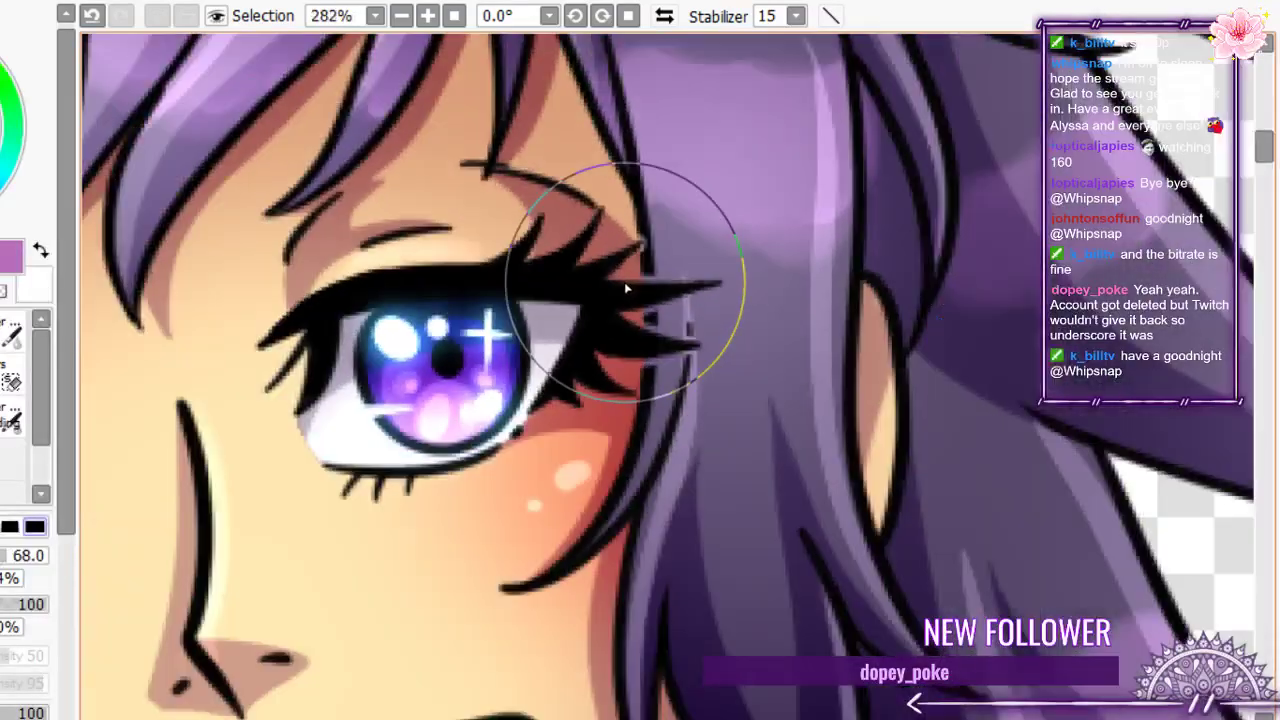
scroll(627, 289, "down", 5)
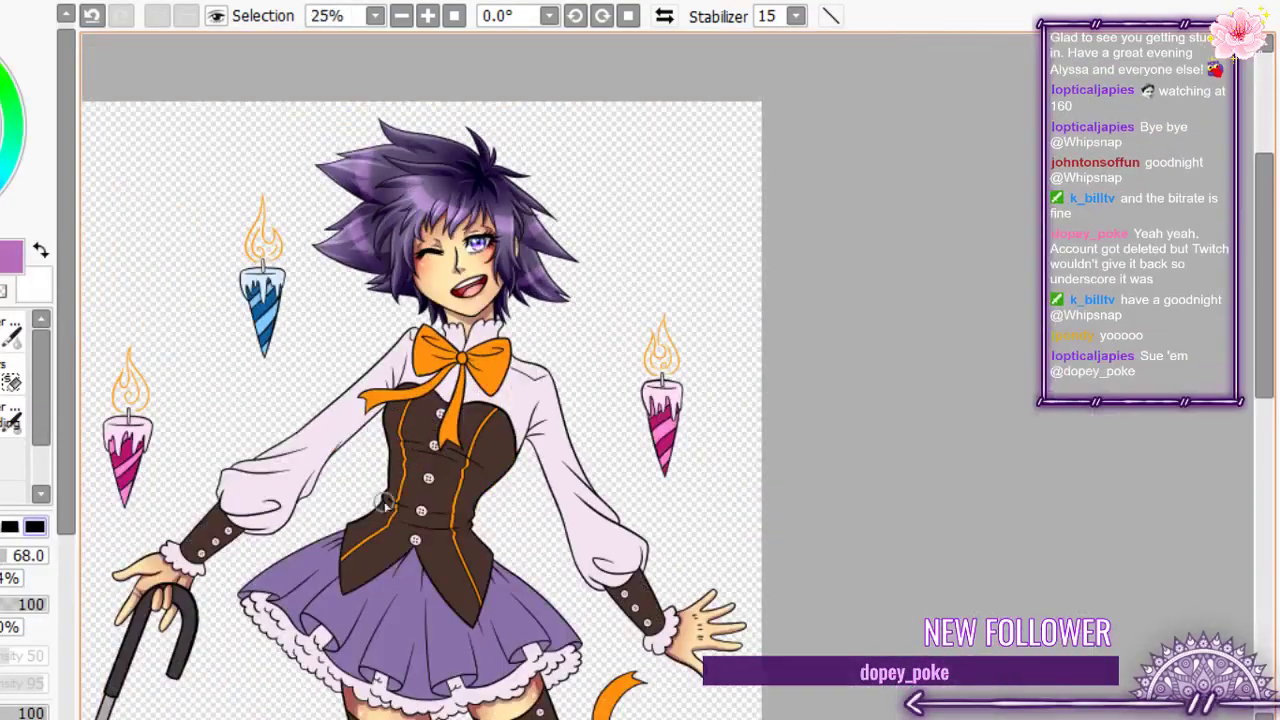
scroll(458, 298, "down", 1)
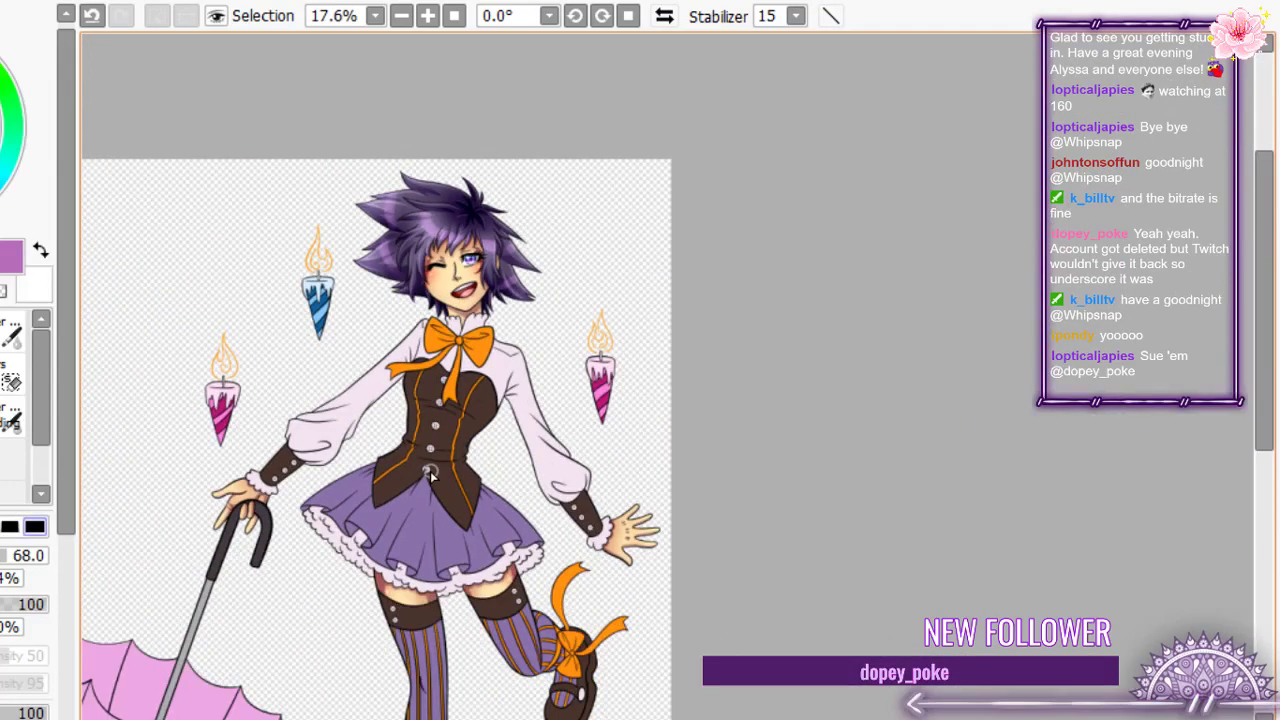
scroll(430, 475, "down", 3)
scroll(425, 445, "up", 4)
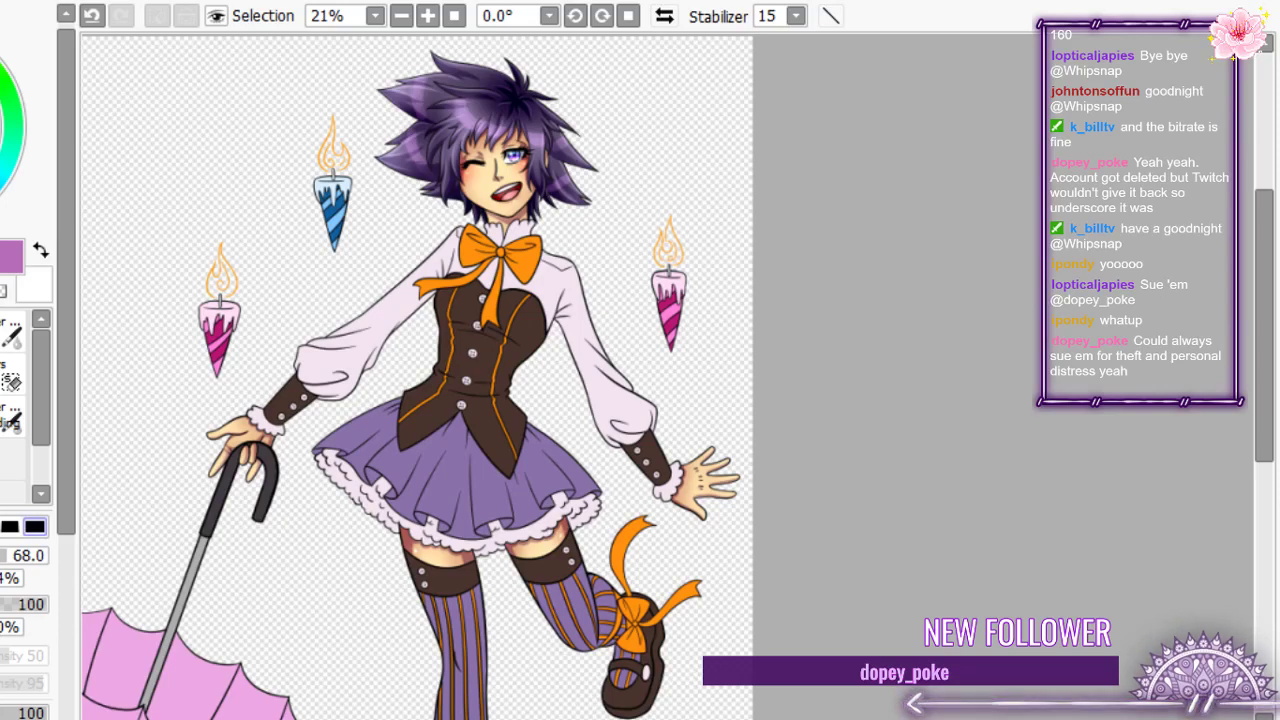
scroll(225, 540, "up", 3)
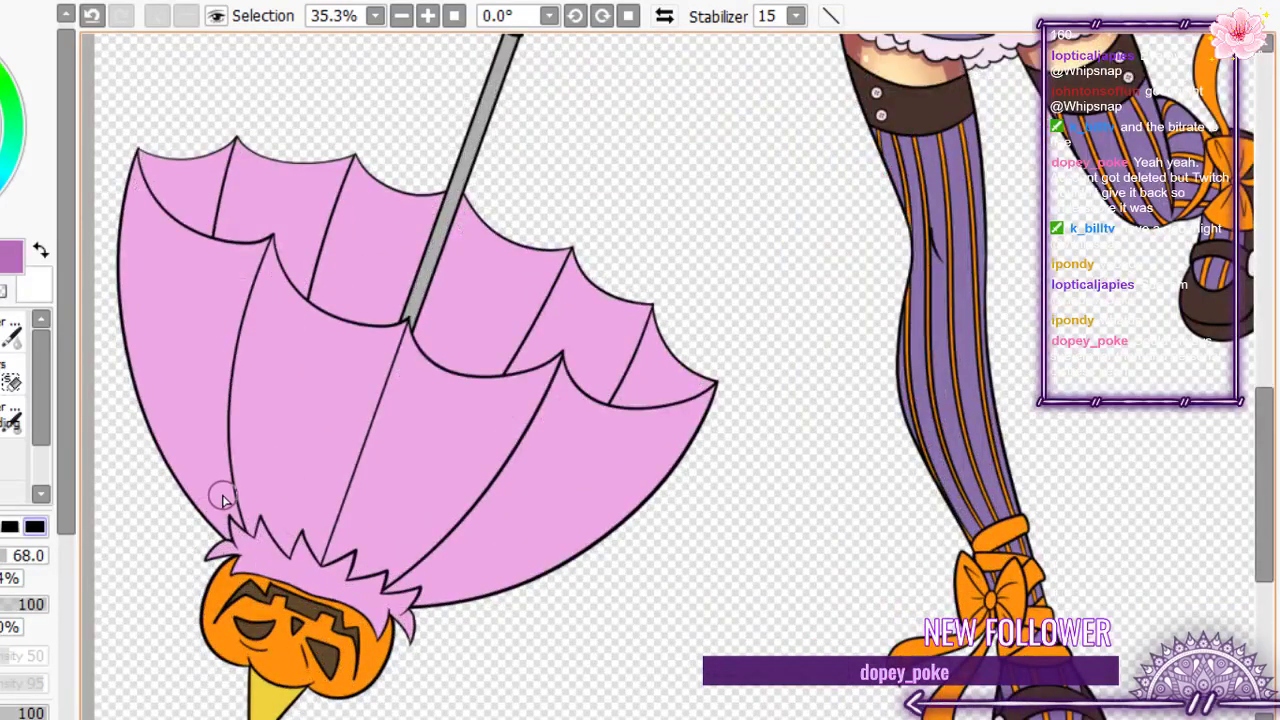
scroll(223, 495, "down", 6)
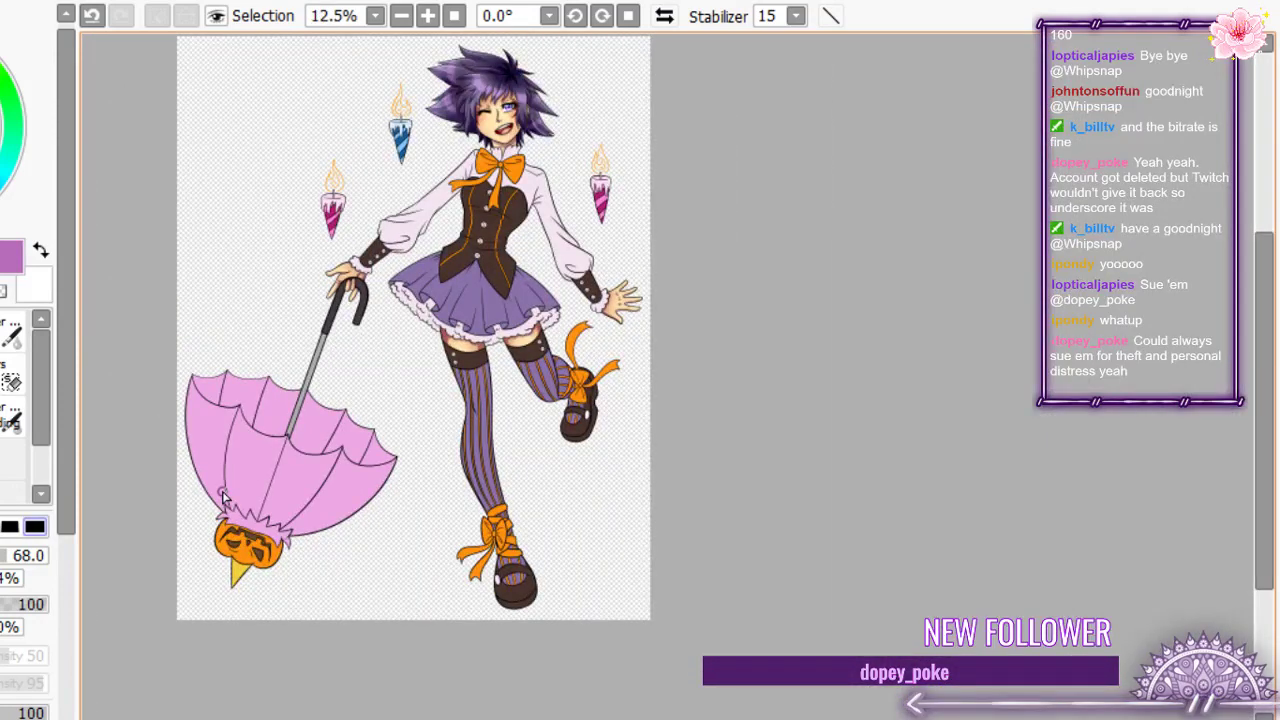
scroll(490, 165, "up", 3)
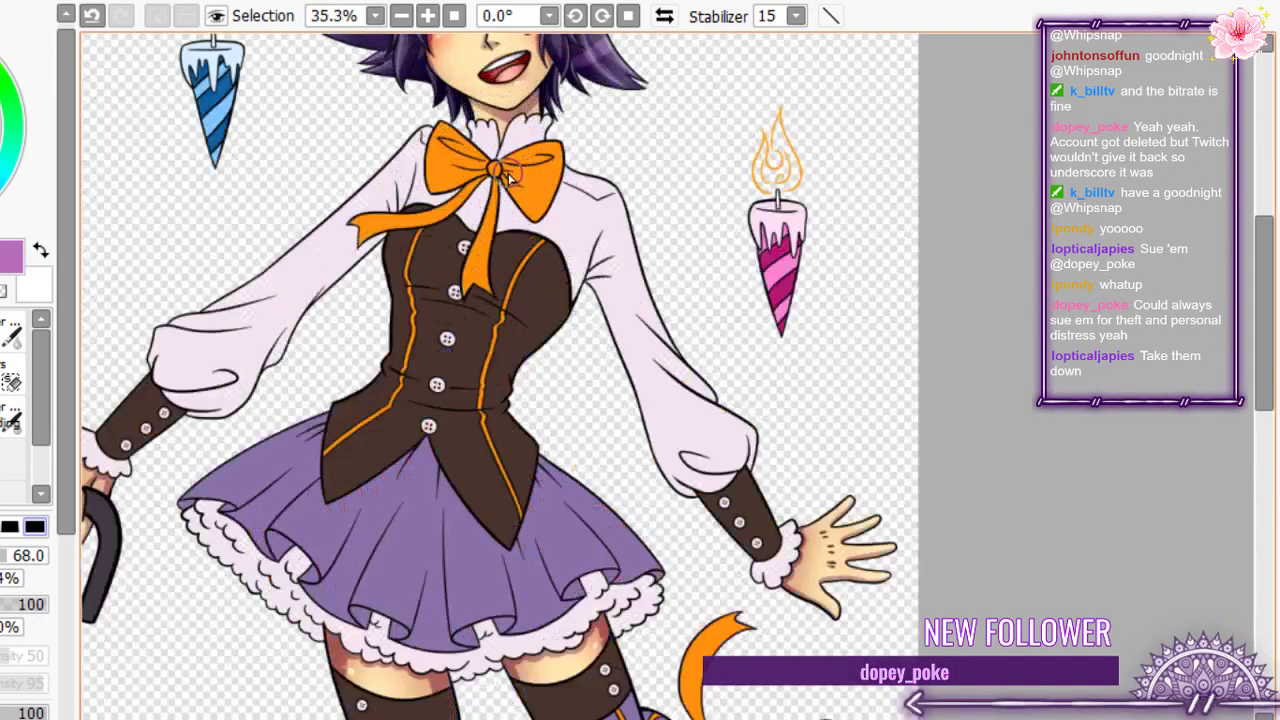
scroll(508, 176, "up", 1)
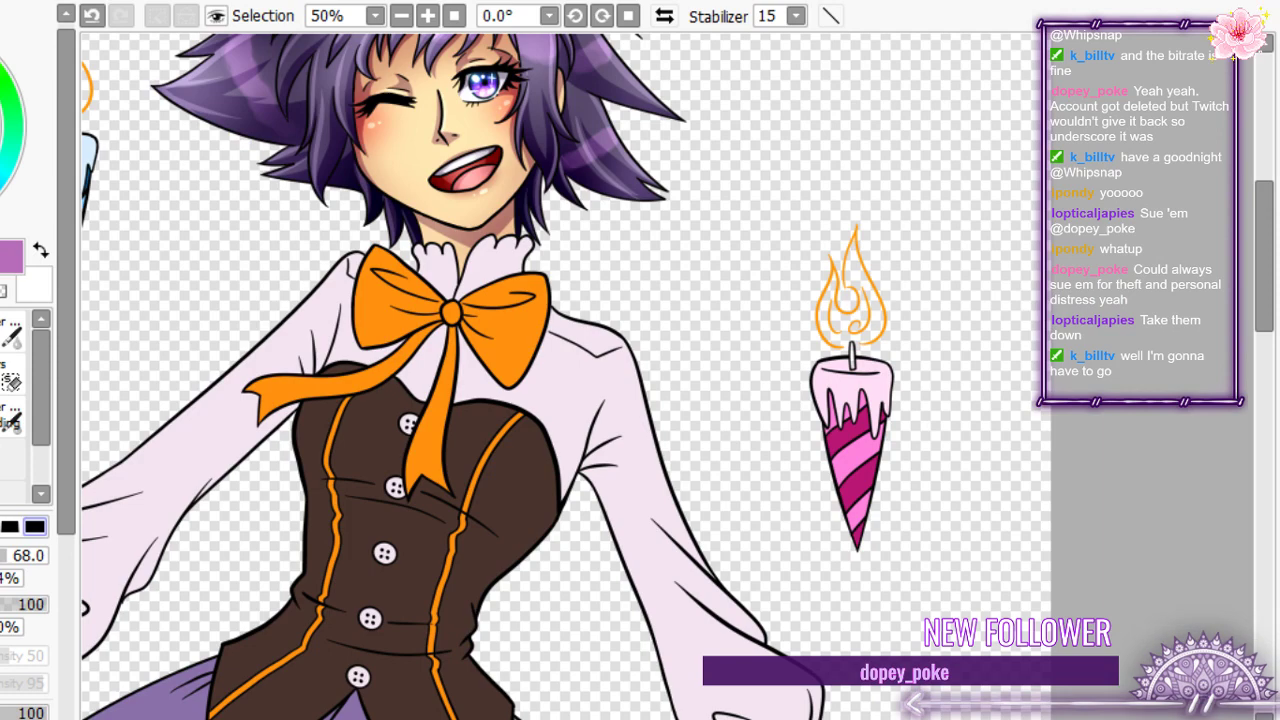
- Select the pale lilac parts of the outfit, including the blouse, collar and skirt ruffles
key("ctrl")
scroll(577, 350, "down", 1)
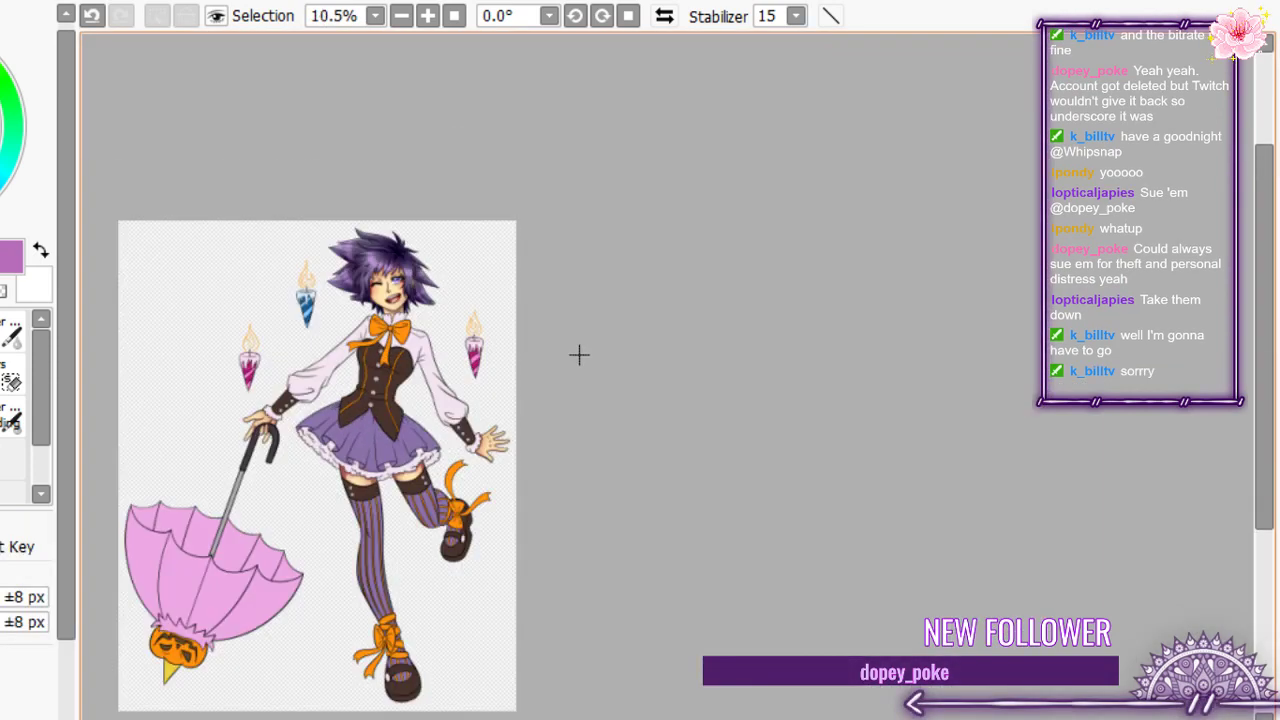
key("ctrl+a")
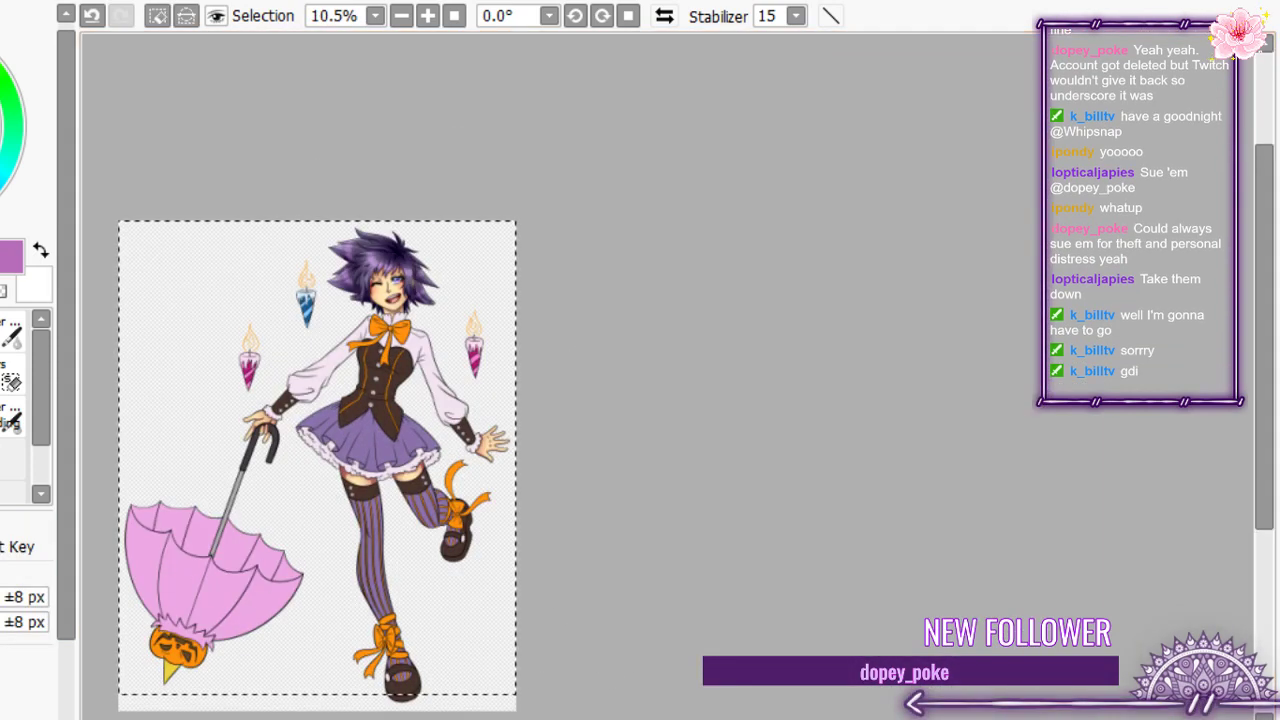
key("ctrl+t")
key("Return")
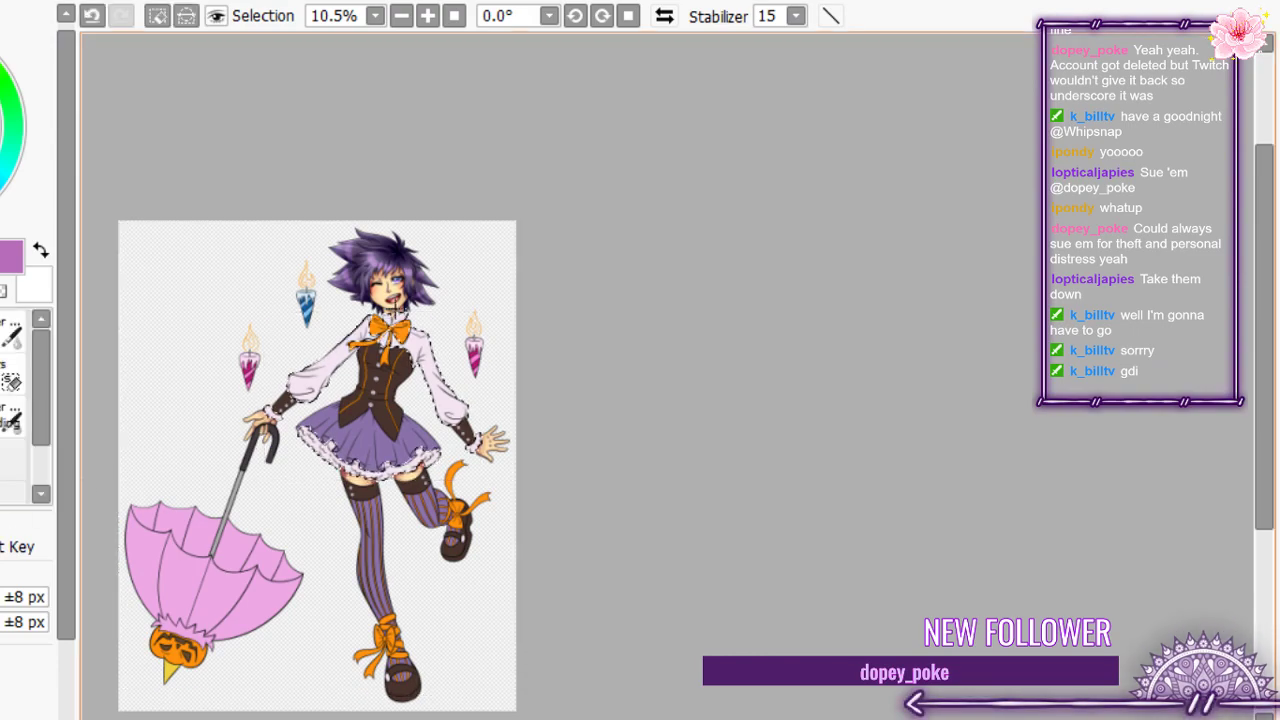
scroll(385, 317, "up", 2)
scroll(398, 340, "up", 2)
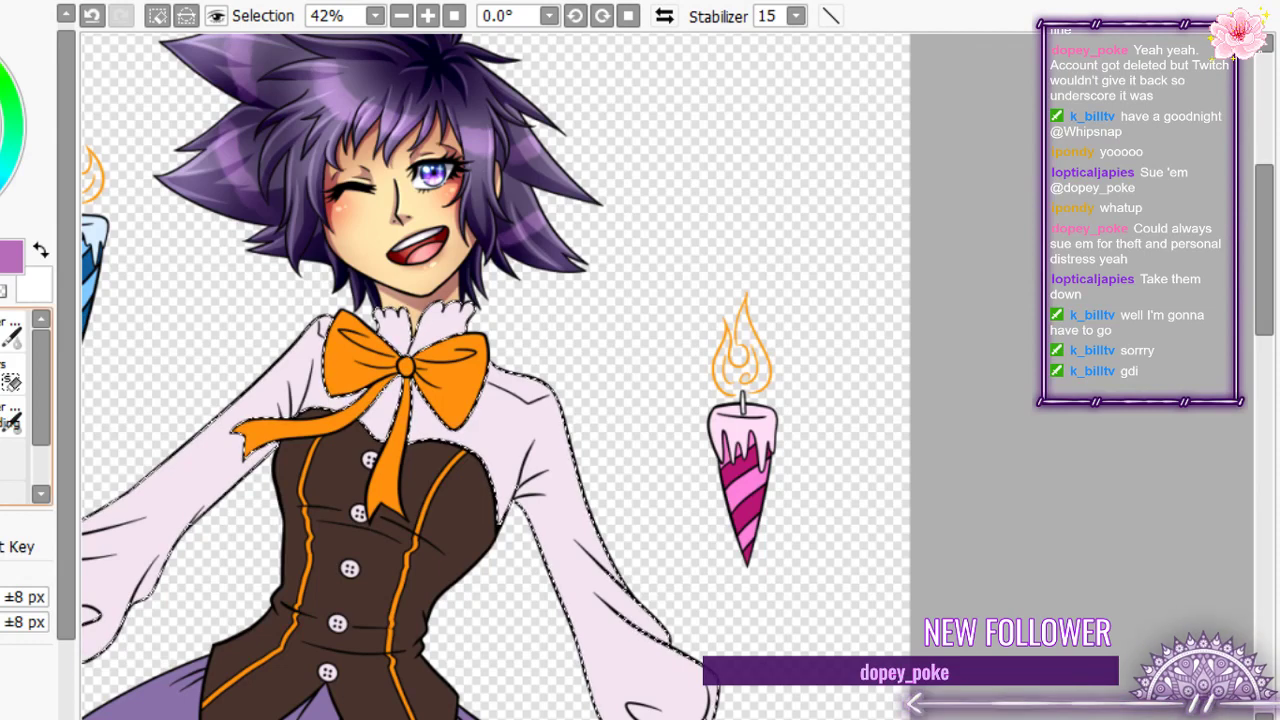
- Switch to the brush at size 16 with a muted greyish purple for shading the blouse
key("b")
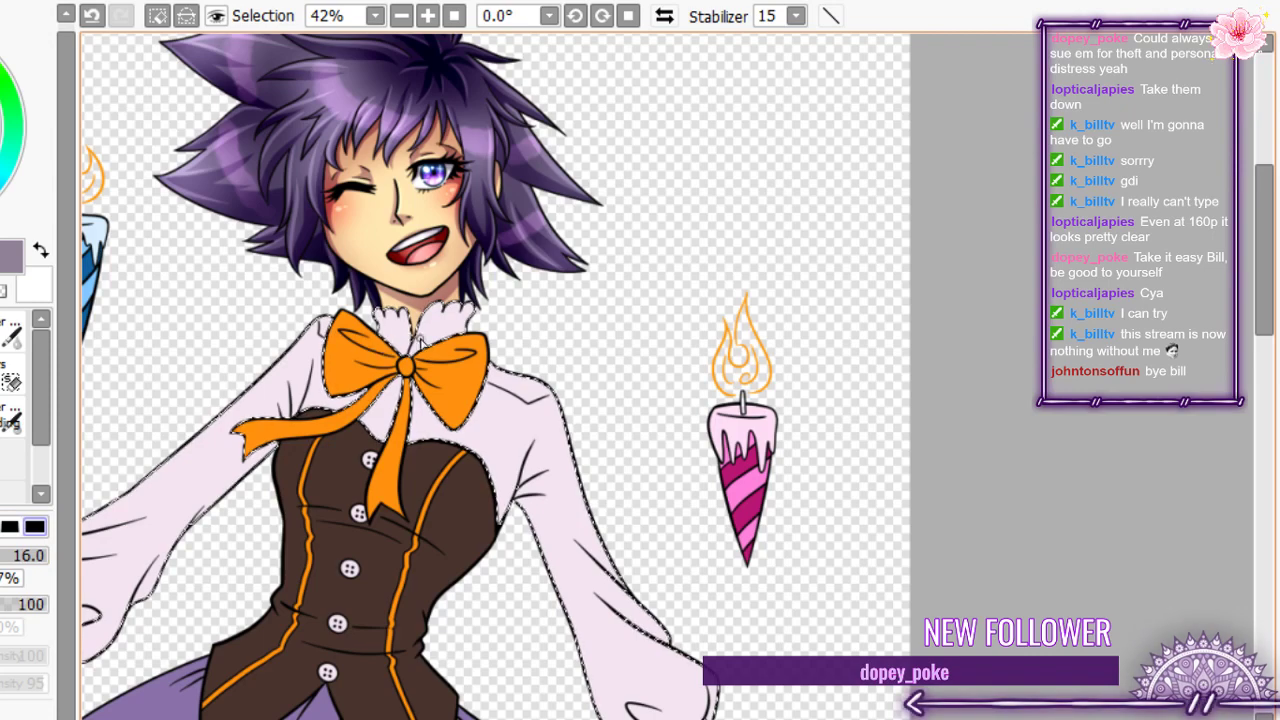
scroll(419, 333, "up", 1)
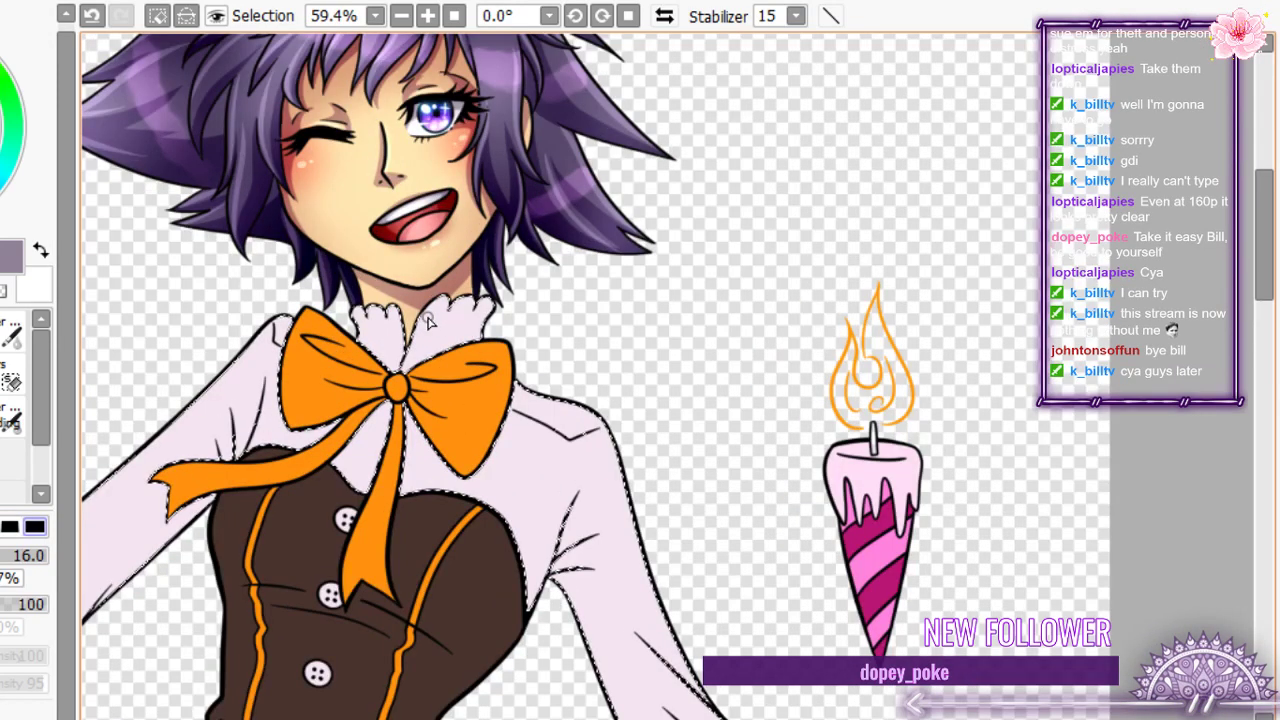
scroll(427, 320, "up", 1)
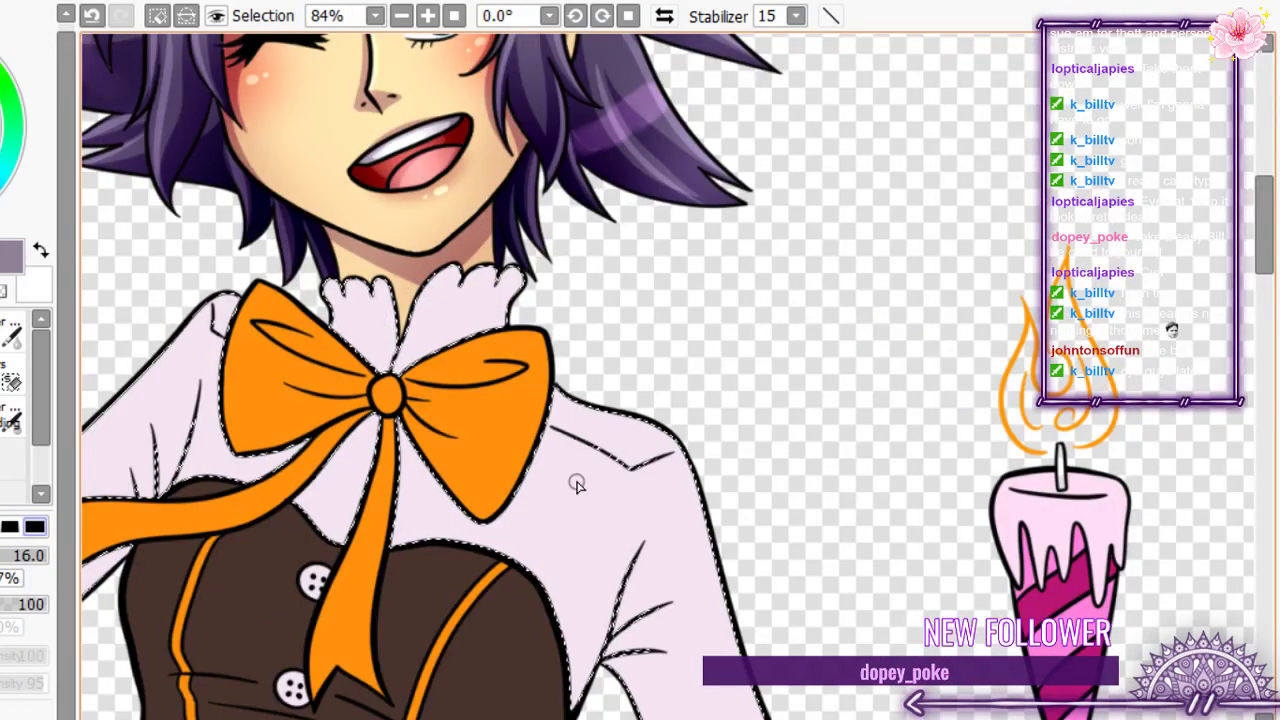
scroll(576, 484, "up", 1)
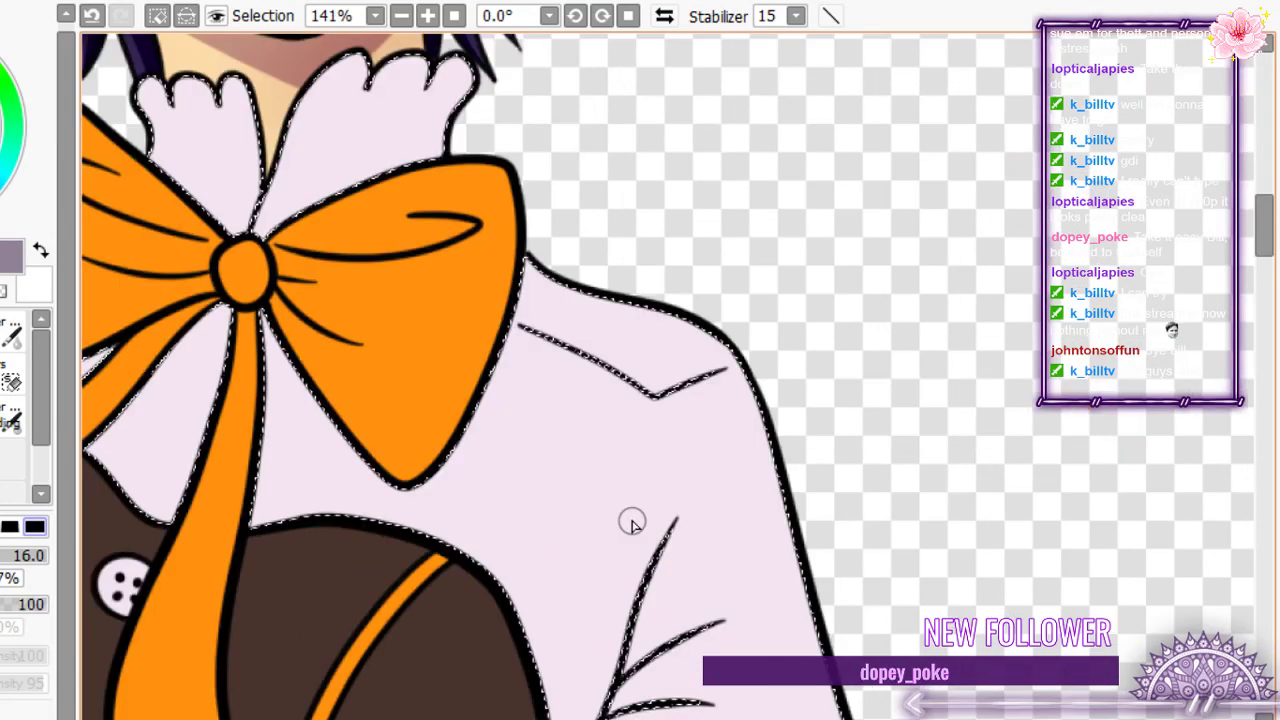
- Try curved greyish-purple shadow strokes on the blouse beside the bow with brush sizes 16, 40 and 14
left_click_drag(714, 443, 531, 623)
left_click(91, 15)
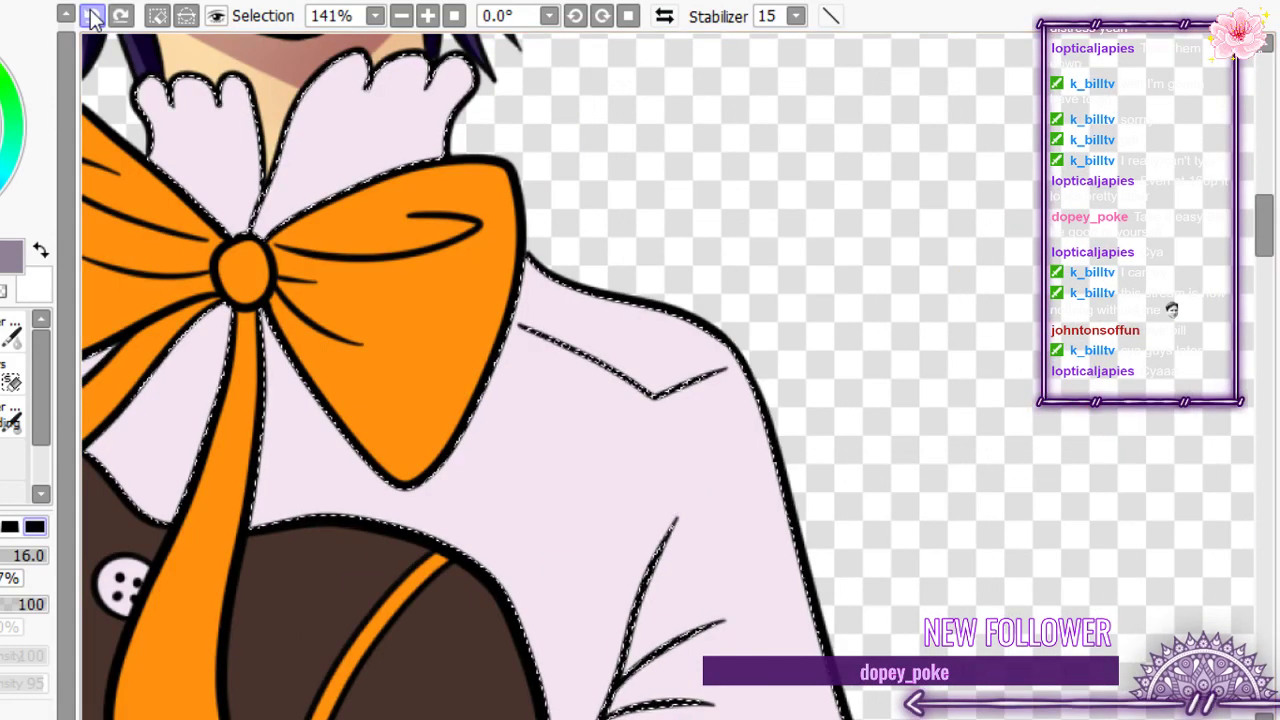
left_click(2, 573)
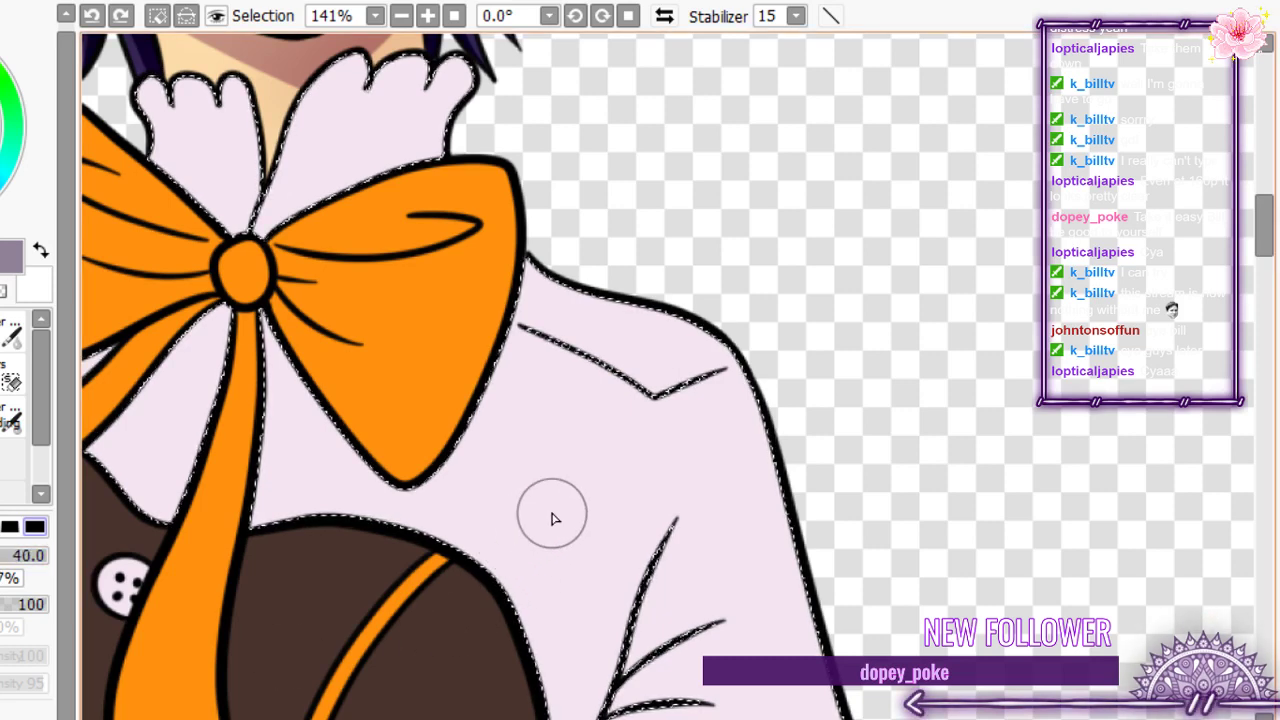
left_click_drag(695, 475, 555, 715)
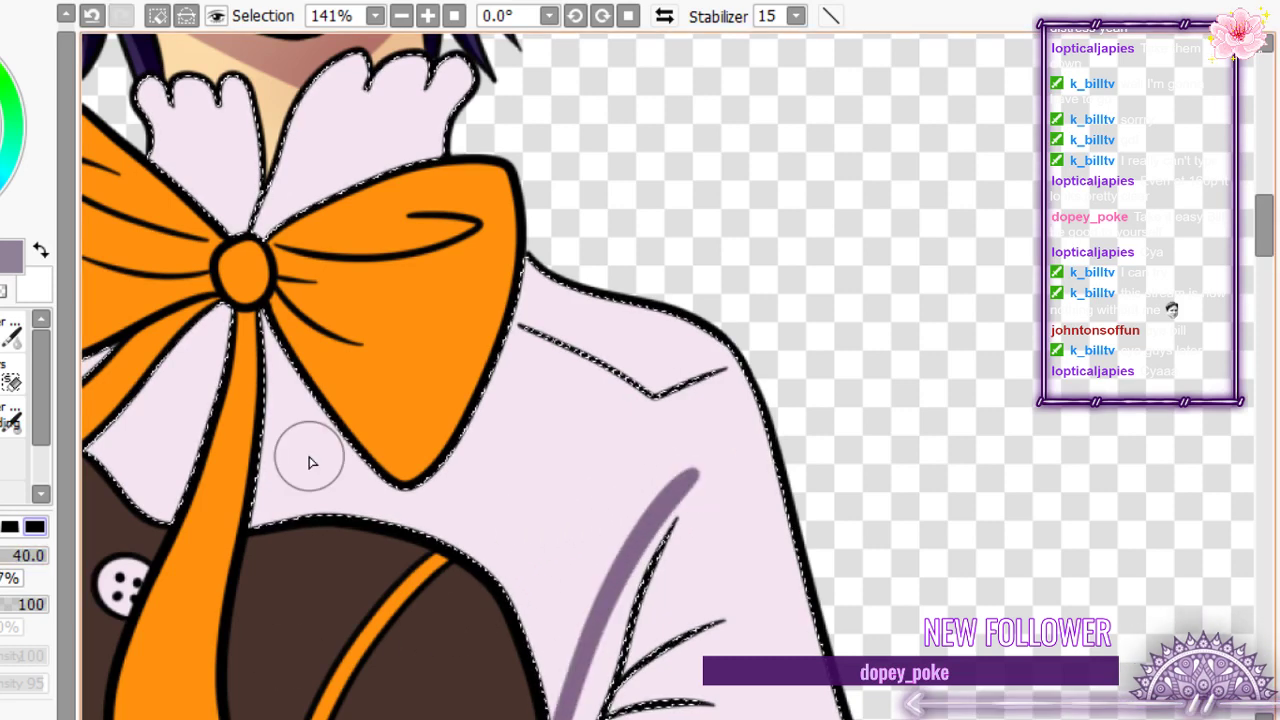
key("ctrl+z")
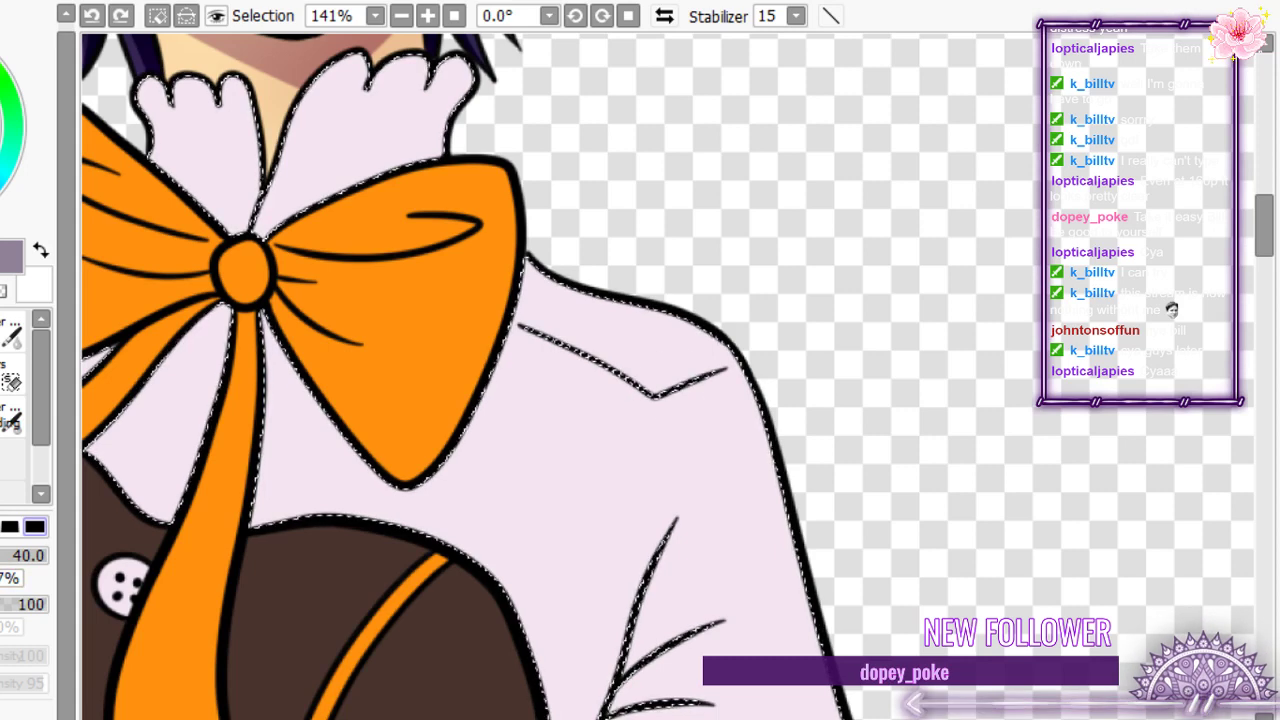
left_click_drag(714, 468, 523, 651)
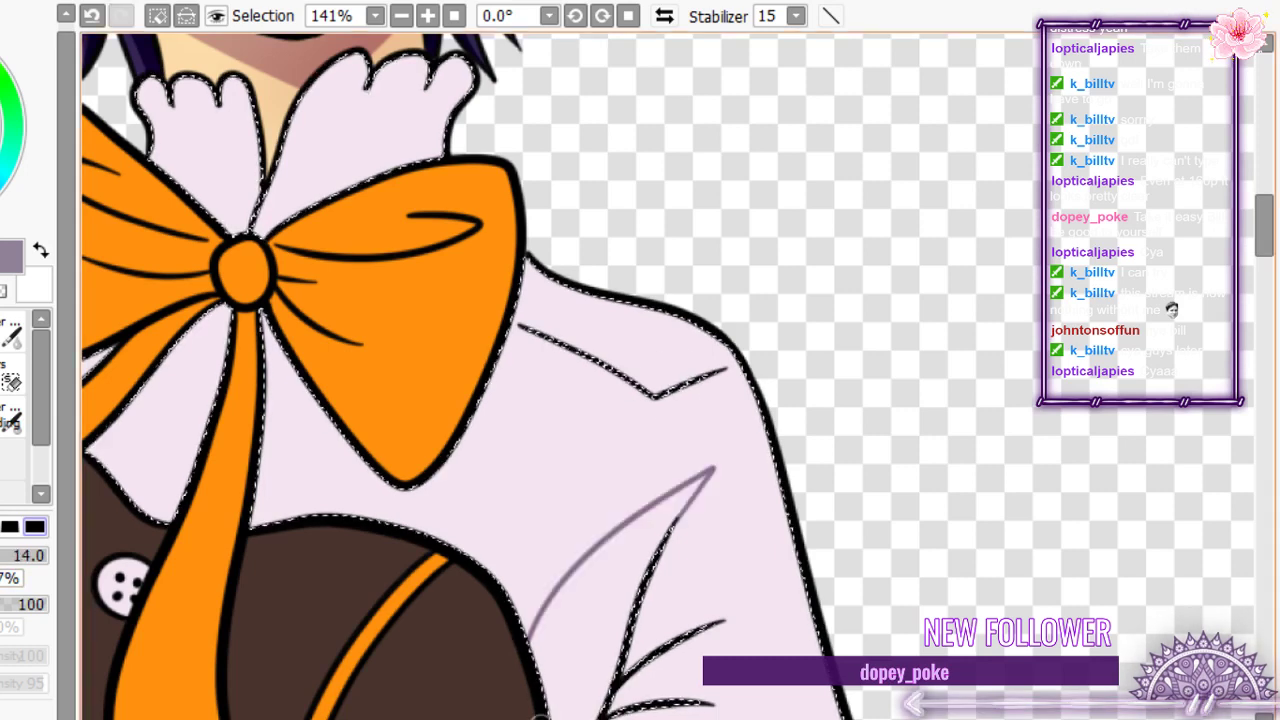
left_click(93, 15)
- Draw greyish-purple shadow outlines inside both halves of the ruffled collar with the size 14 brush
scroll(406, 236, "down", 2)
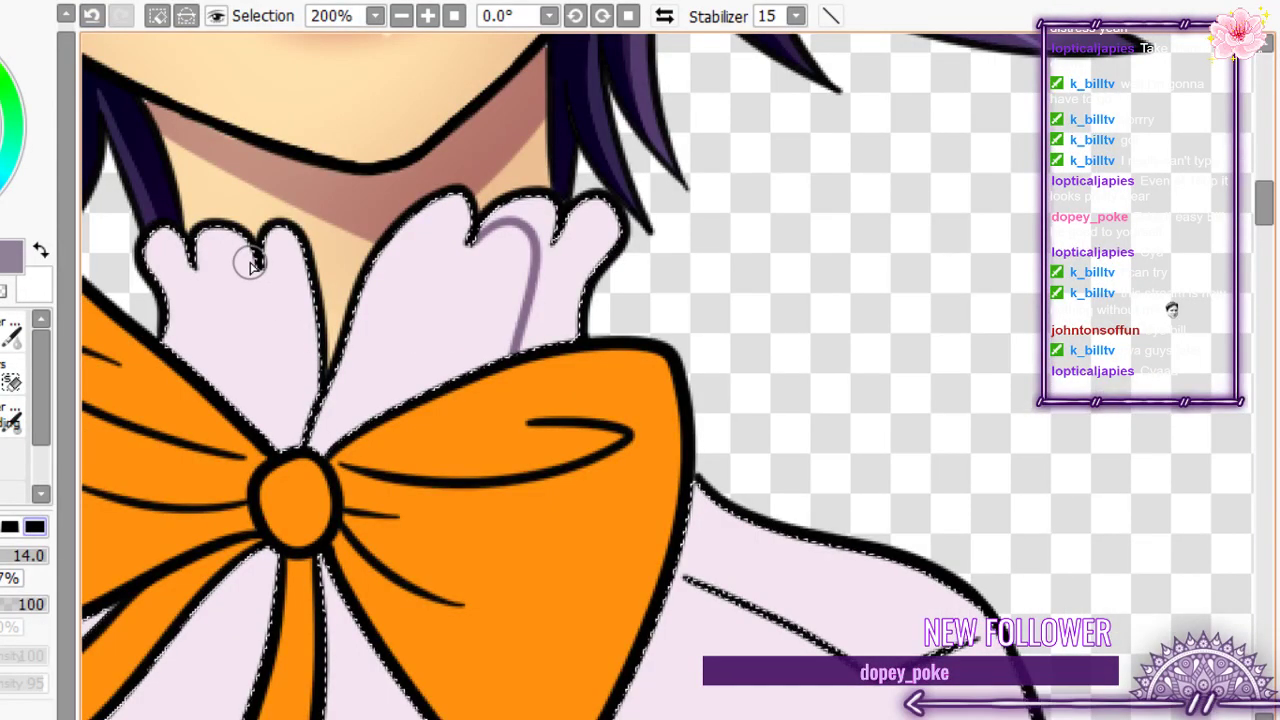
mouse_move(250, 259)
left_mouse_down()
mouse_move(205, 256)
mouse_move(203, 412)
left_mouse_up()
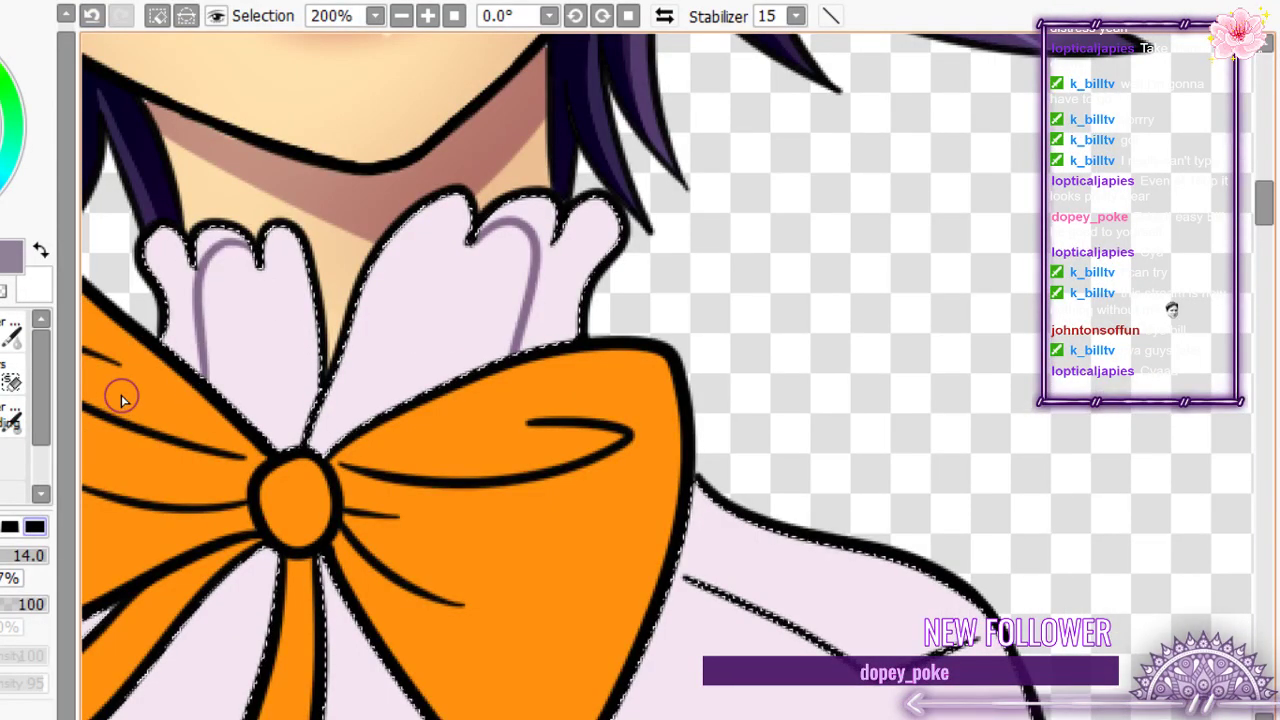
left_click_drag(296, 250, 285, 446)
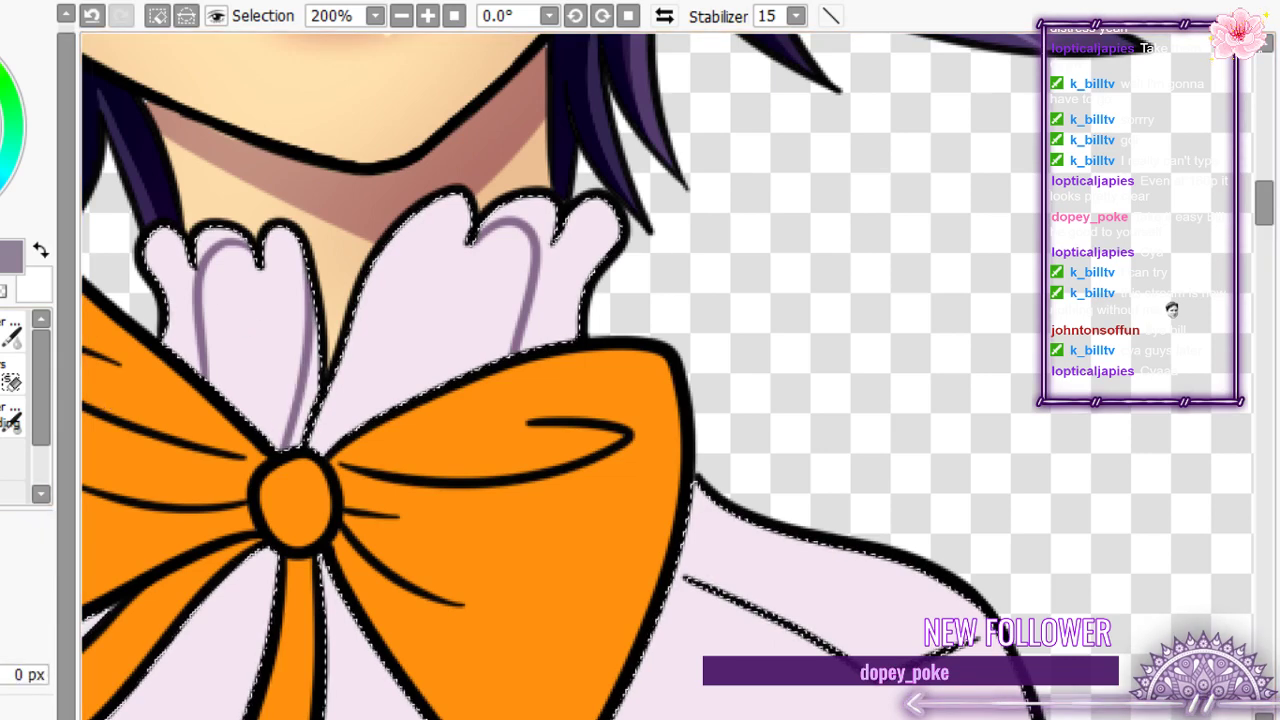
- Fill the outlined shadow areas on both halves of the ruffled collar with greyish purple
left_click(178, 305)
left_click(308, 405)
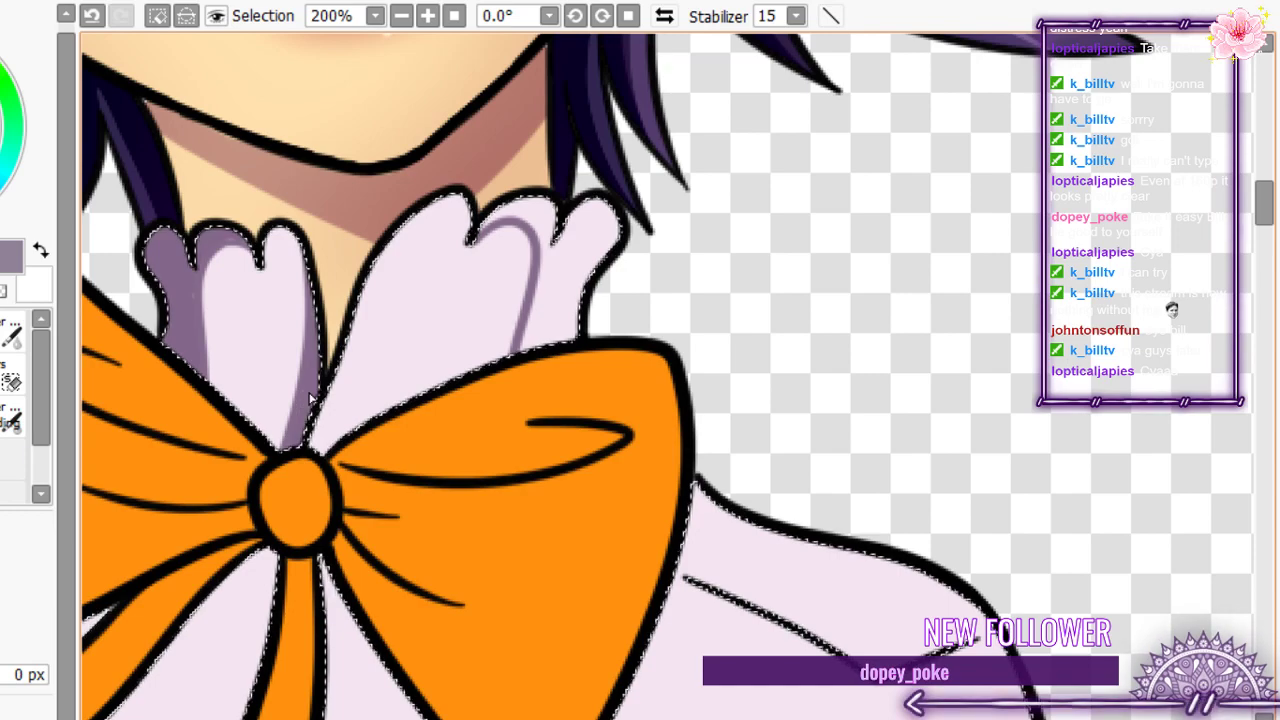
left_click(547, 271)
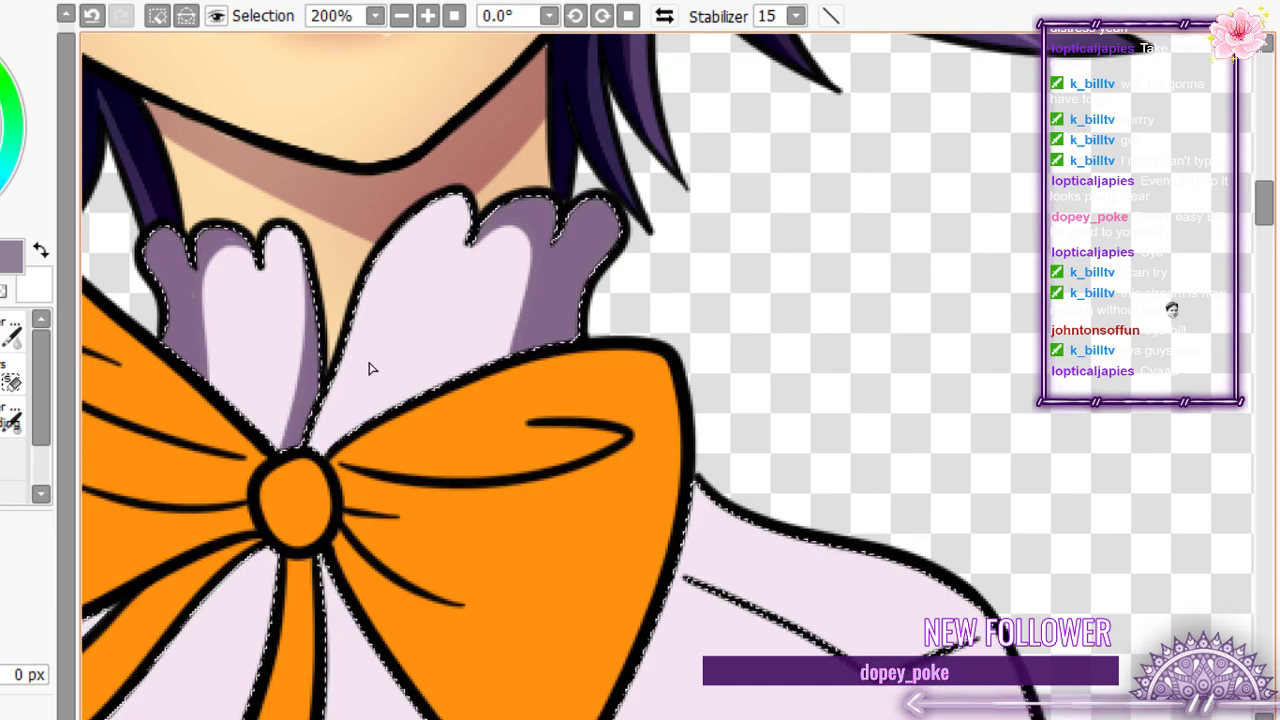
- Draw greyish-purple shadow outlines on the blouse below the bow's knot, one on each side of the hanging ribbon tail
scroll(370, 369, "down", 3)
scroll(369, 426, "up", 1)
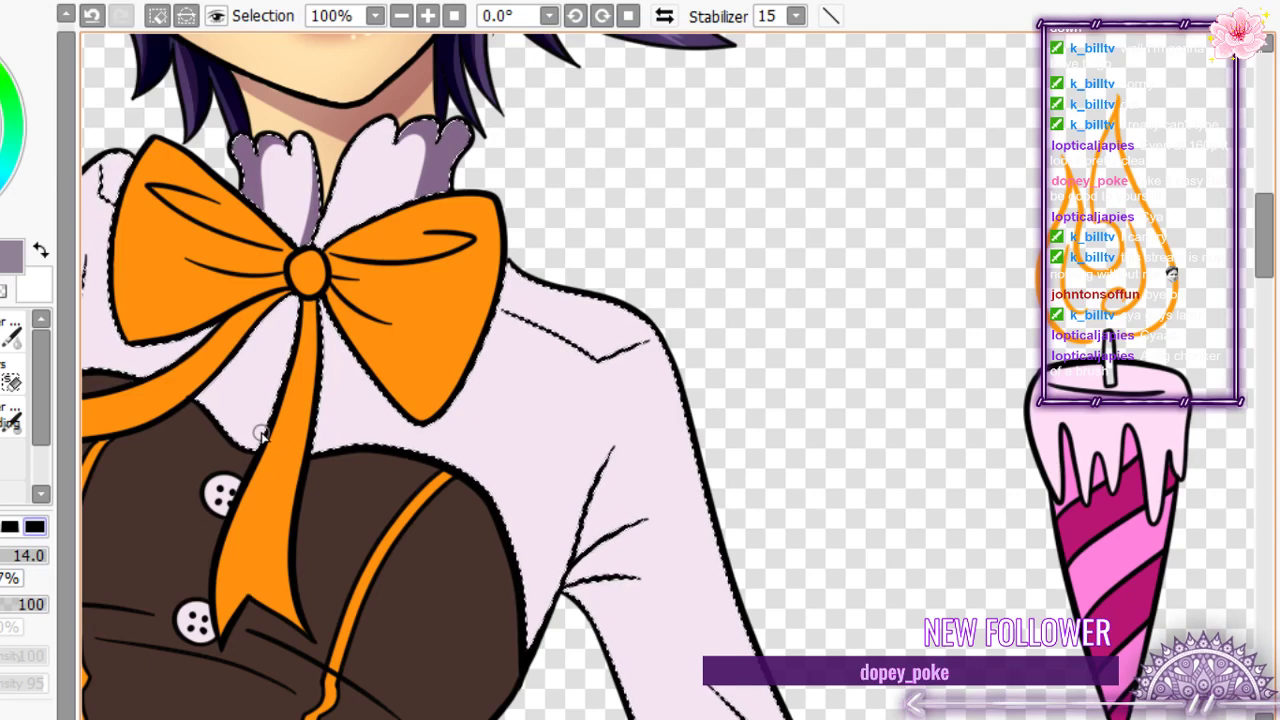
left_click_drag(296, 306, 212, 412)
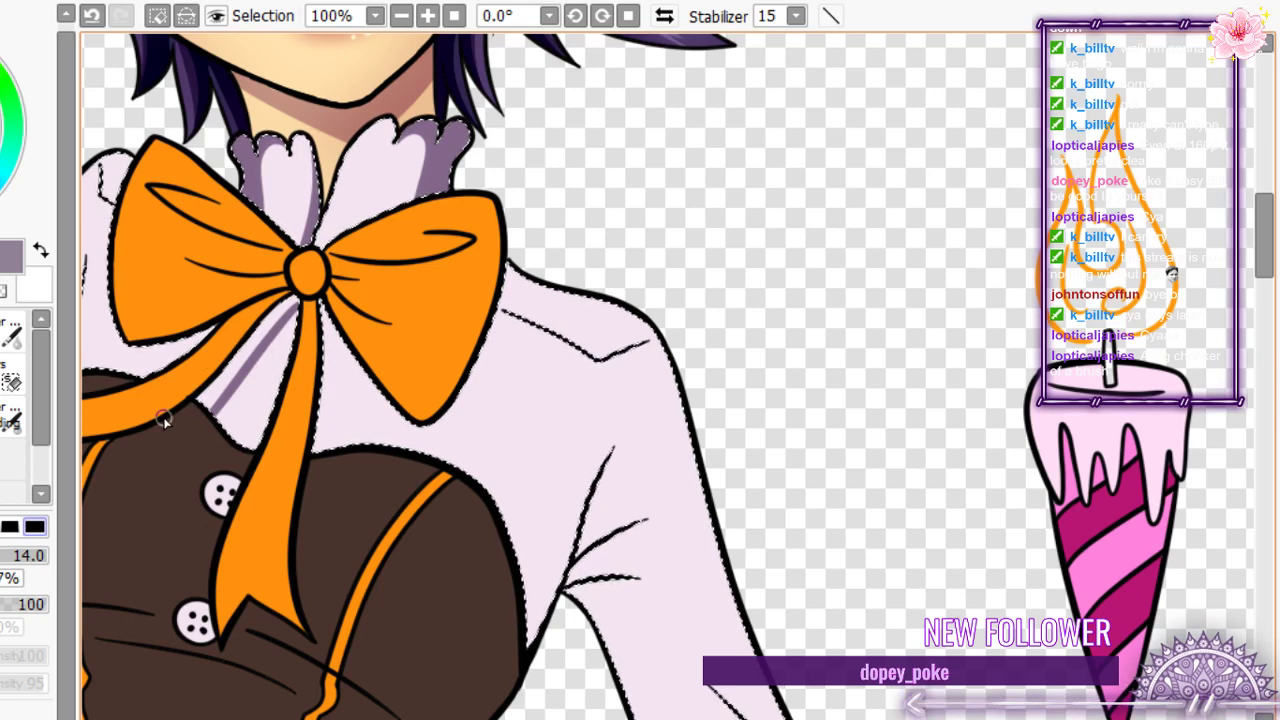
key("ctrl+z")
mouse_move(298, 306)
left_mouse_down()
mouse_move(258, 340)
mouse_move(220, 414)
left_mouse_up()
key("ctrl+z")
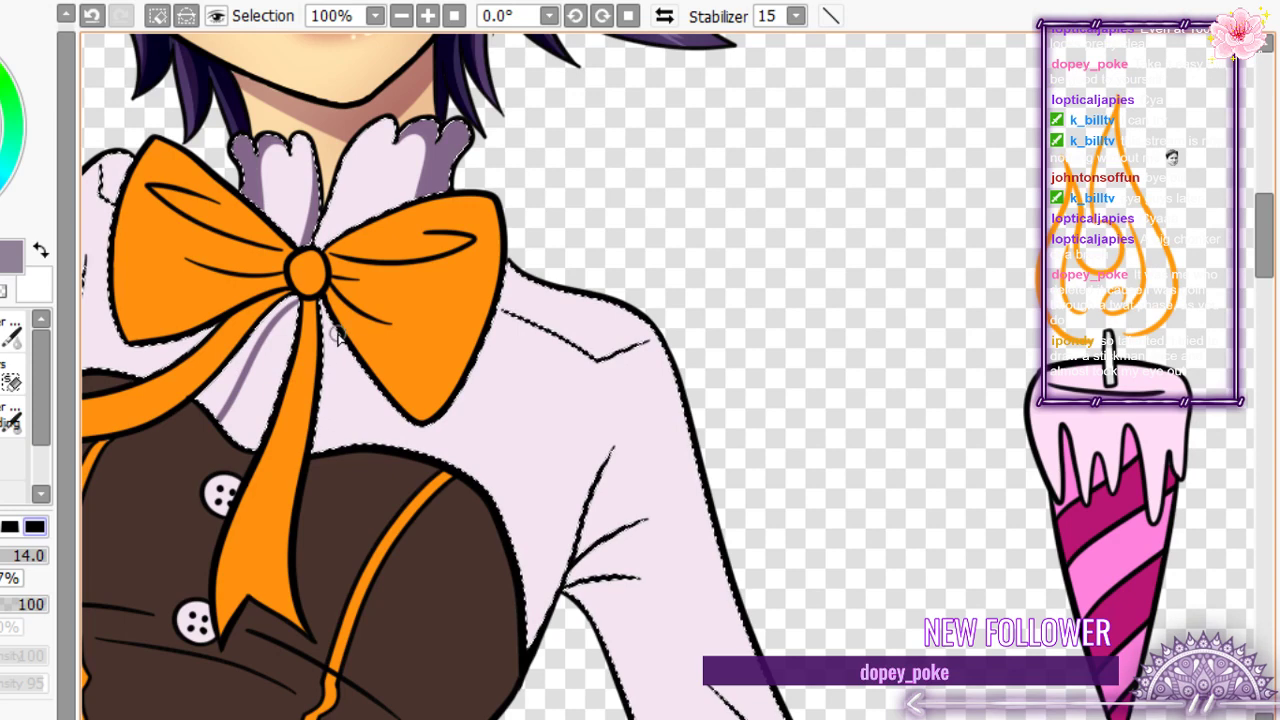
left_click_drag(338, 335, 334, 446)
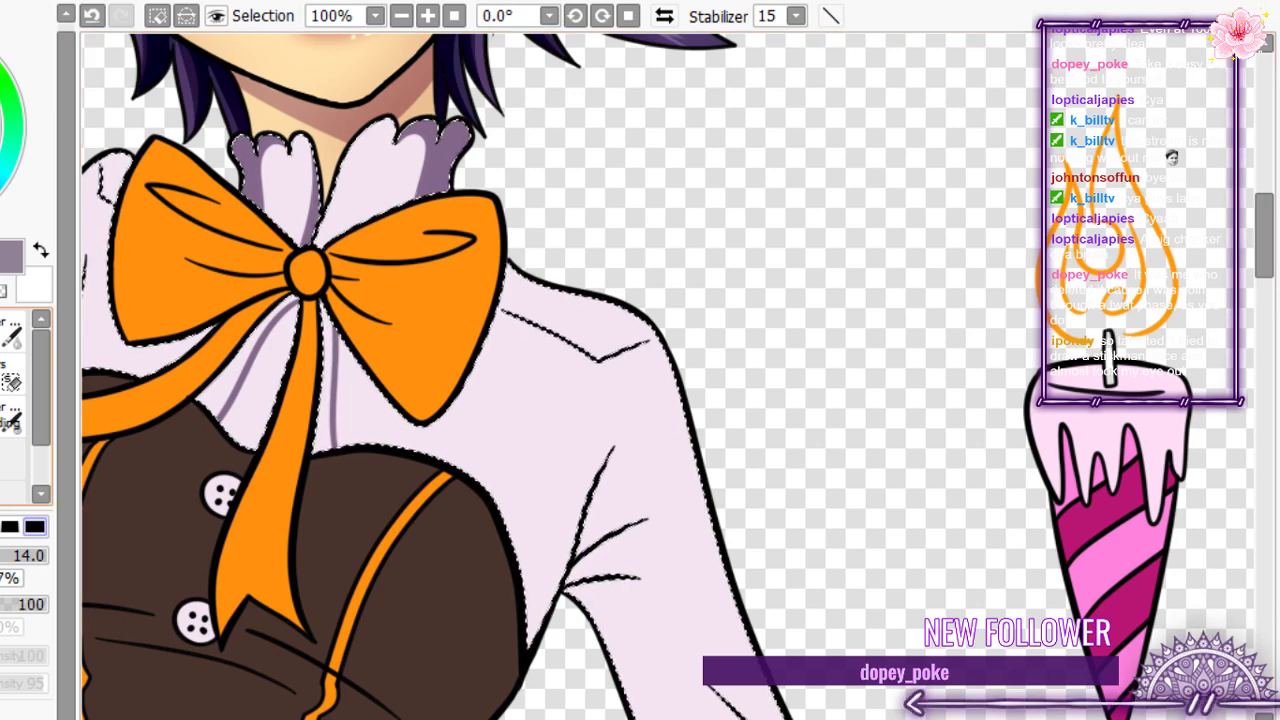
- Fill the shadow areas on both sides of the hanging ribbon tail with greyish purple
key("ctrl+y")
key("ctrl+z")
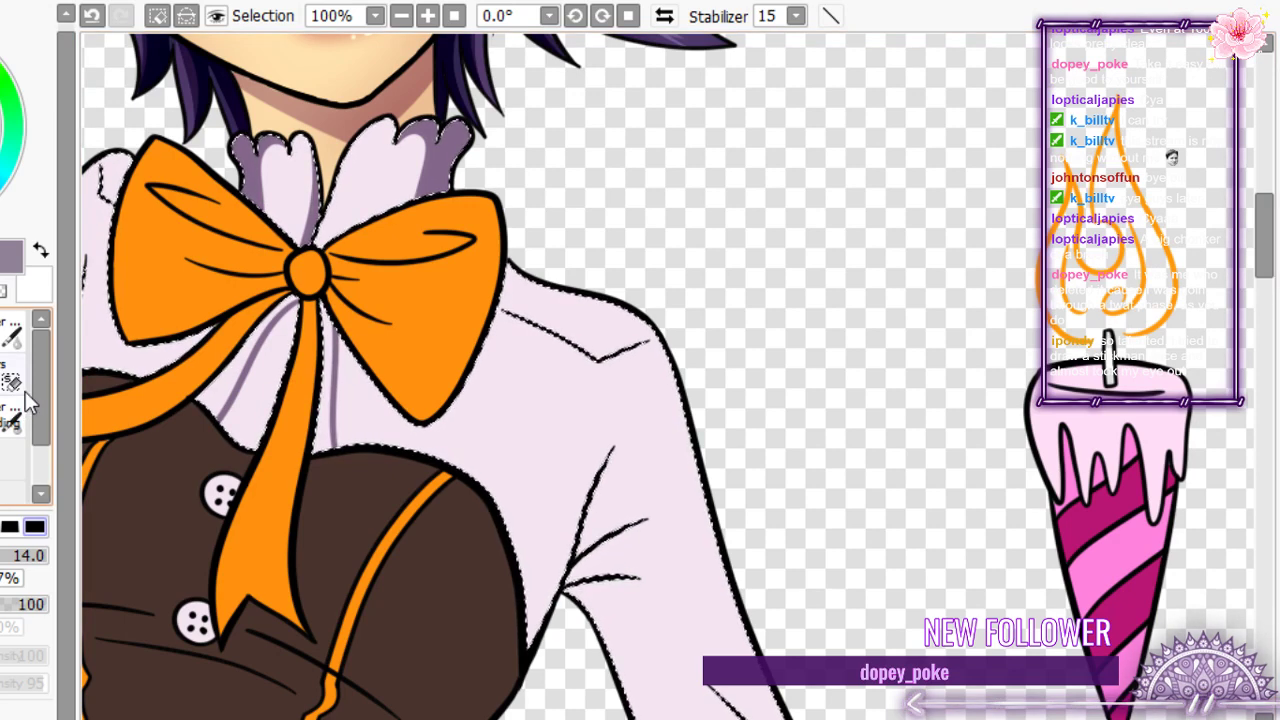
key("ctrl+z")
key("ctrl+y")
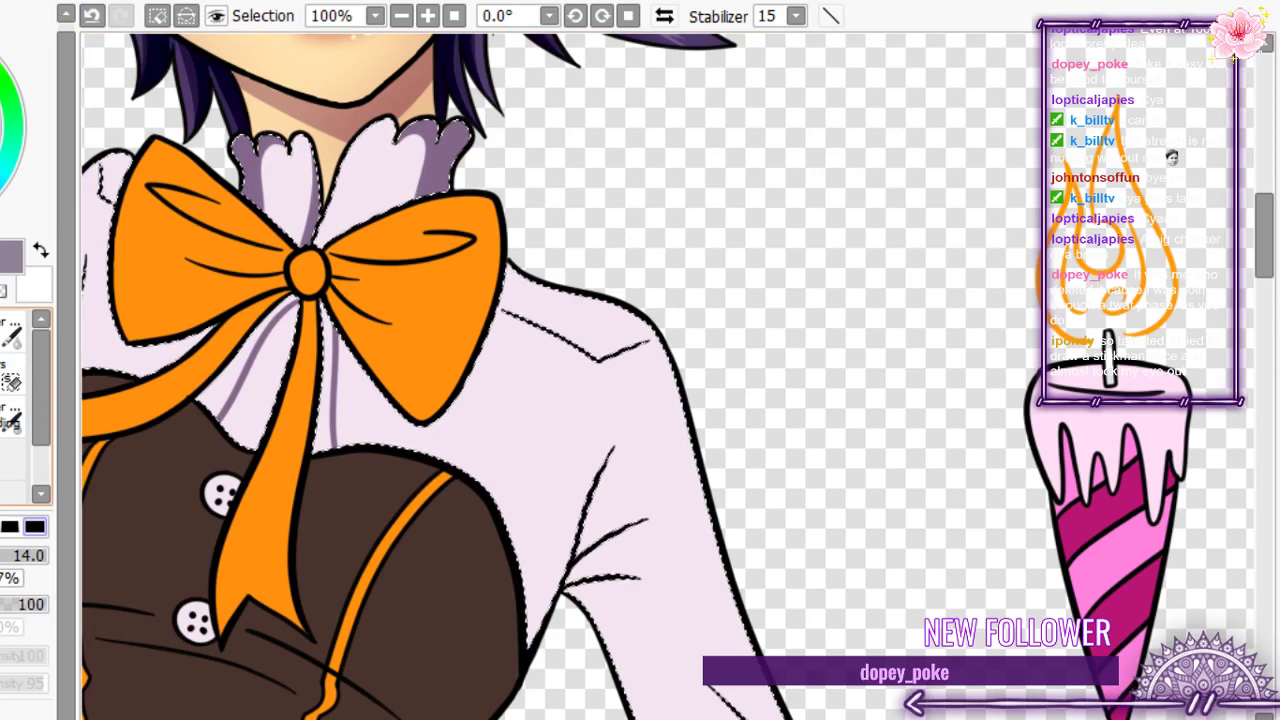
key("ctrl+z")
key("ctrl+y")
key("w")
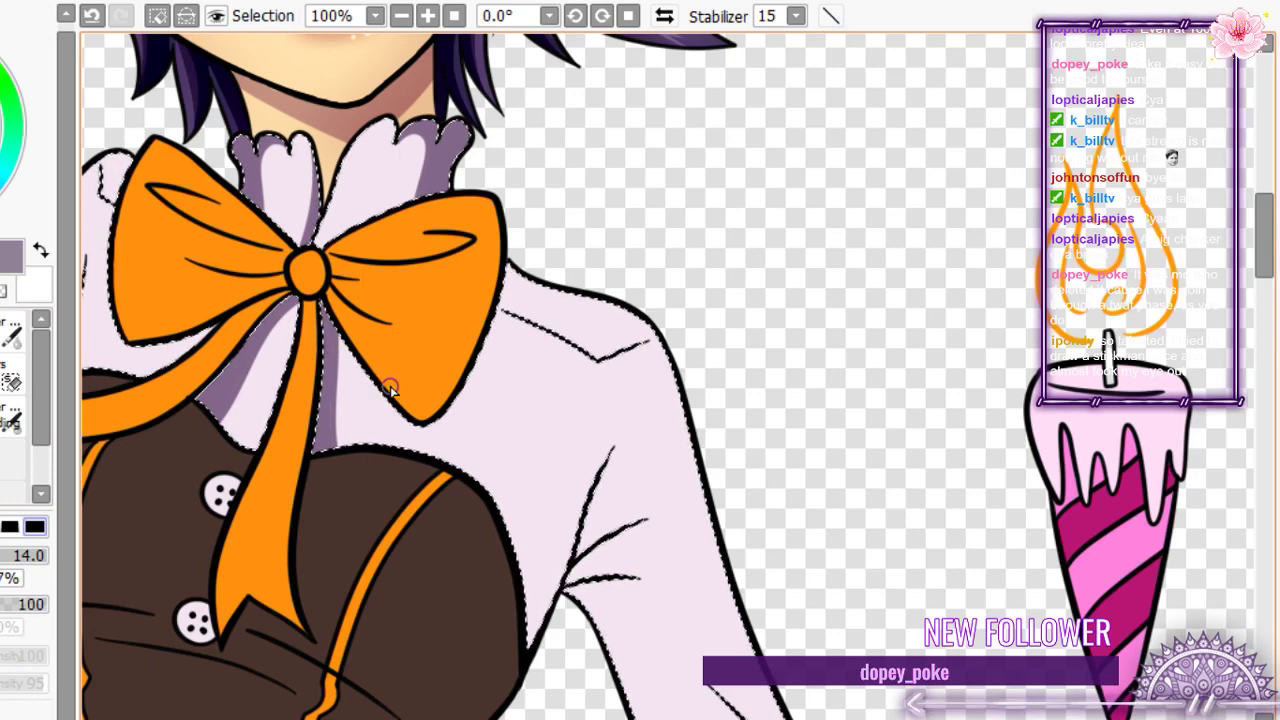
- Outline greyish-purple shadows on the blouse along the bow's outer edge beside the candle-side shoulder and around the armpit creases below it
key("ctrl+y")
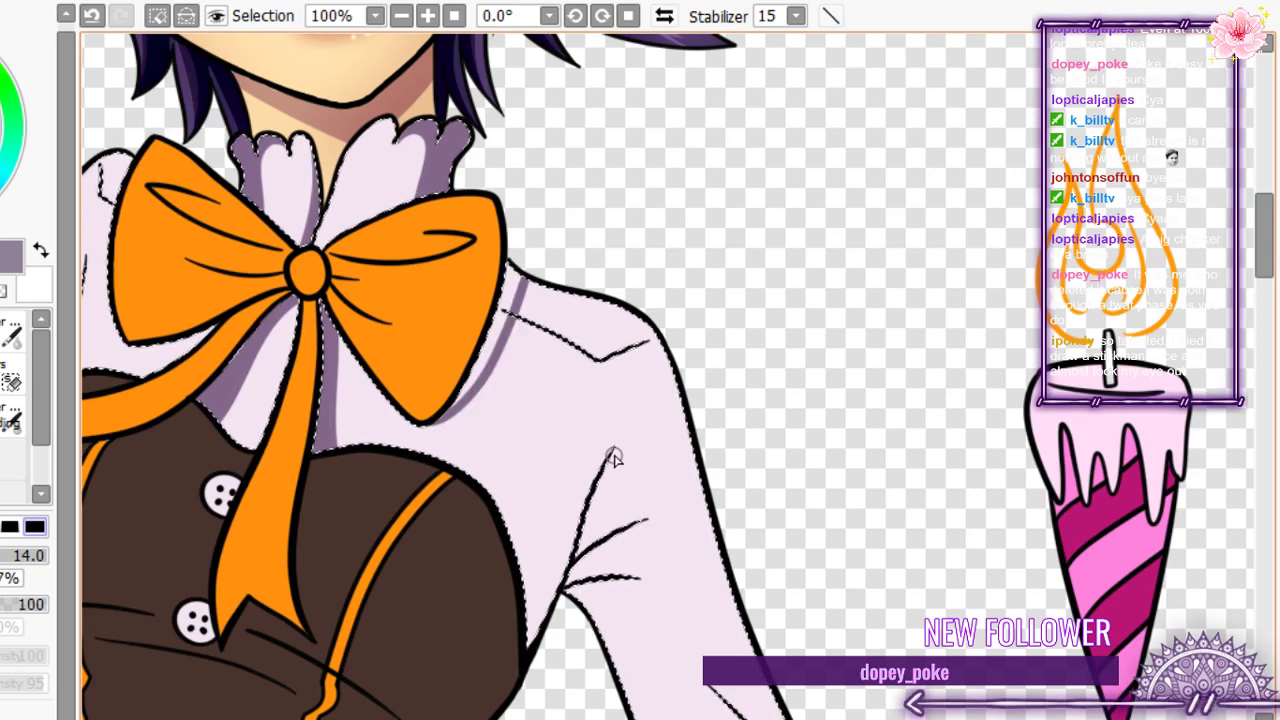
left_click_drag(638, 428, 605, 451)
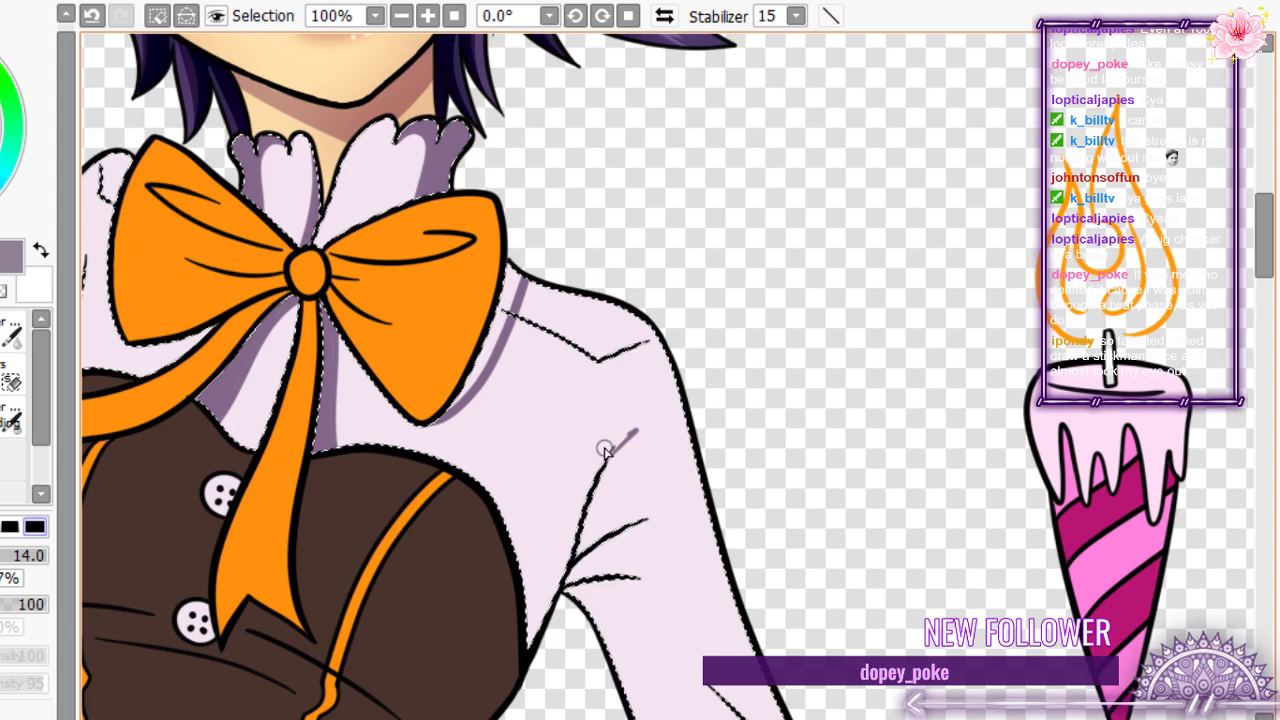
left_click_drag(645, 392, 526, 551)
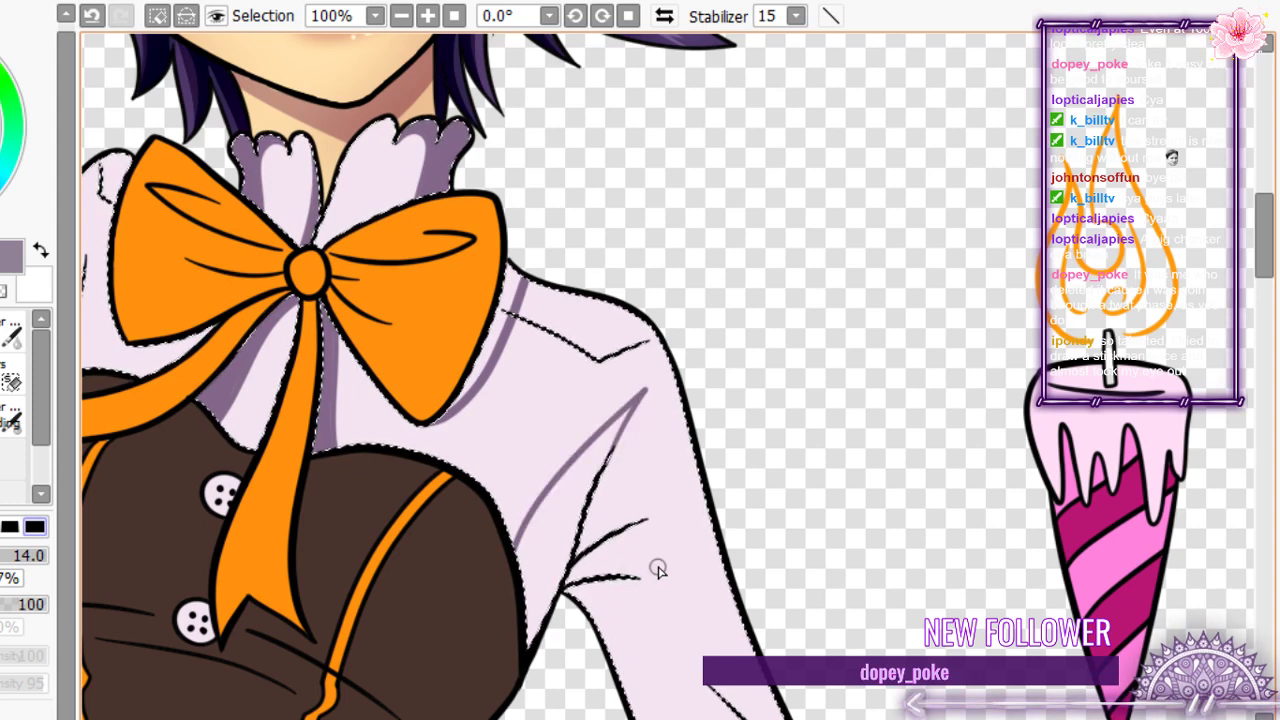
scroll(658, 569, "up", 1)
left_click_drag(668, 487, 535, 496)
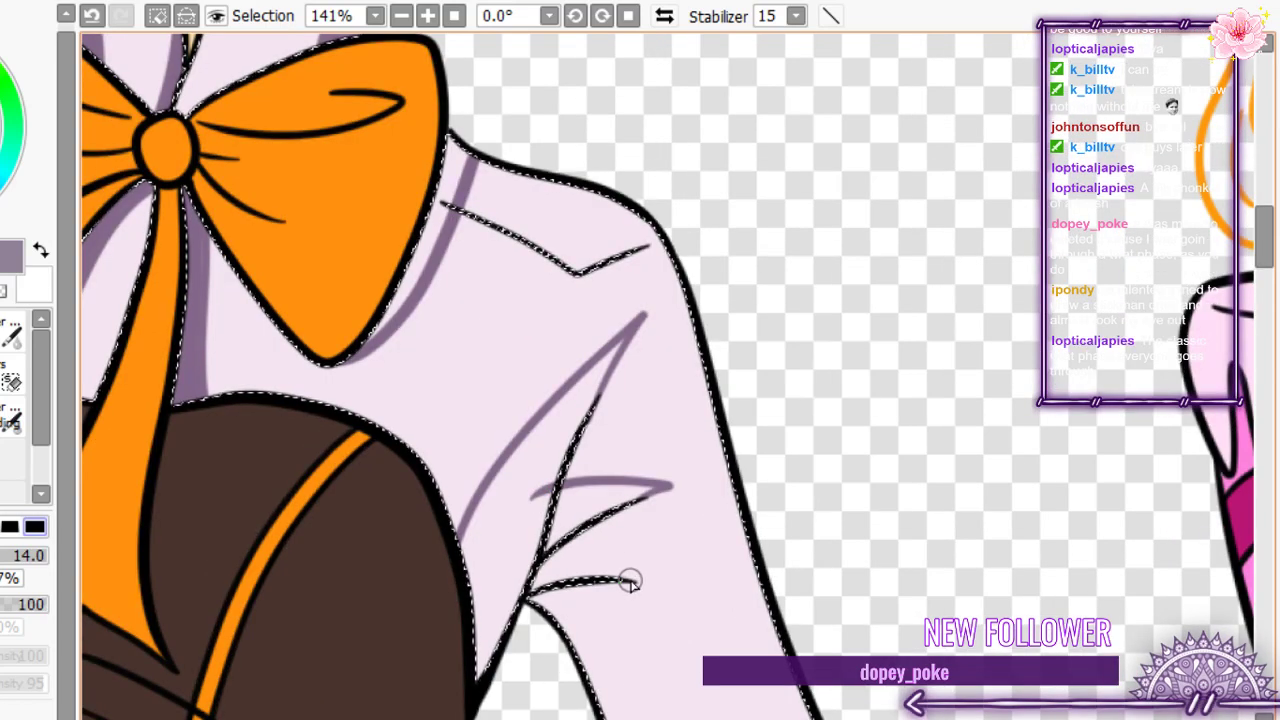
- Fill the outlined armpit fold shadows and the strip beside the bow with greyish purple
key("g")
left_click(515, 490)
left_click(580, 512)
left_click(600, 555)
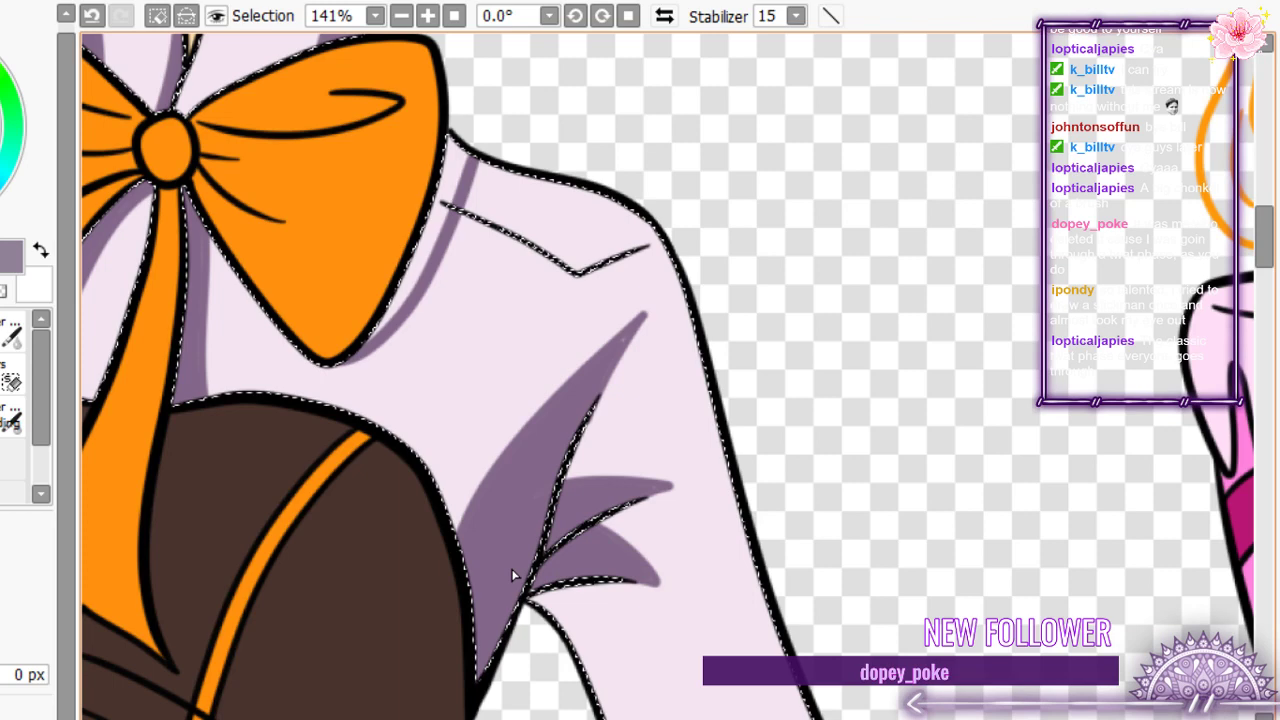
left_click(434, 235)
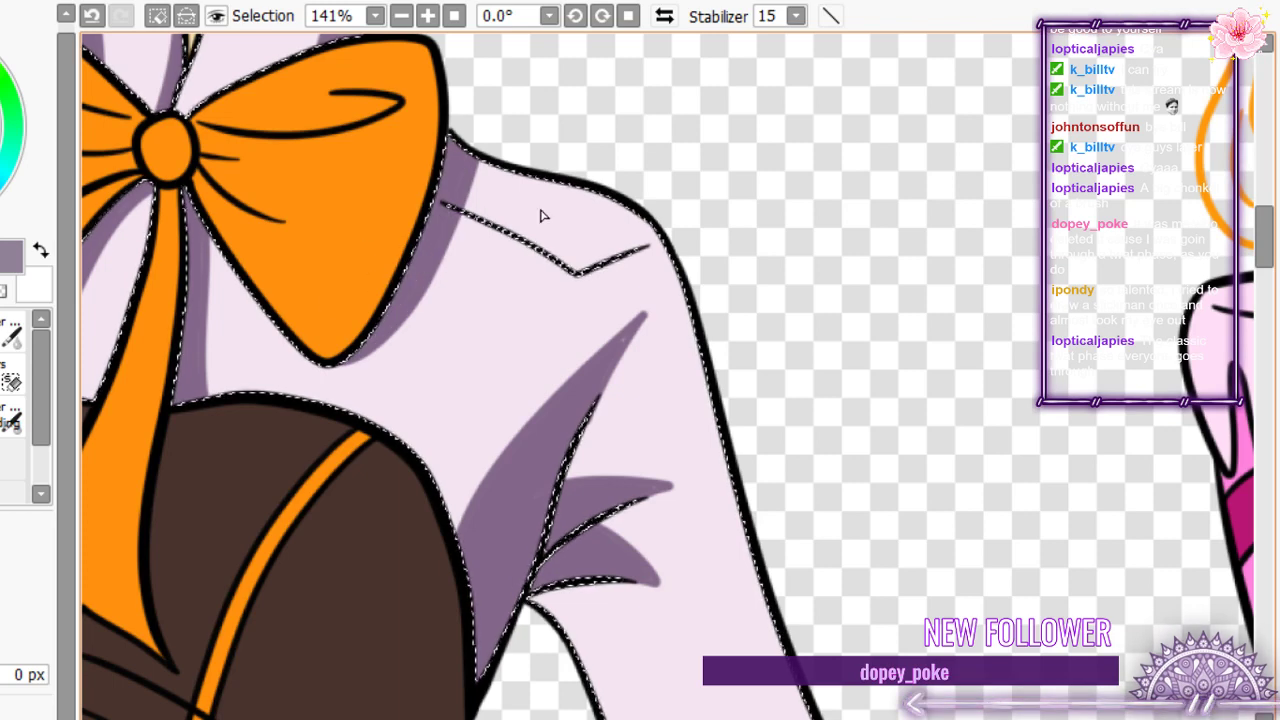
- Paint a tapering greyish-purple shadow along the upper side of the shoulder seam, from its corner up to the bow
key("n")
left_click_drag(571, 274, 429, 194)
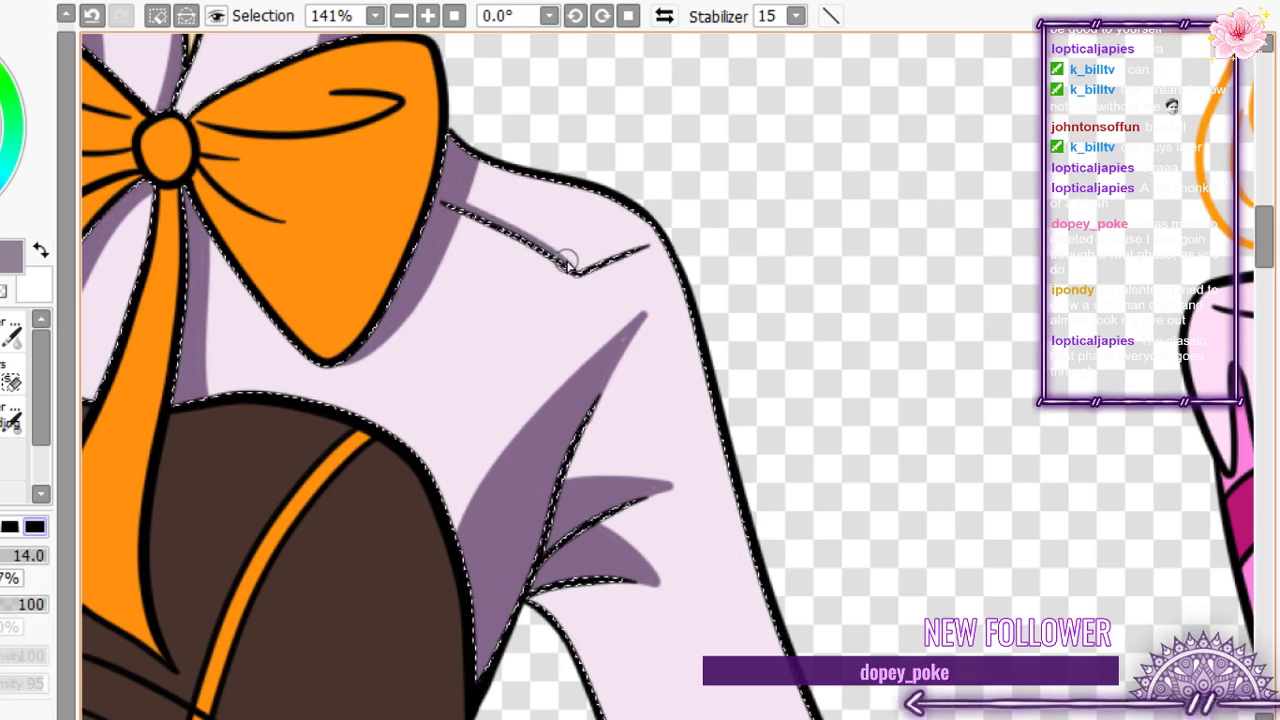
key("ctrl+z")
left_click_drag(570, 272, 487, 205)
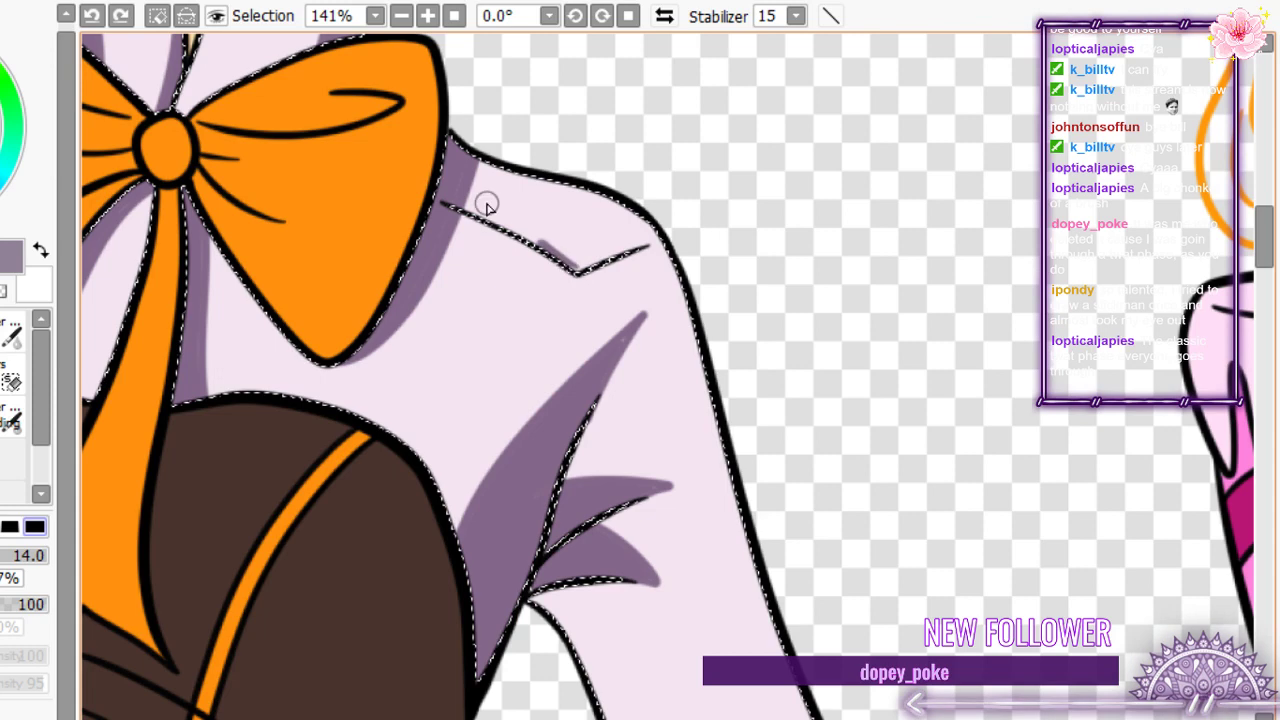
key("ctrl+z")
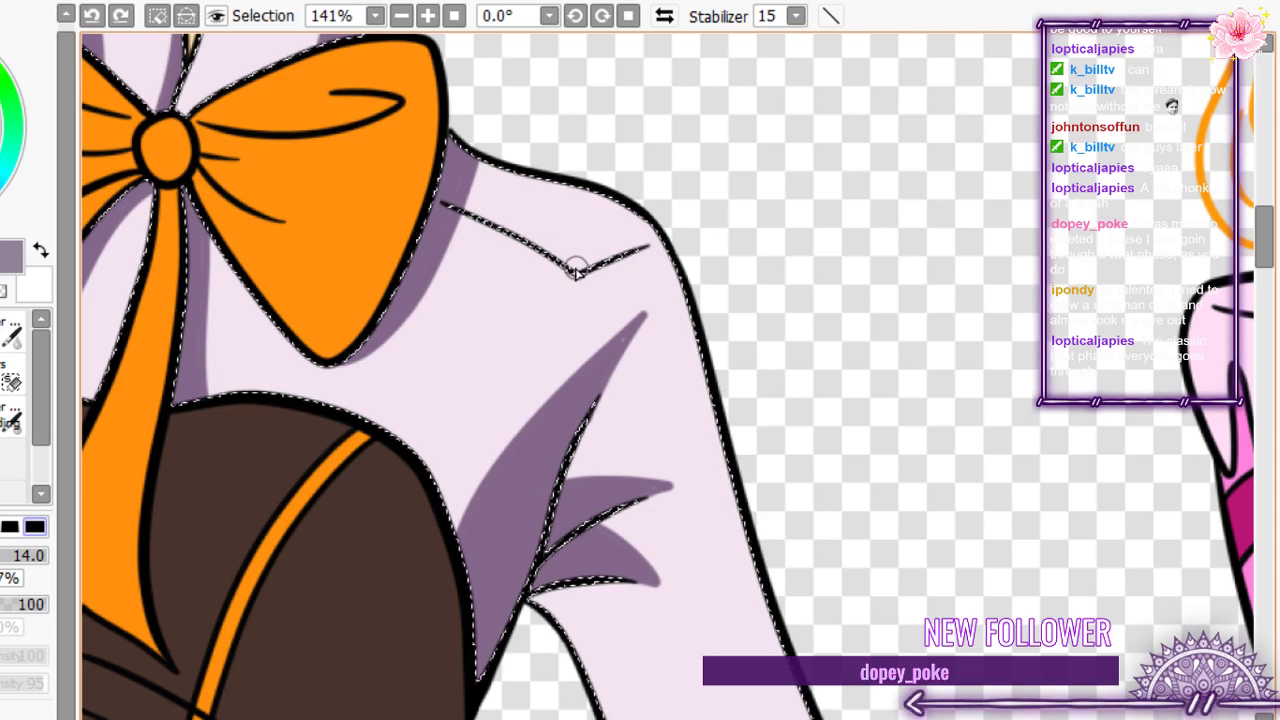
left_click_drag(575, 267, 413, 150)
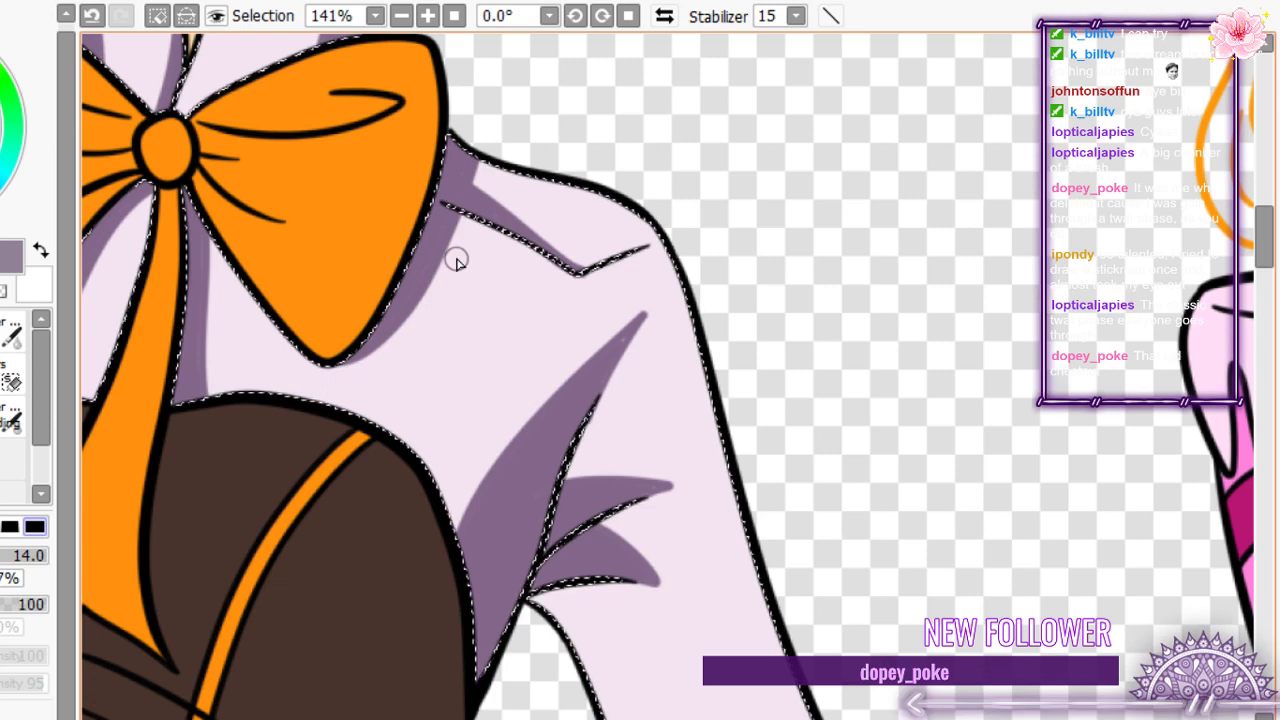
- Paint a greyish-purple shadow on the blouse along the side and lower edge of the bow's other loop
scroll(456, 261, "down", 5)
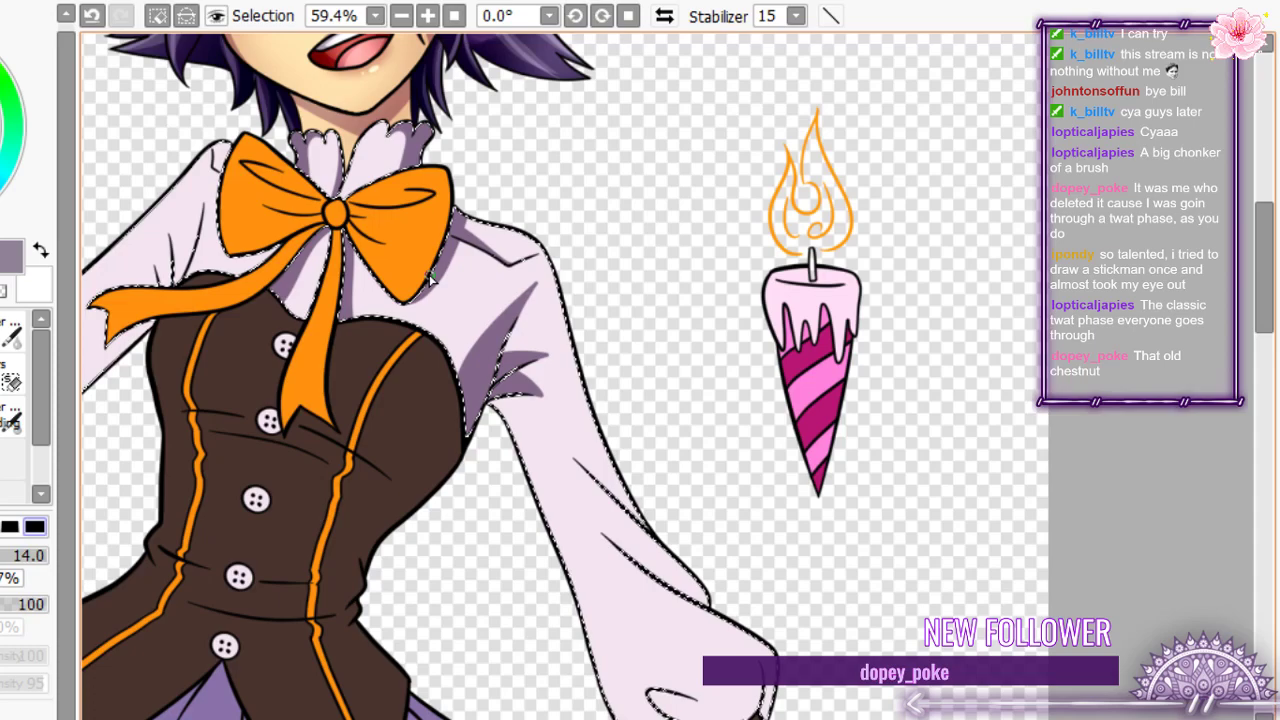
scroll(431, 282, "down", 4)
scroll(405, 198, "up", 7)
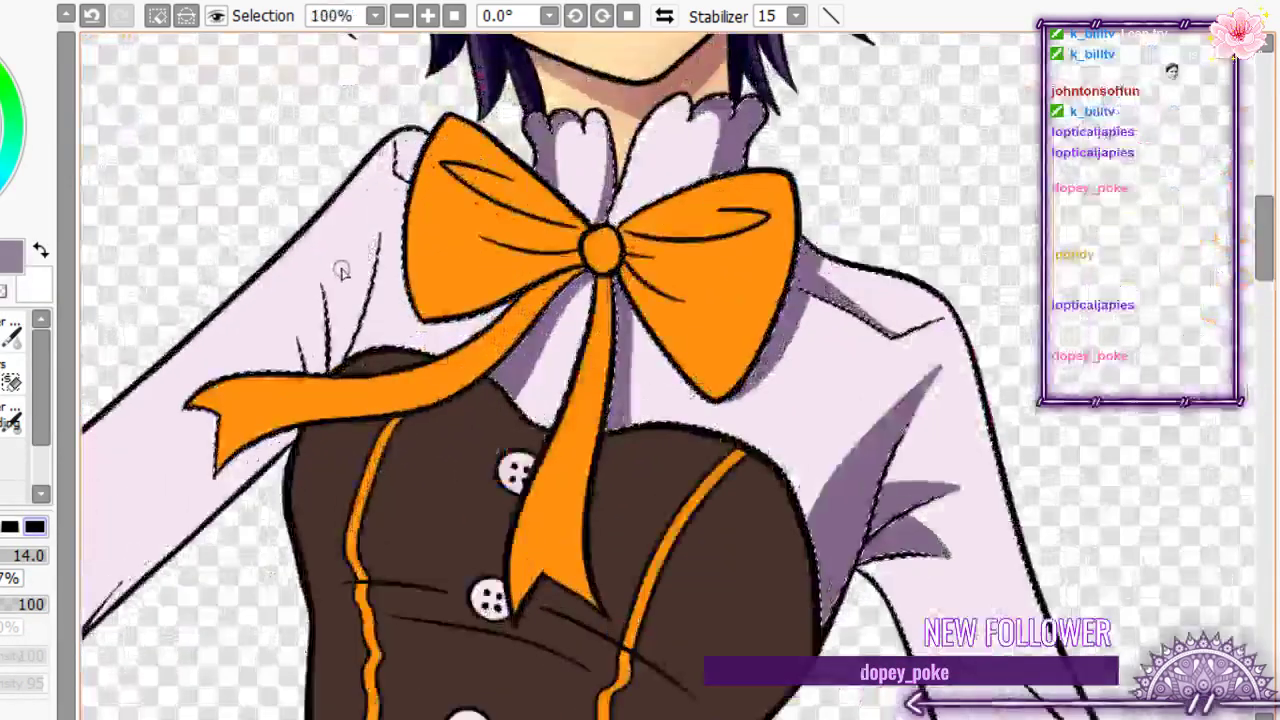
scroll(405, 198, "up", 4)
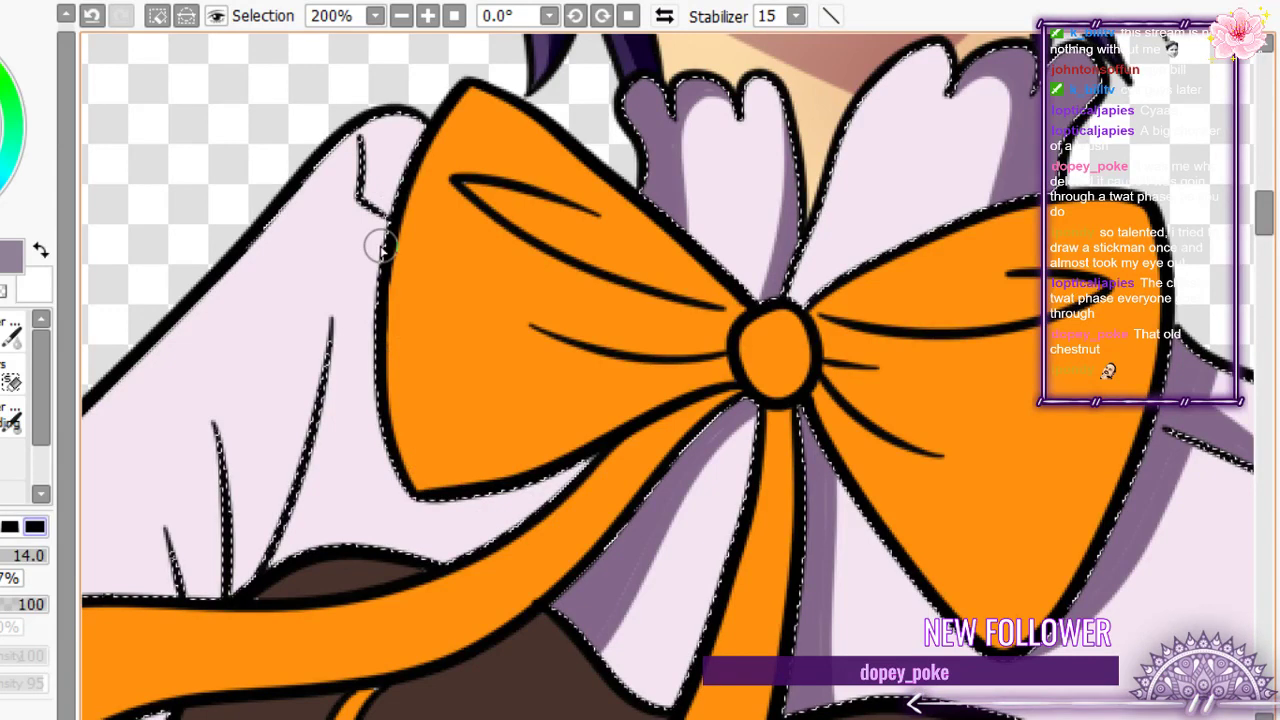
left_click_drag(380, 245, 388, 303)
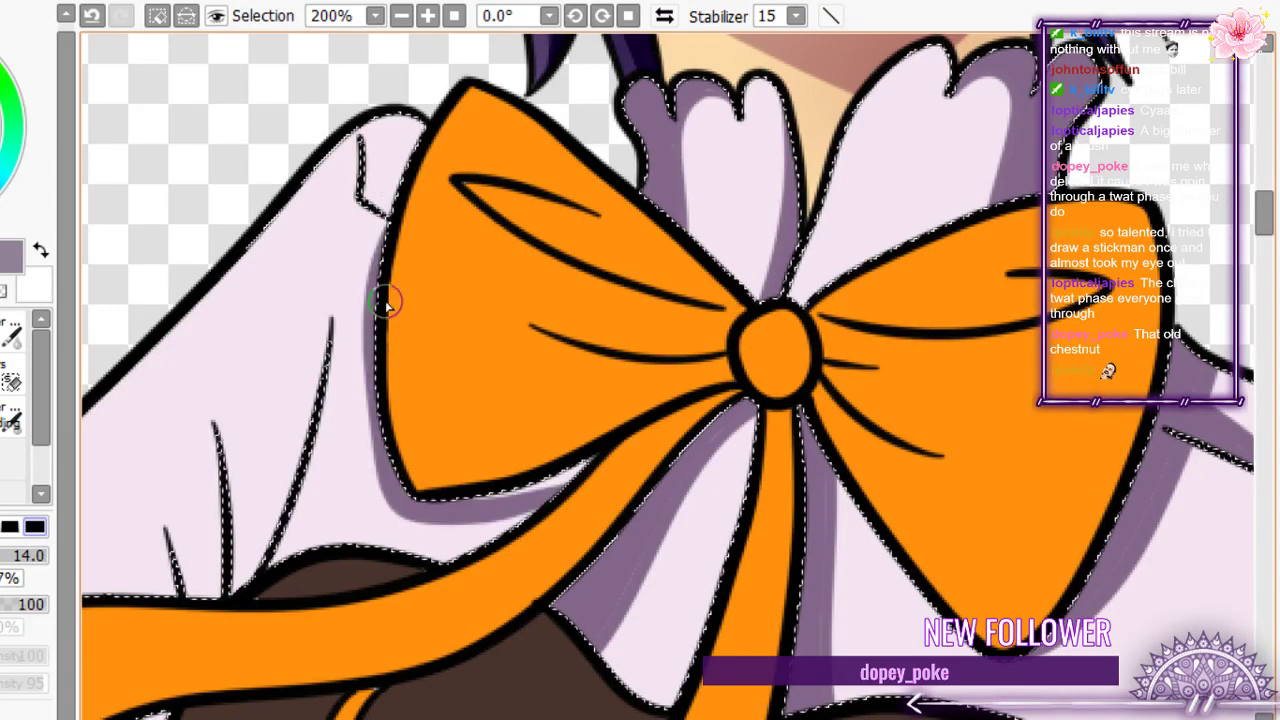
key("ctrl+z")
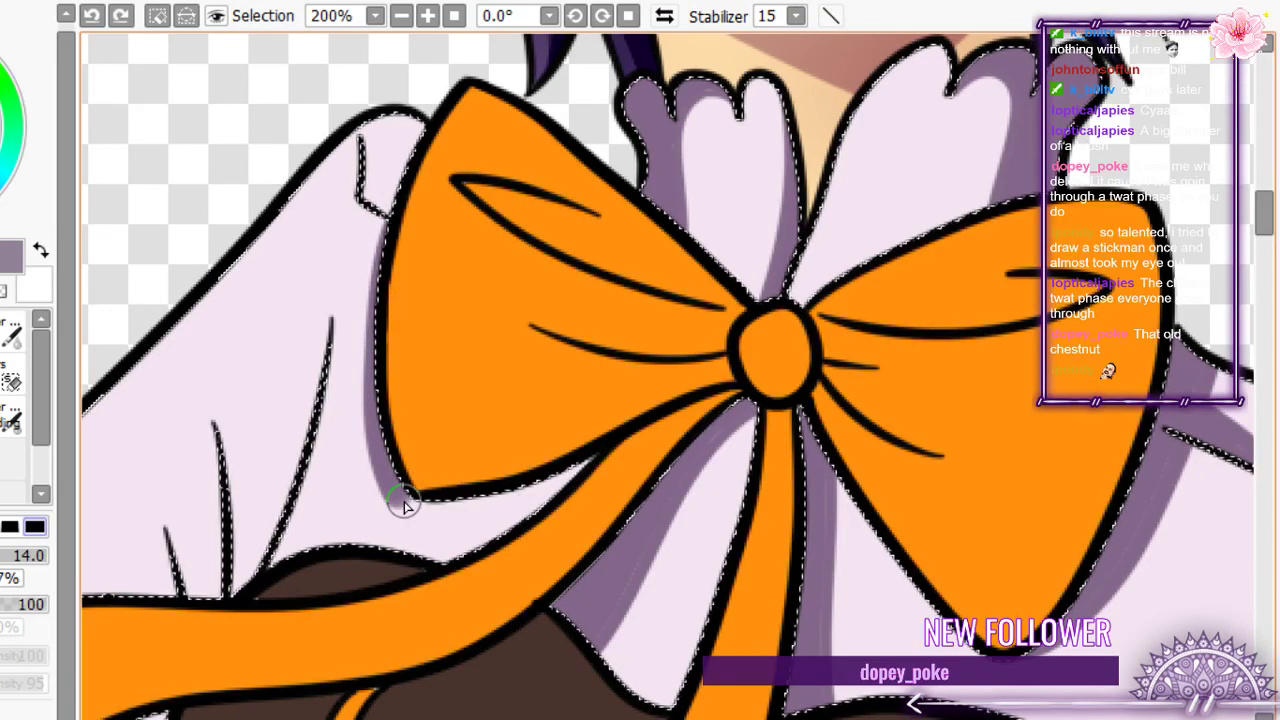
key("ctrl+y")
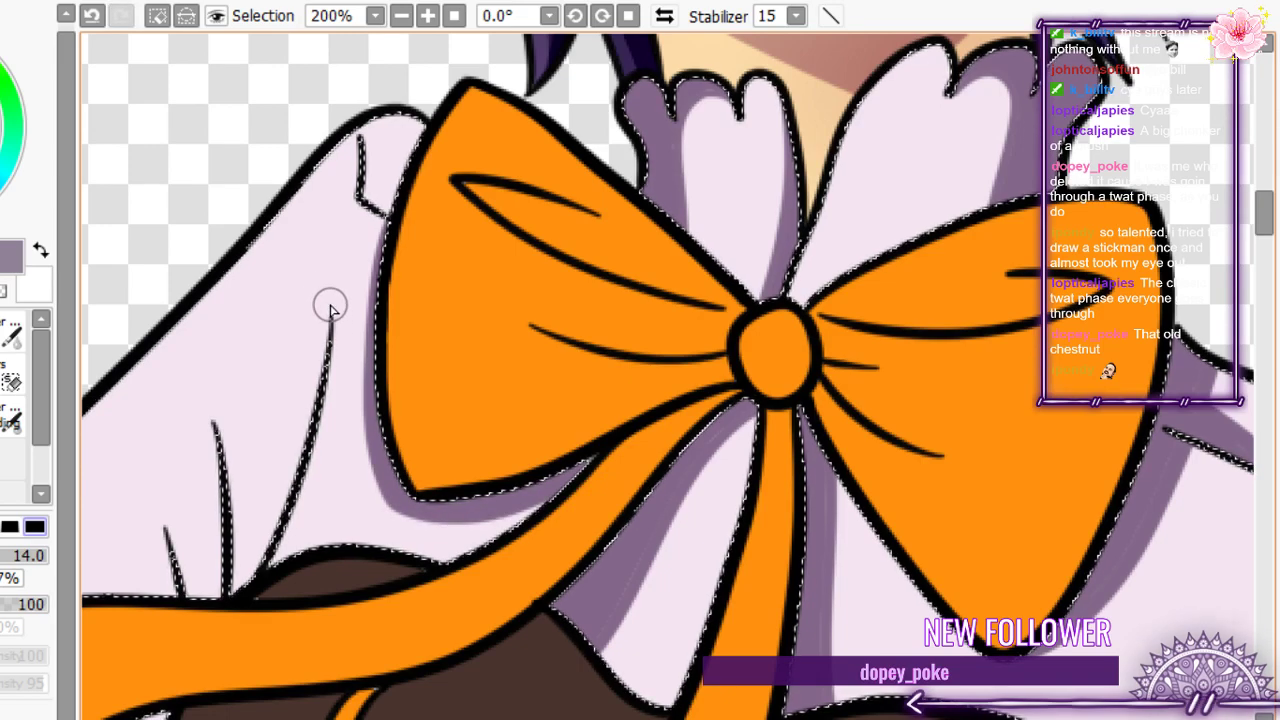
- Paint a tapering greyish-purple fold shadow beside the long crease at the armpit next to this bow loop
left_click_drag(325, 250, 298, 380)
left_click_drag(233, 496, 330, 305)
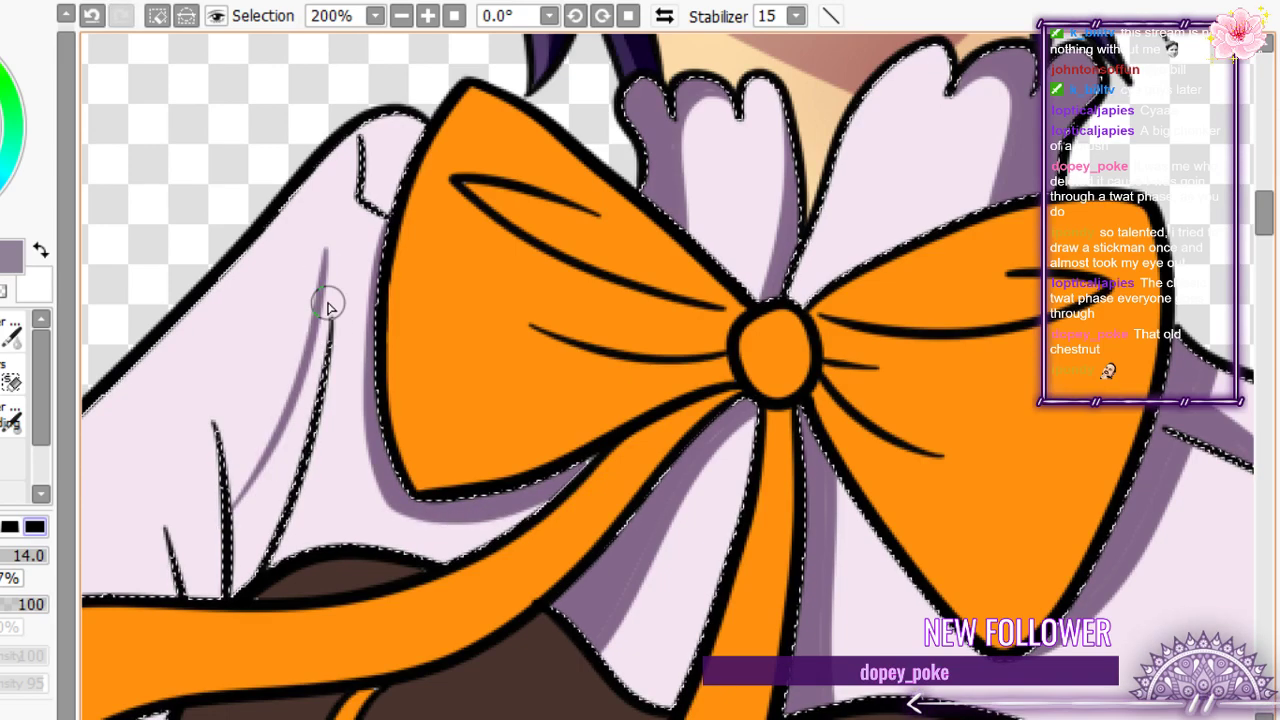
left_click_drag(325, 252, 286, 474)
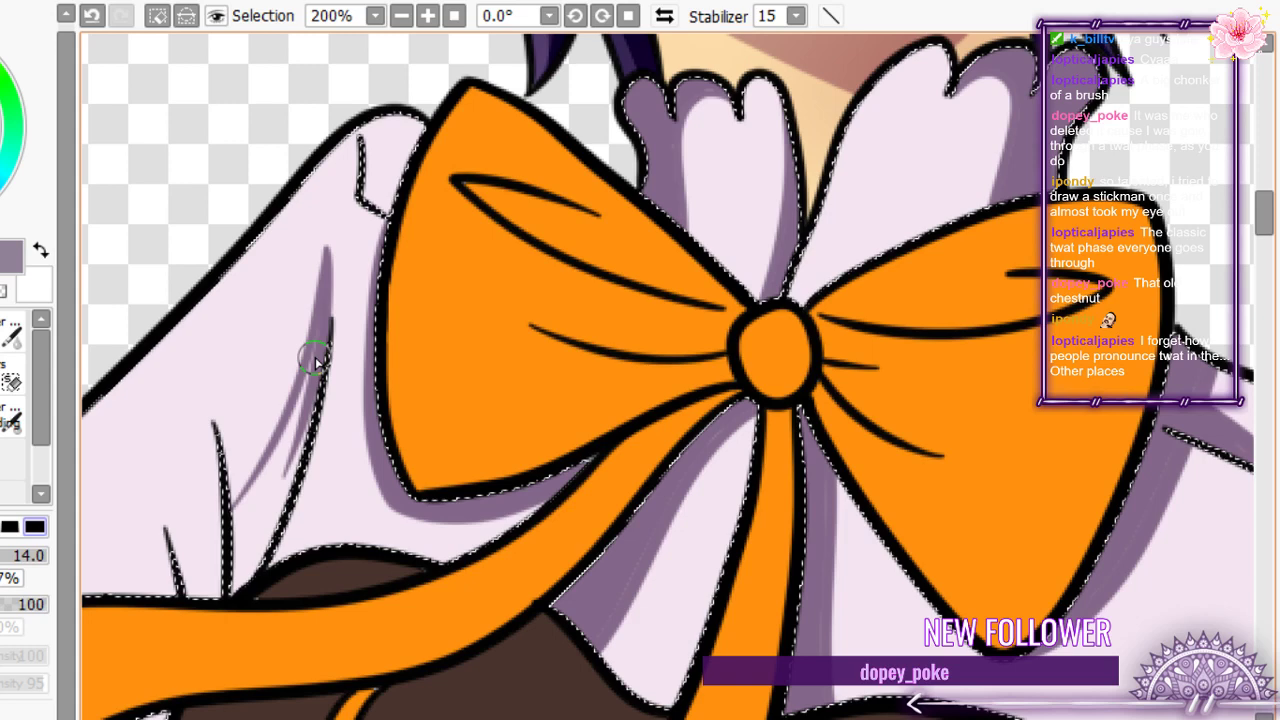
mouse_move(313, 360)
left_mouse_down()
mouse_move(266, 537)
mouse_move(257, 520)
mouse_move(252, 553)
mouse_move(238, 557)
left_mouse_up()
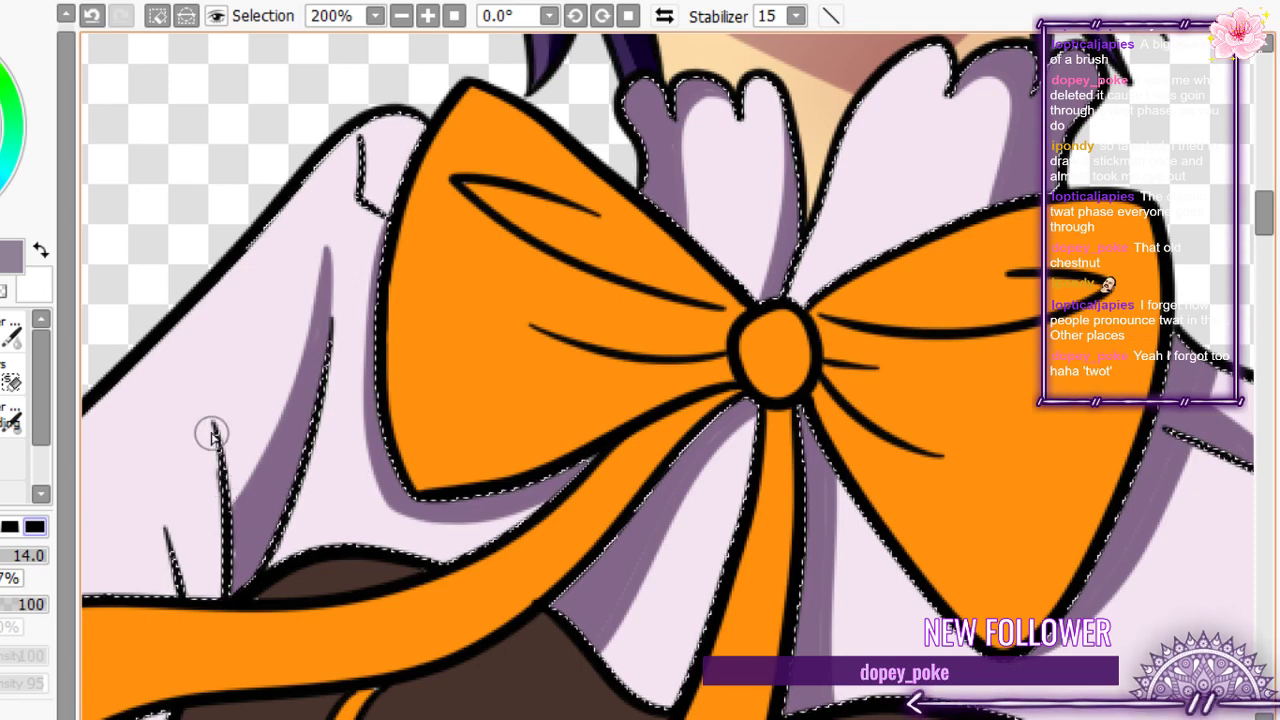
- Paint a pointed greyish-purple shadow beside the shorter sleeve crease and another inside the small shoulder seam next to the bow
left_click_drag(190, 366, 200, 578)
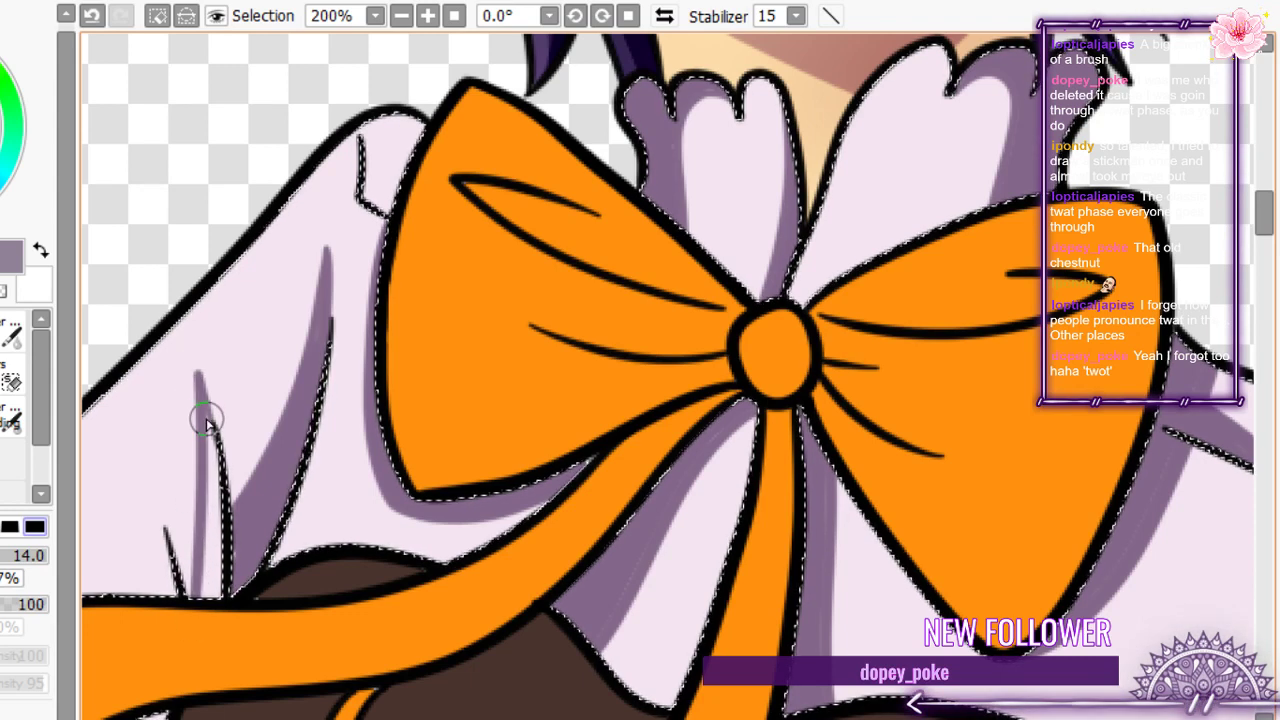
left_click_drag(207, 420, 215, 553)
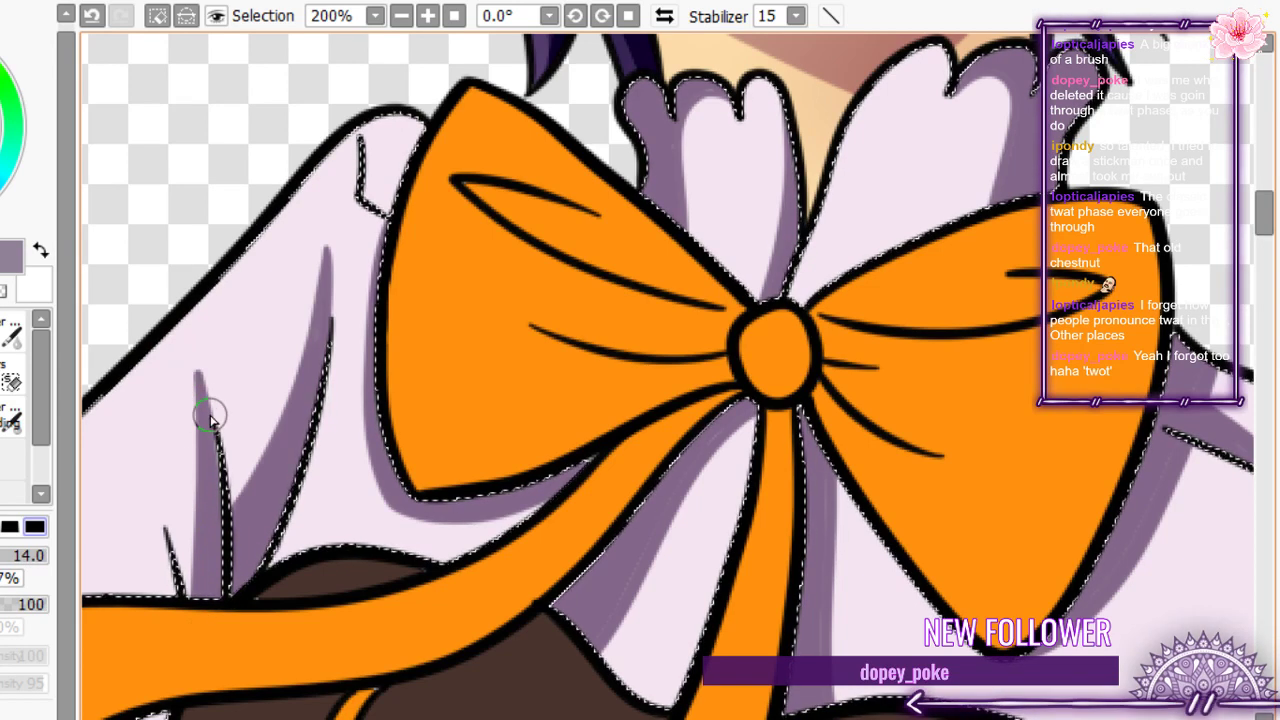
left_click_drag(194, 353, 198, 380)
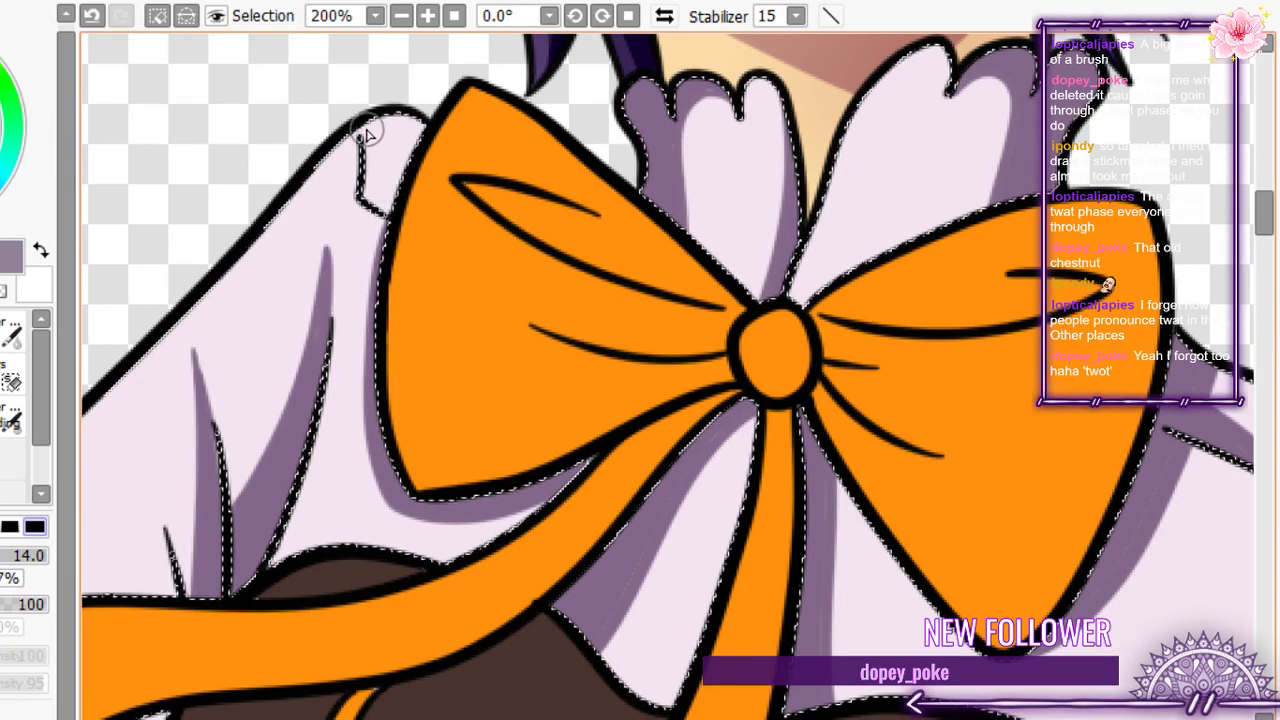
mouse_move(368, 129)
left_mouse_down()
mouse_move(370, 190)
mouse_move(390, 204)
left_mouse_up()
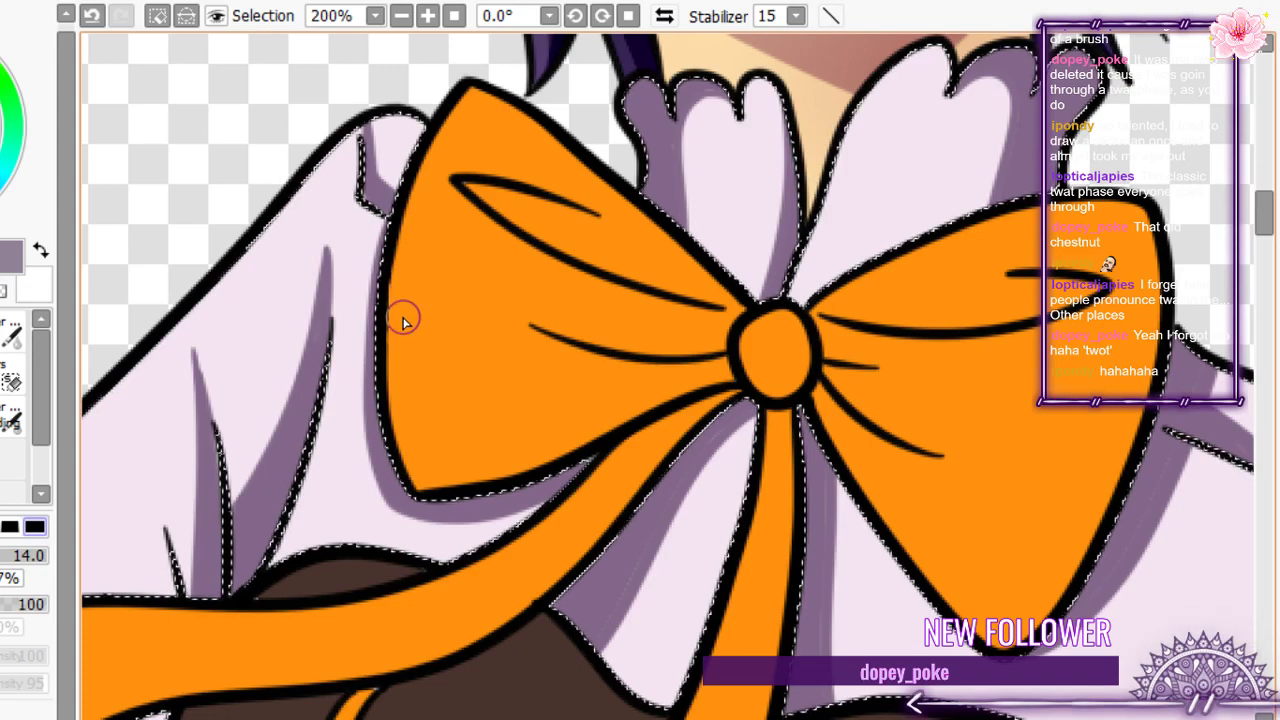
- Undo the last shoulder stroke and repaint a small greyish-purple shadow where the shoulder seam's outer end meets the sleeve edge
scroll(405, 320, "down", 4)
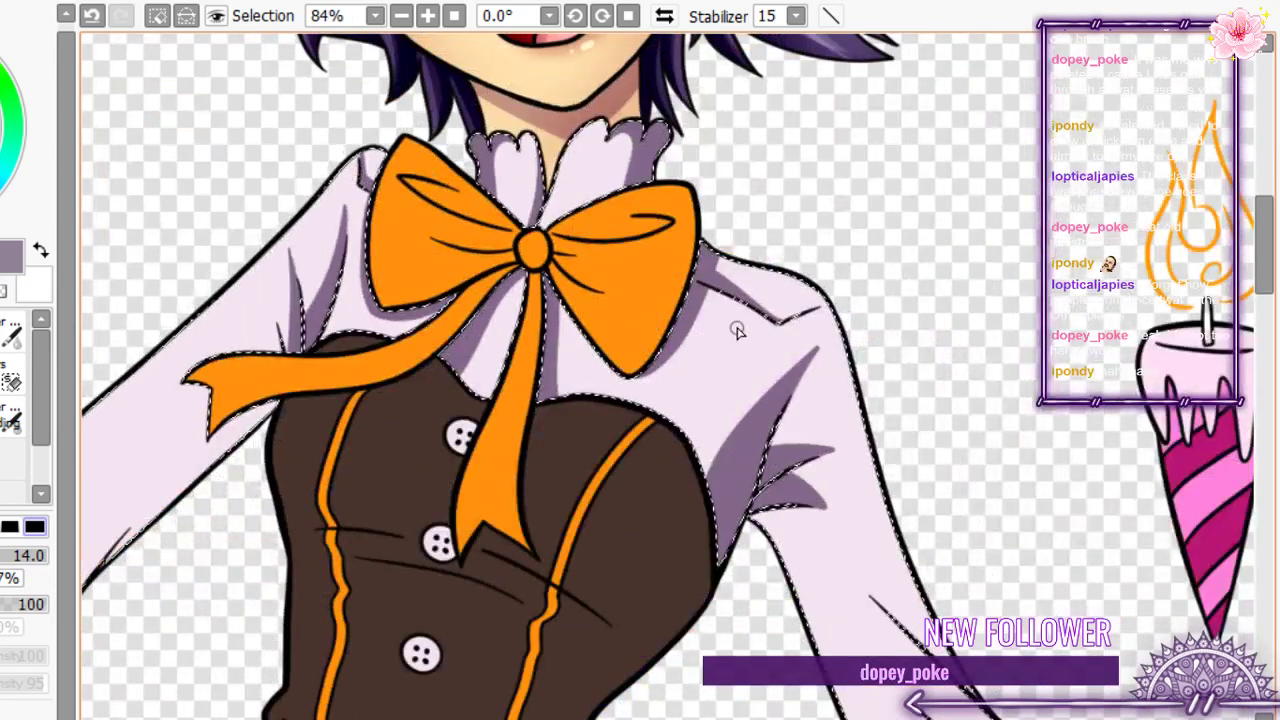
scroll(736, 330, "up", 4)
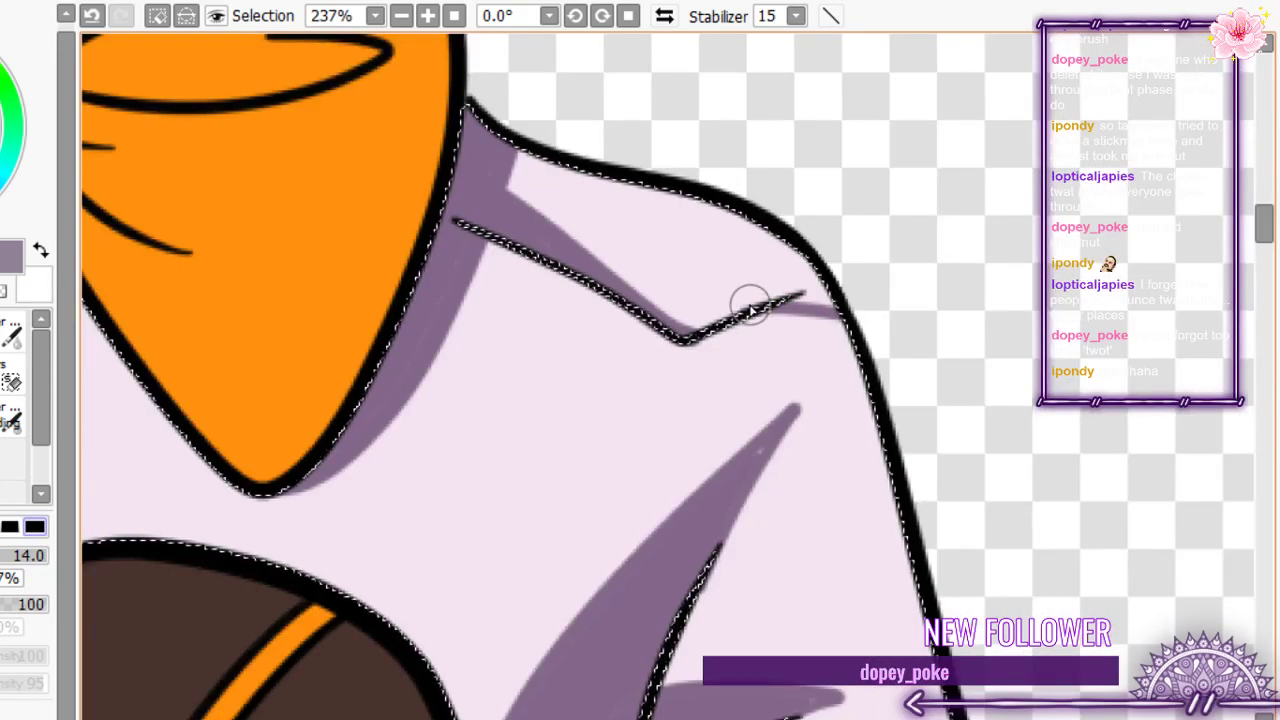
key("ctrl+z")
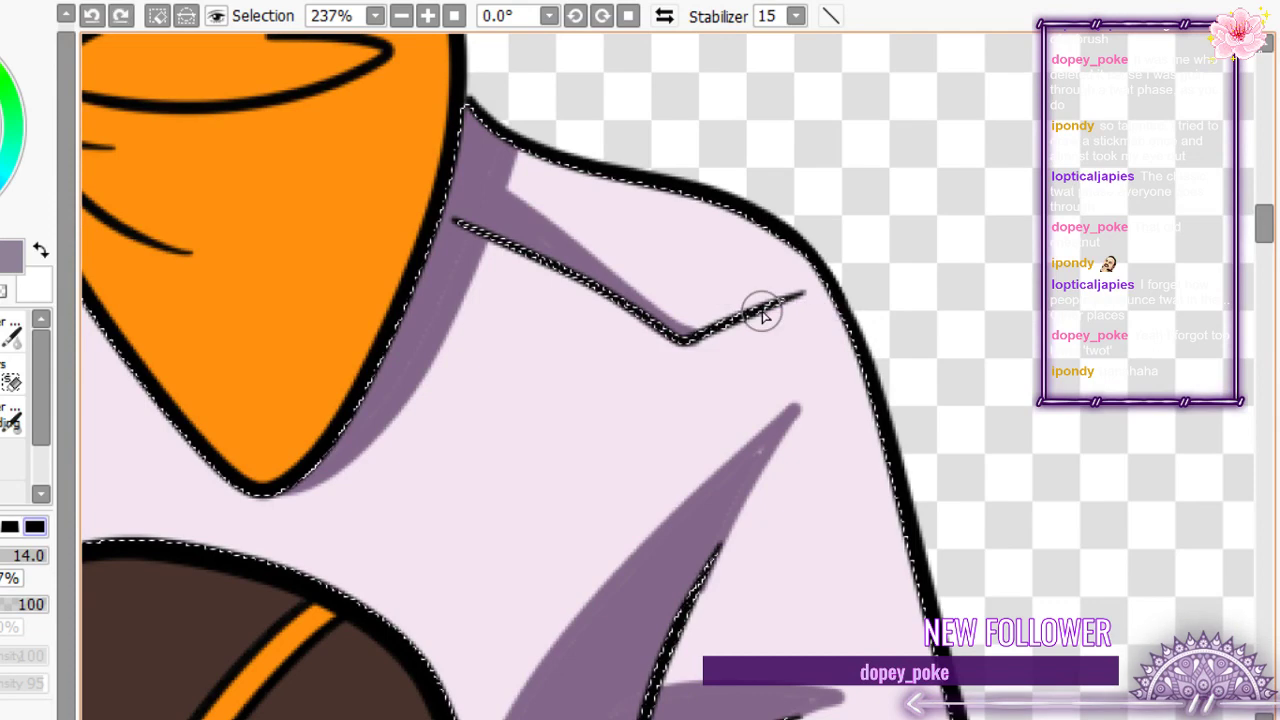
mouse_move(723, 309)
left_mouse_down()
mouse_move(843, 277)
mouse_move(800, 254)
left_mouse_up()
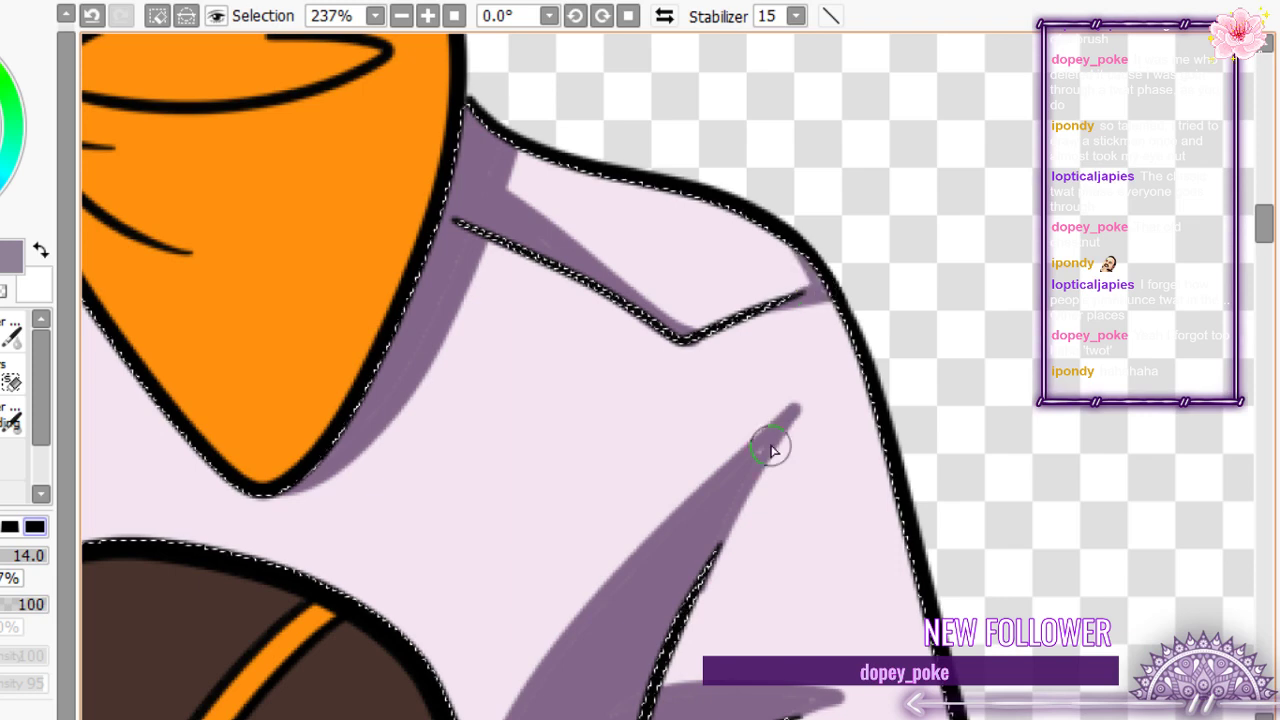
- Cover the faint streaks inside the armpit fold shadows and the shadow beside the adjacent bow loop with greyish purple
scroll(627, 635, "up", 1)
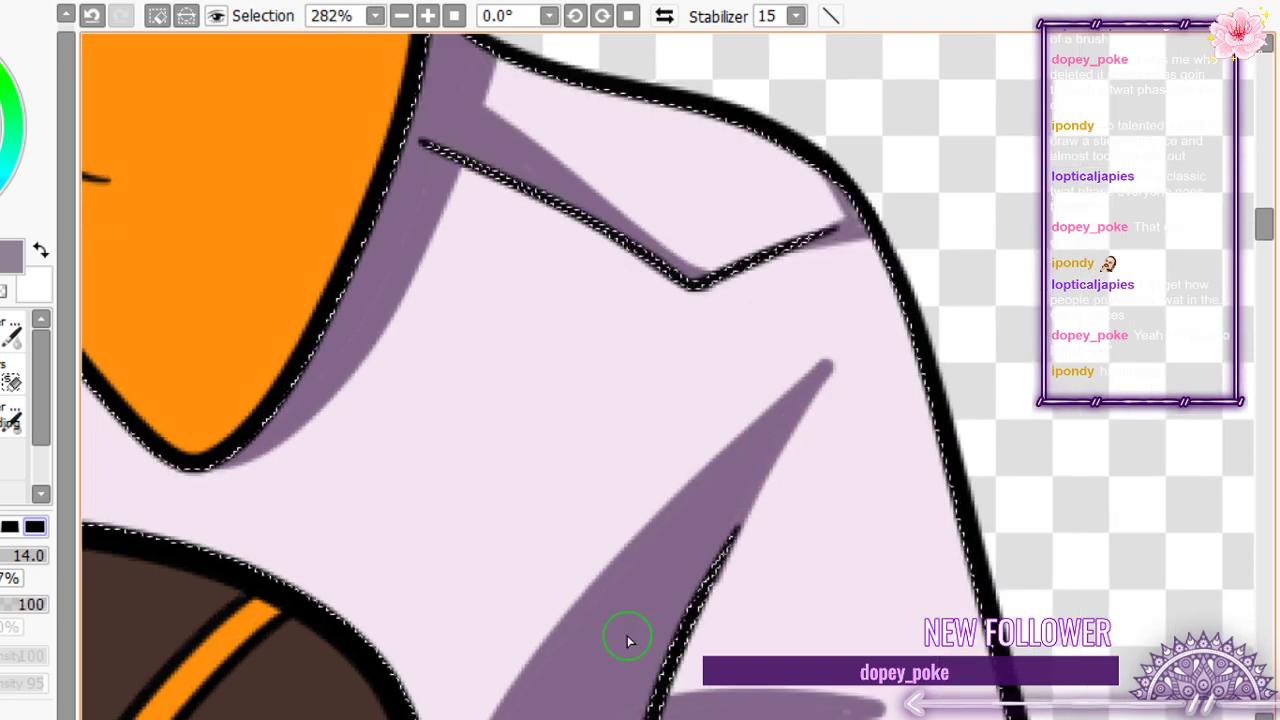
scroll(627, 635, "up", 4)
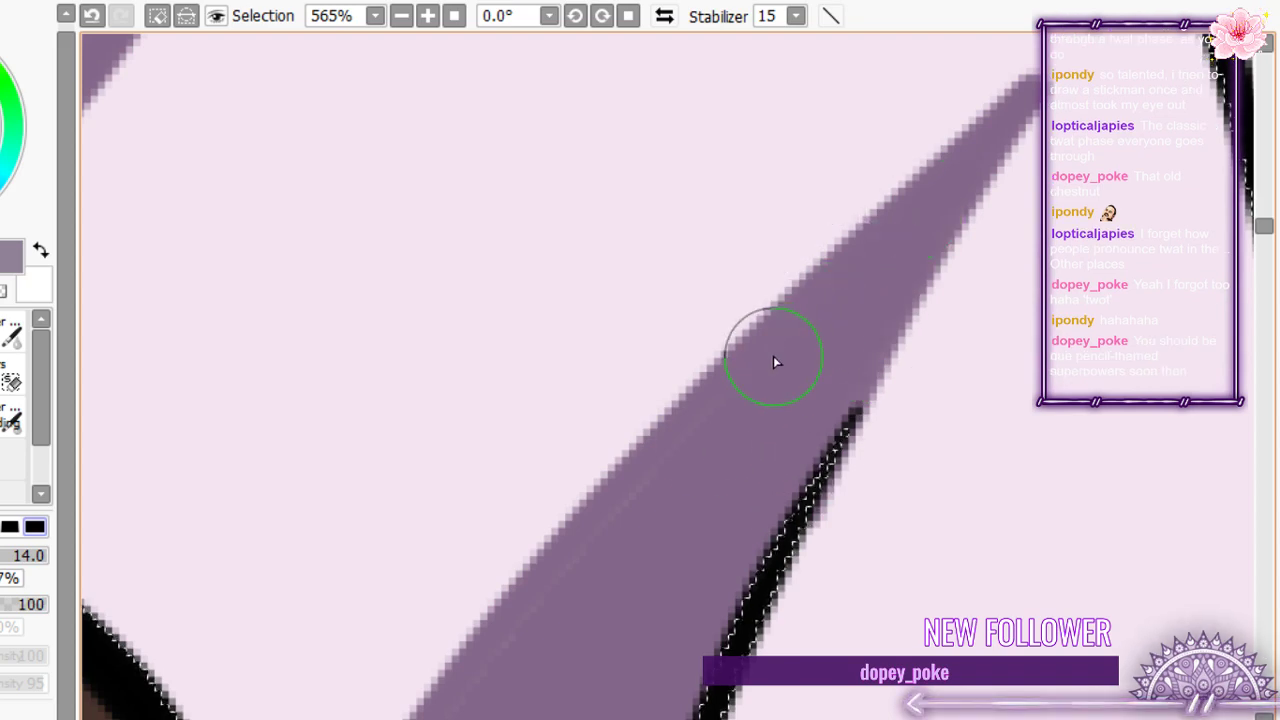
scroll(773, 356, "down", 8)
scroll(640, 530, "up", 4)
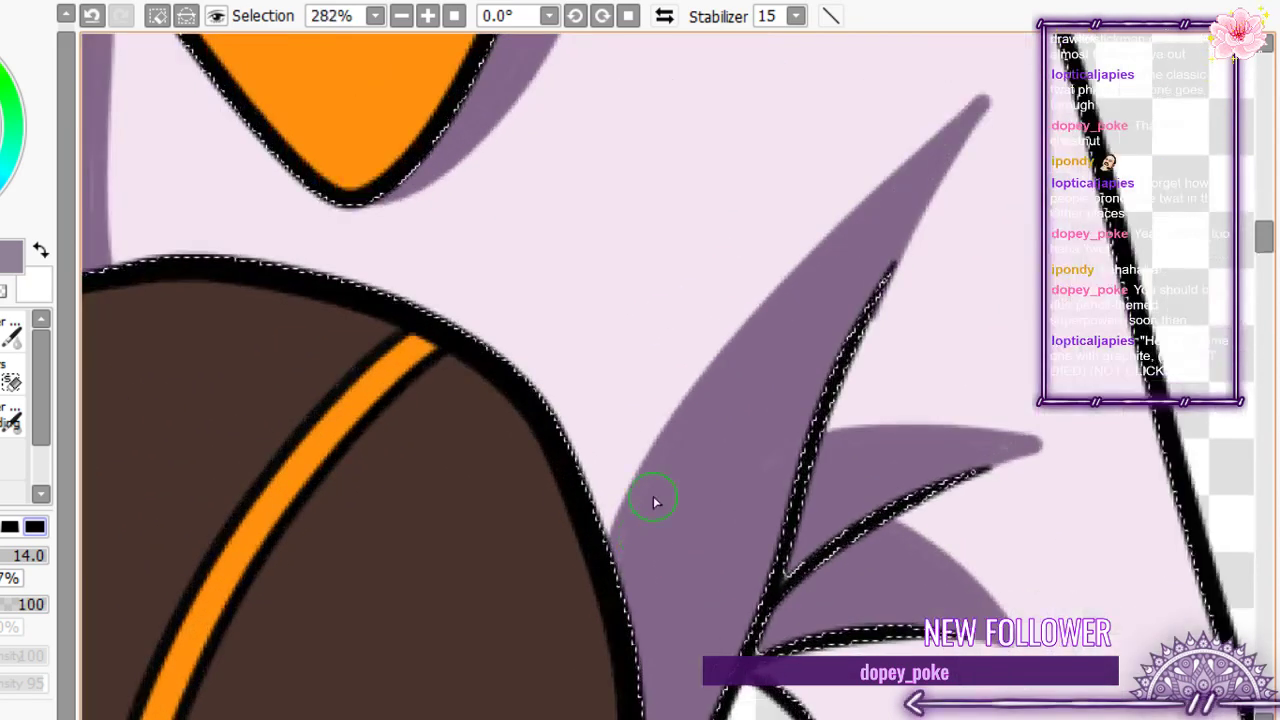
key("alt")
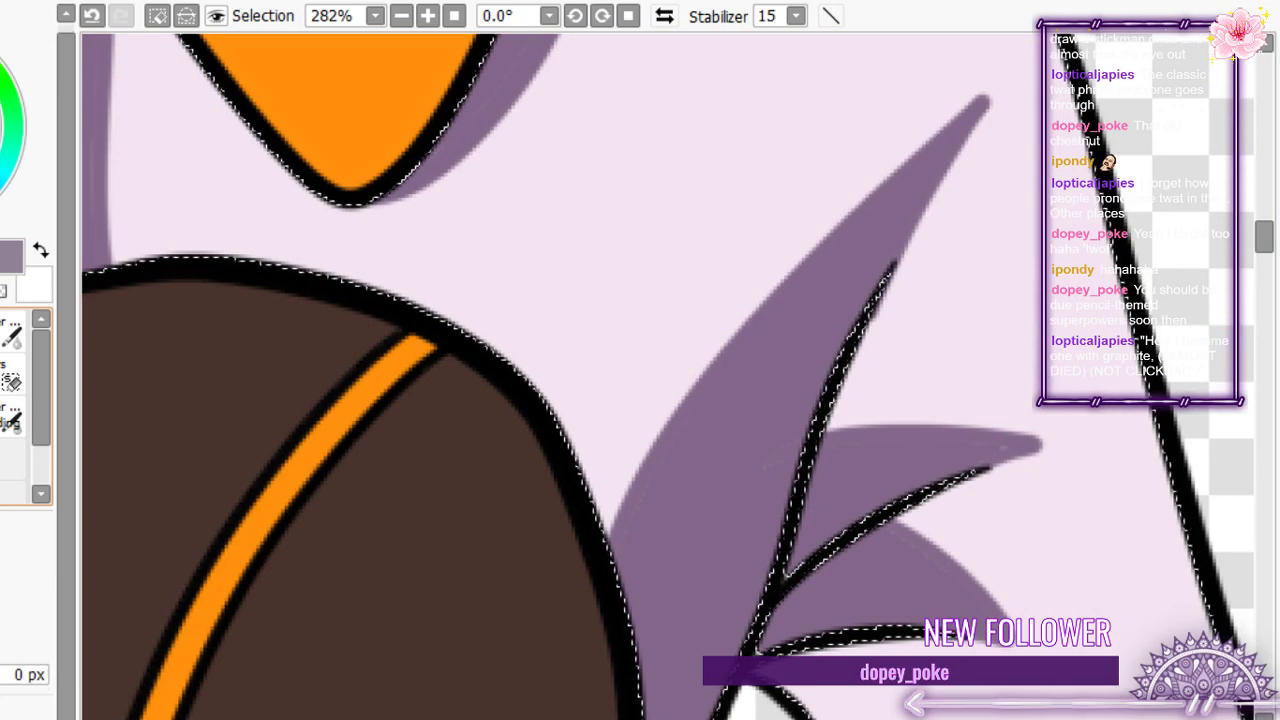
key("b")
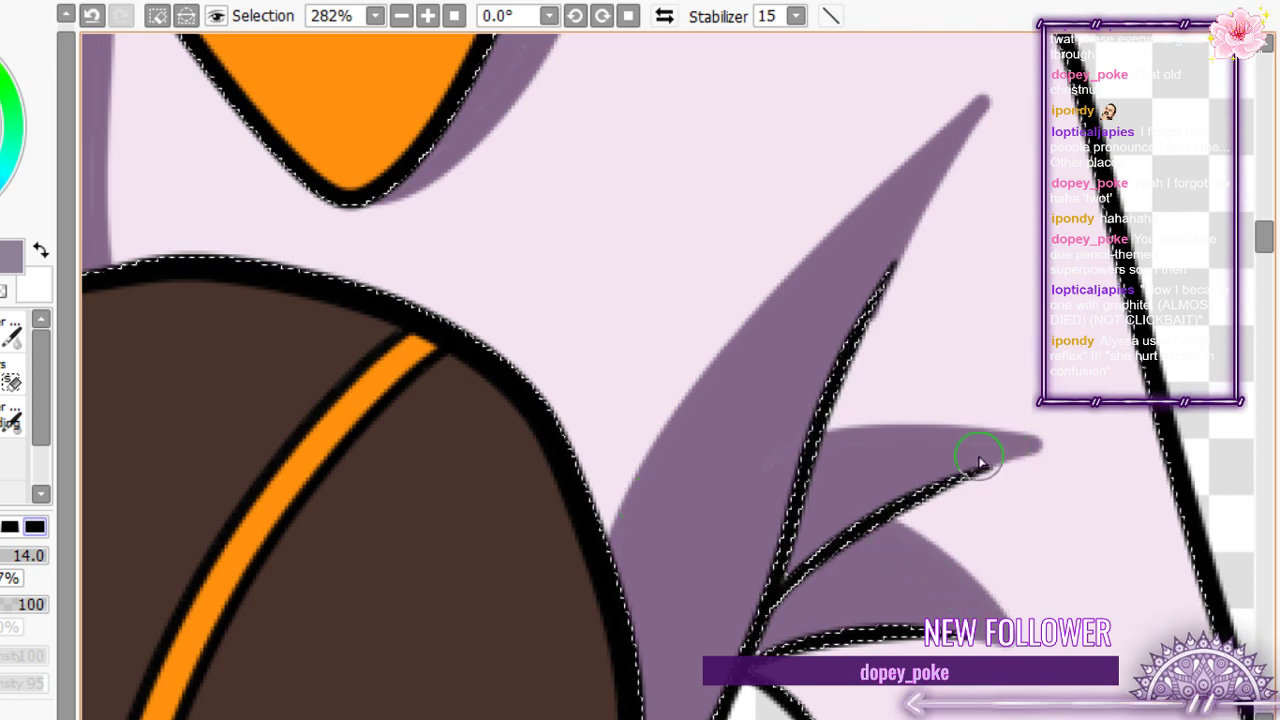
scroll(511, 395, "down", 4)
scroll(532, 163, "up", 5)
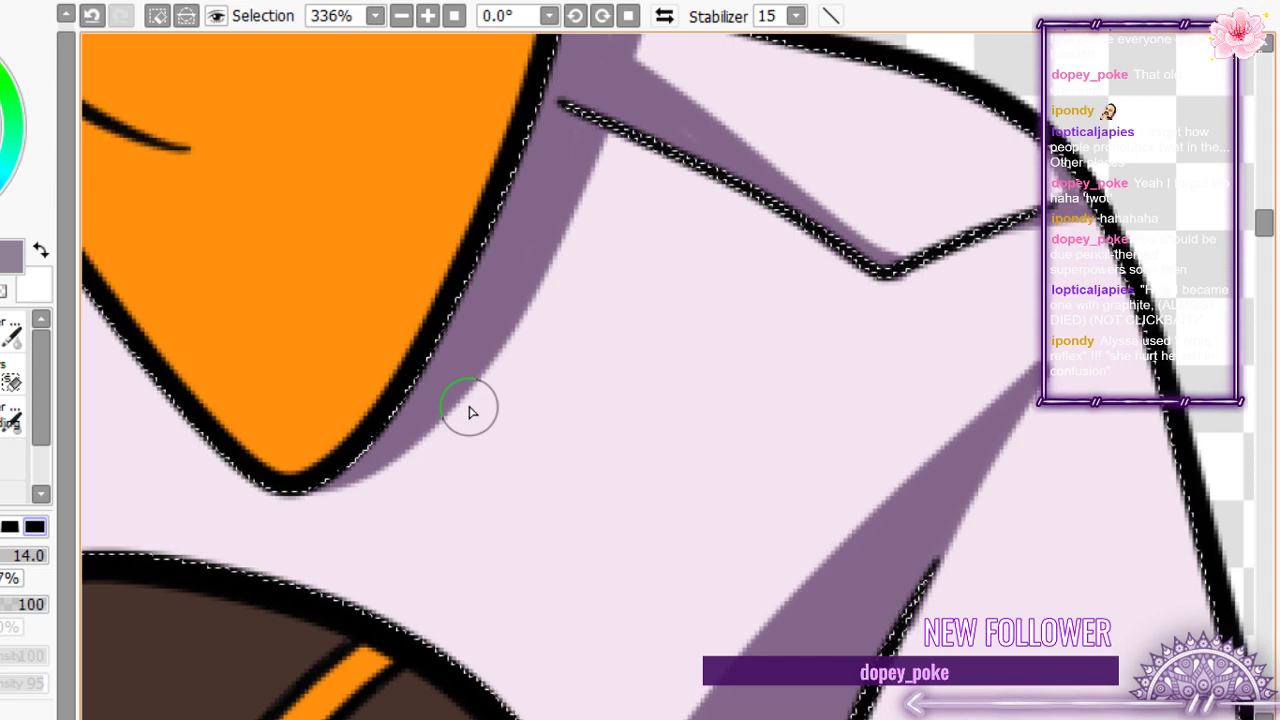
scroll(469, 407, "down", 1)
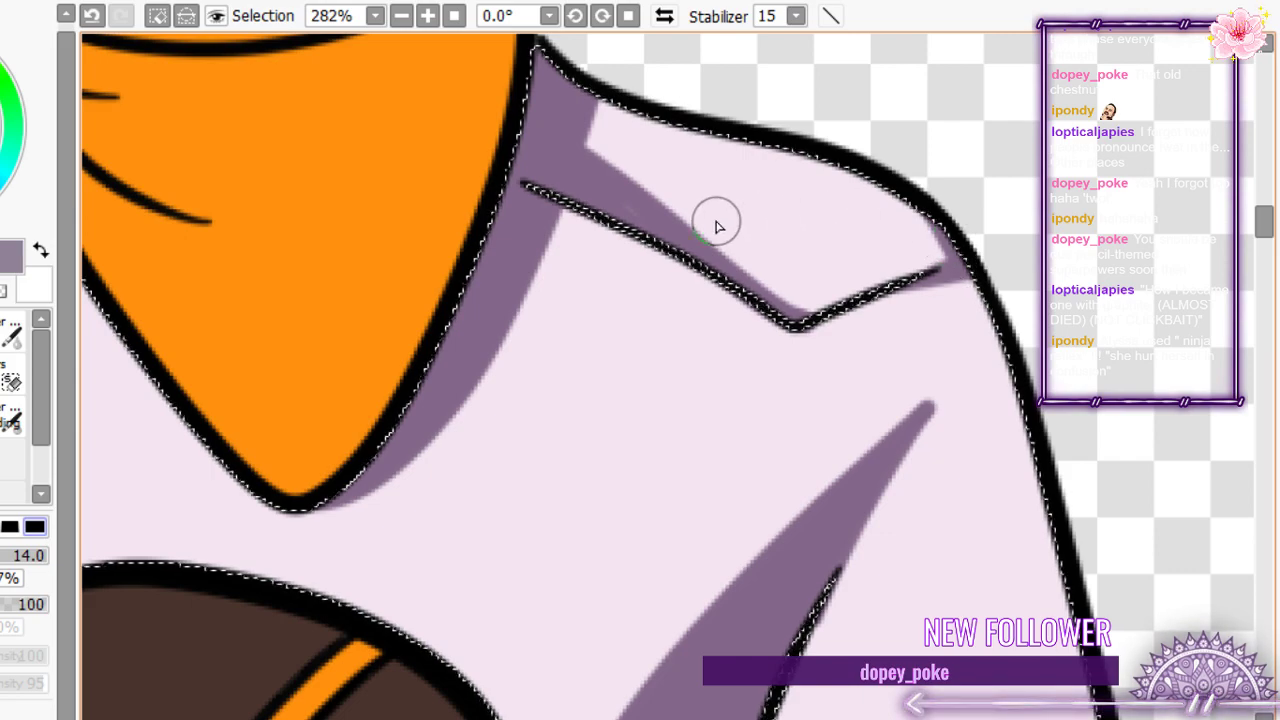
scroll(716, 226, "down", 12)
scroll(597, 203, "up", 9)
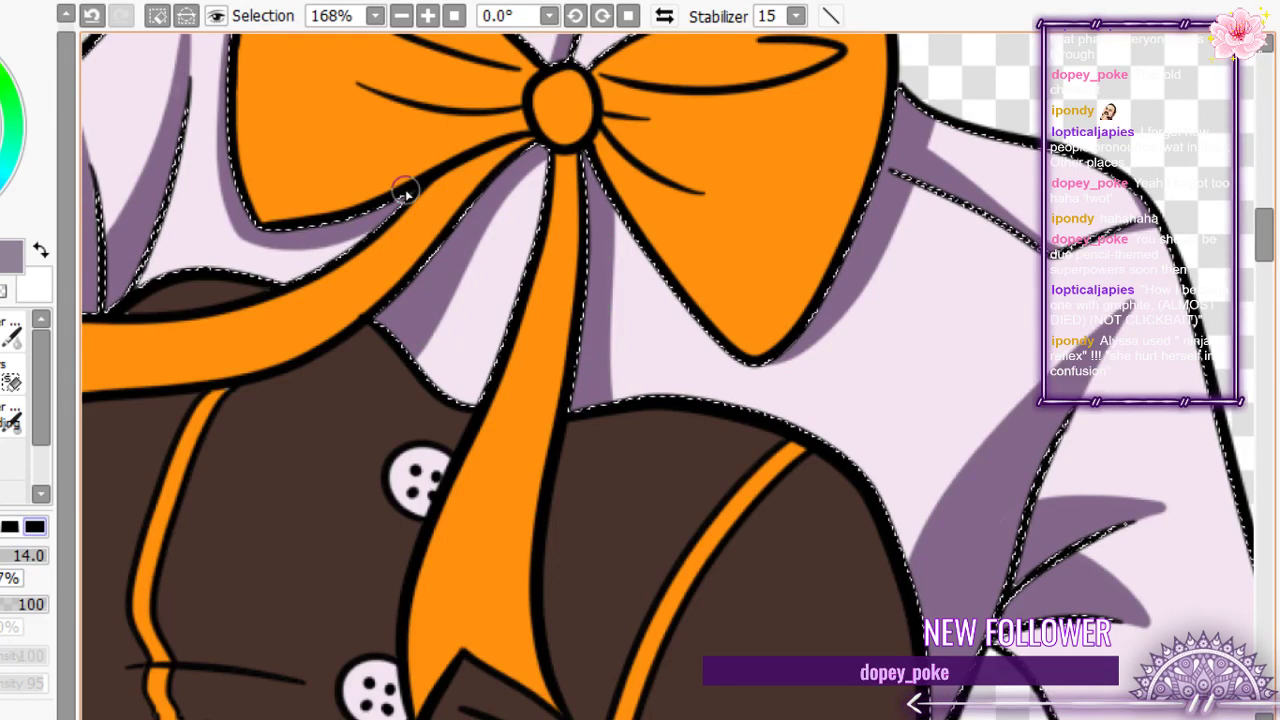
- Touch up the greyish-purple shadows under the other bow loop and along the two sleeve creases beside it
scroll(405, 193, "up", 4)
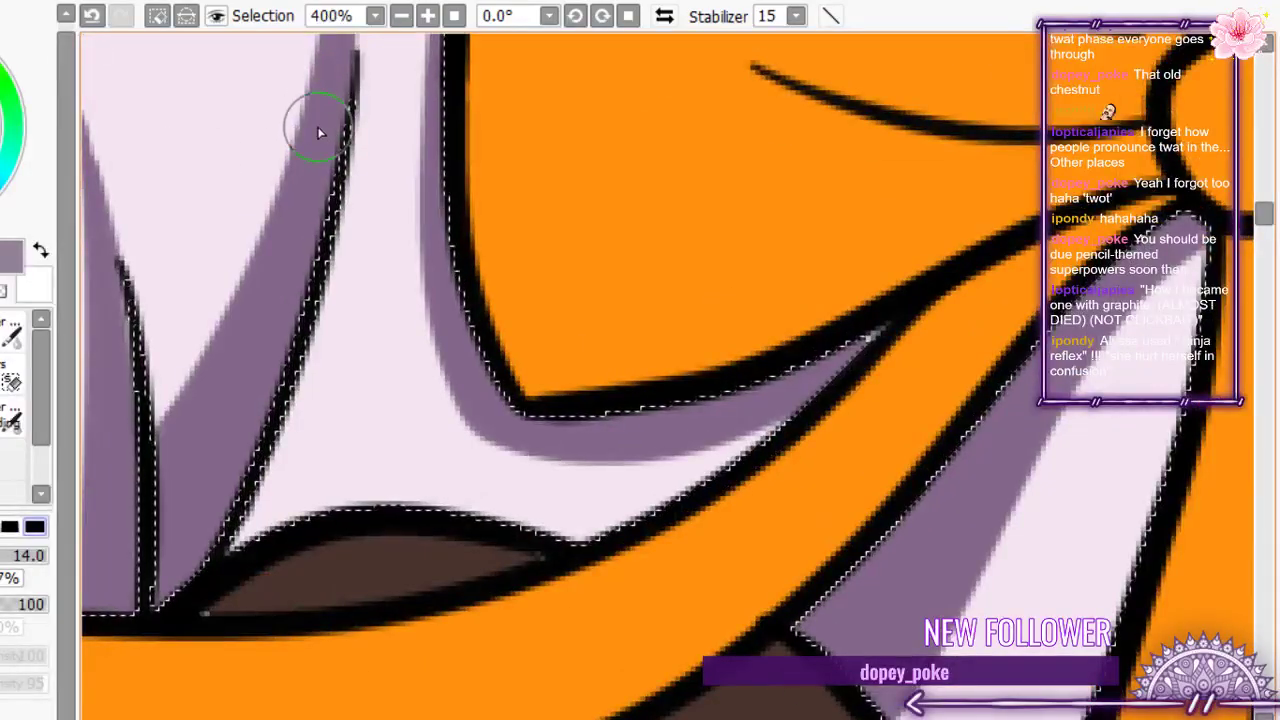
scroll(317, 126, "down", 4)
scroll(167, 257, "up", 3)
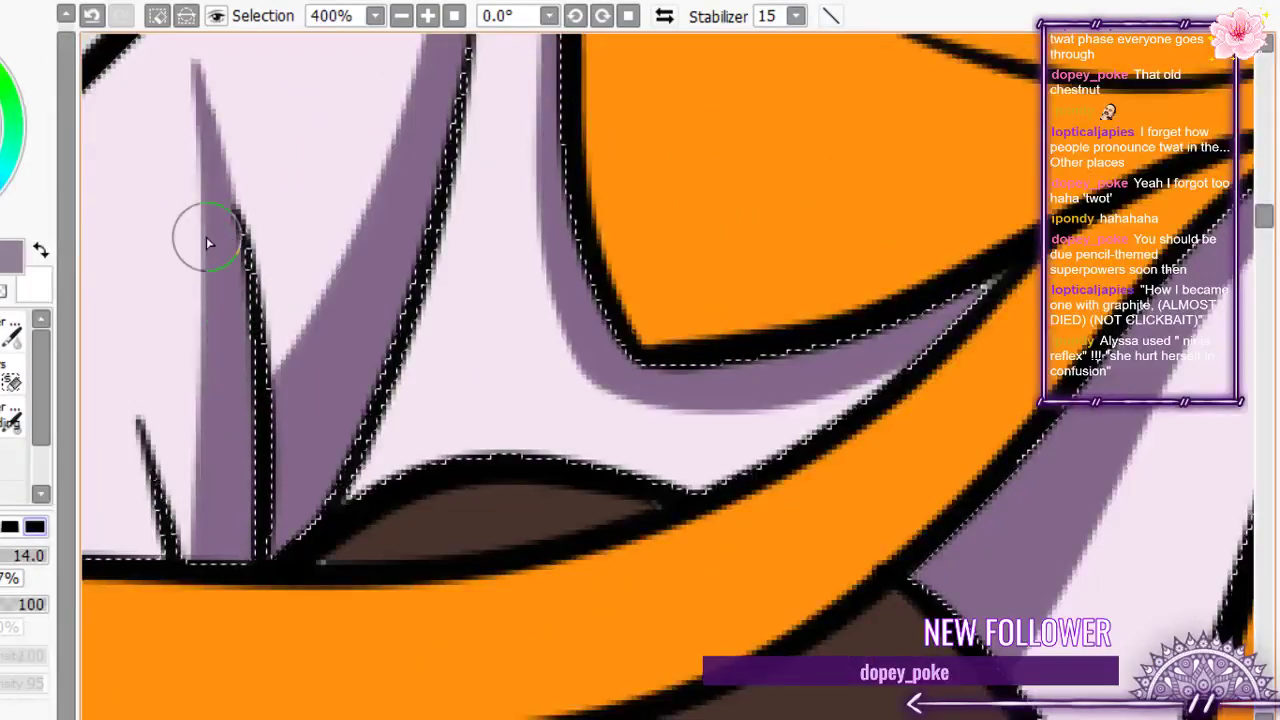
scroll(196, 250, "down", 5)
scroll(197, 270, "down", 3)
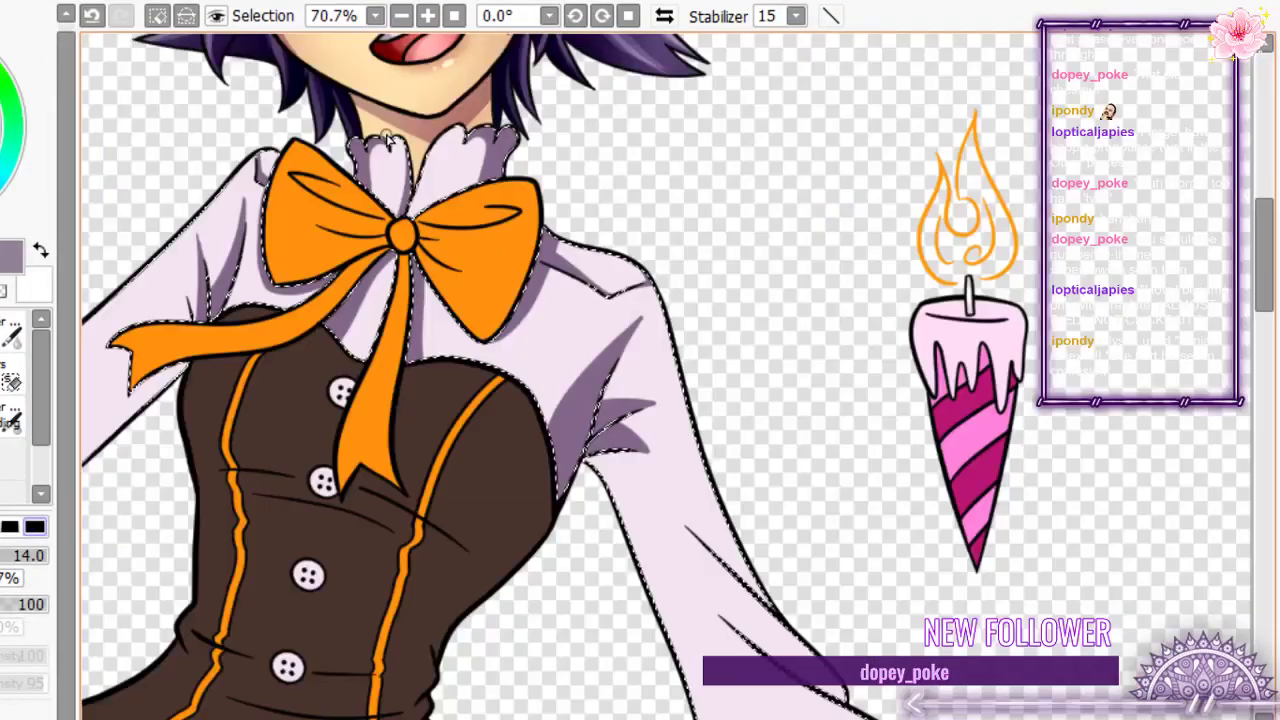
- Even out the greyish-purple shadow along the collar's inner front edge, down to the bow knot
scroll(390, 140, "up", 5)
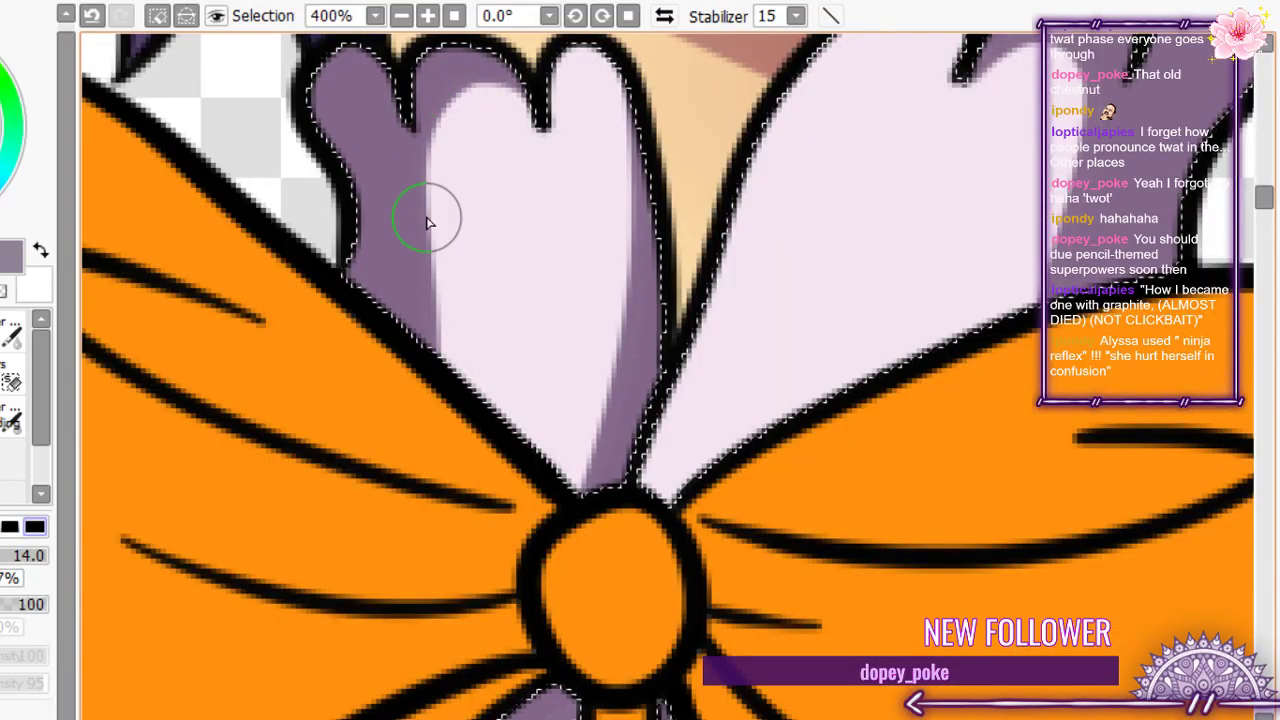
left_click_drag(645, 318, 628, 416)
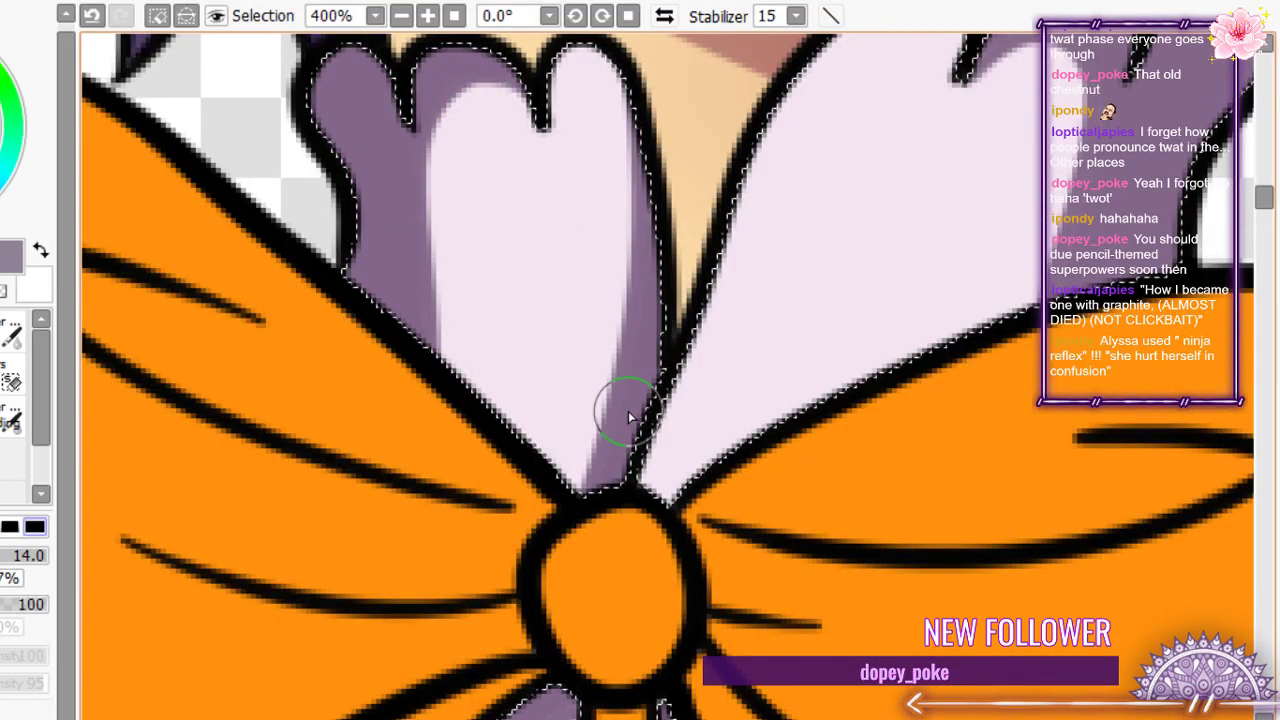
scroll(628, 411, "down", 2)
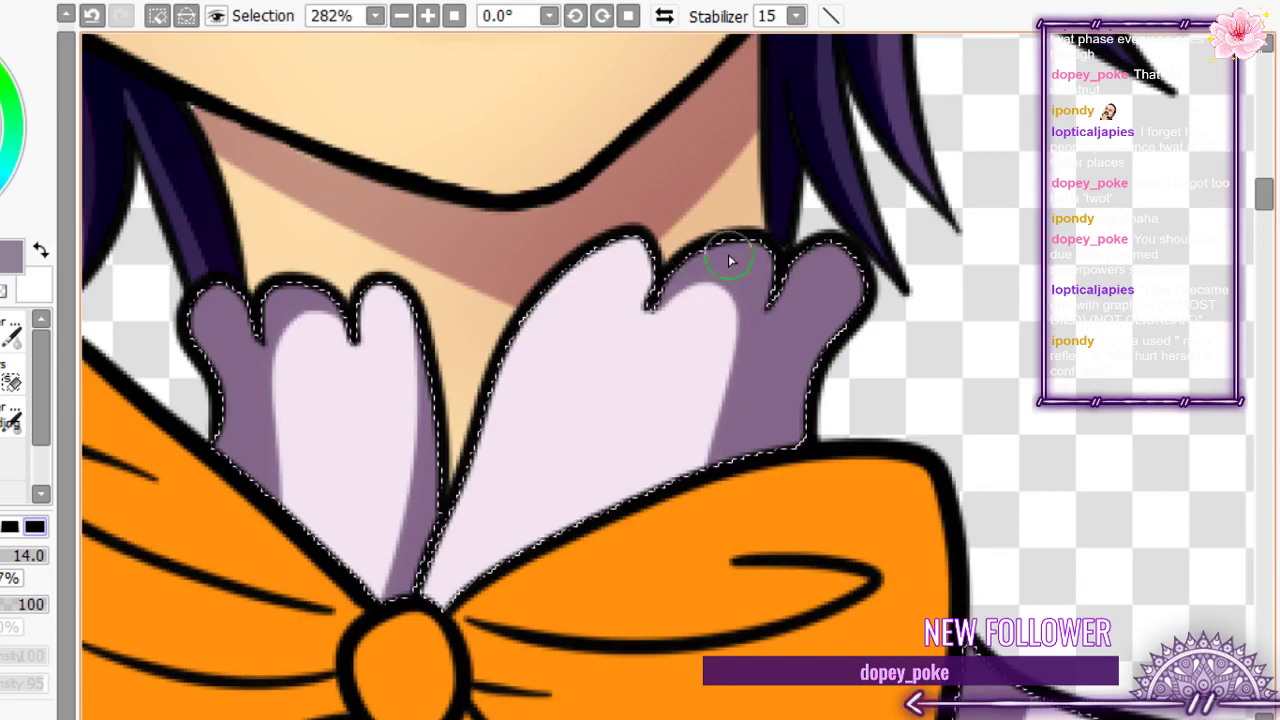
- Paint a pointed greyish-purple shadow beside the smallest sleeve crease above the ribbon tail
scroll(672, 265, "down", 6)
scroll(672, 265, "down", 2)
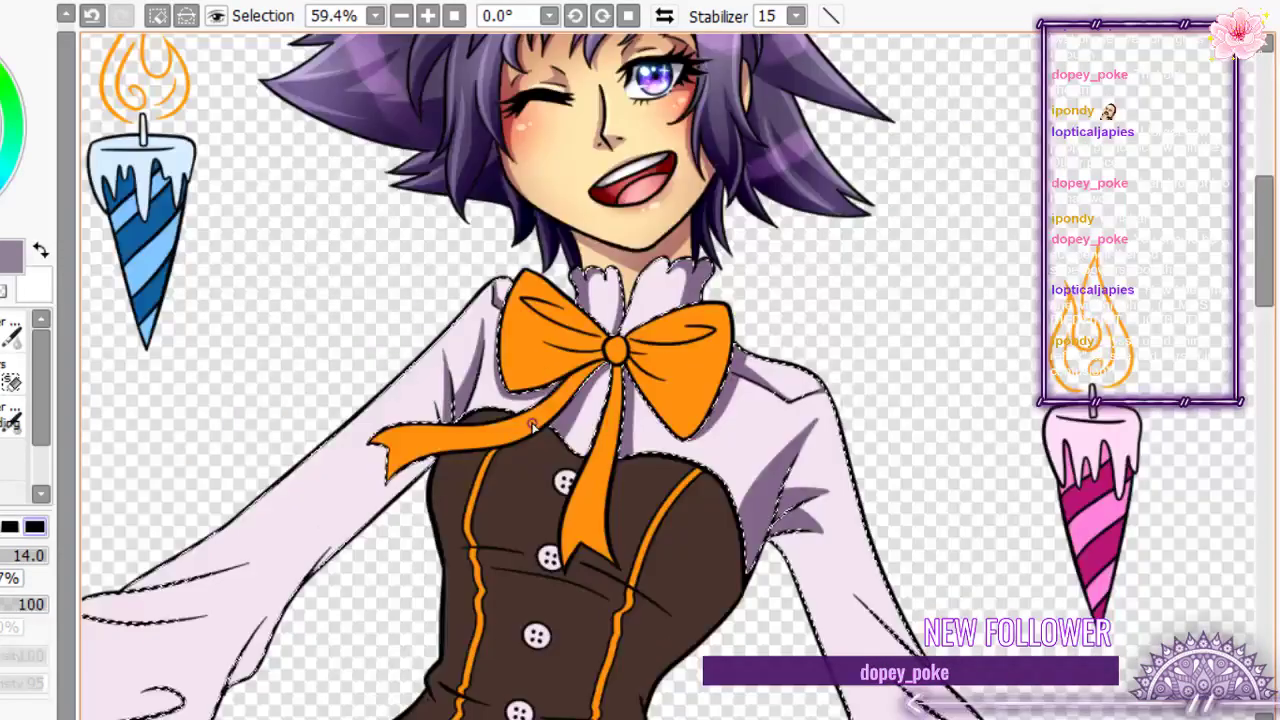
scroll(533, 425, "up", 8)
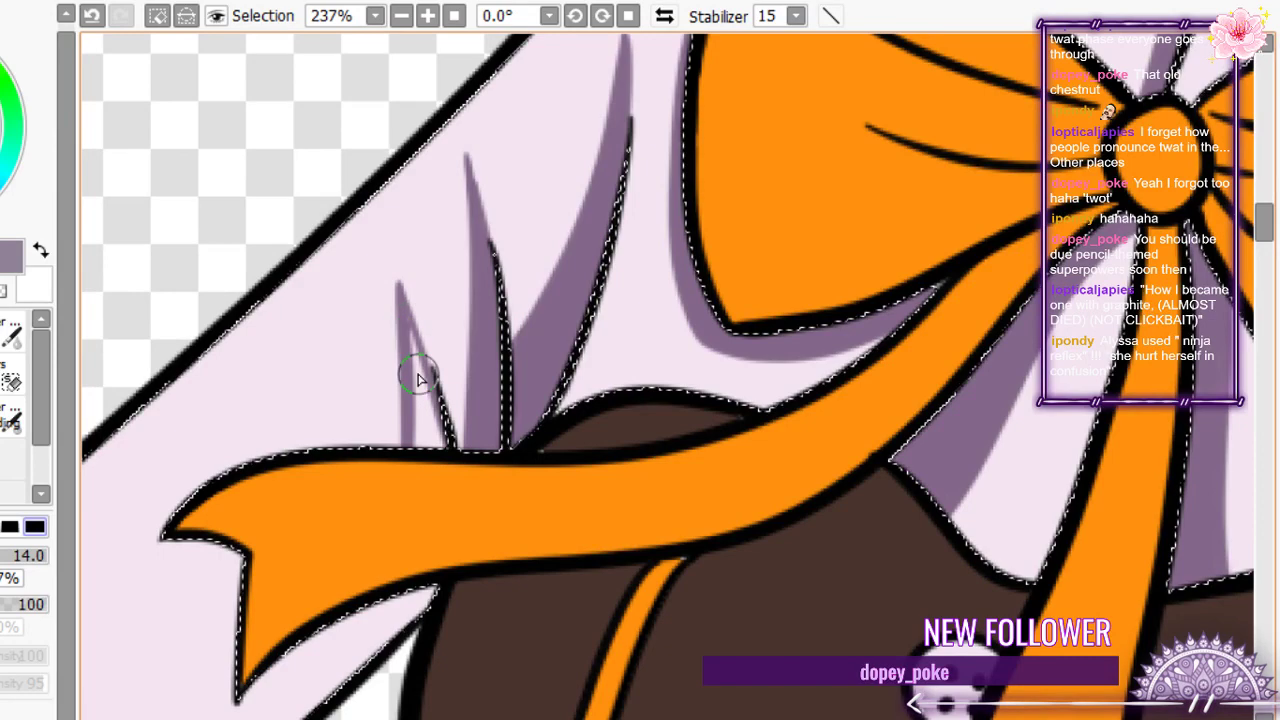
scroll(418, 378, "down", 14)
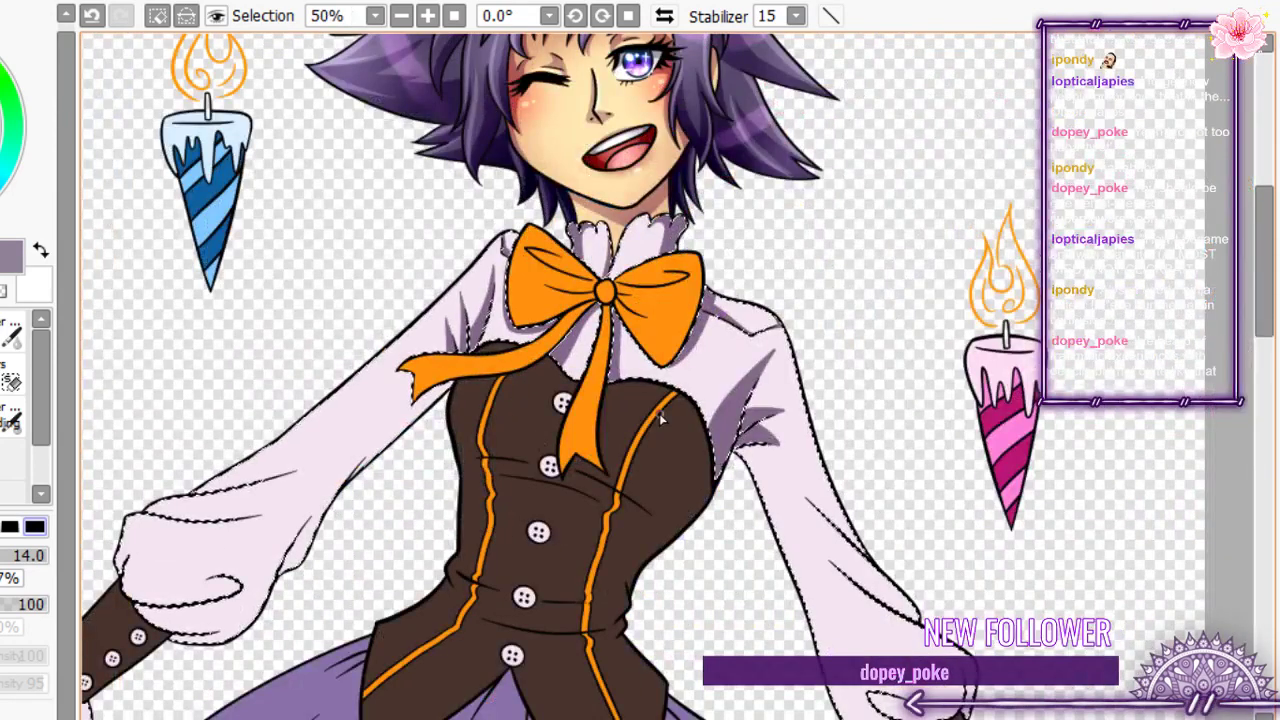
- Lighten all the blouse and collar shadows to a softer, paler greyish purple
scroll(729, 512, "up", 3)
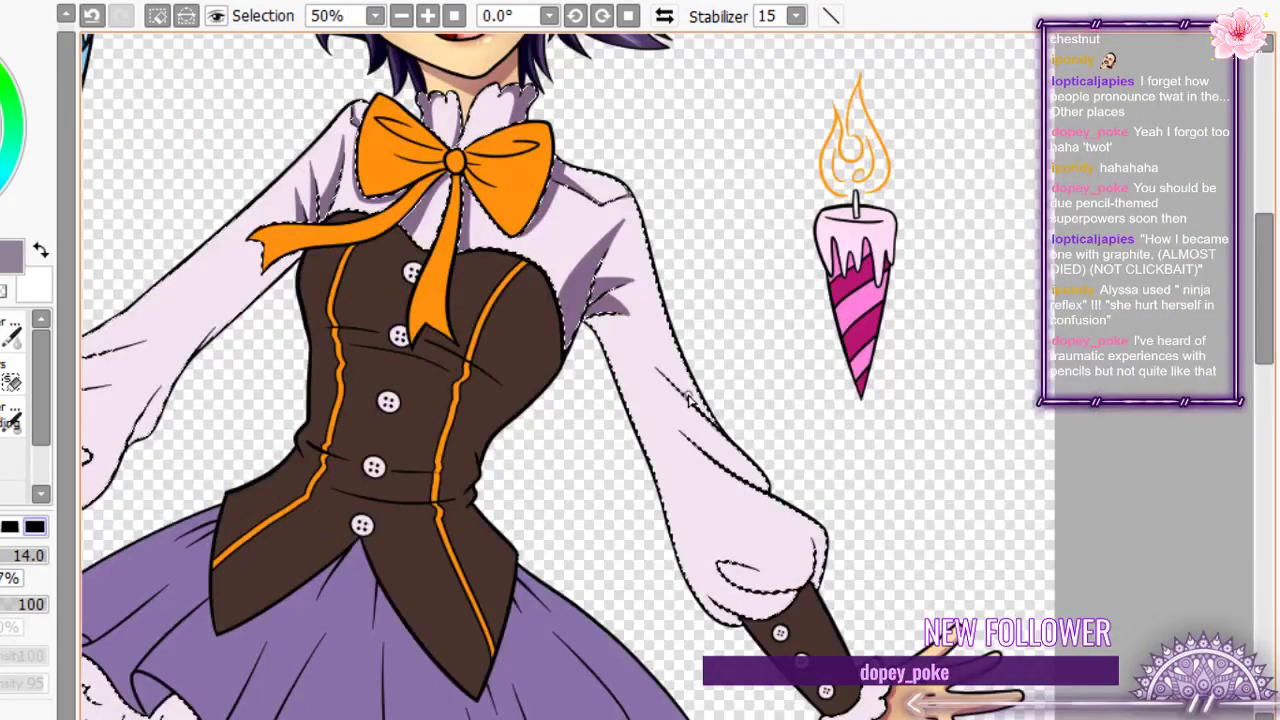
left_click(268, 360)
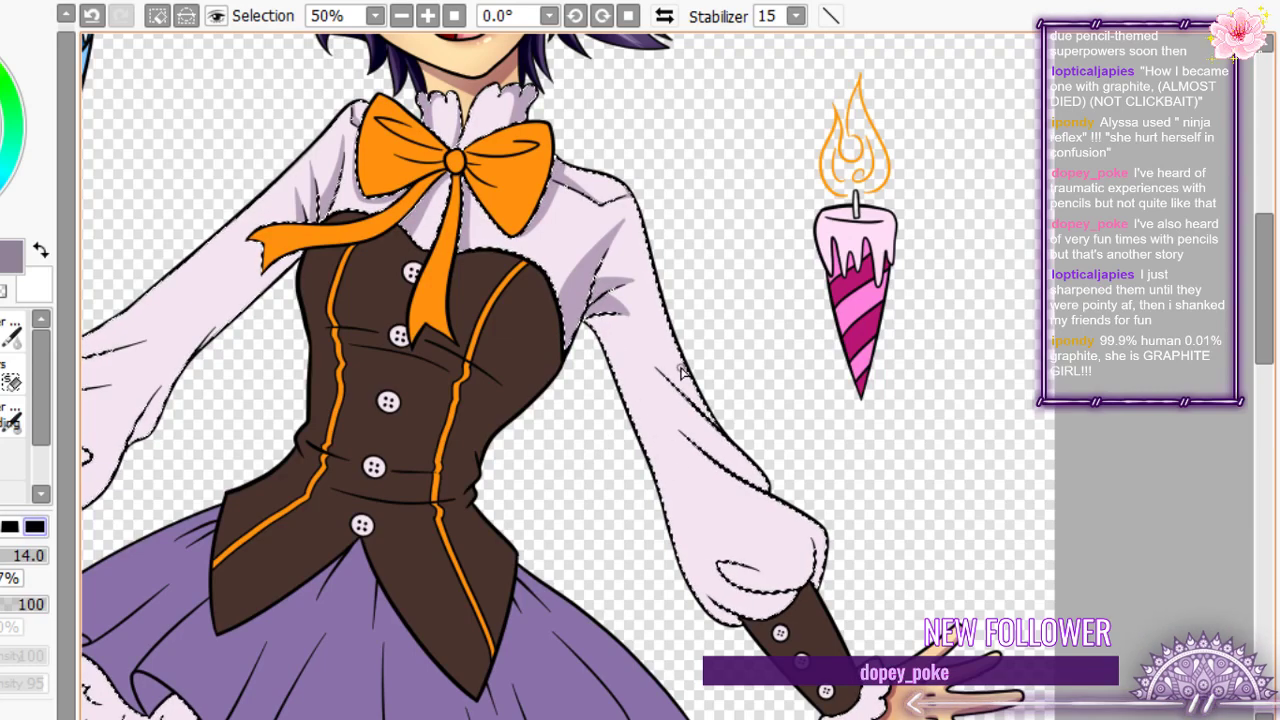
- Paint pale greyish-purple shadows along the outstretched sleeve's outer edge, above the upper elbow crease and inside the fold below it
scroll(680, 372, "up", 5)
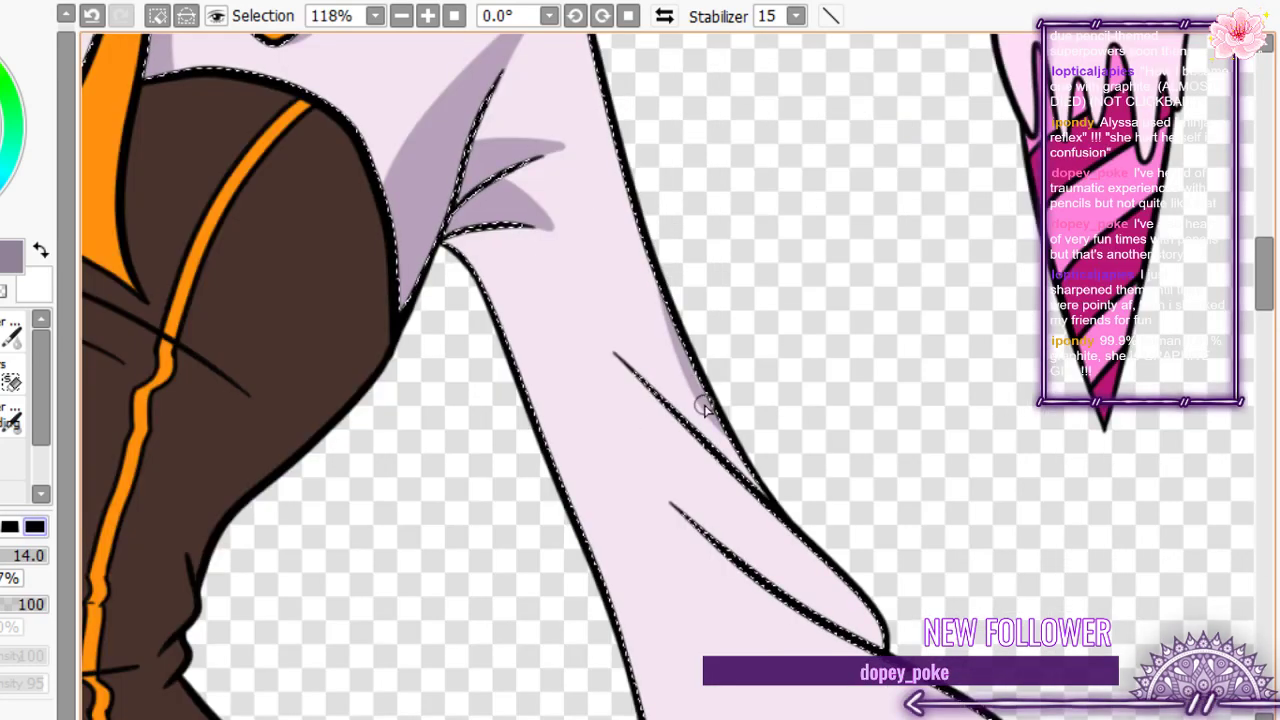
left_click_drag(702, 405, 703, 411)
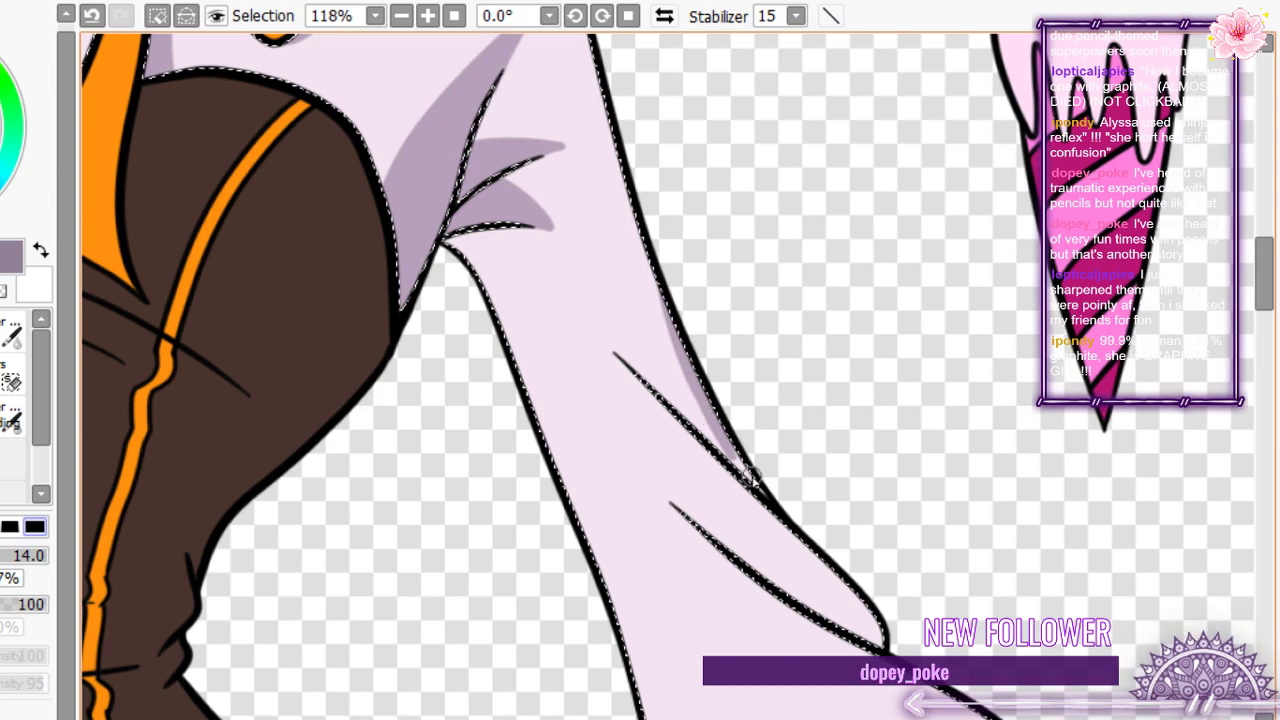
mouse_move(750, 478)
left_mouse_down()
mouse_move(633, 368)
mouse_move(708, 440)
left_mouse_up()
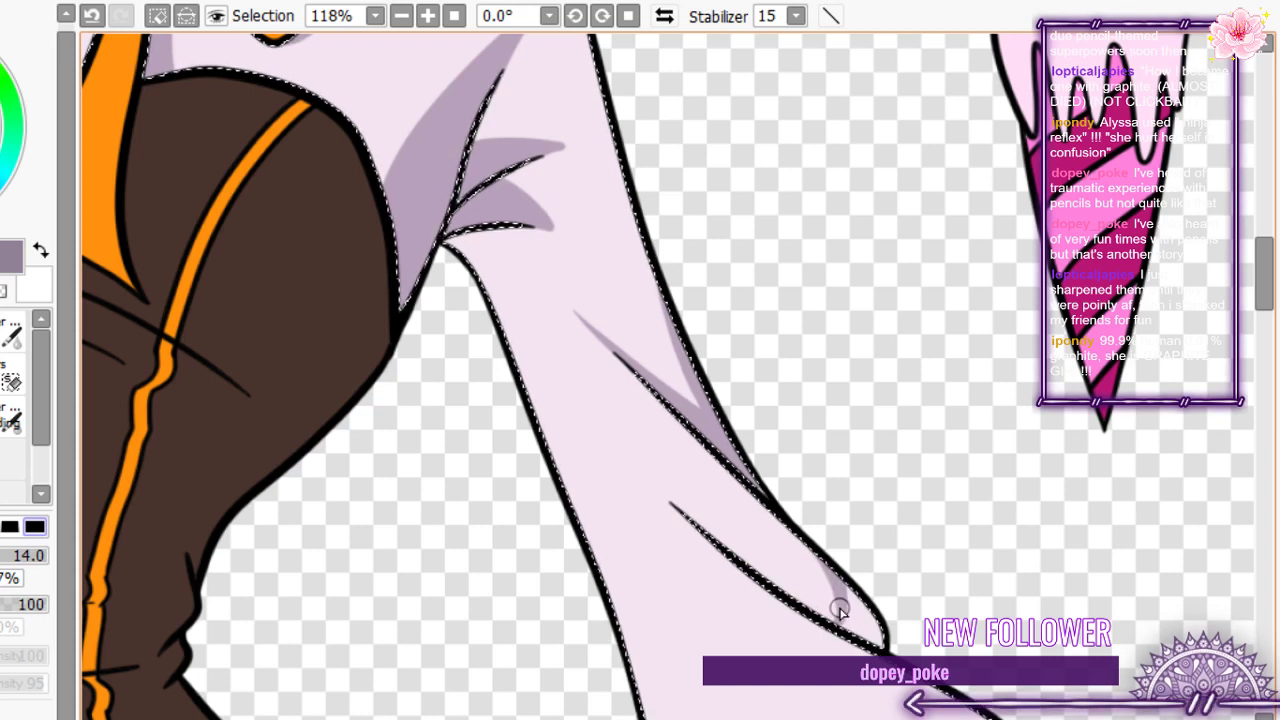
mouse_move(837, 606)
left_mouse_down()
mouse_move(698, 532)
mouse_move(852, 619)
mouse_move(852, 600)
mouse_move(885, 630)
mouse_move(851, 617)
left_mouse_up()
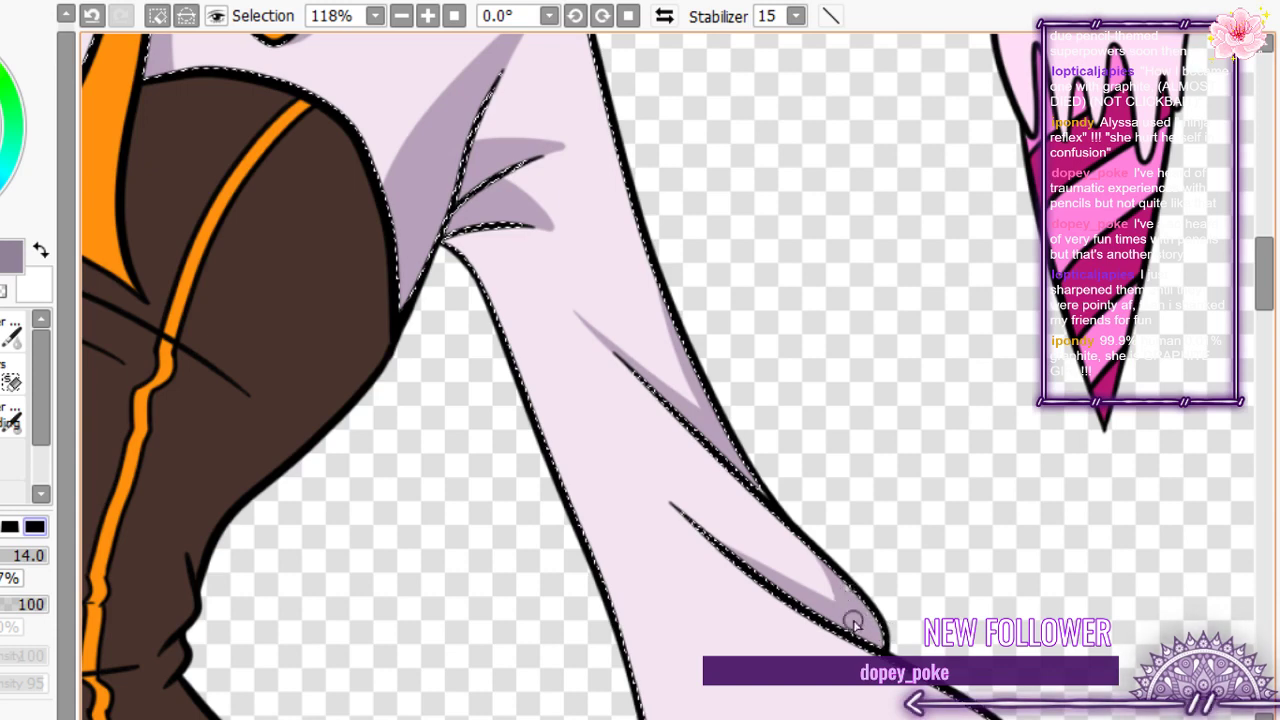
- Outline a long shadow along the sleeve's underside from the armpit down to the small crease at the cuff
scroll(727, 390, "down", 4)
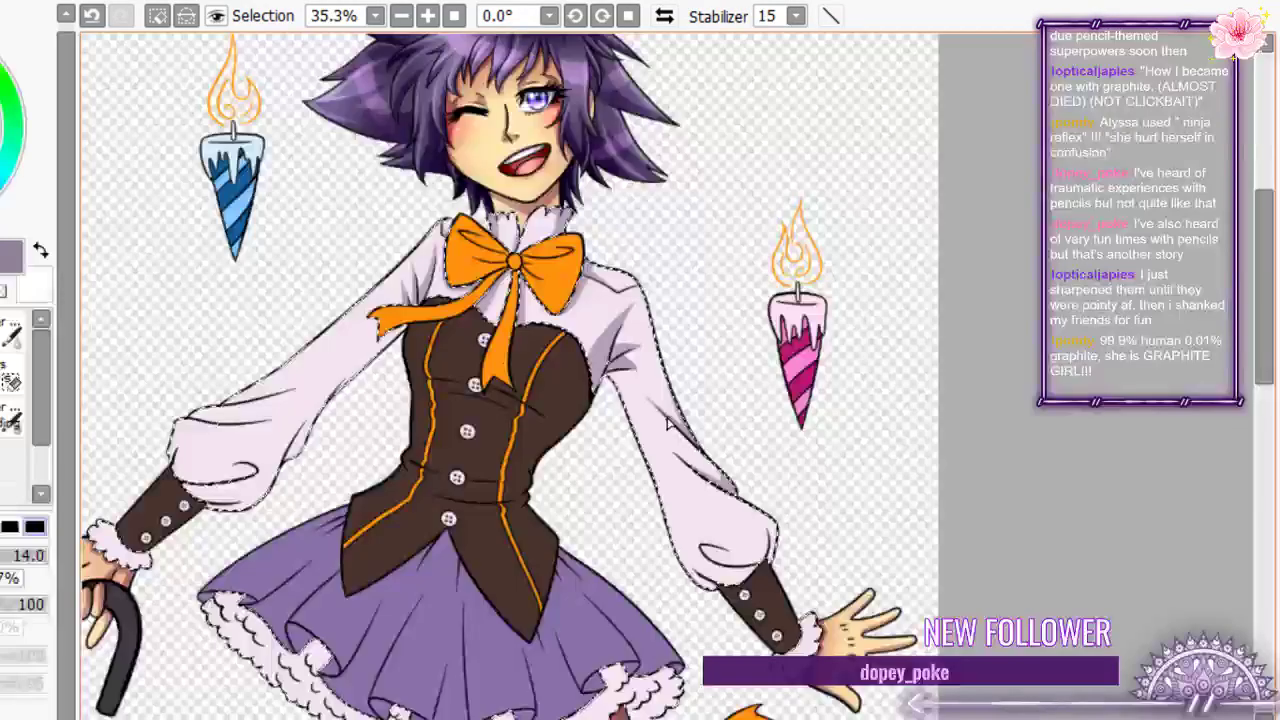
scroll(668, 425, "up", 3)
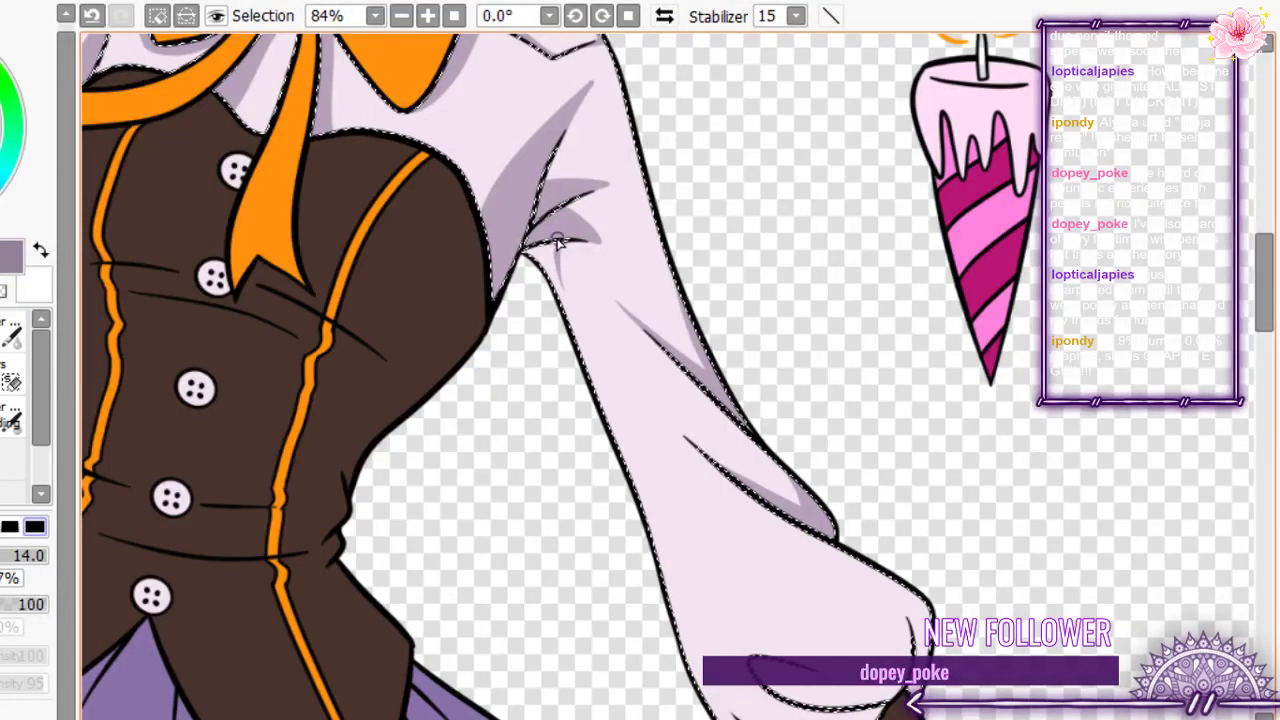
mouse_move(553, 238)
left_mouse_down()
mouse_move(587, 340)
mouse_move(677, 527)
left_mouse_up()
scroll(686, 463, "down", 2)
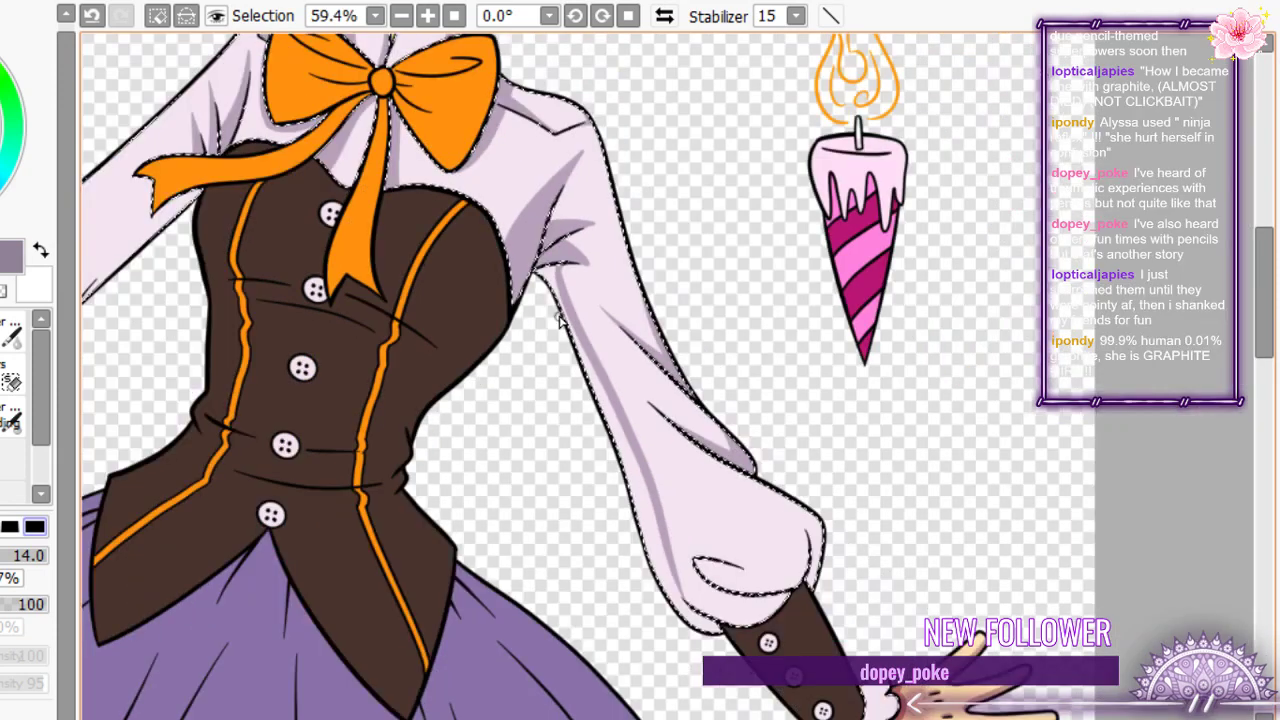
scroll(604, 452, "up", 4)
mouse_move(695, 583)
left_mouse_down()
mouse_move(753, 601)
mouse_move(693, 595)
mouse_move(762, 628)
left_mouse_up()
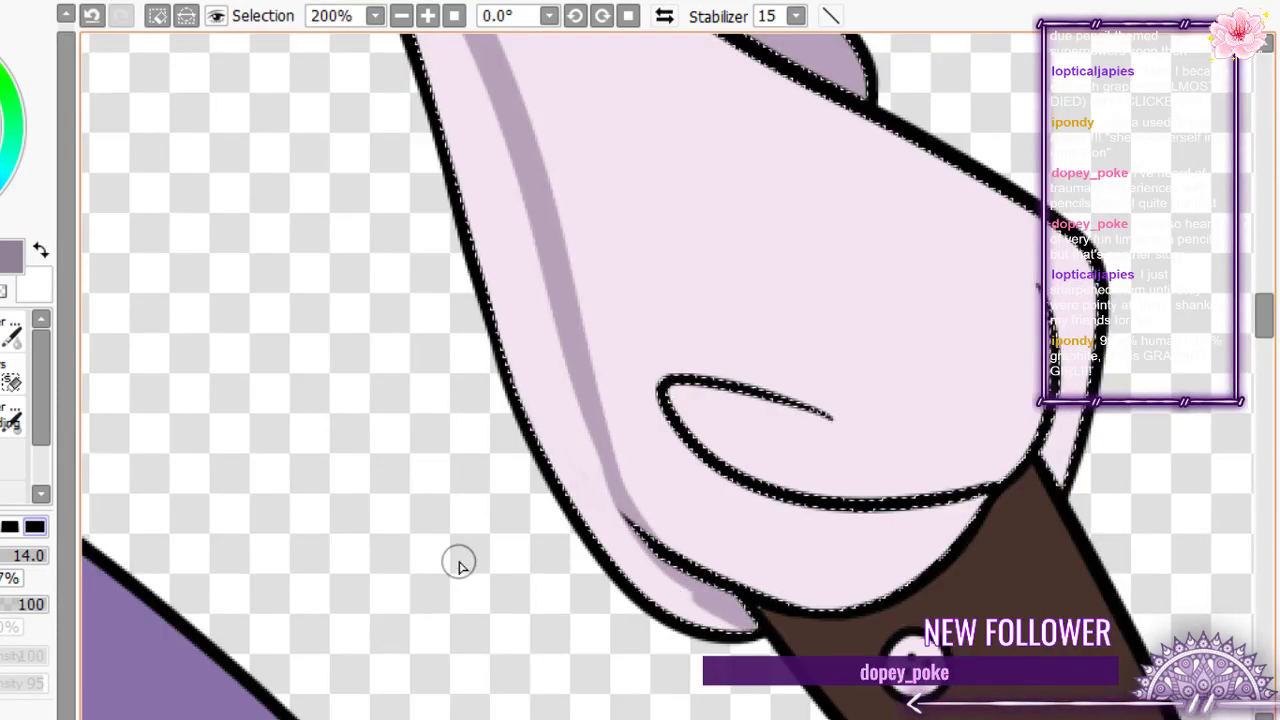
- Fill the strip between the shadow outline and the sleeve's underside with greyish purple, from armpit to cuff
key("g")
left_click(512, 368)
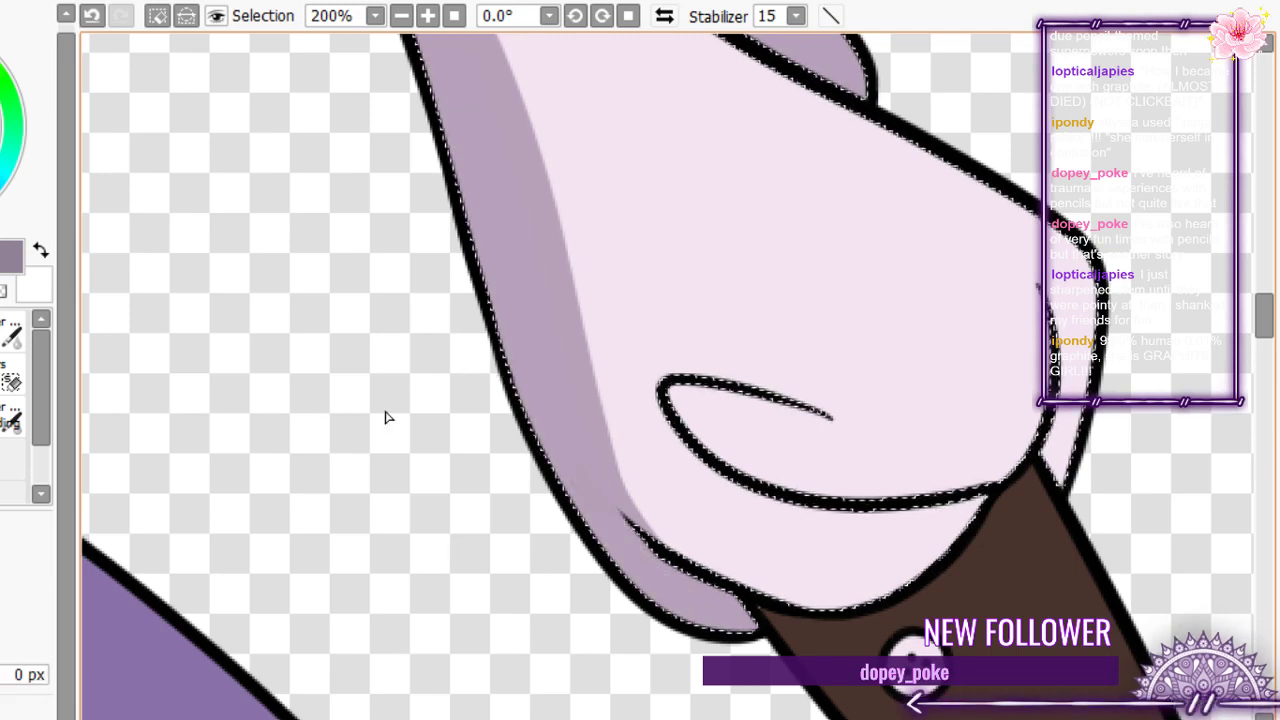
scroll(505, 142, "up", 3)
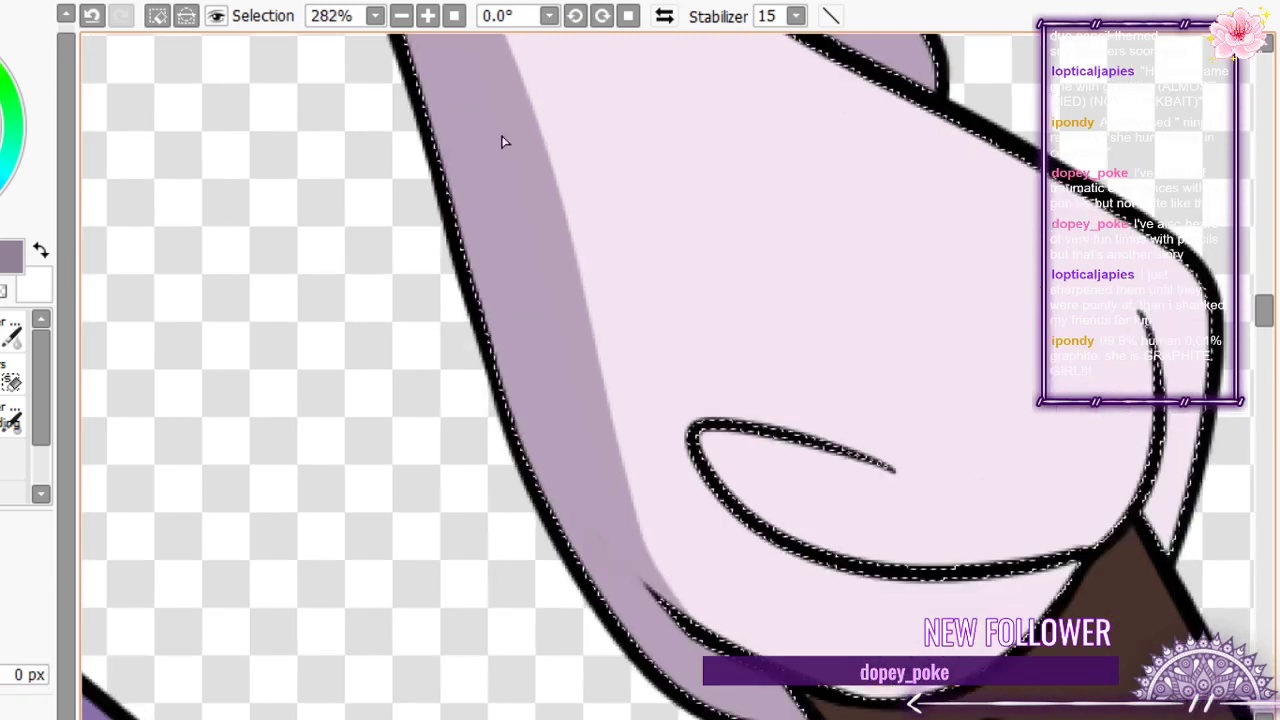
scroll(504, 142, "down", 8)
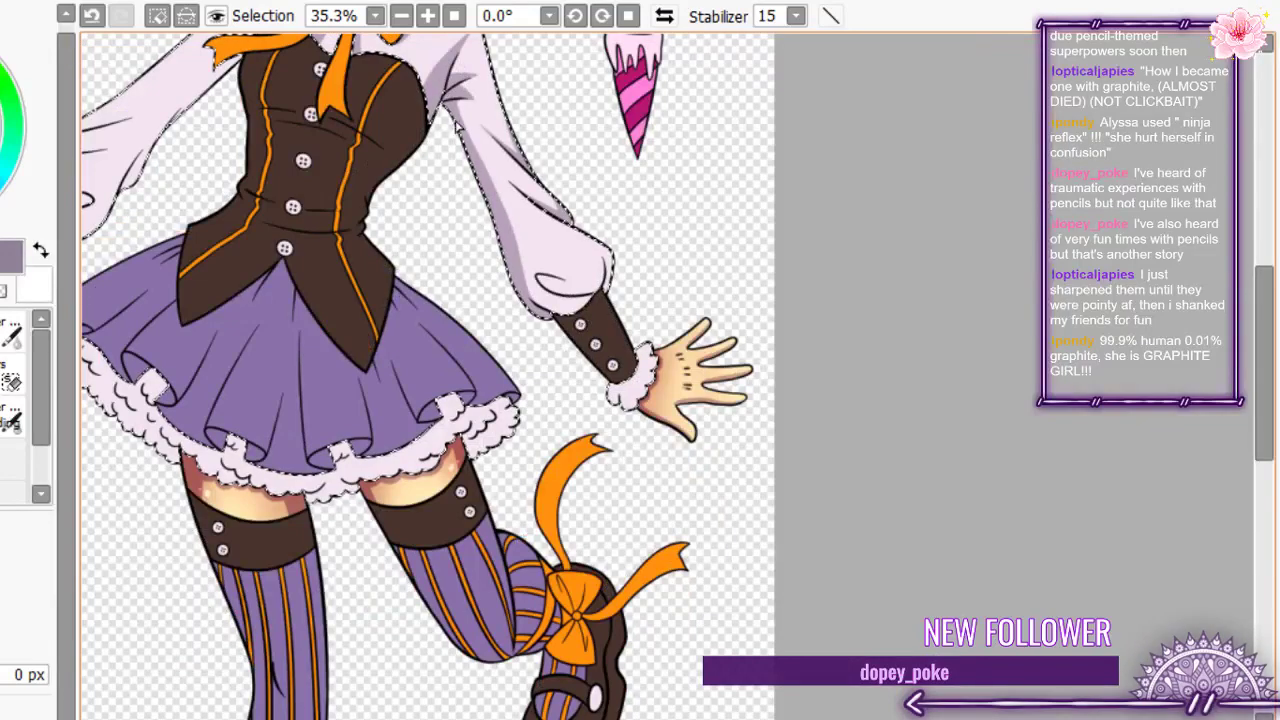
scroll(457, 108, "up", 7)
scroll(457, 108, "up", 1)
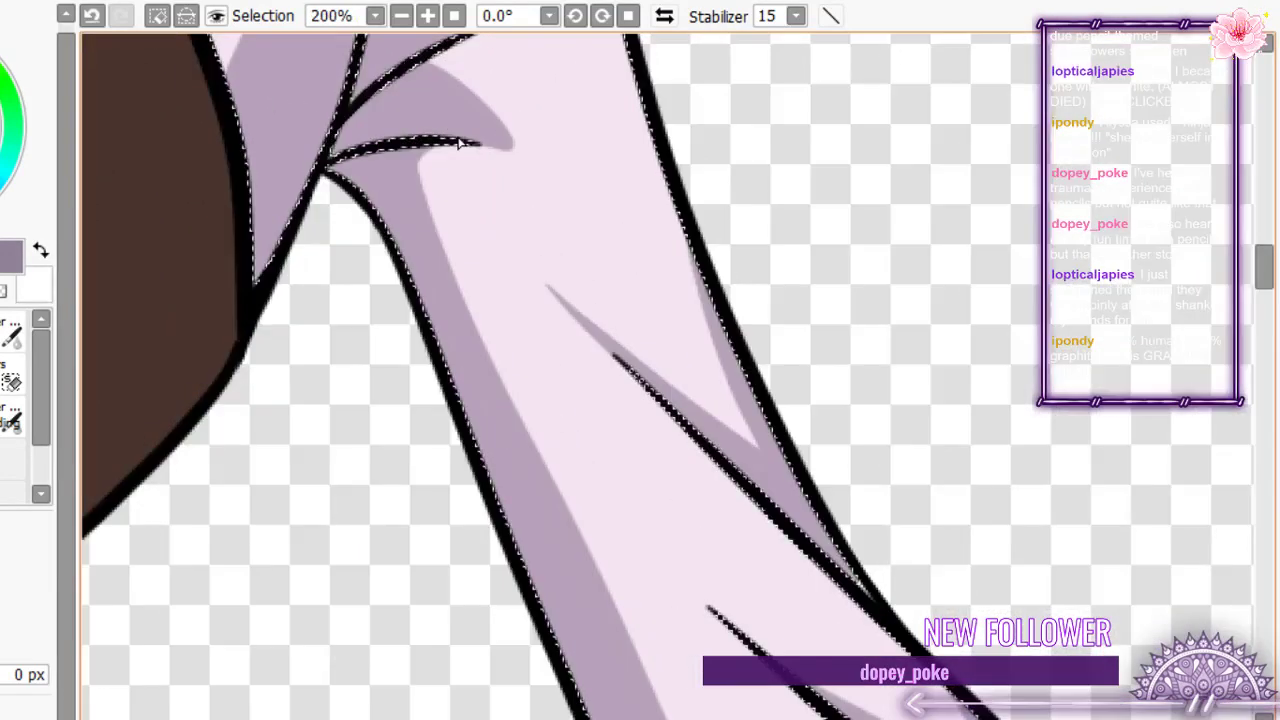
scroll(458, 145, "up", 2)
key("b")
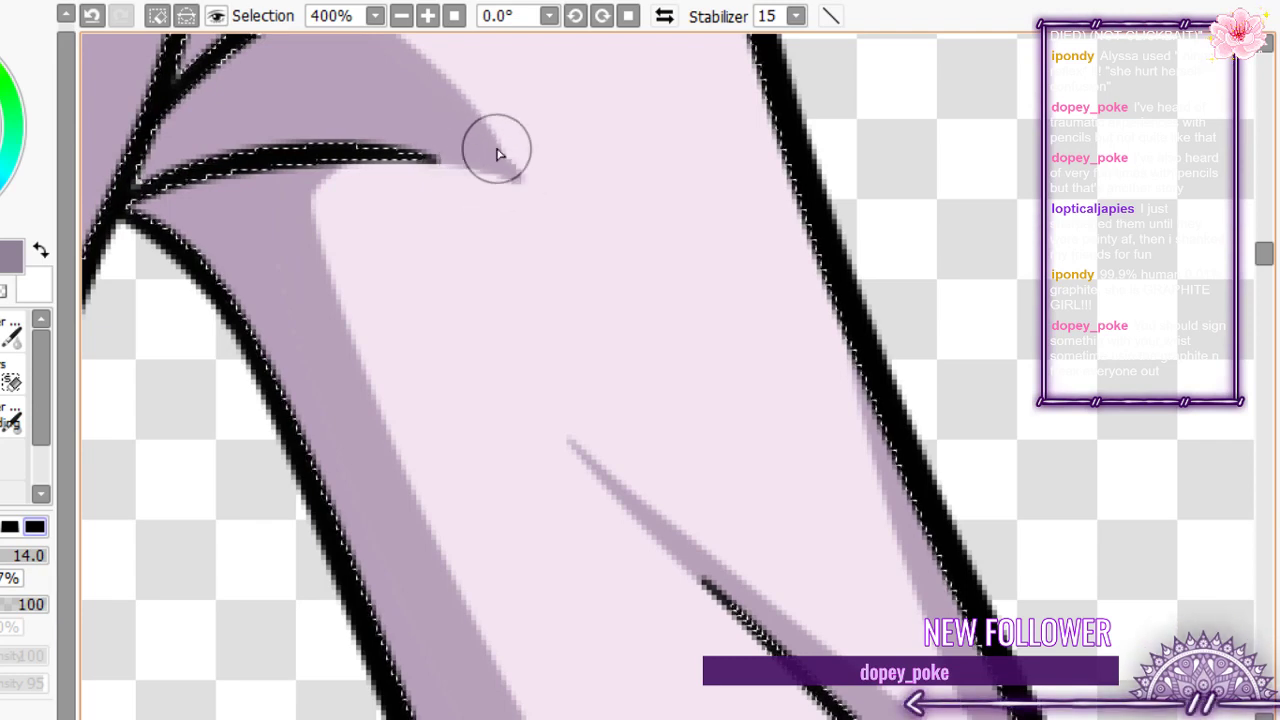
scroll(484, 173, "down", 5)
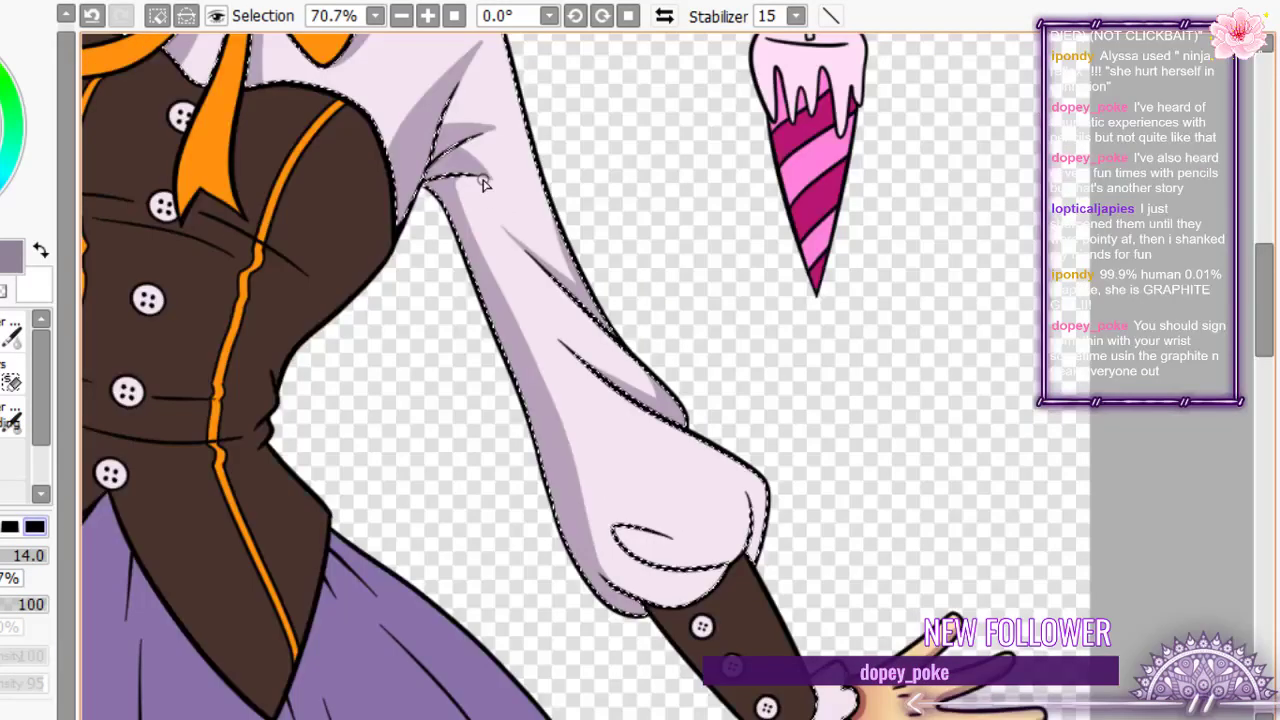
scroll(482, 183, "up", 6)
scroll(394, 443, "down", 8)
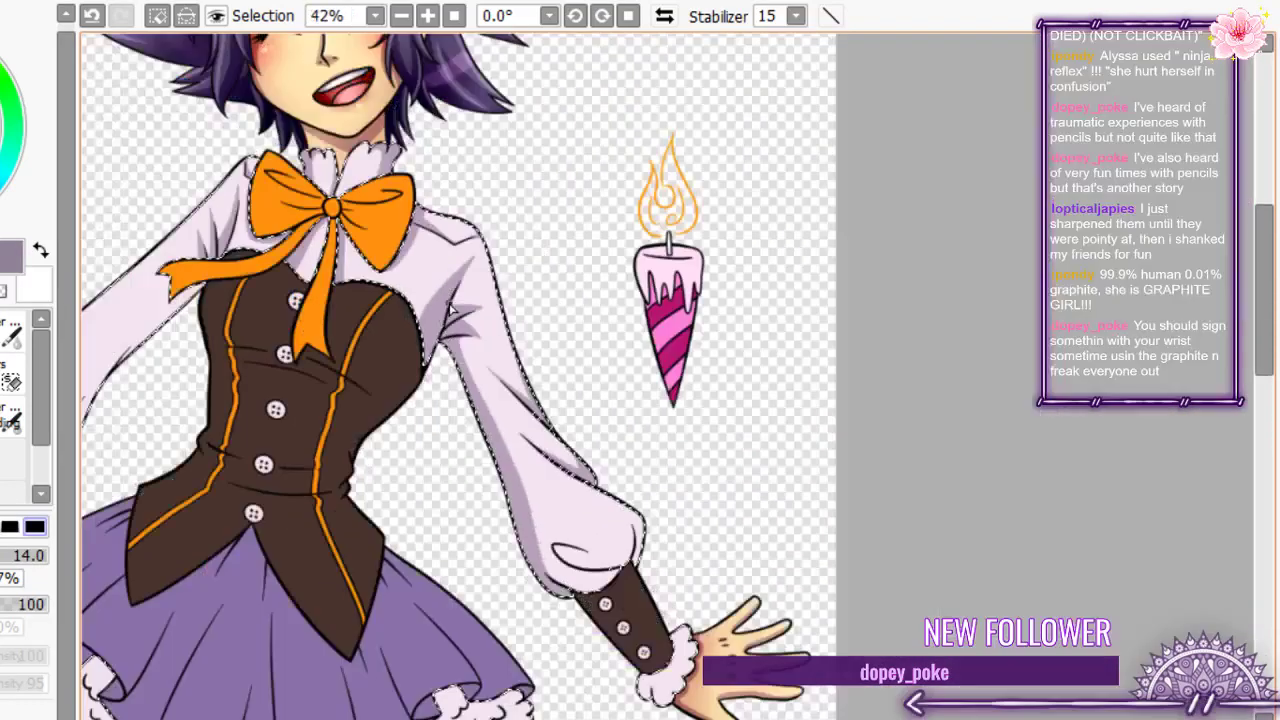
- Paint greyish-purple shadows inside the curled fold of the outstretched sleeve's puff and along the puff's outer edge down to the cuff
scroll(614, 571, "up", 5)
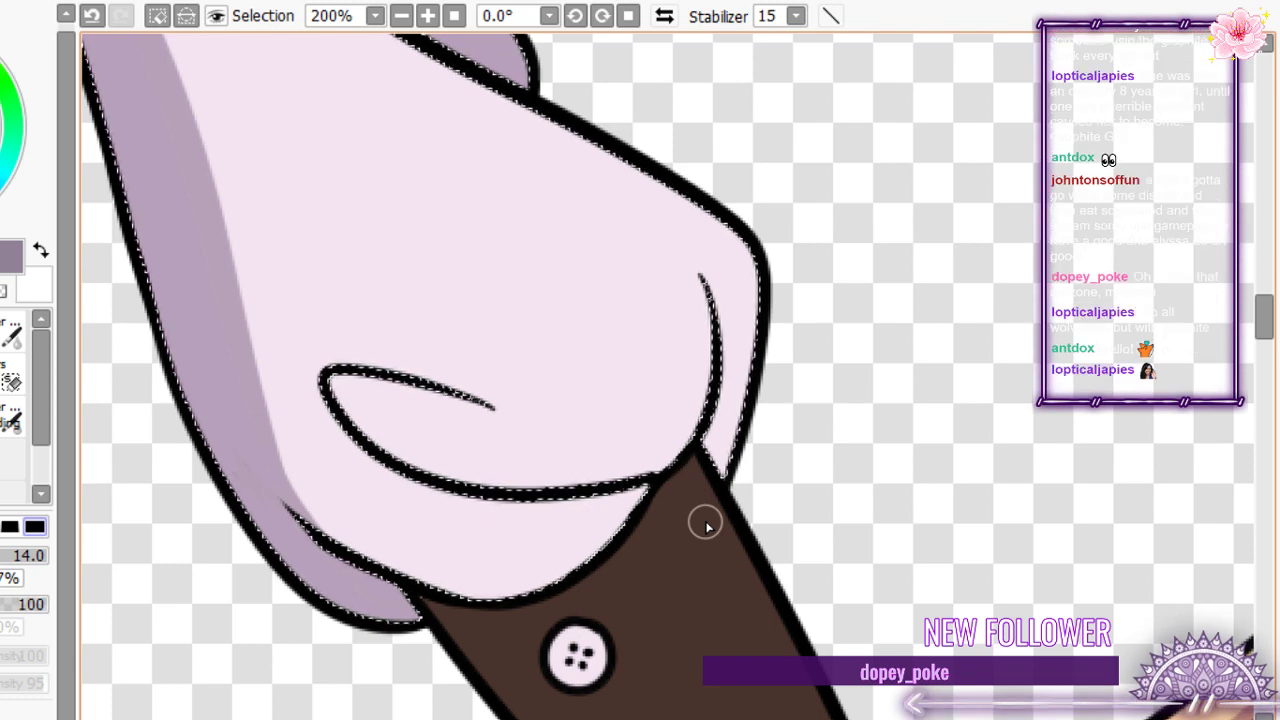
mouse_move(460, 397)
left_mouse_down()
mouse_move(517, 457)
mouse_move(452, 442)
mouse_move(634, 456)
left_mouse_up()
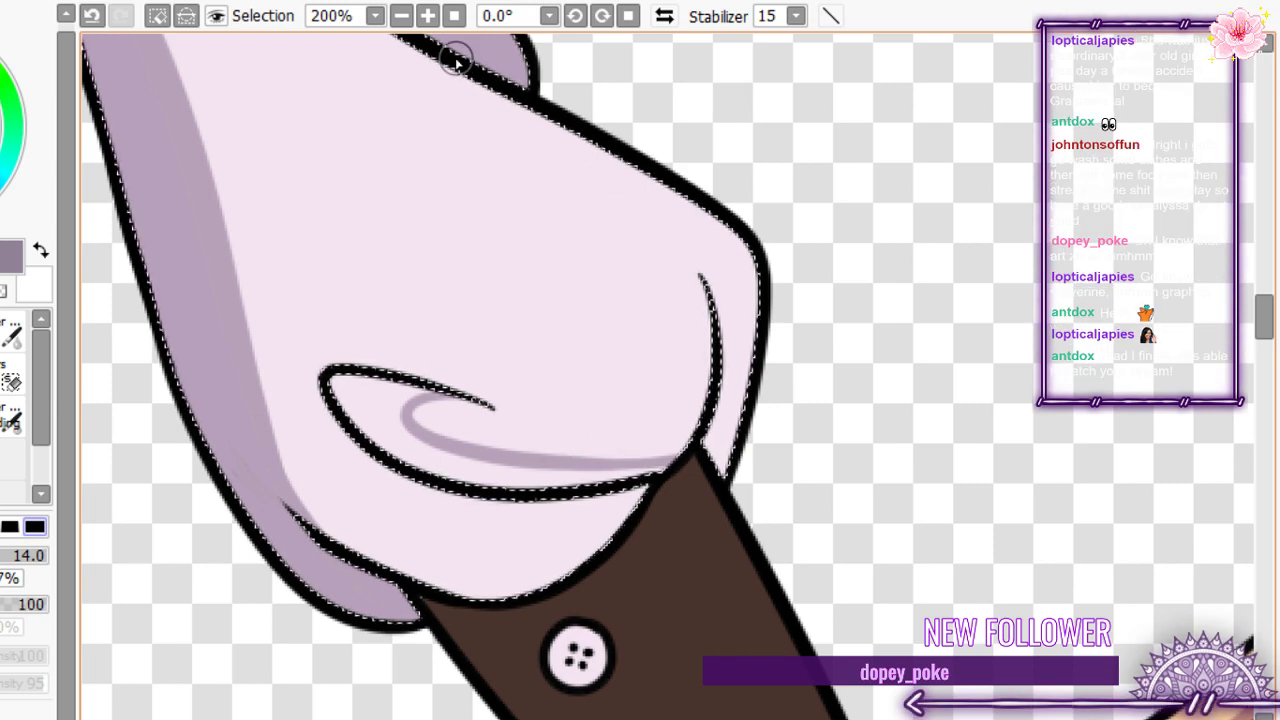
left_click_drag(540, 100, 735, 318)
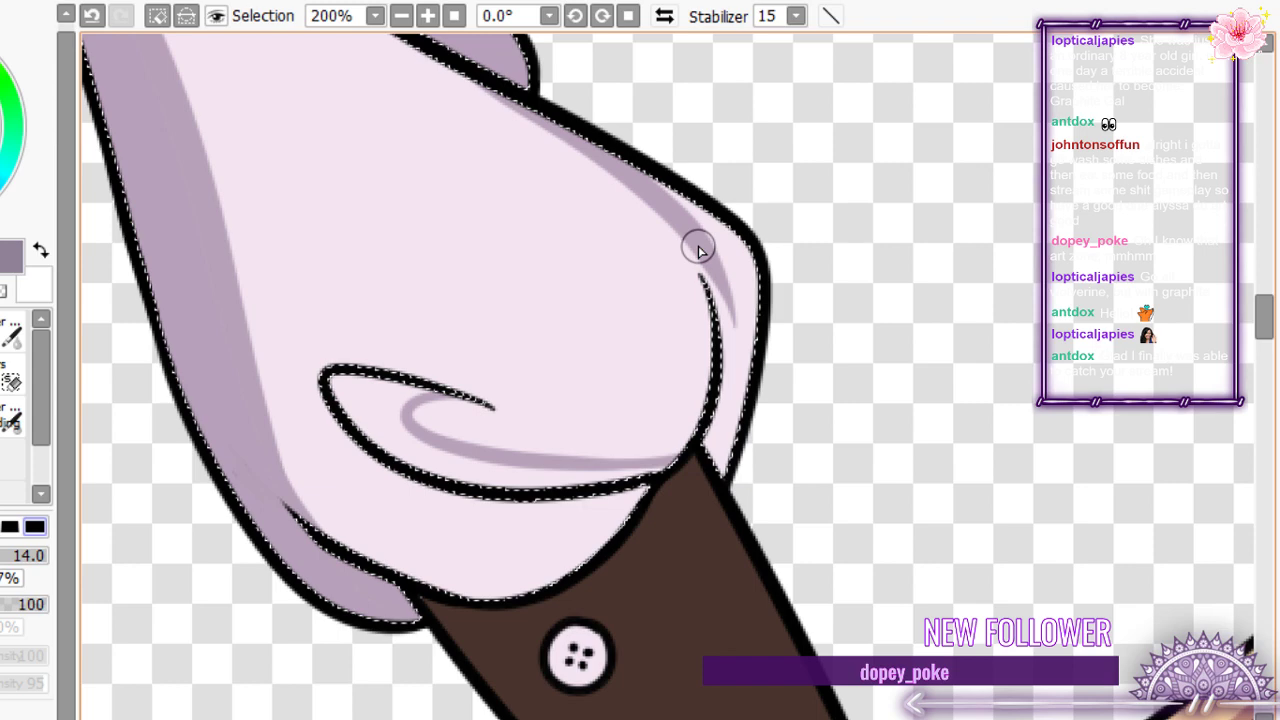
key("ctrl+z")
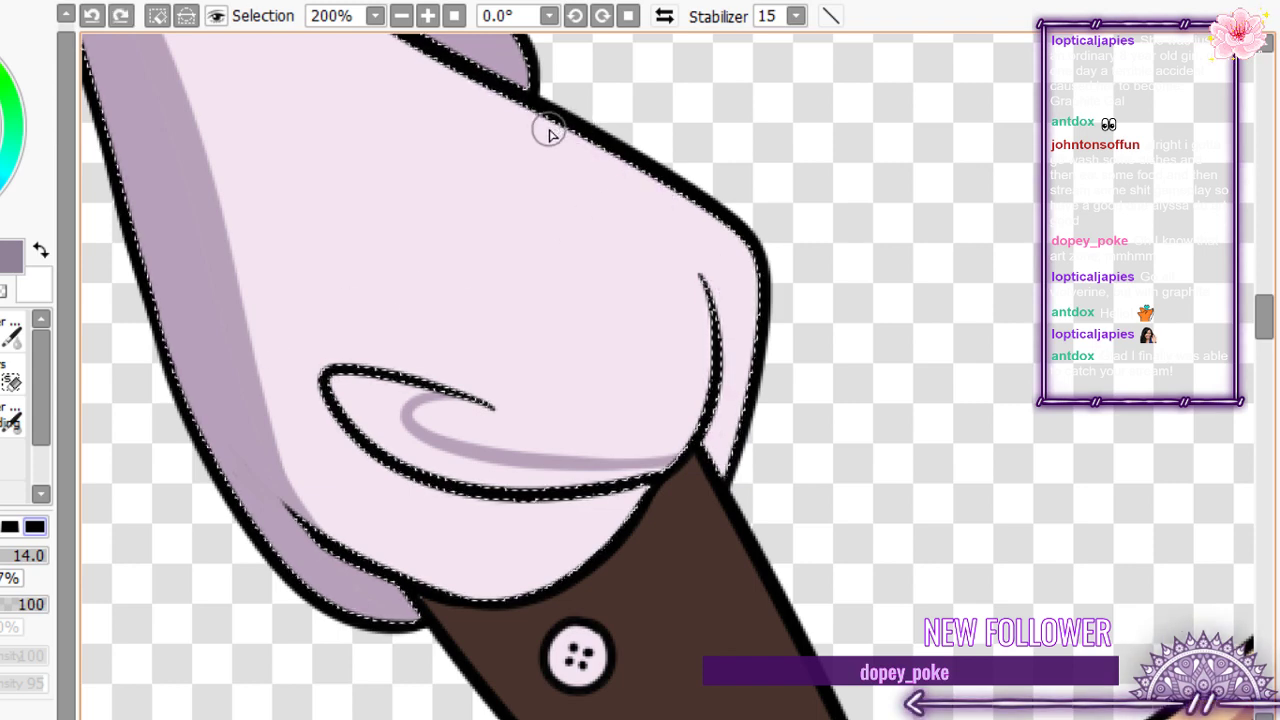
left_click_drag(727, 304, 716, 456)
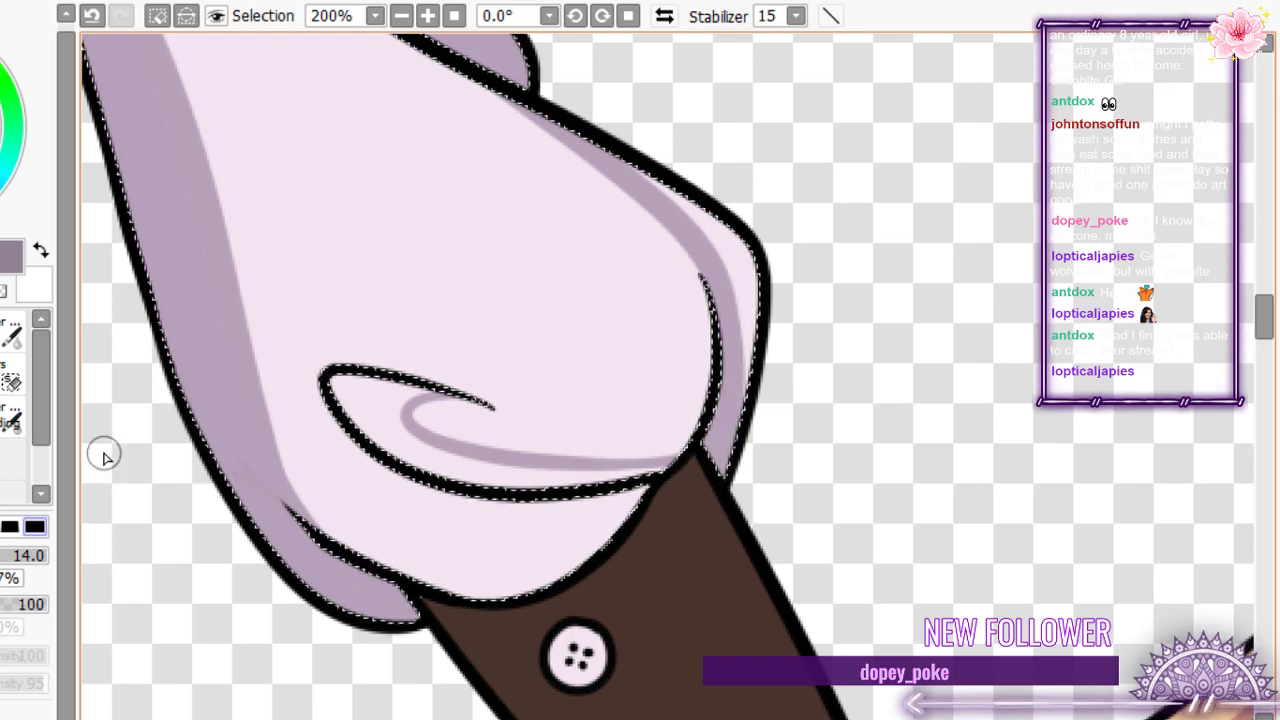
key("g")
left_click(410, 455)
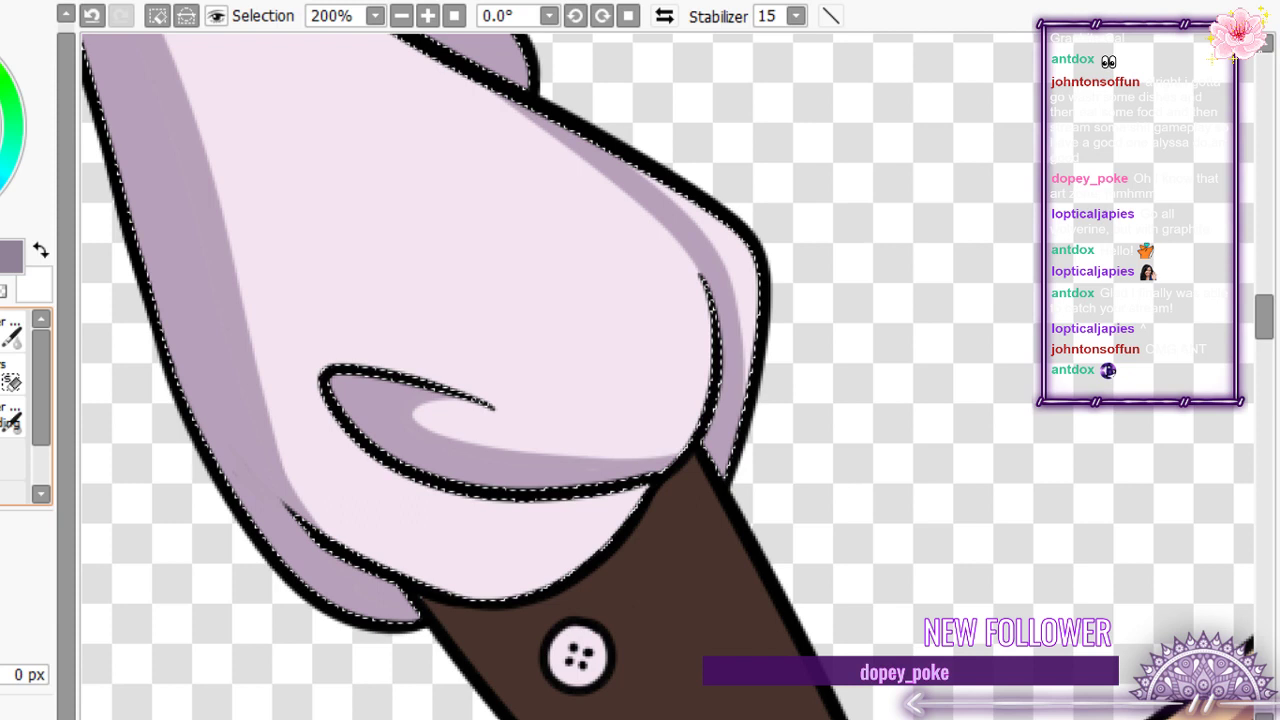
- Outline a curved shadow along the puff's lower edge, blend it into the sleeve's underside shadow, and fill it with greyish purple
mouse_move(654, 486)
left_mouse_down()
mouse_move(391, 581)
mouse_move(363, 549)
left_mouse_up()
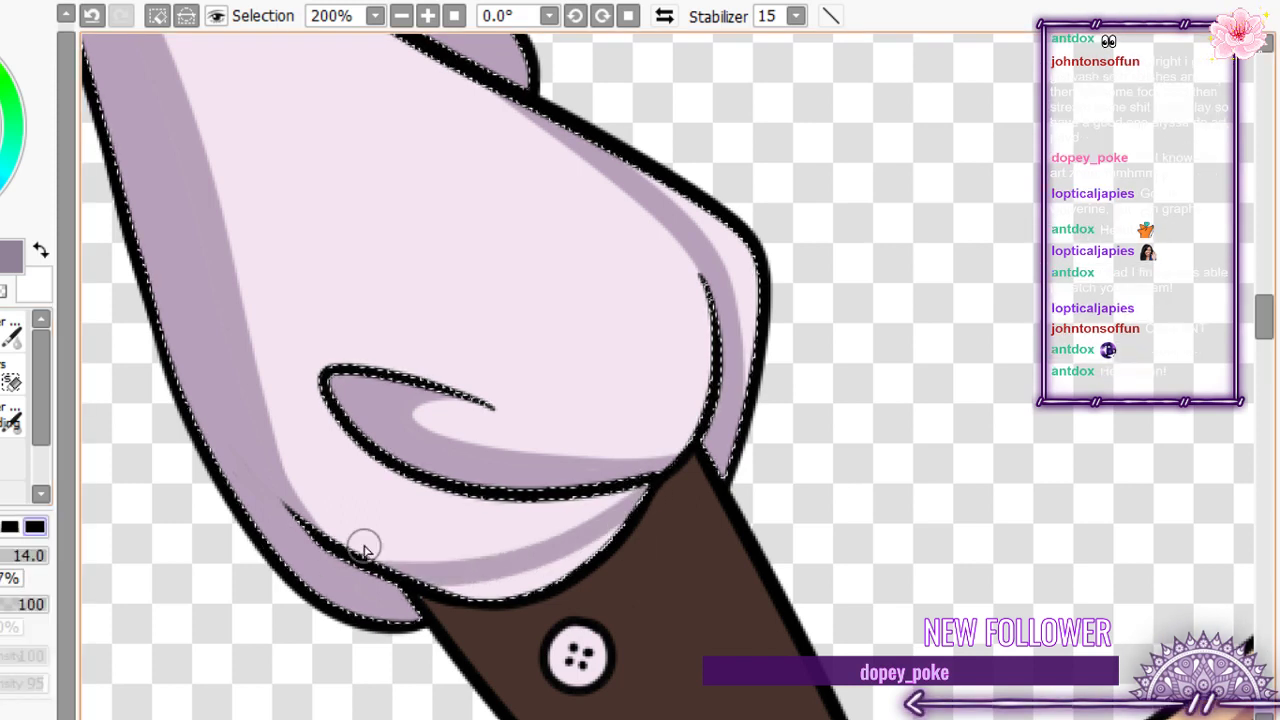
key("ctrl+z")
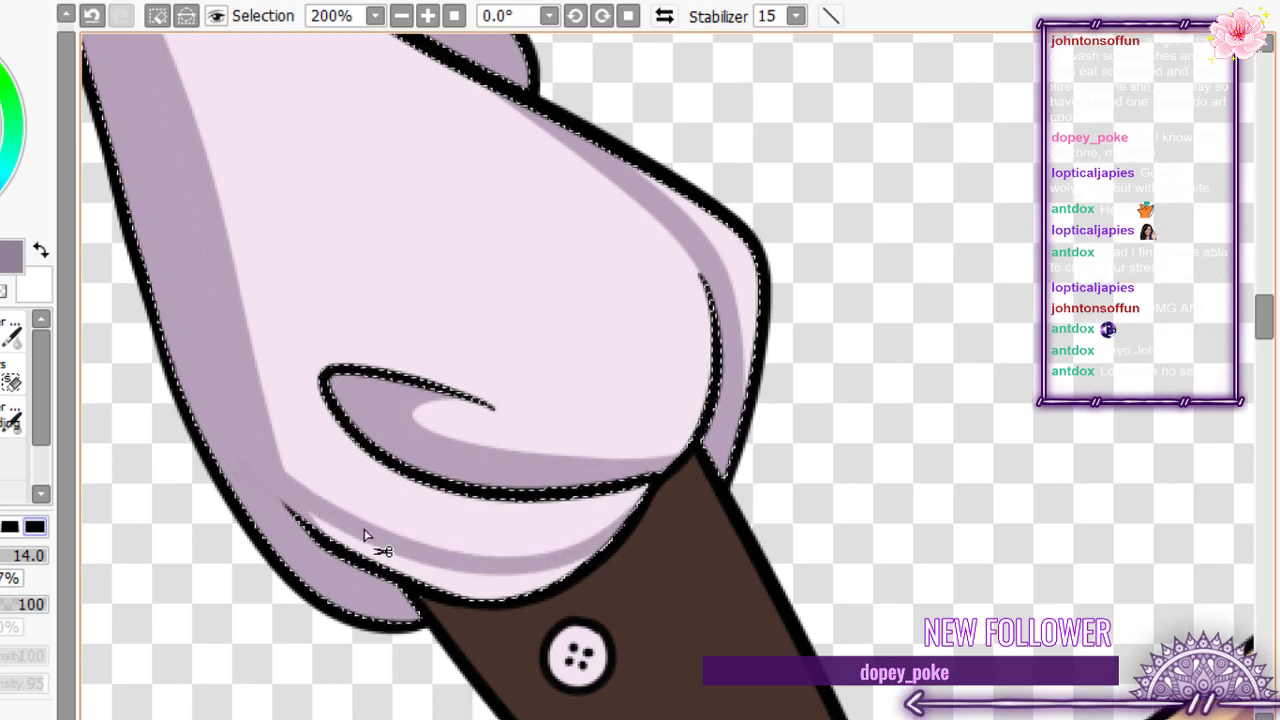
left_click_drag(654, 503, 345, 510)
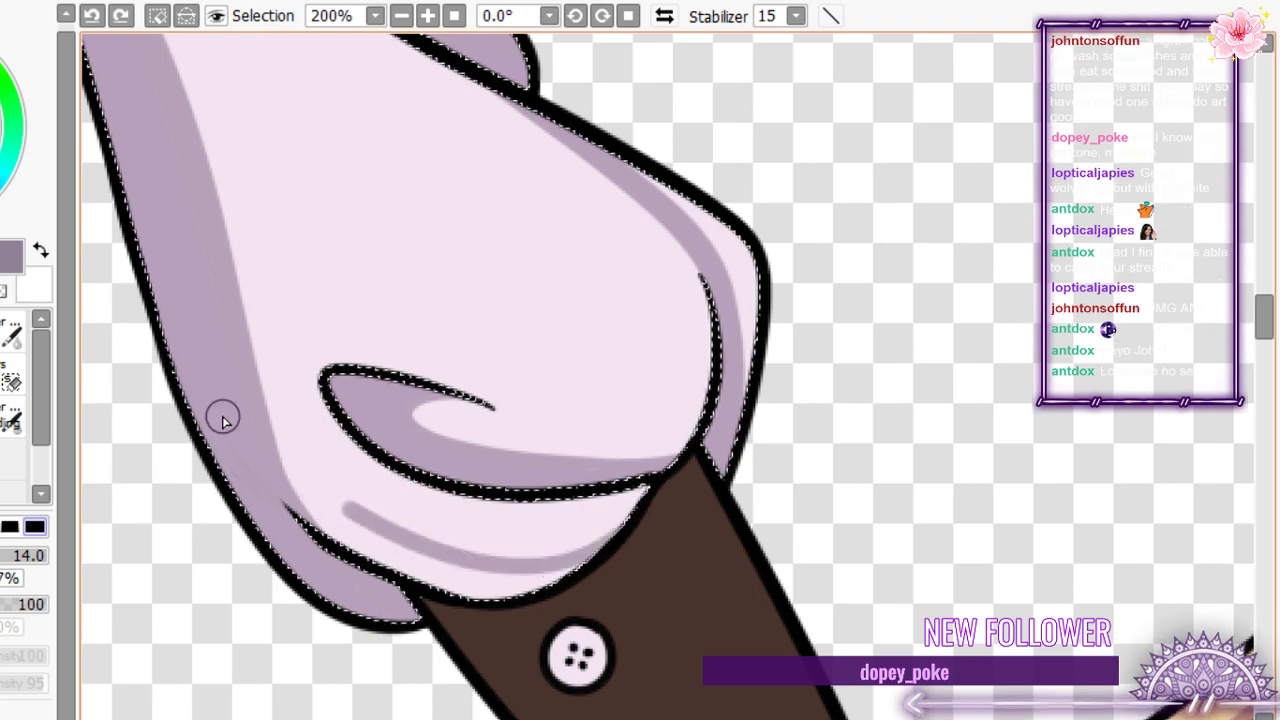
mouse_move(222, 416)
left_mouse_down()
mouse_move(304, 485)
mouse_move(247, 299)
left_mouse_up()
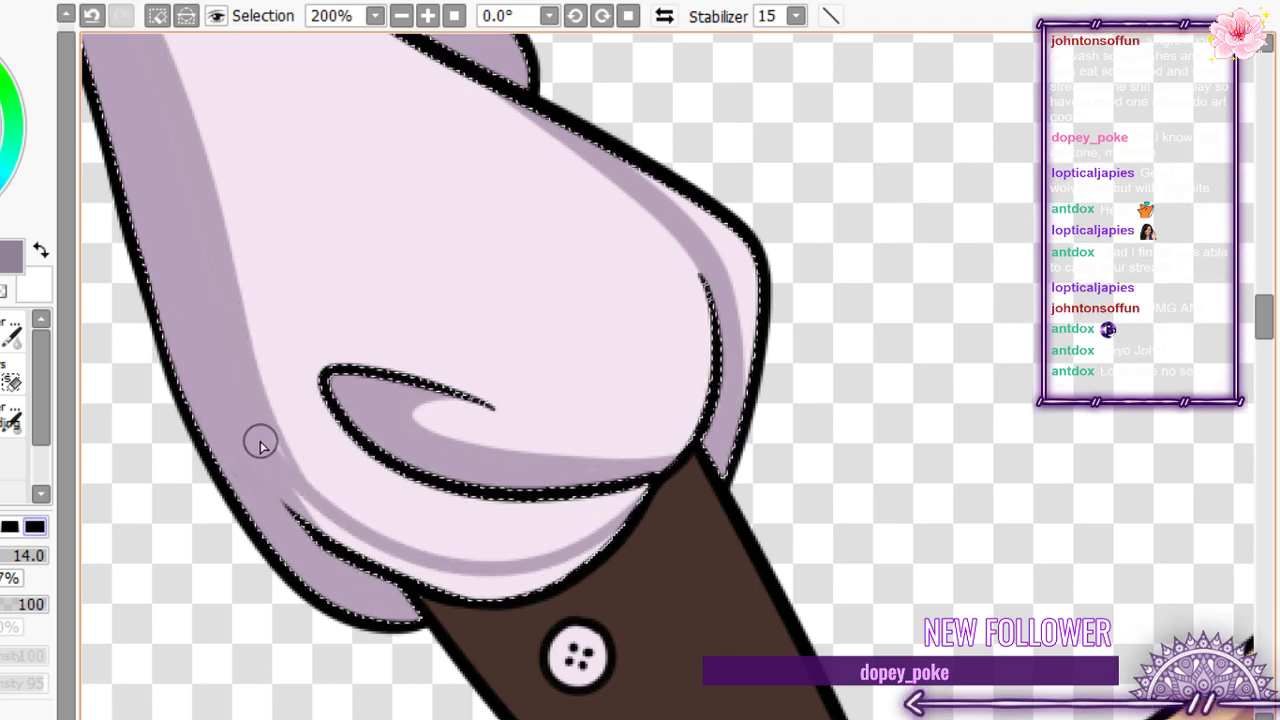
left_click_drag(256, 390, 293, 503)
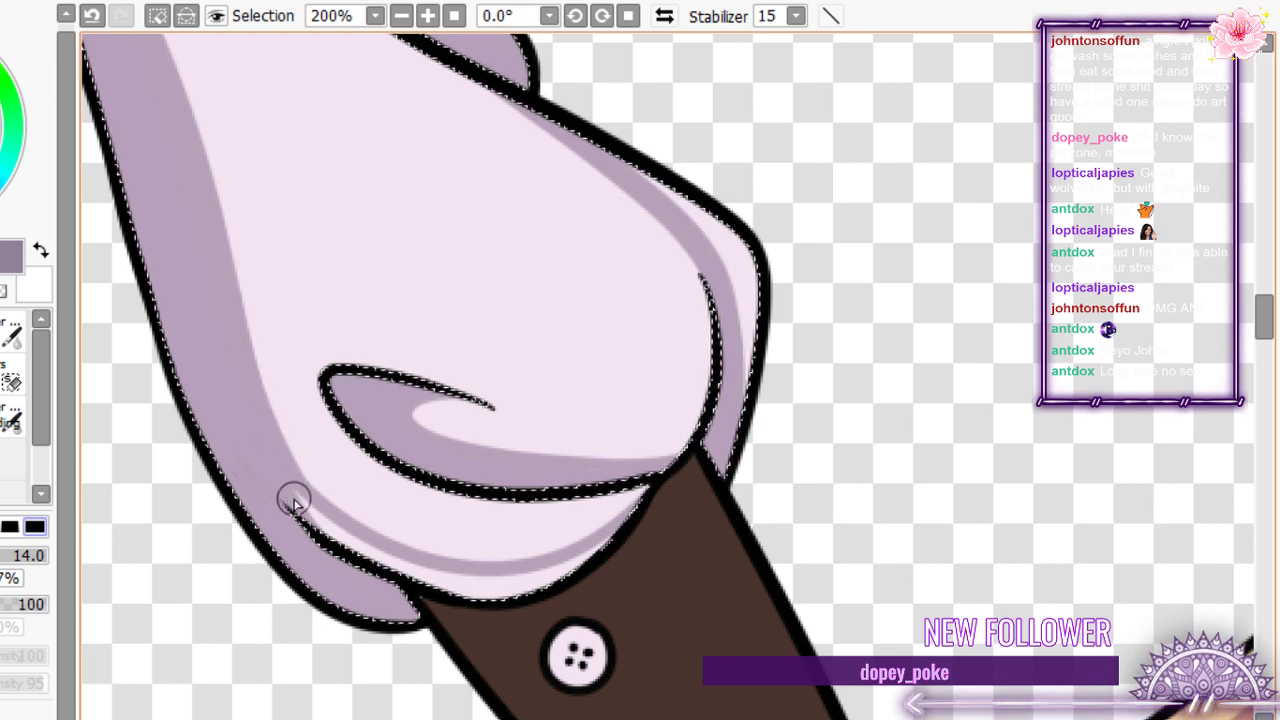
key("g")
left_click(330, 536)
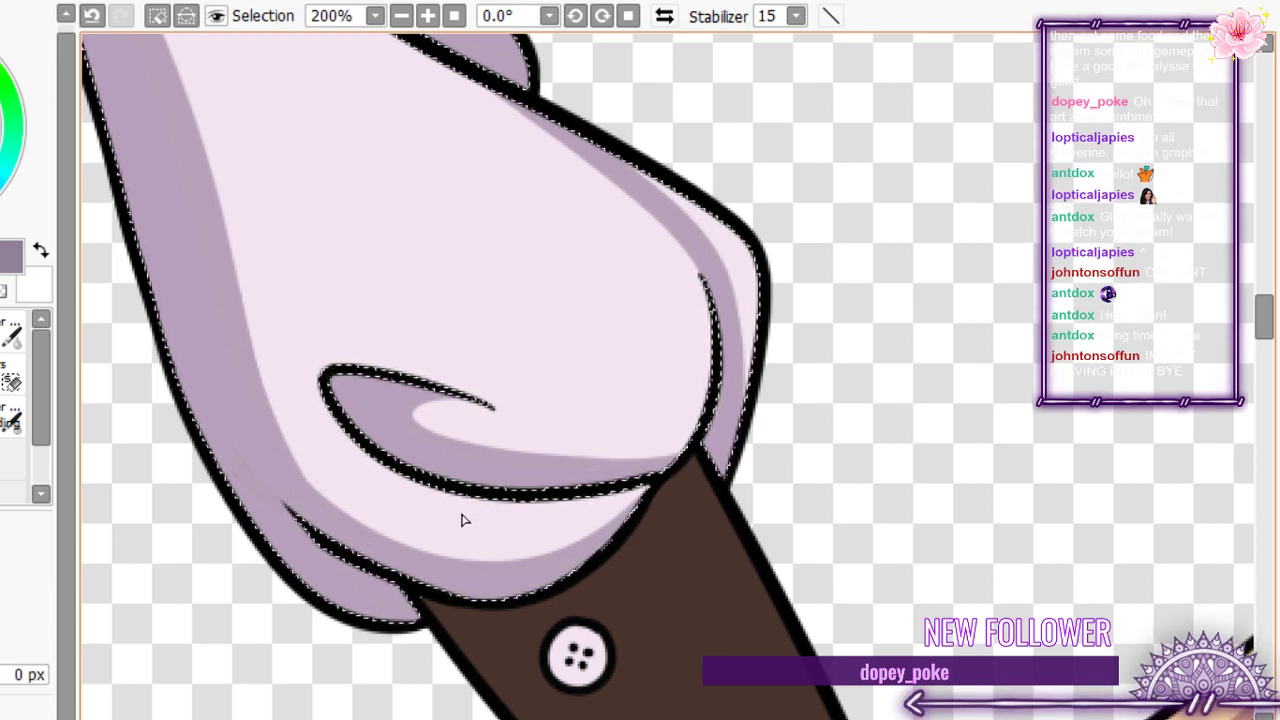
- Review the shading of the outstretched sleeve up close and against the whole figure
scroll(592, 540, "down", 1)
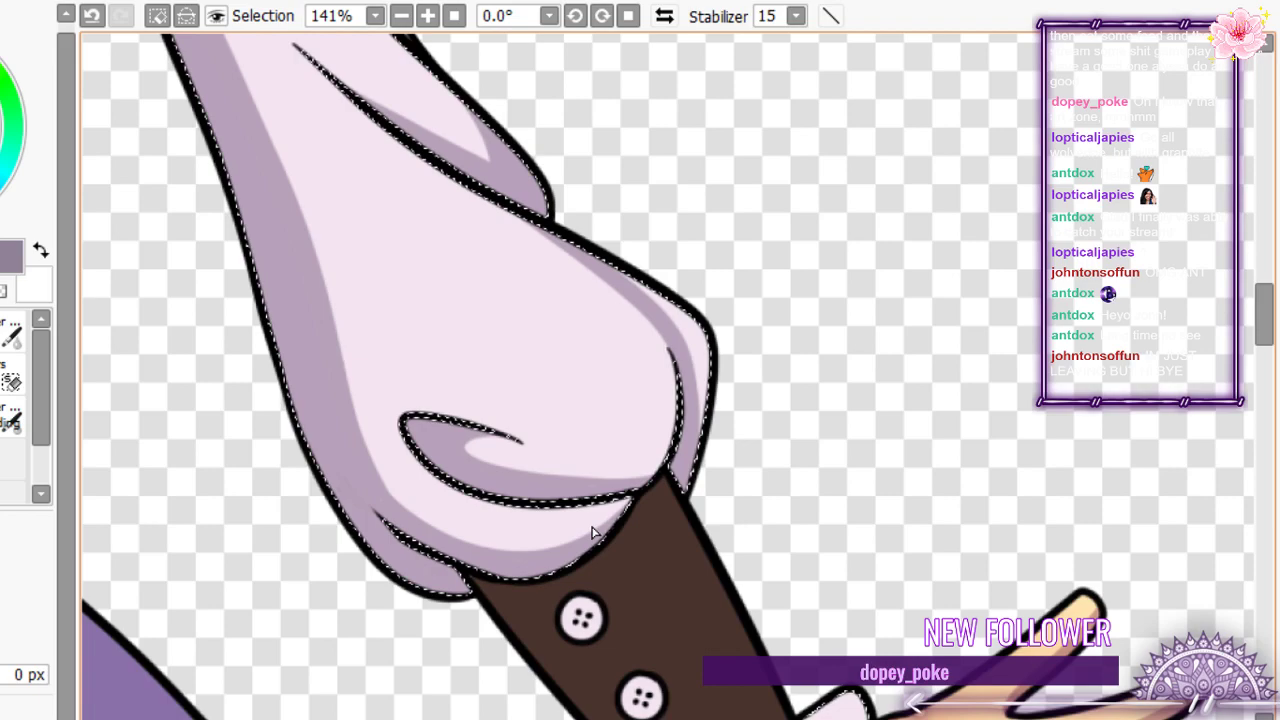
scroll(592, 532, "down", 13)
scroll(592, 532, "up", 11)
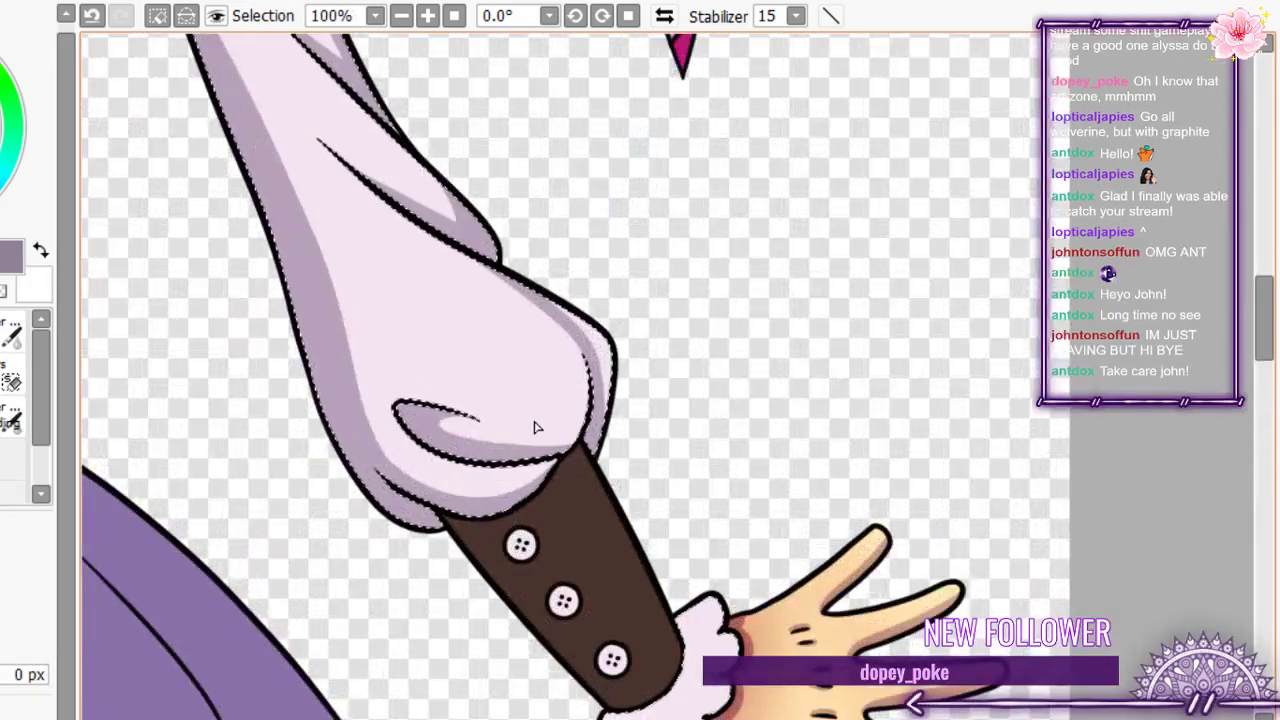
scroll(560, 443, "down", 3)
scroll(521, 367, "down", 4)
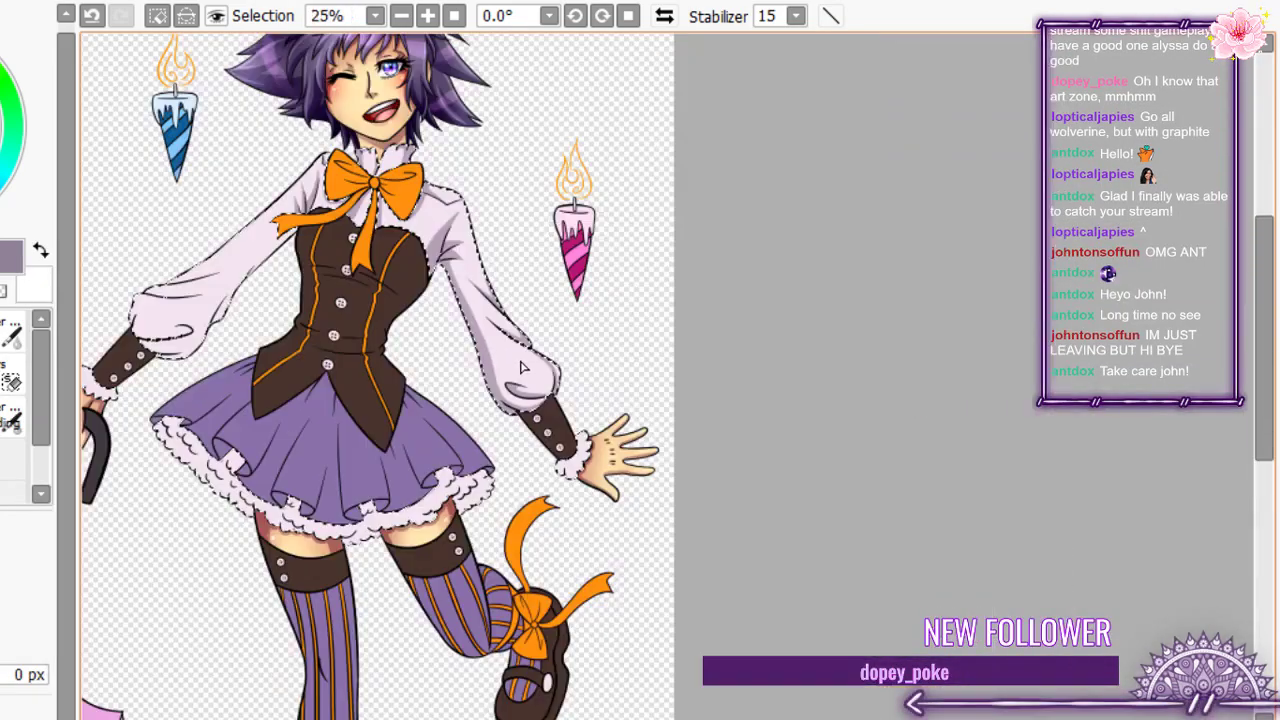
scroll(409, 366, "down", 3)
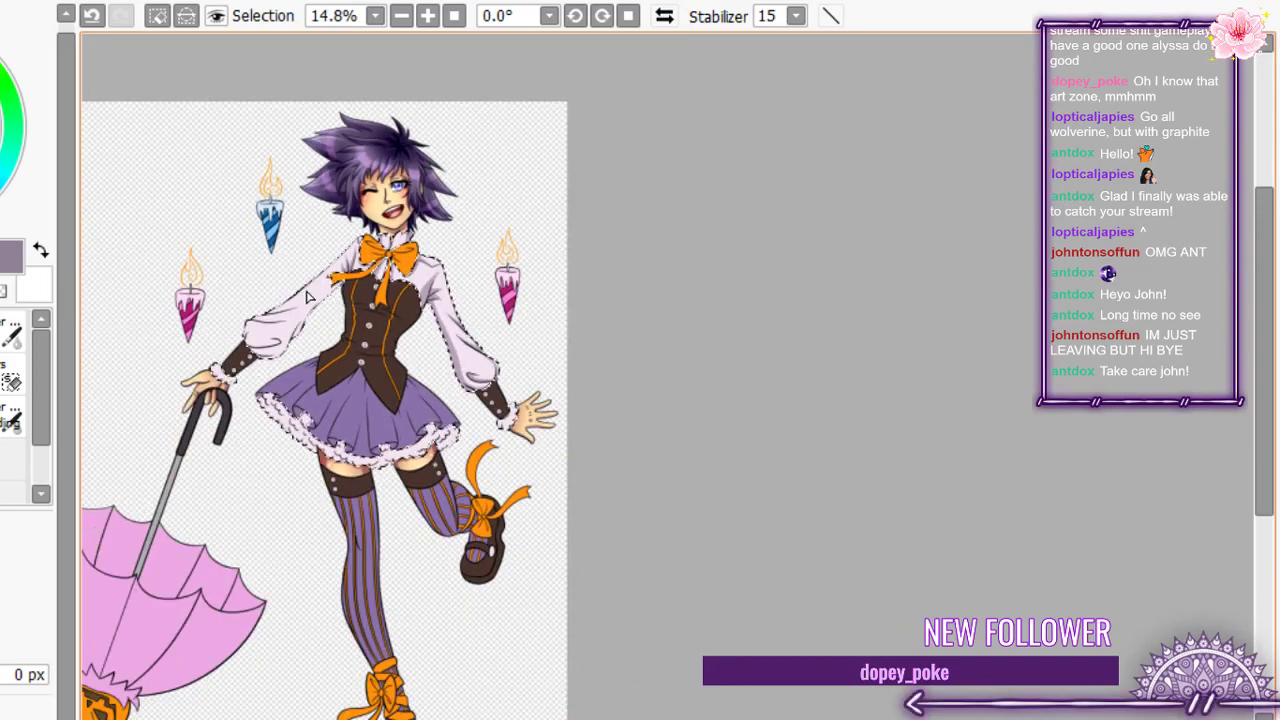
scroll(330, 305, "up", 2)
scroll(330, 305, "up", 2)
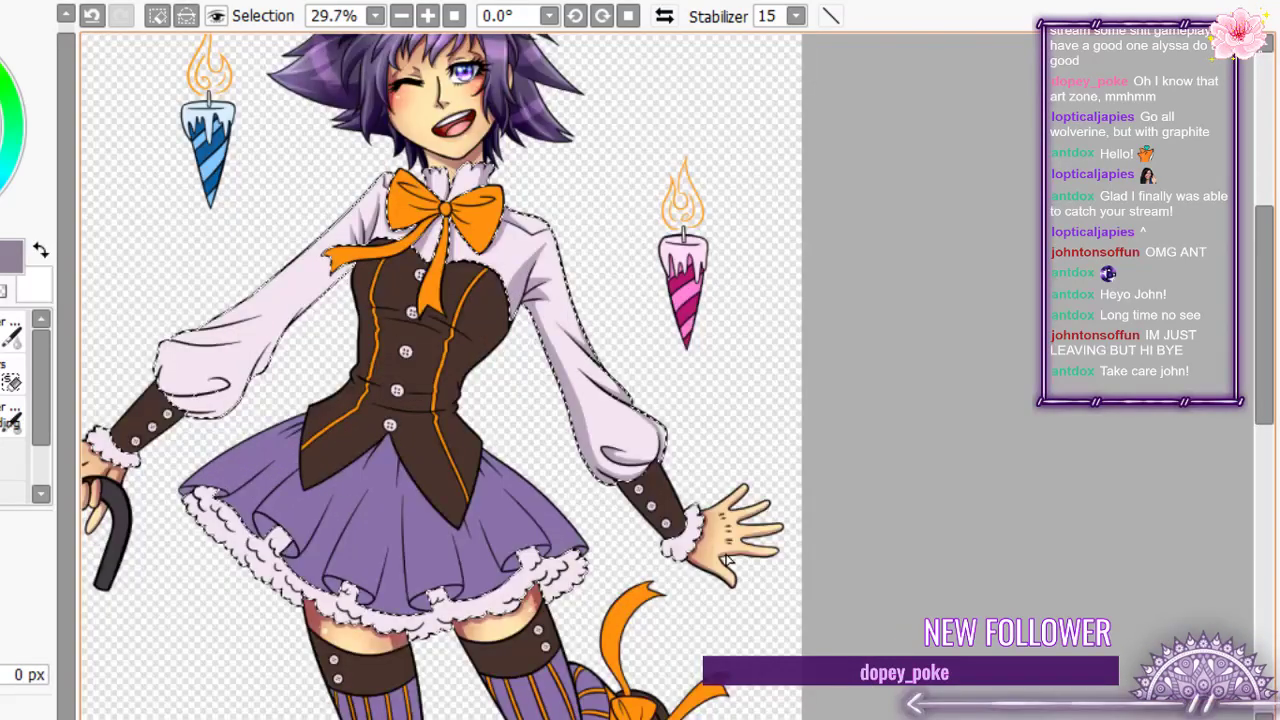
- Paint greyish-purple fold shadows on the lower scallops of the outstretched arm's wrist ruffle
scroll(727, 560, "up", 8)
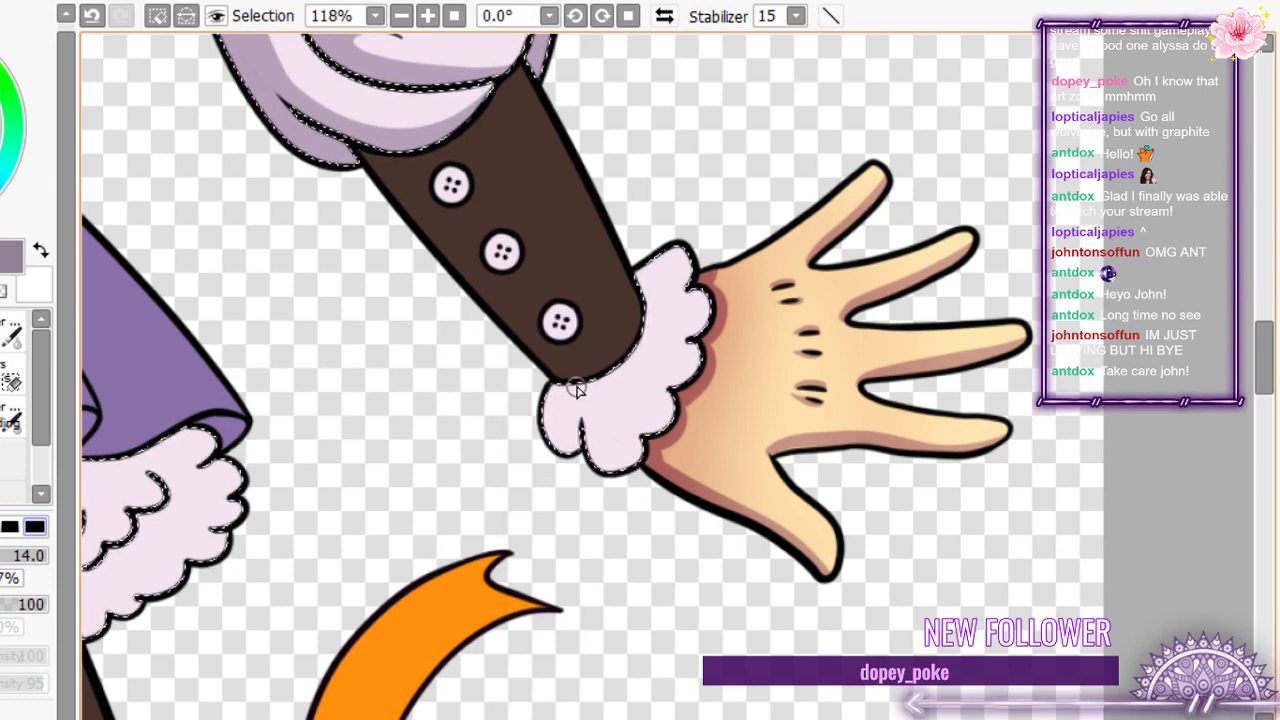
mouse_move(577, 390)
left_mouse_down()
mouse_move(597, 374)
mouse_move(597, 417)
mouse_move(609, 383)
mouse_move(670, 458)
left_mouse_up()
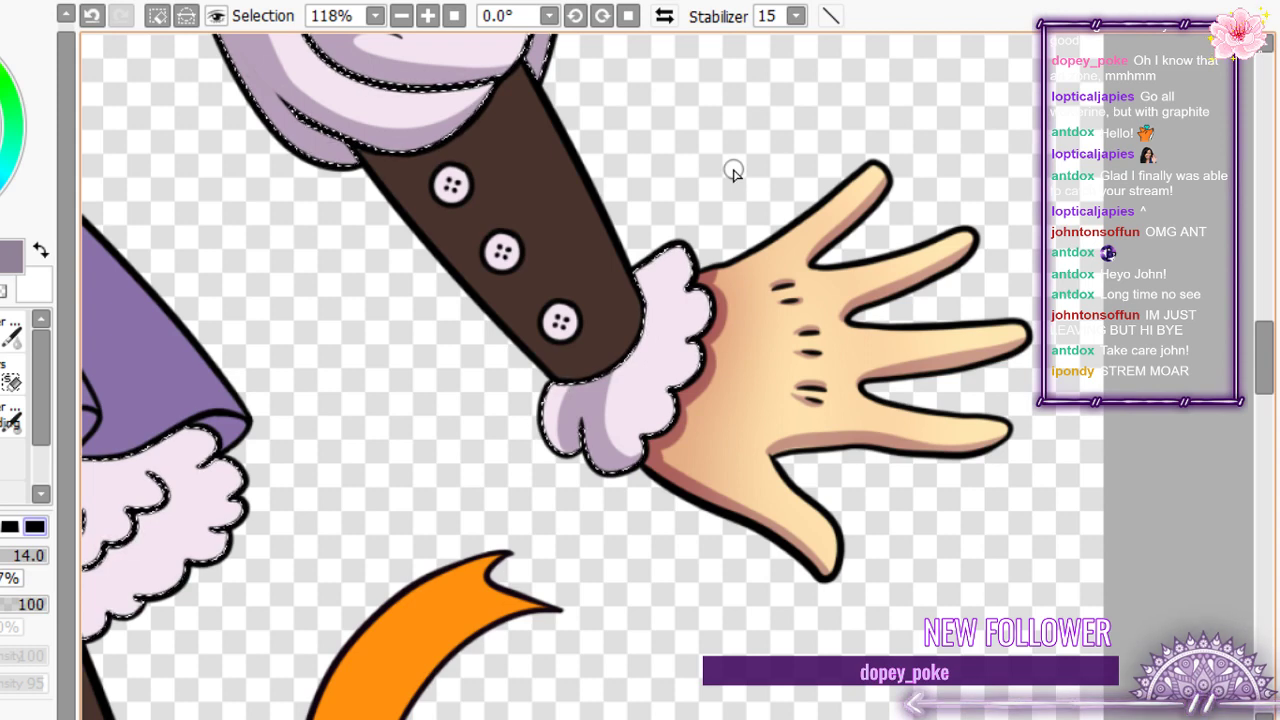
scroll(651, 414, "up", 4)
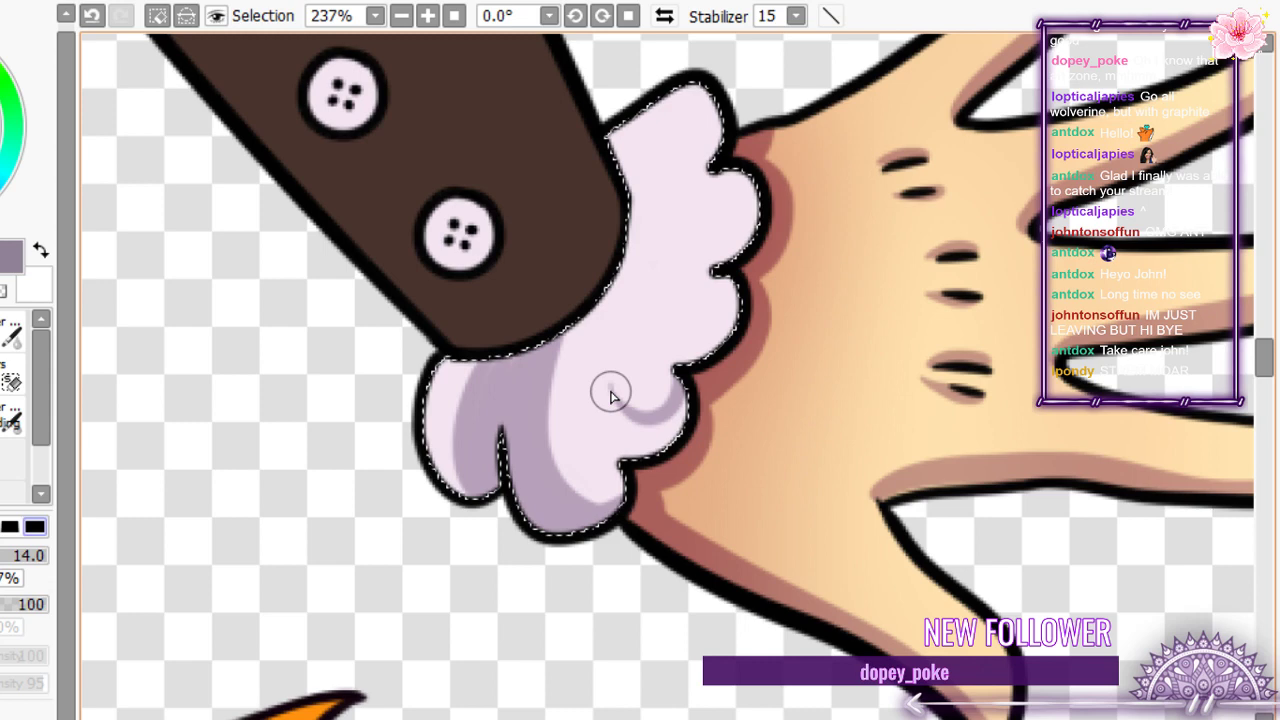
mouse_move(610, 391)
left_mouse_down()
mouse_move(641, 450)
mouse_move(621, 416)
mouse_move(667, 438)
mouse_move(680, 405)
mouse_move(637, 428)
mouse_move(684, 411)
mouse_move(634, 446)
left_mouse_up()
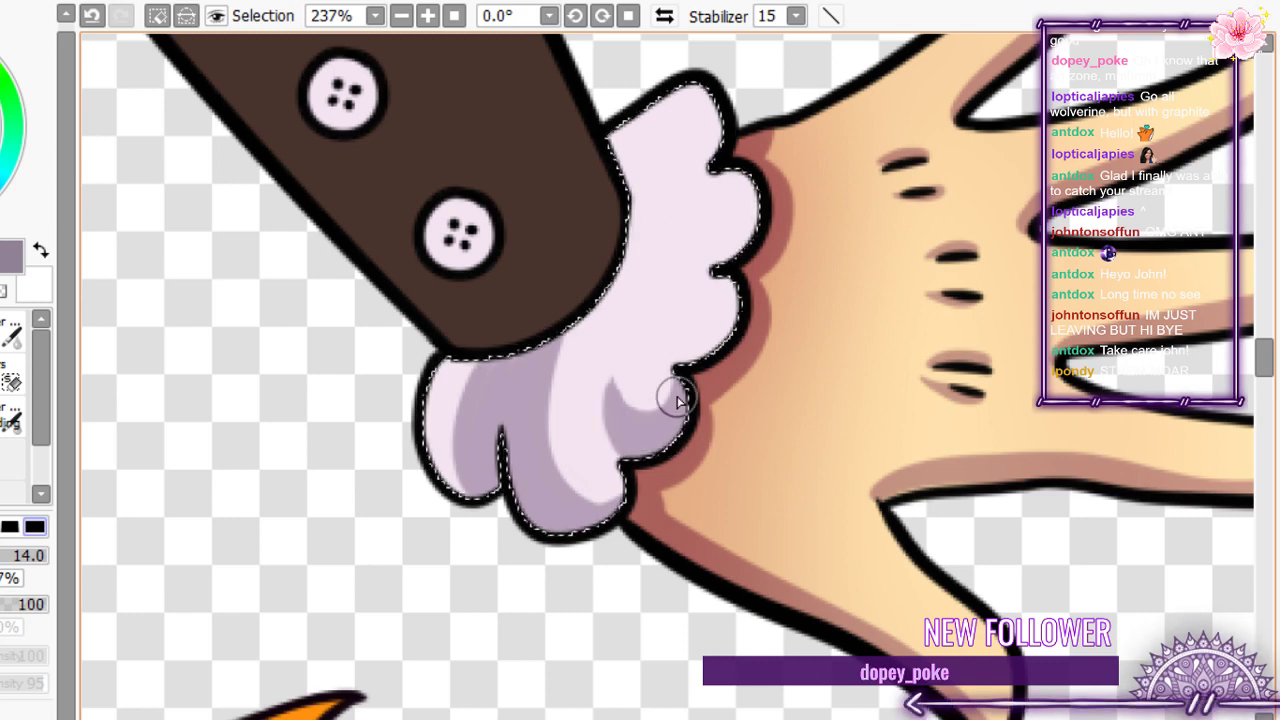
mouse_move(674, 397)
left_mouse_down()
mouse_move(611, 377)
mouse_move(606, 410)
left_mouse_up()
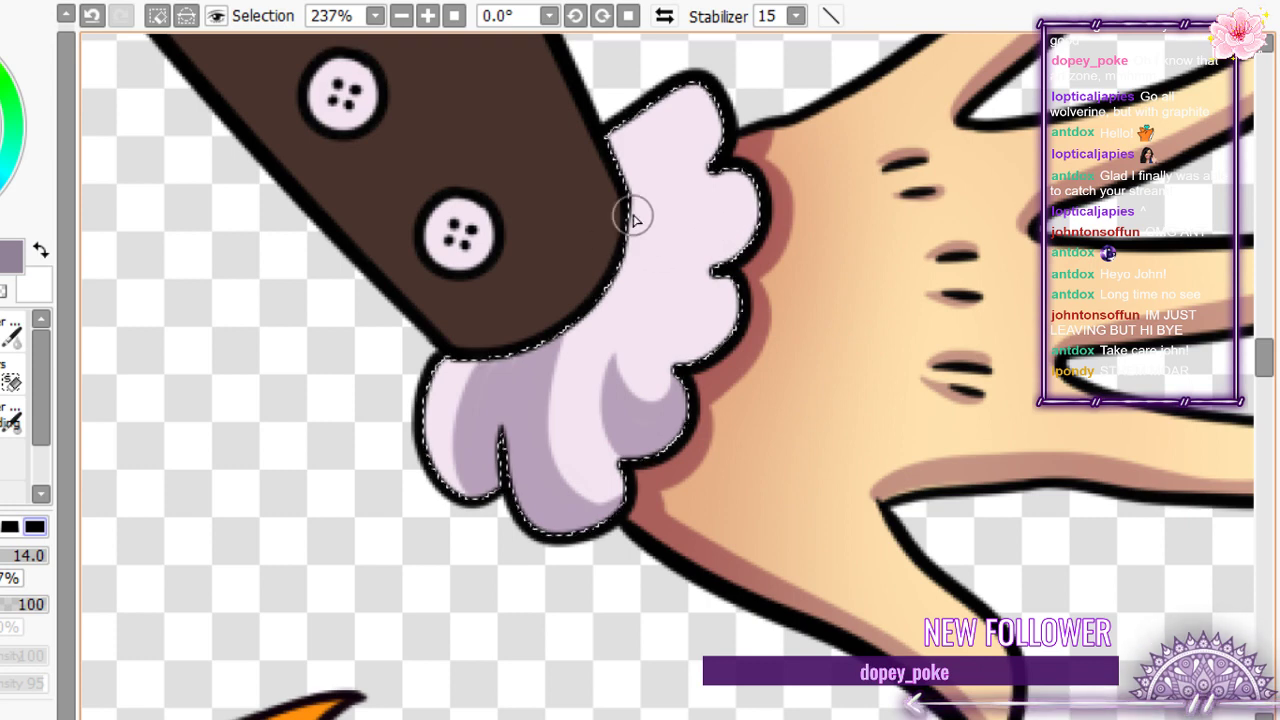
- Shade the upper scallops of the same wrist ruffle in greyish purple, along the cuff edge and the outer rims
left_click_drag(632, 215, 700, 92)
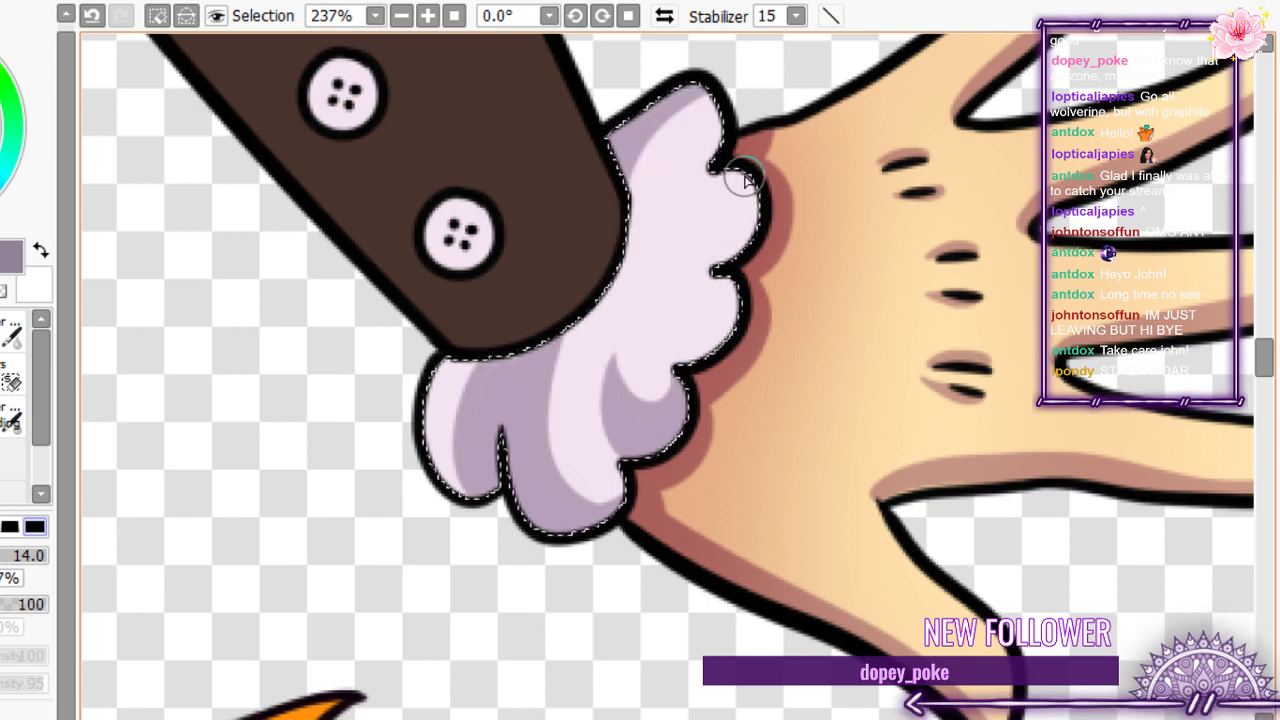
mouse_move(720, 168)
left_mouse_down()
mouse_move(673, 189)
mouse_move(756, 260)
left_mouse_up()
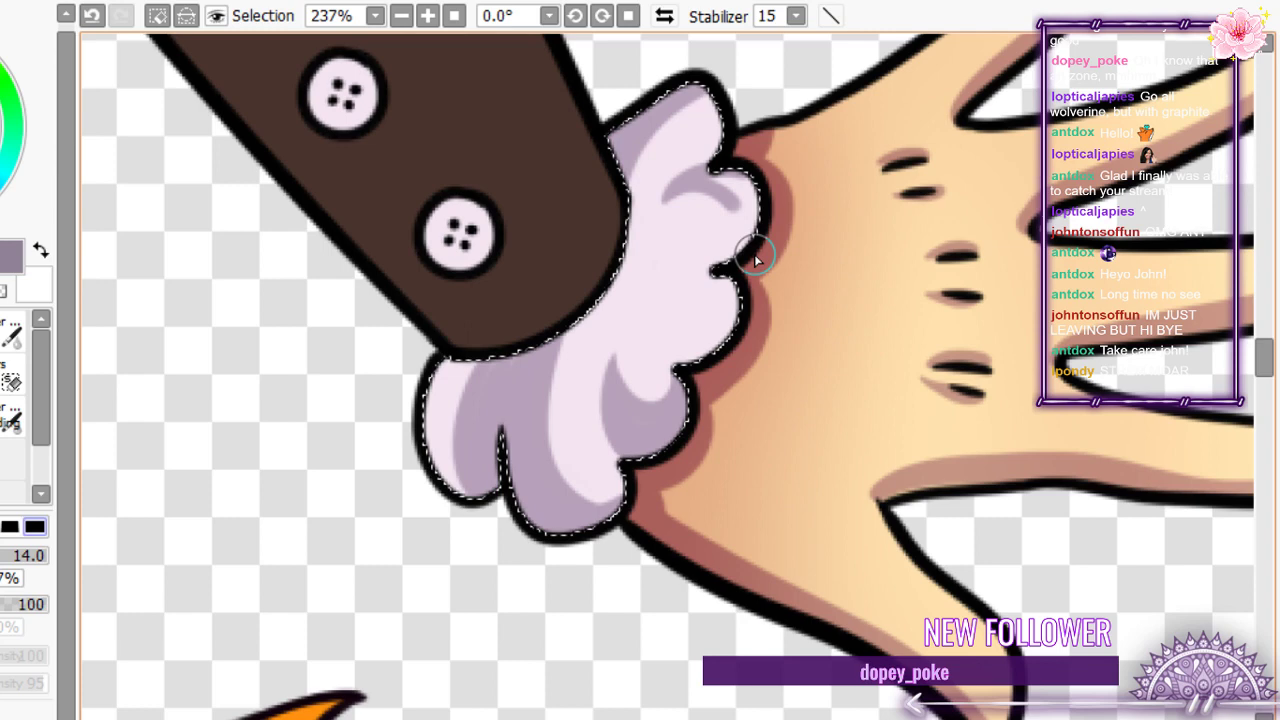
mouse_move(737, 177)
left_mouse_down()
mouse_move(731, 267)
mouse_move(740, 189)
mouse_move(704, 280)
mouse_move(724, 272)
mouse_move(716, 358)
left_mouse_up()
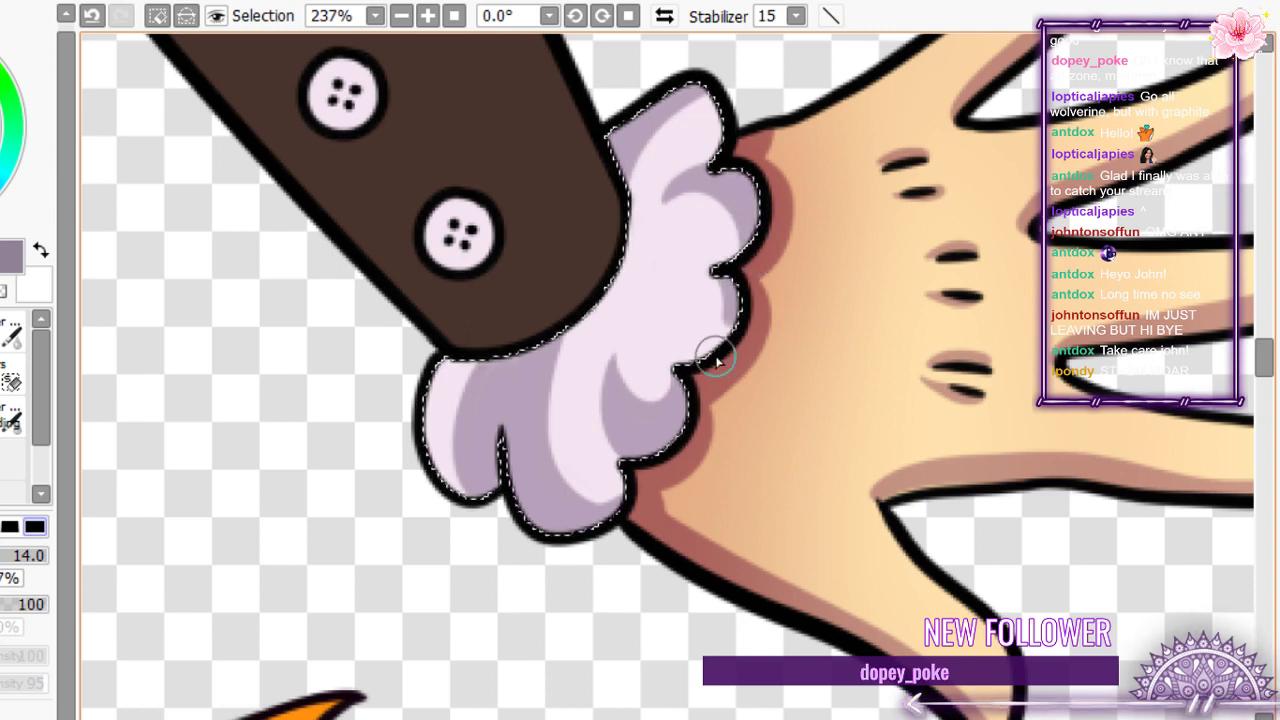
- Compare the unshaded sleeve of the umbrella-holding arm with the whole figure and examine its folds near the cuff
scroll(716, 358, "down", 15)
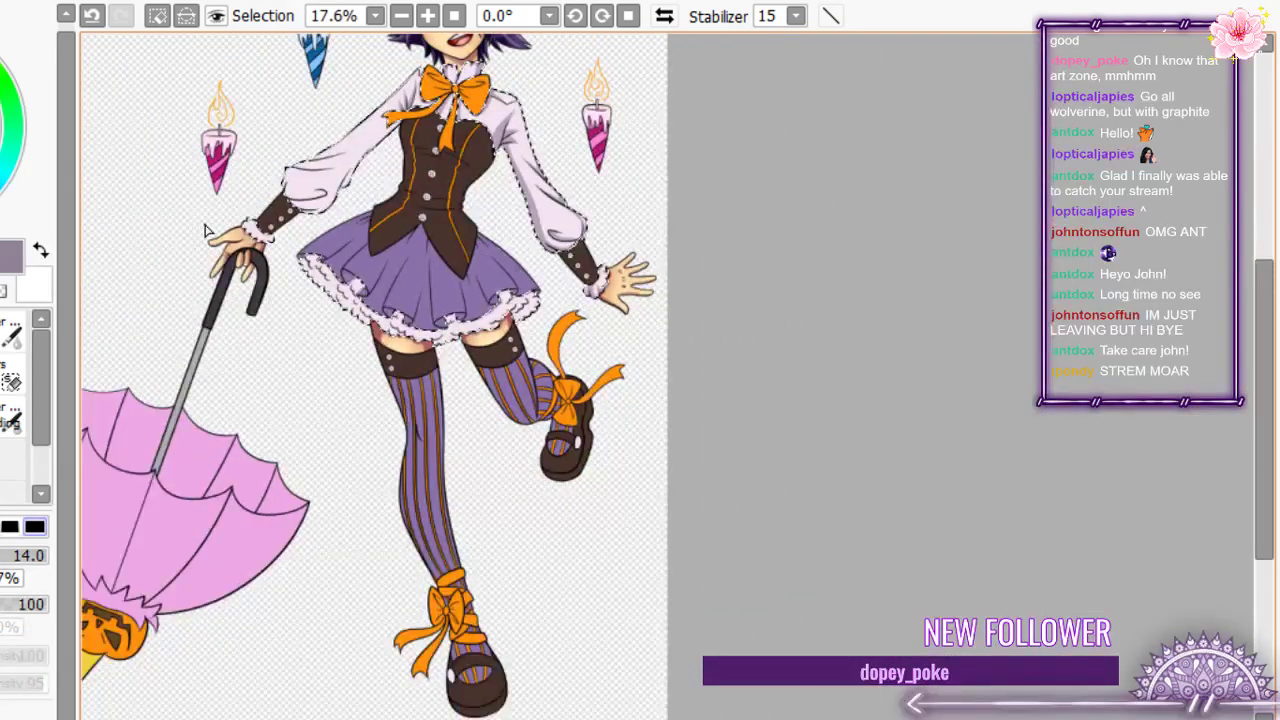
scroll(205, 230, "down", 1)
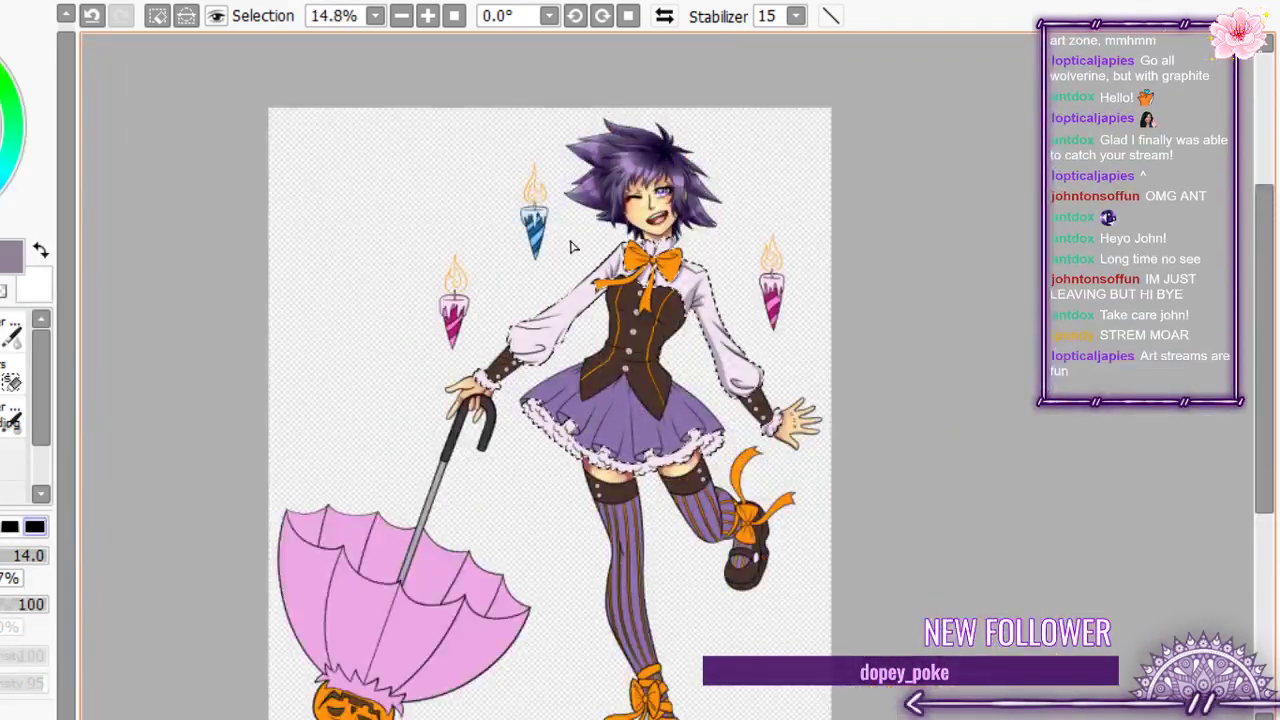
scroll(588, 242, "up", 6)
scroll(575, 280, "up", 1)
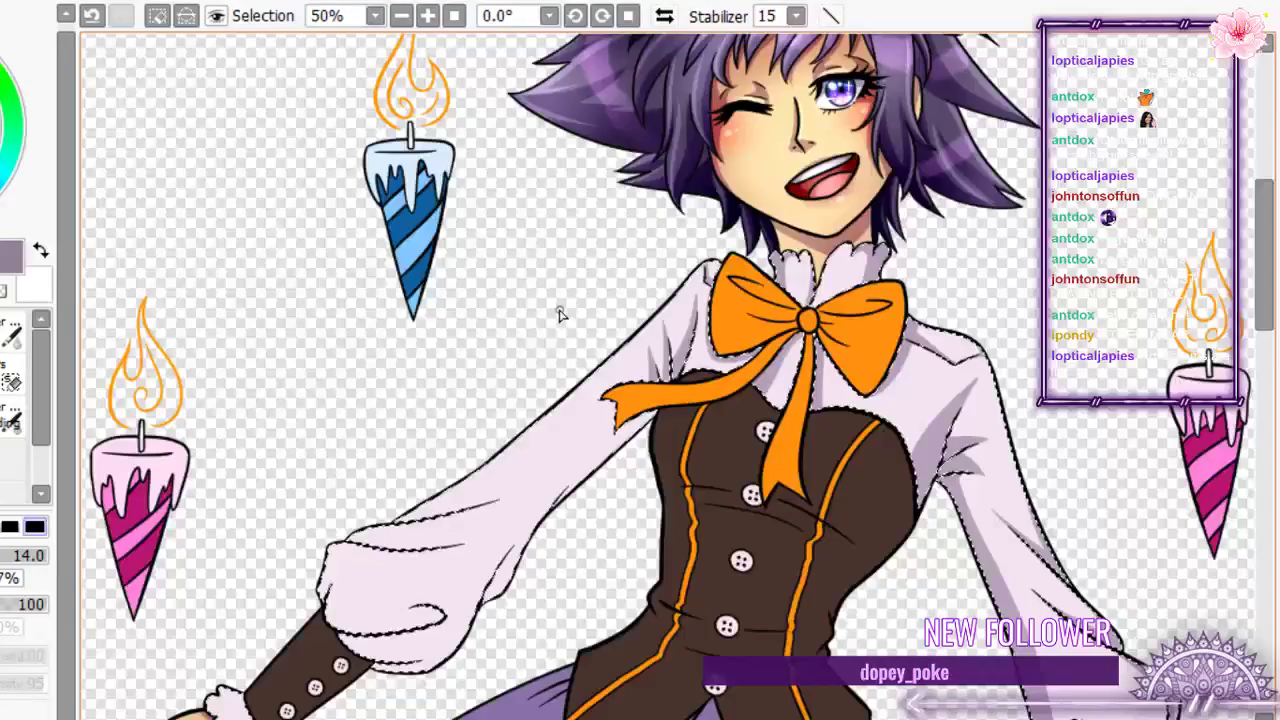
scroll(600, 400, "up", 3)
scroll(500, 450, "down", 7)
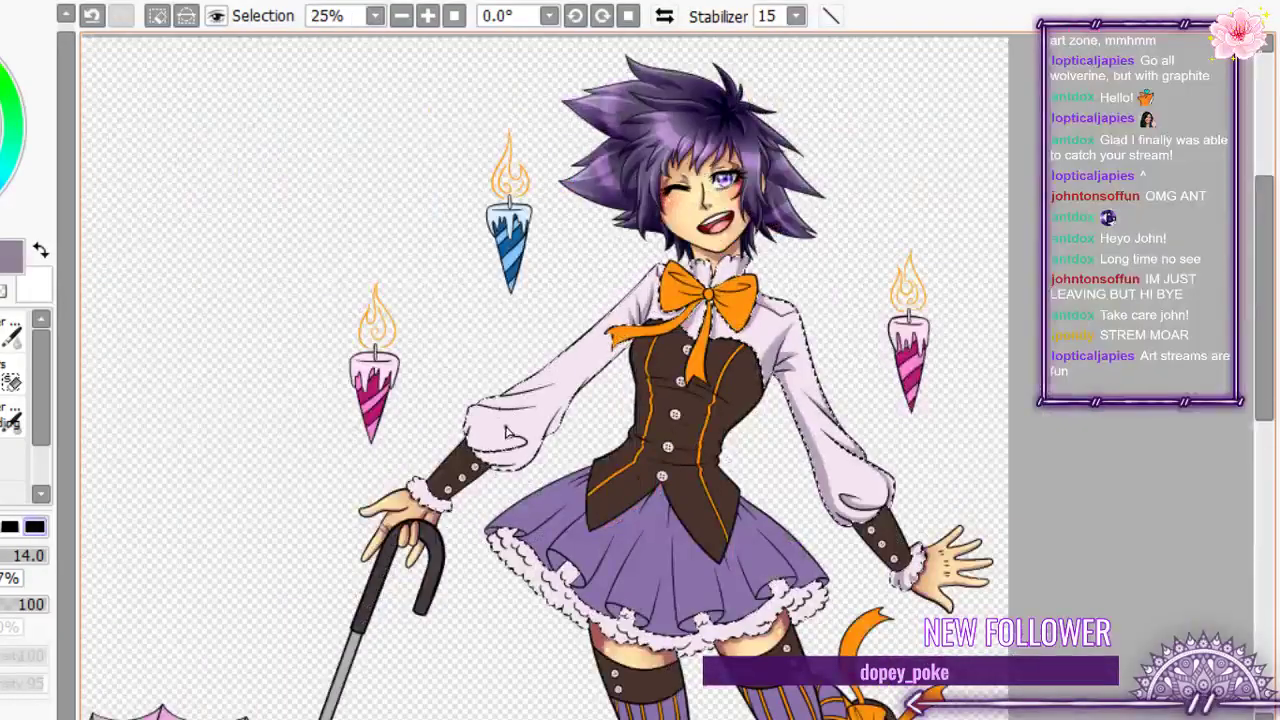
scroll(403, 492, "up", 9)
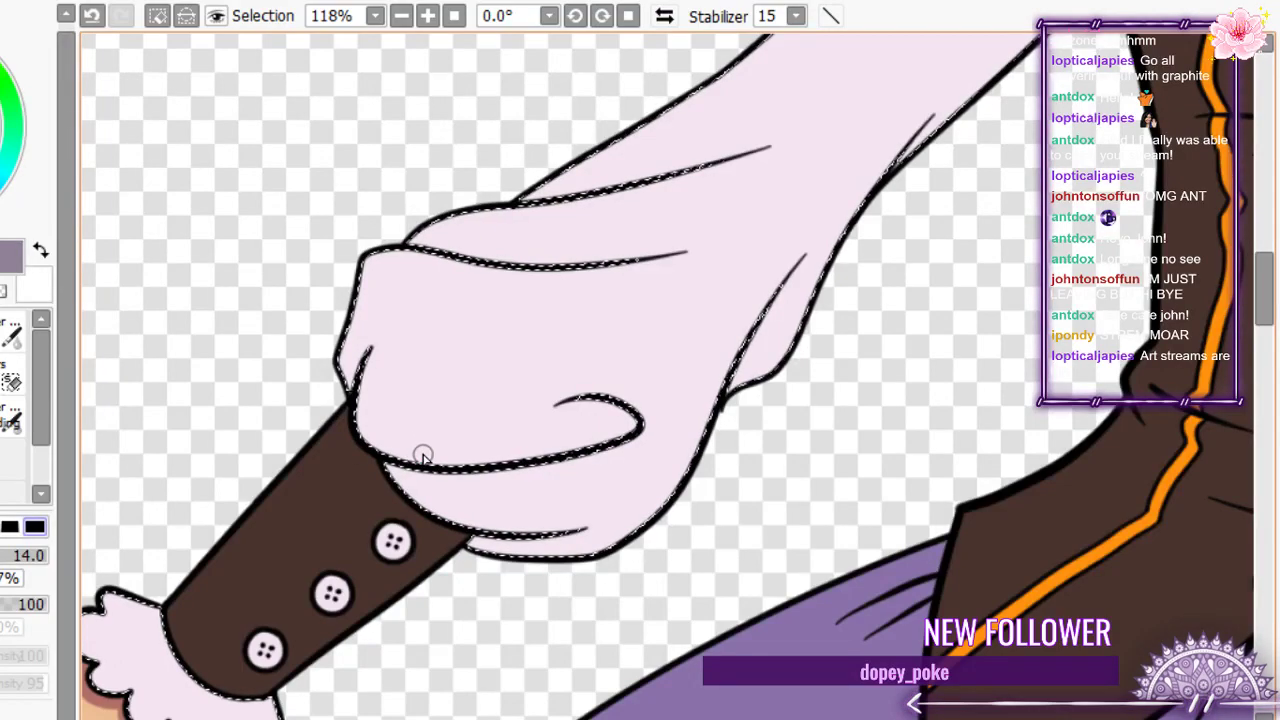
scroll(422, 456, "down", 8)
scroll(422, 456, "up", 6)
scroll(300, 470, "down", 4)
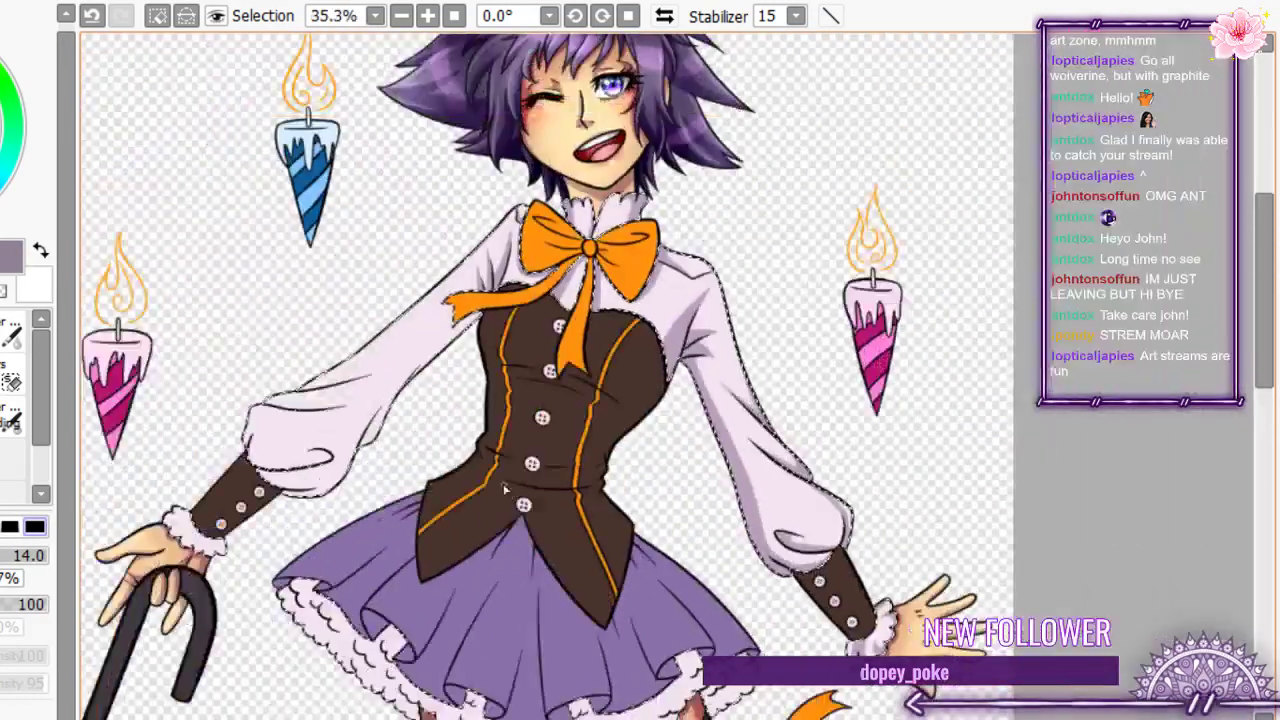
scroll(268, 468, "up", 4)
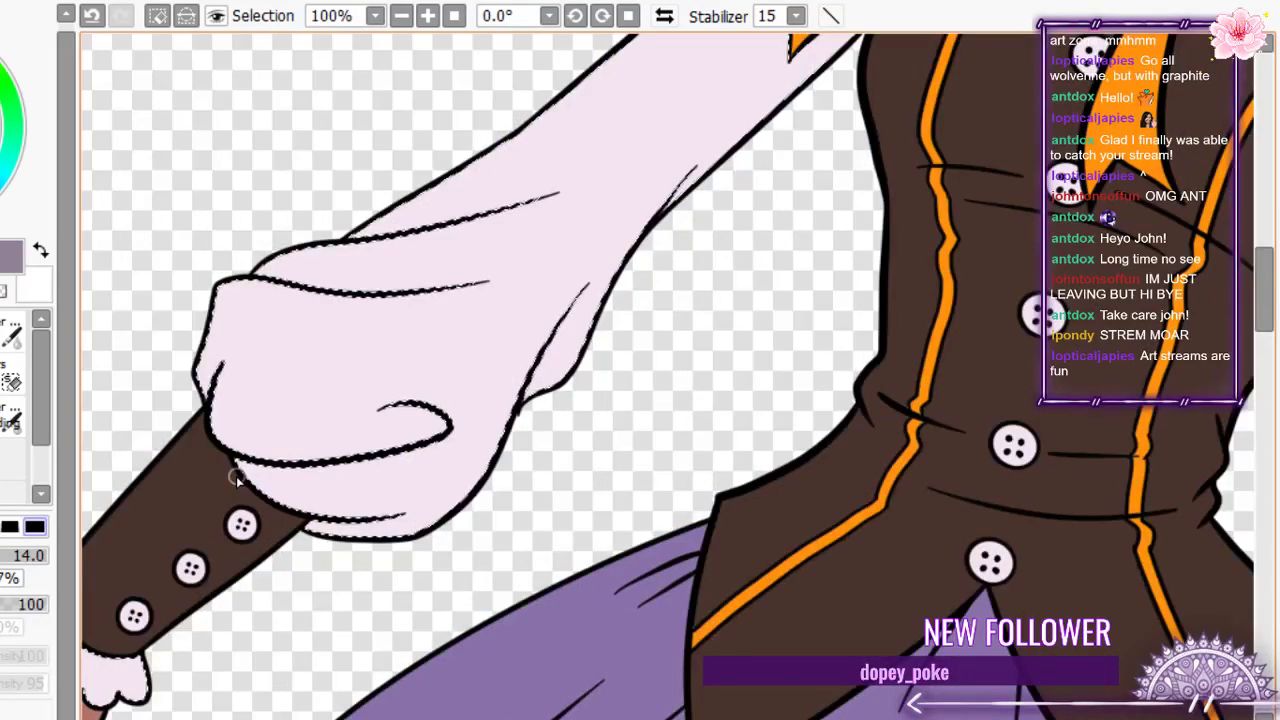
- Paint a greyish-purple shadow along the lower outer curve of the umbrella-holding arm's puffed sleeve, from the side crease to the cuff
scroll(680, 383, "up", 2)
scroll(780, 363, "up", 6)
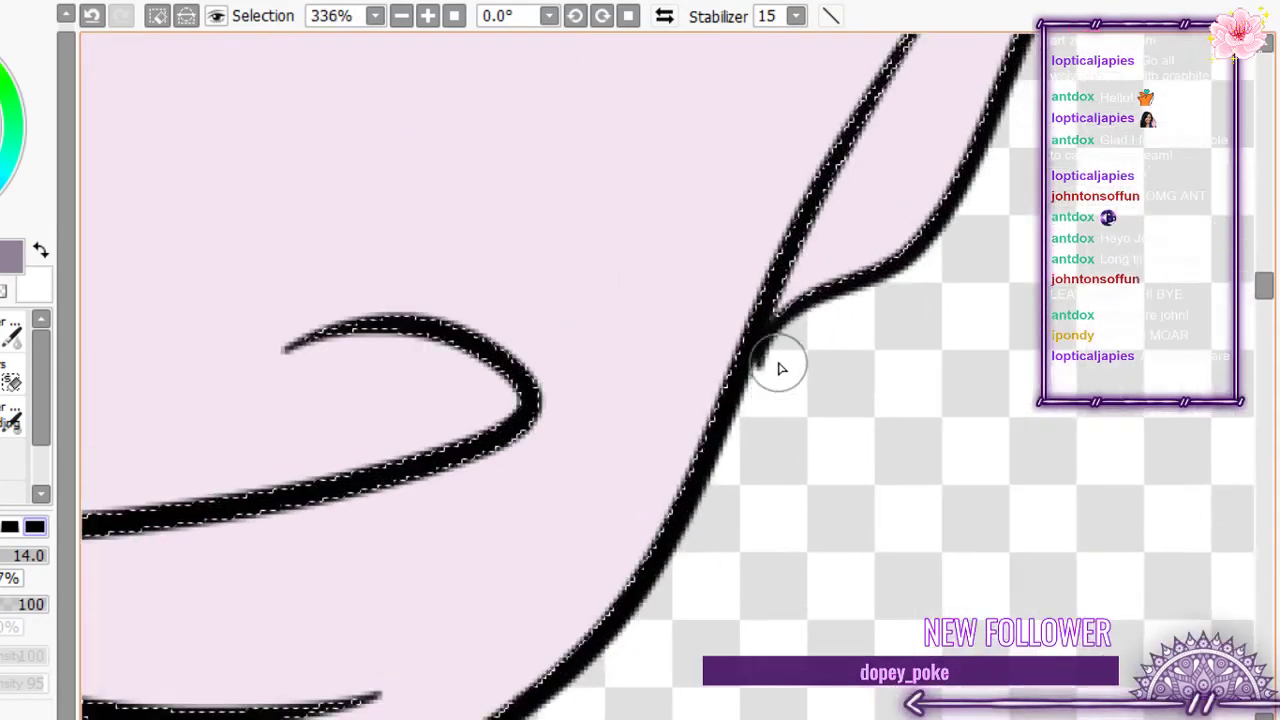
scroll(760, 368, "up", 5)
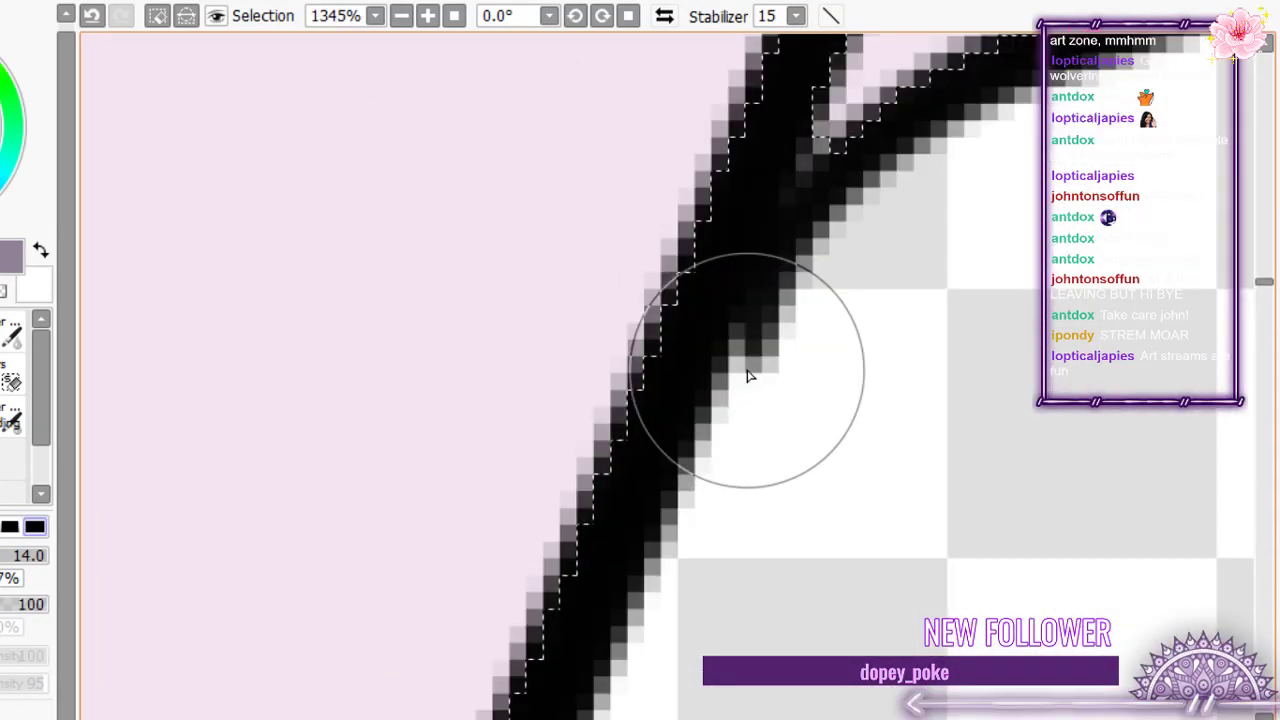
scroll(747, 370, "down", 14)
left_click_drag(769, 263, 585, 515)
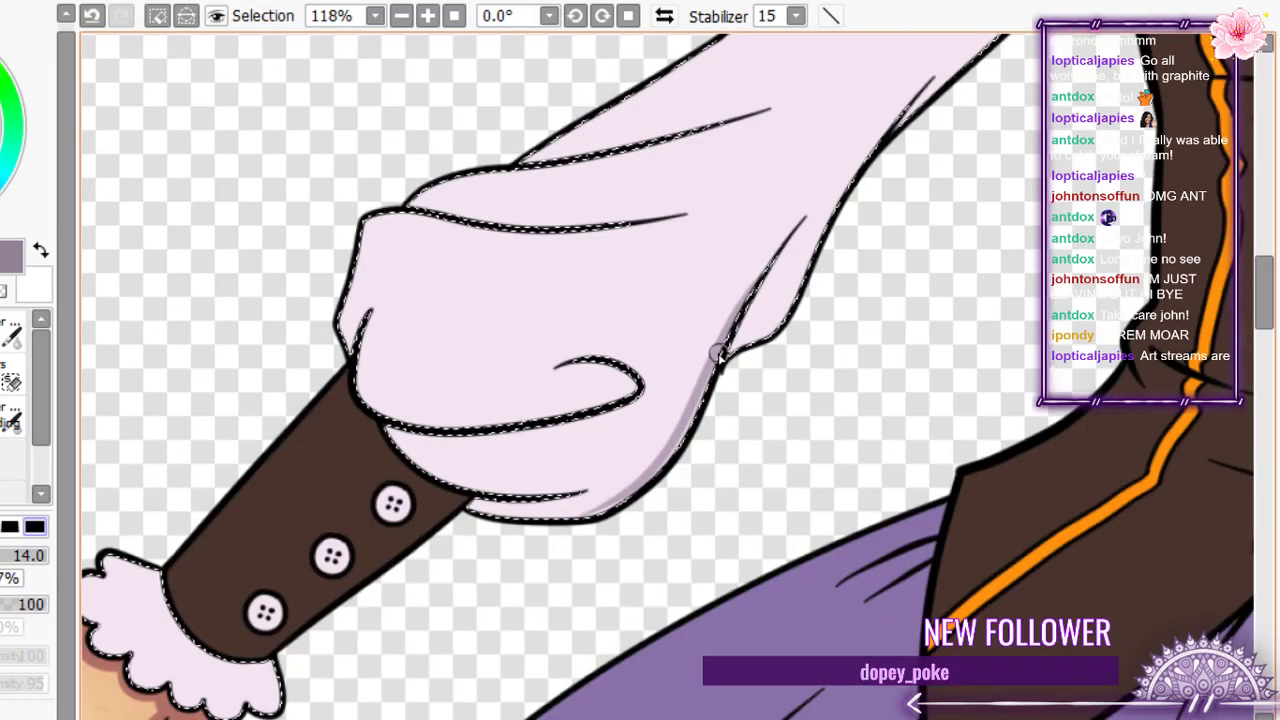
left_click_drag(719, 353, 637, 458)
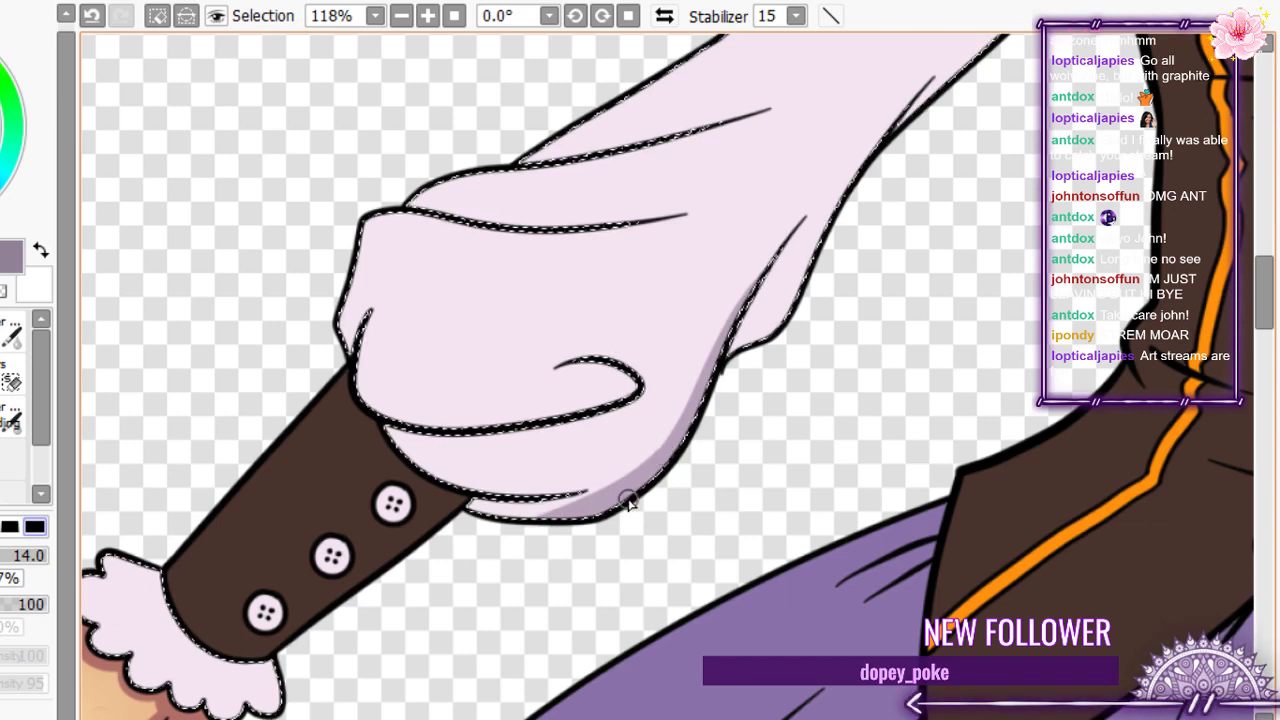
mouse_move(628, 503)
left_mouse_down()
mouse_move(470, 503)
mouse_move(488, 508)
left_mouse_up()
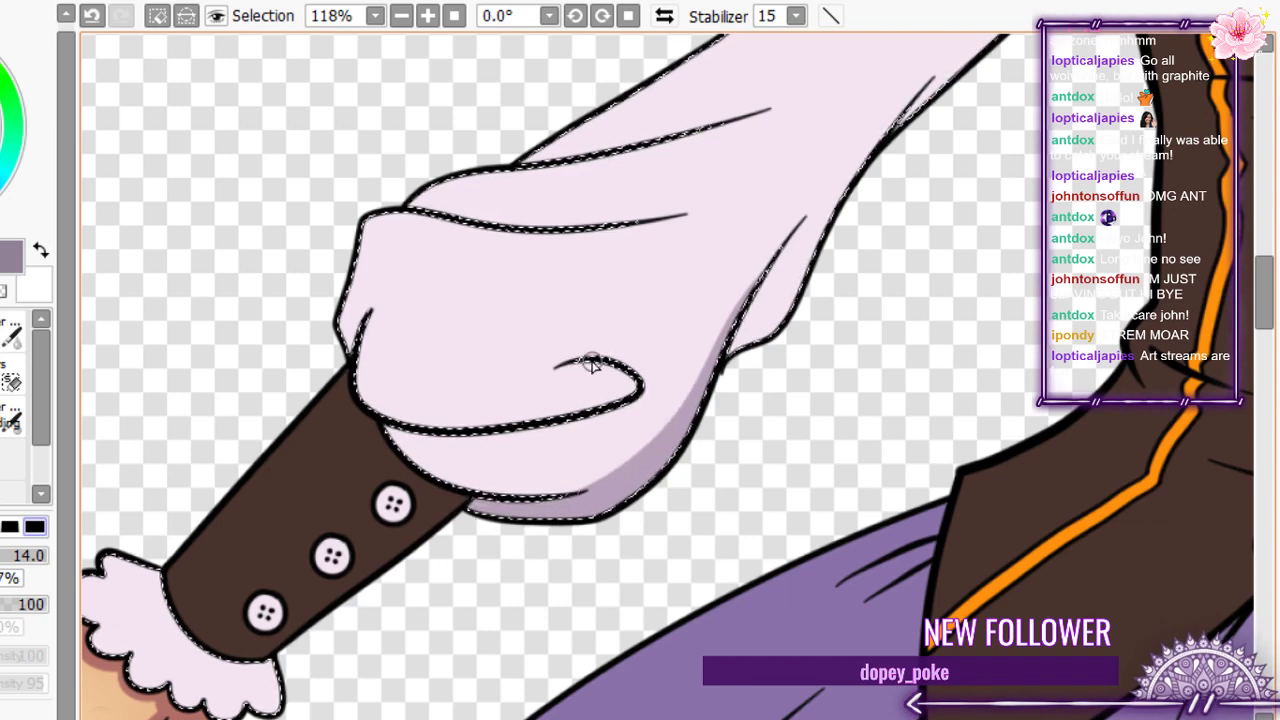
- Paint a curved greyish-purple shadow band beneath the hooked fold of the umbrella-holding arm's sleeve, starting at the cuff
scroll(586, 366, "down", 4)
scroll(593, 370, "down", 1)
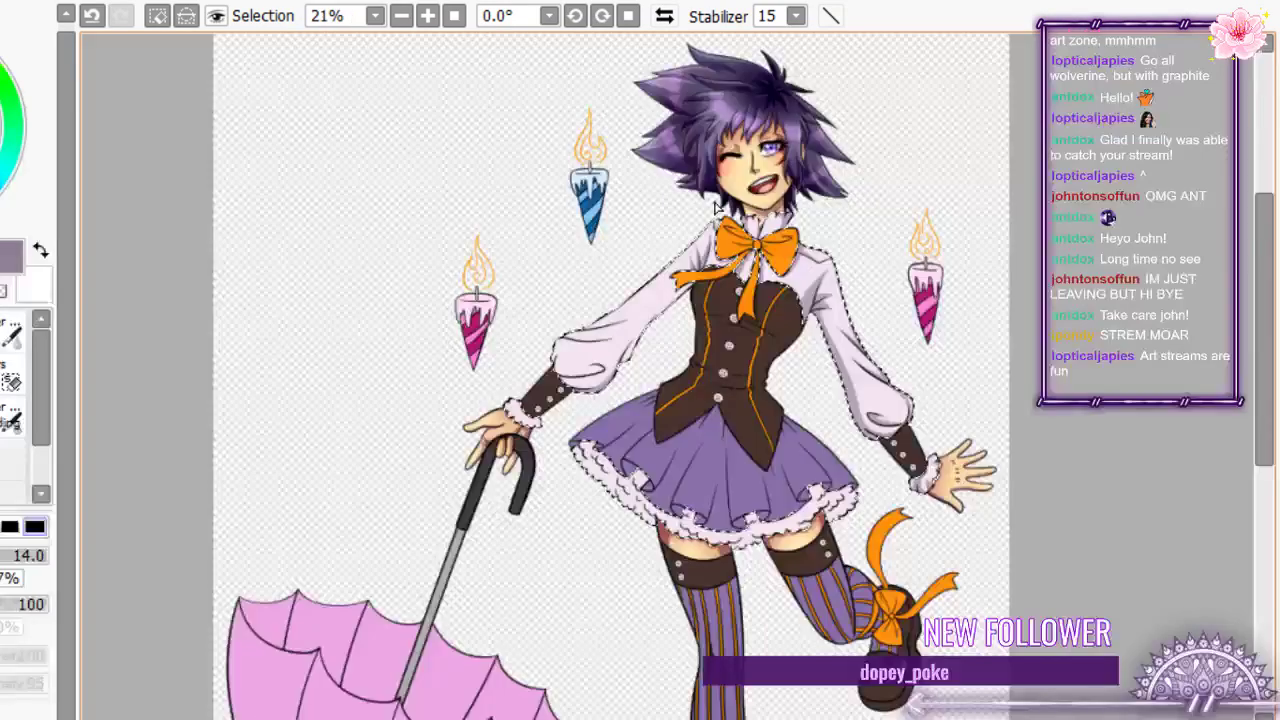
scroll(716, 208, "up", 4)
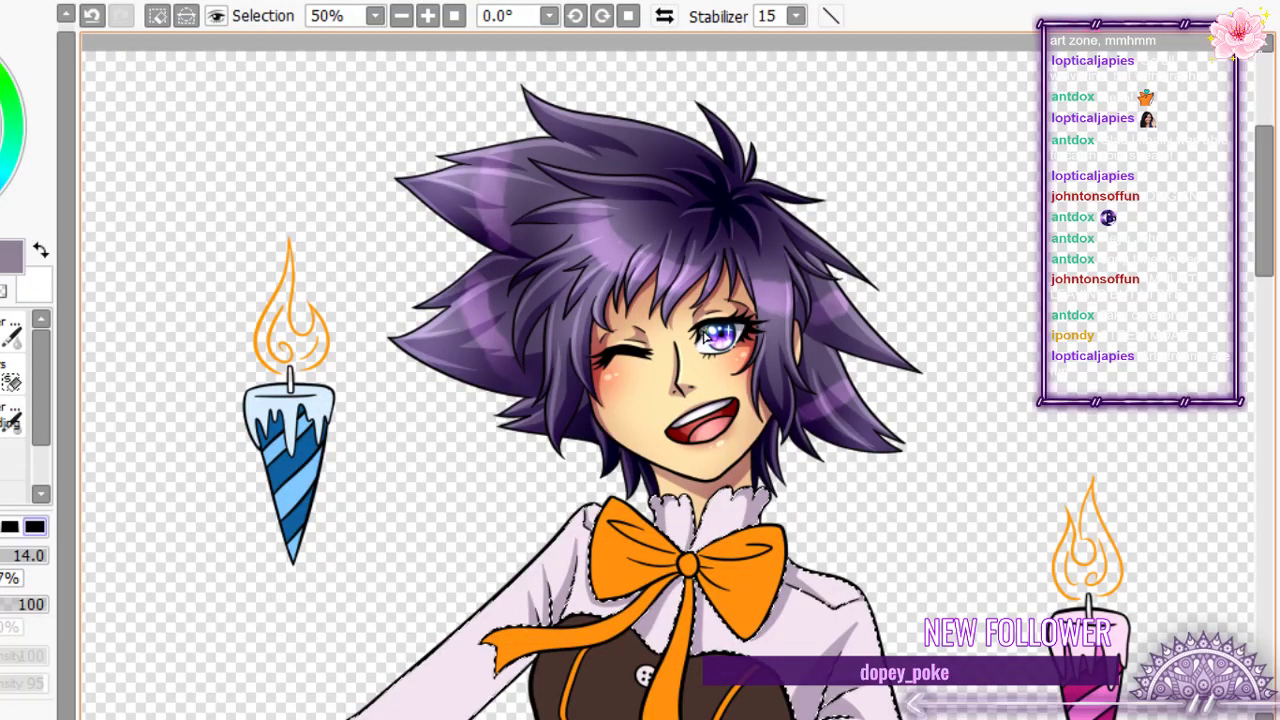
scroll(503, 517, "down", 5)
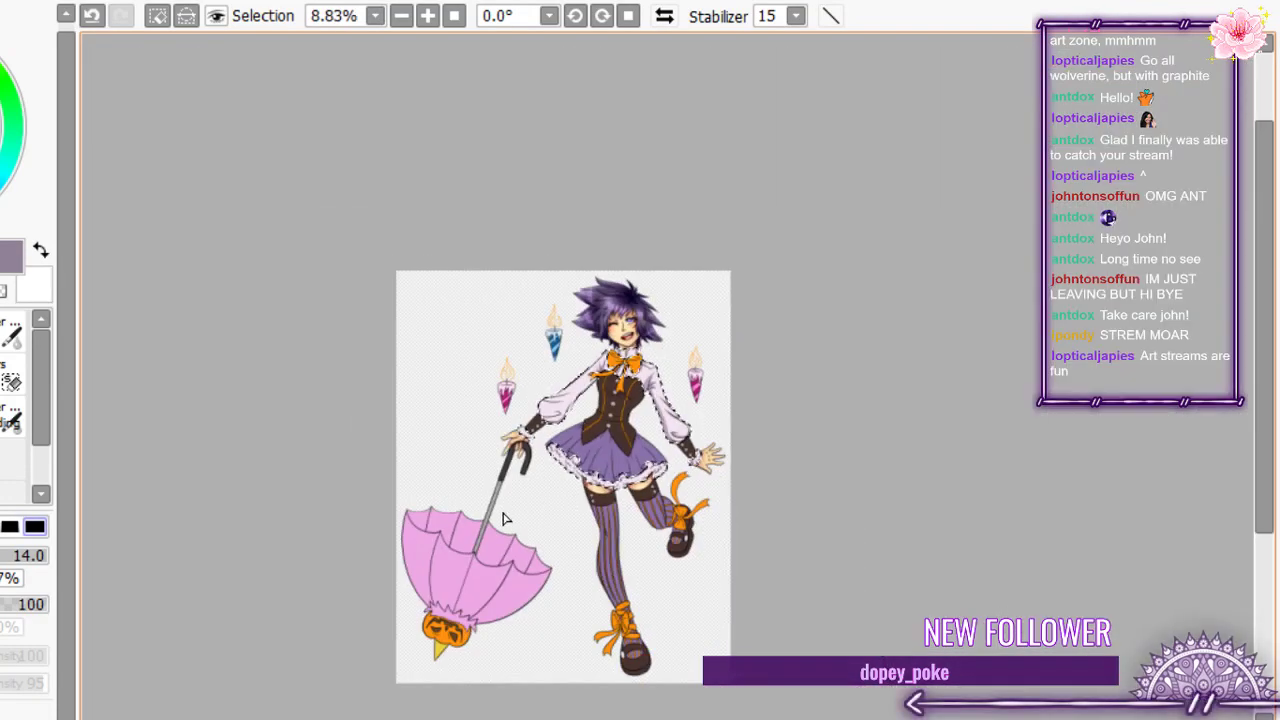
scroll(566, 418, "up", 4)
scroll(566, 418, "up", 1)
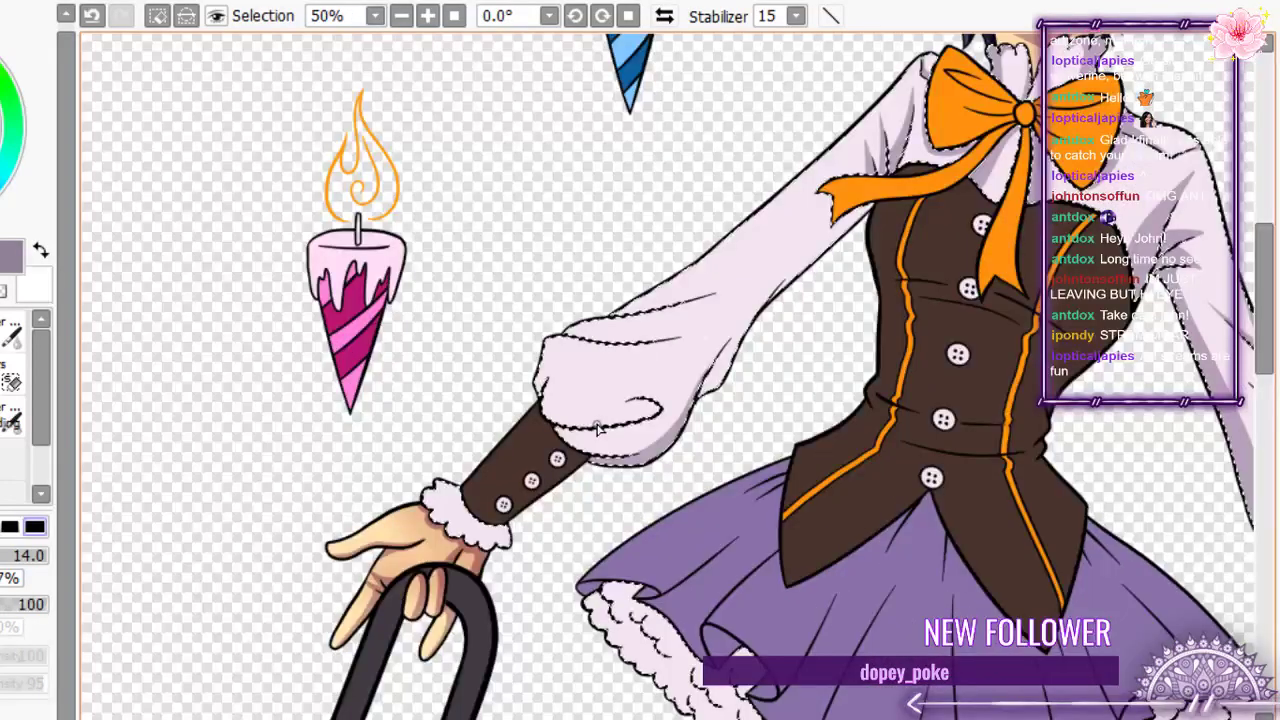
scroll(597, 428, "up", 7)
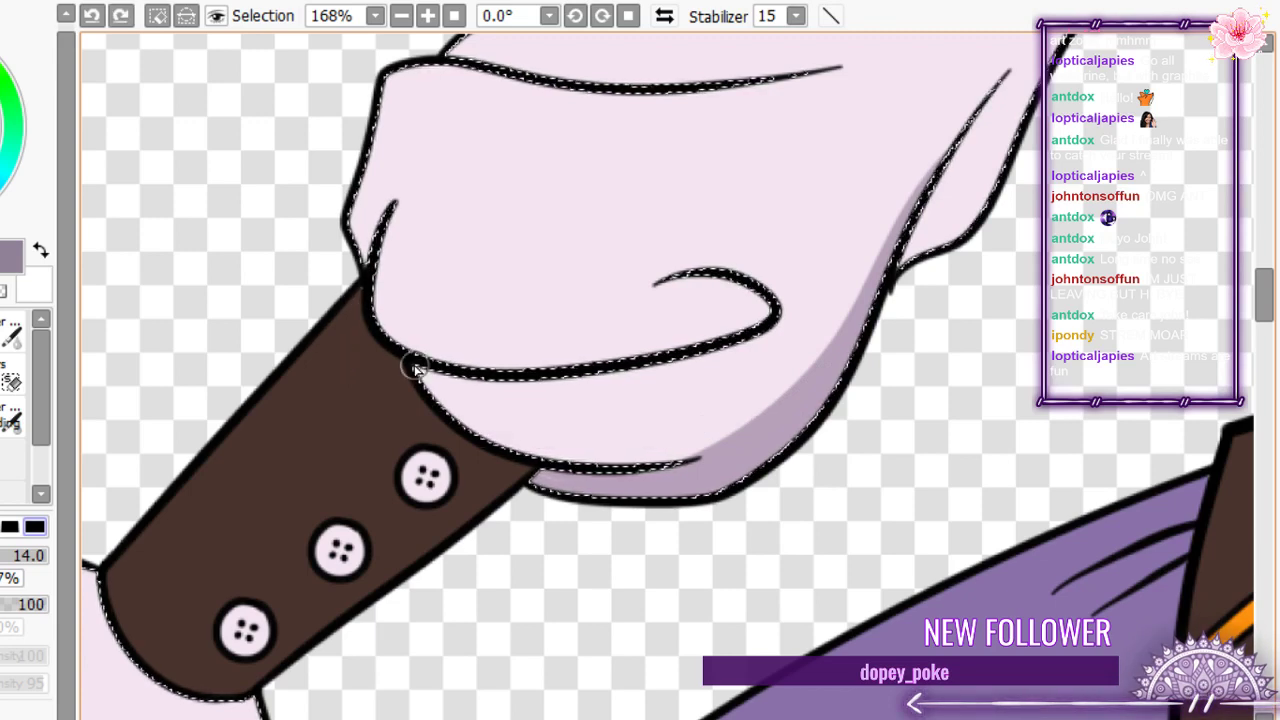
left_click_drag(417, 368, 550, 440)
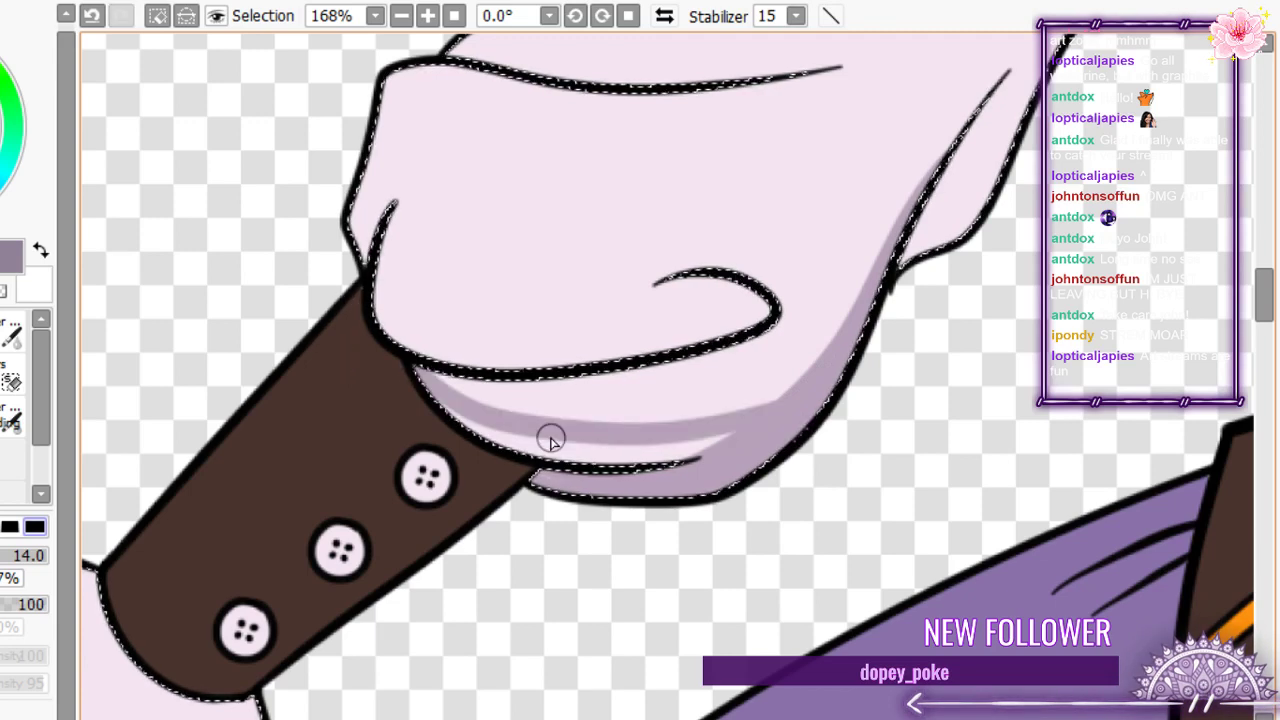
- Blend the band under the hooked fold into the sleeve's outer-edge shadow and shade the inside of the hooked fold
left_click_drag(672, 416, 876, 258)
key("ctrl+z")
left_click_drag(716, 410, 872, 292)
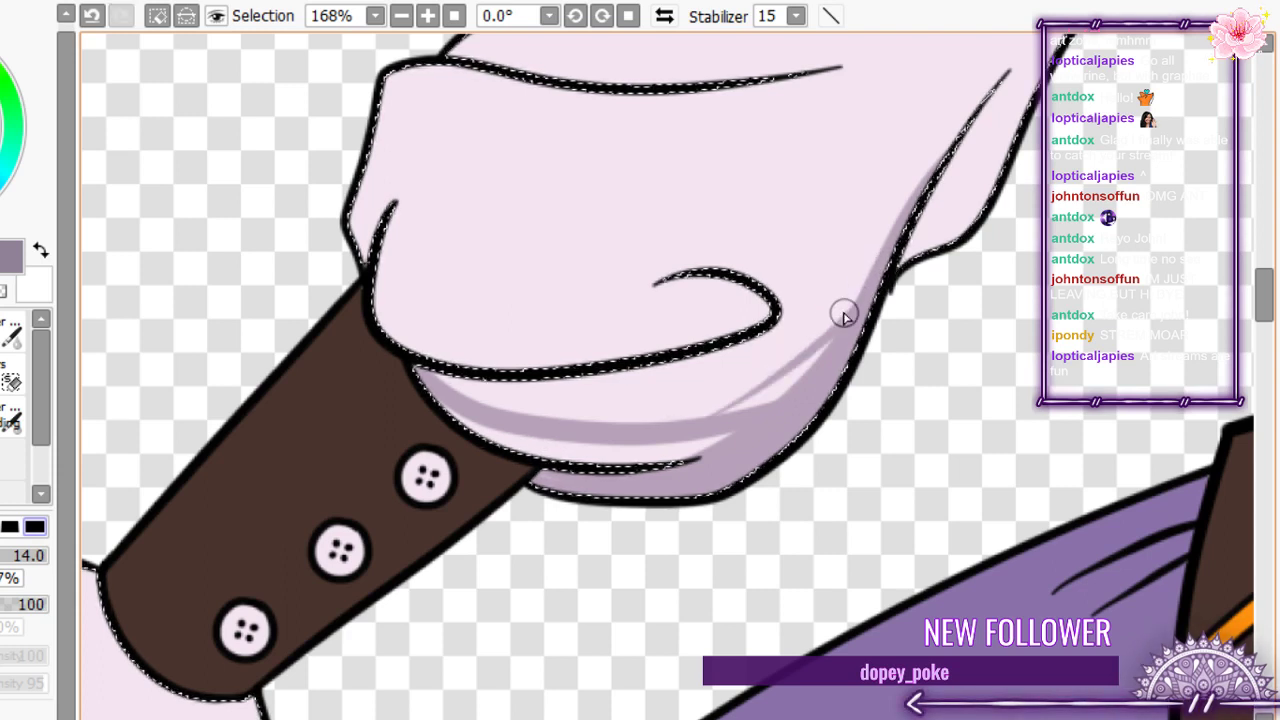
mouse_move(738, 399)
left_mouse_down()
mouse_move(777, 377)
mouse_move(863, 282)
left_mouse_up()
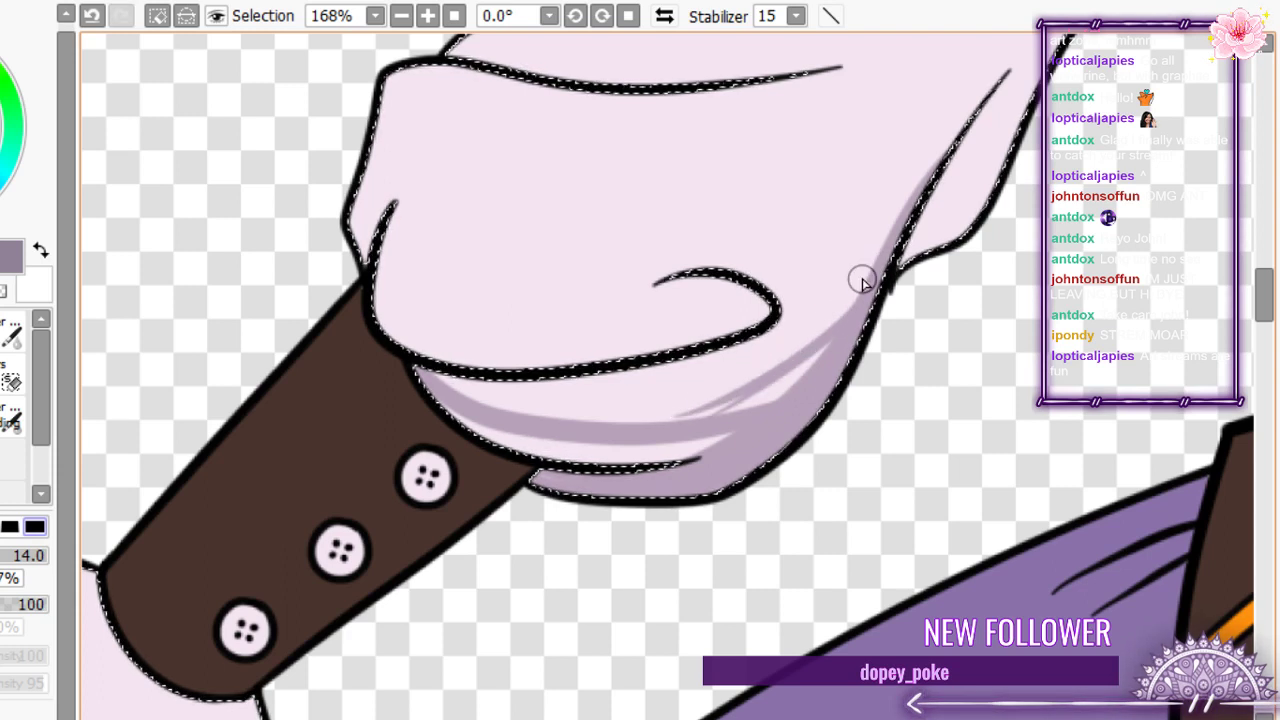
key("ctrl+z")
left_click_drag(716, 408, 848, 312)
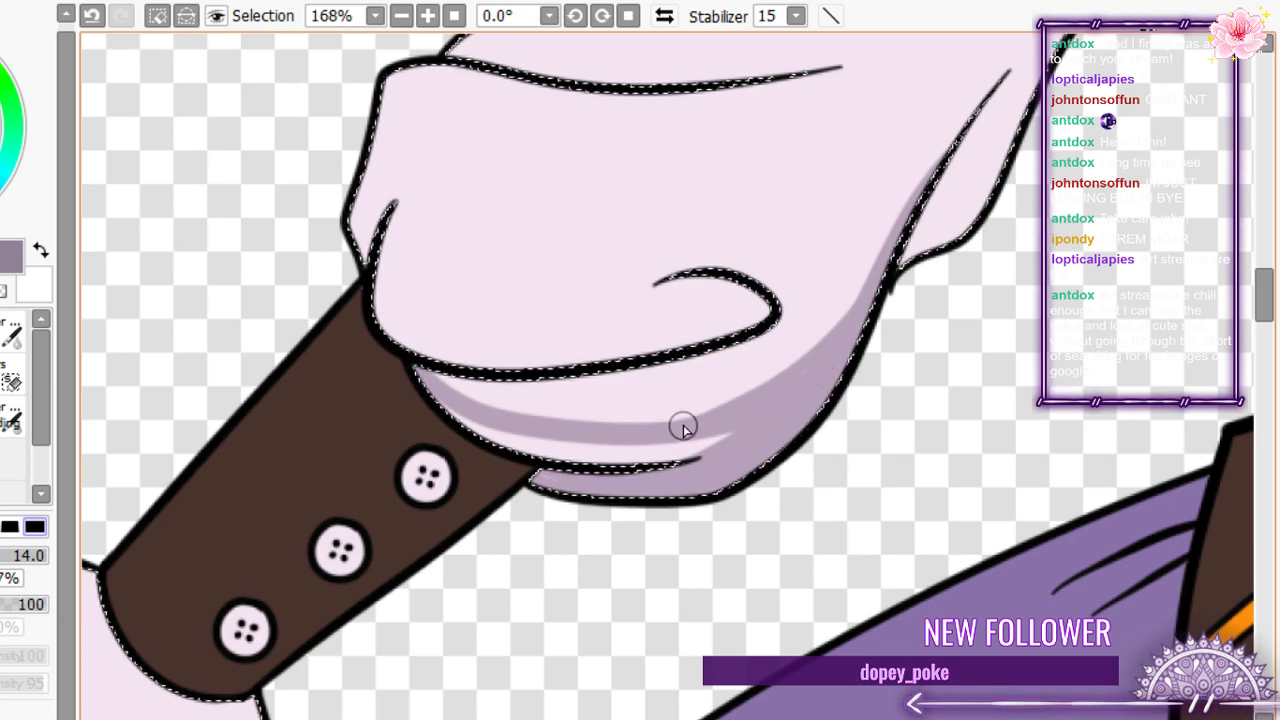
left_click_drag(703, 291, 471, 360)
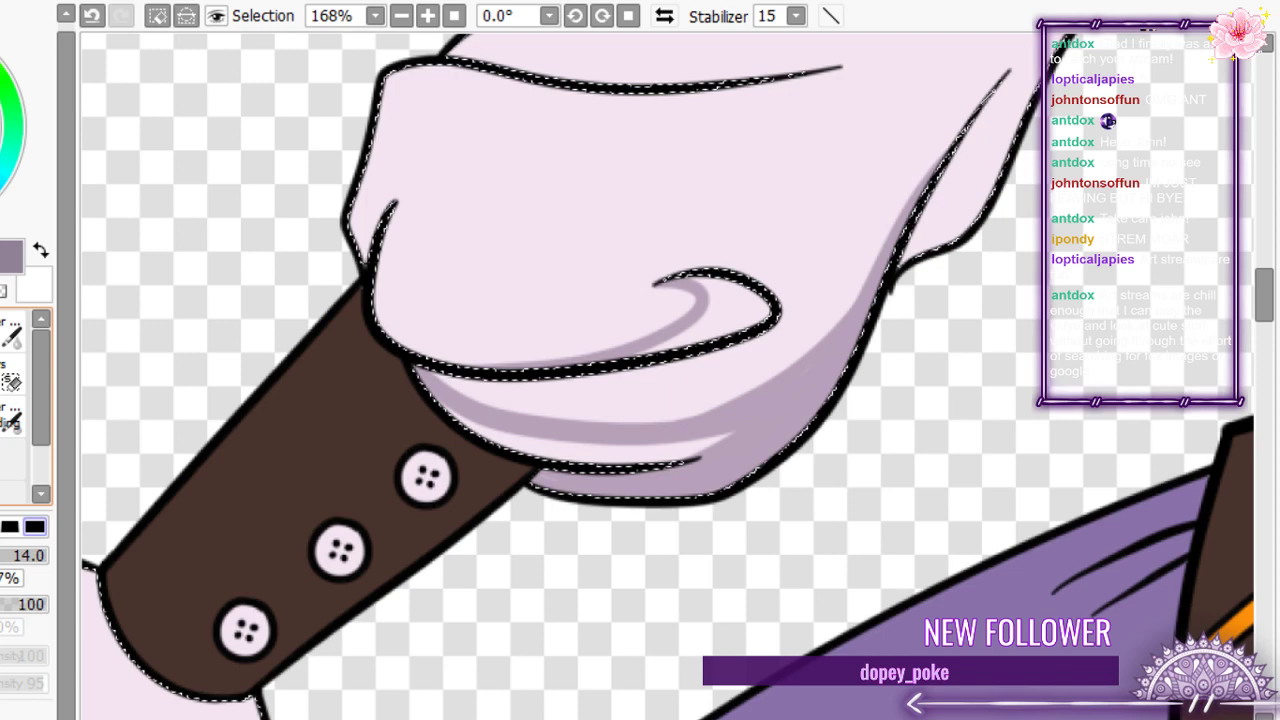
left_click_drag(722, 298, 640, 345)
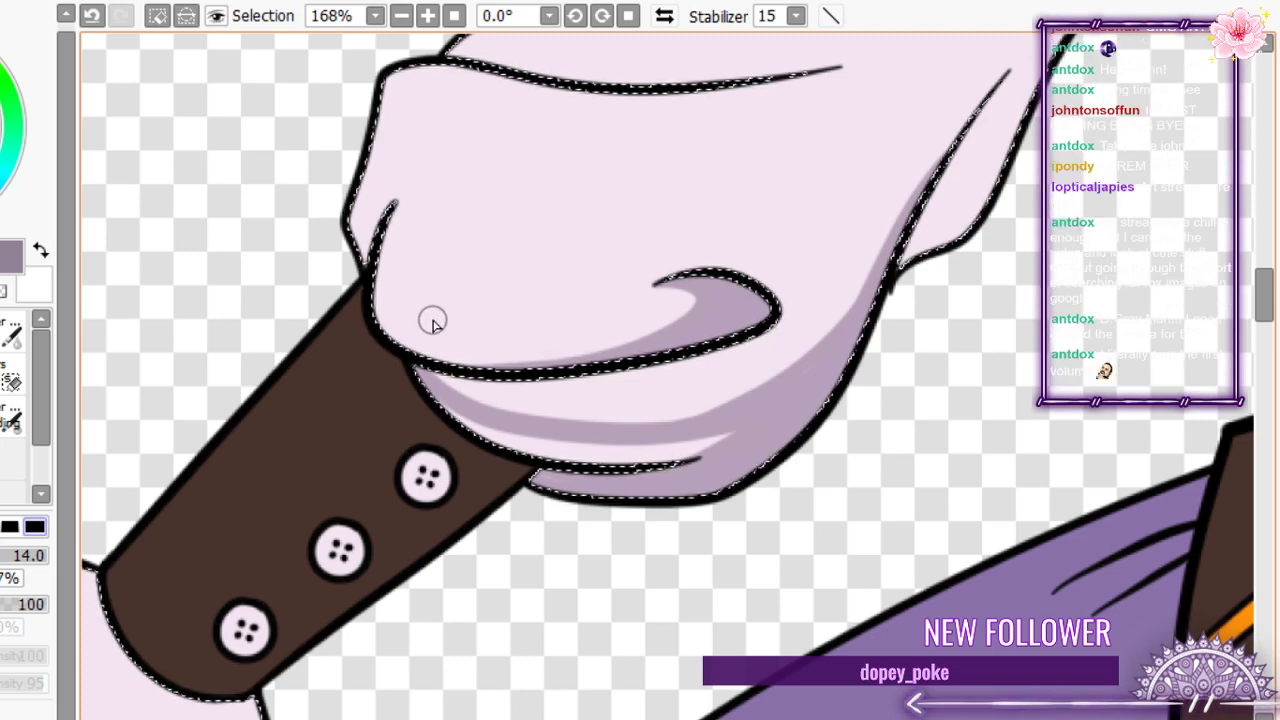
- Compare the shading of the umbrella-holding arm's sleeve with the whole figure and examine its unshaded upper folds
scroll(486, 317, "down", 13)
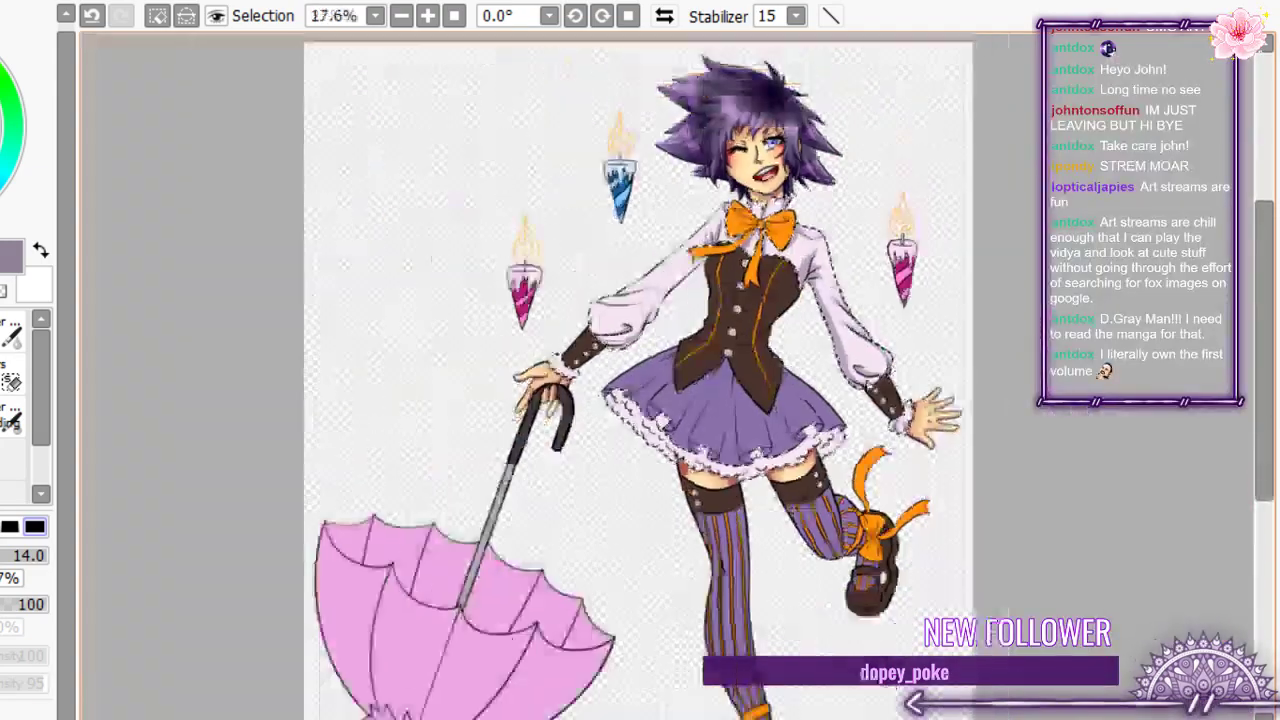
scroll(593, 338, "up", 3)
scroll(594, 338, "up", 2)
scroll(603, 338, "down", 3)
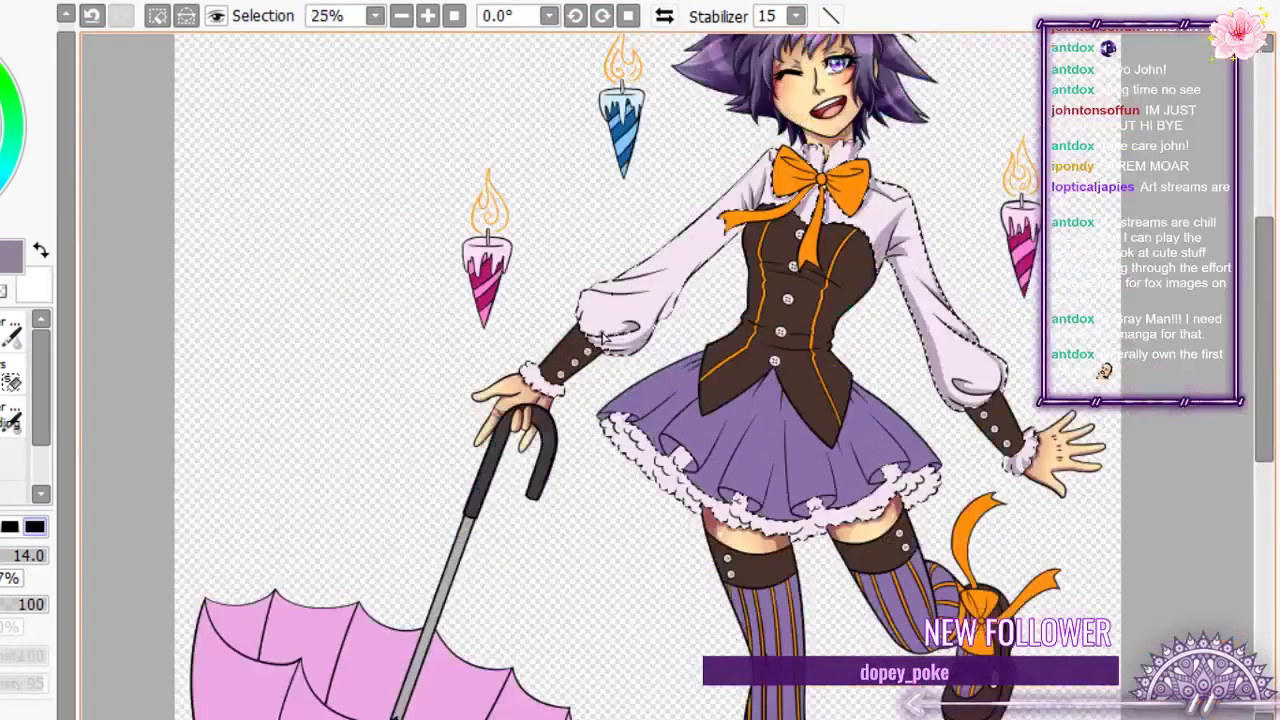
scroll(603, 338, "up", 3)
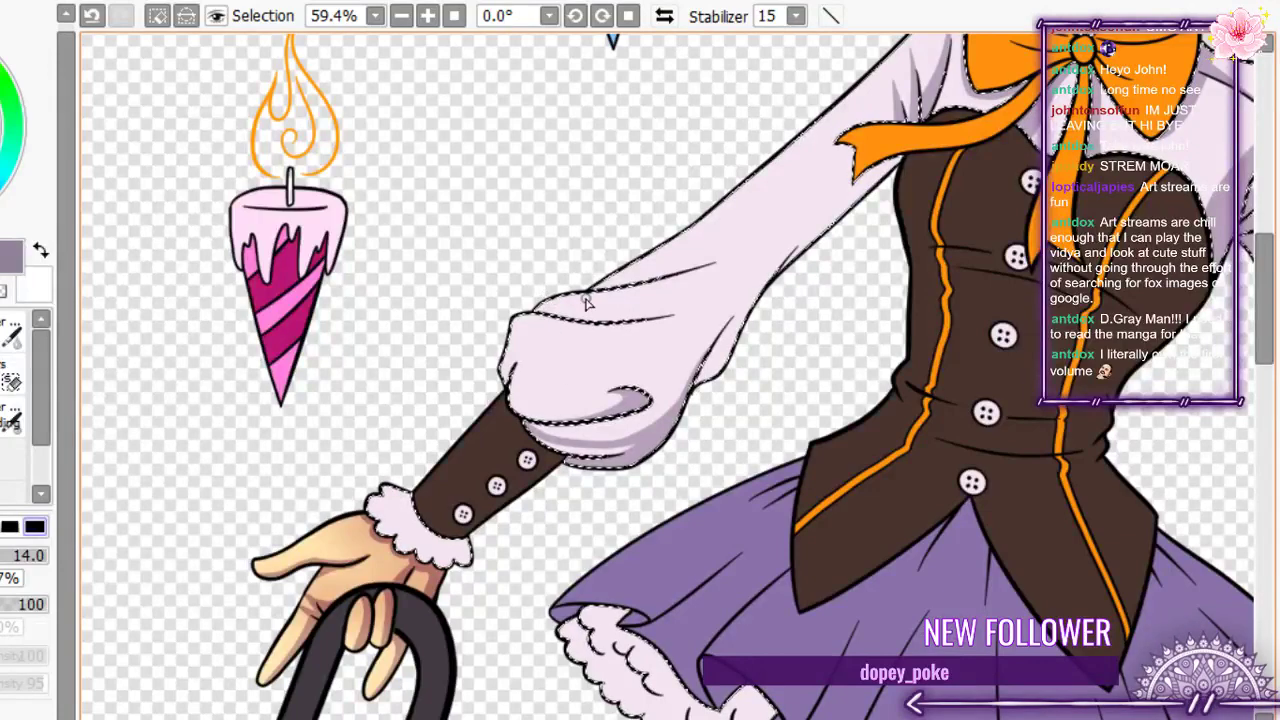
scroll(486, 414, "up", 3)
scroll(490, 416, "down", 5)
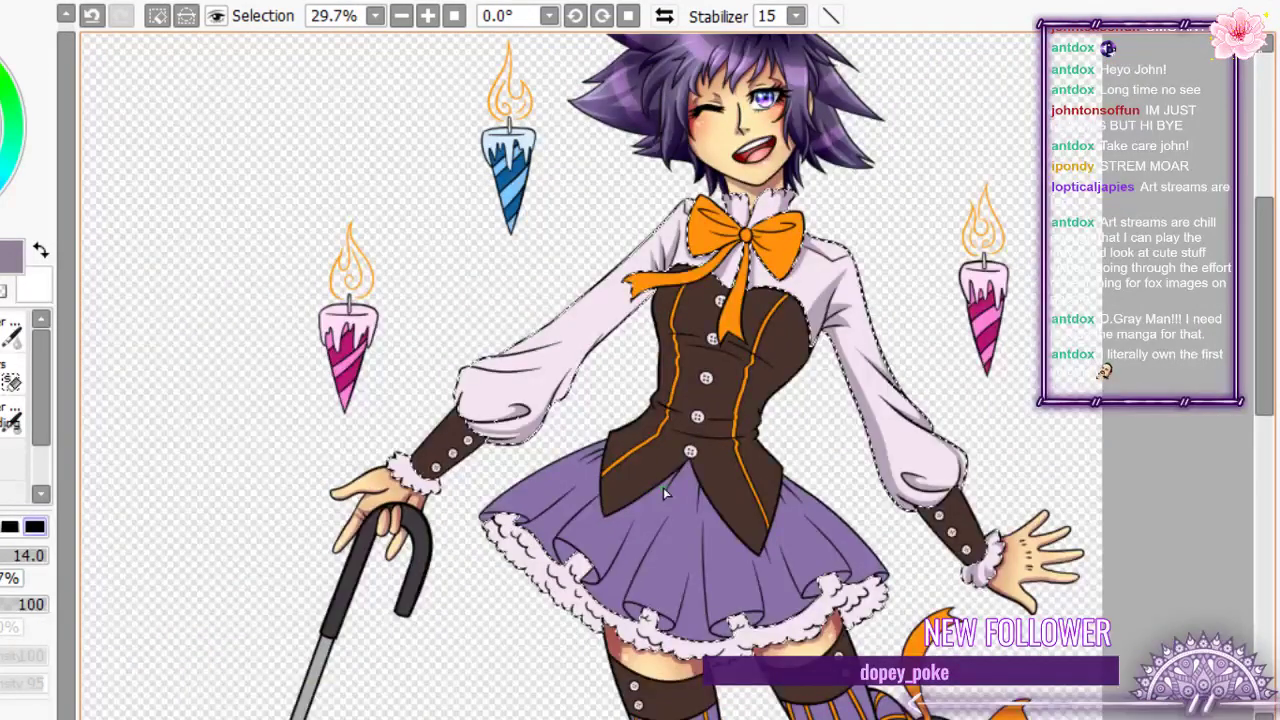
scroll(492, 371, "up", 5)
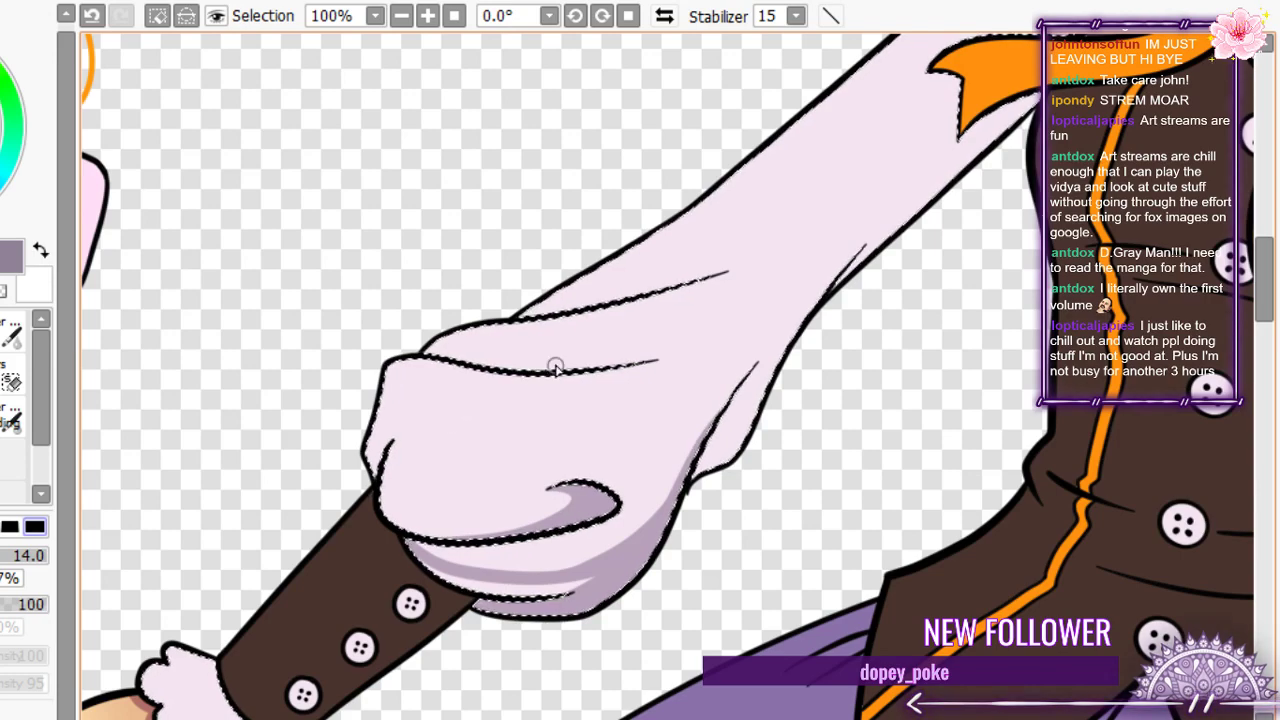
scroll(556, 368, "down", 2)
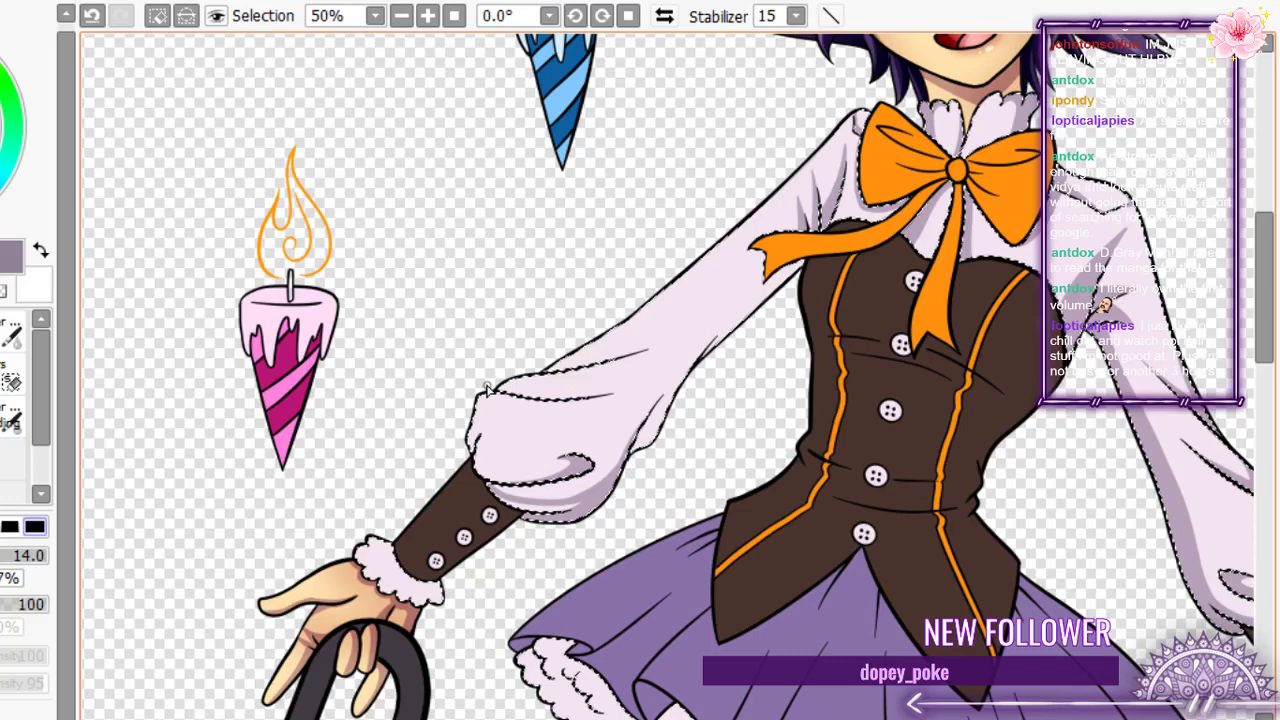
scroll(486, 388, "up", 7)
scroll(429, 360, "down", 10)
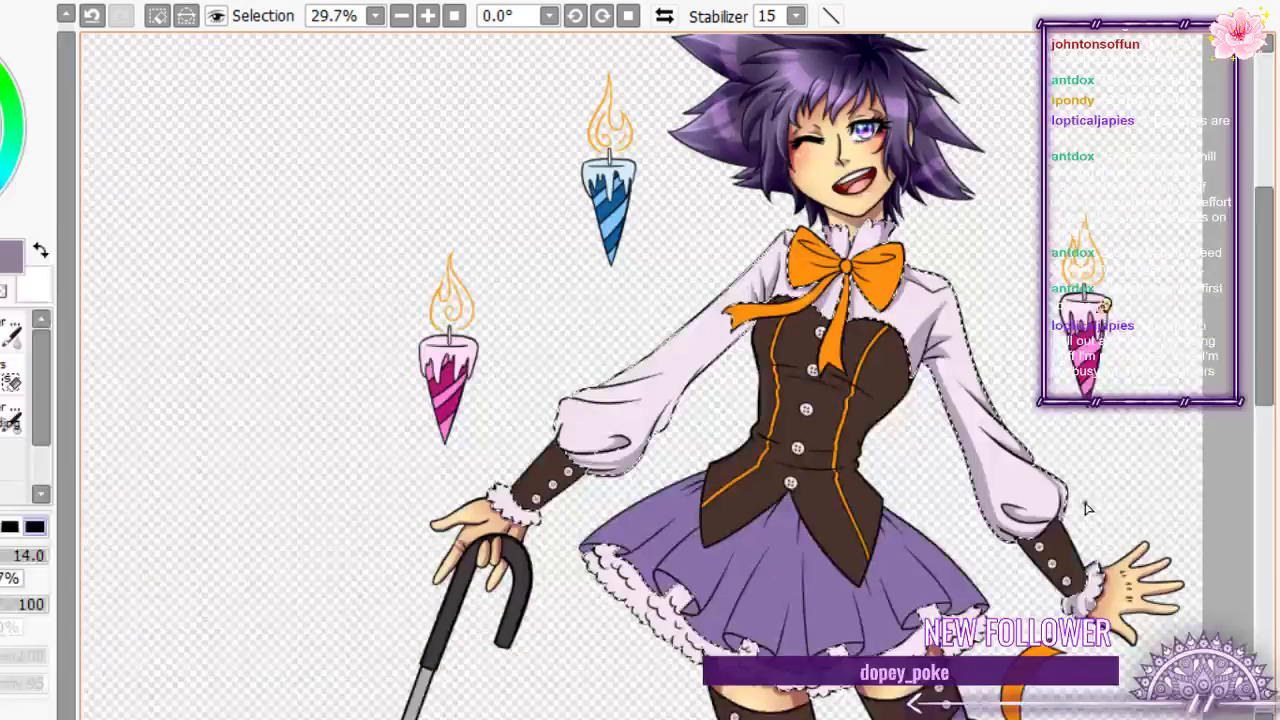
- Outline a curved shadow beneath the puff's upper fold line and down its outer edge toward the cuff, redoing misplaced strokes
scroll(703, 520, "up", 9)
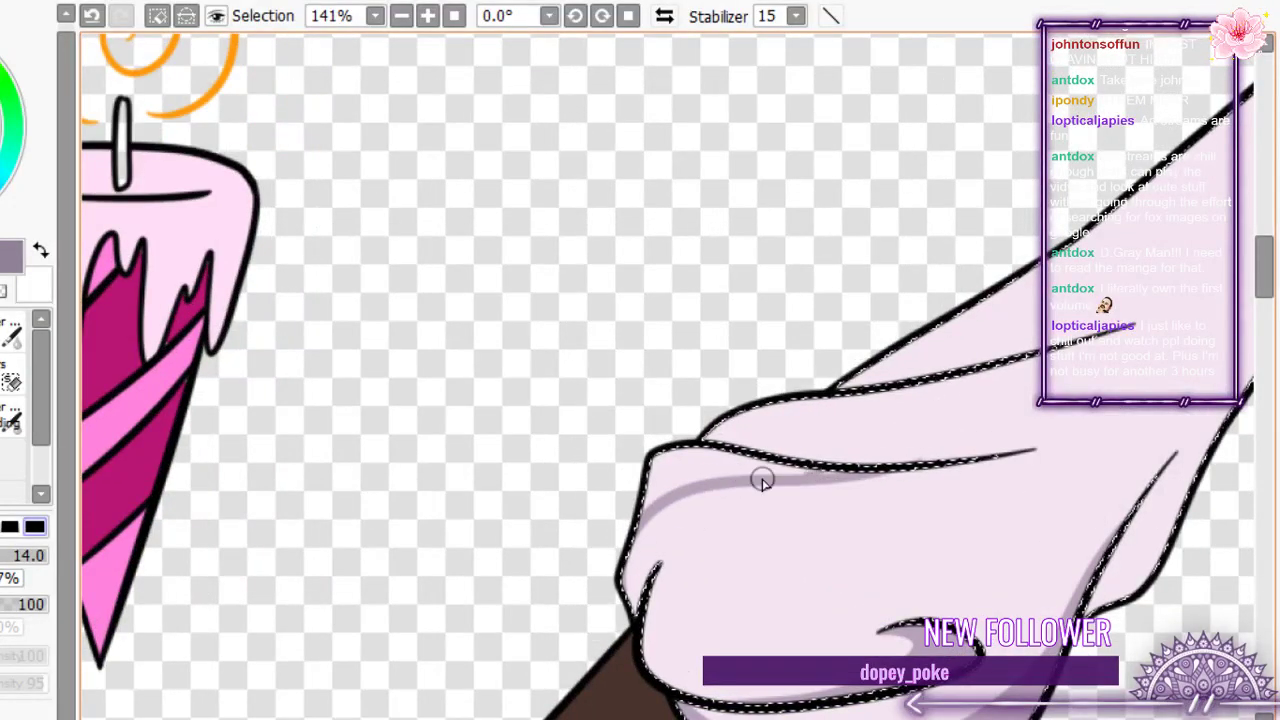
key("ctrl+z")
key("ctrl+z")
key("ctrl+z")
key("ctrl+z")
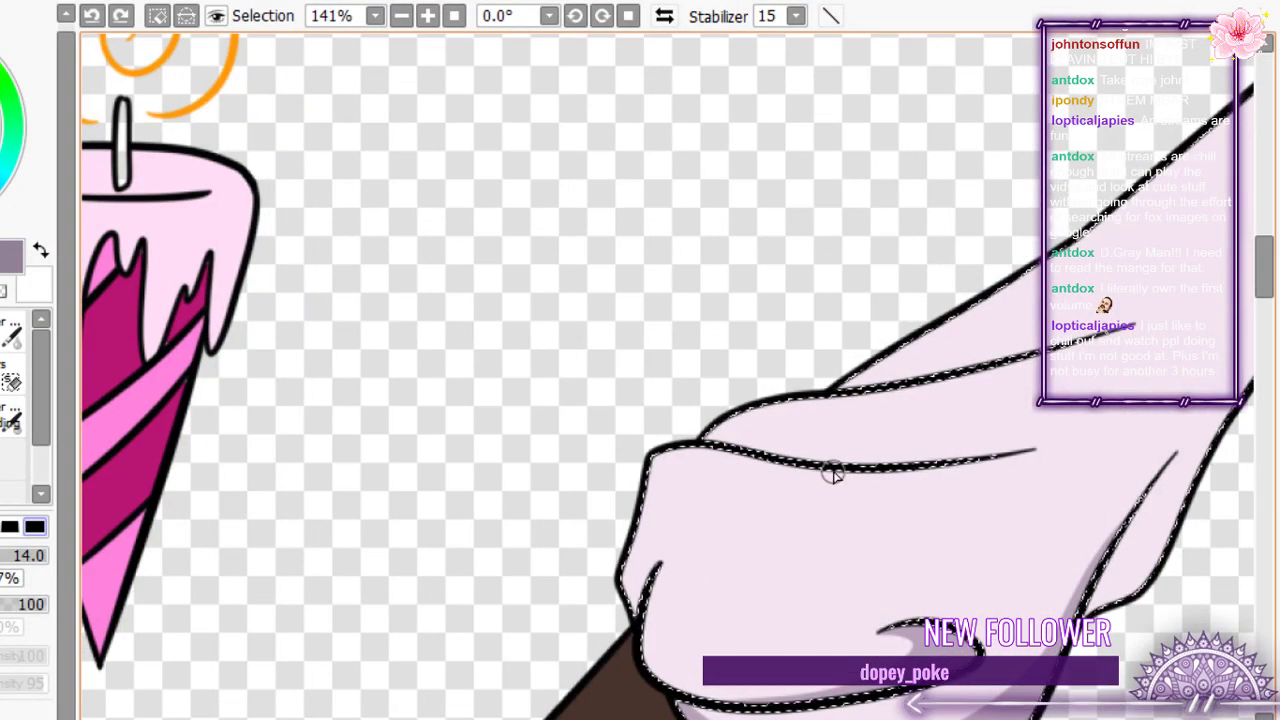
mouse_move(835, 475)
left_mouse_down()
mouse_move(654, 517)
mouse_move(677, 546)
mouse_move(654, 517)
mouse_move(650, 592)
left_mouse_up()
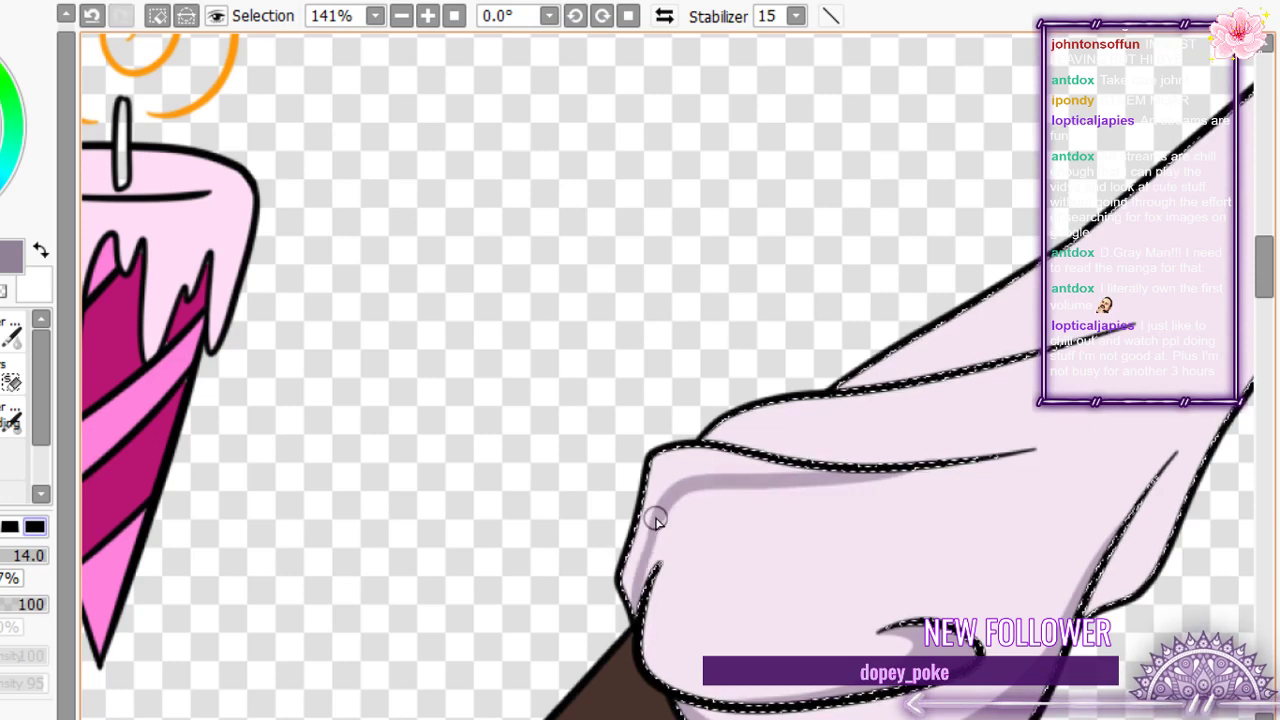
key("ctrl+z")
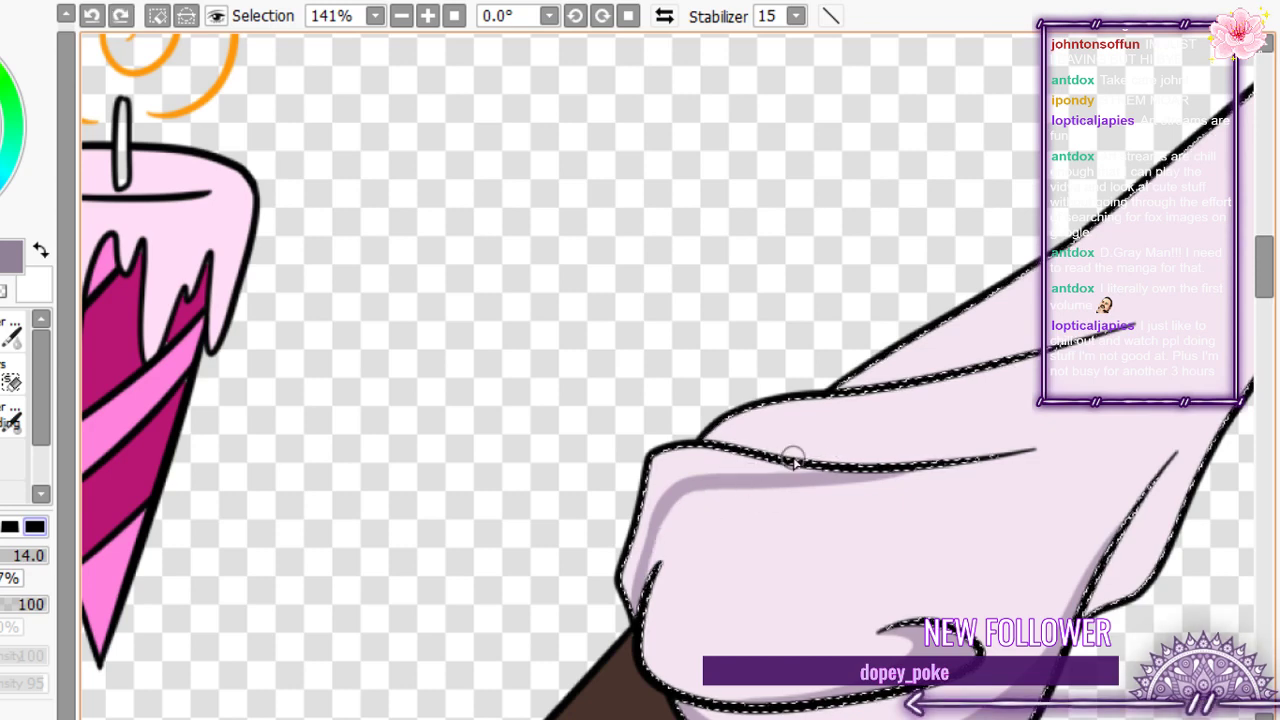
mouse_move(893, 475)
left_mouse_down()
mouse_move(774, 496)
mouse_move(657, 578)
left_mouse_up()
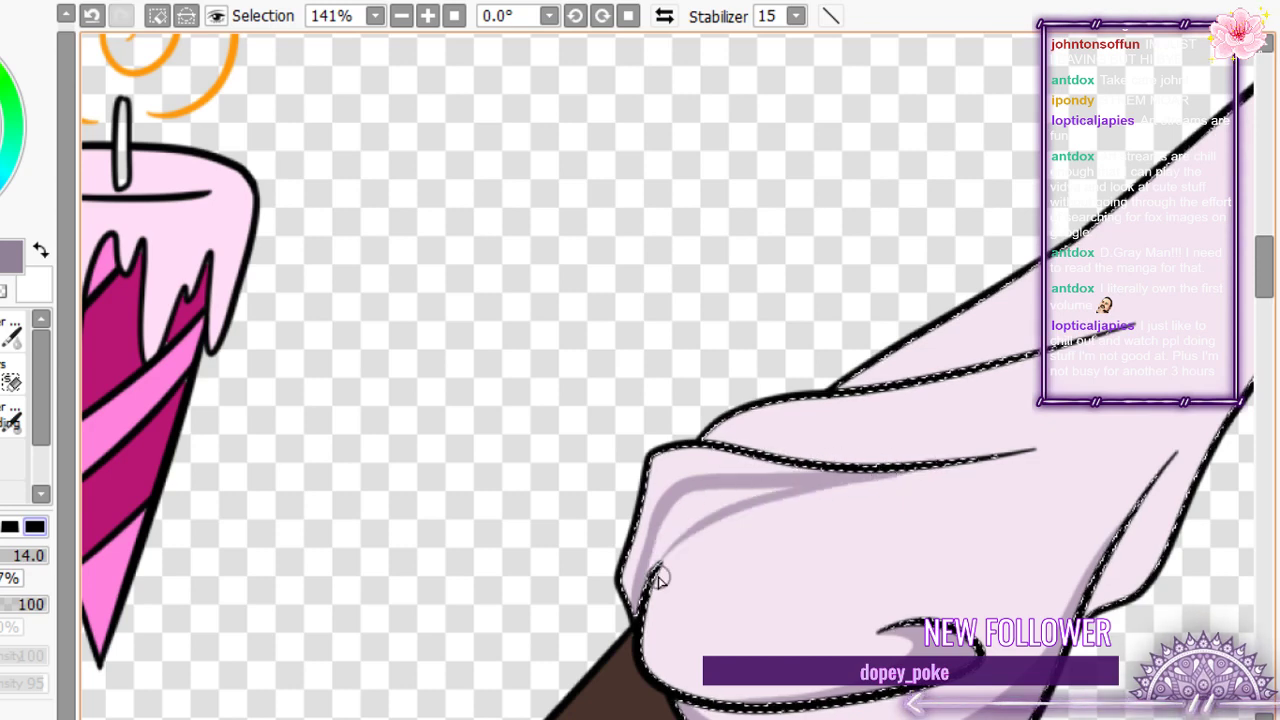
- Fill the gap inside the outlined upper-fold shadow with greyish purple using the Bucket tool, and return to the brush
key("e")
key("g")
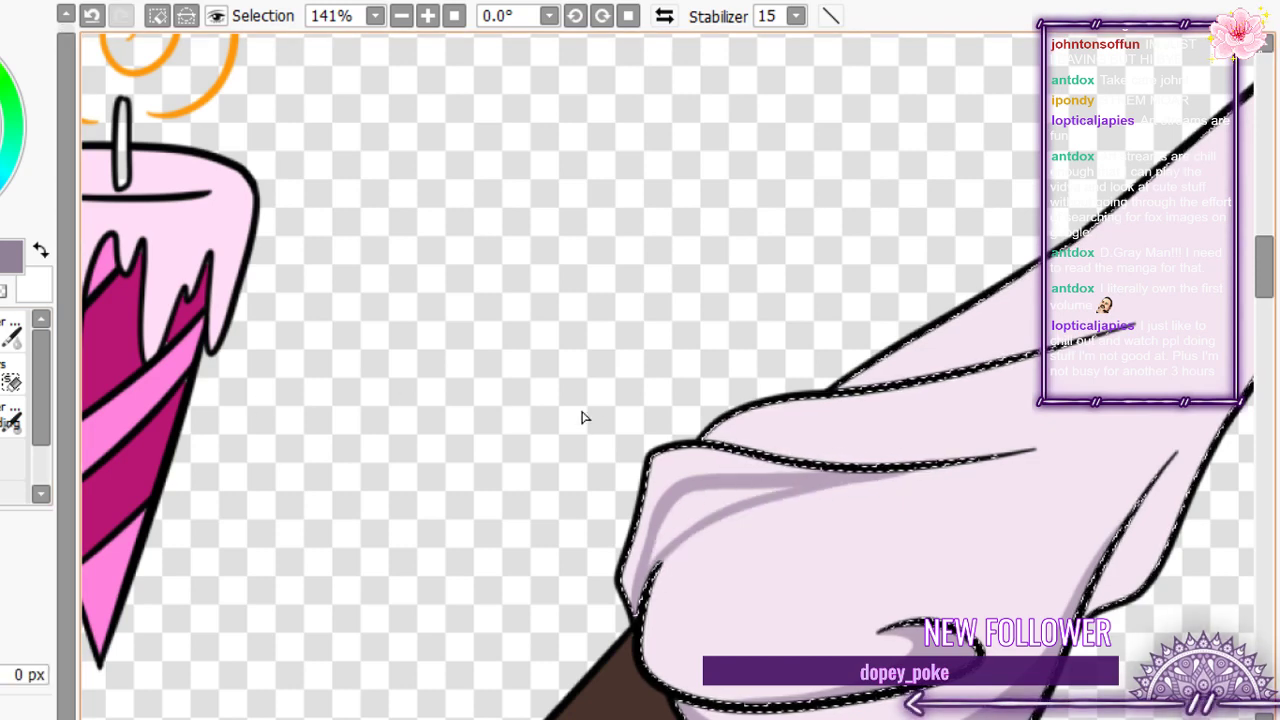
left_click(690, 518)
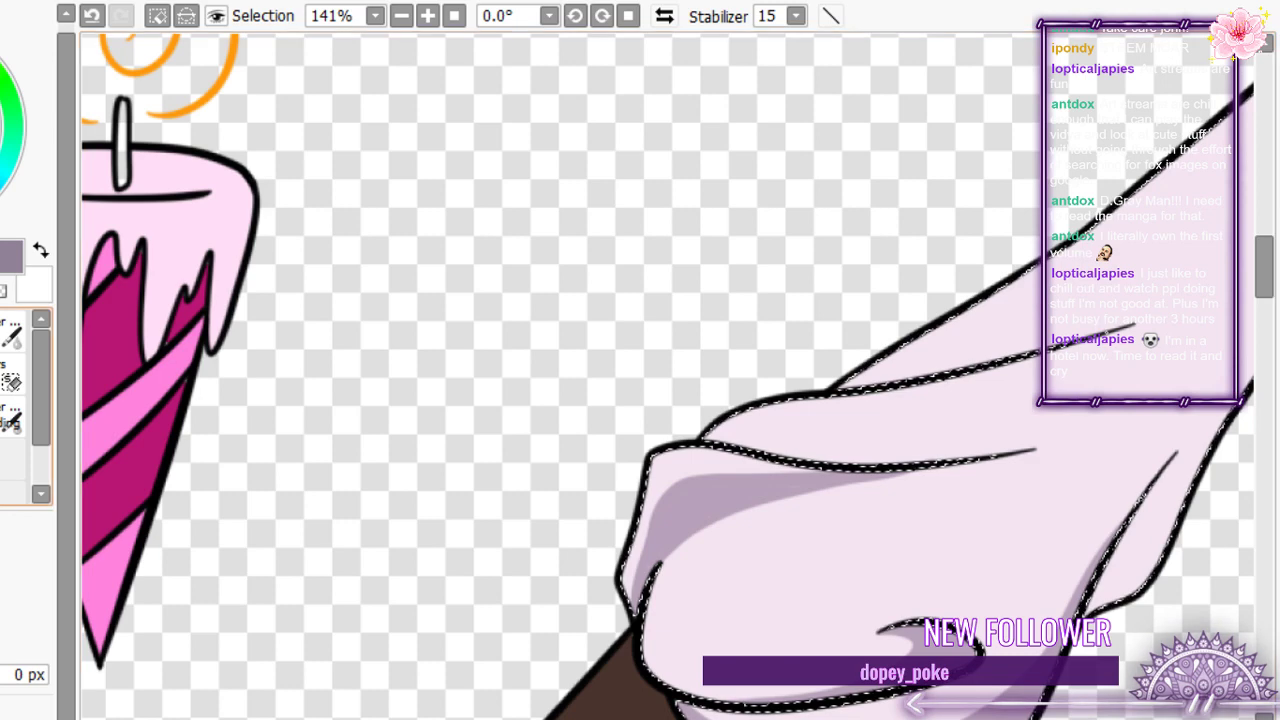
key("n")
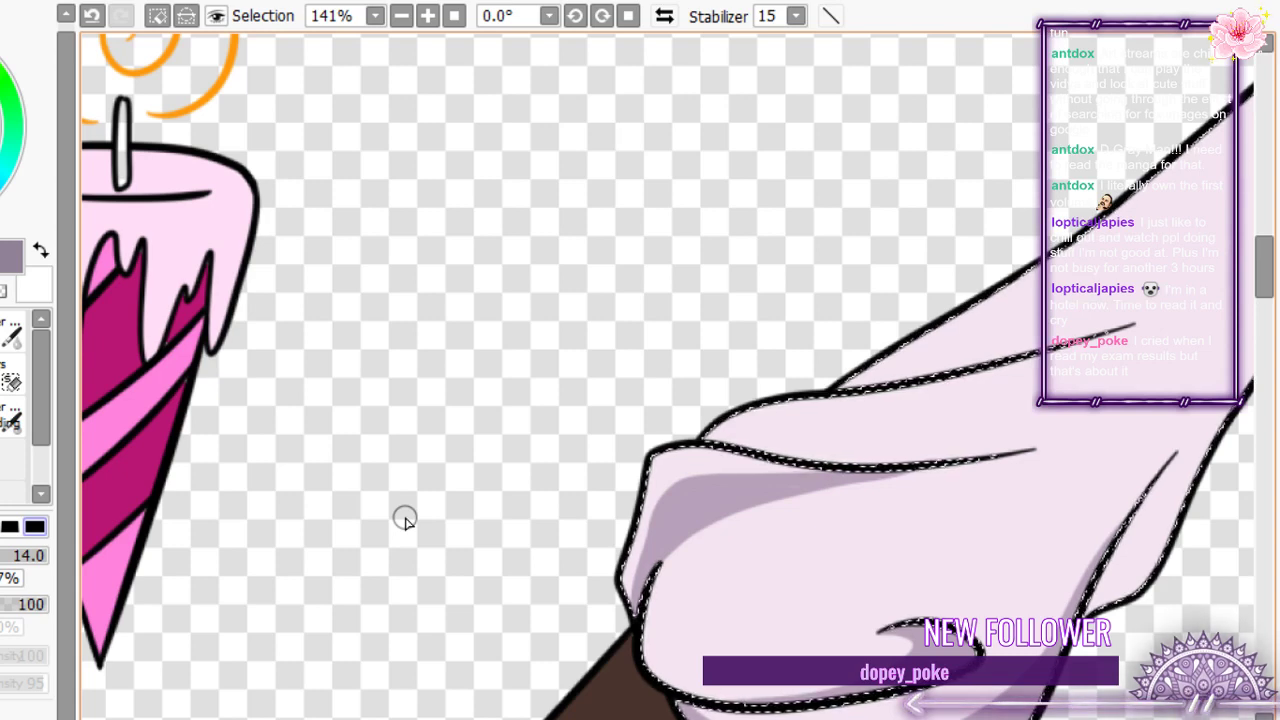
- Shade the underside of the umbrella-holding arm's sleeve in greyish purple, from the elbow crease down into the small side pleat
scroll(401, 390, "down", 1)
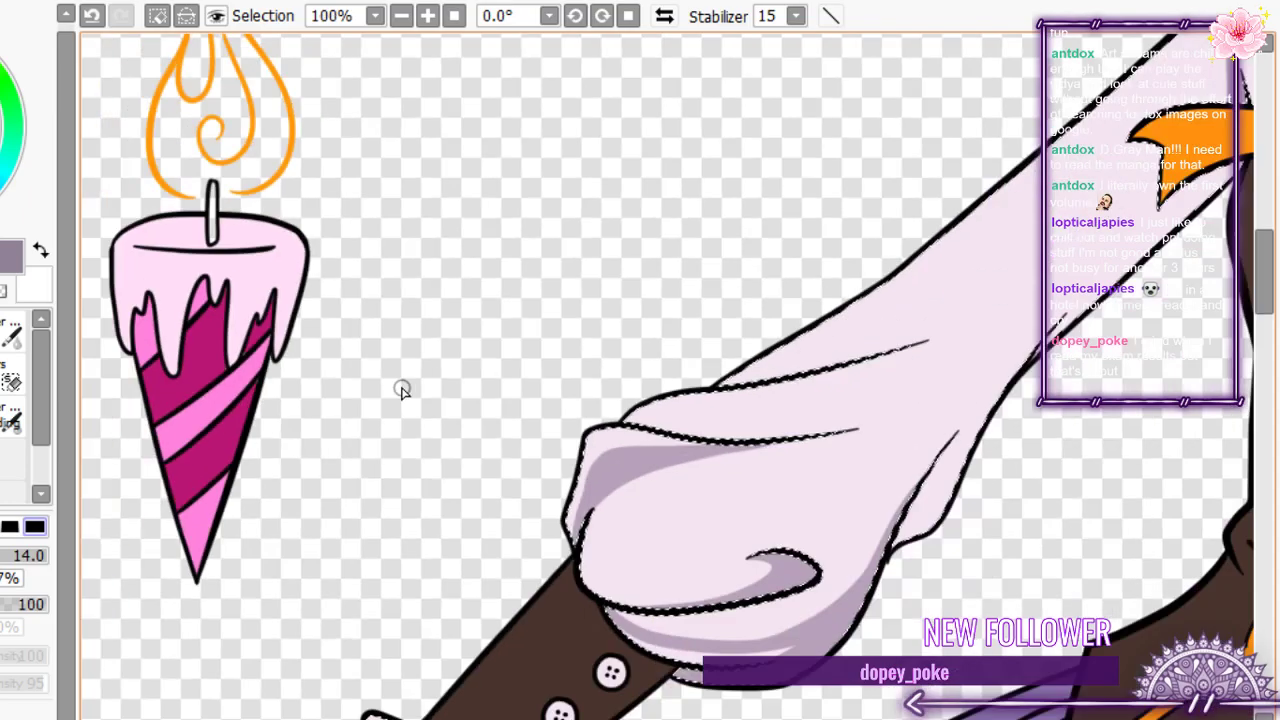
scroll(401, 390, "down", 1)
left_click_drag(401, 390, 98, 323)
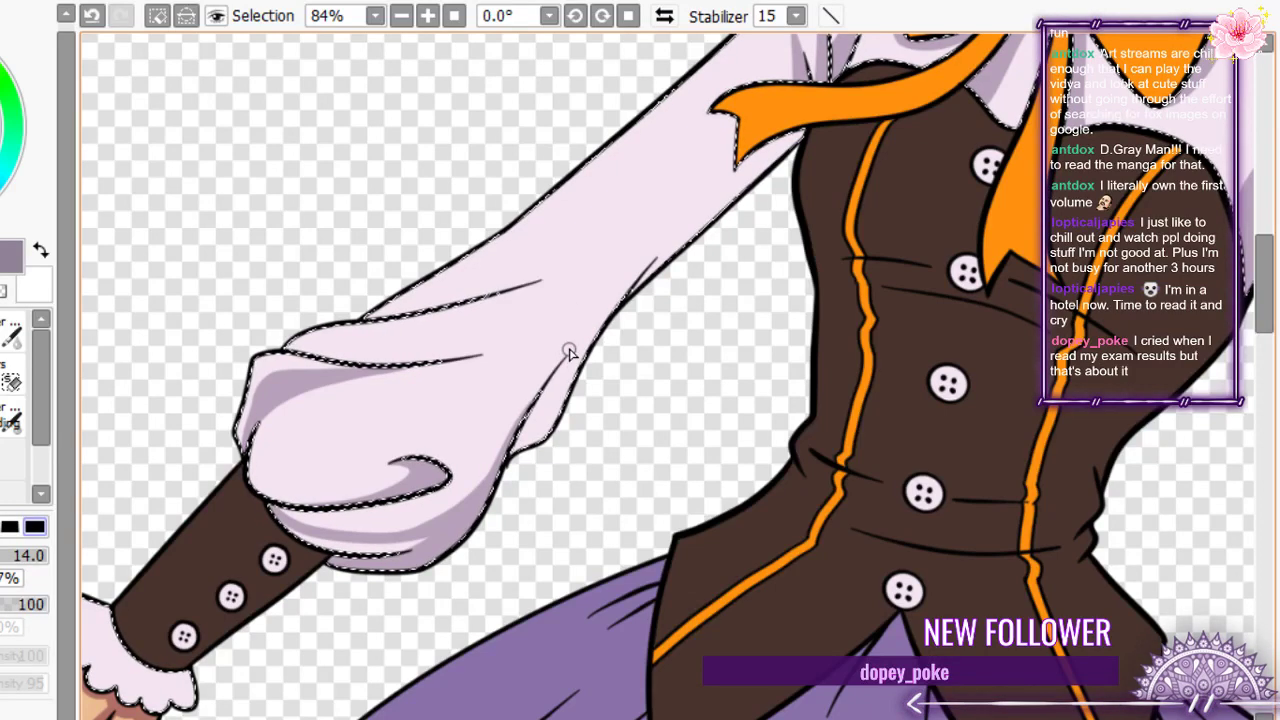
scroll(568, 352, "down", 6)
scroll(575, 410, "up", 8)
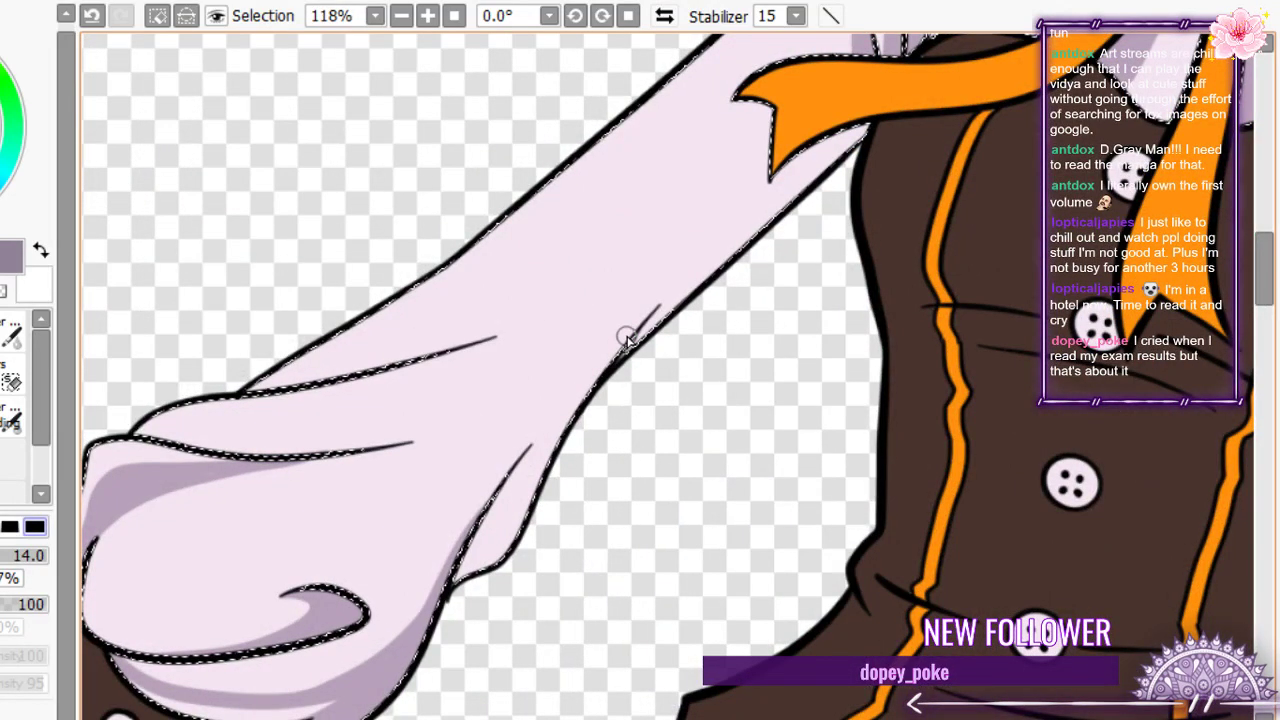
mouse_move(627, 340)
left_mouse_down()
mouse_move(515, 524)
mouse_move(463, 563)
left_mouse_up()
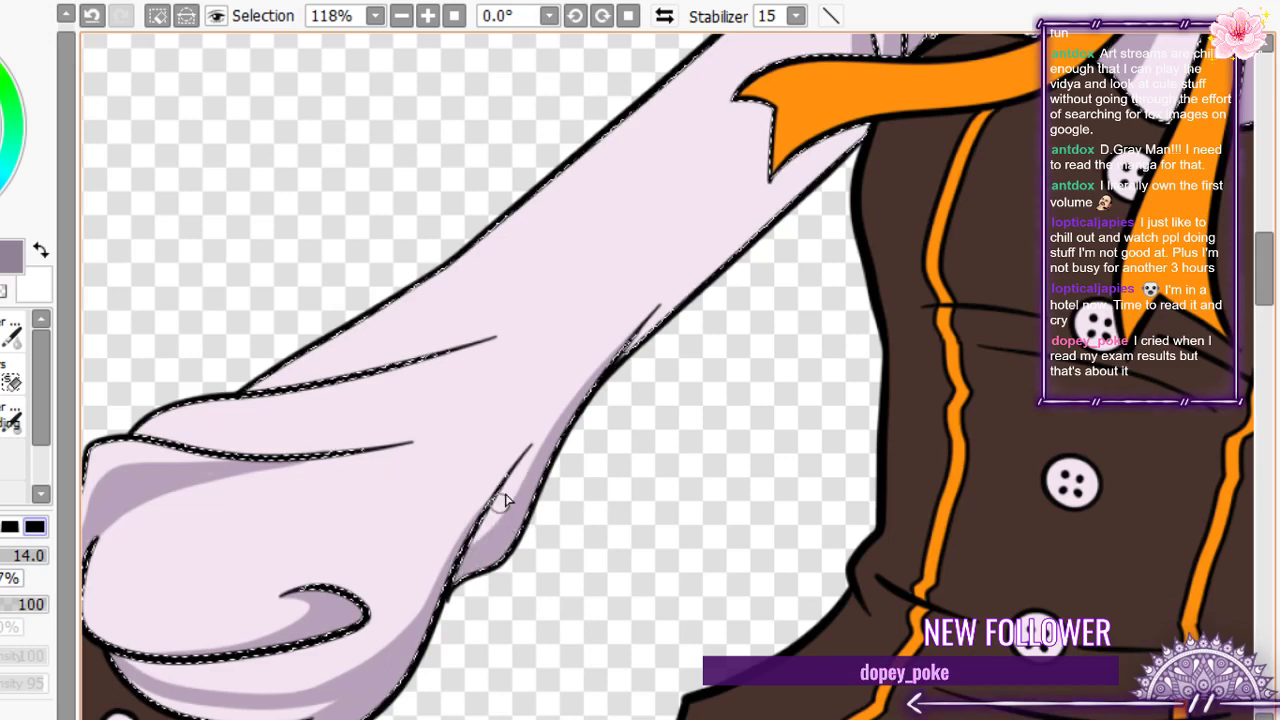
scroll(297, 420, "down", 2)
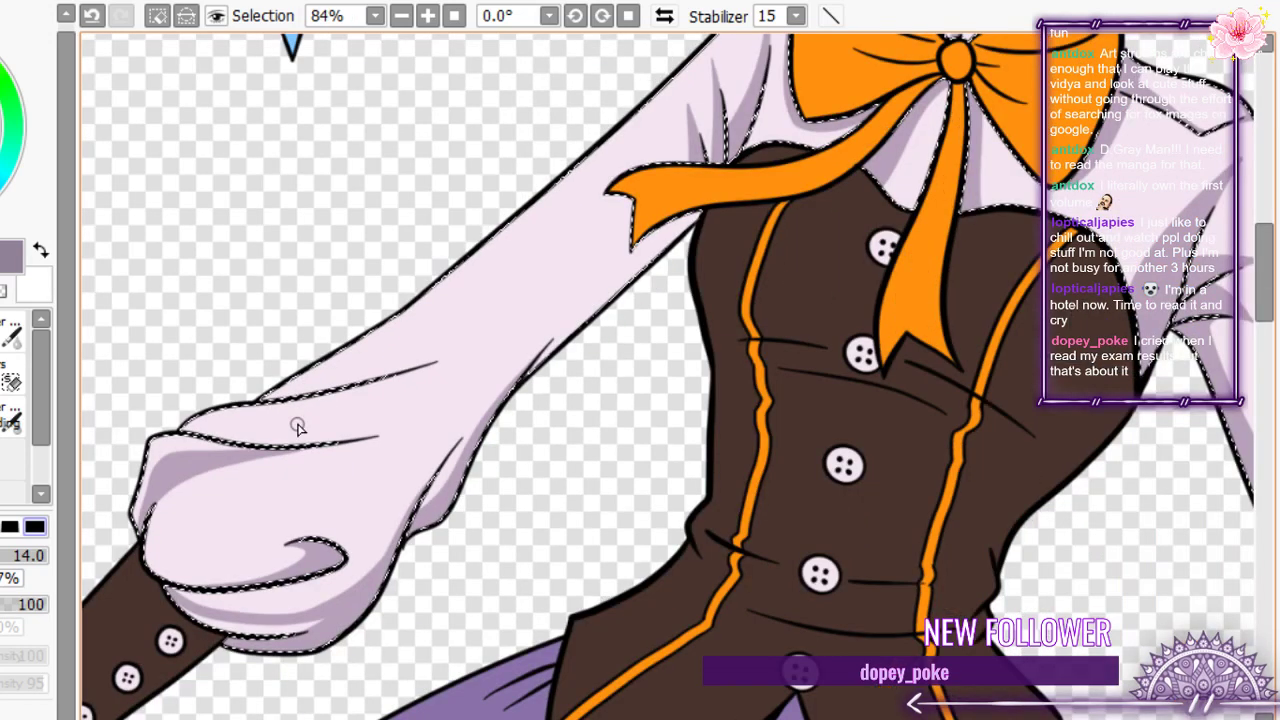
scroll(297, 427, "down", 8)
scroll(323, 409, "up", 9)
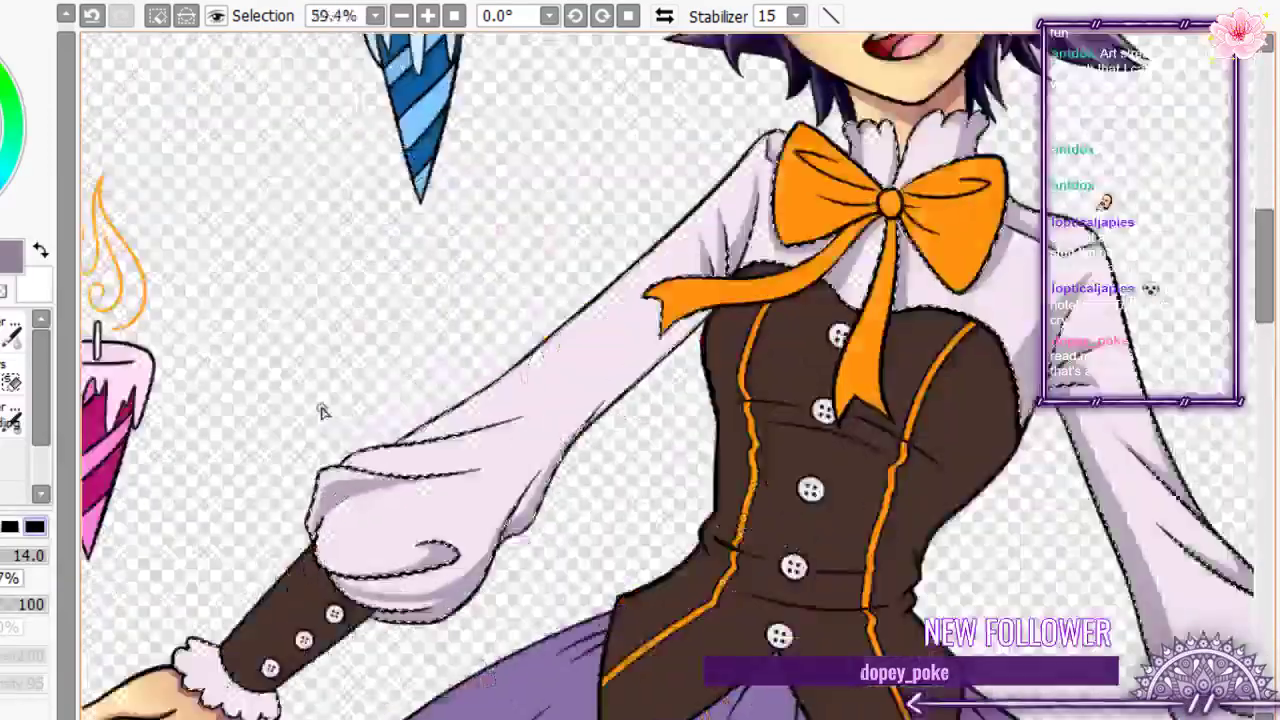
scroll(530, 482, "up", 6)
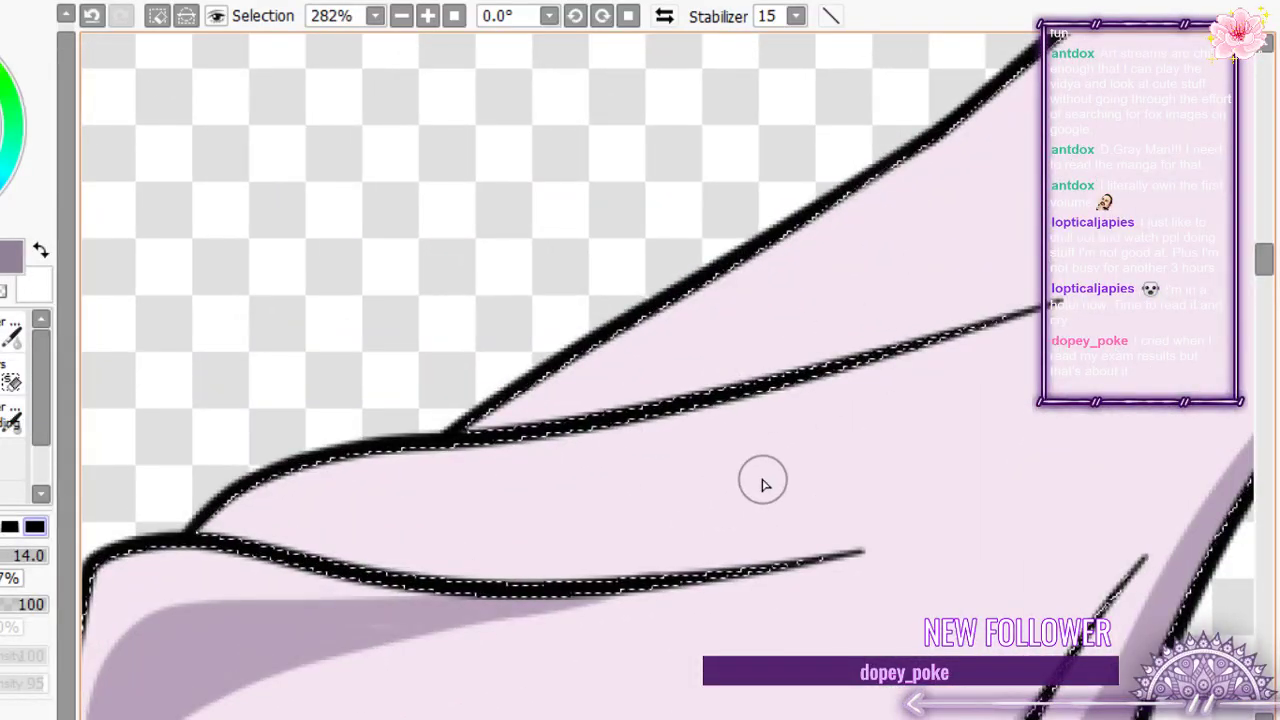
left_click_drag(1108, 278, 971, 343)
key("ctrl+z")
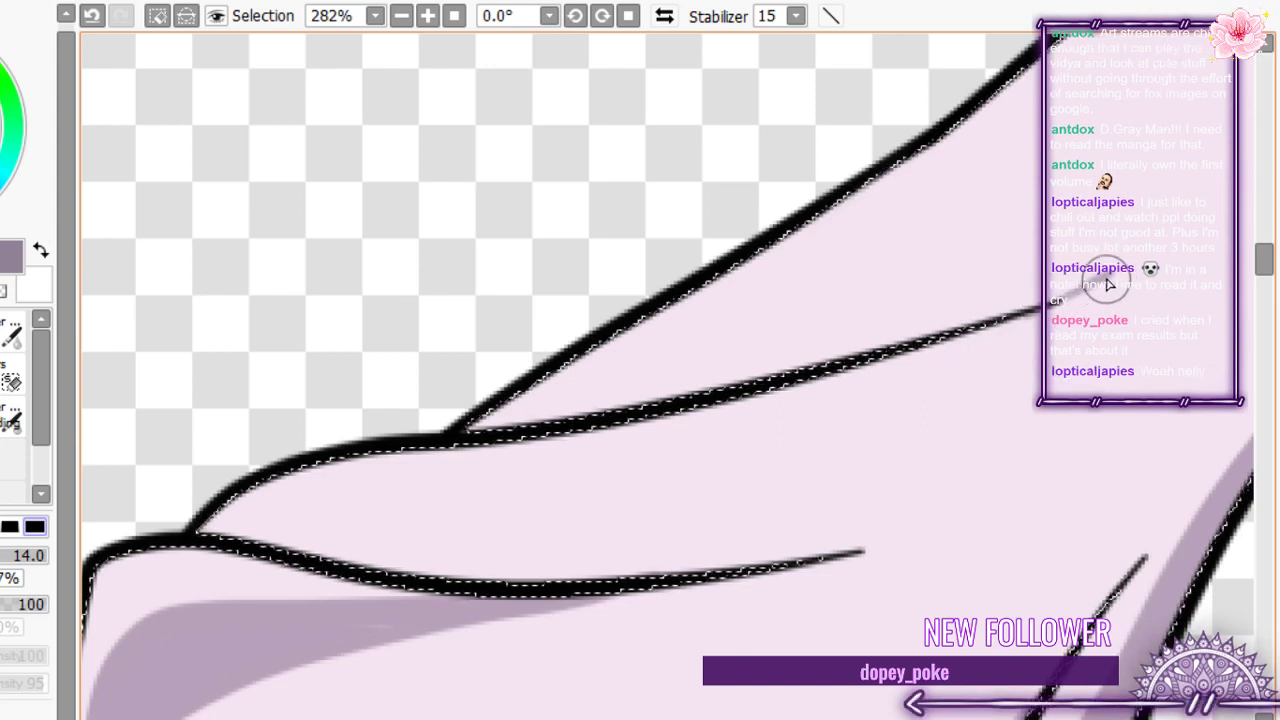
mouse_move(1106, 280)
left_mouse_down()
mouse_move(735, 469)
mouse_move(490, 440)
left_mouse_up()
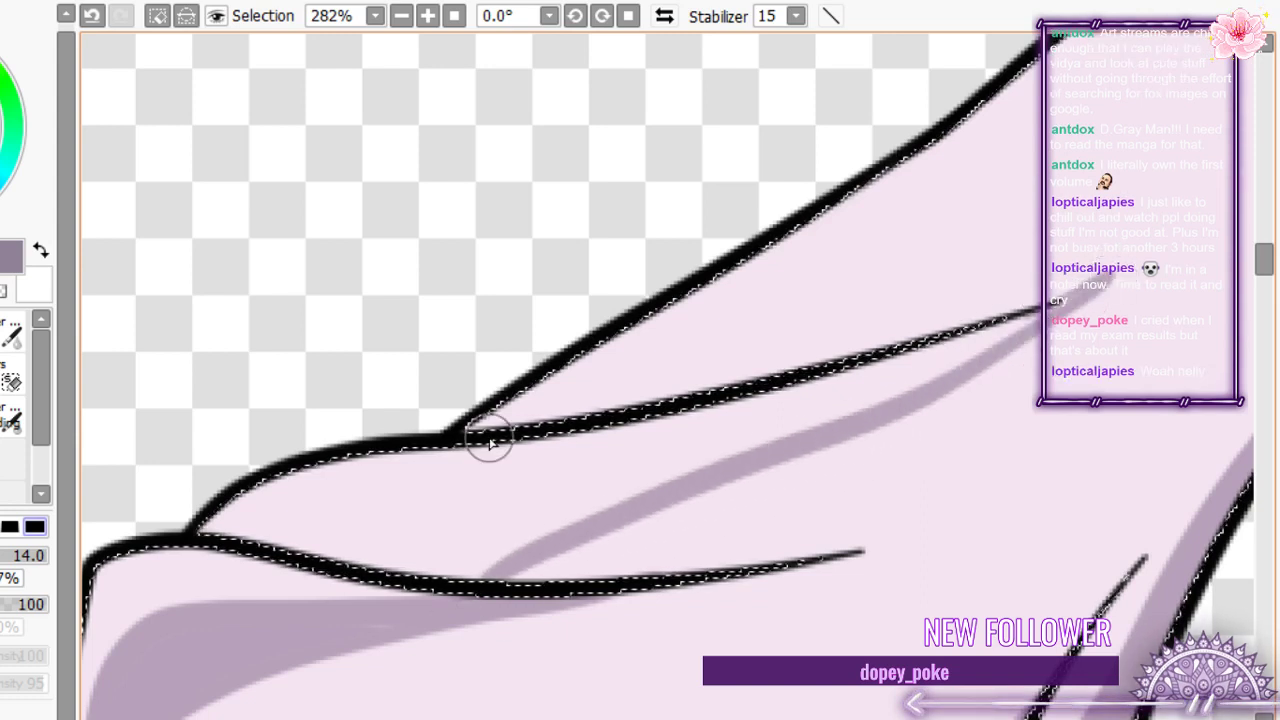
key("ctrl+z")
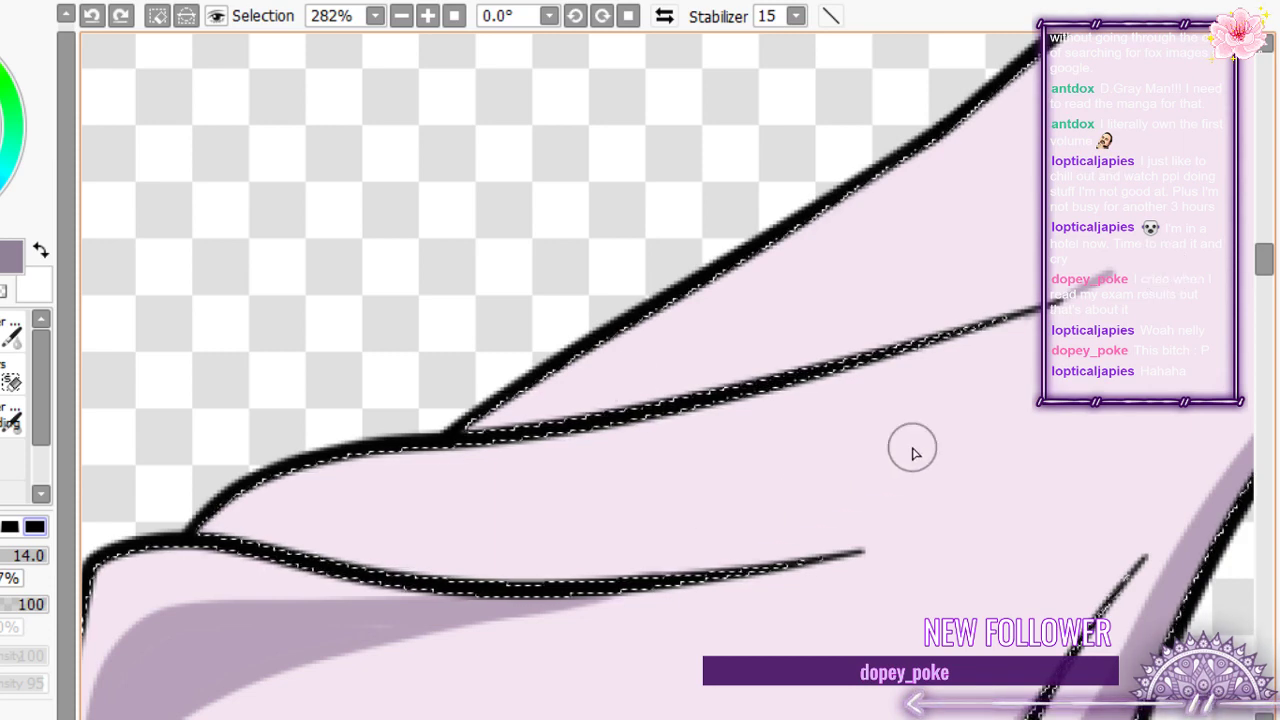
key("ctrl+y")
key("ctrl+z")
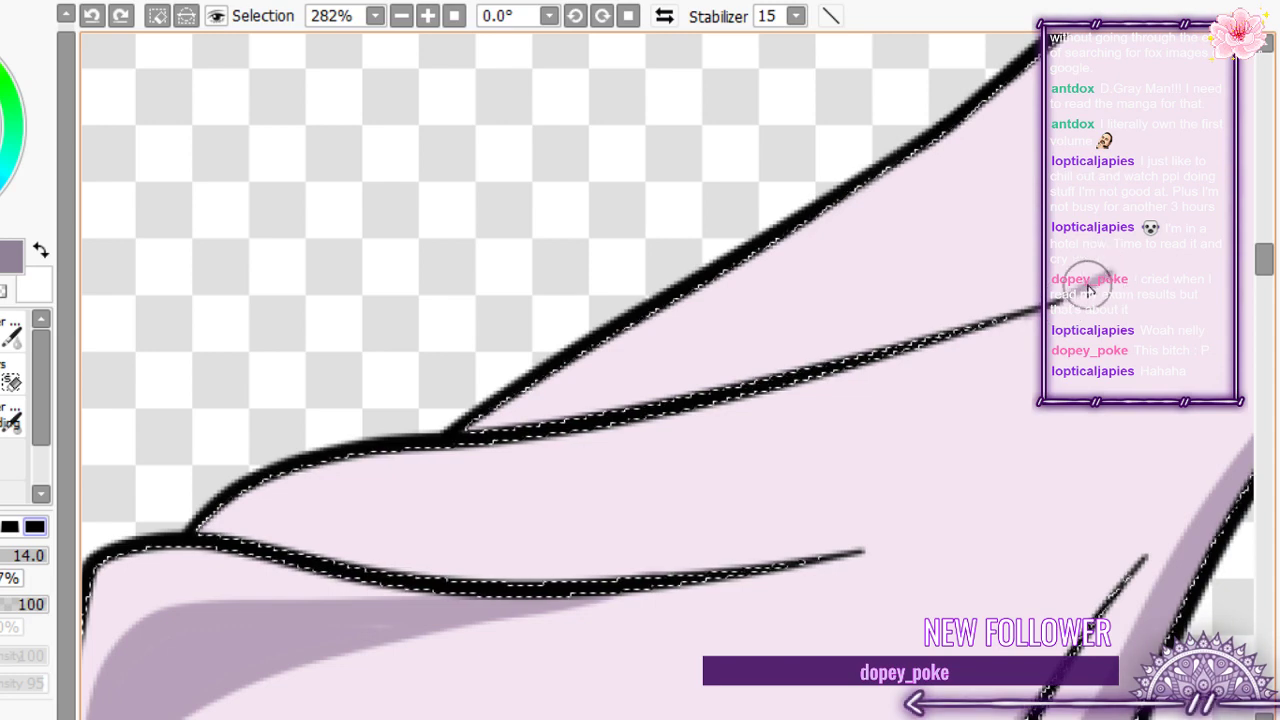
mouse_move(1086, 288)
left_mouse_down()
mouse_move(416, 462)
mouse_move(388, 518)
left_mouse_up()
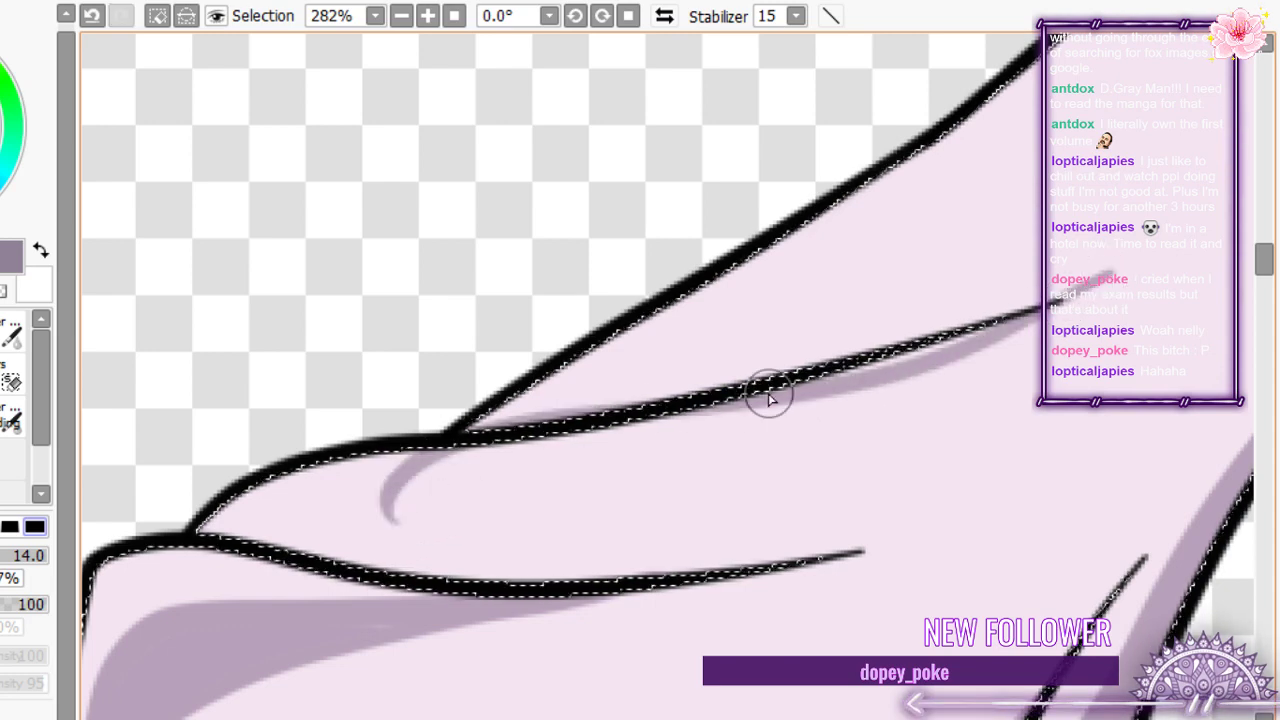
key("ctrl+z")
key("ctrl+z")
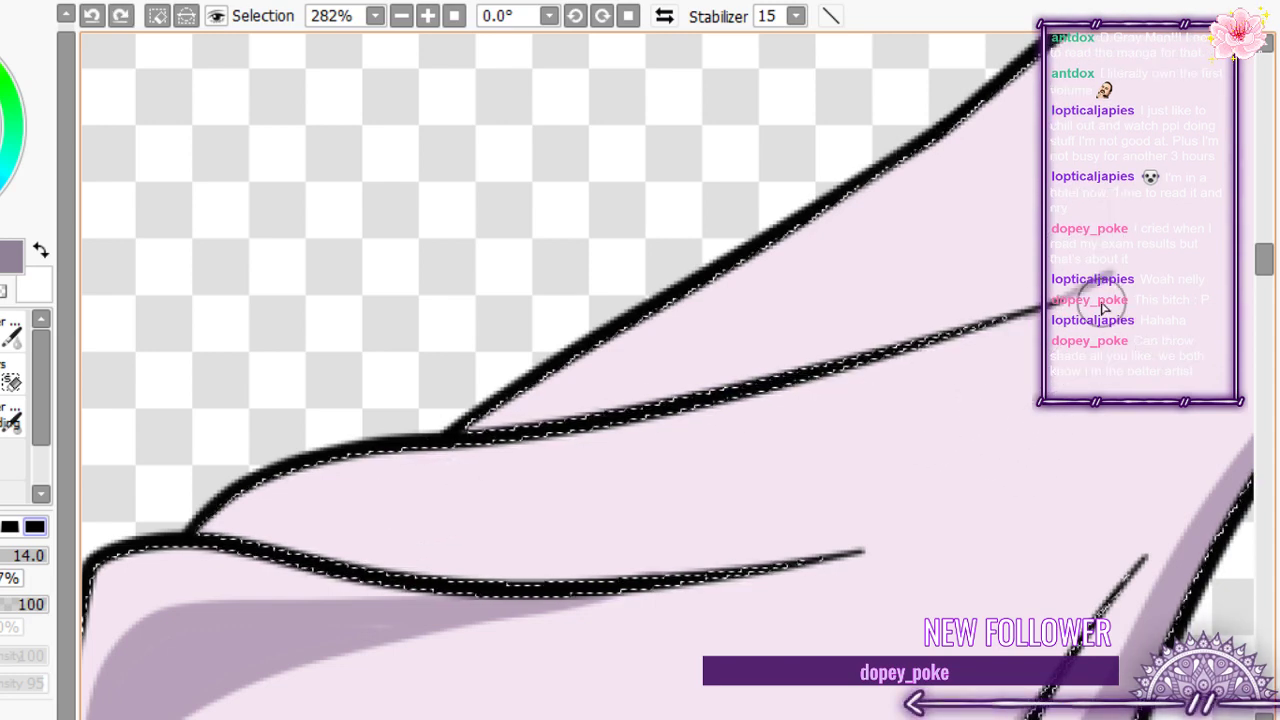
left_click_drag(1113, 280, 818, 456)
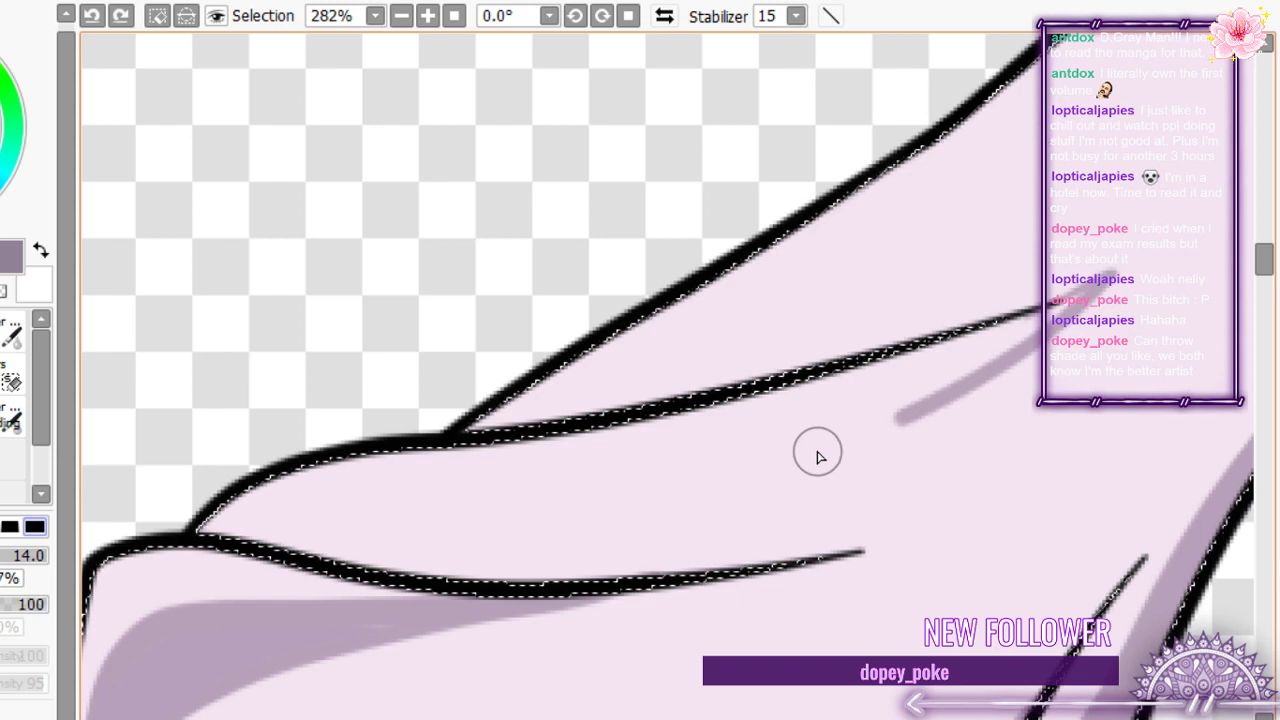
key("ctrl+z")
left_click_drag(1068, 310, 331, 571)
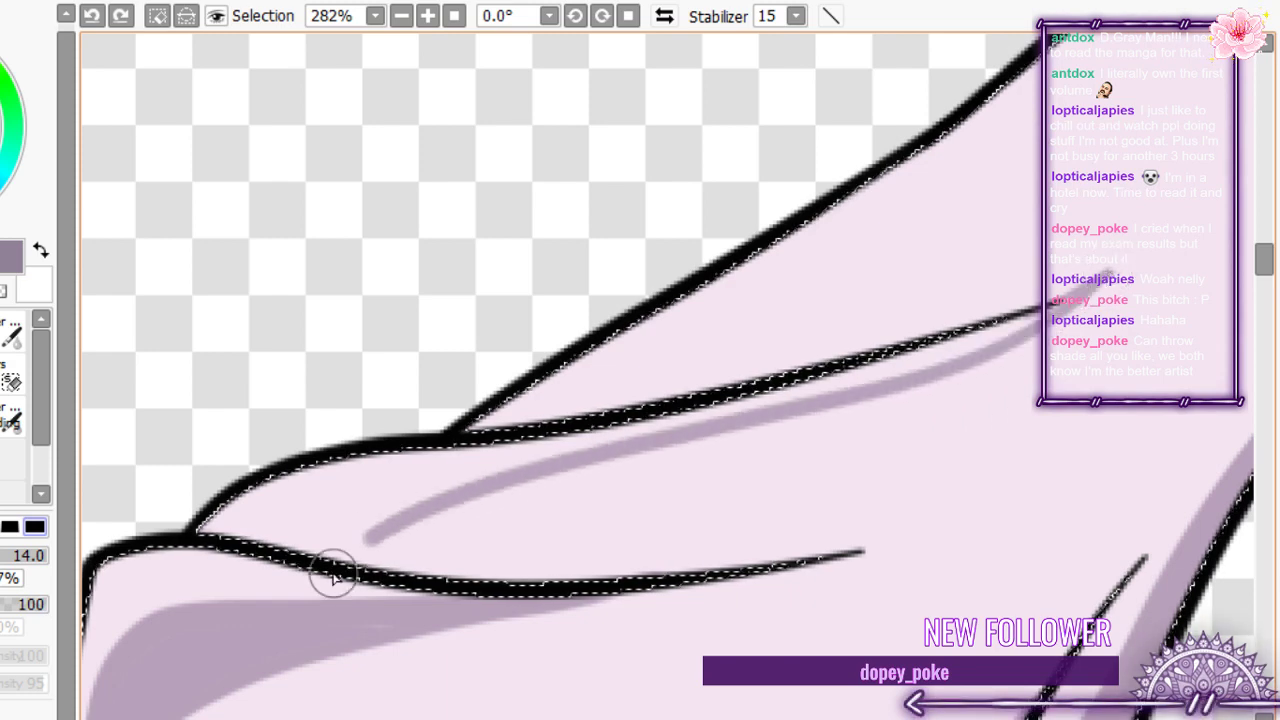
key("ctrl+z")
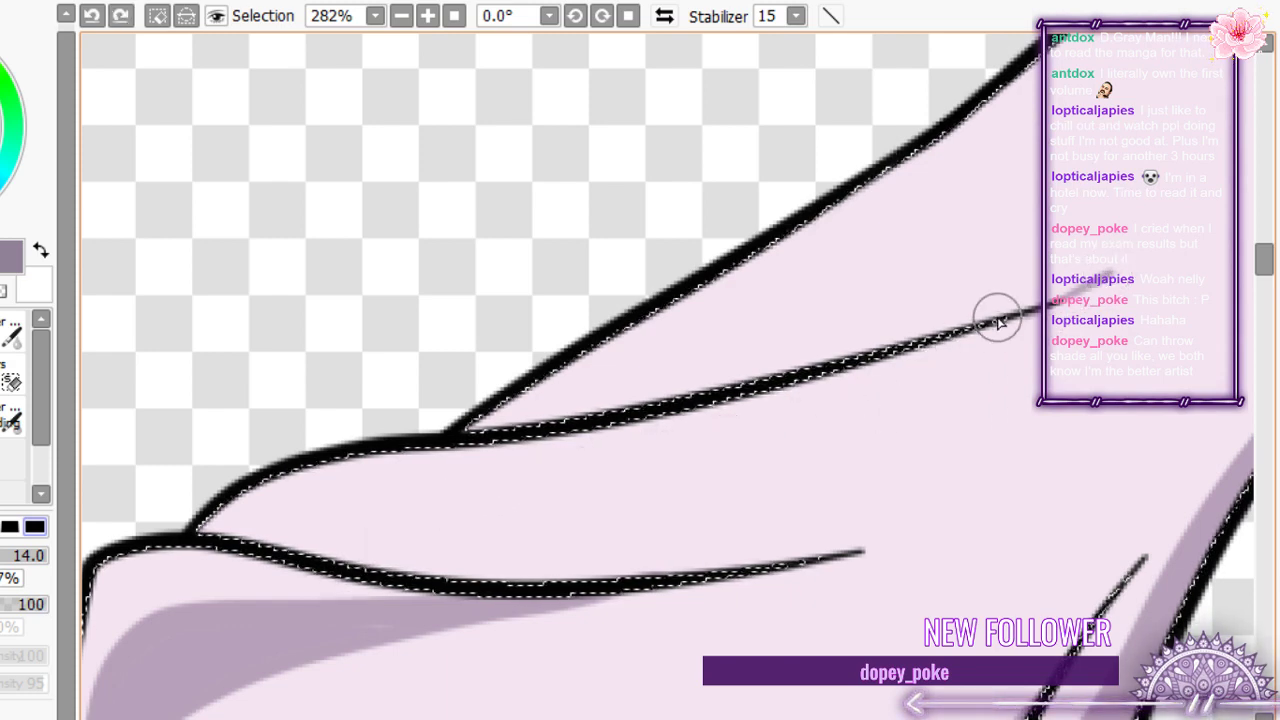
- Outline a long curved shadow beneath the sleeve's upper fold line in greyish purple and close its tapered end against the line
mouse_move(1080, 294)
left_mouse_down()
mouse_move(792, 451)
mouse_move(394, 507)
mouse_move(300, 537)
left_mouse_up()
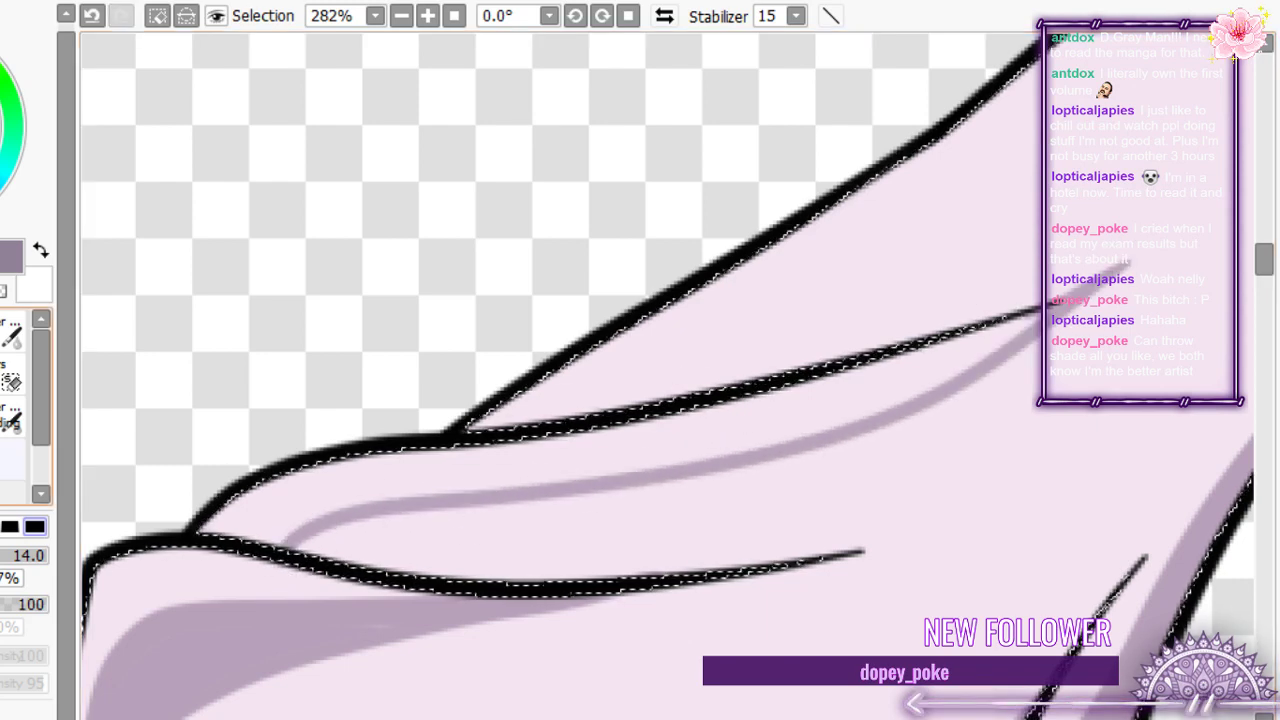
key("g")
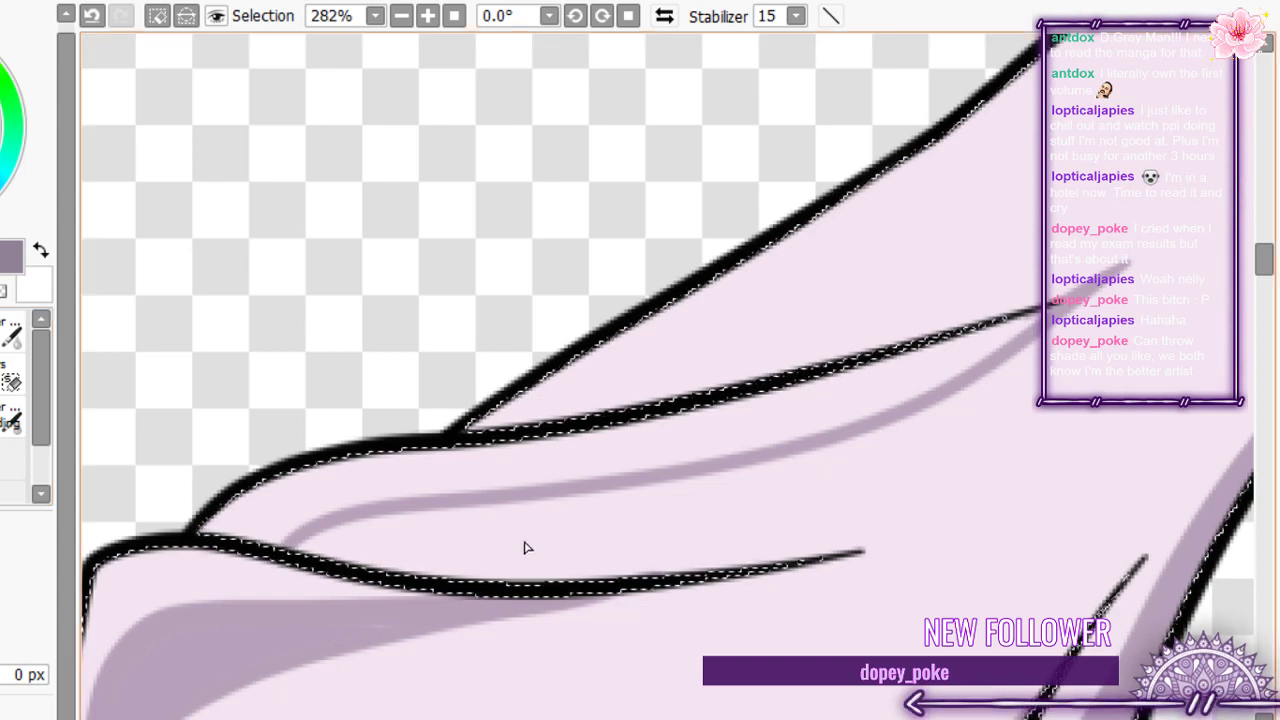
left_click(523, 543)
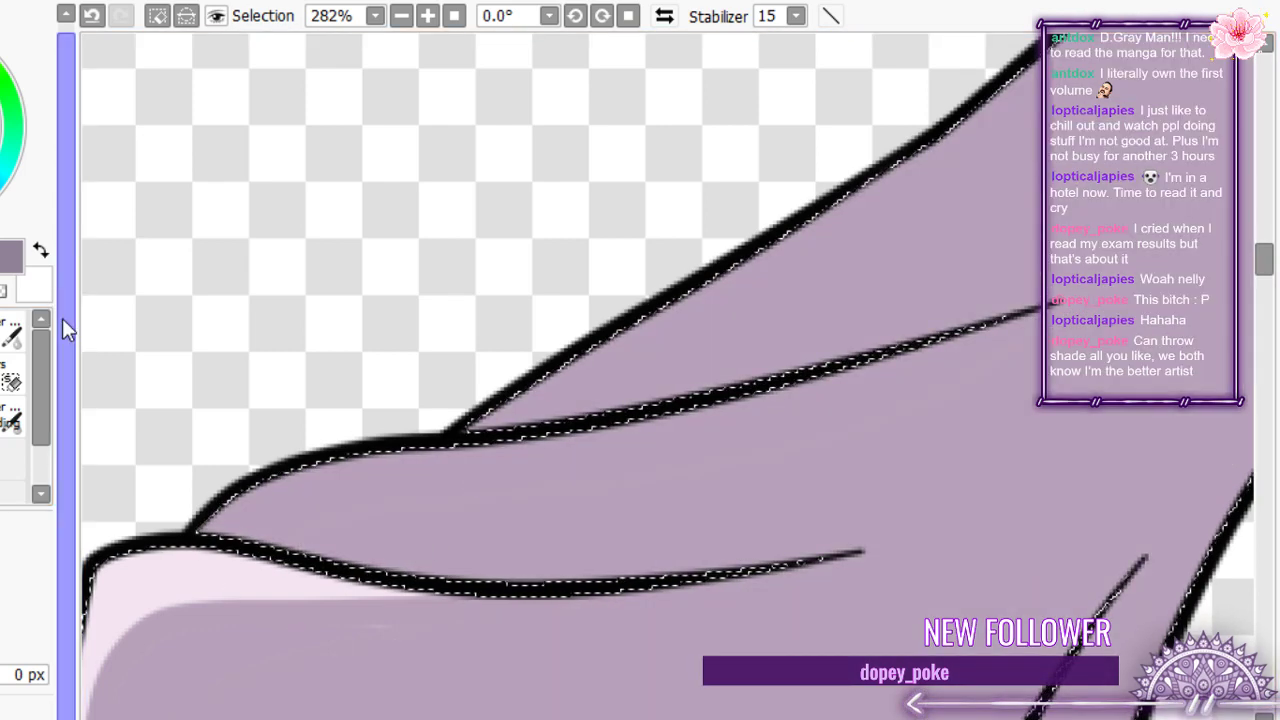
key("ctrl+z")
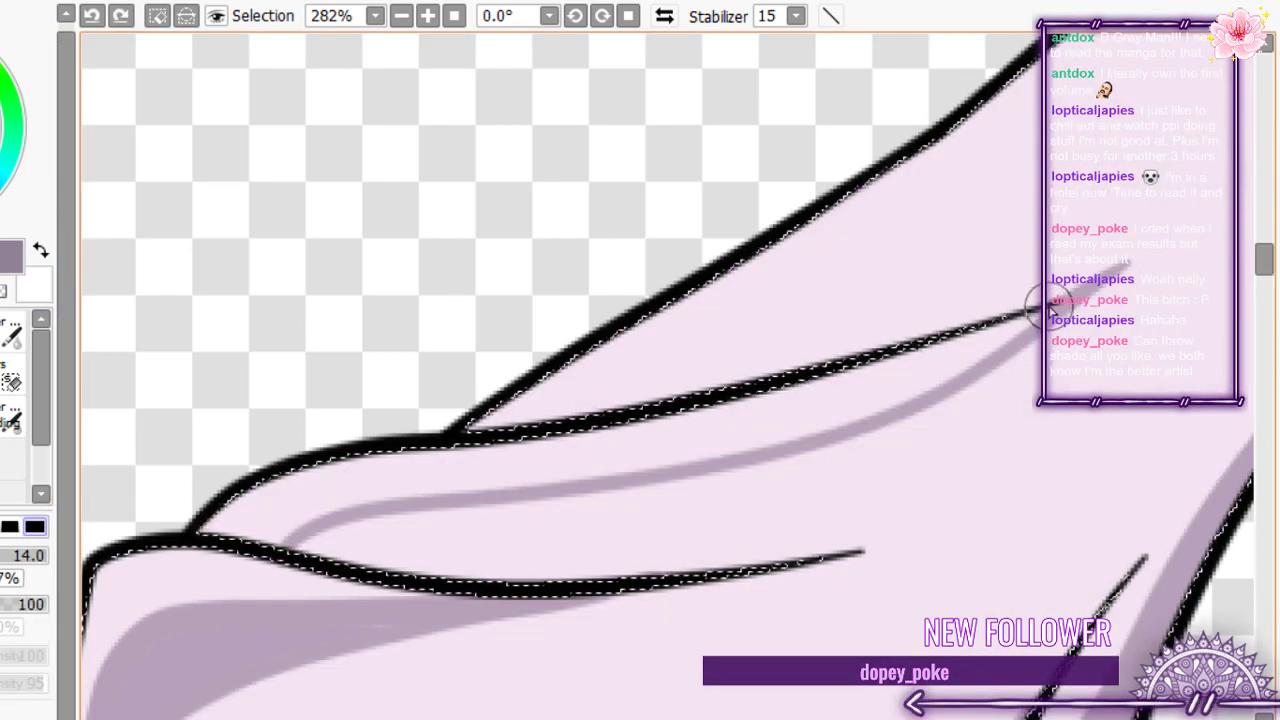
left_click_drag(1050, 306, 1005, 326)
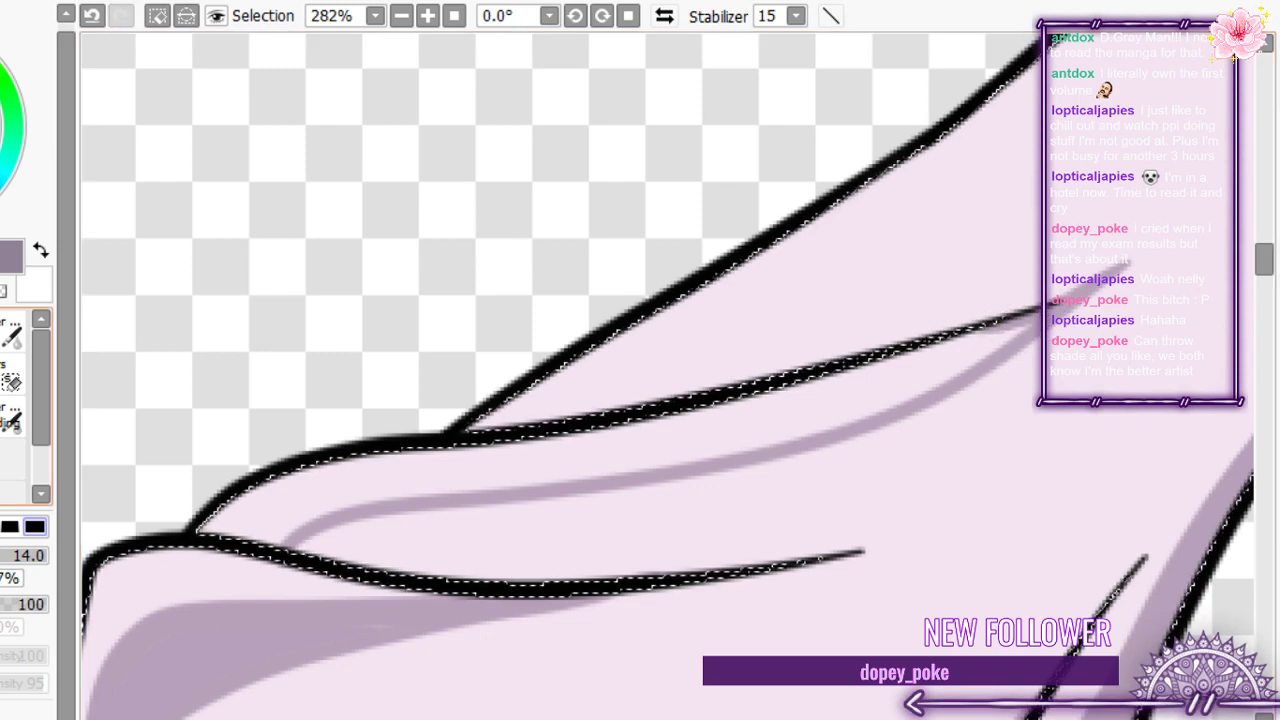
left_click(5, 418)
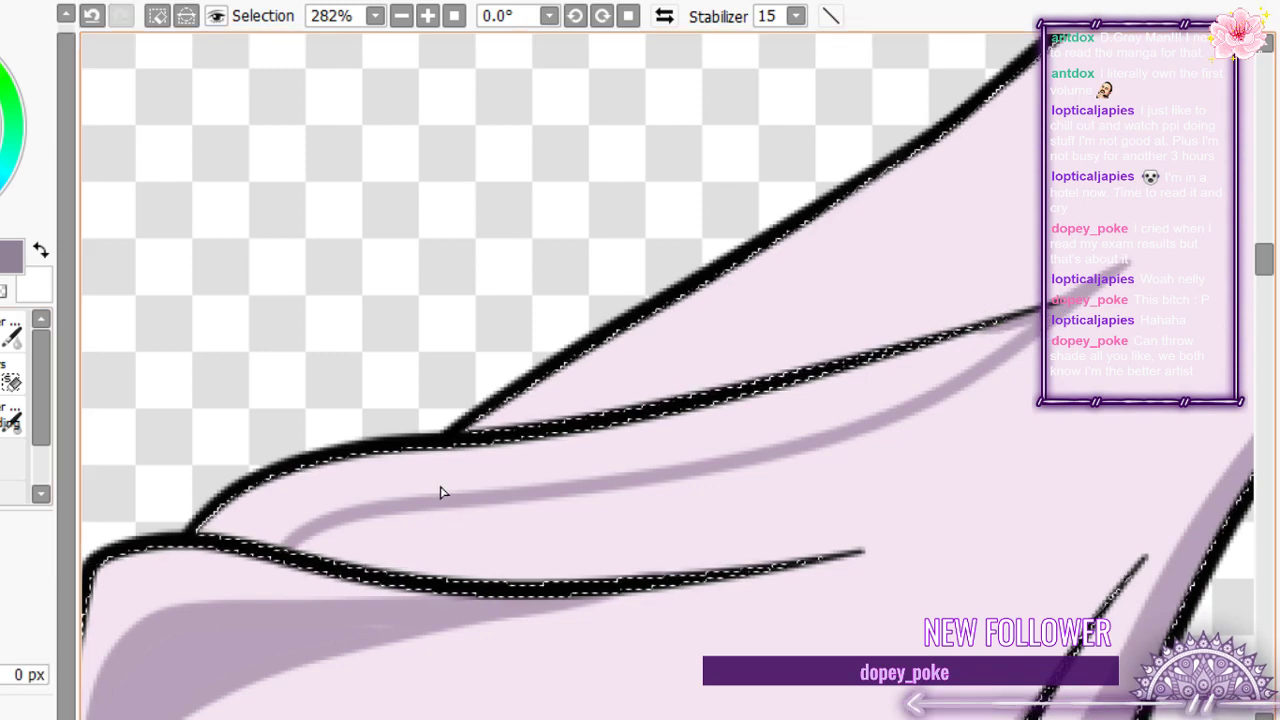
key("ctrl+z")
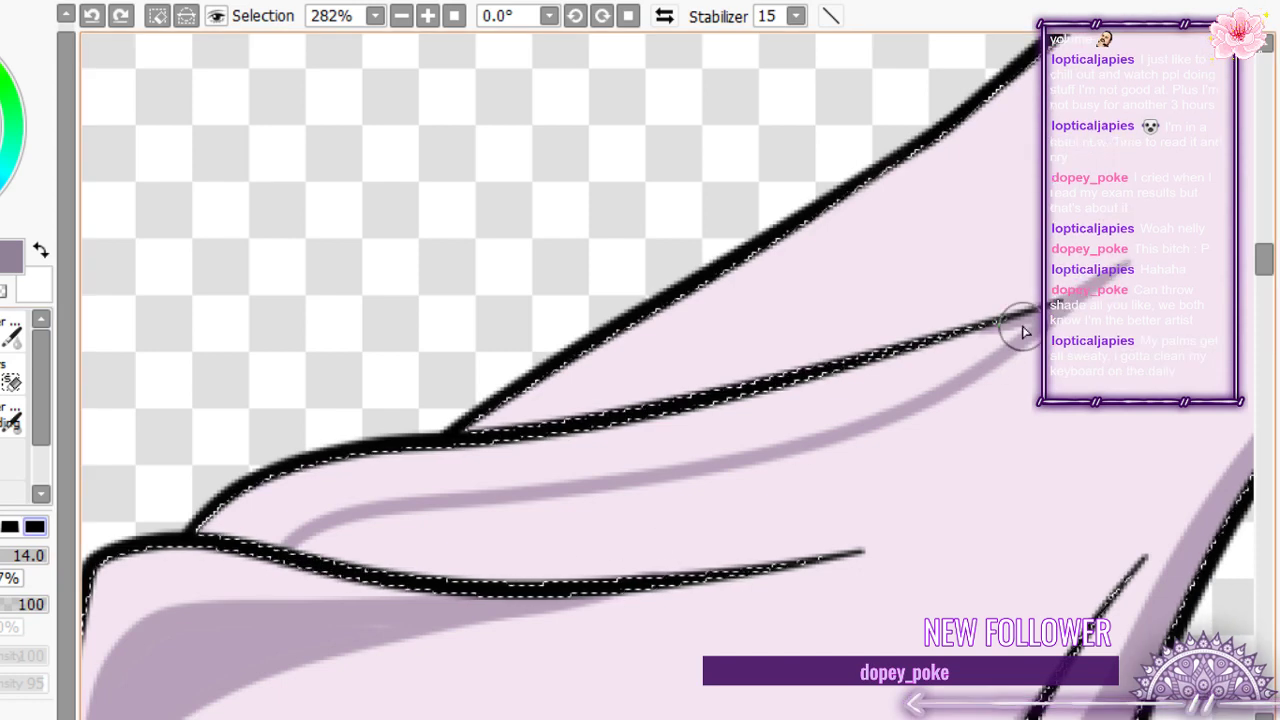
left_click_drag(1023, 332, 1032, 333)
mouse_move(915, 358)
left_mouse_down()
mouse_move(948, 359)
mouse_move(986, 351)
mouse_move(950, 378)
left_mouse_up()
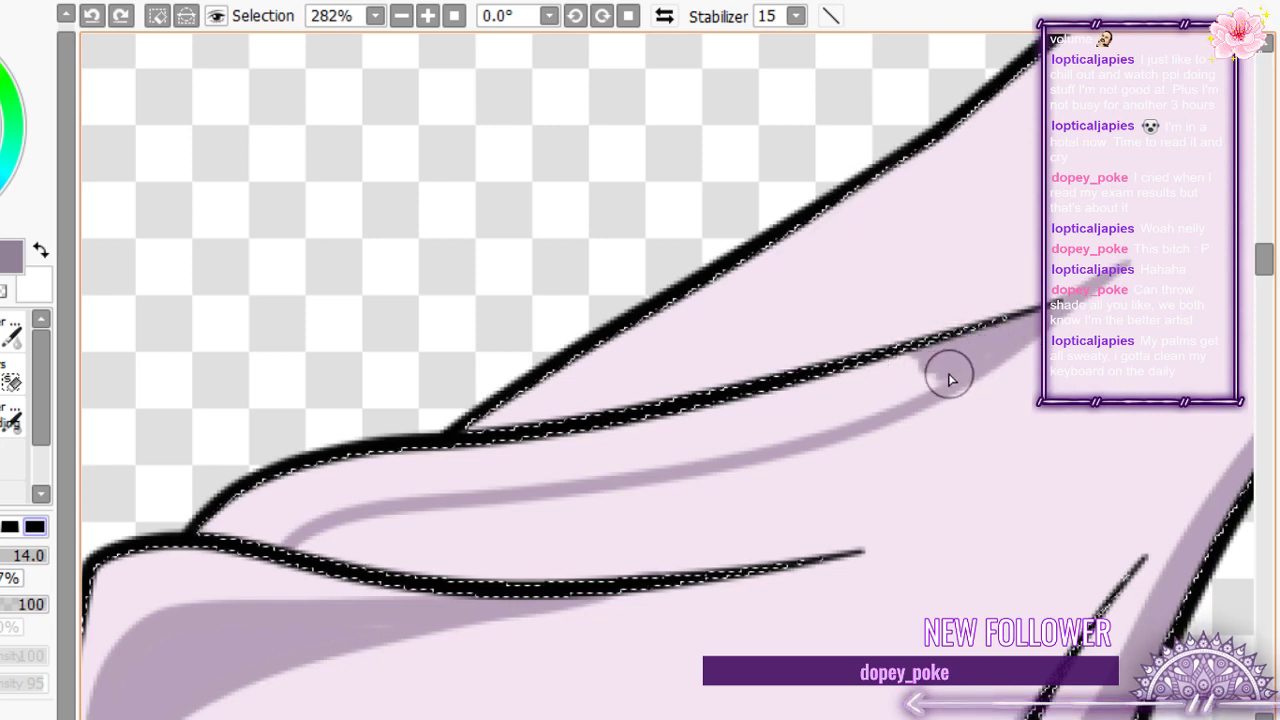
- Fill the outlined fold shadow with greyish purple using the Bucket tool and soften its protruding tip with the eraser
key("g")
left_click(860, 395)
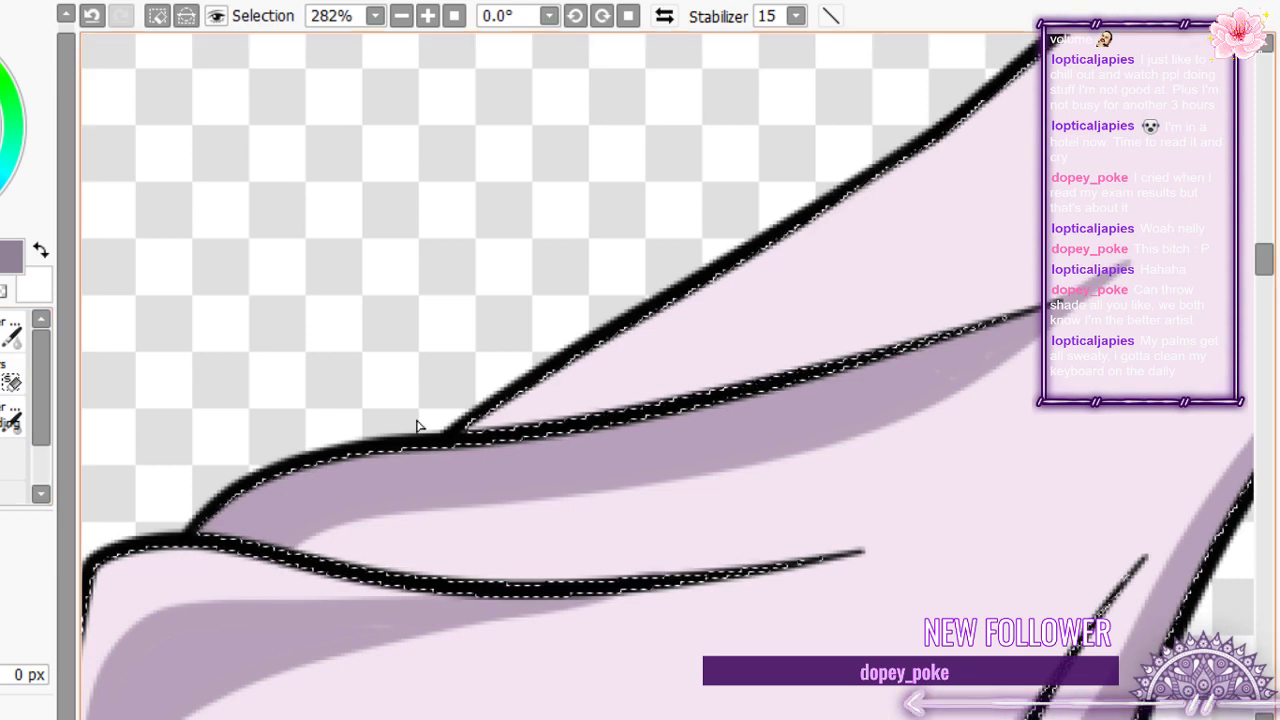
key("e")
left_click(1136, 274)
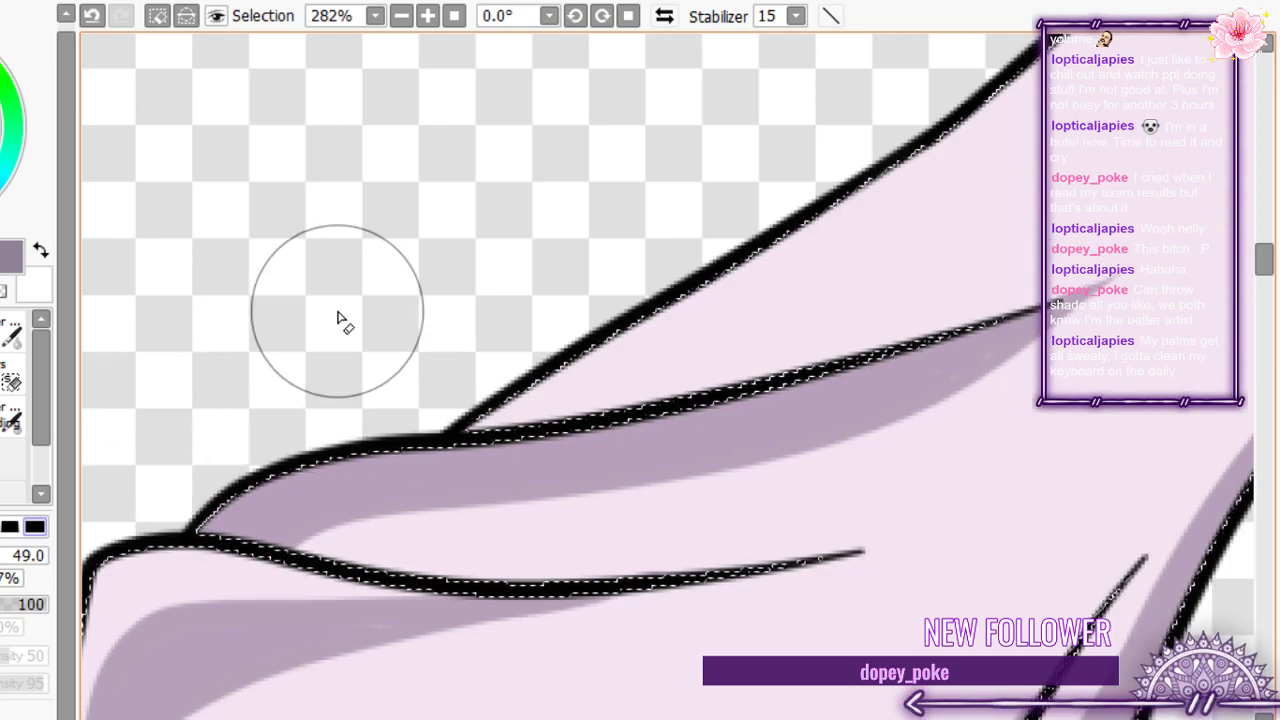
- Extend the fold shadow down to the lower fold line, shading the corner where the two folds meet with a curved edge
scroll(337, 320, "down", 6)
scroll(341, 322, "down", 5)
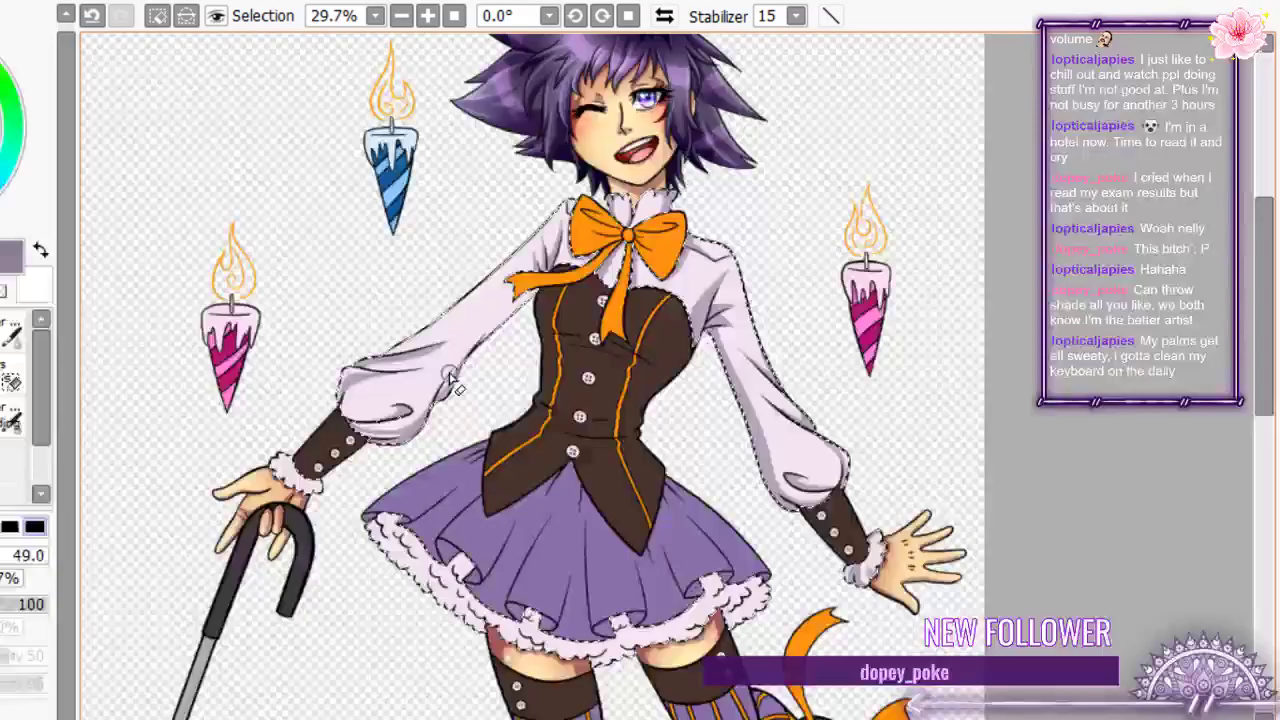
scroll(452, 382, "up", 5)
scroll(300, 420, "up", 2)
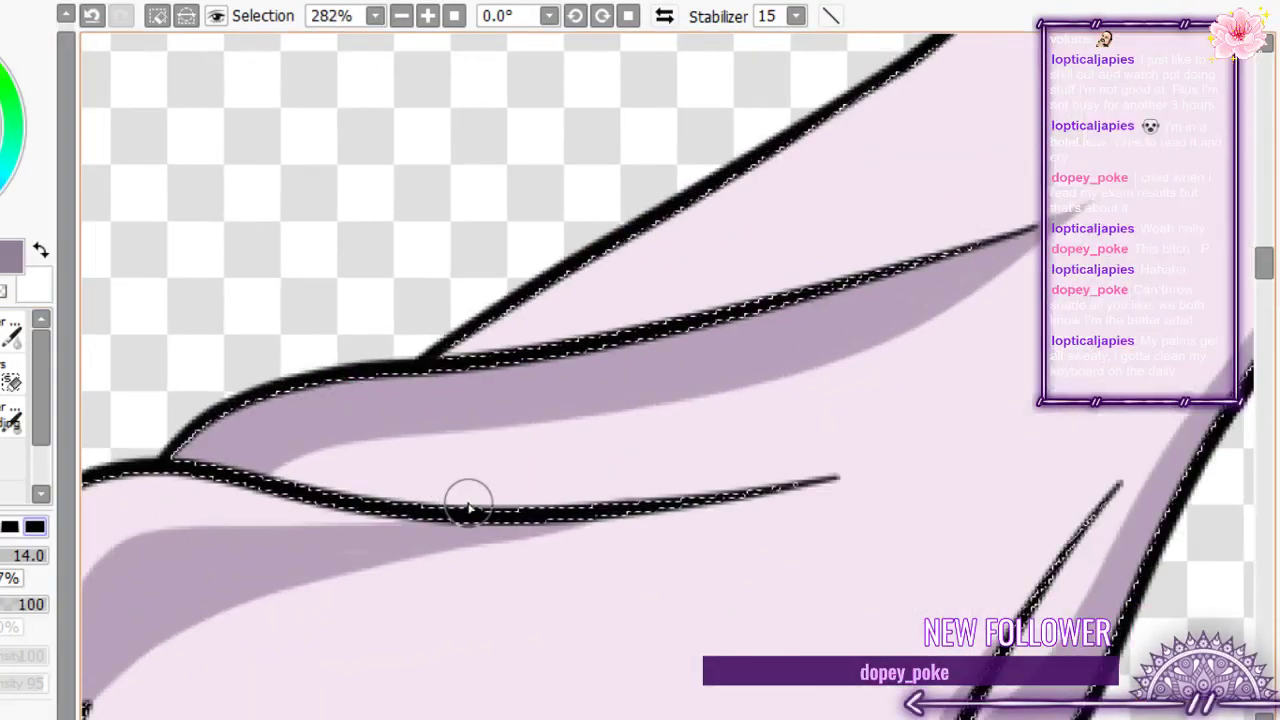
mouse_move(522, 514)
left_mouse_down()
mouse_move(343, 396)
mouse_move(215, 394)
left_mouse_up()
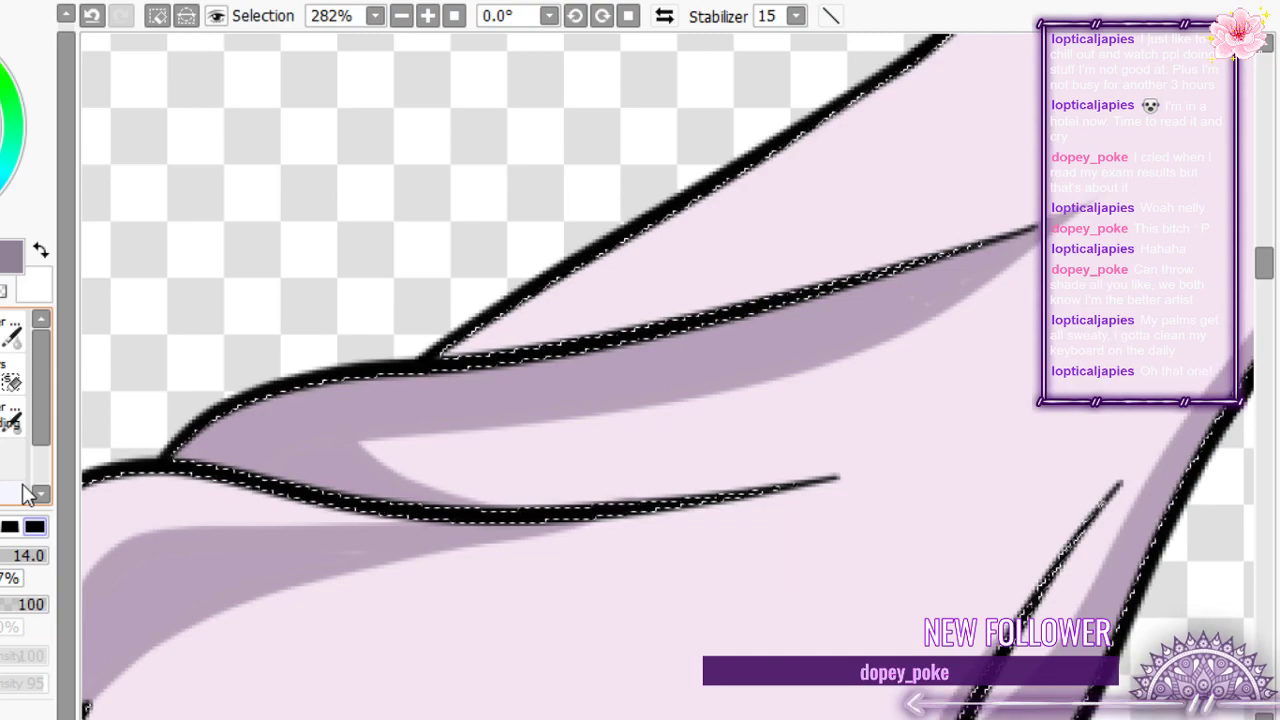
- Outline and bucket-fill a greyish-purple shadow along the upper sleeve's underside, from the elbow crease to the armpit beneath the orange ribbon
scroll(485, 425, "down", 10)
scroll(668, 263, "up", 5)
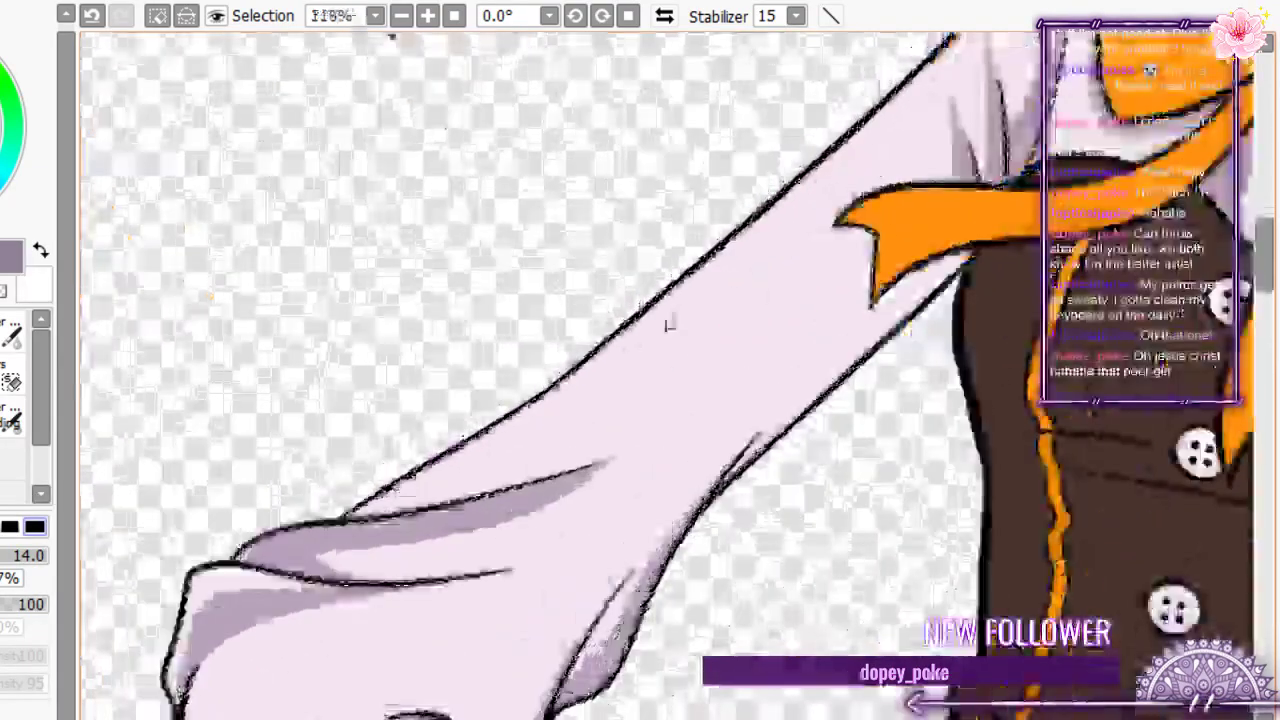
scroll(705, 305, "down", 6)
scroll(736, 252, "up", 3)
scroll(677, 457, "up", 2)
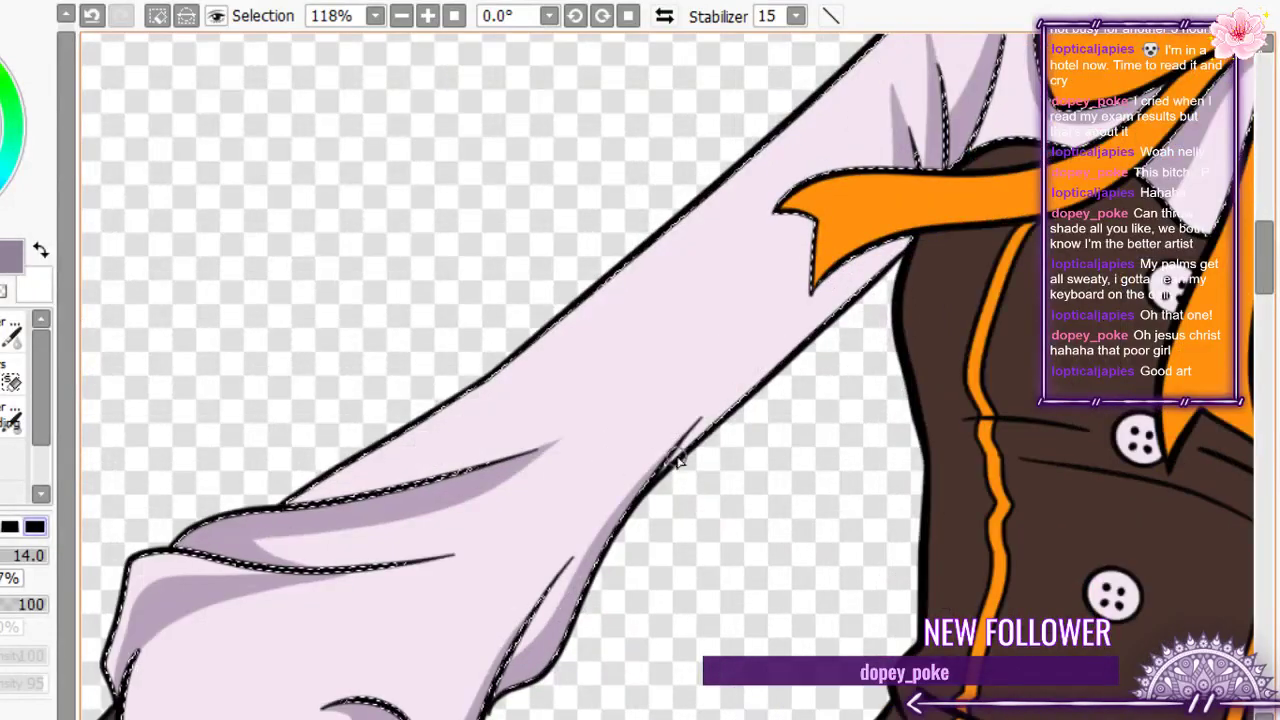
left_click_drag(662, 470, 742, 376)
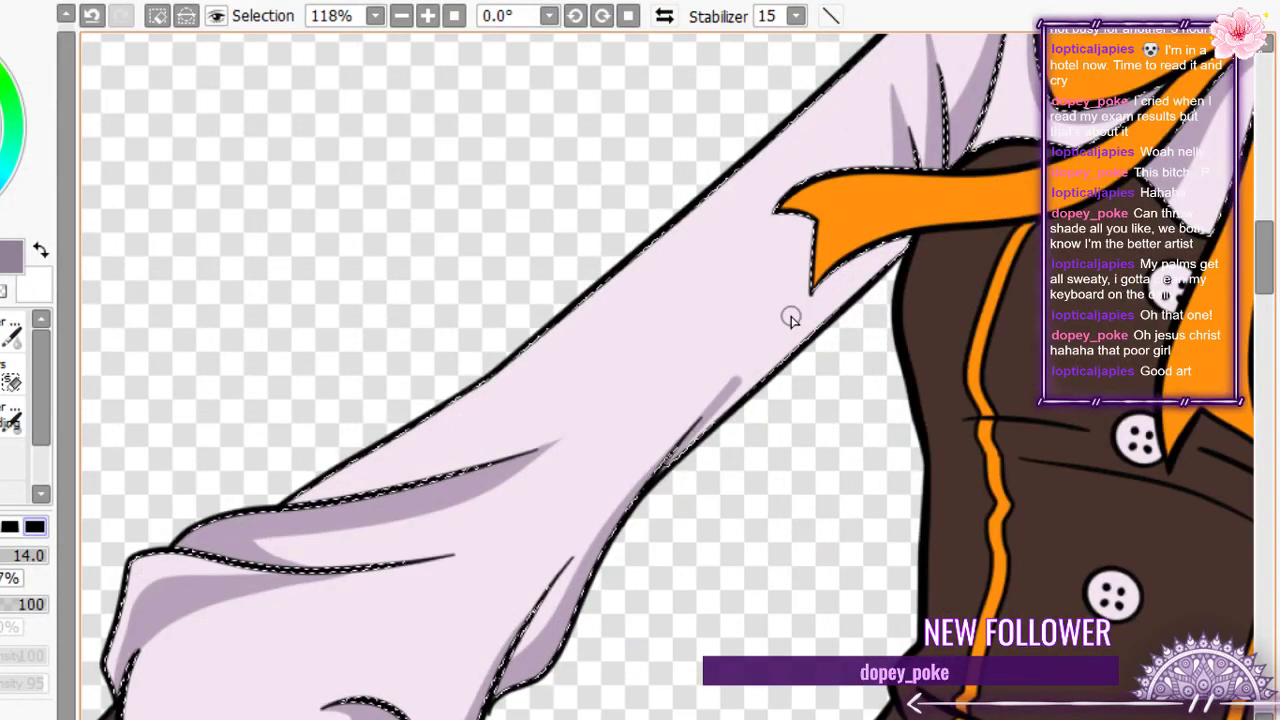
left_click_drag(791, 318, 830, 275)
left_click(12, 410)
left_click(797, 314)
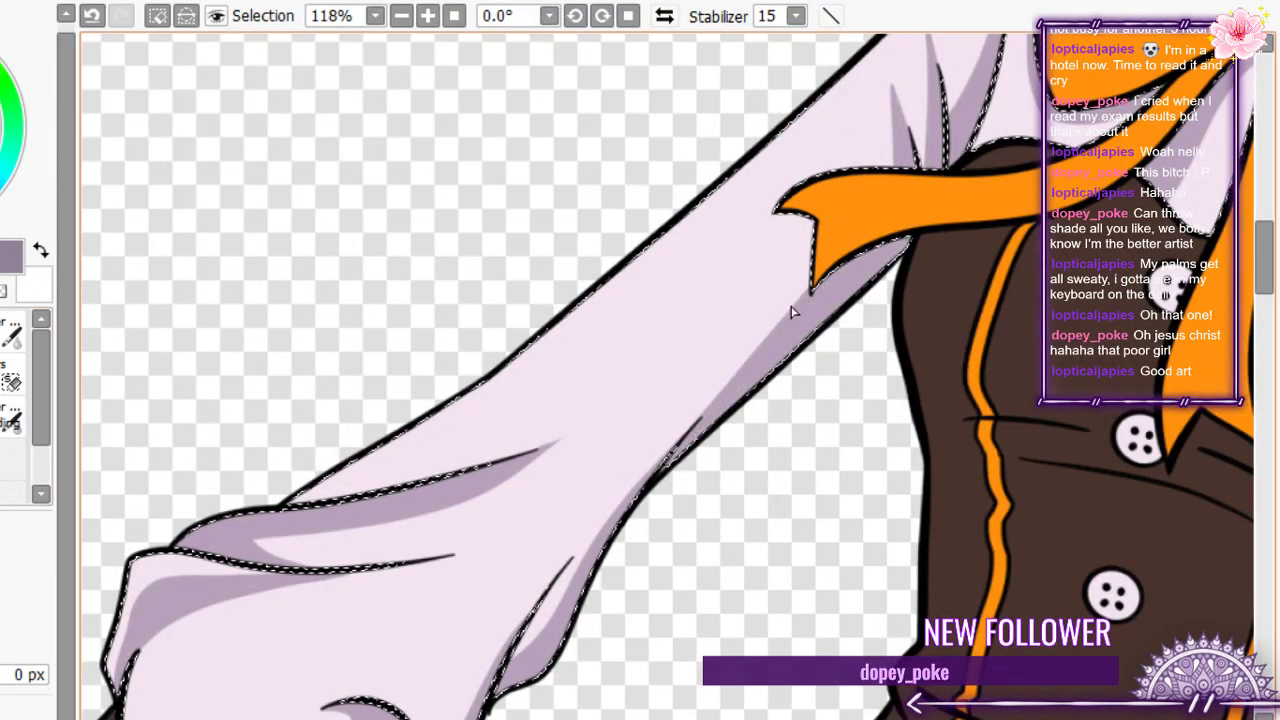
key("n")
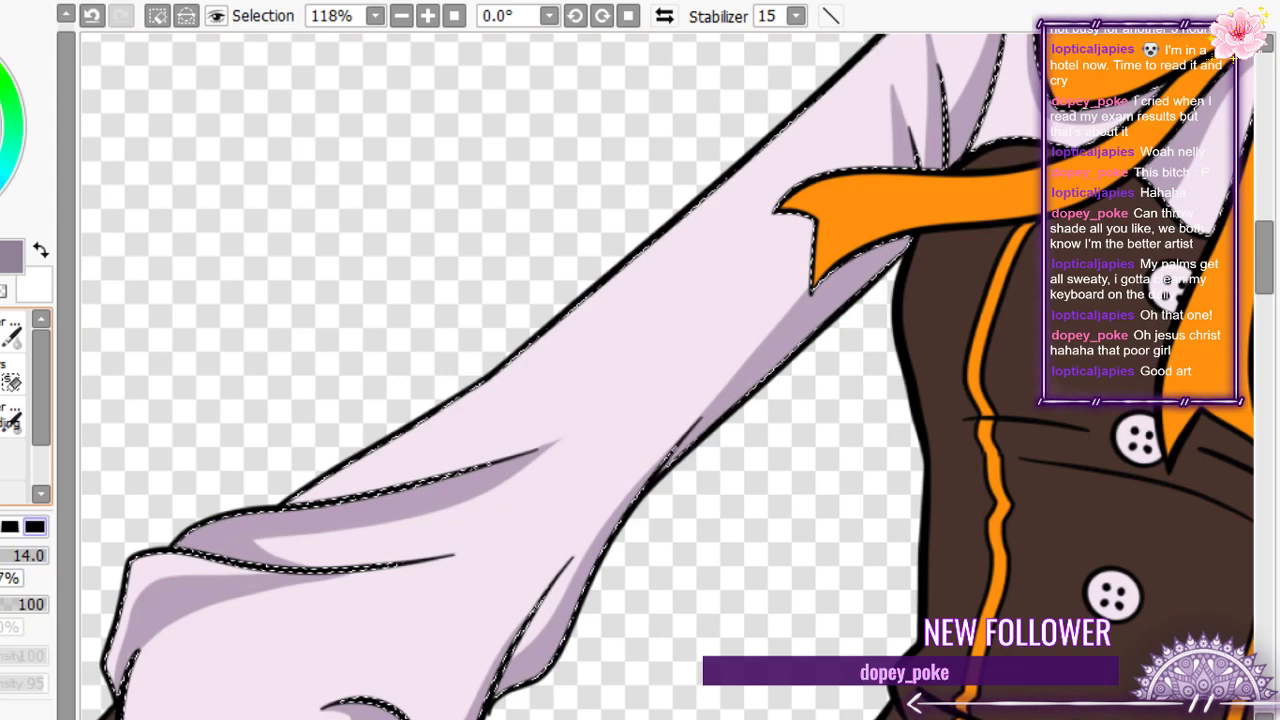
- Outline and bucket-fill a narrow shadow along the sleeve's upper edge, widening down to the long fold line, and return to the brush
left_click_drag(409, 449, 463, 409)
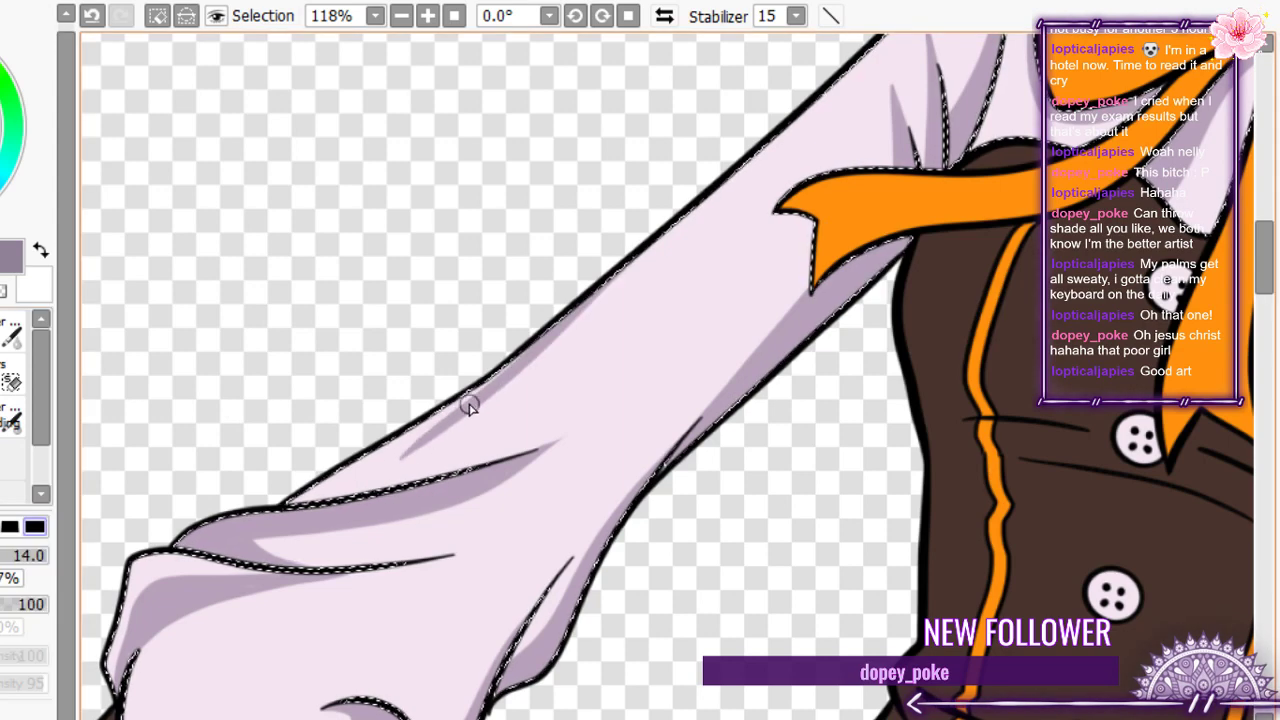
key("g")
left_click(398, 442)
key("n")
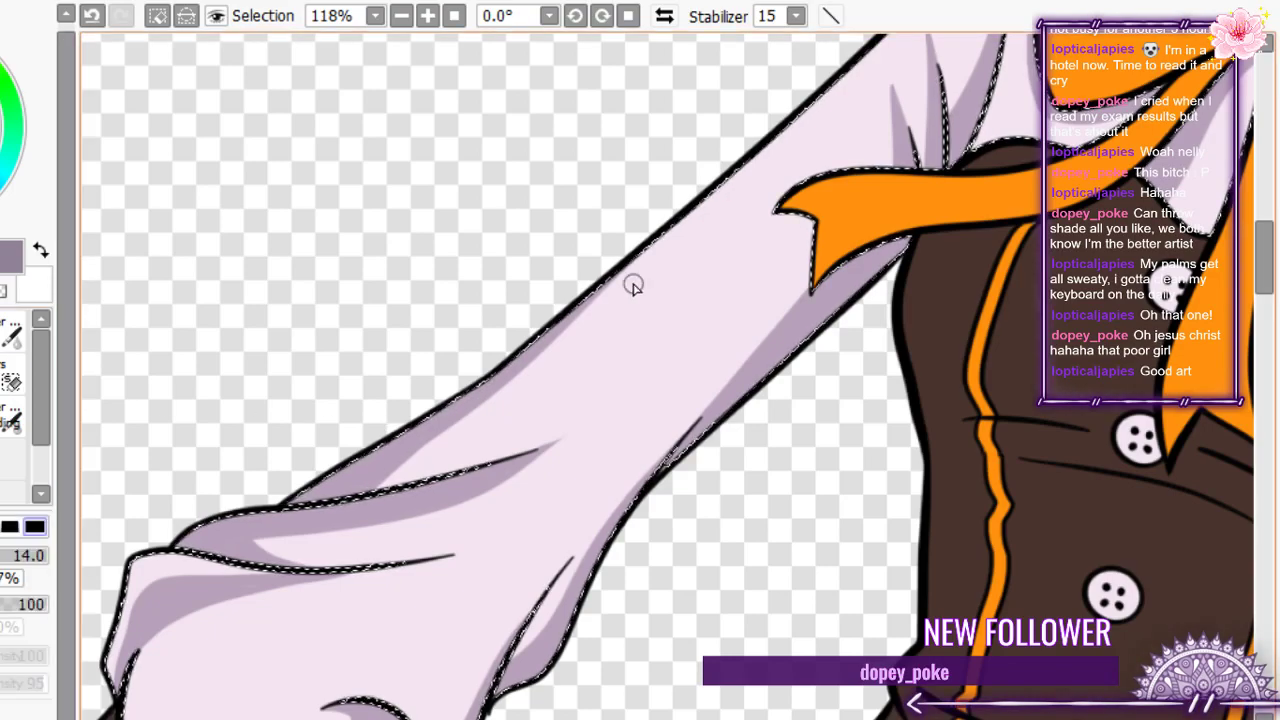
- Compare the shaded umbrella-arm sleeve with the whole figure, the other sleeve and the finished face and hair
scroll(502, 224, "down", 5)
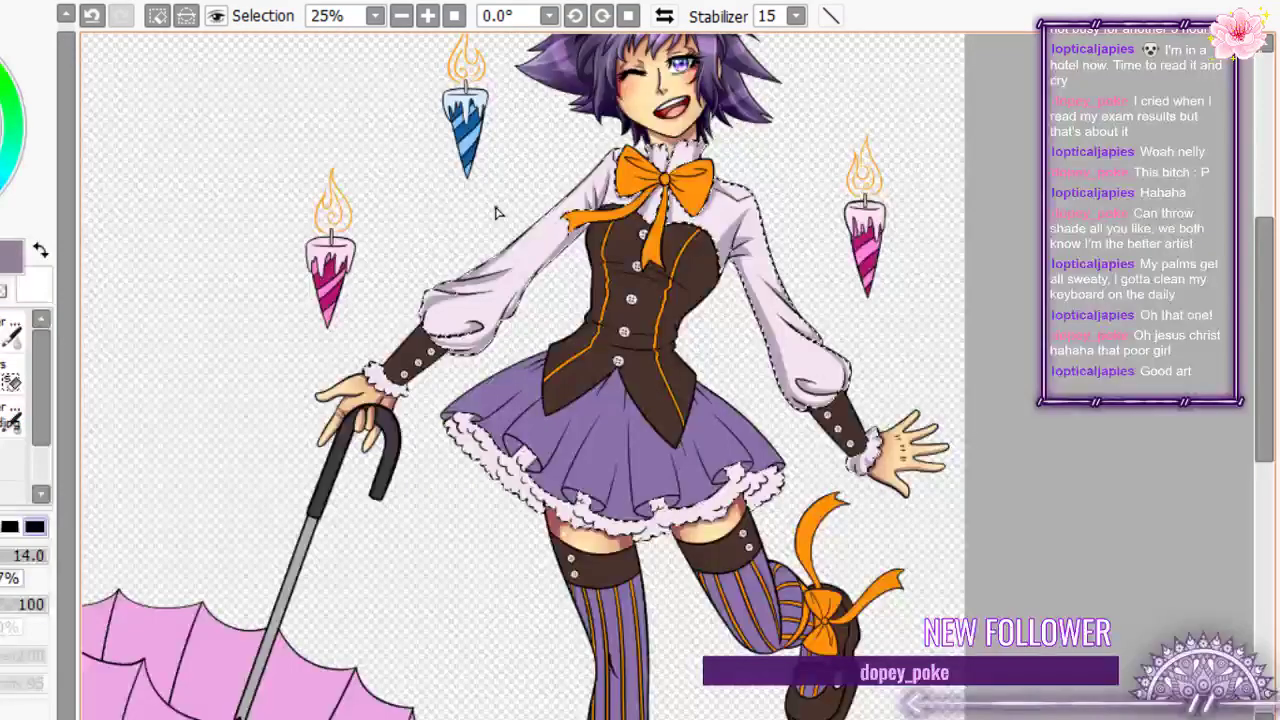
scroll(497, 212, "up", 9)
scroll(428, 286, "down", 6)
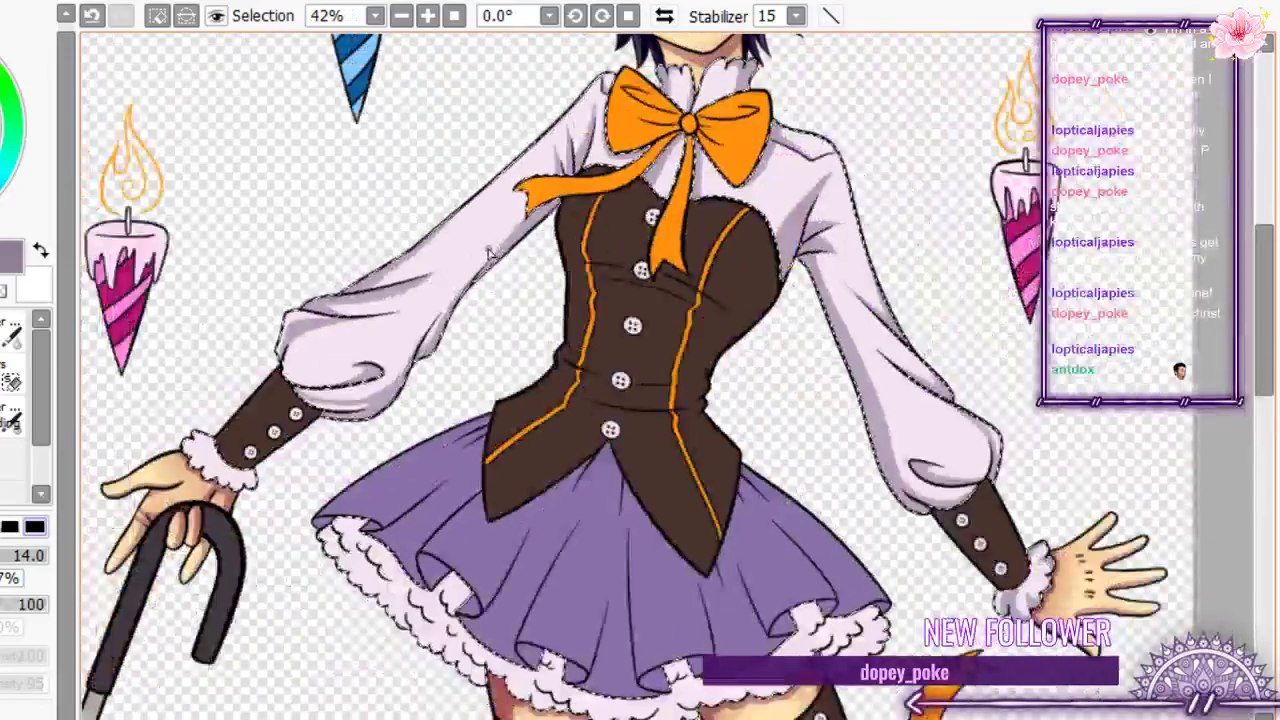
scroll(473, 360, "down", 3)
scroll(540, 178, "up", 6)
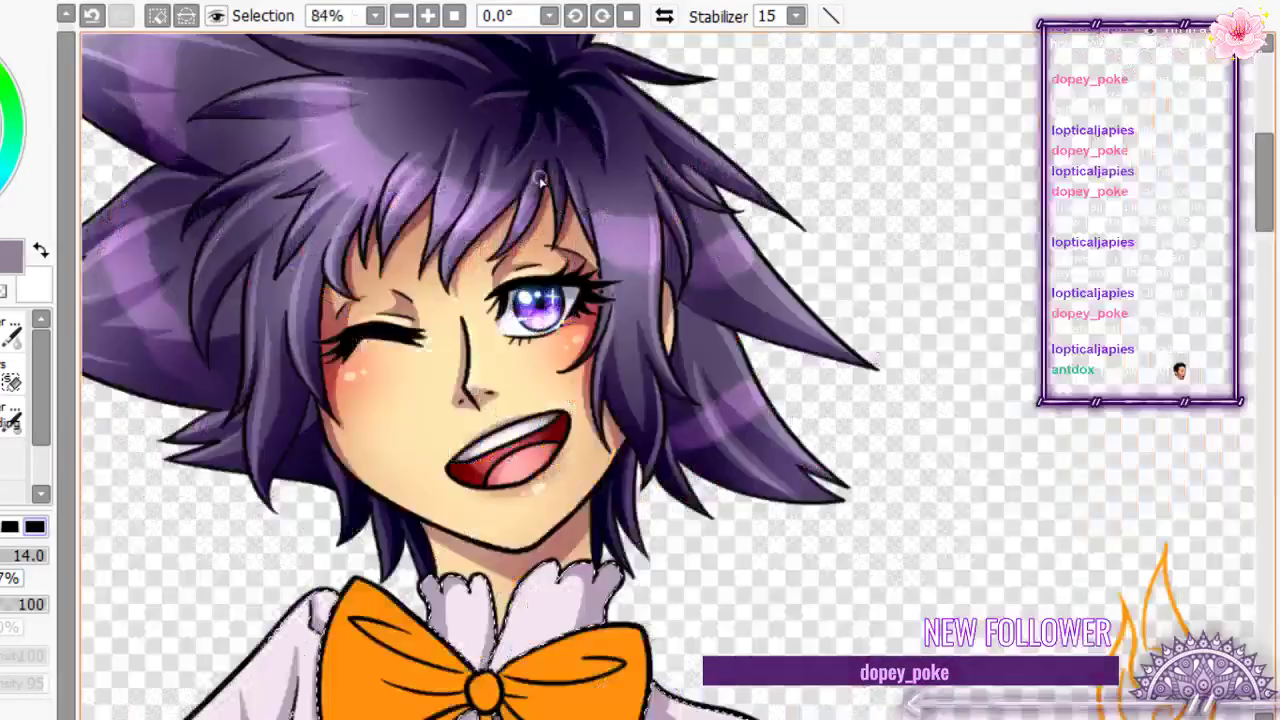
- Paint a greyish-purple fold shadow on each half of the ruffled collar, rising from the orange bow's knot
scroll(540, 178, "down", 8)
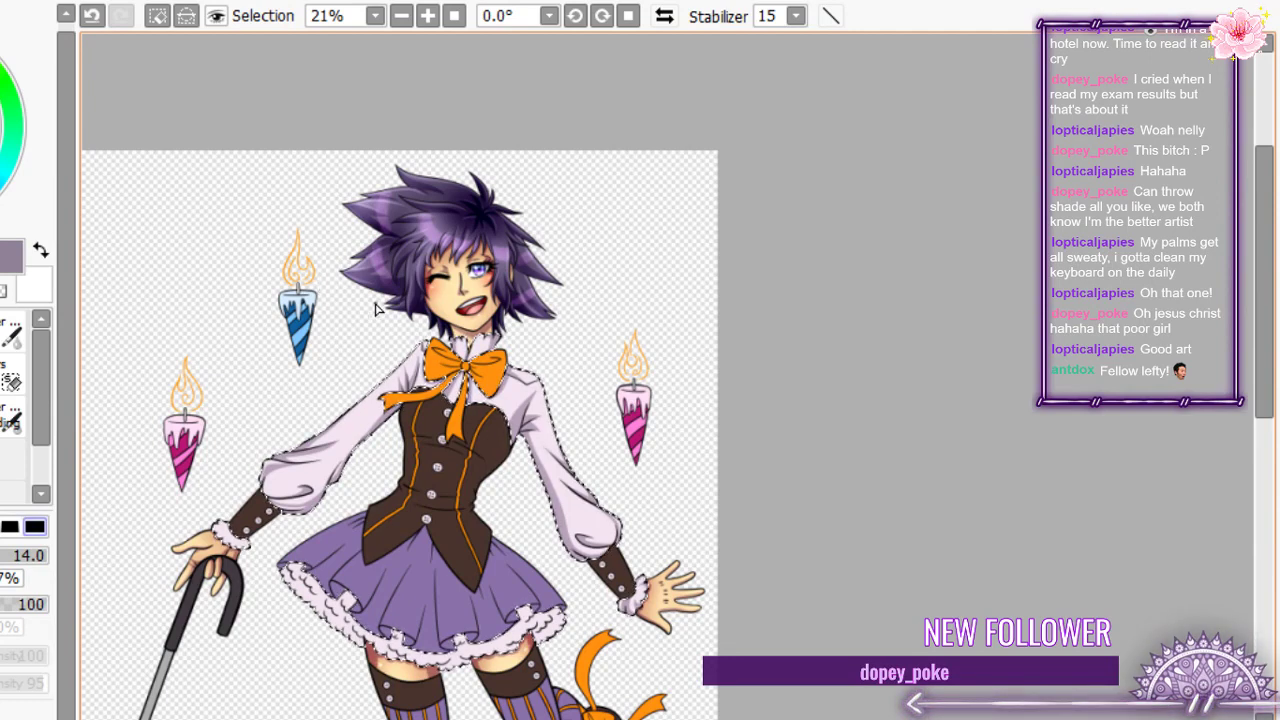
left_click_drag(445, 440, 489, 280)
scroll(489, 280, "up", 3)
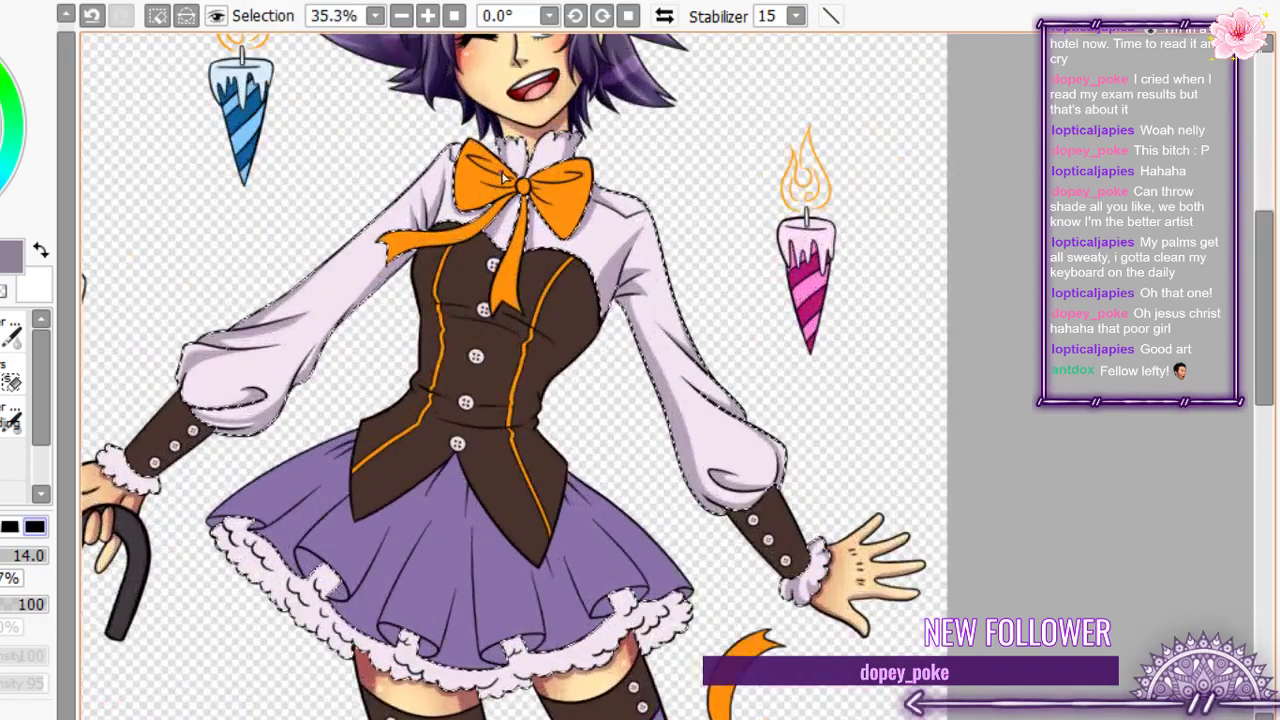
scroll(489, 280, "down", 3)
scroll(517, 148, "up", 7)
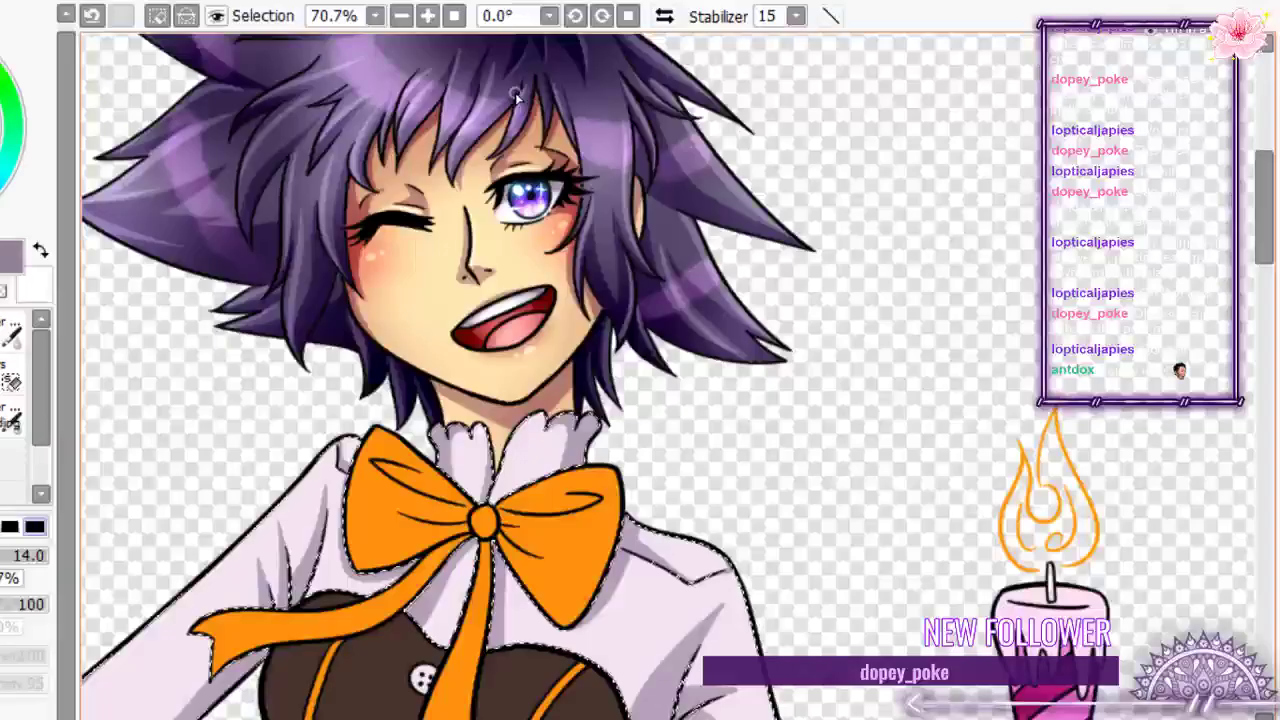
scroll(286, 434, "up", 4)
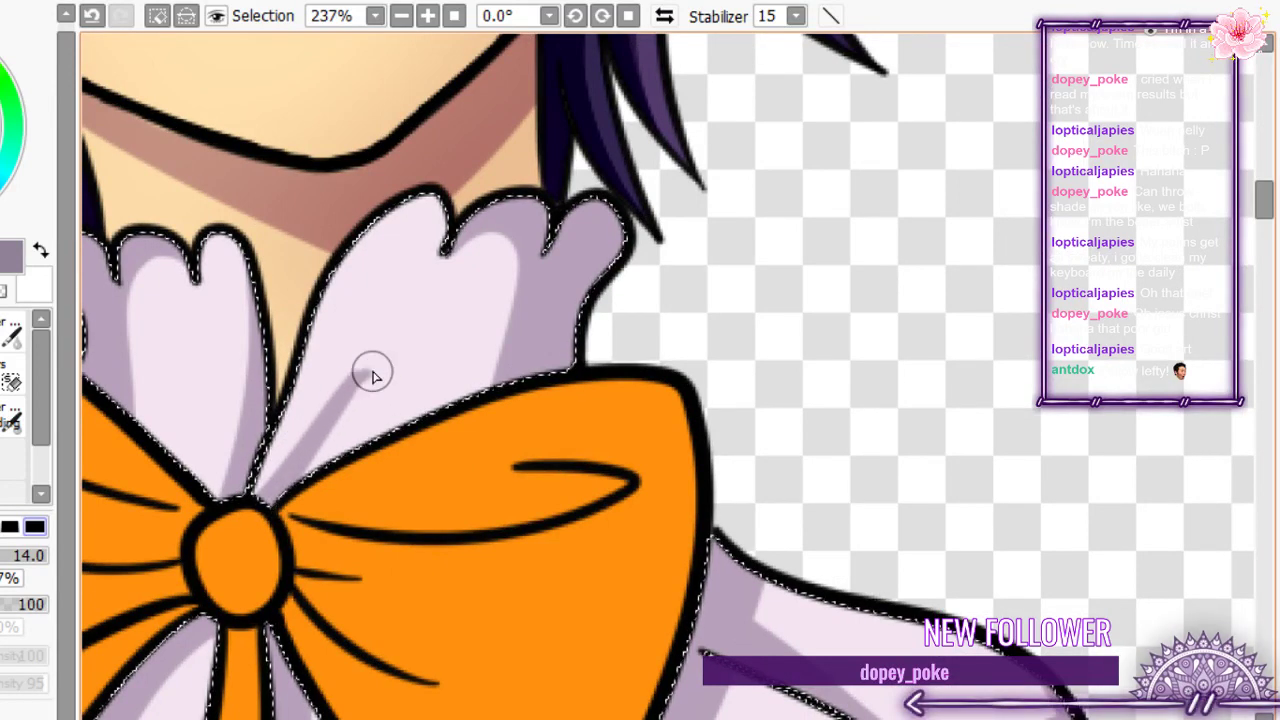
mouse_move(357, 398)
left_mouse_down()
mouse_move(332, 442)
mouse_move(280, 460)
left_mouse_up()
mouse_move(226, 491)
left_mouse_down()
mouse_move(180, 371)
mouse_move(215, 498)
mouse_move(191, 414)
left_mouse_up()
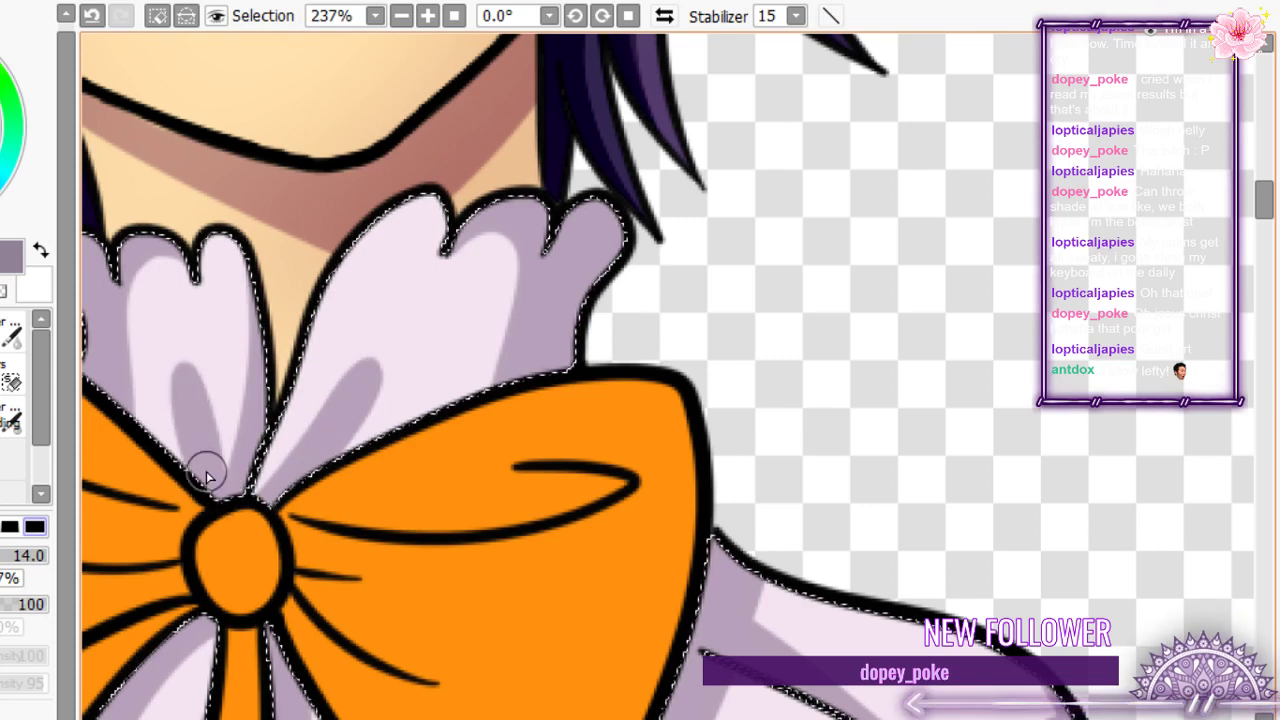
- Paint a greyish-purple cast shadow on the sleeve around the orange ribbon's forked end, redrawing the first outline and filling it in
scroll(206, 477, "down", 5)
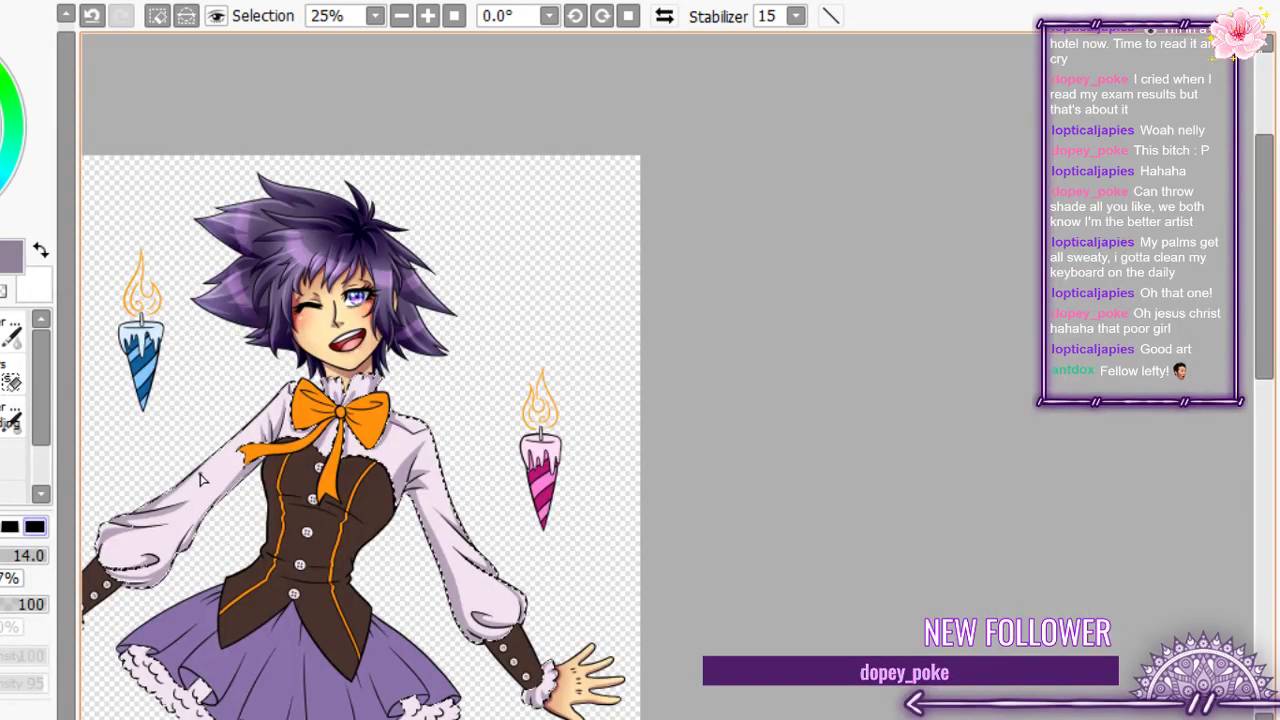
scroll(222, 459, "up", 4)
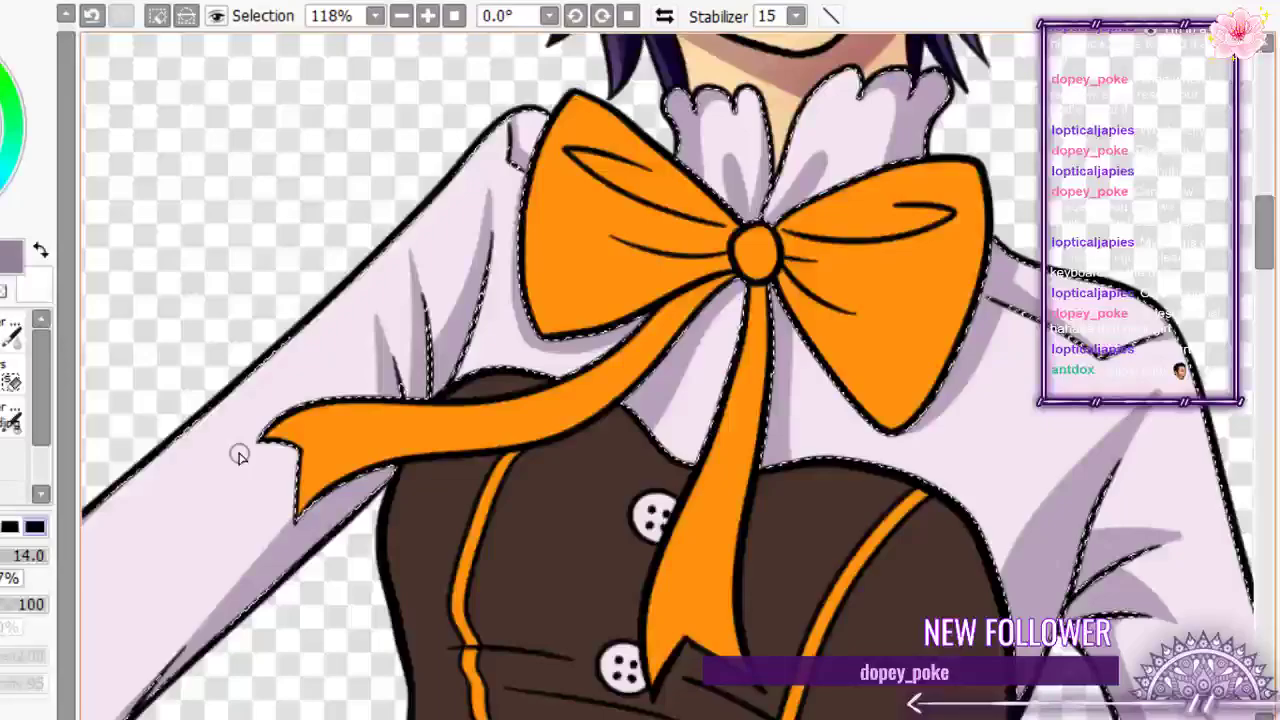
scroll(238, 455, "up", 2)
mouse_move(234, 482)
left_mouse_down()
mouse_move(296, 510)
mouse_move(300, 578)
left_mouse_up()
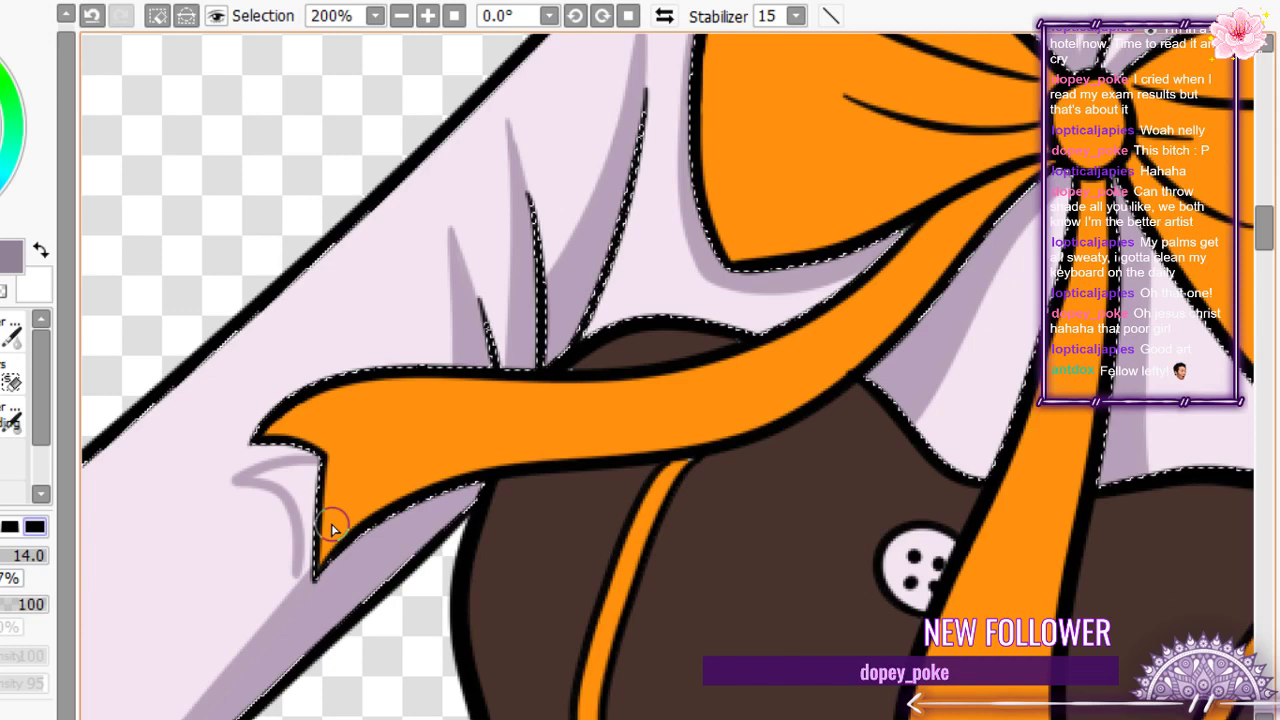
key("ctrl+z")
left_click_drag(312, 460, 289, 537)
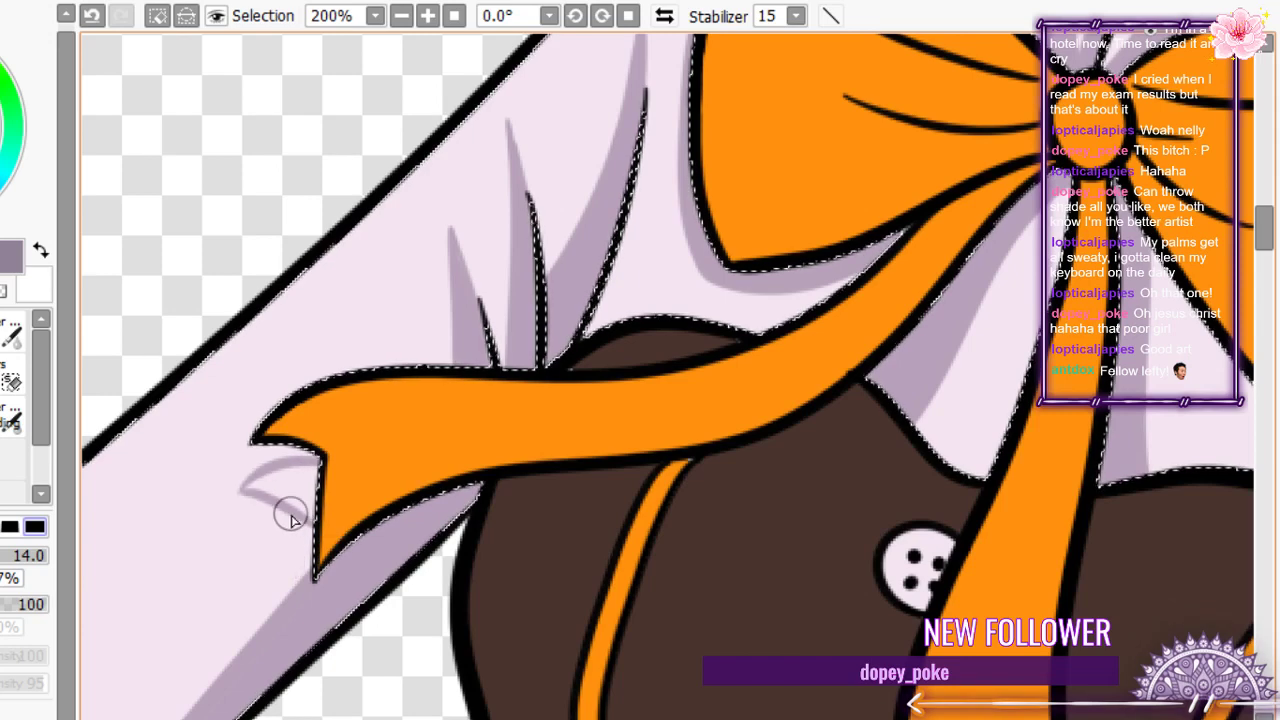
mouse_move(262, 470)
left_mouse_down()
mouse_move(300, 537)
mouse_move(303, 497)
mouse_move(258, 488)
left_mouse_up()
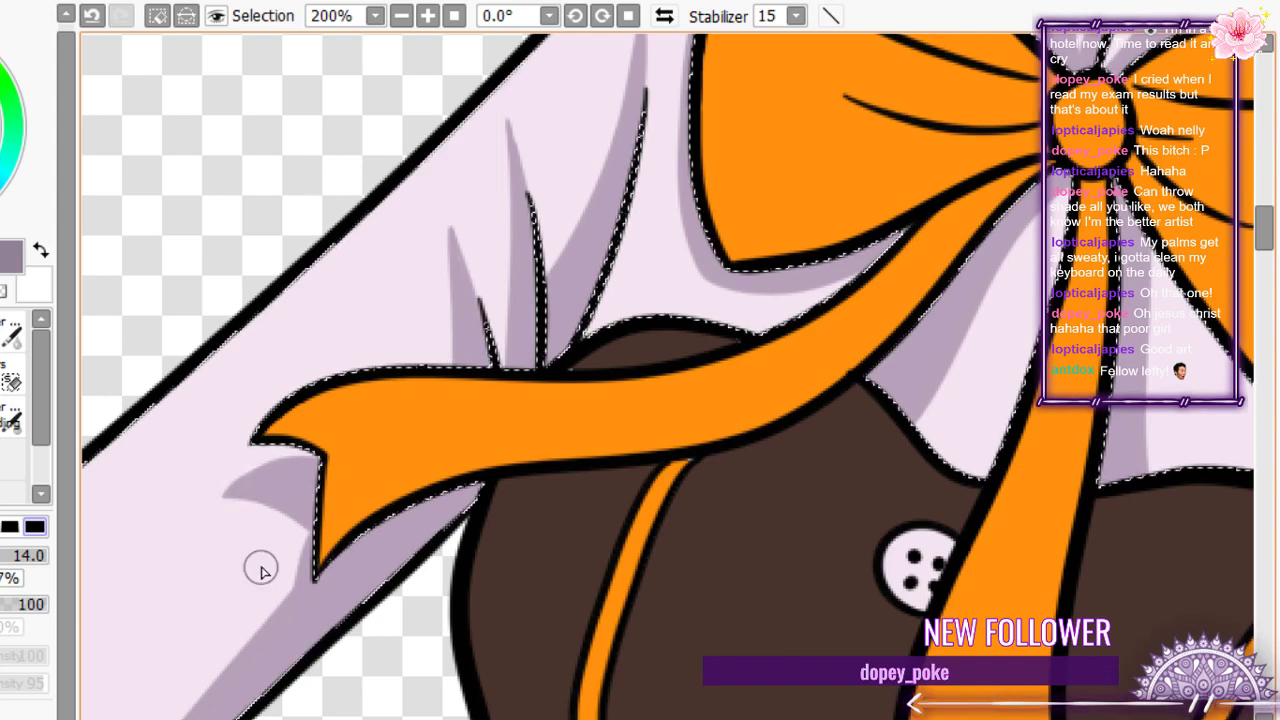
- Check the new collar and ribbon shadows against the whole figure and the other sleeve
scroll(261, 568, "down", 7)
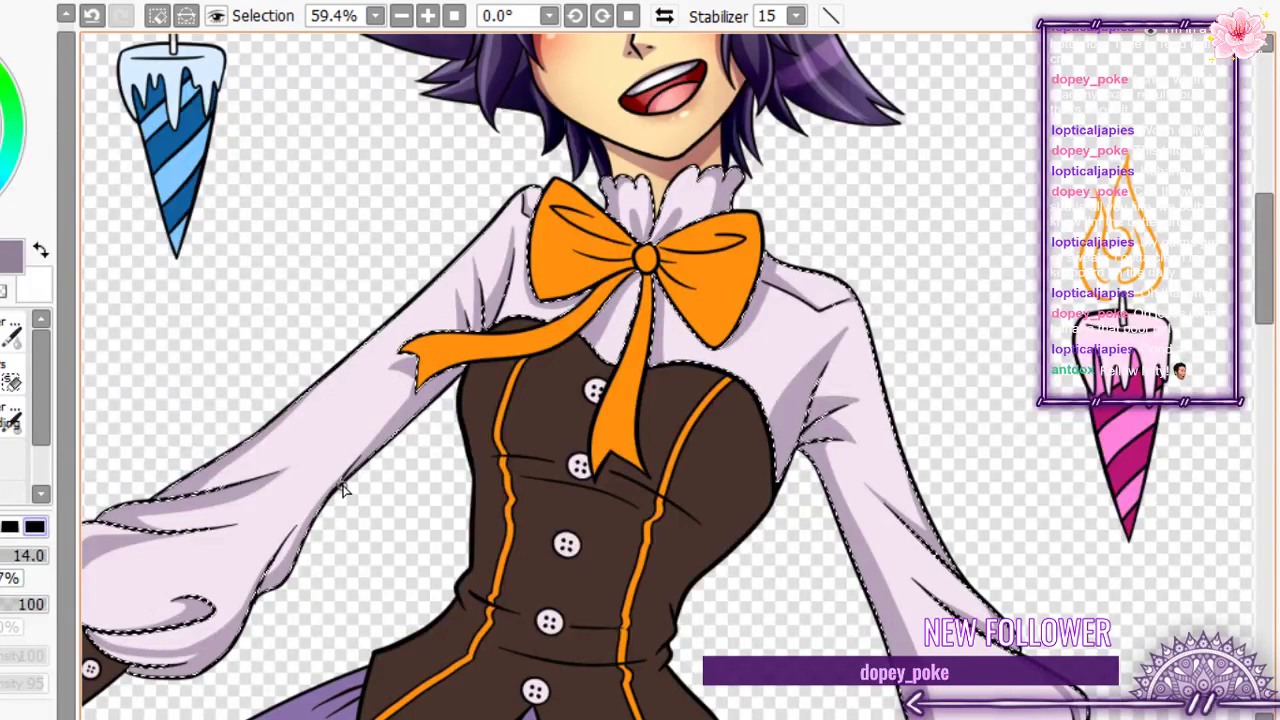
scroll(466, 405, "down", 2)
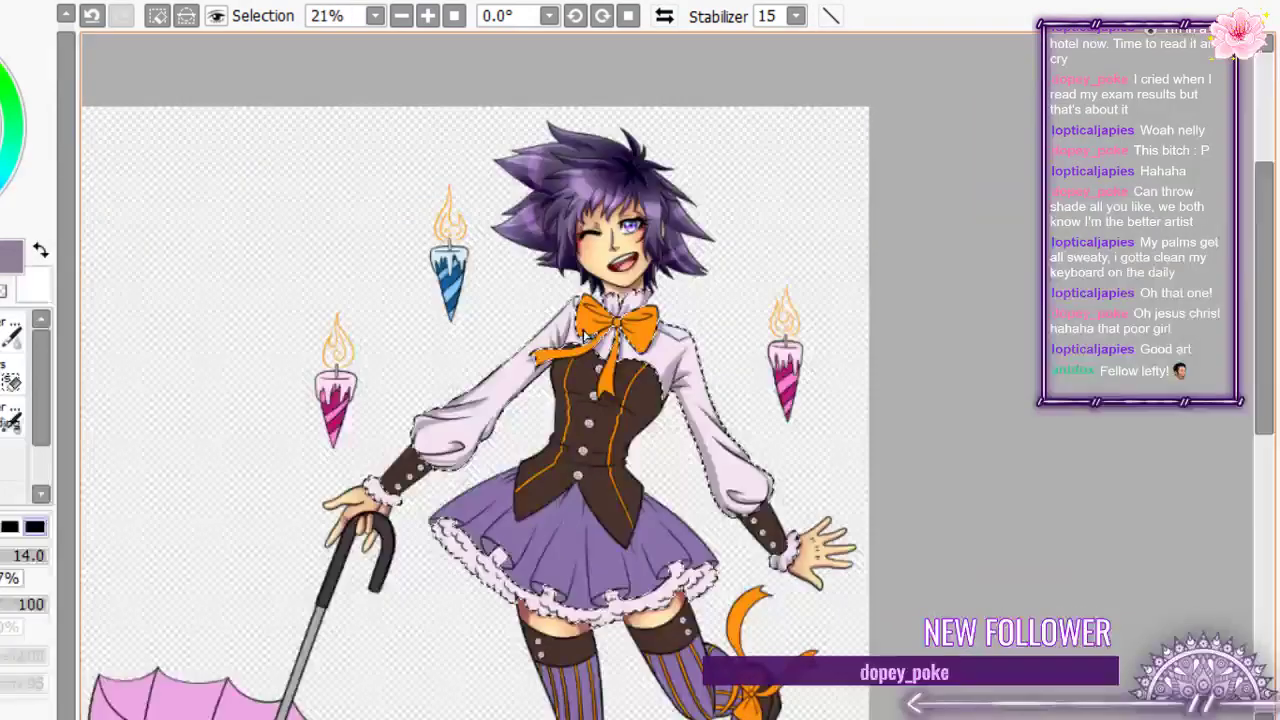
scroll(545, 352, "up", 2)
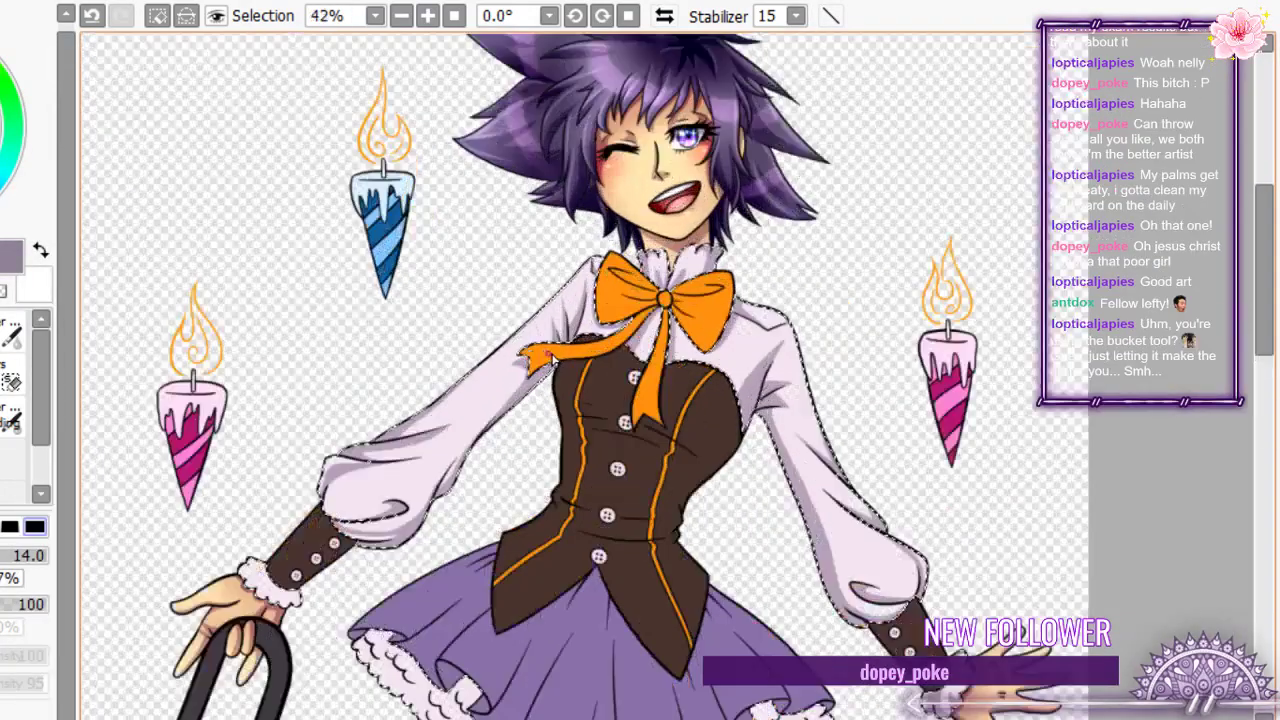
scroll(530, 510, "up", 2)
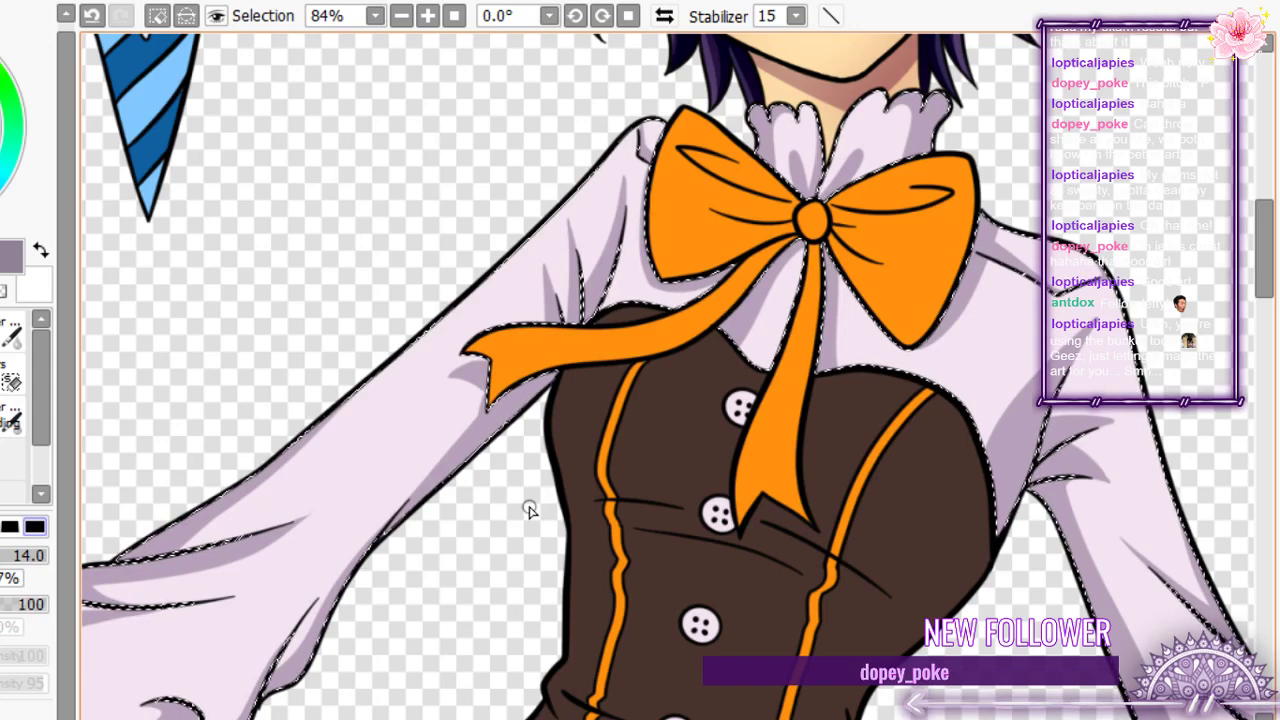
scroll(600, 350, "down", 5)
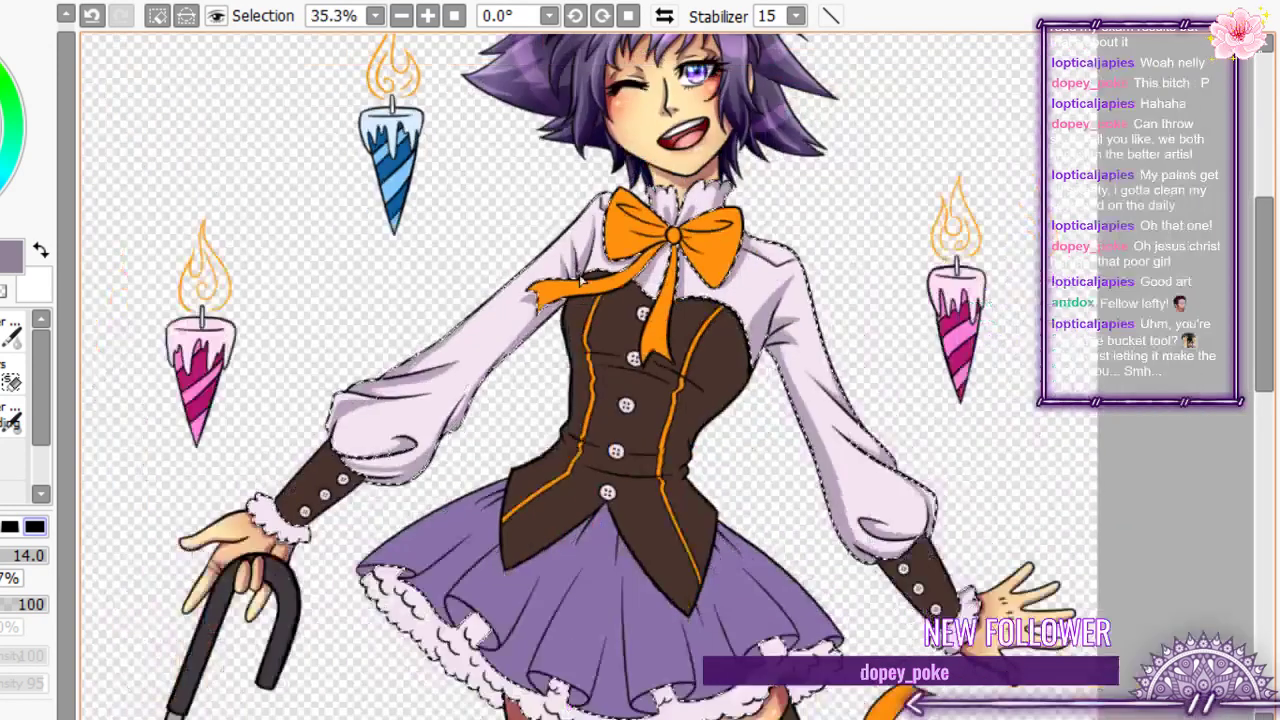
scroll(563, 230, "down", 2)
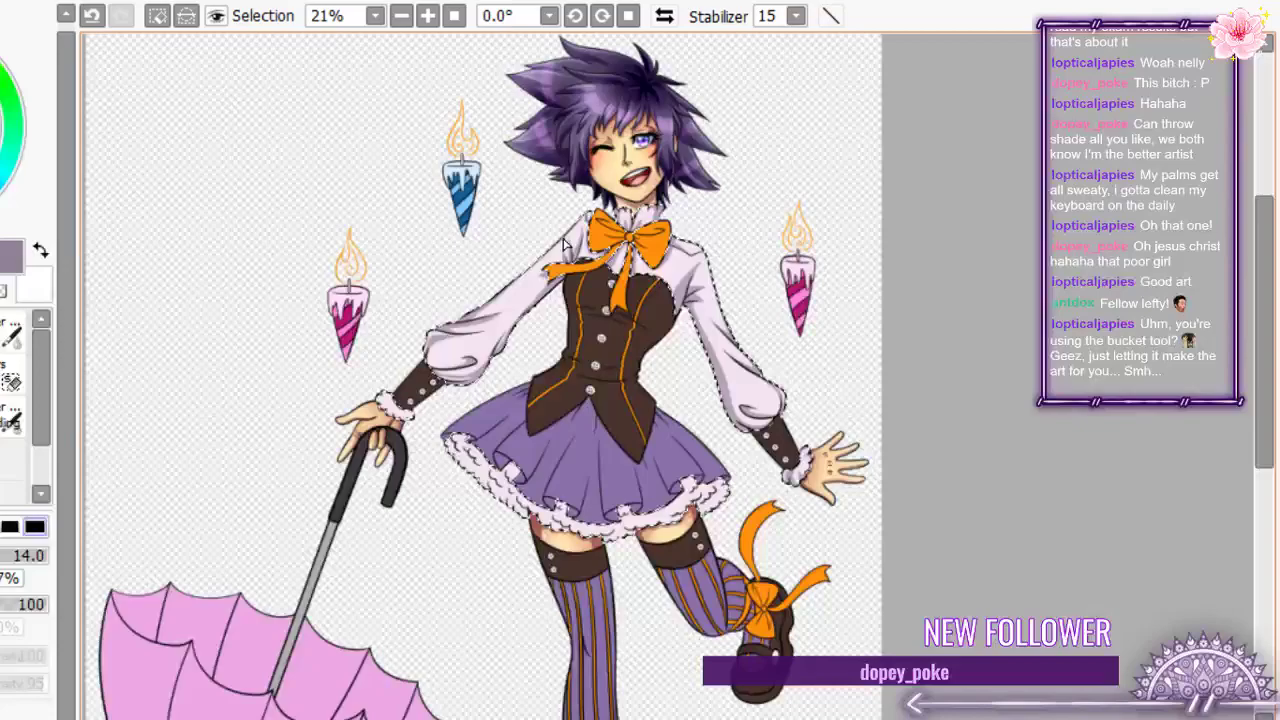
scroll(563, 243, "up", 10)
scroll(400, 250, "down", 9)
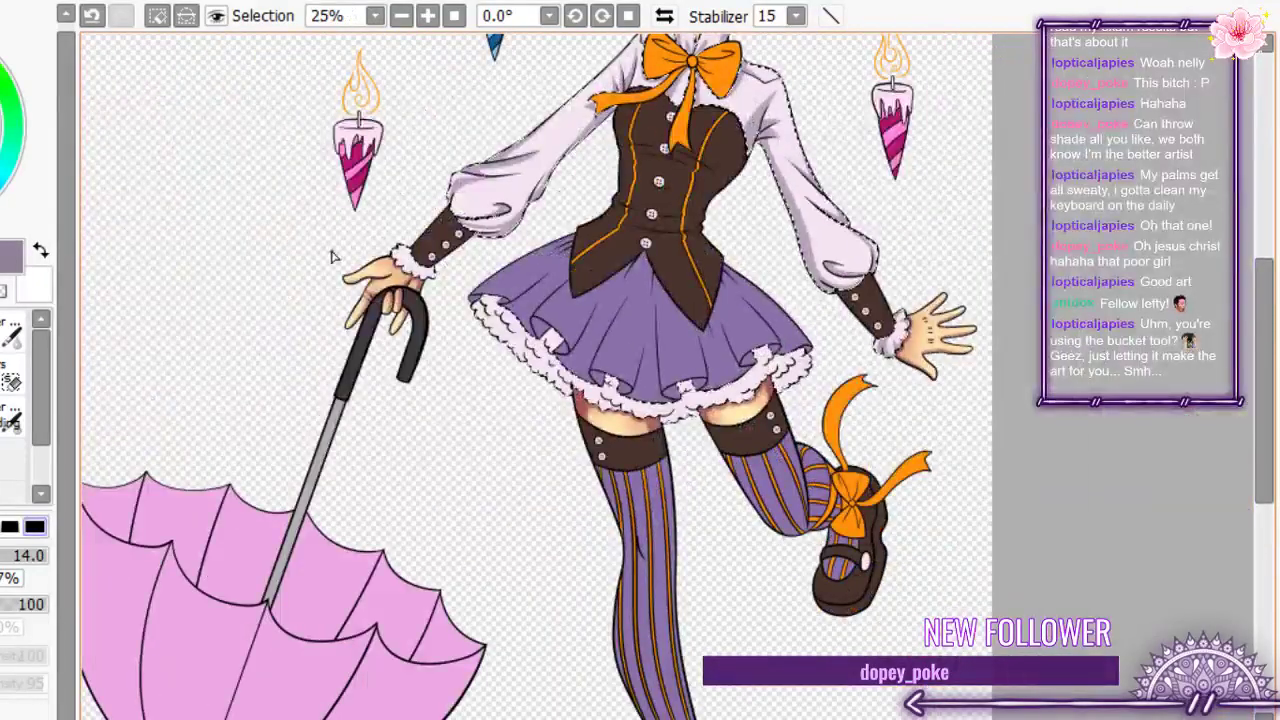
- Shade the scalloped cuff frill at the umbrella hand's wrist with greyish-purple shadows along its edges and between the scallops
scroll(365, 220, "up", 9)
scroll(365, 220, "up", 5)
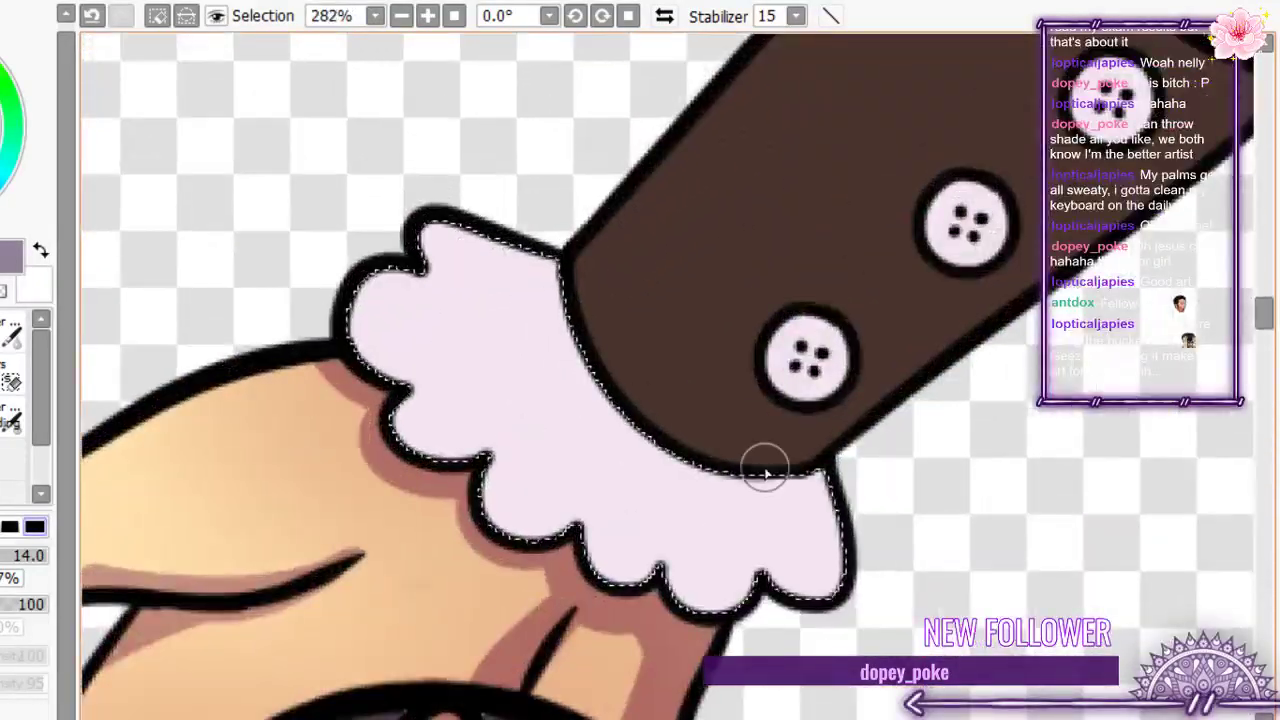
mouse_move(785, 478)
left_mouse_down()
mouse_move(815, 581)
mouse_move(793, 580)
mouse_move(819, 604)
mouse_move(797, 430)
mouse_move(840, 548)
mouse_move(741, 554)
mouse_move(734, 504)
mouse_move(681, 627)
mouse_move(747, 537)
mouse_move(736, 614)
mouse_move(697, 623)
left_mouse_up()
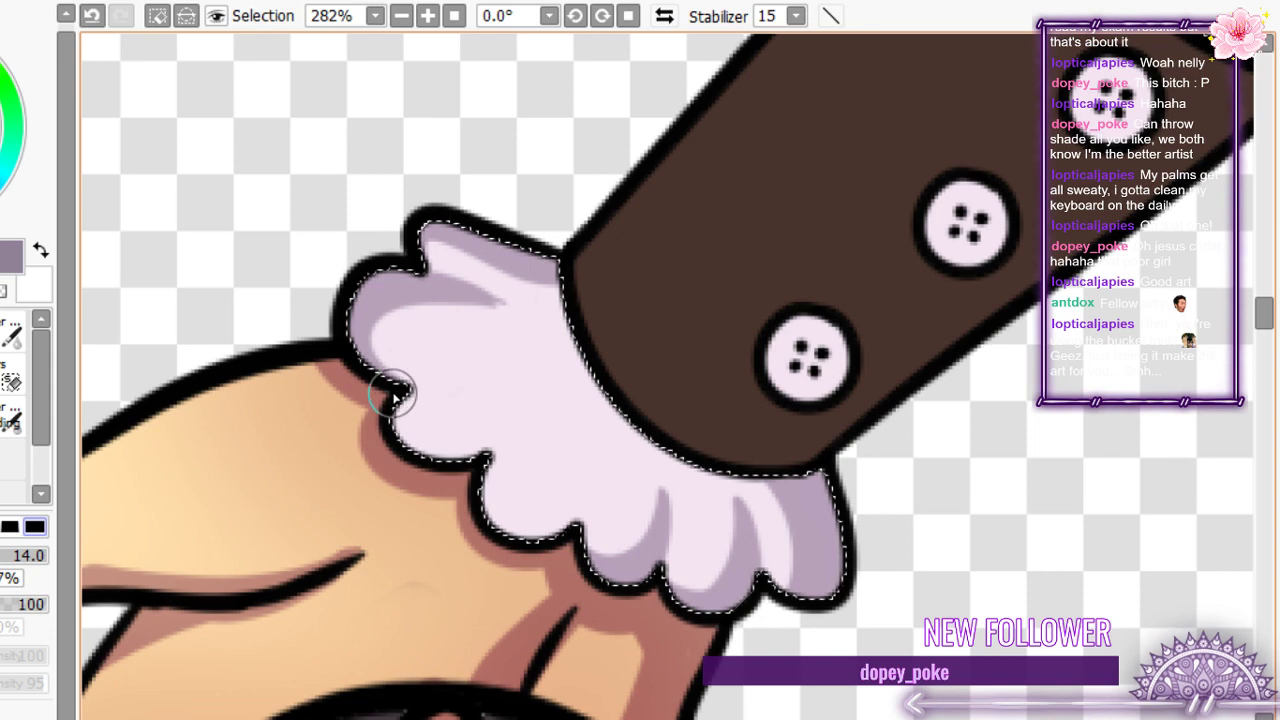
mouse_move(535, 432)
left_mouse_down()
mouse_move(500, 469)
mouse_move(534, 431)
mouse_move(503, 537)
left_mouse_up()
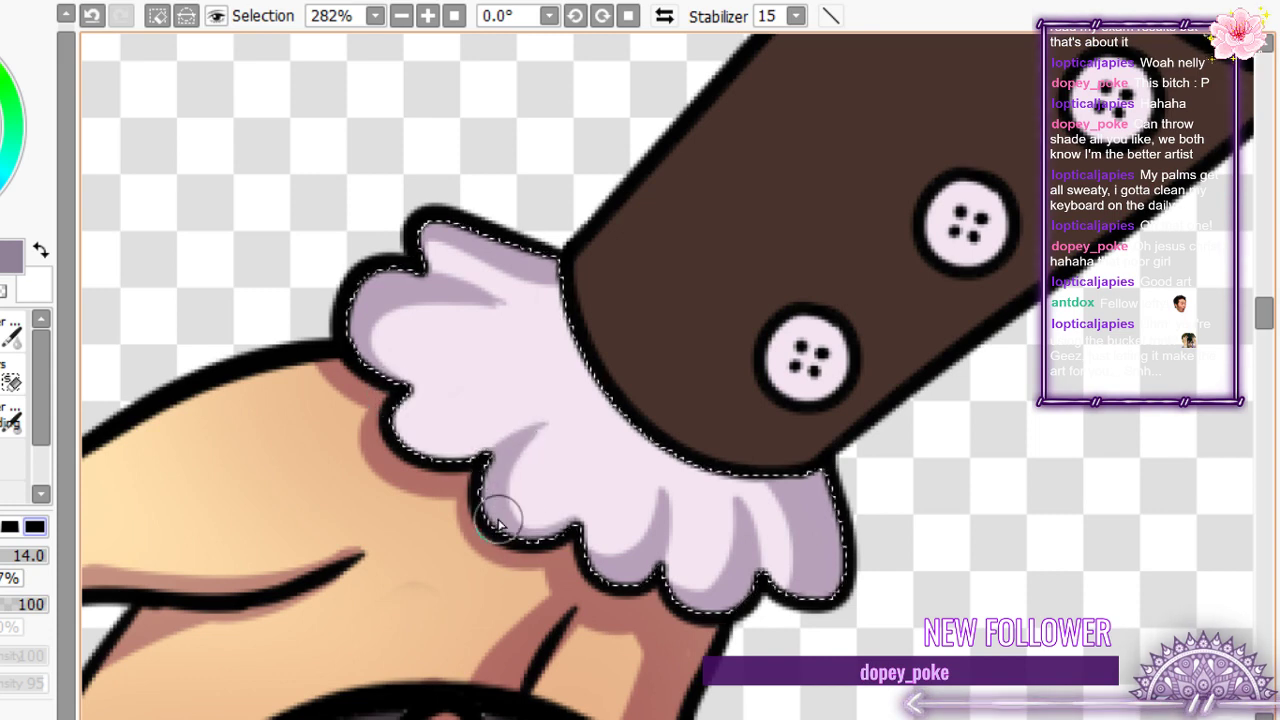
mouse_move(450, 378)
left_mouse_down()
mouse_move(417, 409)
mouse_move(471, 449)
mouse_move(524, 434)
mouse_move(478, 478)
left_mouse_up()
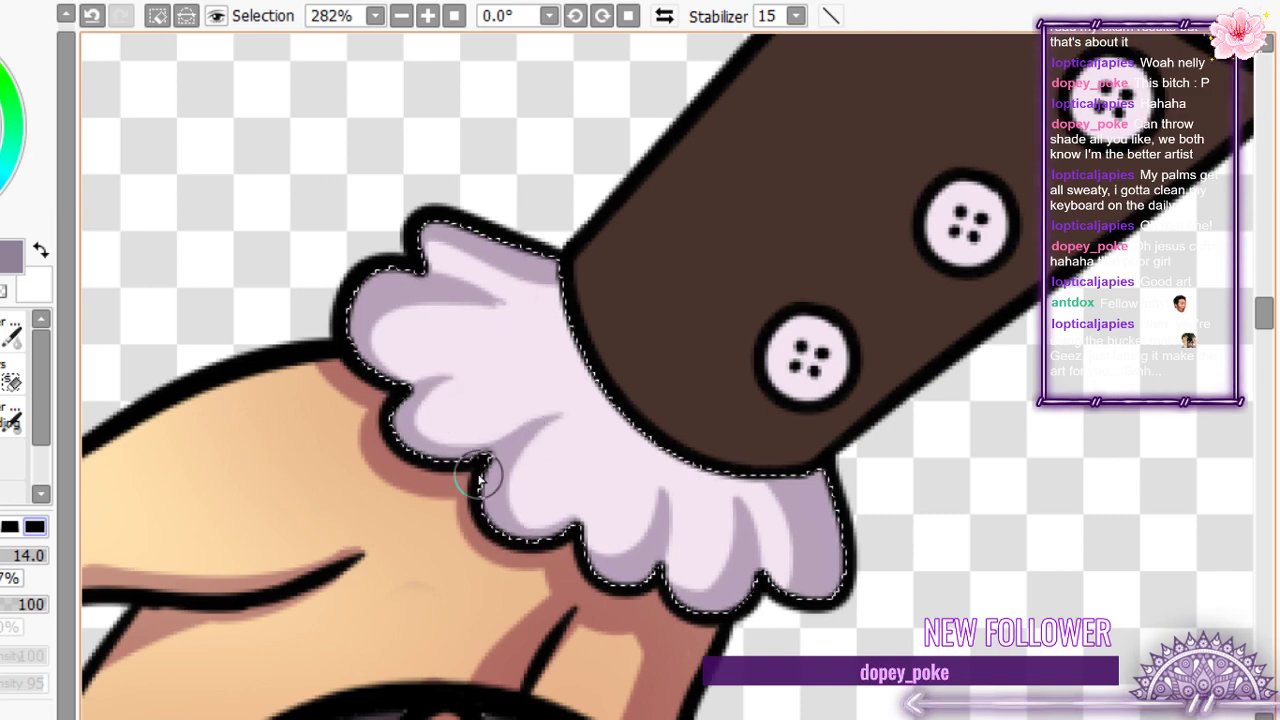
scroll(478, 475, "down", 15)
scroll(393, 330, "up", 10)
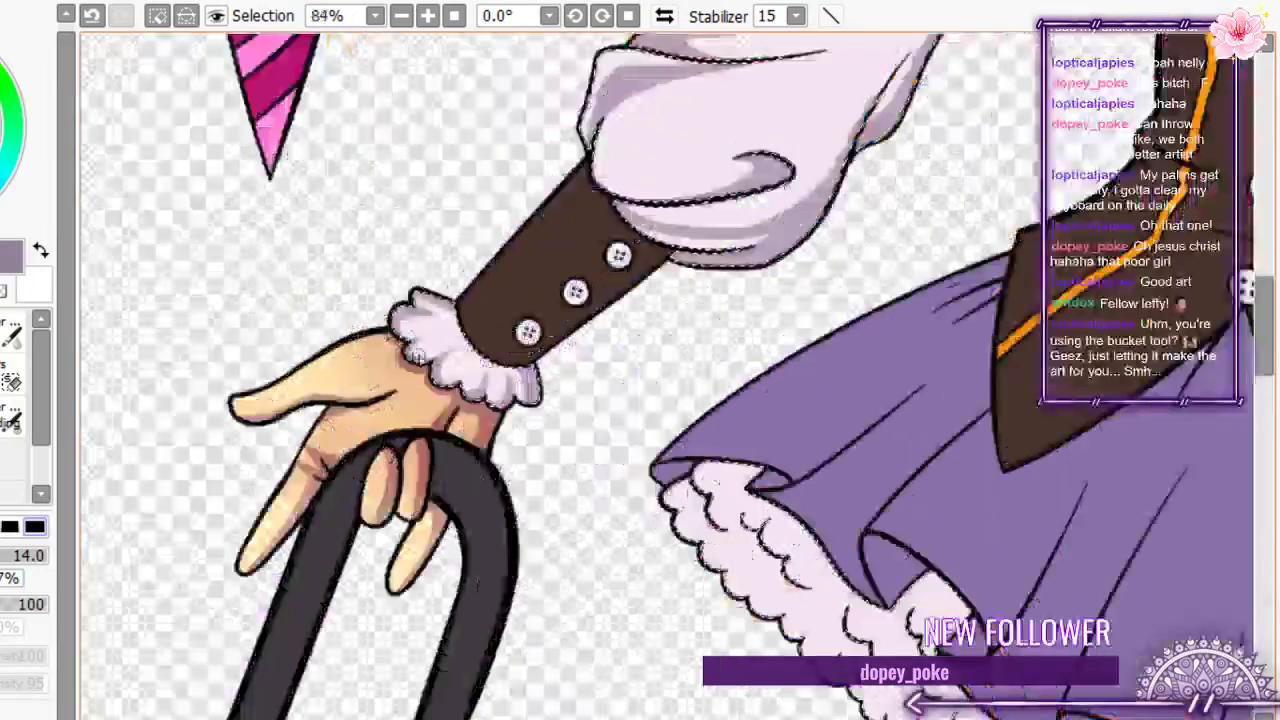
scroll(497, 385, "up", 3)
scroll(477, 209, "down", 5)
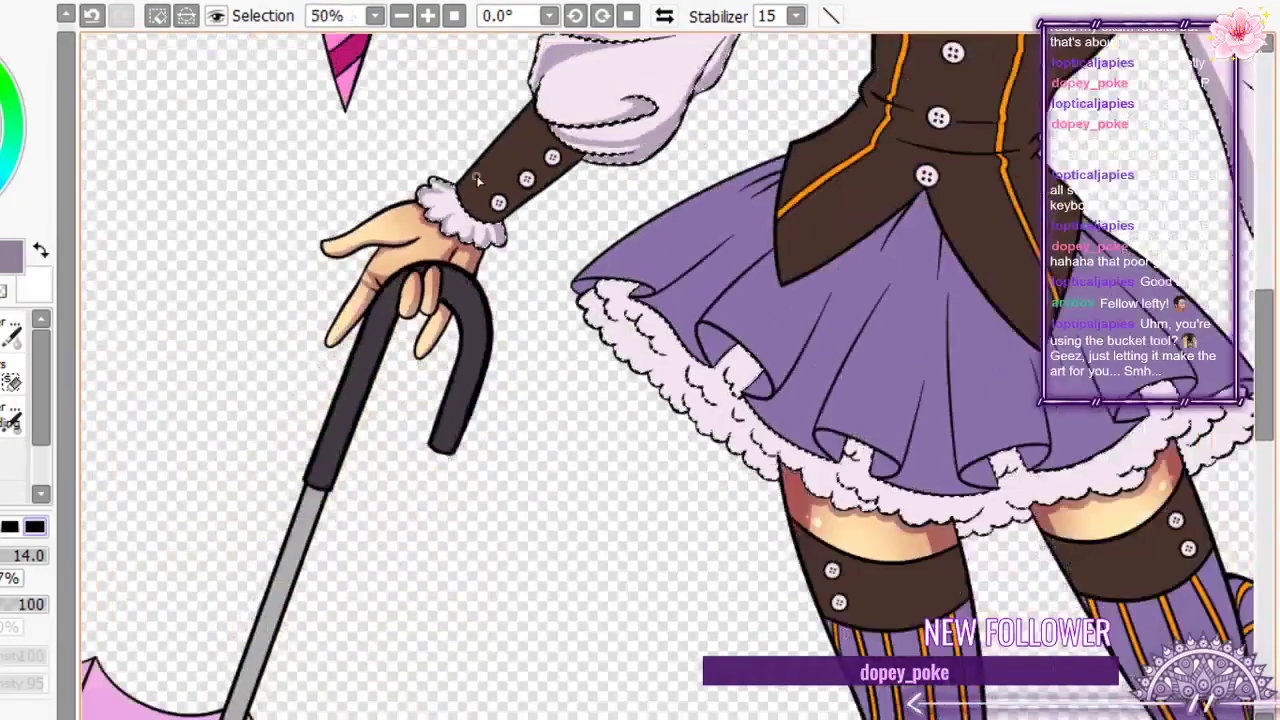
- Outline and fill greyish-purple shadows in the skirt's lace trim beside the raised leg's thigh, following the curled ruffle lines
scroll(476, 175, "down", 5)
scroll(673, 325, "up", 3)
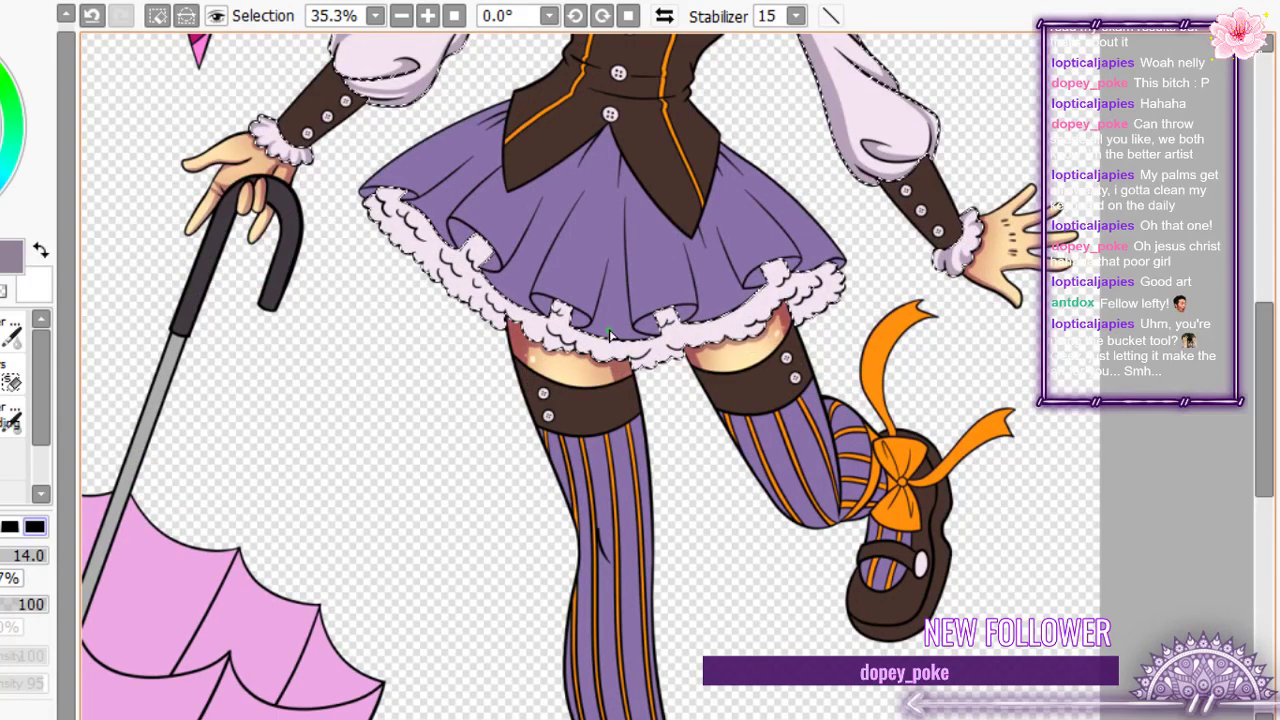
scroll(610, 335, "up", 7)
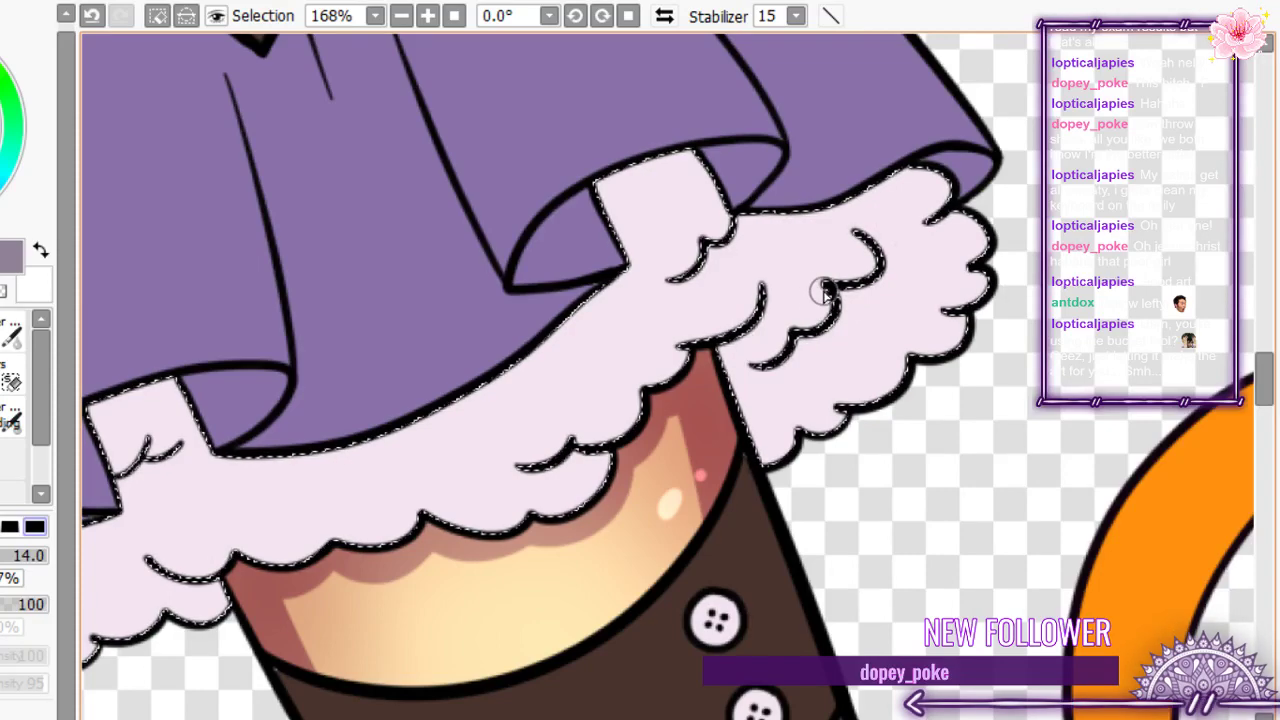
left_click_drag(824, 285, 765, 302)
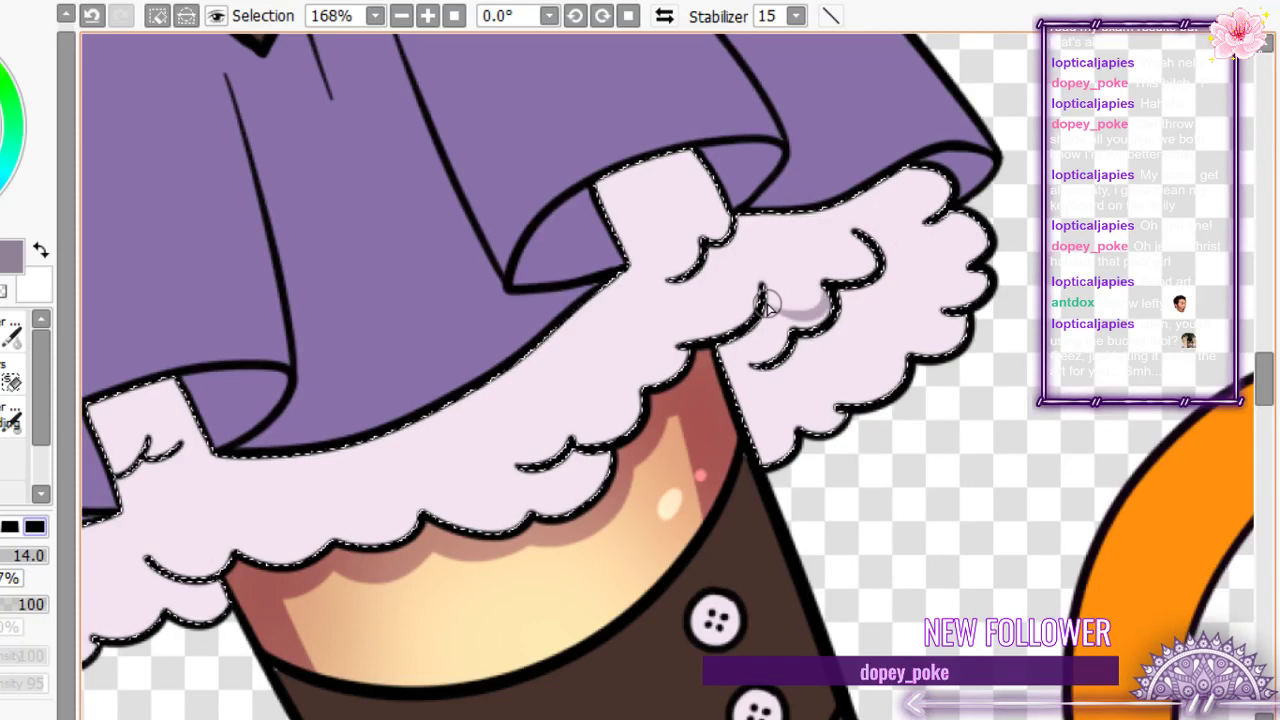
scroll(767, 304, "down", 9)
scroll(858, 462, "up", 8)
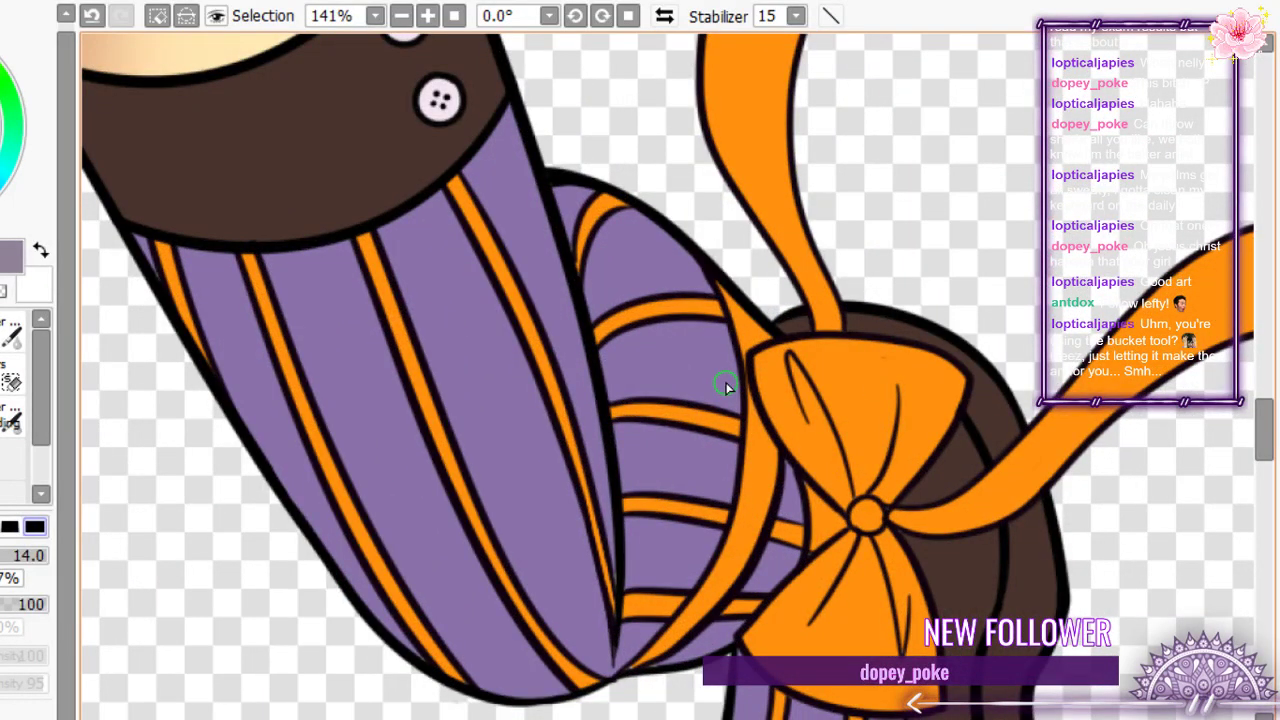
scroll(726, 387, "down", 5)
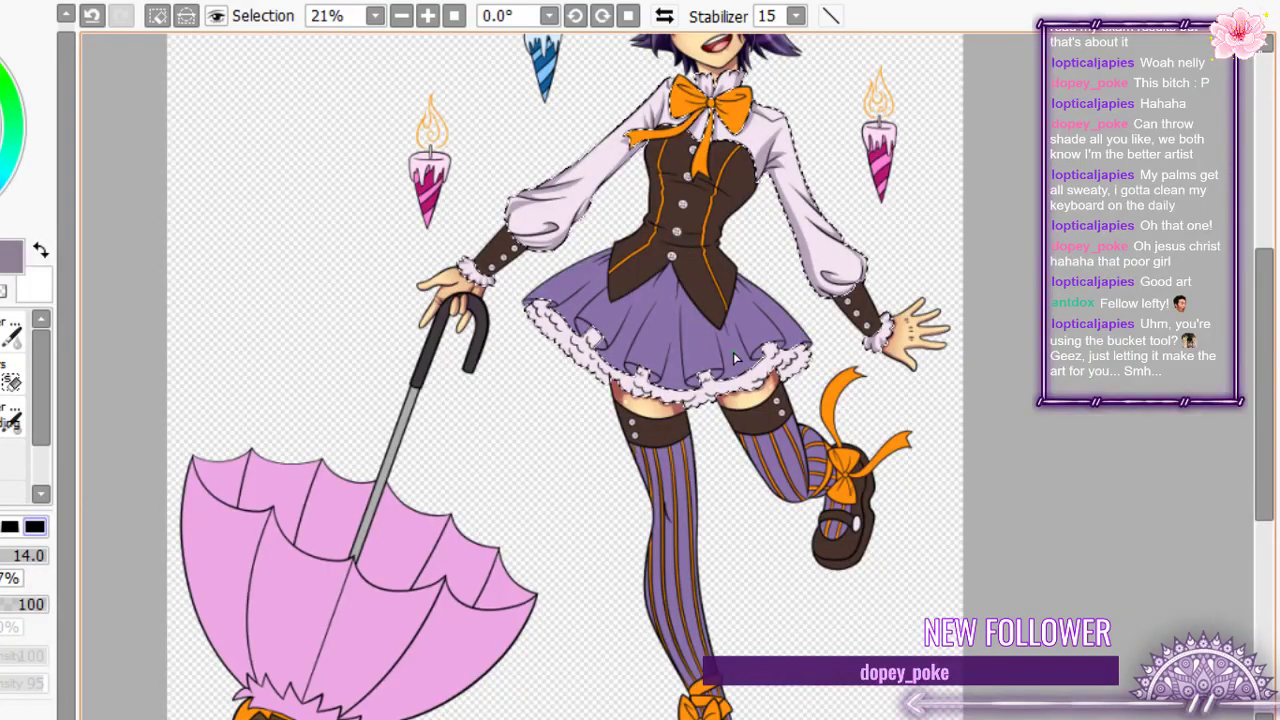
scroll(733, 352, "up", 10)
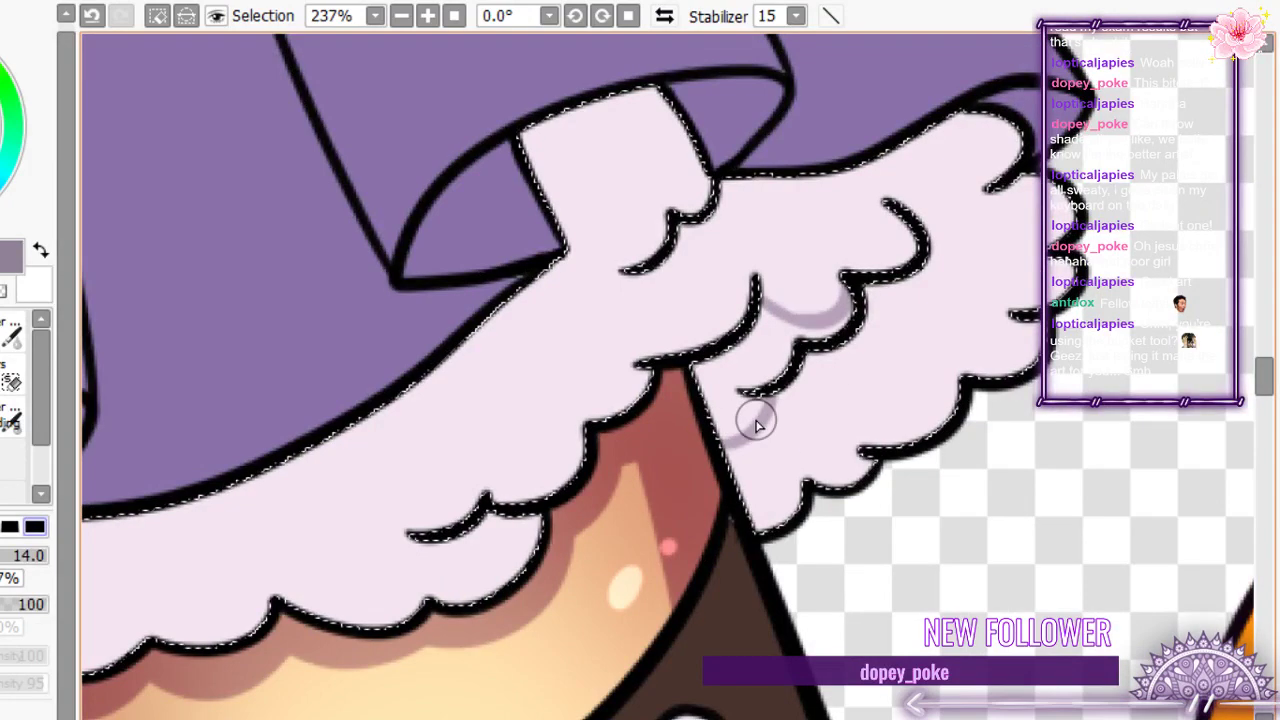
scroll(757, 425, "down", 10)
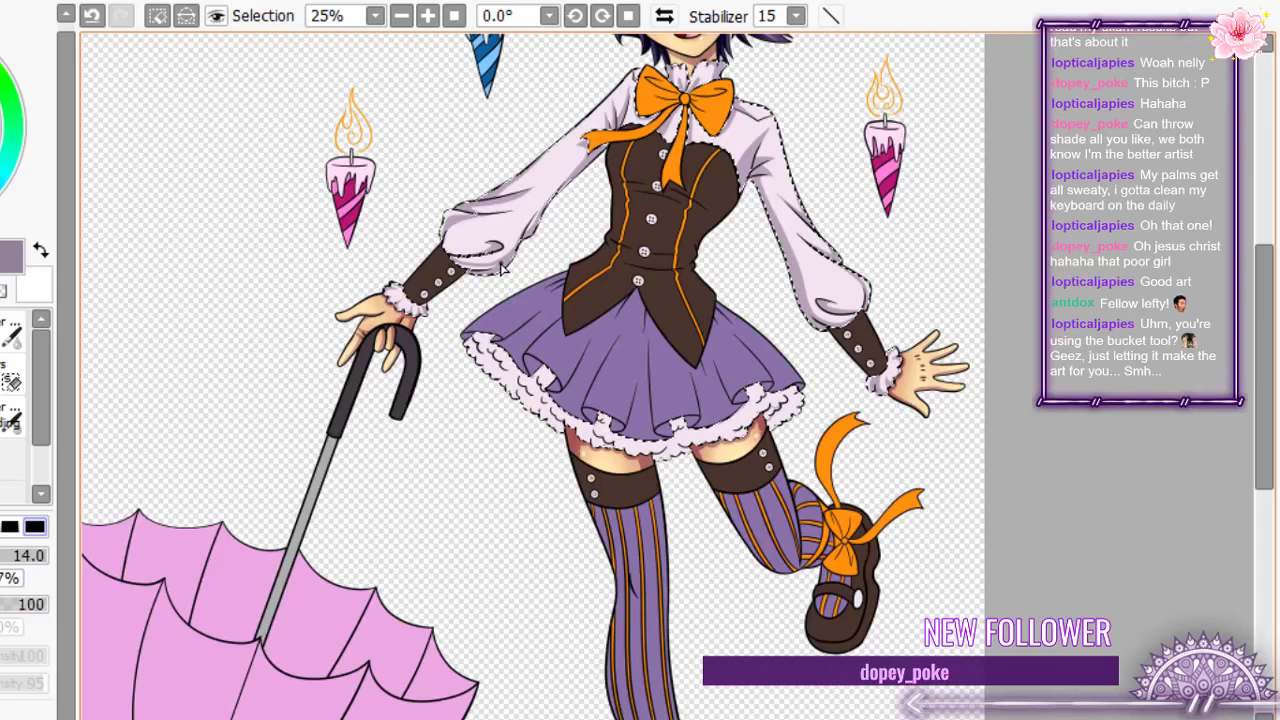
scroll(587, 447, "up", 8)
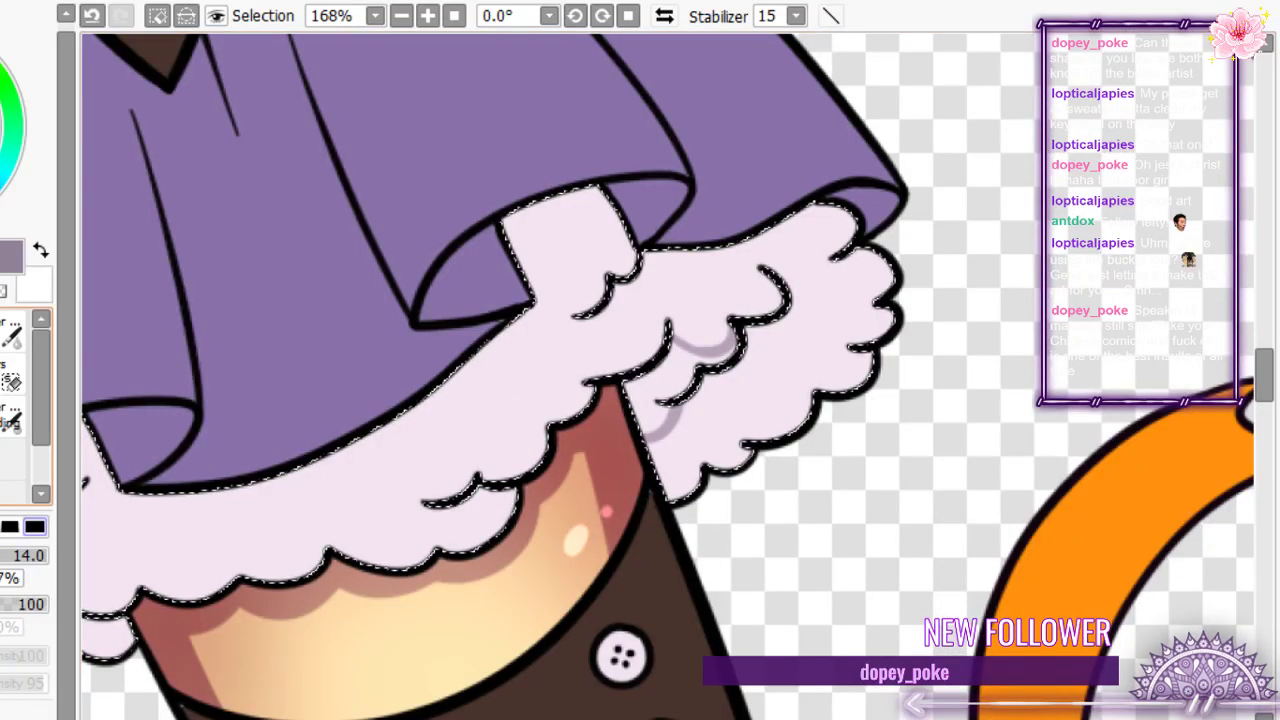
left_click(680, 372)
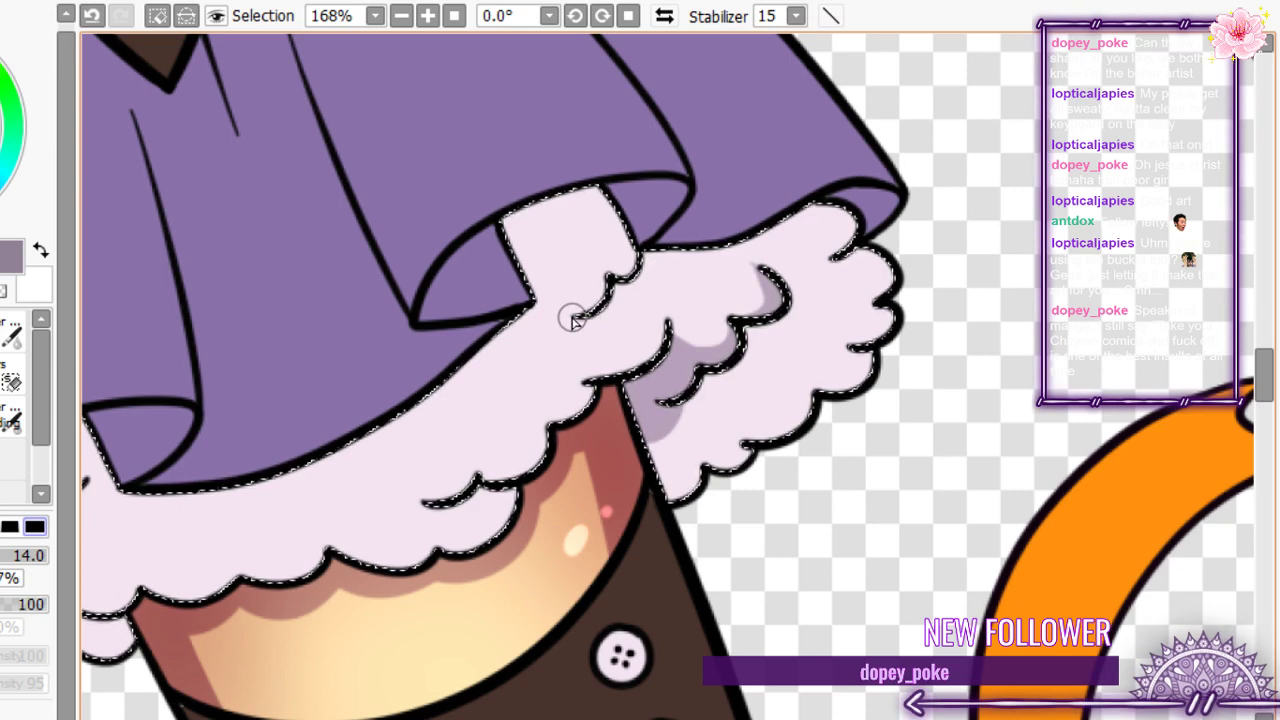
- Paint a greyish-purple shadow on the lace trim beneath and beside the small underskirt flap above the raised leg's thigh
left_click_drag(572, 318, 684, 256)
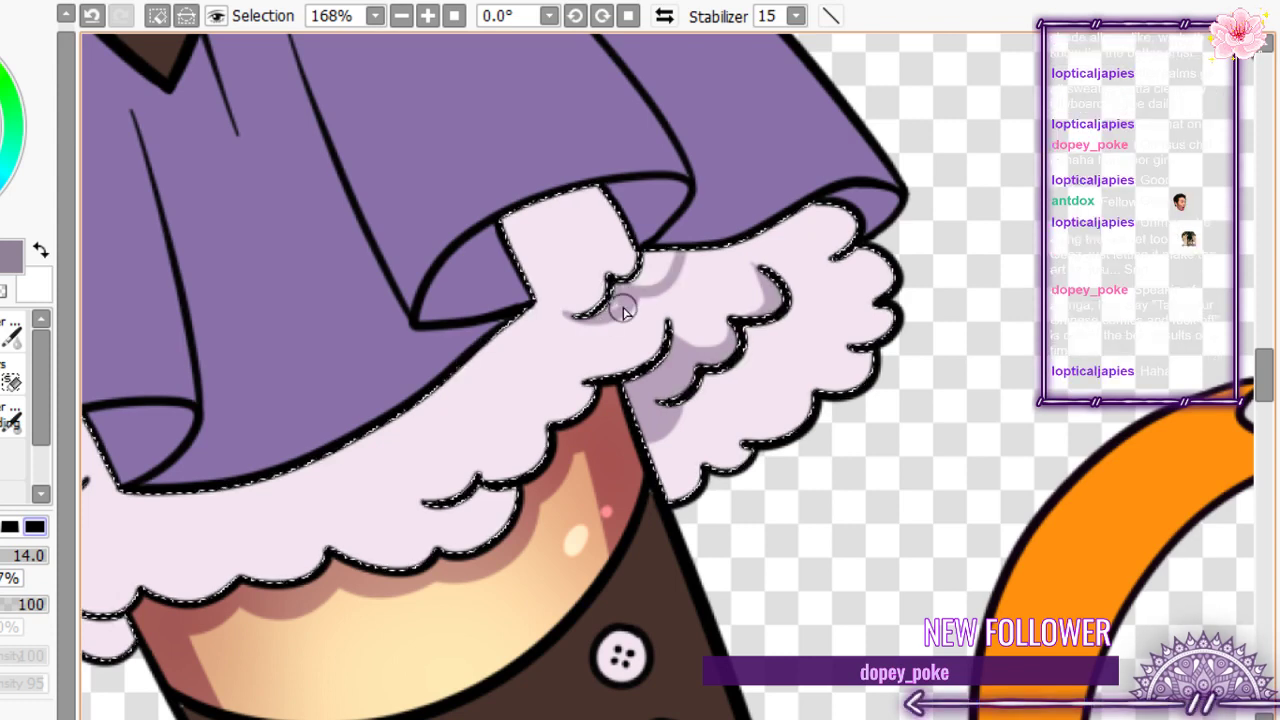
mouse_move(610, 302)
left_mouse_down()
mouse_move(653, 268)
mouse_move(623, 263)
left_mouse_up()
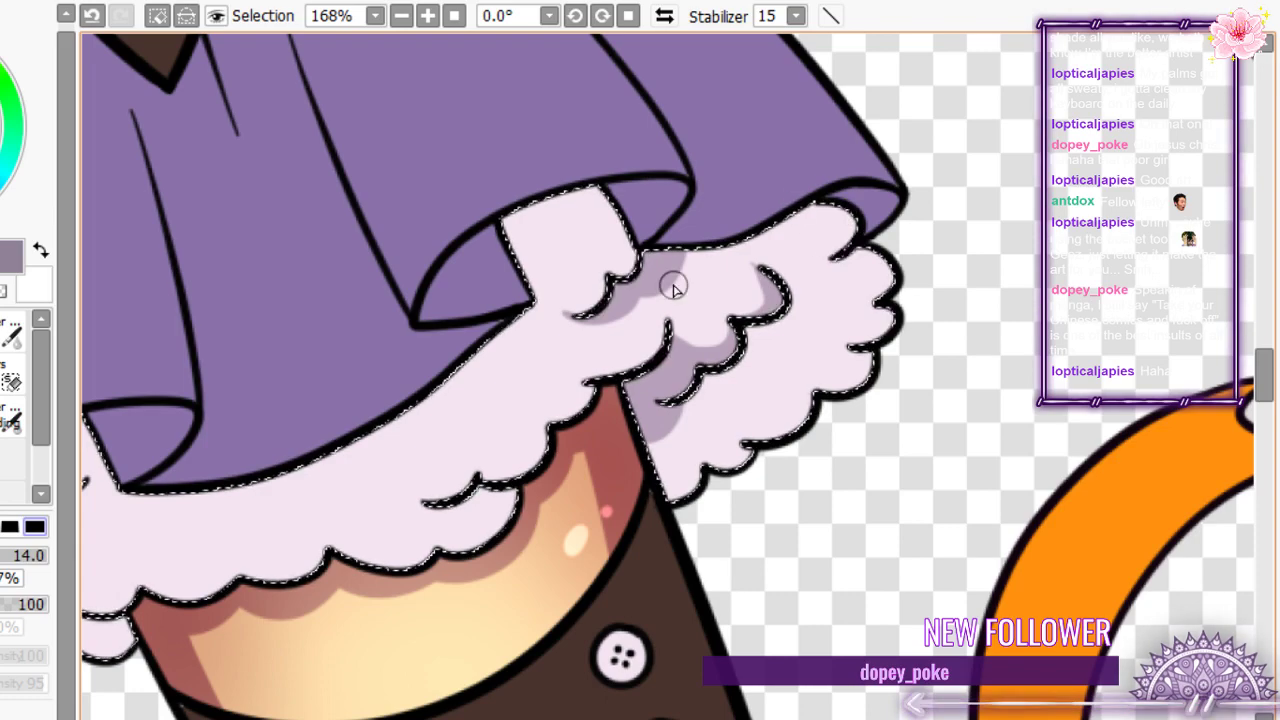
scroll(509, 380, "down", 5)
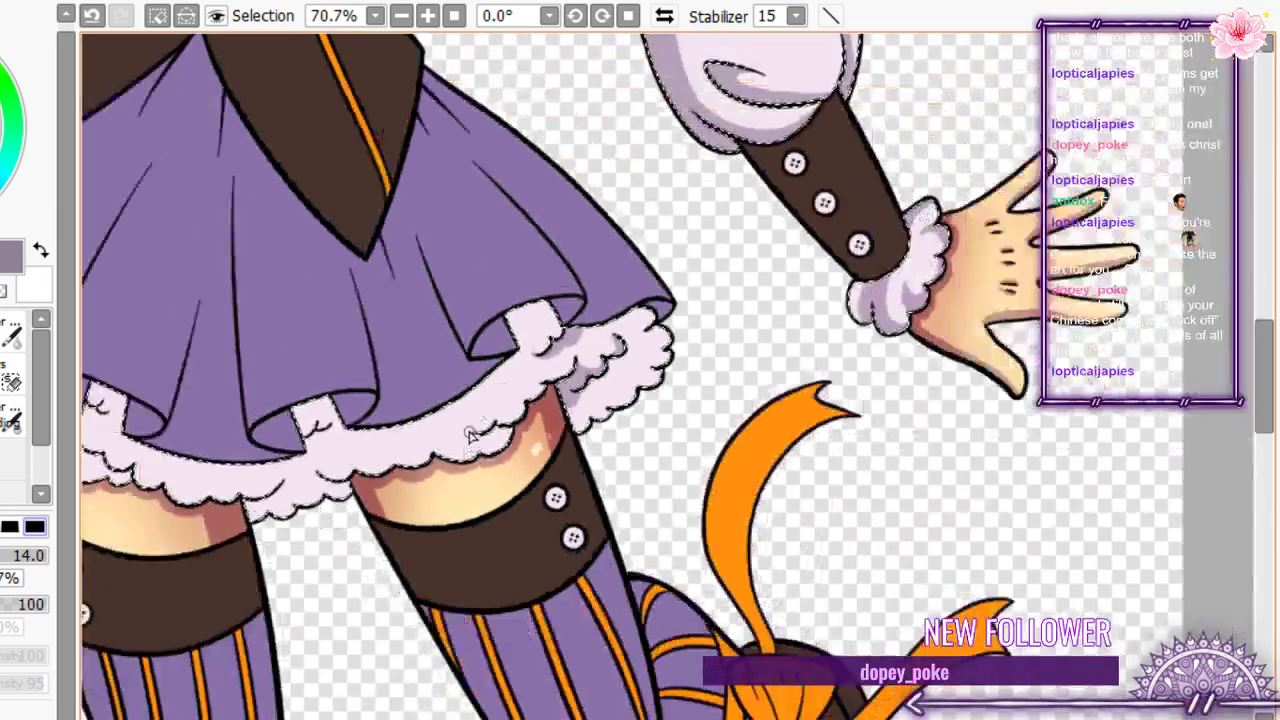
- Paint a greyish-purple shadow beneath the small curled ruffle line in the lace trim over the raised leg's thigh
scroll(565, 416, "up", 7)
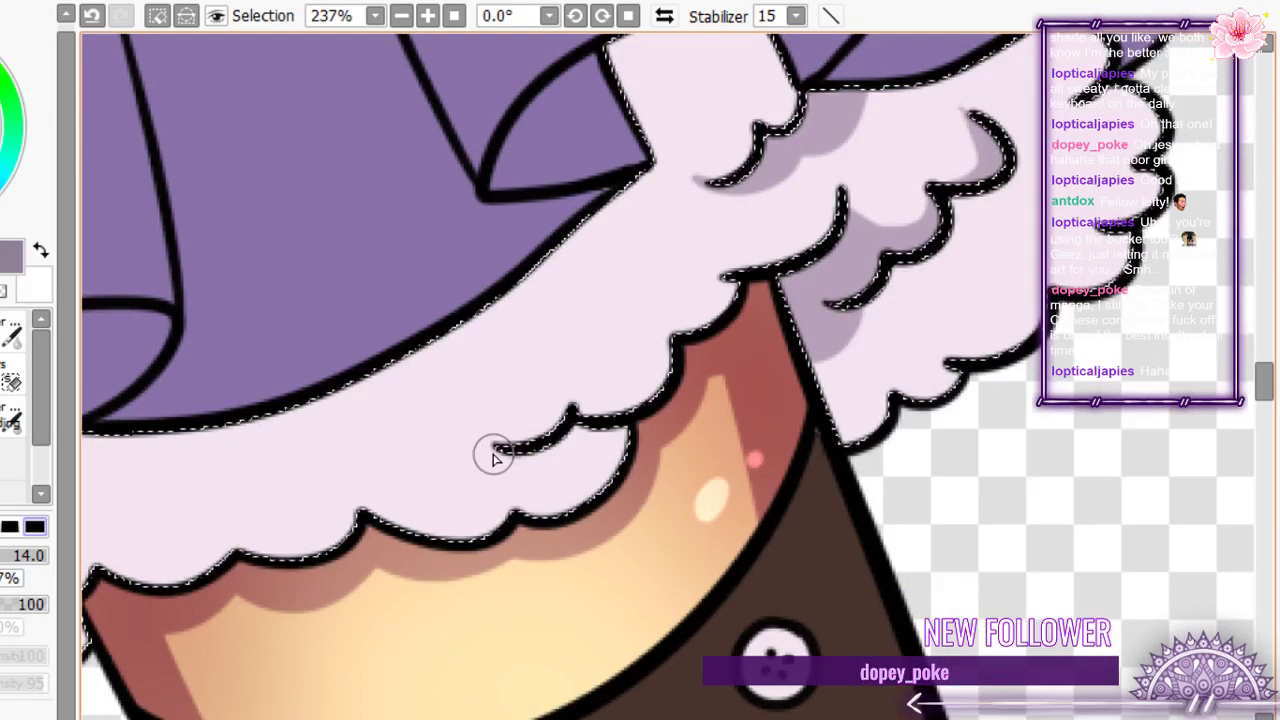
mouse_move(493, 456)
left_mouse_down()
mouse_move(592, 436)
mouse_move(512, 460)
mouse_move(571, 465)
mouse_move(537, 472)
mouse_move(578, 442)
mouse_move(543, 474)
mouse_move(497, 464)
mouse_move(567, 460)
mouse_move(578, 435)
mouse_move(493, 460)
left_mouse_up()
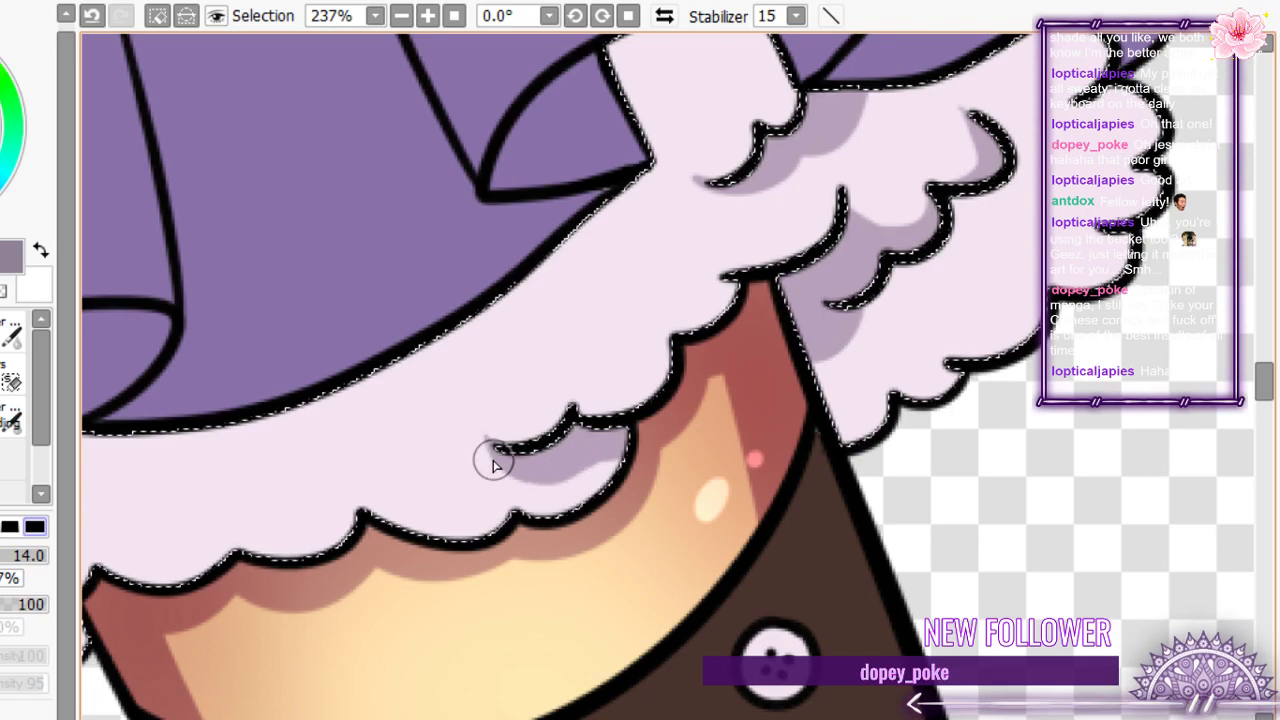
scroll(494, 463, "down", 8)
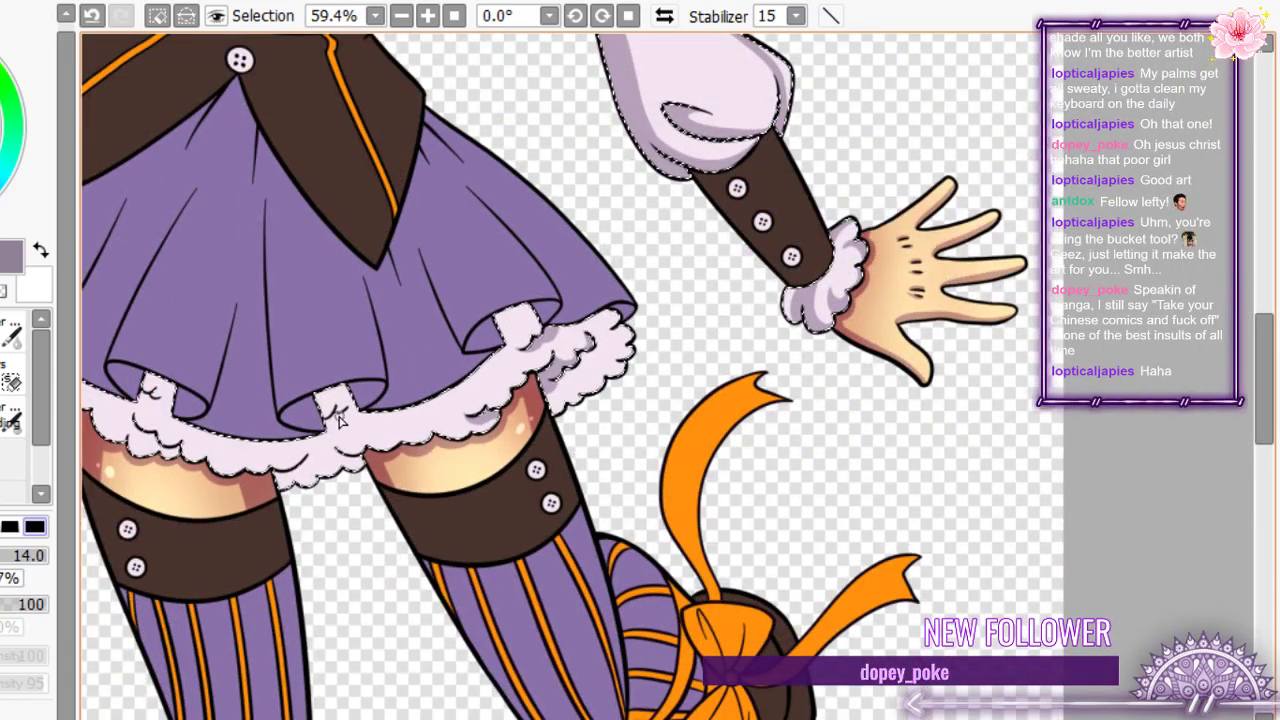
- Fill greyish-purple shadows beneath the ruffle lines of the middle underskirt flap and across the rear lace layer between the thighs
scroll(338, 422, "up", 8)
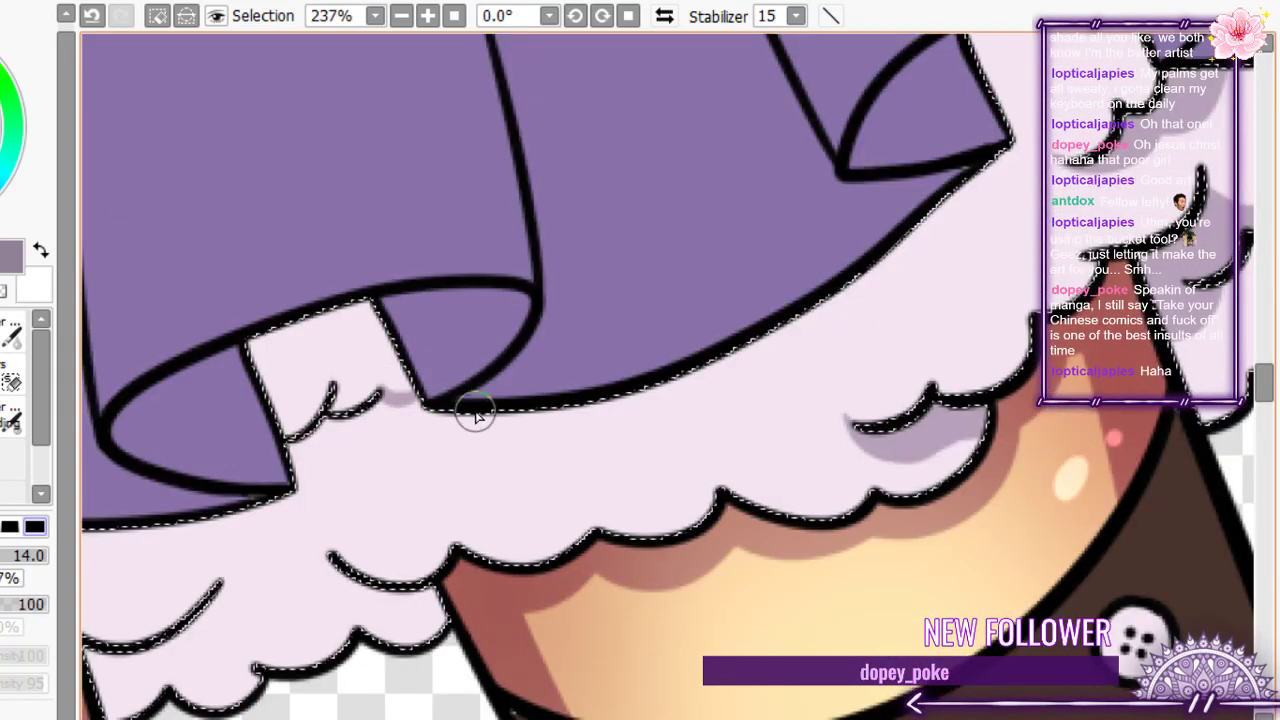
mouse_move(378, 437)
left_mouse_down()
mouse_move(360, 472)
mouse_move(282, 462)
left_mouse_up()
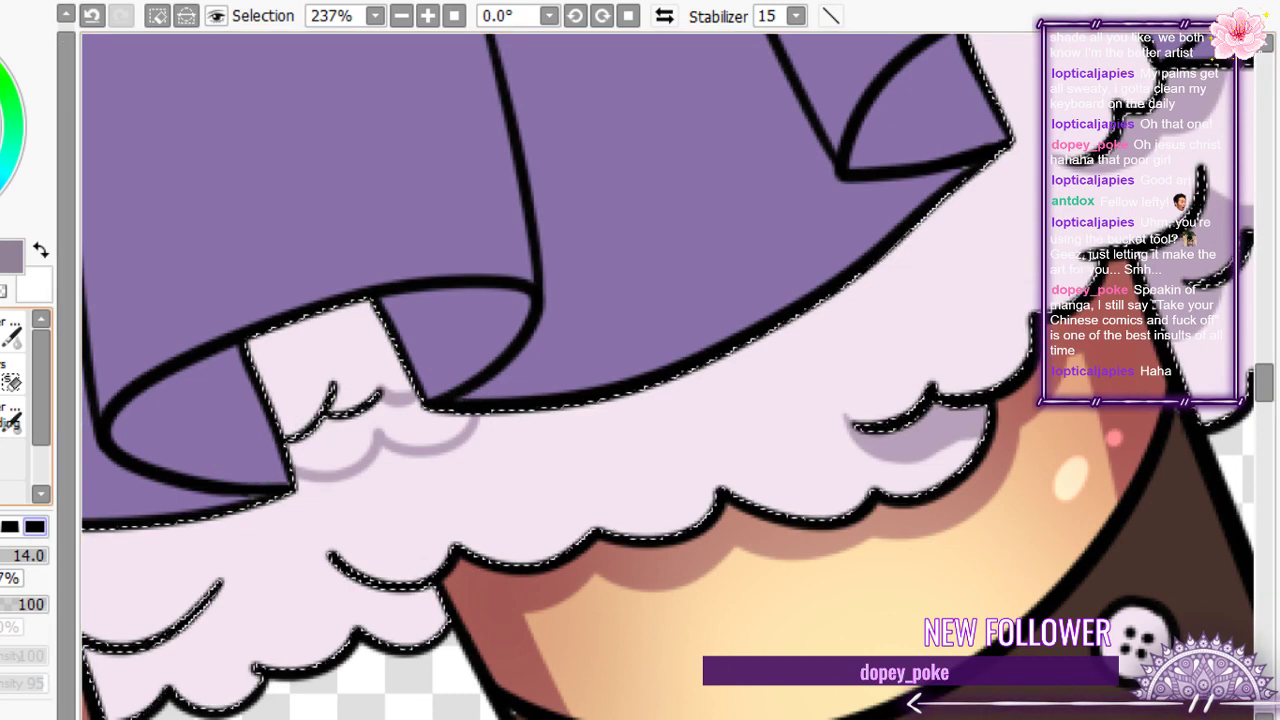
key("g")
left_click(392, 436)
key("n")
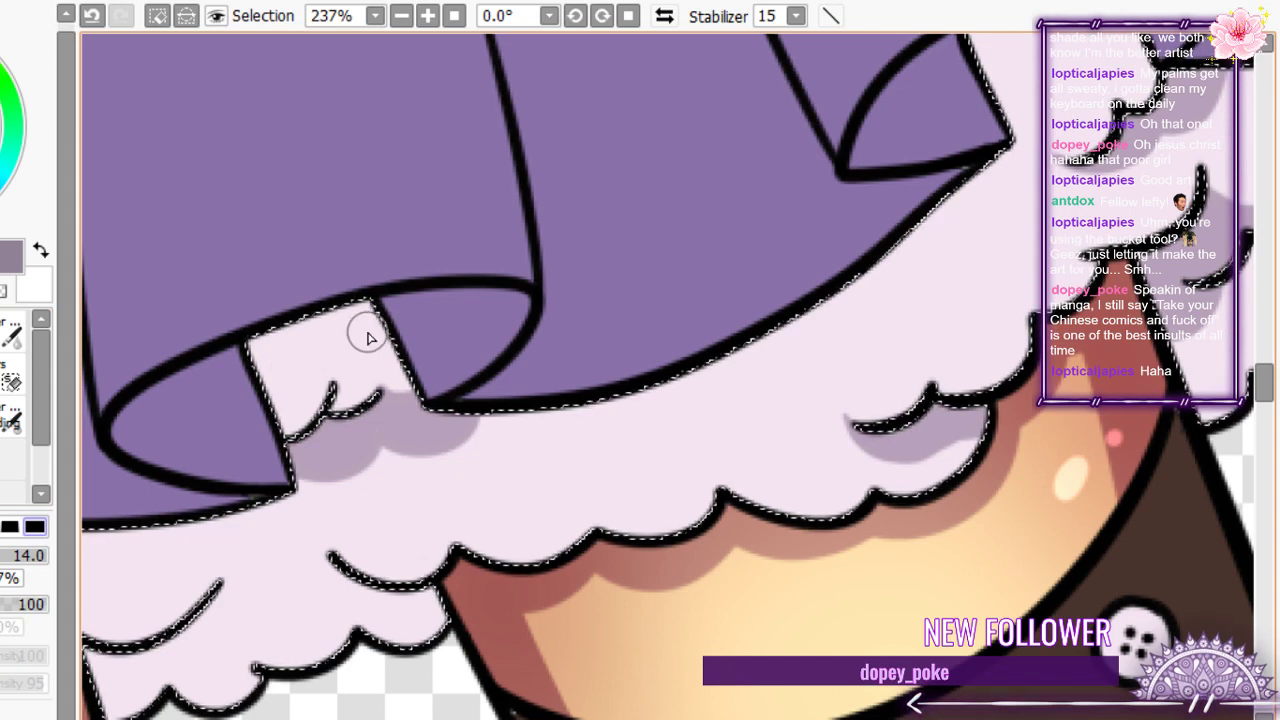
scroll(368, 338, "down", 3)
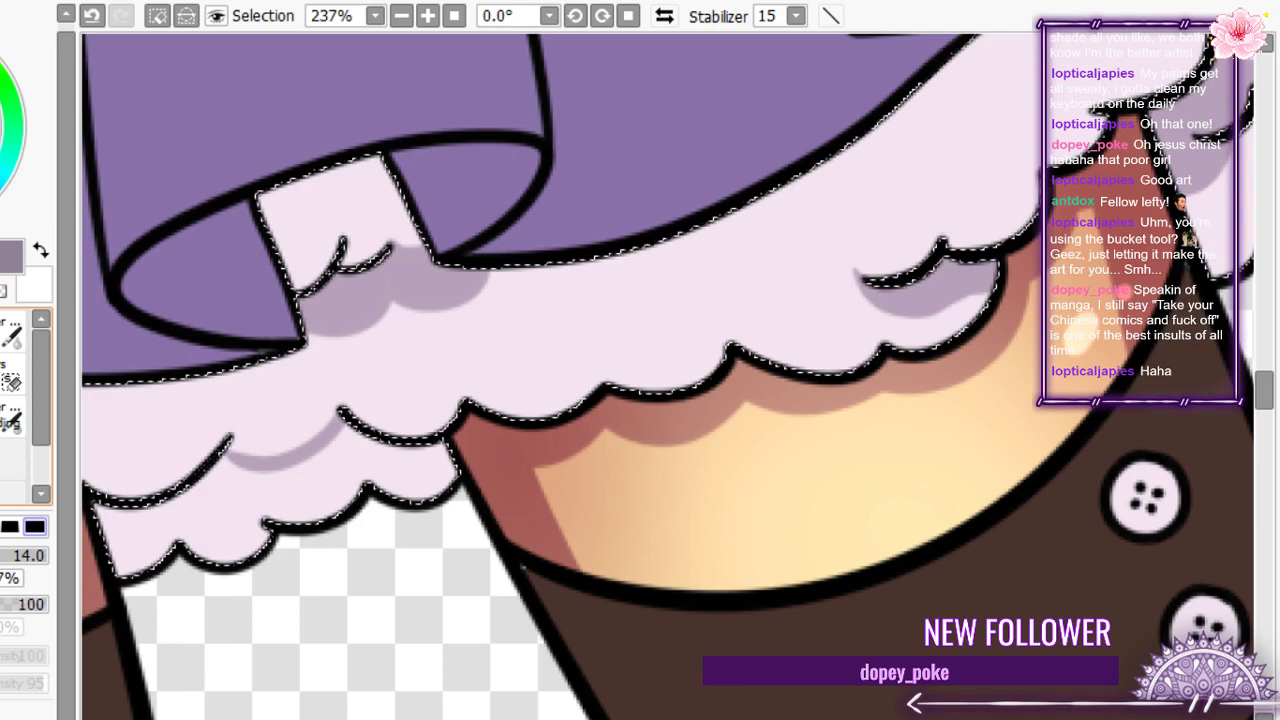
scroll(565, 330, "down", 3)
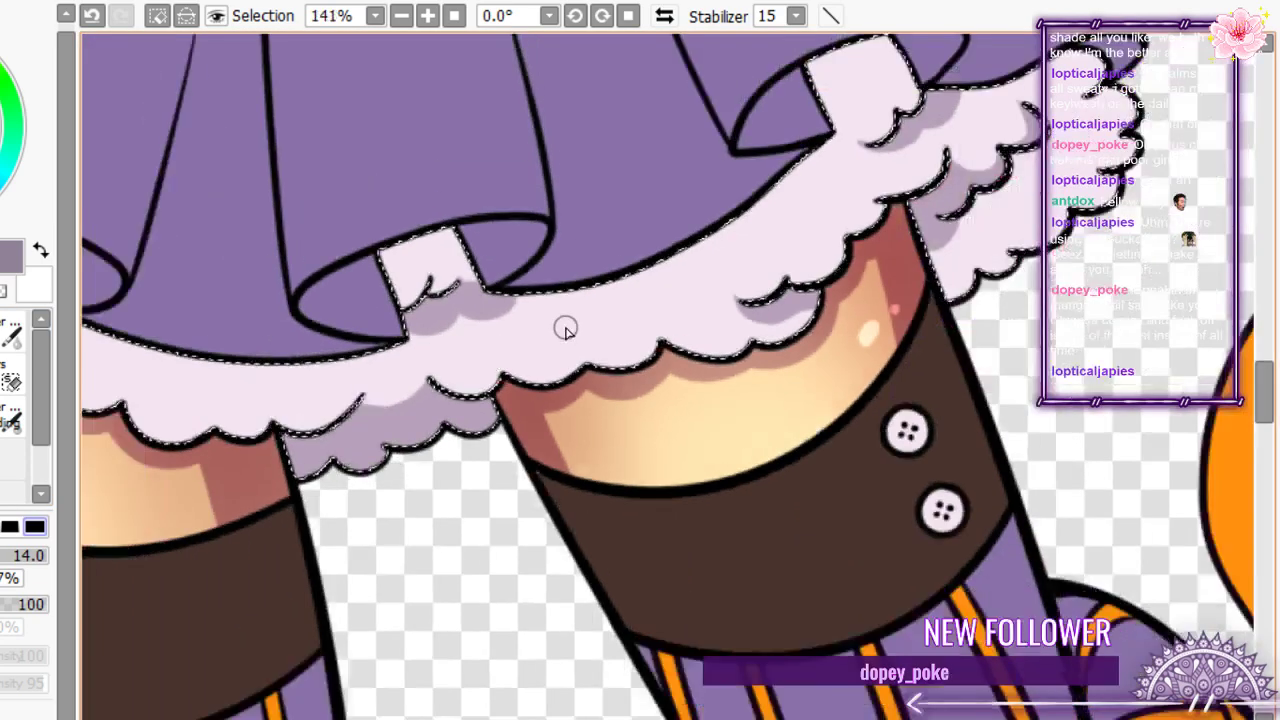
- Outline a scalloped shadow edge along the rear lace layer beside the raised leg's thigh and fill the area below it with greyish purple
scroll(565, 330, "up", 3)
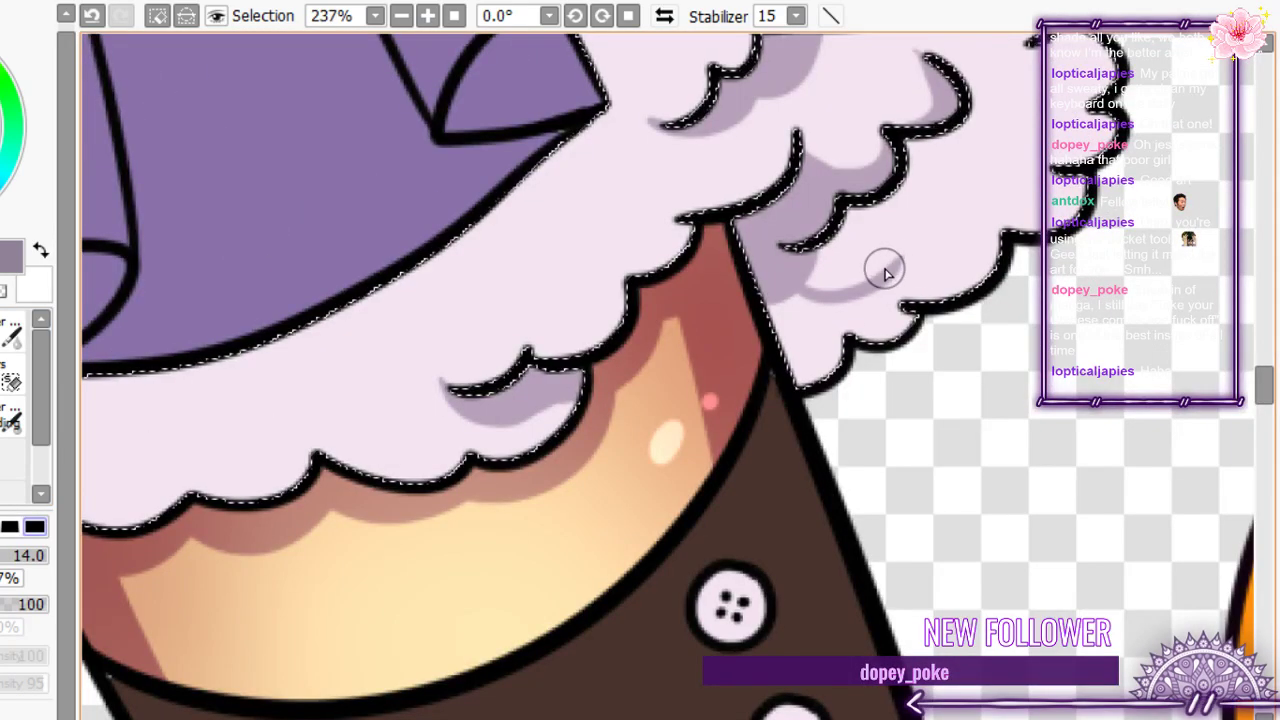
mouse_move(900, 261)
left_mouse_down()
mouse_move(985, 230)
mouse_move(989, 211)
mouse_move(1036, 208)
left_mouse_up()
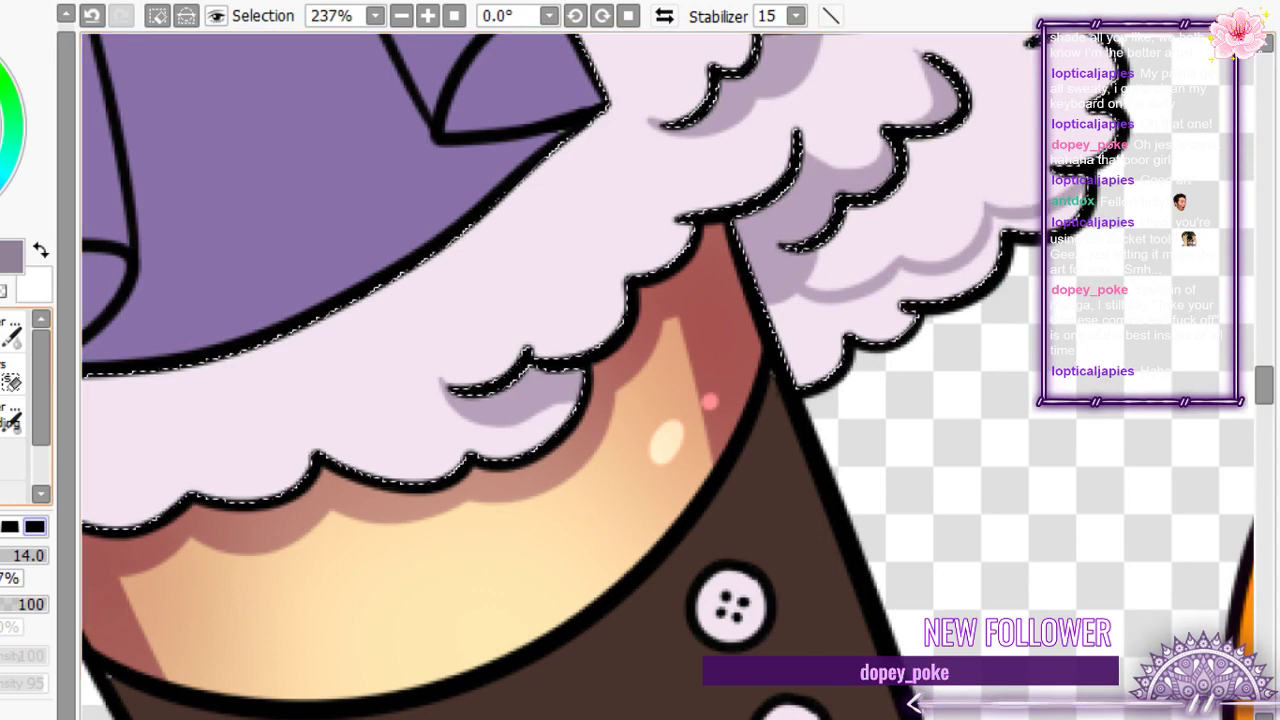
key("ctrl+f")
left_click(92, 16)
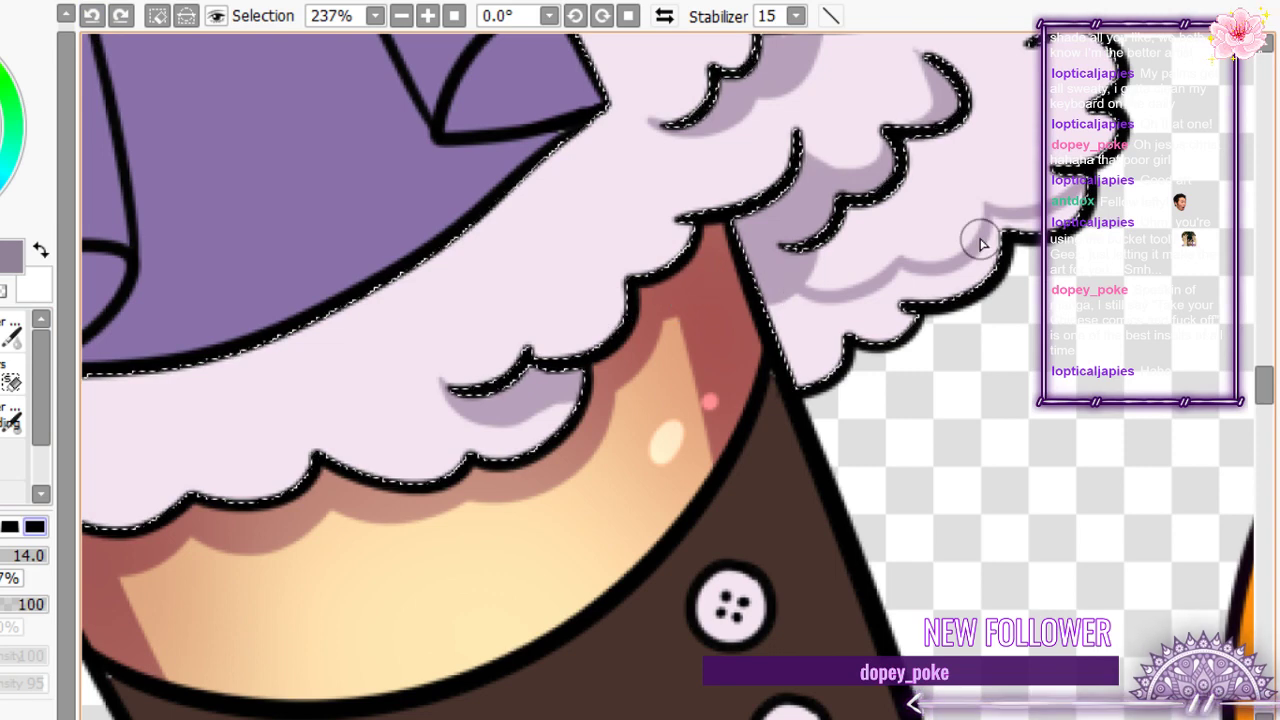
left_click_drag(980, 240, 766, 297)
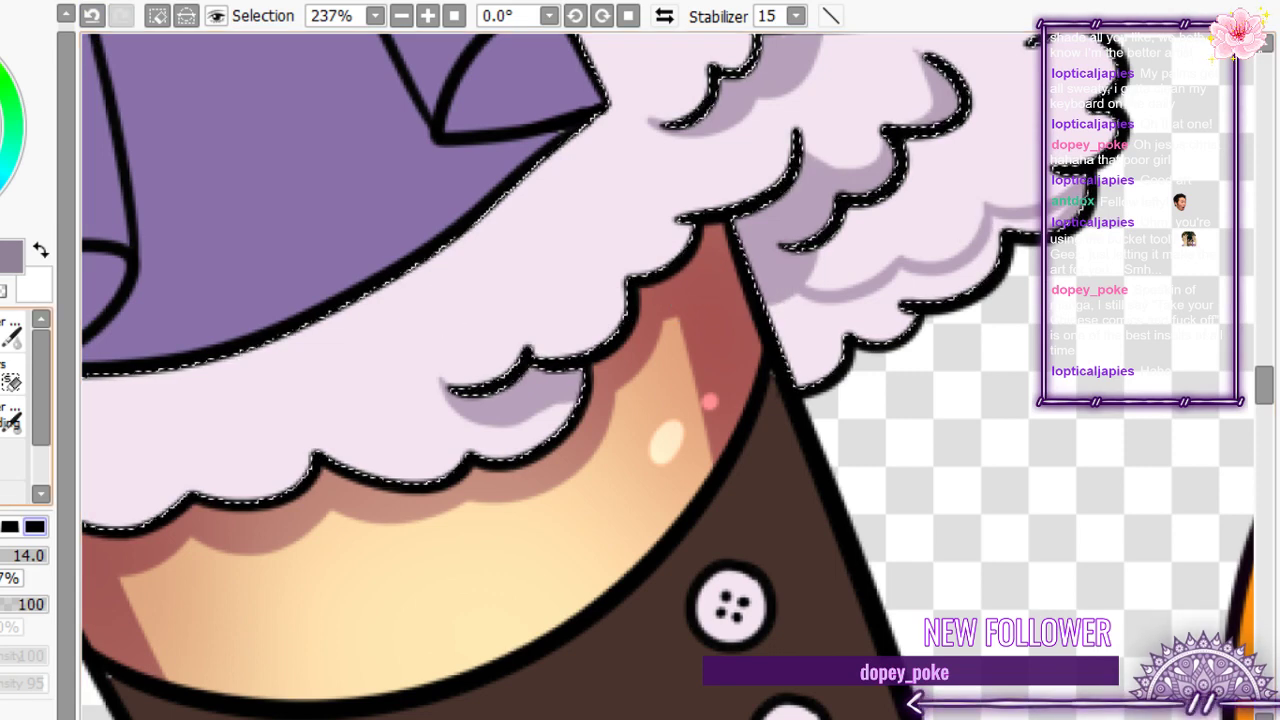
key("w")
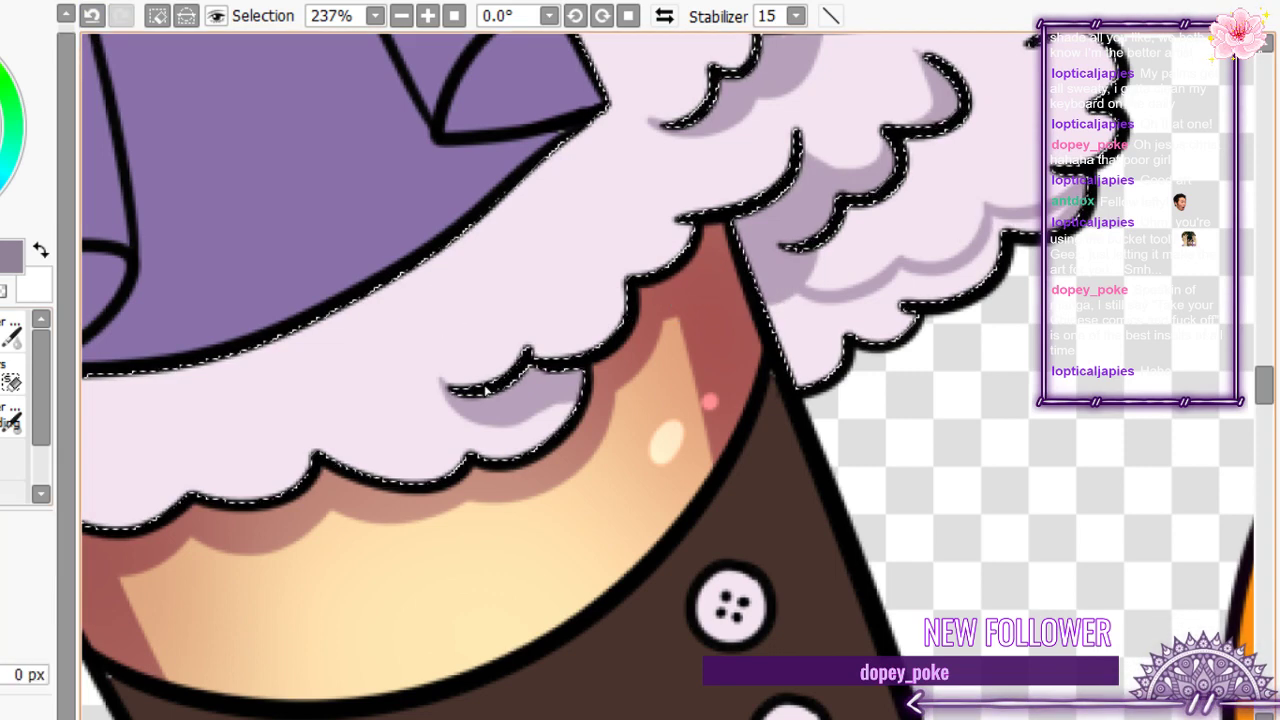
left_click(813, 346)
left_click(8, 419)
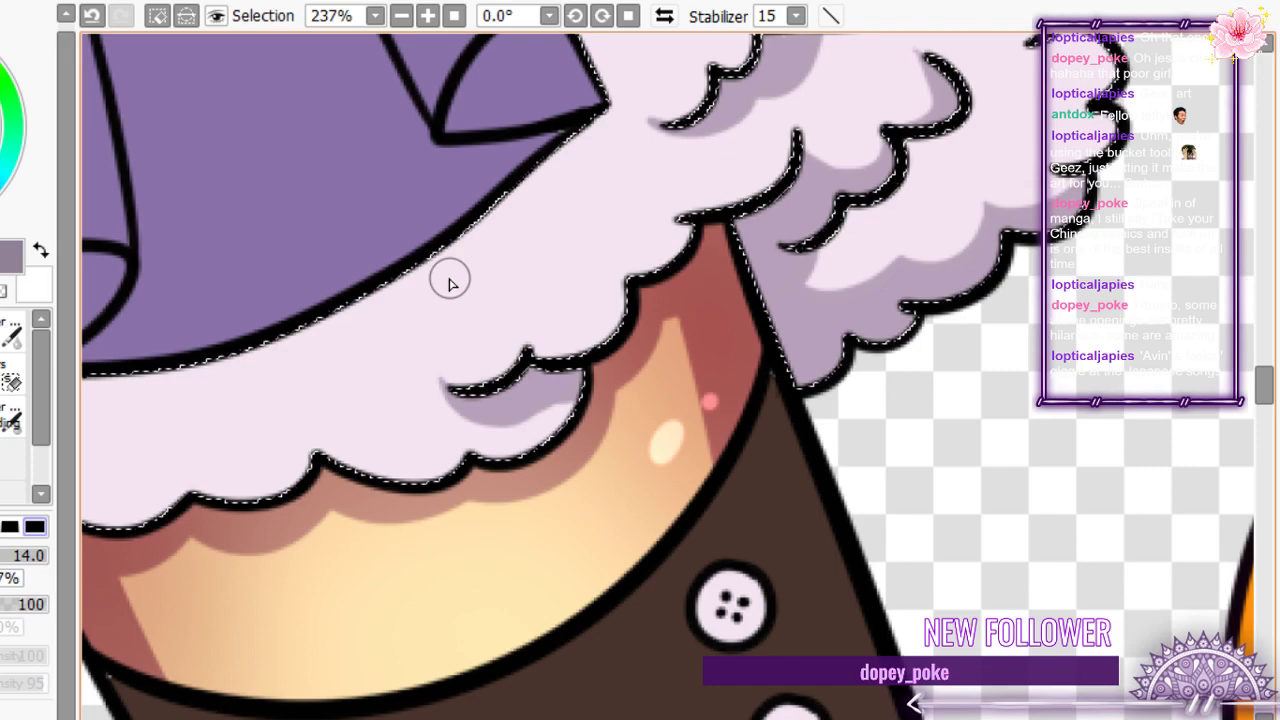
- Outline and fill a greyish-purple shadow beneath the curled ruffle line in the lace trim over the standing leg's thigh
scroll(729, 286, "down", 4)
scroll(780, 300, "up", 2)
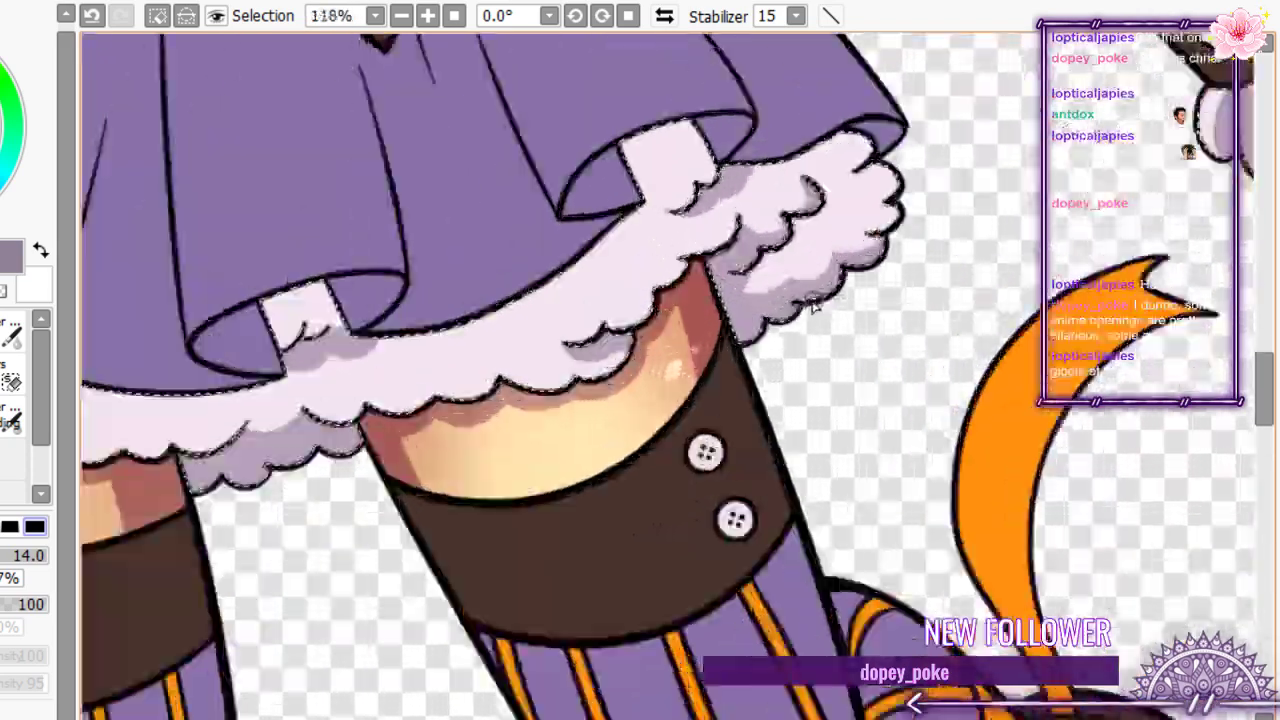
scroll(812, 304, "down", 1)
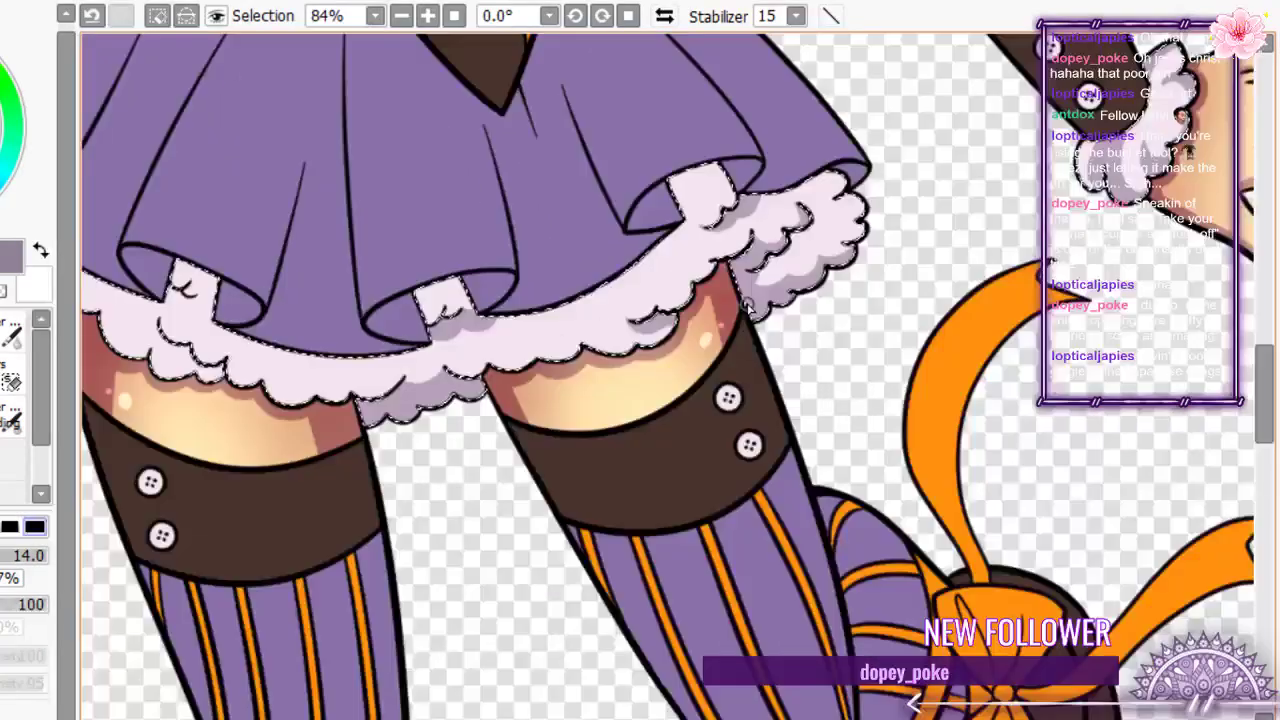
scroll(748, 305, "down", 4)
scroll(420, 295, "up", 12)
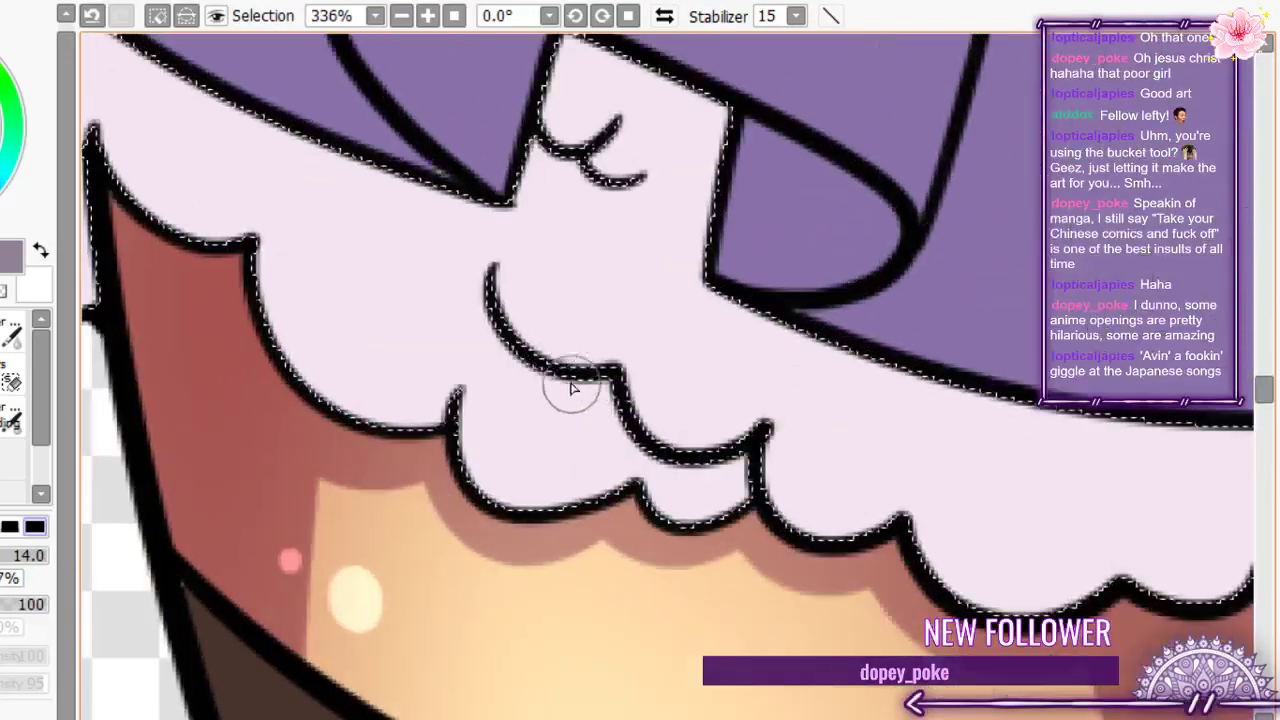
mouse_move(487, 283)
left_mouse_down()
mouse_move(476, 359)
mouse_move(609, 423)
mouse_move(606, 466)
left_mouse_up()
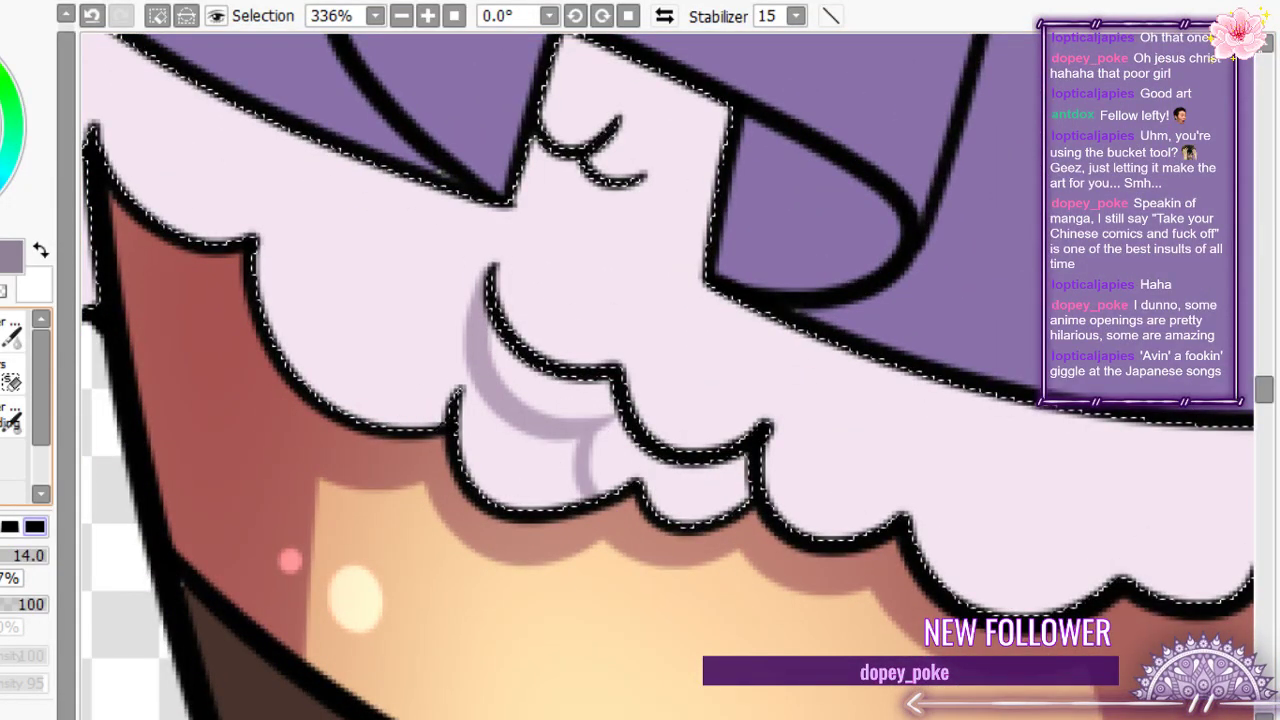
key("g")
left_click(560, 410)
key("b")
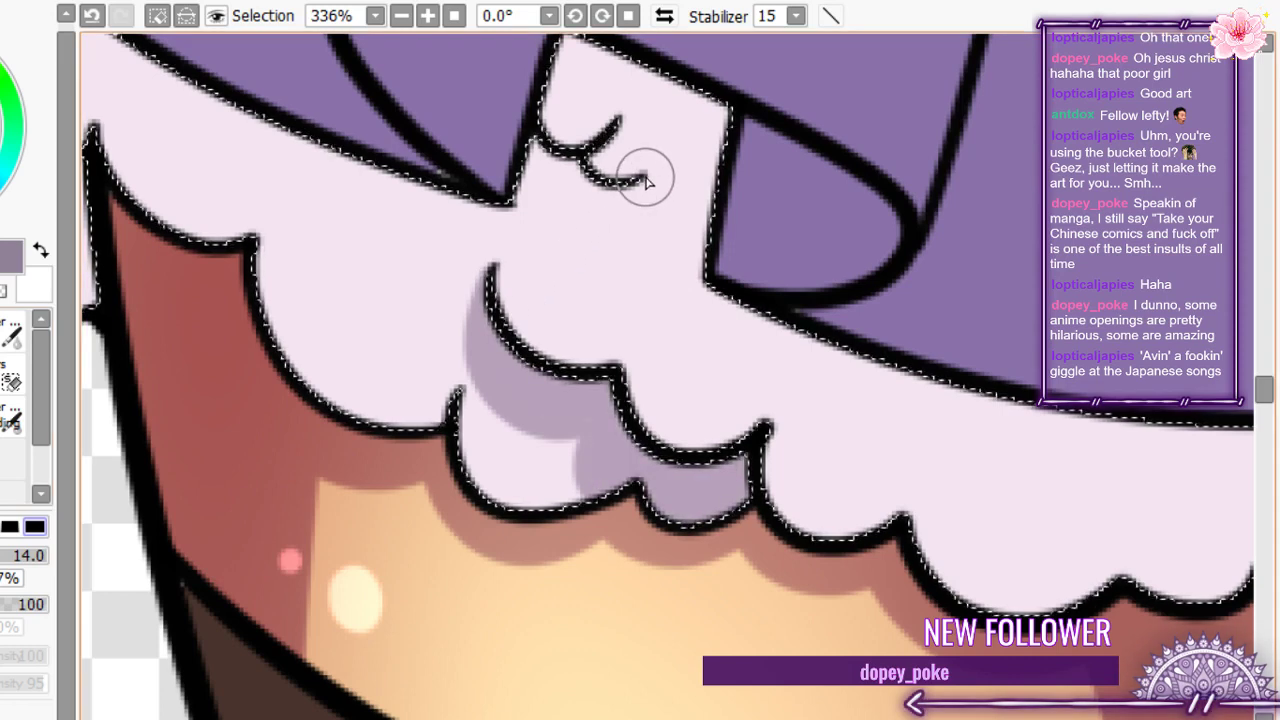
- Draw scalloped greyish-purple shadow outlines across the underskirt flap above the standing leg's thigh
left_click_drag(646, 178, 708, 212)
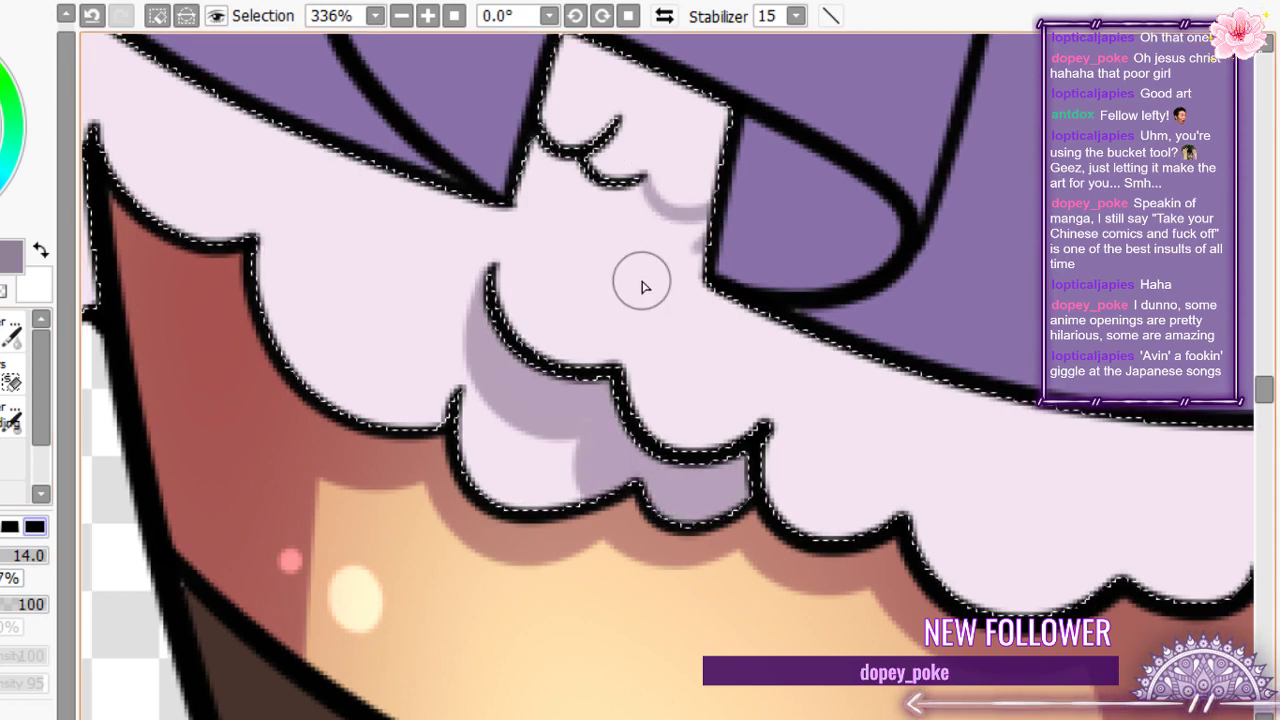
left_click_drag(642, 281, 514, 208)
key("g")
left_click(606, 223)
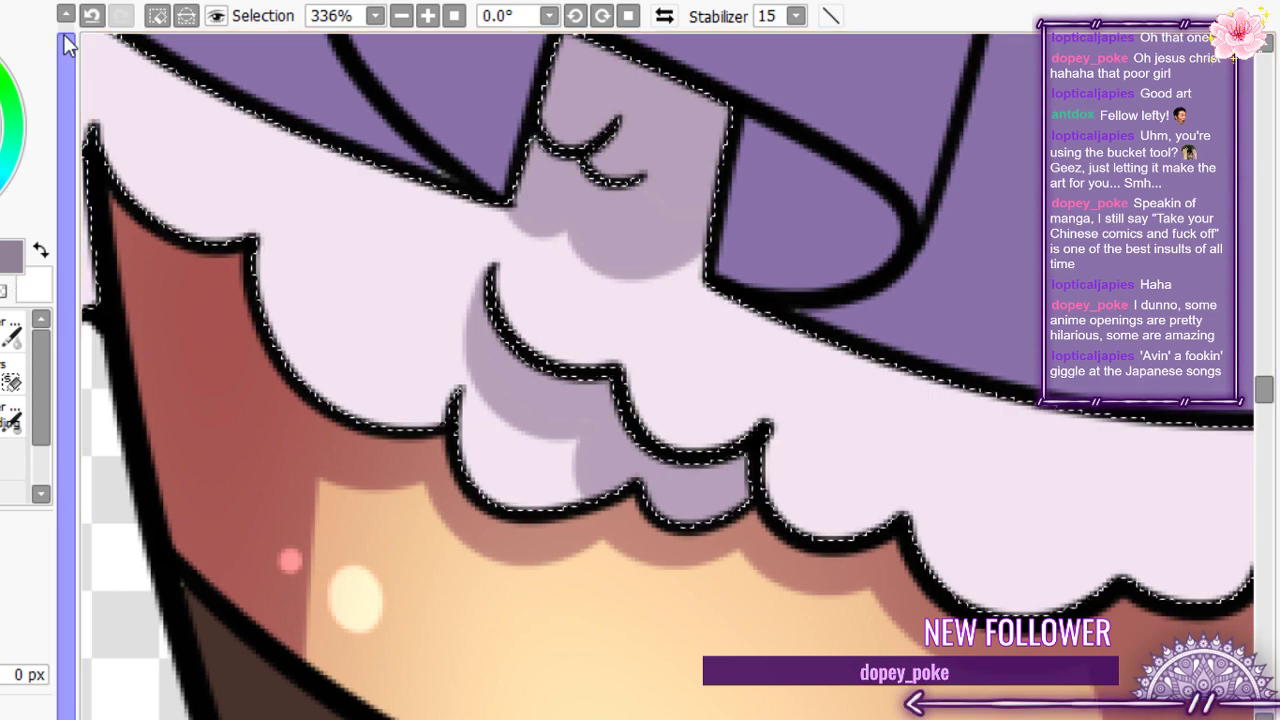
left_click(92, 15)
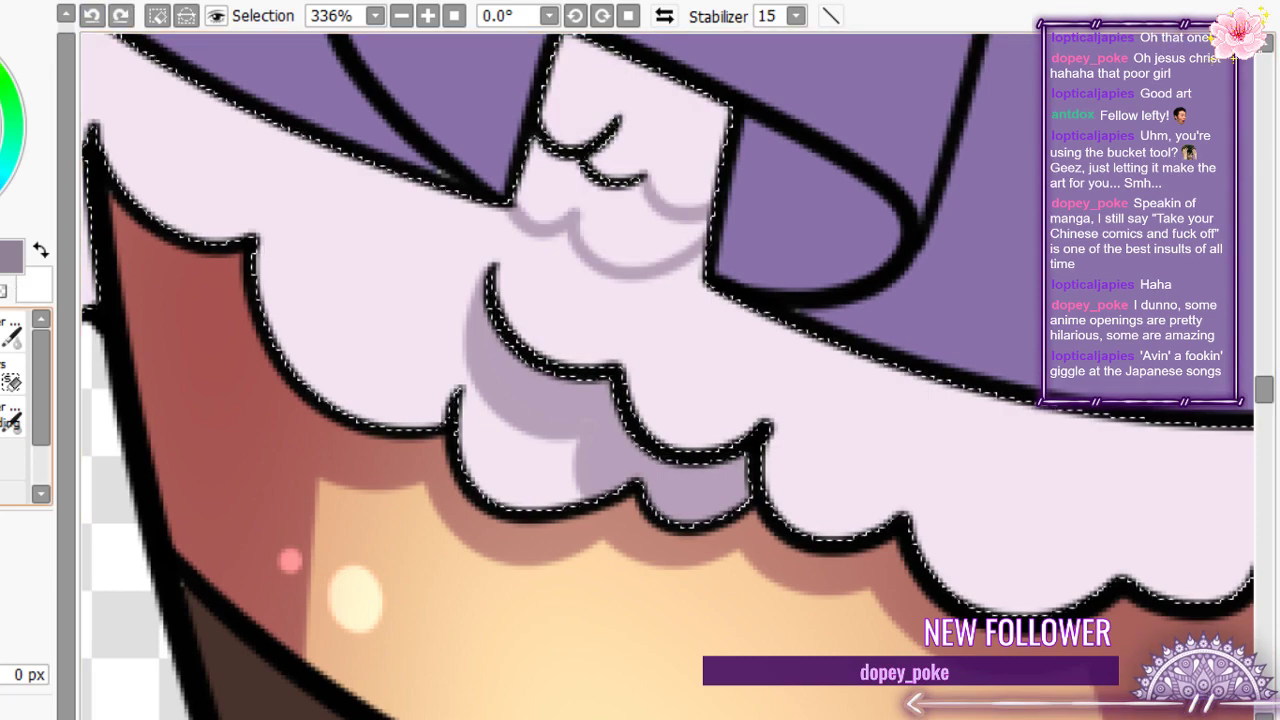
left_click(611, 255)
scroll(611, 277, "down", 11)
scroll(620, 268, "up", 8)
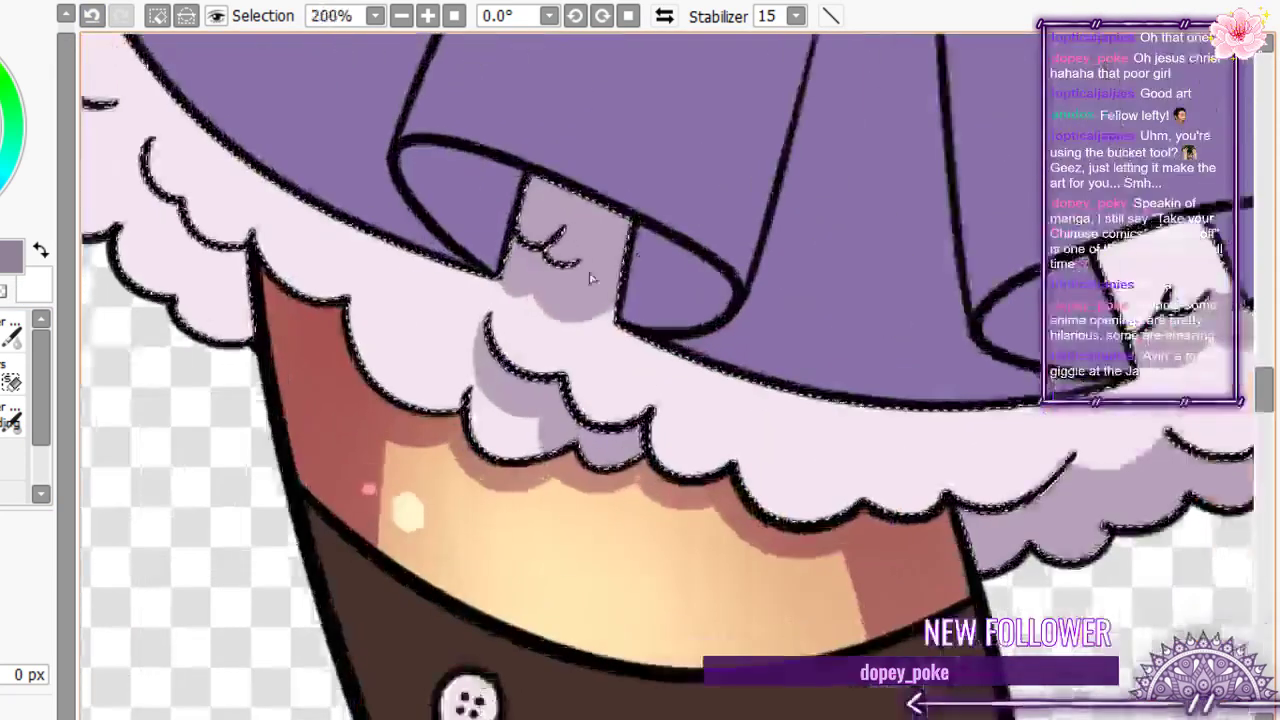
left_click(92, 15)
- Brush greyish-purple shadow into the outlined area beneath the ruffle lines of the underskirt flap above the standing leg
key("n")
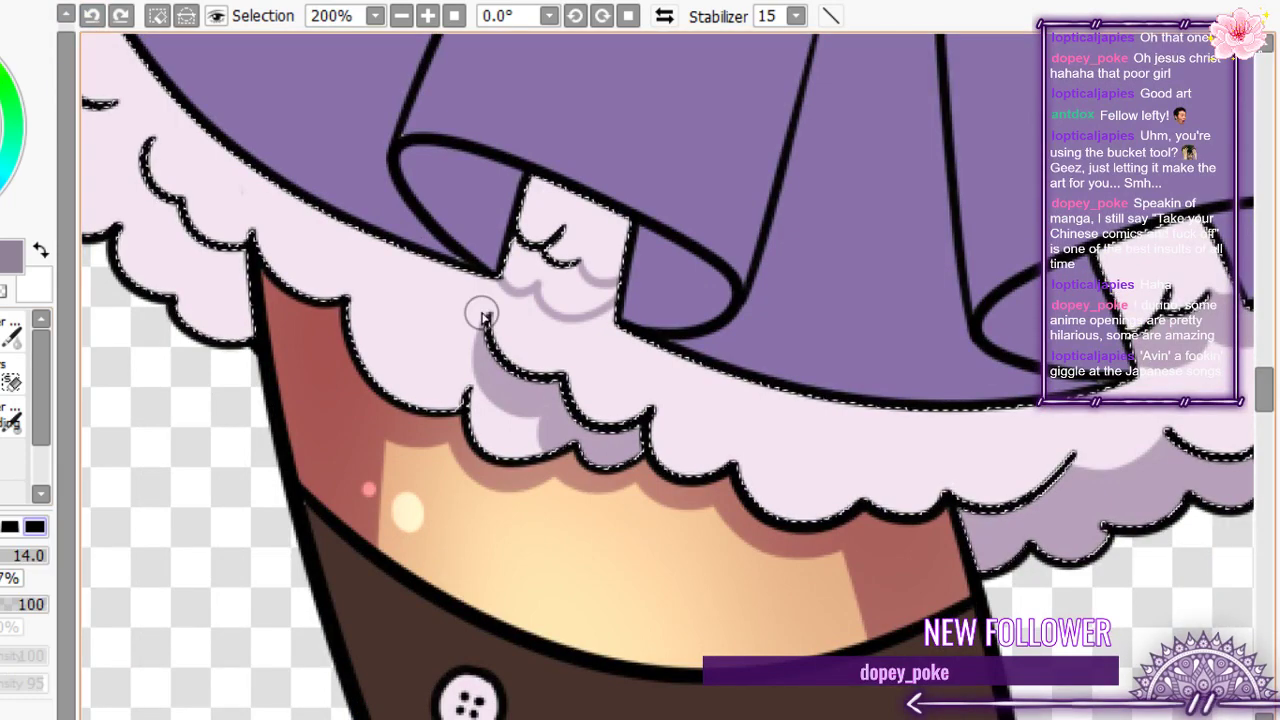
scroll(580, 251, "up", 1)
scroll(583, 254, "up", 4)
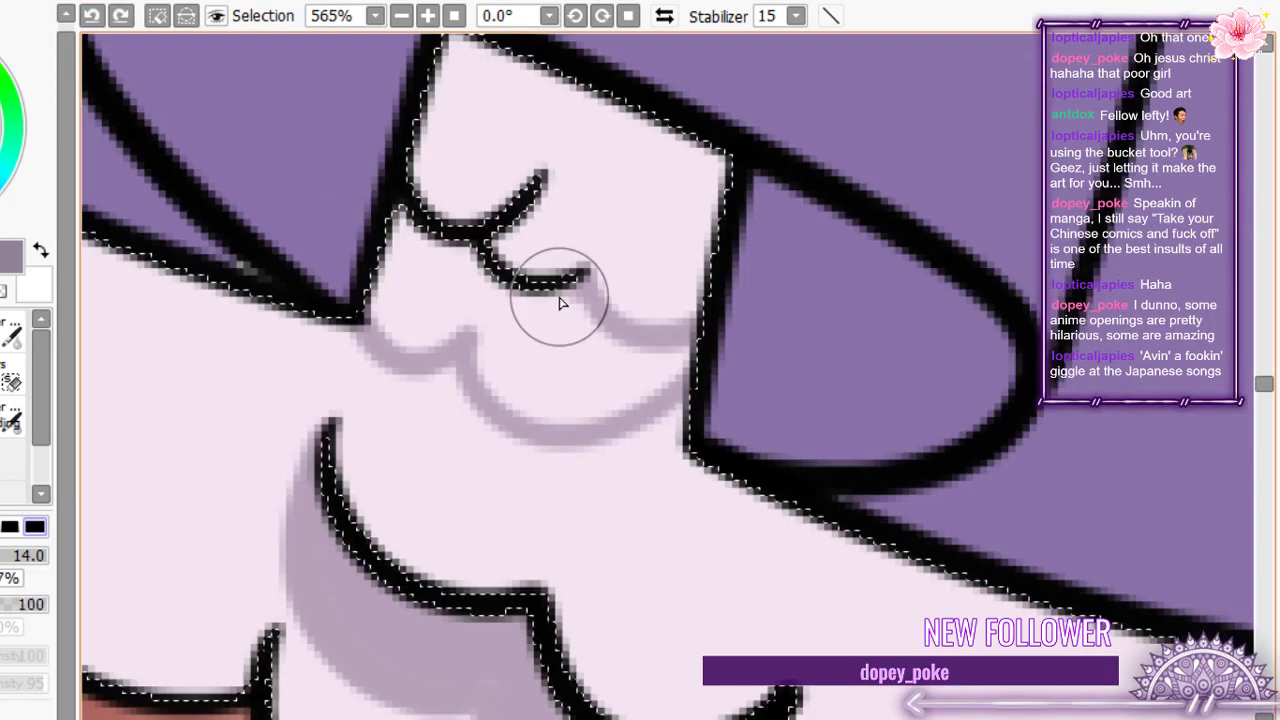
mouse_move(430, 262)
left_mouse_down()
mouse_move(491, 334)
mouse_move(643, 372)
mouse_move(523, 316)
mouse_move(570, 326)
left_mouse_up()
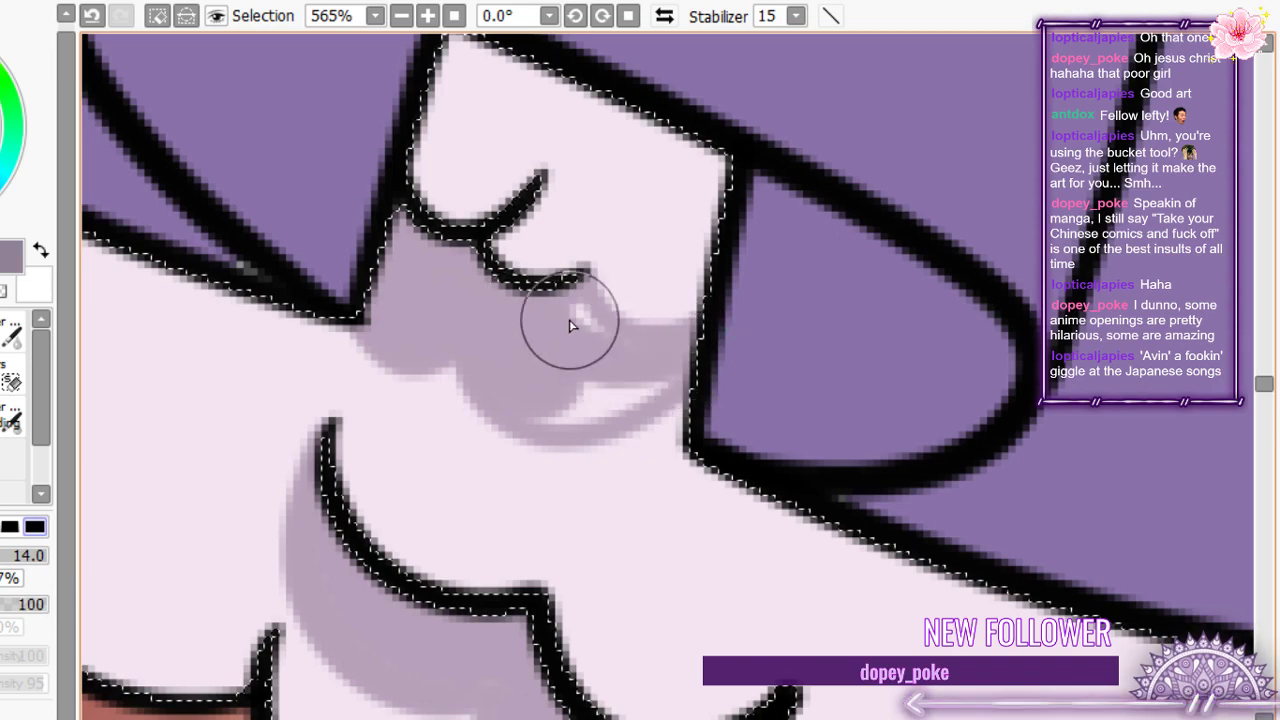
- Outline greyish-purple scalloped shadow edges around the small ruffle lines in the lace trim on the outer side of the standing leg
scroll(570, 325, "down", 5)
scroll(491, 300, "down", 3)
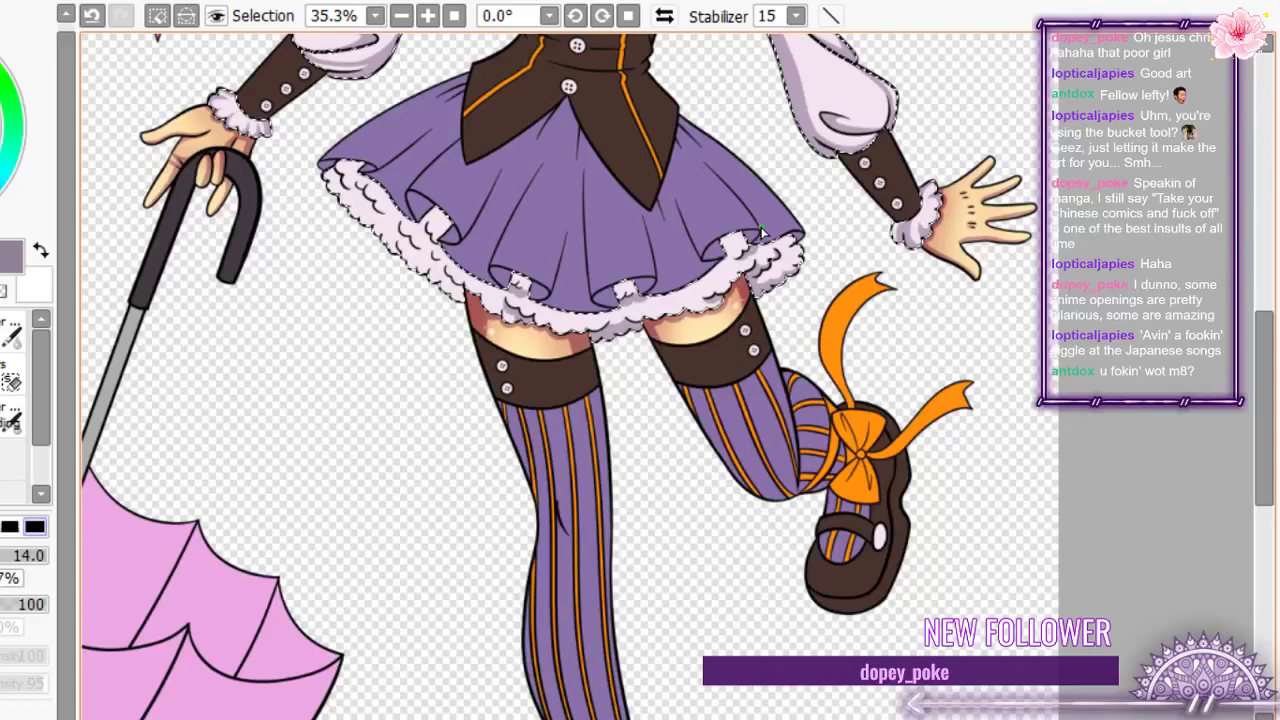
scroll(760, 232, "up", 3)
scroll(623, 214, "down", 4)
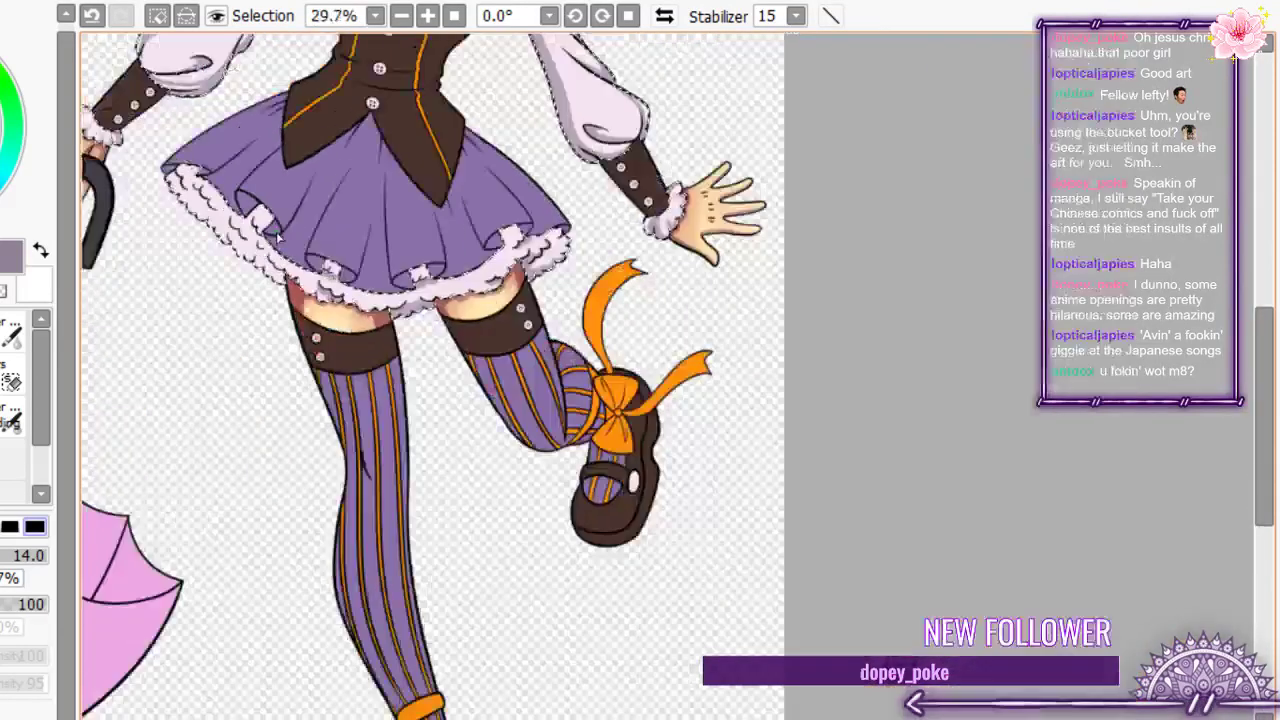
scroll(300, 240, "up", 7)
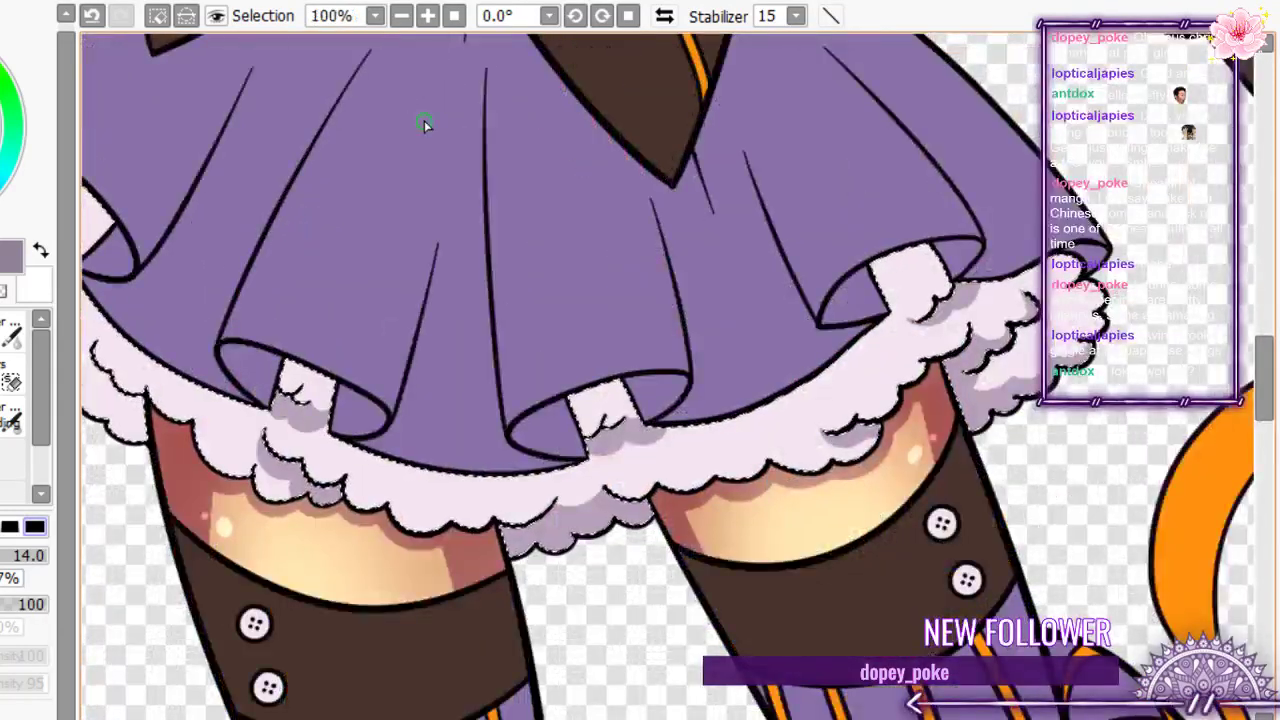
scroll(543, 296, "down", 4)
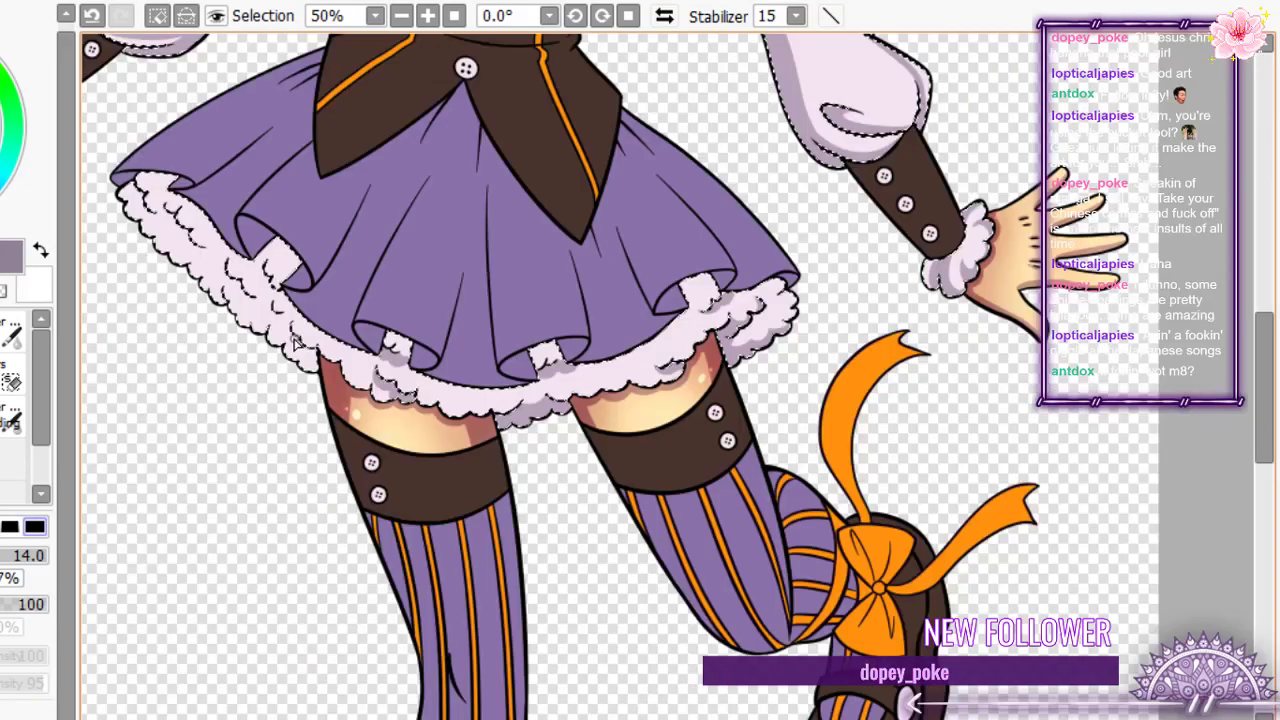
scroll(297, 342, "up", 9)
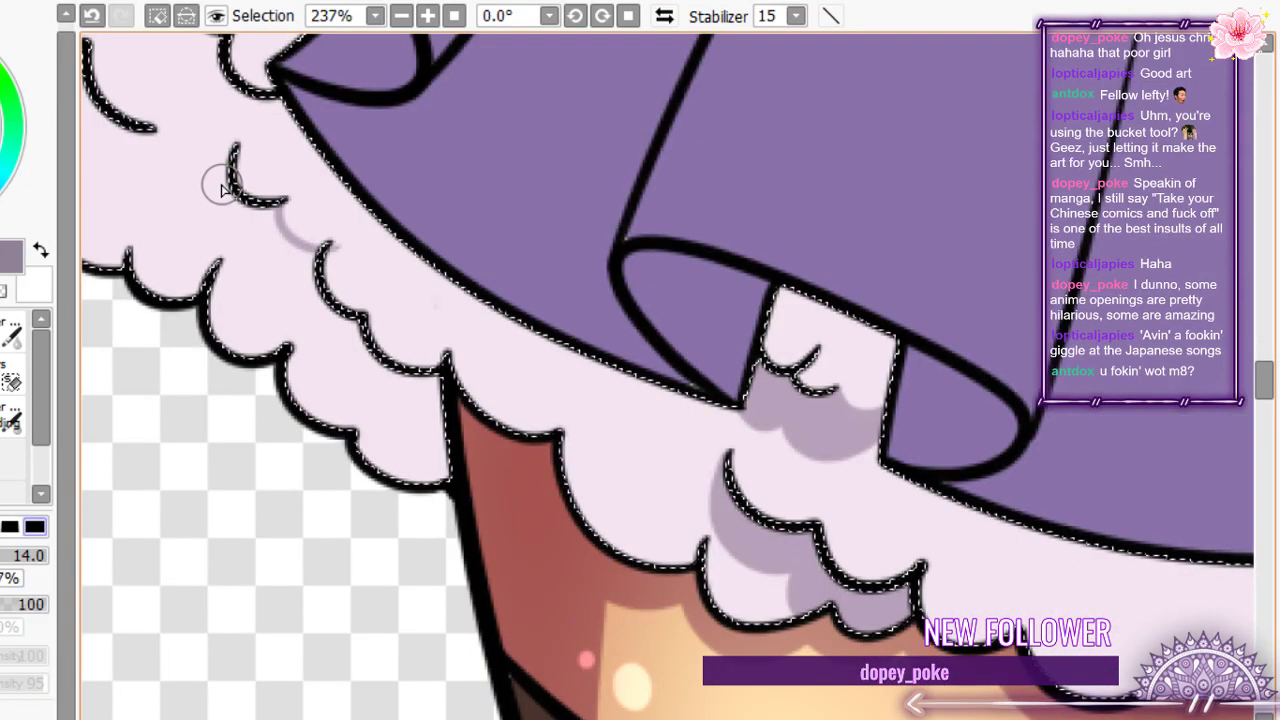
scroll(224, 188, "down", 2)
mouse_move(269, 191)
left_mouse_down()
mouse_move(273, 258)
mouse_move(320, 291)
left_mouse_up()
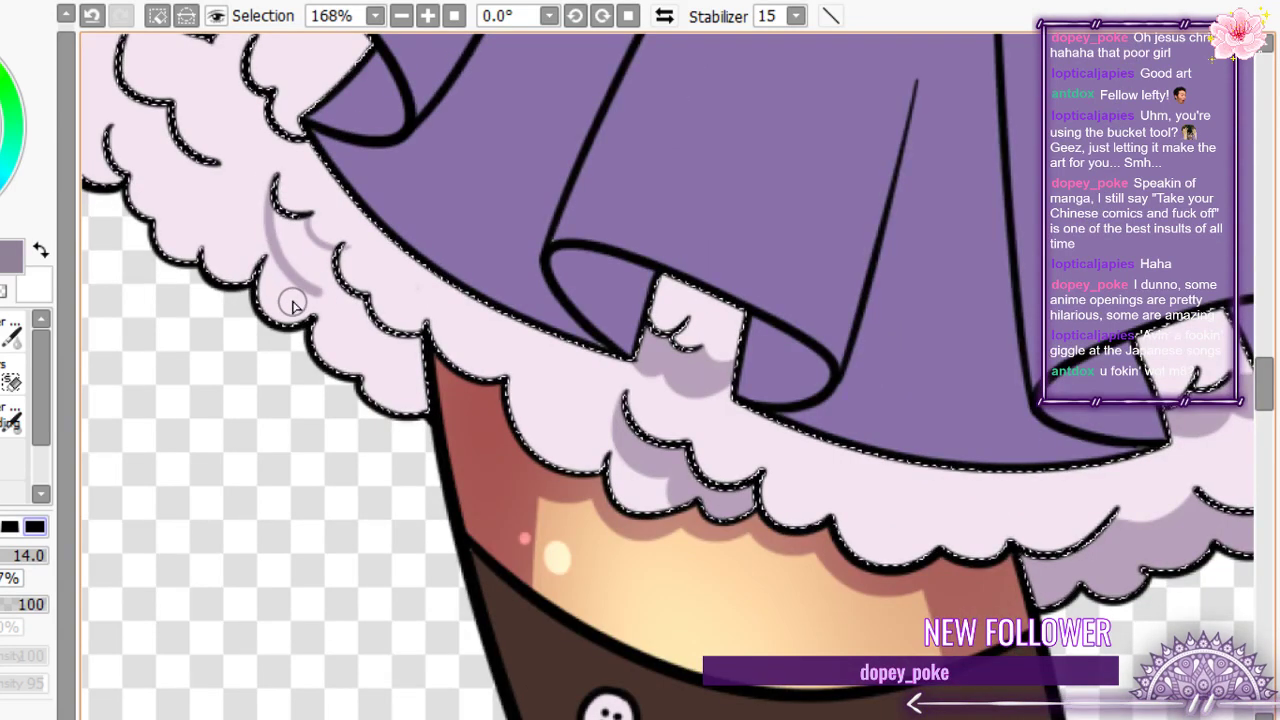
key("ctrl+z")
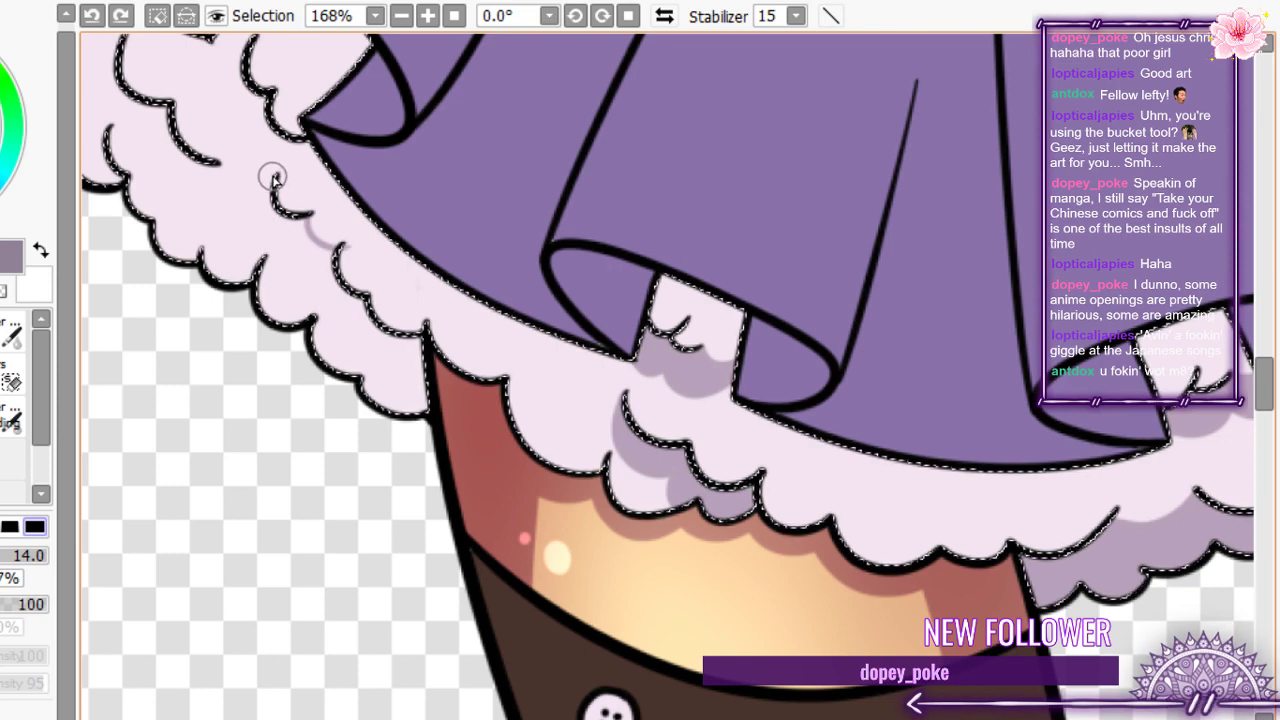
mouse_move(271, 177)
left_mouse_down()
mouse_move(236, 118)
mouse_move(268, 266)
left_mouse_up()
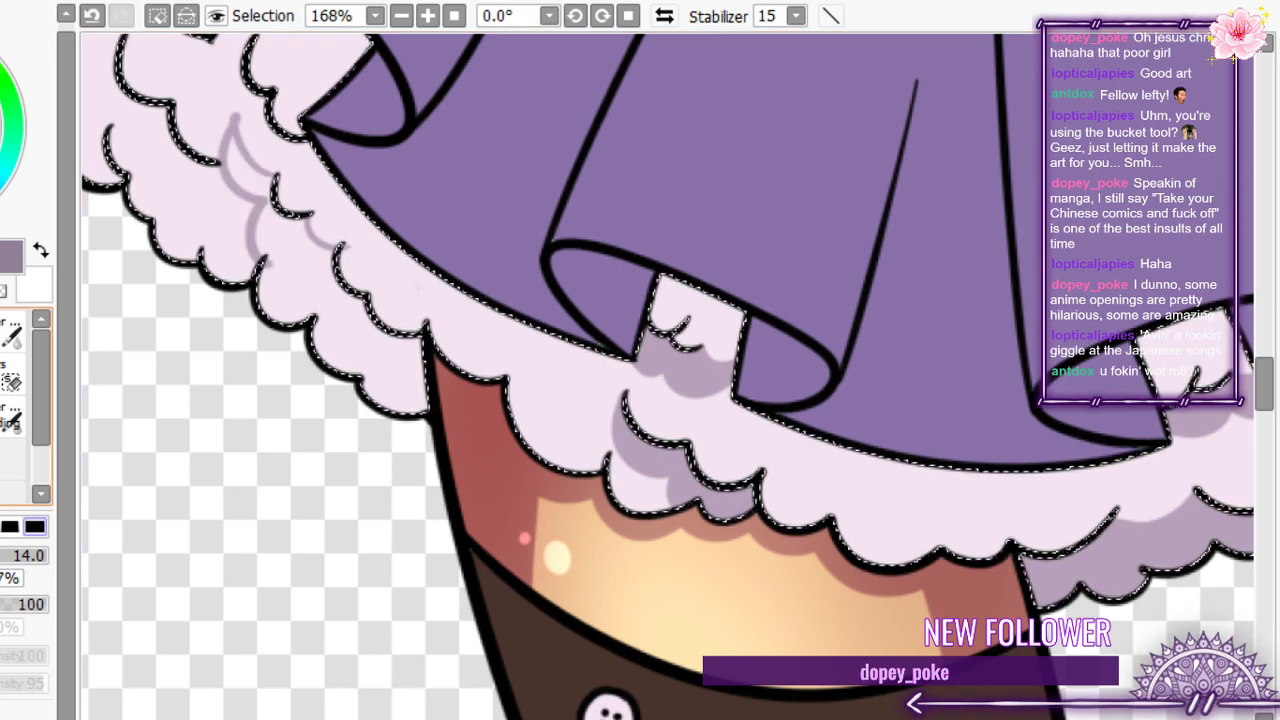
key("g")
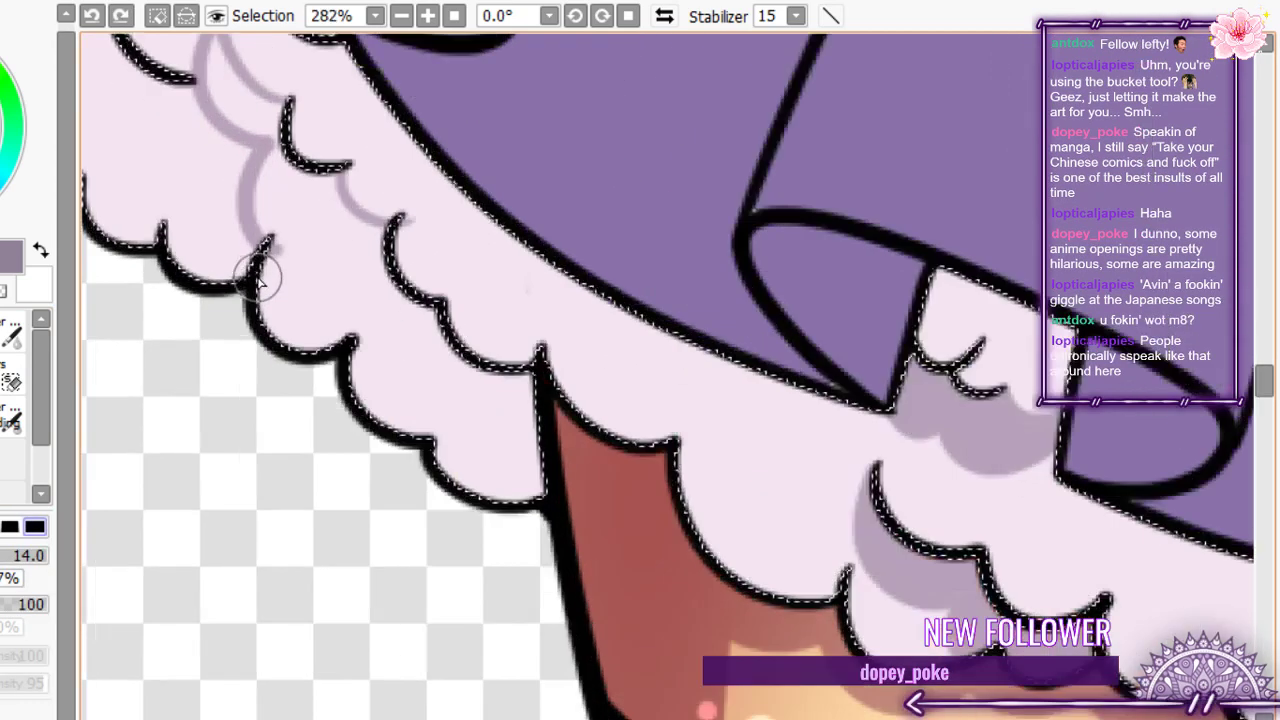
- Brush greyish purple into the outlined shadow, from the ruffle curl down to the hem scallop beside the standing leg's thigh
scroll(257, 277, "up", 3)
left_click_drag(257, 281, 267, 322)
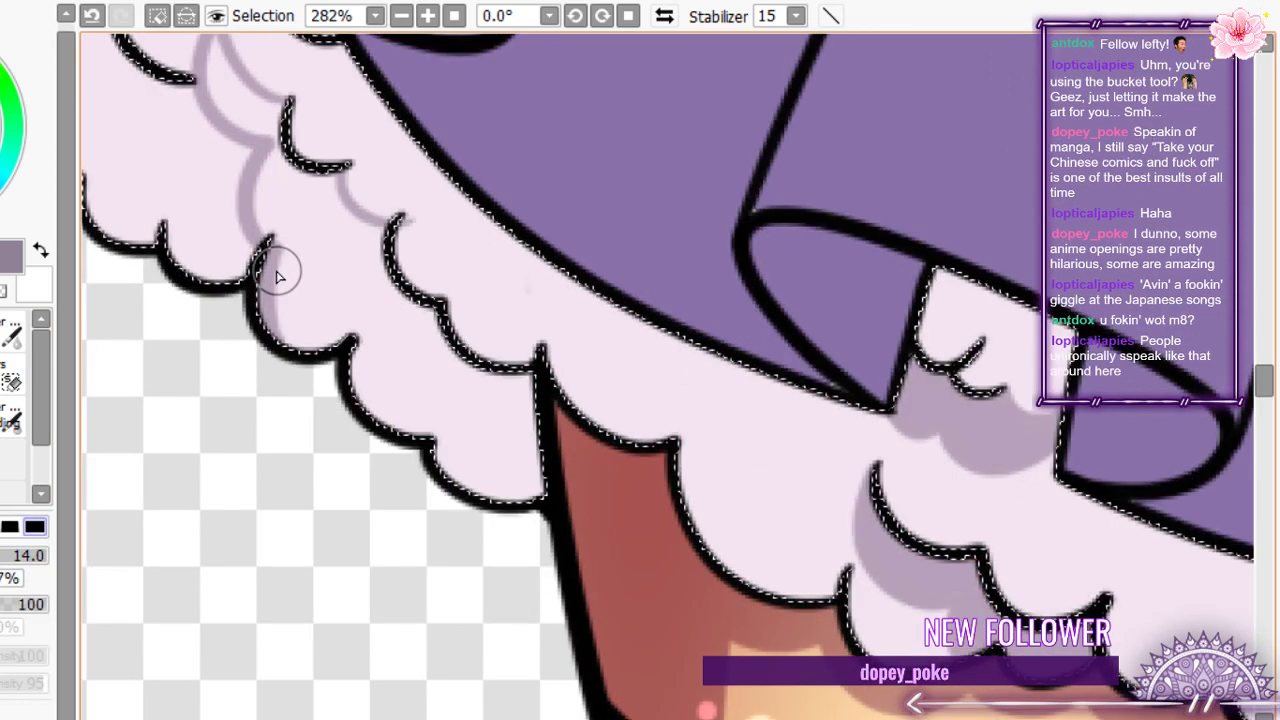
left_click_drag(271, 106, 263, 117)
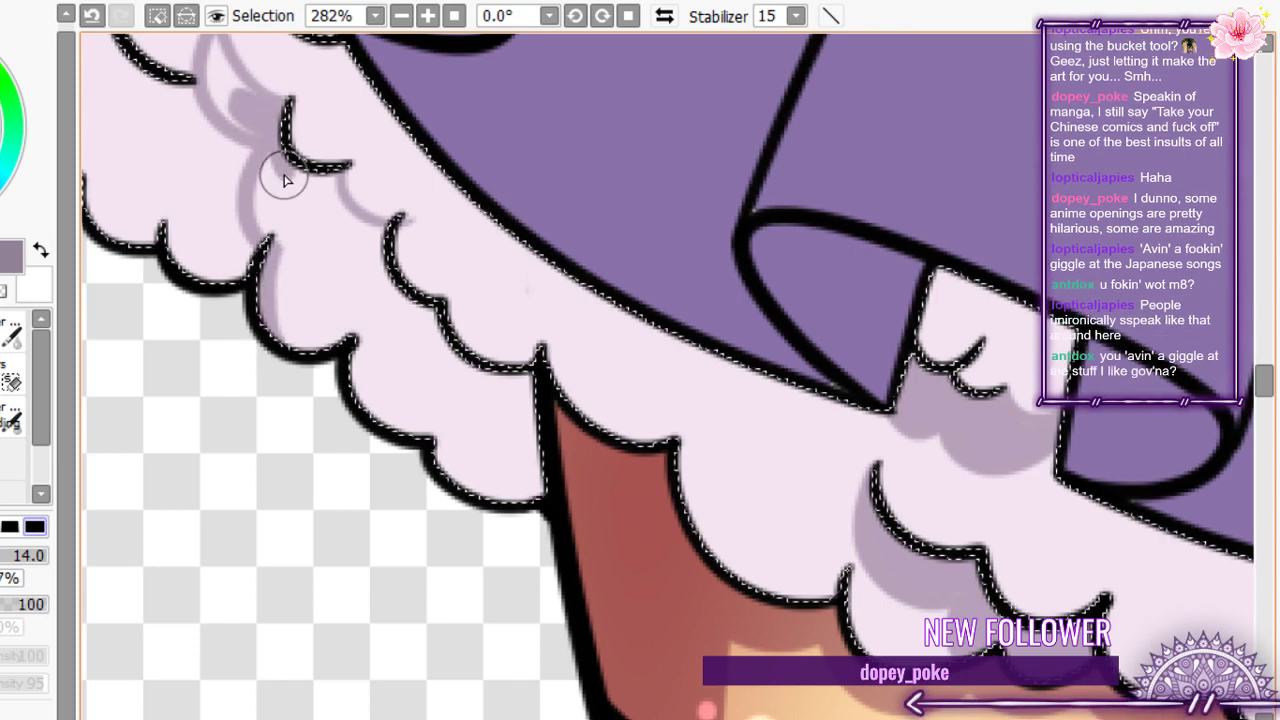
mouse_move(398, 228)
left_mouse_down()
mouse_move(263, 194)
mouse_move(263, 177)
mouse_move(333, 234)
mouse_move(300, 237)
mouse_move(310, 340)
left_mouse_up()
scroll(293, 215, "down", 1)
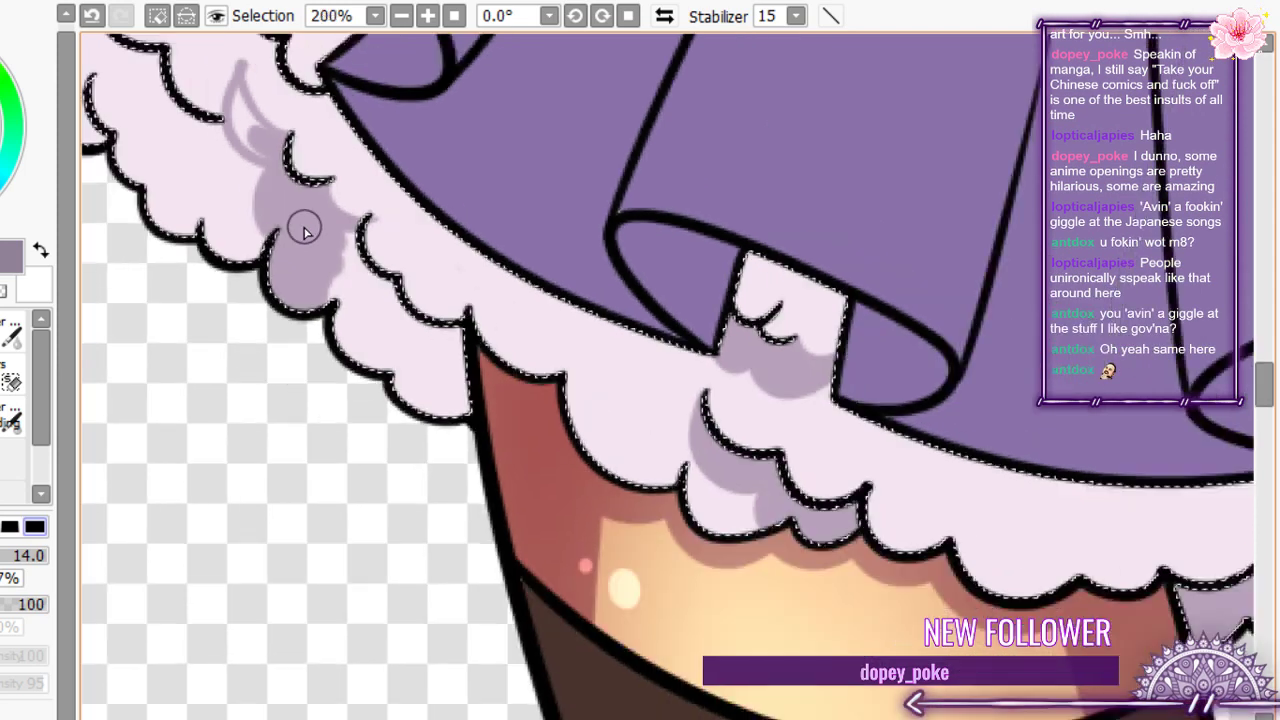
scroll(305, 230, "up", 2)
mouse_move(243, 109)
left_mouse_down()
mouse_move(229, 129)
mouse_move(277, 177)
mouse_move(224, 133)
left_mouse_up()
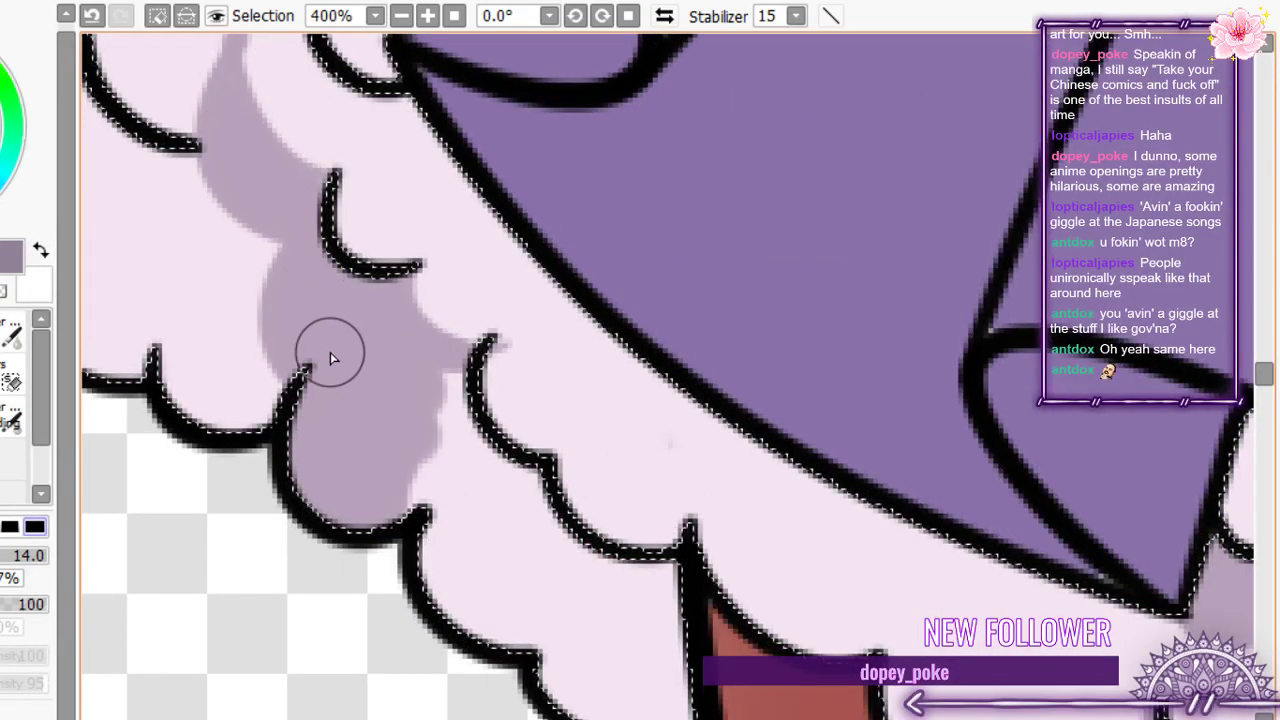
- Extend the lace shadow down alongside the next ruffle line, shorten its thin upper tip with the Eraser, and brush over the gap
scroll(323, 335, "down", 1)
left_click_drag(323, 331, 462, 476)
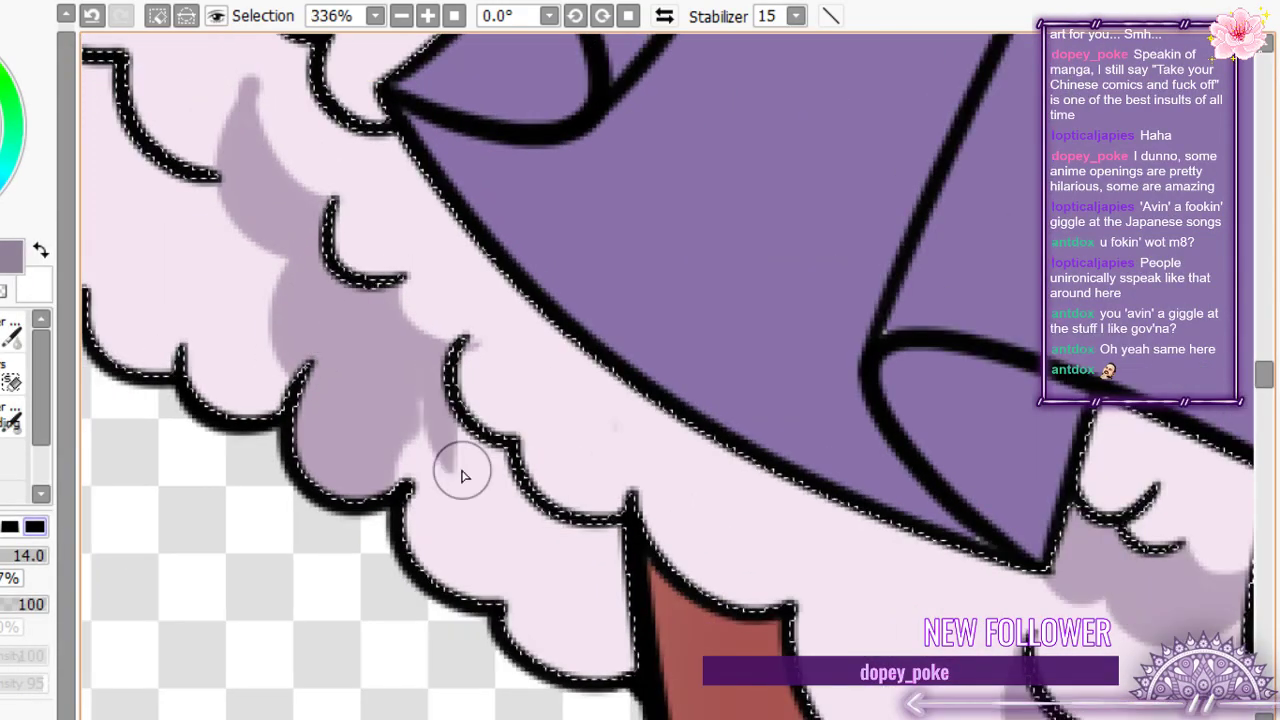
key("e")
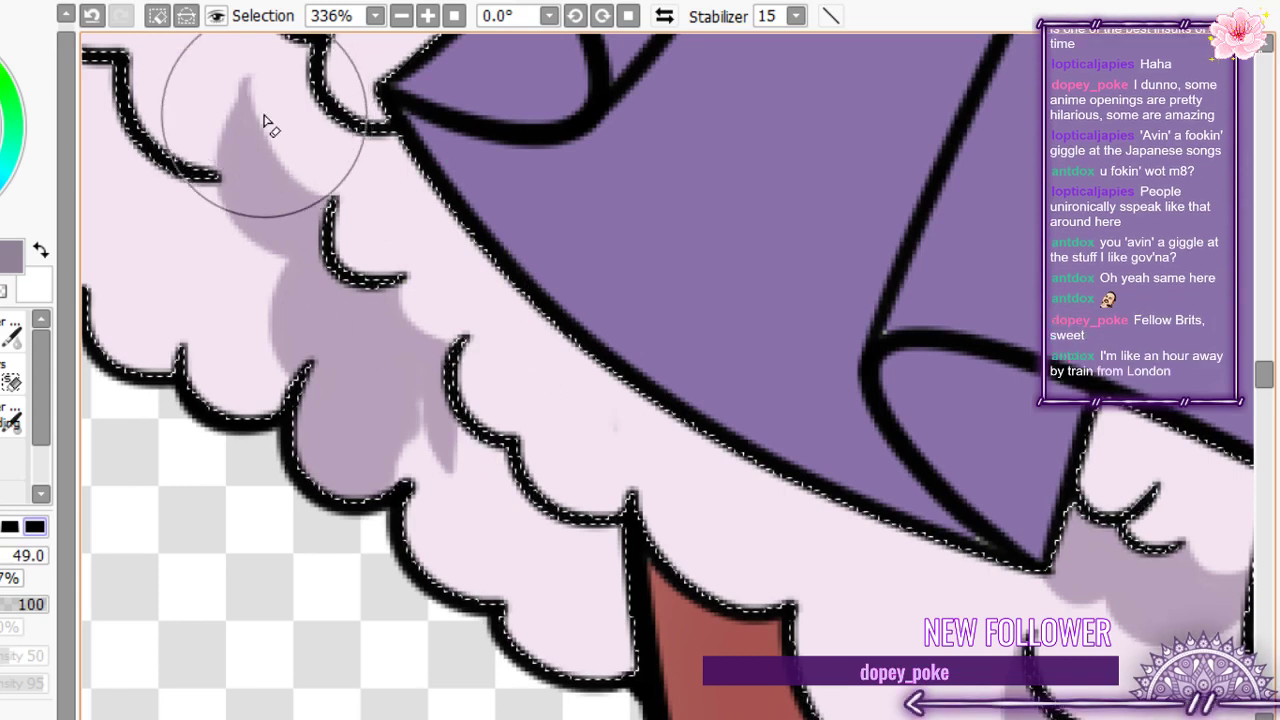
mouse_move(266, 117)
left_mouse_down()
mouse_move(297, 172)
mouse_move(324, 178)
mouse_move(320, 100)
left_mouse_up()
key("b")
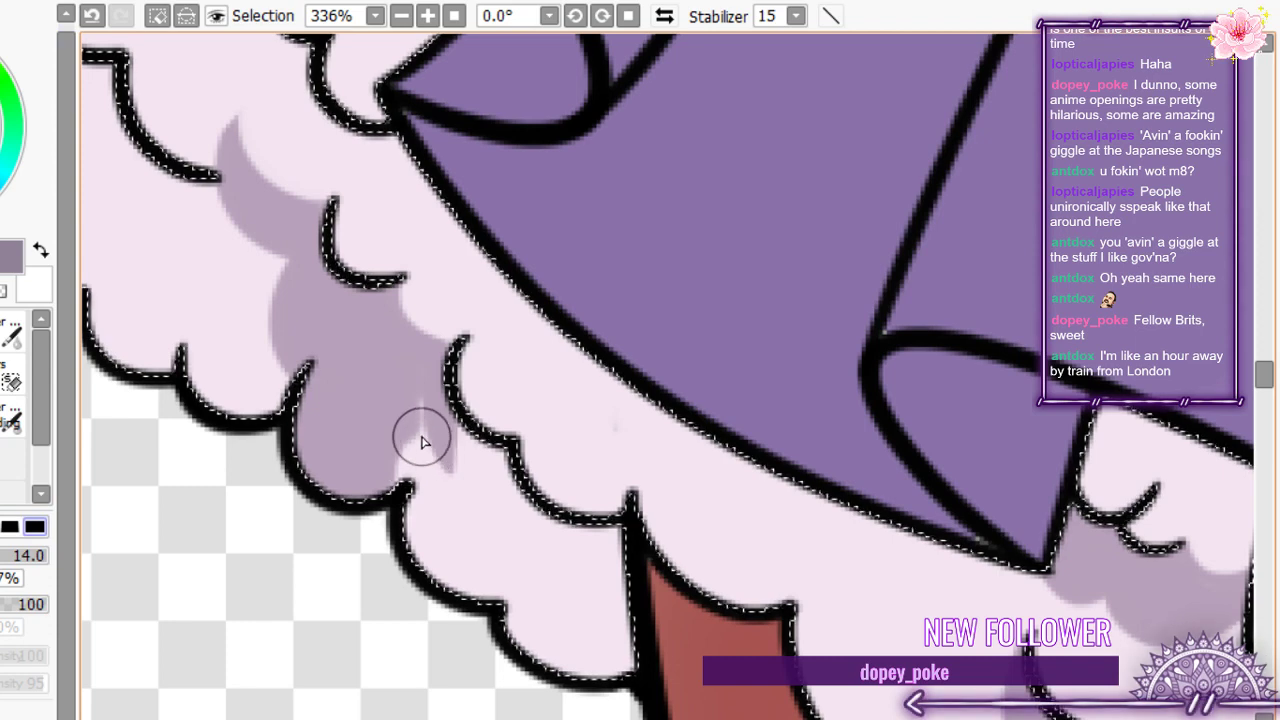
left_click_drag(420, 443, 370, 500)
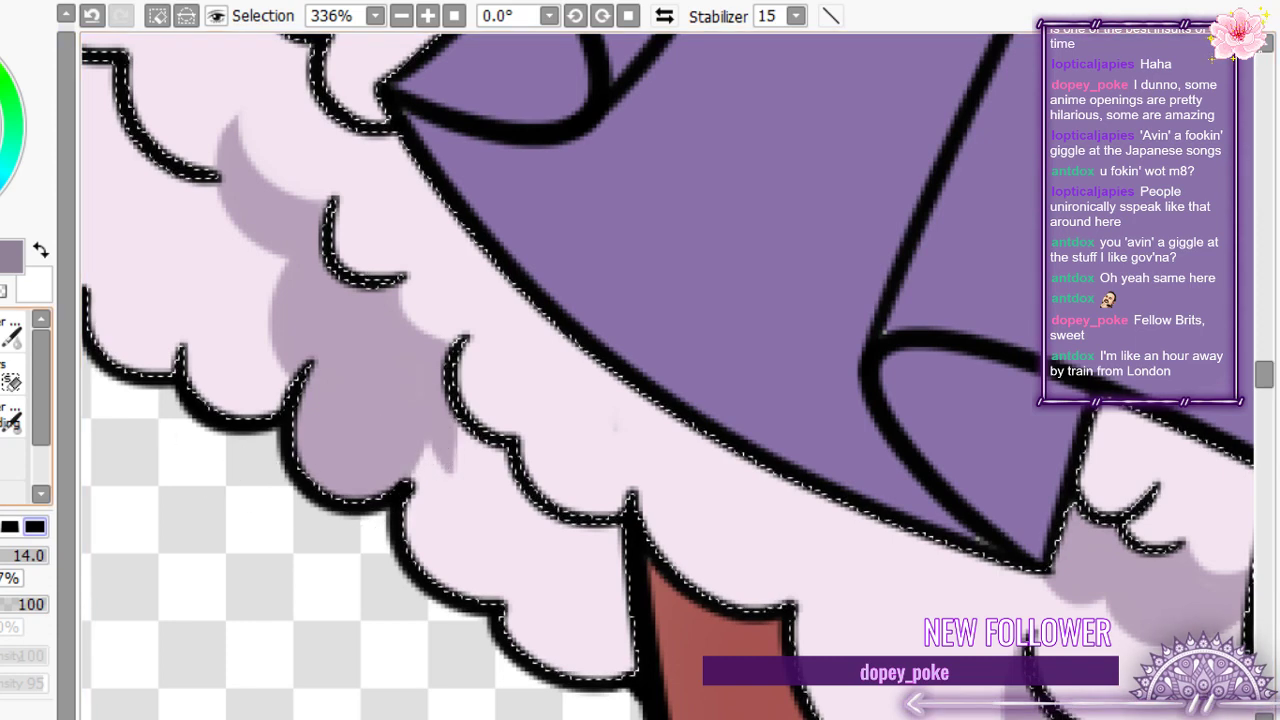
- Fill the remaining hem scallops between that shadow and the standing leg's thigh with greyish purple using the Bucket tool
key("g")
left_click(515, 575)
key("b")
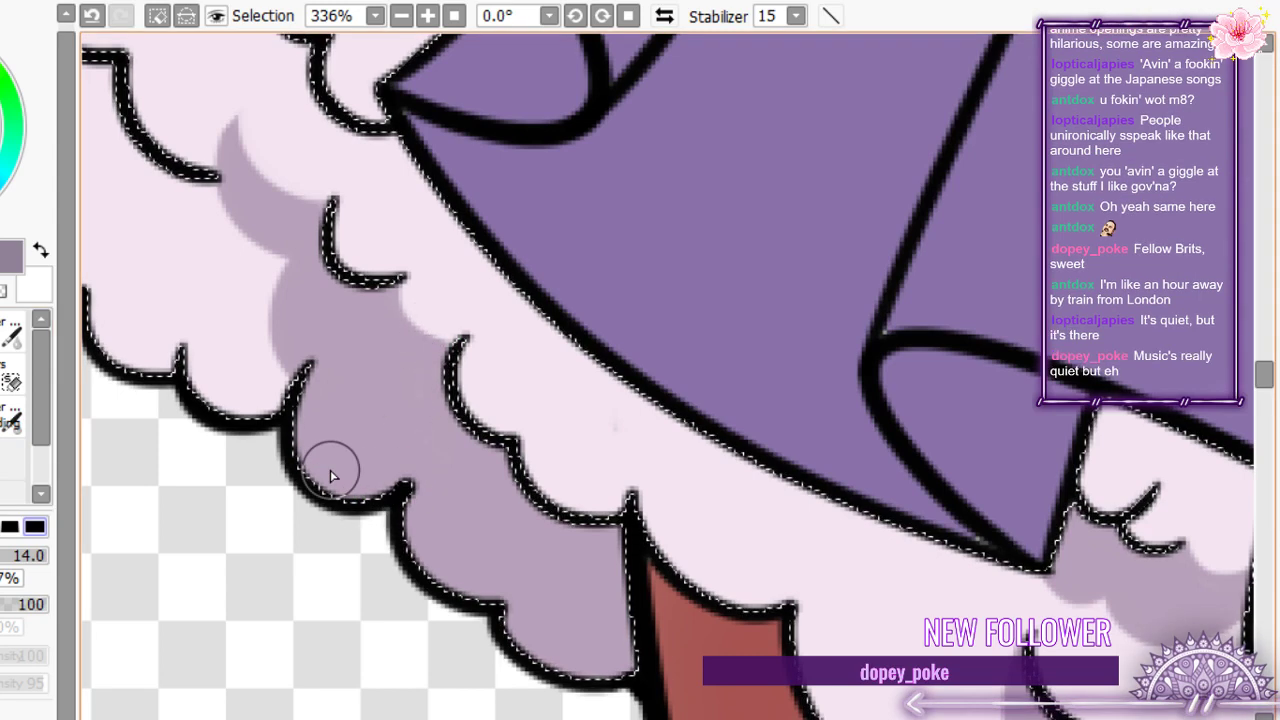
scroll(355, 425, "down", 1)
key("e")
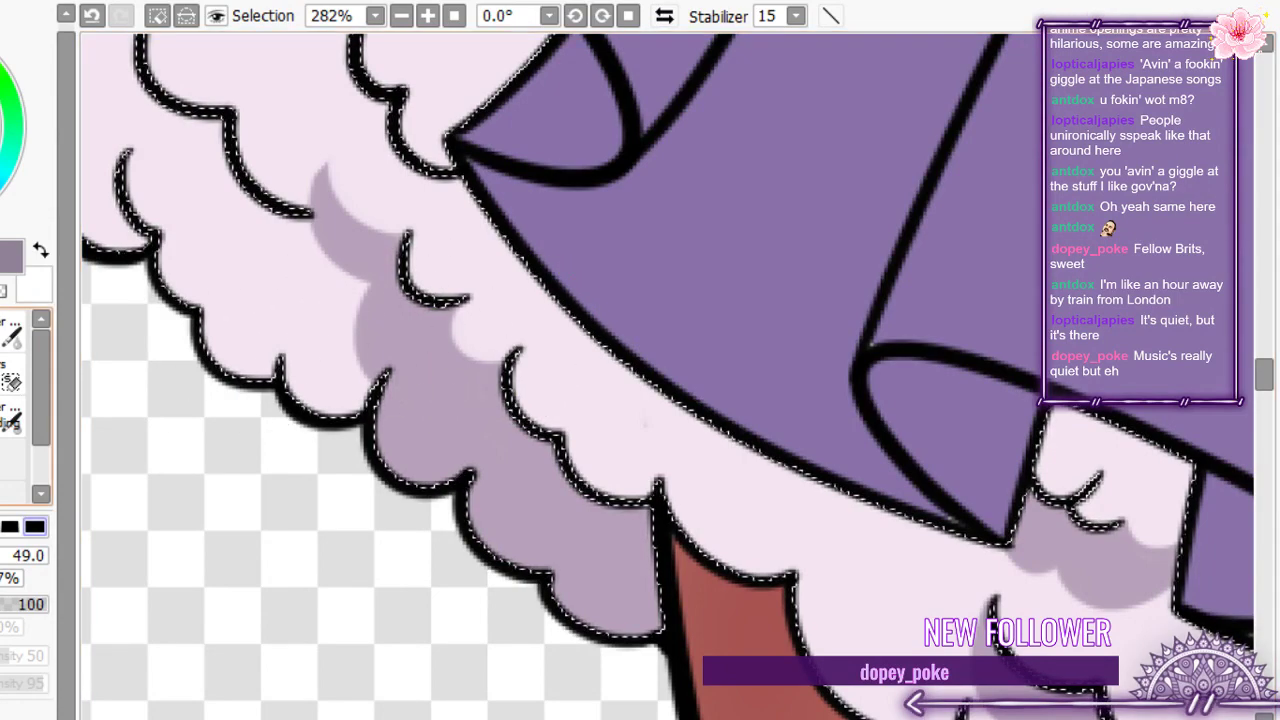
- Outline and fill a scalloped greyish-purple shadow beside the ruffle line on the underskirt flap in the fold beyond the standing leg
scroll(457, 366, "down", 3)
scroll(434, 349, "down", 2)
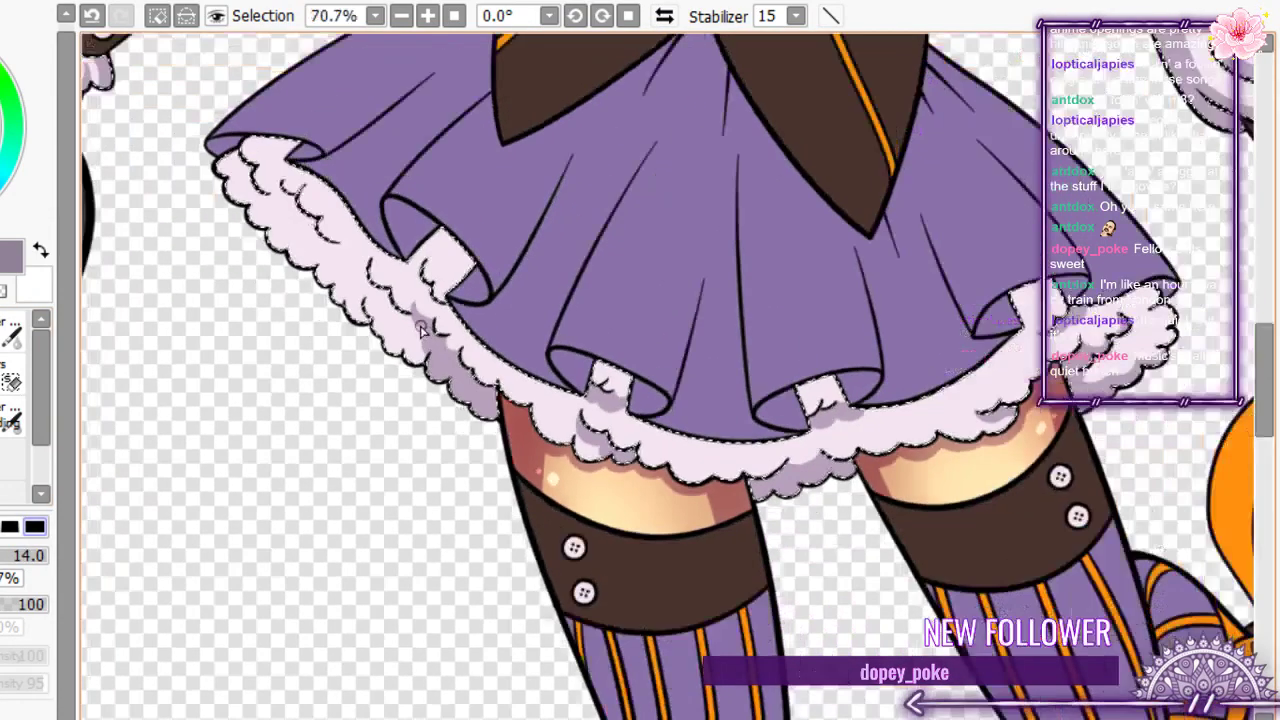
scroll(420, 330, "up", 5)
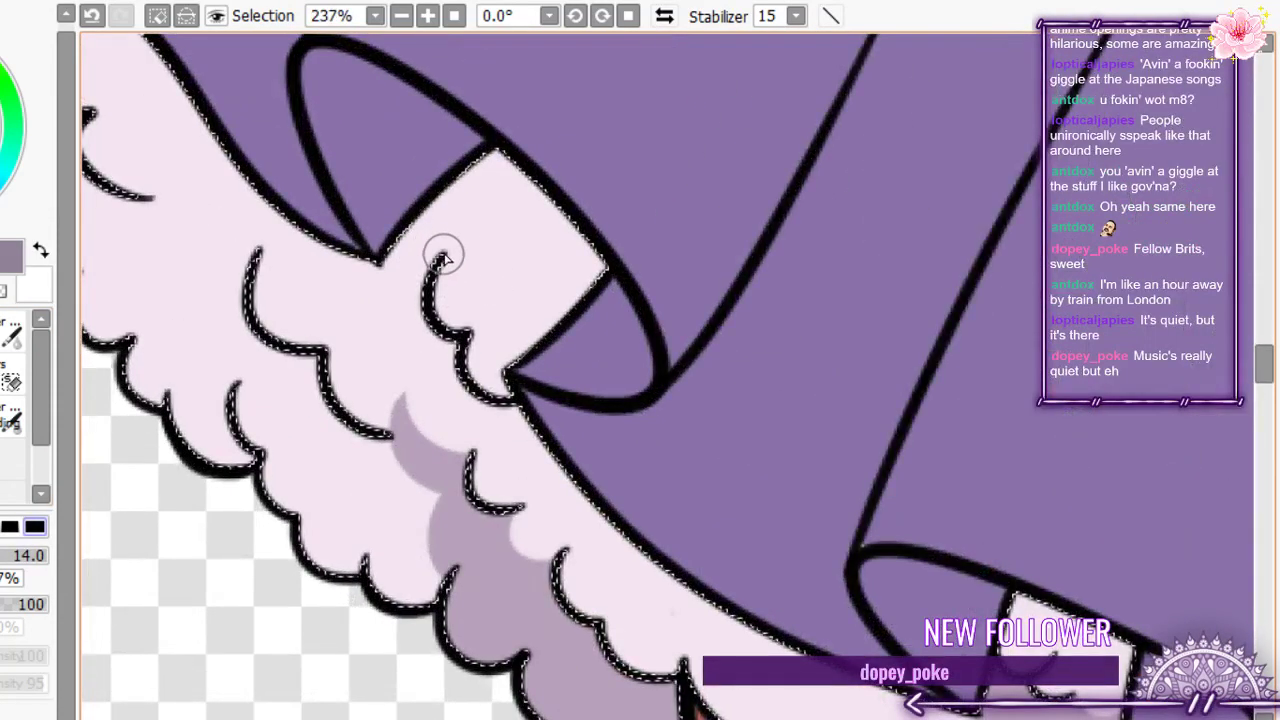
left_click_drag(457, 230, 535, 345)
left_click_drag(457, 232, 445, 291)
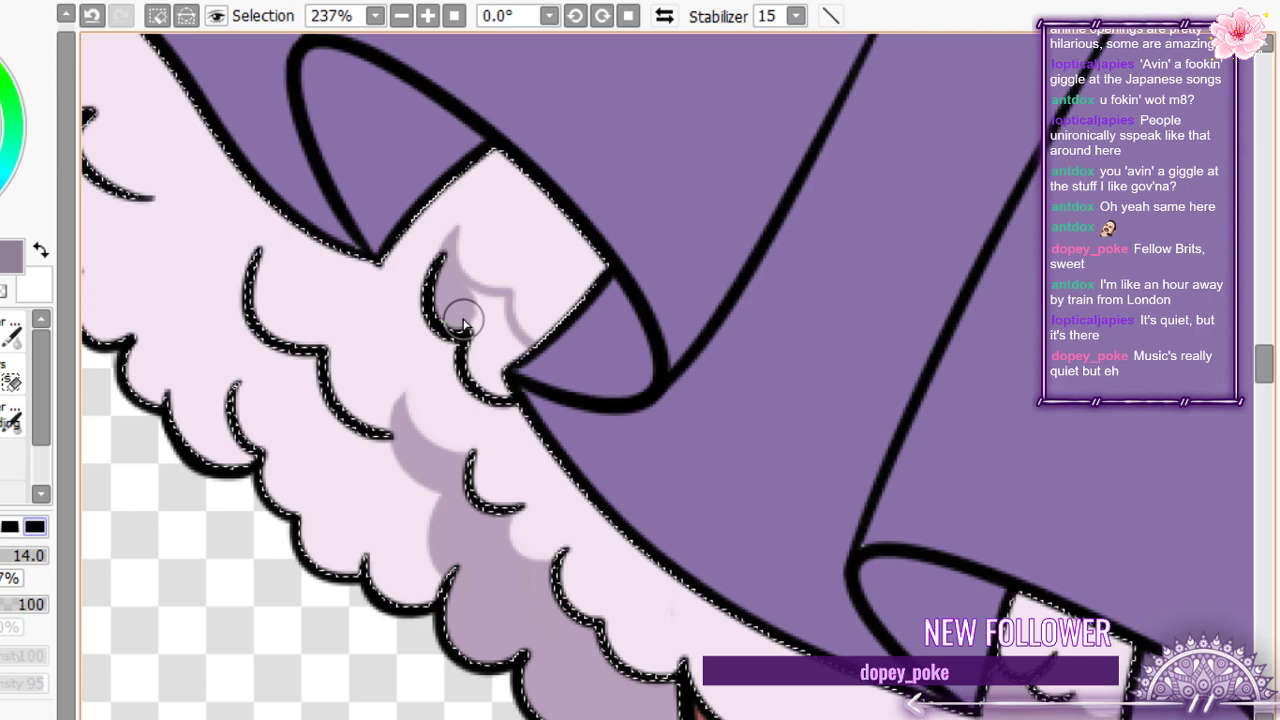
left_click_drag(463, 322, 540, 364)
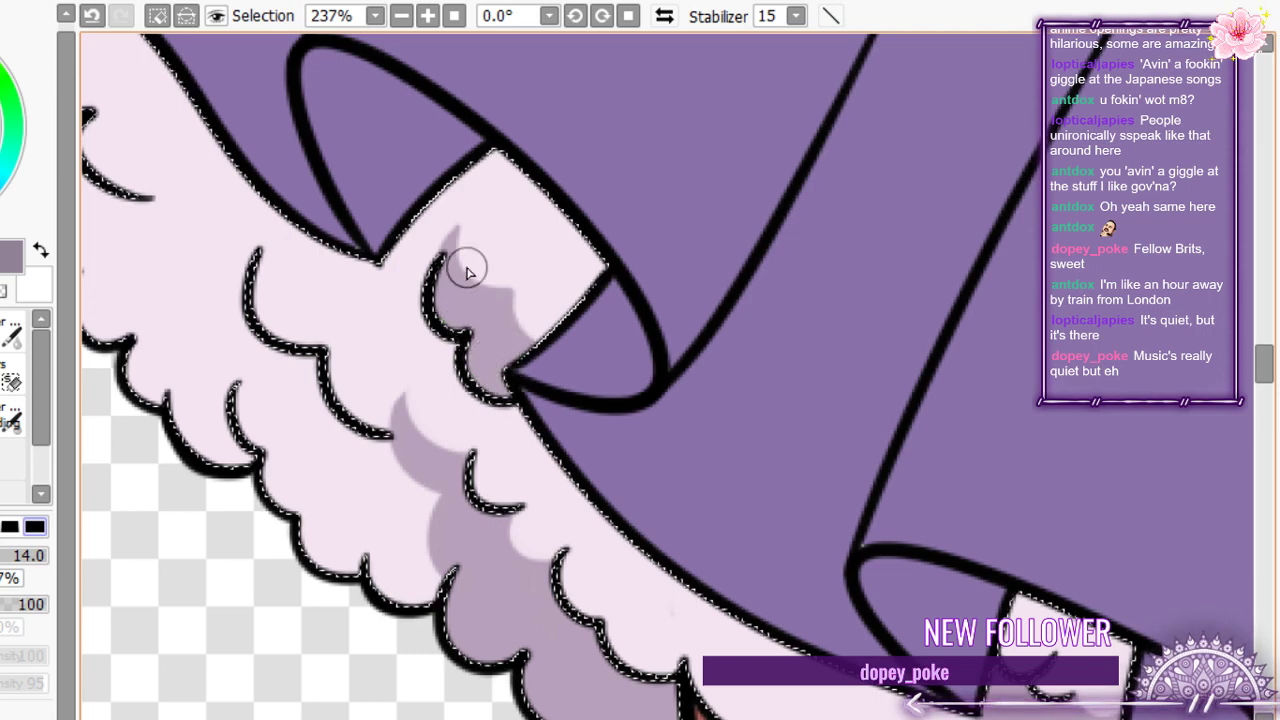
- Brush greyish-purple crescent shadows under the double ruffle line, beside the small curl, and inside the hem scallop below that underskirt flap
scroll(467, 267, "up", 1)
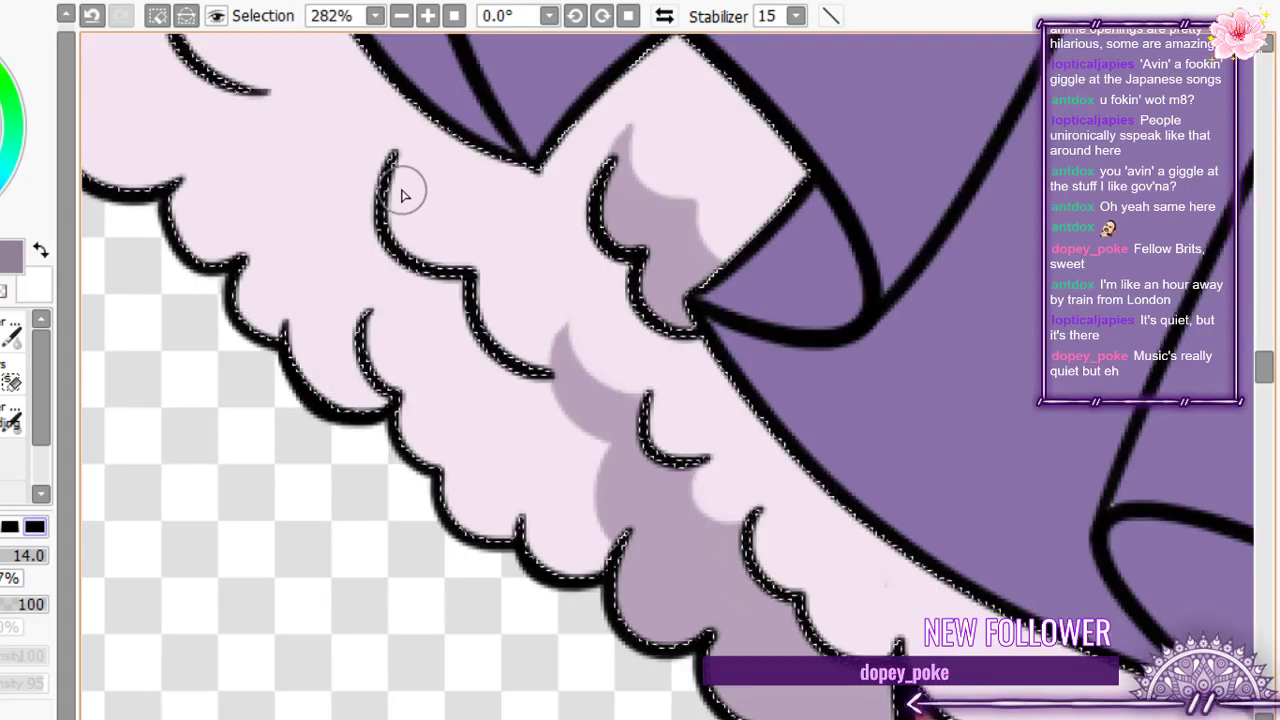
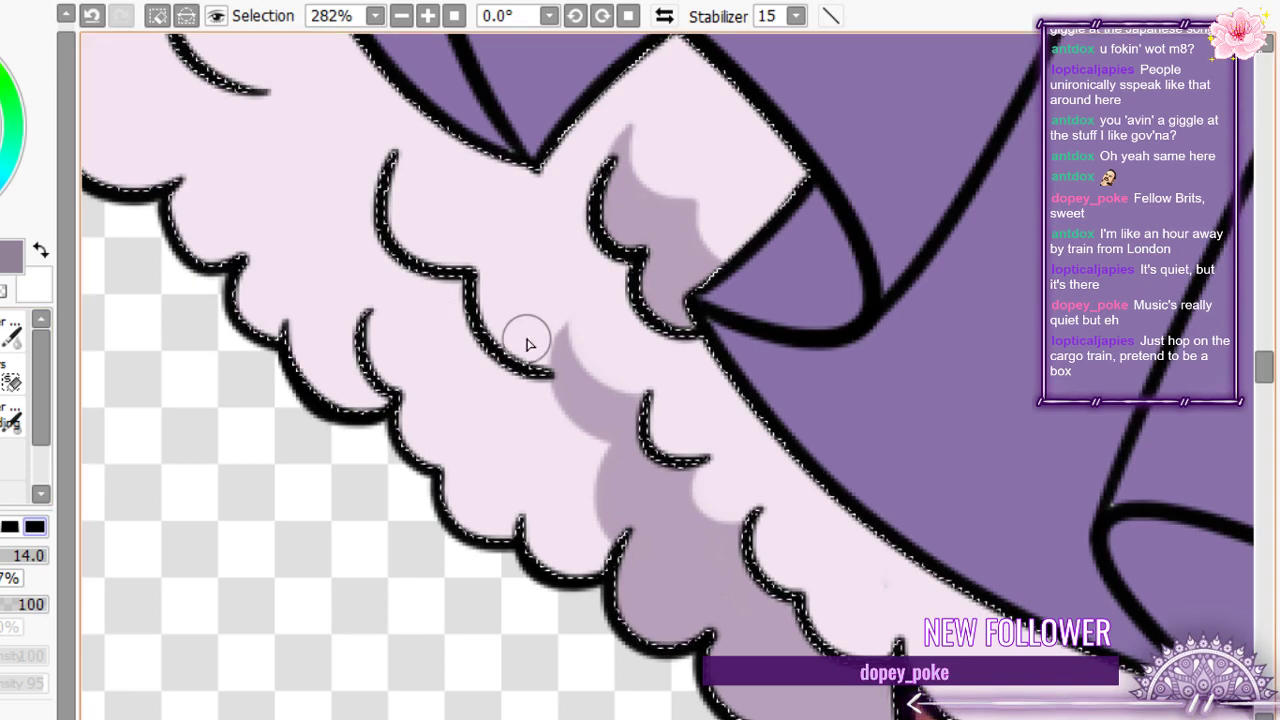
mouse_move(530, 344)
left_mouse_down()
mouse_move(512, 377)
mouse_move(458, 327)
mouse_move(447, 296)
mouse_move(458, 292)
mouse_move(351, 226)
mouse_move(381, 178)
left_mouse_up()
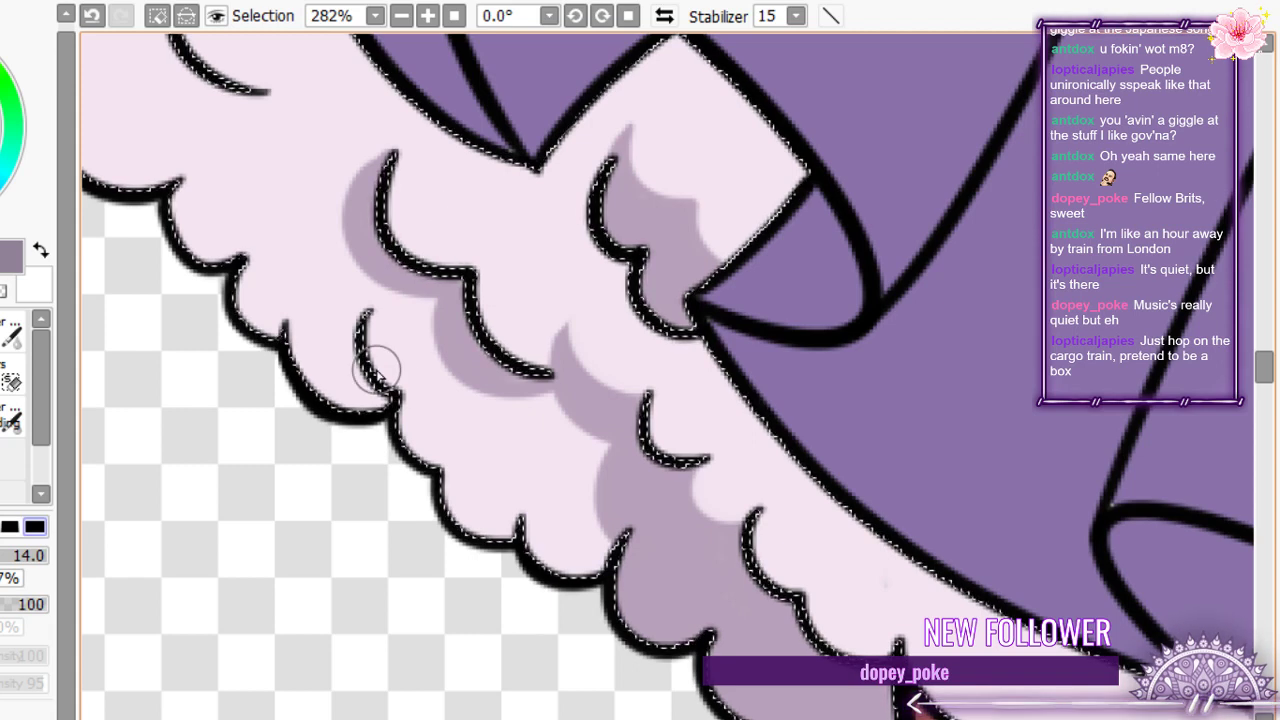
left_click_drag(381, 392, 362, 322)
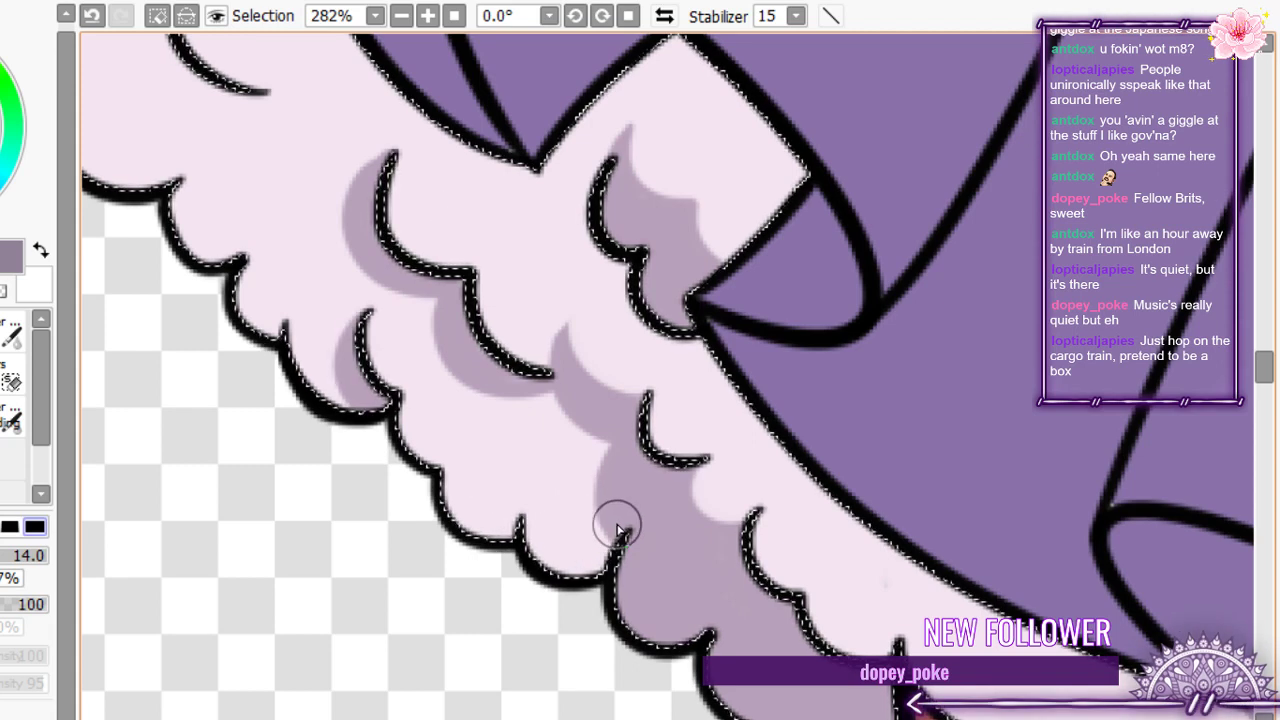
left_click_drag(612, 523, 534, 468)
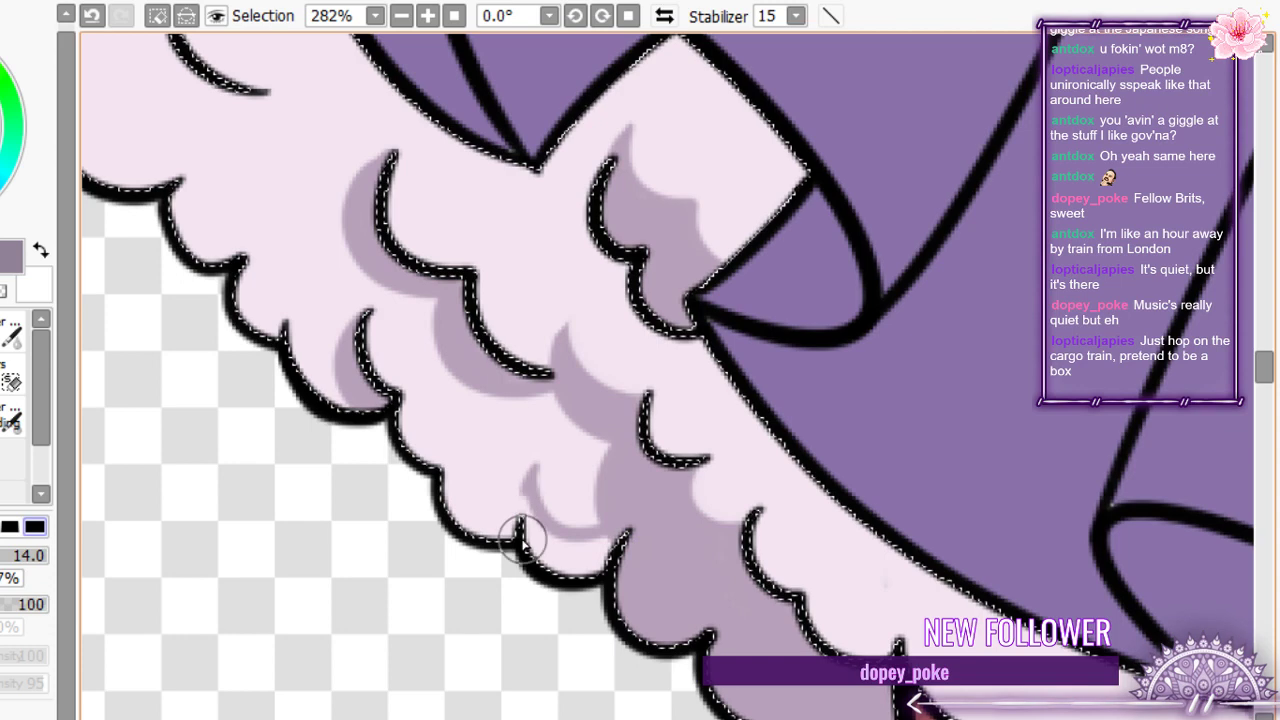
left_click_drag(585, 555, 530, 518)
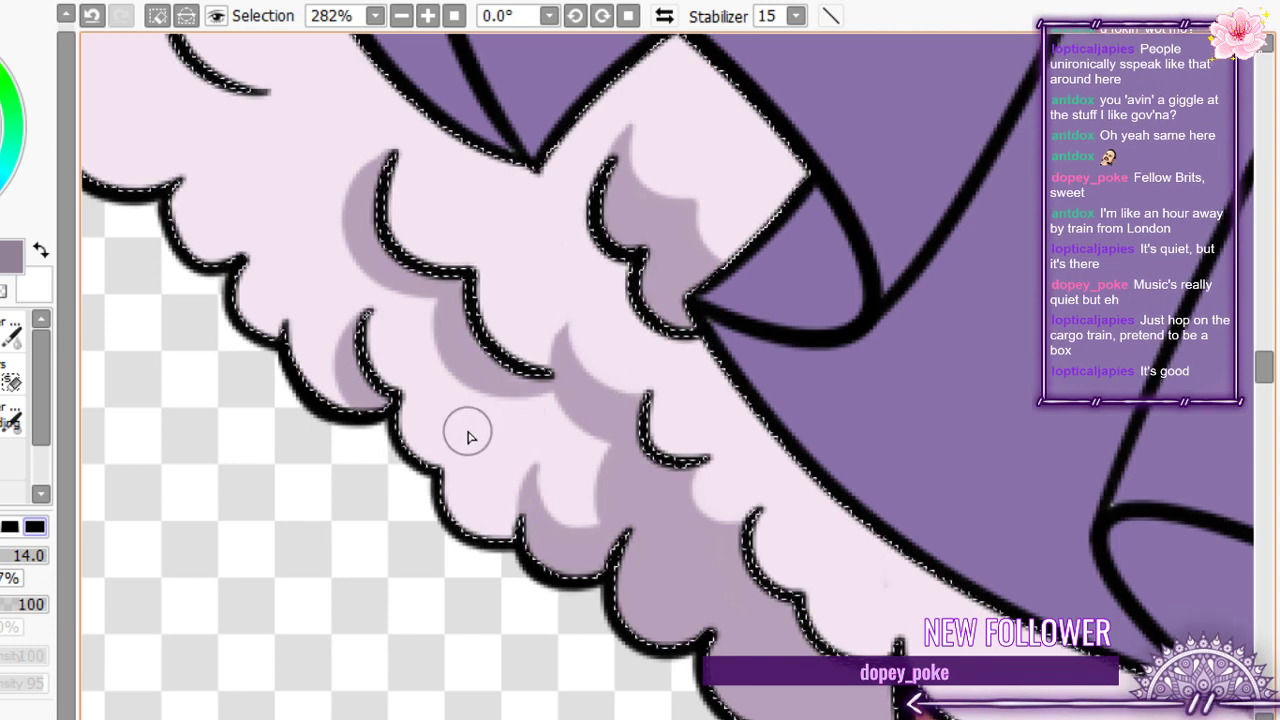
- Brush a scalloped greyish-purple shadow beneath the three-curve ruffle line in the lace trim near the skirt's outer corner
scroll(520, 340, "down", 1)
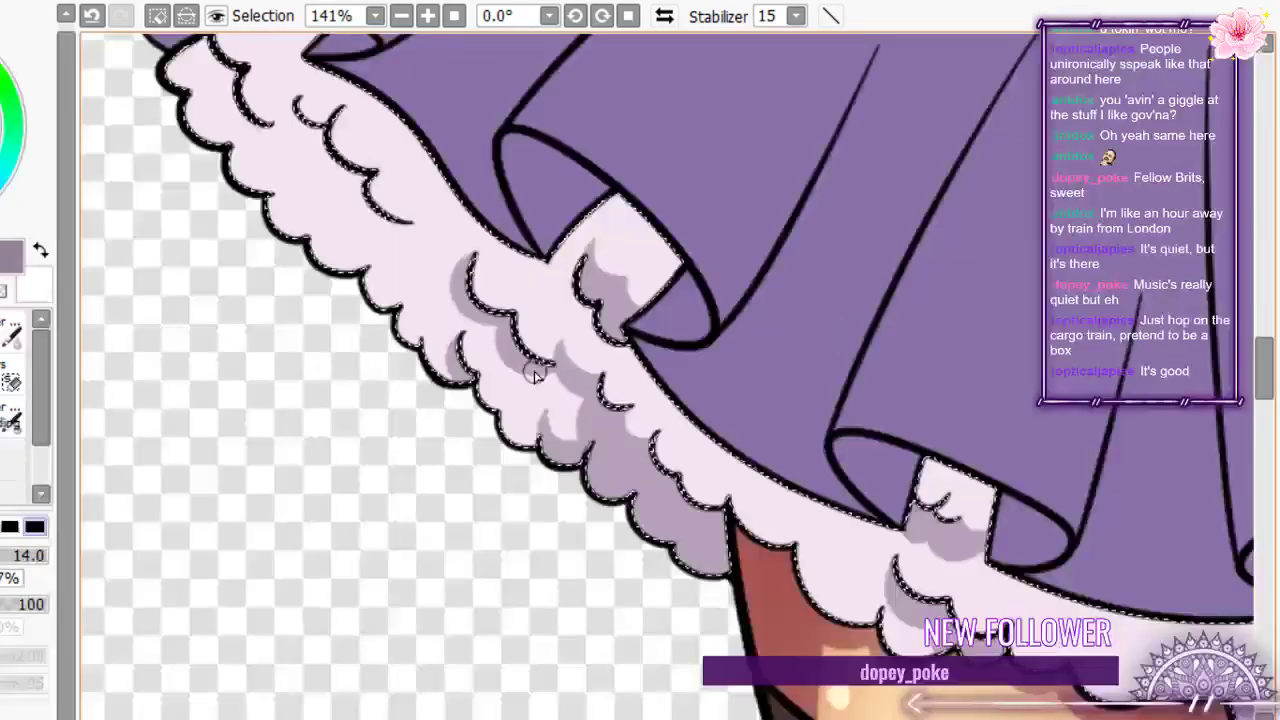
scroll(400, 265, "down", 3)
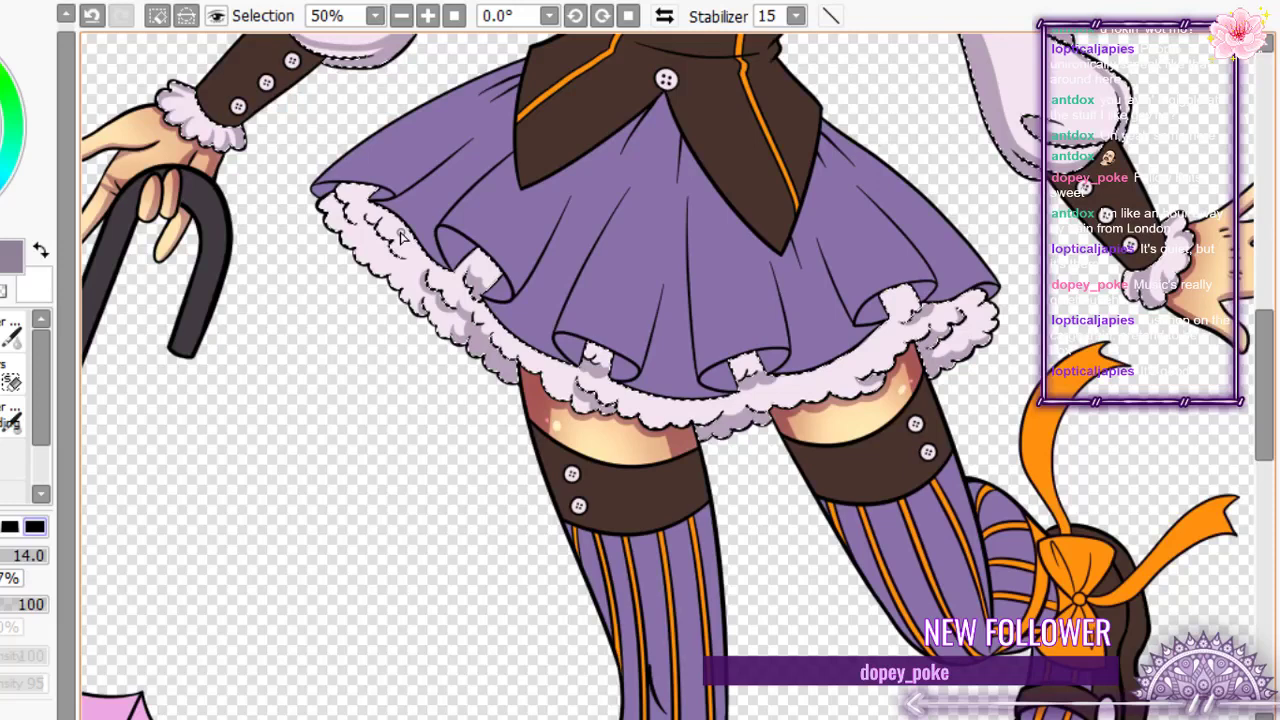
scroll(400, 235, "up", 4)
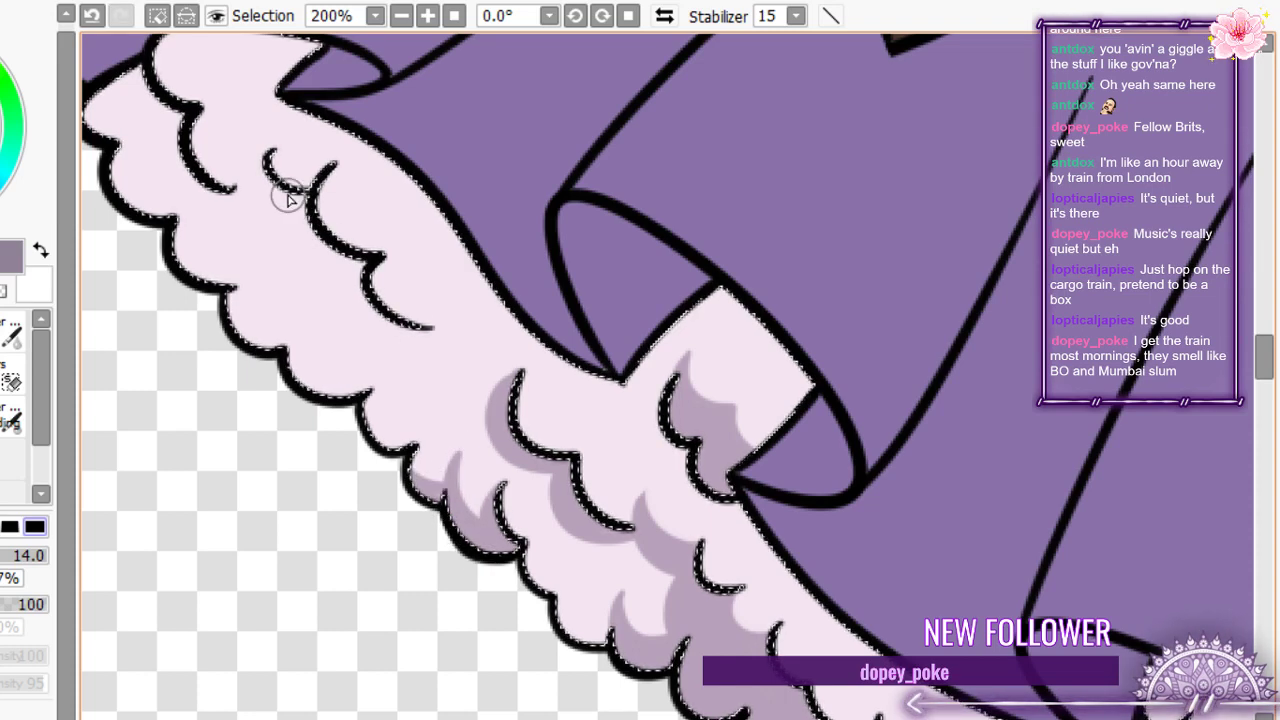
mouse_move(287, 198)
left_mouse_down()
mouse_move(358, 292)
mouse_move(347, 298)
mouse_move(361, 285)
mouse_move(416, 350)
mouse_move(436, 336)
mouse_move(363, 302)
mouse_move(380, 333)
mouse_move(347, 287)
mouse_move(356, 270)
mouse_move(293, 205)
mouse_move(297, 216)
mouse_move(275, 188)
left_mouse_up()
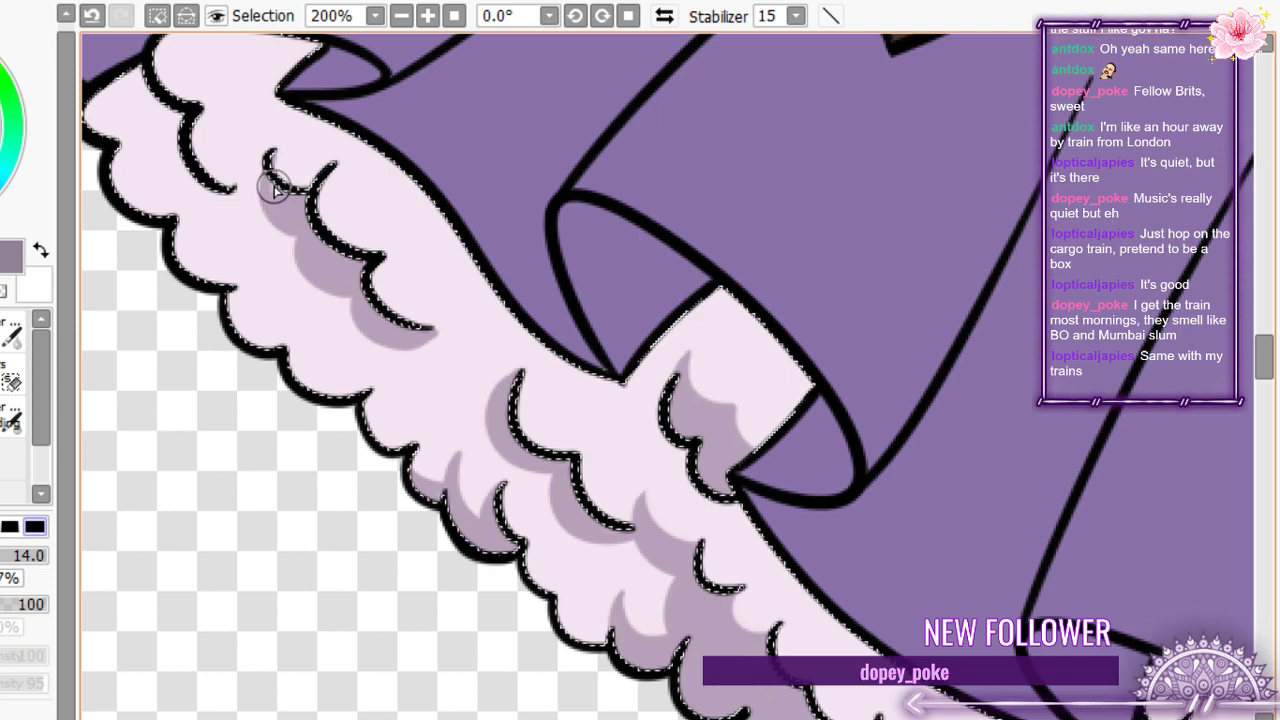
scroll(291, 212, "down", 1)
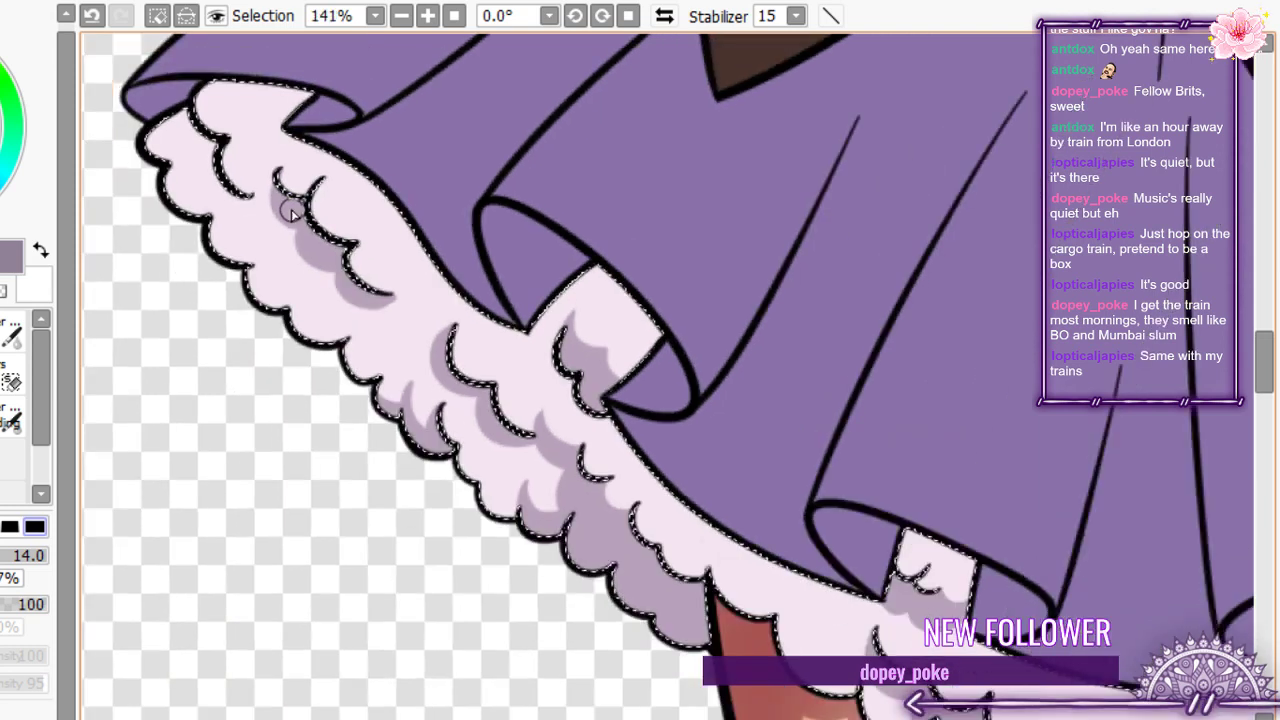
scroll(291, 212, "down", 1)
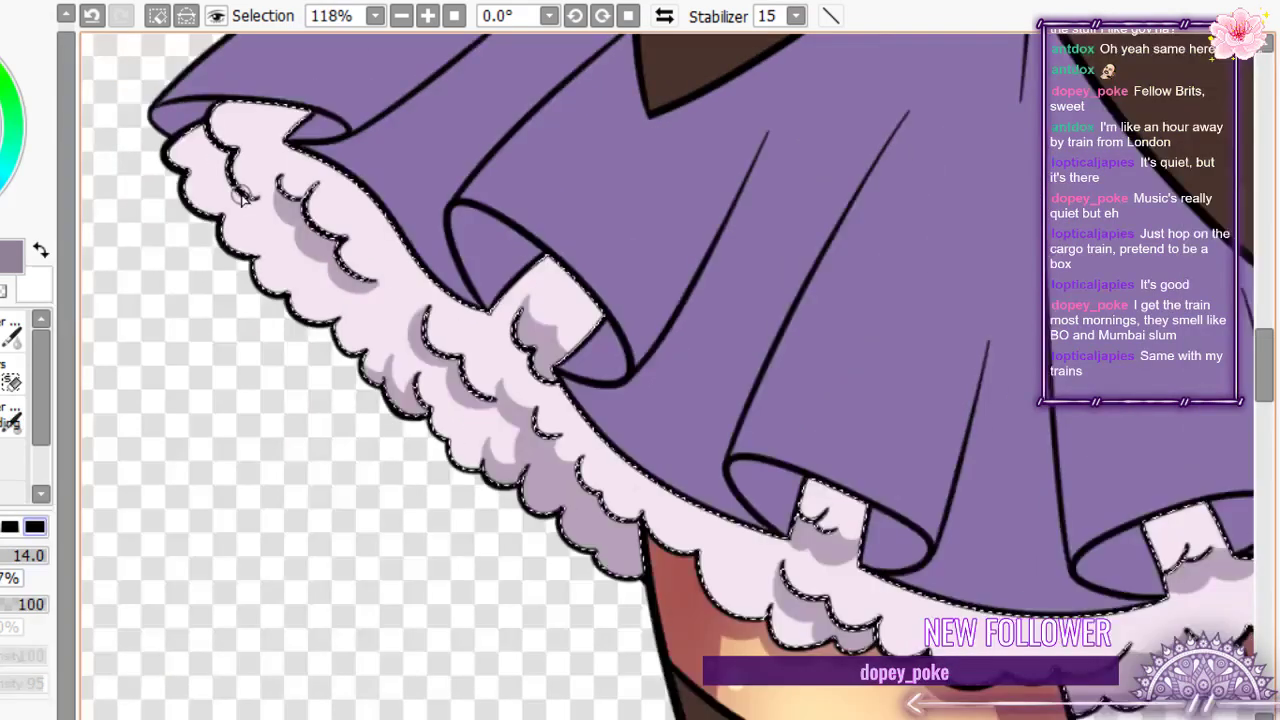
- Brush a scalloped greyish-purple shadow beneath the ruffle line at the lace trim's outermost corner, on the standing leg's side
scroll(240, 197, "up", 4)
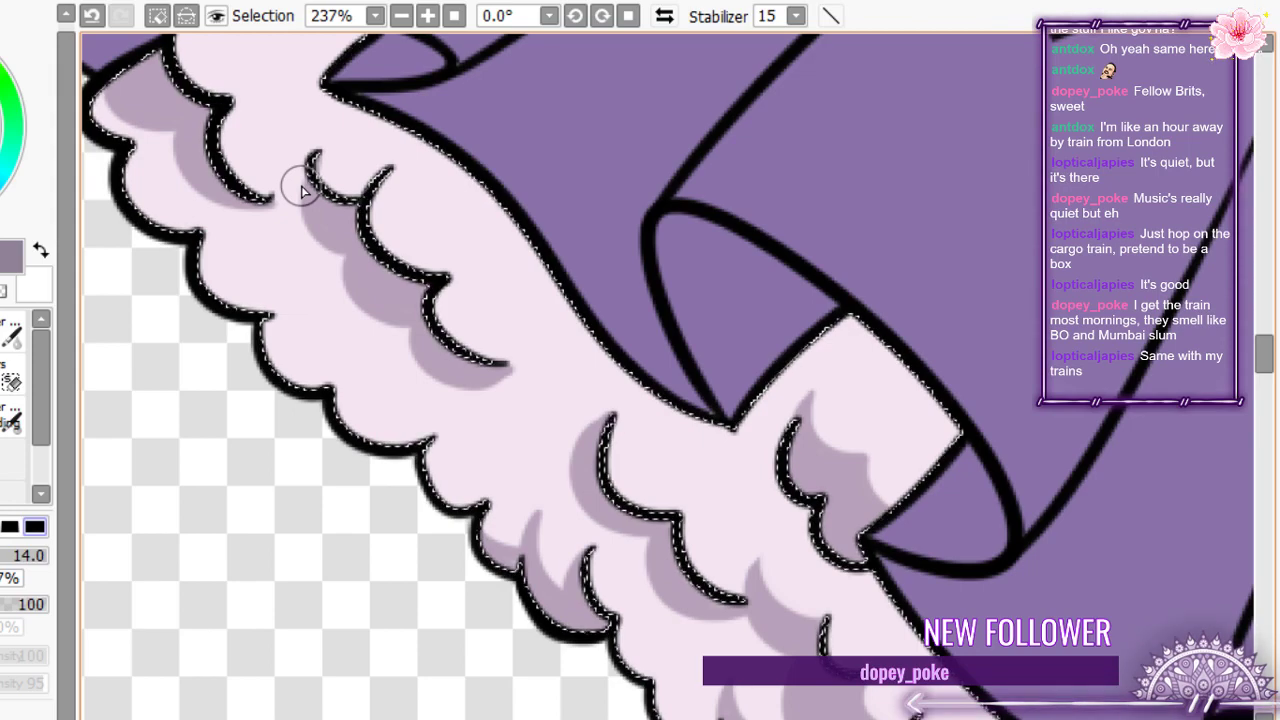
scroll(300, 186, "down", 1)
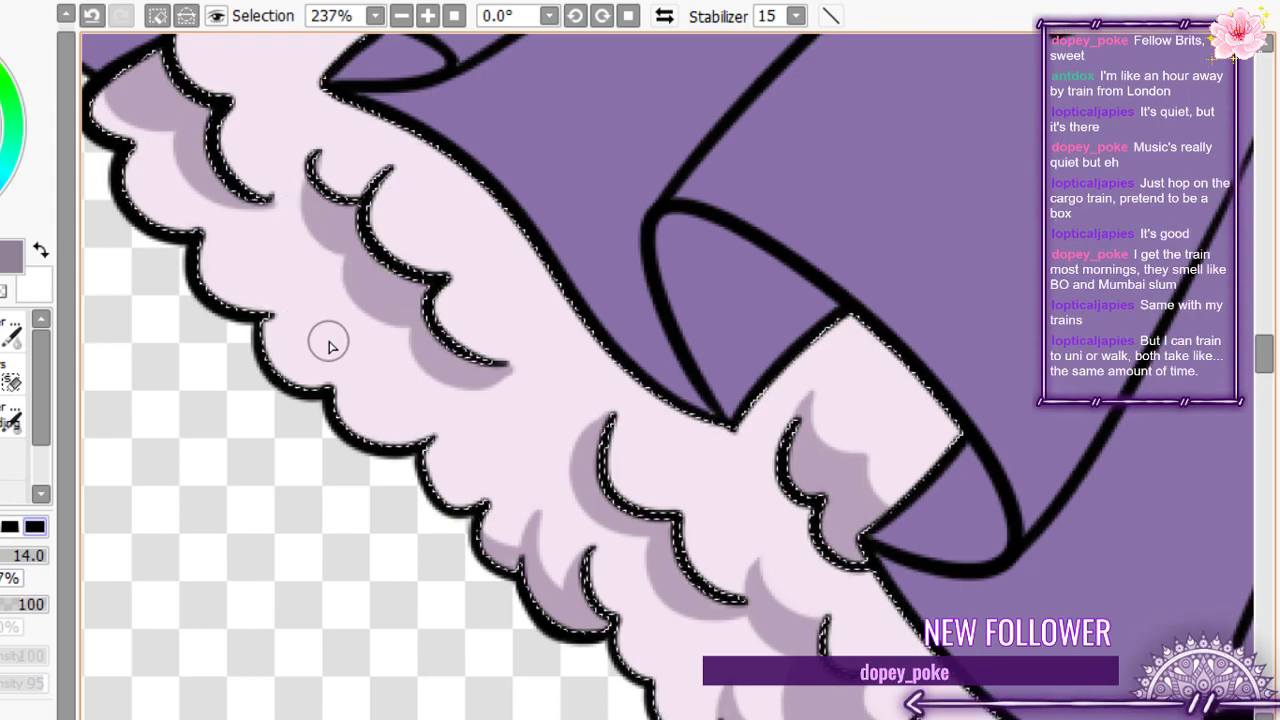
scroll(333, 268, "down", 1)
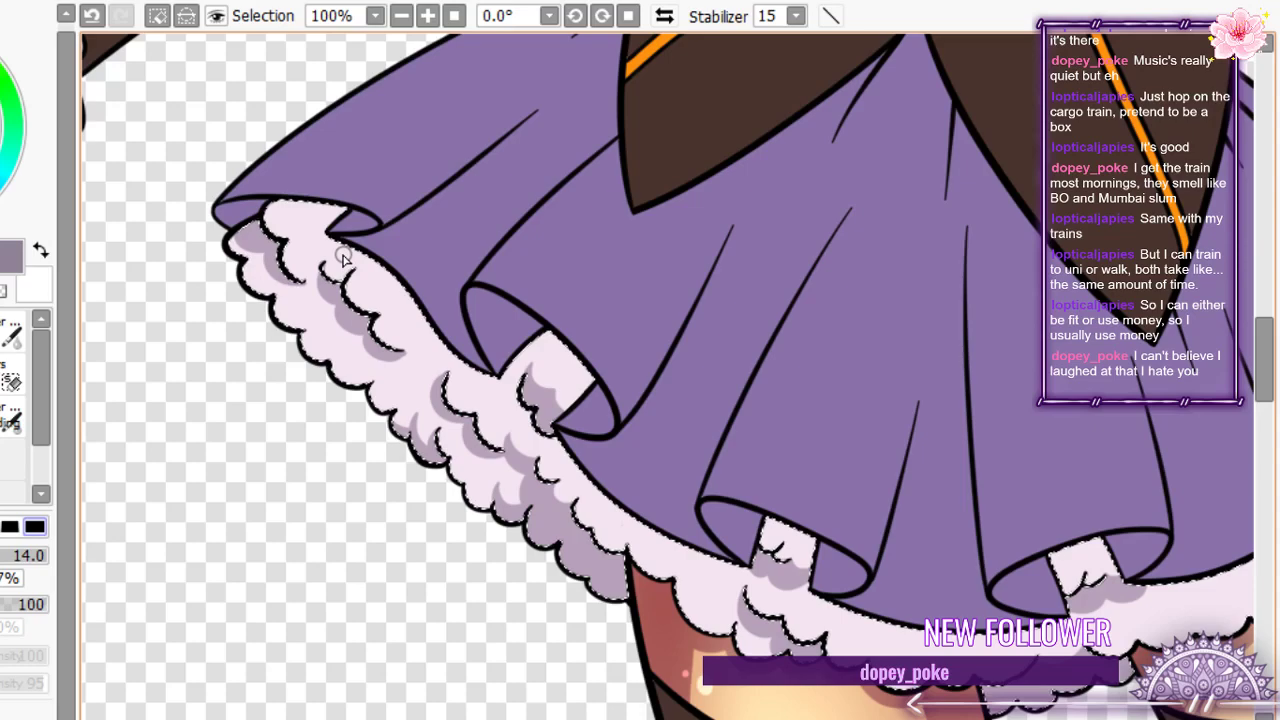
- Brush greyish-purple crescents at the top of the two nearby underskirt flaps and inside the hem scallops below the three-curve ruffle line
scroll(342, 258, "down", 5)
scroll(342, 258, "up", 8)
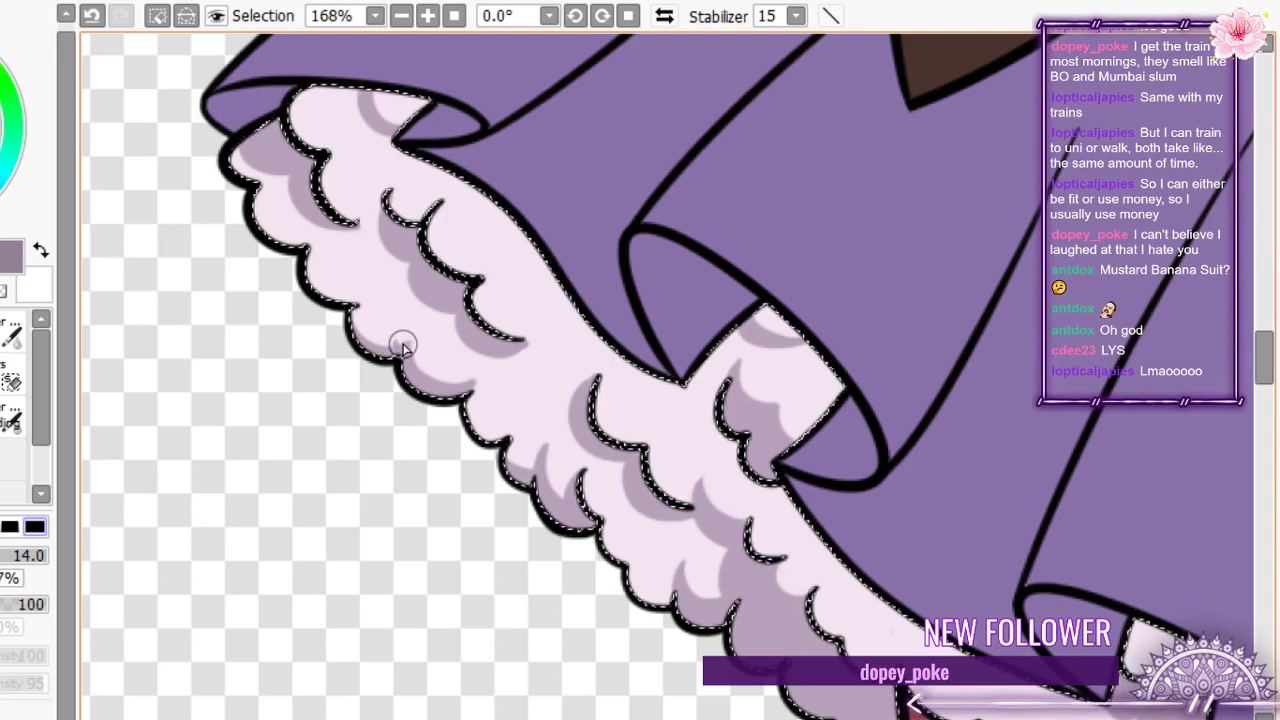
scroll(400, 345, "up", 4)
scroll(334, 320, "down", 4)
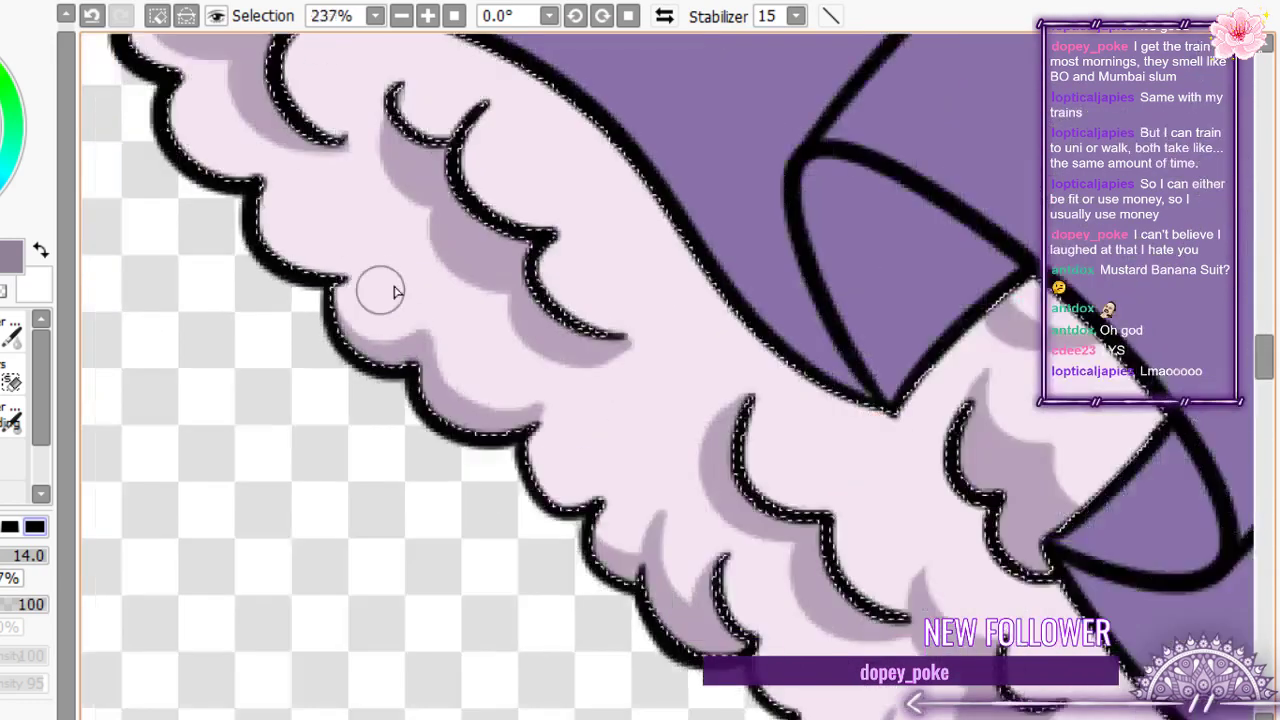
- Brush greyish-purple shadows inside the hem scallops above the standing leg's outer thigh and tidy their upper edge with the eraser
scroll(395, 291, "down", 8)
scroll(429, 366, "up", 8)
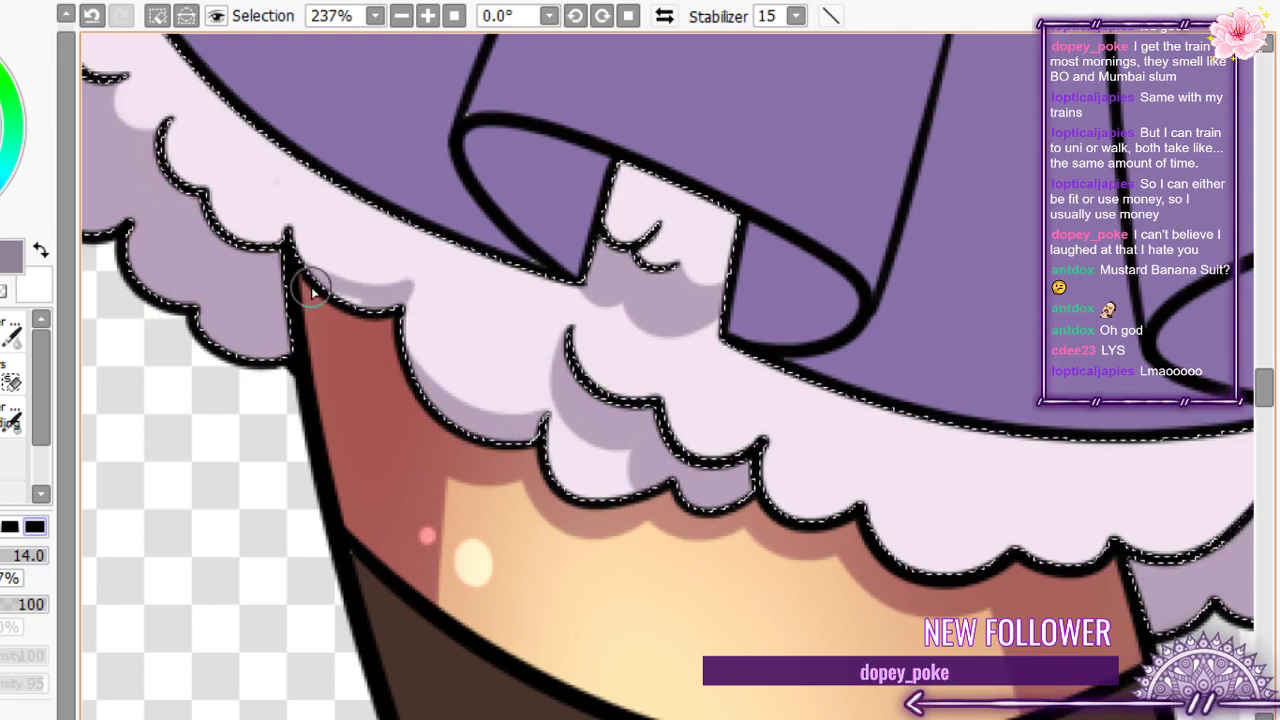
scroll(285, 297, "down", 1)
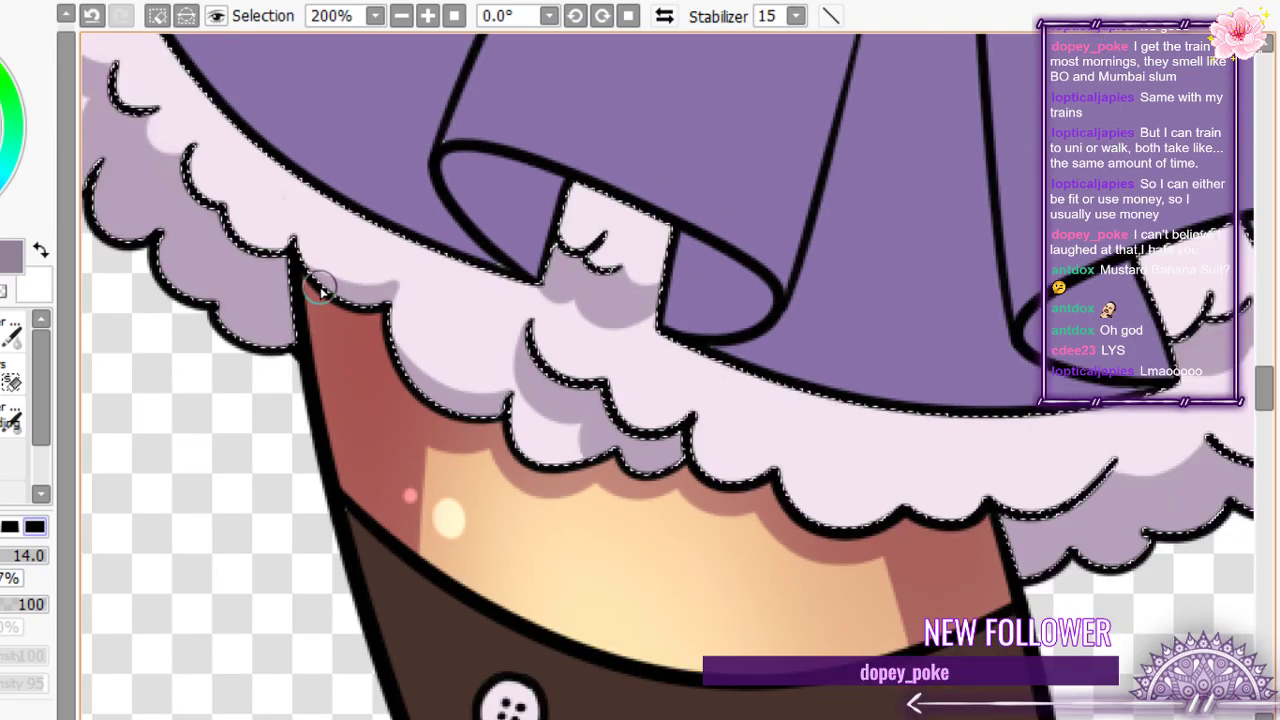
scroll(318, 287, "up", 1)
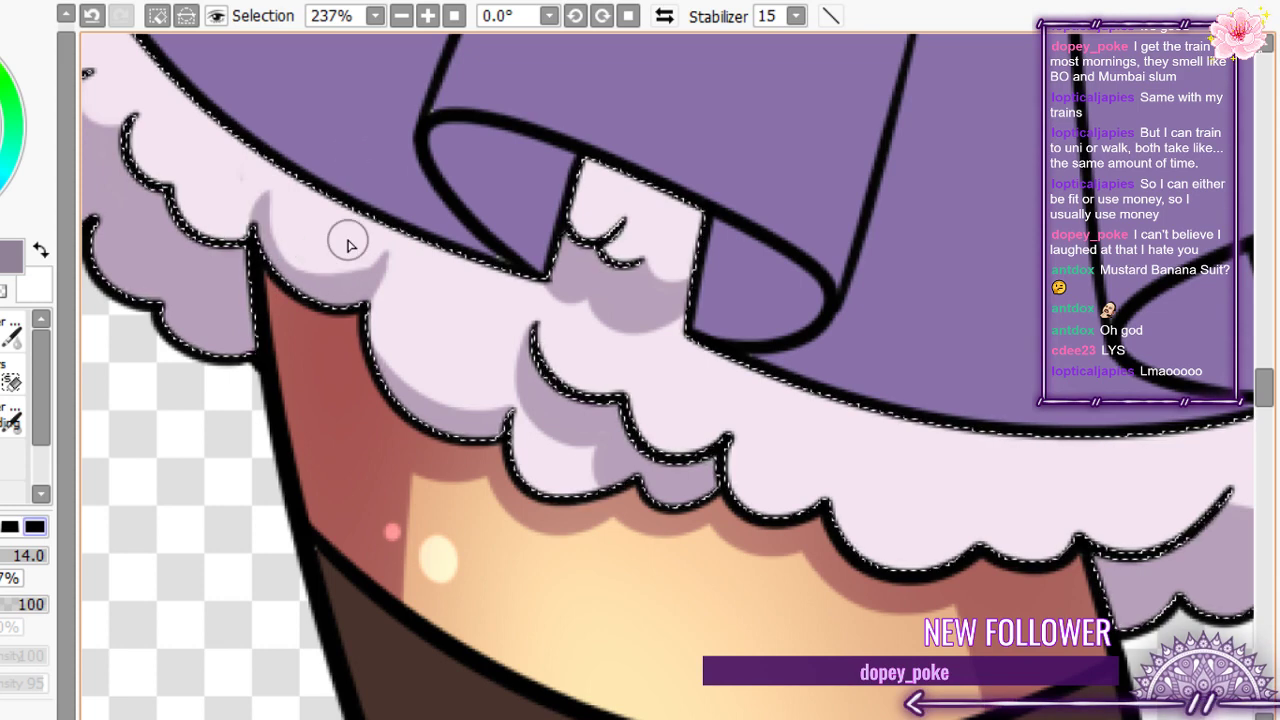
key("e")
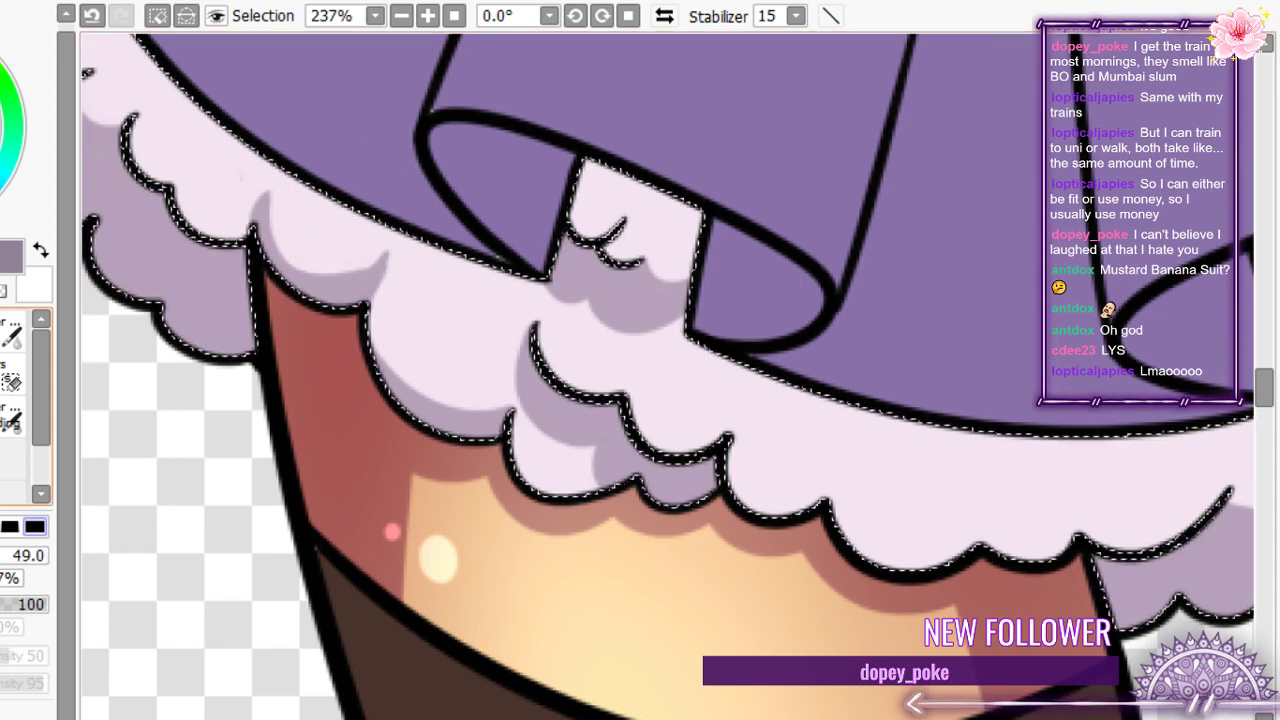
left_click_drag(378, 208, 309, 220)
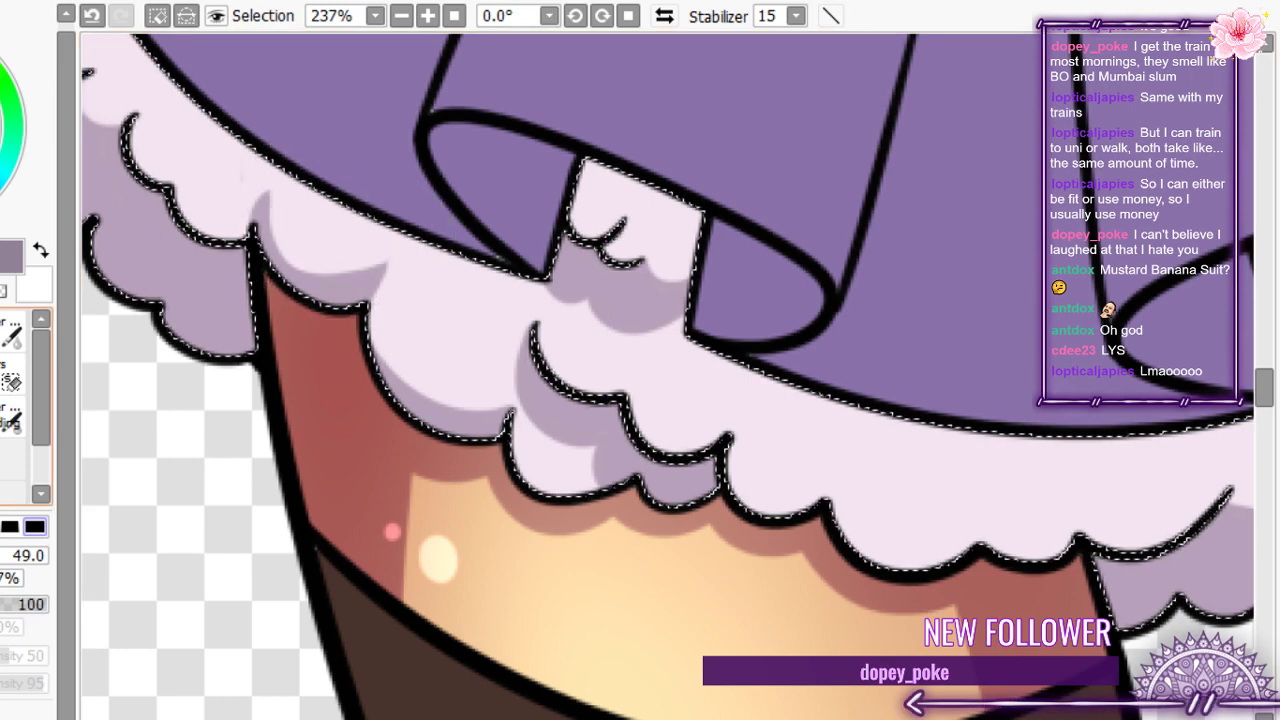
key("b")
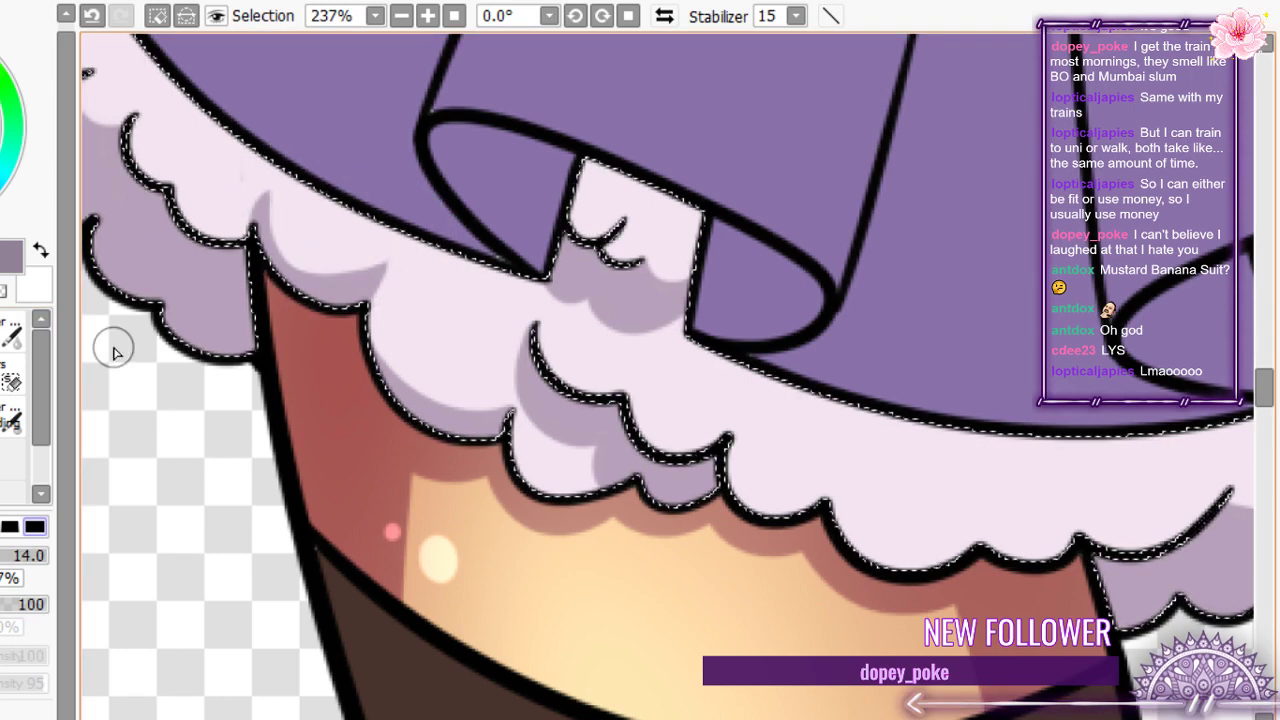
- Brush a two-curve greyish-purple shadow across the upper part of the underskirt flap in the fold above the bent leg
scroll(471, 223, "down", 8)
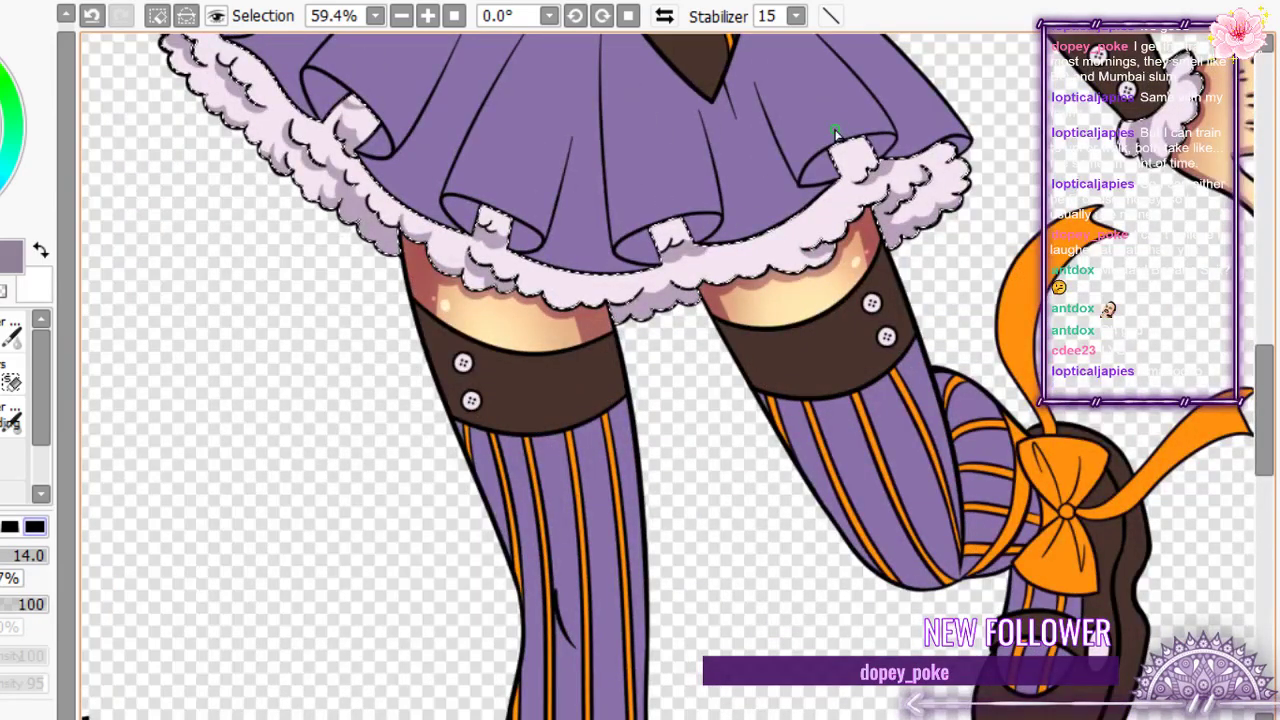
scroll(836, 134, "up", 8)
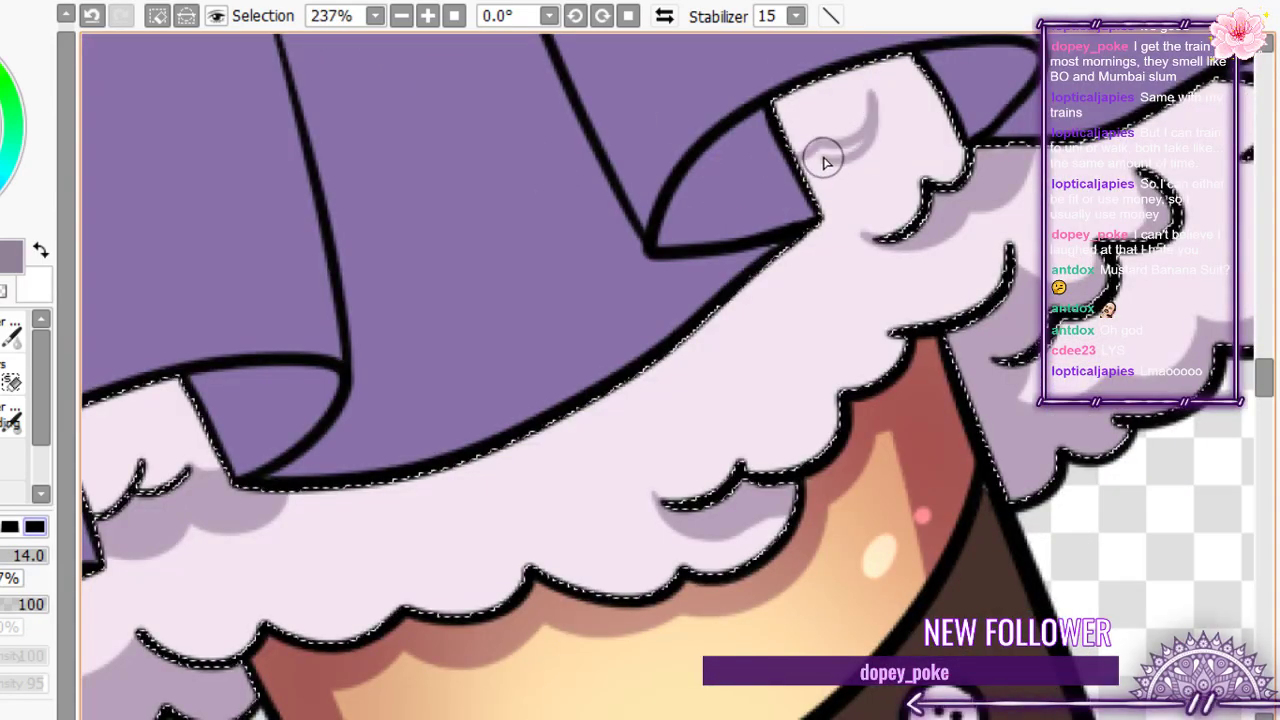
mouse_move(836, 153)
left_mouse_down()
mouse_move(864, 142)
mouse_move(808, 211)
mouse_move(822, 165)
left_mouse_up()
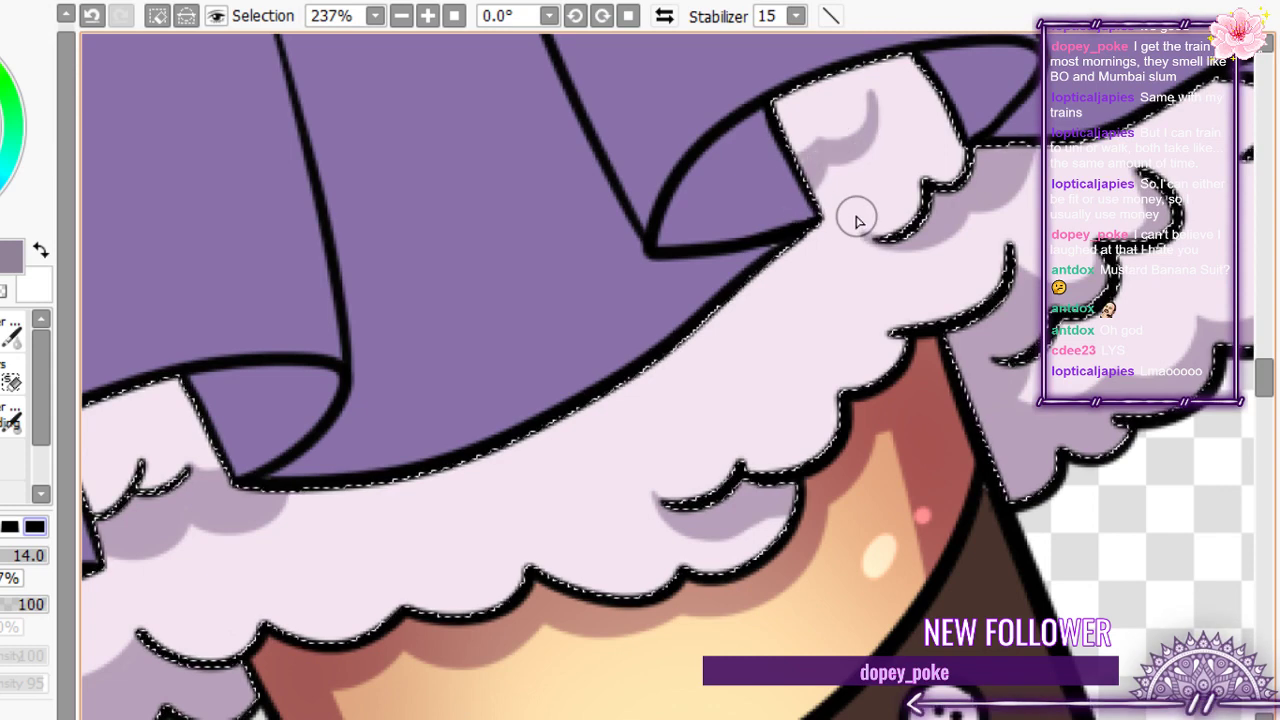
left_click_drag(860, 215, 940, 162)
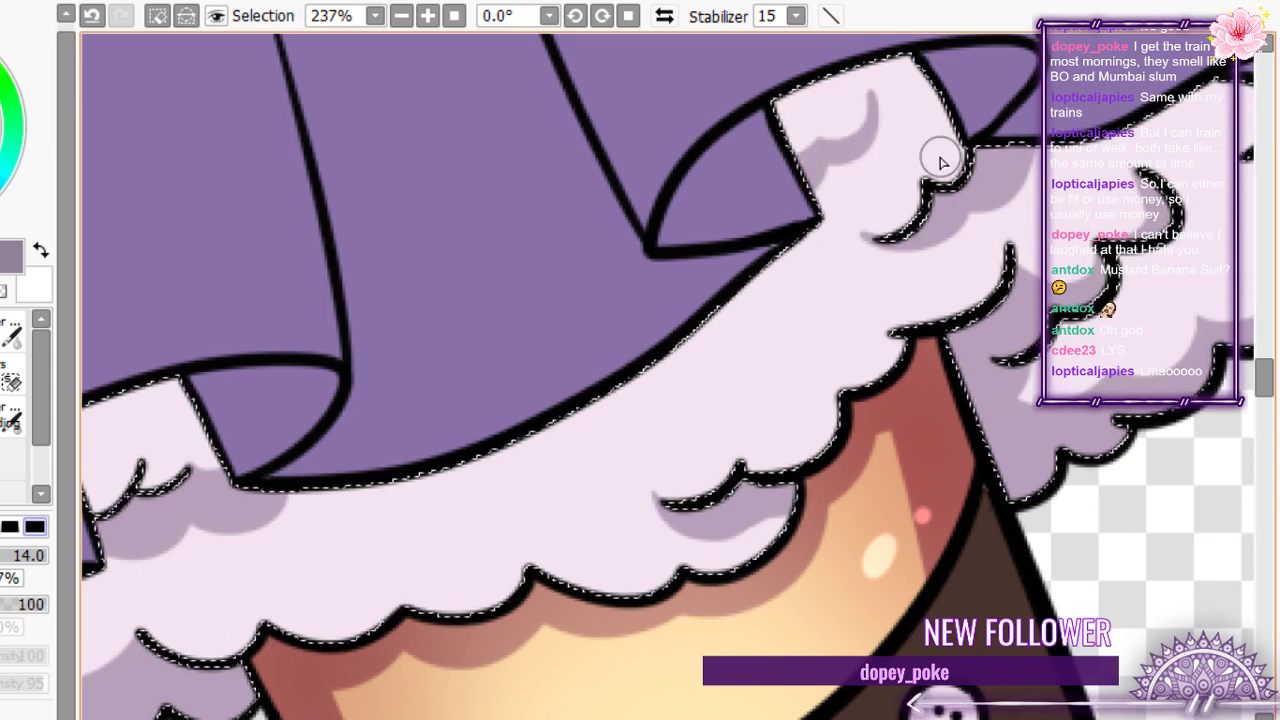
scroll(813, 178, "down", 3)
scroll(824, 205, "down", 2)
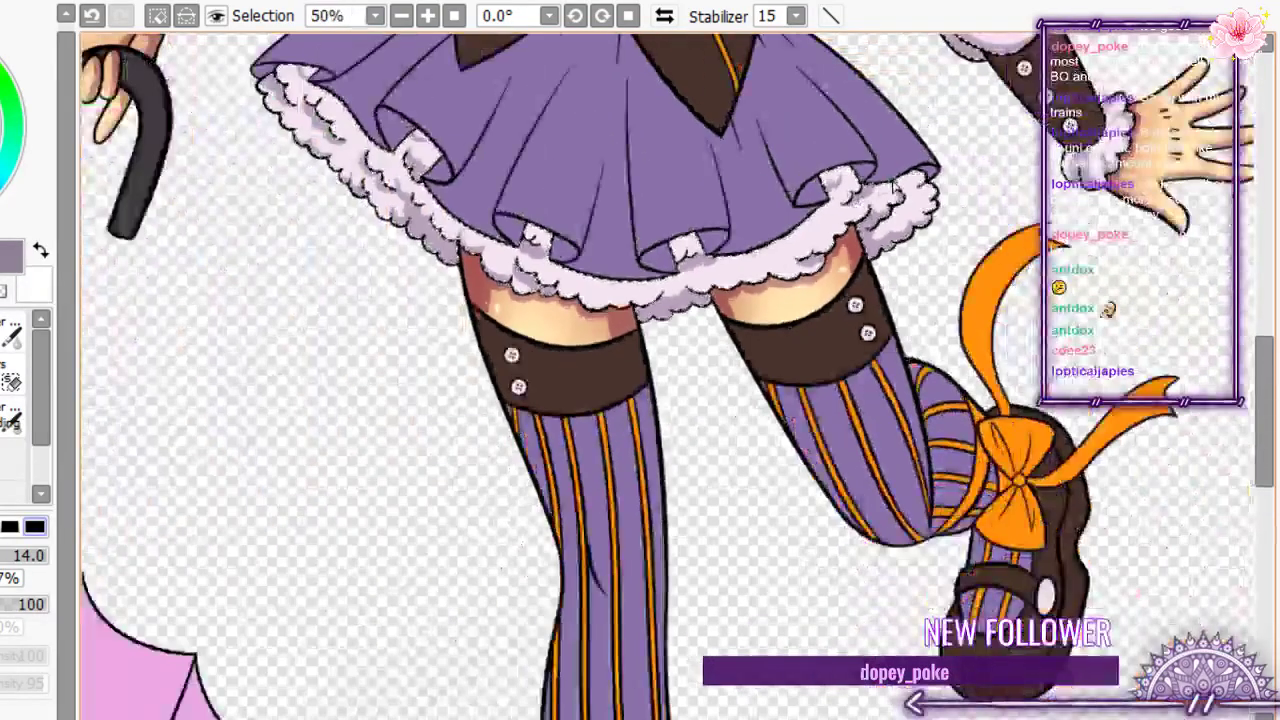
- Brush peaked greyish-purple shadows inside the hem scallops above the bent leg's inner thigh
scroll(818, 220, "up", 2)
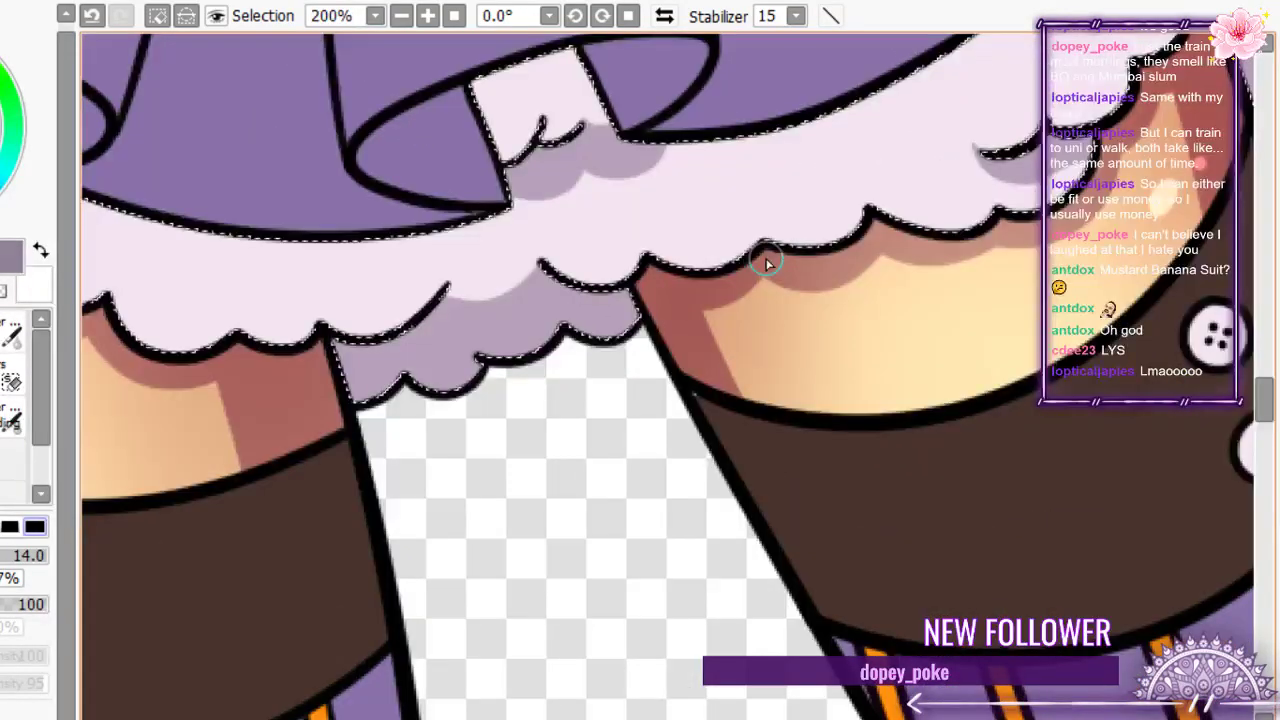
left_click_drag(808, 241, 860, 160)
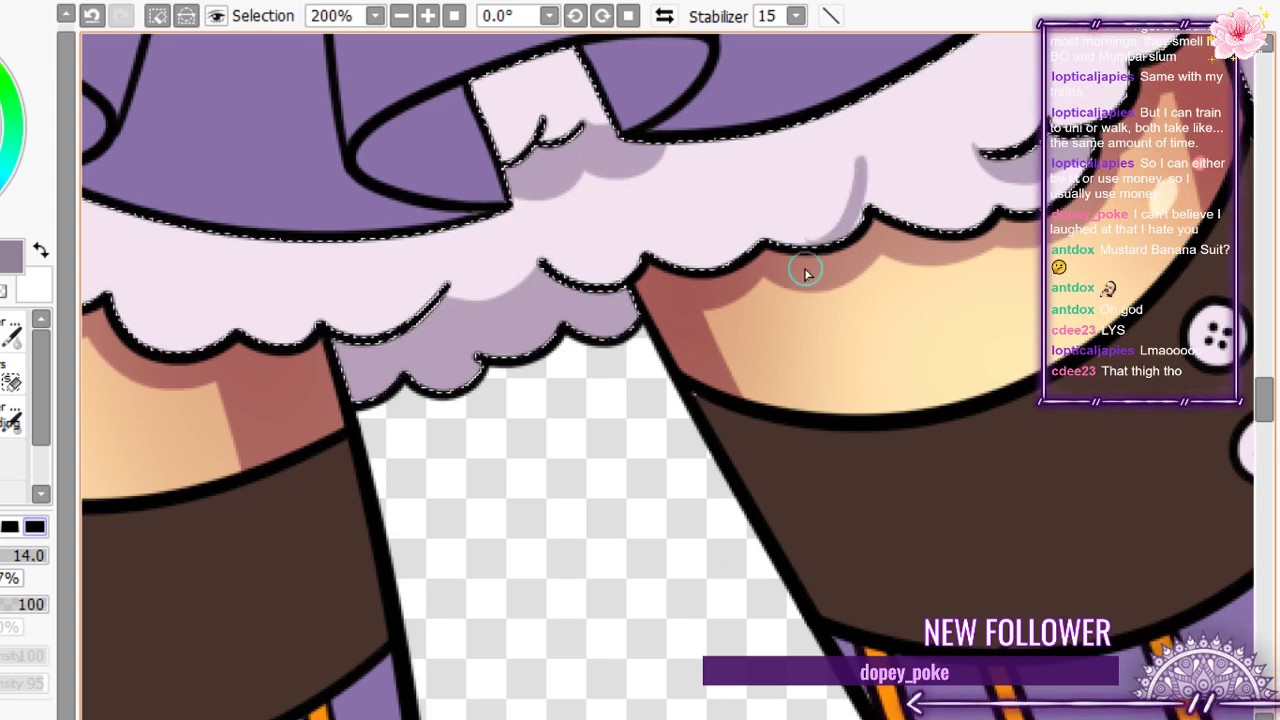
key("ctrl+z")
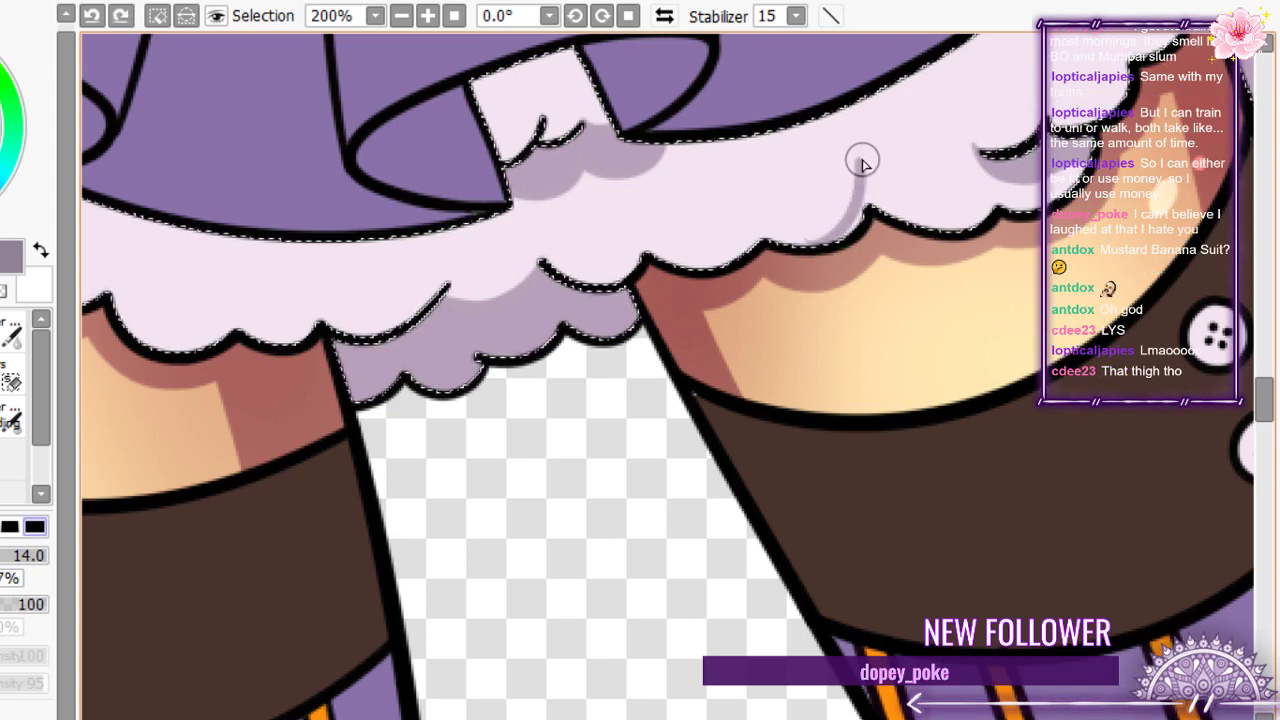
key("ctrl+z")
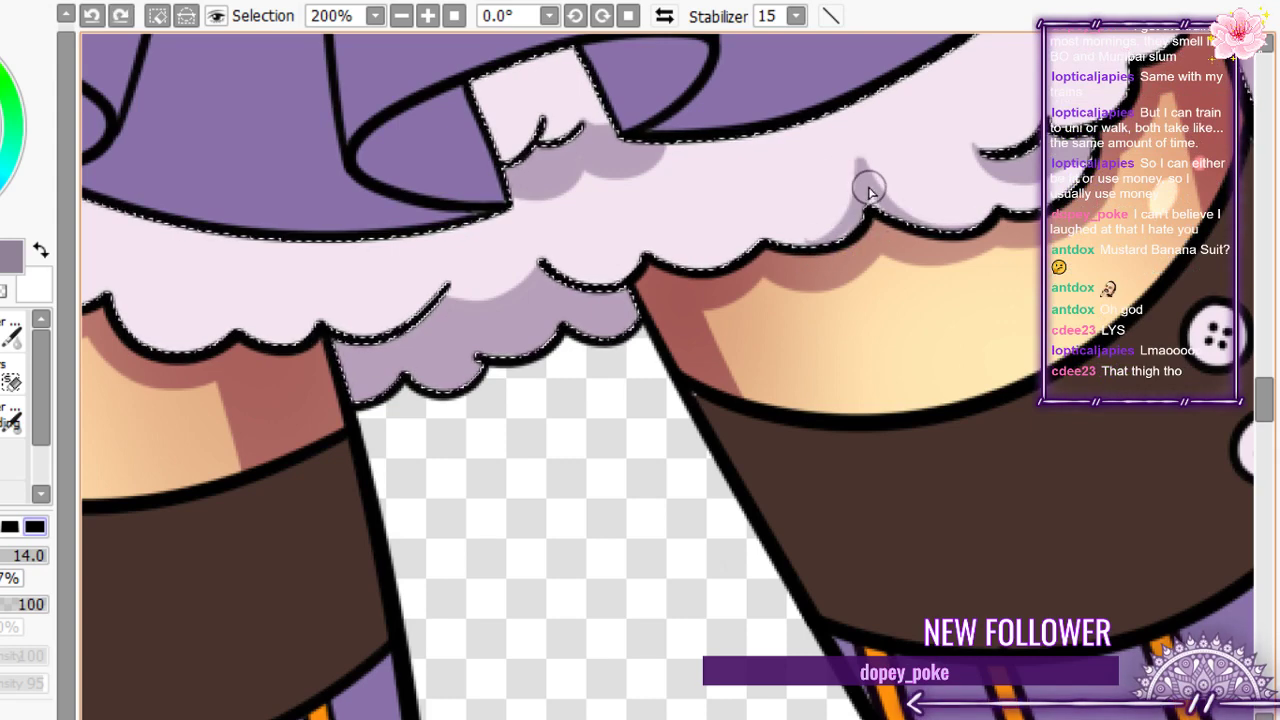
mouse_move(862, 166)
left_mouse_down()
mouse_move(875, 205)
mouse_move(966, 223)
left_mouse_up()
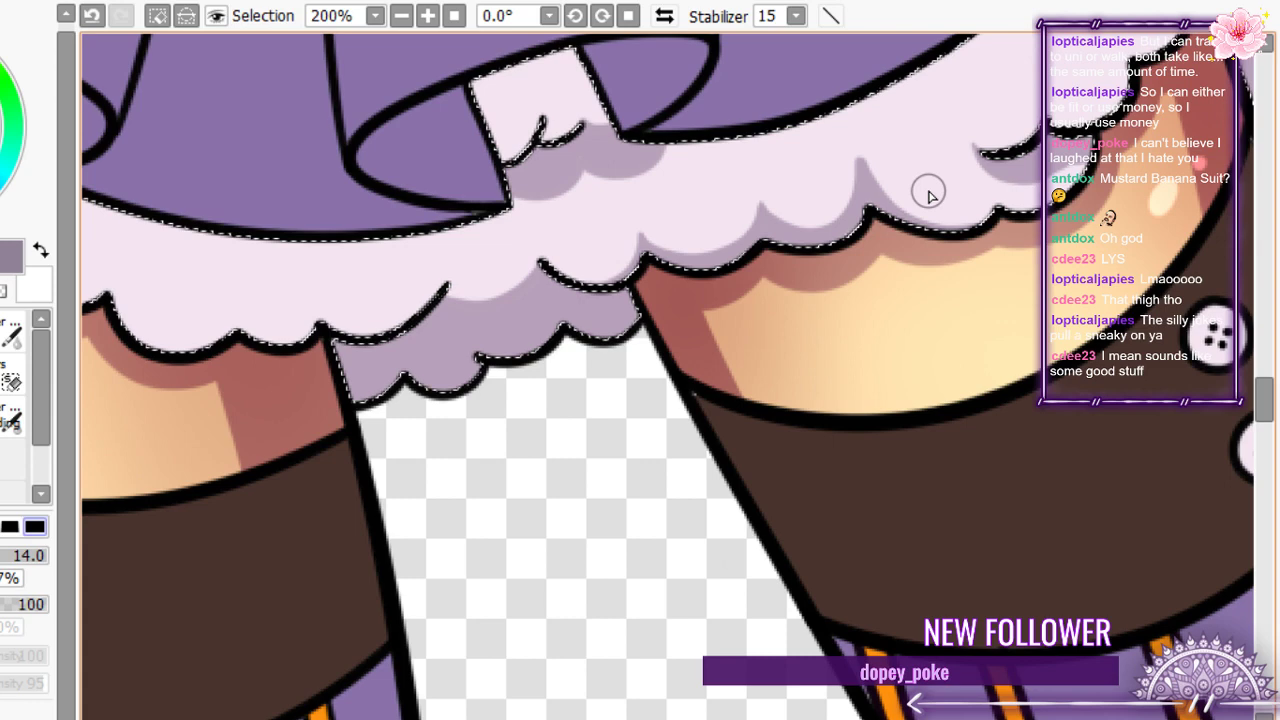
key("e")
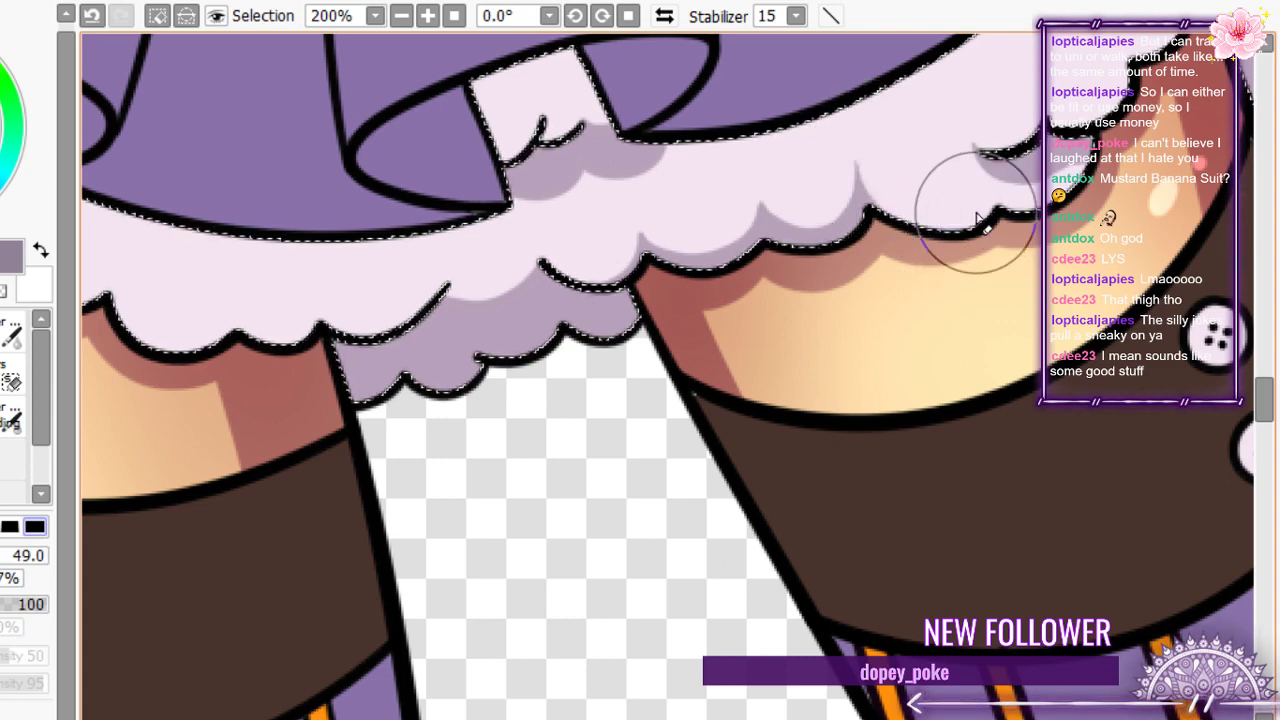
key("n")
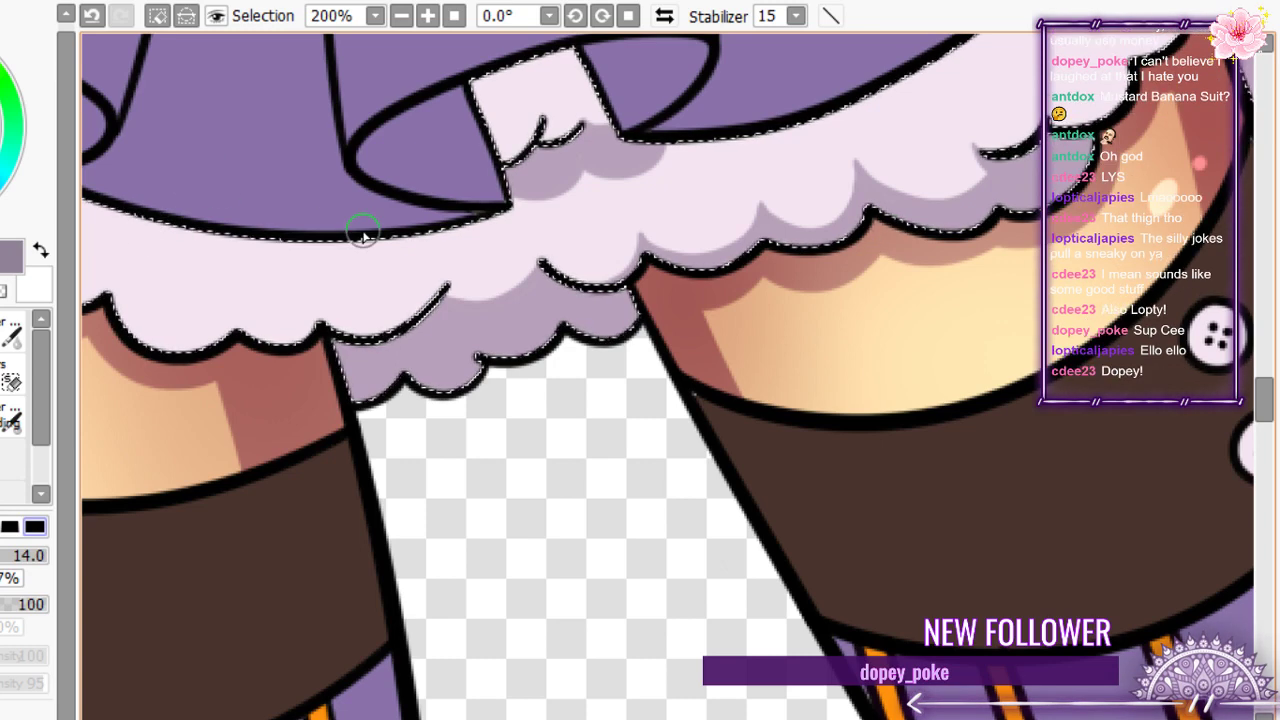
- Brush peaked greyish-purple shadows inside the hem scallops above the standing leg's inner thigh, up to the ruffle line beside it
scroll(363, 235, "up", 1)
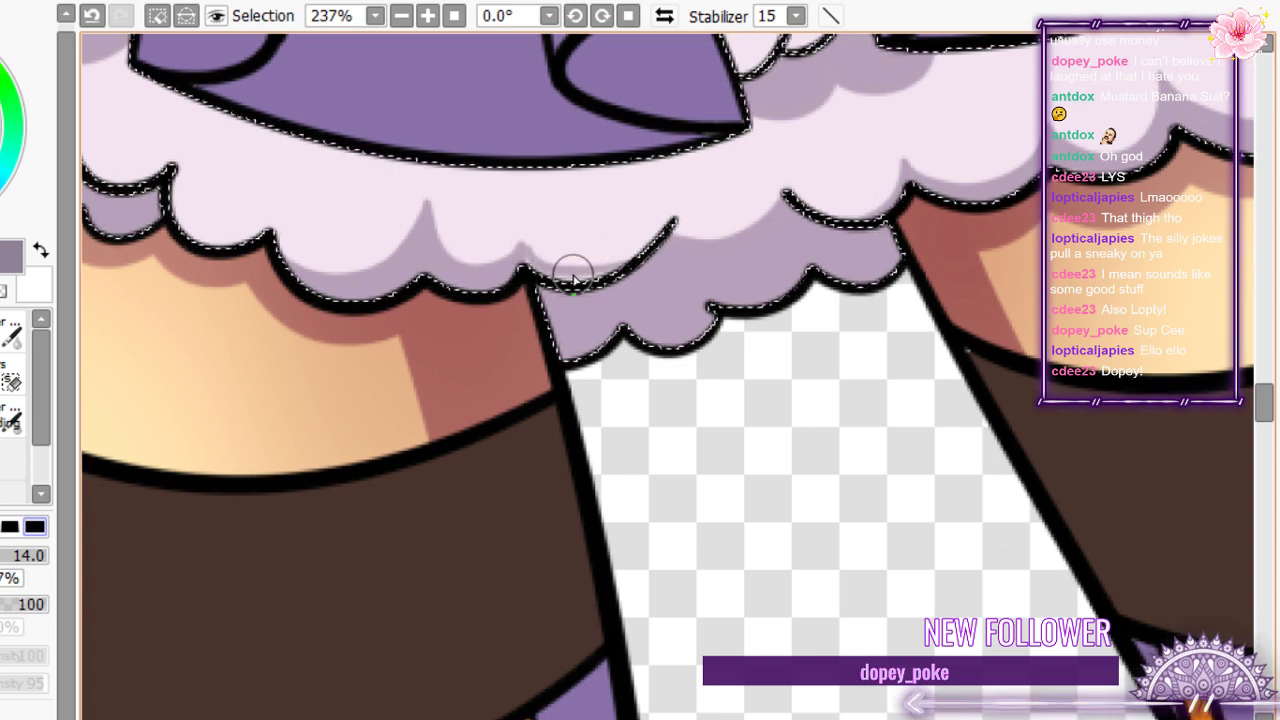
key("ctrl+z")
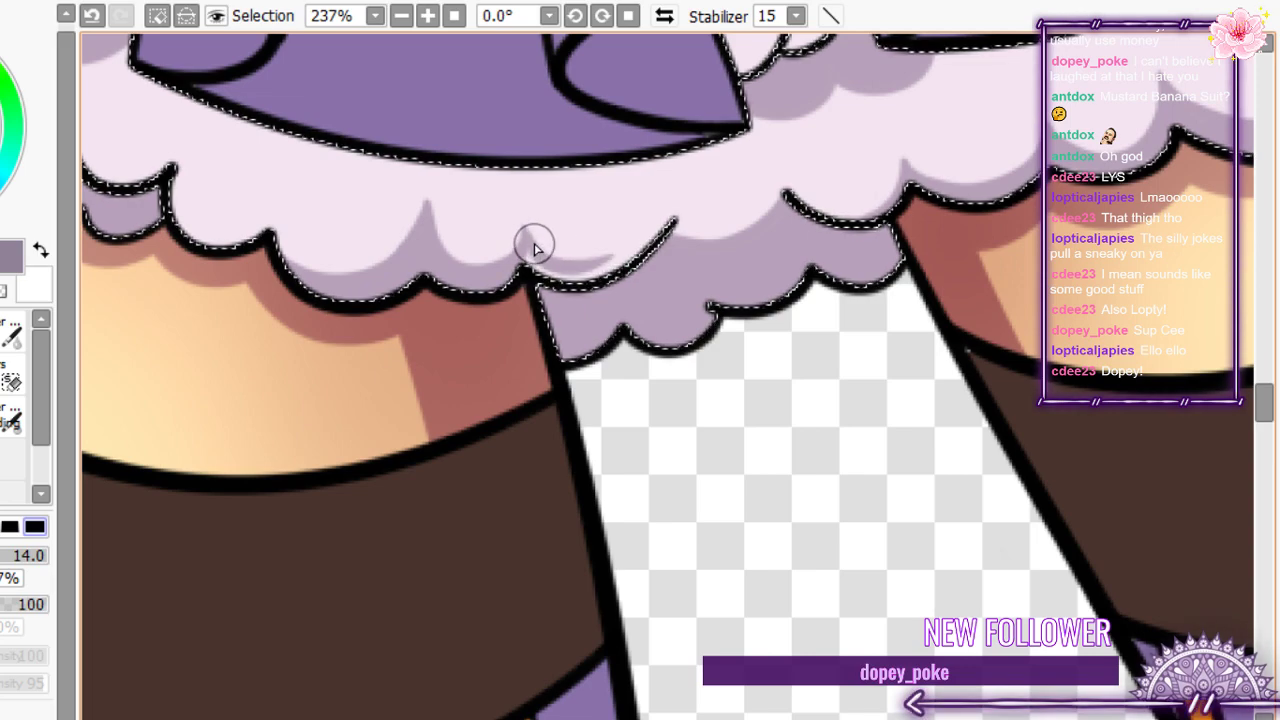
key("ctrl+y")
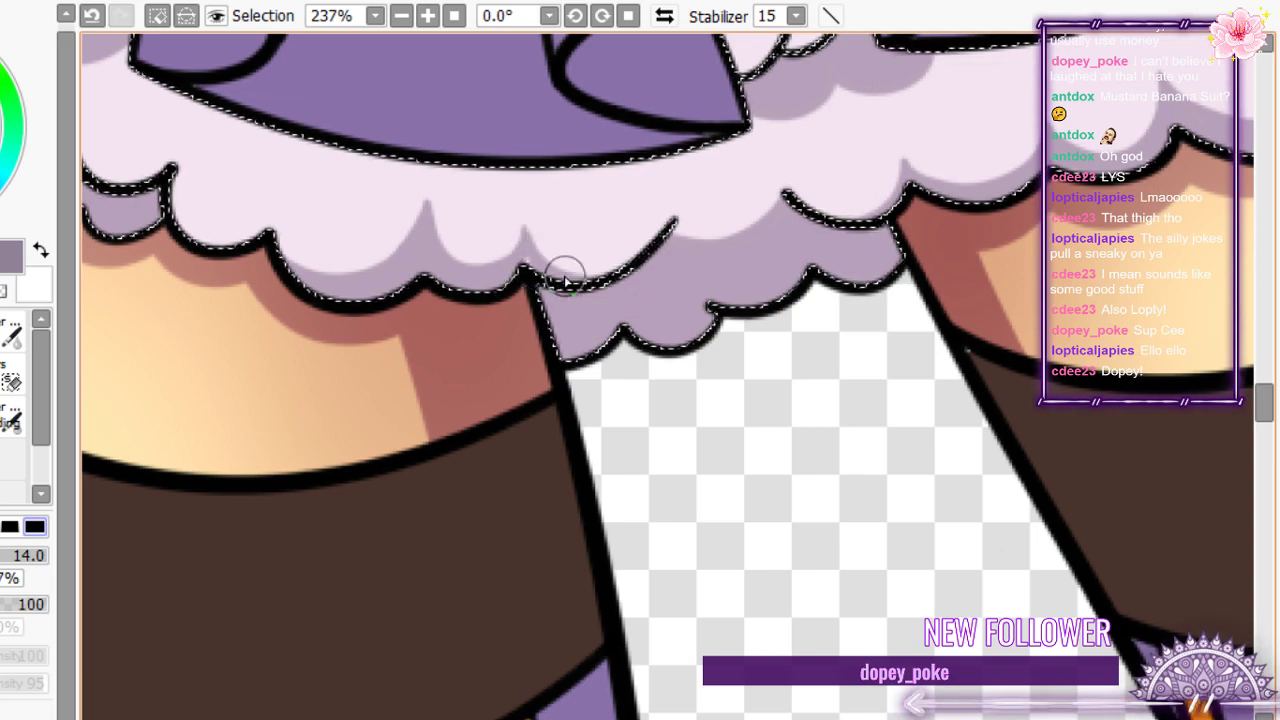
- Brush peaked greyish-purple shadows inside the hem scallops above the bent leg's outer thigh
scroll(565, 280, "down", 8)
scroll(455, 258, "up", 5)
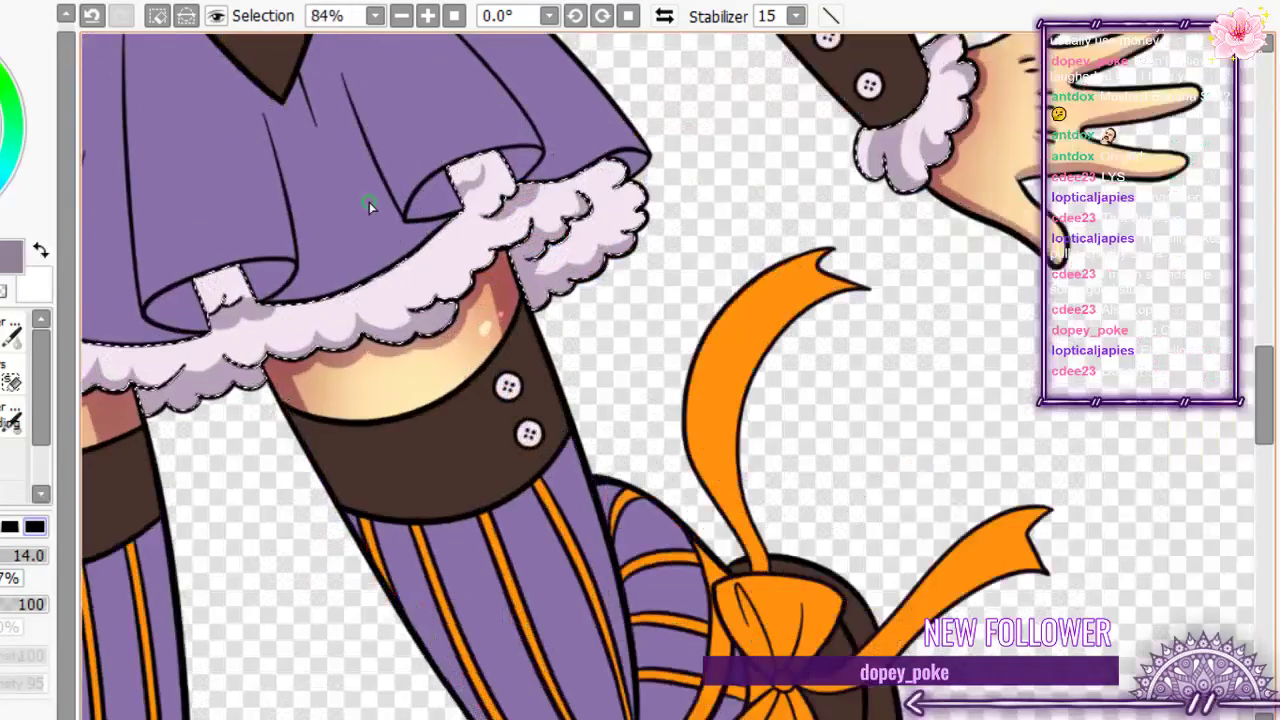
scroll(455, 258, "up", 2)
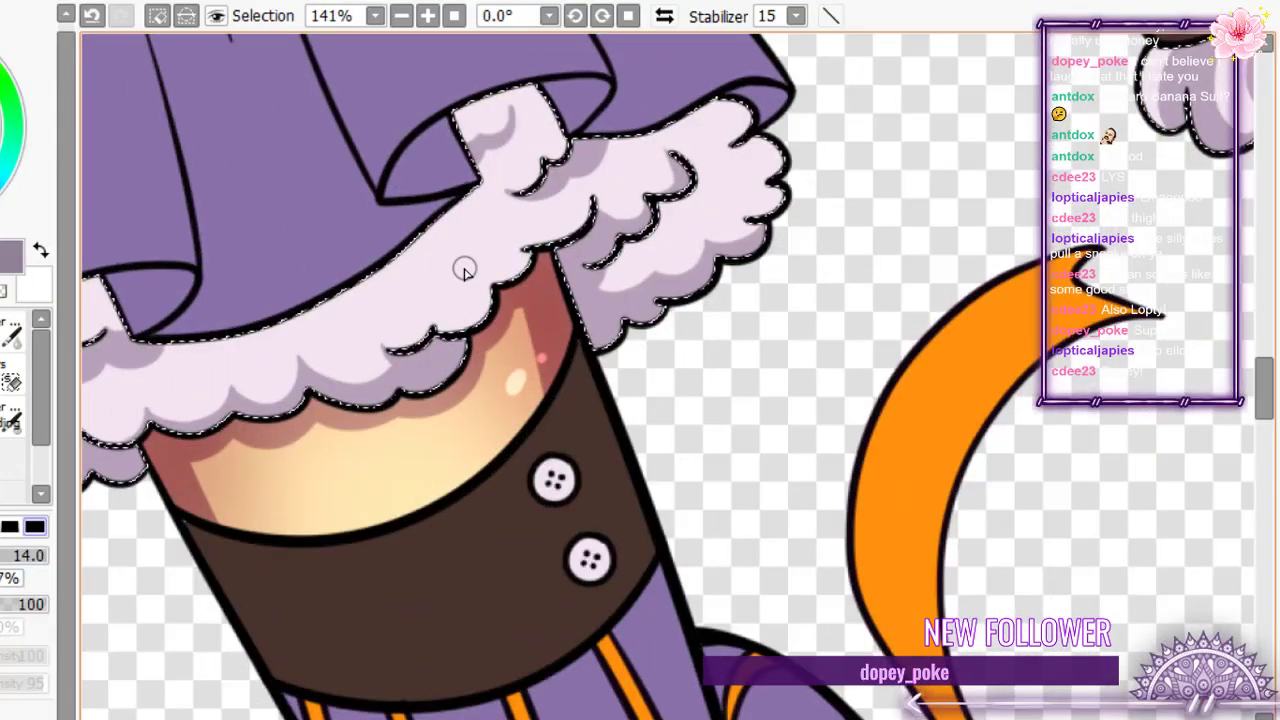
scroll(463, 270, "up", 2)
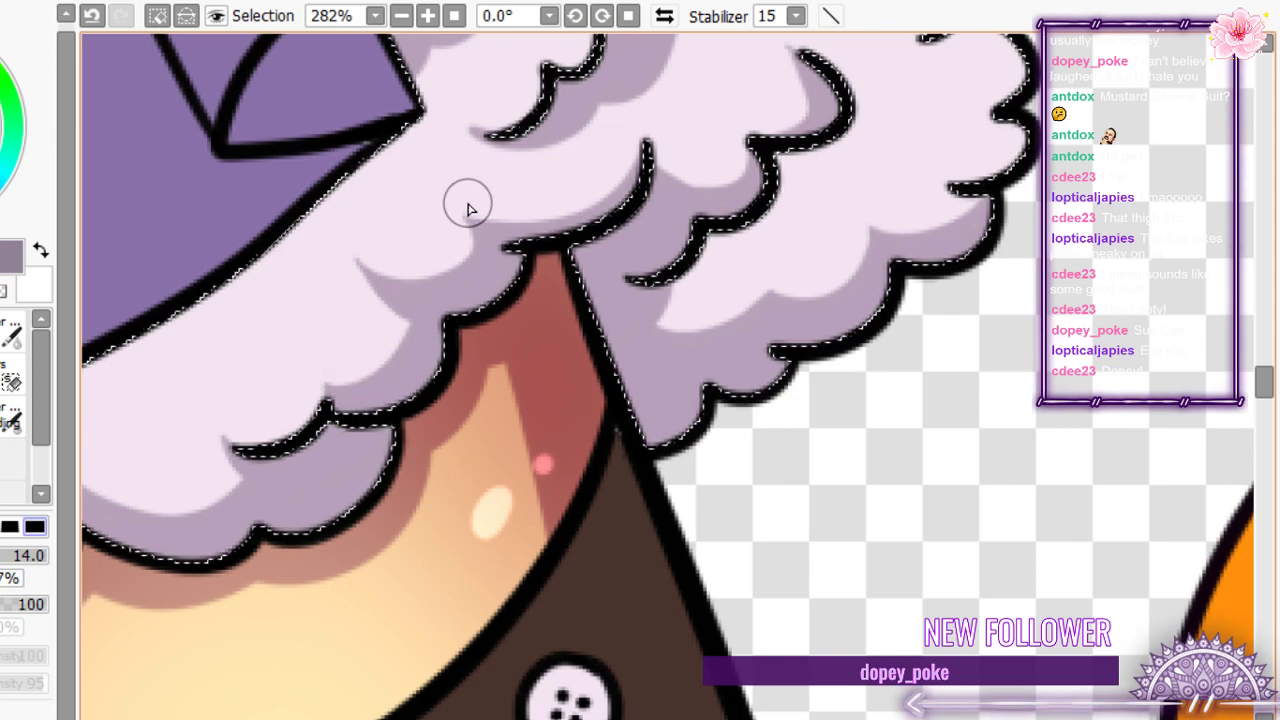
- Brush greyish-purple crescents inside the top ruffle curl and the scallop below it at the trim's corner beyond the bent leg
scroll(769, 180, "up", 1)
left_click_drag(866, 200, 822, 110)
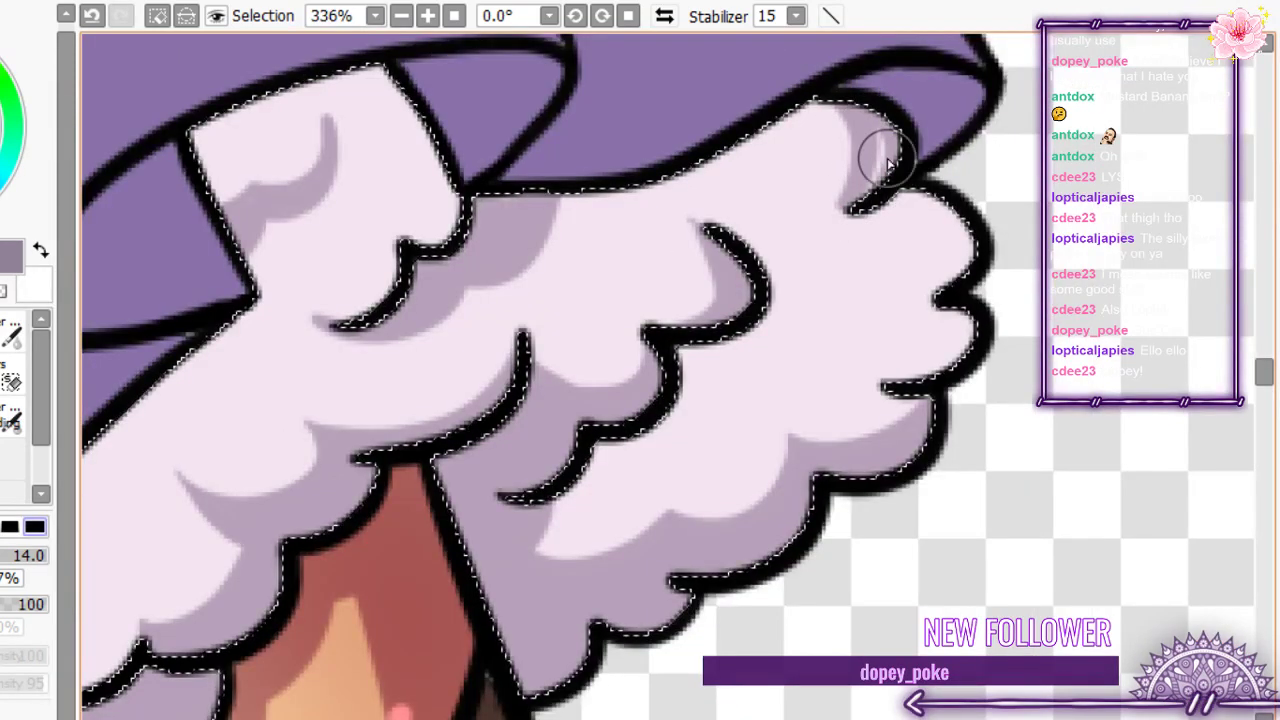
mouse_move(866, 218)
left_mouse_down()
mouse_move(927, 235)
mouse_move(915, 191)
mouse_move(954, 228)
mouse_move(865, 295)
left_mouse_up()
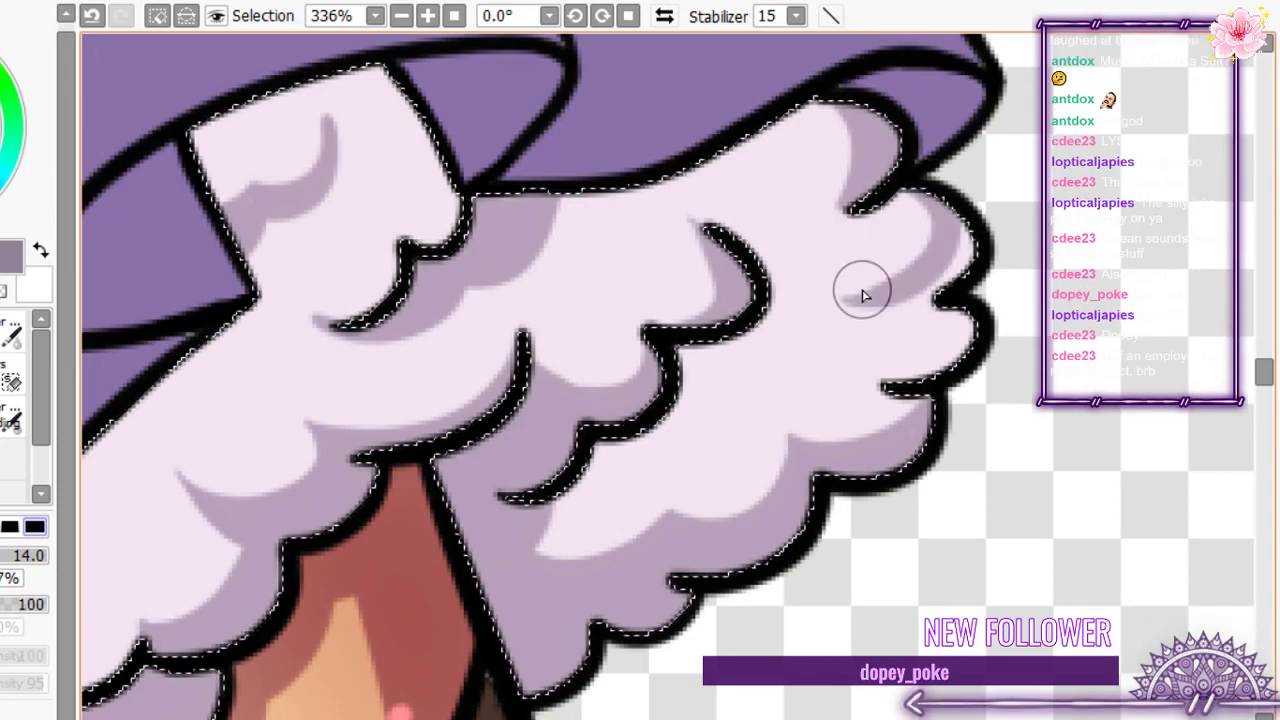
- Outline and fill a scalloped greyish-purple shadow on the lace trim just under the skirt edge above the bent leg's thigh
scroll(792, 249, "down", 8)
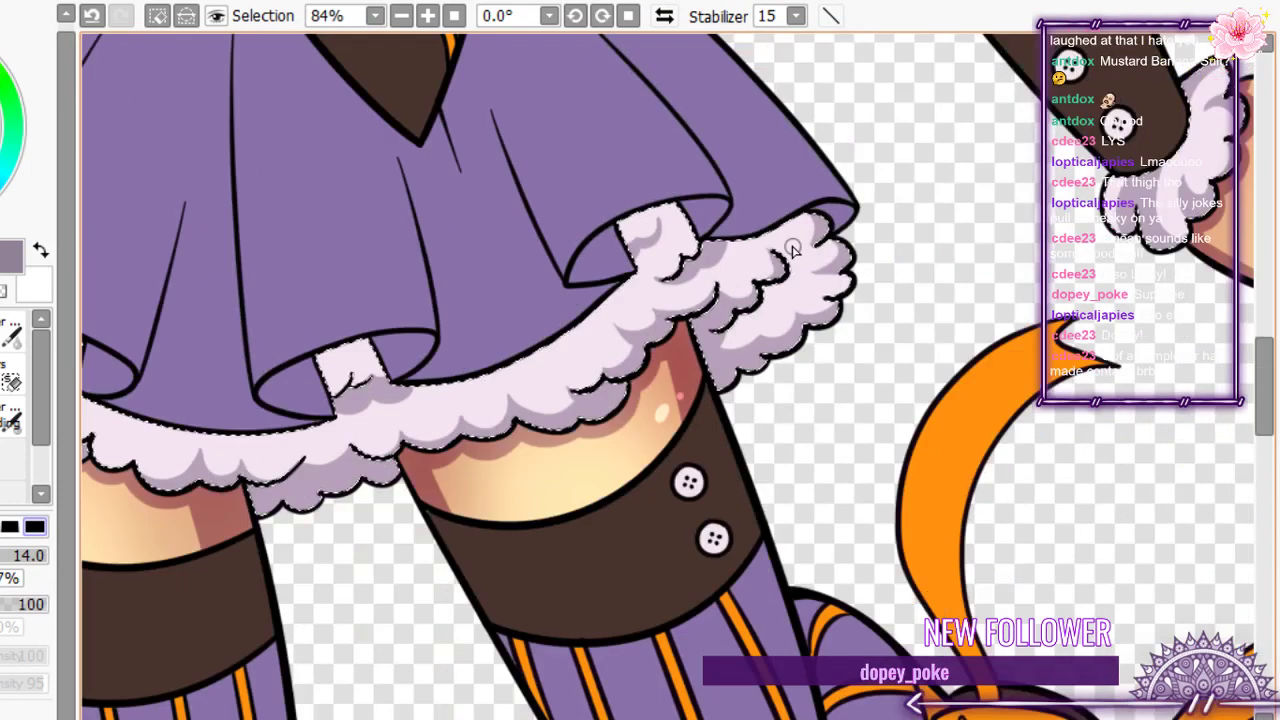
scroll(657, 317, "up", 3)
scroll(666, 314, "down", 1)
scroll(691, 297, "up", 1)
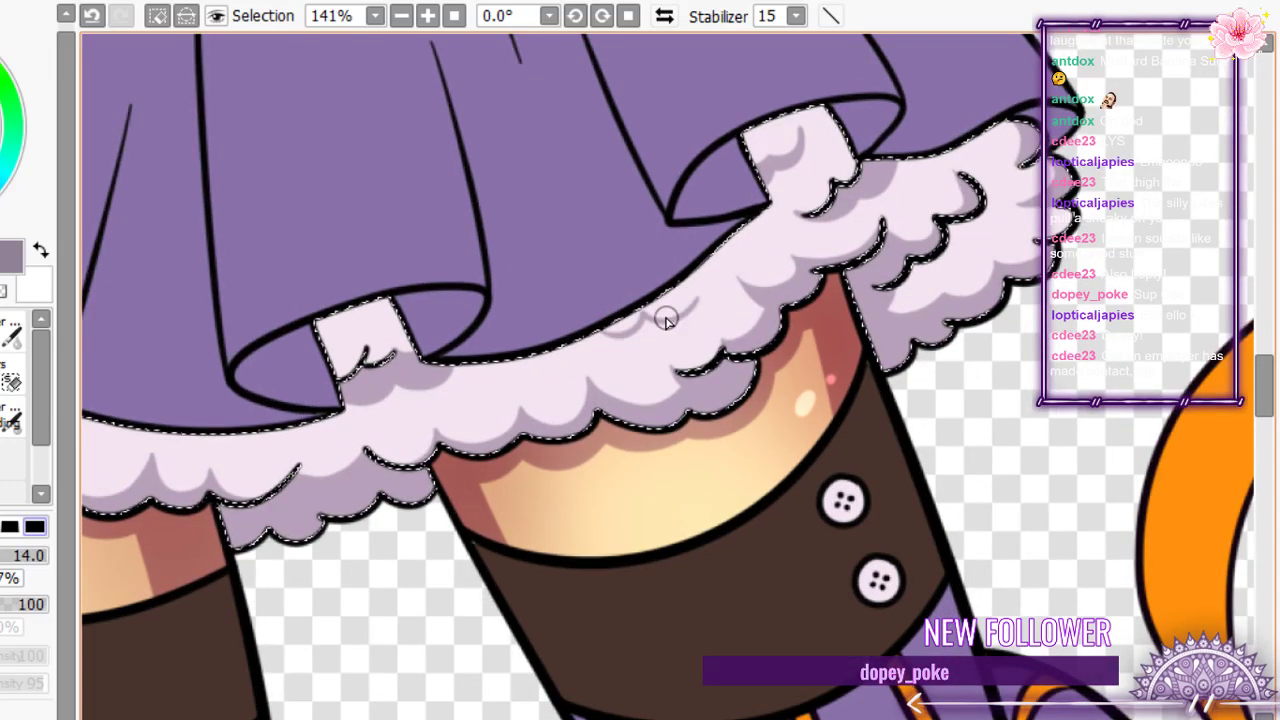
scroll(666, 318, "up", 7)
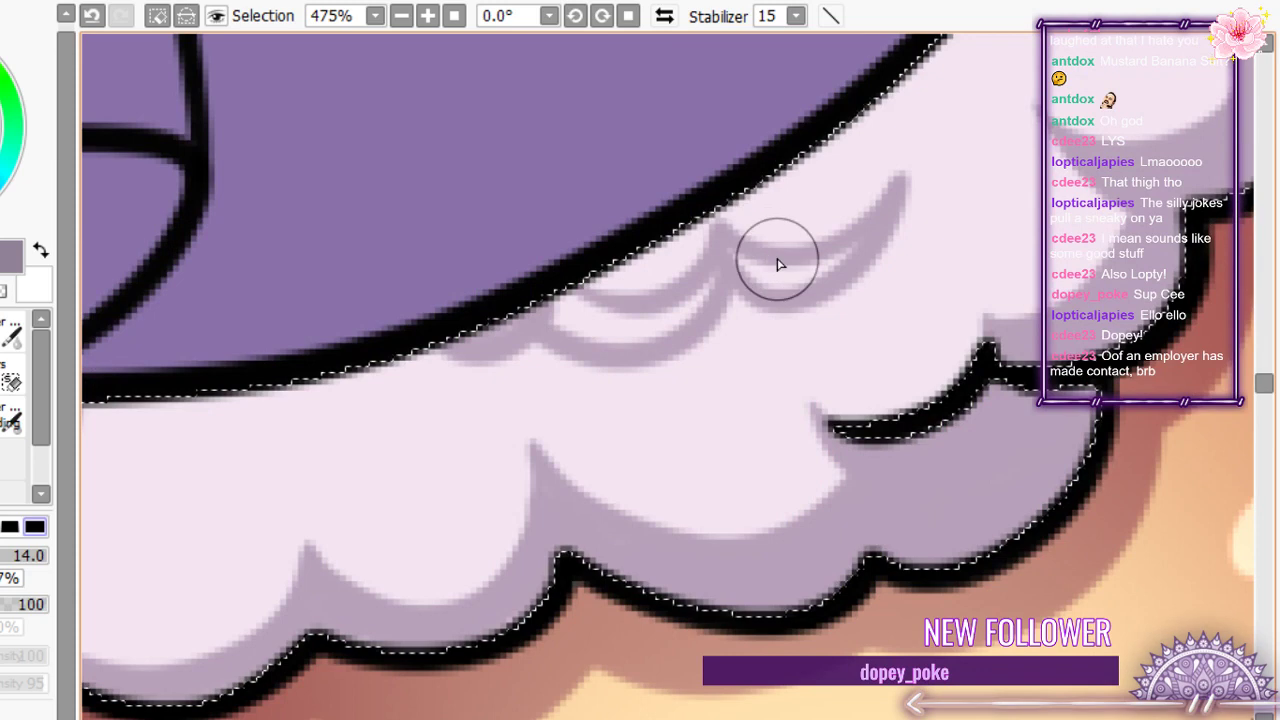
mouse_move(778, 264)
left_mouse_down()
mouse_move(721, 280)
mouse_move(632, 337)
mouse_move(664, 307)
mouse_move(553, 295)
mouse_move(623, 342)
left_mouse_up()
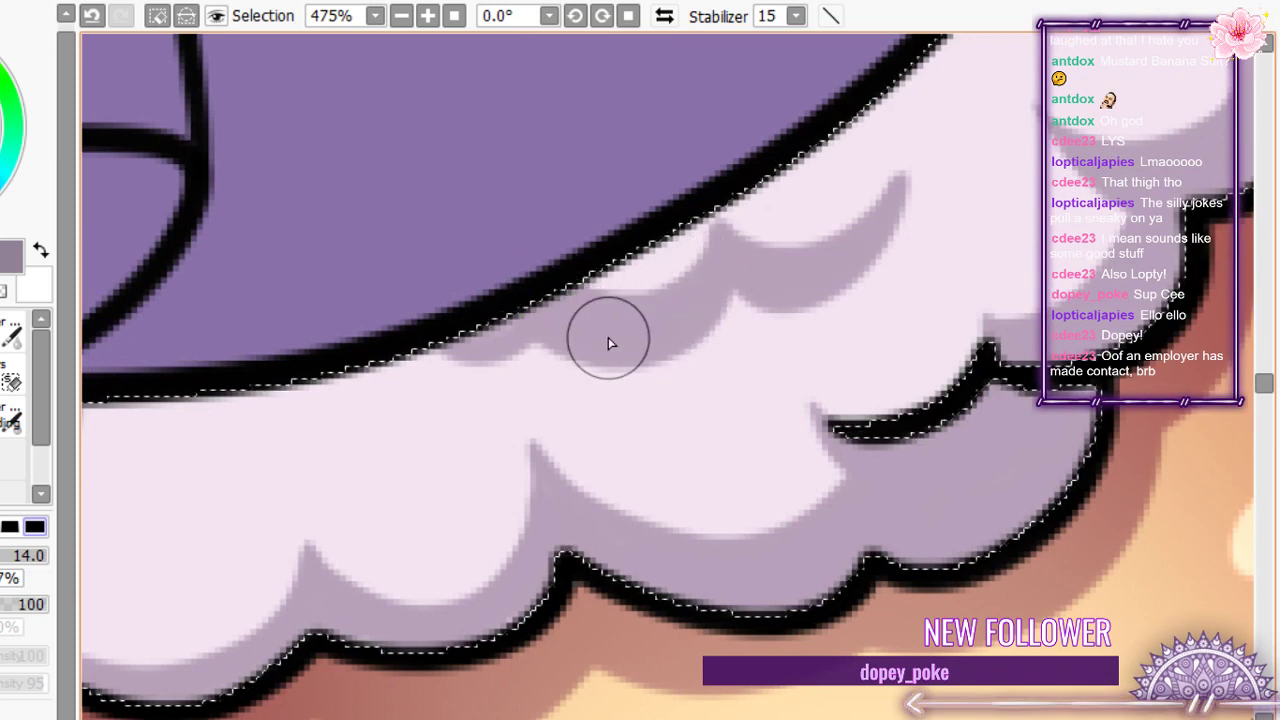
- Brush a scalloped greyish-purple shadow on the lace trim under the skirt edge above the standing leg, and trim its end with the eraser
scroll(608, 343, "down", 2)
mouse_move(486, 249)
left_mouse_down()
mouse_move(574, 280)
mouse_move(597, 314)
mouse_move(634, 309)
mouse_move(558, 333)
mouse_move(571, 309)
mouse_move(557, 291)
mouse_move(474, 266)
mouse_move(512, 245)
left_mouse_up()
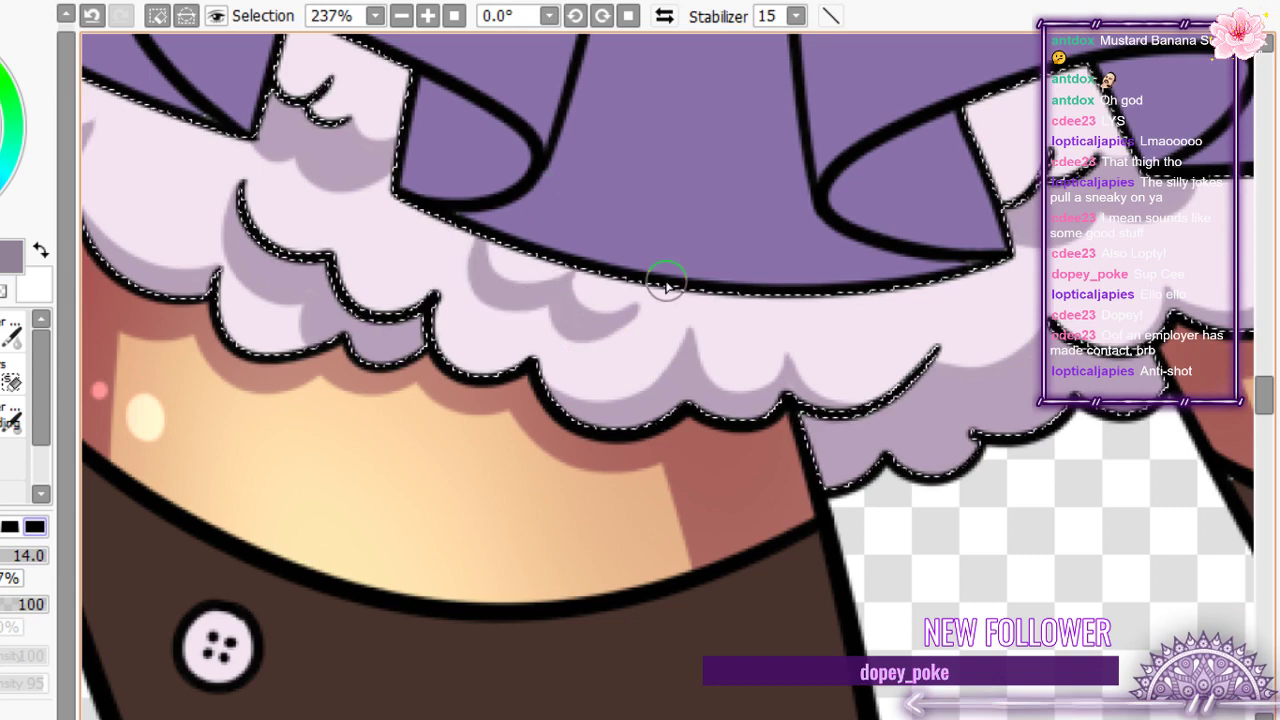
key("e")
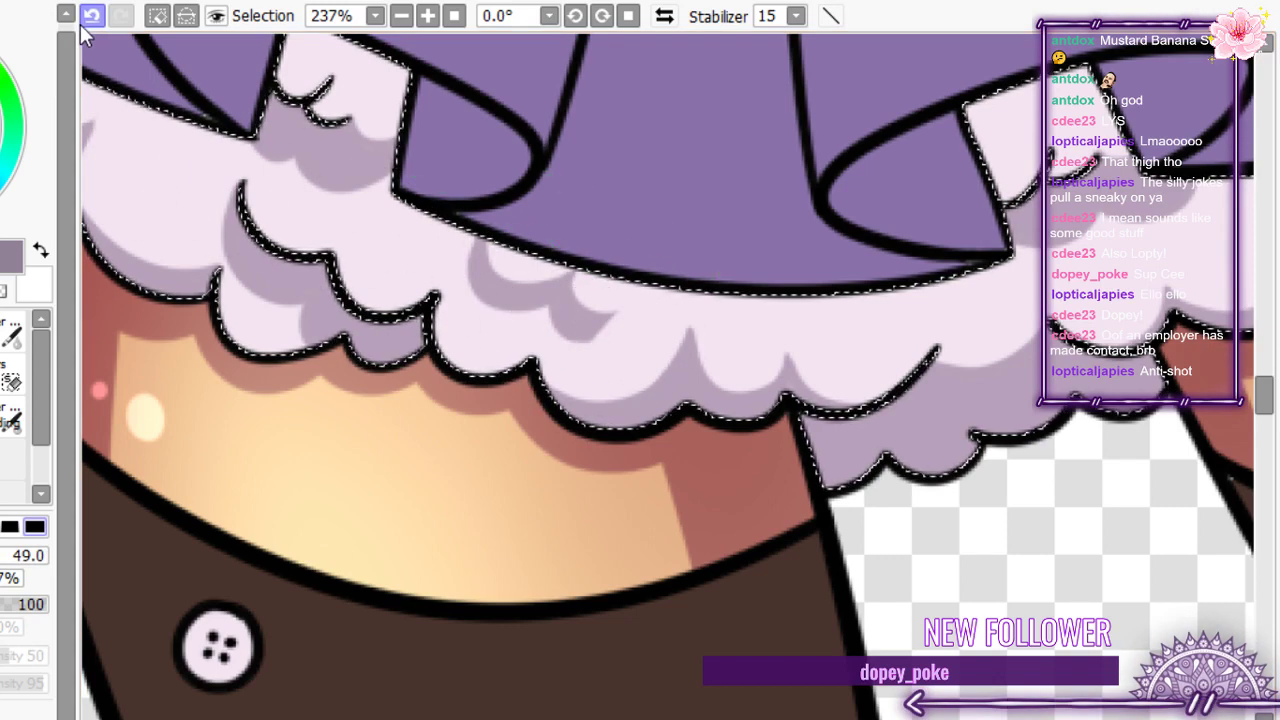
left_click(90, 17)
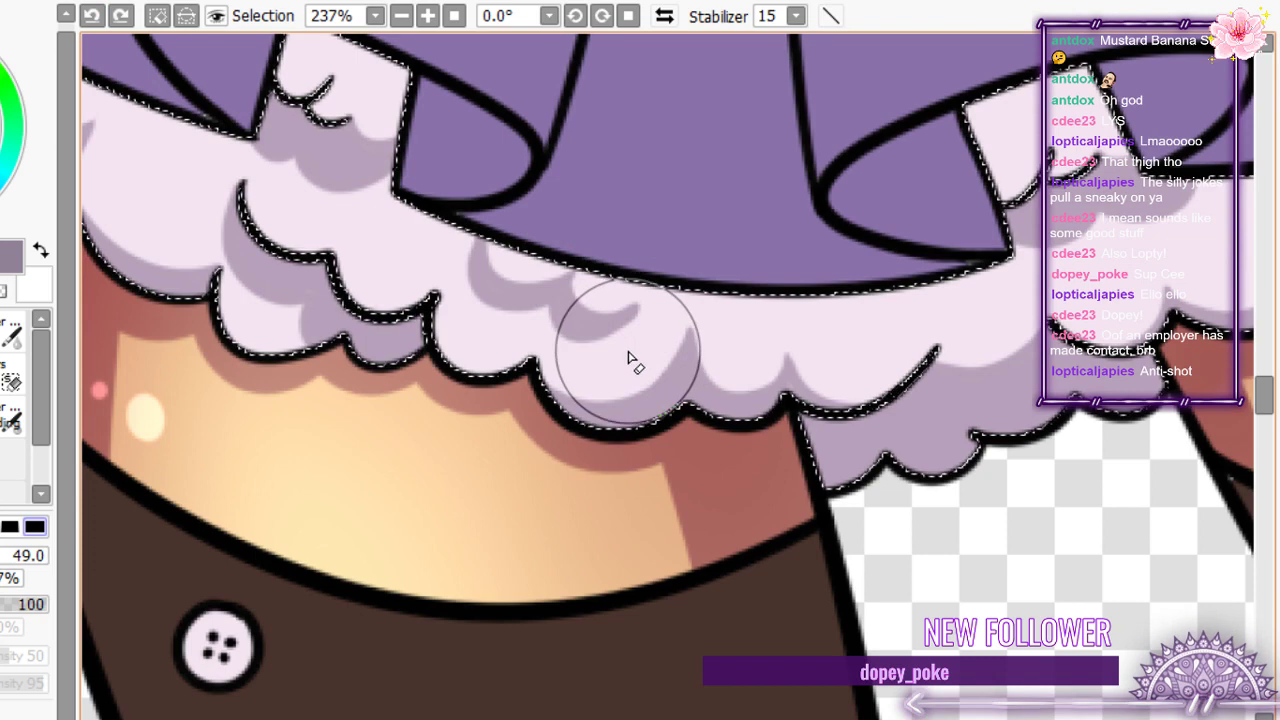
left_click_drag(628, 300, 590, 290)
left_click(14, 335)
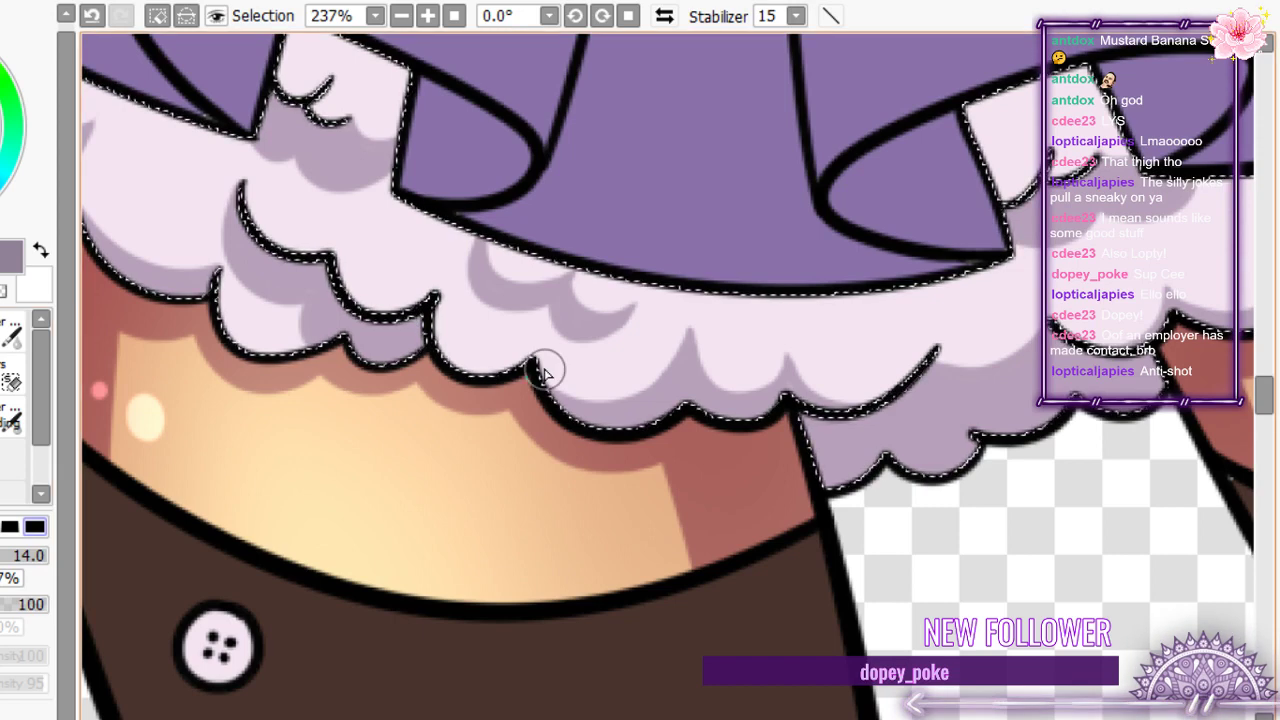
- Examine the painted trim, blouse and sleeve shadows across the whole figure
scroll(541, 371, "down", 7)
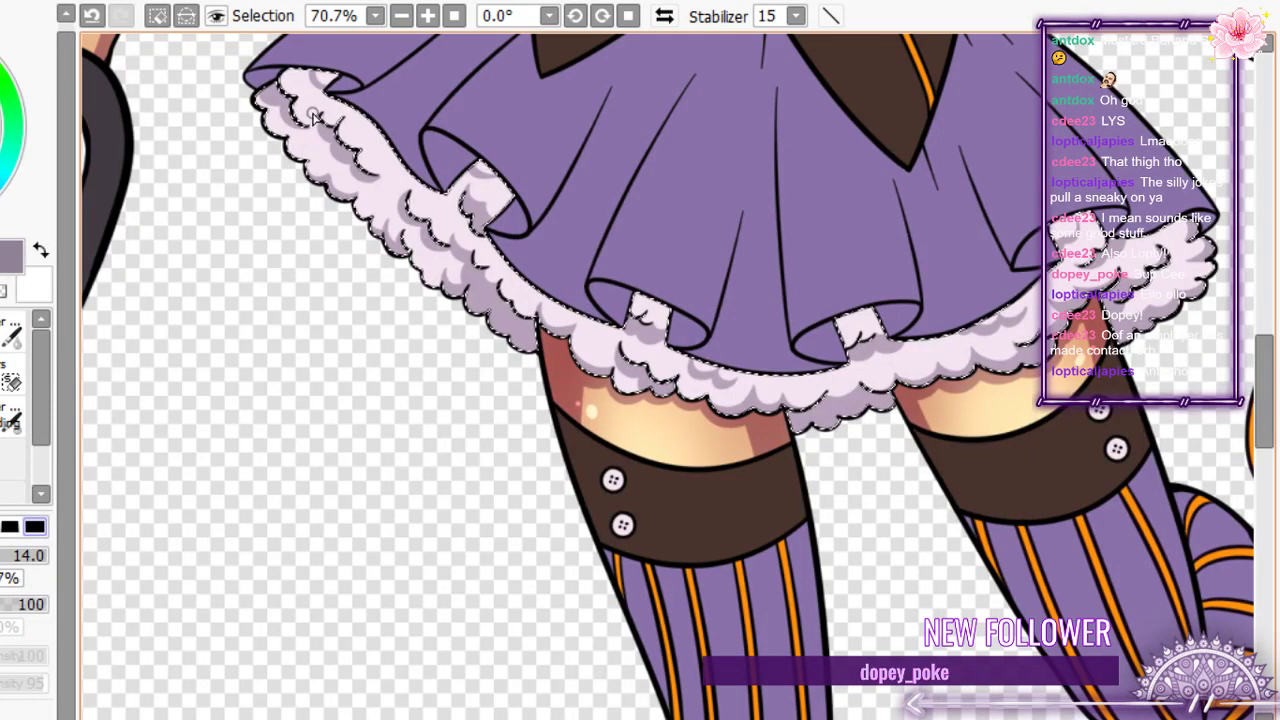
scroll(312, 118, "down", 3)
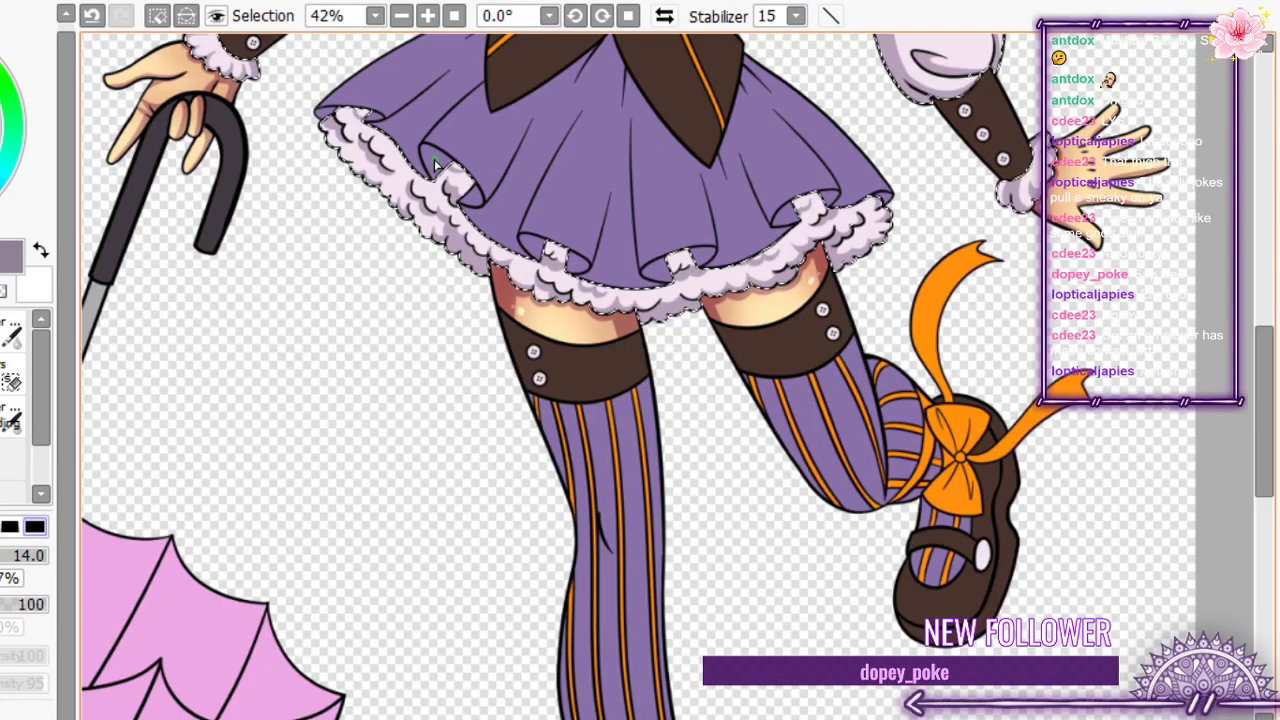
scroll(437, 193, "down", 4)
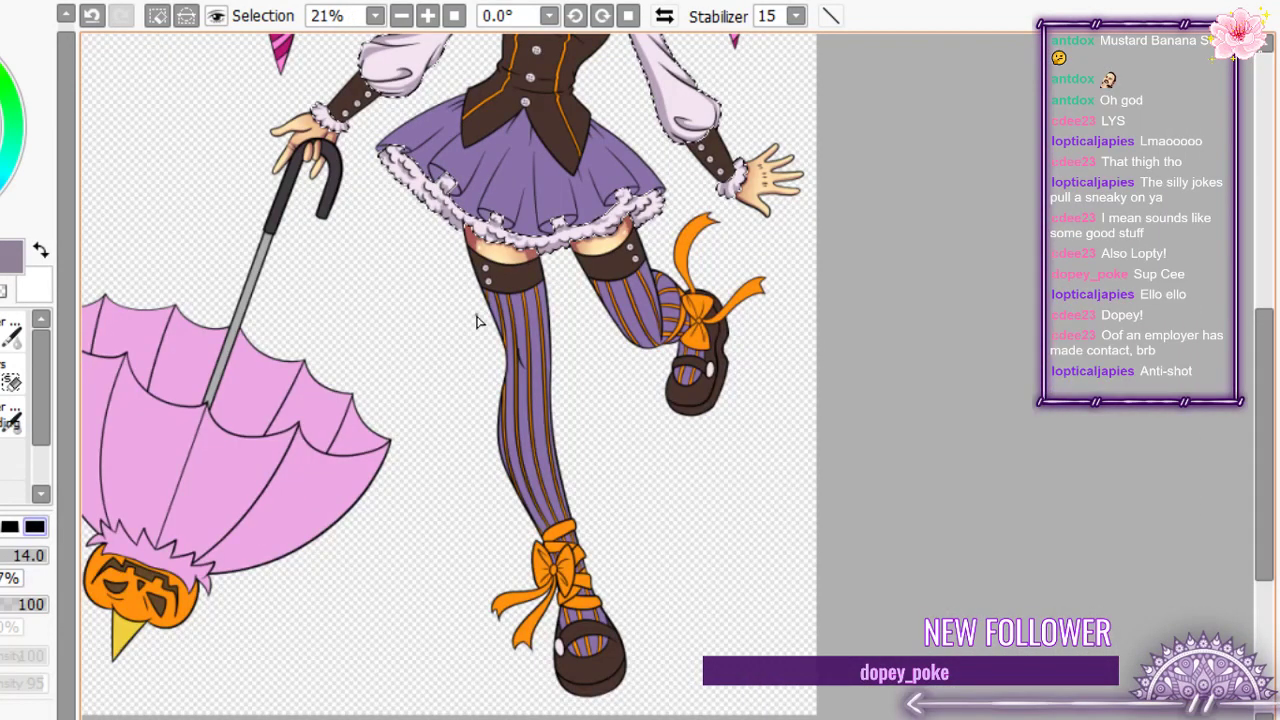
scroll(476, 321, "up", 1)
left_click_drag(476, 321, 422, 590)
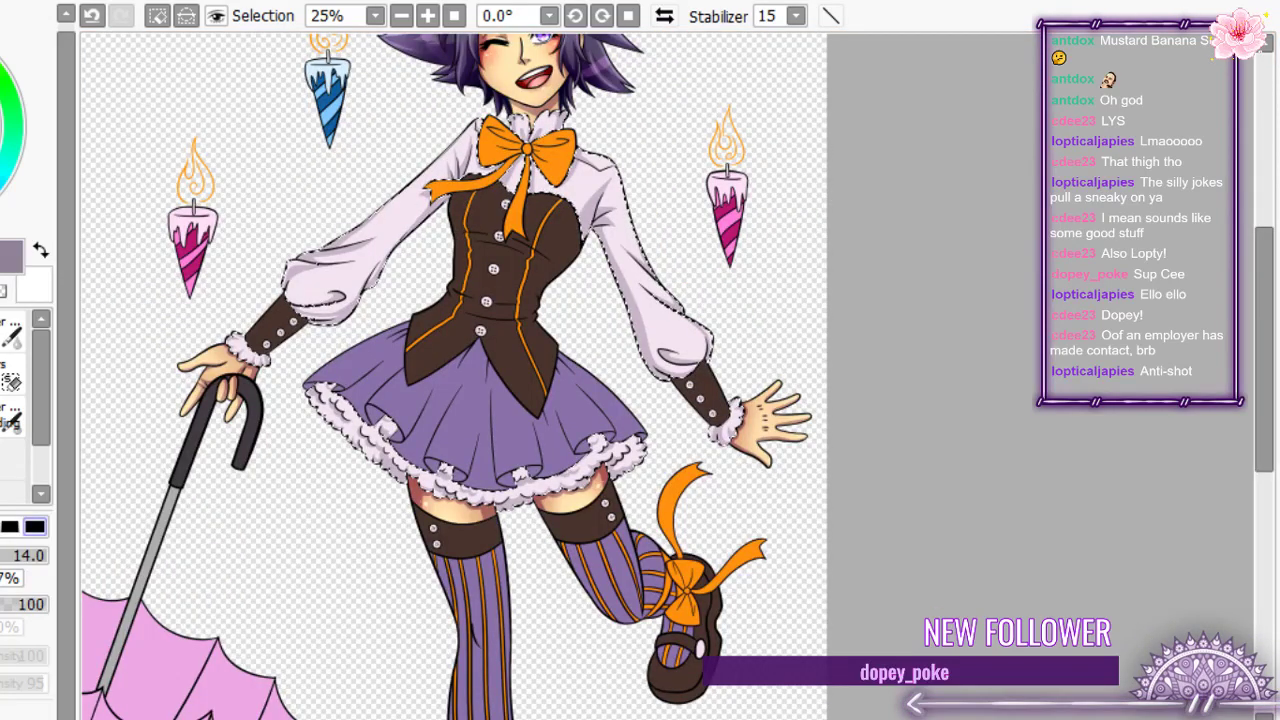
scroll(363, 648, "up", 2)
scroll(363, 648, "down", 6)
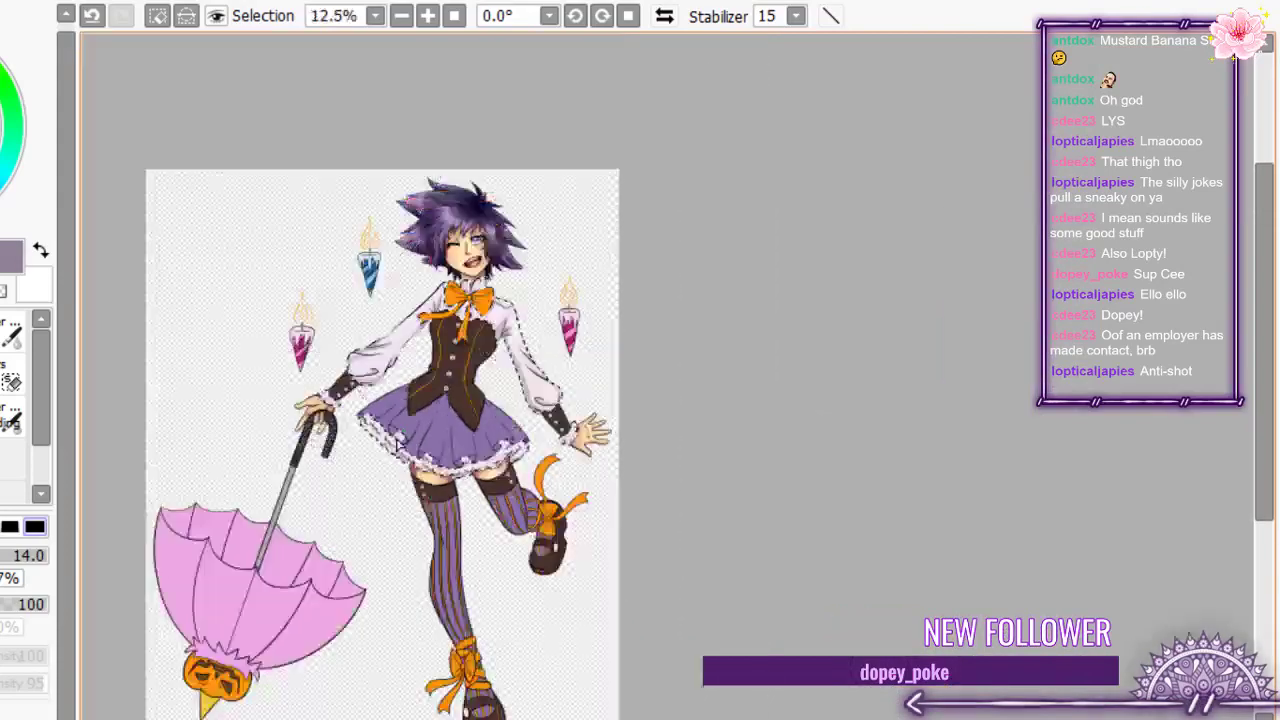
scroll(463, 283, "up", 3)
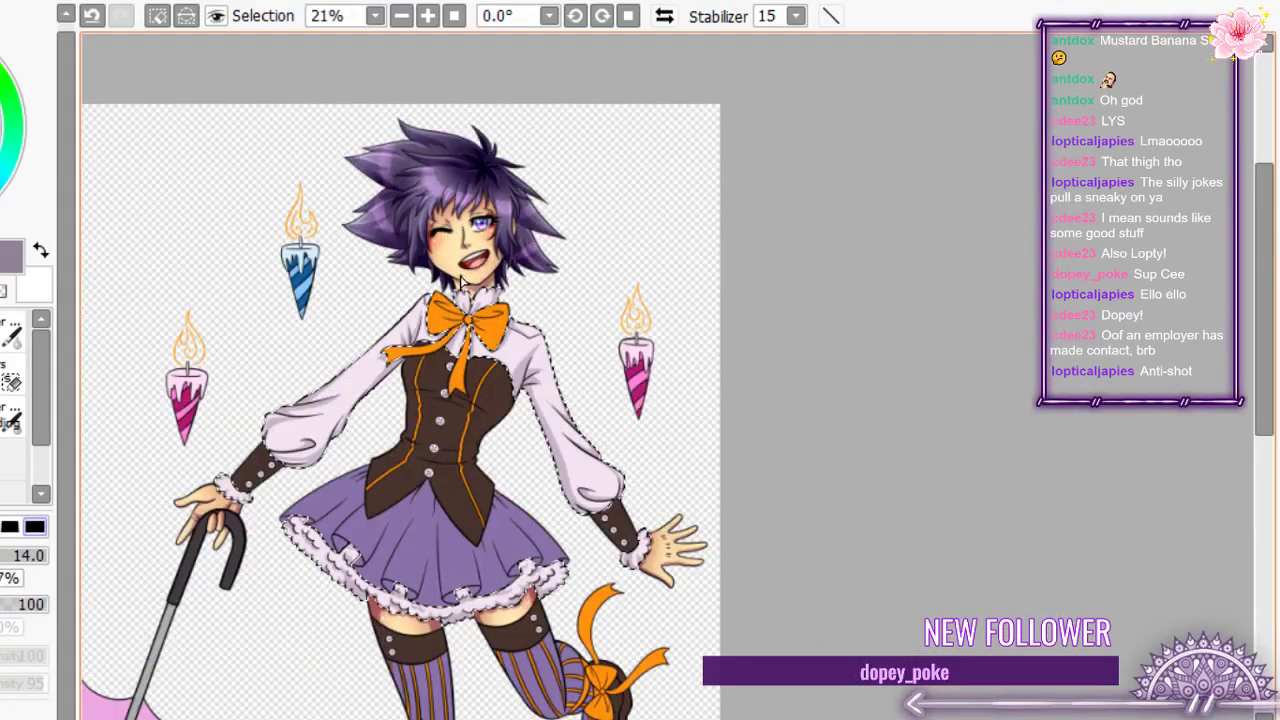
- Switch to the soft brush at size 100 and blend greyish-purple shading into both sides of the ruffled collar
scroll(462, 283, "up", 6)
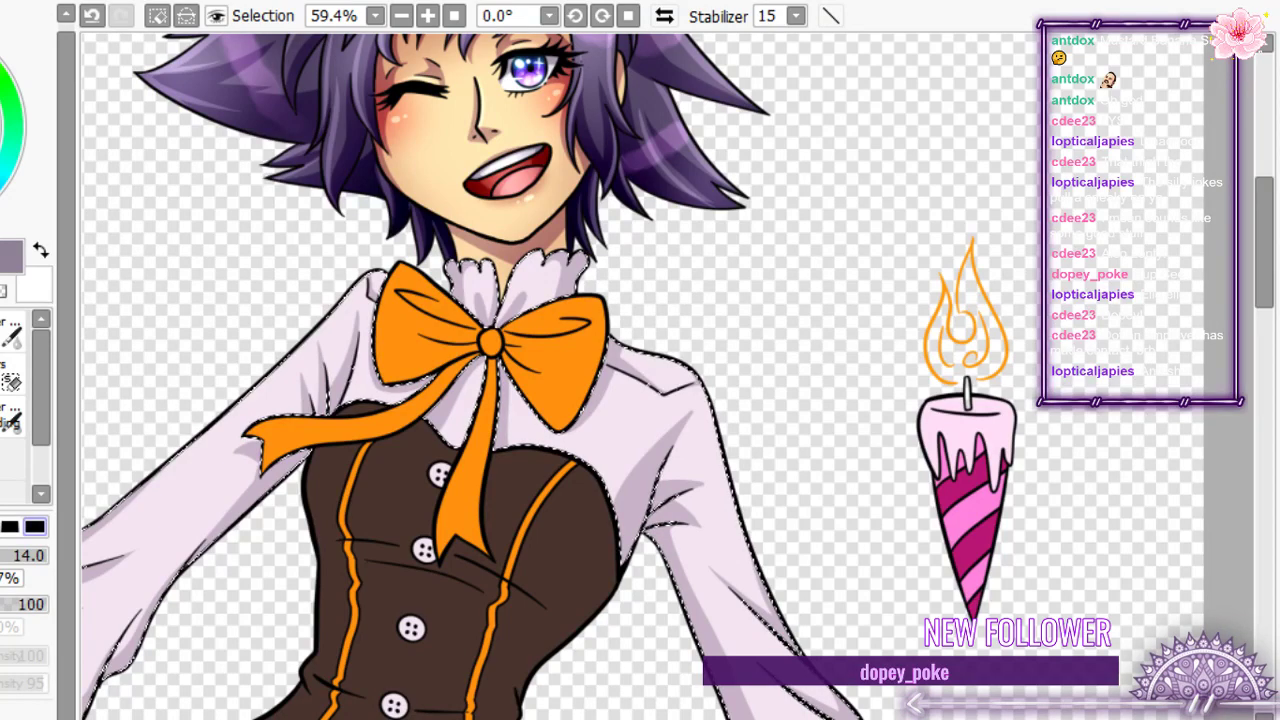
key("b")
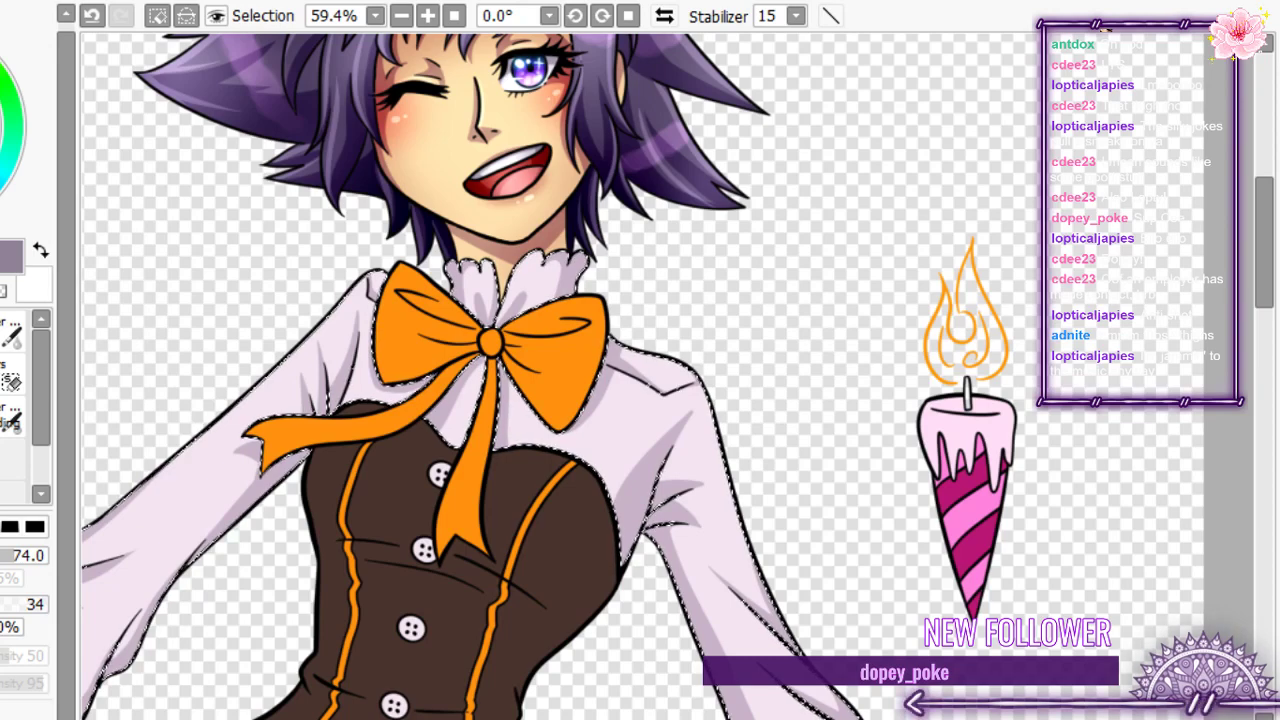
left_click_drag(14, 555, 48, 560)
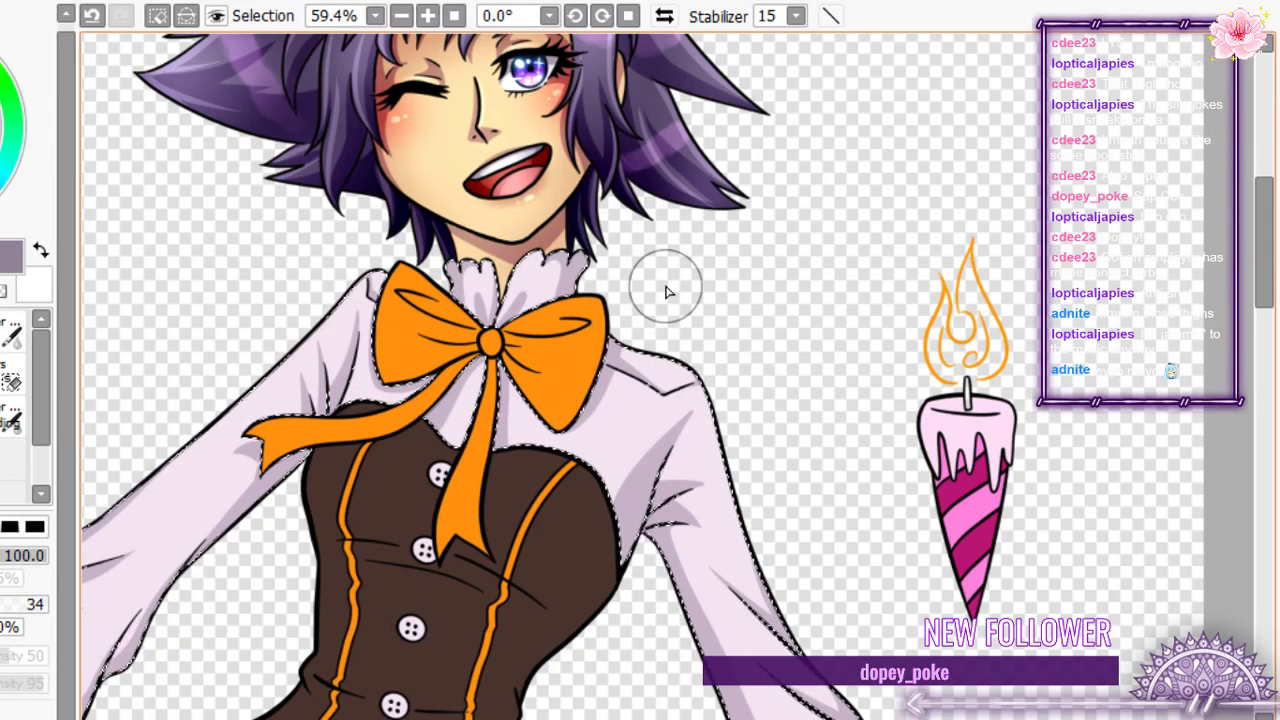
scroll(667, 291, "up", 3)
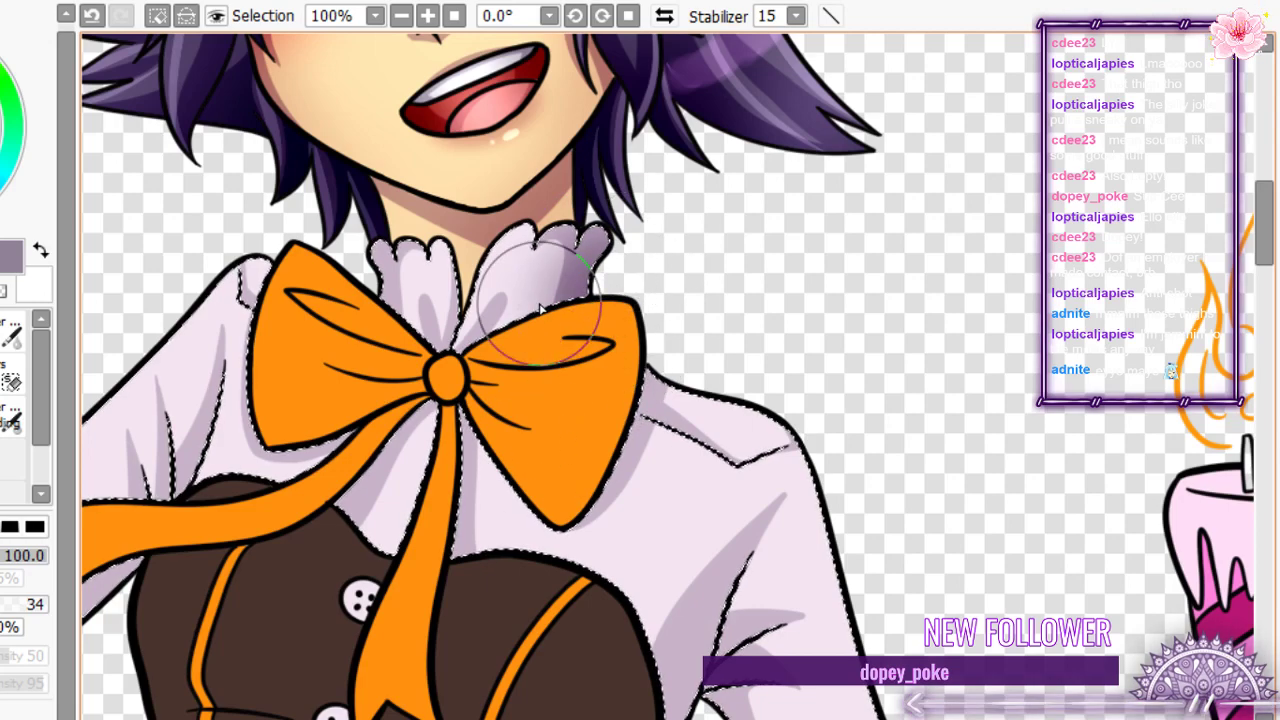
scroll(538, 308, "down", 9)
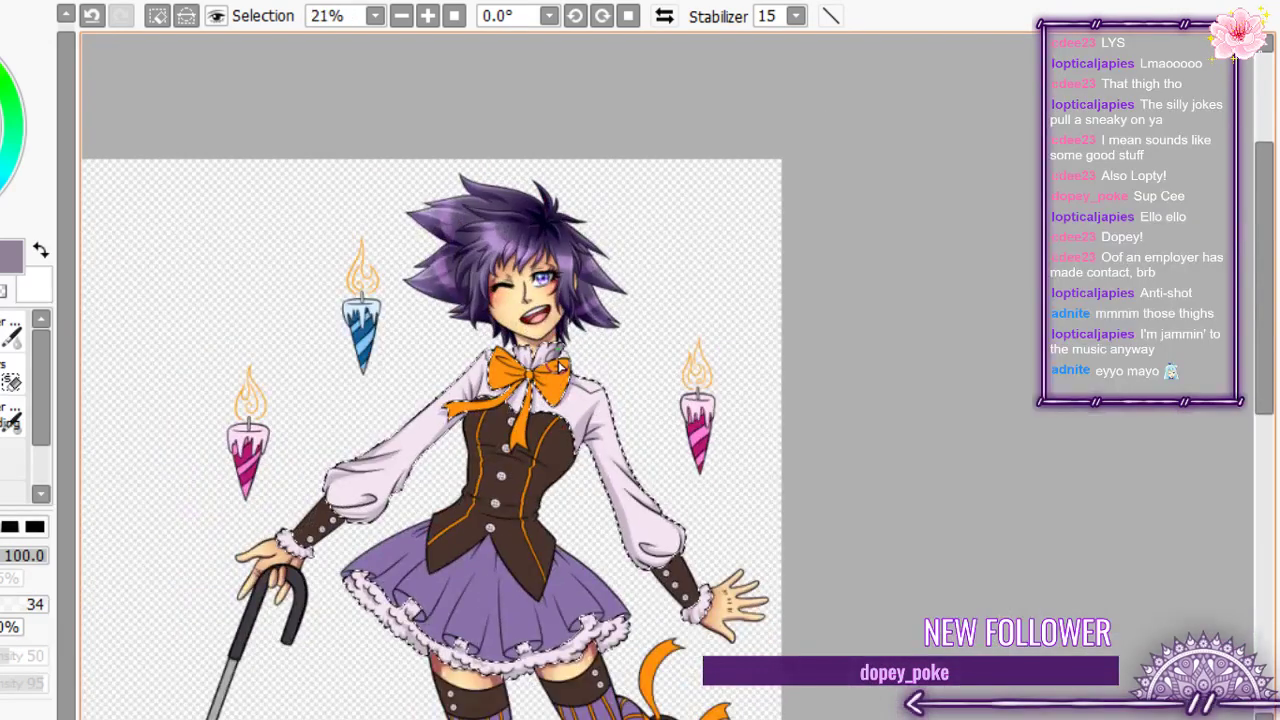
scroll(545, 340, "up", 2)
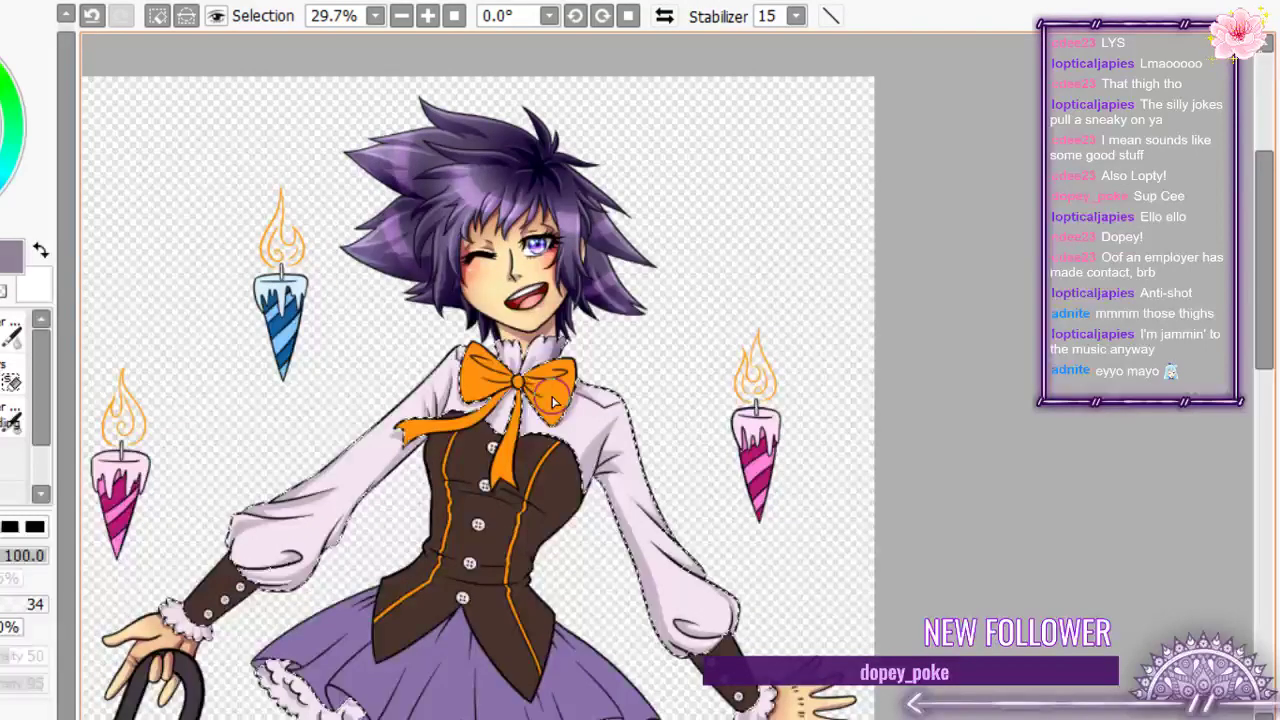
scroll(553, 400, "up", 3)
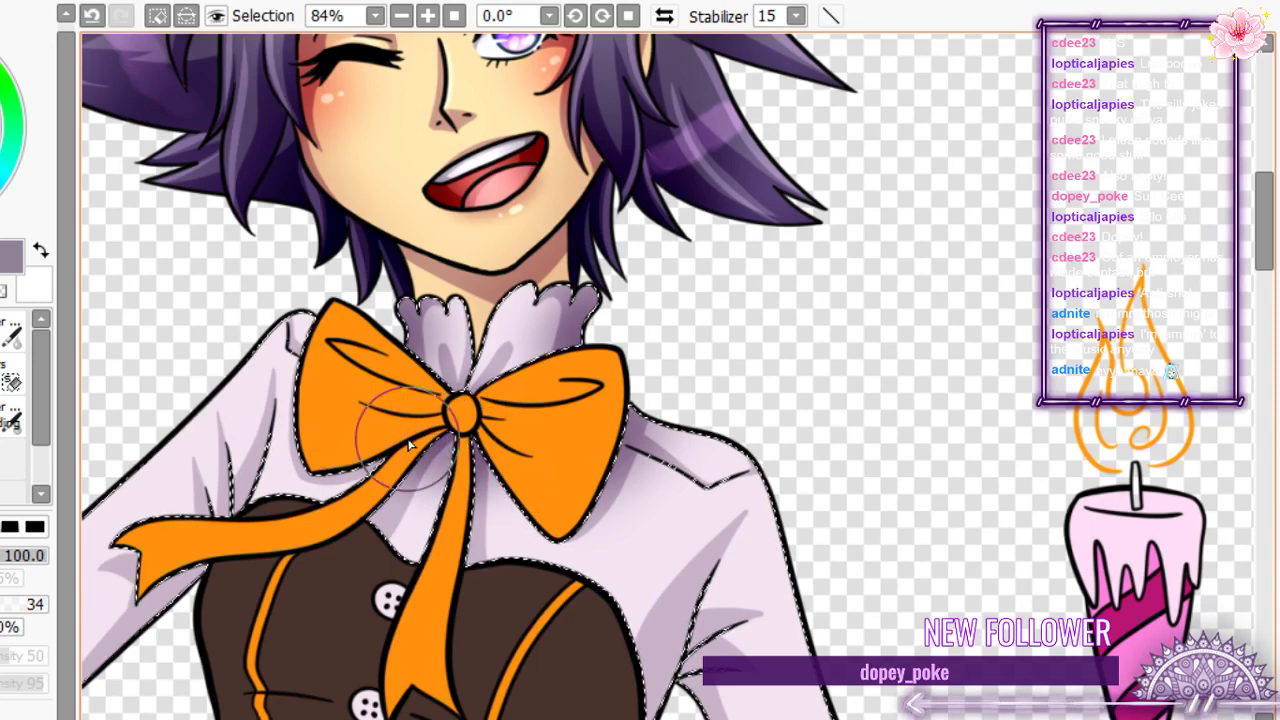
- Softly shade the blouse beneath the orange bow and around the armpit folds beside the vest on the open-hand side
left_click_drag(408, 445, 403, 311)
scroll(403, 311, "down", 1)
scroll(410, 305, "up", 2)
left_click_drag(637, 604, 726, 406)
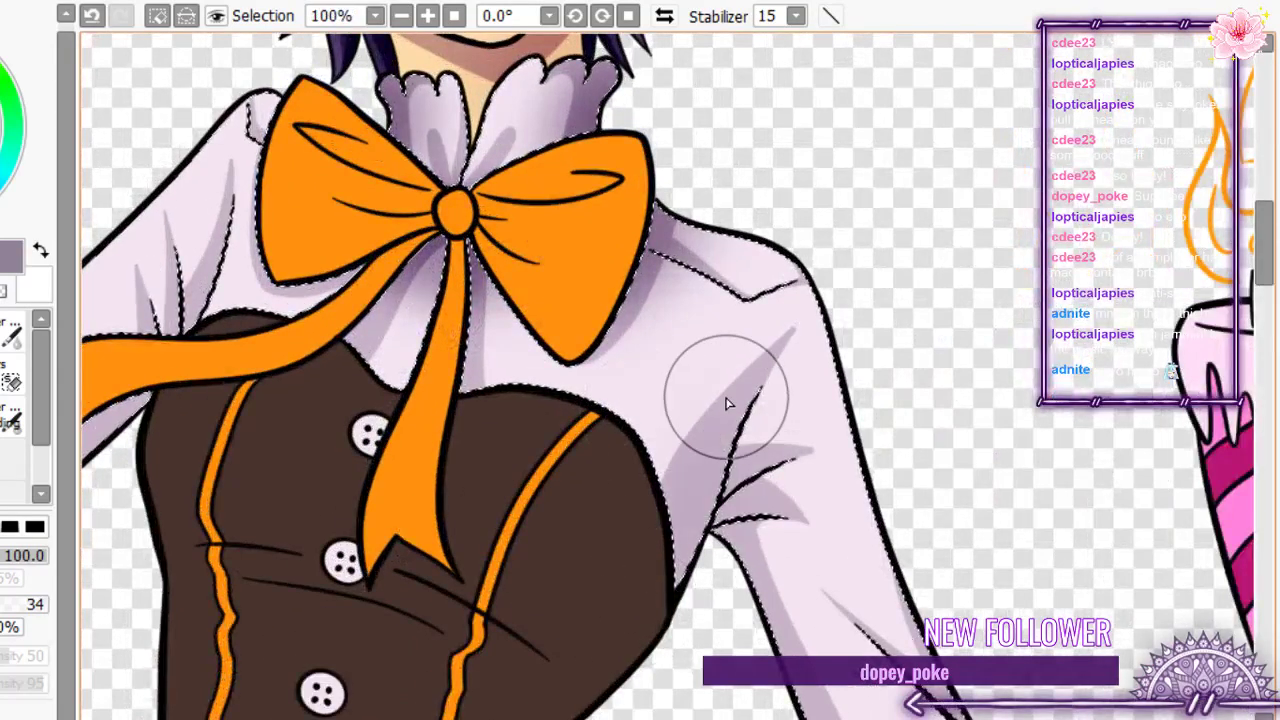
left_click_drag(634, 666, 687, 520)
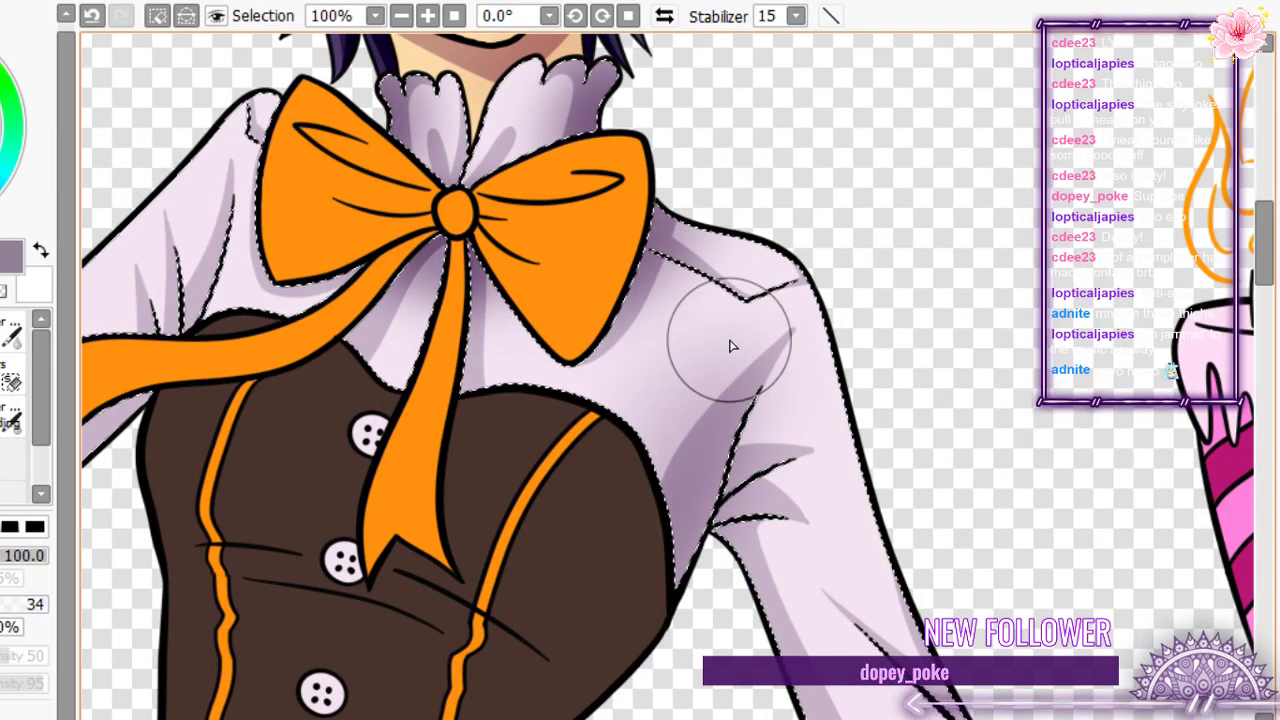
- Deepen the soft shading on the umbrella arm's shoulder folds, the blouse around the hanging ribbons and the sleeve below them
mouse_move(129, 420)
left_mouse_down()
mouse_move(213, 207)
mouse_move(146, 432)
mouse_move(240, 265)
left_mouse_up()
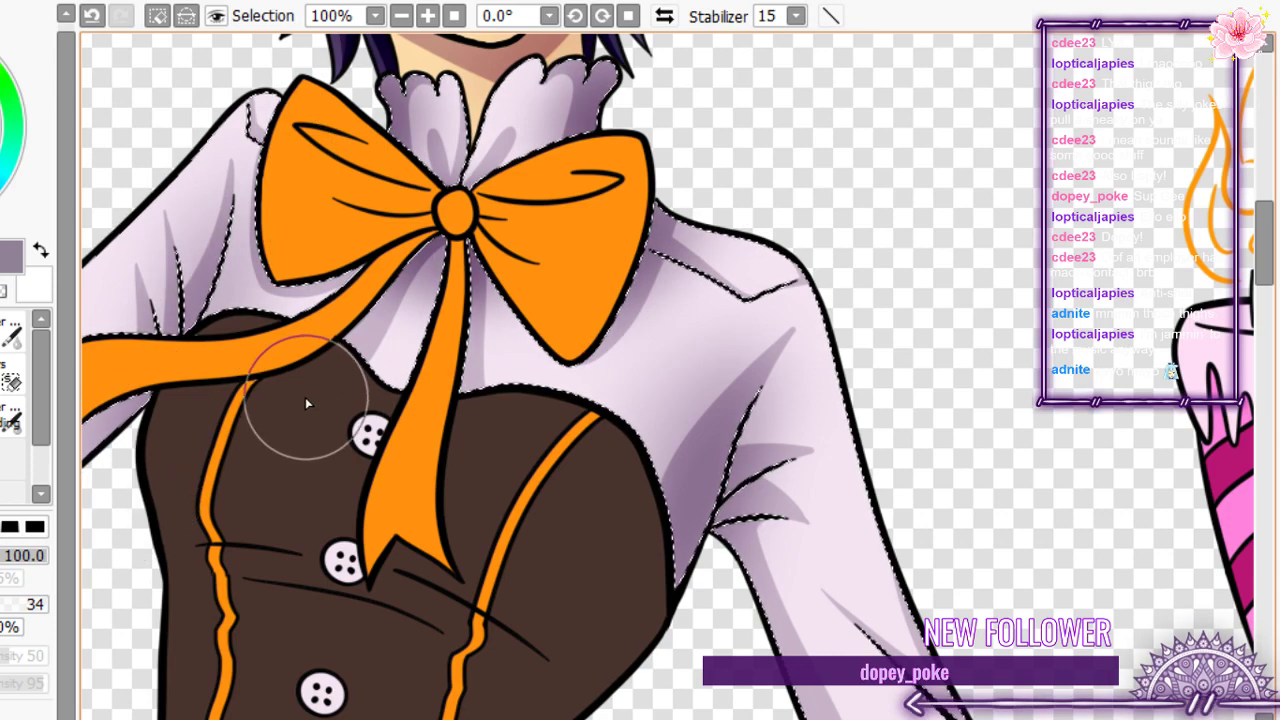
left_click_drag(305, 398, 438, 324)
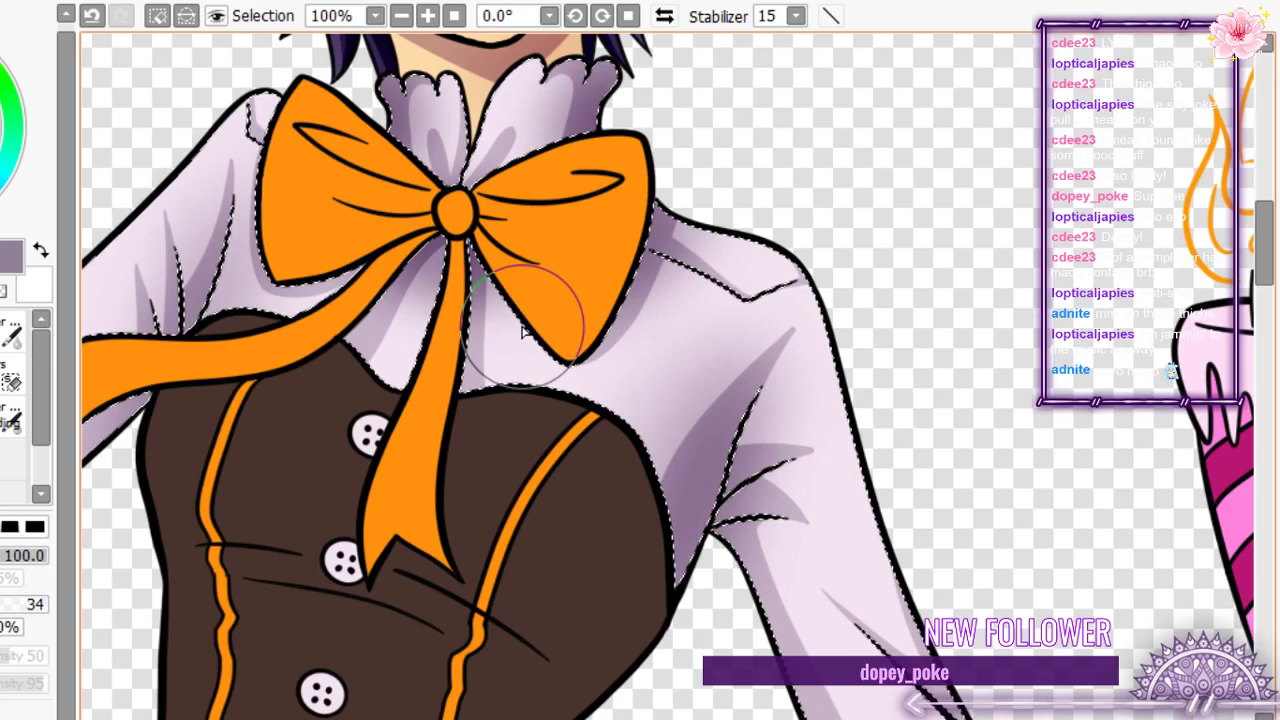
scroll(523, 332, "down", 1)
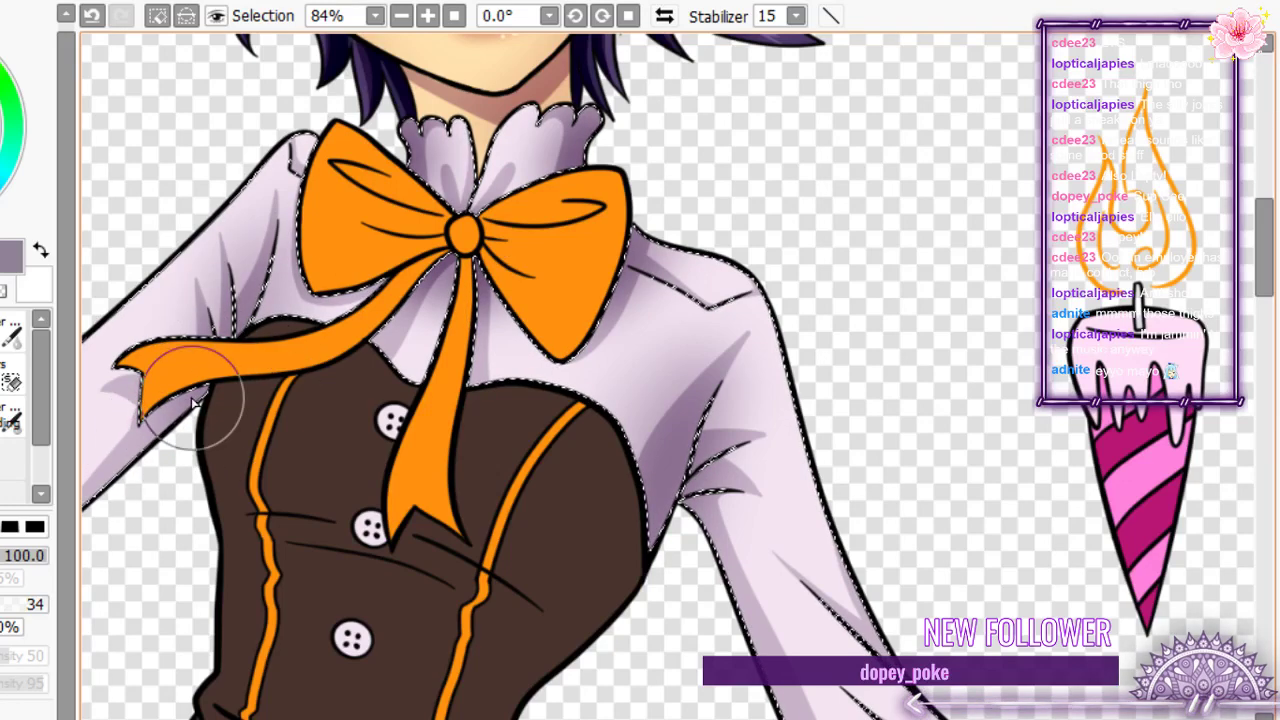
scroll(383, 330, "down", 3)
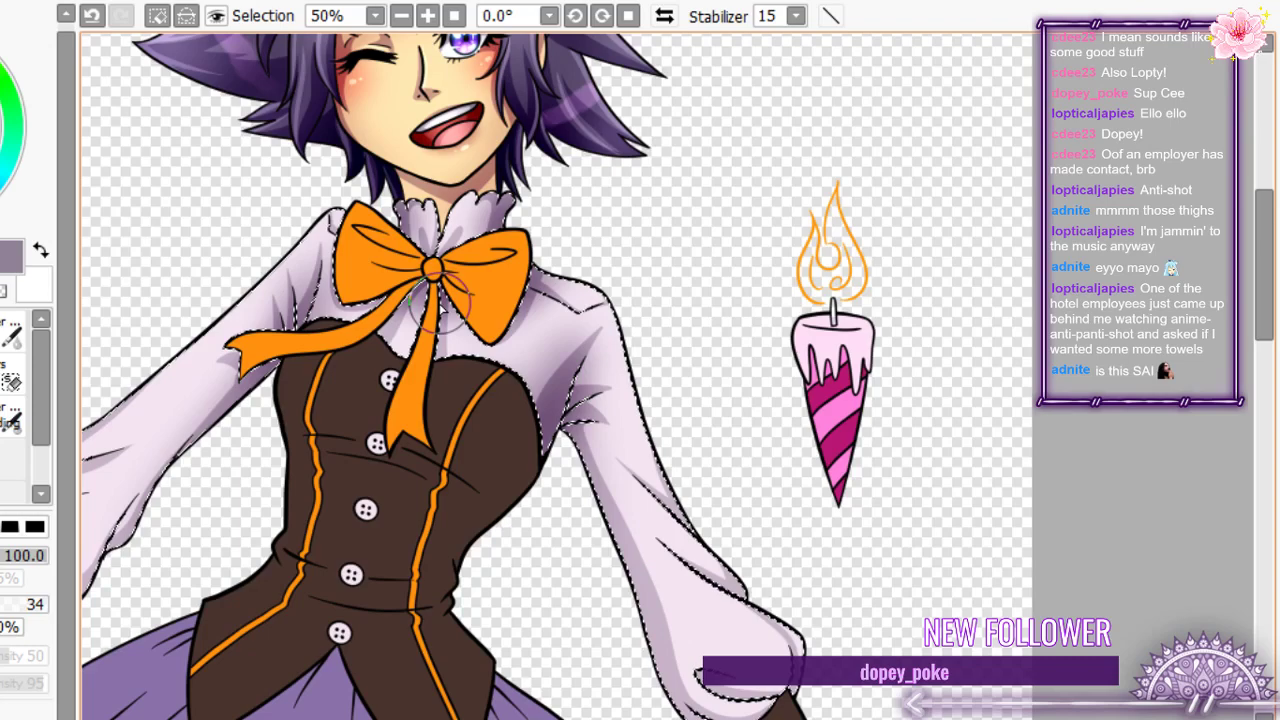
- Softly shade the underside, folds and puffed end of the open-hand arm's sleeve, and undo the last stroke
scroll(440, 302, "up", 1)
mouse_move(549, 371)
left_mouse_down()
mouse_move(609, 454)
mouse_move(637, 610)
left_mouse_up()
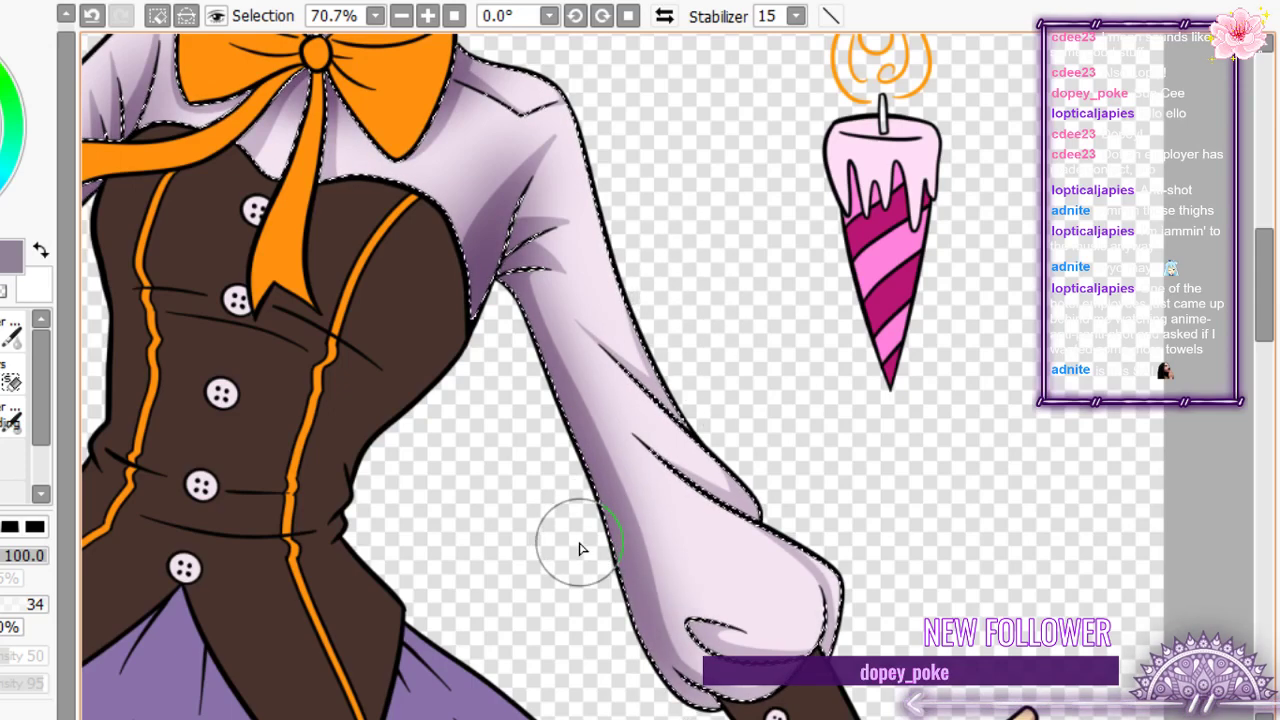
scroll(651, 451, "down", 3)
scroll(678, 583, "up", 2)
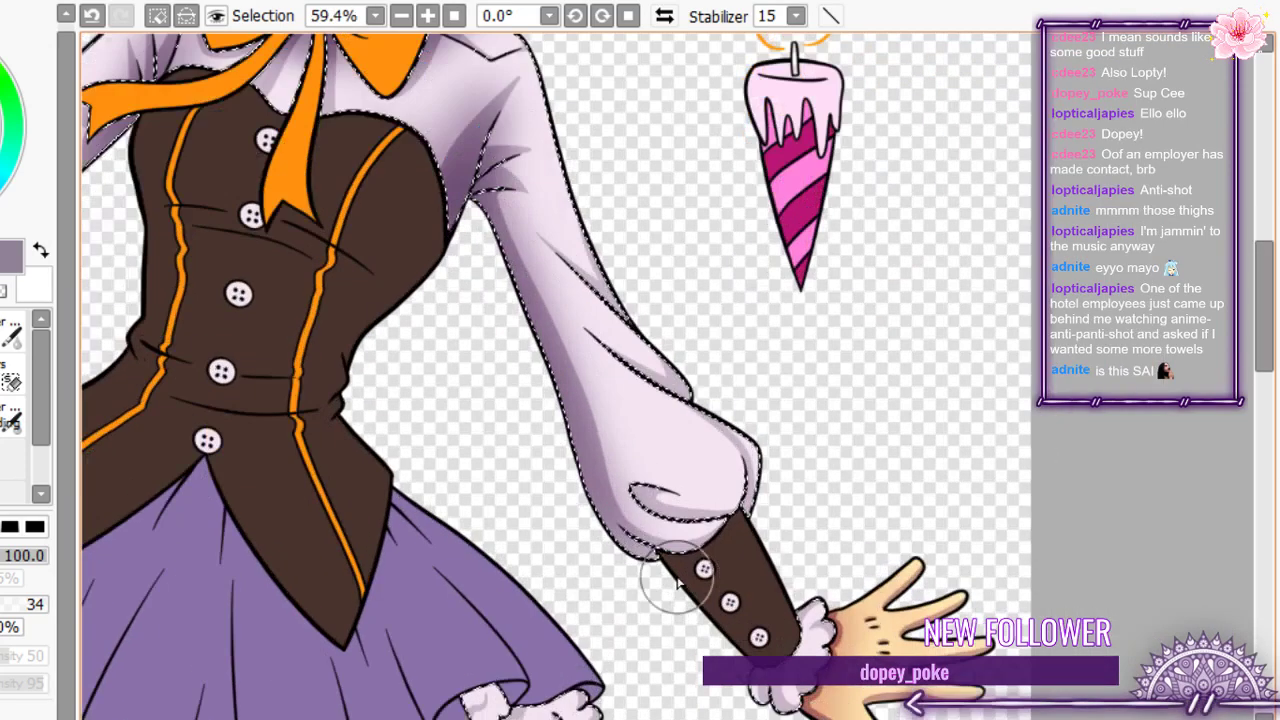
left_click_drag(678, 583, 755, 488)
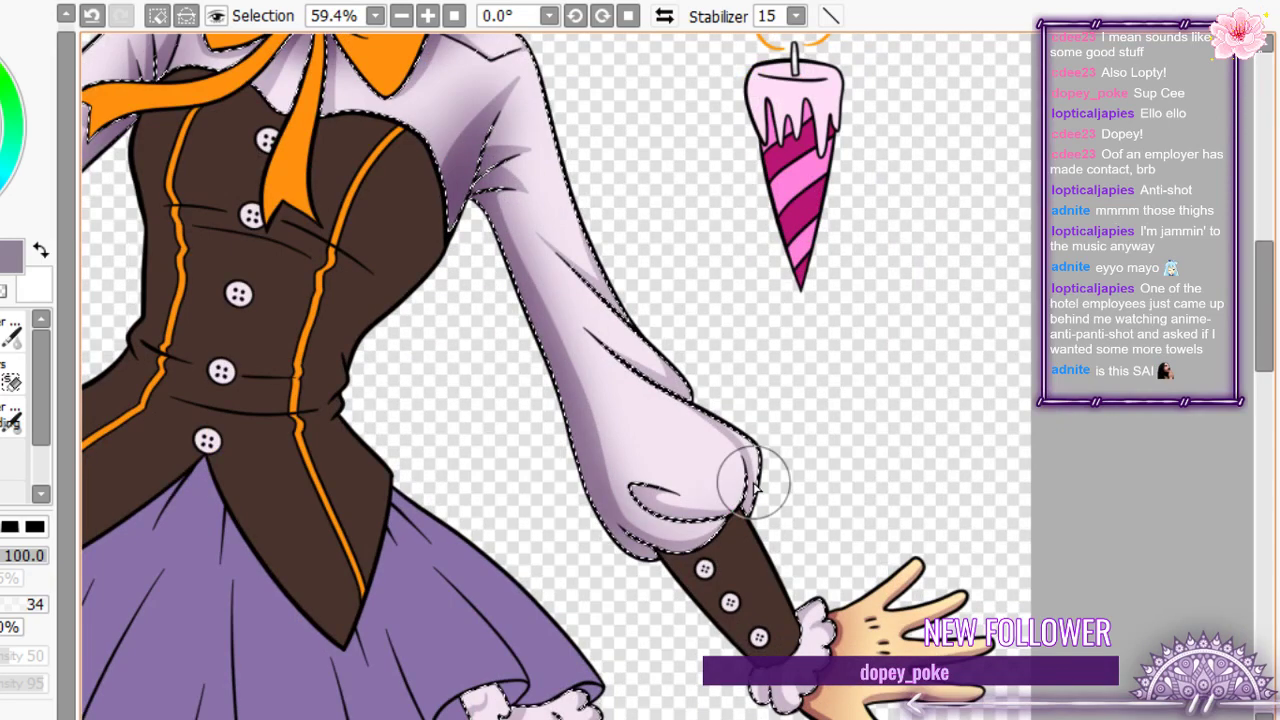
mouse_move(660, 460)
left_mouse_down()
mouse_move(708, 505)
mouse_move(737, 495)
mouse_move(603, 445)
mouse_move(749, 523)
left_mouse_up()
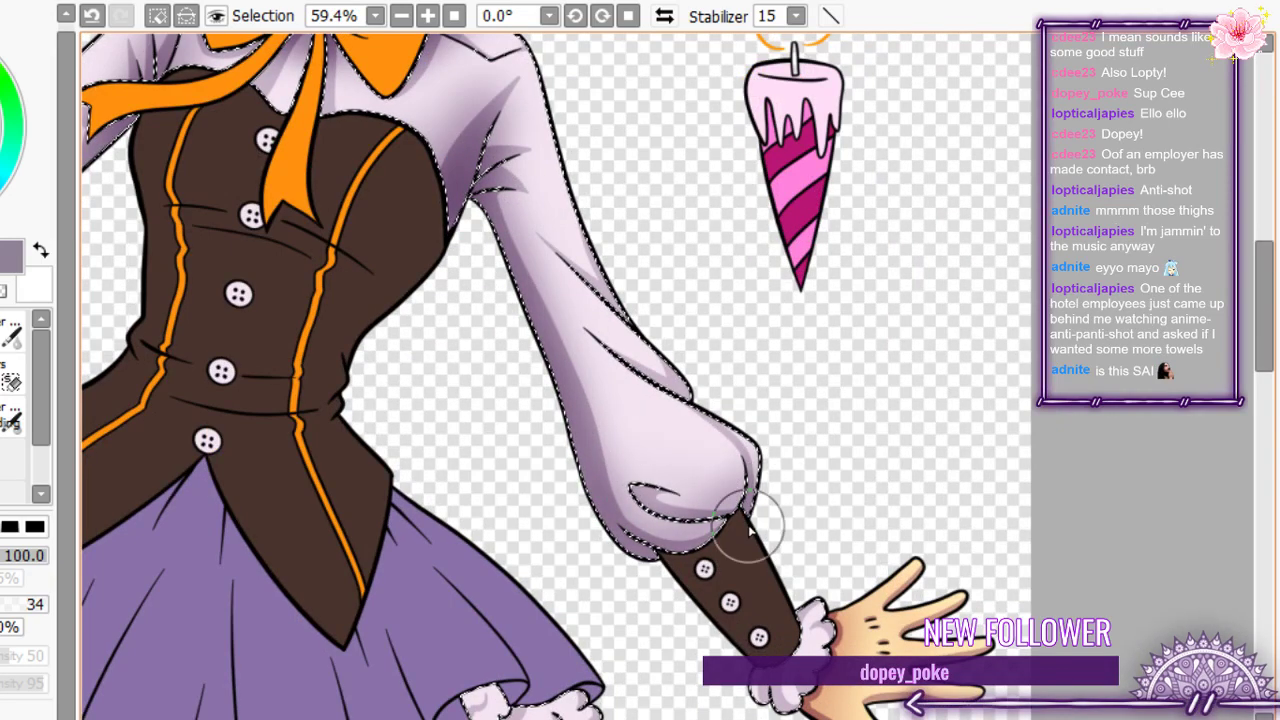
left_click_drag(563, 494, 540, 447)
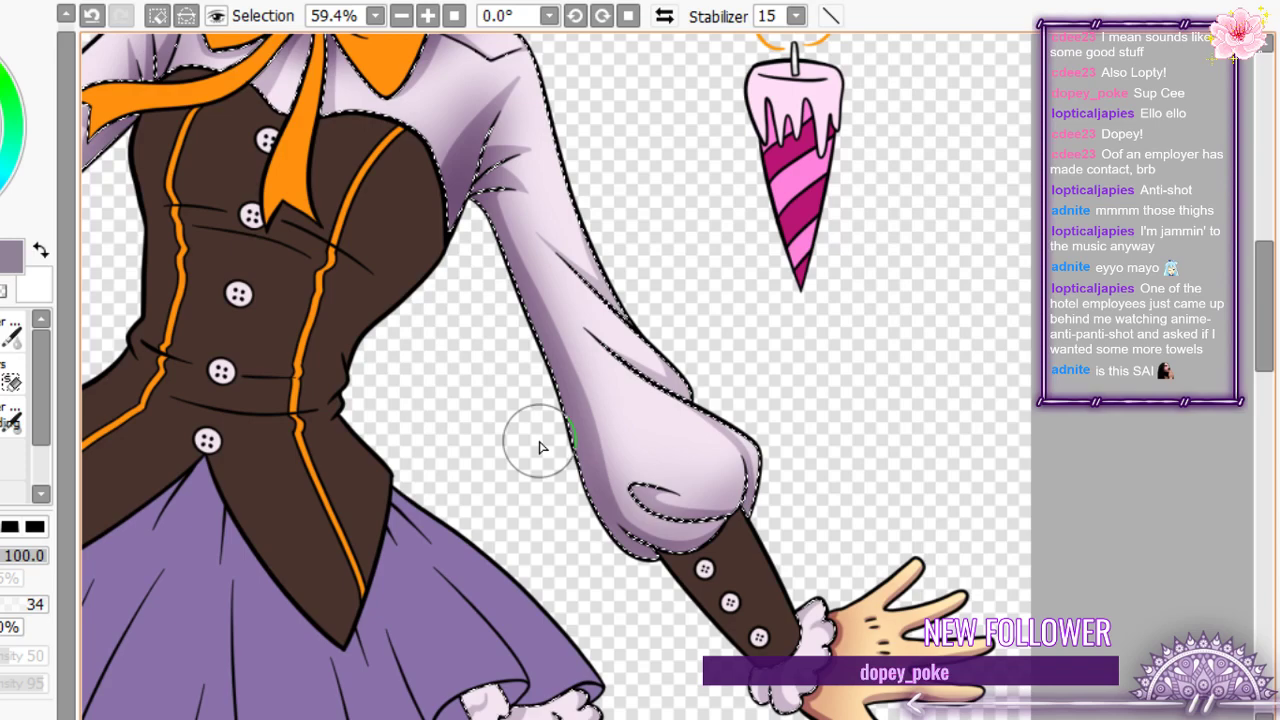
scroll(738, 638, "down", 1)
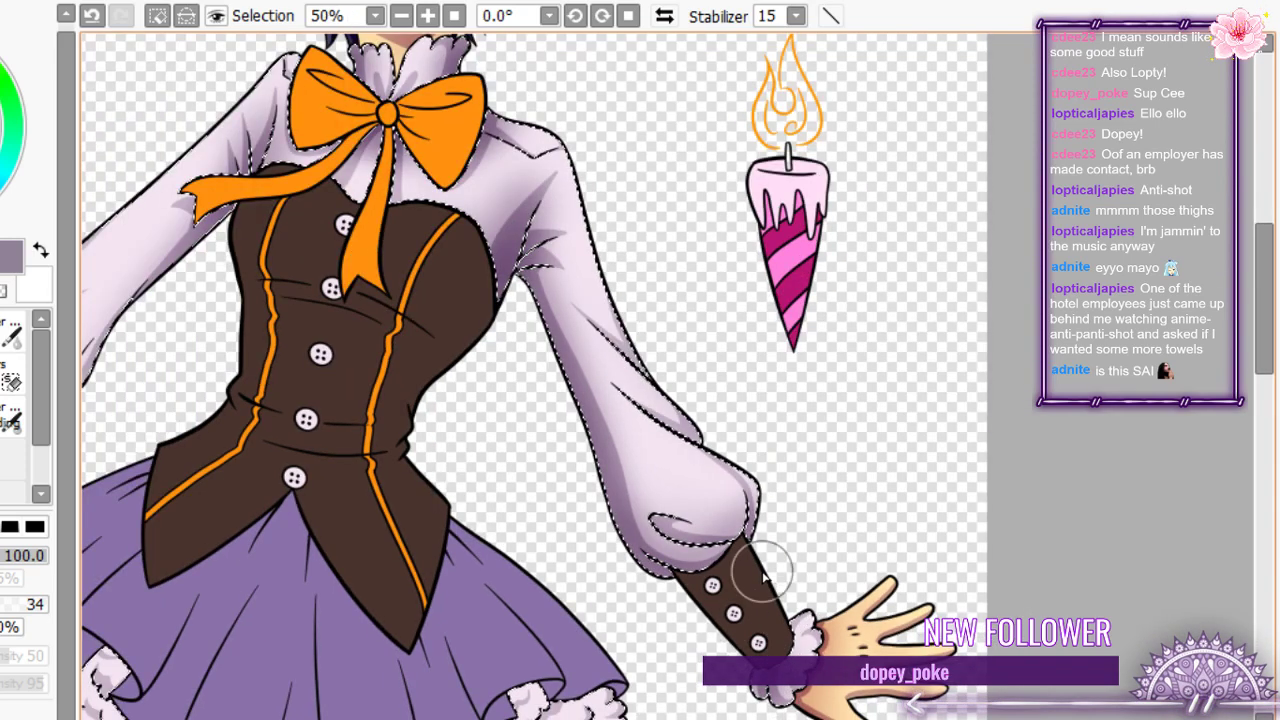
key("ctrl+z")
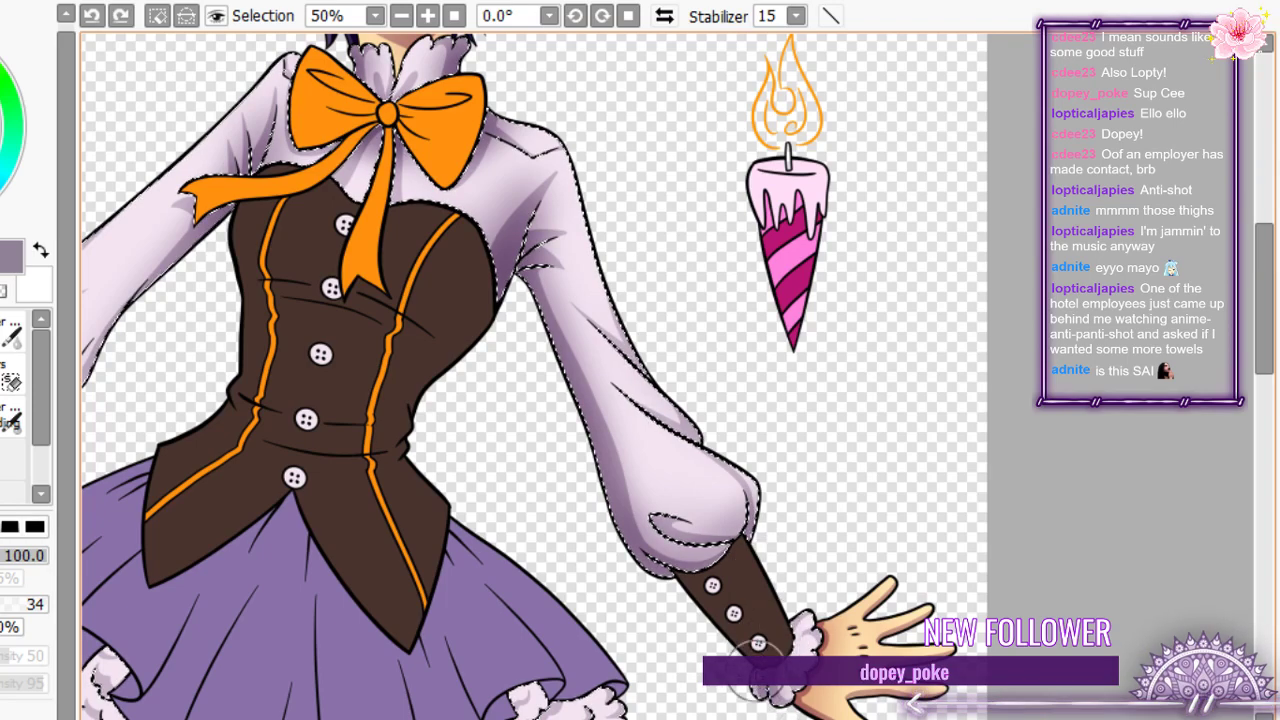
- Softly shade the underside and puffed end of the umbrella arm's sleeve
scroll(606, 411, "down", 5)
scroll(443, 391, "up", 6)
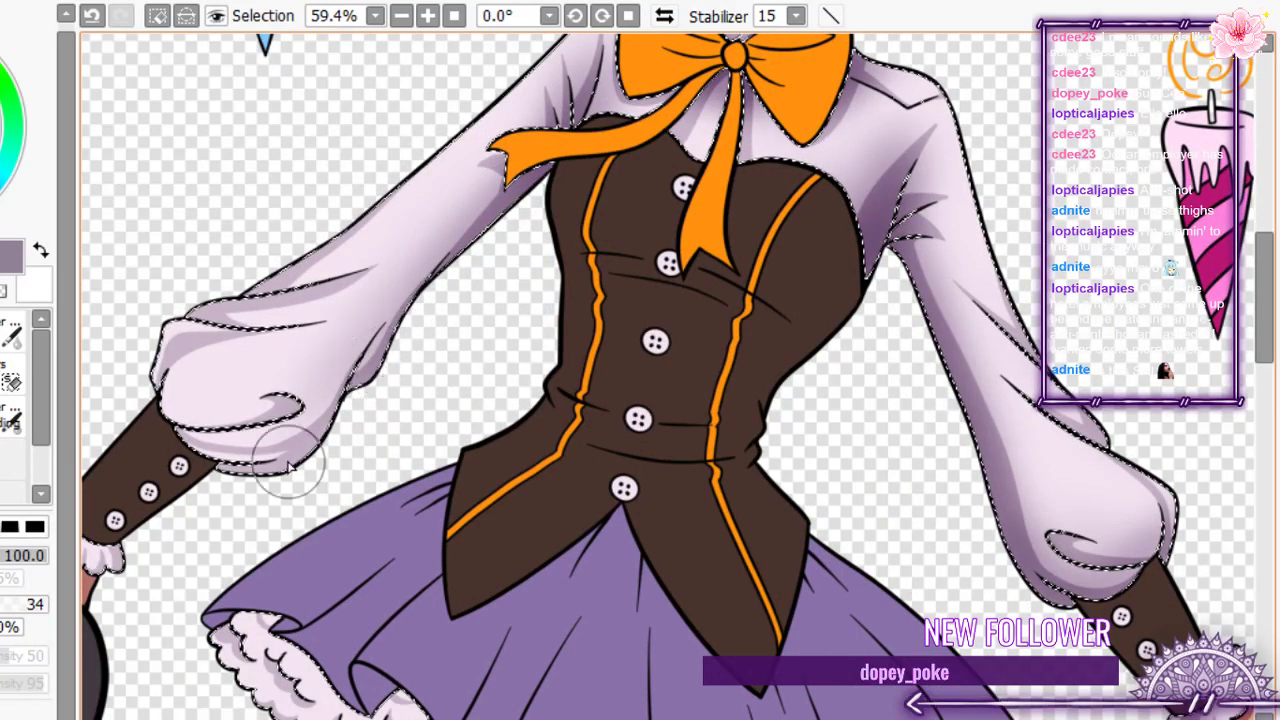
mouse_move(257, 400)
left_mouse_down()
mouse_move(296, 401)
mouse_move(197, 324)
mouse_move(356, 156)
mouse_move(183, 336)
mouse_move(376, 202)
mouse_move(318, 426)
mouse_move(413, 308)
mouse_move(203, 438)
mouse_move(381, 330)
left_mouse_up()
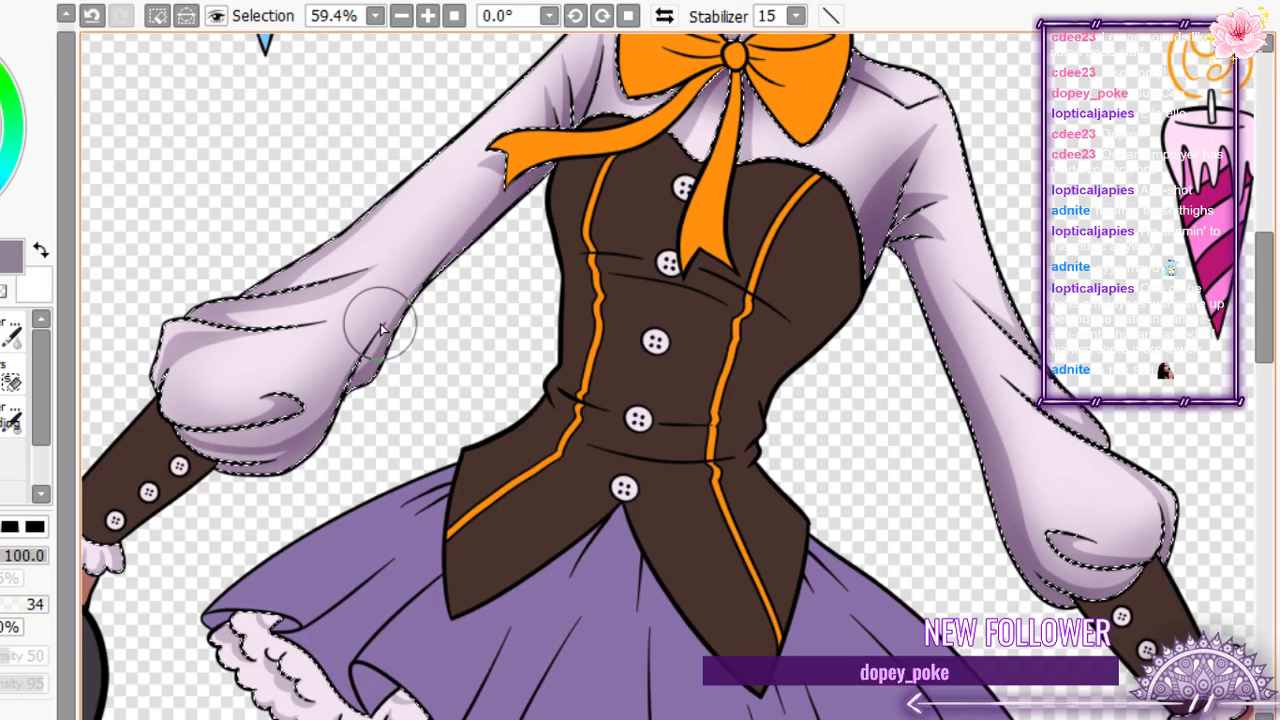
scroll(380, 329, "down", 3)
mouse_move(246, 425)
left_mouse_down()
mouse_move(238, 460)
mouse_move(270, 452)
mouse_move(259, 402)
mouse_move(320, 316)
left_mouse_up()
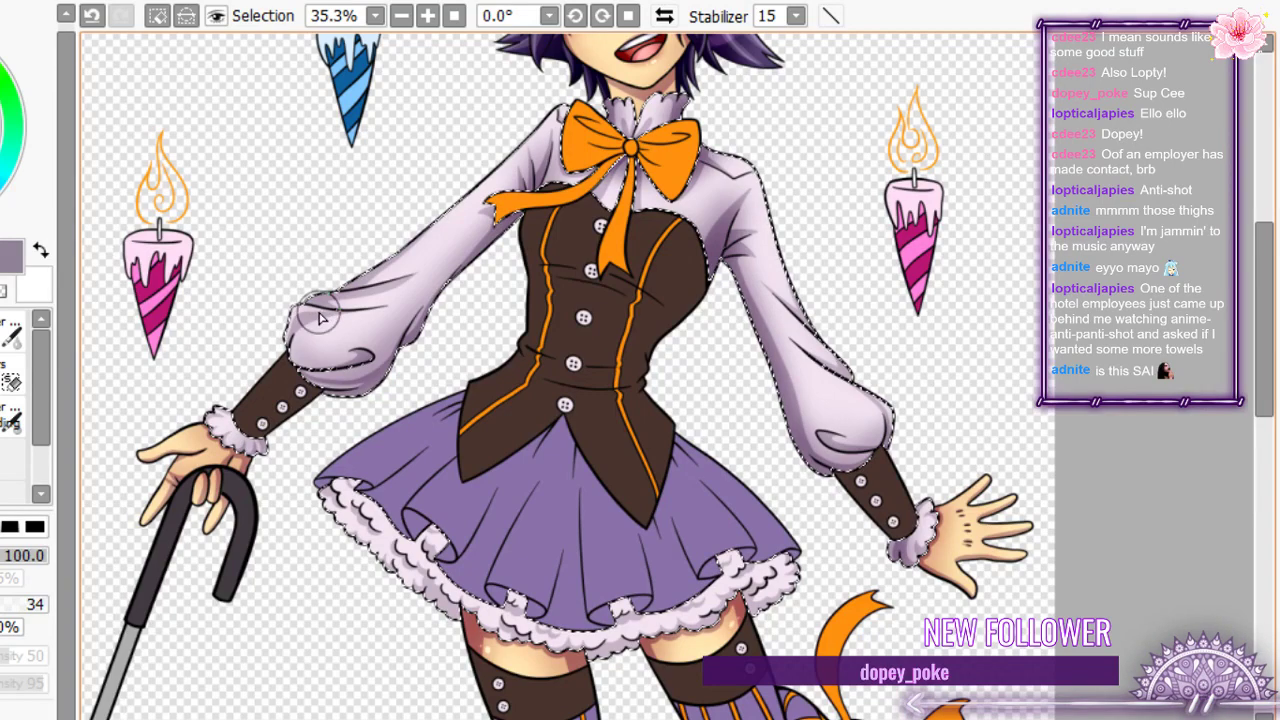
scroll(320, 316, "up", 3)
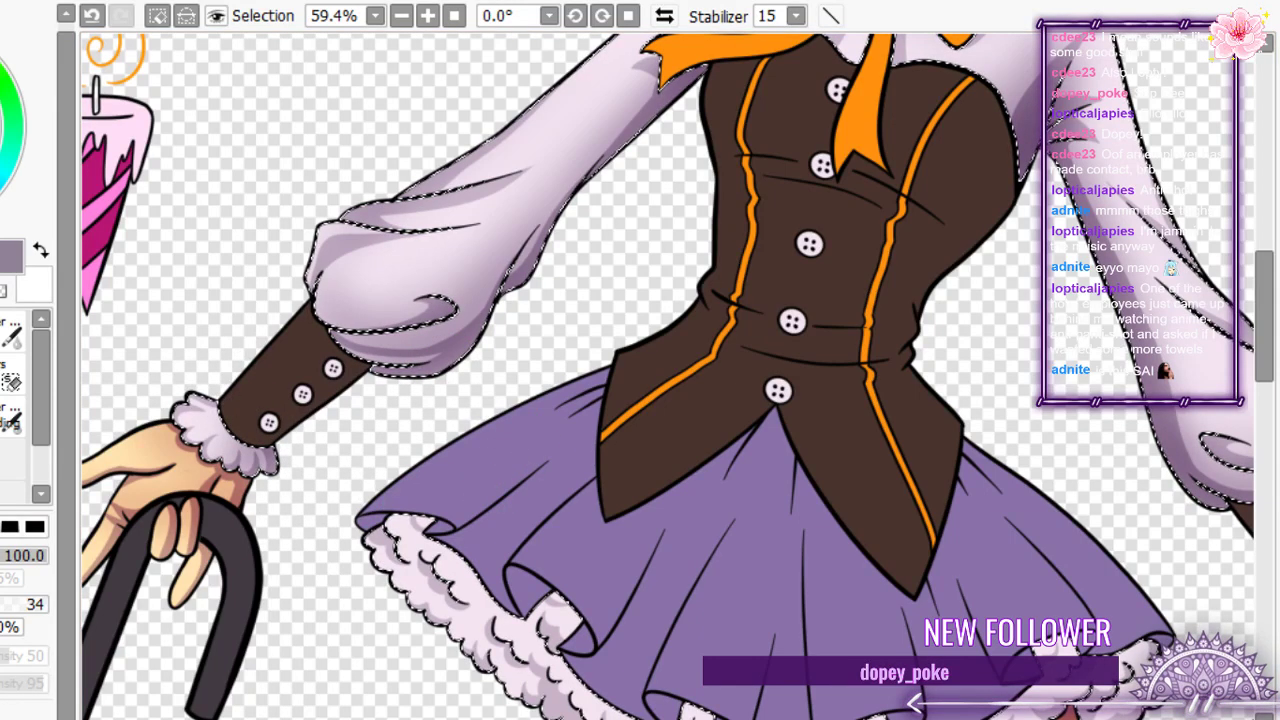
- Blend soft greyish-purple shading along the lower edge of the skirt's scalloped lace trim
scroll(800, 490, "down", 3)
scroll(800, 490, "up", 1)
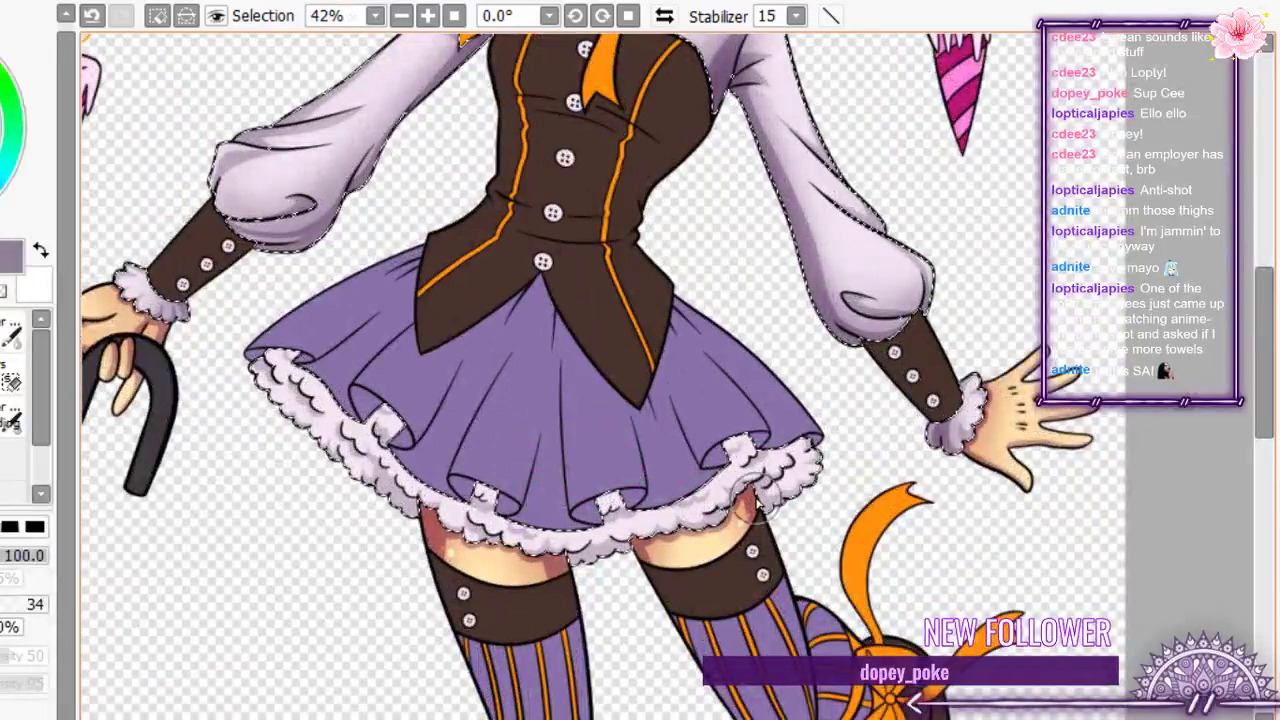
scroll(800, 490, "up", 3)
mouse_move(799, 488)
left_mouse_down()
mouse_move(343, 620)
mouse_move(618, 582)
mouse_move(225, 577)
mouse_move(158, 492)
left_mouse_up()
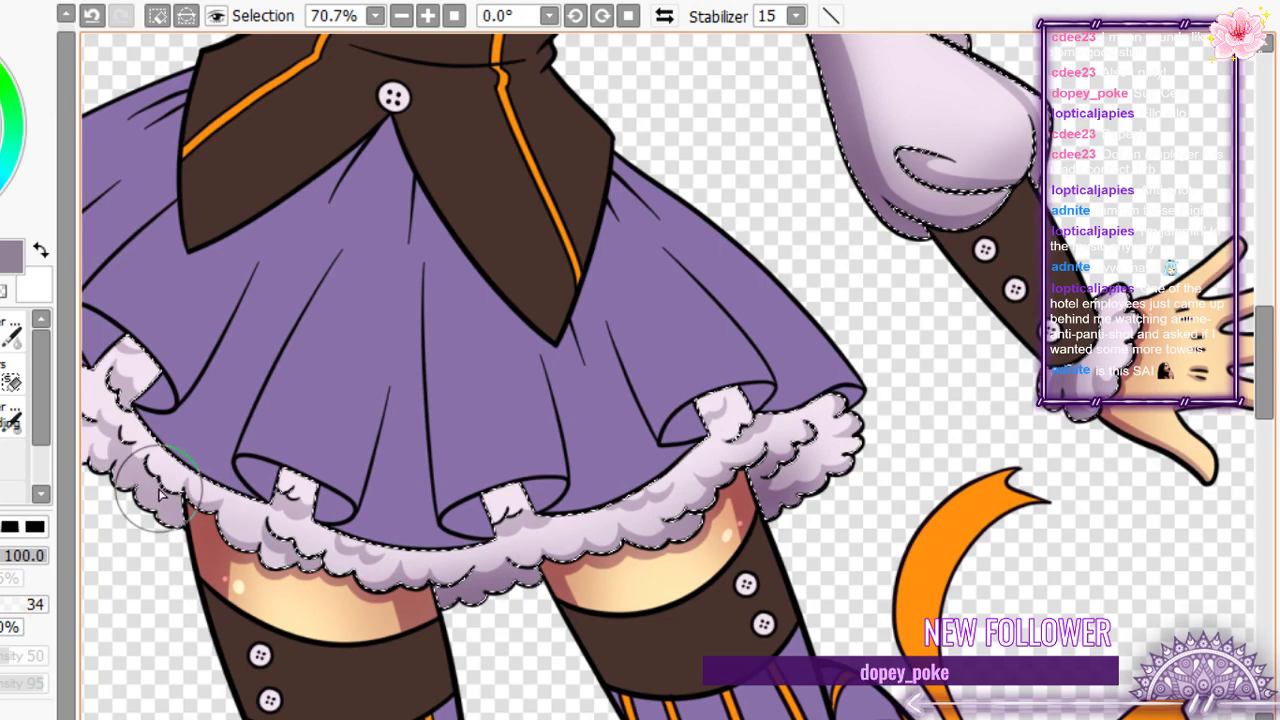
scroll(158, 492, "down", 2)
- Softly darken the lilac underskirt flaps showing inside the skirt's folds
scroll(430, 382, "up", 4)
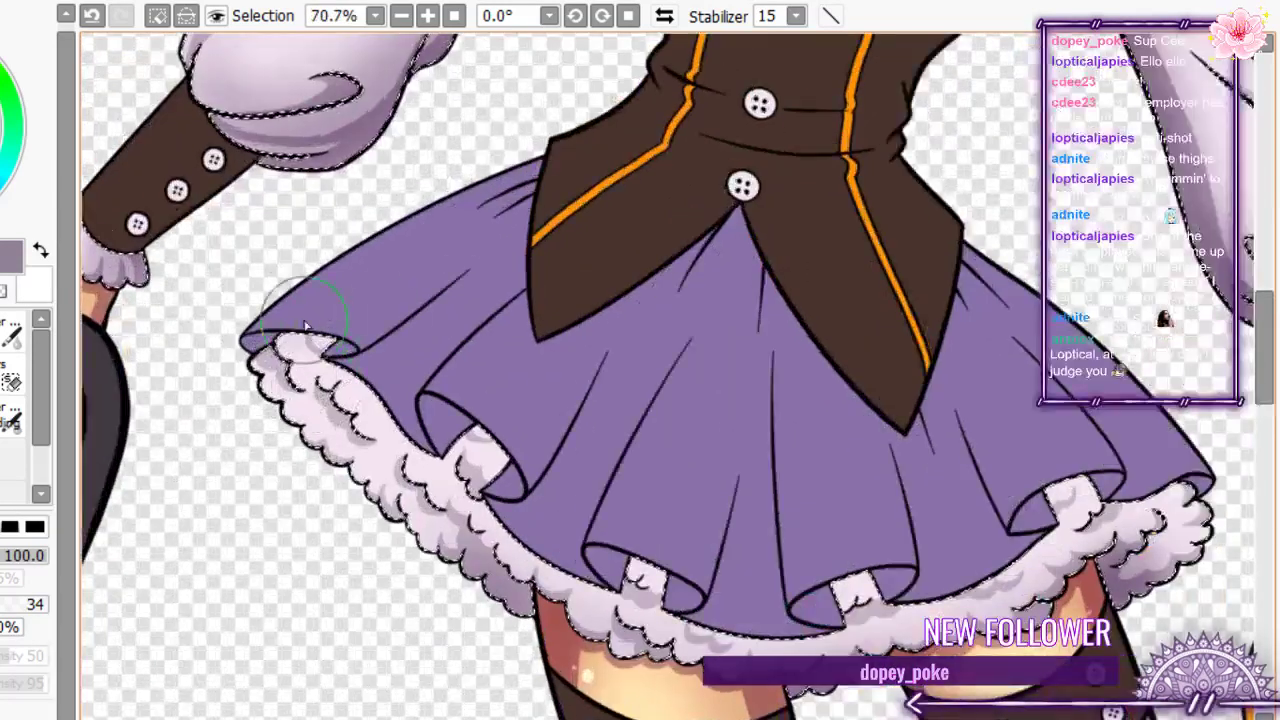
mouse_move(430, 382)
left_mouse_down()
mouse_move(481, 393)
mouse_move(491, 452)
mouse_move(354, 365)
mouse_move(483, 475)
mouse_move(468, 478)
left_mouse_up()
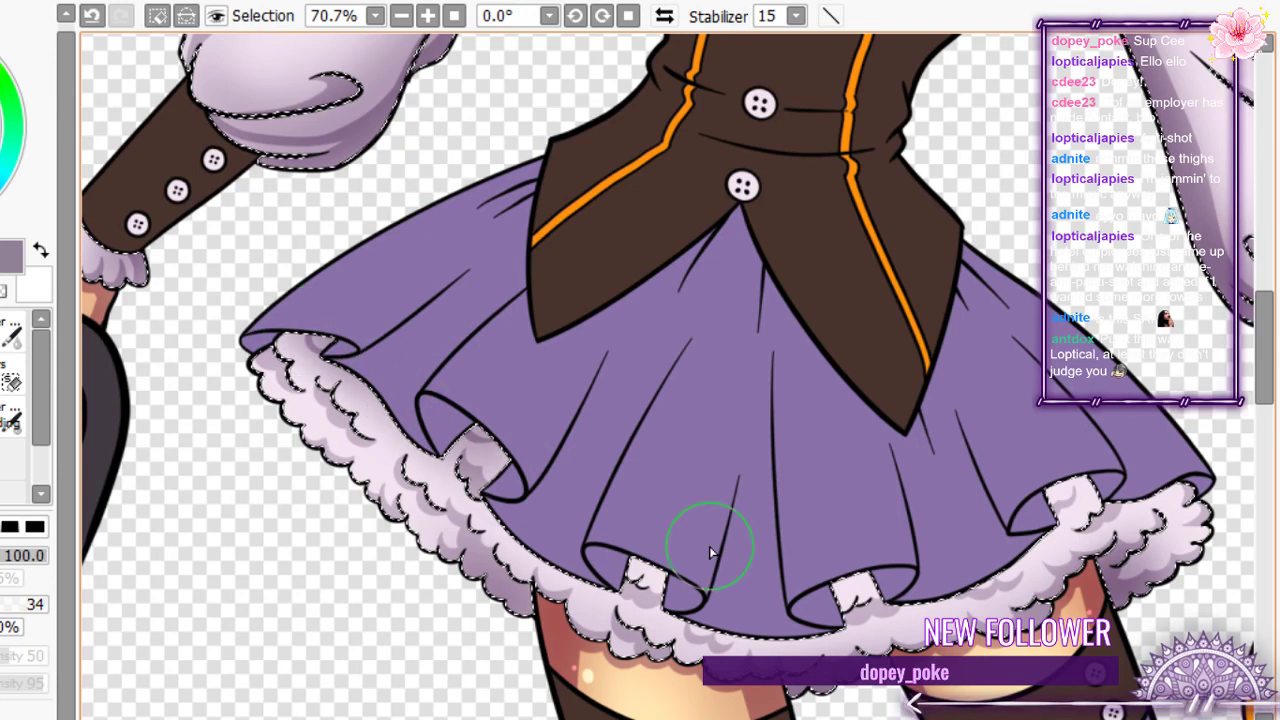
left_click_drag(709, 546, 1092, 470)
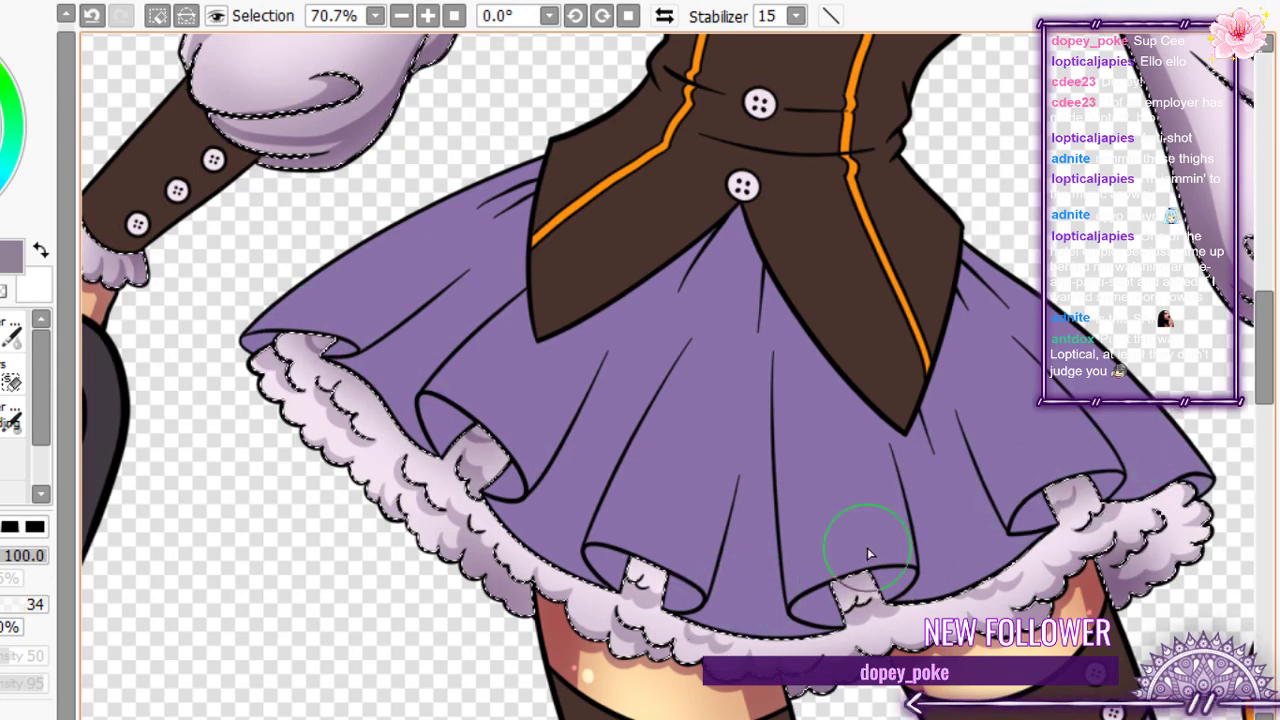
mouse_move(867, 547)
left_mouse_down()
mouse_move(569, 545)
mouse_move(539, 502)
left_mouse_up()
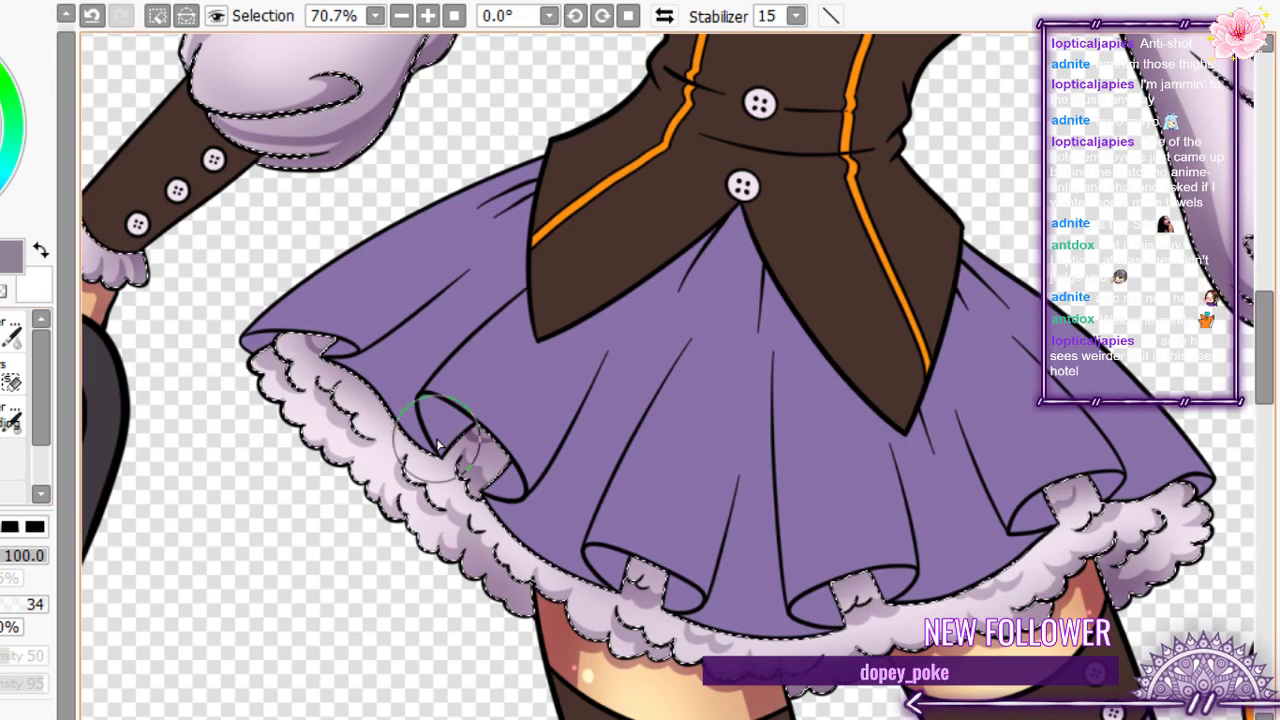
- Reduce the brush size to 83
scroll(312, 418, "down", 3)
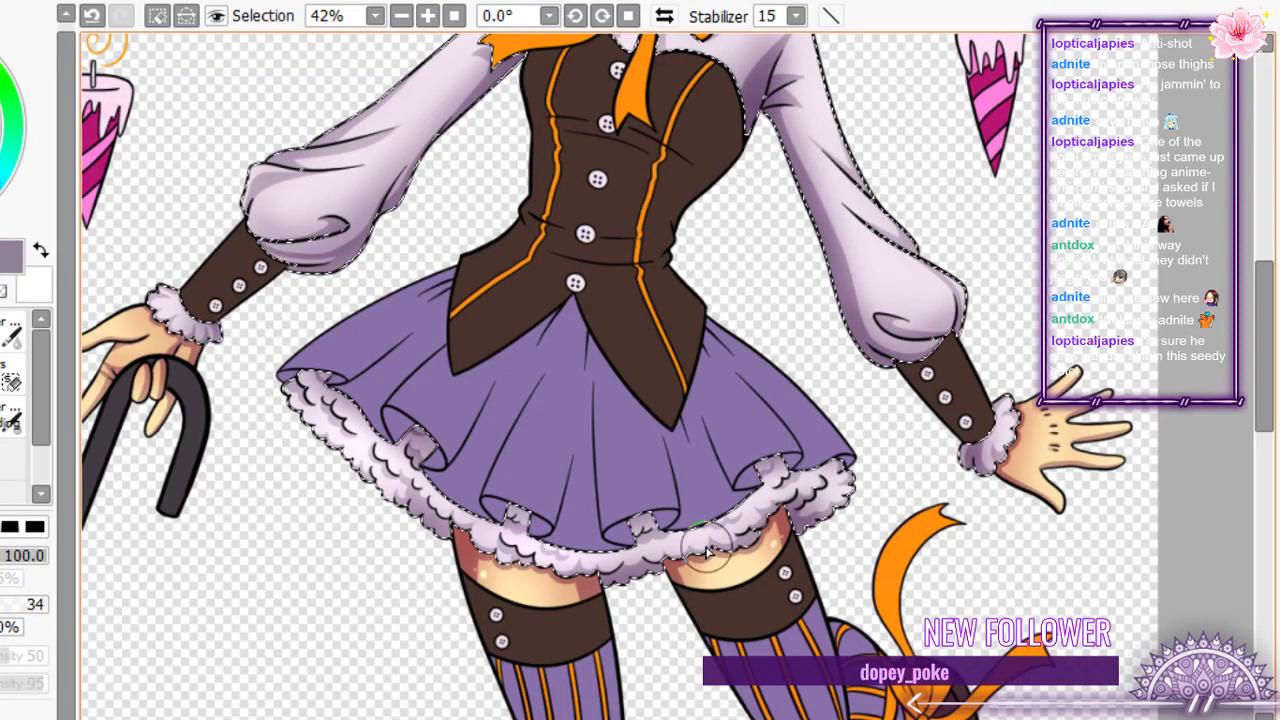
scroll(545, 432, "down", 3)
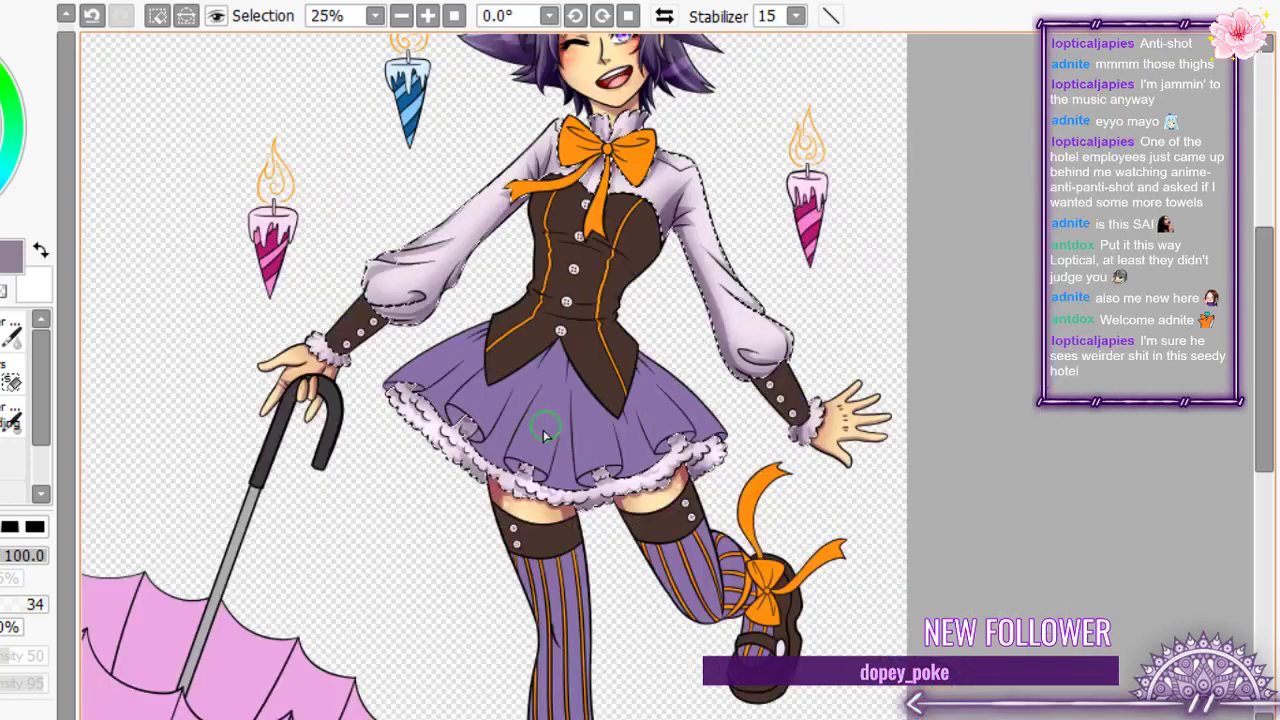
scroll(822, 436, "up", 6)
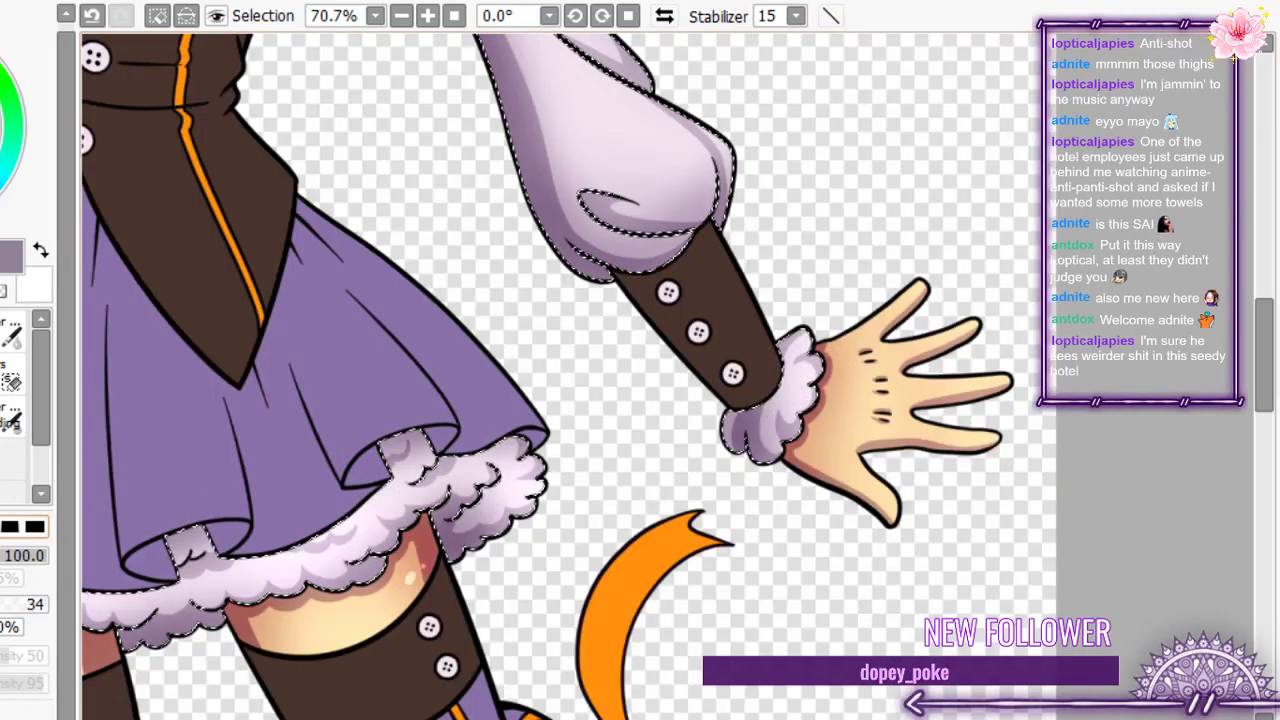
left_click_drag(36, 553, 27, 550)
scroll(776, 285, "down", 2)
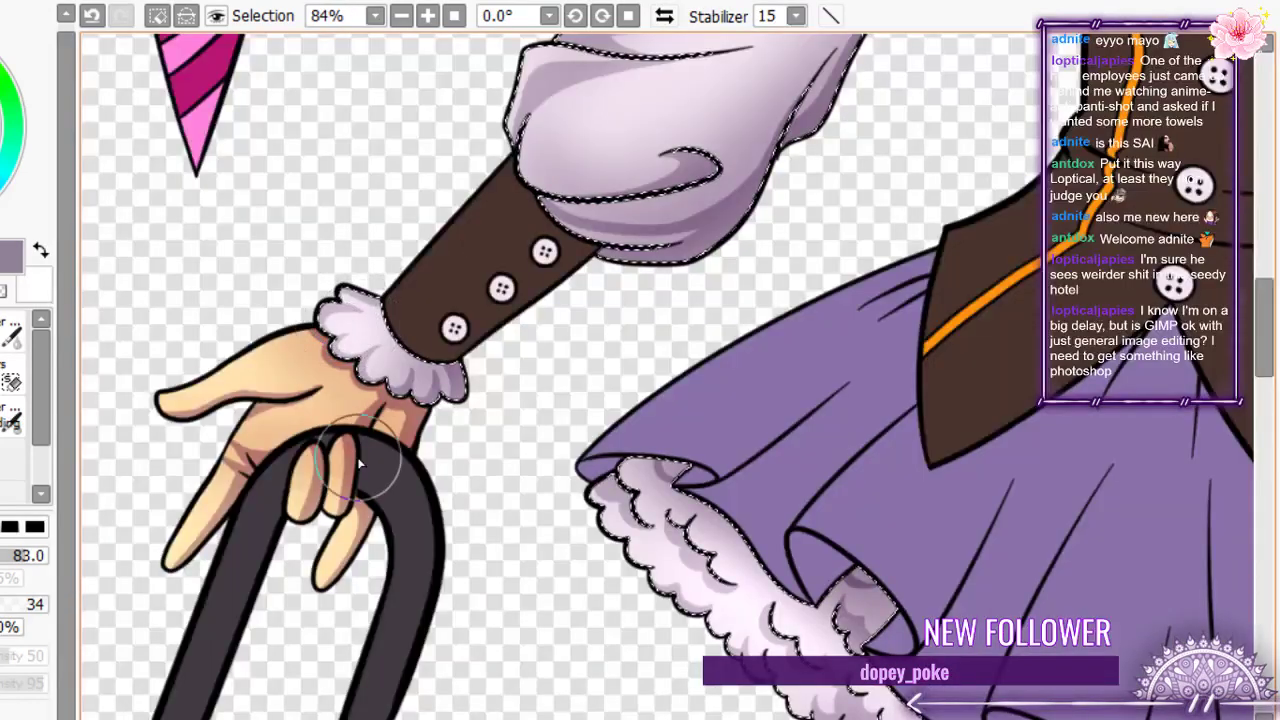
scroll(412, 391, "down", 20)
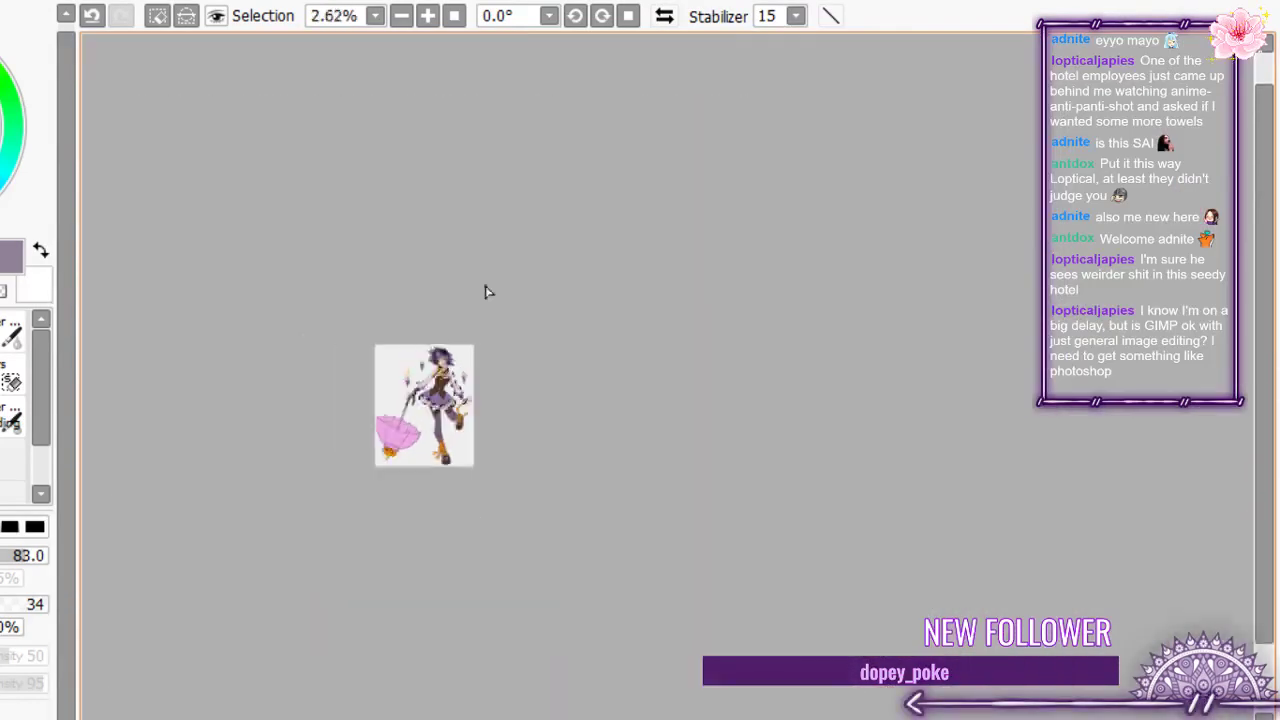
scroll(474, 345, "up", 5)
scroll(396, 478, "up", 4)
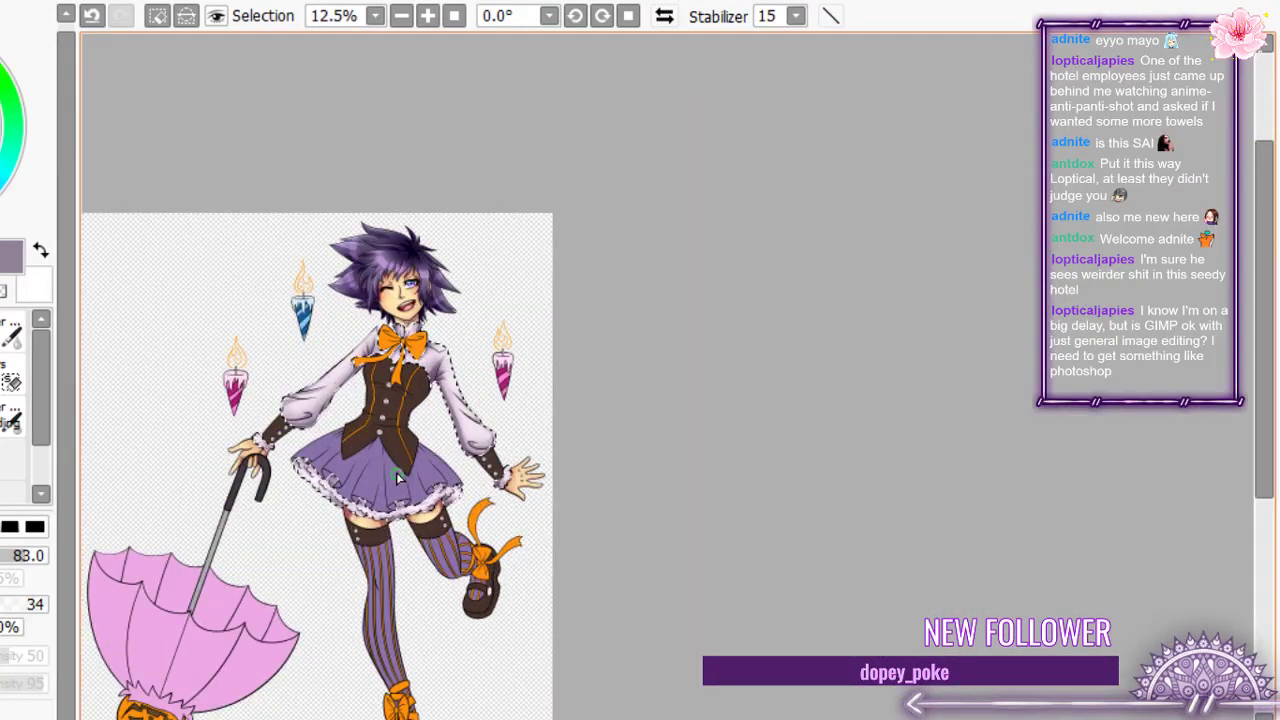
scroll(396, 478, "up", 2)
scroll(432, 285, "up", 15)
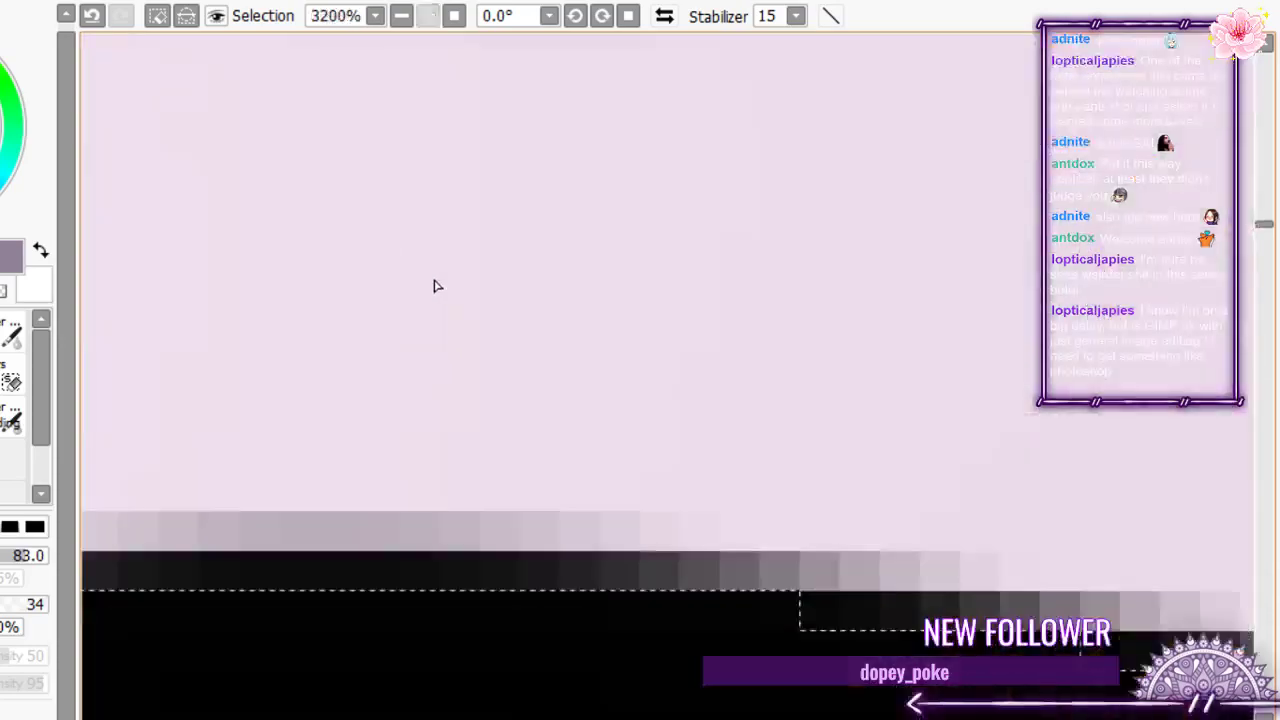
scroll(430, 287, "down", 8)
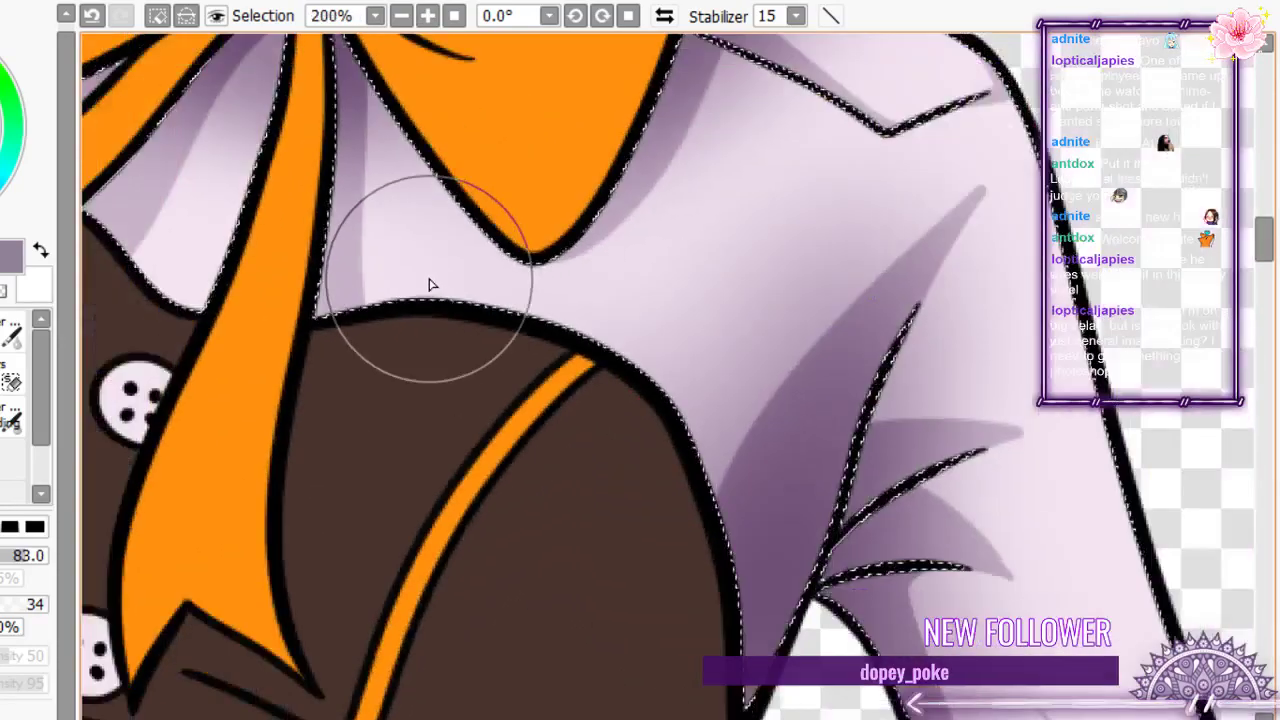
scroll(430, 285, "down", 16)
scroll(428, 285, "up", 11)
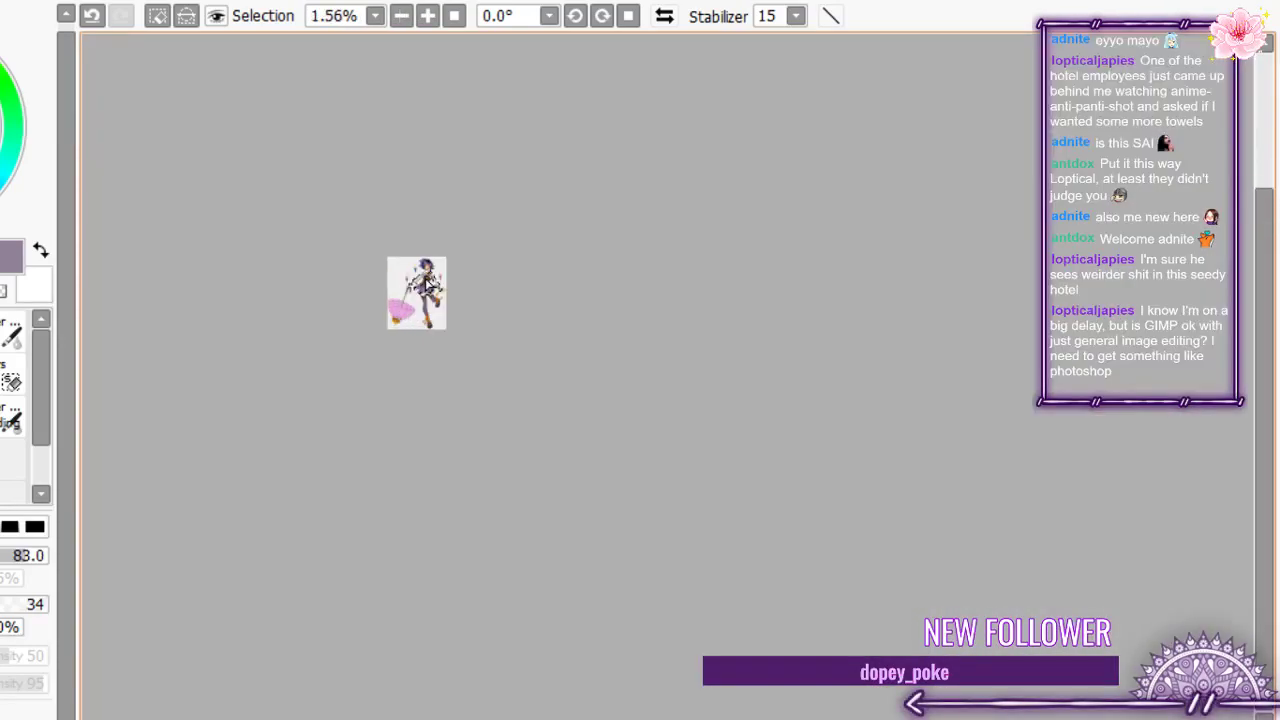
scroll(428, 286, "up", 4)
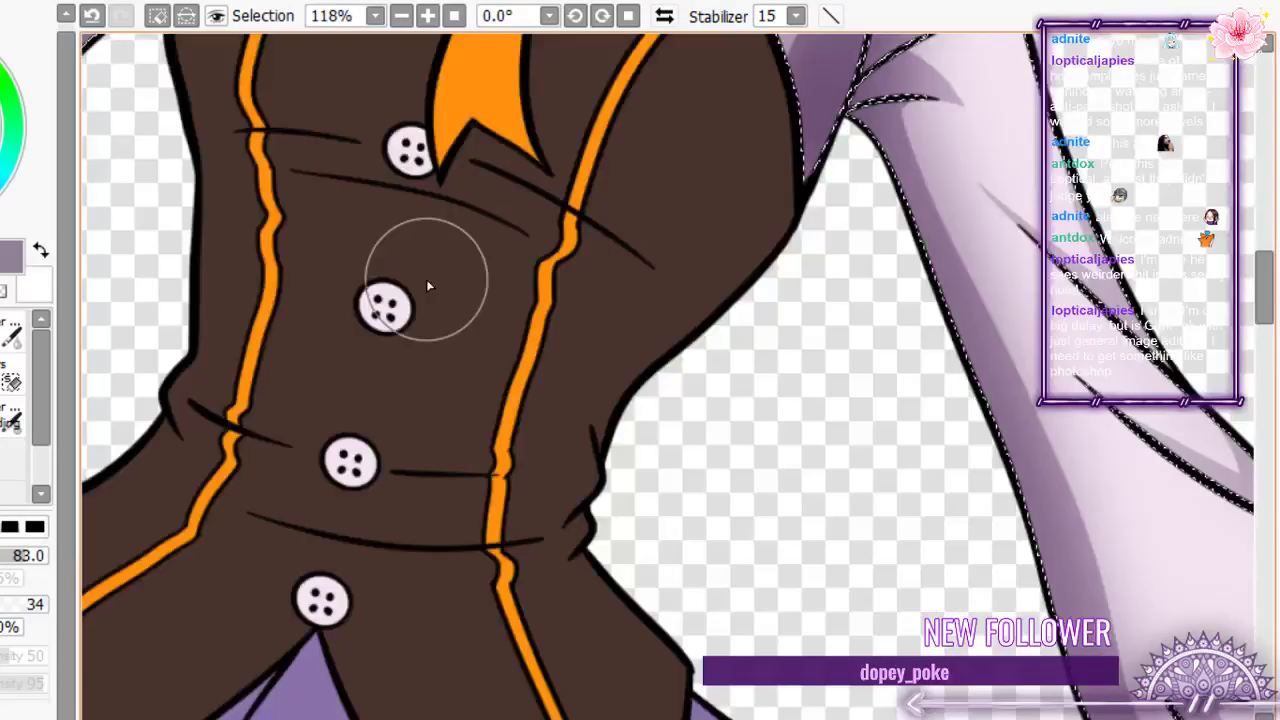
scroll(428, 287, "down", 9)
scroll(283, 388, "up", 3)
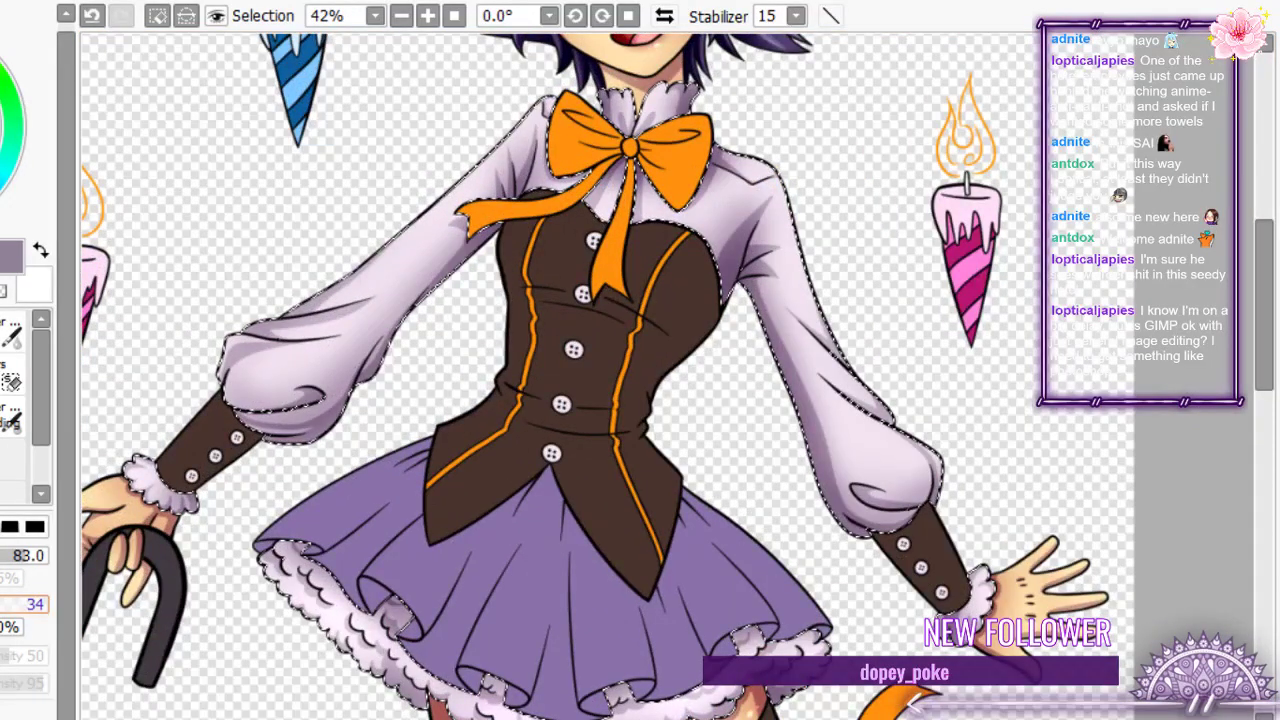
- Set the brush size to 98 and paint soft light highlights on the selected blouse sleeves, wrist ruffles and skirt frill
left_click(44, 555)
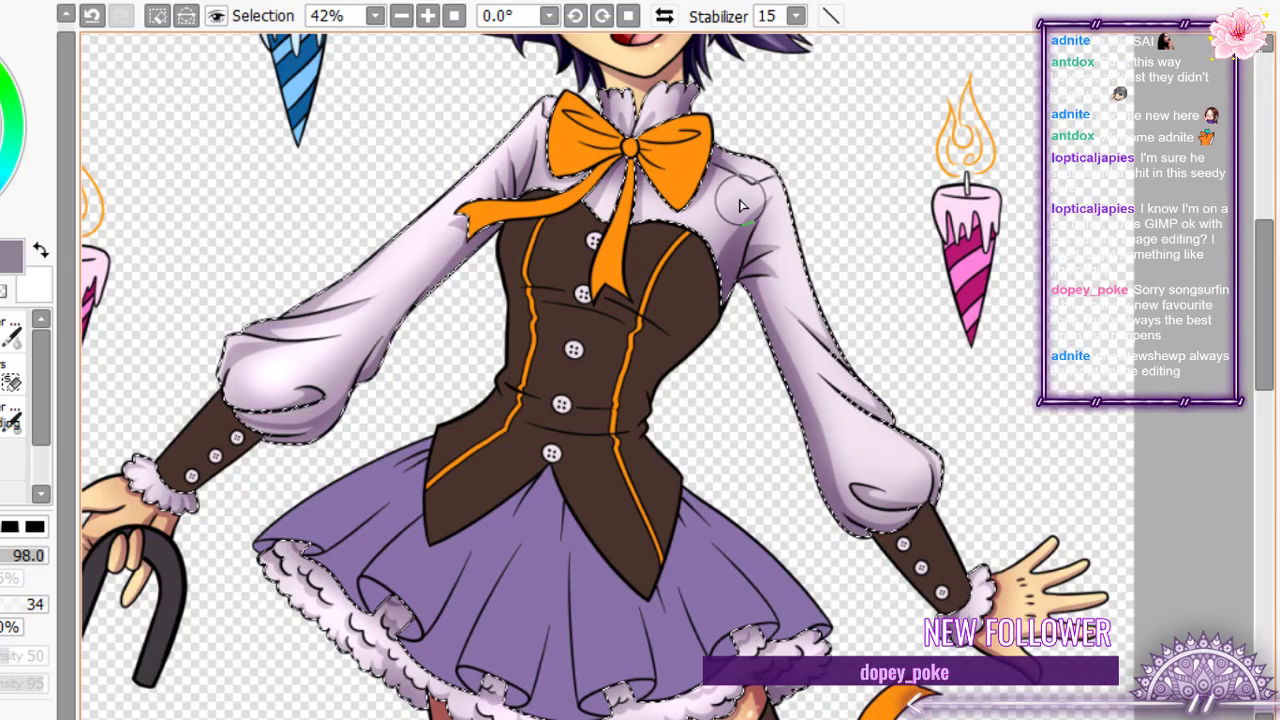
left_click_drag(740, 205, 880, 449)
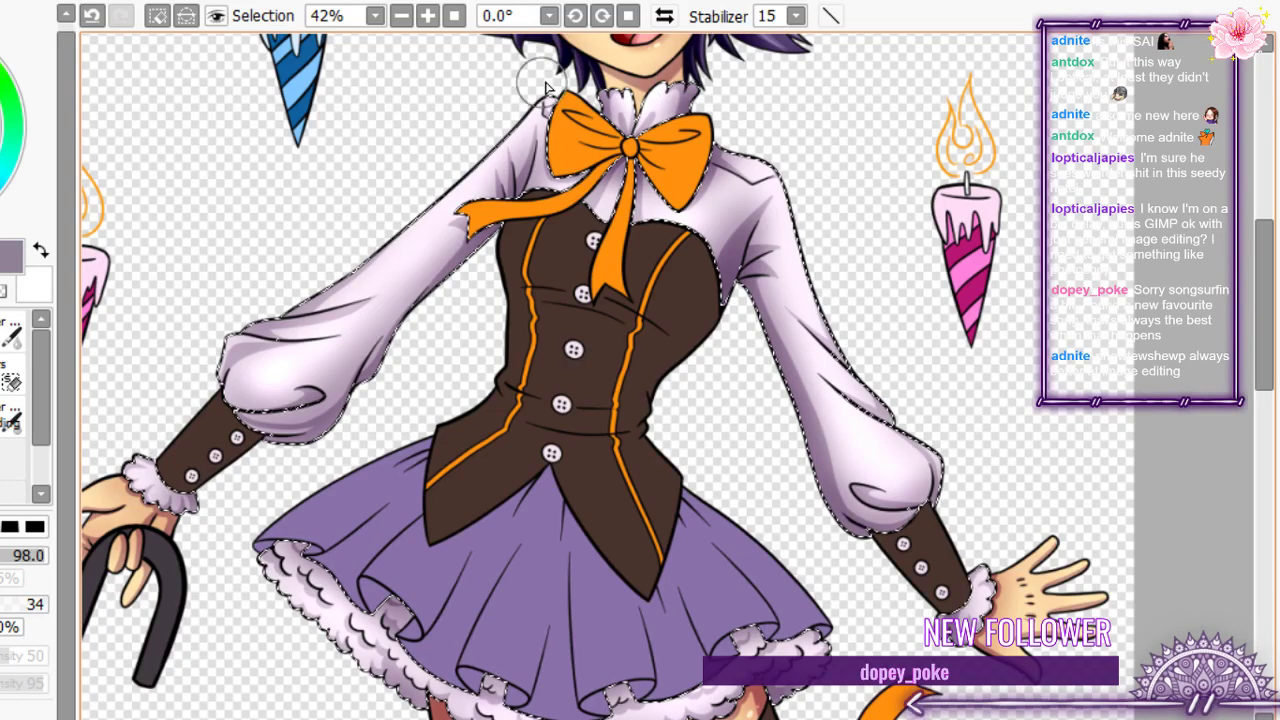
scroll(630, 268, "down", 3)
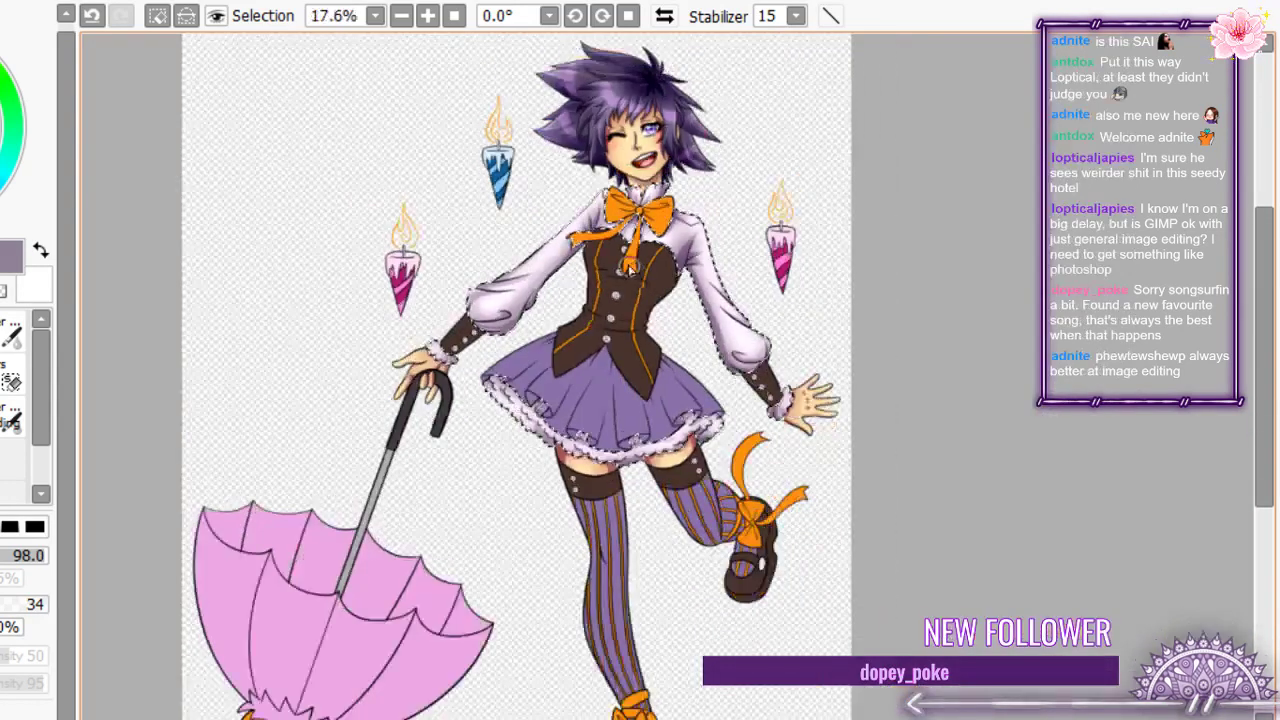
scroll(630, 268, "up", 3)
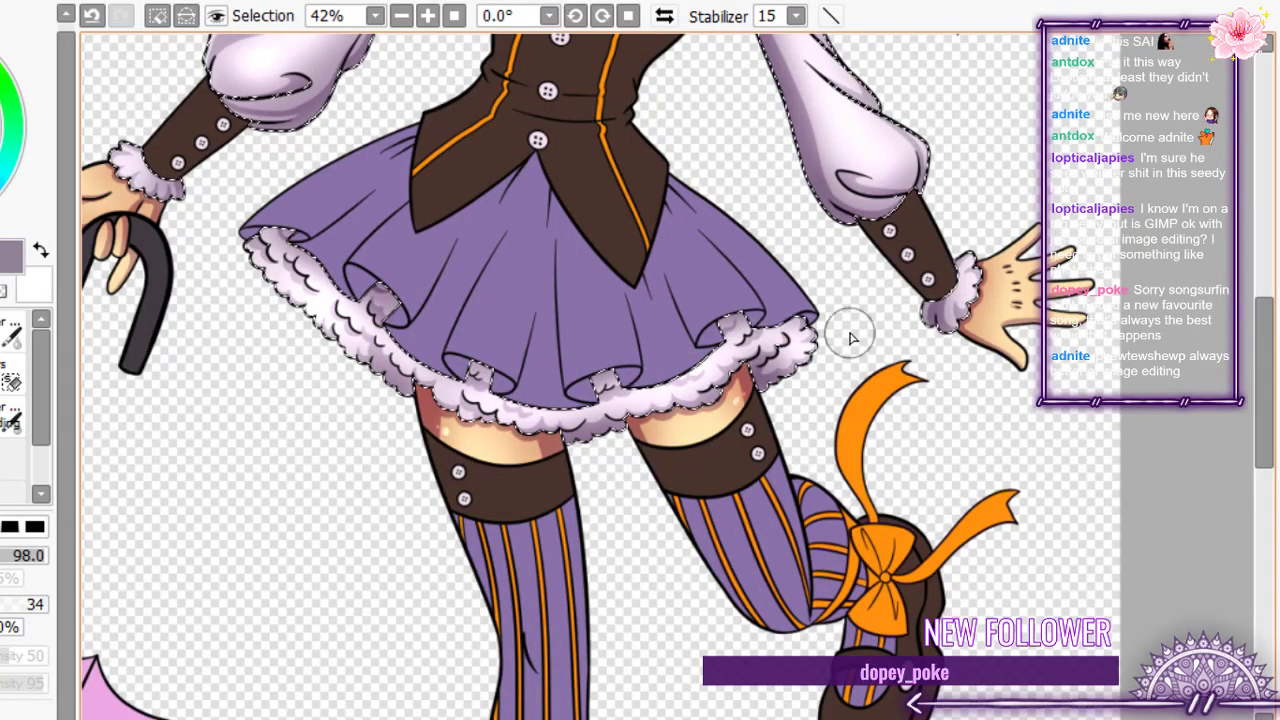
left_click_drag(968, 262, 966, 298)
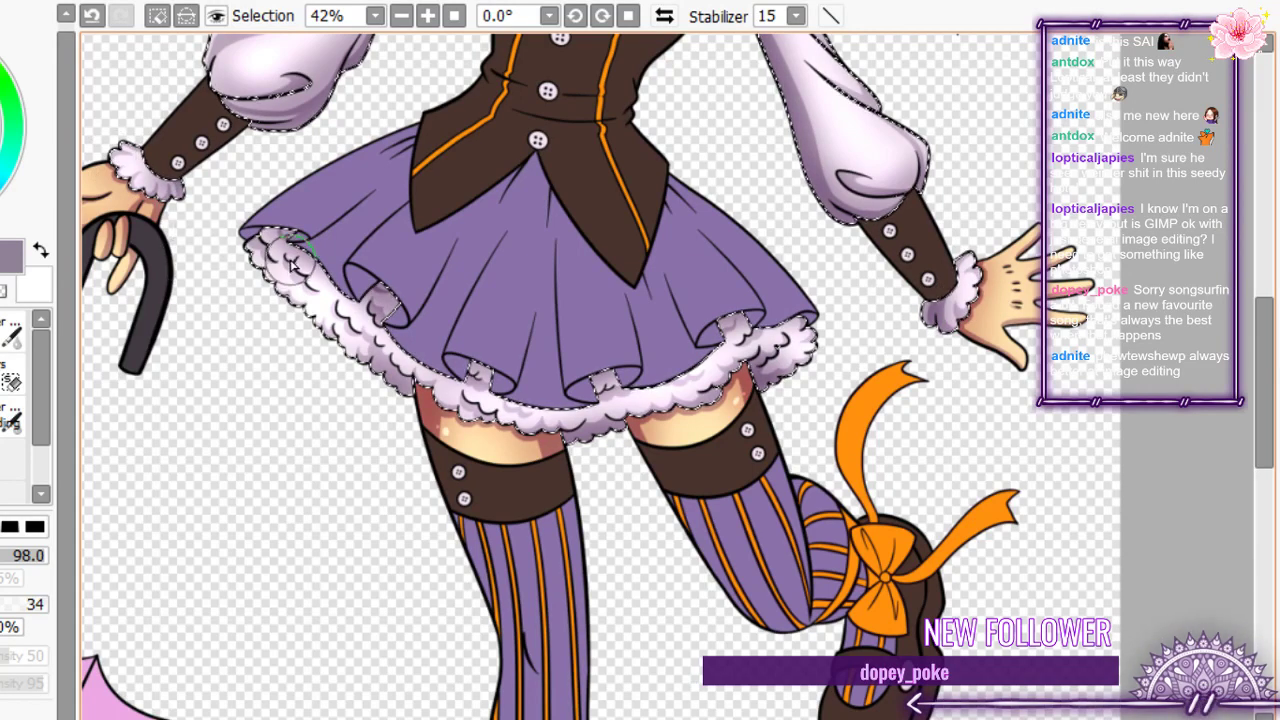
- Examine the shading and highlights on the blouse, sleeves and skirt frill, both close up and across the whole illustration
scroll(300, 270, "down", 2)
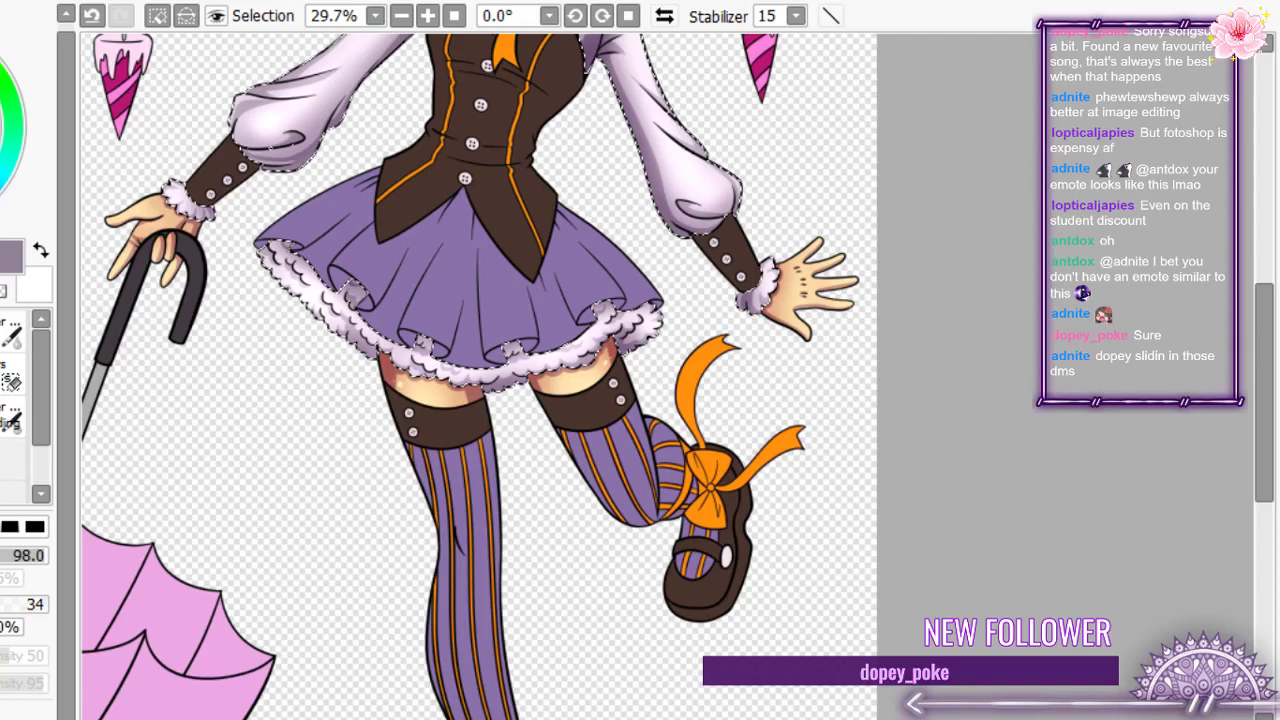
scroll(304, 230, "down", 5)
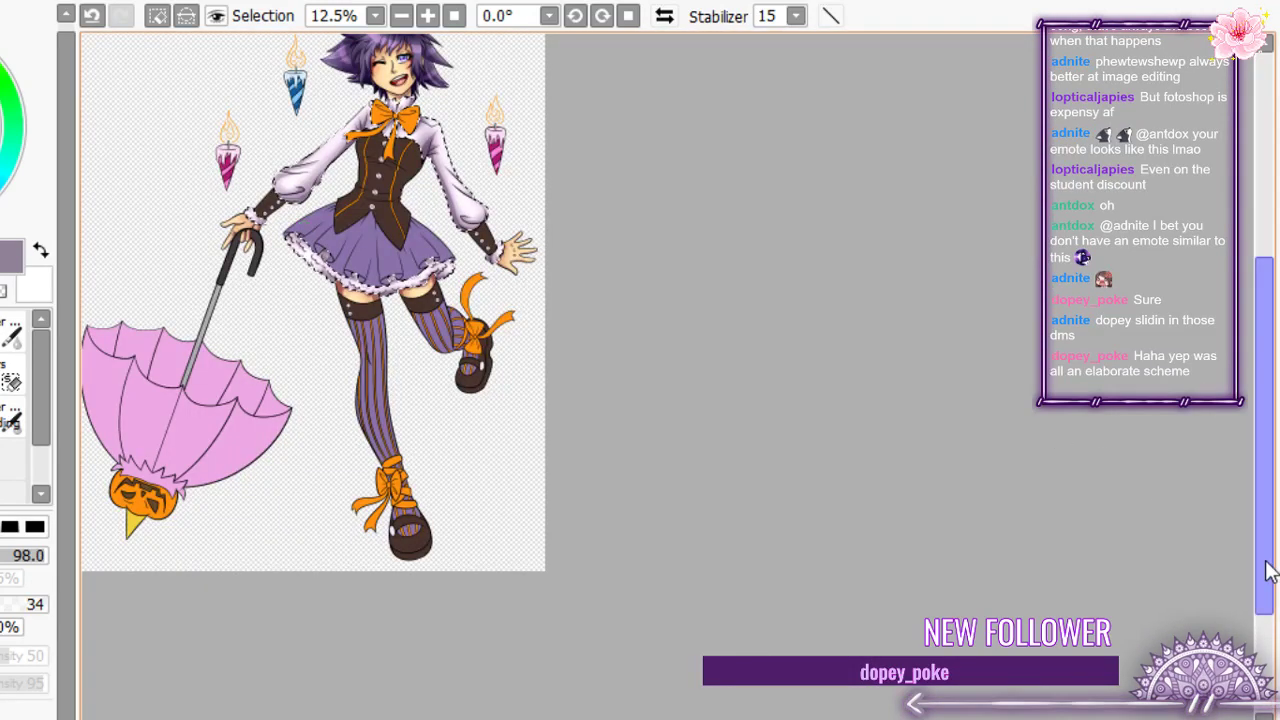
left_click_drag(1266, 570, 1266, 531)
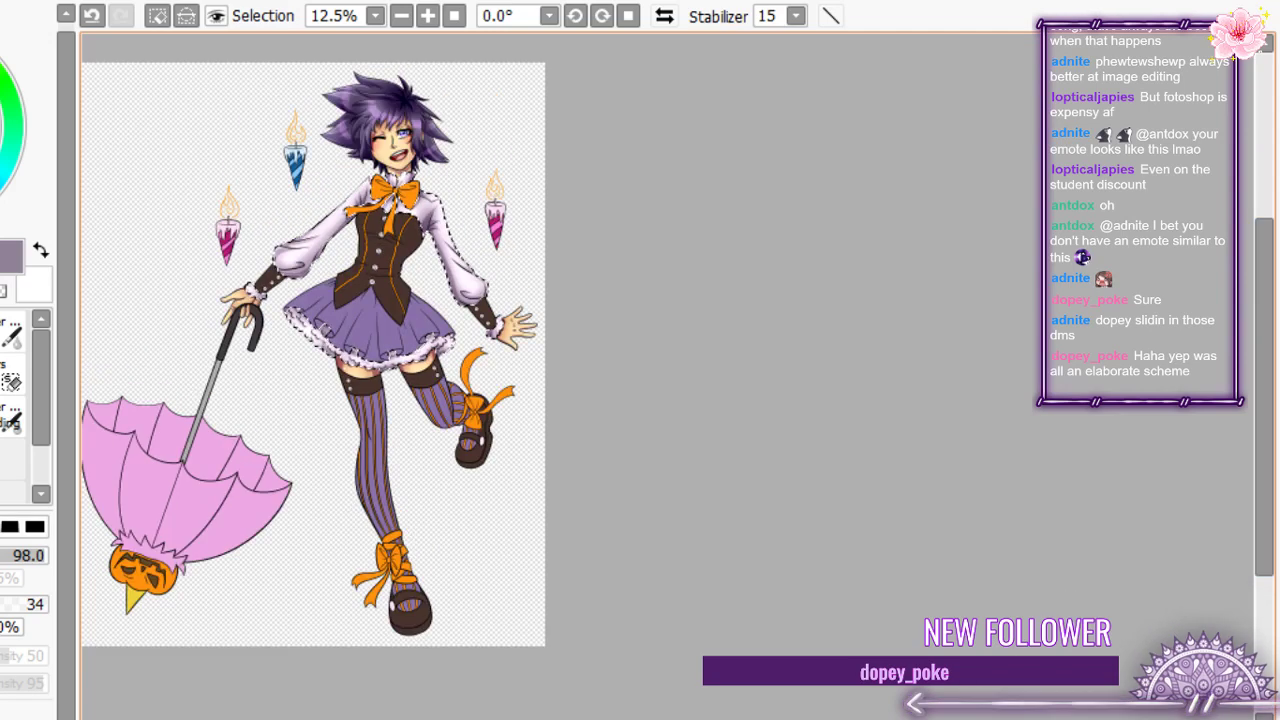
left_click_drag(379, 198, 577, 198)
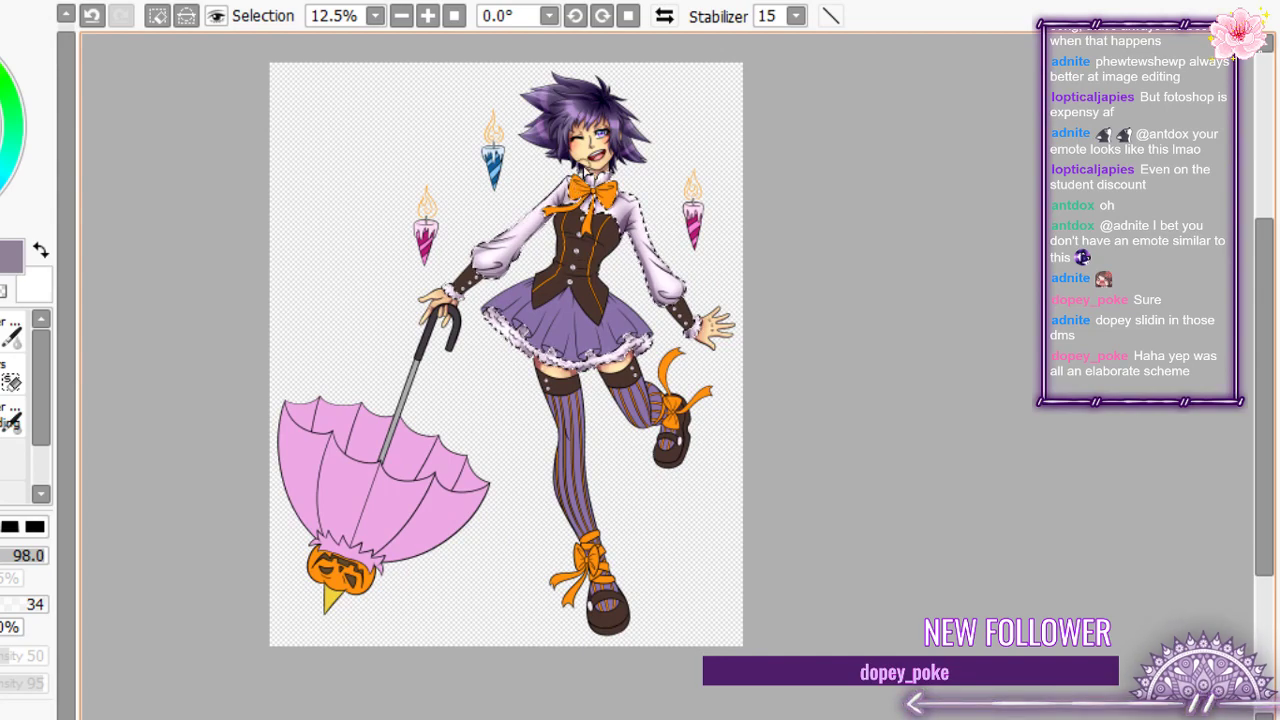
scroll(585, 163, "up", 2)
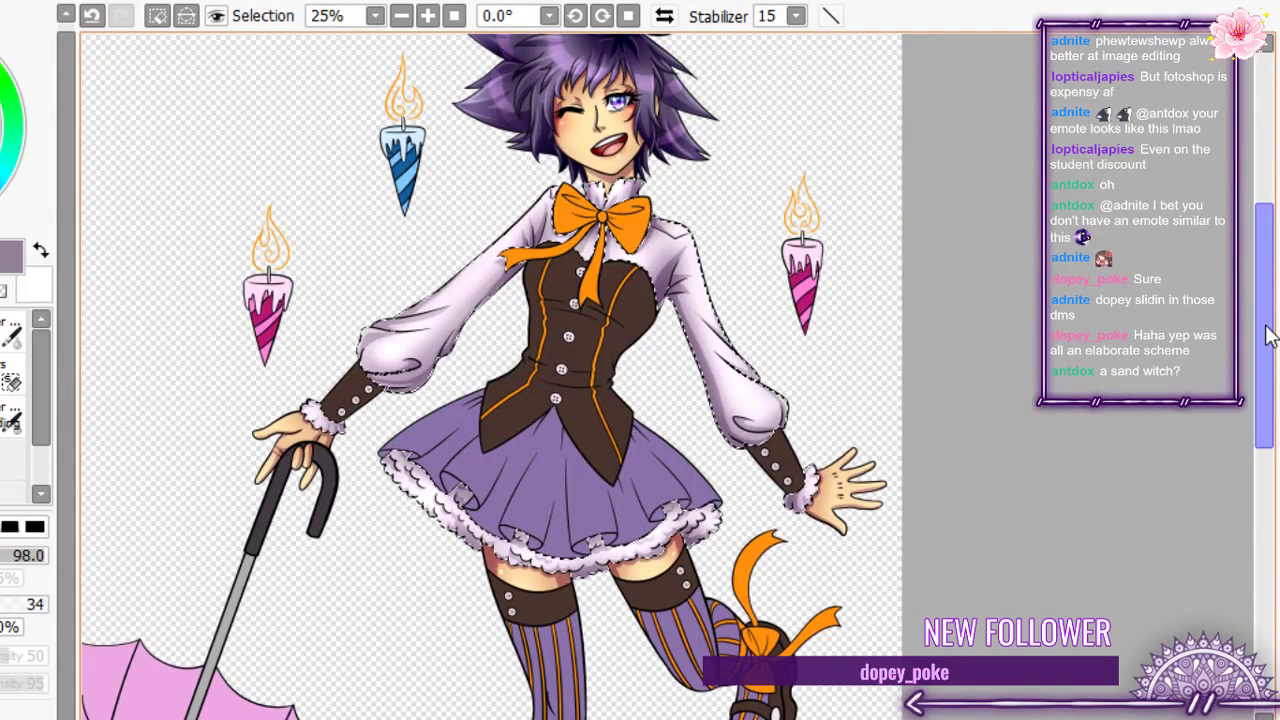
left_click_drag(1266, 327, 1268, 318)
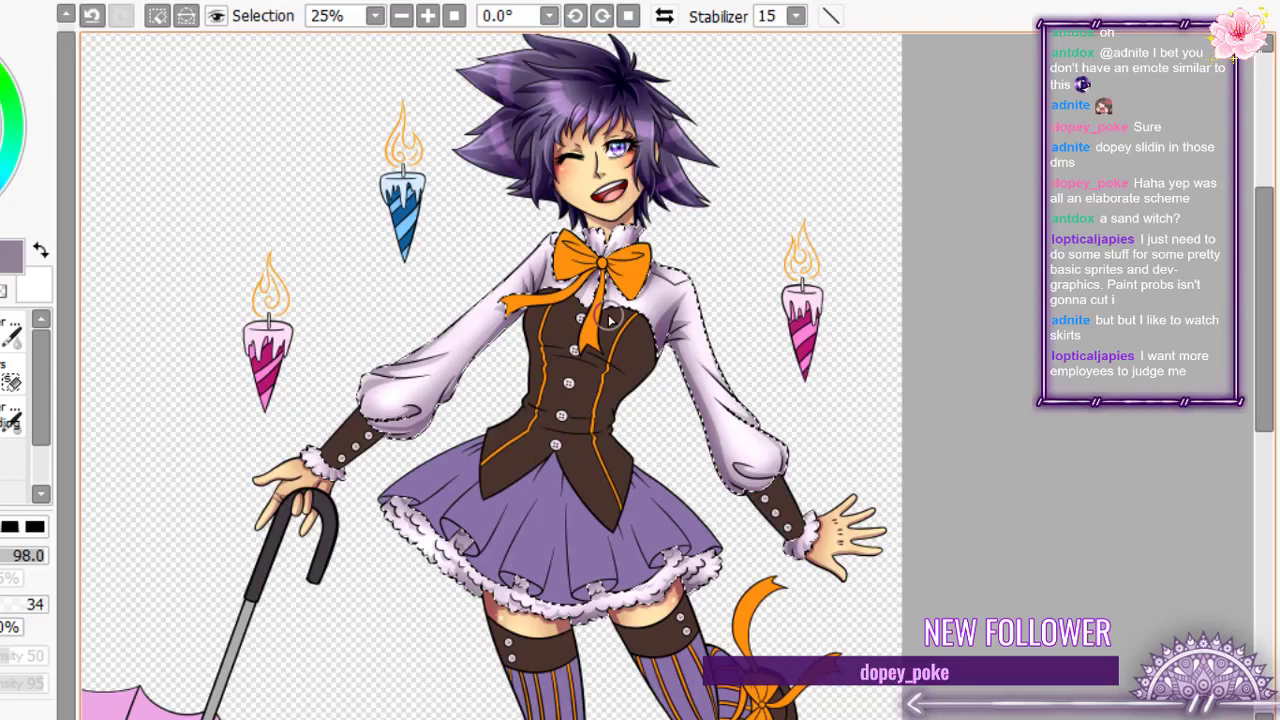
scroll(609, 318, "up", 2)
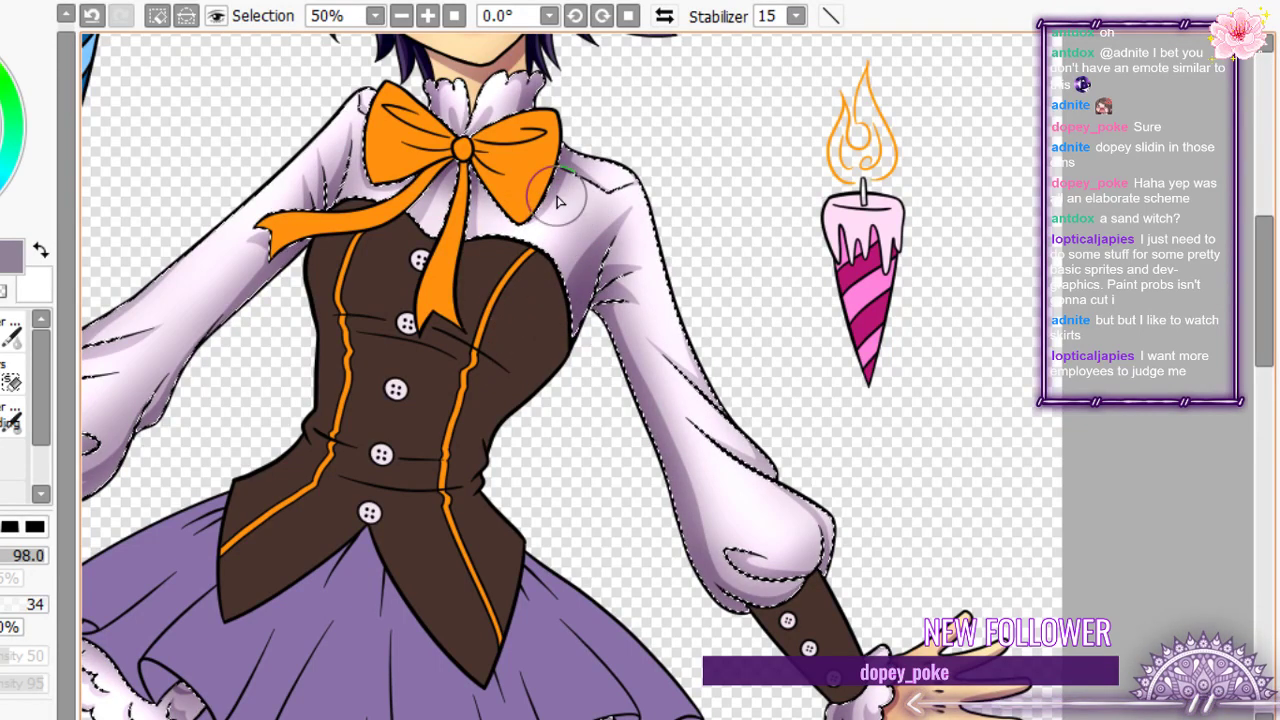
left_click_drag(559, 202, 587, 204)
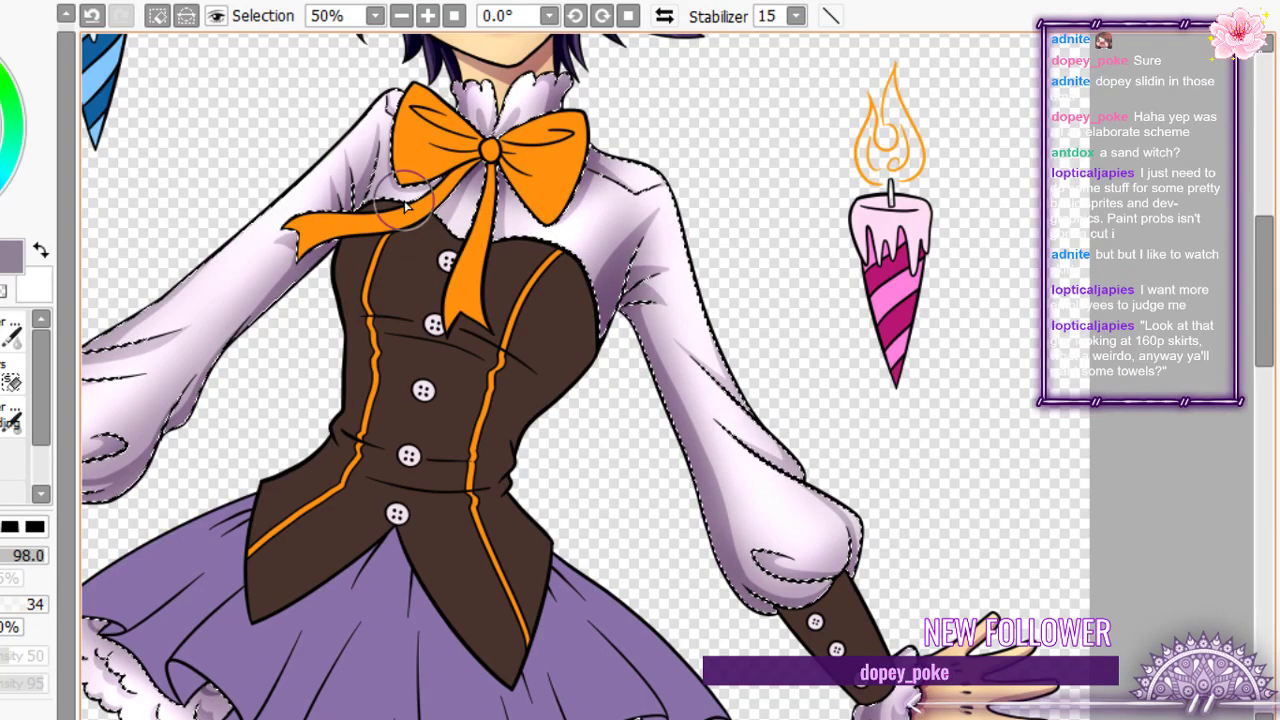
left_click_drag(405, 206, 704, 60)
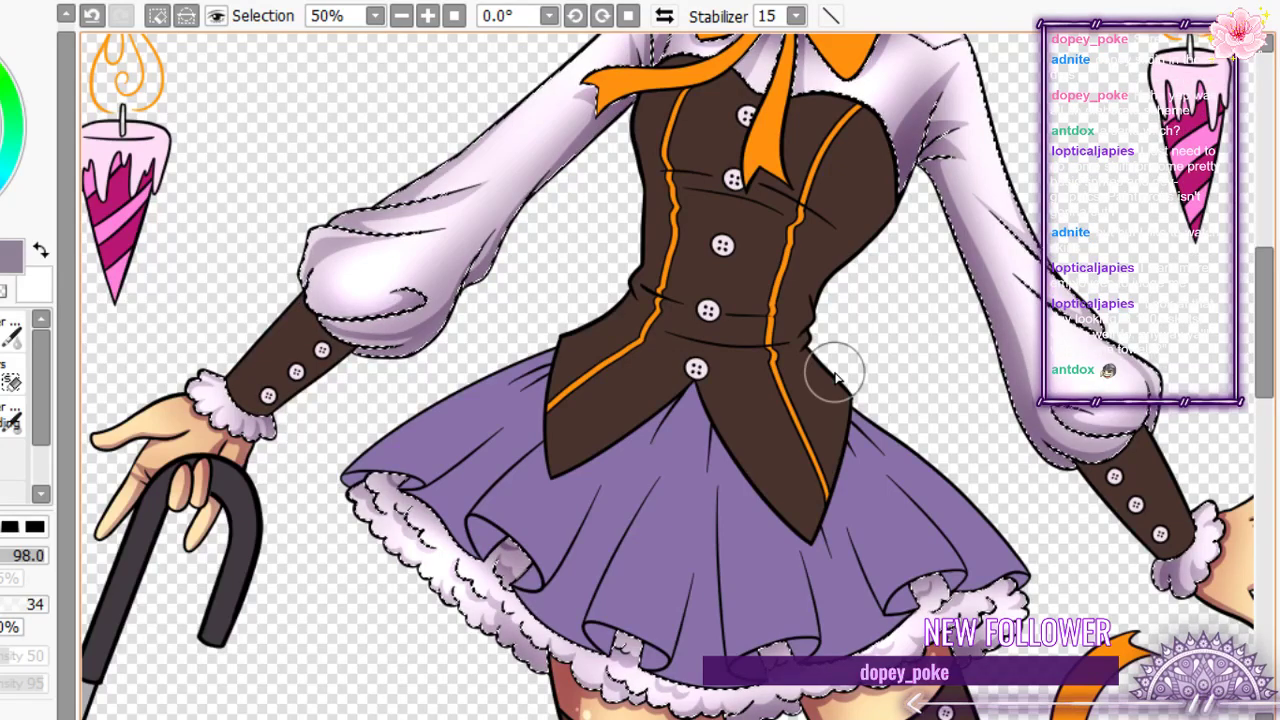
scroll(840, 370, "up", 2)
scroll(452, 380, "down", 1)
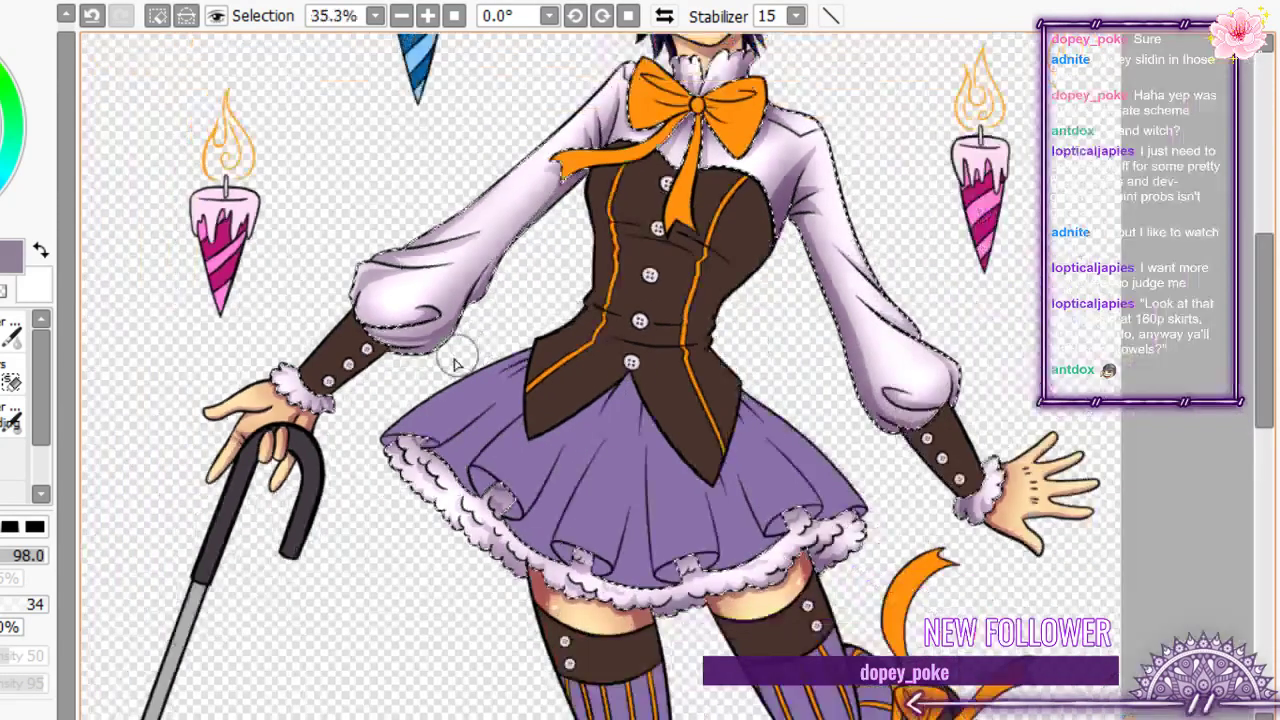
scroll(452, 365, "up", 1)
scroll(400, 410, "down", 2)
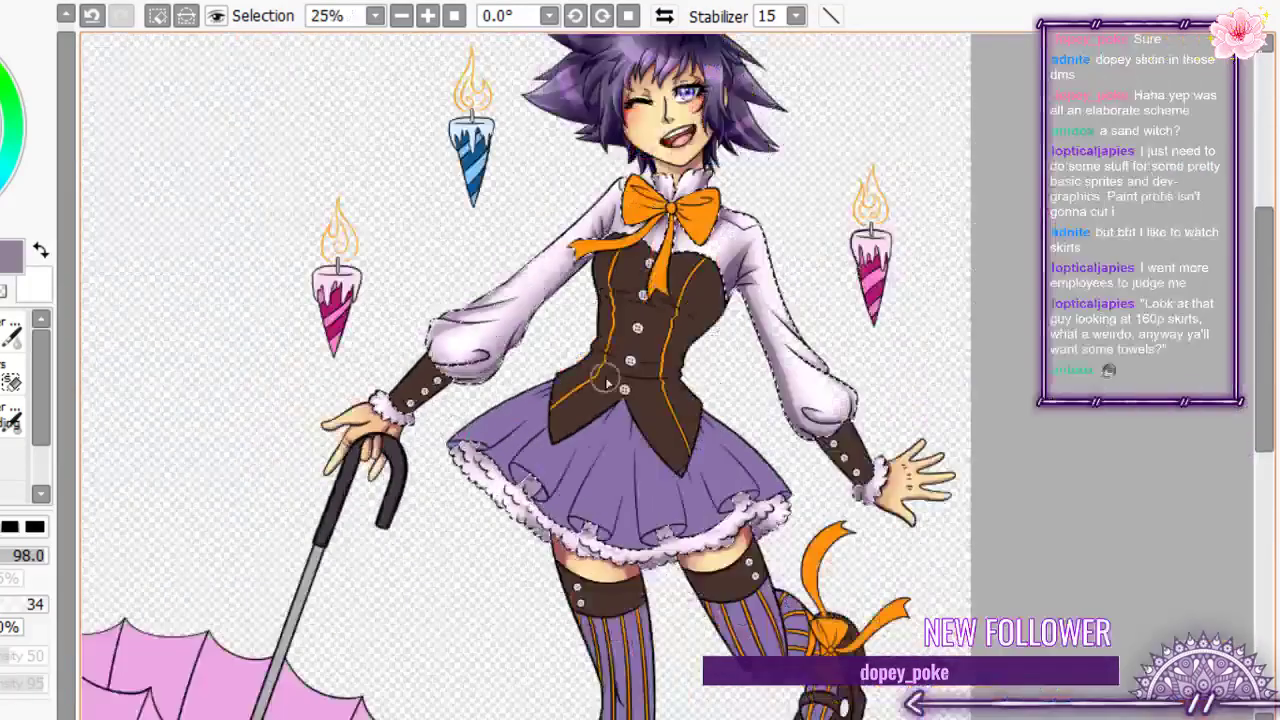
scroll(822, 445, "up", 4)
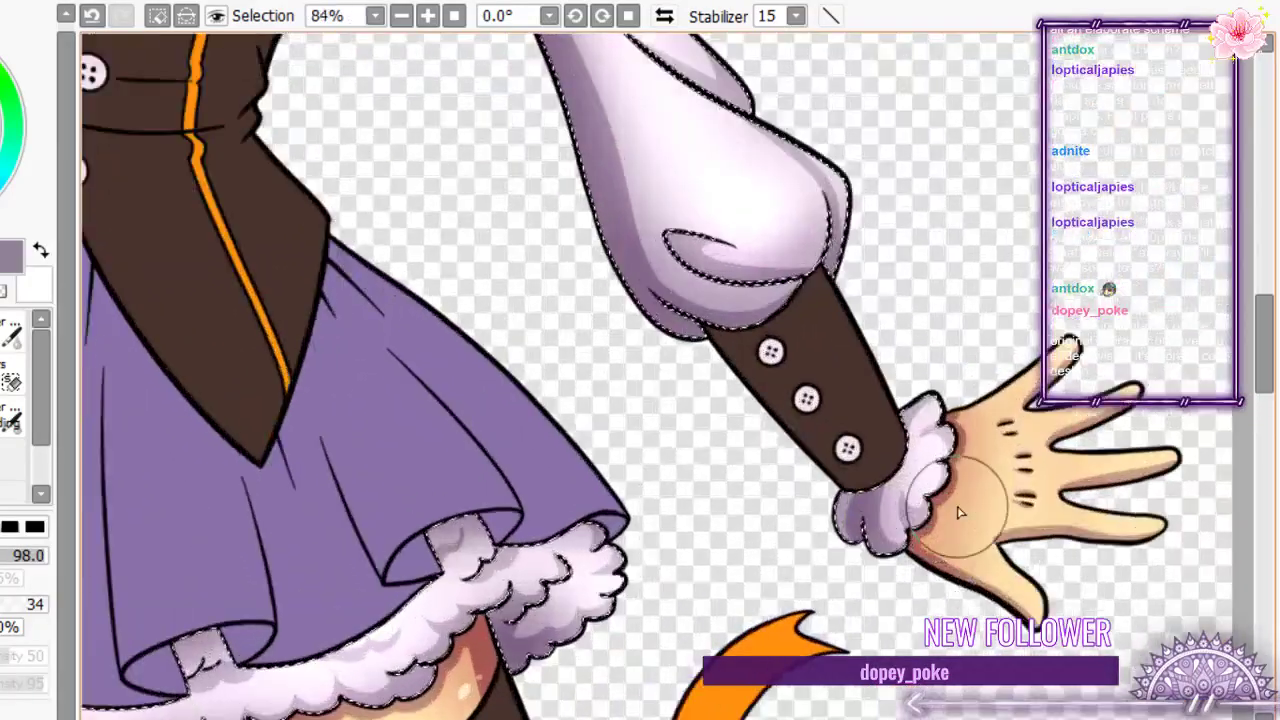
scroll(958, 512, "down", 8)
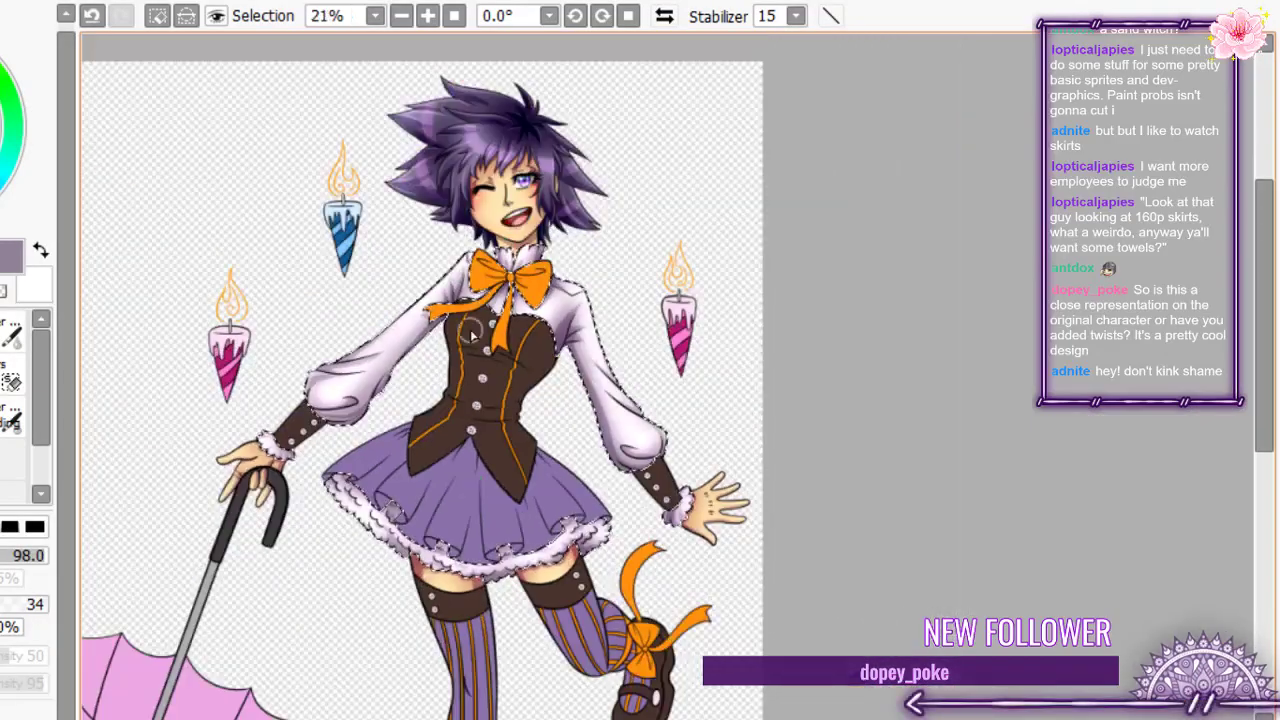
scroll(480, 320, "down", 1)
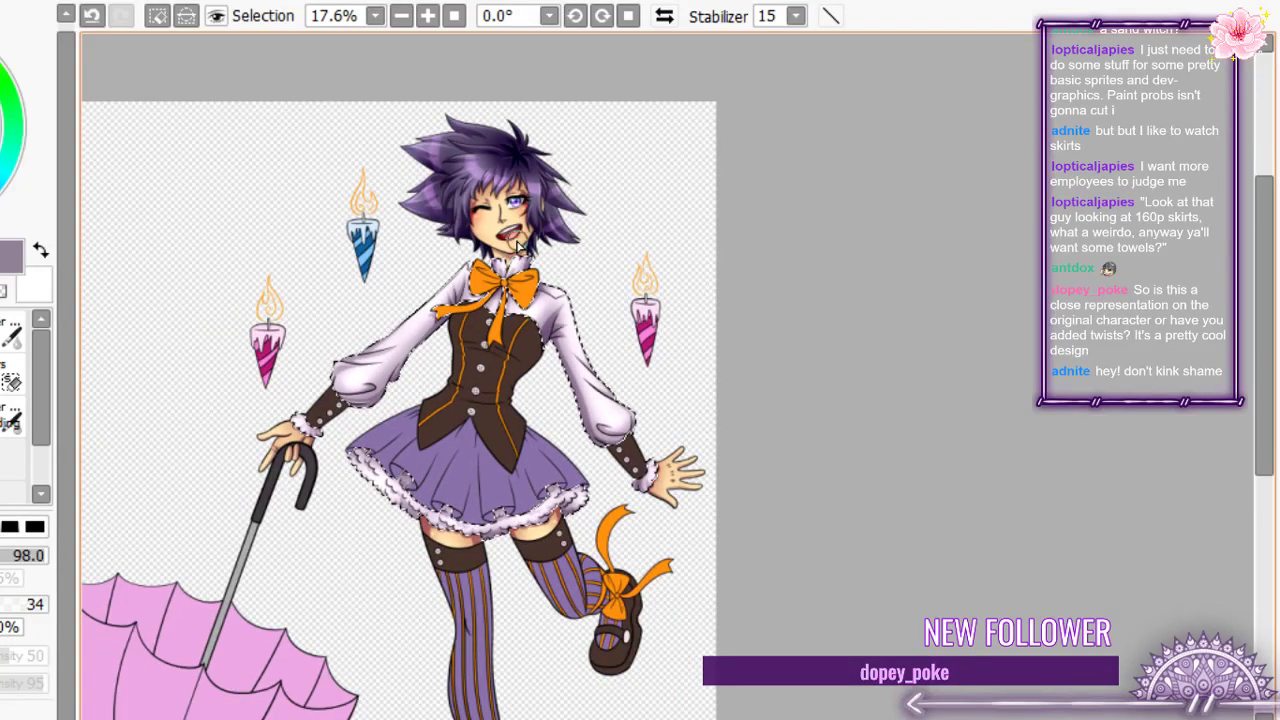
scroll(519, 245, "up", 5)
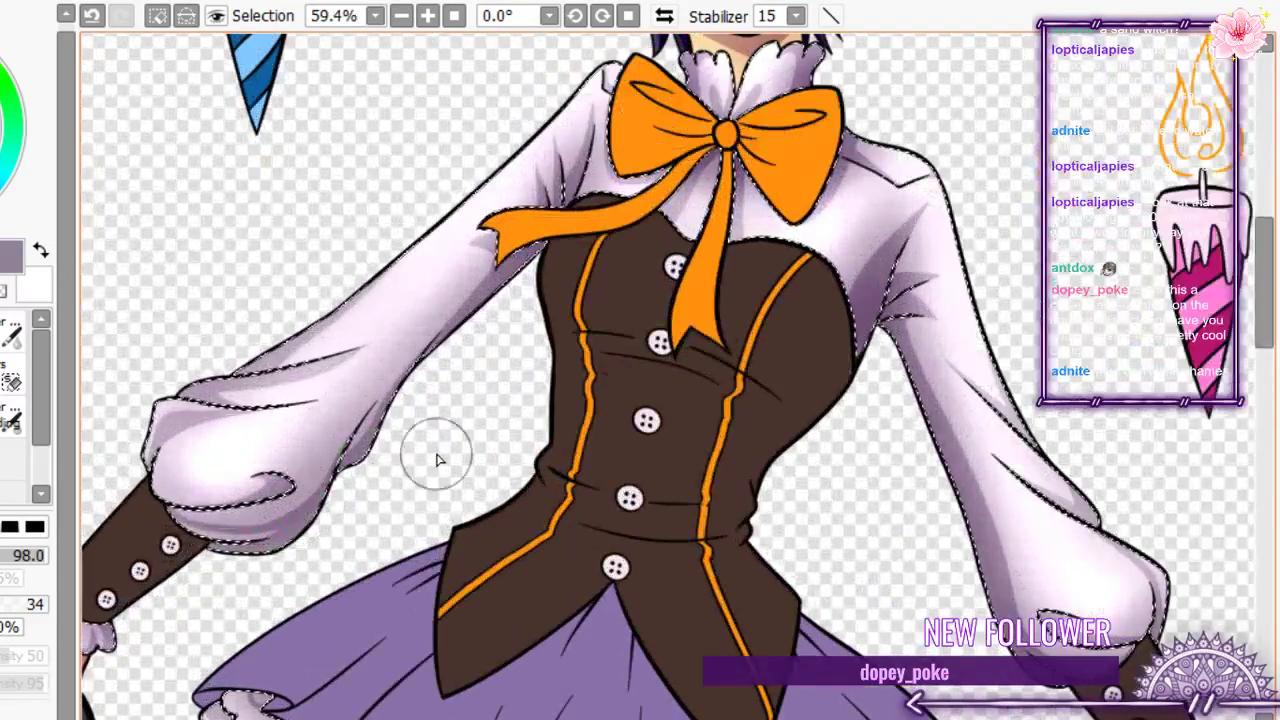
scroll(614, 402, "down", 2)
scroll(614, 402, "down", 7)
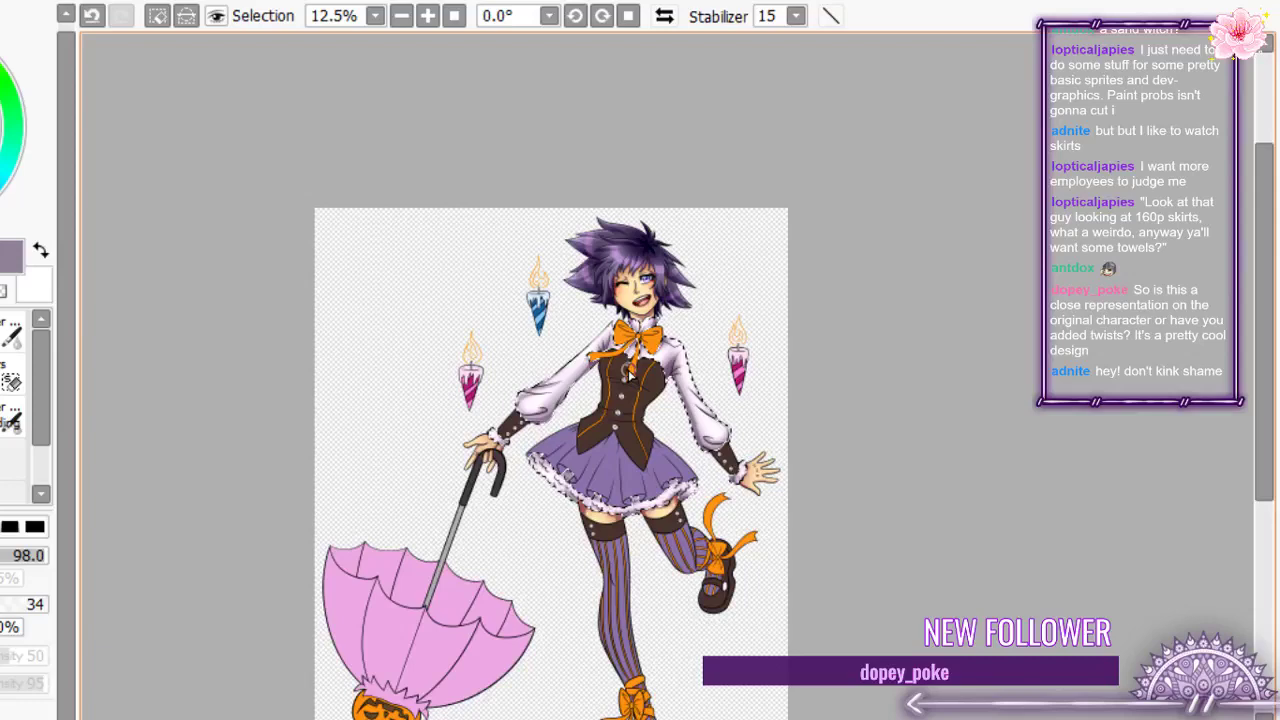
scroll(630, 372, "up", 2)
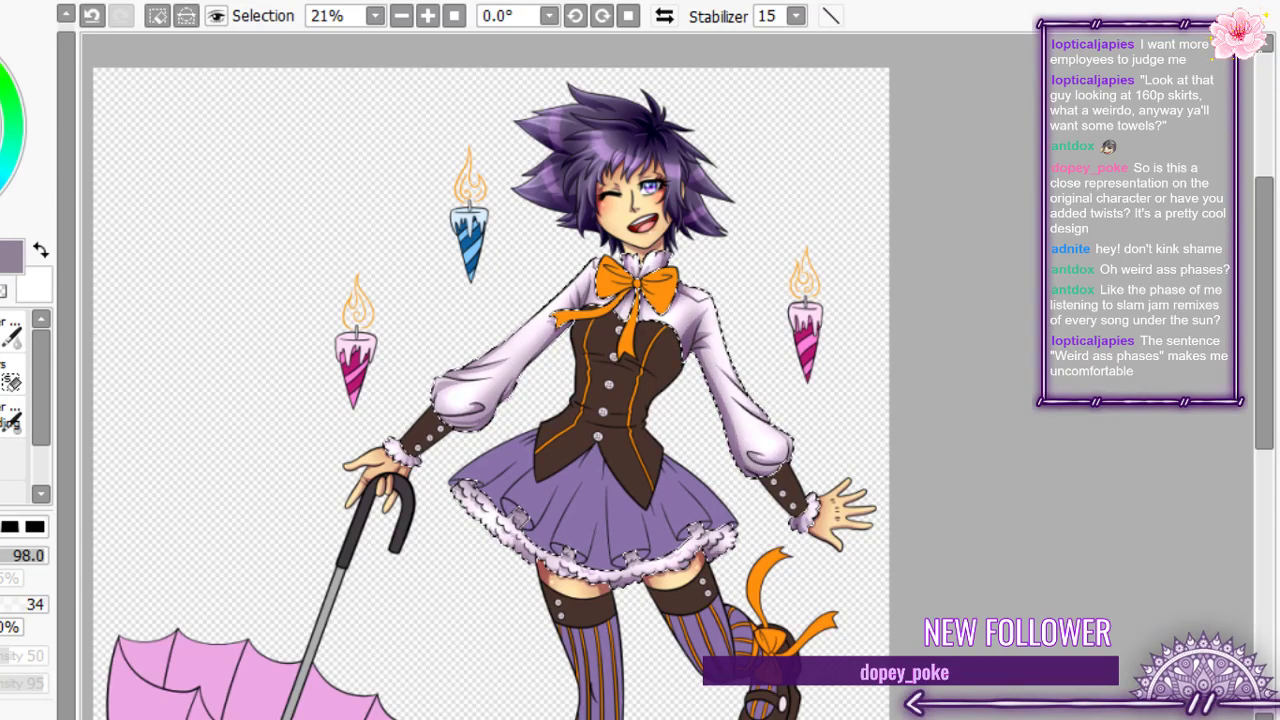
scroll(597, 328, "up", 5)
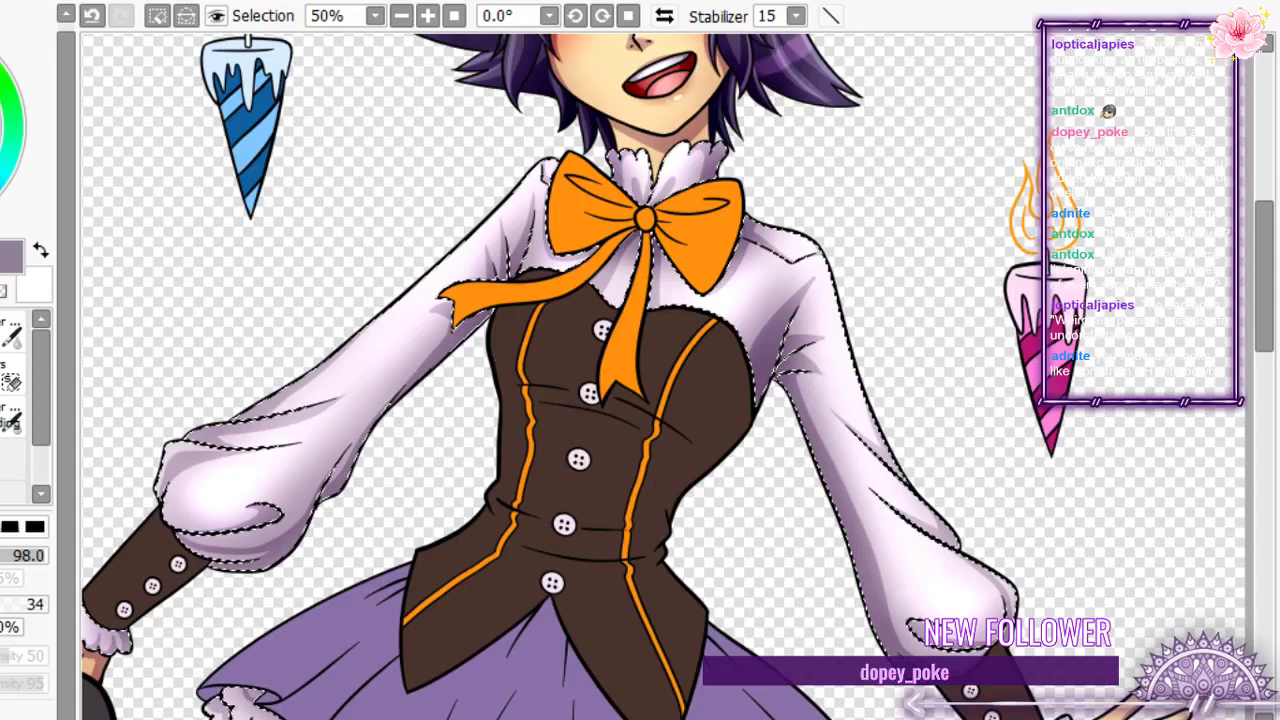
scroll(354, 223, "down", 4)
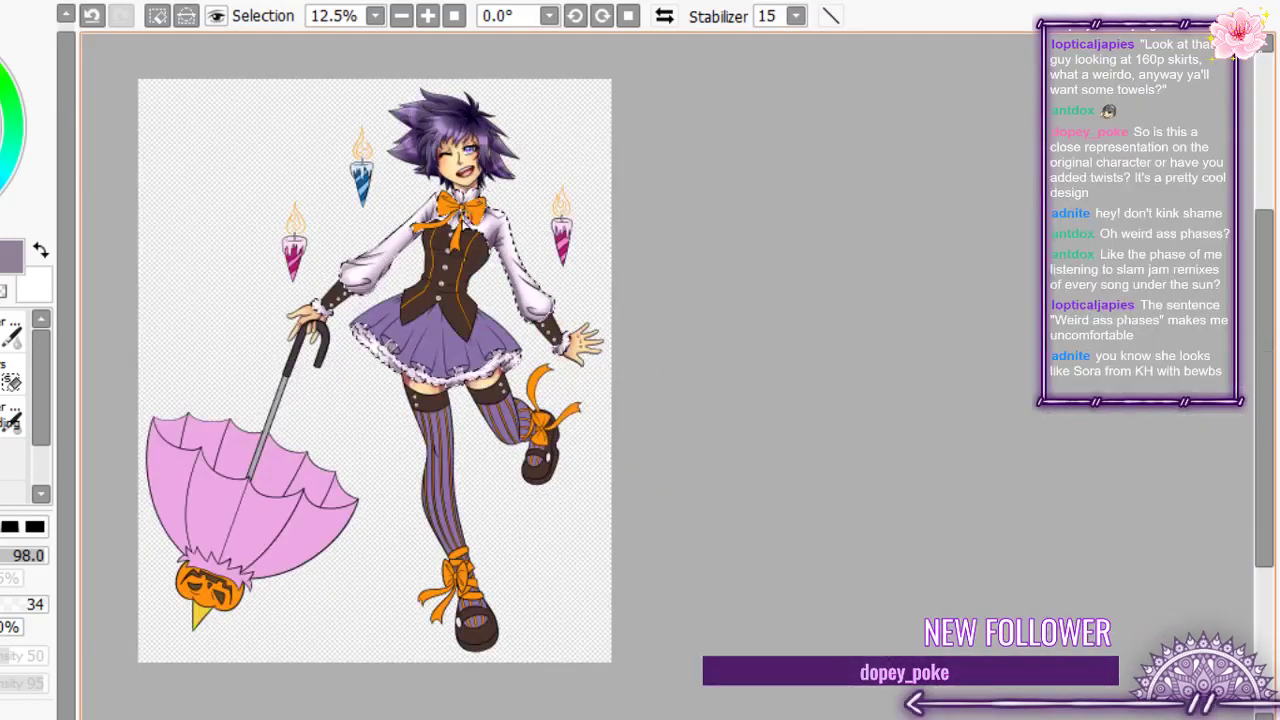
- Review the shaded blouse and skirt frill across the illustration, and clear the selection around the white clothing
scroll(460, 230, "up", 3)
scroll(440, 224, "up", 1)
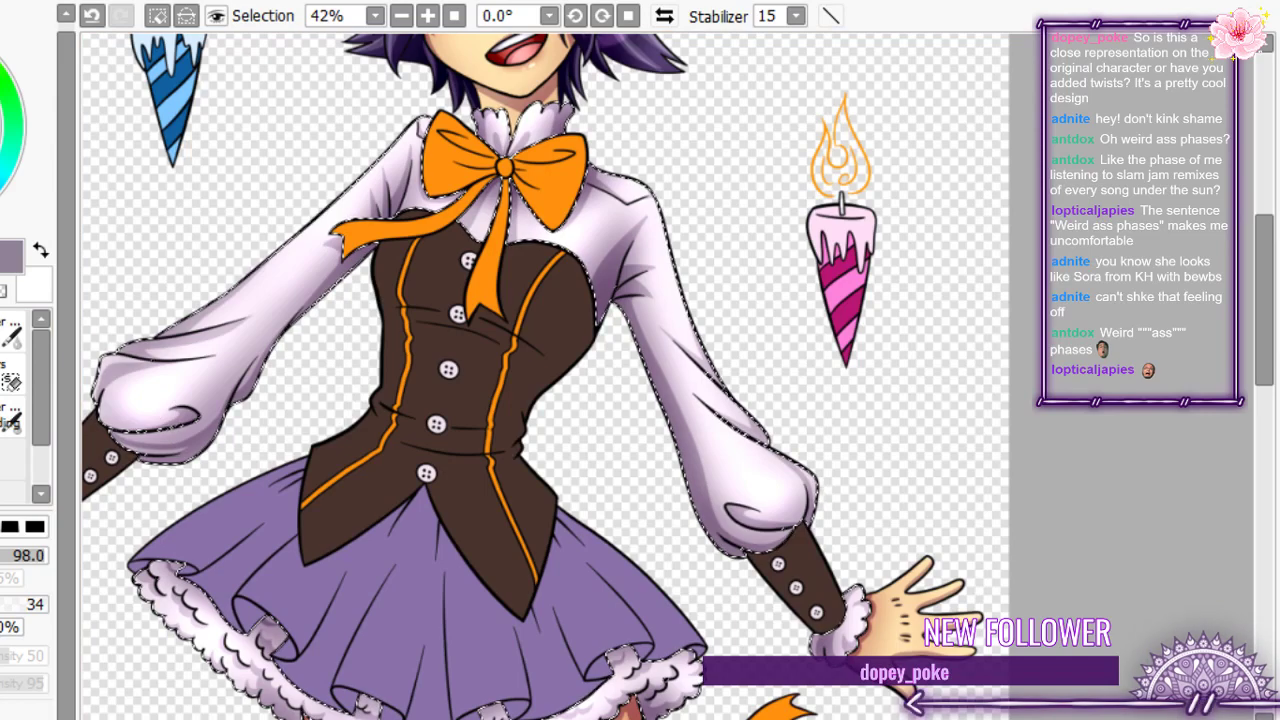
scroll(492, 368, "down", 2)
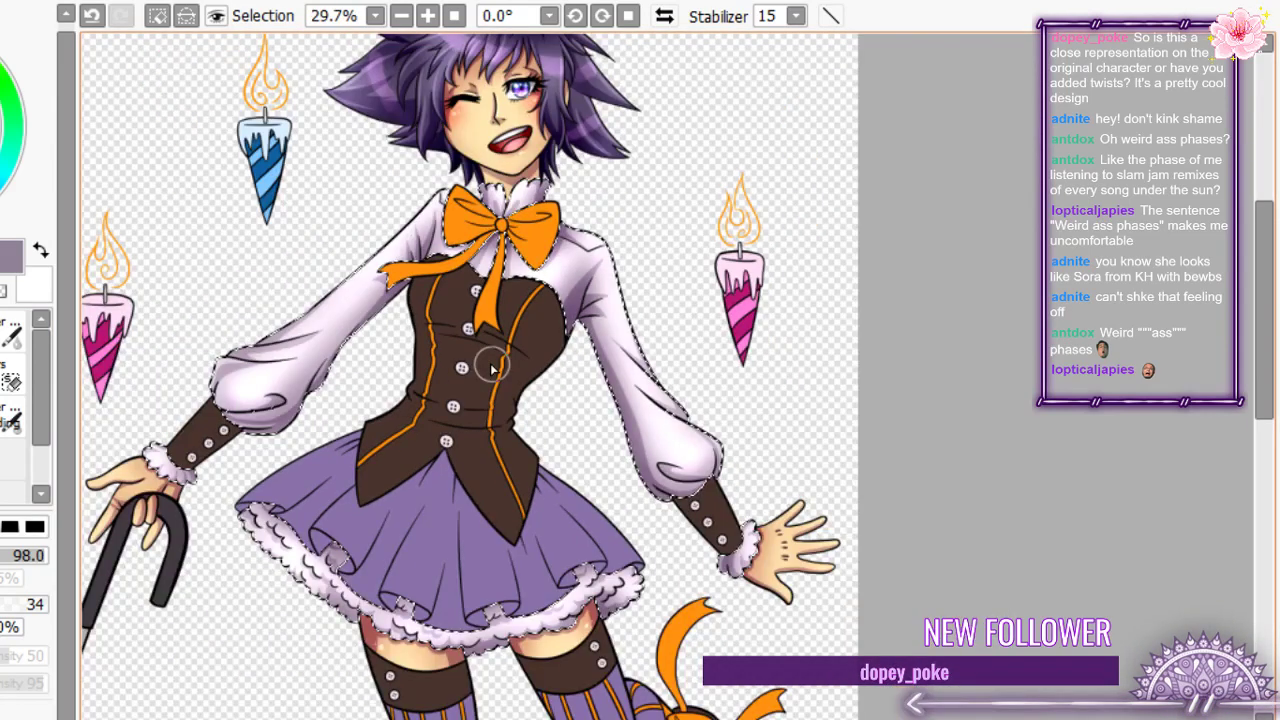
scroll(492, 368, "down", 7)
scroll(492, 368, "up", 5)
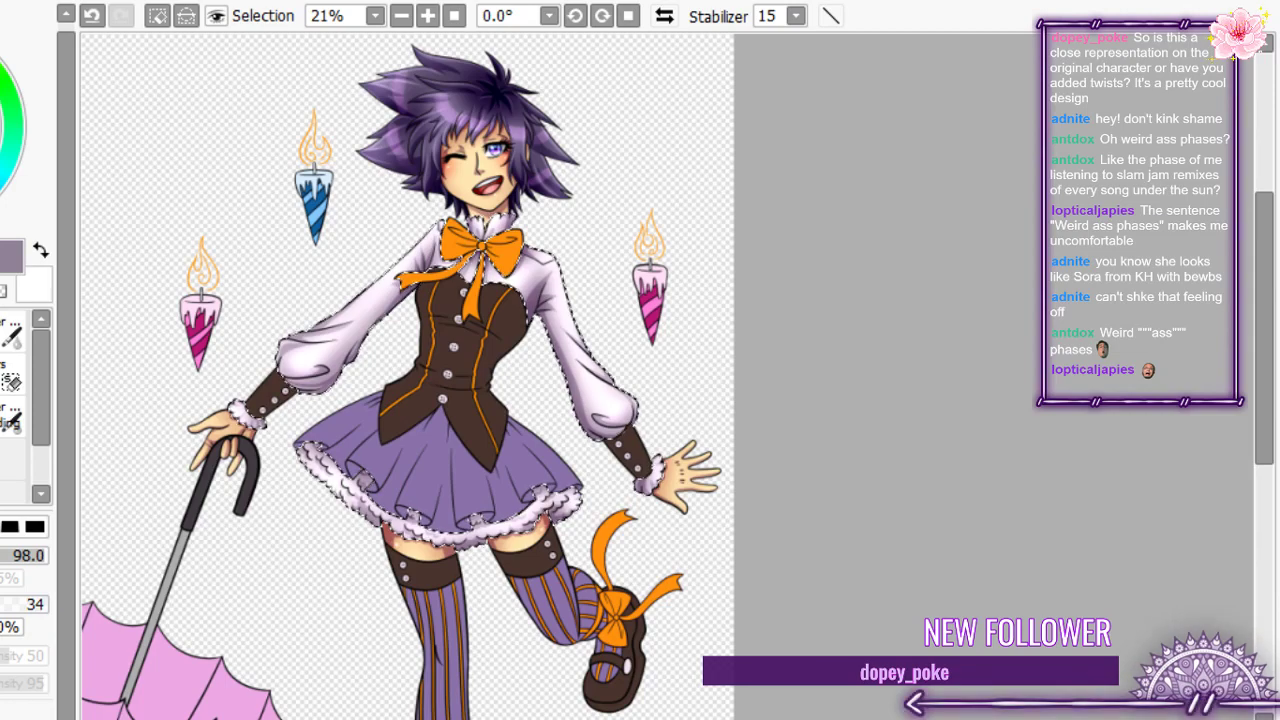
key("ctrl+d")
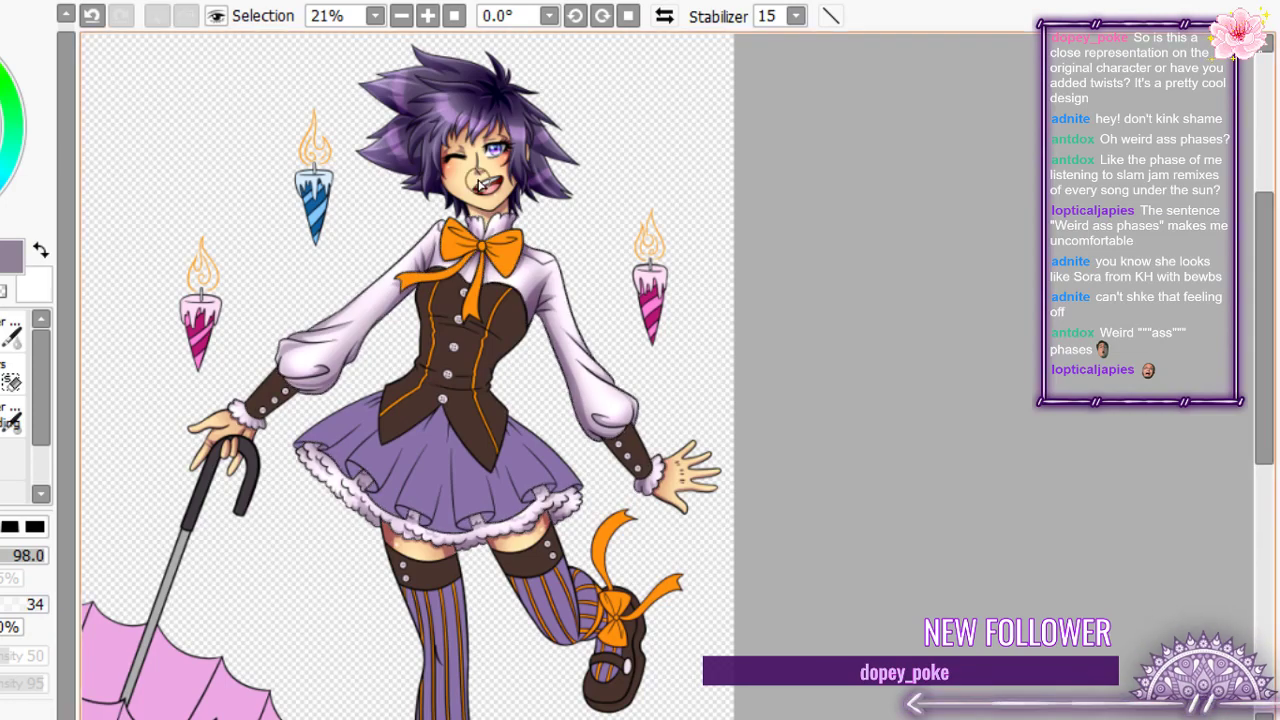
scroll(480, 183, "up", 3)
scroll(463, 377, "down", 5)
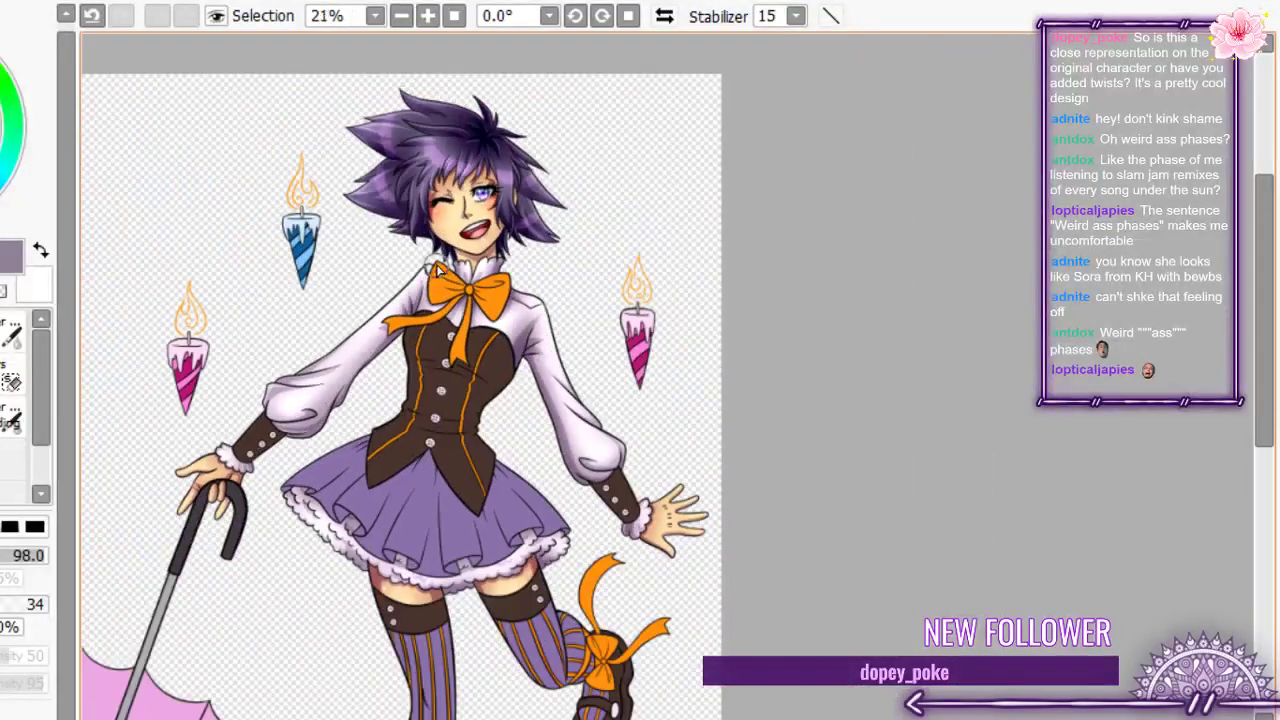
scroll(463, 377, "up", 2)
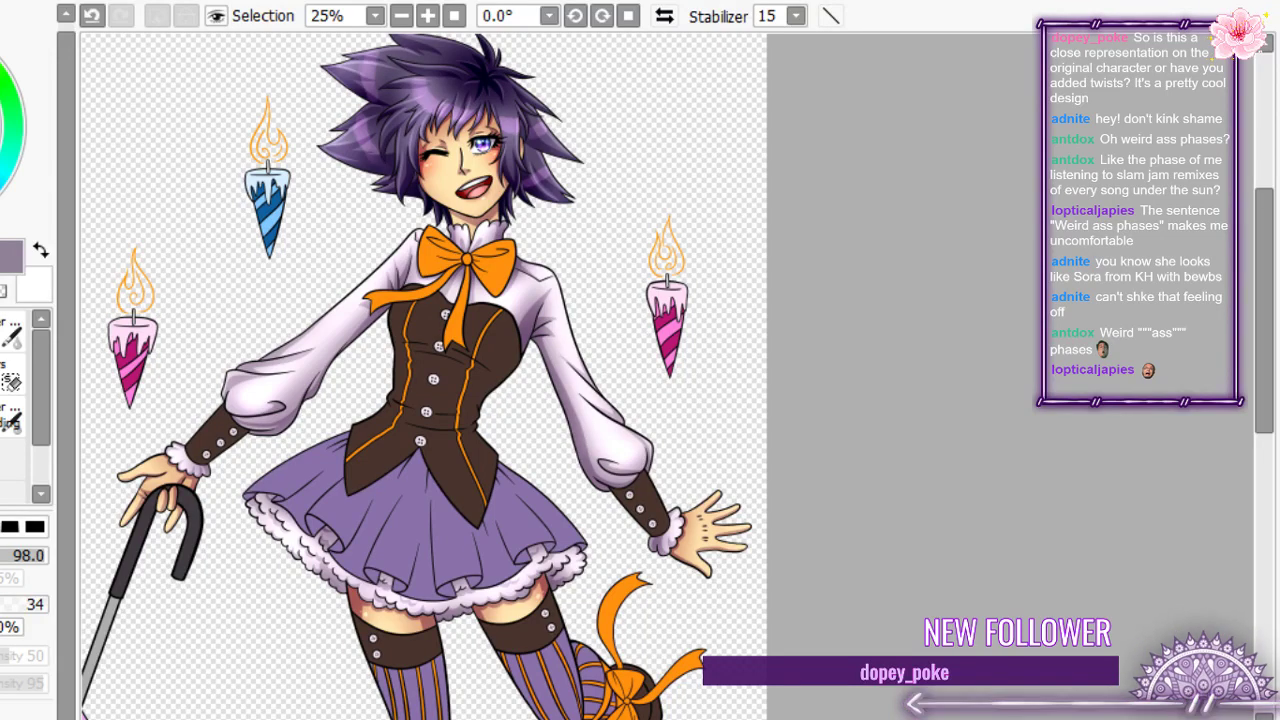
- Select the brown clothing areas: the corset, wrist cuffs, stocking bands and shoes
key("v")
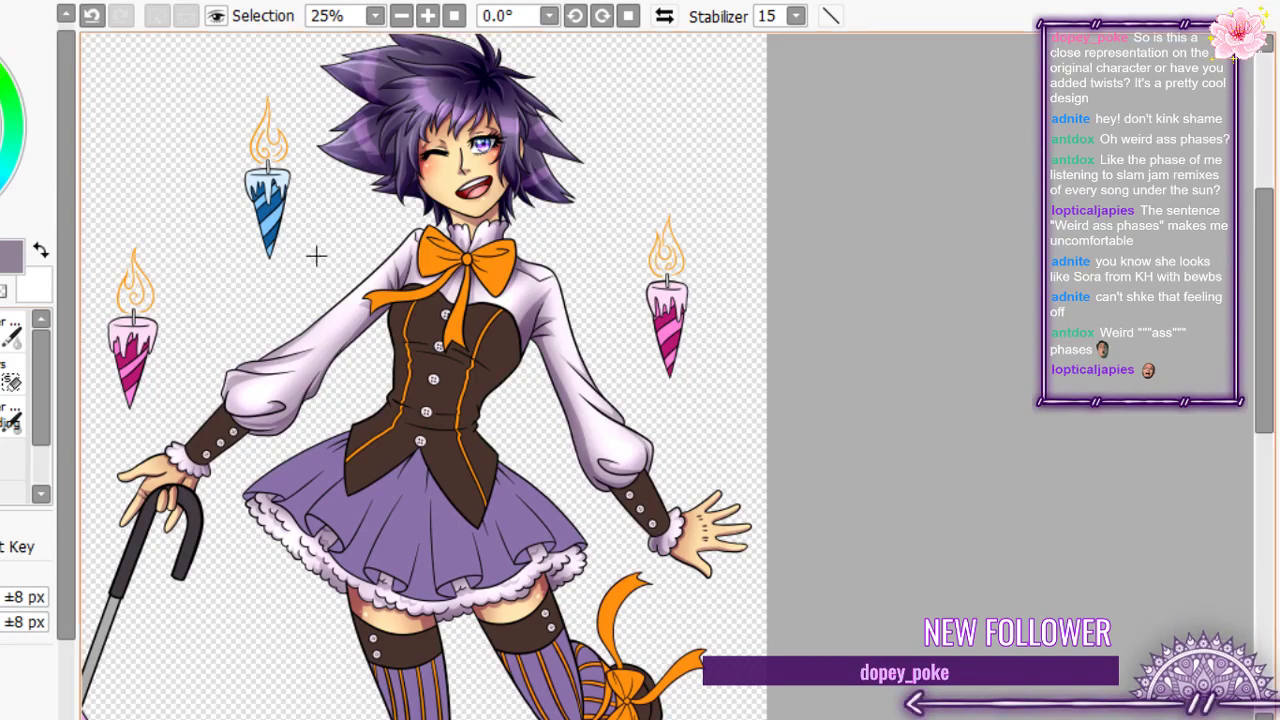
scroll(316, 268, "down", 1)
scroll(192, 205, "down", 5)
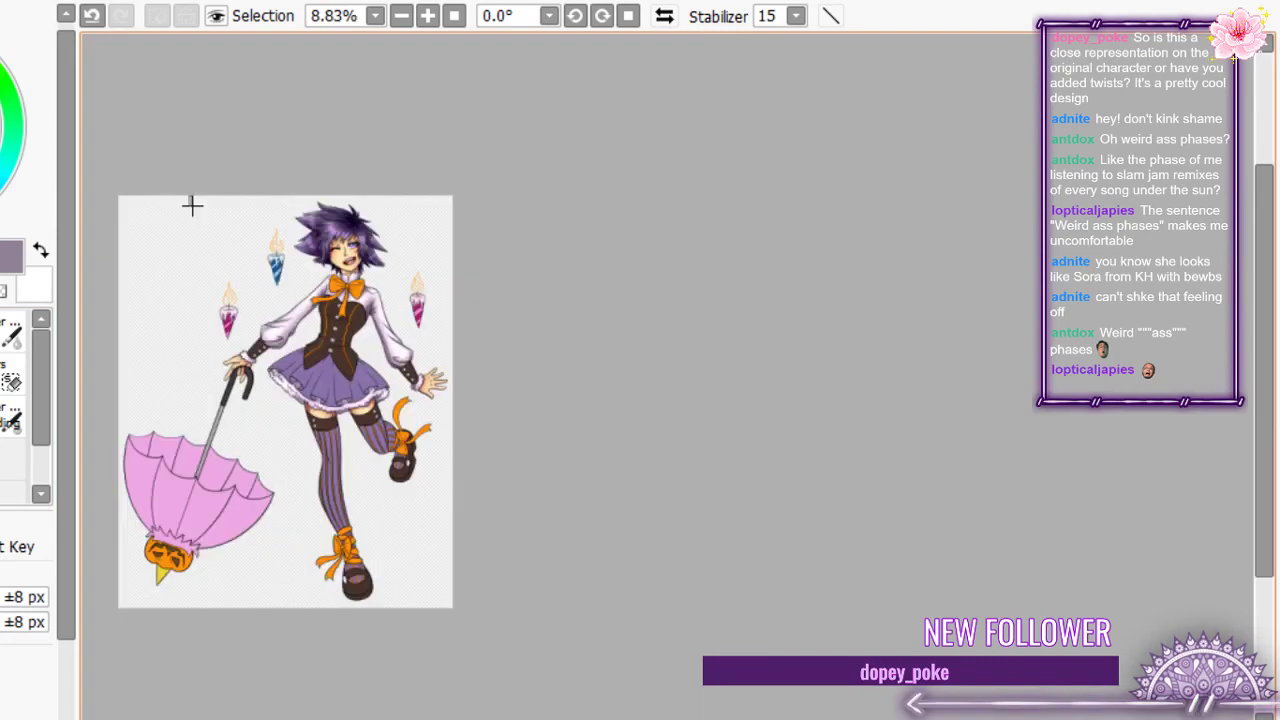
key("ctrl+t")
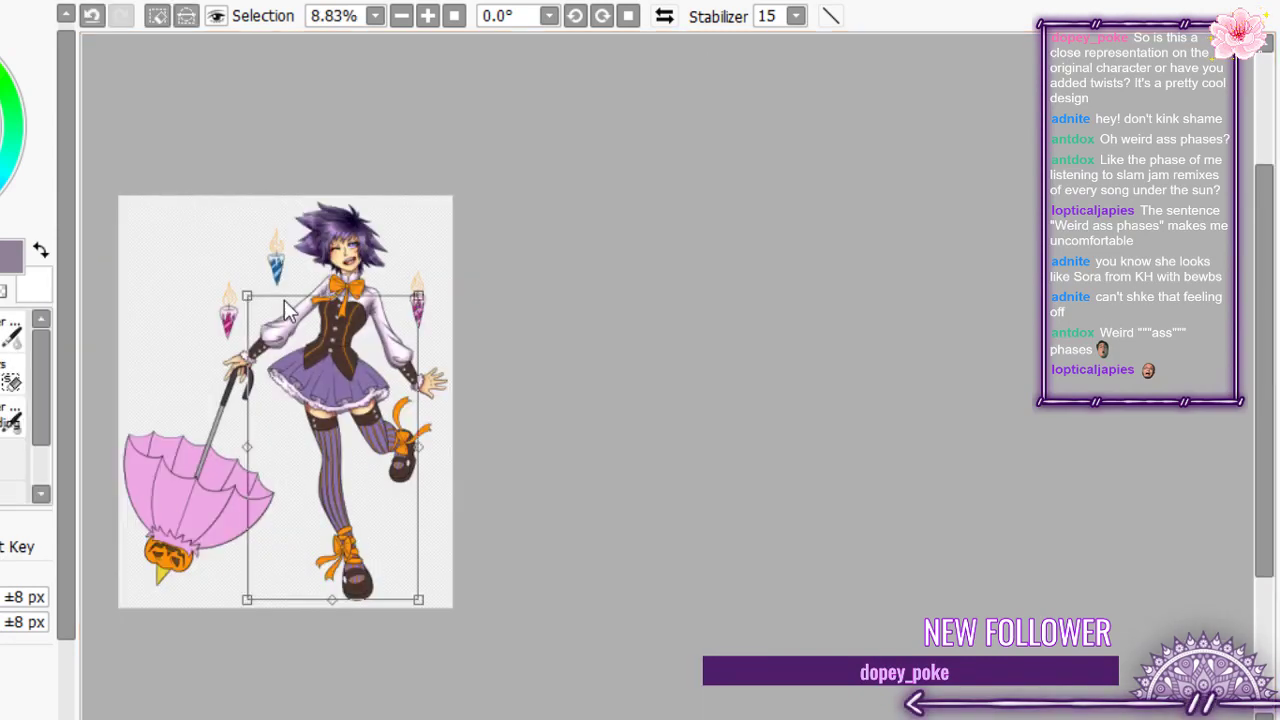
key("Return")
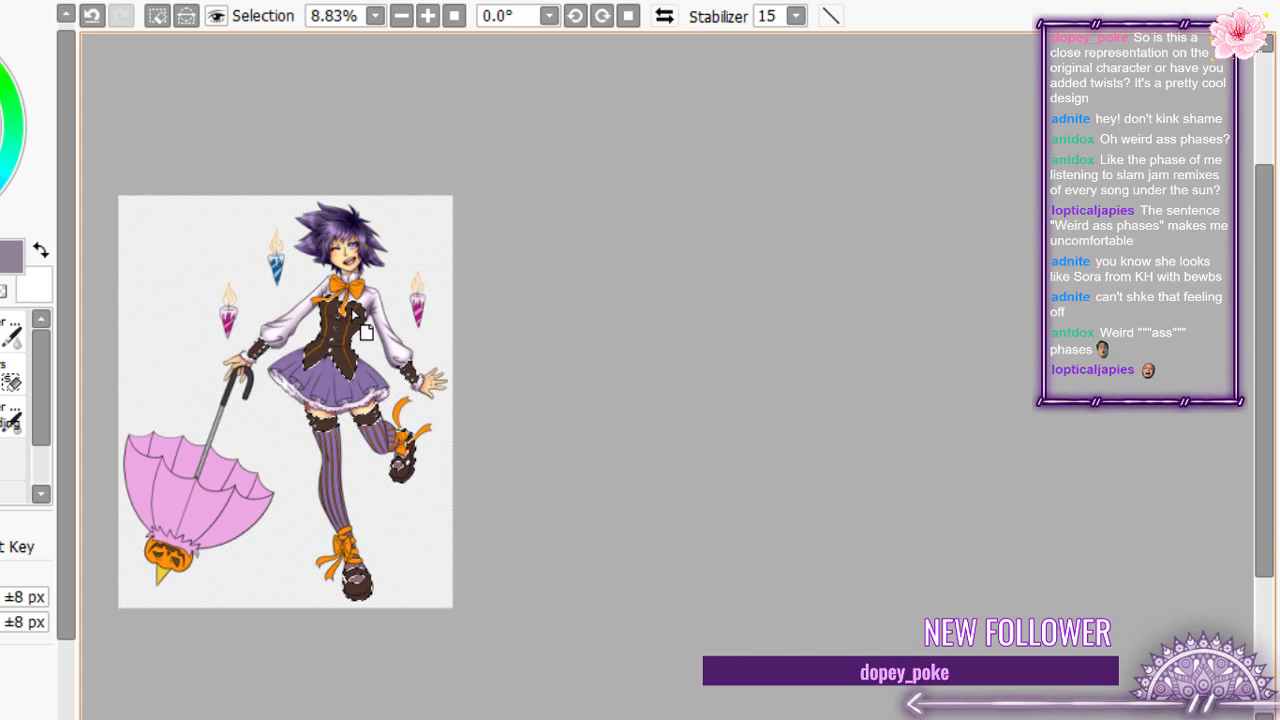
scroll(353, 316, "up", 15)
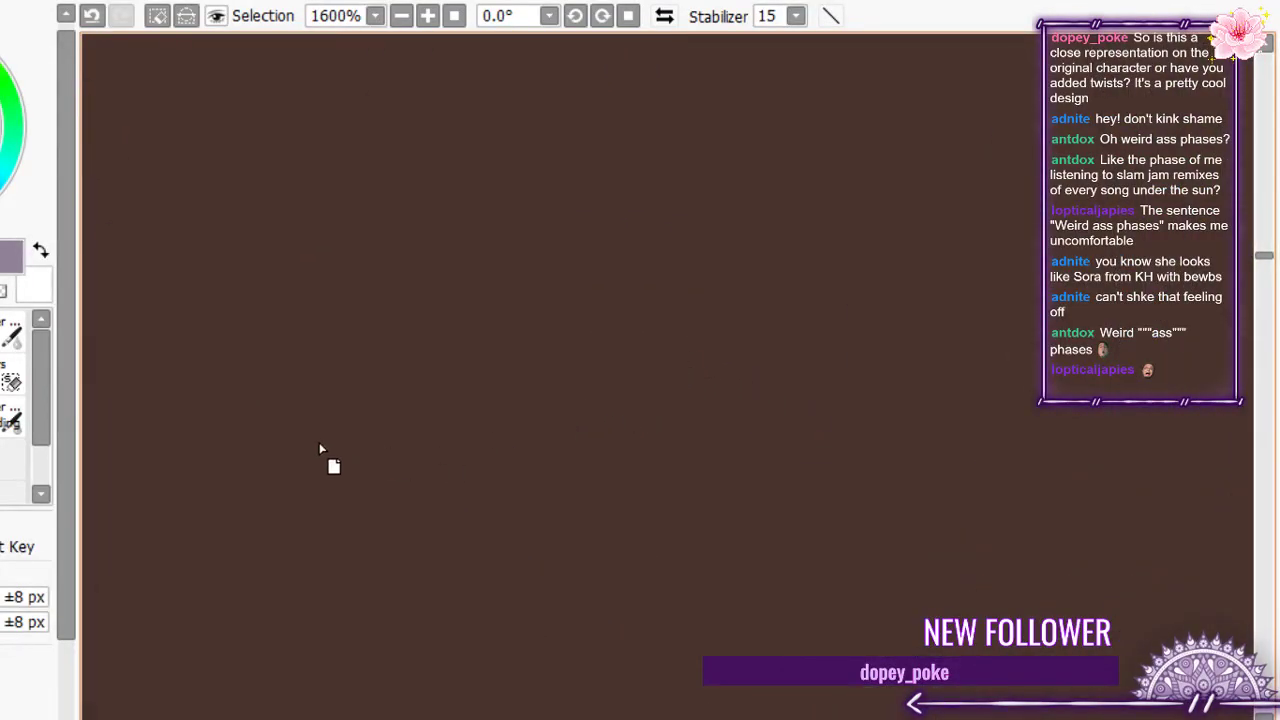
scroll(309, 456, "down", 10)
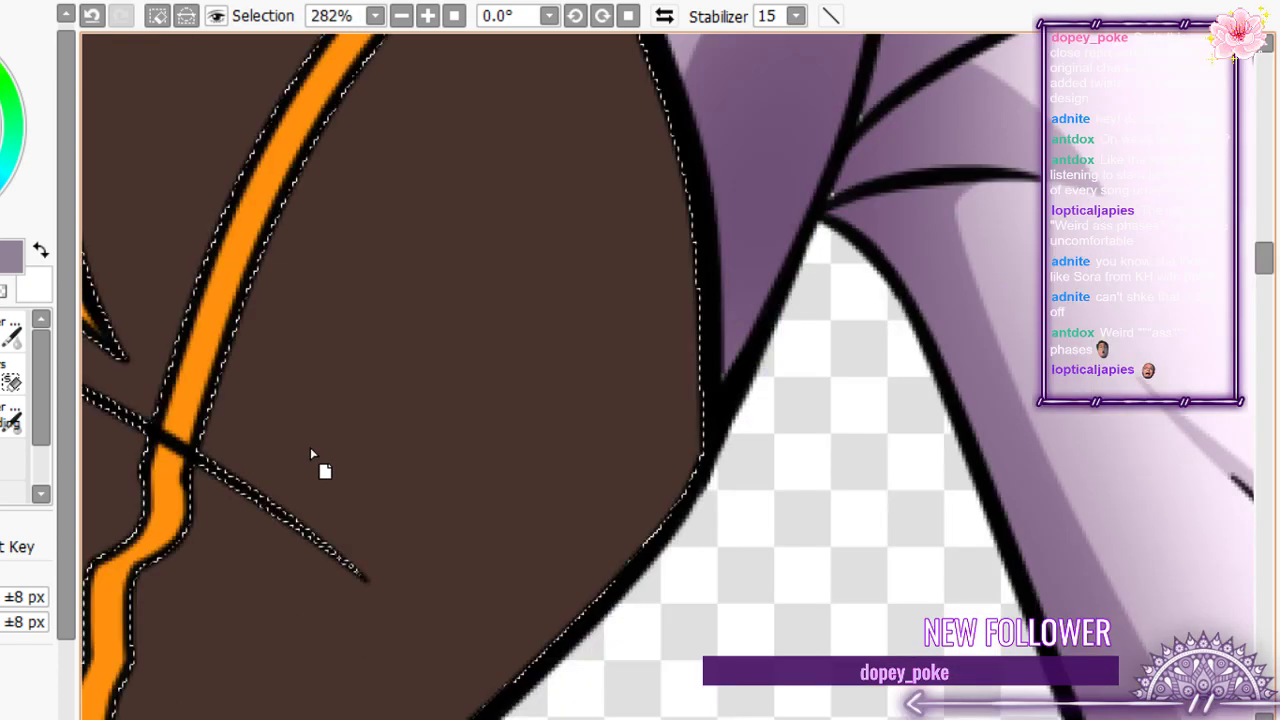
scroll(310, 447, "down", 5)
scroll(310, 447, "up", 2)
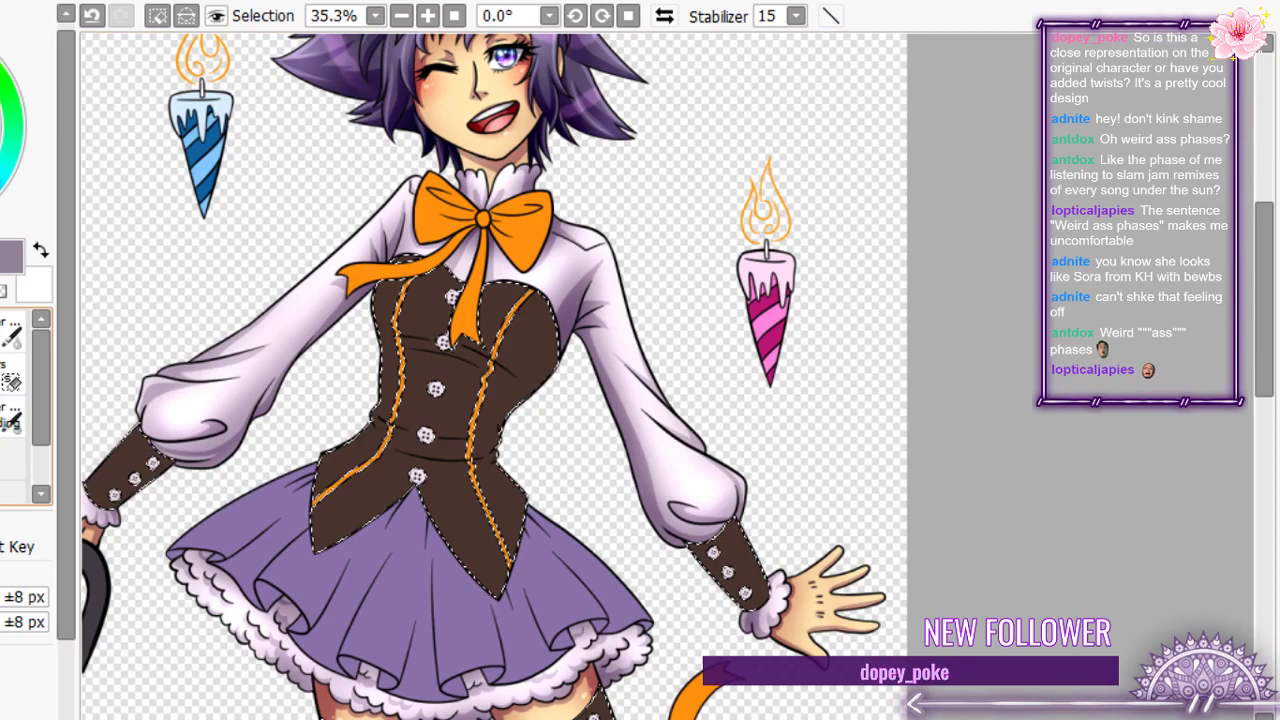
- With the size 14 brush, draw dark shadow lines along the right bust curve and the folds beneath the ribbon on the corset
key("b")
scroll(340, 420, "up", 1)
scroll(560, 398, "down", 4)
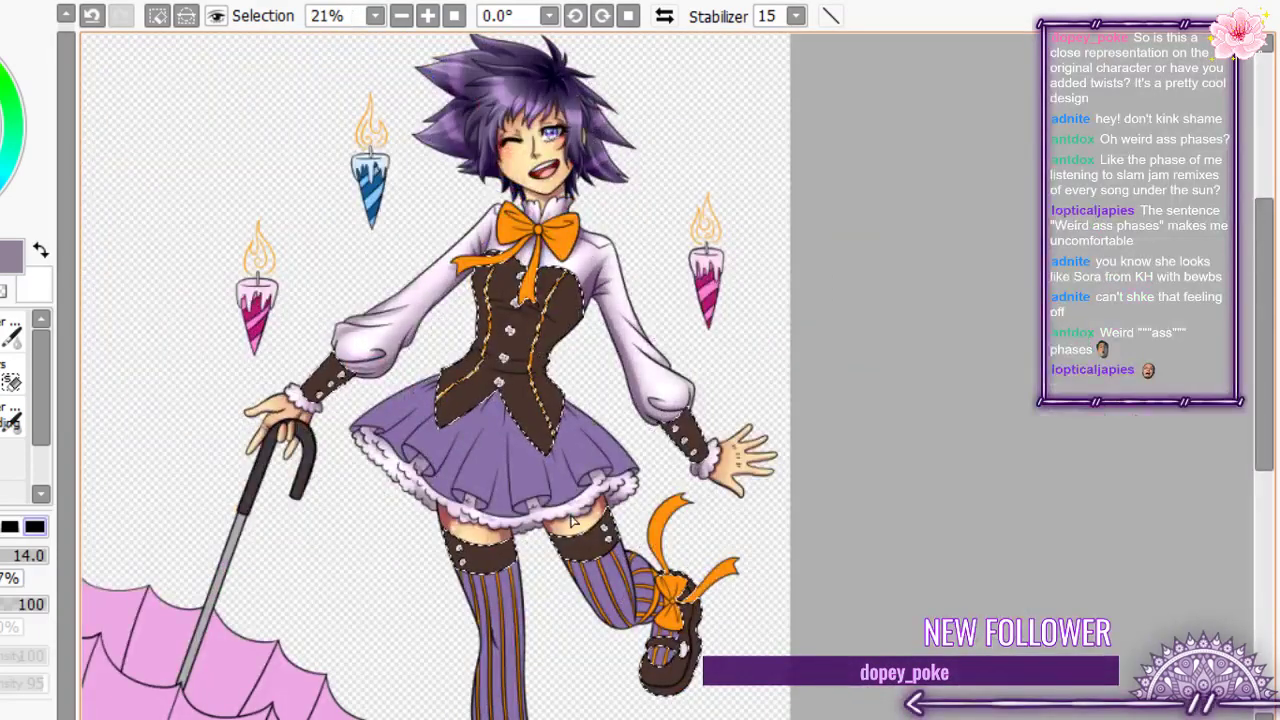
scroll(592, 620, "up", 3)
scroll(596, 510, "up", 1)
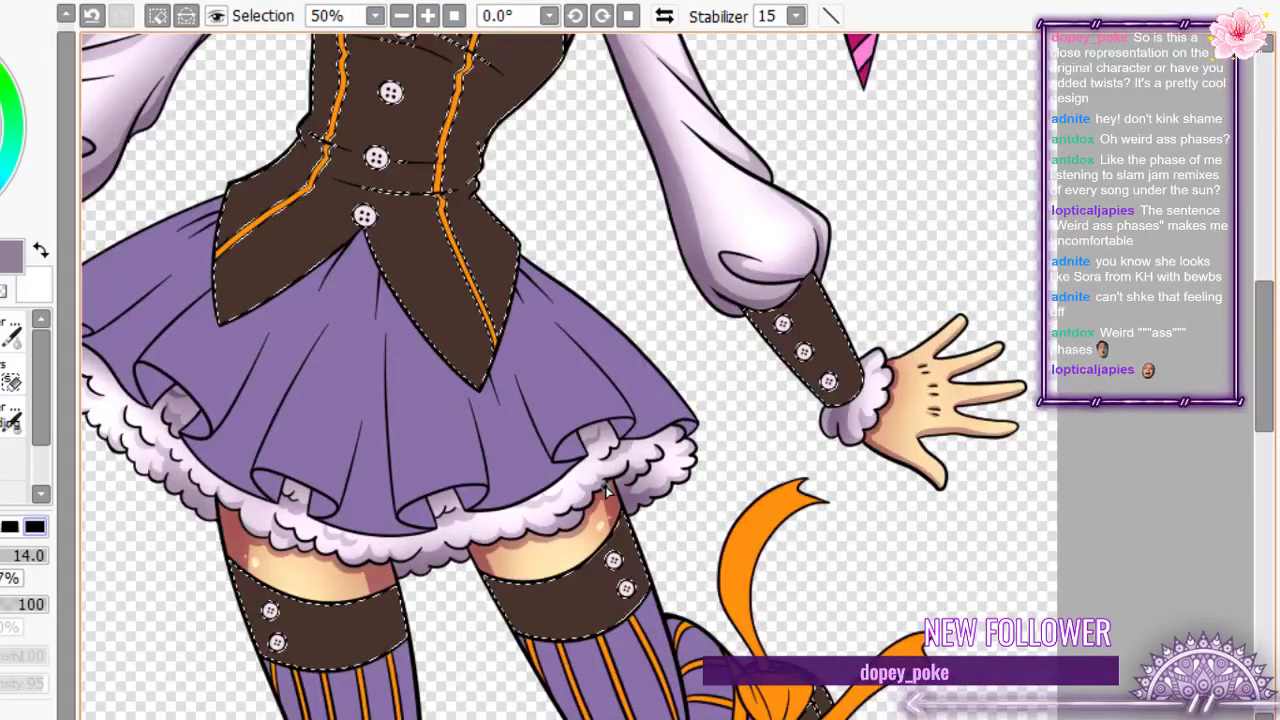
scroll(606, 490, "down", 2)
scroll(545, 250, "up", 3)
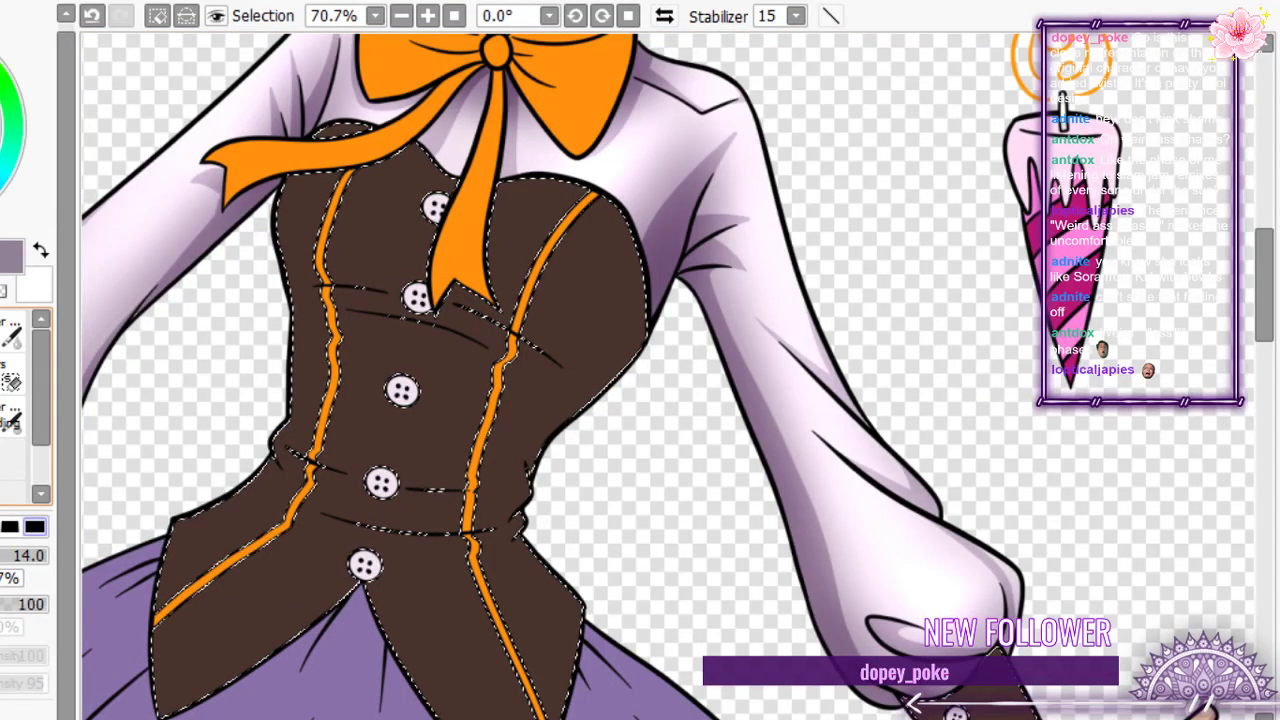
scroll(594, 286, "up", 5)
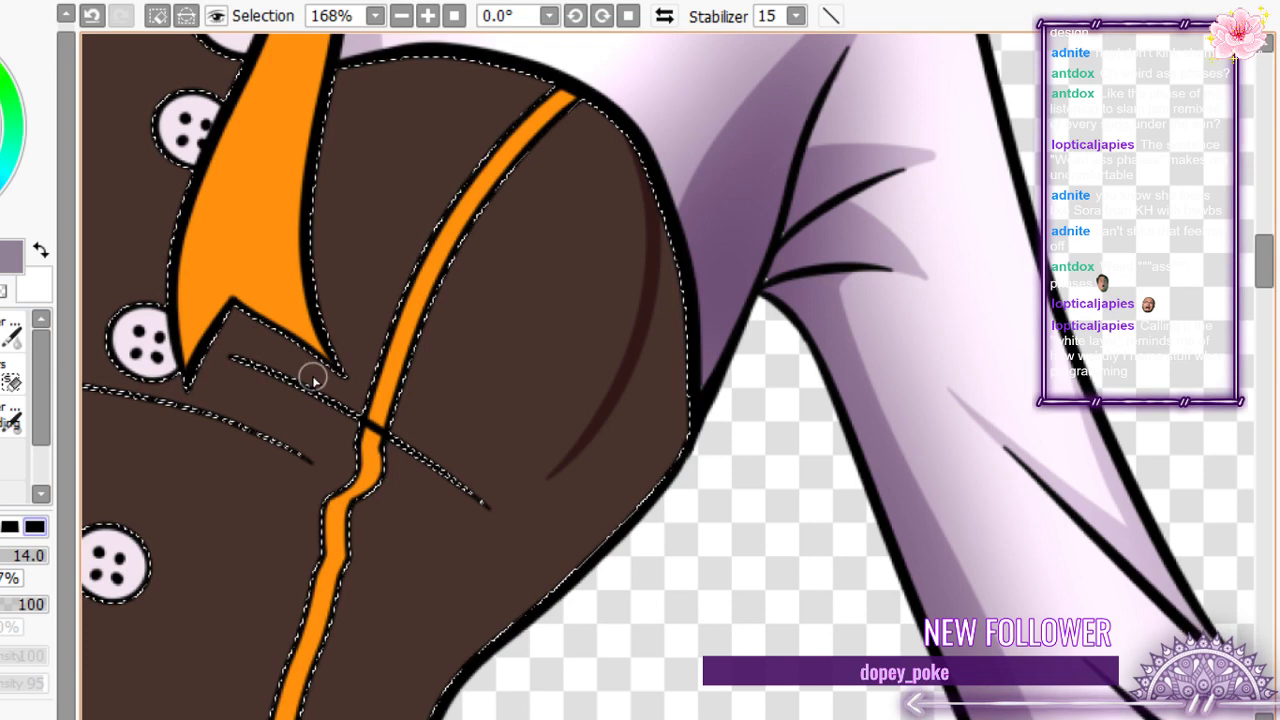
scroll(376, 427, "down", 1)
left_click_drag(243, 361, 605, 482)
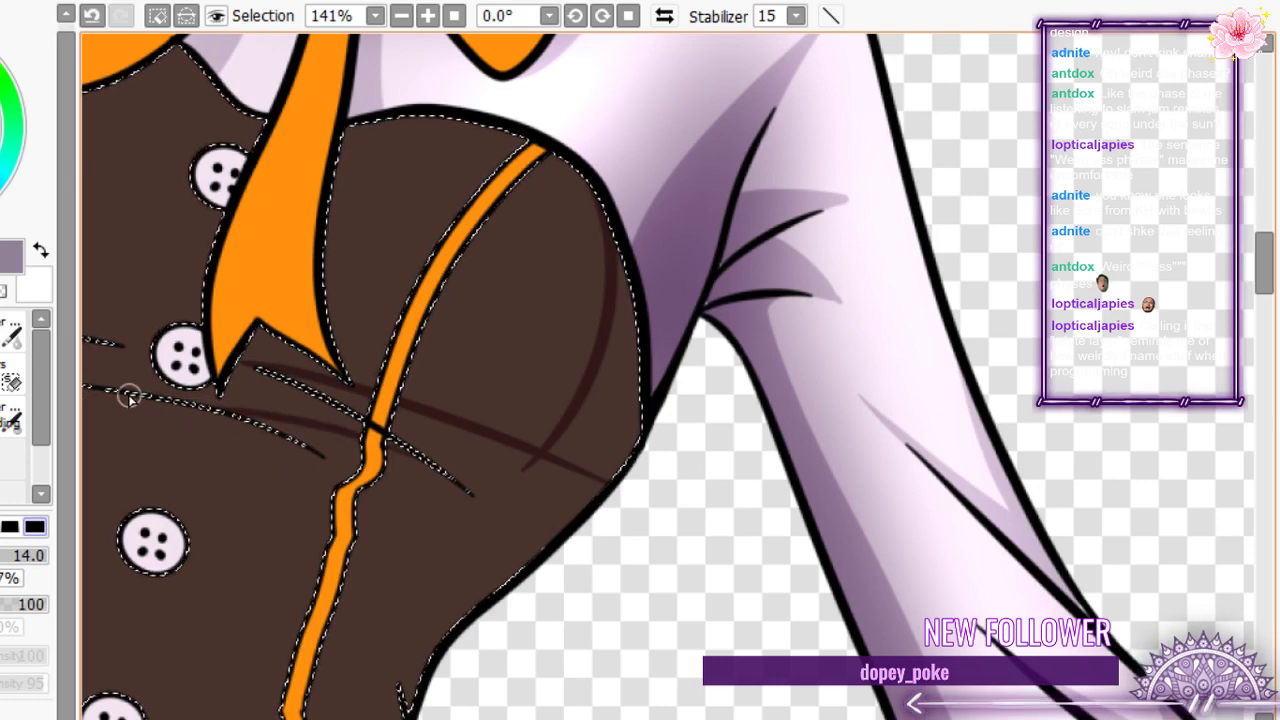
left_click_drag(129, 397, 450, 378)
- Draw a curved shadow line from the fold above the middle button down past the corset's right orange seam, redoing the first stroke
scroll(300, 405, "up", 2)
left_click_drag(372, 349, 760, 580)
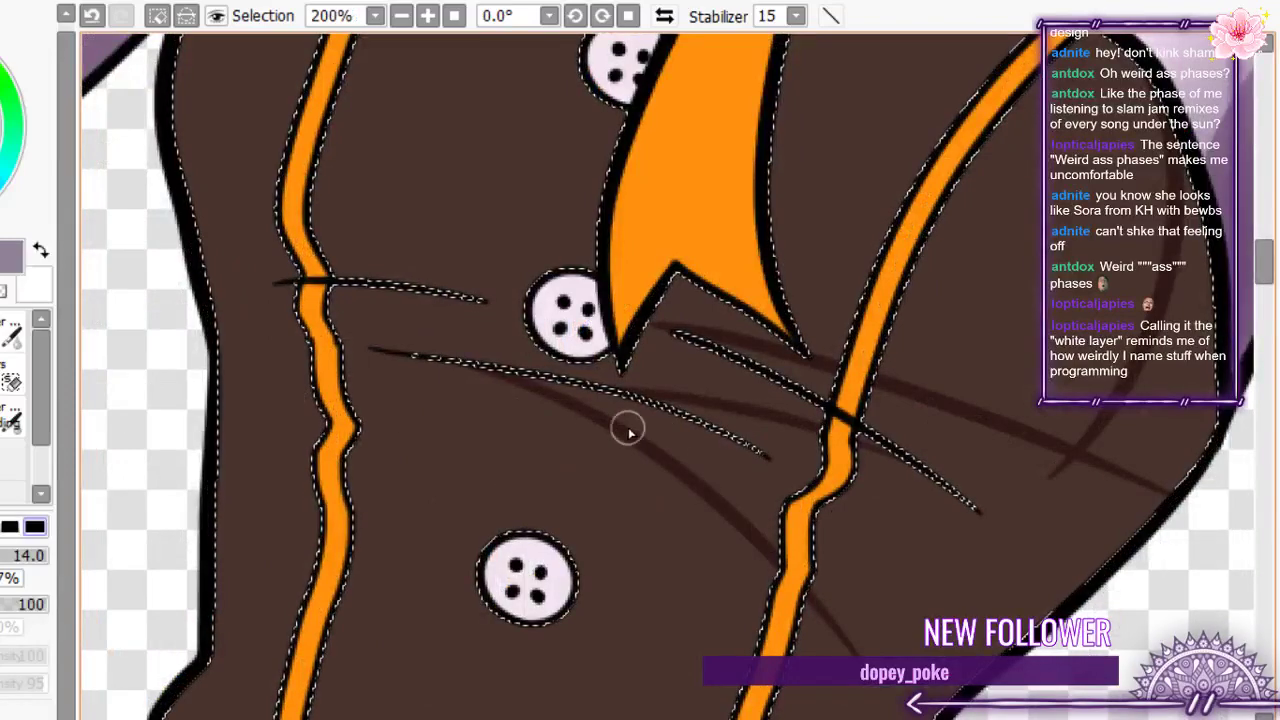
key("ctrl+z")
left_click_drag(623, 397, 725, 455)
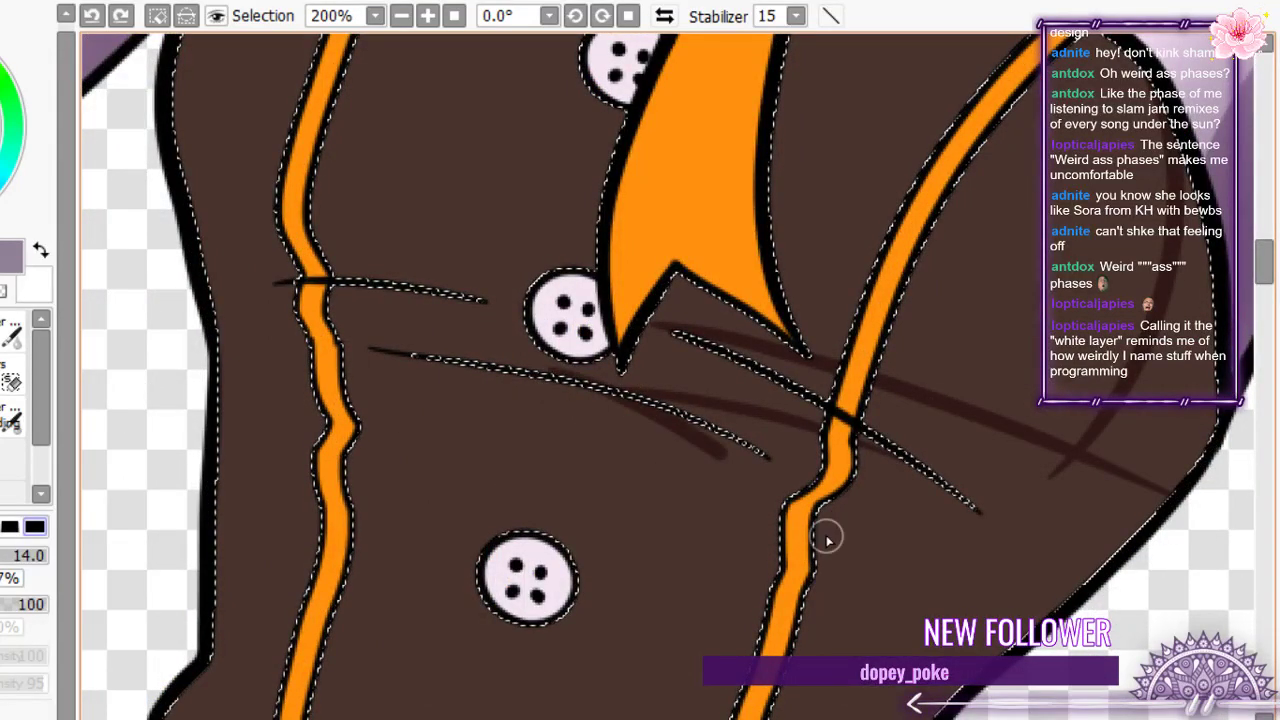
left_click_drag(827, 536, 845, 575)
- Draw curved shadow lines from the under-bust folds across the left orange seam to the corset's left edge, replacing the second stroke
left_click_drag(571, 338, 222, 373)
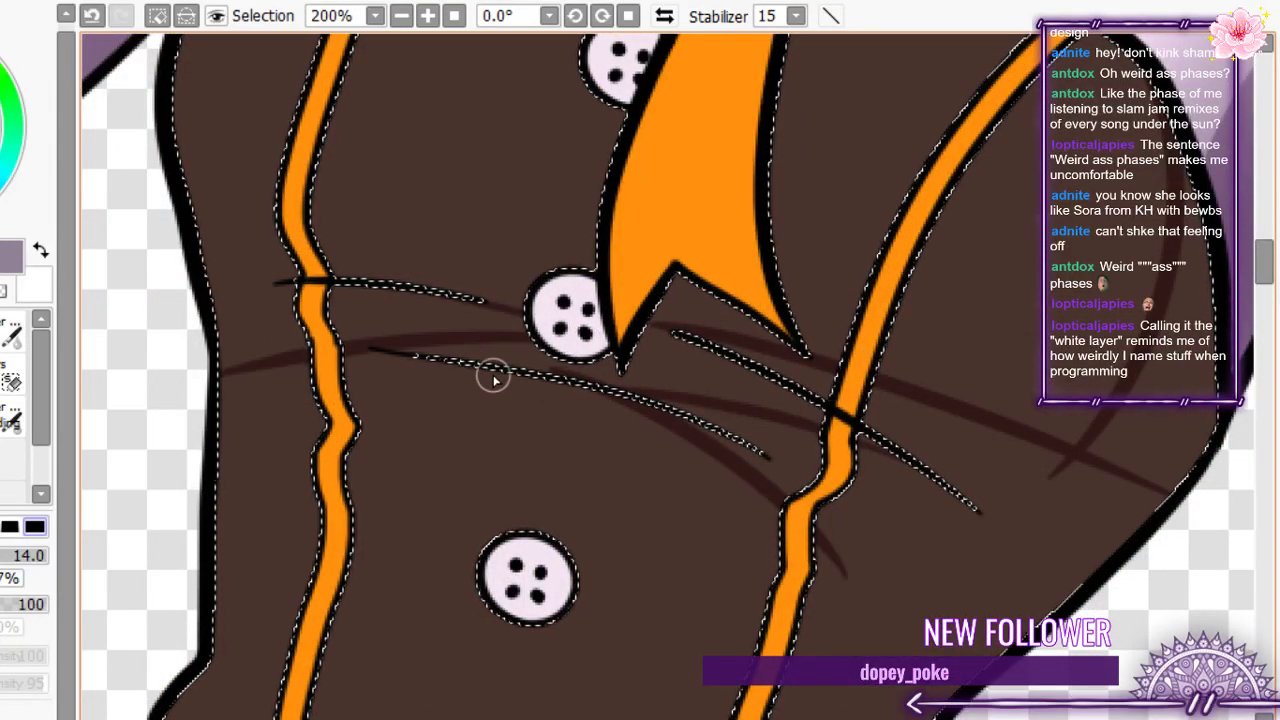
left_click_drag(525, 376, 310, 388)
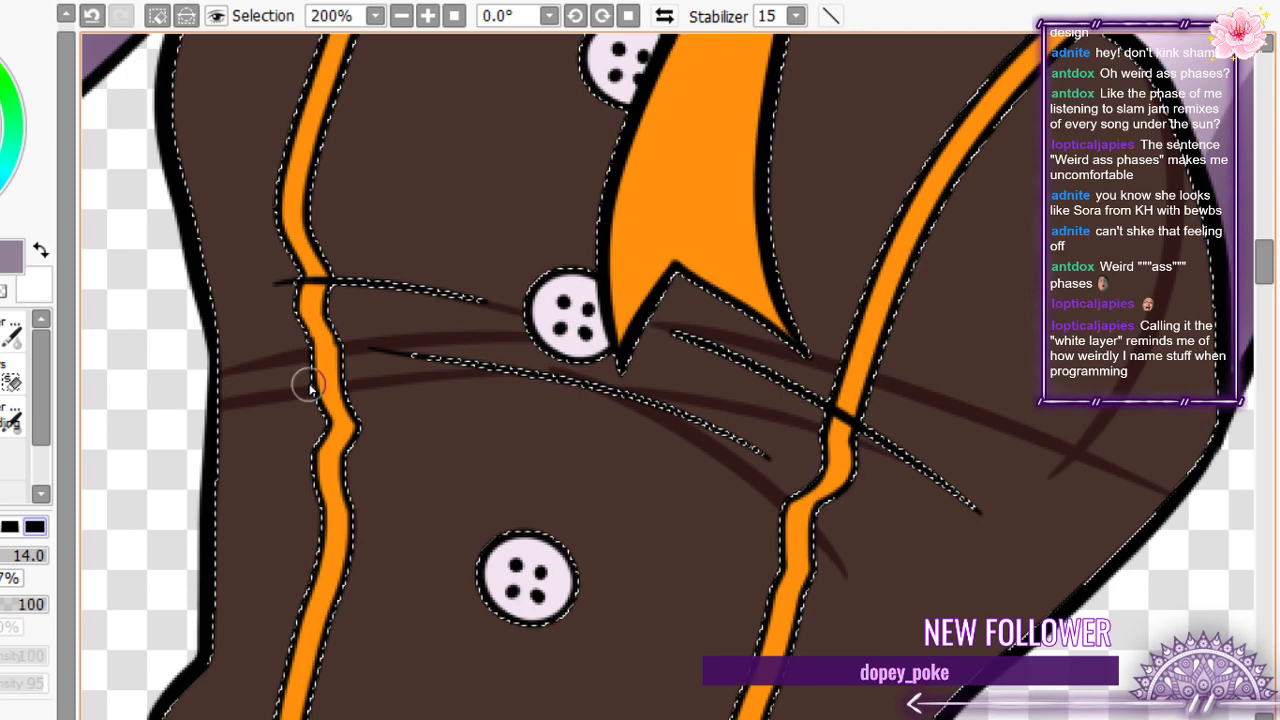
key("ctrl+z")
mouse_move(500, 371)
left_mouse_down()
mouse_move(294, 437)
mouse_move(220, 490)
left_mouse_up()
left_click_drag(305, 432, 220, 530)
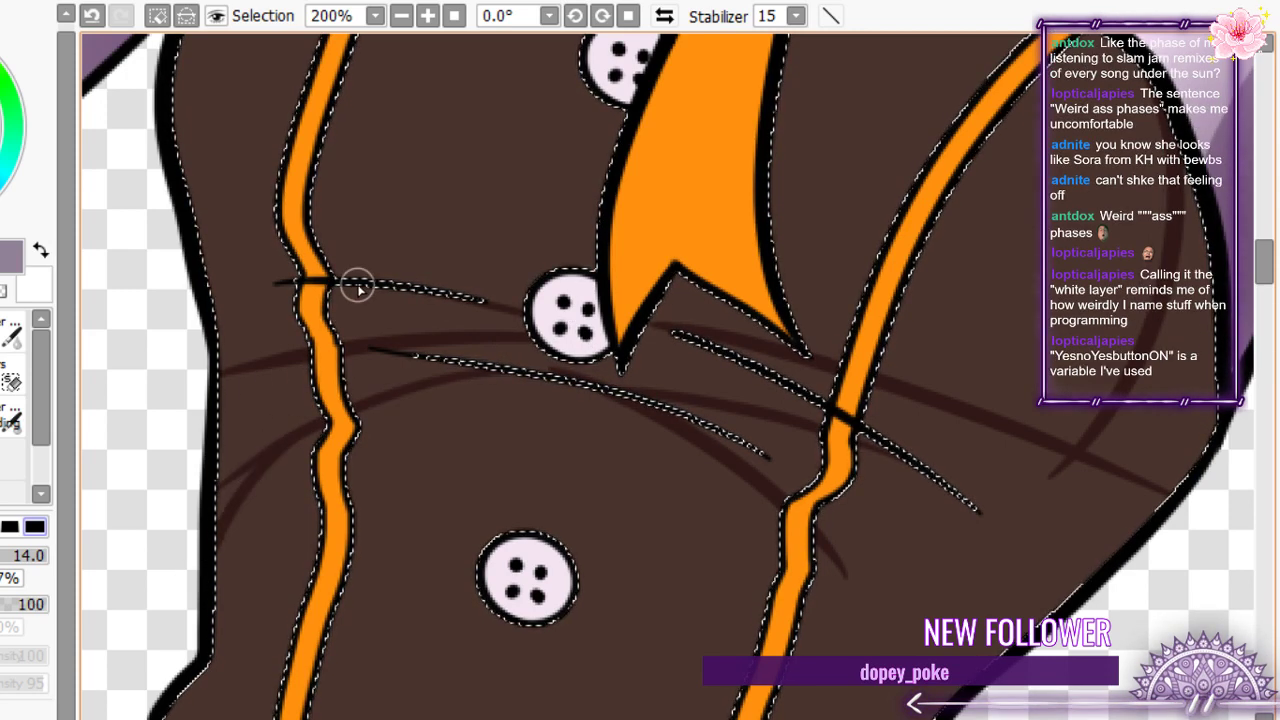
- Add curved shadow lines along the left bust edge of the corset, undoing and restoring strokes to compare them
scroll(358, 288, "down", 3)
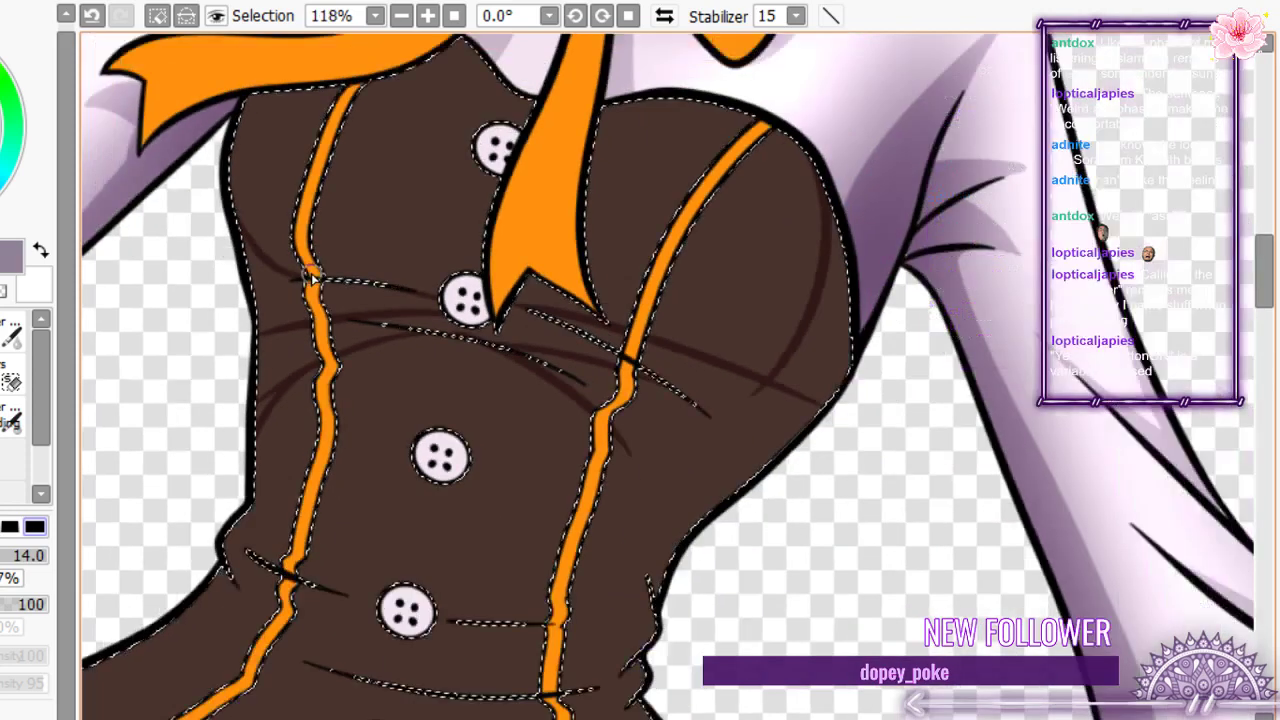
scroll(294, 129, "up", 2)
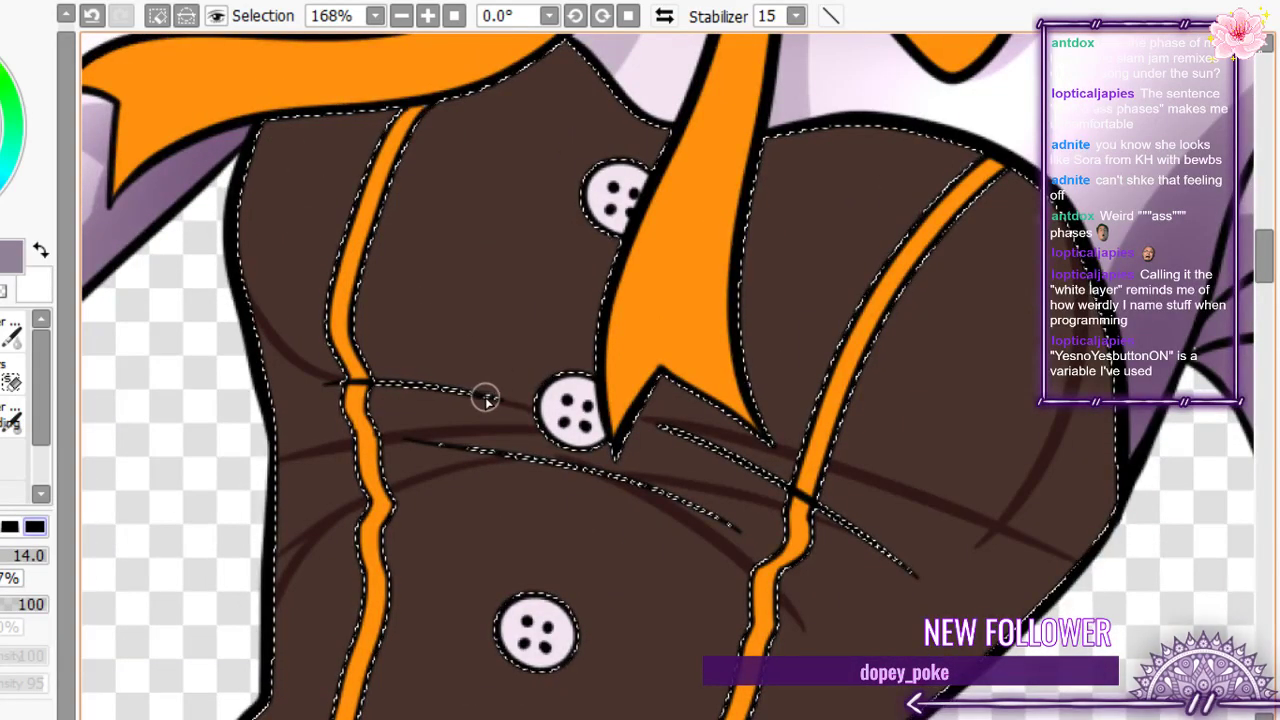
key("ctrl+z")
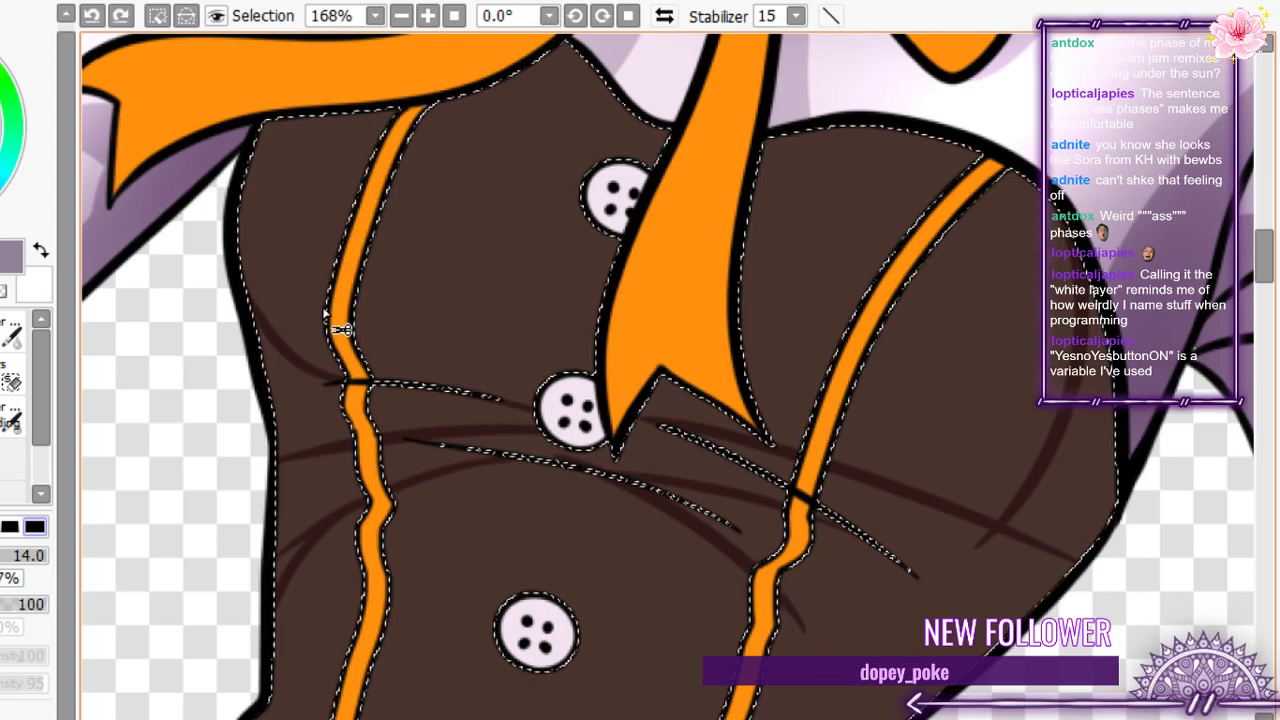
key("ctrl+y")
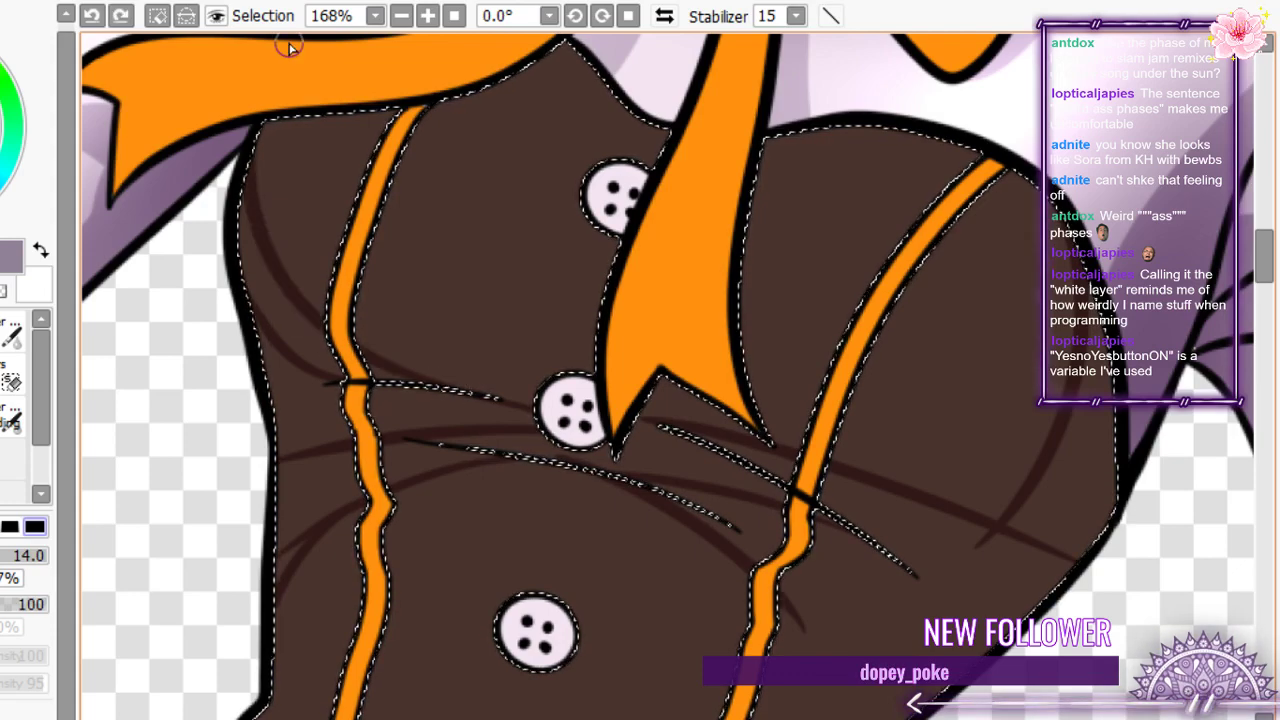
key("ctrl+y")
- Draw a wavy shadow contour down the right side of the corset's waist, from the bust fold to the waist crease
scroll(705, 362, "down", 8)
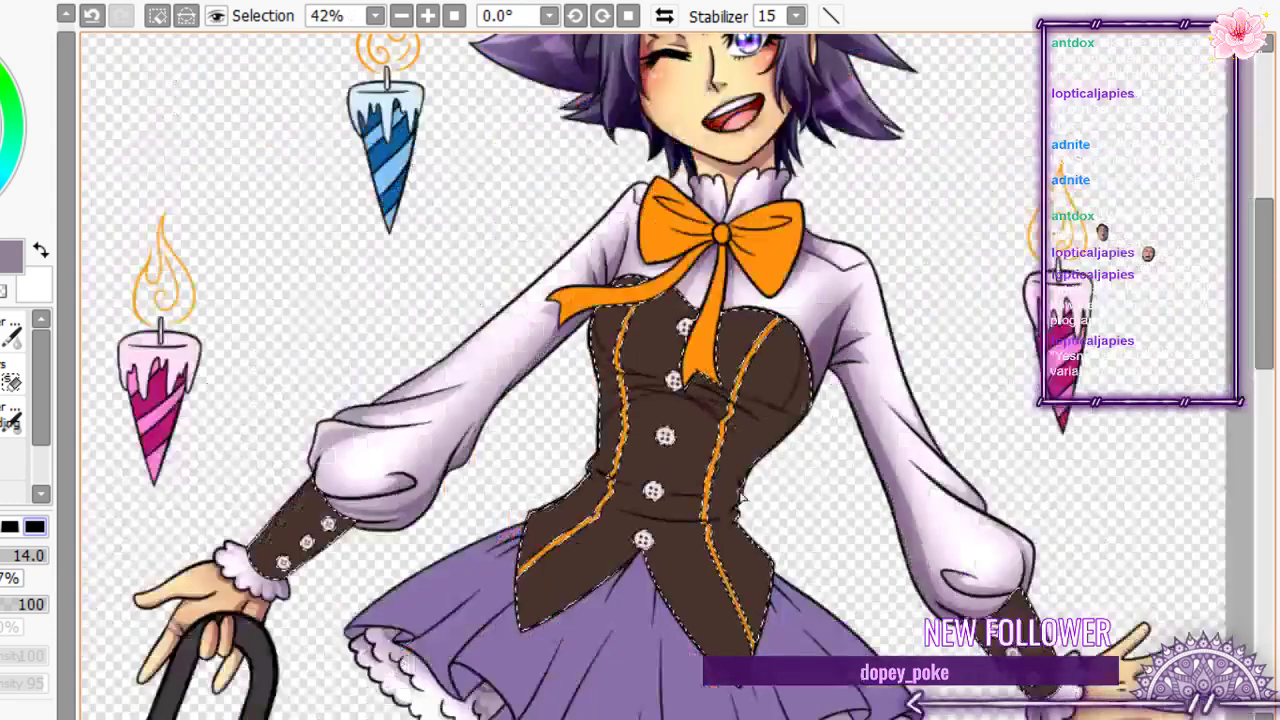
scroll(750, 474, "up", 1)
scroll(752, 478, "up", 3)
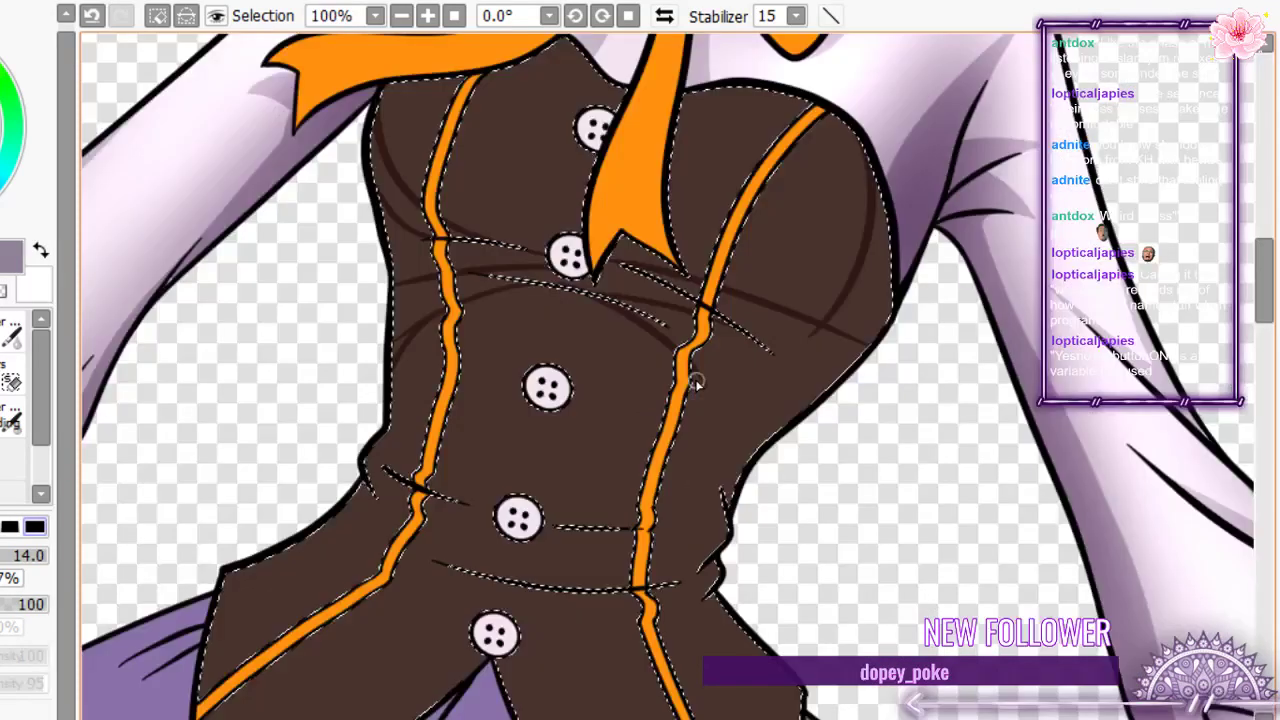
left_click_drag(697, 383, 716, 468)
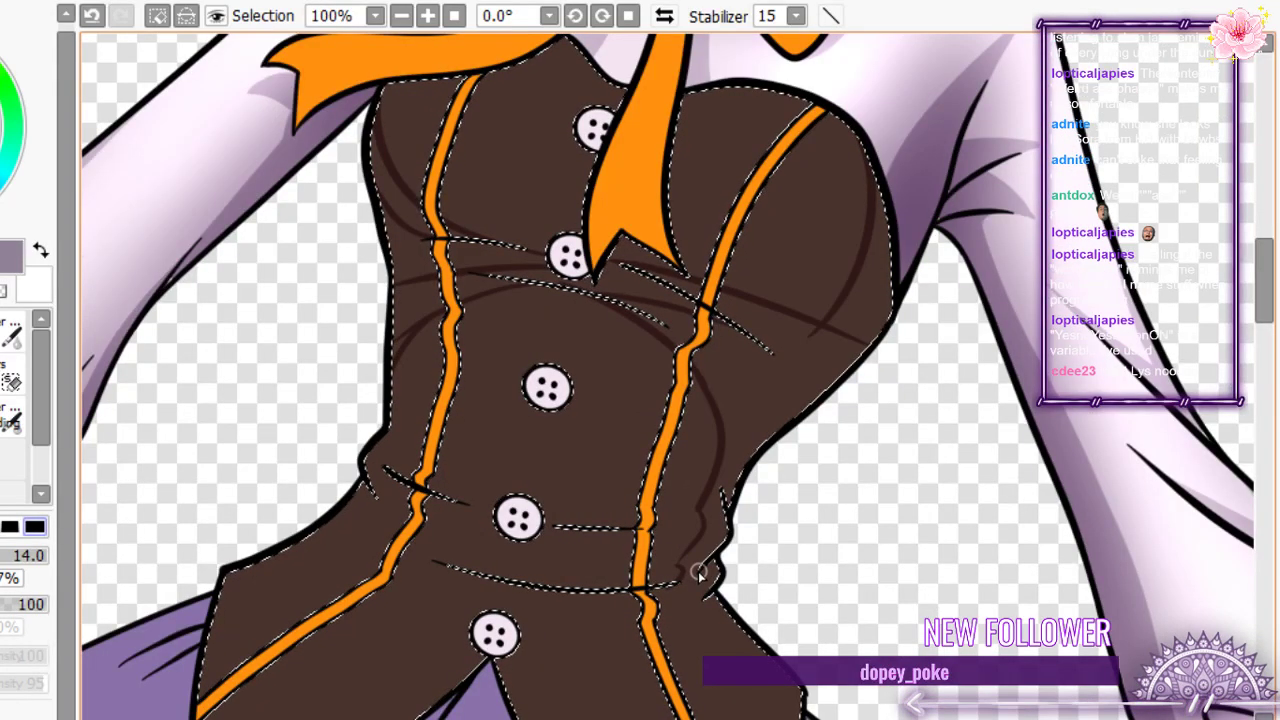
- Paint a curved shadow band beneath the upper waist crease, from the left orange seam past the button to the right seam, redoing the first stroke
scroll(700, 573, "up", 4)
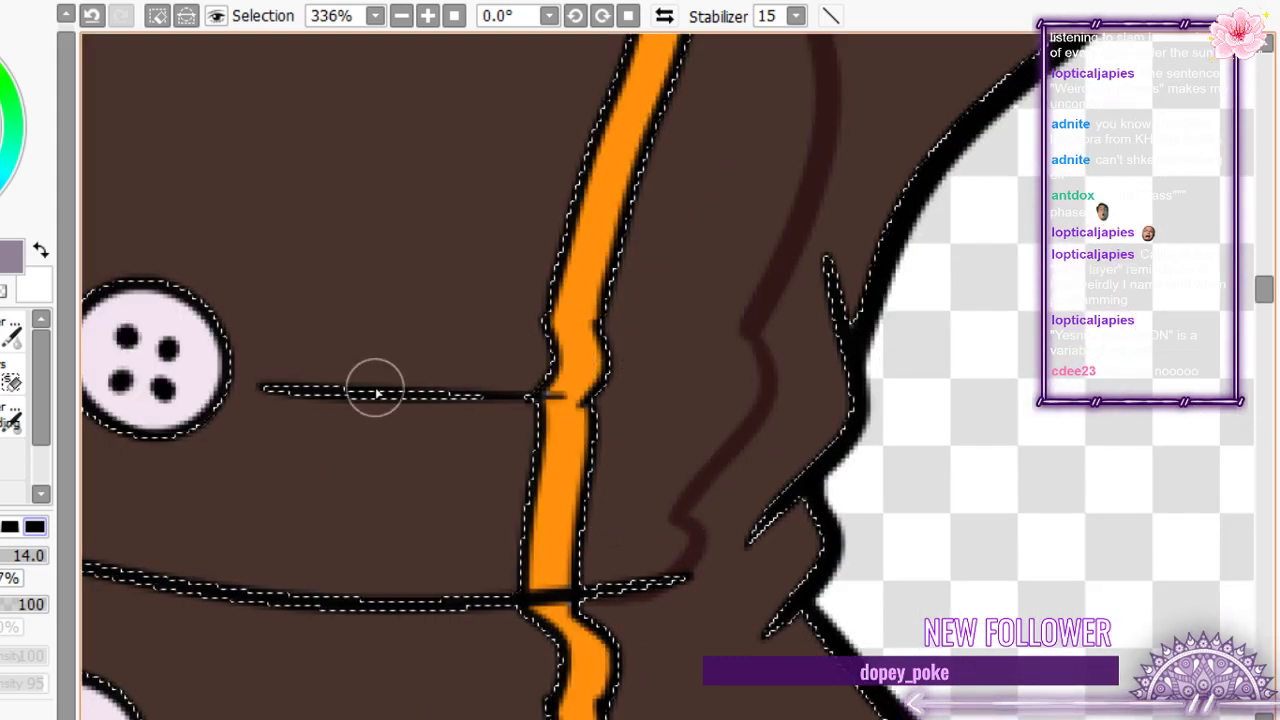
left_click_drag(164, 323, 669, 320)
scroll(669, 320, "down", 1)
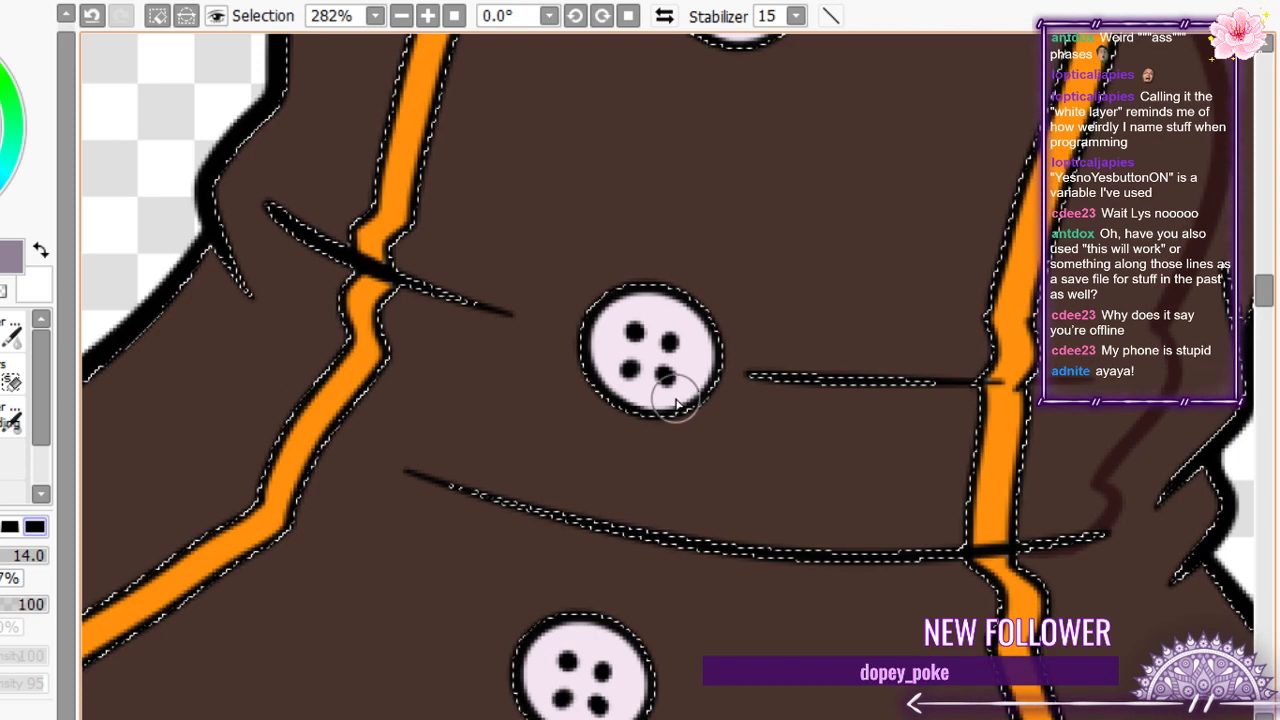
left_click_drag(374, 300, 814, 391)
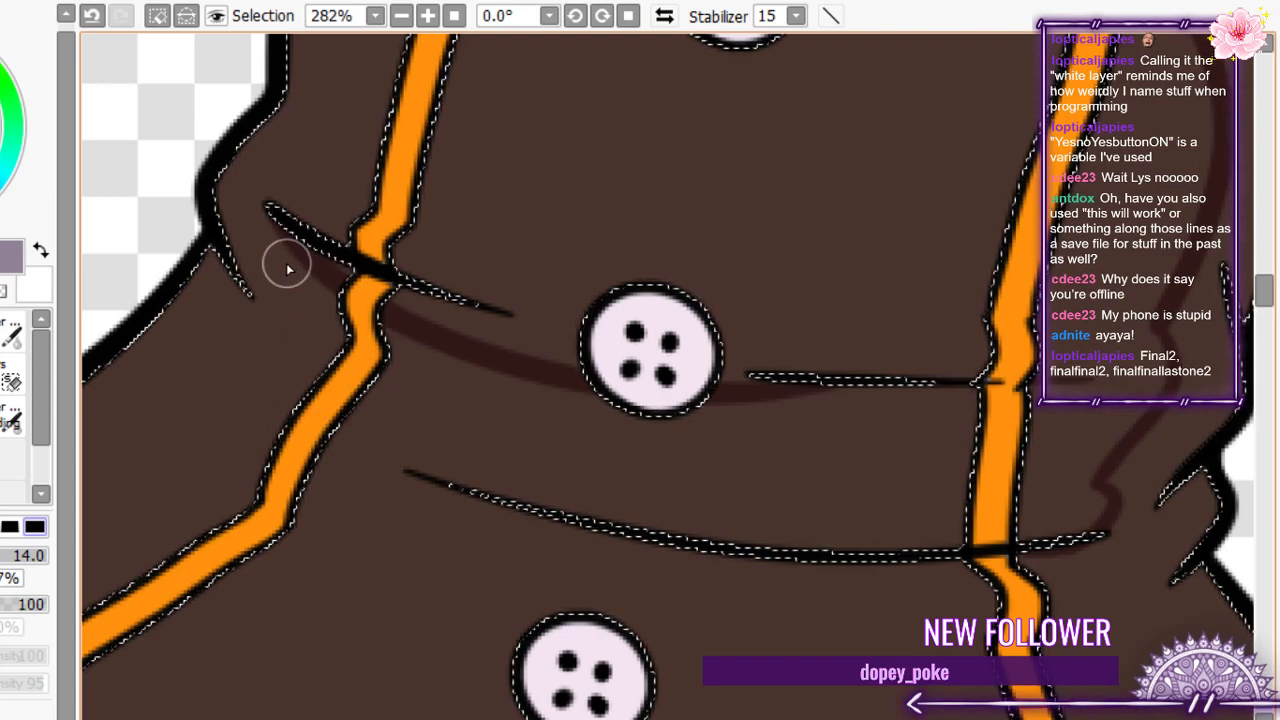
key("ctrl+z")
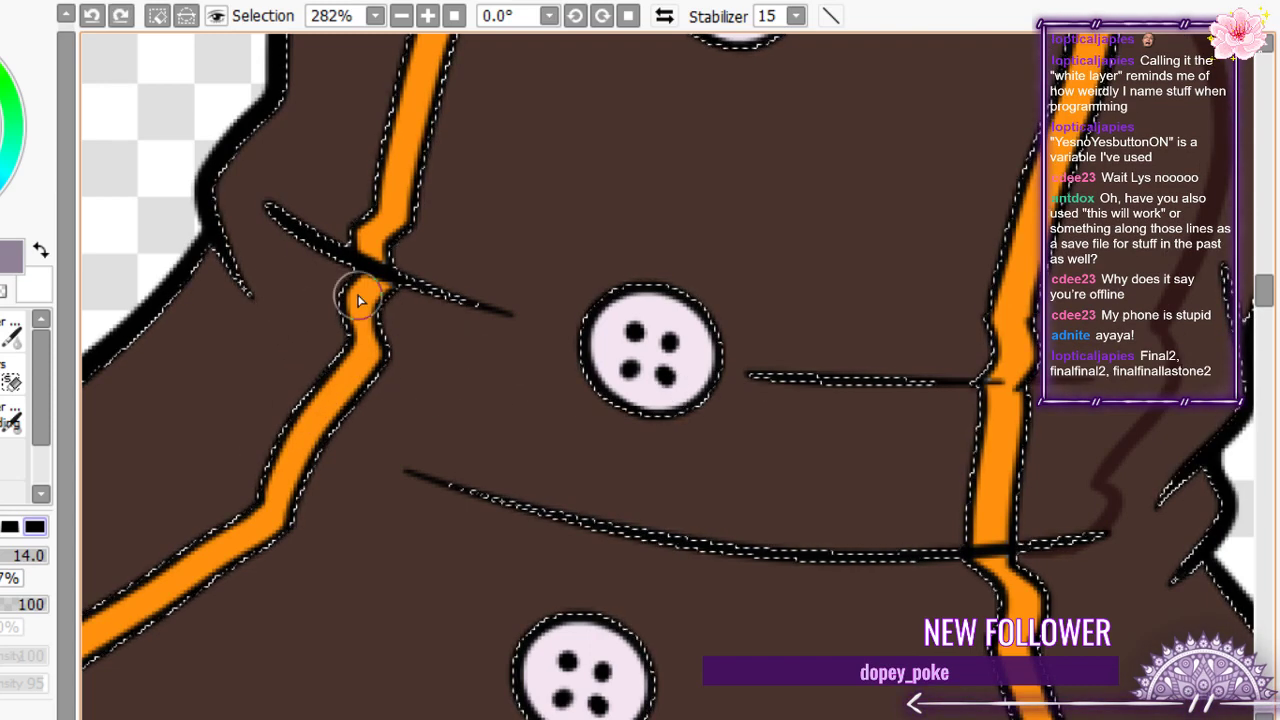
left_click_drag(700, 388, 985, 392)
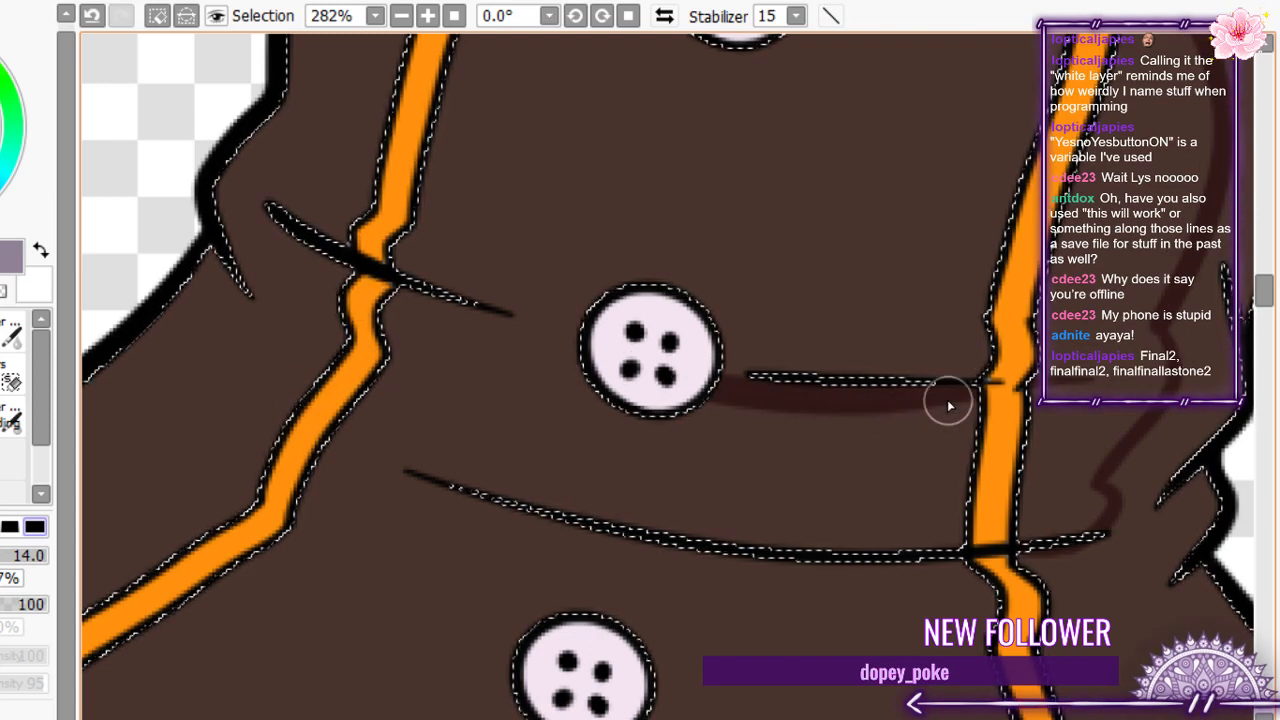
left_click_drag(720, 405, 455, 343)
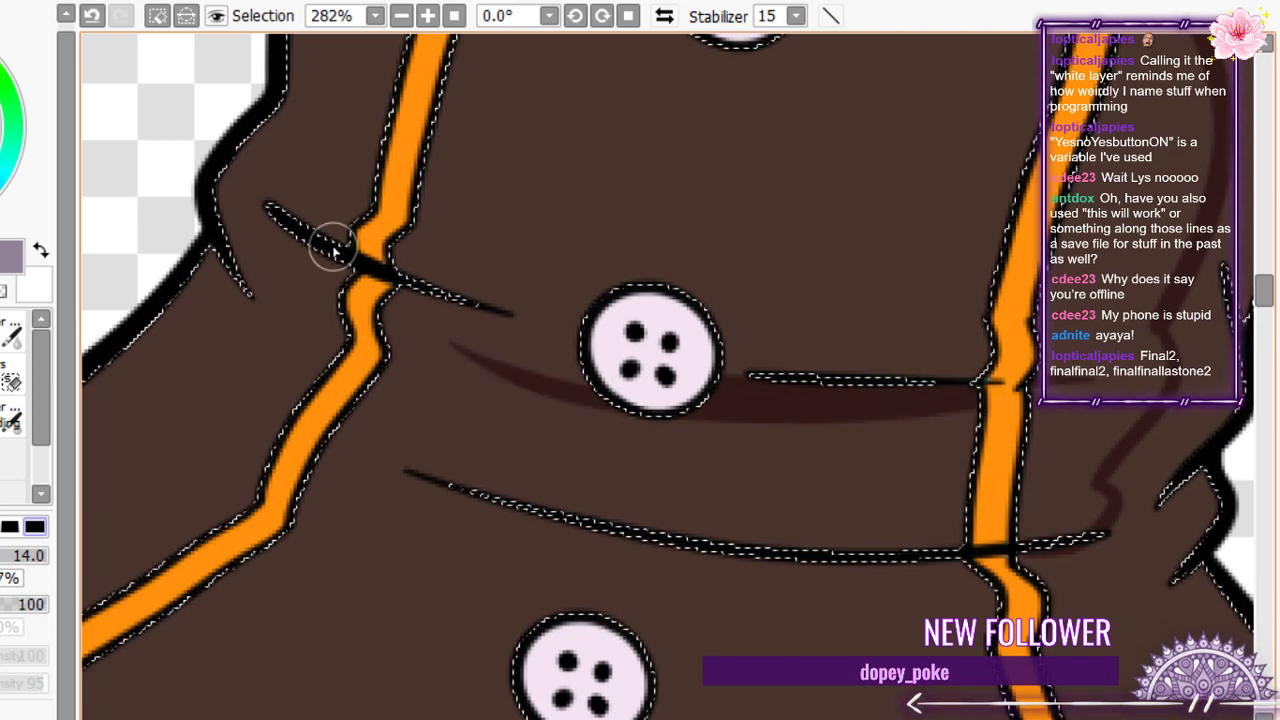
left_click_drag(282, 224, 509, 323)
mouse_move(411, 289)
left_mouse_down()
mouse_move(625, 361)
mouse_move(500, 348)
mouse_move(531, 363)
left_mouse_up()
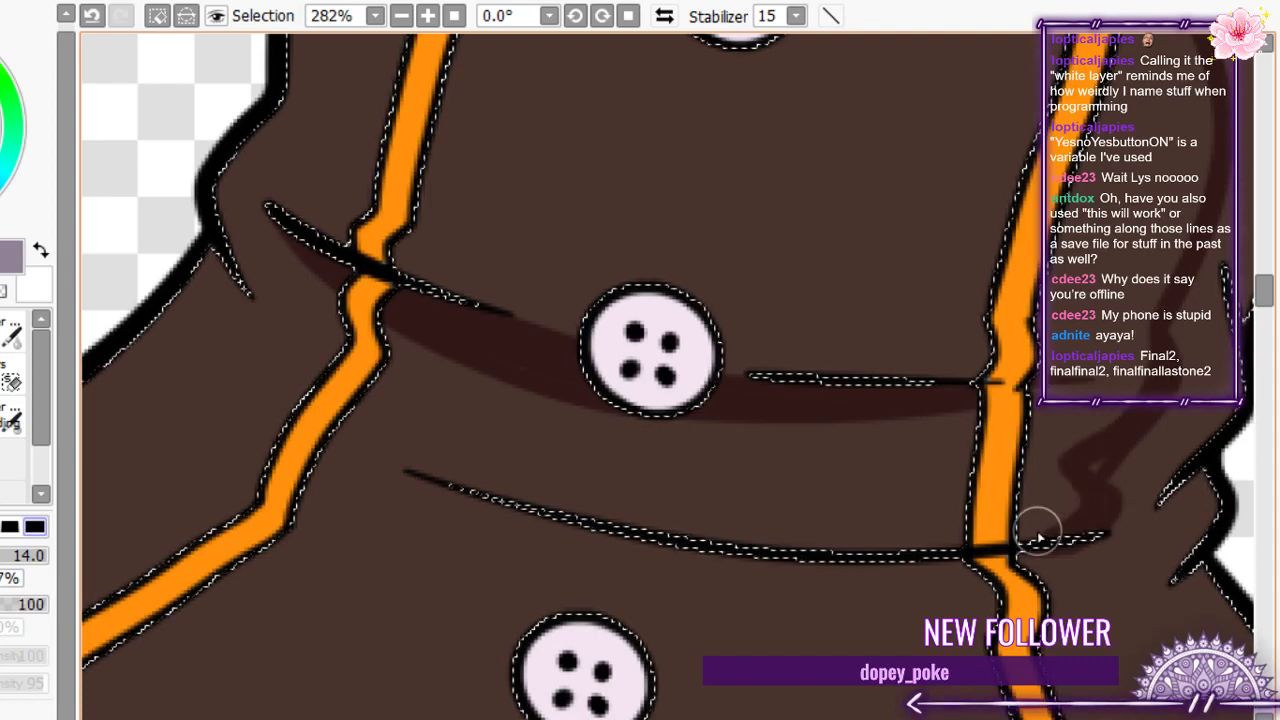
- Thicken the wavy shadow on the right of the waist and shade above the lower waist crease, replacing the first crease stroke
left_click_drag(1092, 473, 1050, 519)
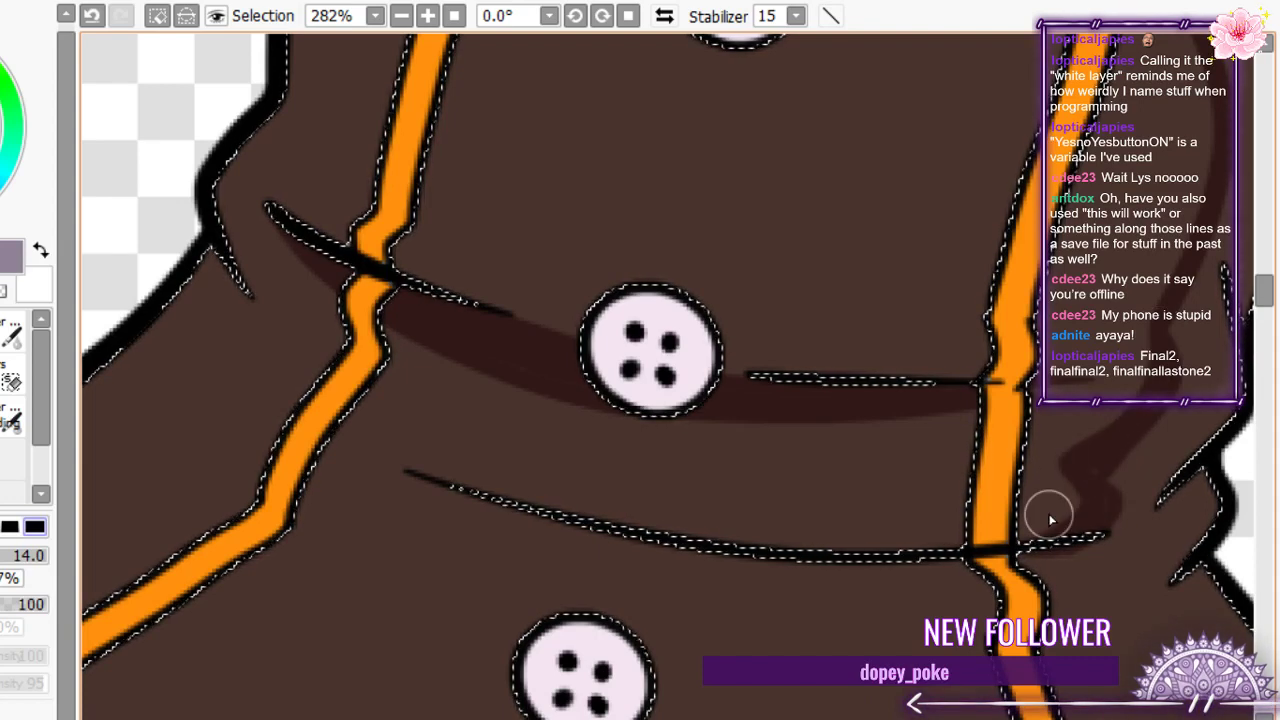
left_click_drag(410, 474, 958, 636)
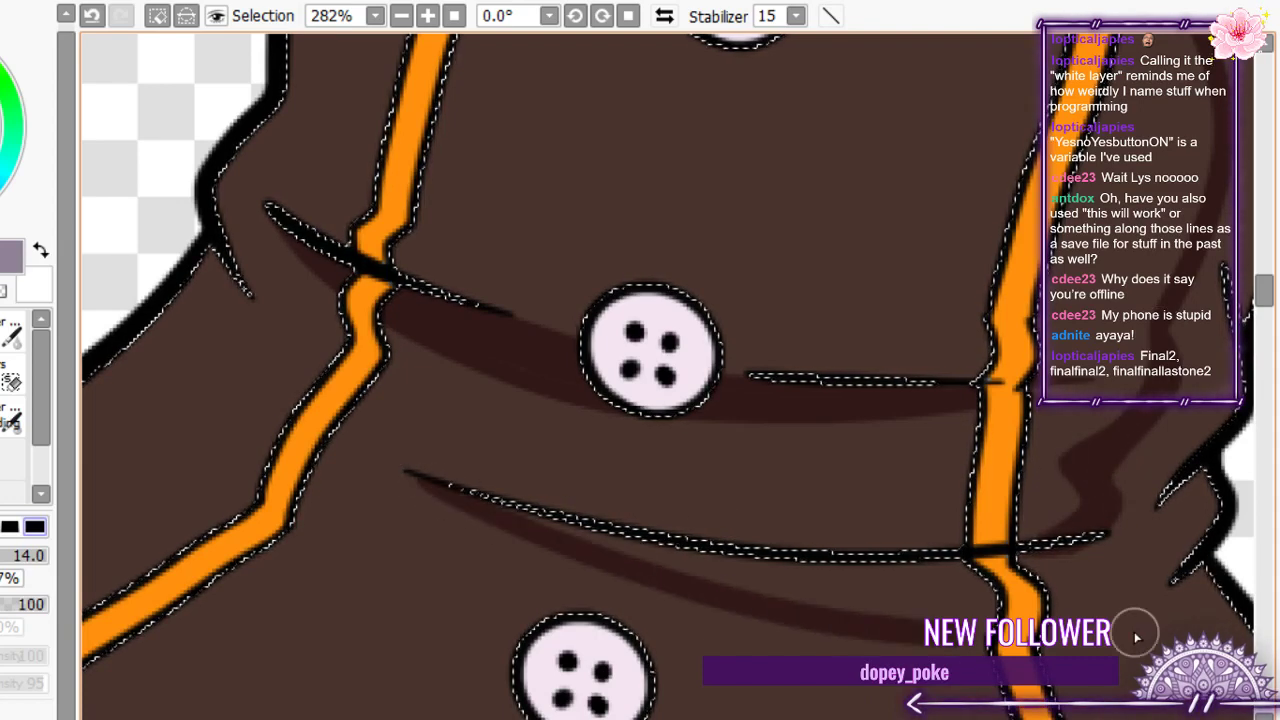
key("ctrl+z")
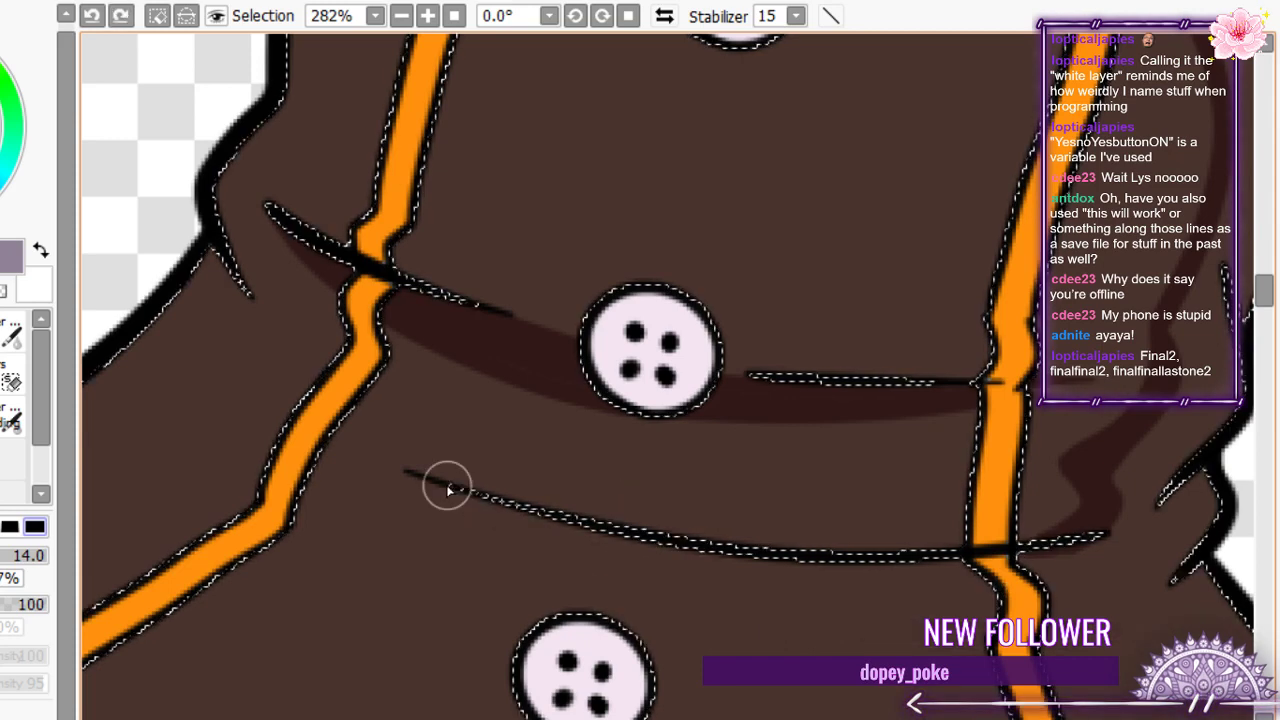
left_click_drag(447, 488, 1137, 480)
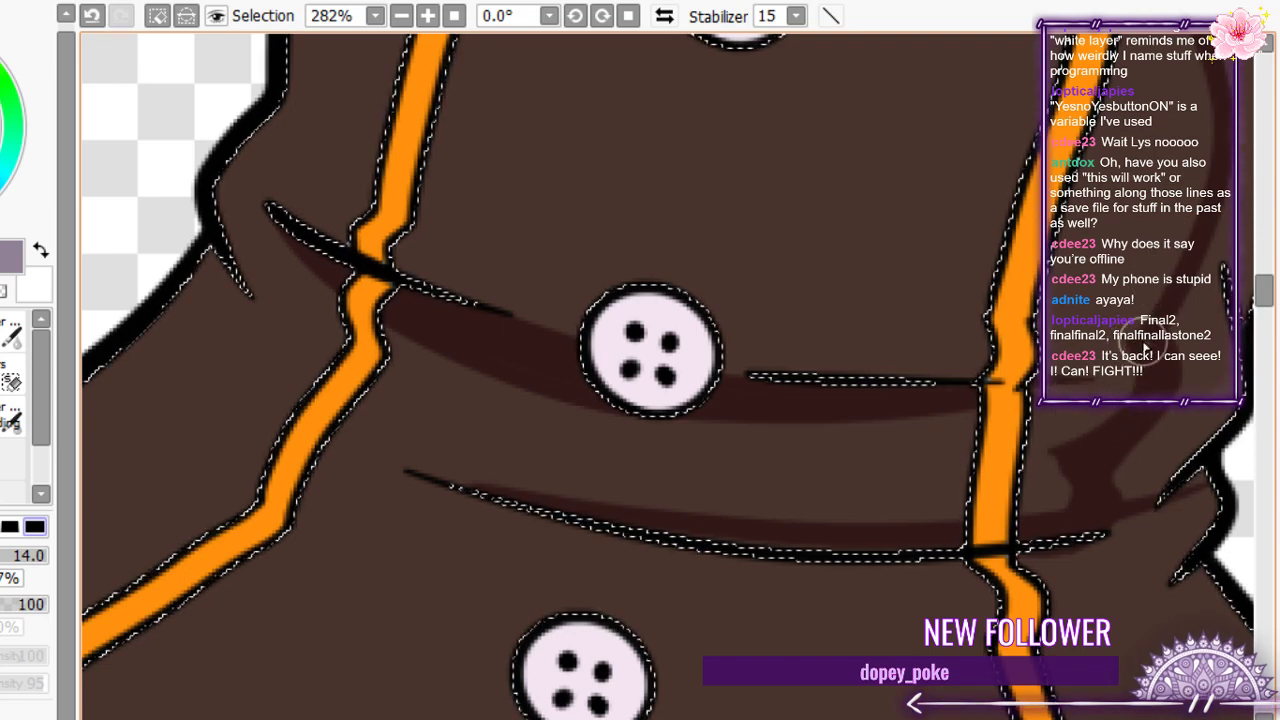
key("e")
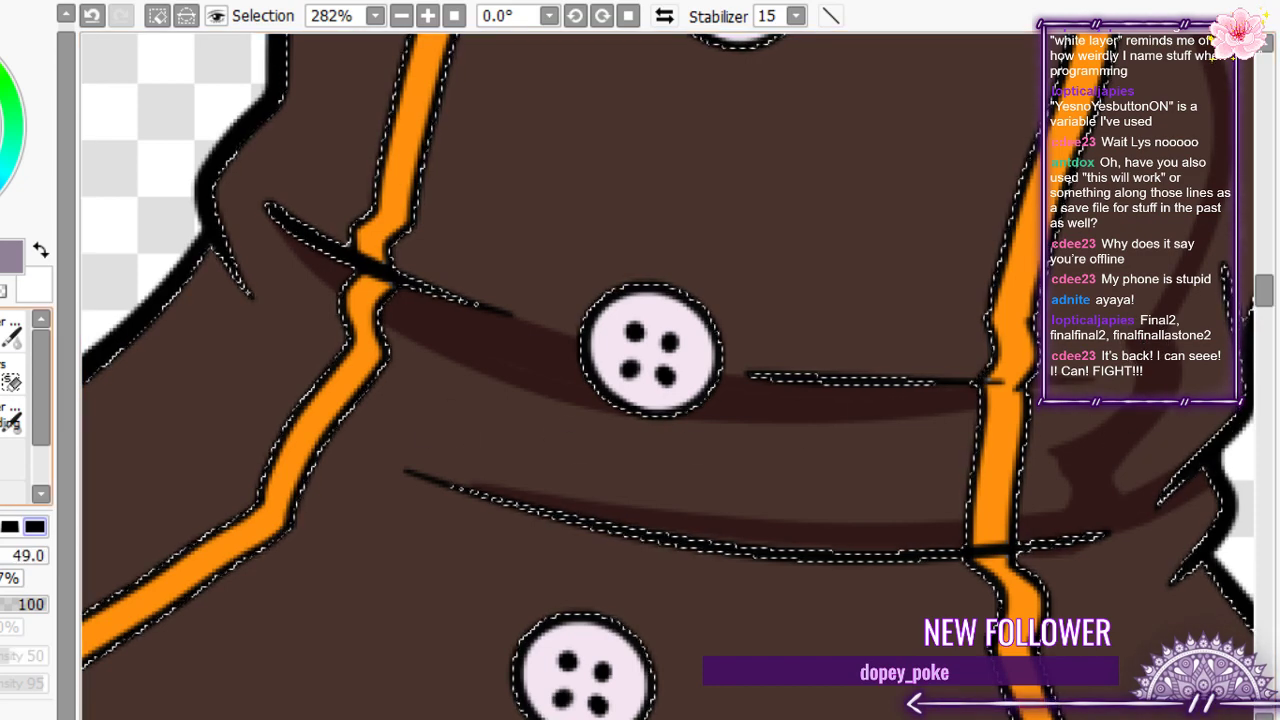
key("w")
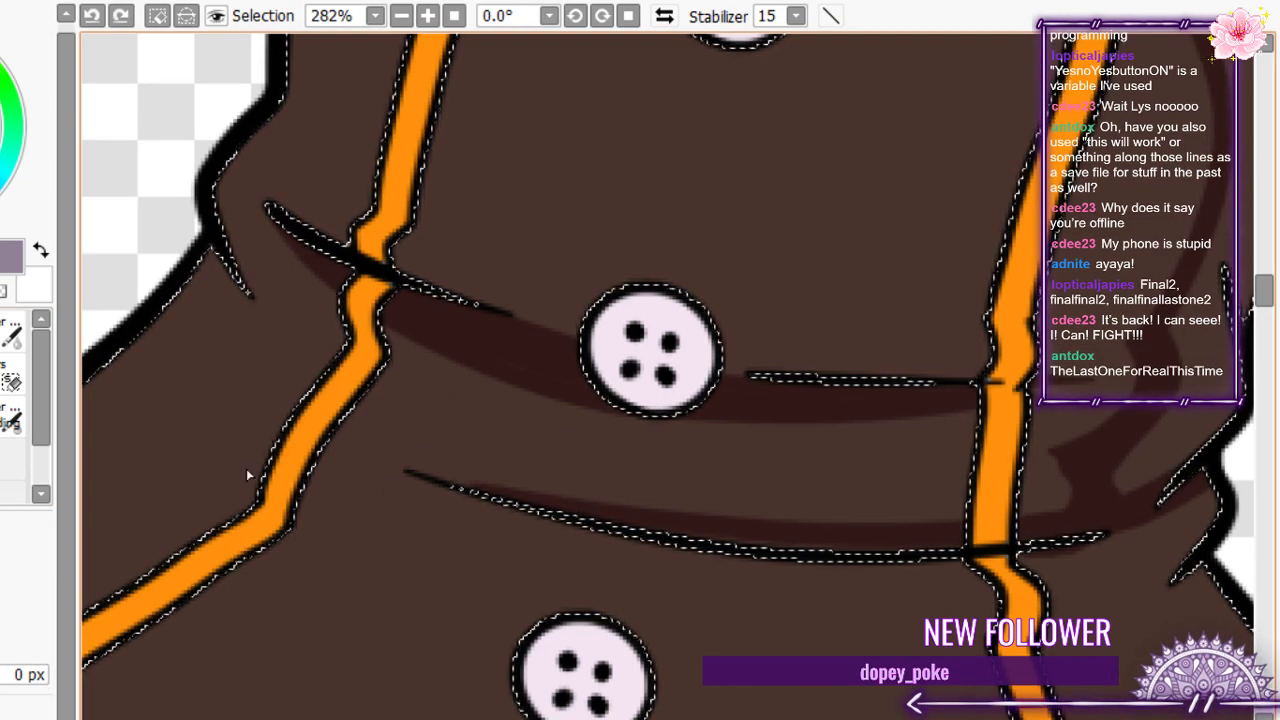
key("ctrl+z")
left_click(12, 420)
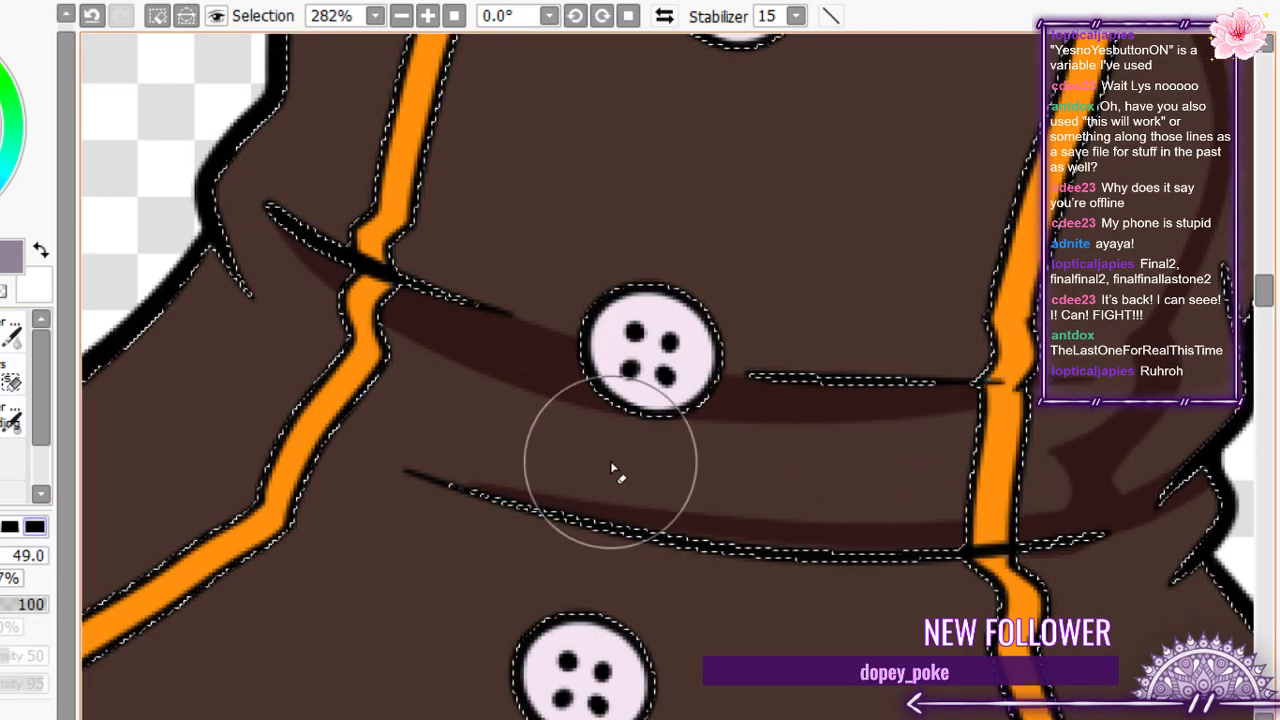
scroll(610, 461, "down", 4)
scroll(620, 471, "down", 1)
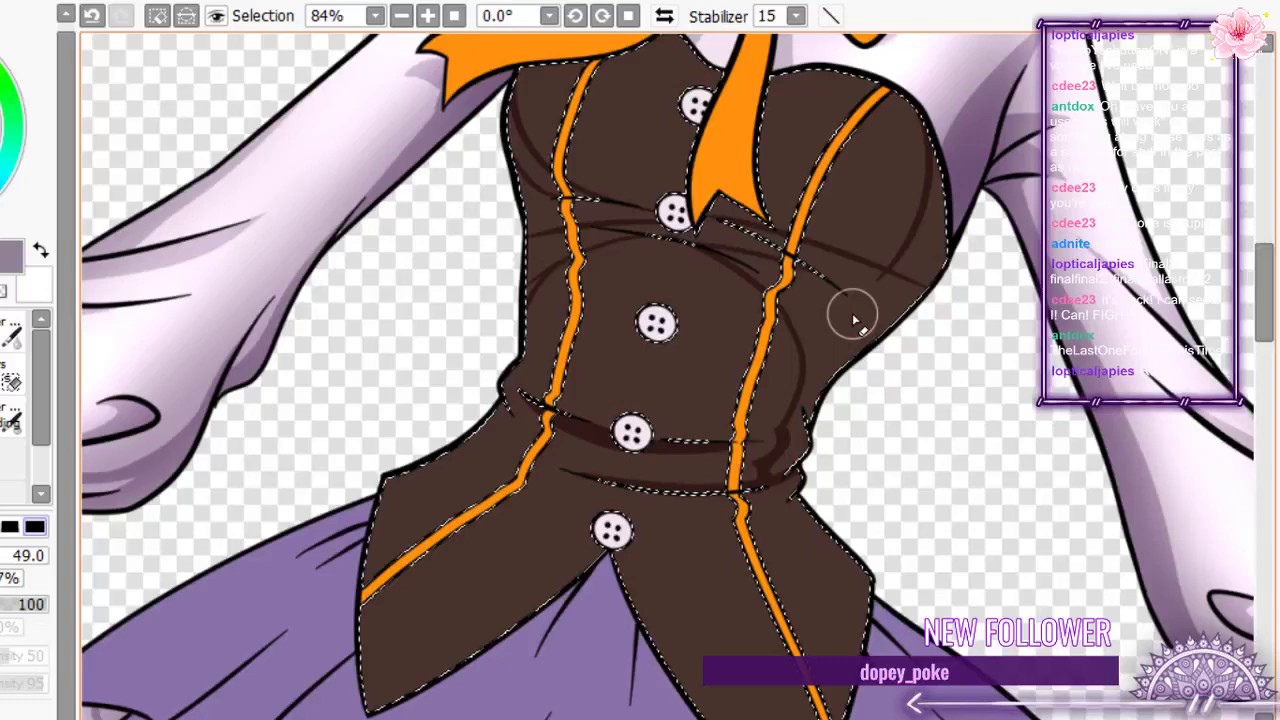
- Paint shadow wedges along the under-bust creases on both sides of the right orange seam and close the contour at the corset's right edge
scroll(852, 313, "up", 5)
key("n")
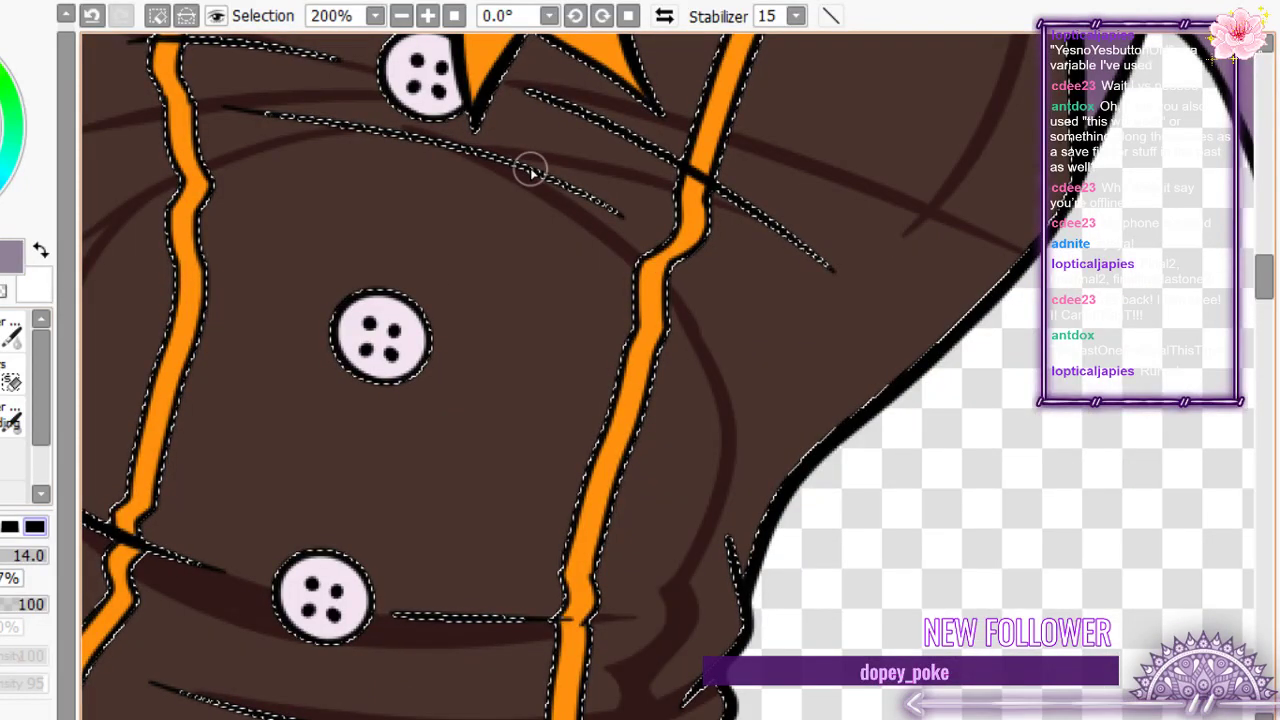
left_click_drag(531, 170, 574, 183)
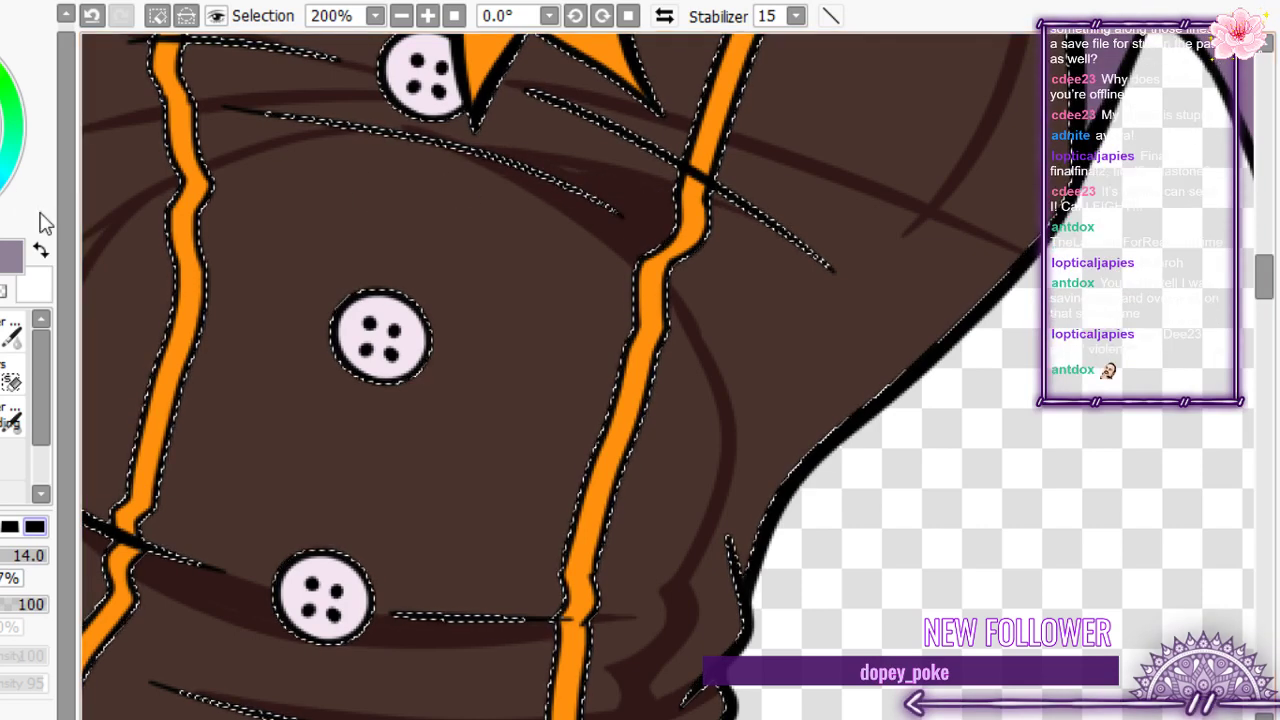
key("w")
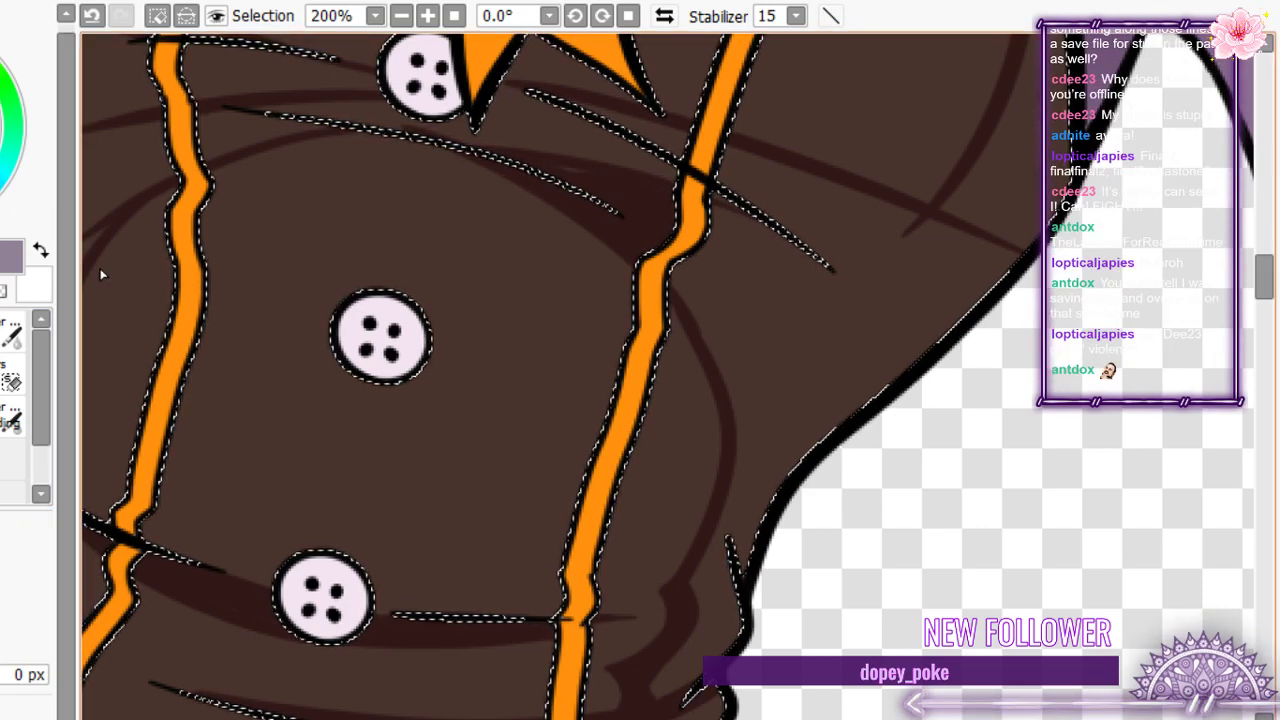
key("b")
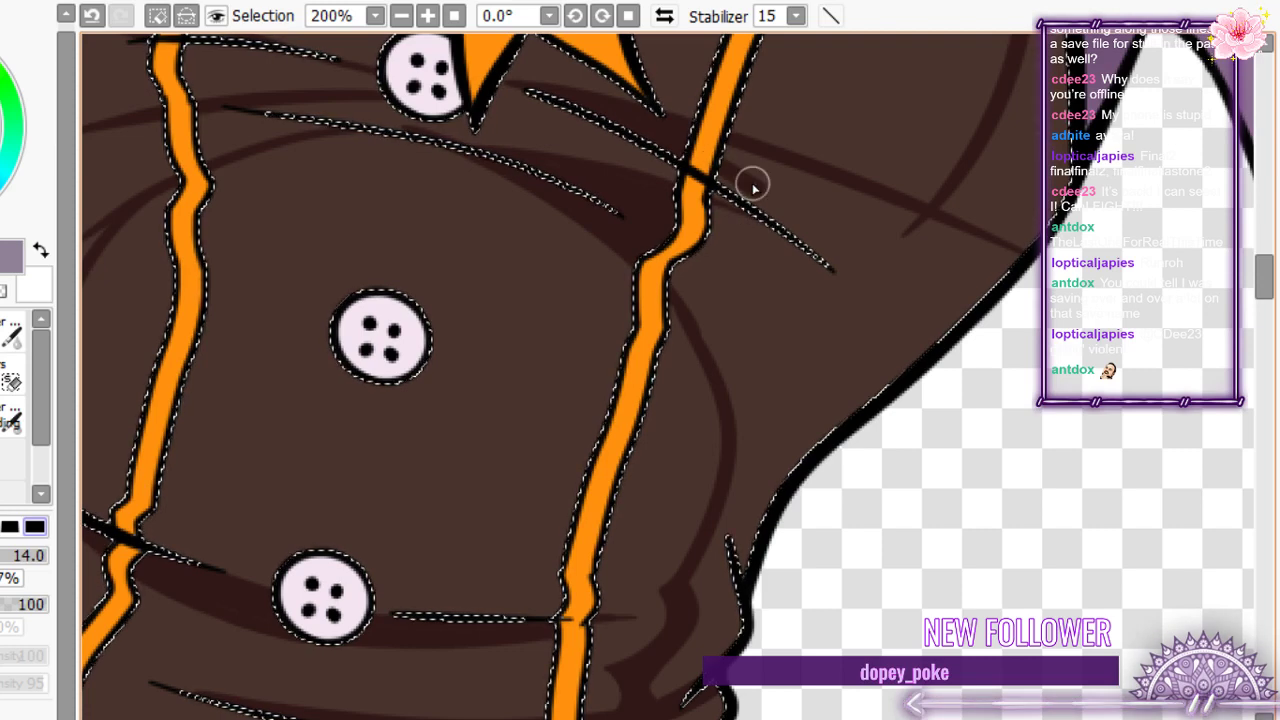
left_click_drag(753, 186, 850, 277)
left_click_drag(743, 223, 828, 266)
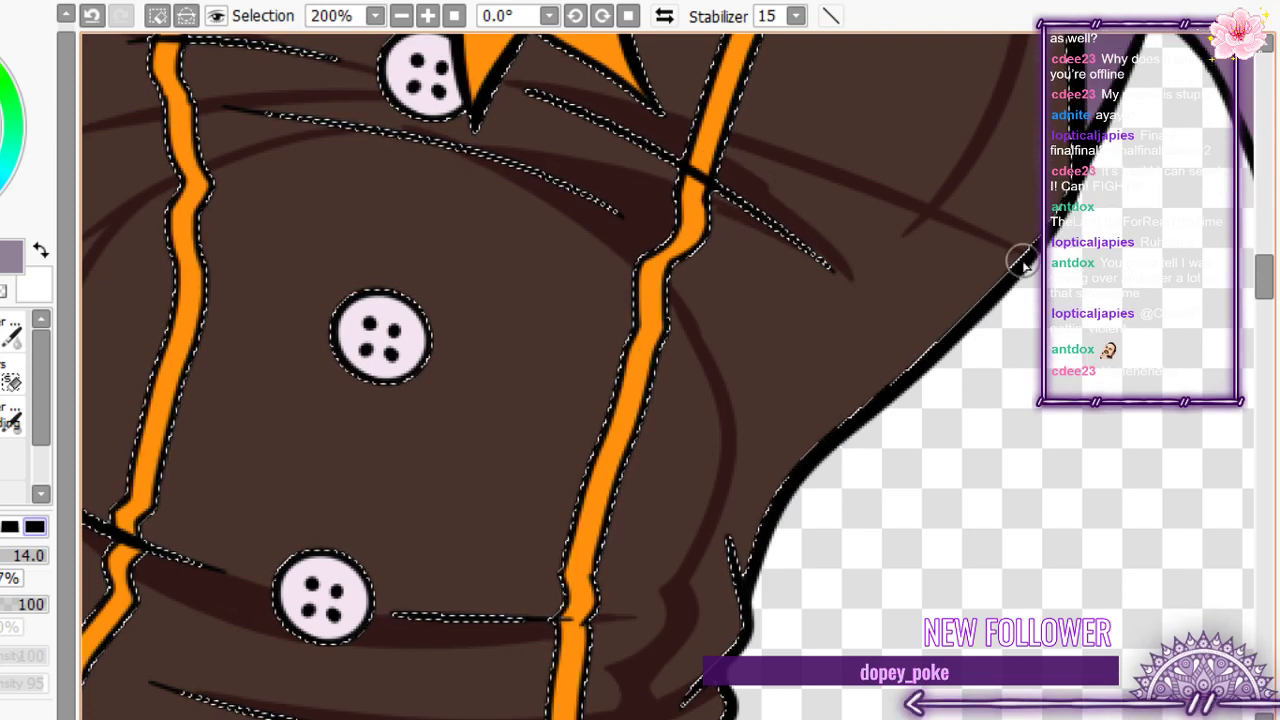
left_click_drag(1020, 260, 1008, 254)
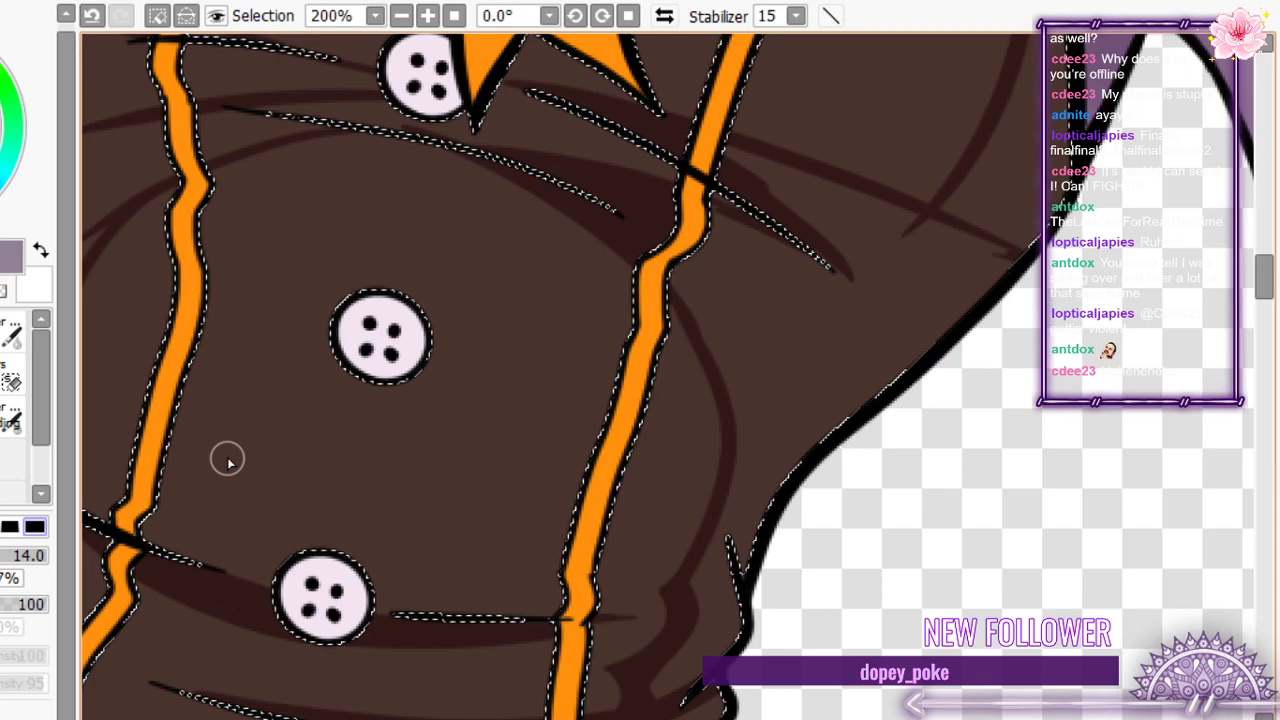
- Fill the outlined areas on the corset's right side and outer bust edge with the dark shadow color
key("g")
left_click(850, 320)
left_click(987, 181)
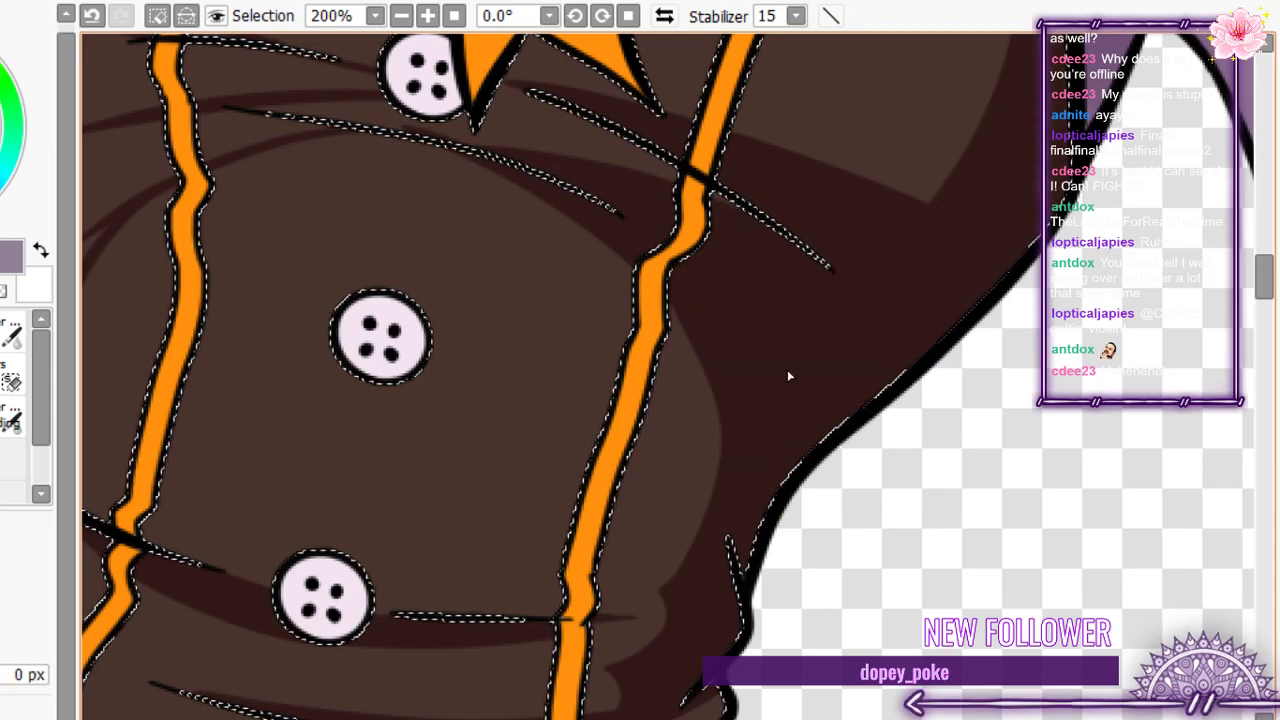
scroll(789, 387, "down", 3)
scroll(797, 397, "down", 2)
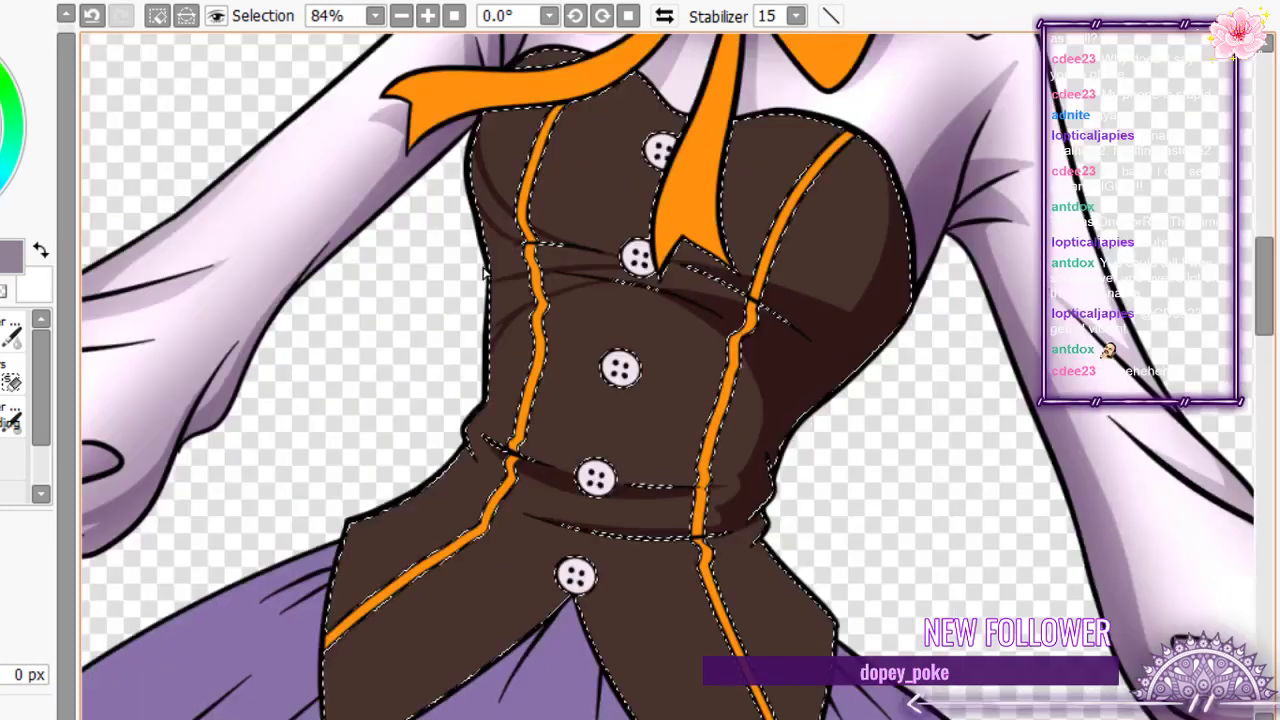
- Undo the latest shadow fills below the bust on the corset's left side
scroll(487, 270, "up", 3)
left_click(91, 15)
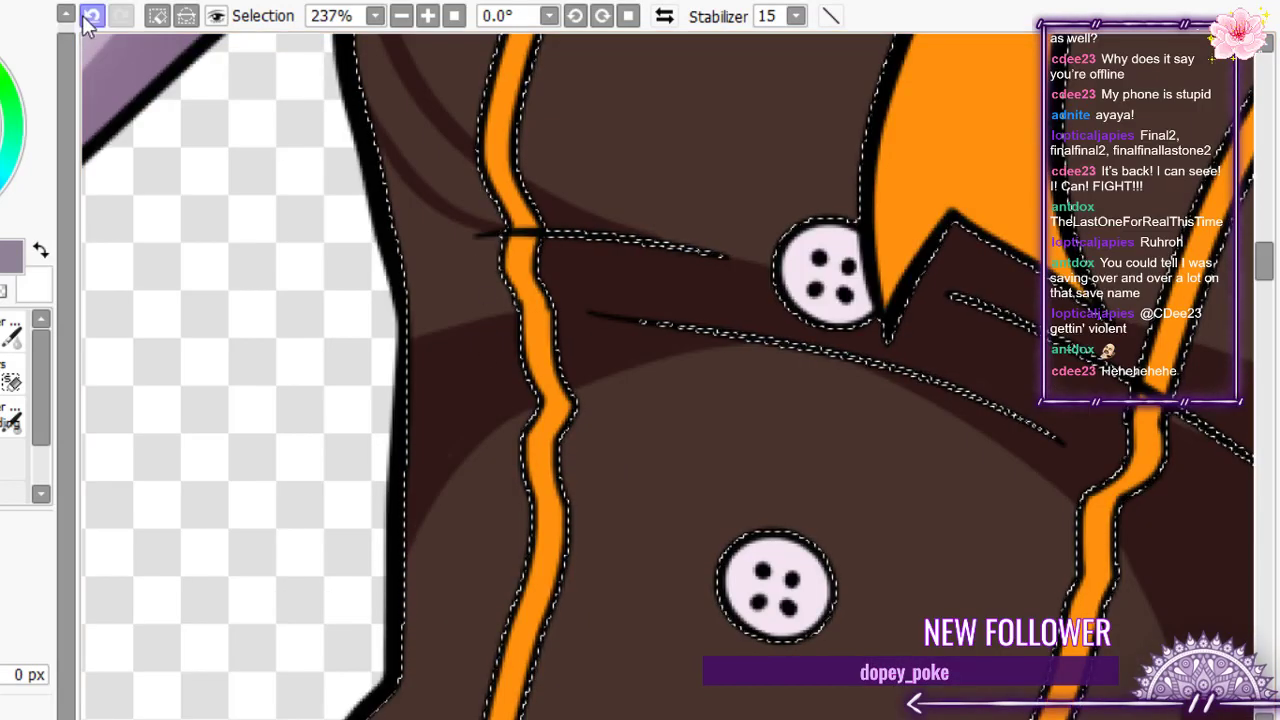
left_click(91, 15)
left_click(91, 15)
left_click(91, 17)
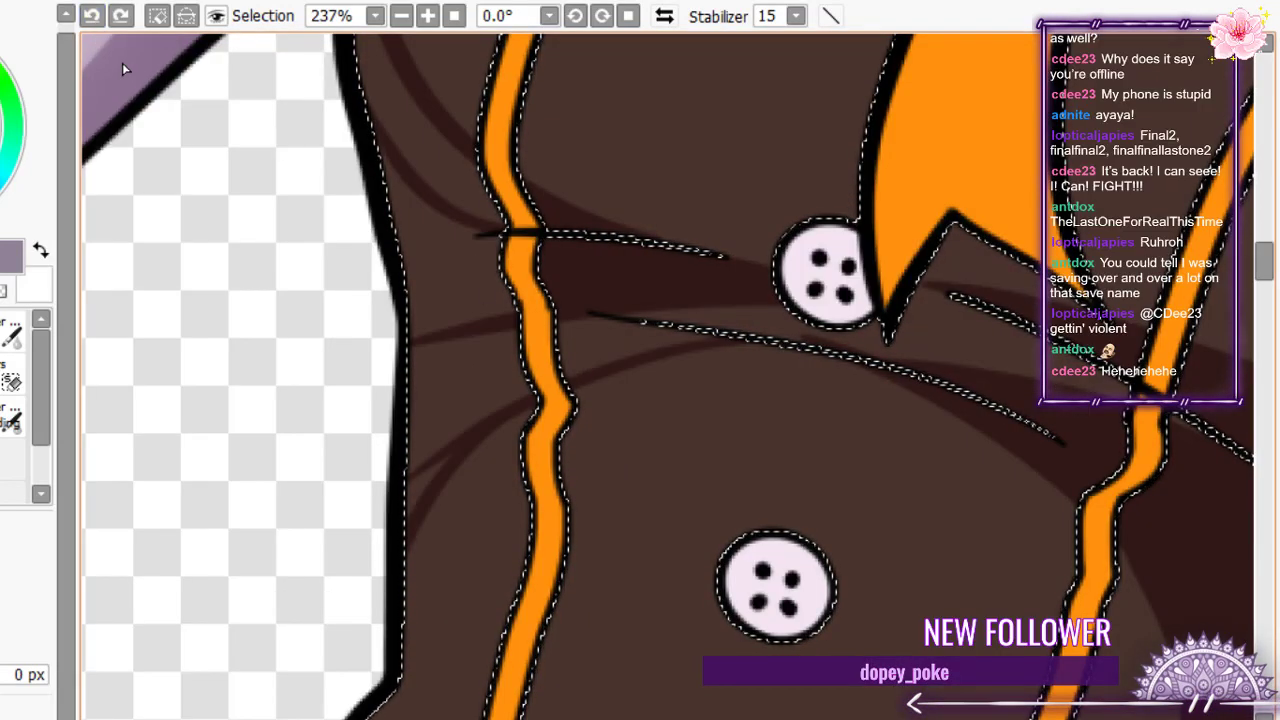
- Draw strokes beneath the lower under-bust crease toward the left orange seam to close the gap in the shadow contour
key("b")
left_click_drag(708, 342, 485, 333)
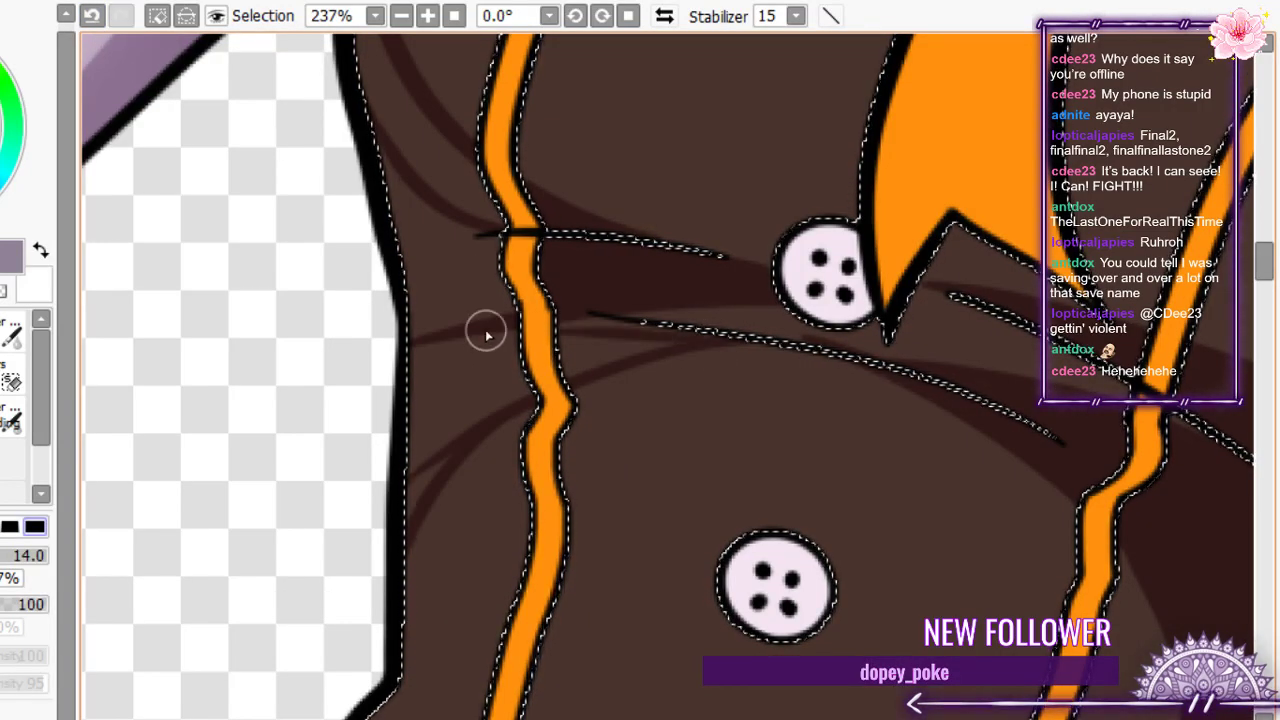
left_click_drag(682, 347, 557, 323)
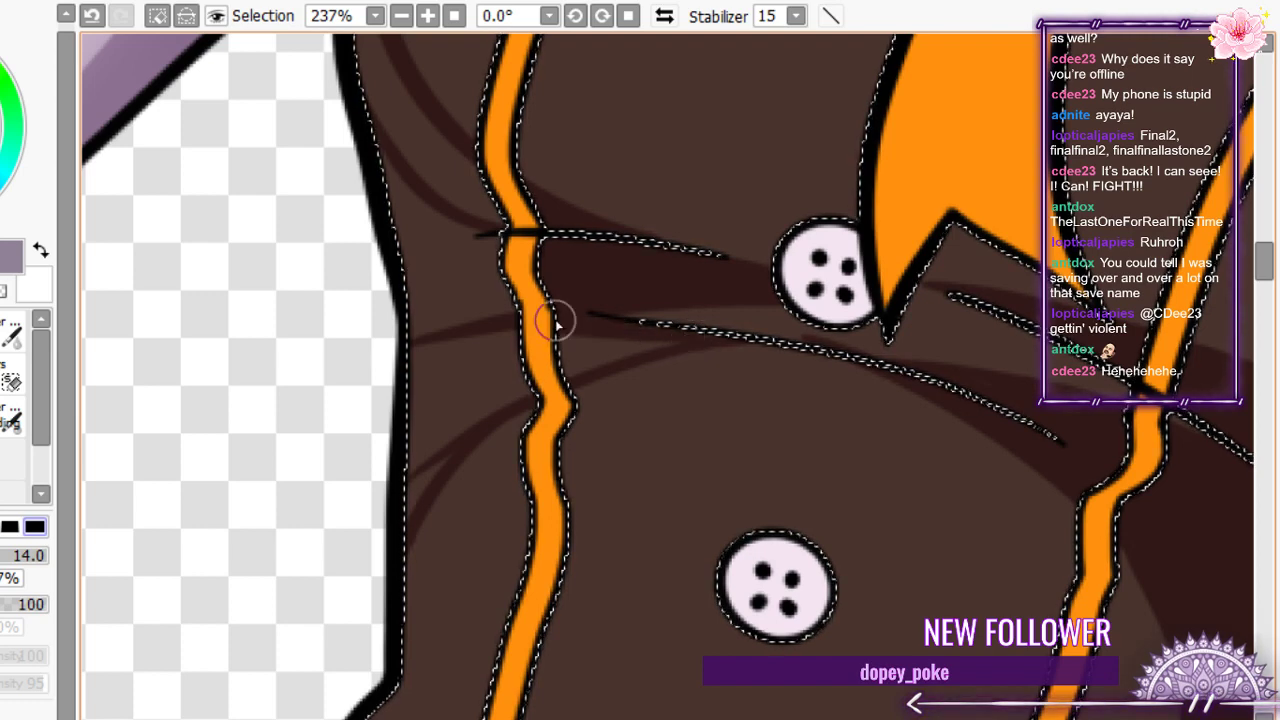
key("e")
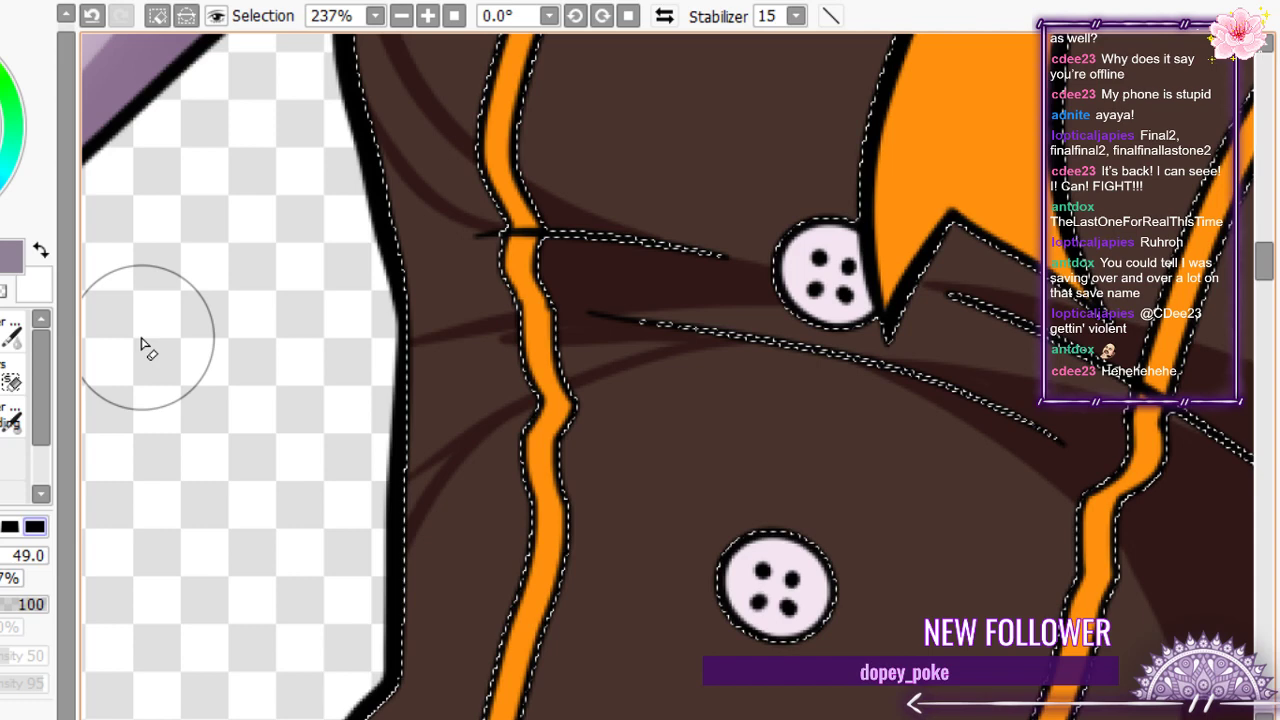
key("b")
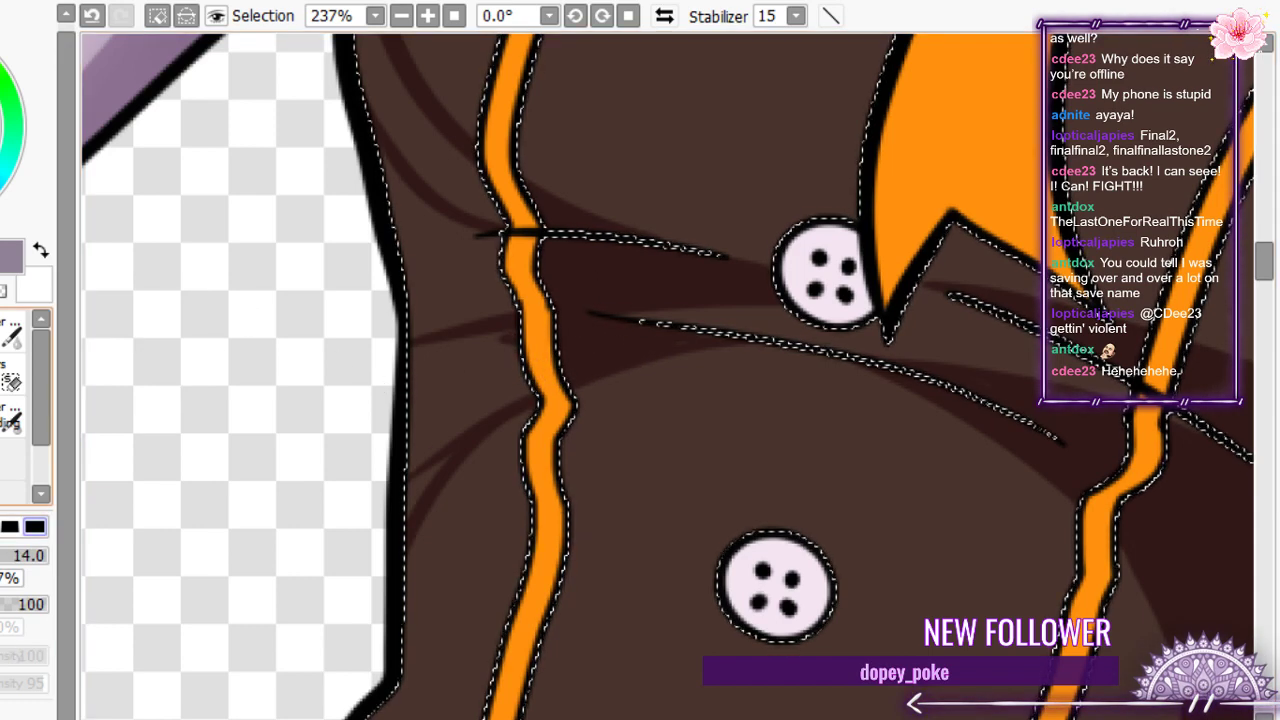
- Fill the outlined areas along the corset's left edge and bust side with the dark shadow color
key("g")
left_click_drag(432, 470, 429, 151)
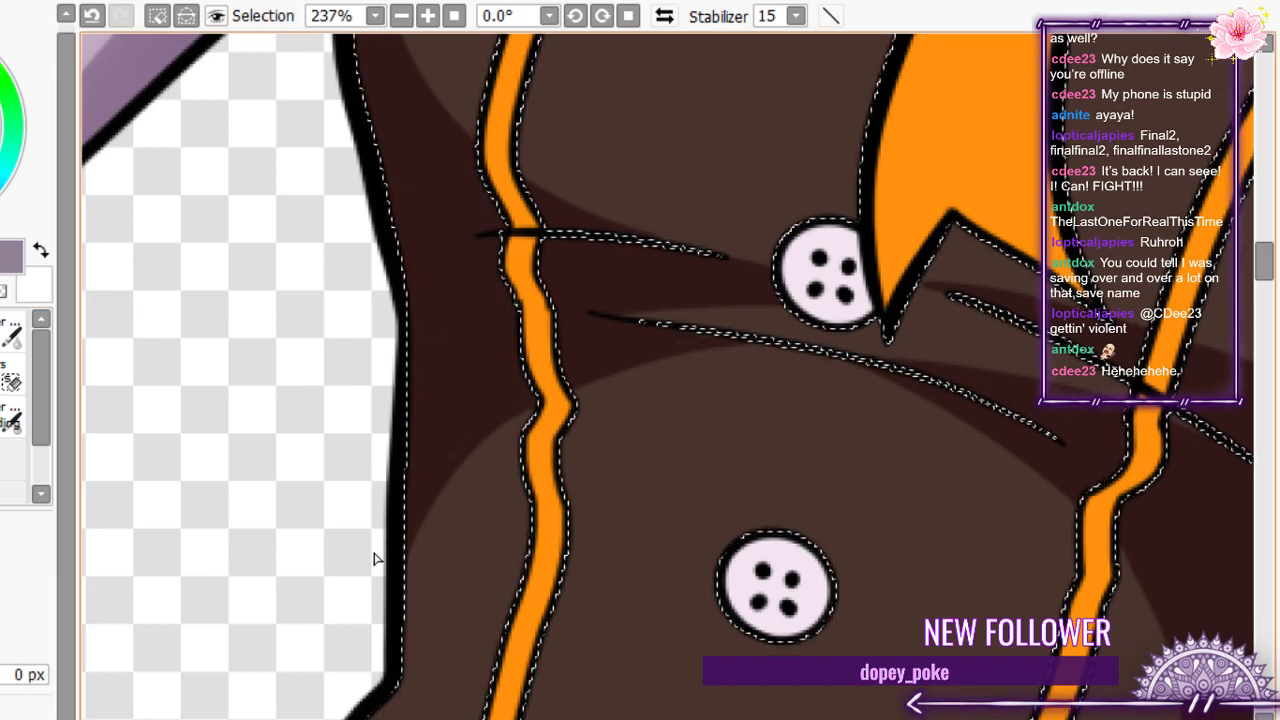
key("b")
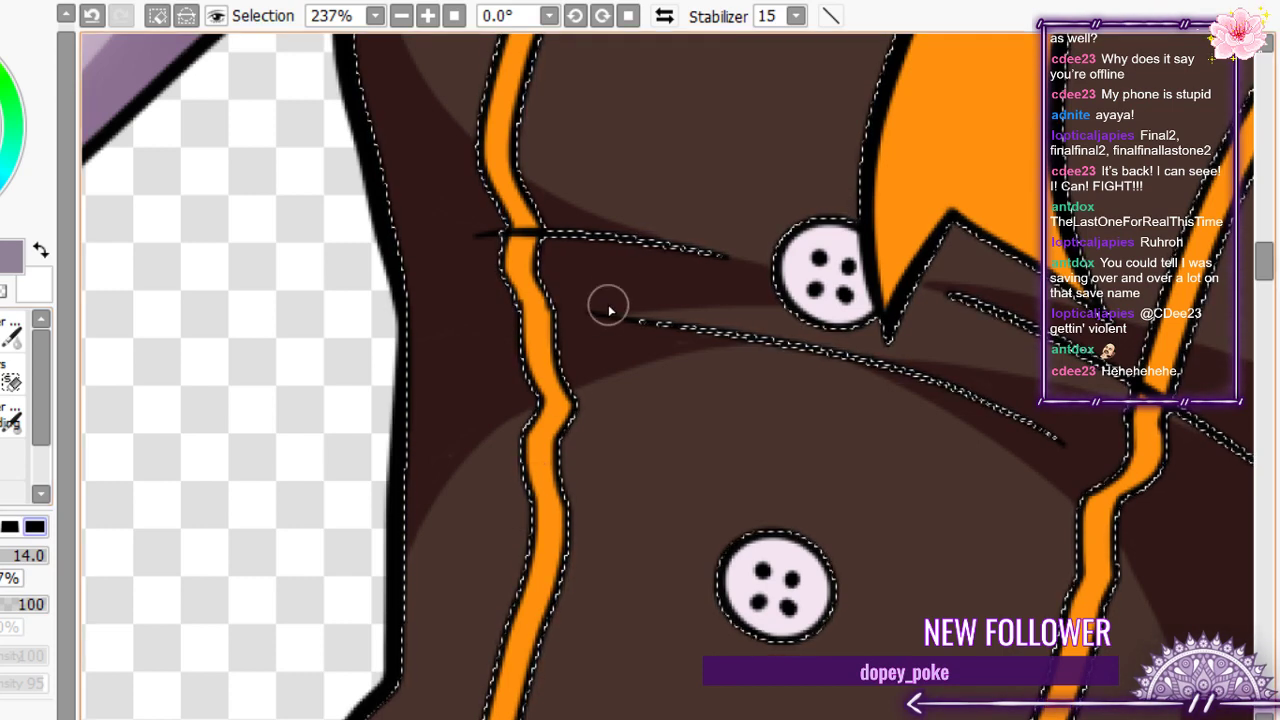
- Paint a shadow band down the corset's left edge, from the under-bust shadow to the waist crease
scroll(545, 302, "down", 2)
scroll(545, 302, "down", 2)
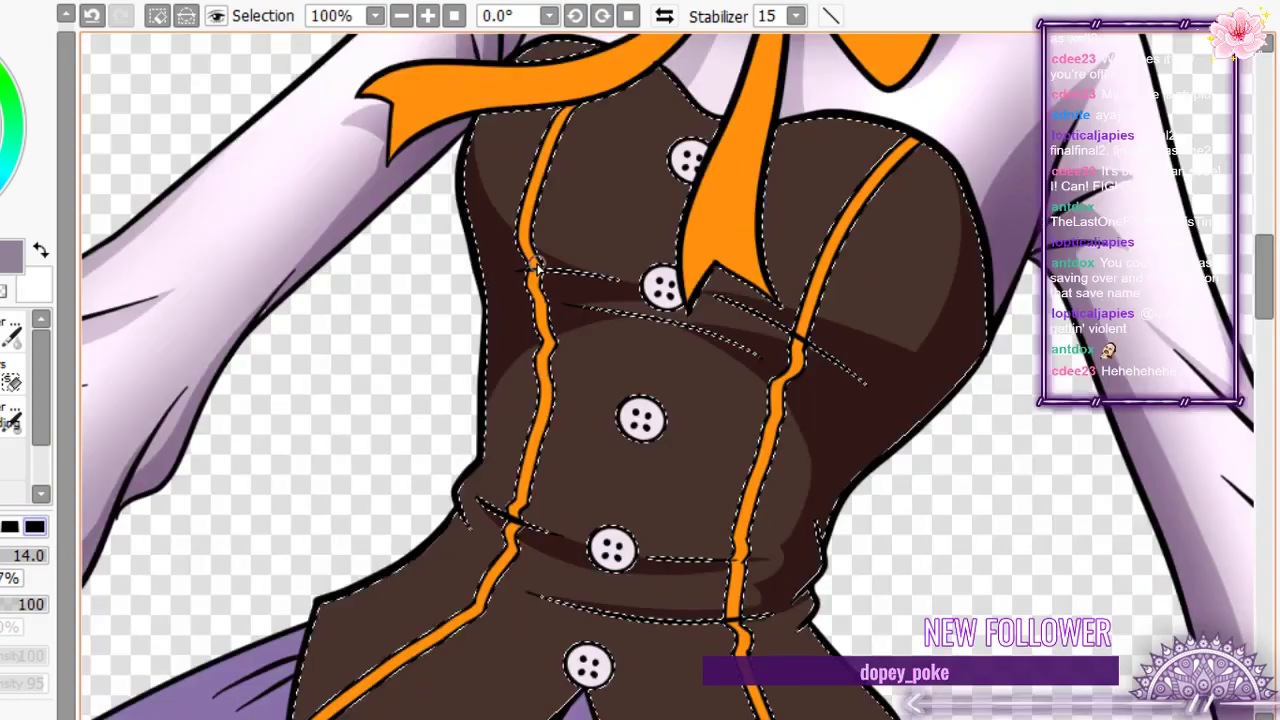
scroll(537, 268, "down", 2)
scroll(508, 360, "up", 4)
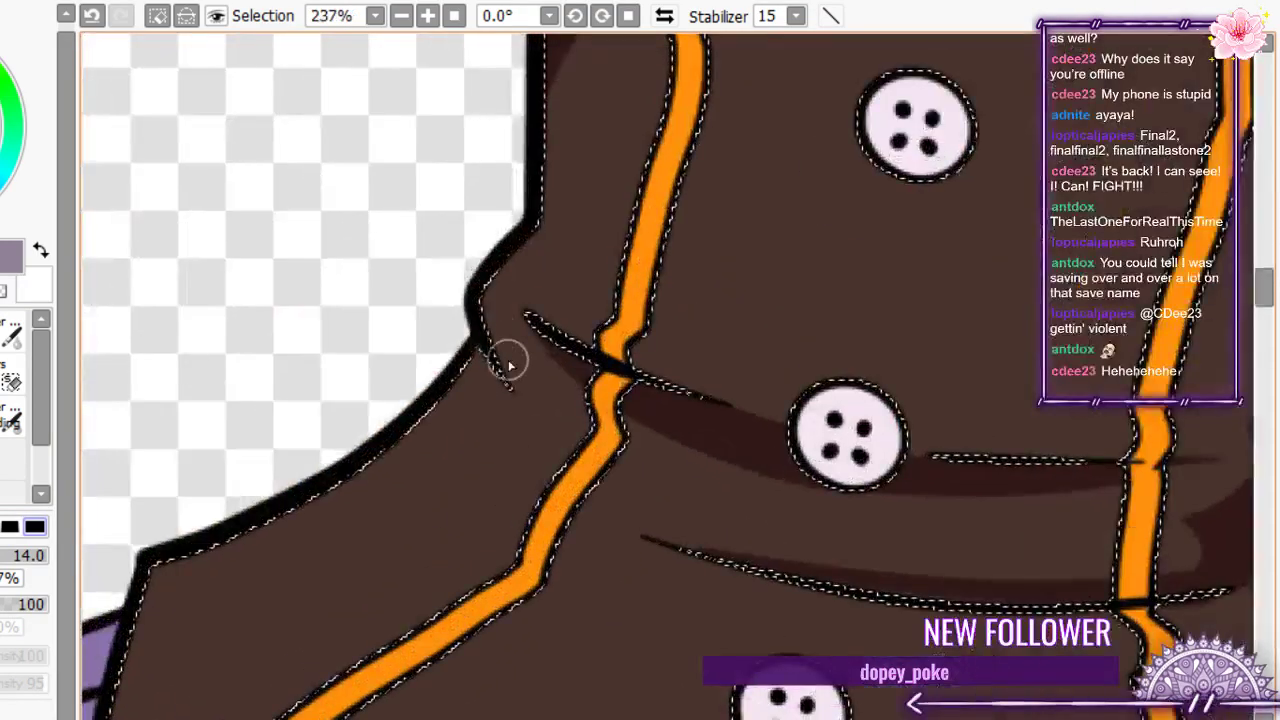
scroll(487, 283, "down", 2)
scroll(487, 283, "up", 2)
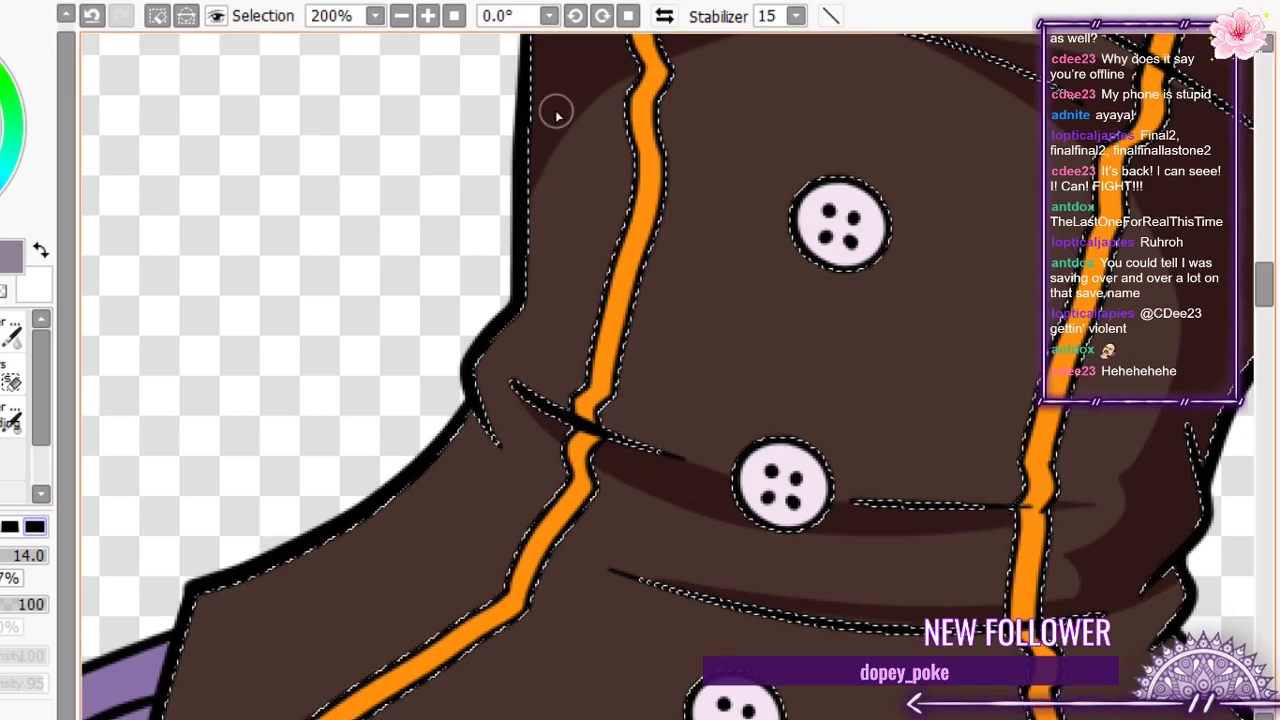
mouse_move(549, 236)
left_mouse_down()
mouse_move(536, 333)
mouse_move(535, 199)
mouse_move(519, 352)
mouse_move(536, 324)
mouse_move(501, 345)
left_mouse_up()
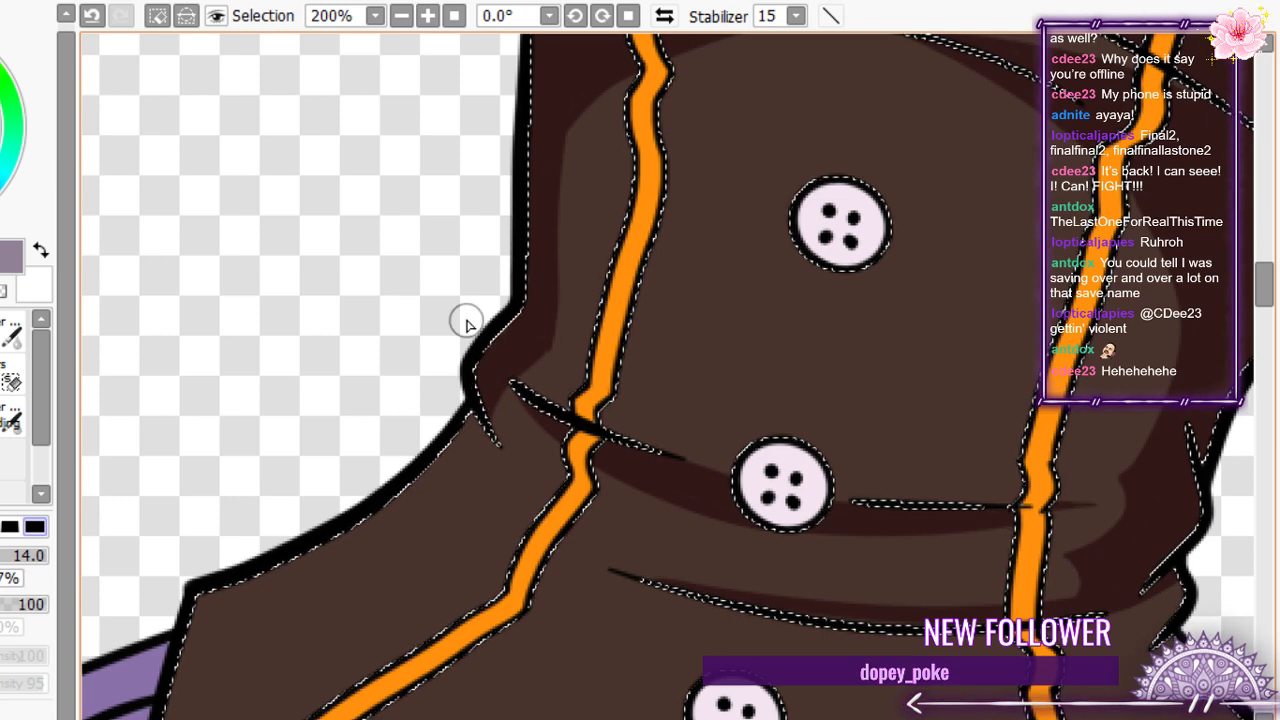
- Paint dark shadows below the waist crease on the corset's left hip and along the upper edge of the left flap
mouse_move(474, 400)
left_mouse_down()
mouse_move(531, 474)
mouse_move(363, 511)
left_mouse_up()
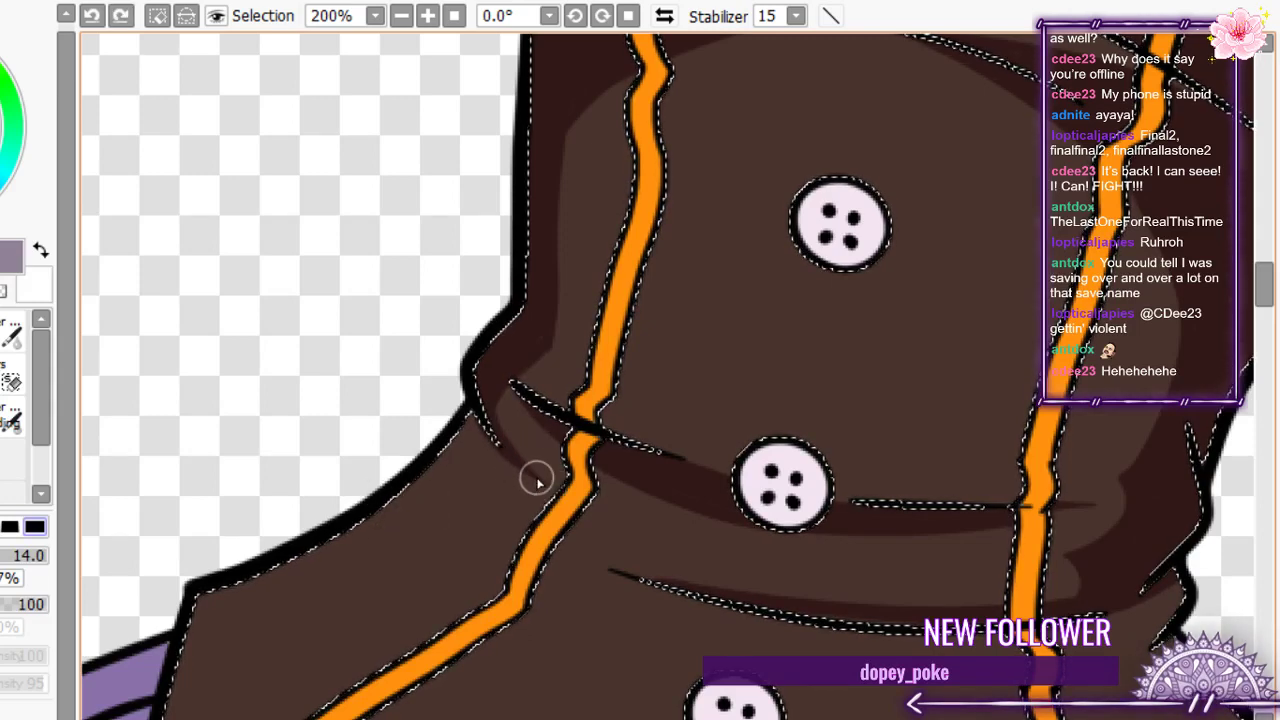
mouse_move(537, 477)
left_mouse_down()
mouse_move(345, 596)
mouse_move(185, 627)
left_mouse_up()
key("ctrl+z")
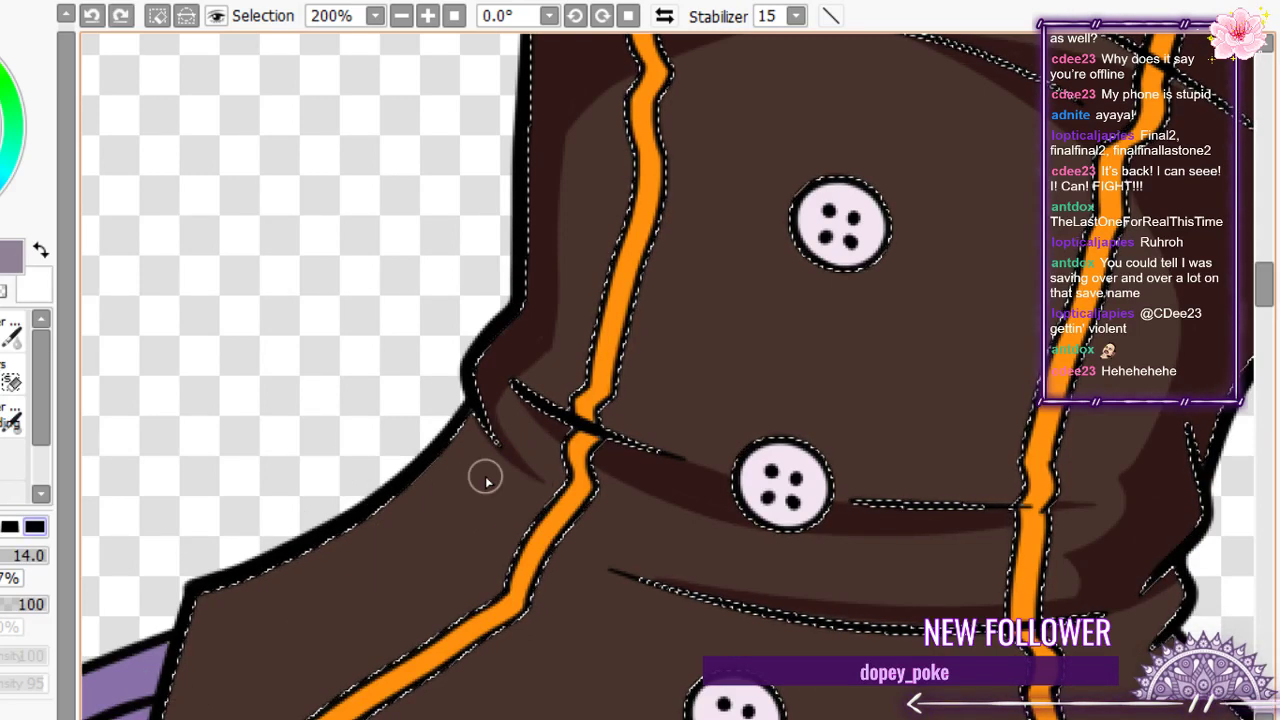
key("ctrl+y")
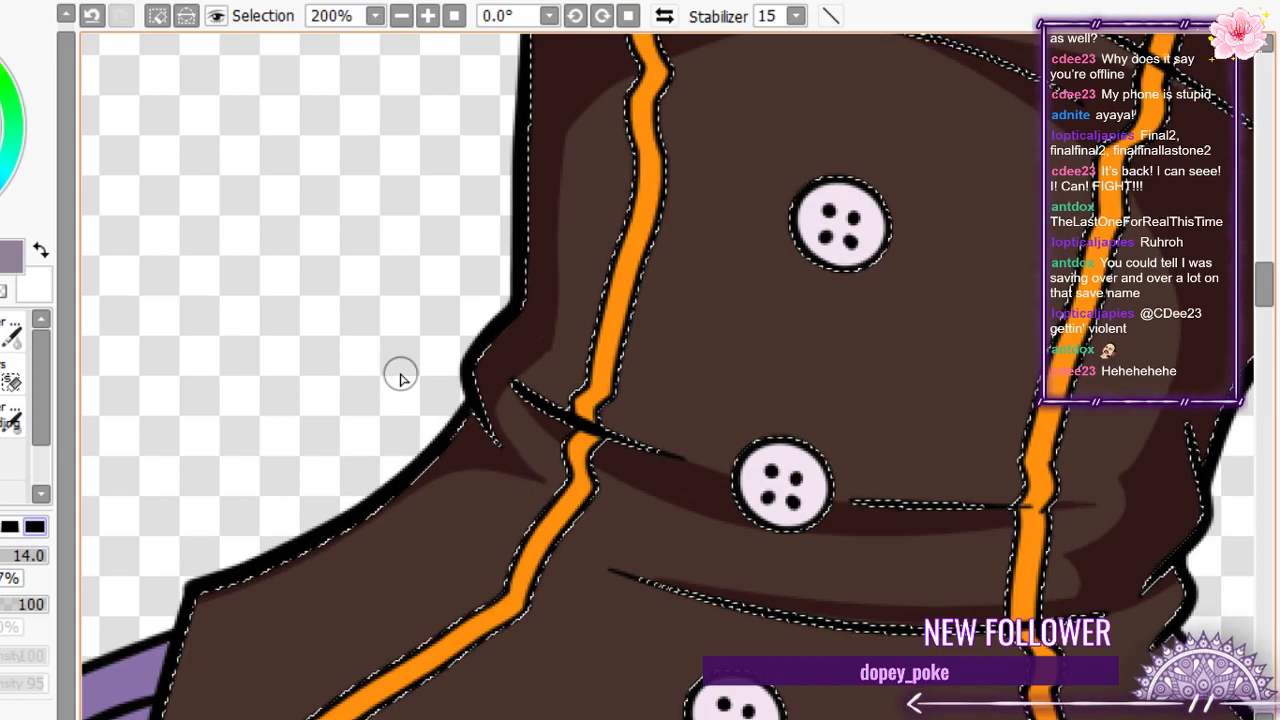
- Outline a shadow along the corset's right hip edge below the waist and fill it with the dark shadow color
scroll(400, 378, "down", 4)
scroll(611, 523, "up", 3)
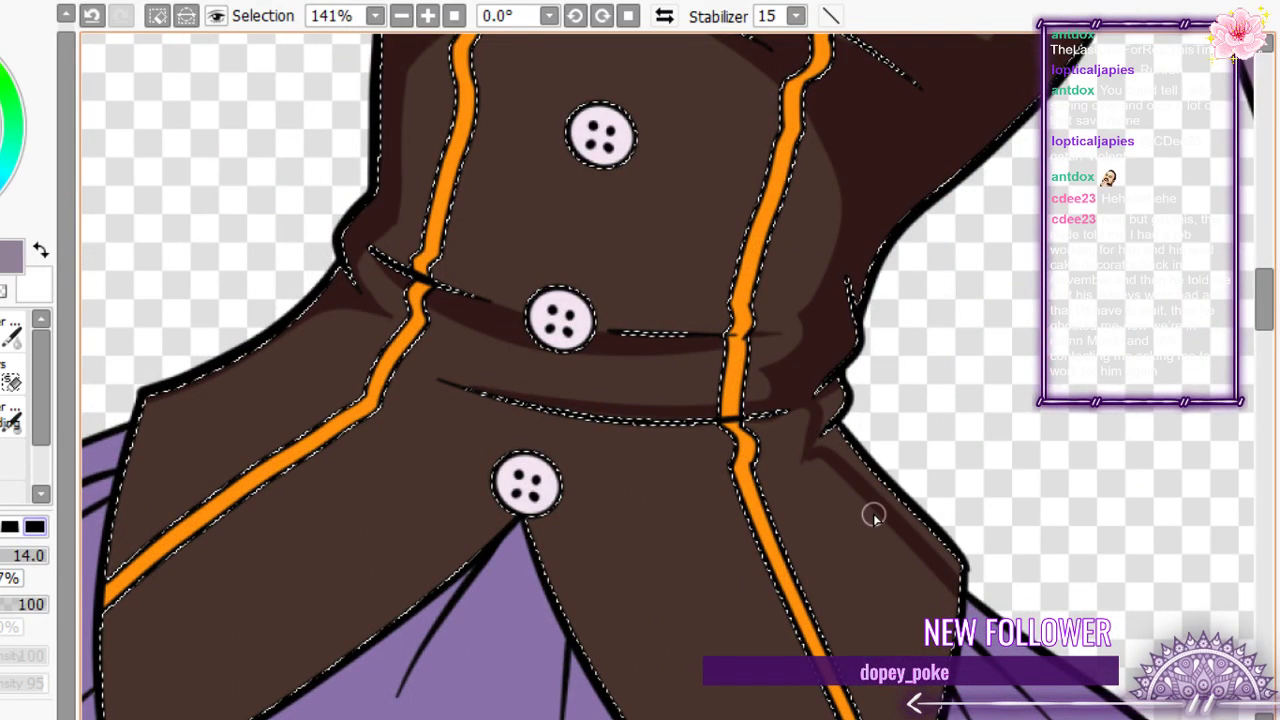
key("g")
left_click(829, 437)
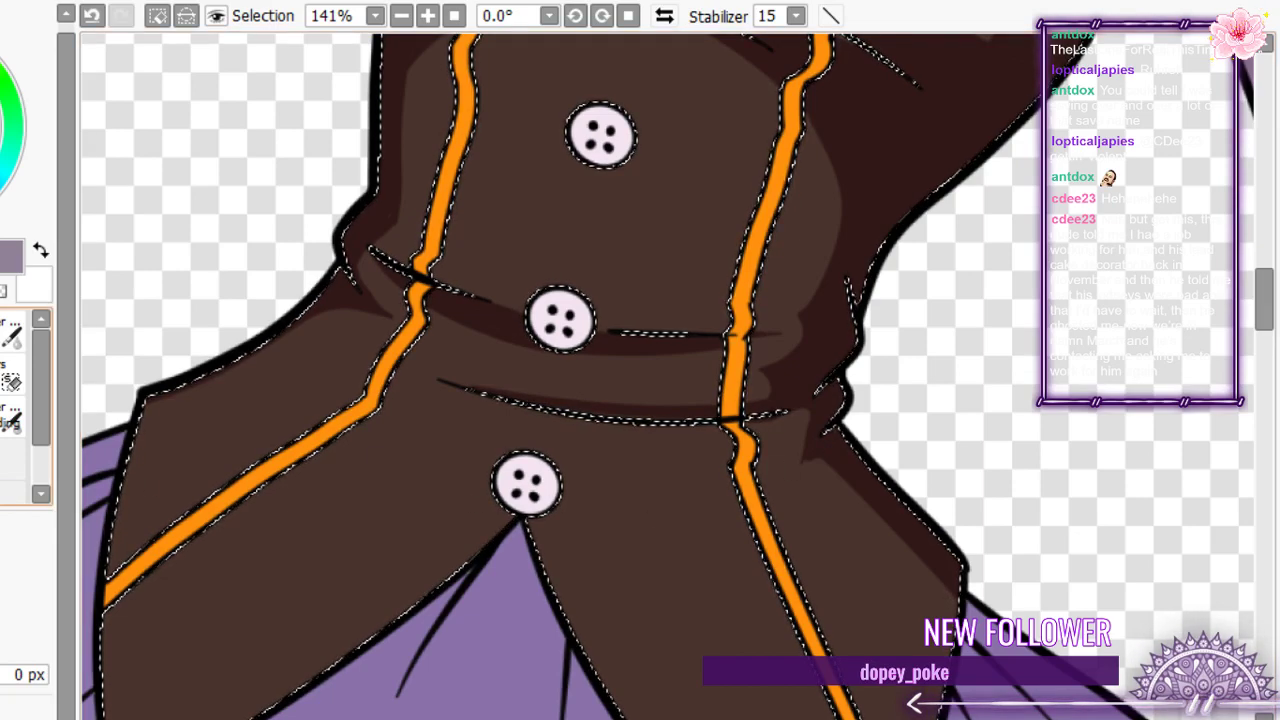
- Paint the cast shadow beside and beneath the orange ribbon tail hanging over the corset's bust
key("b")
scroll(835, 471, "up", 11)
scroll(586, 415, "down", 7)
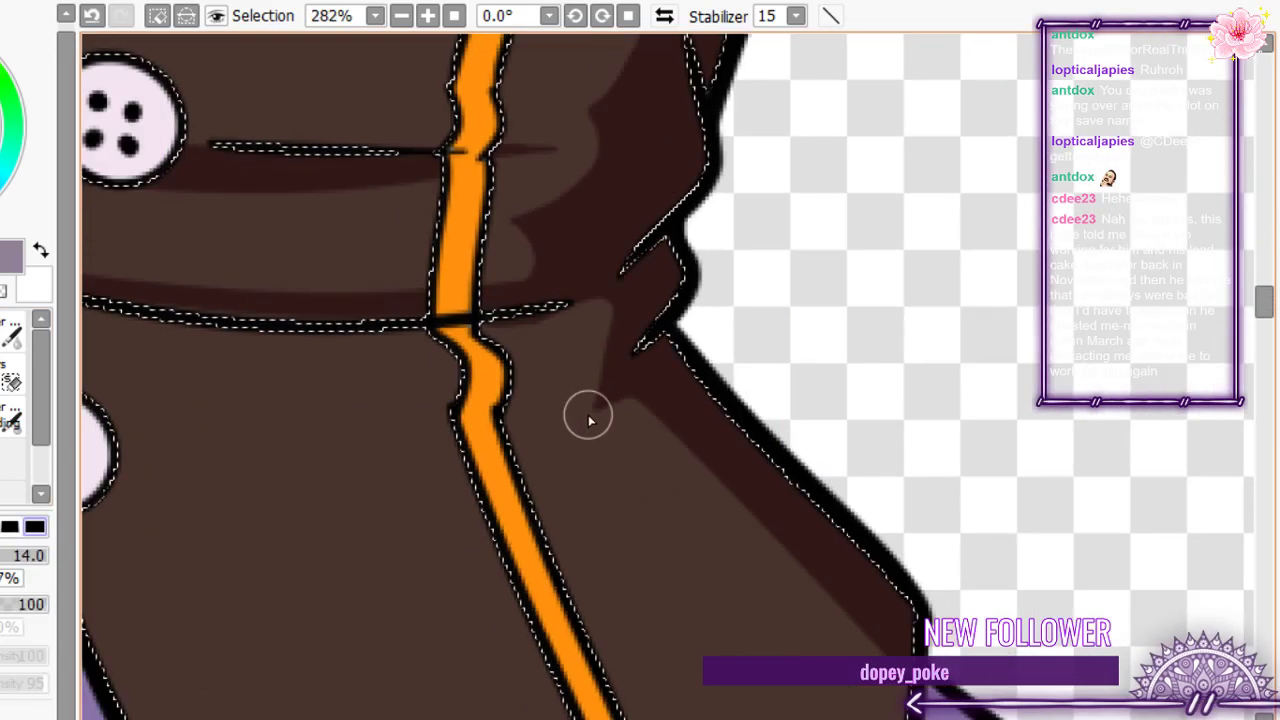
scroll(648, 358, "down", 3)
scroll(643, 363, "down", 3)
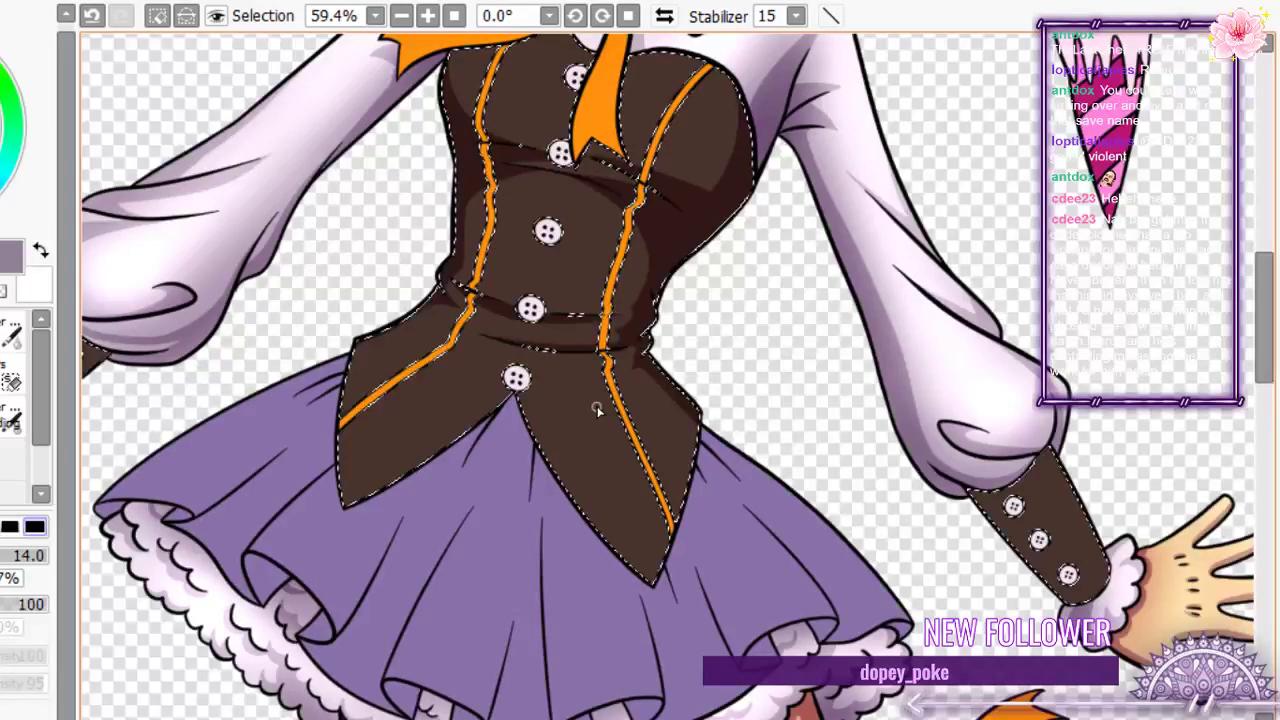
scroll(597, 410, "up", 3)
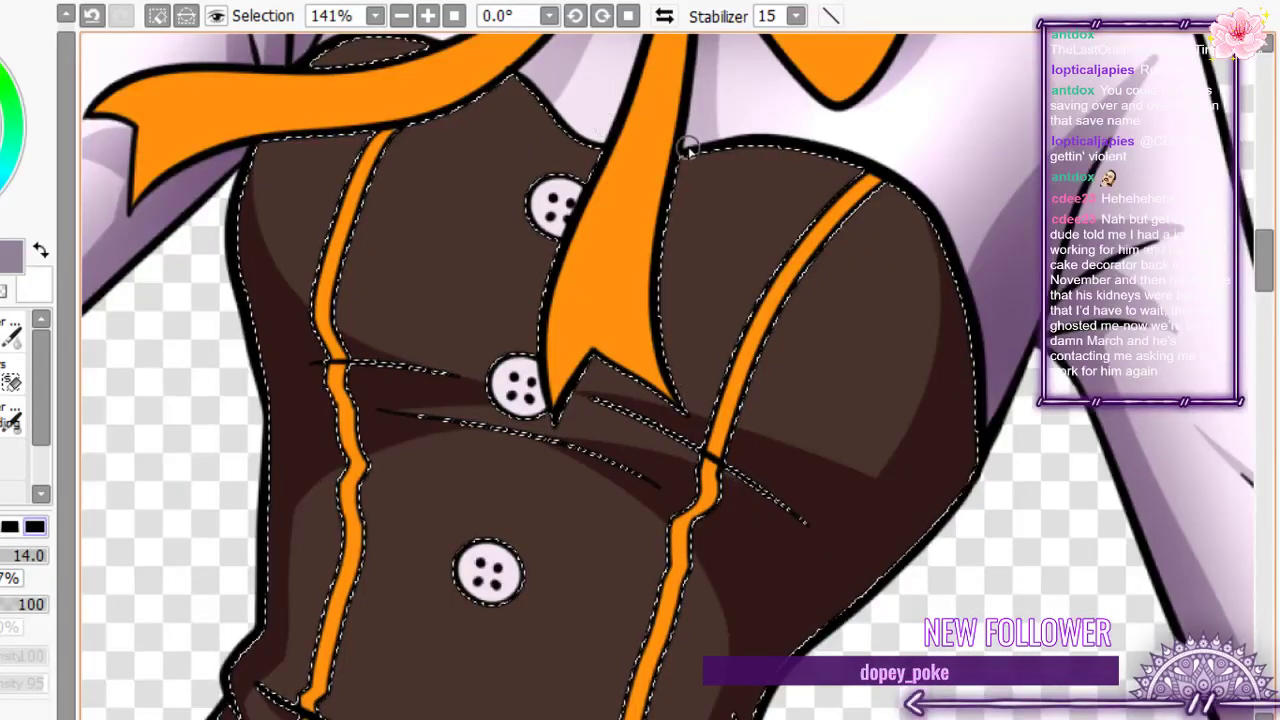
mouse_move(681, 300)
left_mouse_down()
mouse_move(717, 420)
mouse_move(657, 283)
mouse_move(665, 400)
mouse_move(698, 410)
mouse_move(673, 373)
mouse_move(667, 135)
mouse_move(685, 162)
mouse_move(693, 143)
mouse_move(665, 257)
mouse_move(583, 348)
mouse_move(677, 407)
mouse_move(579, 362)
mouse_move(605, 382)
mouse_move(588, 378)
mouse_move(613, 357)
mouse_move(553, 443)
left_mouse_up()
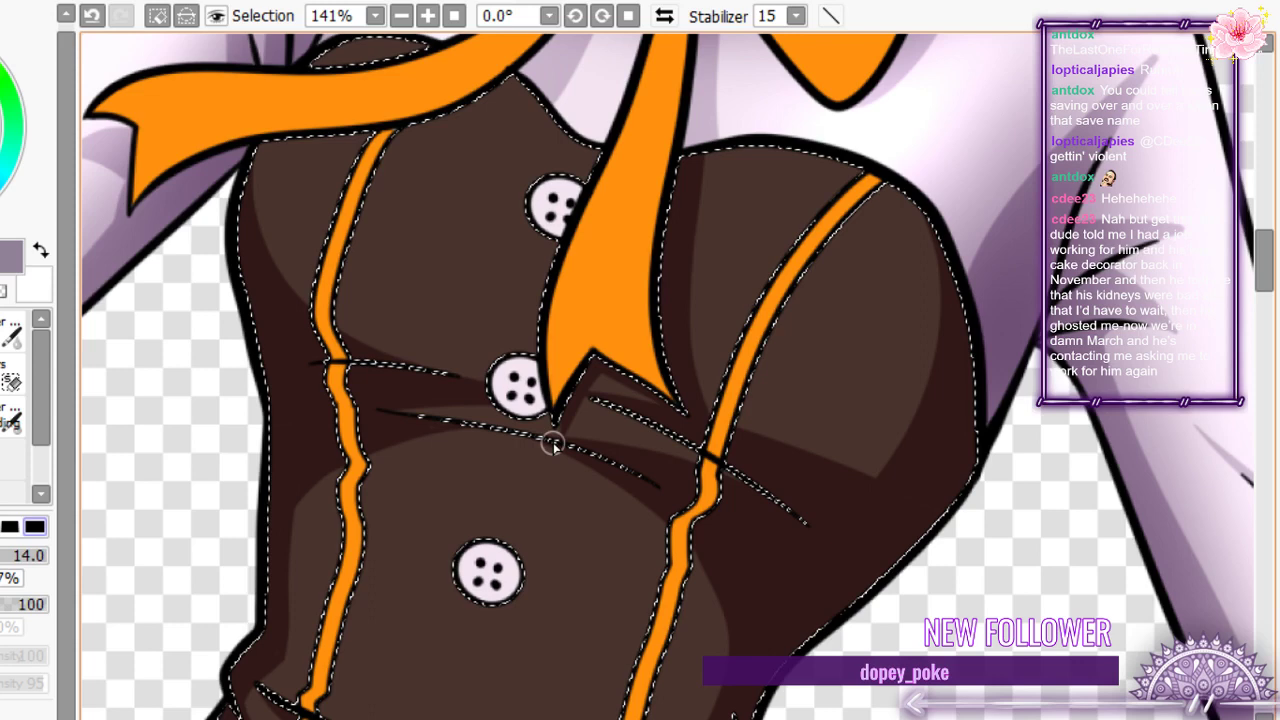
- Outline and fill the cast shadow beneath the bow's left ribbon across the upper bust, and shade the corset sliver above the ribbon
mouse_move(543, 64)
left_mouse_down()
mouse_move(380, 167)
mouse_move(177, 229)
left_mouse_up()
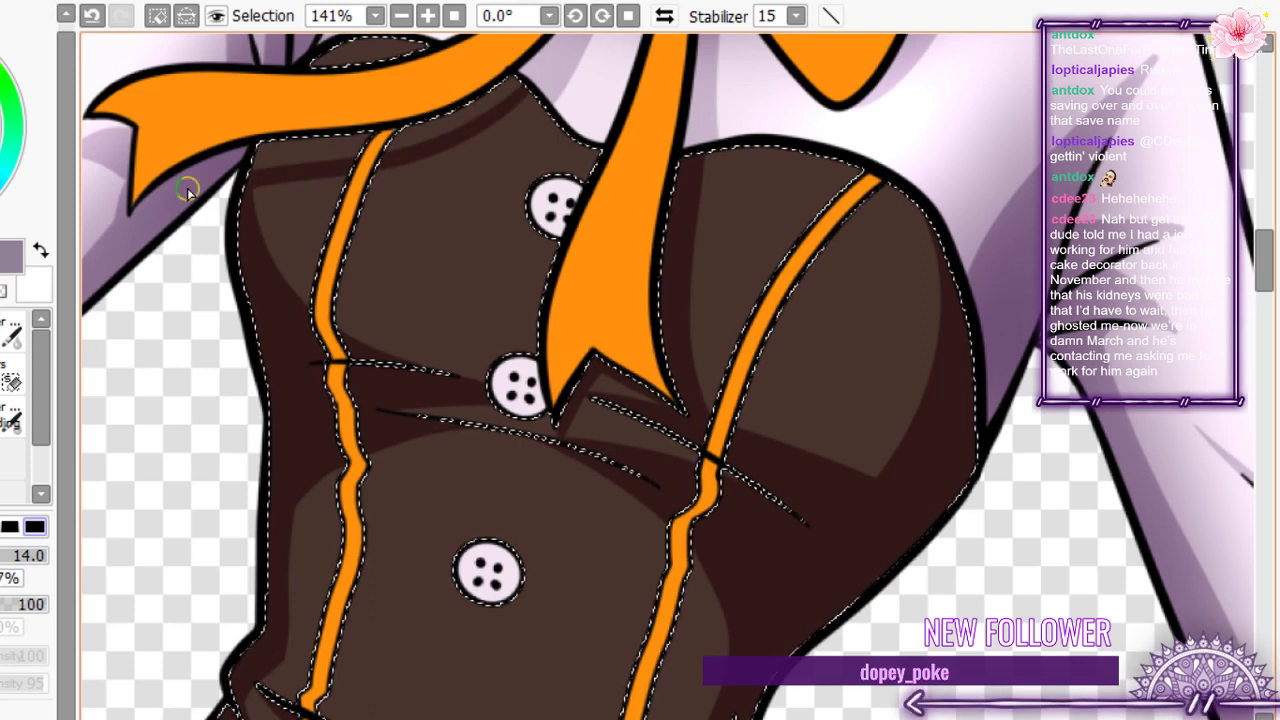
left_click(25, 287)
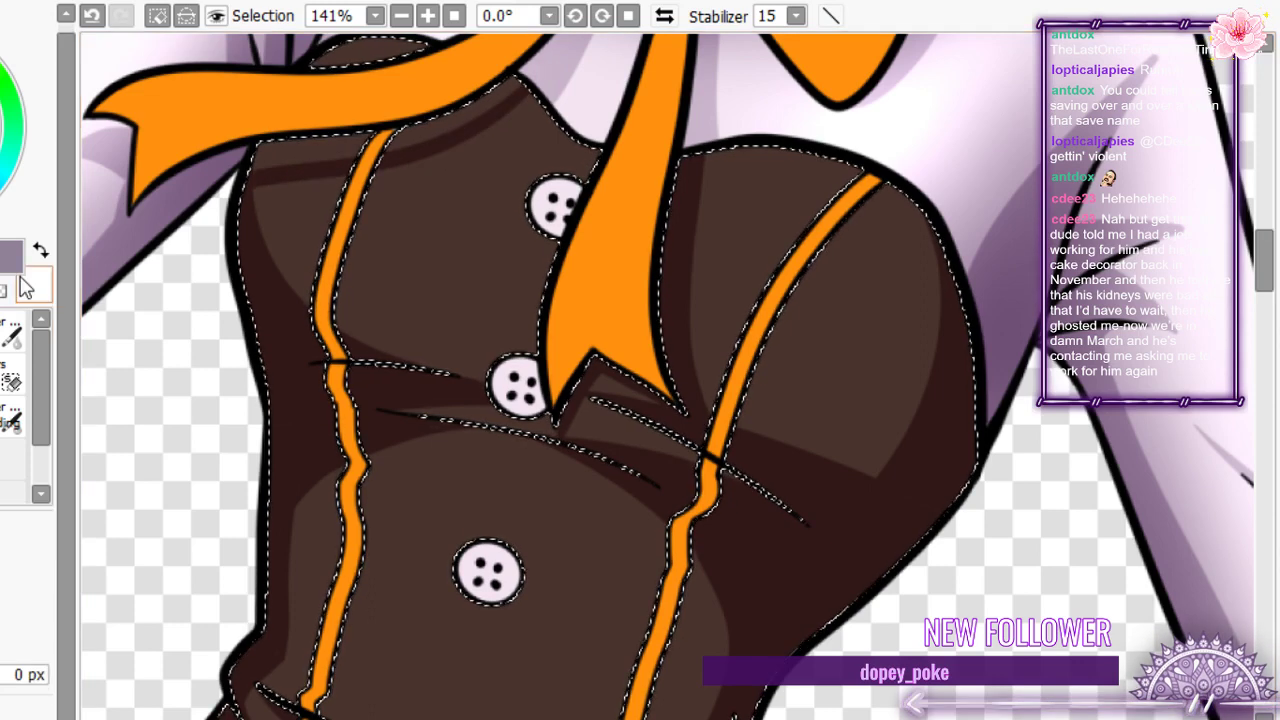
left_click(450, 120)
left_click(12, 420)
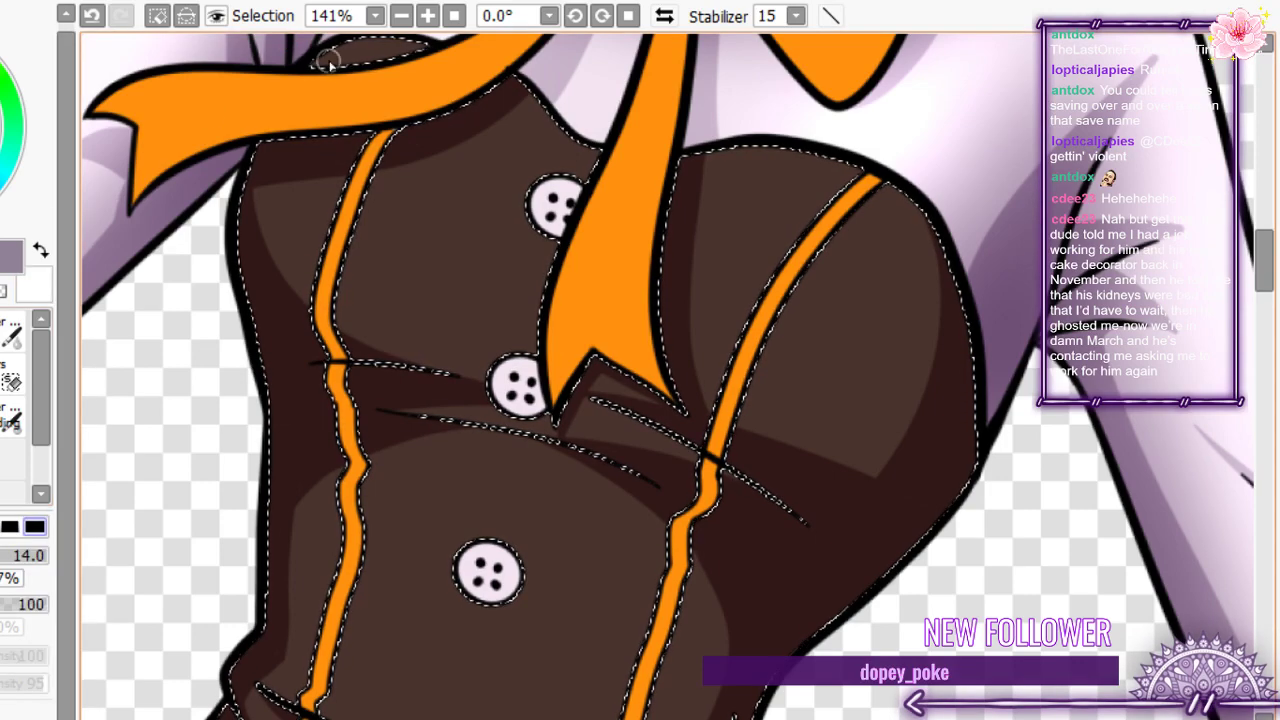
left_click_drag(337, 75, 347, 107)
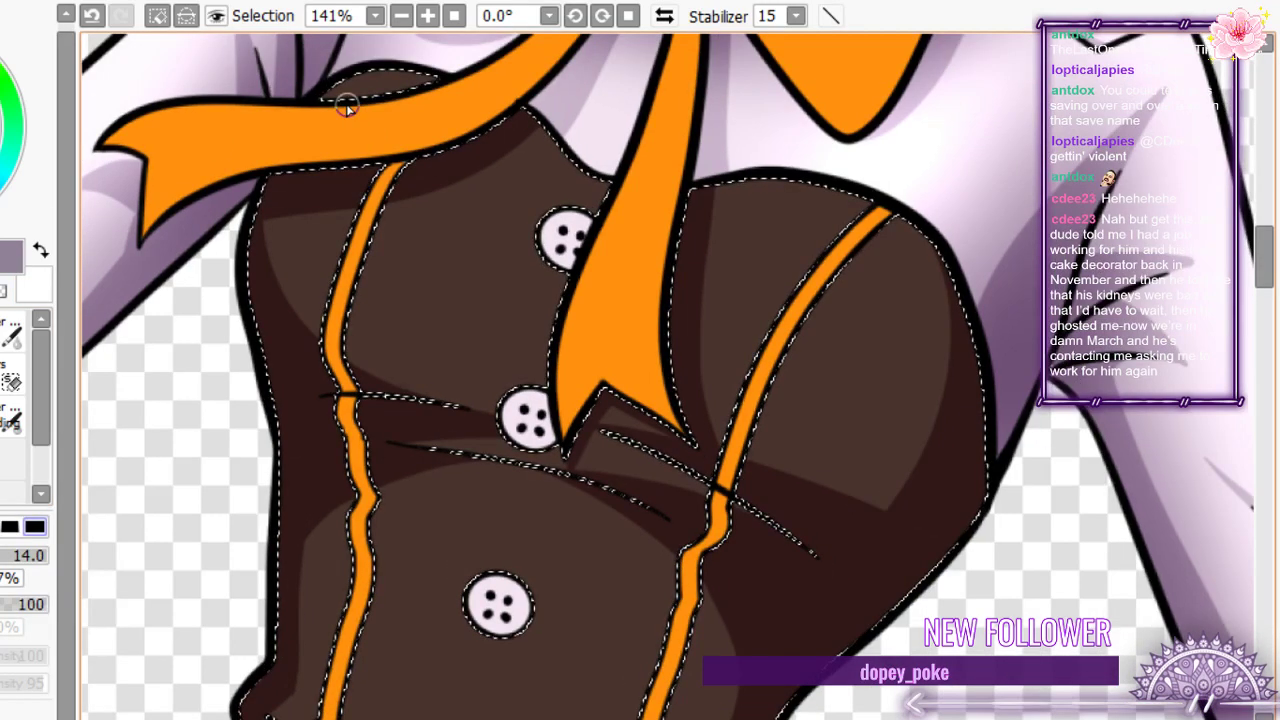
- Widen the shadow along the outer side of the left bust, reshaping its inner edge beside the orange seam
scroll(347, 107, "up", 1)
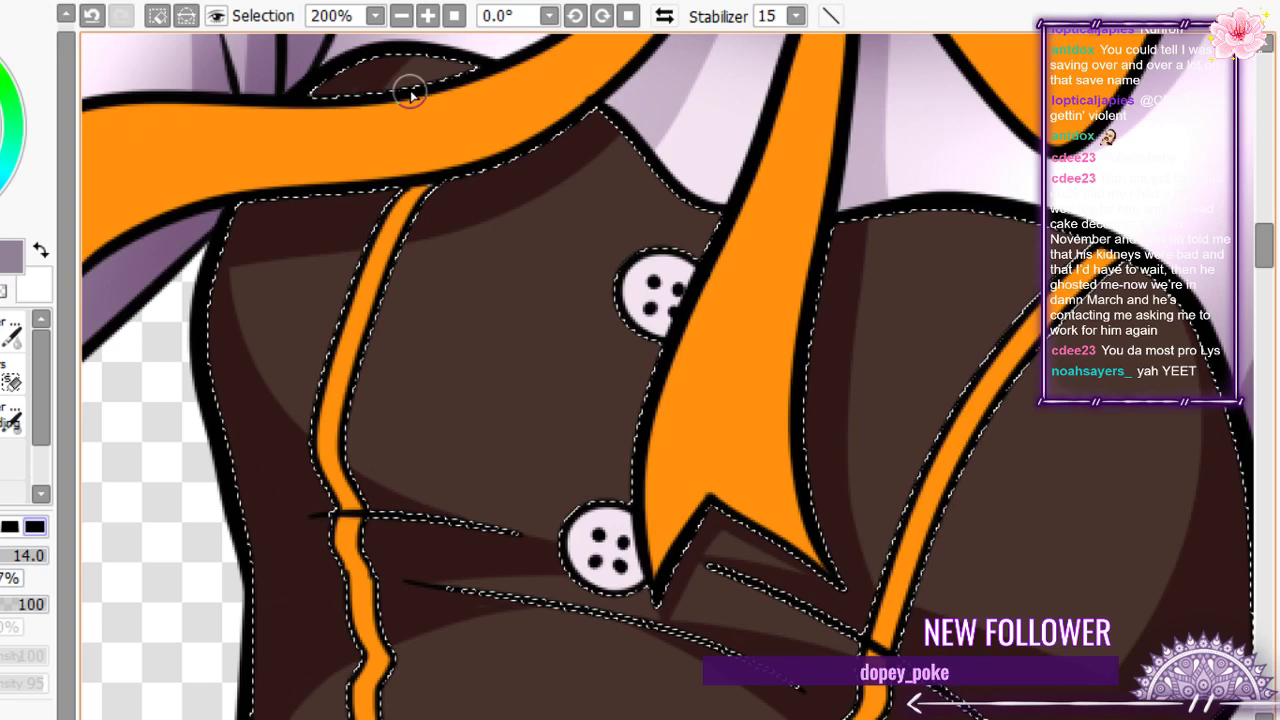
left_click_drag(250, 275, 283, 428)
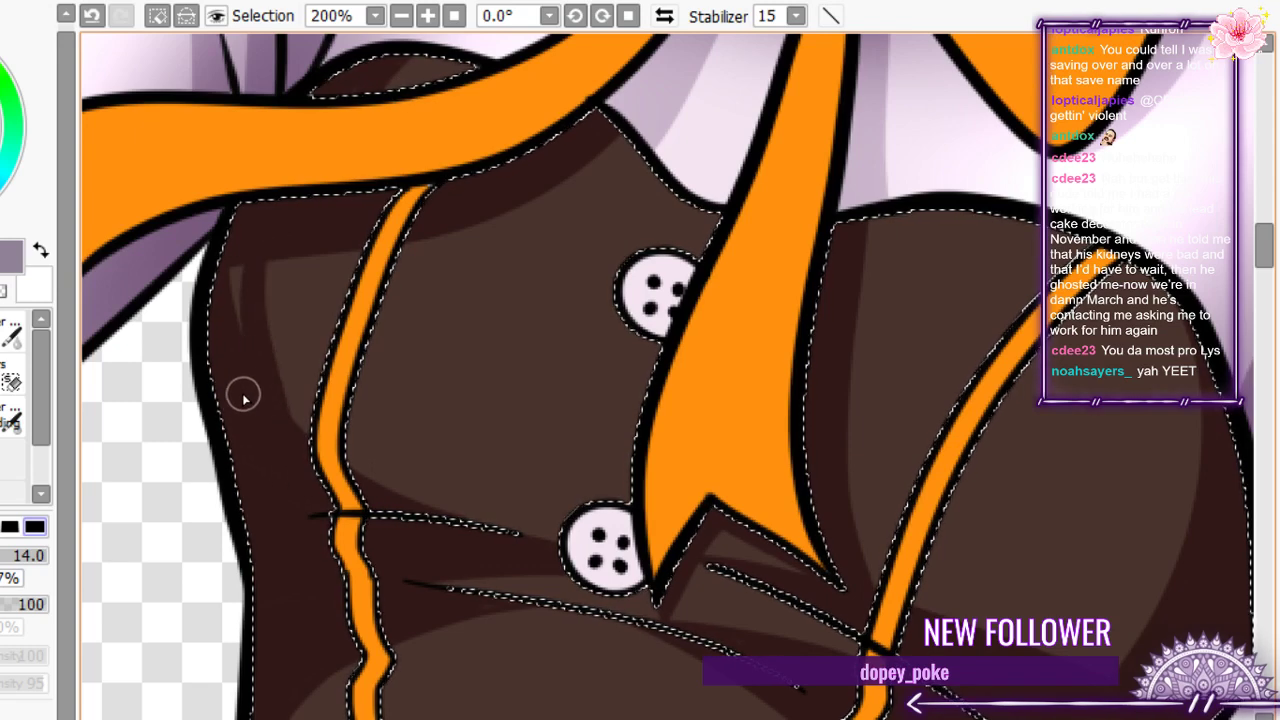
key("ctrl+z")
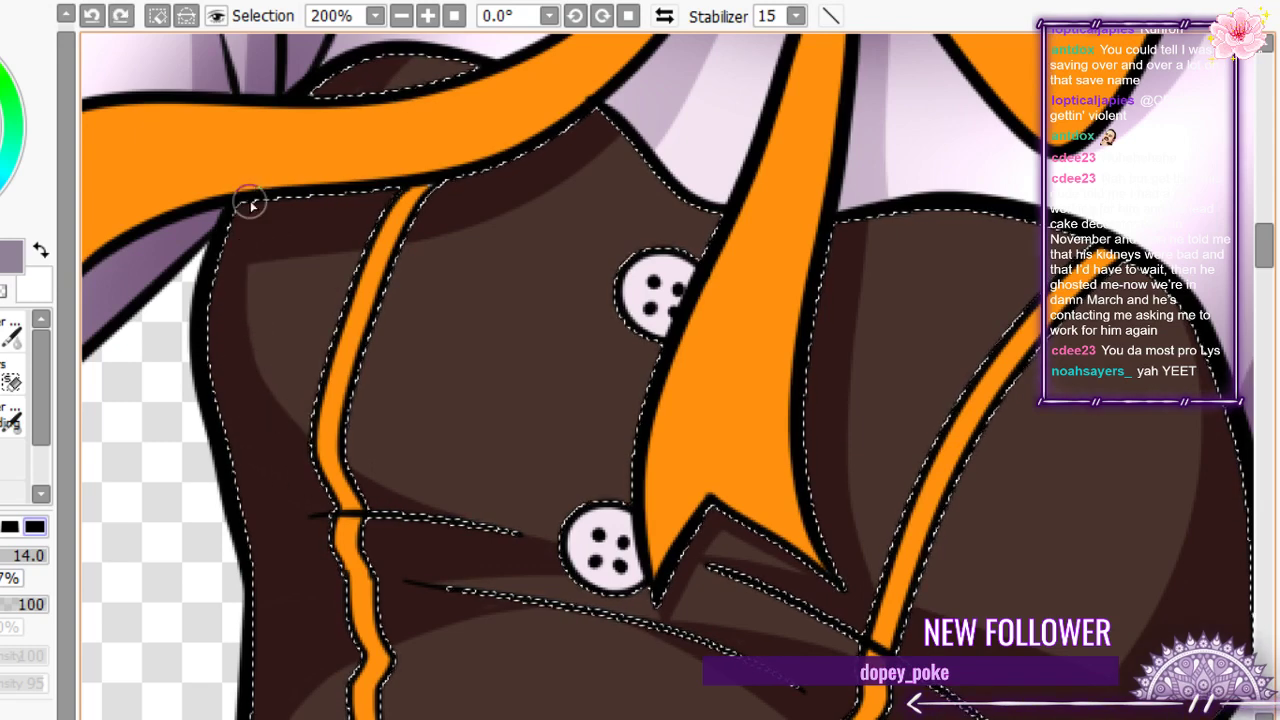
key("ctrl+y")
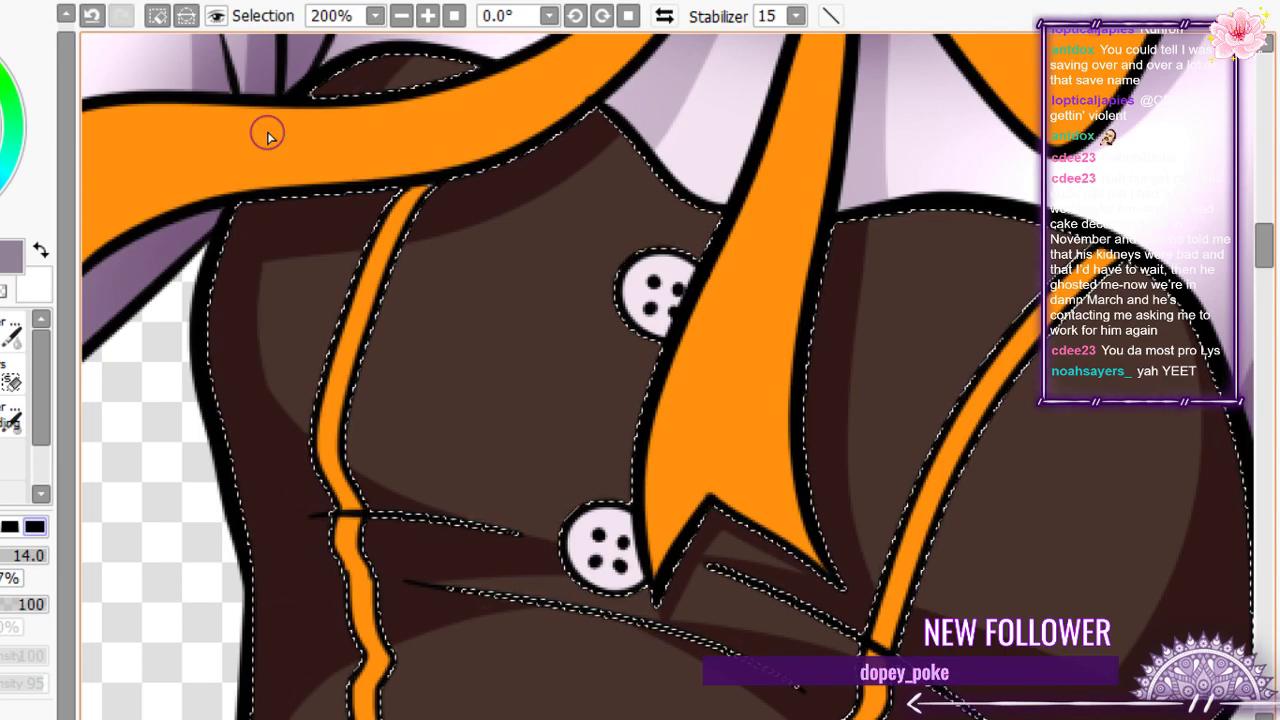
- Paint a curved, tapering fold shadow across the corset's middle, above the waist crease and between the two orange seams
scroll(551, 329, "down", 3)
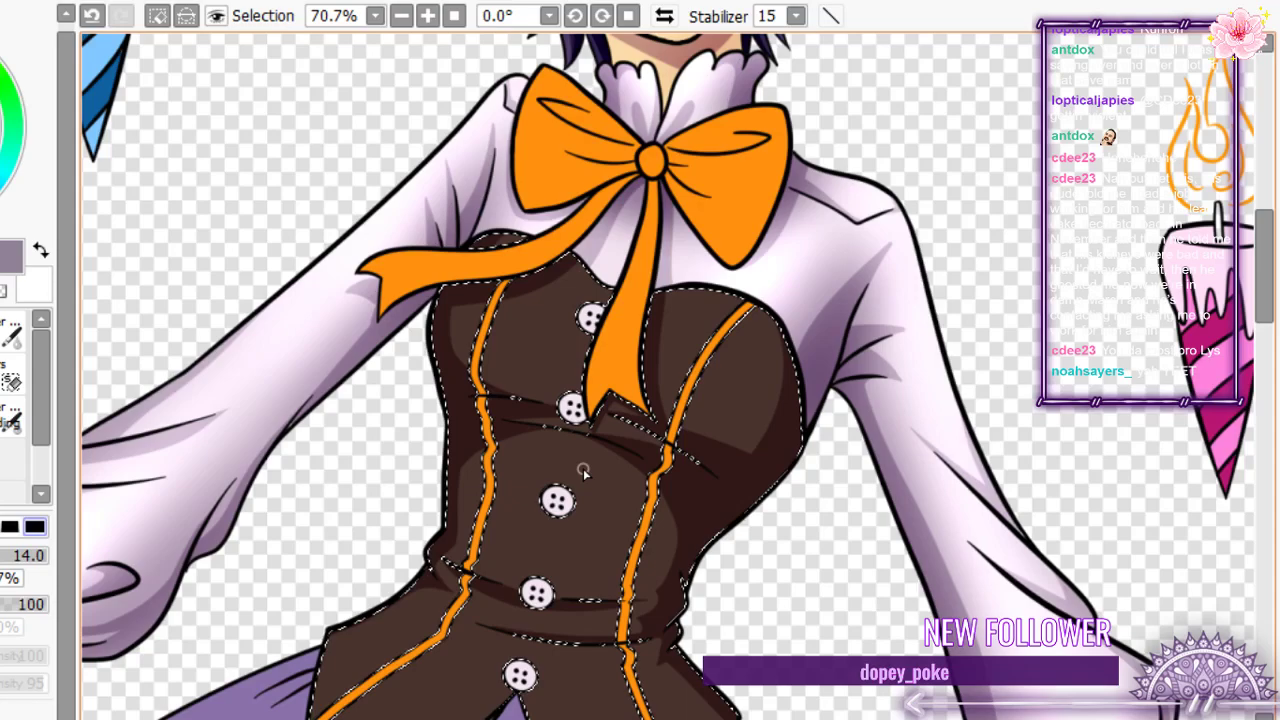
scroll(583, 468, "down", 2)
scroll(520, 479, "up", 4)
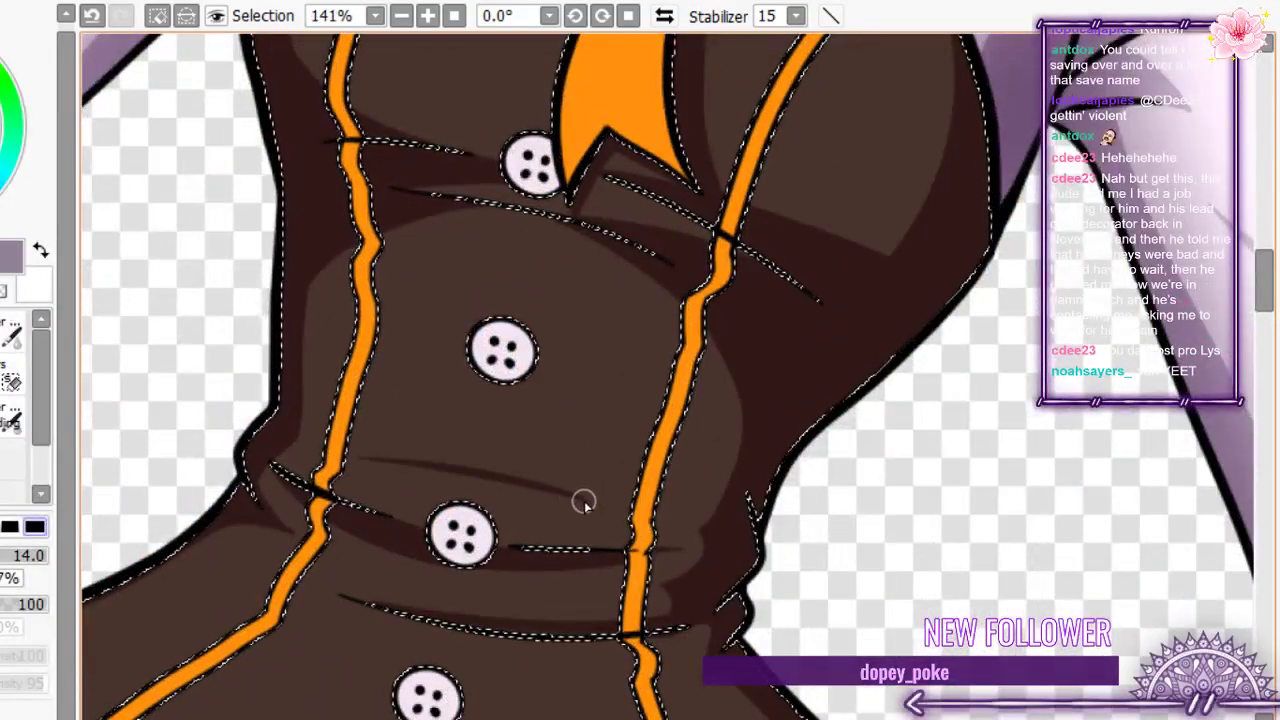
mouse_move(583, 500)
left_mouse_down()
mouse_move(509, 467)
mouse_move(357, 469)
left_mouse_up()
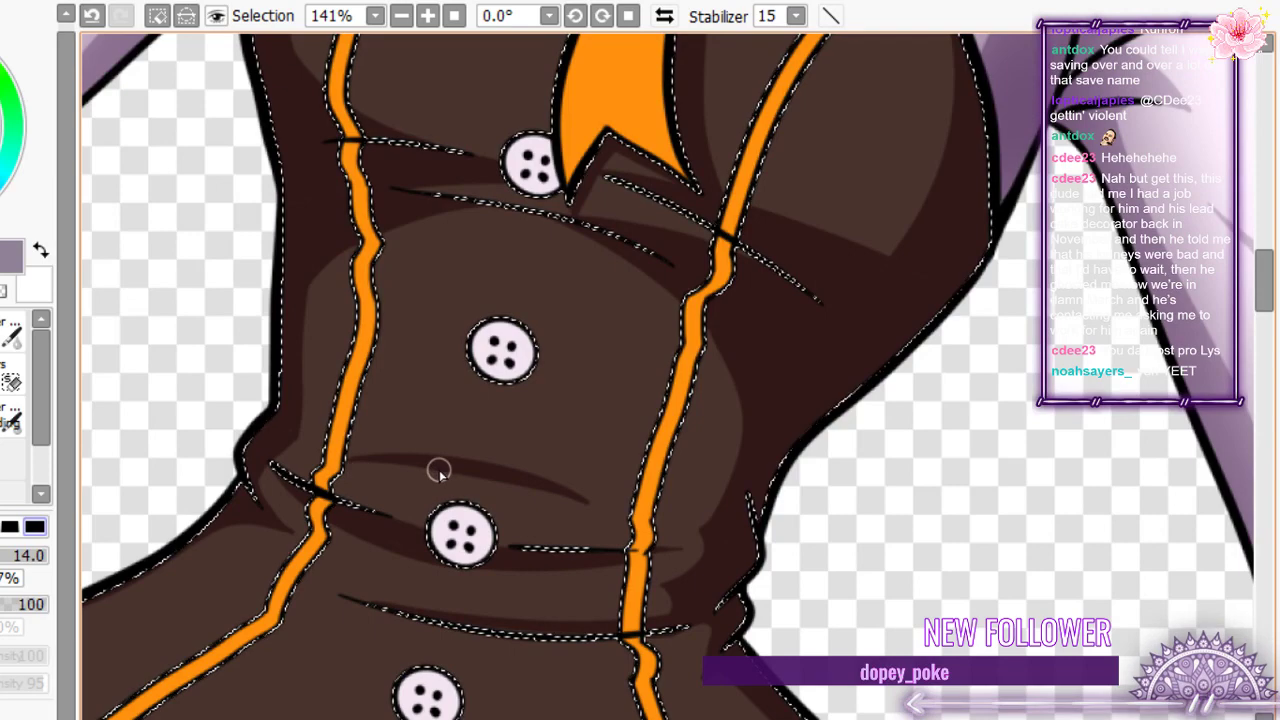
- Draw shadow contours along the inner and outer edges of both lower corset flaps, crossing near their points
scroll(438, 472, "down", 3)
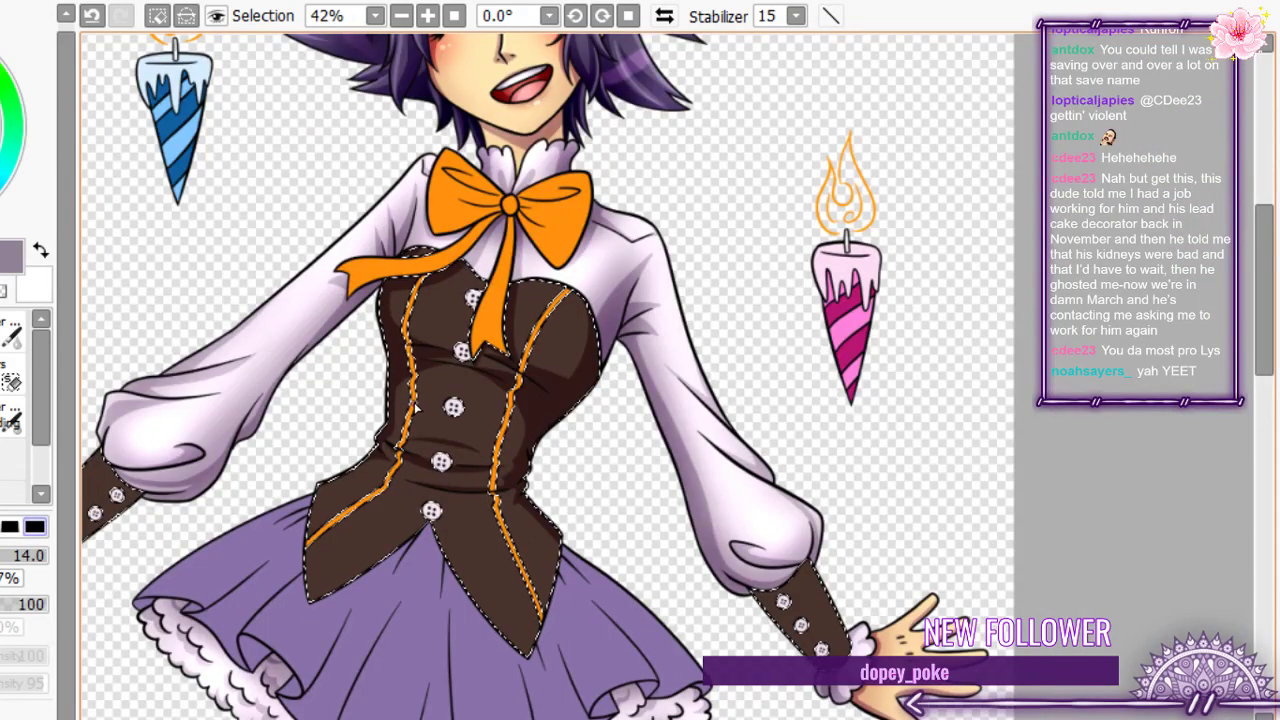
scroll(434, 403, "down", 1)
scroll(449, 491, "up", 4)
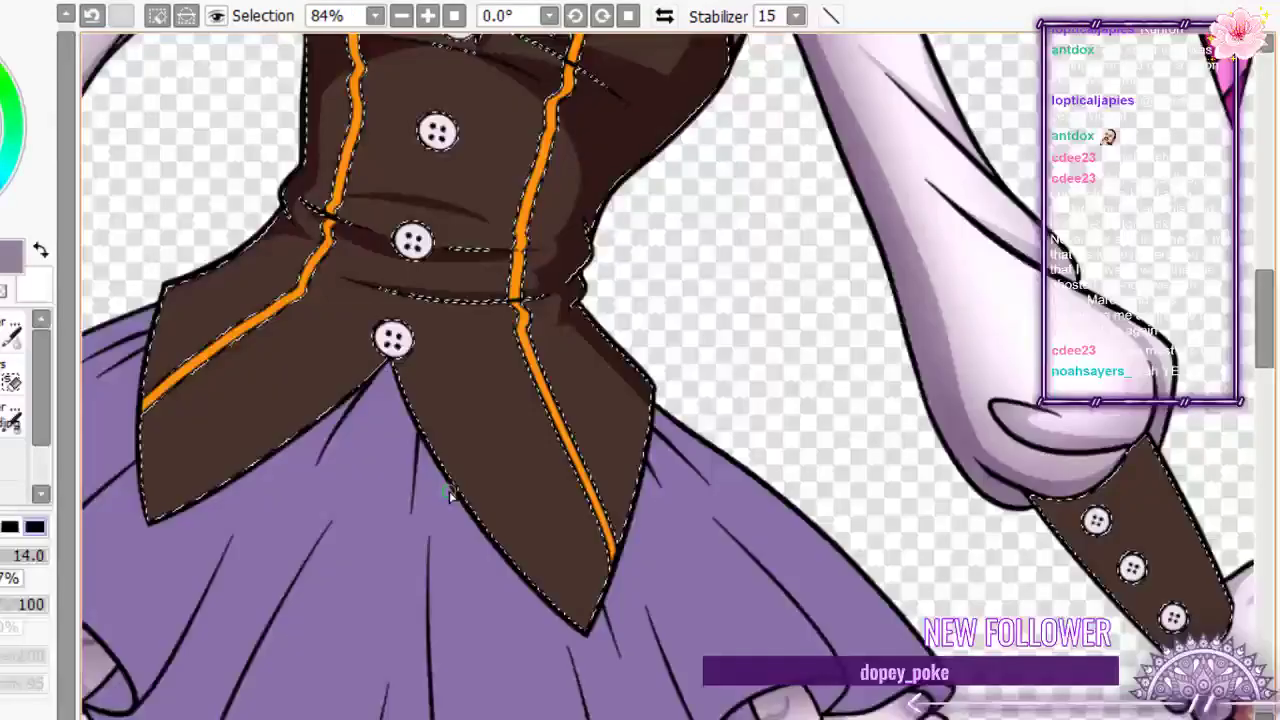
left_click_drag(398, 358, 600, 590)
left_click_drag(645, 455, 555, 594)
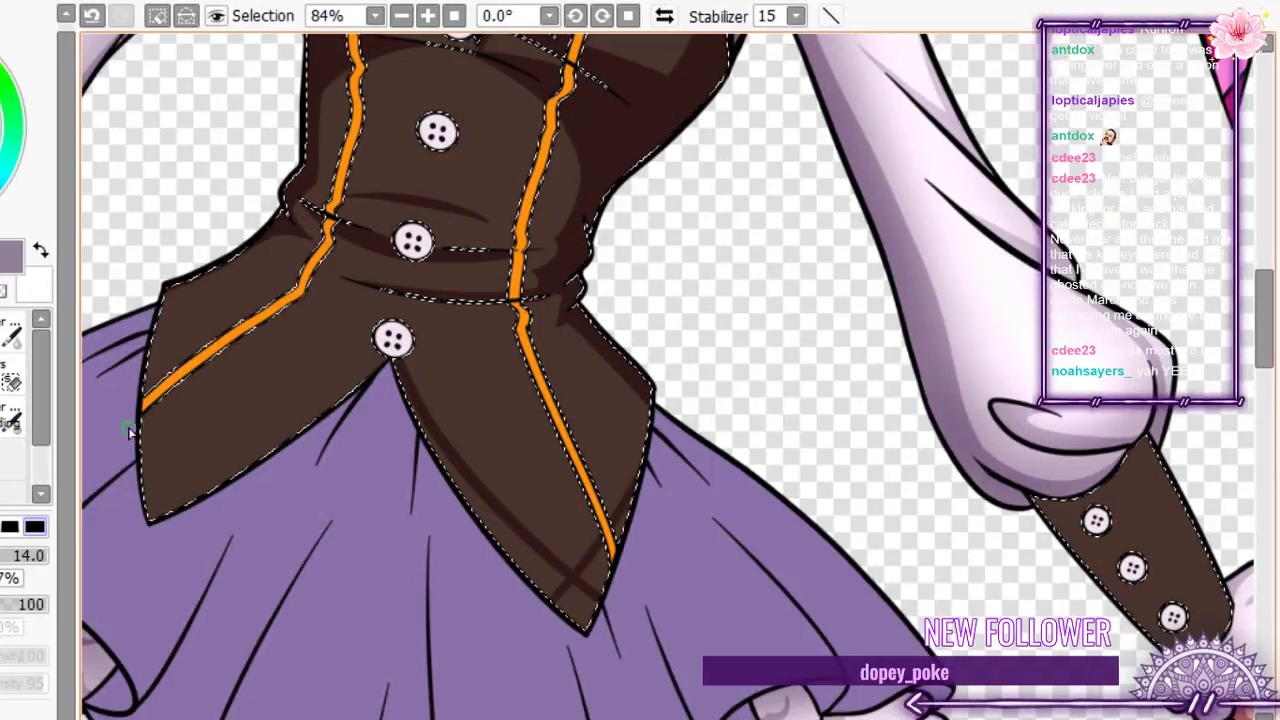
left_click_drag(385, 362, 318, 406)
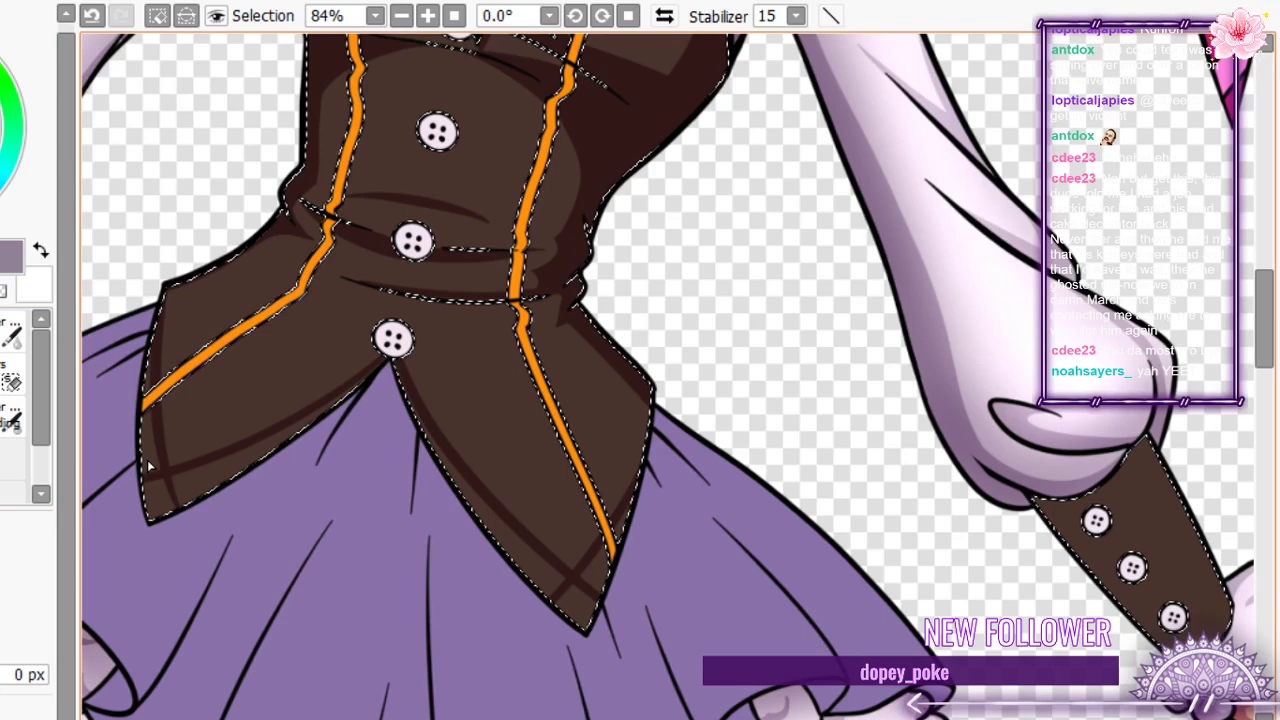
- Fill the outlined edges and tips of both lower corset flaps with the dark shadow color
left_click(150, 463)
left_click(158, 497)
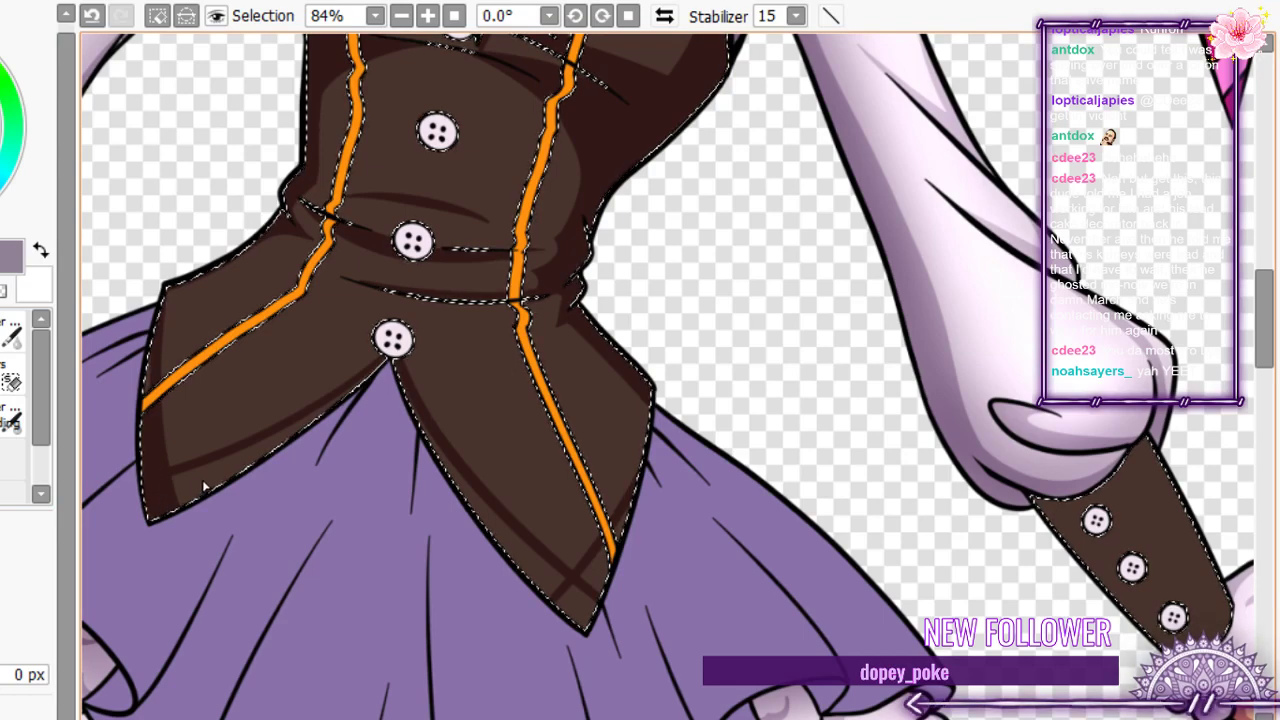
left_click(203, 486)
left_click(562, 587)
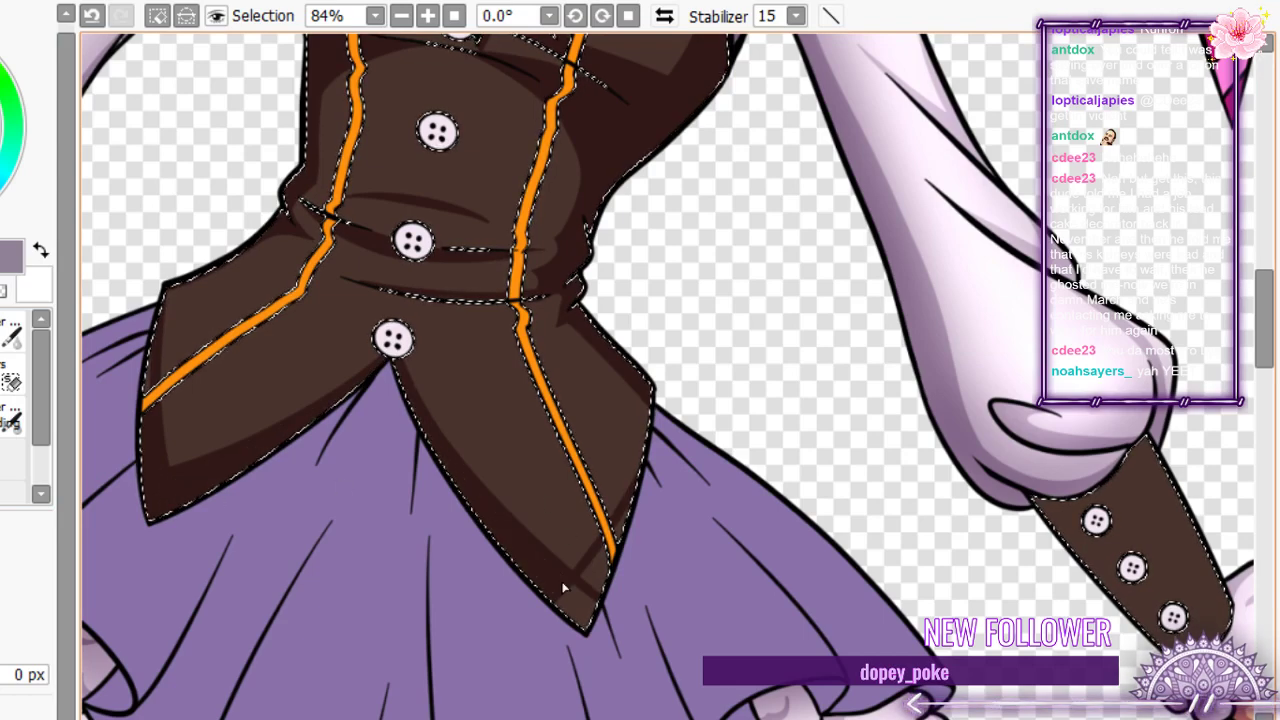
- Paint a thin shadow along the outer side of the orange seam on the corset's right bust
scroll(561, 581, "up", 6)
scroll(484, 552, "down", 9)
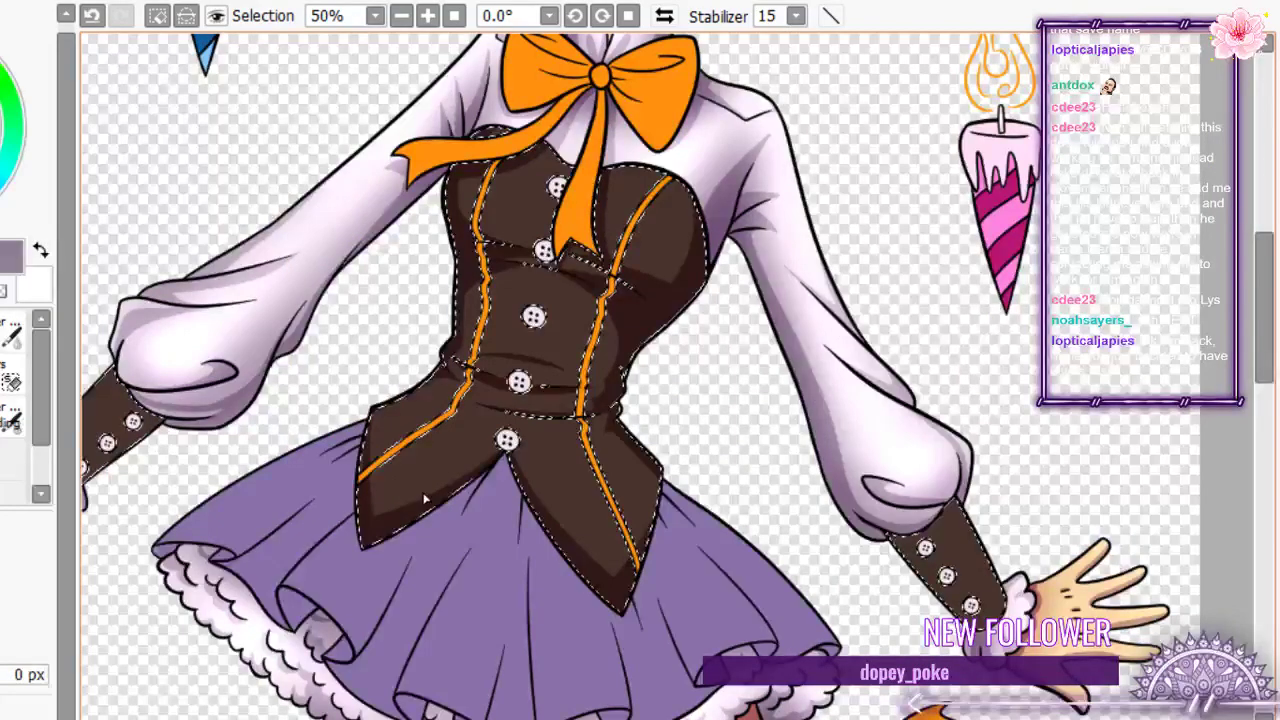
scroll(424, 497, "down", 1)
scroll(330, 320, "up", 6)
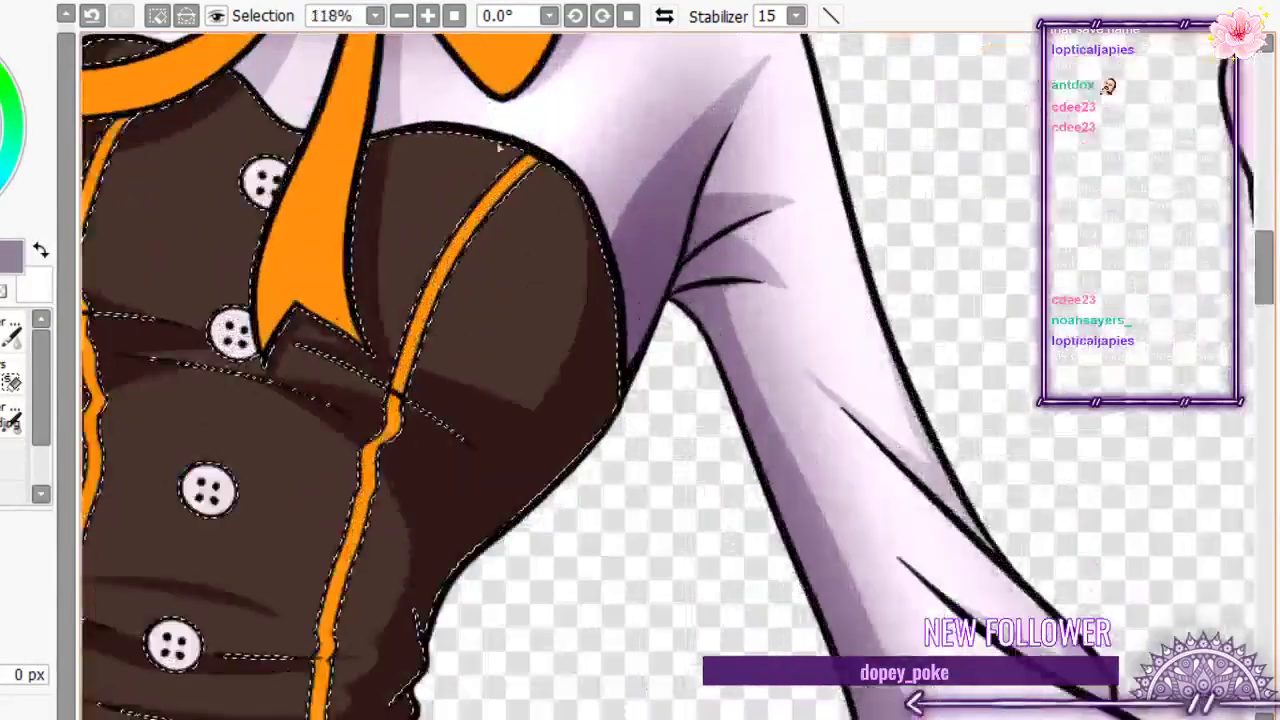
key("b")
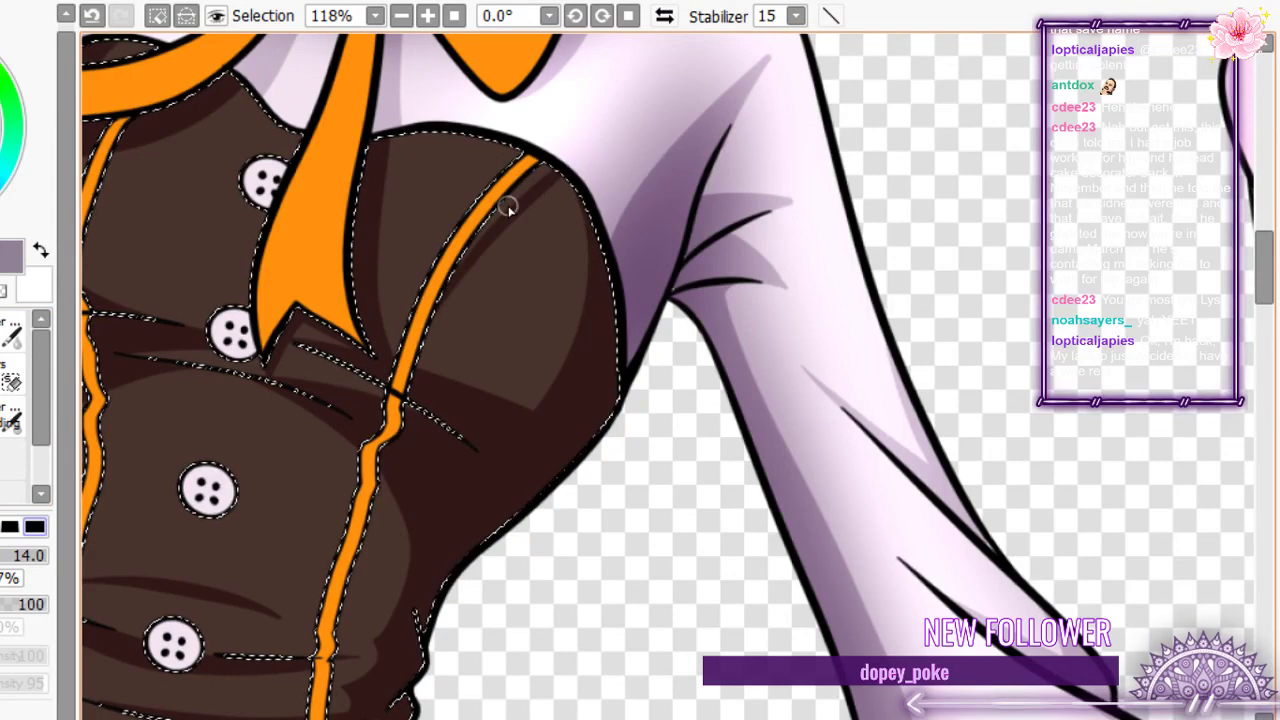
scroll(508, 207, "down", 3)
scroll(223, 171, "up", 6)
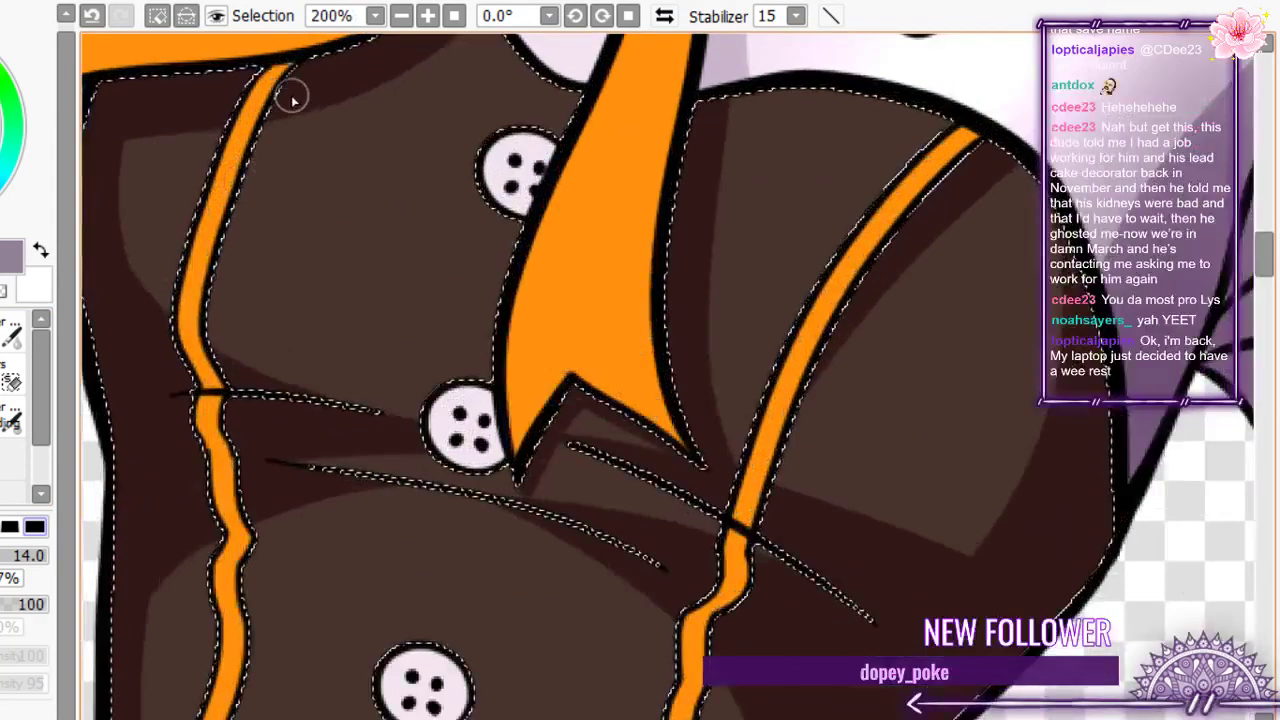
- Paint a shadow along the upper side of the orange seam and down the outer edge of the left corset flap
scroll(223, 222, "down", 4)
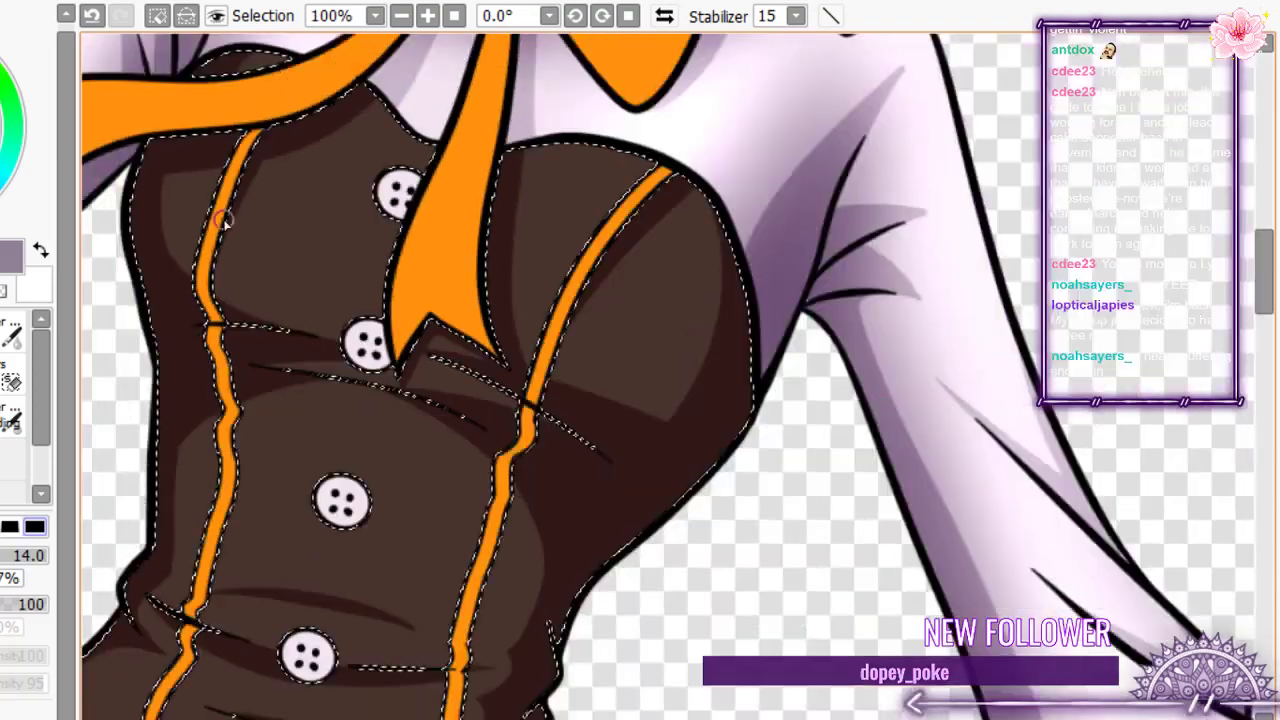
scroll(224, 220, "down", 2)
scroll(450, 526, "up", 8)
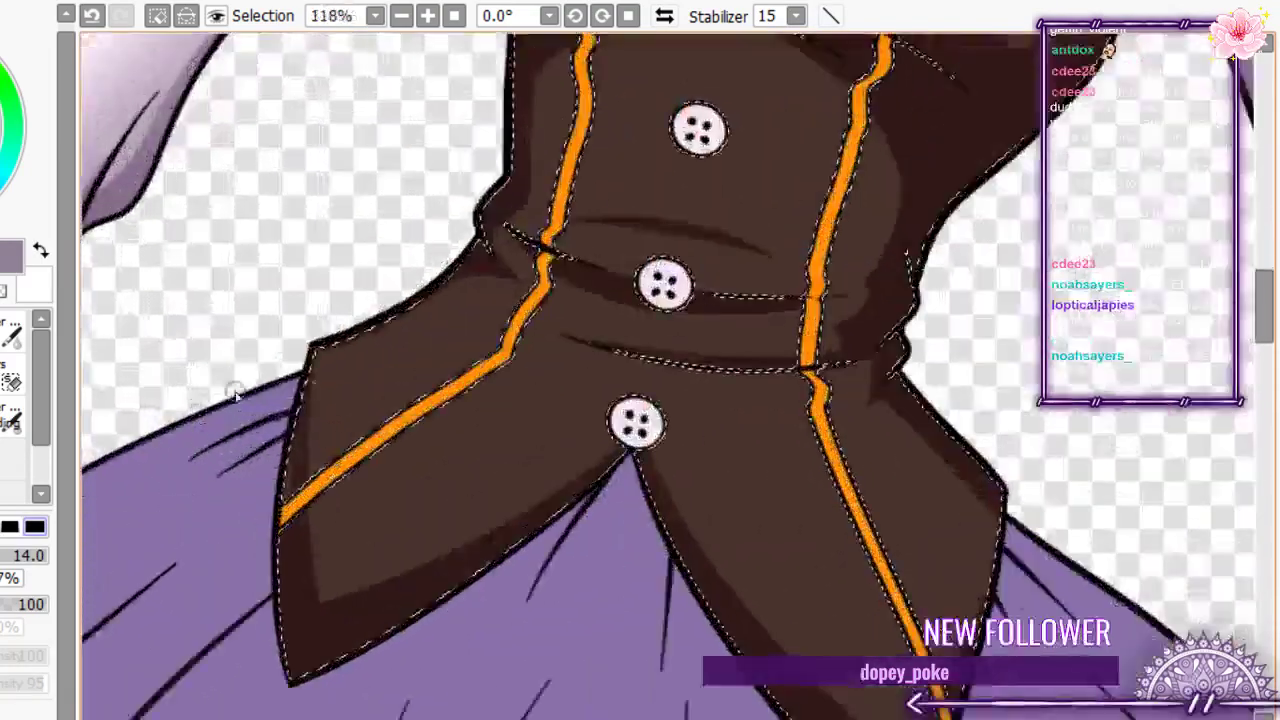
mouse_move(454, 356)
left_mouse_down()
mouse_move(400, 377)
mouse_move(143, 580)
left_mouse_up()
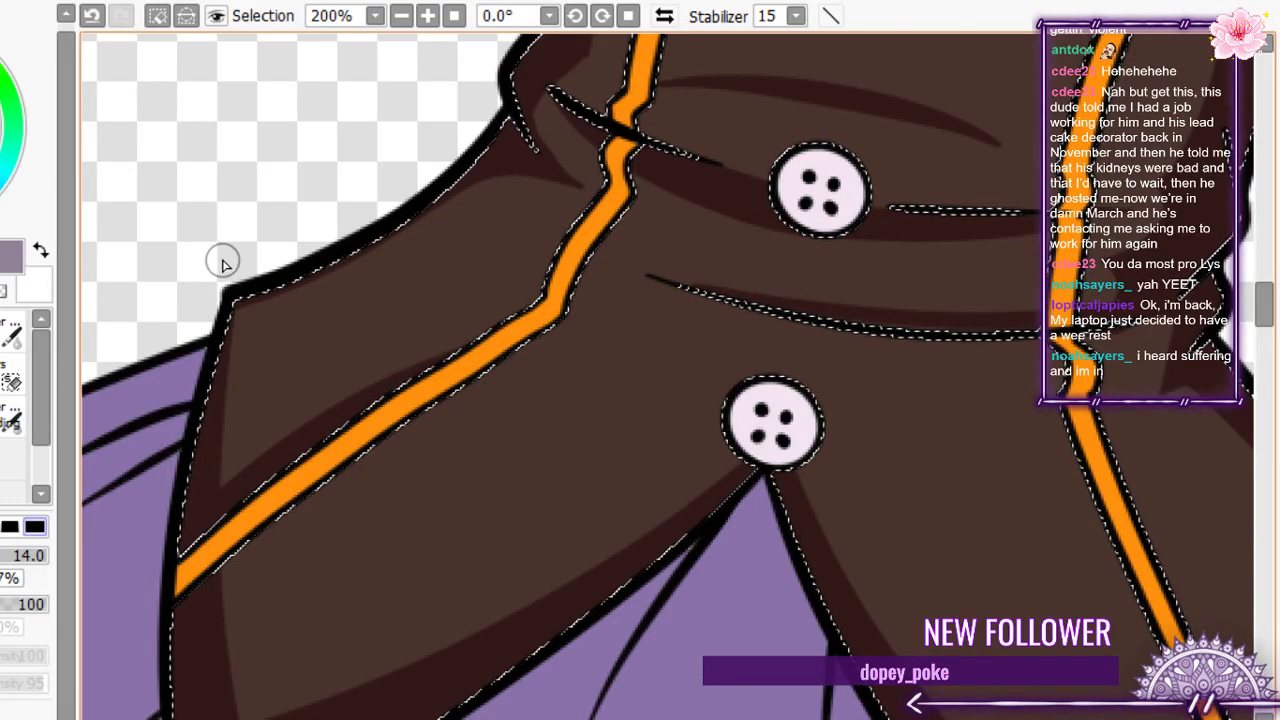
- Paint a narrow shadow along the outer side of the orange seam on the right corset flap
scroll(223, 257, "down", 4)
scroll(572, 346, "up", 2)
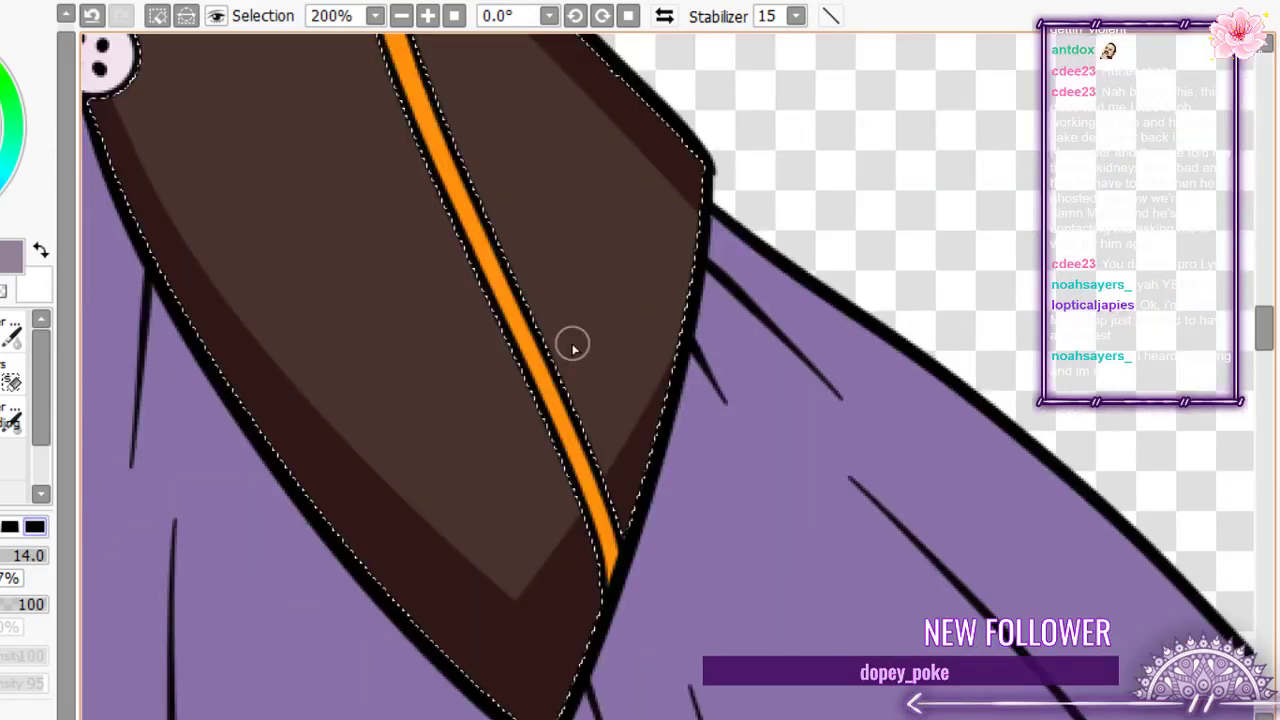
mouse_move(423, 80)
left_mouse_down()
mouse_move(586, 414)
mouse_move(580, 445)
mouse_move(610, 458)
left_mouse_up()
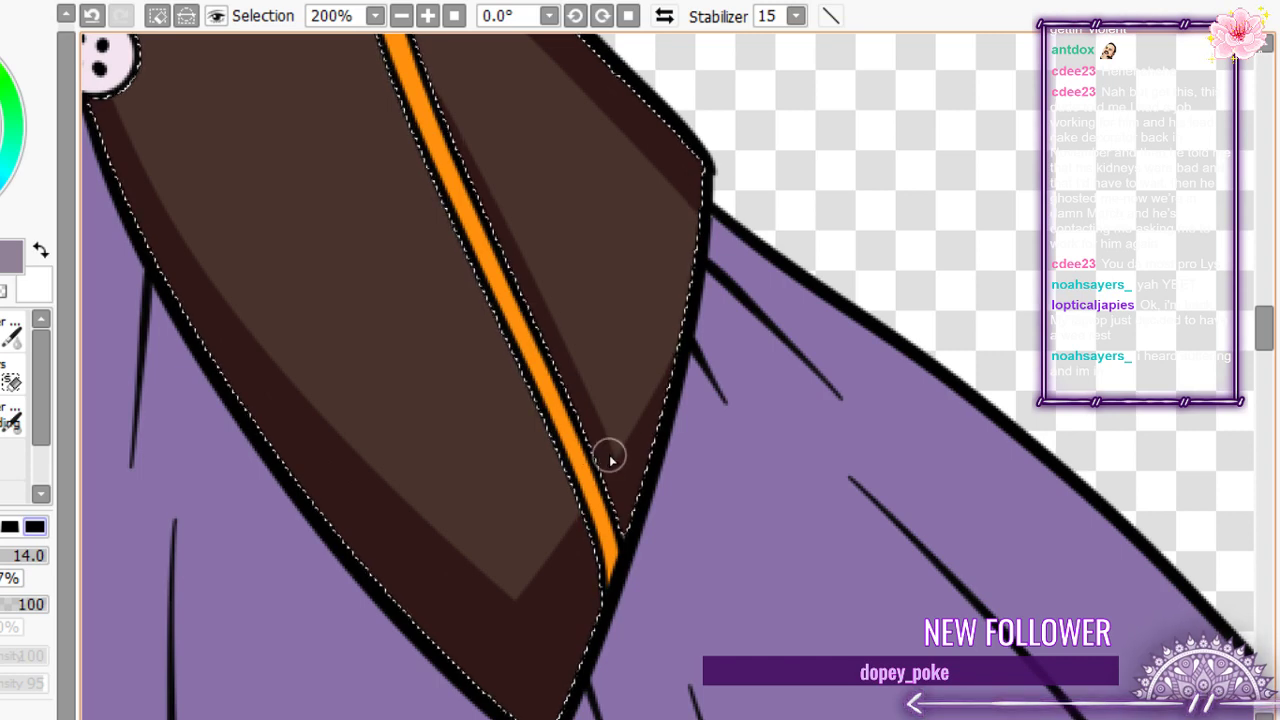
- Paint dark shadows on the brown cuff beside the open hand, along its button-side edge, wrist end and below the sleeve
scroll(610, 458, "down", 4)
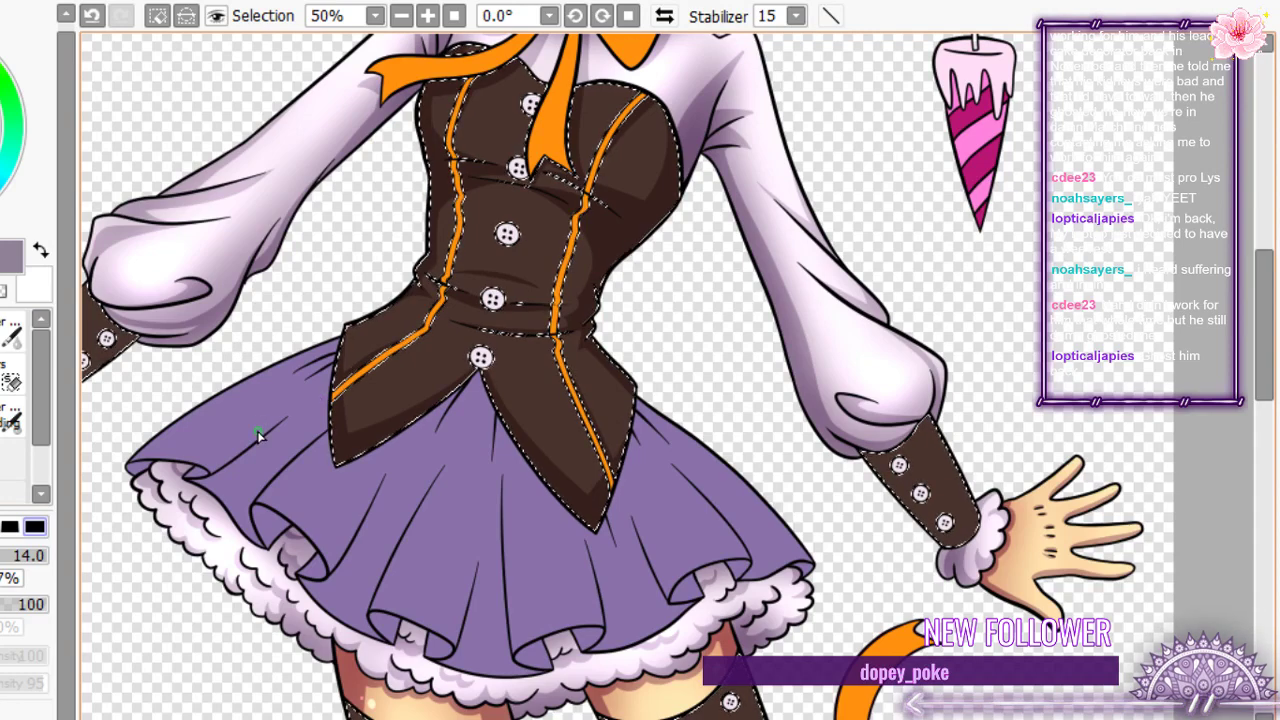
scroll(593, 303, "down", 3)
scroll(714, 368, "up", 5)
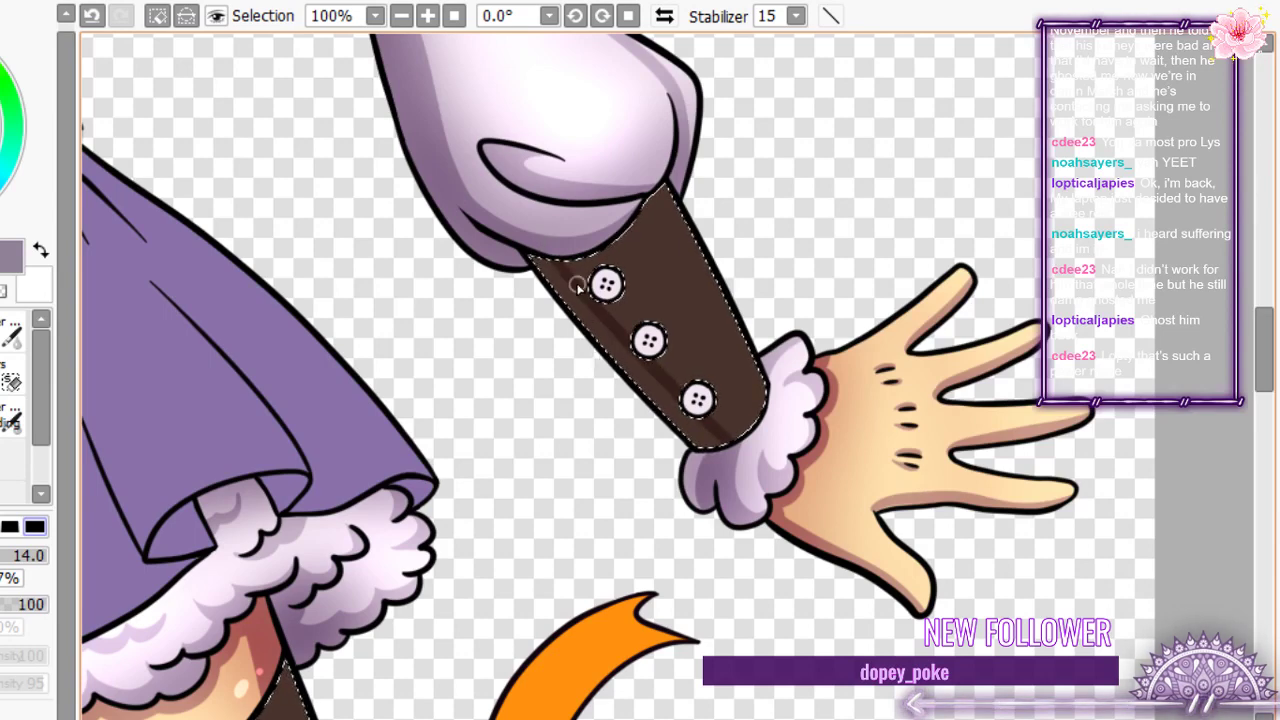
left_click_drag(577, 285, 705, 435)
key("ctrl")
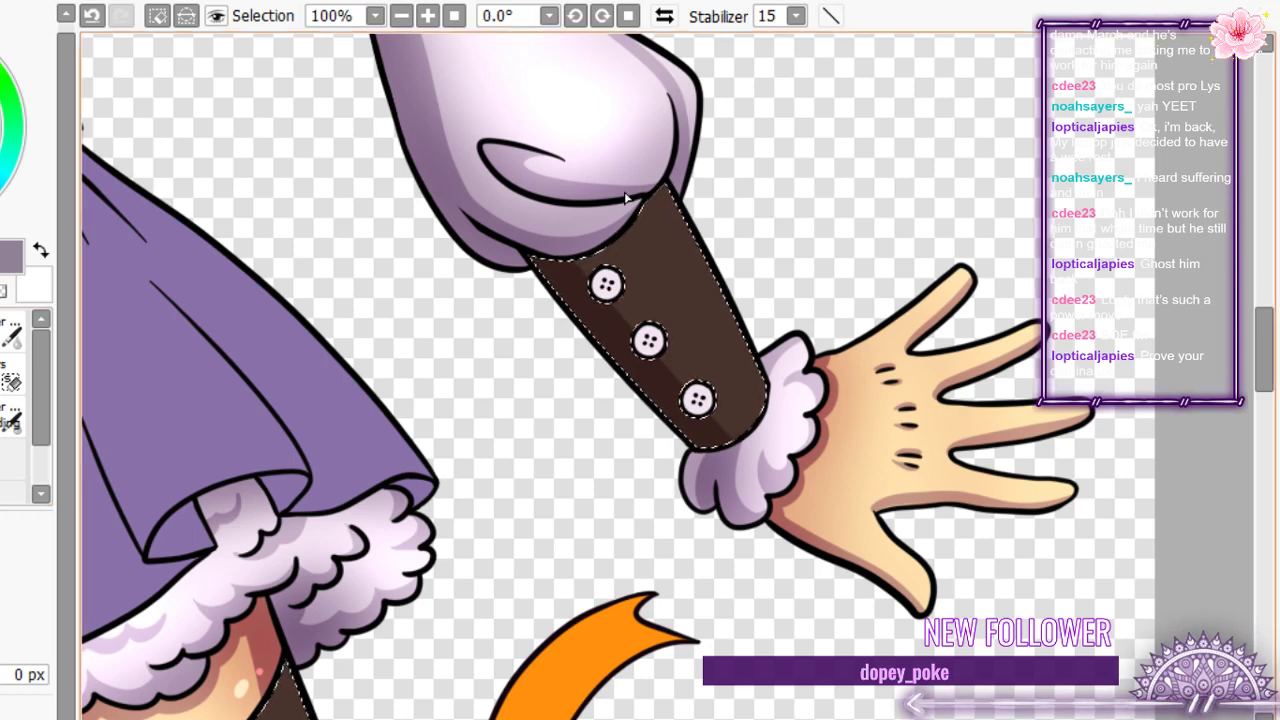
key("b")
mouse_move(751, 337)
left_mouse_down()
mouse_move(760, 409)
mouse_move(731, 432)
left_mouse_up()
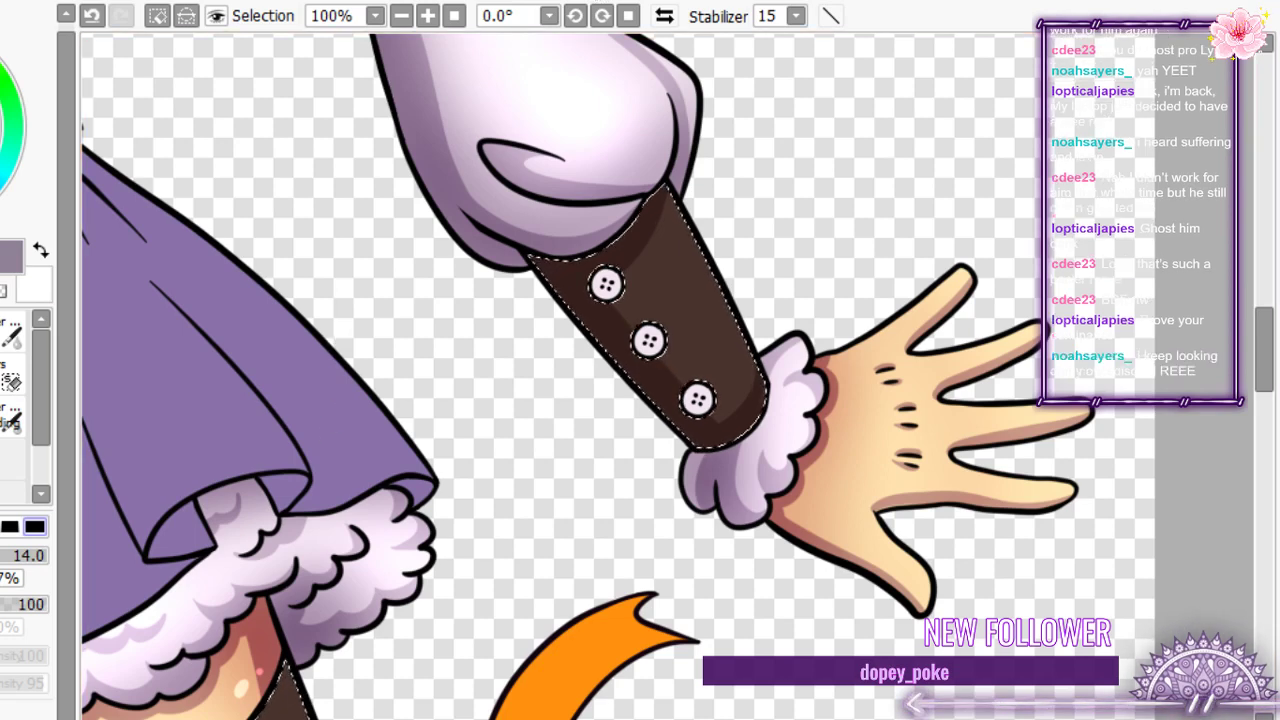
- Outline and fill dark shadows on the cuff of the umbrella-holding arm, below the sleeve, along the button side and at the wrist
scroll(770, 340, "down", 4)
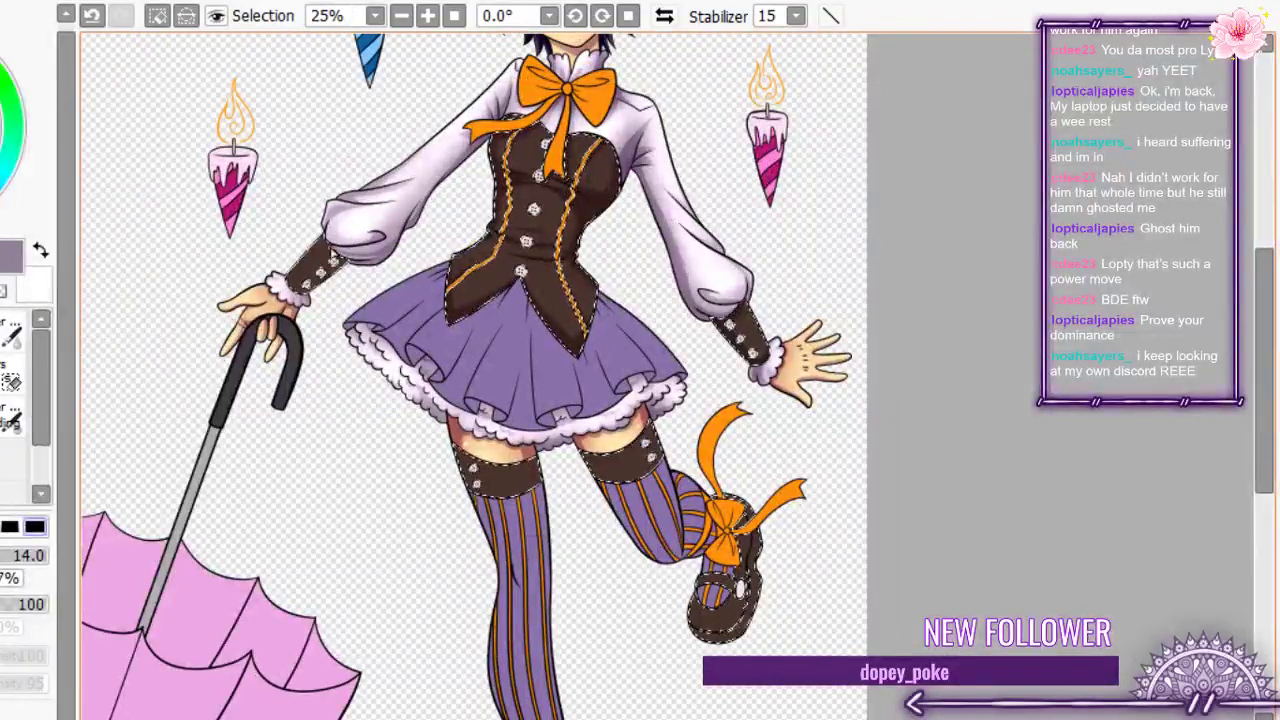
scroll(265, 256, "up", 4)
scroll(267, 255, "up", 1)
mouse_move(440, 155)
left_mouse_down()
mouse_move(509, 285)
mouse_move(572, 310)
left_mouse_up()
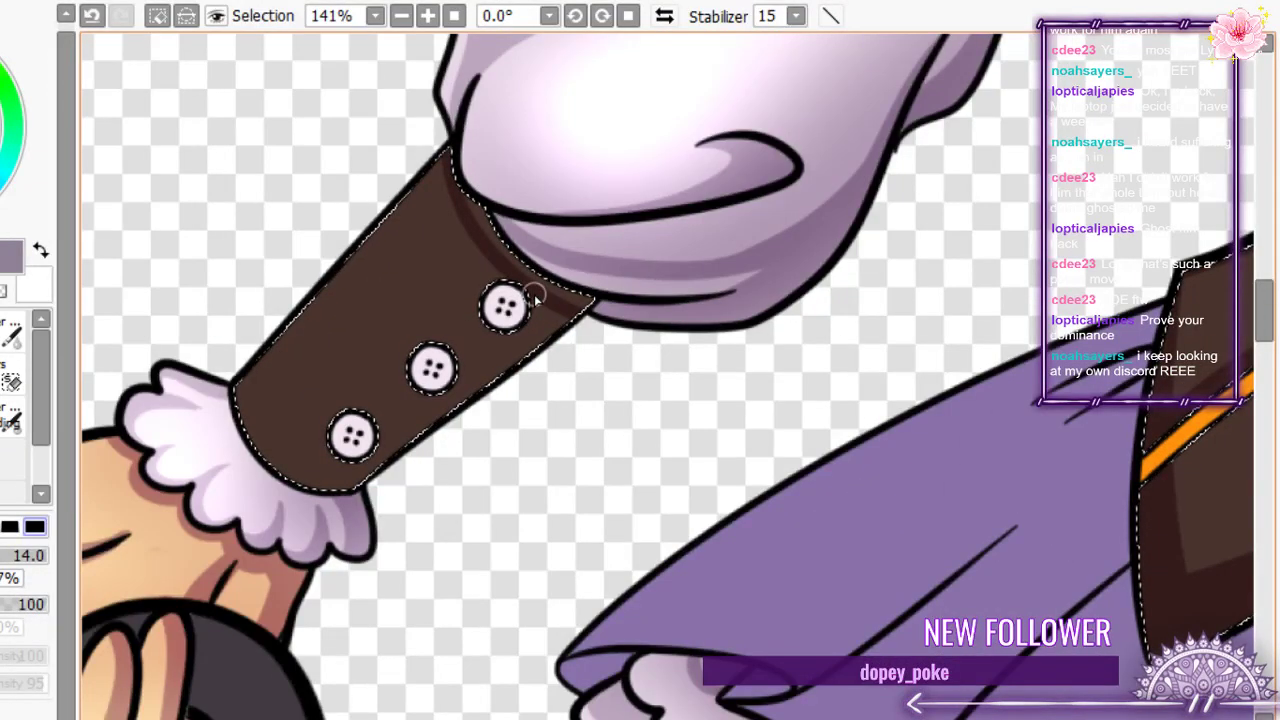
left_click_drag(535, 298, 243, 410)
key("g")
left_click(278, 466)
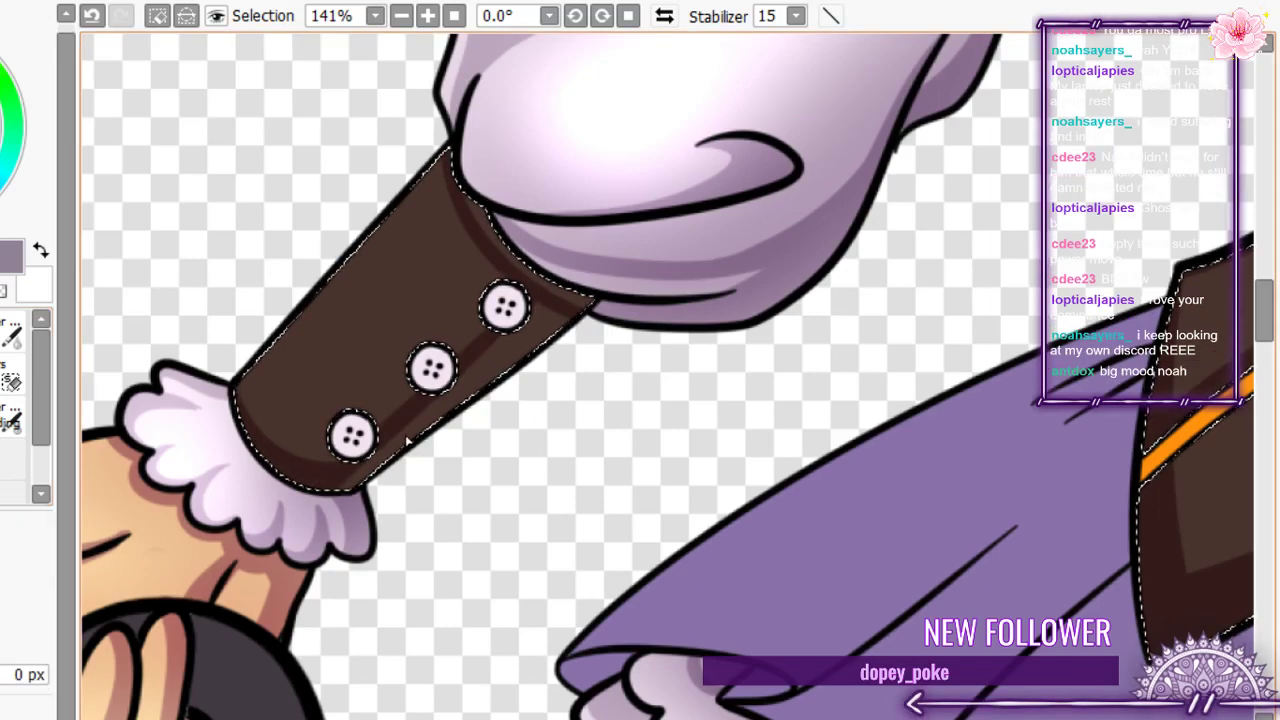
left_click(410, 436)
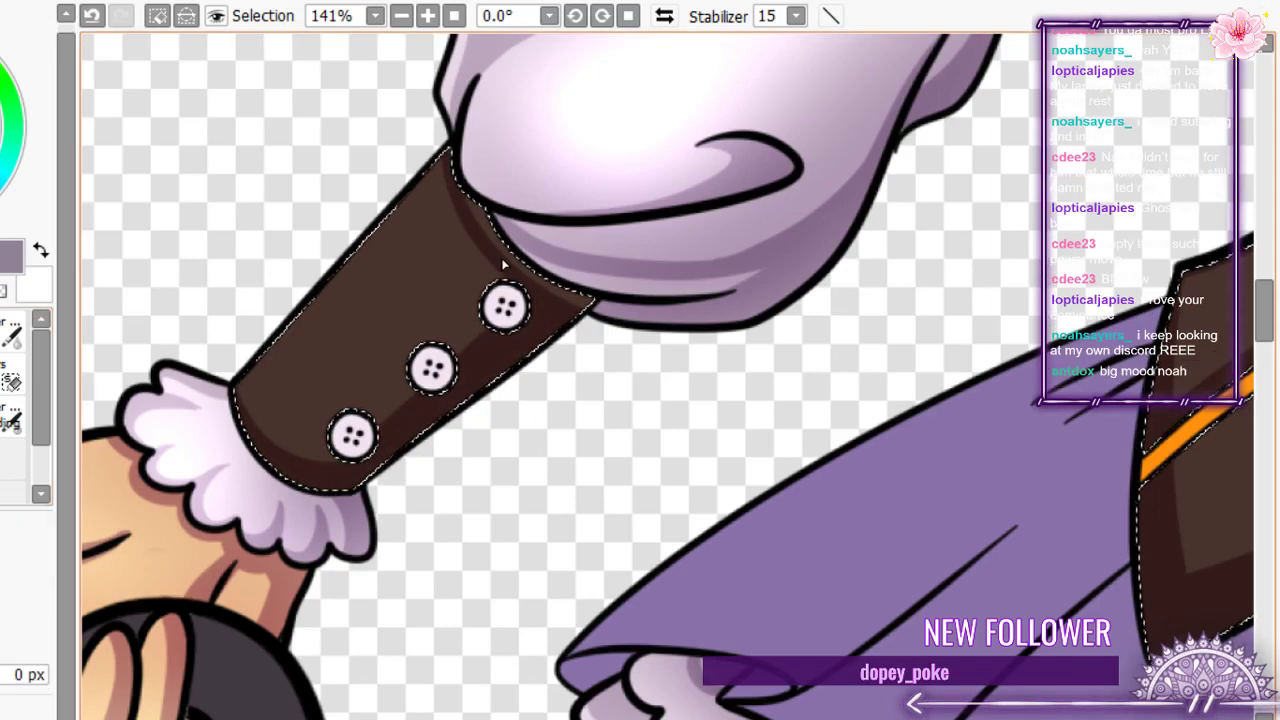
- Shade both sides and the upper and lower edges of the brown stocking band on the raised leg
scroll(335, 315, "down", 7)
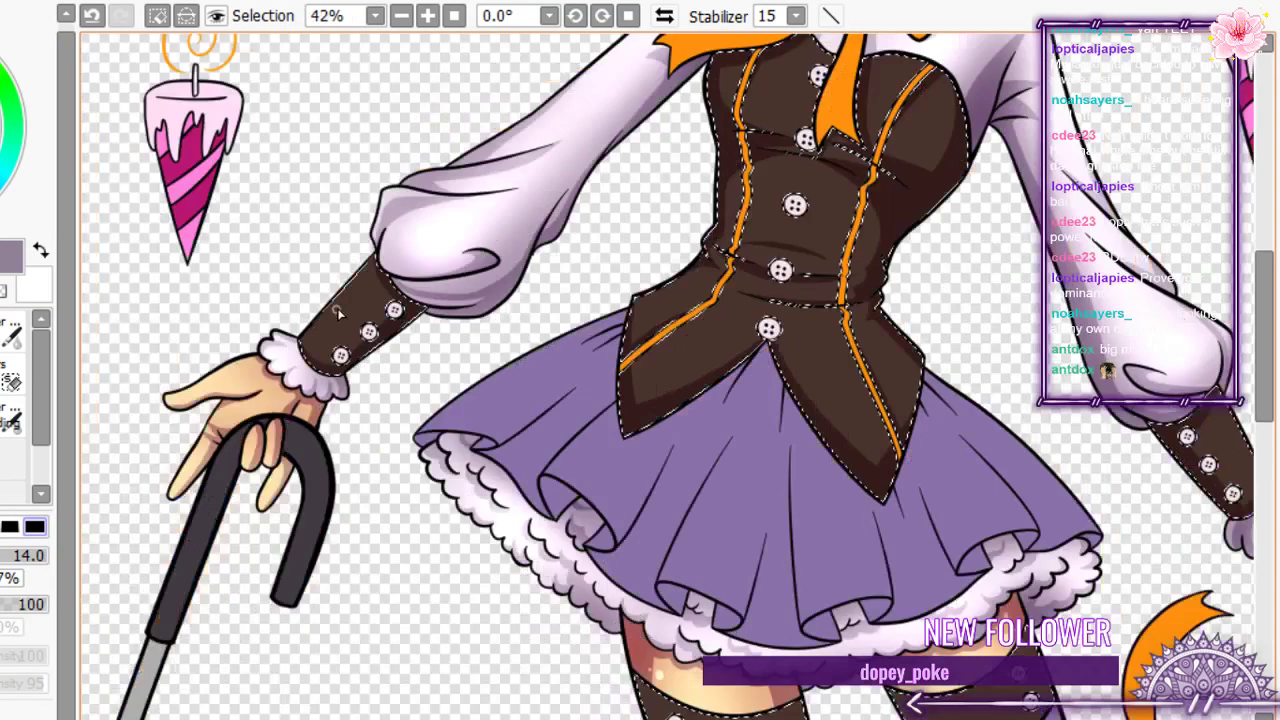
scroll(338, 315, "down", 3)
scroll(416, 338, "up", 7)
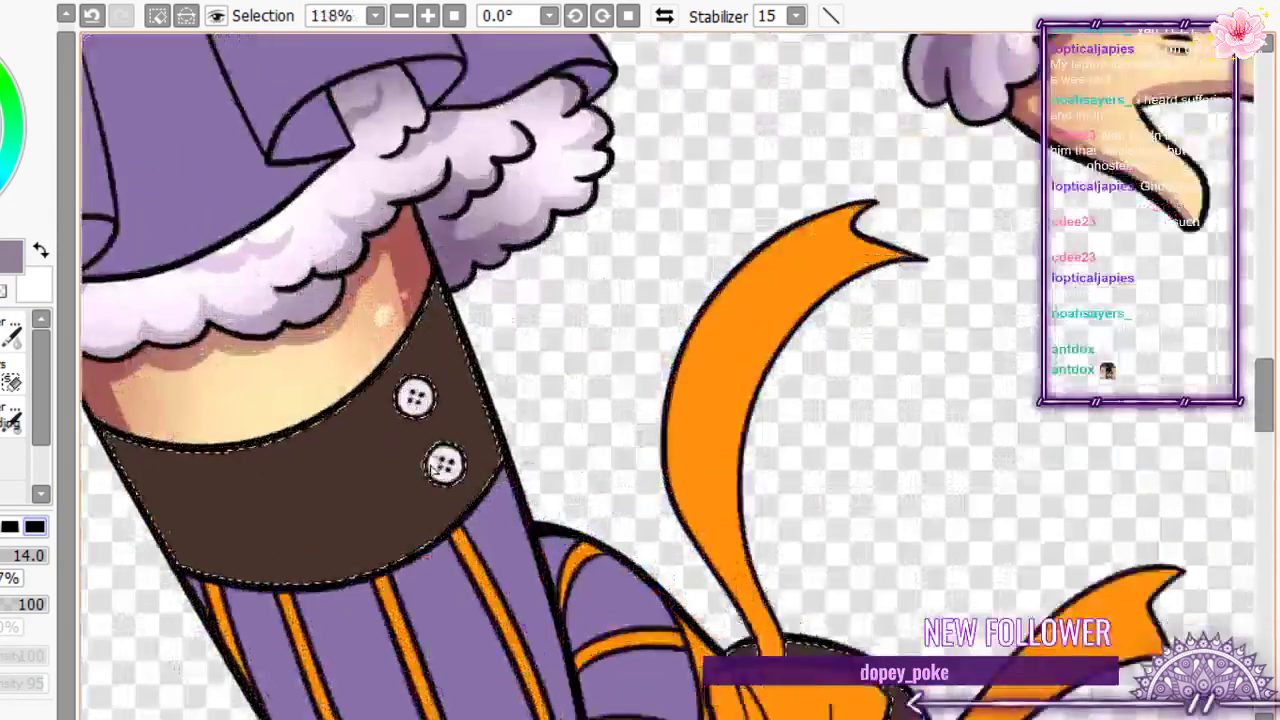
mouse_move(405, 290)
left_mouse_down()
mouse_move(470, 500)
mouse_move(478, 485)
mouse_move(465, 500)
left_mouse_up()
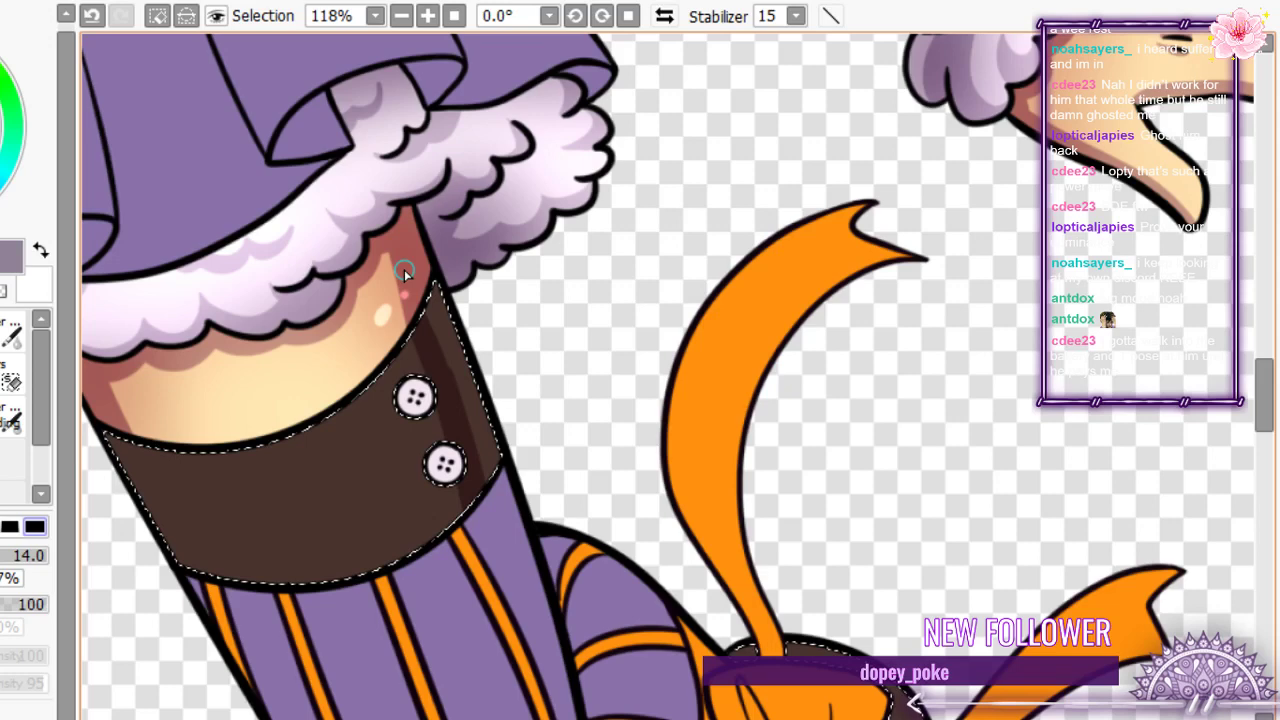
left_click_drag(418, 282, 494, 498)
left_click_drag(443, 274, 466, 352)
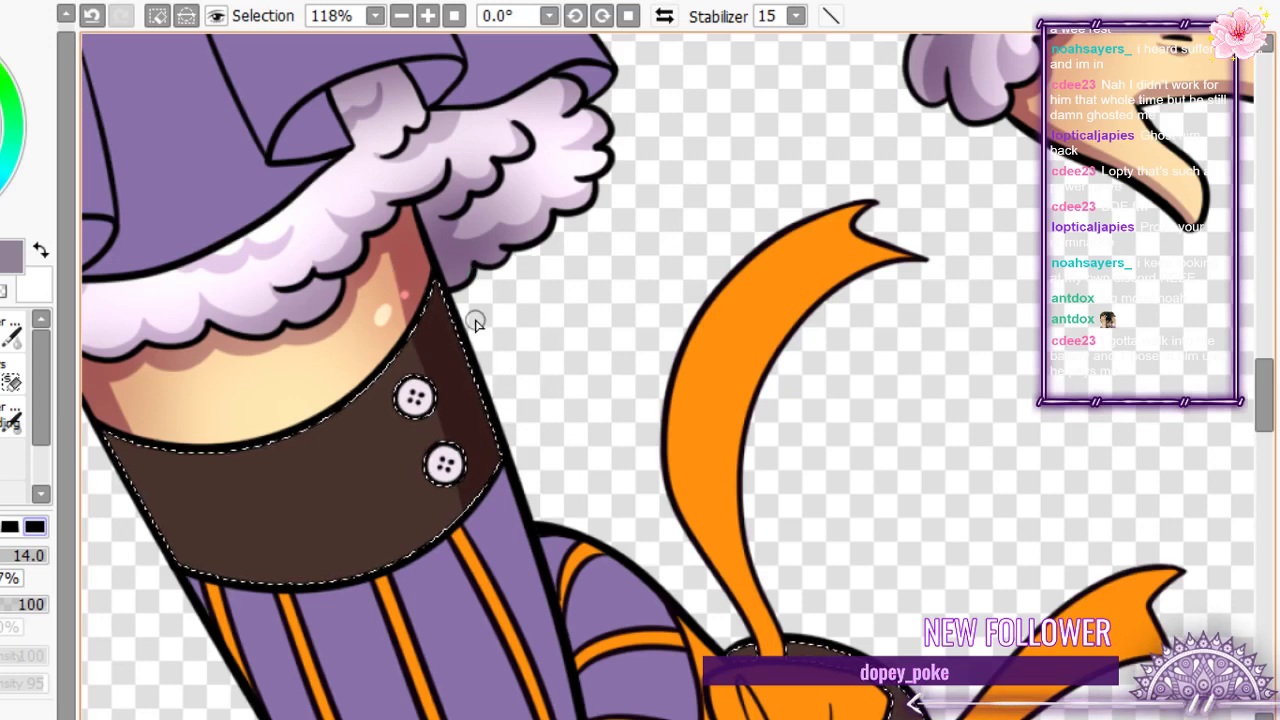
mouse_move(103, 374)
left_mouse_down()
mouse_move(128, 467)
mouse_move(211, 606)
mouse_move(106, 432)
left_mouse_up()
mouse_move(469, 394)
left_mouse_down()
mouse_move(399, 621)
mouse_move(365, 607)
left_mouse_up()
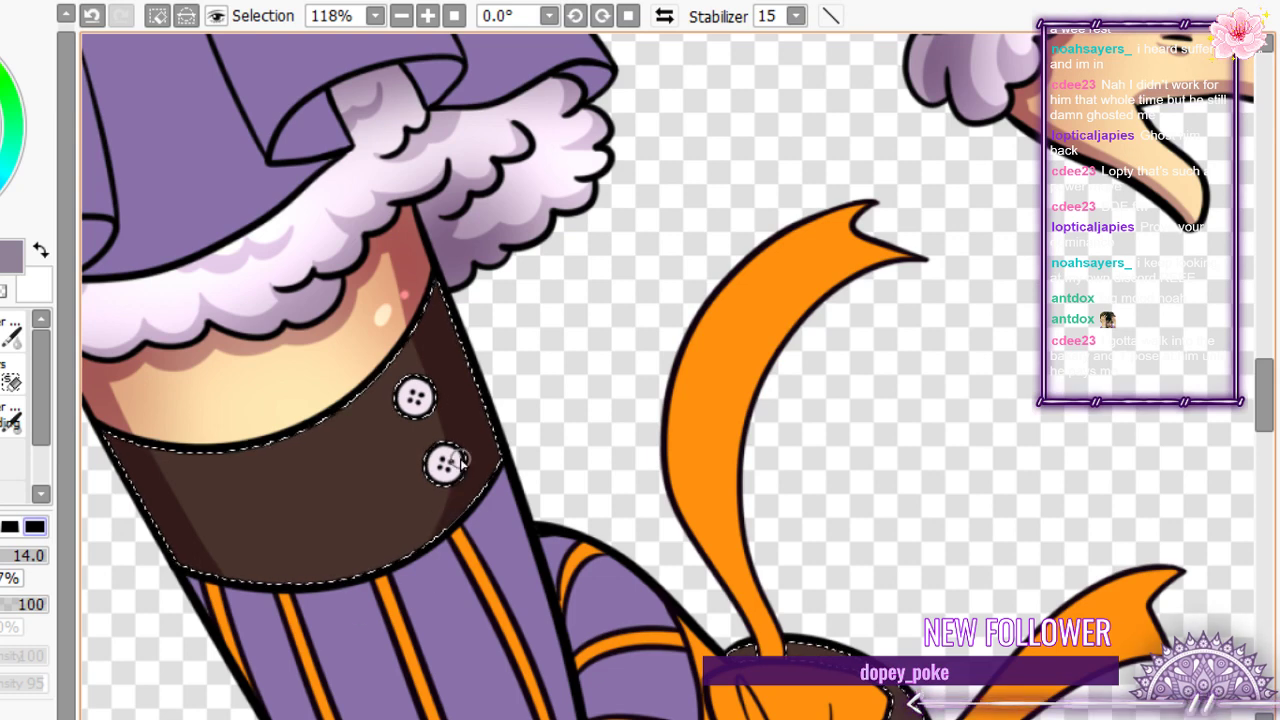
mouse_move(460, 461)
left_mouse_down()
mouse_move(239, 609)
mouse_move(334, 577)
mouse_move(195, 560)
mouse_move(334, 577)
left_mouse_up()
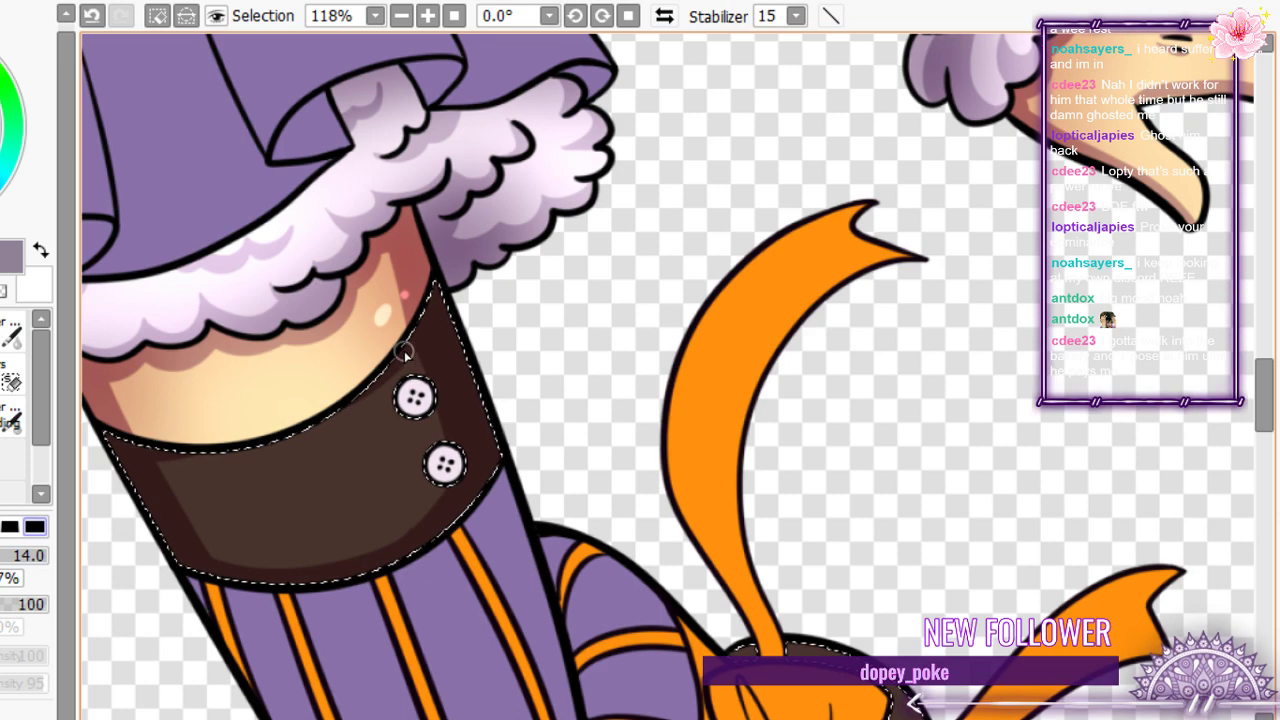
- Shade both sides and the upper and lower edges of the brown stocking band on the standing leg
scroll(404, 352, "down", 5)
scroll(343, 409, "up", 5)
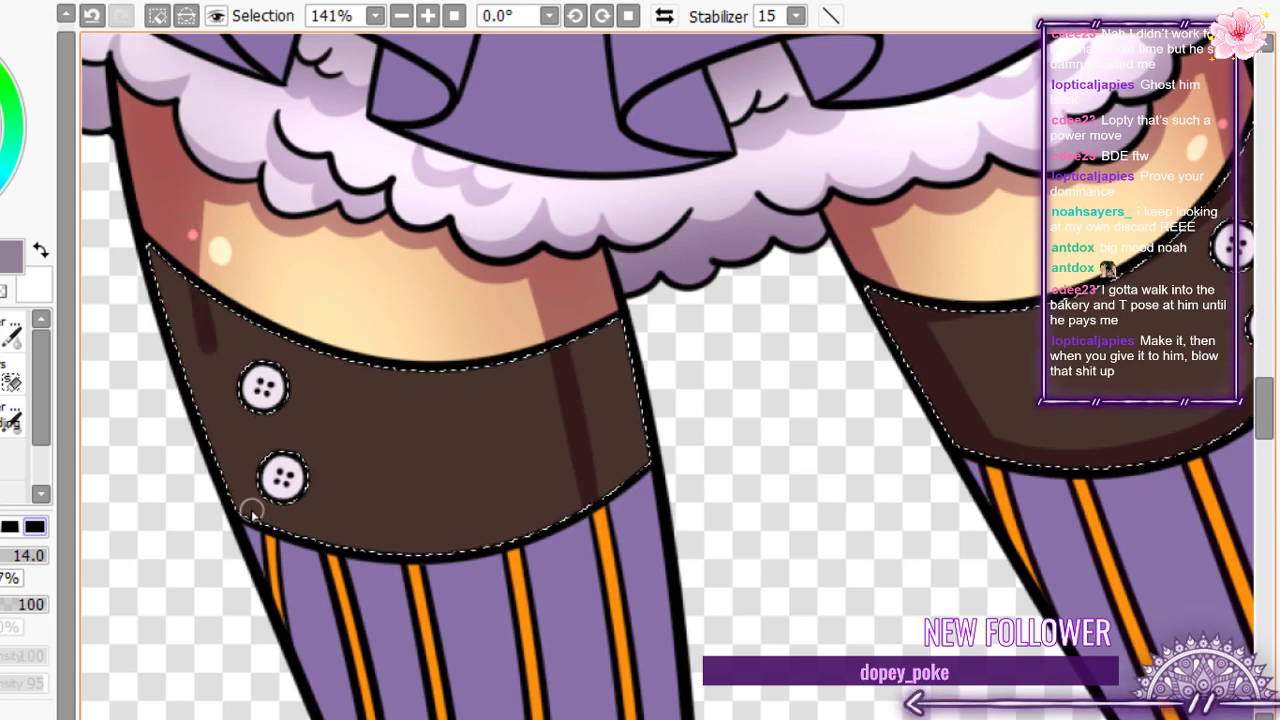
left_click_drag(252, 510, 153, 240)
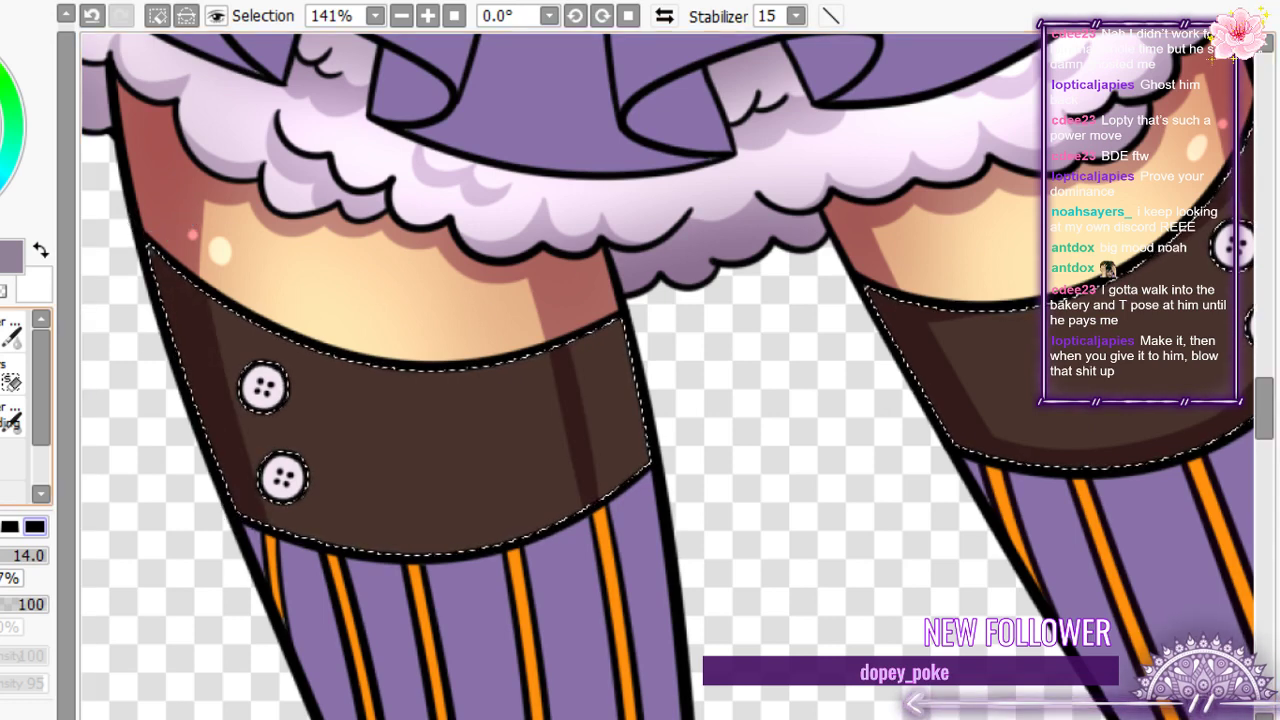
mouse_move(580, 340)
left_mouse_down()
mouse_move(614, 386)
mouse_move(596, 489)
mouse_move(500, 545)
mouse_move(242, 520)
left_mouse_up()
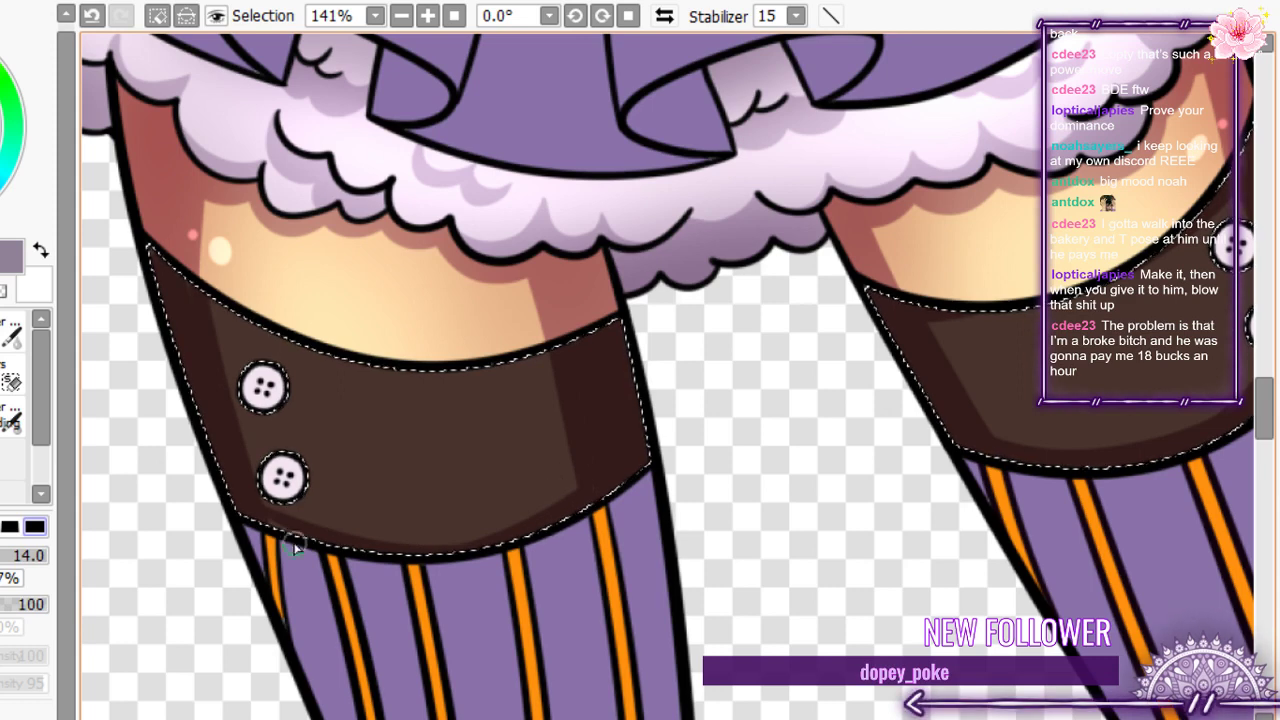
mouse_move(341, 556)
left_mouse_down()
mouse_move(266, 319)
mouse_move(361, 357)
mouse_move(397, 354)
mouse_move(179, 303)
mouse_move(217, 300)
mouse_move(356, 188)
mouse_move(535, 339)
mouse_move(528, 370)
left_mouse_up()
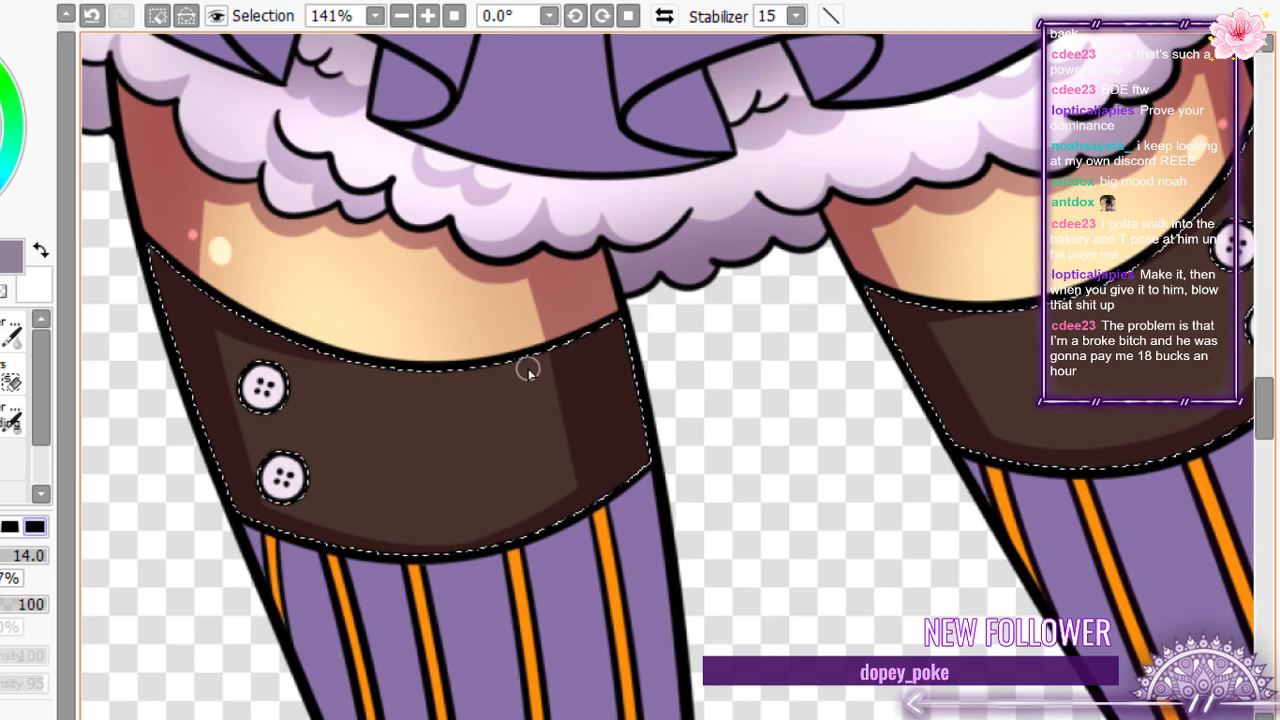
- Paint shadows along the upper edge and both ends of the strap on the raised foot's shoe
scroll(426, 360, "down", 8)
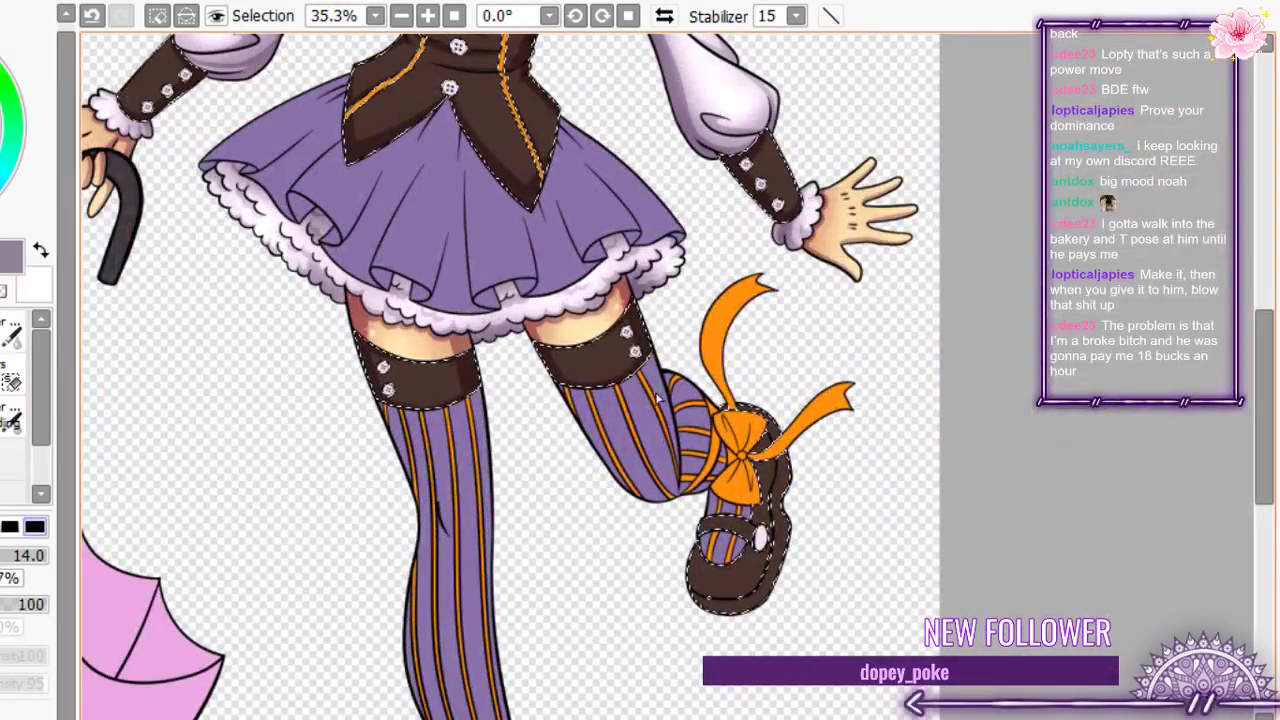
scroll(766, 582, "up", 1)
scroll(765, 585, "up", 5)
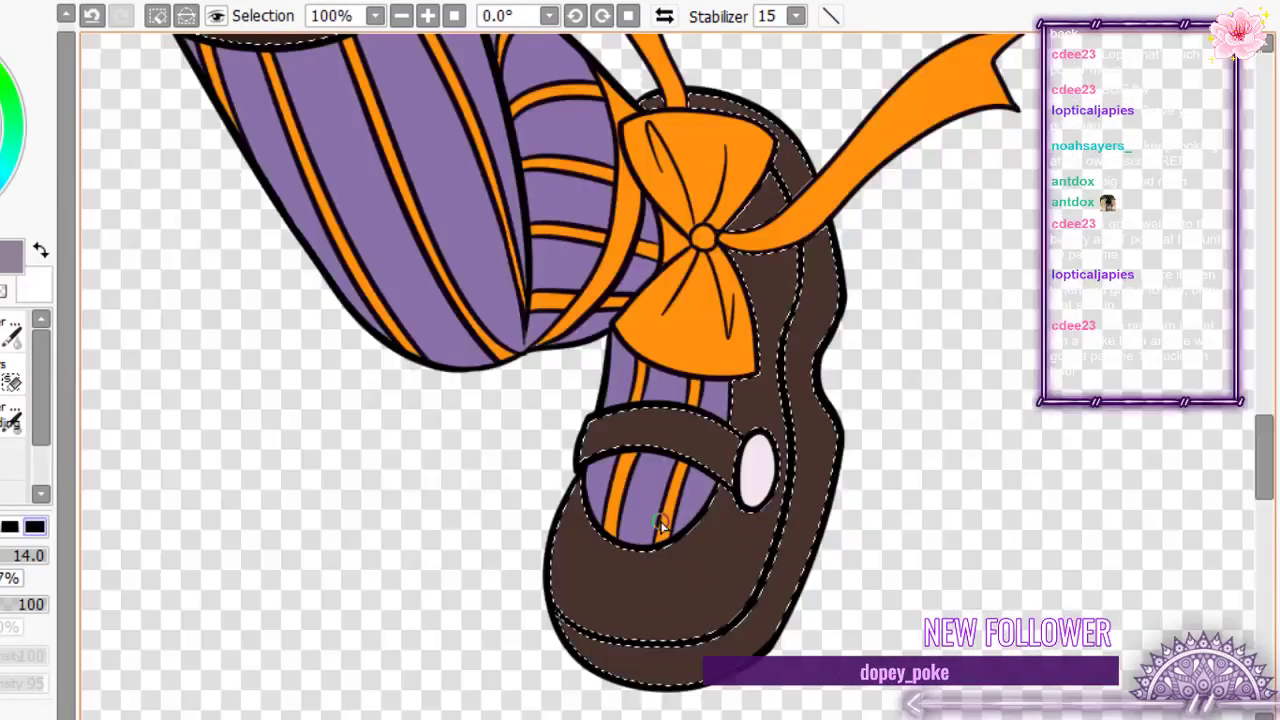
scroll(660, 525, "up", 3)
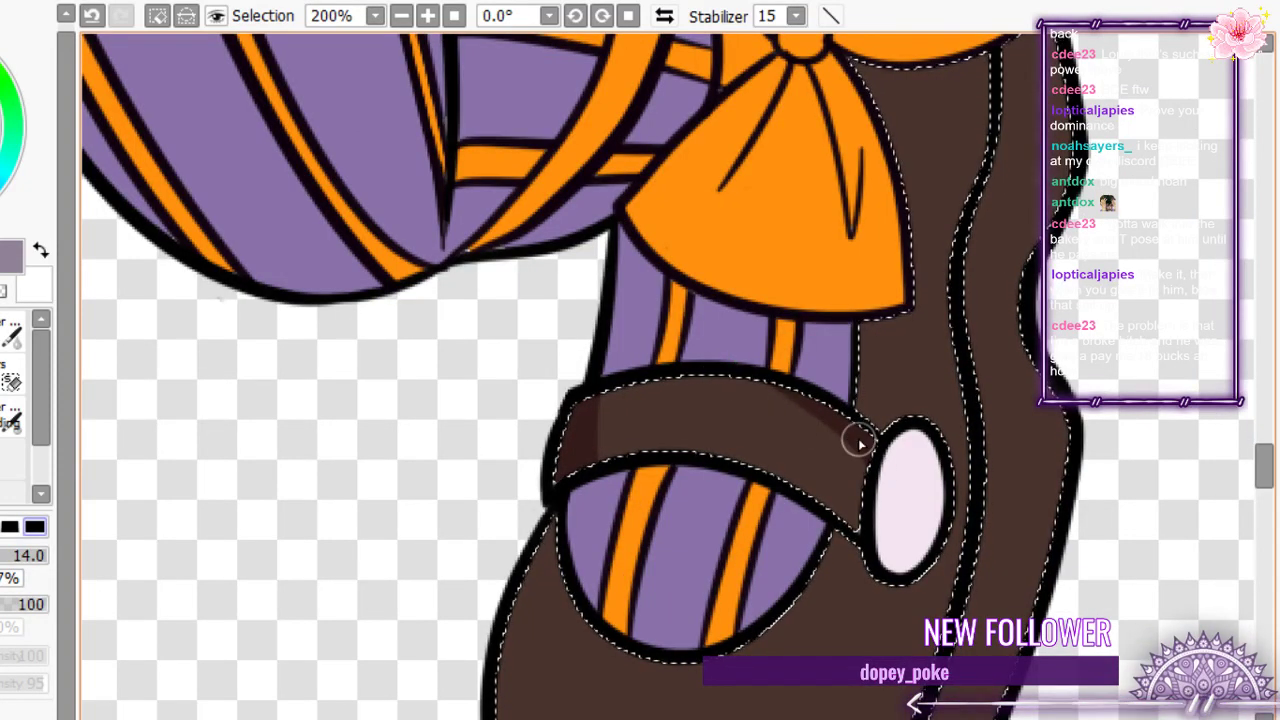
mouse_move(860, 442)
left_mouse_down()
mouse_move(694, 367)
mouse_move(564, 450)
mouse_move(743, 416)
mouse_move(859, 440)
mouse_move(661, 386)
mouse_move(545, 443)
left_mouse_up()
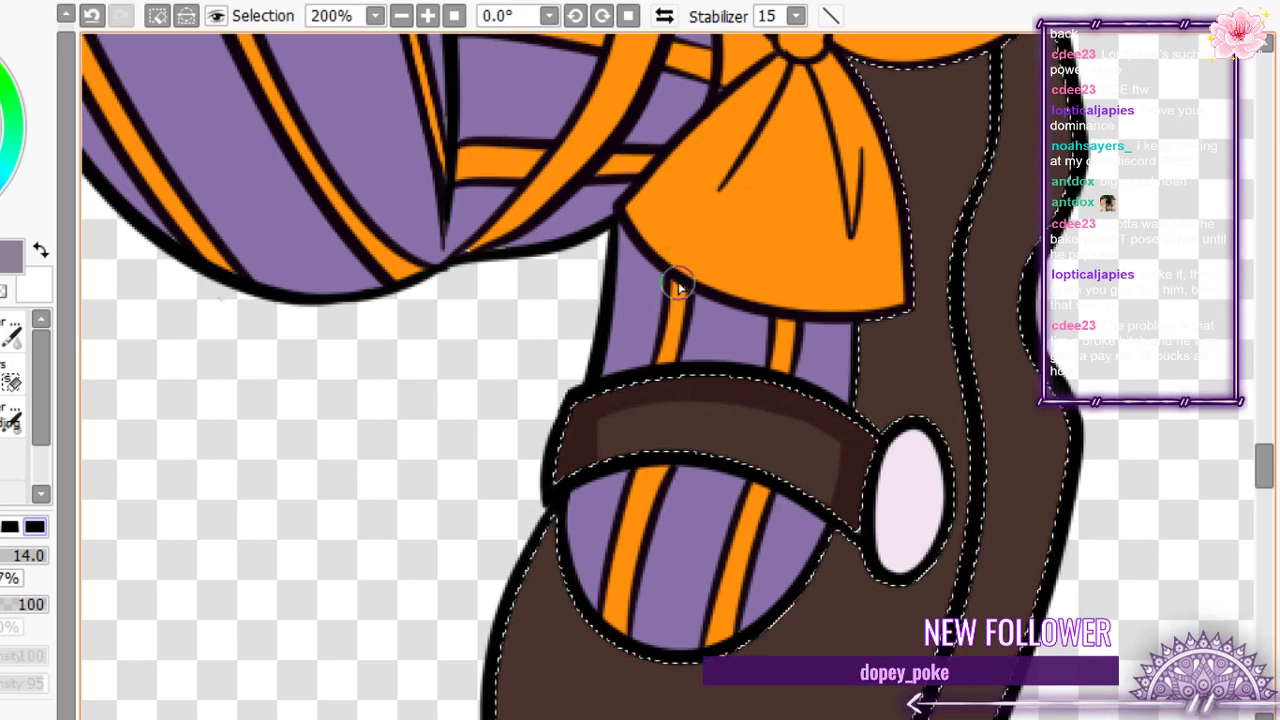
- Paint a curved shadow across the toe of the raised shoe and up its side along the sole seam
scroll(790, 509, "down", 3)
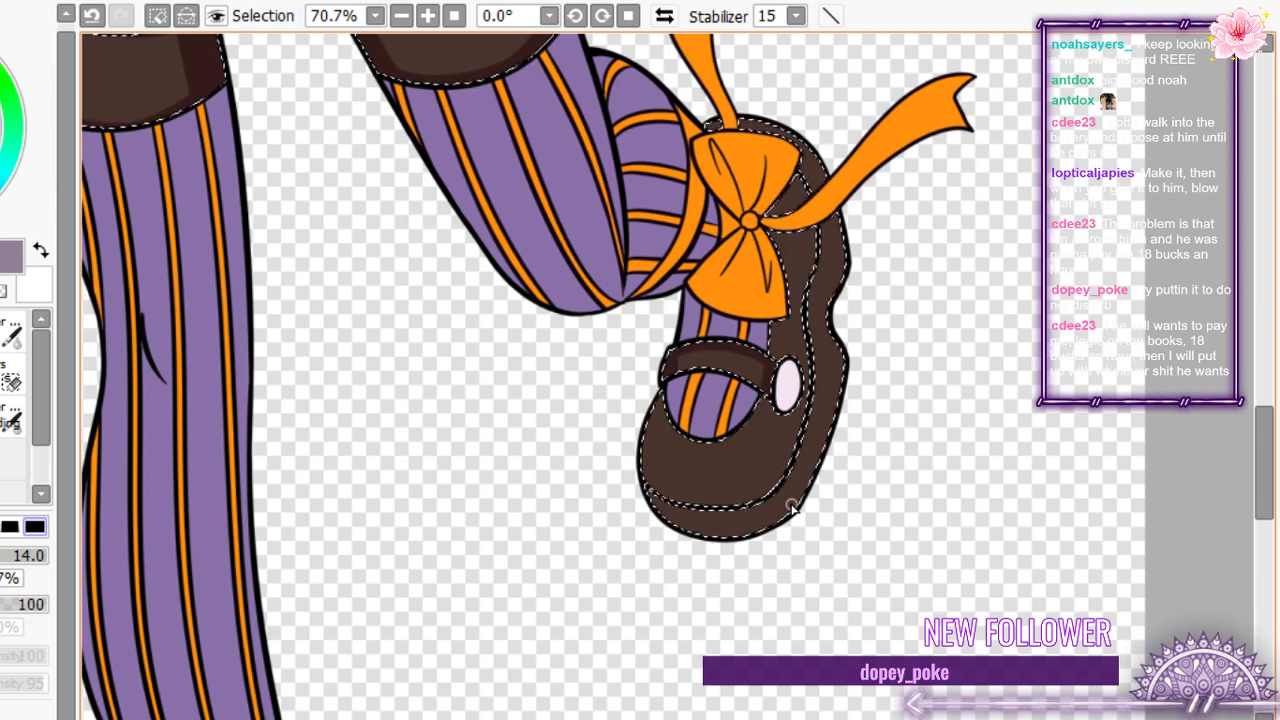
scroll(790, 510, "up", 5)
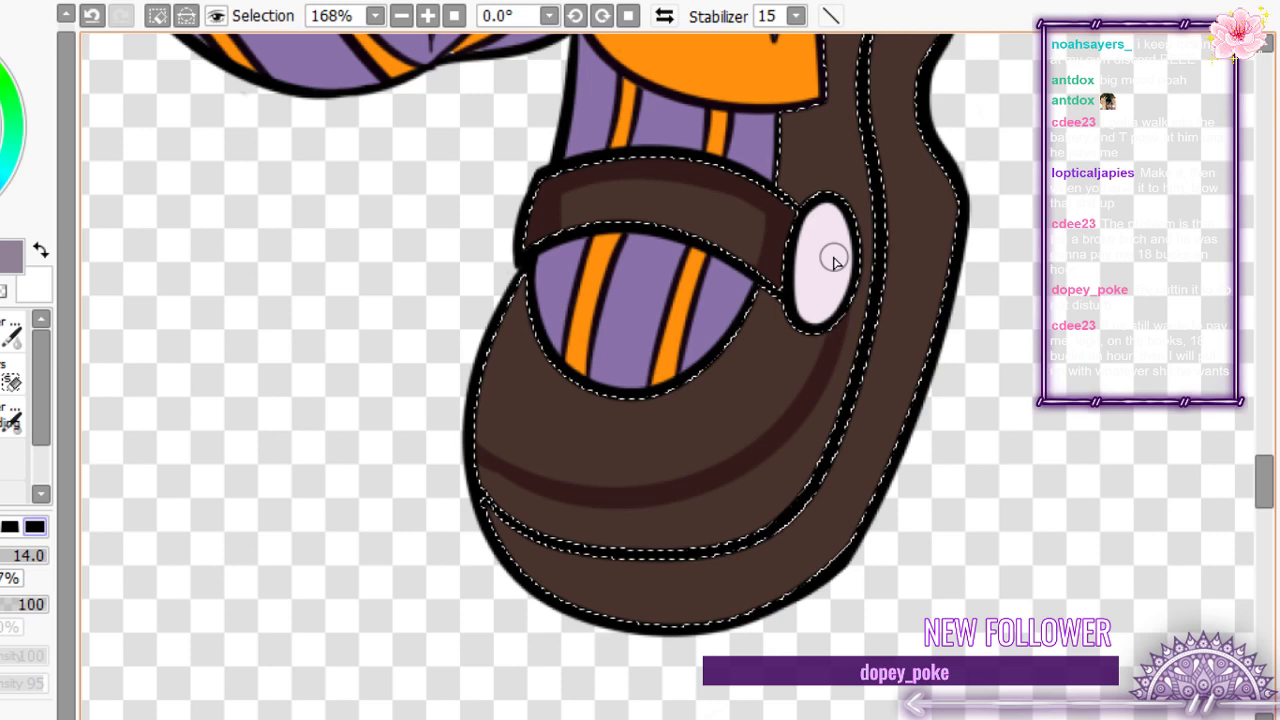
scroll(833, 260, "up", 2)
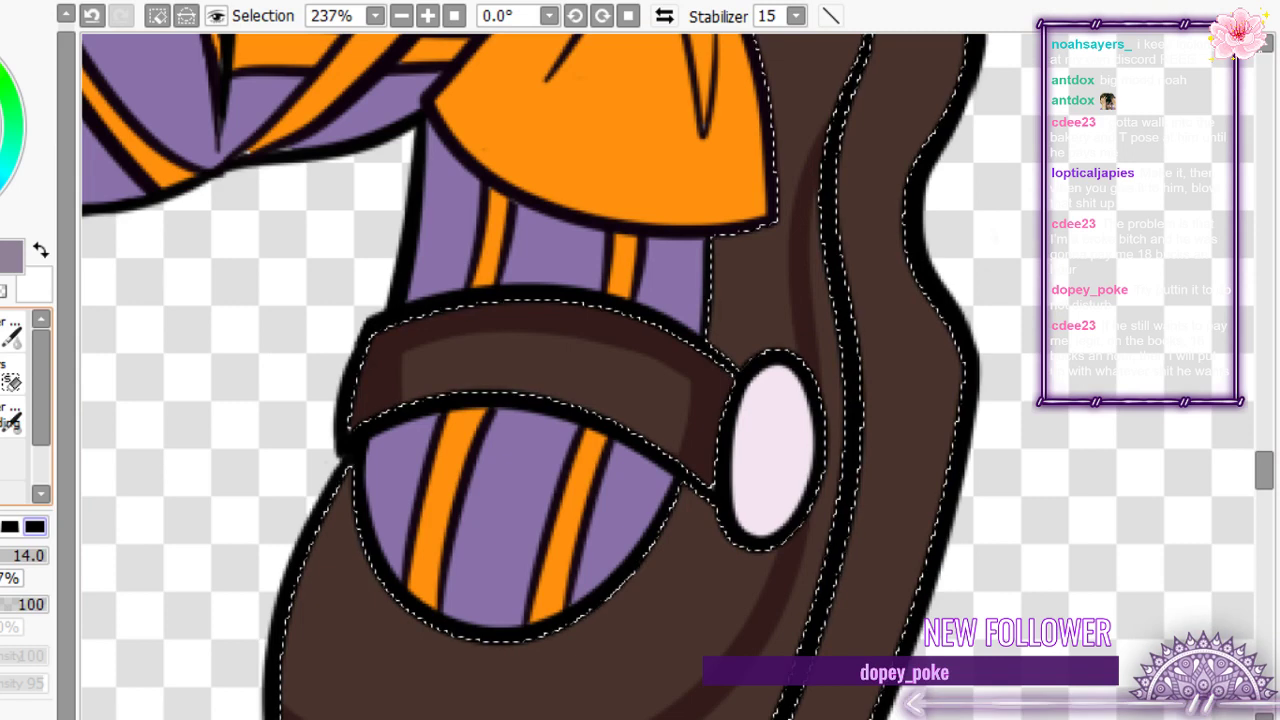
scroll(655, 281, "down", 5)
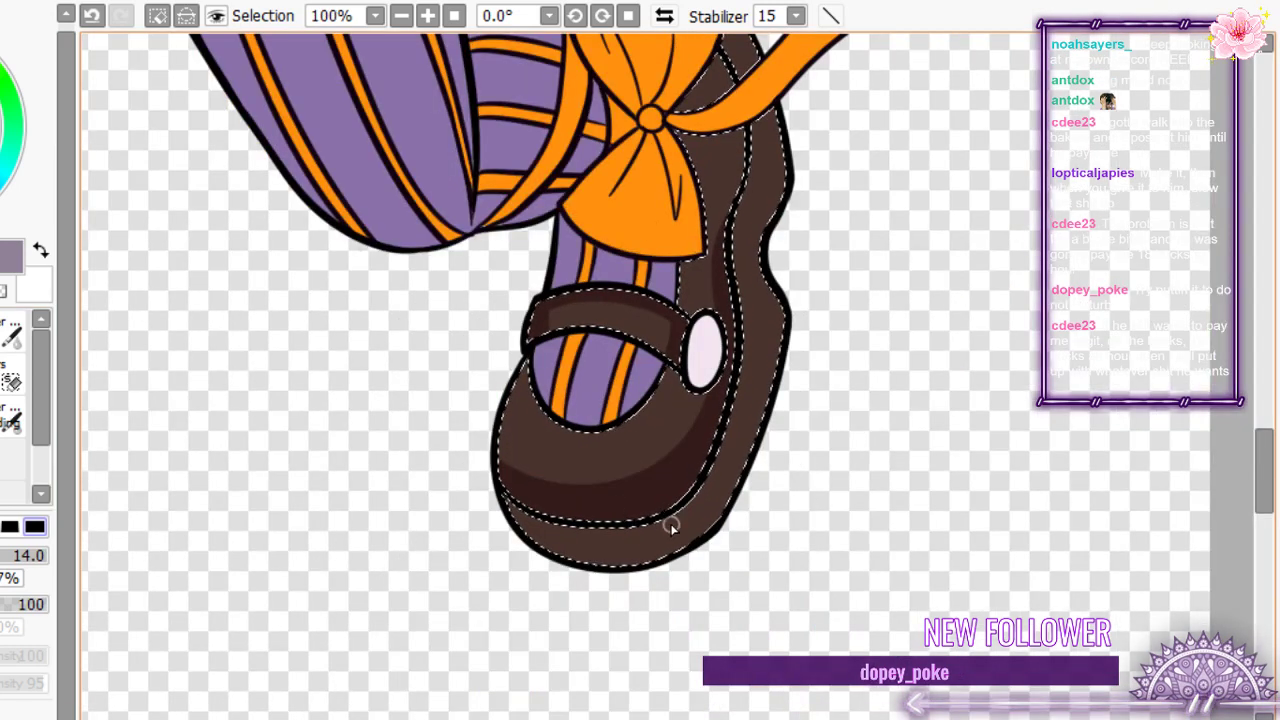
- Shade the toe end of the raised shoe's sole and the inward curve of its arch
left_click_drag(556, 556, 500, 486)
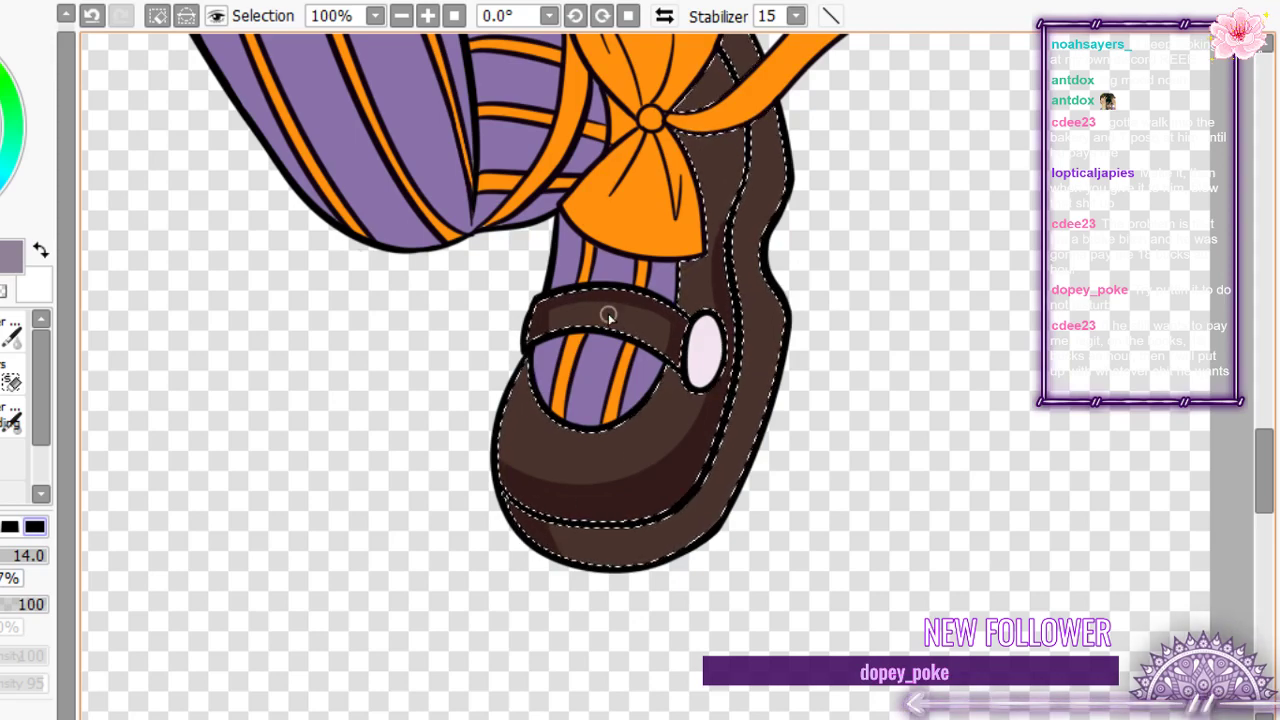
scroll(608, 316, "down", 2)
scroll(737, 194, "up", 5)
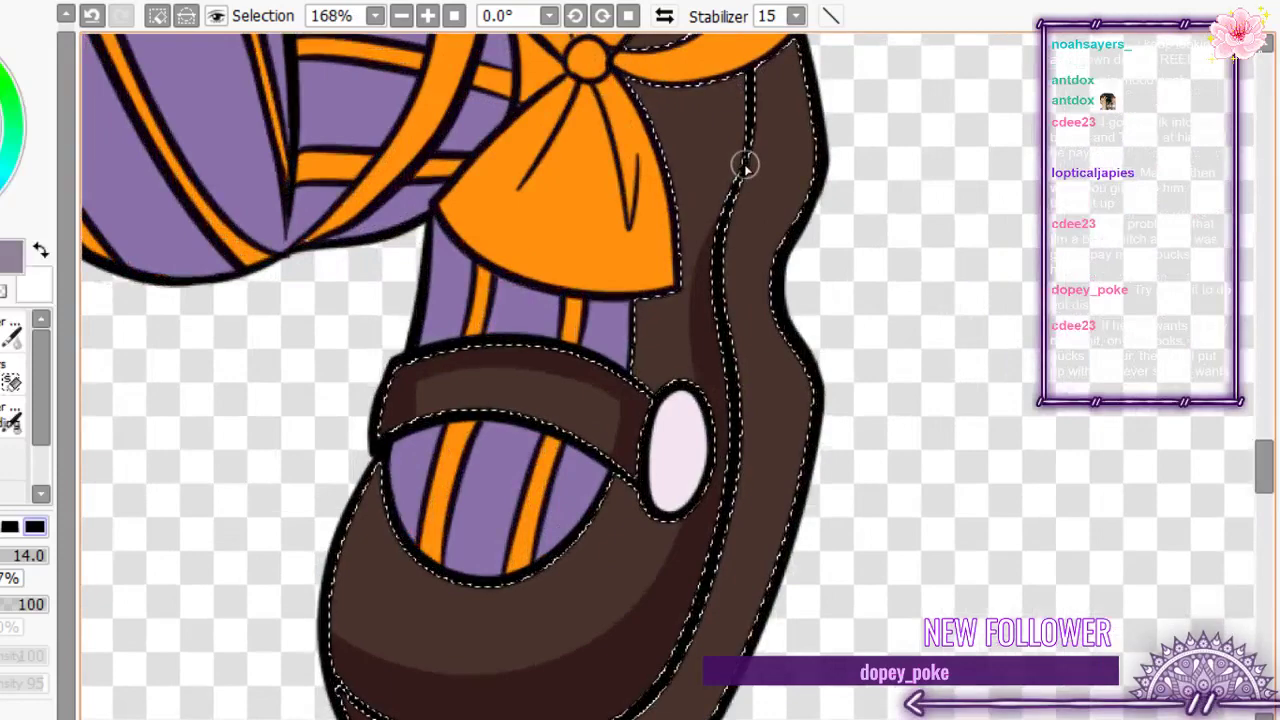
left_click_drag(794, 349, 720, 360)
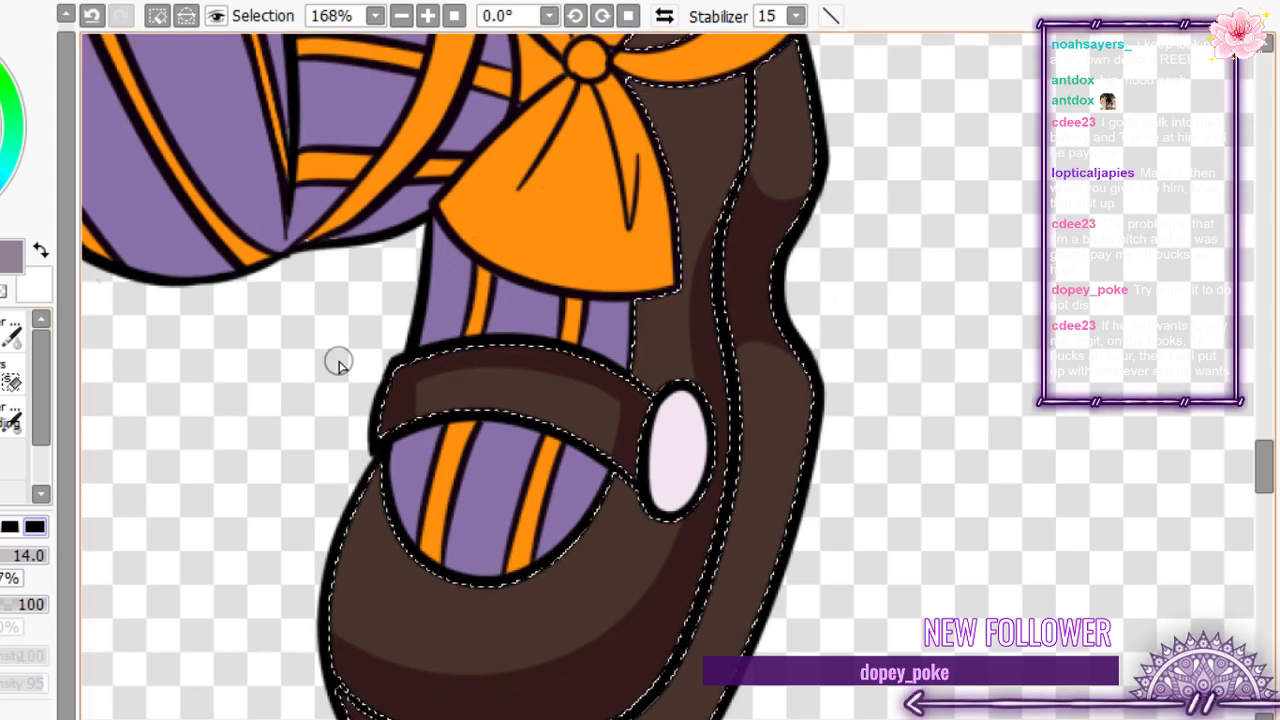
- Paint cast shadows on the heel and side of the raised shoe around the orange bow and ribbon
scroll(678, 383, "down", 4)
scroll(694, 290, "up", 2)
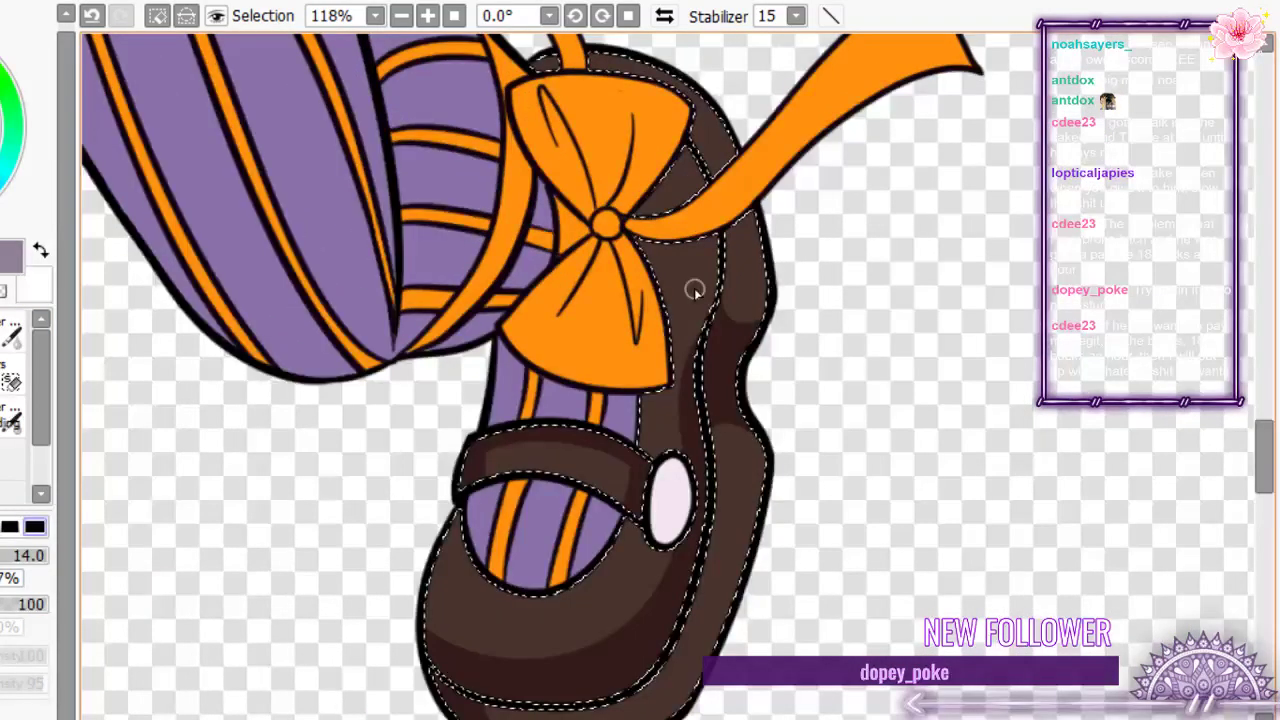
scroll(694, 290, "up", 2)
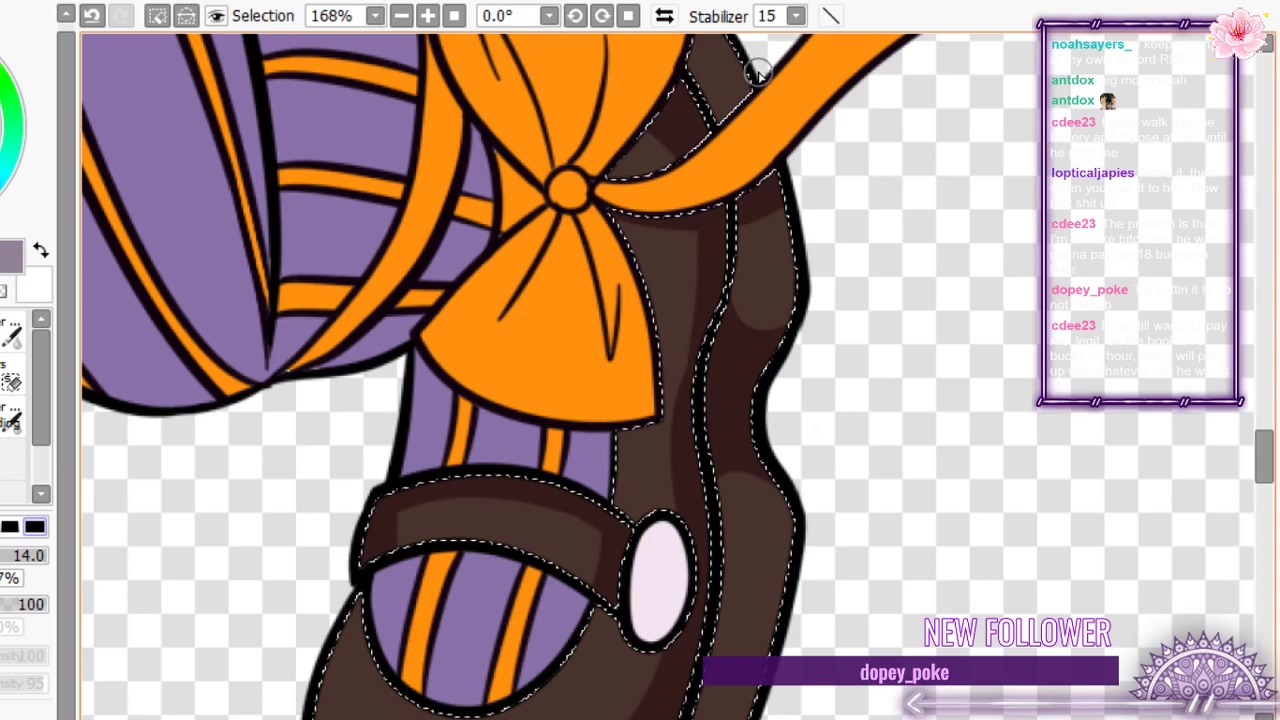
scroll(657, 257, "down", 5)
scroll(671, 206, "up", 5)
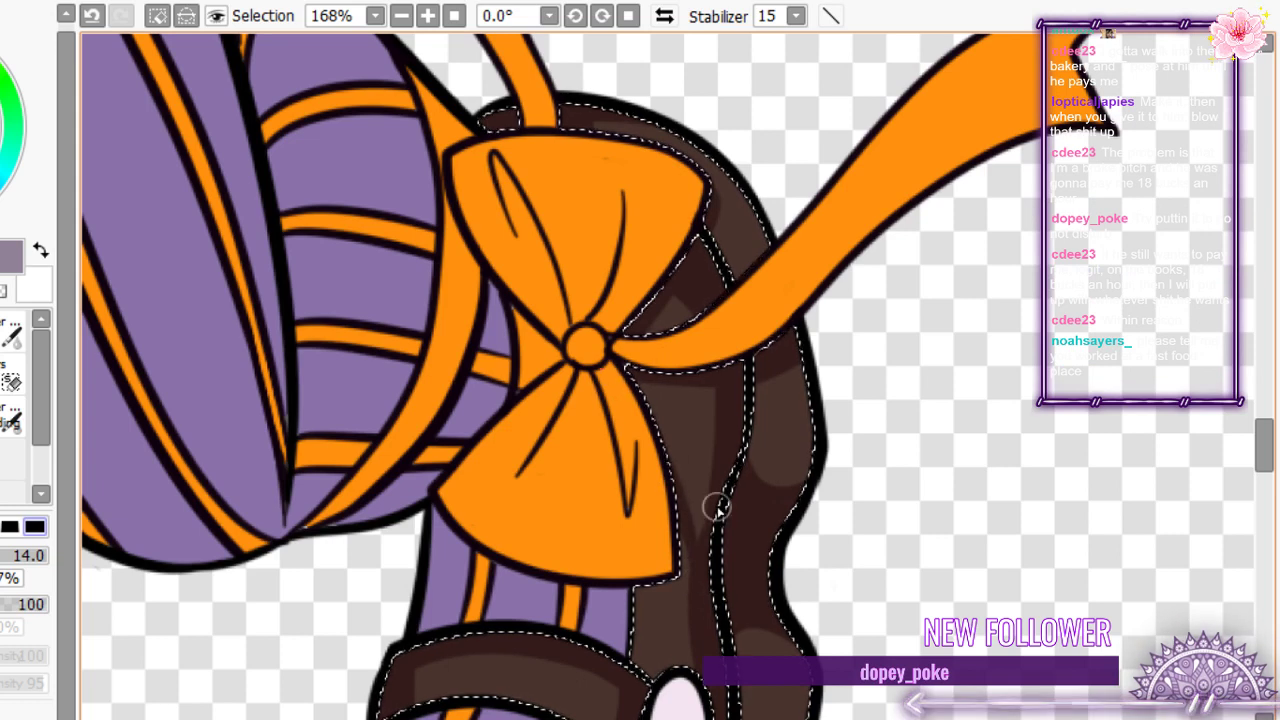
mouse_move(634, 378)
left_mouse_down()
mouse_move(691, 603)
mouse_move(686, 585)
left_mouse_up()
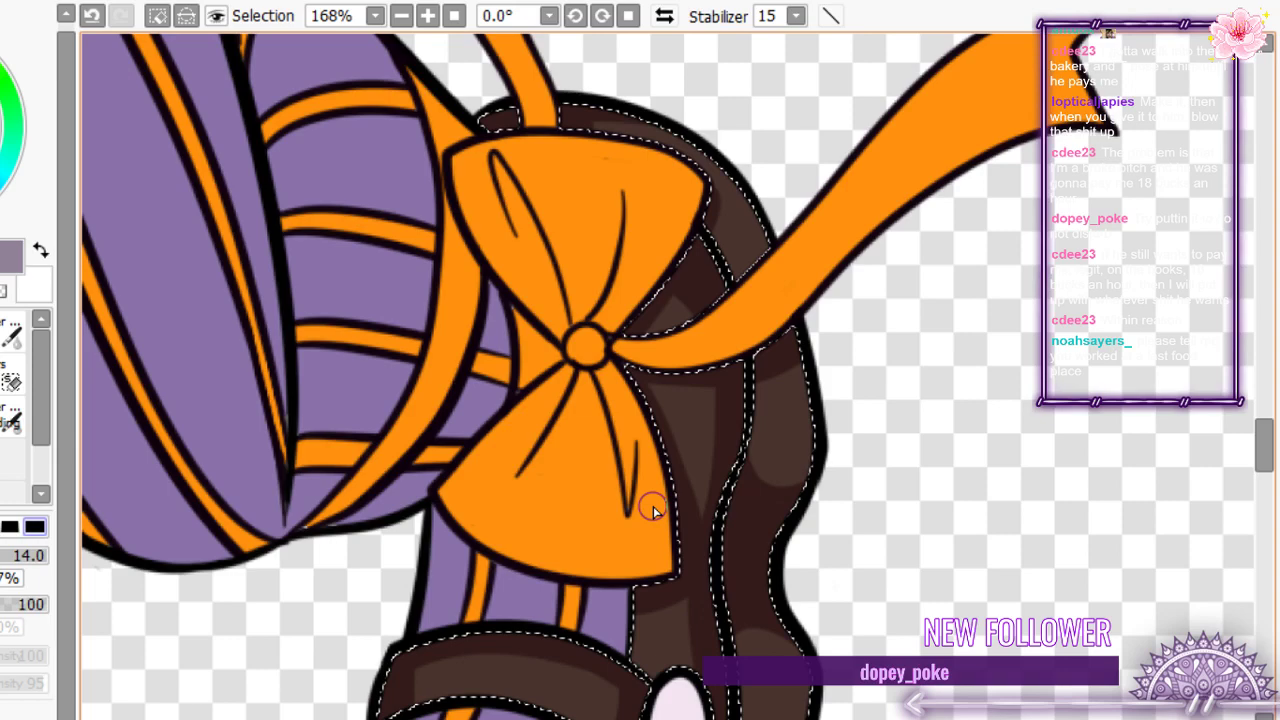
- Paint a thin shadow along the outer lower edge of the raised shoe's sole around the toe
scroll(607, 400, "down", 8)
scroll(608, 508, "up", 7)
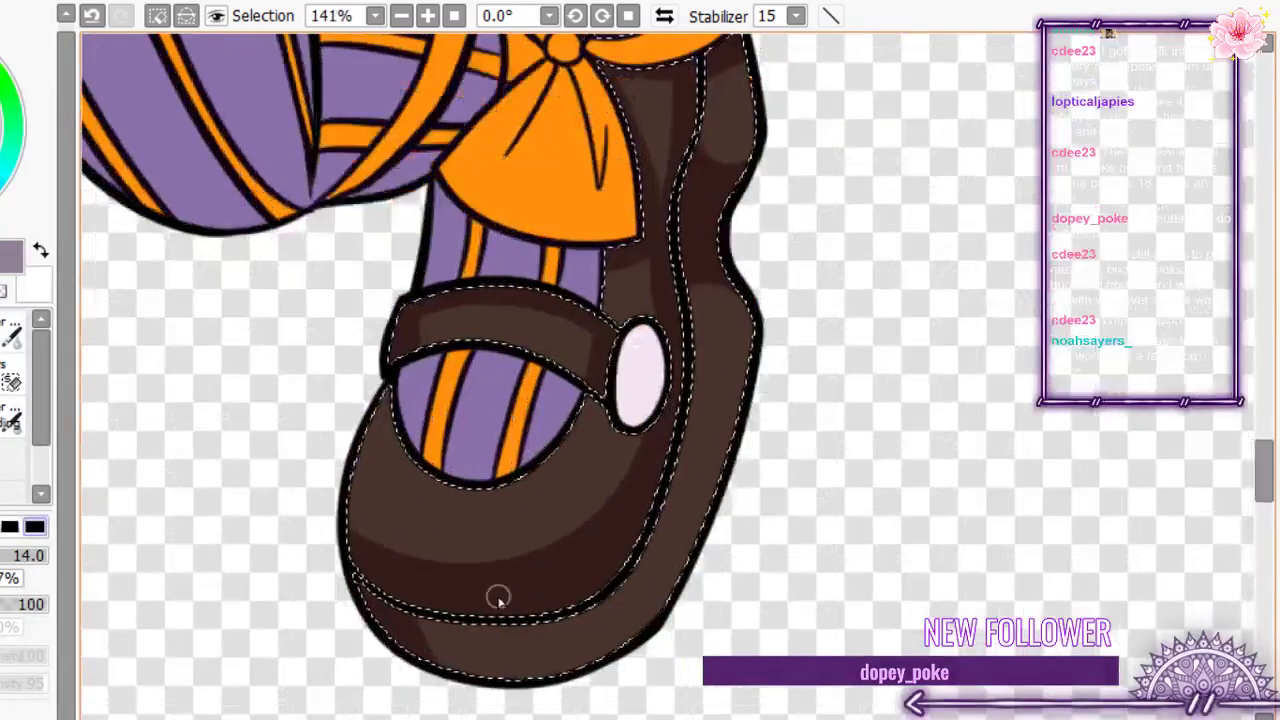
mouse_move(433, 661)
left_mouse_down()
mouse_move(725, 606)
mouse_move(527, 664)
mouse_move(423, 637)
left_mouse_up()
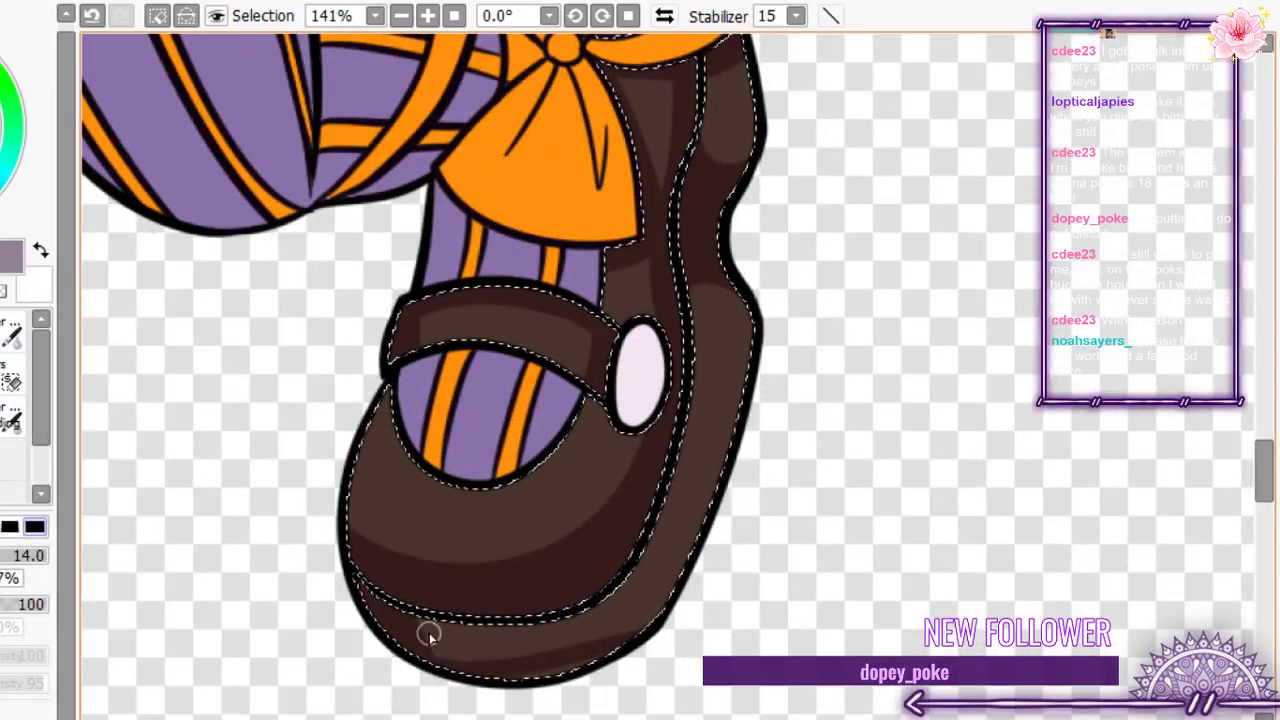
- Redo the thin shadow along the outer edge of the raised shoe's sole, from the toe up the side to the heel
key("ctrl+z")
key("ctrl+z")
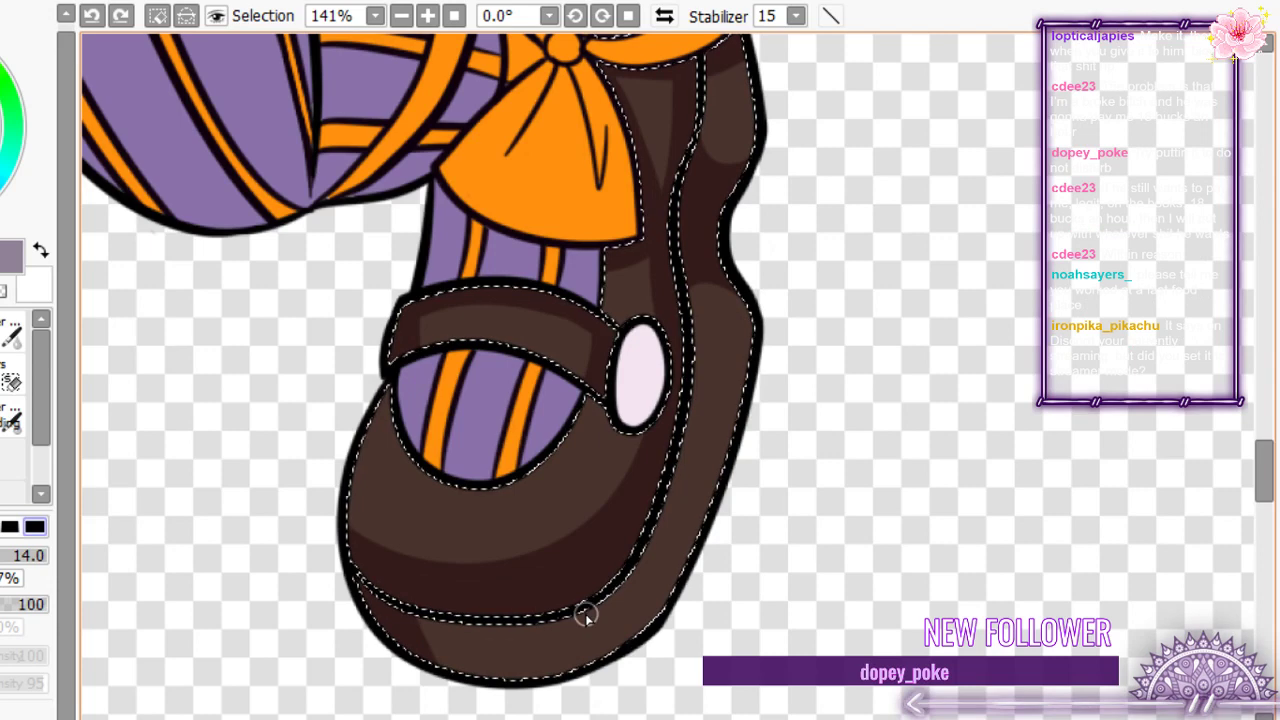
mouse_move(423, 637)
left_mouse_down()
mouse_move(511, 677)
mouse_move(751, 555)
mouse_move(609, 657)
mouse_move(716, 534)
left_mouse_up()
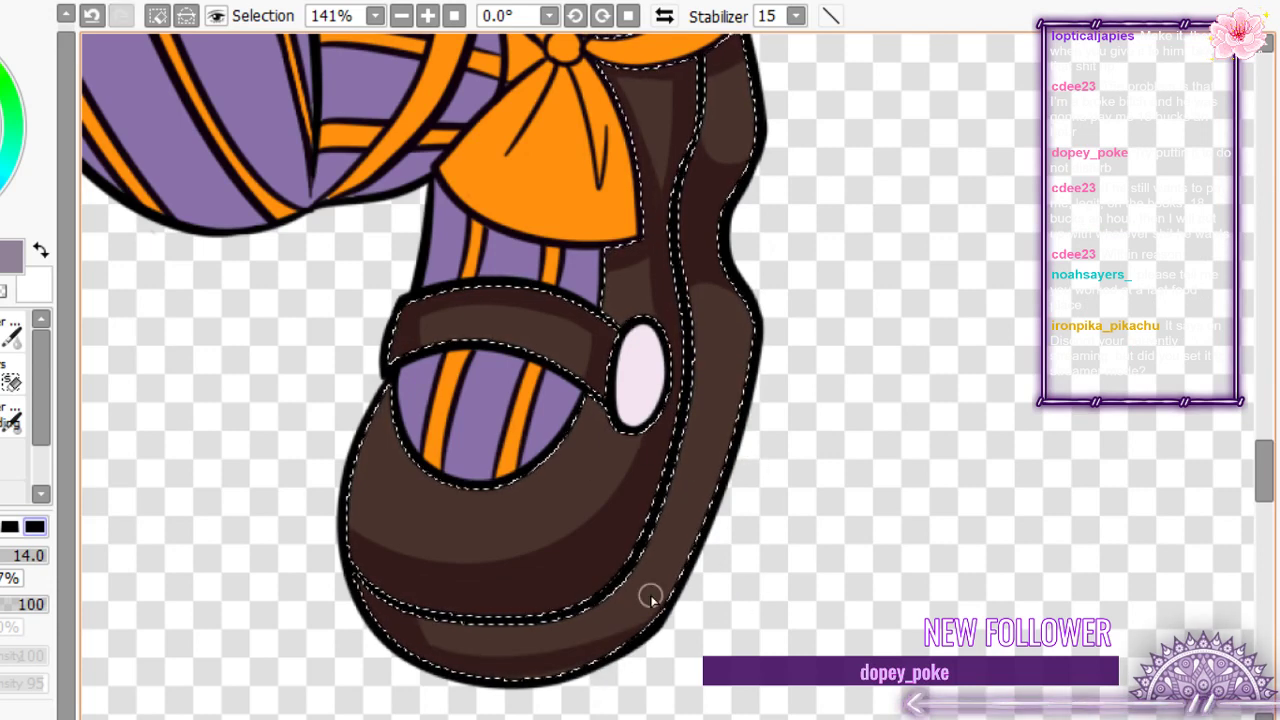
mouse_move(650, 597)
left_mouse_down()
mouse_move(715, 514)
mouse_move(747, 282)
mouse_move(713, 274)
mouse_move(746, 357)
mouse_move(653, 643)
mouse_move(686, 598)
left_mouse_up()
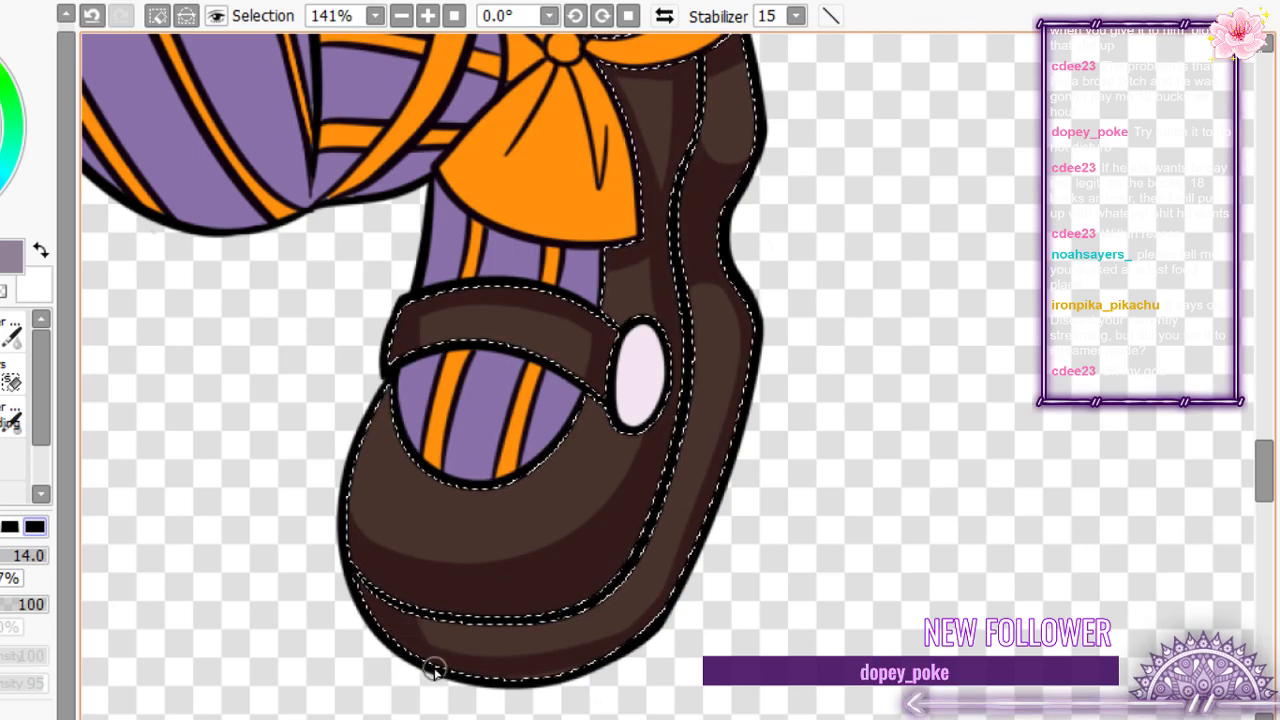
left_click_drag(723, 127, 700, 249)
scroll(697, 247, "down", 2)
scroll(672, 100, "up", 5)
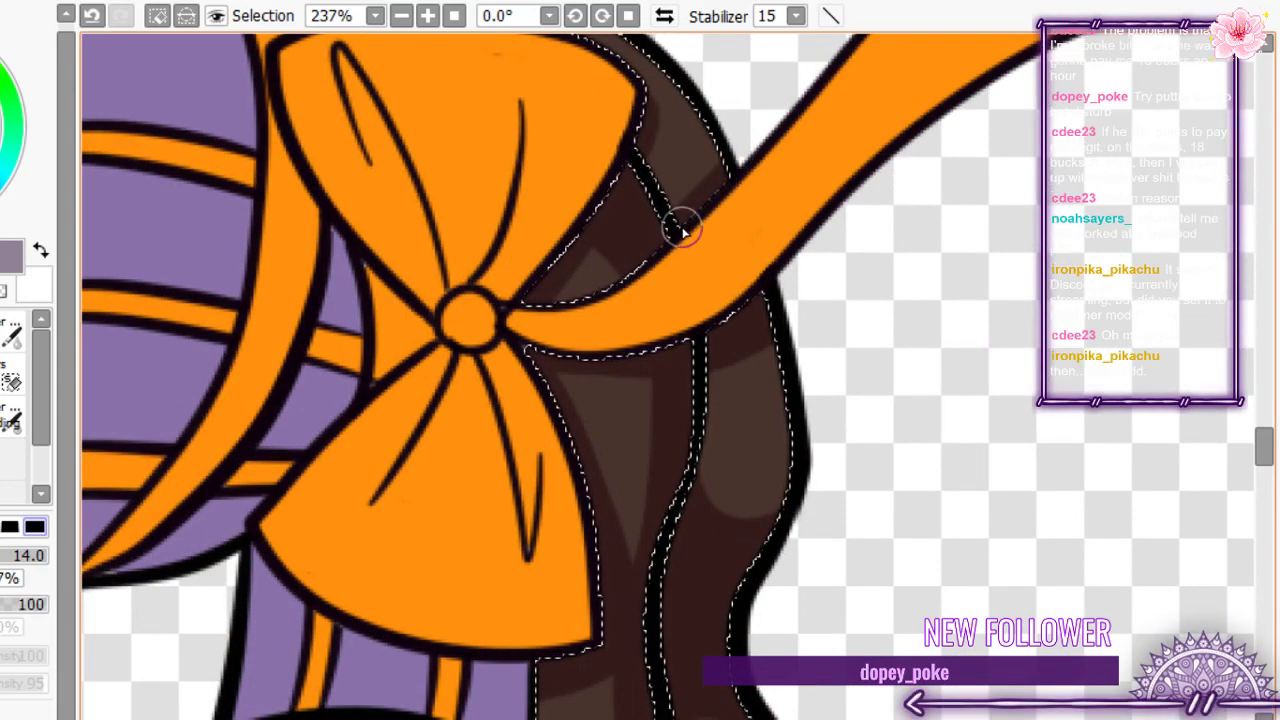
scroll(690, 238, "down", 3)
scroll(690, 238, "down", 1)
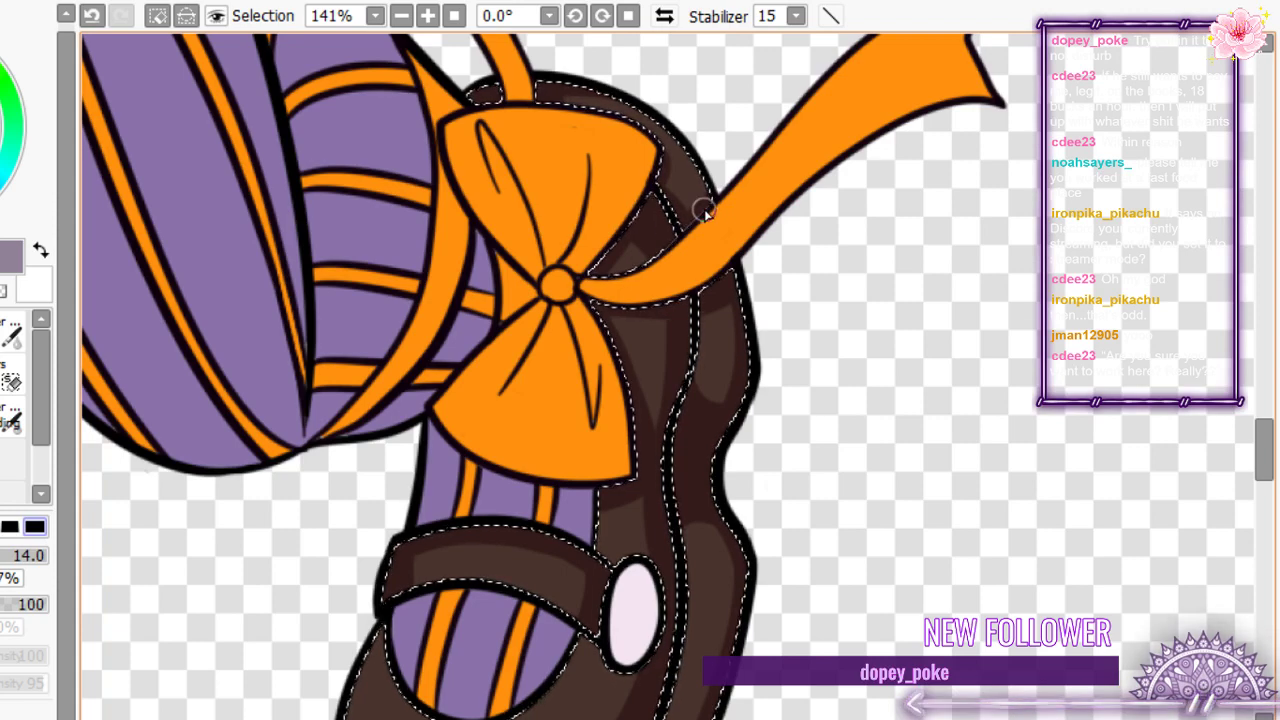
- Paint and fill a curved shadow on the standing shoe above the sole seam and up the side below the strap button
scroll(705, 212, "down", 10)
scroll(490, 415, "up", 9)
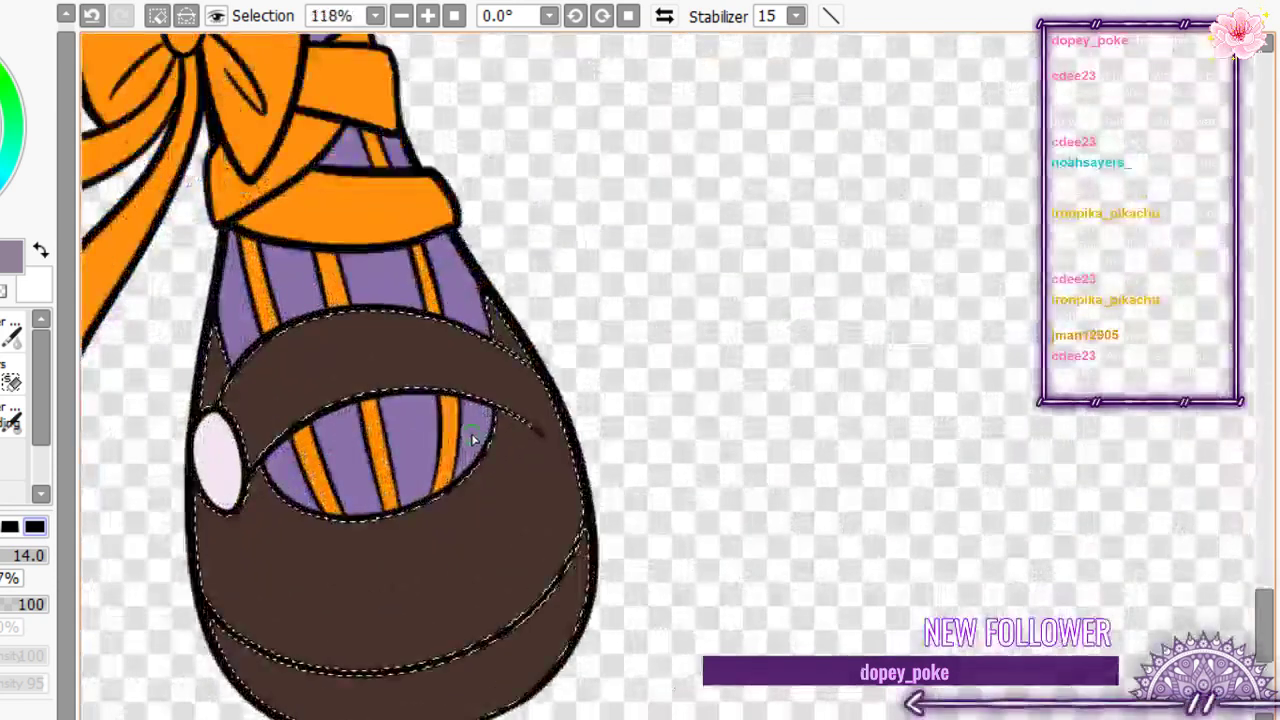
scroll(493, 428, "down", 2)
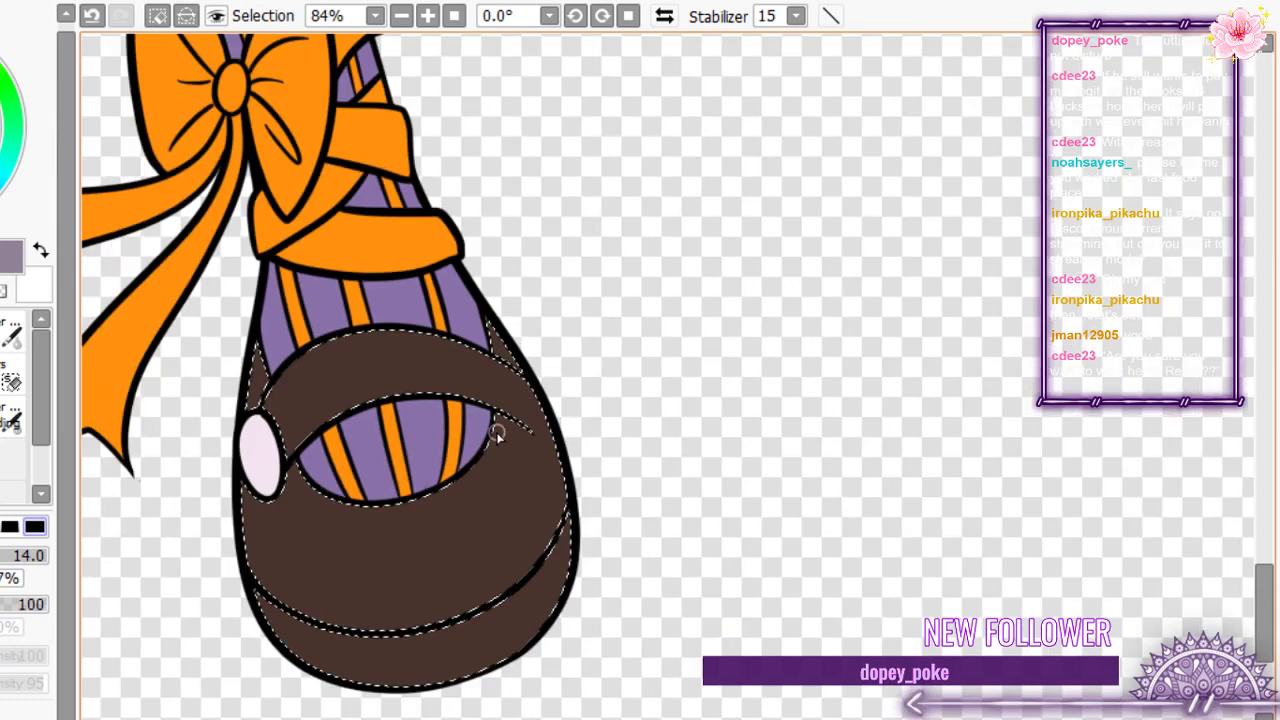
scroll(588, 450, "down", 1)
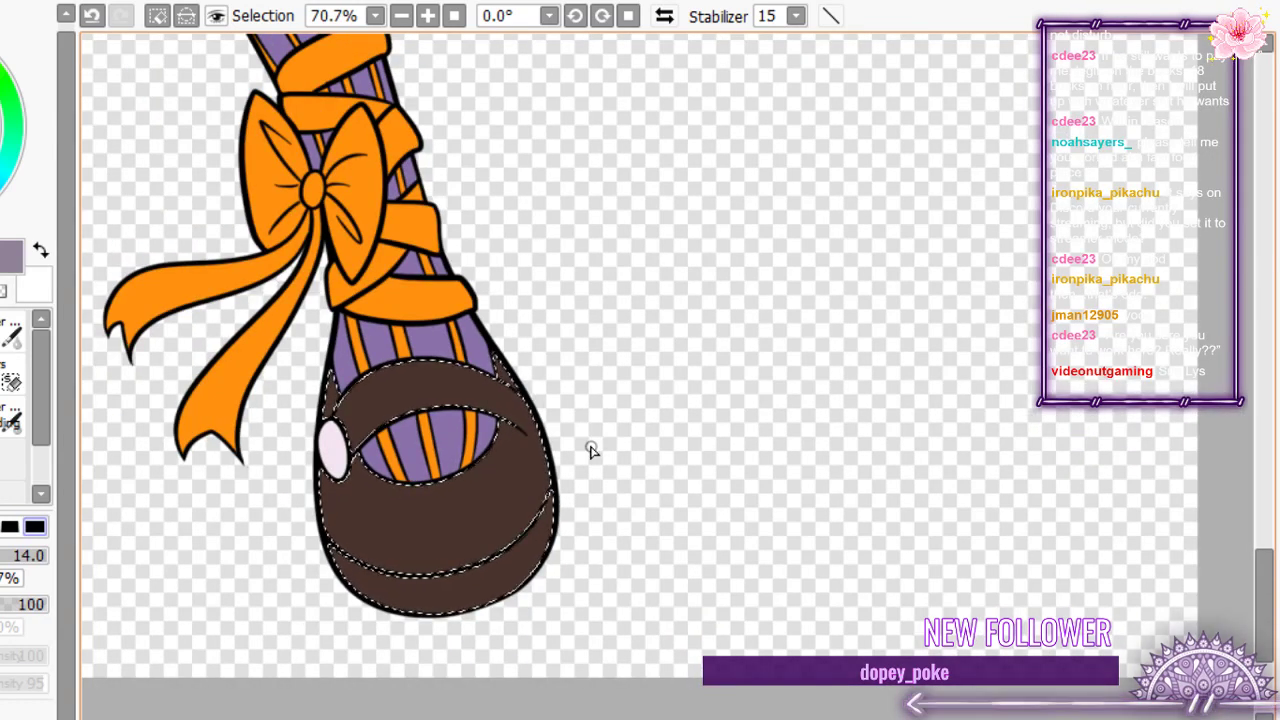
scroll(371, 590, "up", 4)
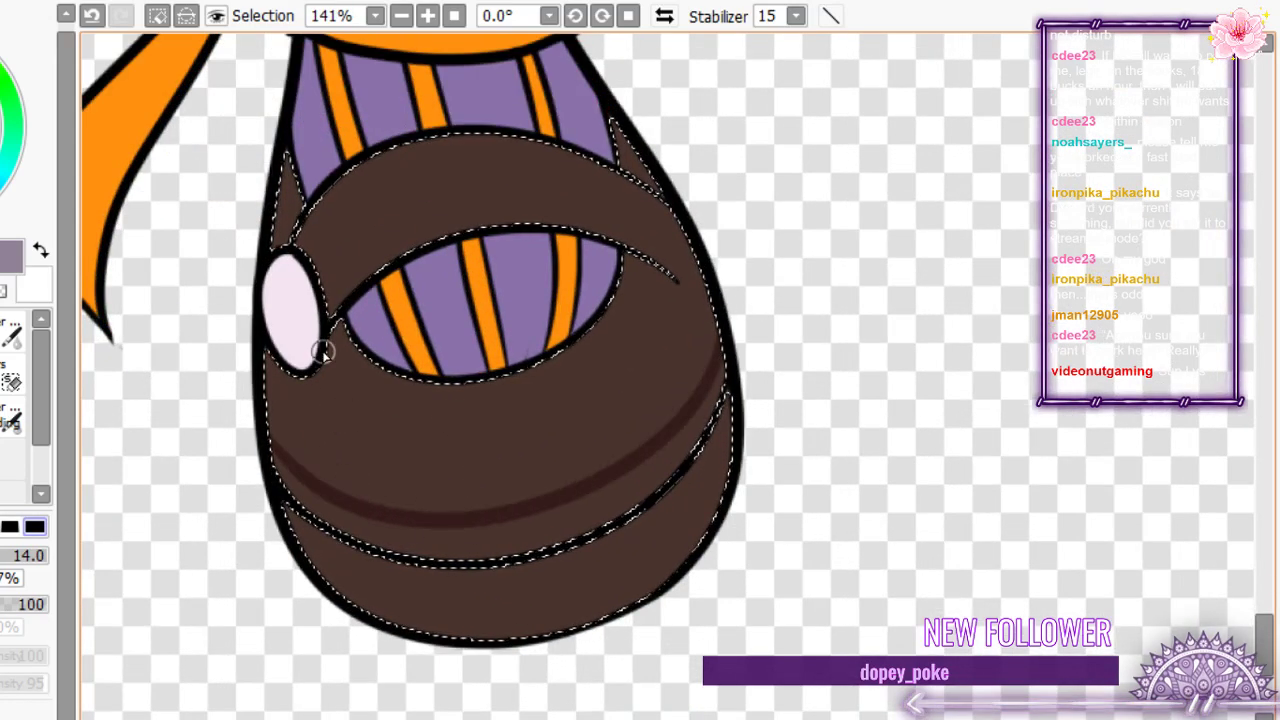
left_click_drag(322, 352, 365, 490)
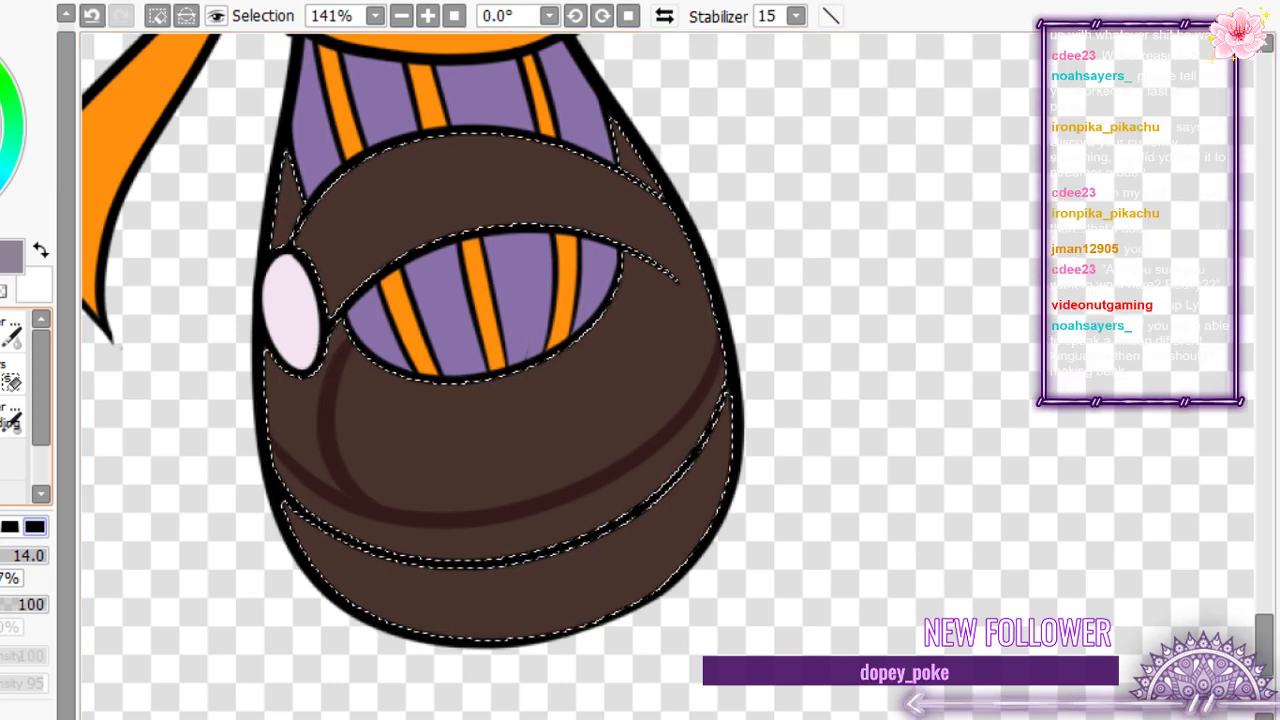
key("g")
left_click(335, 510)
key("b")
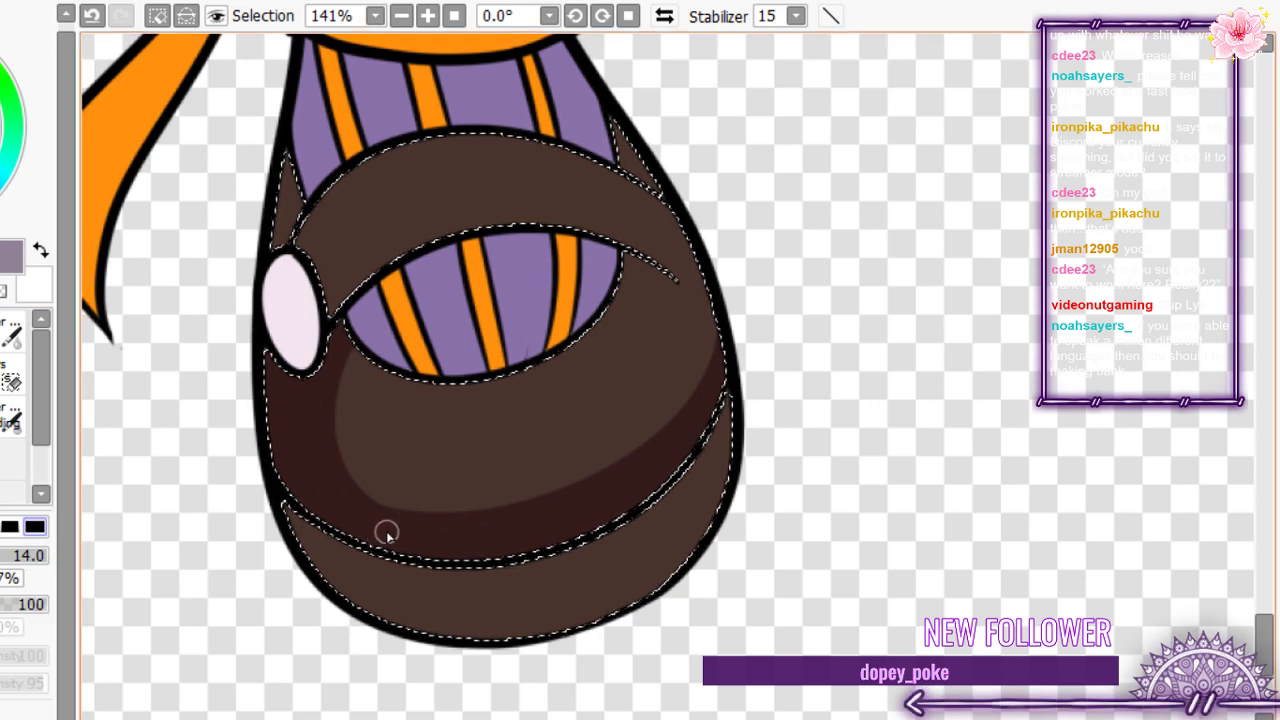
- Shade both ends of the standing shoe's sole with curved shadows, leaving the middle light
left_click_drag(335, 540, 368, 605)
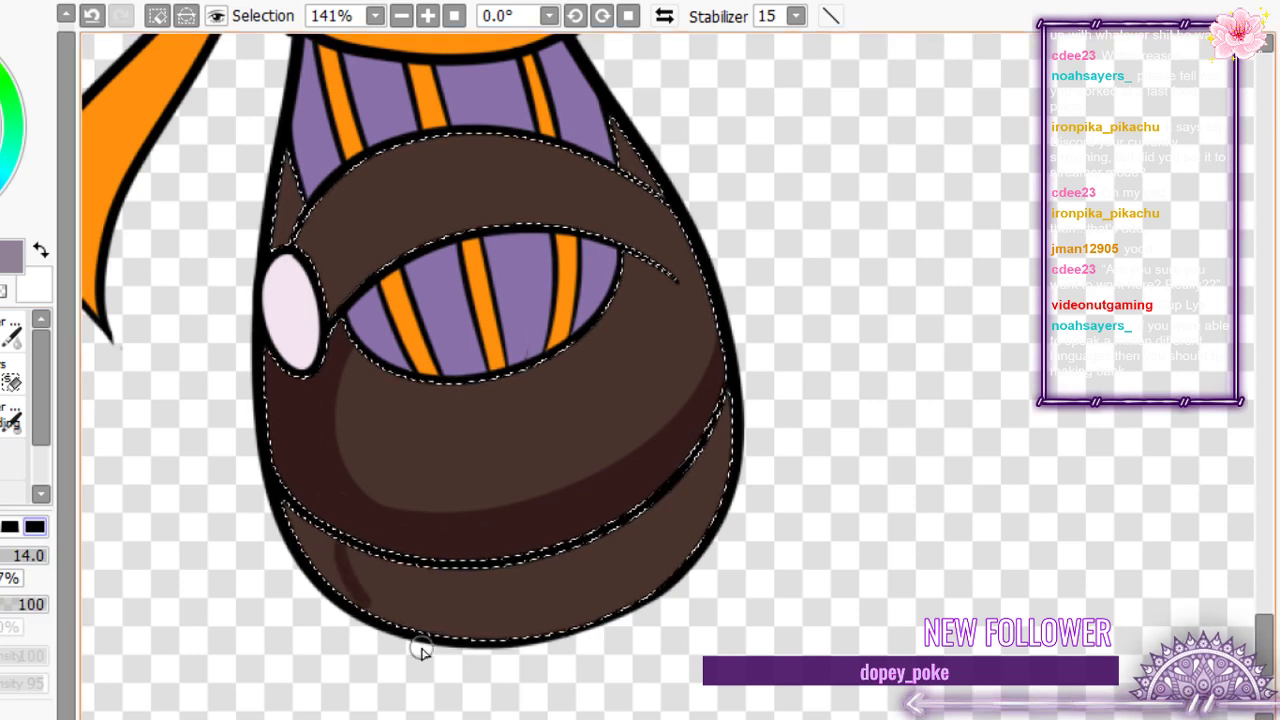
left_click_drag(680, 460, 672, 598)
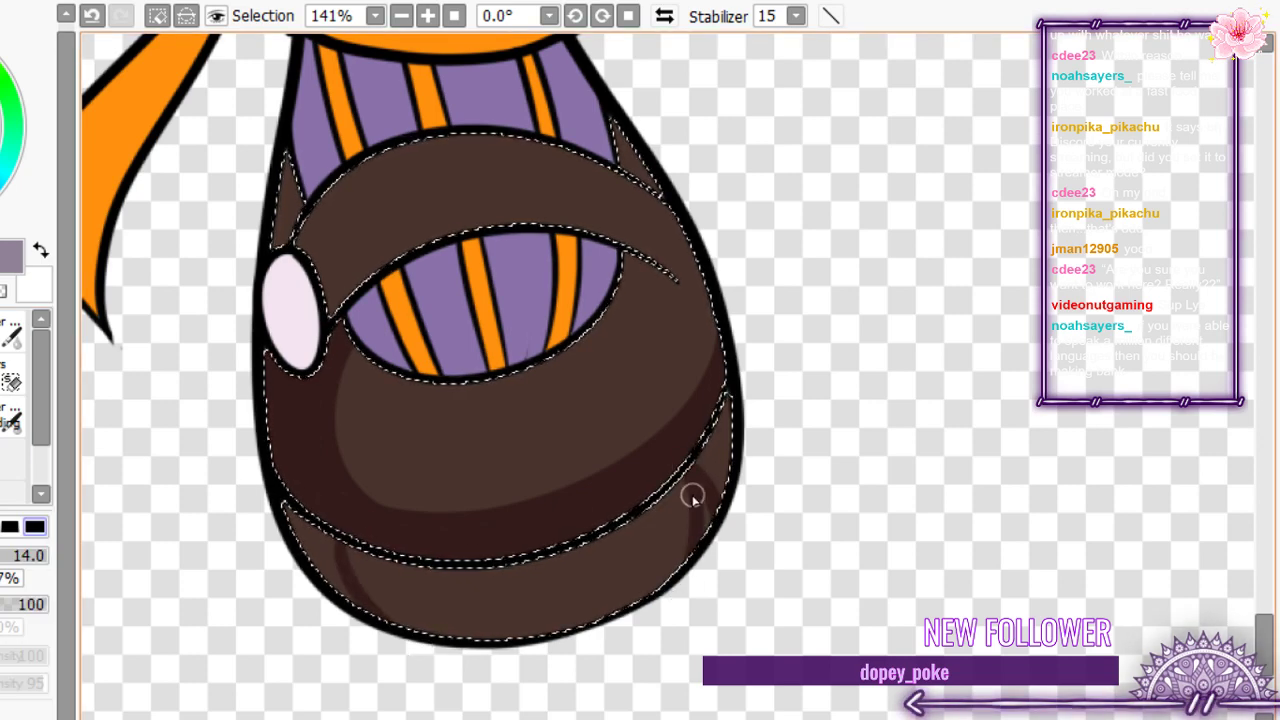
left_click_drag(691, 494, 686, 566)
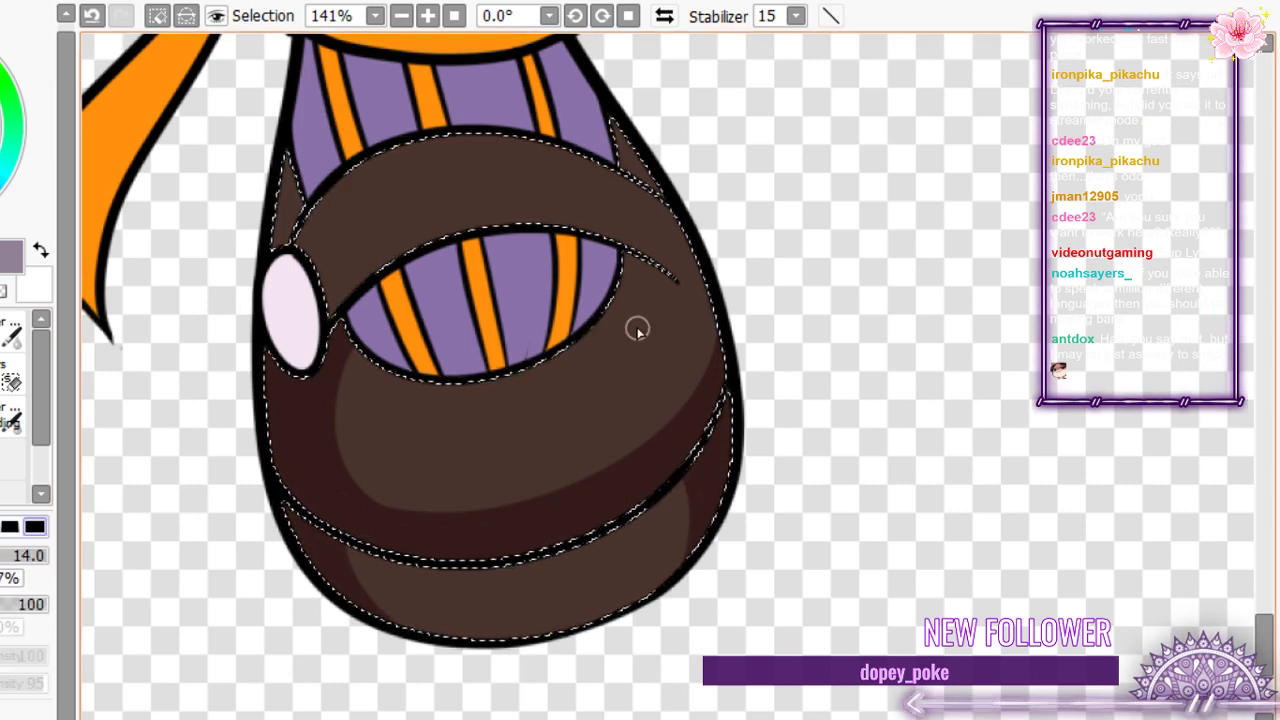
- Shade the standing shoe's side below the end of the strap and the small slivers of shoe beside the ankle
mouse_move(698, 392)
left_mouse_down()
mouse_move(620, 257)
mouse_move(709, 371)
mouse_move(691, 303)
mouse_move(687, 330)
left_mouse_up()
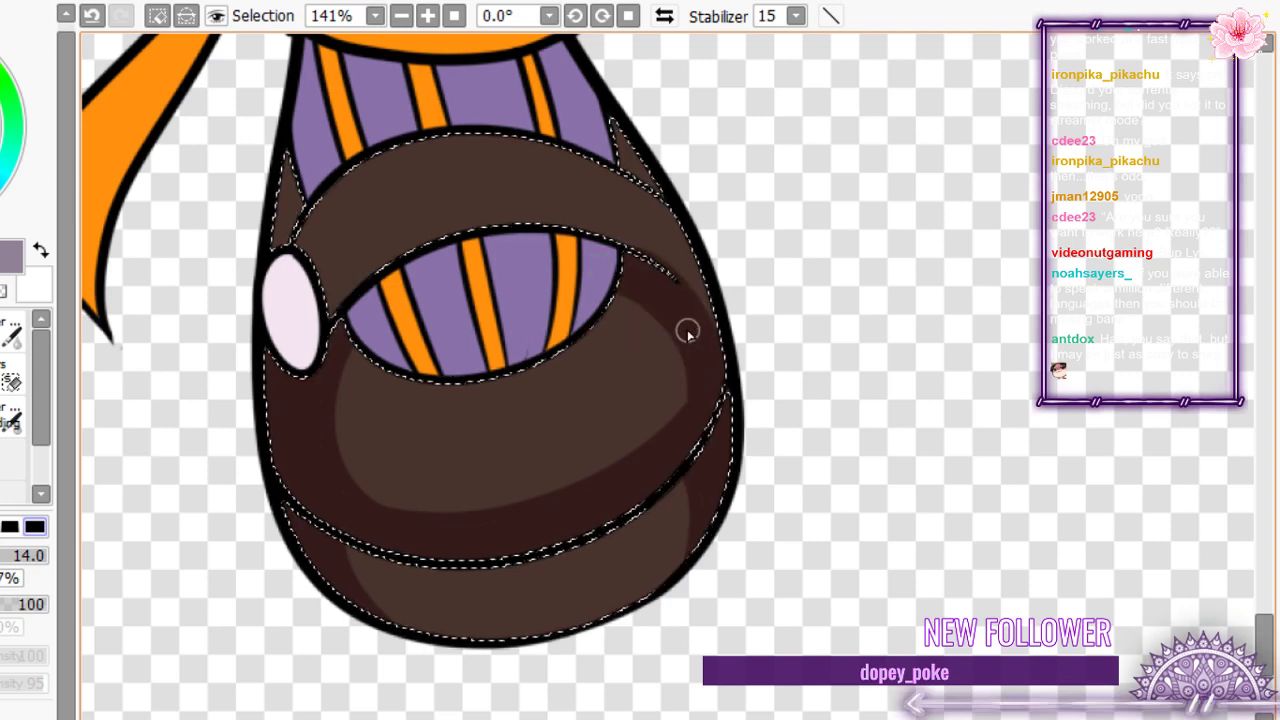
mouse_move(655, 185)
left_mouse_down()
mouse_move(623, 131)
mouse_move(630, 150)
left_mouse_up()
mouse_move(280, 238)
left_mouse_down()
mouse_move(290, 185)
mouse_move(281, 255)
mouse_move(290, 218)
left_mouse_up()
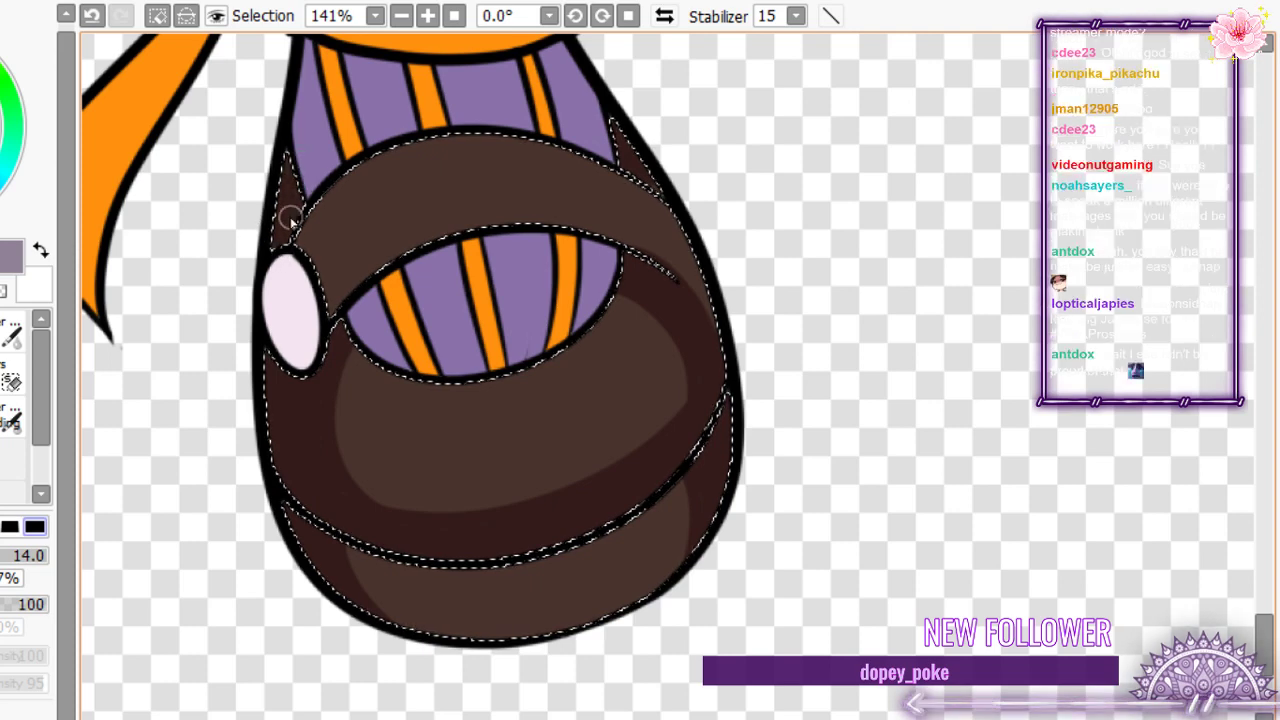
- Shade both ends of the standing shoe's strap and paint a curved shadow along its lower edge
left_click_drag(634, 156, 706, 326)
left_click_drag(658, 189, 686, 334)
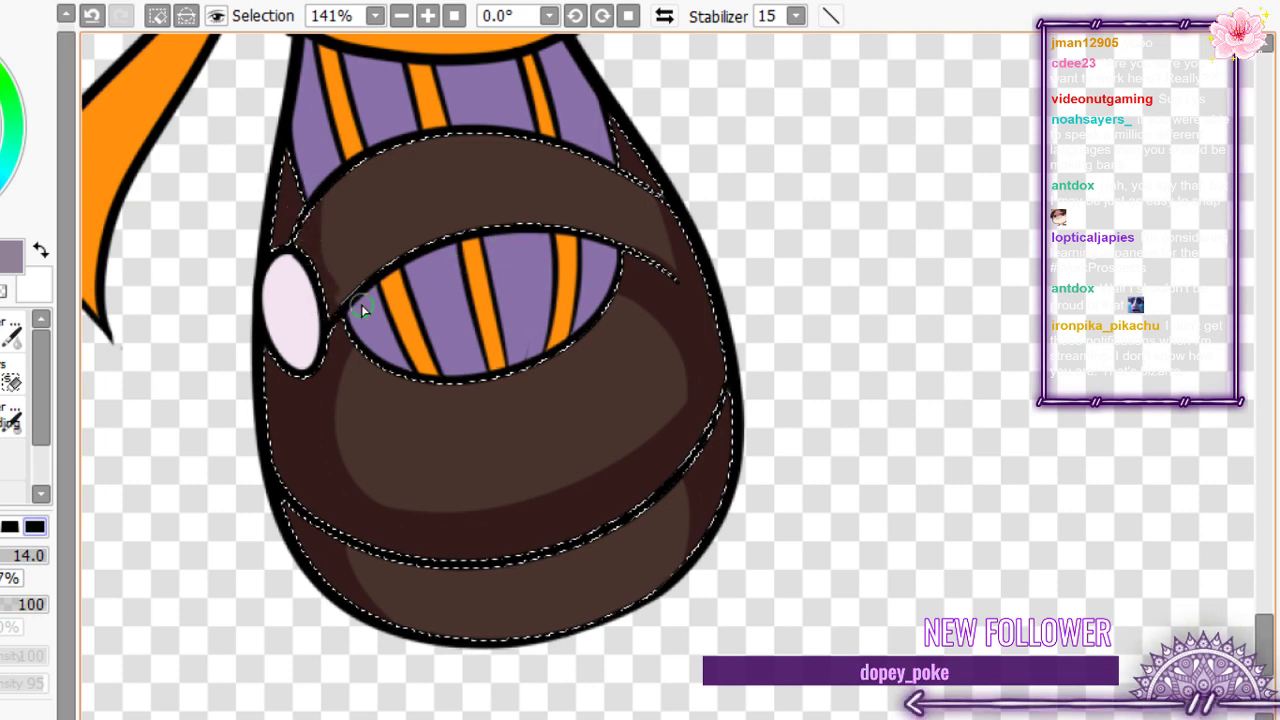
mouse_move(345, 290)
left_mouse_down()
mouse_move(395, 268)
mouse_move(678, 232)
left_mouse_up()
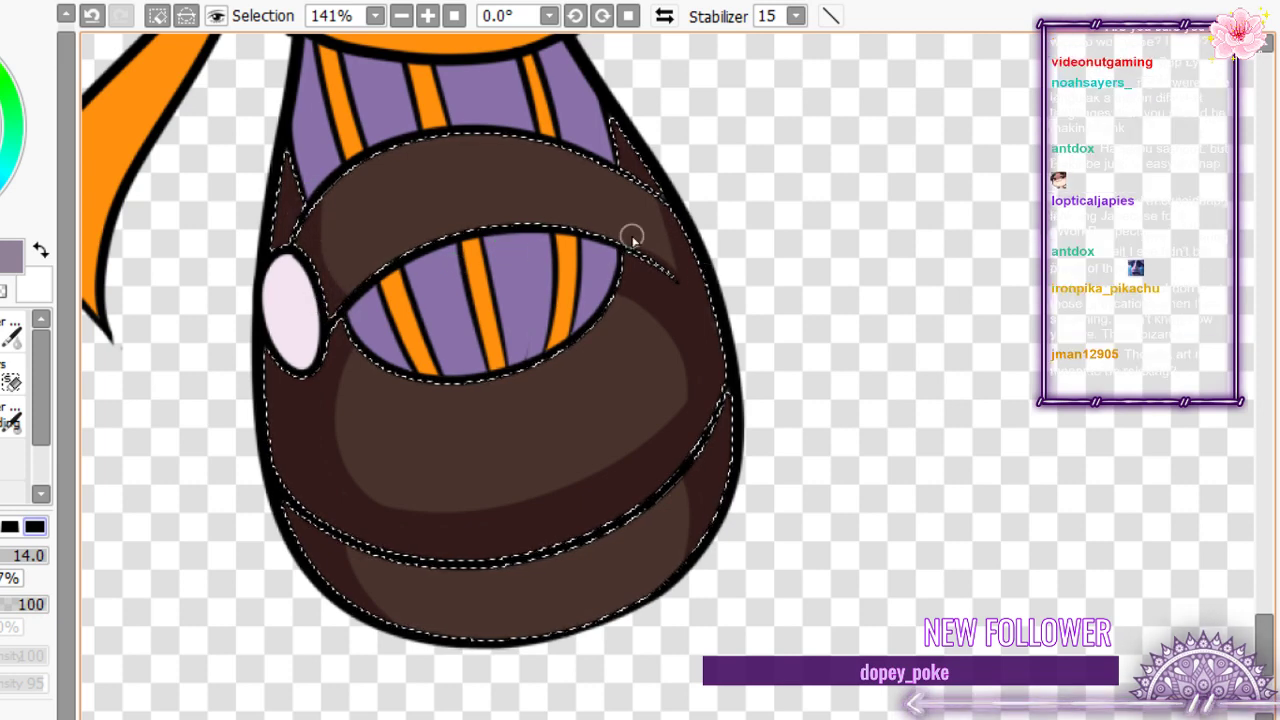
key("ctrl+z")
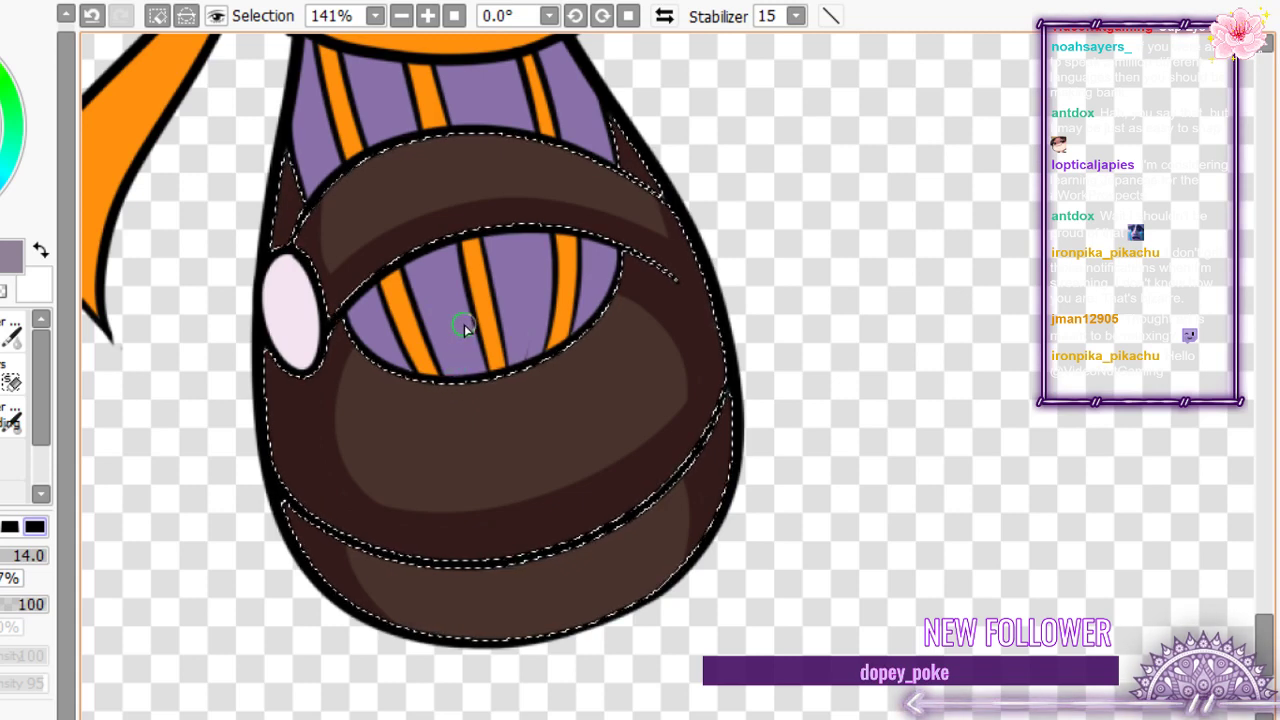
- Review the shading on the shoes, vest and cuffs at different zoom levels
scroll(465, 330, "down", 7)
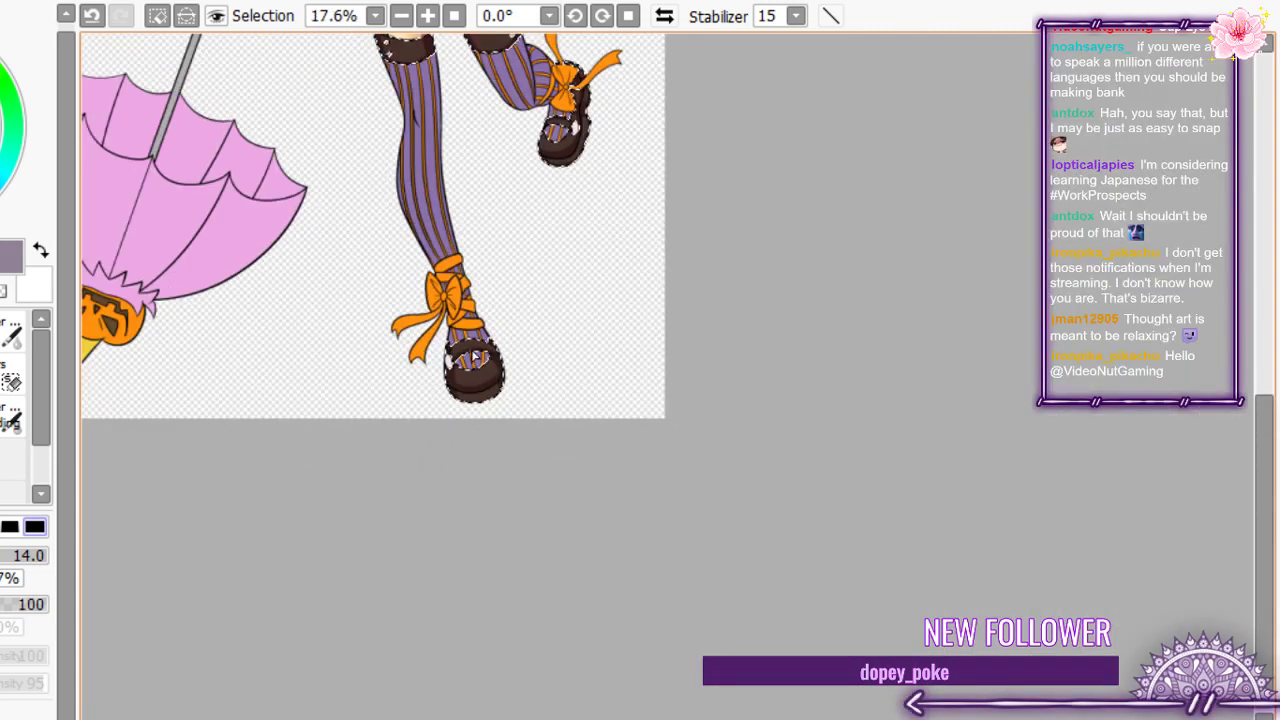
scroll(425, 179, "up", 5)
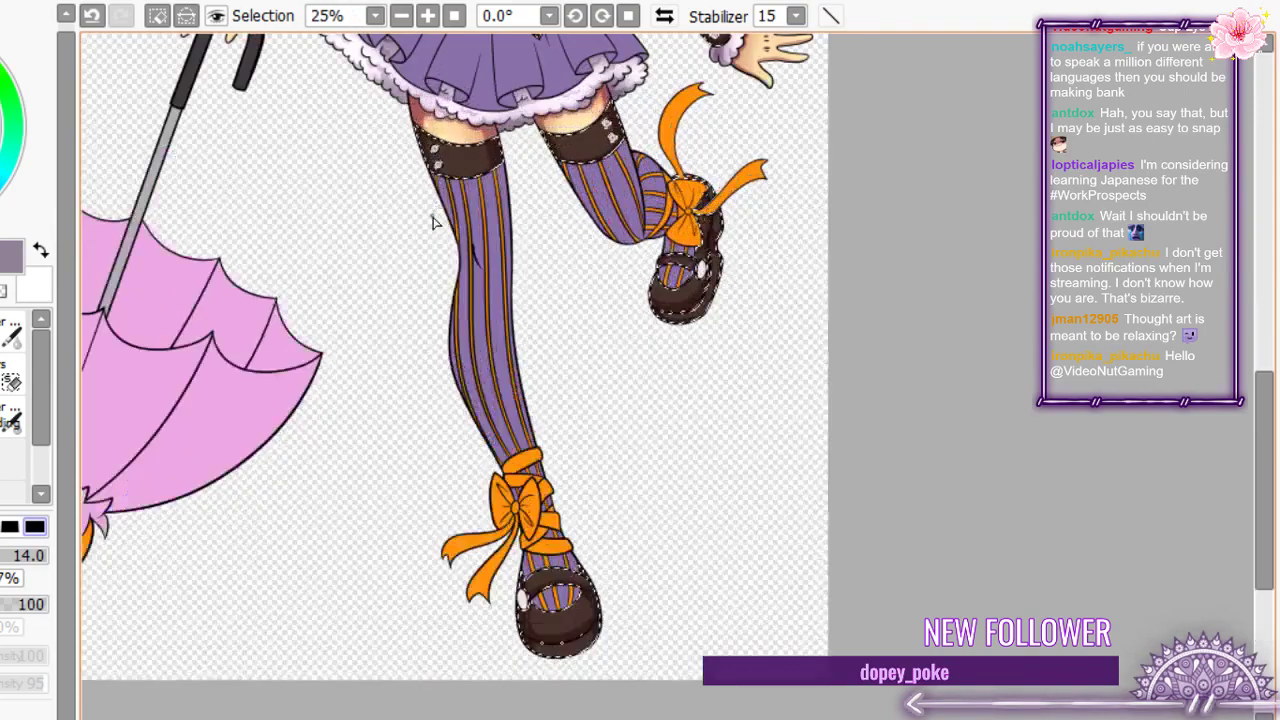
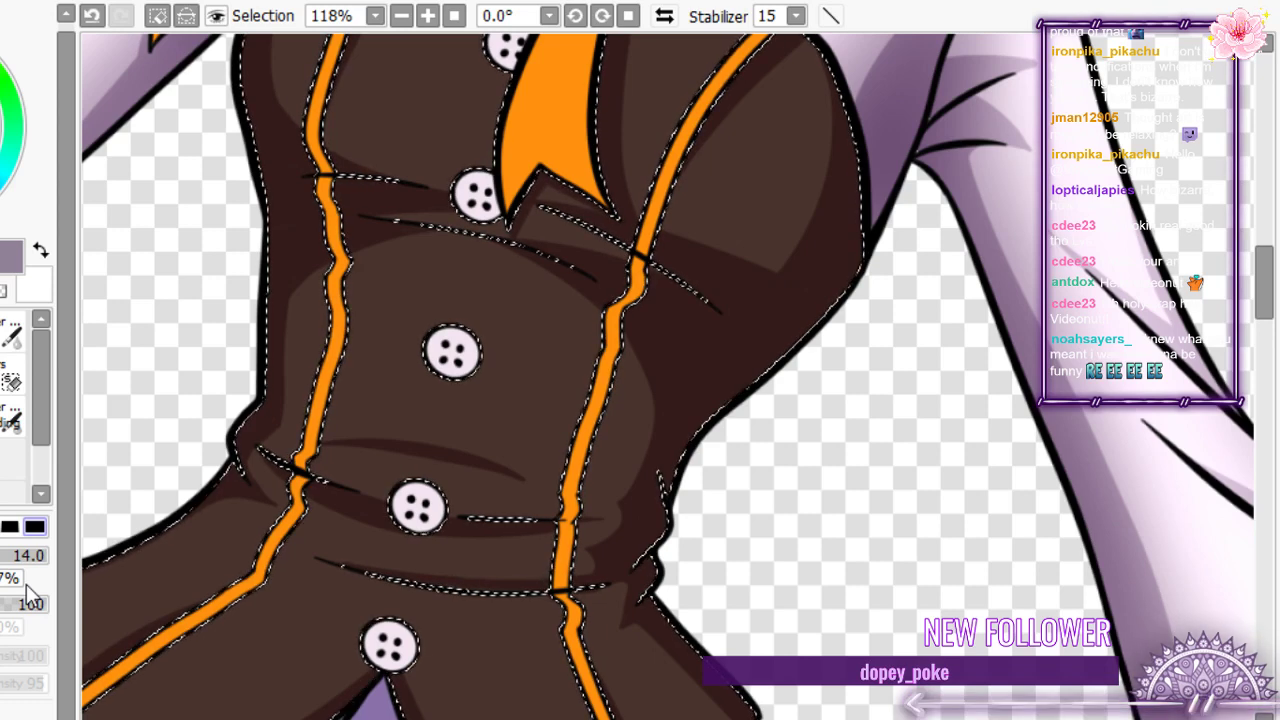
scroll(365, 428, "down", 4)
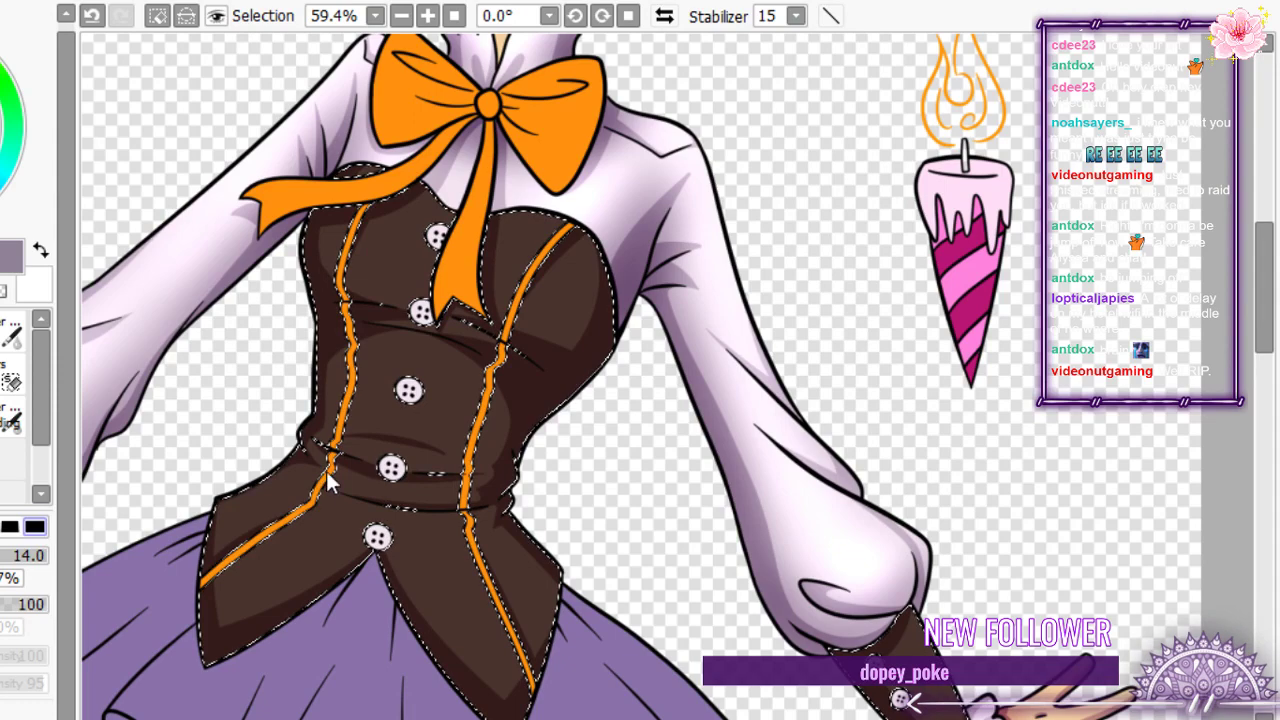
scroll(585, 318, "down", 3)
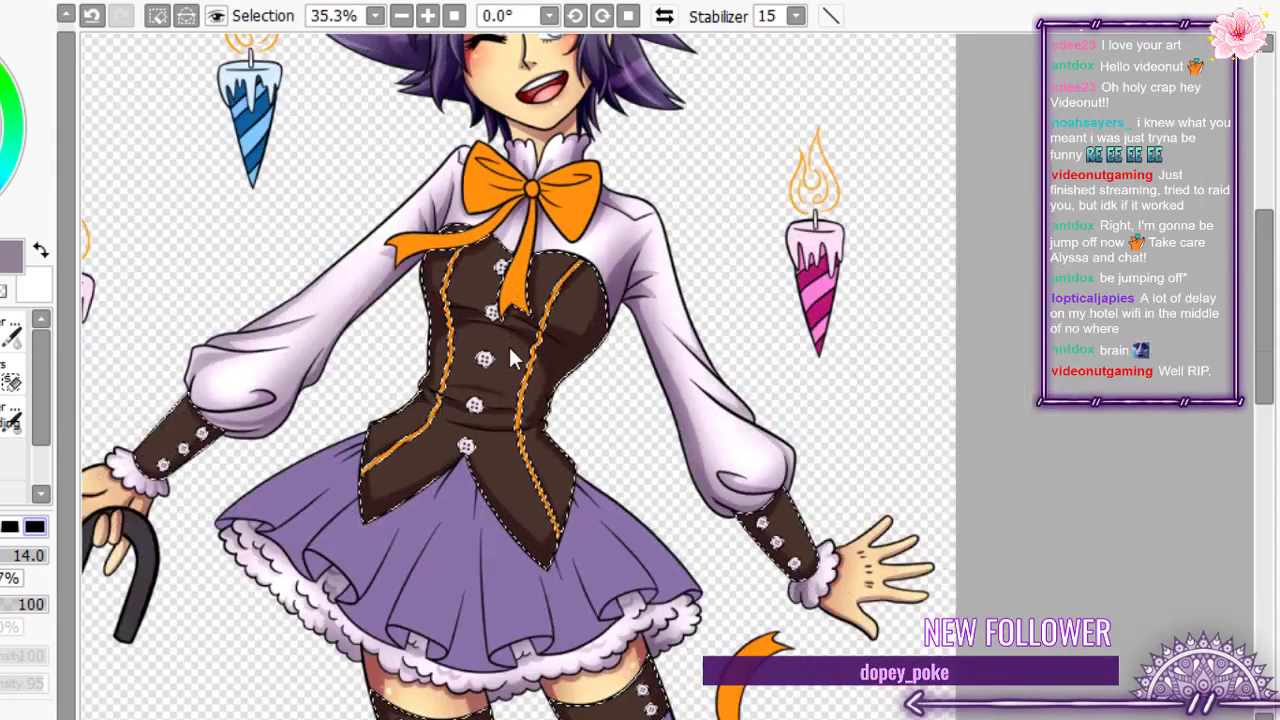
scroll(508, 344, "down", 3)
scroll(533, 327, "up", 10)
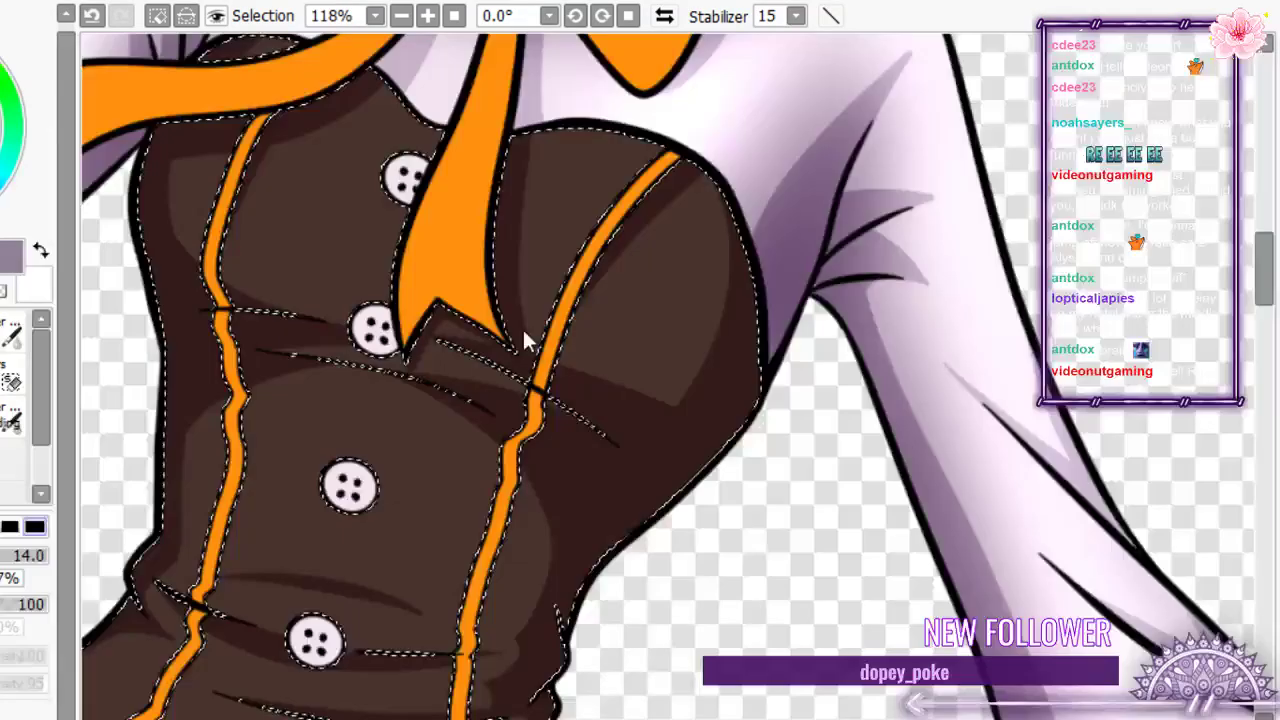
scroll(527, 341, "down", 3)
scroll(450, 500, "down", 3)
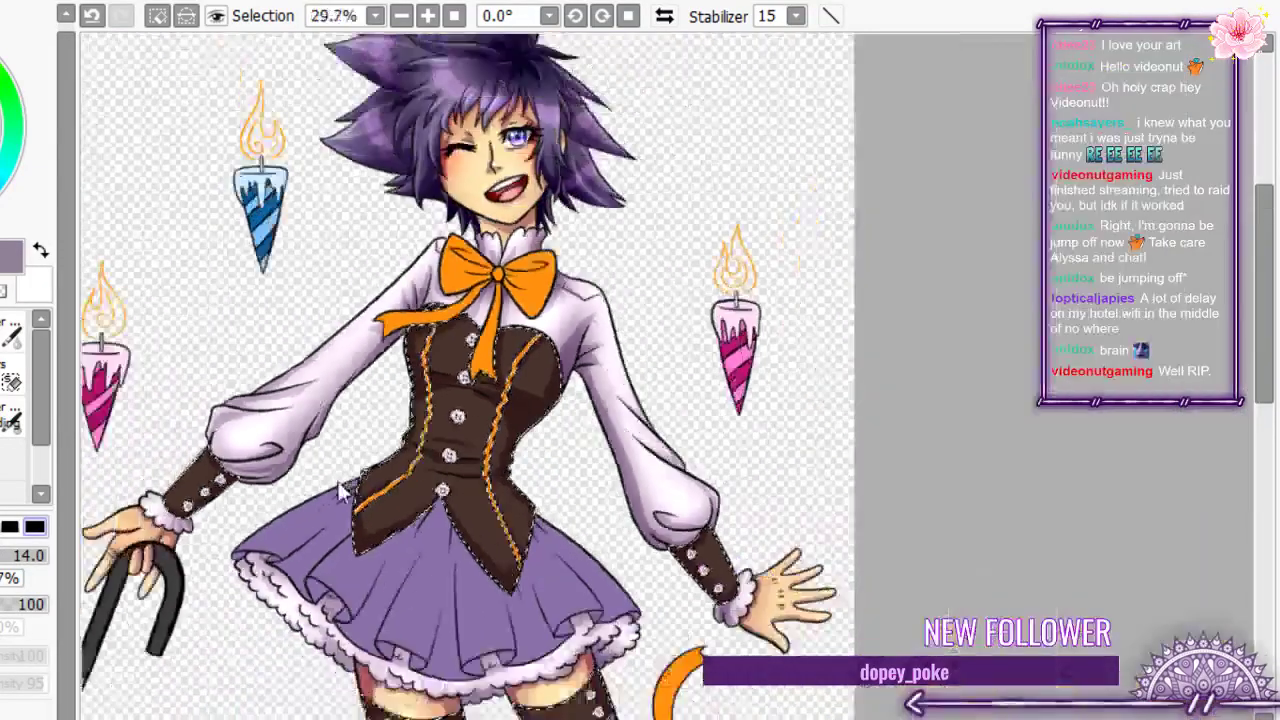
scroll(193, 507, "up", 1)
scroll(190, 505, "up", 3)
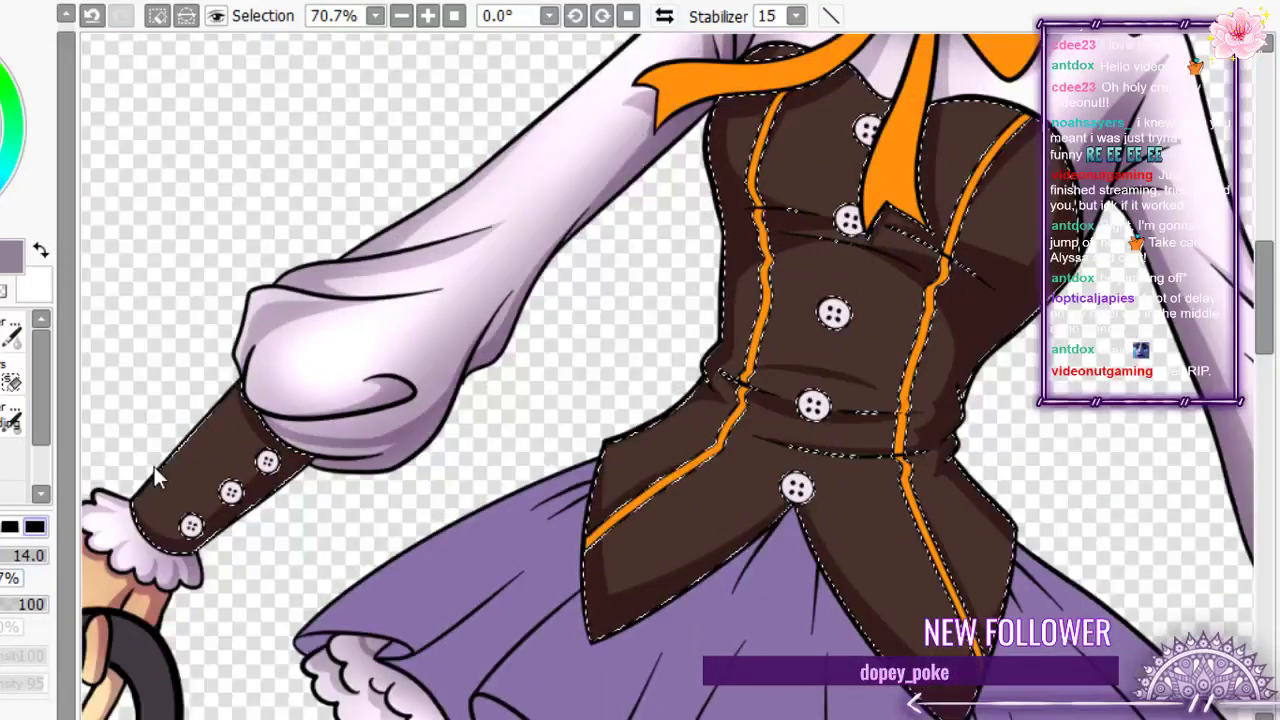
scroll(154, 466, "down", 3)
scroll(161, 477, "up", 7)
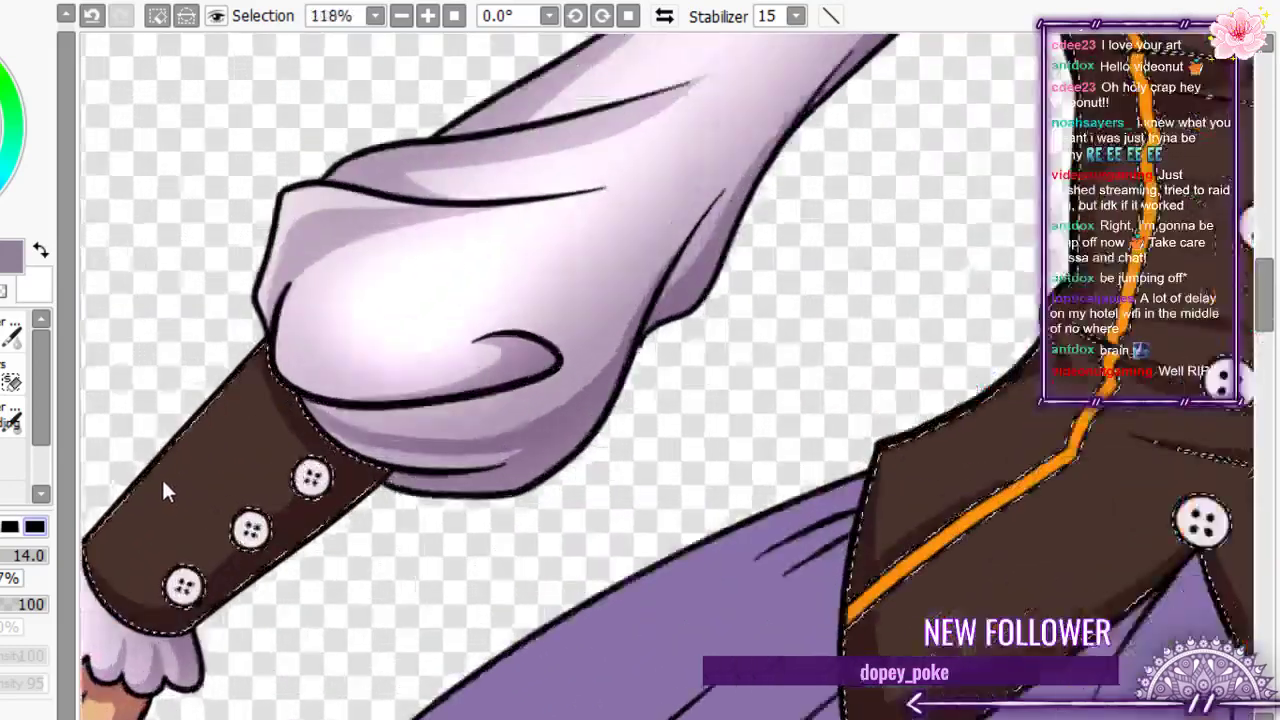
scroll(266, 497, "down", 2)
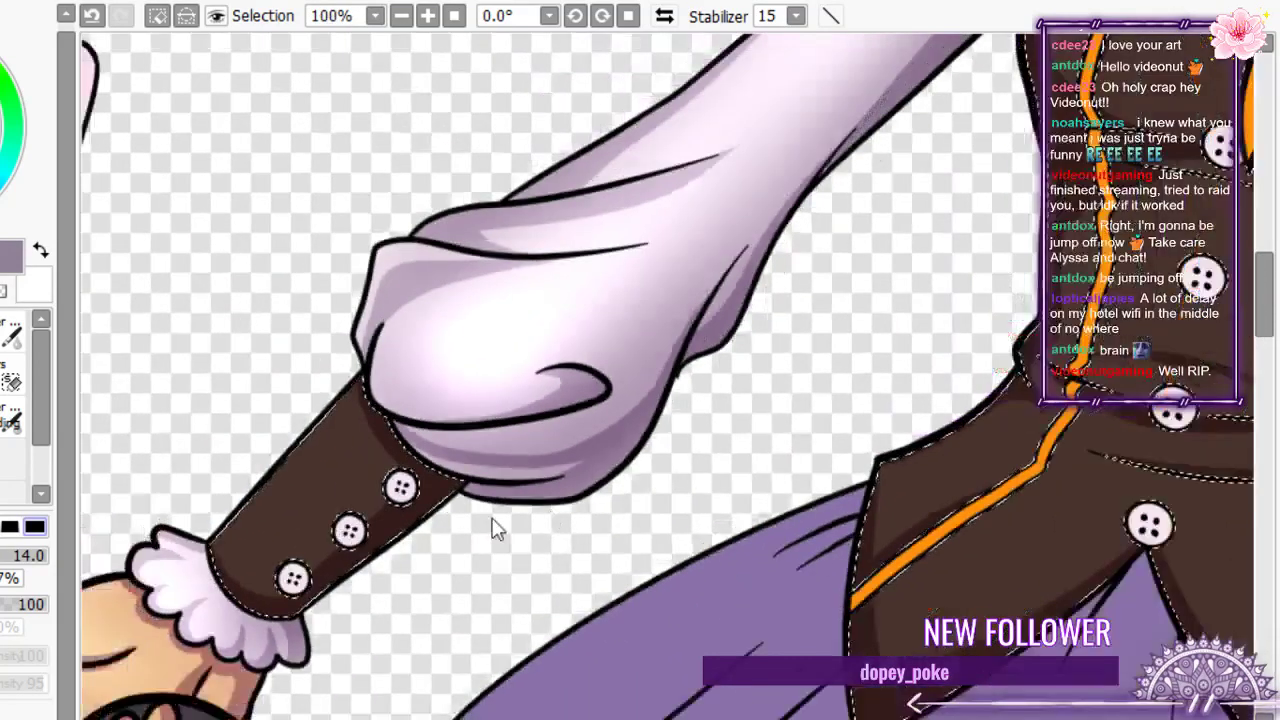
- Touch up the shadow on the umbrella-holding arm's brown cuff just below the puffed sleeve
scroll(497, 528, "up", 4)
mouse_move(506, 314)
left_mouse_down()
mouse_move(180, 589)
mouse_move(297, 466)
mouse_move(511, 324)
left_mouse_up()
key("ctrl+z")
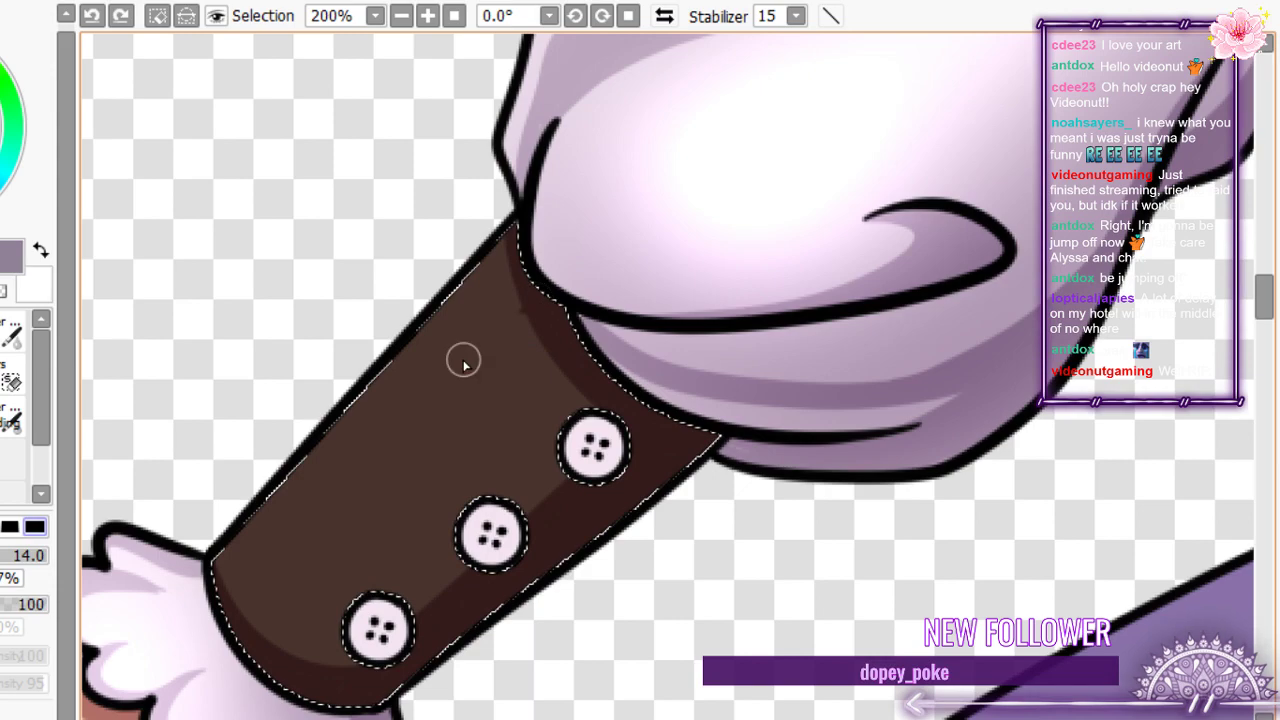
key("ctrl+y")
scroll(249, 337, "down", 5)
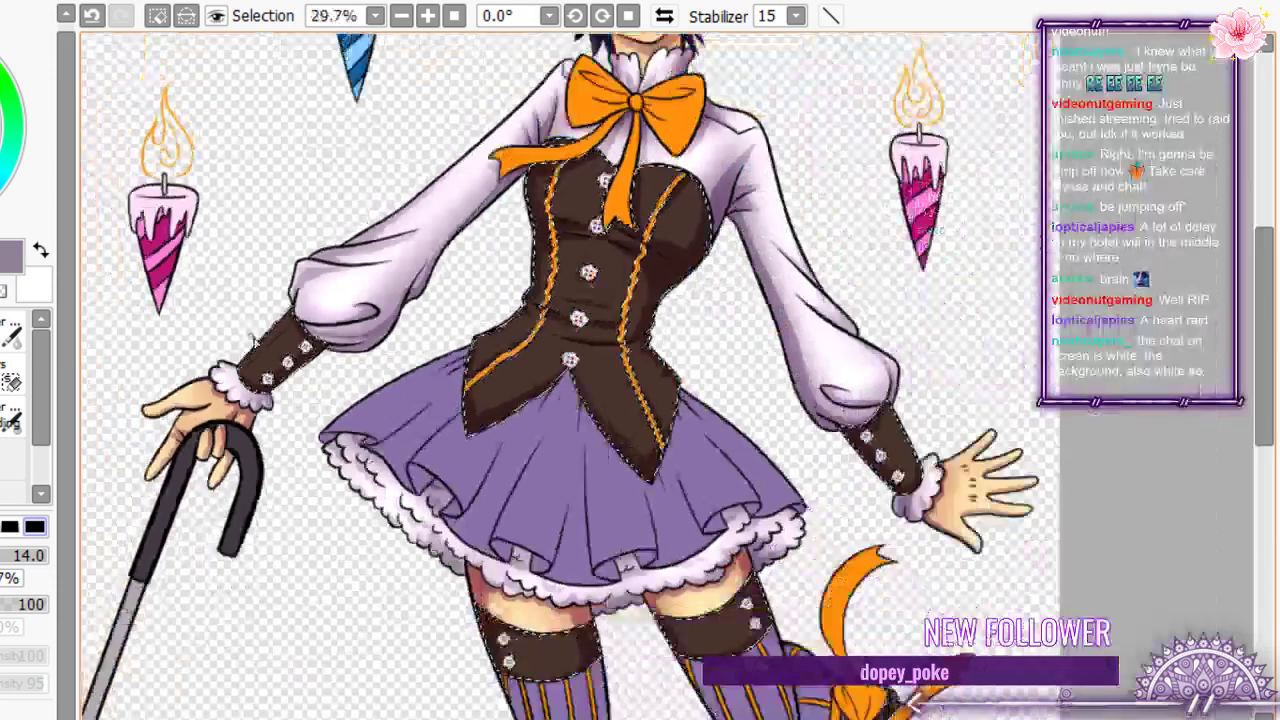
- Paint a thin shadow line close to the outer edge of the brown cuff on the outstretched arm
scroll(936, 457, "up", 9)
mouse_move(848, 545)
left_mouse_down()
mouse_move(752, 390)
mouse_move(640, 268)
left_mouse_up()
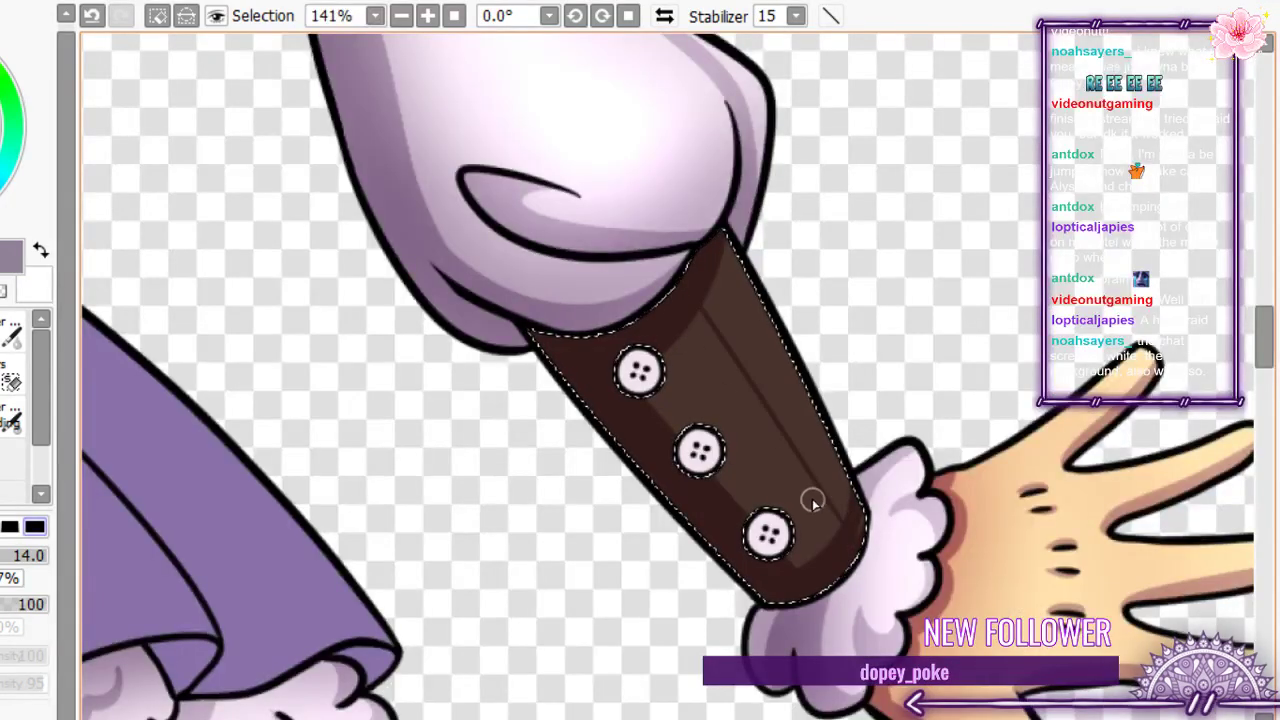
key("ctrl+z")
key("ctrl+y")
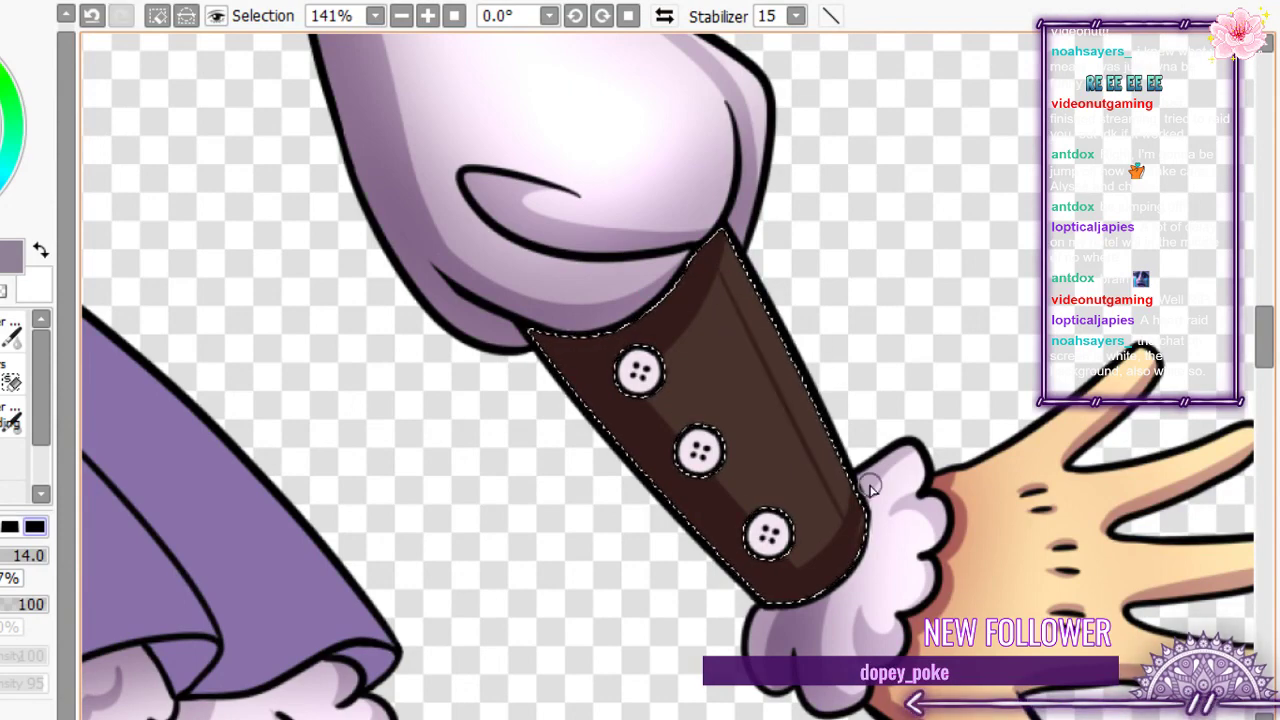
scroll(800, 400, "down", 6)
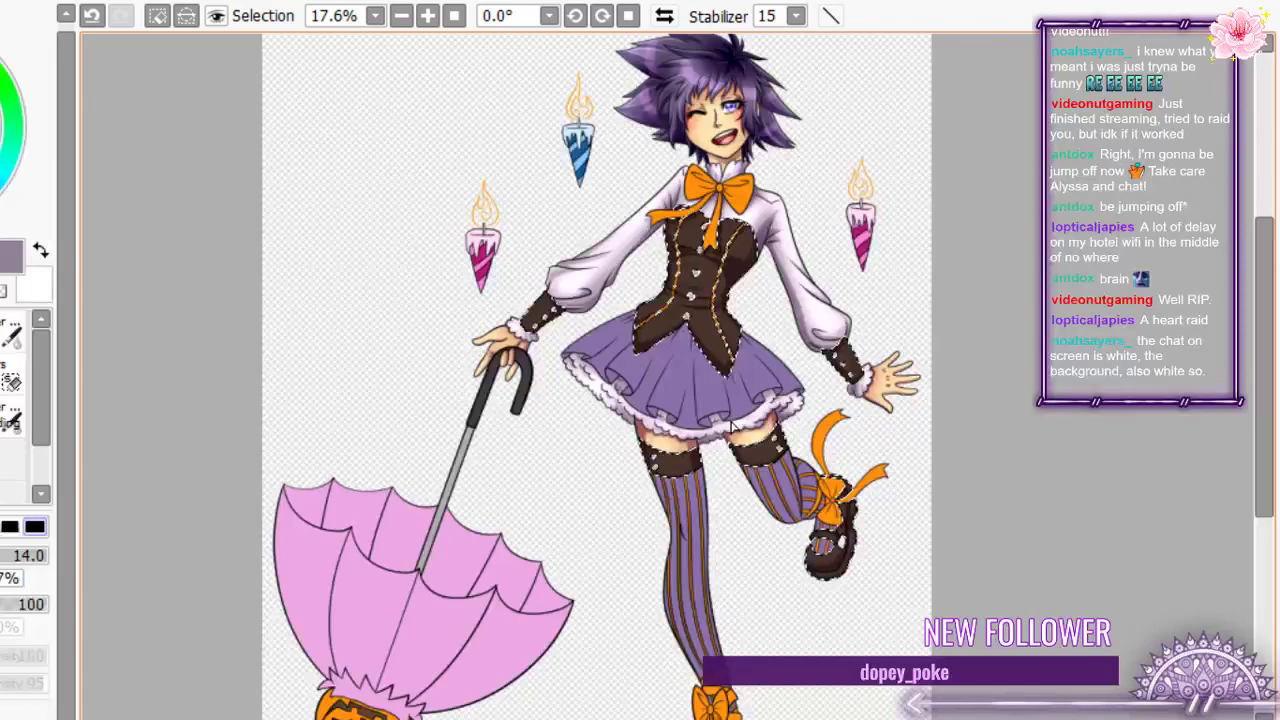
scroll(731, 427, "up", 6)
scroll(760, 450, "down", 4)
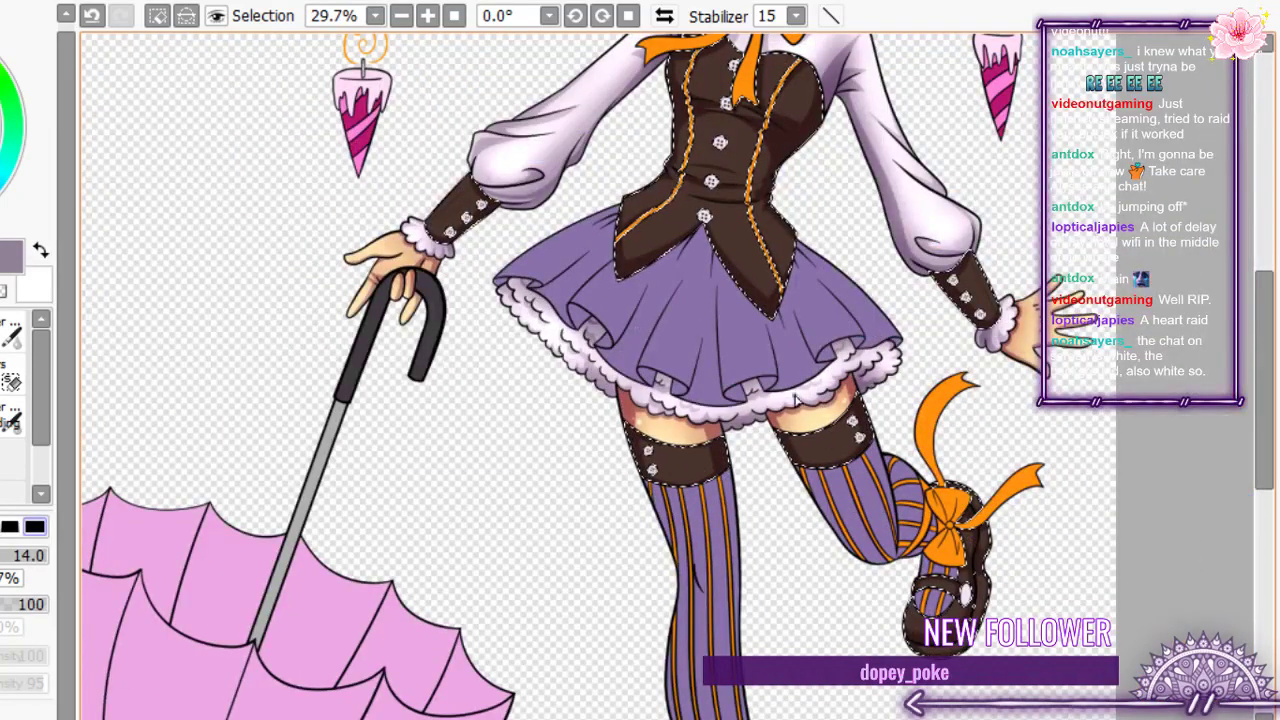
- Compare the shading on the vest, cuffs and thigh bands with and without the last shadow stroke by undoing and restoring it
scroll(796, 466, "up", 5)
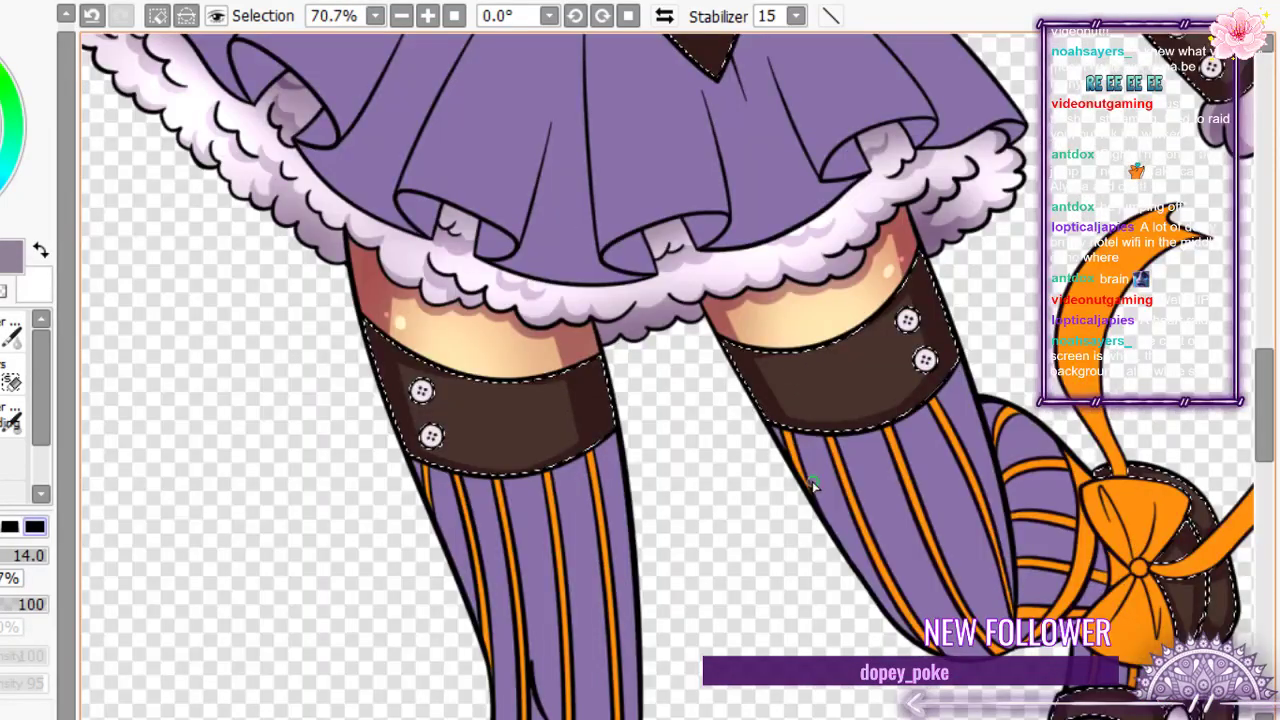
scroll(813, 483, "up", 2)
scroll(300, 670, "down", 4)
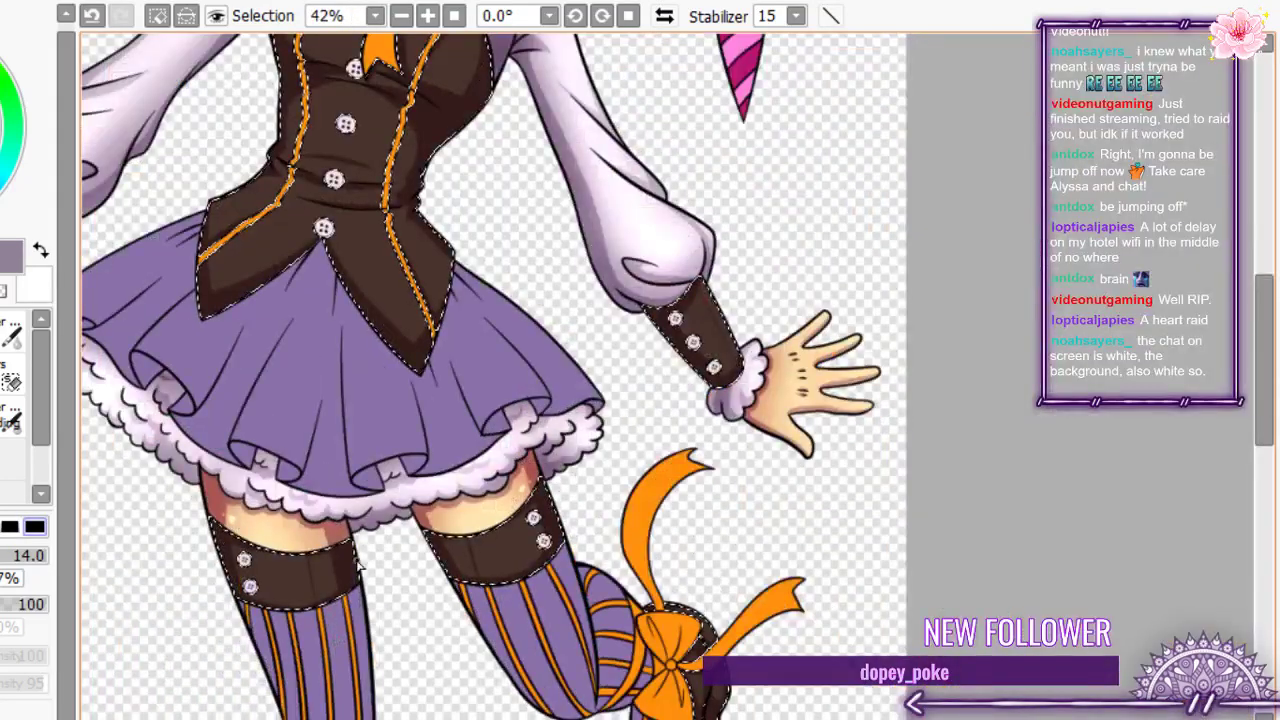
key("ctrl+z")
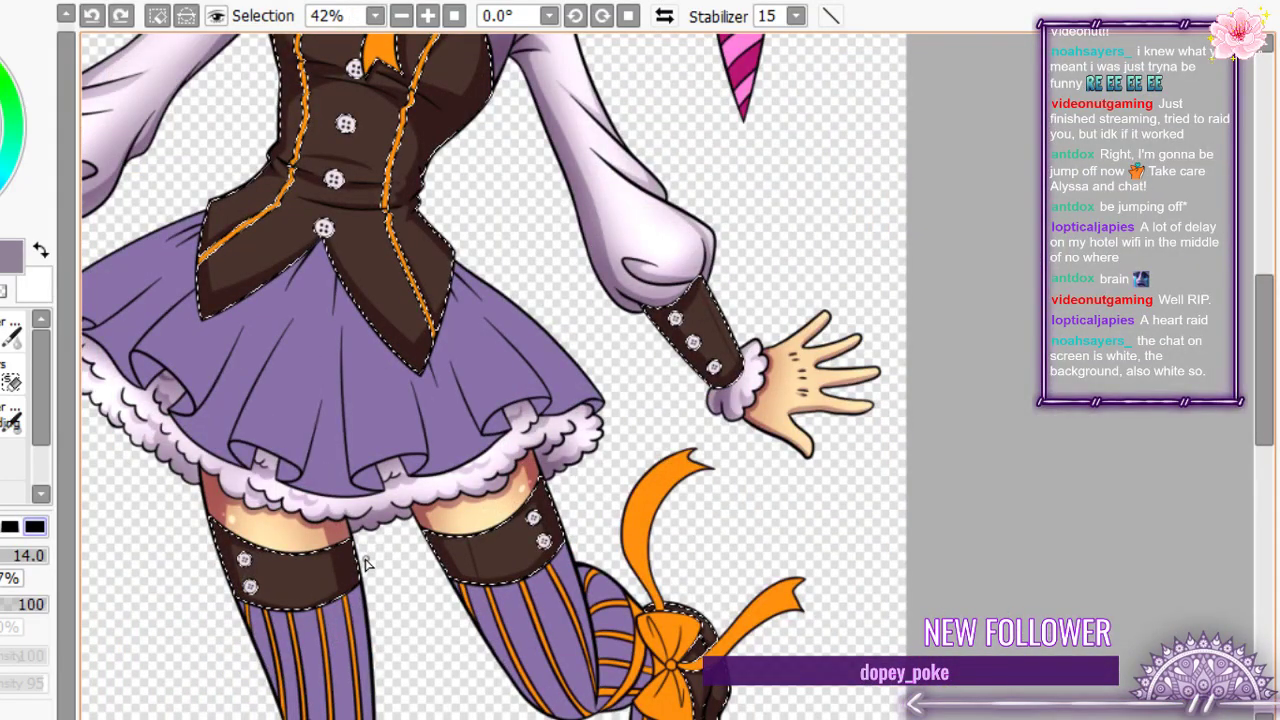
scroll(365, 565, "down", 3)
scroll(365, 565, "up", 4)
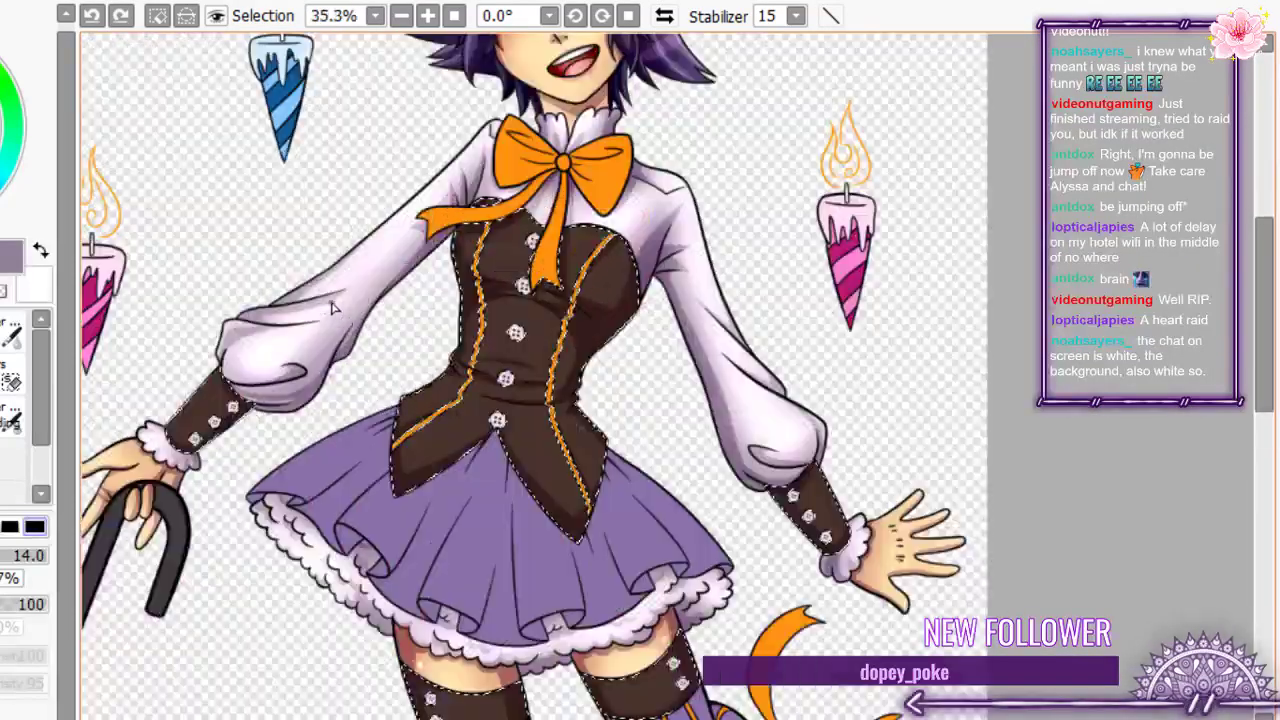
key("ctrl+y")
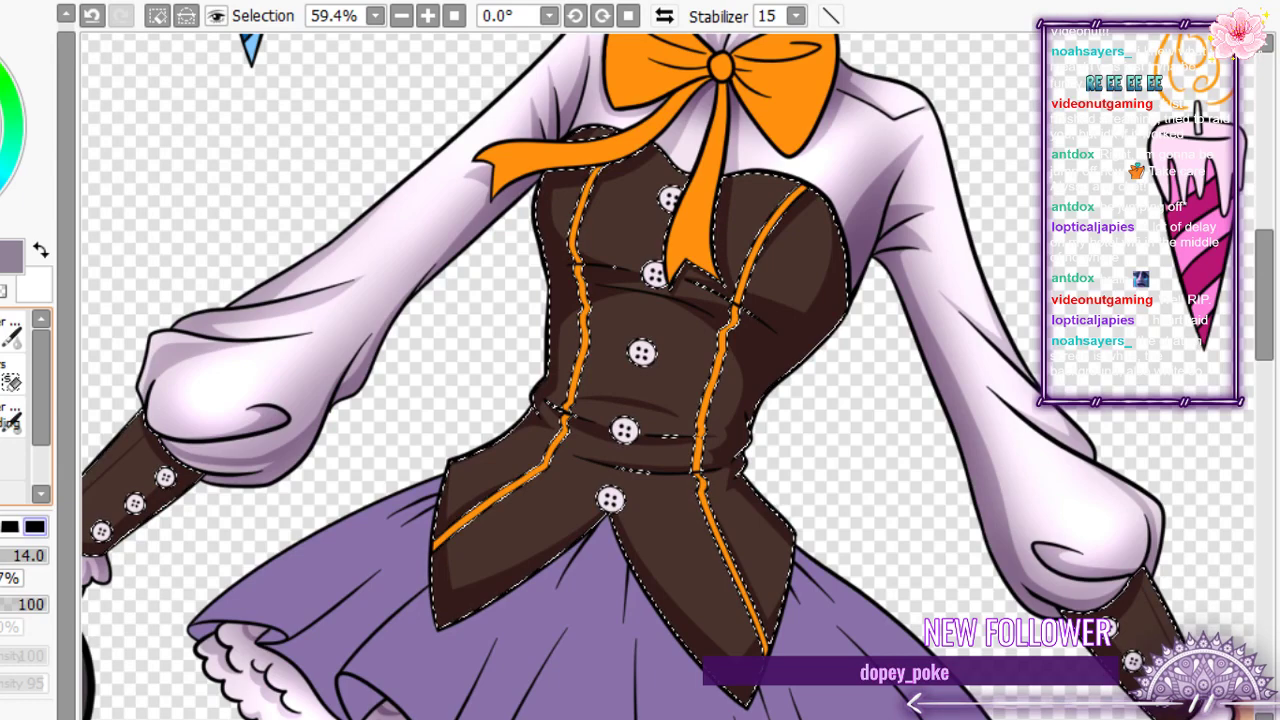
- Switch the transparent canvas background to the dark checkerboard and set up the soft brush at size 160
left_click(10, 485)
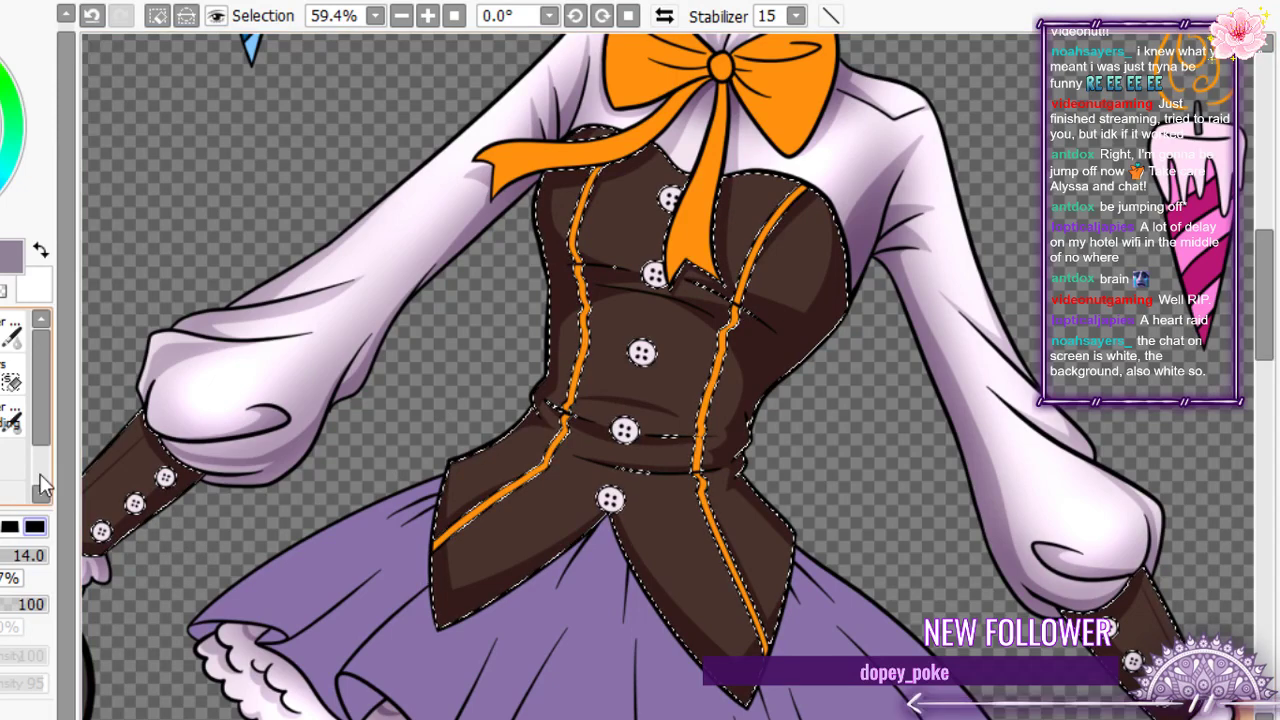
scroll(285, 335, "down", 4)
scroll(456, 235, "up", 3)
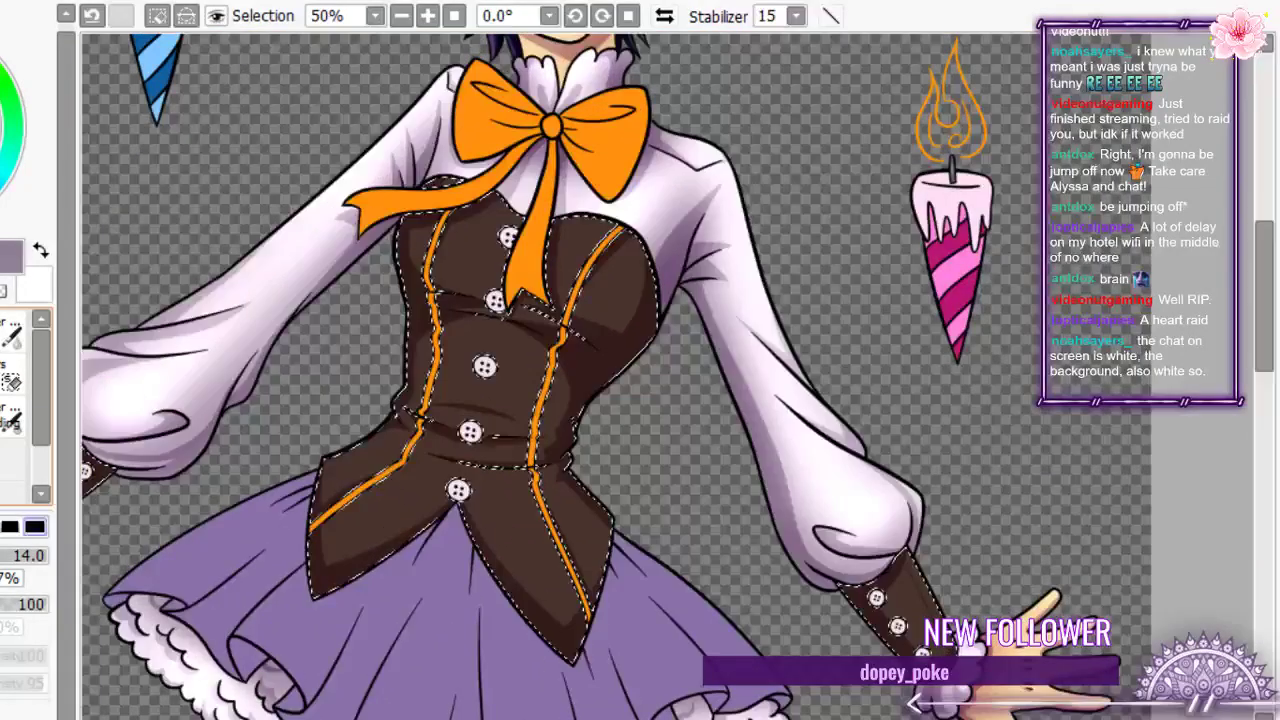
key("b")
key("]")
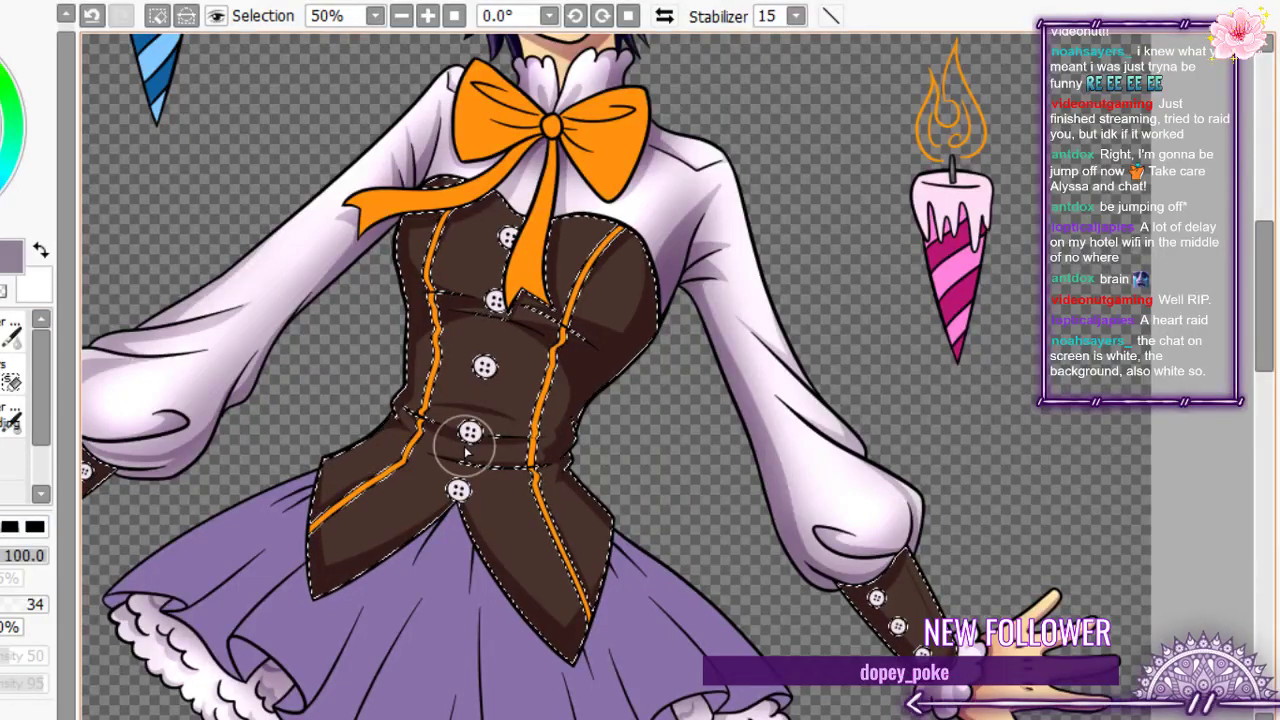
key("]")
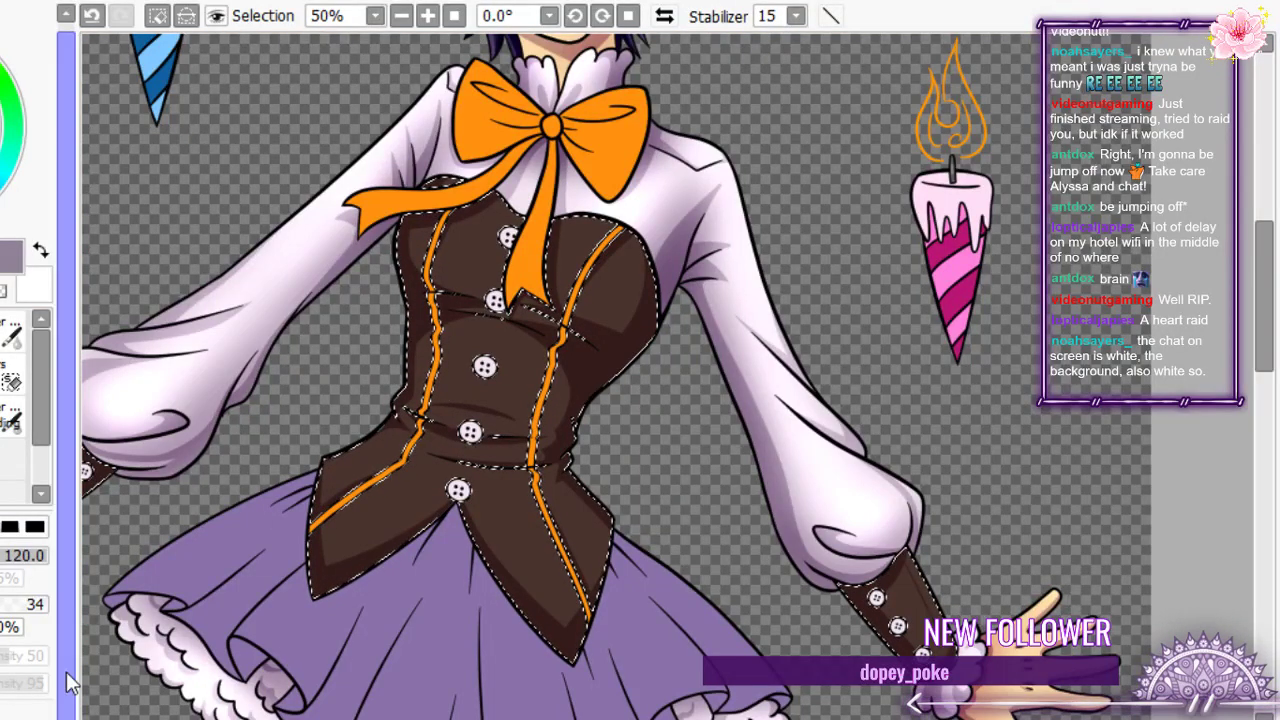
key("bracketright")
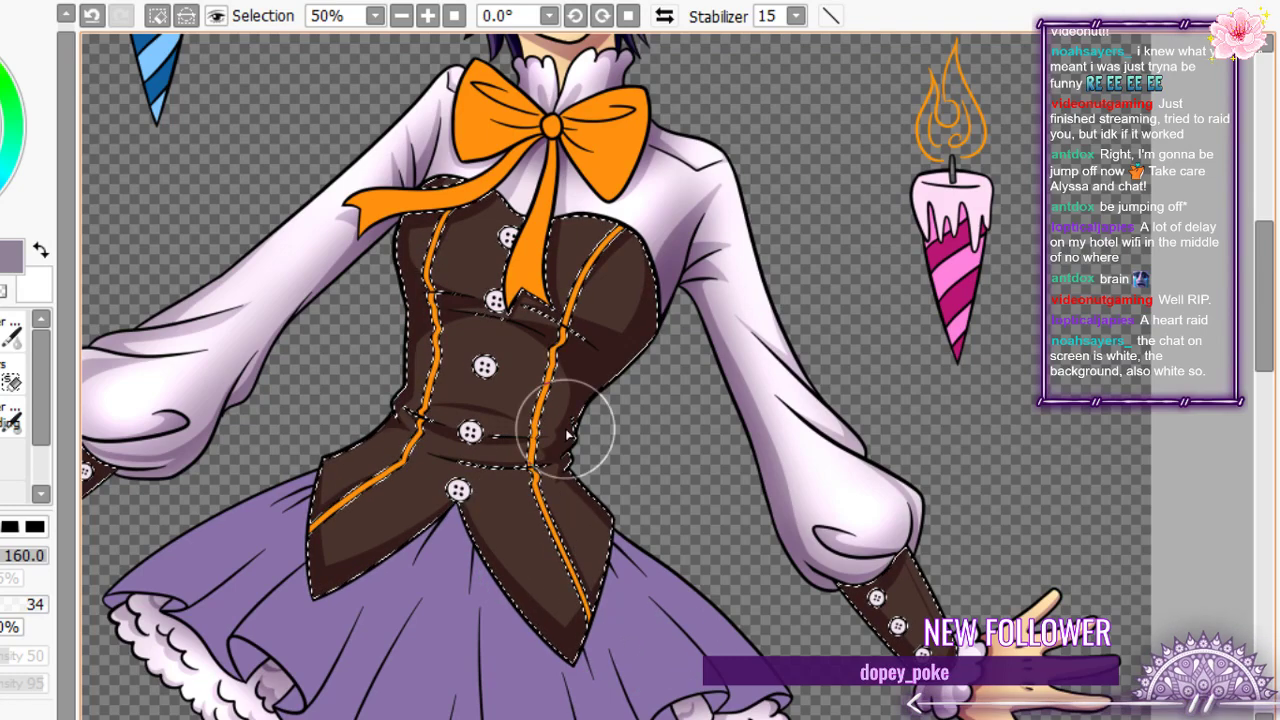
- Brush soft dark shading along the sides, waist and lower flaps of the brown vest
scroll(567, 435, "up", 1)
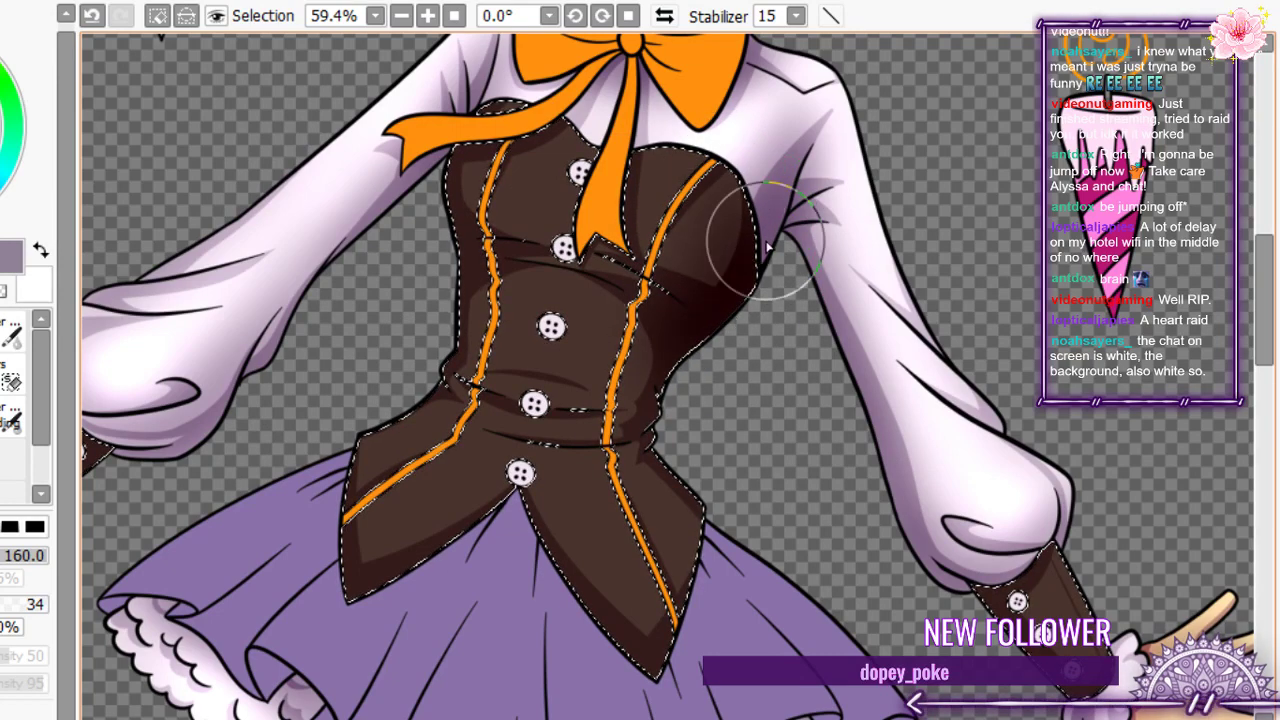
mouse_move(578, 277)
left_mouse_down()
mouse_move(649, 353)
mouse_move(672, 353)
mouse_move(672, 407)
mouse_move(719, 405)
mouse_move(640, 434)
left_mouse_up()
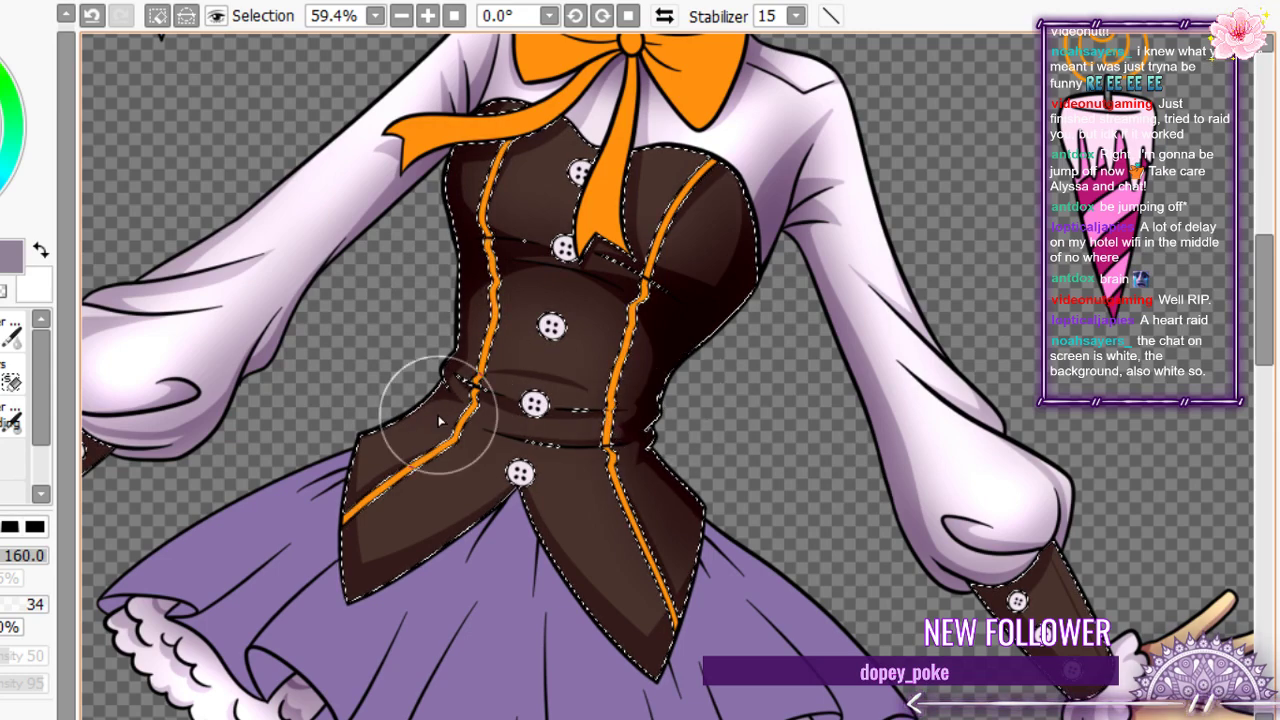
left_click_drag(440, 420, 297, 466)
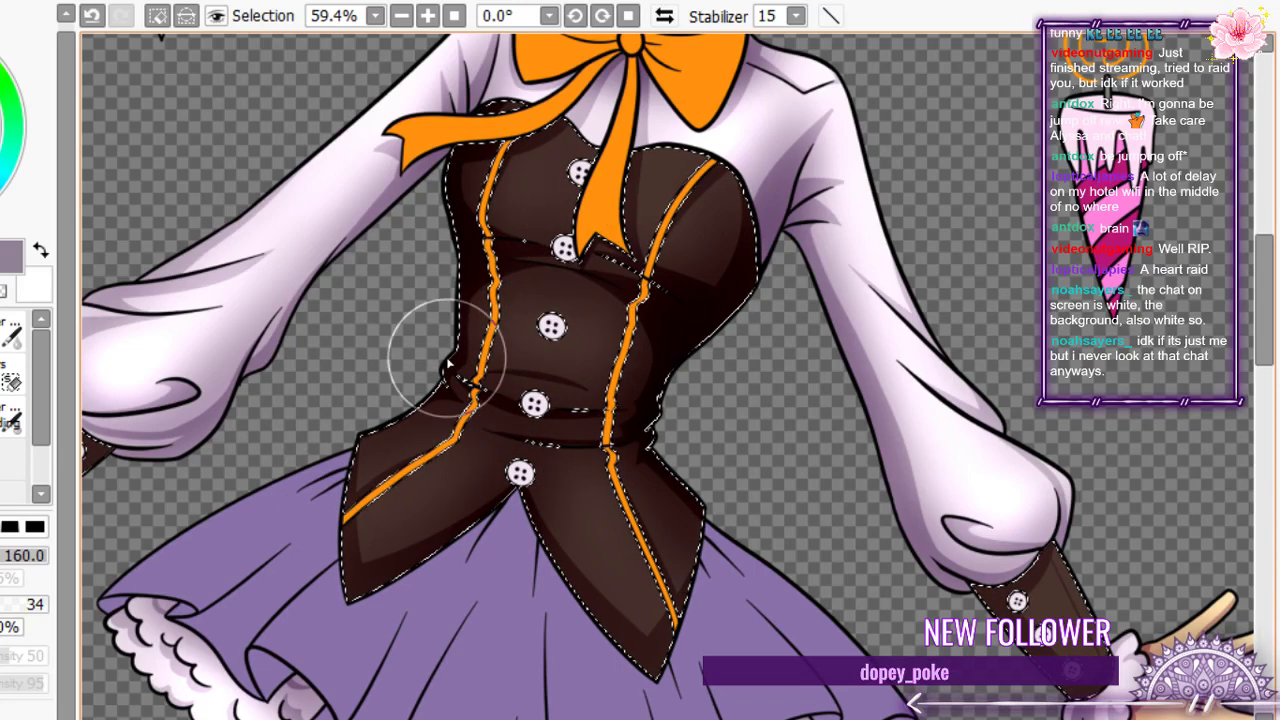
- Softly darken the edges of the brown cuffs on both arms and the brown thigh bands with the brush at size 100
scroll(846, 409, "down", 3)
scroll(909, 514, "up", 1)
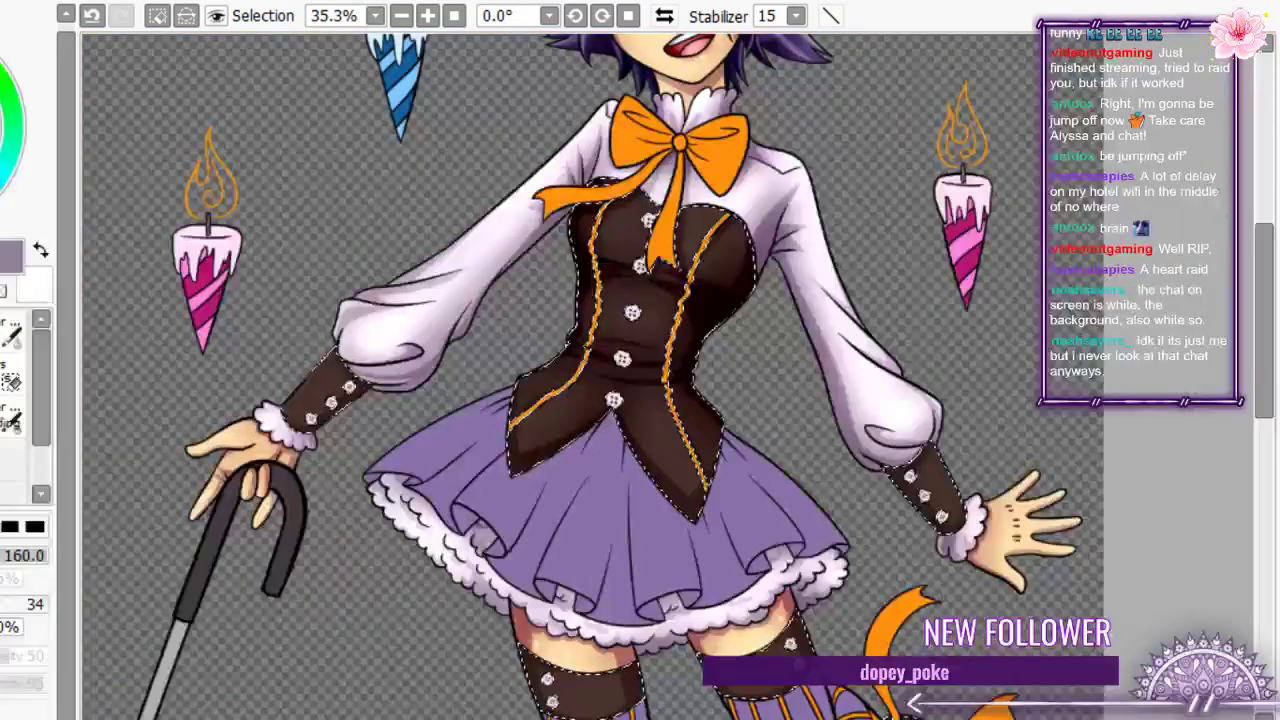
scroll(951, 429, "up", 3)
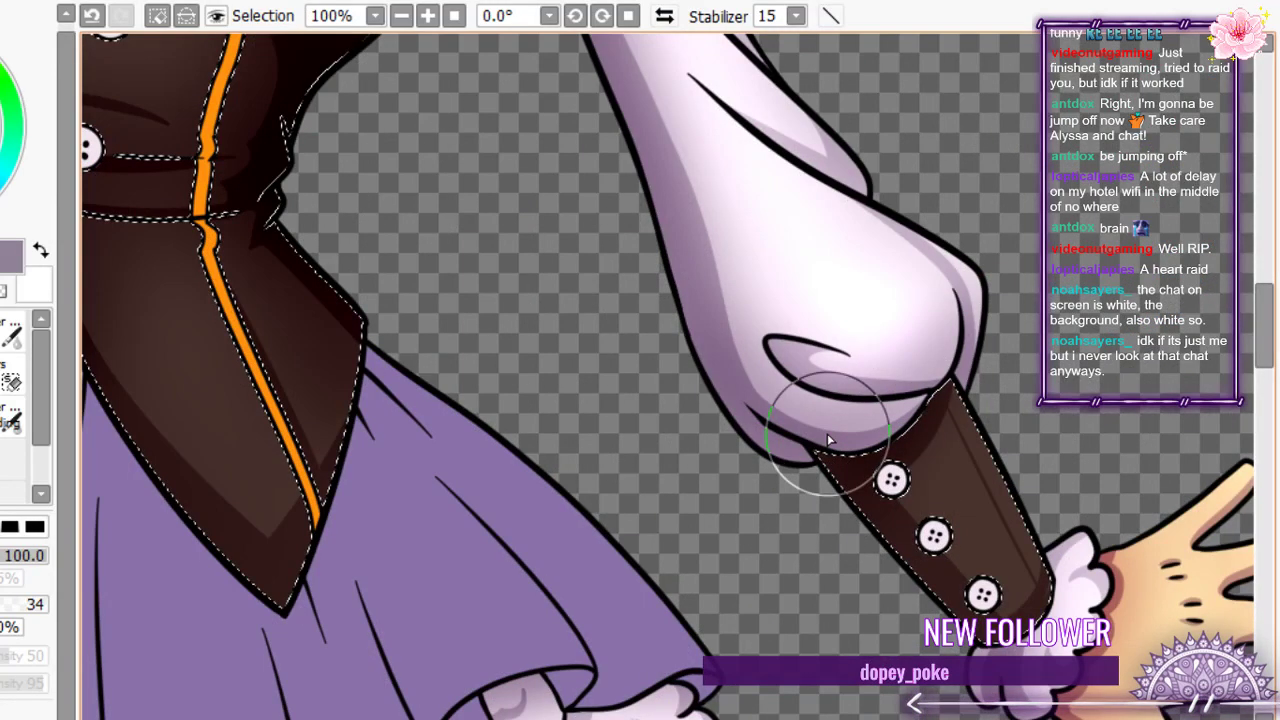
scroll(797, 318, "down", 3)
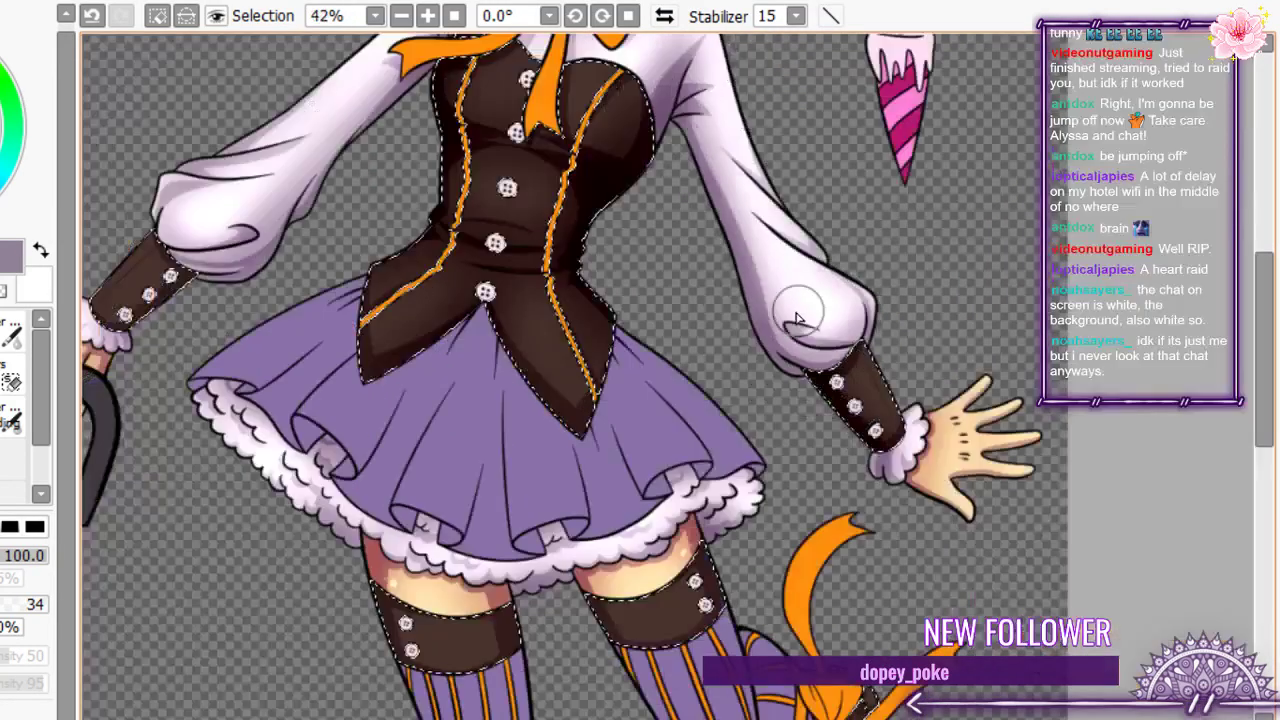
left_click_drag(174, 211, 369, 203)
scroll(369, 203, "up", 2)
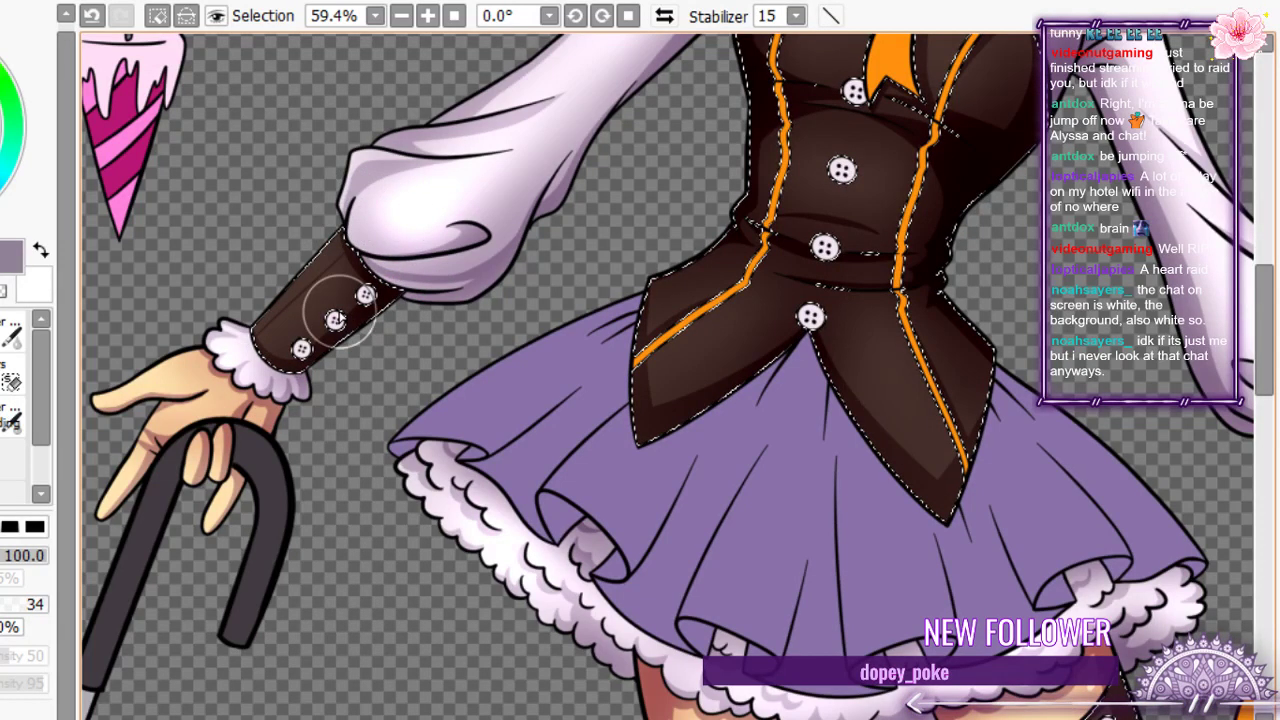
left_click_drag(841, 711, 500, 250)
scroll(500, 250, "up", 1)
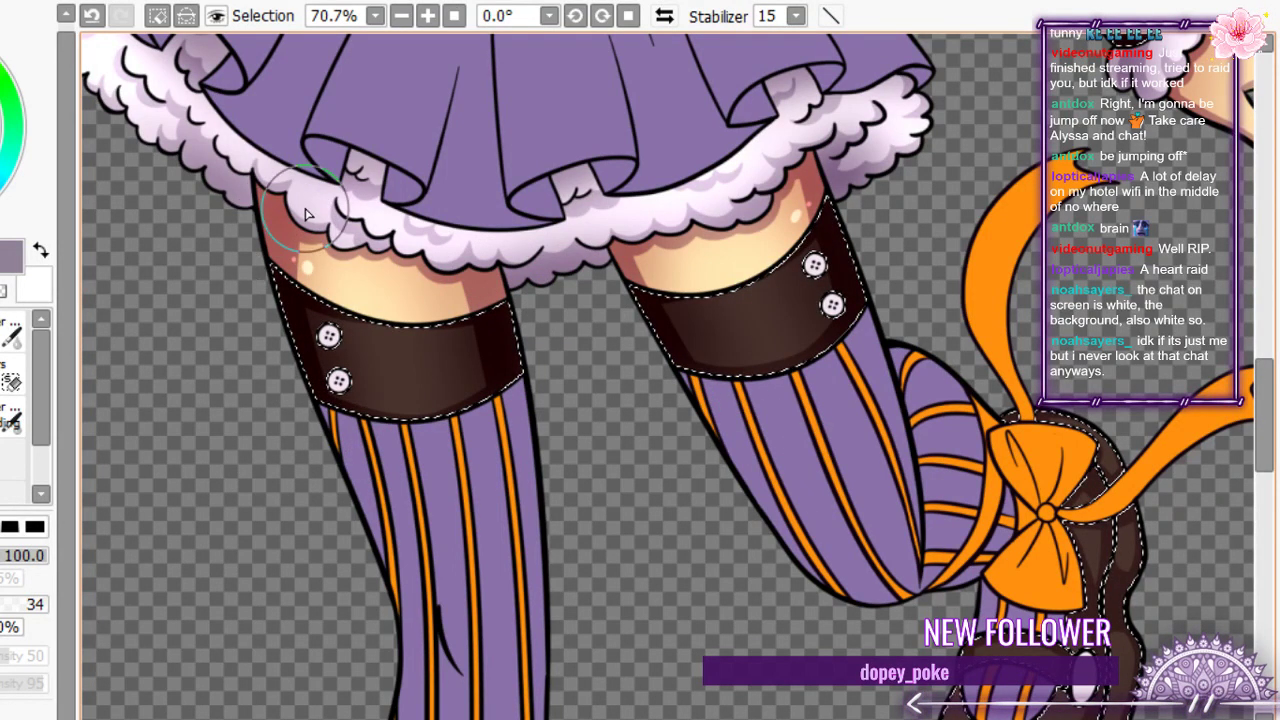
- Blend soft dark shading over the raised brown shoe's heel, sole, toe and strap
scroll(800, 149, "down", 5)
scroll(843, 389, "up", 5)
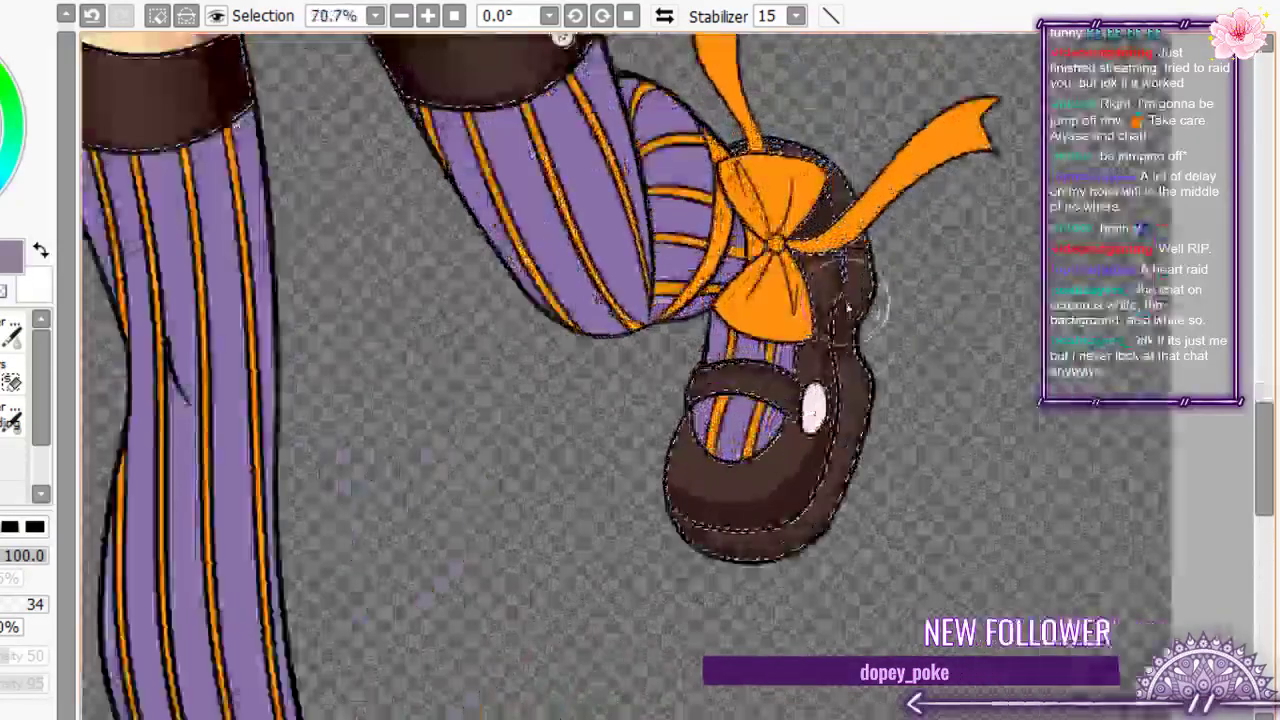
mouse_move(855, 292)
left_mouse_down()
mouse_move(825, 303)
mouse_move(813, 368)
left_mouse_up()
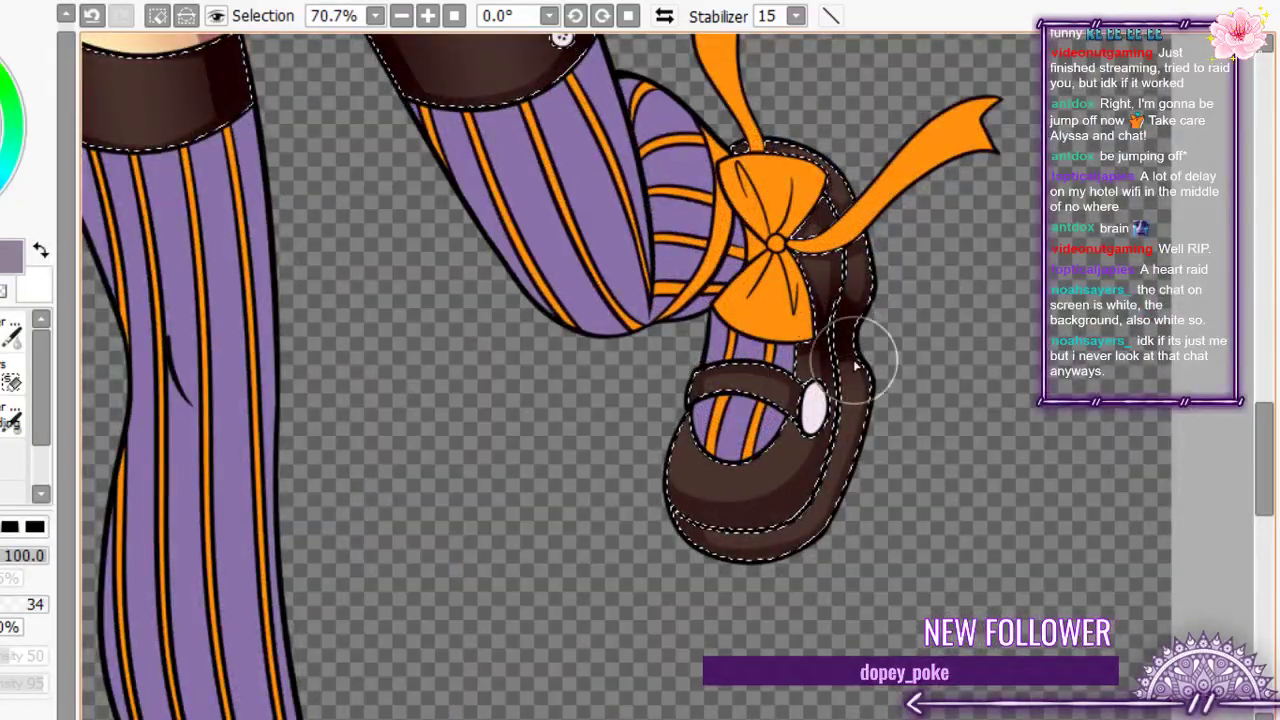
left_click_drag(787, 430, 793, 452)
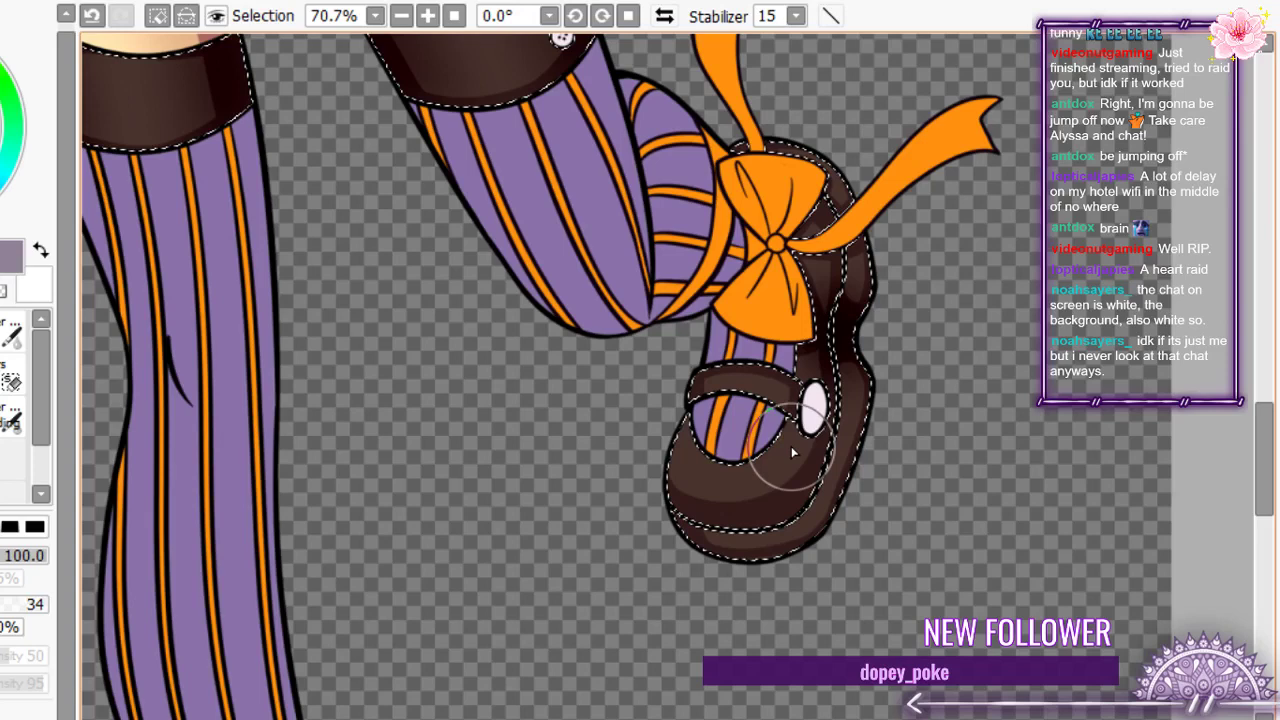
mouse_move(657, 533)
left_mouse_down()
mouse_move(740, 449)
mouse_move(814, 406)
mouse_move(792, 243)
left_mouse_up()
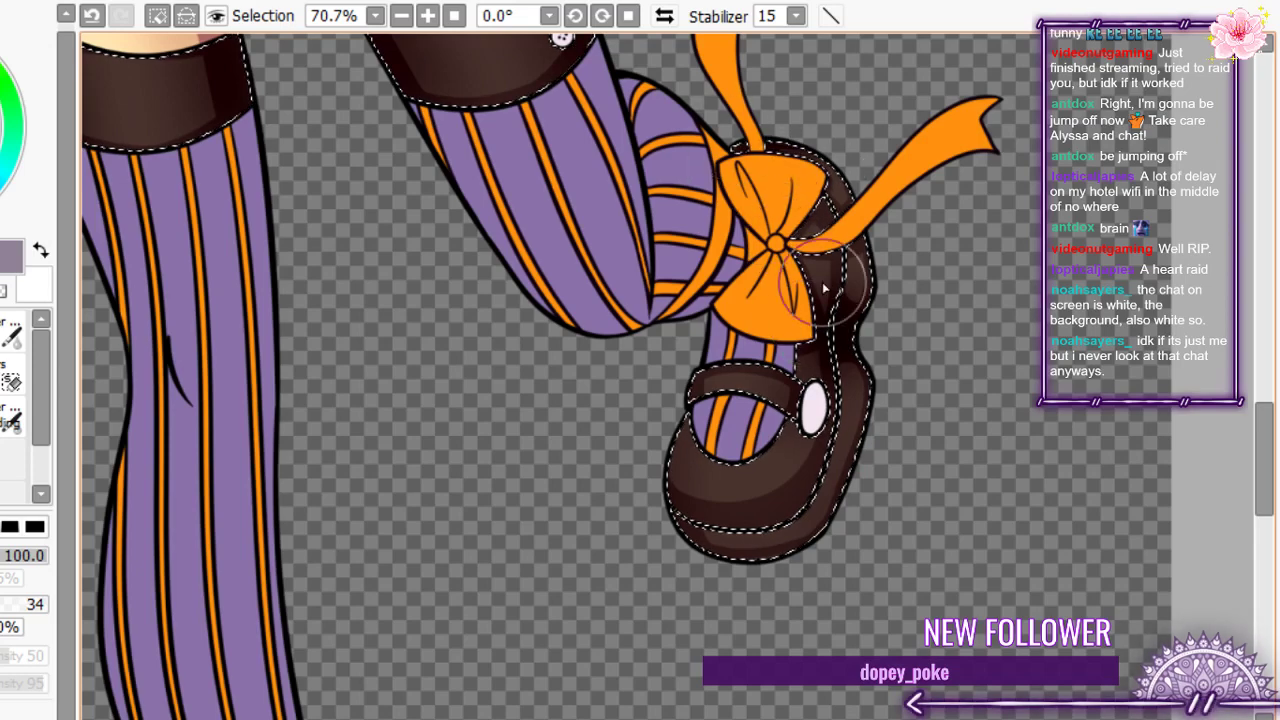
mouse_move(790, 278)
left_mouse_down()
mouse_move(822, 366)
mouse_move(767, 558)
mouse_move(686, 414)
mouse_move(818, 492)
mouse_move(791, 452)
mouse_move(809, 428)
mouse_move(834, 434)
mouse_move(863, 353)
mouse_move(715, 613)
mouse_move(807, 510)
mouse_move(694, 398)
left_mouse_up()
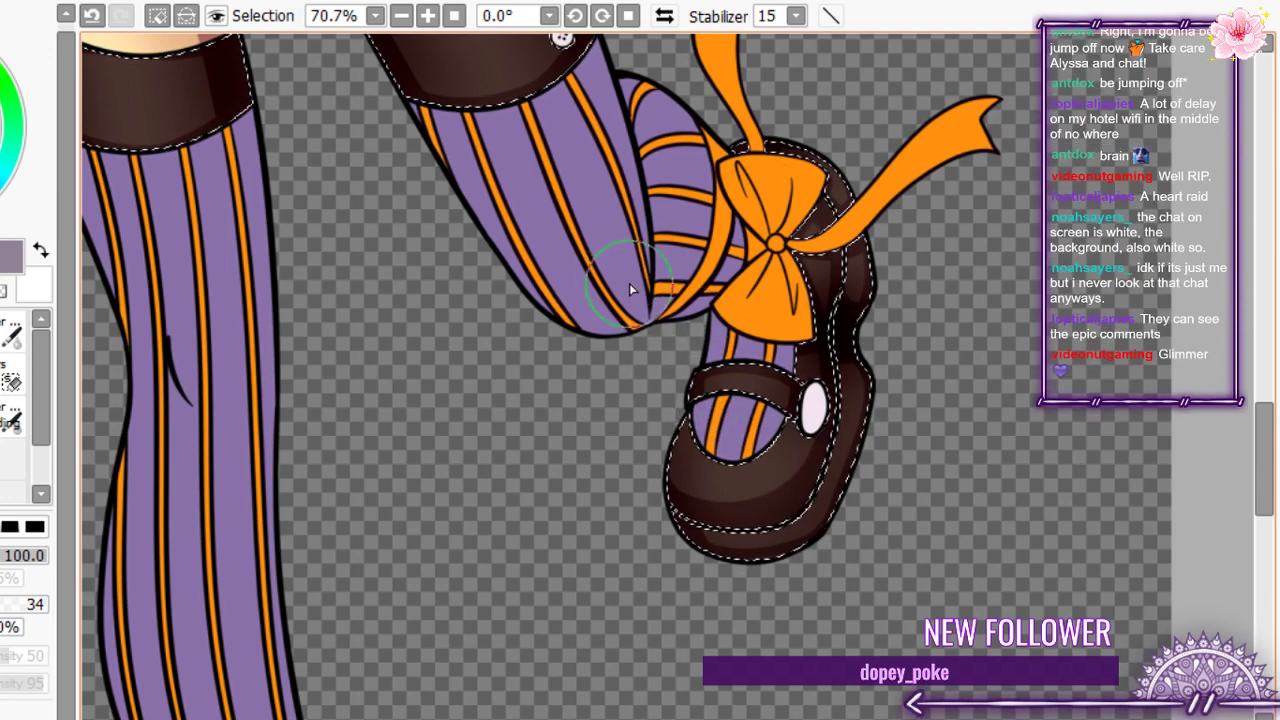
- Blend soft dark shading over the standing shoe's strap, sides, toe and sole
scroll(648, 445, "down", 2)
scroll(635, 477, "down", 1)
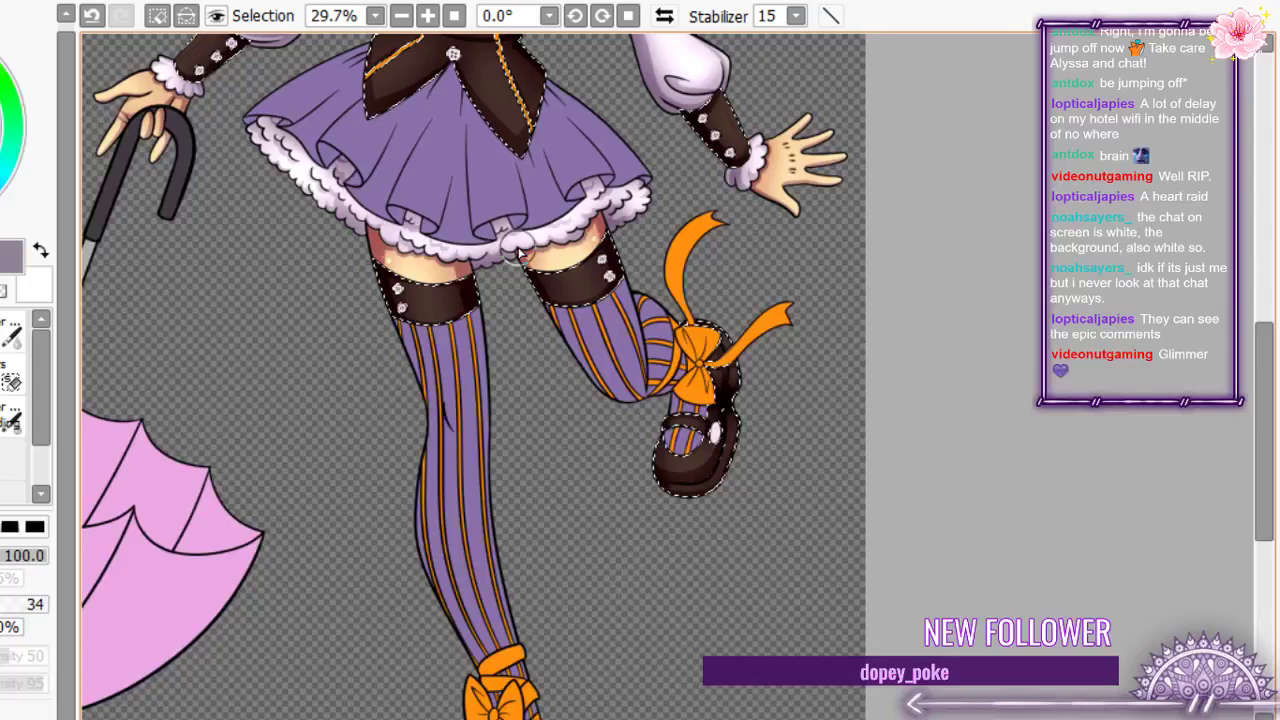
scroll(733, 423, "up", 6)
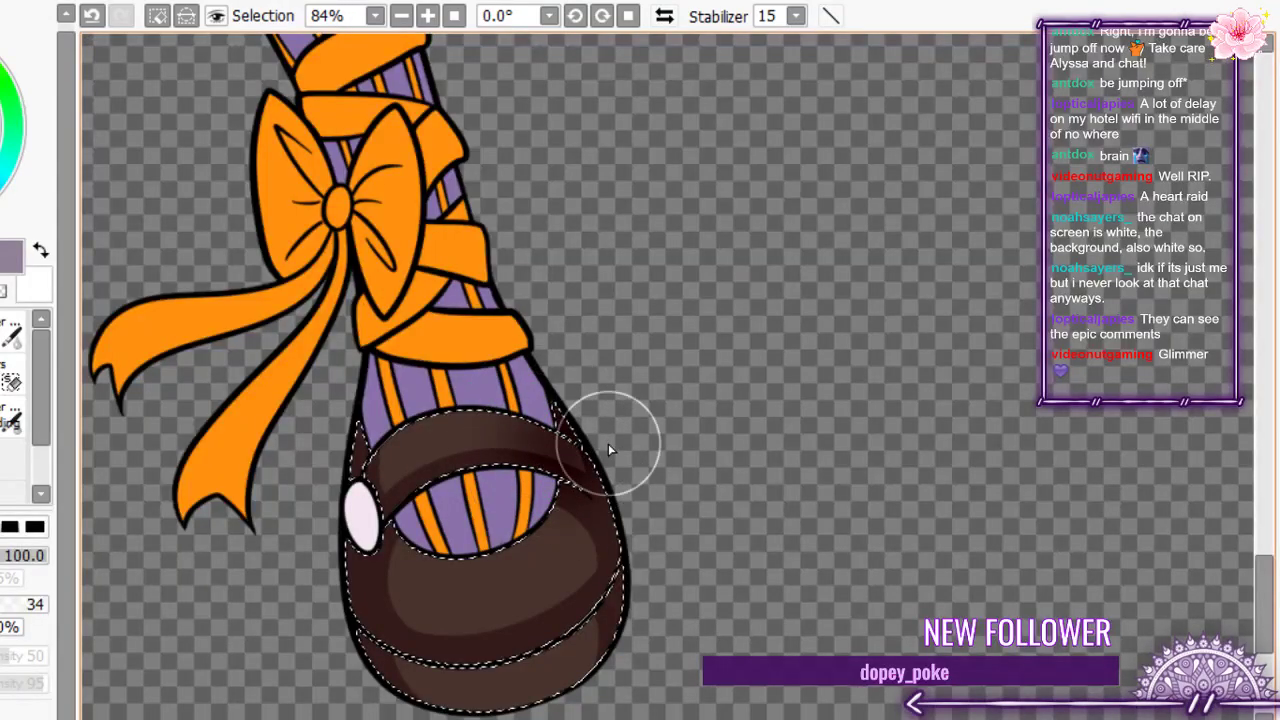
mouse_move(580, 467)
left_mouse_down()
mouse_move(554, 493)
mouse_move(546, 653)
mouse_move(577, 505)
mouse_move(504, 708)
mouse_move(611, 515)
mouse_move(504, 650)
mouse_move(521, 568)
mouse_move(374, 599)
mouse_move(401, 535)
mouse_move(387, 641)
mouse_move(402, 712)
mouse_move(424, 718)
mouse_move(327, 539)
mouse_move(322, 590)
mouse_move(379, 718)
mouse_move(409, 400)
mouse_move(507, 660)
mouse_move(466, 644)
mouse_move(435, 651)
mouse_move(600, 514)
mouse_move(527, 626)
mouse_move(555, 495)
mouse_move(504, 467)
mouse_move(584, 463)
mouse_move(545, 580)
left_mouse_up()
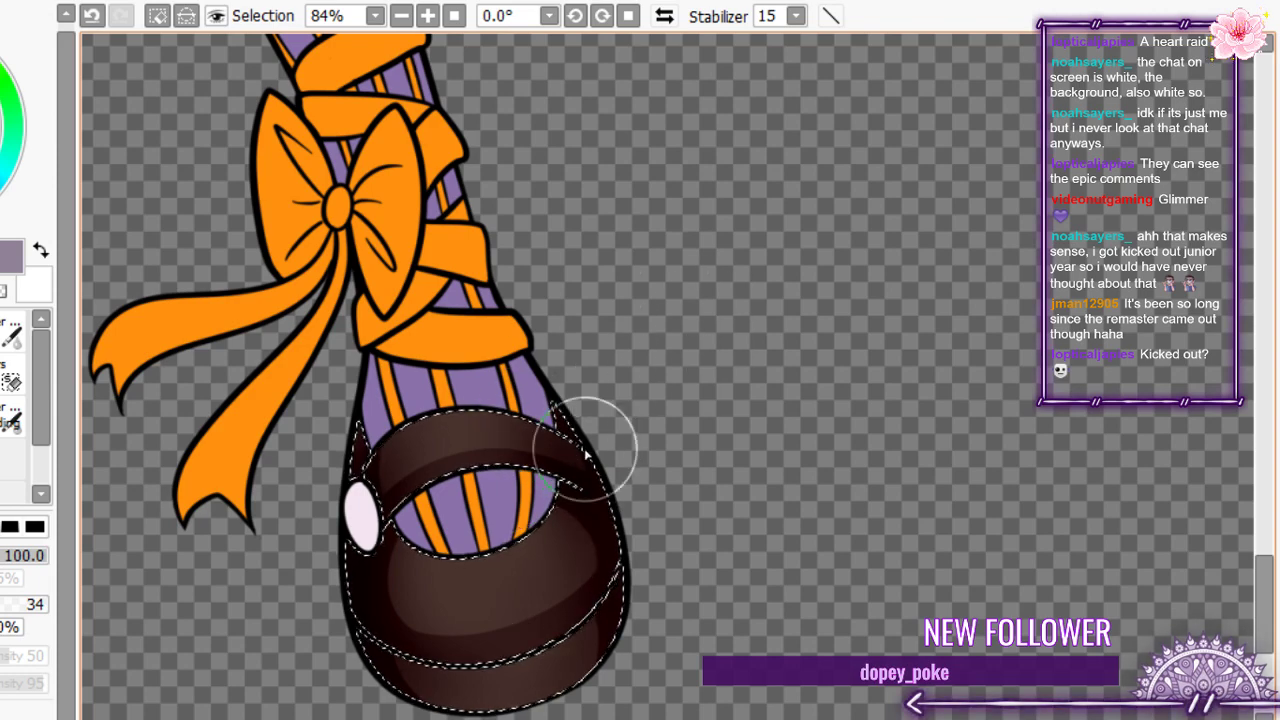
- Examine the soft shading on the shoes, thigh bands, cuffs and vest at different zoom levels
scroll(607, 466, "down", 2)
scroll(607, 466, "down", 2)
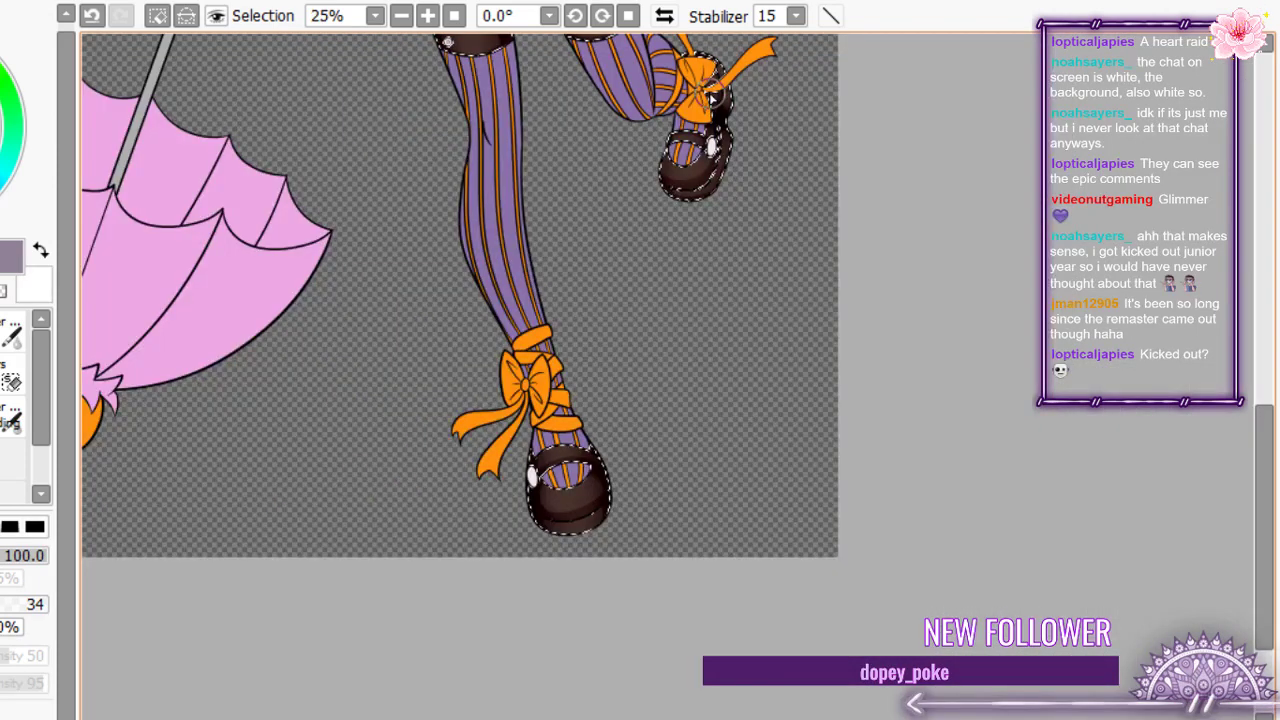
scroll(710, 97, "up", 4)
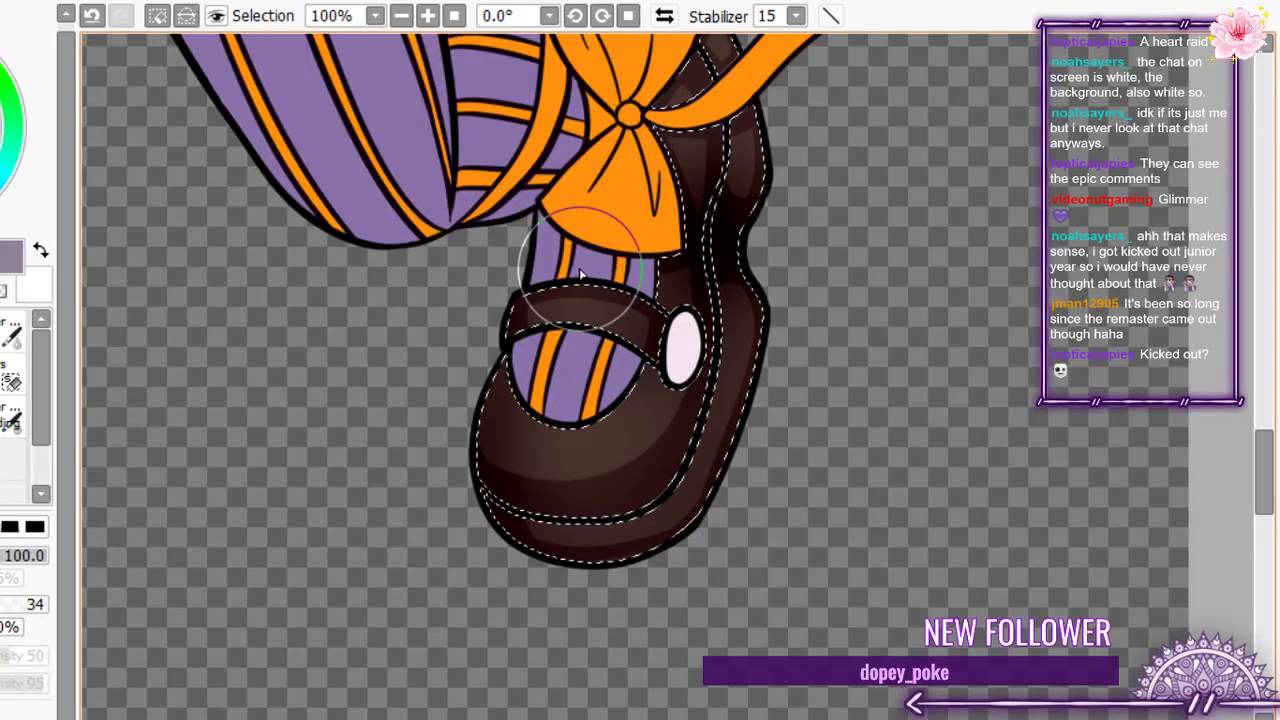
scroll(597, 377, "down", 3)
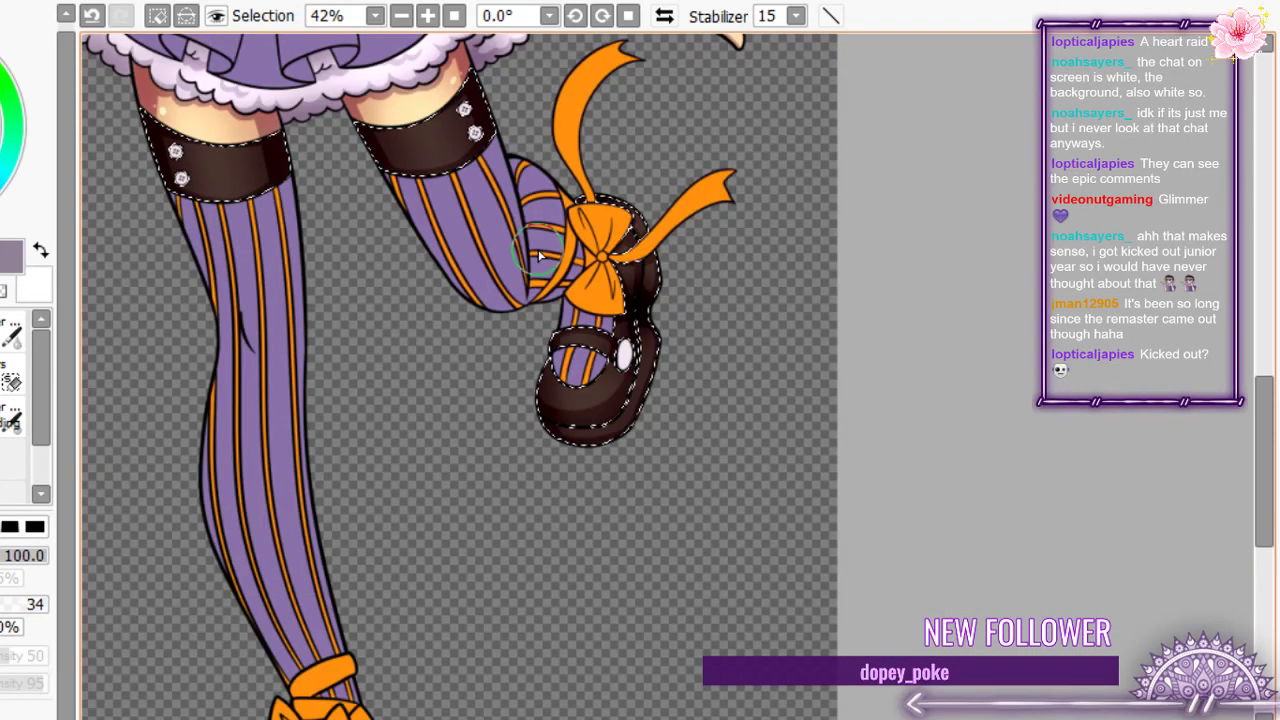
scroll(538, 257, "up", 3)
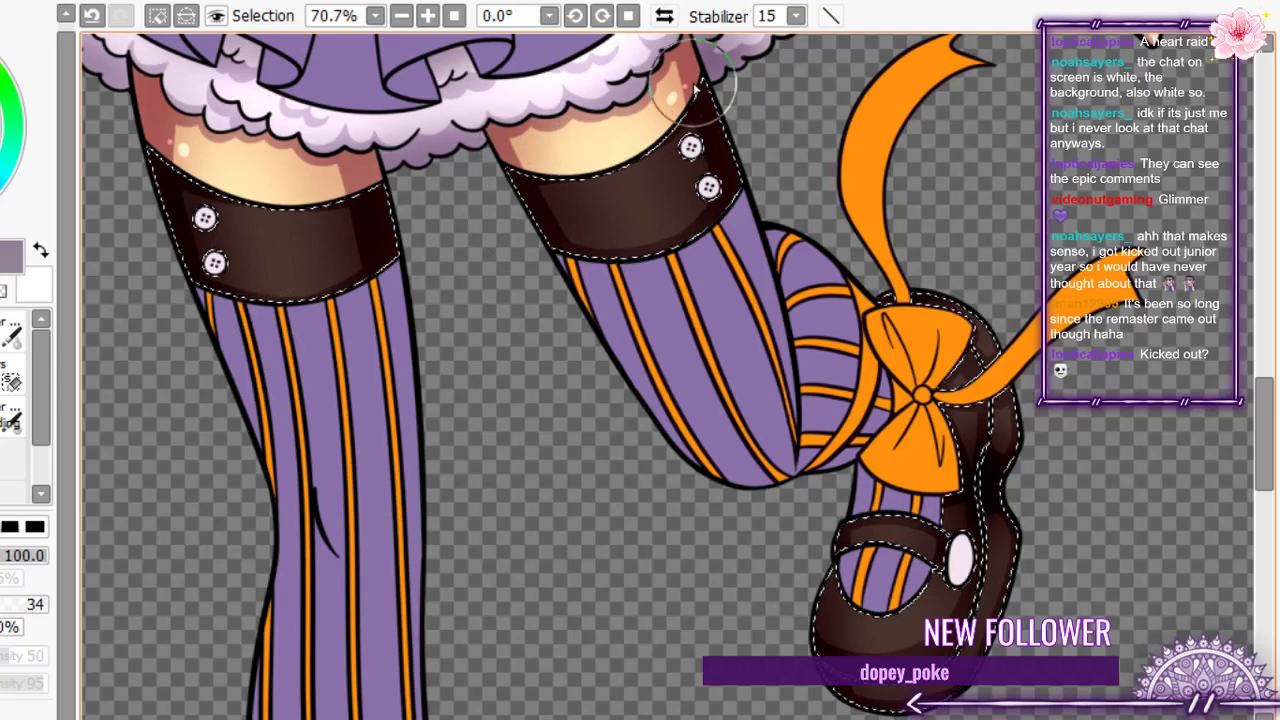
scroll(538, 210, "down", 5)
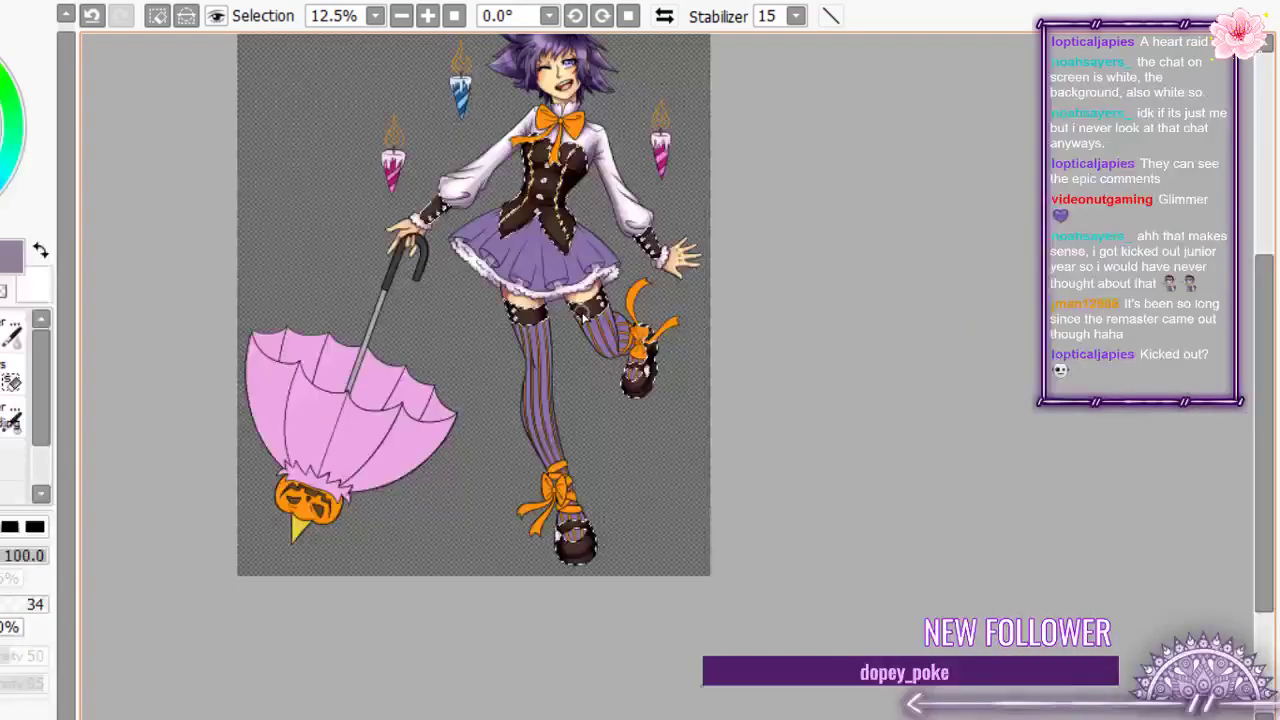
scroll(414, 214, "up", 5)
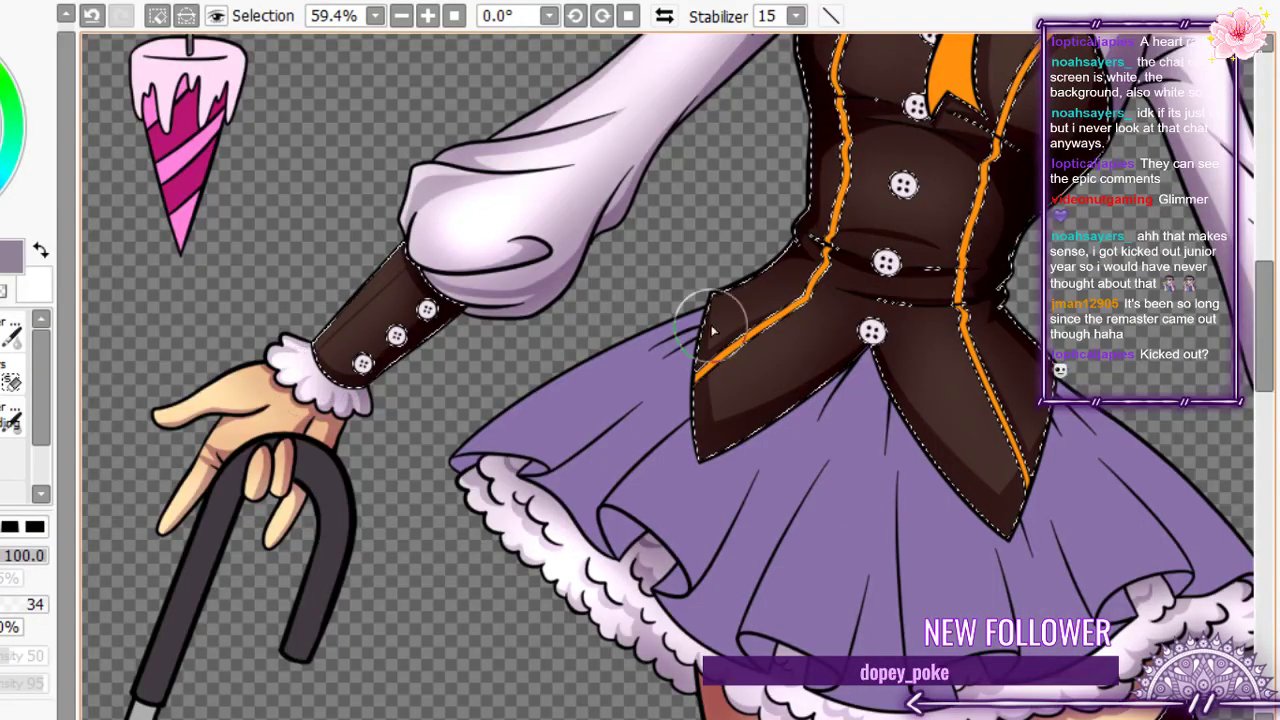
scroll(622, 300, "down", 4)
scroll(622, 300, "down", 1)
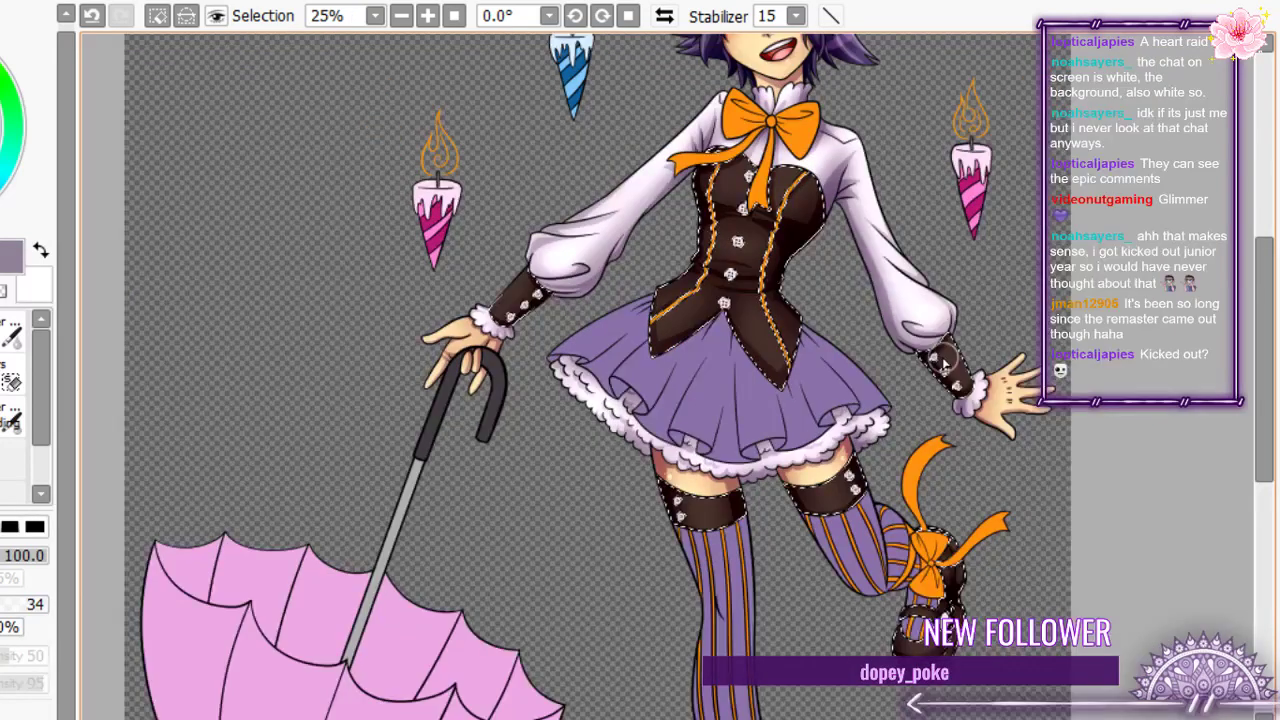
scroll(491, 263, "up", 3)
scroll(491, 263, "down", 2)
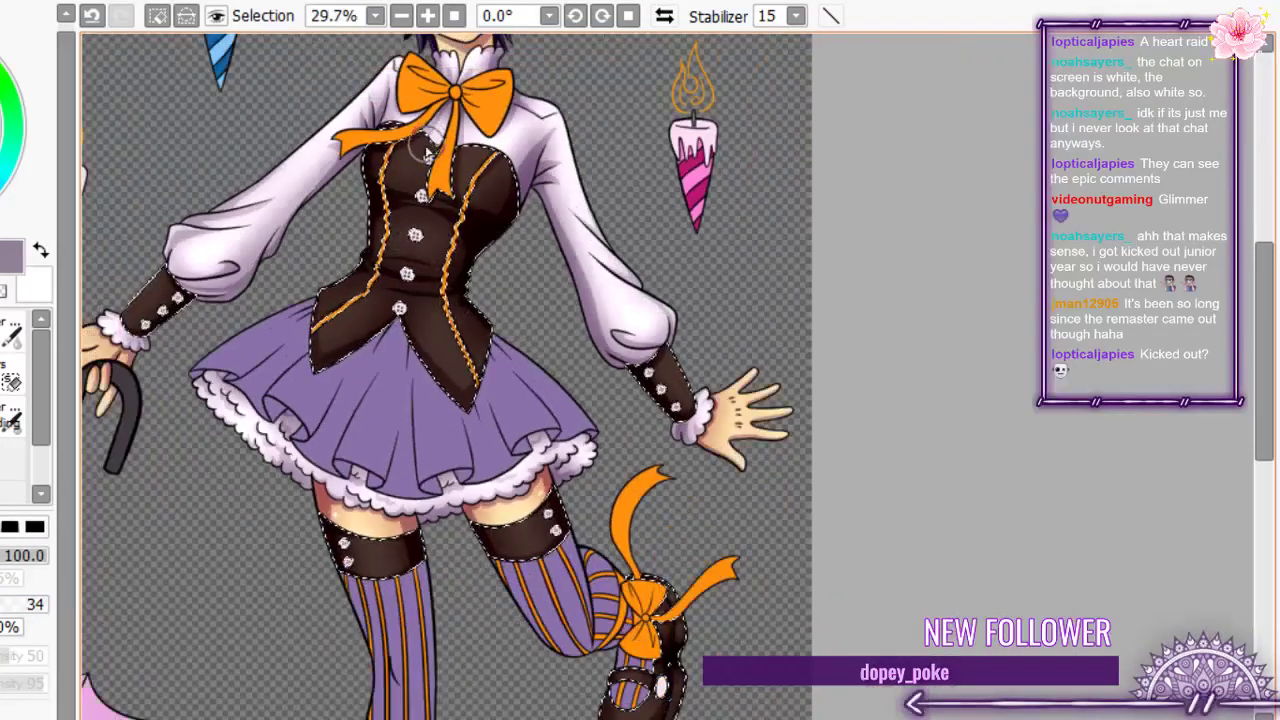
scroll(410, 320, "up", 3)
scroll(316, 228, "up", 1)
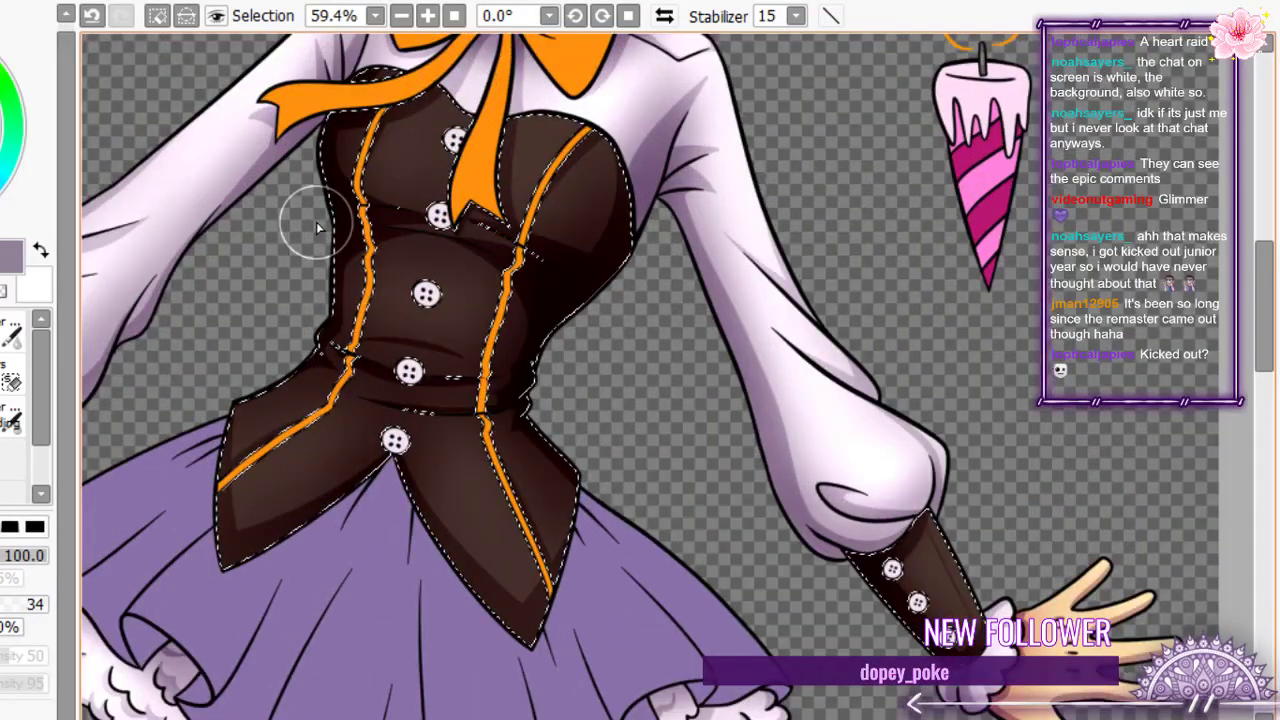
scroll(316, 228, "up", 1)
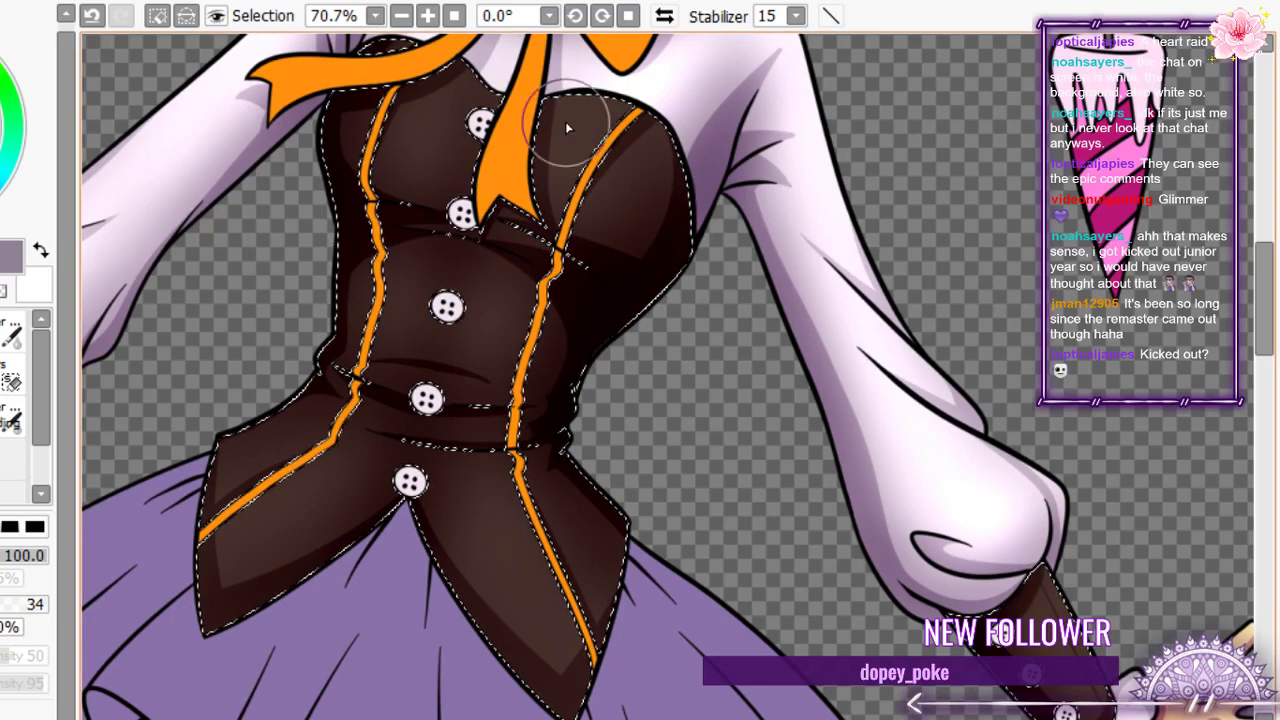
mouse_move(565, 127)
left_mouse_down()
mouse_move(669, 143)
mouse_move(626, 174)
mouse_move(591, 154)
left_mouse_up()
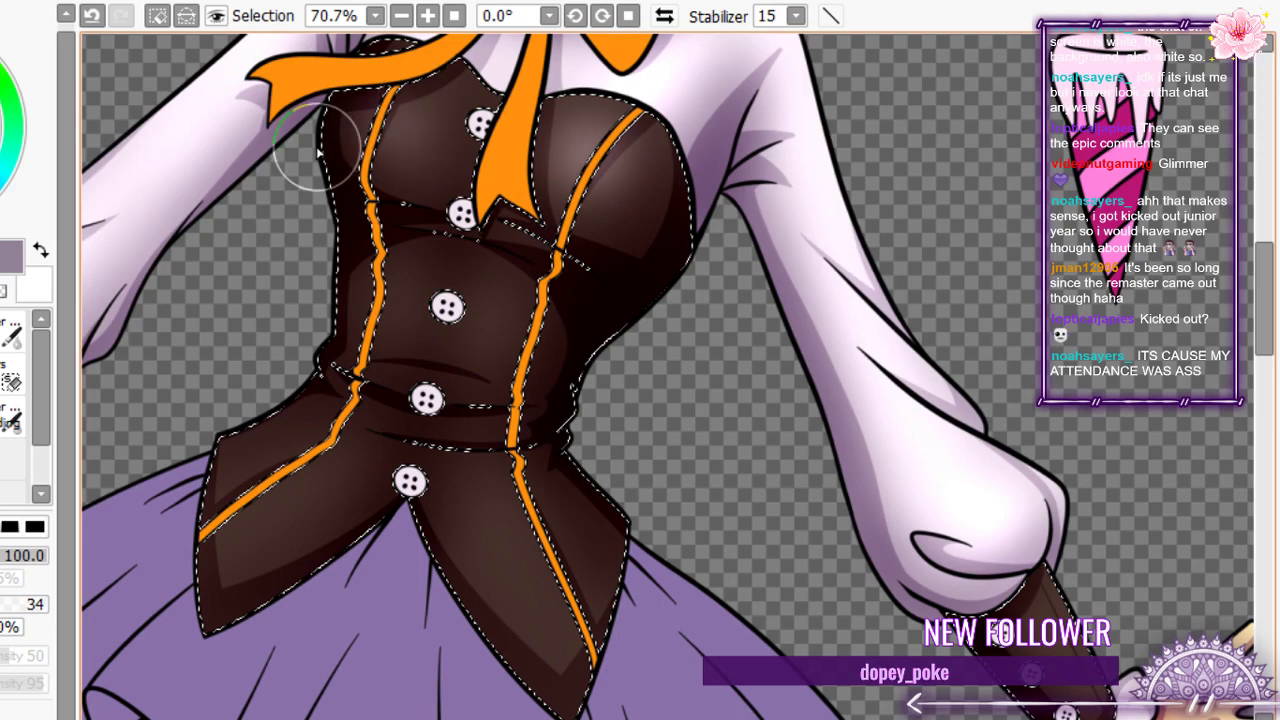
scroll(318, 152, "down", 6)
scroll(386, 358, "up", 7)
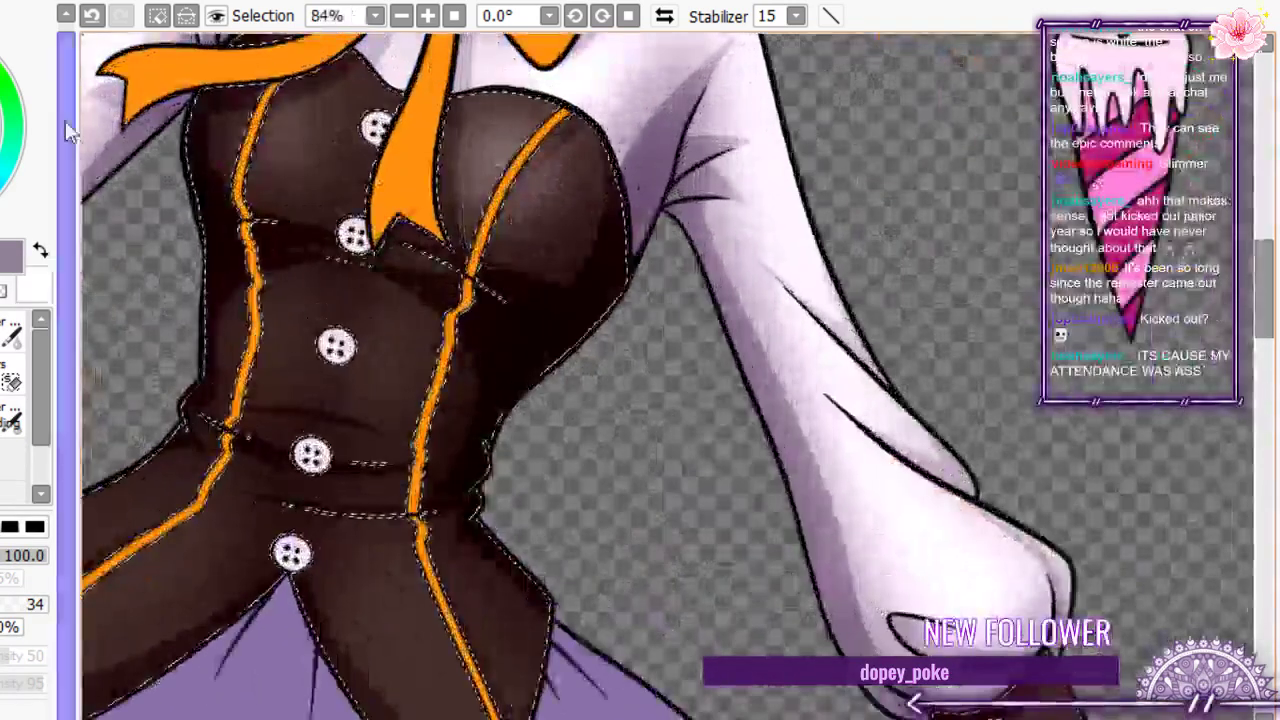
left_click(91, 22)
left_click(91, 18)
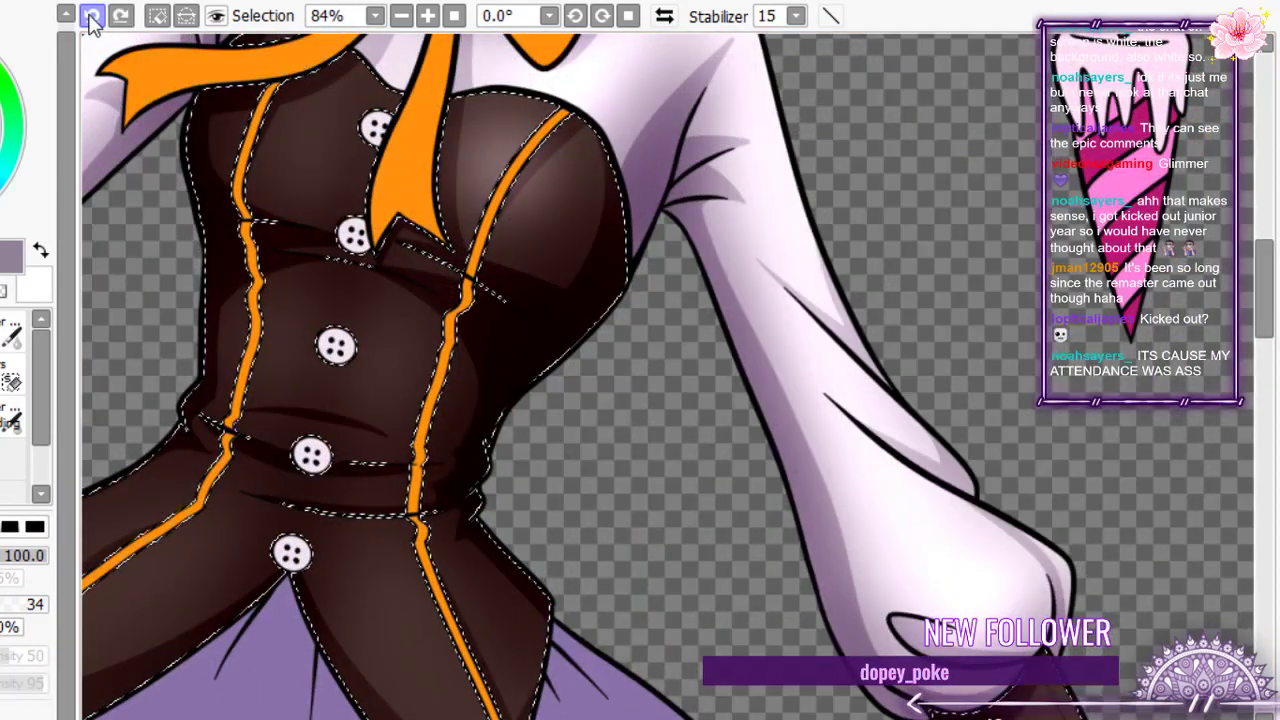
left_click(91, 18)
left_click(91, 18)
left_click(91, 18)
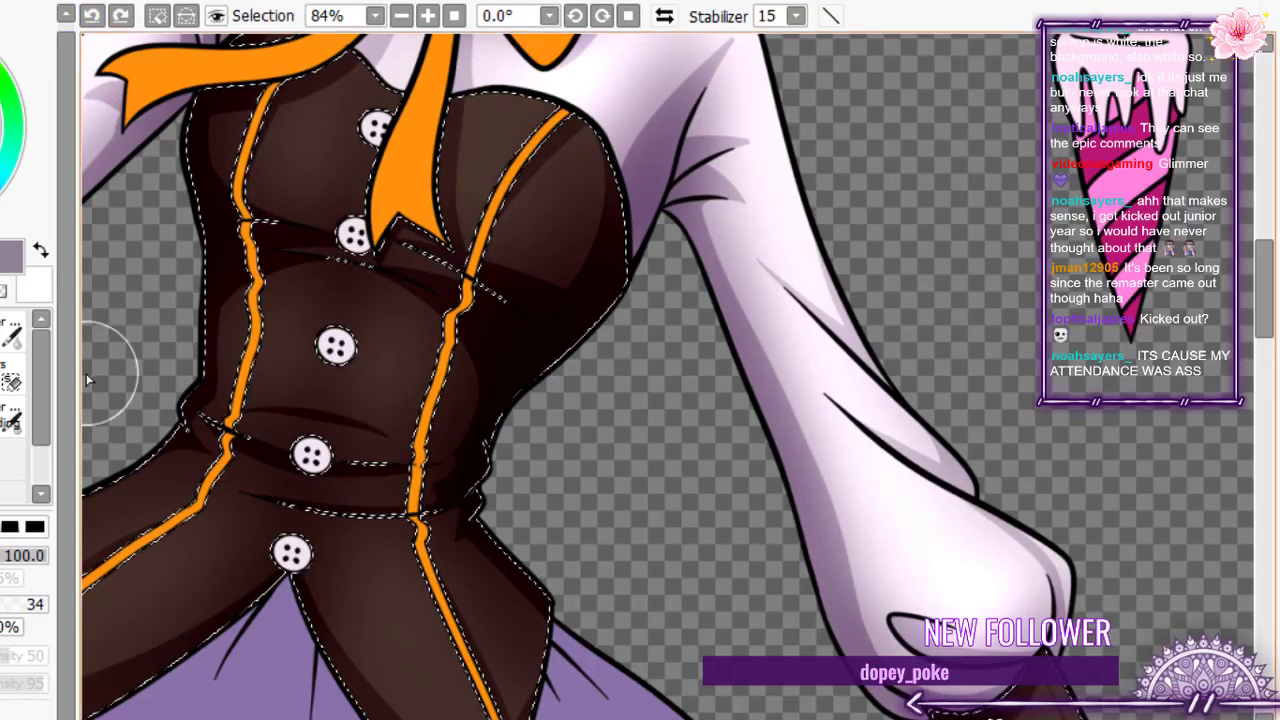
key("ctrl+z")
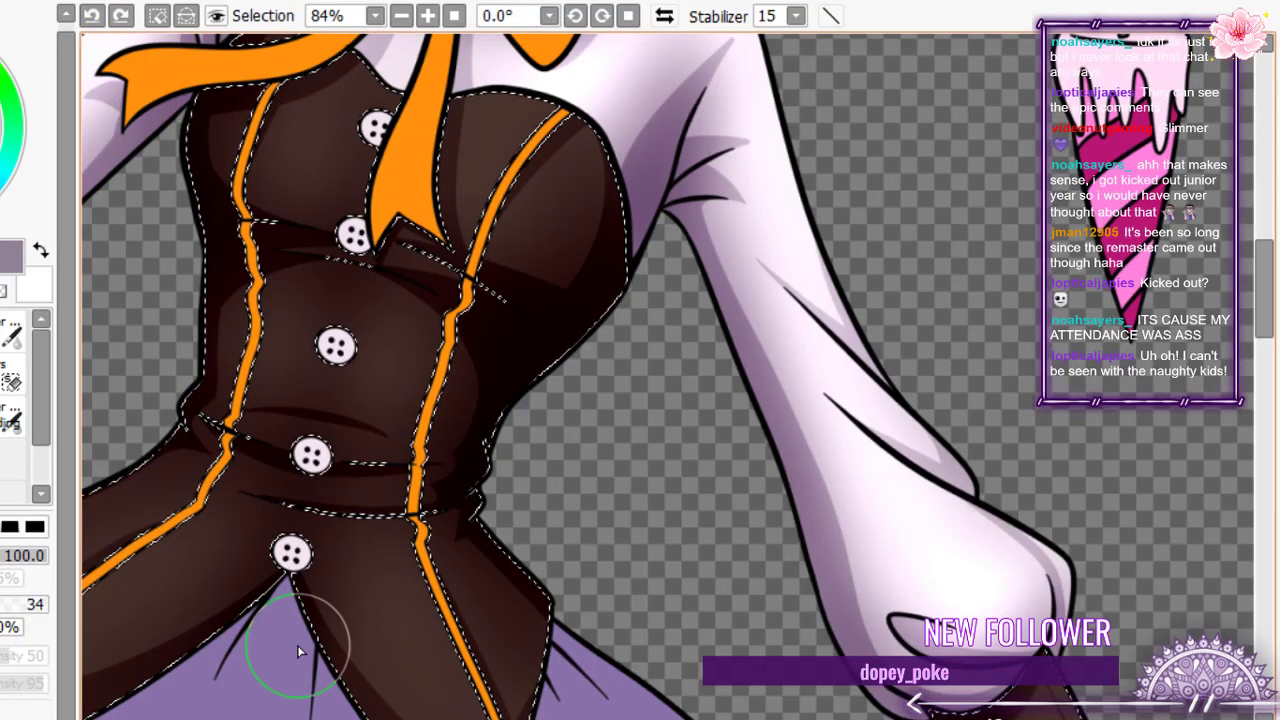
- Change the brush colour to a light tan and blend soft highlights over the brown vest's chest and waist
right_click(251, 680)
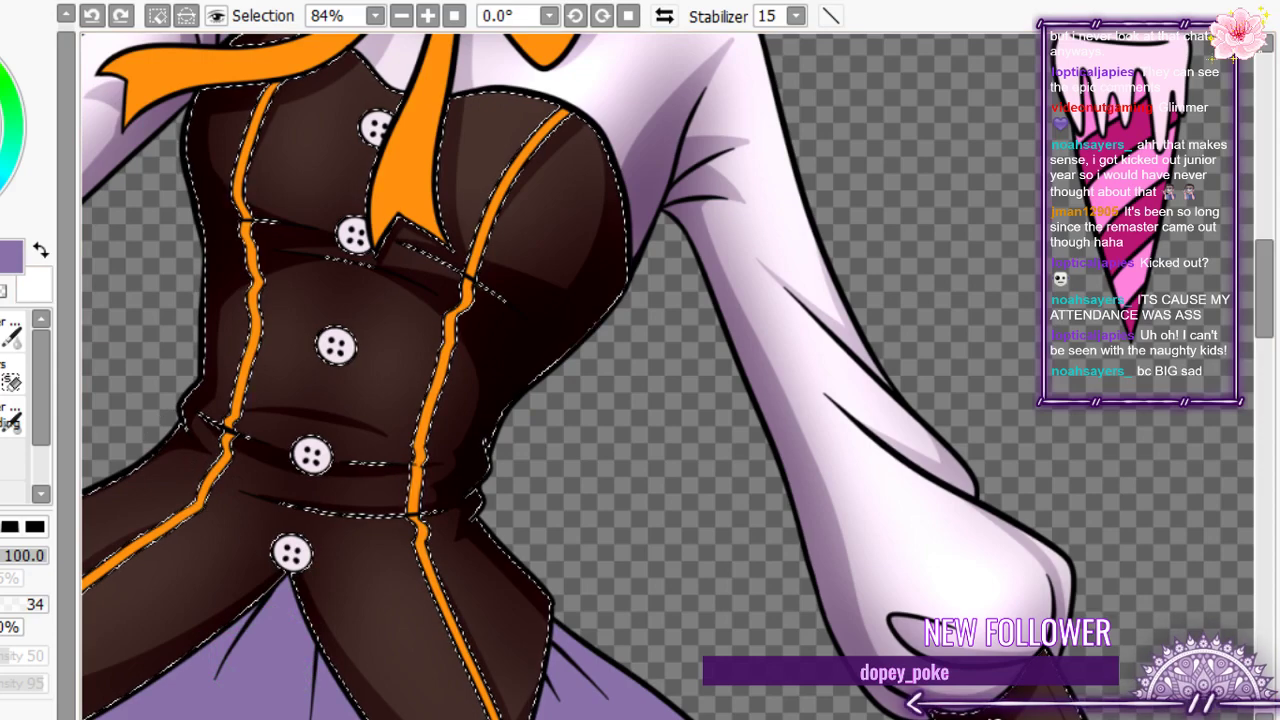
key("ctrl+z")
key("ctrl+z")
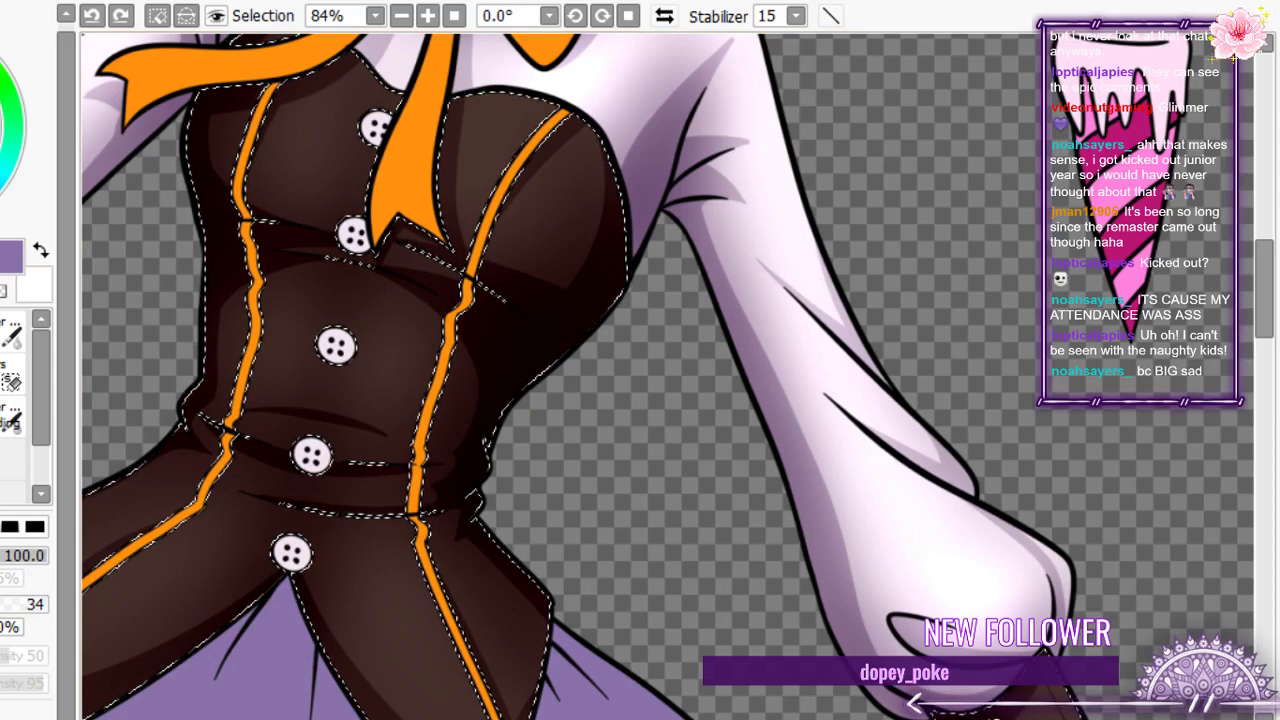
key("ctrl+z")
key("ctrl+z")
key("ctrl+z")
key("ctrl+z")
key("ctrl+z")
key("ctrl+z")
key("ctrl+z")
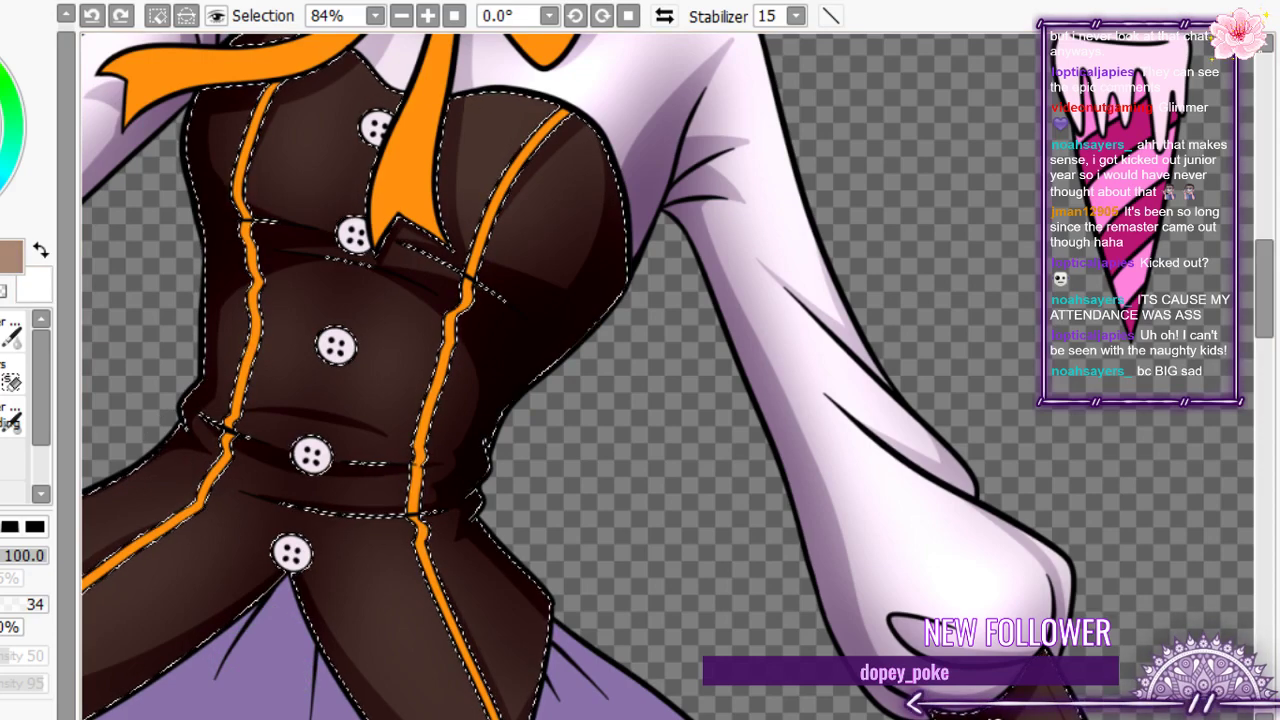
key("ctrl+z")
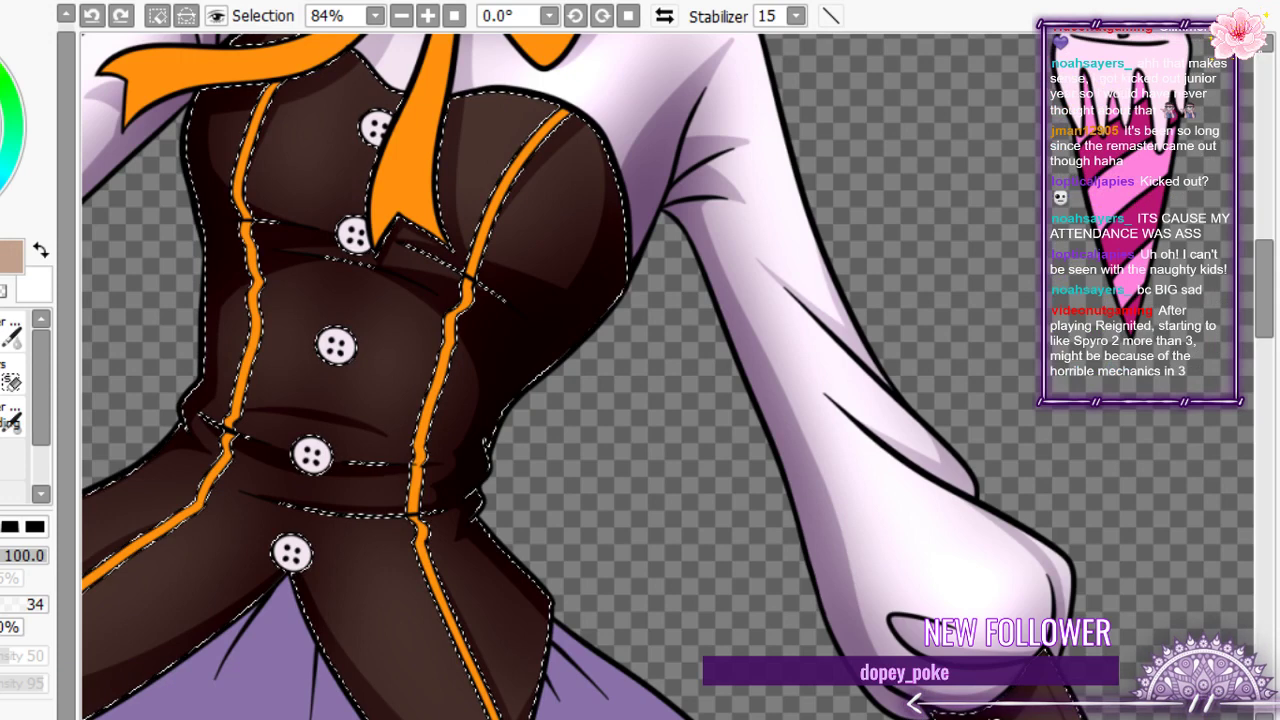
mouse_move(505, 150)
left_mouse_down()
mouse_move(534, 204)
mouse_move(495, 175)
left_mouse_up()
mouse_move(294, 192)
left_mouse_down()
mouse_move(291, 136)
mouse_move(309, 88)
mouse_move(349, 120)
left_mouse_up()
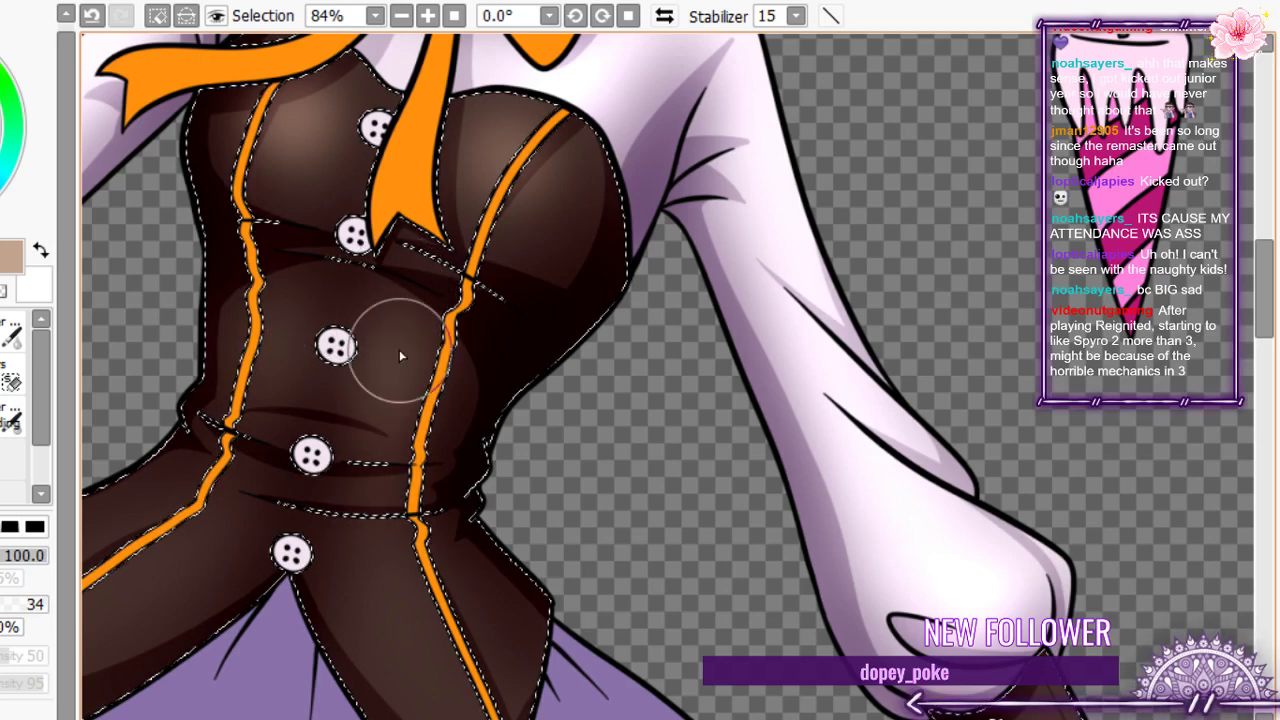
left_click_drag(296, 334, 218, 492)
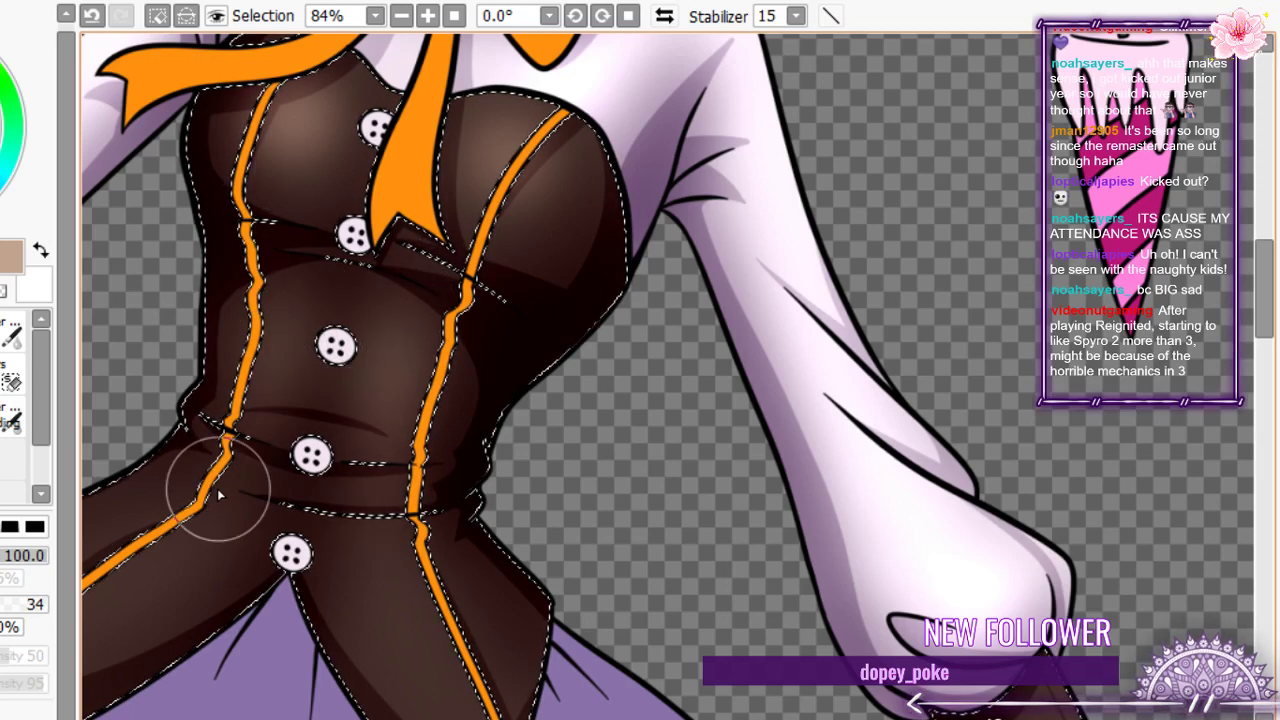
- Blend soft light tan highlights over the vest's lower flaps and hip panels
scroll(206, 329, "down", 5)
scroll(346, 423, "up", 4)
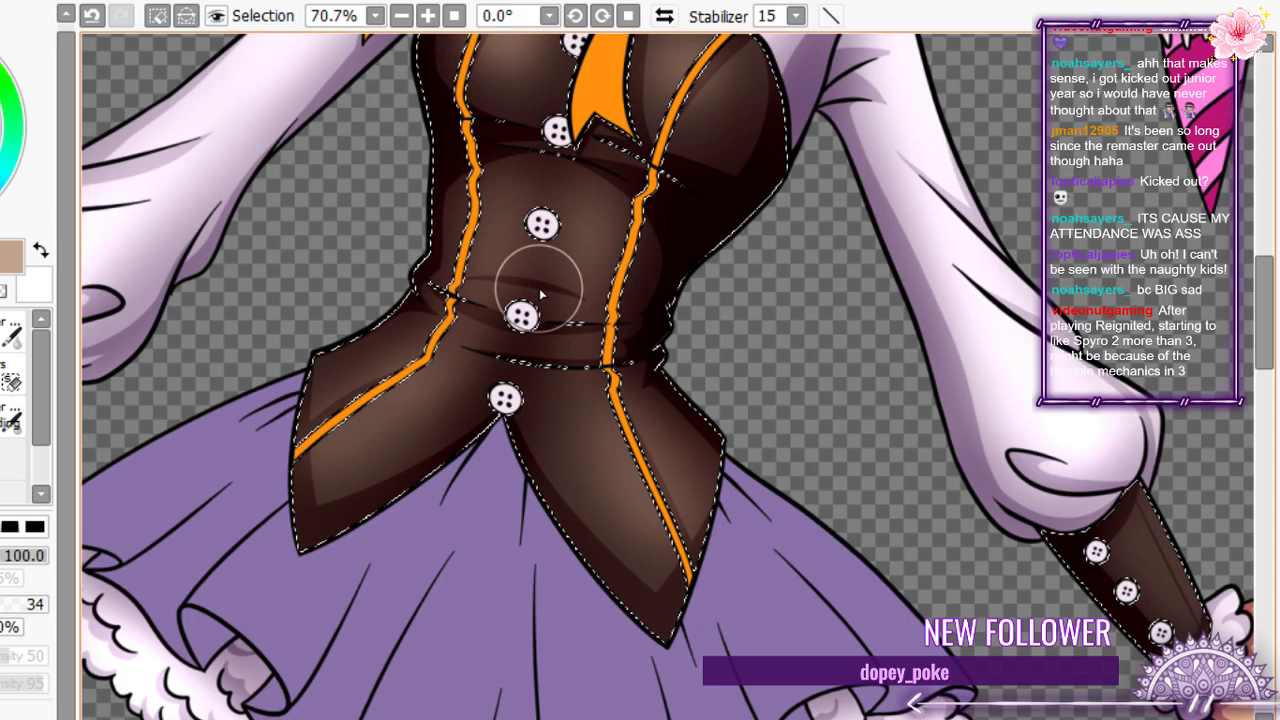
key("ctrl+z")
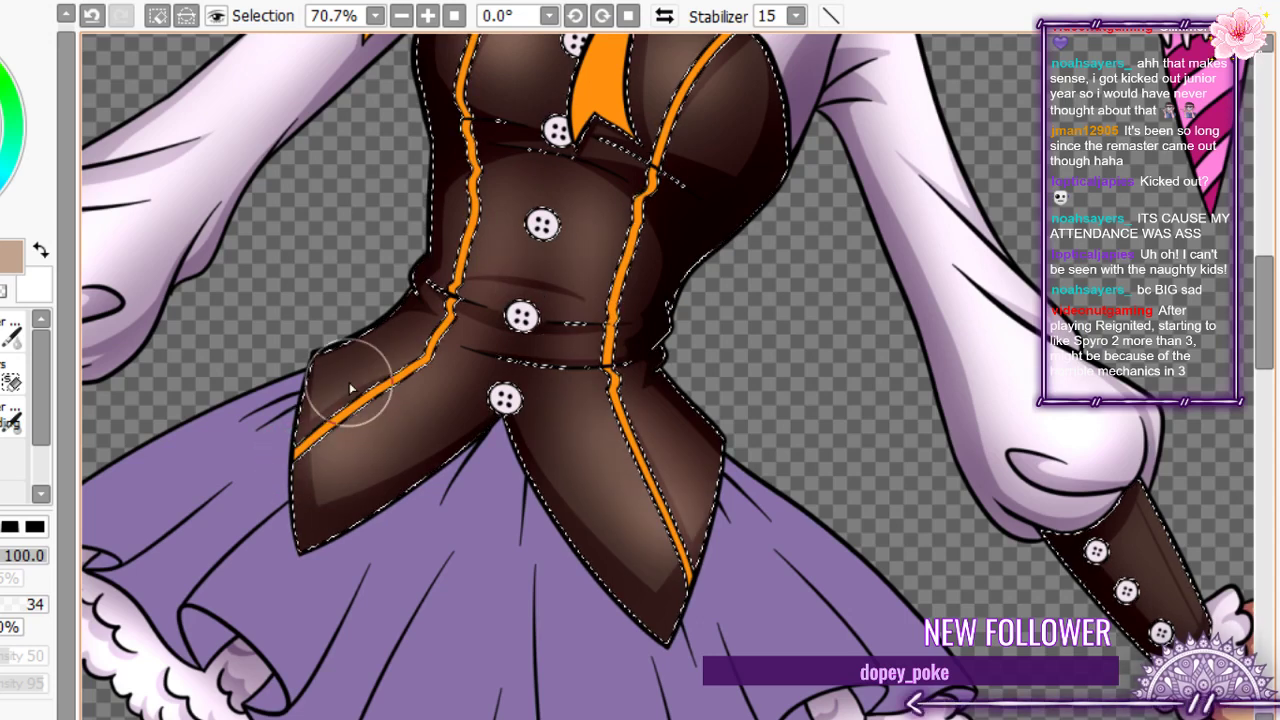
left_click_drag(390, 423, 430, 338)
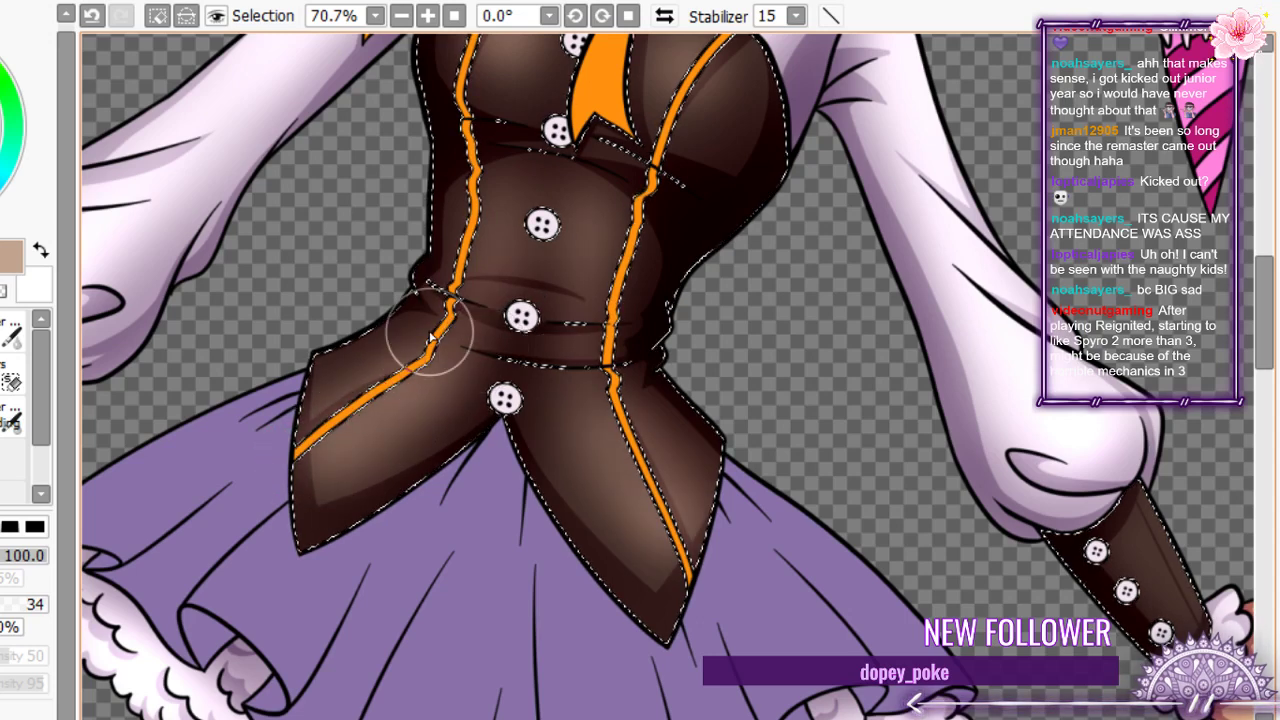
scroll(430, 338, "down", 4)
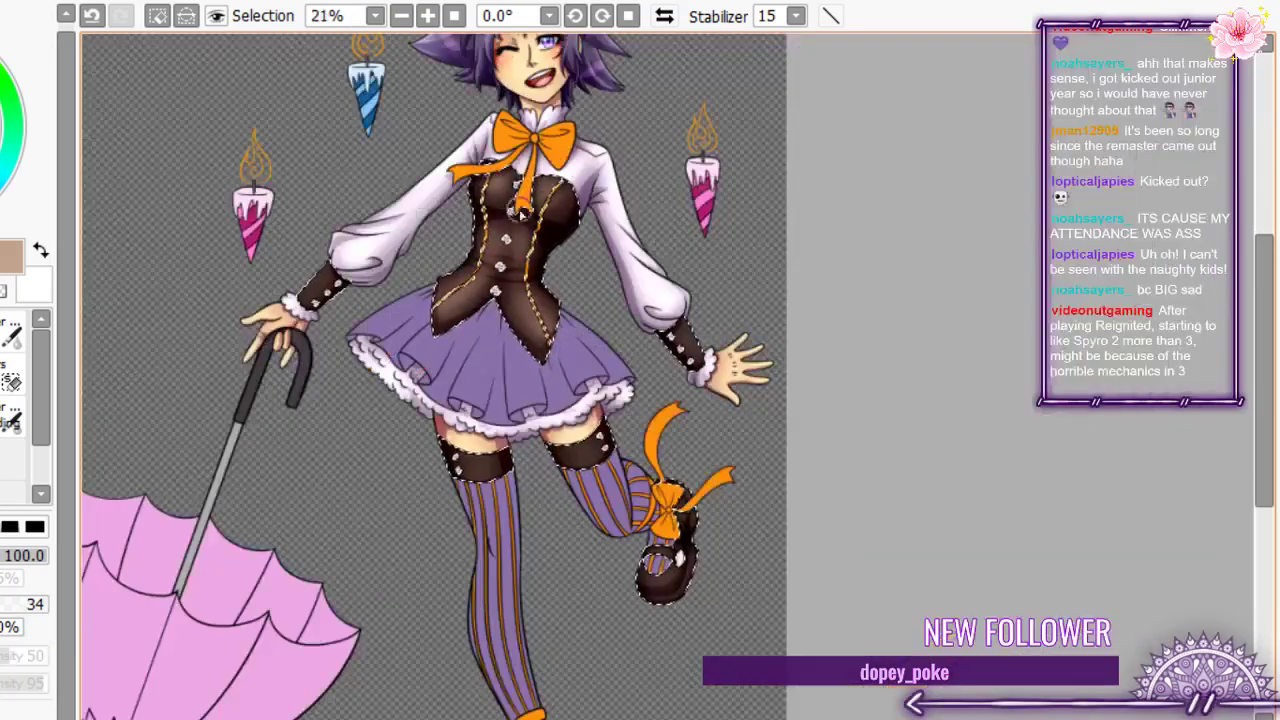
- Add a soft highlight to the vest's outer chest panel beside the orange seam and check the whole figure
scroll(492, 210, "up", 2)
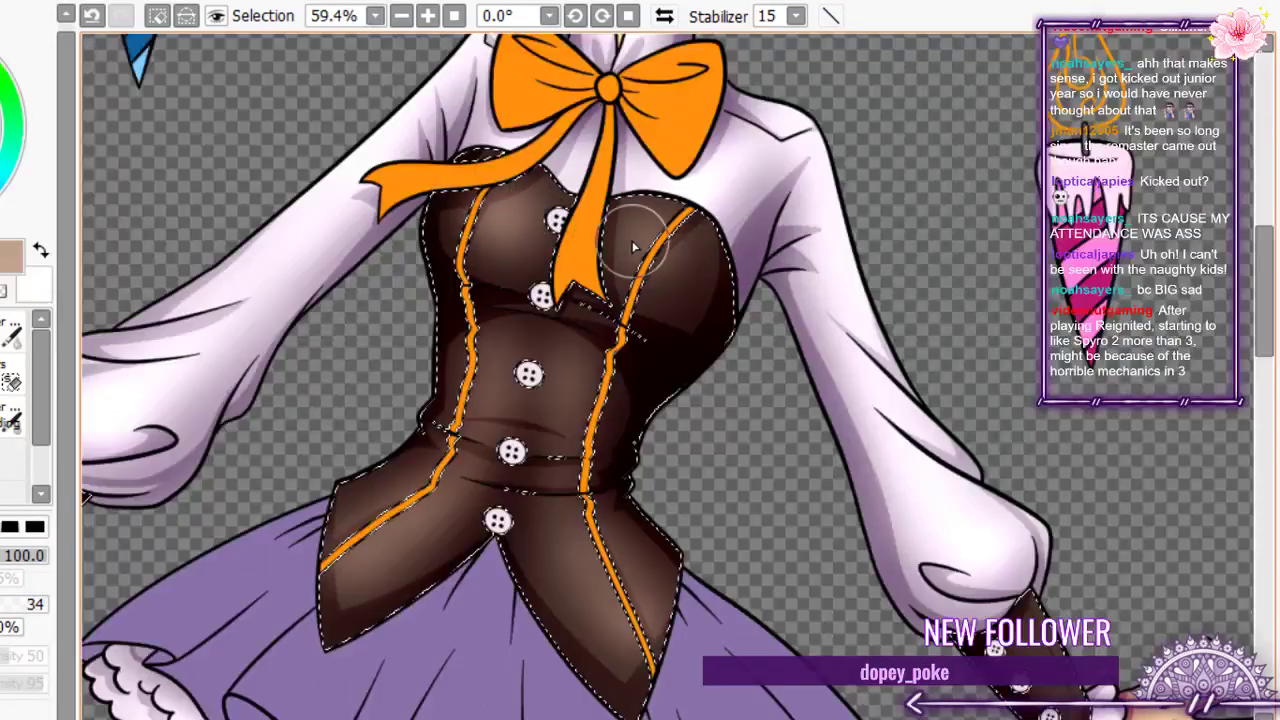
left_click_drag(700, 218, 681, 262)
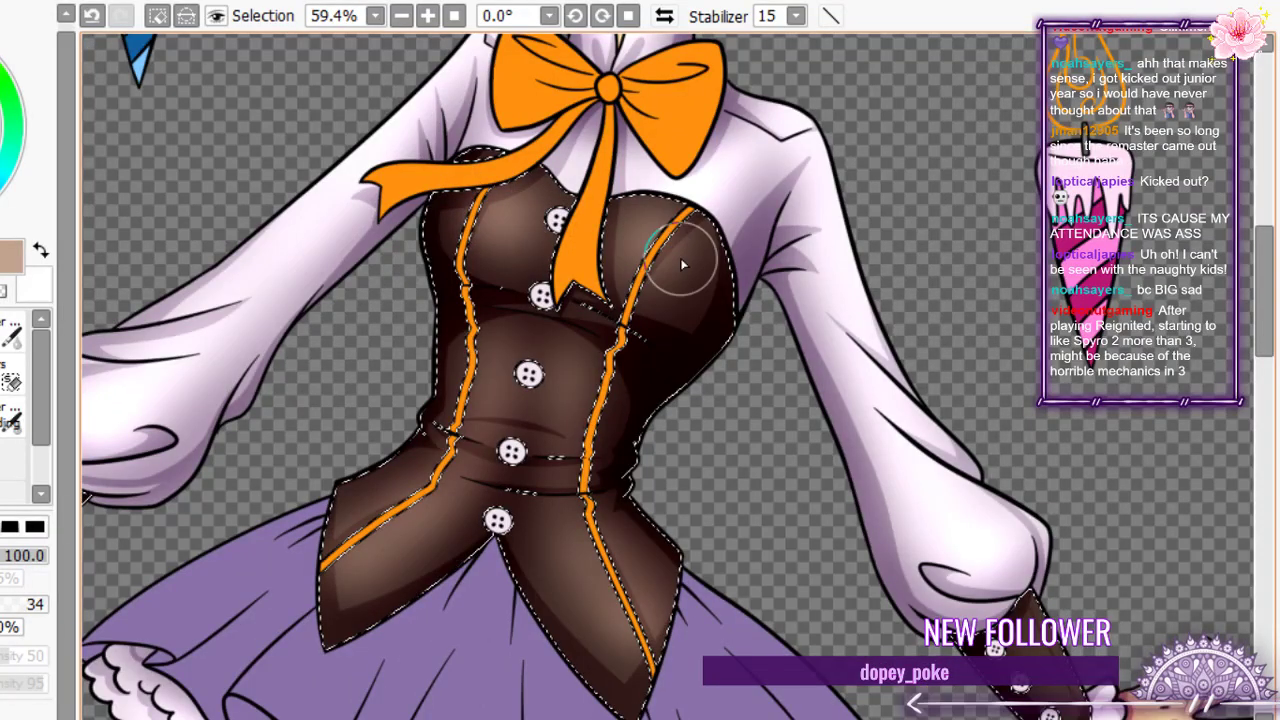
scroll(543, 342, "down", 4)
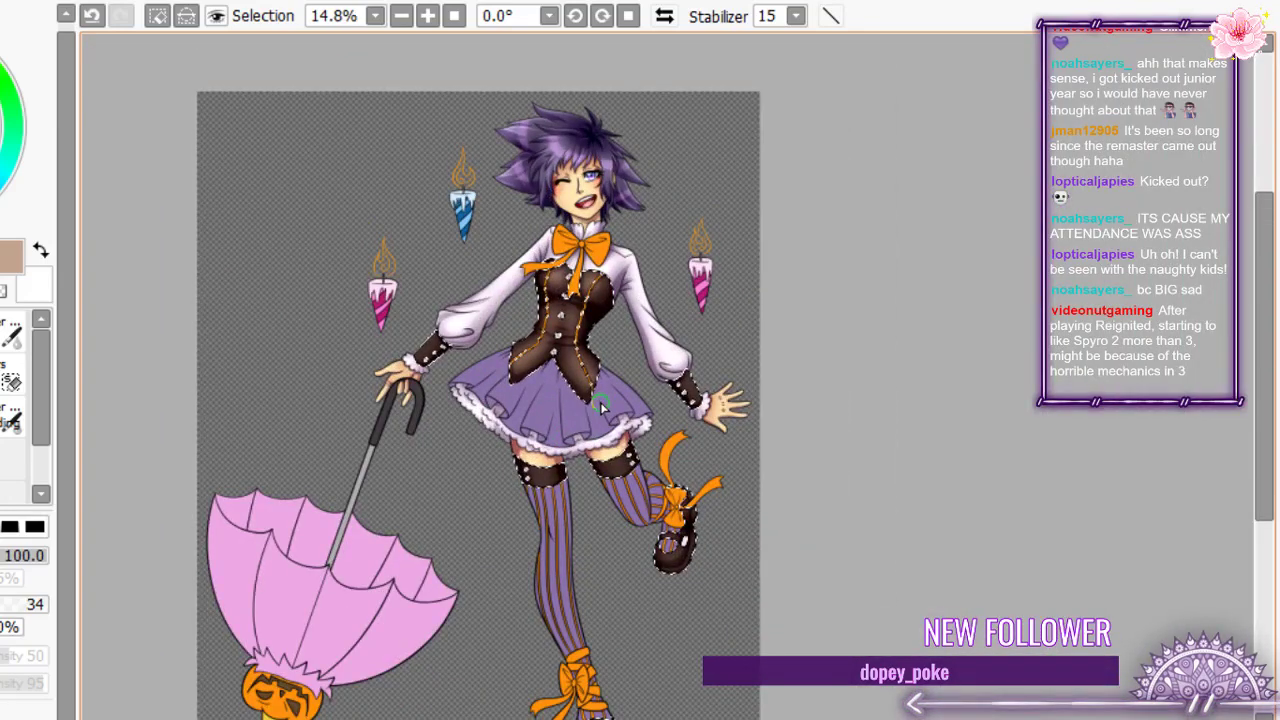
scroll(600, 402, "up", 5)
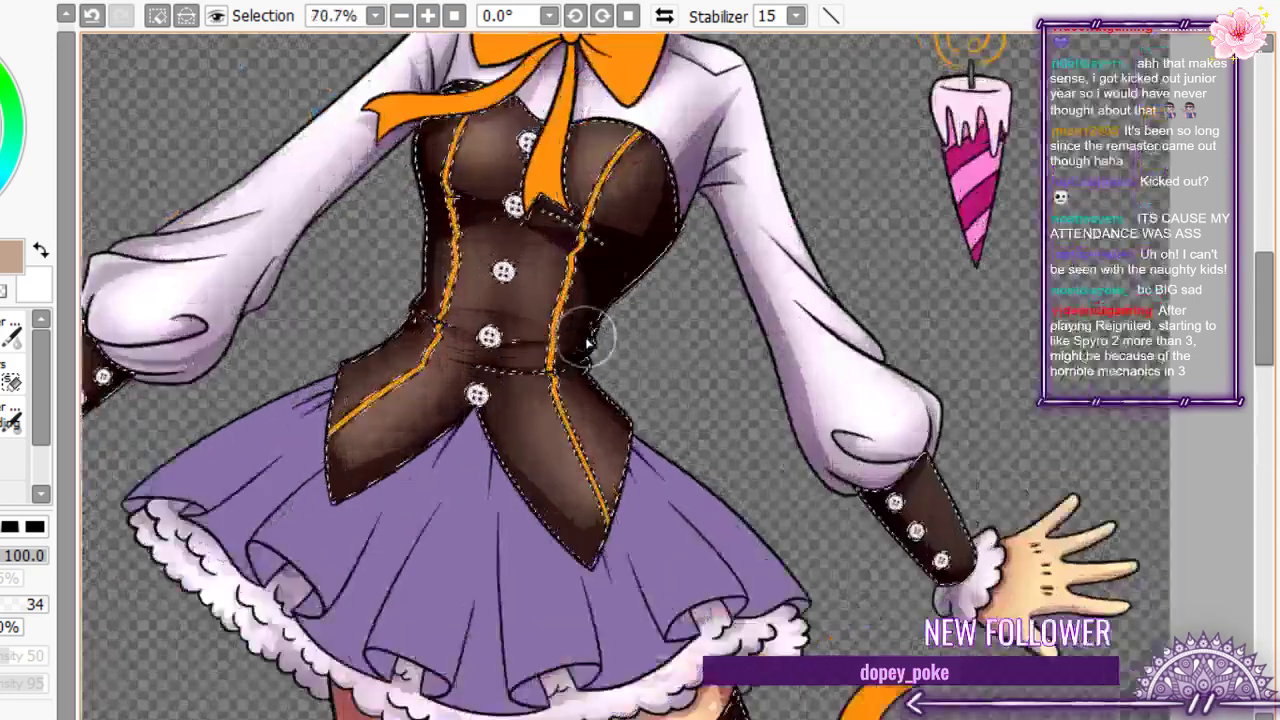
scroll(578, 351, "down", 1)
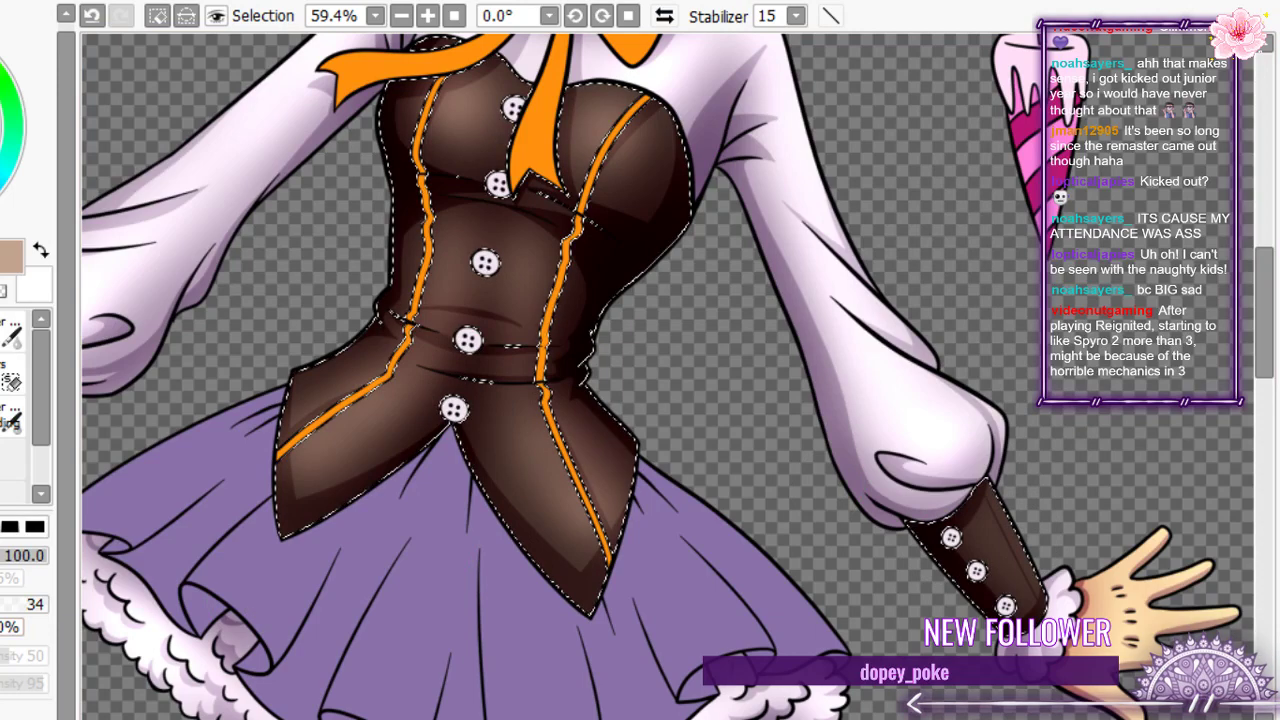
key("bracketleft")
key("bracketleft")
left_click_drag(991, 506, 1026, 572)
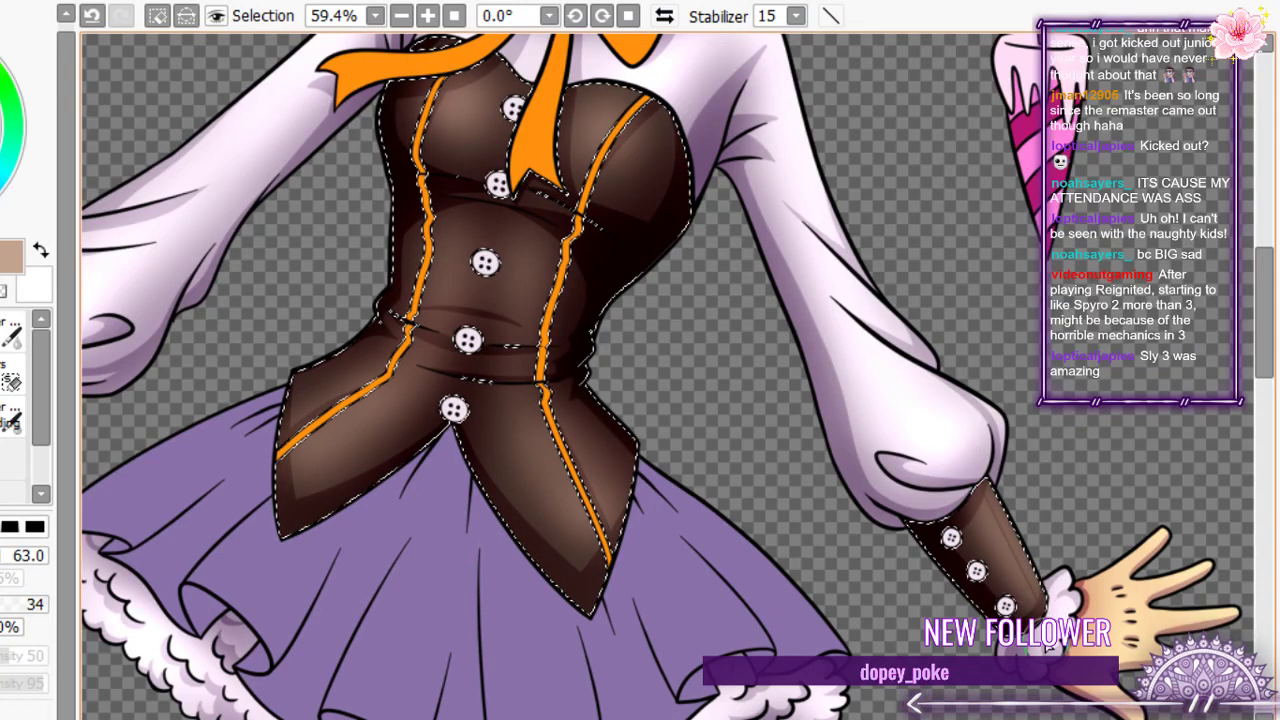
key("ctrl+z")
left_click(91, 16)
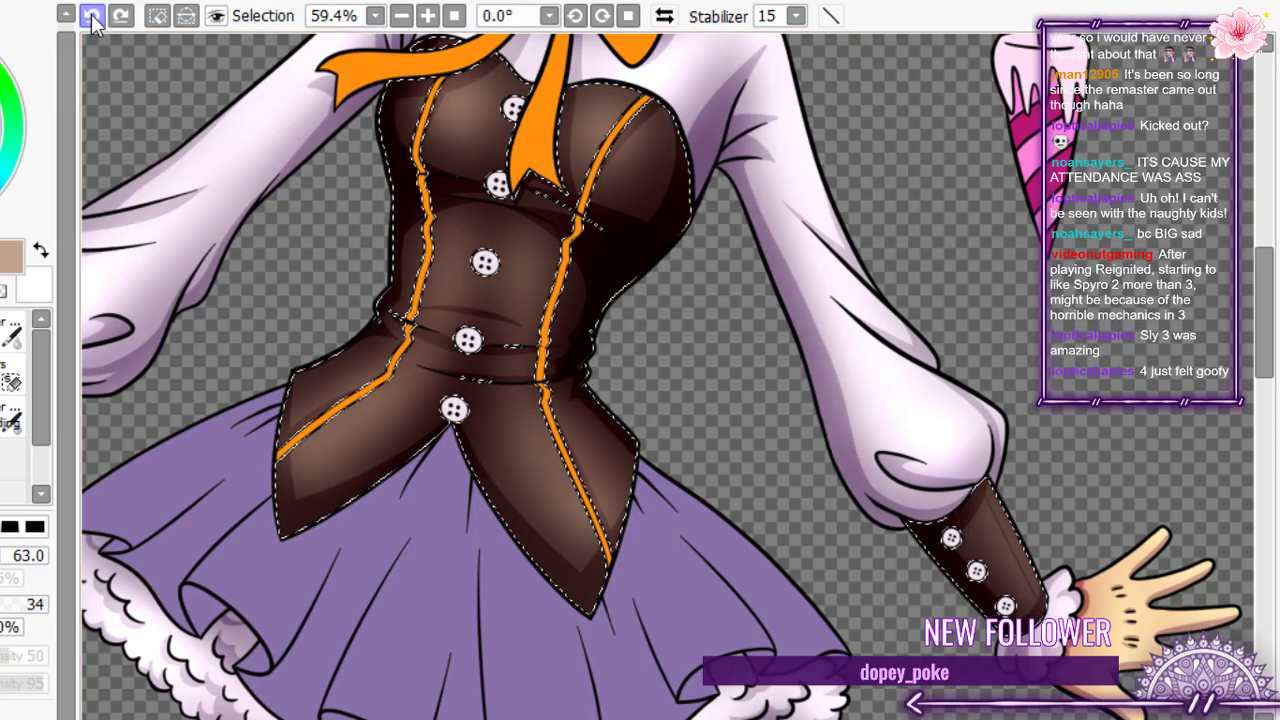
key("ctrl+z")
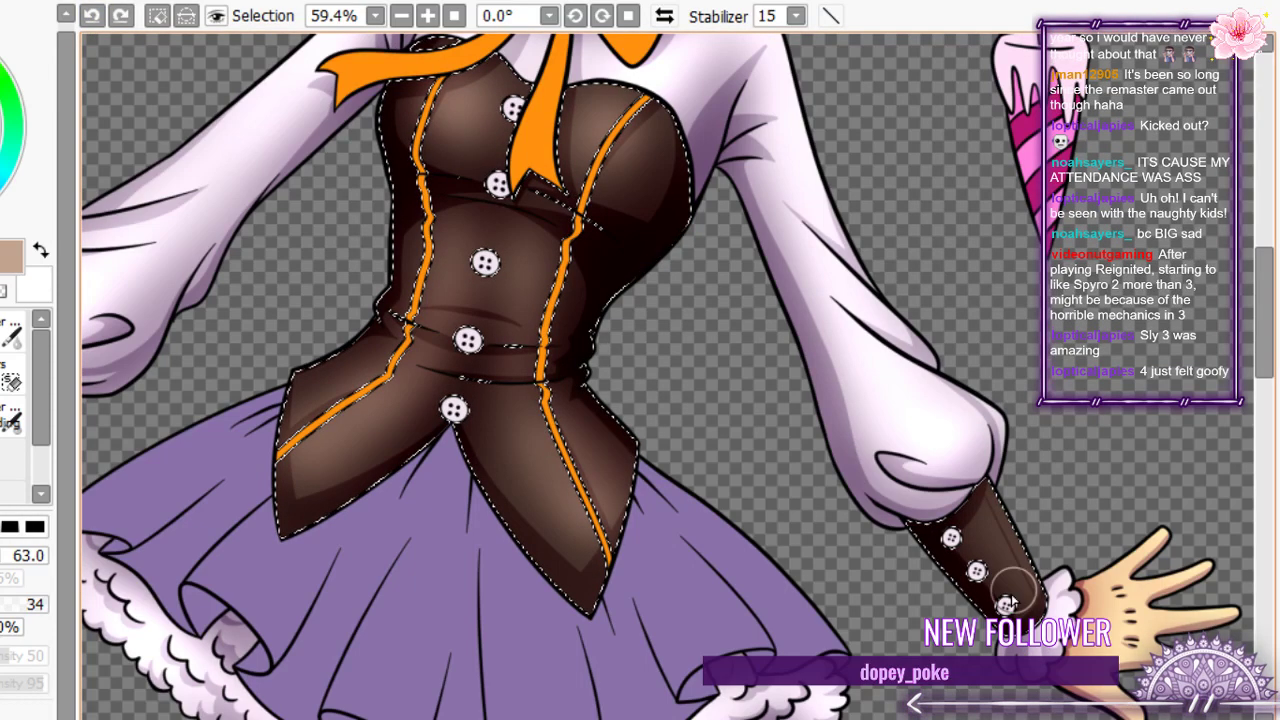
scroll(1010, 600, "up", 2)
key("ctrl+y")
key("ctrl+z")
key("ctrl+y")
key("ctrl+z")
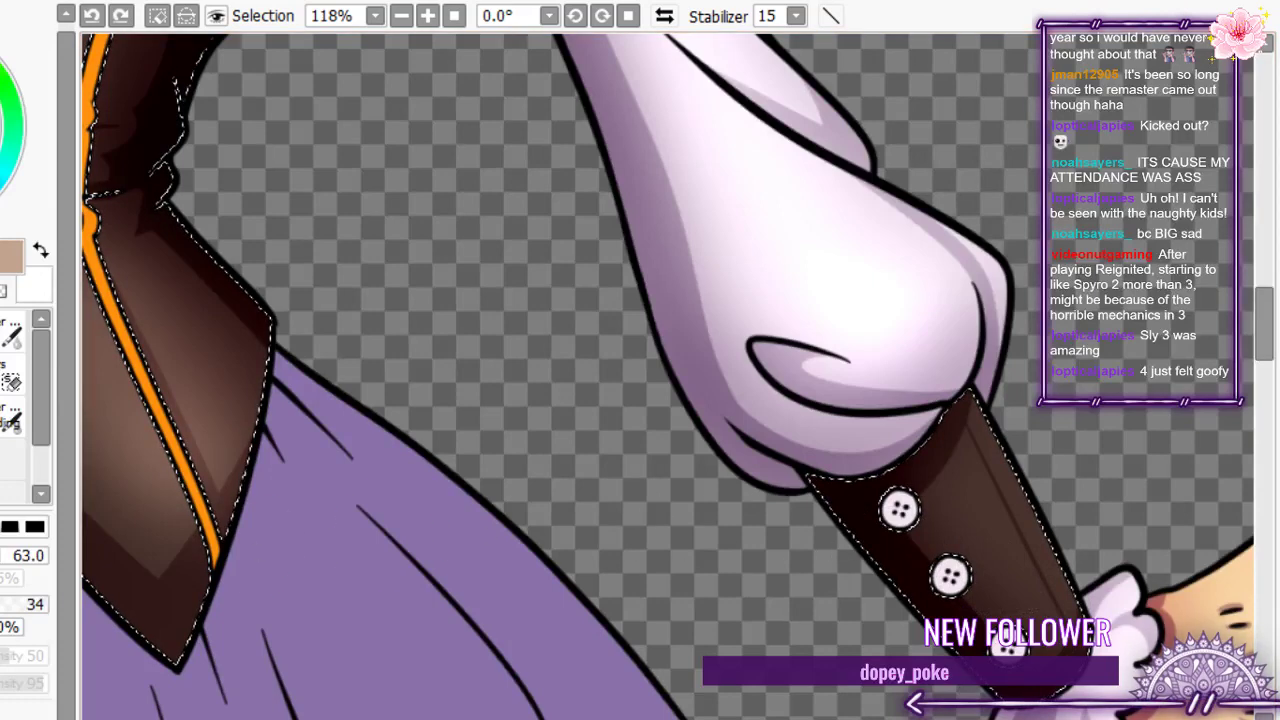
- Paint soft light tan highlights along the brown cuffs on both arms with the brush at size 59
left_click_drag(20, 555, 18, 555)
key("ctrl+y")
key("ctrl+y")
mouse_move(990, 500)
left_mouse_down()
mouse_move(1052, 598)
mouse_move(936, 437)
mouse_move(1016, 622)
left_mouse_up()
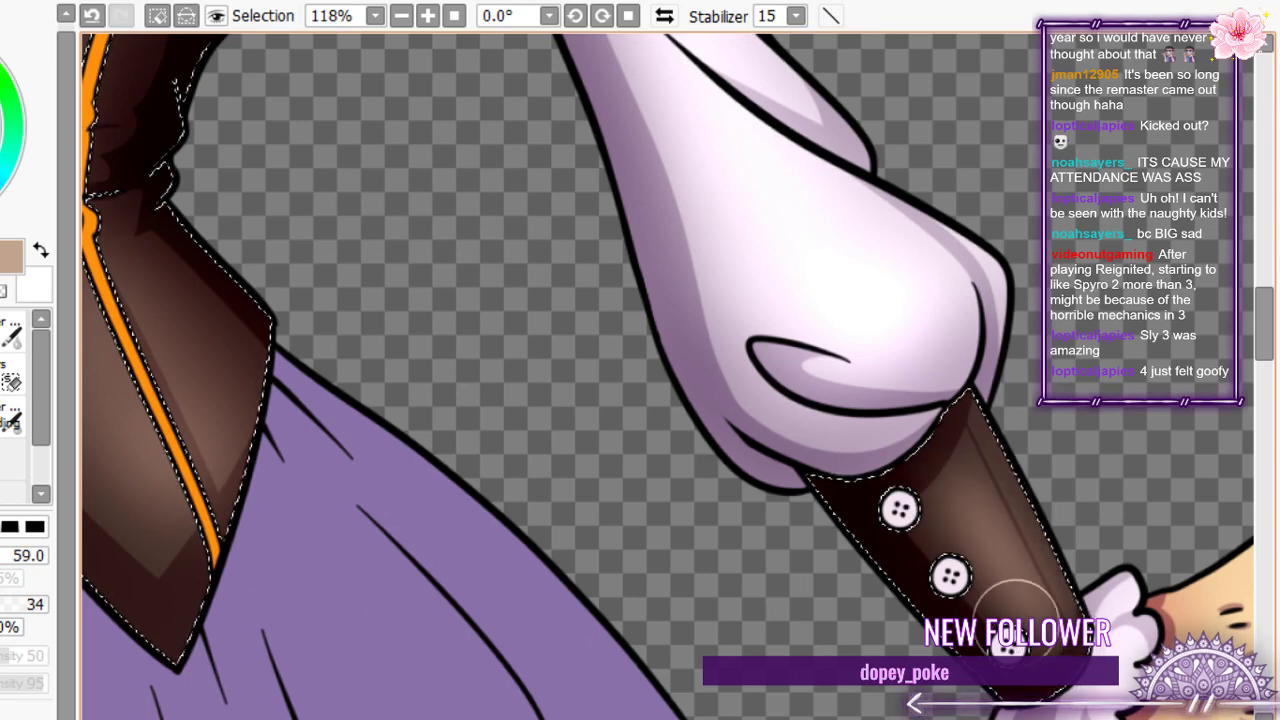
scroll(1016, 618, "down", 3)
mouse_move(614, 303)
left_mouse_down()
mouse_move(617, 280)
mouse_move(569, 334)
mouse_move(559, 369)
left_mouse_up()
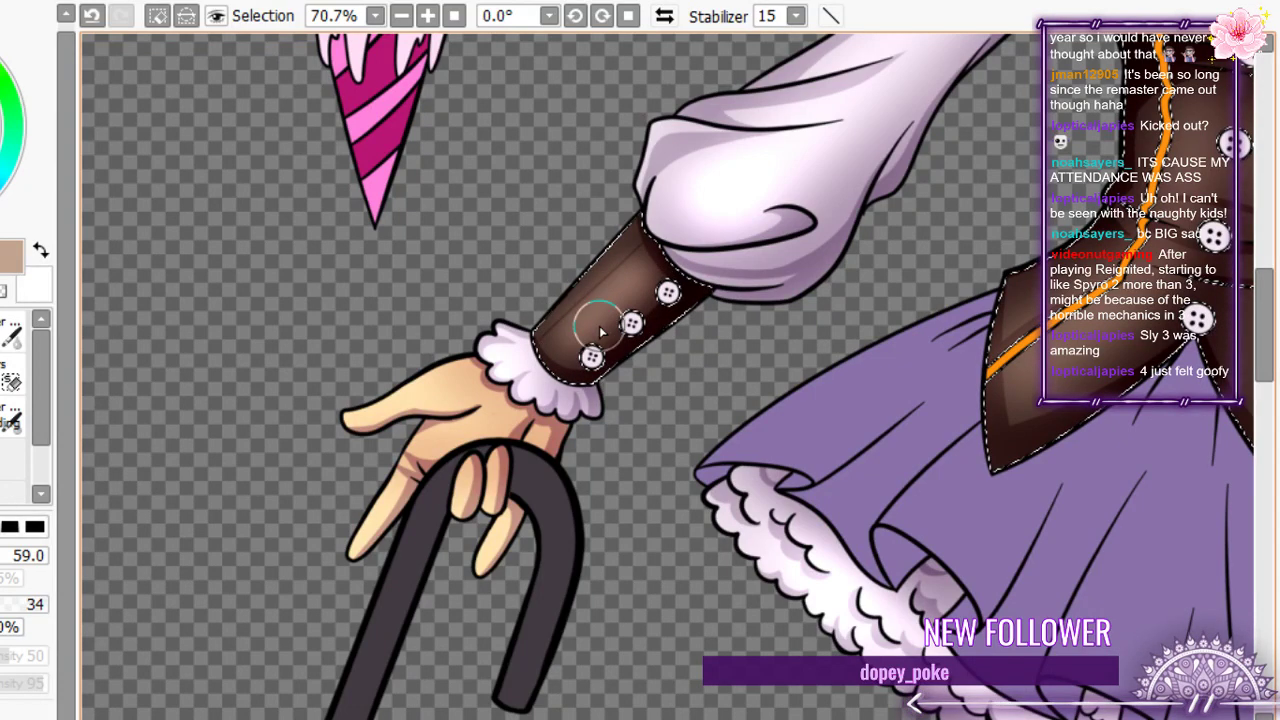
scroll(580, 332, "down", 6)
scroll(752, 494, "up", 8)
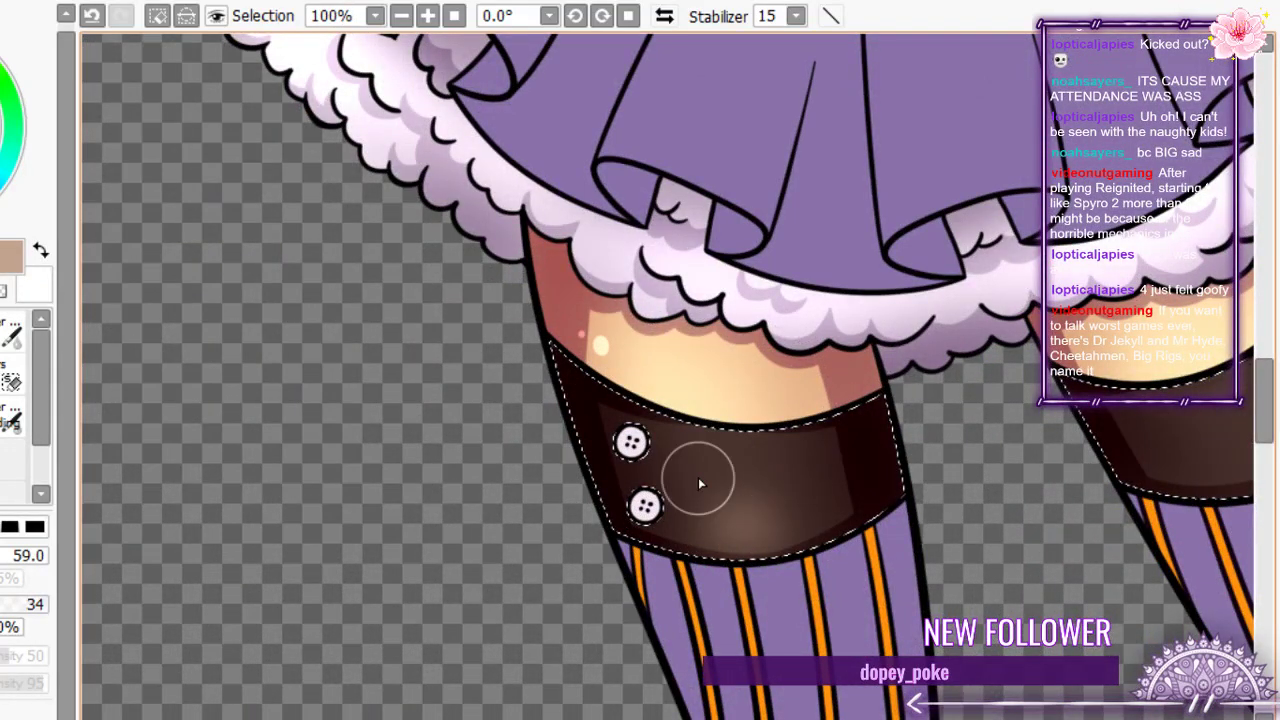
mouse_move(700, 484)
left_mouse_down()
mouse_move(766, 557)
mouse_move(746, 566)
mouse_move(685, 542)
mouse_move(667, 485)
left_mouse_up()
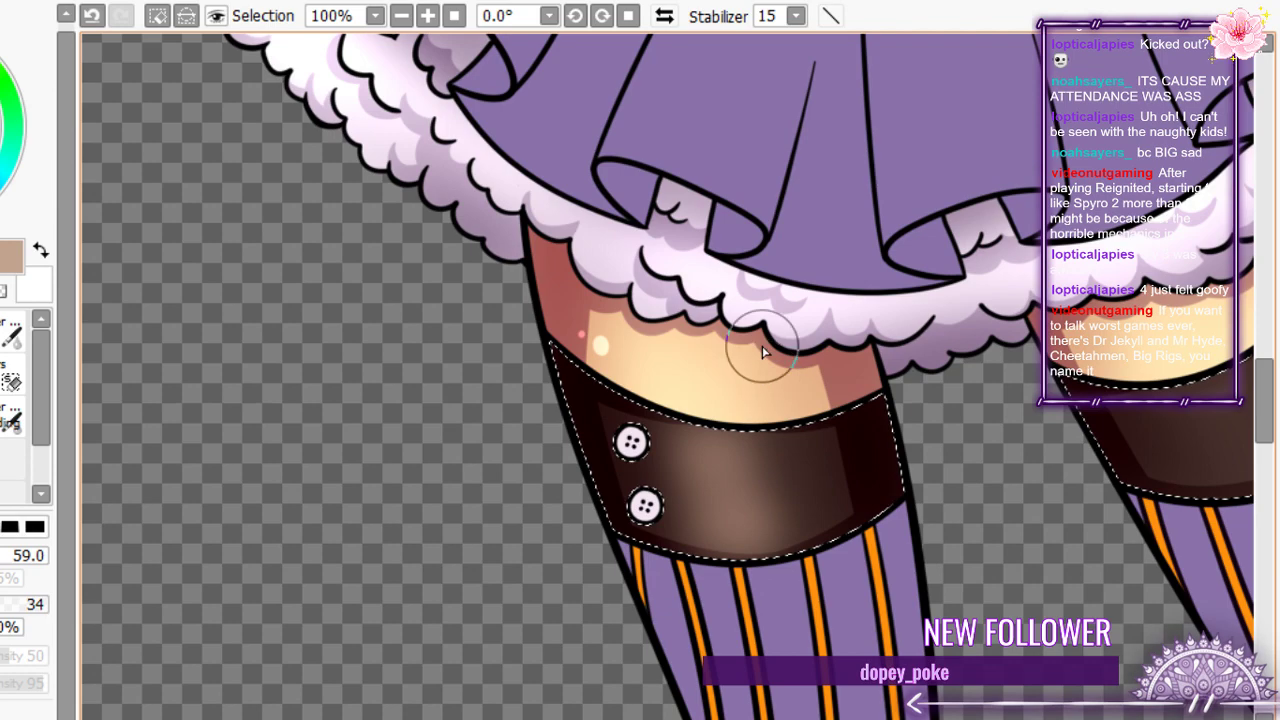
scroll(762, 352, "down", 4)
scroll(580, 555, "up", 2)
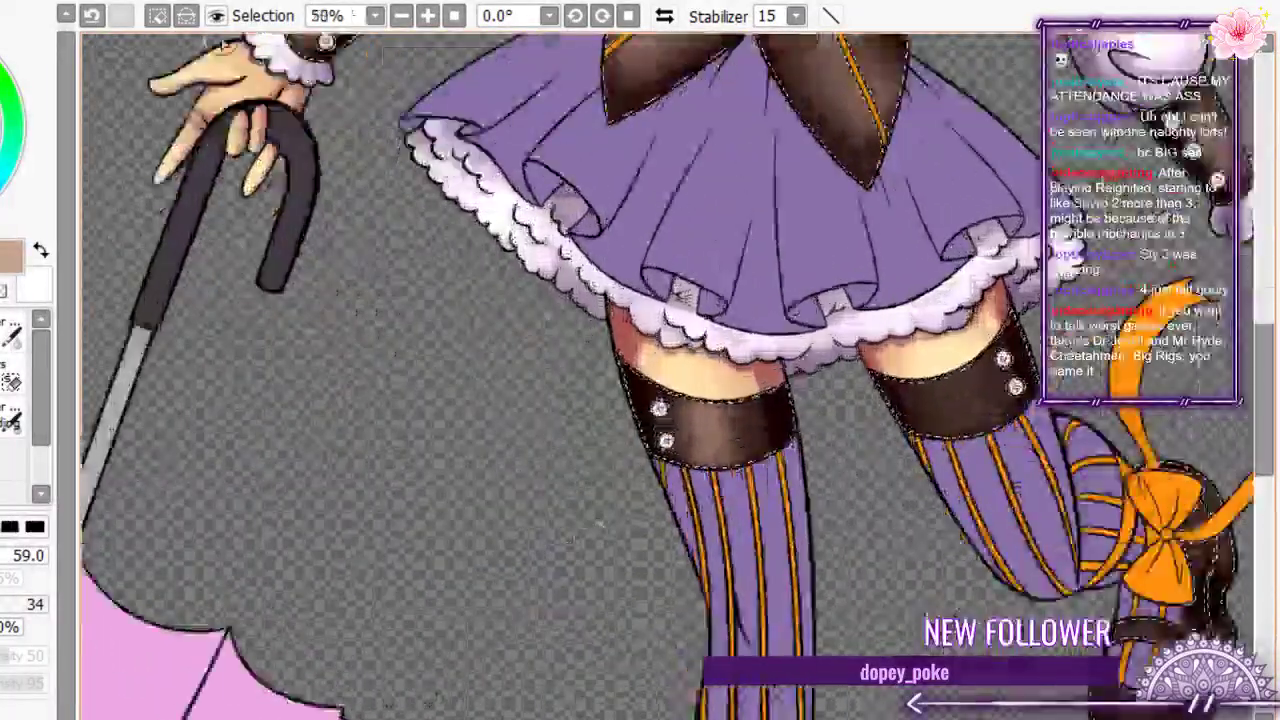
left_click(93, 16)
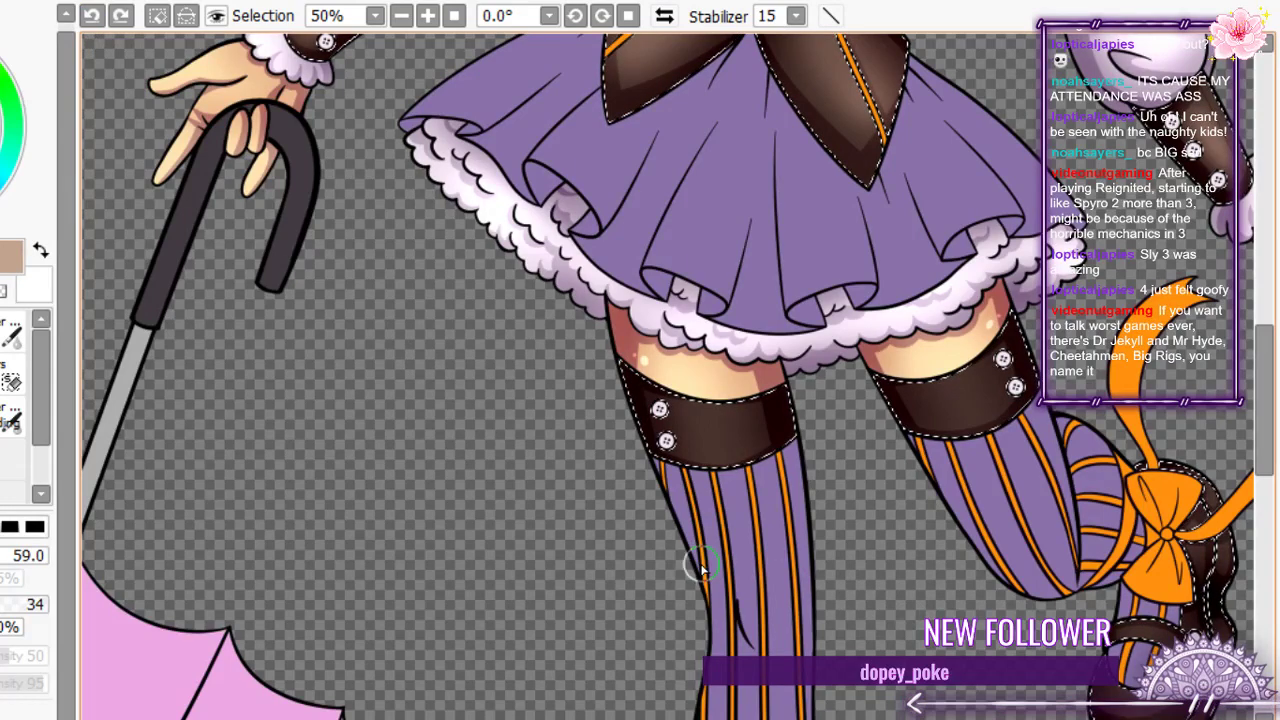
- Set the brush size to 100 and blend soft light tan highlights down the middle of both brown thigh bands
left_click_drag(6, 556, 52, 560)
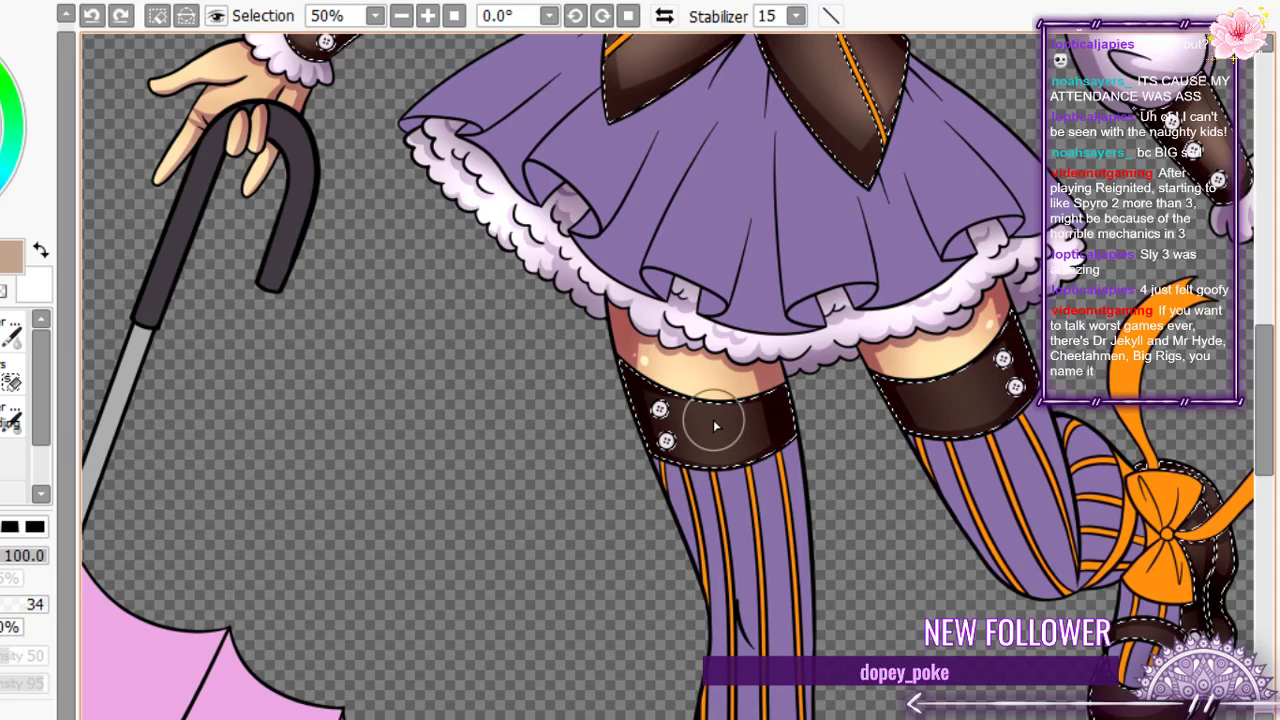
left_click_drag(718, 458, 697, 377)
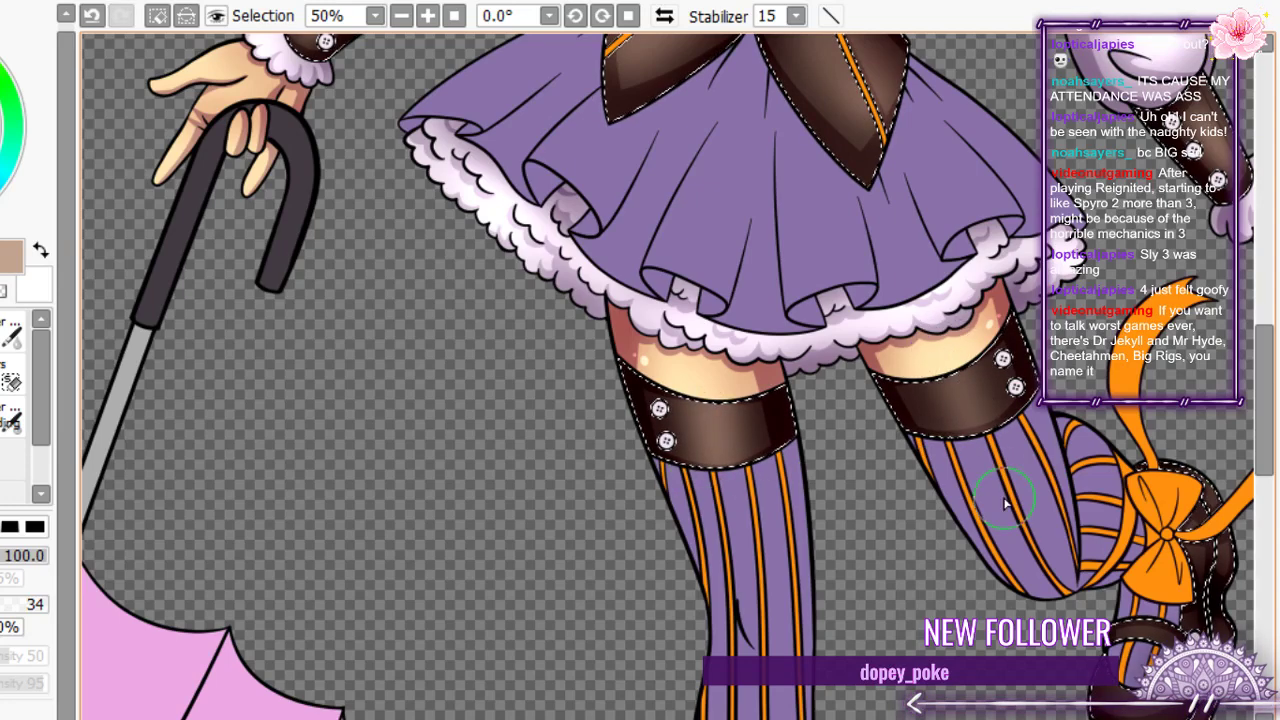
scroll(655, 393, "down", 2)
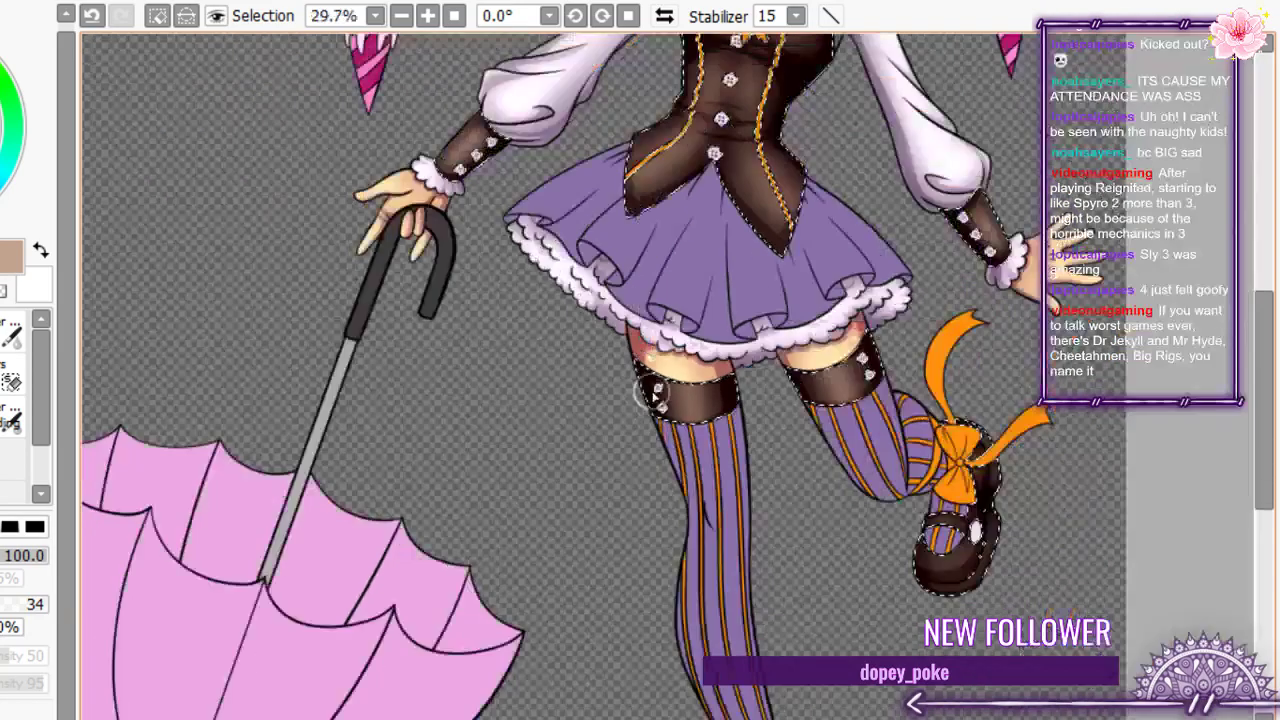
scroll(655, 393, "down", 1)
scroll(786, 414, "up", 2)
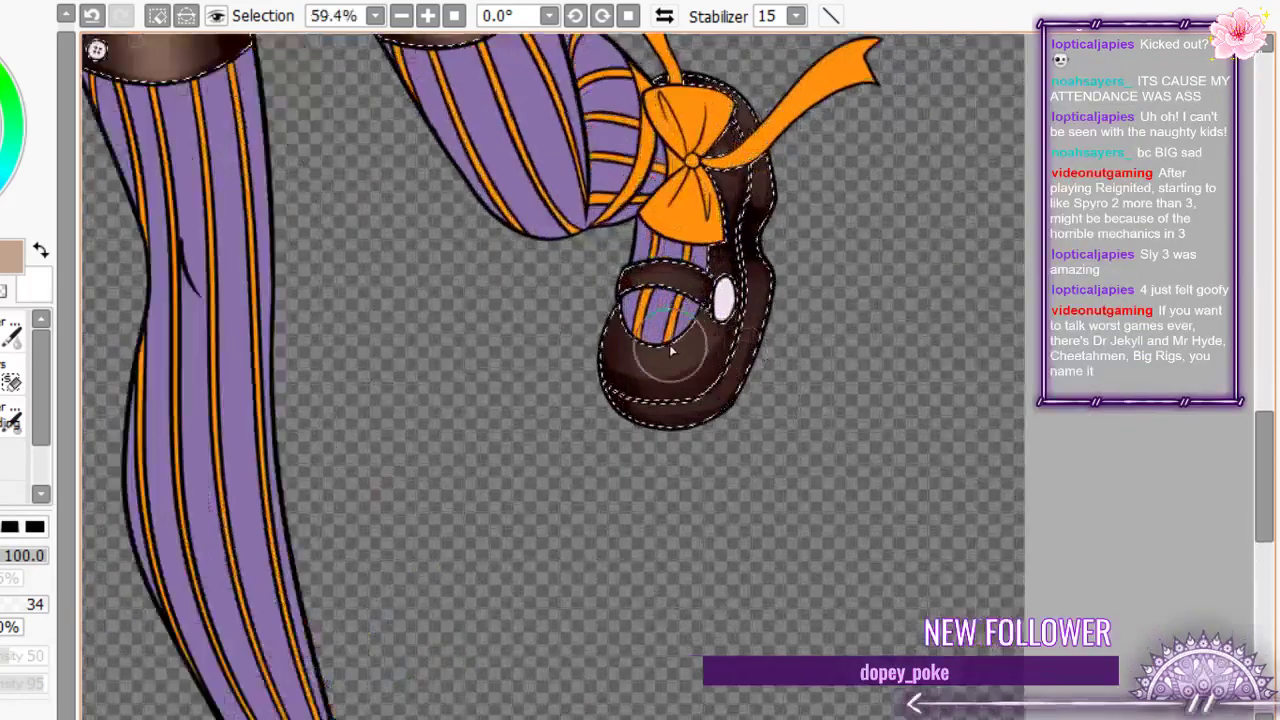
- Blend soft light tan highlights over the raised foot's shoe toe, and over its strap with the brush at size 70
scroll(672, 350, "up", 3)
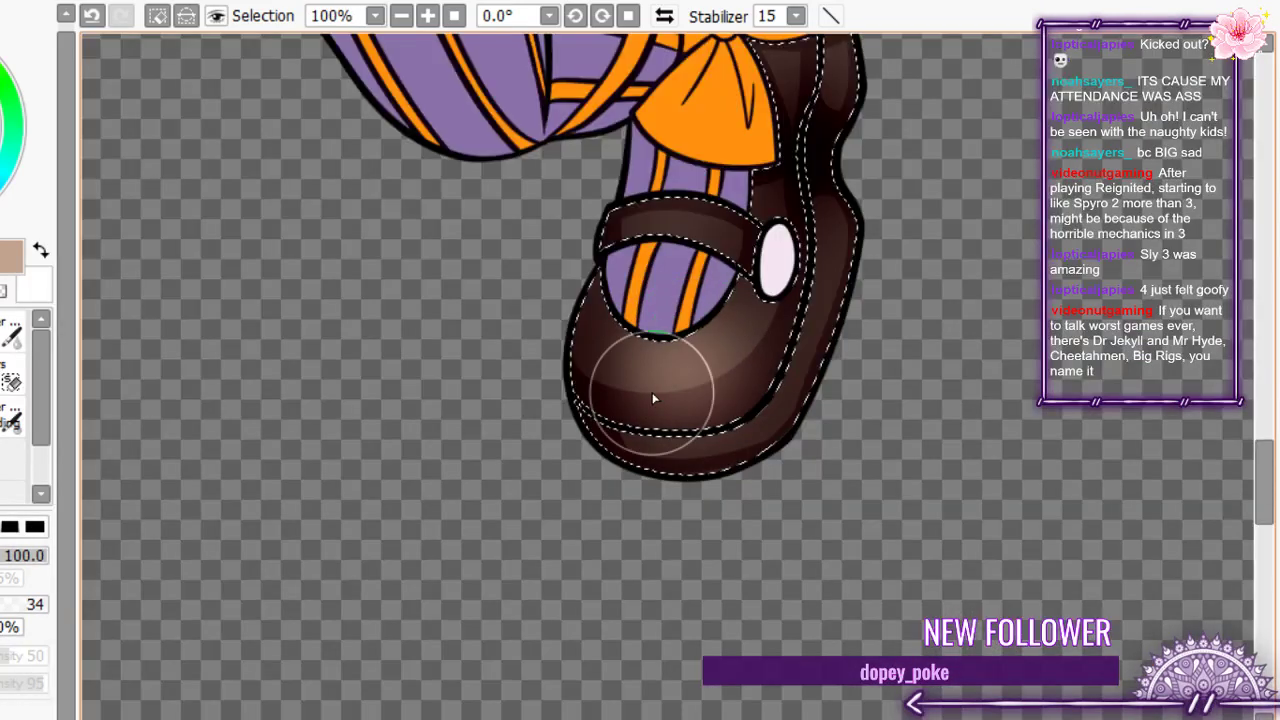
key("ctrl+z")
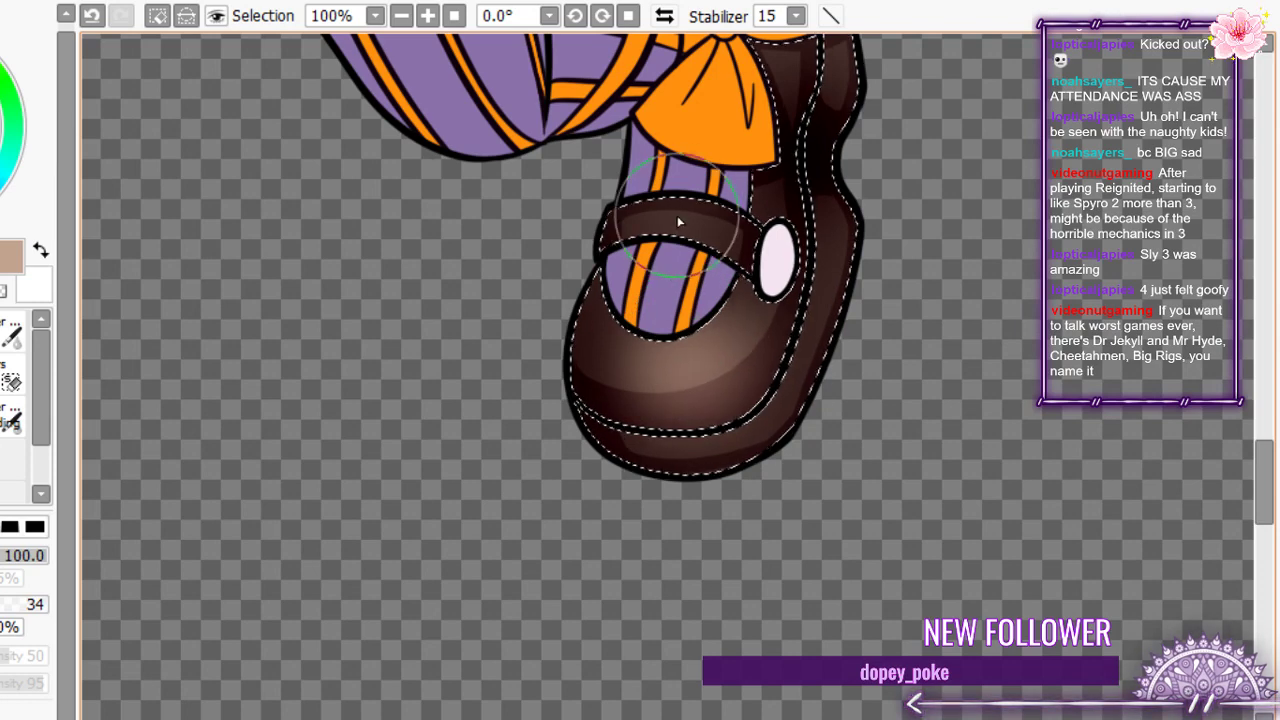
left_click(10, 557)
mouse_move(714, 204)
left_mouse_down()
mouse_move(658, 190)
mouse_move(682, 231)
mouse_move(698, 227)
mouse_move(657, 227)
left_mouse_up()
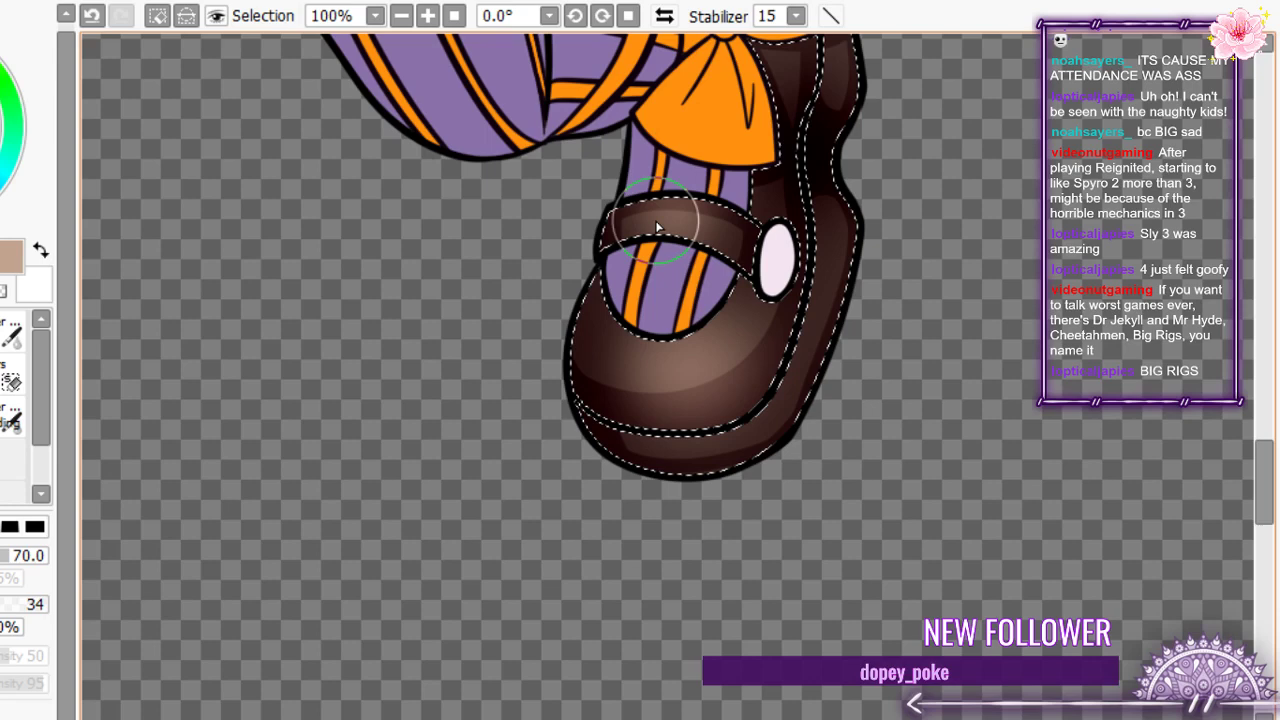
scroll(785, 360, "down", 2)
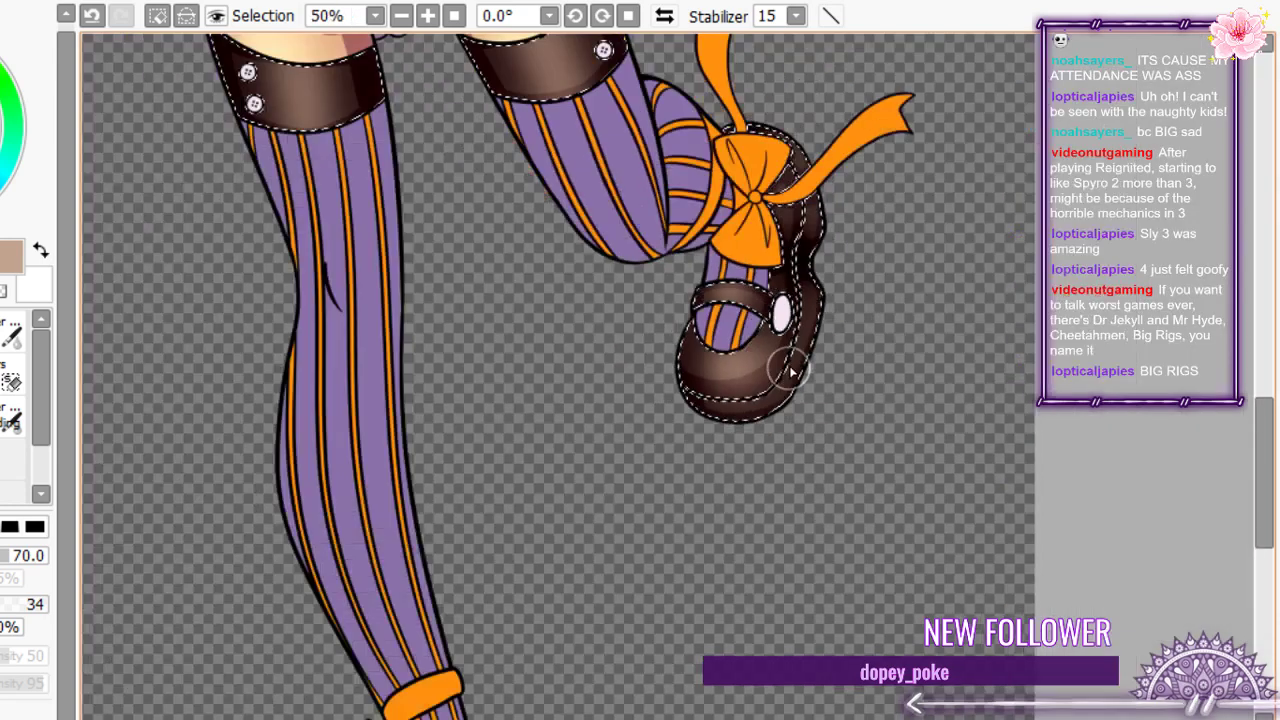
scroll(795, 222, "up", 1)
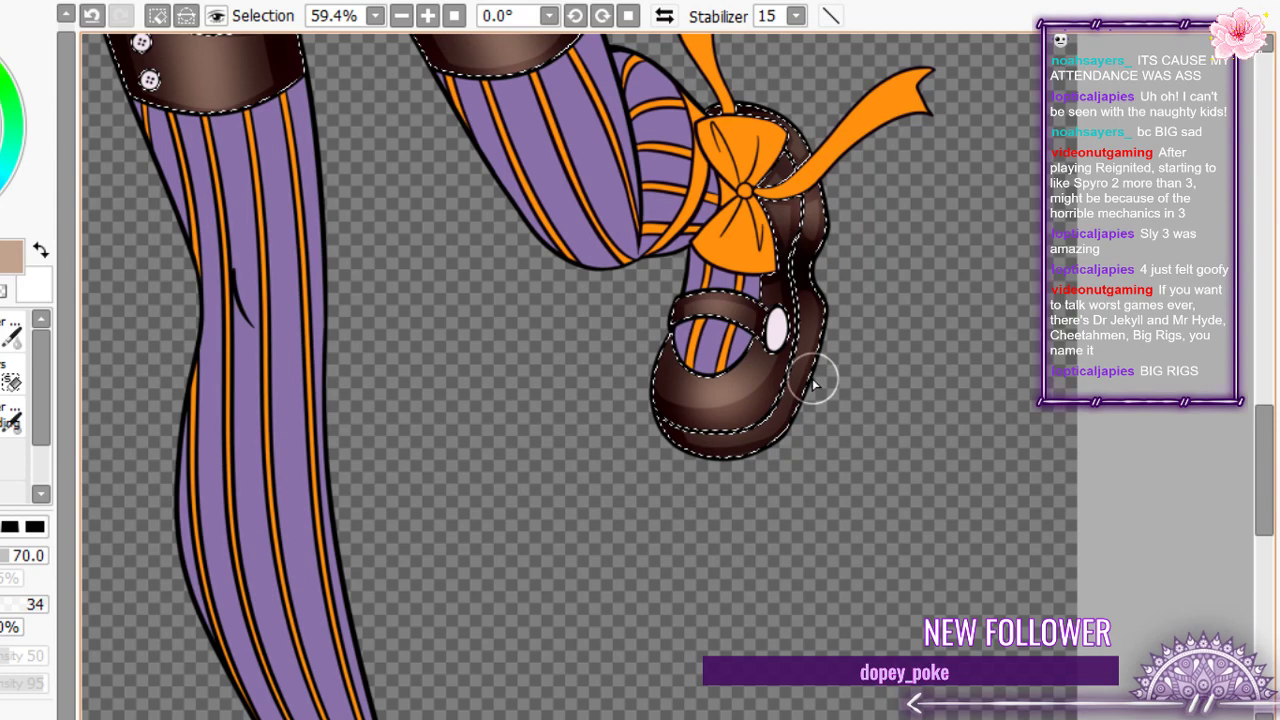
- Set the brush size to 100 and blend soft light tan highlights over the standing foot's shoe toe and strap
scroll(813, 383, "down", 6)
scroll(625, 290, "up", 8)
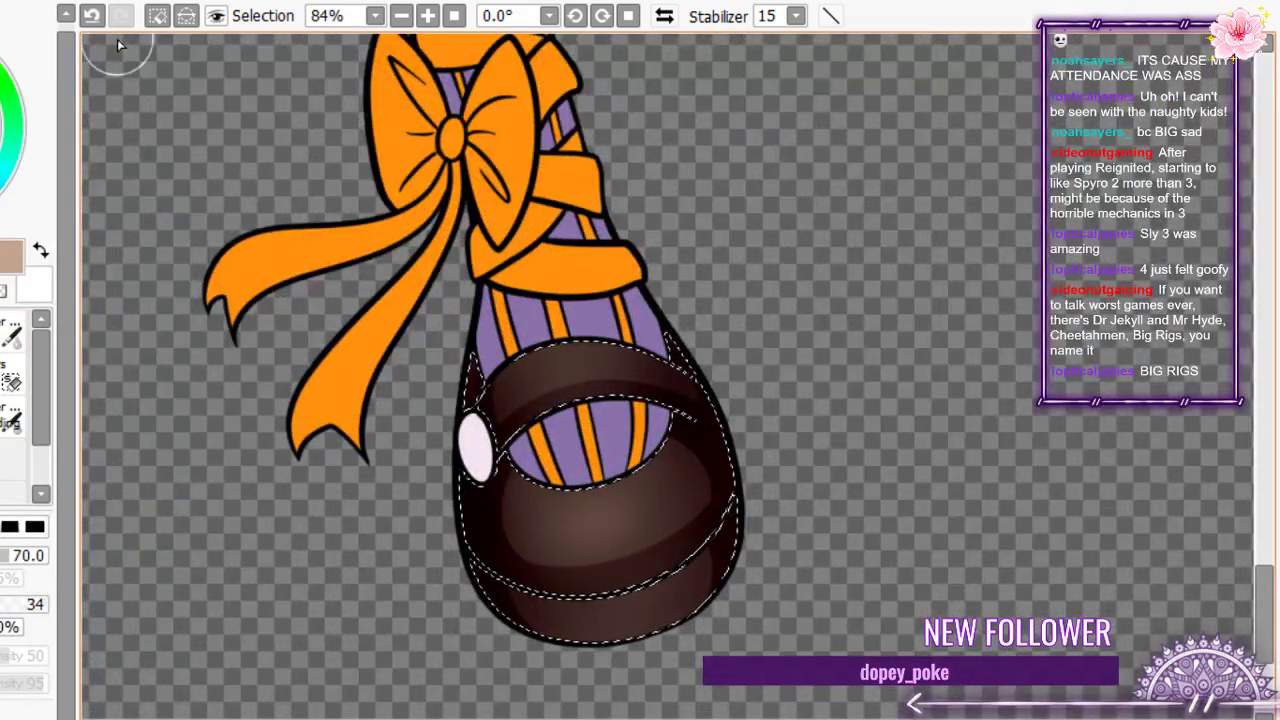
key("ctrl+z")
key("]")
key("]")
mouse_move(570, 550)
left_mouse_down()
mouse_move(650, 492)
mouse_move(572, 568)
mouse_move(637, 516)
left_mouse_up()
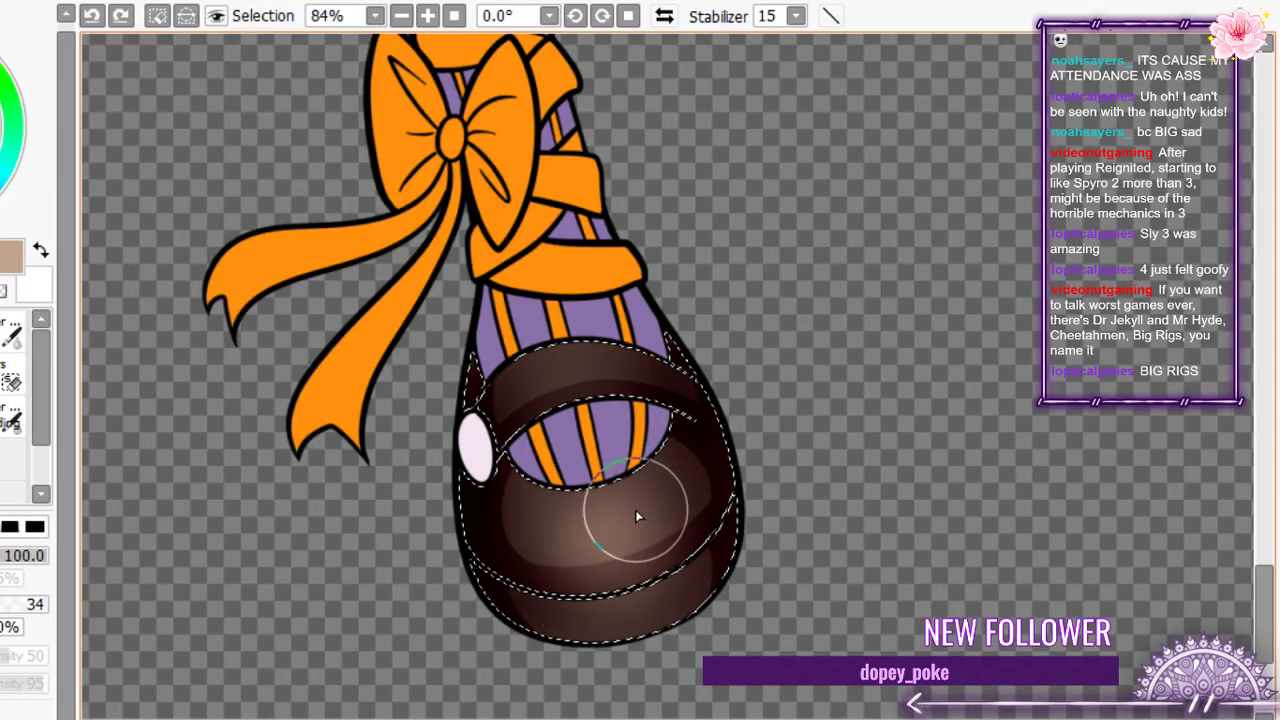
key("ctrl+y")
mouse_move(520, 392)
left_mouse_down()
mouse_move(604, 357)
mouse_move(571, 343)
mouse_move(524, 387)
left_mouse_up()
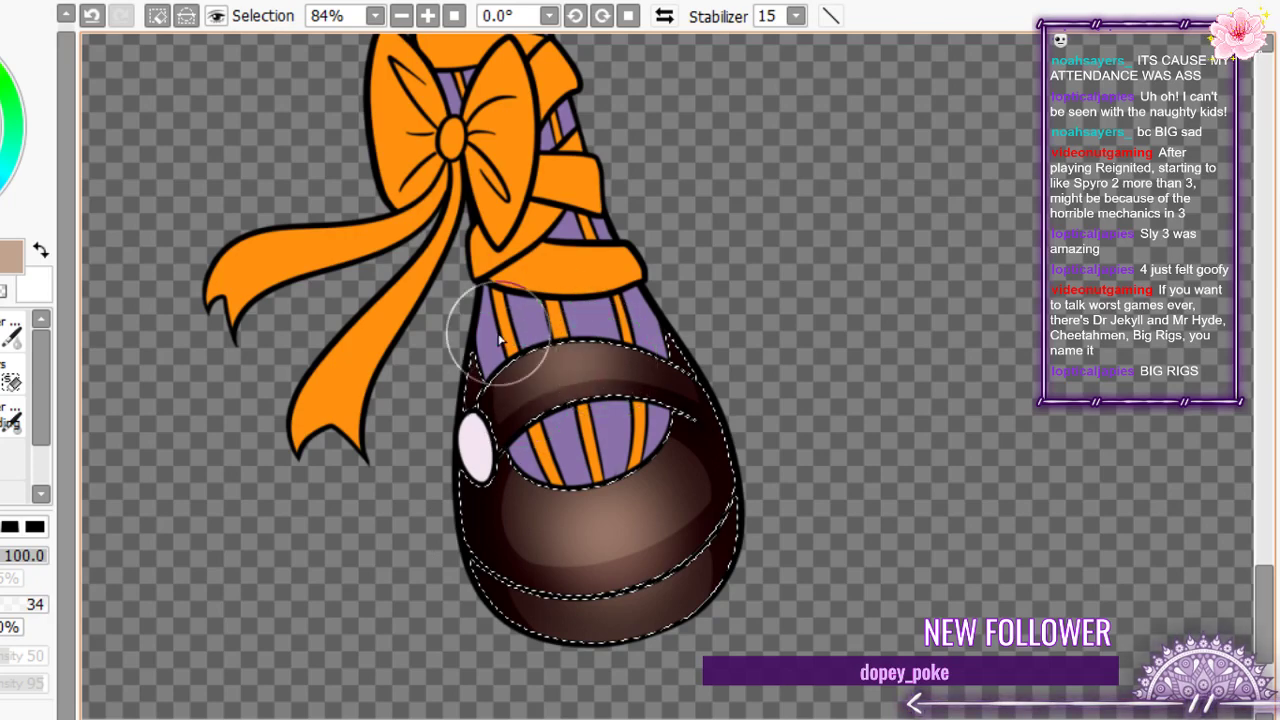
- Review the highlighted brown clothing, then start a colour adjustment shifting its highlights to a warmer, more saturated brown
scroll(500, 340, "down", 4)
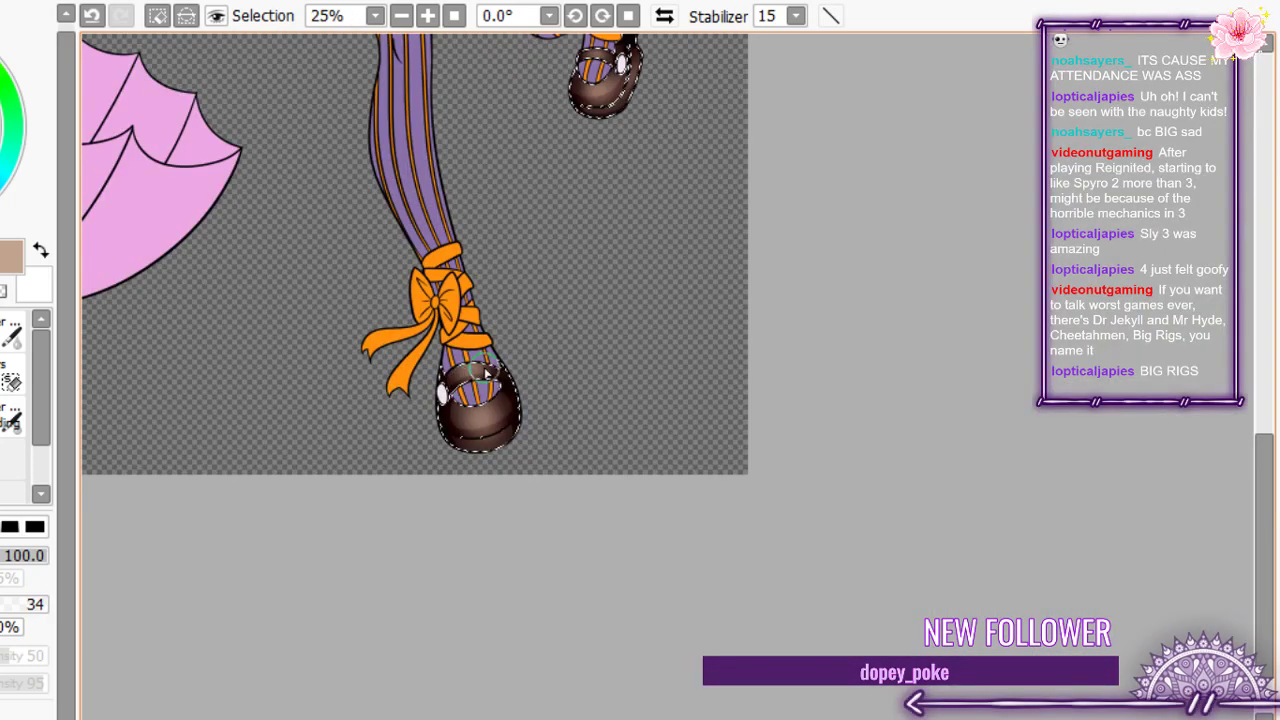
scroll(470, 455, "down", 2)
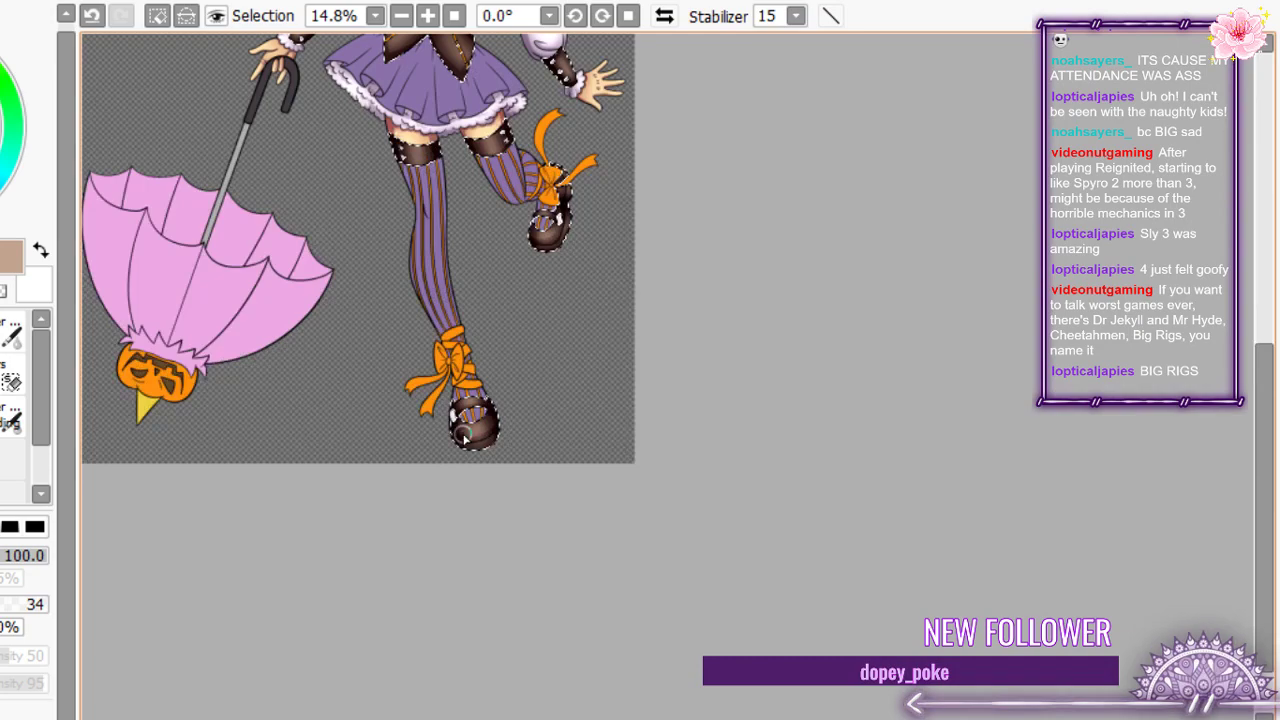
scroll(463, 434, "up", 9)
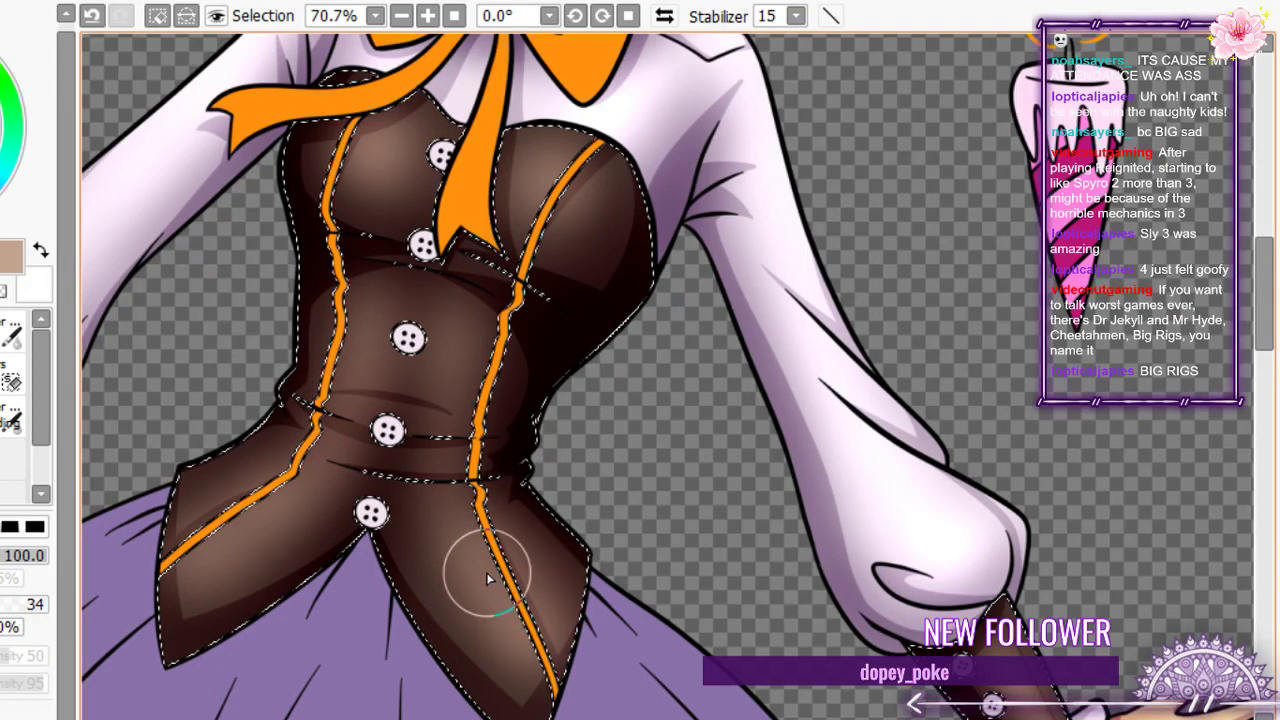
scroll(487, 578, "down", 10)
scroll(487, 578, "up", 4)
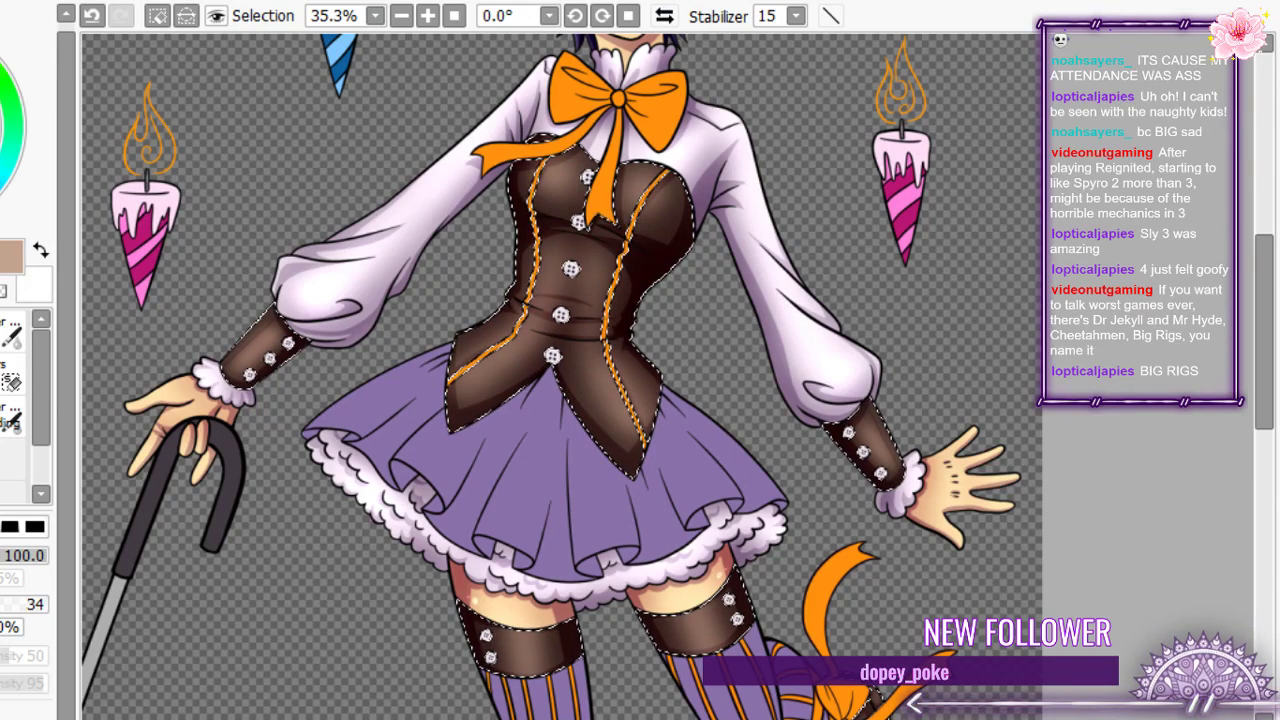
left_click(211, 42)
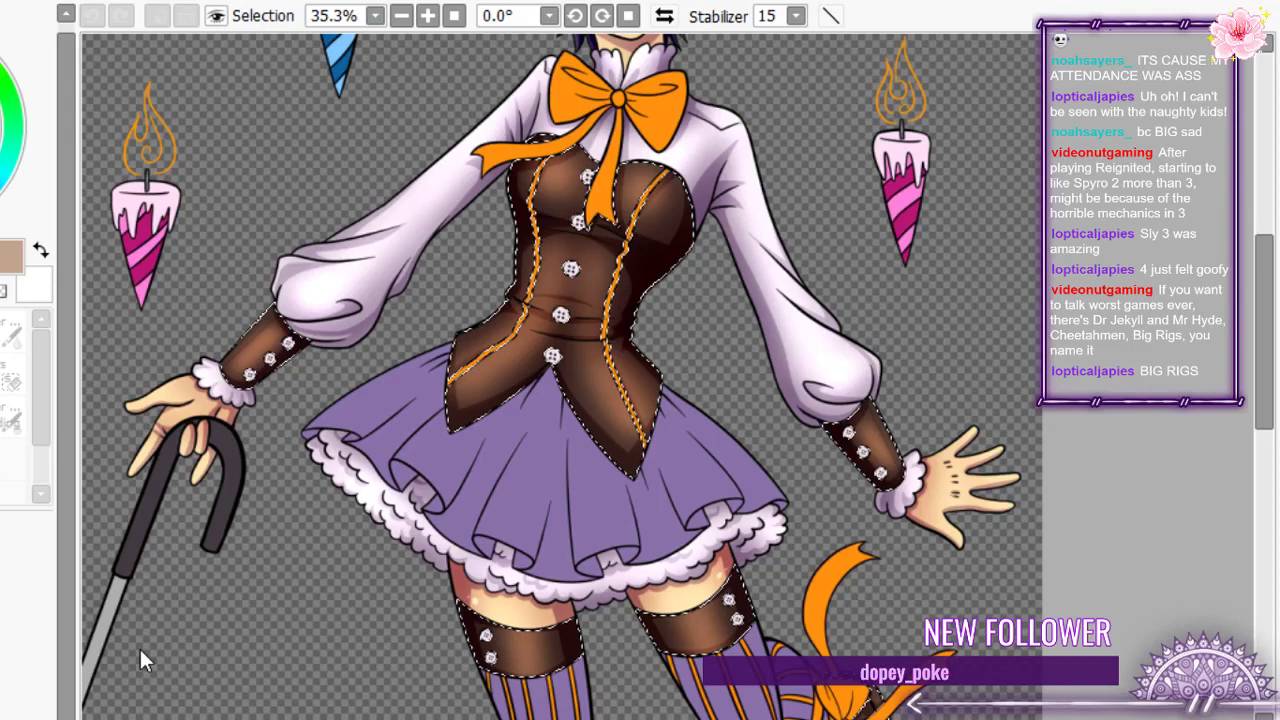
scroll(577, 195, "up", 2)
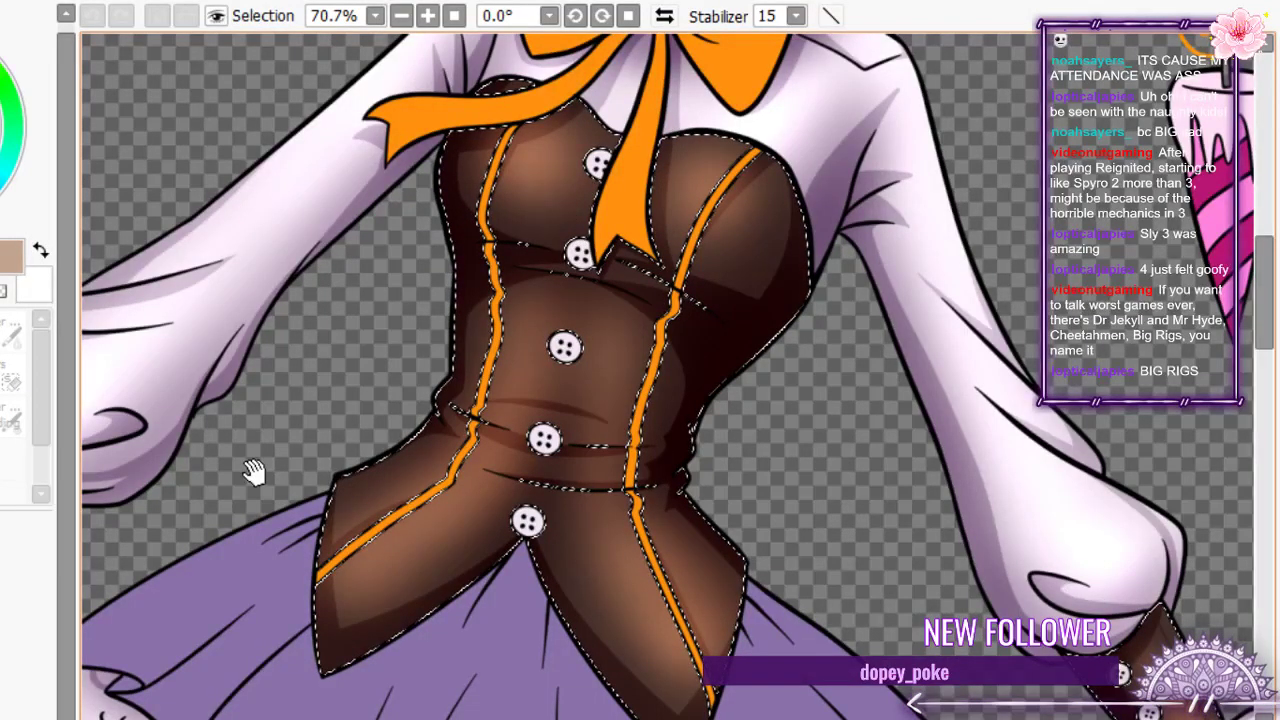
- Try reddish and purple tints on the brown clothing's highlights and compare them across the whole figure
left_click_drag(0, 614, 0, 614)
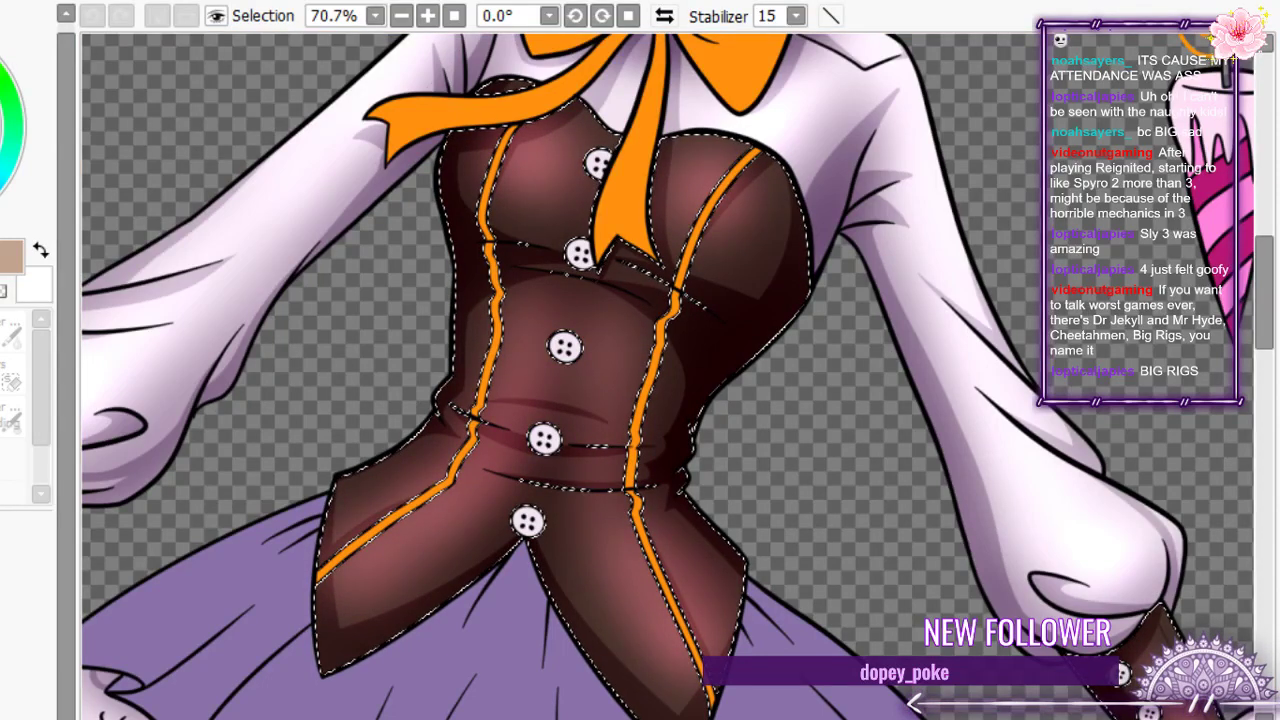
scroll(438, 314, "down", 5)
scroll(440, 322, "up", 2)
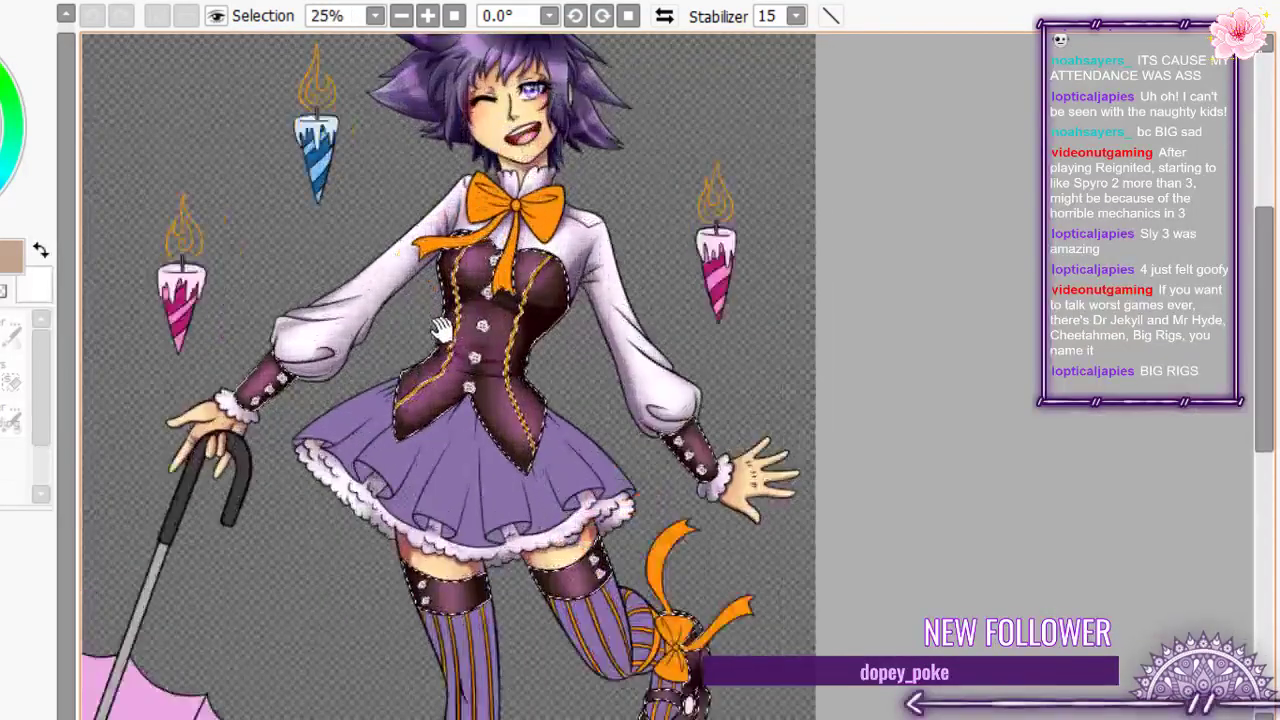
scroll(420, 265, "down", 2)
scroll(482, 308, "up", 2)
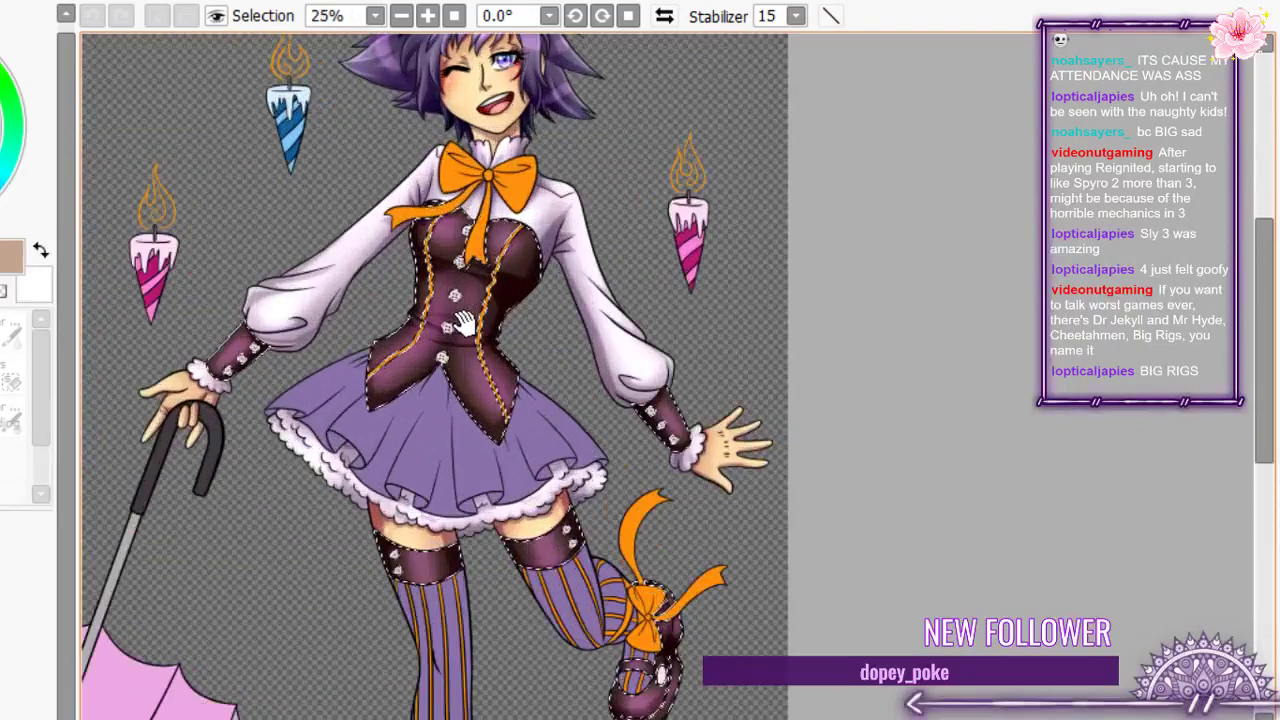
scroll(462, 322, "up", 2)
scroll(470, 330, "down", 2)
scroll(480, 335, "up", 2)
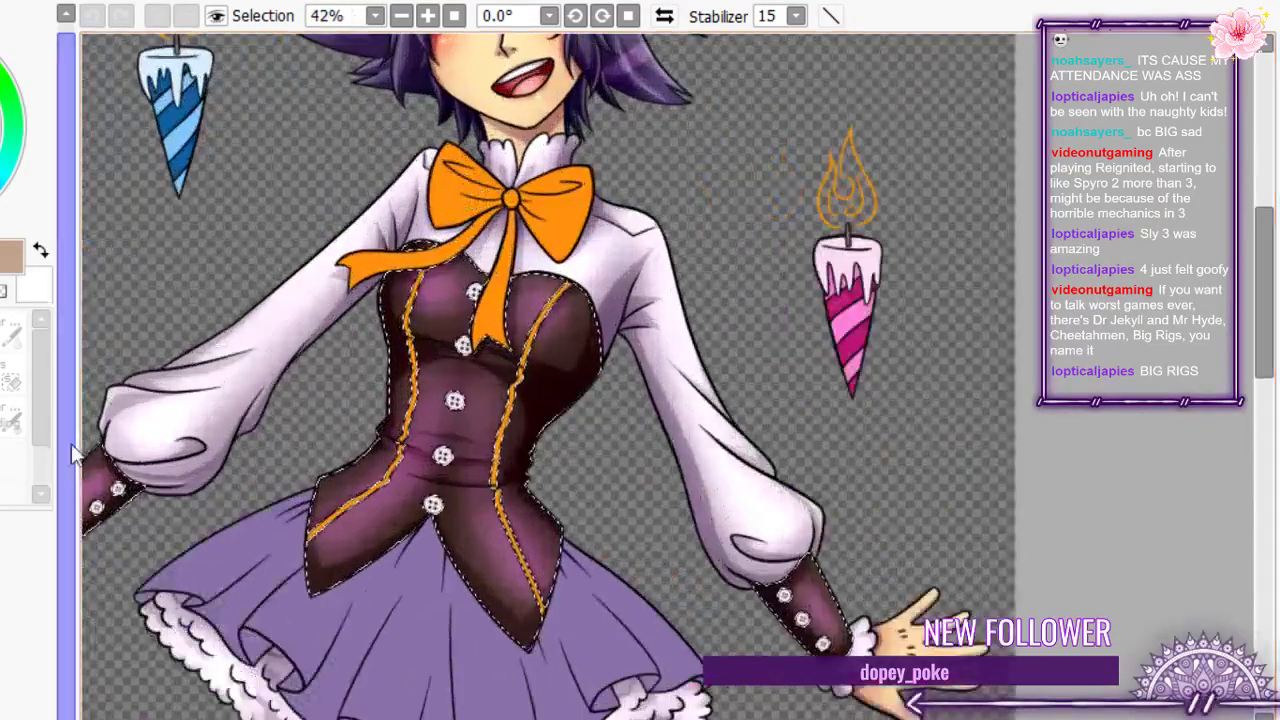
scroll(522, 355, "down", 2)
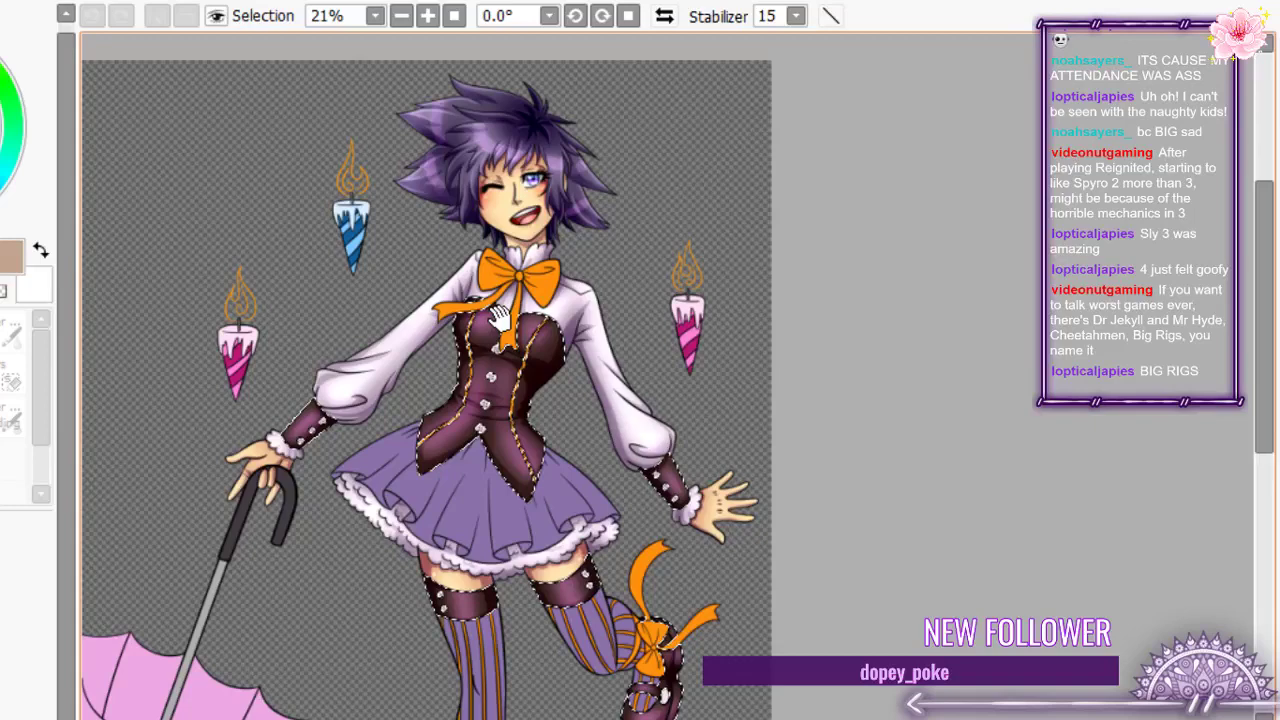
- Shift the clothing highlights' hue back to a warm brown, comparing reddish and yellowish variants on the vest
scroll(497, 318, "up", 1)
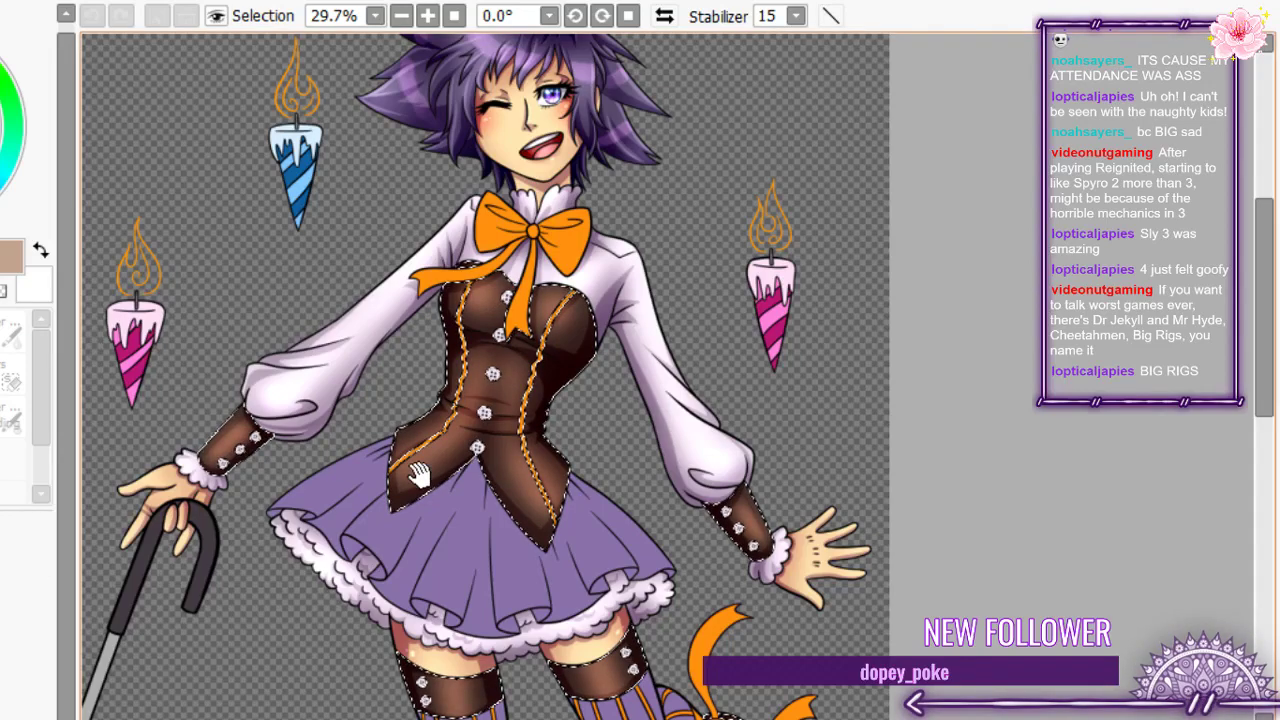
scroll(458, 397, "up", 3)
scroll(458, 397, "up", 1)
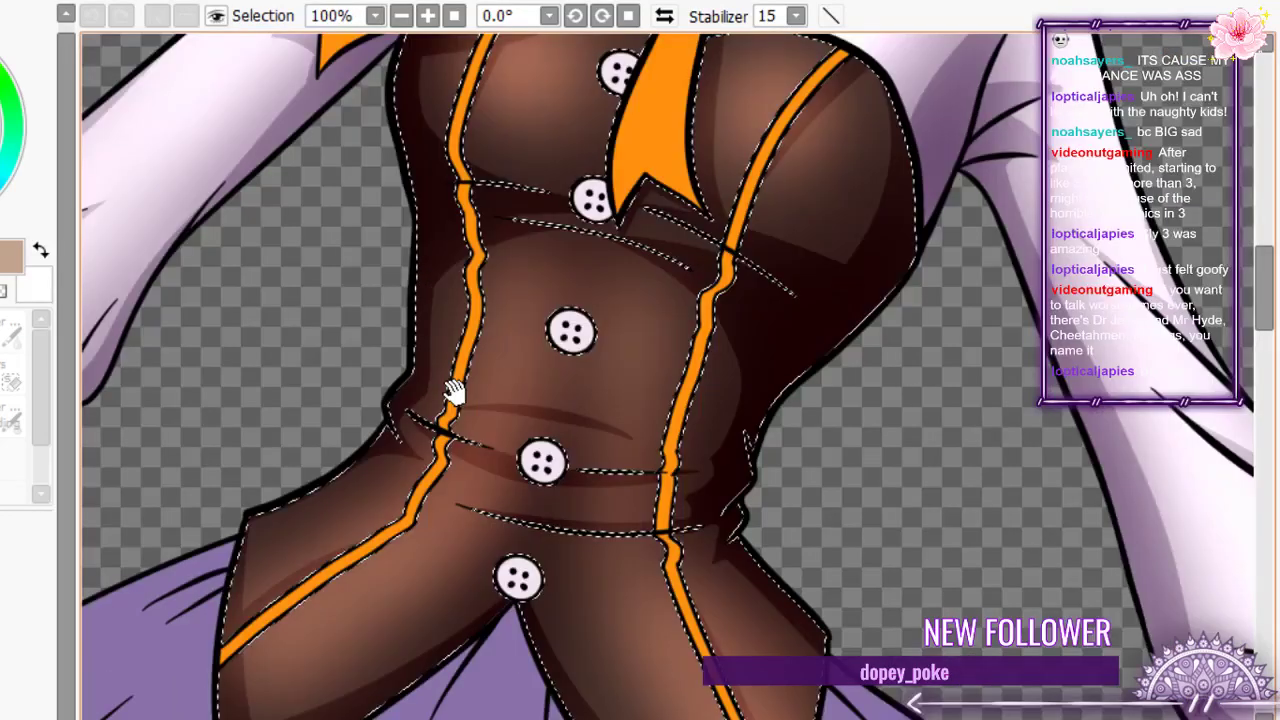
scroll(455, 390, "down", 2)
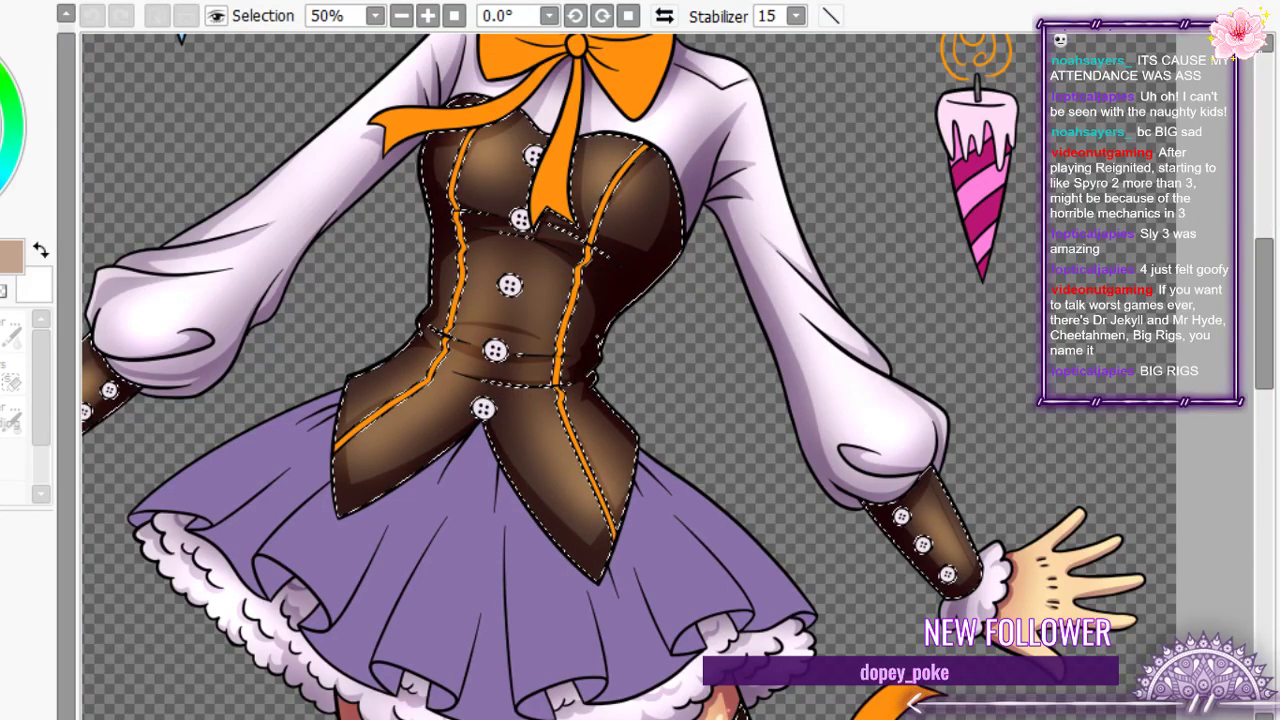
left_click_drag(455, 390, 453, 508)
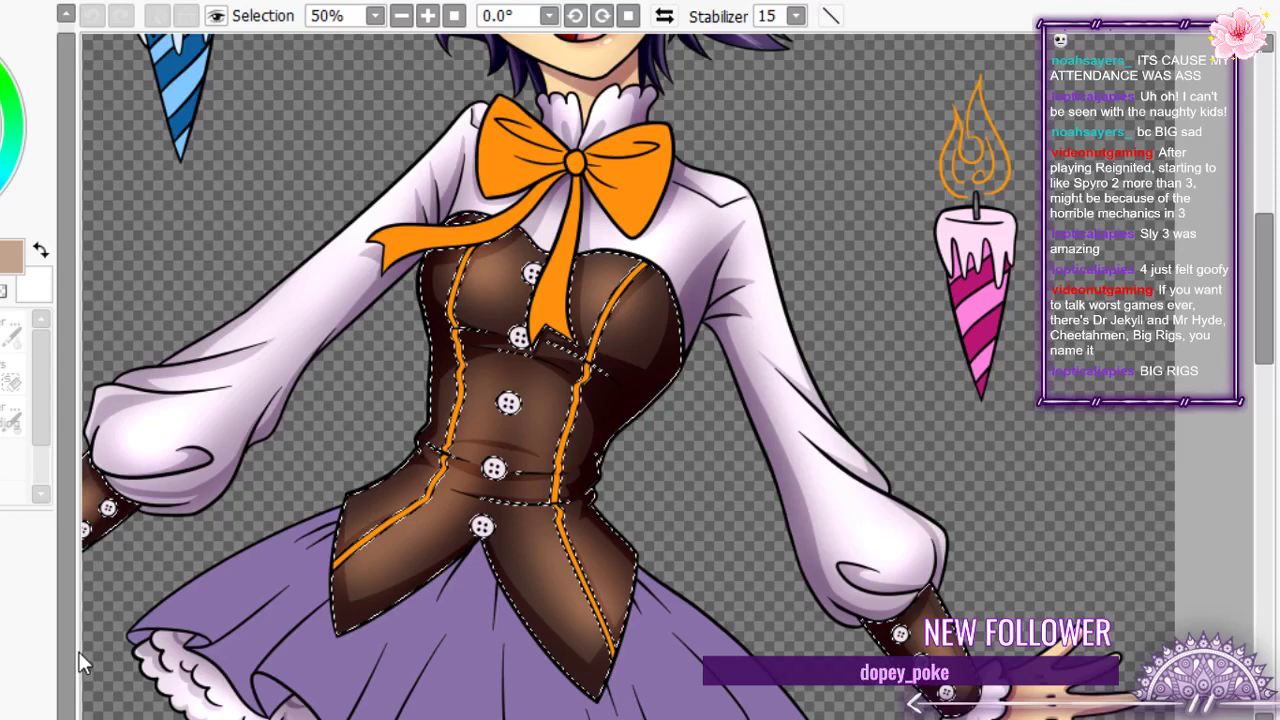
- Check the warm brown tint on the thigh bands, cuffs and whole figure, then apply the colour adjustment
scroll(414, 392, "down", 7)
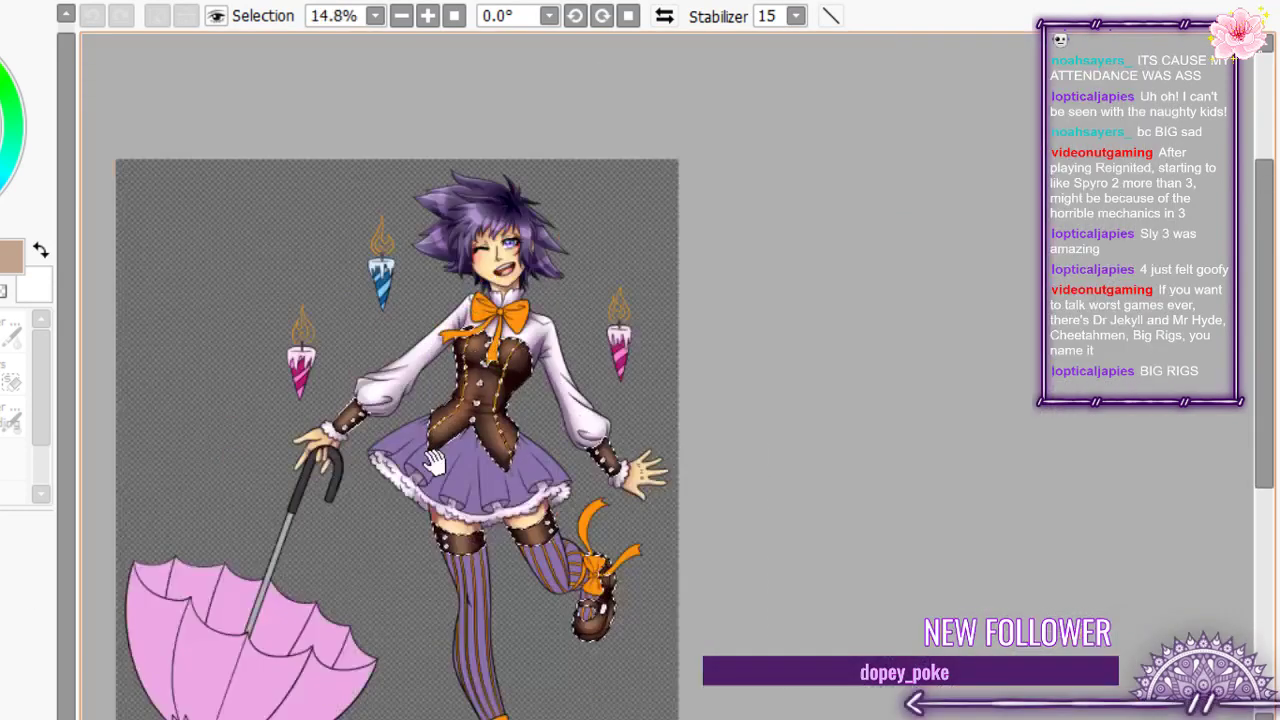
scroll(440, 522, "up", 8)
scroll(455, 555, "up", 1)
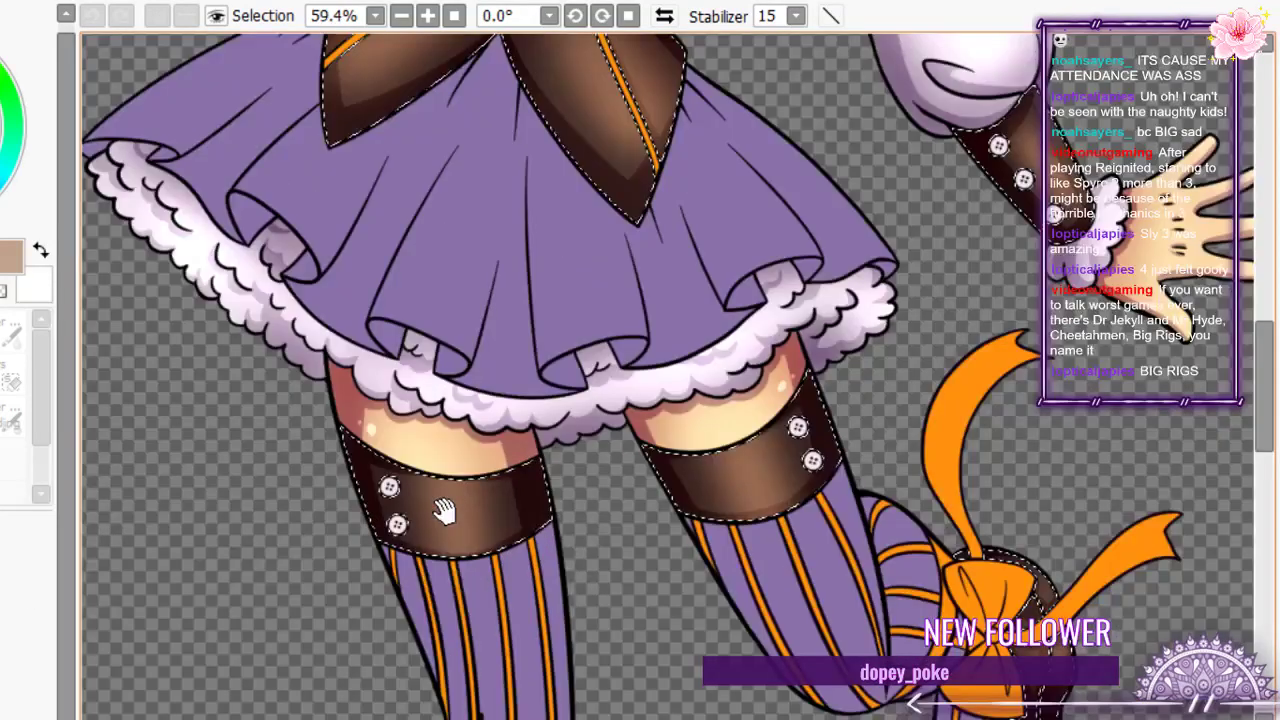
scroll(444, 512, "down", 7)
scroll(342, 355, "up", 9)
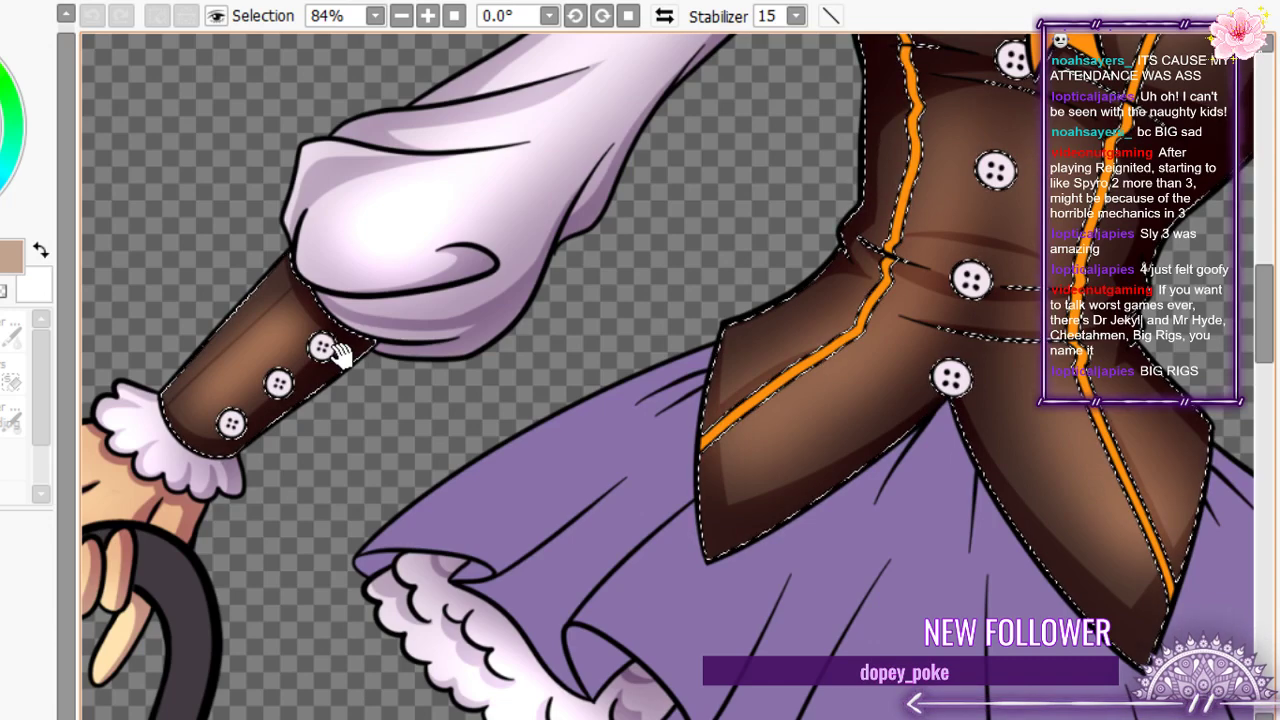
scroll(340, 352, "down", 5)
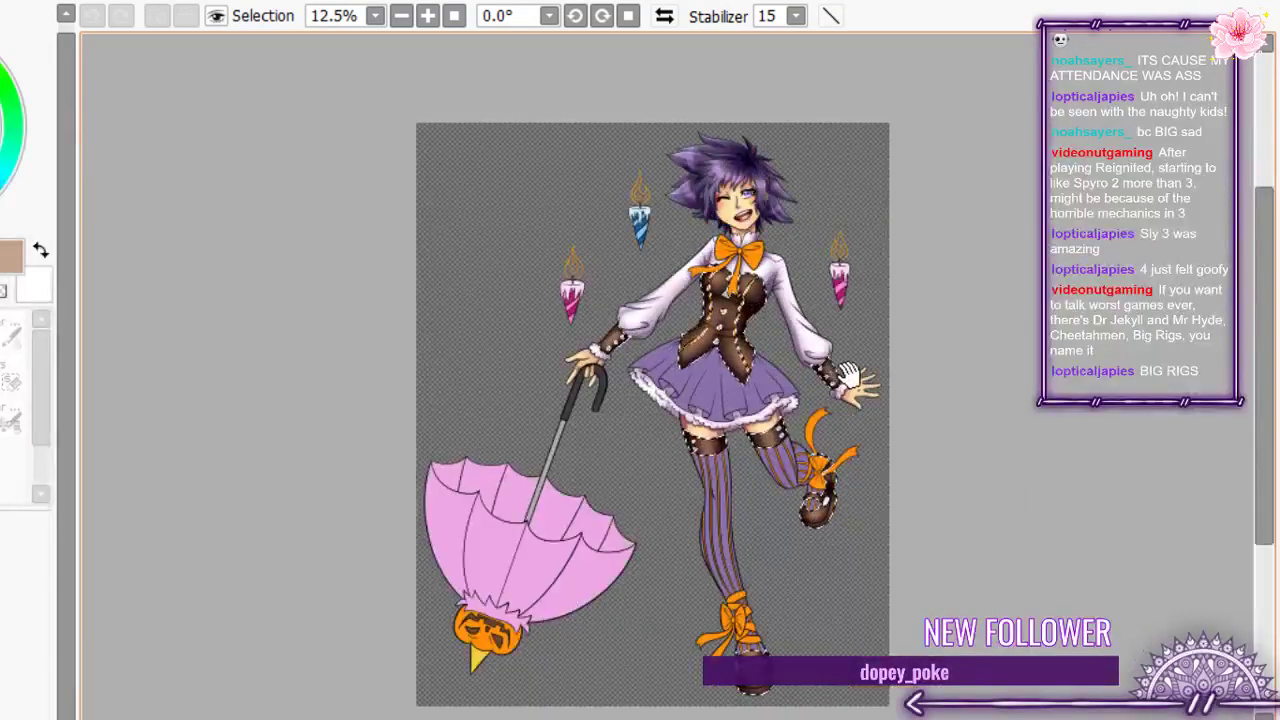
scroll(828, 400, "up", 2)
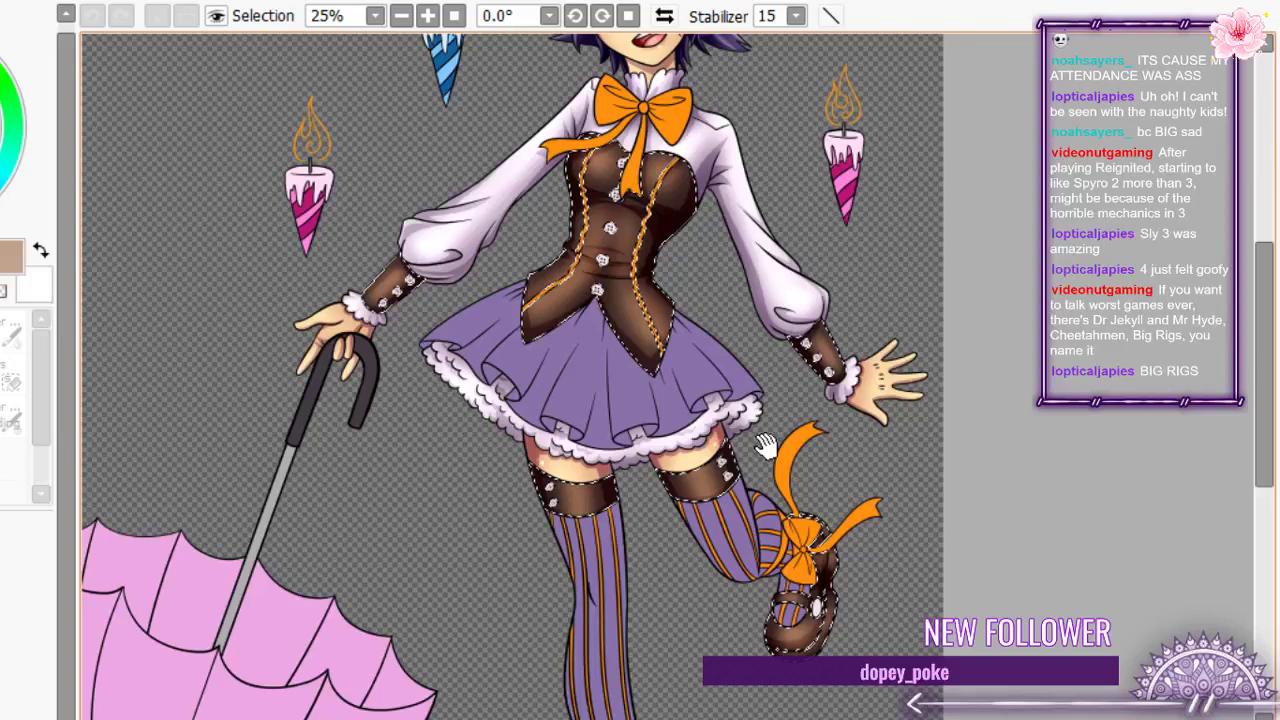
scroll(765, 445, "up", 1)
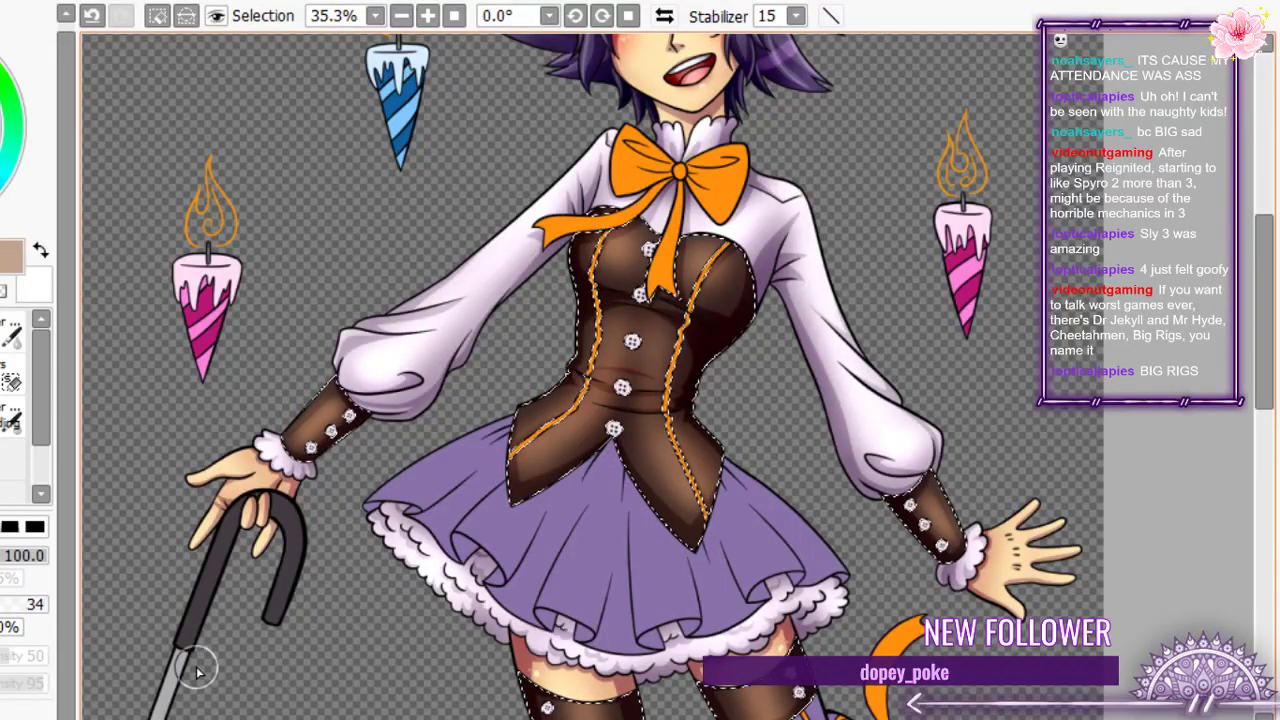
- Set the brush size to 14 and paint a thin curved light tan shine across the vest's chest panels beside the ribbon tail
scroll(198, 672, "down", 2)
scroll(645, 340, "up", 2)
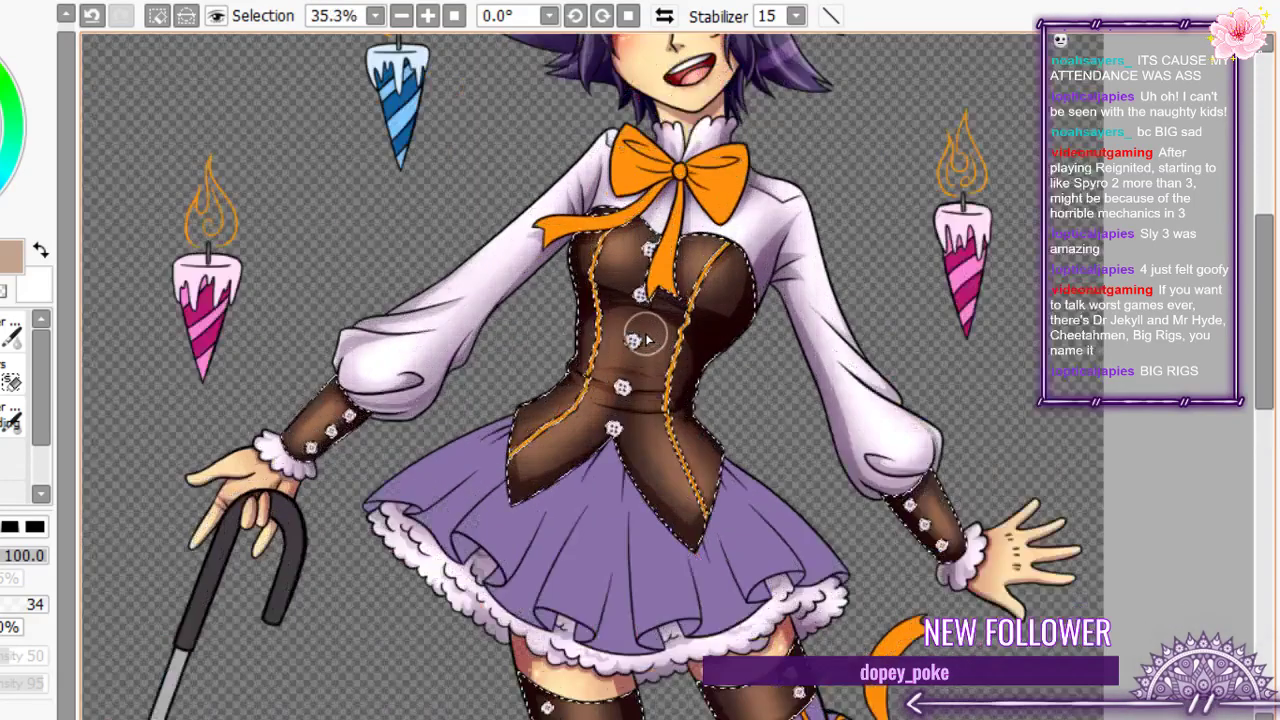
scroll(645, 340, "up", 5)
scroll(645, 340, "down", 5)
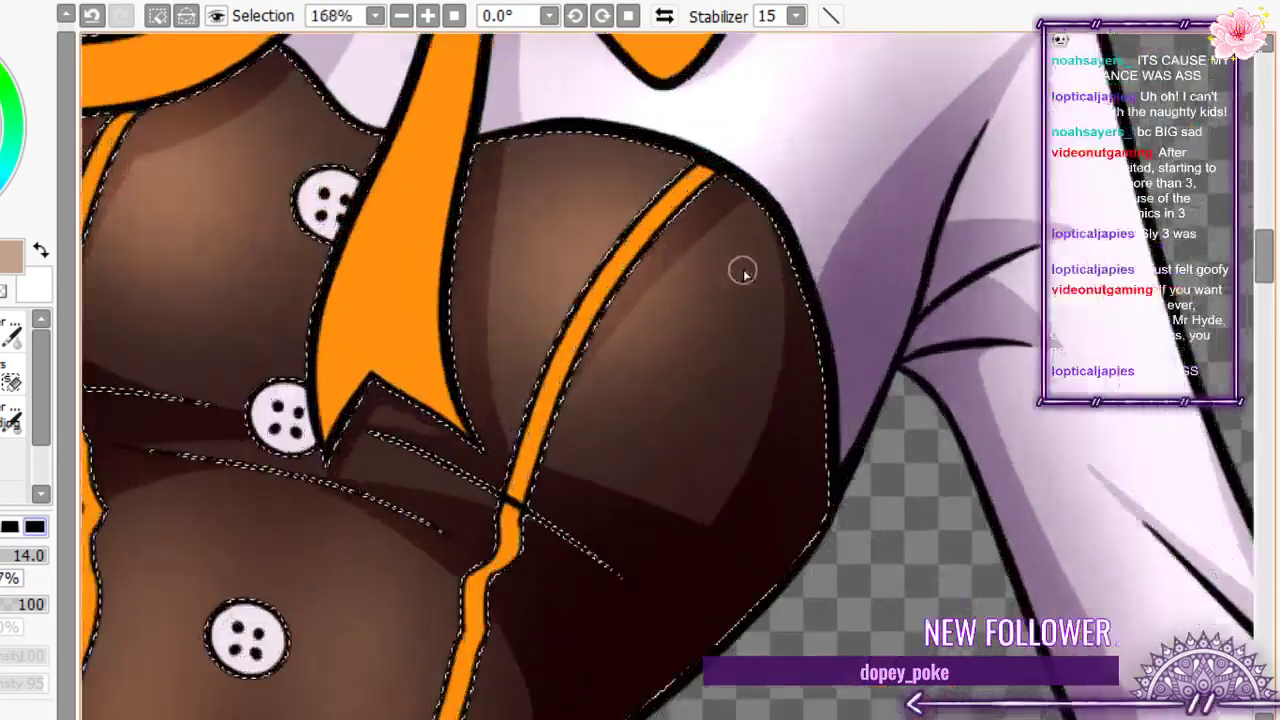
scroll(715, 245, "up", 9)
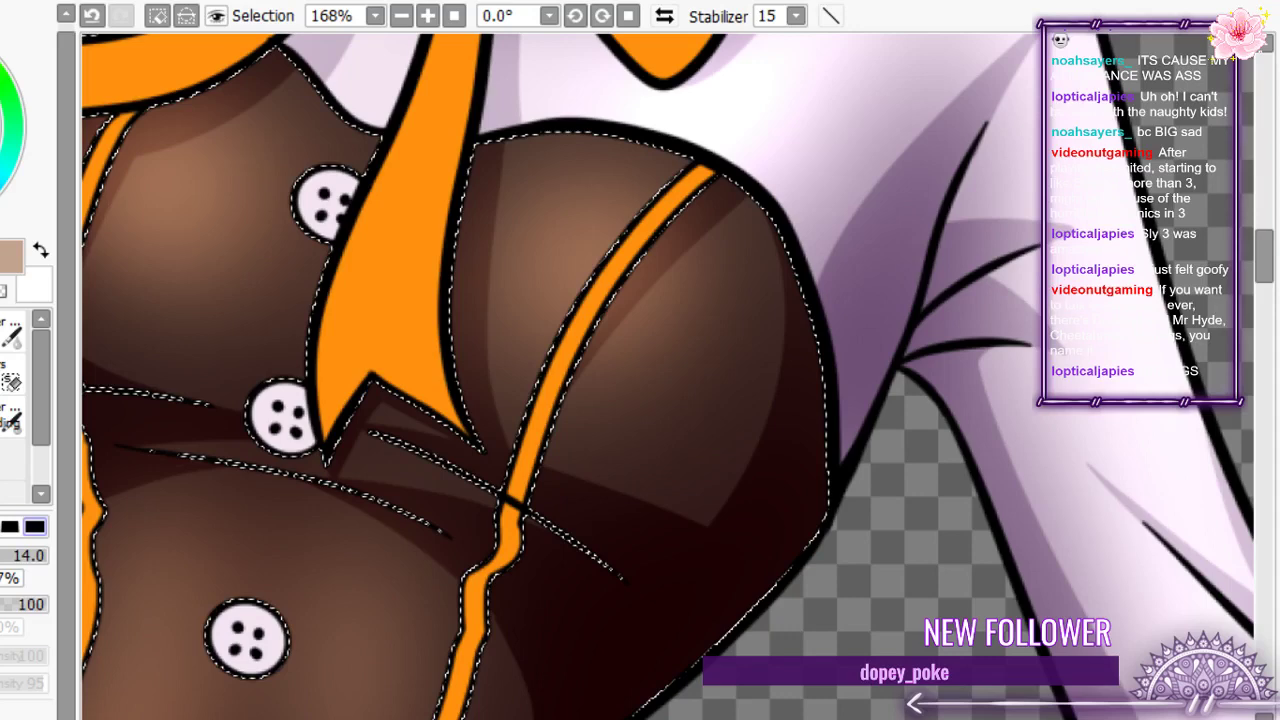
left_click_drag(560, 182, 562, 346)
left_click(91, 16)
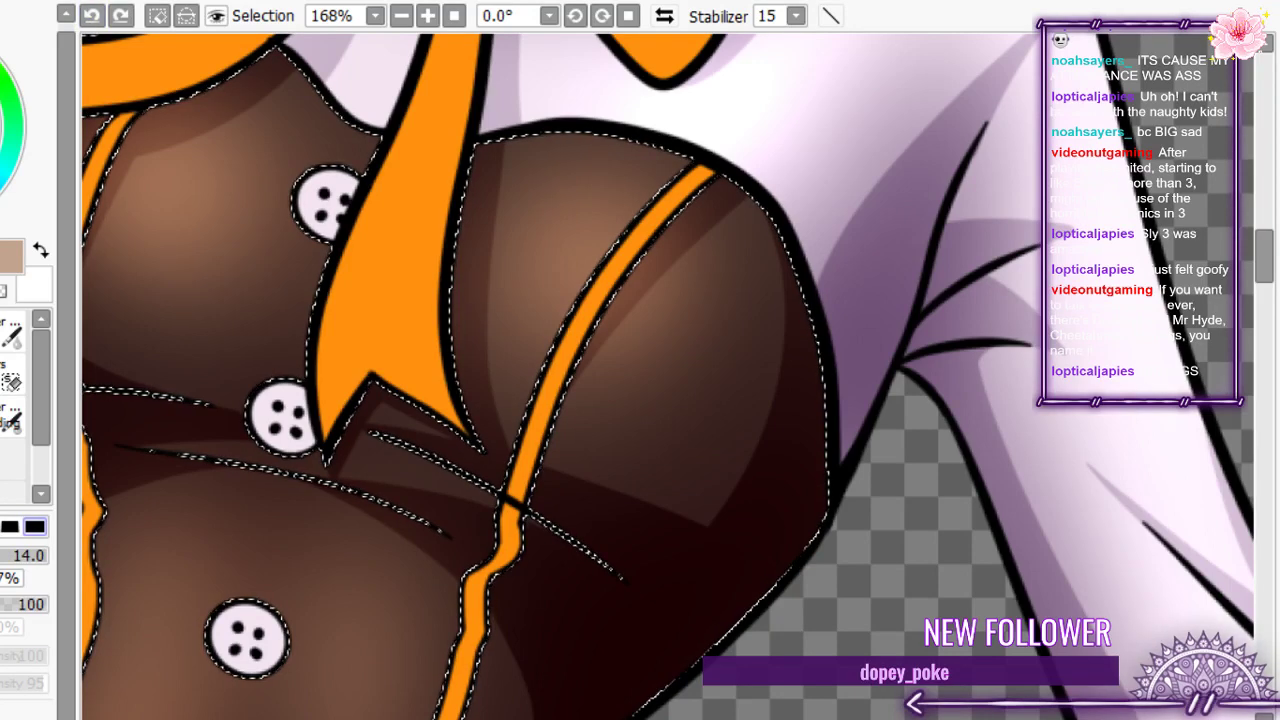
key("ctrl+y")
key("ctrl+y")
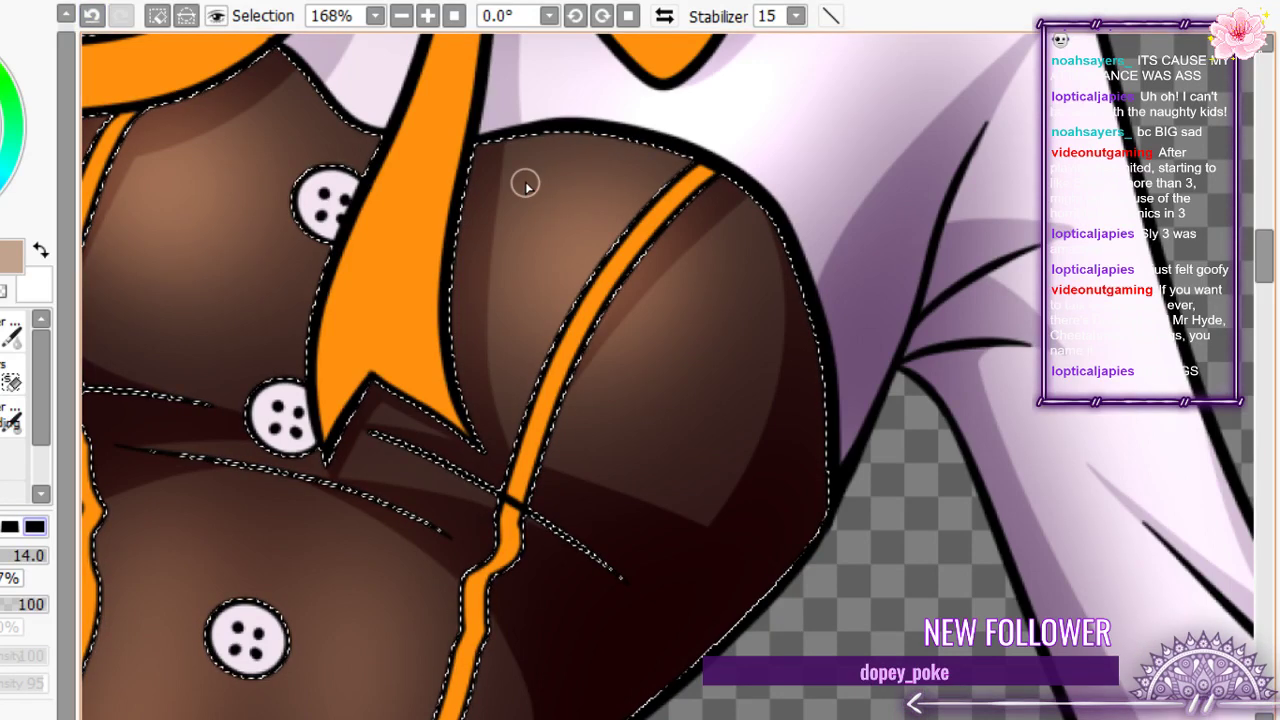
left_click_drag(732, 393, 519, 240)
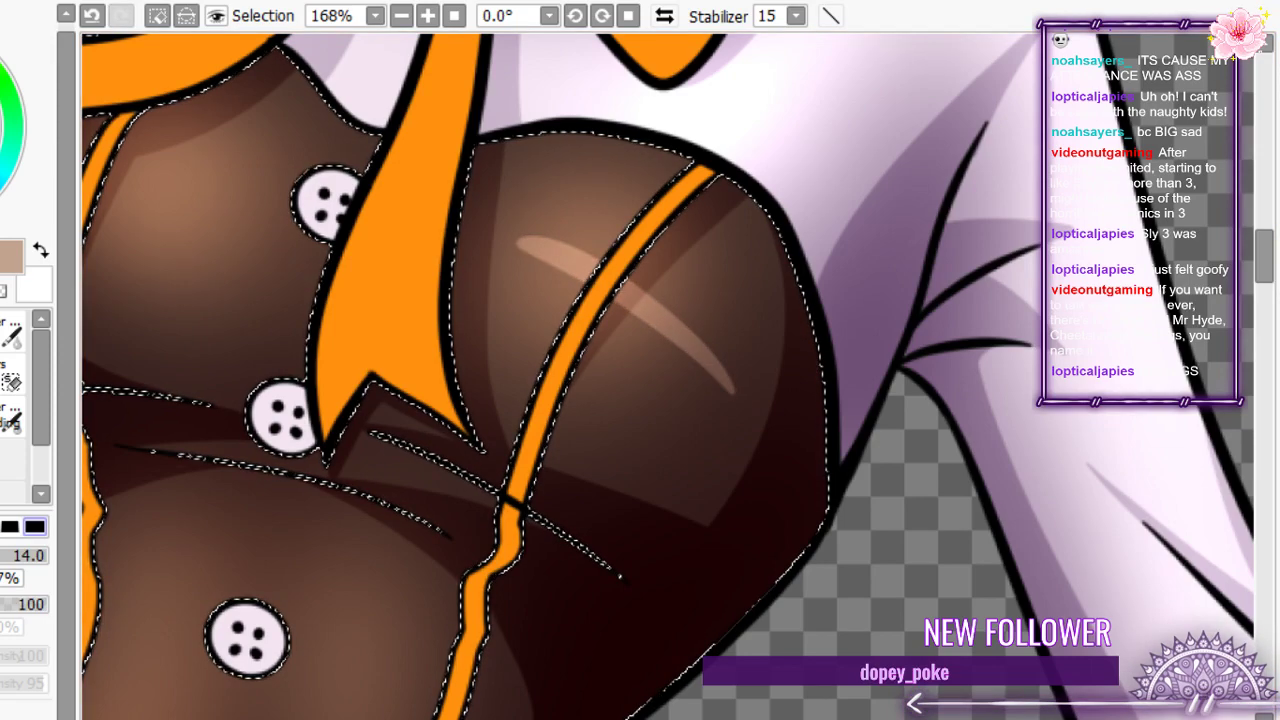
- Undo the broad curved chest shine and paint short thin tan streaks along the top and lower outer edges of the right-hand chest panel
key("ctrl+z")
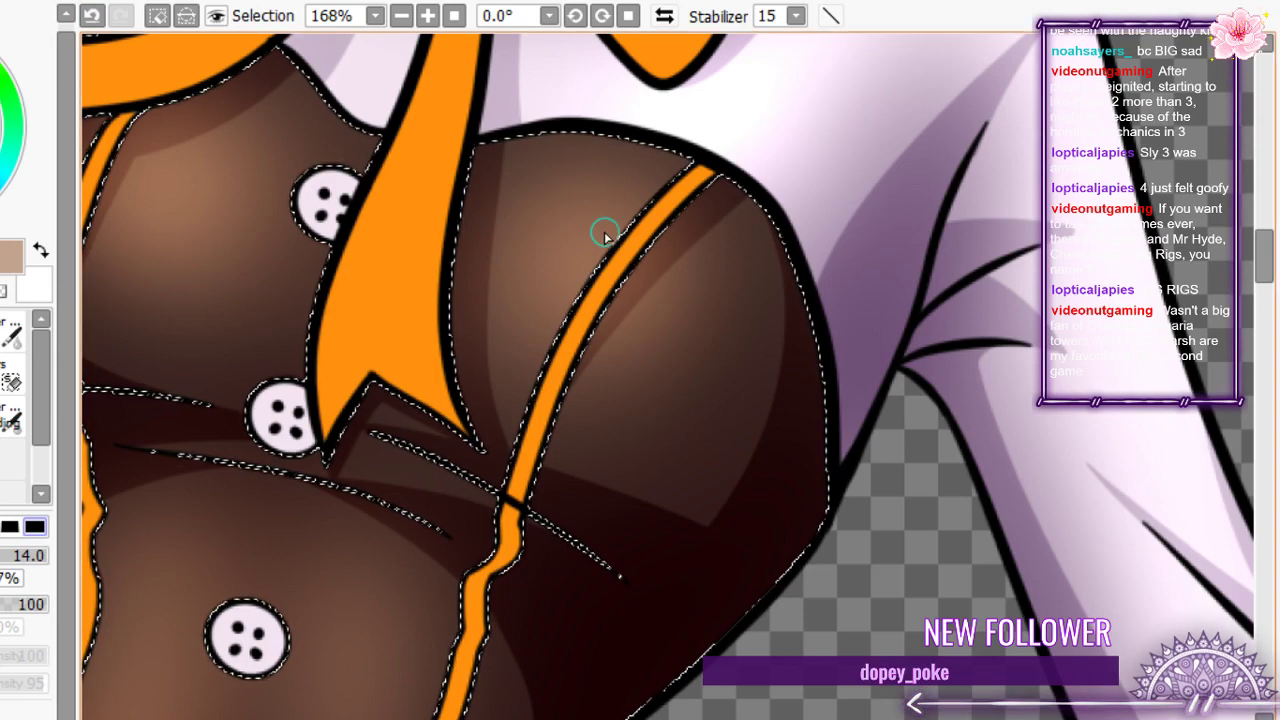
scroll(604, 232, "up", 1)
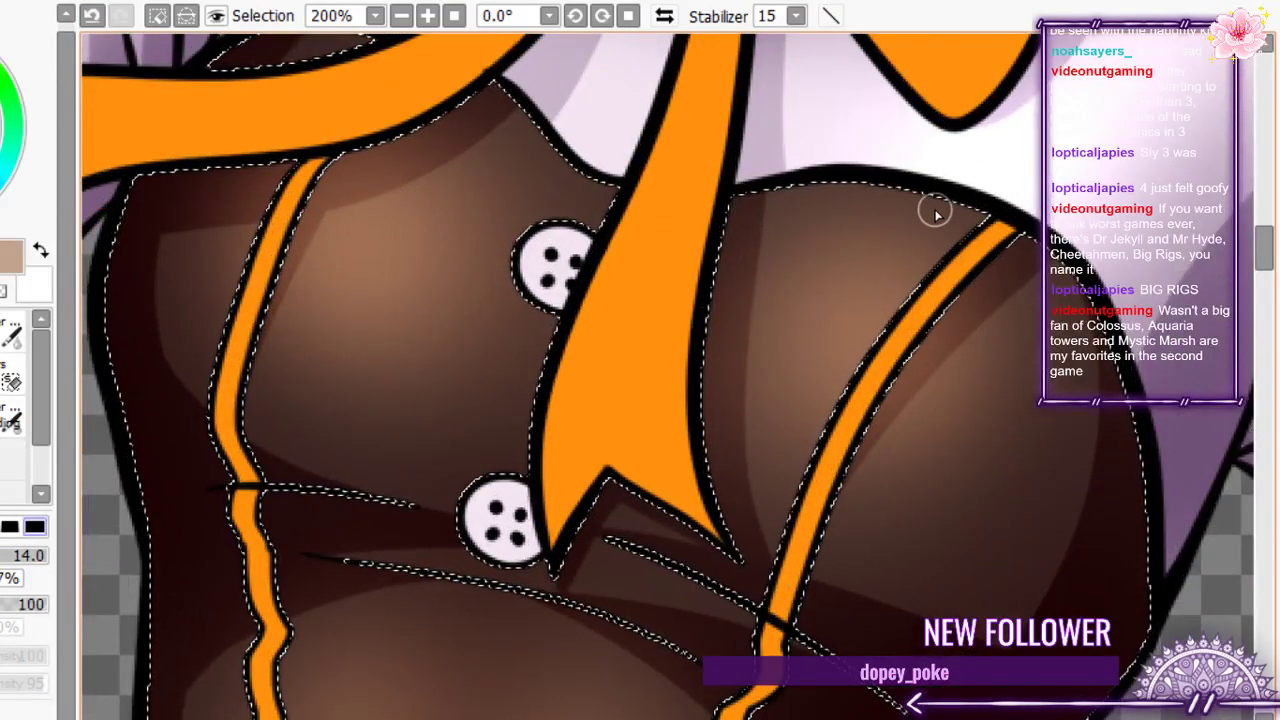
left_click_drag(944, 219, 862, 211)
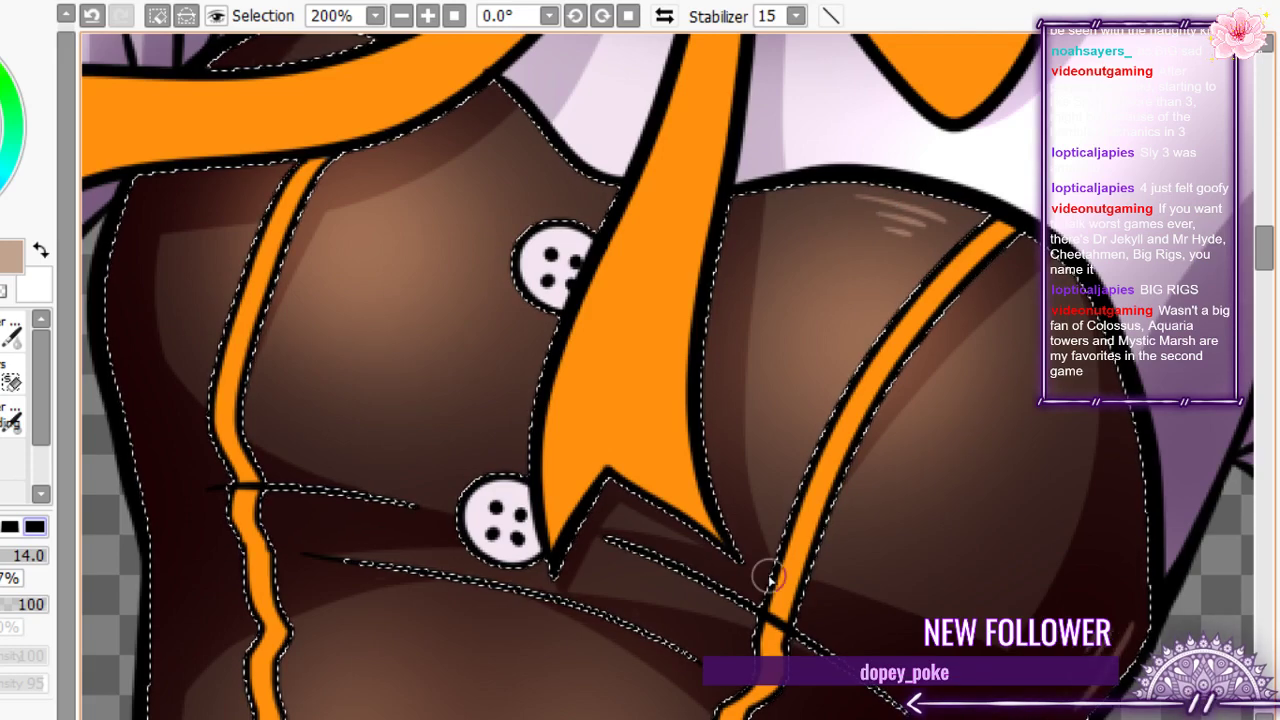
- Paint thin tan shine streaks down the vest's outer edge beside the left-hand chest panel
scroll(745, 500, "down", 9)
scroll(650, 492, "up", 1)
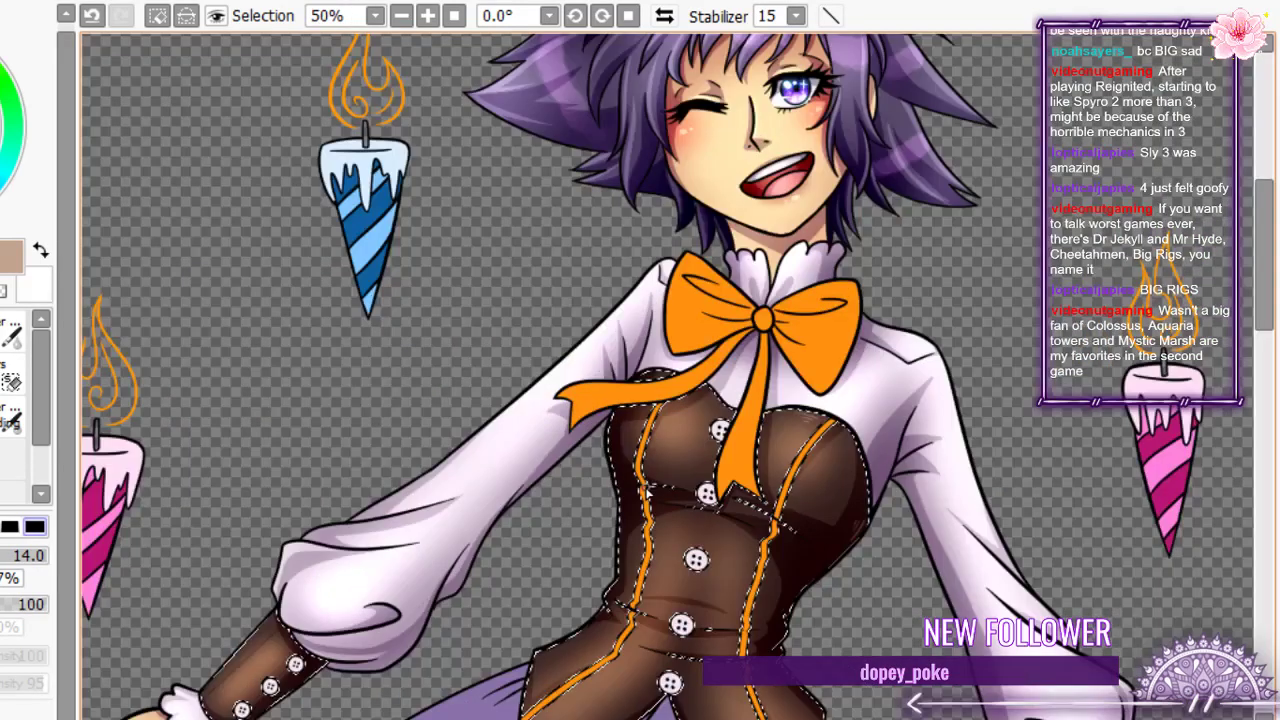
scroll(594, 360, "up", 10)
scroll(600, 450, "down", 9)
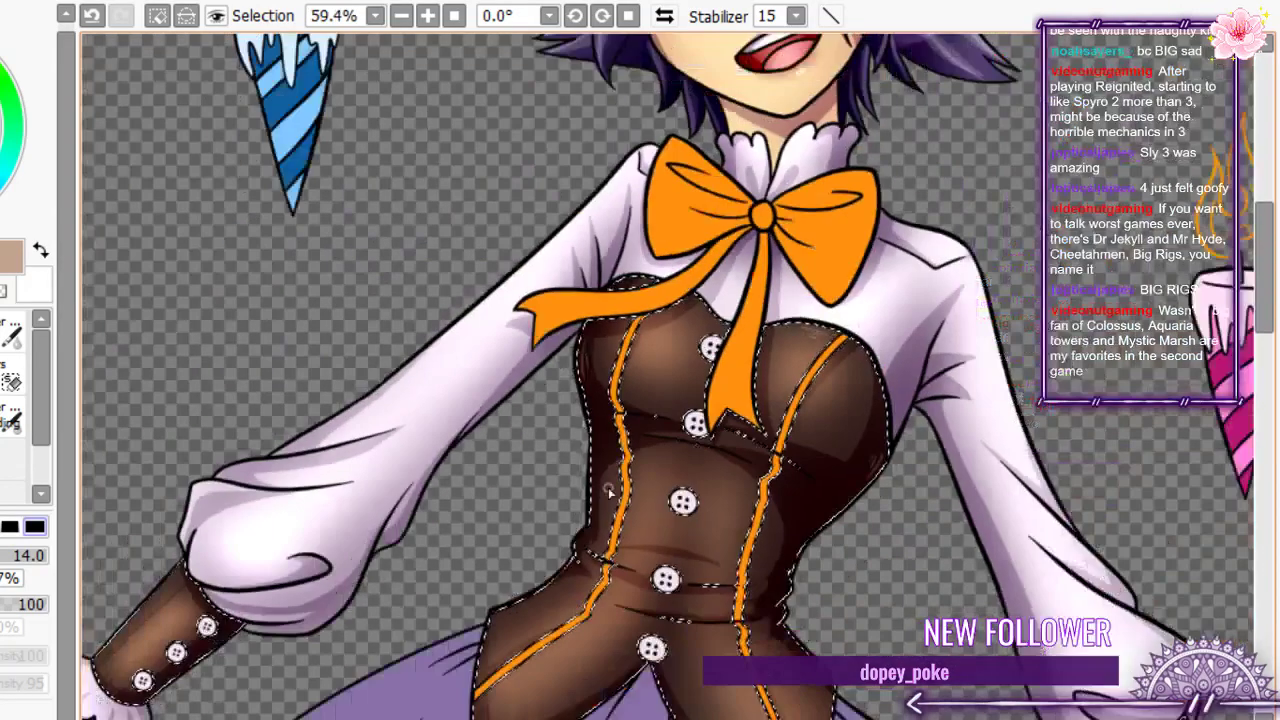
scroll(607, 545, "up", 4)
scroll(607, 545, "up", 2)
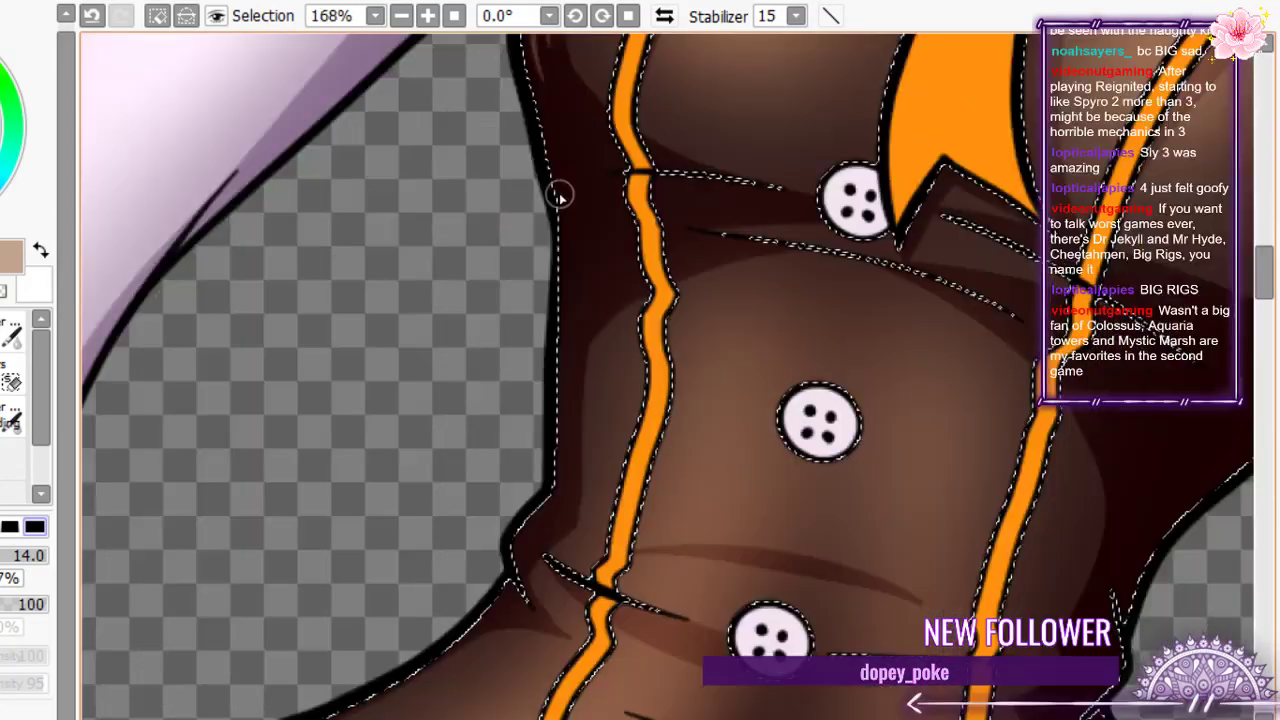
- Paint clusters of thin tan streaks along the vest's folds under the bust and below the ribbon tail's tip
scroll(558, 195, "up", 4)
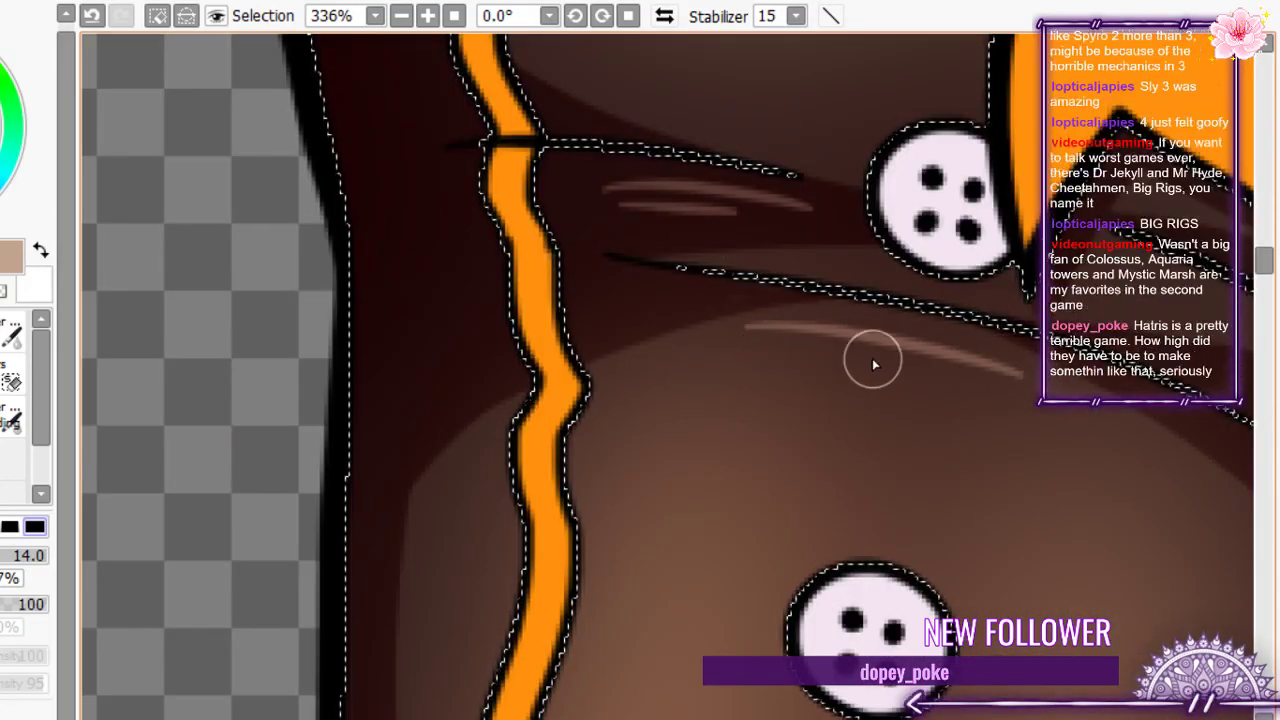
scroll(788, 345, "down", 6)
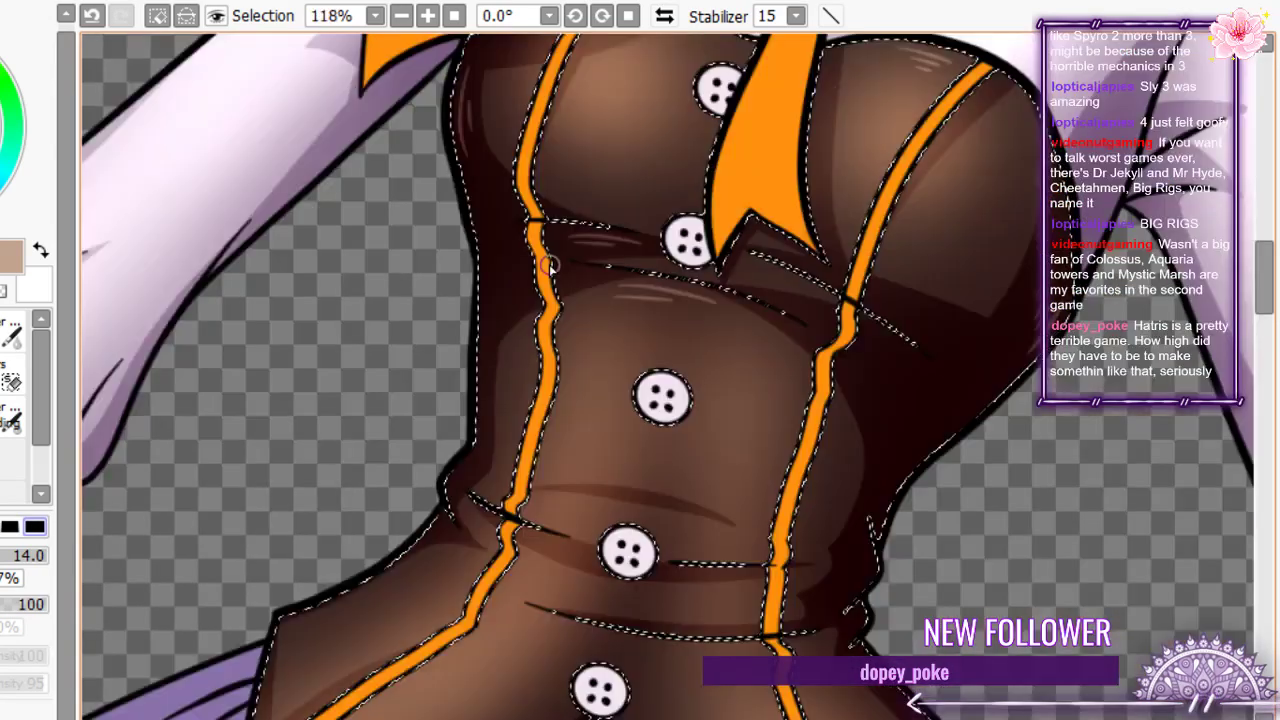
scroll(549, 265, "up", 2)
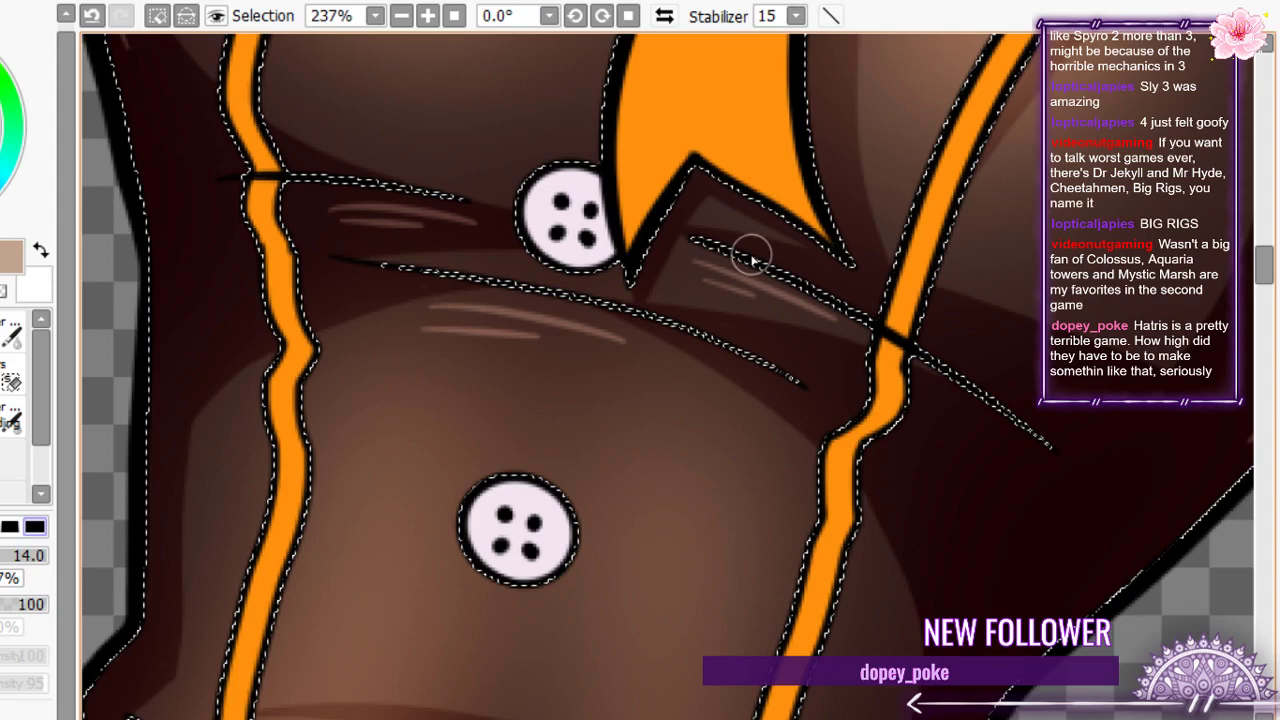
scroll(484, 365, "down", 7)
scroll(500, 229, "up", 5)
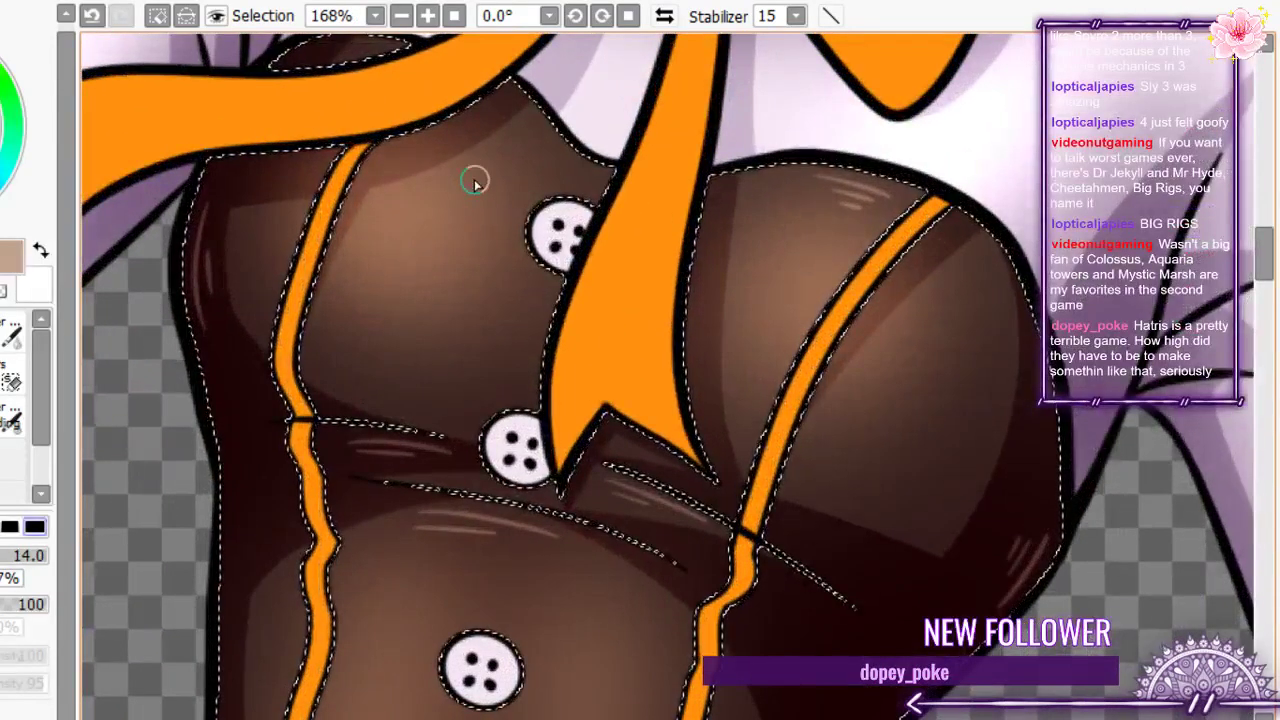
- Paint two short tan streaks at the pointed neckline of the chest panel, just above the top button
scroll(399, 207, "up", 3)
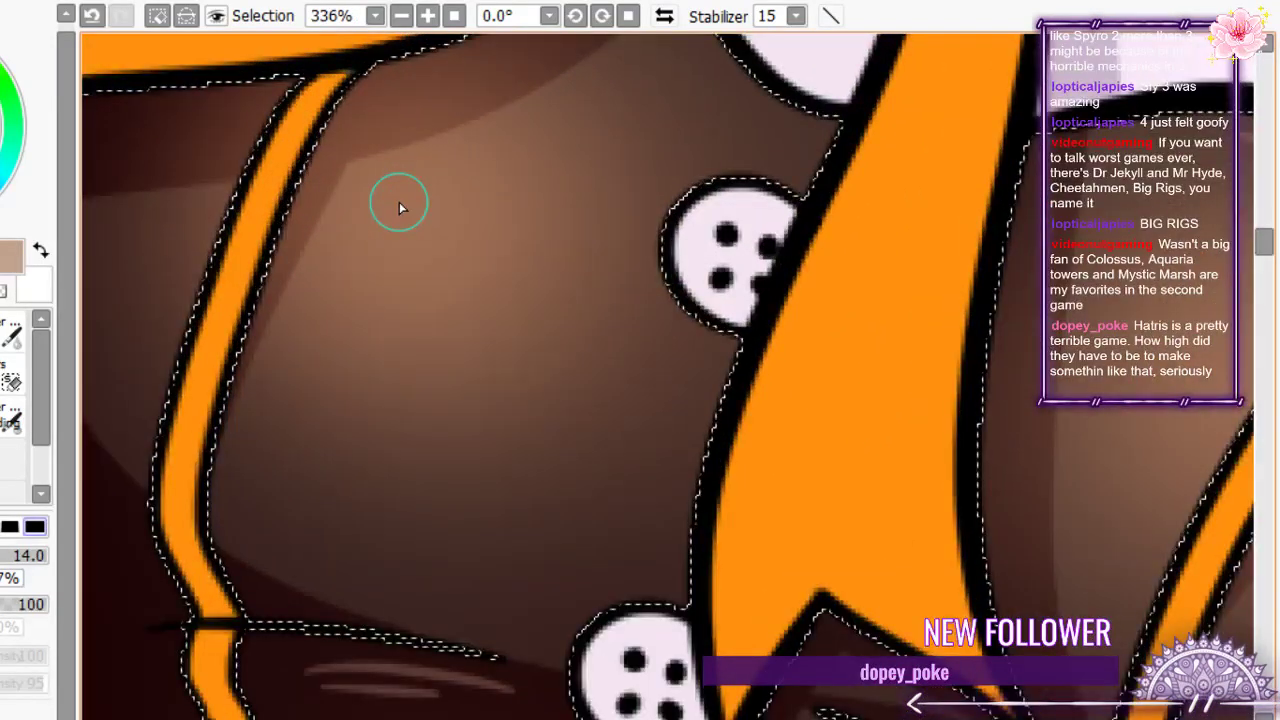
scroll(399, 207, "up", 1)
left_click_drag(399, 207, 329, 417)
left_click_drag(582, 136, 726, 266)
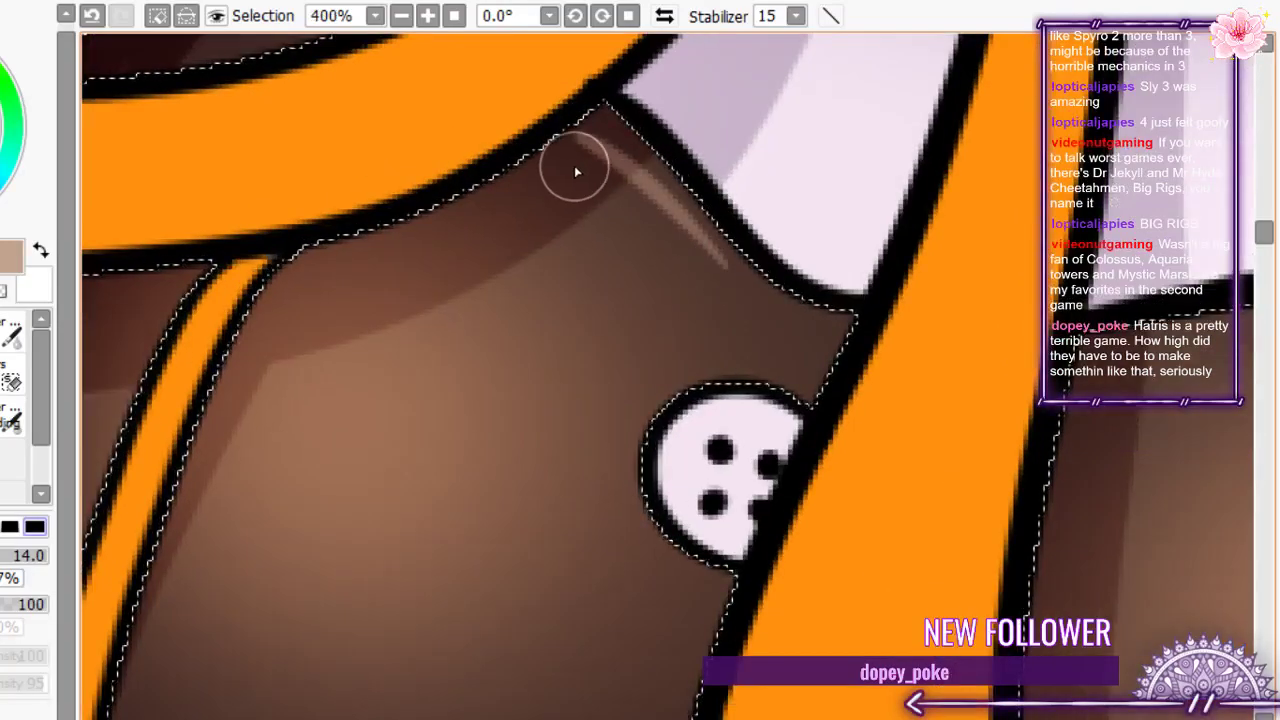
left_click_drag(572, 164, 655, 228)
scroll(643, 243, "down", 8)
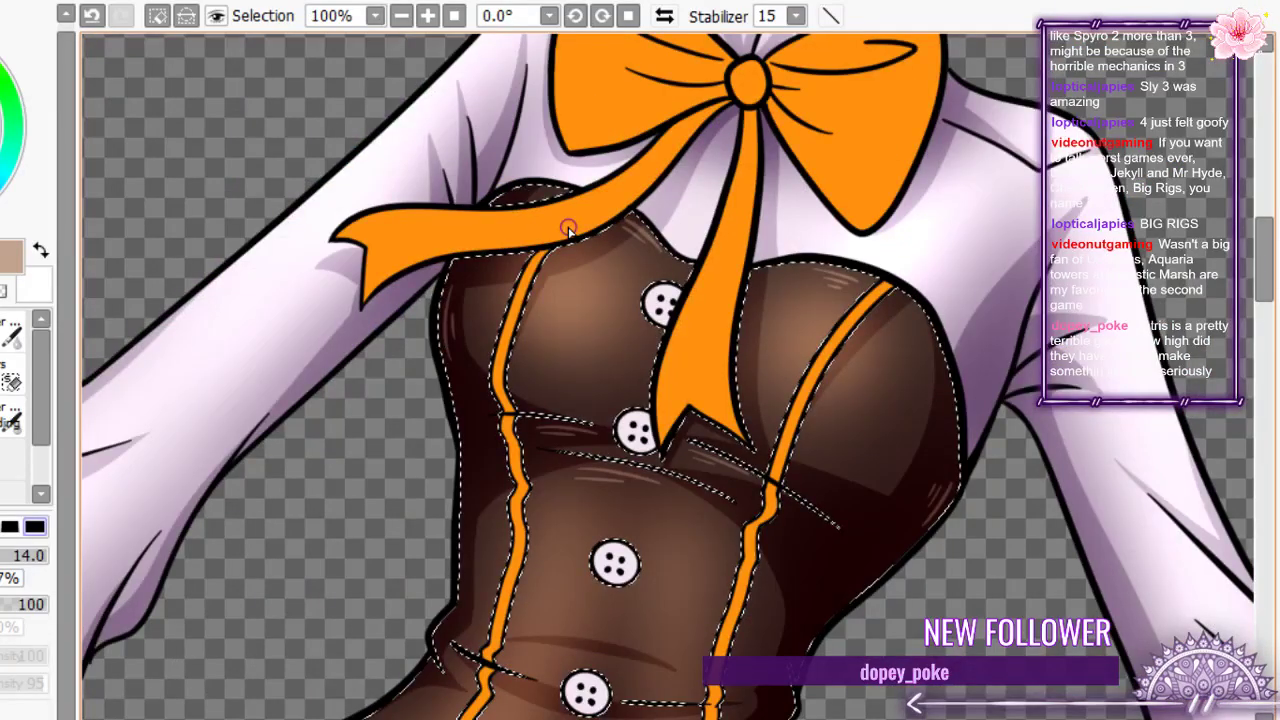
- Paint tan streaks along the waist folds around the second-lowest button and on the vest's right-hand waist contour
scroll(568, 229, "down", 4)
scroll(454, 364, "up", 4)
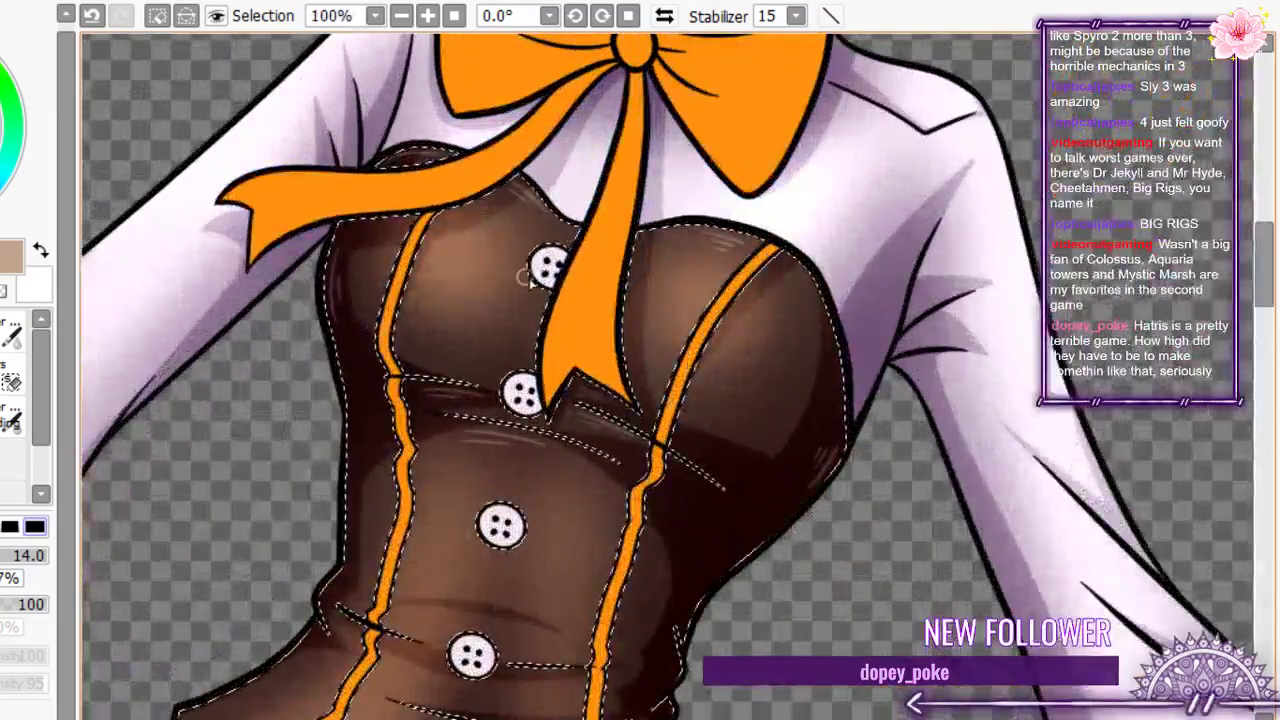
scroll(454, 364, "up", 1)
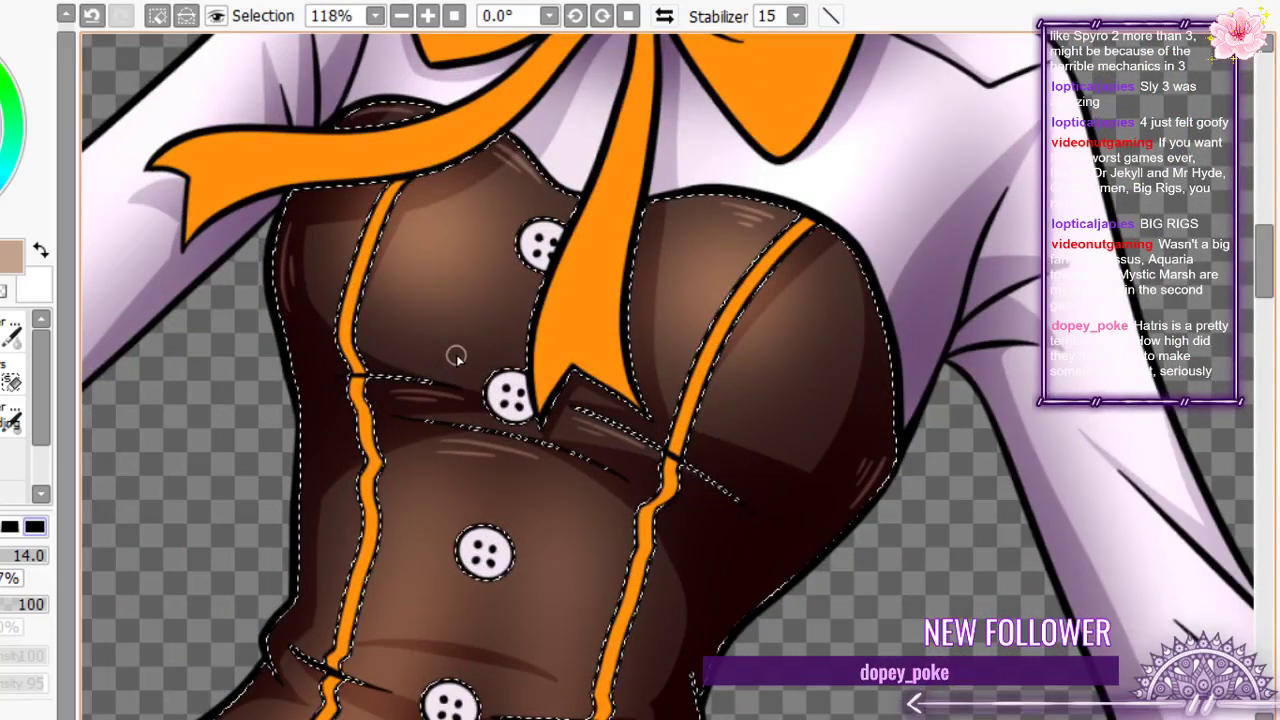
scroll(455, 357, "up", 2)
scroll(451, 557, "down", 5)
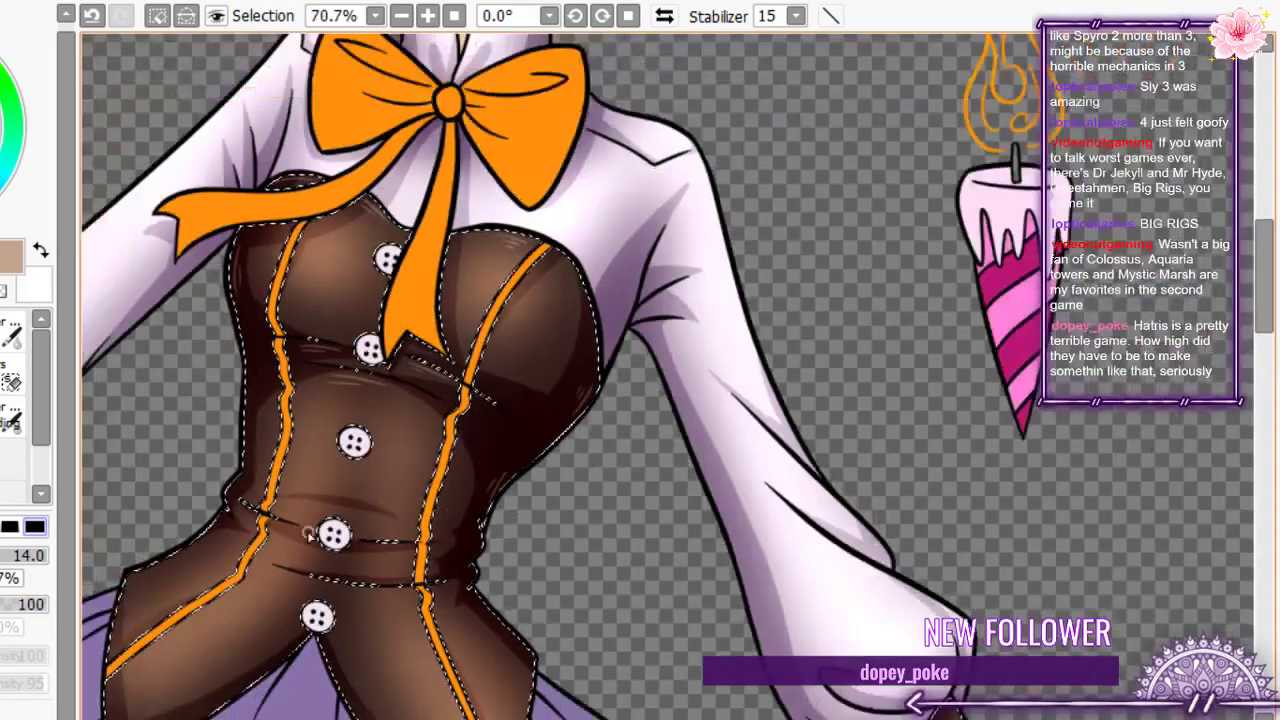
scroll(370, 505, "up", 7)
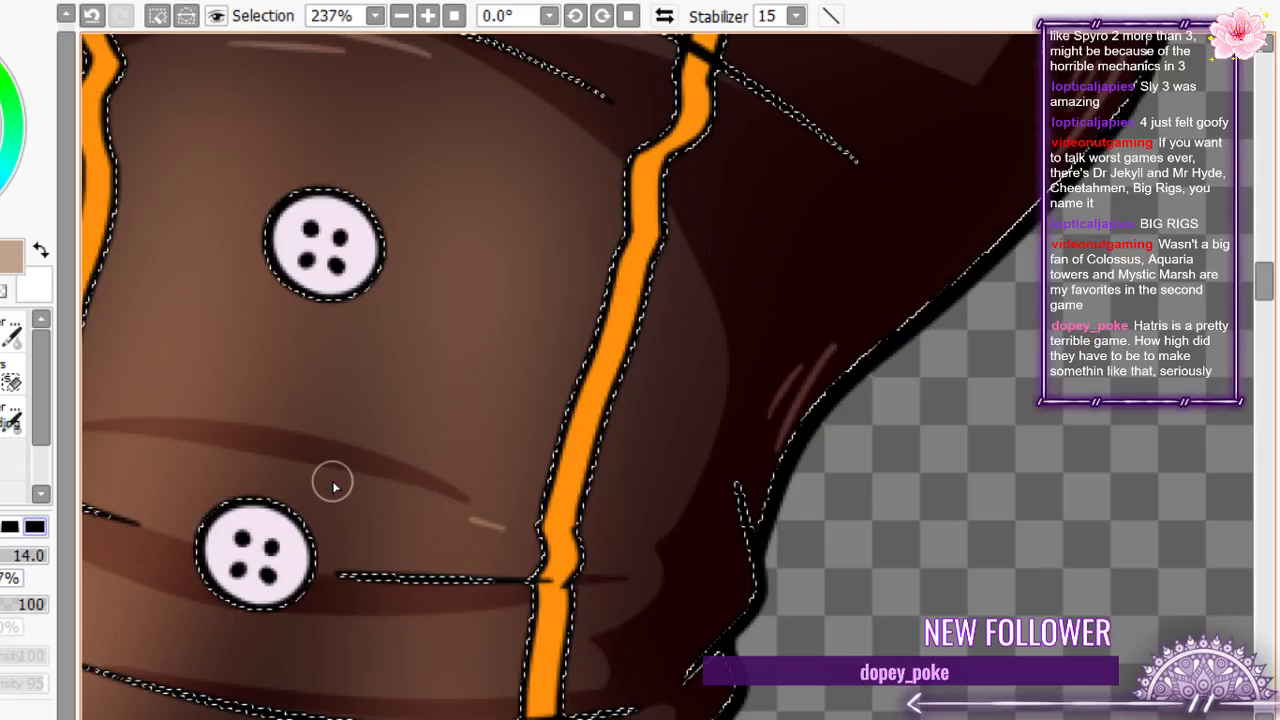
scroll(333, 485, "down", 1)
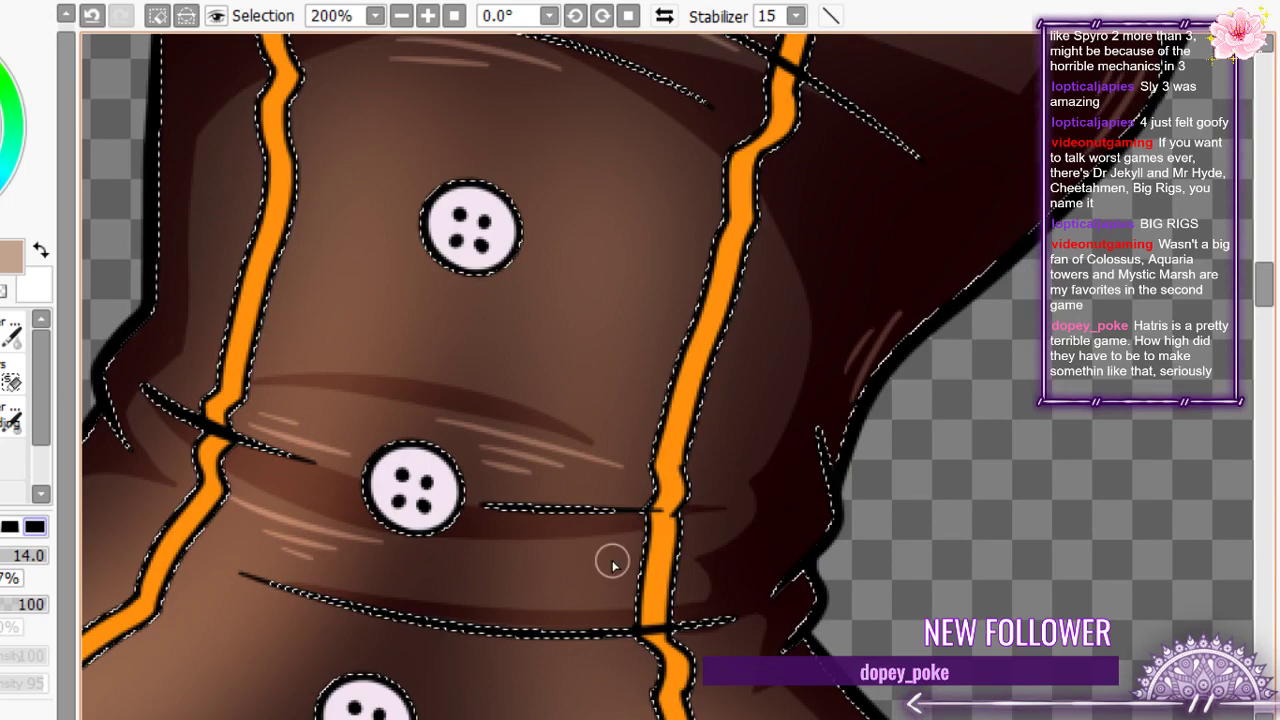
scroll(580, 466, "down", 4)
scroll(332, 457, "up", 5)
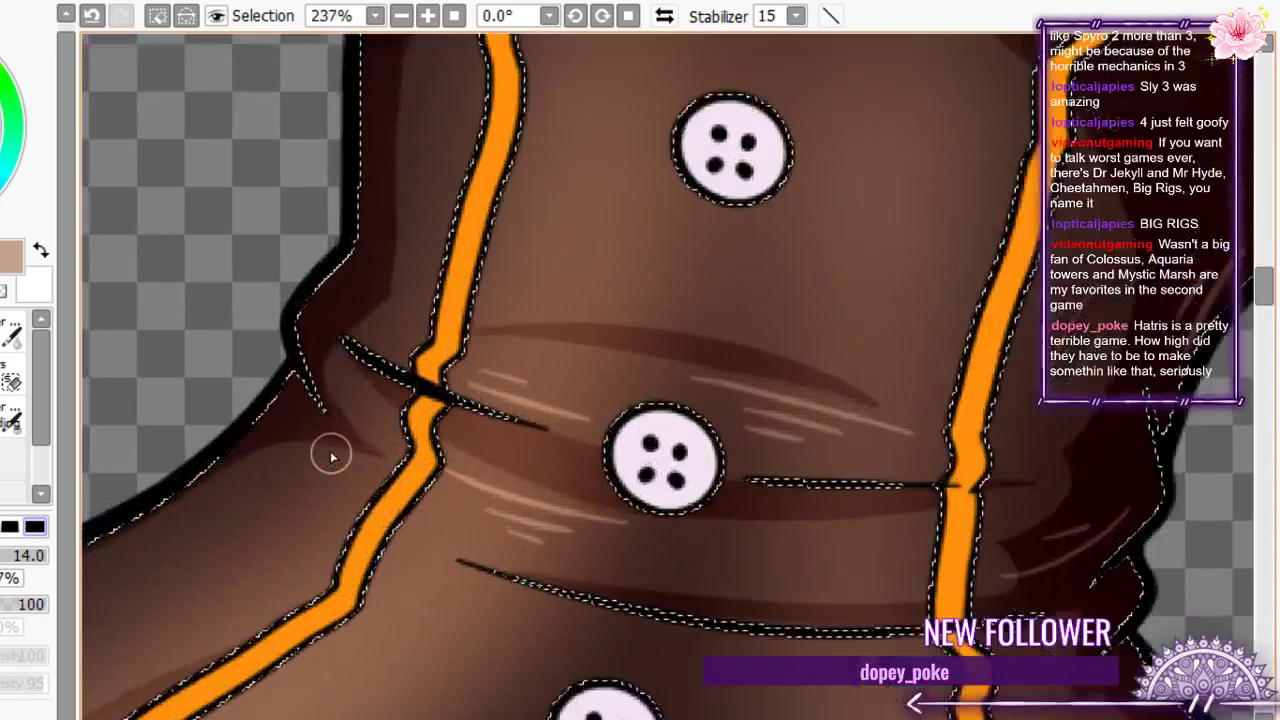
- Add thin tan streaks to the crease at the left-hand hip and along the vest's side edge above the waist
scroll(332, 457, "up", 1)
scroll(354, 294, "down", 4)
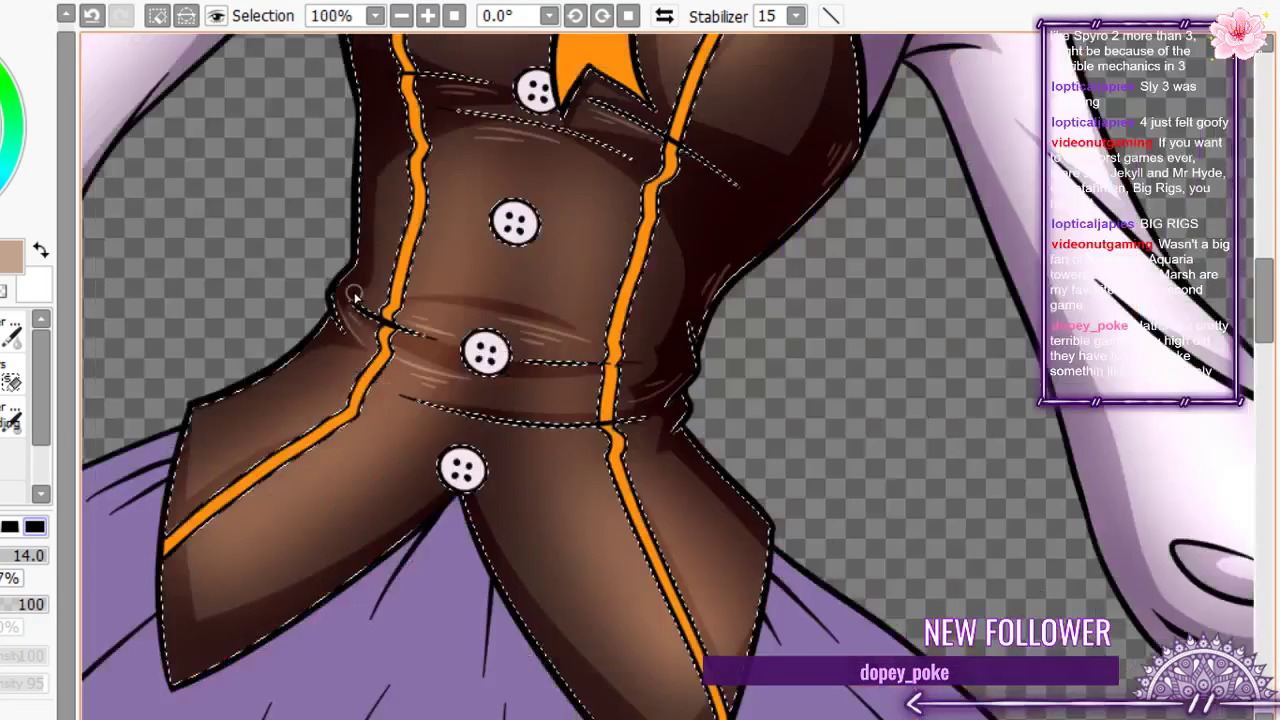
scroll(354, 294, "down", 1)
scroll(356, 200, "up", 4)
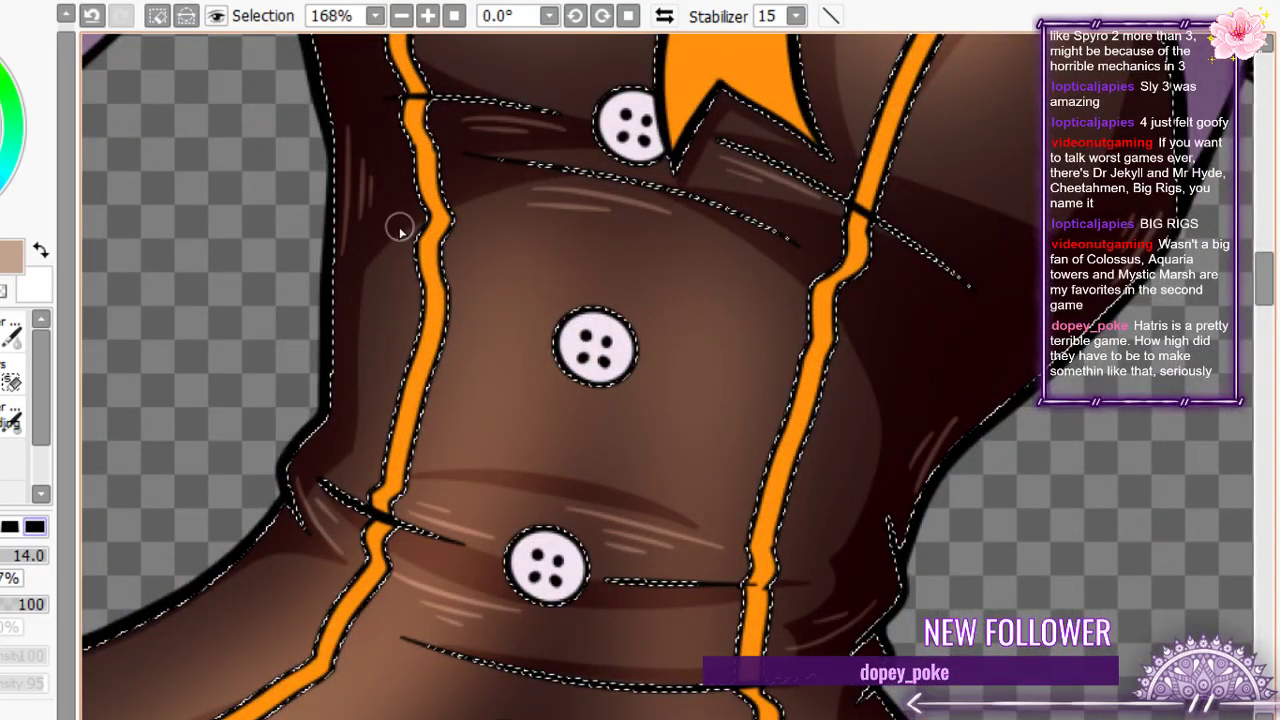
scroll(657, 343, "up", 1)
scroll(663, 280, "down", 6)
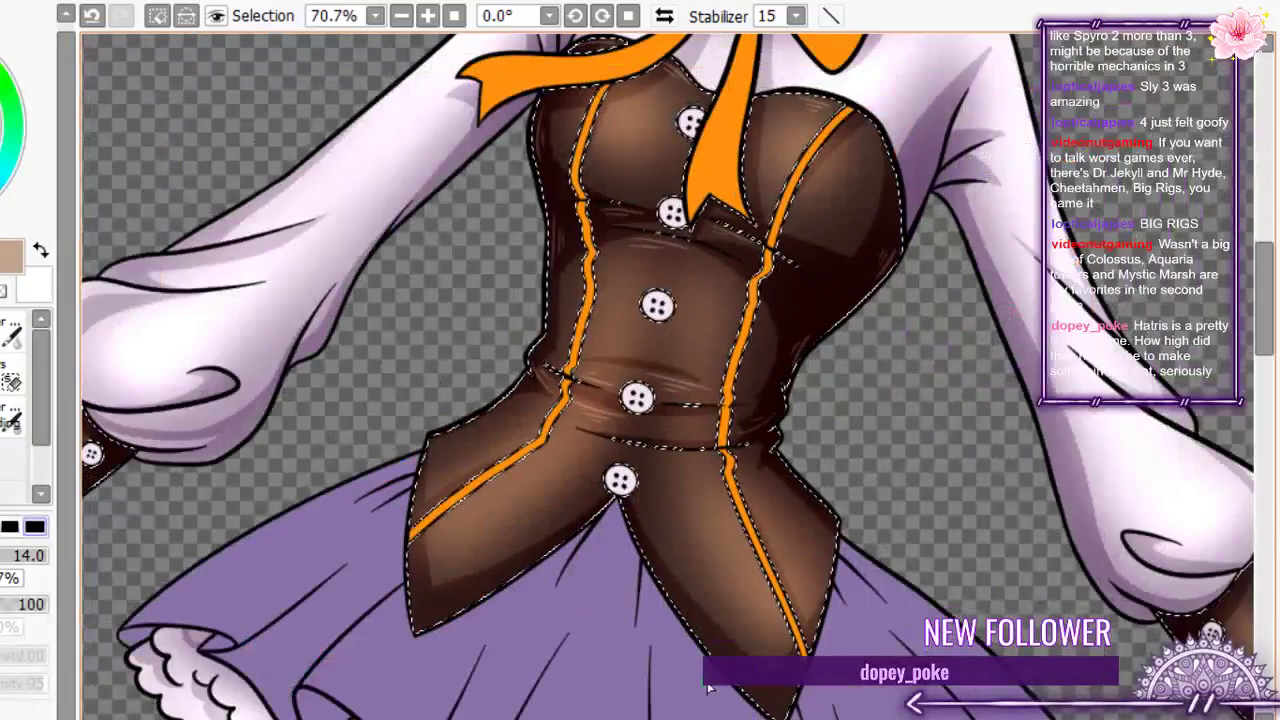
- Paint tan streaks below the lowest button, along the left-hand vest flap's lower edge and on the right-hand flap's outer edge
scroll(908, 497, "up", 4)
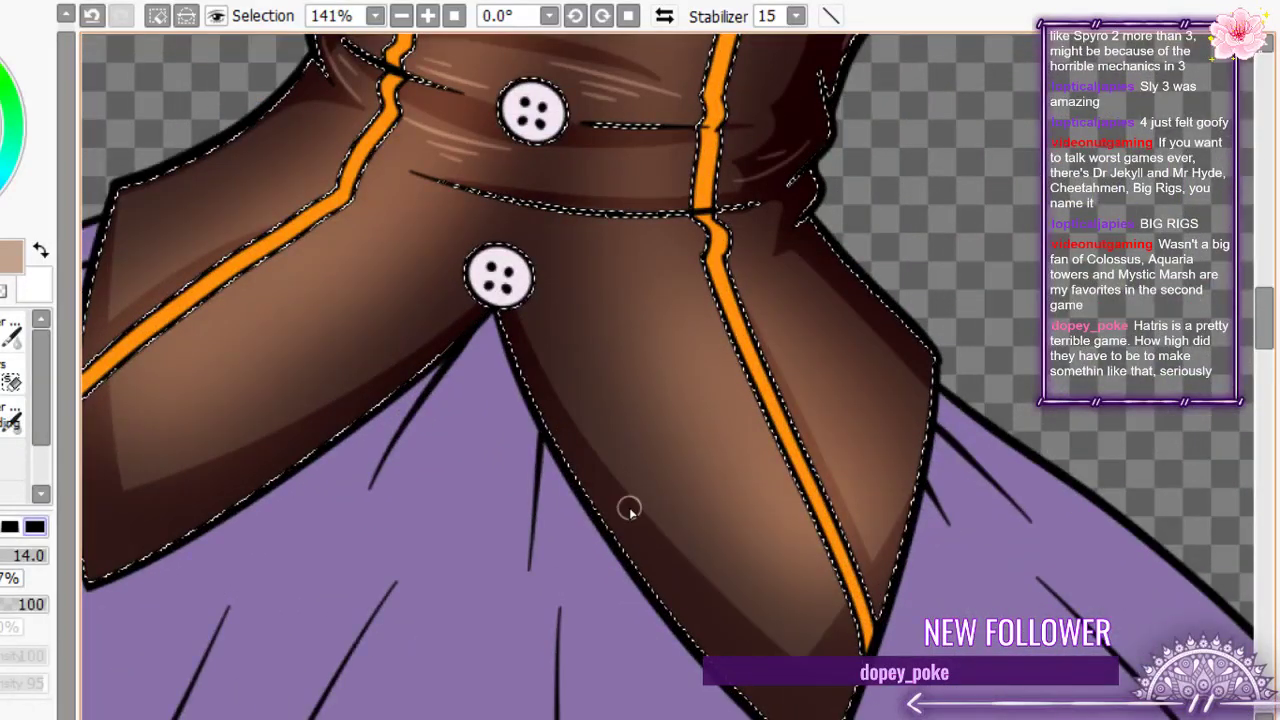
left_click_drag(526, 316, 597, 420)
left_click_drag(554, 330, 572, 358)
left_click_drag(562, 318, 574, 342)
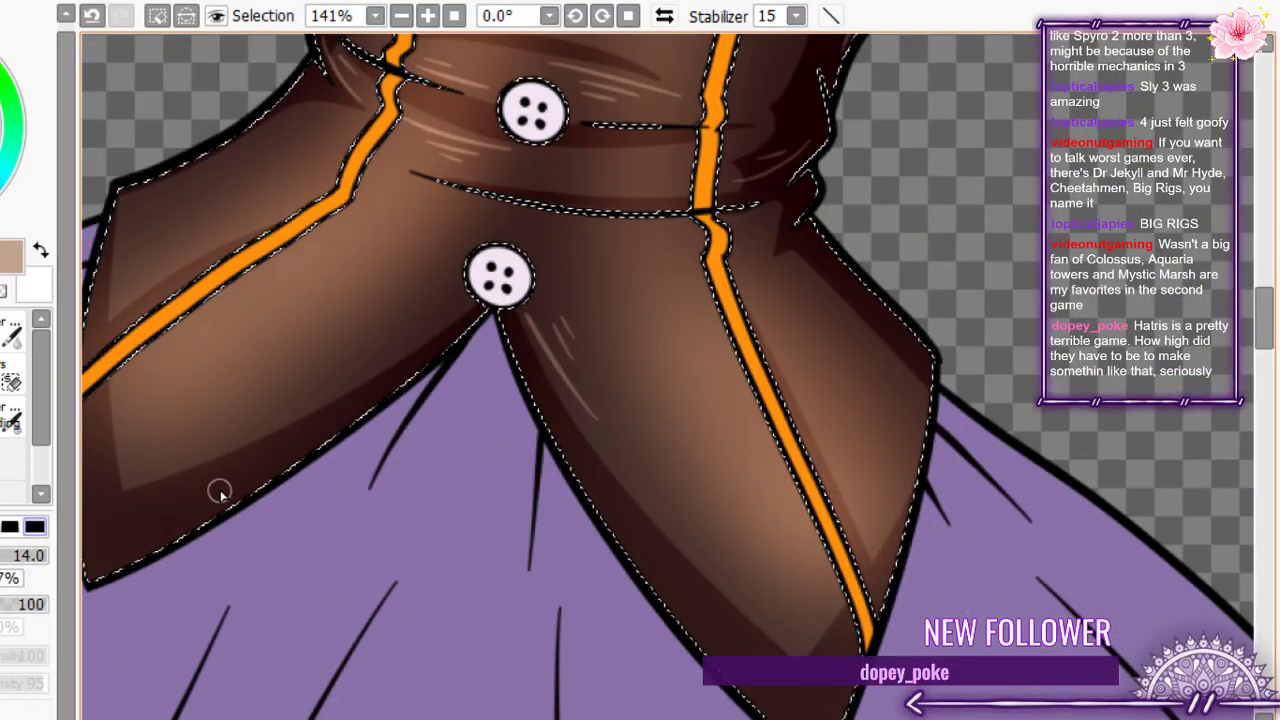
left_click_drag(220, 491, 95, 555)
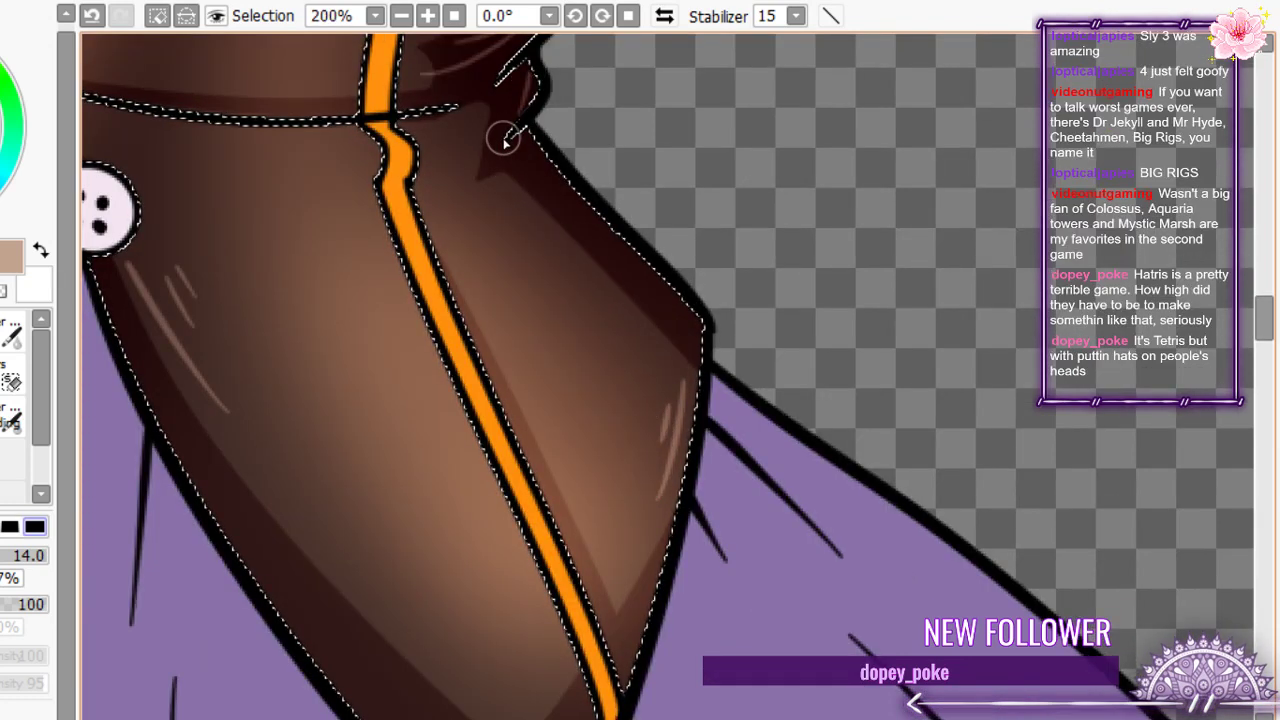
- Paint small tan streaks on the outer section of the left-hand vest flap, above its orange stripe
scroll(616, 330, "down", 5)
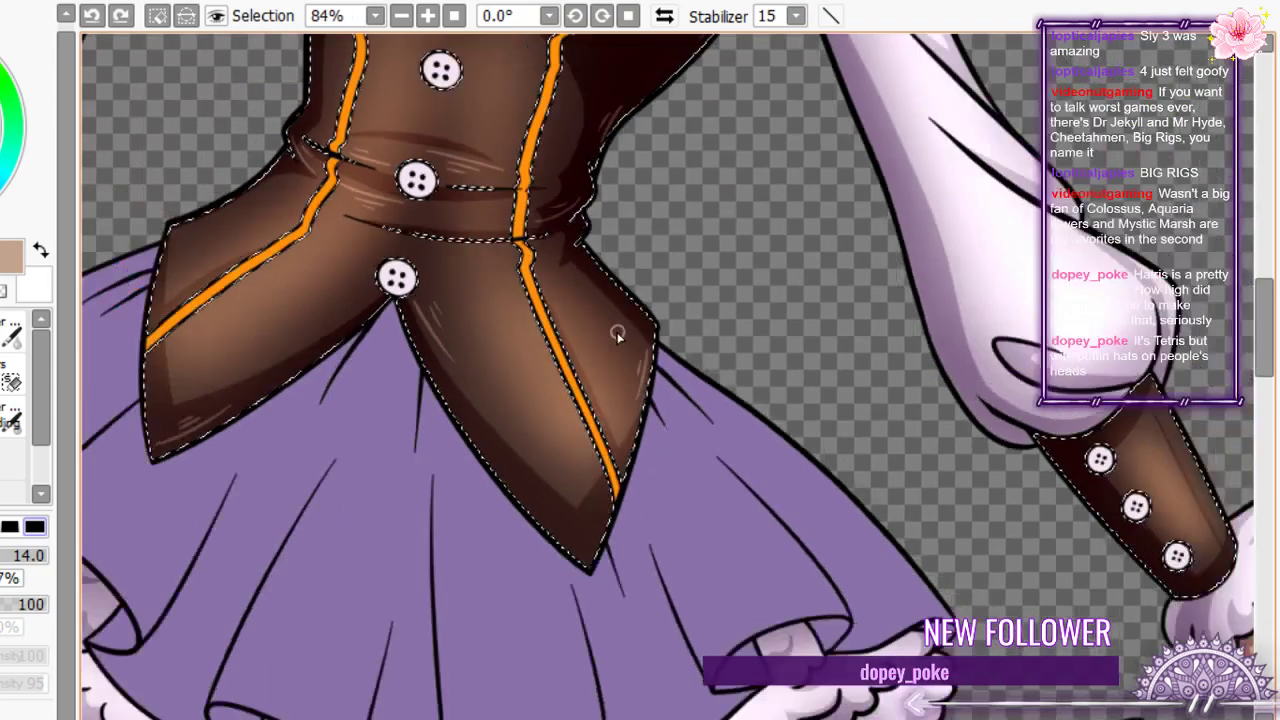
scroll(594, 449, "up", 3)
scroll(600, 450, "down", 4)
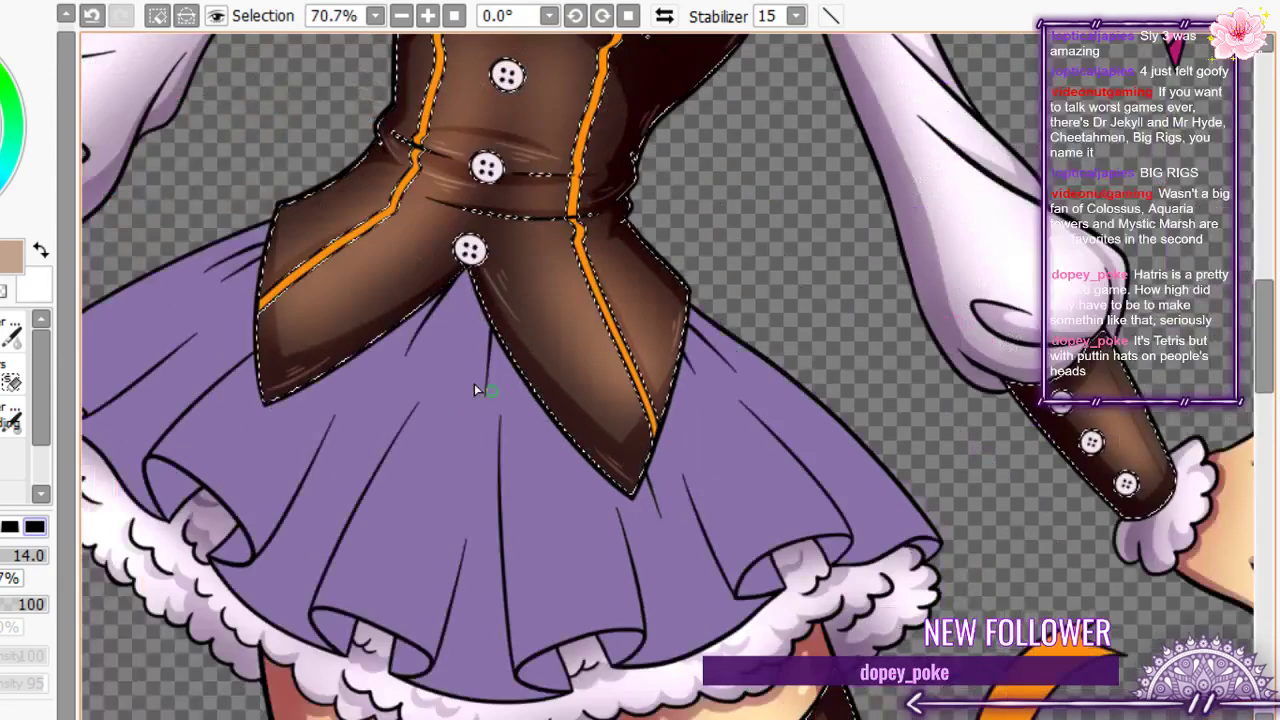
scroll(285, 300, "up", 6)
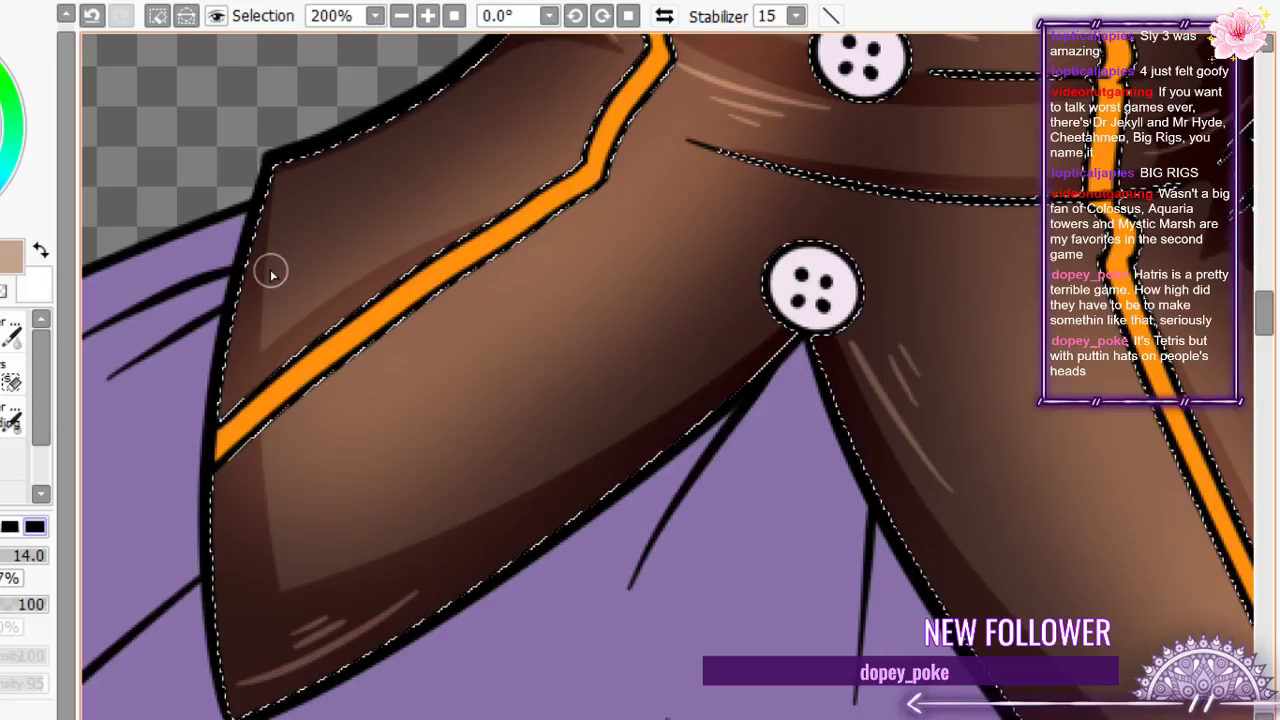
scroll(351, 369, "down", 13)
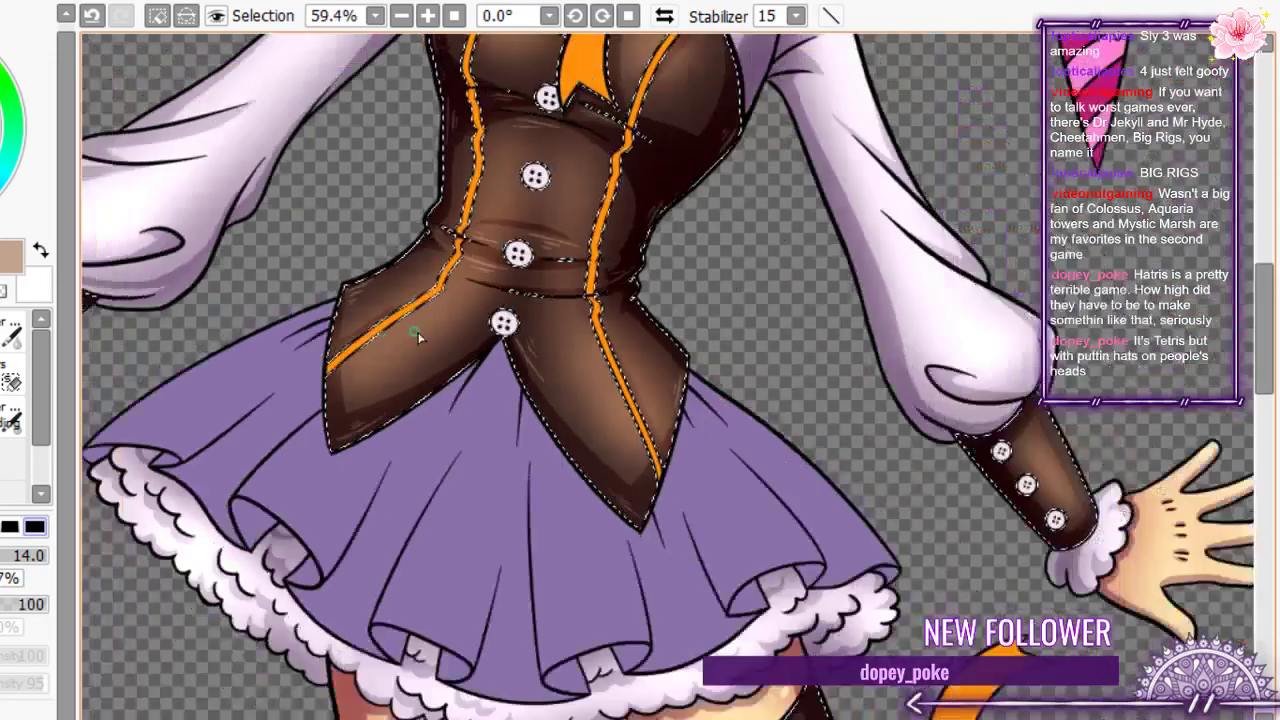
- Paint thin tan streaks along the vest's dark right-hand side edge, from below the bust down towards the waist
scroll(413, 418, "up", 7)
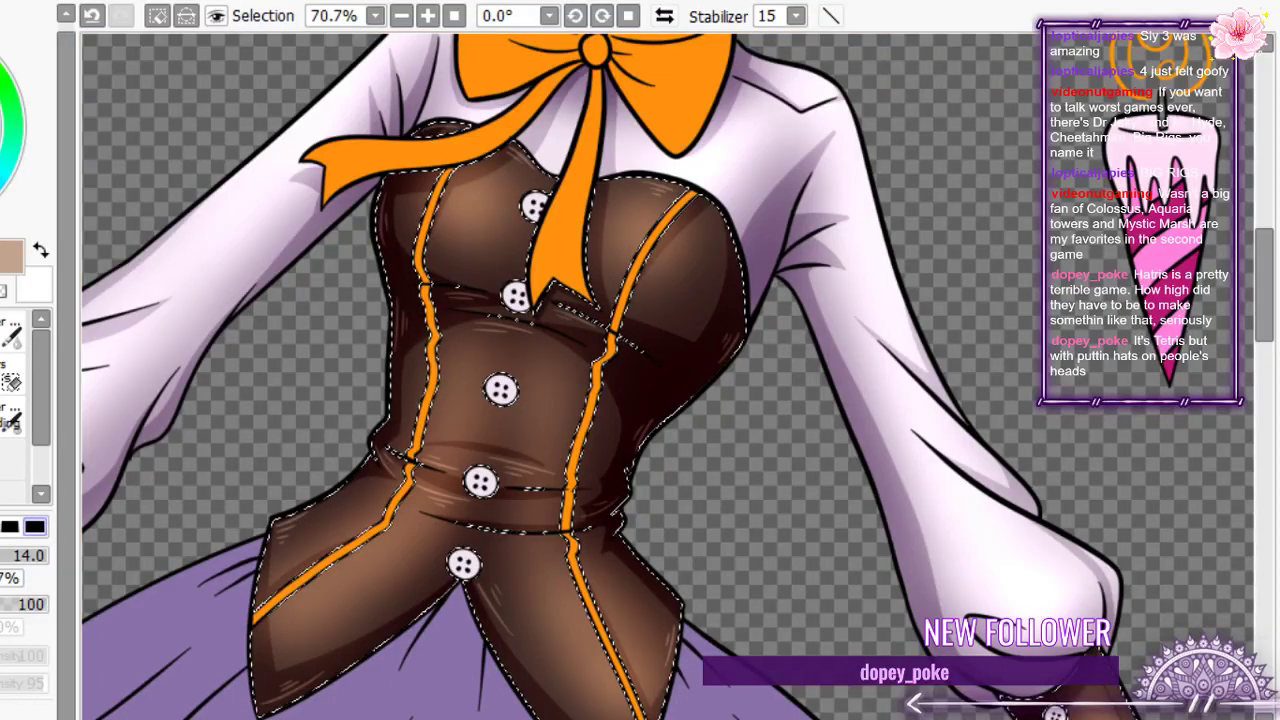
scroll(484, 400, "down", 4)
scroll(484, 400, "up", 3)
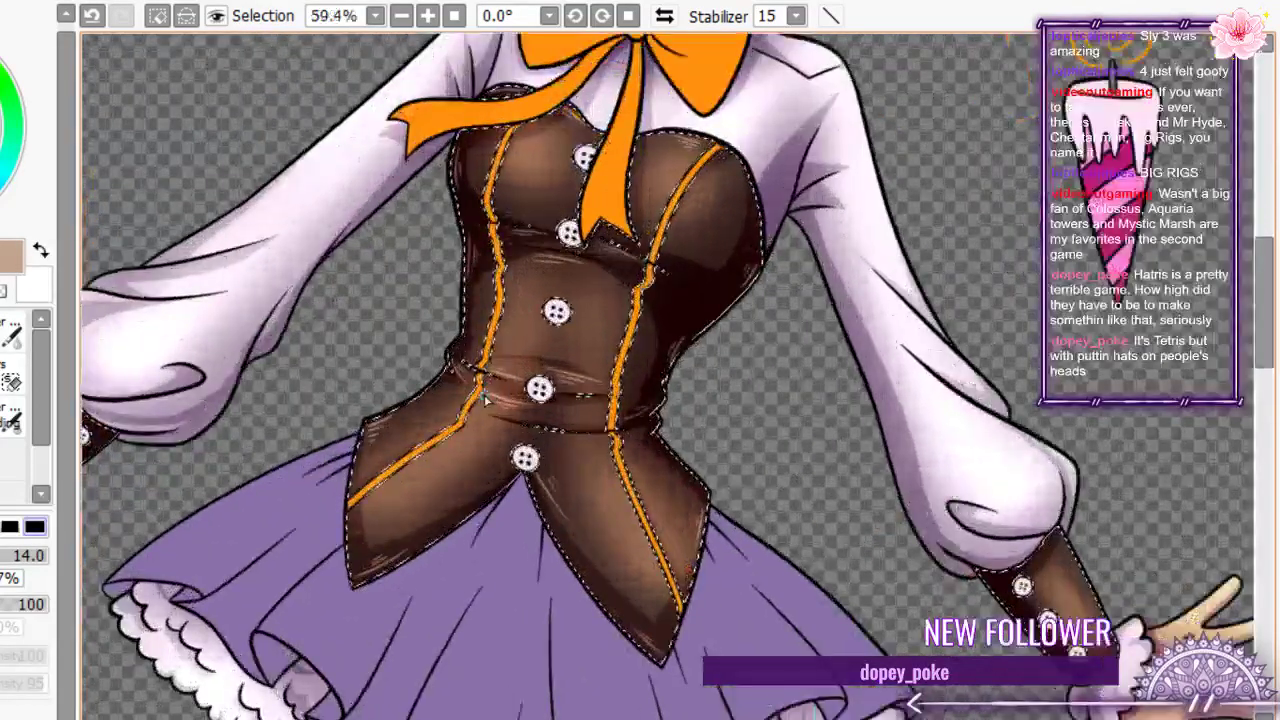
scroll(484, 400, "up", 2)
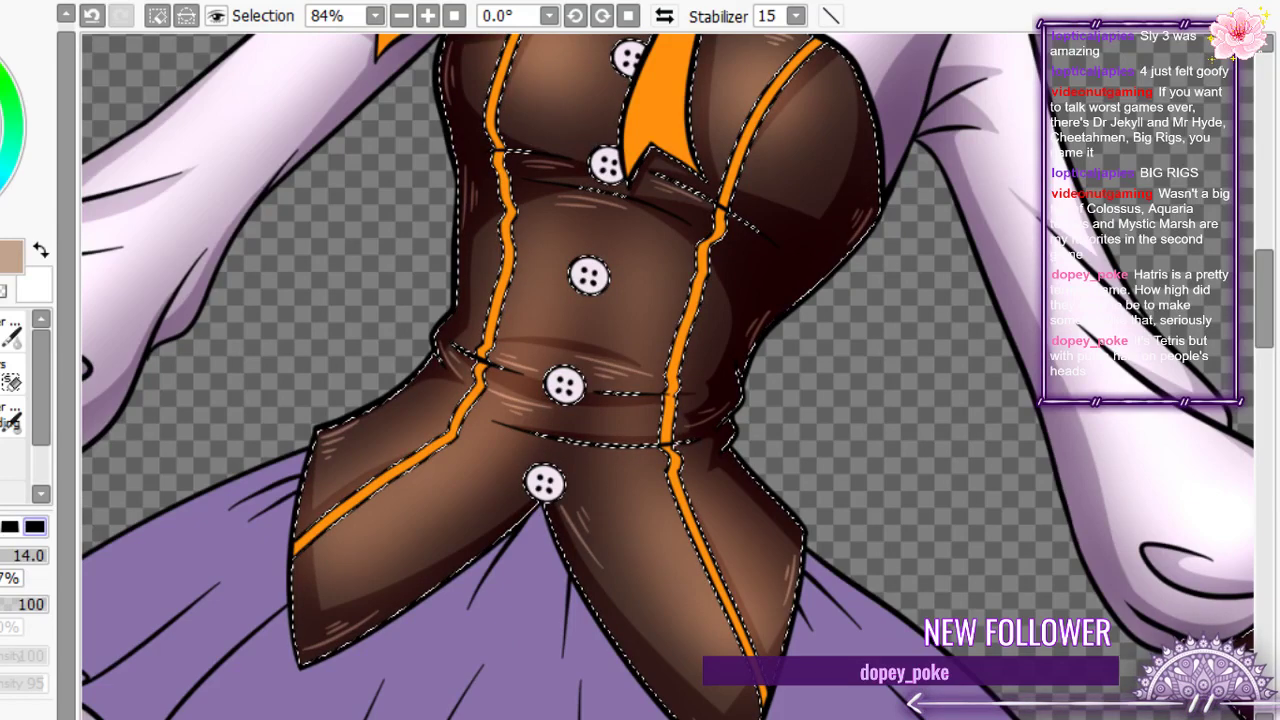
scroll(791, 449, "up", 2)
scroll(800, 455, "up", 4)
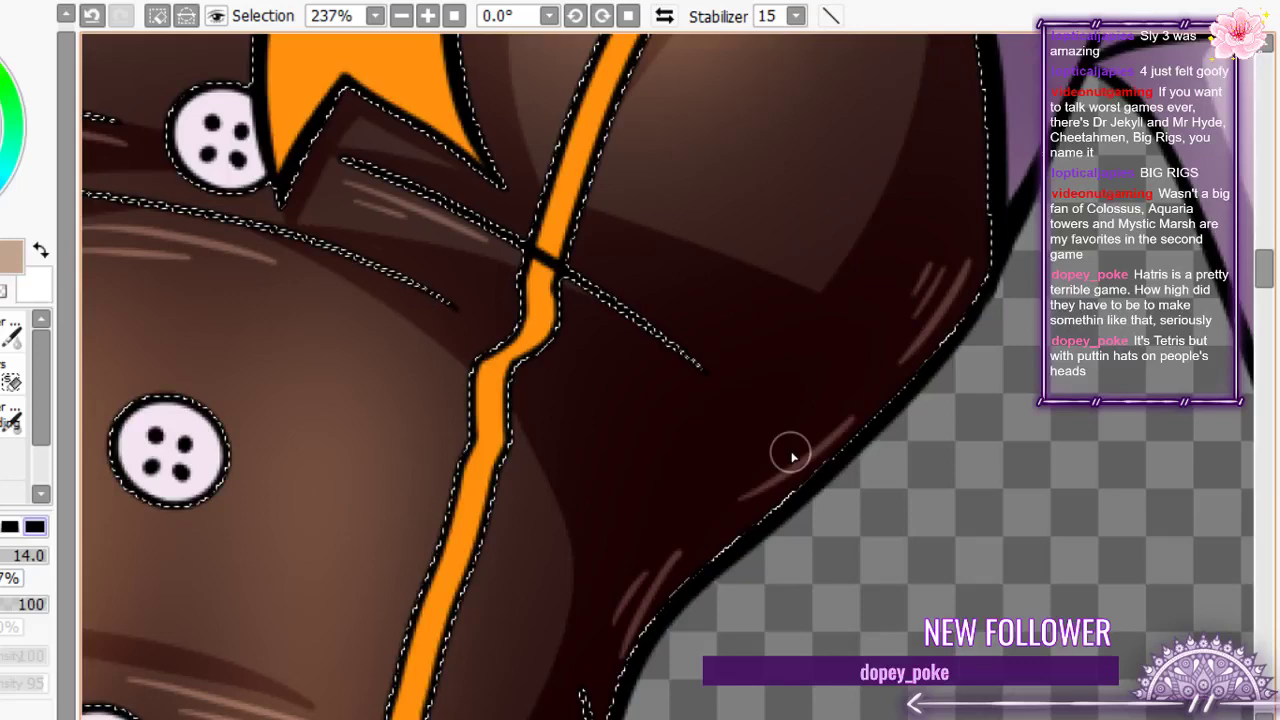
- Try a thin tan streak in the dark area below the vest's right-hand bust crease
scroll(480, 380, "down", 7)
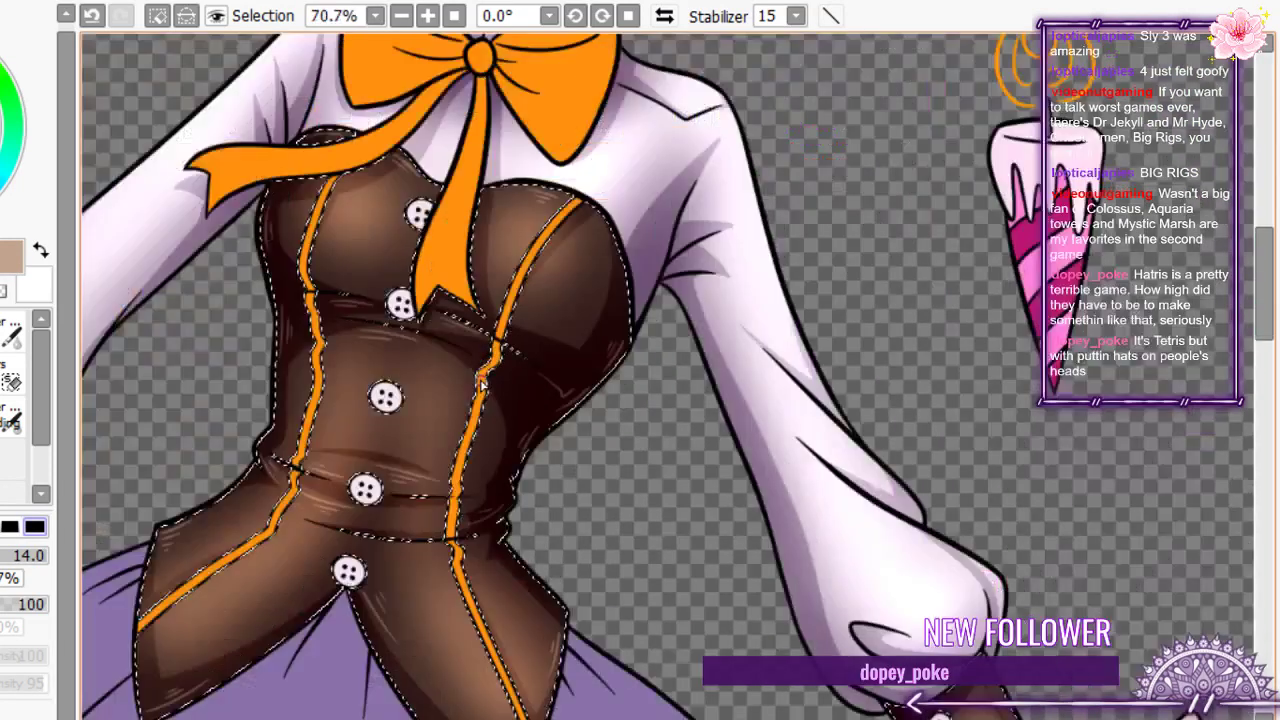
scroll(483, 383, "up", 4)
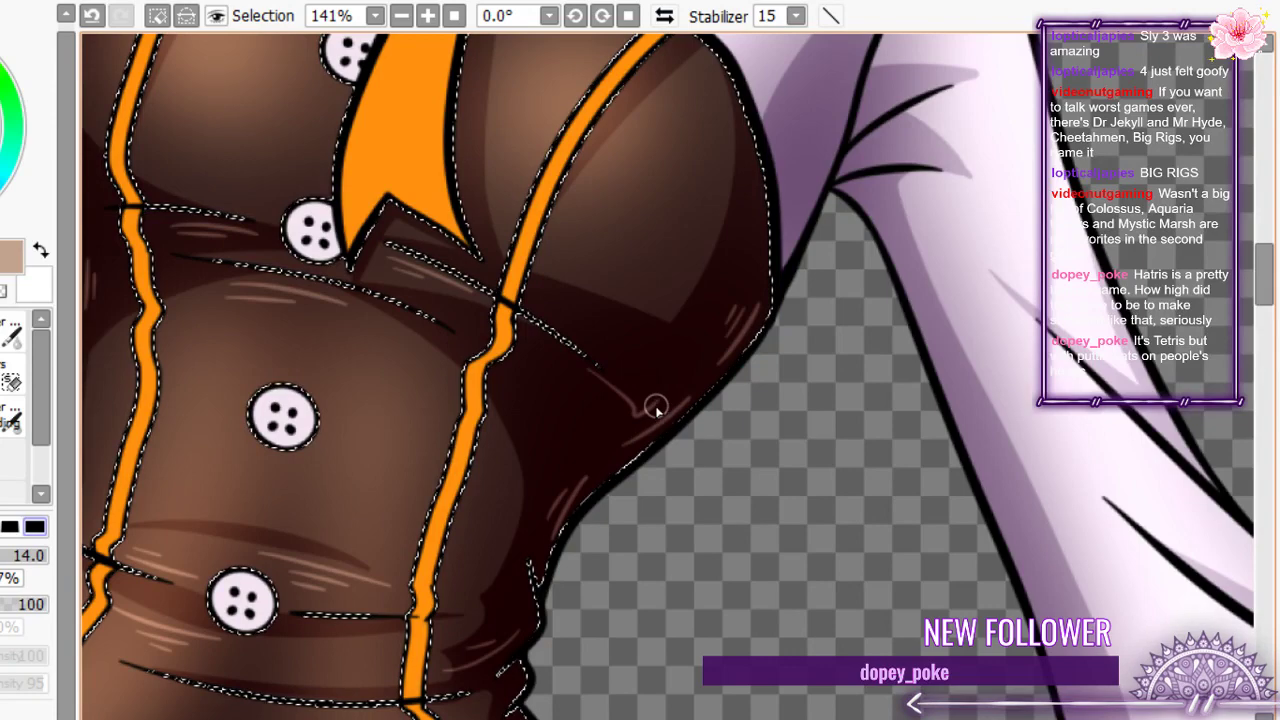
scroll(655, 408, "down", 2)
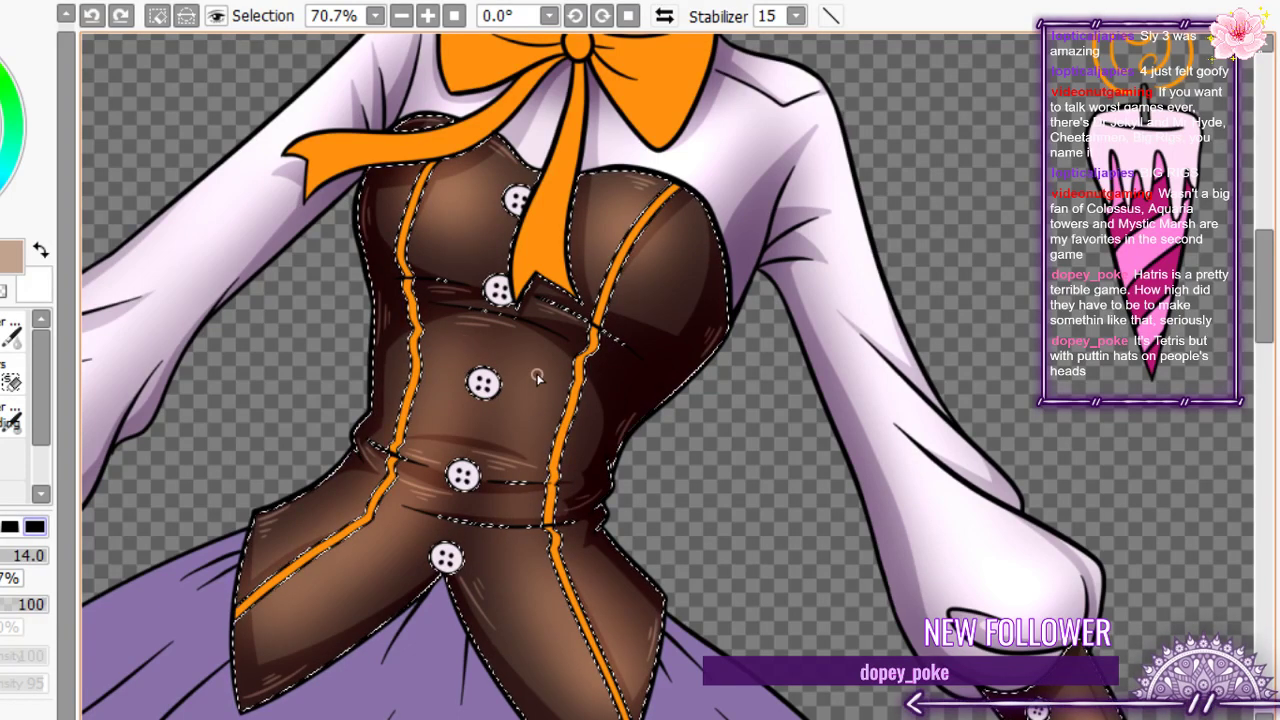
scroll(466, 228, "down", 1)
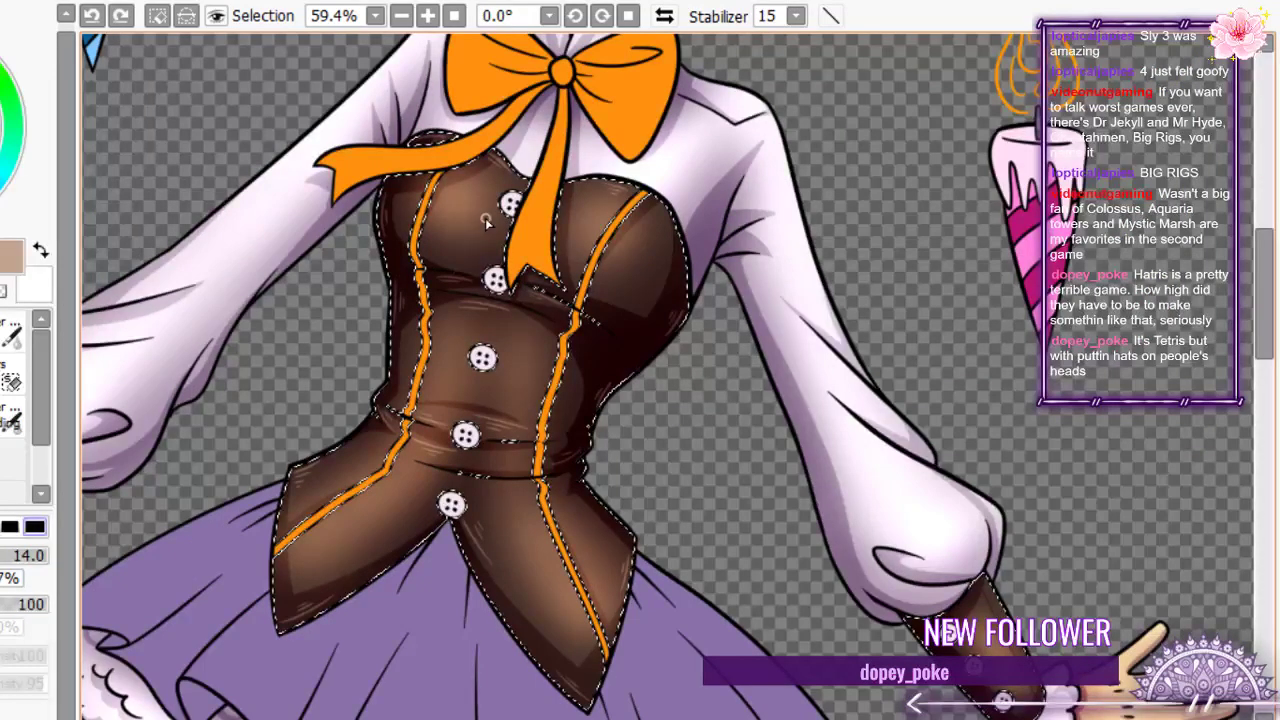
- Paint clusters of thin tan streaks on the vest's bust, beside the right-hand and left-hand orange stripes
scroll(486, 222, "up", 9)
scroll(474, 346, "down", 4)
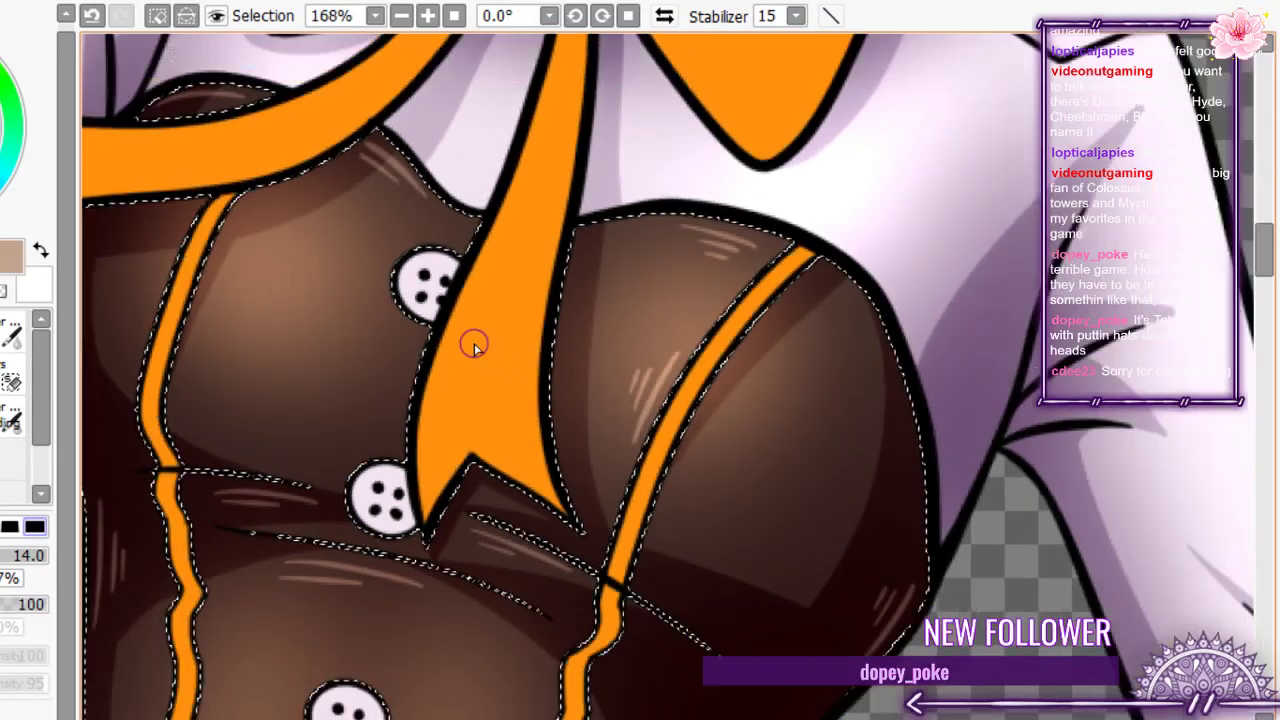
scroll(245, 290, "up", 3)
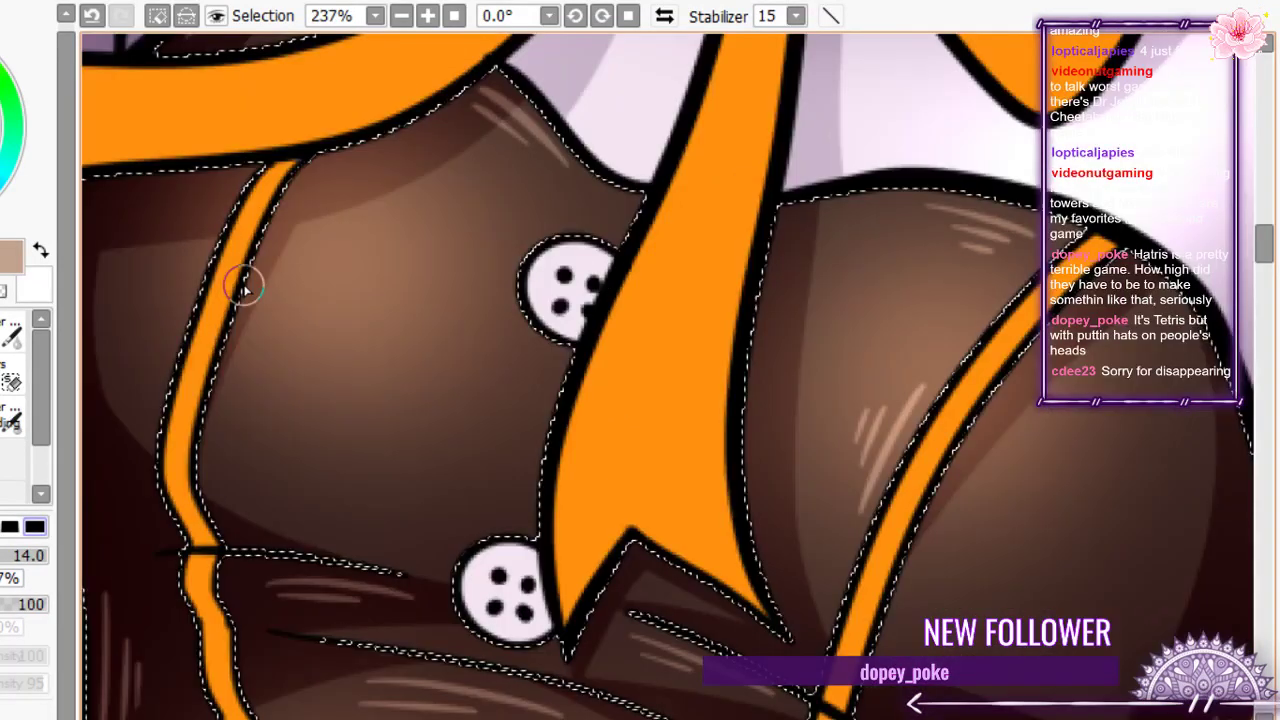
scroll(245, 290, "down", 8)
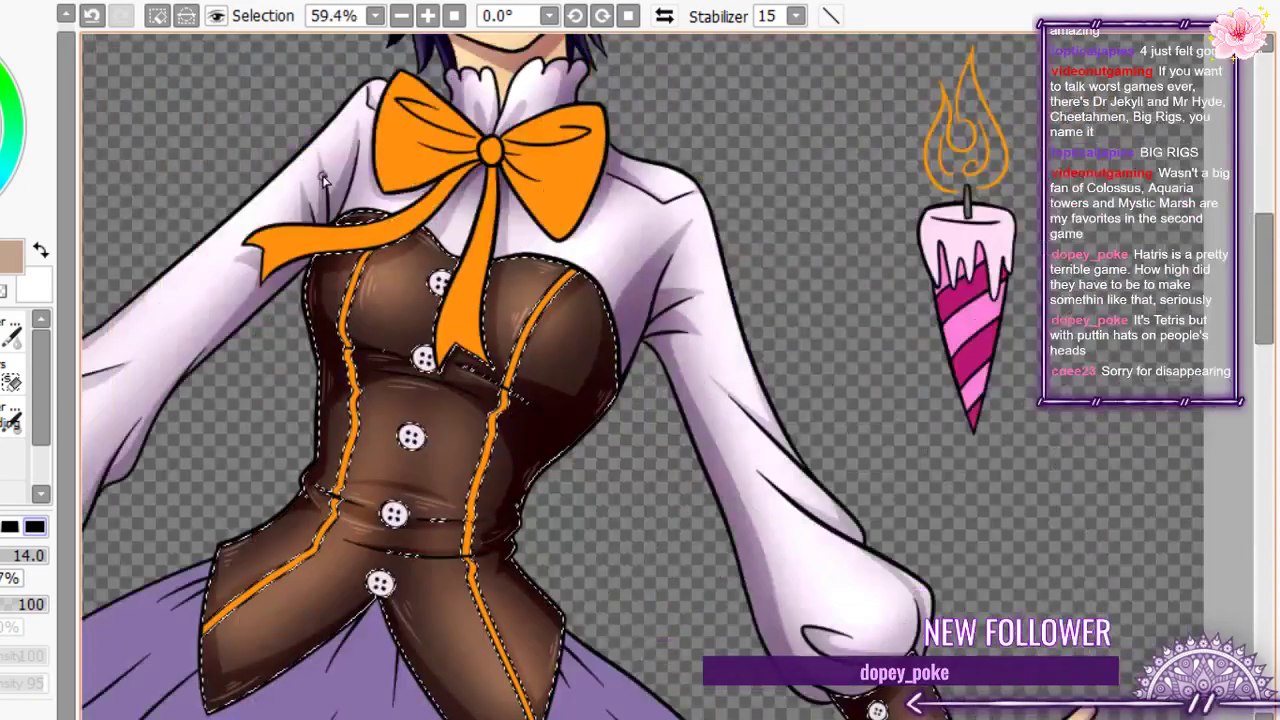
scroll(372, 287, "up", 9)
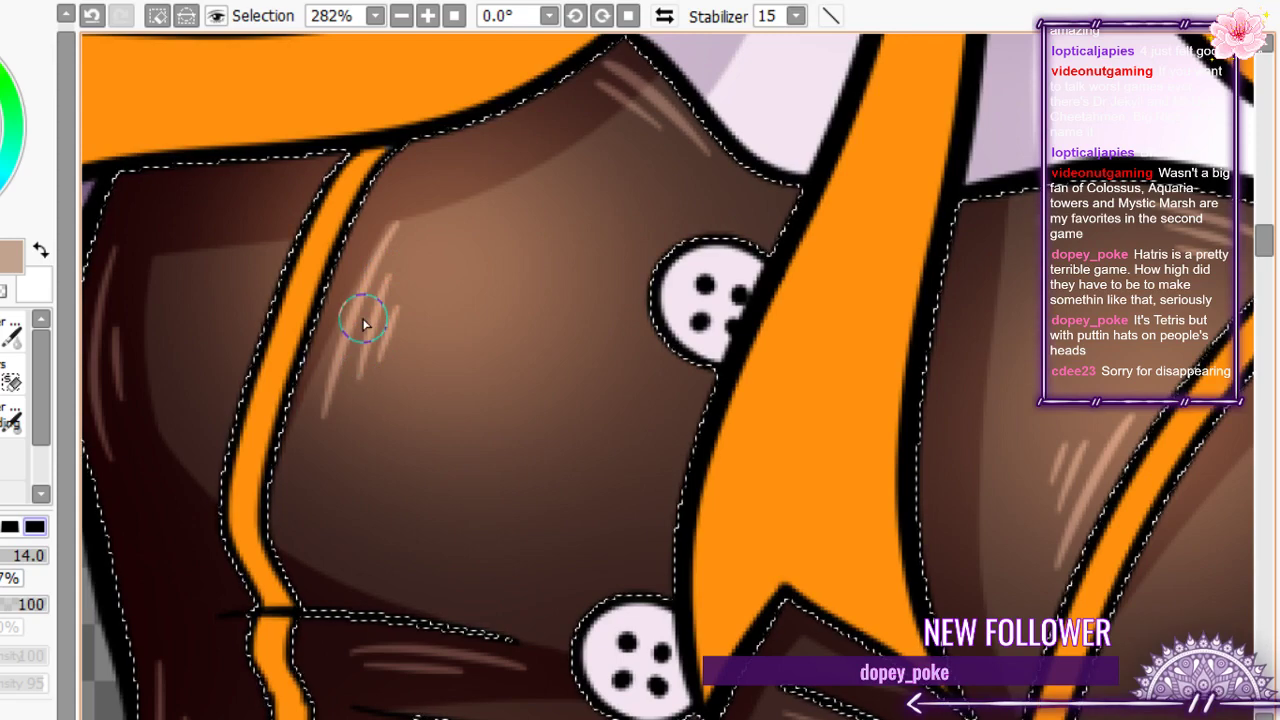
scroll(372, 323, "down", 6)
- Paint short diagonal tan streaks on the left-hand vest flap, just below its orange stripe
scroll(372, 323, "down", 3)
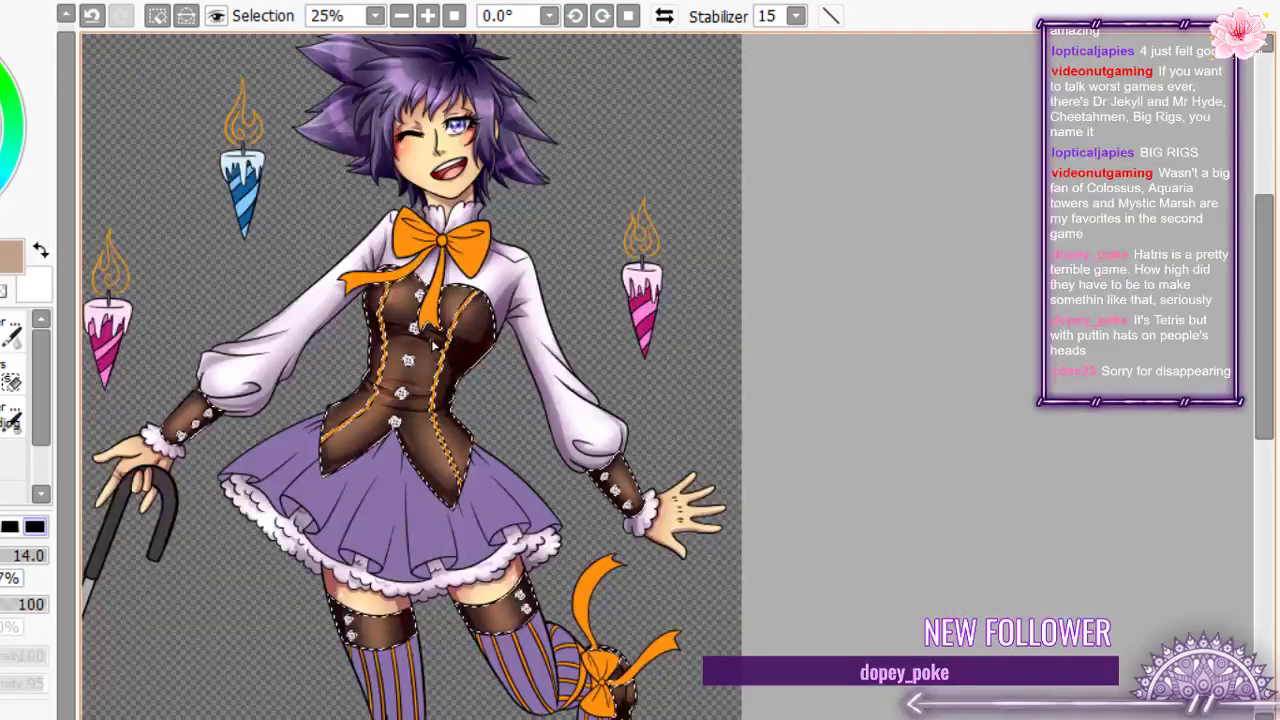
scroll(431, 339, "up", 5)
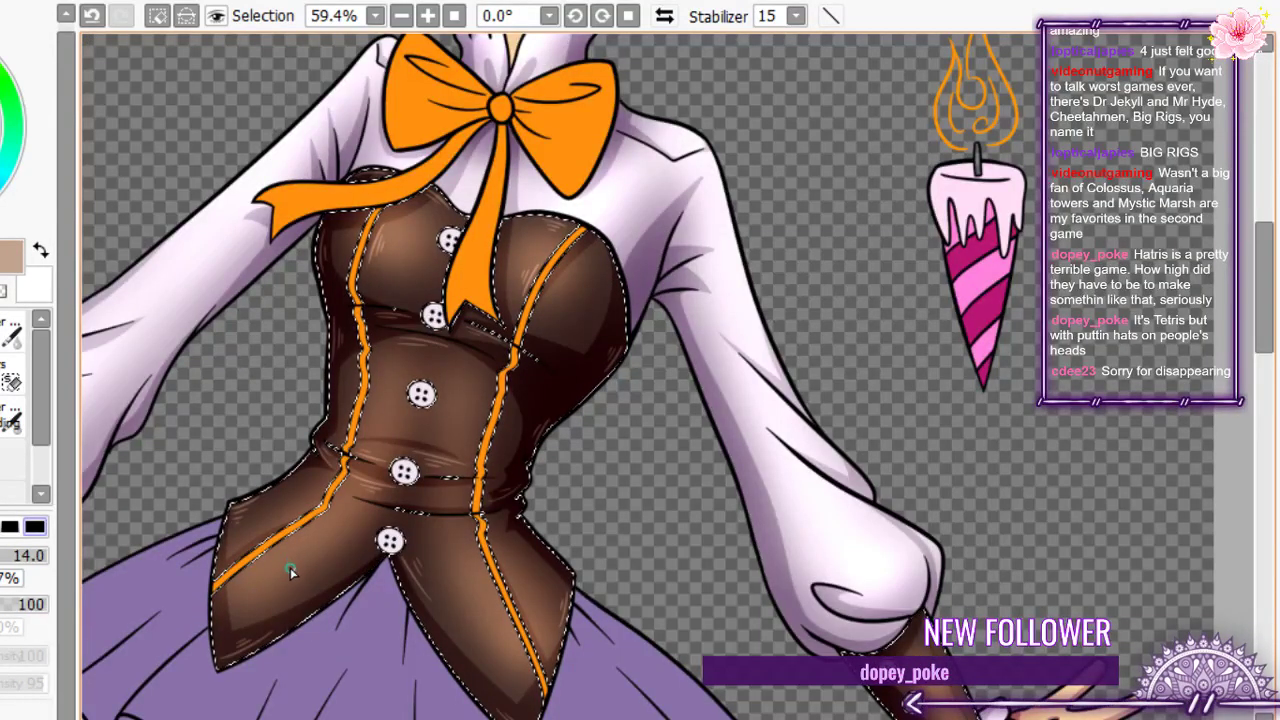
scroll(263, 591, "up", 7)
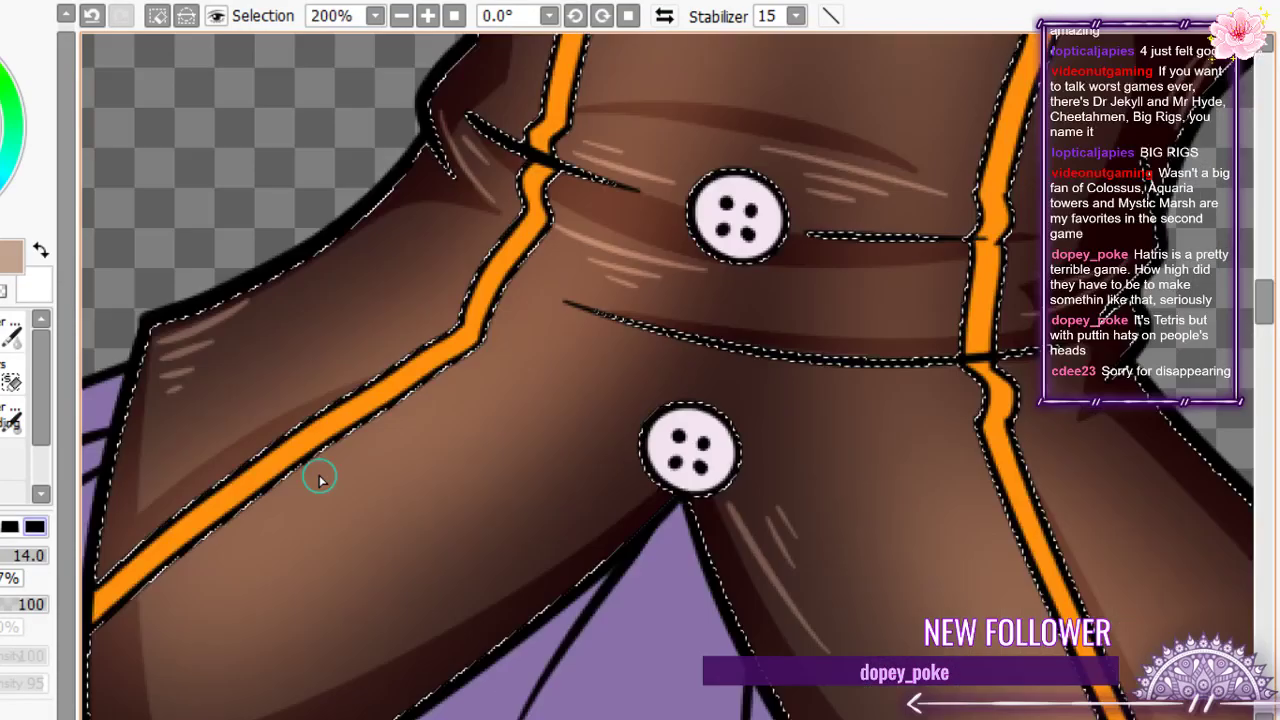
scroll(600, 450, "down", 4)
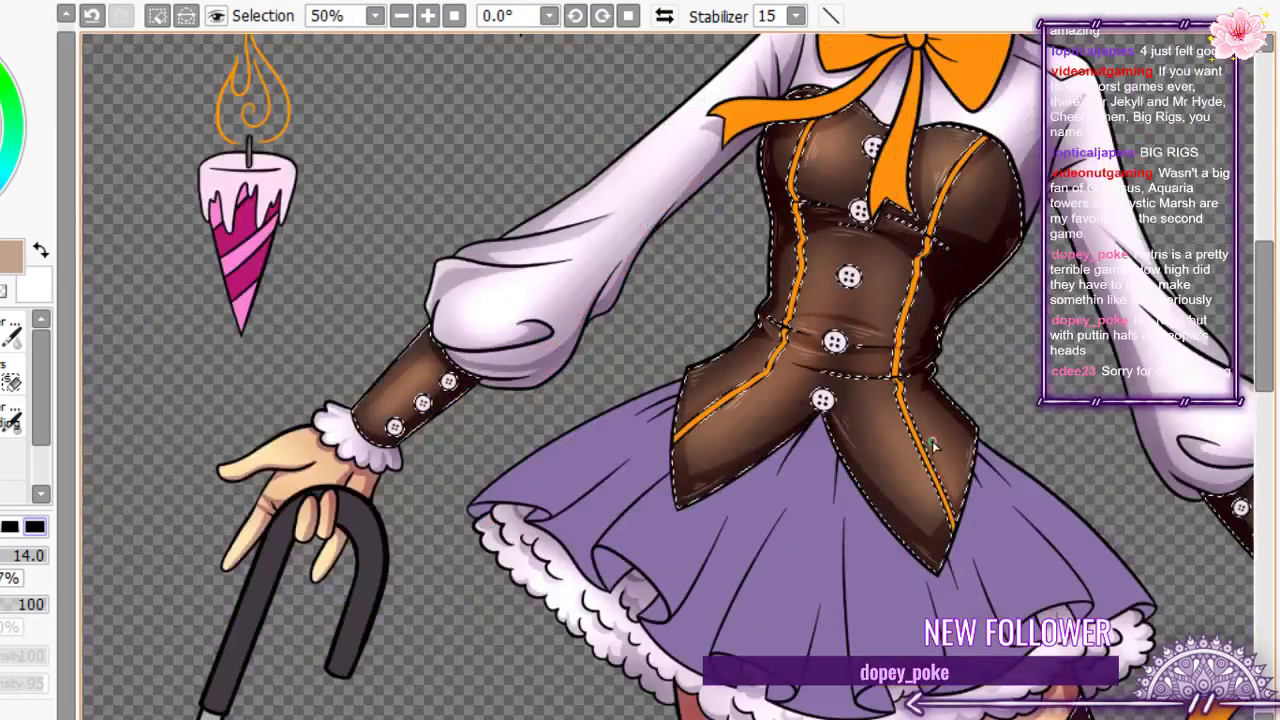
scroll(910, 420, "up", 3)
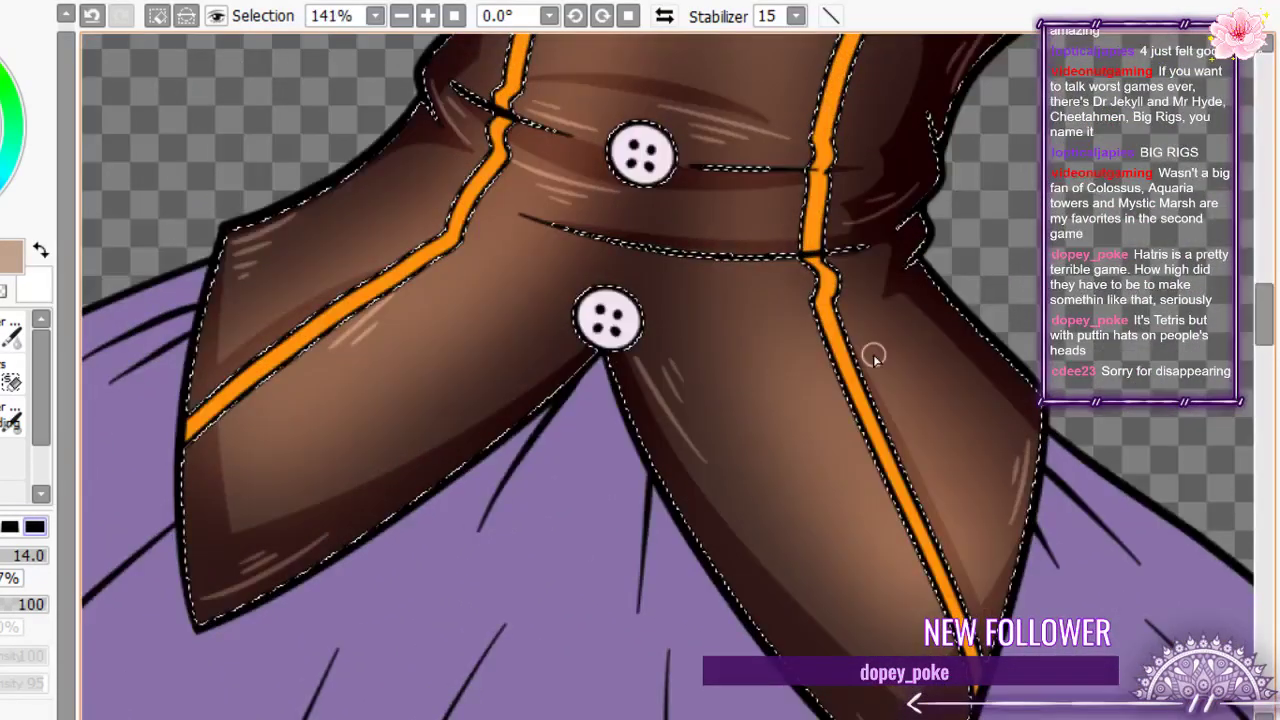
scroll(873, 357, "up", 2)
scroll(909, 406, "down", 5)
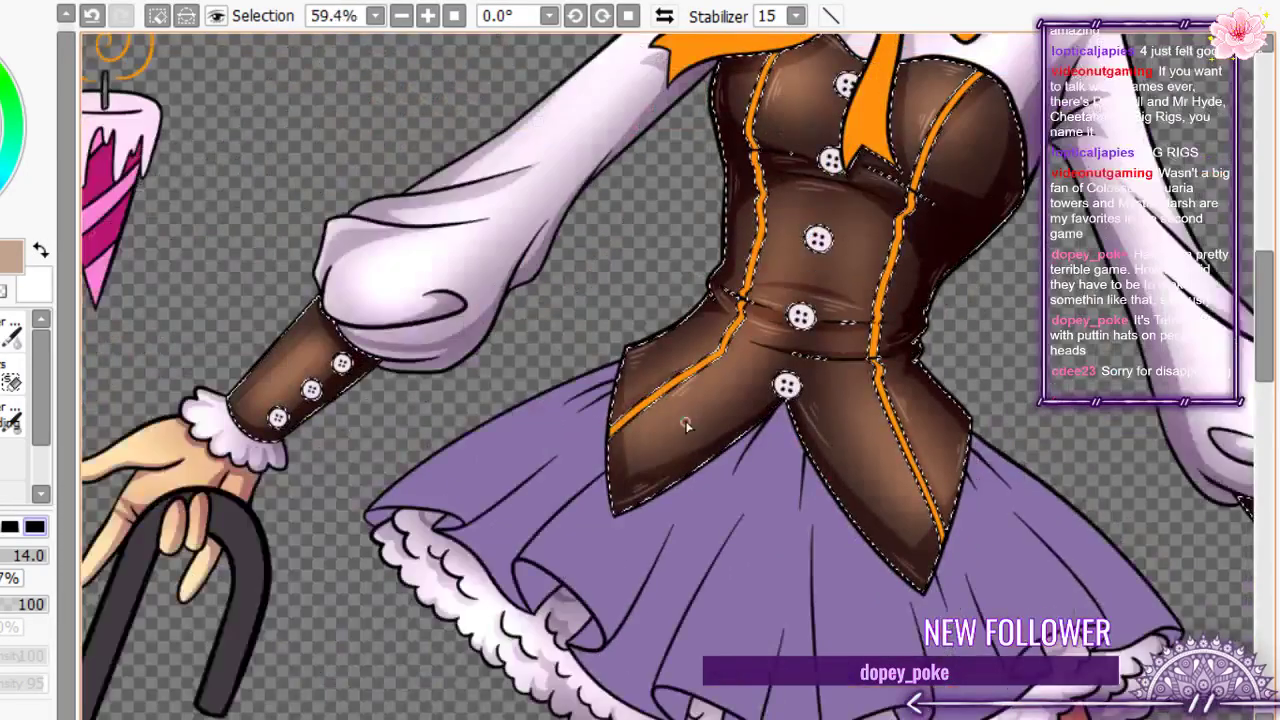
scroll(766, 312, "down", 2)
scroll(765, 312, "up", 3)
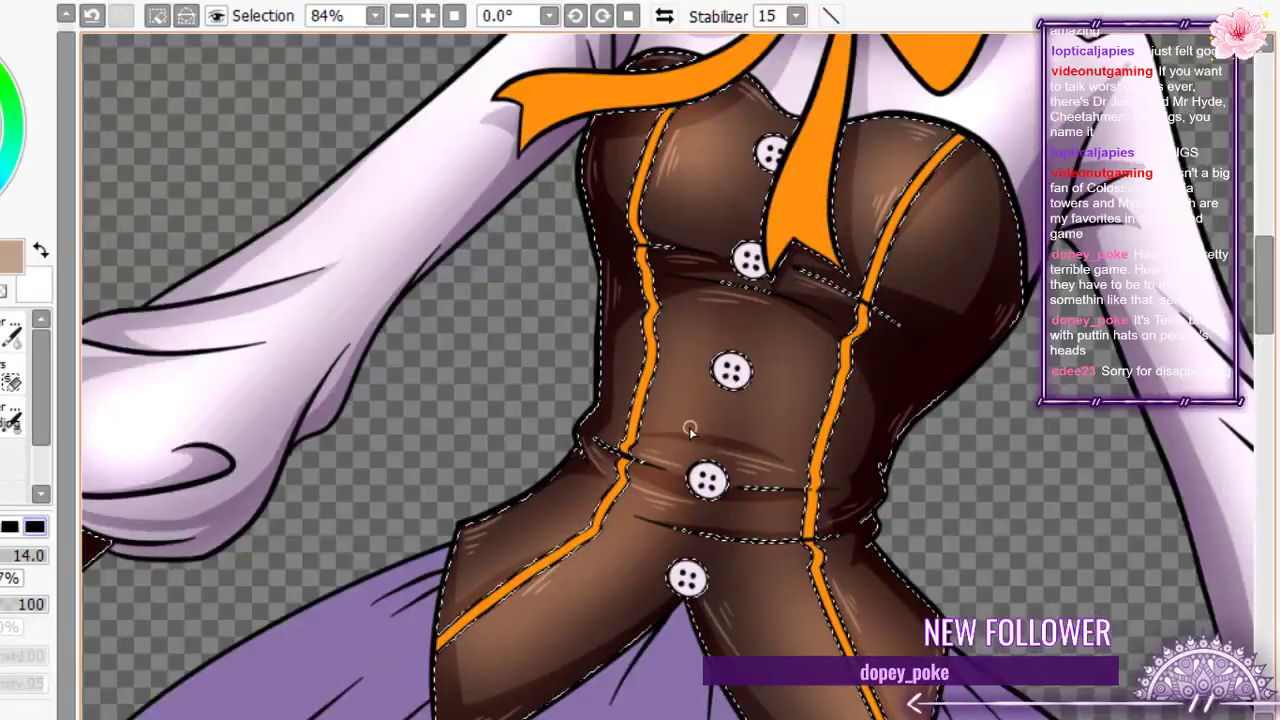
scroll(690, 430, "down", 2)
scroll(817, 461, "up", 1)
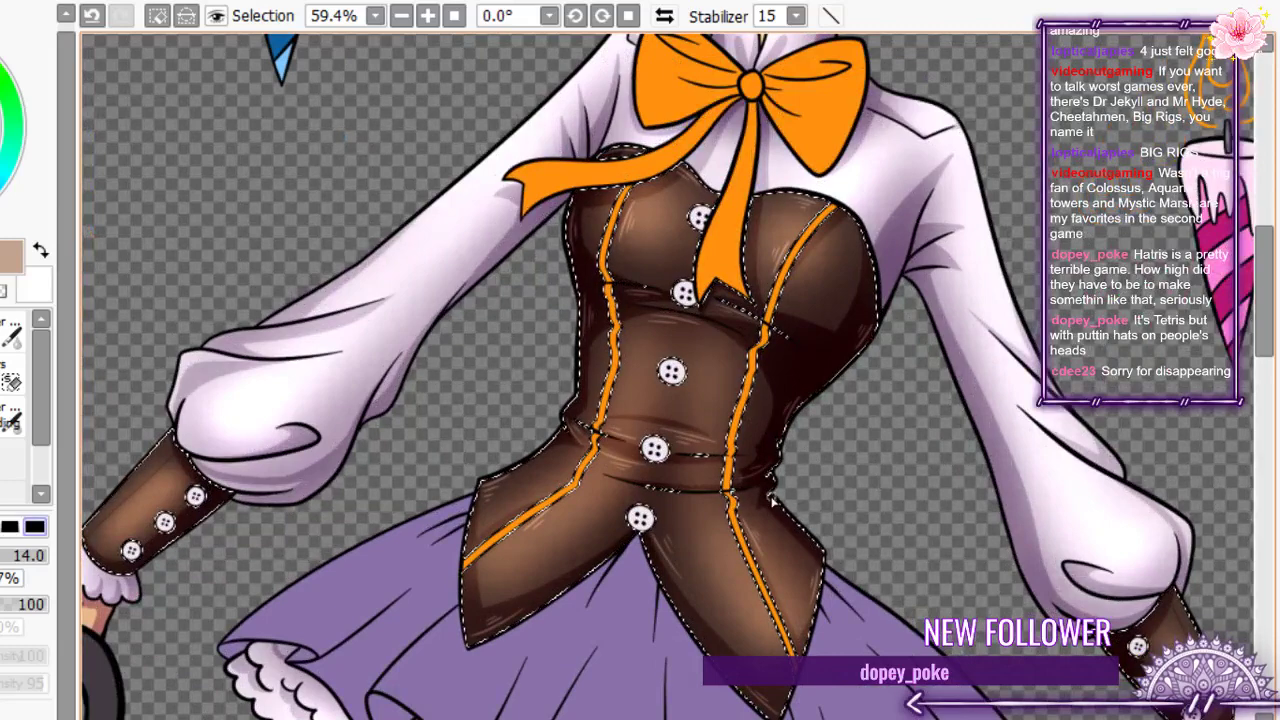
scroll(697, 367, "down", 2)
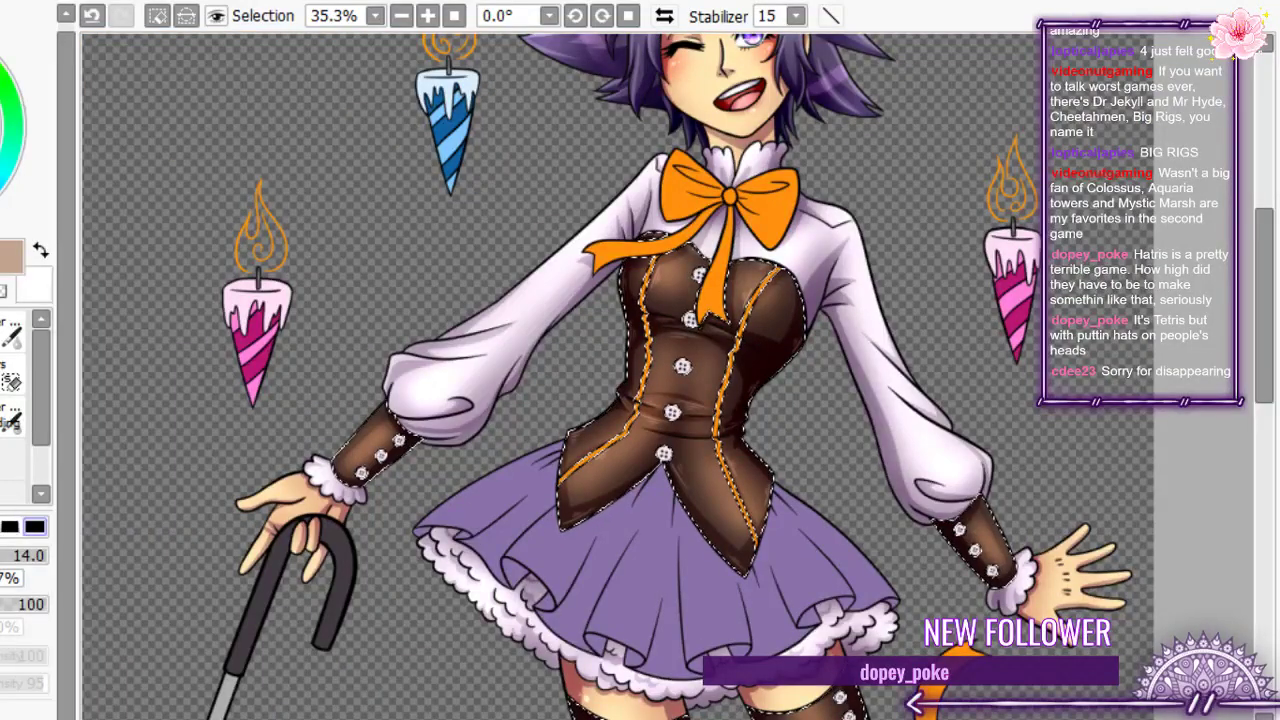
scroll(672, 332, "up", 8)
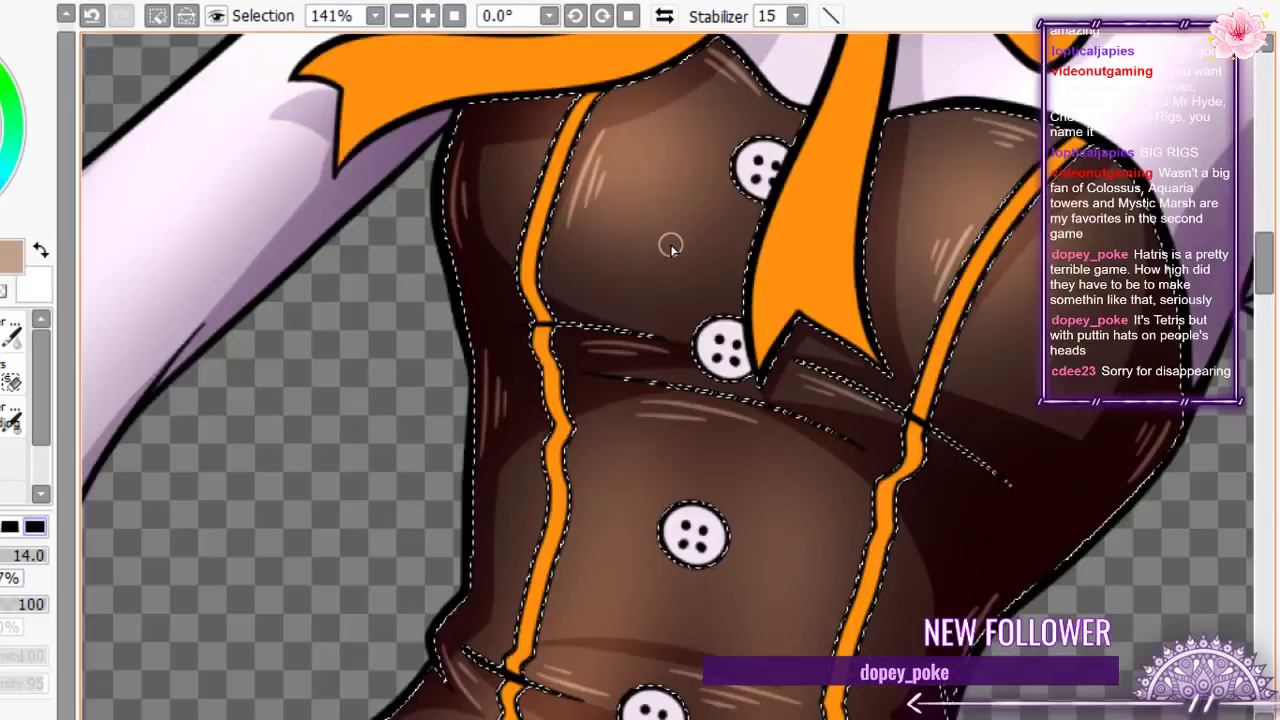
scroll(670, 247, "down", 5)
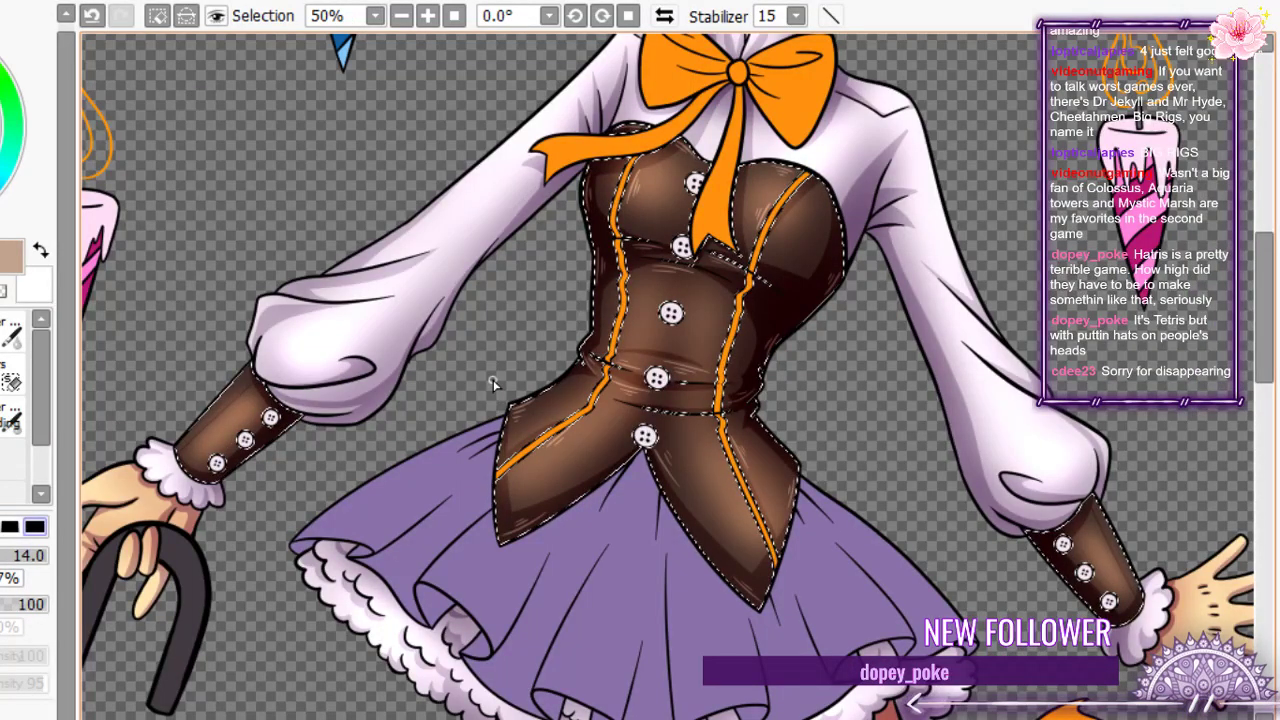
- Paint two thin tan streaks on the right-hand brown cuff's shadowed edge, beside the button nearest the sleeve
scroll(493, 383, "up", 4)
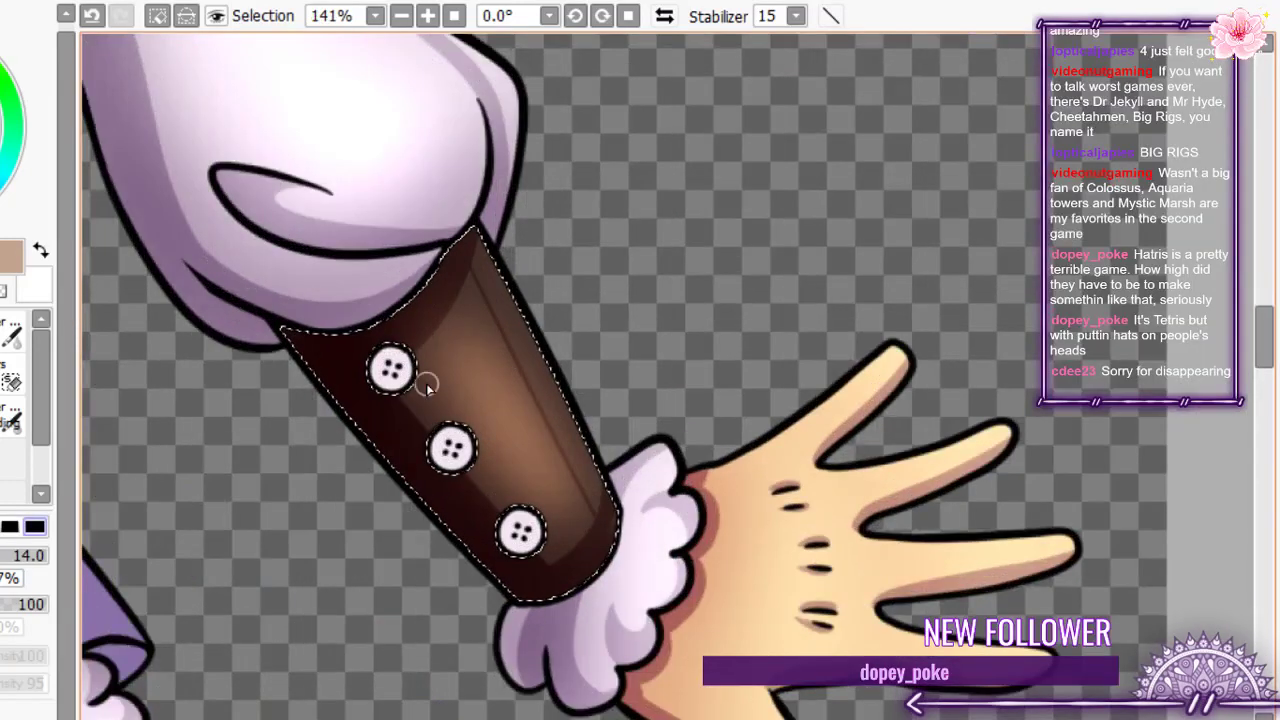
scroll(323, 356, "up", 3)
left_click_drag(303, 341, 400, 464)
left_click_drag(346, 358, 390, 416)
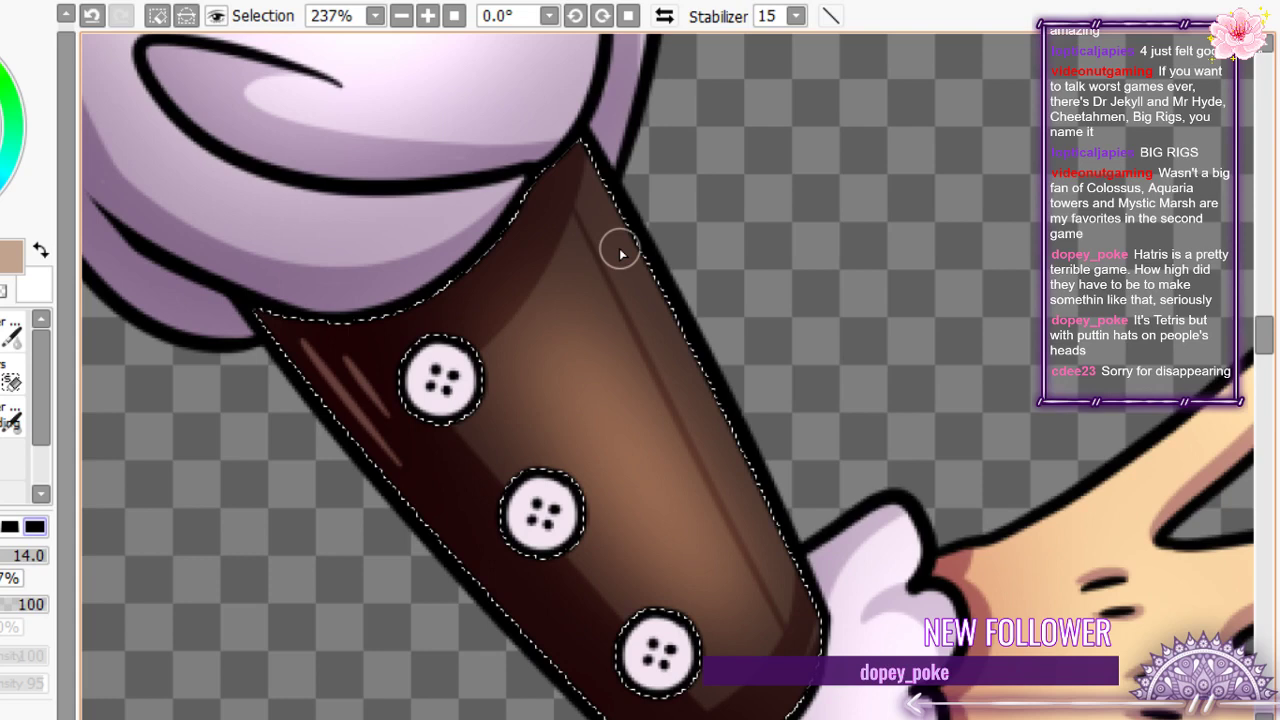
- Try a faint tan streak at the right-hand cuff's wrist end and remove it with a size 5 brush
scroll(880, 543, "up", 3)
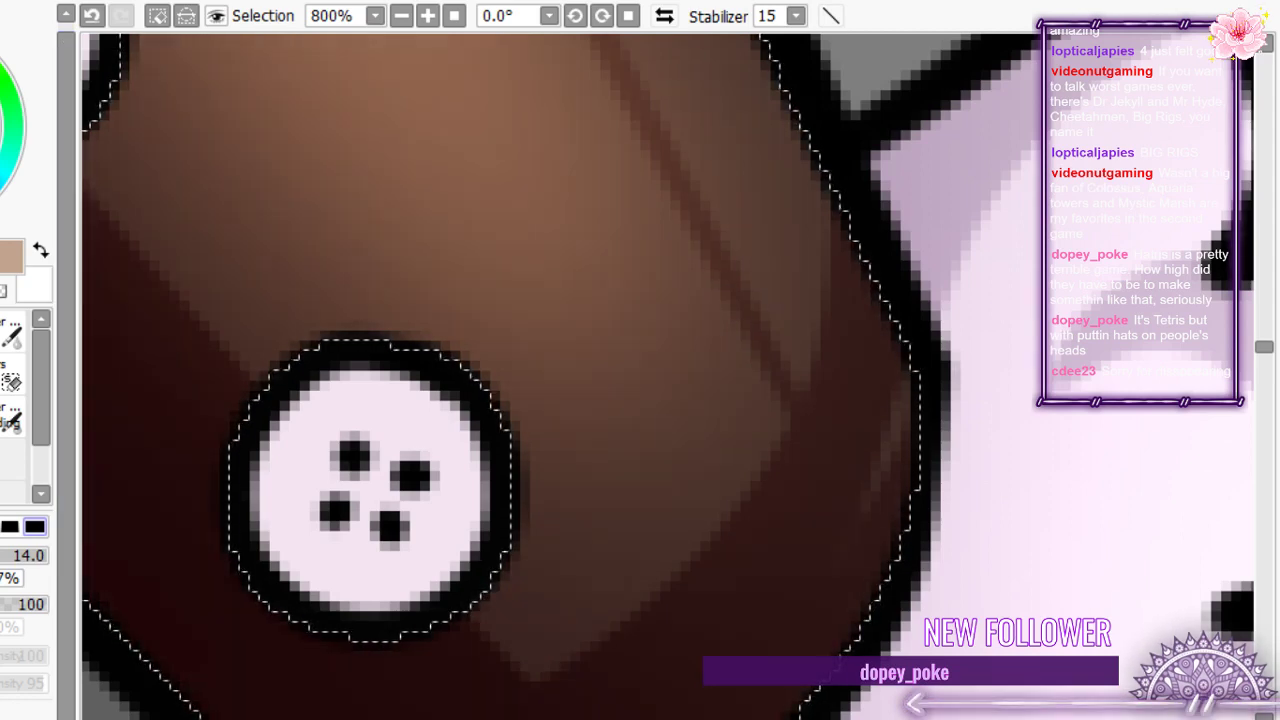
key("b")
key("[")
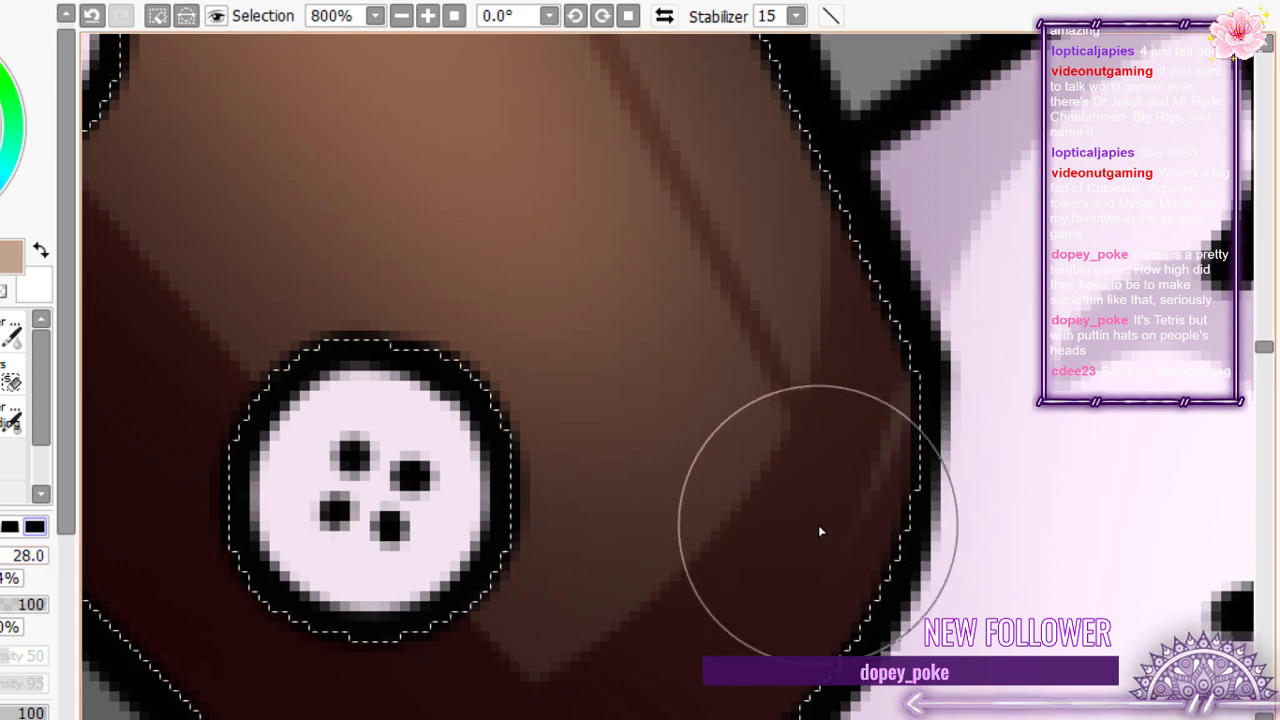
key("[")
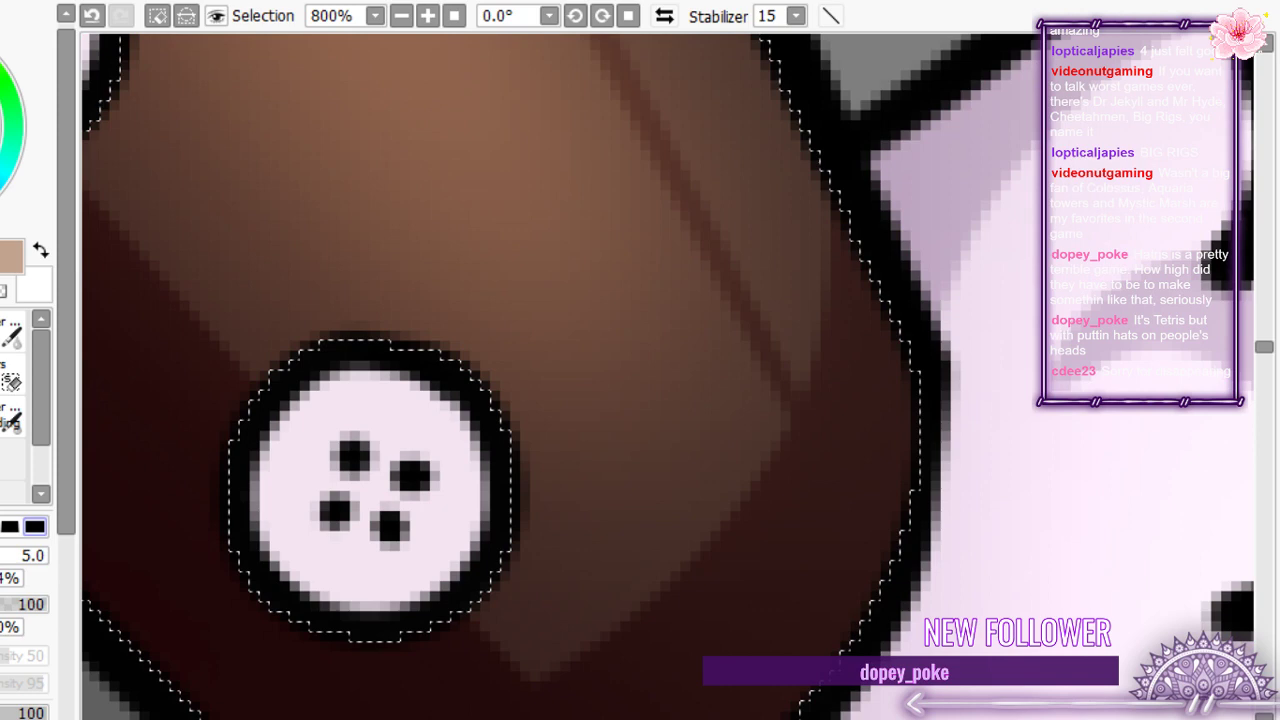
scroll(575, 472, "down", 3)
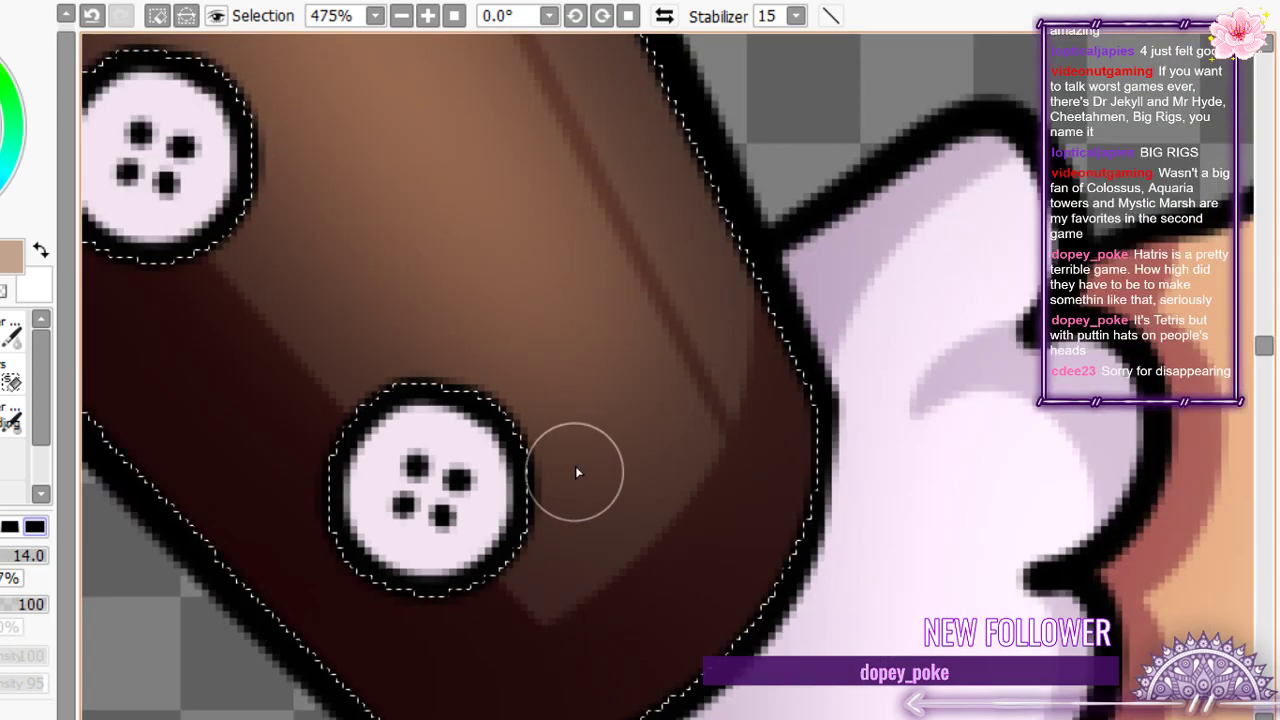
- Paint three clusters of short curved tan streaks down the right-hand cuff's lit face and a thin streak on its lower shadowed edge
scroll(575, 472, "down", 3)
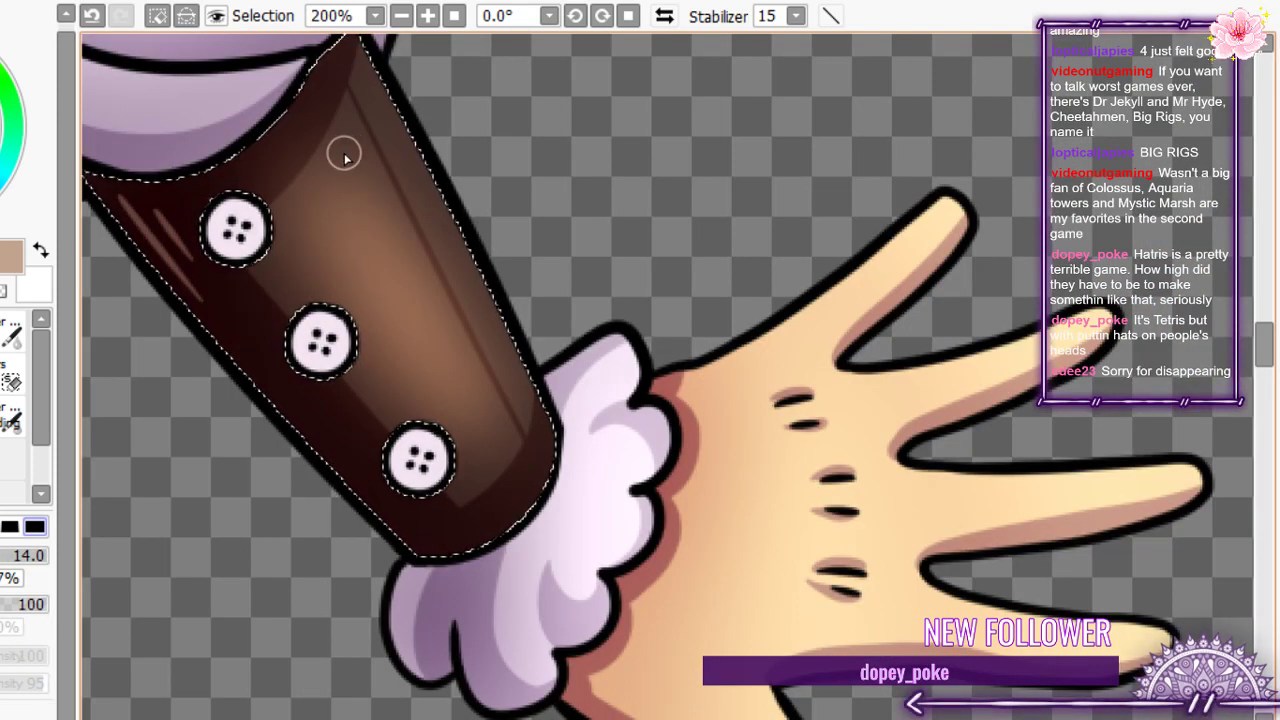
mouse_move(352, 131)
left_mouse_down()
mouse_move(309, 175)
mouse_move(322, 175)
left_mouse_up()
left_click_drag(354, 156, 339, 176)
mouse_move(458, 331)
left_mouse_down()
mouse_move(405, 390)
mouse_move(437, 398)
left_mouse_up()
left_click_drag(480, 380, 465, 406)
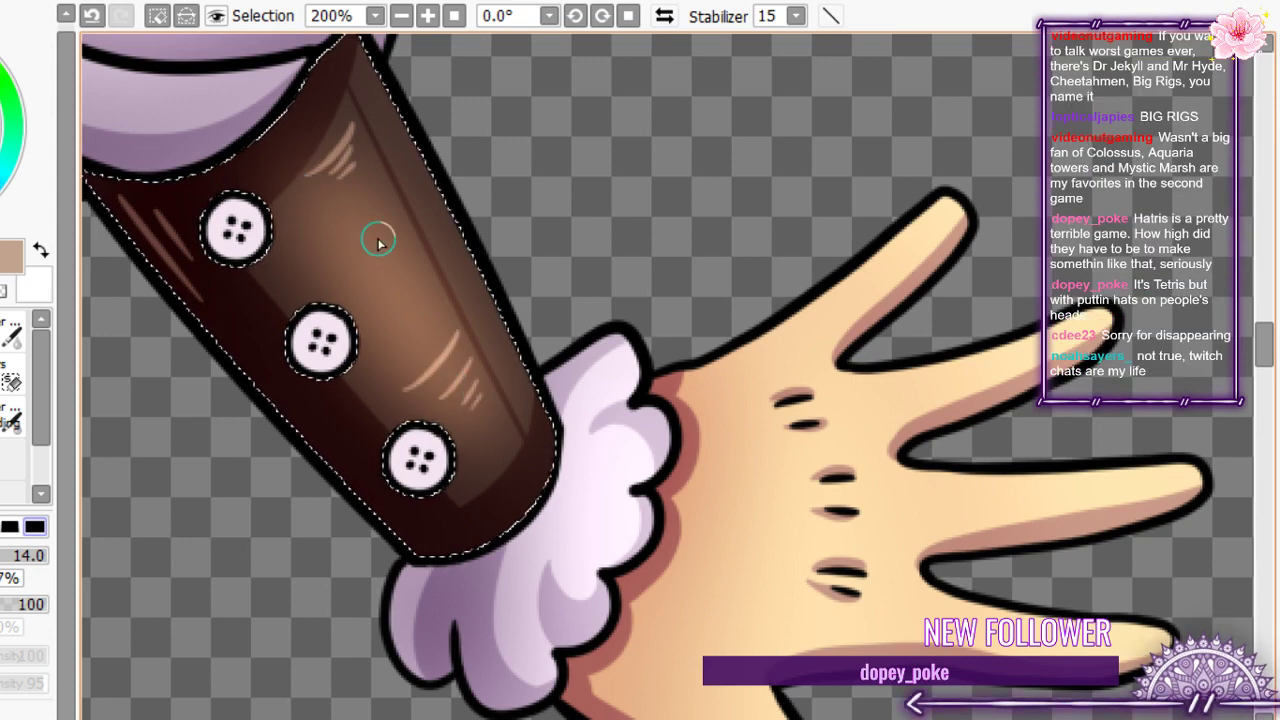
mouse_move(398, 214)
left_mouse_down()
mouse_move(343, 259)
mouse_move(377, 266)
left_mouse_up()
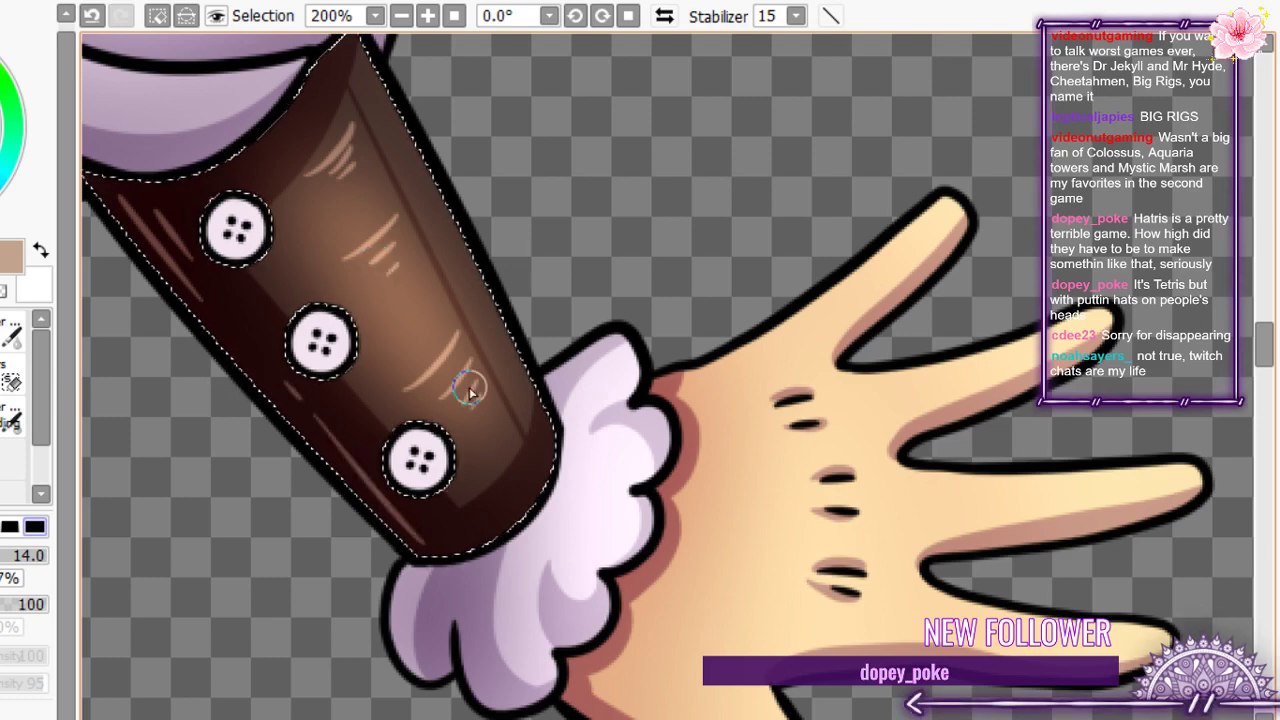
scroll(473, 385, "down", 1)
scroll(594, 343, "down", 1)
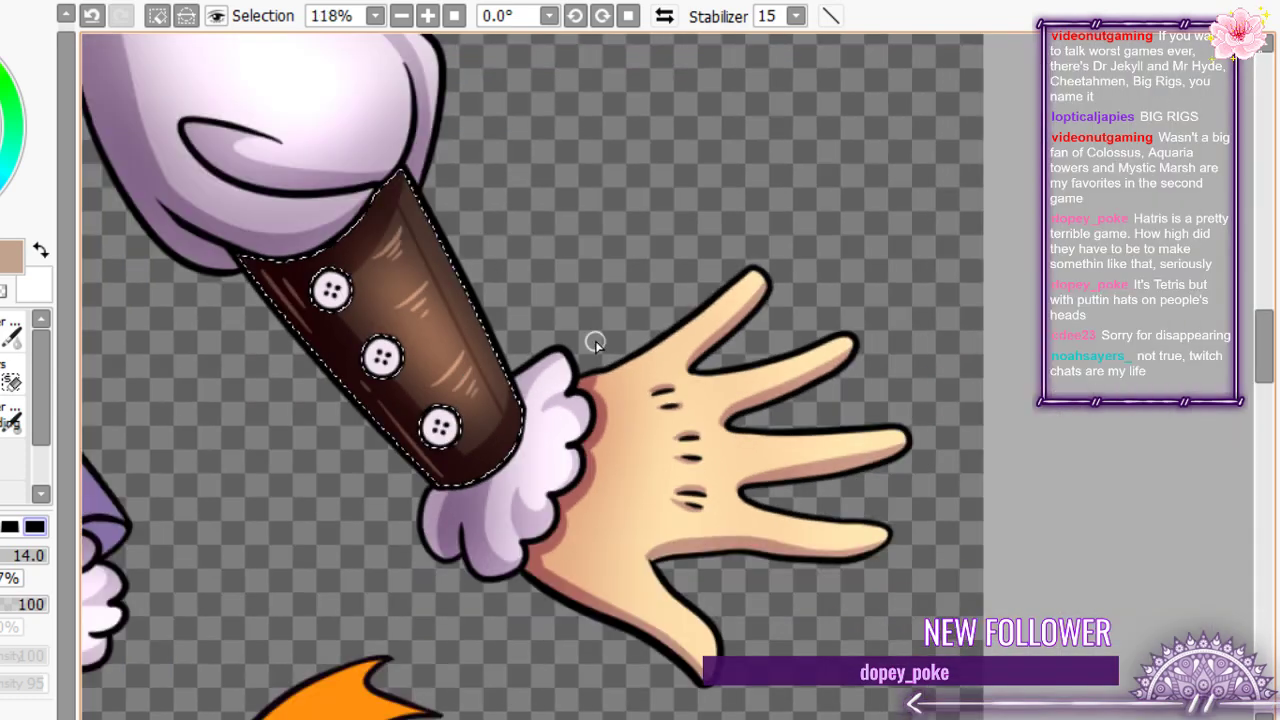
- Paint paired thin tan streaks on the left-hand cuff's shadowed edge, near the sleeve and beside the button nearest the wrist
scroll(243, 314, "up", 1)
scroll(457, 443, "up", 3)
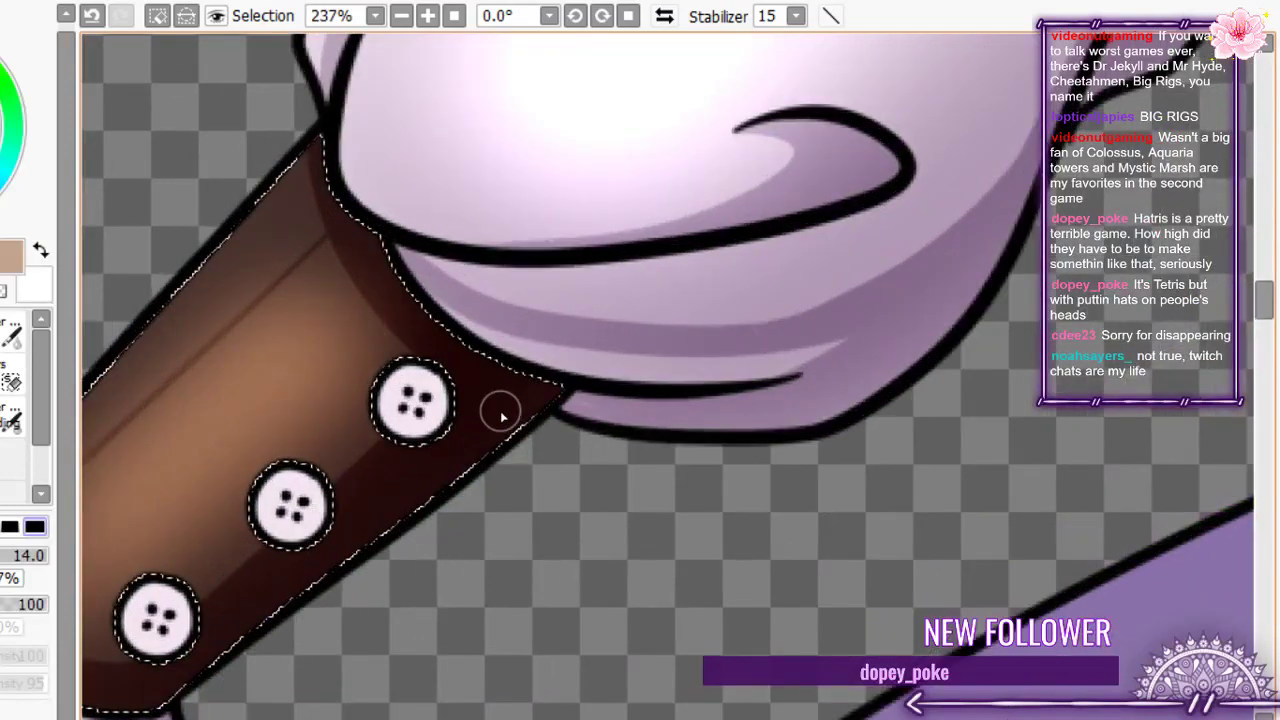
scroll(457, 440, "down", 2)
scroll(320, 552, "up", 4)
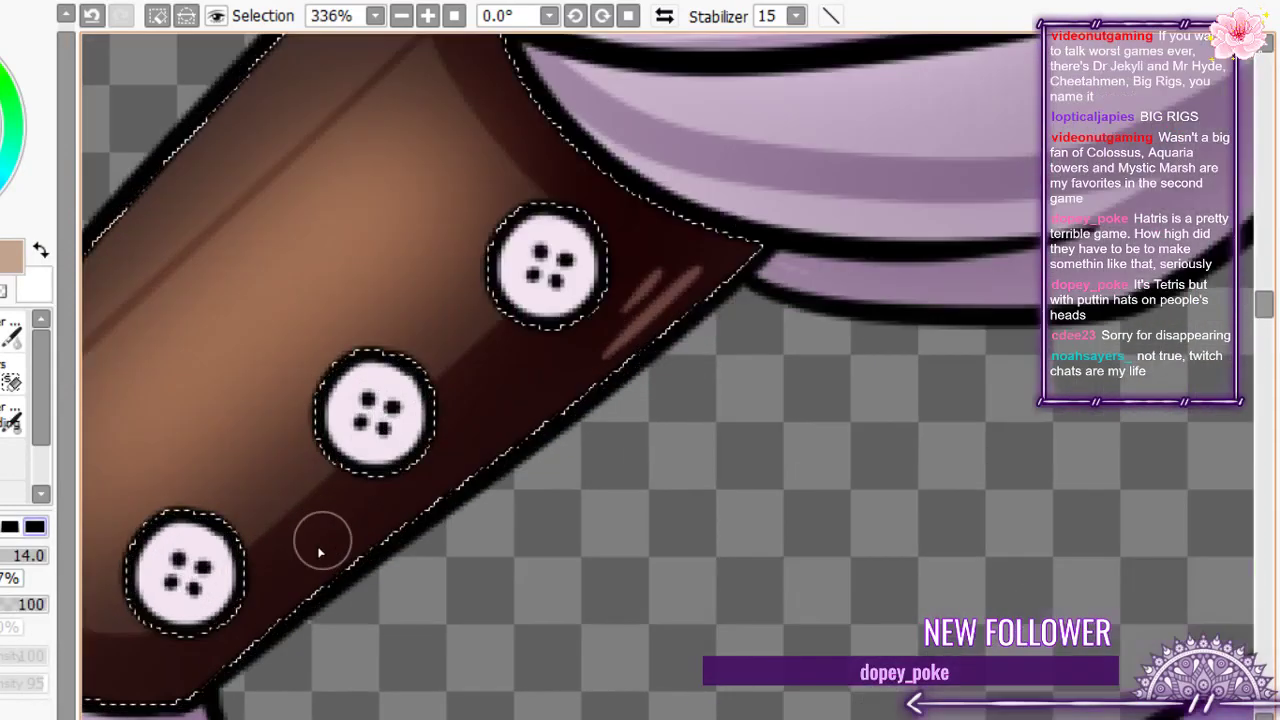
scroll(319, 549, "up", 2)
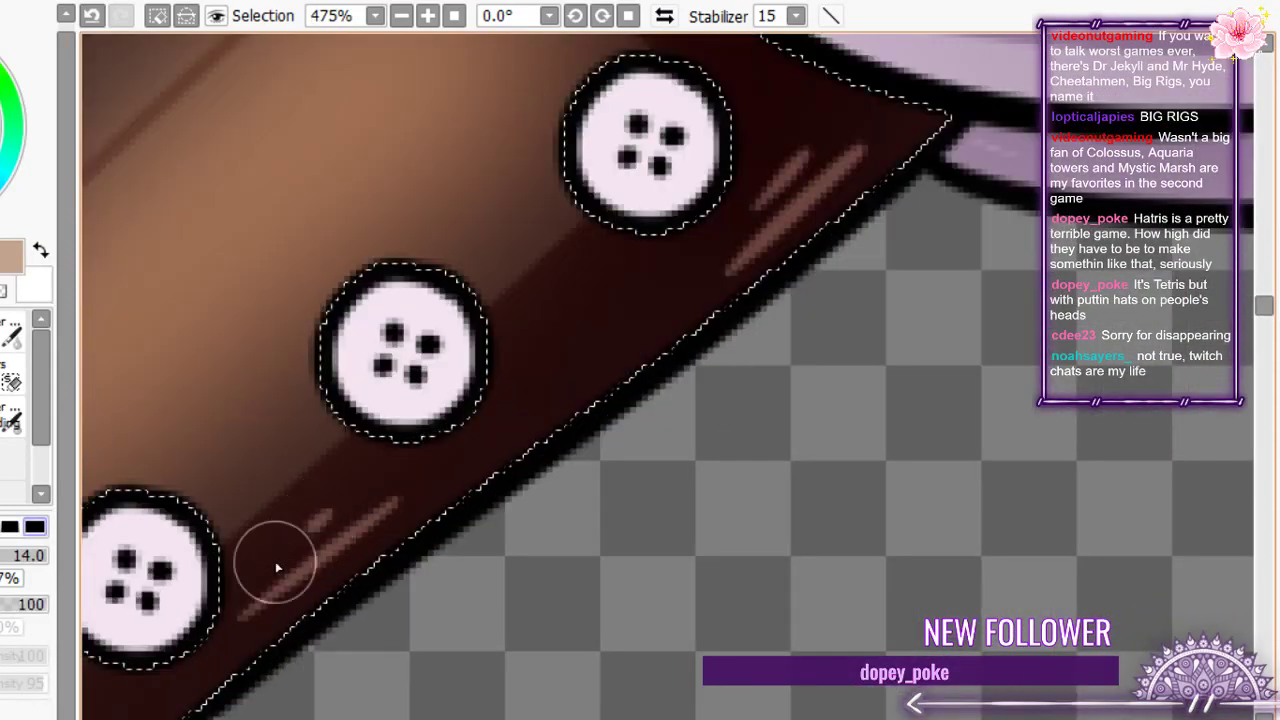
- Paint two clusters of short curved tan streaks on the left-hand cuff's lit face, near the sleeve and around mid-length
scroll(412, 224, "down", 1)
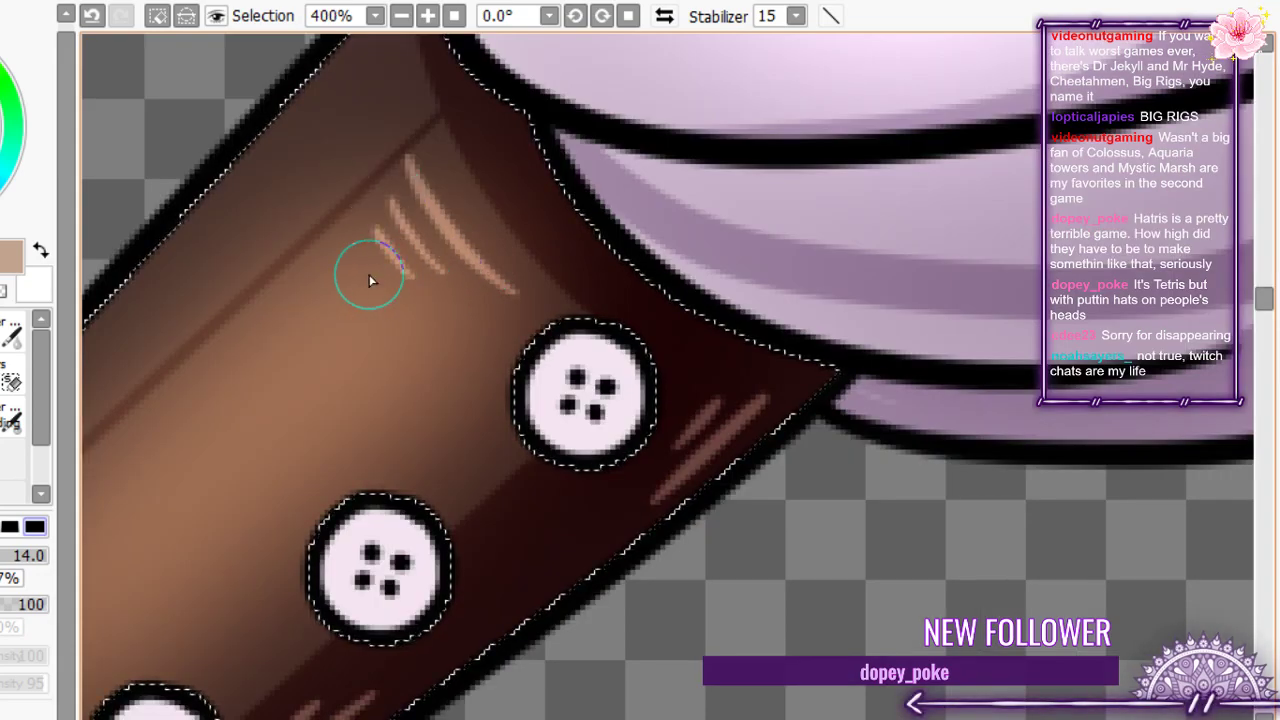
scroll(228, 407, "down", 5)
scroll(228, 407, "up", 3)
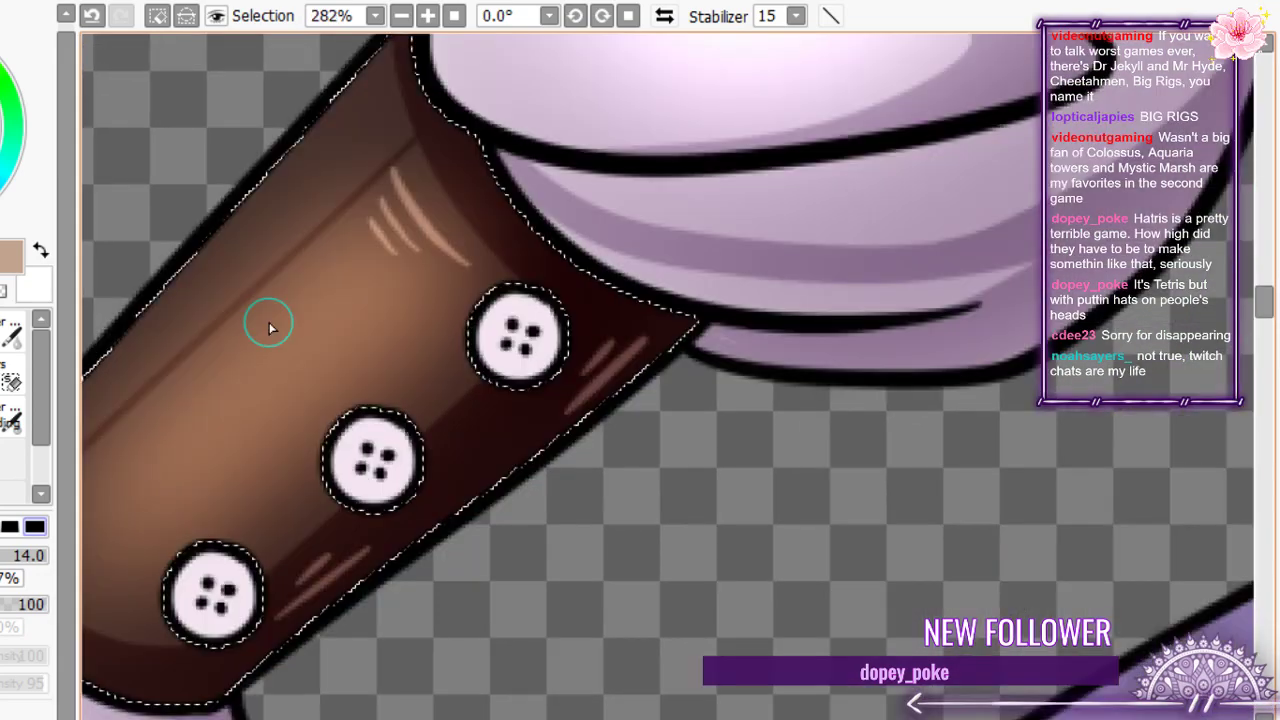
scroll(143, 486, "up", 1)
scroll(129, 491, "down", 1)
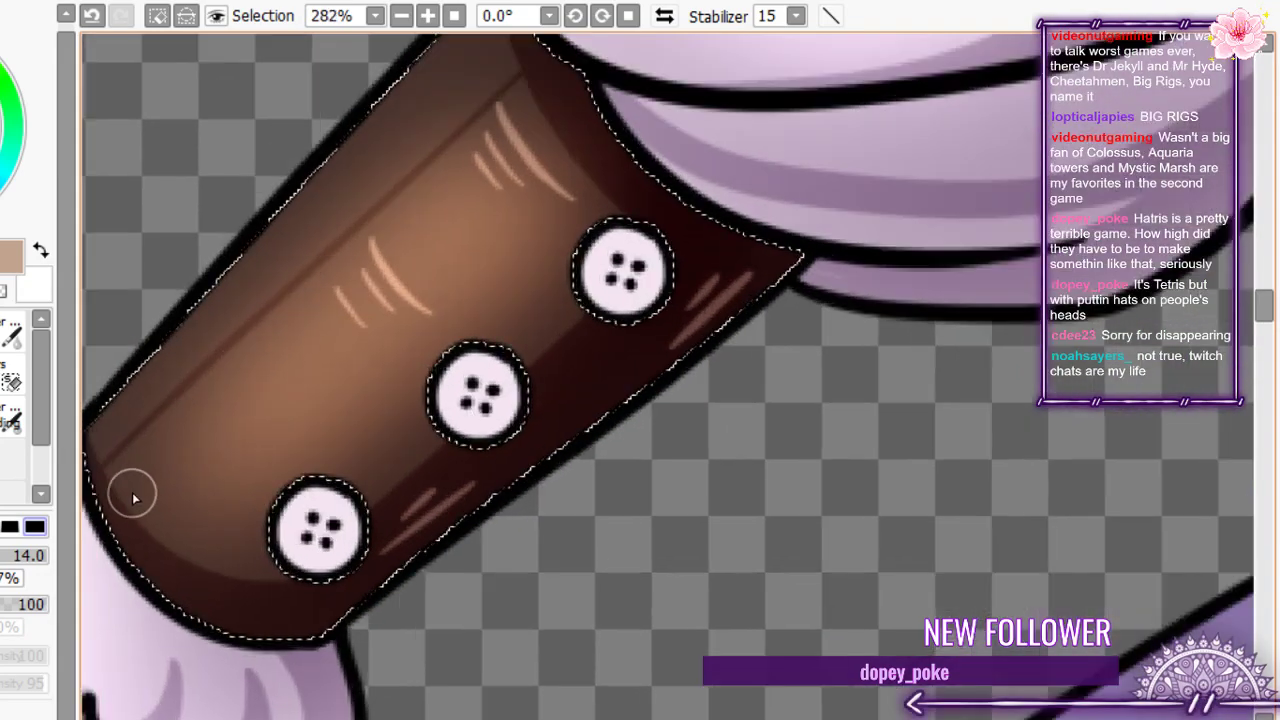
- Examine the leather highlights on both sleeve cuffs and the corset, close up and from a distance
scroll(201, 432, "down", 4)
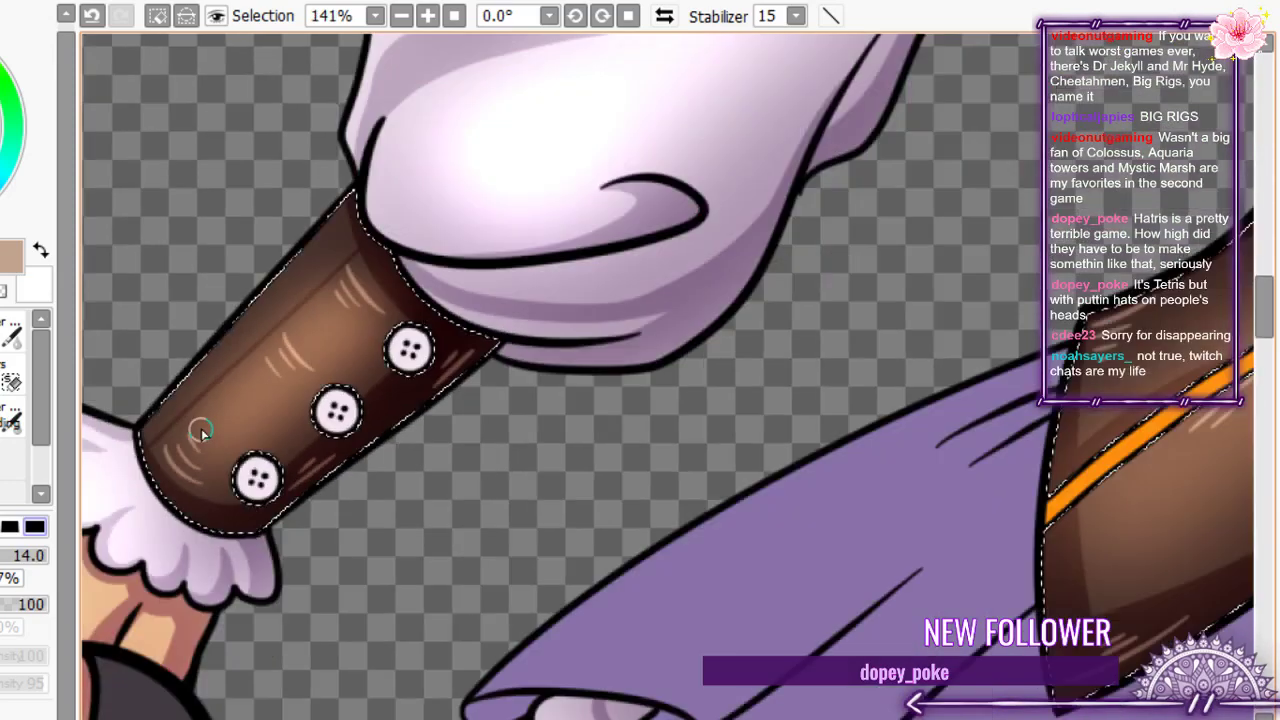
scroll(201, 432, "down", 5)
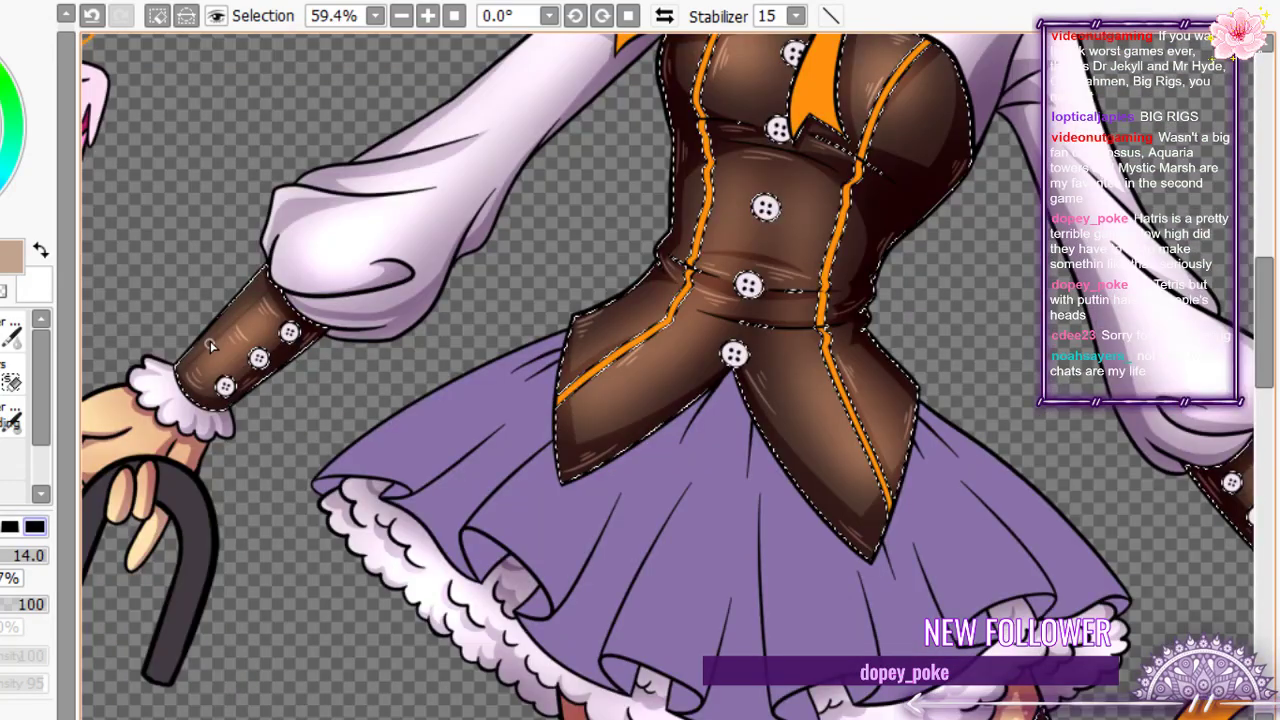
scroll(210, 345, "down", 3)
scroll(210, 345, "up", 5)
scroll(210, 345, "down", 5)
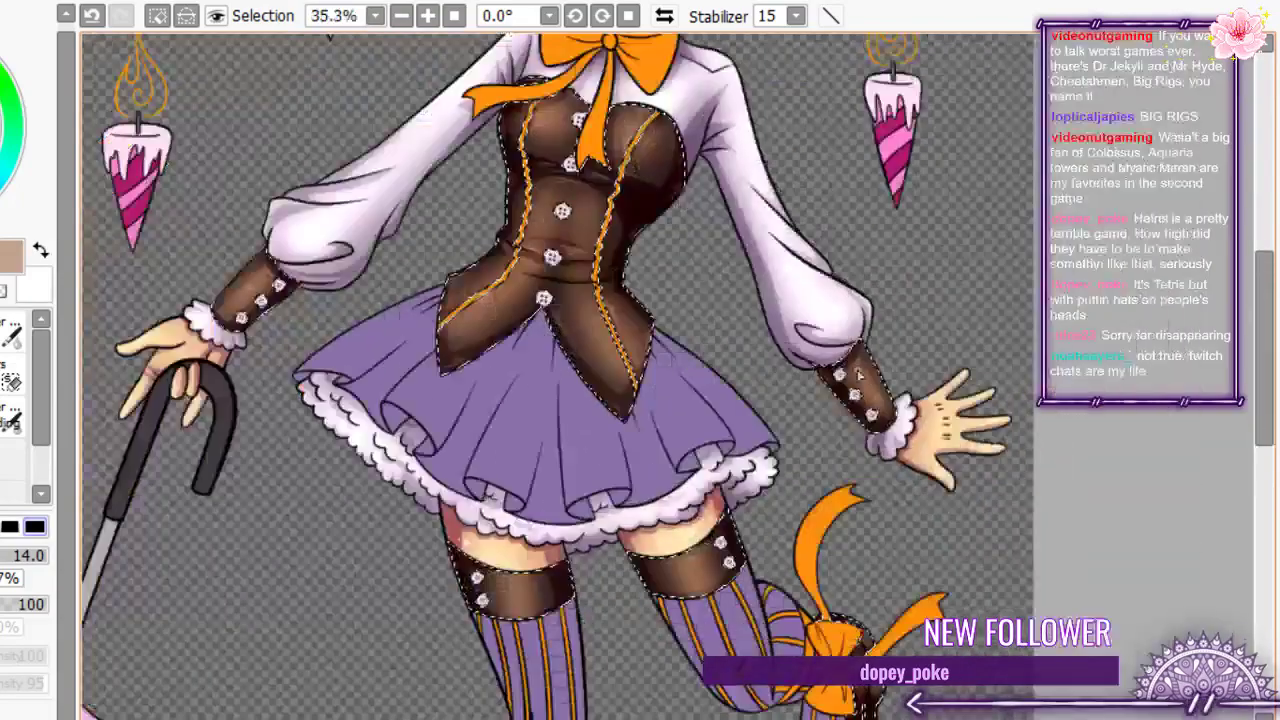
scroll(194, 258, "up", 4)
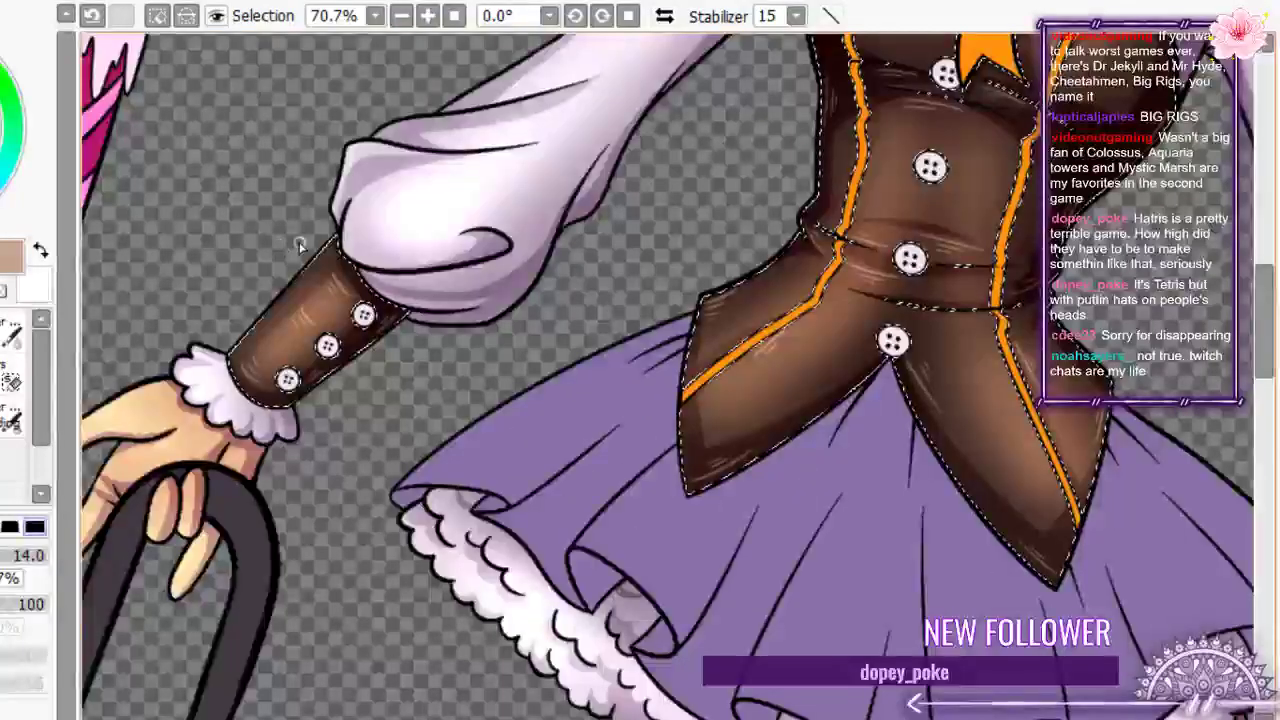
scroll(298, 245, "down", 5)
scroll(298, 245, "up", 6)
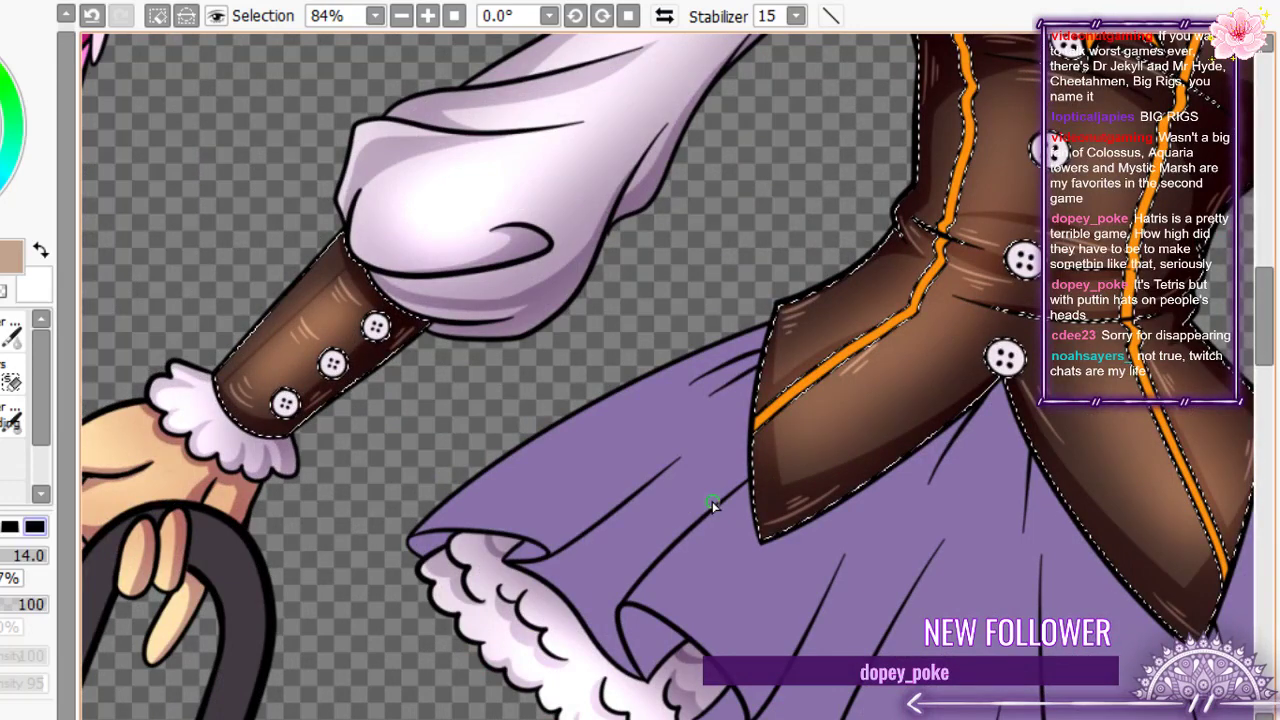
scroll(711, 505, "up", 2)
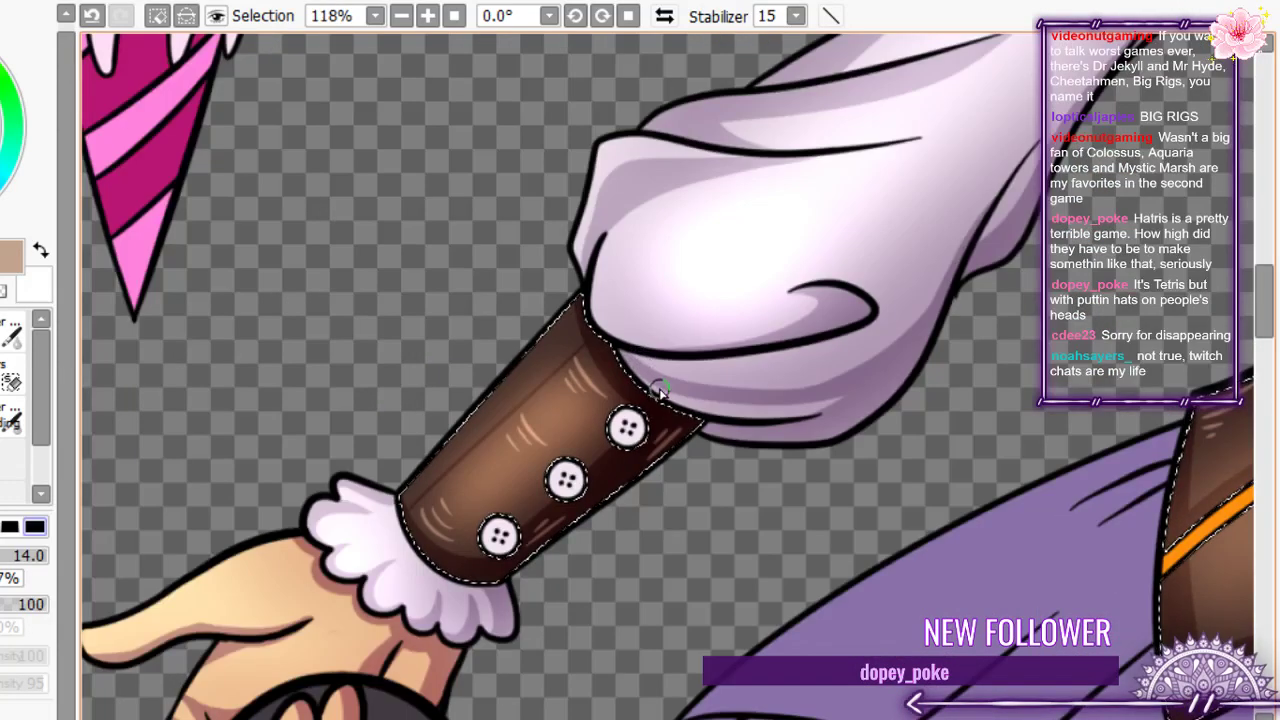
scroll(630, 380, "down", 11)
scroll(972, 452, "up", 3)
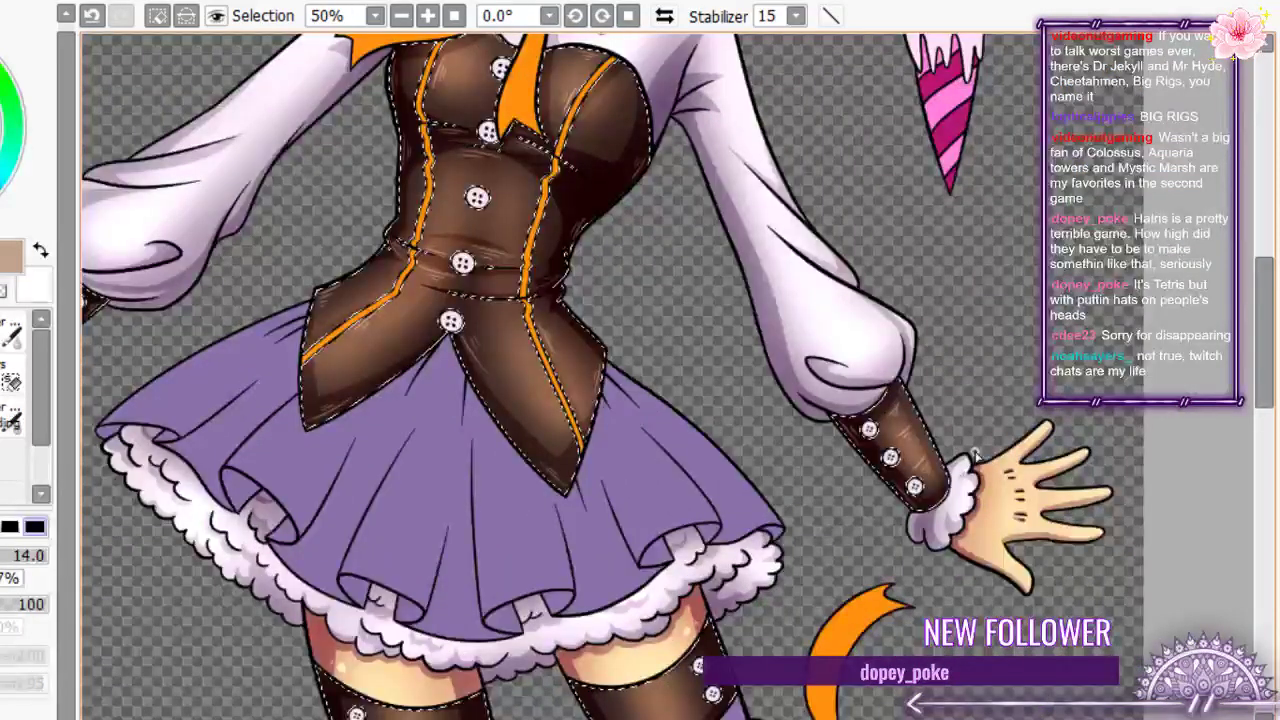
scroll(972, 452, "down", 3)
- Paint three short, light highlight strokes across the upper middle of the brown stocking band on the bent leg
scroll(788, 592, "up", 9)
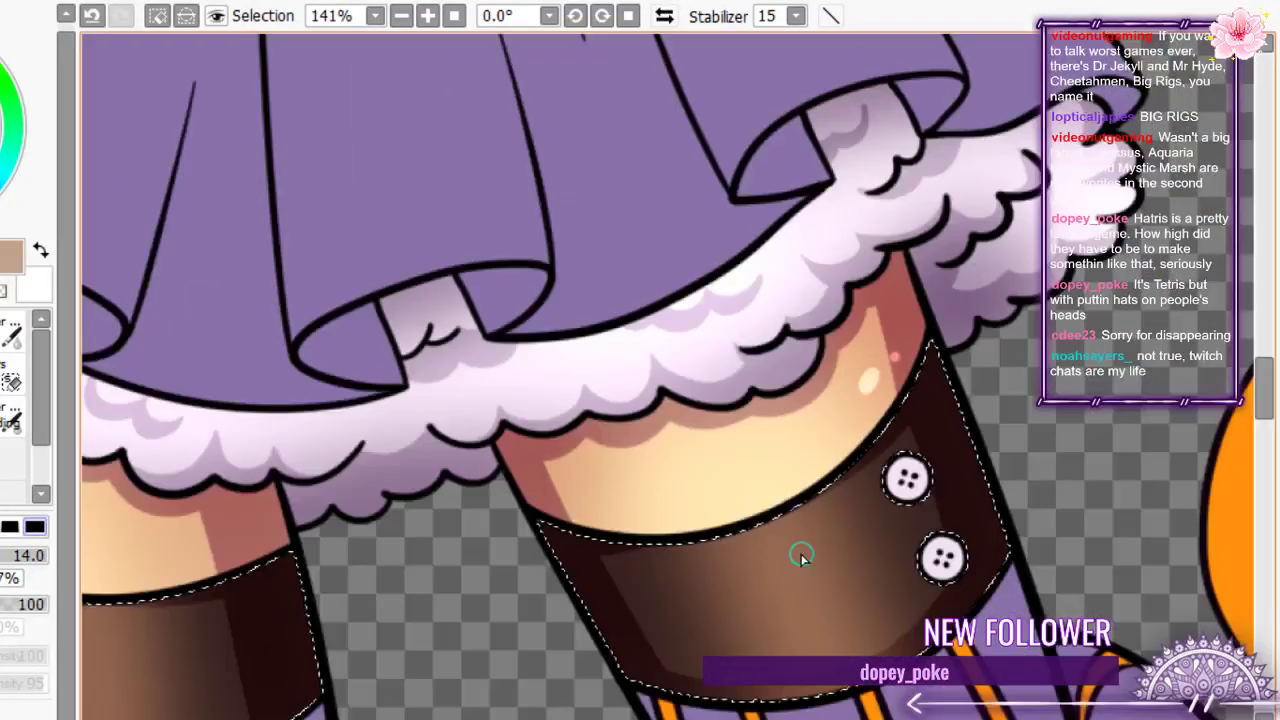
left_click_drag(826, 520, 720, 563)
left_click_drag(806, 543, 748, 566)
left_click_drag(808, 560, 778, 574)
- Paint short slanted highlight strokes along the lower middle of the same stocking band, undoing and redrawing the unsatisfactory ones
left_click_drag(850, 608, 786, 652)
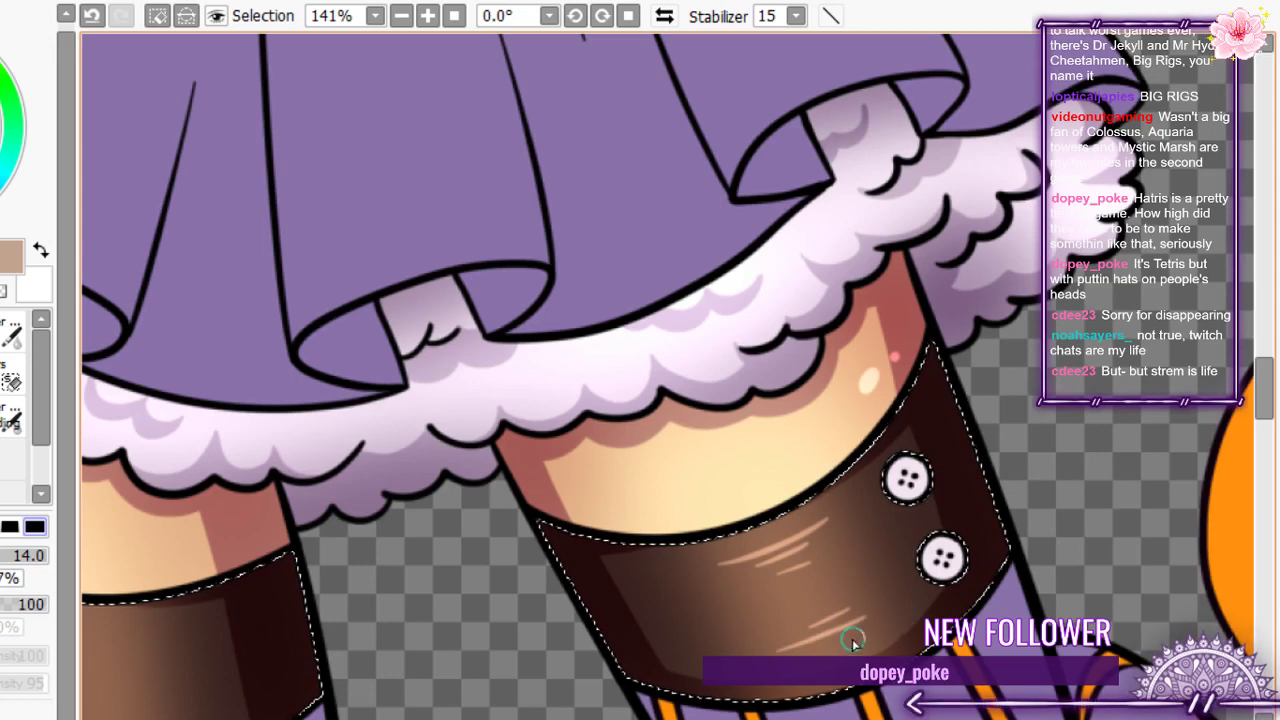
left_click_drag(876, 626, 823, 655)
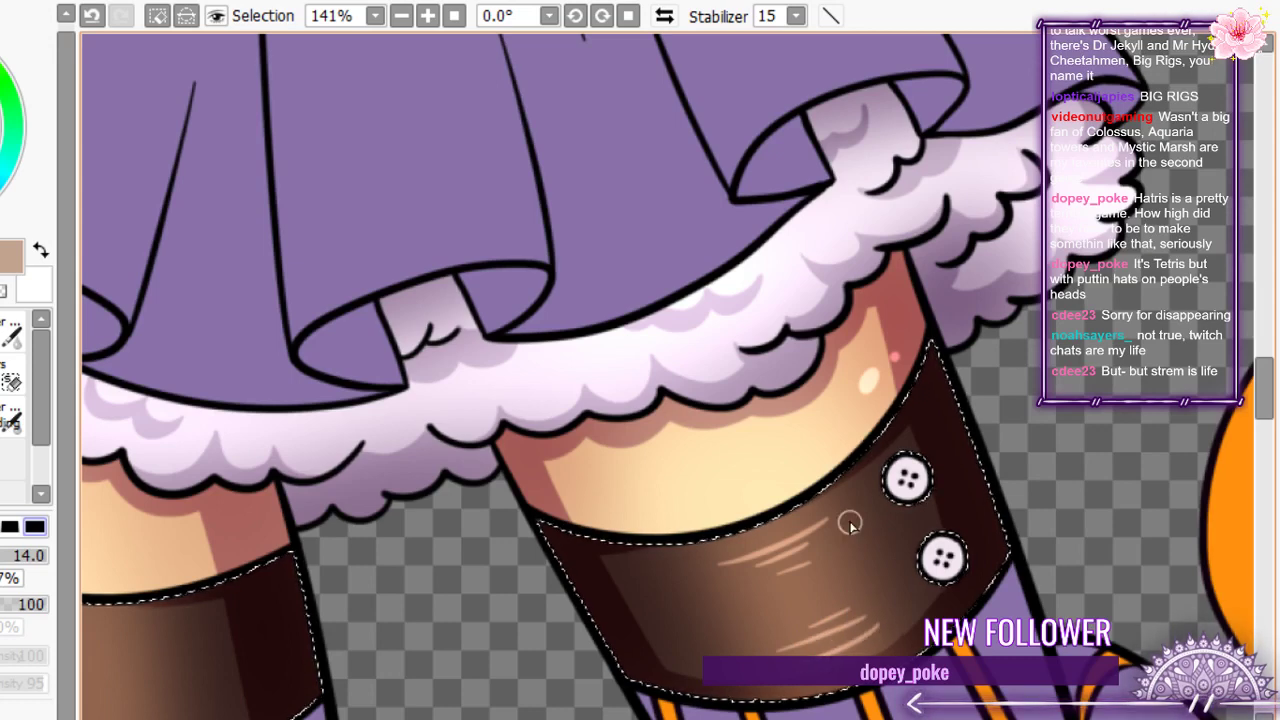
key("ctrl+z")
left_click_drag(887, 596, 802, 654)
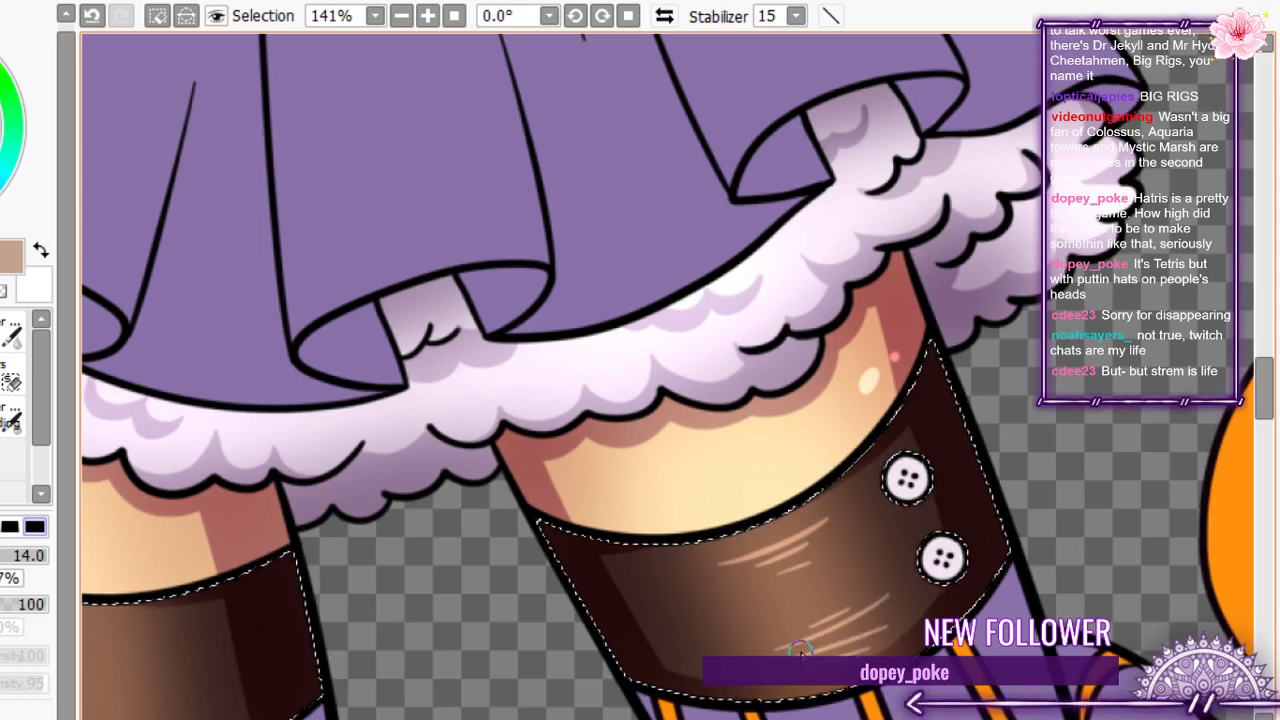
key("ctrl+z")
key("ctrl+z")
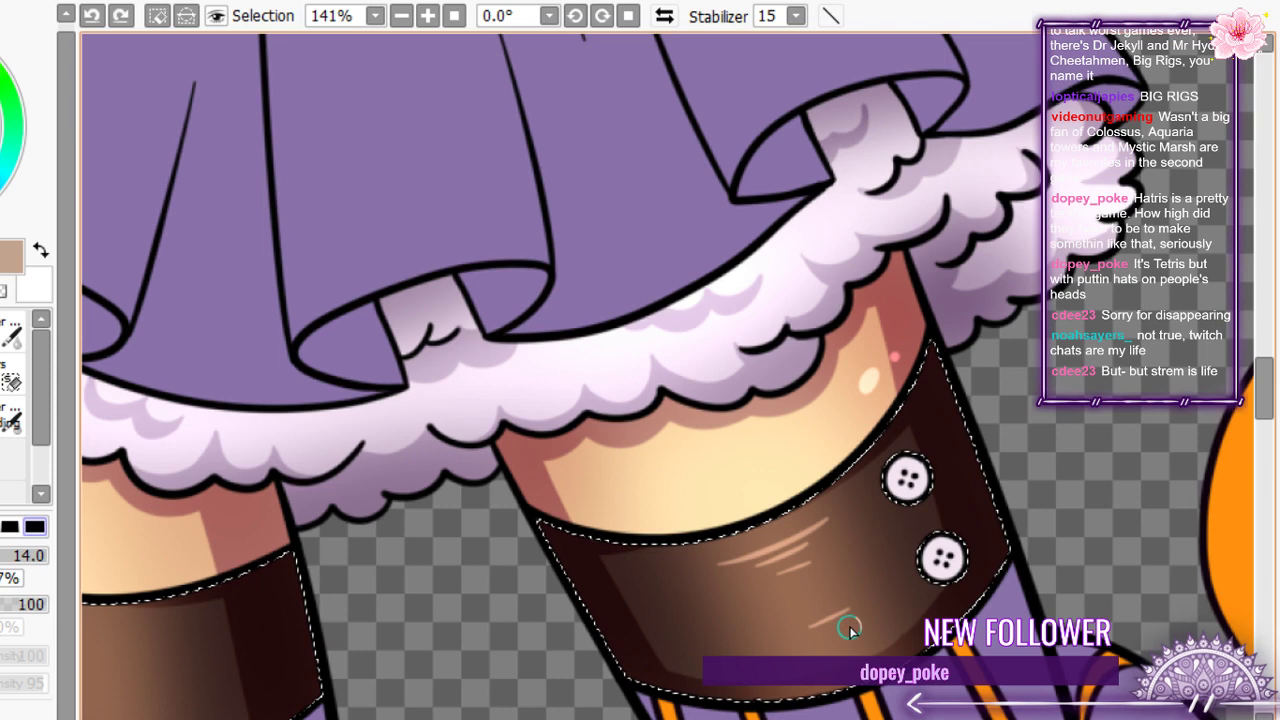
left_click_drag(872, 632, 808, 650)
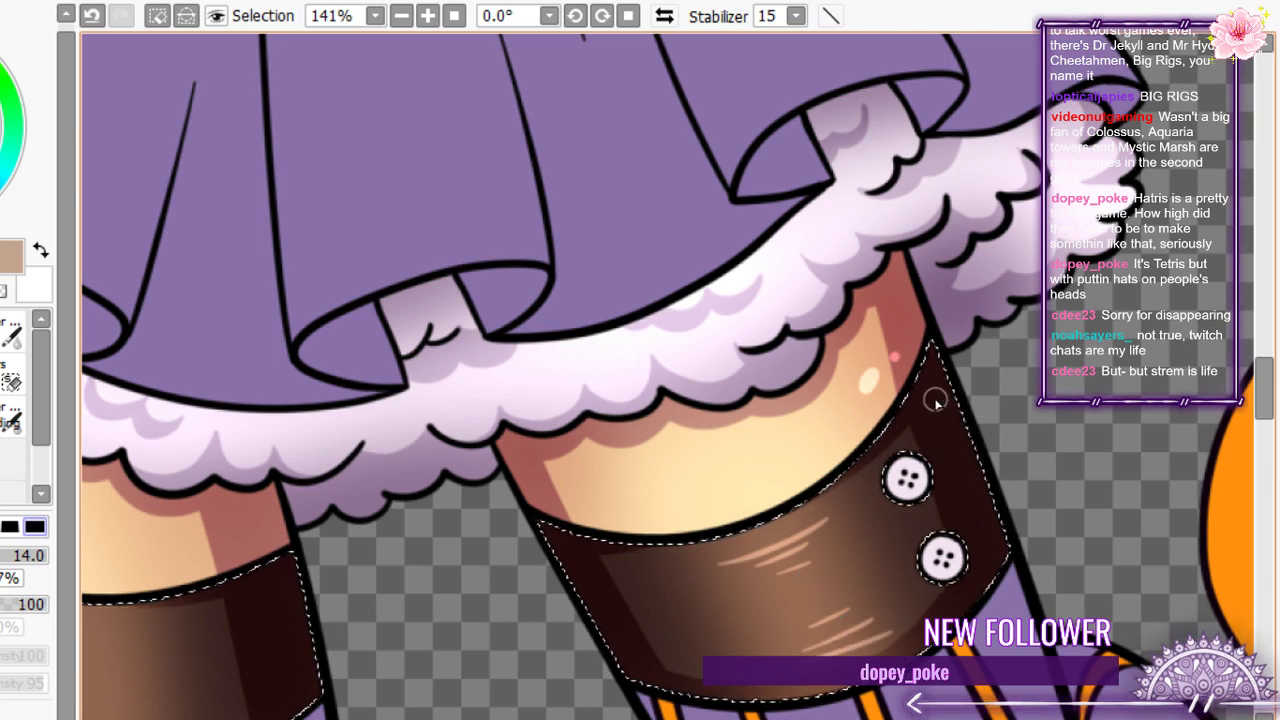
- Paint thin highlight strokes along the dark side edges of the bent leg's band and the inner edge of the other band
key("ctrl+z")
left_click_drag(932, 376, 978, 497)
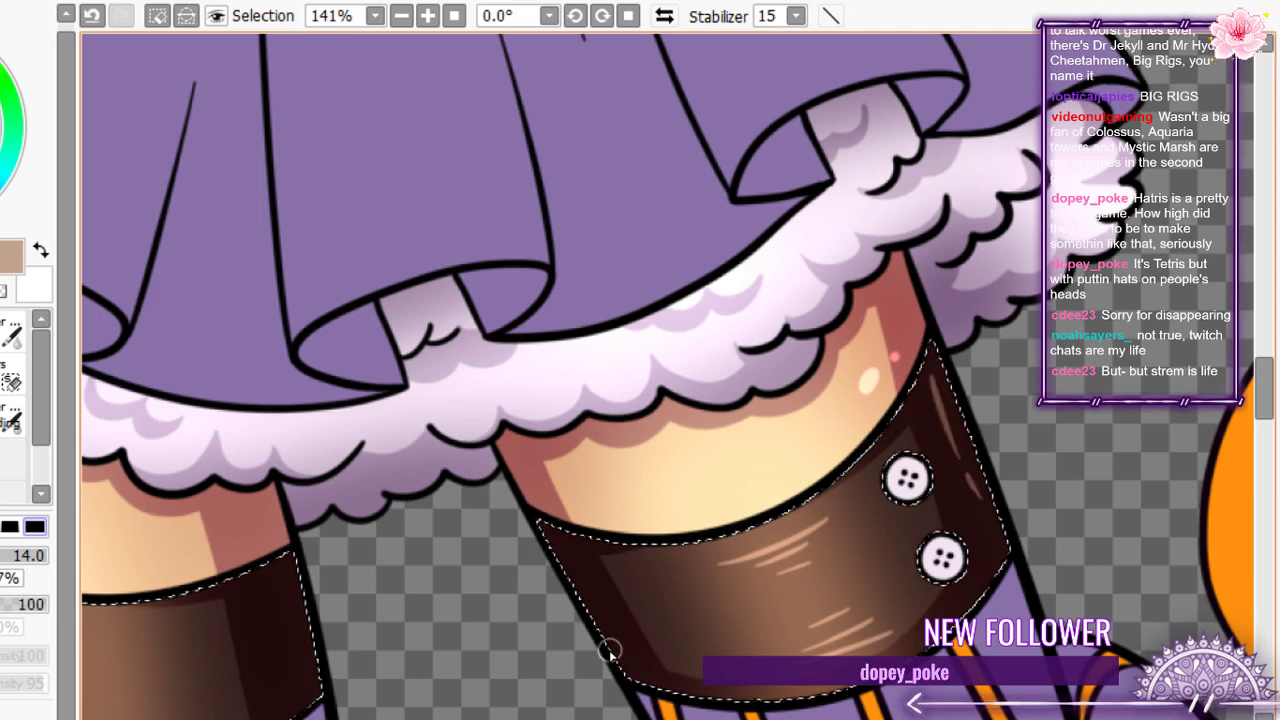
left_click_drag(283, 568, 300, 654)
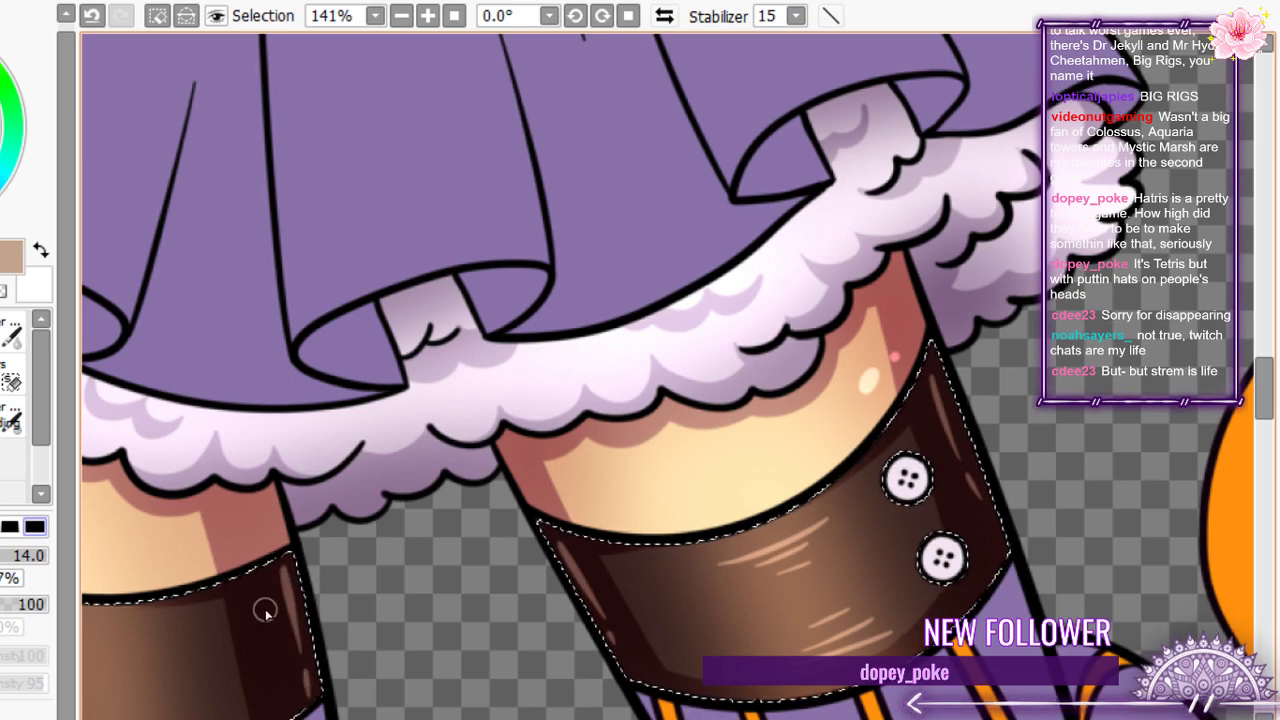
- Paint light highlight strokes along the outer edge and across the upper and lower middle of the straight leg's stocking band
scroll(265, 611, "down", 5)
scroll(140, 495, "up", 6)
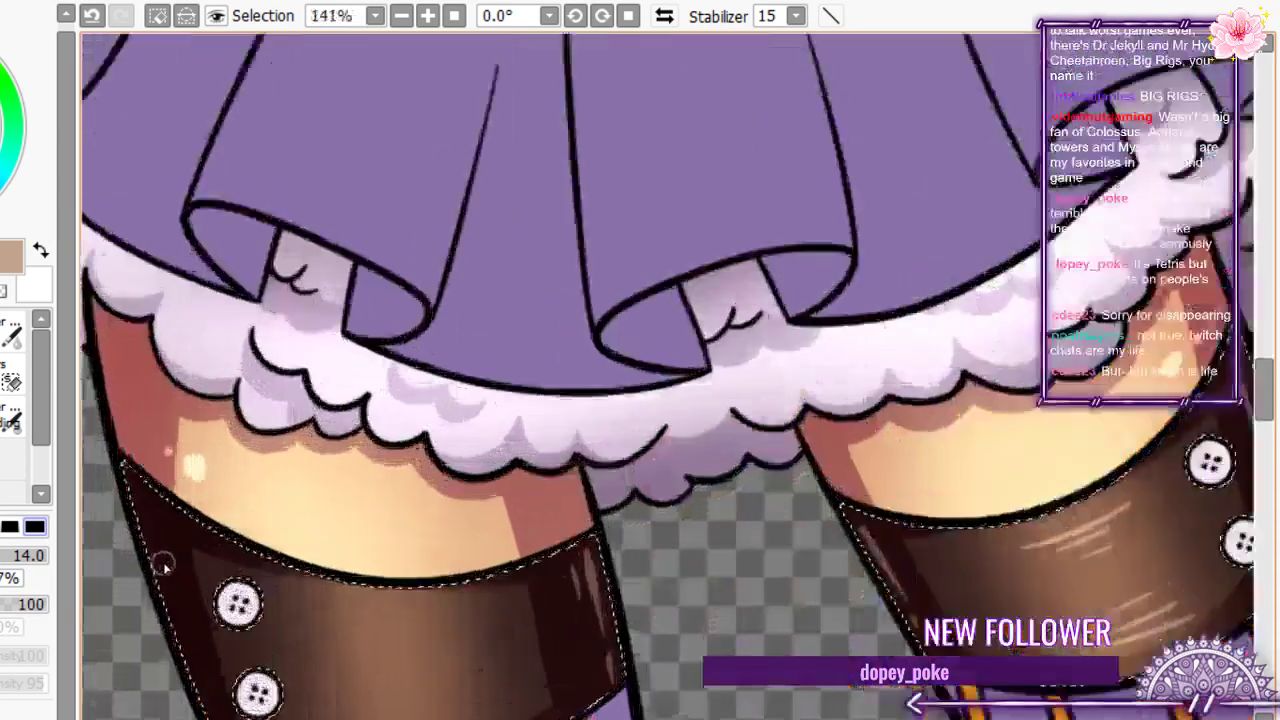
scroll(310, 570, "down", 3)
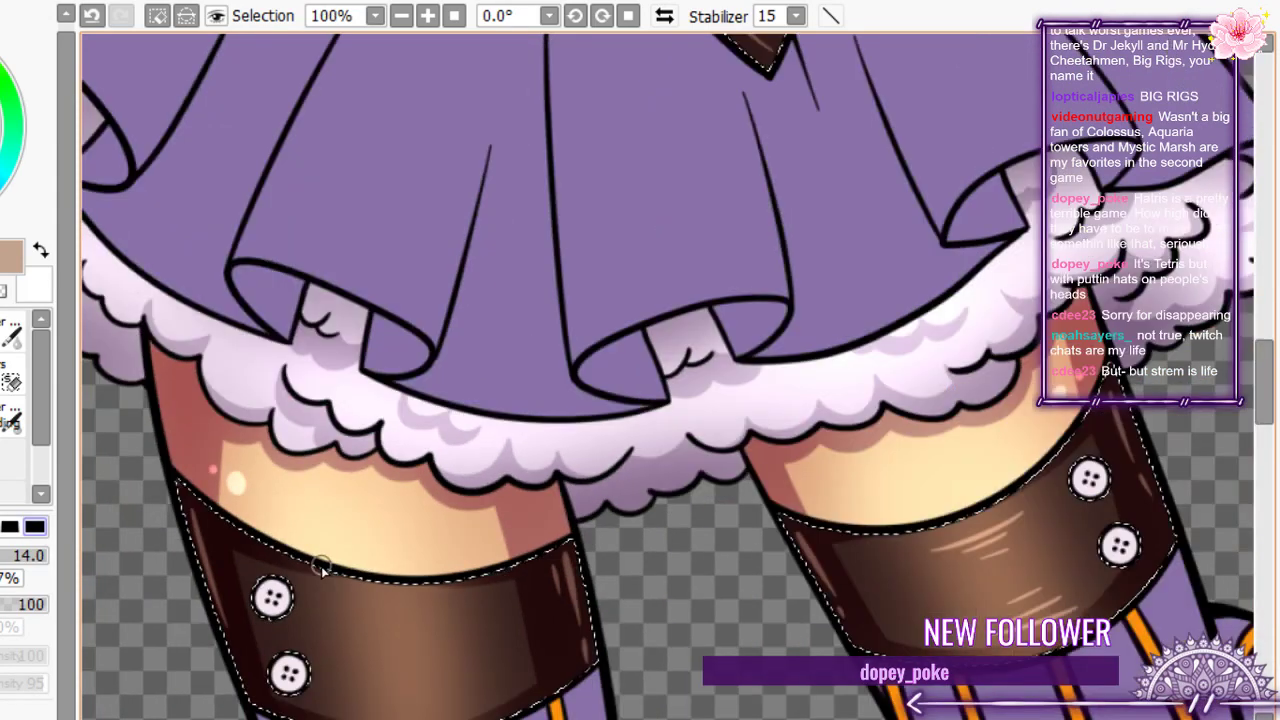
scroll(322, 567, "up", 3)
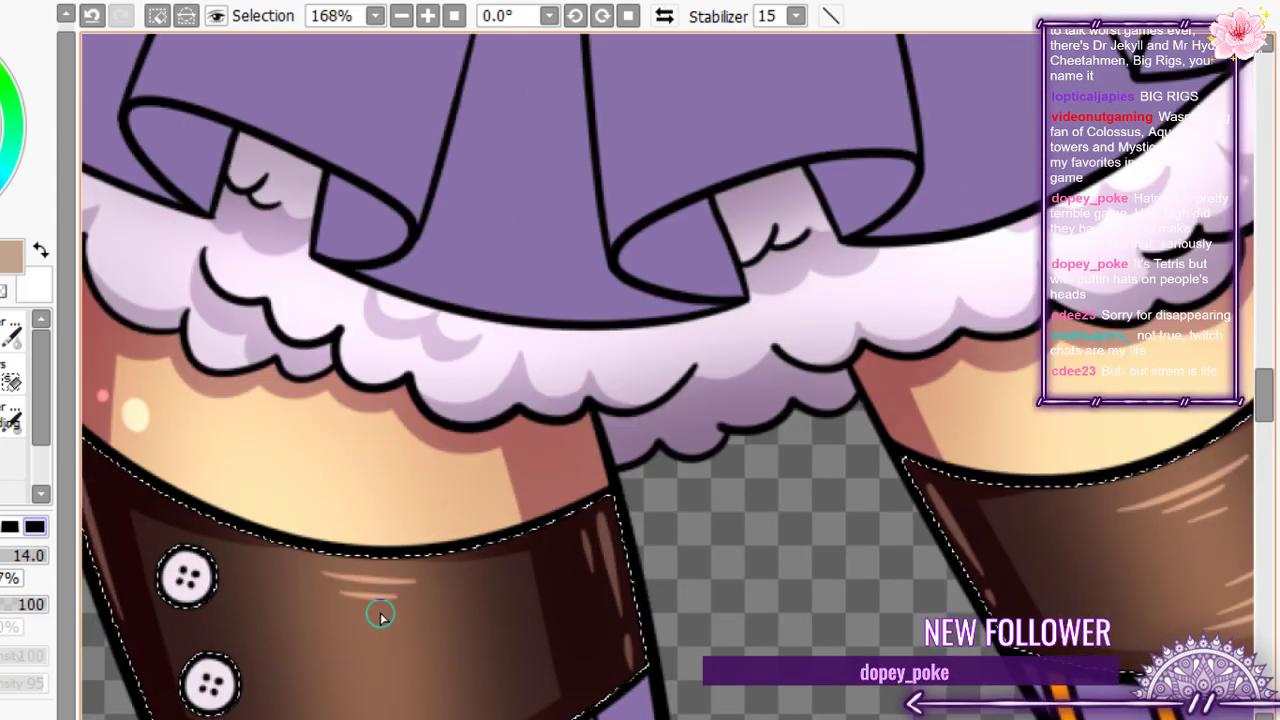
scroll(390, 563, "down", 4)
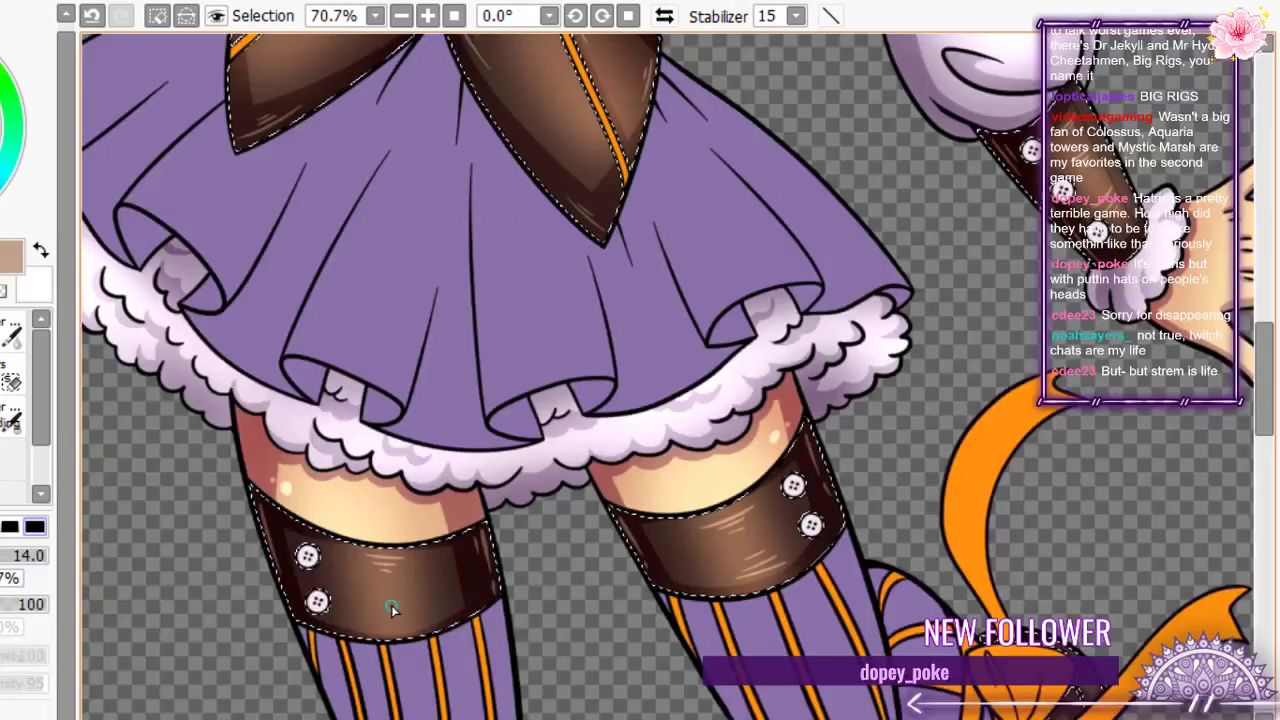
scroll(392, 610, "up", 2)
scroll(425, 493, "down", 2)
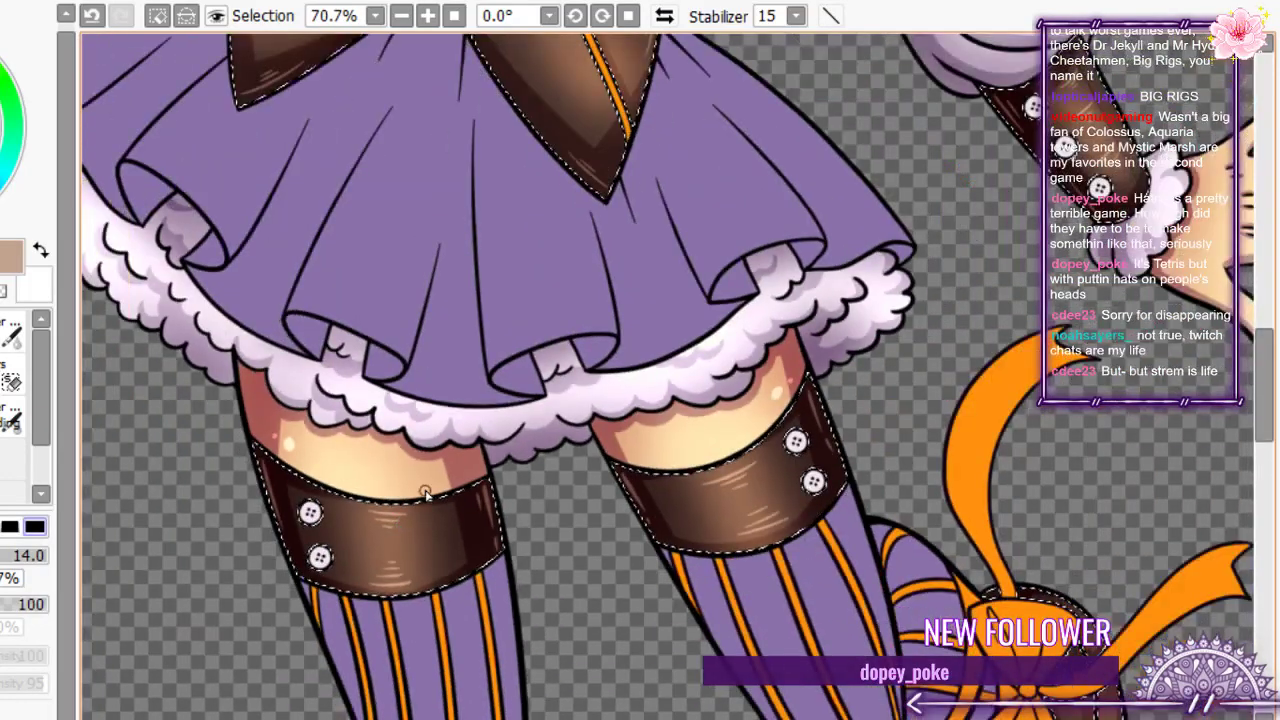
- Review the new highlights on the stocking bands, corset and cuffs against the whole figure
scroll(425, 493, "down", 3)
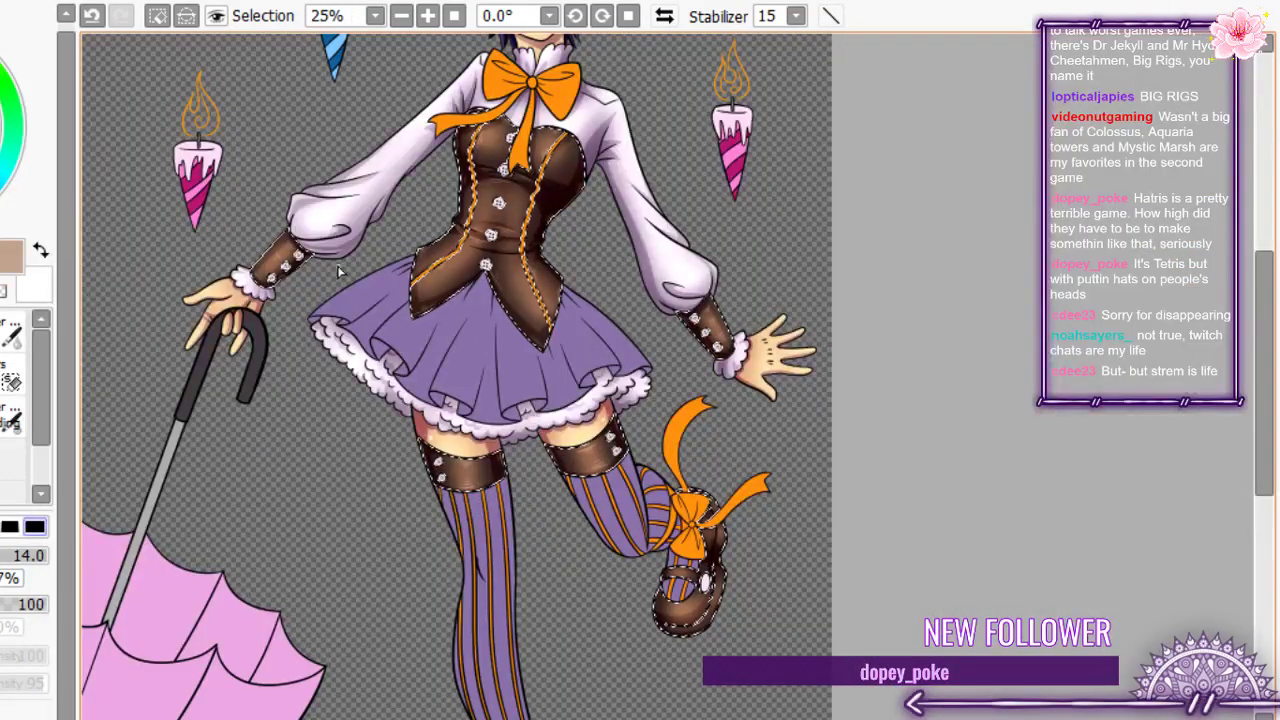
scroll(284, 238, "up", 1)
scroll(577, 620, "up", 1)
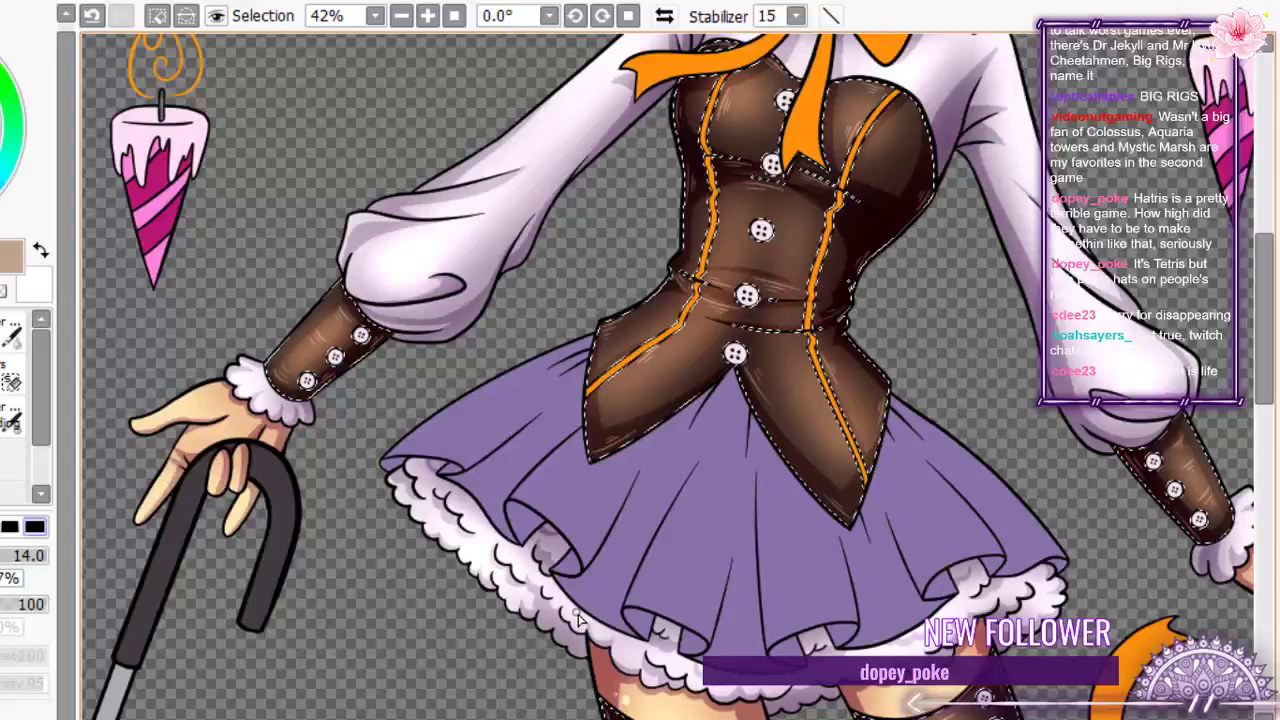
scroll(729, 644, "up", 2)
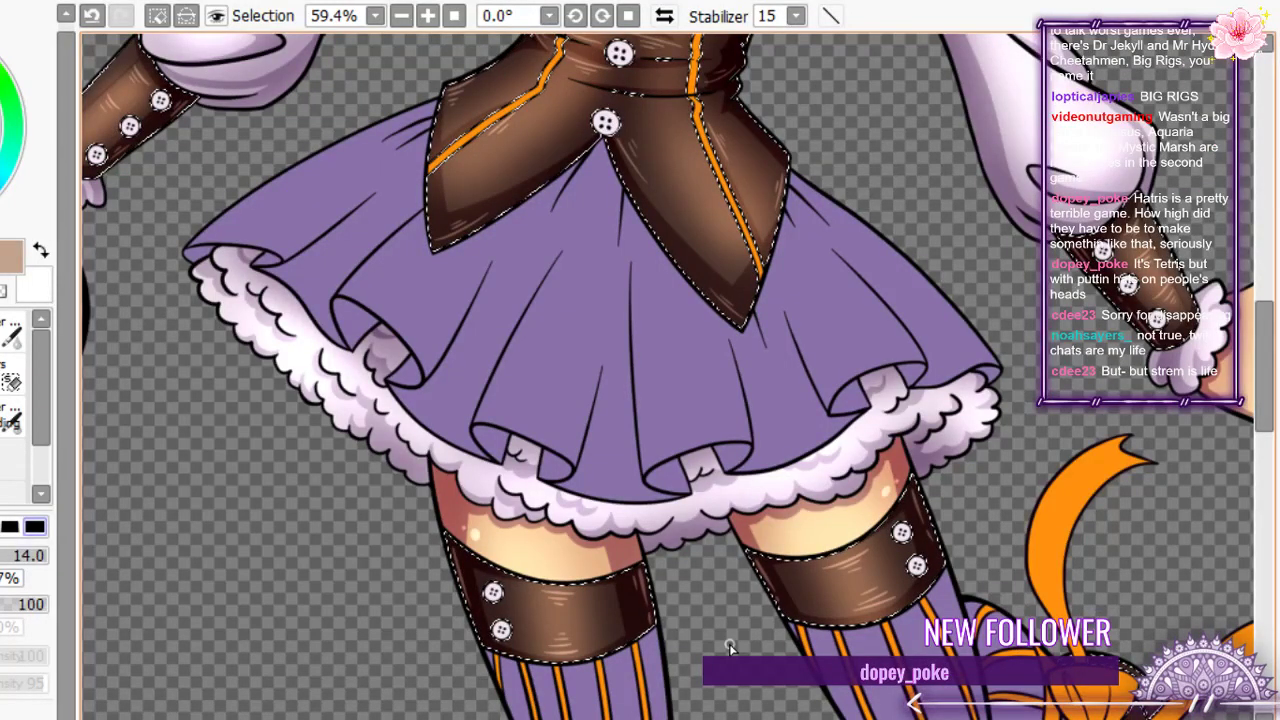
scroll(729, 644, "down", 6)
scroll(1000, 260, "up", 6)
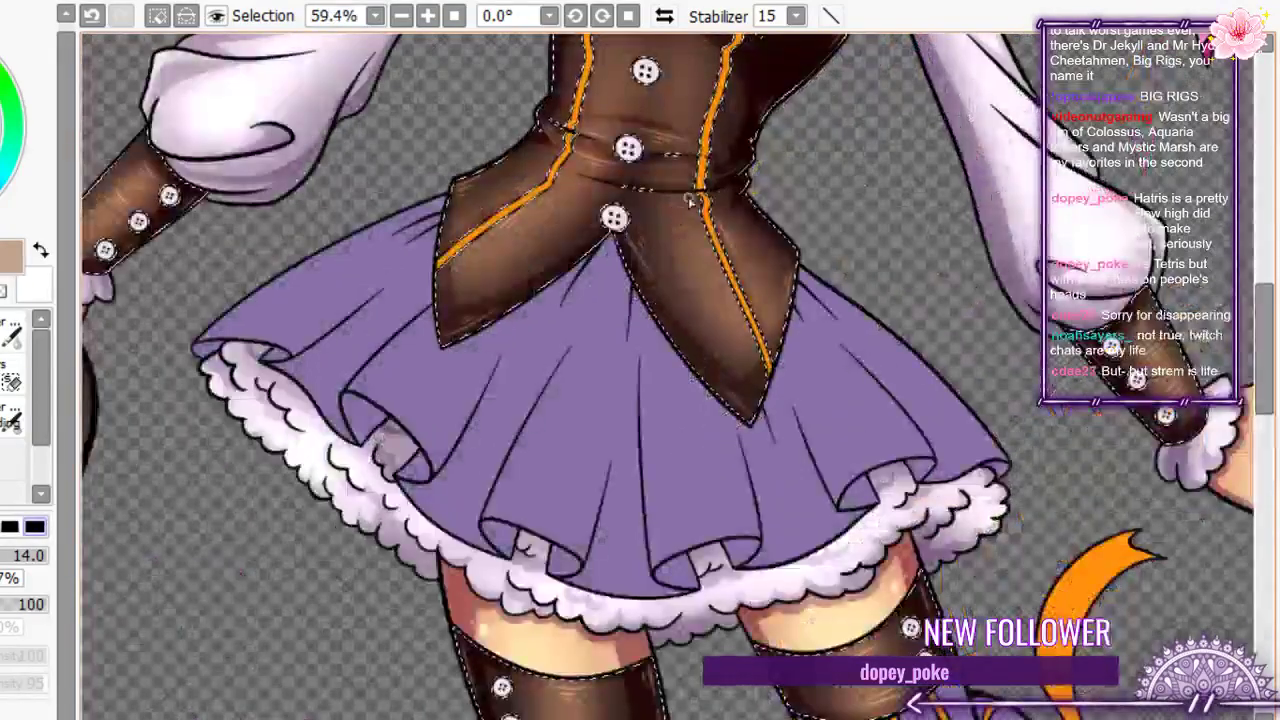
scroll(528, 236, "down", 1)
scroll(375, 220, "down", 4)
scroll(549, 150, "up", 3)
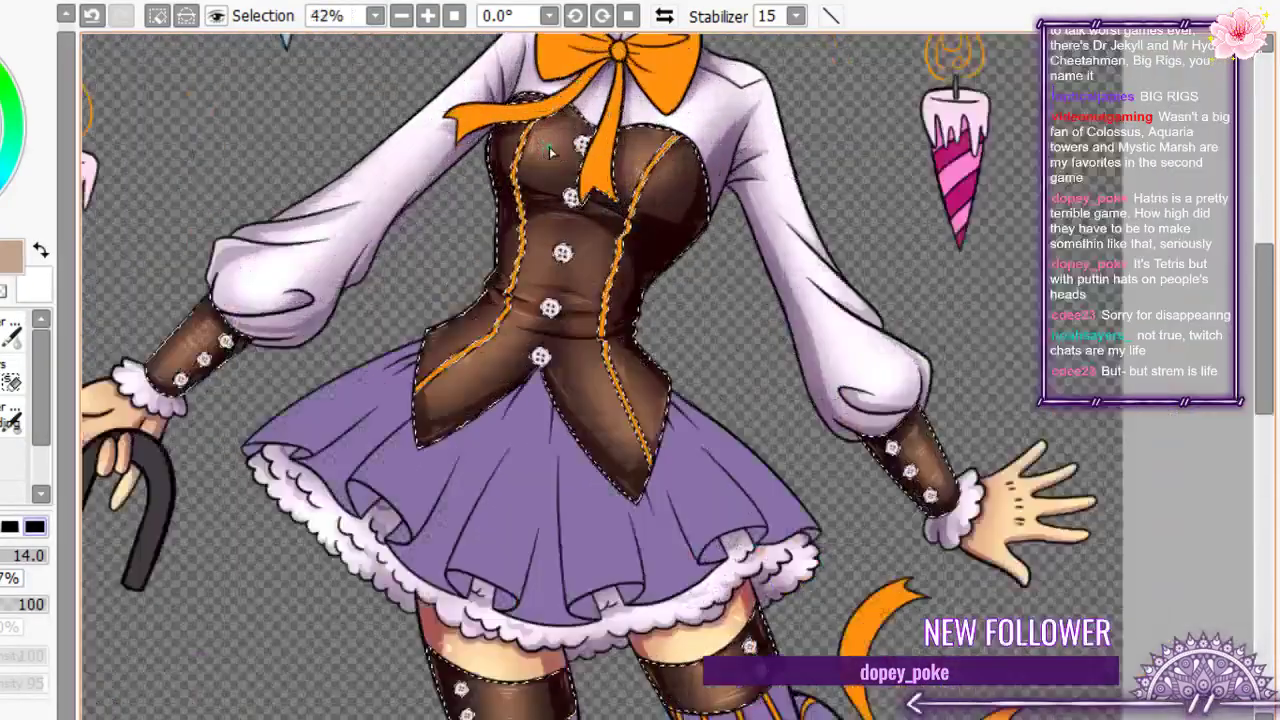
scroll(549, 151, "down", 9)
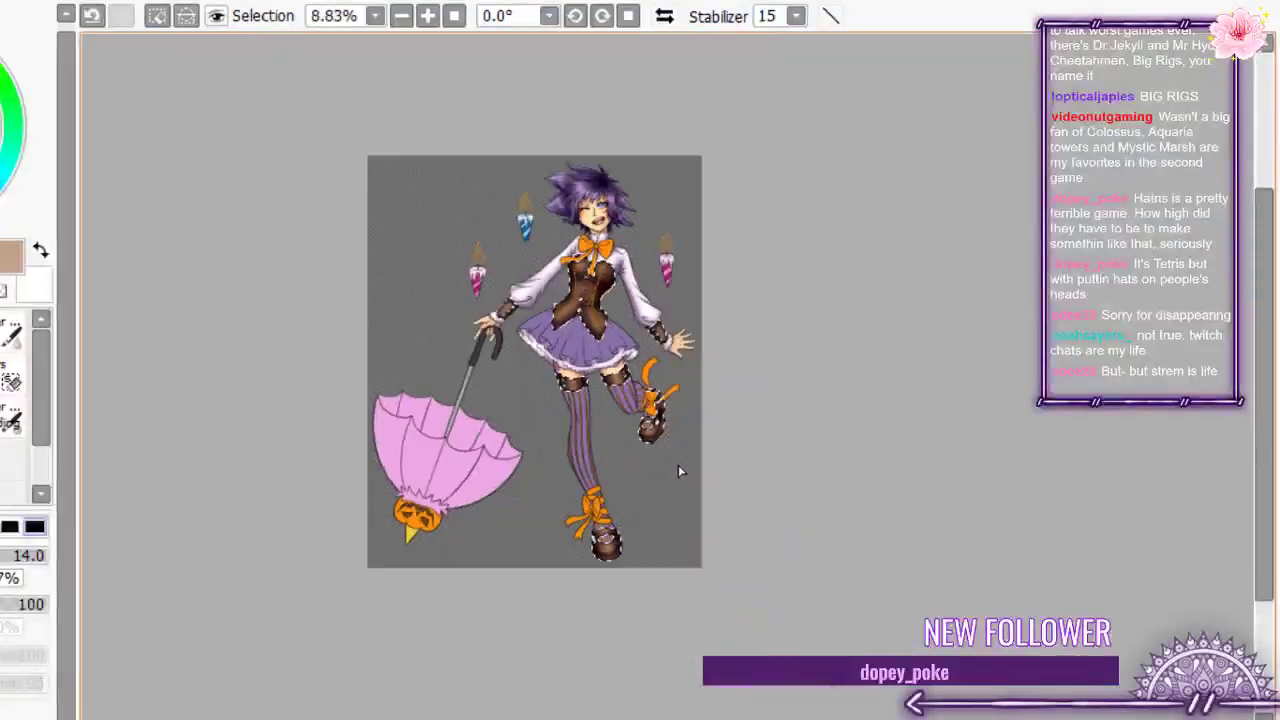
- Paint thin rim highlights along the outer edge of the raised shoe's toe and sole
scroll(654, 442, "up", 12)
scroll(525, 228, "up", 5)
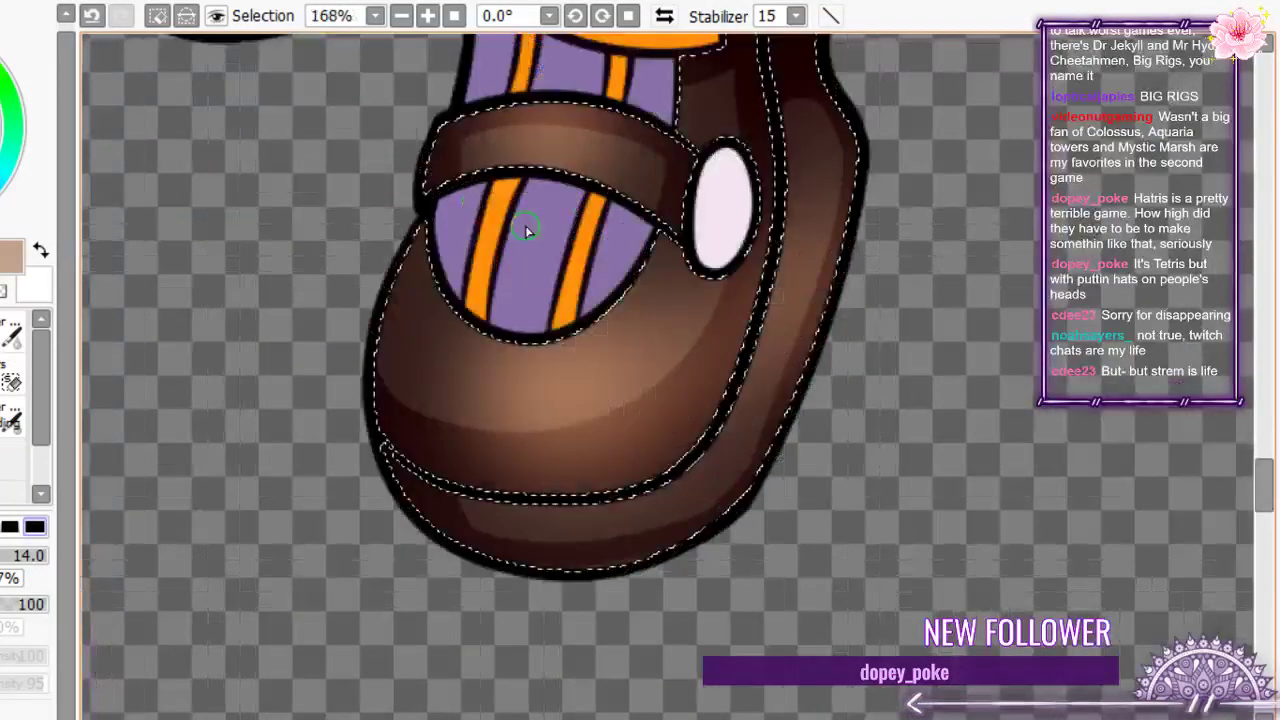
mouse_move(525, 228)
left_mouse_down()
mouse_move(443, 349)
mouse_move(406, 314)
mouse_move(398, 270)
mouse_move(390, 310)
mouse_move(421, 354)
left_mouse_up()
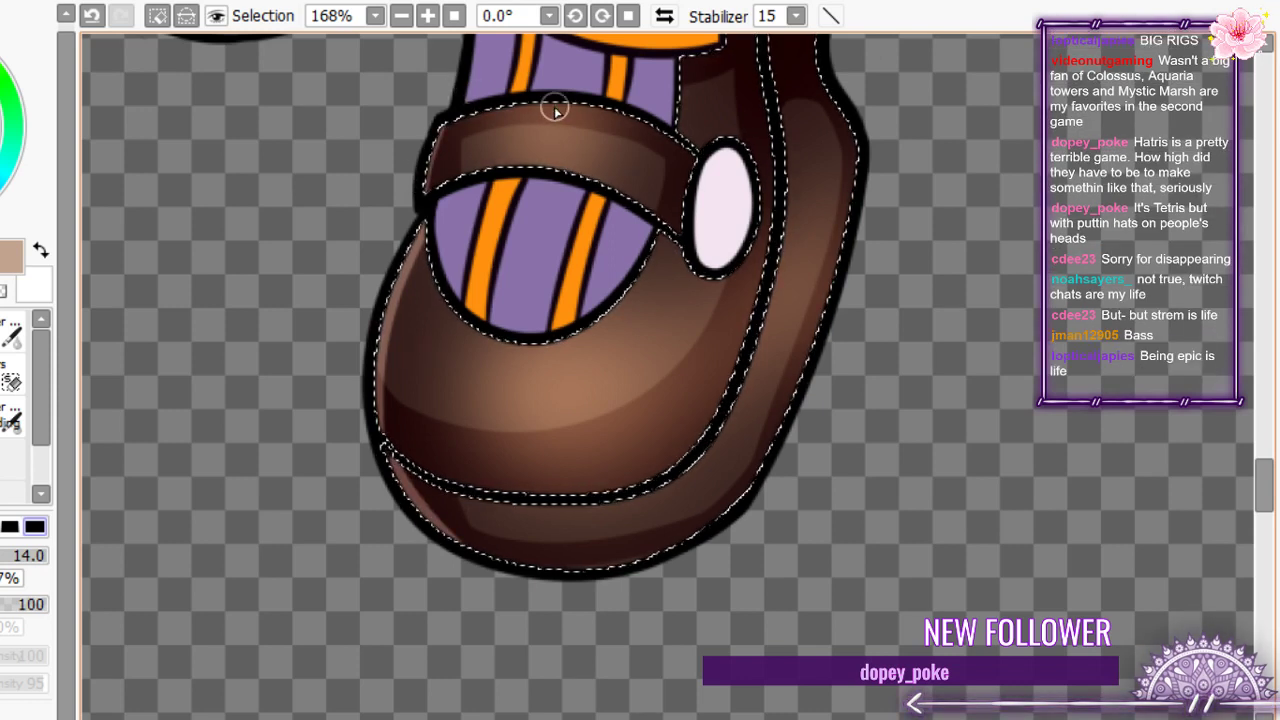
- Paint three short highlight strokes on the raised shoe's strap and an oval shine spot on its toe
left_click_drag(500, 117, 577, 115)
left_click_drag(509, 131, 567, 130)
left_click_drag(520, 142, 557, 141)
mouse_move(614, 363)
left_mouse_down()
mouse_move(585, 386)
mouse_move(621, 368)
left_mouse_up()
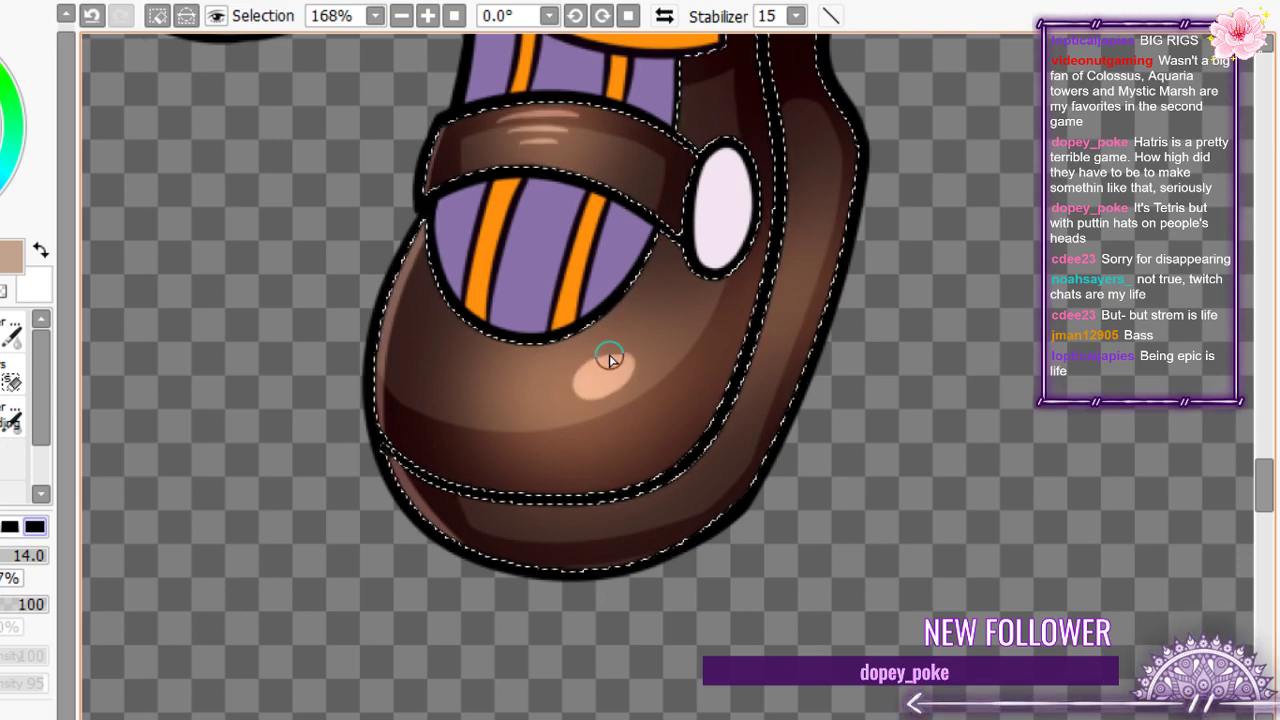
- Paint an oval shine spot with a small round dot beside it on the toe of the standing foot's shoe
scroll(610, 360, "down", 6)
scroll(529, 590, "up", 4)
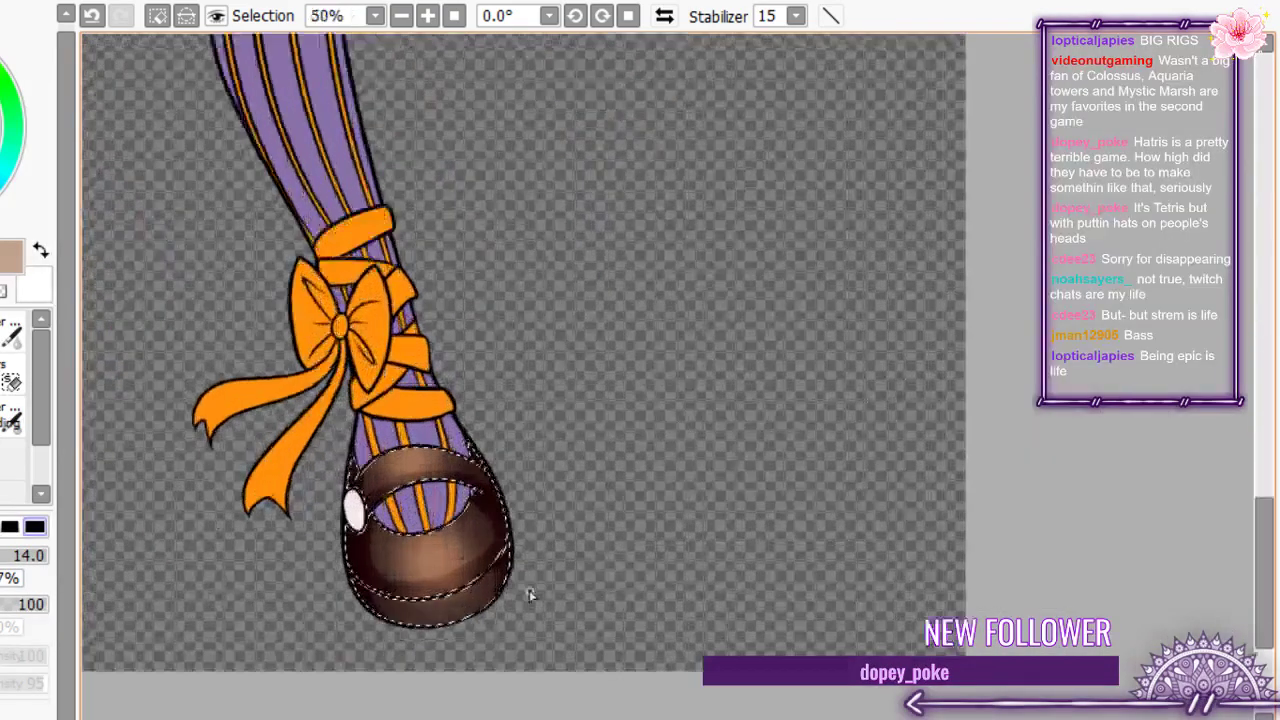
scroll(326, 533, "up", 5)
mouse_move(351, 534)
left_mouse_down()
mouse_move(393, 559)
mouse_move(357, 560)
mouse_move(363, 527)
left_mouse_up()
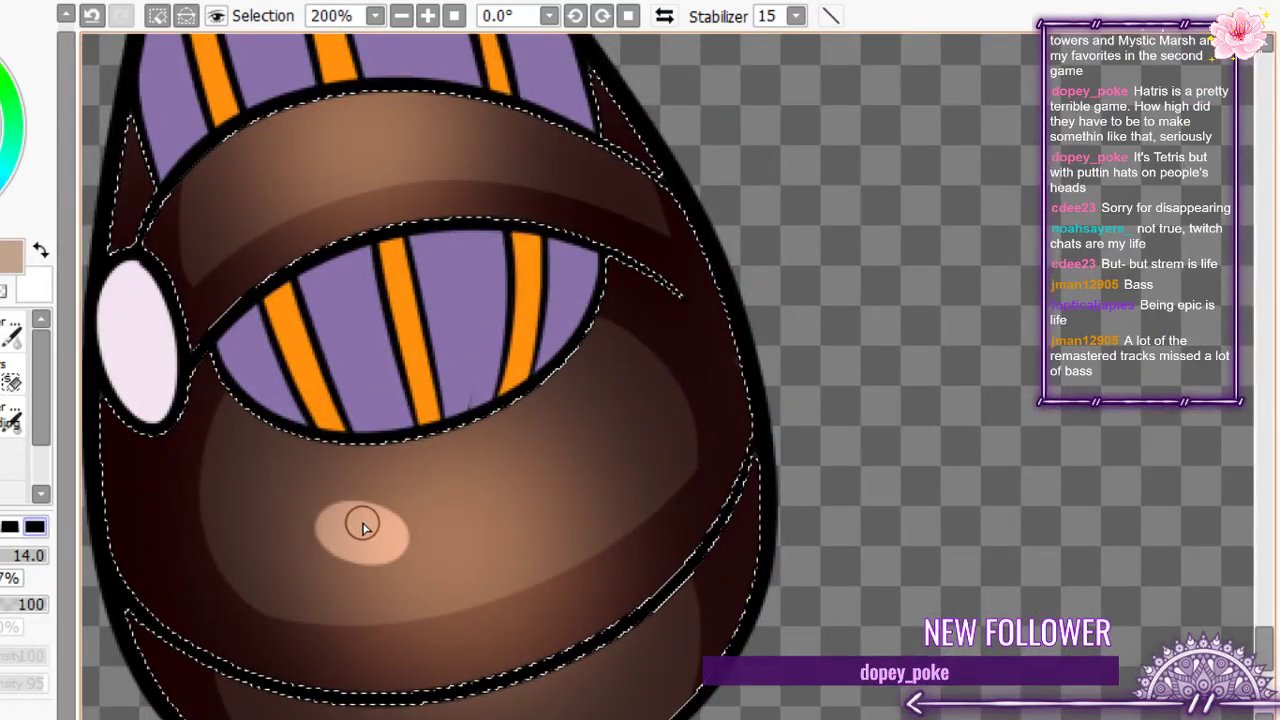
left_click(455, 540)
scroll(455, 540, "down", 6)
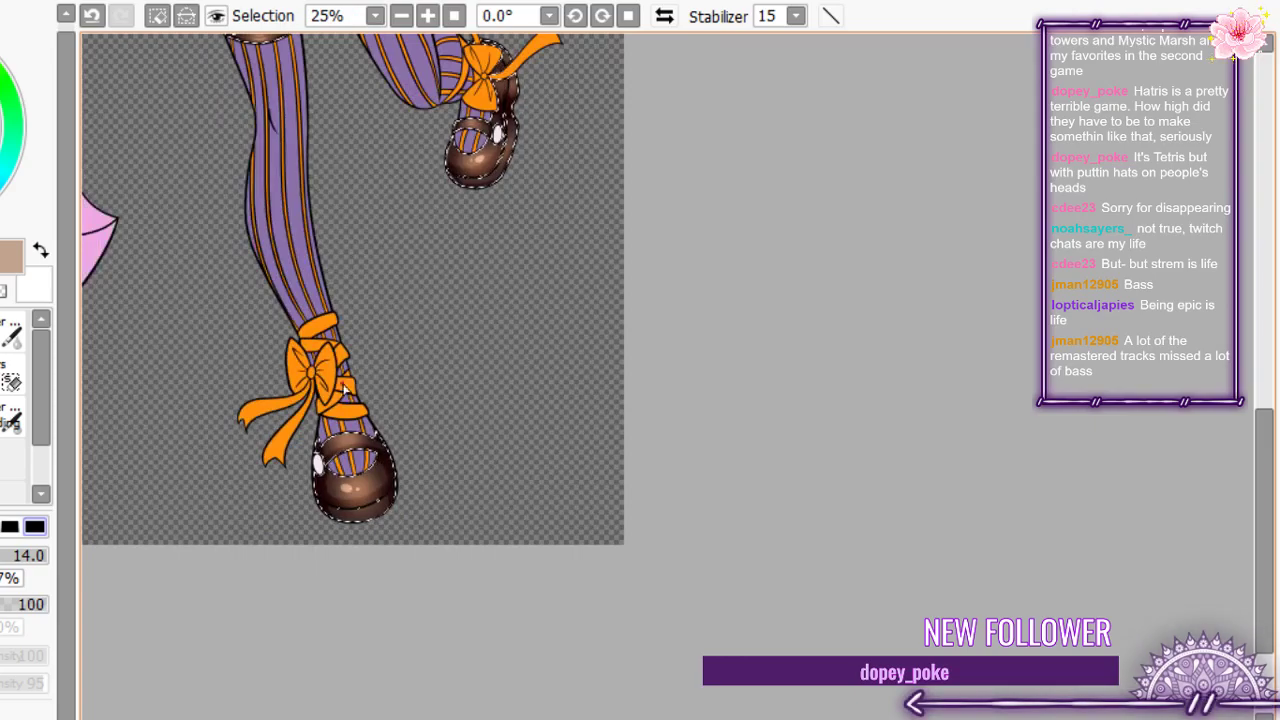
- Paint three short highlight strokes across the strap of the standing foot's shoe
scroll(340, 425, "up", 4)
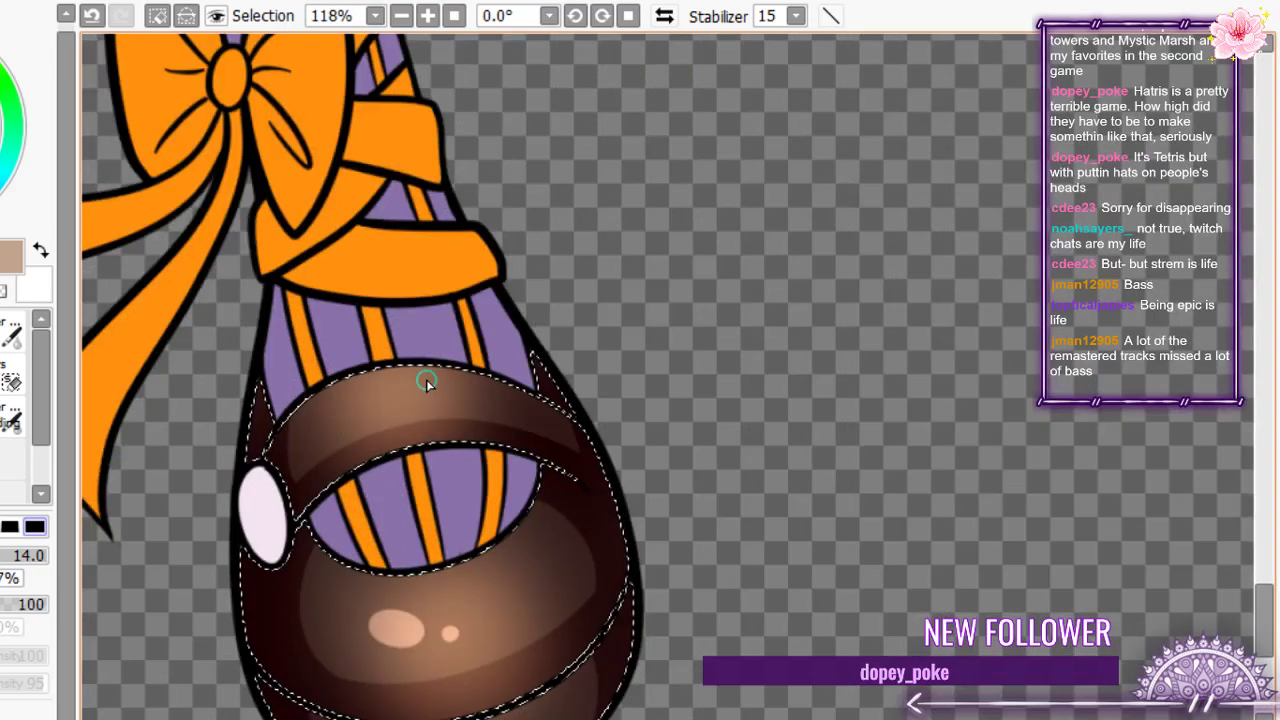
scroll(426, 383, "down", 6)
- Paint a long thin highlight on the raised shoe's sole beside the seam, from below the bow ribbon down past the white strap button
scroll(466, 297, "up", 4)
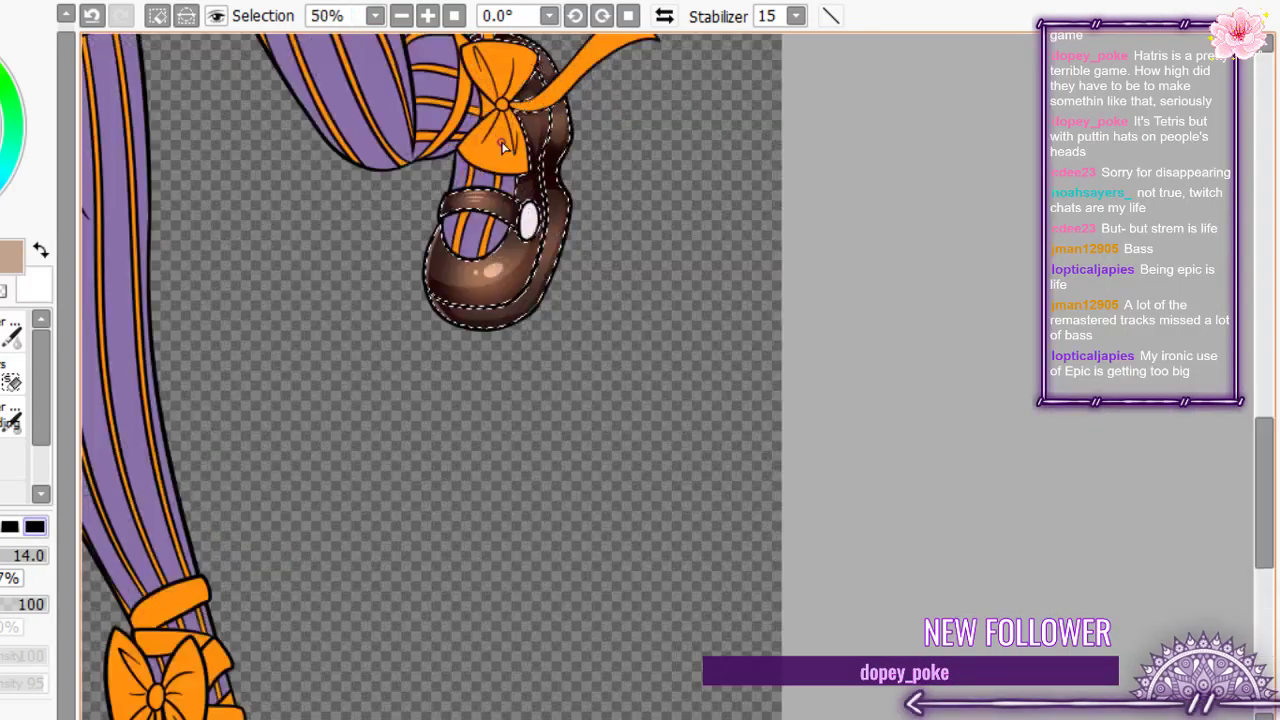
scroll(598, 85, "up", 5)
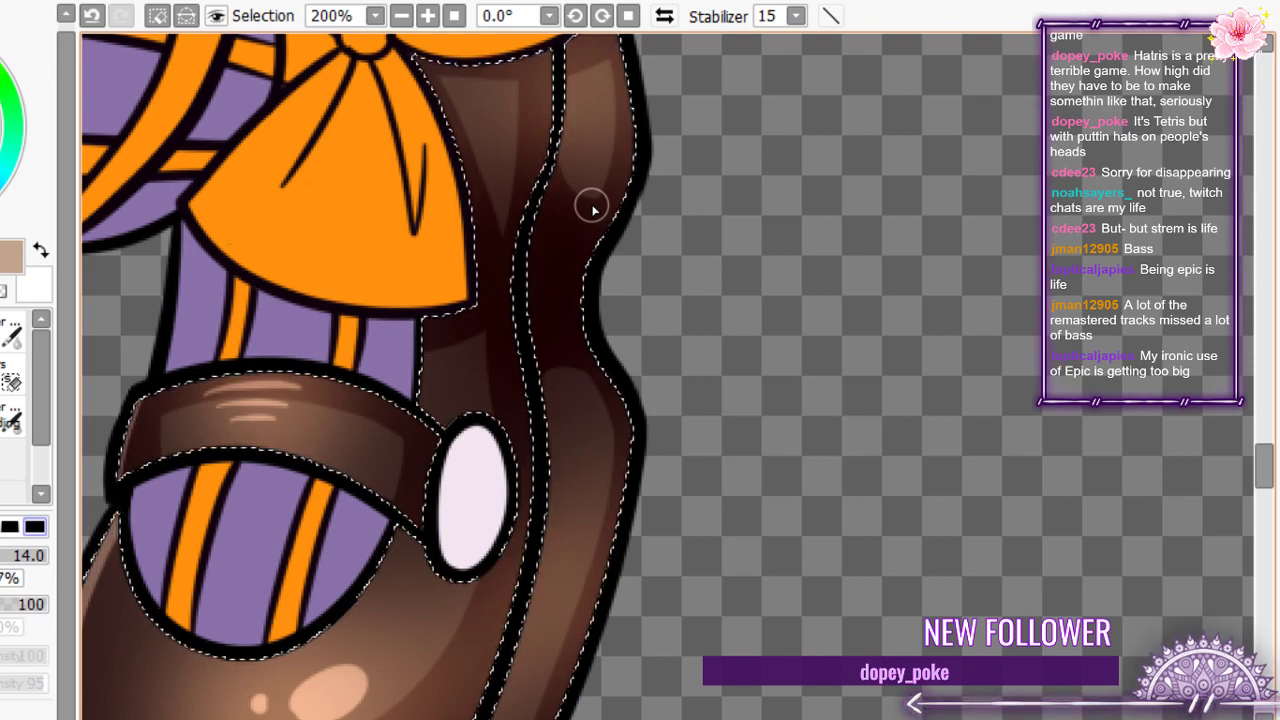
scroll(592, 208, "down", 1)
scroll(586, 234, "up", 2)
scroll(586, 234, "down", 4)
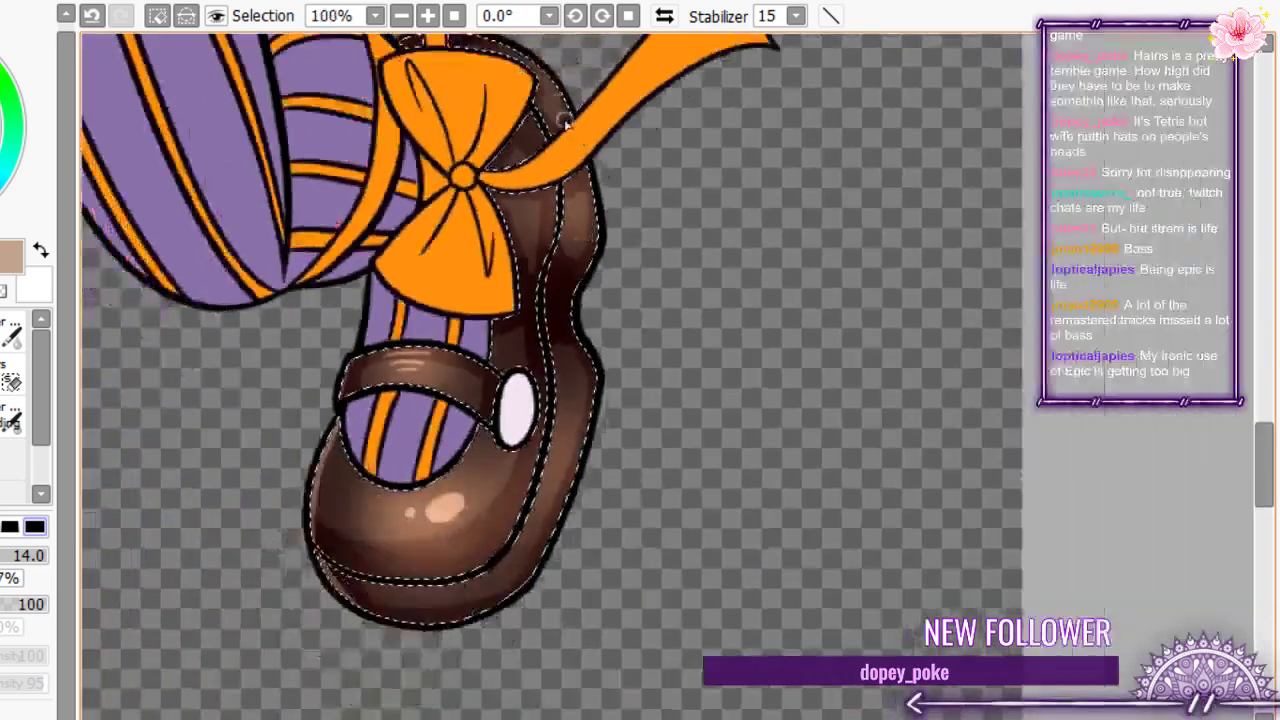
scroll(593, 217, "up", 1)
scroll(593, 217, "up", 1)
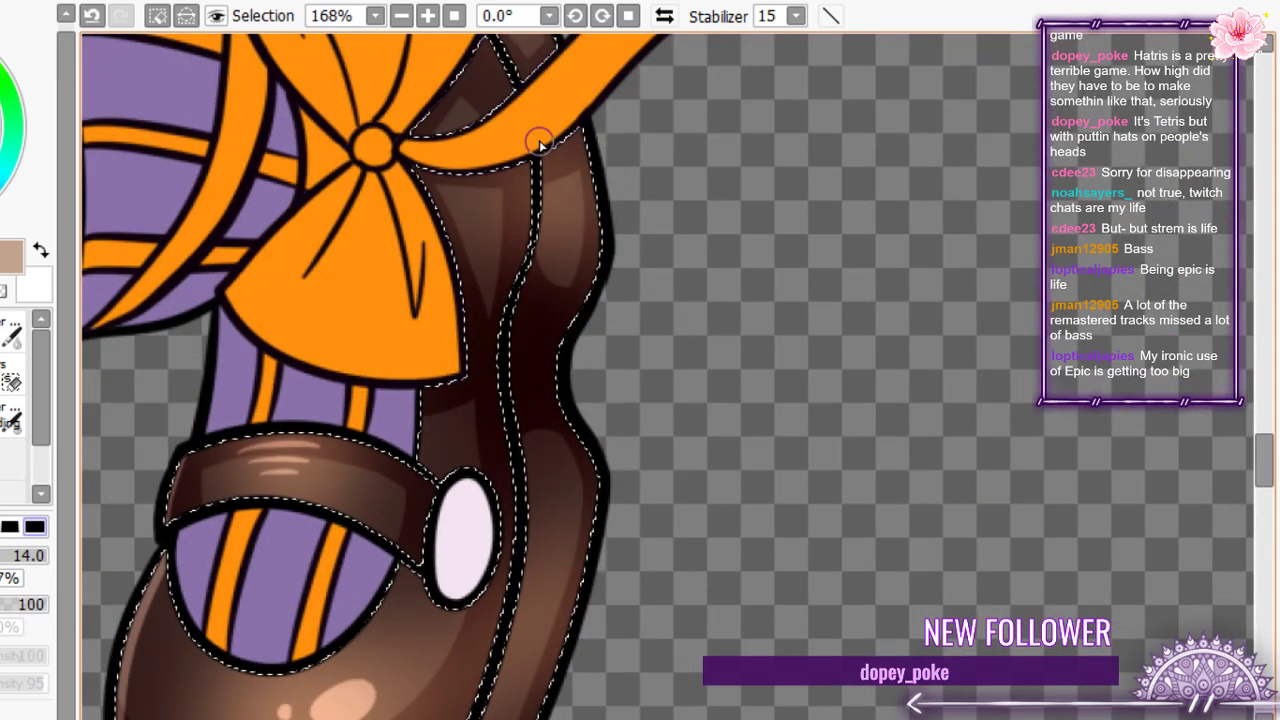
mouse_move(543, 143)
left_mouse_down()
mouse_move(541, 270)
mouse_move(507, 394)
mouse_move(523, 305)
mouse_move(514, 381)
mouse_move(538, 551)
mouse_move(500, 615)
left_mouse_up()
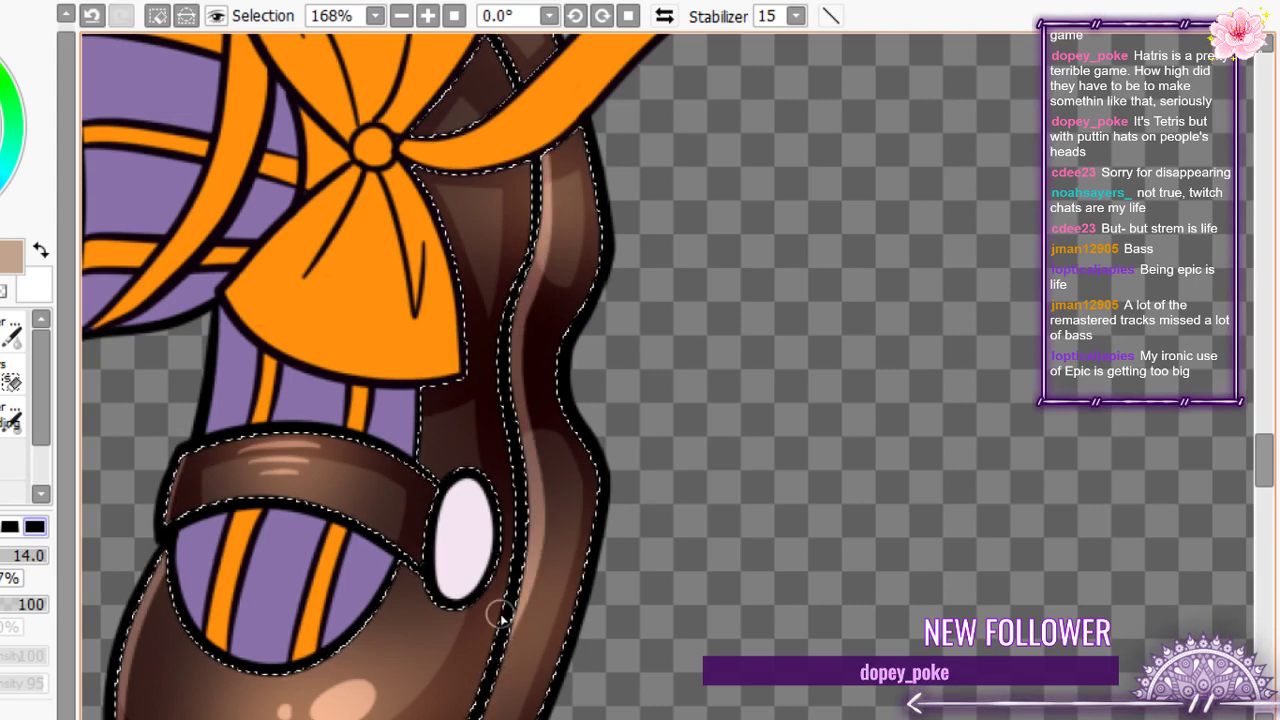
- Undo the last stroke of the raised shoe's seam highlight and repaint it curving down along the seam toward the toe
scroll(500, 615, "down", 5)
scroll(511, 537, "up", 7)
key("ctrl+z")
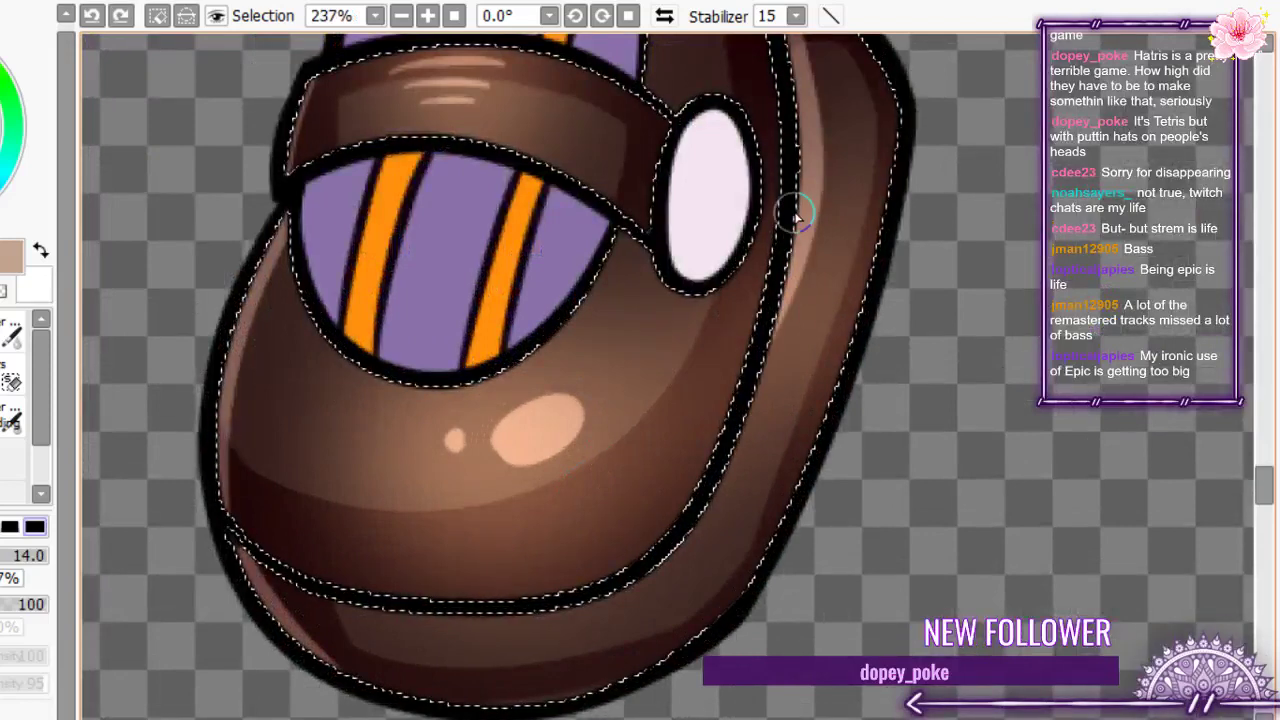
left_click_drag(803, 240, 680, 550)
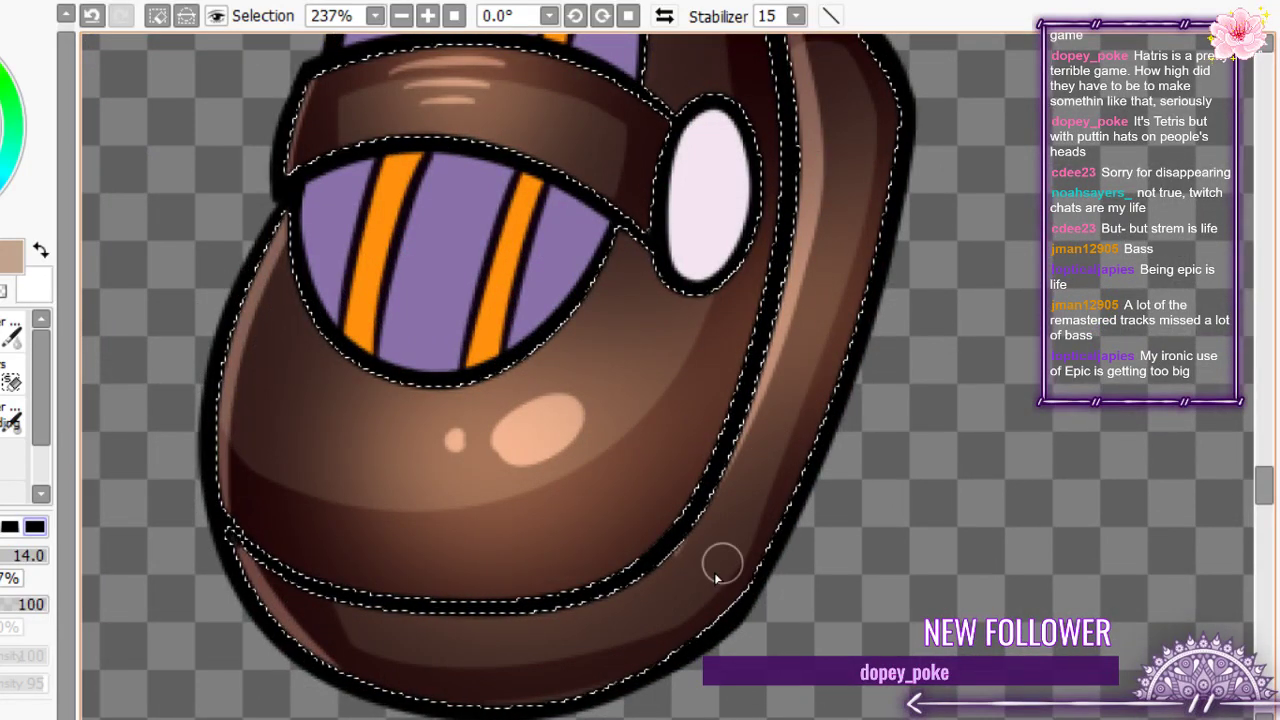
- Paint thin highlights along the raised shoe's lower sole rim, the toe's edge above the seam and the strap's outer end
left_click_drag(312, 648, 691, 668)
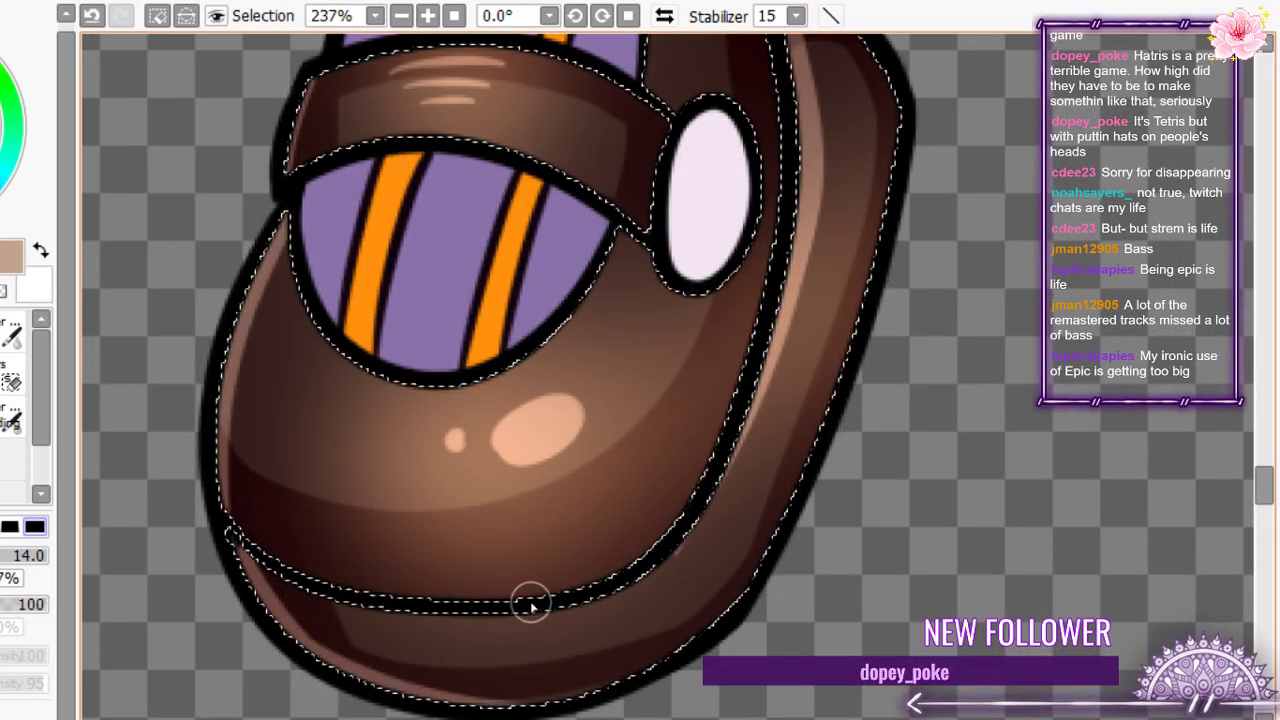
mouse_move(531, 606)
left_mouse_down()
mouse_move(492, 564)
mouse_move(265, 557)
mouse_move(236, 501)
mouse_move(466, 607)
mouse_move(505, 601)
mouse_move(201, 440)
mouse_move(350, 584)
left_mouse_up()
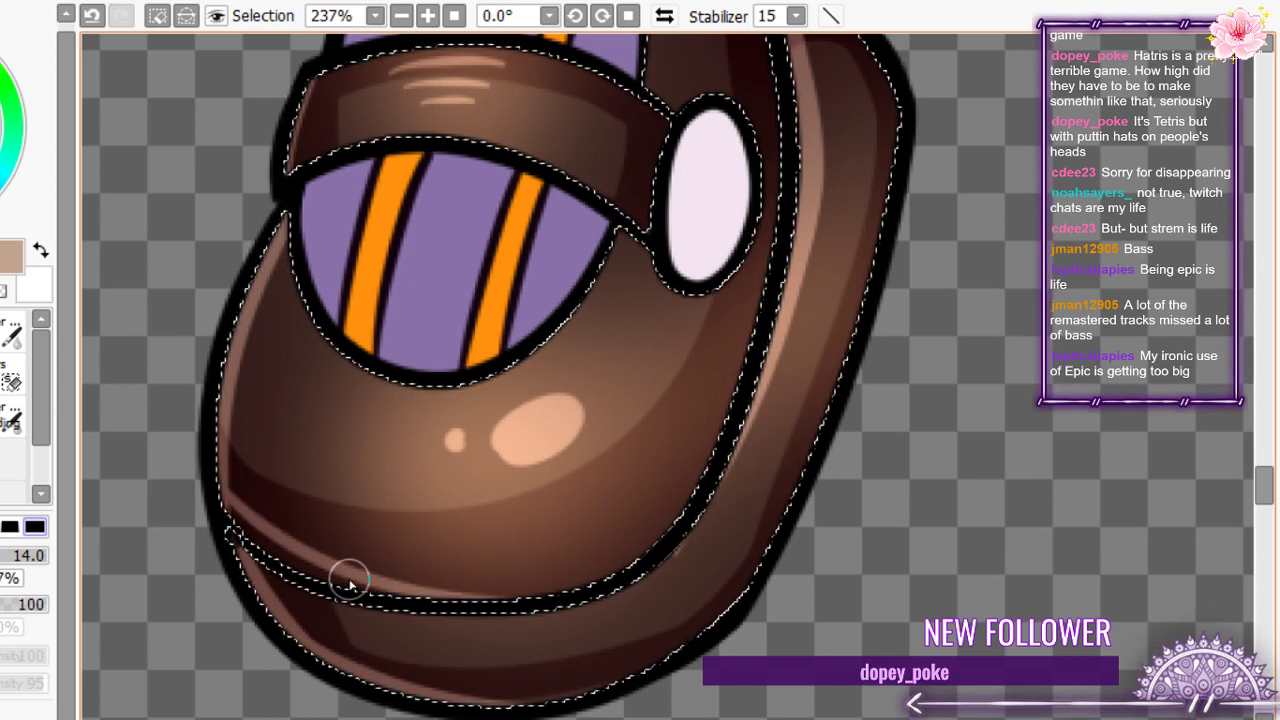
scroll(336, 312, "down", 3)
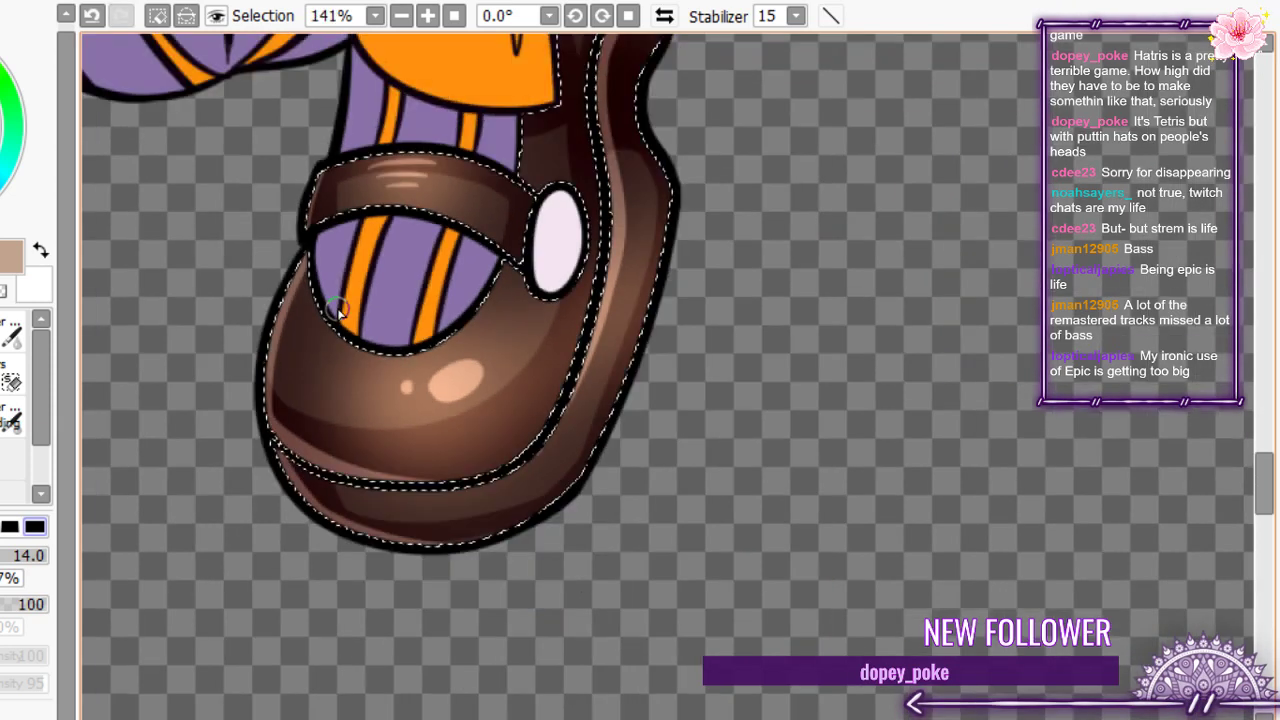
scroll(338, 313, "up", 4)
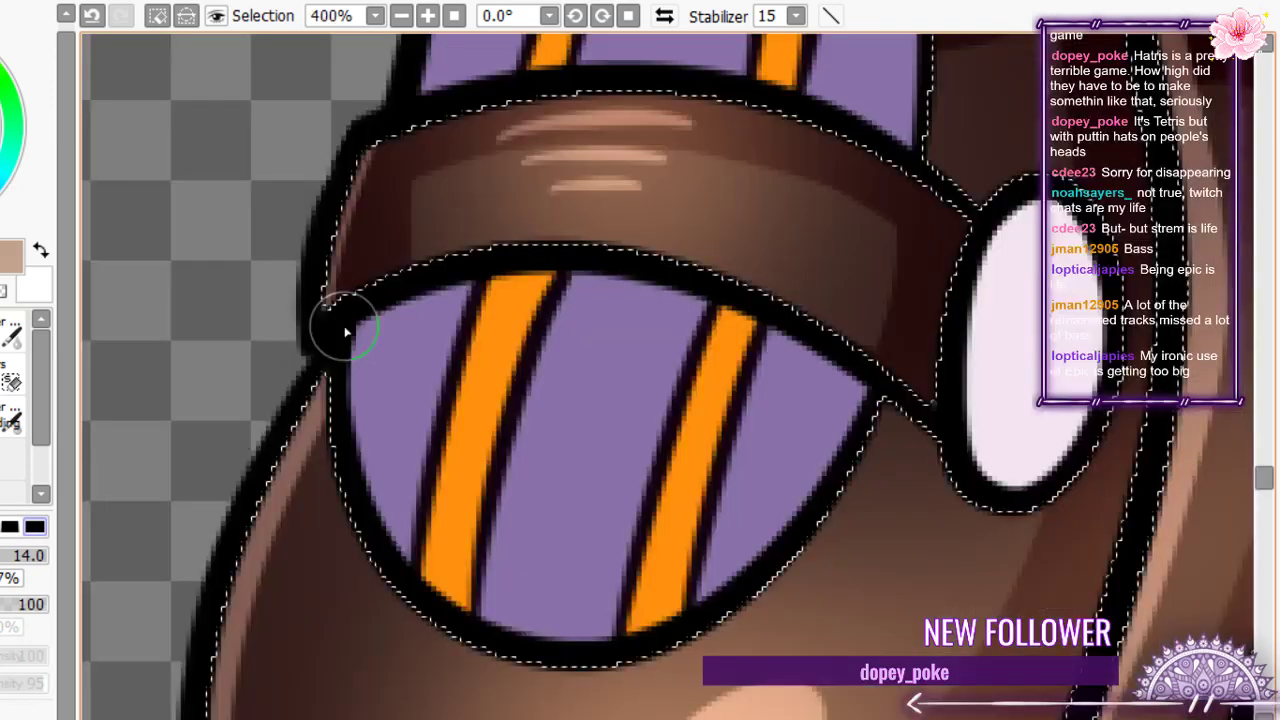
scroll(345, 332, "down", 6)
scroll(574, 220, "up", 4)
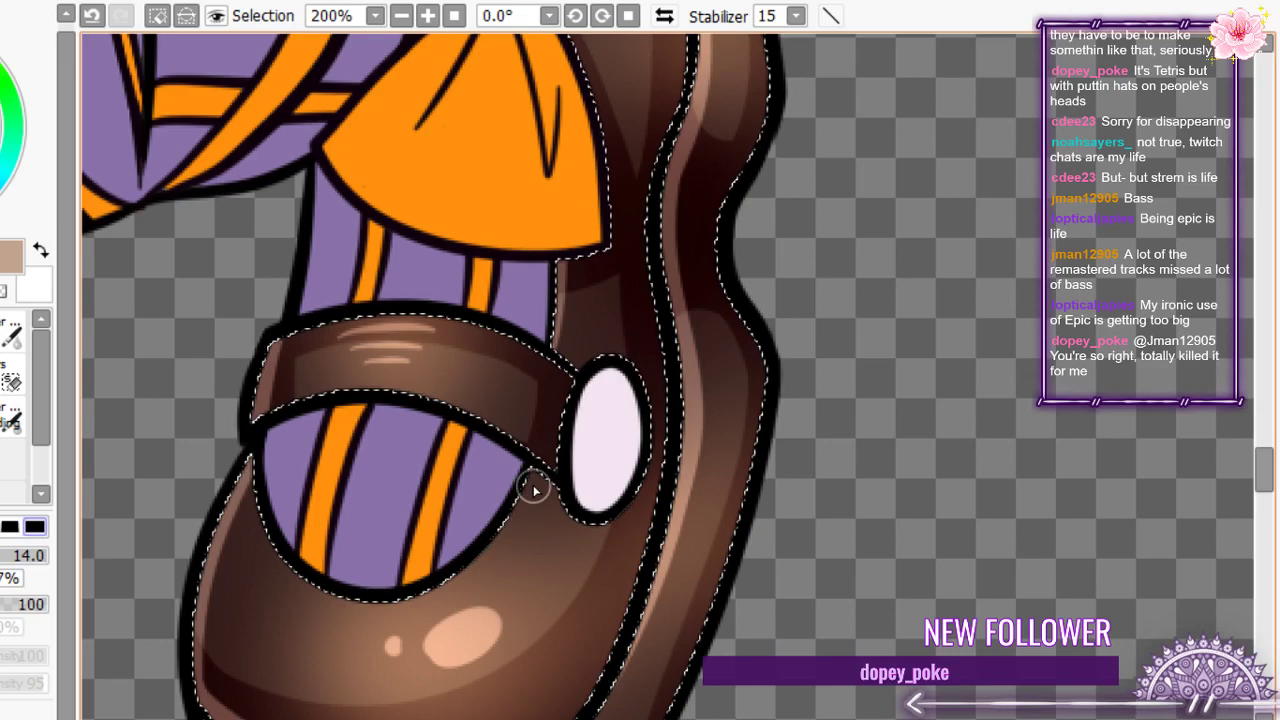
- Paint highlights on the raised shoe's heel behind the bow, along the seam above the ribbon and along the outer rim
scroll(535, 490, "down", 3)
scroll(420, 370, "up", 3)
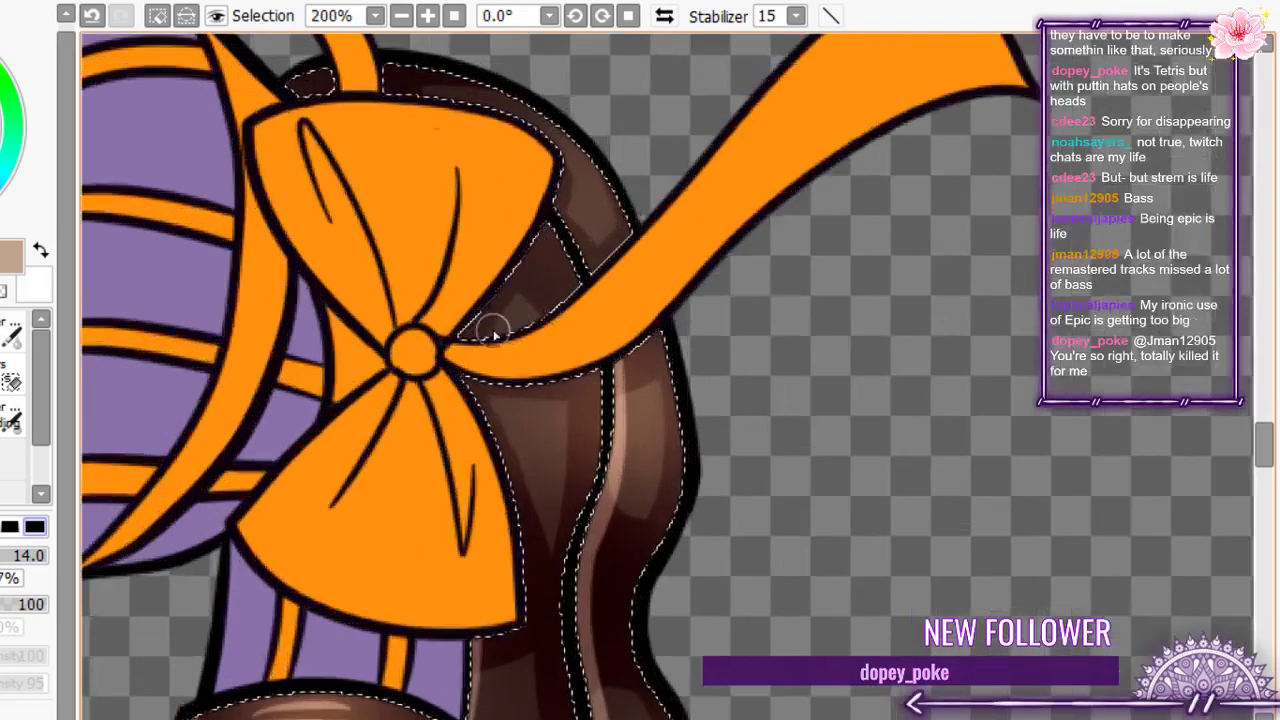
scroll(551, 231, "down", 2)
scroll(551, 231, "up", 4)
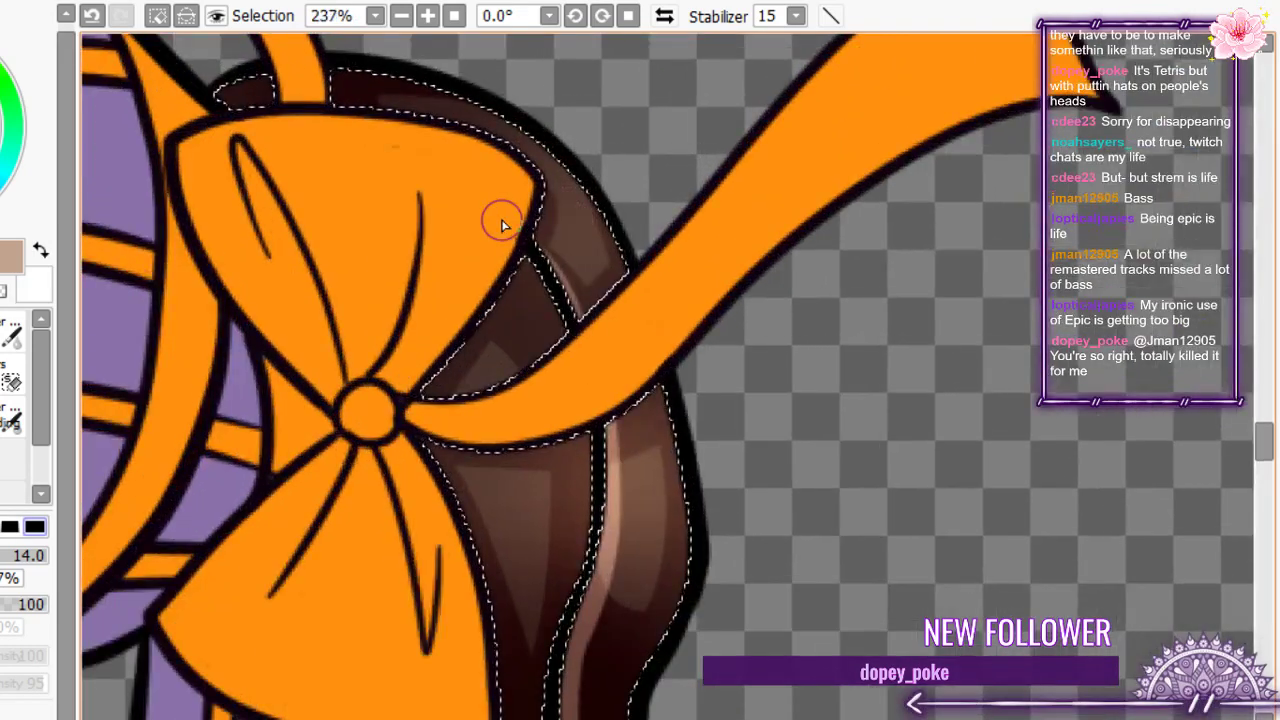
mouse_move(320, 75)
left_mouse_down()
mouse_move(460, 92)
mouse_move(563, 187)
left_mouse_up()
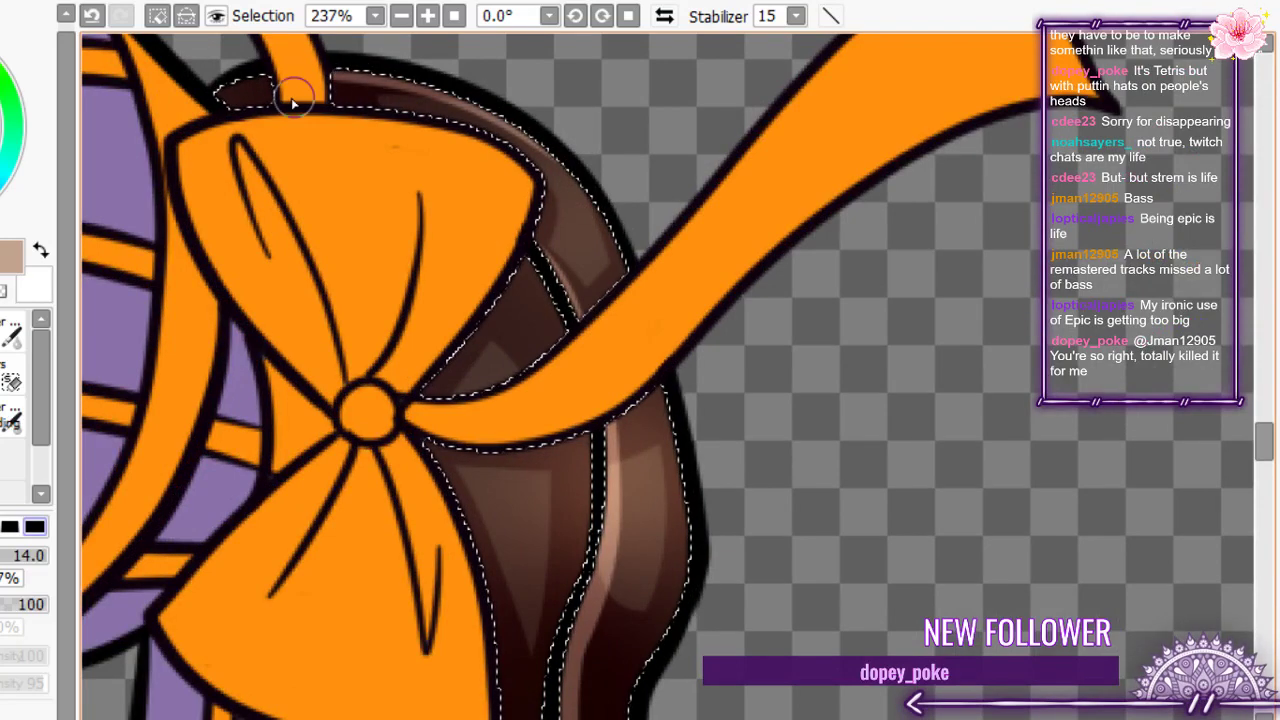
left_click_drag(209, 97, 276, 78)
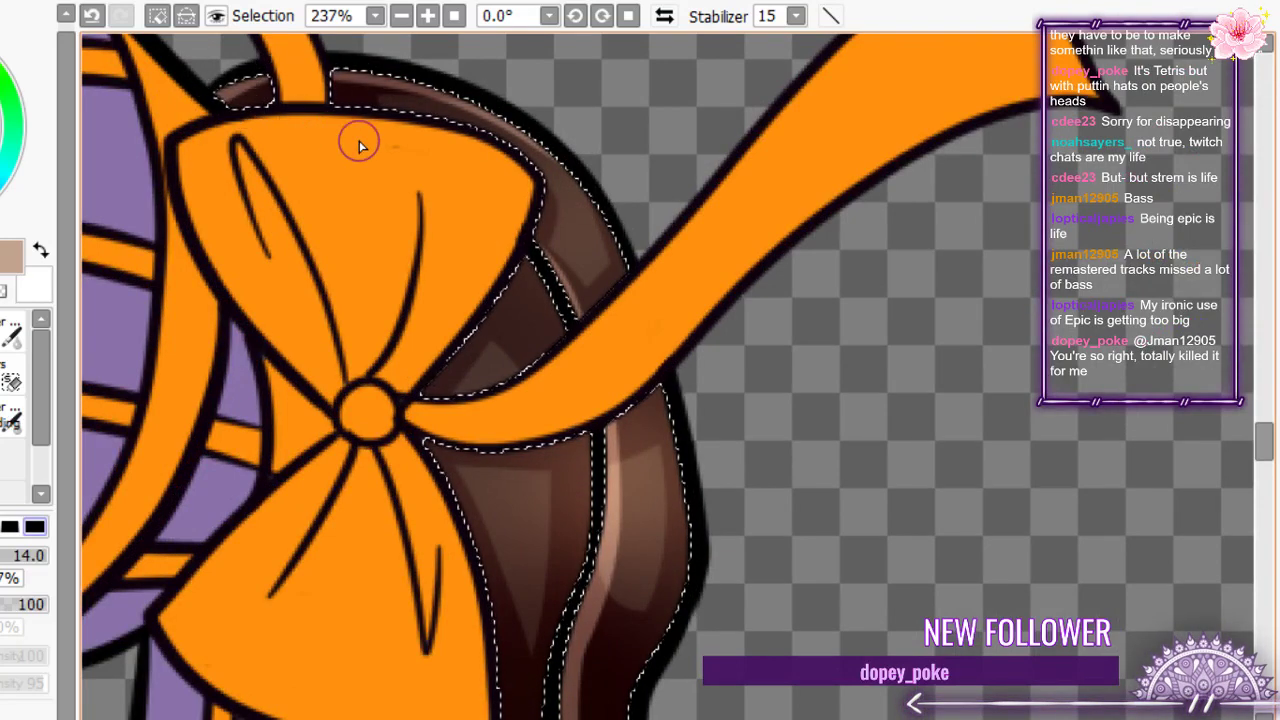
- Paint thin highlights on the two narrow leather slivers at the ankle opening of the standing foot's shoe
scroll(360, 146, "down", 6)
scroll(465, 470, "up", 3)
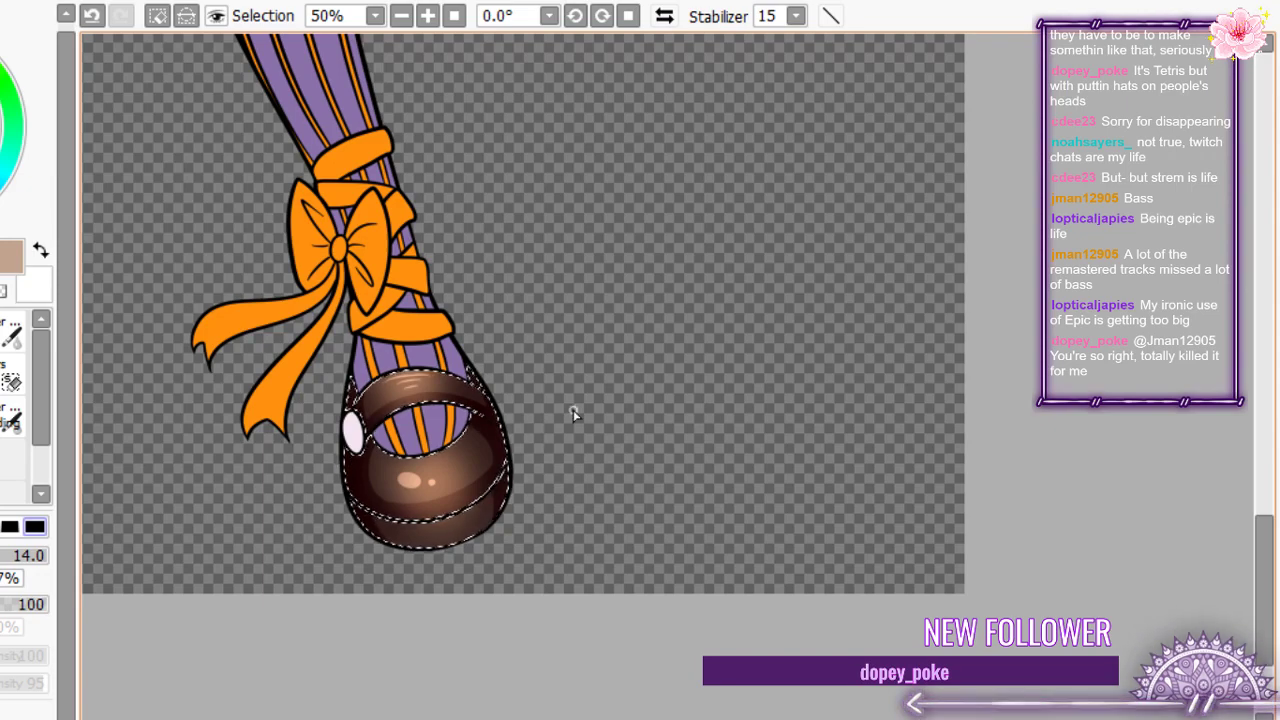
scroll(573, 413, "up", 4)
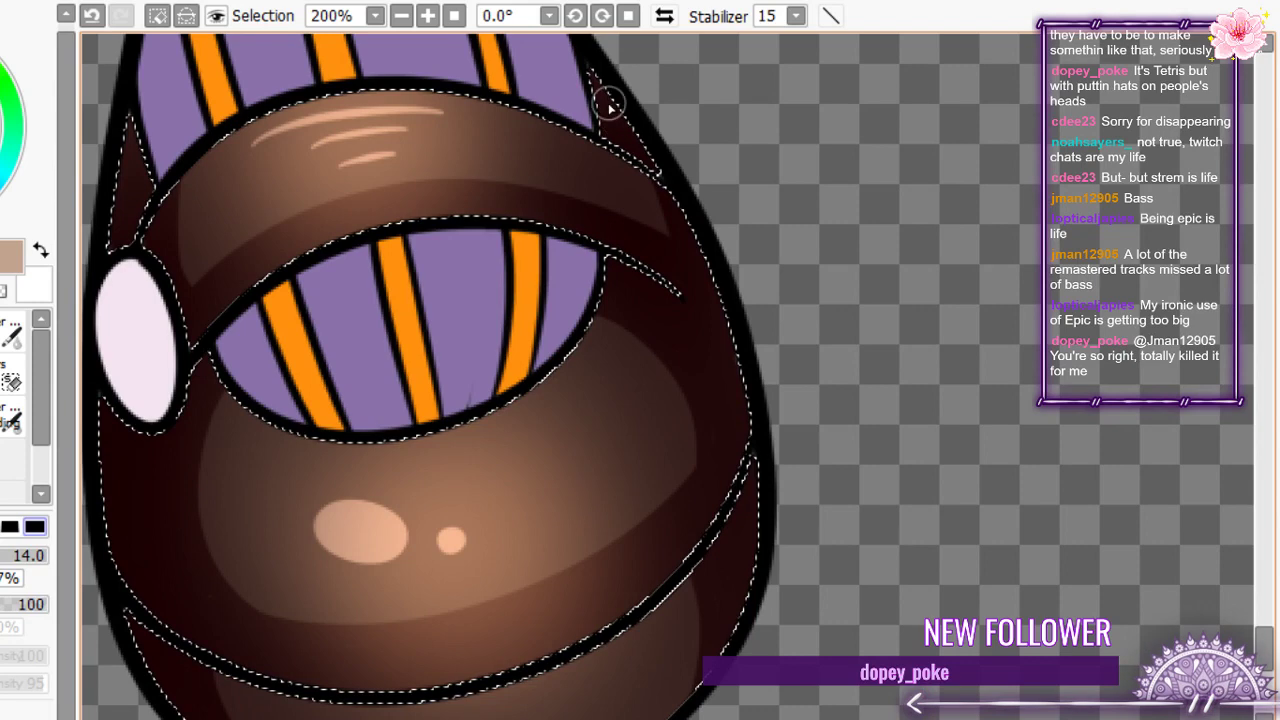
mouse_move(601, 71)
left_mouse_down()
mouse_move(520, 127)
mouse_move(623, 180)
mouse_move(651, 166)
left_mouse_up()
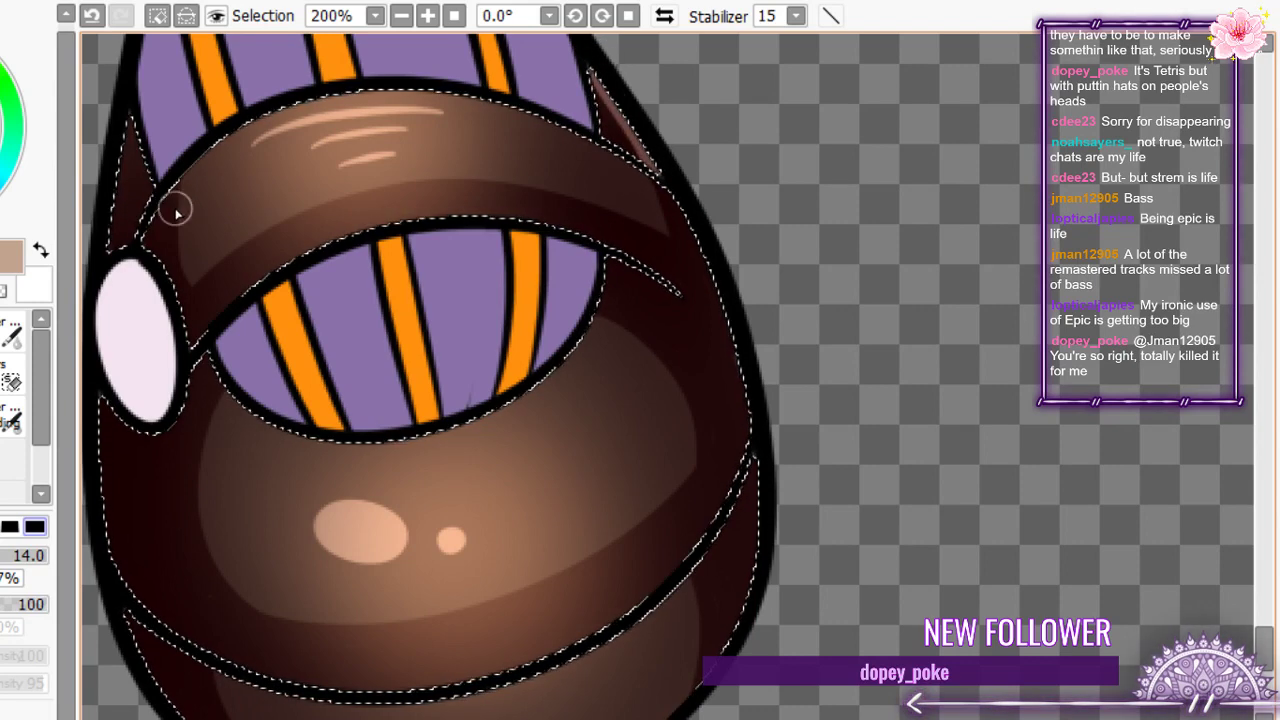
mouse_move(130, 119)
left_mouse_down()
mouse_move(113, 246)
mouse_move(129, 119)
left_mouse_up()
key("ctrl+z")
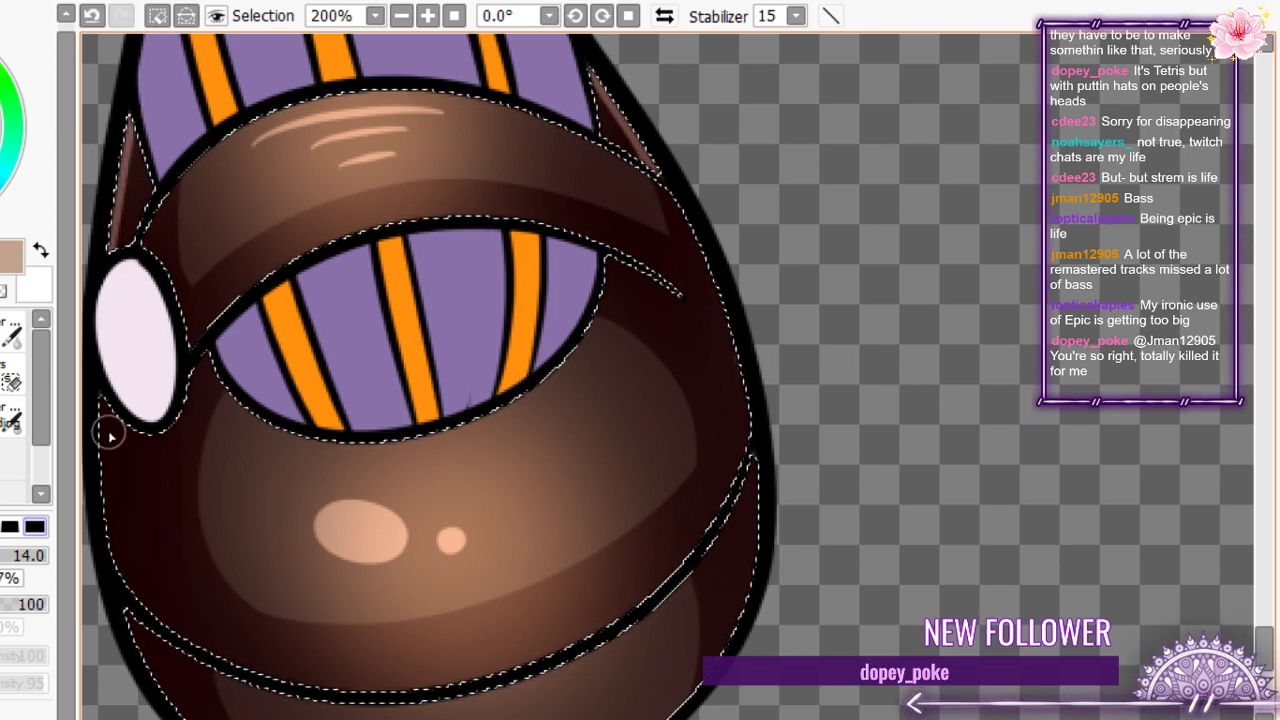
- Paint rim highlights down both sides of the standing shoe's toe and along its edge above the sole seam
left_click_drag(106, 410, 158, 618)
left_click_drag(614, 264, 748, 428)
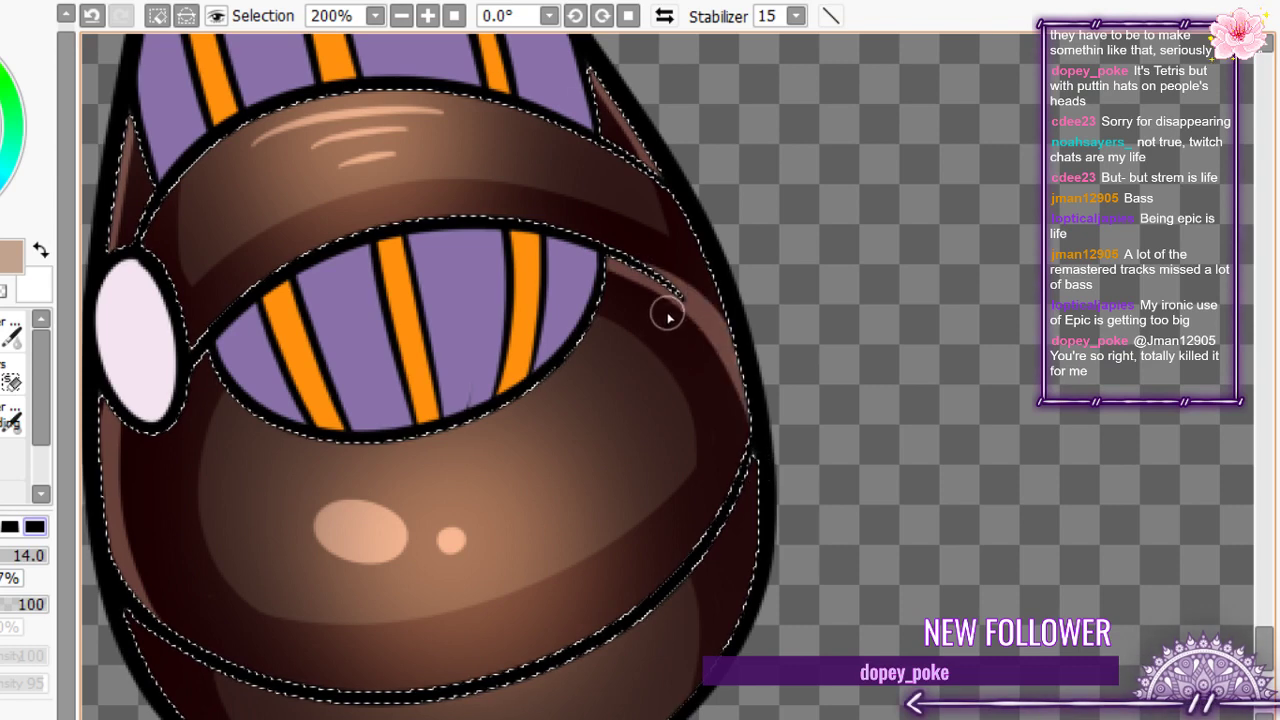
key("ctrl+z")
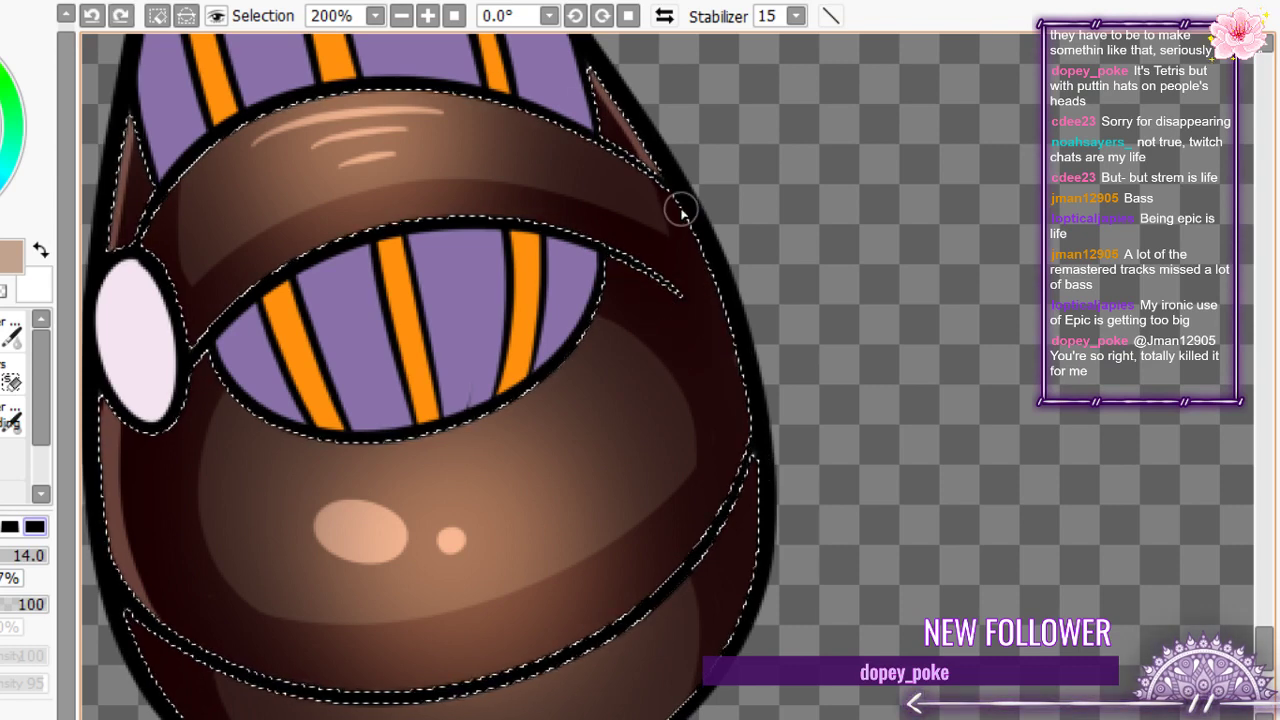
left_click_drag(664, 177, 748, 440)
mouse_move(705, 255)
left_mouse_down()
mouse_move(692, 299)
mouse_move(707, 266)
mouse_move(701, 291)
mouse_move(738, 362)
left_mouse_up()
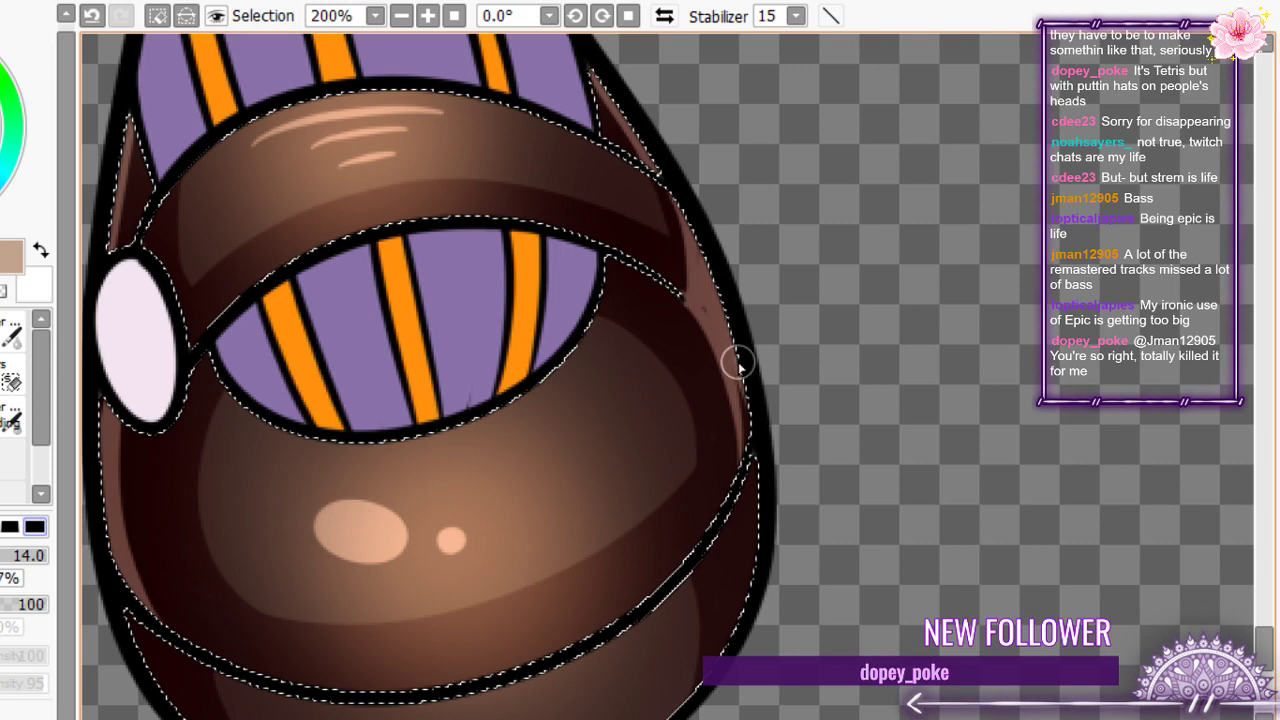
mouse_move(612, 266)
left_mouse_down()
mouse_move(743, 357)
mouse_move(651, 286)
mouse_move(735, 398)
mouse_move(677, 316)
mouse_move(712, 505)
left_mouse_up()
mouse_move(203, 666)
left_mouse_down()
mouse_move(138, 602)
mouse_move(119, 535)
mouse_move(281, 687)
mouse_move(257, 648)
mouse_move(143, 604)
left_mouse_up()
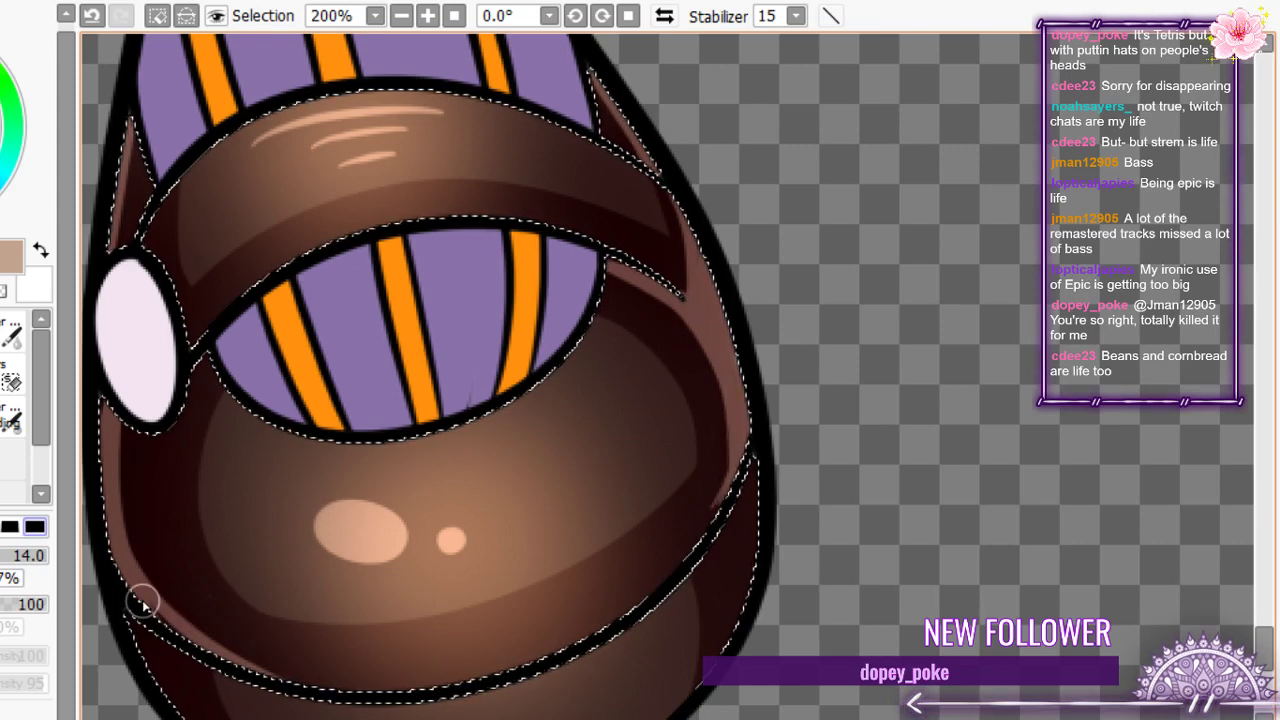
- Paint a rim highlight along the outer bottom edge of the standing shoe's sole
scroll(106, 400, "down", 2)
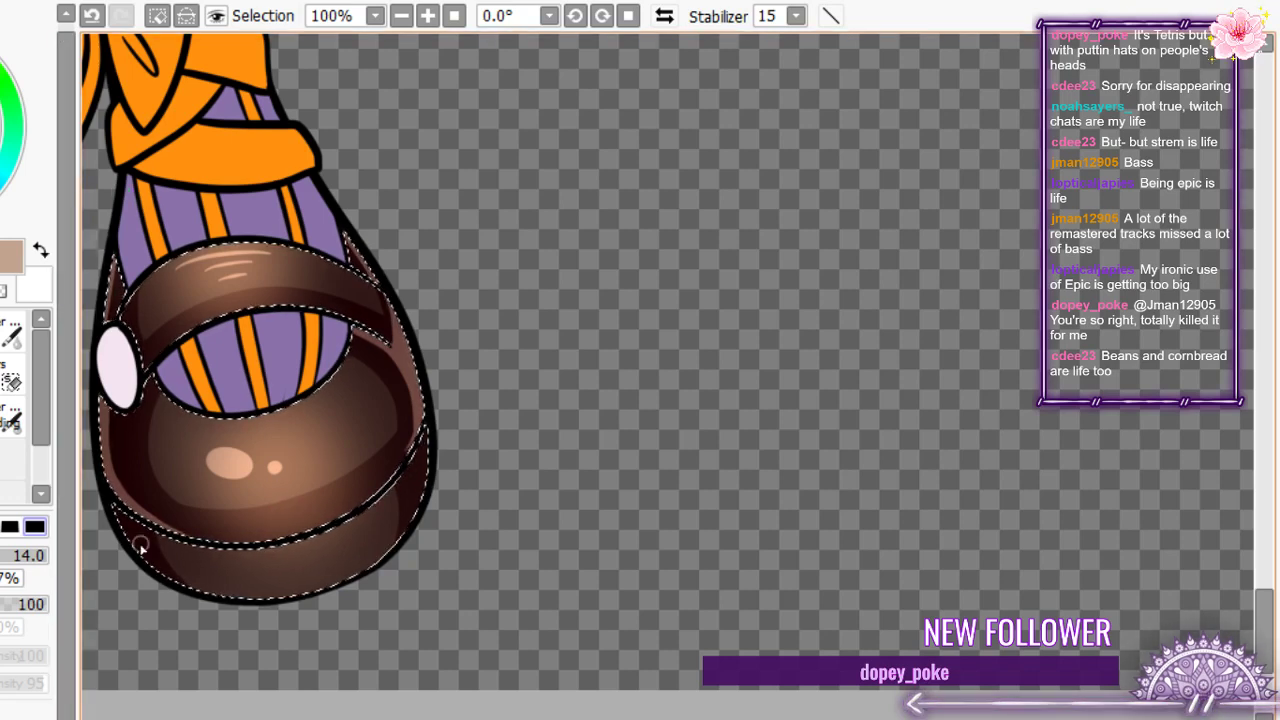
scroll(140, 548, "up", 3)
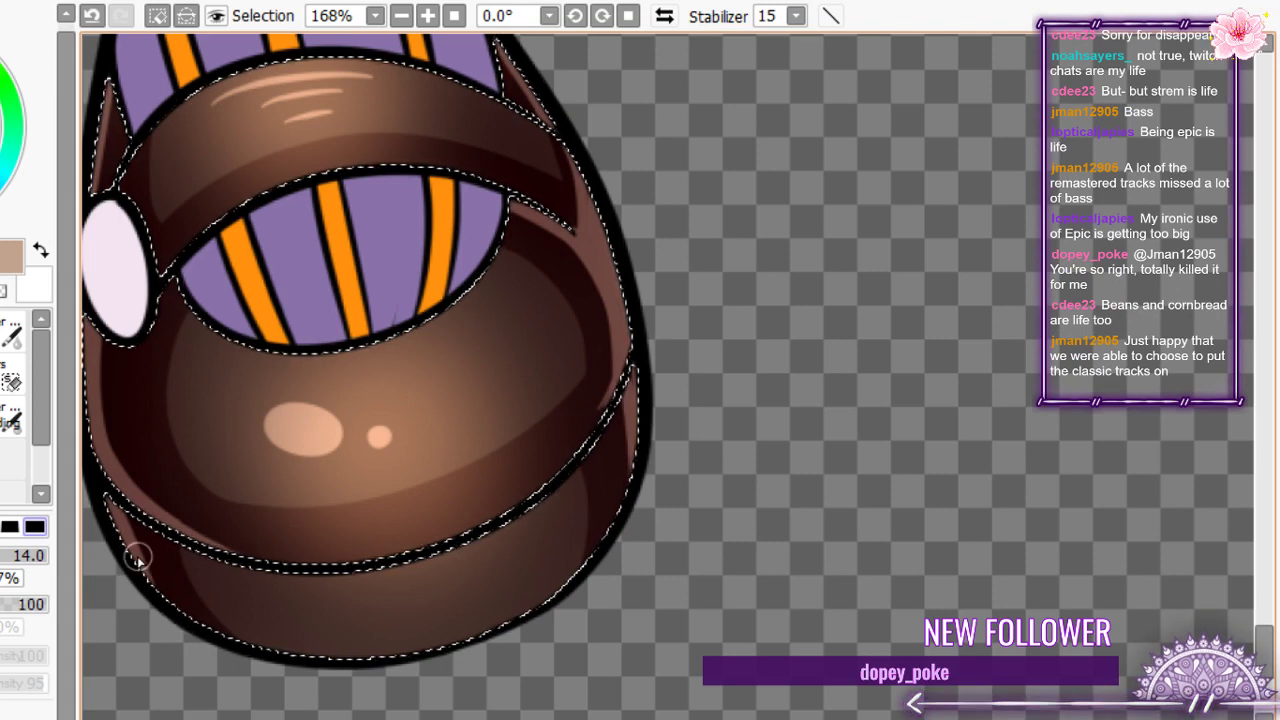
mouse_move(138, 558)
left_mouse_down()
mouse_move(576, 586)
mouse_move(487, 549)
mouse_move(334, 635)
mouse_move(140, 622)
mouse_move(139, 598)
mouse_move(240, 632)
mouse_move(542, 628)
left_mouse_up()
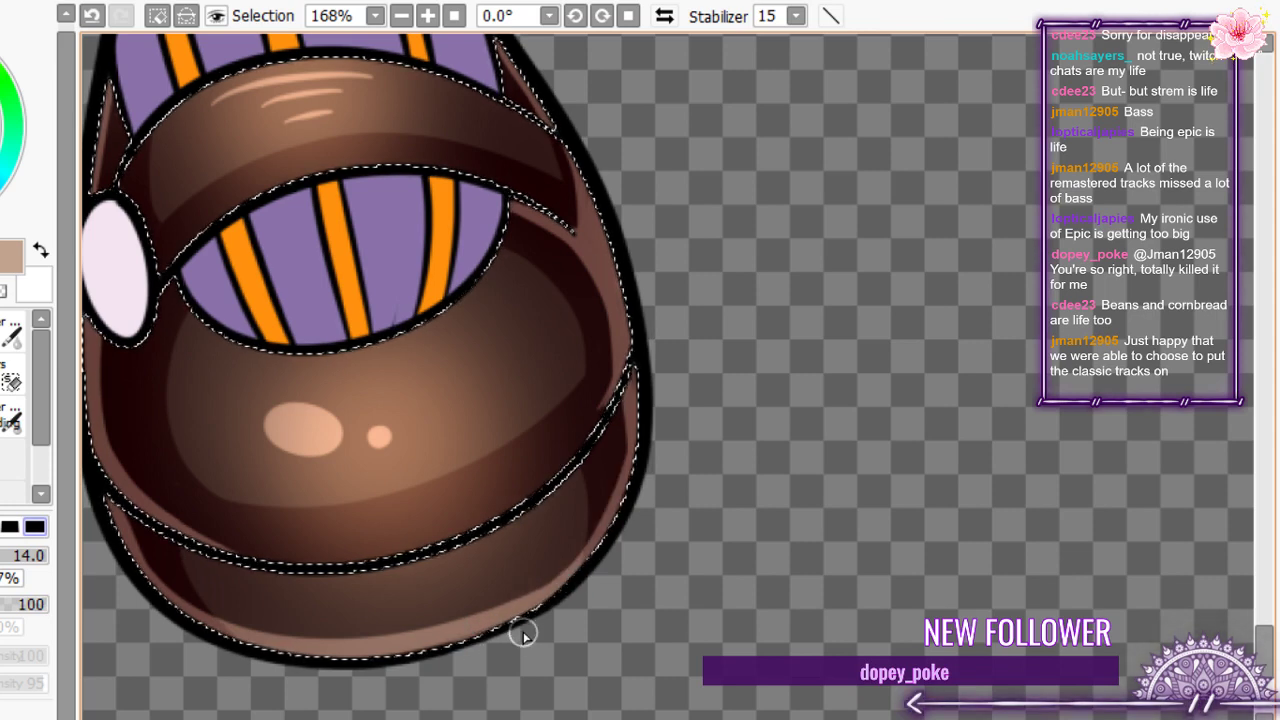
scroll(574, 590, "down", 4)
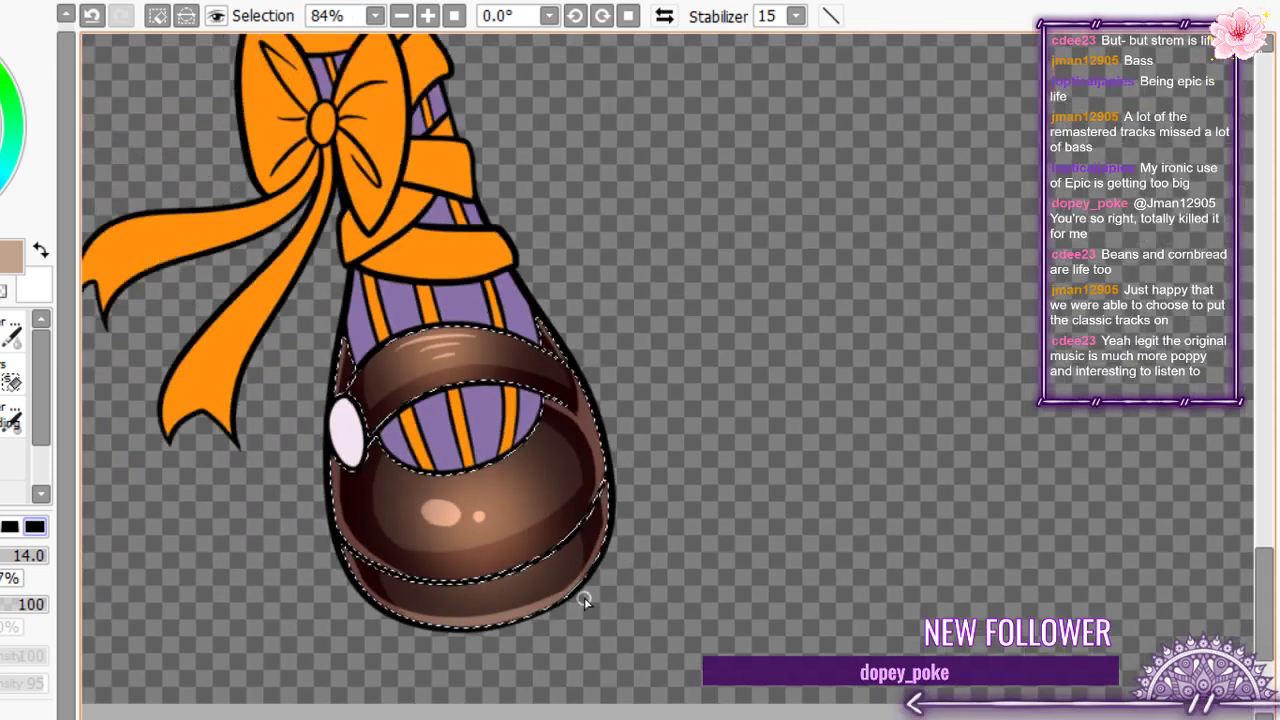
- Examine the leather highlights on the corset, cuffs, stocking bands and shoes, both across the whole figure and close up
scroll(584, 597, "down", 12)
scroll(530, 190, "up", 7)
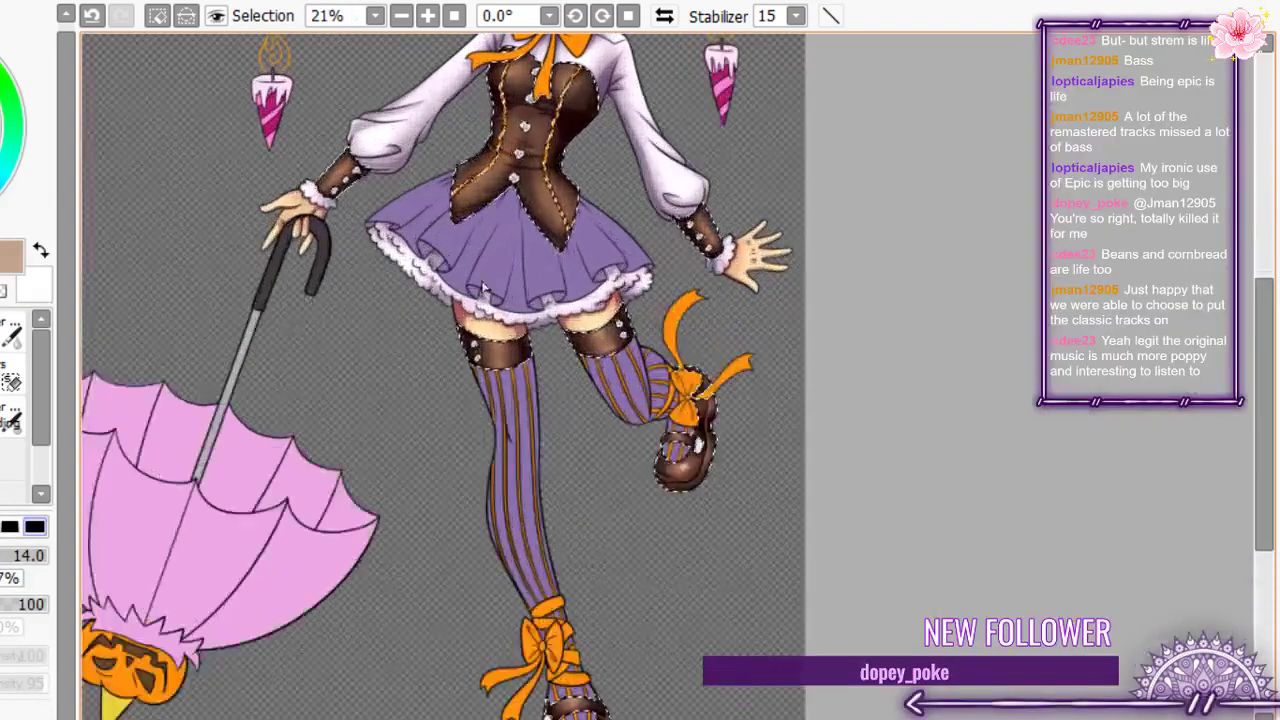
scroll(421, 349, "up", 2)
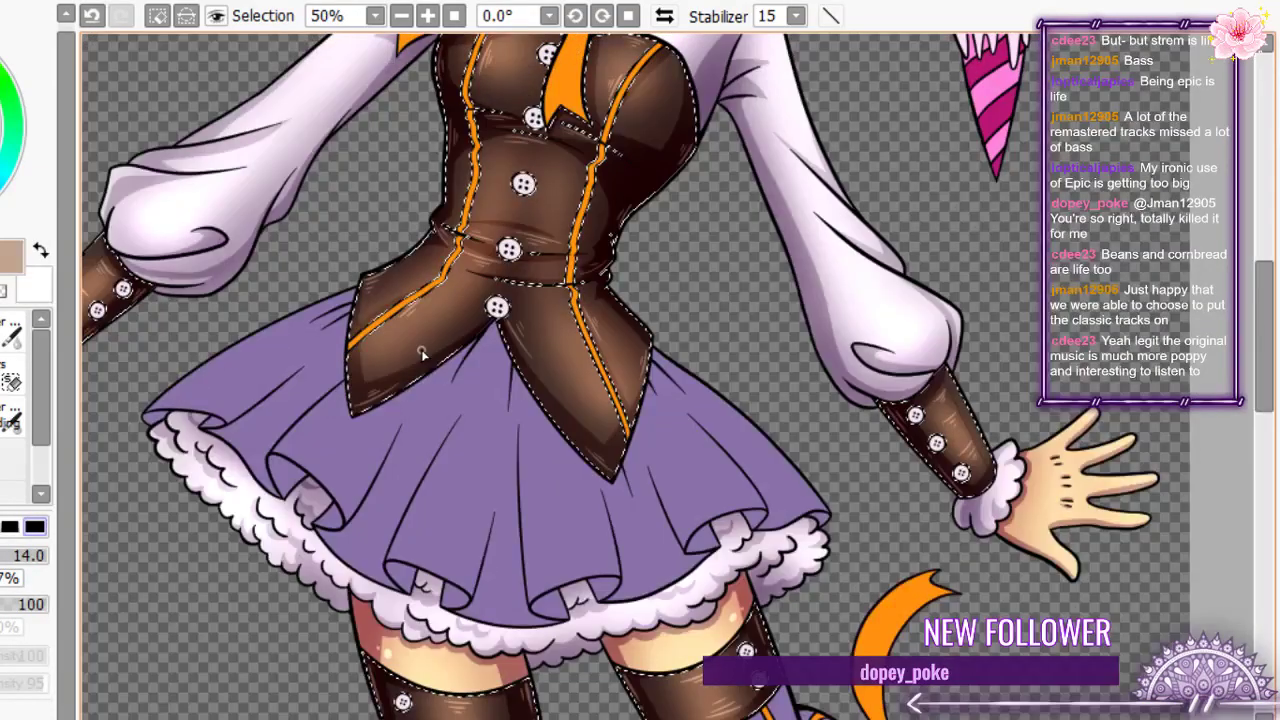
scroll(421, 349, "down", 4)
scroll(305, 315, "up", 5)
scroll(315, 335, "down", 1)
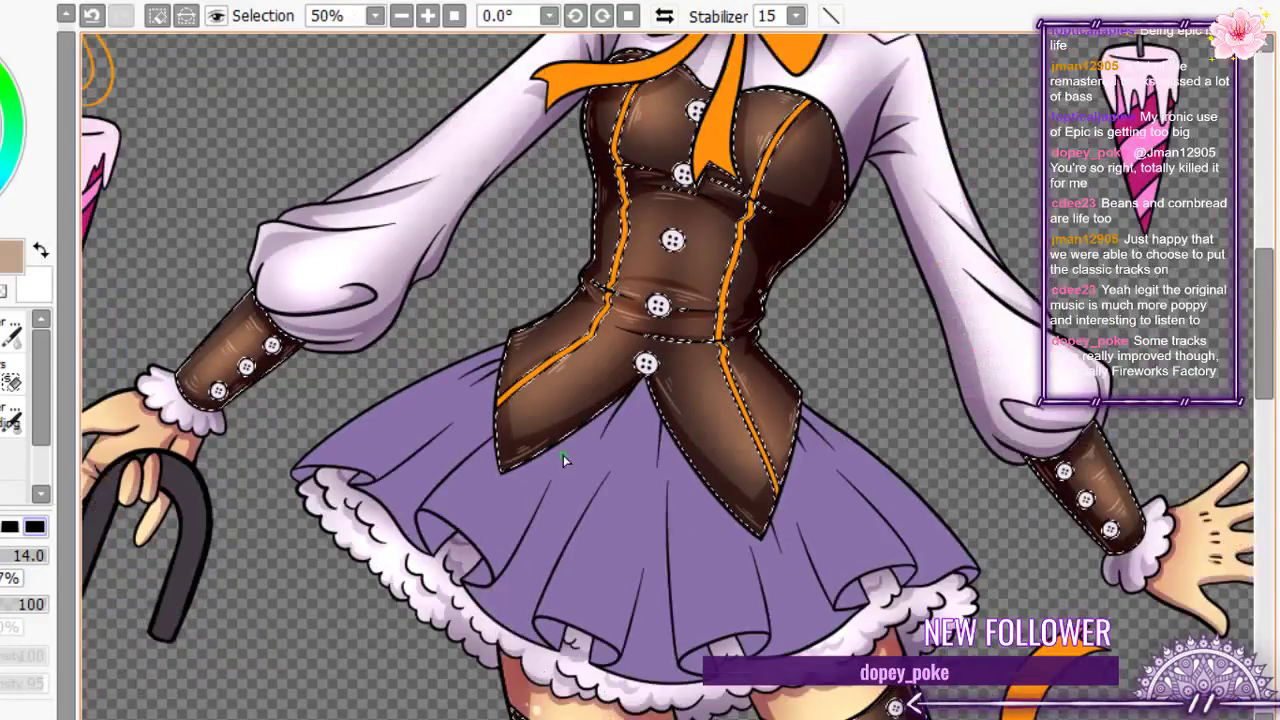
scroll(556, 462, "down", 2)
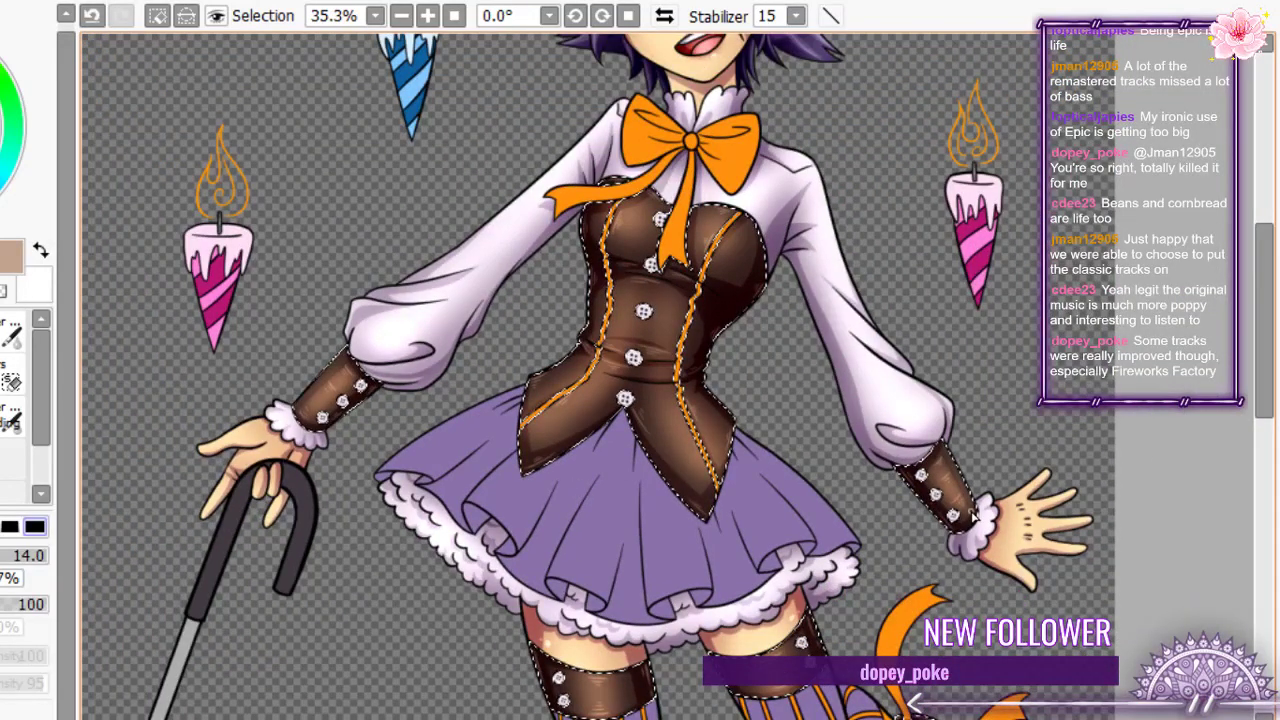
scroll(968, 508, "up", 3)
scroll(915, 465, "down", 3)
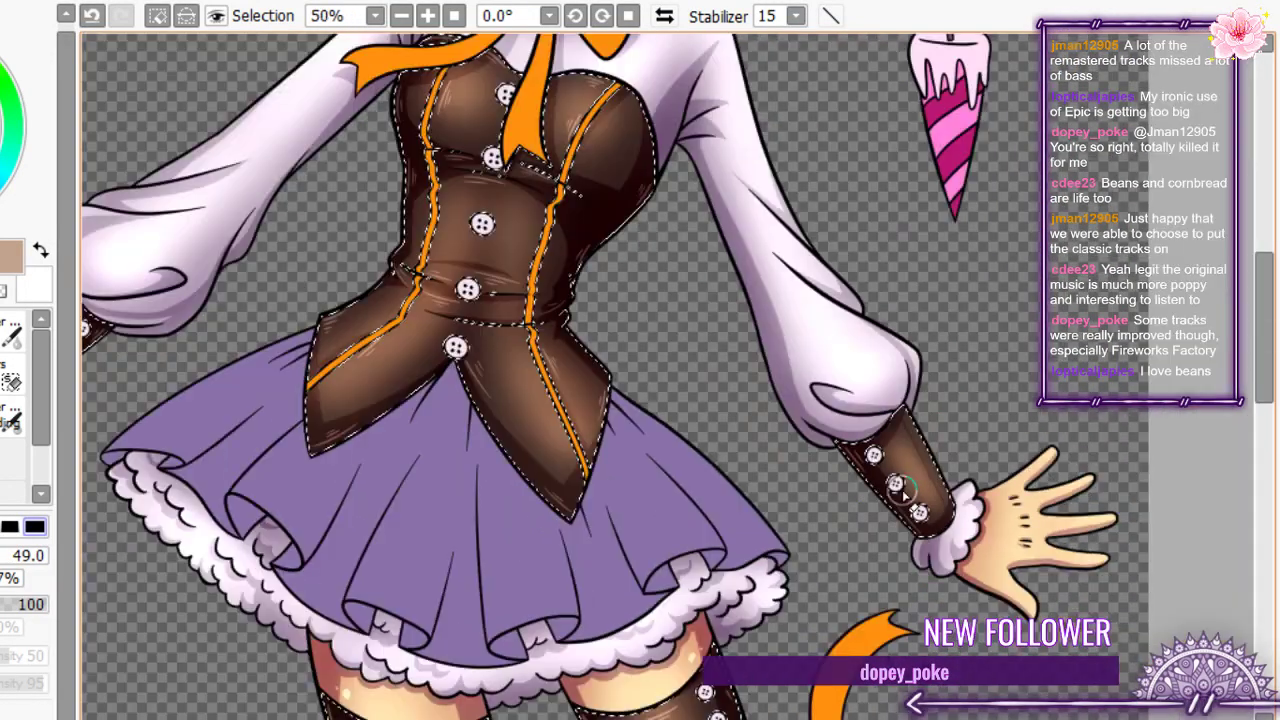
scroll(904, 494, "down", 2)
scroll(320, 390, "up", 6)
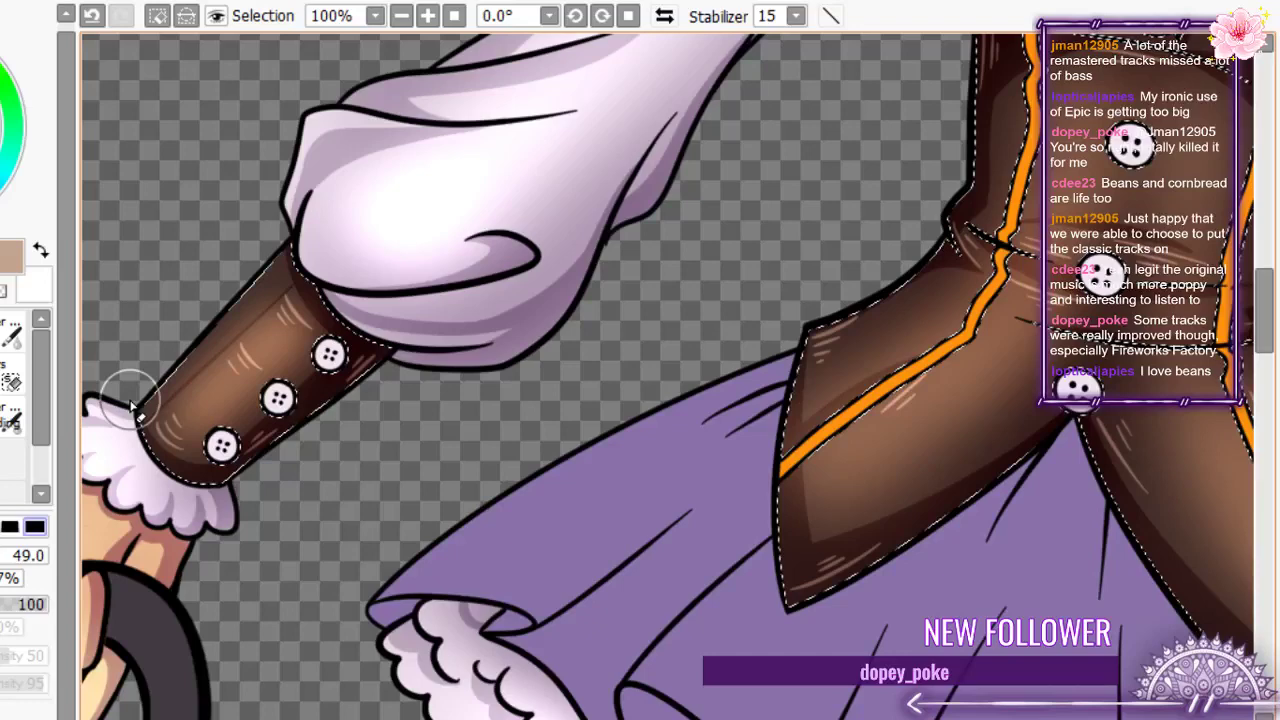
- Paint a tapering rim highlight with short broken dashes along the buttonless outer edge of the umbrella arm's leather cuff
scroll(240, 283, "up", 1)
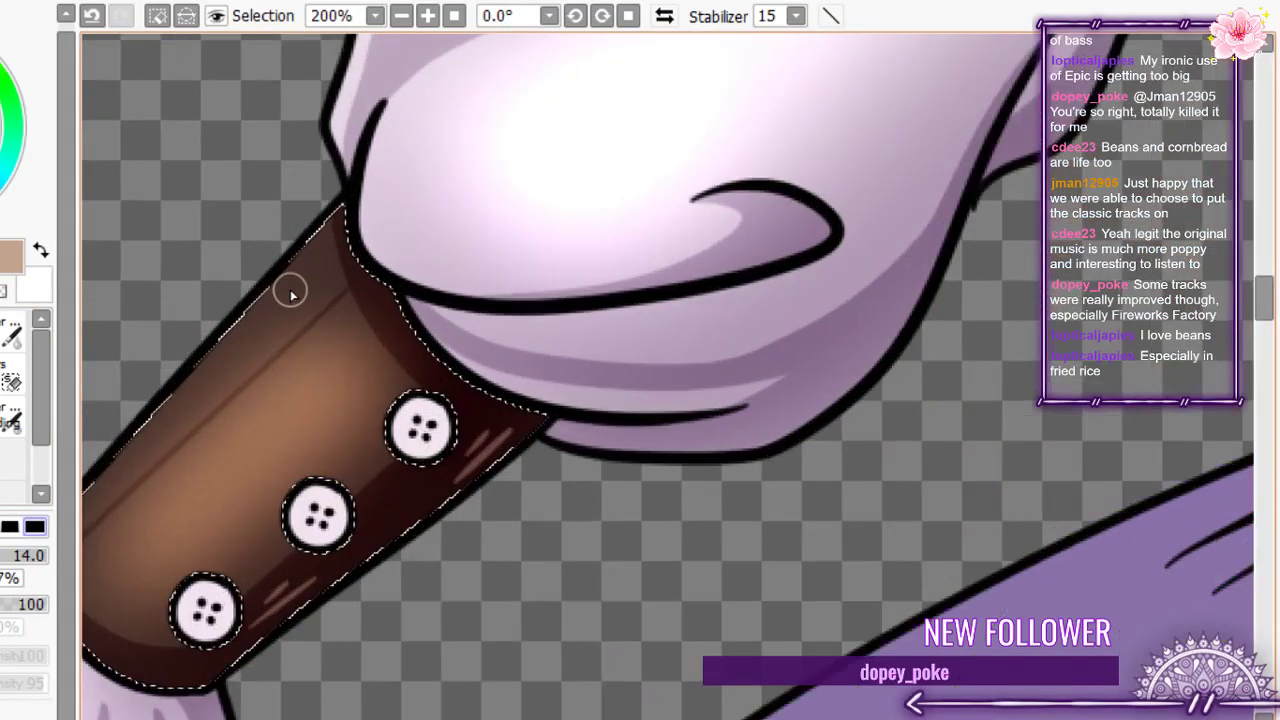
left_click_drag(191, 394, 131, 462)
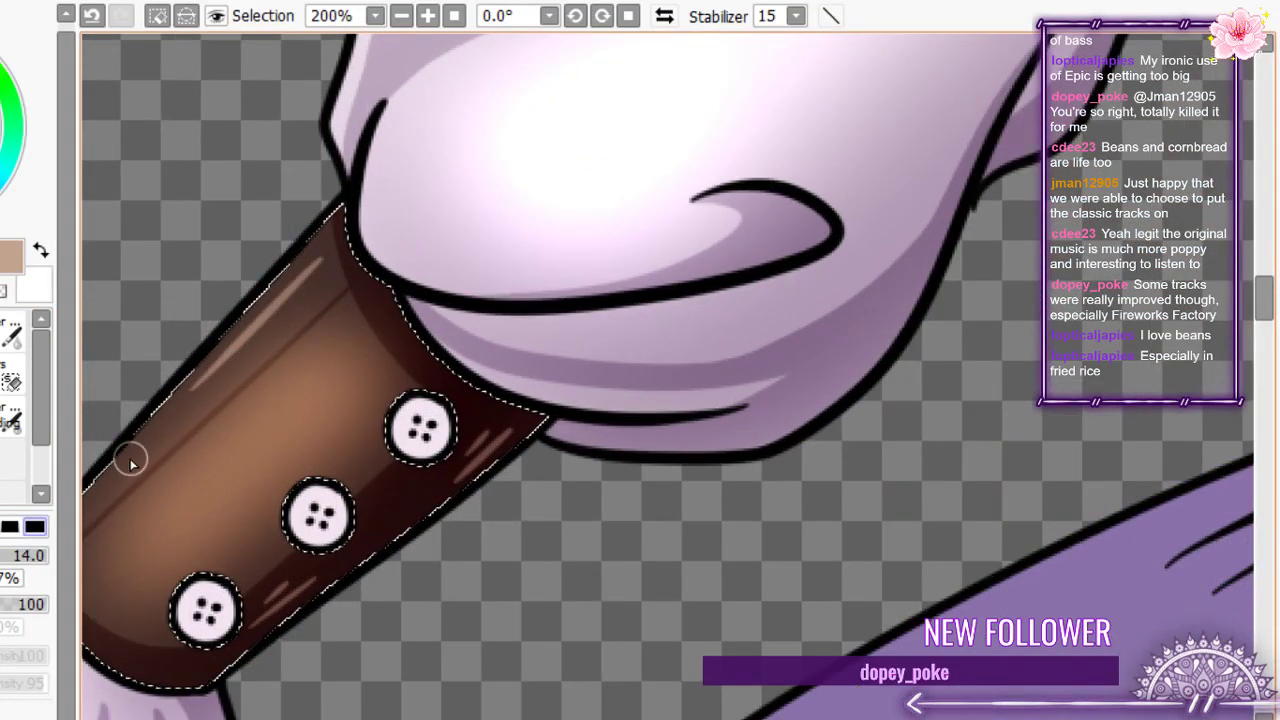
left_click_drag(185, 408, 119, 470)
key("ctrl+z")
scroll(166, 476, "down", 2)
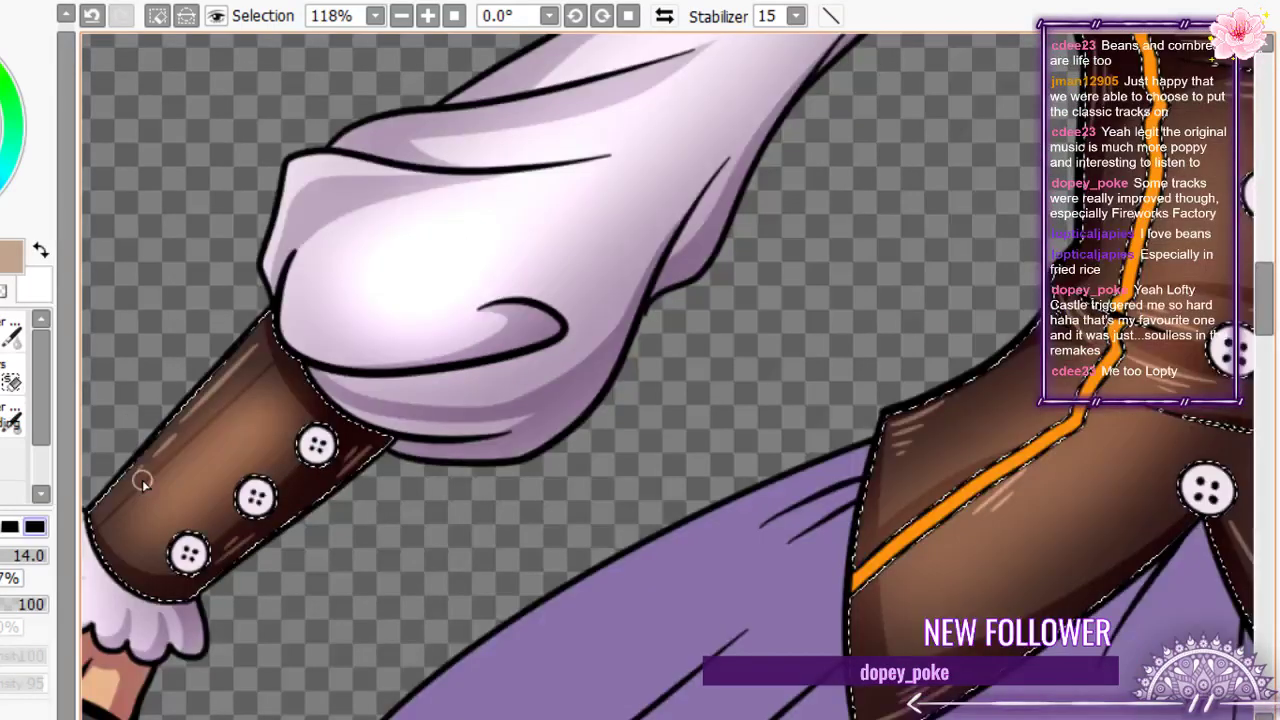
- Paint a tapering rim highlight with short broken dashes along the buttonless outer edge of the open hand's leather cuff
scroll(143, 483, "down", 5)
scroll(862, 456, "up", 5)
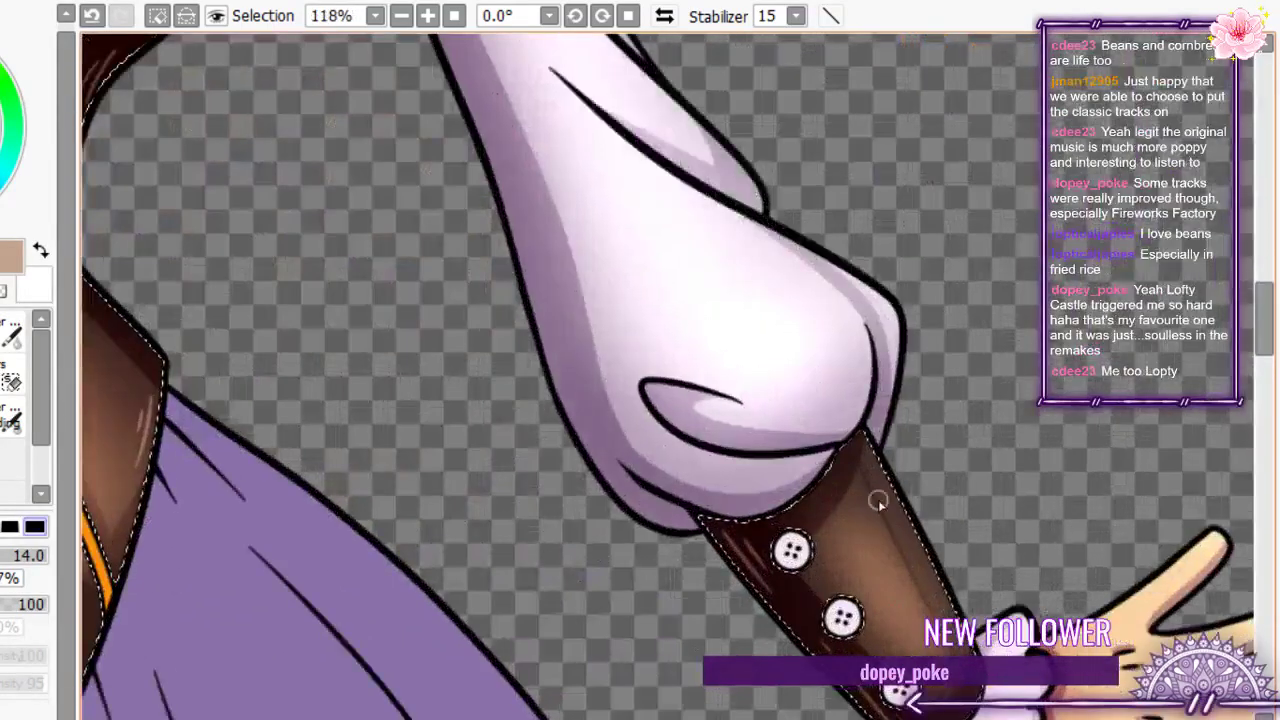
scroll(862, 456, "up", 4)
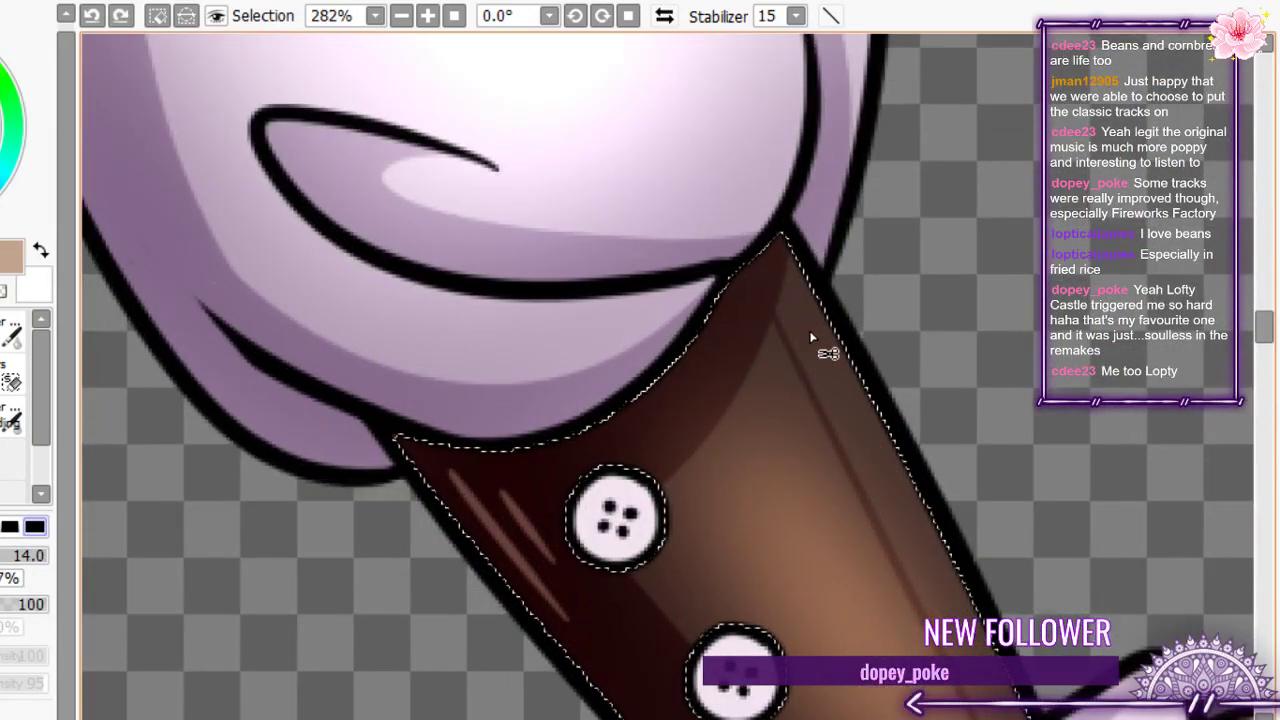
left_click_drag(800, 300, 893, 470)
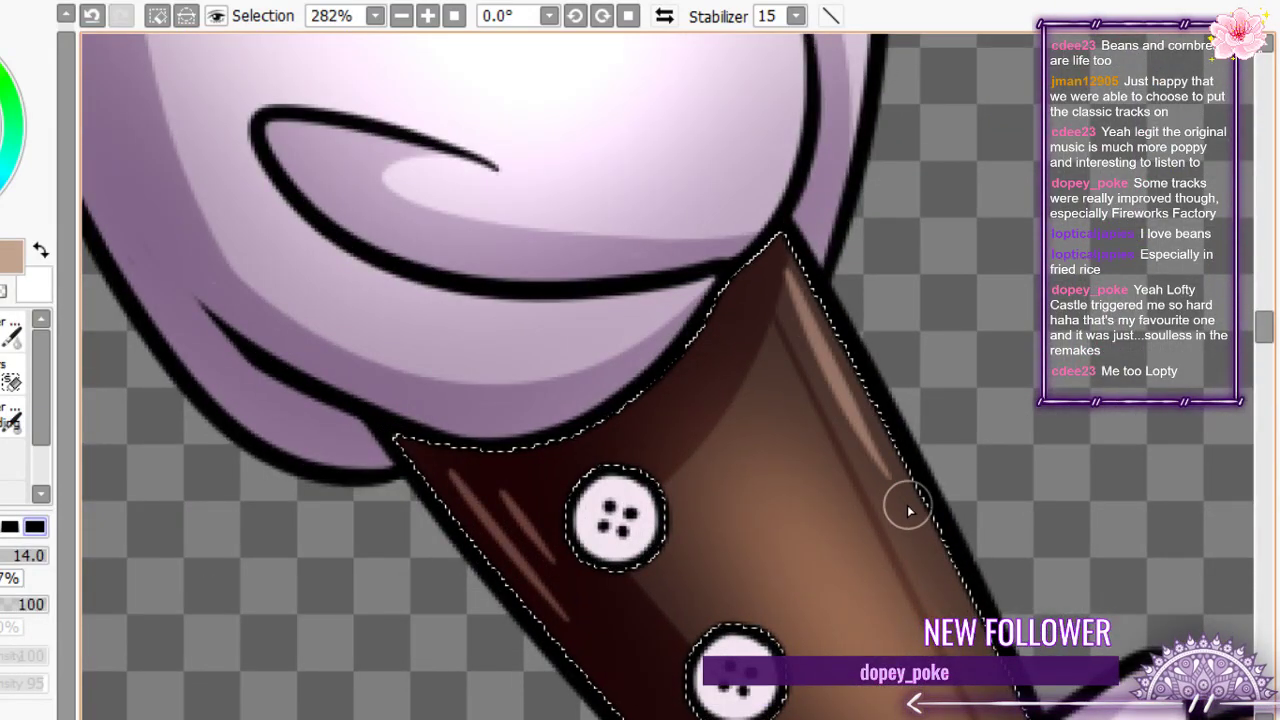
scroll(895, 525, "down", 5)
scroll(834, 457, "up", 3)
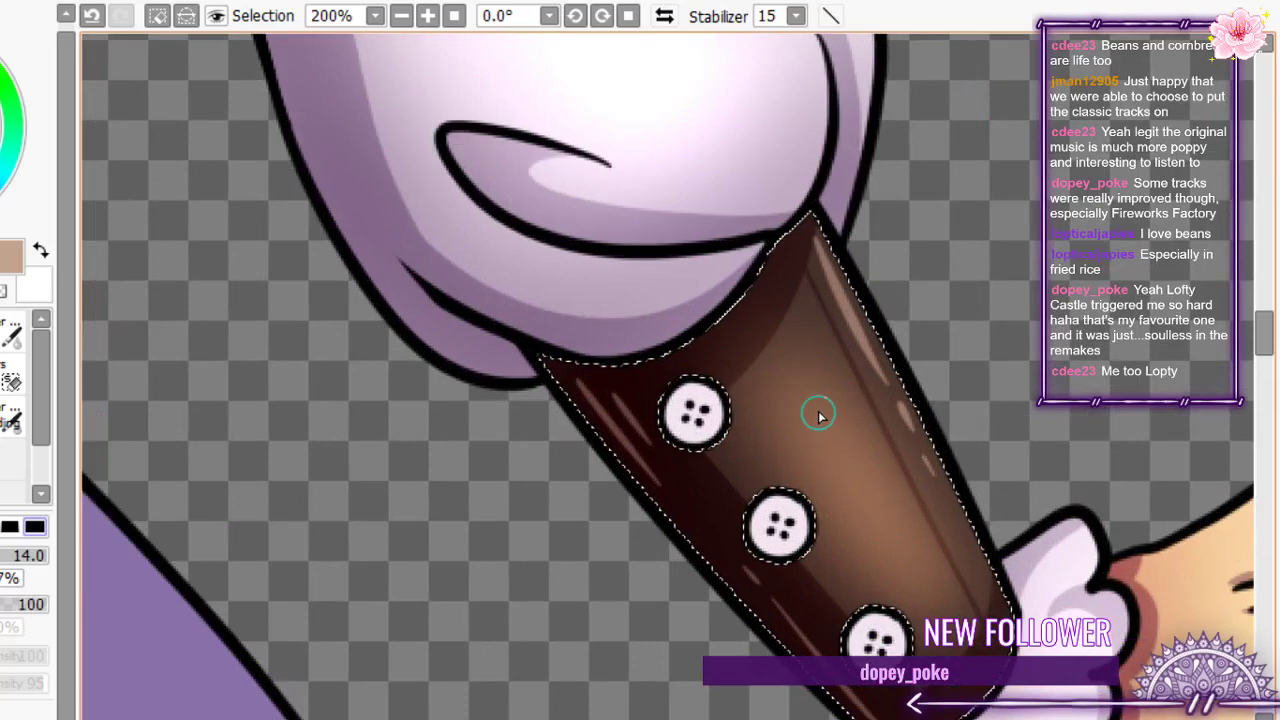
- Try a column of short slanted shine strokes running down the middle of the open hand's leather cuff
mouse_move(805, 360)
left_mouse_down()
mouse_move(794, 449)
mouse_move(883, 585)
left_mouse_up()
key("ctrl+z")
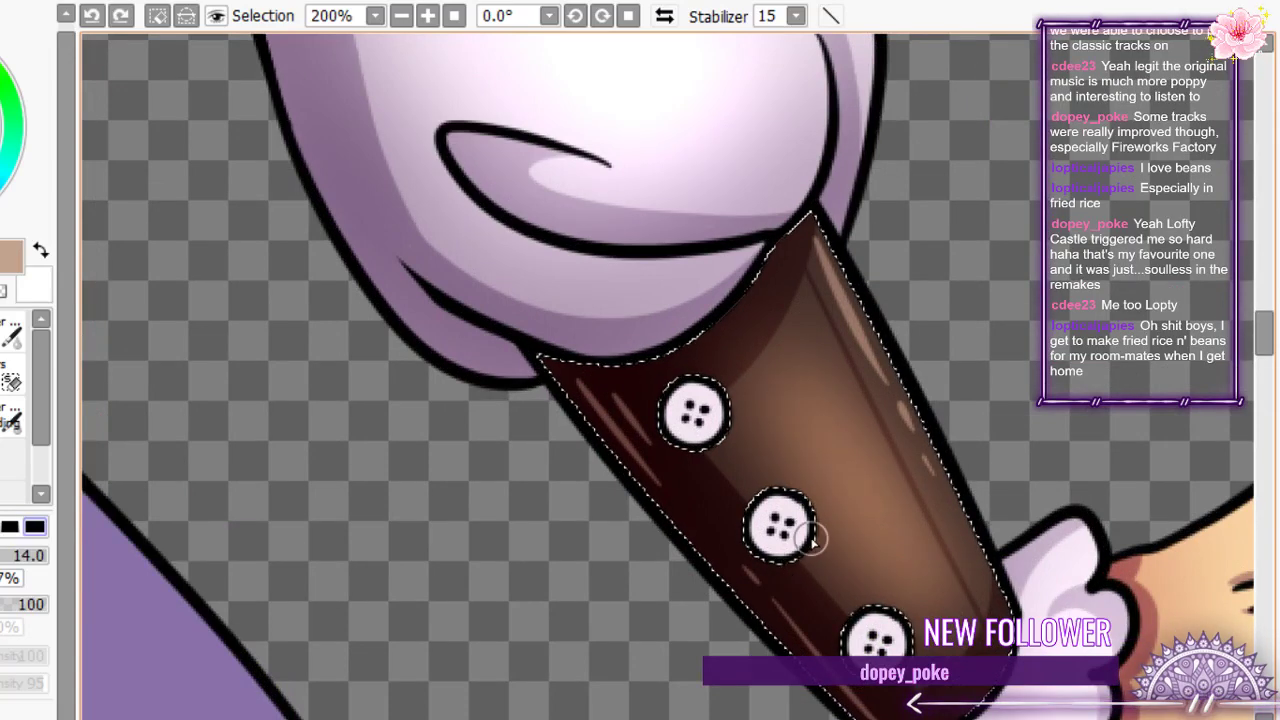
mouse_move(790, 380)
left_mouse_down()
mouse_move(849, 486)
mouse_move(897, 509)
mouse_move(905, 605)
left_mouse_up()
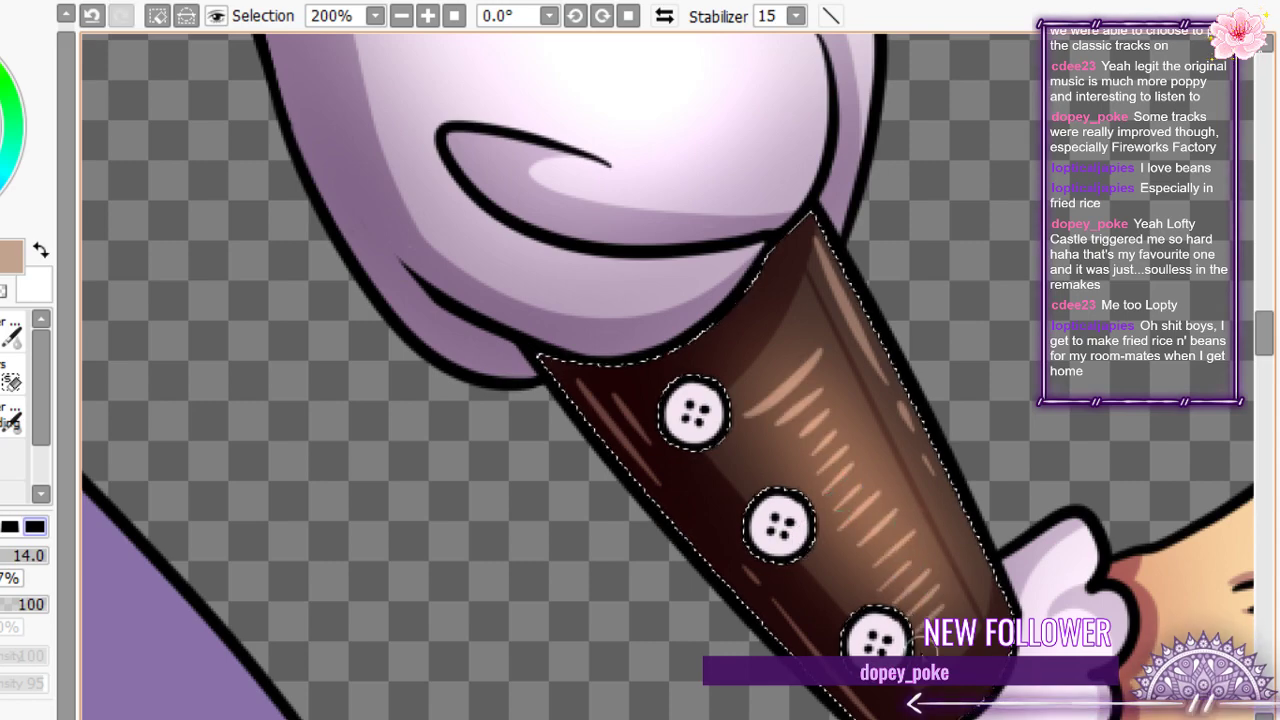
scroll(878, 328, "down", 3)
scroll(878, 328, "up", 2)
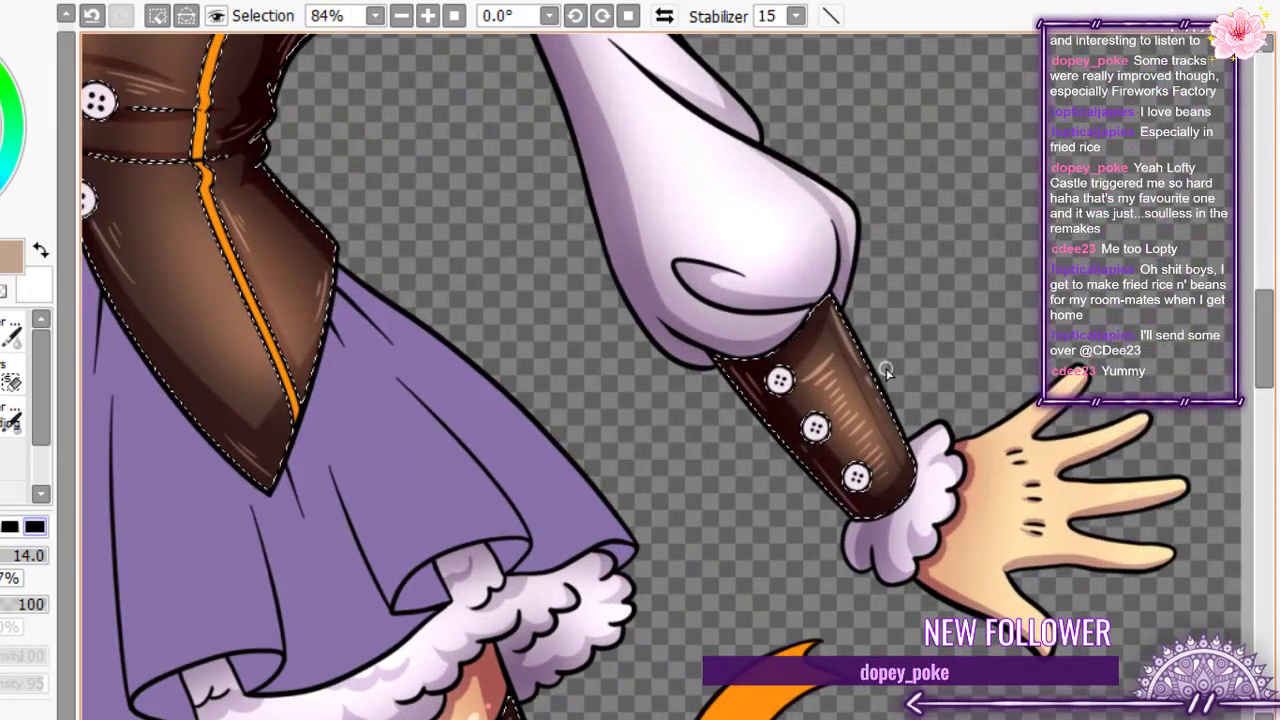
key("ctrl+z")
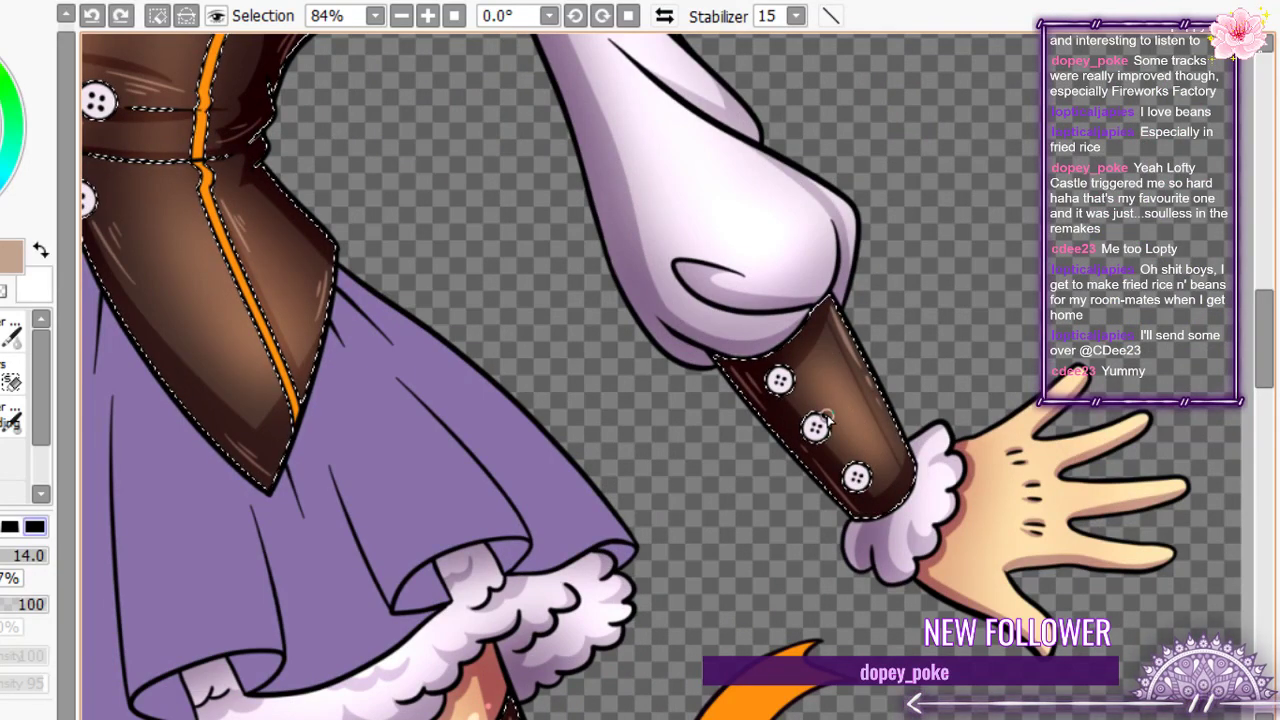
- Try one long continuous shine stroke lengthwise along the middle of both leather cuffs
scroll(828, 418, "up", 1)
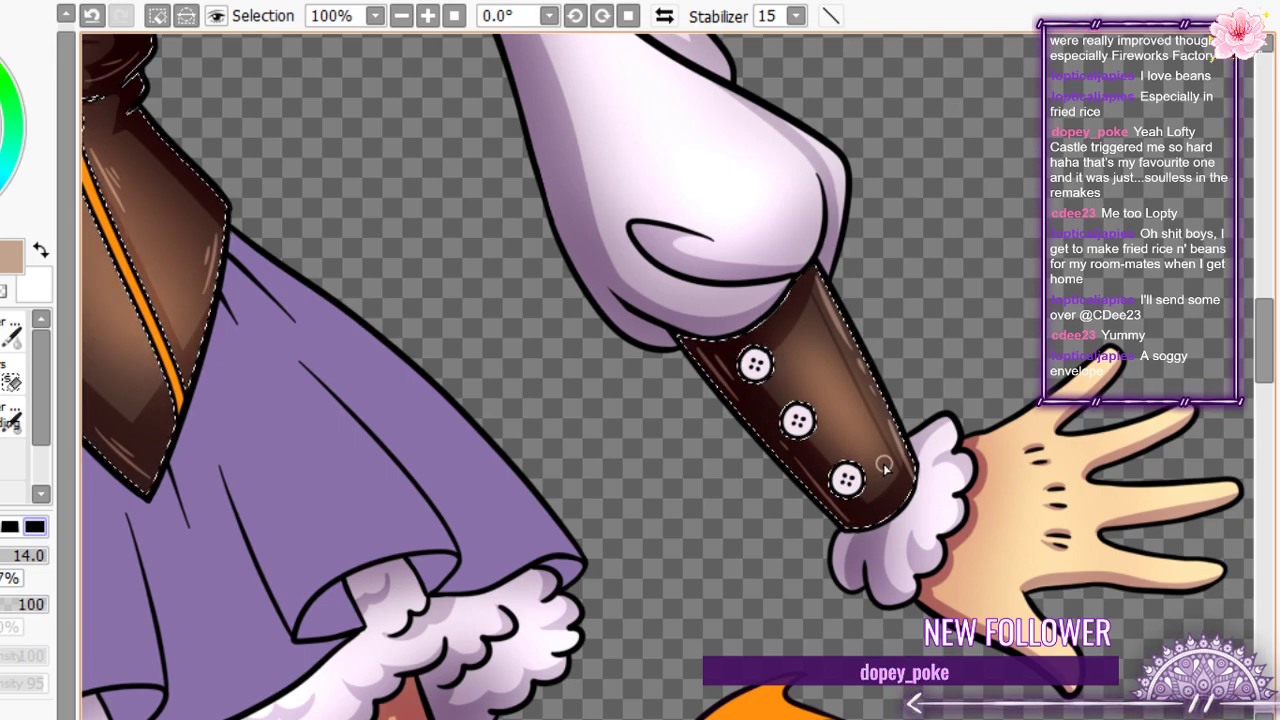
scroll(855, 368, "down", 7)
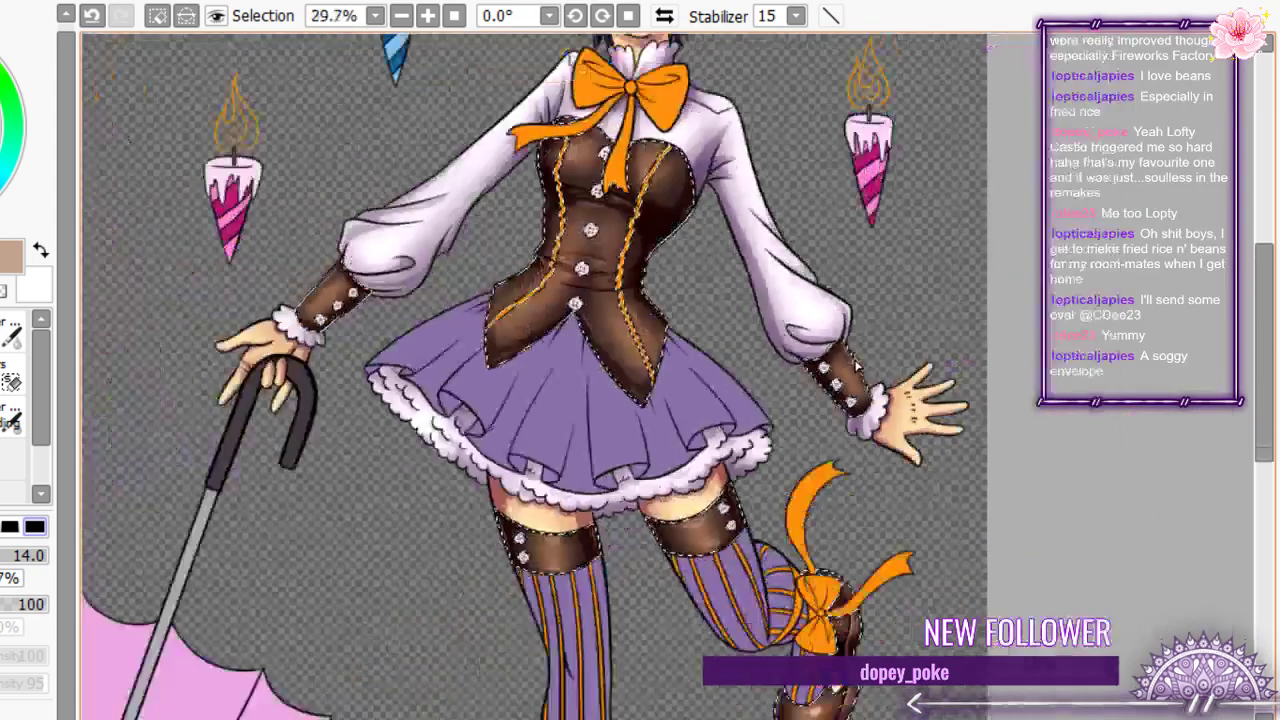
scroll(855, 366, "up", 14)
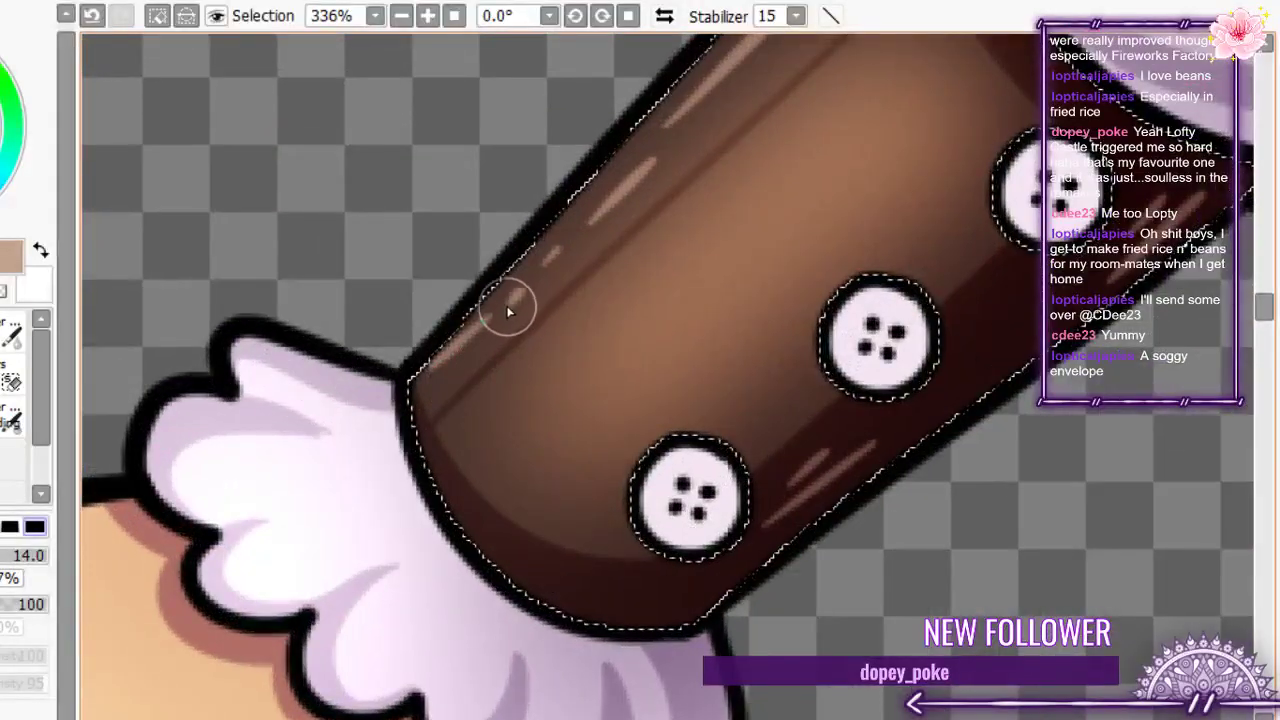
scroll(617, 291, "down", 3)
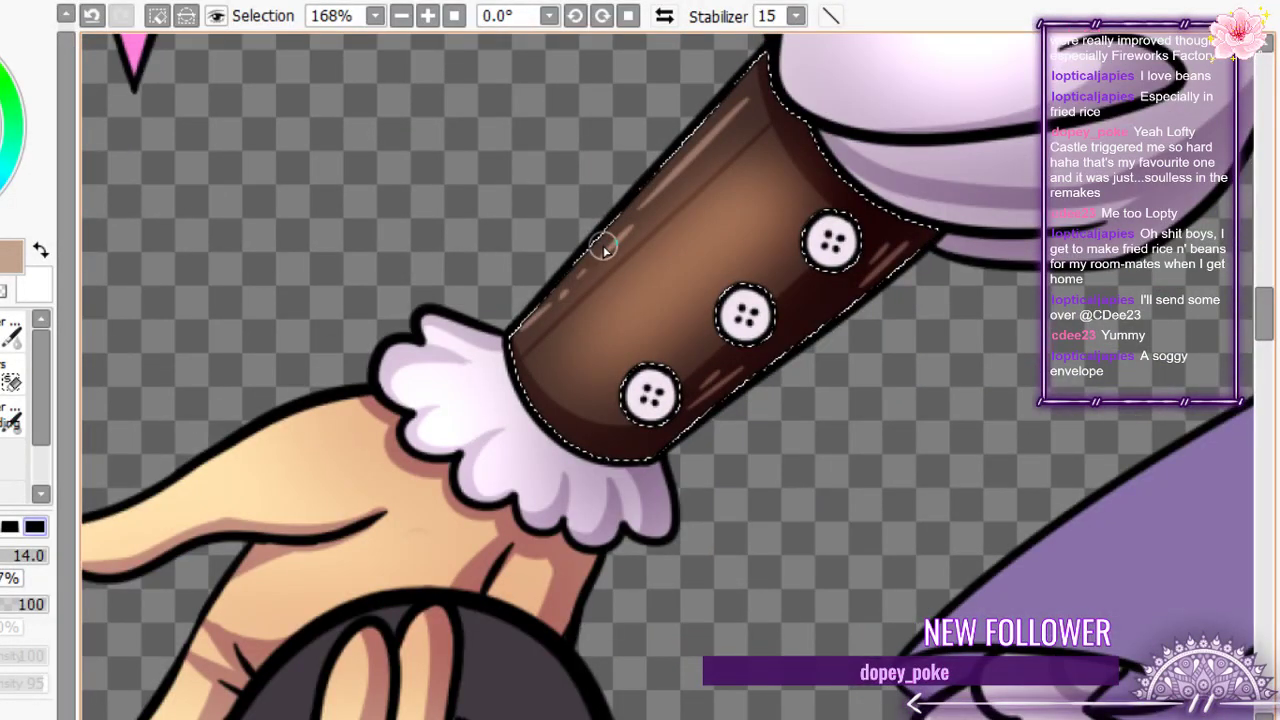
left_click_drag(583, 343, 763, 194)
key("ctrl+z")
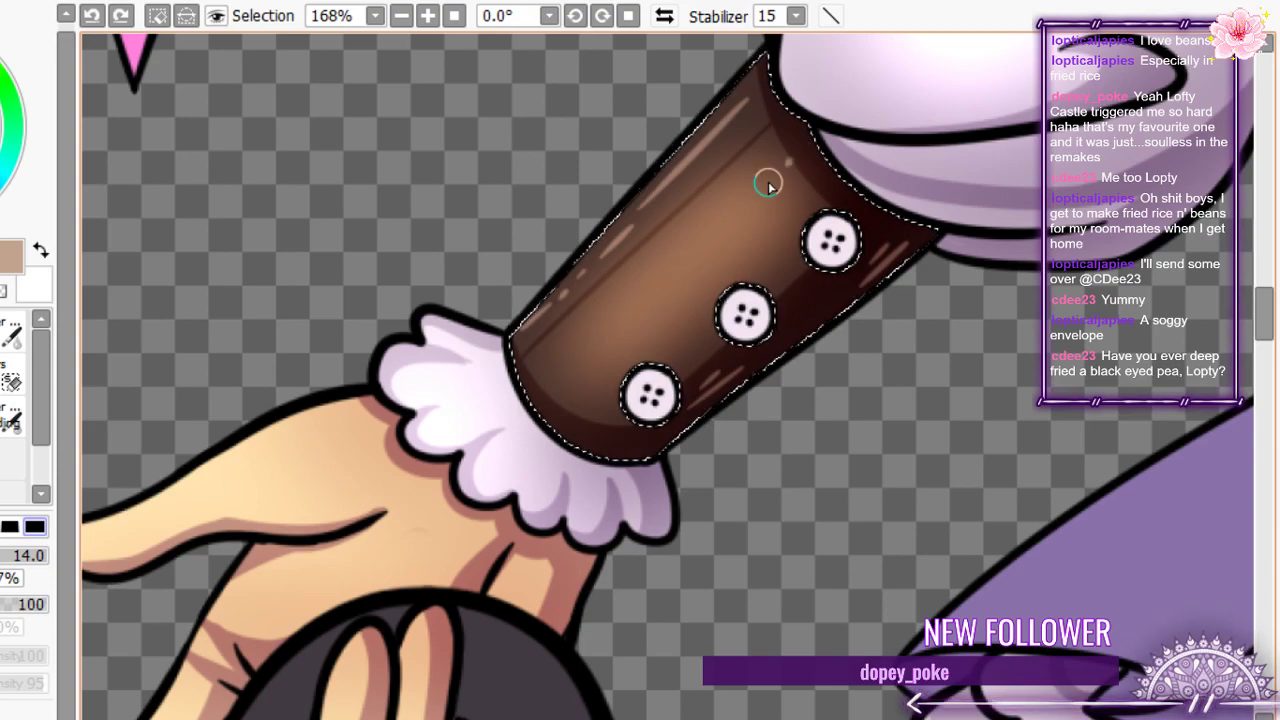
left_click_drag(768, 184, 551, 366)
scroll(349, 297, "down", 8)
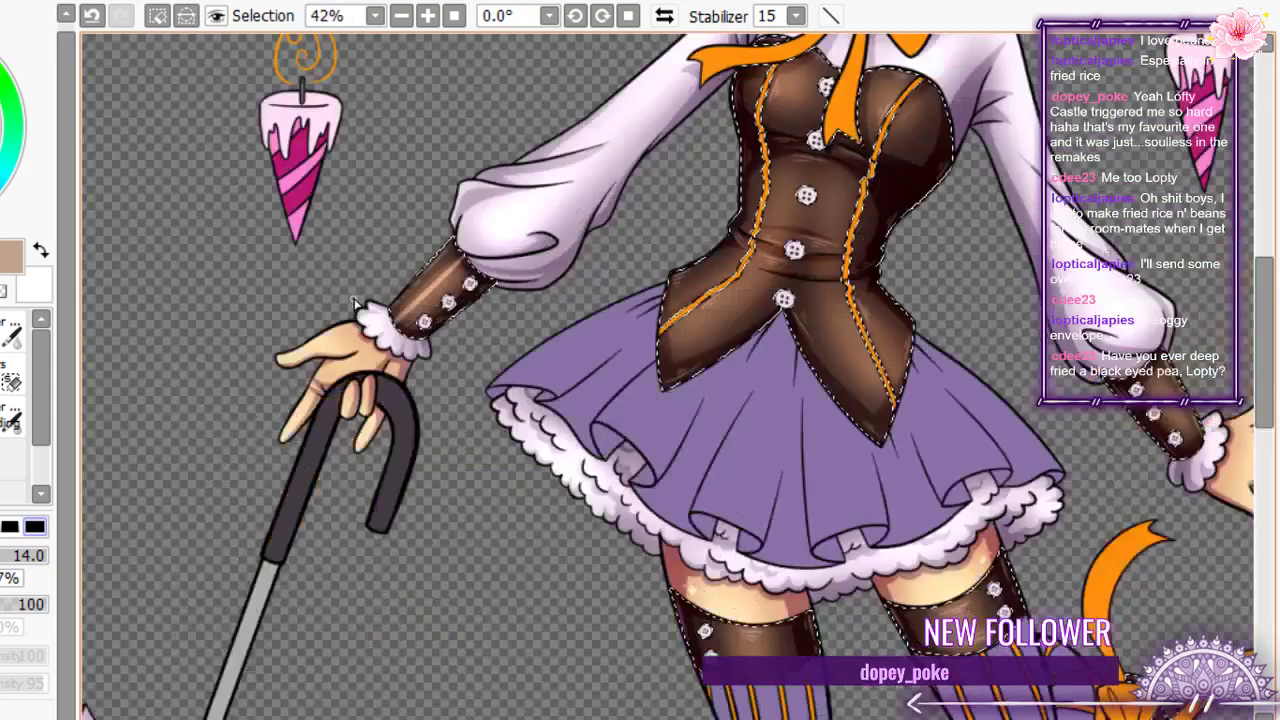
scroll(355, 303, "down", 2)
scroll(343, 290, "up", 4)
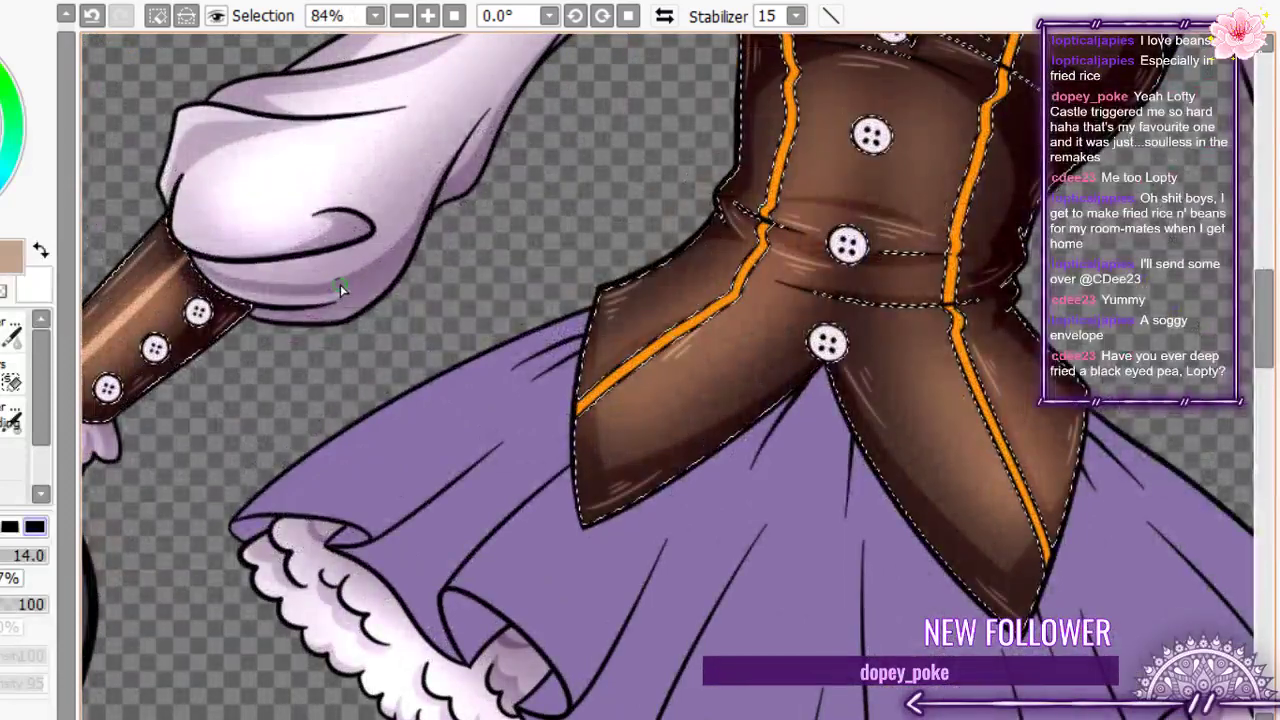
scroll(341, 289, "down", 2)
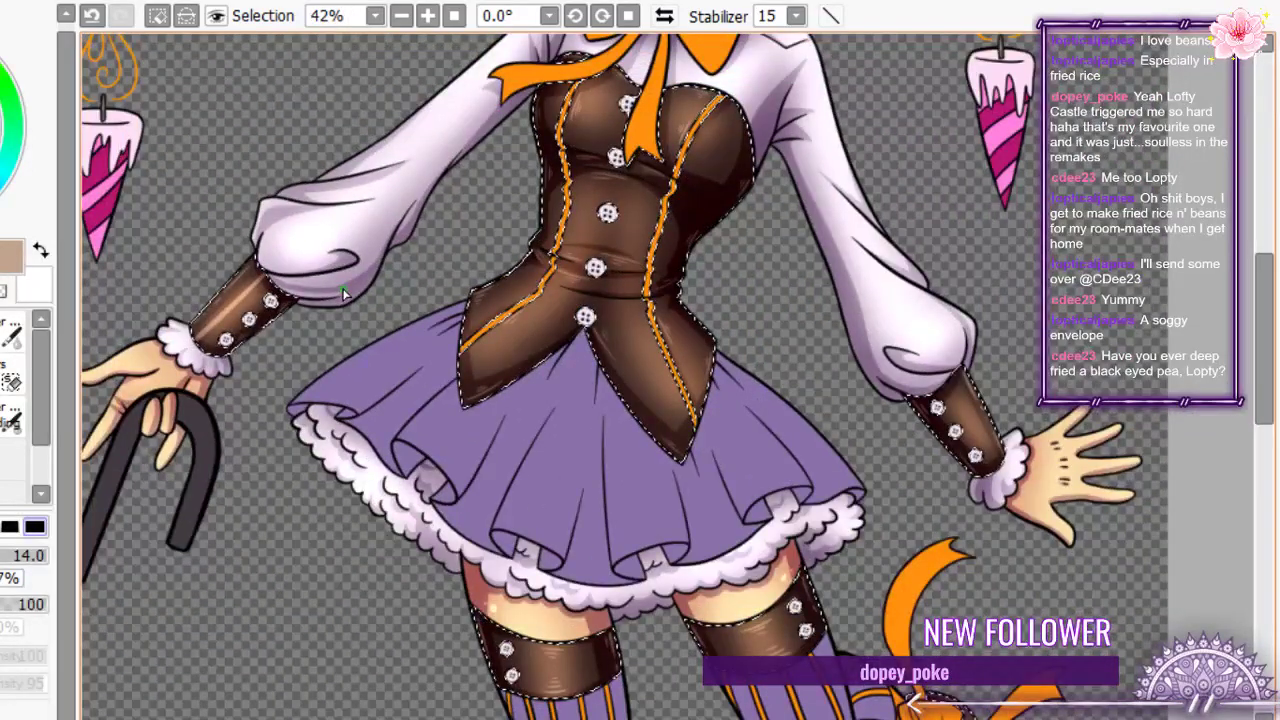
scroll(950, 450, "up", 3)
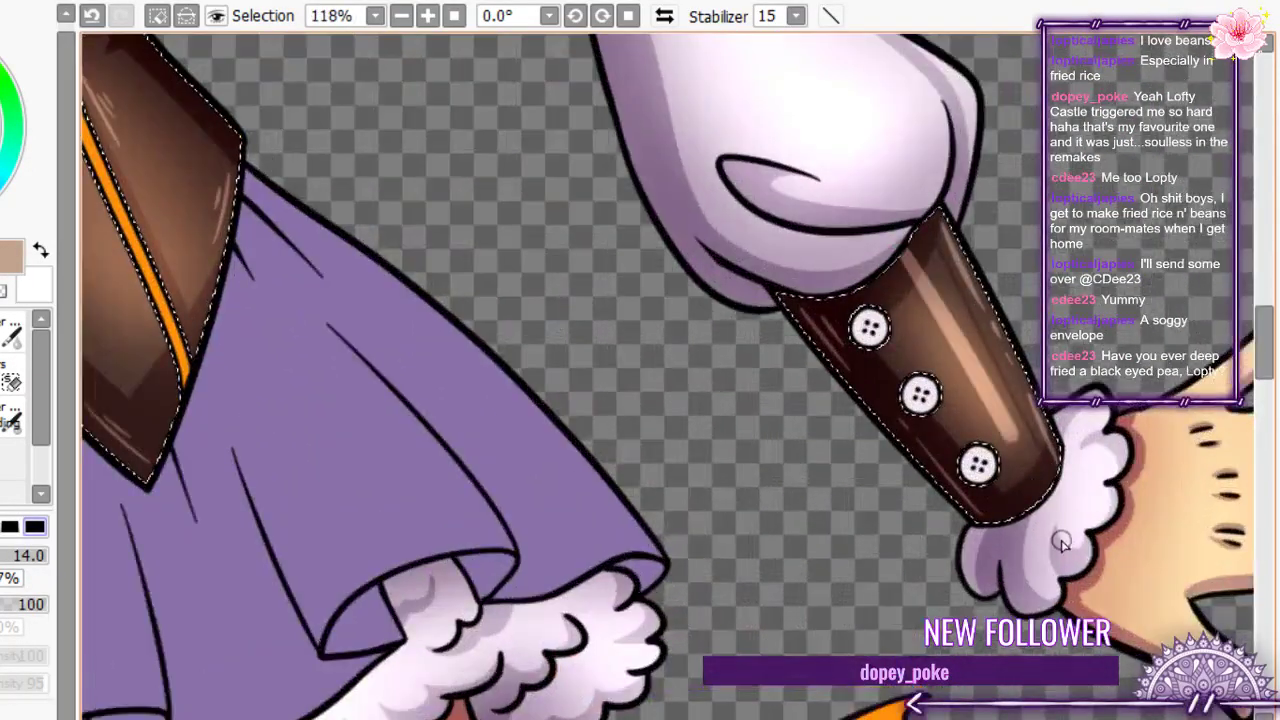
scroll(818, 305, "down", 2)
scroll(818, 305, "down", 2)
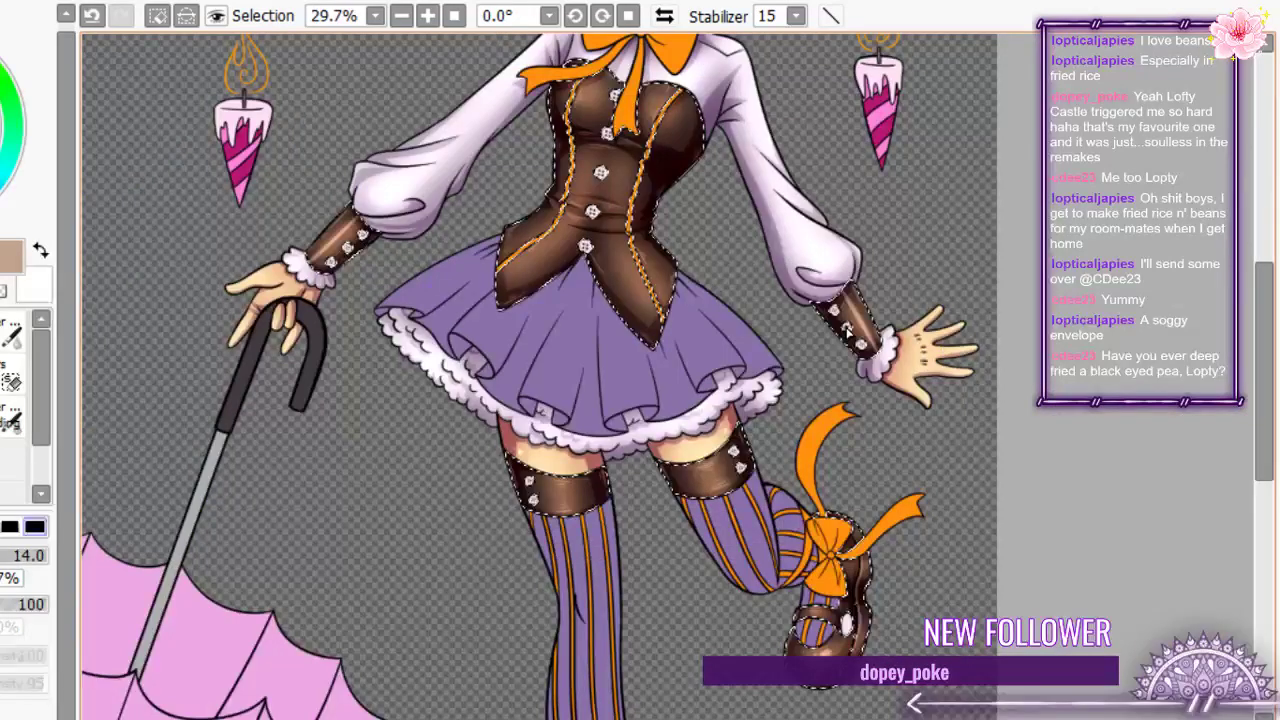
scroll(363, 232, "up", 2)
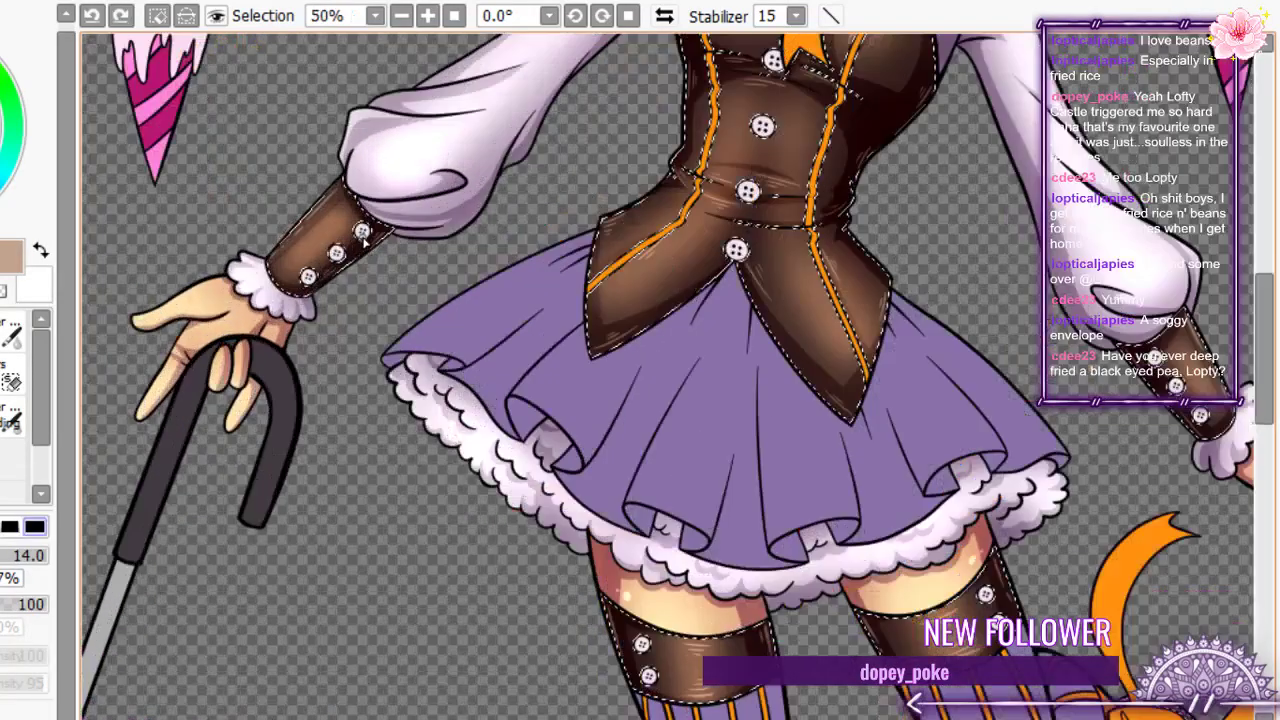
- Try a few short, thick shine strokes on the upper middle of the umbrella arm's leather cuff
scroll(363, 232, "up", 3)
scroll(363, 226, "up", 1)
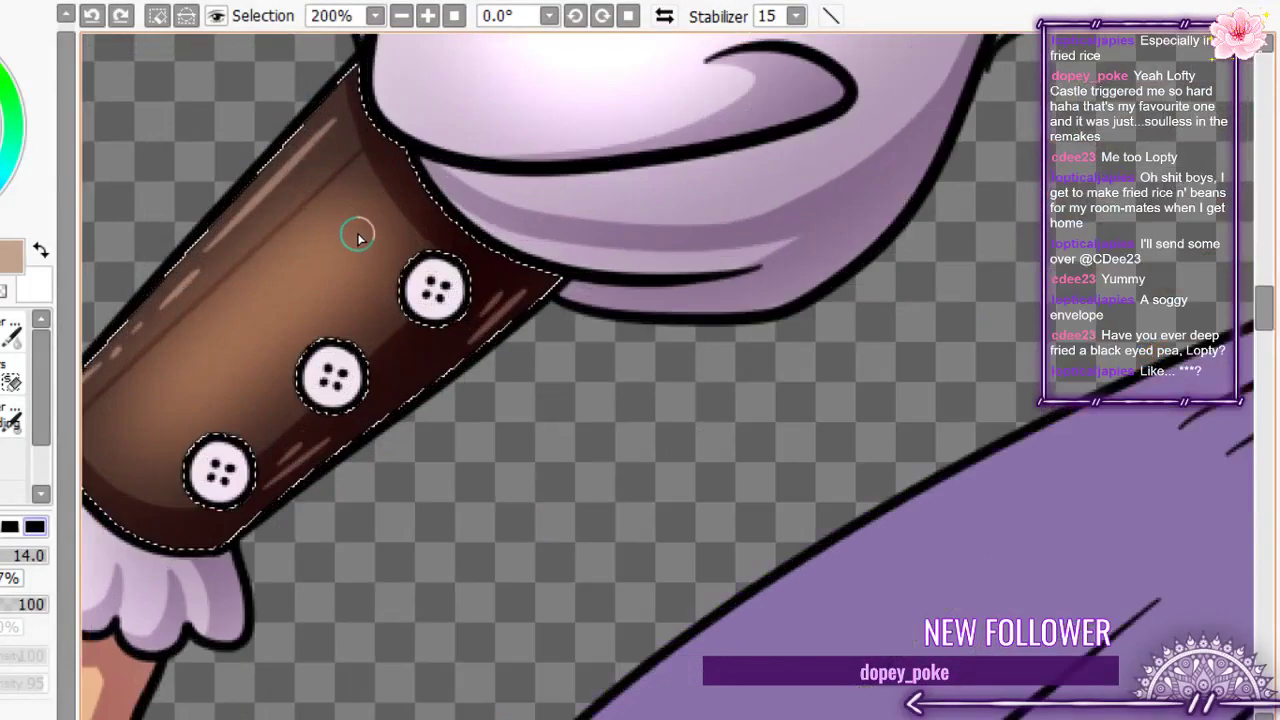
left_click_drag(362, 223, 311, 262)
mouse_move(361, 238)
left_mouse_down()
mouse_move(337, 258)
mouse_move(349, 264)
left_mouse_up()
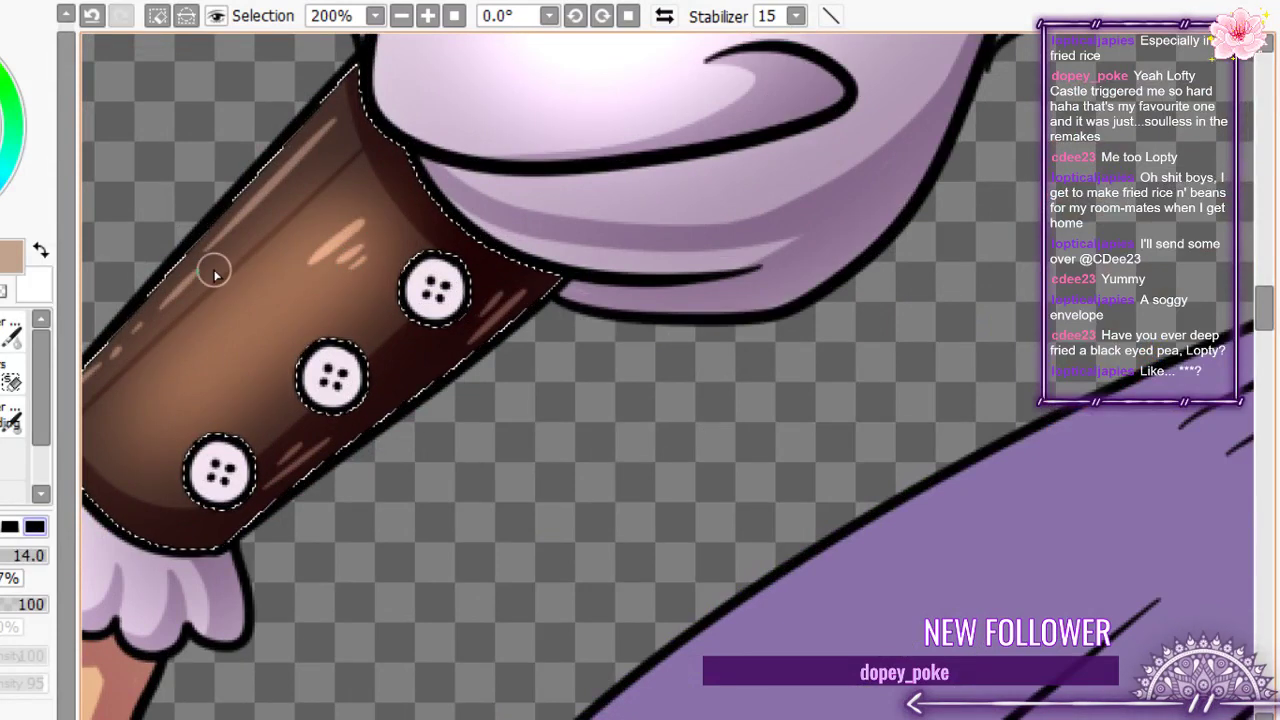
key("ctrl+z")
key("ctrl+z")
key("ctrl+z")
- Paint a cluster of thin parallel shine strokes lengthwise on the upper middle of the umbrella arm's leather cuff
mouse_move(348, 208)
left_mouse_down()
mouse_move(277, 274)
mouse_move(312, 275)
left_mouse_up()
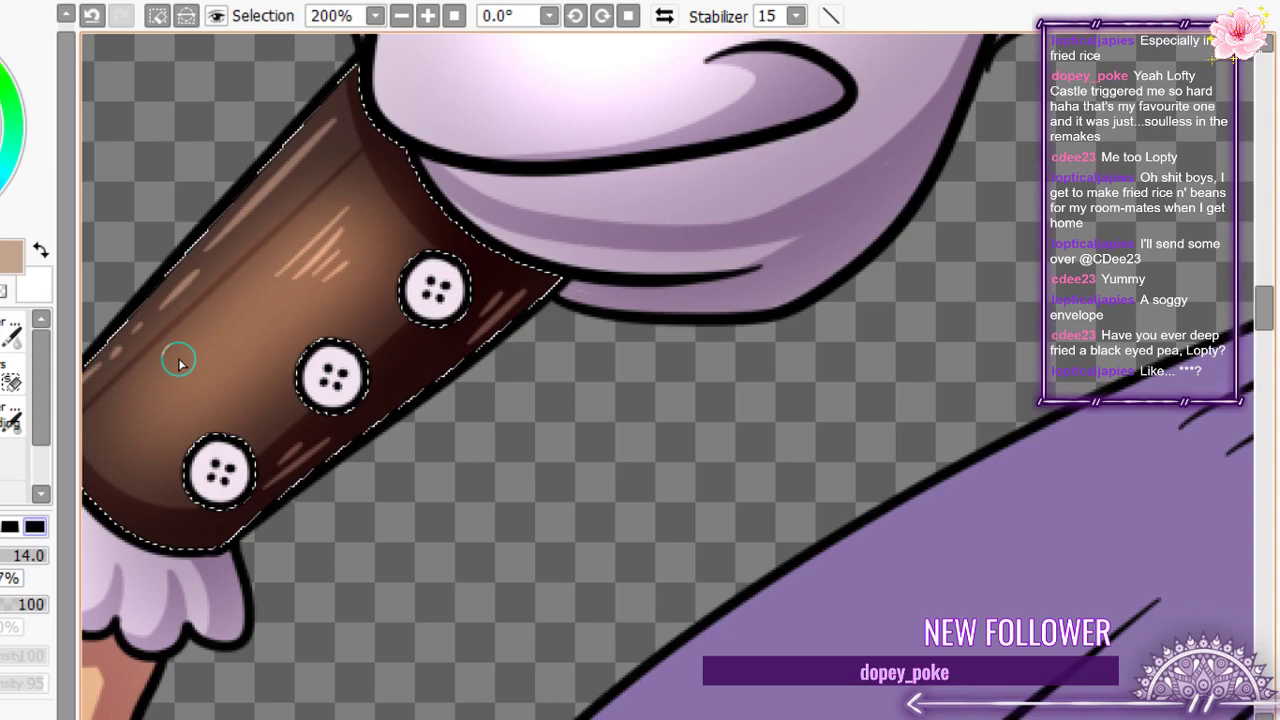
scroll(234, 386, "down", 3)
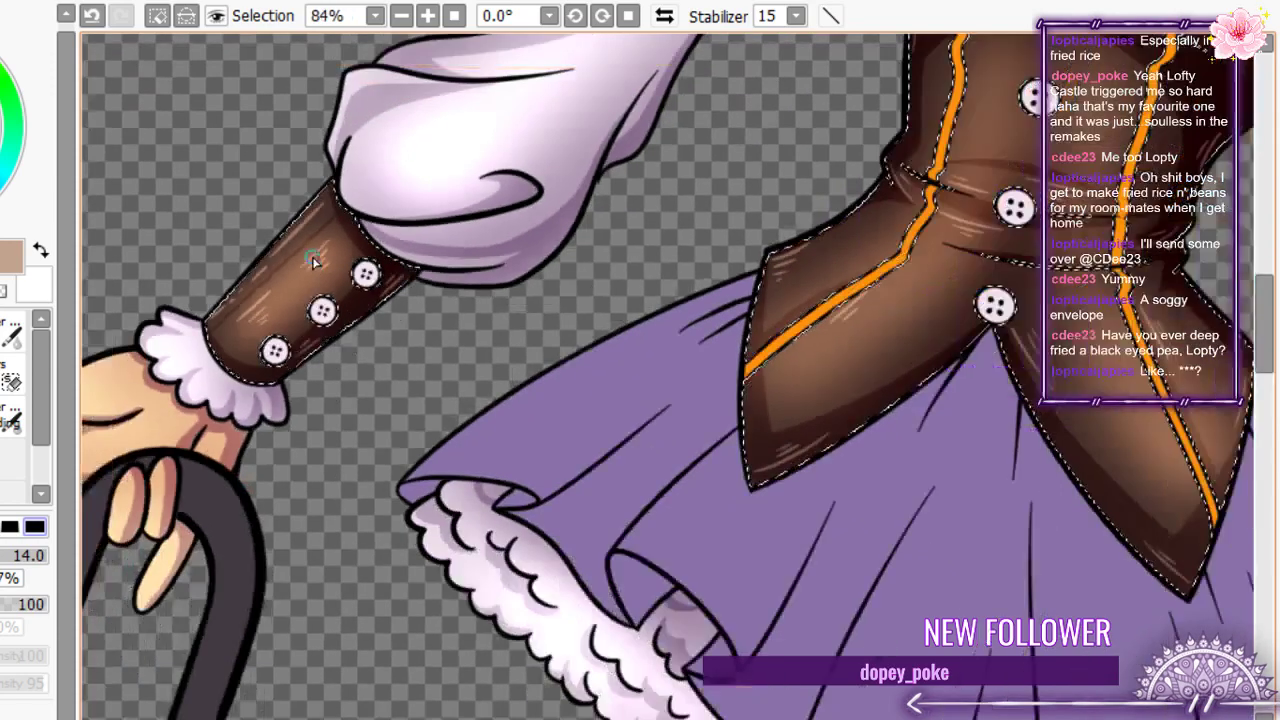
- Paint thin parallel shine strokes lengthwise down the middle of the open hand's leather cuff
scroll(668, 377, "up", 4)
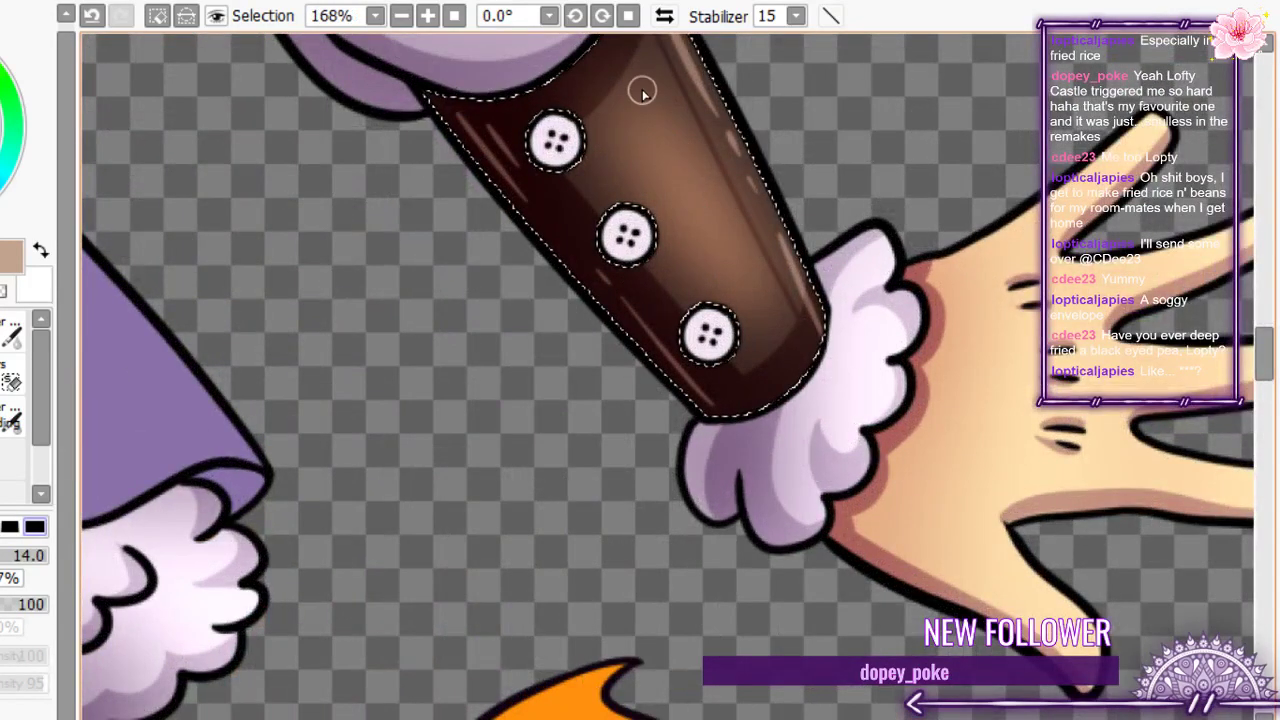
left_click_drag(643, 91, 697, 195)
mouse_move(644, 122)
left_mouse_down()
mouse_move(666, 168)
mouse_move(655, 168)
left_mouse_up()
left_click_drag(712, 206, 766, 308)
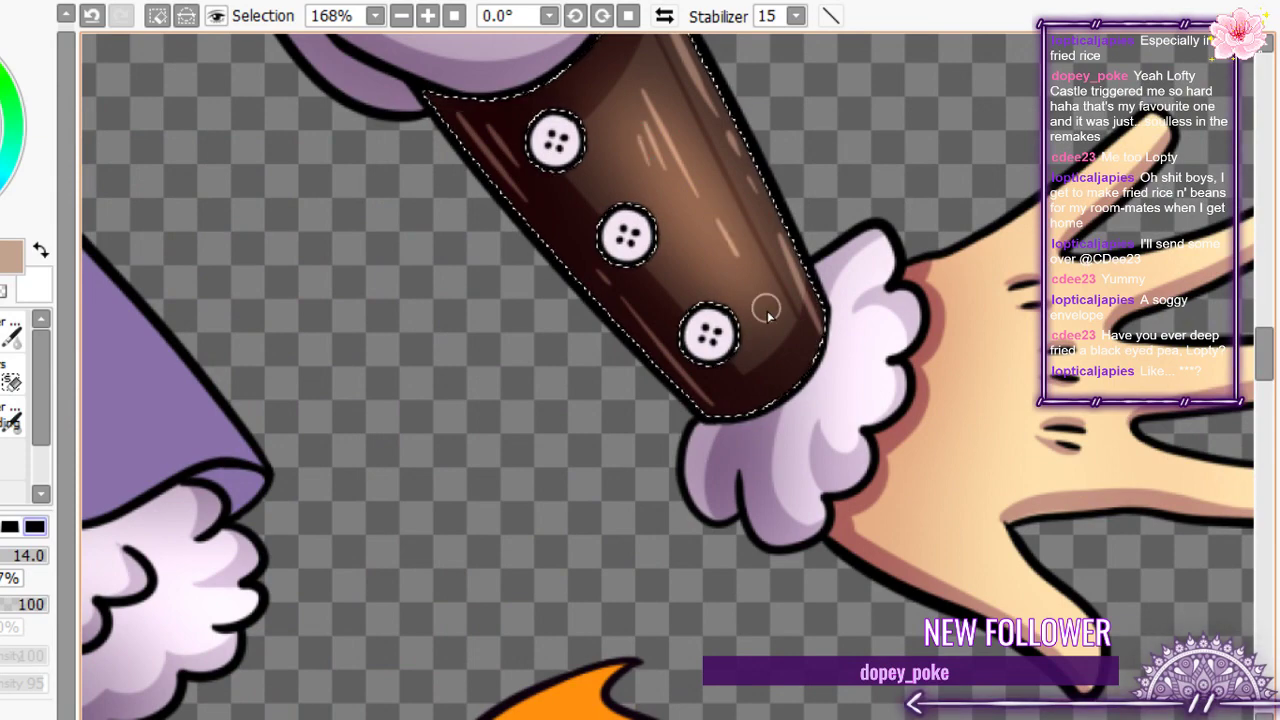
- Check how the cuff shine strokes fit with the other leather highlights on the whole figure and the corset
scroll(686, 263, "down", 8)
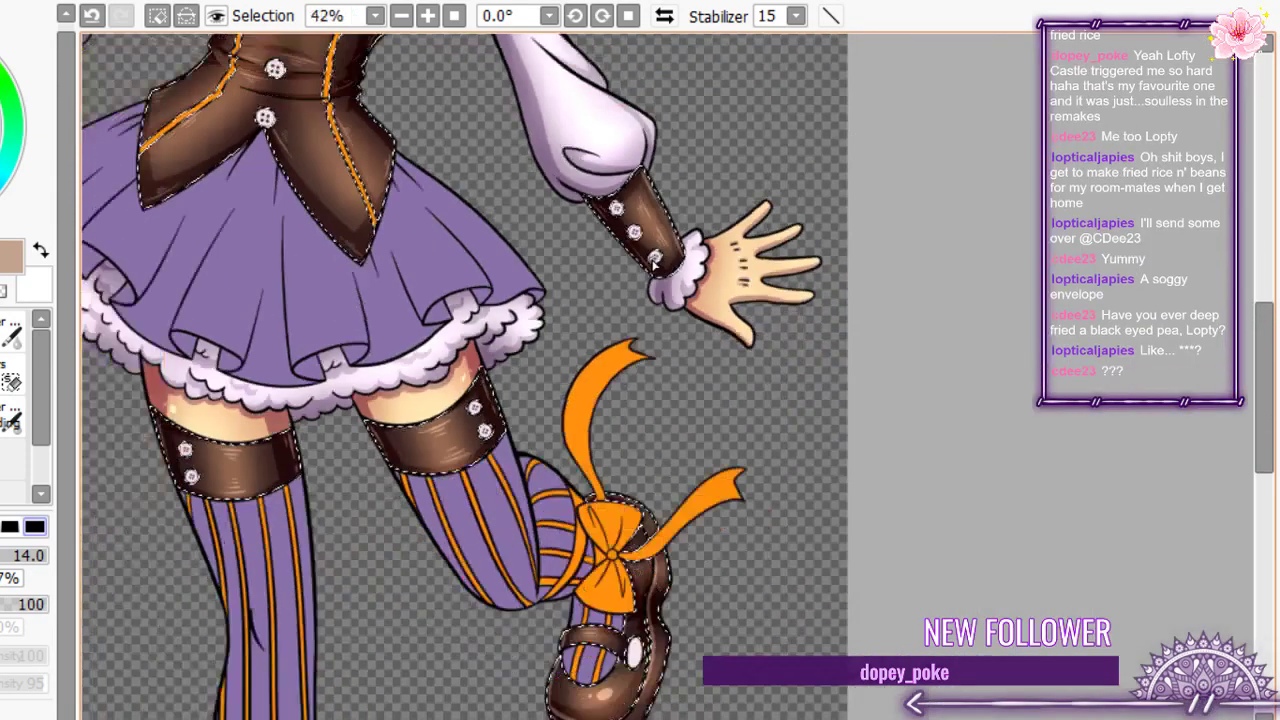
scroll(653, 263, "up", 1)
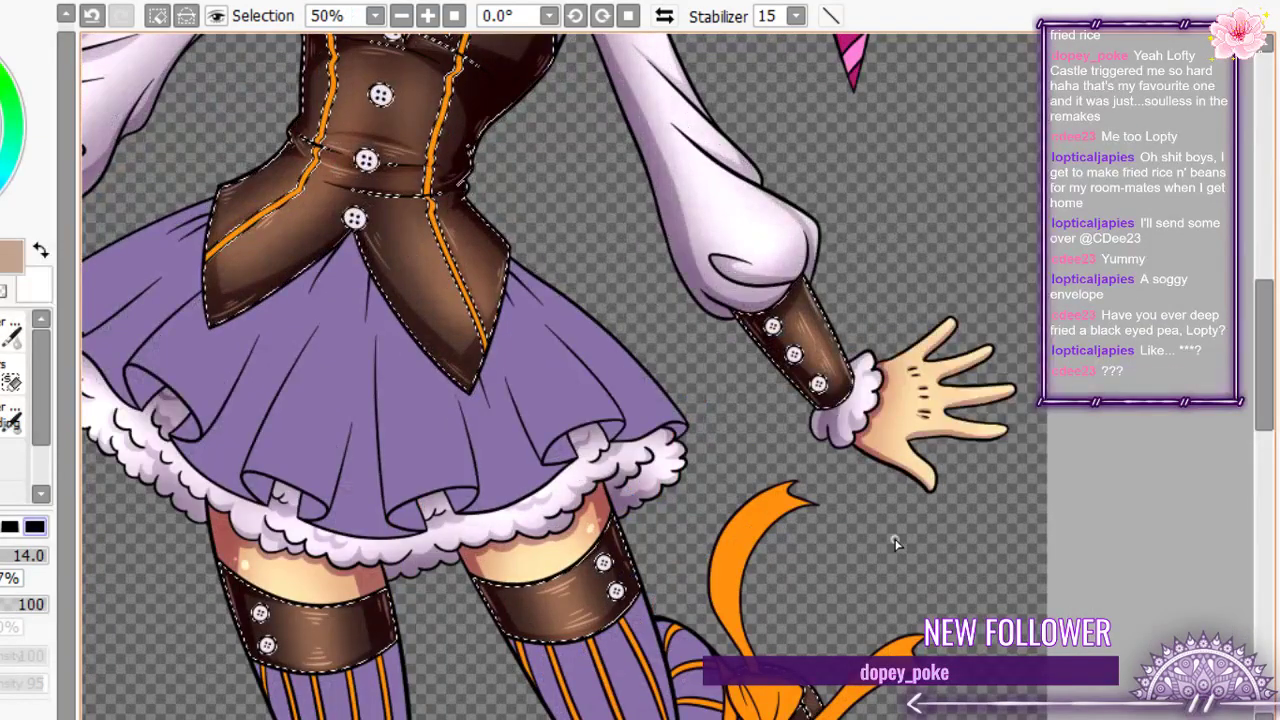
scroll(518, 267, "down", 3)
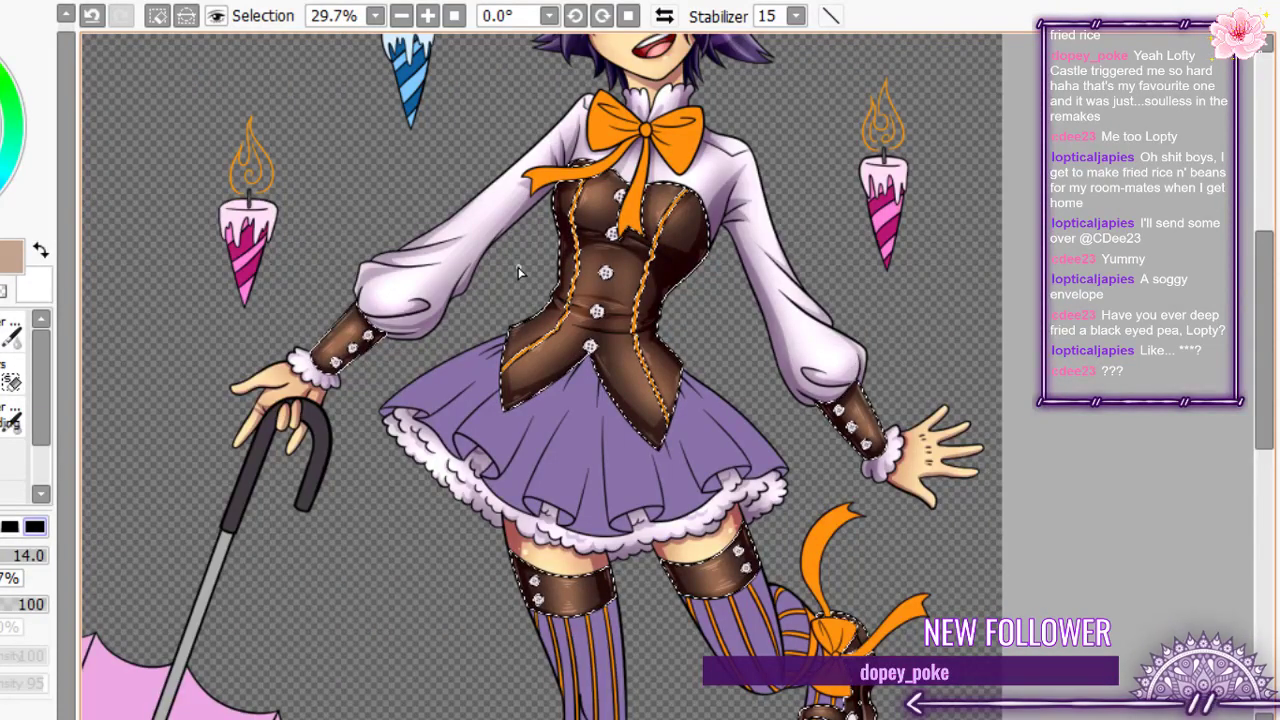
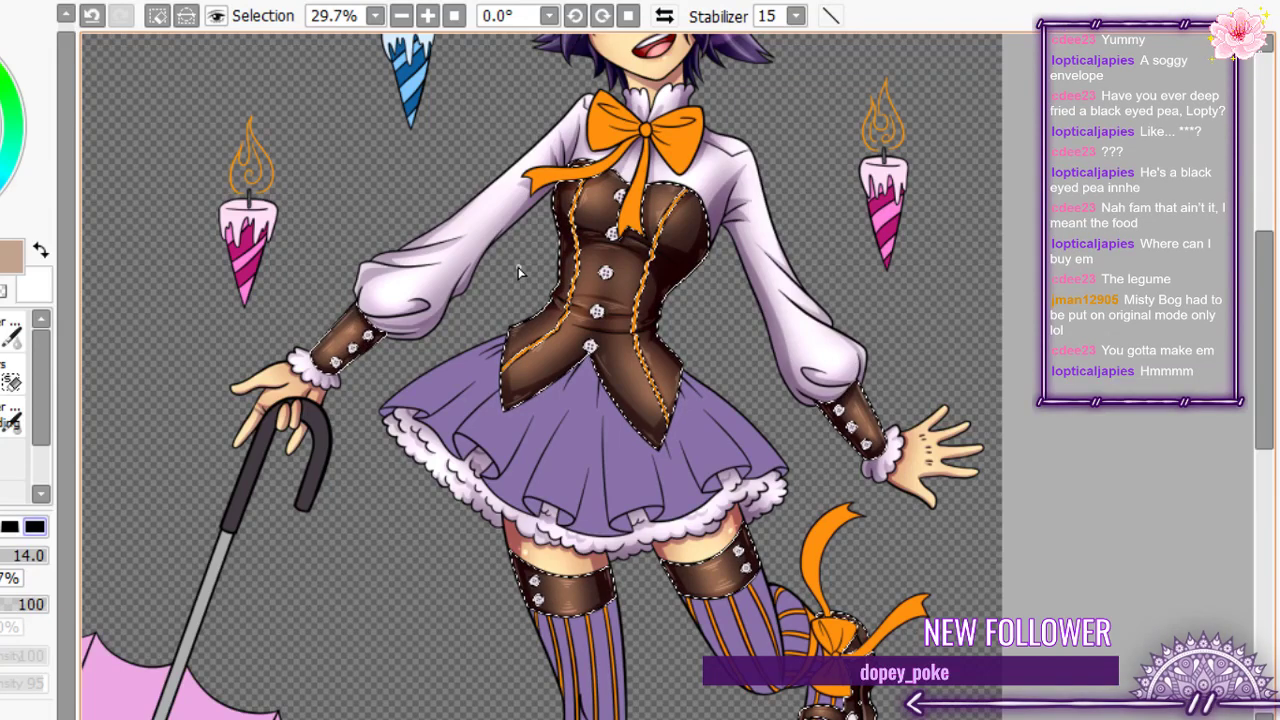
scroll(544, 258, "down", 5)
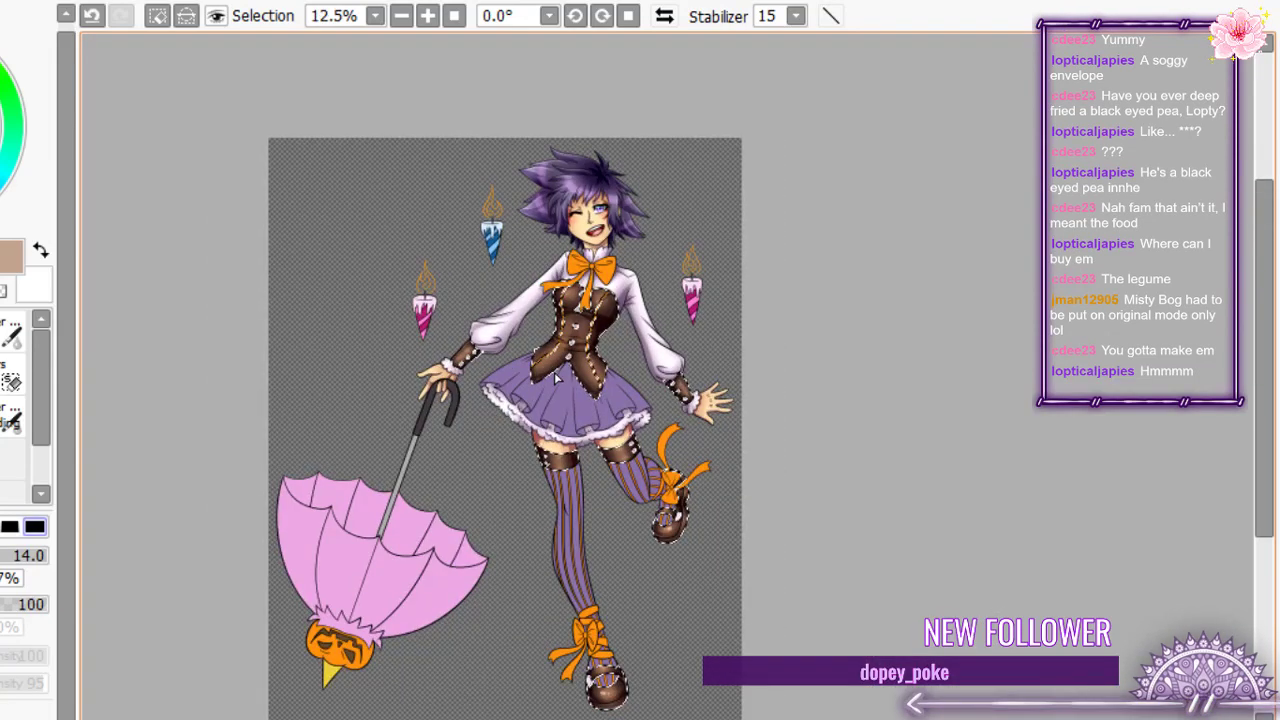
scroll(557, 378, "up", 6)
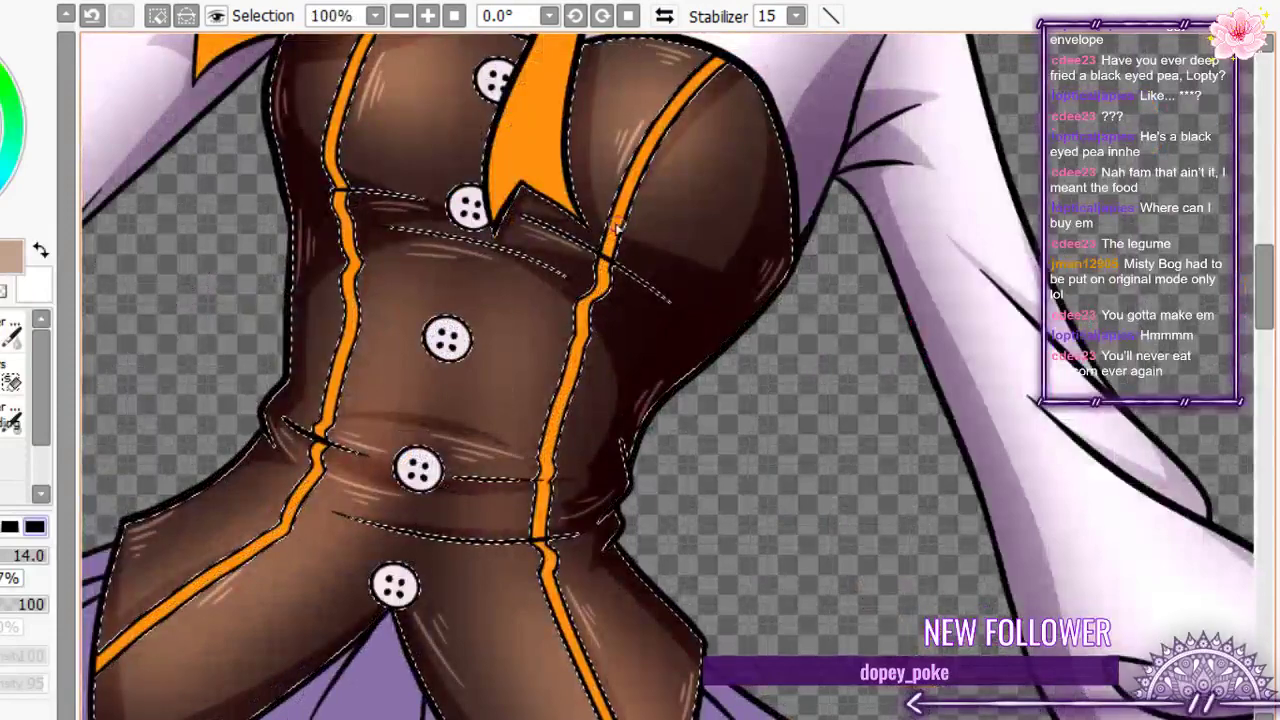
scroll(500, 400, "down", 4)
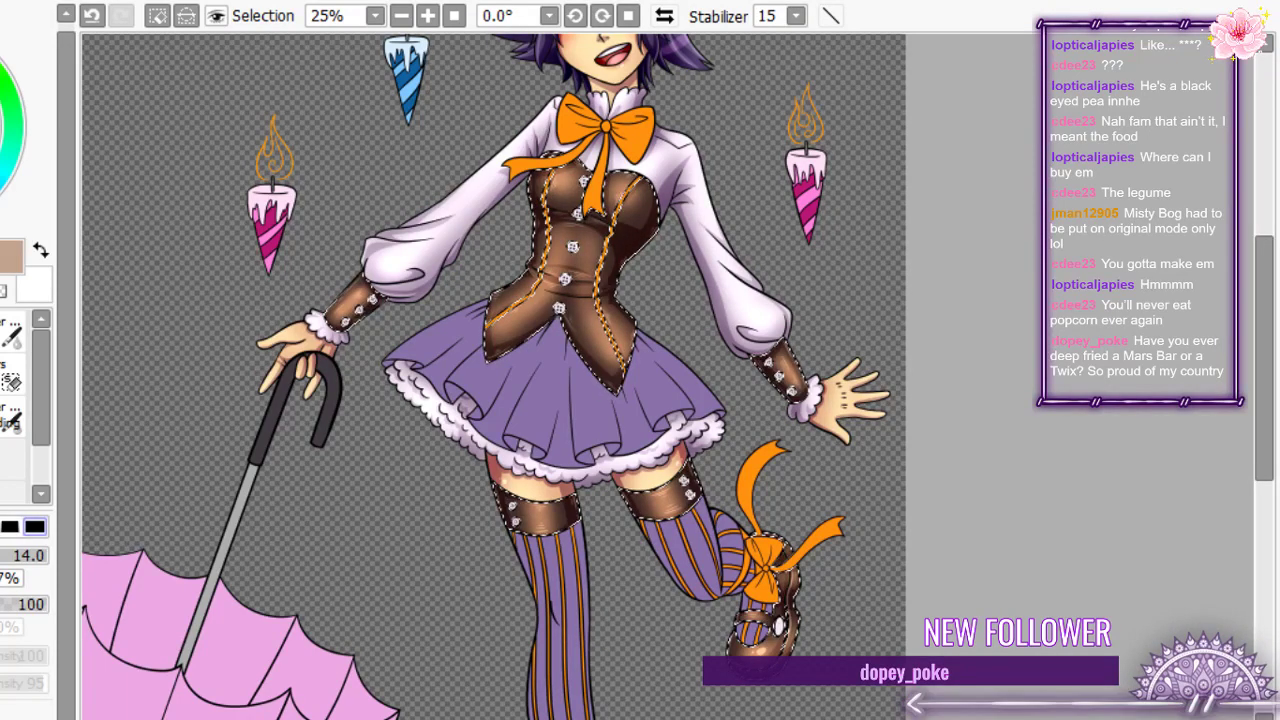
- Check the leather highlights on the corset, cuffs, stocking bands and shoes, both close up and on the whole figure
scroll(602, 197, "up", 9)
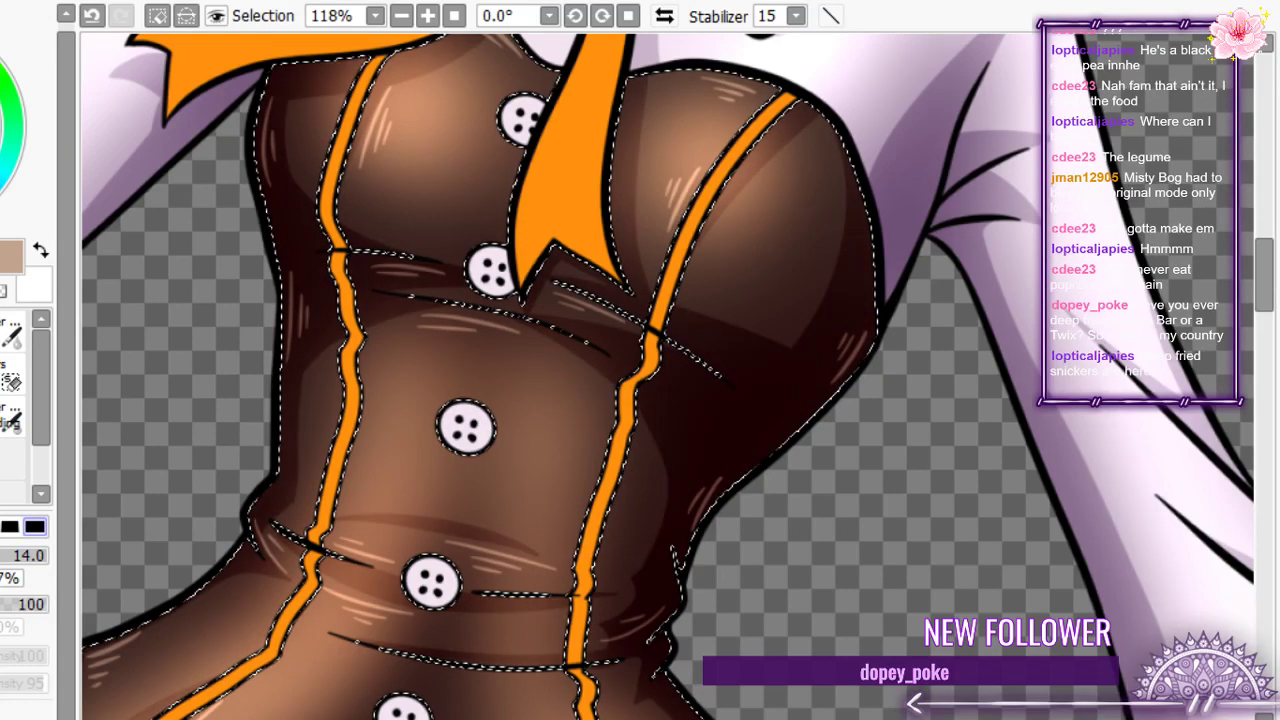
scroll(300, 347, "down", 7)
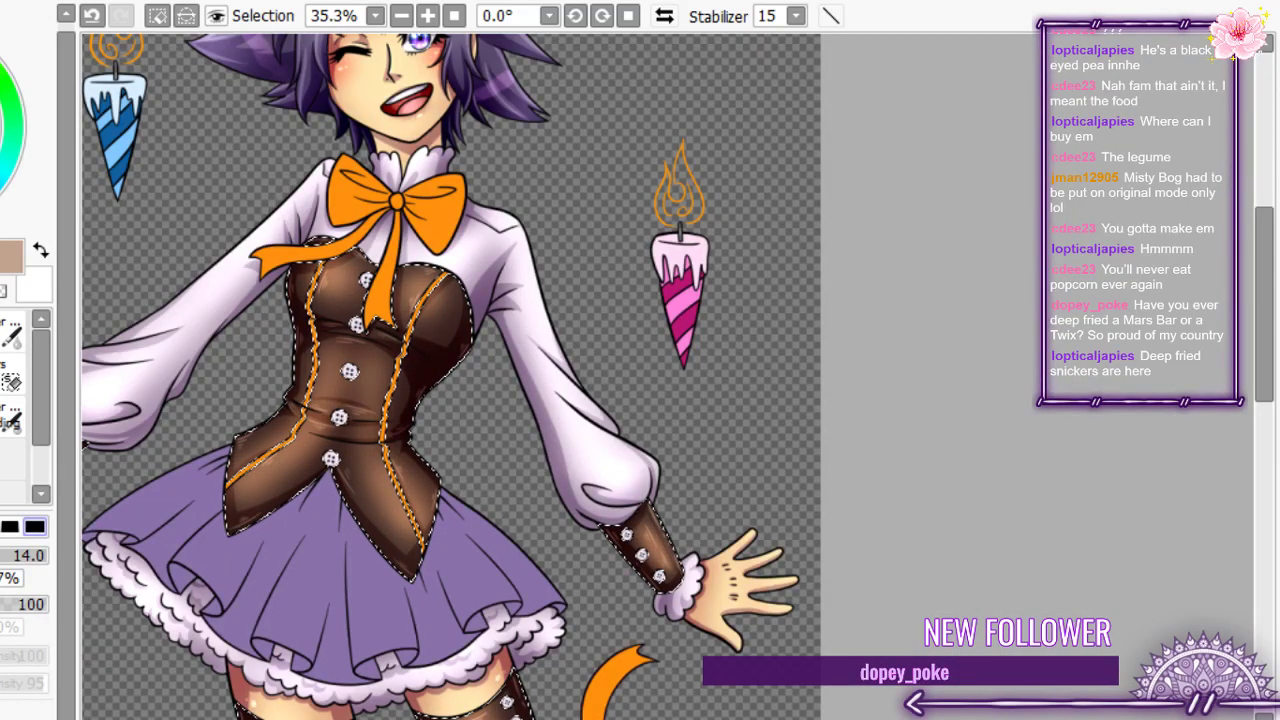
scroll(191, 403, "down", 3)
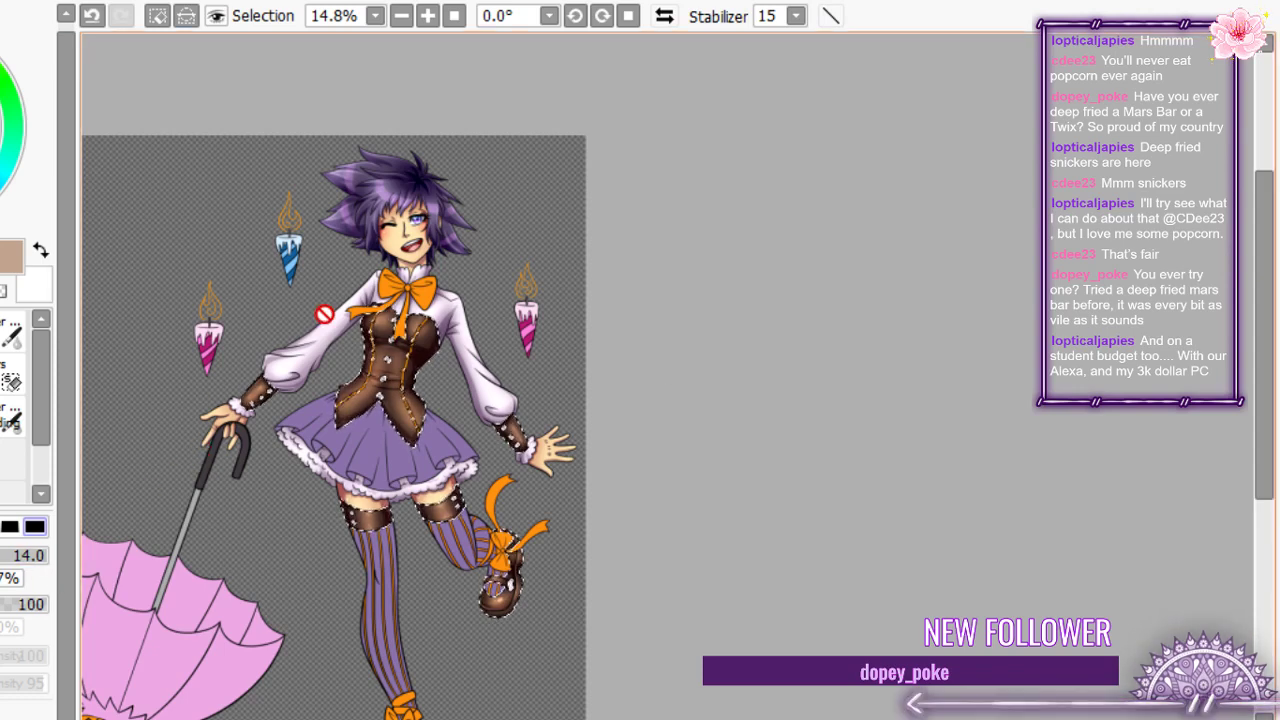
scroll(324, 314, "up", 5)
scroll(387, 448, "down", 1)
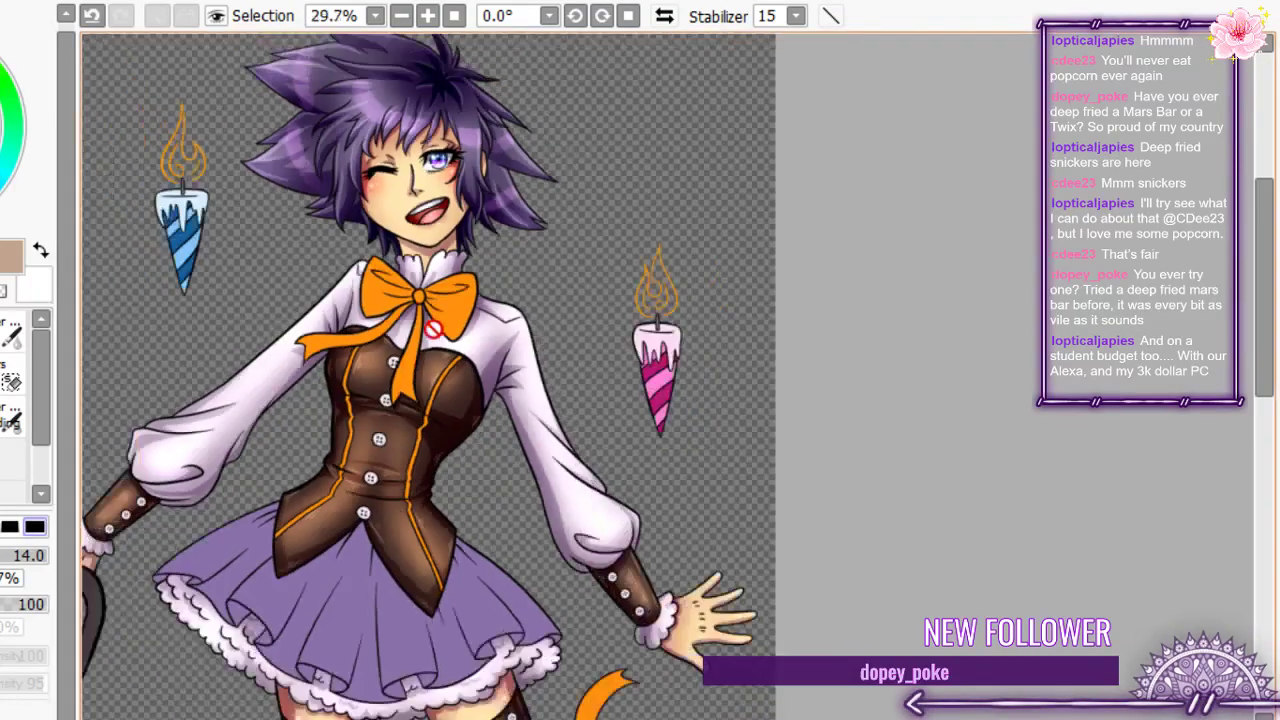
scroll(387, 448, "up", 5)
scroll(387, 448, "up", 2)
scroll(433, 368, "down", 2)
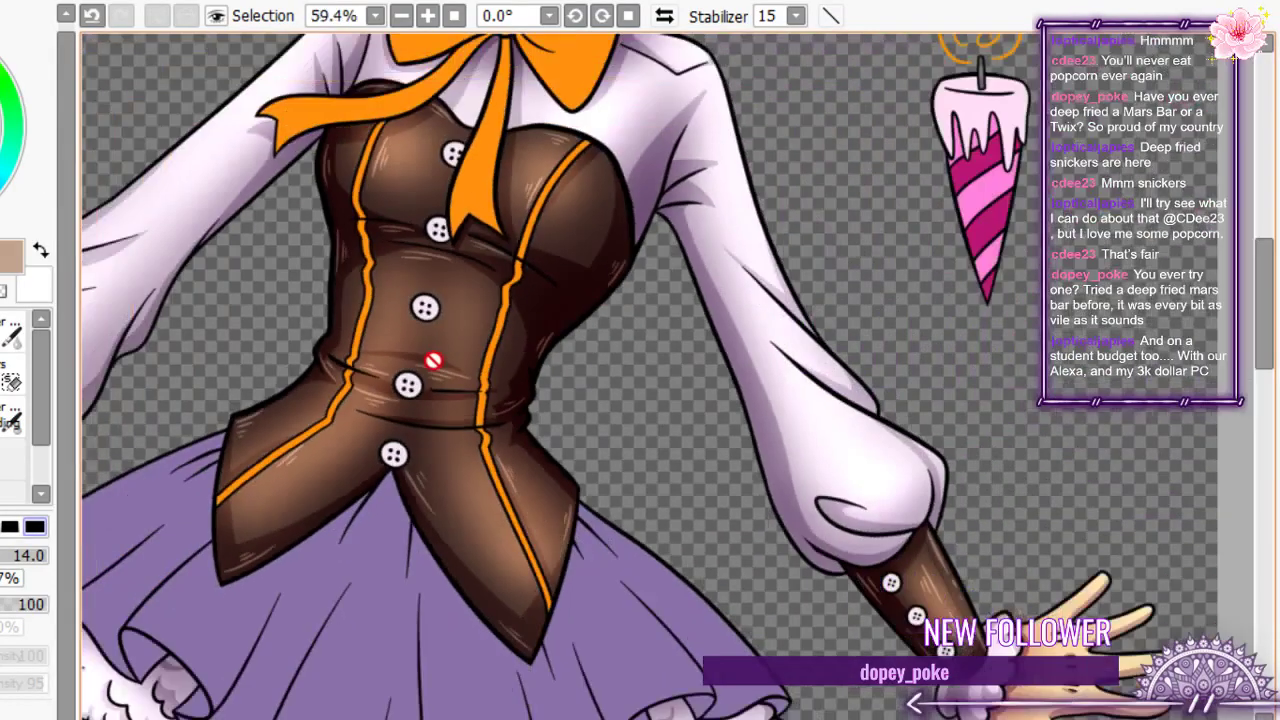
scroll(433, 360, "down", 3)
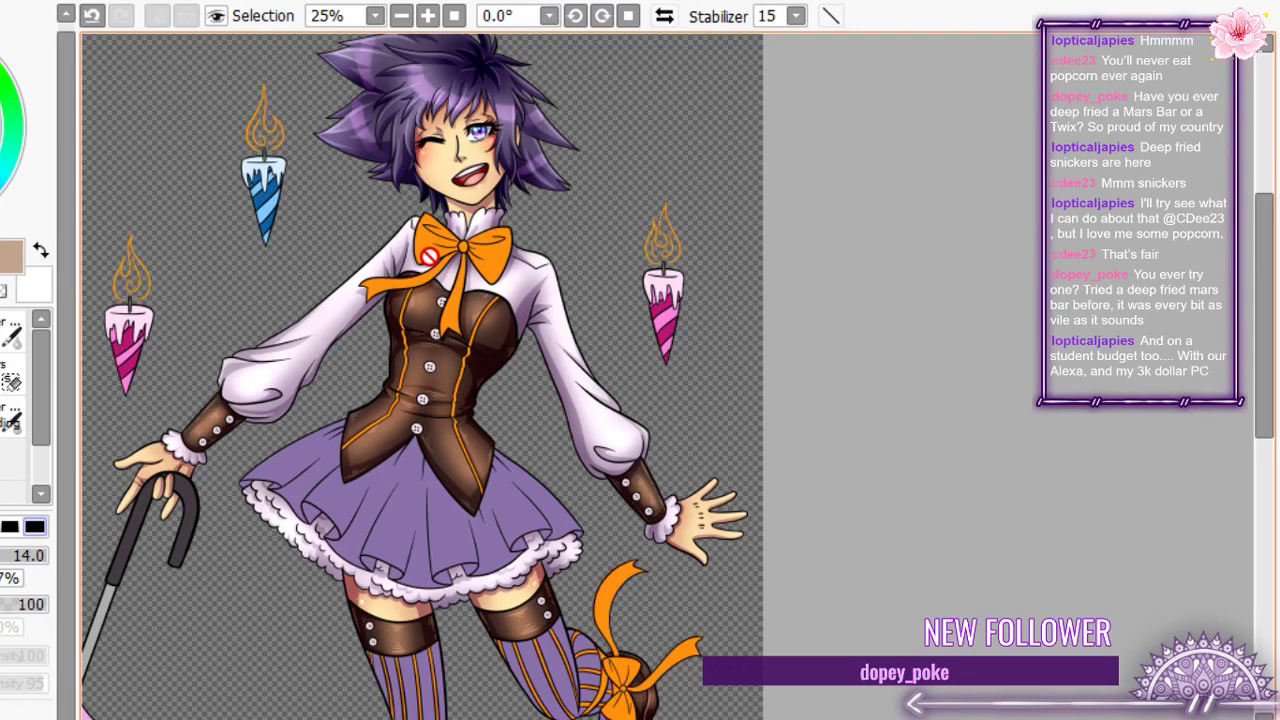
scroll(429, 256, "up", 2)
key("ctrl")
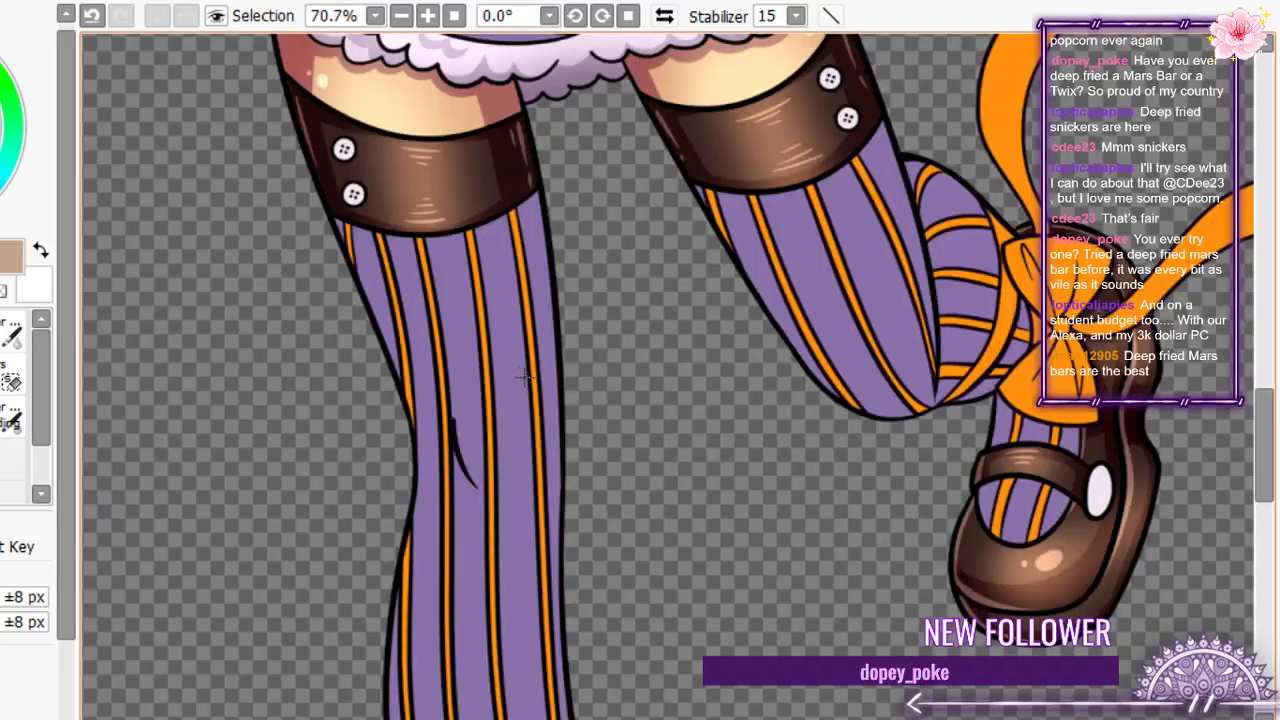
scroll(526, 385, "down", 5)
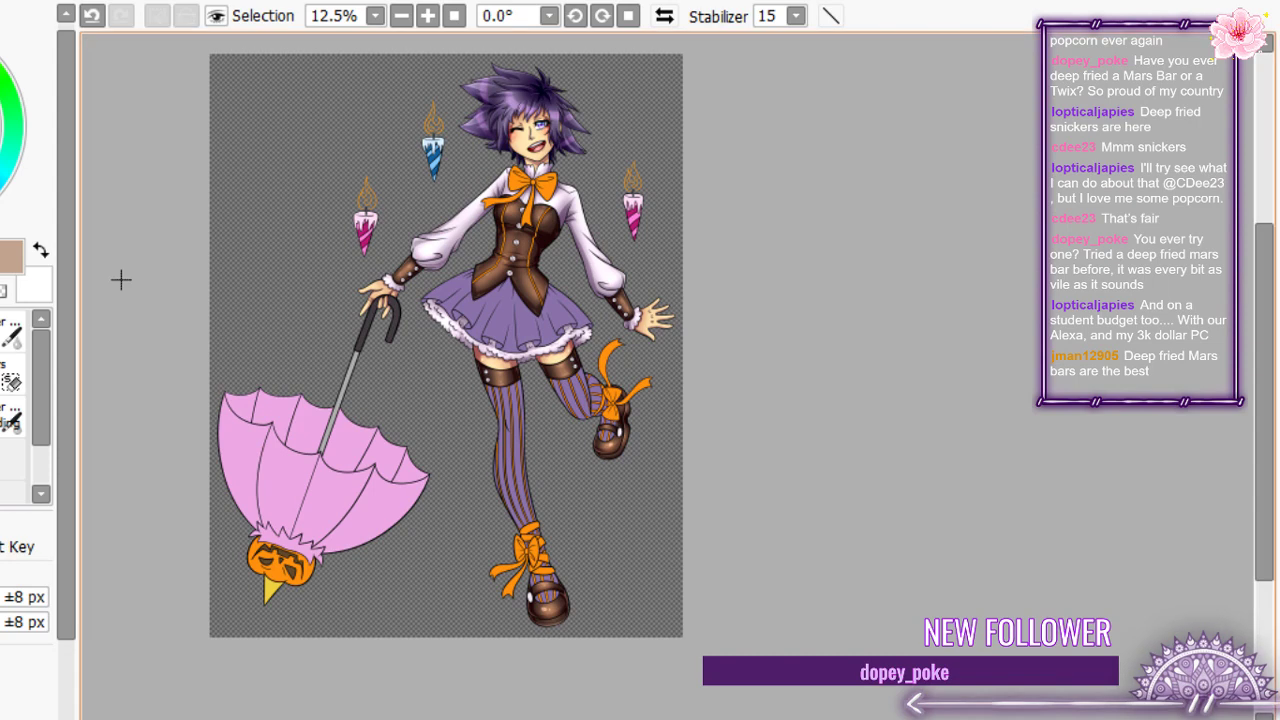
- Select the character's orange parts, covering the neck bow, corset trim and shoe bows, and return to the brush
key("ctrl+a")
key("ctrl+t")
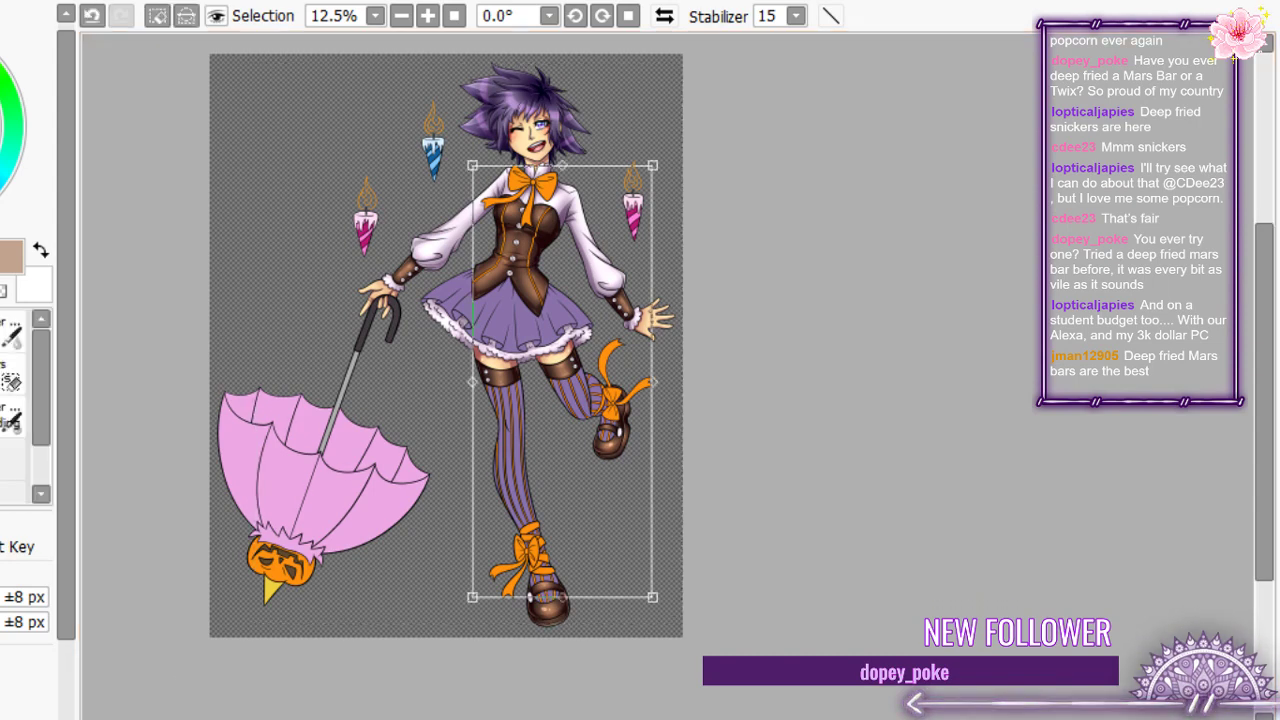
key("Return")
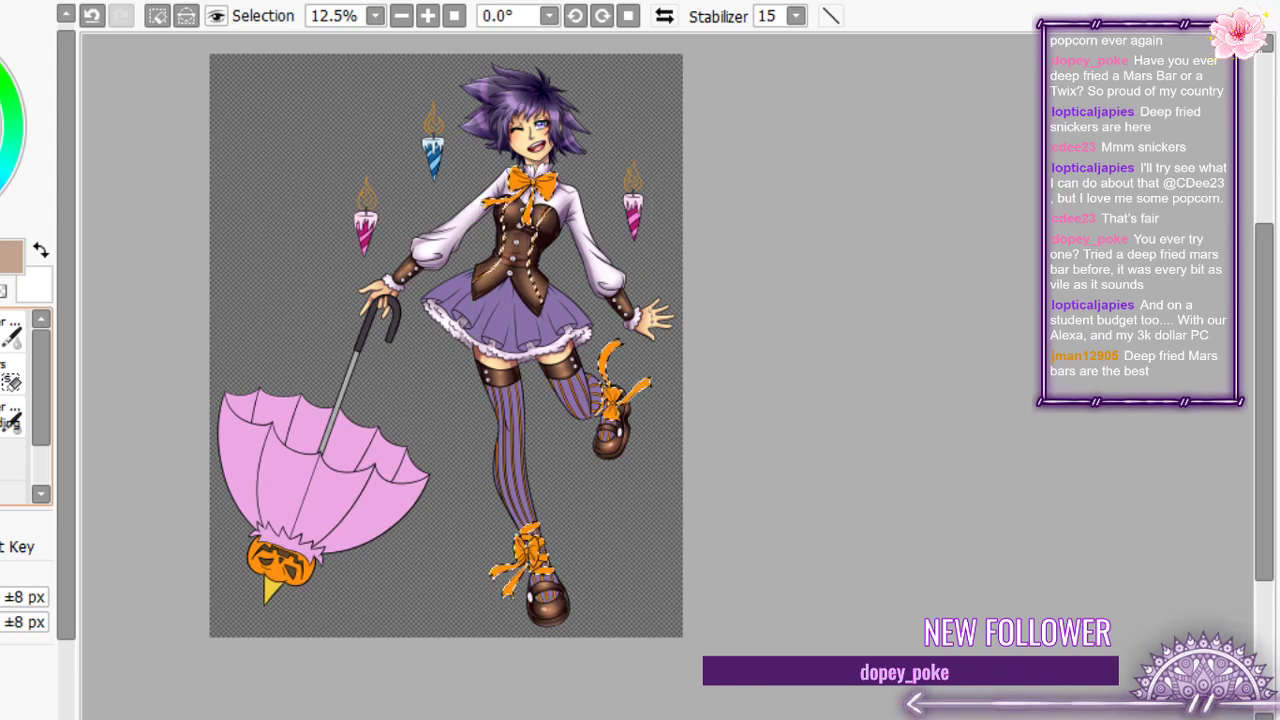
key("n")
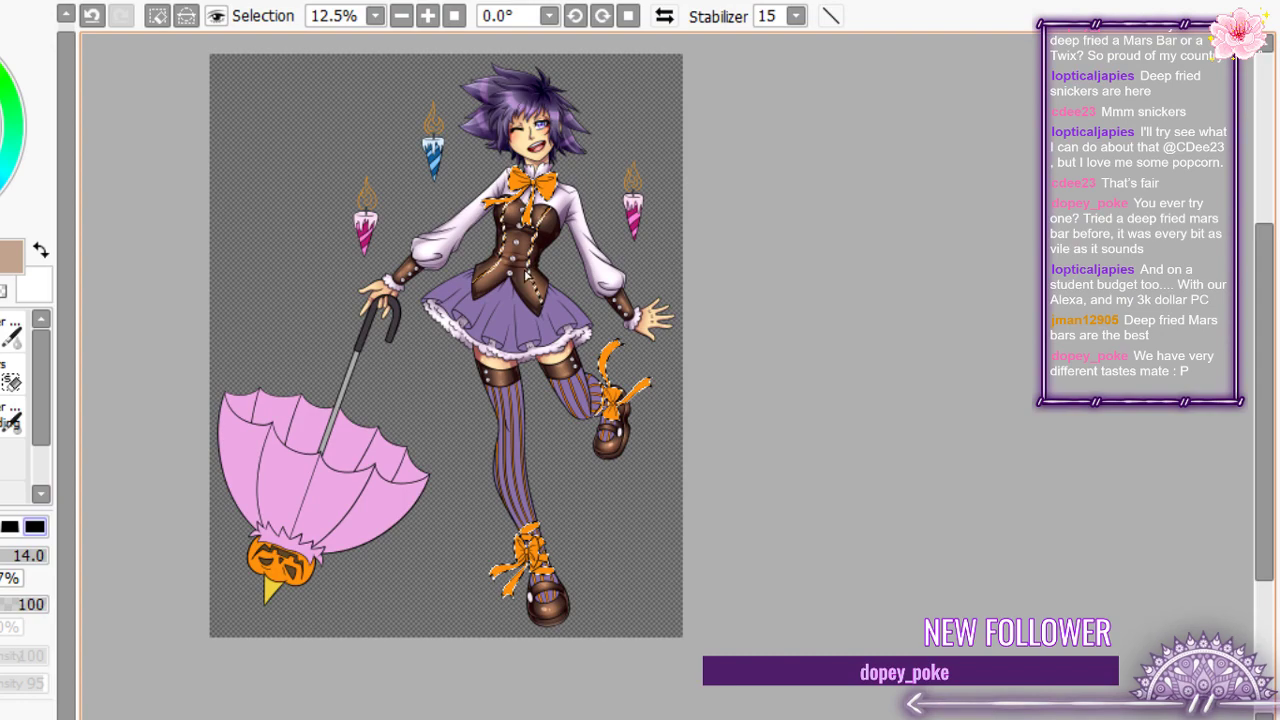
- Shade the inside fold of the neck bow's left loop in dark orange
scroll(526, 275, "up", 8)
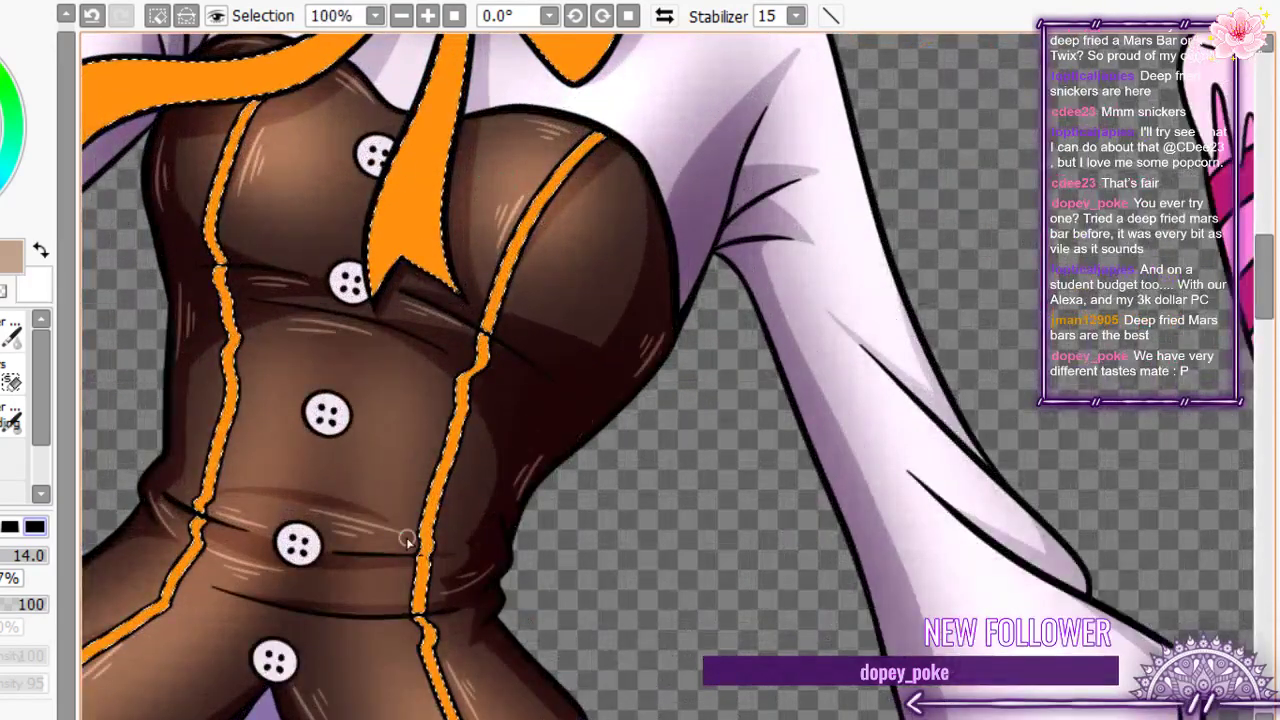
scroll(519, 263, "down", 4)
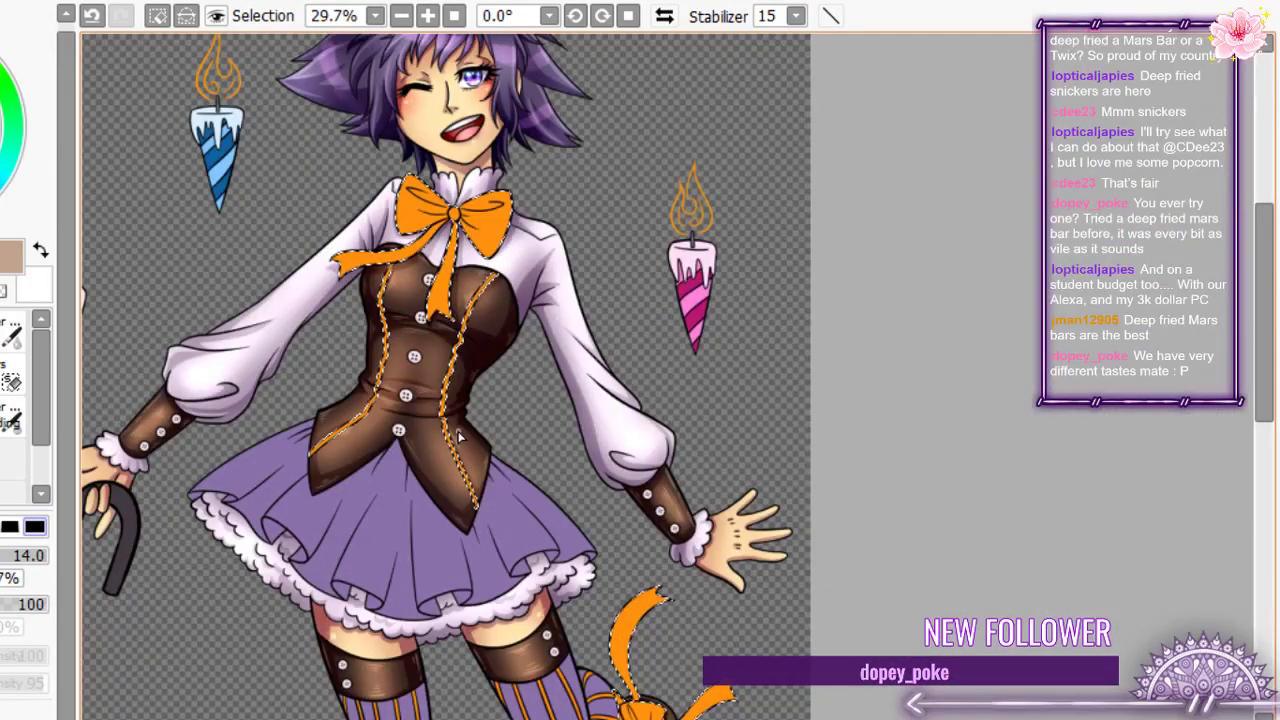
scroll(405, 268, "up", 5)
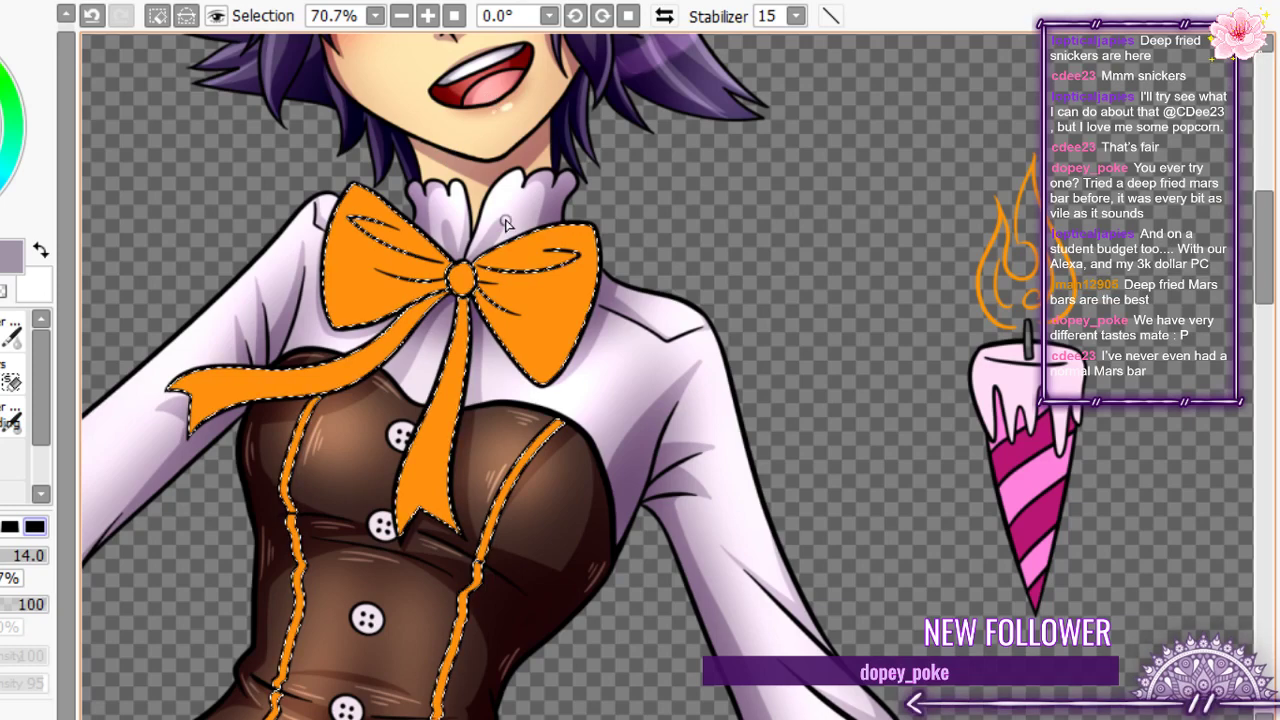
scroll(365, 236, "up", 4)
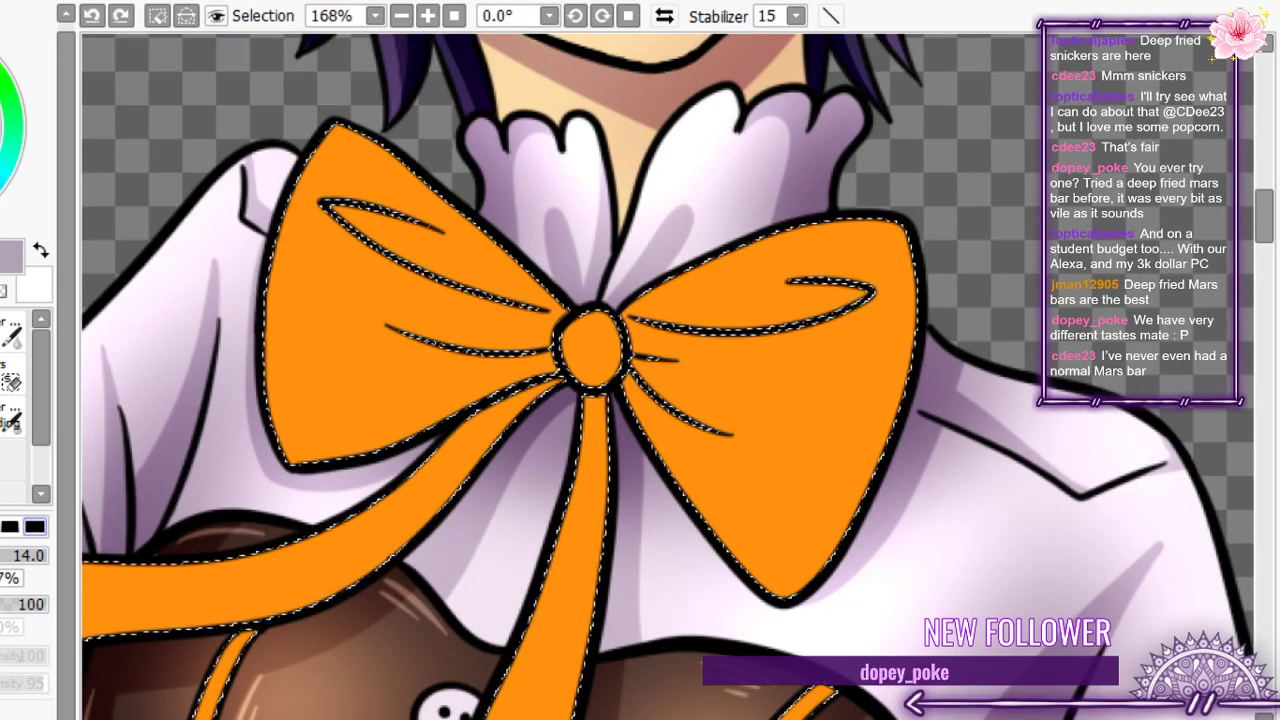
key("ctrl+z")
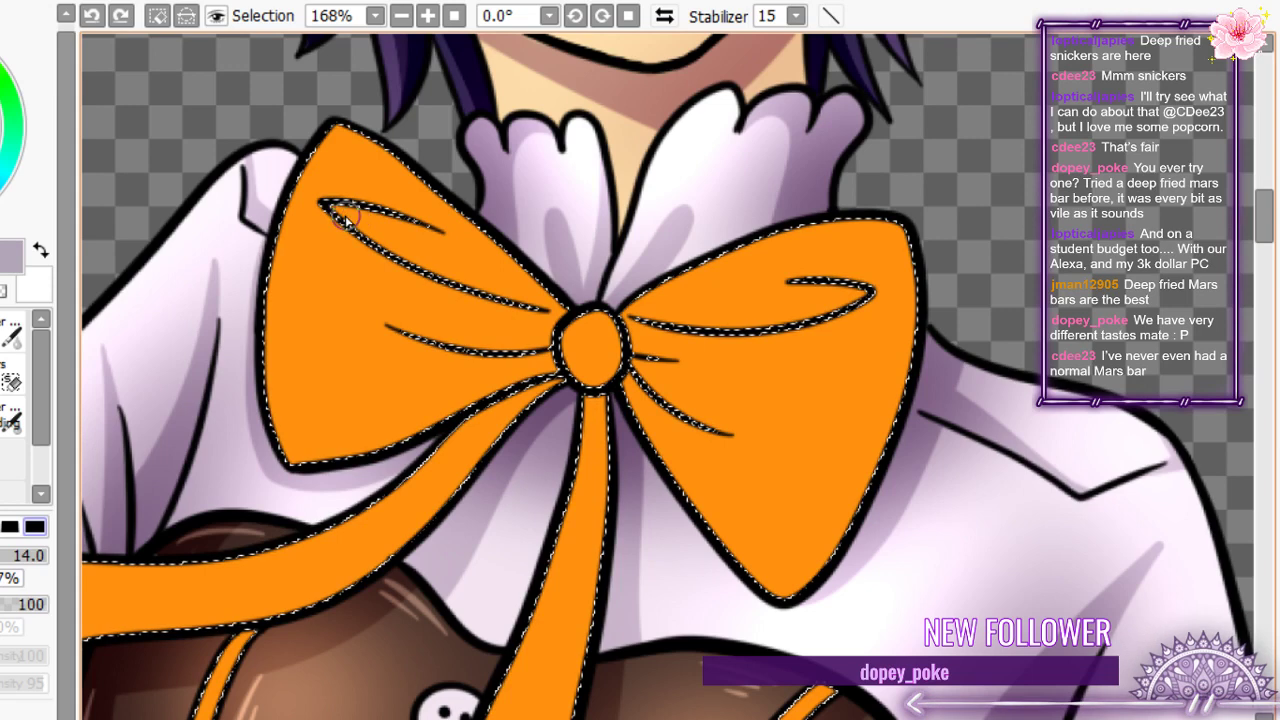
mouse_move(342, 218)
left_mouse_down()
mouse_move(430, 240)
mouse_move(514, 289)
mouse_move(417, 263)
mouse_move(537, 300)
mouse_move(380, 243)
left_mouse_up()
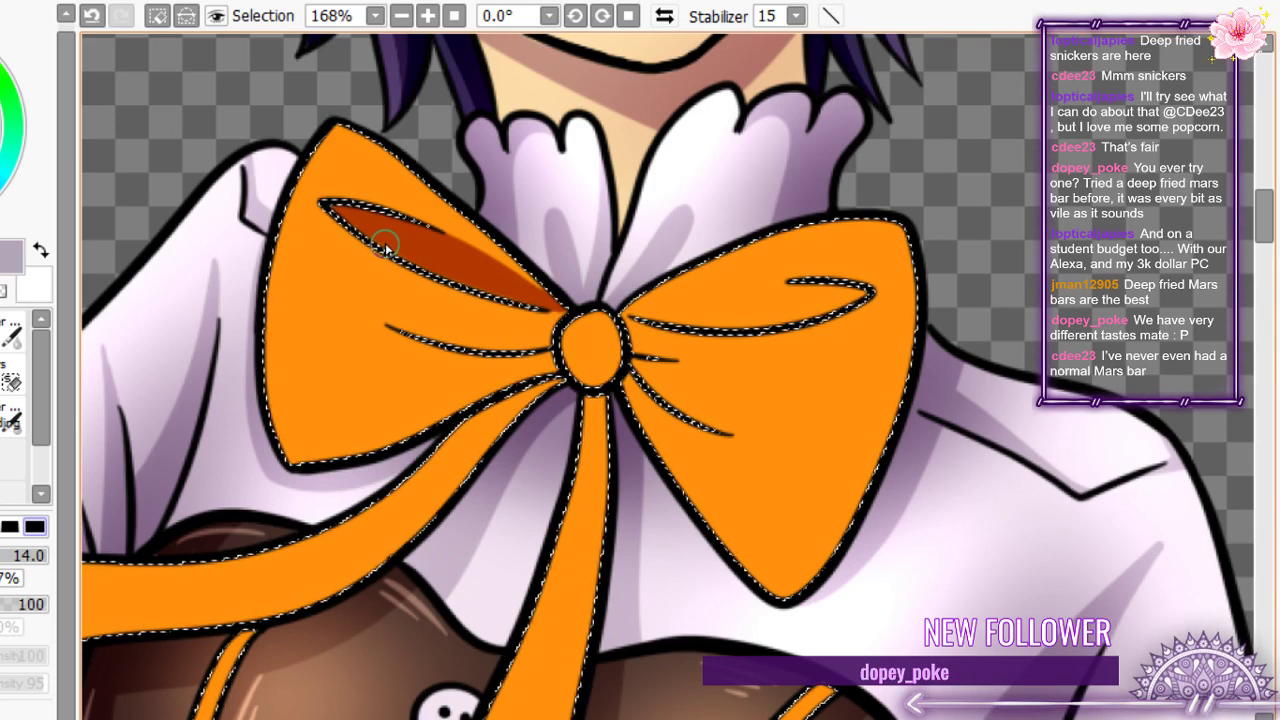
key("ctrl+z")
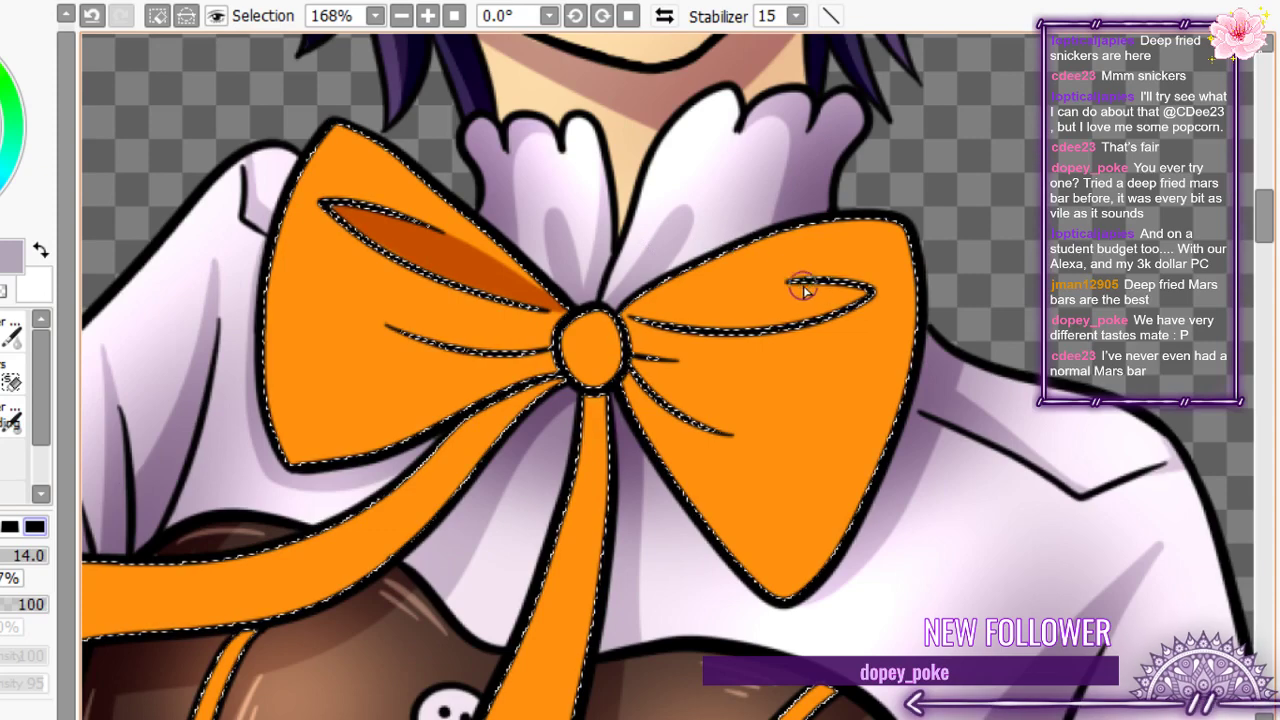
- Shade the inside fold of the neck bow's right loop in dark orange
left_click_drag(801, 286, 620, 315)
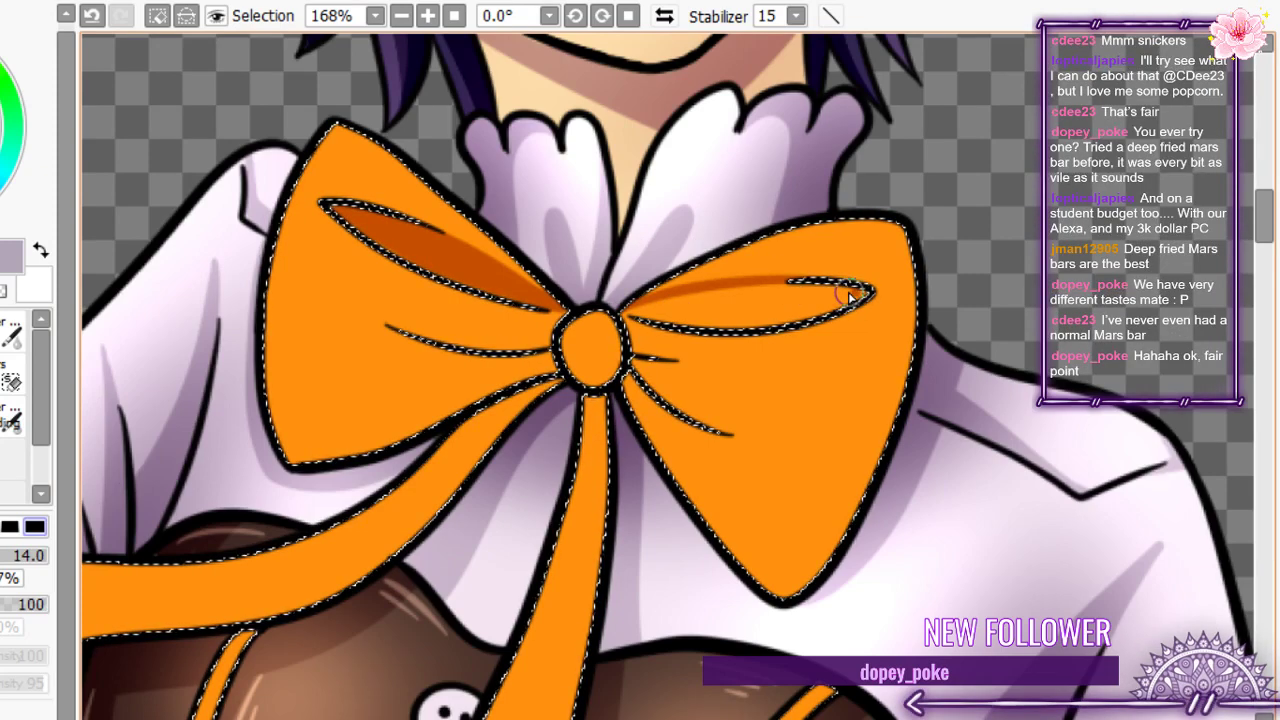
mouse_move(852, 294)
left_mouse_down()
mouse_move(659, 307)
mouse_move(795, 308)
mouse_move(660, 321)
mouse_move(780, 305)
left_mouse_up()
key("ctrl+z")
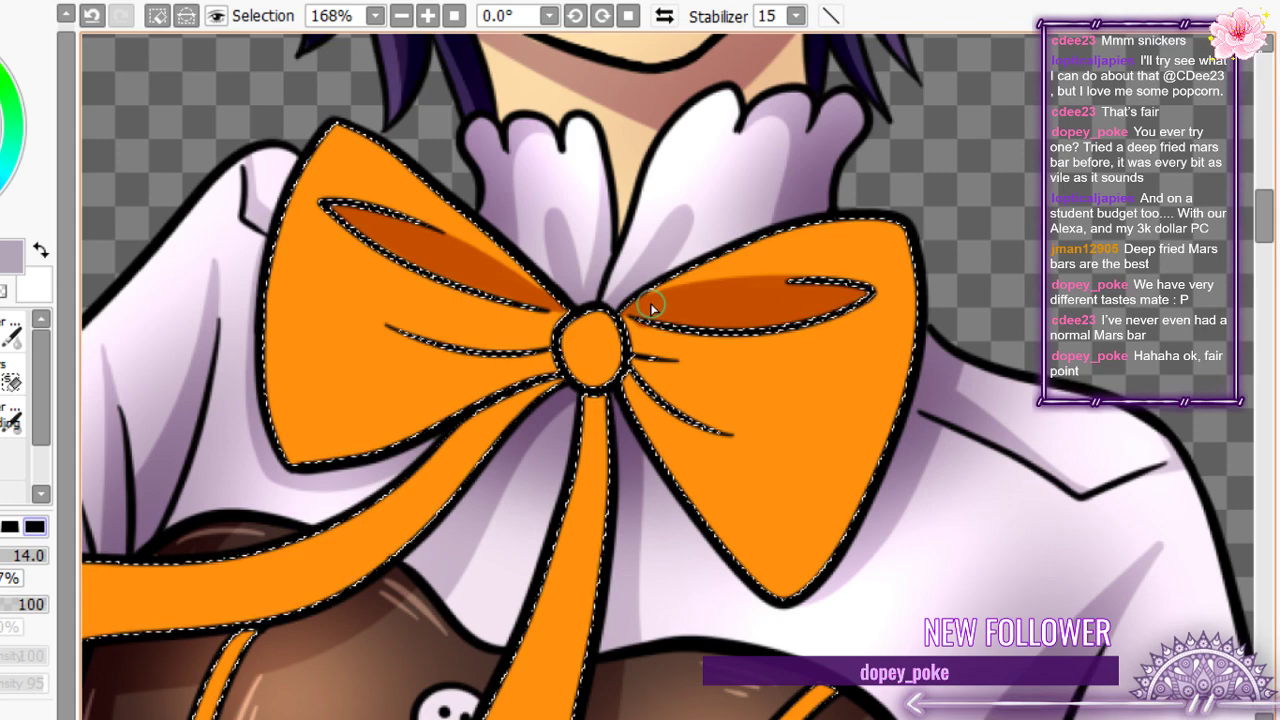
key("ctrl+z")
- Shade the edge of the bow's knot and paint tapered shadows along the creases radiating from it into the loops
mouse_move(571, 294)
left_mouse_down()
mouse_move(460, 331)
mouse_move(365, 322)
mouse_move(529, 340)
mouse_move(501, 345)
mouse_move(592, 340)
mouse_move(586, 380)
left_mouse_up()
left_click_drag(630, 330, 755, 363)
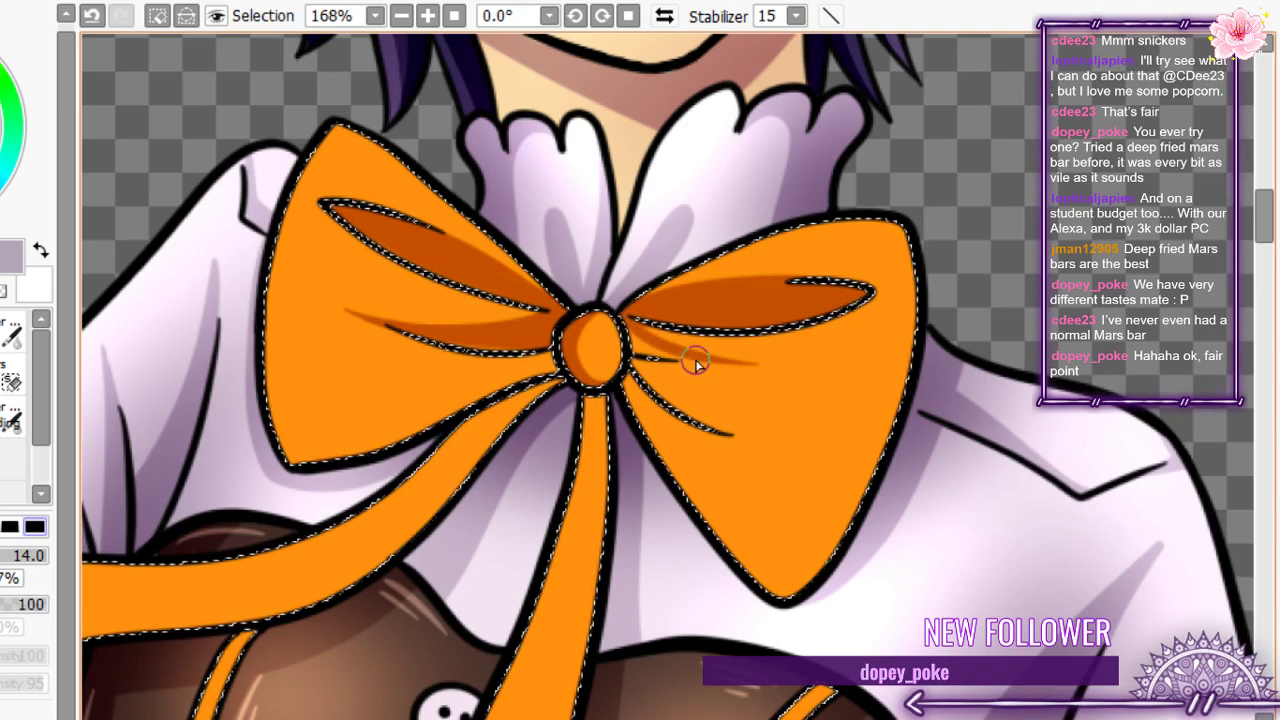
key("ctrl+z")
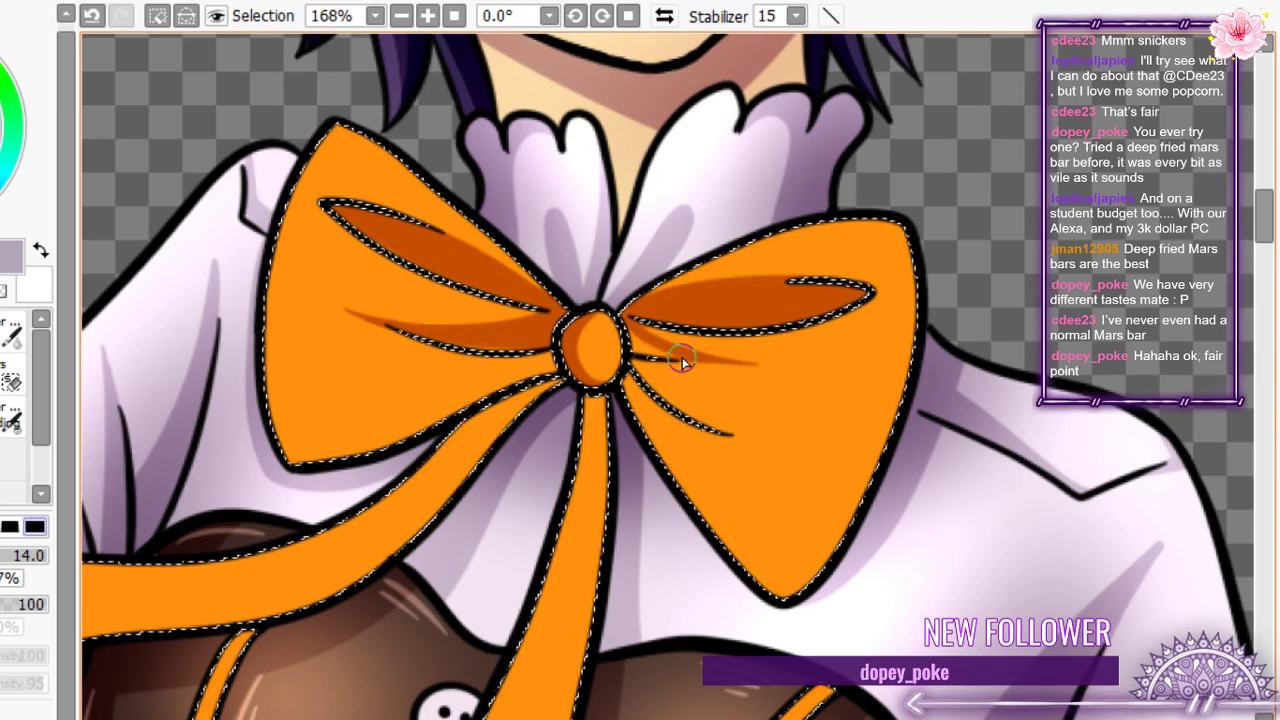
mouse_move(760, 450)
left_mouse_down()
mouse_move(700, 426)
mouse_move(629, 348)
left_mouse_up()
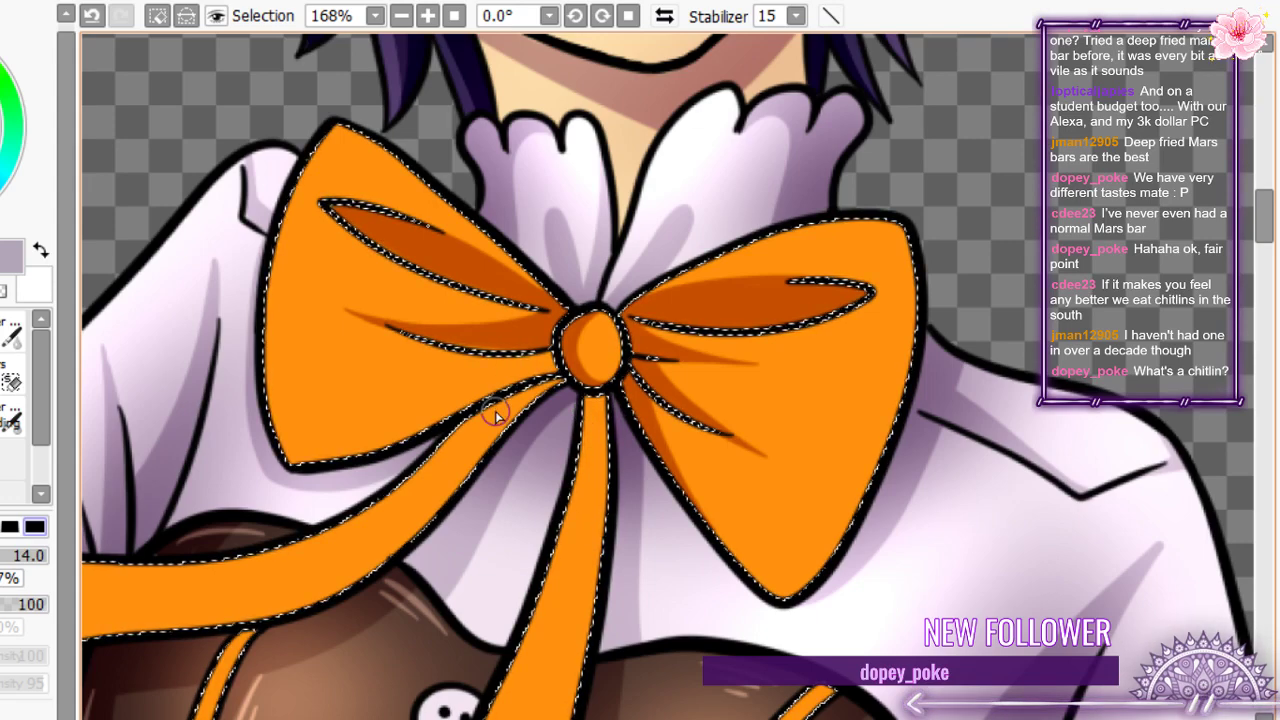
- Outline curved shadows across the lower parts of both bow loops and fill them with dark orange
mouse_move(543, 368)
left_mouse_down()
mouse_move(403, 423)
mouse_move(294, 429)
left_mouse_up()
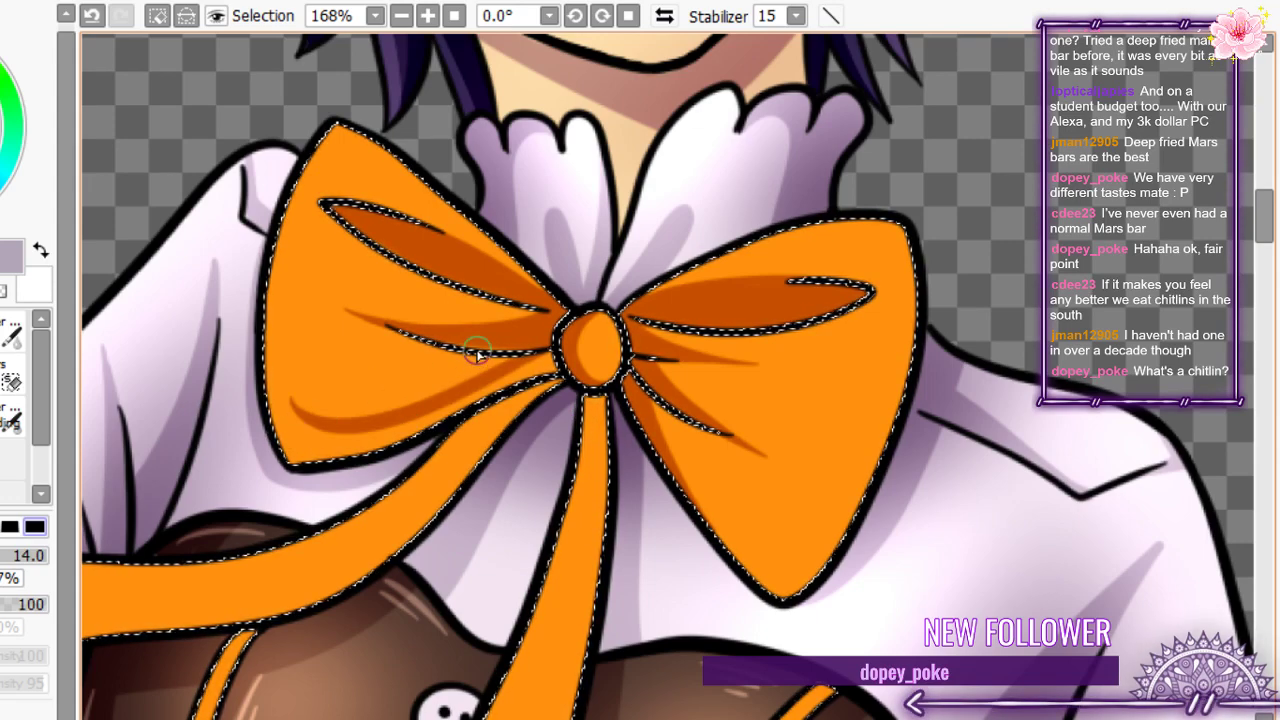
key("ctrl+z")
mouse_move(553, 345)
left_mouse_down()
mouse_move(305, 418)
mouse_move(275, 295)
left_mouse_up()
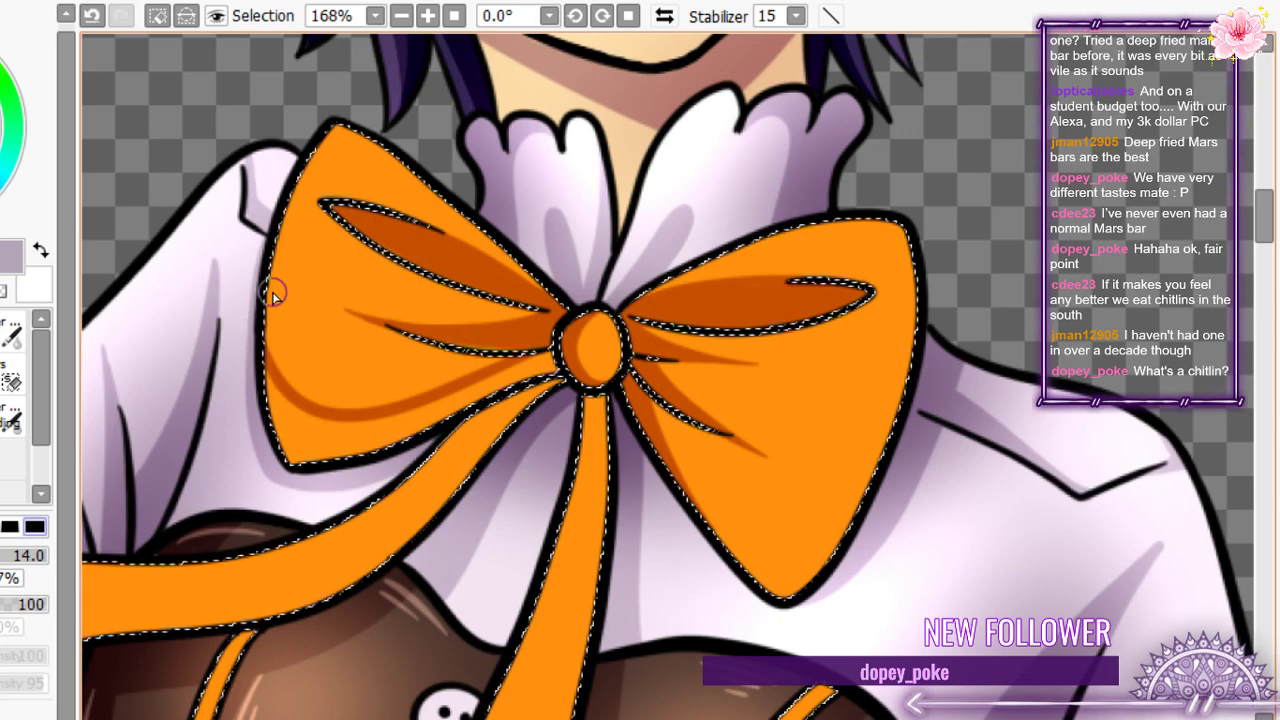
left_click_drag(690, 485, 829, 434)
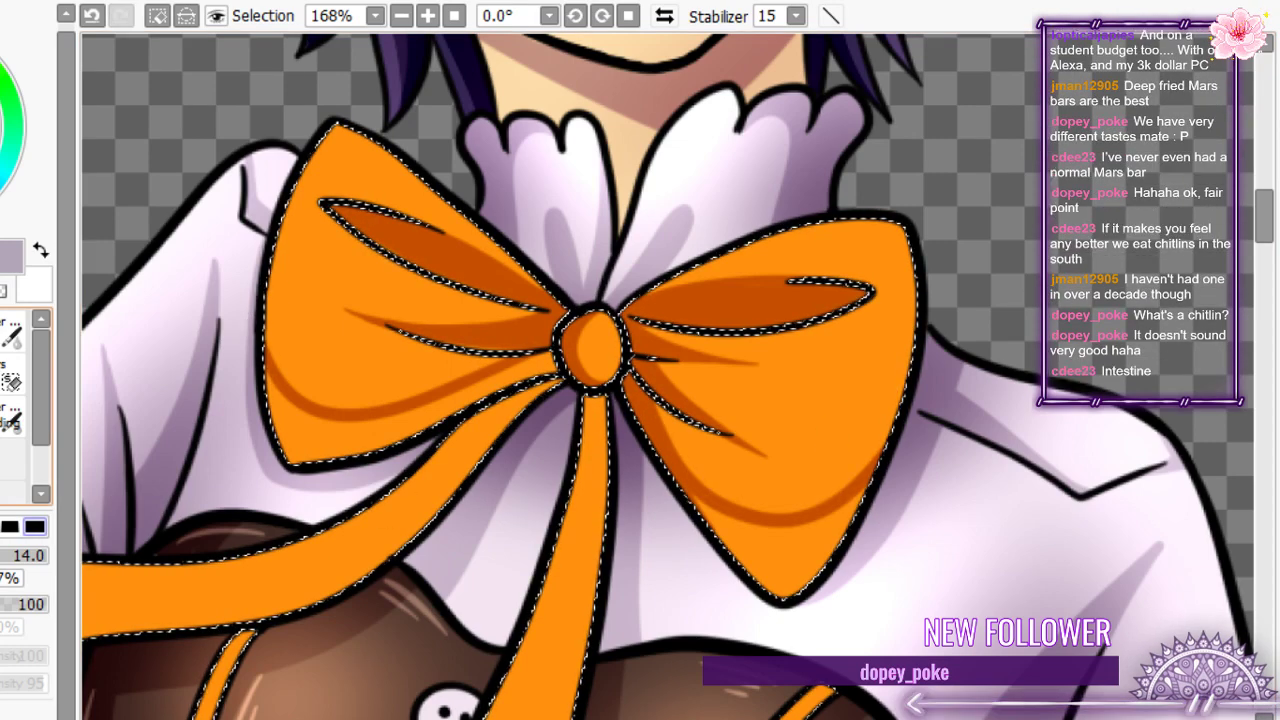
key("g")
left_click(785, 550)
left_click(350, 435)
left_click(12, 420)
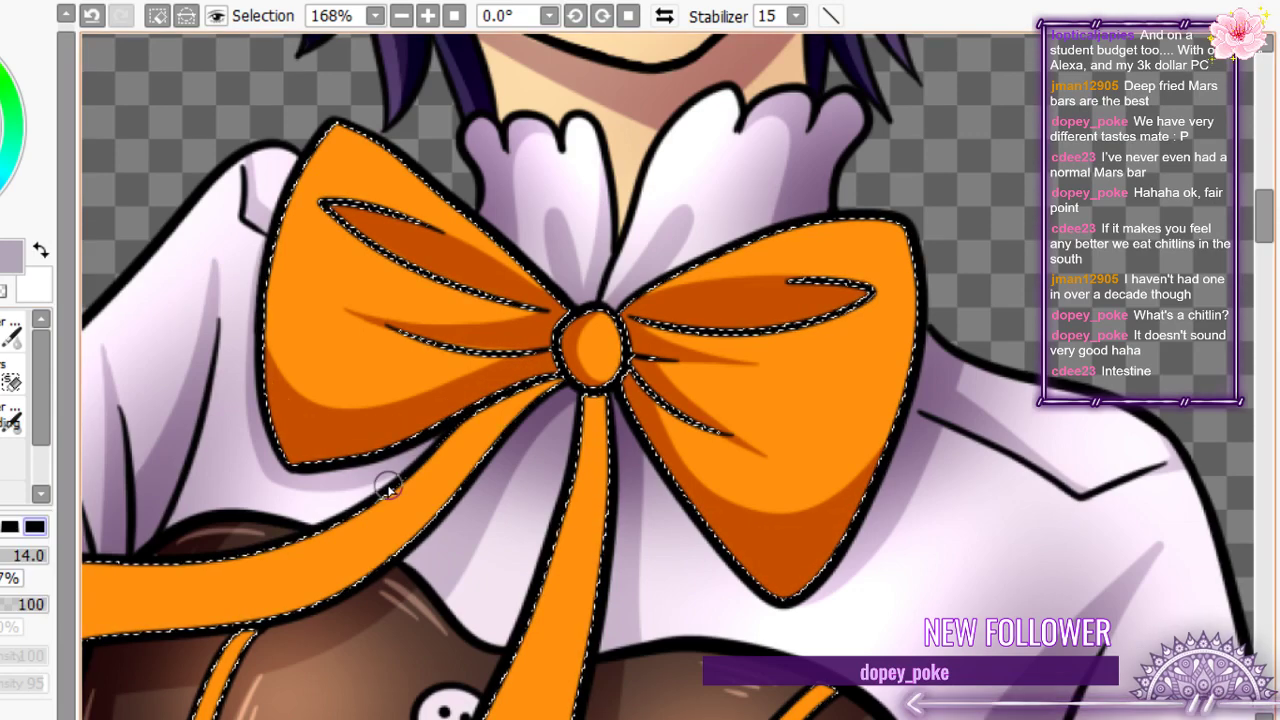
- Outline and fill dark orange shadows on the upper ends of both ribbon tails just below the knot
left_click_drag(416, 474, 600, 536)
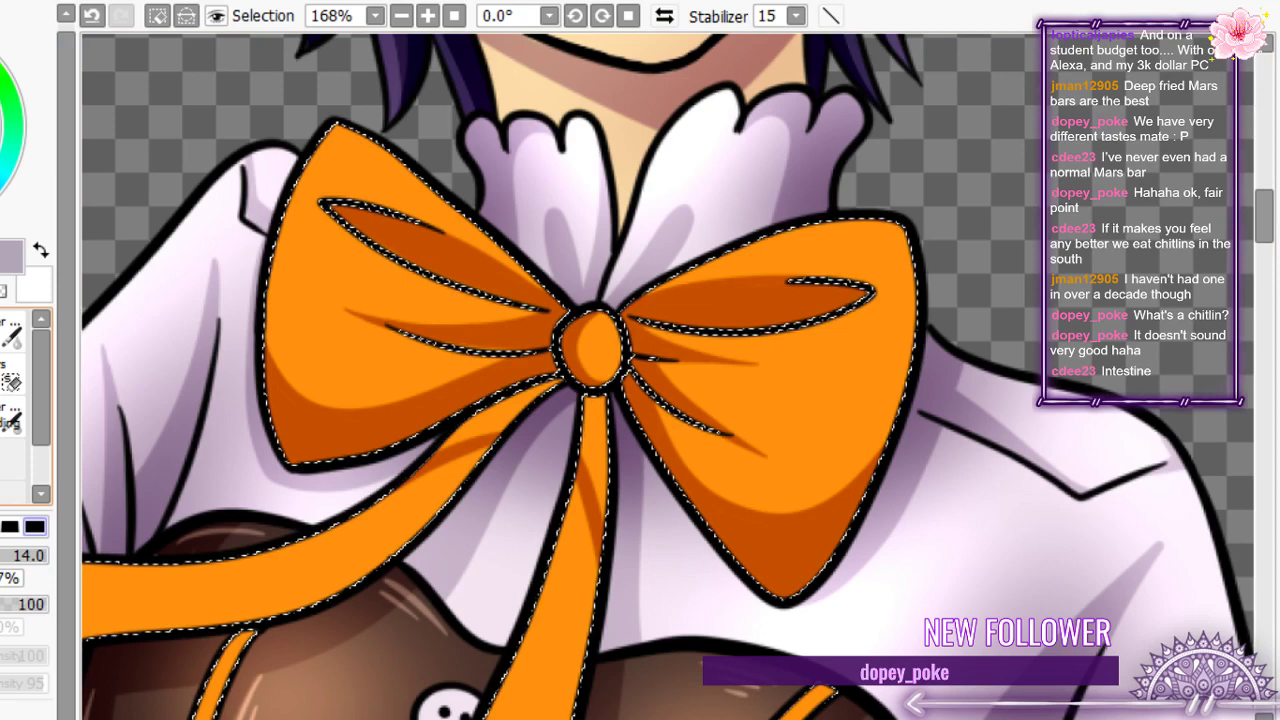
key("g")
left_click(490, 428)
left_click(591, 450)
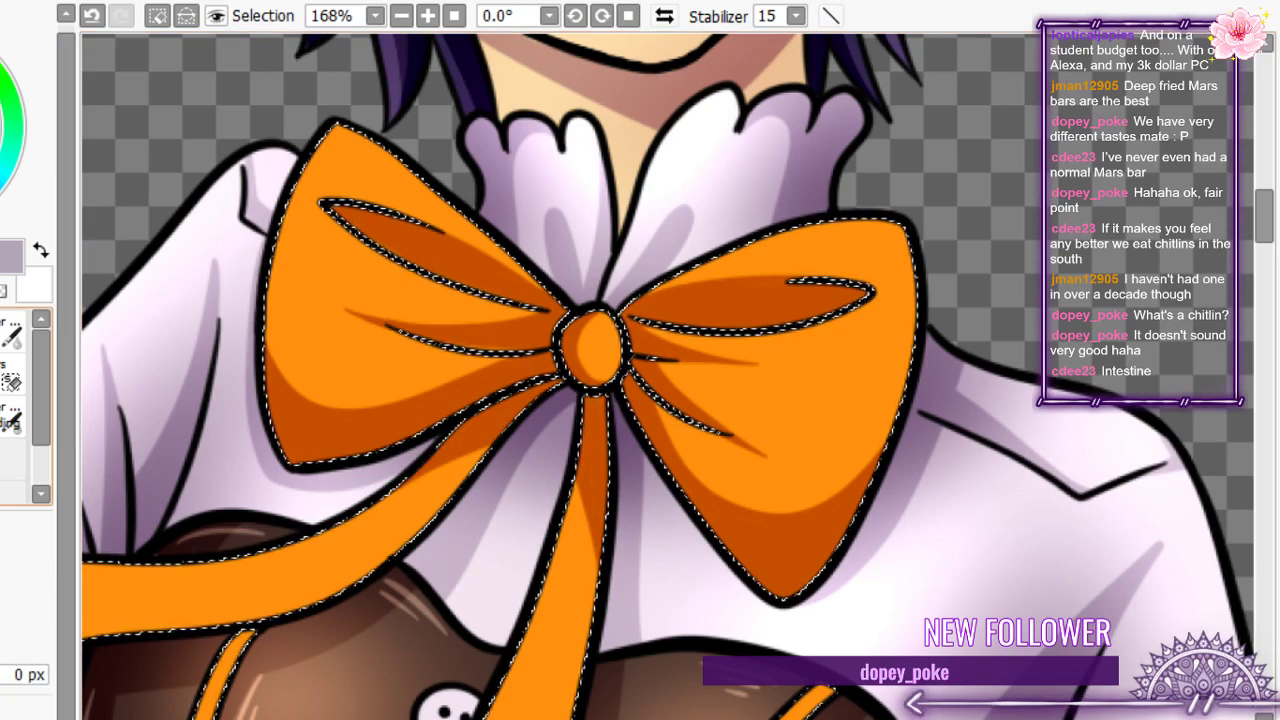
- Paint dark orange shadows along the notched ends of both neck bow ribbon tails
scroll(571, 255, "down", 2)
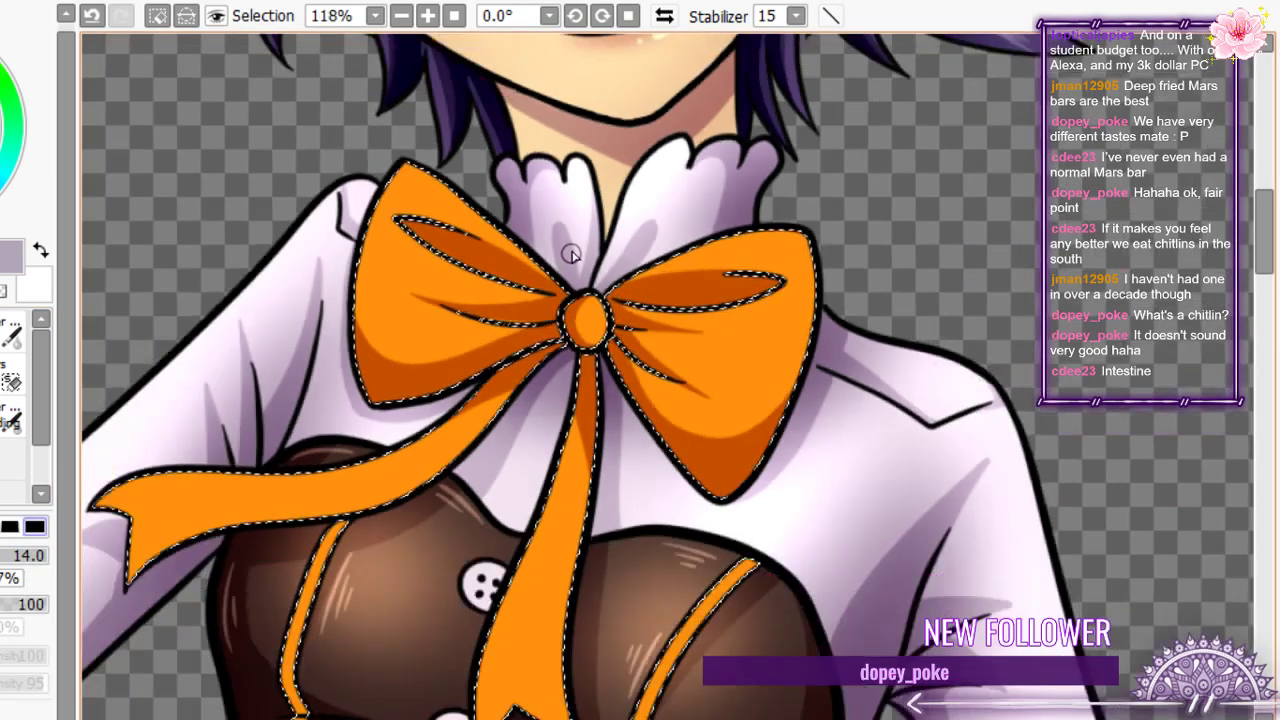
scroll(571, 255, "down", 4)
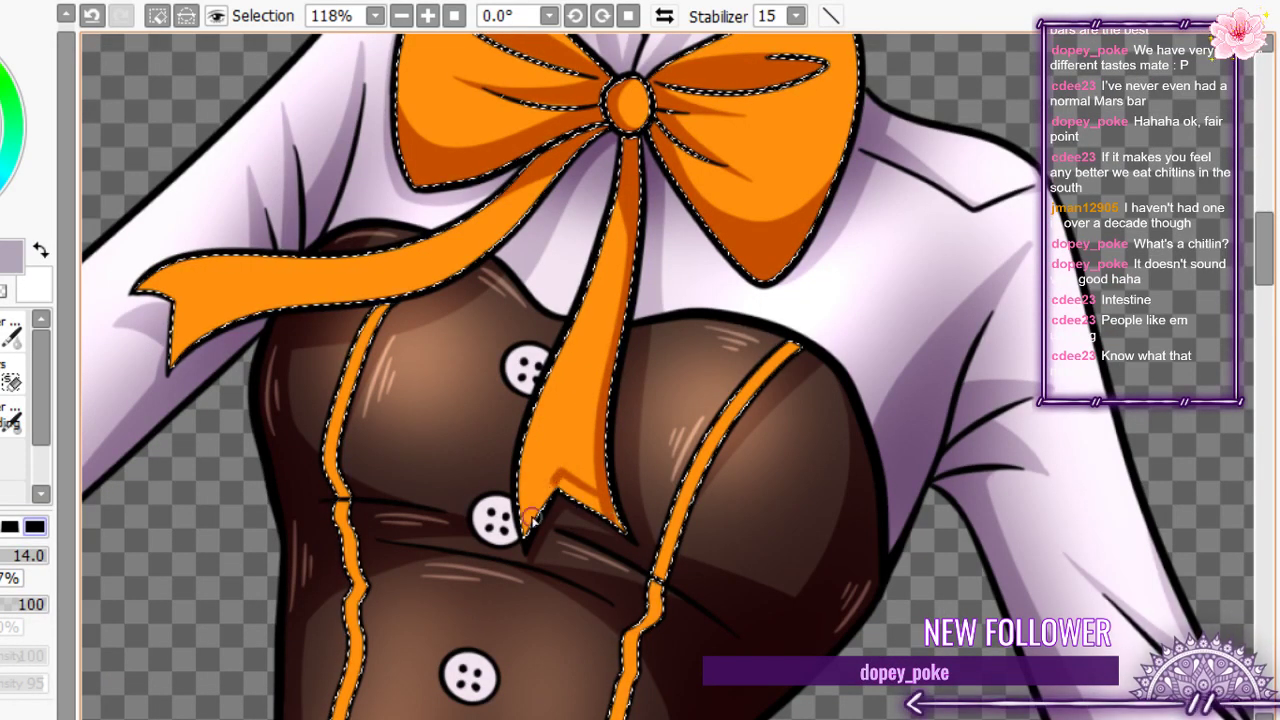
left_click_drag(558, 490, 606, 517)
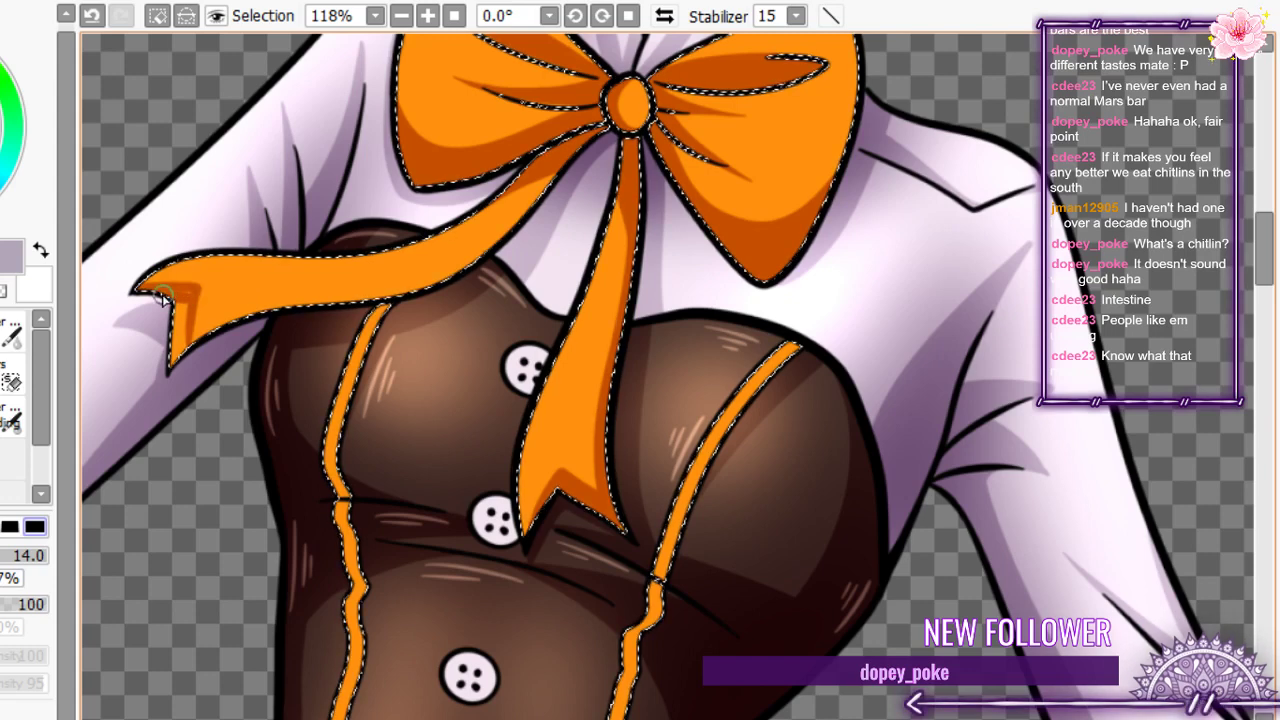
left_click_drag(186, 302, 178, 355)
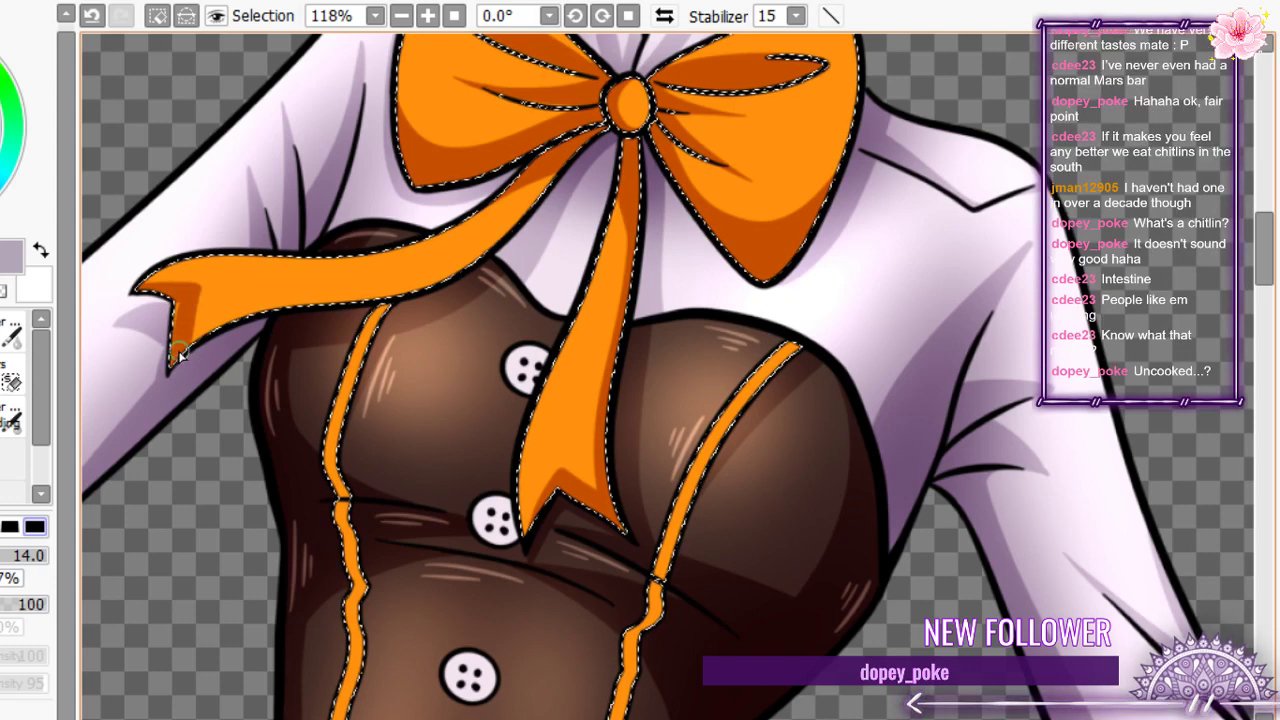
- Paint a dark orange shadow along the lower edge of the neck bow's sideways ribbon tail, retrying the stroke until it fits
left_click_drag(188, 320, 468, 264)
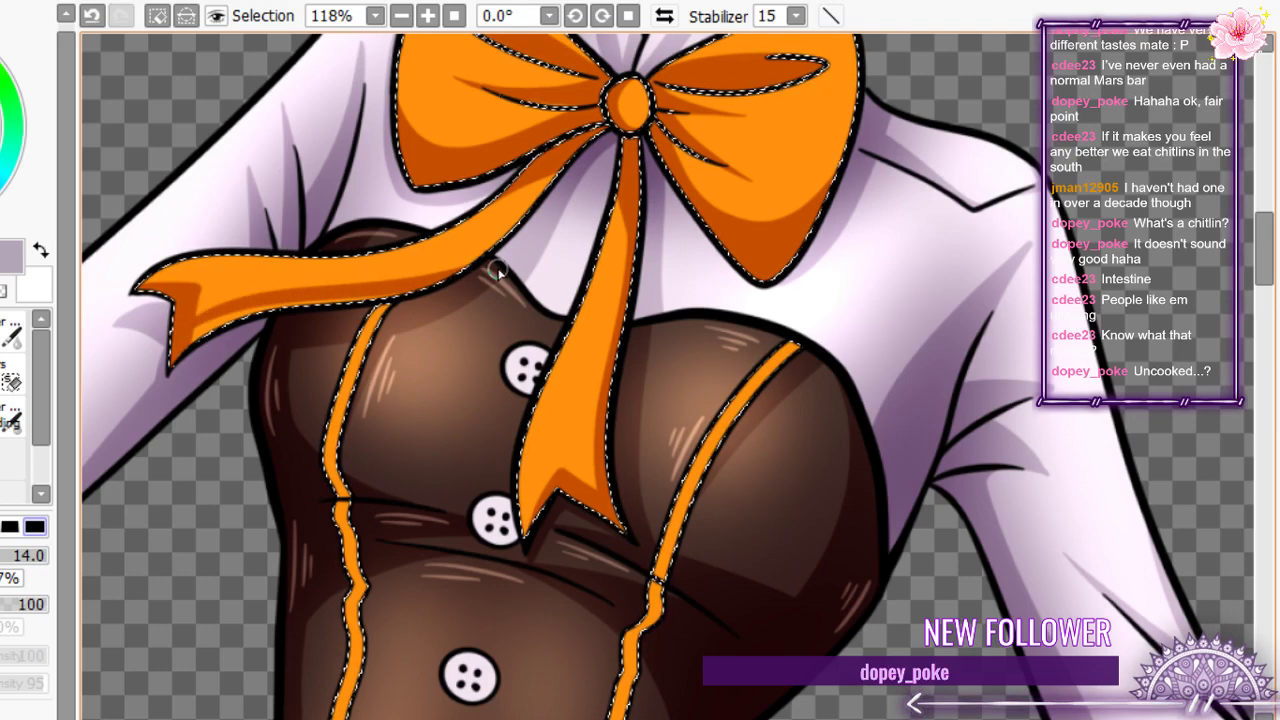
key("ctrl+z")
mouse_move(172, 356)
left_mouse_down()
mouse_move(289, 291)
mouse_move(508, 224)
left_mouse_up()
key("ctrl+z")
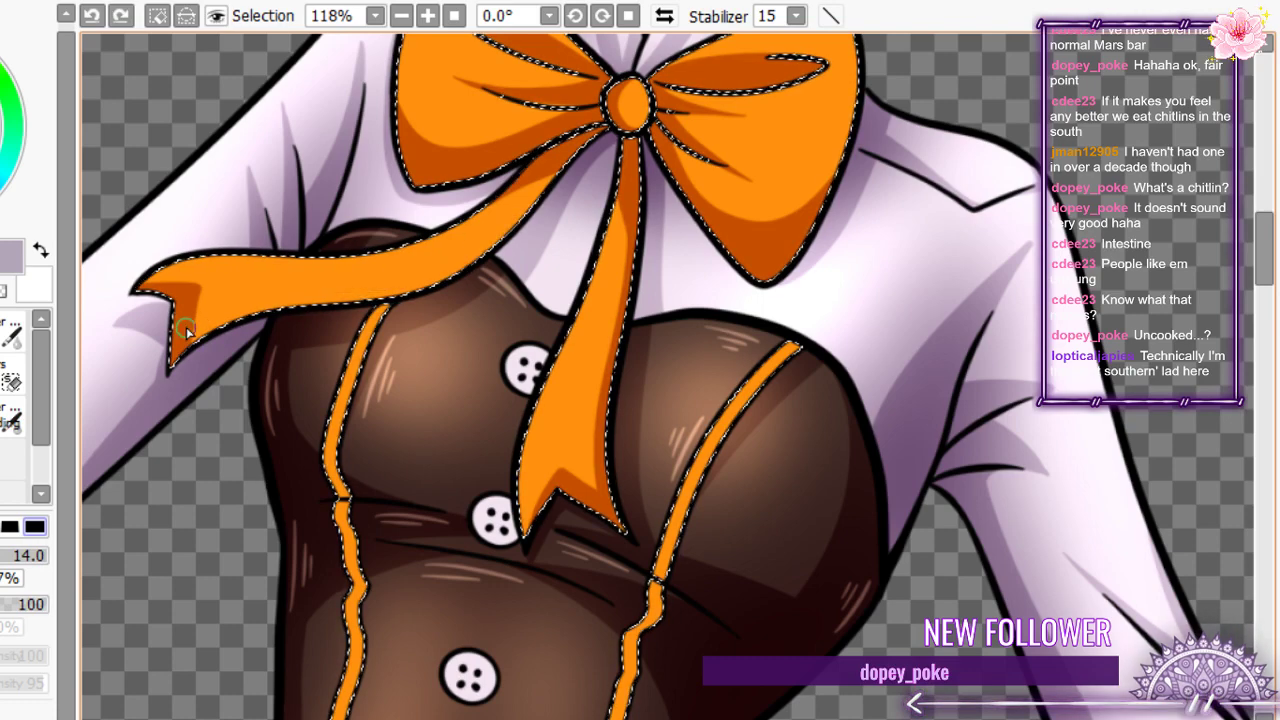
key("ctrl+y")
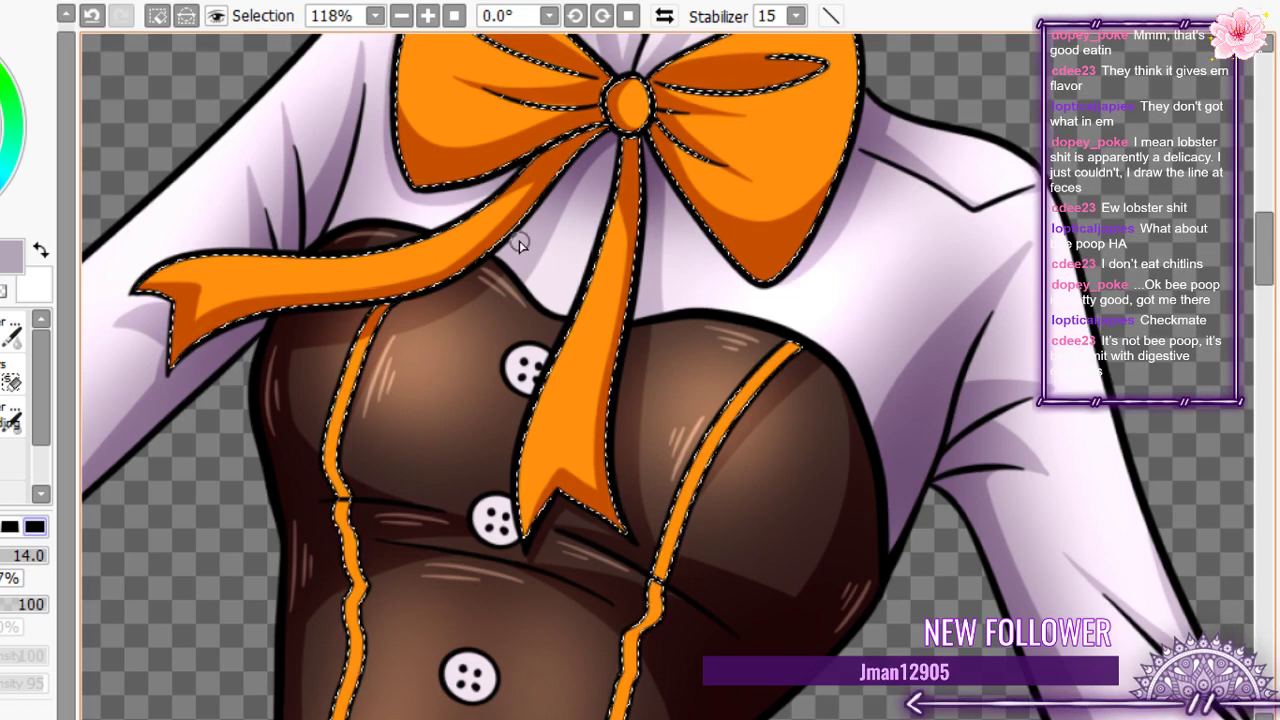
- Paint dark orange shadows on the corset's right-hand trim around the underbust crease and at its upper end
scroll(372, 284, "down", 9)
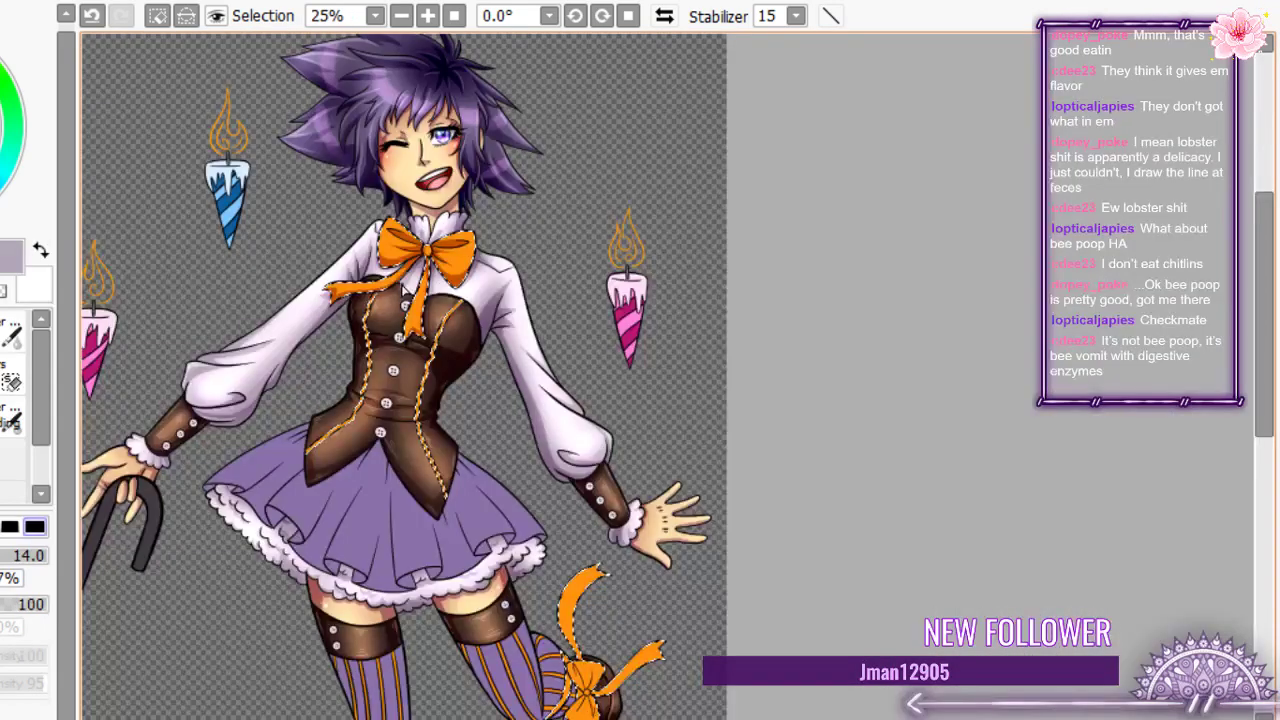
scroll(416, 356, "up", 4)
scroll(529, 471, "up", 3)
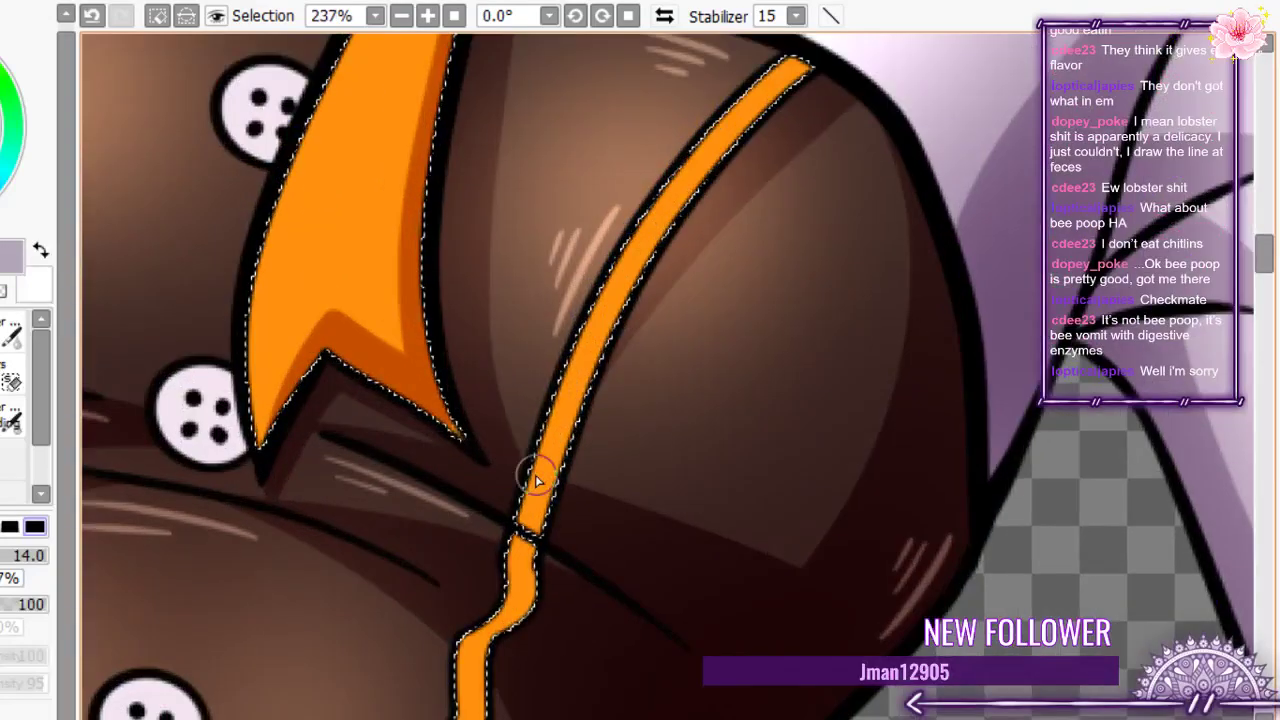
mouse_move(572, 500)
left_mouse_down()
mouse_move(540, 523)
mouse_move(460, 640)
mouse_move(469, 557)
mouse_move(543, 602)
mouse_move(534, 631)
left_mouse_up()
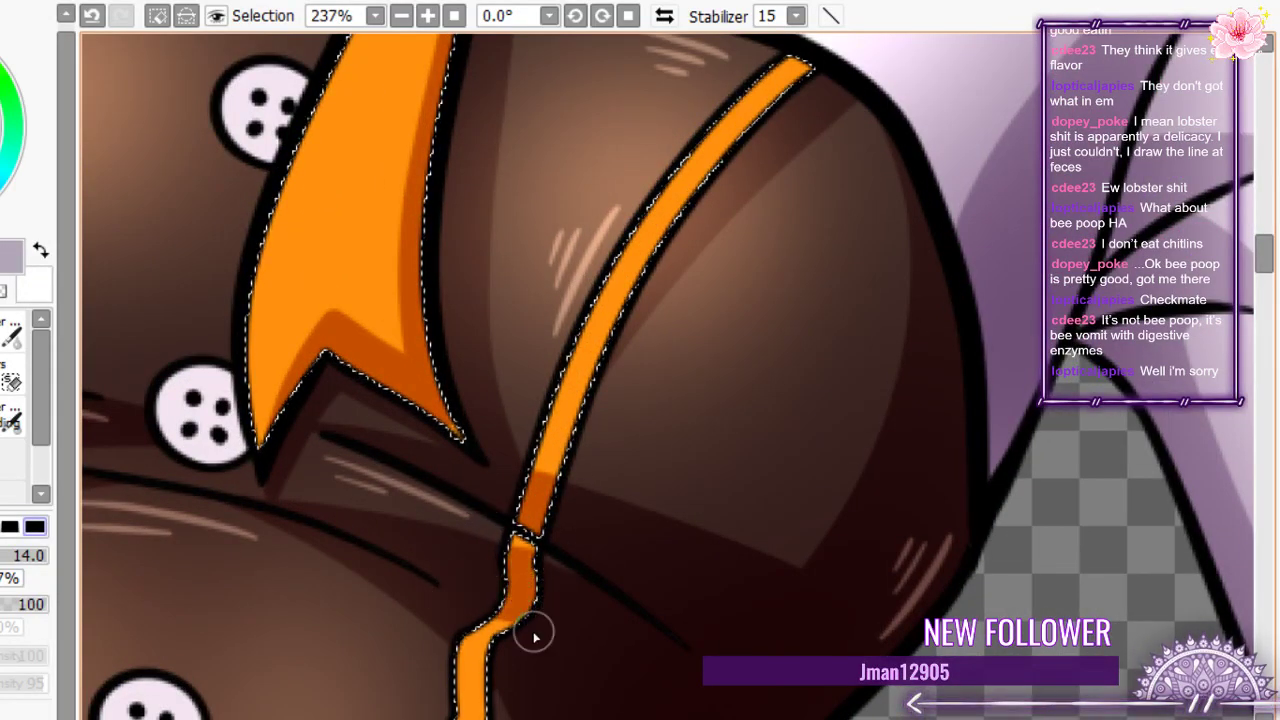
scroll(533, 631, "down", 3)
scroll(694, 351, "up", 4)
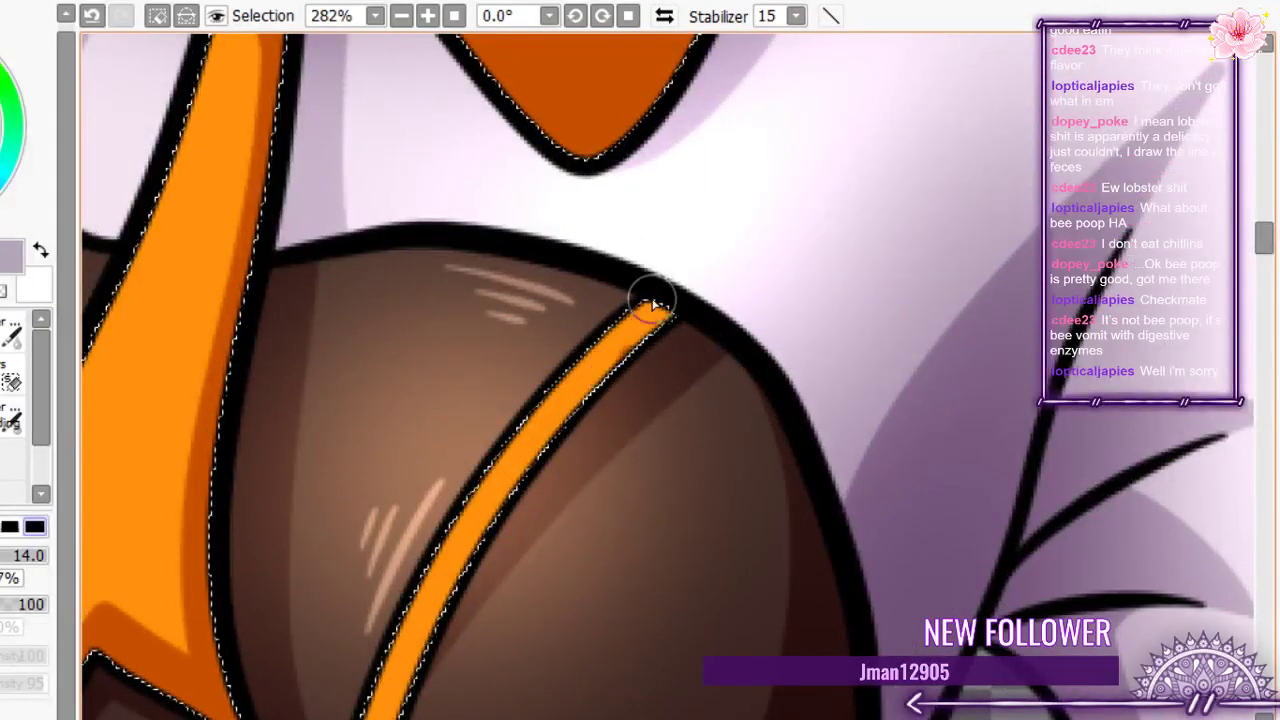
mouse_move(654, 300)
left_mouse_down()
mouse_move(664, 357)
mouse_move(633, 299)
mouse_move(579, 412)
mouse_move(625, 341)
mouse_move(675, 365)
mouse_move(632, 406)
mouse_move(560, 402)
left_mouse_up()
scroll(592, 388, "down", 2)
scroll(606, 295, "down", 1)
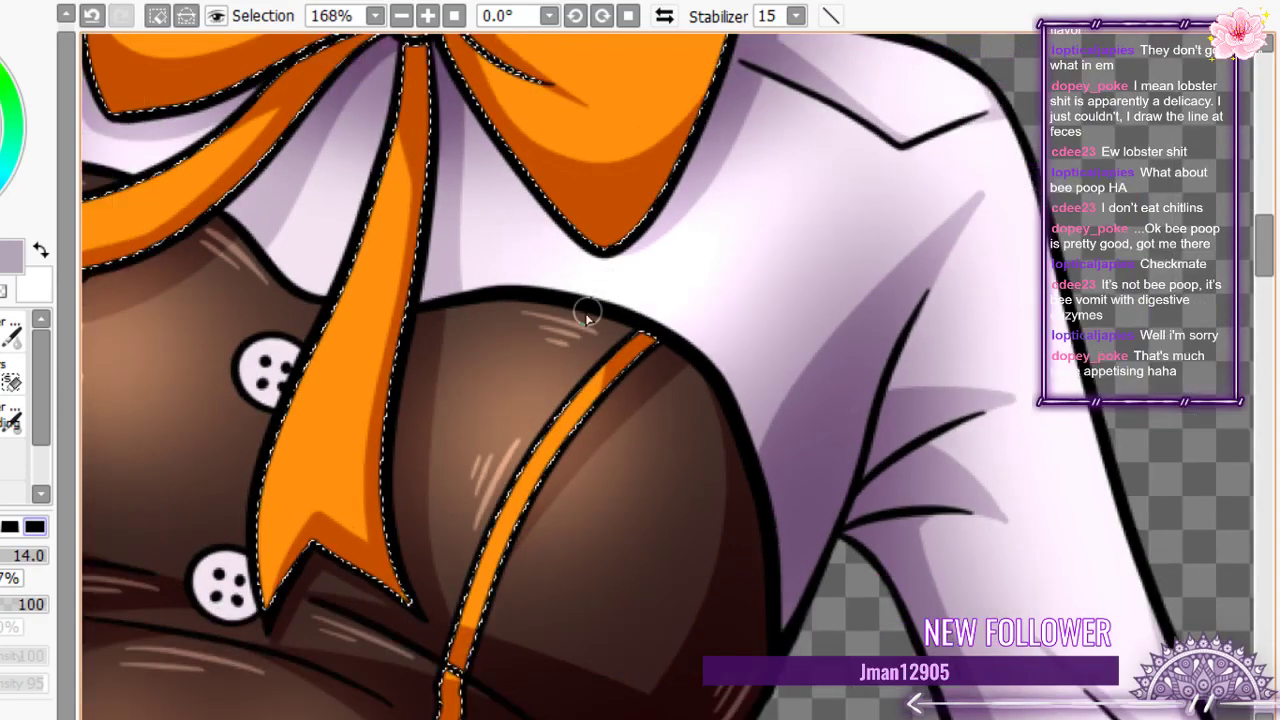
- Paint short dark orange shadow bands on both corset trims where they bend below the underbust crease
left_click_drag(587, 312, 864, 164)
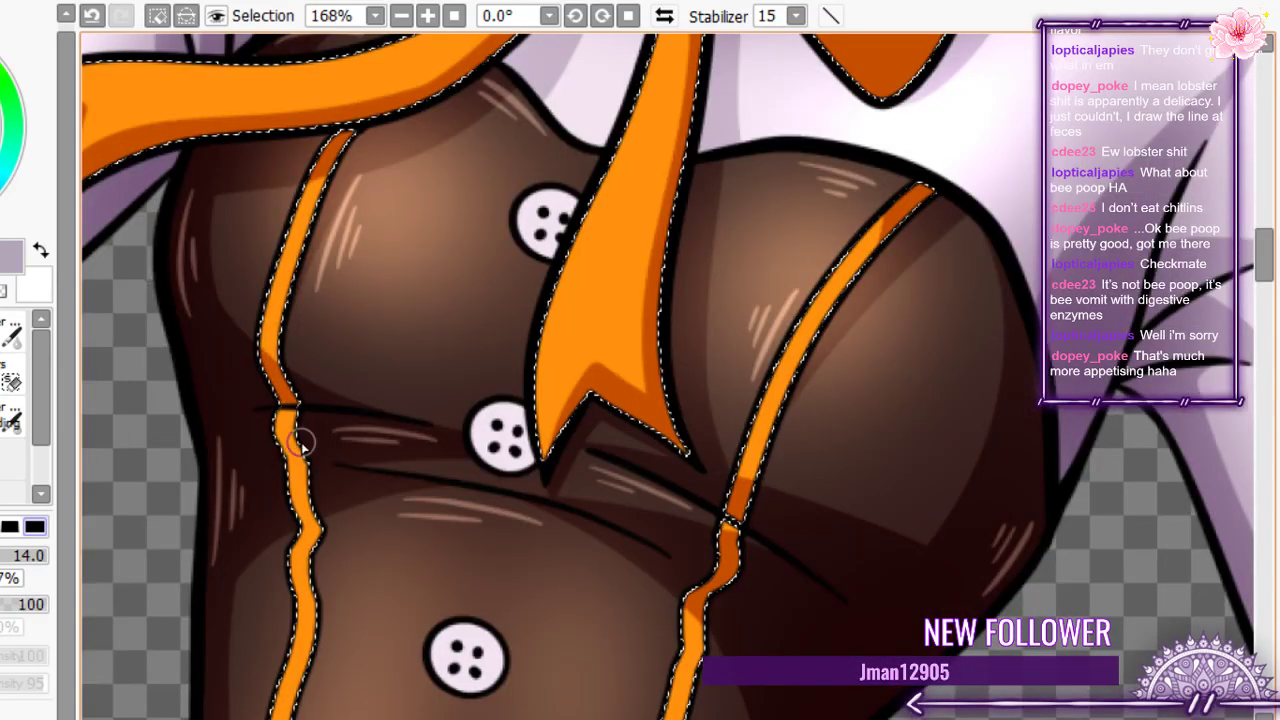
mouse_move(303, 443)
left_mouse_down()
mouse_move(240, 444)
mouse_move(272, 465)
mouse_move(288, 510)
left_mouse_up()
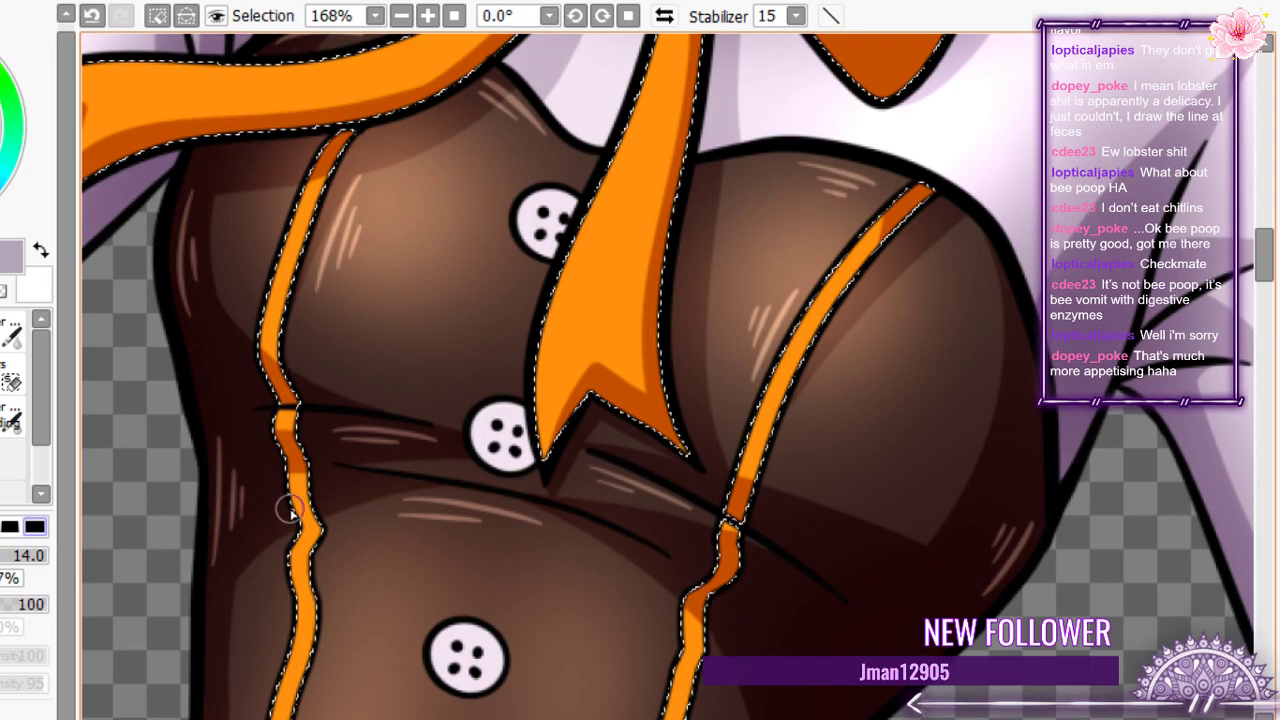
scroll(277, 349, "down", 4)
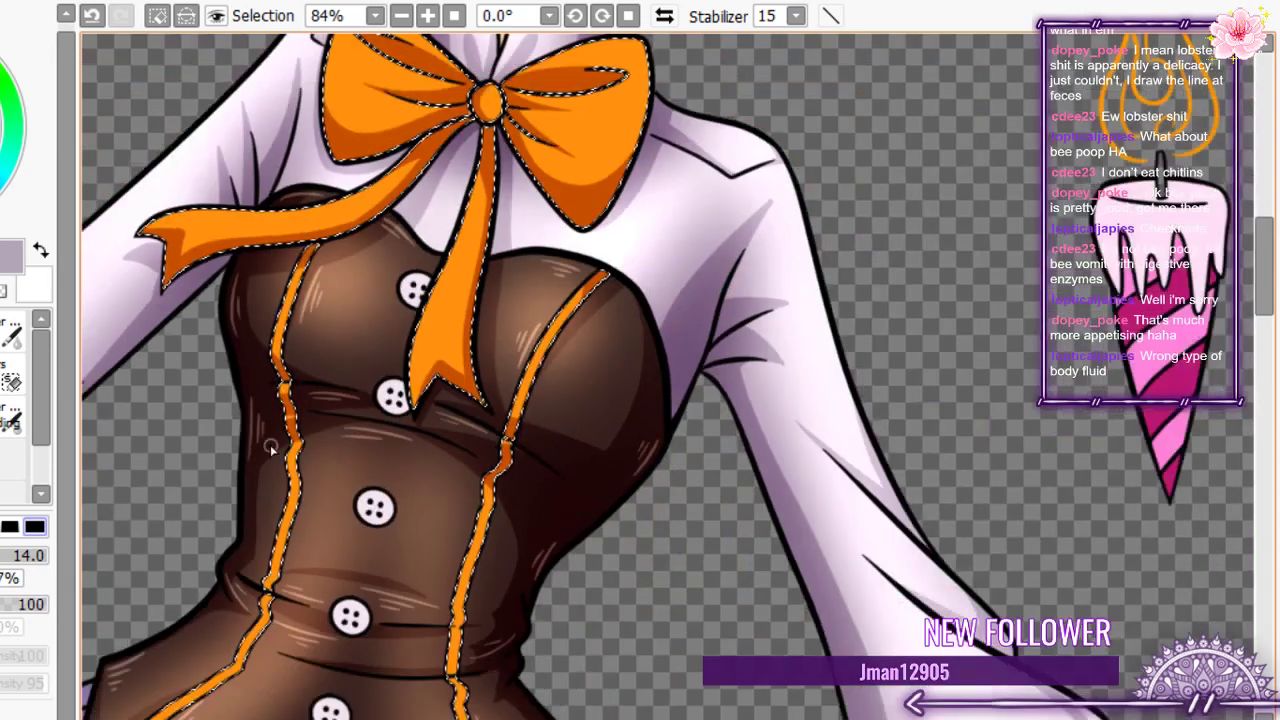
scroll(293, 463, "up", 3)
scroll(293, 463, "up", 3)
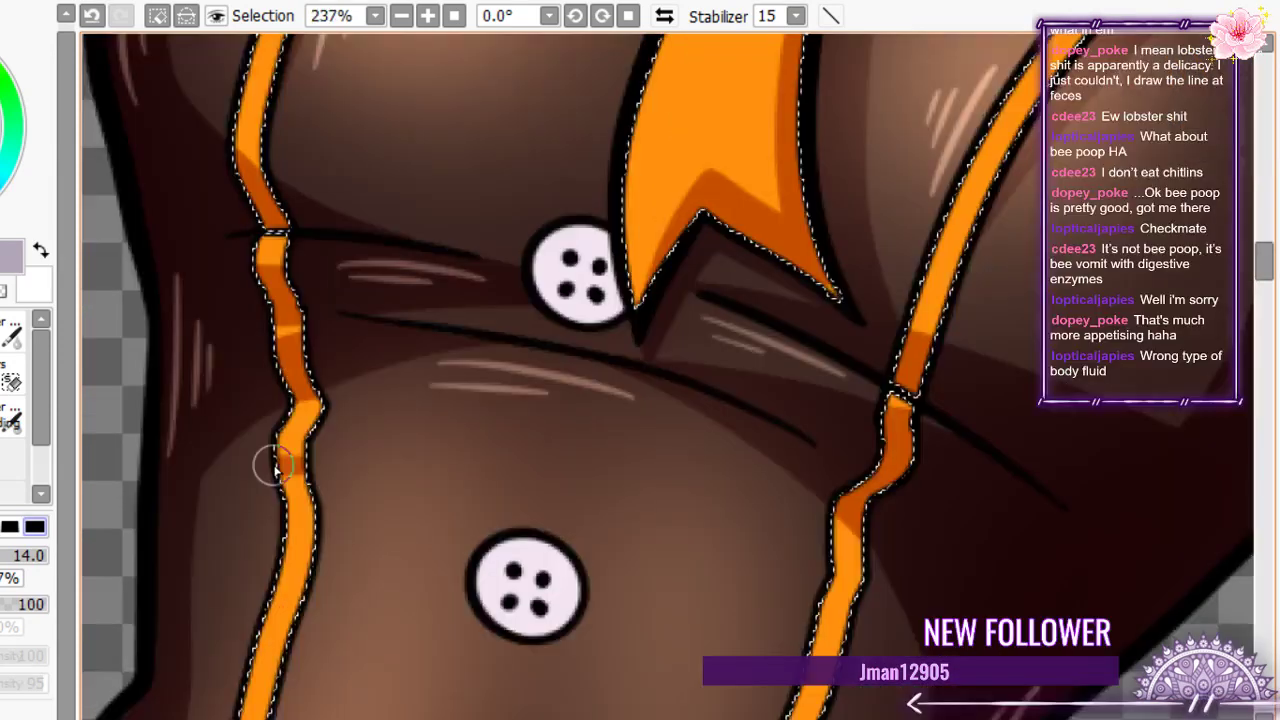
scroll(323, 443, "down", 4)
scroll(330, 437, "up", 4)
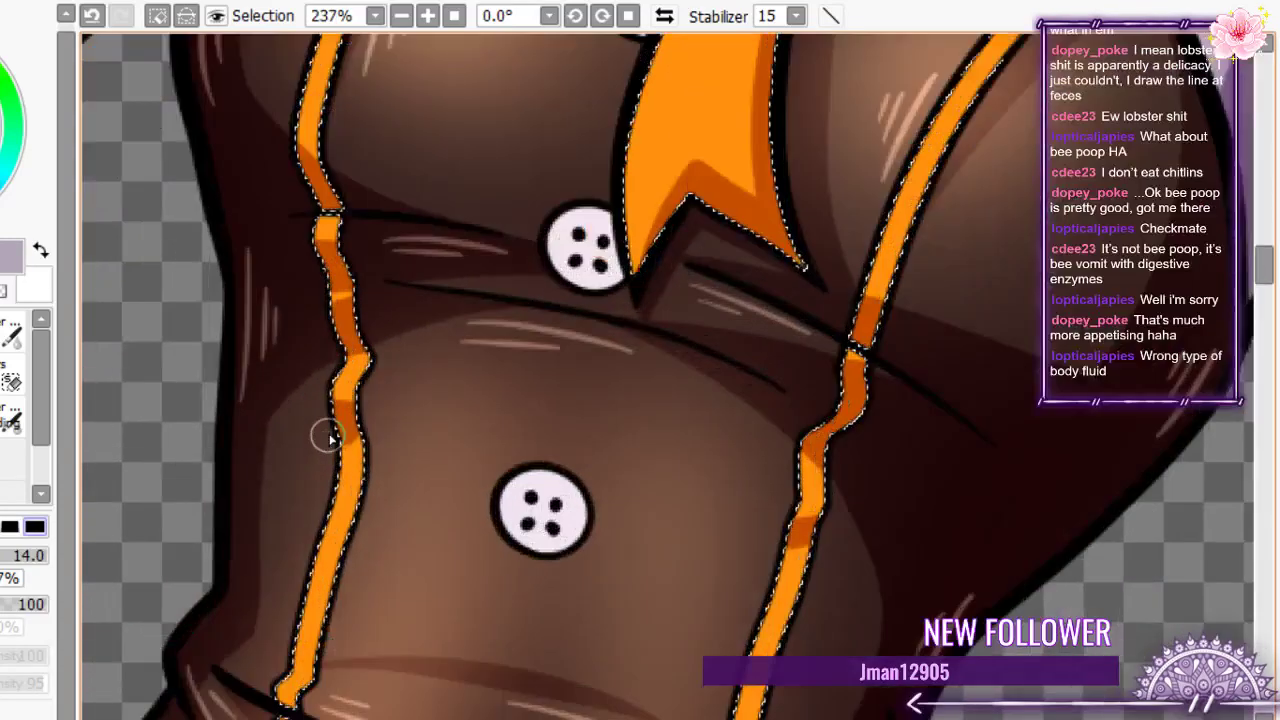
scroll(330, 437, "down", 5)
scroll(497, 432, "up", 1)
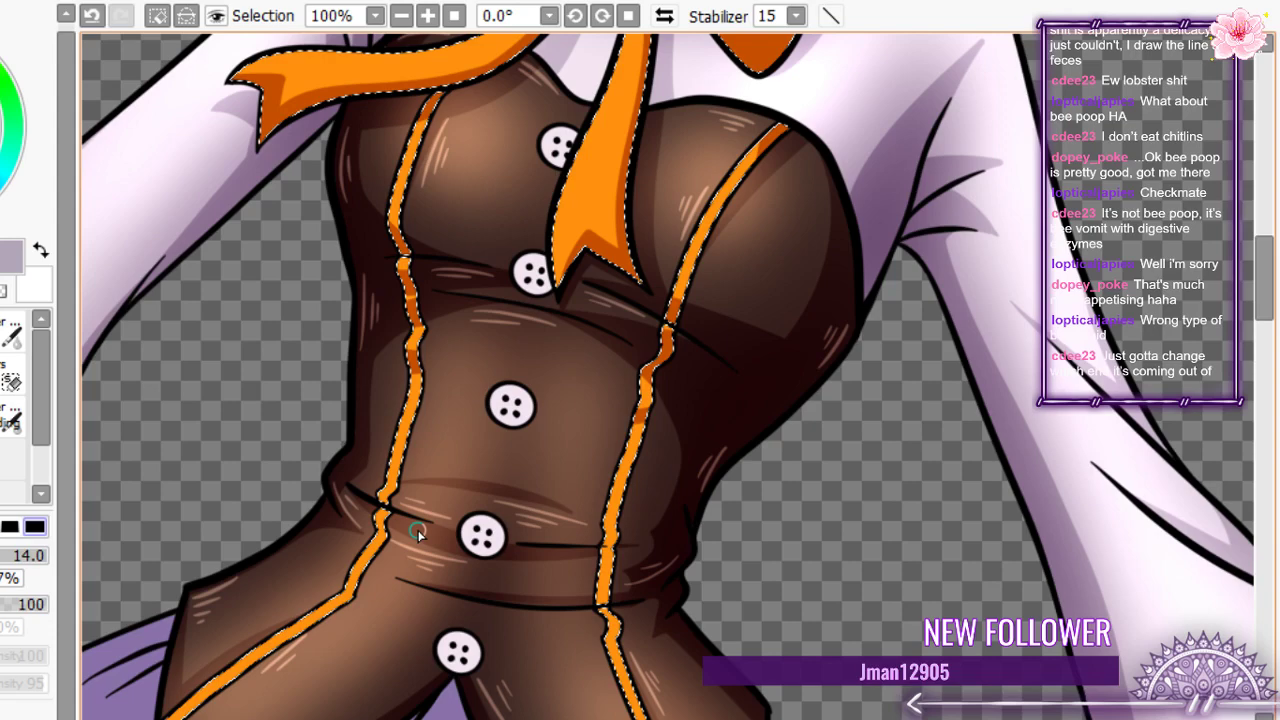
- Paint dark orange shadows on both corset trims just above and below the waist creases
scroll(384, 515, "up", 9)
left_click_drag(371, 523, 345, 487)
scroll(342, 466, "down", 6)
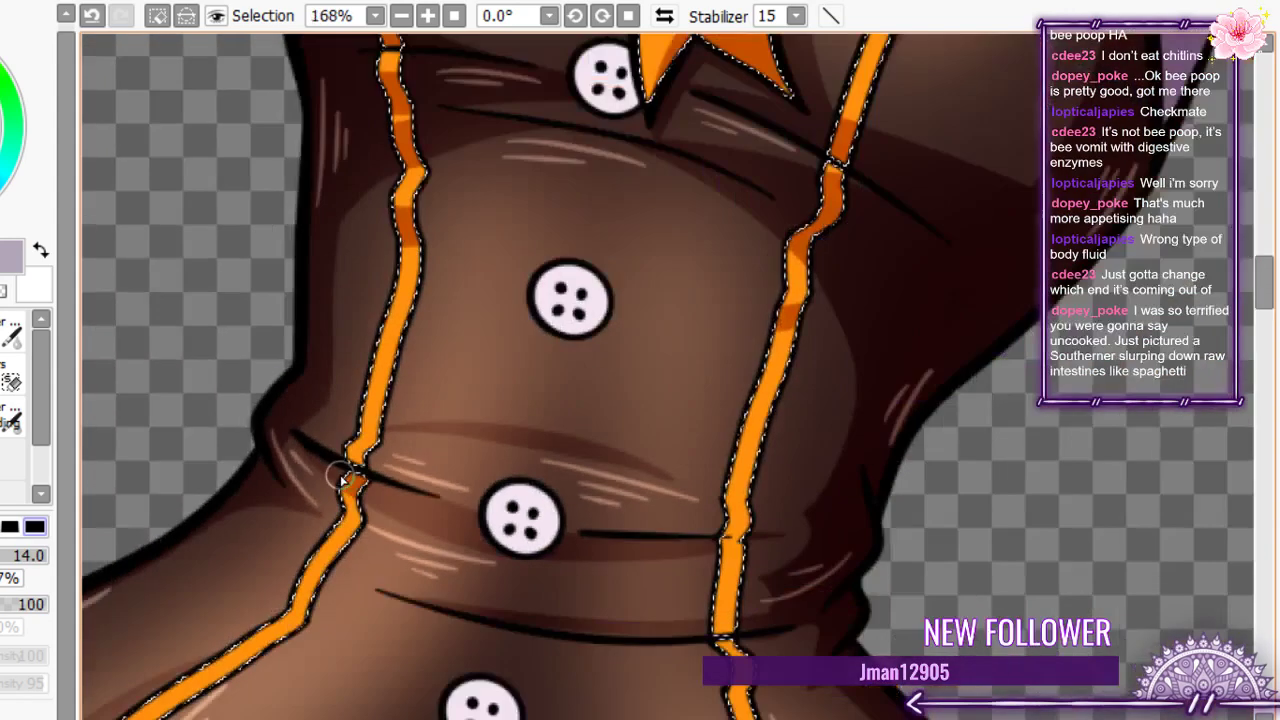
scroll(673, 533, "up", 3)
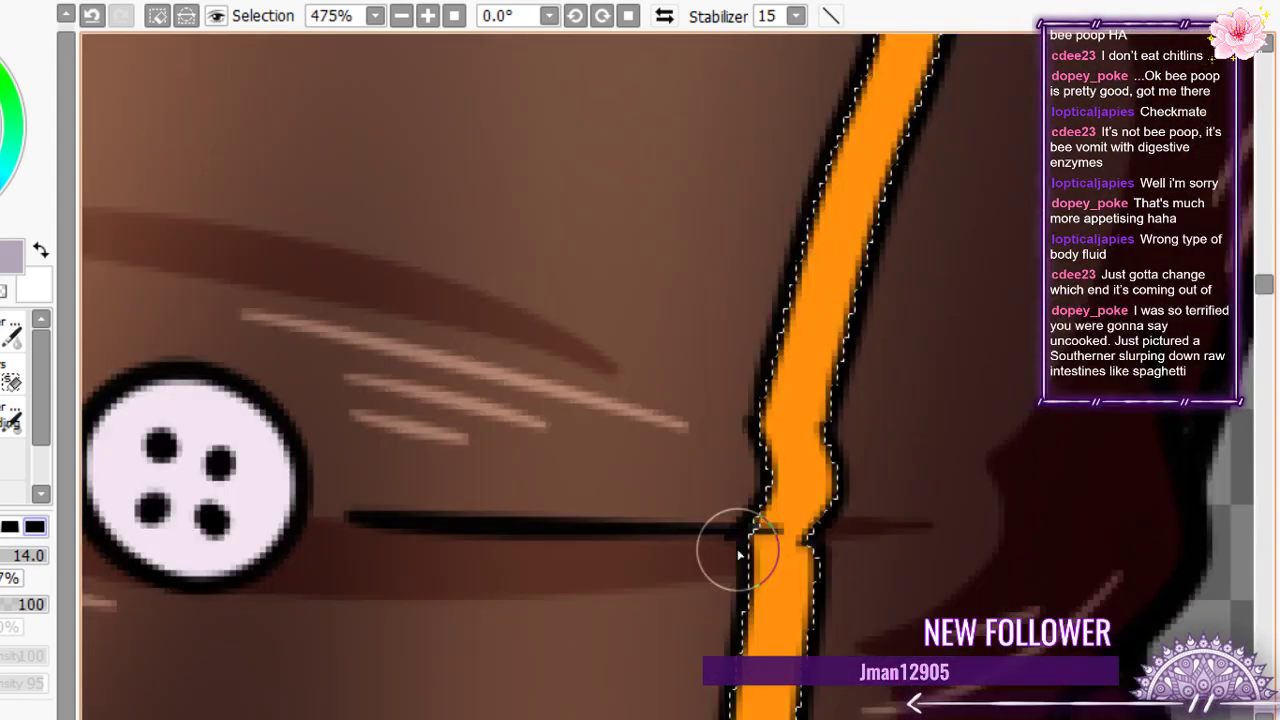
left_click_drag(738, 550, 808, 533)
left_click_drag(828, 436, 762, 394)
scroll(410, 328, "down", 7)
scroll(230, 285, "up", 3)
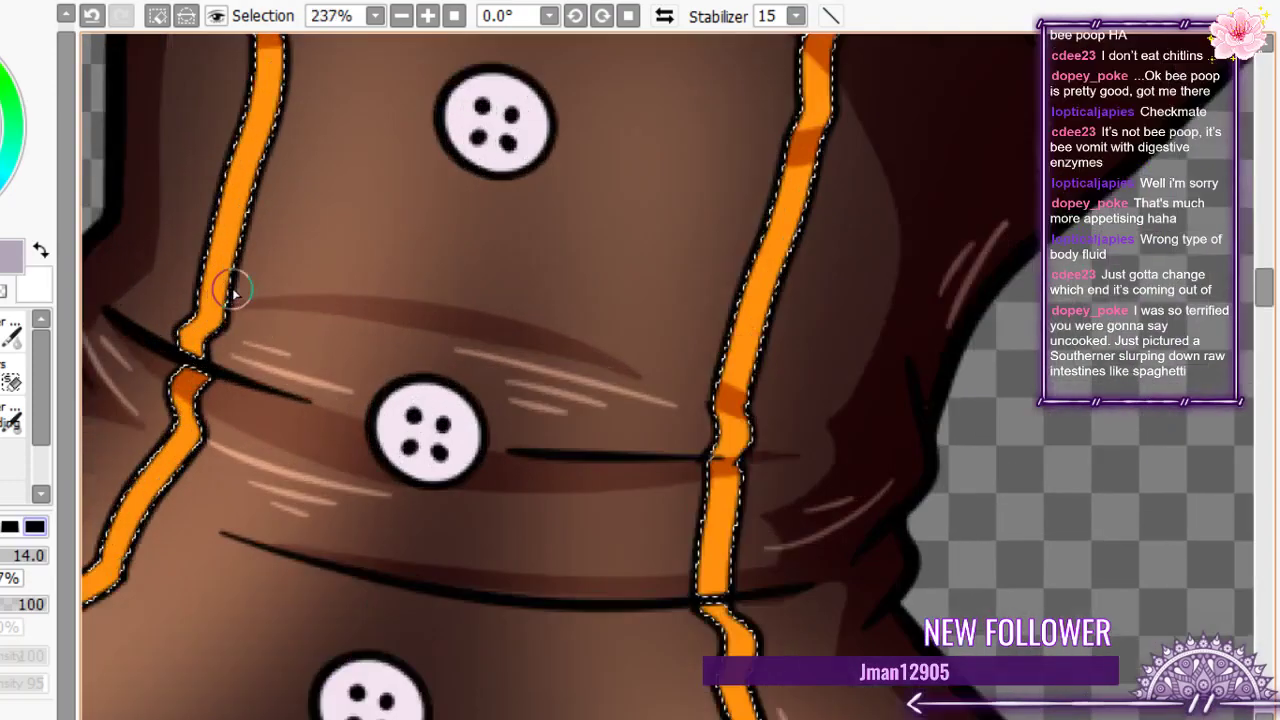
scroll(233, 292, "down", 8)
scroll(294, 243, "up", 8)
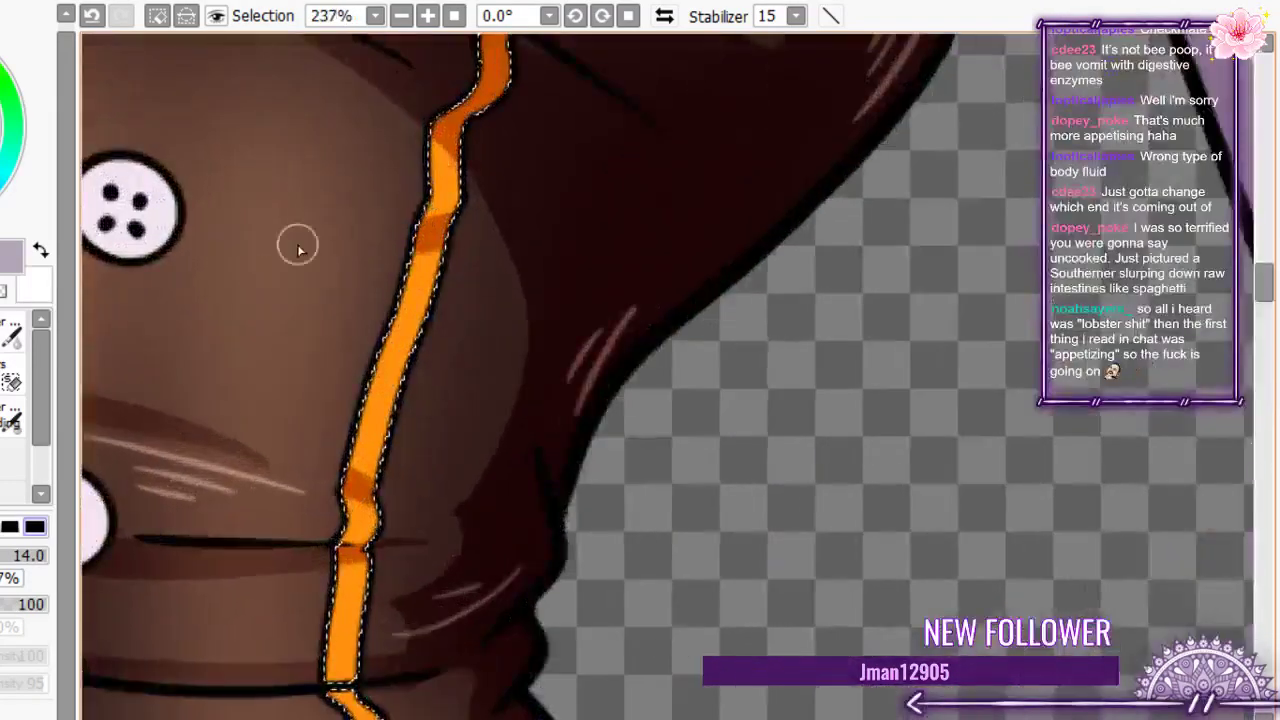
- Shade the right-hand trim above and below the lowest waist fold and the left-hand trim at its hip bend in dark orange
scroll(470, 126, "down", 2)
scroll(470, 126, "down", 2)
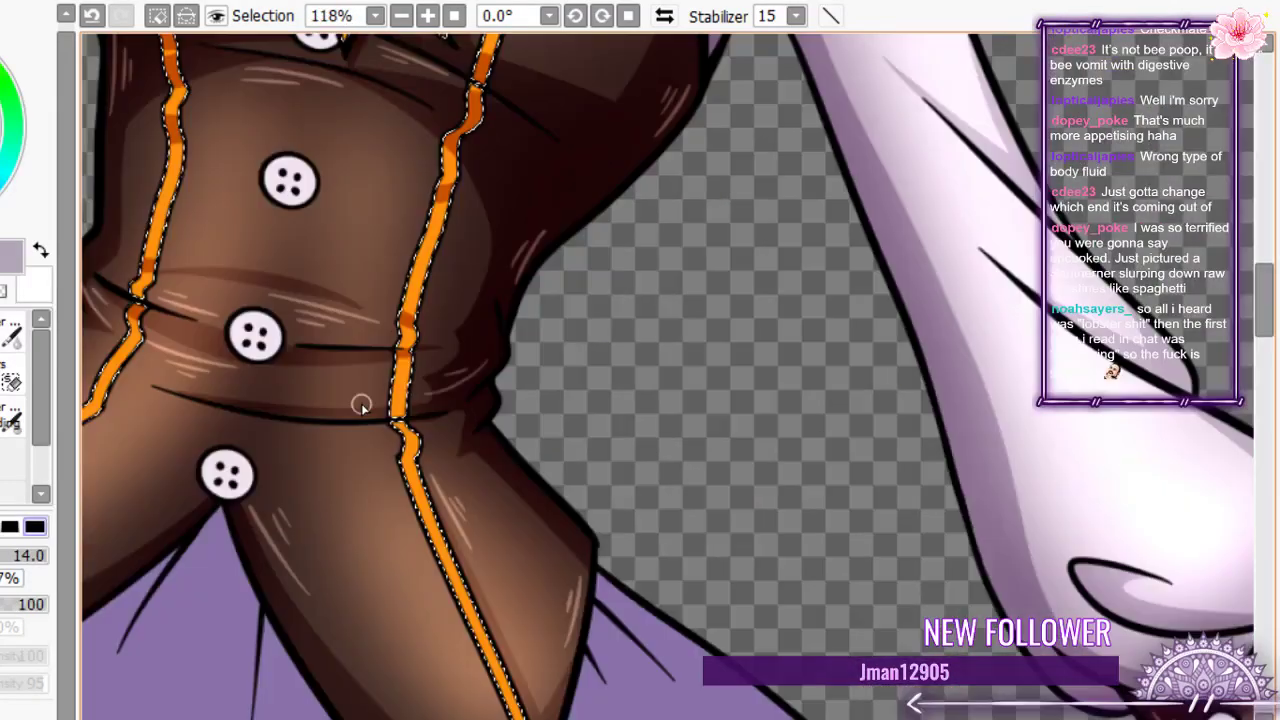
scroll(355, 403, "up", 6)
scroll(346, 400, "down", 3)
scroll(120, 394, "up", 7)
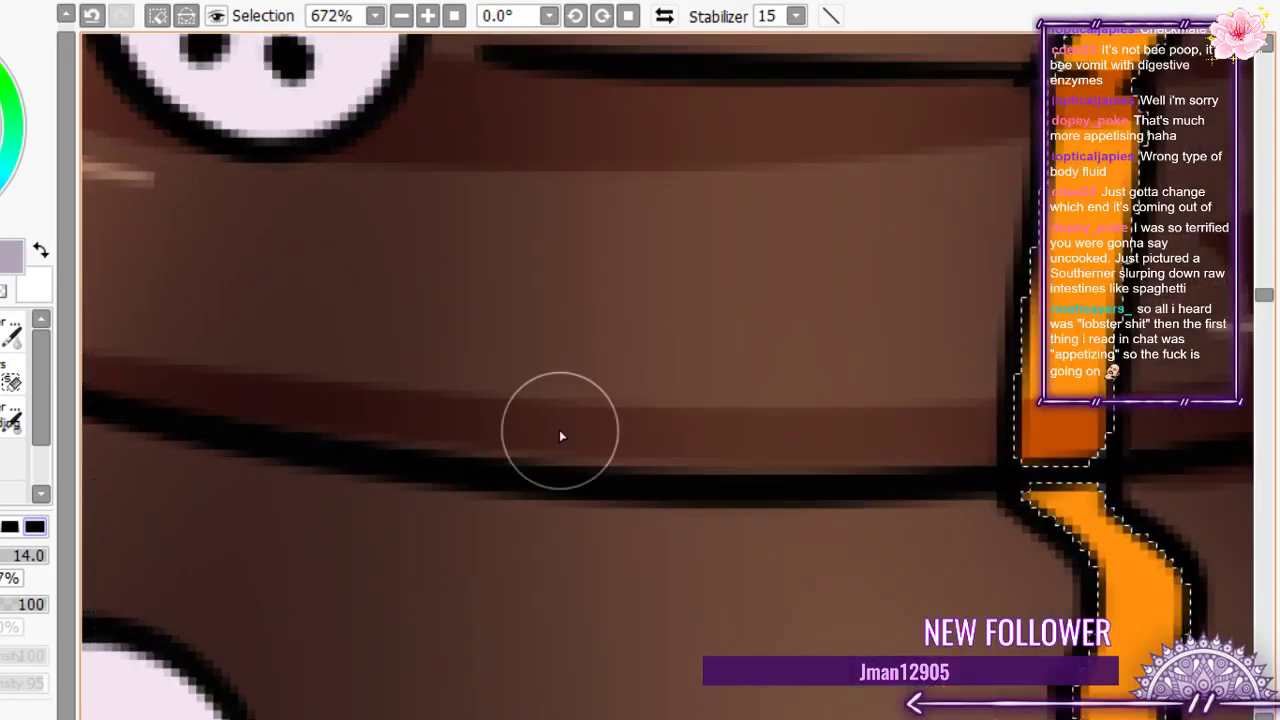
scroll(560, 434, "down", 3)
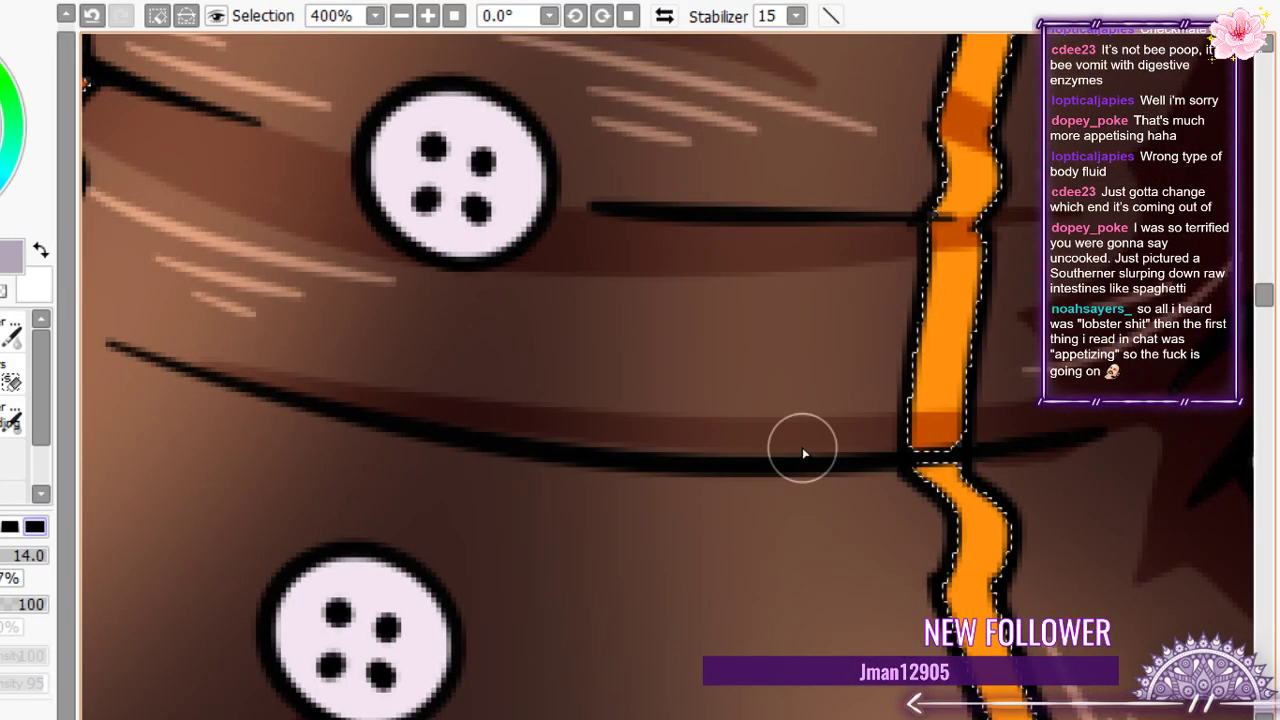
scroll(803, 453, "down", 3)
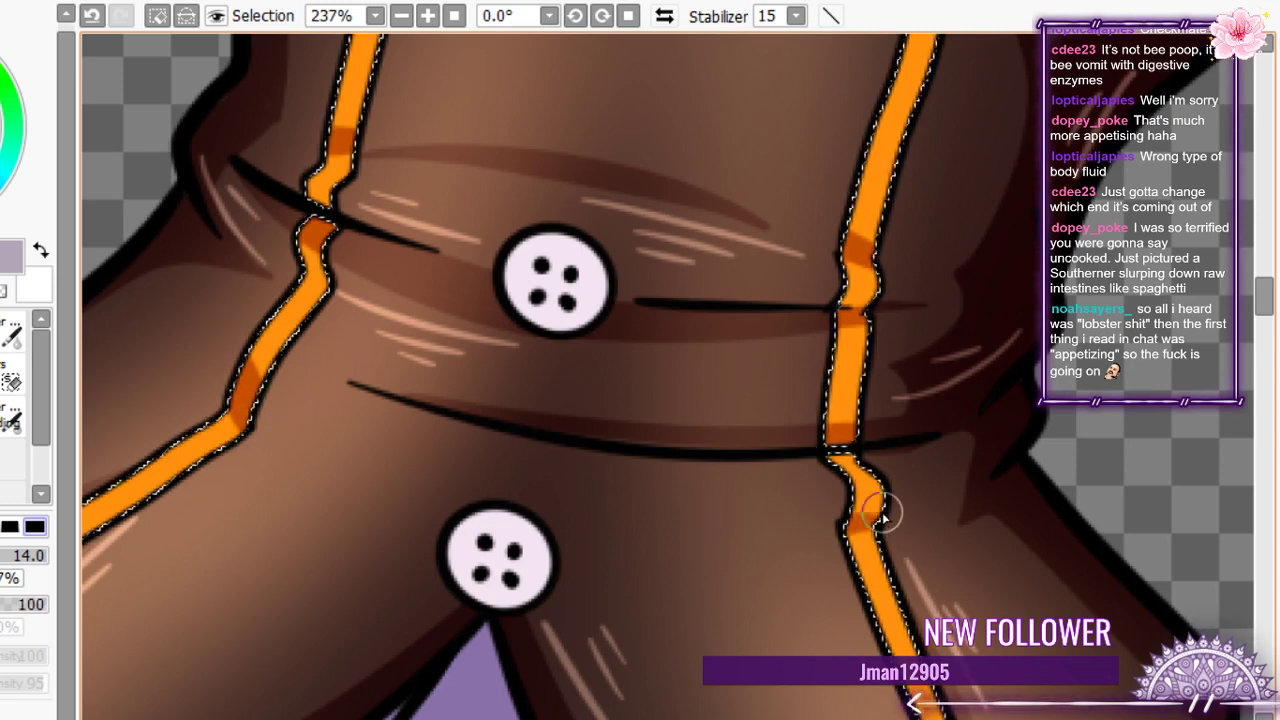
- Paint dark orange shadows on the lower ends of both corset trims where they meet the corset's hem
scroll(882, 512, "down", 1)
left_click_drag(882, 512, 642, 153)
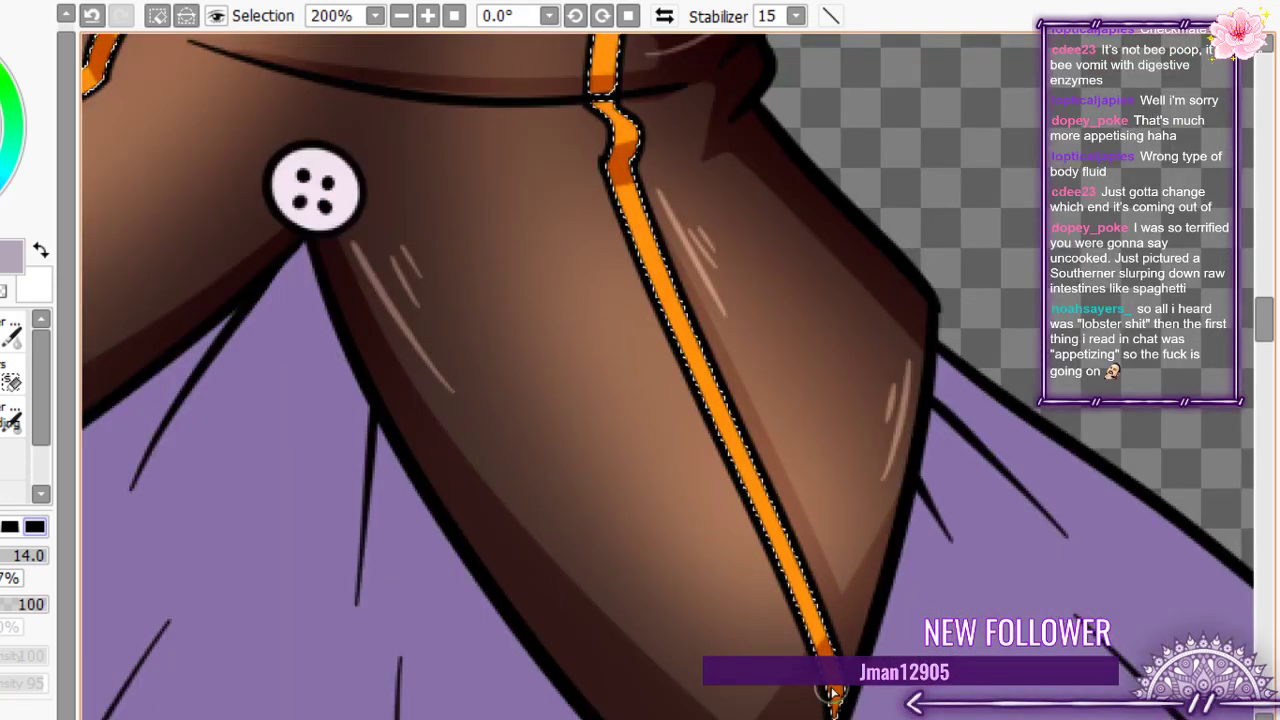
scroll(666, 258, "down", 3)
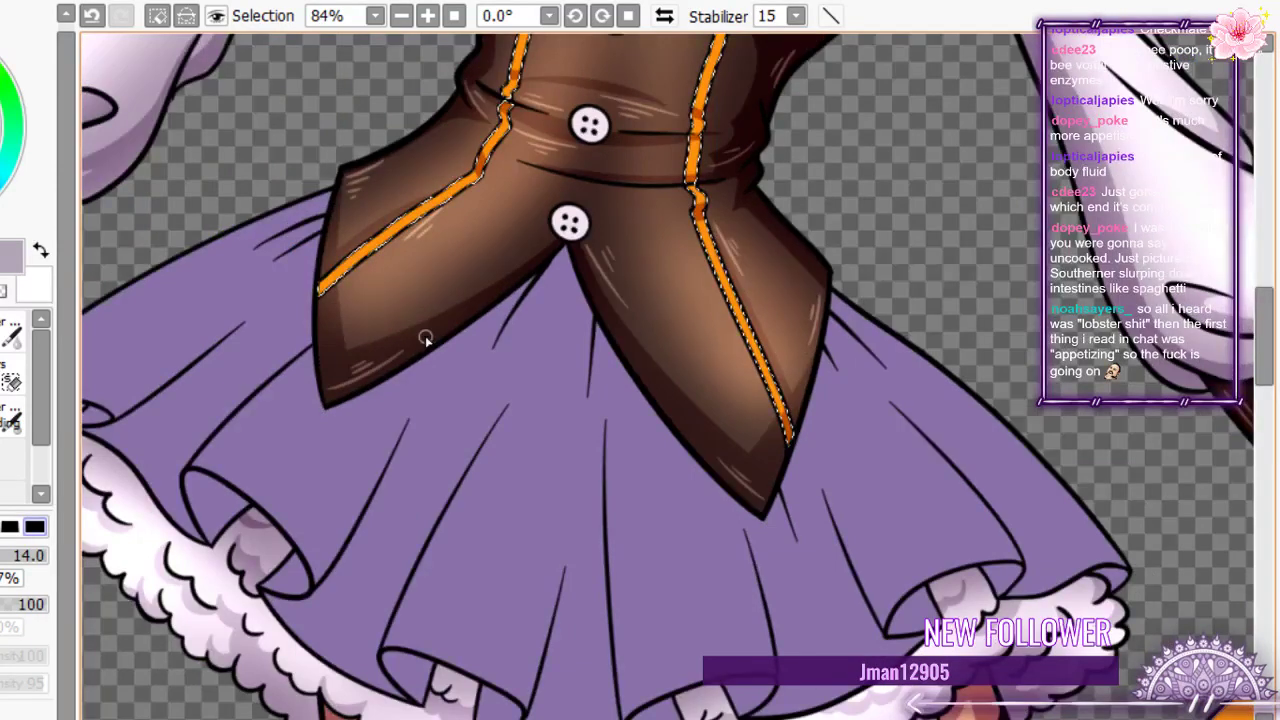
scroll(425, 340, "up", 2)
scroll(306, 371, "down", 1)
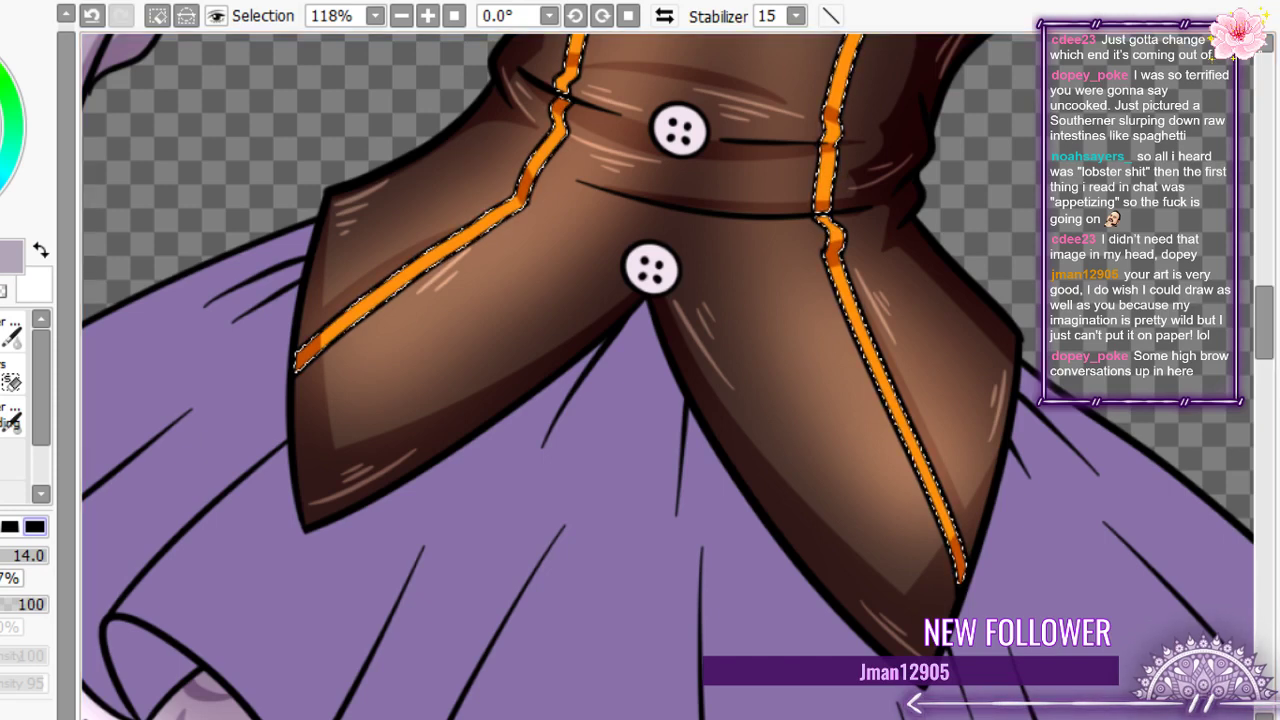
scroll(560, 230, "down", 3)
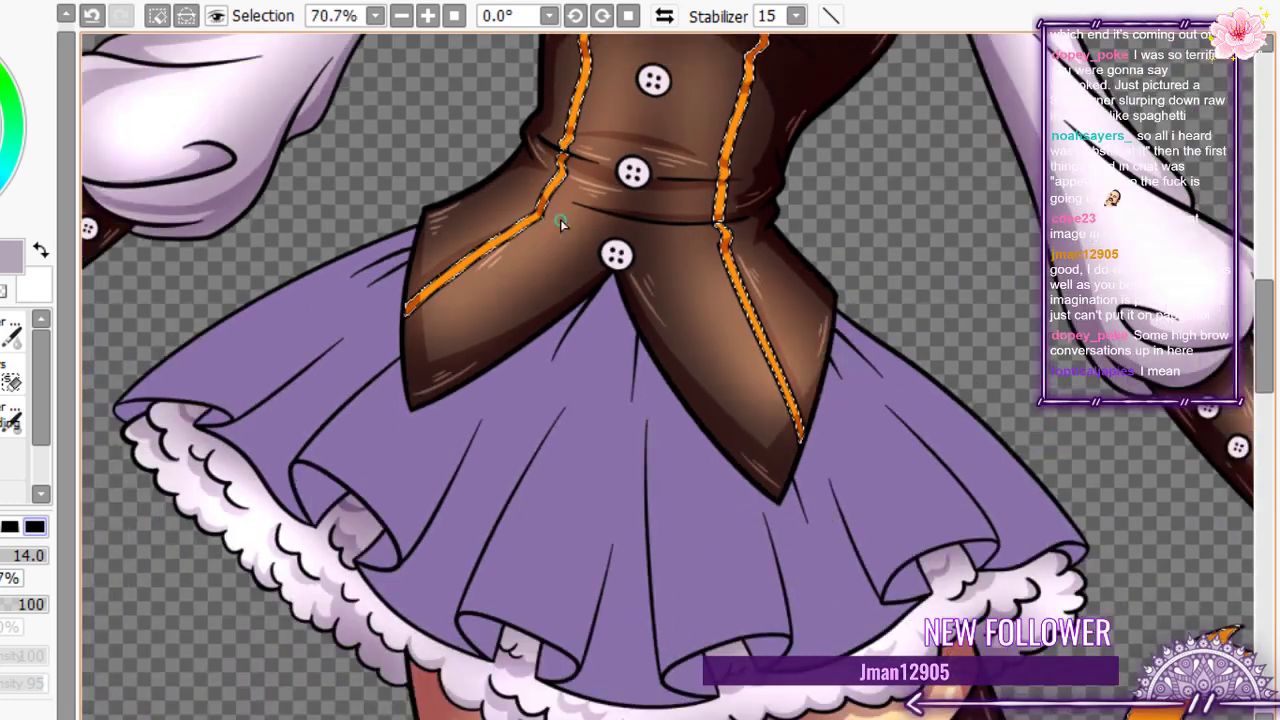
scroll(548, 220, "up", 7)
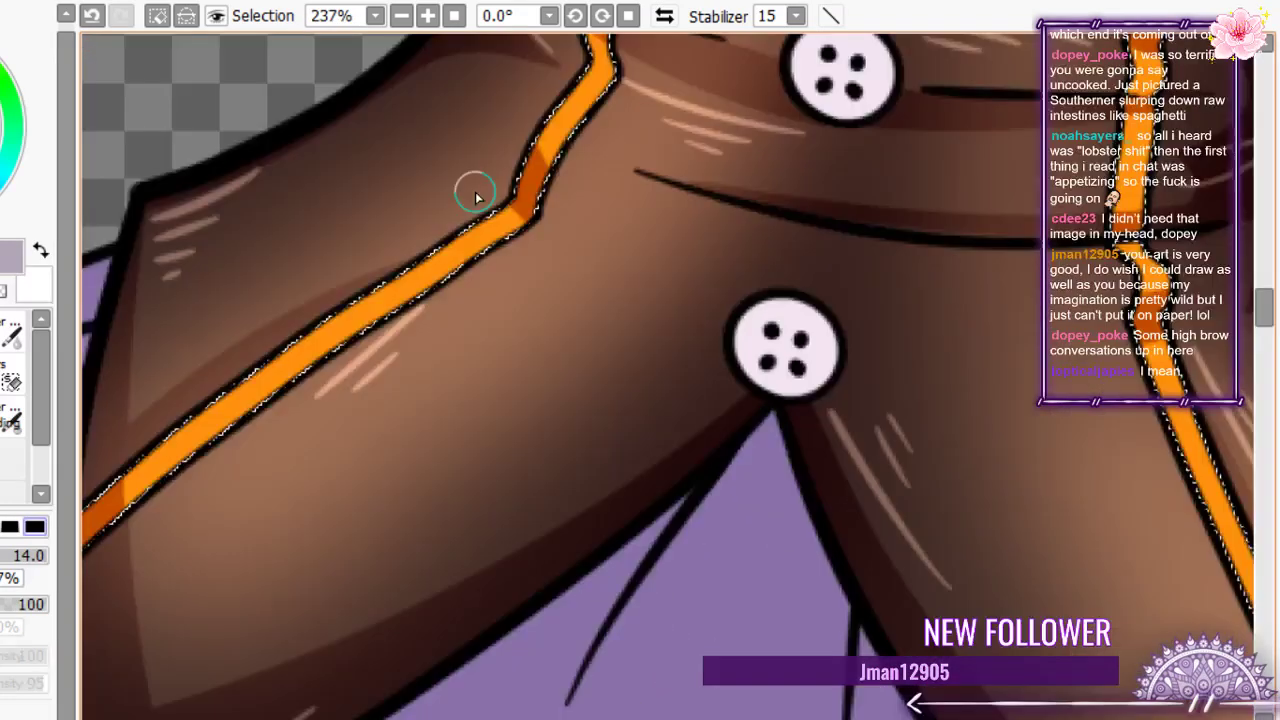
- Fill the long crease in the upper loop of the raised leg's ankle bow with a dark orange shadow
scroll(476, 197, "down", 13)
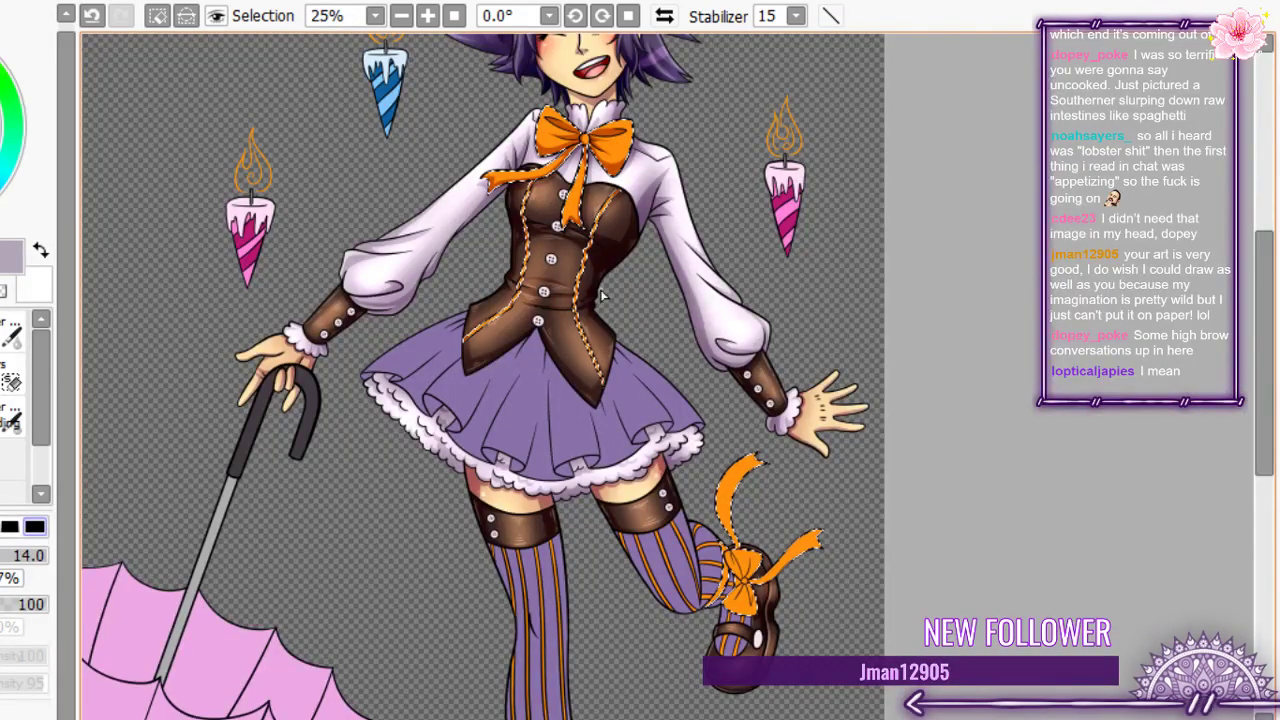
scroll(545, 463, "down", 7)
scroll(588, 464, "up", 6)
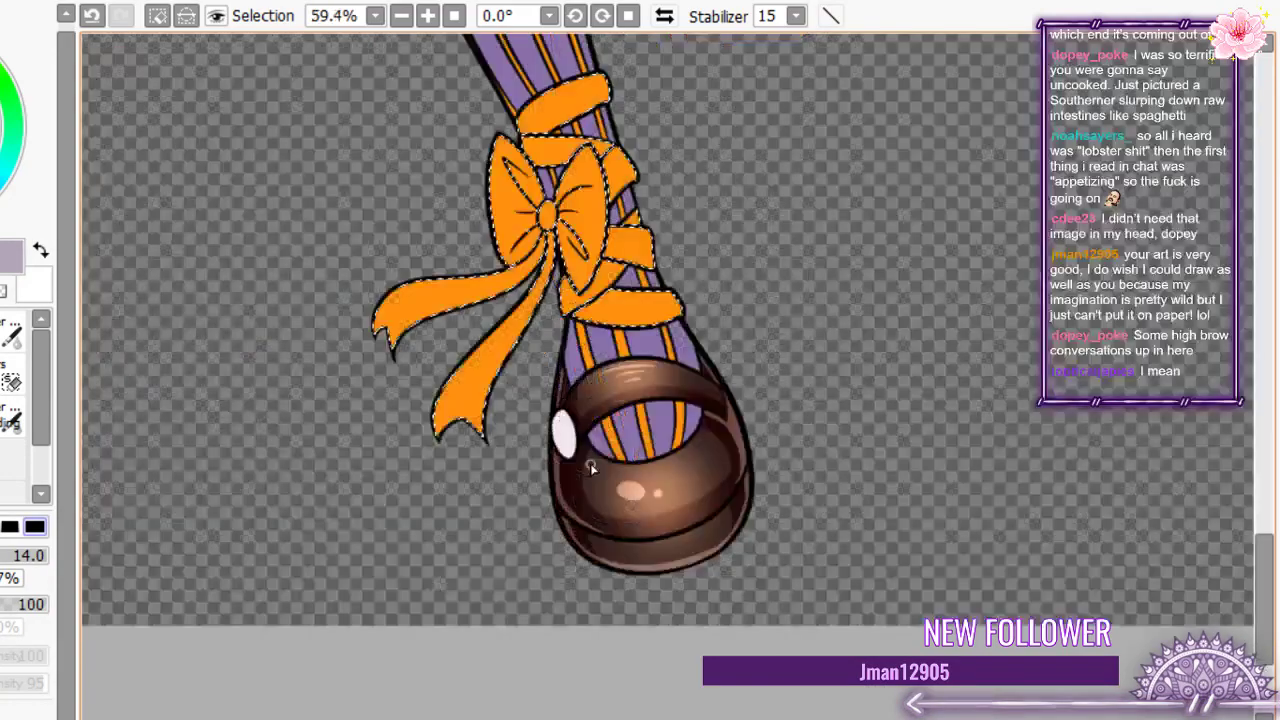
scroll(590, 463, "down", 6)
scroll(623, 257, "up", 7)
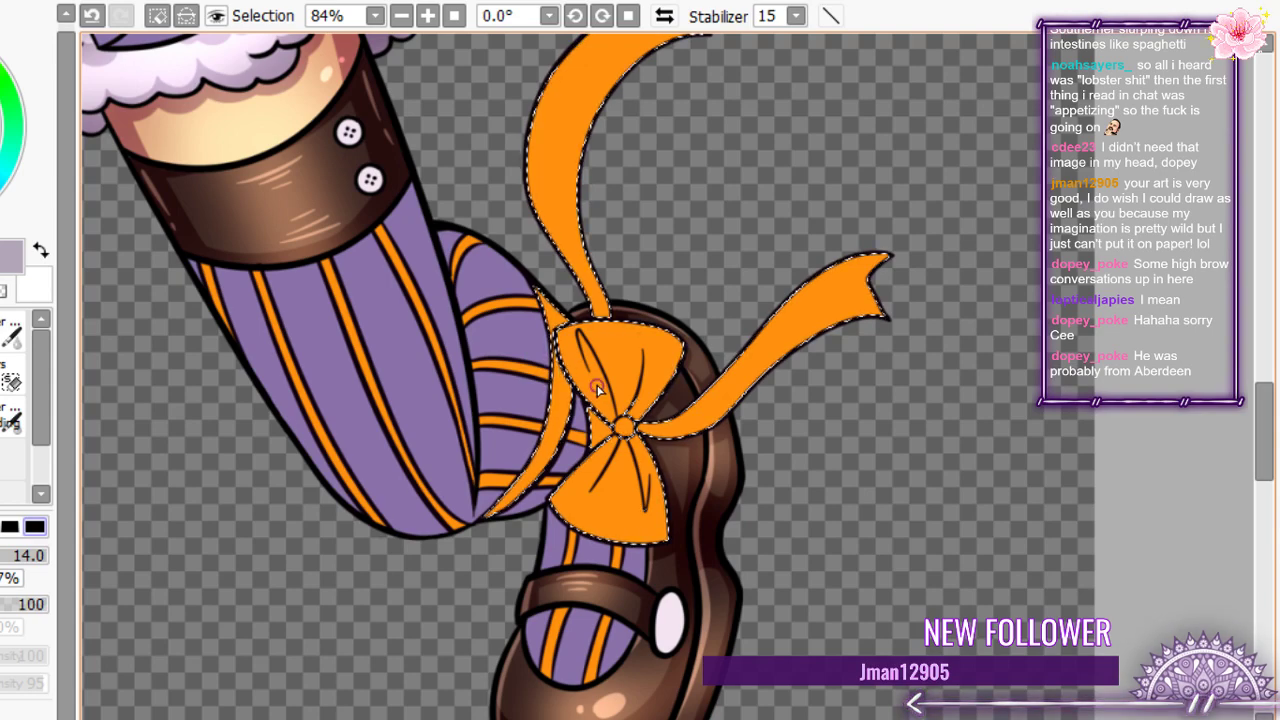
scroll(597, 390, "up", 5)
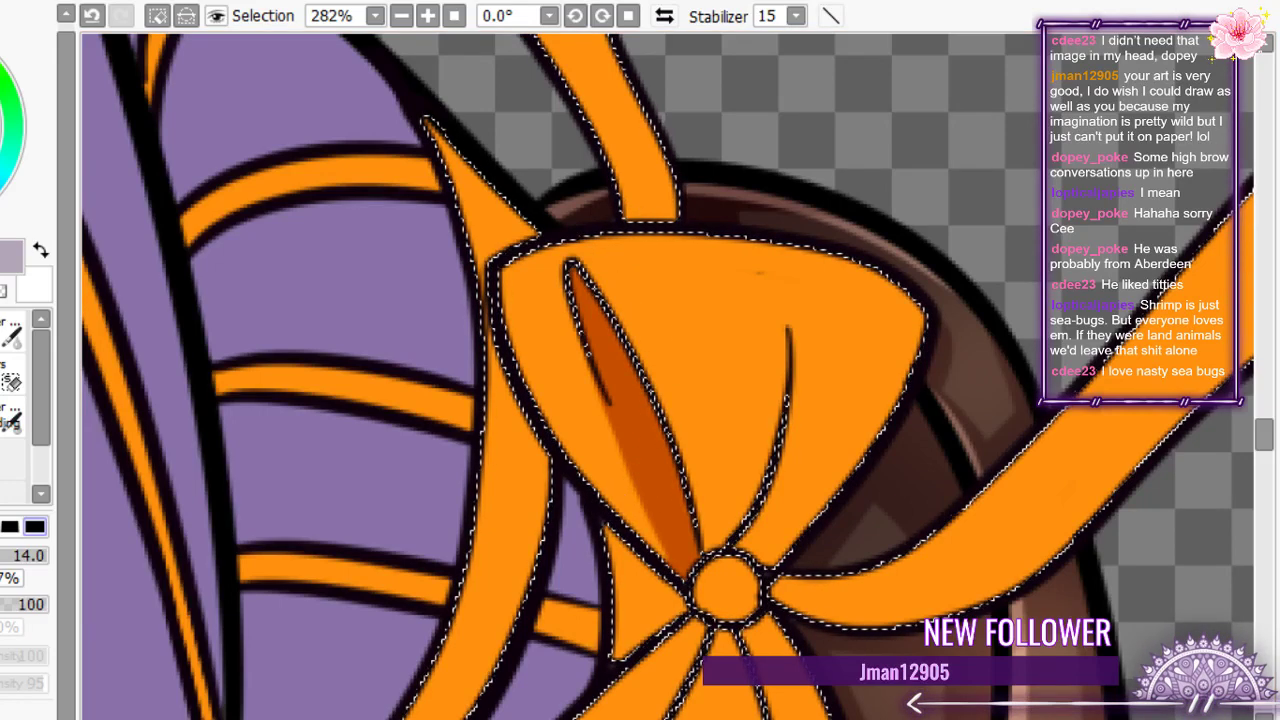
scroll(660, 375, "down", 8)
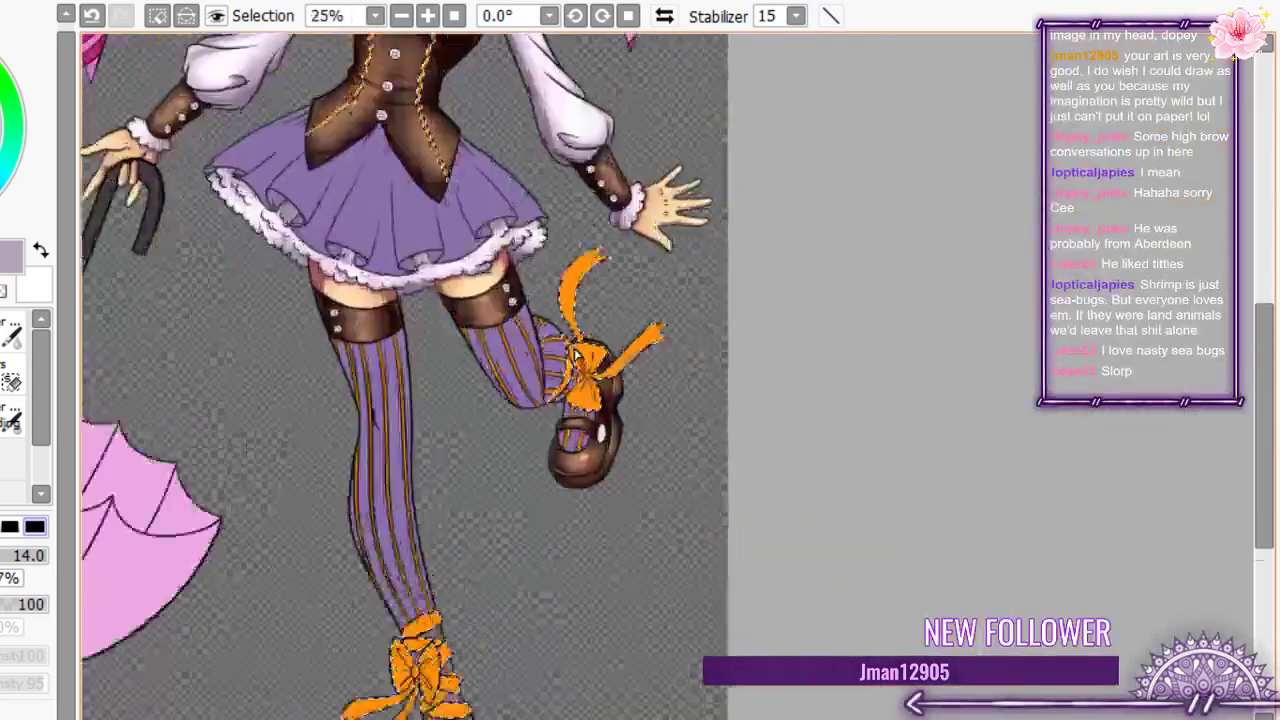
scroll(505, 110, "up", 6)
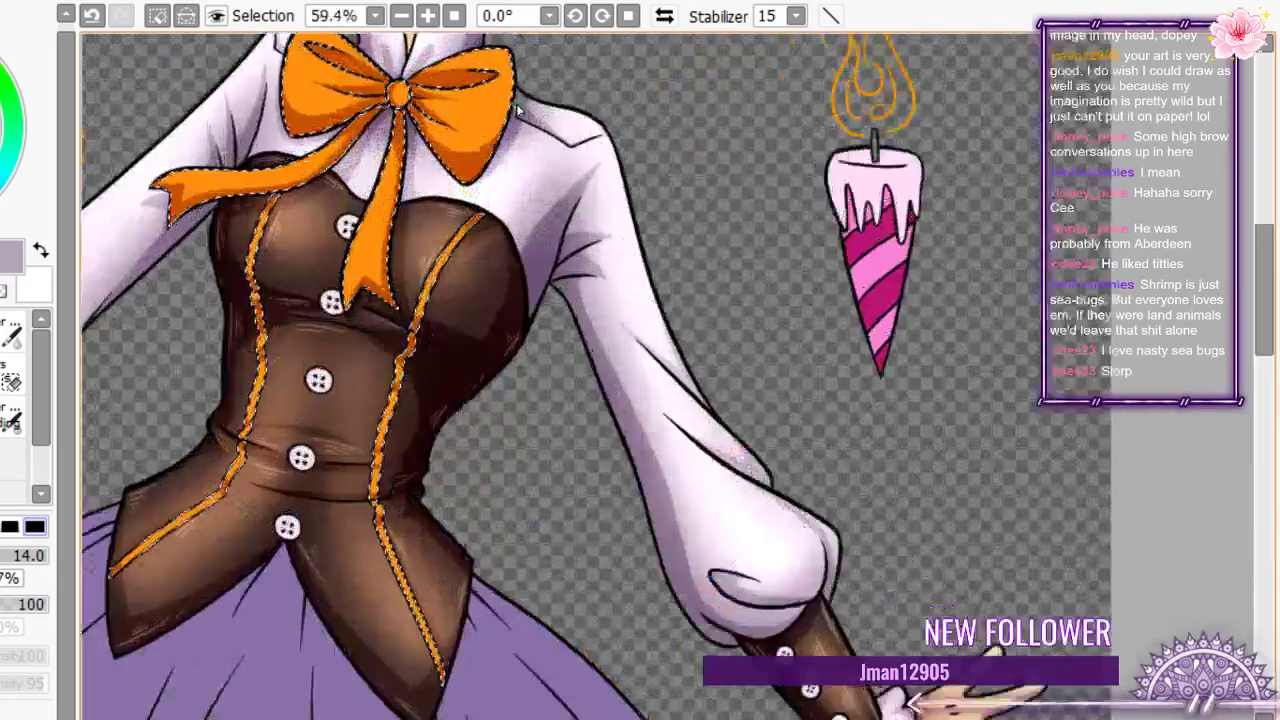
scroll(517, 110, "down", 8)
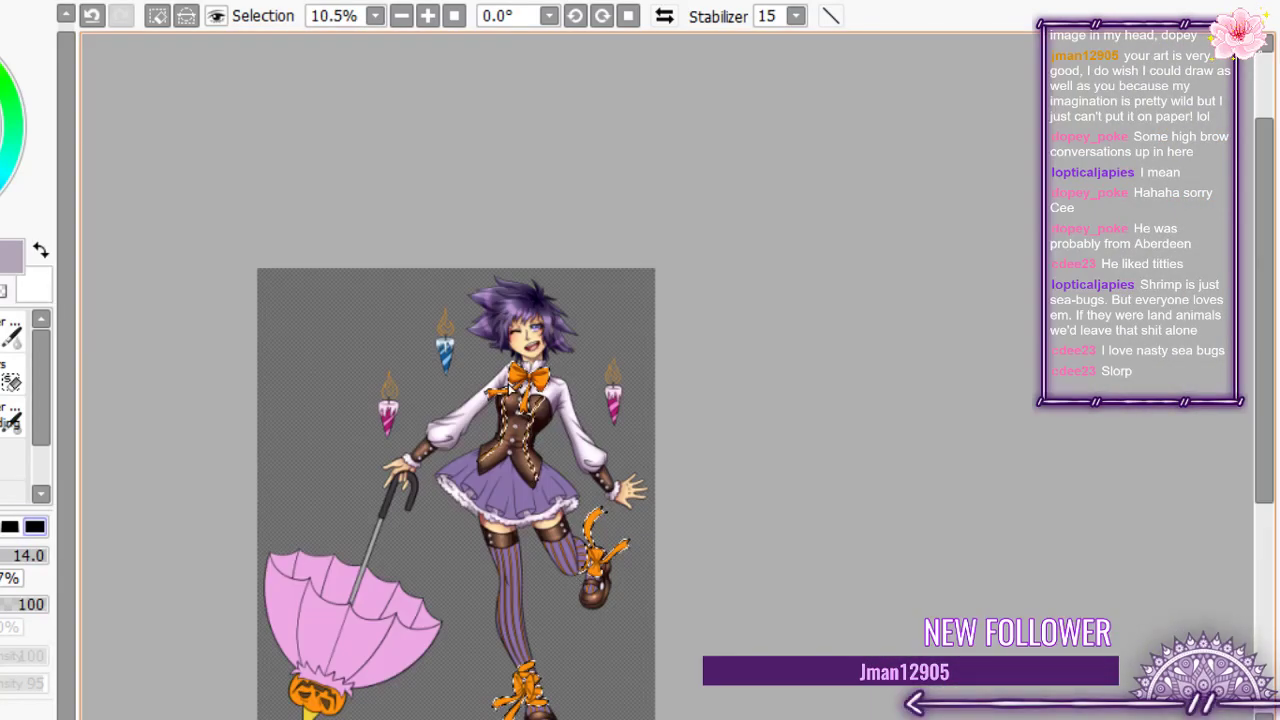
scroll(510, 390, "up", 6)
scroll(510, 389, "up", 1)
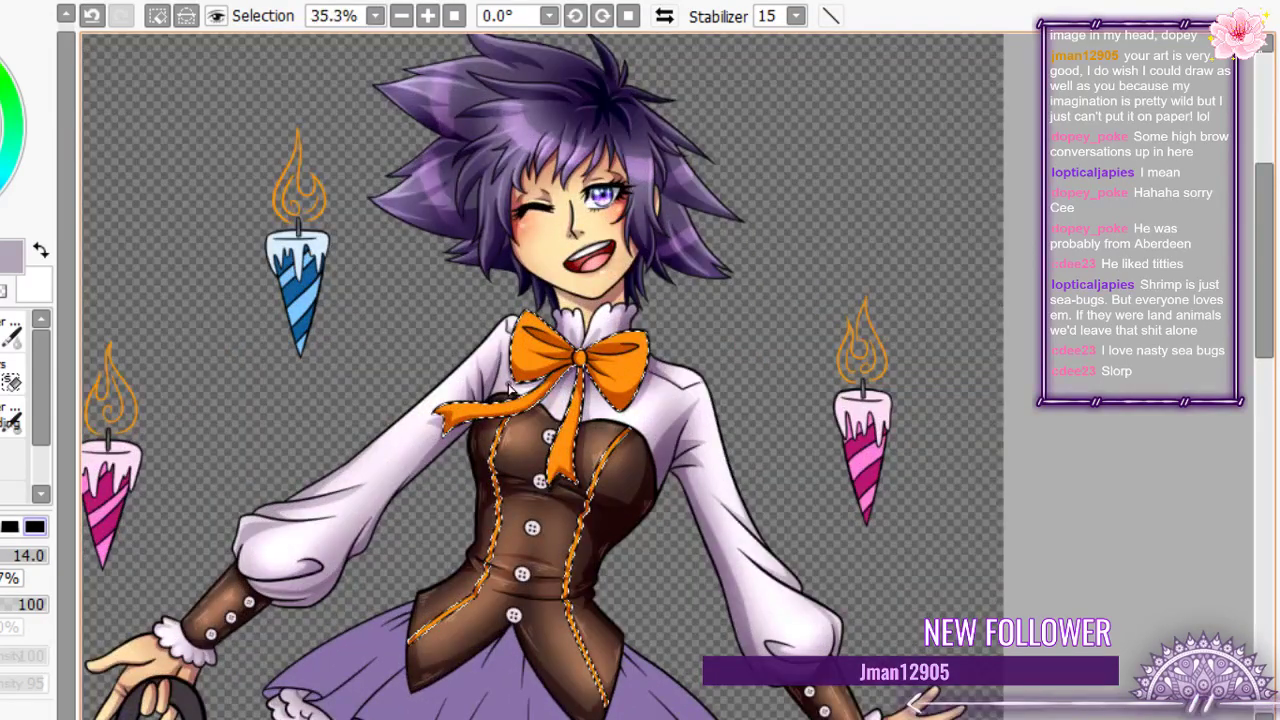
- Paint dark orange shadows on the raised leg's ankle bow around its knot, covering the lower loop's creases and the small ribbon triangle
scroll(510, 388, "up", 1)
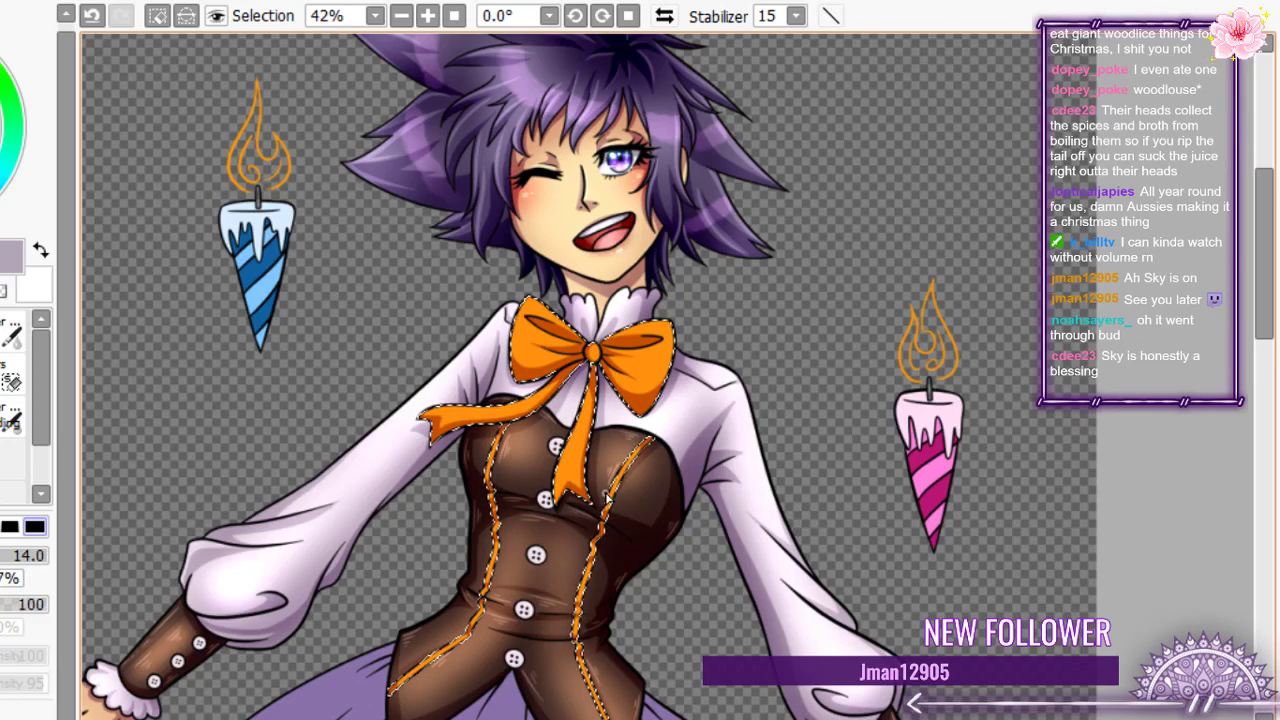
scroll(607, 497, "down", 6)
scroll(537, 403, "up", 6)
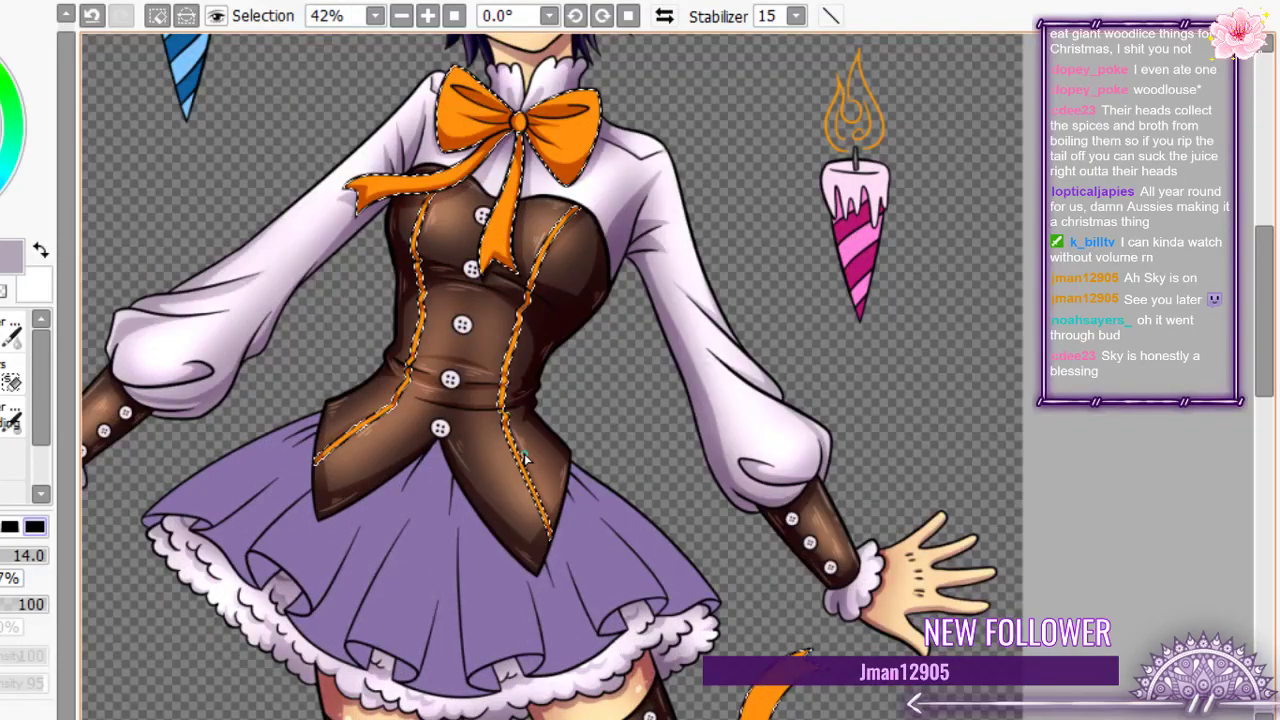
scroll(525, 457, "down", 4)
scroll(518, 620, "up", 12)
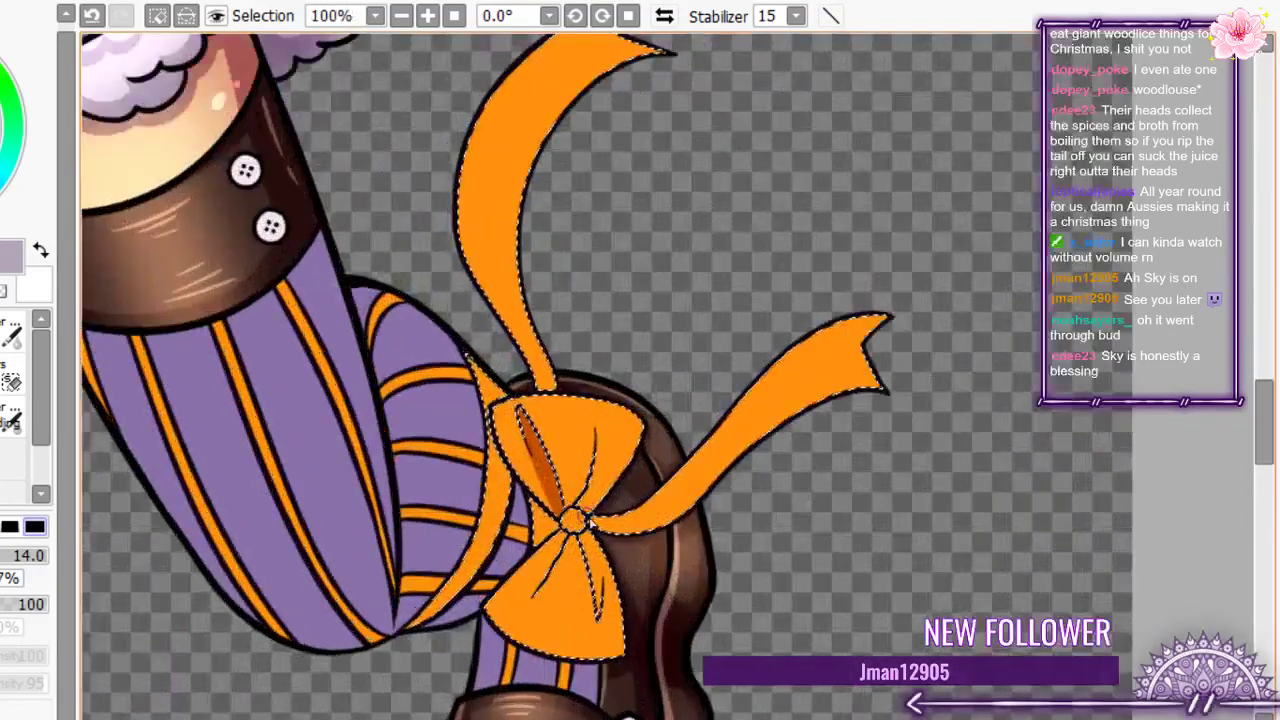
scroll(518, 620, "up", 1)
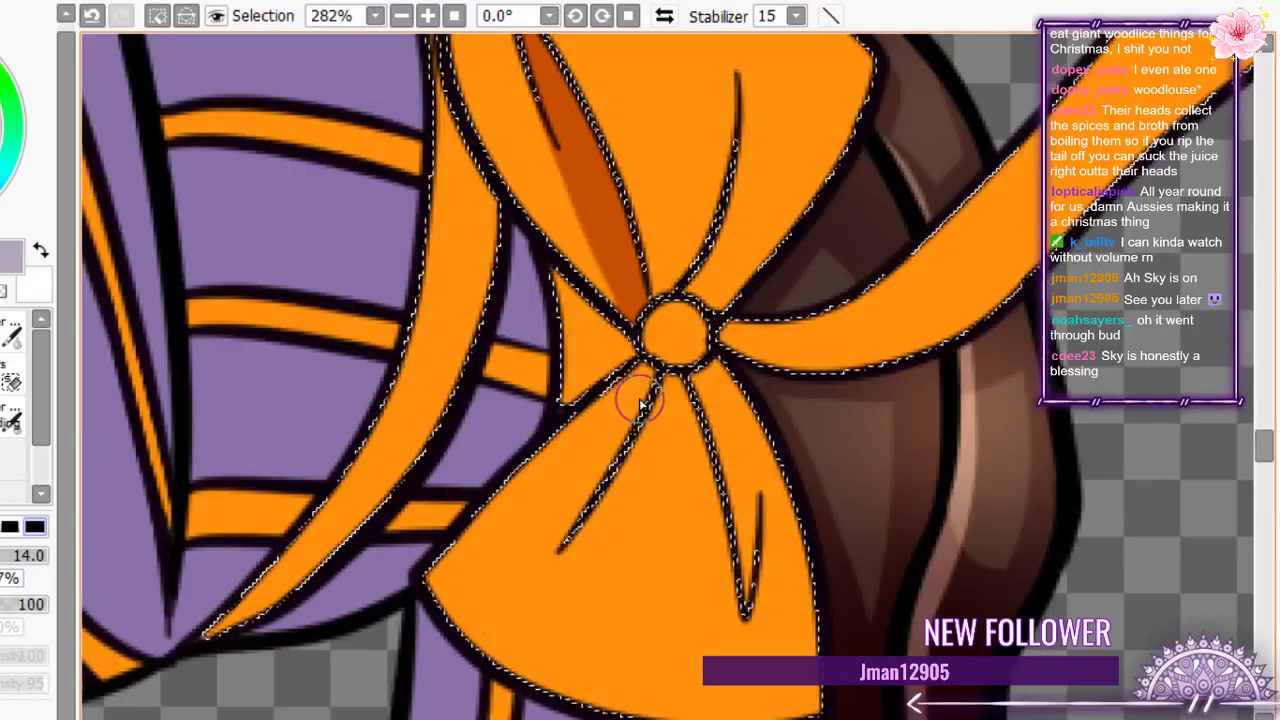
mouse_move(640, 404)
left_mouse_down()
mouse_move(500, 572)
mouse_move(604, 475)
mouse_move(495, 567)
mouse_move(614, 344)
mouse_move(631, 345)
mouse_move(574, 307)
mouse_move(633, 357)
mouse_move(585, 388)
left_mouse_up()
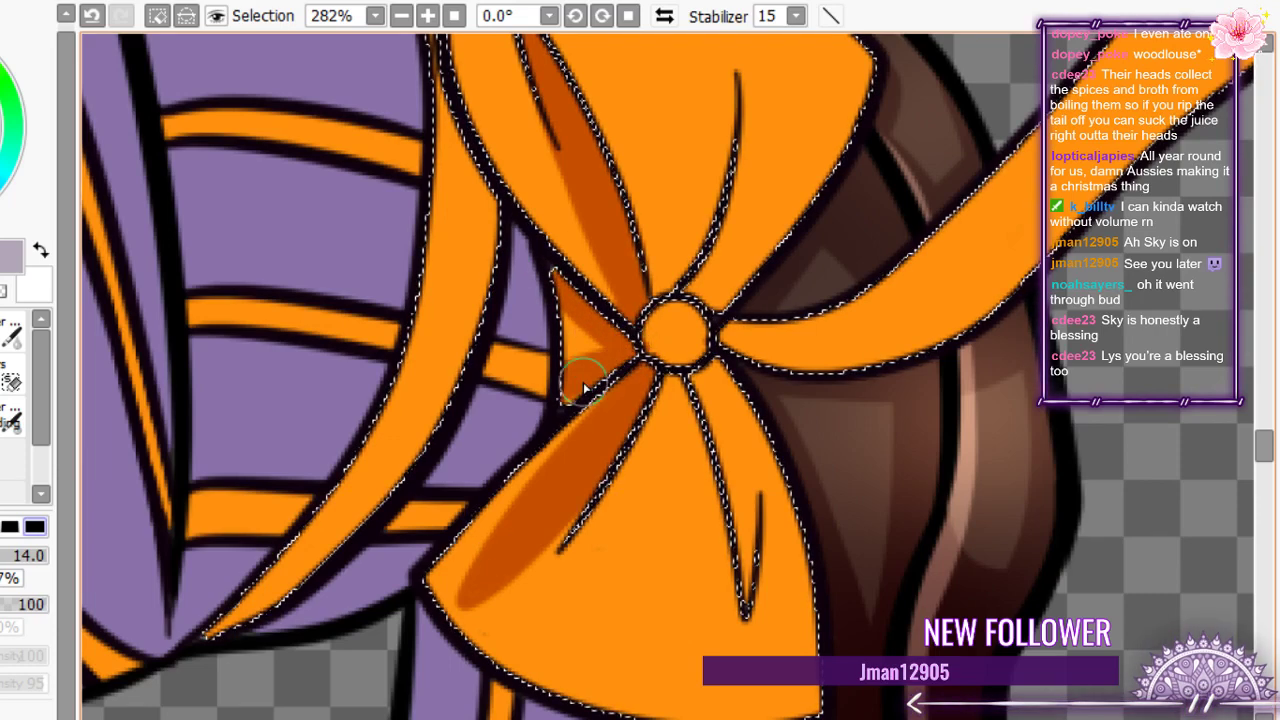
scroll(585, 388, "down", 5)
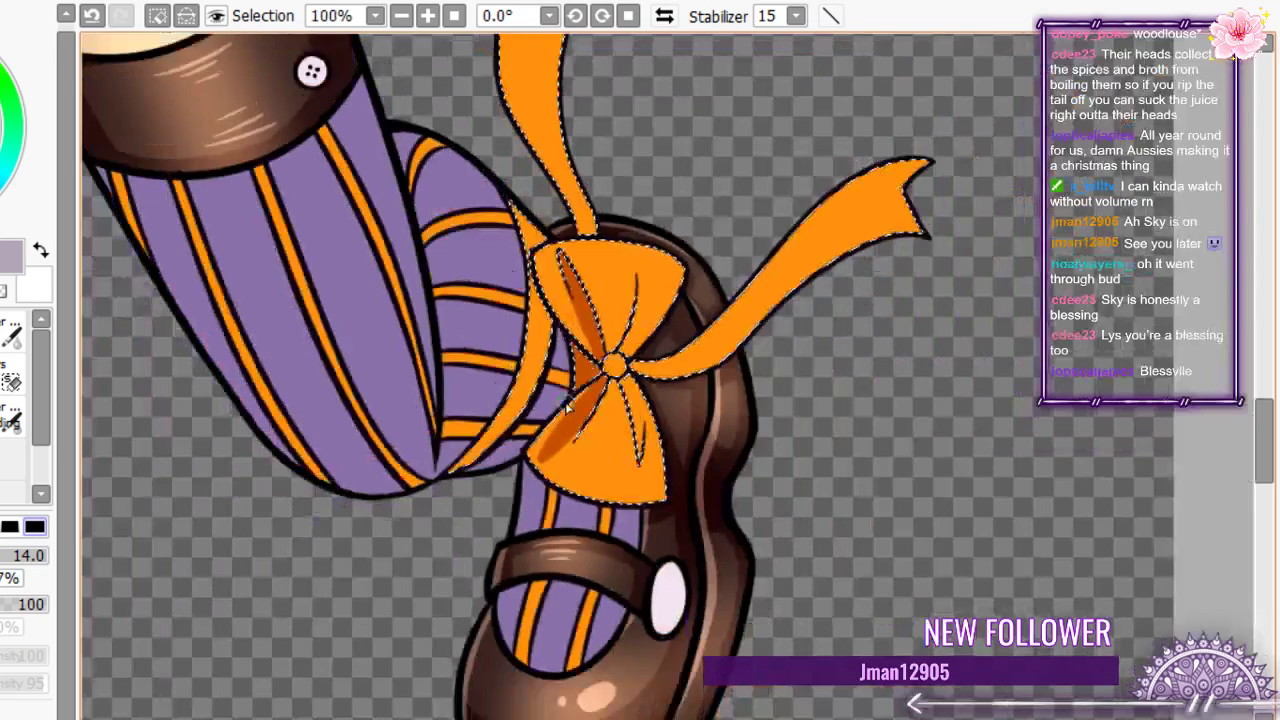
scroll(567, 407, "up", 5)
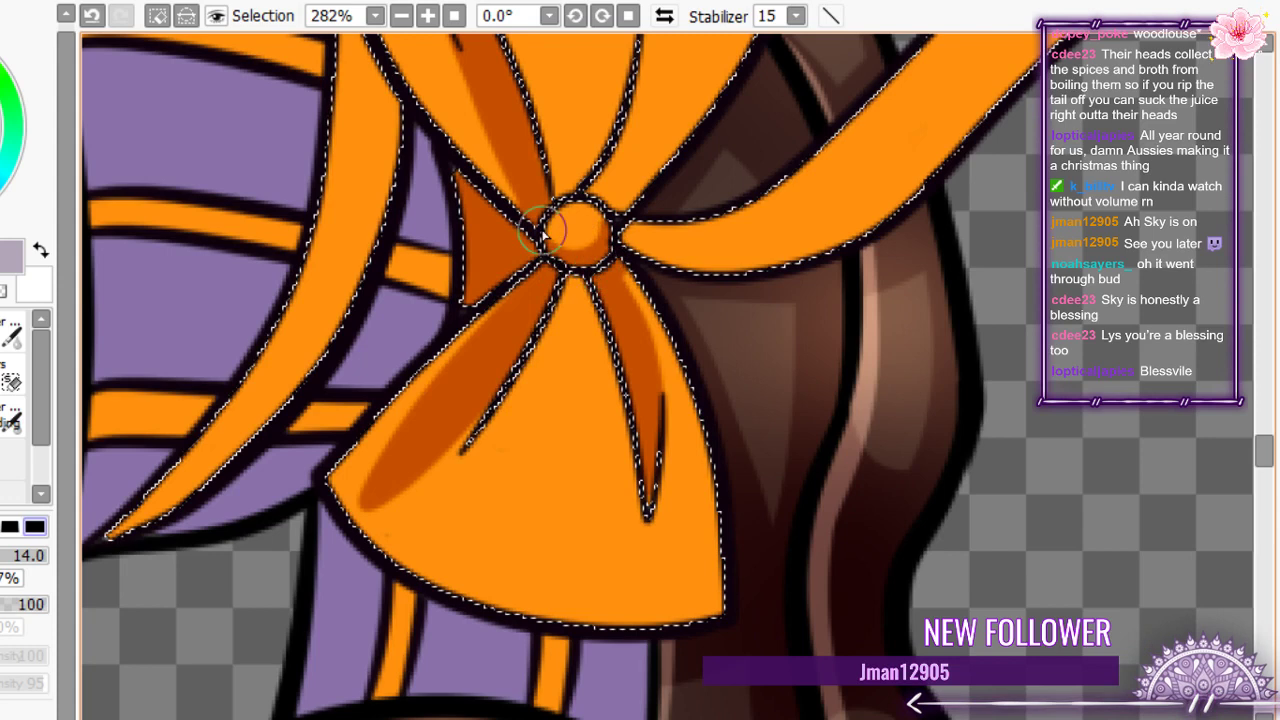
- Paint a dark orange shadow along the hem and outer corner of the ankle bow's lower loop
mouse_move(720, 490)
left_mouse_down()
mouse_move(717, 534)
mouse_move(617, 615)
left_mouse_up()
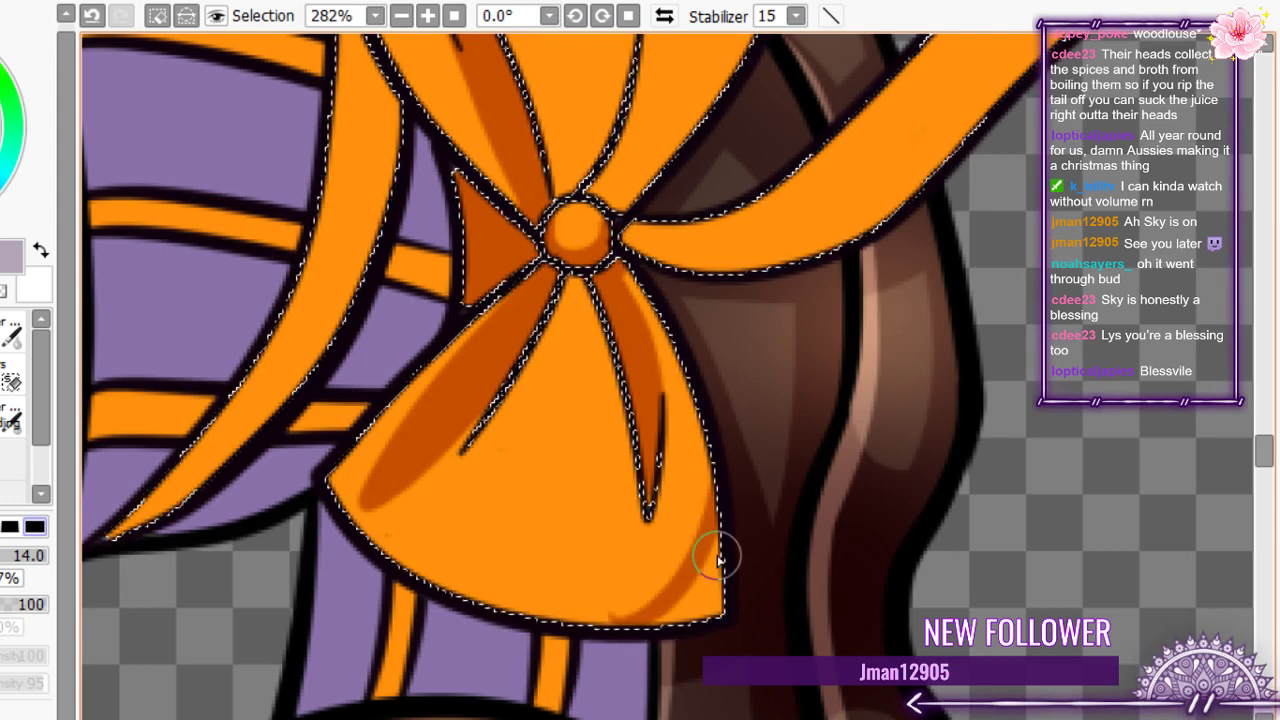
mouse_move(716, 506)
left_mouse_down()
mouse_move(722, 566)
mouse_move(340, 494)
left_mouse_up()
key("ctrl+z")
mouse_move(716, 600)
left_mouse_down()
mouse_move(371, 534)
mouse_move(338, 492)
left_mouse_up()
key("ctrl+z")
mouse_move(597, 627)
left_mouse_down()
mouse_move(652, 604)
mouse_move(697, 622)
left_mouse_up()
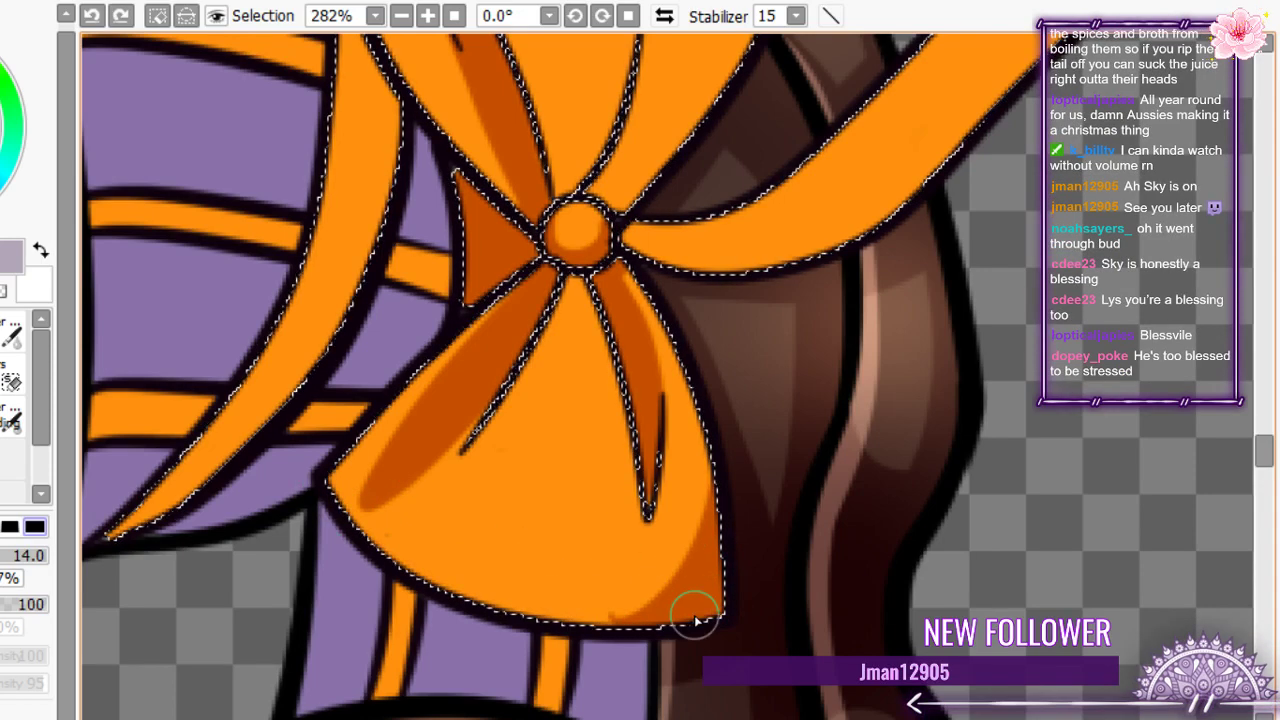
mouse_move(729, 571)
left_mouse_down()
mouse_move(541, 626)
mouse_move(397, 554)
left_mouse_up()
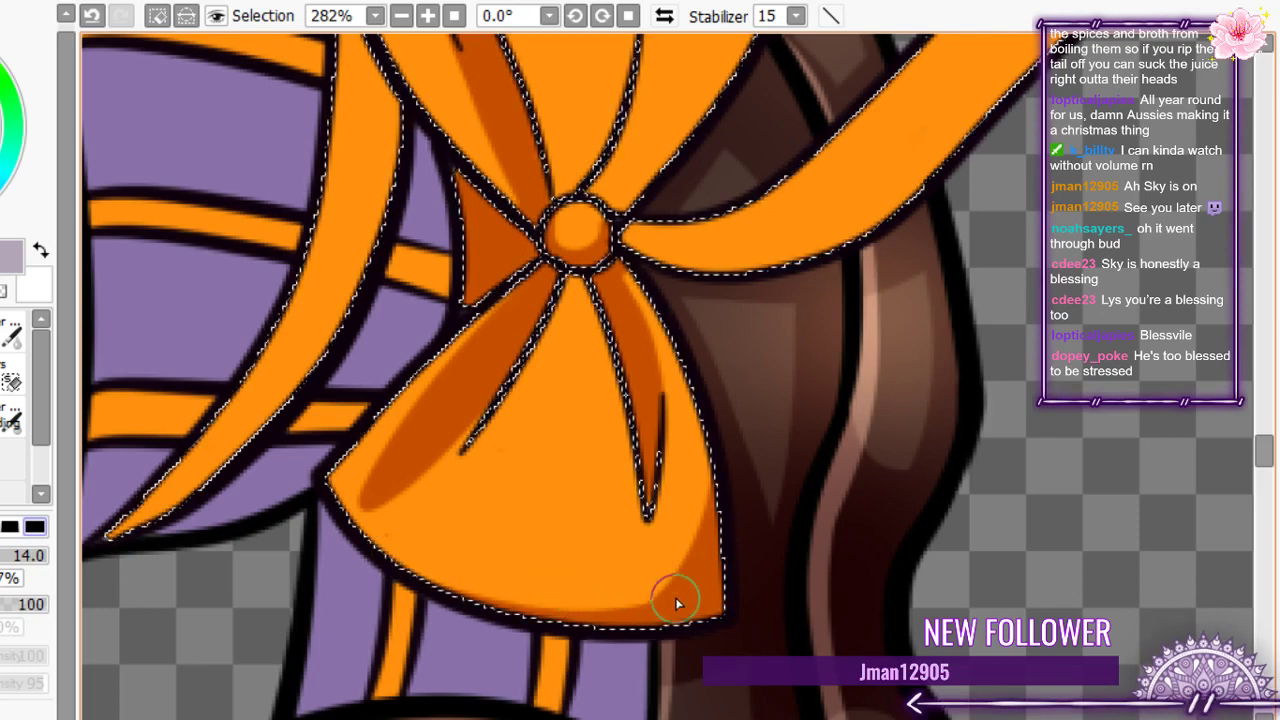
left_click_drag(734, 570, 303, 500)
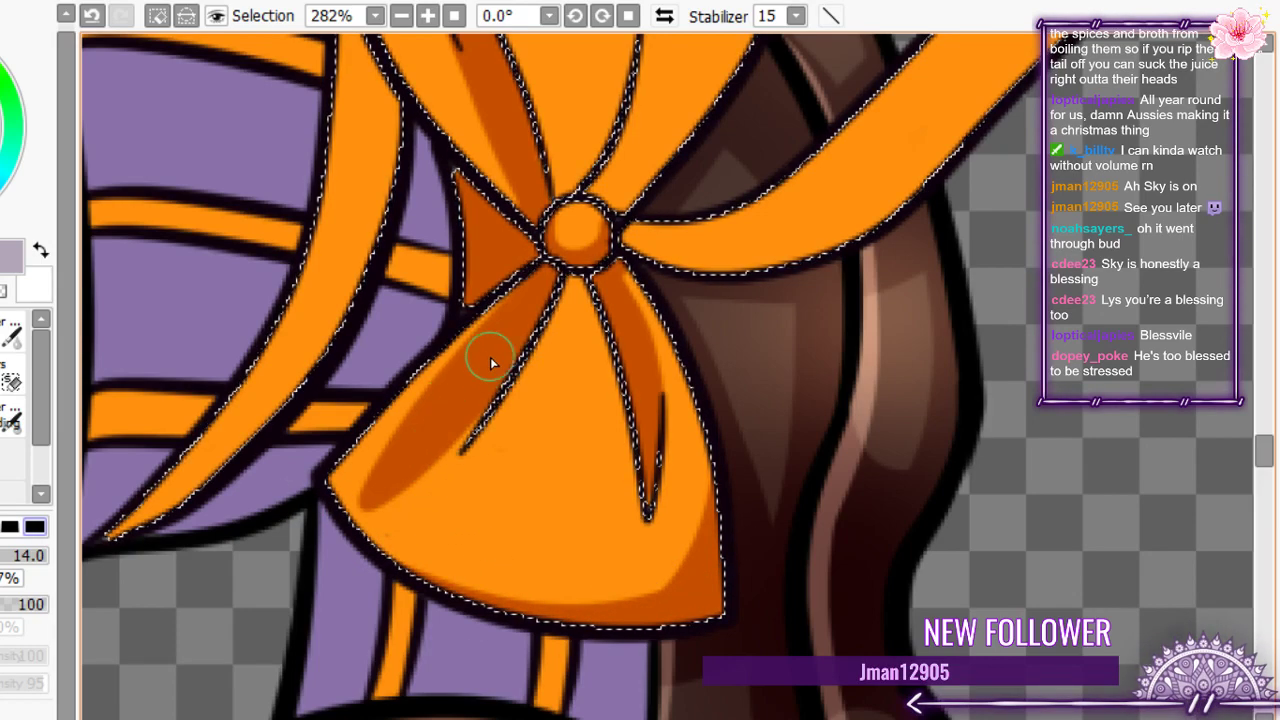
- Shade the tapering lower end of the ribbon wrapped around the raised ankle in dark orange
scroll(459, 357, "down", 6)
scroll(459, 357, "down", 2)
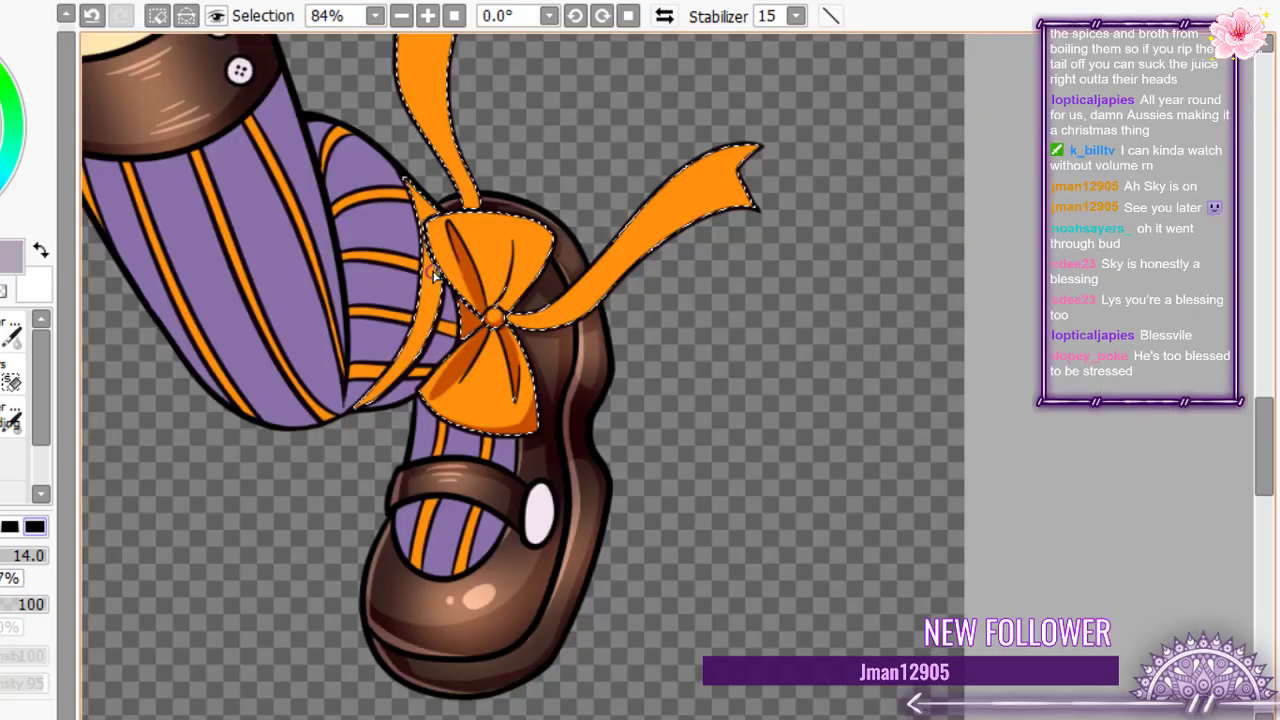
scroll(433, 271, "up", 5)
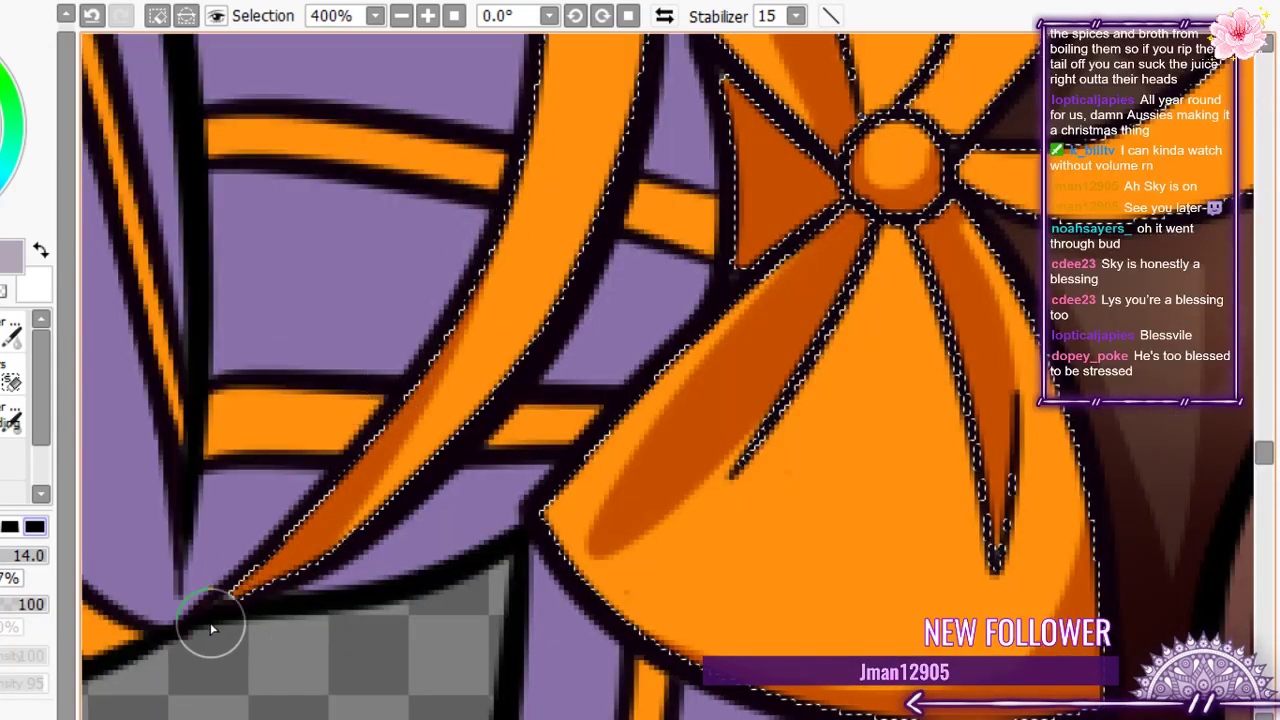
mouse_move(248, 583)
left_mouse_down()
mouse_move(379, 486)
mouse_move(541, 352)
left_mouse_up()
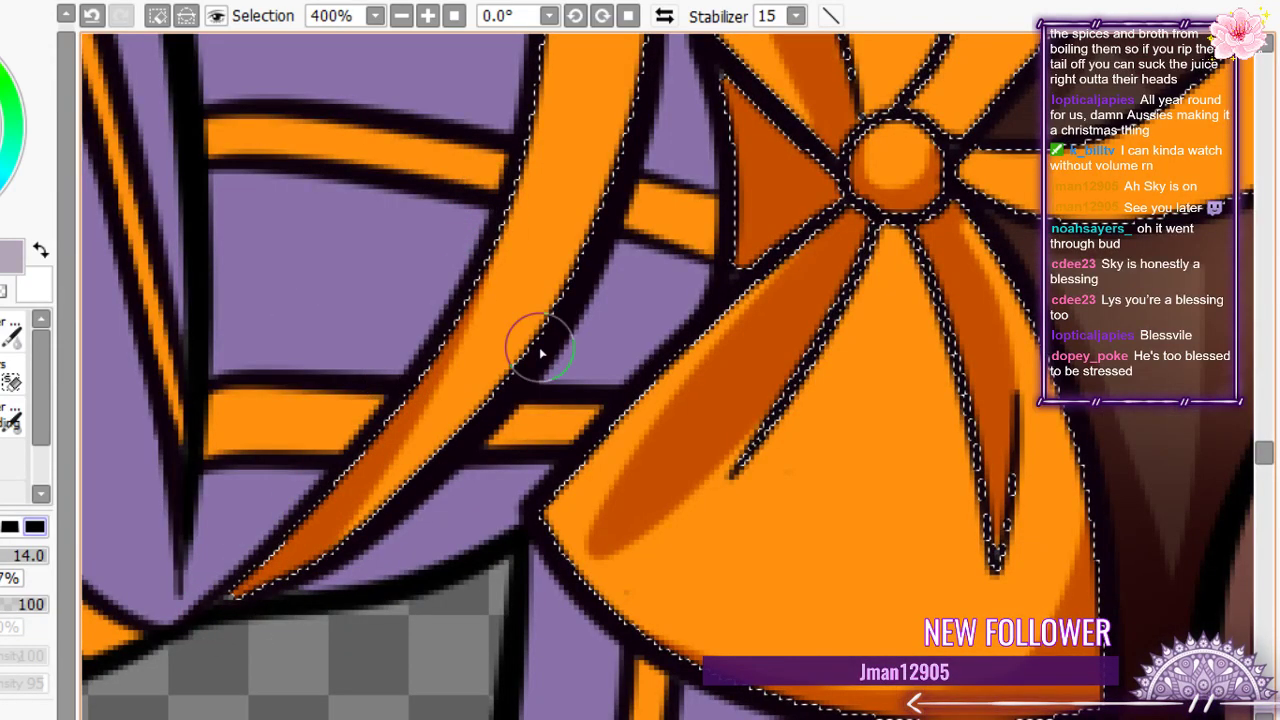
- Fill the upper tip of the wrapped ankle ribbon with dark orange and shade the strip running beside the bow's upper loop
scroll(540, 352, "down", 5)
scroll(457, 266, "up", 4)
mouse_move(457, 266)
left_mouse_down()
mouse_move(385, 215)
mouse_move(466, 267)
mouse_move(331, 103)
left_mouse_up()
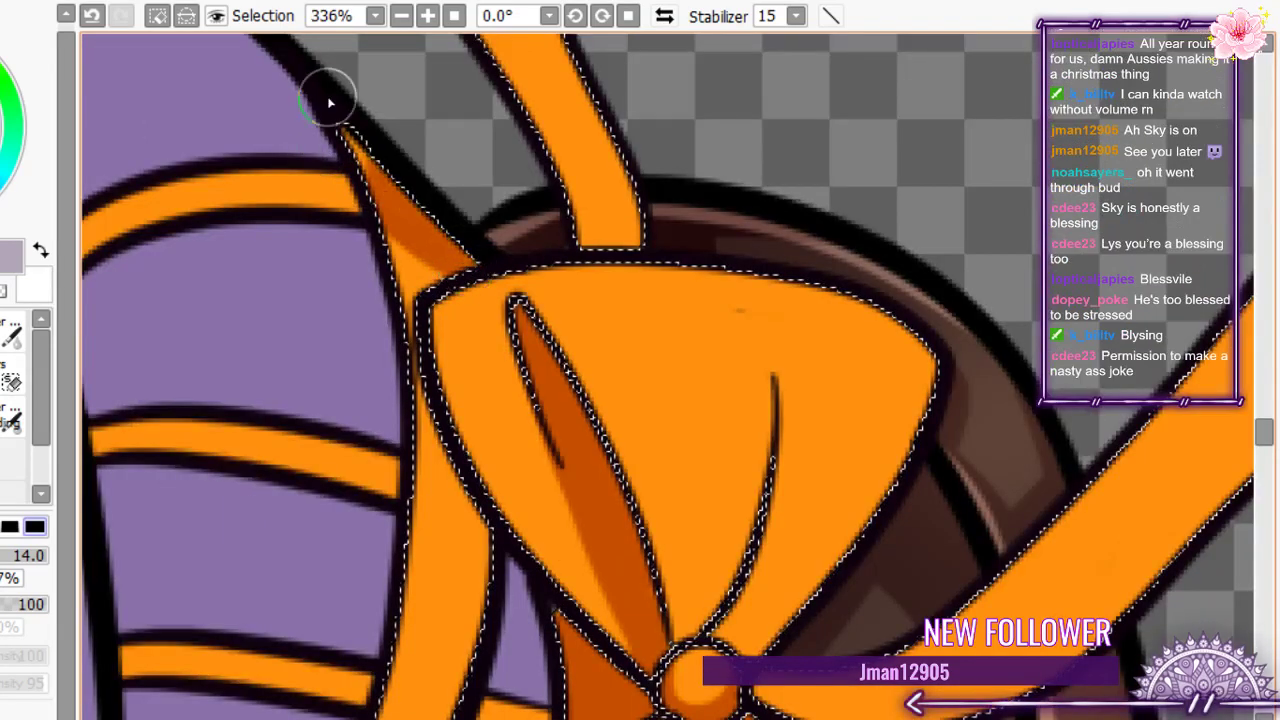
mouse_move(420, 306)
left_mouse_down()
mouse_move(405, 221)
mouse_move(414, 286)
left_mouse_up()
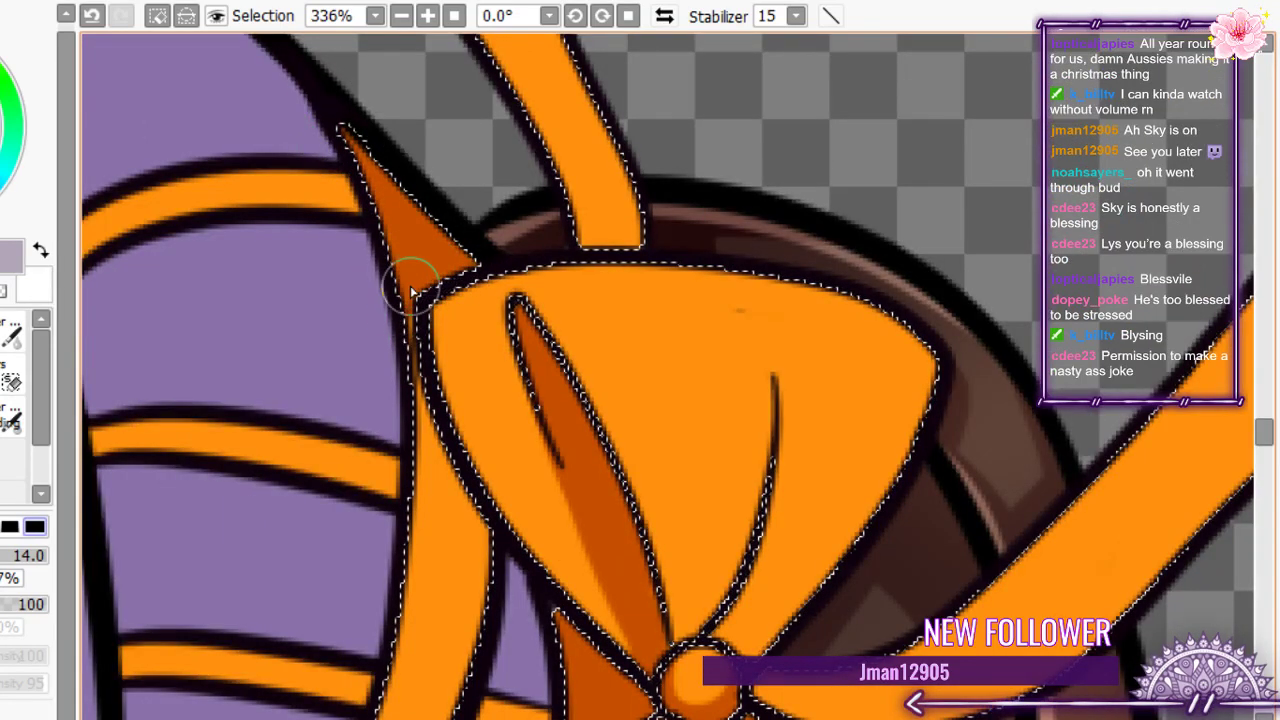
left_click_drag(406, 400, 472, 562)
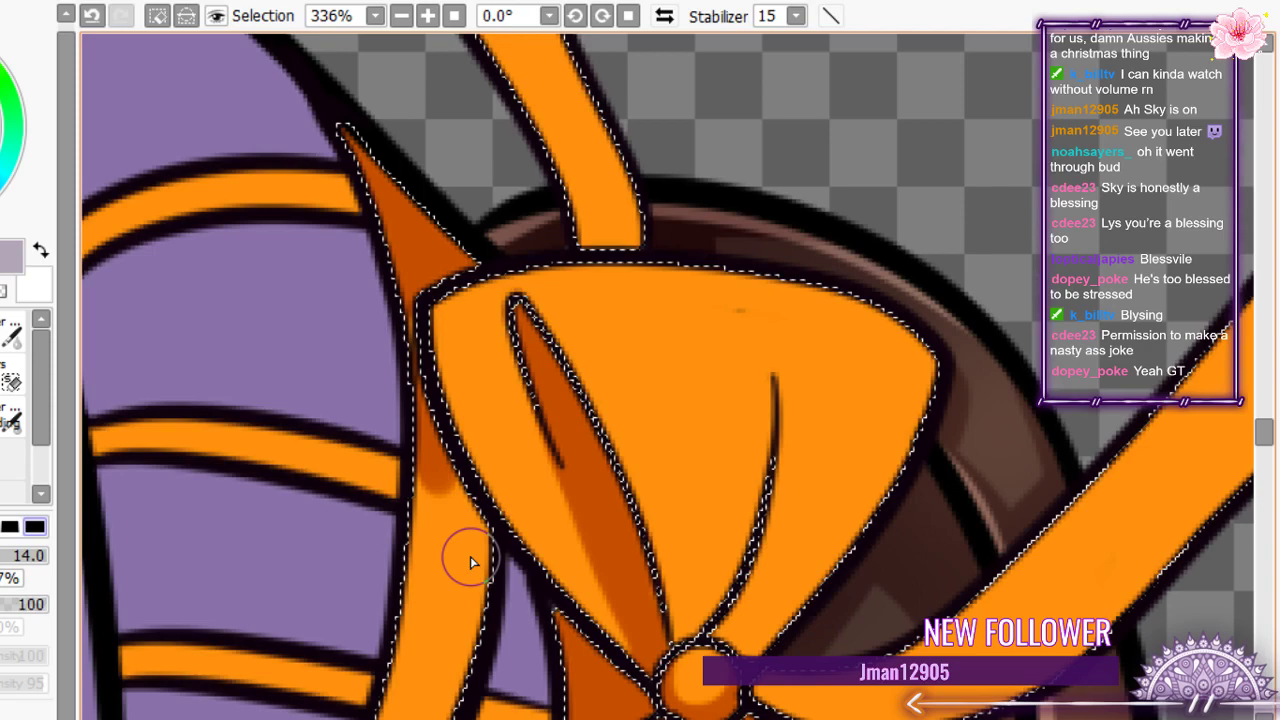
- Erase the stray dark speck near the top edge of the ankle bow's upper loop at size 13
left_click_drag(773, 448, 494, 443)
scroll(491, 426, "down", 3)
scroll(486, 417, "up", 5)
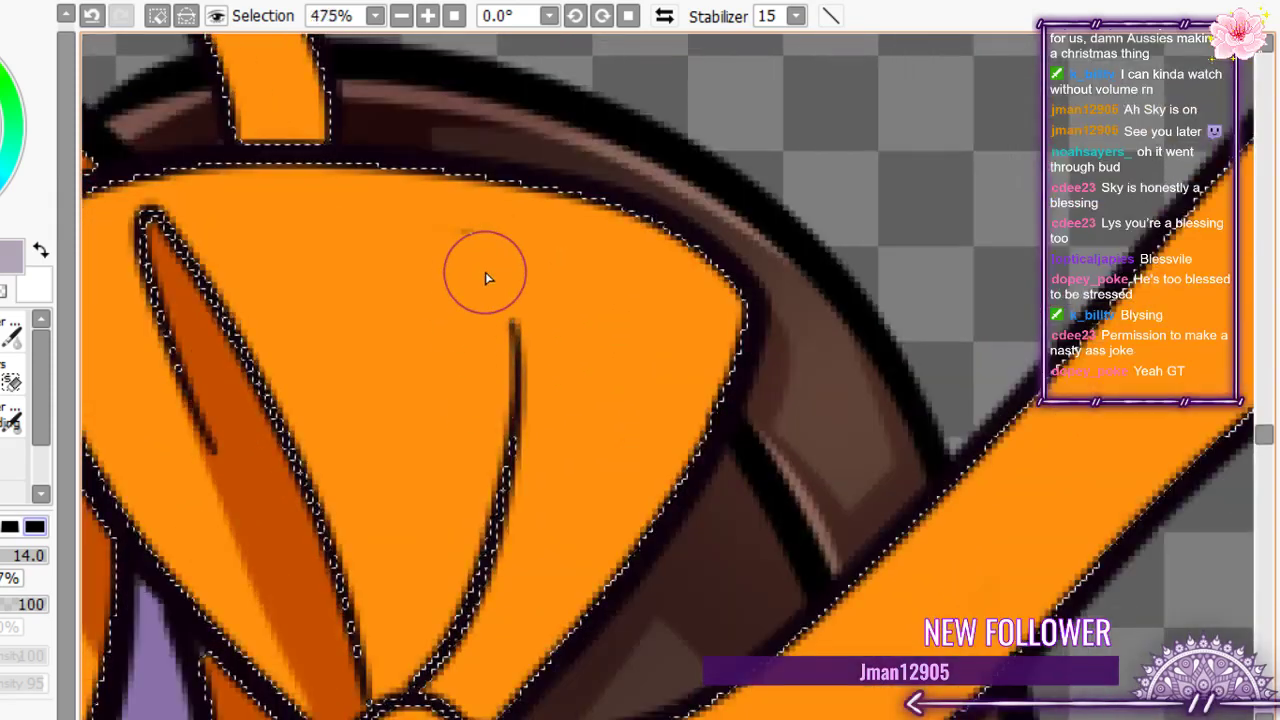
scroll(461, 211, "up", 7)
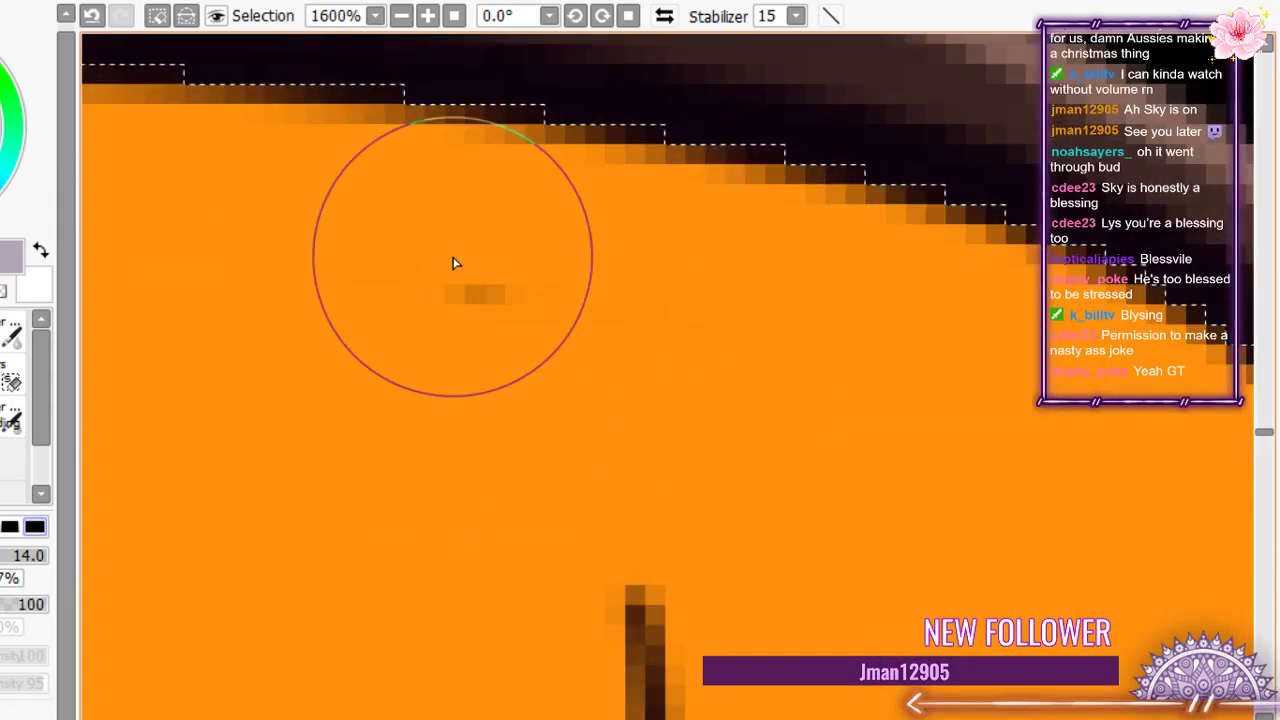
scroll(453, 263, "down", 5)
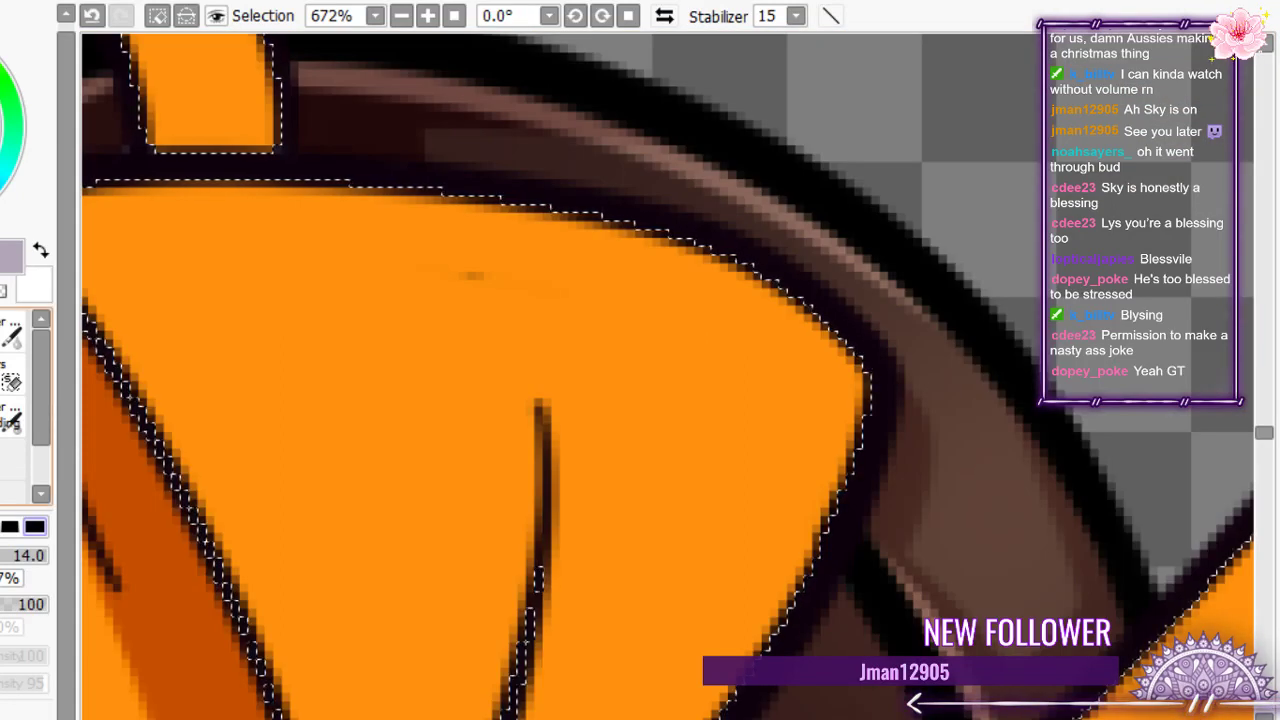
key("e")
left_click_drag(340, 300, 203, 383)
left_click(91, 16)
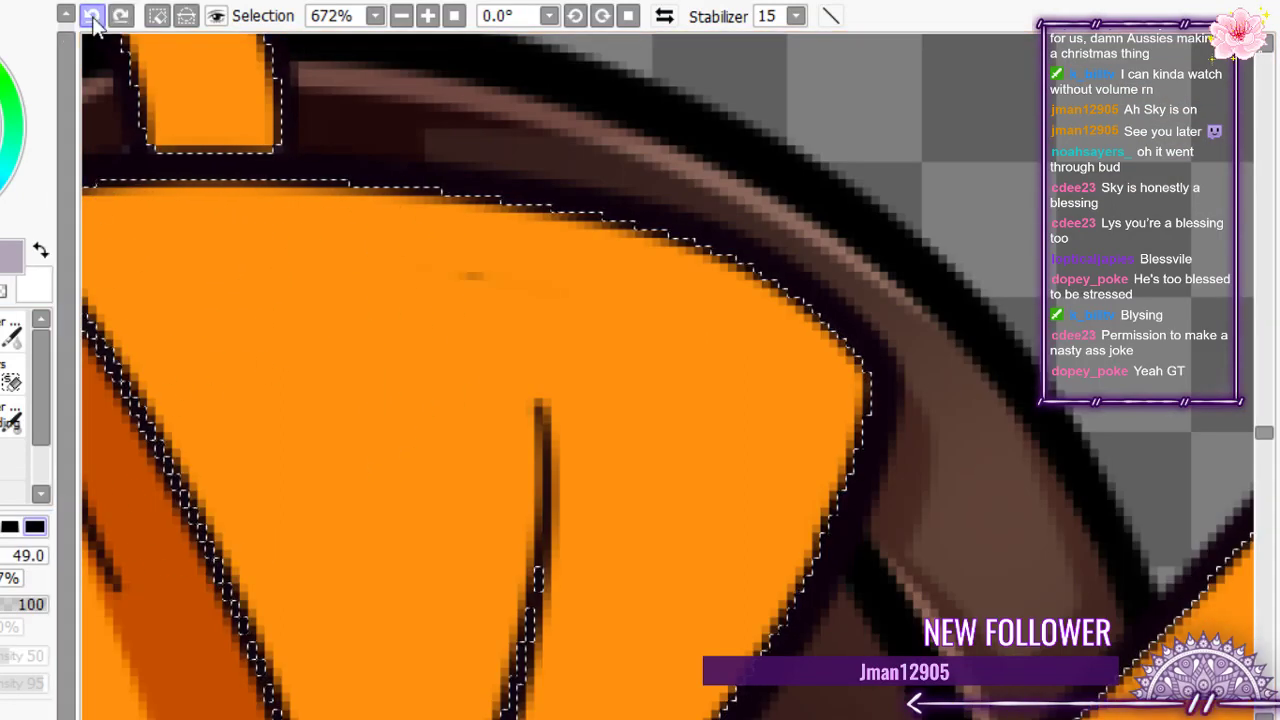
key("b")
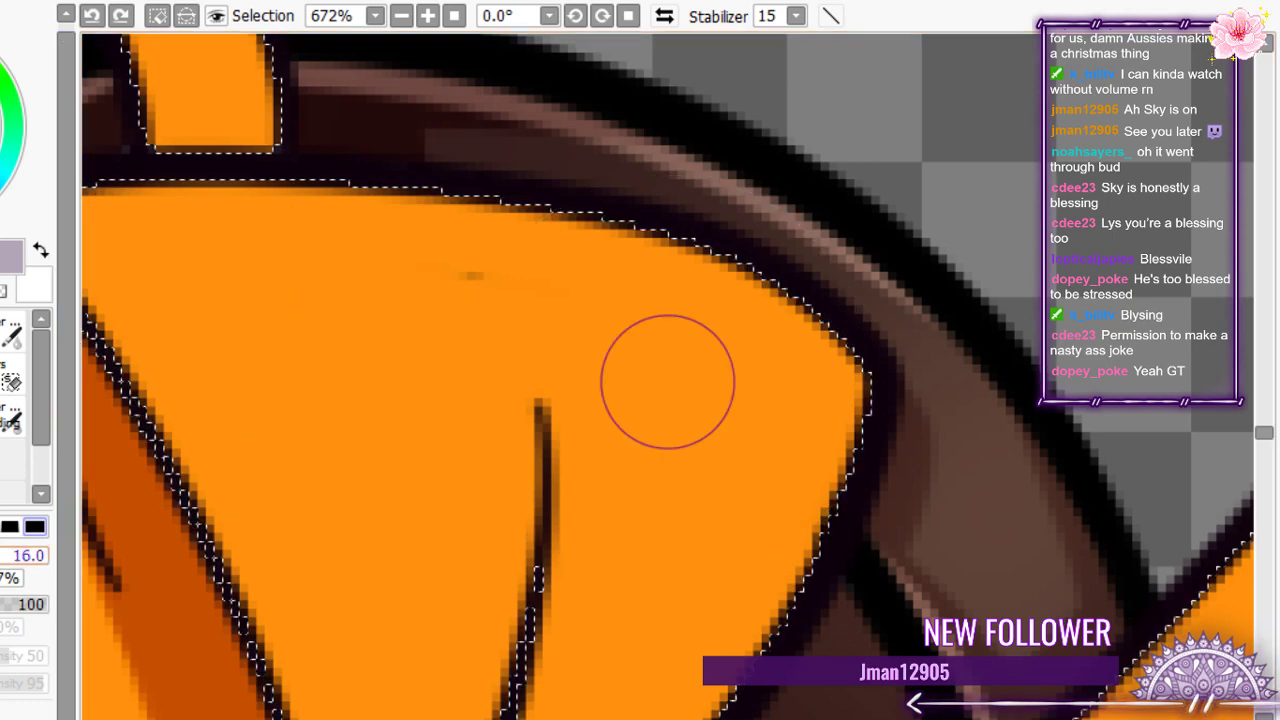
key("[")
mouse_move(505, 285)
left_mouse_down()
mouse_move(388, 280)
mouse_move(137, 357)
left_mouse_up()
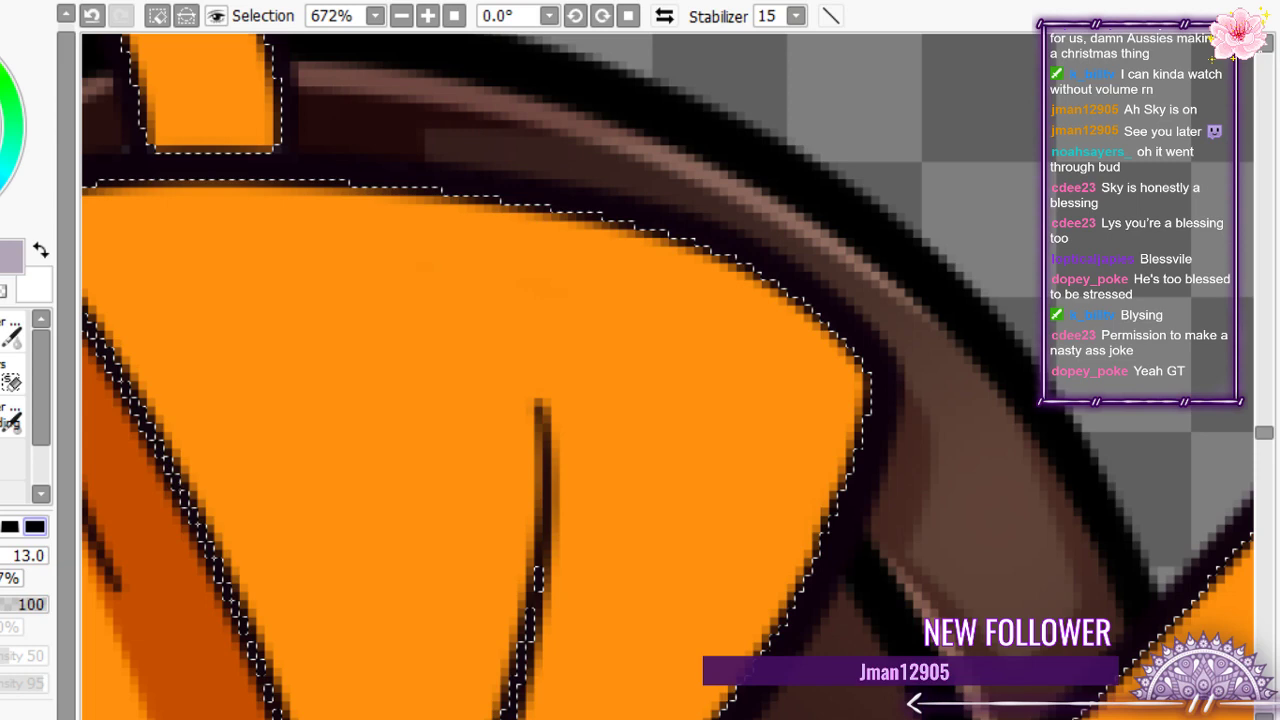
key("bracketright")
- Paint a dark orange shadow along the outer side of the upper loop's short crease, widening down to the knot
scroll(534, 458, "down", 2)
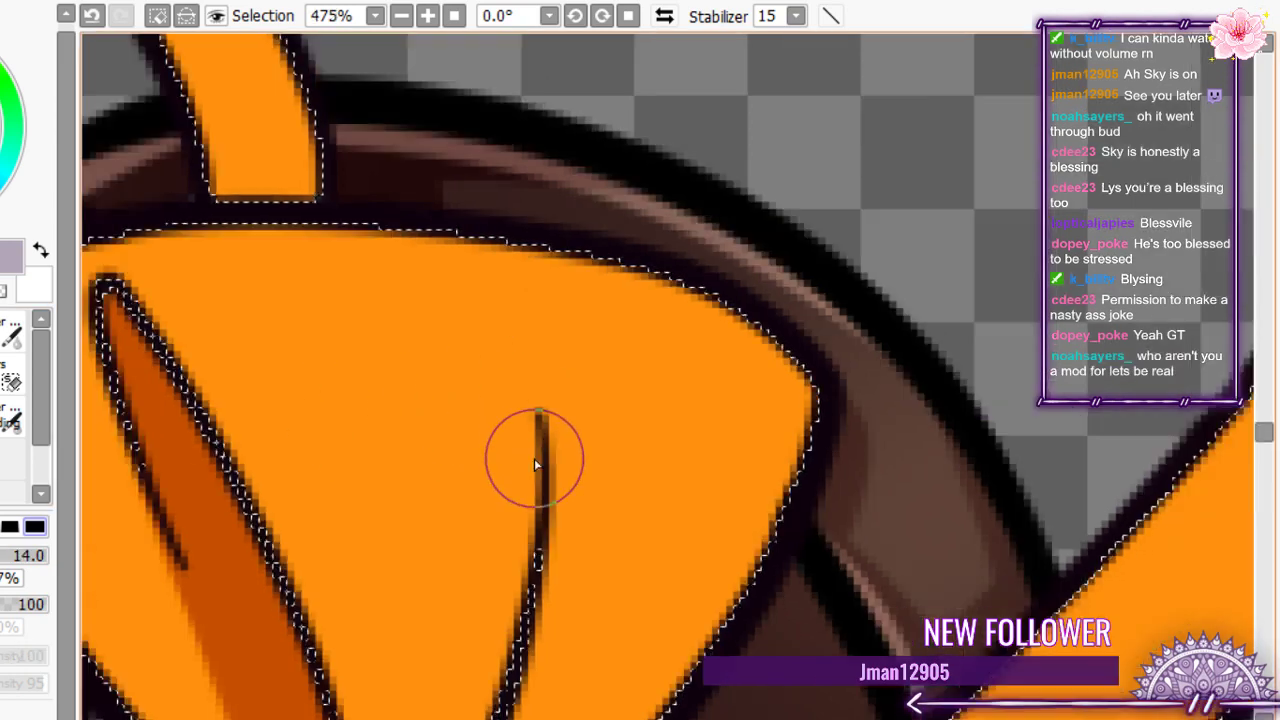
scroll(524, 472, "down", 1)
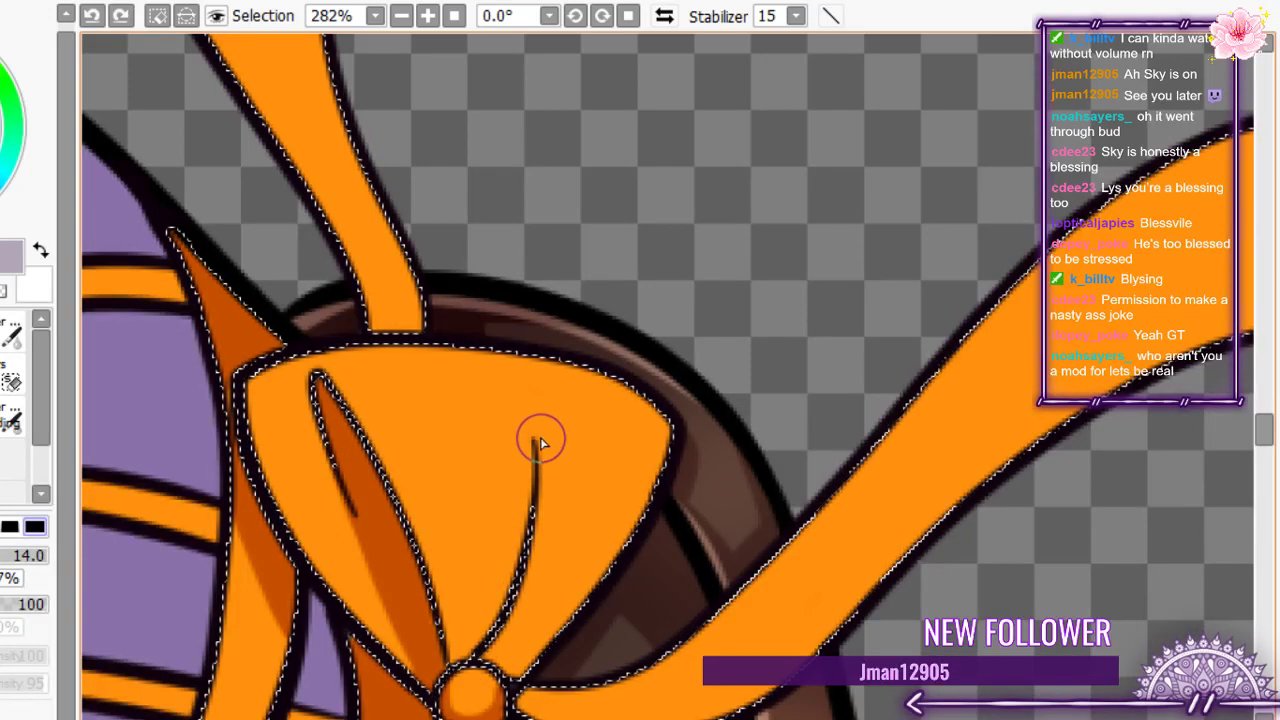
left_click_drag(539, 439, 509, 650)
key("ctrl+y")
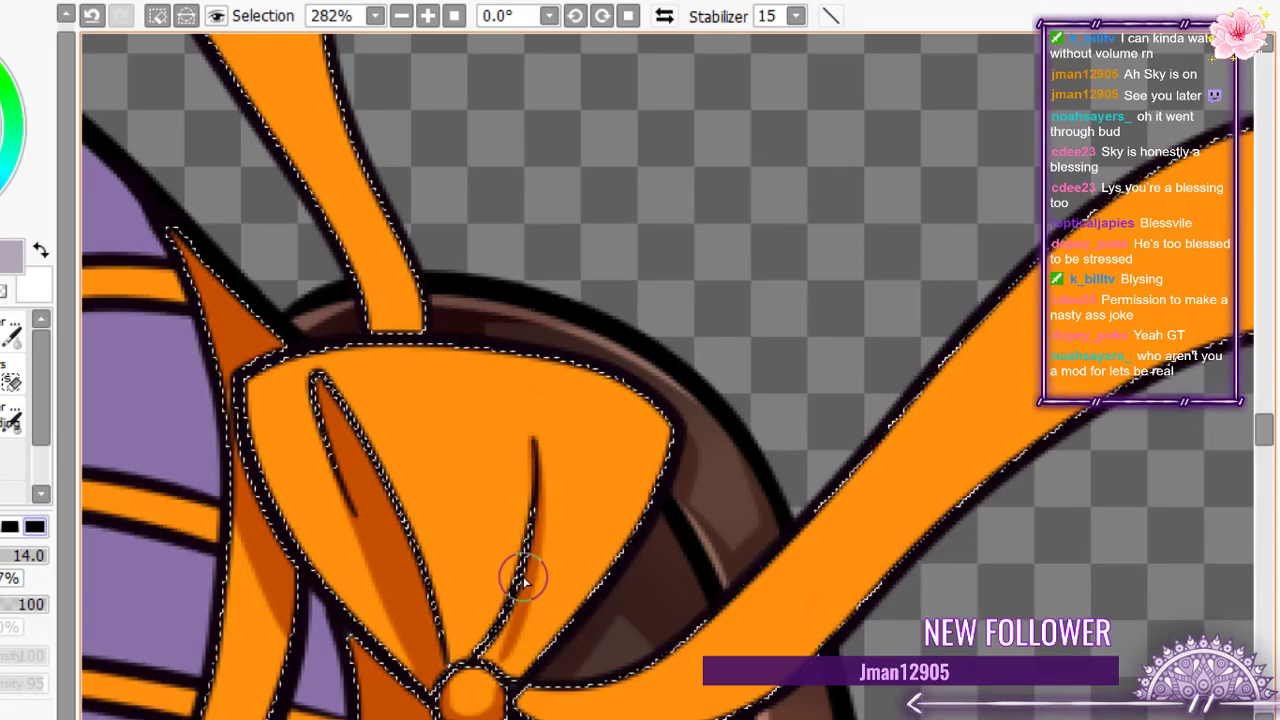
mouse_move(617, 563)
left_mouse_down()
mouse_move(492, 675)
mouse_move(515, 668)
left_mouse_up()
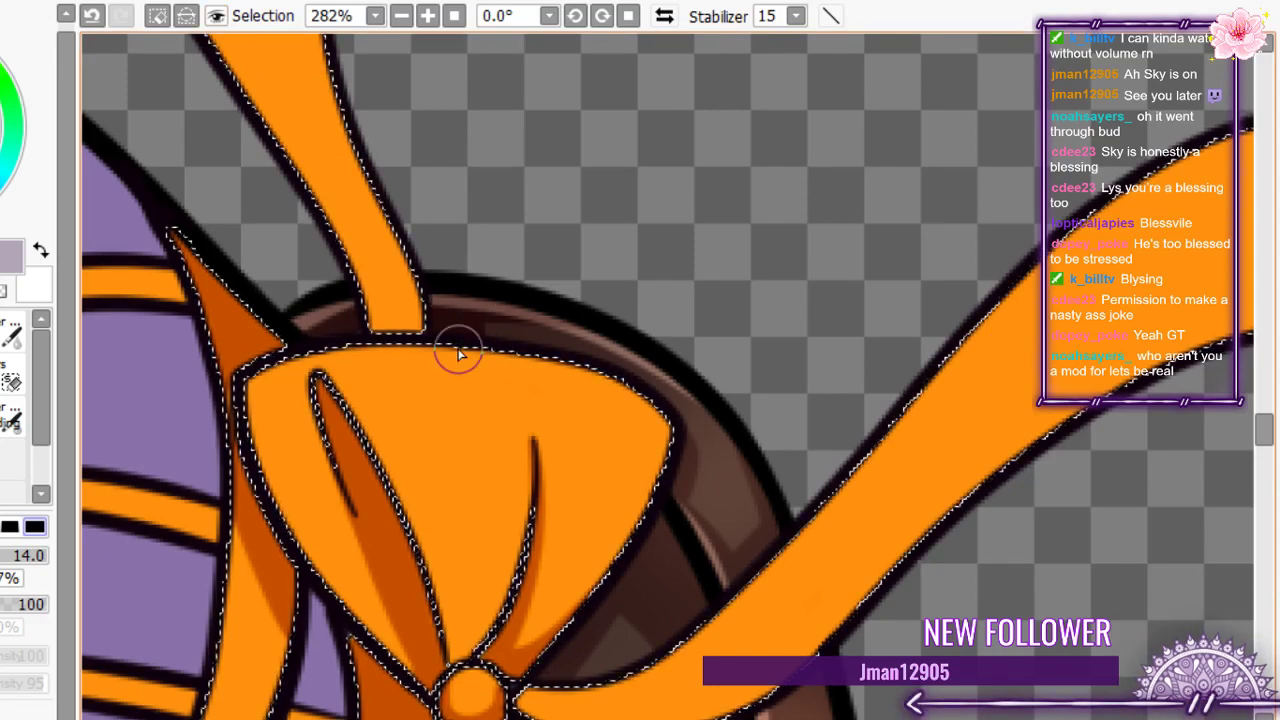
- Shade the top edge and outer corner of the ankle bow's upper loop in dark orange
mouse_move(360, 347)
left_mouse_down()
mouse_move(651, 451)
mouse_move(597, 529)
mouse_move(590, 580)
left_mouse_up()
key("ctrl+z")
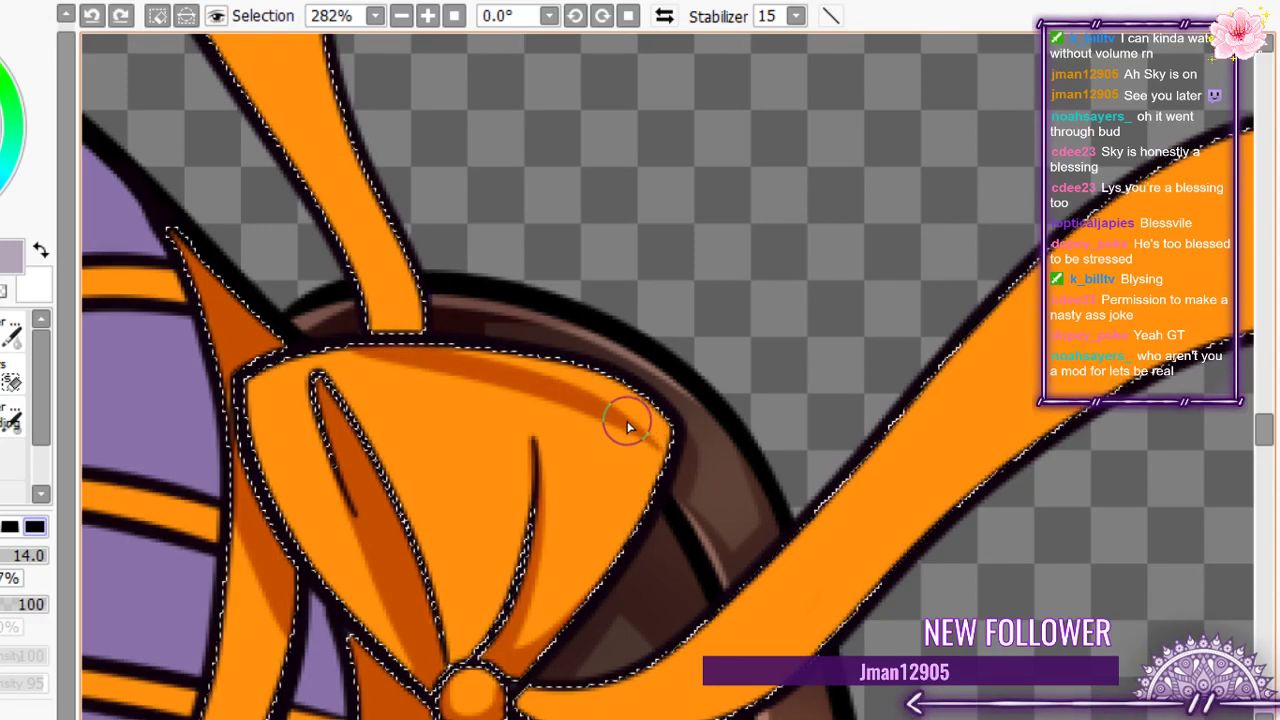
left_click_drag(628, 428, 614, 610)
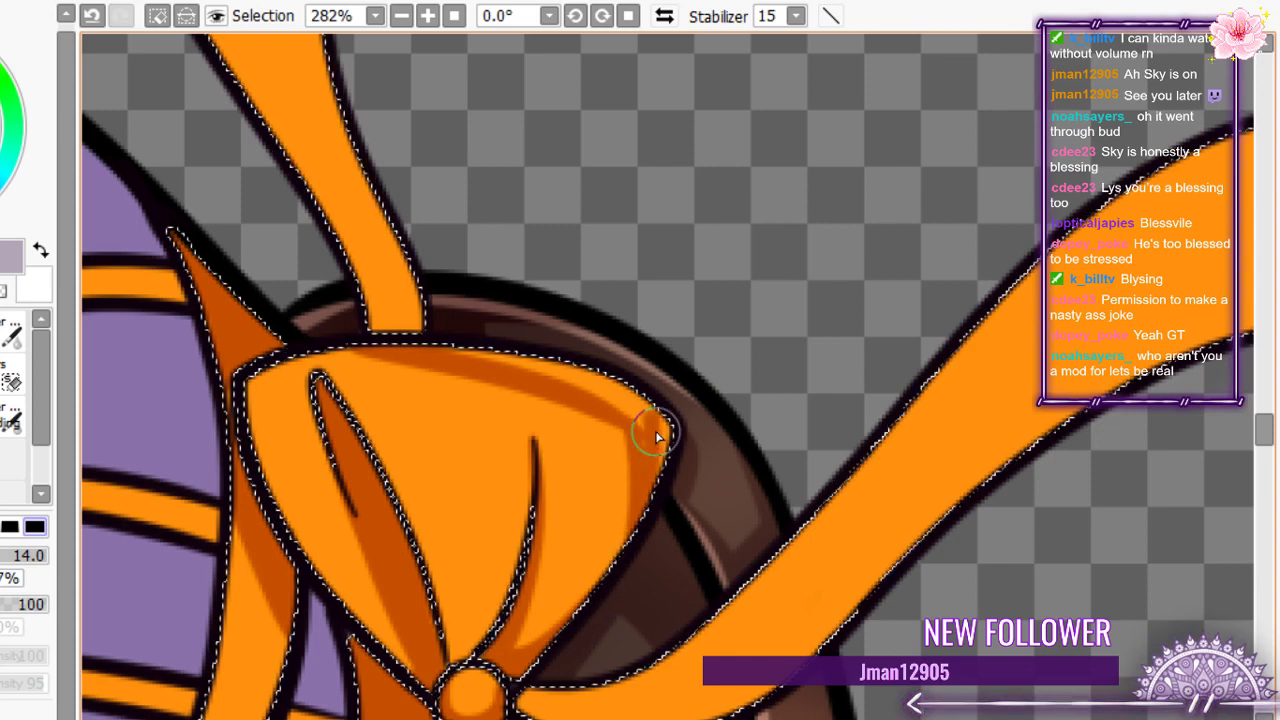
mouse_move(656, 436)
left_mouse_down()
mouse_move(589, 391)
mouse_move(603, 391)
left_mouse_up()
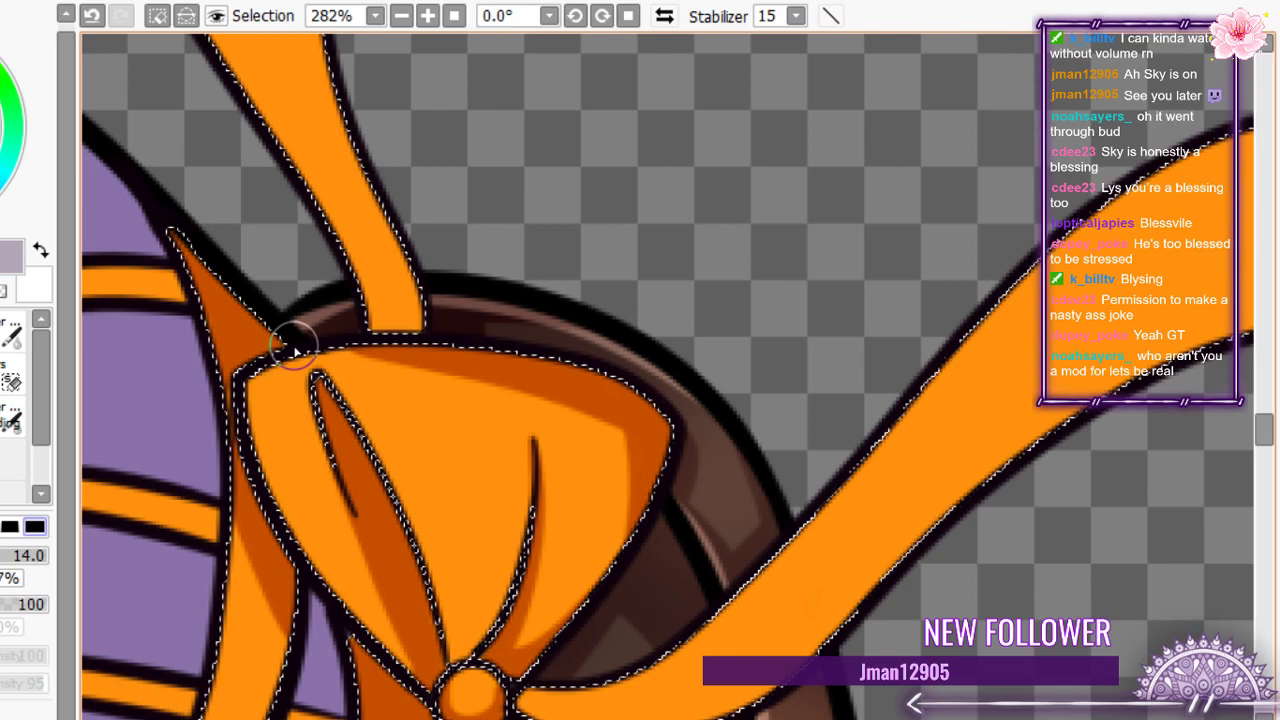
- Extend the dark orange shadow from the upper loop's outer corner along its lower edge to the knot
scroll(525, 310, "down", 4)
scroll(580, 408, "up", 3)
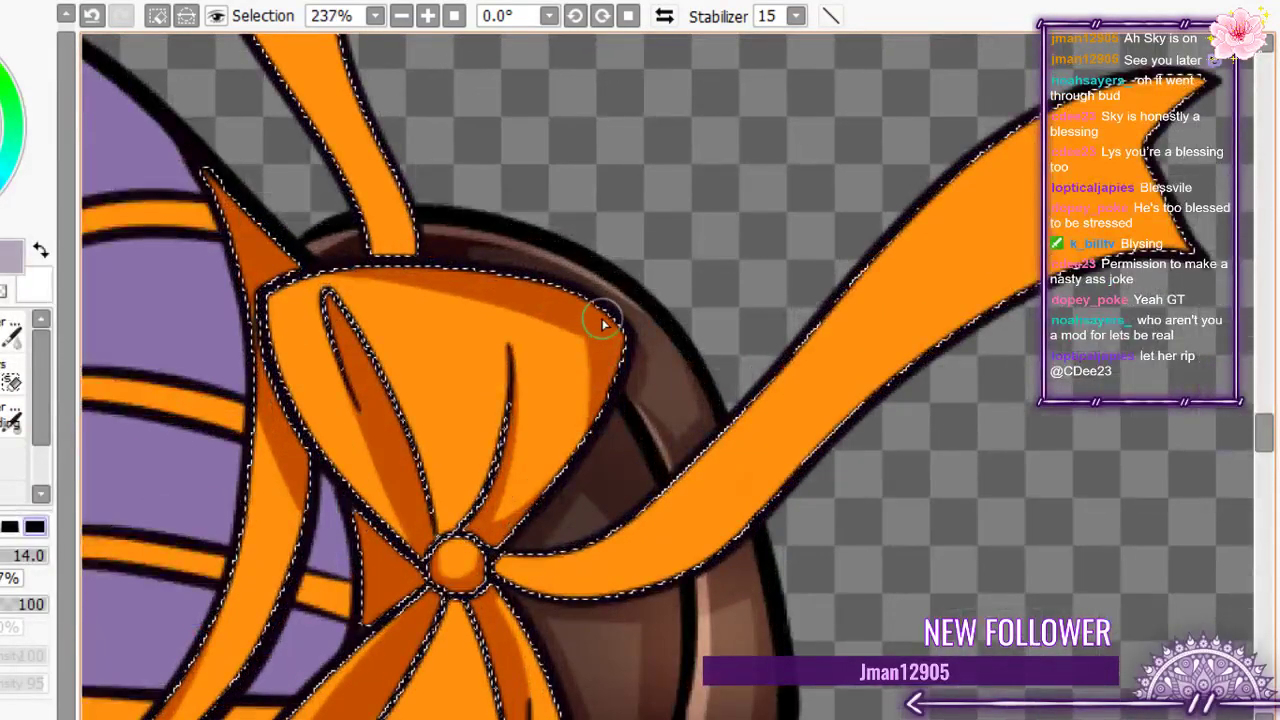
left_click_drag(578, 390, 515, 505)
left_click_drag(600, 337, 491, 523)
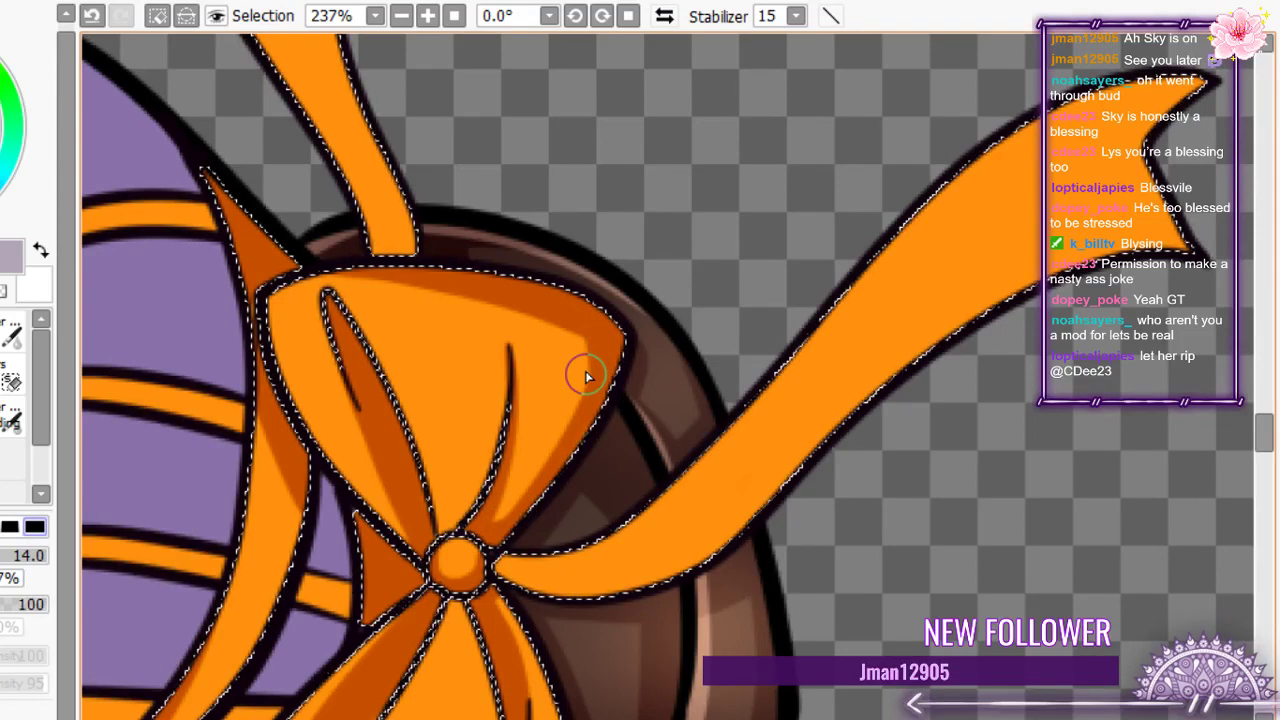
- Paint a dark orange shadow at the base of the upward ribbon tail, just above the ankle bow's upper loop
scroll(428, 503, "down", 3)
scroll(437, 500, "down", 1)
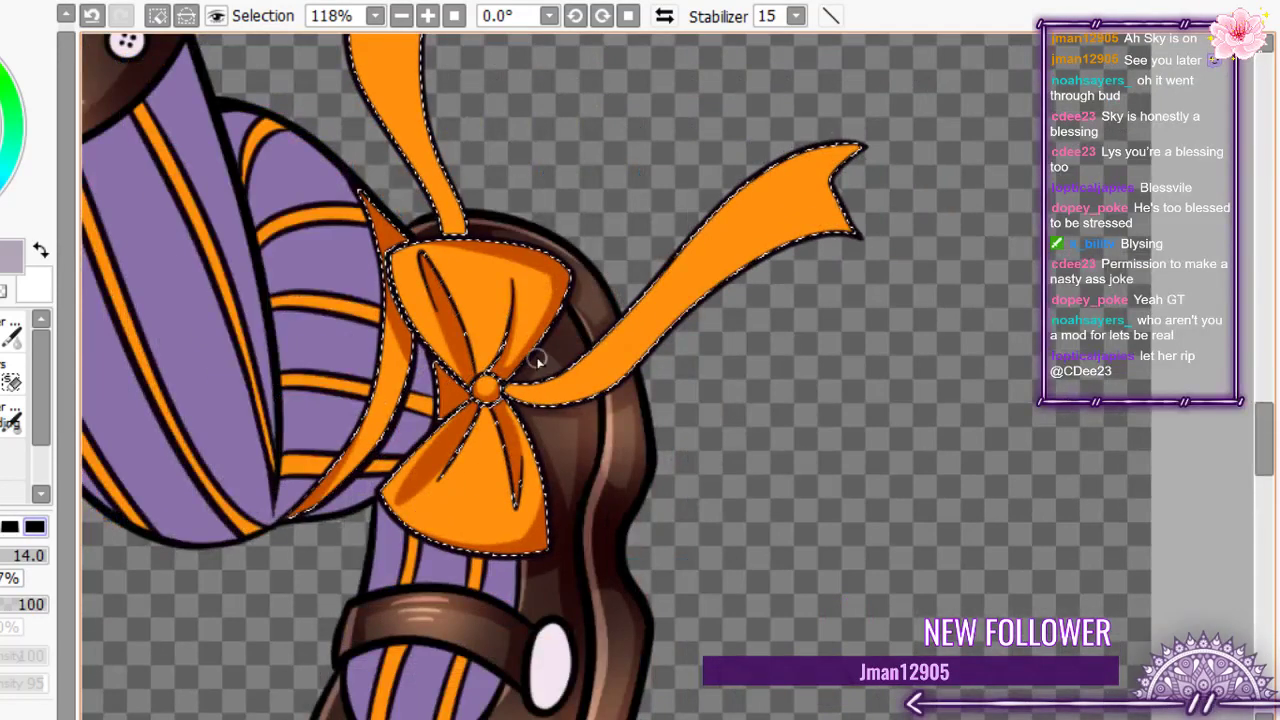
scroll(488, 254, "down", 5)
scroll(453, 235, "up", 3)
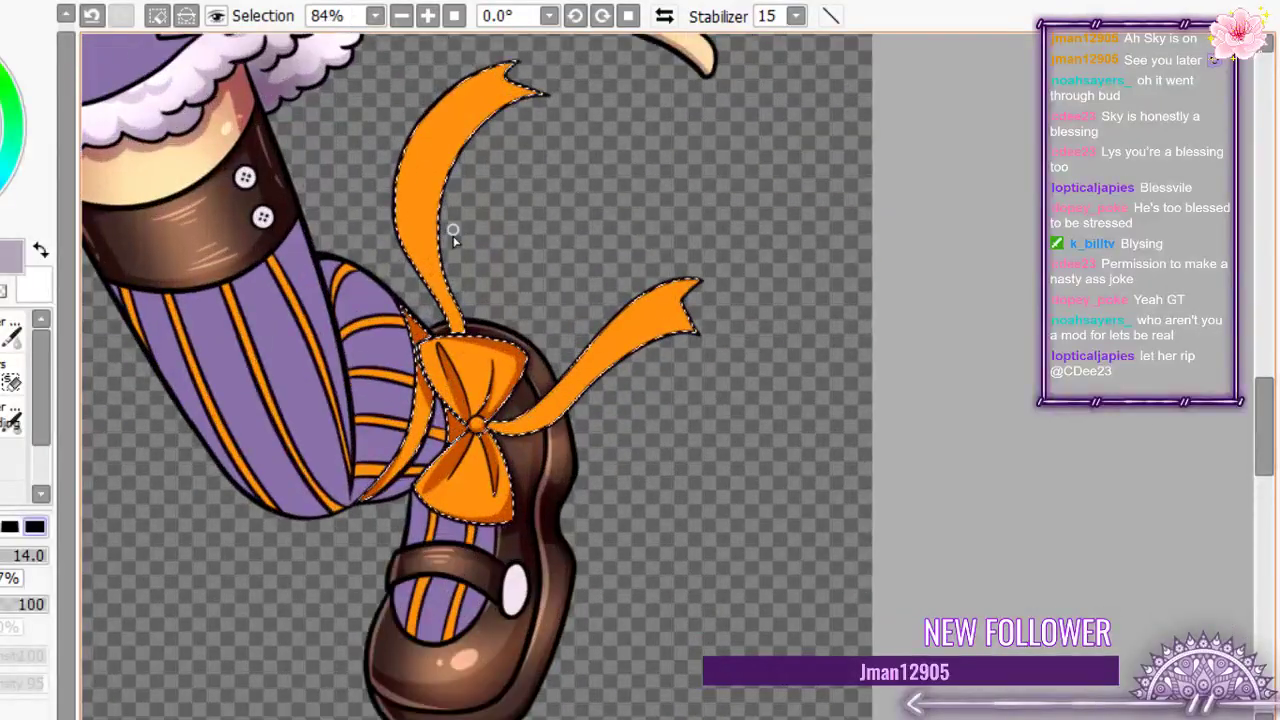
scroll(453, 235, "up", 3)
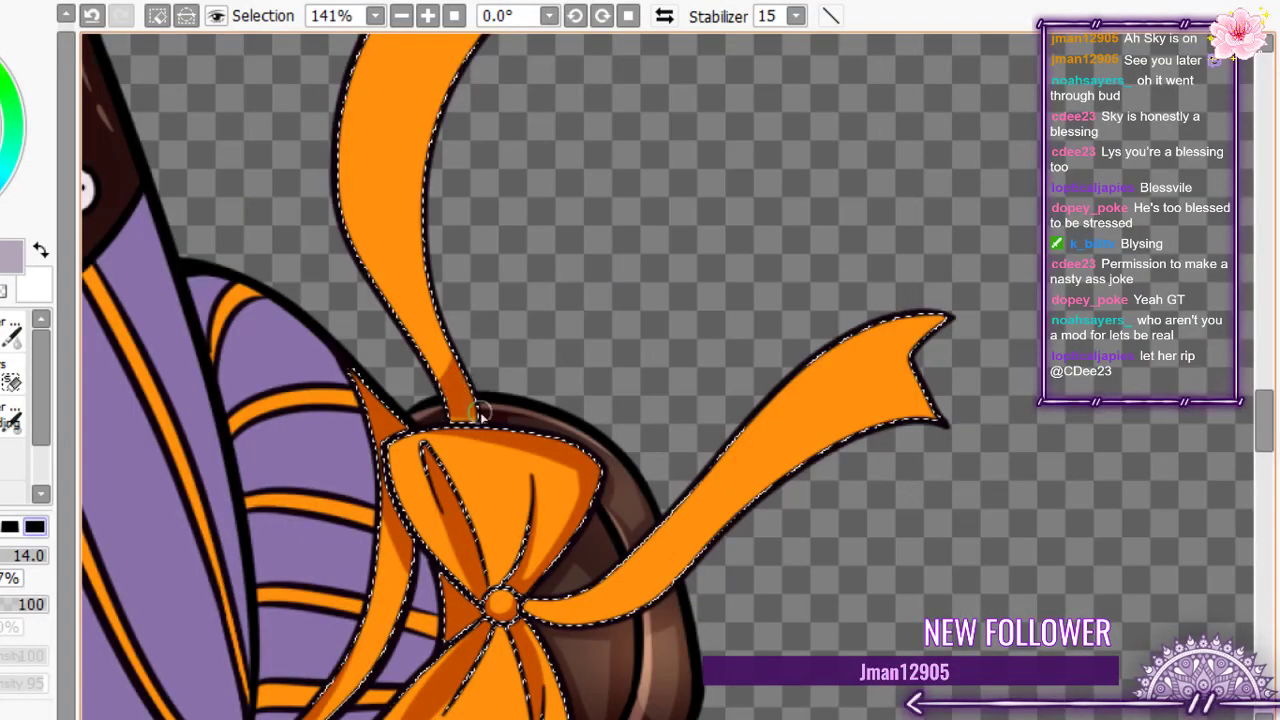
- Outline a shadow band in dark orange across the curved middle of the upward ribbon, running up to its pointed tip
scroll(418, 340, "down", 4)
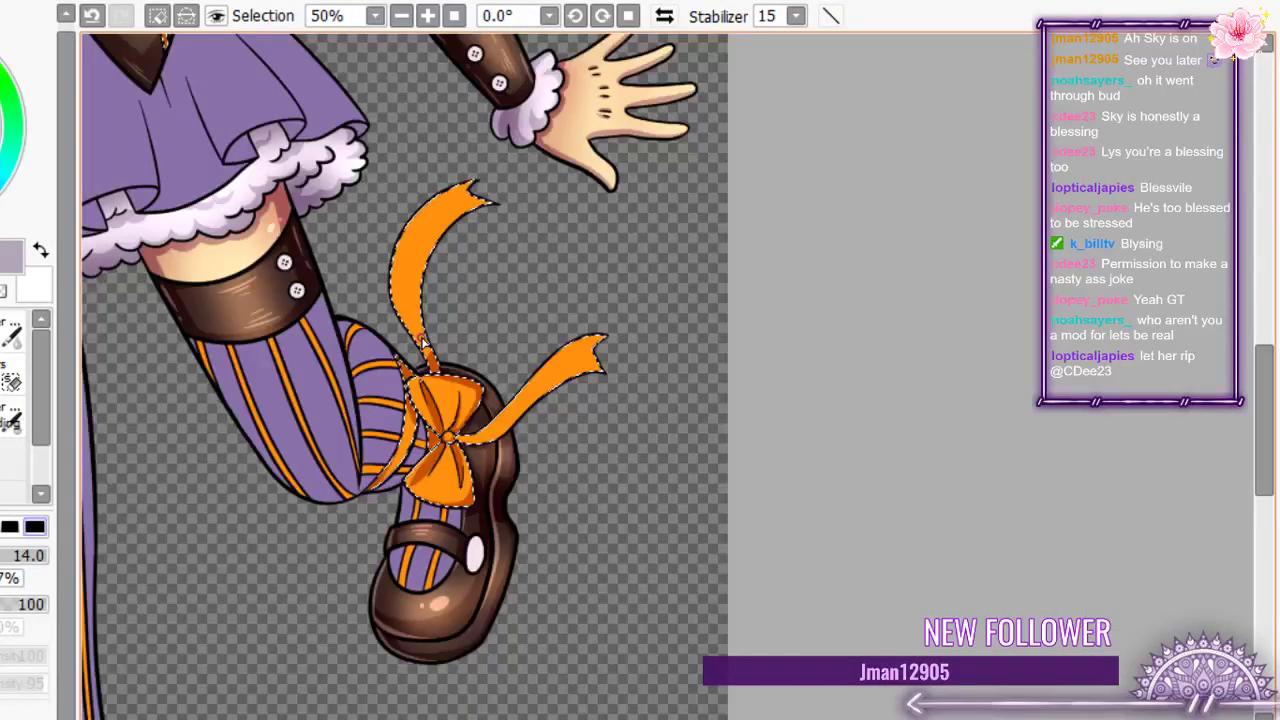
scroll(430, 238, "up", 7)
left_click_drag(293, 440, 405, 330)
left_click_drag(287, 366, 508, 200)
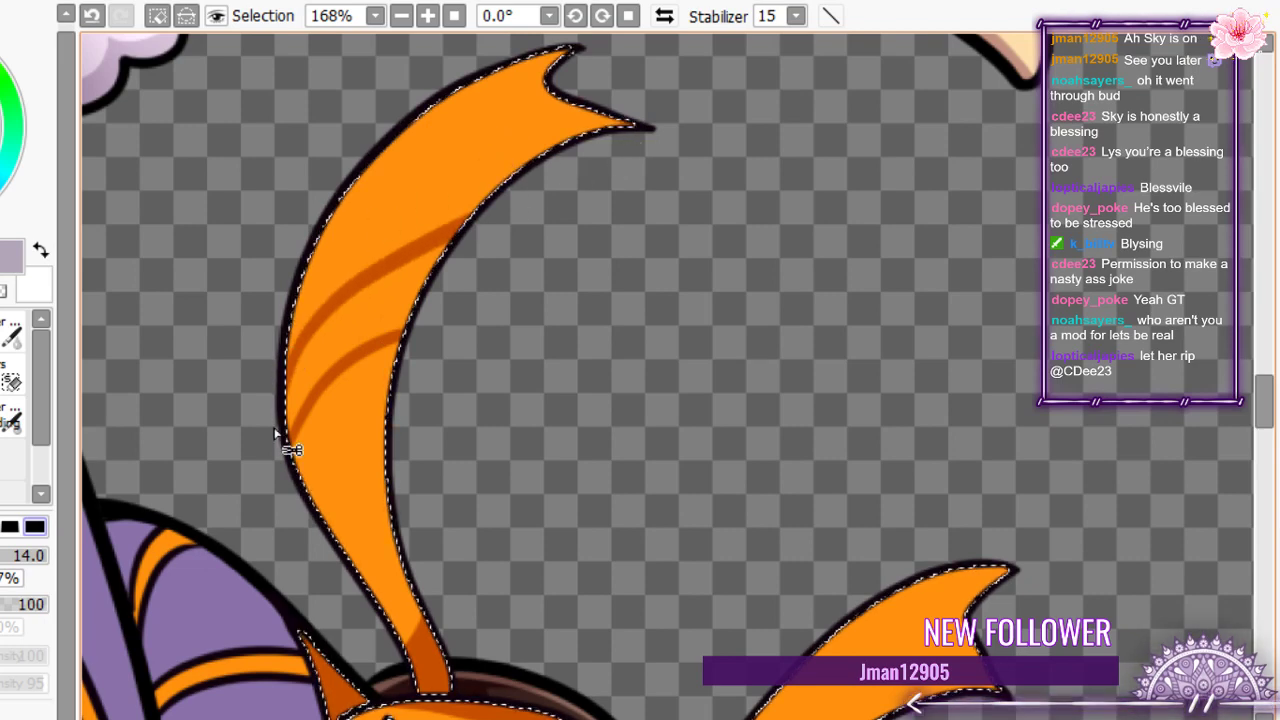
key("ctrl+z")
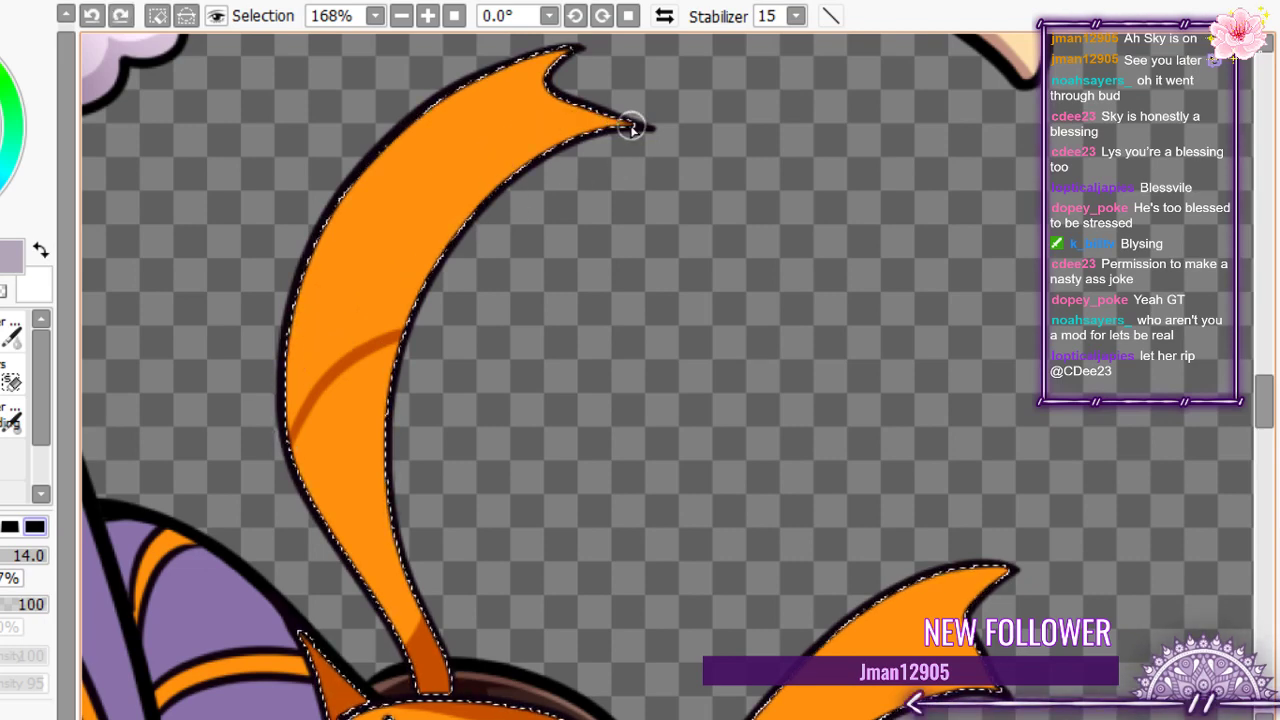
left_click_drag(631, 126, 288, 362)
key("ctrl+z")
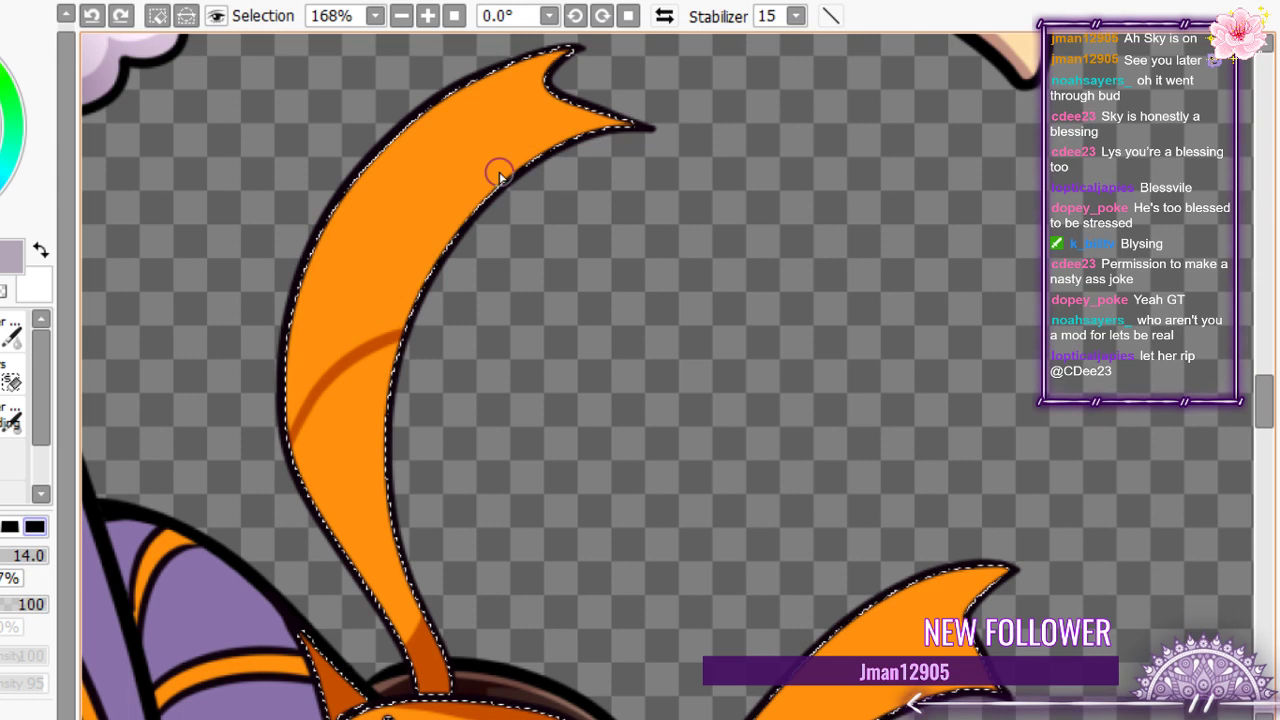
key("ctrl+y")
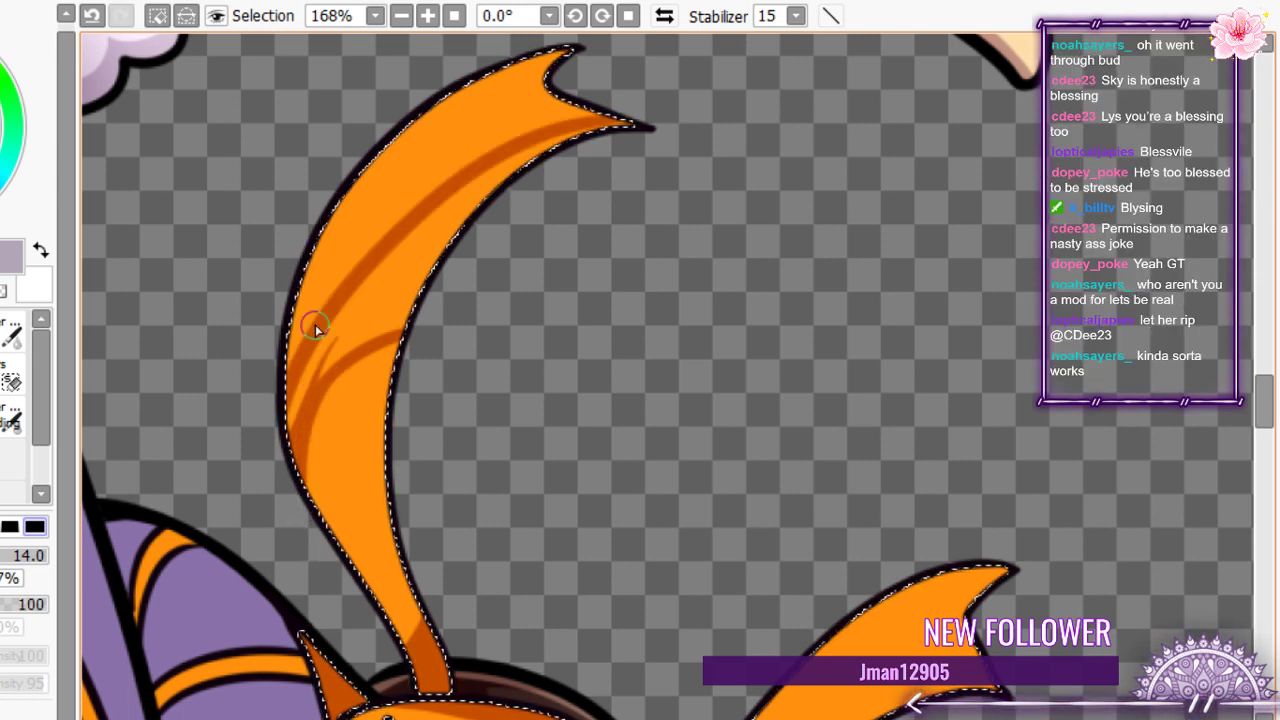
- Fill the outlined band on the upward ribbon with dark orange and extend its lower end along the outer edge
key("g")
left_click(360, 298)
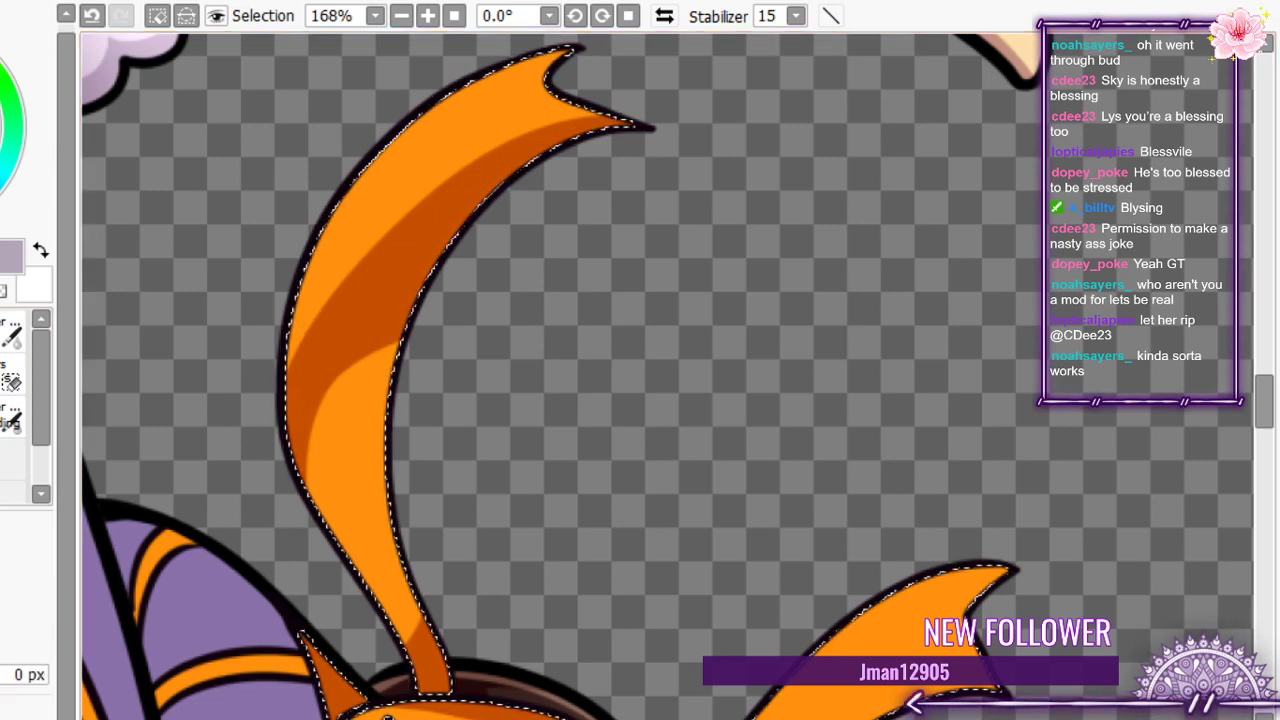
key("b")
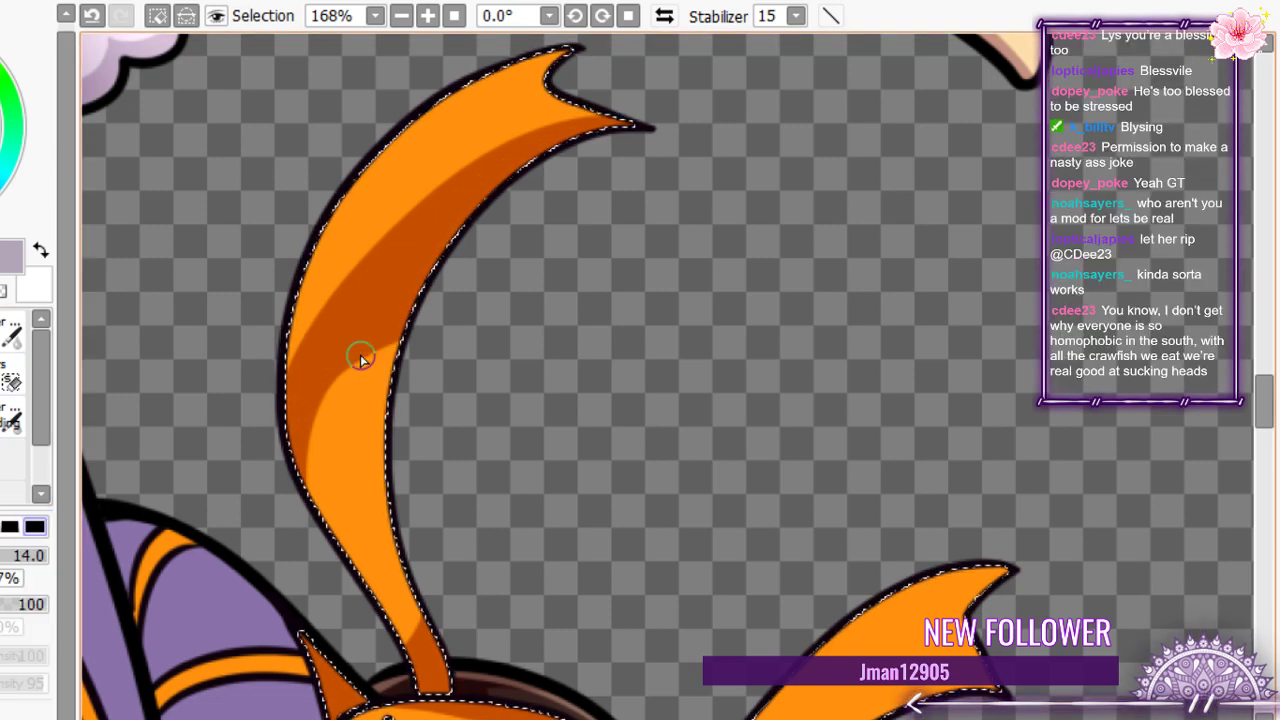
key("ctrl+z")
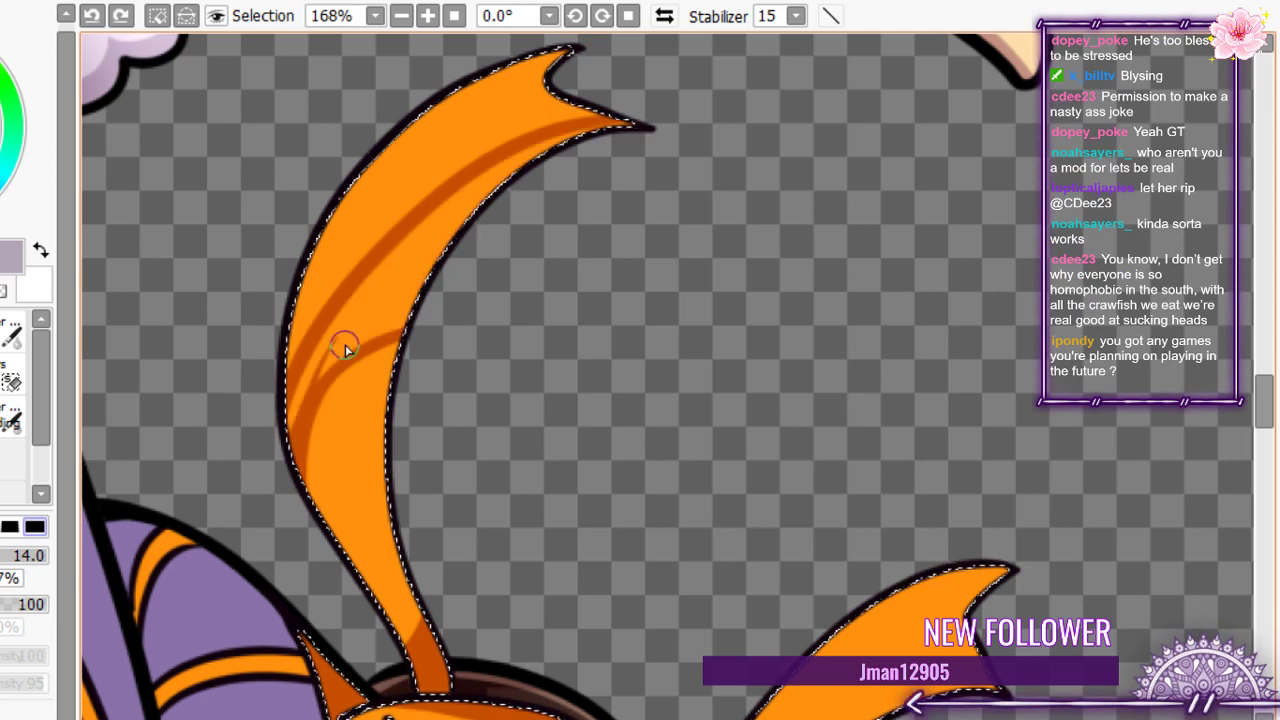
key("ctrl+y")
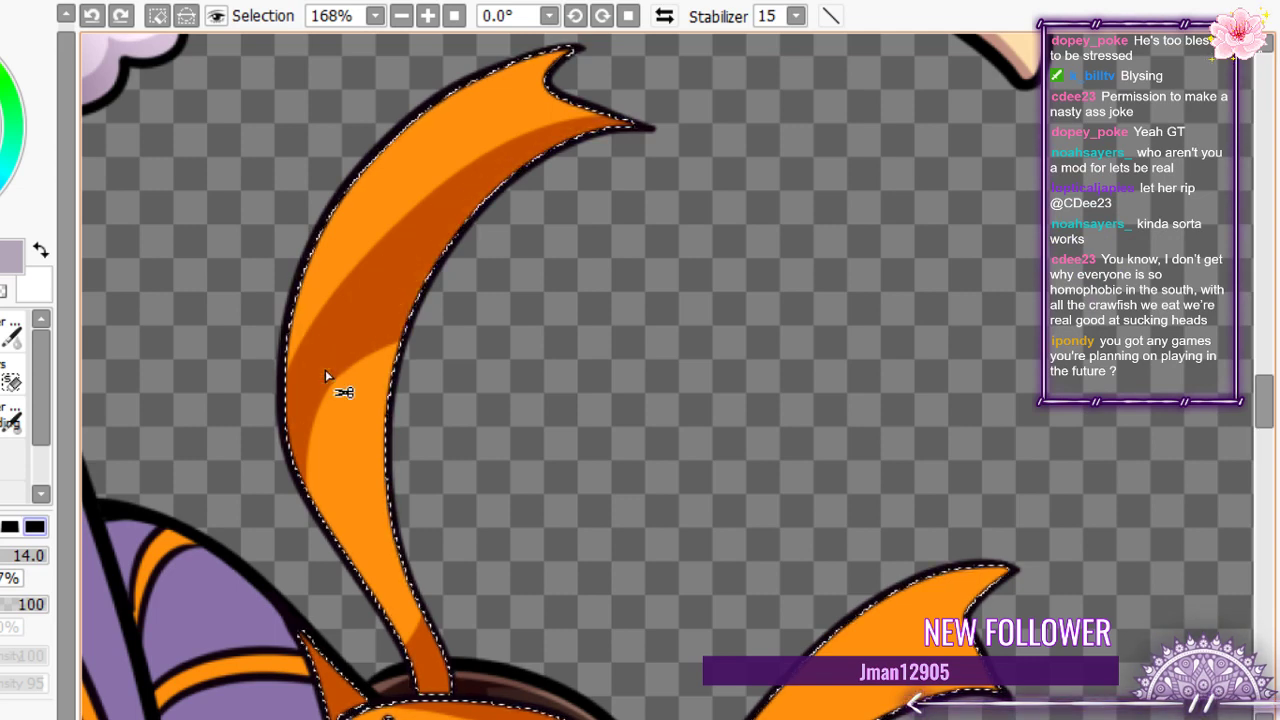
key("ctrl+y")
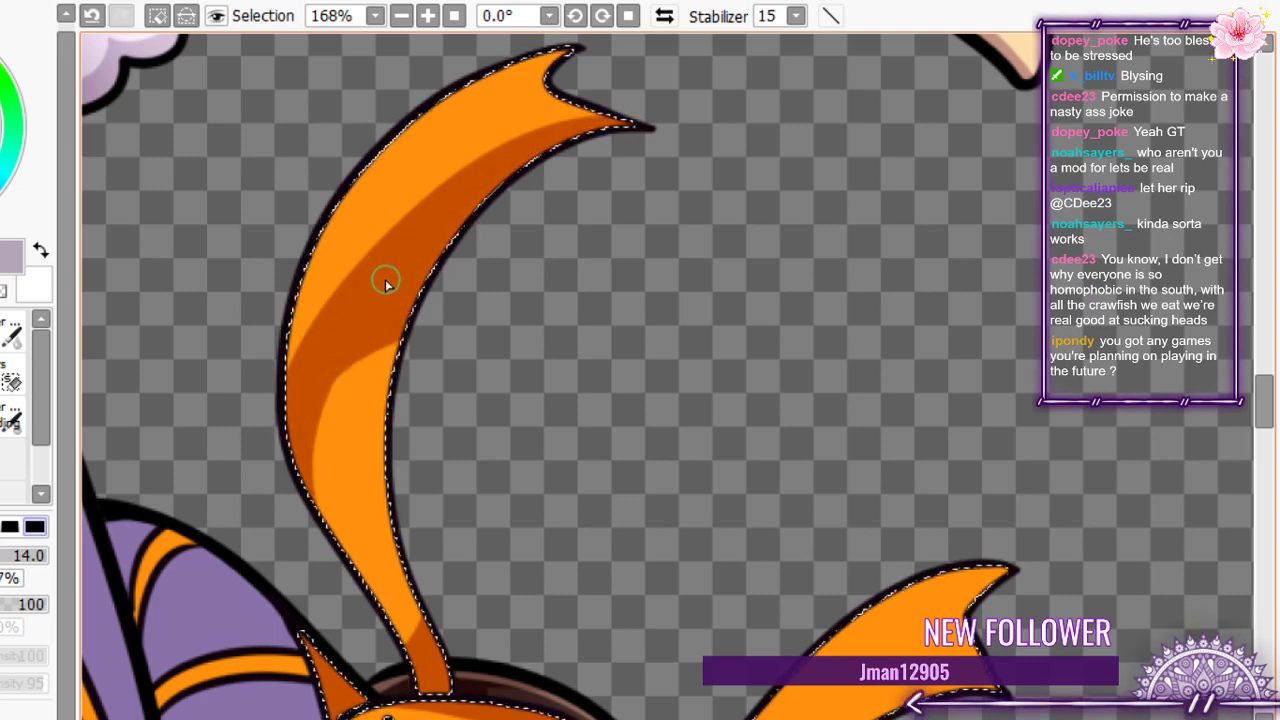
- Smooth the lower boundary of the upward ribbon's shadow with the eraser at size 13
scroll(391, 286, "down", 4)
scroll(390, 288, "down", 1)
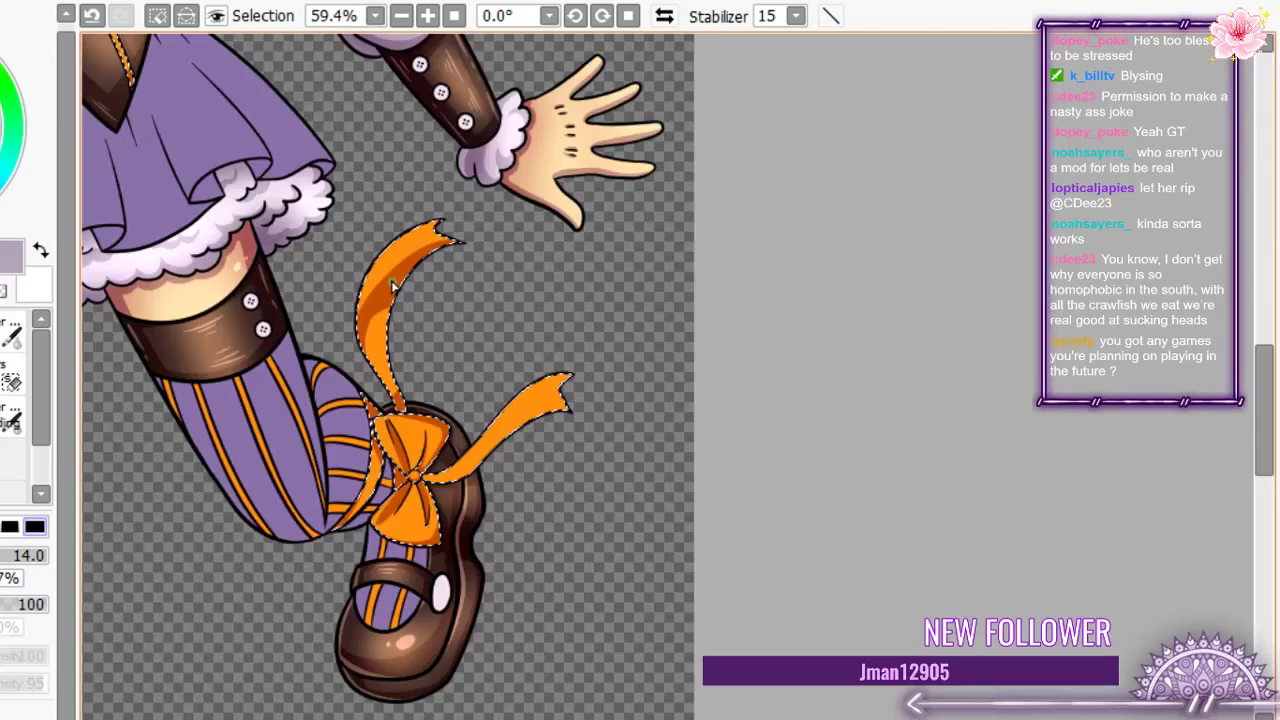
scroll(393, 285, "up", 3)
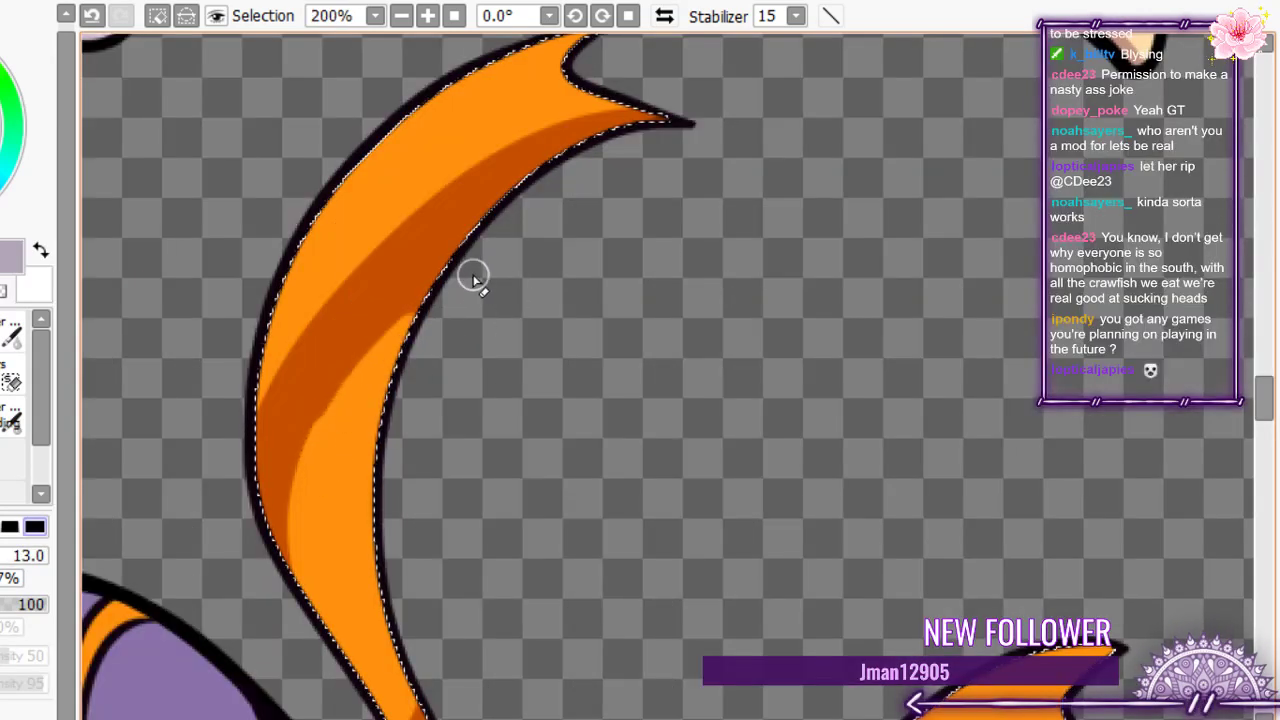
left_click_drag(325, 435, 465, 272)
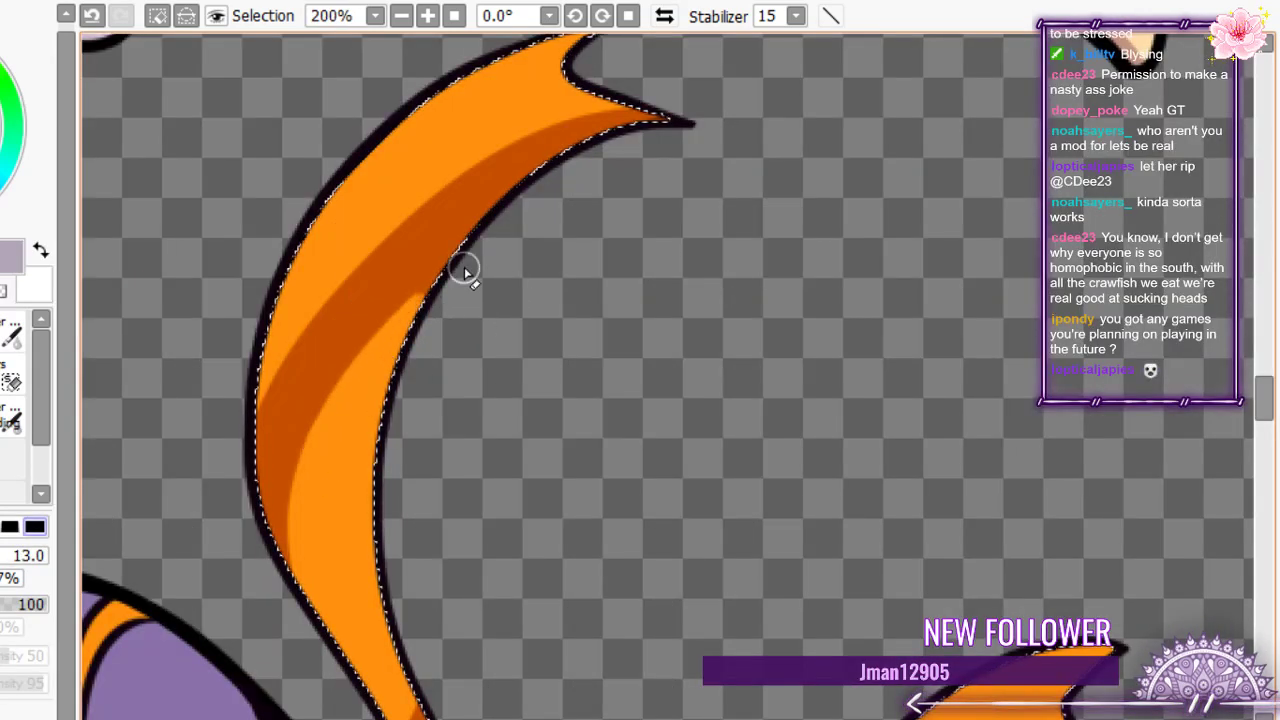
scroll(360, 355, "down", 4)
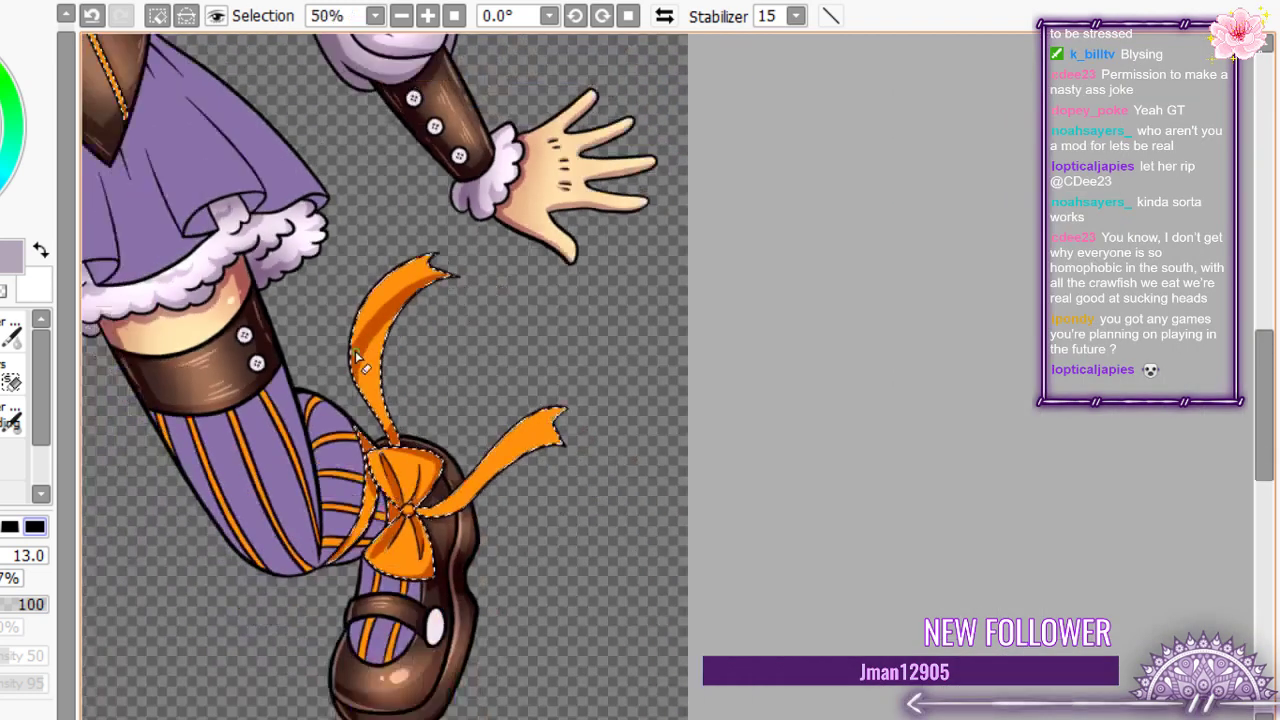
scroll(357, 357, "down", 4)
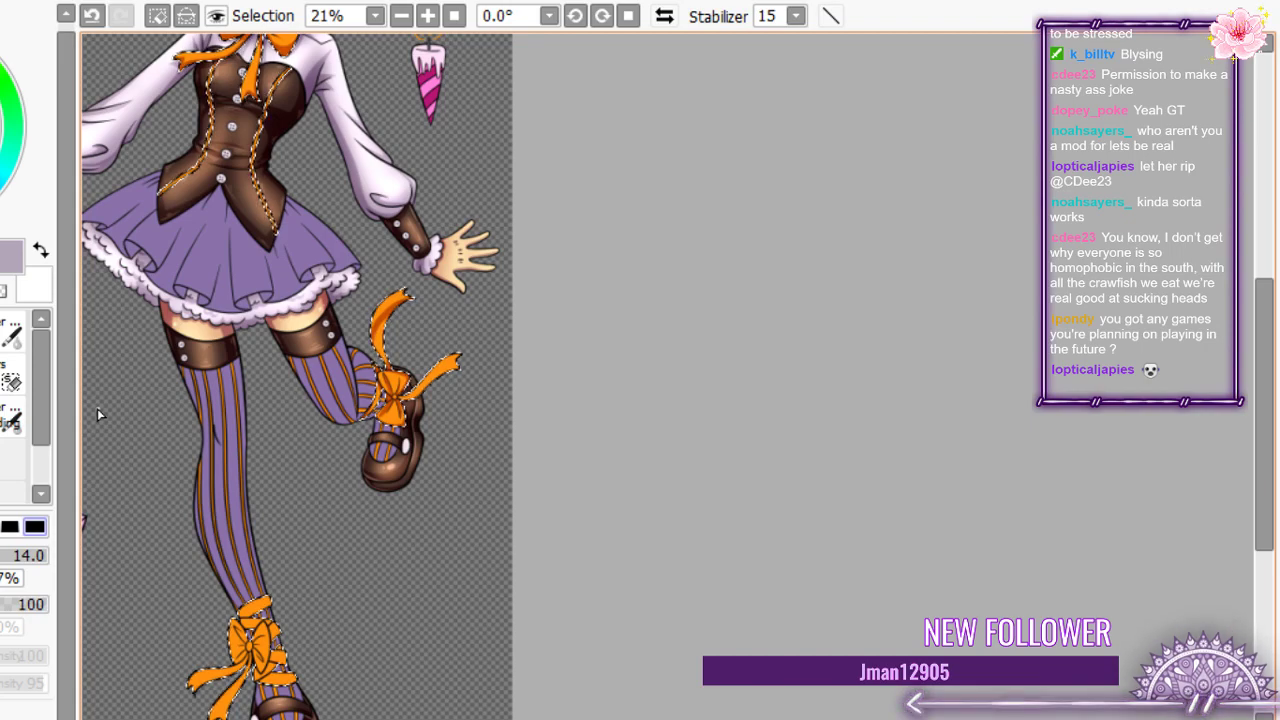
- Shade the outward ribbon tail with a dark orange diagonal fold across its middle, continuing along the lower edge to the knot
scroll(540, 352, "up", 11)
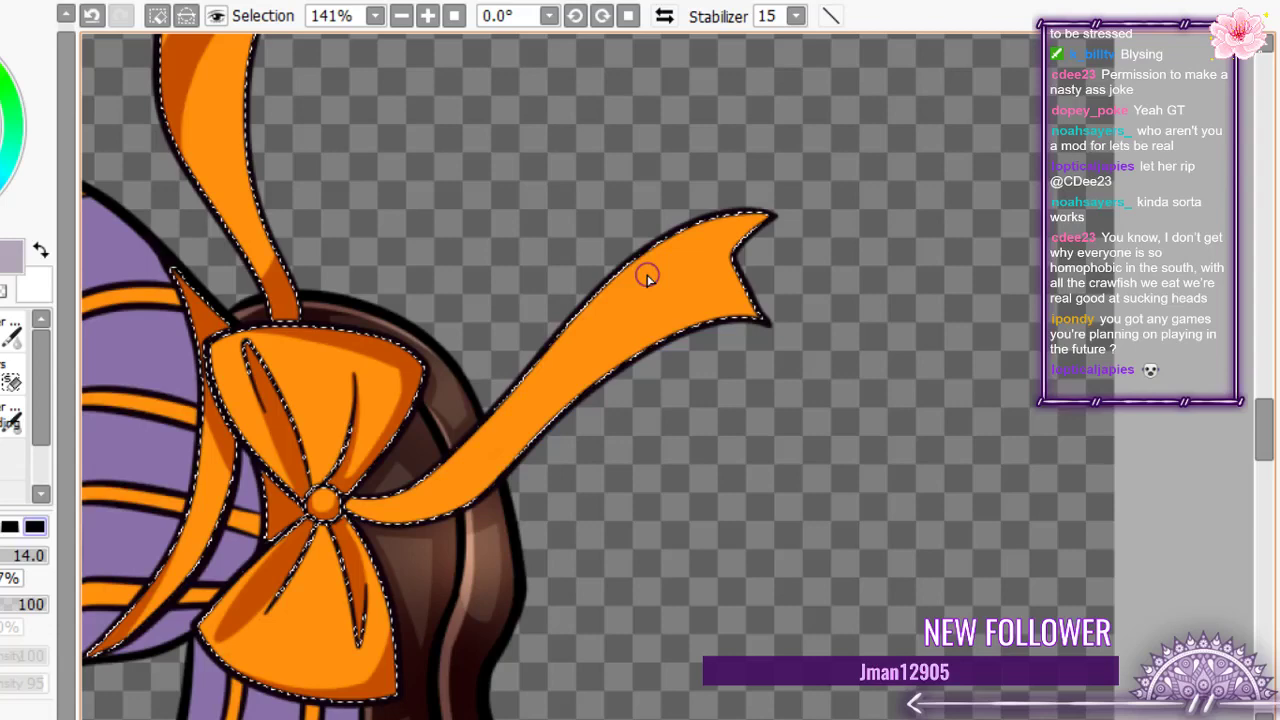
mouse_move(645, 256)
left_mouse_down()
mouse_move(446, 502)
mouse_move(489, 466)
left_mouse_up()
key("ctrl+z")
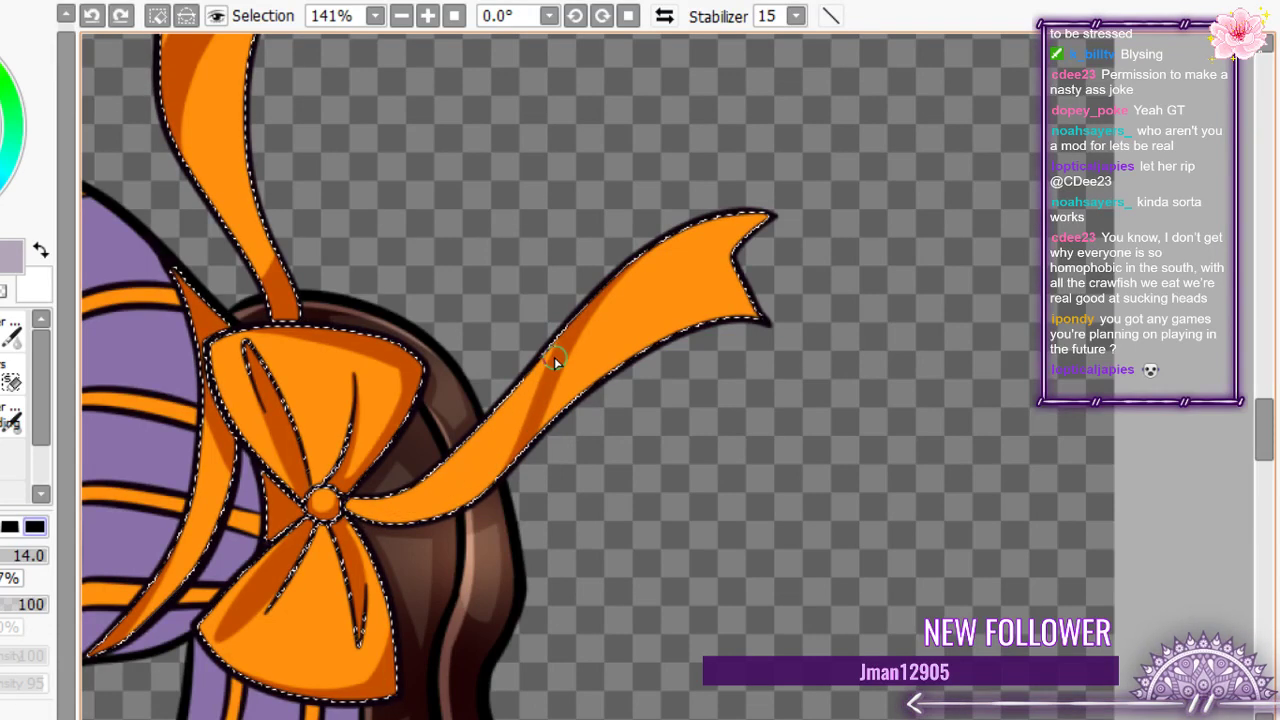
key("ctrl+y")
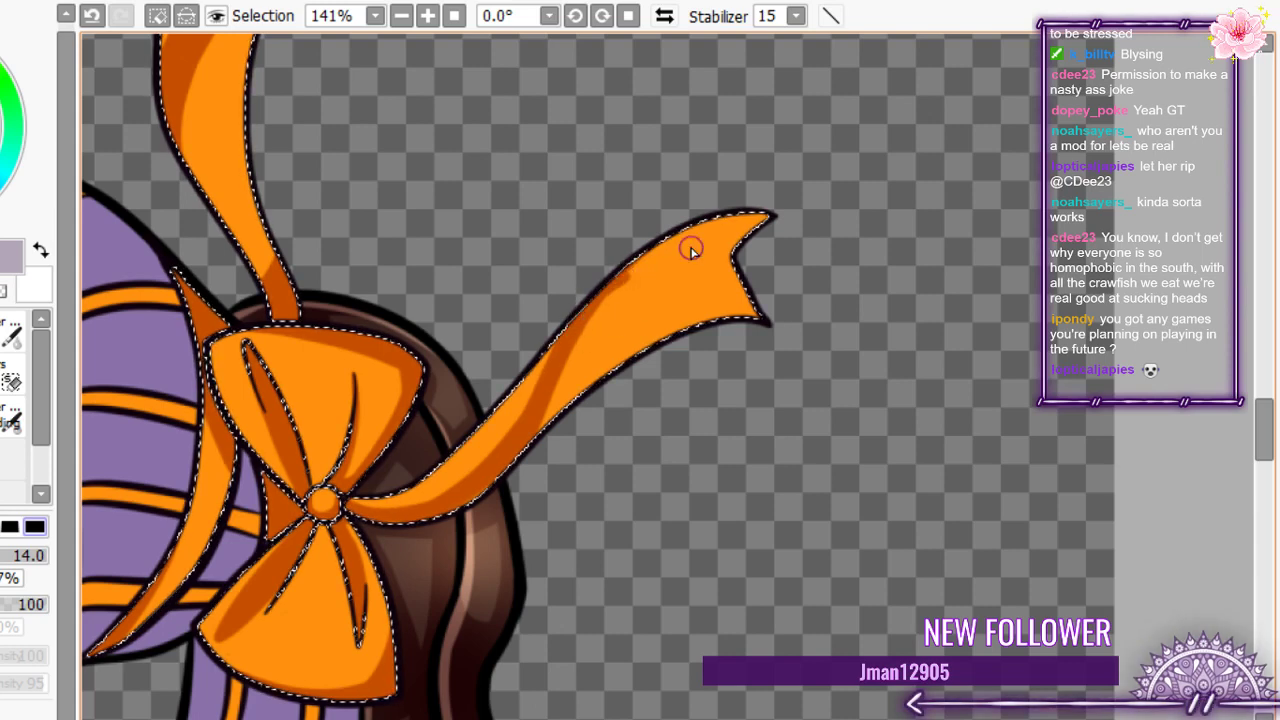
key("ctrl+z")
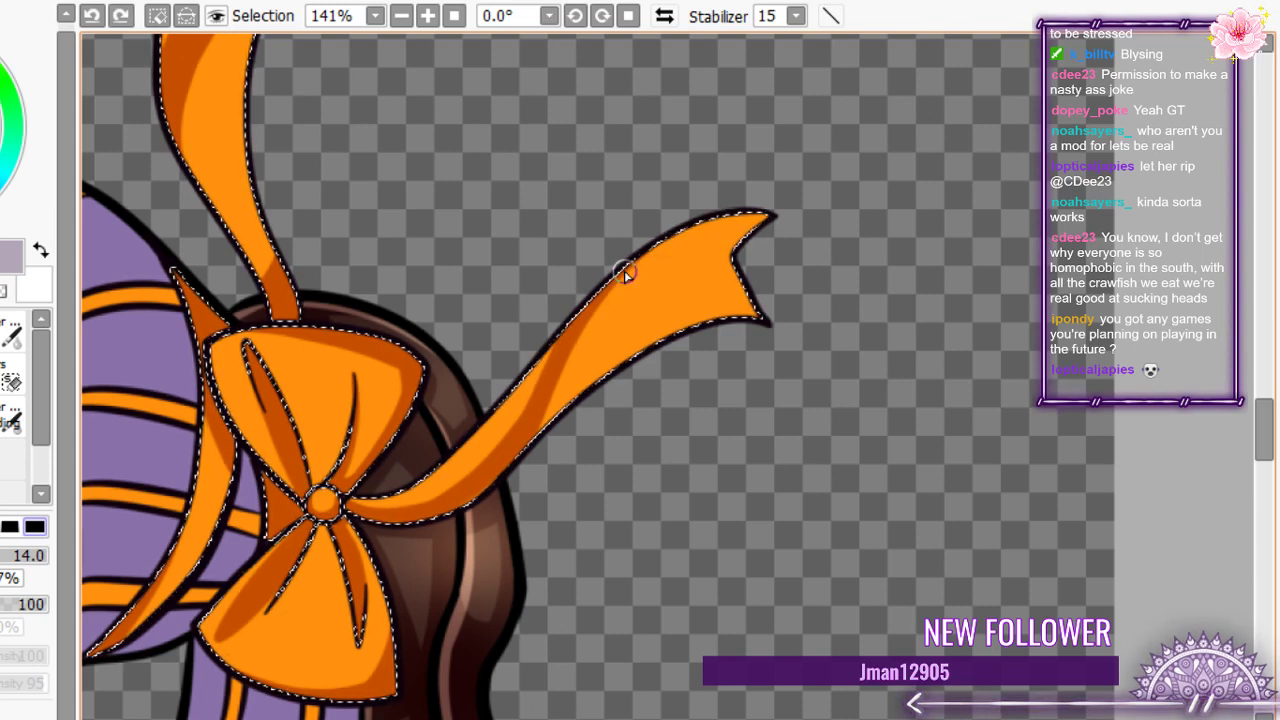
- Shade the outward ribbon's upper edge near the tip and its notched end in dark orange
left_click_drag(580, 319, 780, 249)
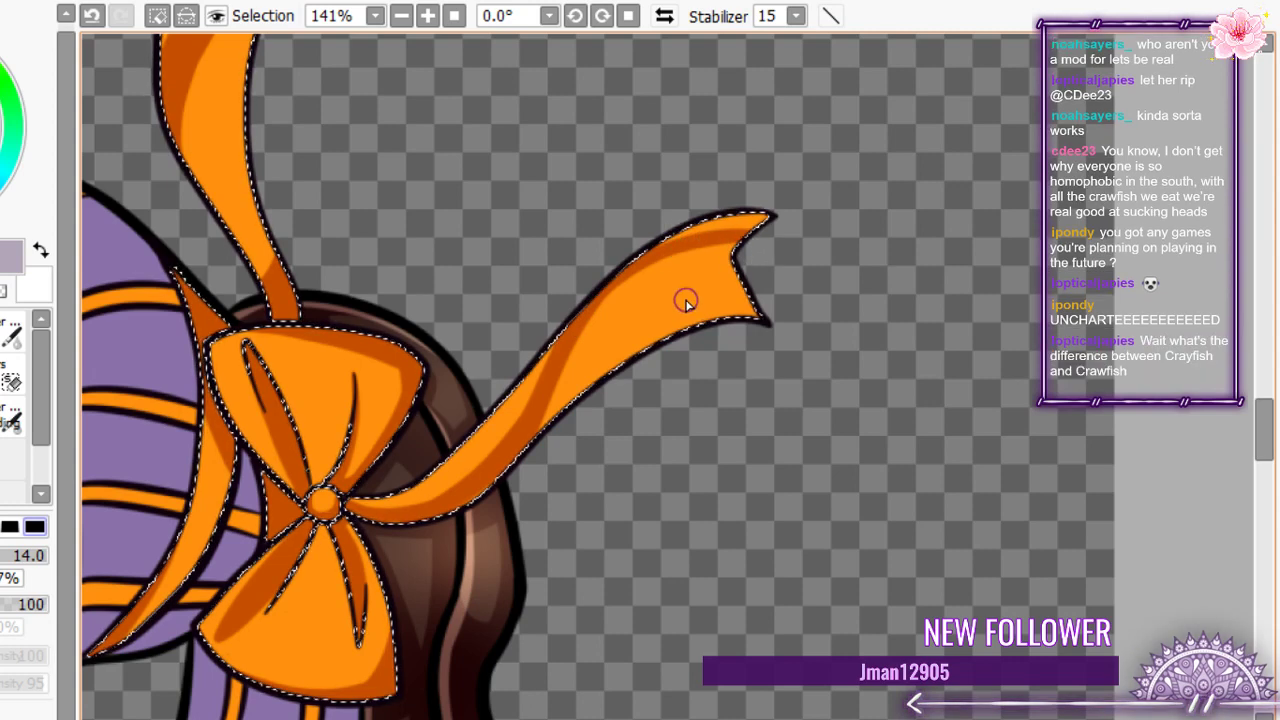
left_click_drag(734, 248, 734, 298)
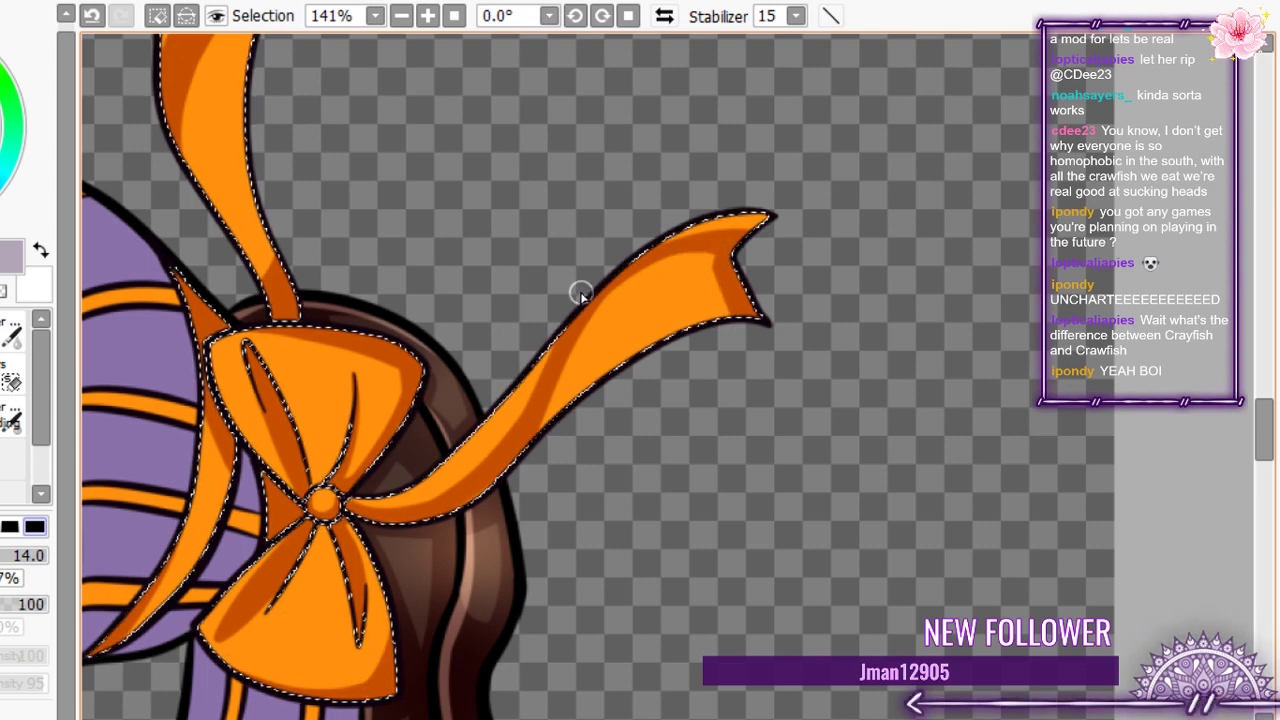
scroll(567, 228, "down", 4)
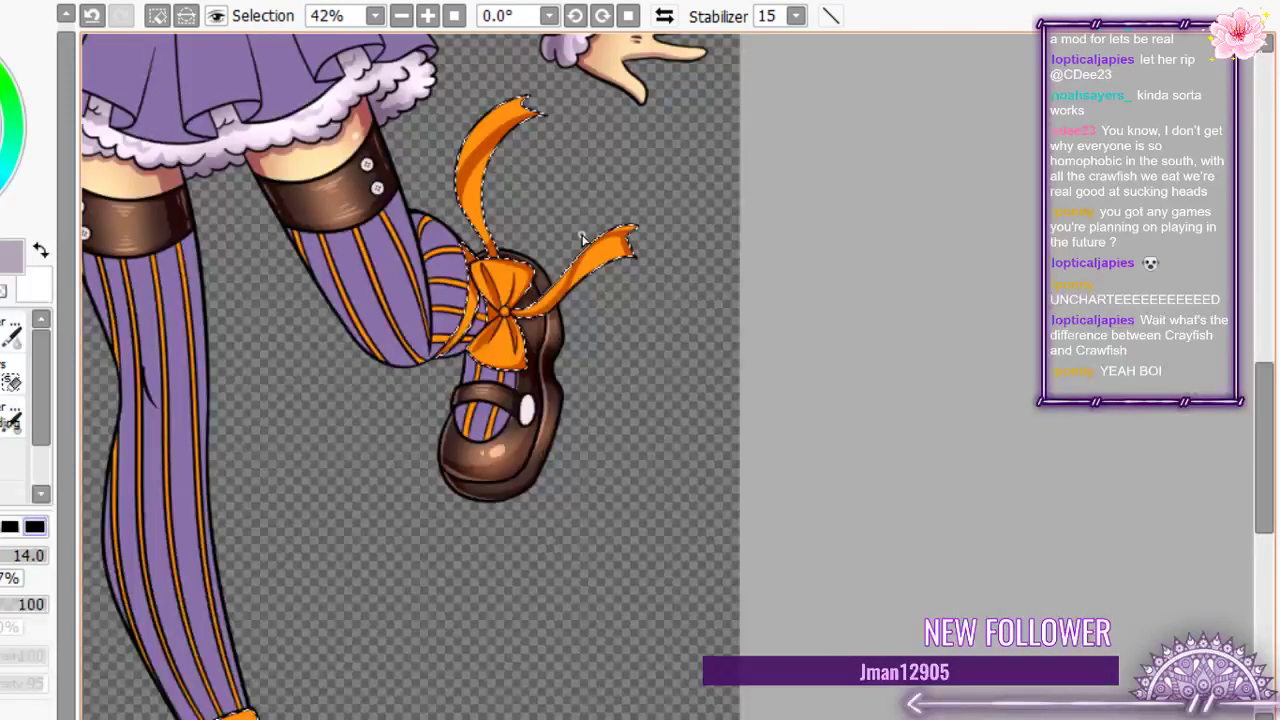
scroll(582, 240, "down", 3)
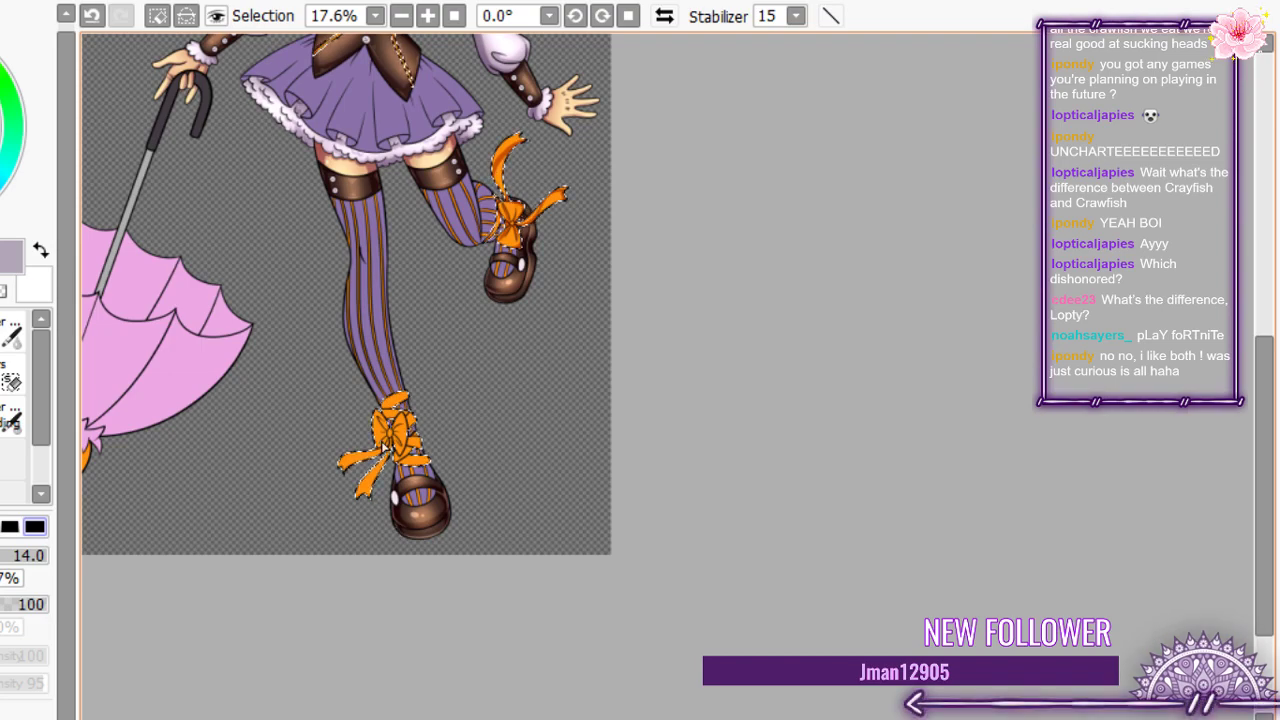
- Shade the left loop's upper fold and the right loop's lower fold dark orange on the standing leg's ankle bow
scroll(386, 445, "up", 2)
scroll(394, 448, "up", 1)
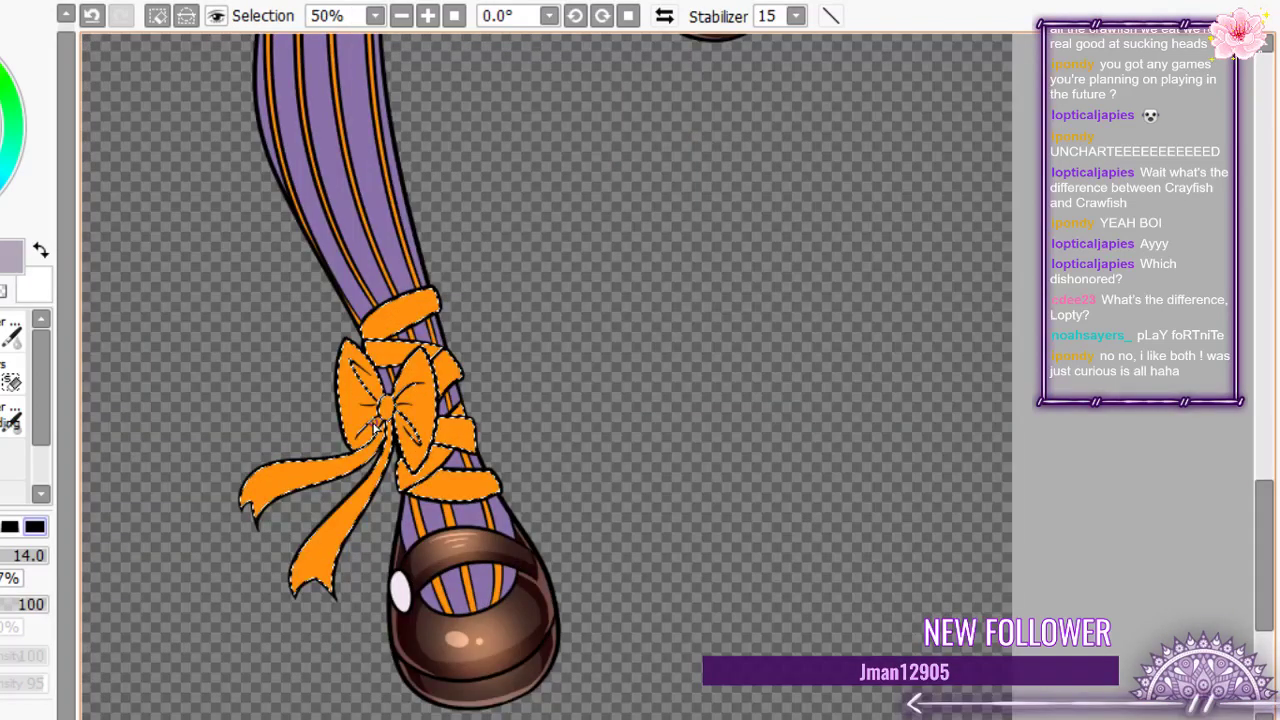
scroll(375, 426, "up", 7)
left_click_drag(318, 243, 380, 326)
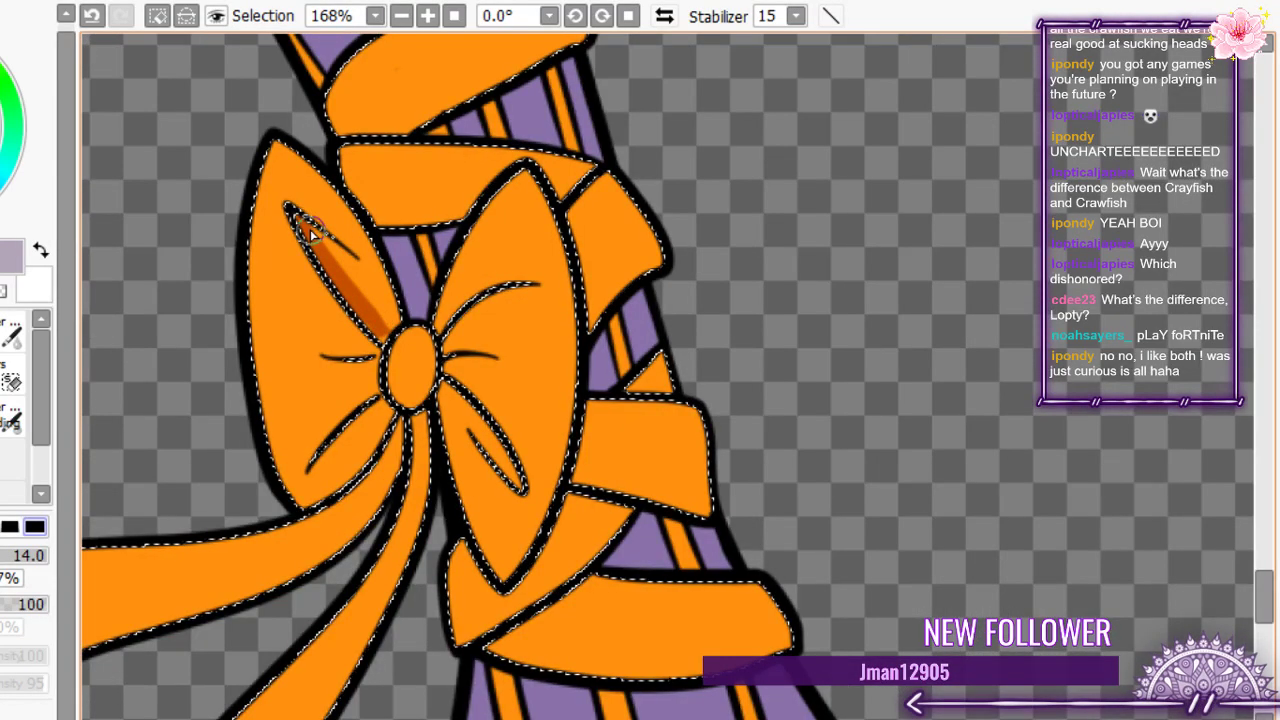
mouse_move(311, 234)
left_mouse_down()
mouse_move(456, 399)
mouse_move(451, 378)
mouse_move(514, 480)
left_mouse_up()
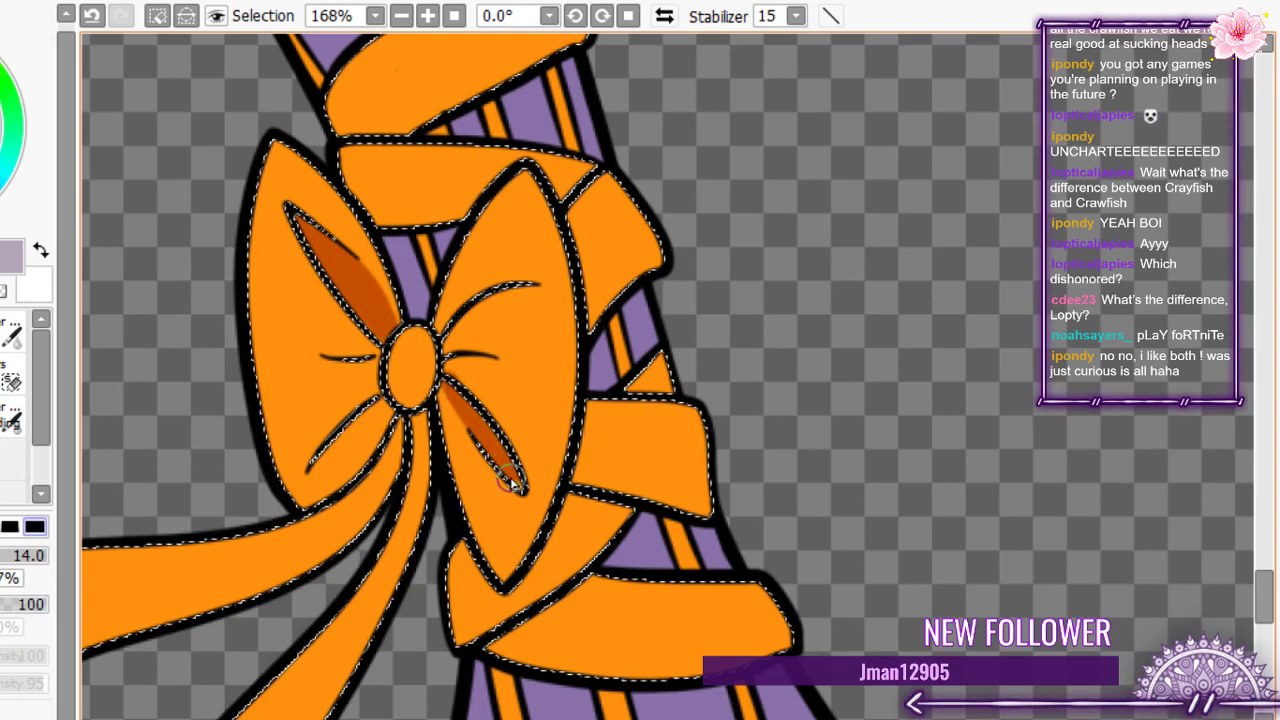
key("ctrl+z")
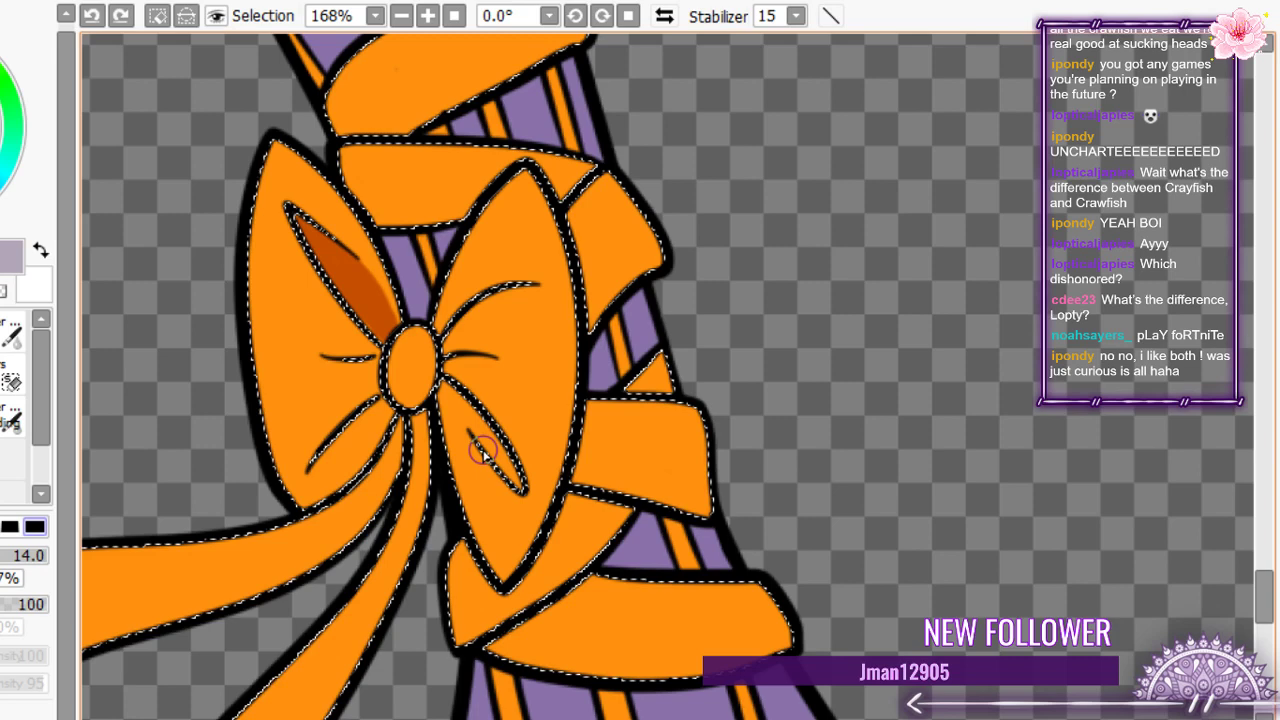
mouse_move(483, 450)
left_mouse_down()
mouse_move(446, 387)
mouse_move(466, 443)
left_mouse_up()
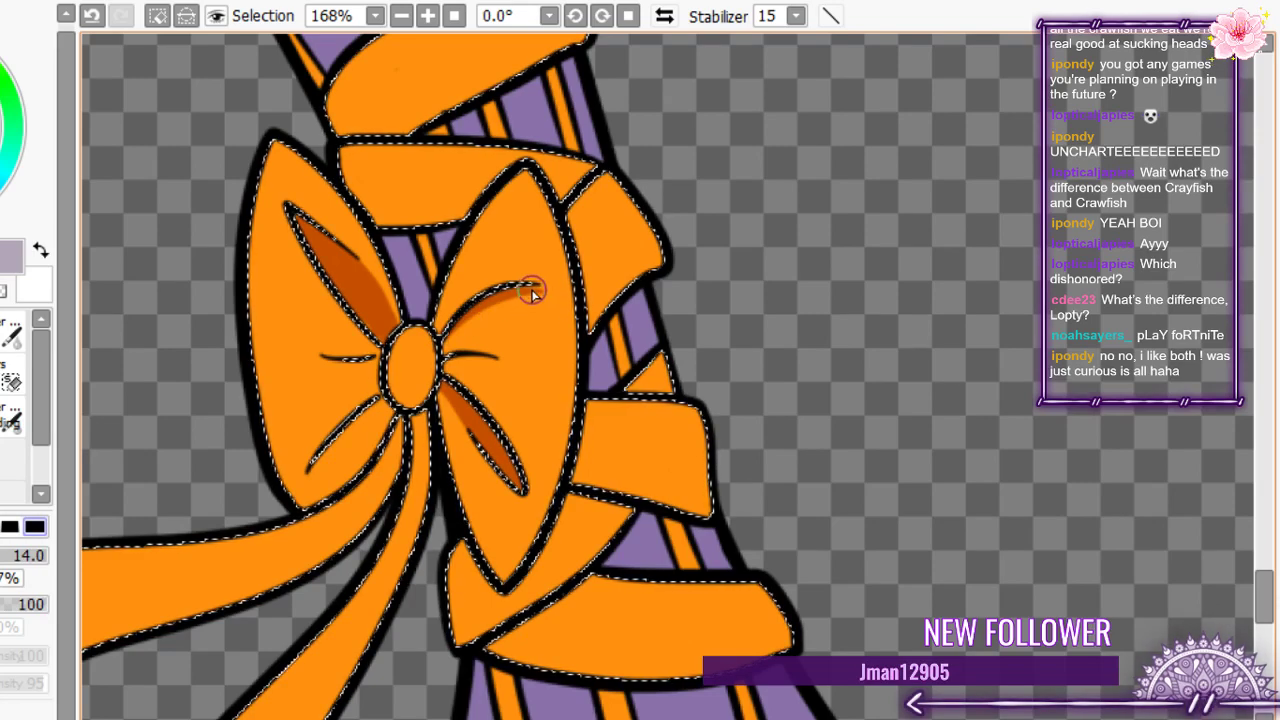
- Add dark orange shadows to the right side of the knot and beneath the right loop's upper and short middle creases
key("ctrl+z")
mouse_move(537, 291)
left_mouse_down()
mouse_move(440, 352)
mouse_move(400, 408)
left_mouse_up()
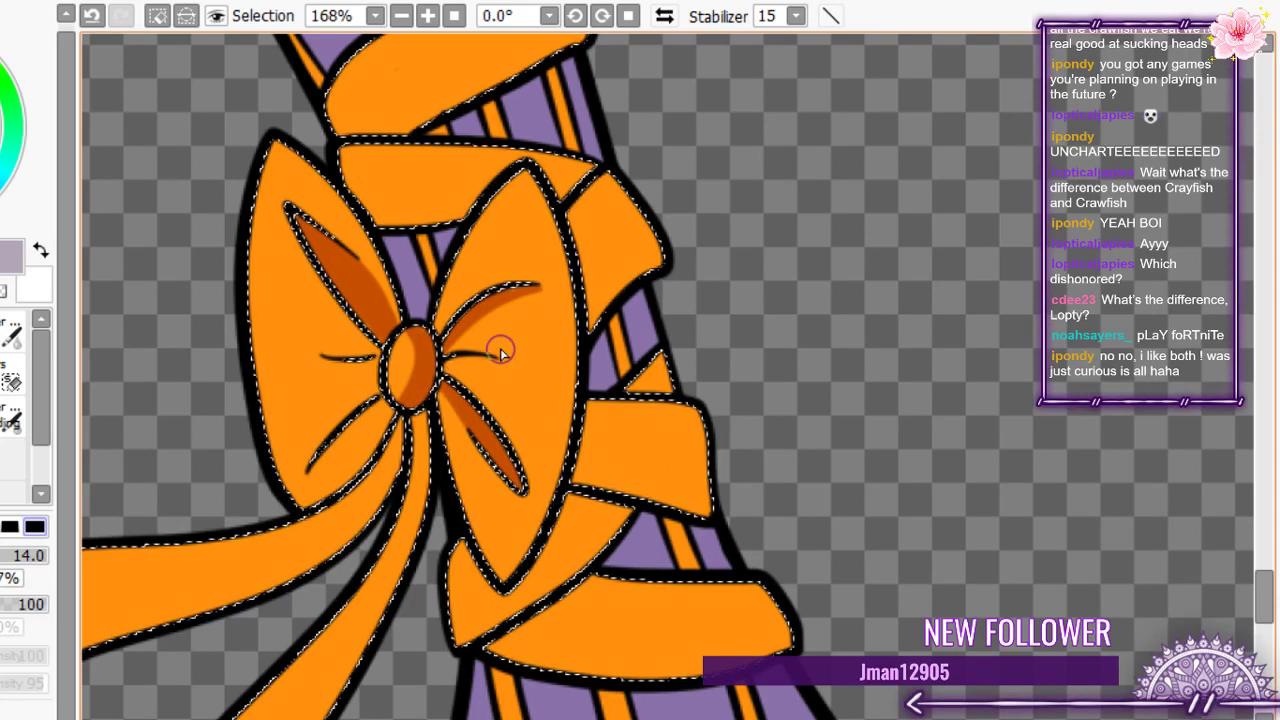
left_click_drag(507, 370, 476, 366)
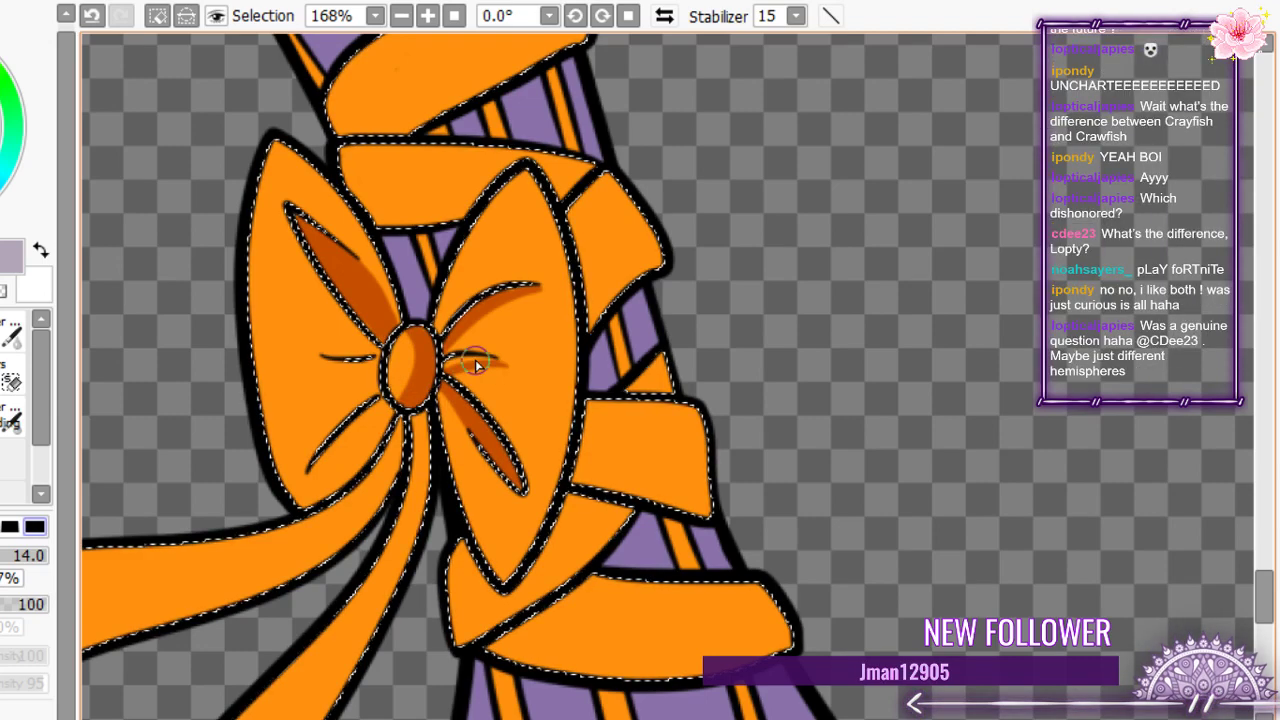
left_click_drag(530, 370, 452, 360)
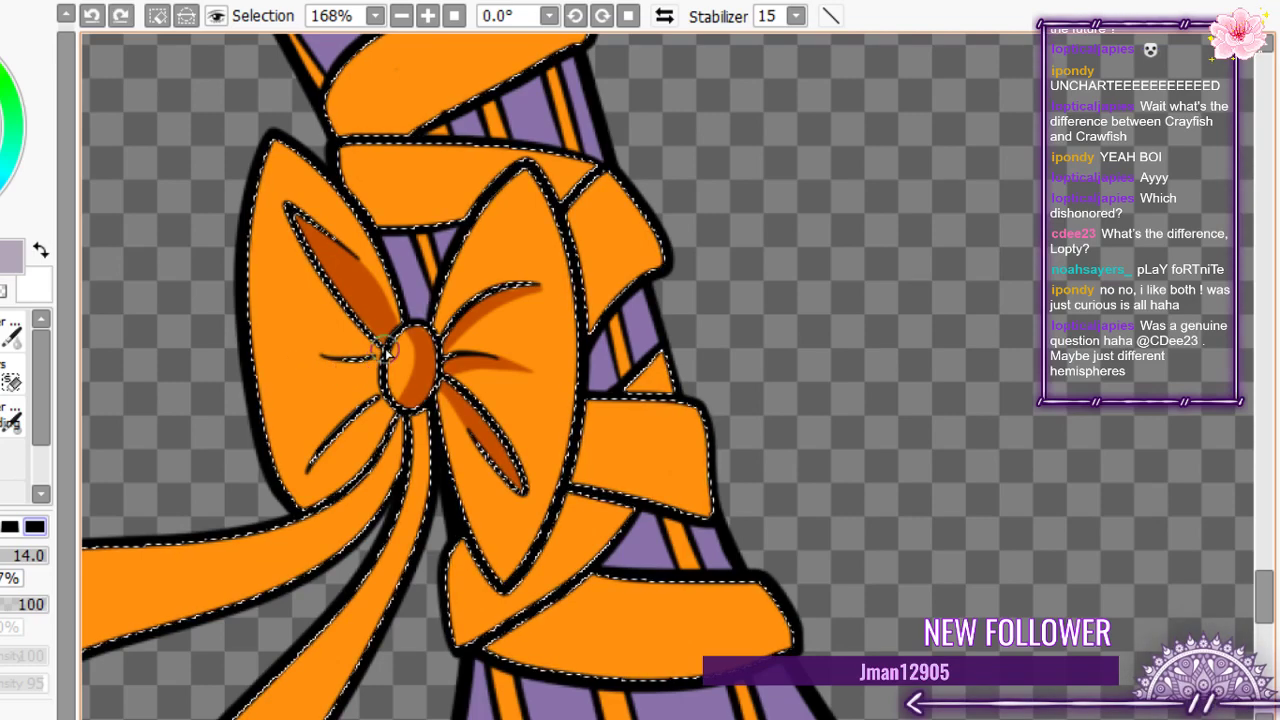
- Add a dark orange shadow beneath the left loop's short middle crease and erase the spill over the knot
left_click_drag(384, 361, 301, 349)
key("ctrl+z")
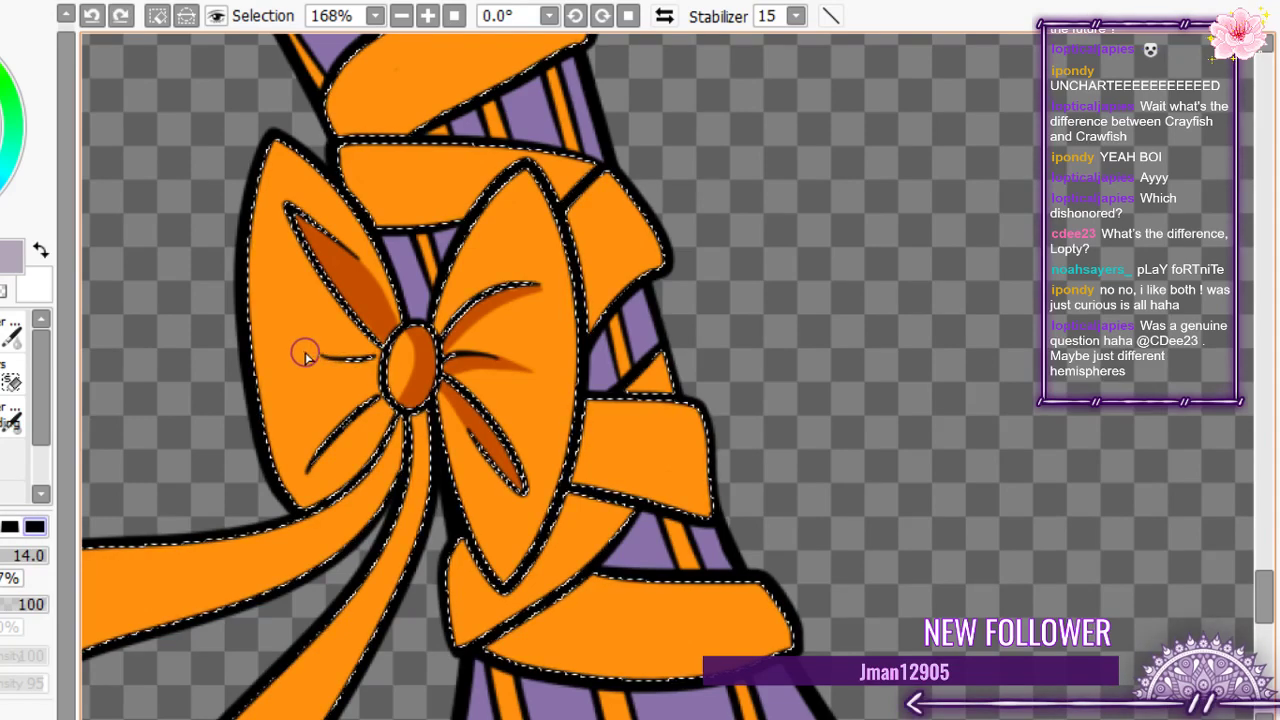
left_click_drag(305, 354, 330, 364)
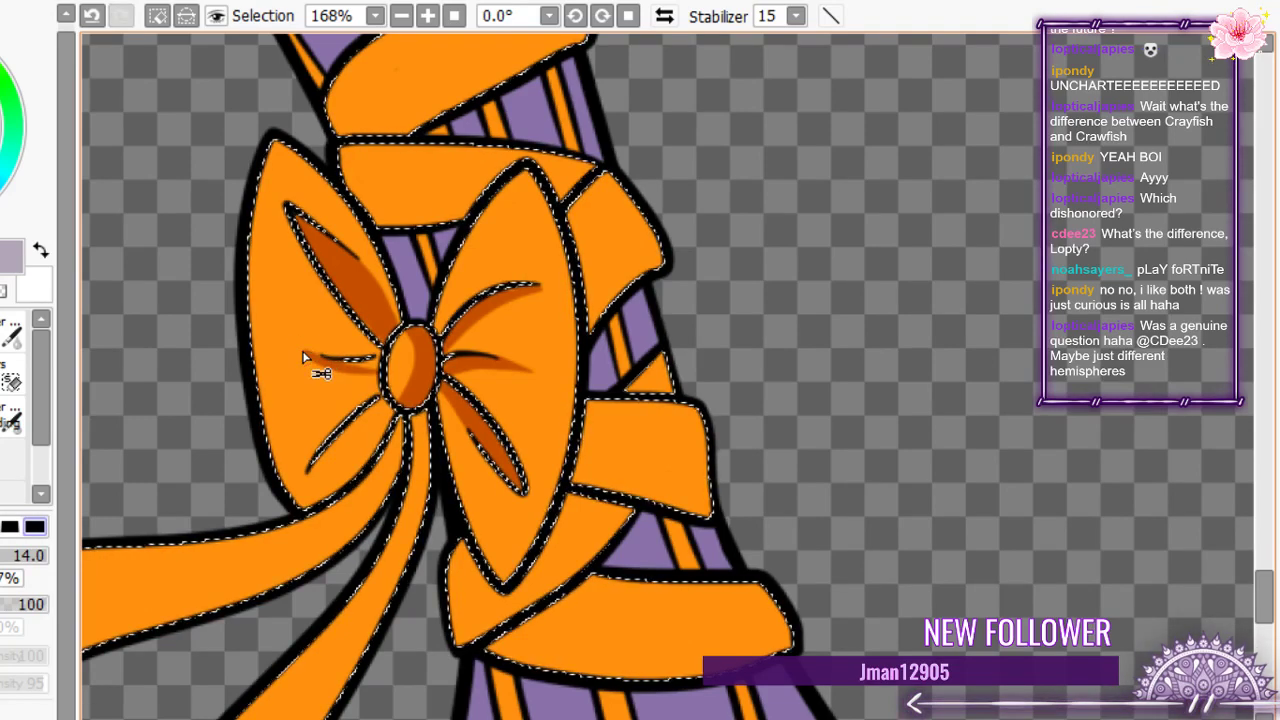
mouse_move(323, 366)
left_mouse_down()
mouse_move(381, 371)
mouse_move(334, 364)
left_mouse_up()
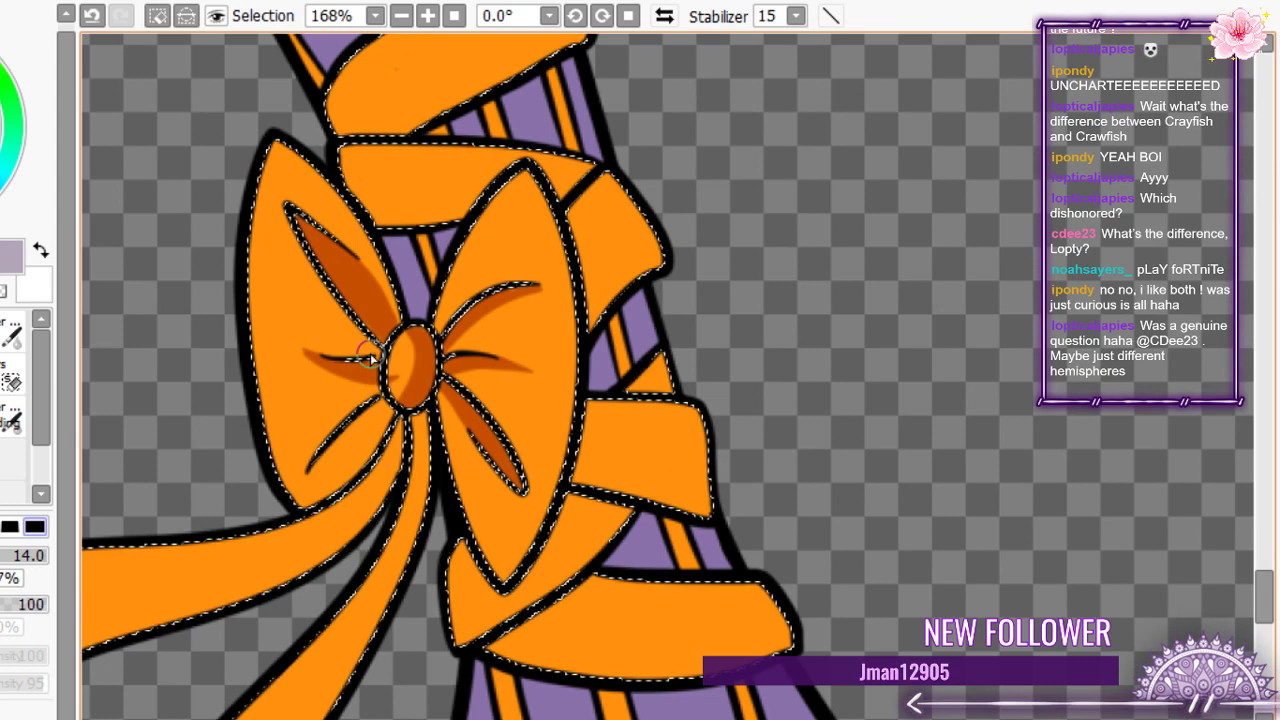
key("e")
mouse_move(395, 360)
left_mouse_down()
mouse_move(397, 382)
mouse_move(394, 356)
left_mouse_up()
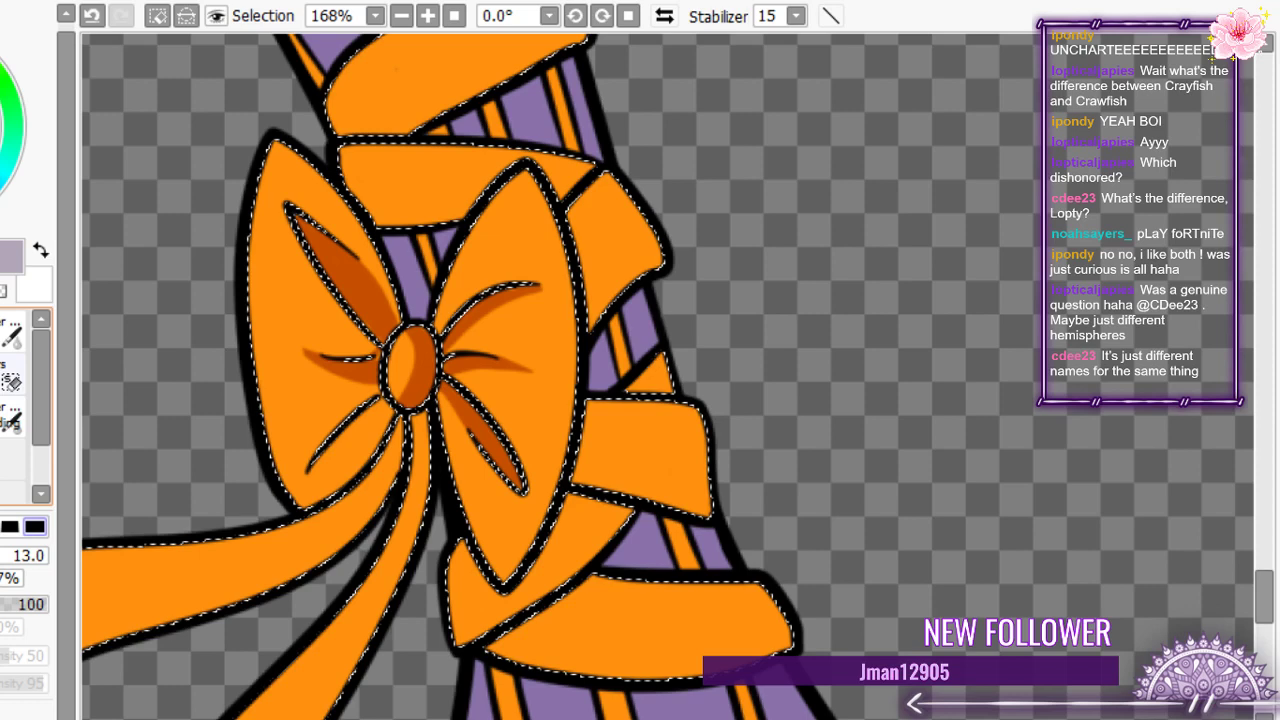
- Shade the left loop's lower fold and the outer tip edges of both bow loops in dark orange
key("b")
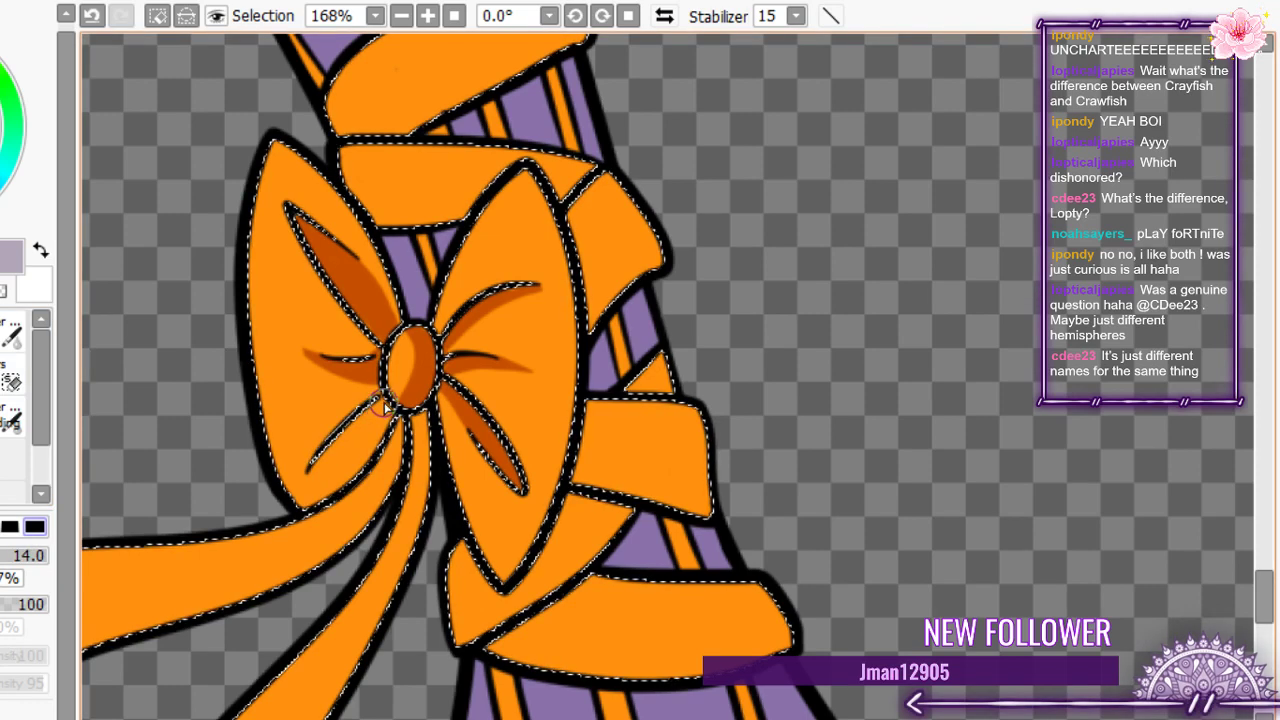
mouse_move(383, 406)
left_mouse_down()
mouse_move(306, 478)
mouse_move(394, 407)
left_mouse_up()
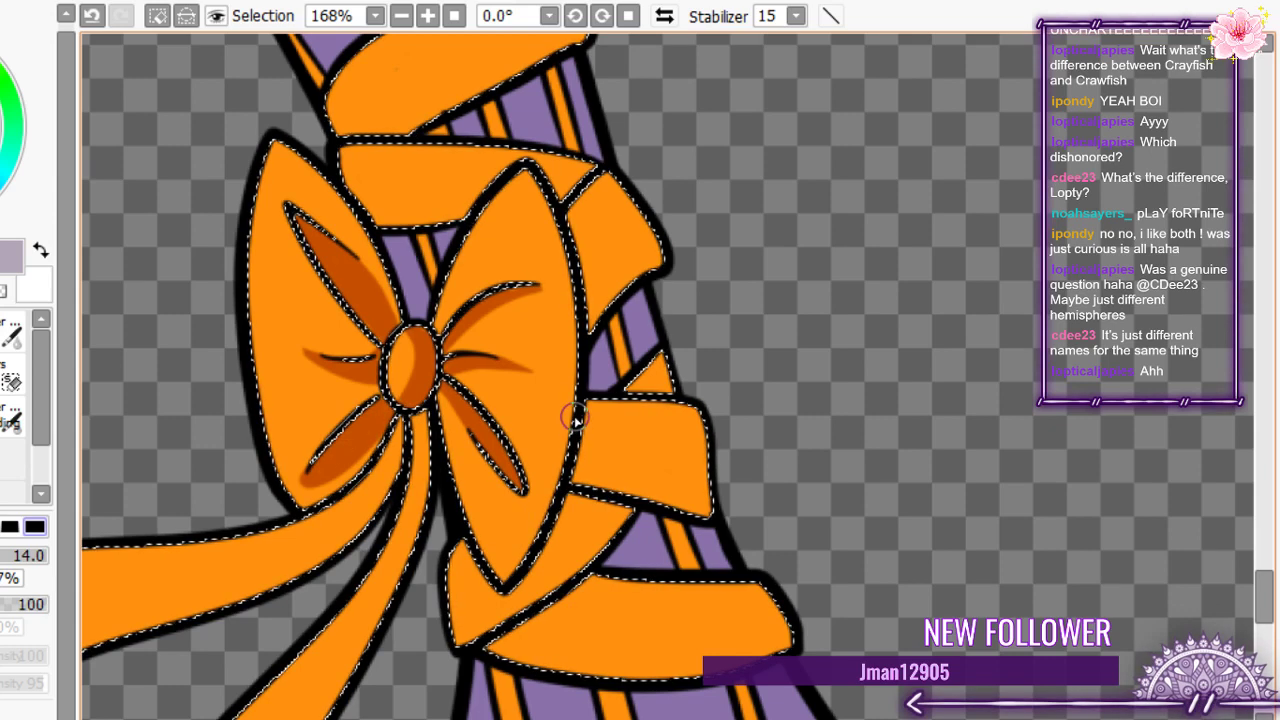
mouse_move(572, 414)
left_mouse_down()
mouse_move(522, 543)
mouse_move(495, 559)
mouse_move(537, 533)
mouse_move(486, 546)
mouse_move(430, 381)
mouse_move(443, 455)
left_mouse_up()
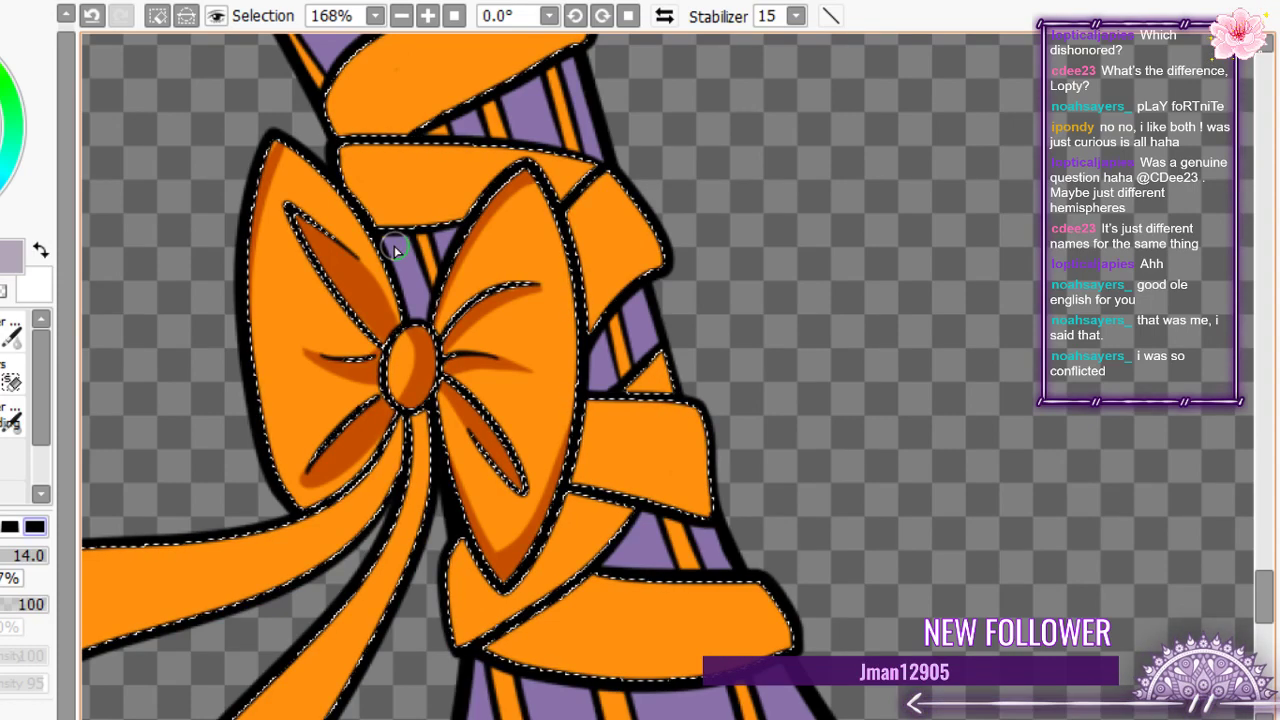
- Shade the upper ends of both ribbon tails dark orange where they emerge from beneath the knot
scroll(395, 250, "down", 5)
scroll(391, 357, "up", 4)
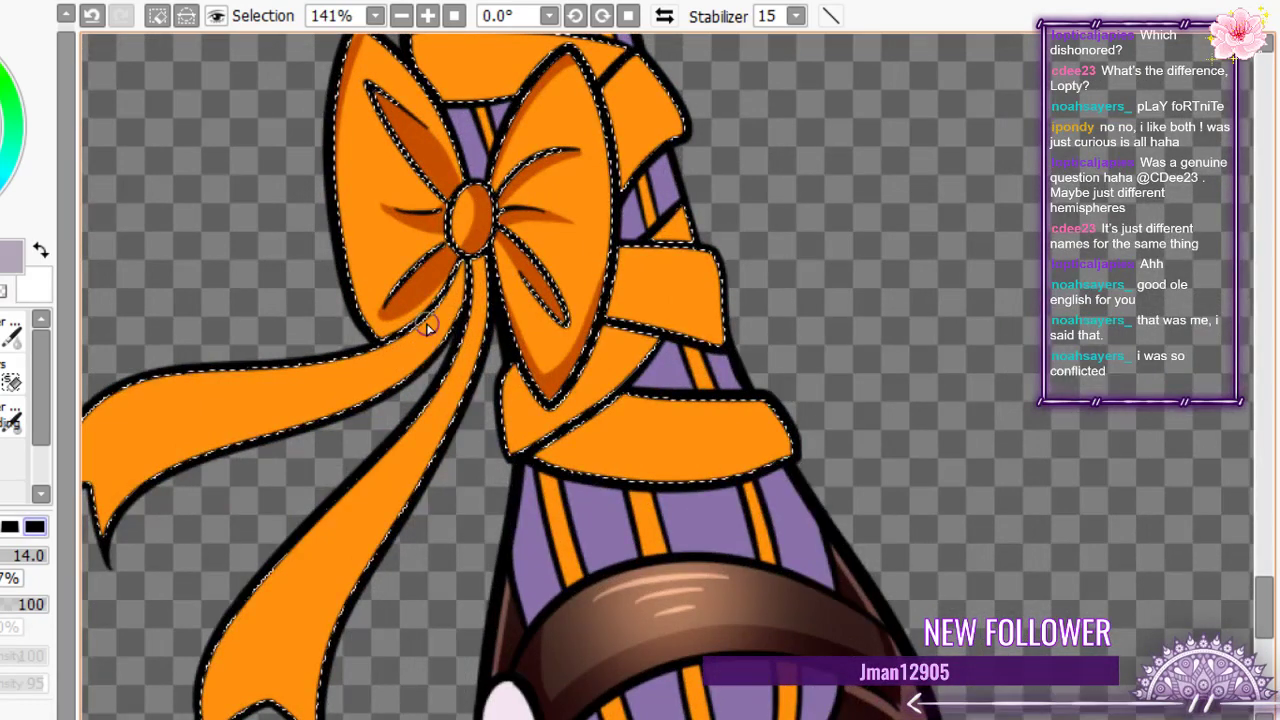
mouse_move(466, 270)
left_mouse_down()
mouse_move(437, 349)
mouse_move(426, 329)
mouse_move(408, 374)
left_mouse_up()
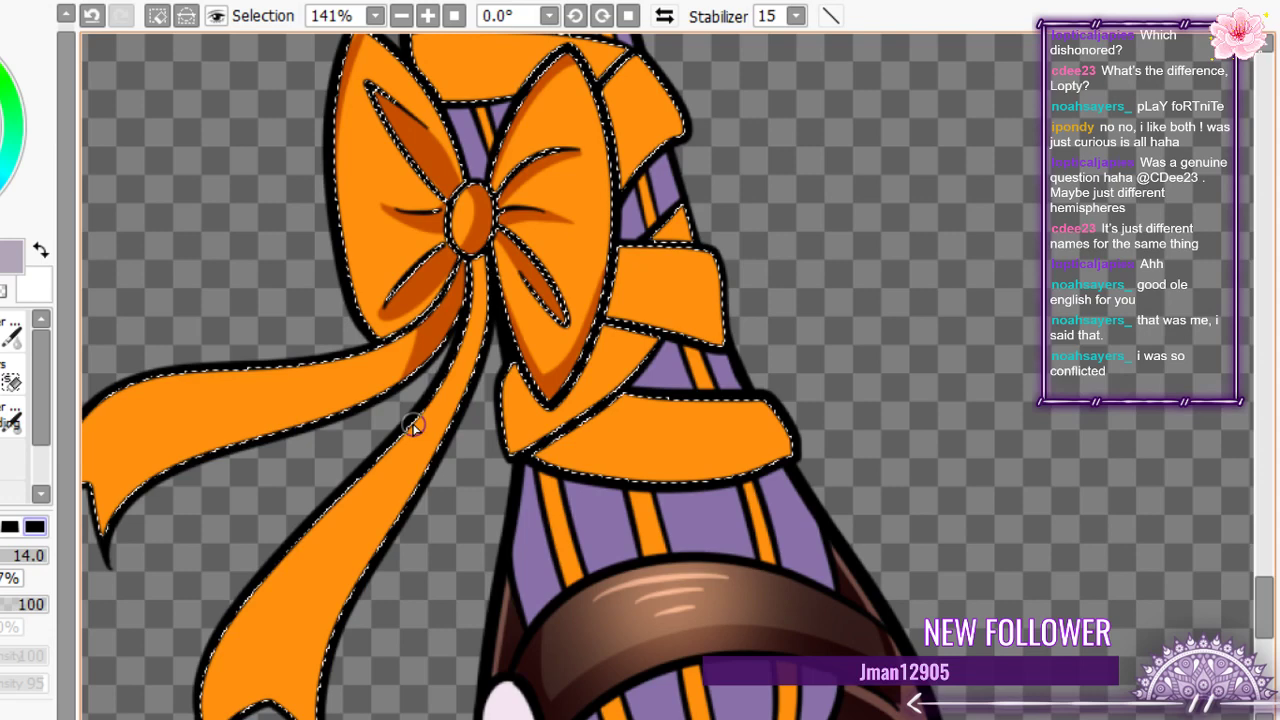
mouse_move(390, 448)
left_mouse_down()
mouse_move(479, 262)
mouse_move(480, 317)
mouse_move(465, 328)
mouse_move(479, 302)
mouse_move(430, 405)
mouse_move(466, 272)
left_mouse_up()
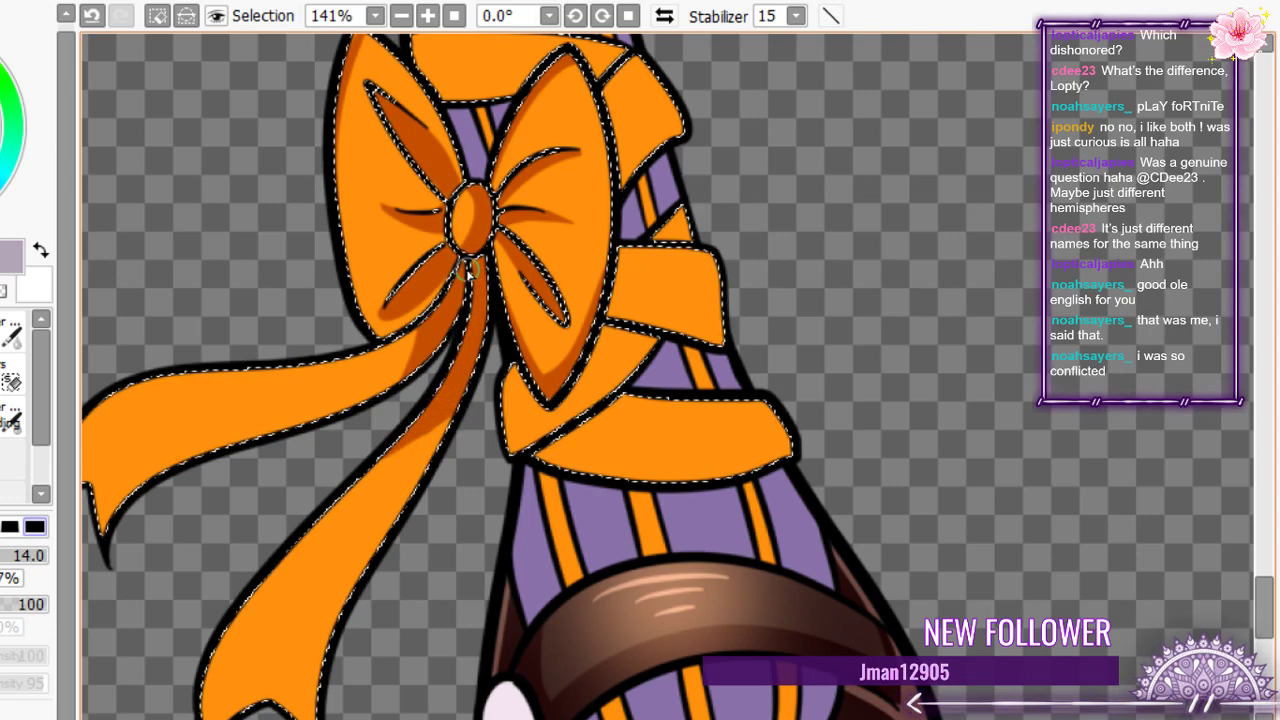
- Shade the downward ribbon tail's inner edge near the tip and its notched end in dark orange
scroll(440, 190, "down", 2)
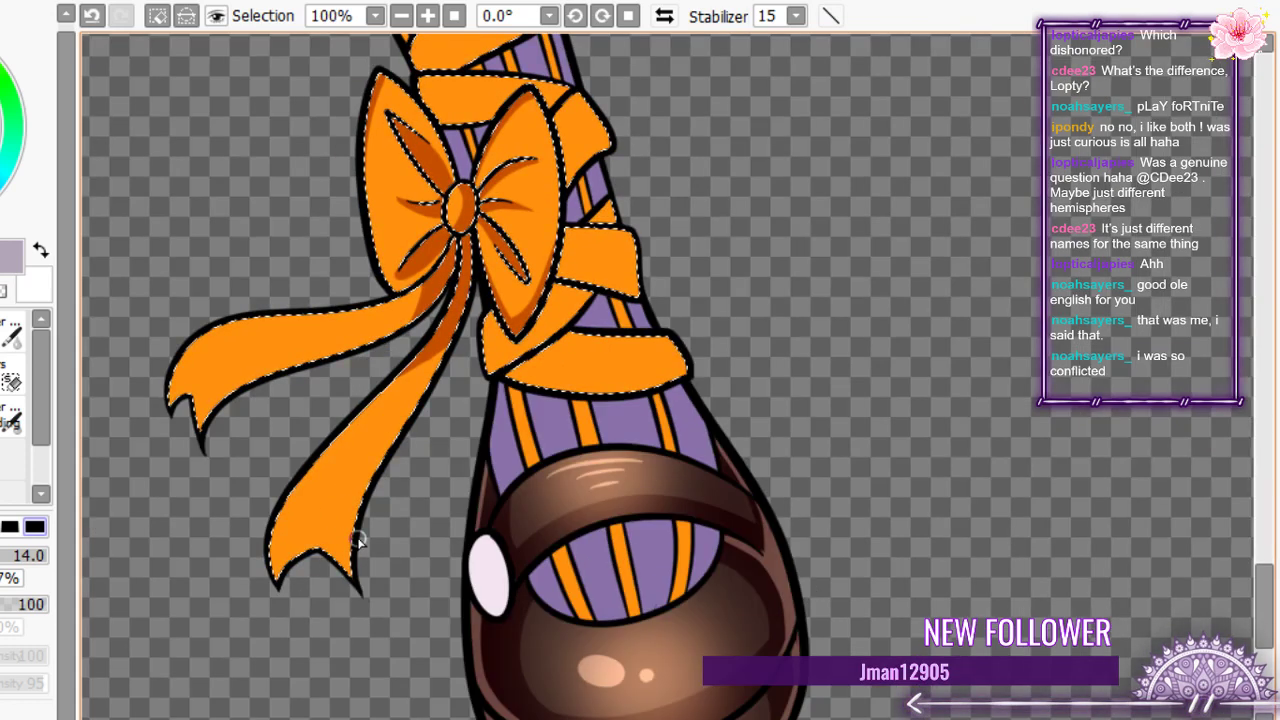
scroll(392, 442, "up", 2)
mouse_move(415, 420)
left_mouse_down()
mouse_move(357, 500)
mouse_move(305, 685)
left_mouse_up()
mouse_move(320, 571)
left_mouse_down()
mouse_move(284, 634)
mouse_move(307, 576)
mouse_move(309, 669)
mouse_move(276, 658)
mouse_move(303, 678)
left_mouse_up()
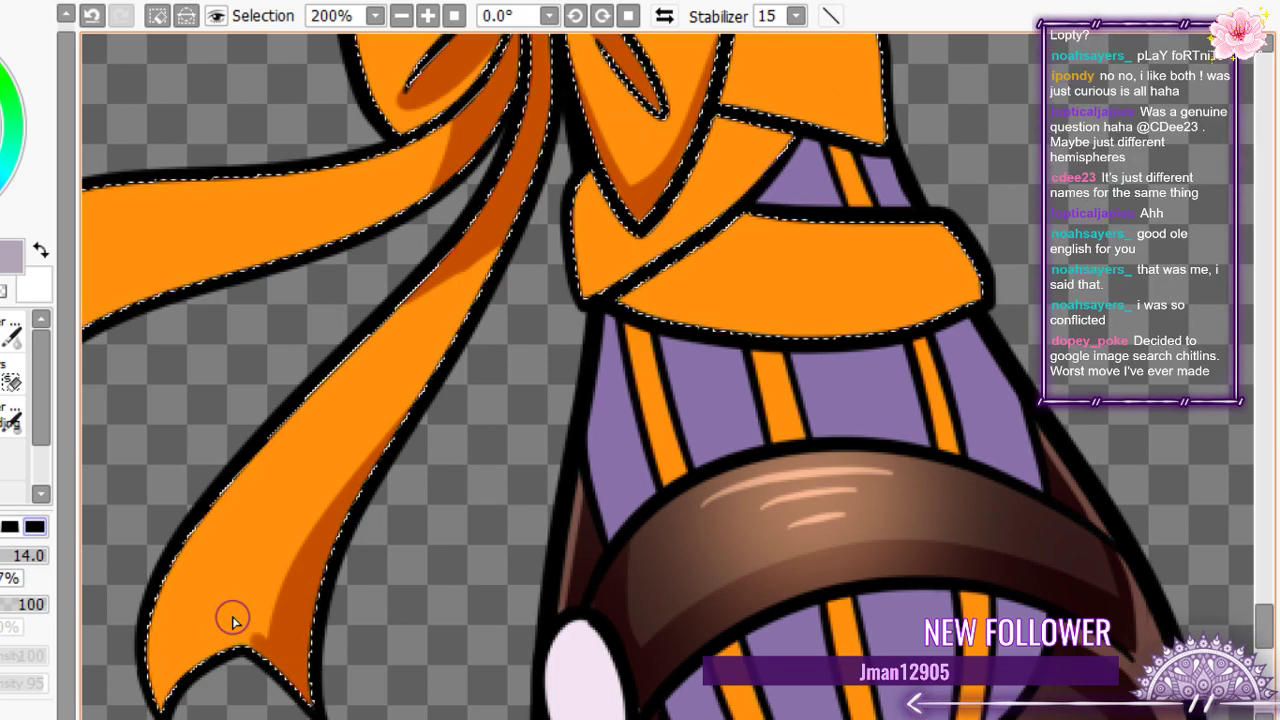
mouse_move(232, 622)
left_mouse_down()
mouse_move(166, 692)
mouse_move(233, 646)
mouse_move(188, 665)
left_mouse_up()
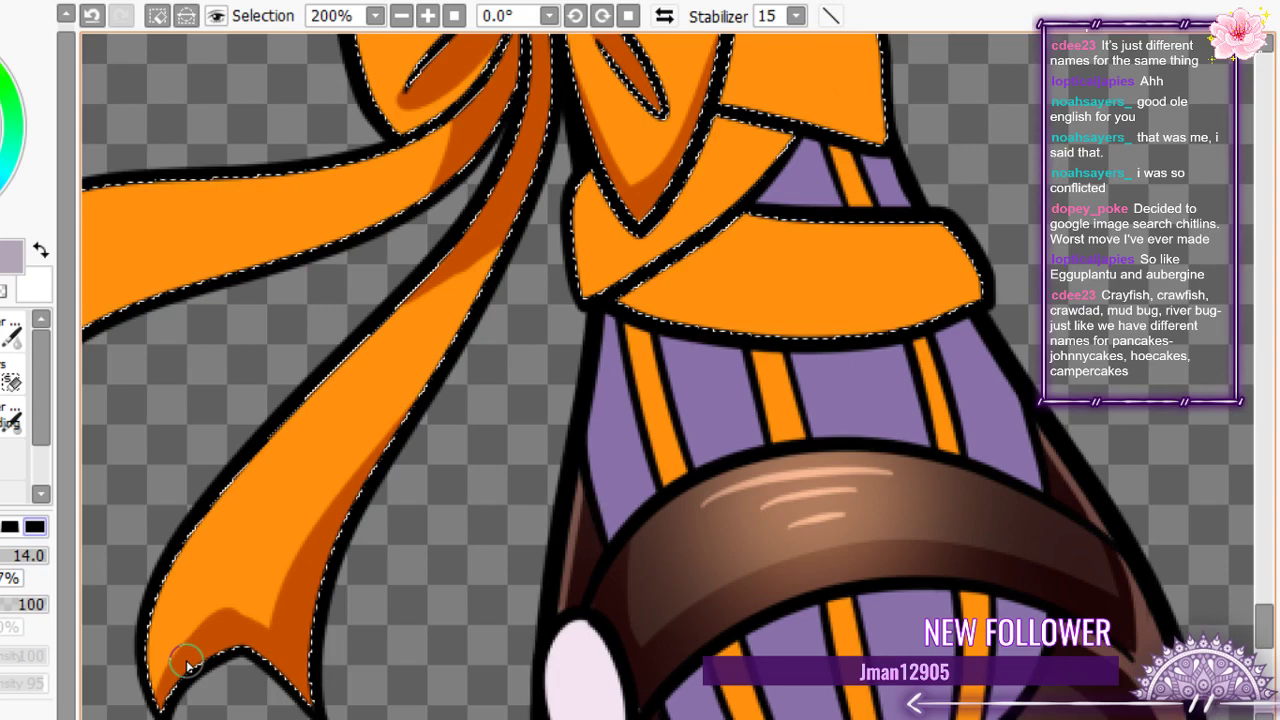
- Shade the outward ribbon tail's notched end and its lower edge in dark orange
scroll(465, 485, "down", 3)
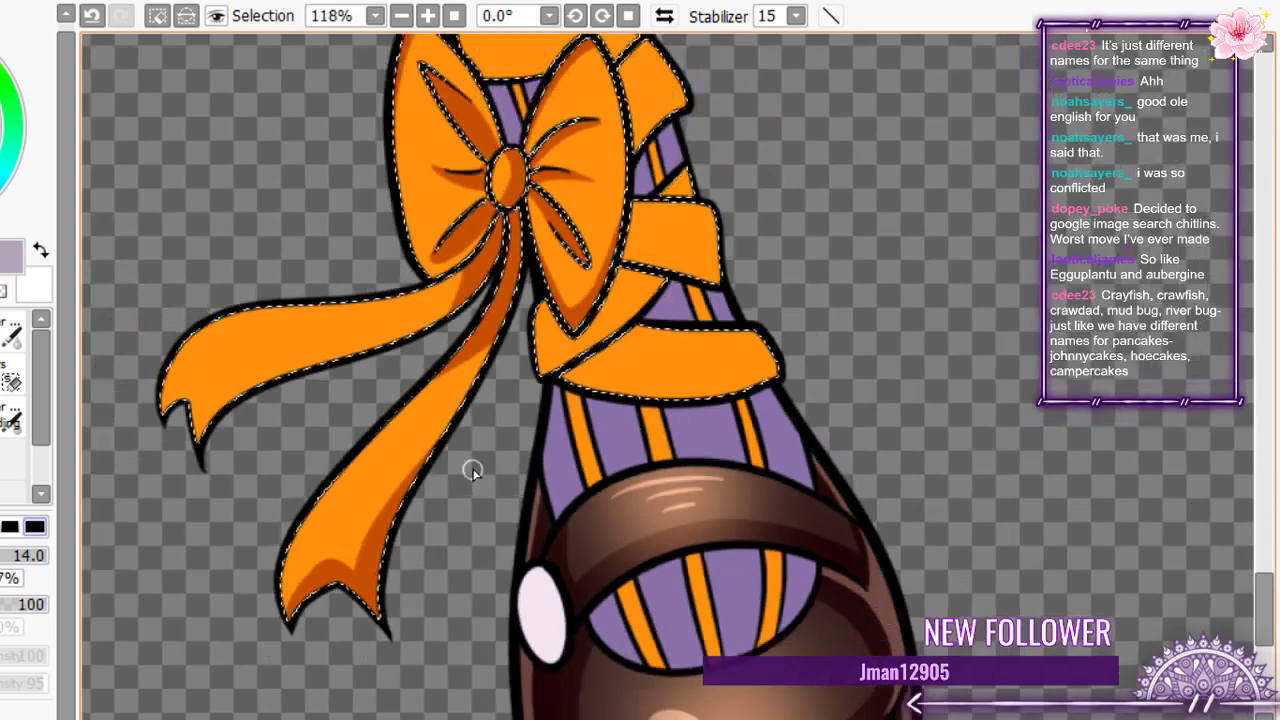
scroll(472, 471, "up", 4)
mouse_move(149, 457)
left_mouse_down()
mouse_move(229, 509)
mouse_move(222, 388)
mouse_move(206, 421)
mouse_move(225, 383)
mouse_move(205, 406)
mouse_move(226, 383)
mouse_move(238, 505)
left_mouse_up()
mouse_move(617, 309)
left_mouse_down()
mouse_move(221, 469)
mouse_move(436, 341)
mouse_move(486, 348)
mouse_move(237, 550)
mouse_move(367, 399)
mouse_move(308, 416)
mouse_move(212, 402)
mouse_move(283, 385)
mouse_move(239, 396)
mouse_move(241, 411)
mouse_move(236, 372)
left_mouse_up()
key("e")
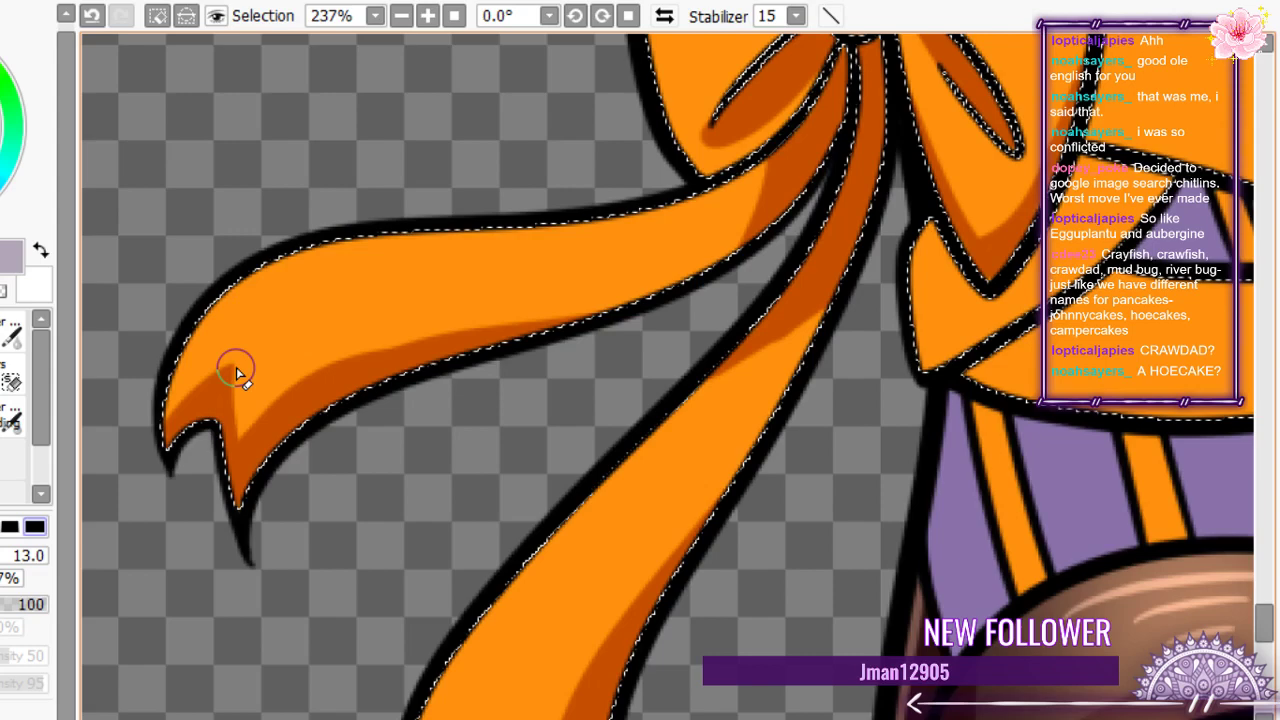
- Shade the lowest ankle wrap's sides and lower edge, and the crossing wrap beneath the bow, in dark orange
scroll(343, 349, "down", 2)
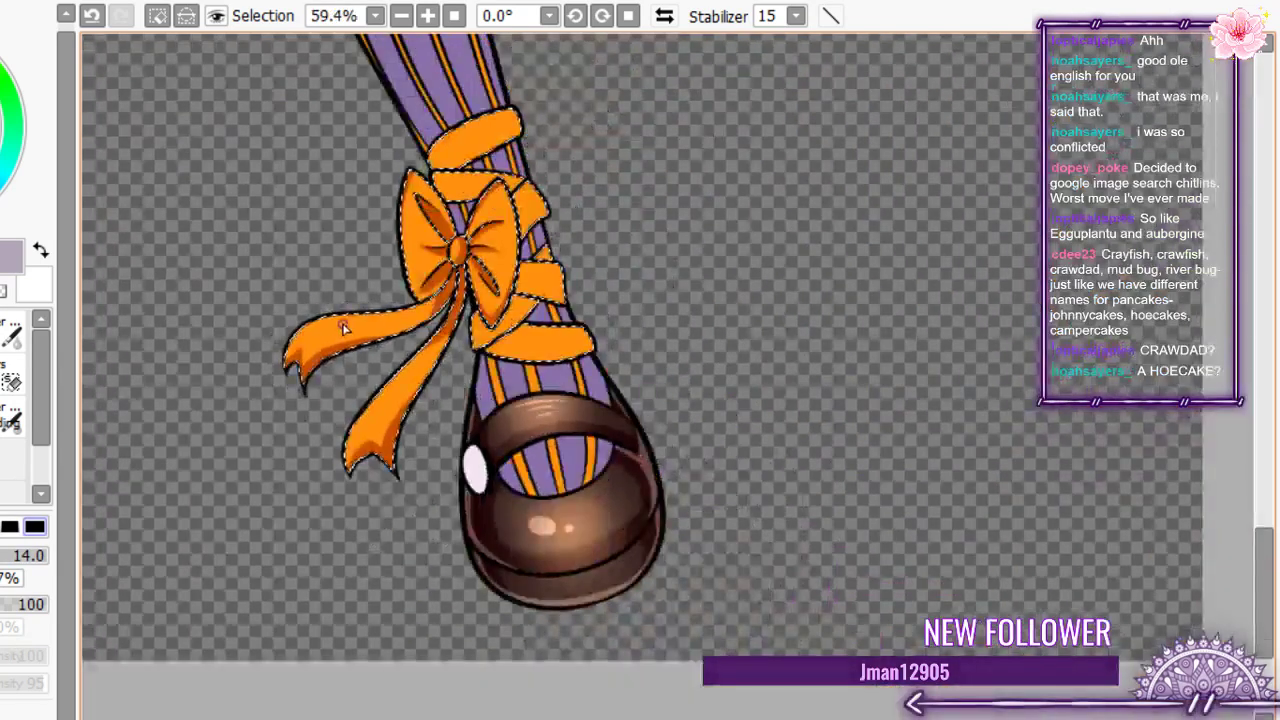
scroll(527, 376, "up", 1)
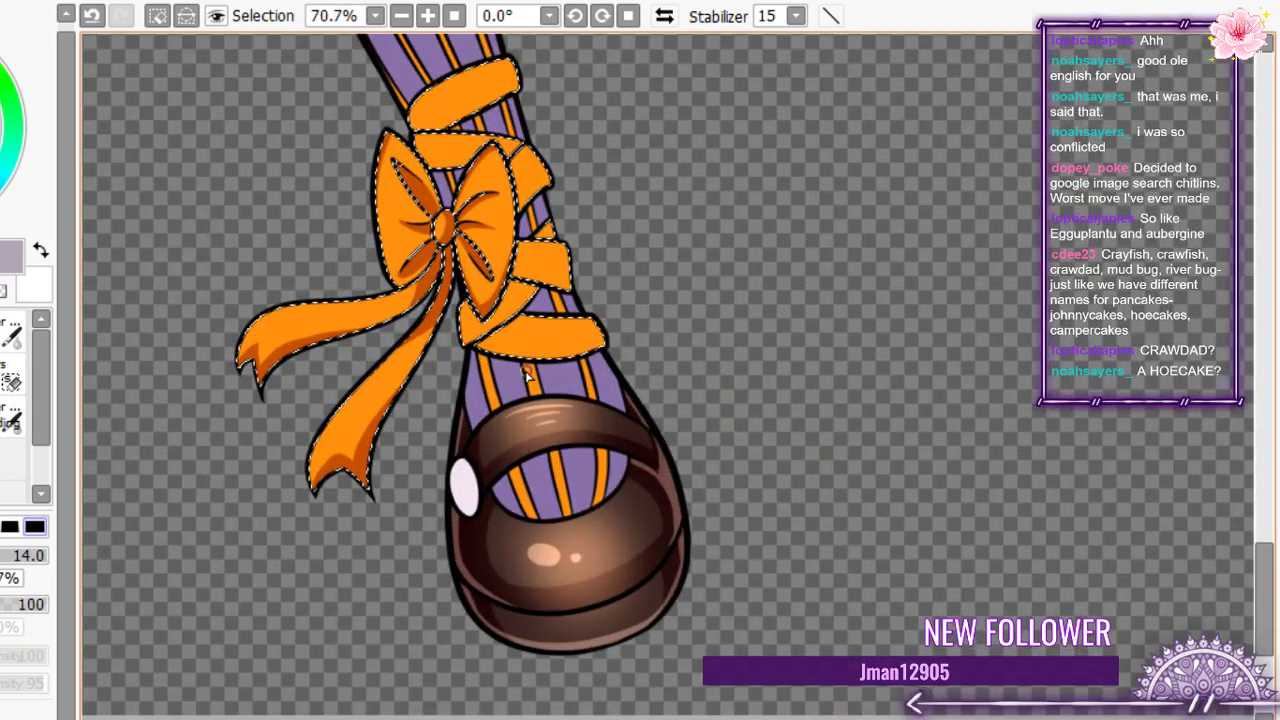
scroll(527, 376, "up", 5)
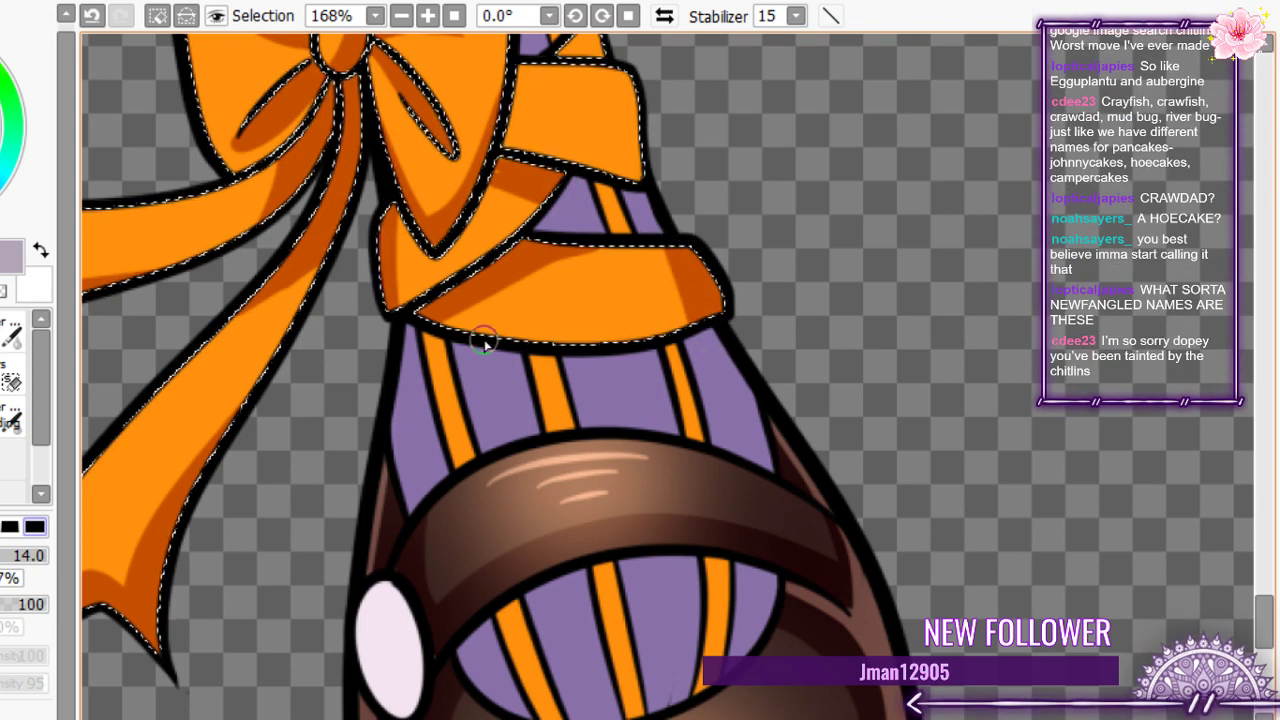
mouse_move(437, 316)
left_mouse_down()
mouse_move(757, 325)
mouse_move(704, 305)
mouse_move(698, 317)
mouse_move(460, 308)
left_mouse_up()
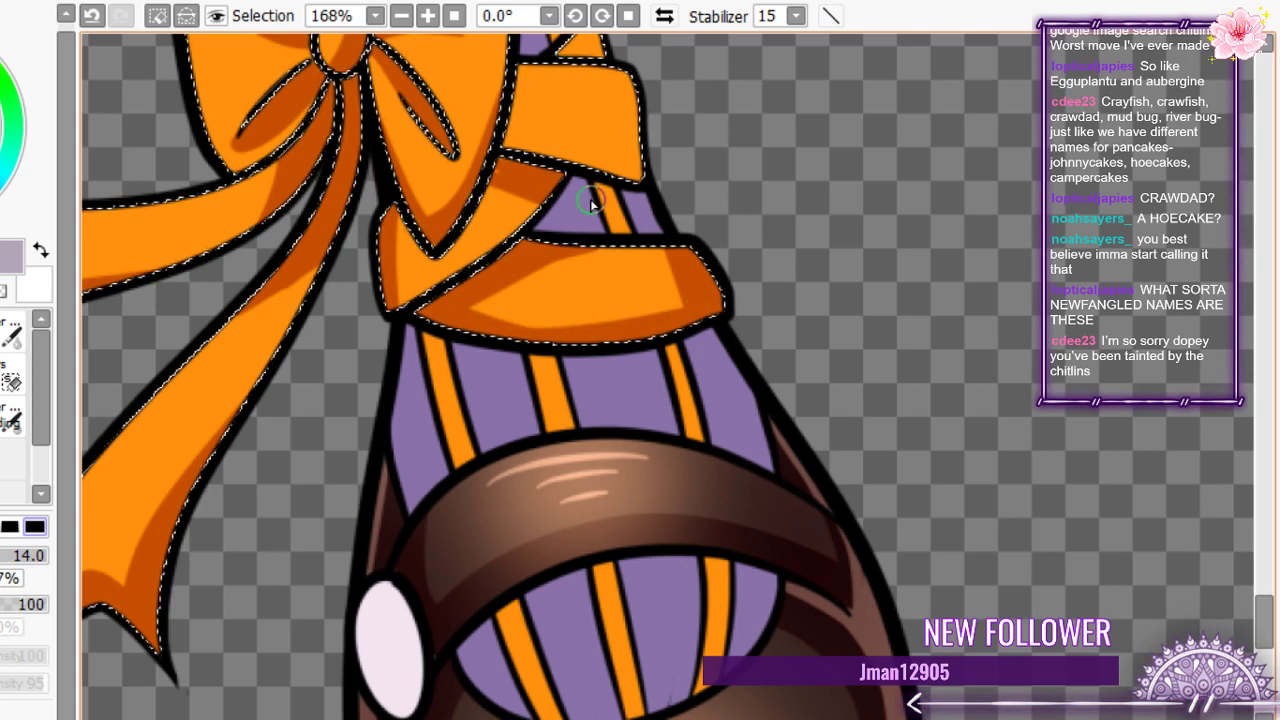
- Shade the outer and upper edges of the middle ankle wrap and the small triangular wrap above it dark orange
scroll(591, 203, "down", 1)
scroll(620, 115, "up", 5)
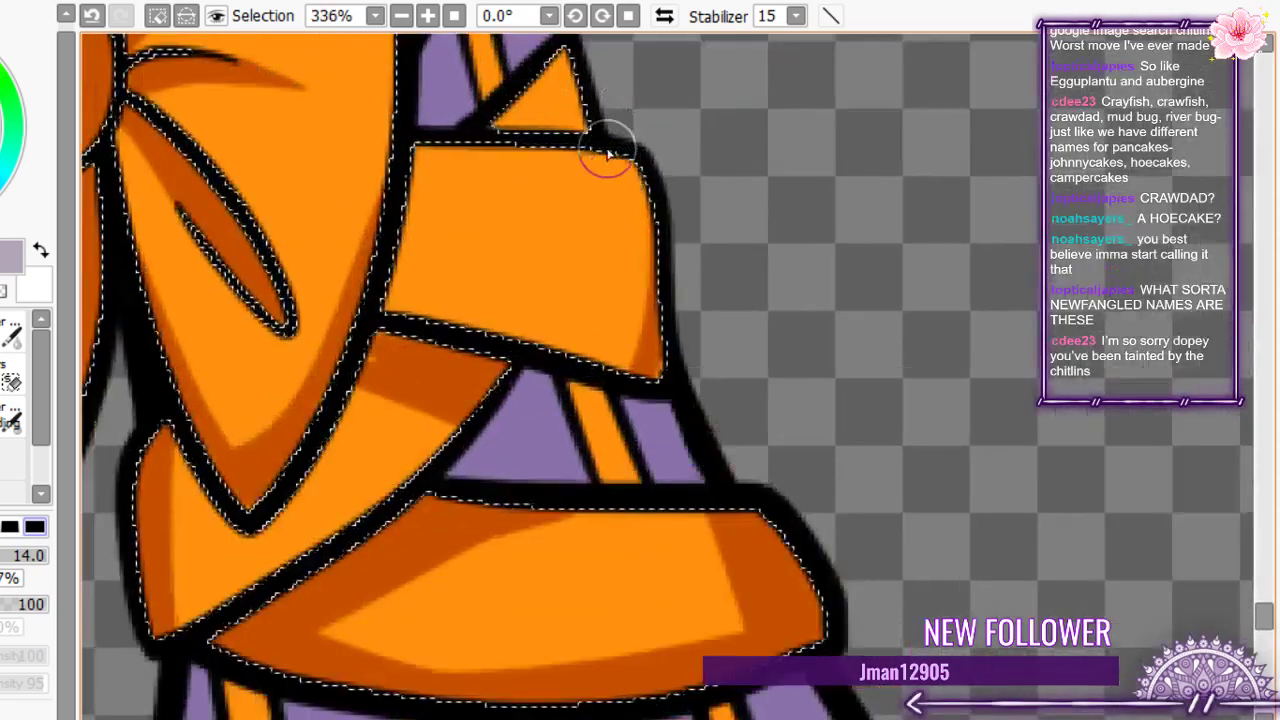
left_click_drag(606, 143, 643, 355)
left_click_drag(640, 180, 658, 383)
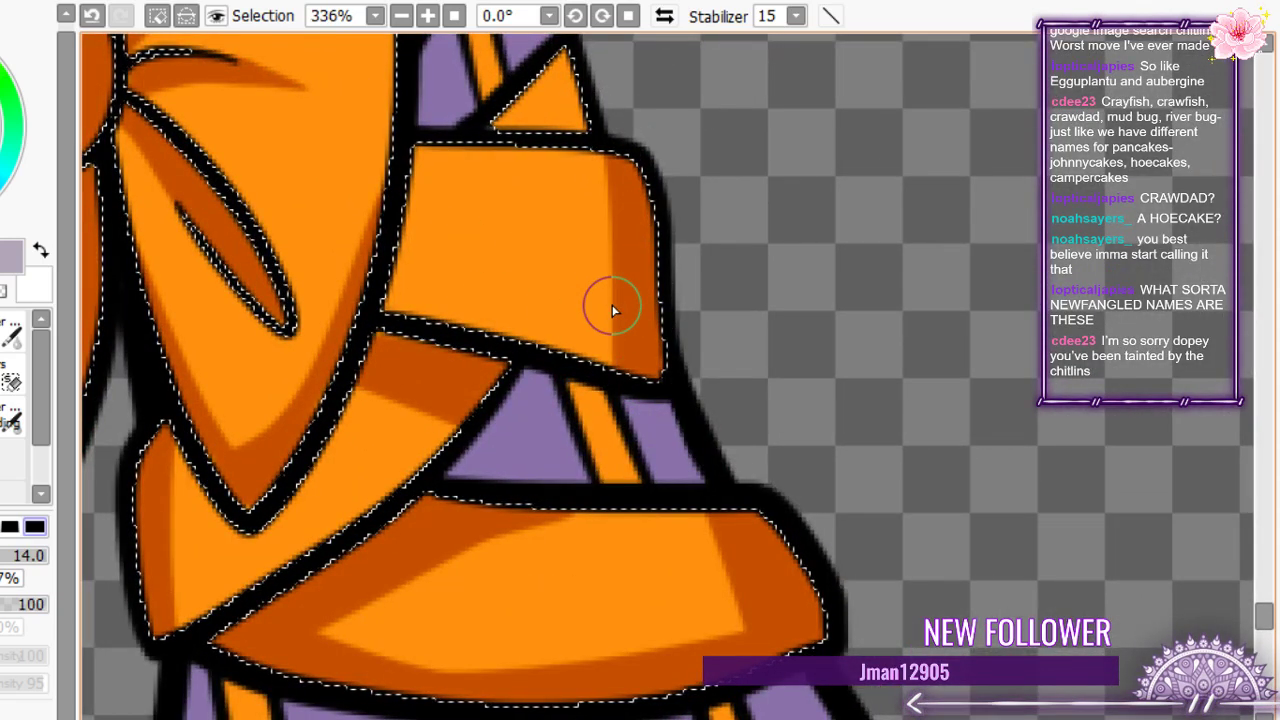
left_click_drag(420, 151, 643, 189)
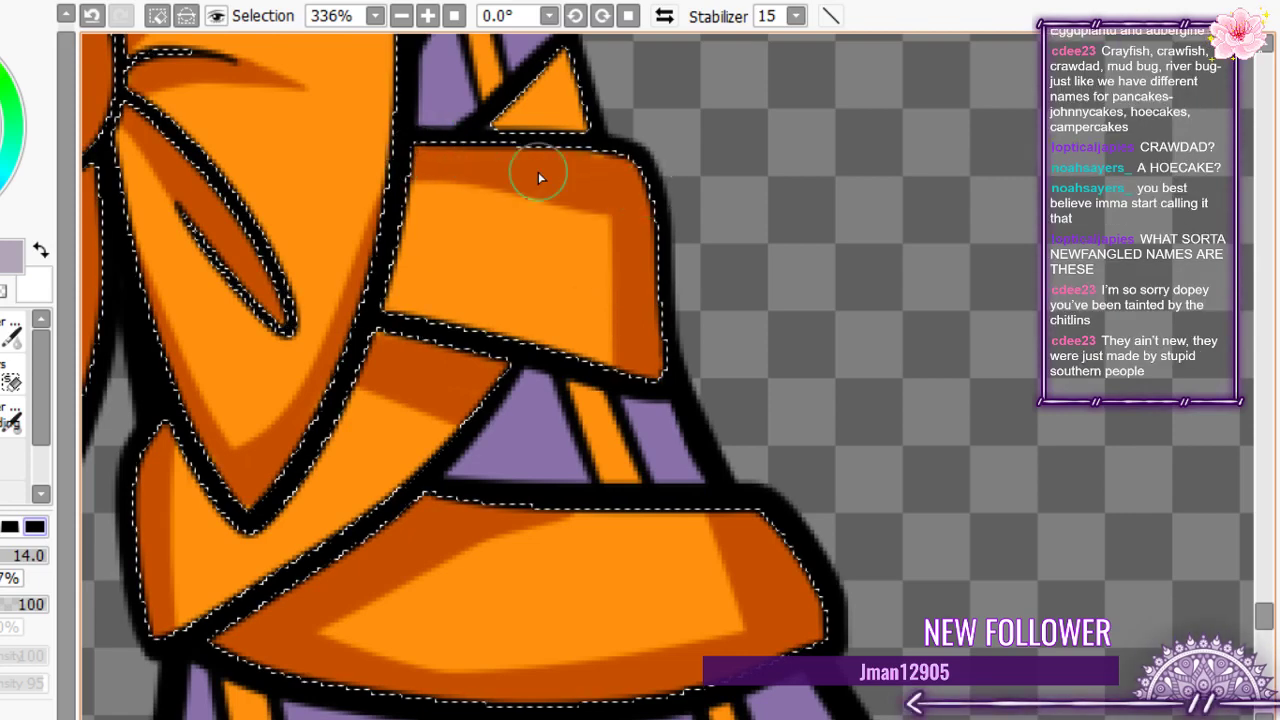
mouse_move(570, 150)
left_mouse_down()
mouse_move(545, 98)
mouse_move(505, 125)
left_mouse_up()
- Add a dark orange shadow to the folded wrap segment along the right loop's outer edge
scroll(565, 371, "down", 7)
scroll(457, 98, "up", 5)
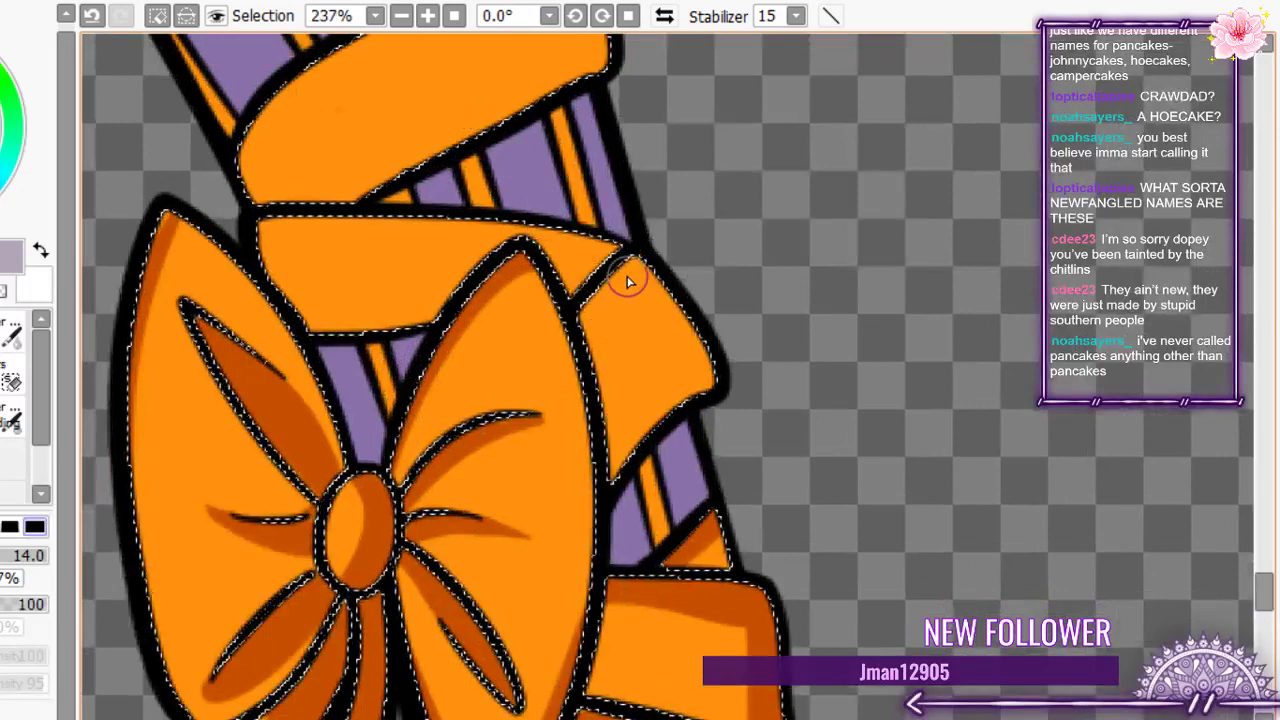
left_click_drag(629, 280, 609, 483)
mouse_move(632, 260)
left_mouse_down()
mouse_move(589, 340)
mouse_move(598, 300)
mouse_move(588, 315)
mouse_move(611, 330)
mouse_move(633, 263)
mouse_move(613, 380)
left_mouse_up()
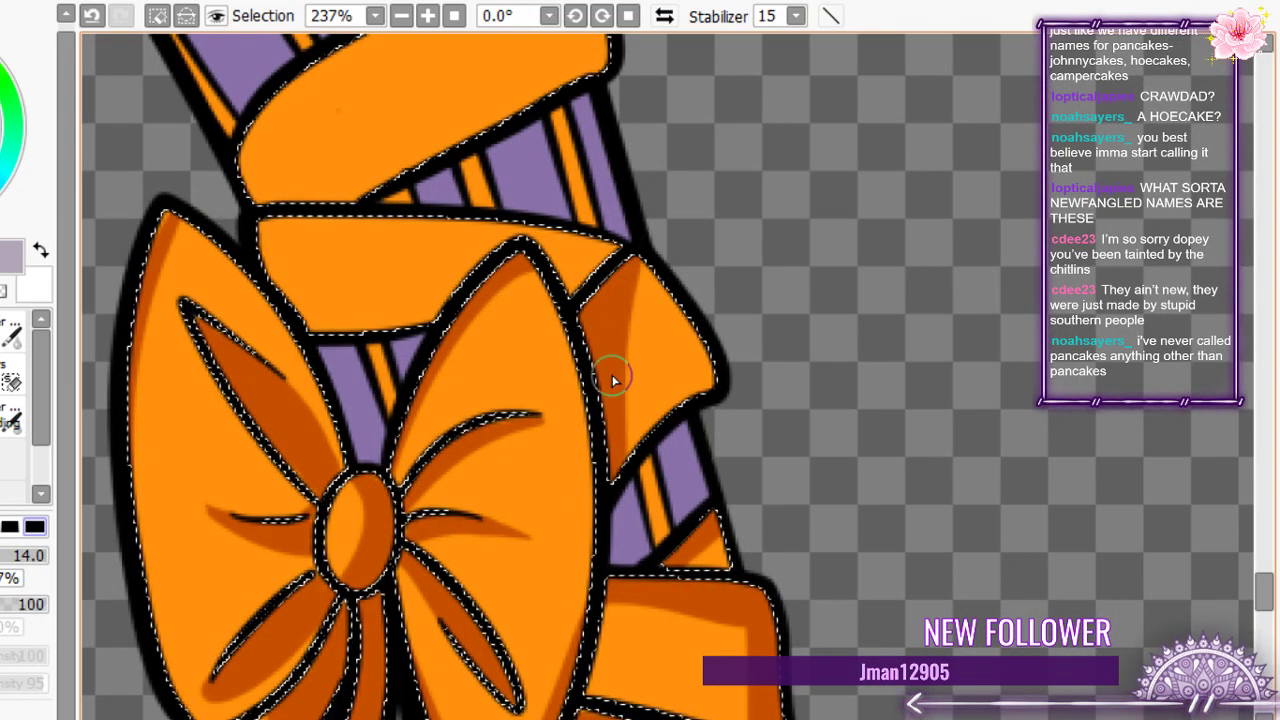
- Shade the left ends of the two upper ankle wraps and the second wrap's right tip in dark orange
left_click_drag(318, 328, 271, 215)
mouse_move(250, 135)
left_mouse_down()
mouse_move(391, 180)
mouse_move(337, 189)
mouse_move(231, 142)
mouse_move(245, 200)
mouse_move(323, 337)
mouse_move(348, 346)
left_mouse_up()
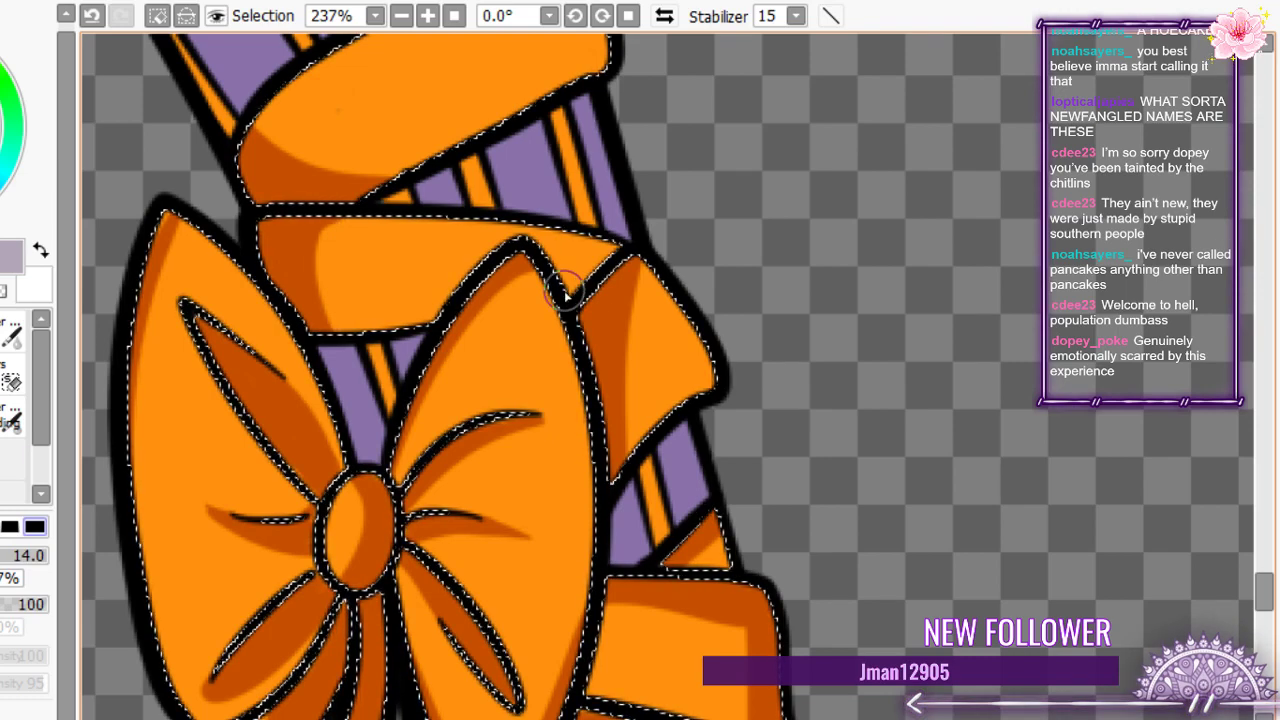
left_click_drag(565, 292, 612, 245)
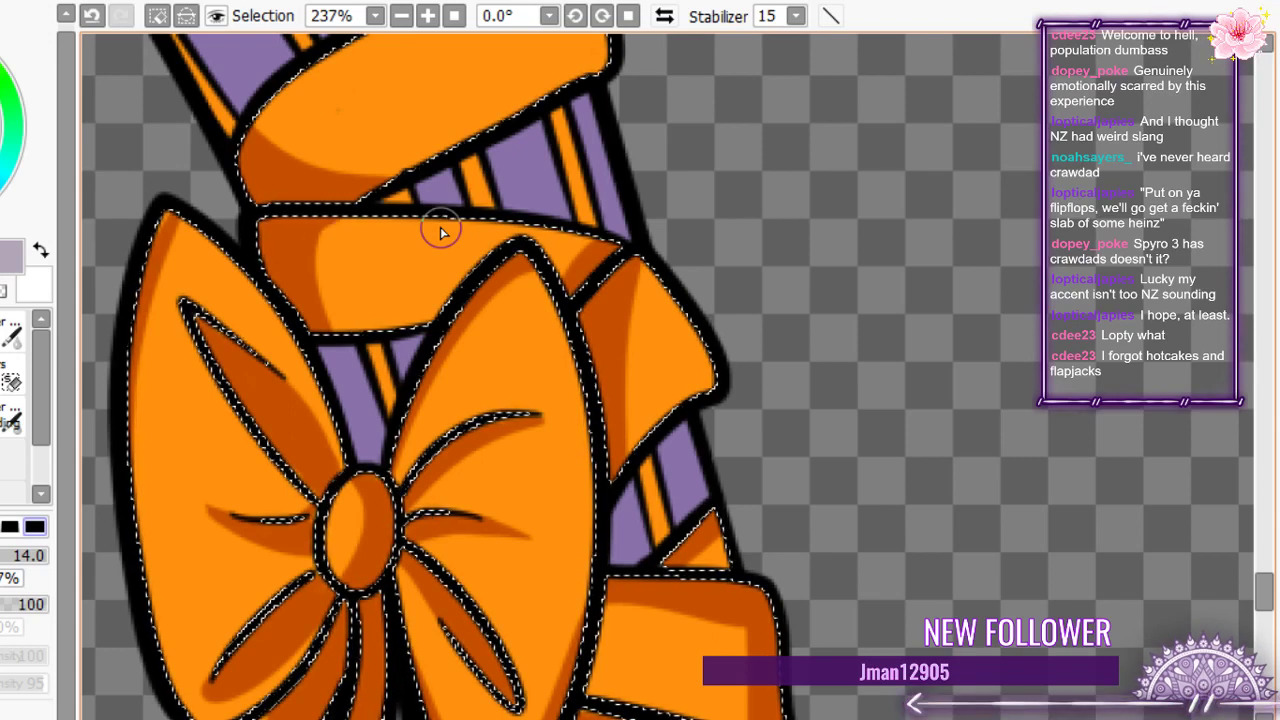
- Erase the stray speck on the top ankle wrap and shade the second wrap's lower edge dark orange
scroll(440, 232, "down", 2)
scroll(335, 85, "up", 2)
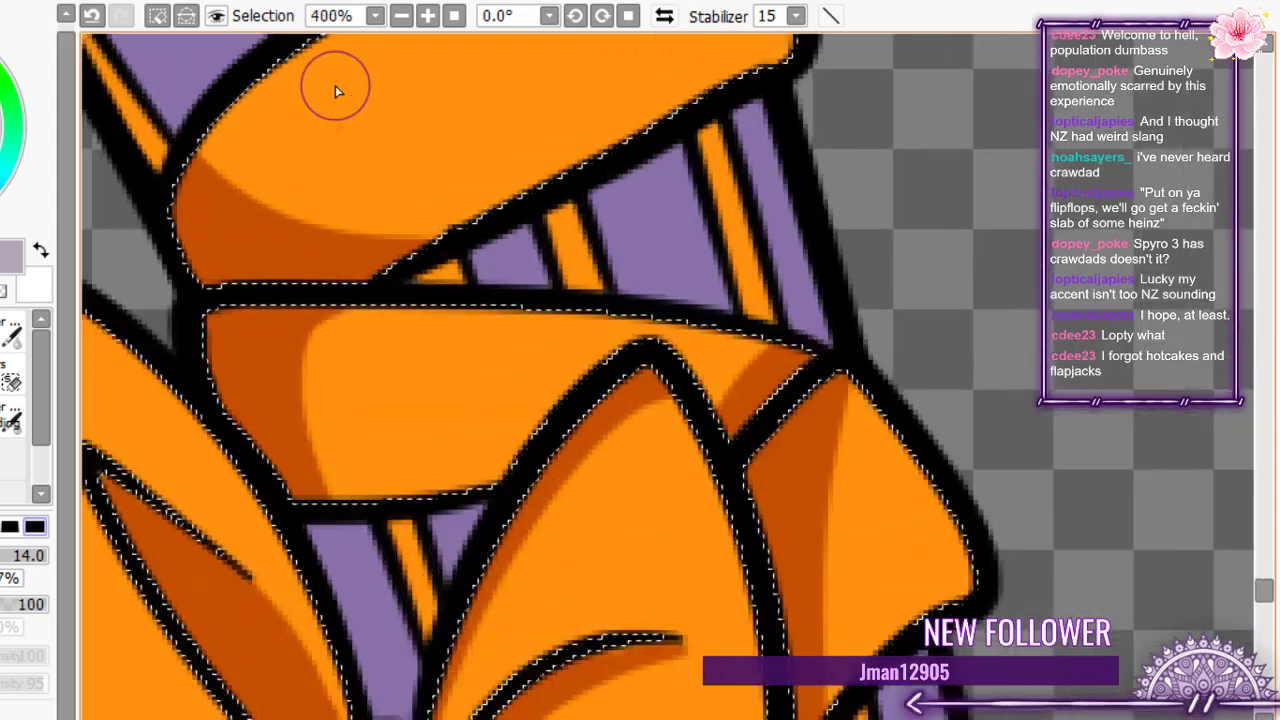
scroll(335, 85, "down", 1)
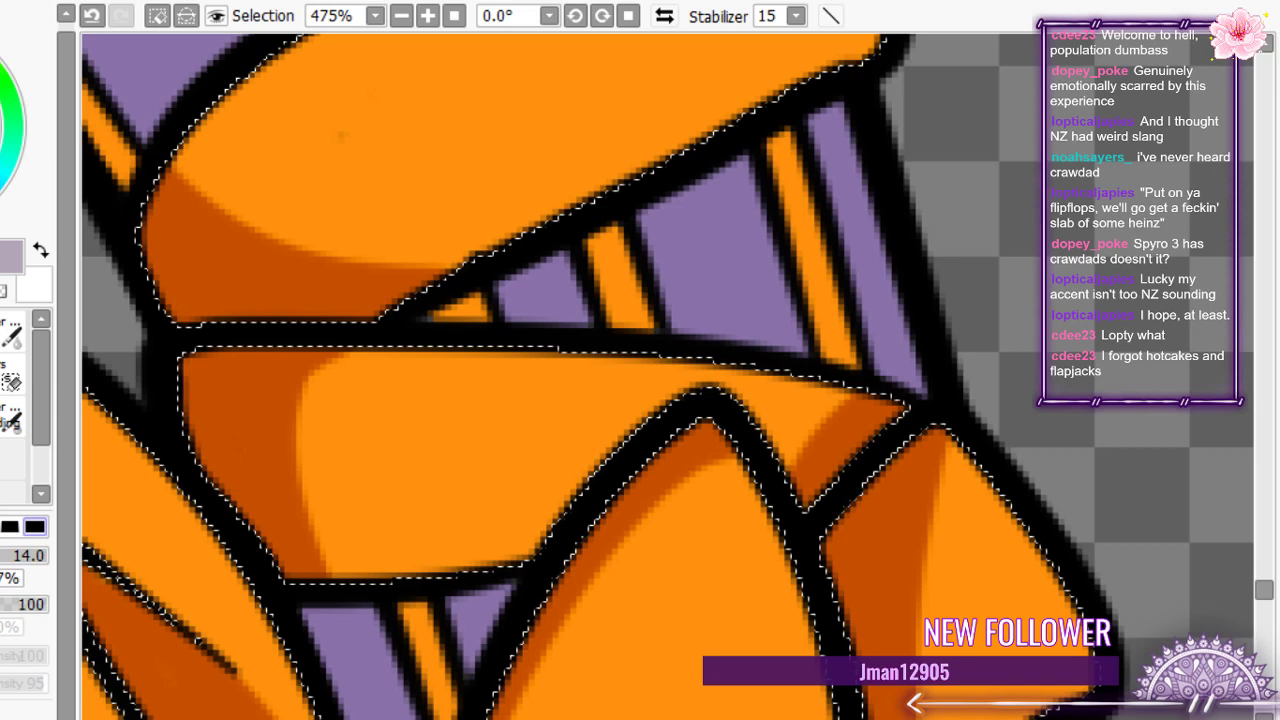
key("e")
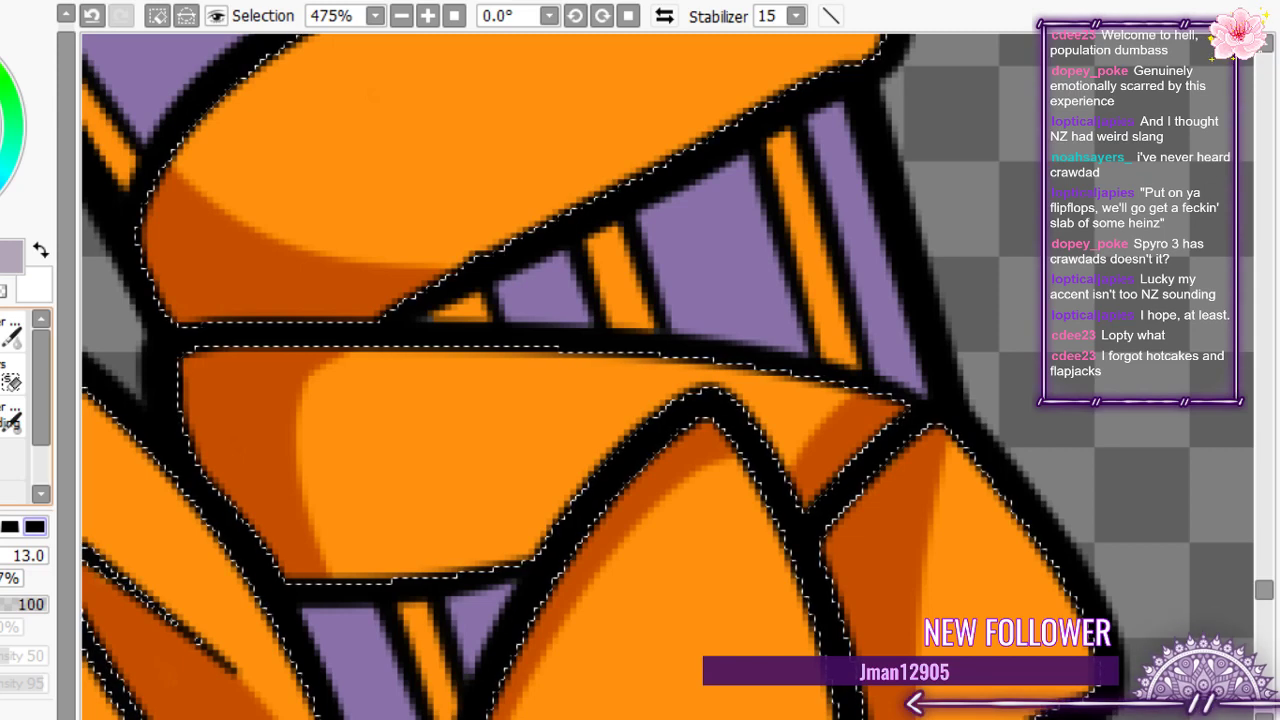
key("n")
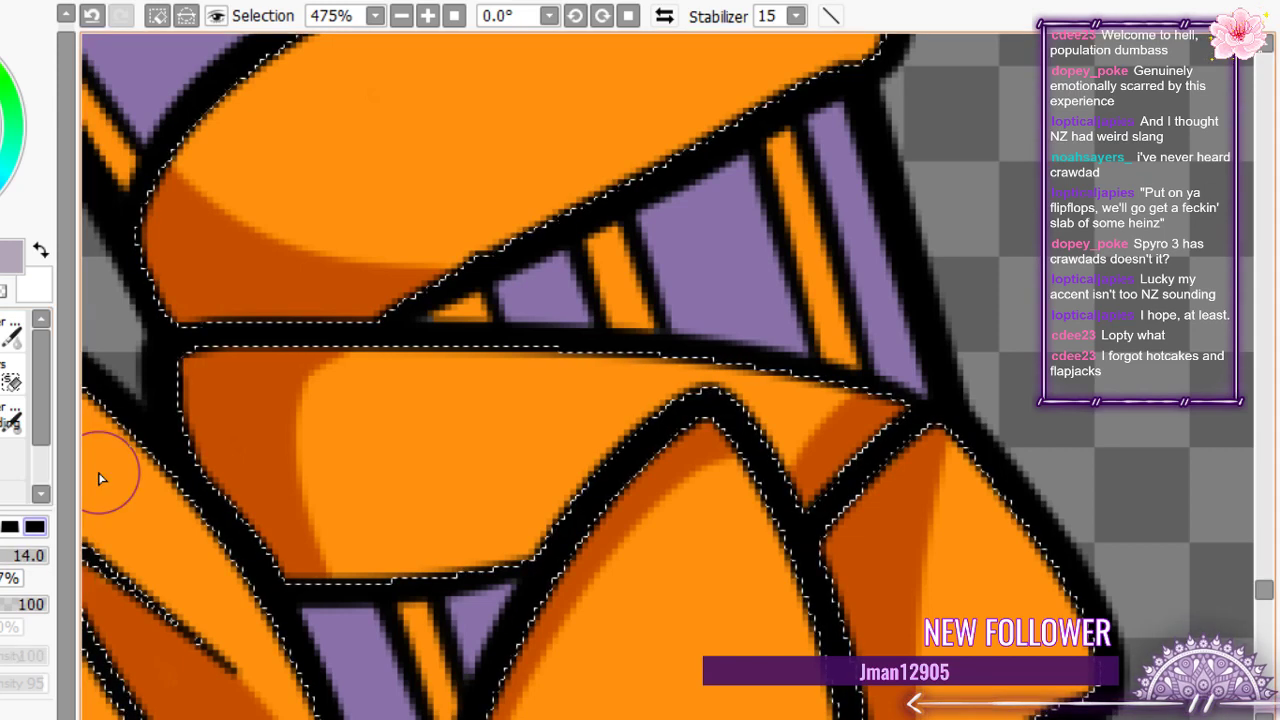
mouse_move(543, 520)
left_mouse_down()
mouse_move(423, 537)
mouse_move(520, 551)
mouse_move(346, 580)
left_mouse_up()
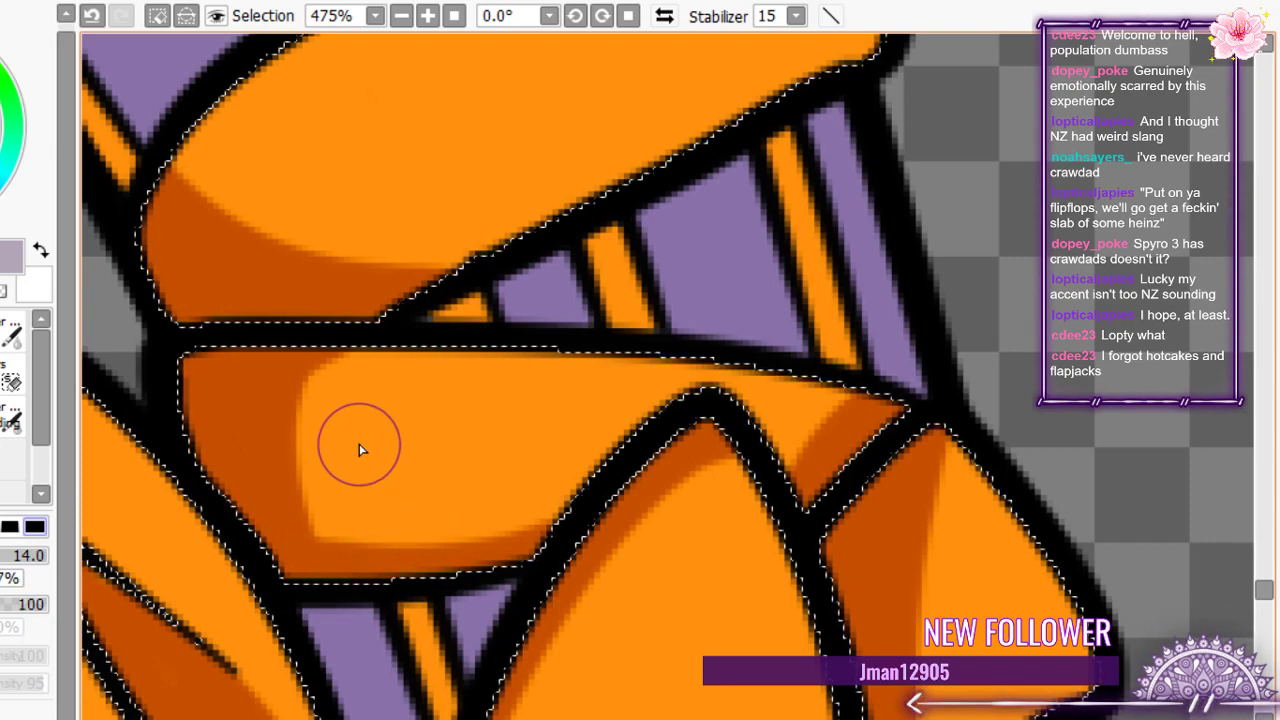
- Shade the top ankle wrap's right end and lower edge in dark orange
scroll(428, 263, "down", 8)
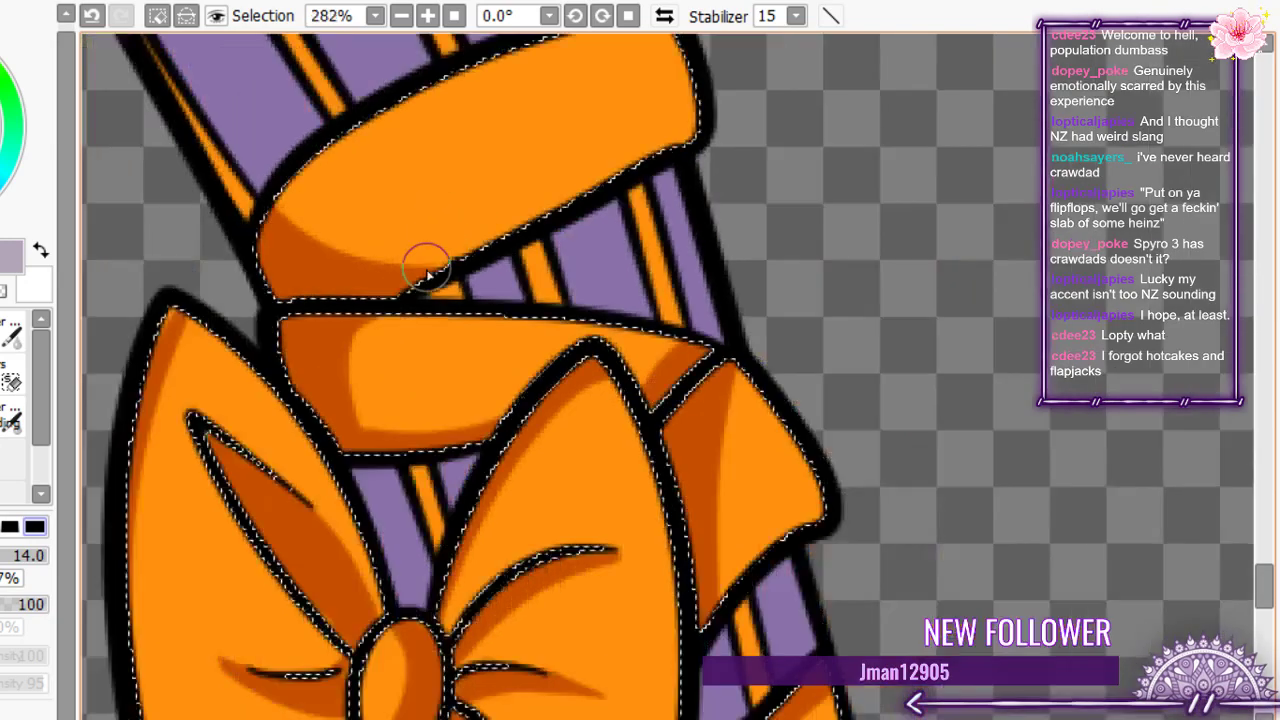
scroll(426, 280, "up", 3)
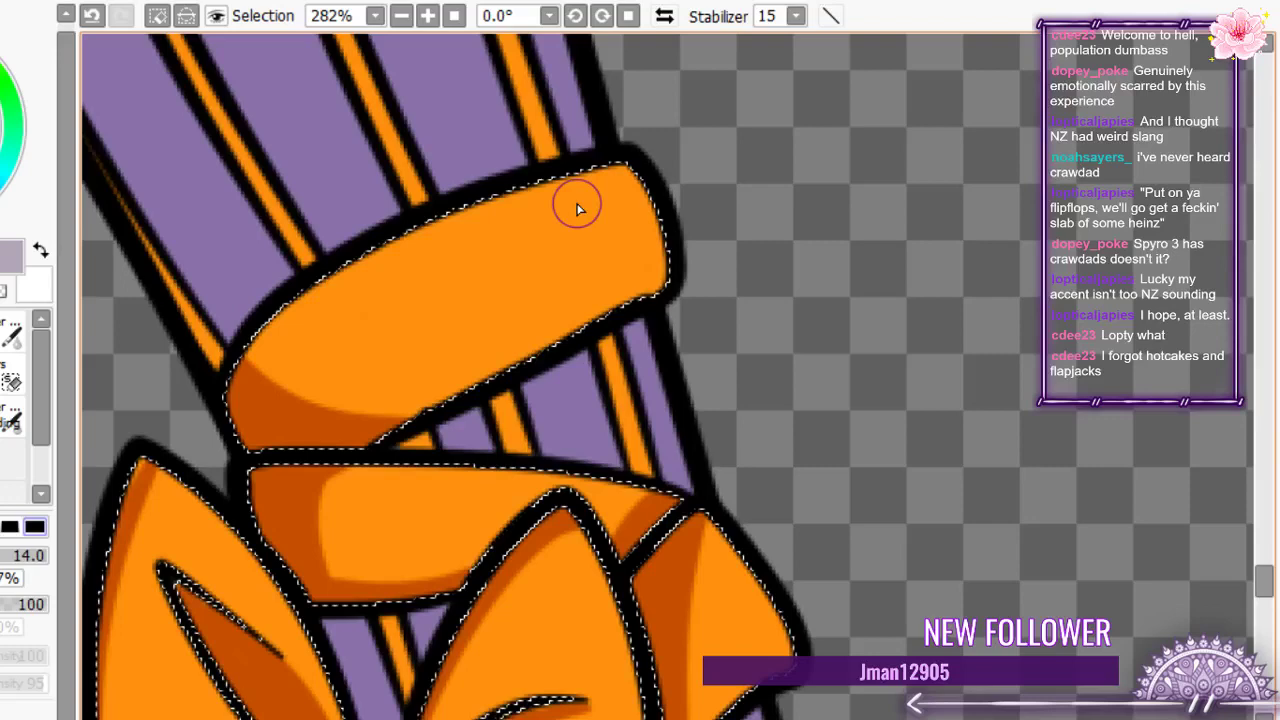
left_click_drag(577, 208, 663, 323)
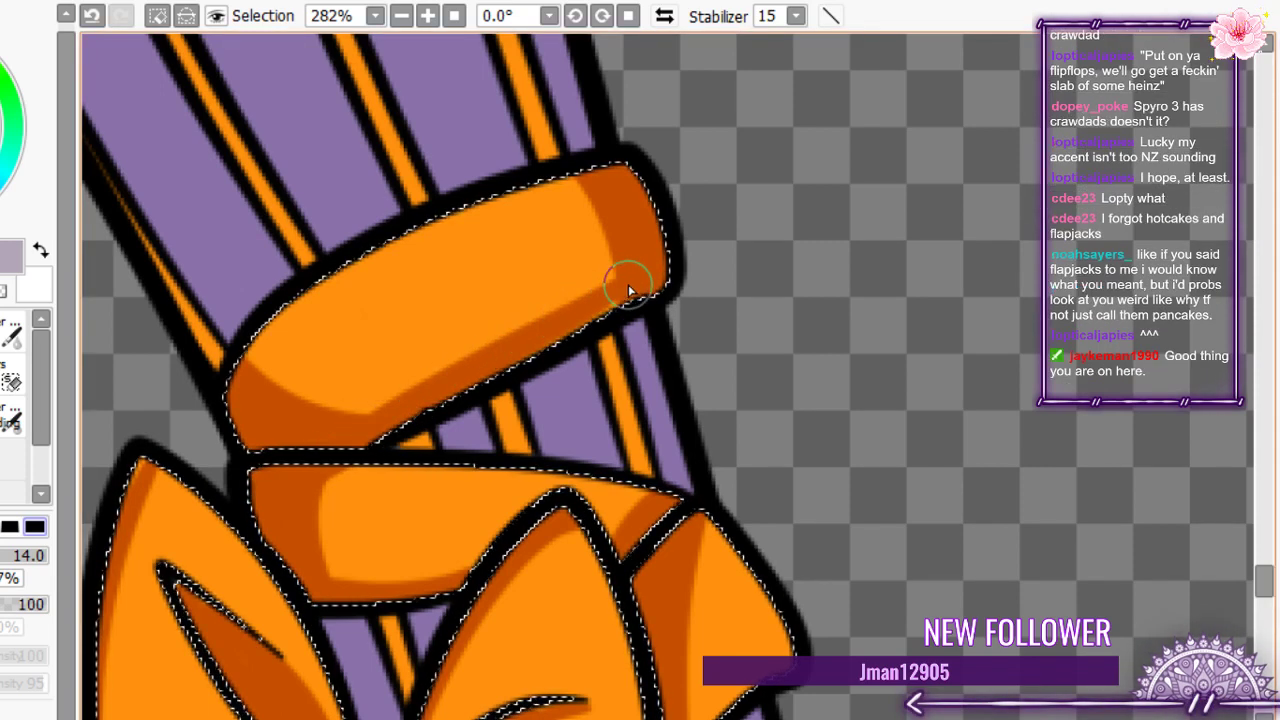
scroll(409, 336, "down", 1)
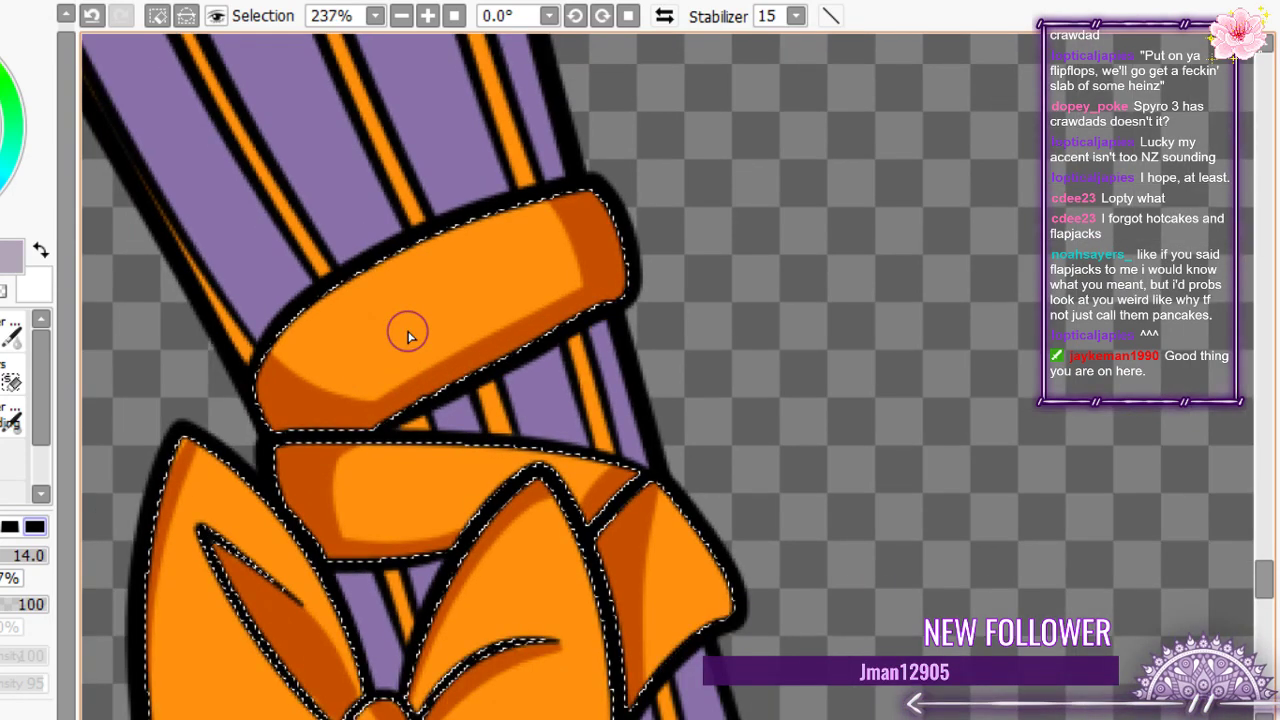
- Erase the overlong tips of the dark orange crease shadows on the neck bow's loops
scroll(409, 336, "down", 2)
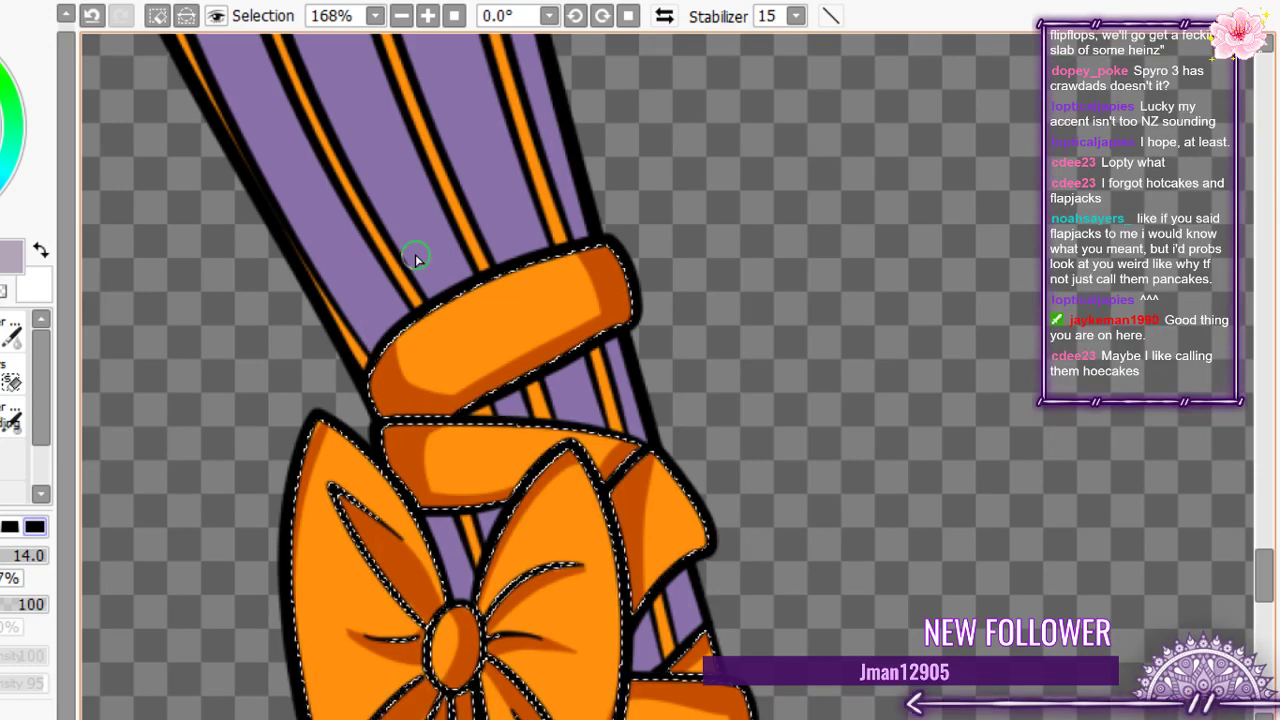
scroll(531, 292, "down", 9)
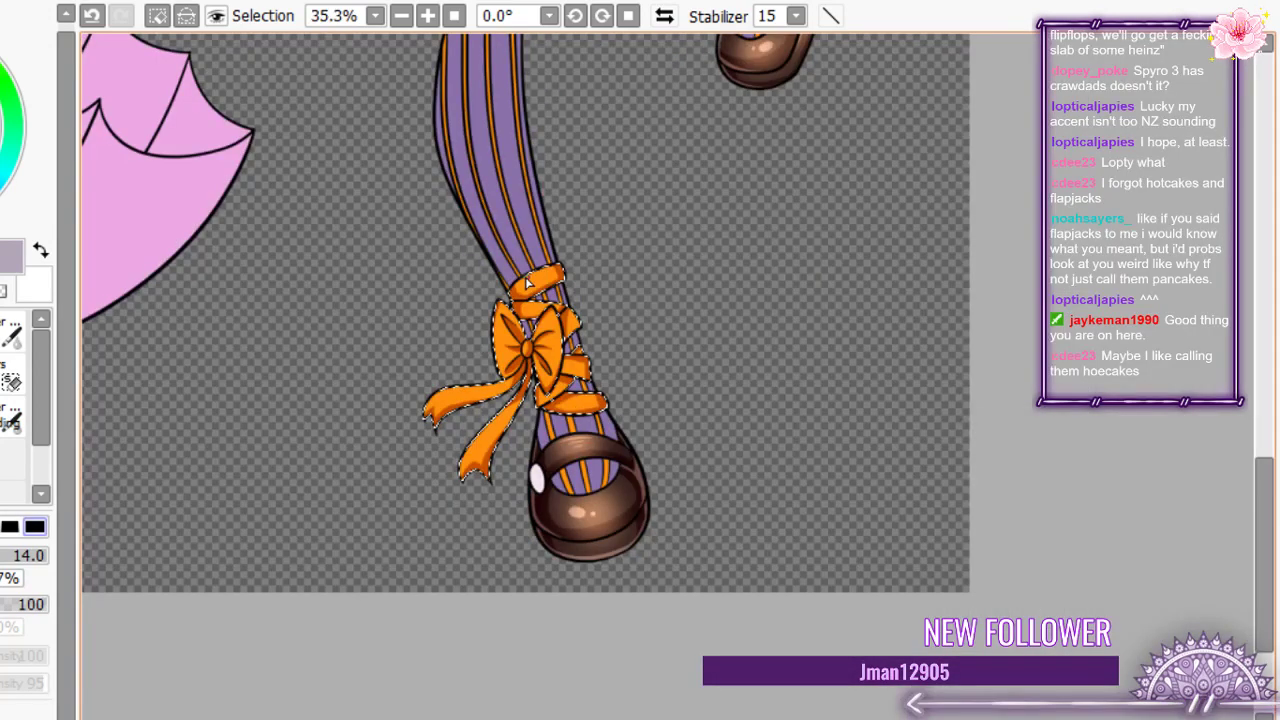
scroll(530, 285, "down", 5)
scroll(498, 261, "up", 5)
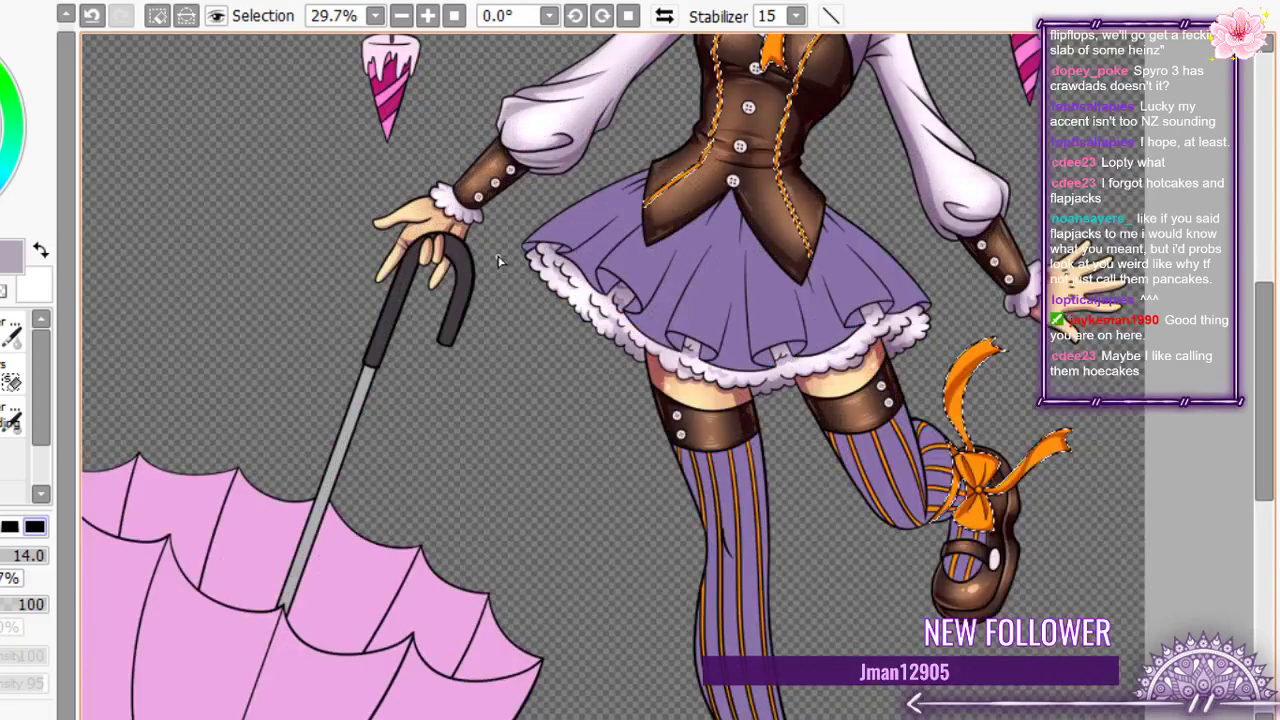
scroll(534, 297, "down", 10)
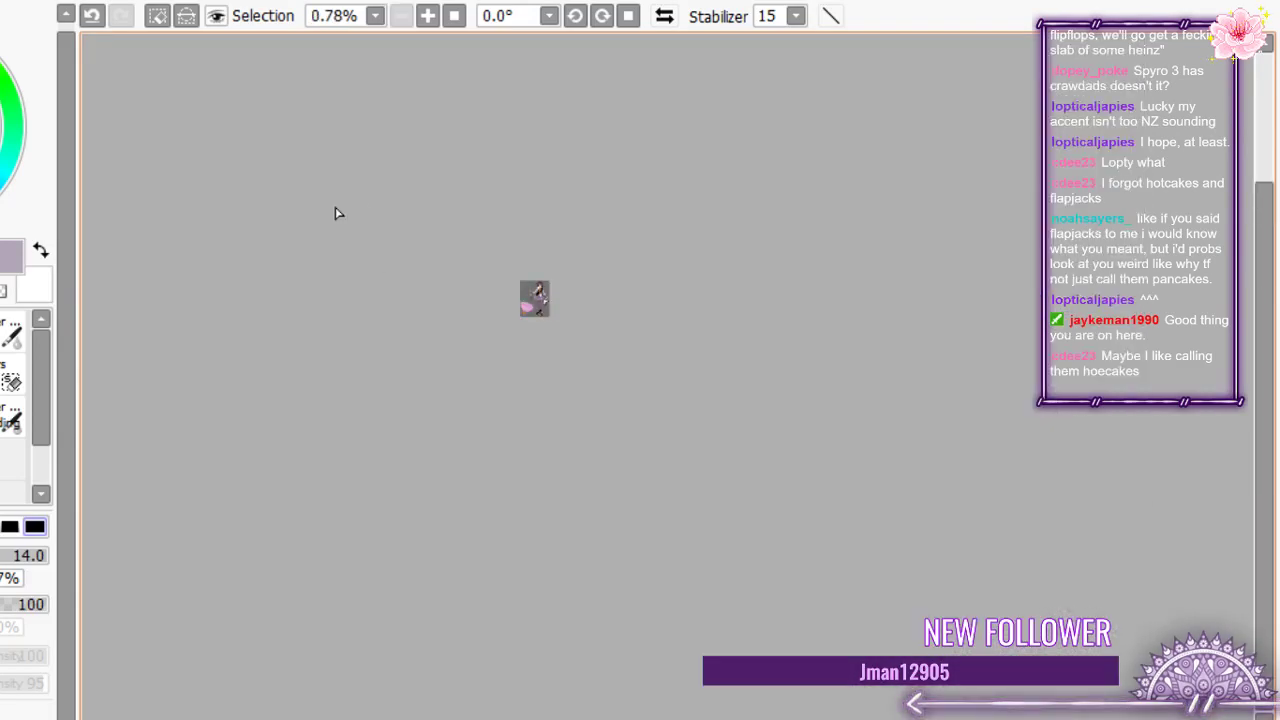
scroll(537, 291, "up", 13)
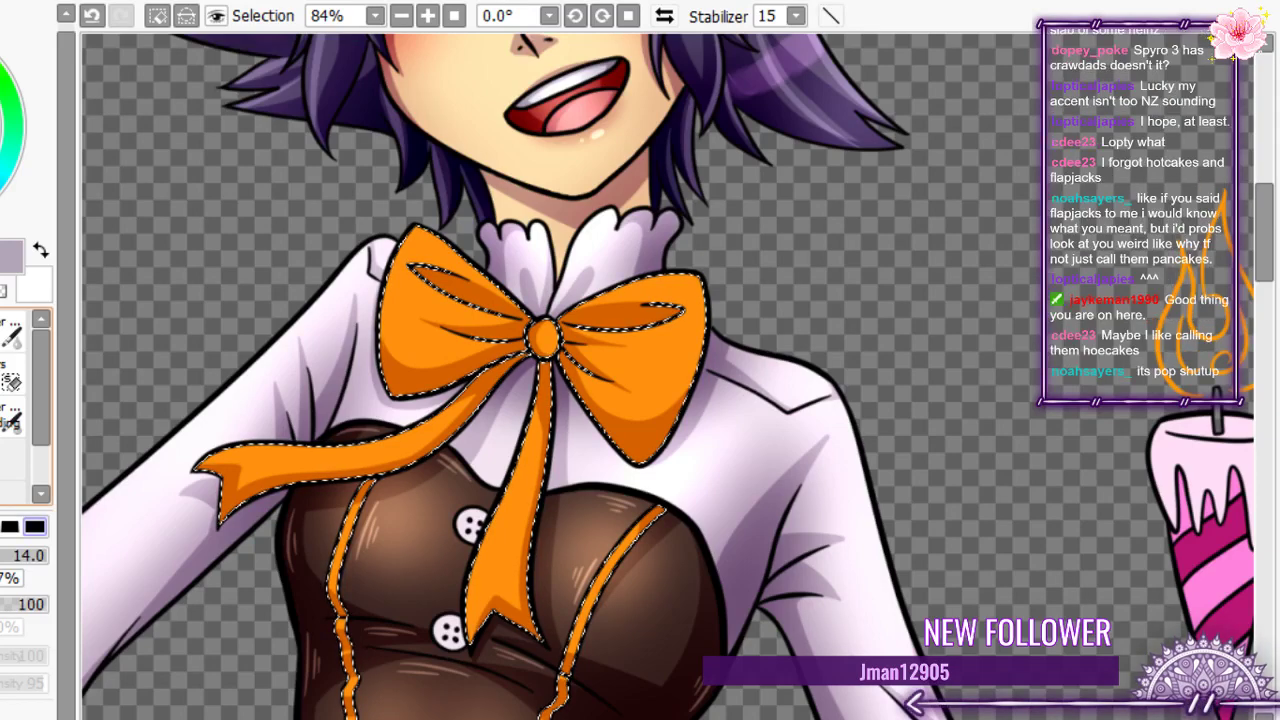
key("e")
scroll(600, 316, "up", 3)
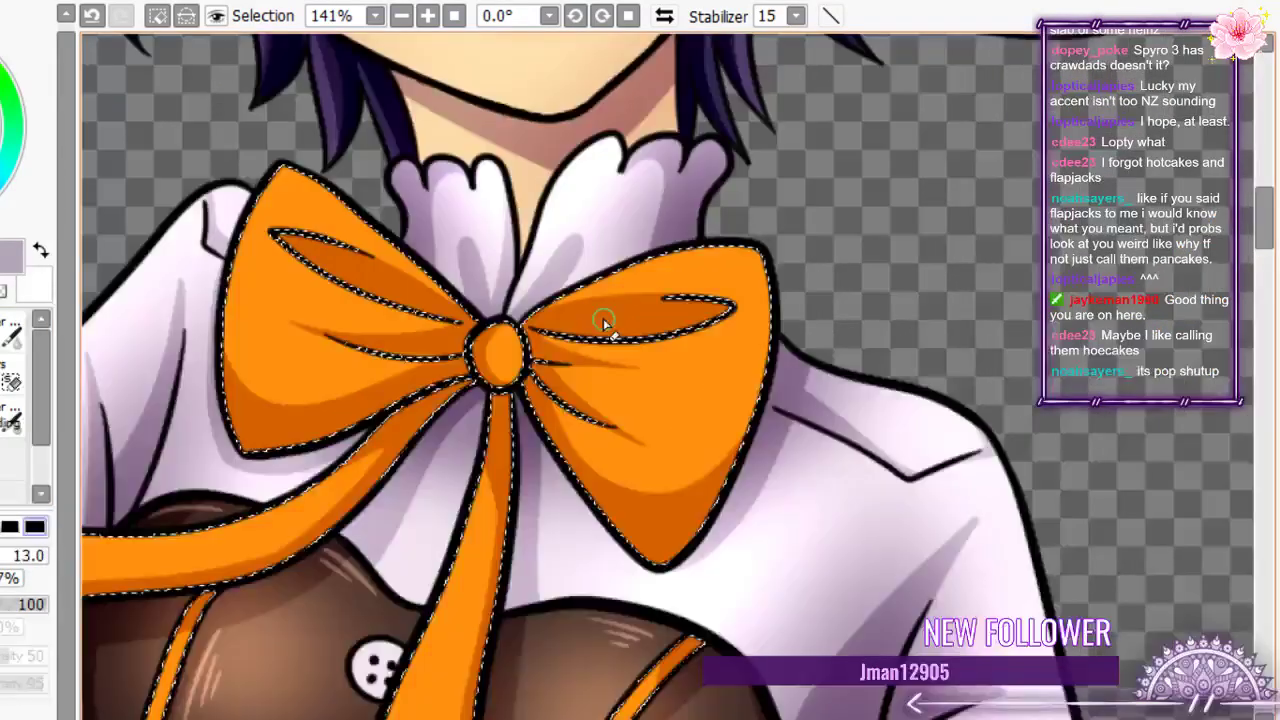
scroll(603, 322, "up", 2)
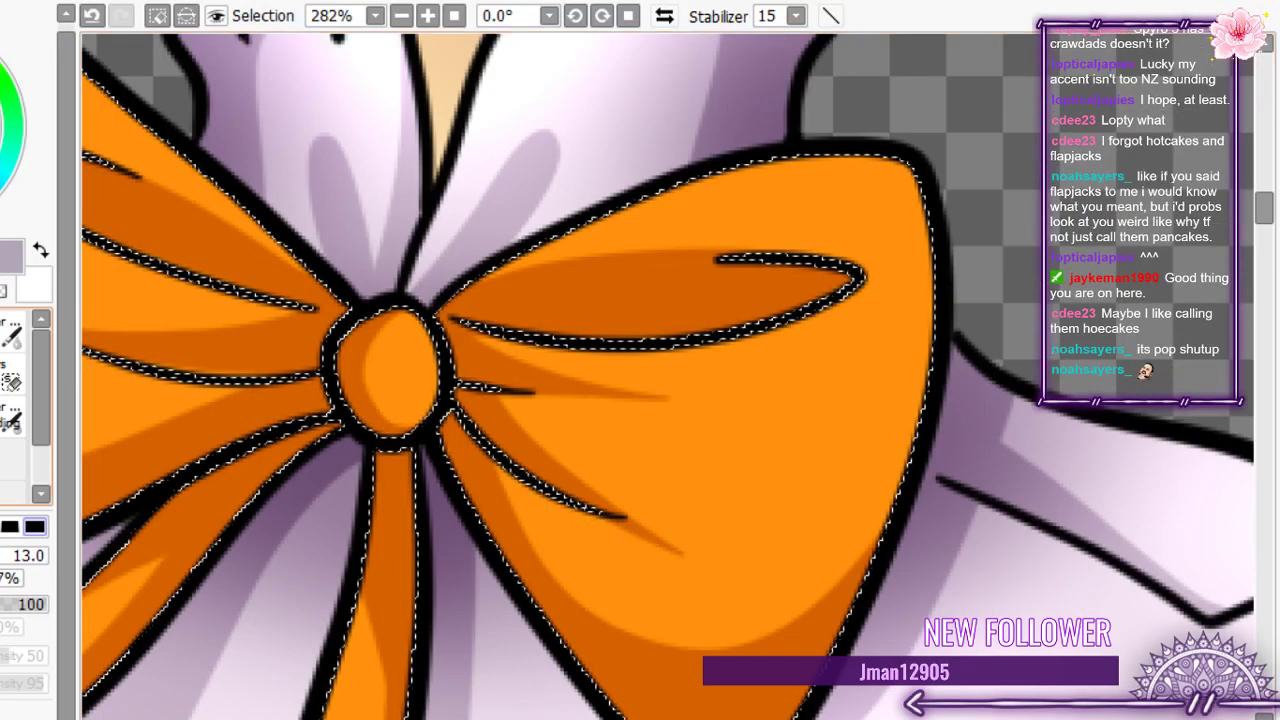
key("e")
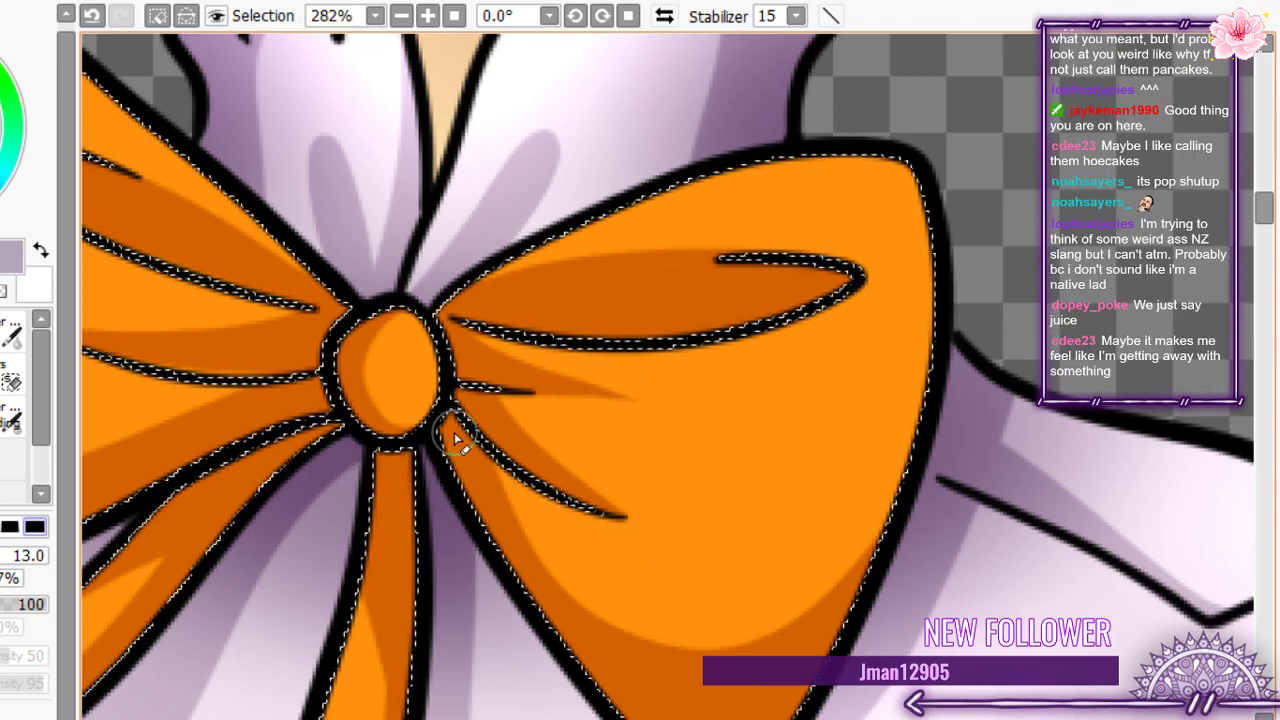
scroll(673, 403, "down", 5)
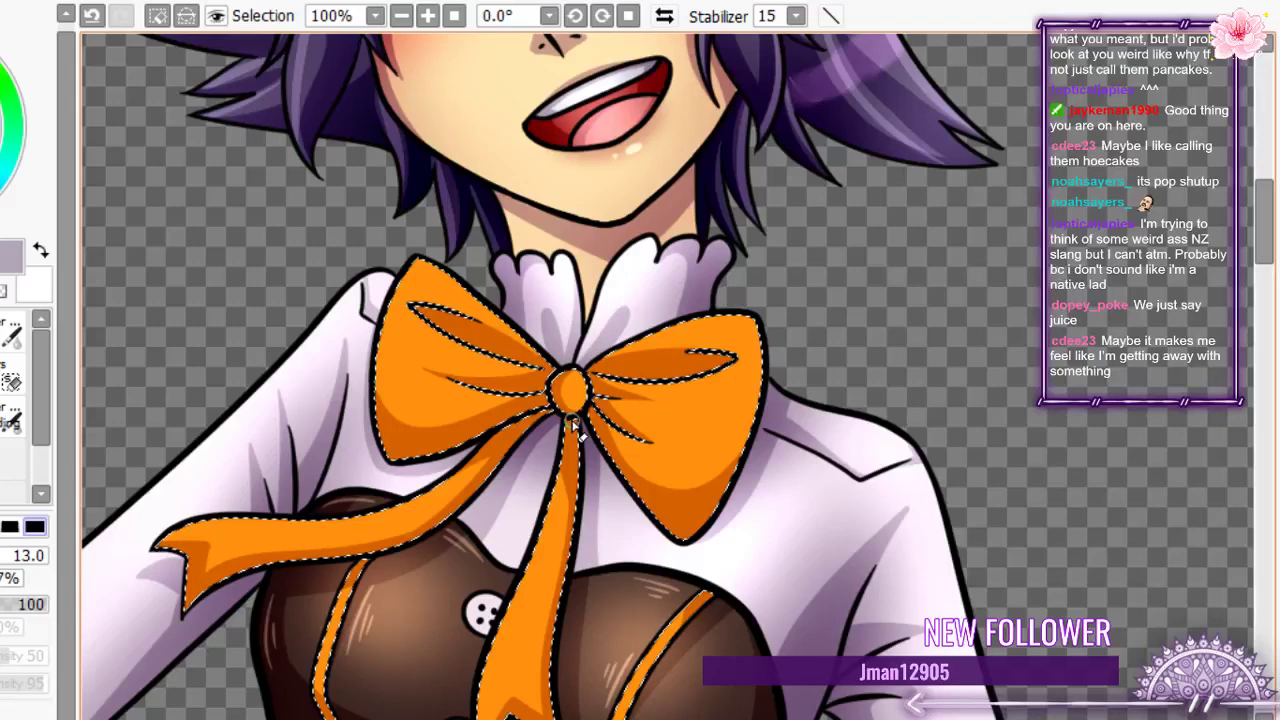
scroll(414, 336, "up", 5)
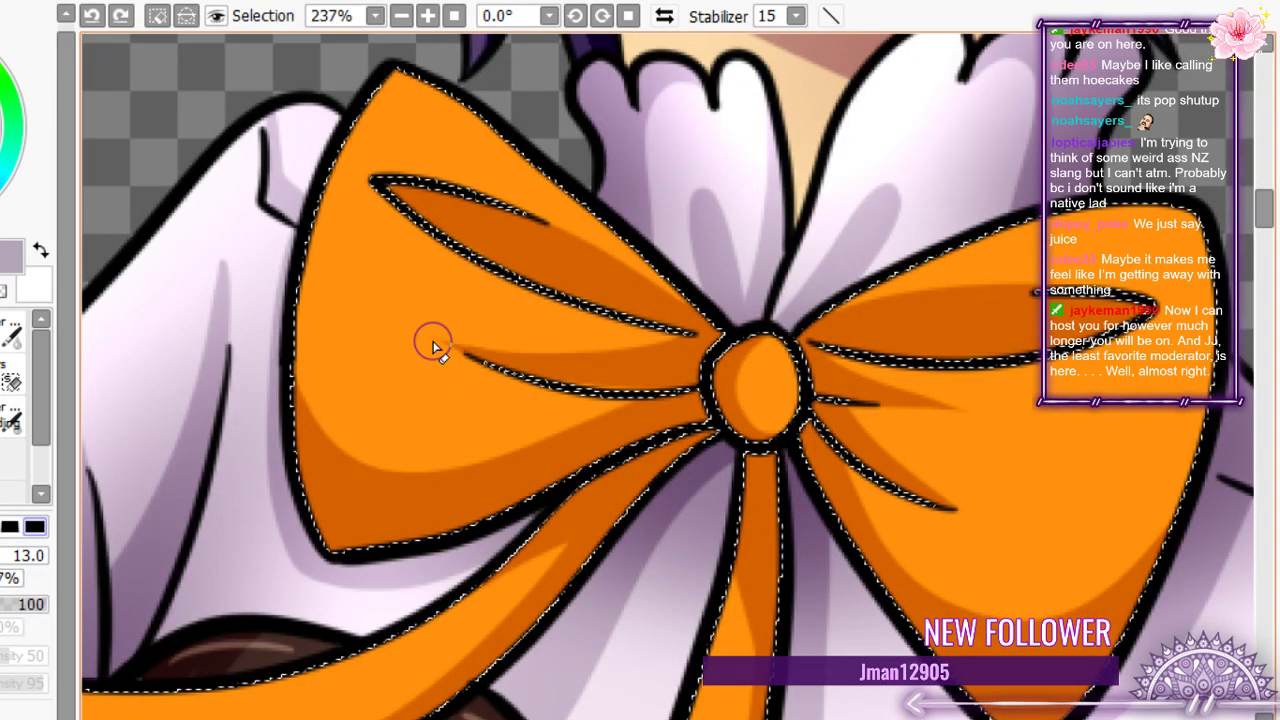
scroll(472, 313, "down", 1)
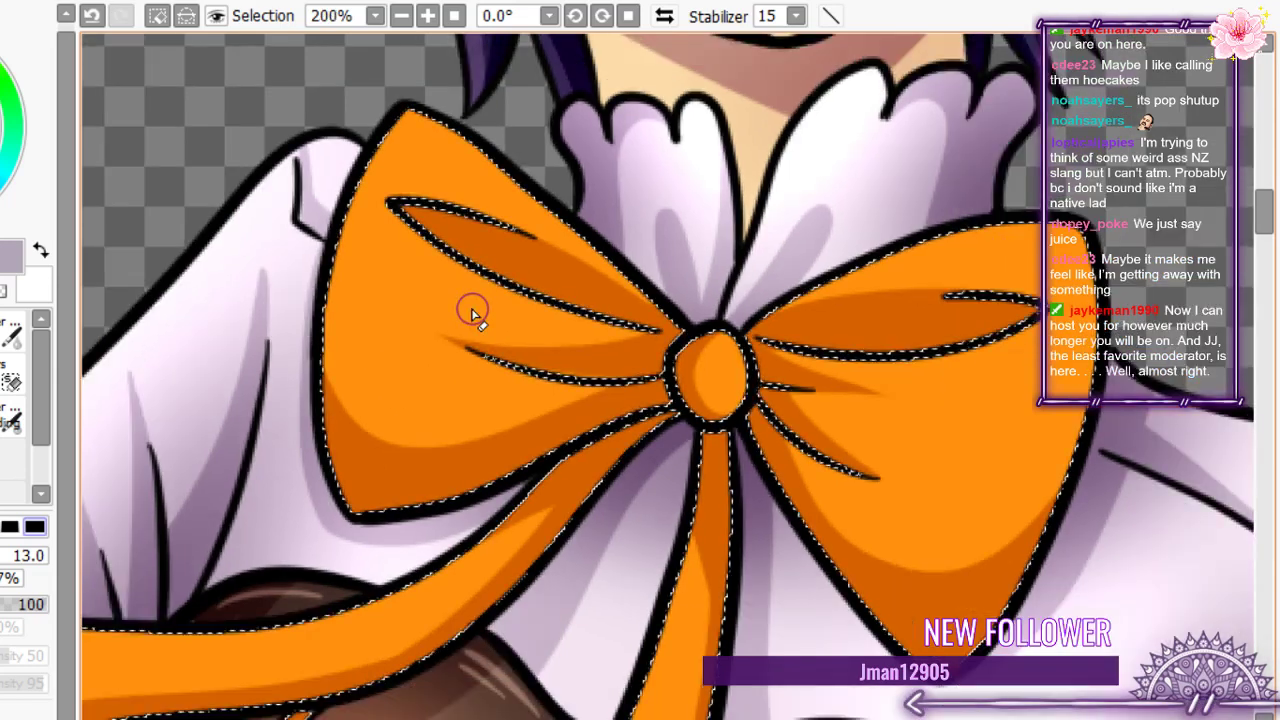
scroll(472, 313, "down", 3)
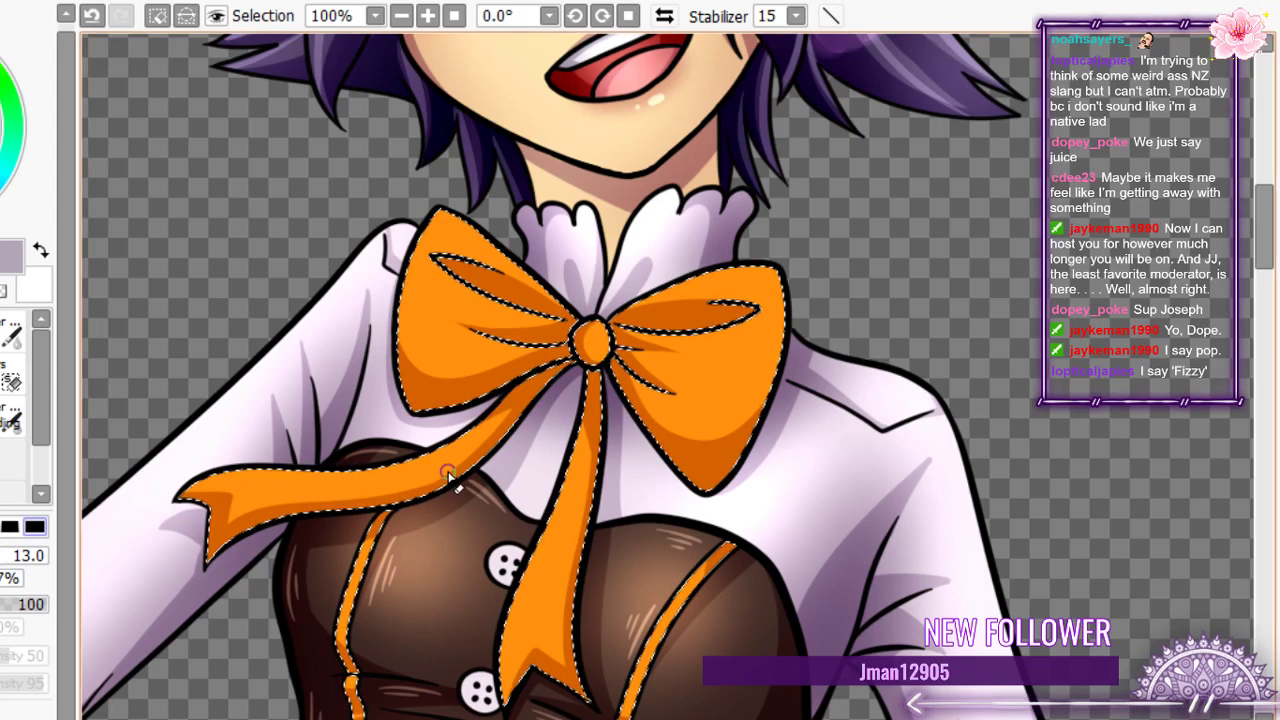
- Undo the airbrush test on the neck bow and pick a muted pink for the size 100 airbrush
key("b")
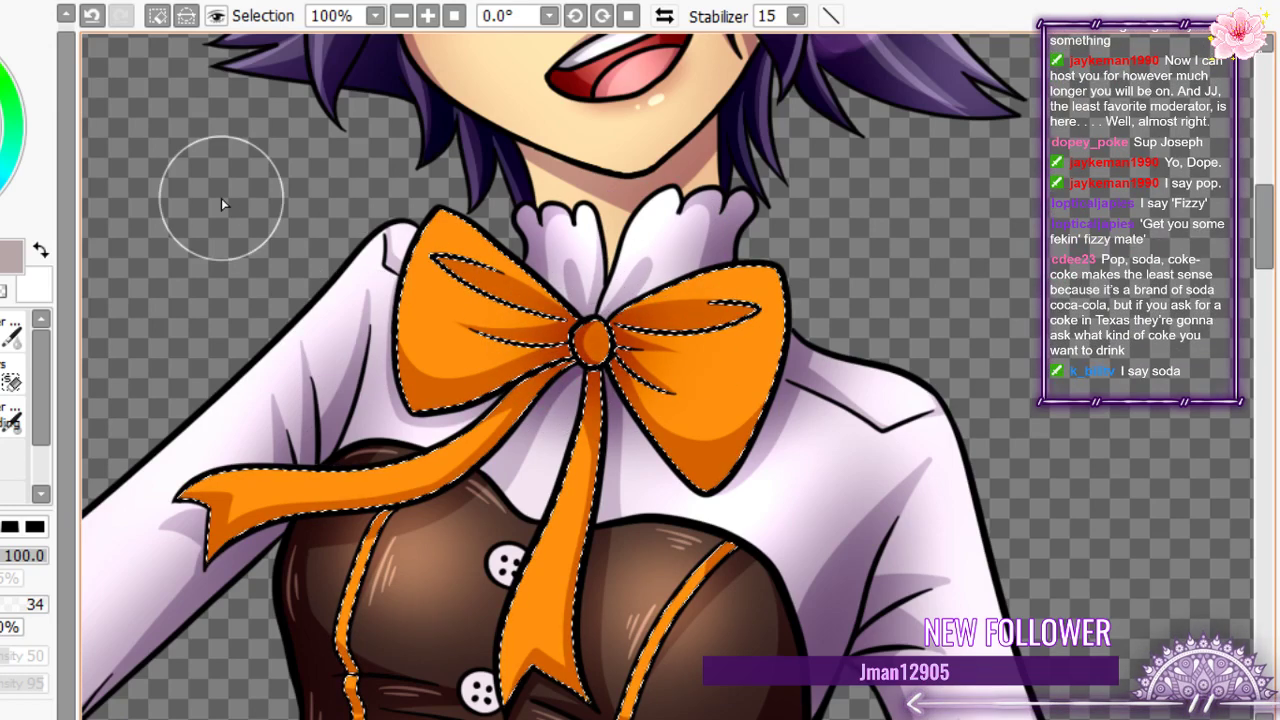
left_click(91, 15)
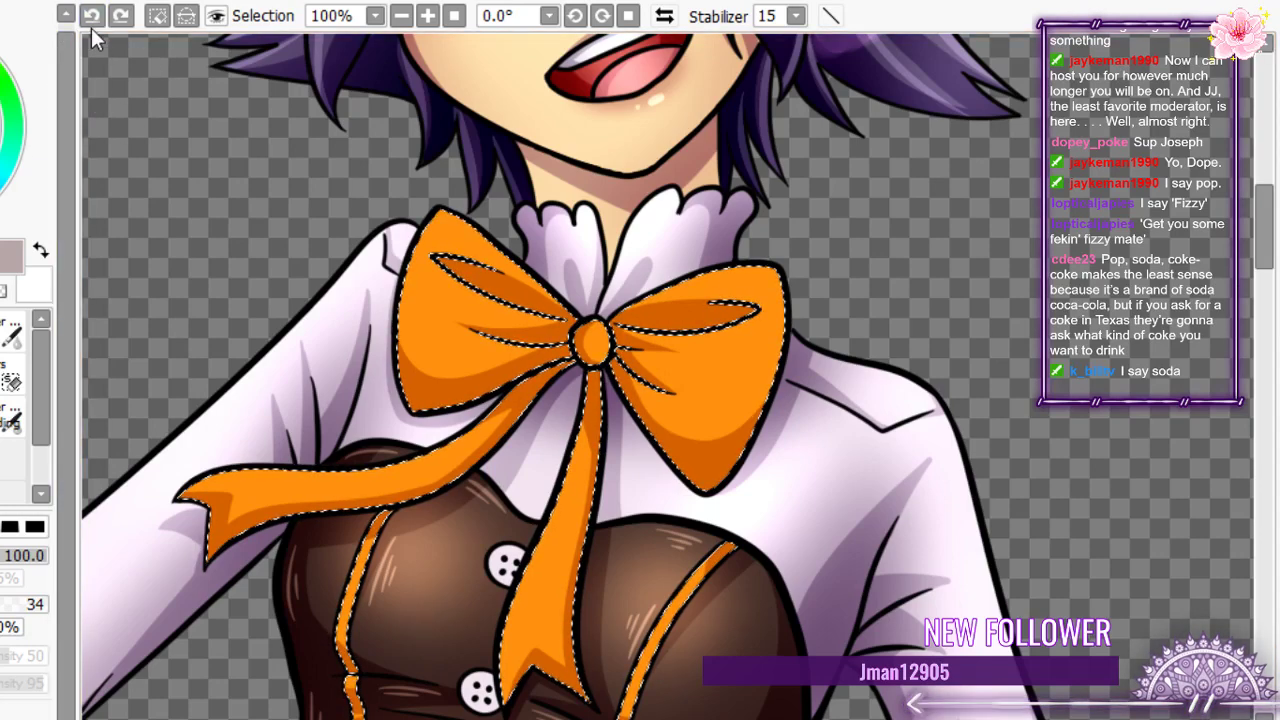
left_click(2, 130)
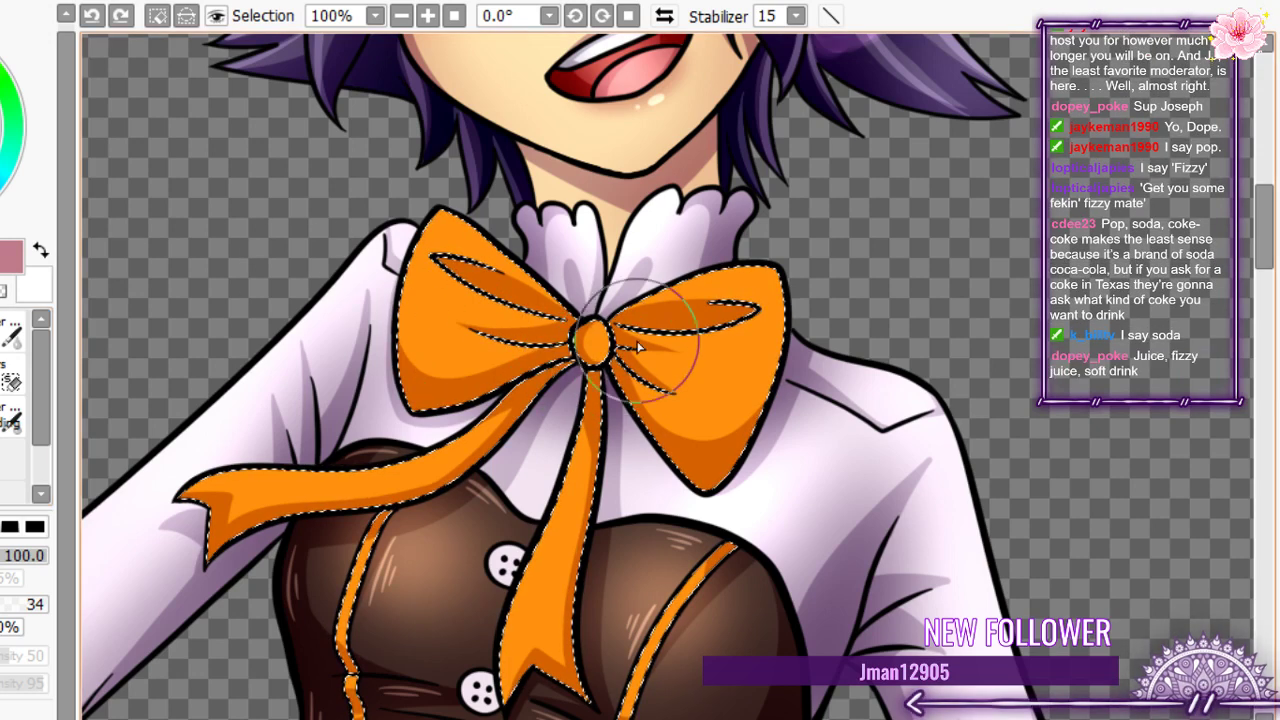
mouse_move(652, 355)
left_mouse_down()
mouse_move(606, 294)
mouse_move(541, 337)
left_mouse_up()
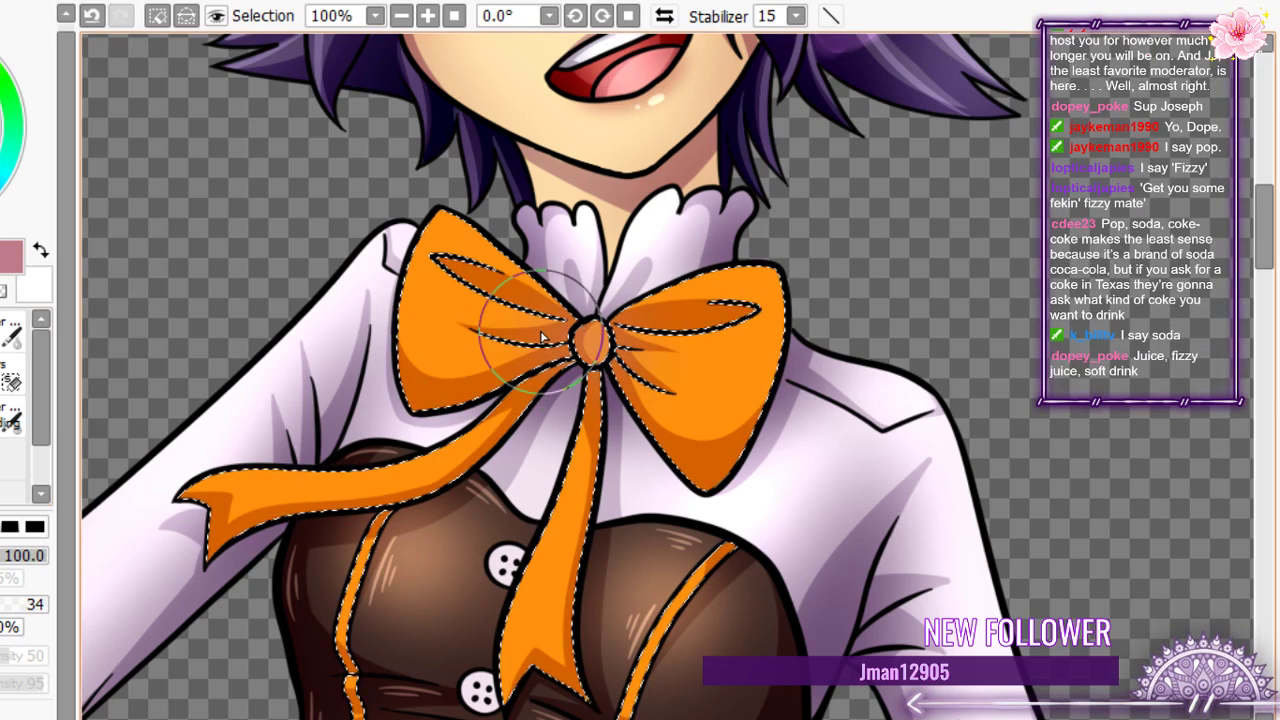
left_click(87, 17)
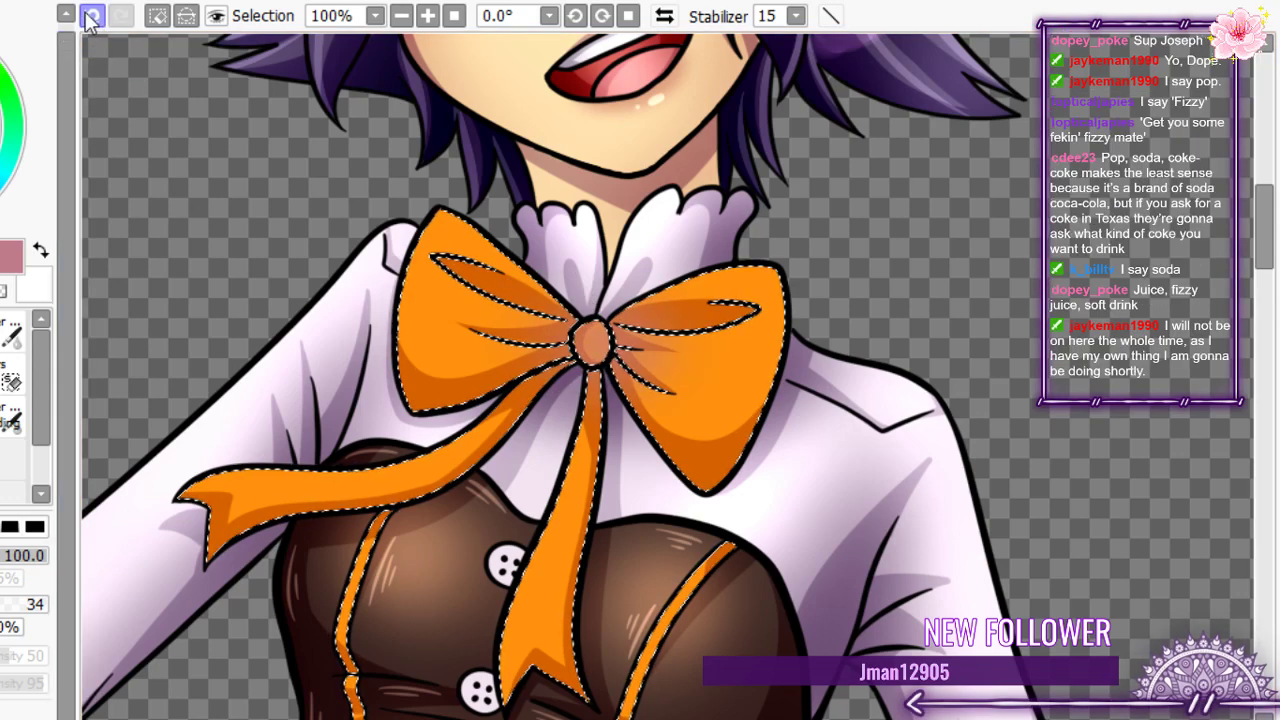
left_click(88, 17)
left_click(86, 18)
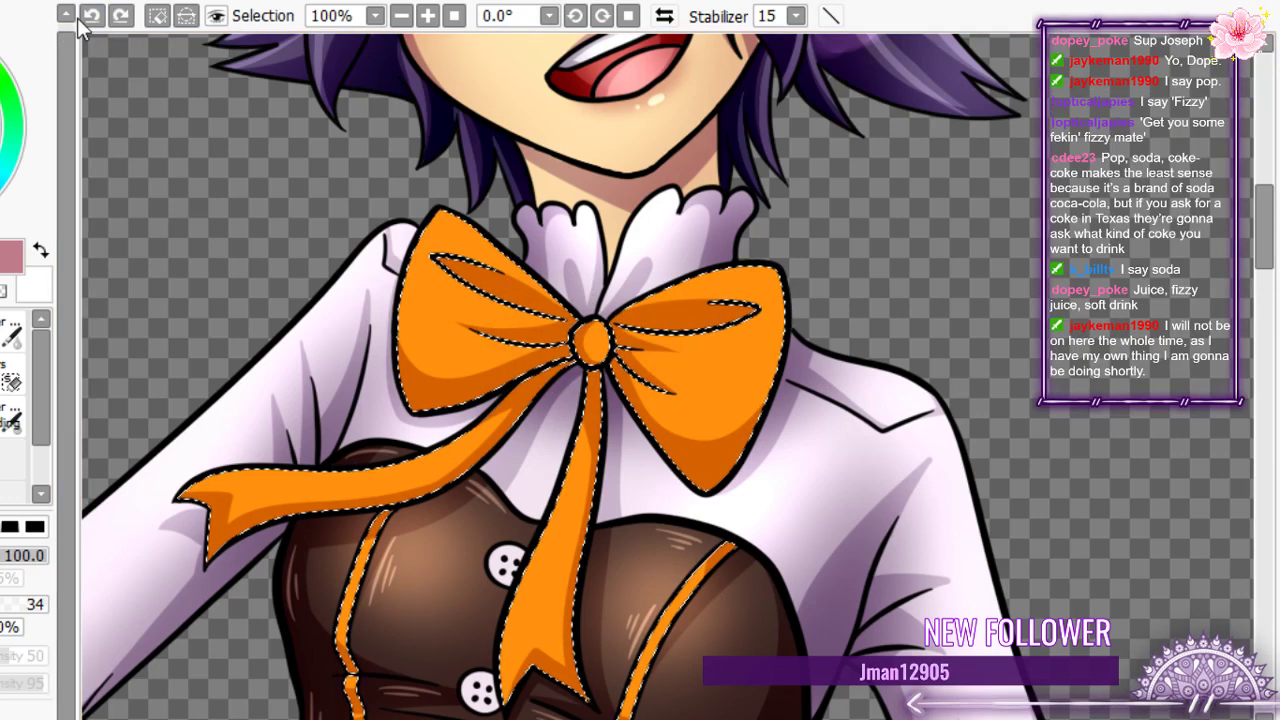
- Airbrush soft red shading around the neck bow's centre and erase it from the knot with a size 20 eraser
mouse_move(605, 385)
left_mouse_down()
mouse_move(540, 328)
mouse_move(648, 360)
mouse_move(582, 326)
mouse_move(481, 363)
mouse_move(462, 394)
mouse_move(514, 397)
mouse_move(571, 434)
mouse_move(575, 410)
mouse_move(488, 357)
mouse_move(471, 329)
mouse_move(634, 303)
mouse_move(609, 434)
mouse_move(617, 402)
left_mouse_up()
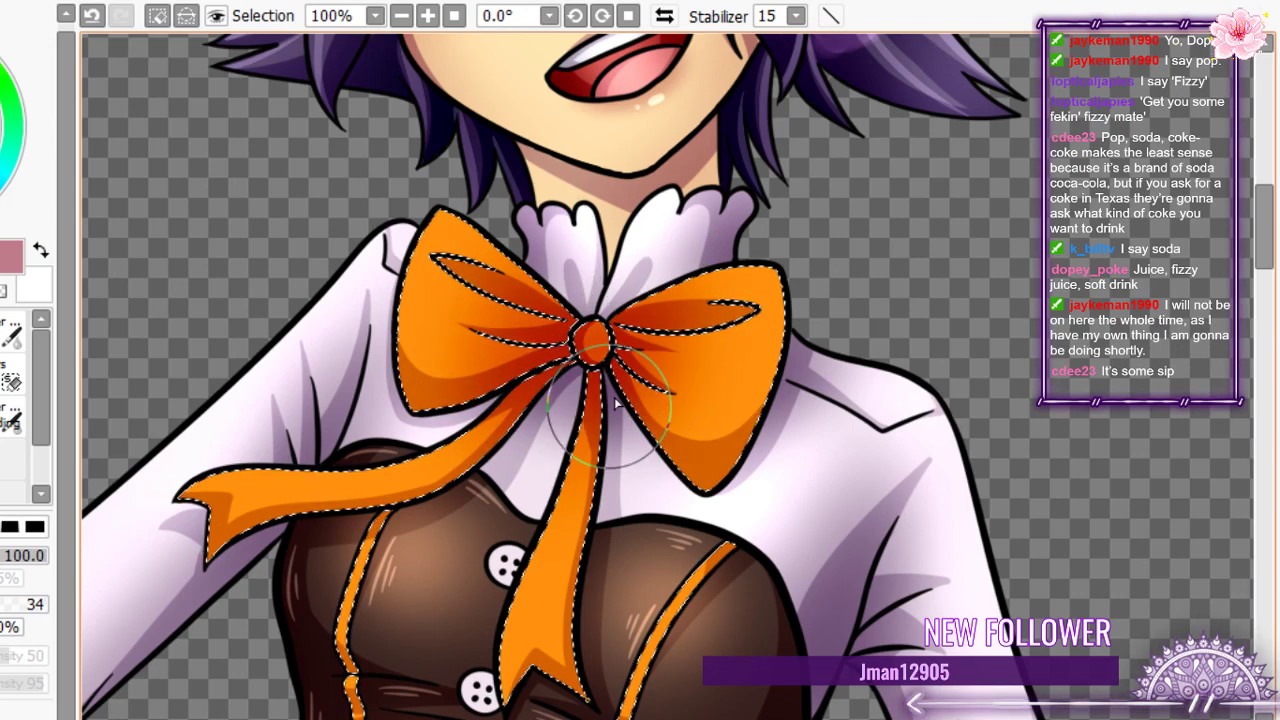
key("e")
scroll(592, 349, "up", 3)
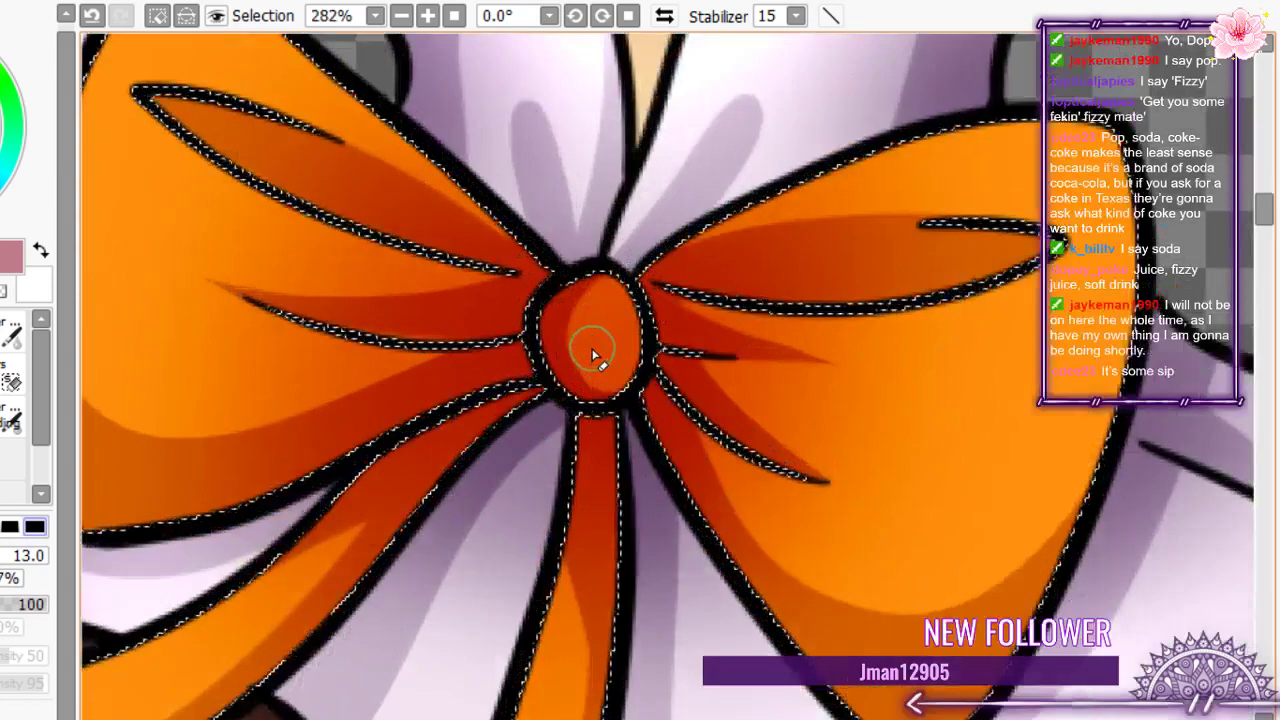
scroll(592, 349, "up", 1)
key("]")
key("]")
key("]")
key("]")
key("]")
key("]")
key("]")
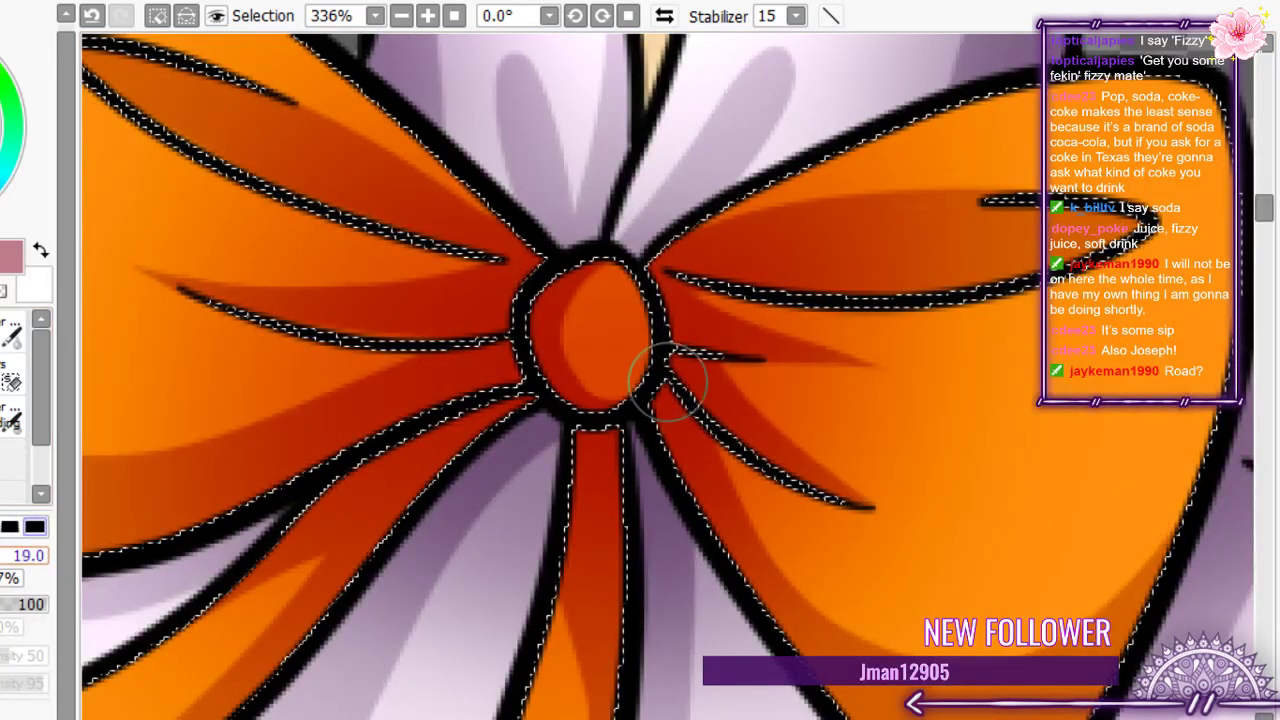
key("ctrl+z")
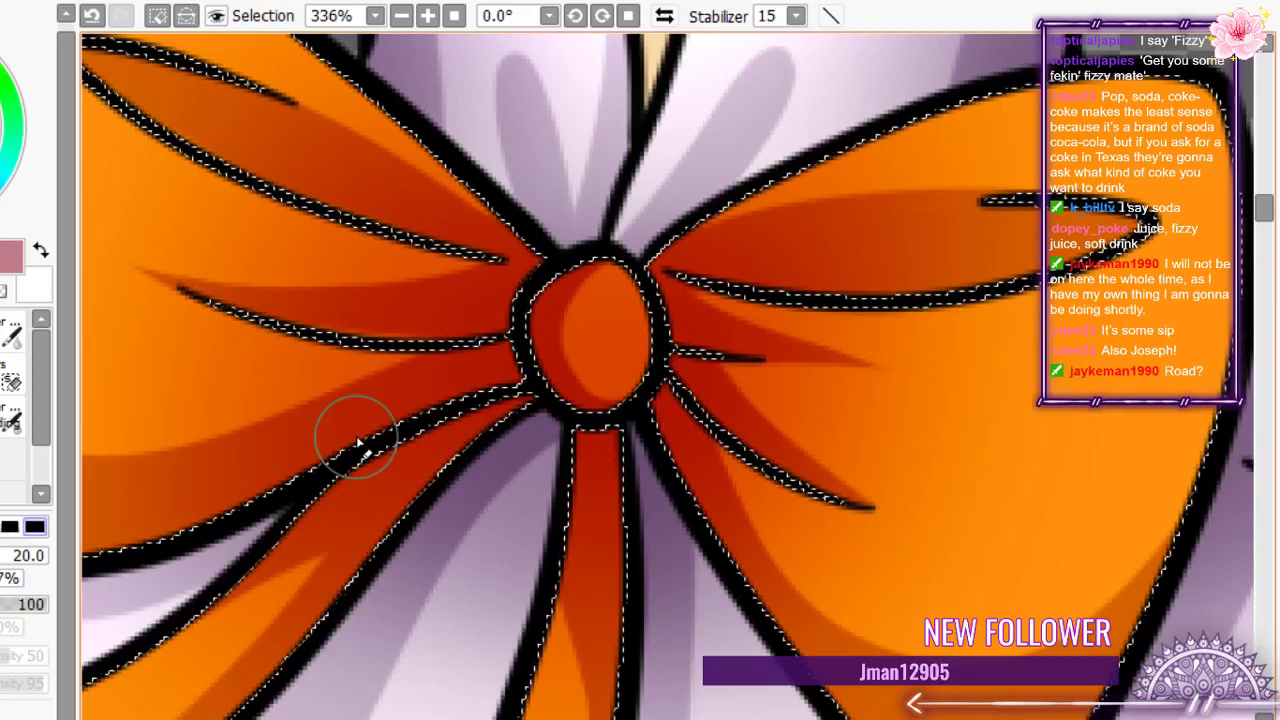
mouse_move(610, 340)
left_mouse_down()
mouse_move(566, 296)
mouse_move(570, 389)
mouse_move(606, 371)
left_mouse_up()
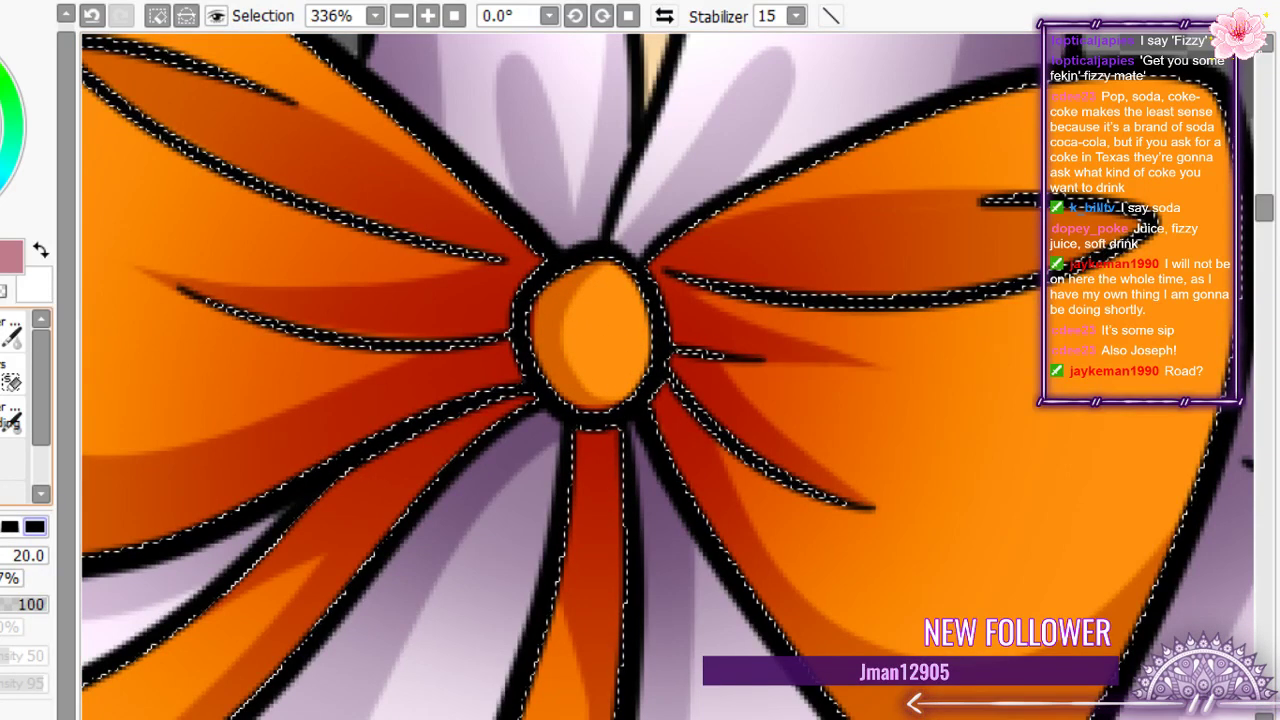
- Airbrush subtle shading onto the edges of the neck bow's knot using brush sizes 65 and 39
key("b")
left_click(12, 558)
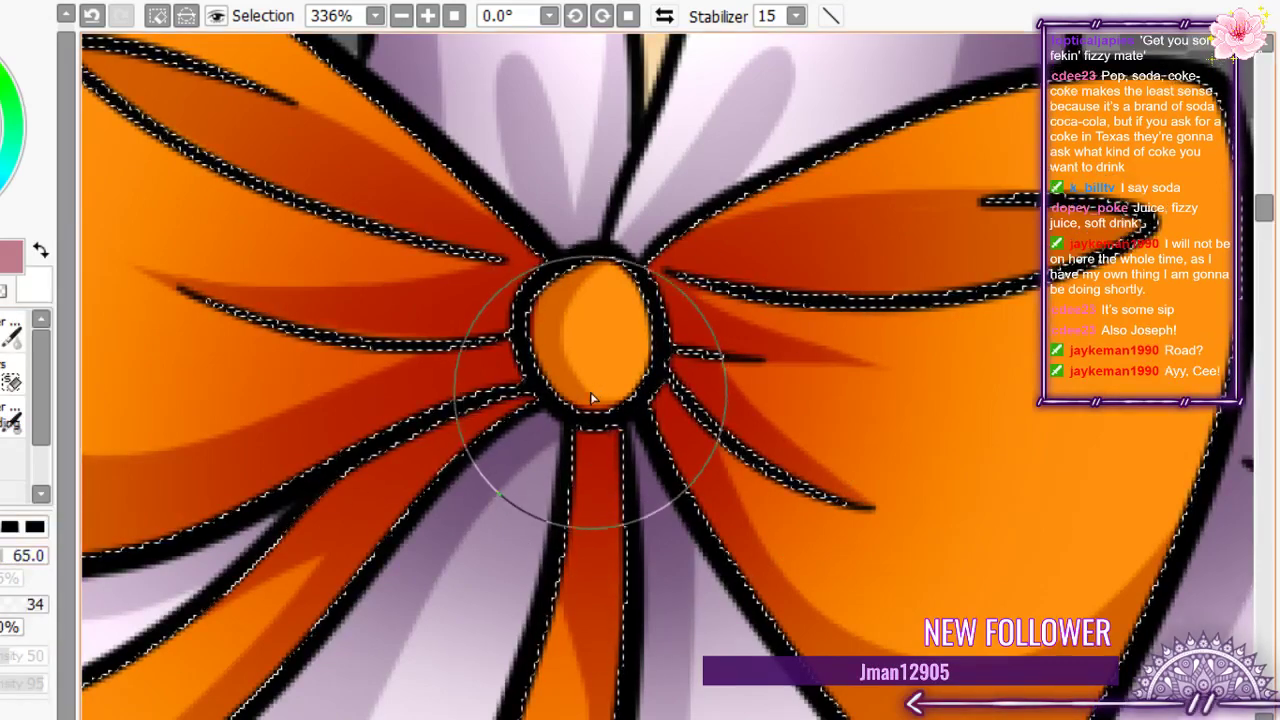
left_click_drag(655, 397, 664, 402)
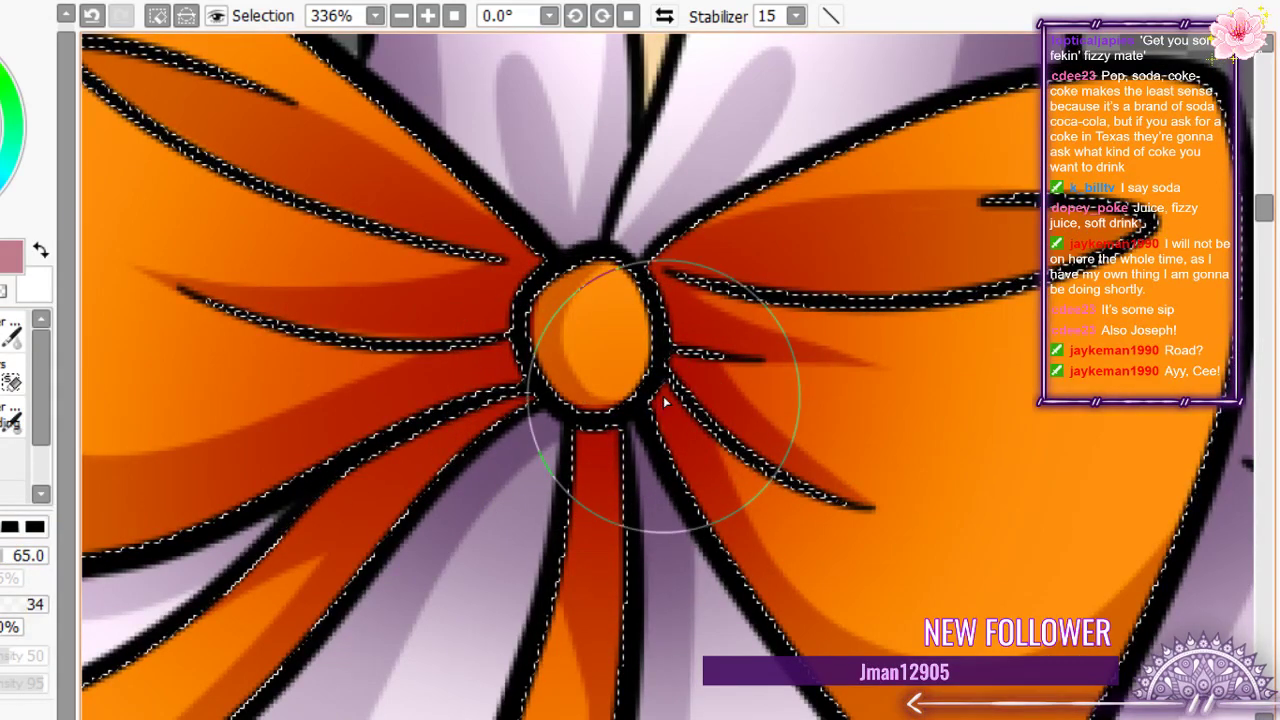
left_click(27, 558)
mouse_move(611, 397)
left_mouse_down()
mouse_move(660, 398)
mouse_move(646, 360)
left_mouse_up()
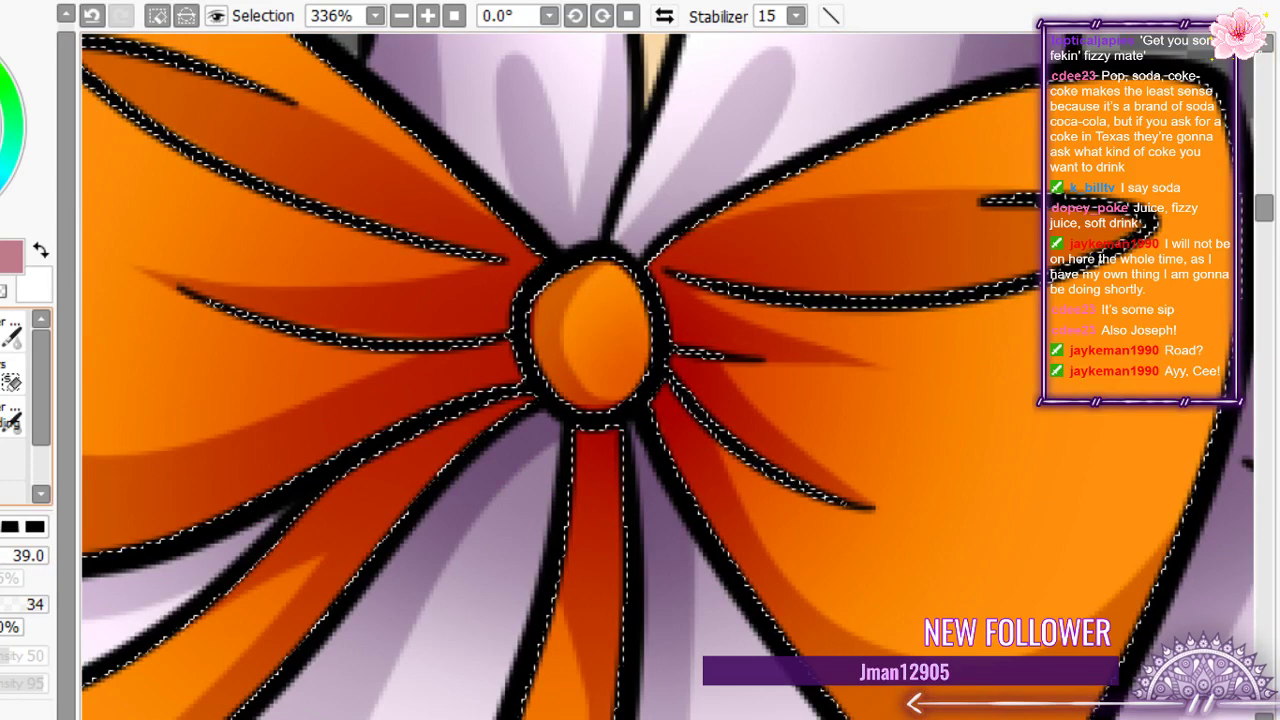
- Airbrush red shading at size 100 on the neck bow's ribbon ends and the corset trim's bust and waist folds
left_click(44, 556)
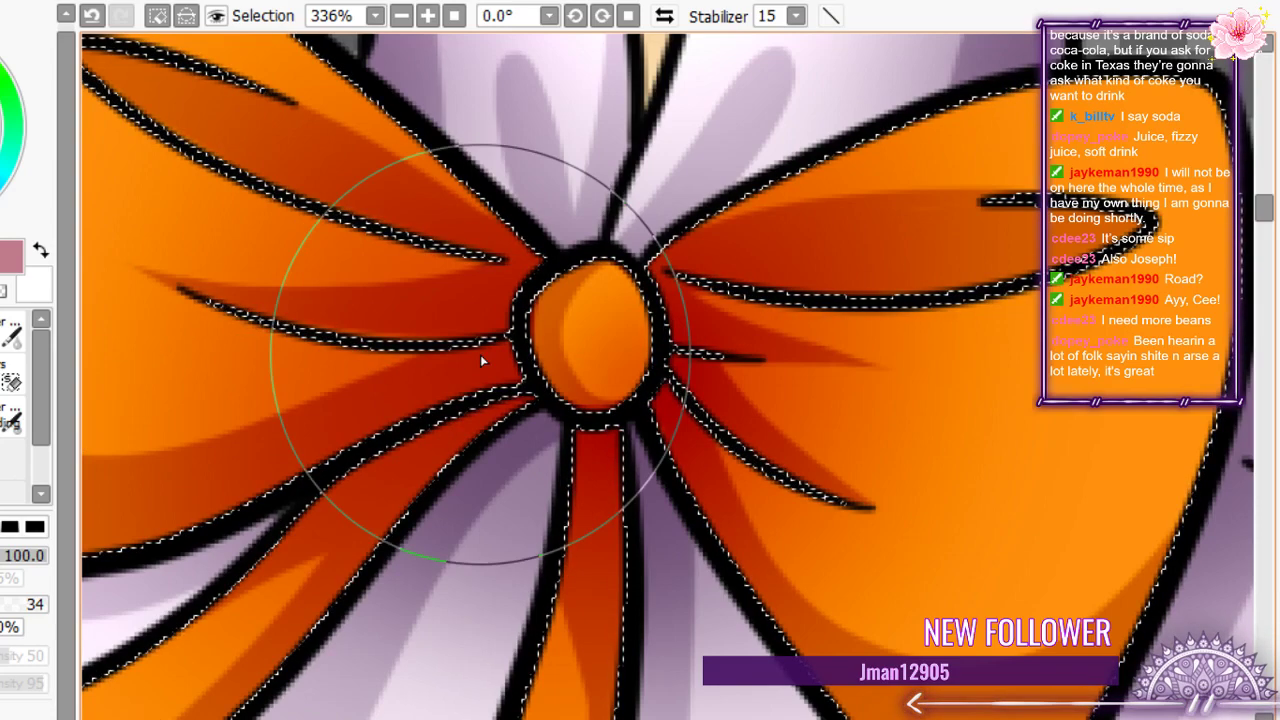
scroll(480, 354, "down", 6)
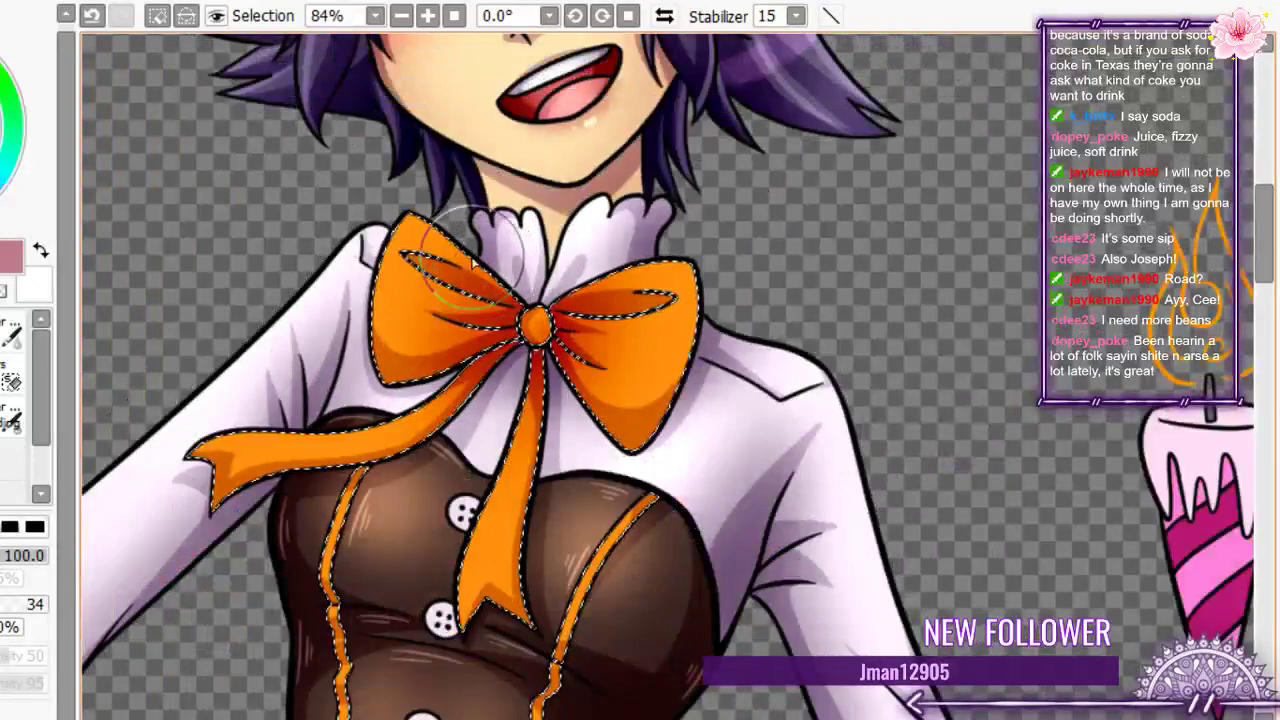
scroll(290, 458, "up", 7)
scroll(290, 458, "down", 6)
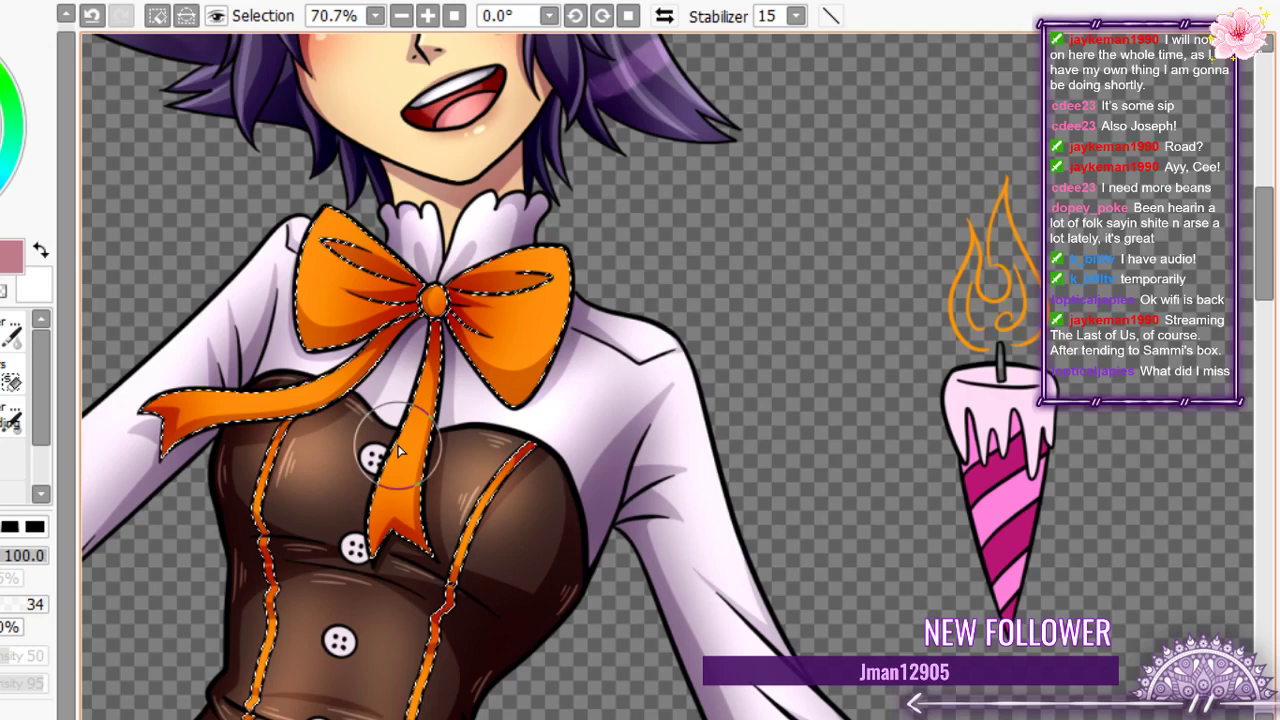
scroll(398, 451, "up", 2)
mouse_move(443, 628)
left_mouse_down()
mouse_move(439, 545)
mouse_move(400, 530)
left_mouse_up()
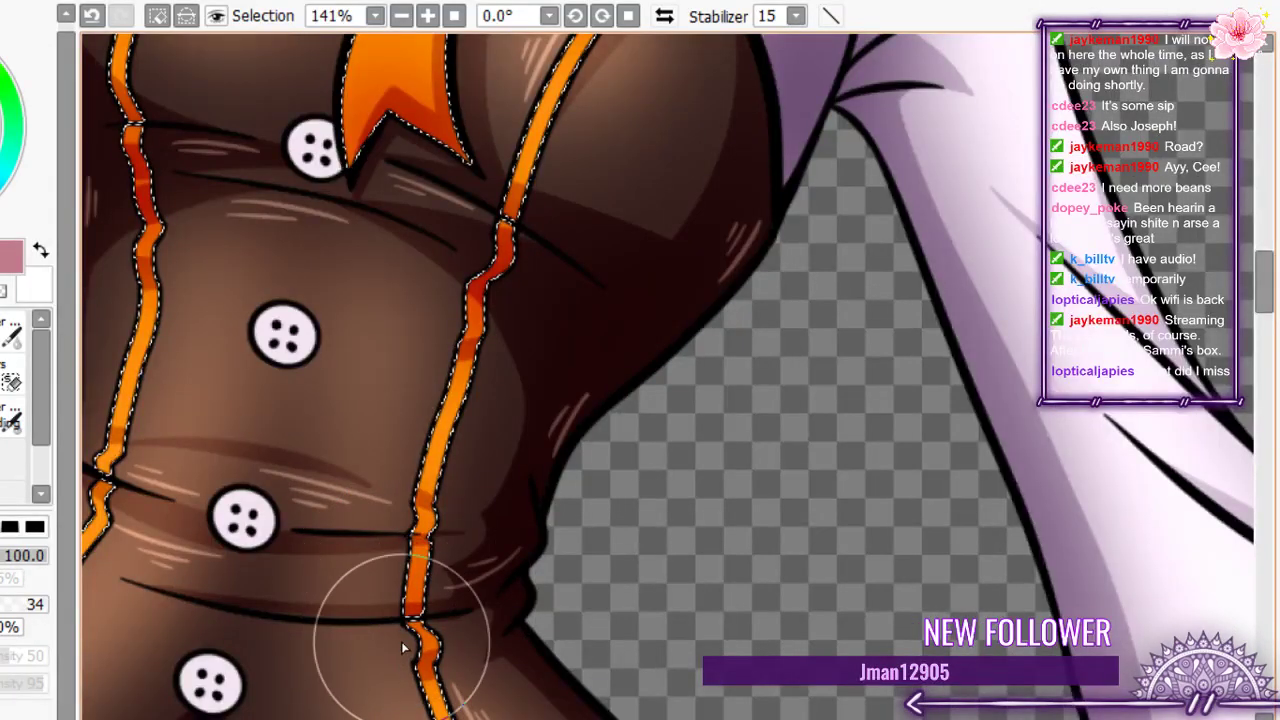
scroll(571, 497, "down", 3)
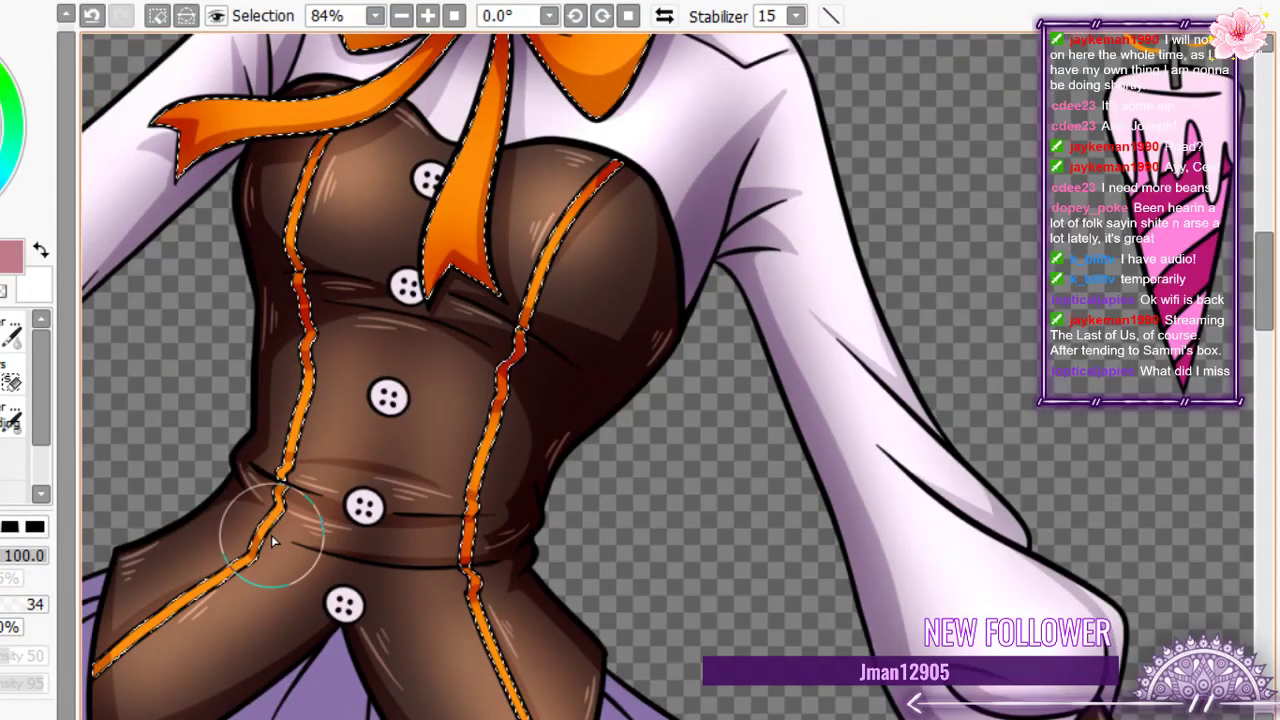
- Airbrush red shading along both lower corset trim strips, from the waist folds to their ends at the hem
scroll(272, 540, "down", 4)
scroll(200, 530, "up", 6)
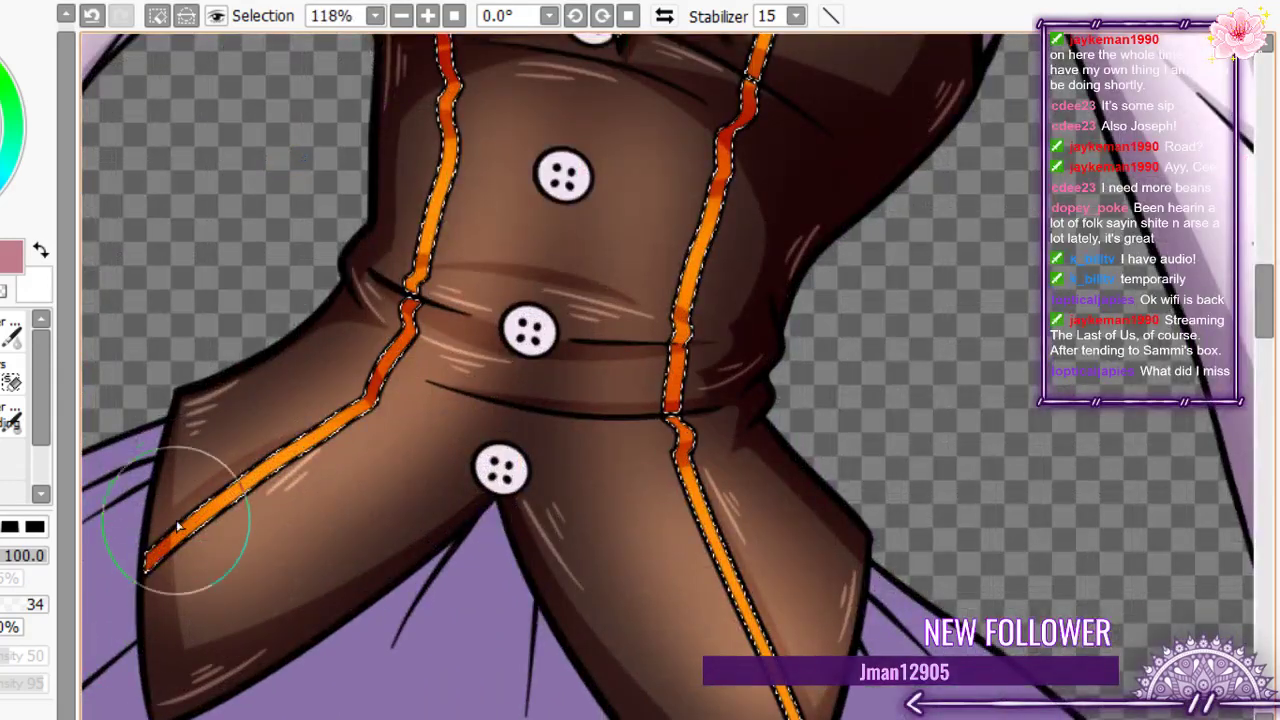
scroll(506, 598, "down", 3)
mouse_move(578, 700)
left_mouse_down()
mouse_move(562, 616)
mouse_move(563, 691)
mouse_move(518, 555)
left_mouse_up()
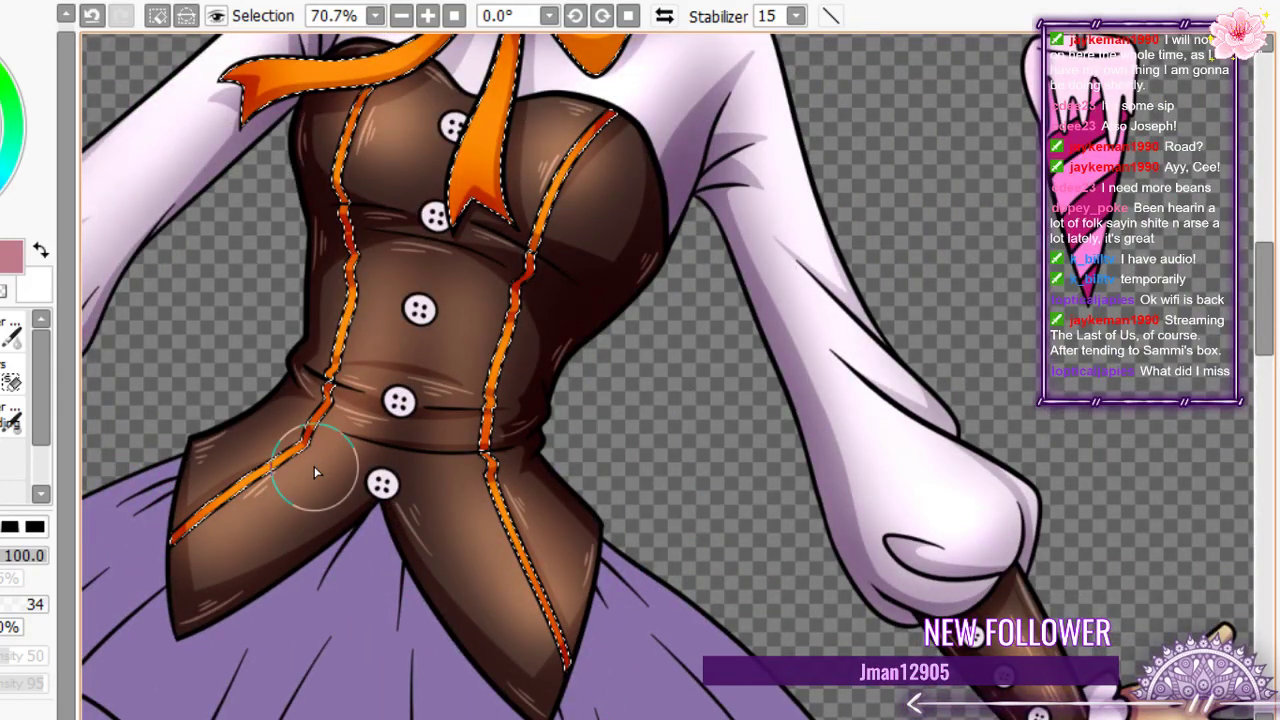
- Airbrush red shading at size 41 on the raised foot's ankle bow, deepening the loops' folds around the knot and undoing surplus strokes
scroll(314, 470, "down", 2)
left_click_drag(668, 383, 610, 383, "ctrl+alt")
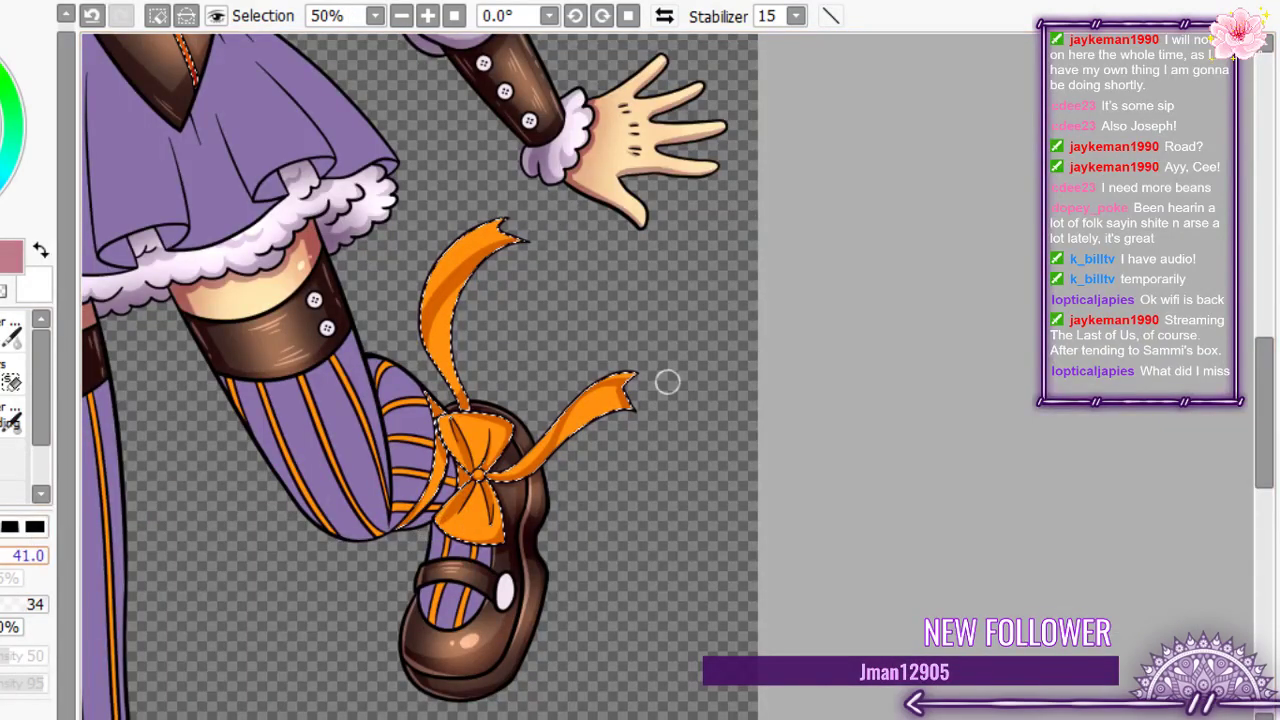
scroll(480, 478, "up", 2)
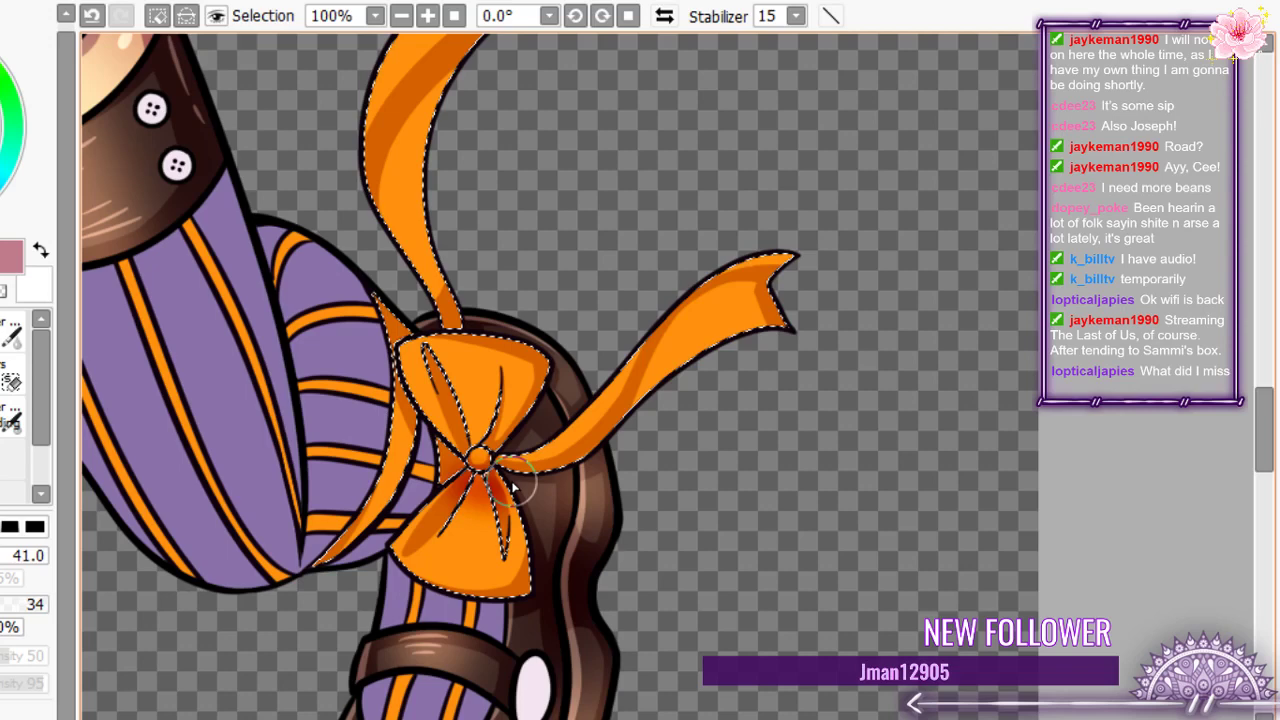
mouse_move(511, 482)
left_mouse_down()
mouse_move(496, 478)
mouse_move(526, 543)
left_mouse_up()
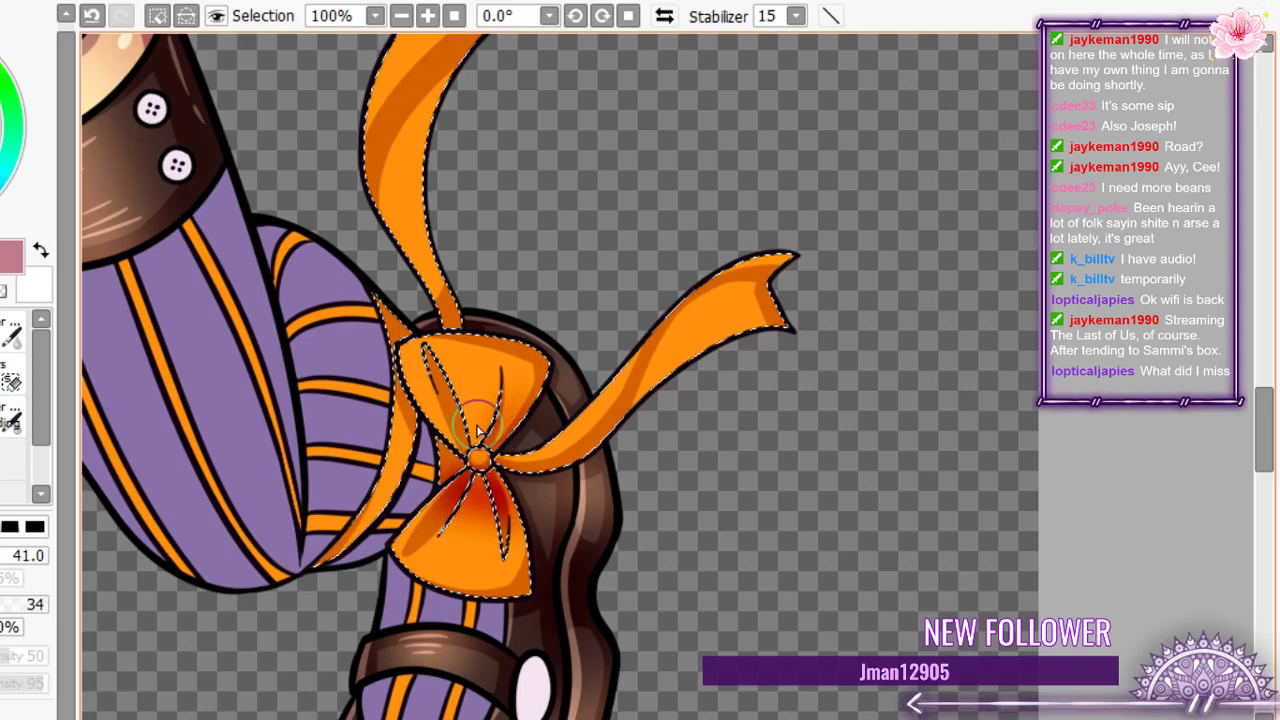
mouse_move(478, 430)
left_mouse_down()
mouse_move(474, 468)
mouse_move(482, 460)
mouse_move(440, 421)
mouse_move(479, 445)
mouse_move(496, 410)
mouse_move(520, 424)
mouse_move(516, 398)
mouse_move(454, 397)
mouse_move(419, 433)
left_mouse_up()
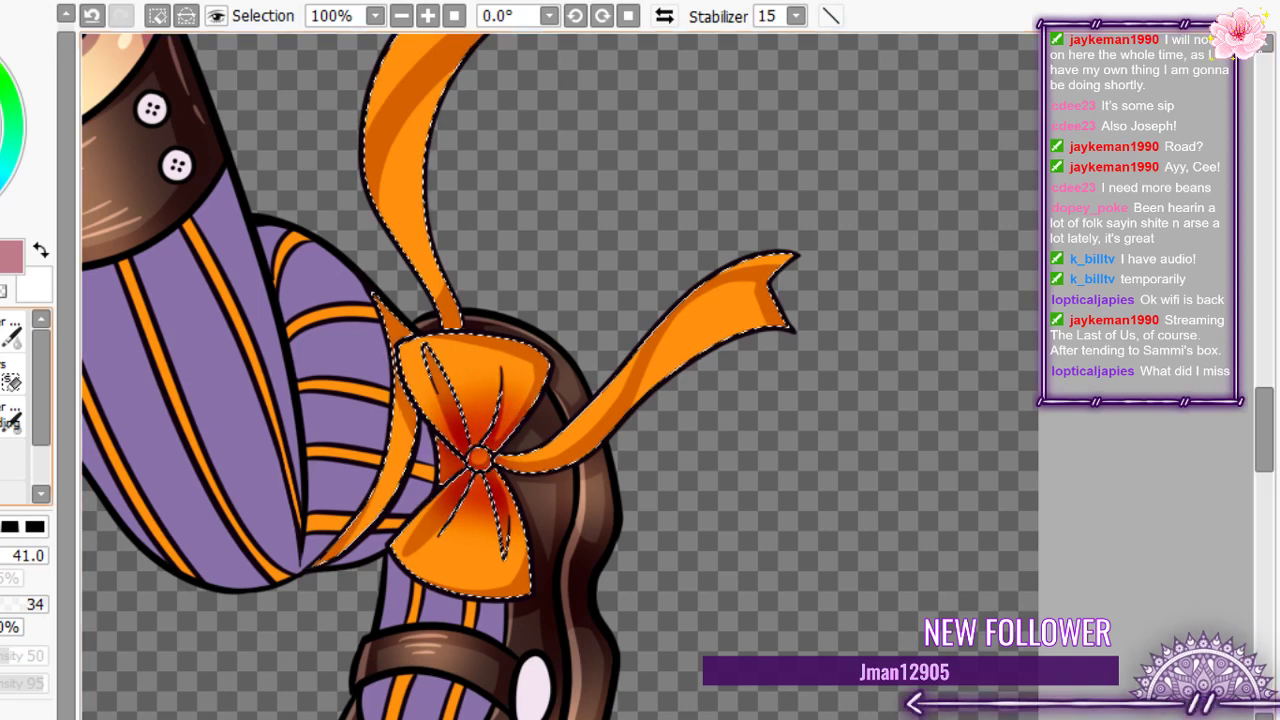
key("ctrl+z")
key("ctrl+z")
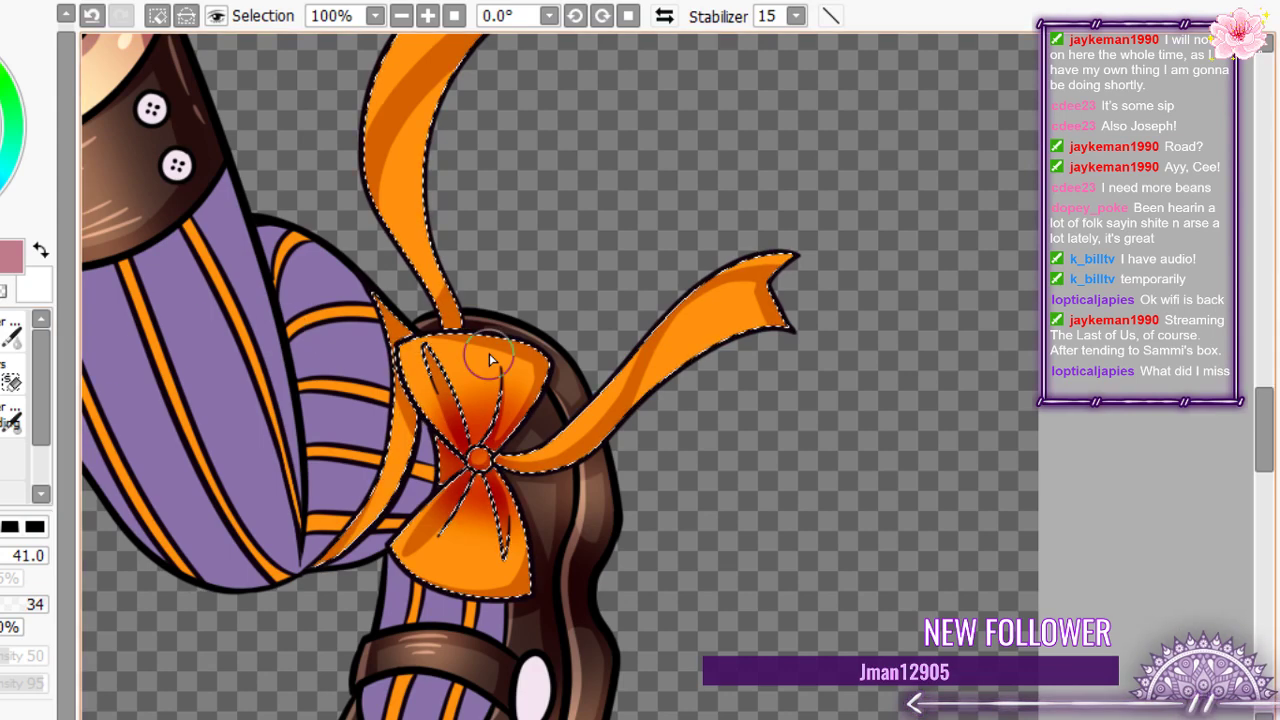
key("ctrl+z")
key("ctrl+z")
key("ctrl+z")
- Compare the ankle bow with the neck bow and erase the red shading from the ankle bow's knot with eraser sizes 20 and 14
scroll(580, 550, "down", 5)
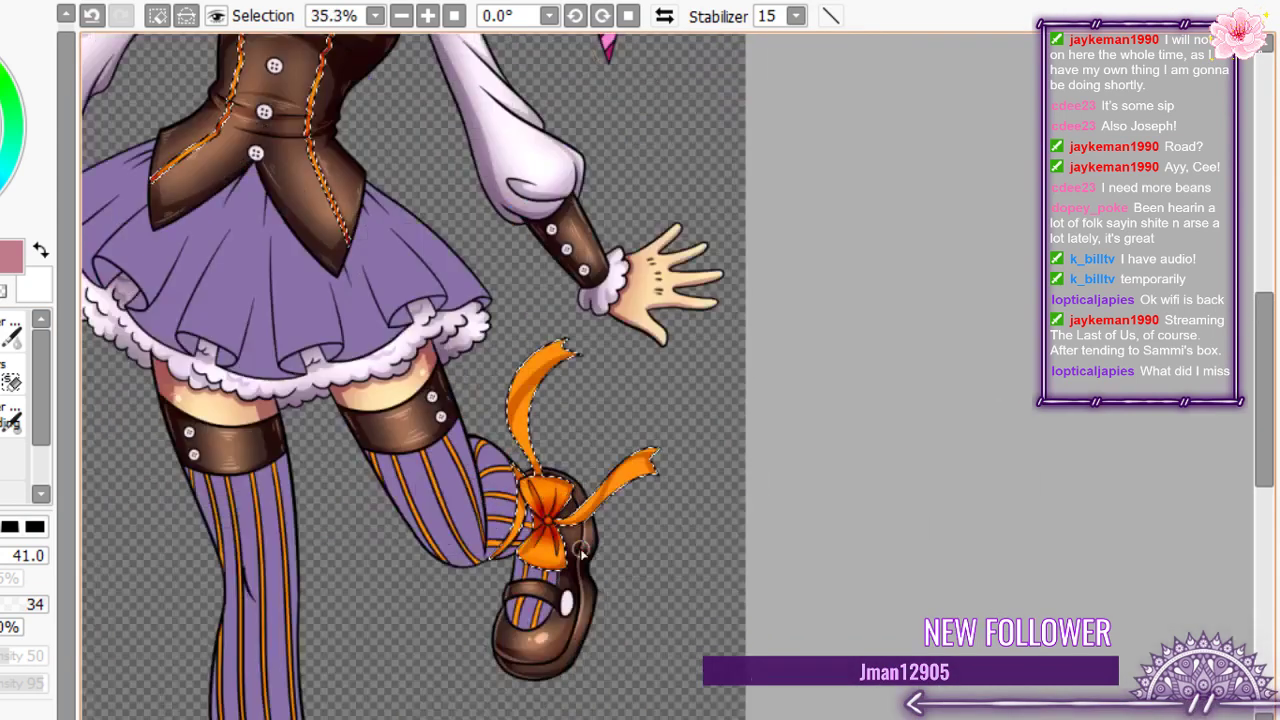
scroll(563, 195, "up", 3)
mouse_move(543, 280)
left_mouse_down()
mouse_move(561, 173)
mouse_move(500, 293)
mouse_move(355, 160)
left_mouse_up()
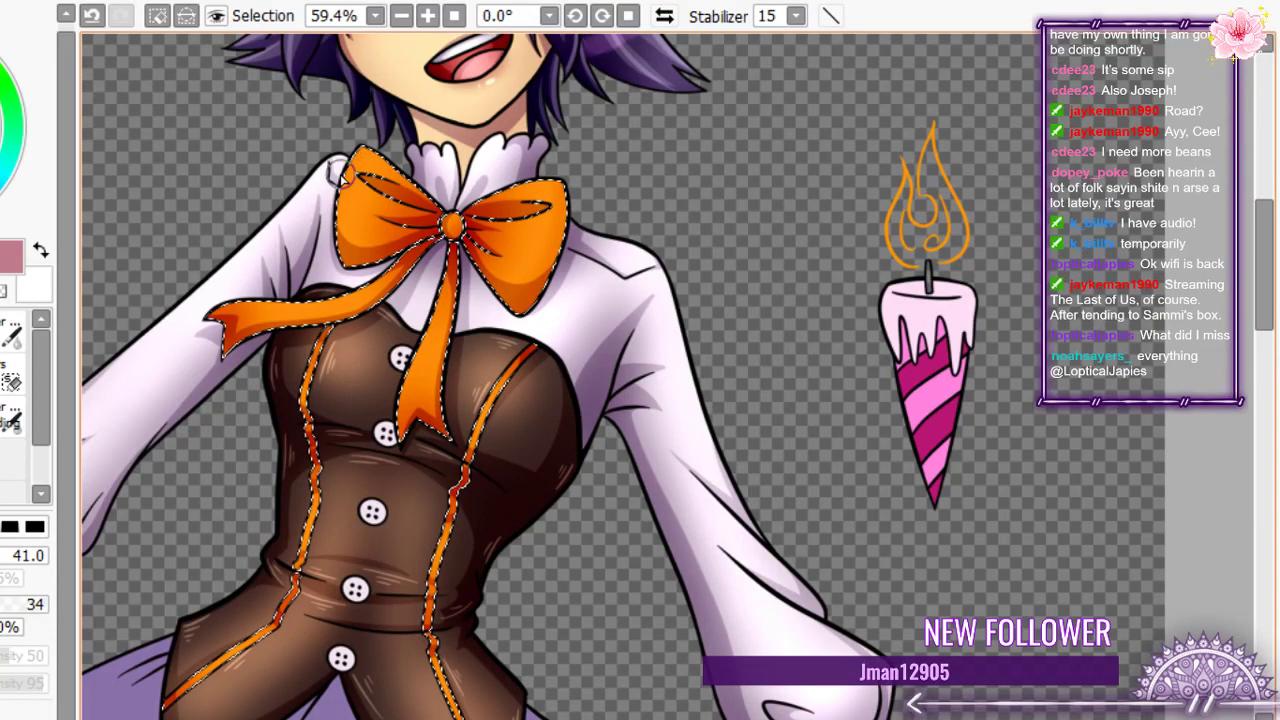
scroll(410, 250, "down", 7)
scroll(565, 535, "up", 13)
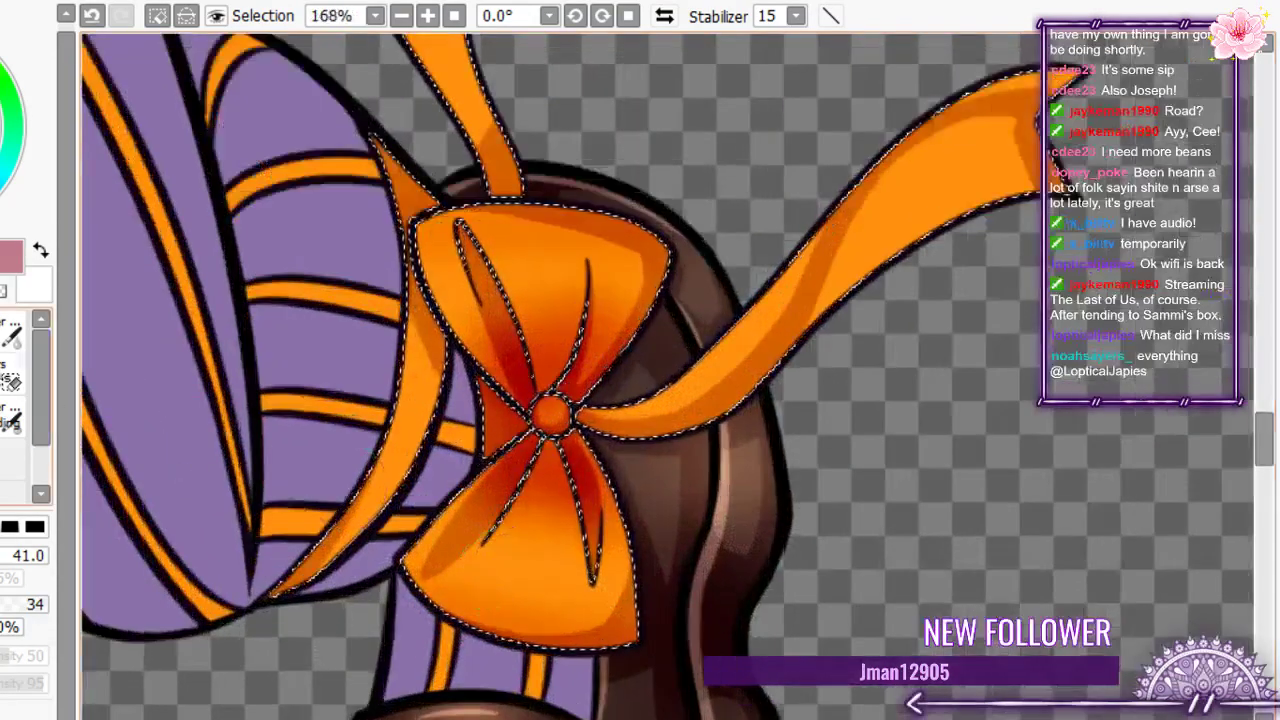
key("e")
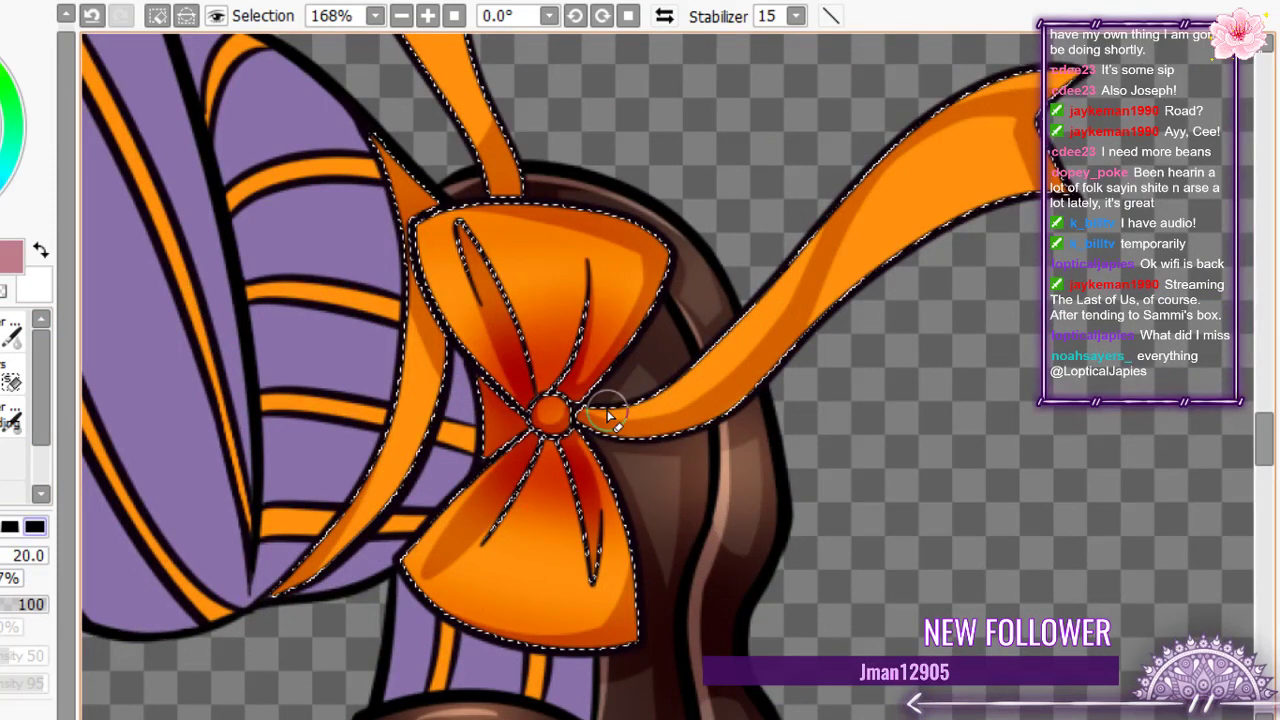
scroll(608, 415, "up", 5)
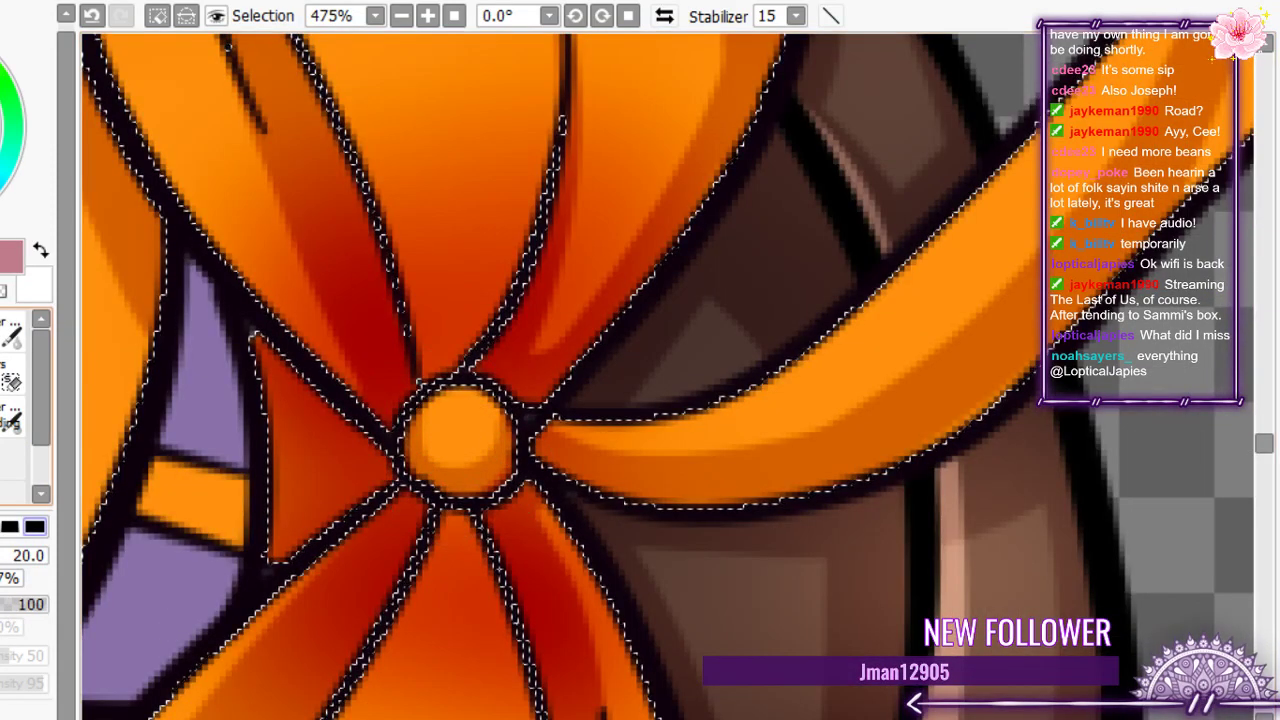
key("bracketleft")
key("bracketleft")
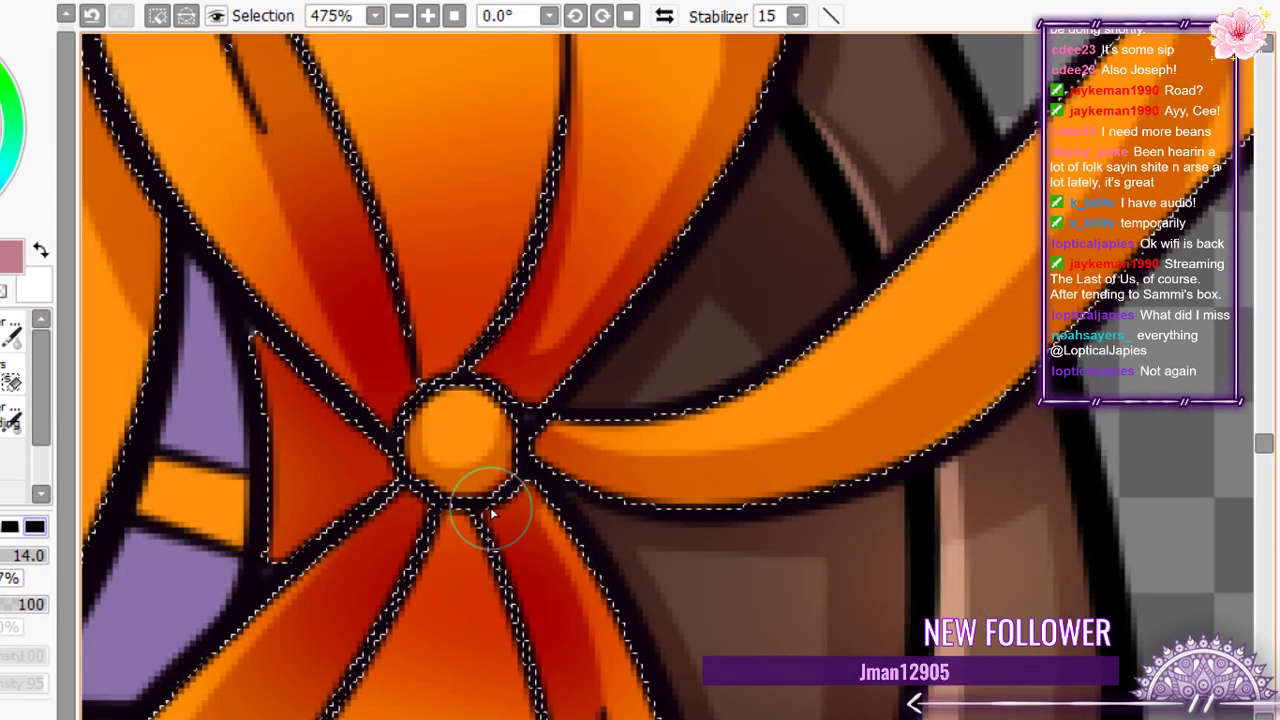
- Airbrush red shading at size 41 on the knot's edge and along the raised ankle bow's right ribbon, including its fold and forked end
left_click(12, 335)
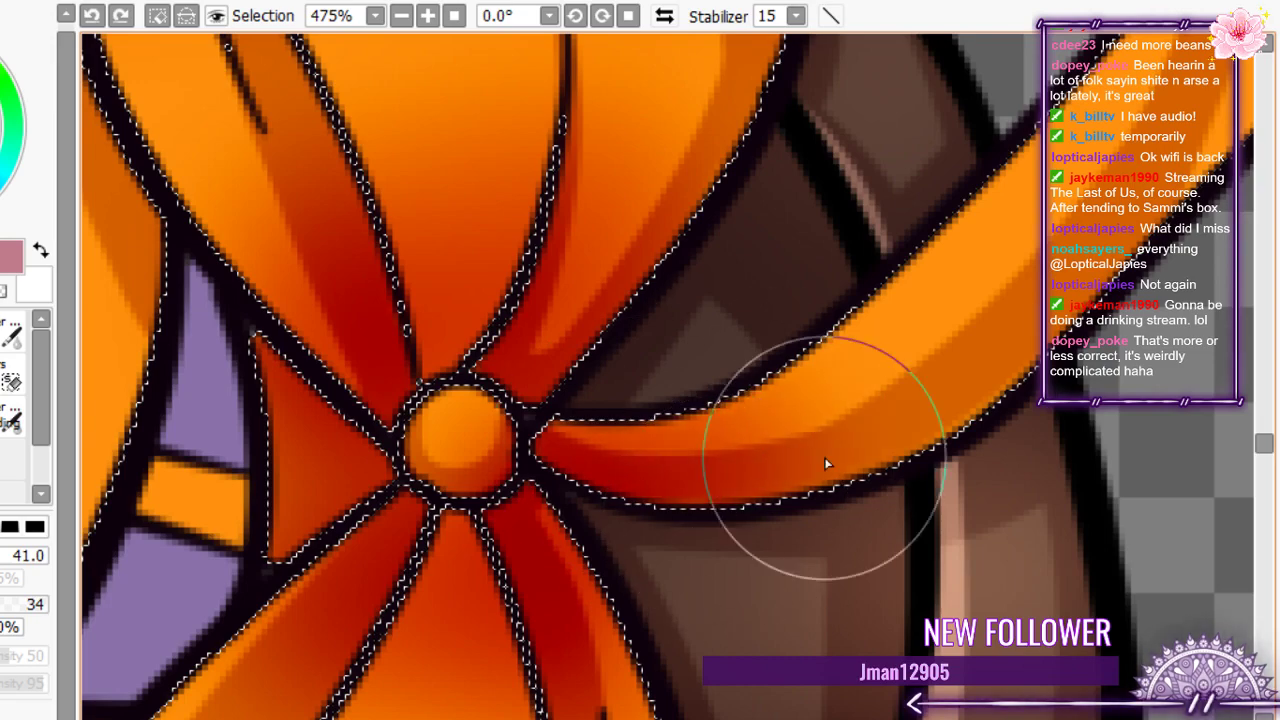
scroll(368, 452, "down", 5)
scroll(368, 452, "down", 2)
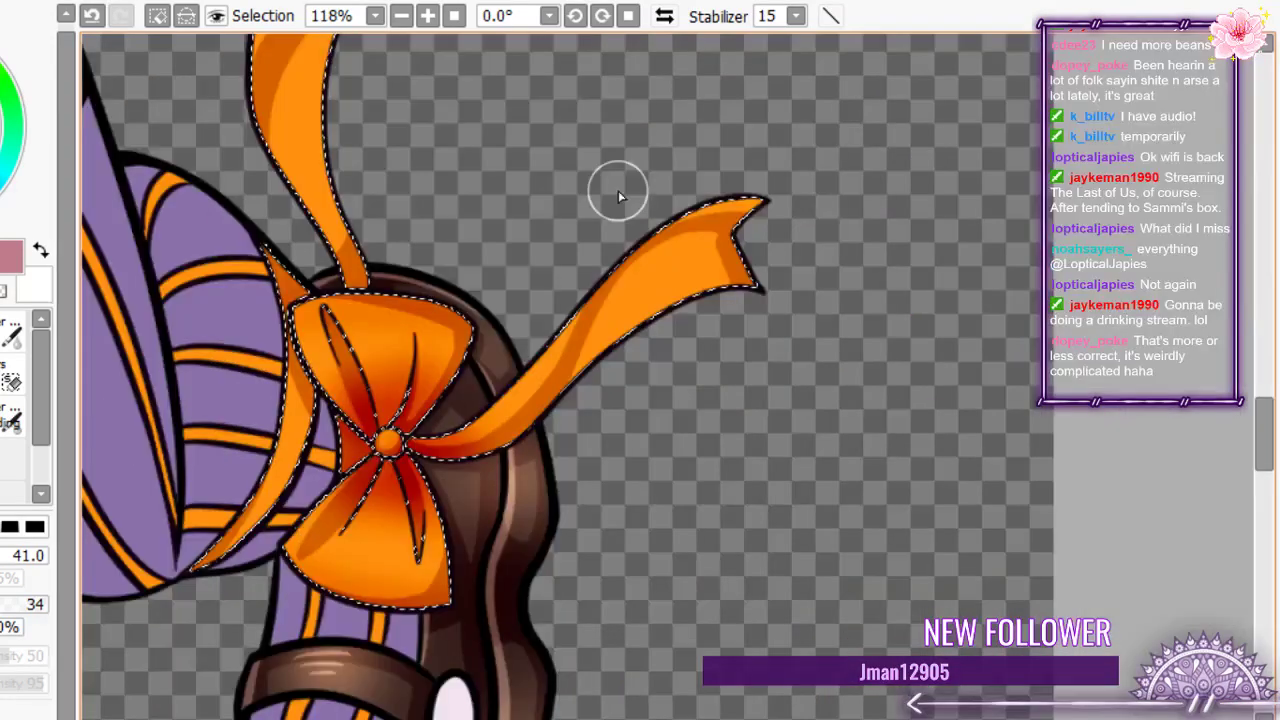
scroll(618, 190, "up", 2)
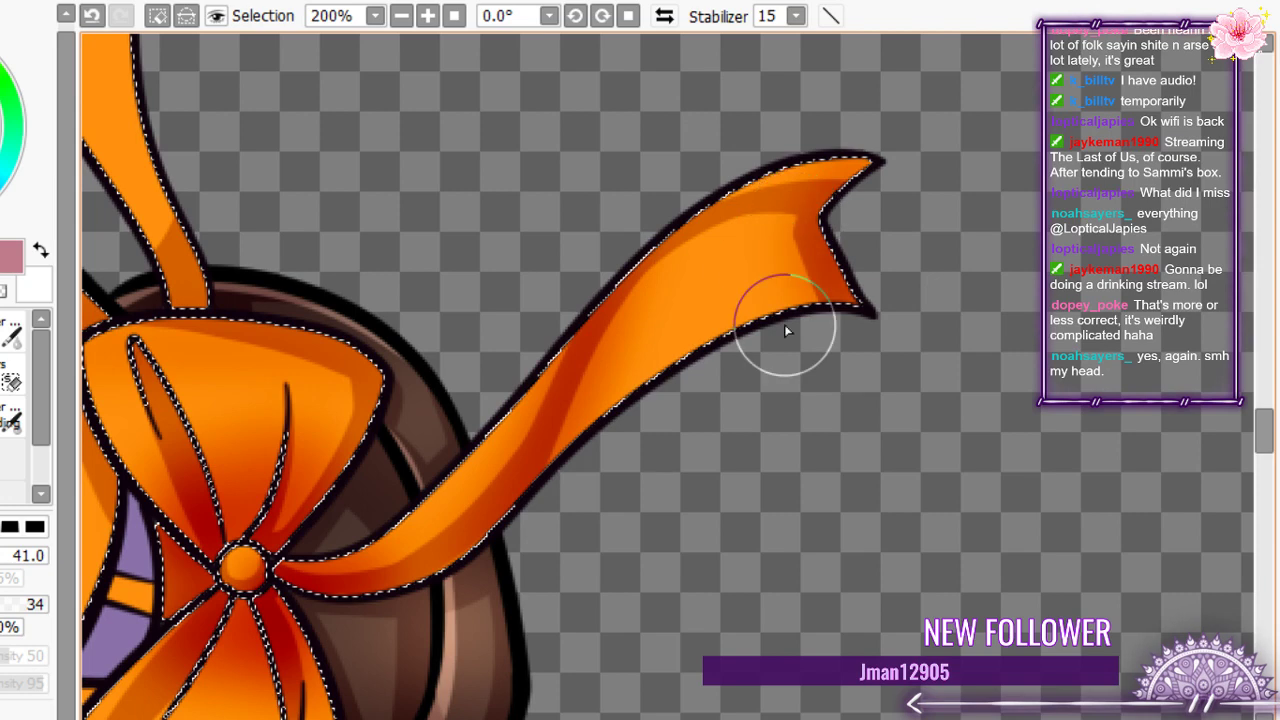
scroll(548, 506, "down", 4)
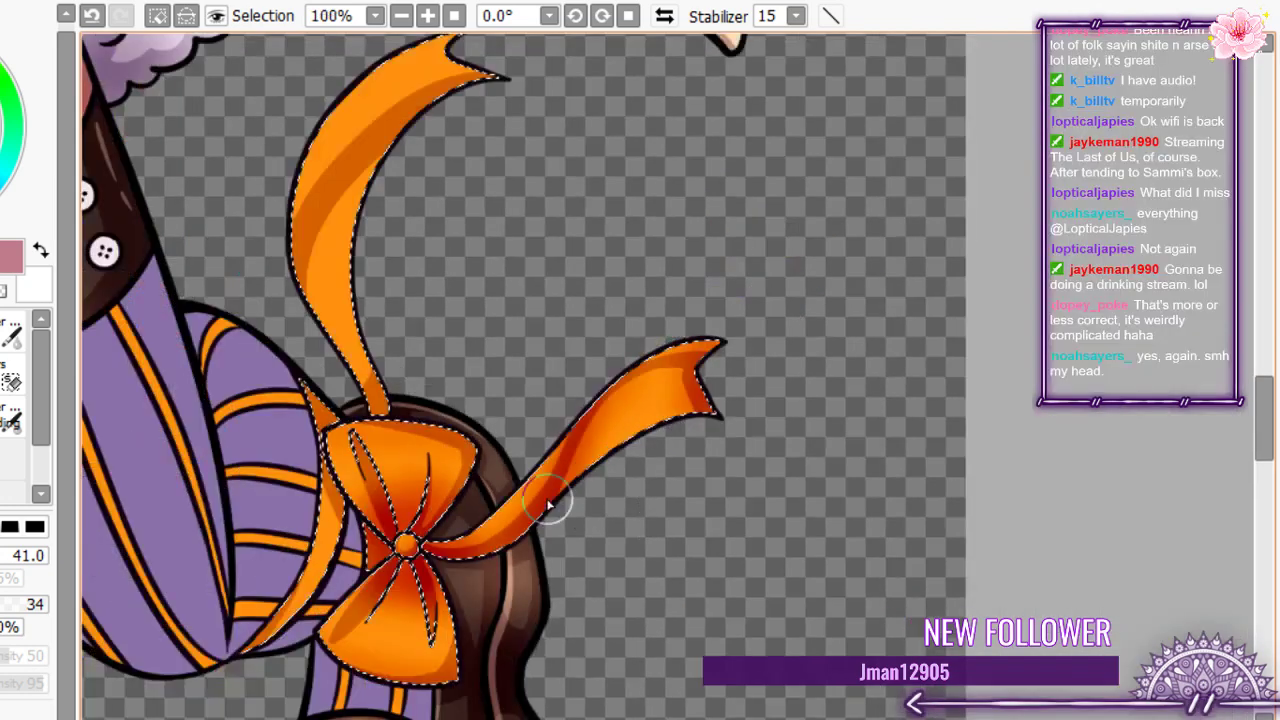
- Airbrush red shading on the raised ankle bow's upper ribbon, covering its base and the dark band along its curve
scroll(364, 320, "up", 3)
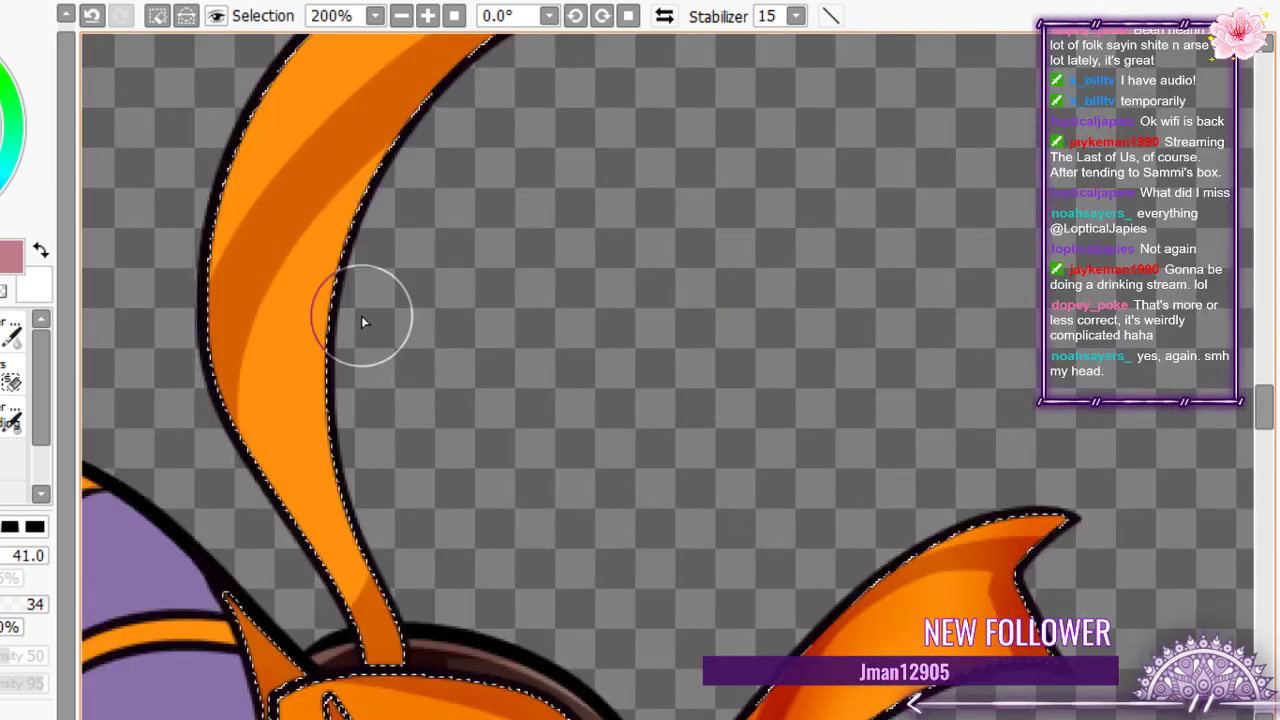
mouse_move(355, 460)
left_mouse_down()
mouse_move(386, 557)
mouse_move(329, 600)
mouse_move(345, 430)
left_mouse_up()
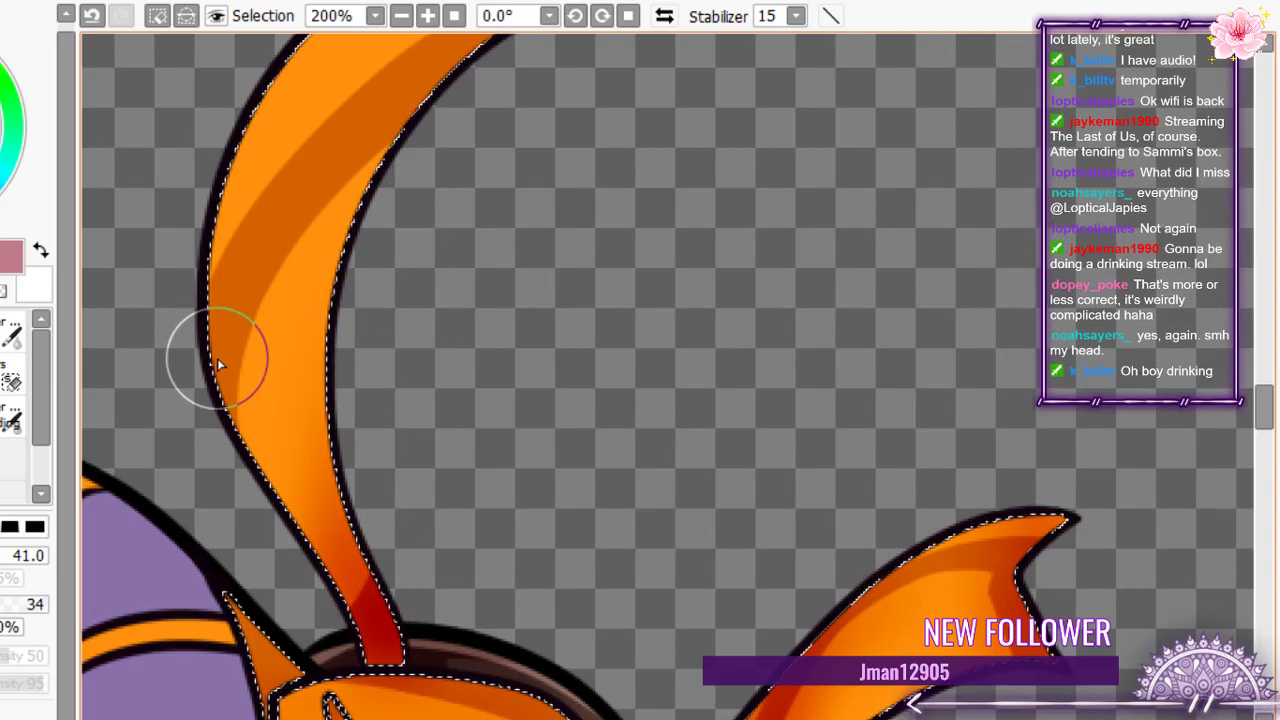
scroll(361, 302, "down", 3)
left_click_drag(480, 114, 330, 230)
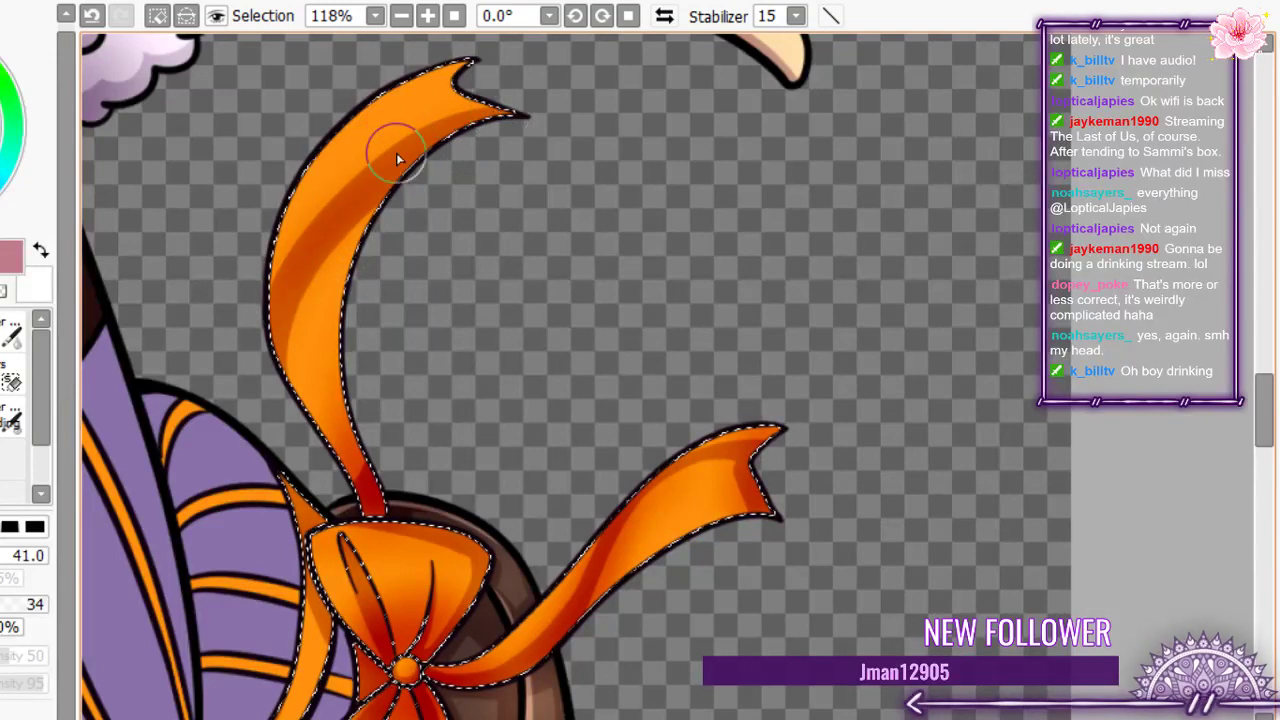
left_click_drag(391, 150, 330, 235)
left_click_drag(450, 128, 351, 226)
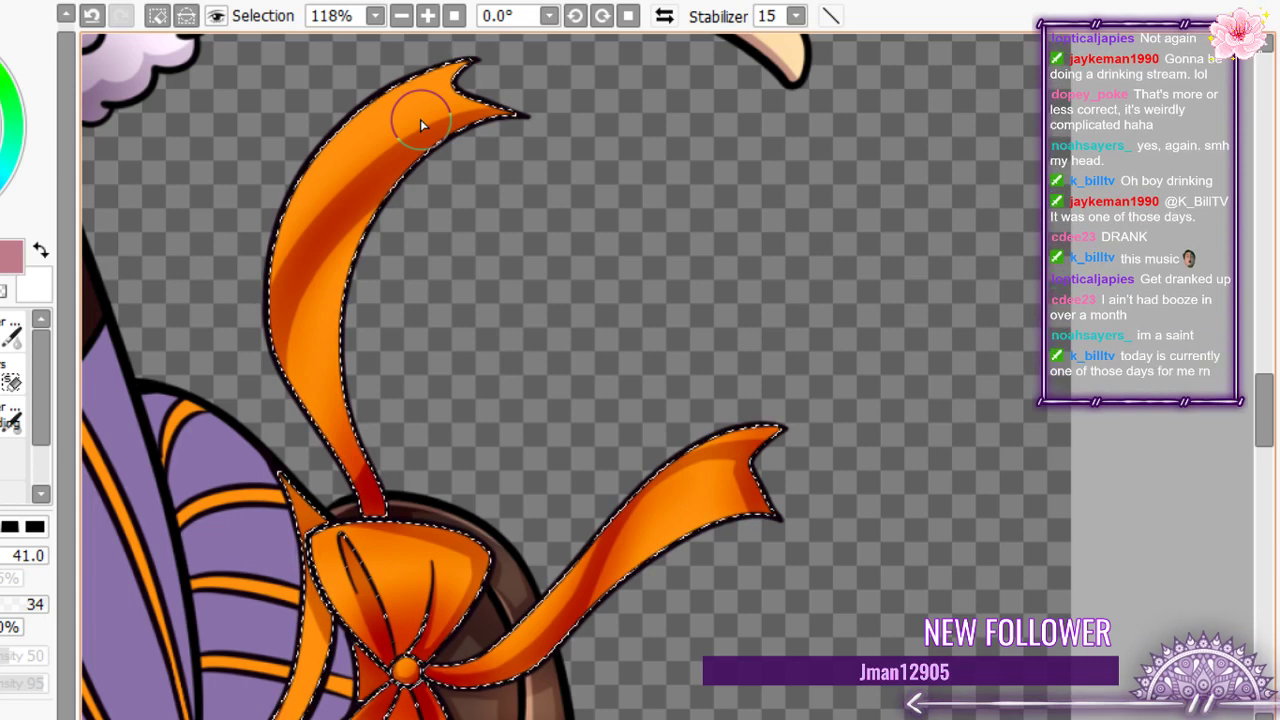
- Try extra red shading along the upper ribbon's inner edge and lower curve, and undo the last strokes
left_click_drag(363, 202, 491, 134)
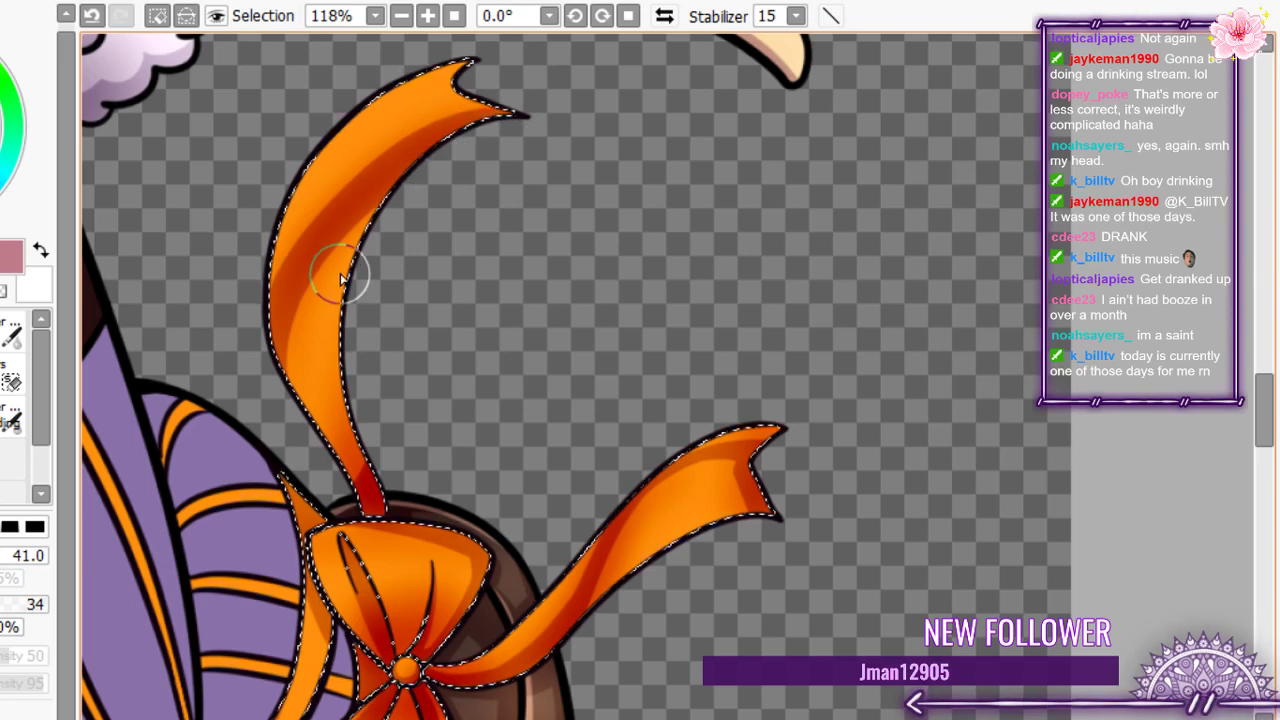
left_click_drag(300, 290, 308, 344)
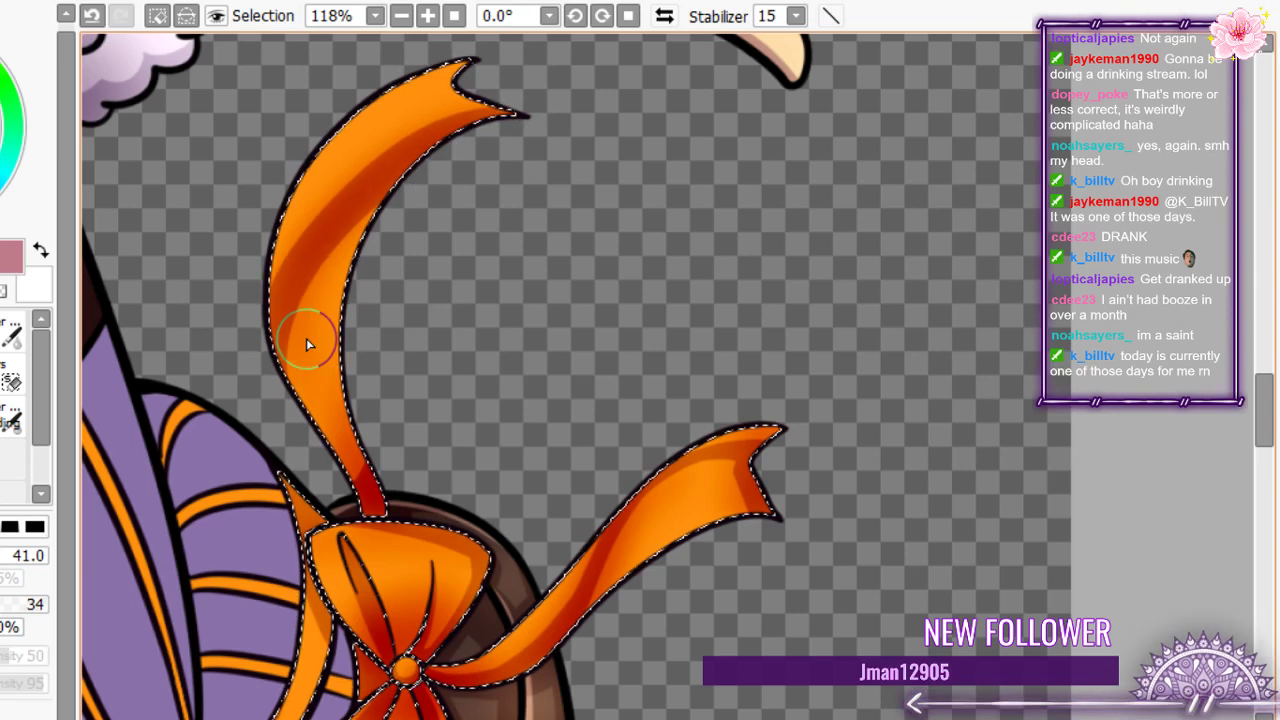
key("ctrl+z")
key("ctrl+z")
key("ctrl+z")
key("ctrl+z")
key("ctrl+z")
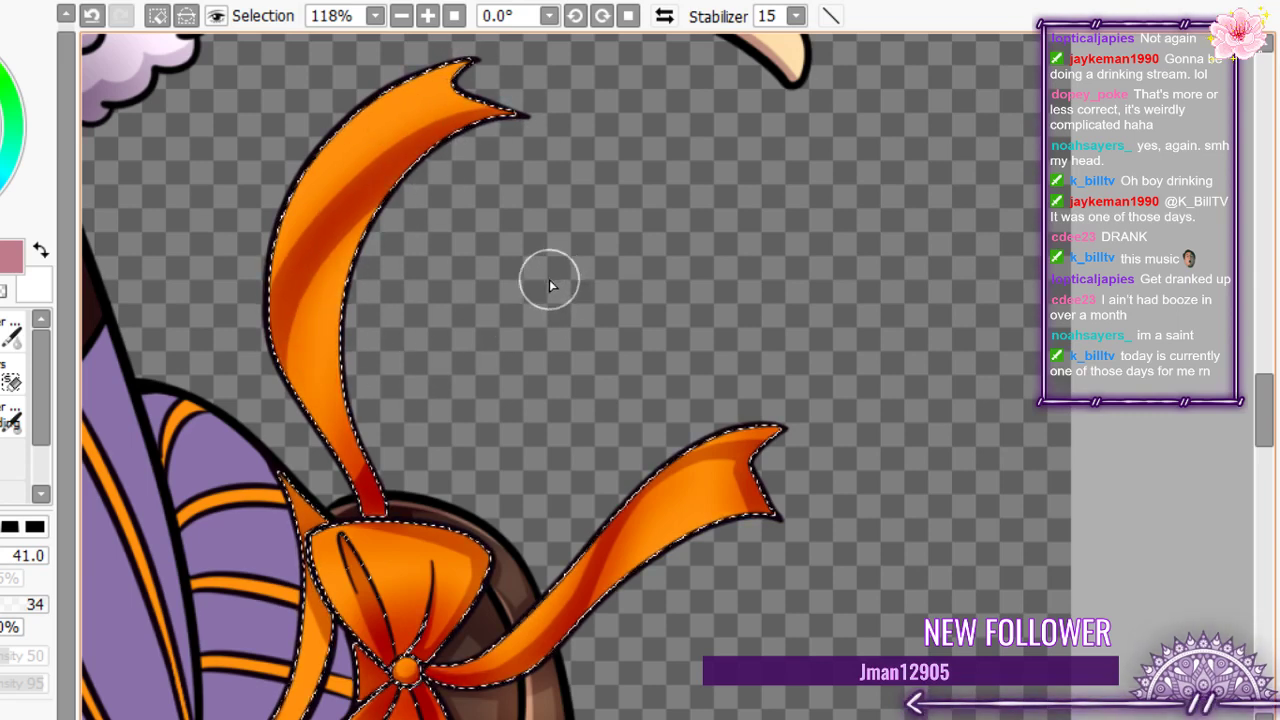
- Airbrush red shading on both ends of the ribbon strip wrapping the calf behind the raised ankle bow
scroll(549, 279, "down", 5)
scroll(468, 380, "up", 4)
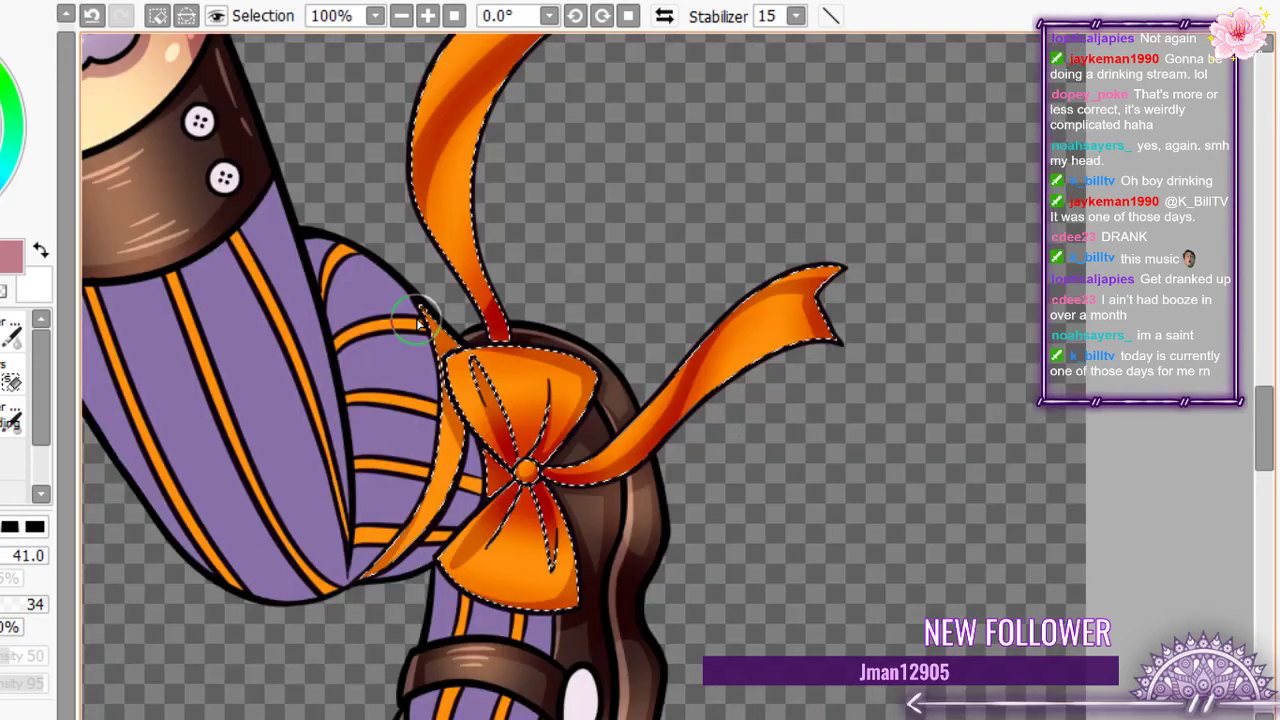
left_click_drag(418, 320, 445, 350)
mouse_move(414, 580)
left_mouse_down()
mouse_move(388, 560)
mouse_move(394, 508)
mouse_move(382, 548)
left_mouse_up()
scroll(472, 438, "down", 1)
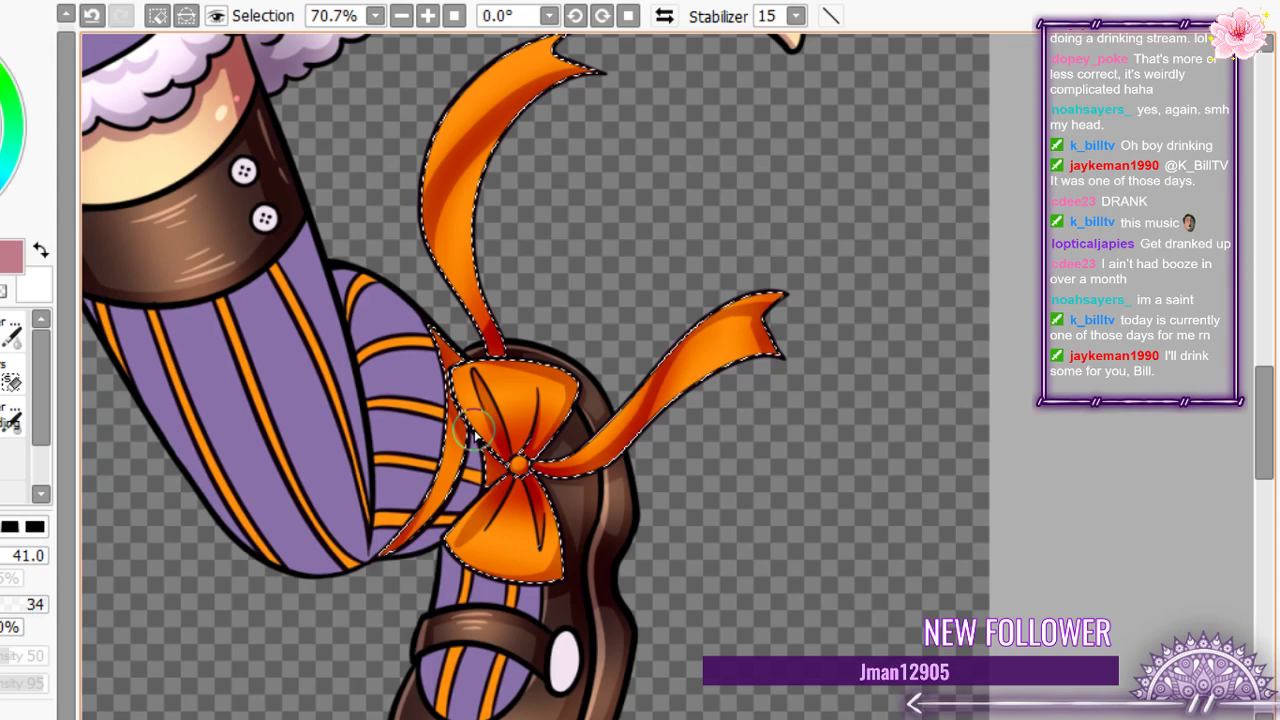
scroll(470, 430, "up", 2)
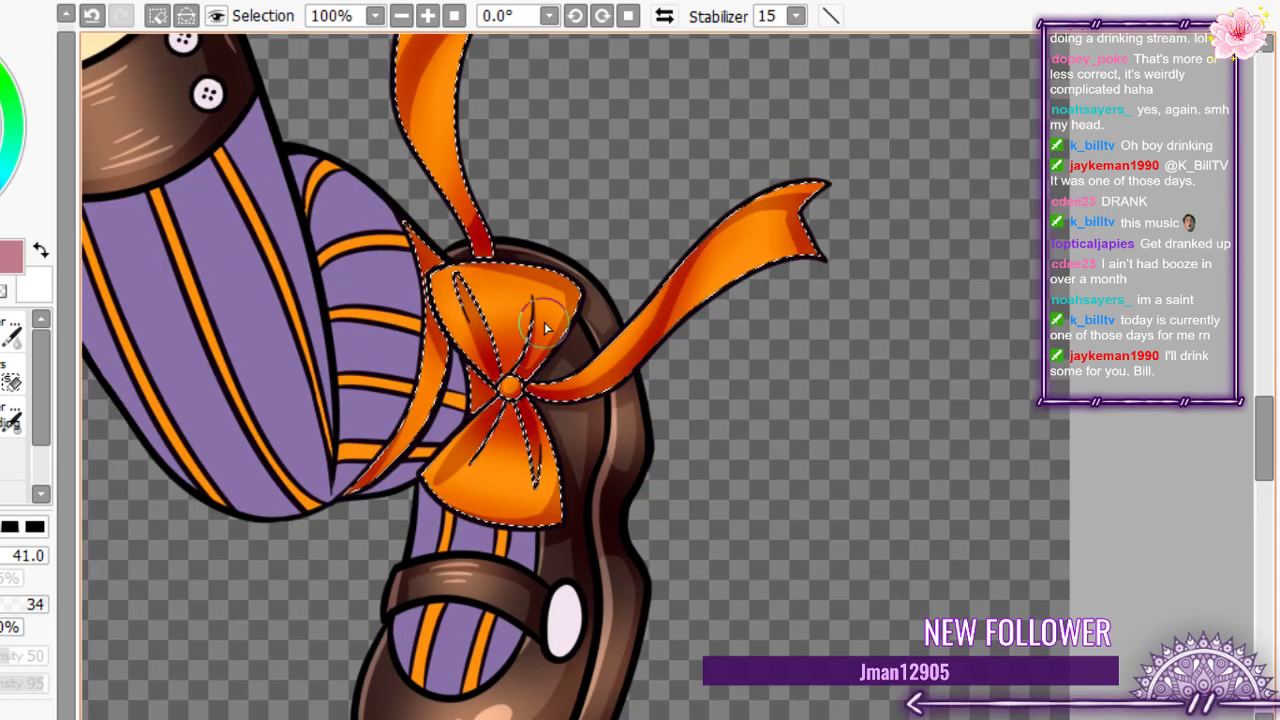
- Airbrush red shading at size 41 on the standing leg's ankle bow, around the left loop's folds and the ribbon tops below the knot
scroll(424, 513, "down", 3)
scroll(424, 513, "down", 7)
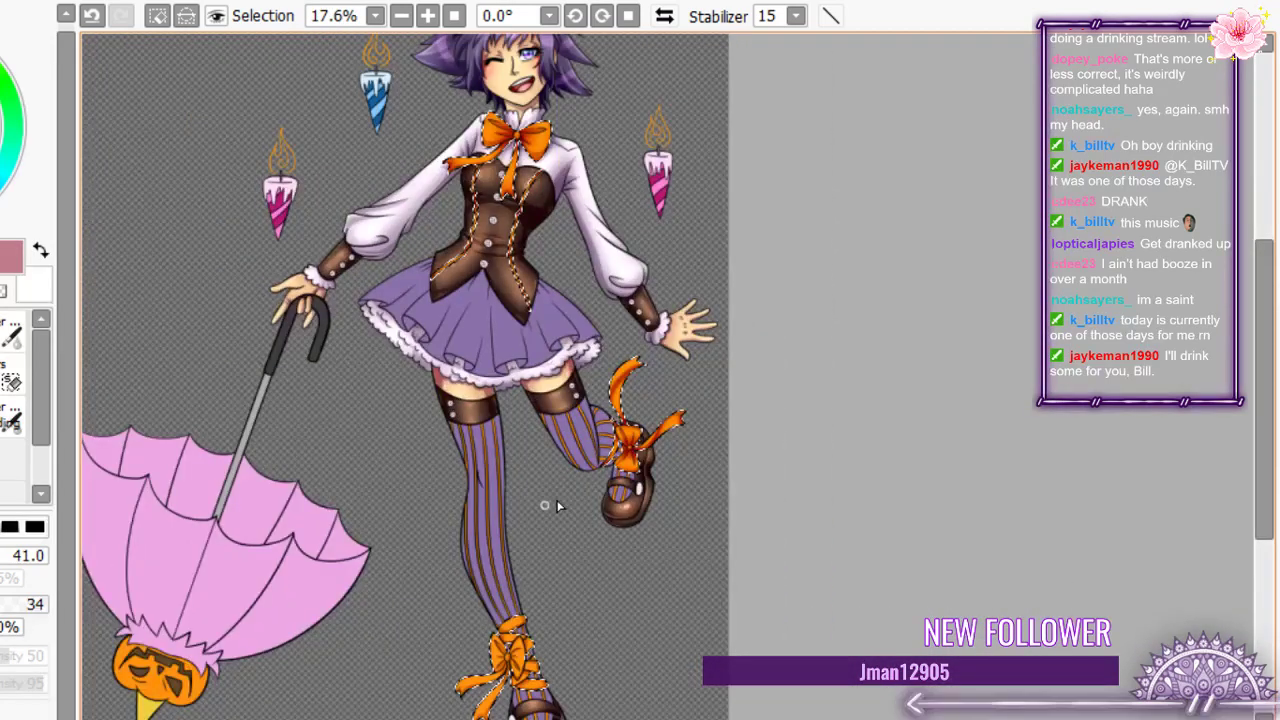
scroll(557, 506, "up", 10)
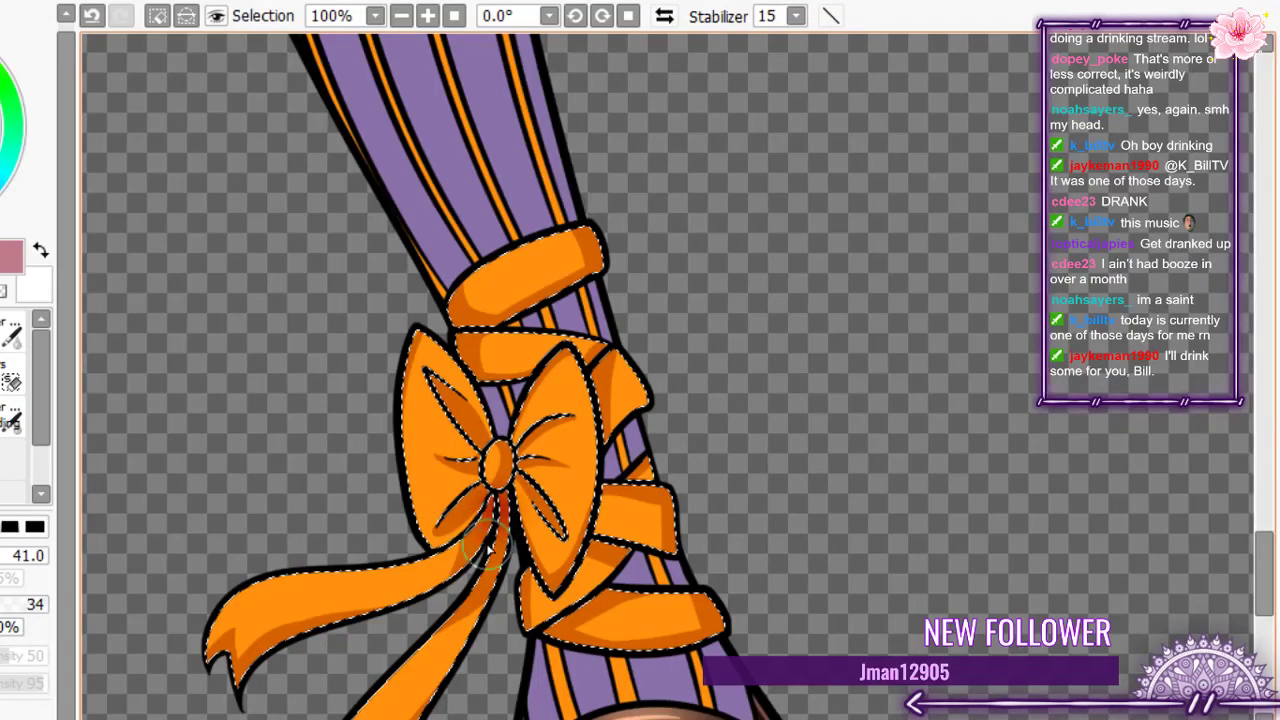
mouse_move(512, 572)
left_mouse_down()
mouse_move(479, 468)
mouse_move(450, 491)
mouse_move(504, 420)
mouse_move(481, 413)
mouse_move(498, 408)
mouse_move(480, 554)
mouse_move(478, 504)
left_mouse_up()
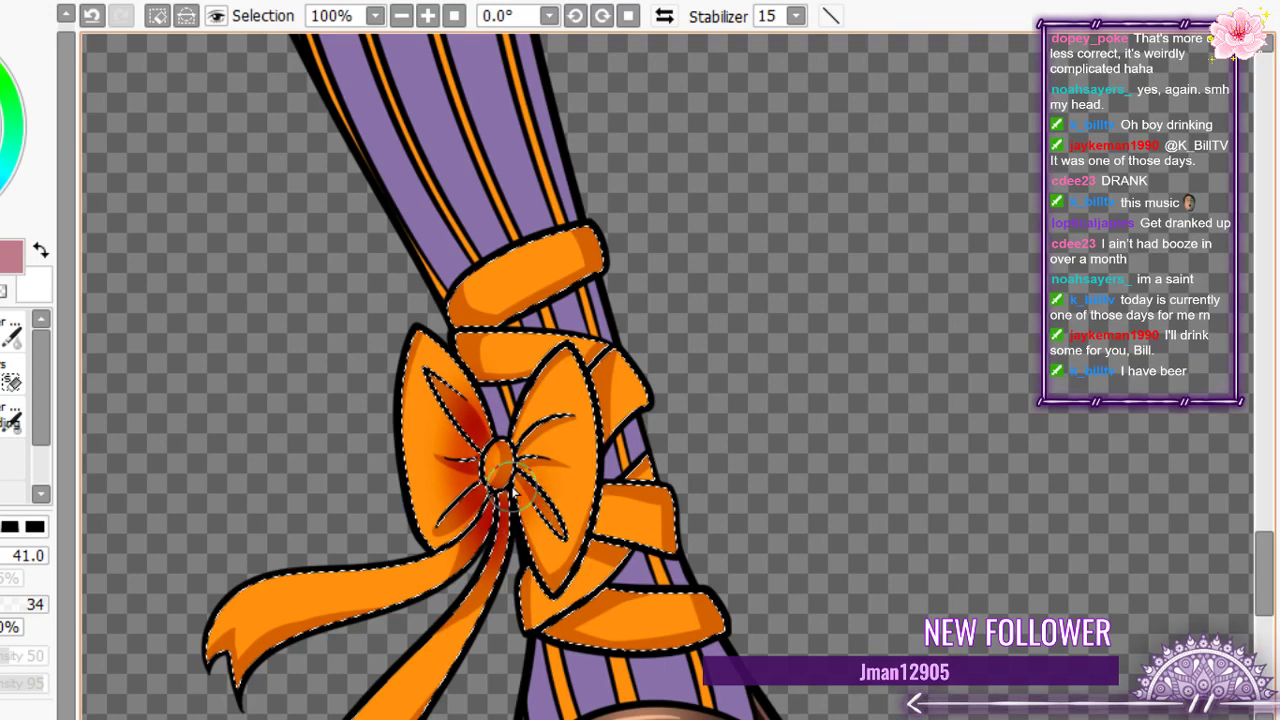
- Airbrush red shading on the right loop's folds beside the knot of the standing leg's bow, undoing unwanted strokes
mouse_move(512, 492)
left_mouse_down()
mouse_move(530, 537)
mouse_move(545, 492)
mouse_move(524, 430)
left_mouse_up()
key("ctrl+z")
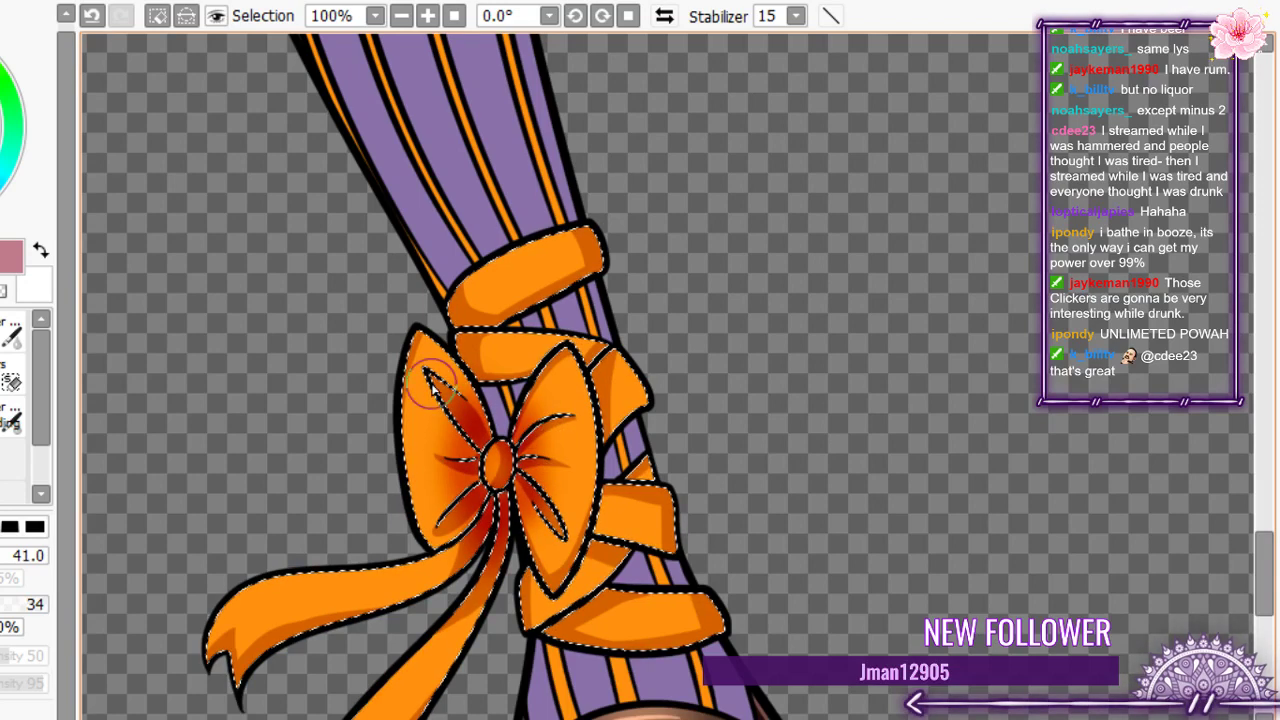
left_click_drag(495, 505, 510, 458)
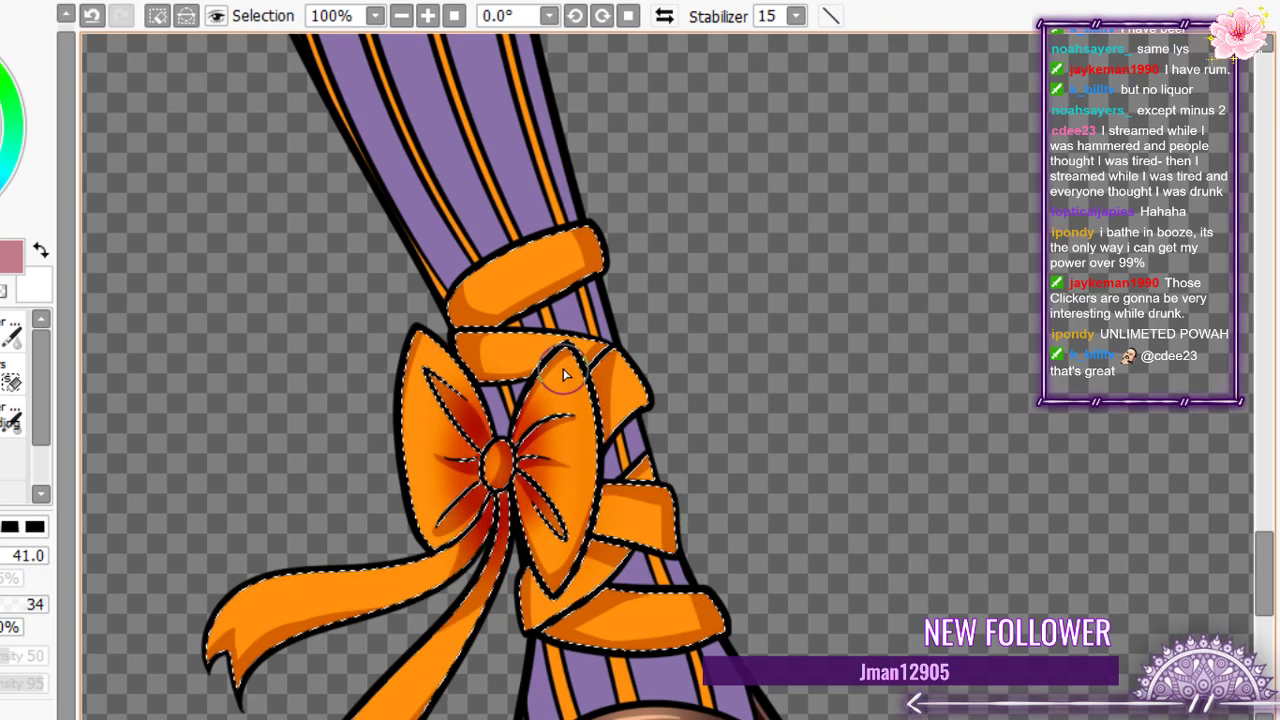
key("ctrl+z")
key("ctrl+z")
key("ctrl+z")
key("ctrl+z")
key("ctrl+z")
key("ctrl+z")
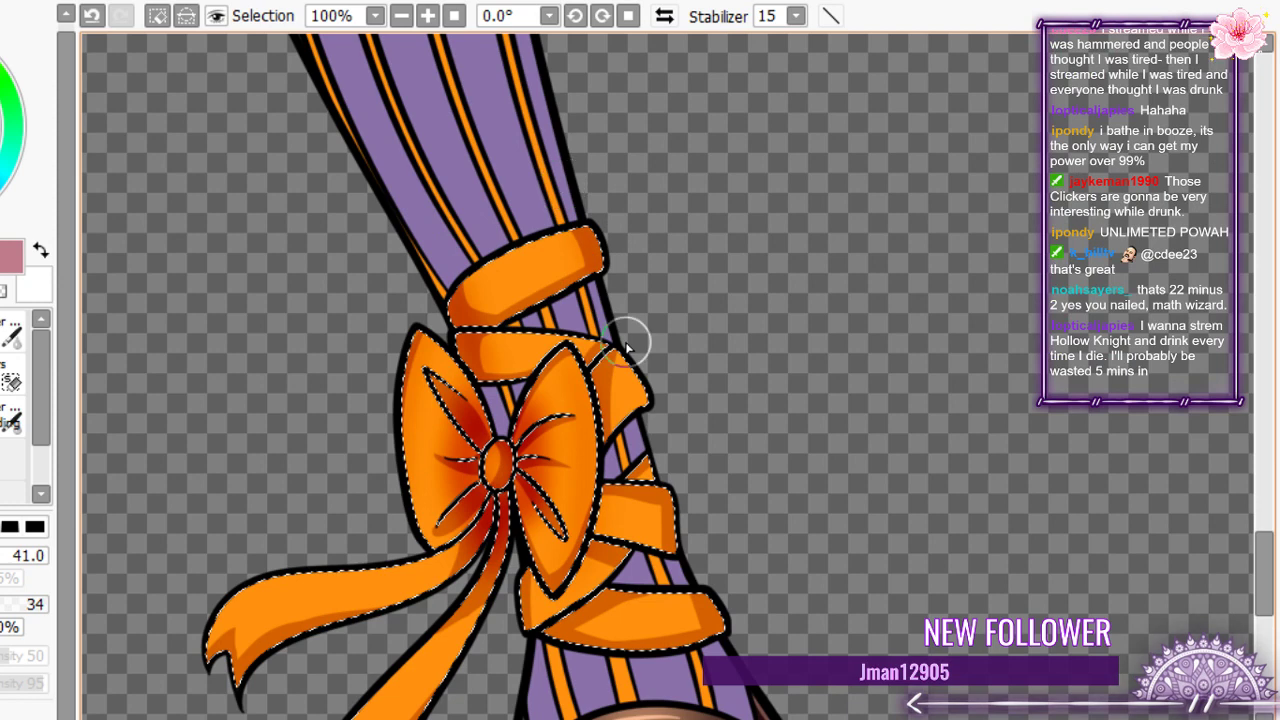
- Airbrush red shading on the ends of the ribbon wraps around the standing ankle and the upper part of the hanging ribbon
mouse_move(626, 342)
left_mouse_down()
mouse_move(698, 623)
mouse_move(730, 665)
left_mouse_up()
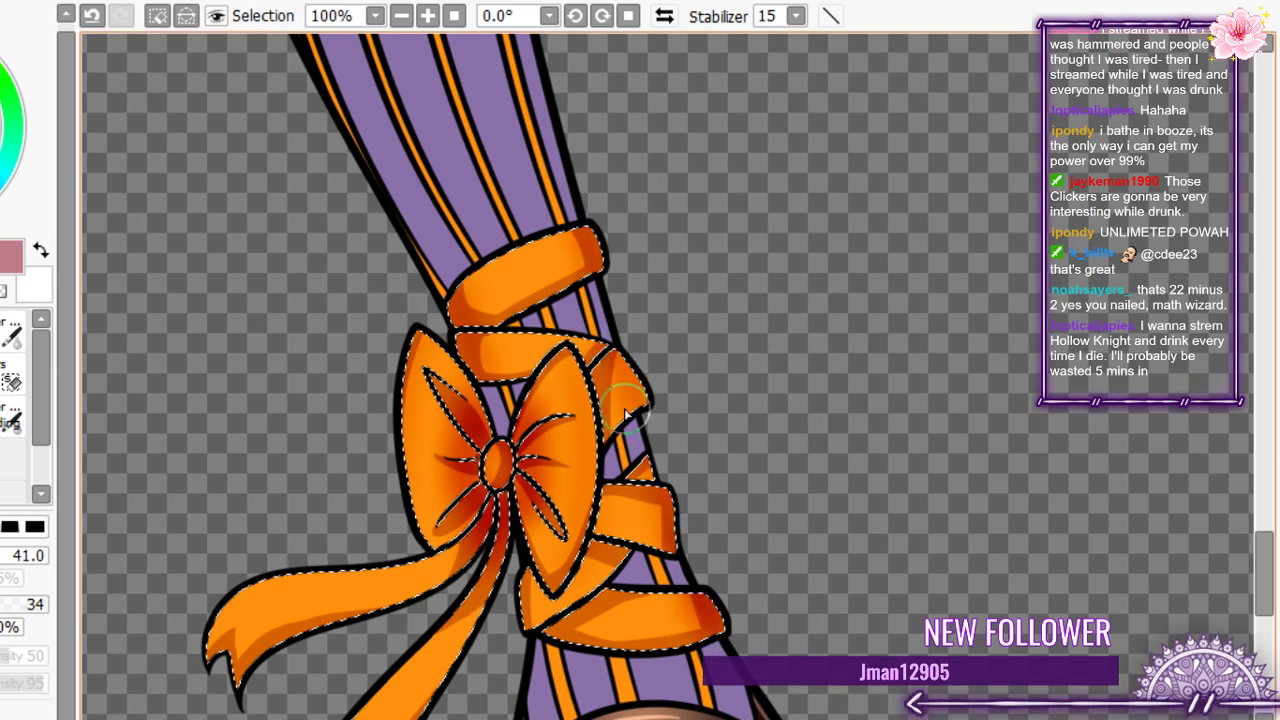
left_click_drag(624, 410, 720, 645)
key("ctrl+z")
key("ctrl+z")
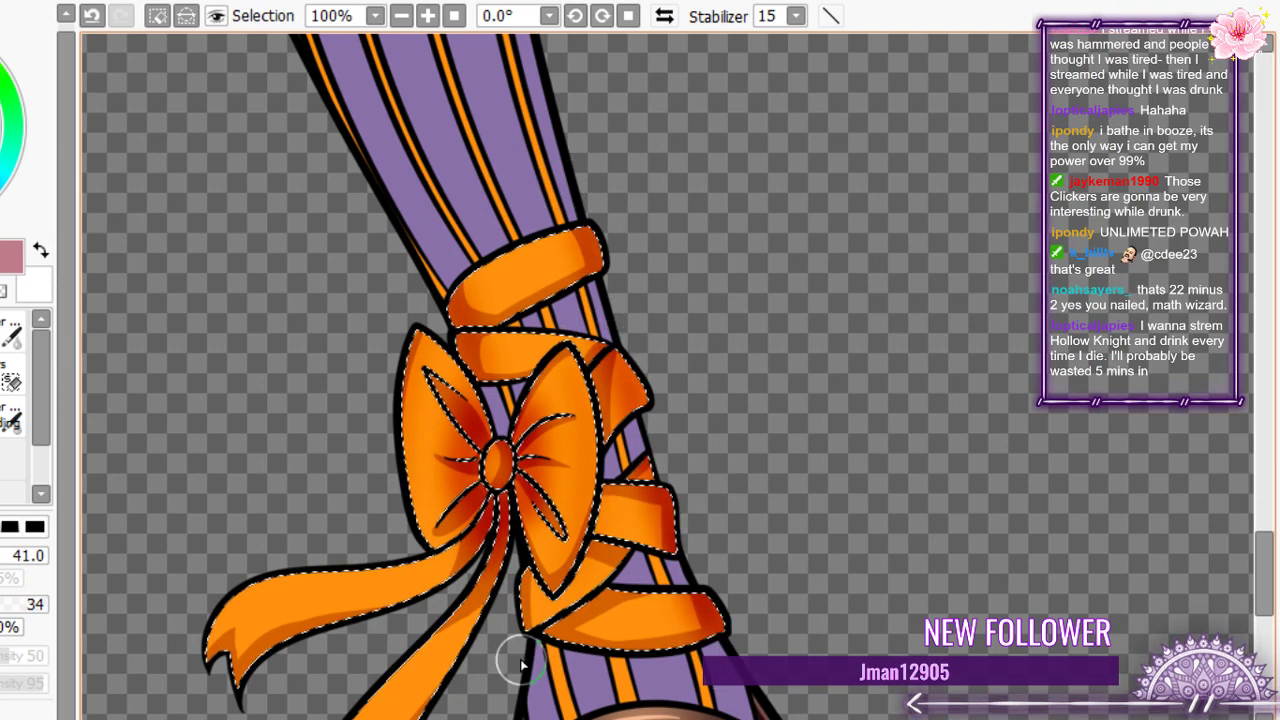
left_click_drag(520, 662, 590, 565)
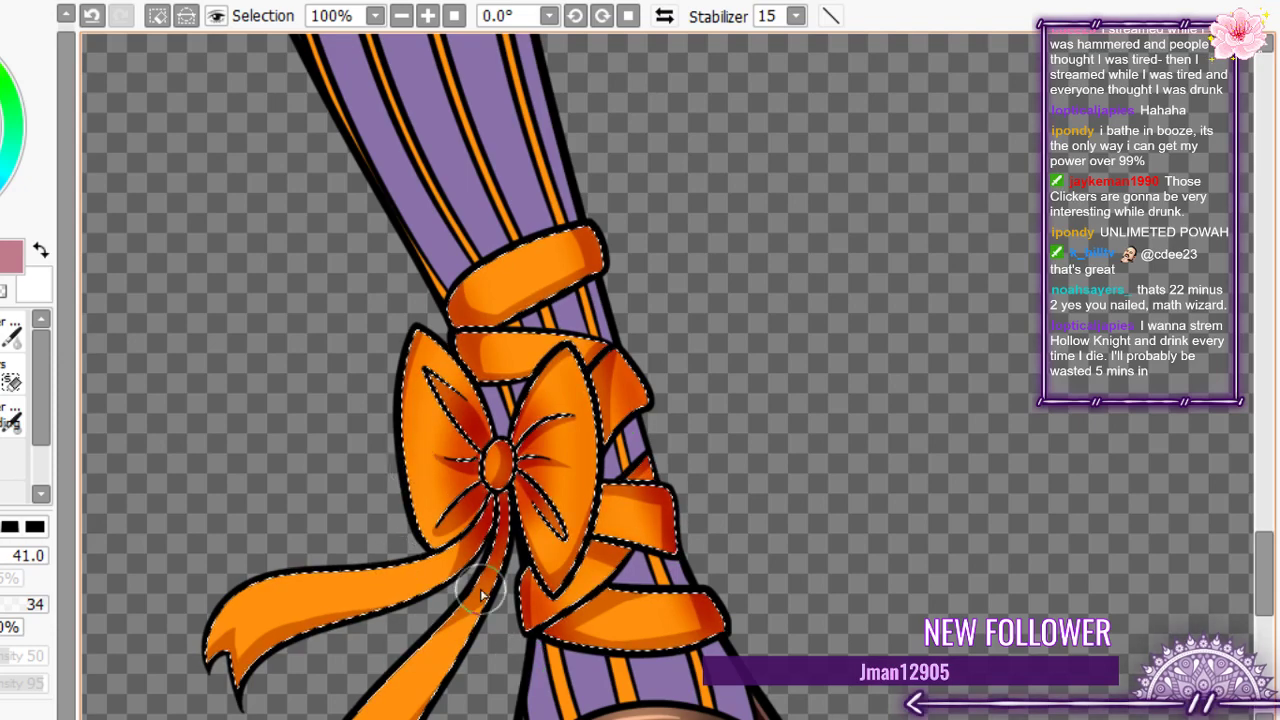
mouse_move(502, 535)
left_mouse_down()
mouse_move(480, 600)
mouse_move(393, 662)
left_mouse_up()
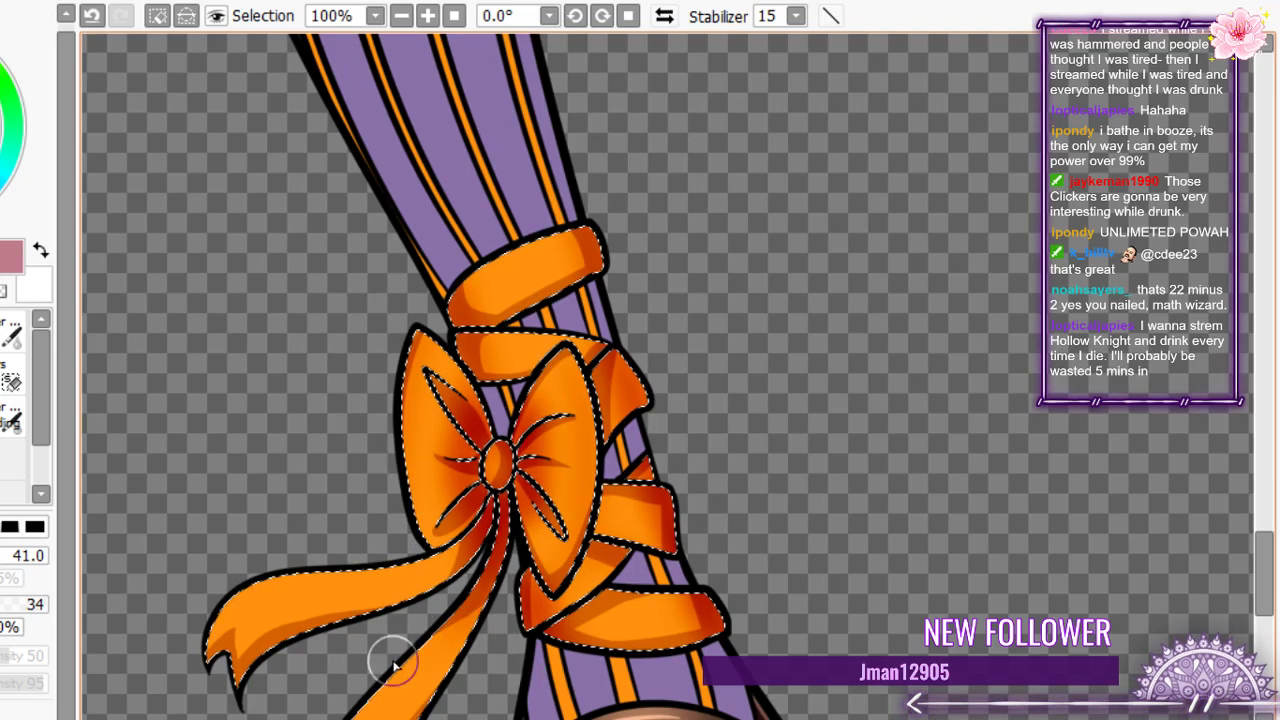
- Undo the last strokes on the standing ankle's hanging ribbon and airbrush red shading at size 71 over the ends of both ribbon tails
scroll(393, 662, "down", 3)
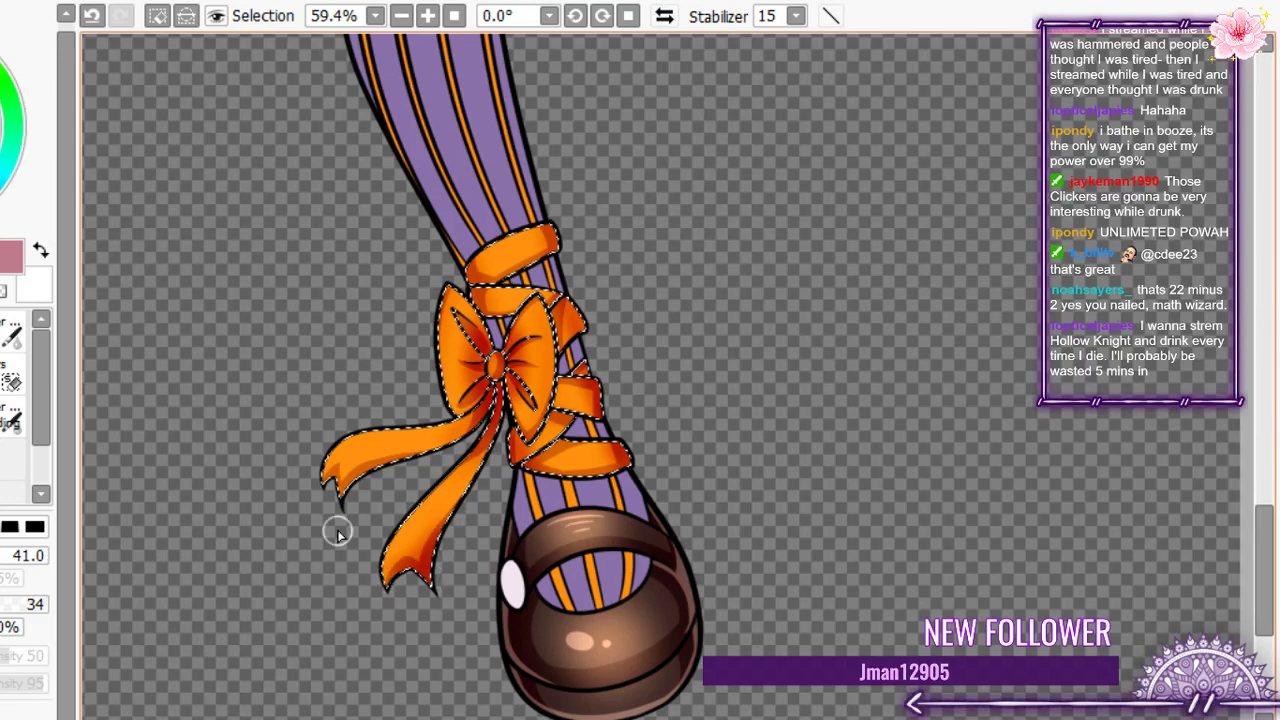
left_click(90, 16)
left_click(90, 16)
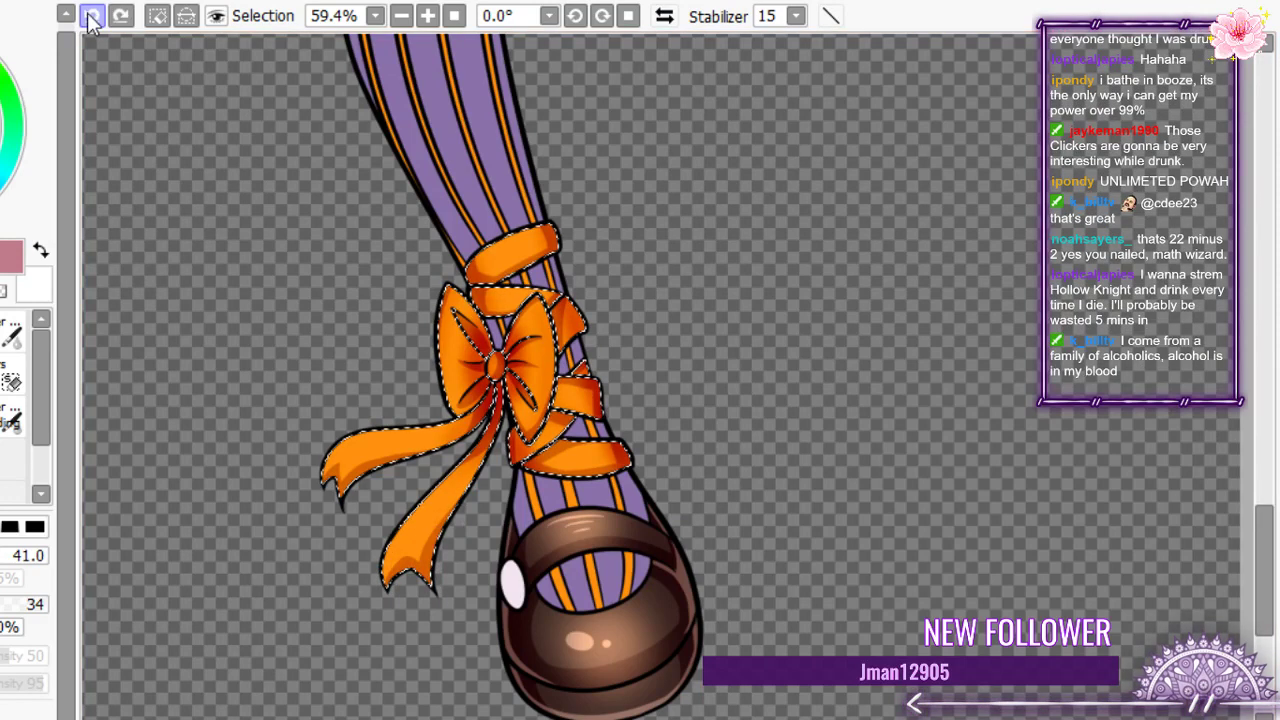
key("bracketright")
key("bracketright")
key("bracketright")
left_click_drag(463, 515, 411, 546)
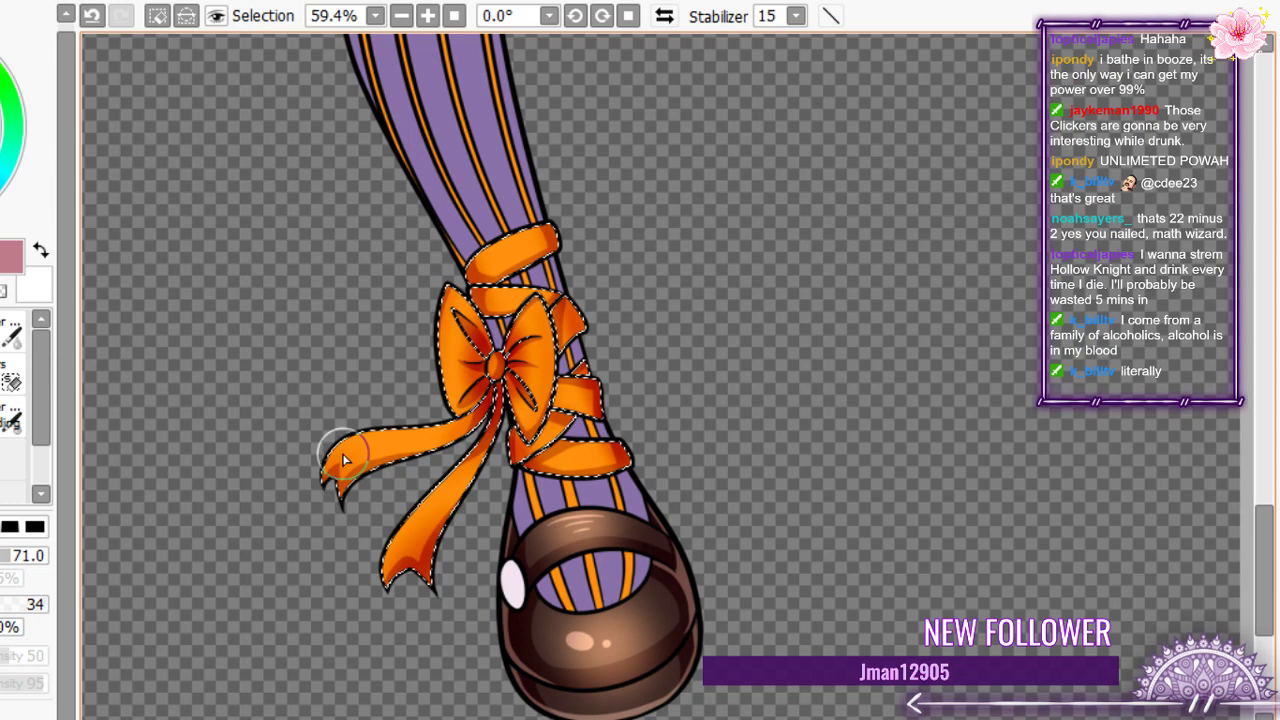
left_click_drag(343, 454, 331, 480)
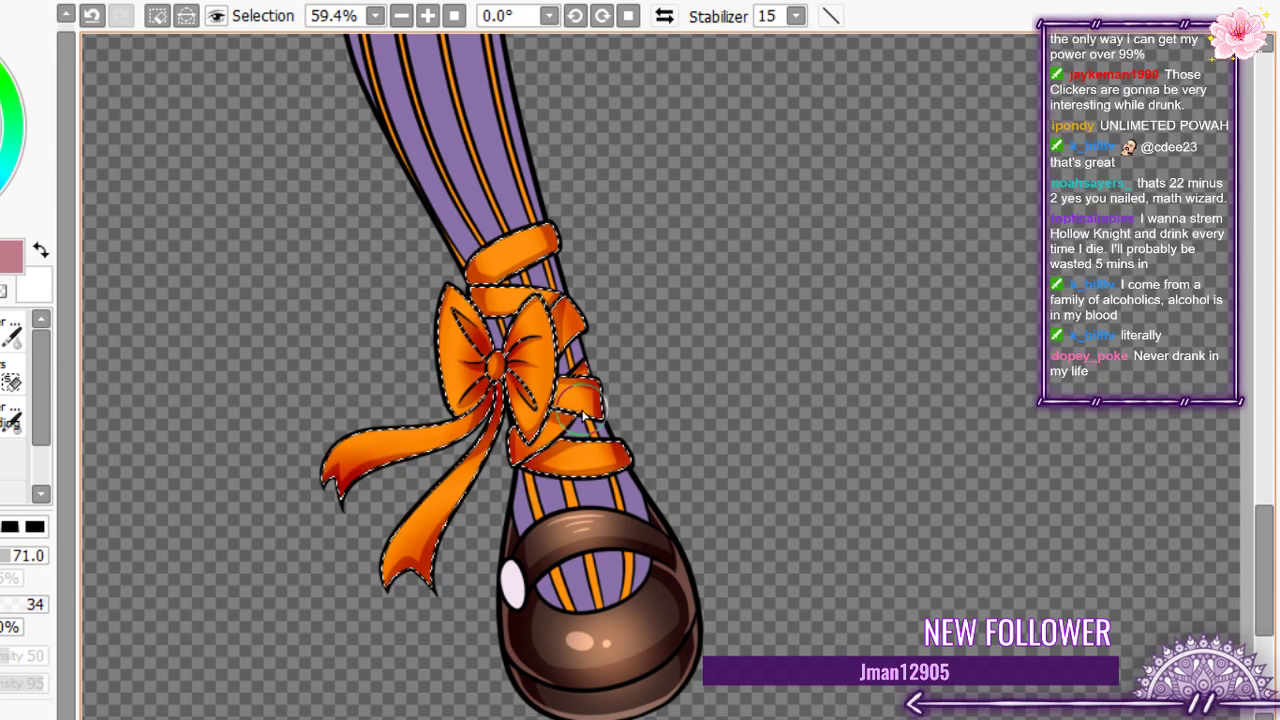
- Airbrush broad red shading over the ribbon wraps and both loops of the standing ankle's bow at size 71
left_click_drag(588, 450, 545, 350)
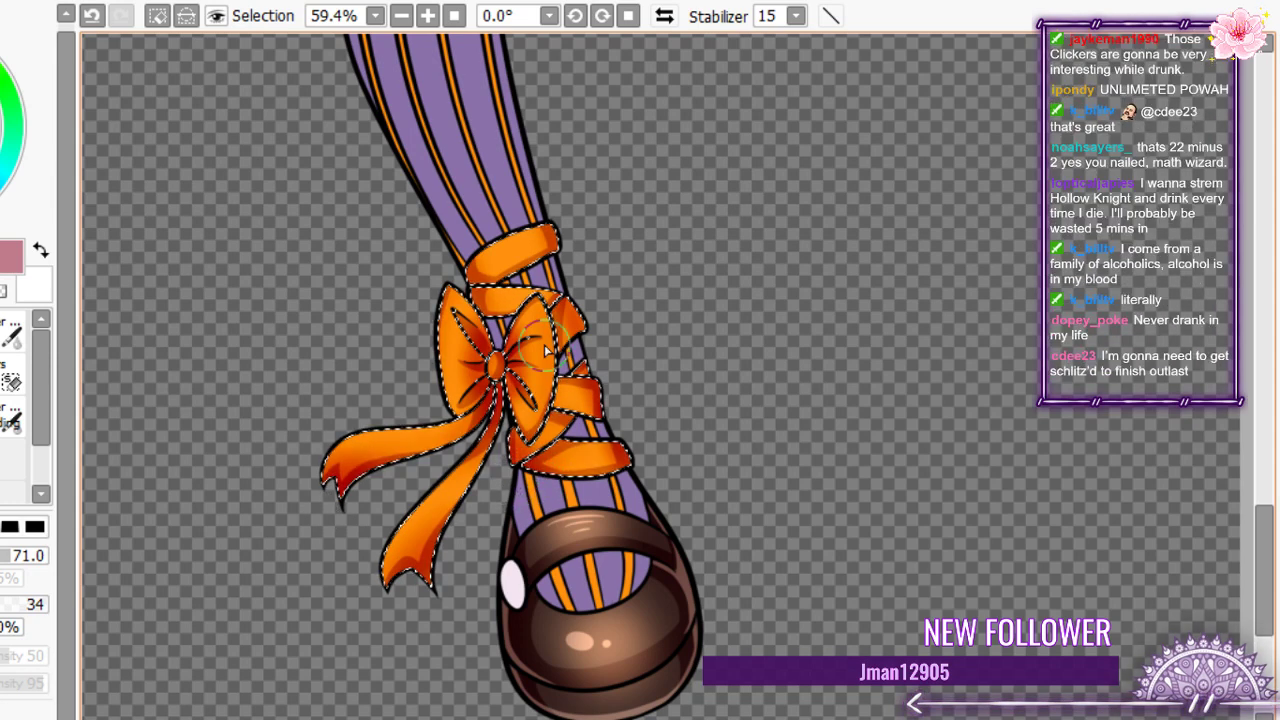
scroll(599, 482, "down", 9)
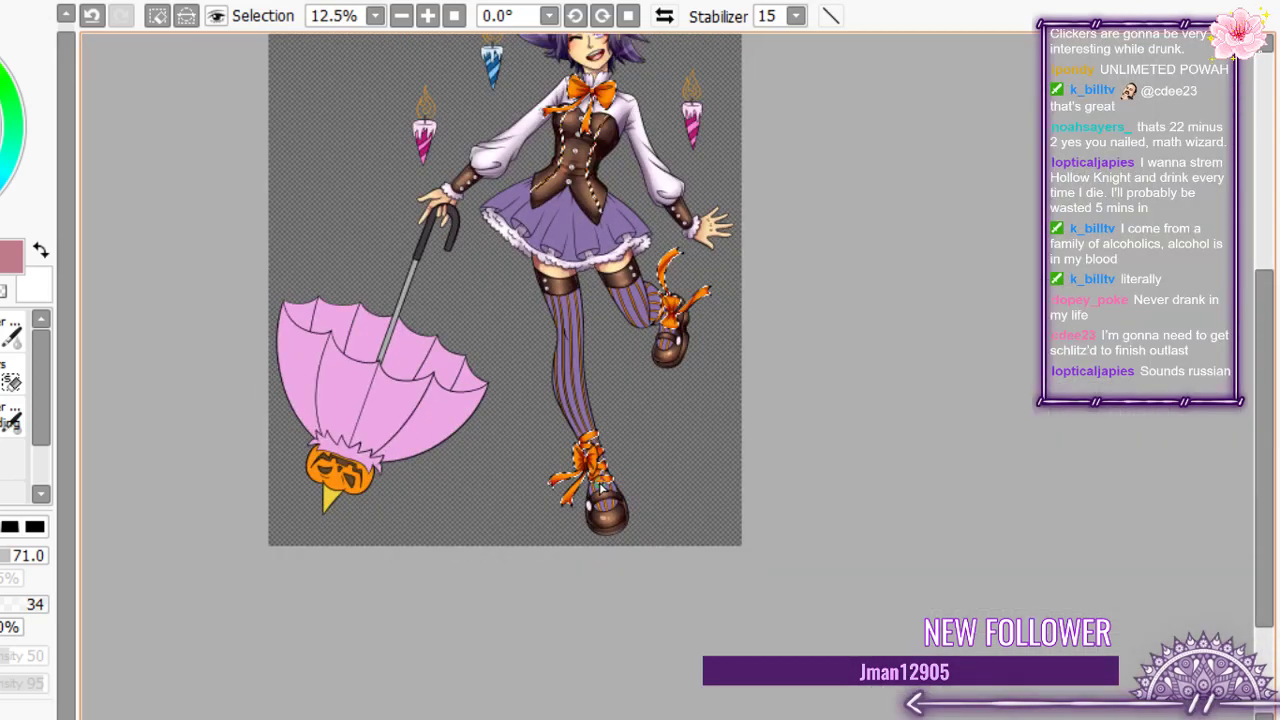
scroll(599, 482, "up", 10)
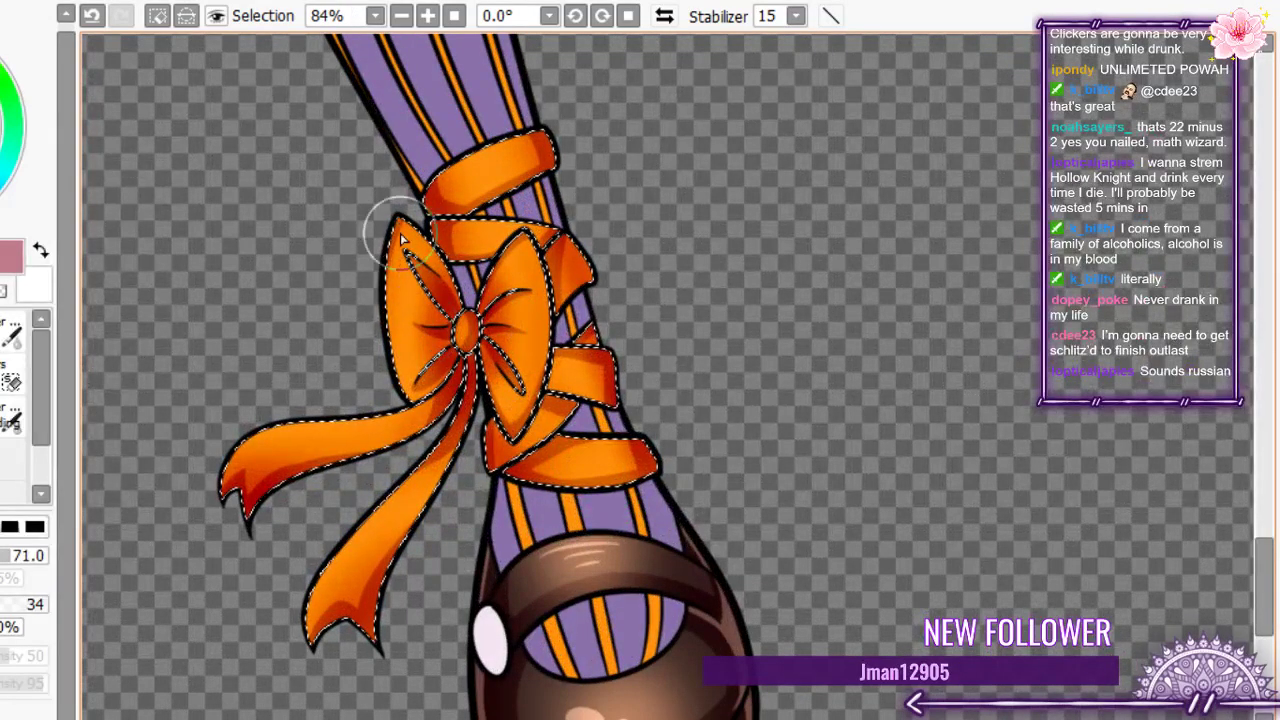
left_click_drag(443, 330, 541, 357)
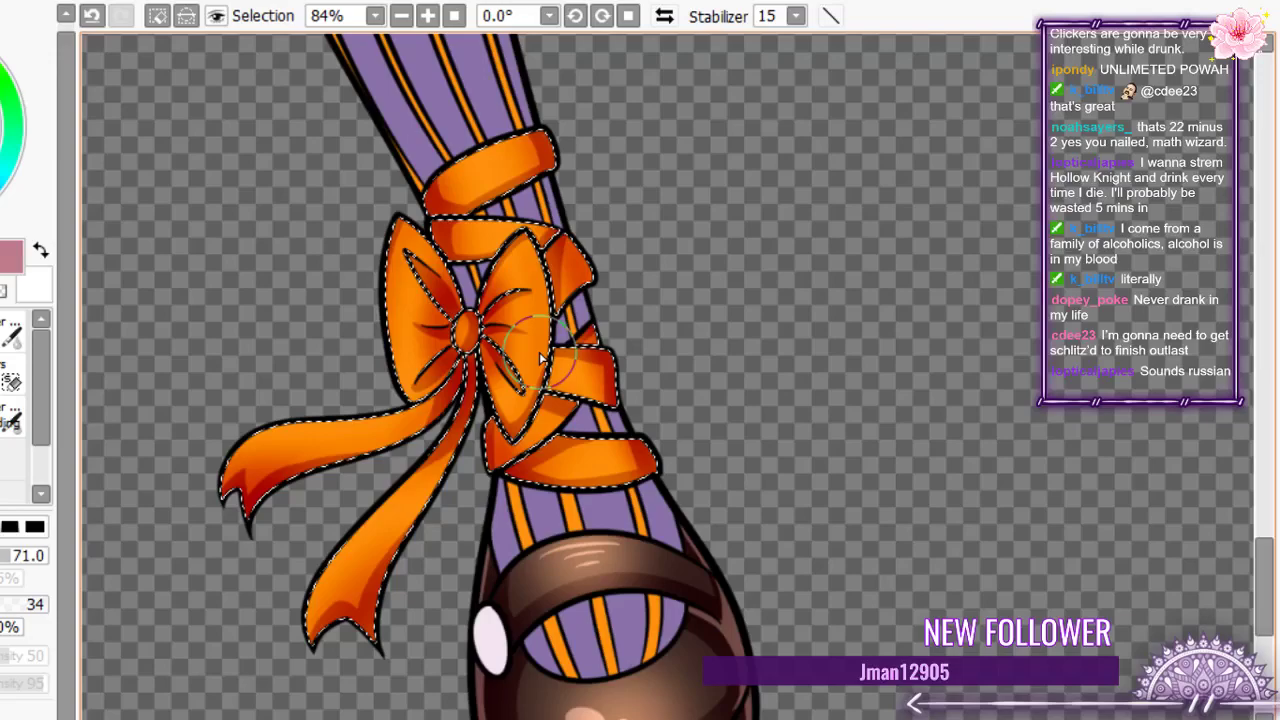
- Examine the red shading on the raised ankle bow, neck bow and corset trim, both close up and across the whole figure
scroll(540, 357, "down", 2)
scroll(686, 112, "up", 8)
scroll(686, 112, "down", 8)
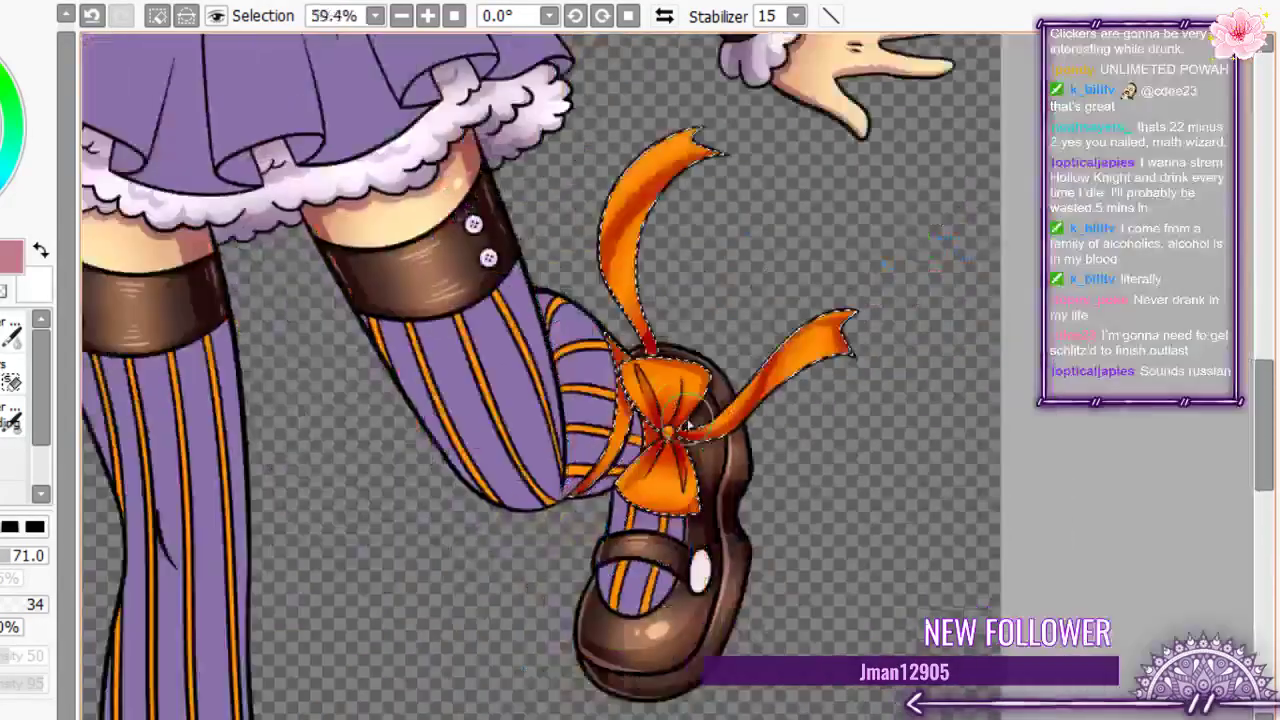
scroll(533, 437, "down", 1)
scroll(533, 437, "down", 5)
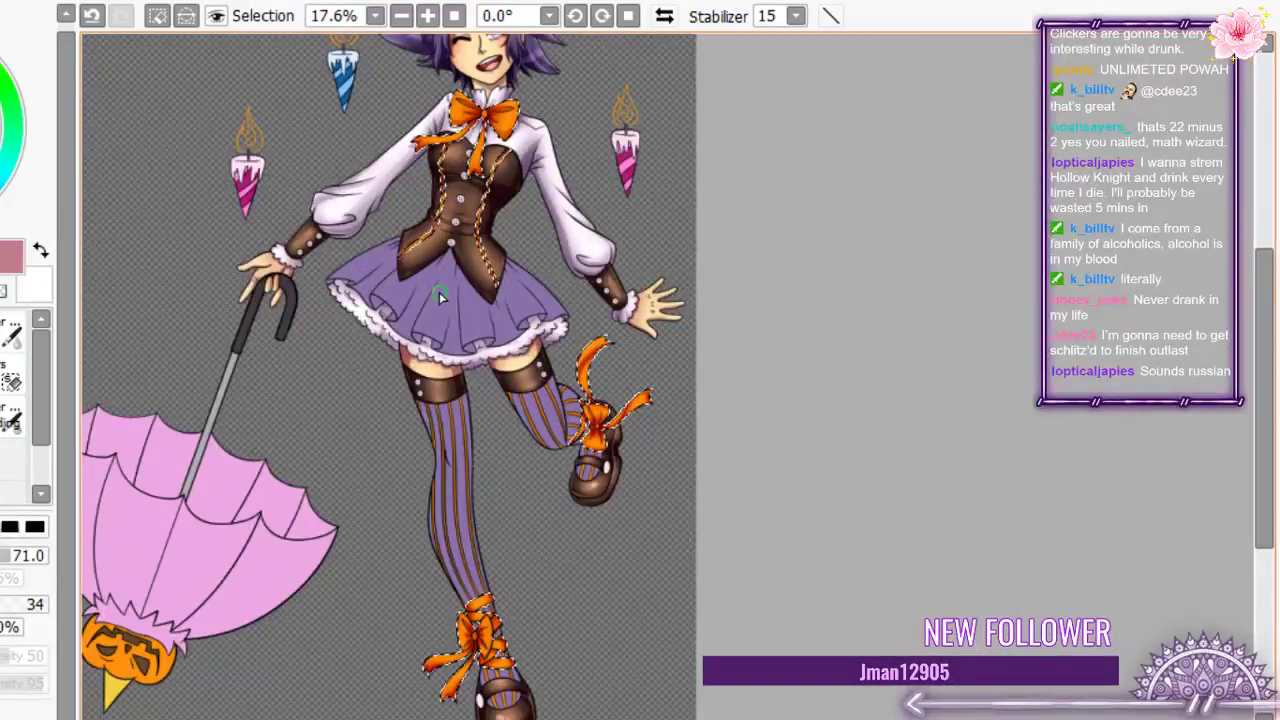
scroll(454, 112, "up", 6)
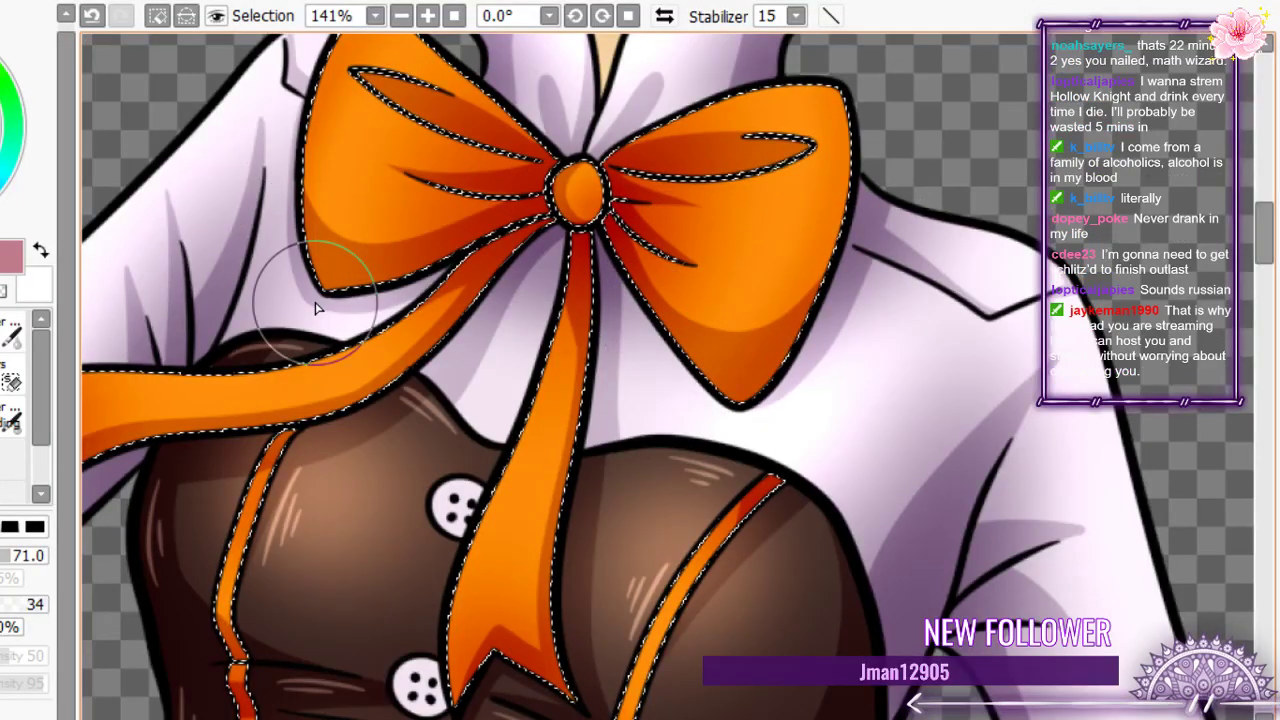
scroll(365, 255, "down", 2)
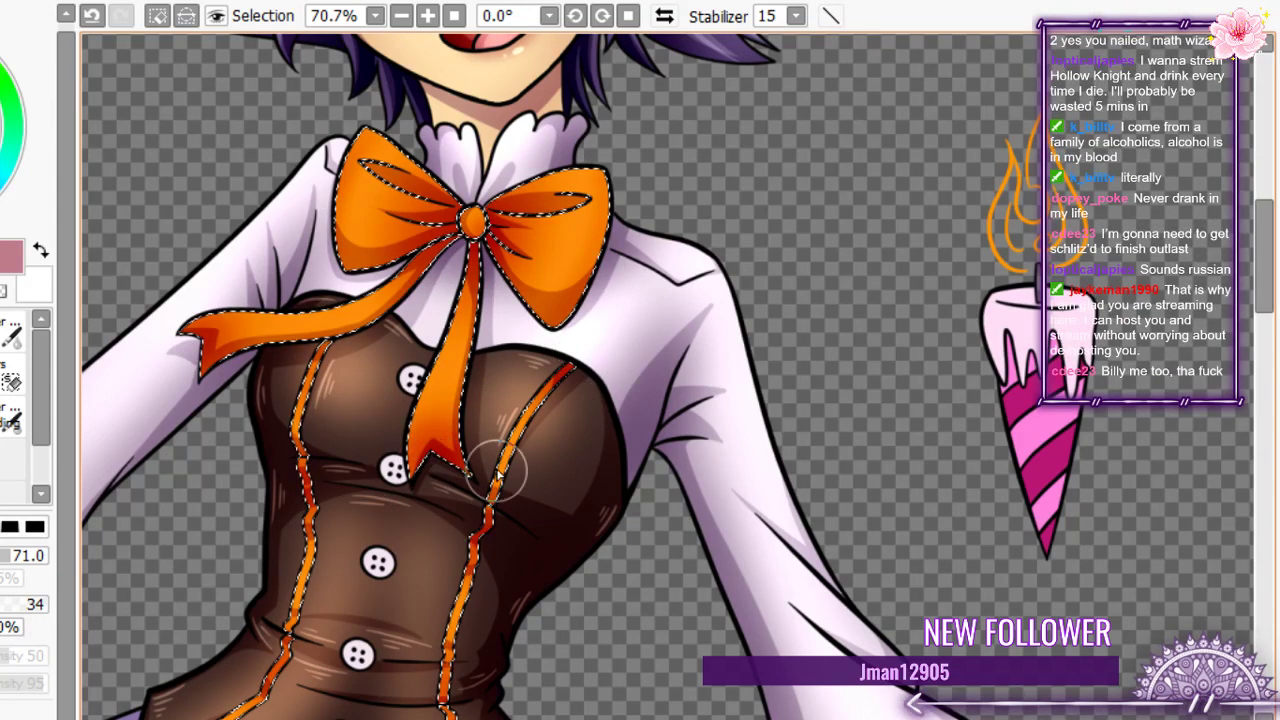
scroll(326, 500, "down", 3)
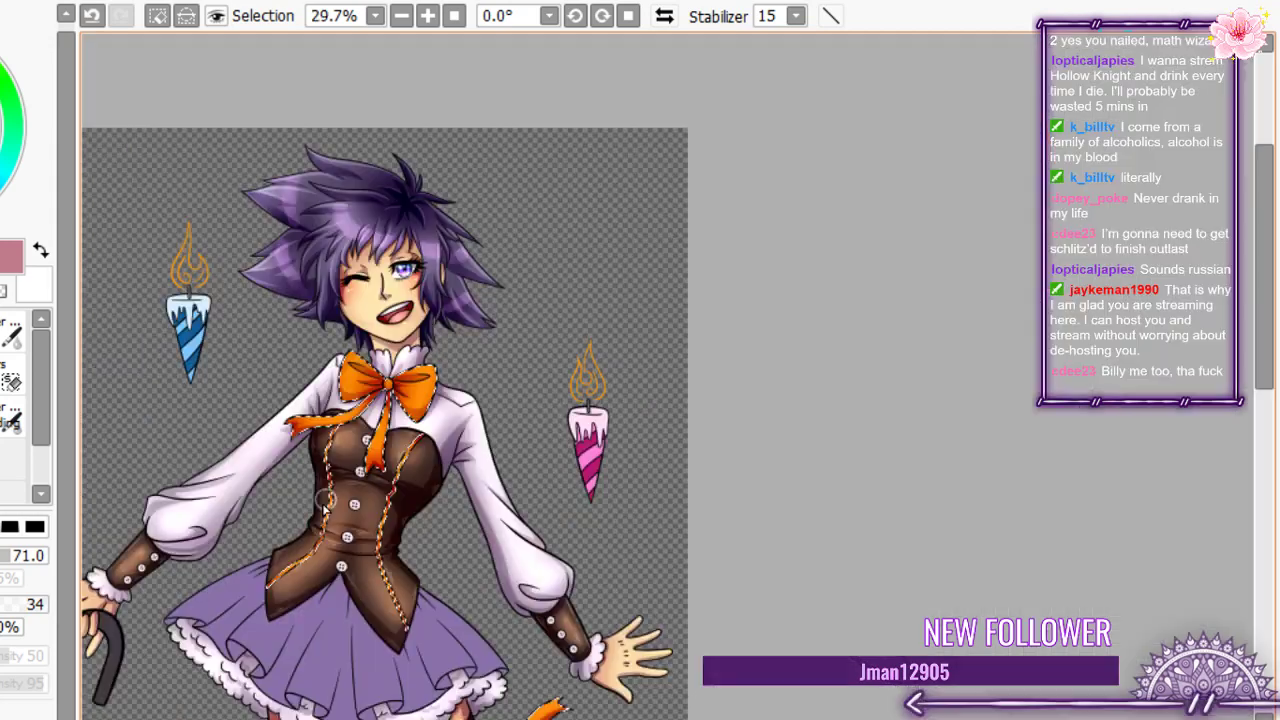
scroll(322, 505, "up", 10)
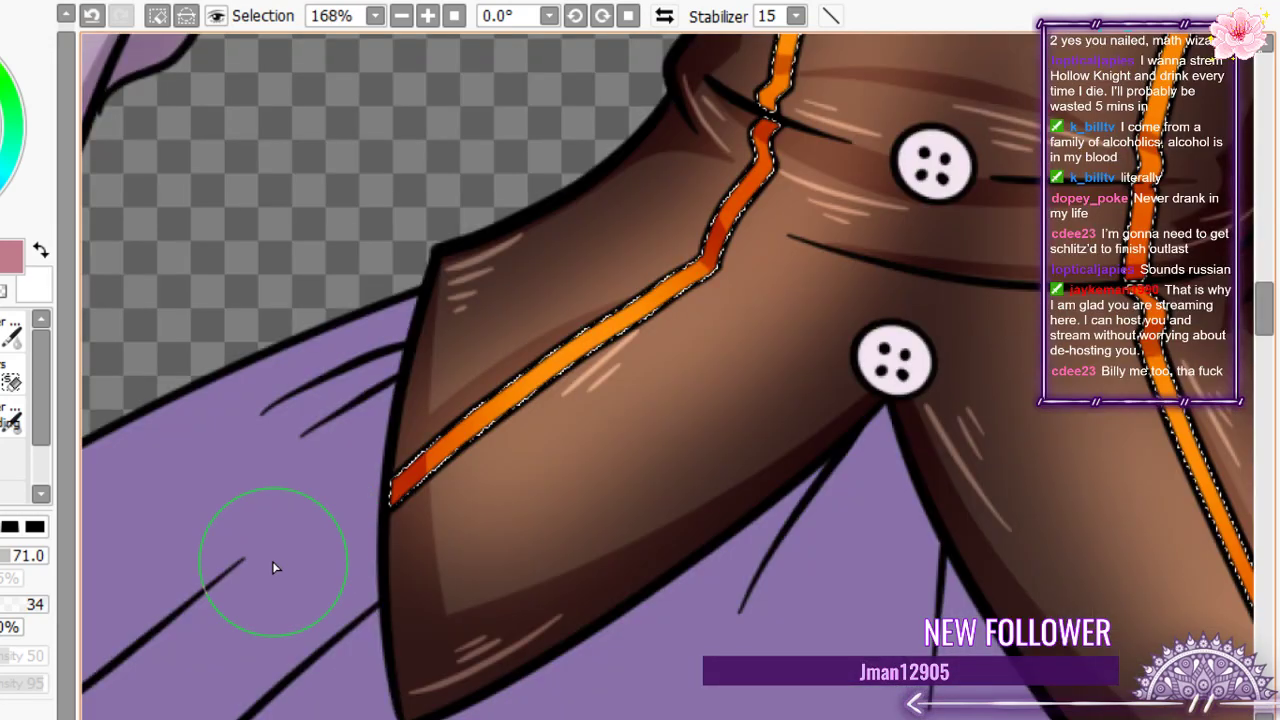
scroll(272, 567, "down", 10)
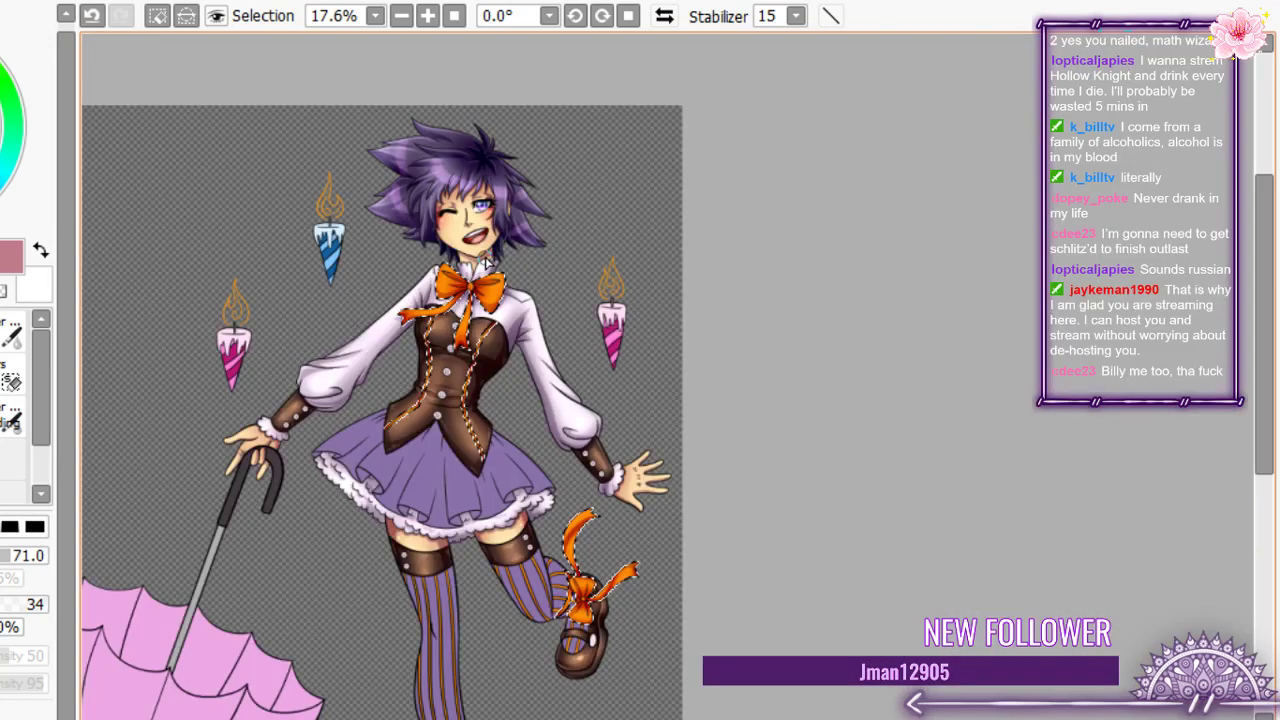
scroll(480, 260, "up", 5)
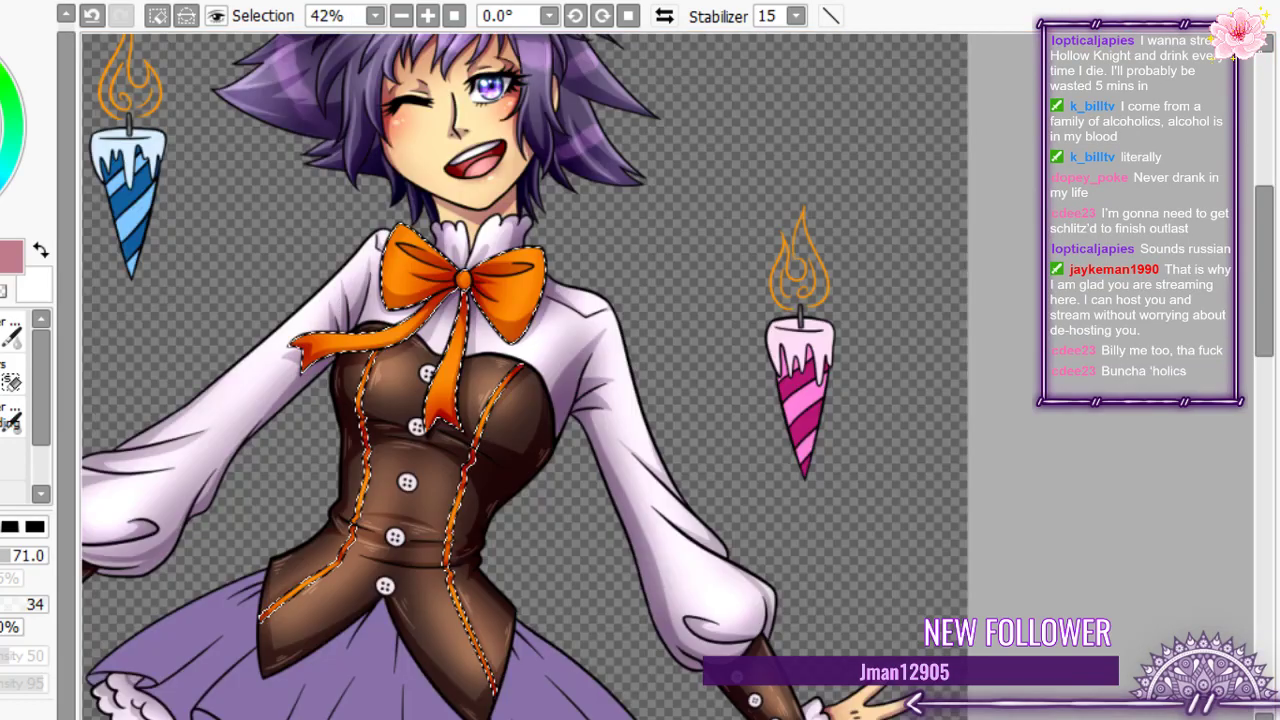
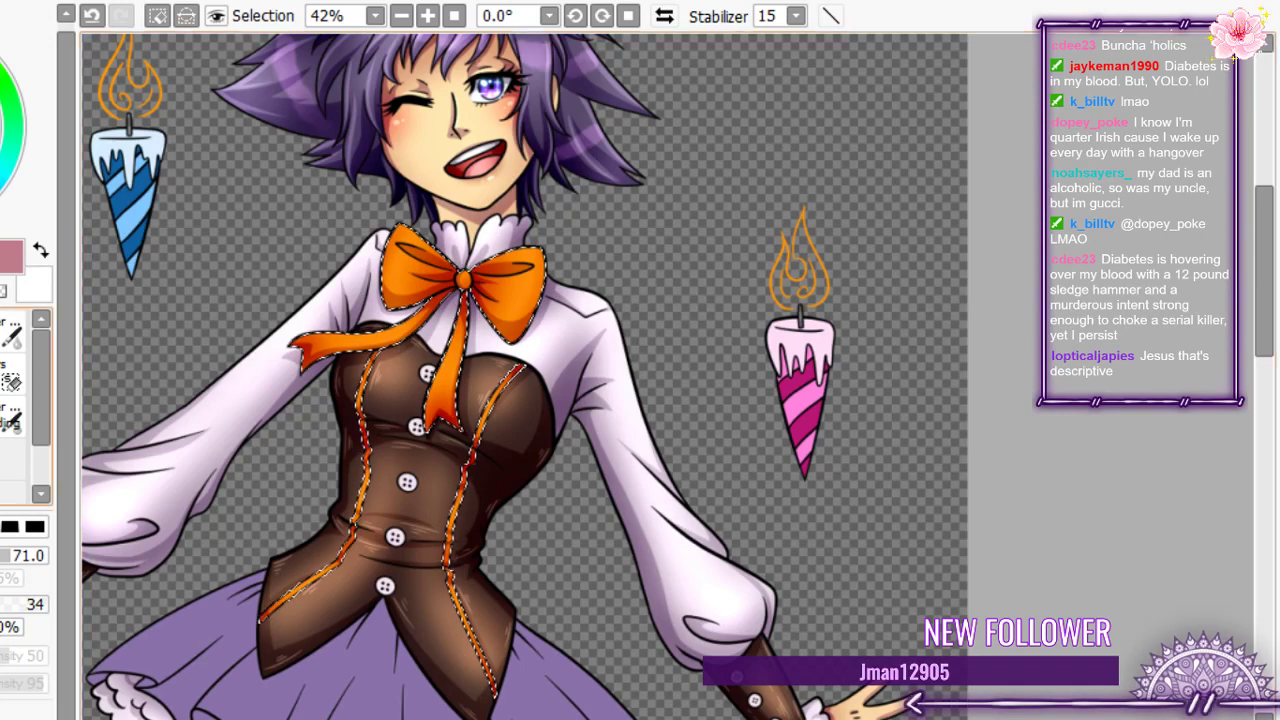
- Airbrush soft yellow highlights on the neck bow's right loop, reducing the brush size to 42 and undoing unwanted strokes
left_click_drag(695, 382, 668, 382)
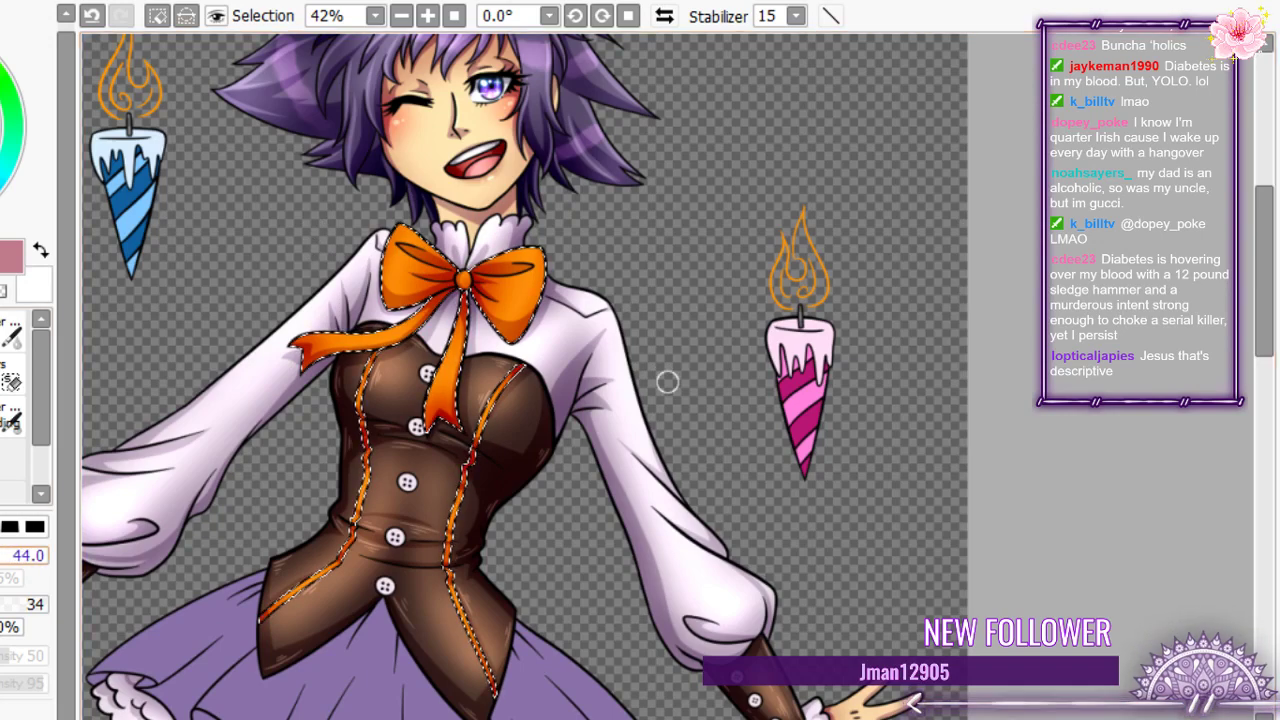
scroll(522, 252, "up", 6)
left_click_drag(14, 555, 22, 555)
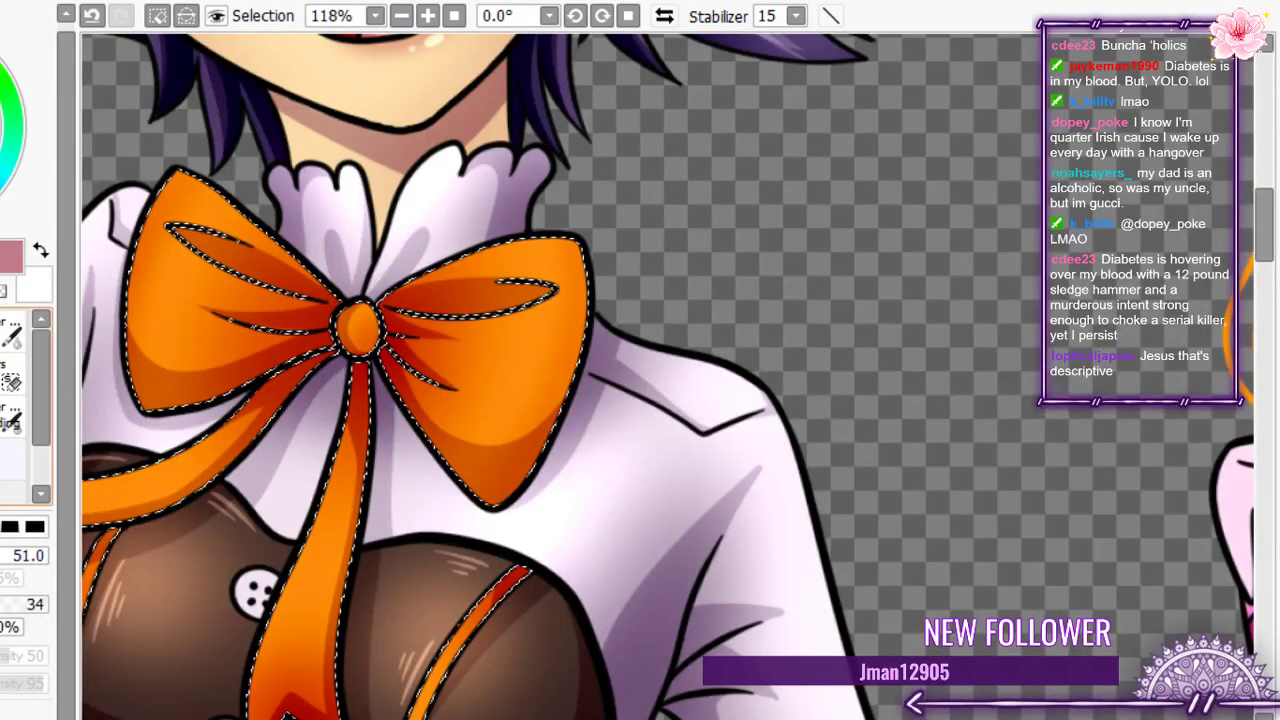
mouse_move(421, 243)
left_mouse_down()
mouse_move(481, 299)
mouse_move(537, 277)
mouse_move(515, 280)
mouse_move(545, 306)
mouse_move(517, 325)
mouse_move(526, 385)
mouse_move(479, 406)
mouse_move(501, 417)
mouse_move(483, 456)
left_mouse_up()
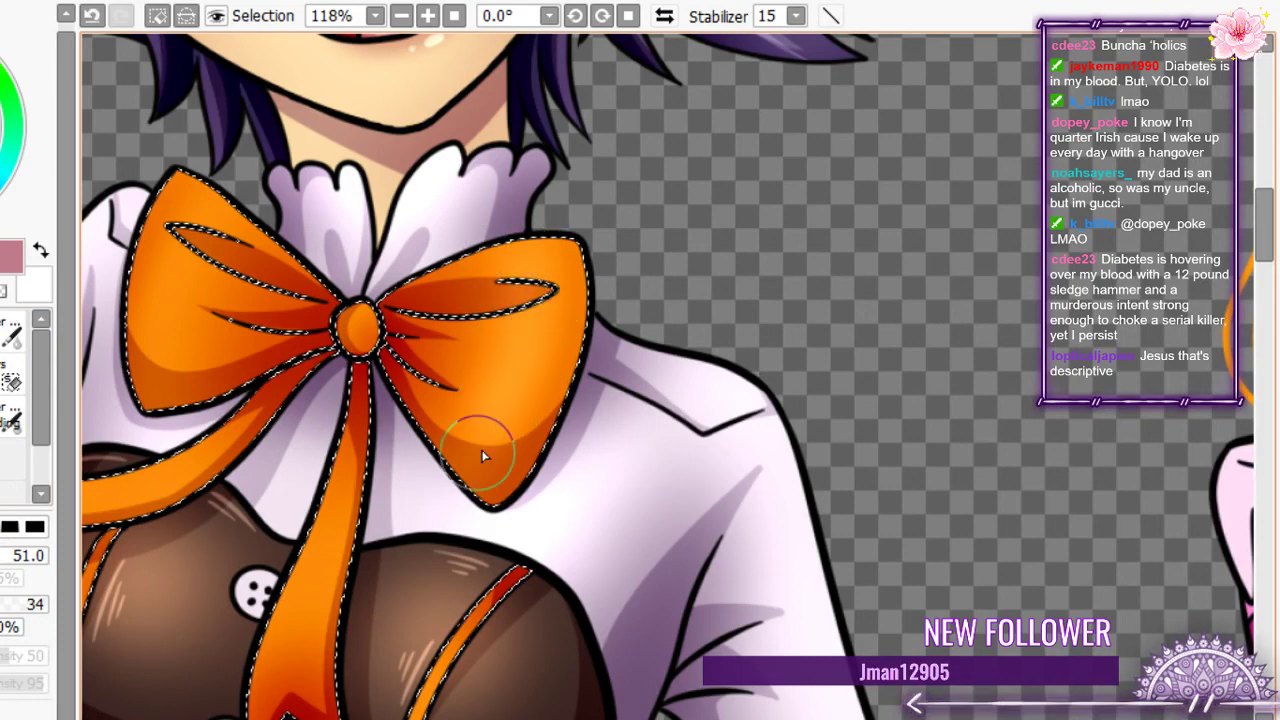
left_click_drag(680, 389, 642, 389)
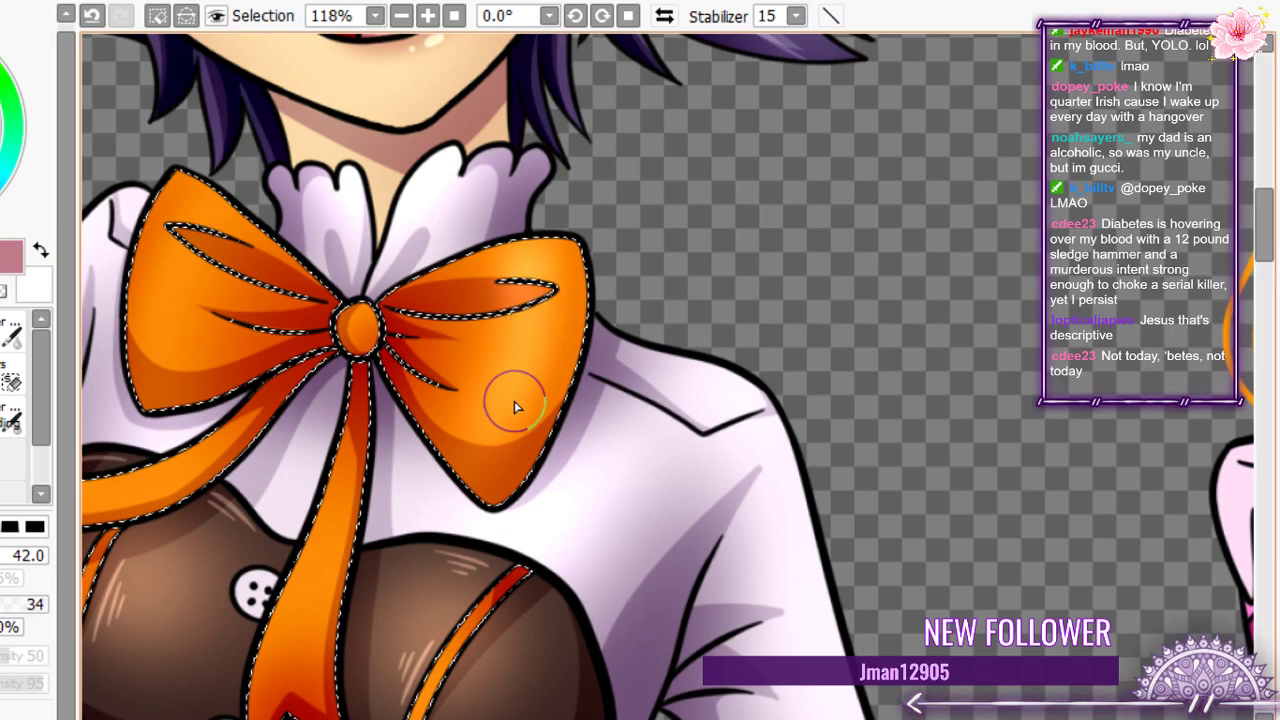
mouse_move(480, 443)
left_mouse_down()
mouse_move(520, 374)
mouse_move(508, 352)
left_mouse_up()
key("ctrl+z")
key("ctrl+z")
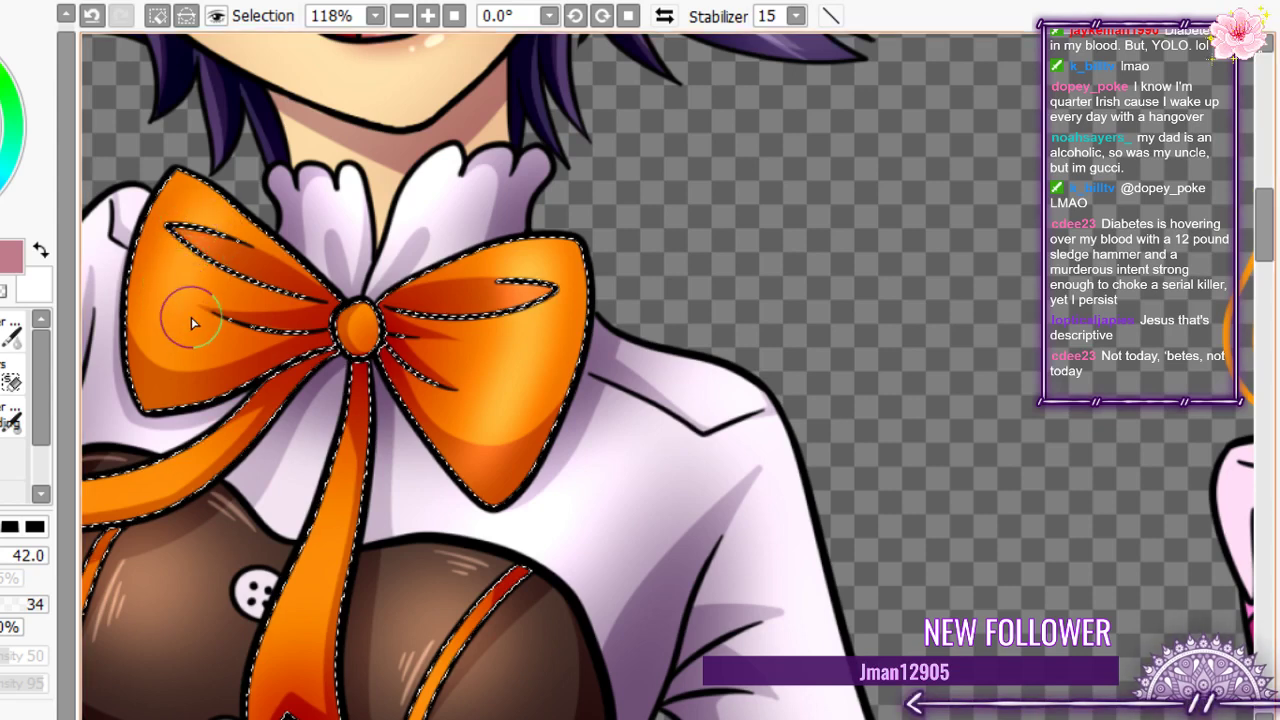
key("ctrl+z")
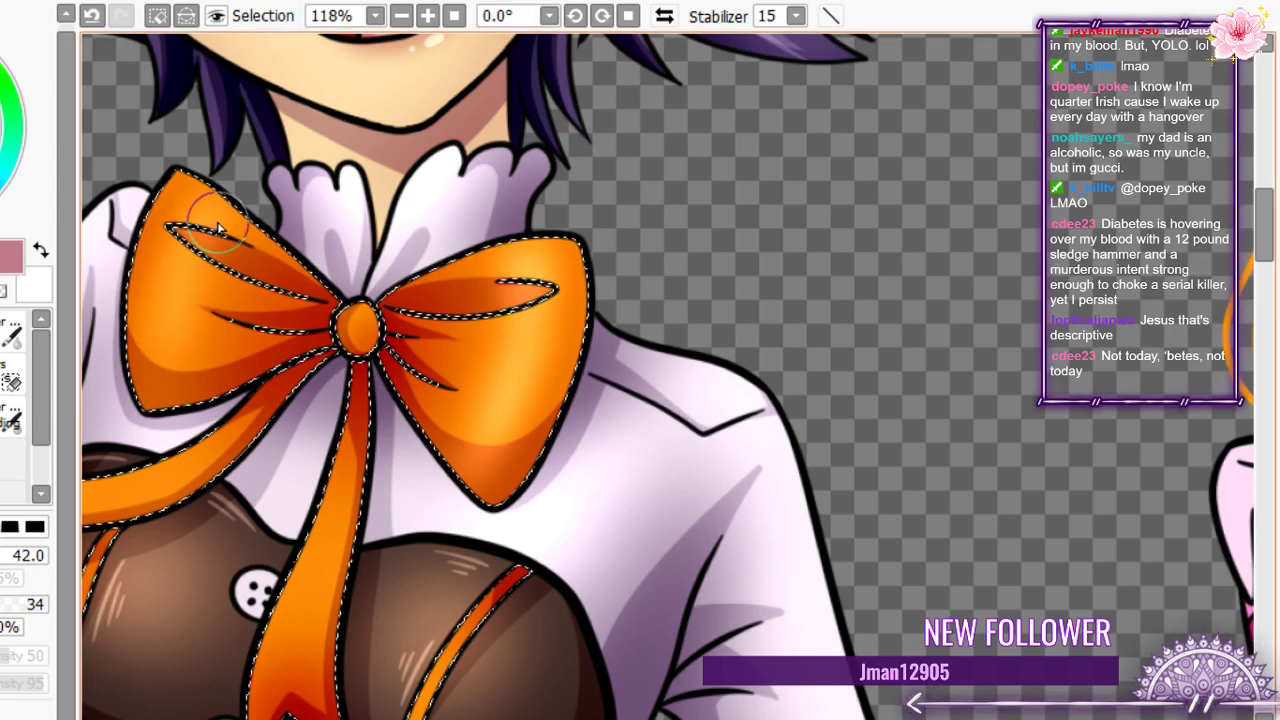
- Airbrush soft yellow highlights at size 42 on the neck bow's left loop and along both of its ribbon tails
mouse_move(218, 228)
left_mouse_down()
mouse_move(199, 314)
mouse_move(172, 322)
mouse_move(165, 367)
mouse_move(198, 237)
mouse_move(181, 263)
mouse_move(198, 356)
left_mouse_up()
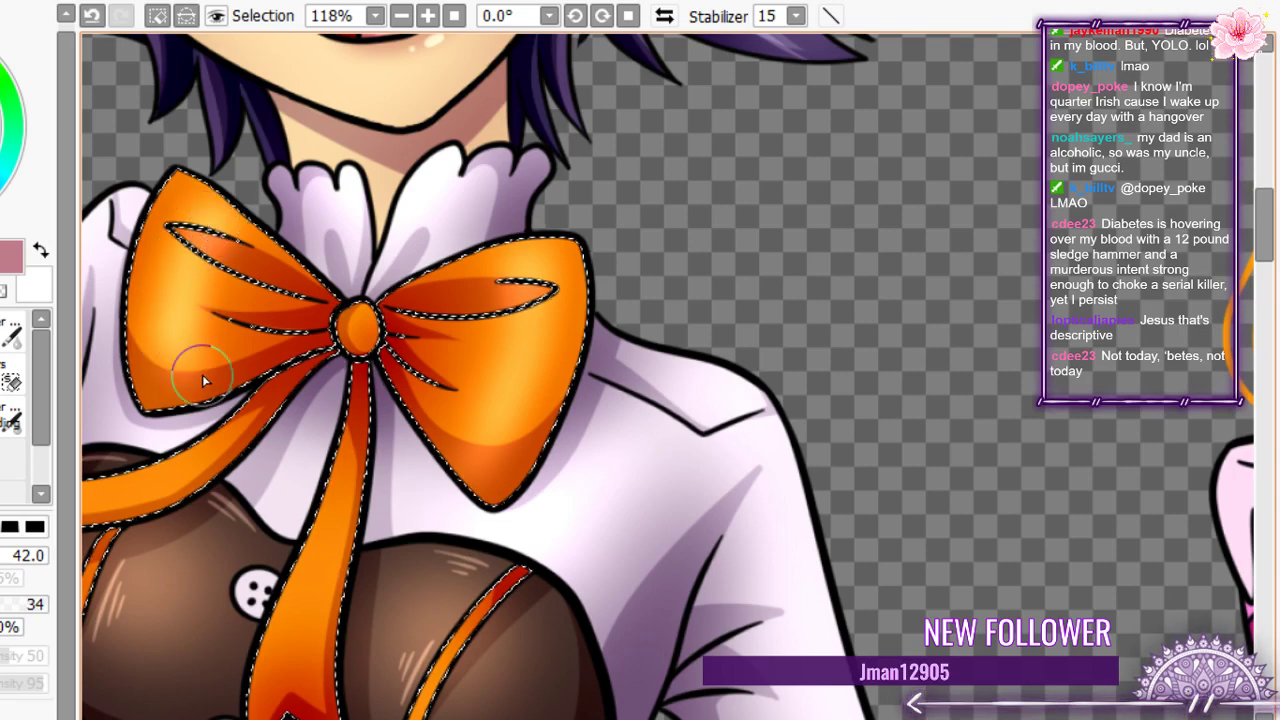
scroll(280, 411, "up", 1)
mouse_move(316, 576)
left_mouse_down()
mouse_move(280, 411)
mouse_move(297, 363)
mouse_move(280, 439)
mouse_move(229, 457)
left_mouse_up()
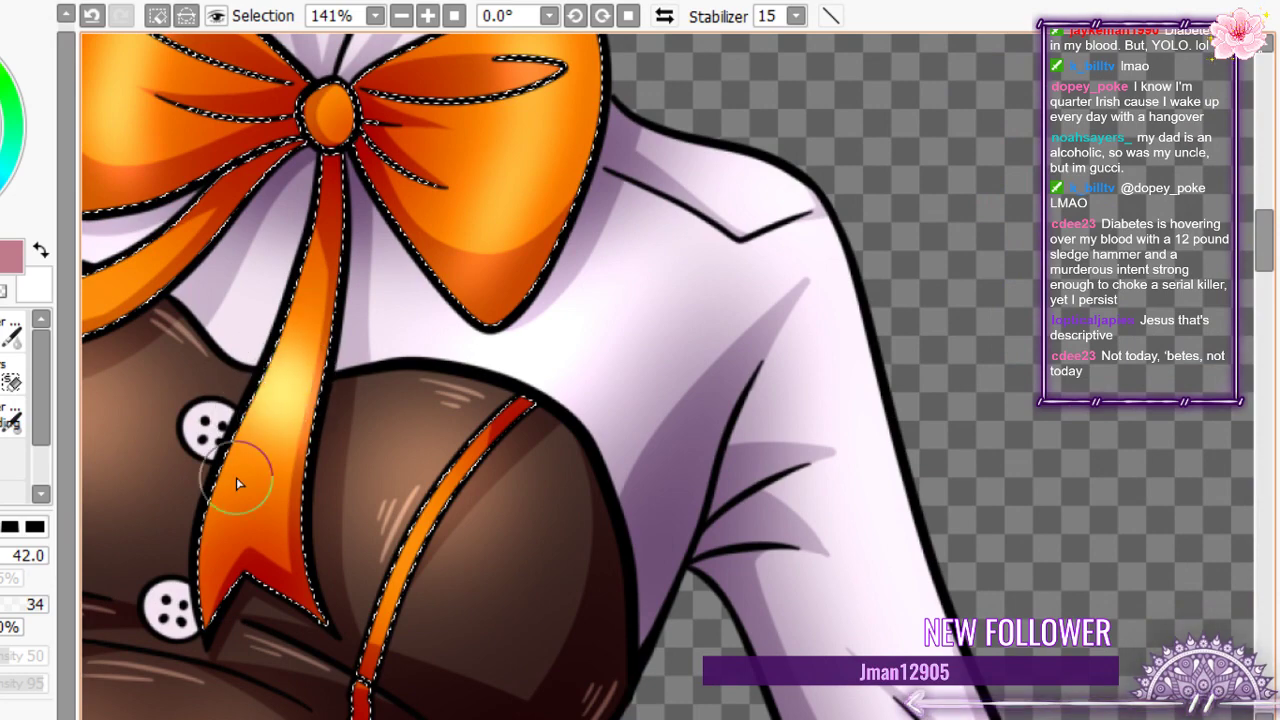
scroll(238, 484, "down", 2)
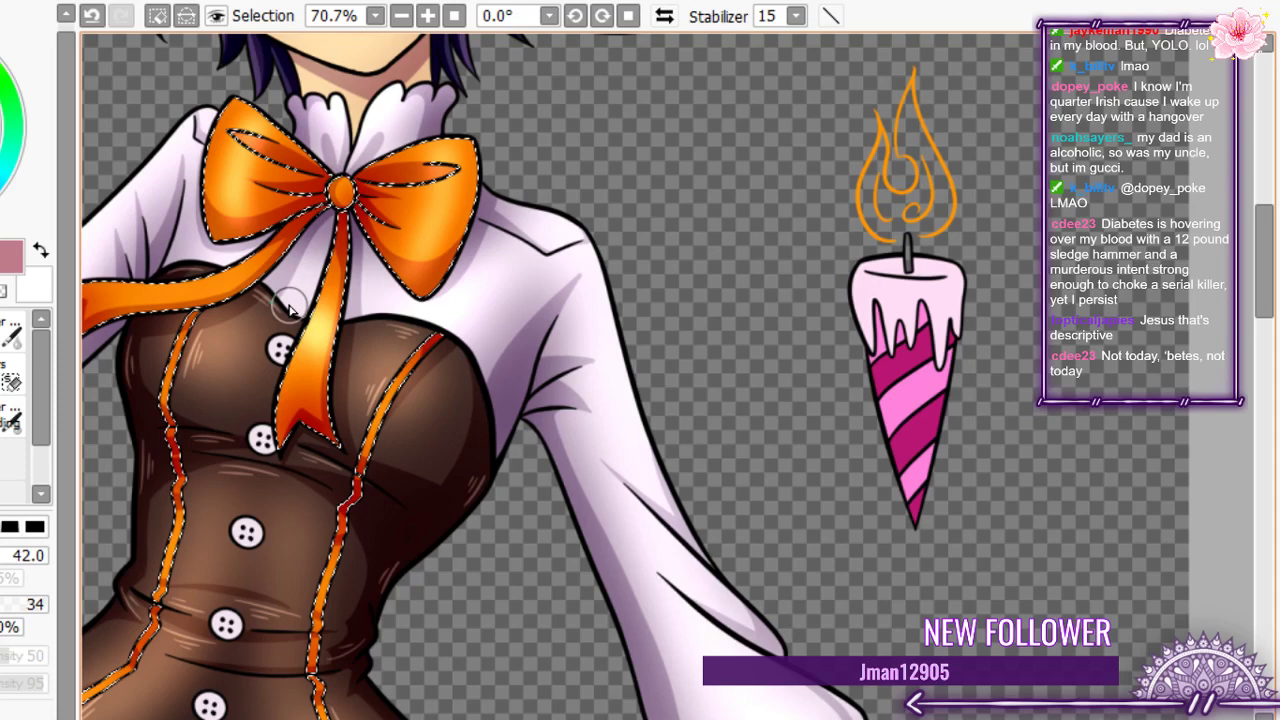
scroll(290, 310, "up", 2)
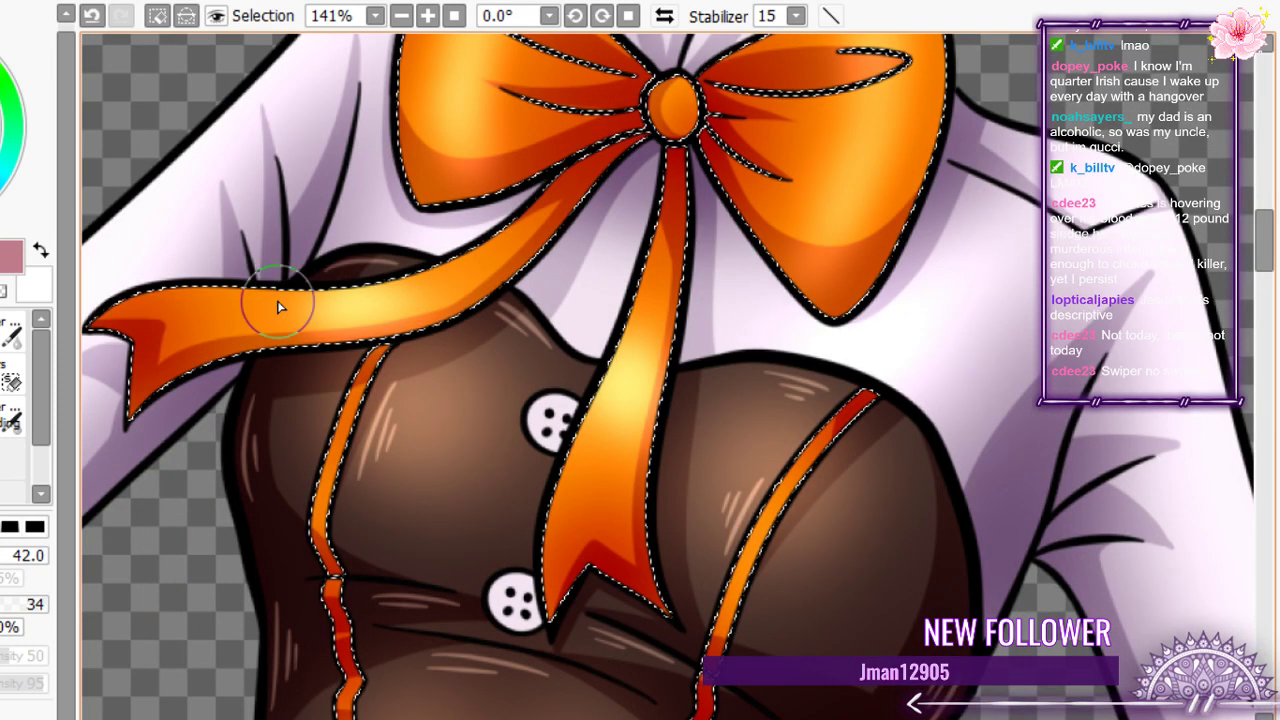
- Airbrush yellow highlights on both orange corset trim strips at the bust and waist, undoing an unwanted stroke
scroll(280, 307, "down", 4)
scroll(540, 280, "up", 3)
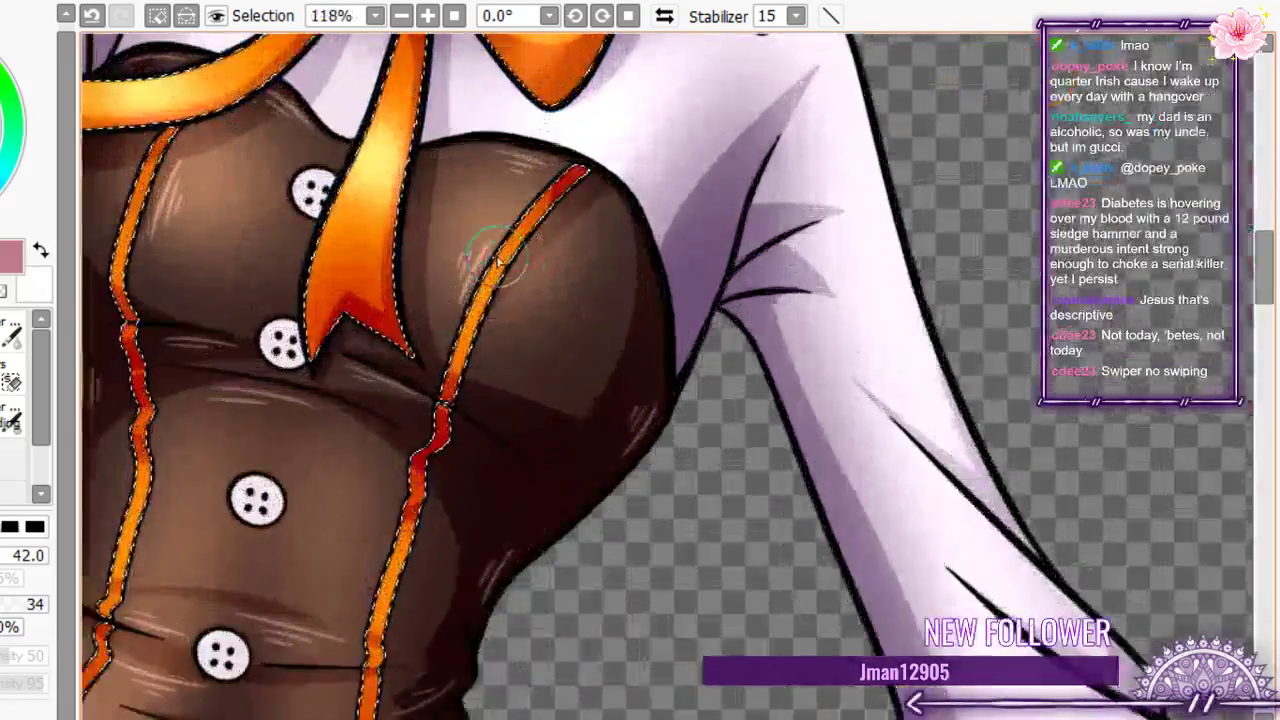
left_click_drag(520, 240, 457, 340)
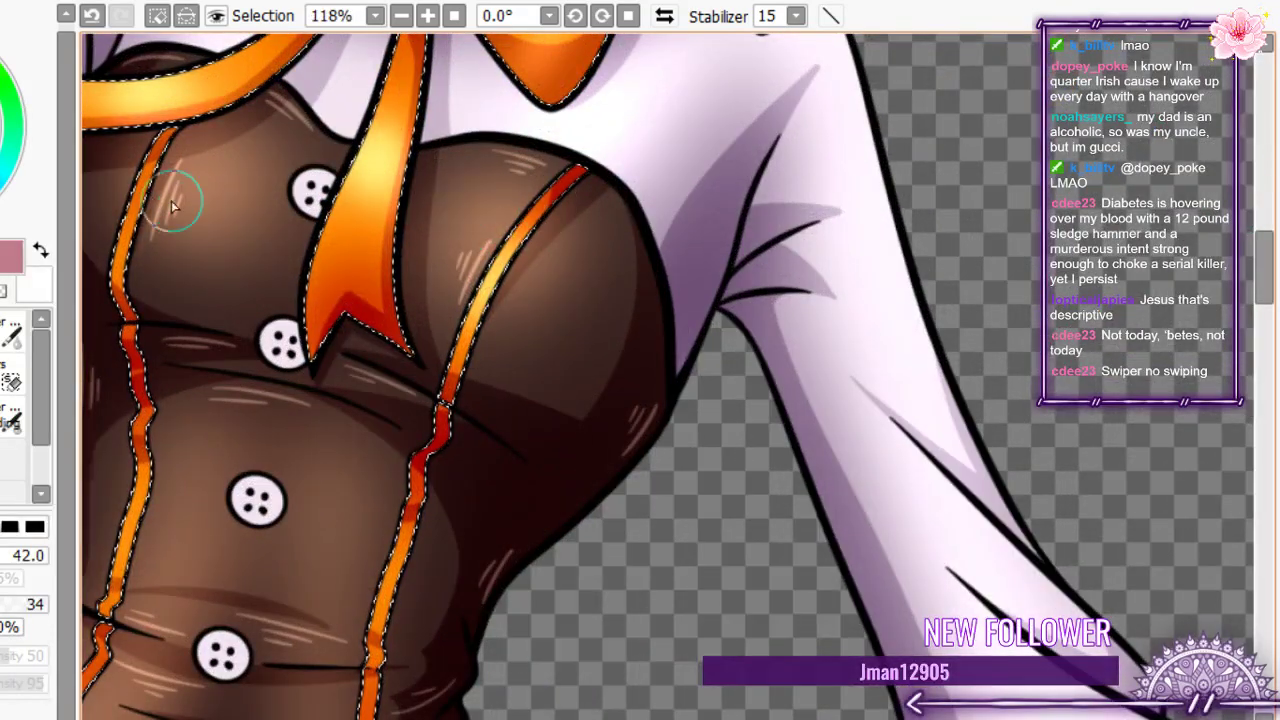
left_click_drag(128, 215, 143, 190)
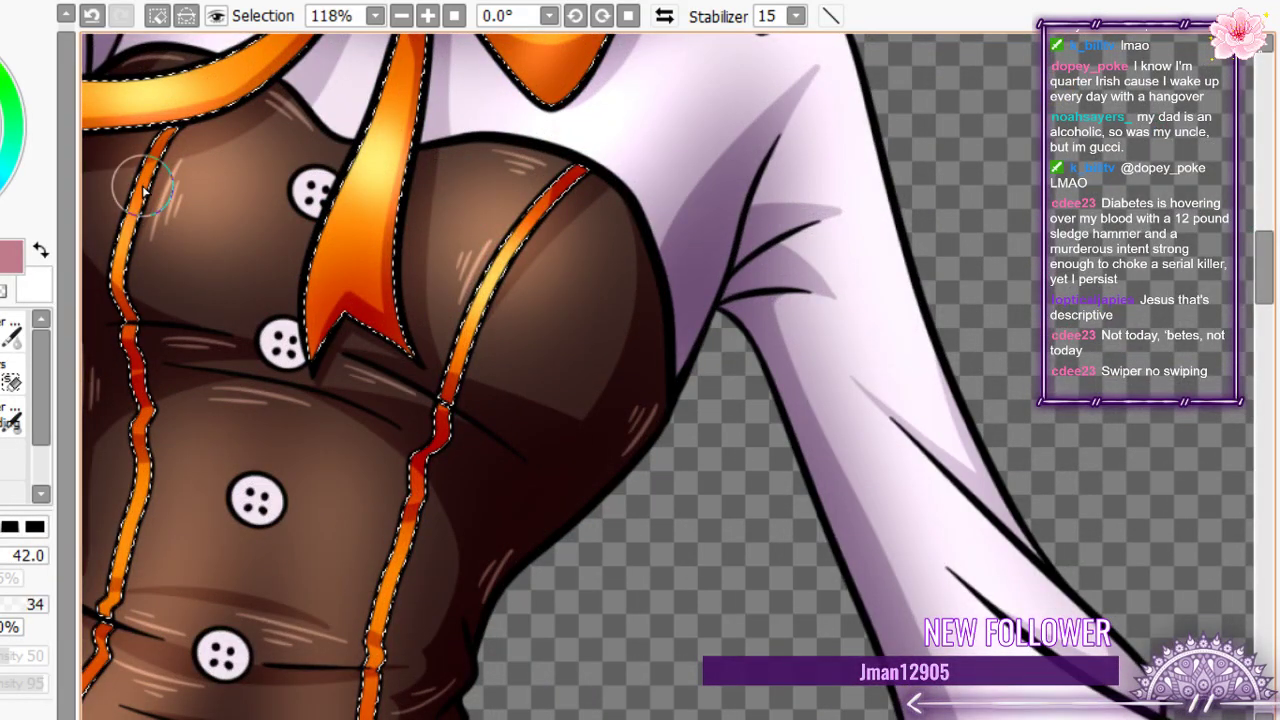
left_click_drag(142, 458, 131, 523)
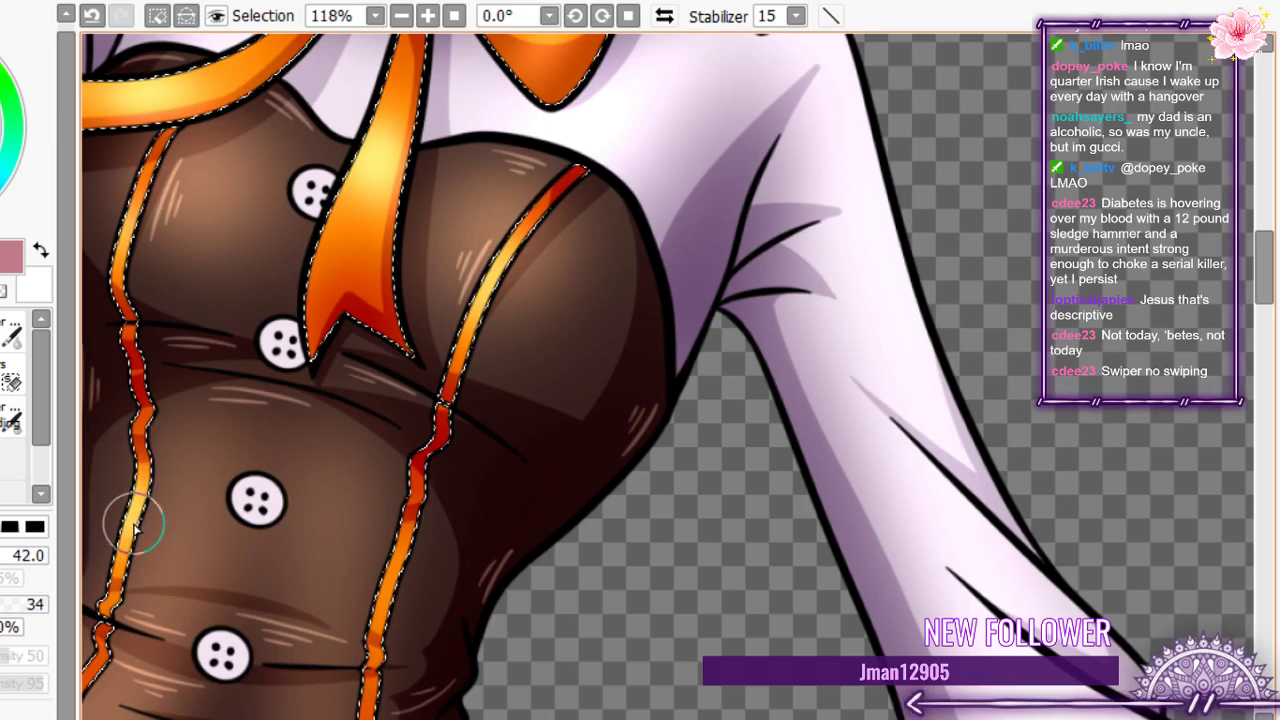
mouse_move(412, 533)
left_mouse_down()
mouse_move(394, 559)
mouse_move(371, 632)
left_mouse_up()
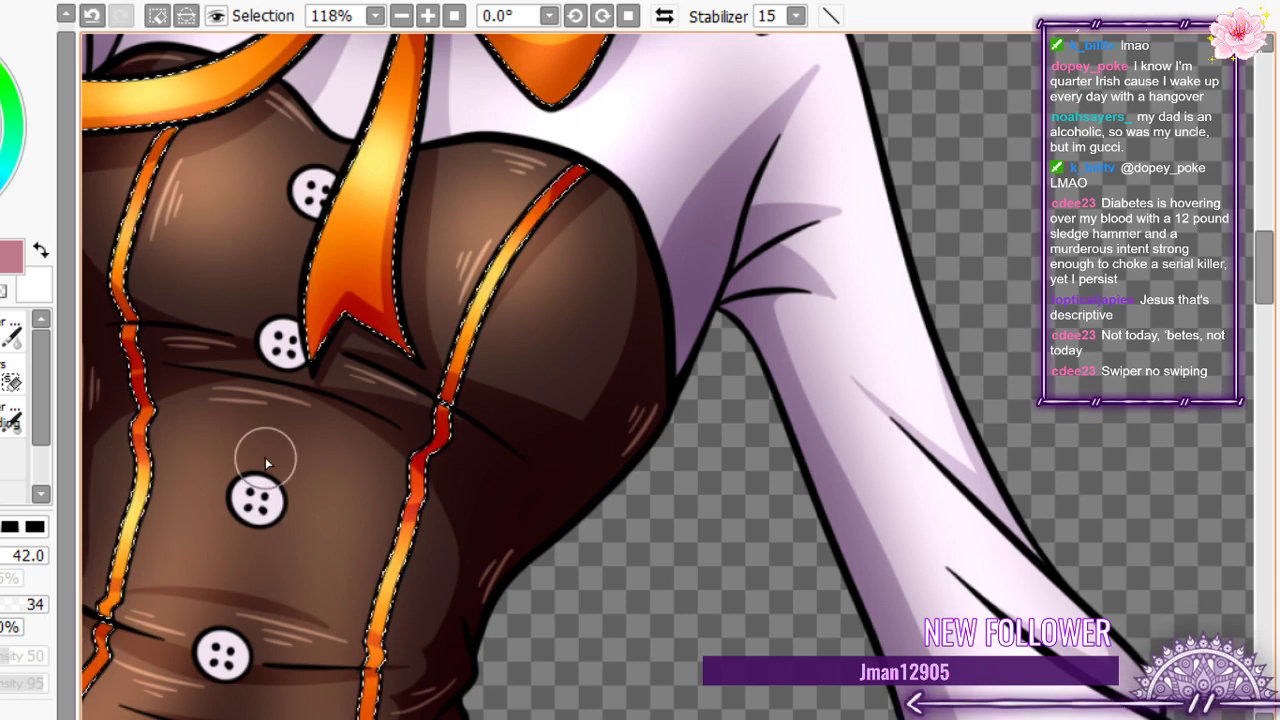
key("ctrl+z")
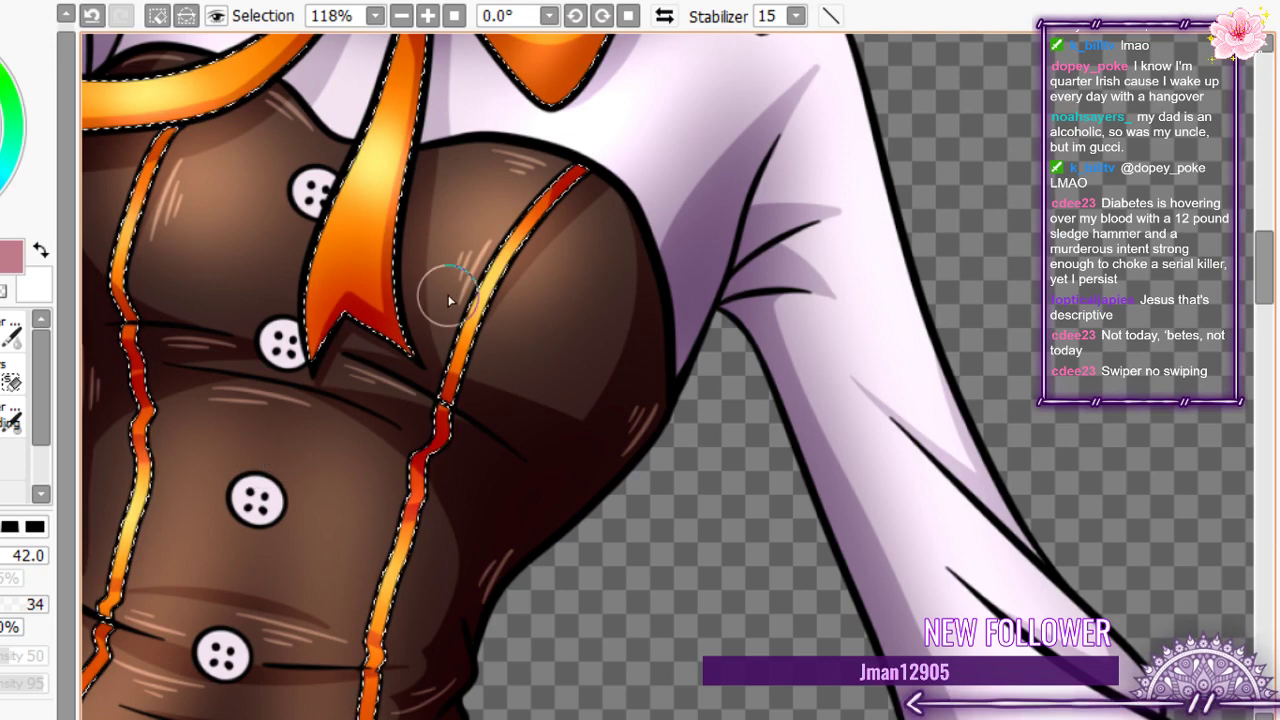
- Airbrush yellow highlights on the lower sections of both corset trim strips, below the waist
scroll(632, 157, "down", 3)
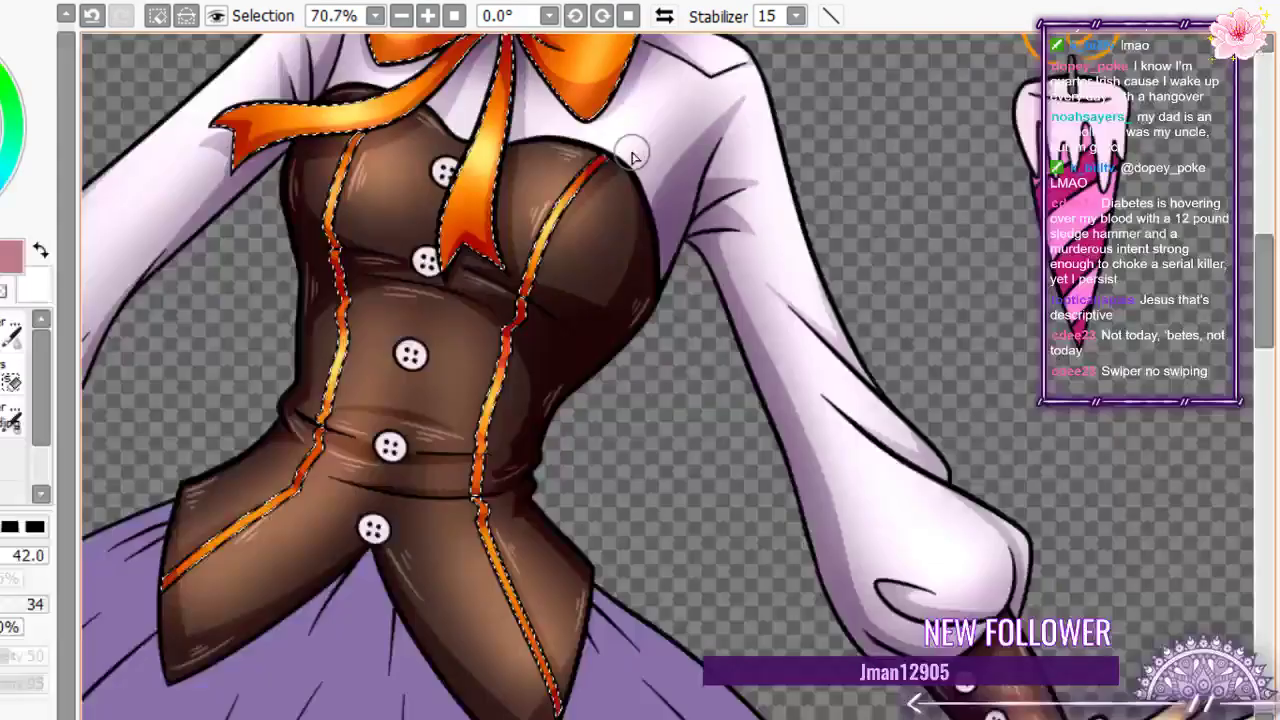
scroll(614, 409, "up", 2)
mouse_move(614, 409)
left_mouse_down()
mouse_move(570, 322)
mouse_move(622, 442)
mouse_move(566, 305)
left_mouse_up()
mouse_move(181, 300)
left_mouse_down()
mouse_move(217, 263)
mouse_move(191, 277)
mouse_move(252, 250)
mouse_move(186, 287)
left_mouse_up()
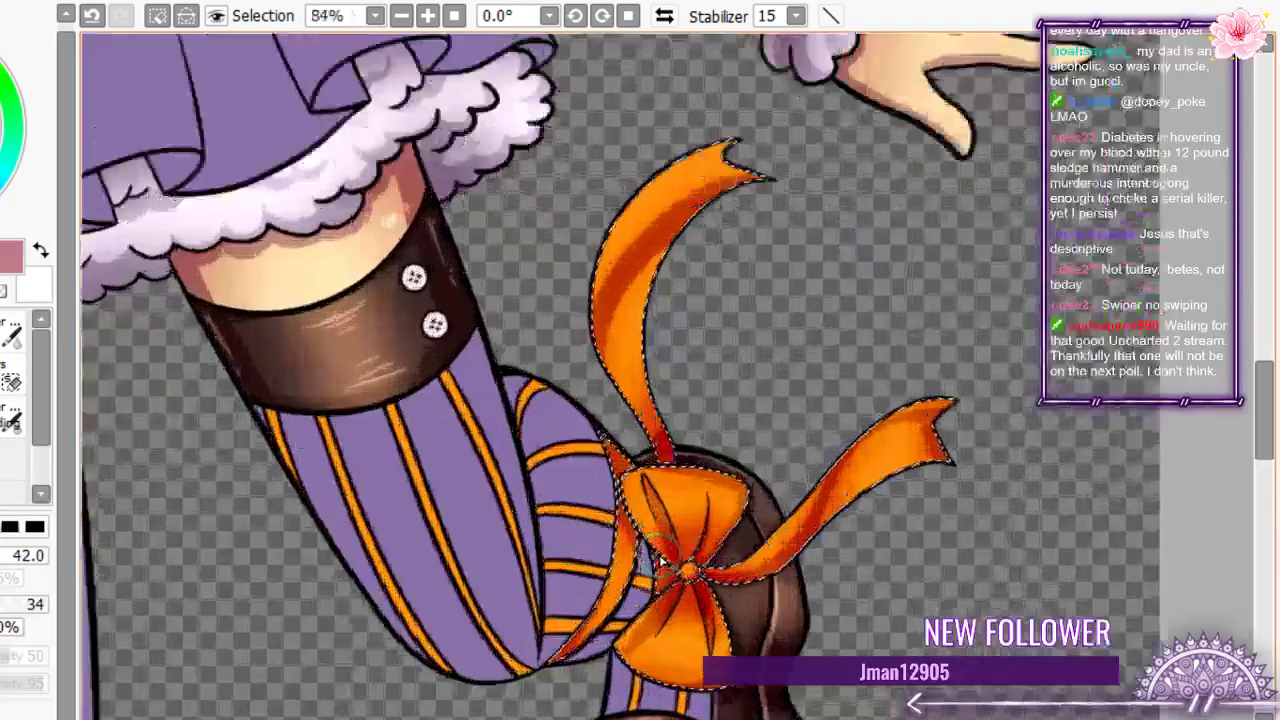
- Airbrush soft yellow highlights across the upper and lower loops of the raised ankle's bow at size 42
scroll(695, 465, "up", 2)
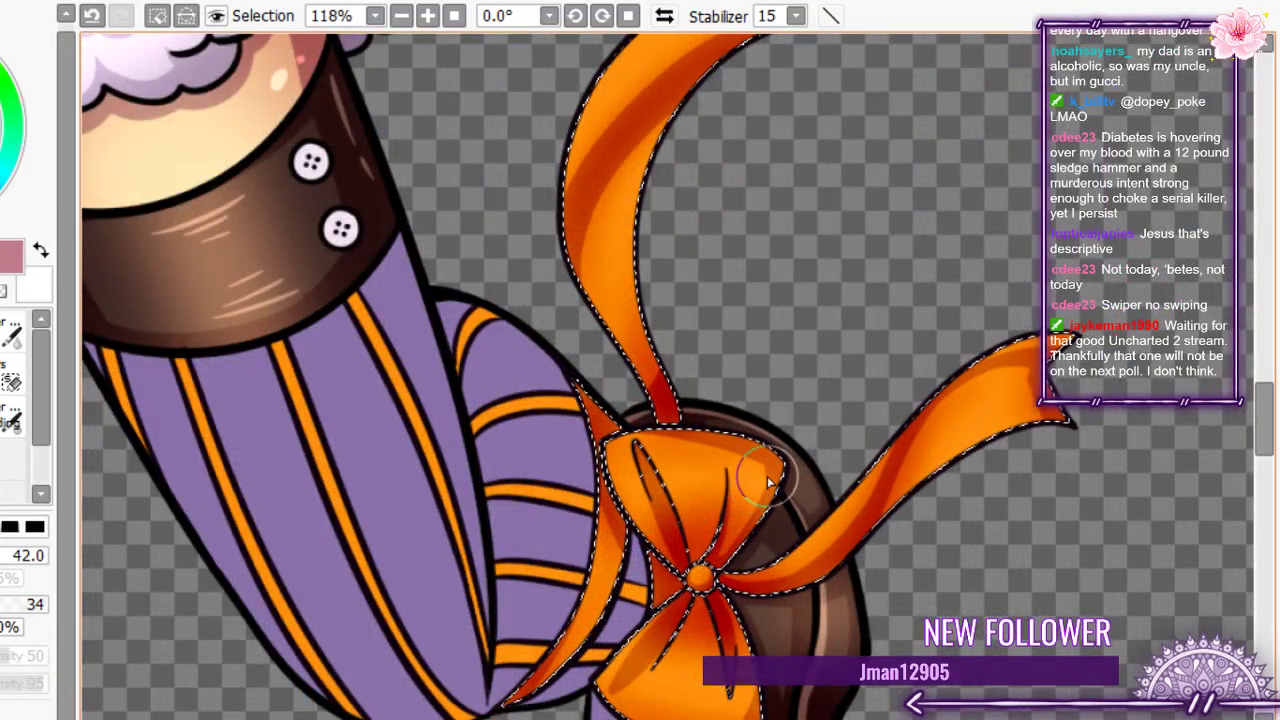
mouse_move(670, 471)
left_mouse_down()
mouse_move(654, 501)
mouse_move(638, 483)
mouse_move(649, 503)
mouse_move(671, 478)
mouse_move(737, 482)
left_mouse_up()
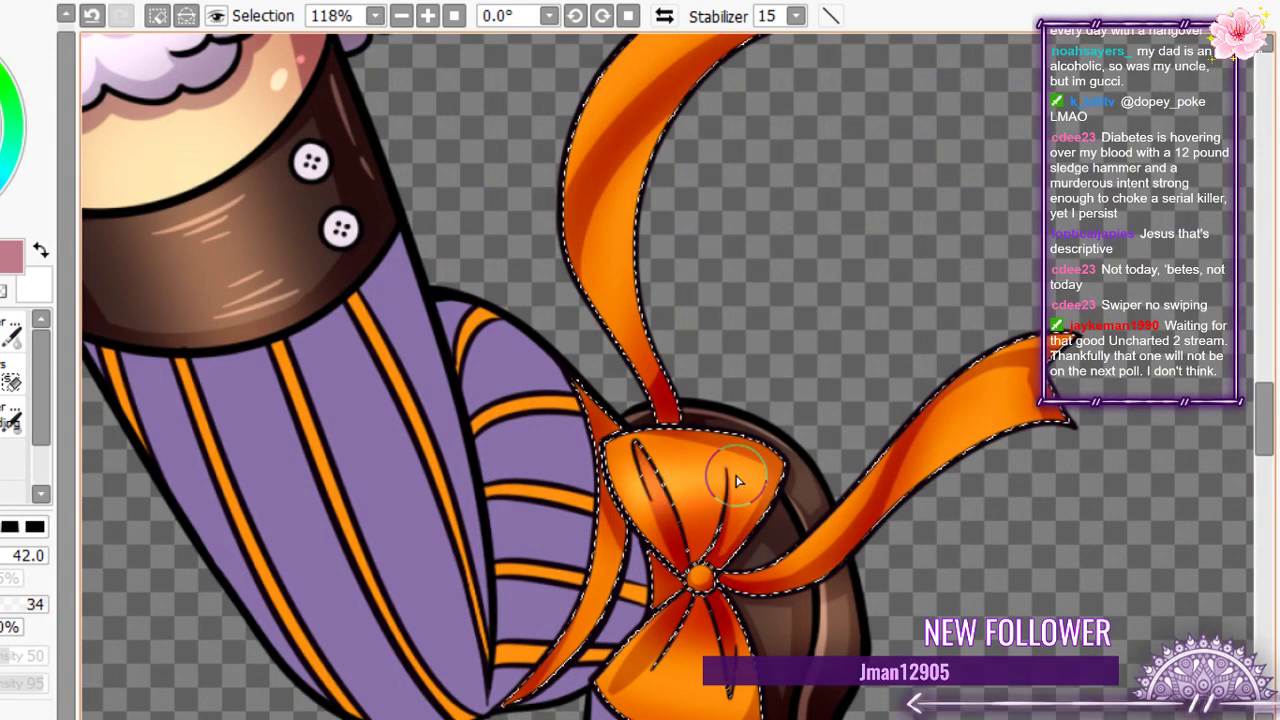
scroll(737, 482, "down", 2)
scroll(694, 475, "up", 4)
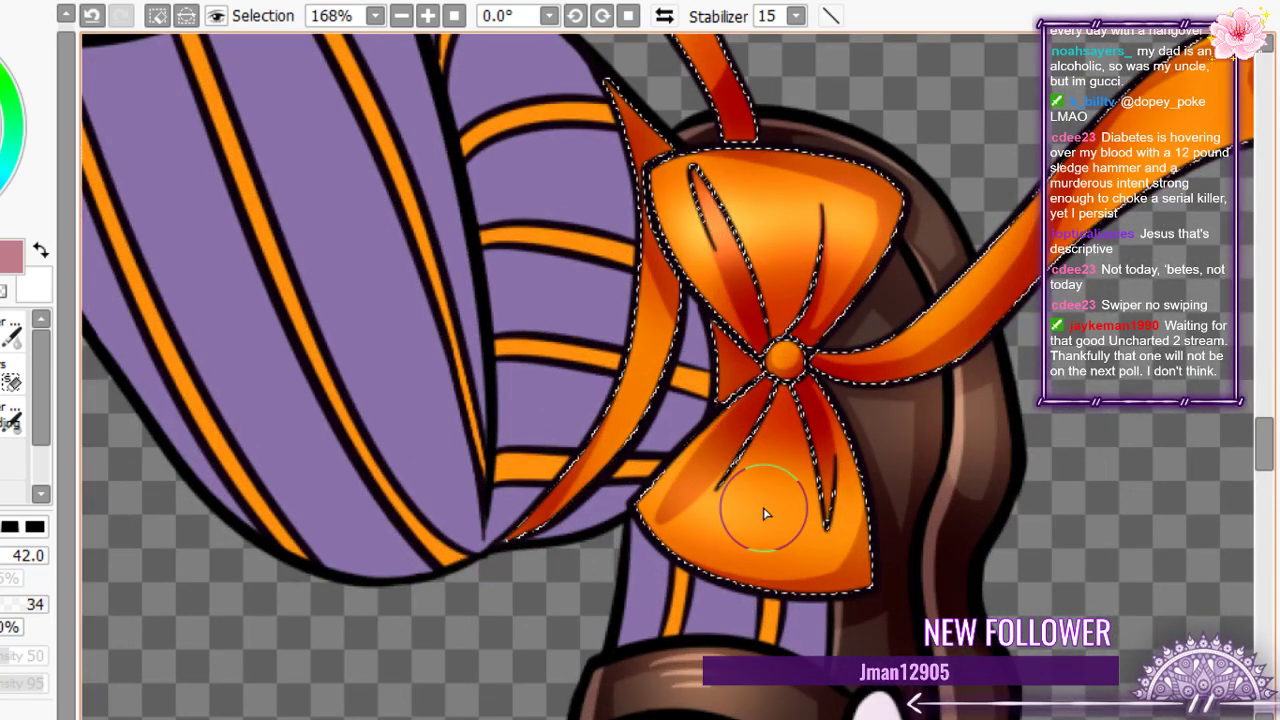
mouse_move(763, 507)
left_mouse_down()
mouse_move(708, 528)
mouse_move(787, 545)
mouse_move(796, 524)
mouse_move(830, 518)
left_mouse_up()
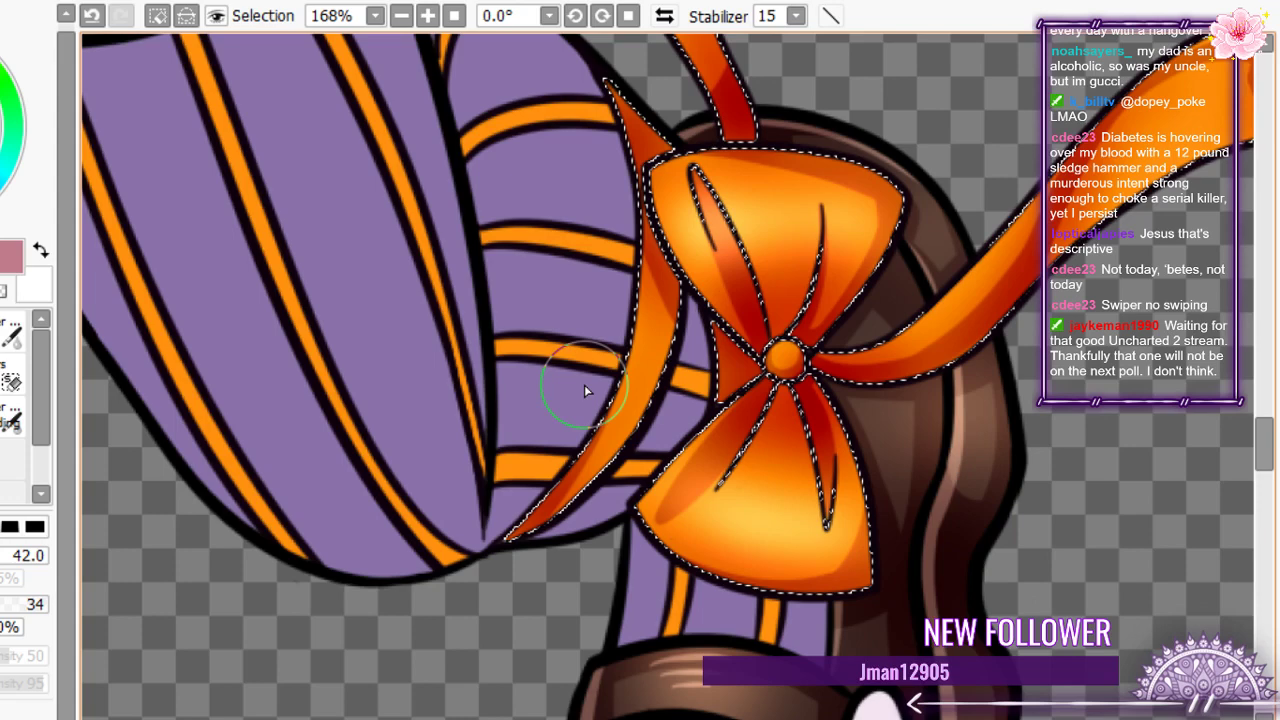
- Airbrush soft yellow highlights along the middle of the ribbon tails on the raised foot's bow
scroll(560, 362, "down", 2)
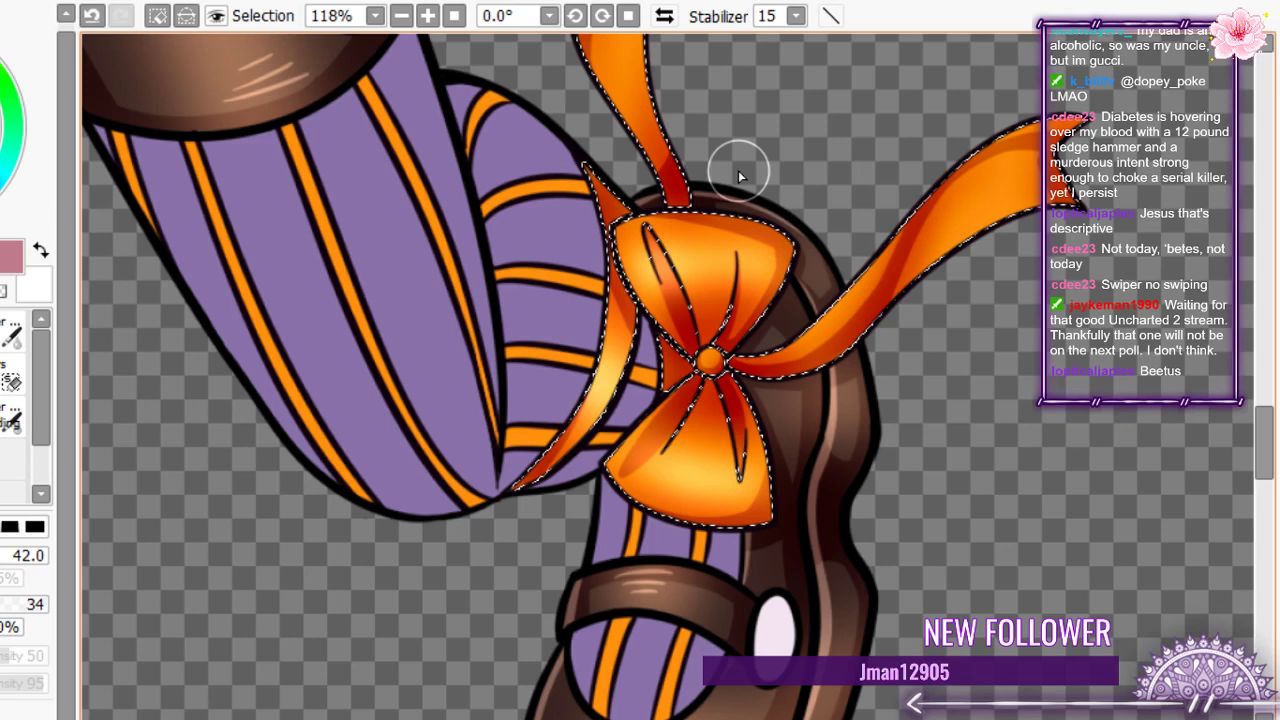
mouse_move(1000, 190)
left_mouse_down()
mouse_move(960, 206)
mouse_move(965, 175)
left_mouse_up()
mouse_move(806, 311)
left_mouse_down()
mouse_move(815, 324)
mouse_move(852, 281)
left_mouse_up()
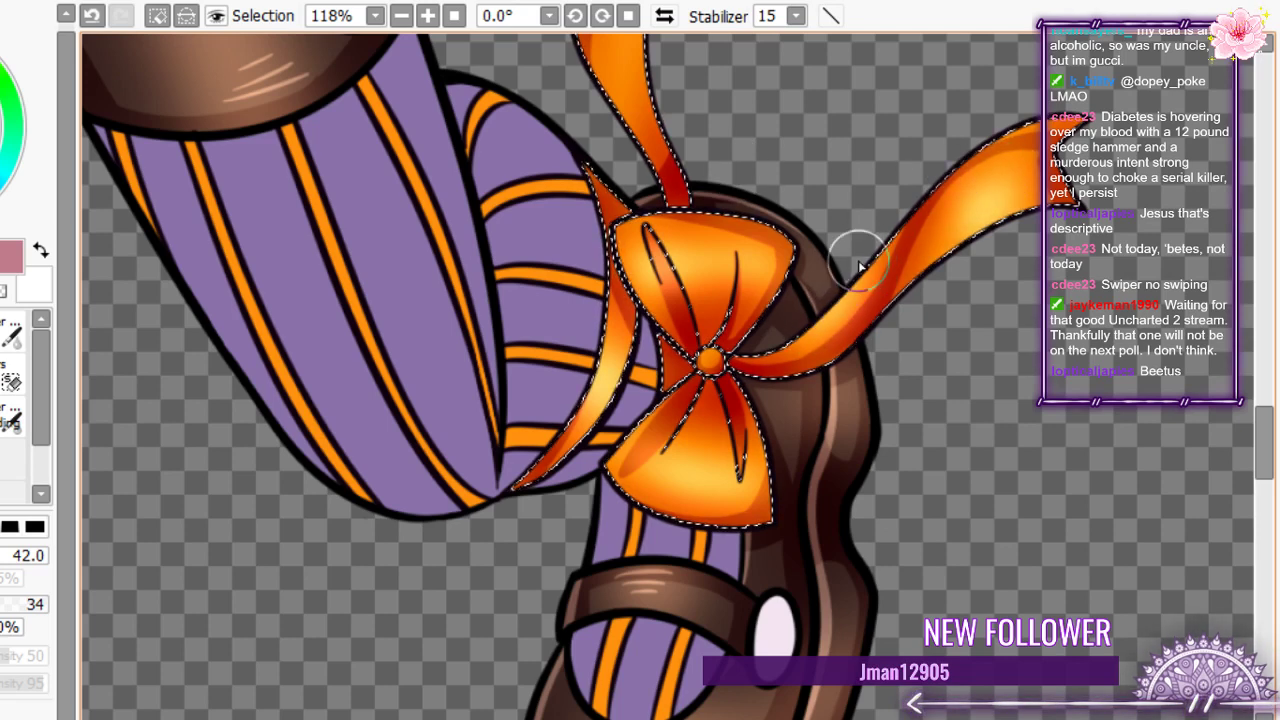
scroll(859, 263, "down", 1)
mouse_move(646, 268)
left_mouse_down()
mouse_move(674, 310)
mouse_move(652, 216)
mouse_move(688, 340)
mouse_move(656, 262)
mouse_move(665, 325)
left_mouse_up()
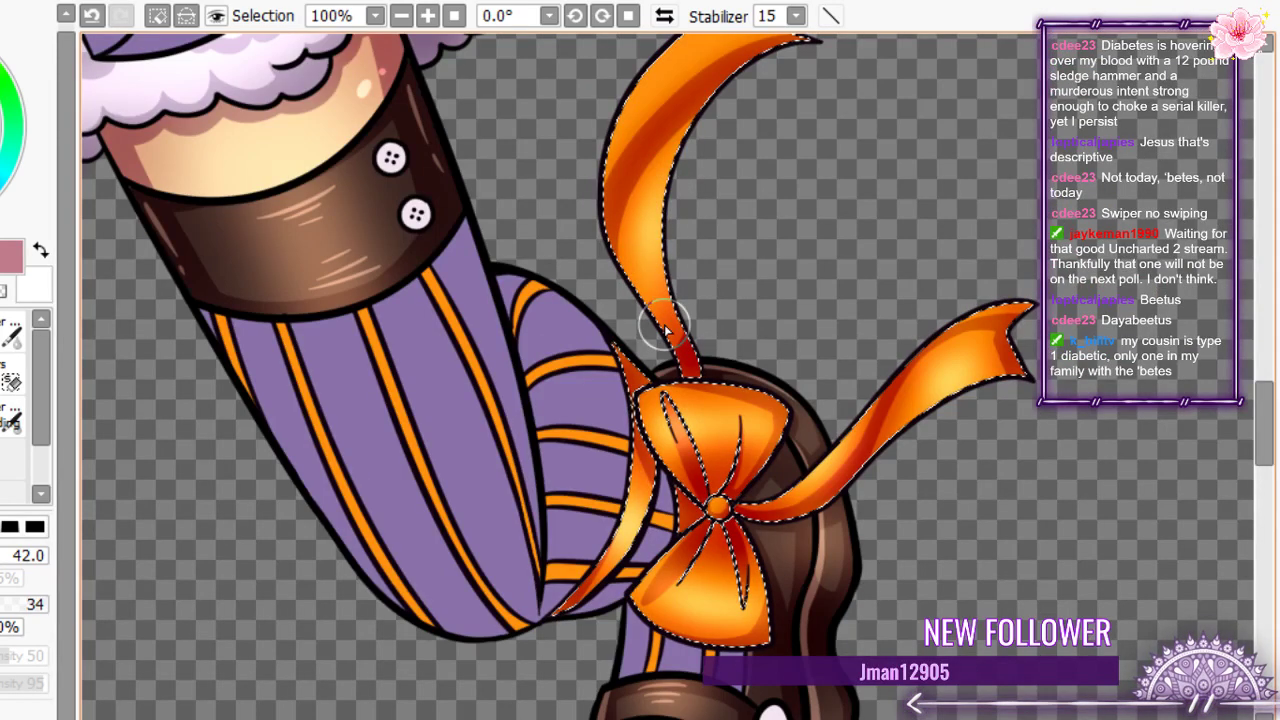
scroll(665, 325, "up", 2)
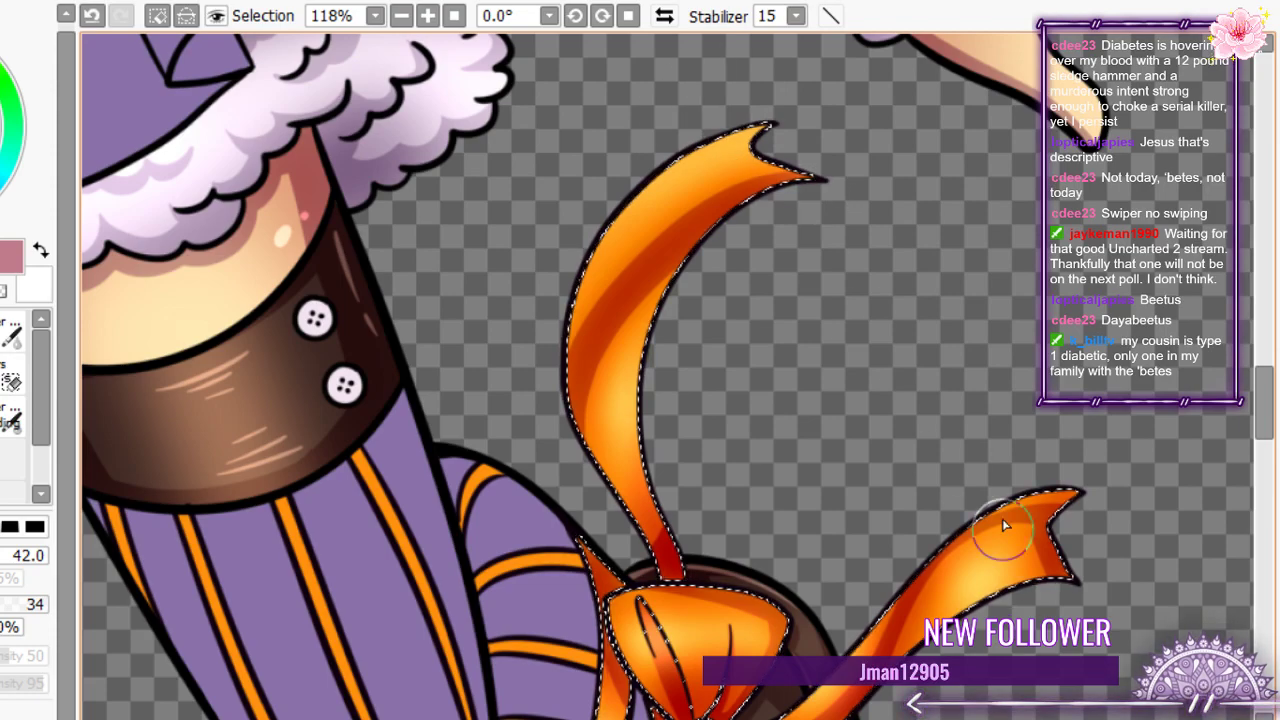
- Brush soft yellow highlights onto both loops of the orange bow at the standing leg's ankle
scroll(1005, 525, "down", 7)
scroll(1005, 525, "up", 4)
scroll(1005, 525, "down", 7)
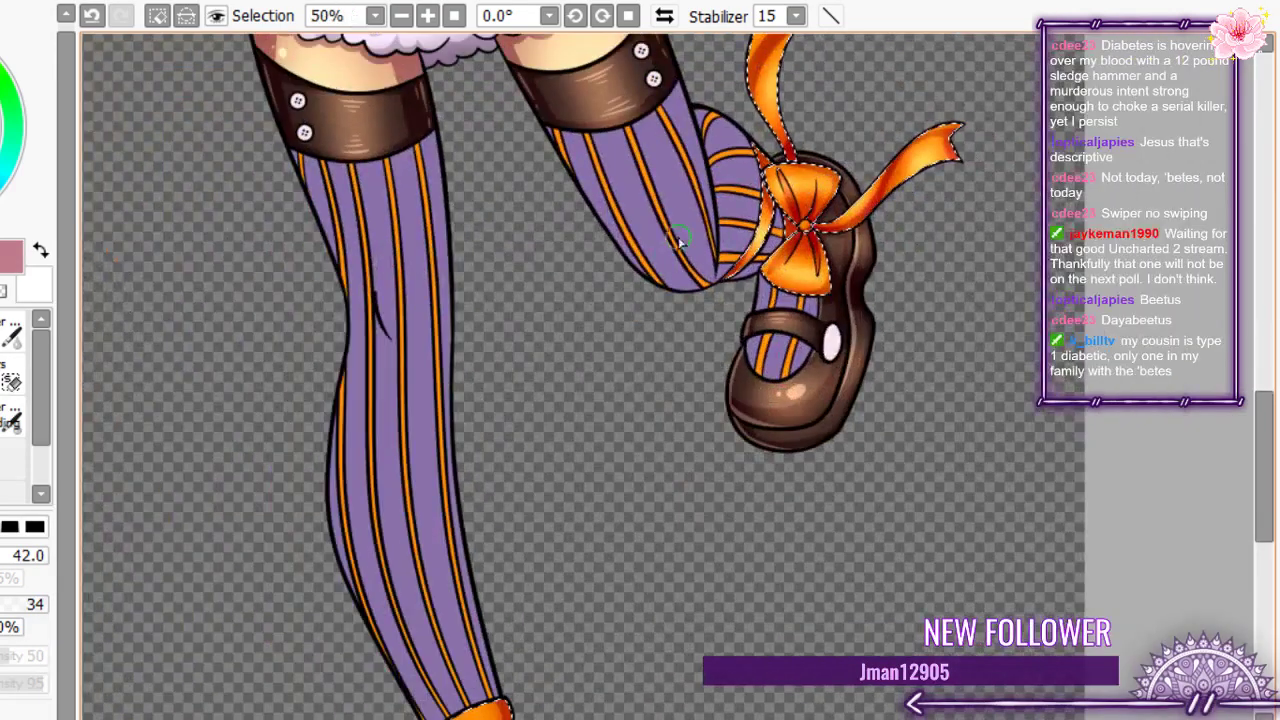
scroll(600, 476, "up", 10)
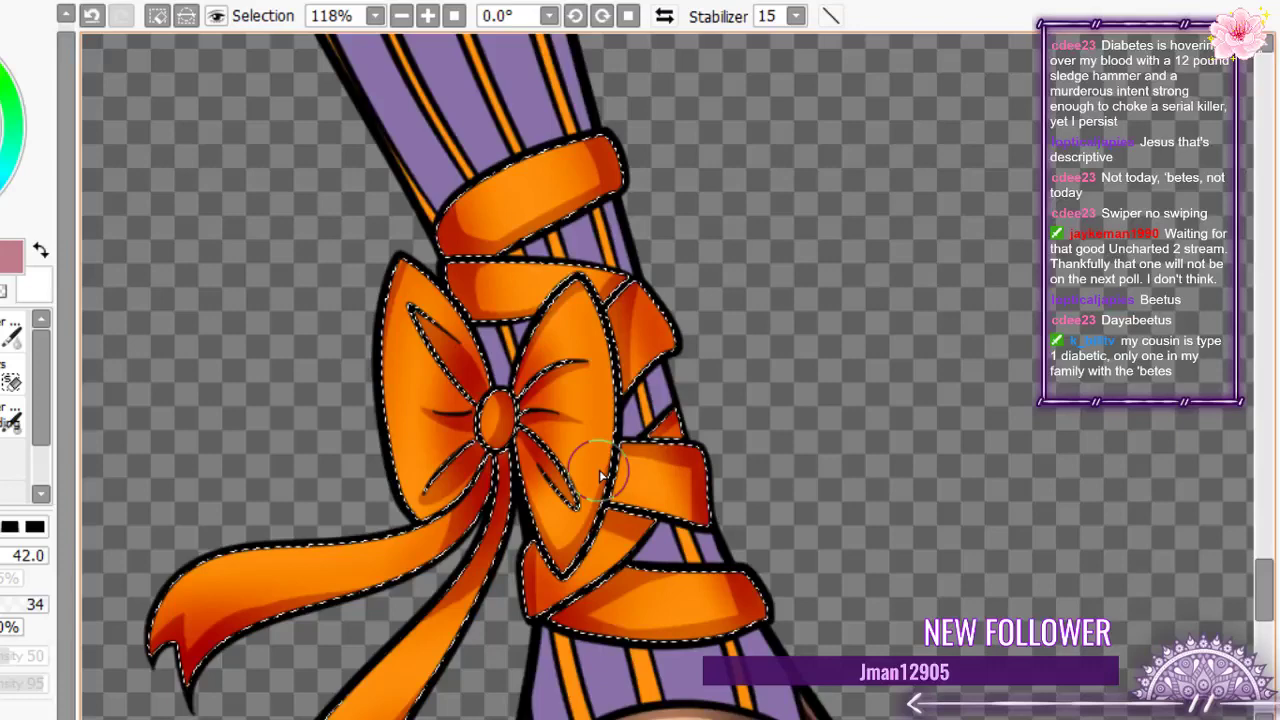
scroll(600, 476, "up", 1)
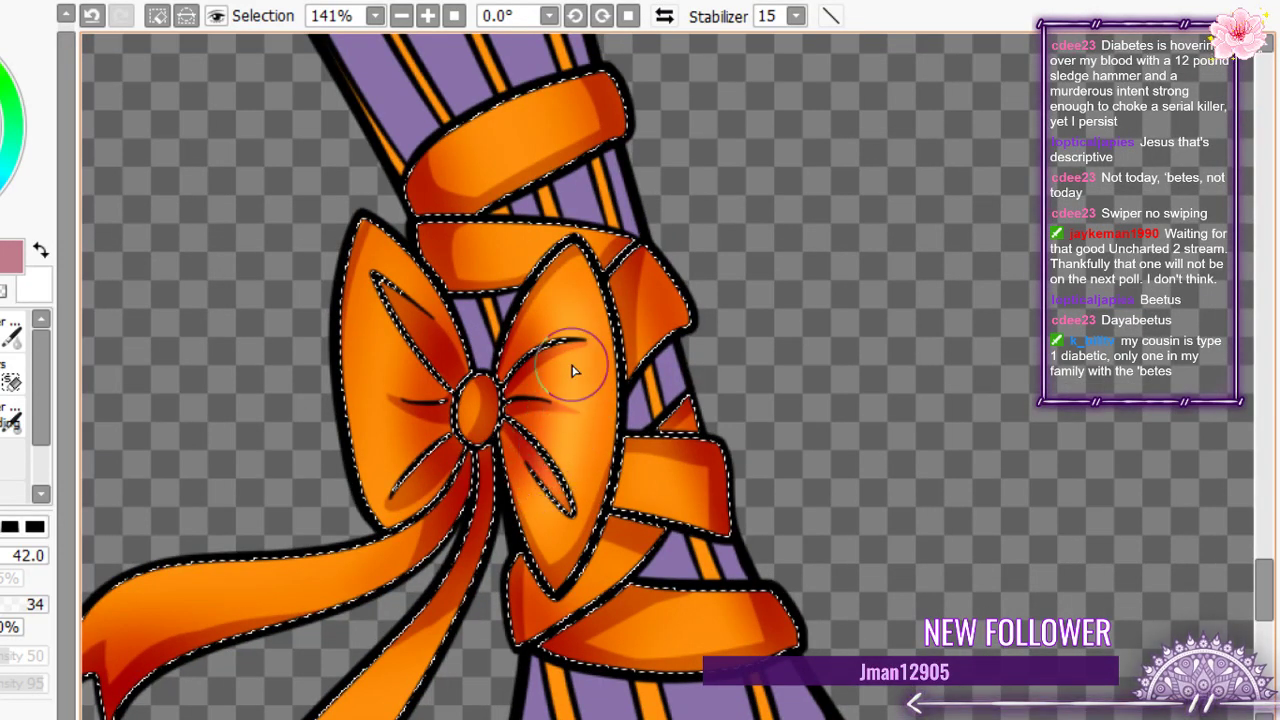
left_click_drag(572, 365, 564, 520)
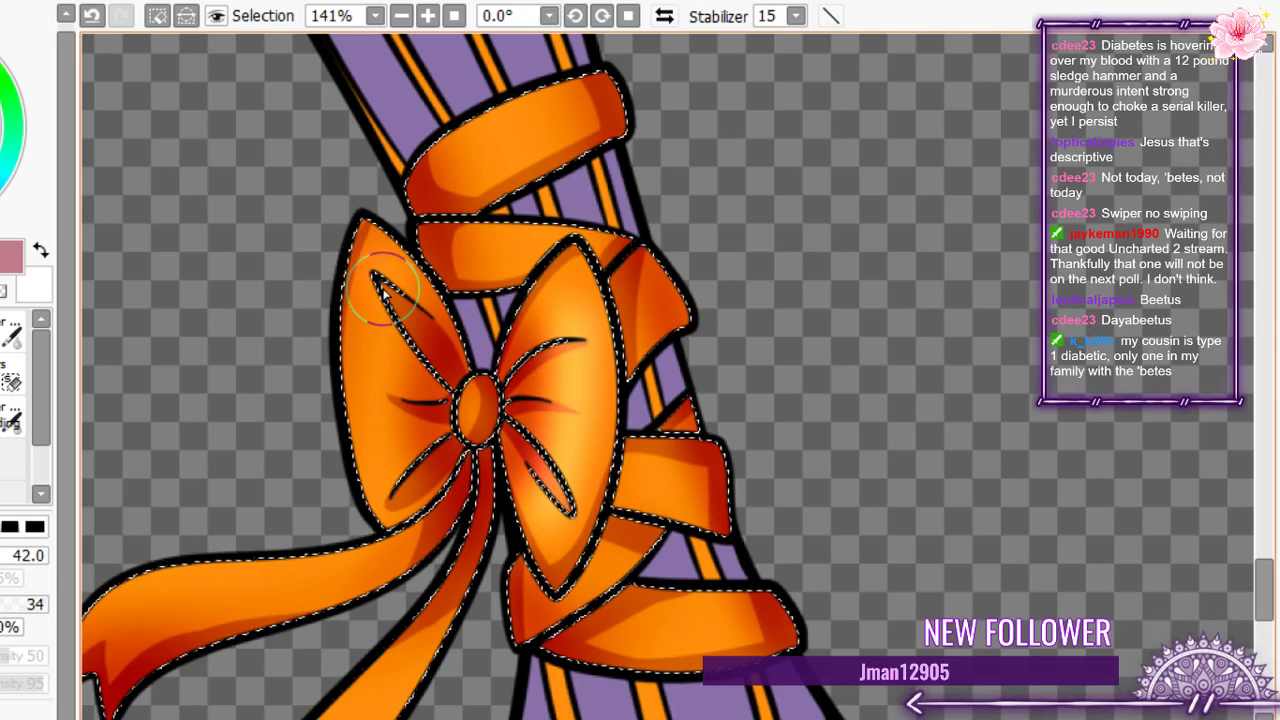
mouse_move(383, 289)
left_mouse_down()
mouse_move(364, 330)
mouse_move(398, 264)
left_mouse_up()
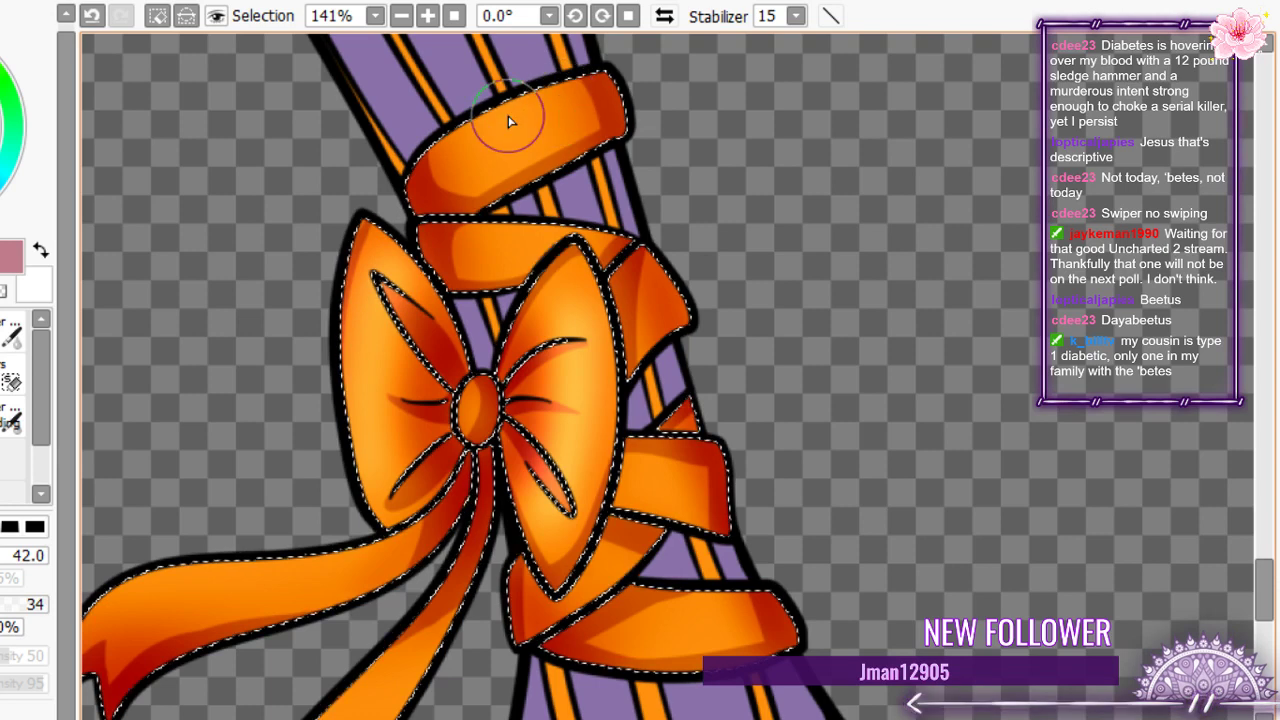
- Add soft highlights to the orange ribbon bands and folds wrapped around the standing leg's ankle
left_click_drag(508, 117, 530, 160)
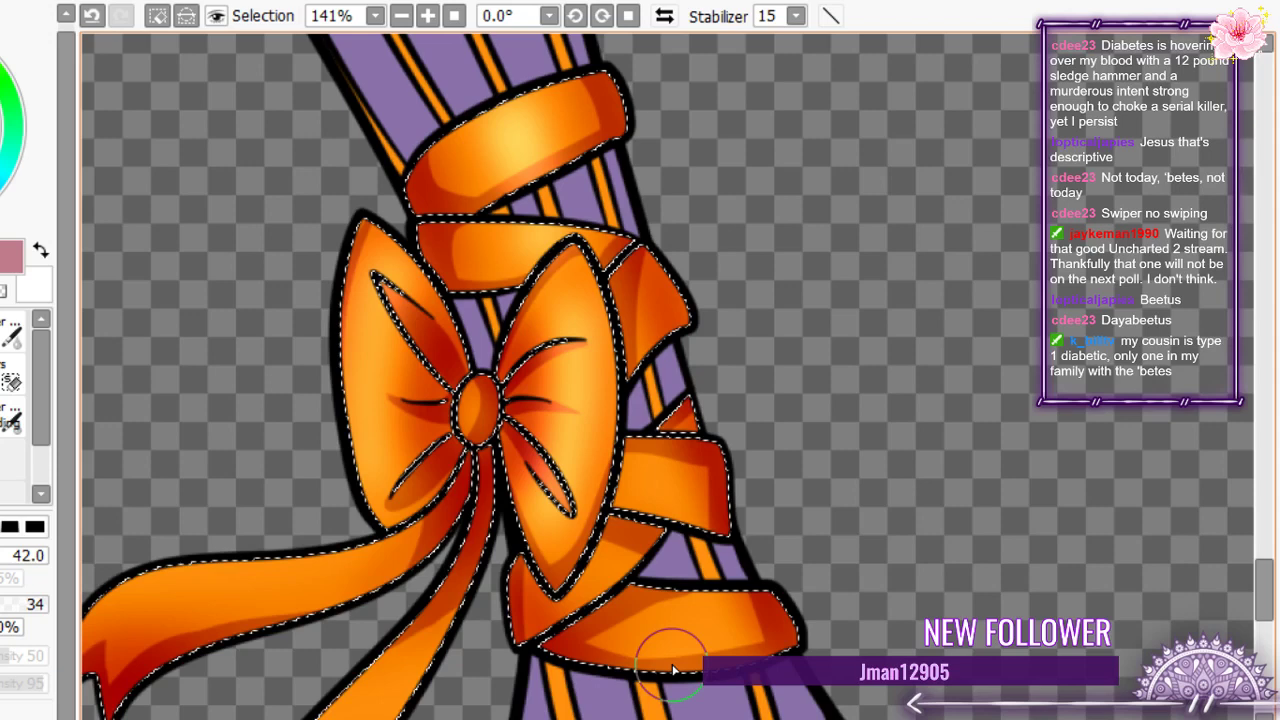
left_click_drag(672, 668, 637, 553)
mouse_move(617, 509)
left_mouse_down()
mouse_move(643, 489)
mouse_move(623, 486)
mouse_move(618, 467)
mouse_move(639, 502)
mouse_move(641, 560)
left_mouse_up()
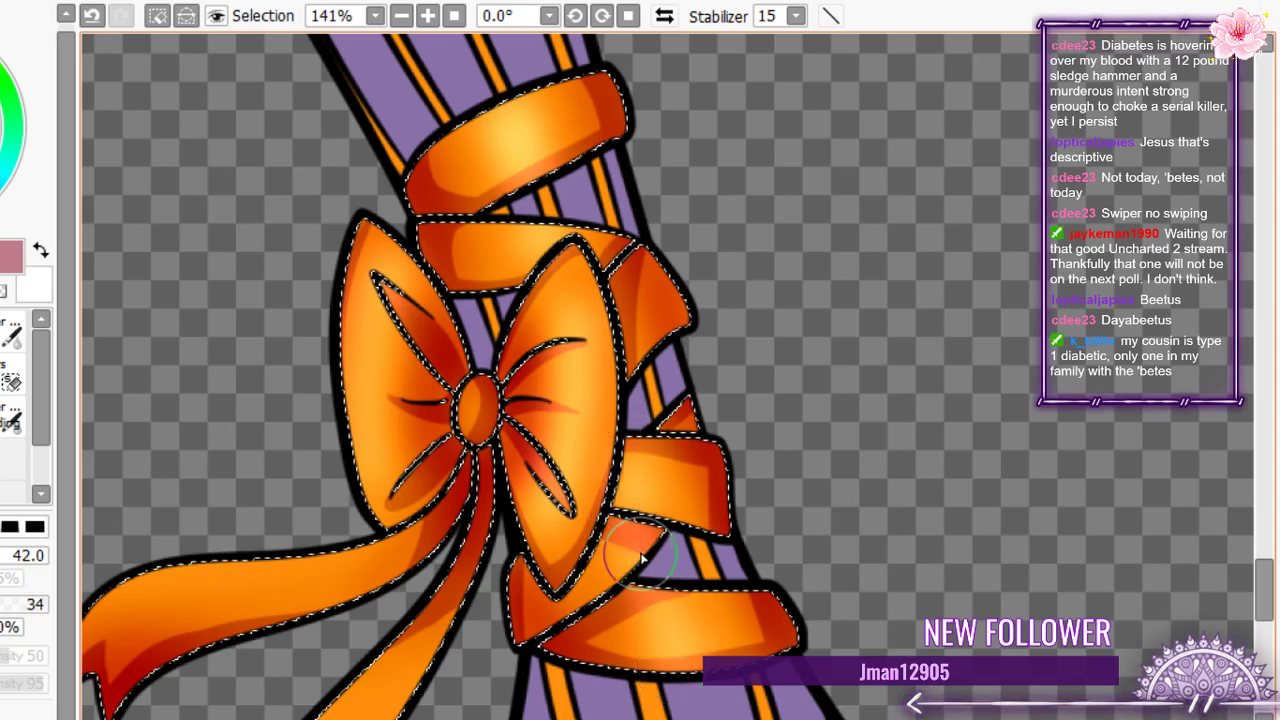
mouse_move(674, 304)
left_mouse_down()
mouse_move(669, 271)
mouse_move(671, 314)
mouse_move(668, 298)
left_mouse_up()
key("ctrl+z")
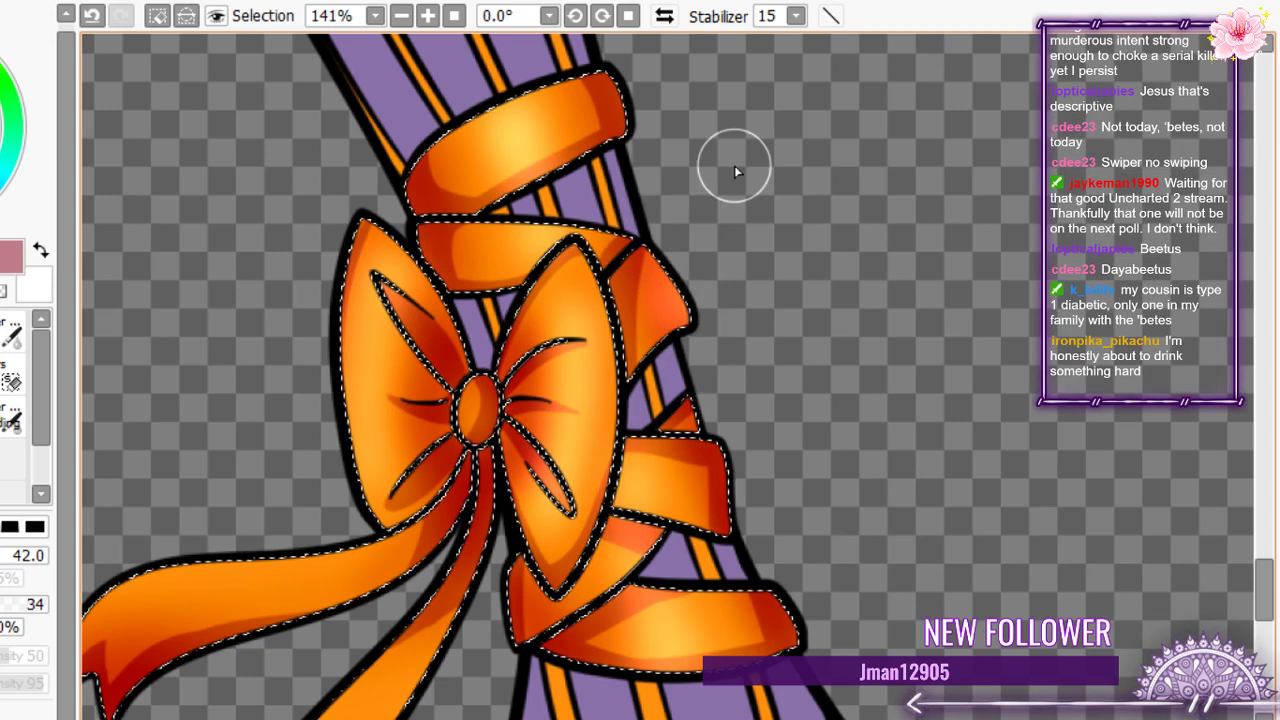
- Brush bright yellow highlights across the middle of both hanging ribbon tails of the ankle bow
scroll(734, 165, "down", 1)
mouse_move(571, 414)
left_mouse_down()
mouse_move(611, 412)
mouse_move(541, 430)
mouse_move(504, 465)
mouse_move(539, 473)
mouse_move(597, 414)
left_mouse_up()
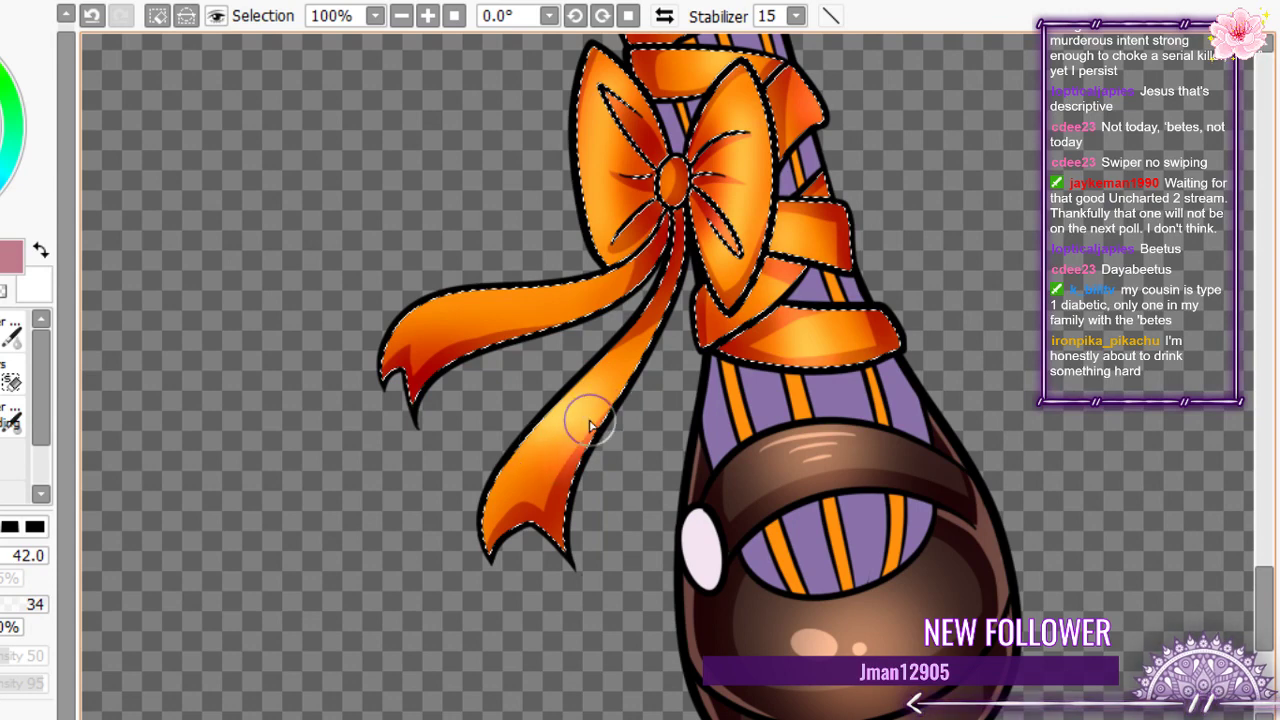
mouse_move(543, 326)
left_mouse_down()
mouse_move(498, 292)
mouse_move(472, 302)
mouse_move(546, 307)
left_mouse_up()
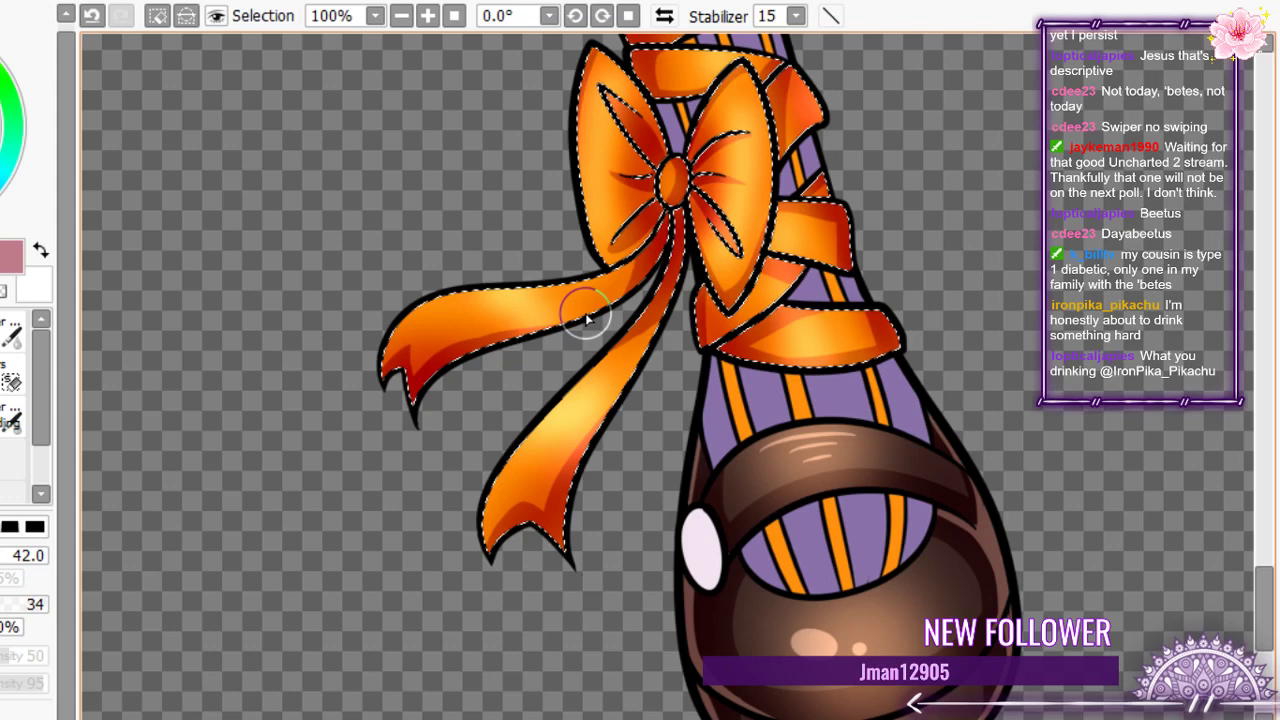
mouse_move(549, 303)
left_mouse_down()
mouse_move(481, 320)
mouse_move(555, 307)
left_mouse_up()
key("ctrl+y")
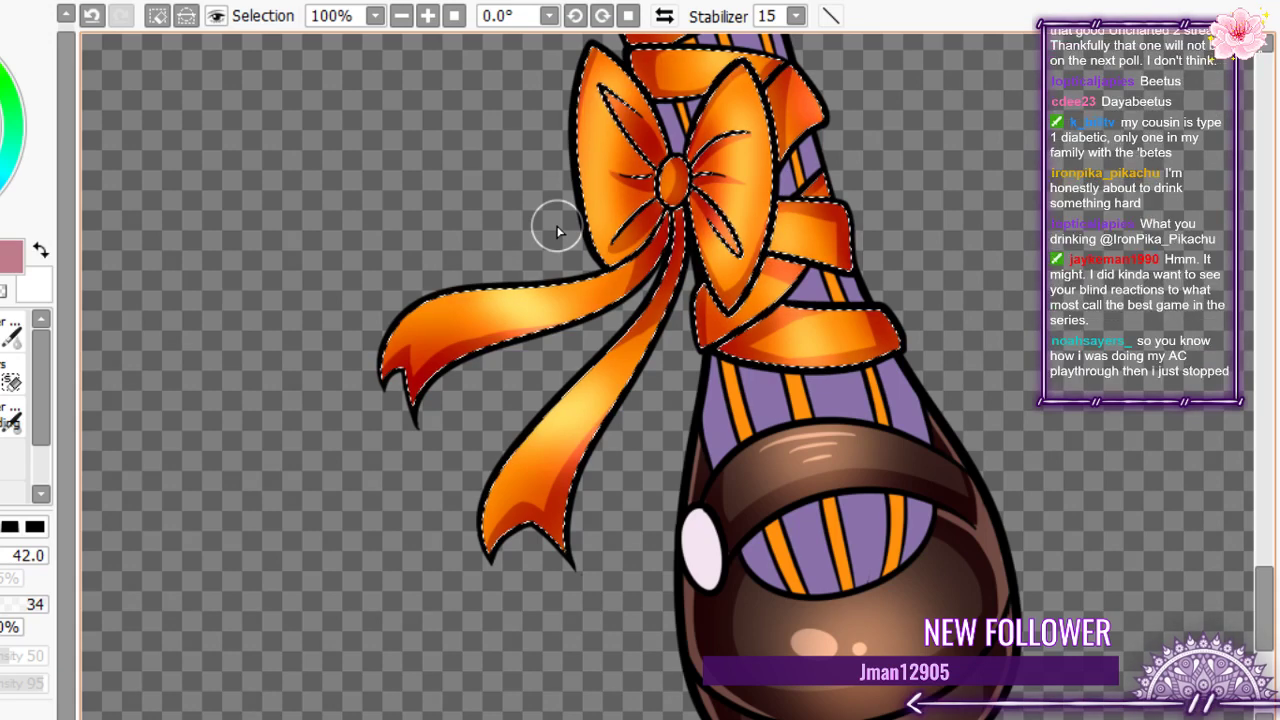
key("ctrl+z")
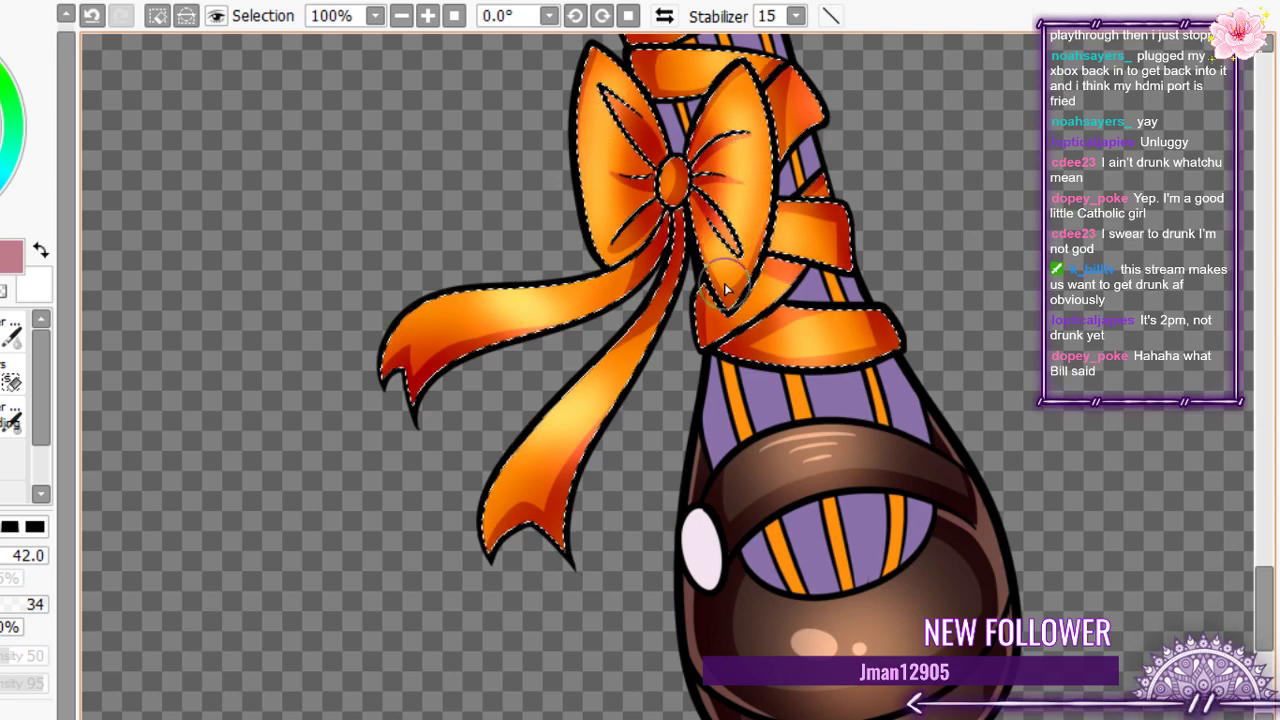
- Reduce the brush size to 20 and highlight the ankle bow's knot and the small parts of the raised foot's bow
scroll(697, 266, "down", 1)
scroll(696, 268, "down", 6)
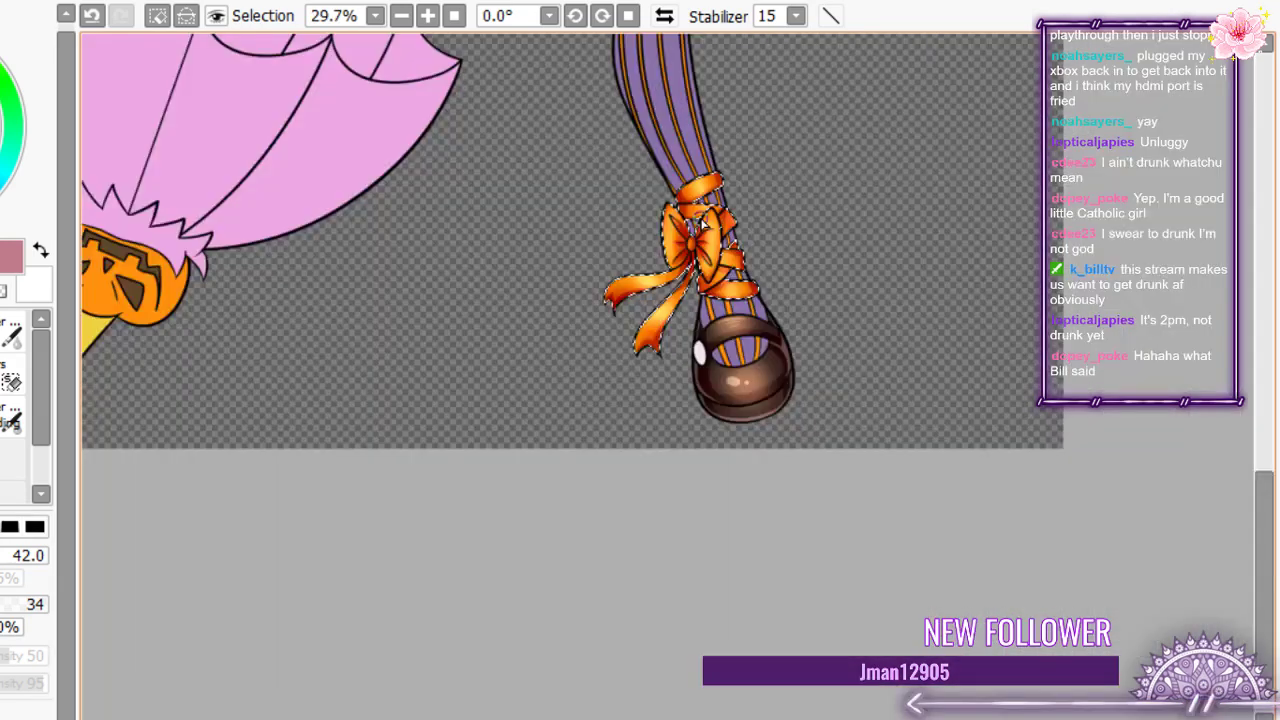
scroll(703, 224, "up", 10)
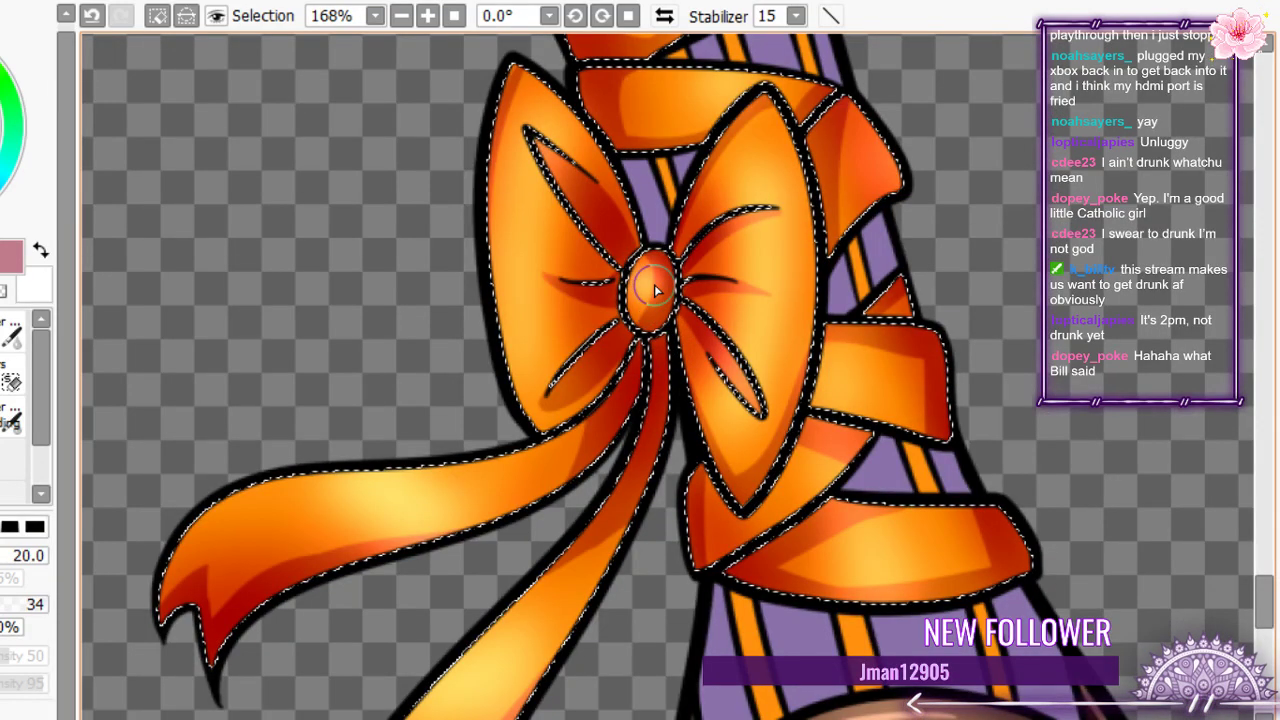
scroll(654, 289, "down", 3)
scroll(769, 228, "up", 10)
left_click_drag(786, 251, 768, 289)
mouse_move(543, 218)
left_mouse_down()
mouse_move(554, 400)
mouse_move(582, 260)
mouse_move(575, 227)
mouse_move(537, 452)
left_mouse_up()
scroll(623, 376, "down", 8)
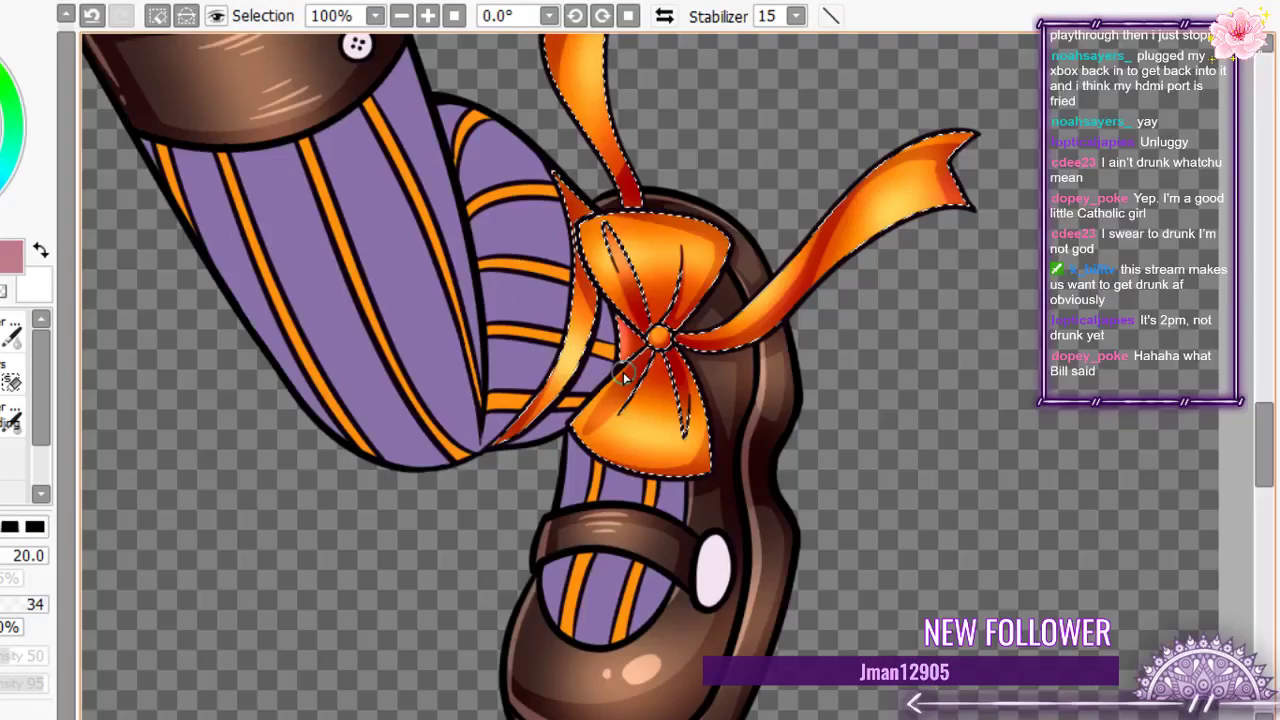
- Brush a soft highlight onto the round knot of the chest bow and check the bow's shading
scroll(623, 376, "down", 7)
scroll(521, 82, "up", 14)
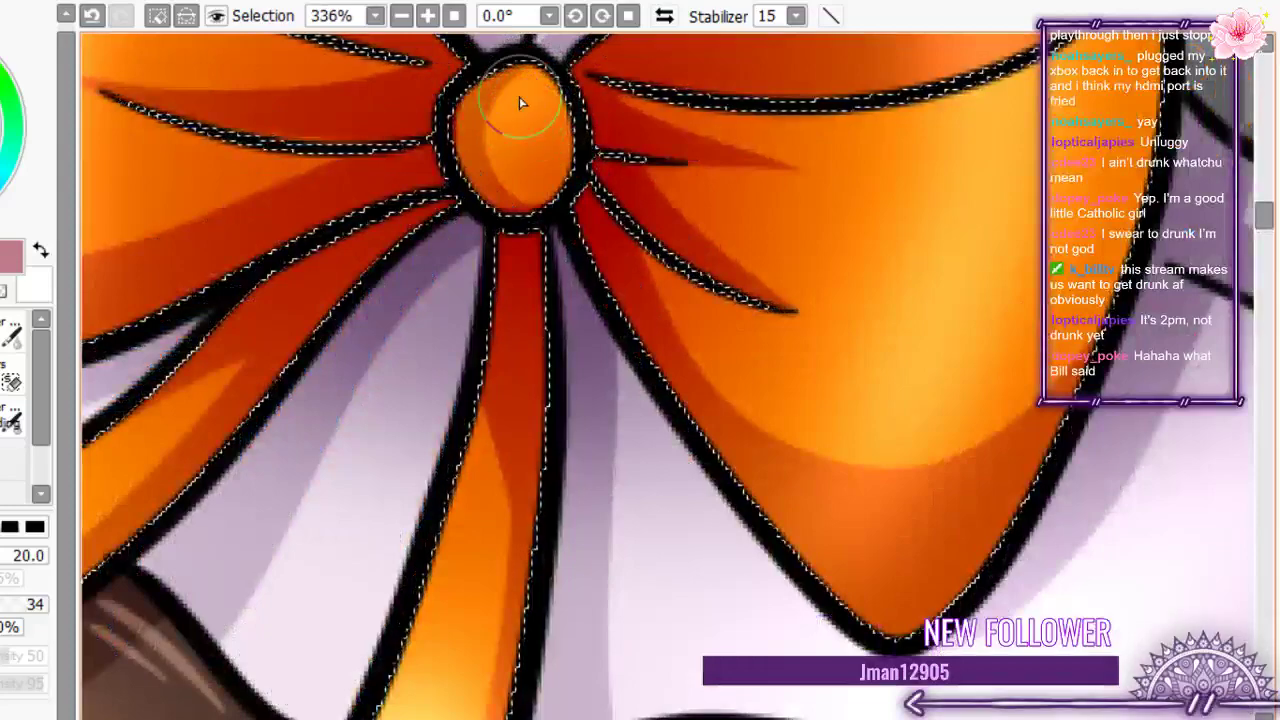
left_click_drag(519, 96, 495, 130)
scroll(480, 225, "down", 4)
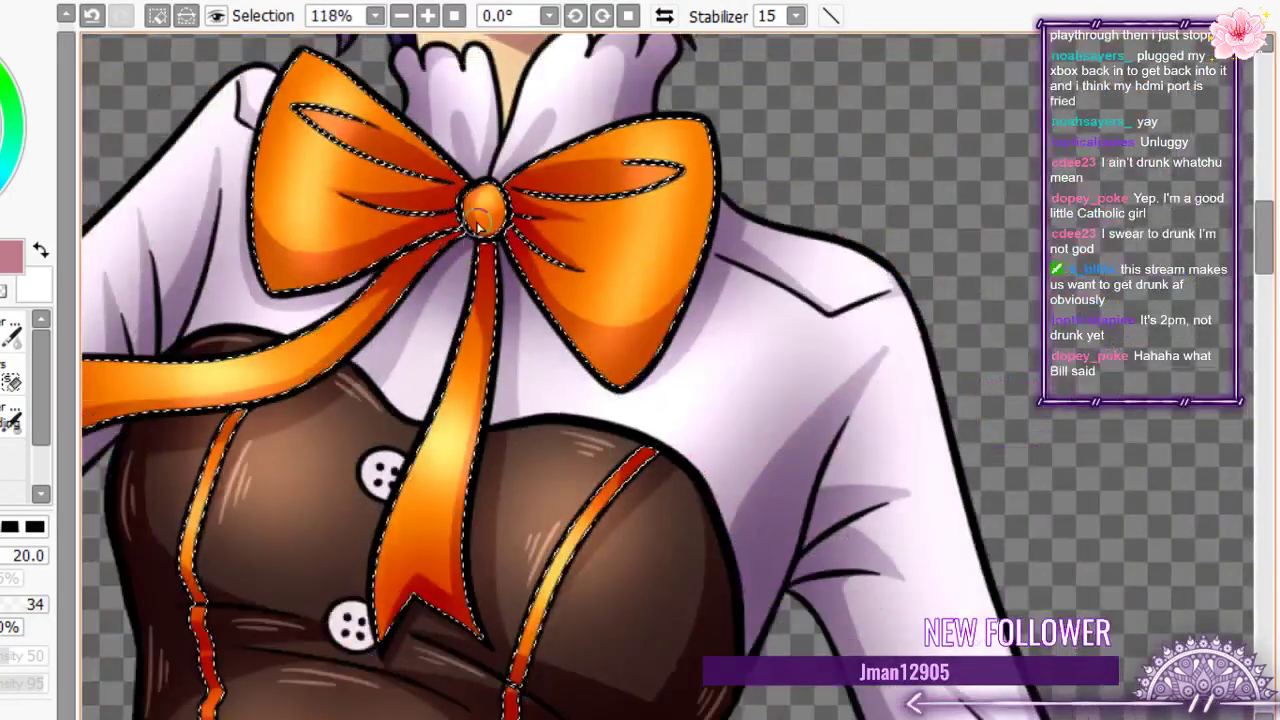
scroll(480, 225, "up", 2)
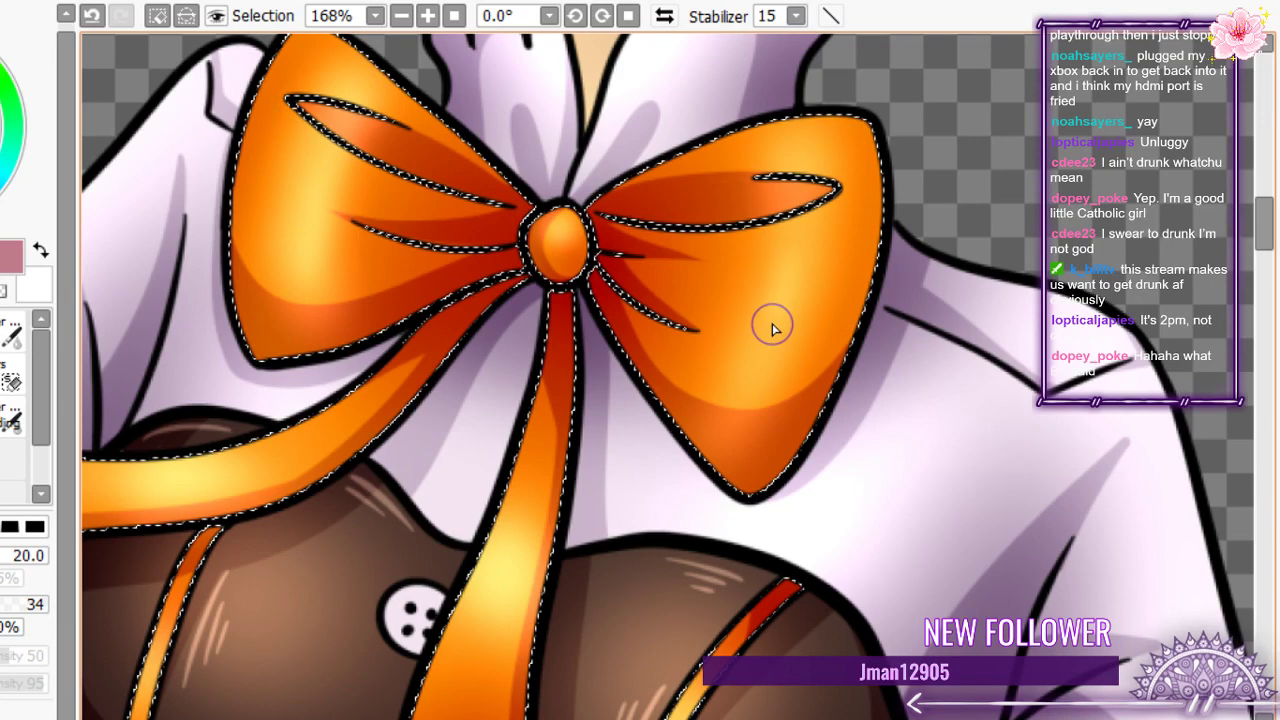
scroll(629, 325, "down", 8)
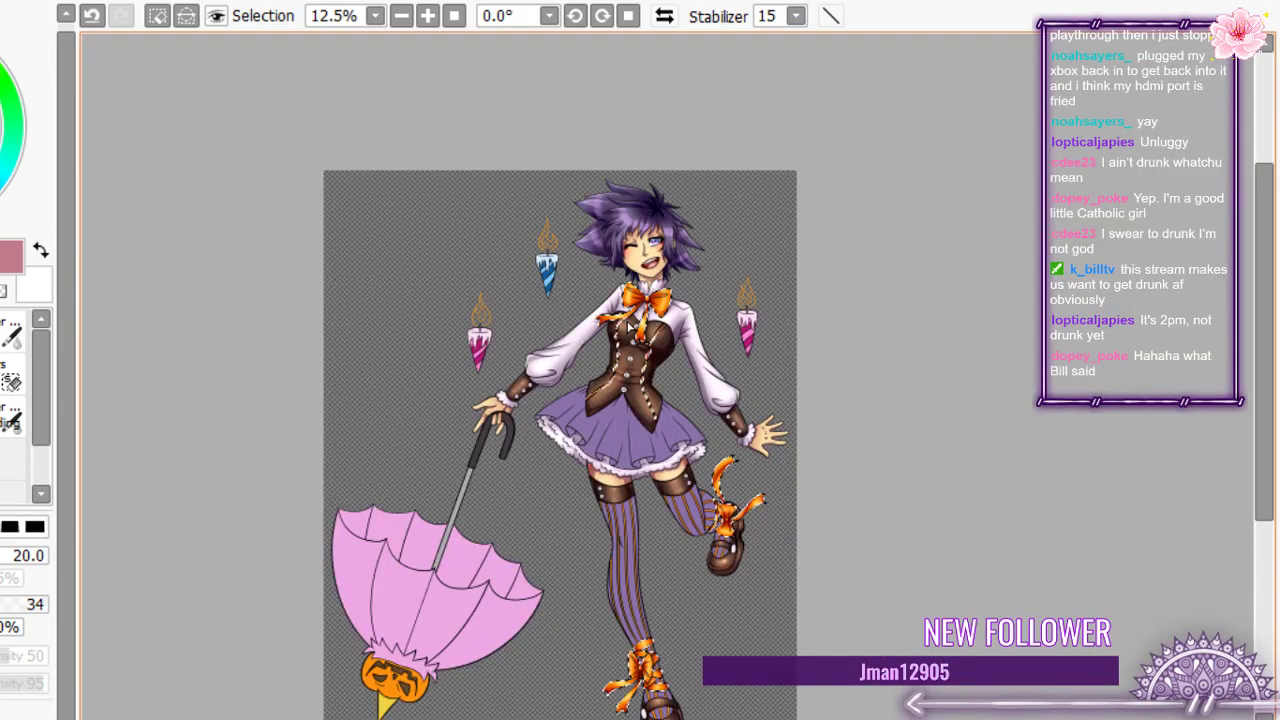
scroll(629, 325, "up", 6)
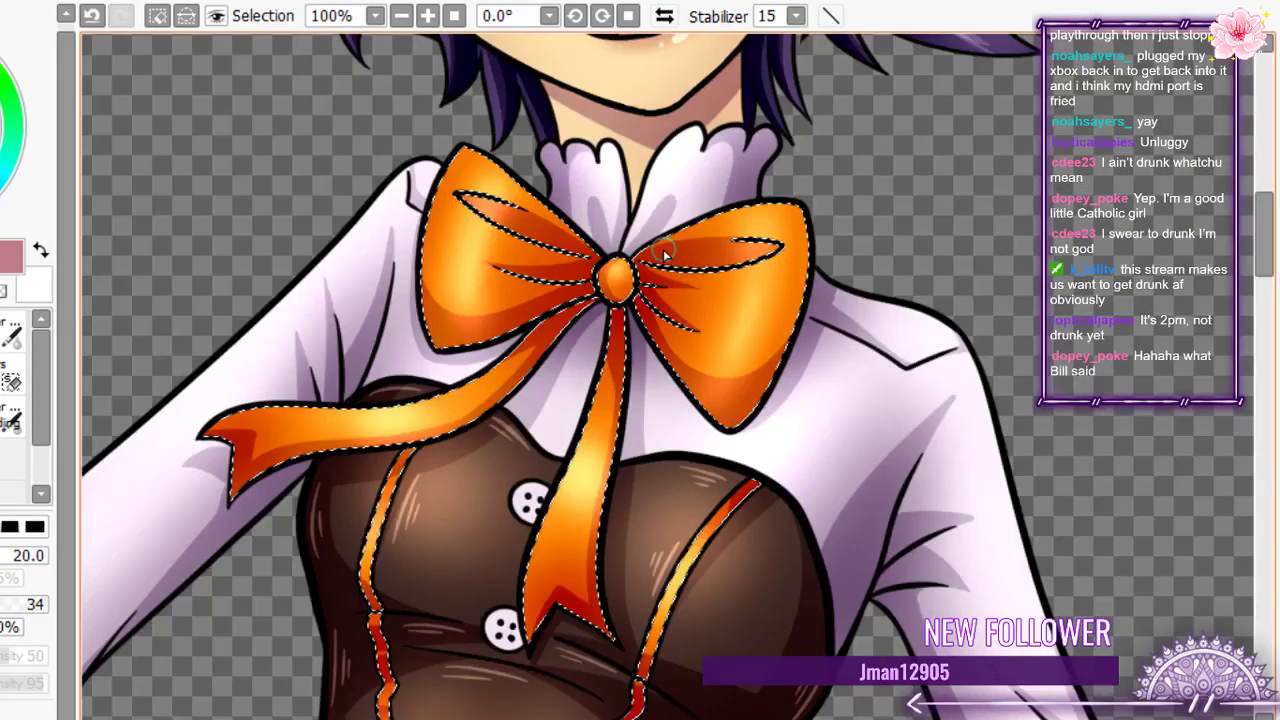
scroll(665, 255, "down", 1)
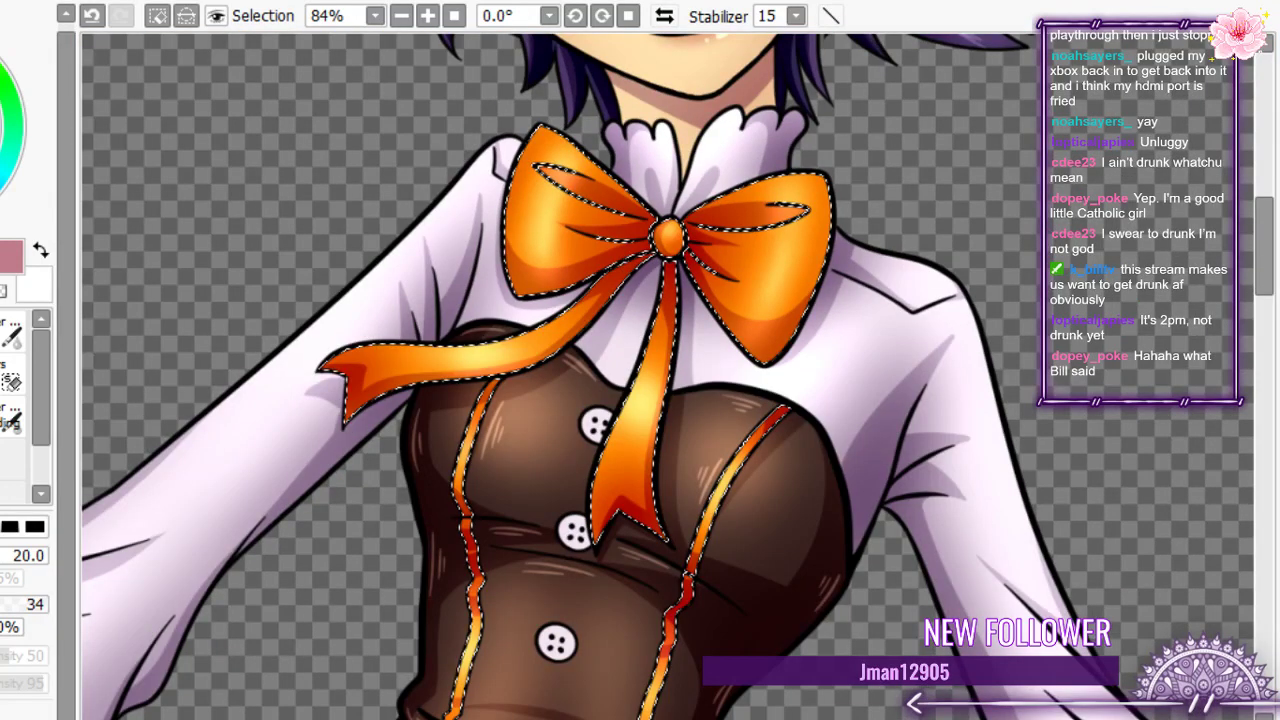
- Switch to the size 14 brush with the tan colour and draw thin highlight streaks across the chest bow's left loop
key("n")
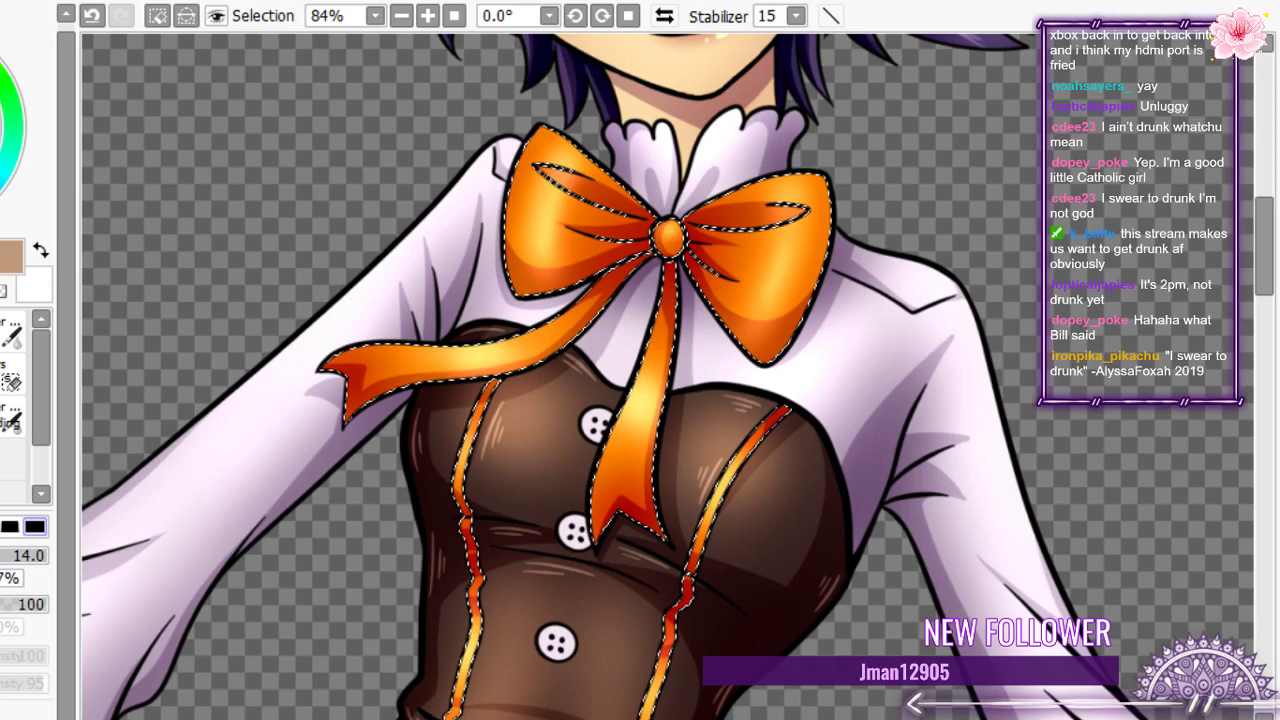
scroll(487, 360, "up", 10)
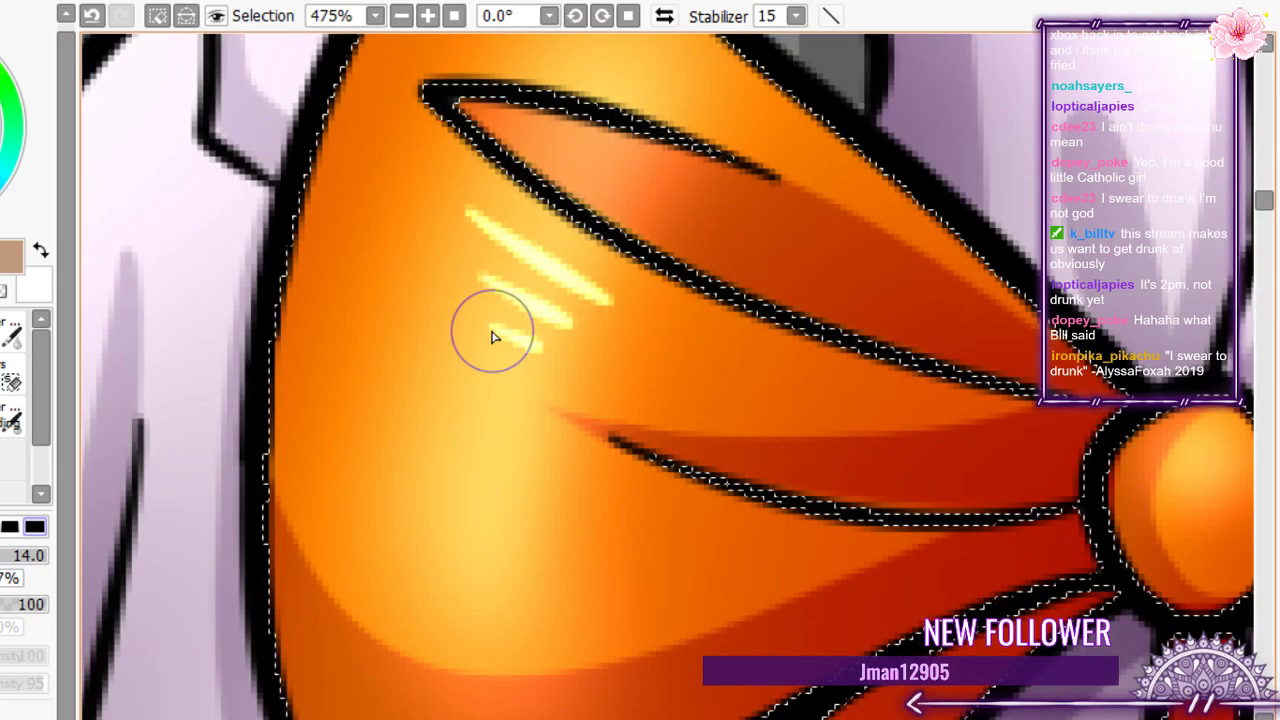
scroll(491, 336, "down", 5)
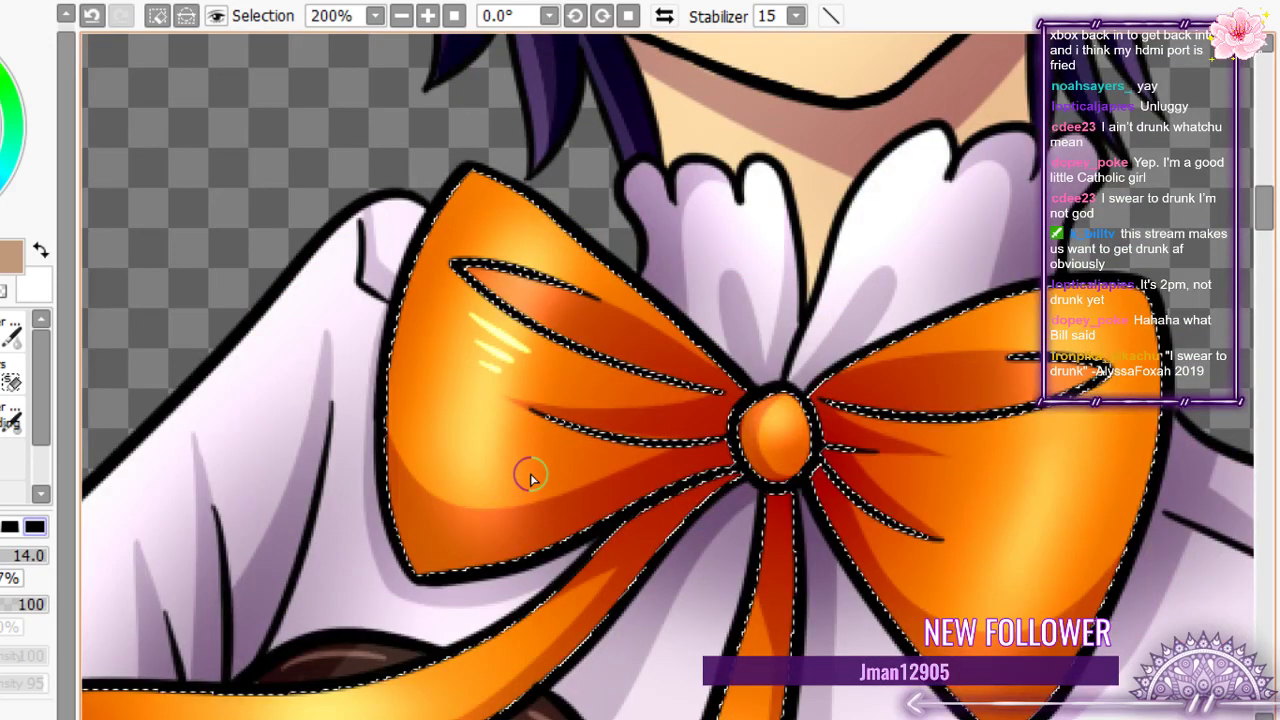
left_click_drag(530, 476, 440, 485)
left_click_drag(500, 462, 456, 463)
left_click_drag(494, 439, 463, 435)
mouse_move(566, 247)
left_mouse_down()
mouse_move(514, 210)
mouse_move(516, 230)
left_mouse_up()
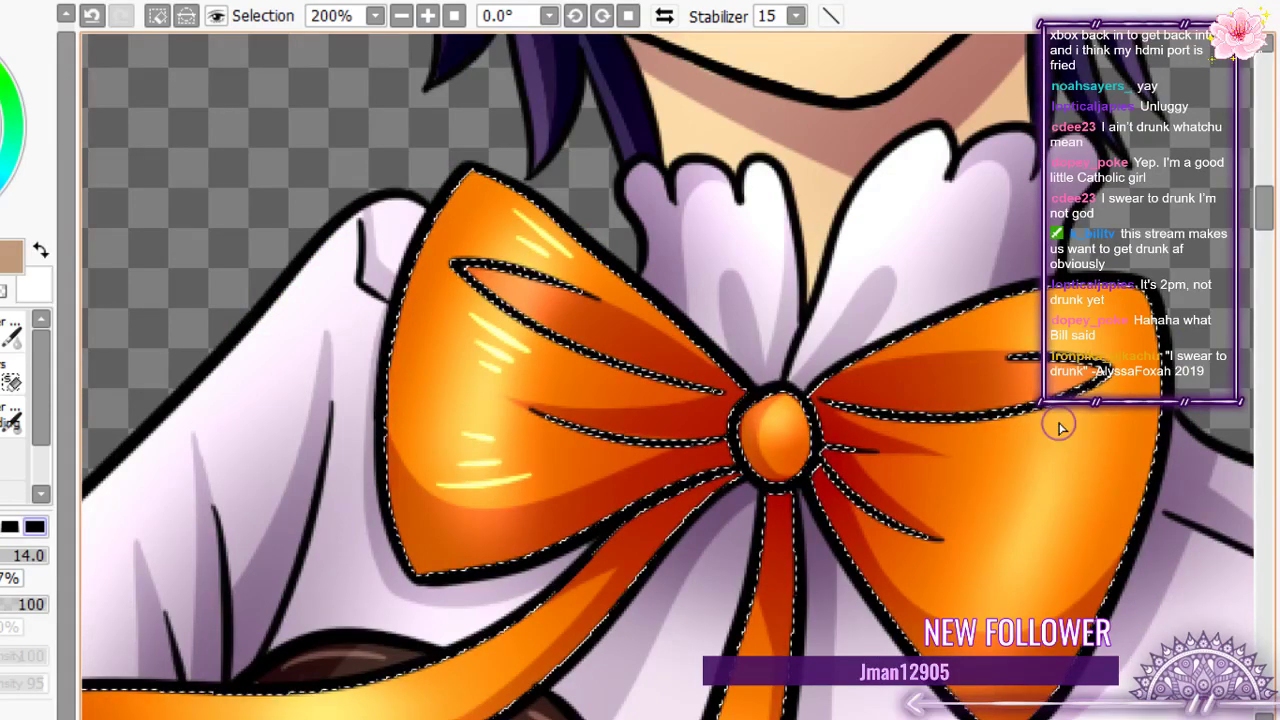
- Draw thin pale highlight streaks on the upper and lower parts of the chest bow's right loop
left_click_drag(1086, 413, 1016, 430)
mouse_move(1069, 436)
left_mouse_down()
mouse_move(1032, 441)
mouse_move(1040, 454)
left_mouse_up()
mouse_move(1010, 615)
left_mouse_down()
mouse_move(955, 588)
mouse_move(1030, 607)
mouse_move(1008, 573)
left_mouse_up()
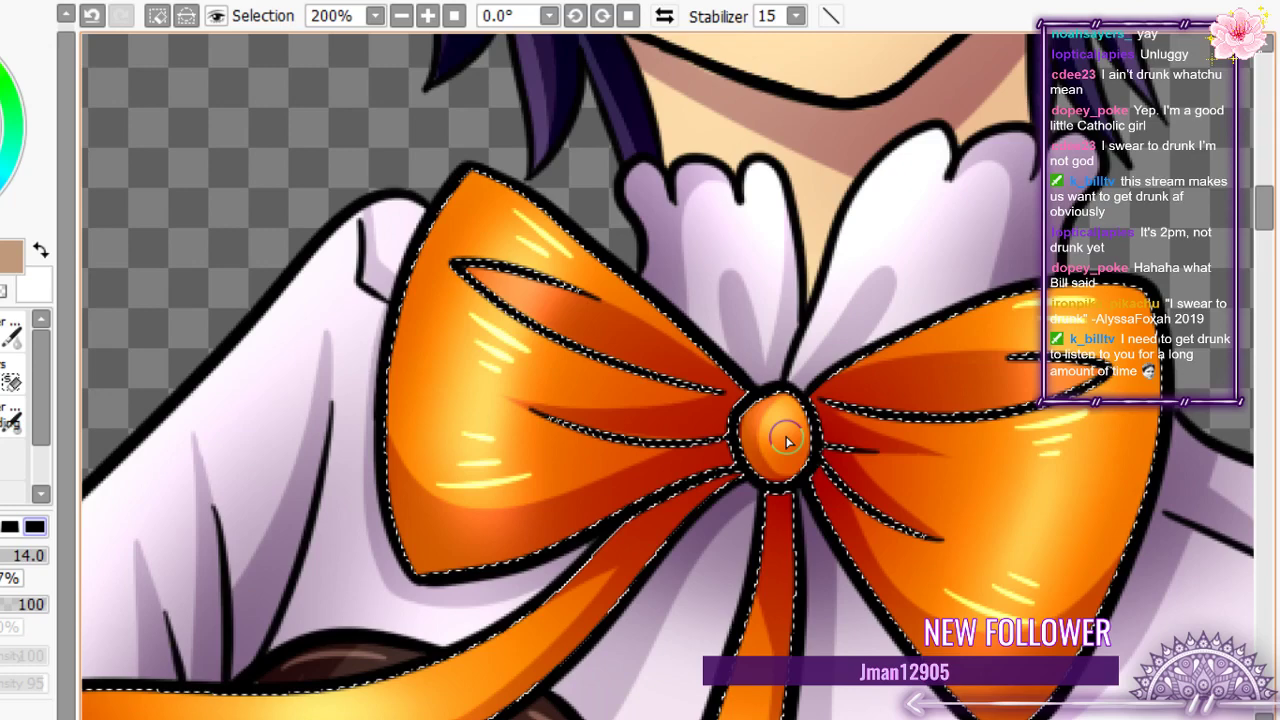
scroll(786, 440, "down", 3)
- Draw thin highlight streaks along the brightest parts of both chest bow ribbon tails
scroll(537, 586, "up", 3)
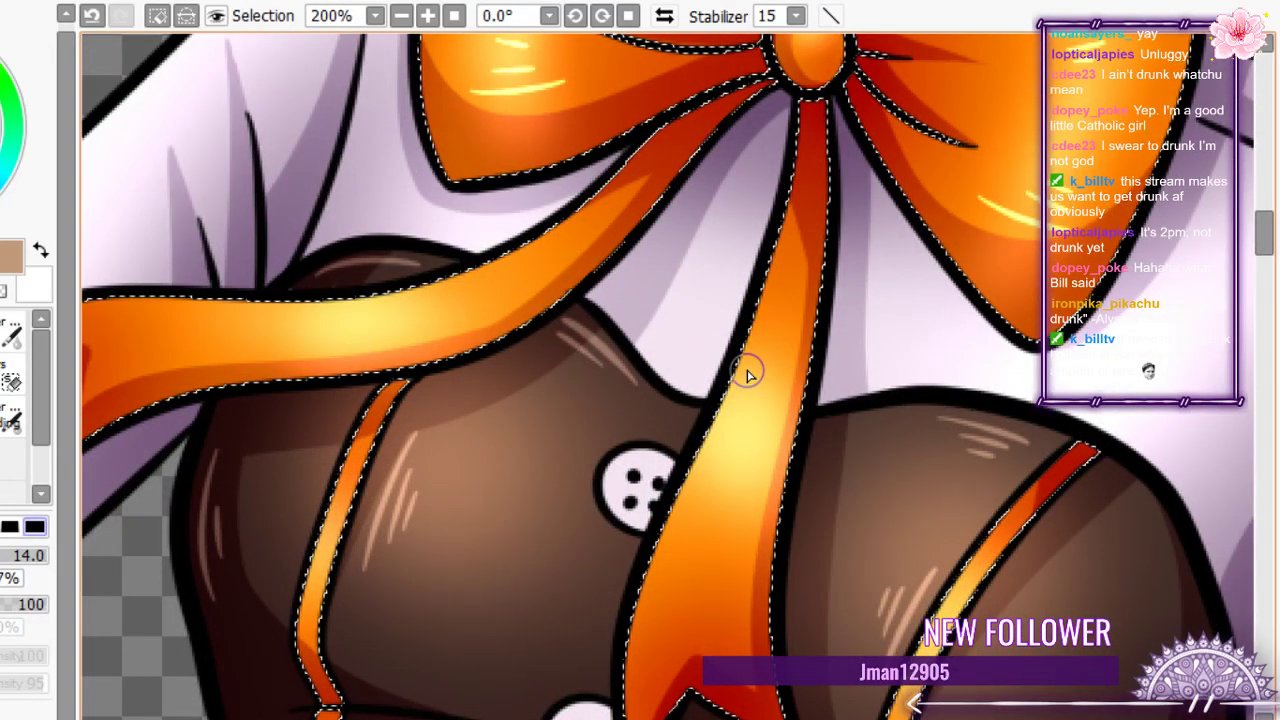
left_click_drag(747, 371, 708, 436)
left_click_drag(744, 398, 704, 470)
left_click_drag(297, 314, 440, 294)
mouse_move(312, 322)
left_mouse_down()
mouse_move(404, 322)
mouse_move(368, 345)
mouse_move(395, 329)
left_mouse_up()
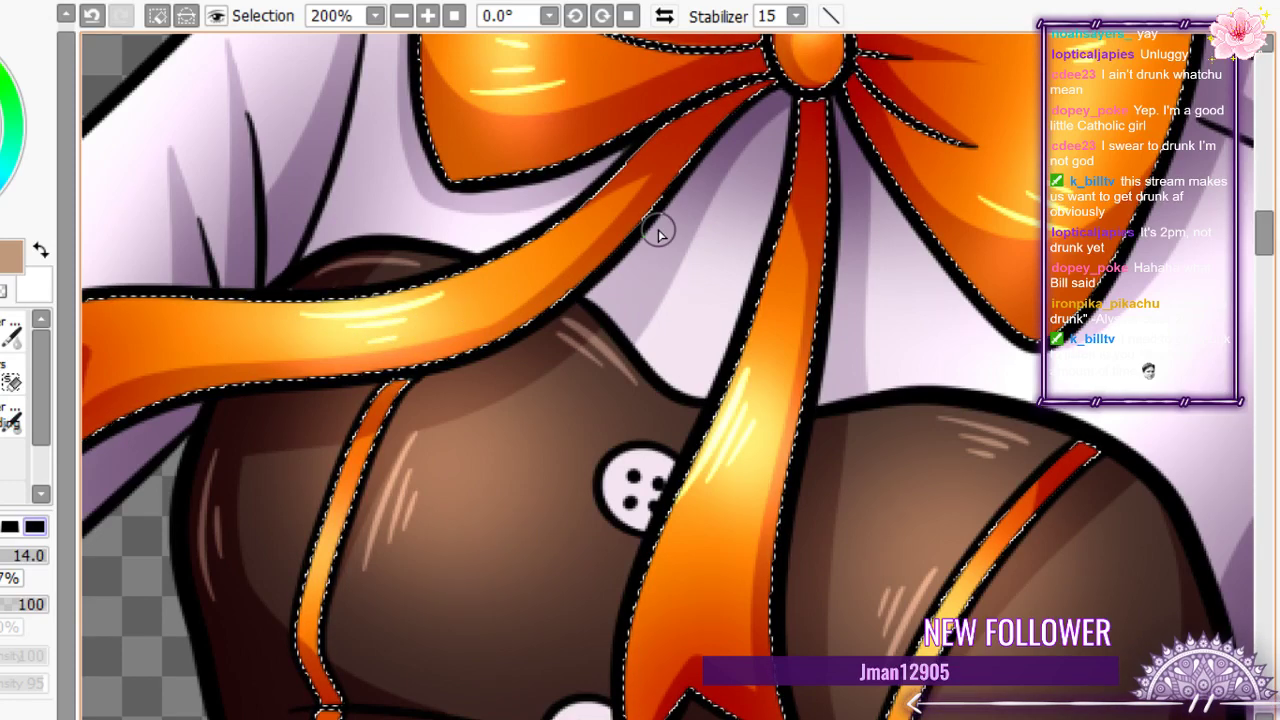
- Draw thin highlight streaks across the upper loop of the bow on the raised foot
scroll(658, 232, "down", 7)
scroll(825, 598, "up", 3)
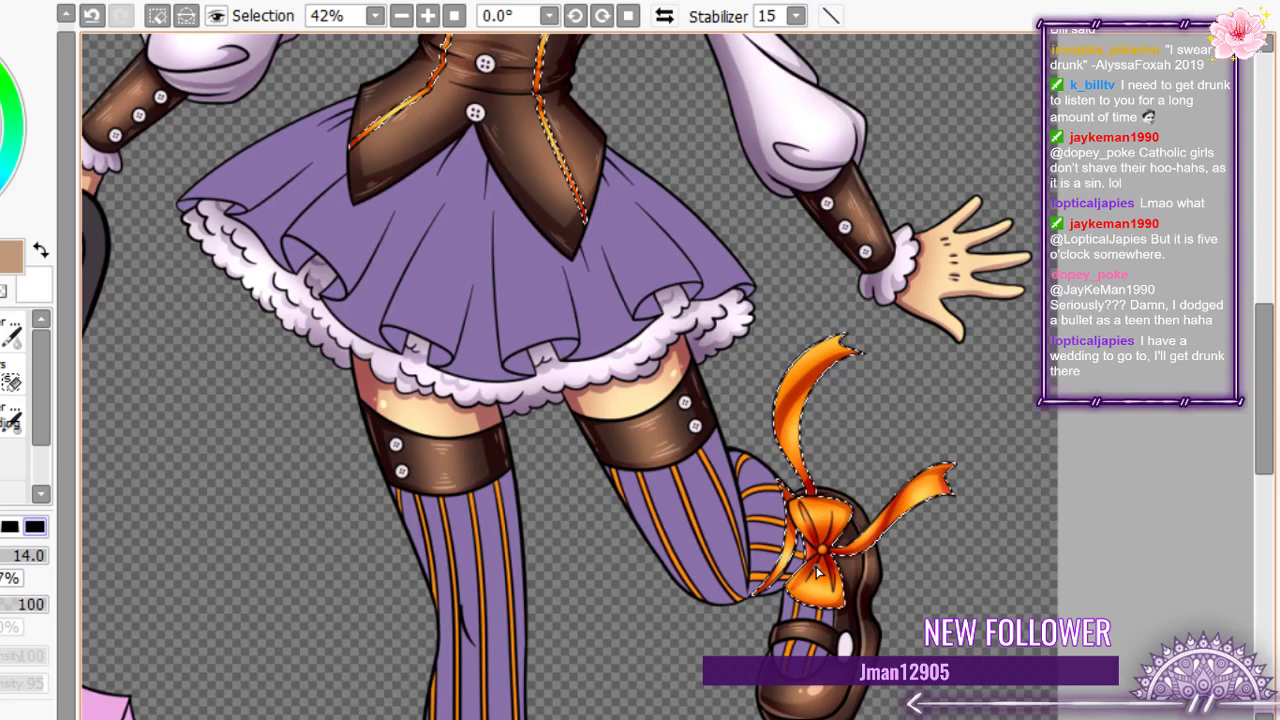
scroll(817, 572, "up", 6)
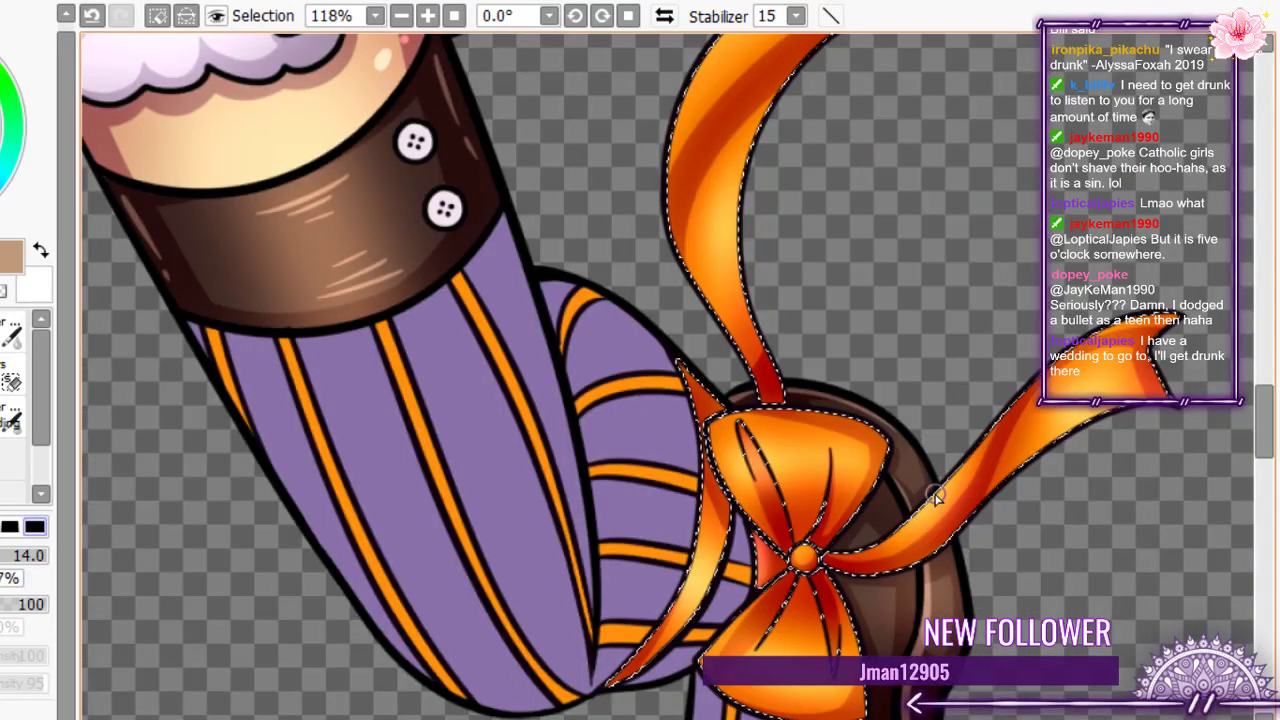
scroll(802, 488, "up", 6)
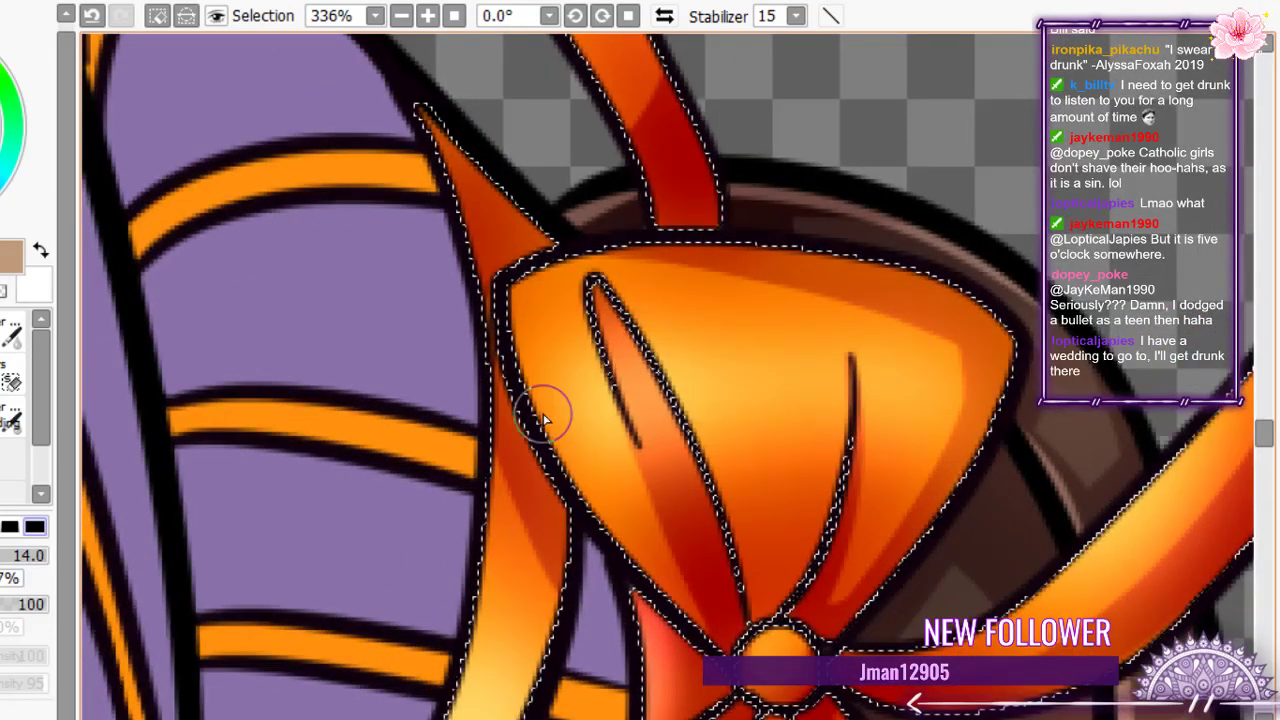
mouse_move(543, 420)
left_mouse_down()
mouse_move(669, 323)
mouse_move(714, 351)
mouse_move(749, 409)
mouse_move(745, 390)
left_mouse_up()
left_click_drag(868, 342, 878, 428)
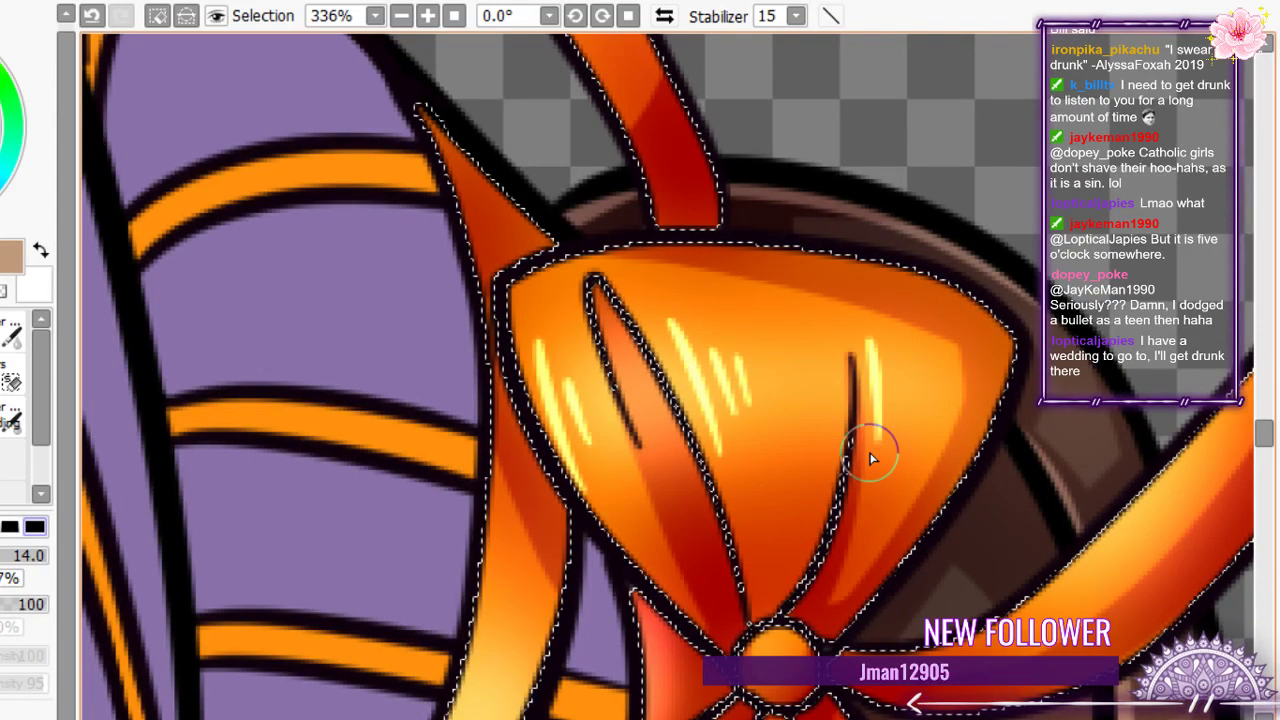
- Draw thin highlight streaks on the raised foot bow's lower loop and on the narrow ribbon wrapping the ankle beside it
scroll(870, 458, "down", 3)
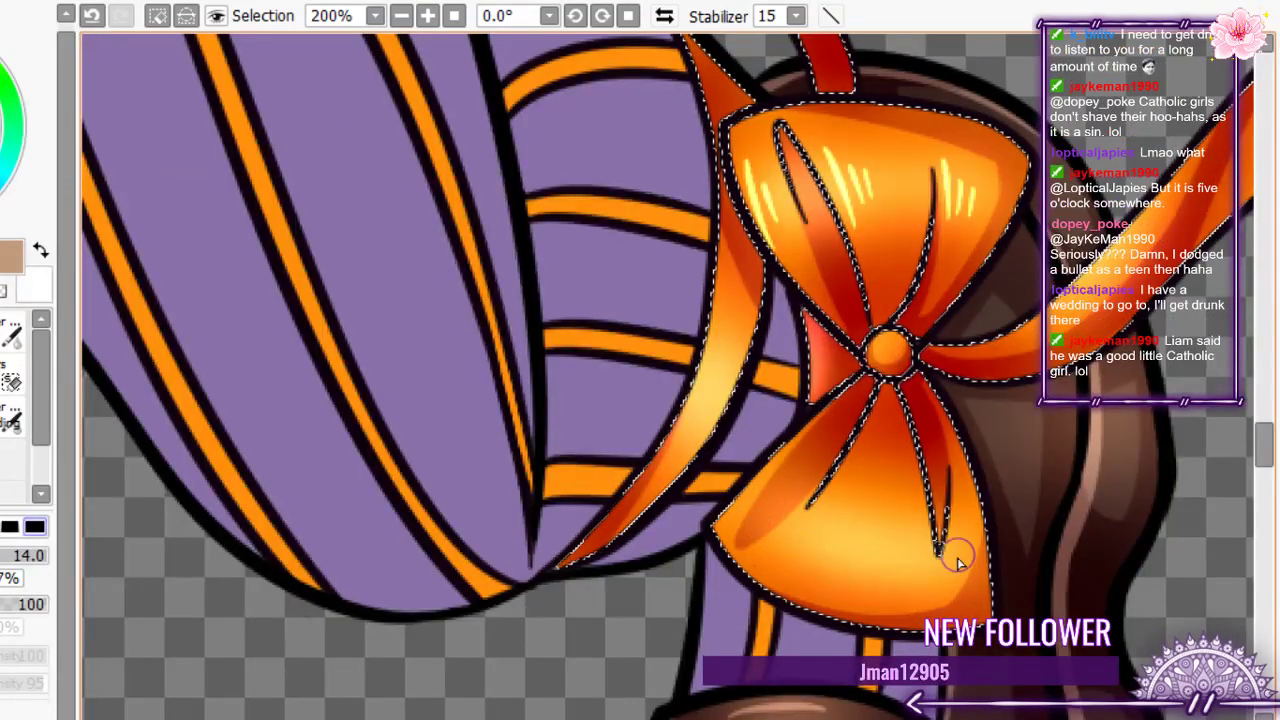
mouse_move(922, 513)
left_mouse_down()
mouse_move(910, 603)
mouse_move(905, 578)
left_mouse_up()
left_click_drag(897, 530, 891, 572)
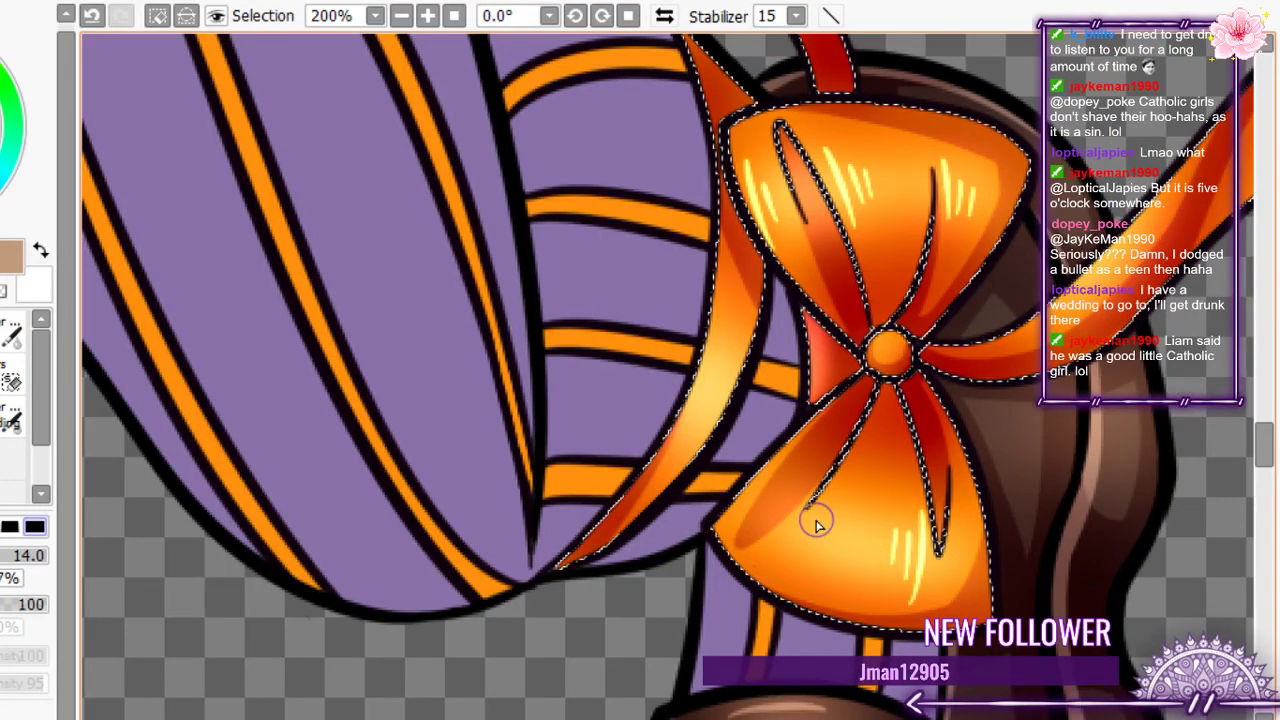
mouse_move(832, 496)
left_mouse_down()
mouse_move(786, 557)
mouse_move(815, 549)
left_mouse_up()
scroll(875, 358, "up", 1)
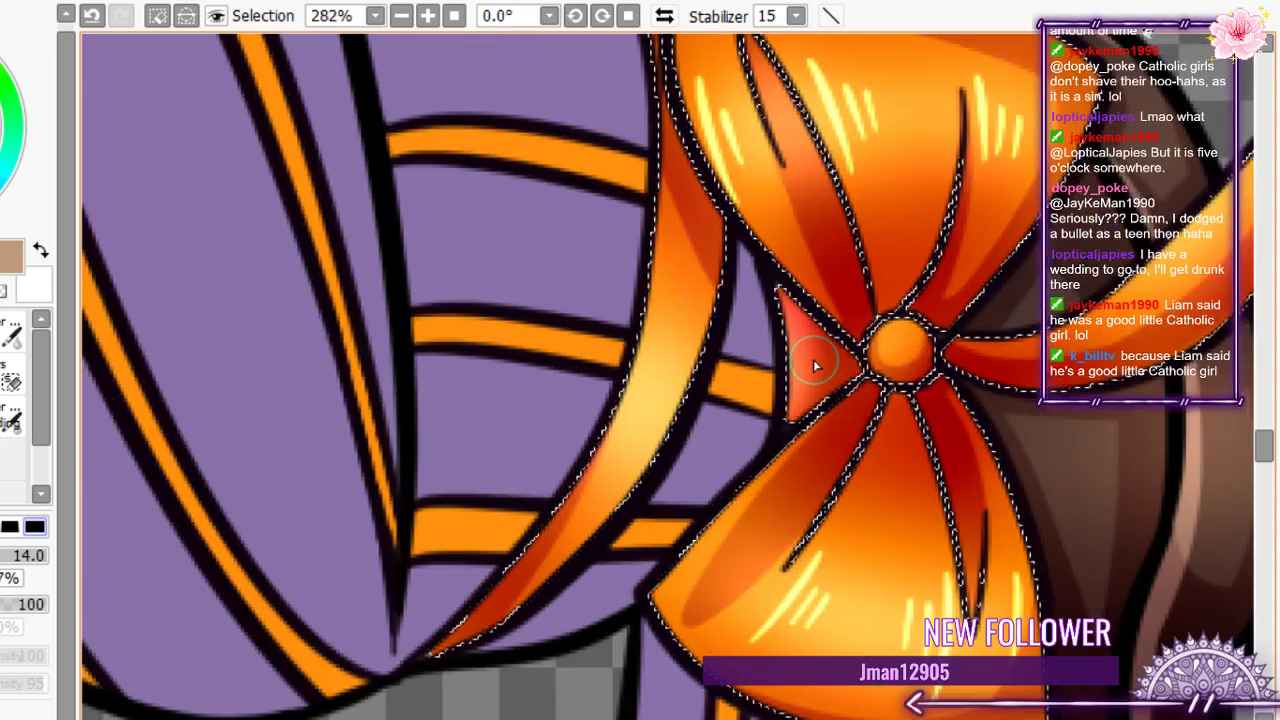
left_click_drag(657, 318, 608, 434)
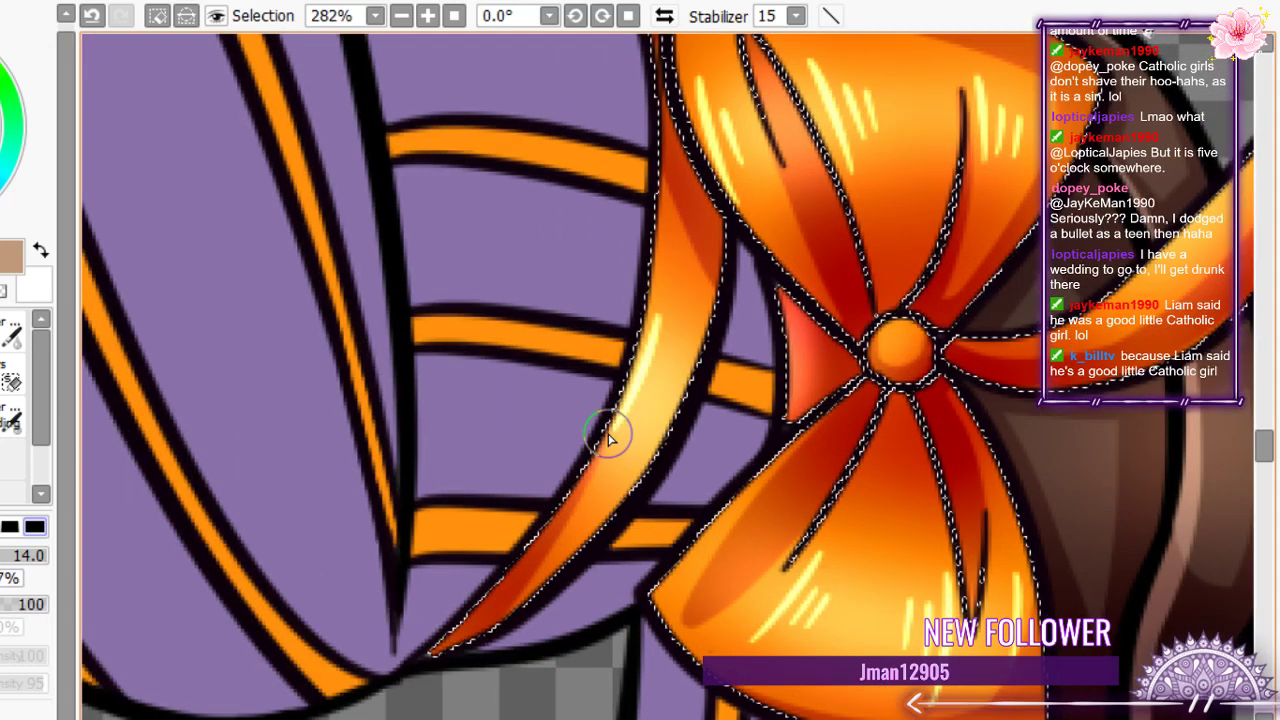
- Draw curved highlight streaks along the wide, brightest part of the raised foot bow's right ribbon tail
scroll(628, 454, "down", 3)
scroll(928, 307, "up", 2)
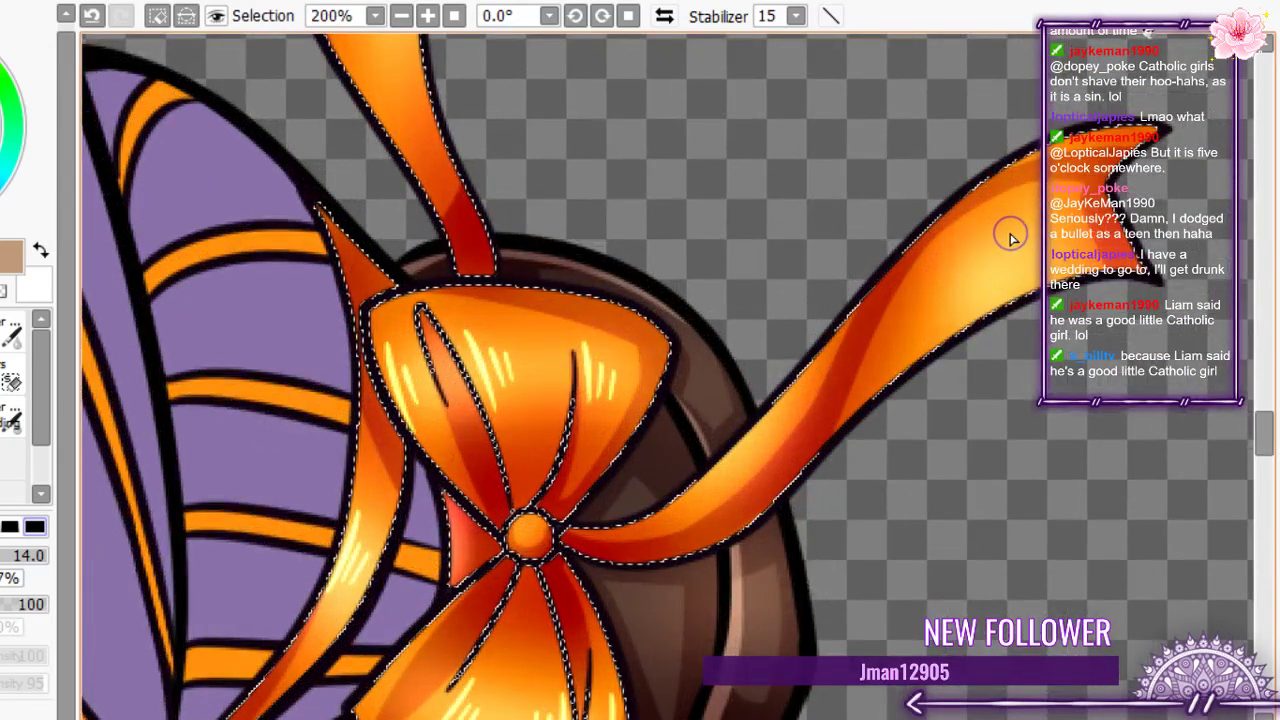
left_click_drag(897, 352, 978, 289)
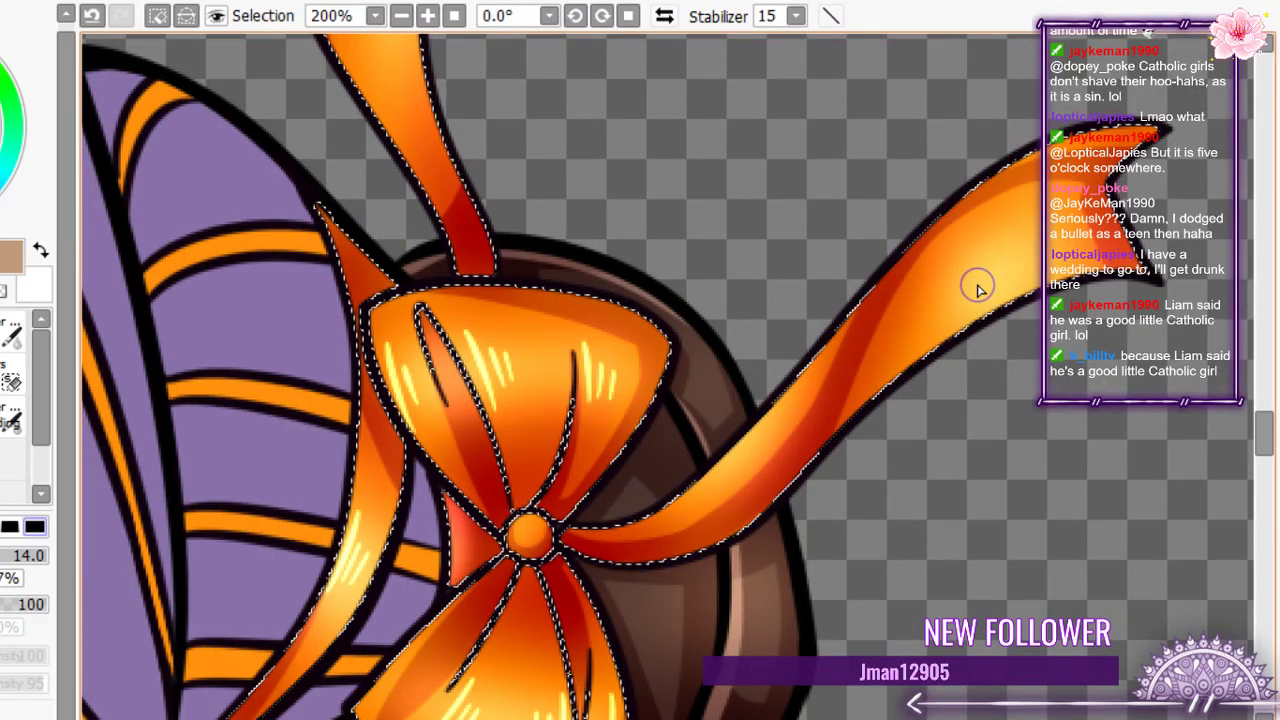
scroll(978, 289, "down", 3)
scroll(694, 323, "up", 3)
scroll(801, 449, "down", 8)
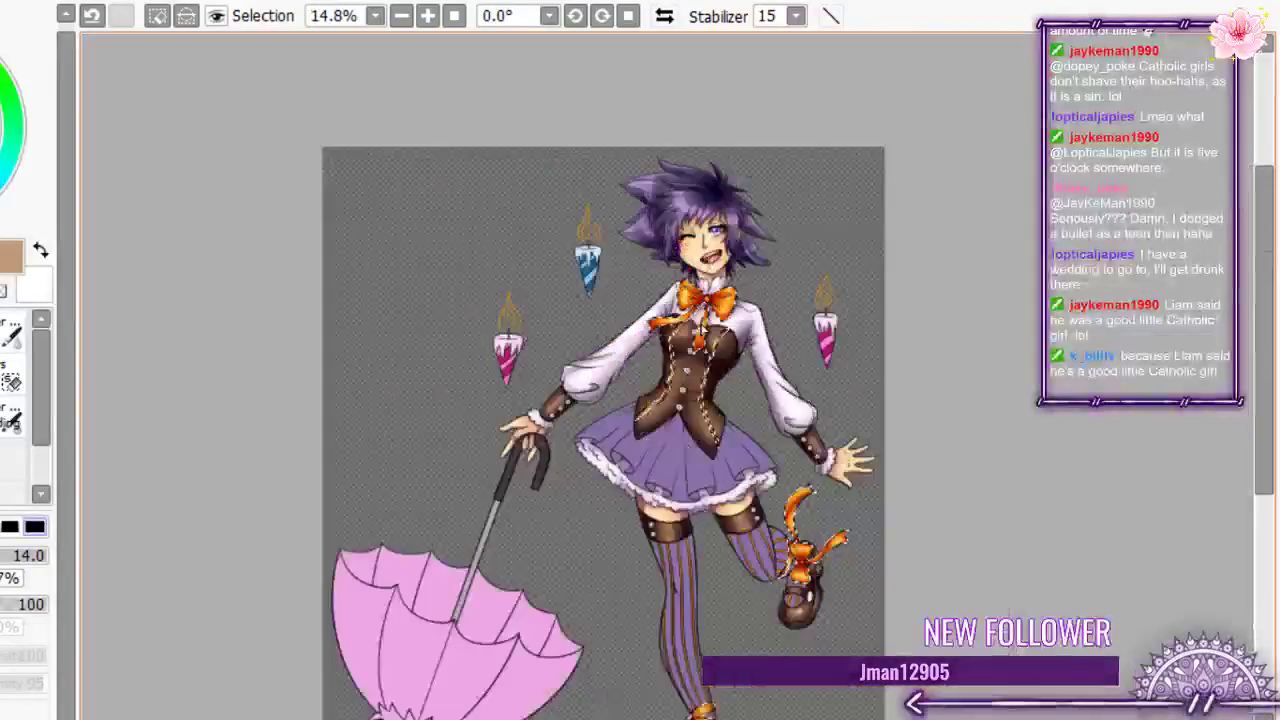
scroll(801, 449, "up", 5)
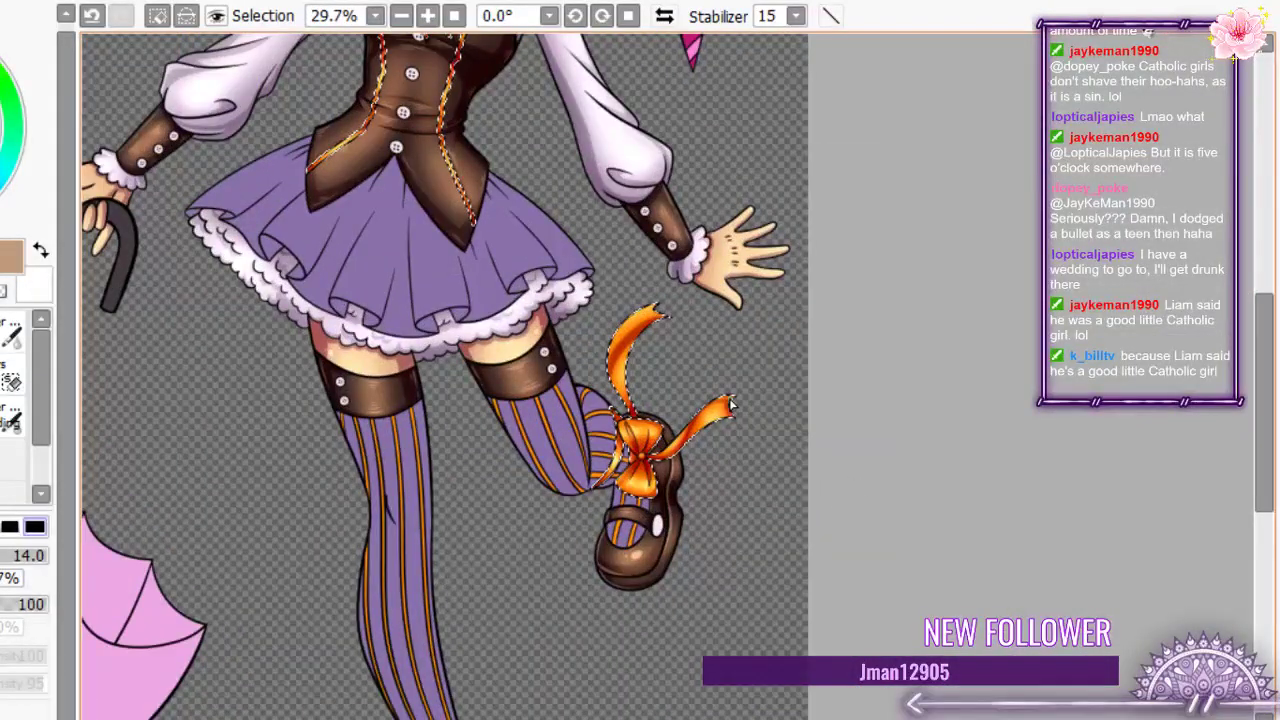
scroll(731, 404, "up", 11)
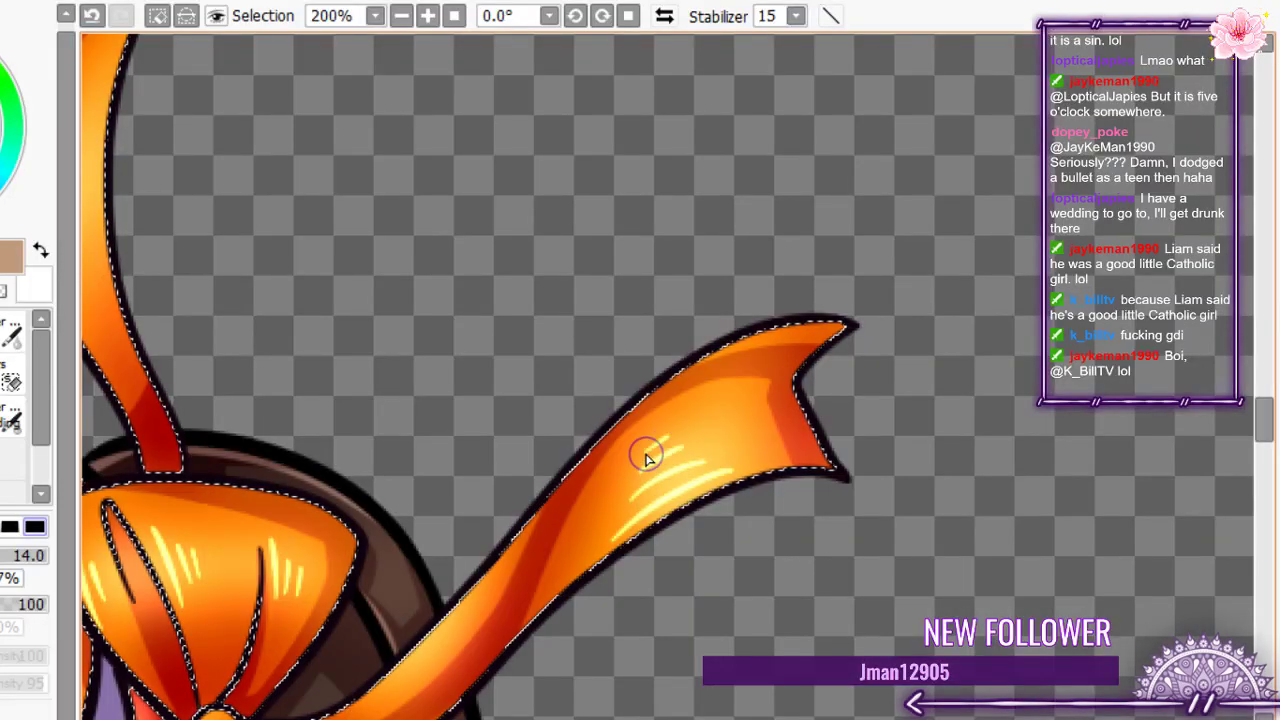
scroll(638, 380, "down", 4)
scroll(638, 380, "up", 5)
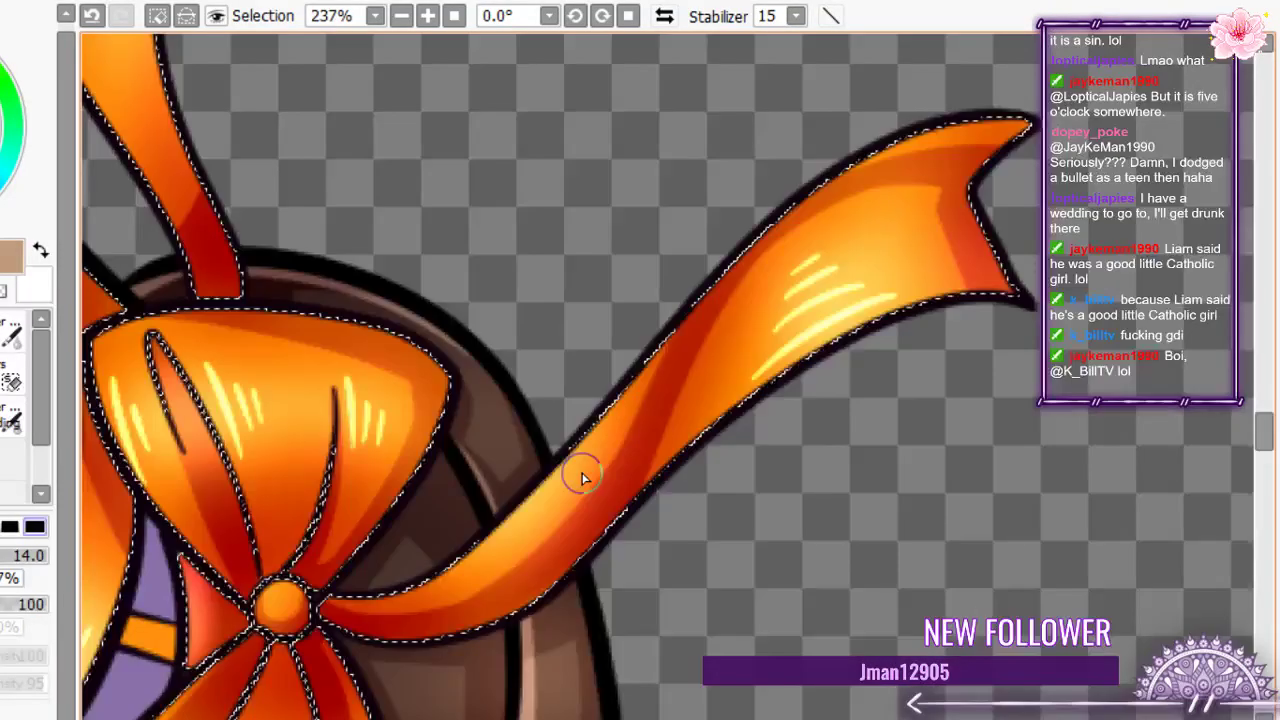
scroll(466, 200, "down", 5)
scroll(374, 329, "up", 4)
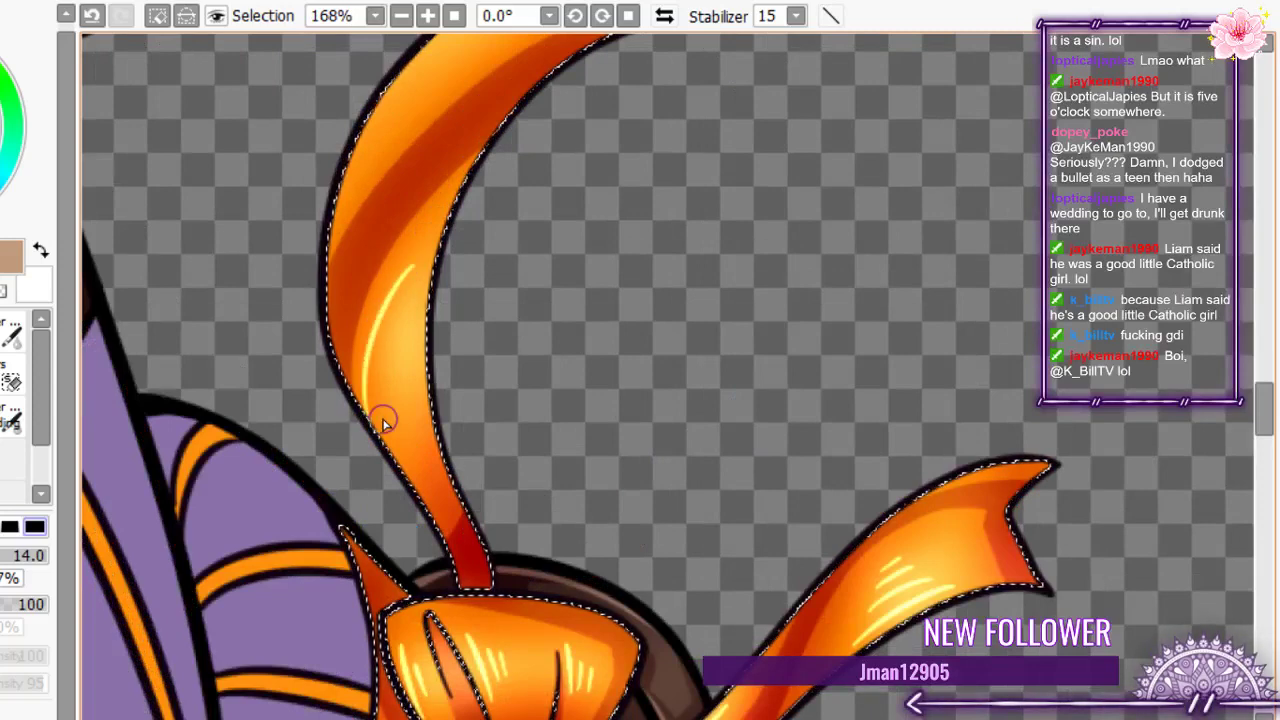
left_click_drag(418, 314, 403, 386)
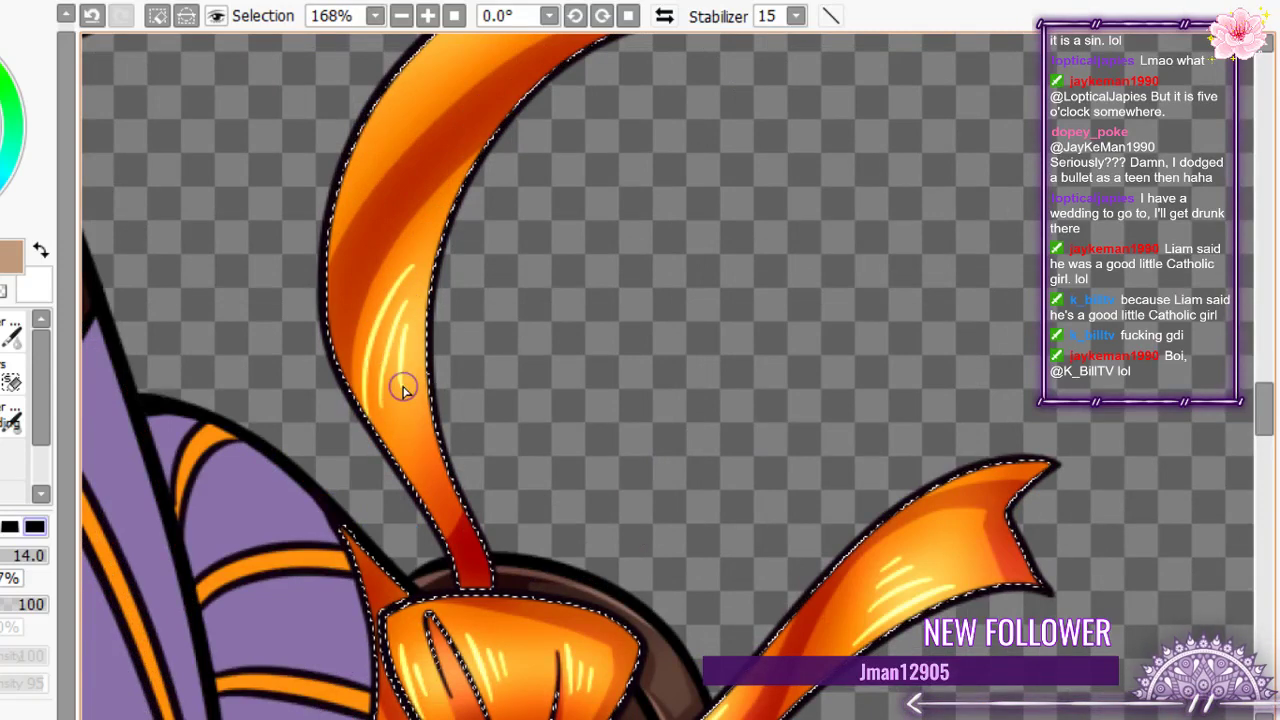
key("ctrl+z")
key("ctrl+z")
key("ctrl+z")
- Draw highlight streaks along the inner right edge of the raised foot bow's upright tail and near its forked tip
left_click_drag(430, 264, 414, 428)
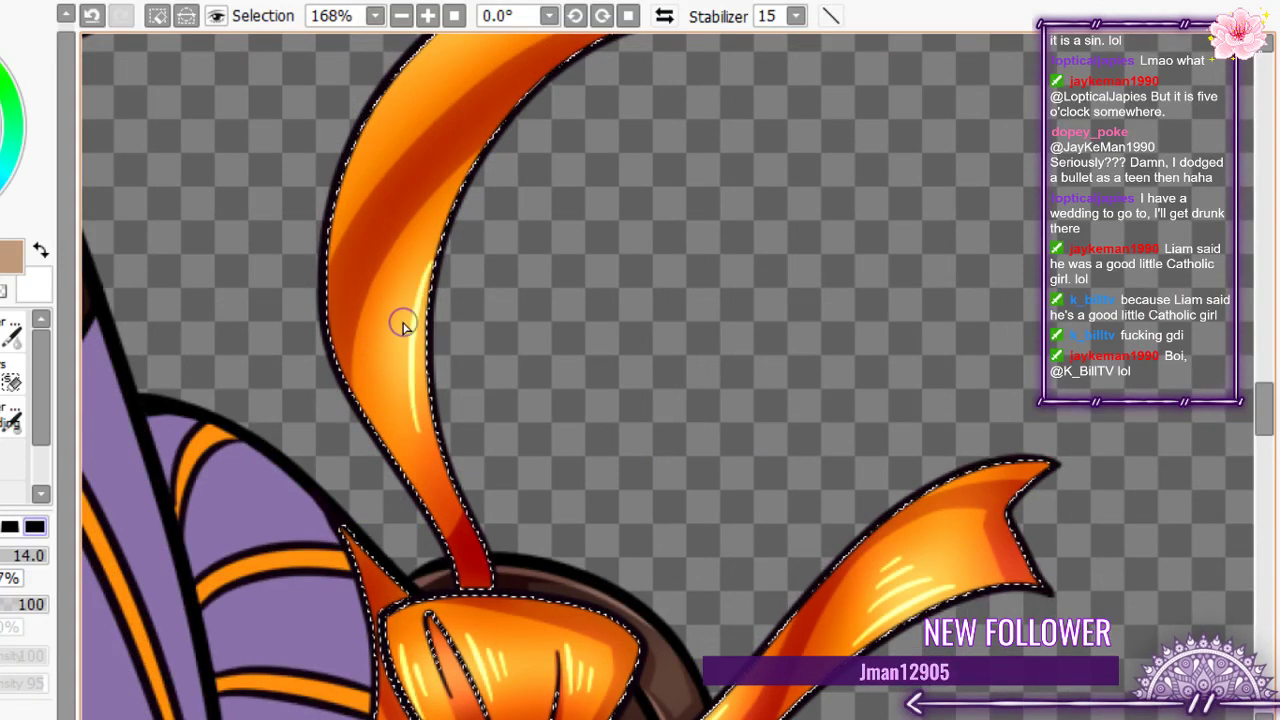
mouse_move(408, 308)
left_mouse_down()
mouse_move(398, 394)
mouse_move(382, 372)
left_mouse_up()
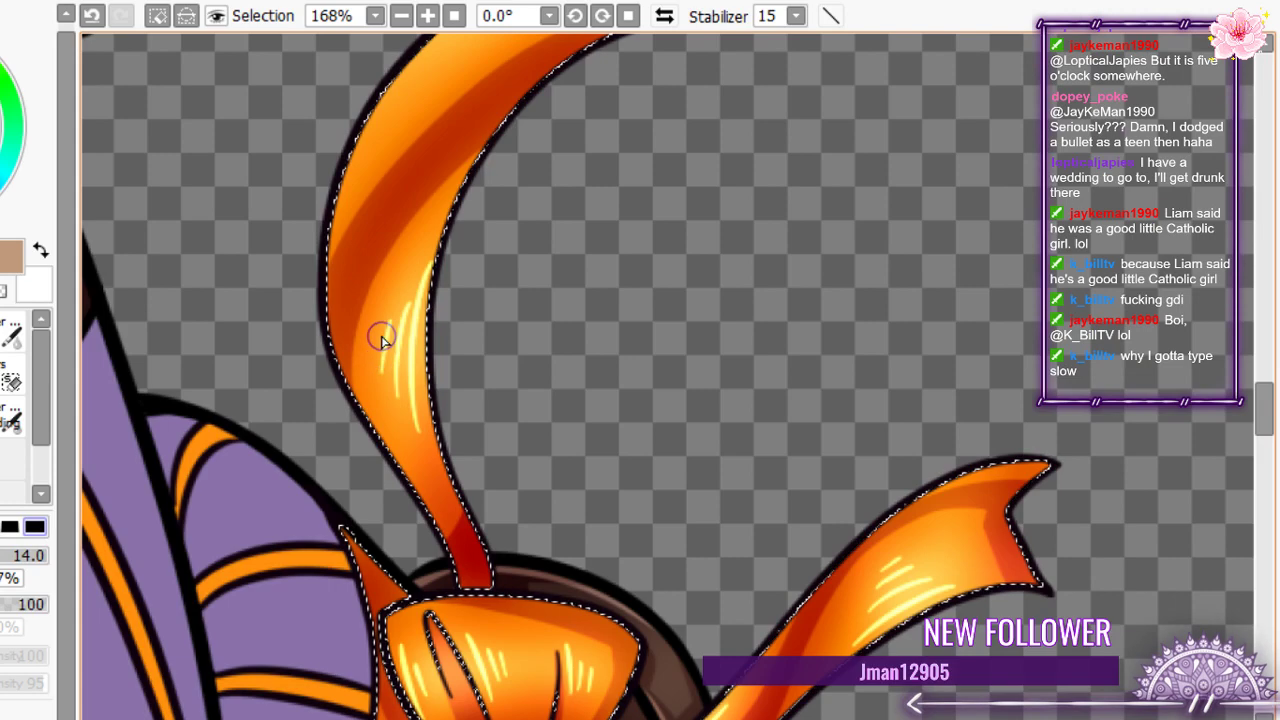
scroll(381, 336, "down", 8)
scroll(394, 272, "up", 9)
mouse_move(506, 208)
left_mouse_down()
mouse_move(440, 251)
mouse_move(464, 246)
left_mouse_up()
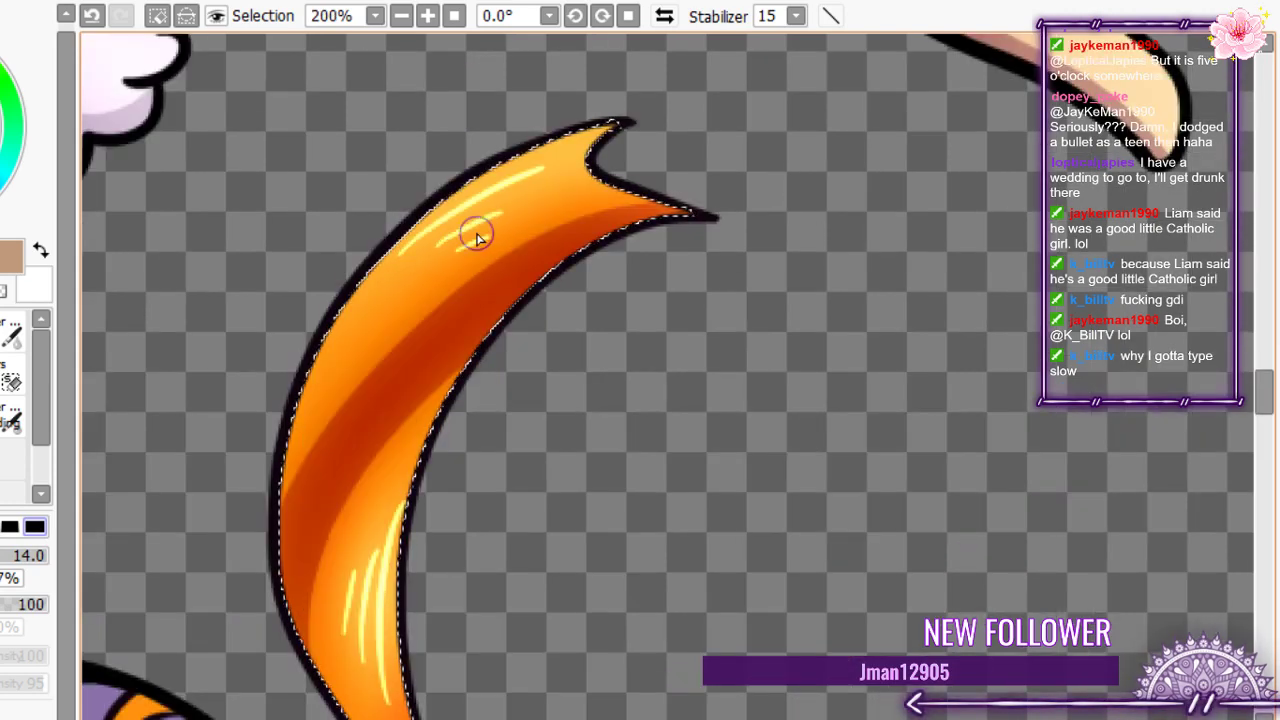
- Draw short highlight streaks across the left loop of the standing leg's ankle bow, undoing the misplaced stroke
scroll(474, 194, "down", 9)
scroll(461, 192, "down", 2)
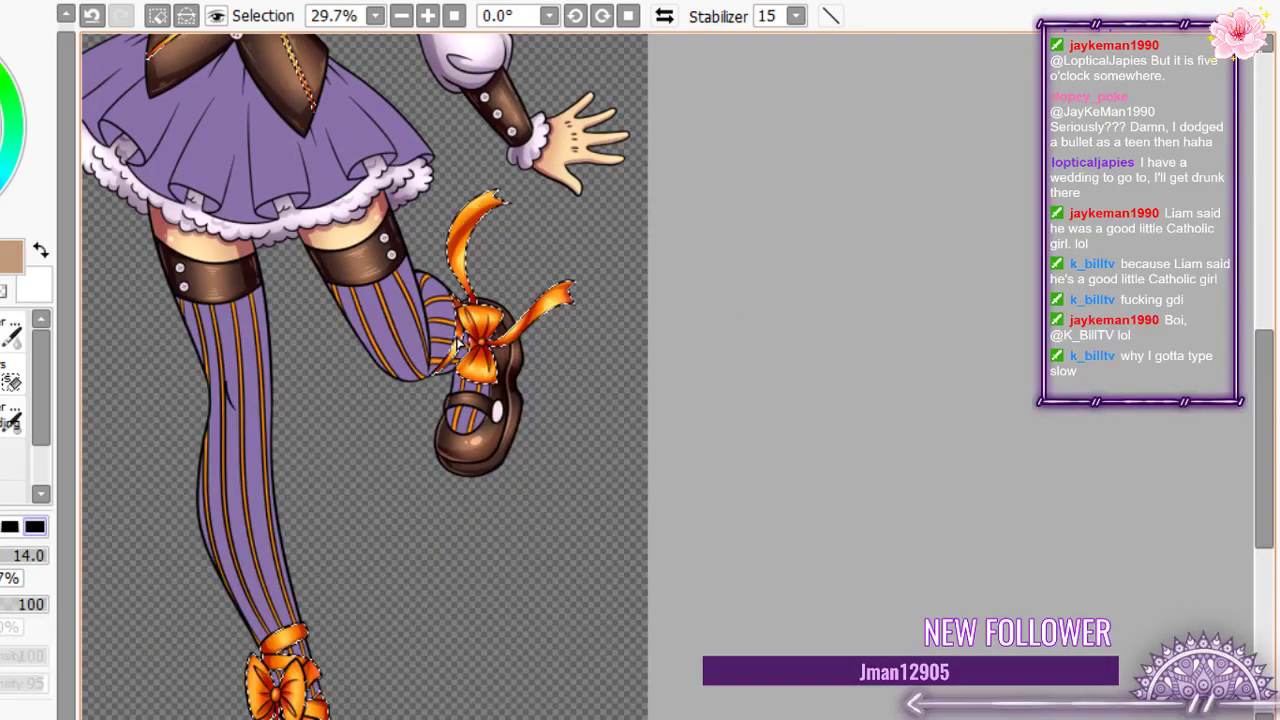
scroll(459, 343, "up", 11)
scroll(459, 343, "down", 10)
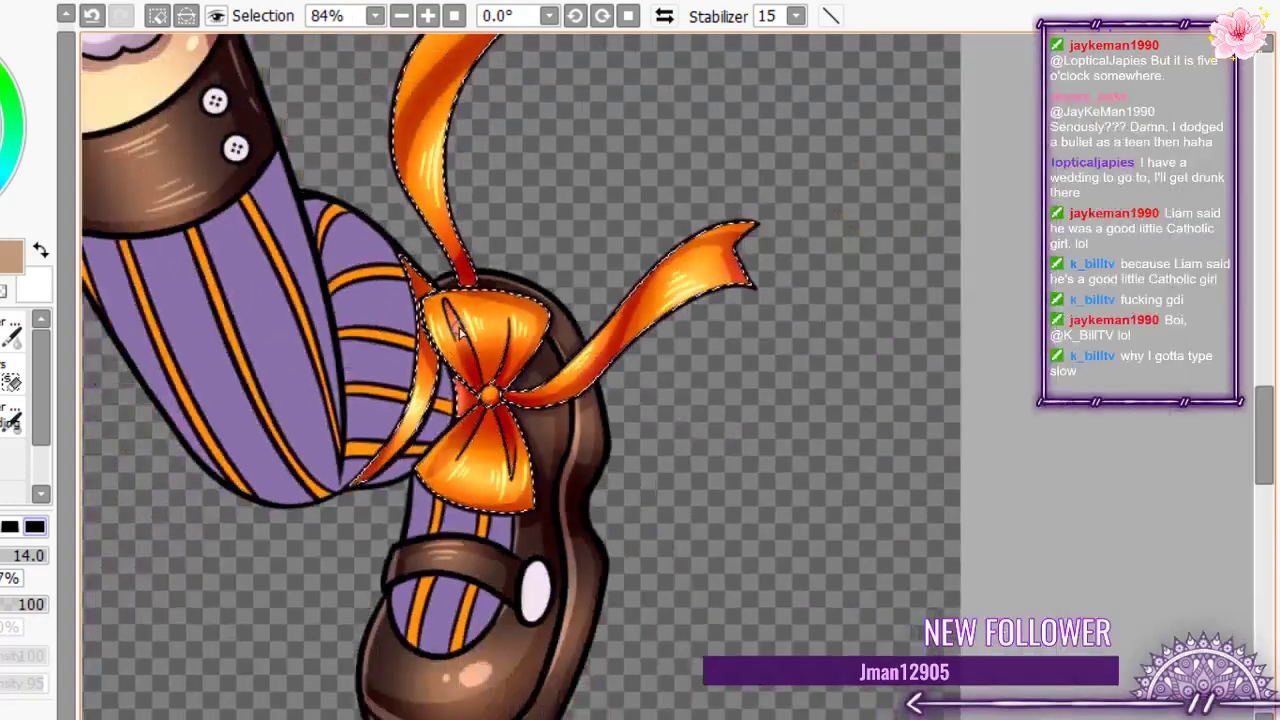
scroll(308, 402, "down", 6)
scroll(348, 508, "up", 6)
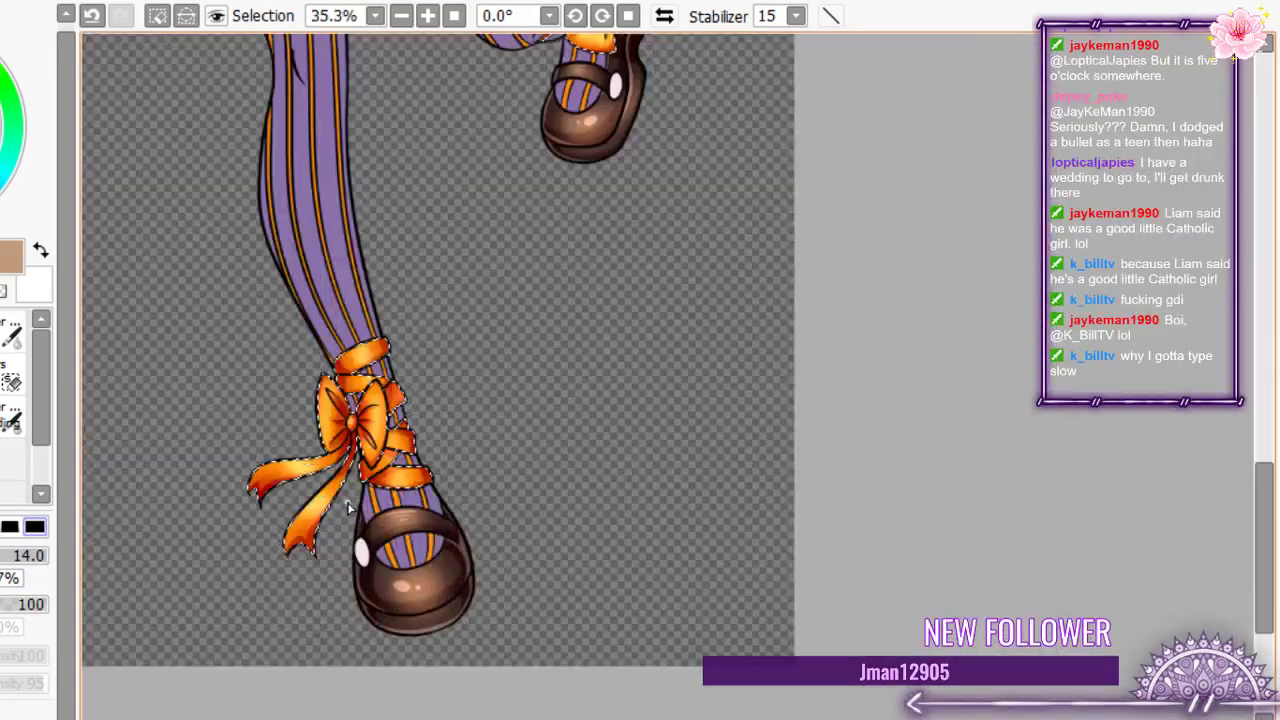
scroll(348, 508, "up", 10)
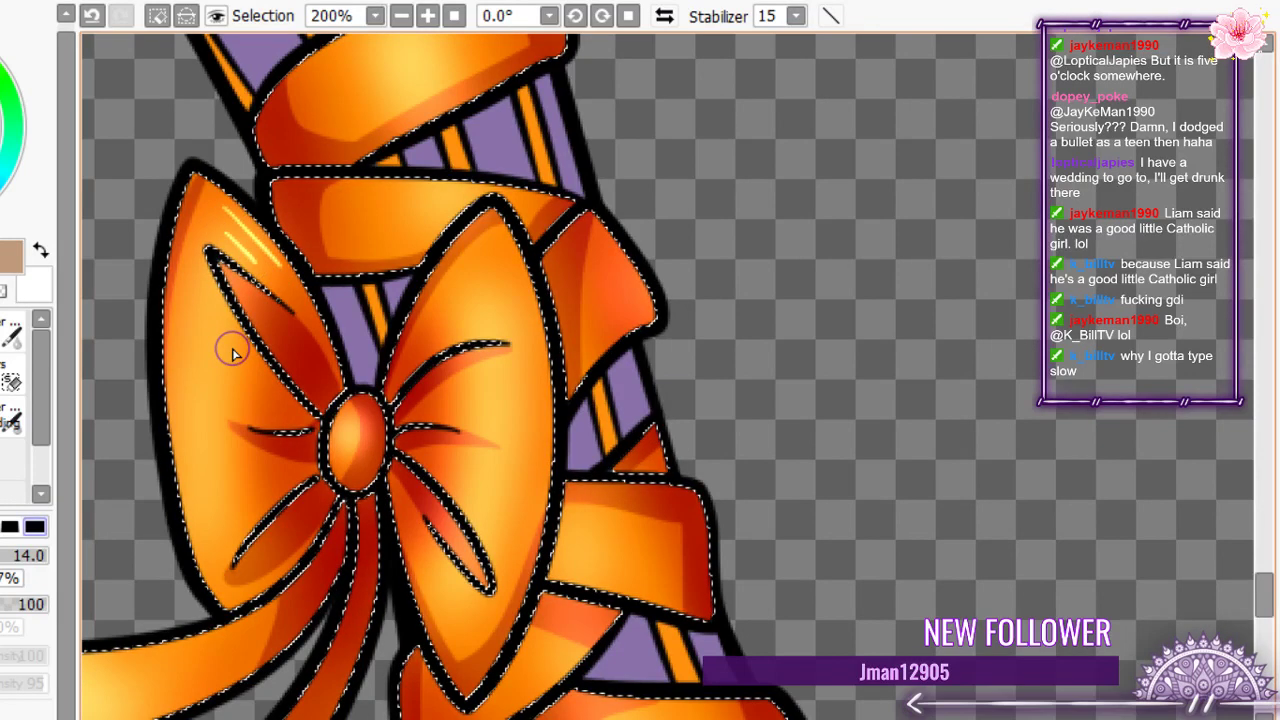
key("ctrl+z")
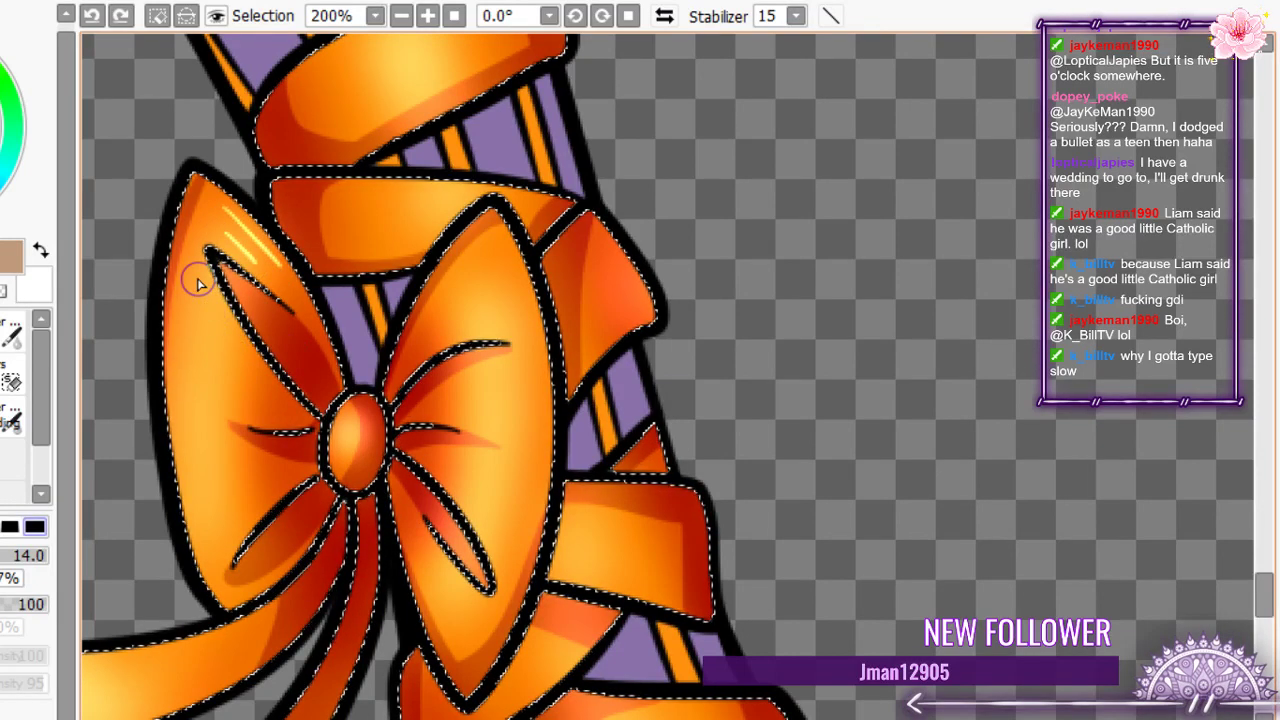
left_click_drag(200, 278, 252, 367)
left_click_drag(198, 325, 226, 380)
mouse_move(213, 550)
left_mouse_down()
mouse_move(270, 499)
mouse_move(206, 473)
mouse_move(208, 452)
left_mouse_up()
- Draw short highlight streaks on the ankle bow's right loop, fanning outward between its creases
left_click_drag(490, 256, 440, 305)
left_click_drag(484, 280, 450, 305)
left_click_drag(483, 301, 463, 314)
mouse_move(528, 381)
left_mouse_down()
mouse_move(462, 385)
mouse_move(474, 398)
left_mouse_up()
left_click_drag(504, 414, 480, 415)
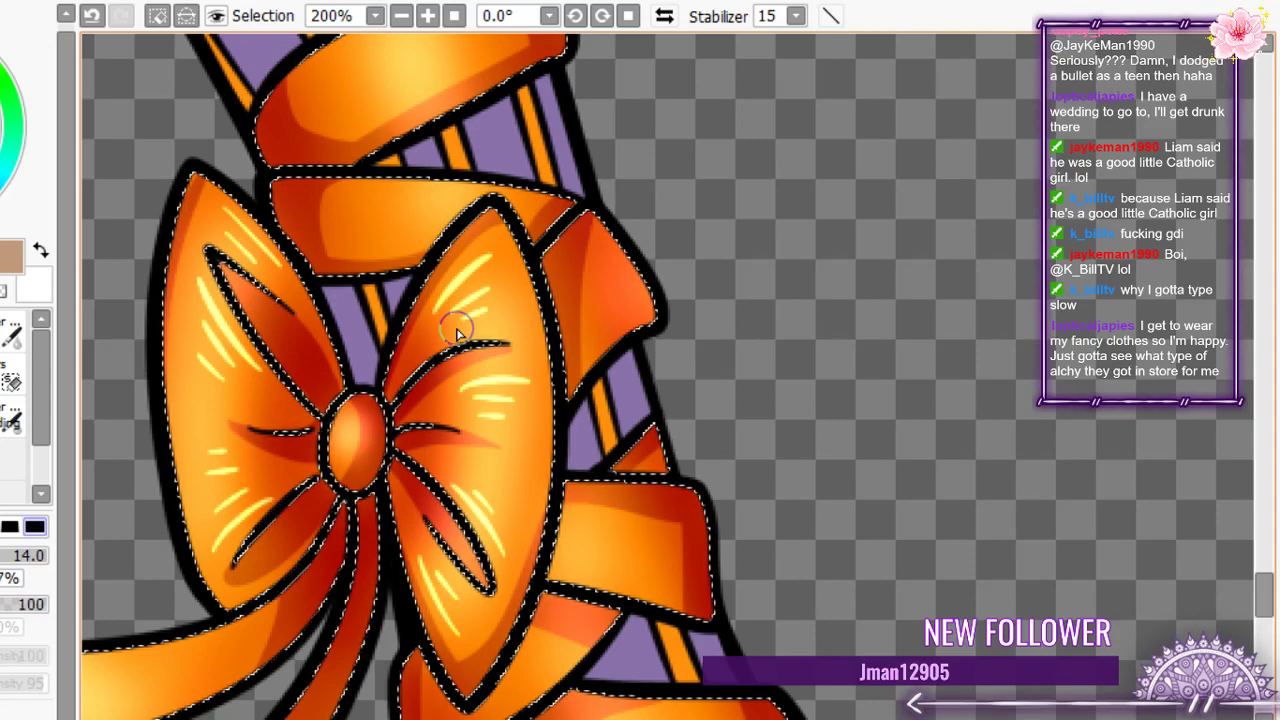
- Draw highlight streaks on the topmost ankle ribbon wrap and on the folded ribbon just right of the bow
scroll(455, 330, "down", 2)
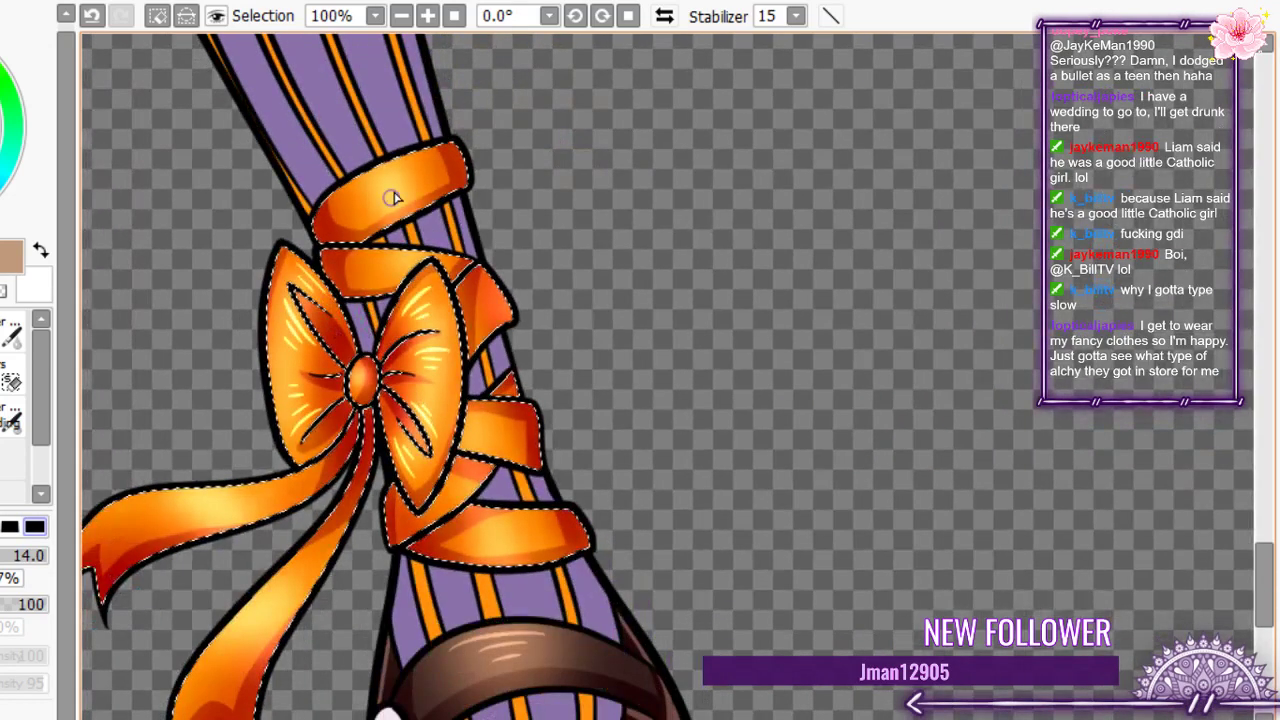
scroll(392, 197, "up", 3)
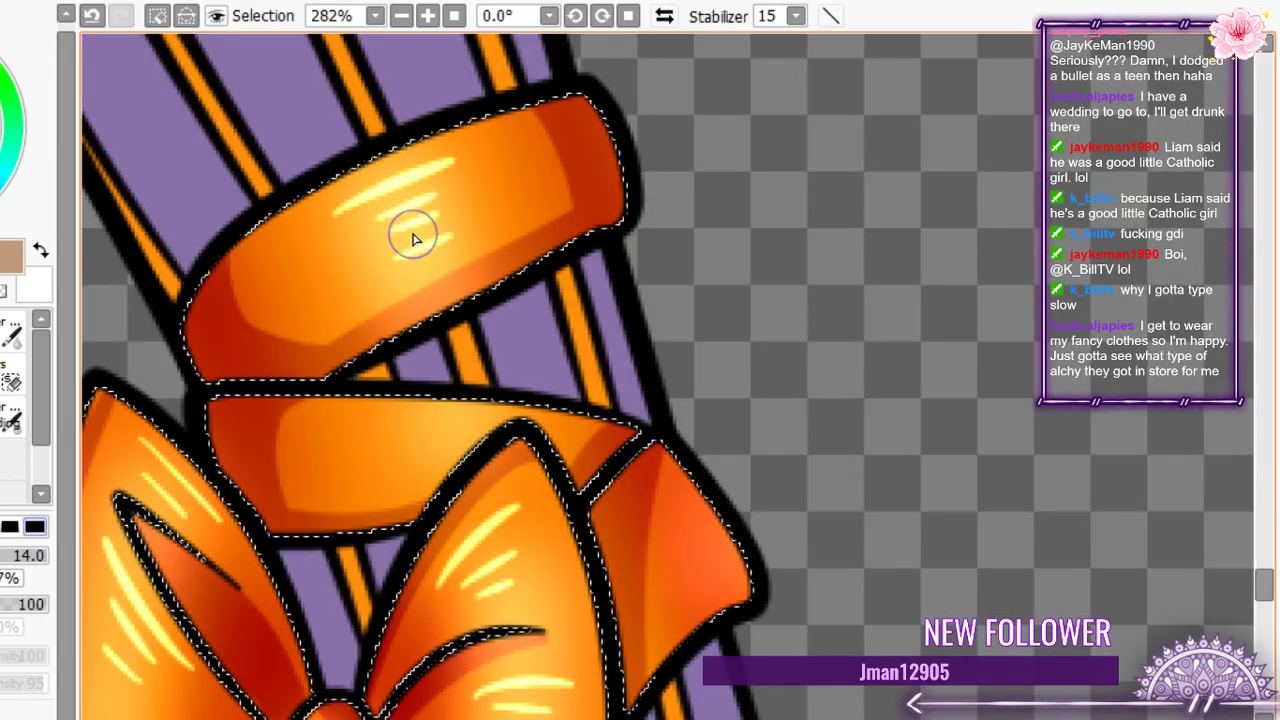
scroll(400, 400, "down", 3)
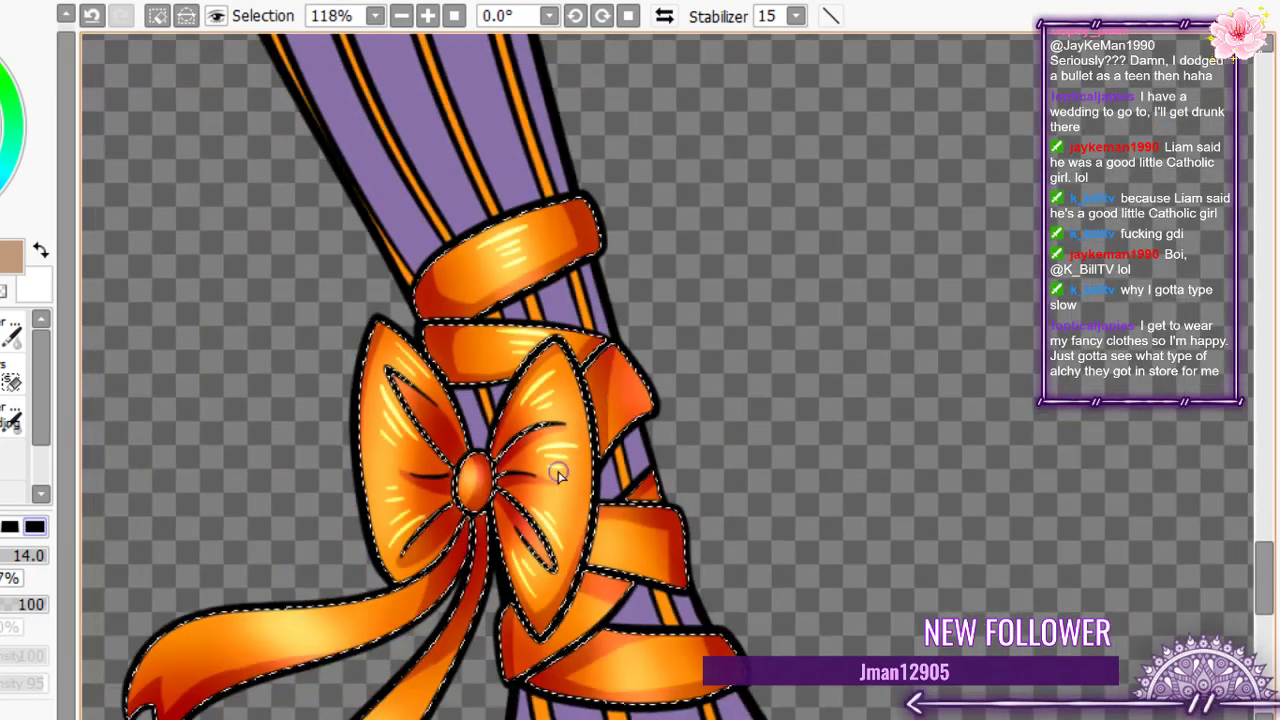
scroll(557, 466, "up", 1)
scroll(560, 468, "up", 3)
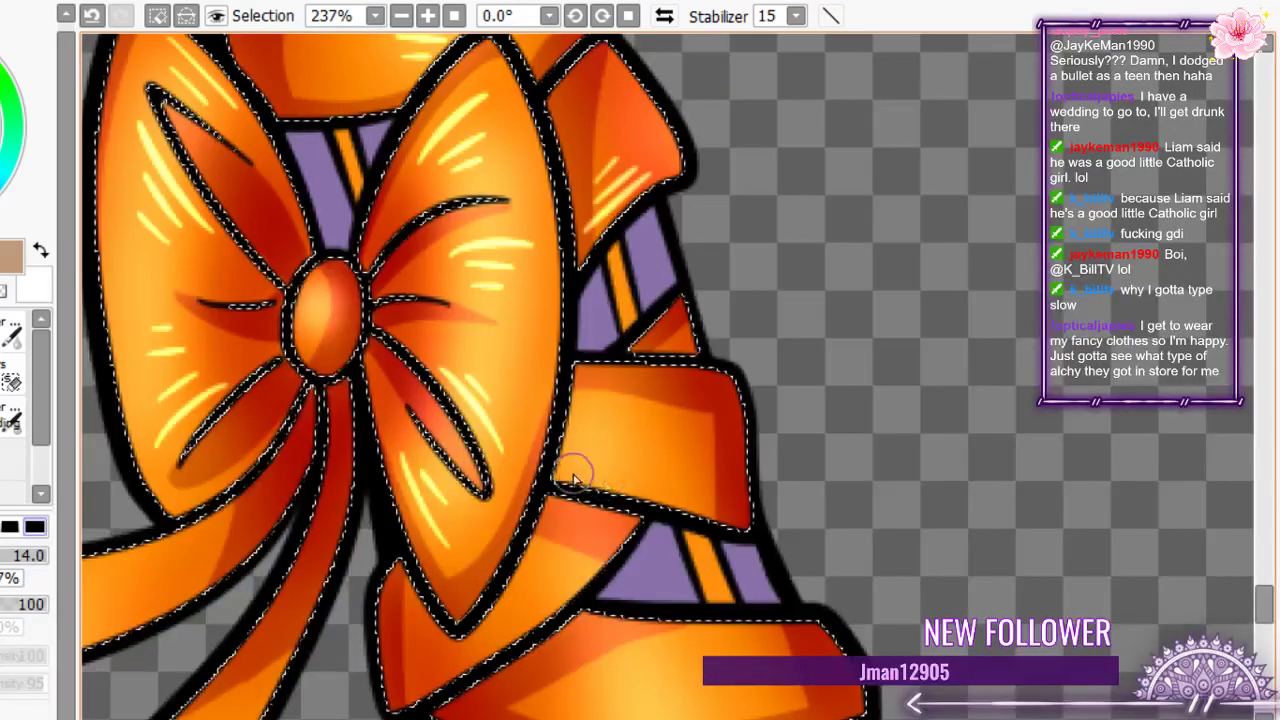
- Draw highlight streaks on the middle, diagonal and lowest ribbon wraps around the standing leg's ankle
mouse_move(572, 469)
left_mouse_down()
mouse_move(632, 469)
mouse_move(588, 443)
mouse_move(610, 422)
left_mouse_up()
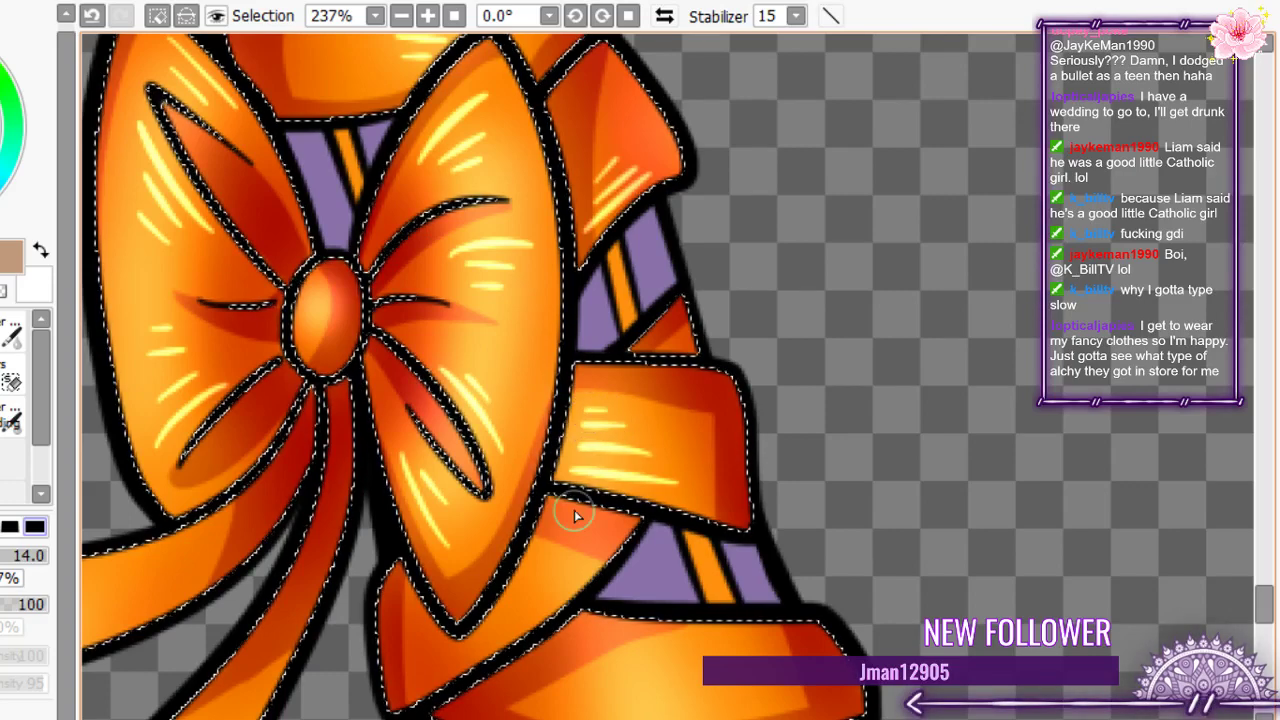
left_click_drag(618, 550, 524, 626)
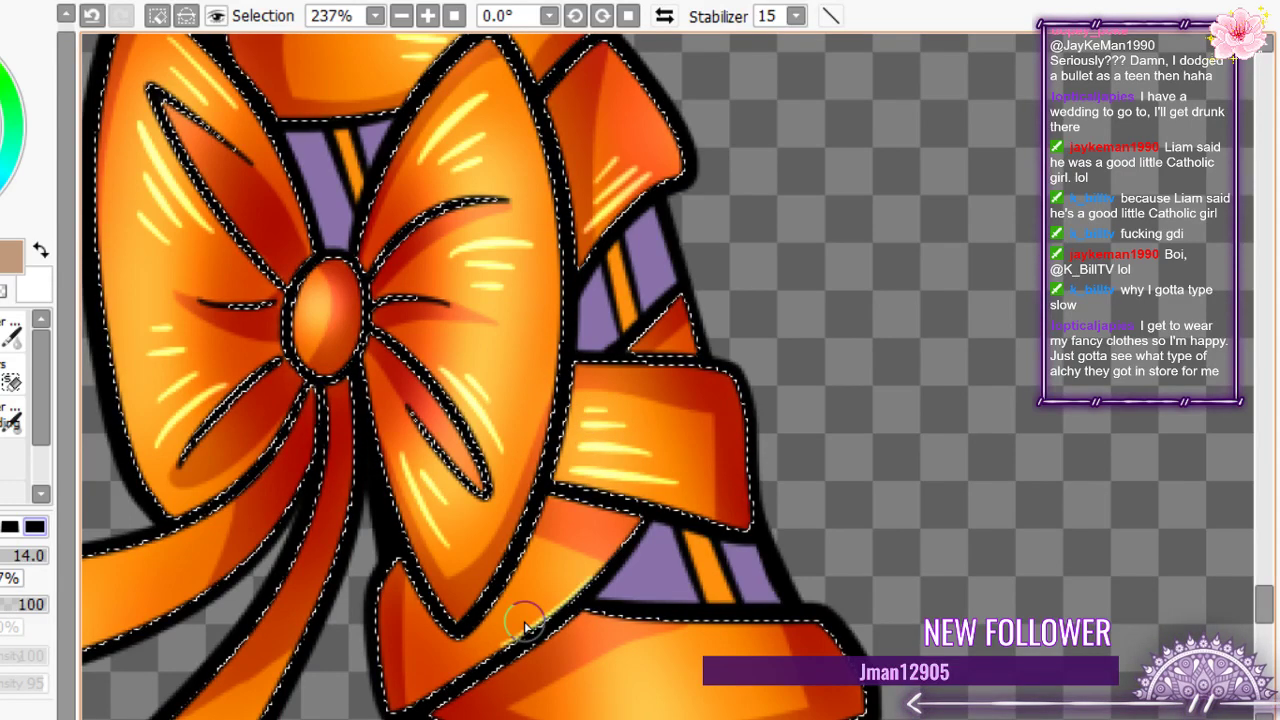
scroll(623, 634, "down", 3)
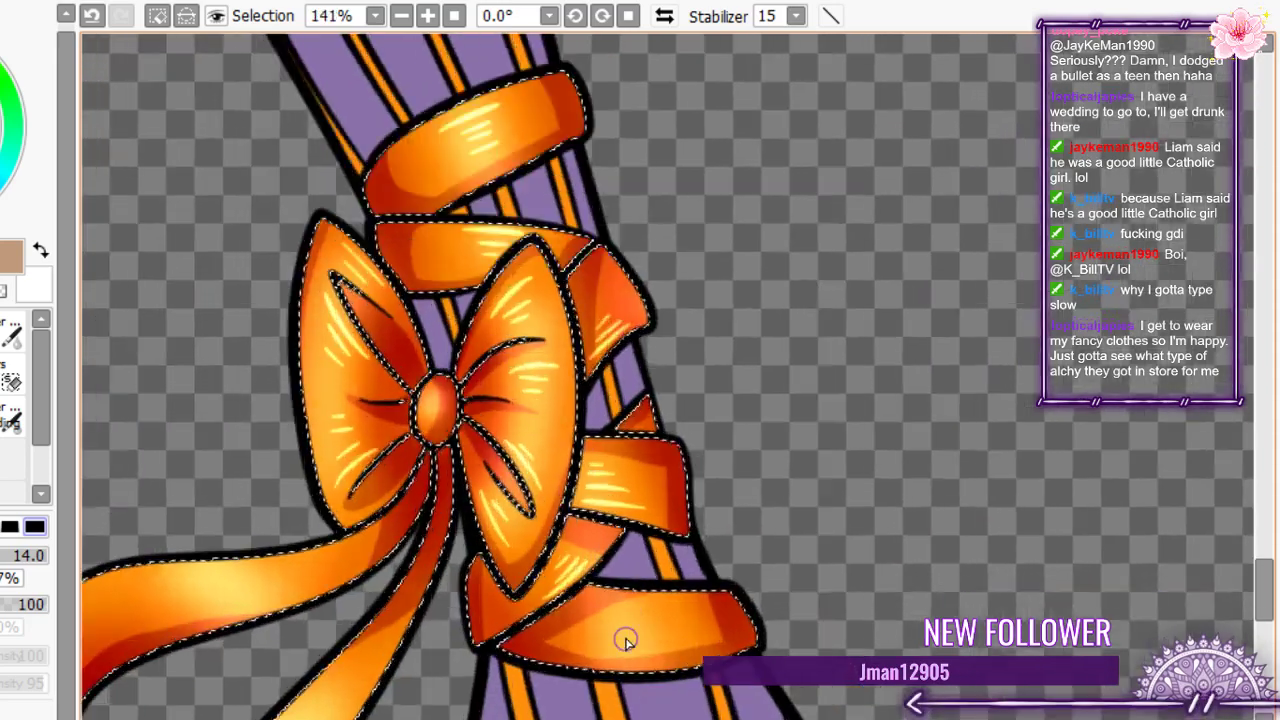
scroll(627, 645, "up", 1)
scroll(627, 645, "up", 2)
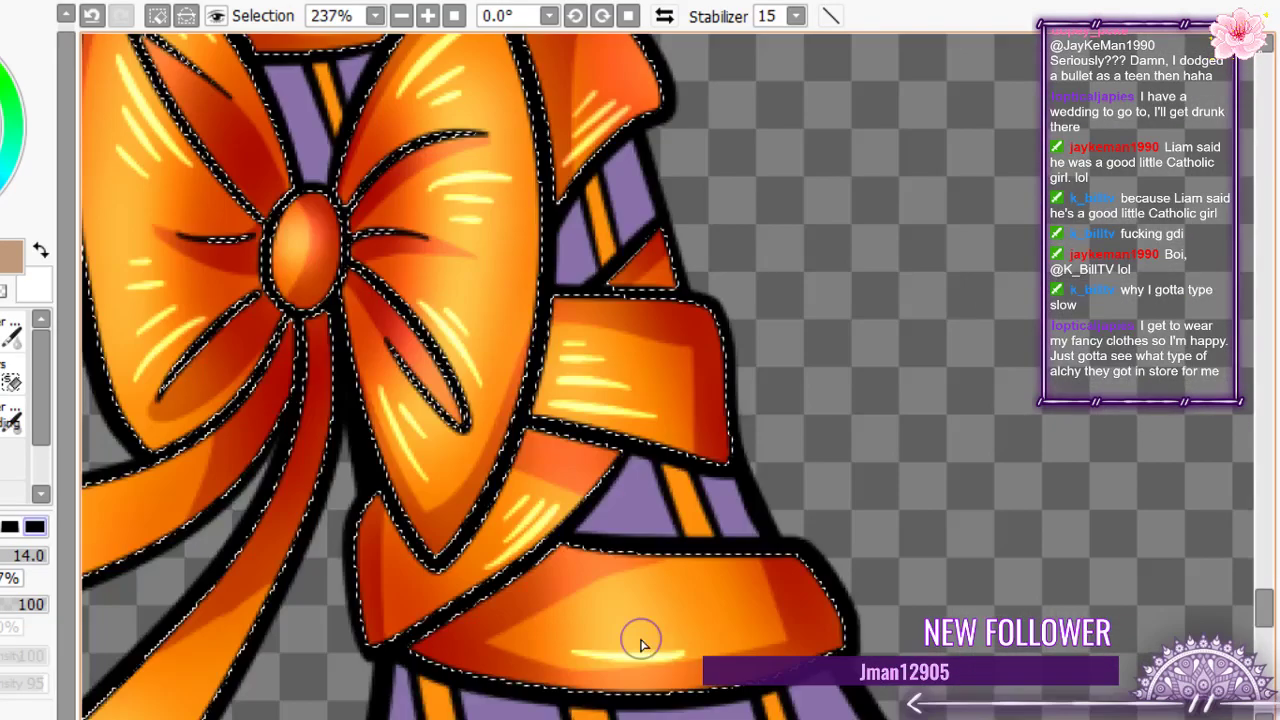
- Draw thin highlight streaks along the brightest parts of both ribbon tails of the standing leg's ankle bow
scroll(641, 643, "down", 8)
scroll(420, 600, "up", 6)
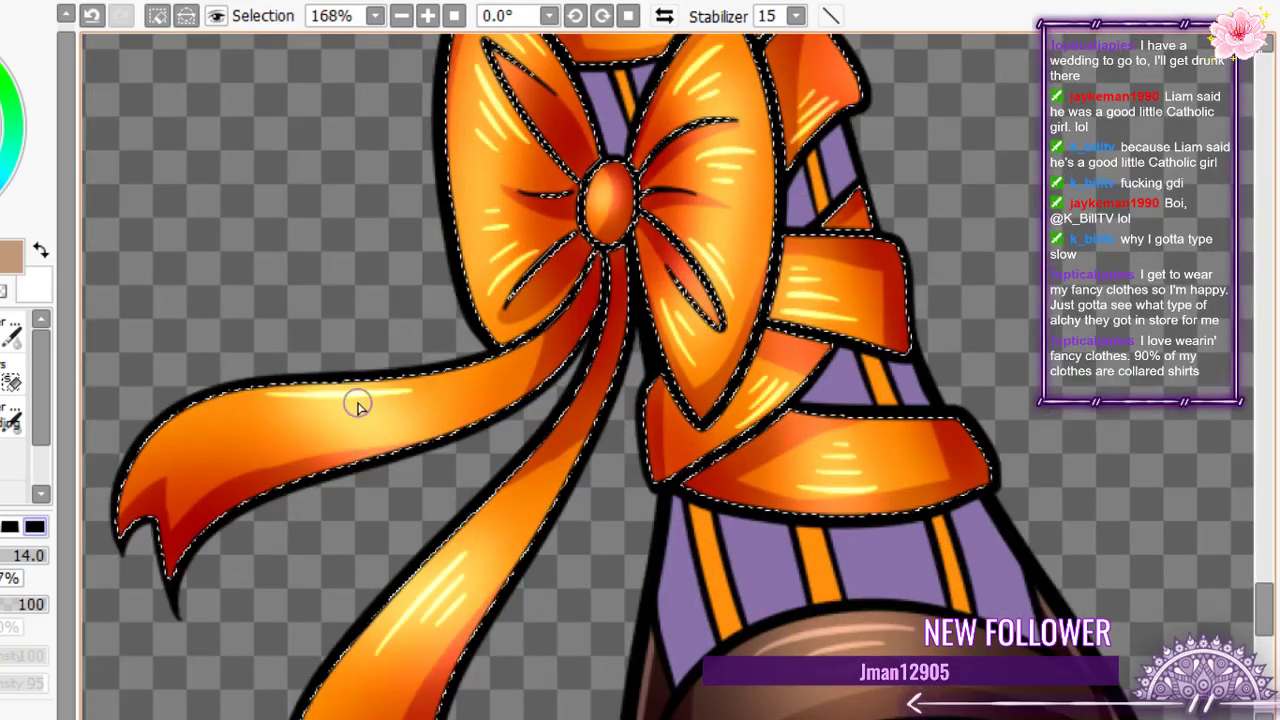
mouse_move(357, 404)
left_mouse_down()
mouse_move(390, 403)
mouse_move(376, 431)
left_mouse_up()
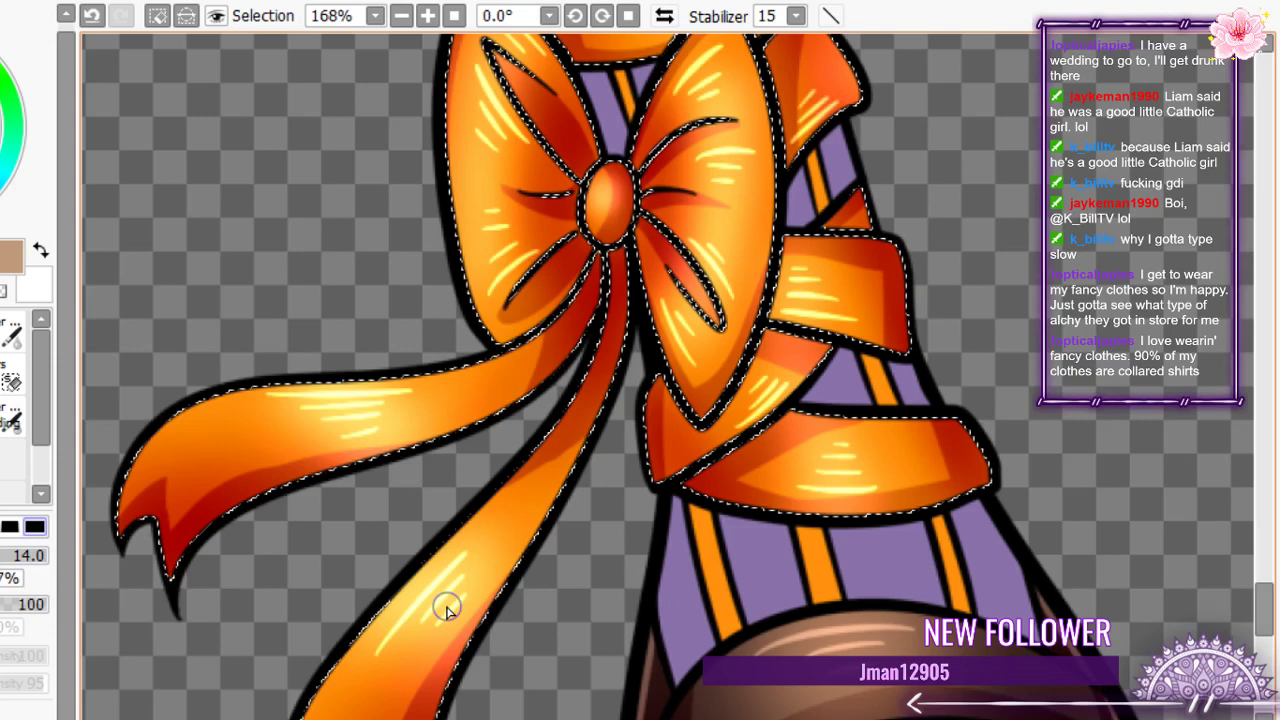
- Examine the shine streaks on both ankle bows up close and against the whole figure
scroll(447, 610, "down", 11)
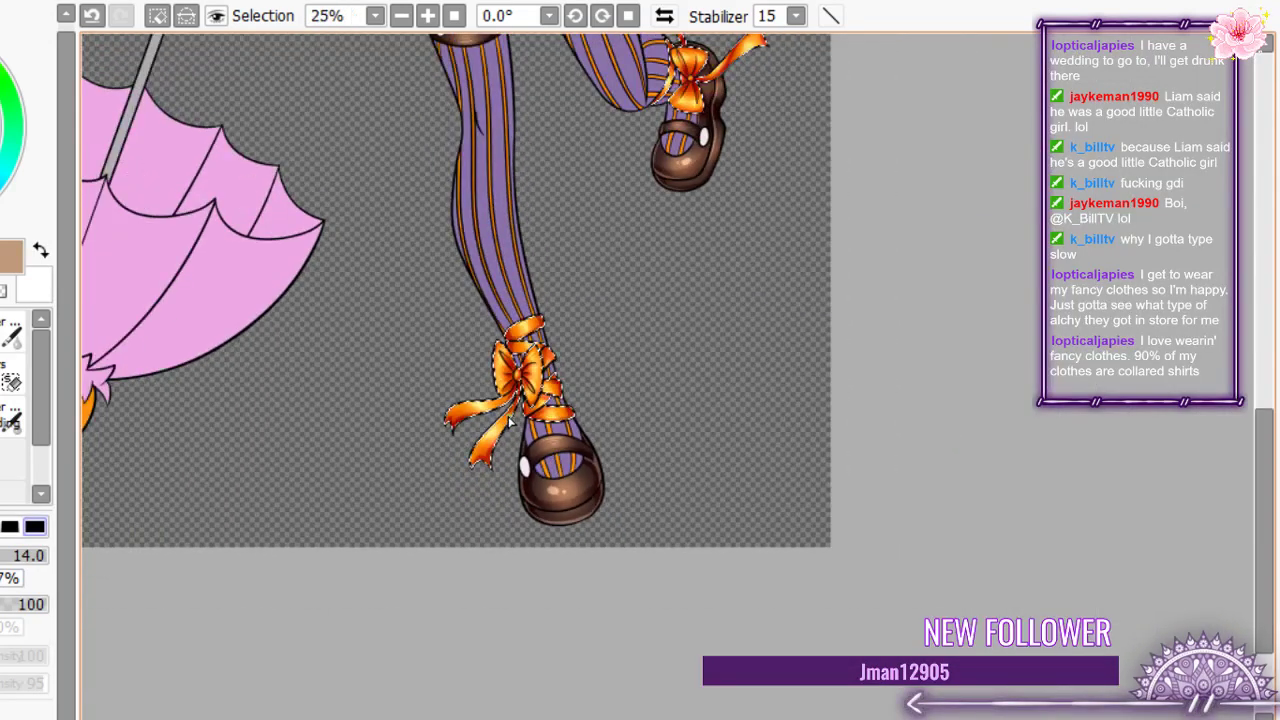
scroll(510, 422, "up", 4)
scroll(539, 572, "down", 3)
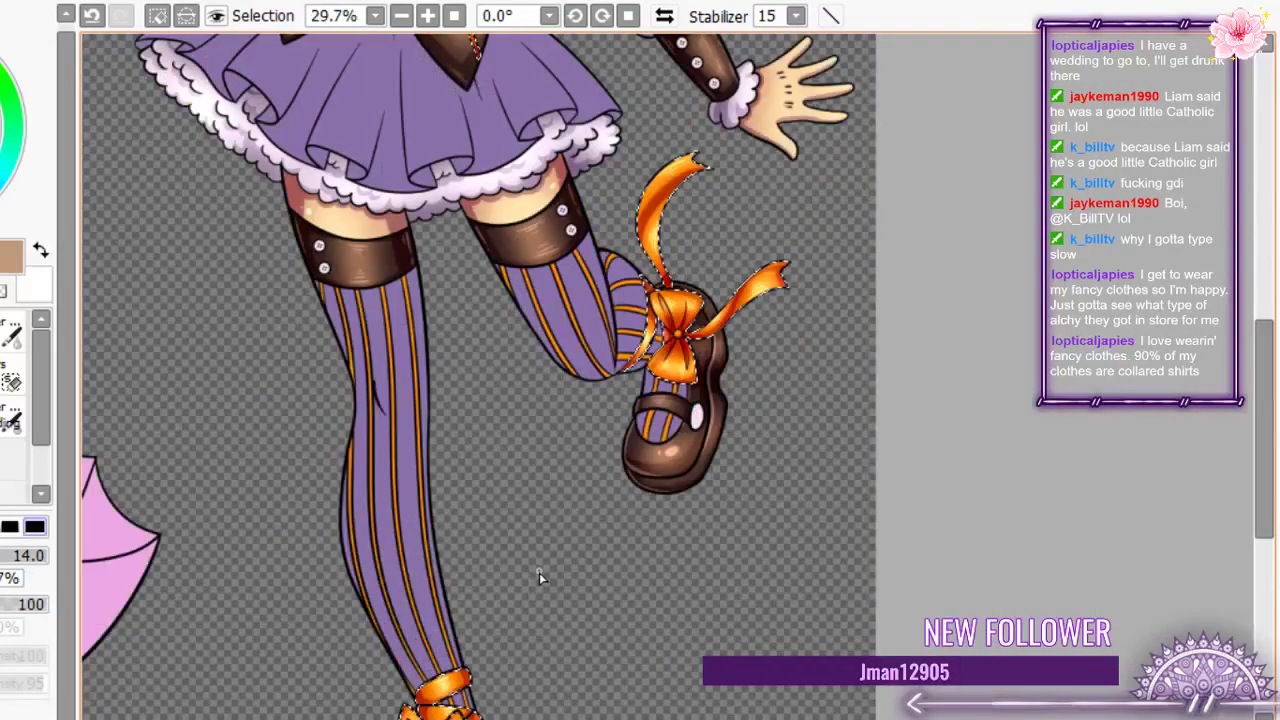
scroll(684, 344, "up", 4)
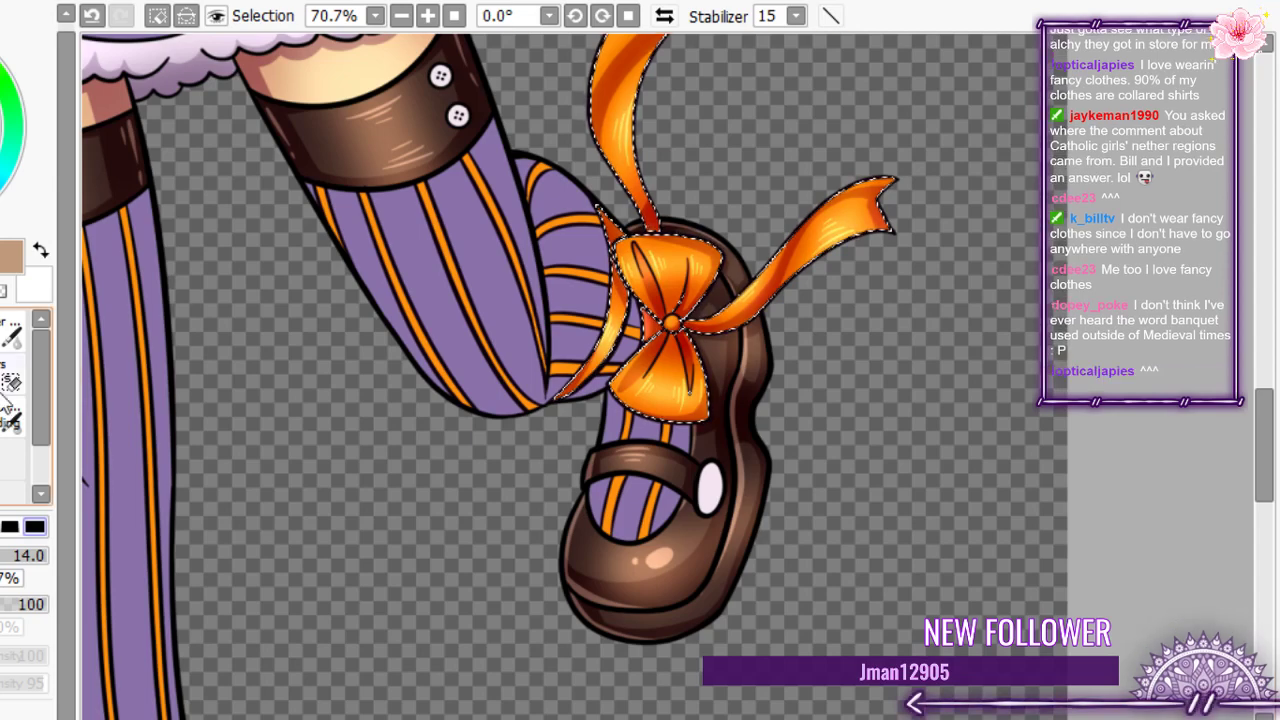
scroll(570, 470, "down", 7)
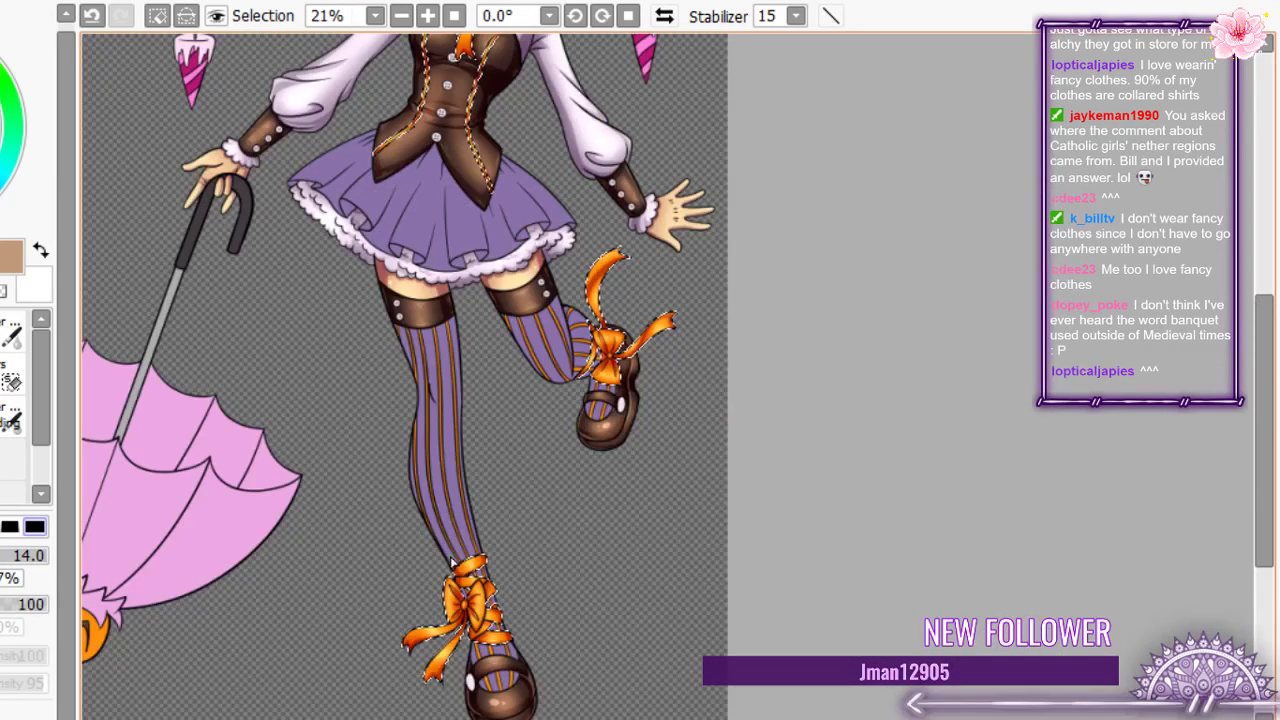
scroll(452, 562, "up", 5)
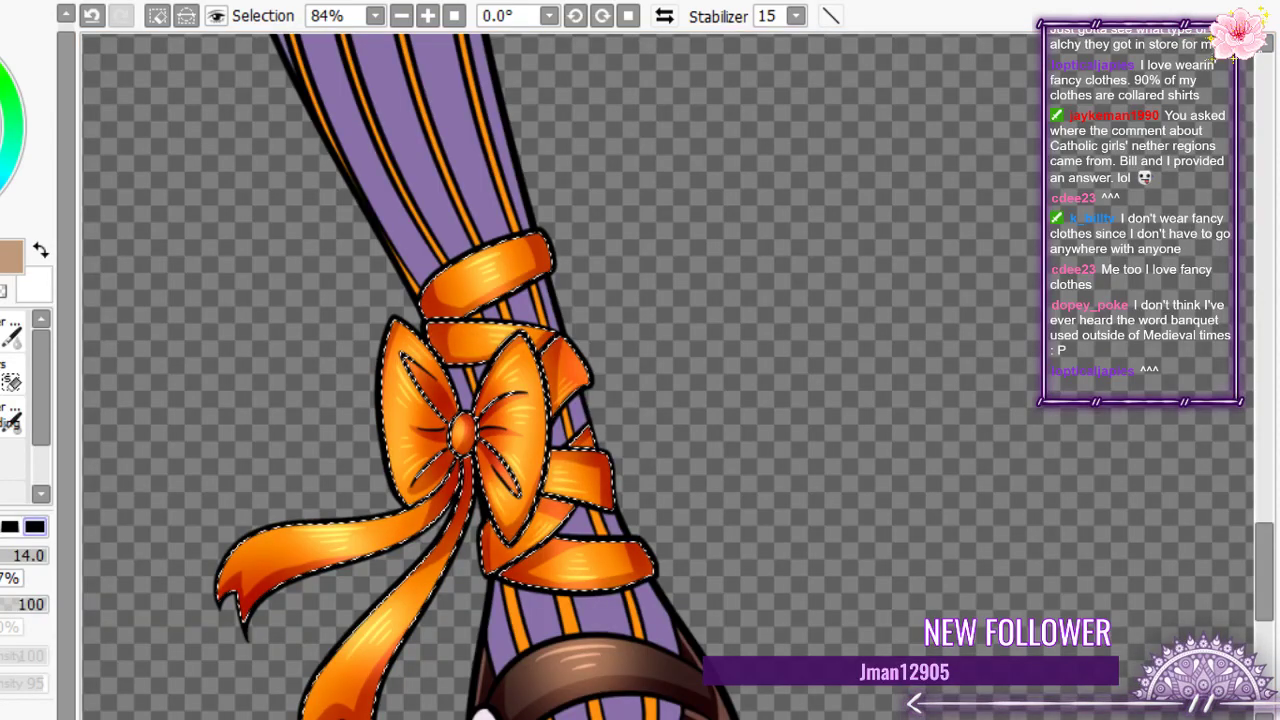
scroll(380, 443, "down", 5)
scroll(380, 443, "up", 7)
scroll(380, 443, "down", 13)
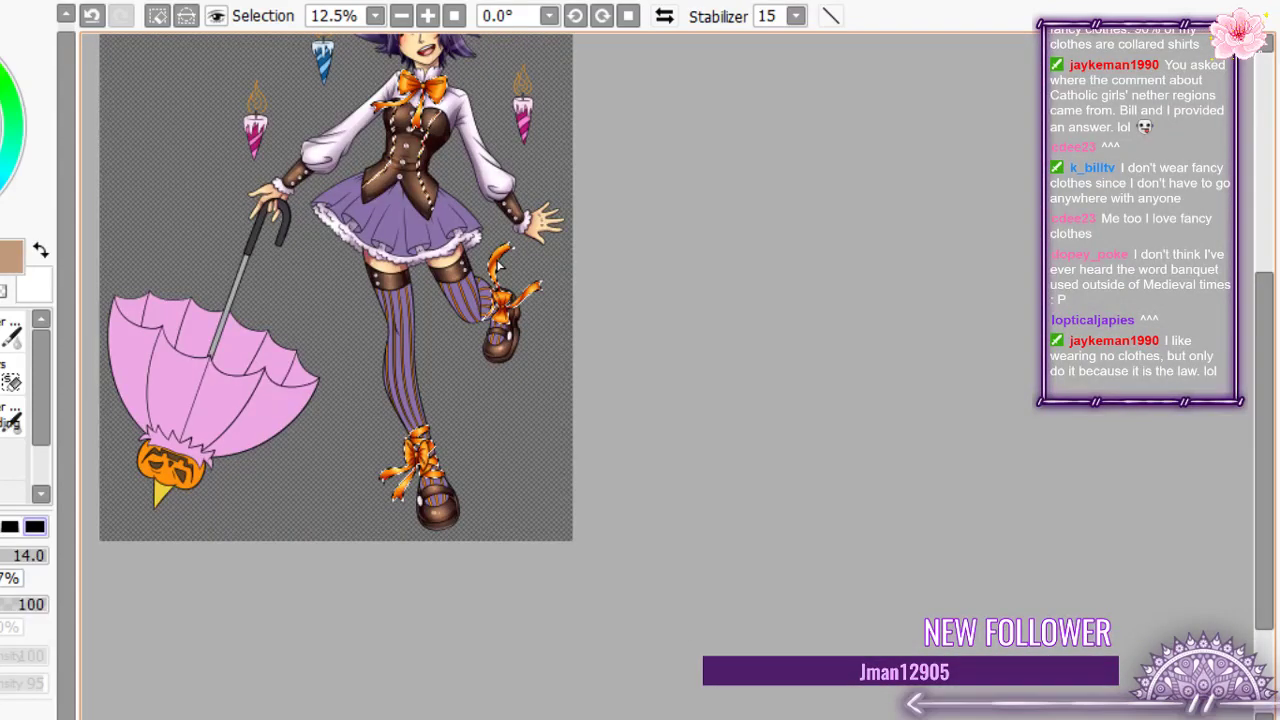
scroll(497, 267, "up", 8)
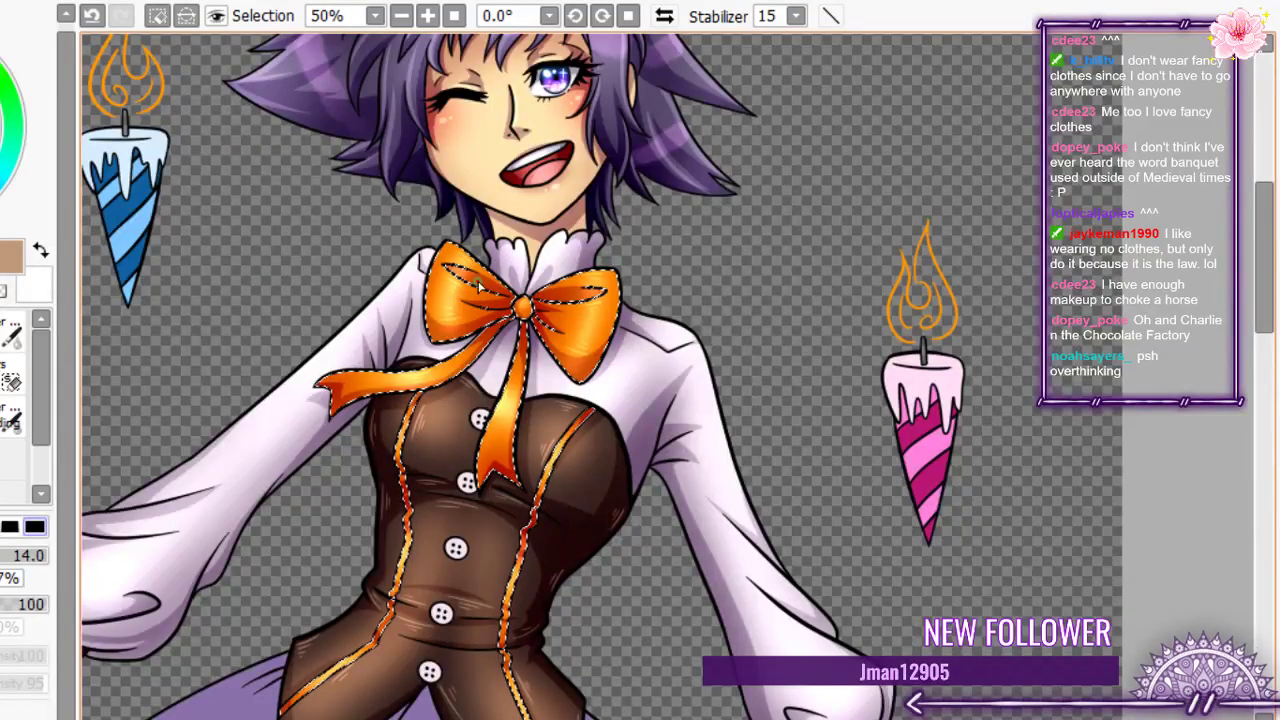
- Examine the highlights on the chest bow's loops and tails up close and at overview scale
scroll(480, 285, "up", 5)
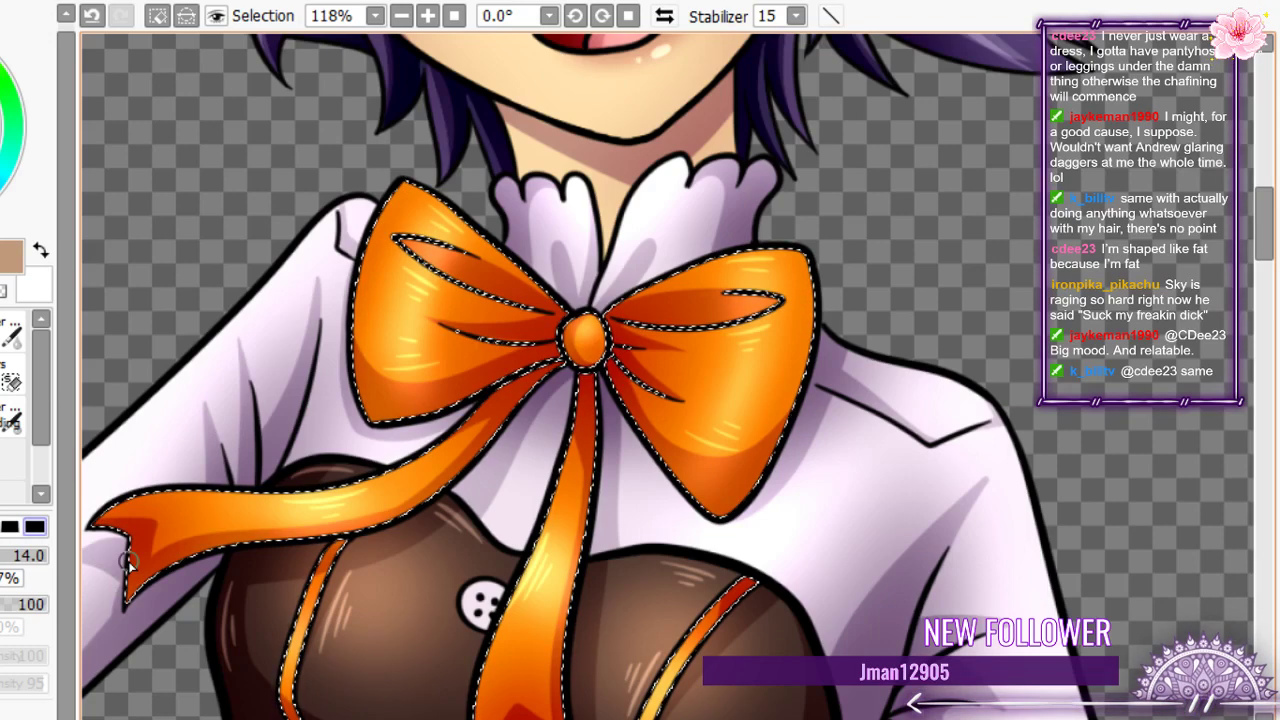
scroll(518, 578, "down", 4)
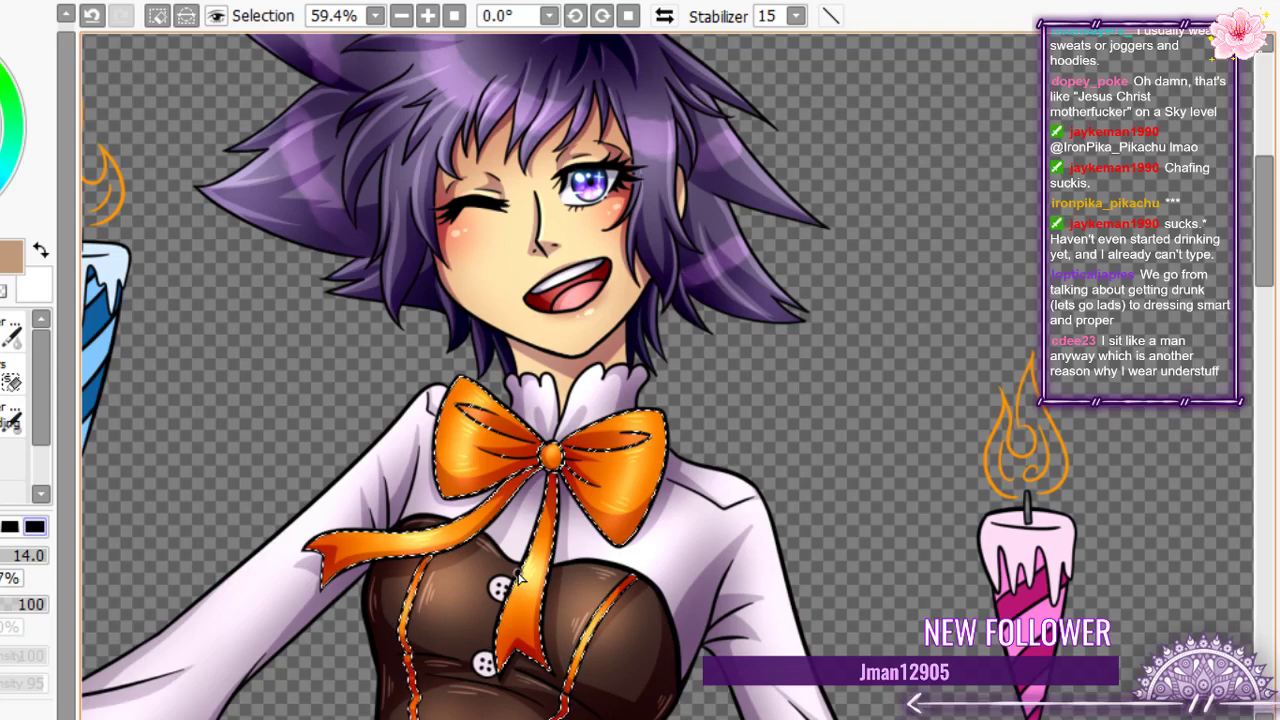
scroll(634, 471, "up", 4)
scroll(634, 450, "down", 6)
scroll(629, 394, "up", 6)
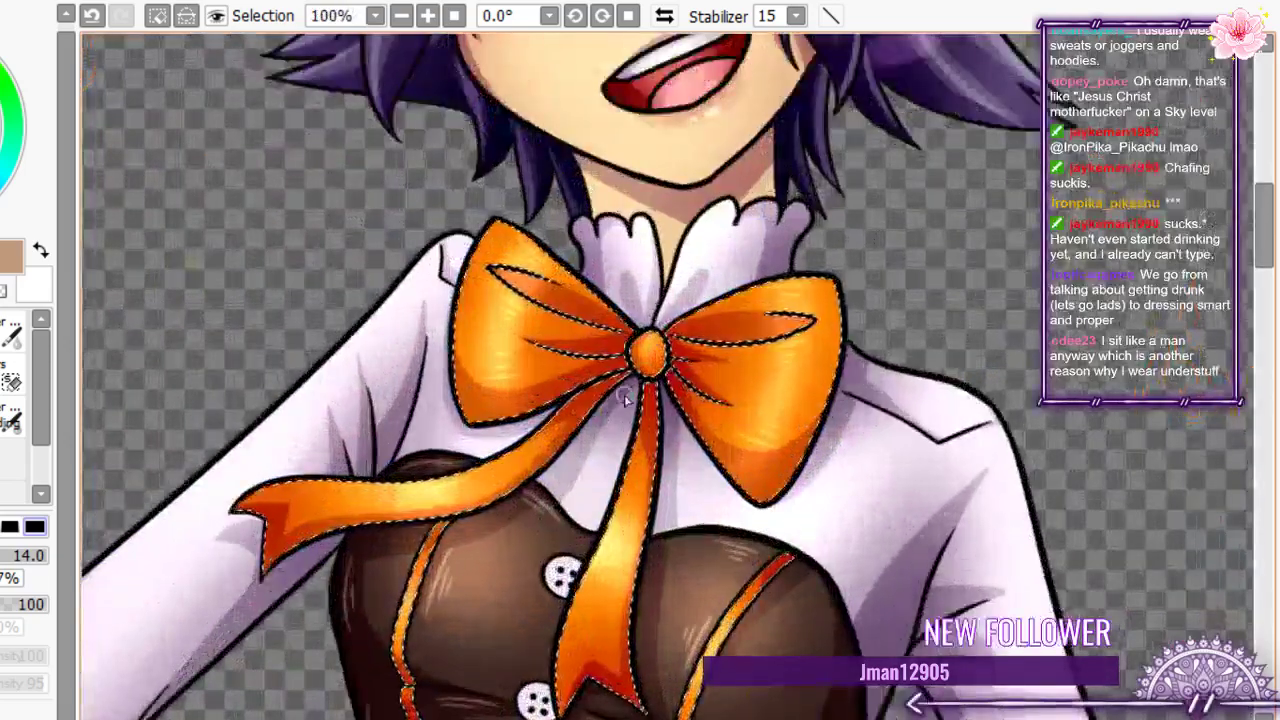
scroll(650, 340, "down", 4)
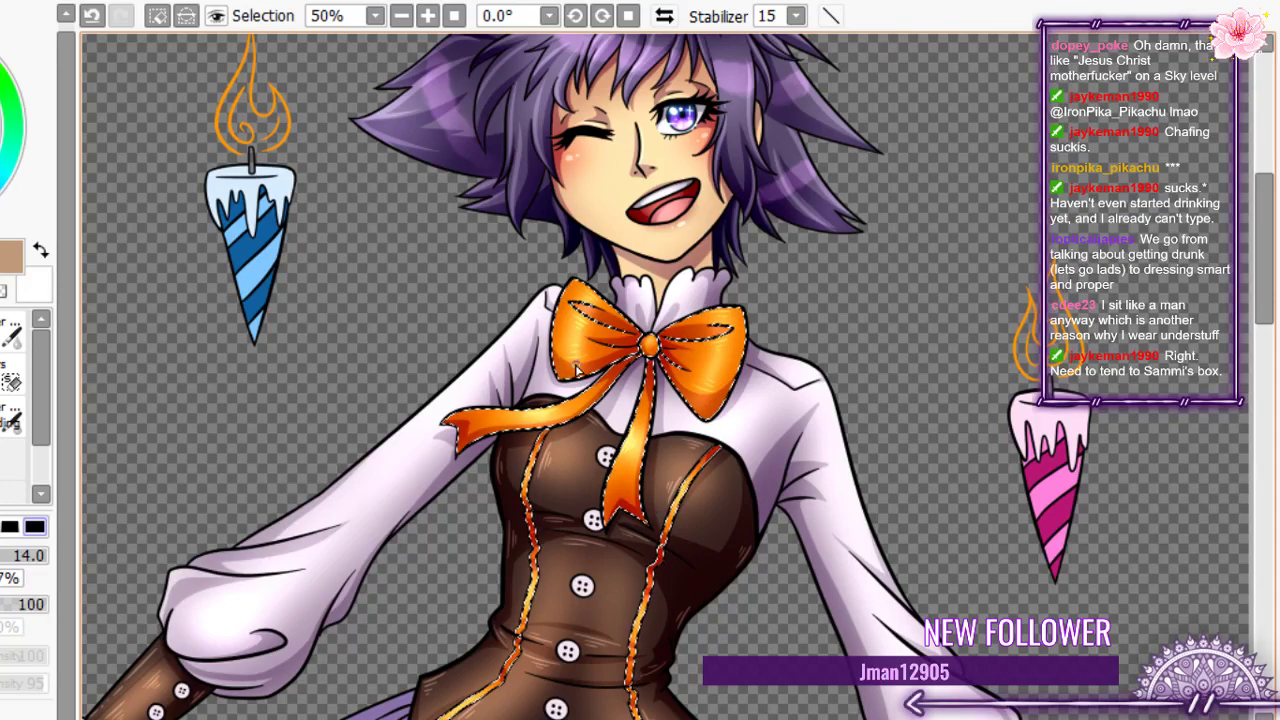
scroll(578, 358, "down", 2)
scroll(668, 540, "up", 2)
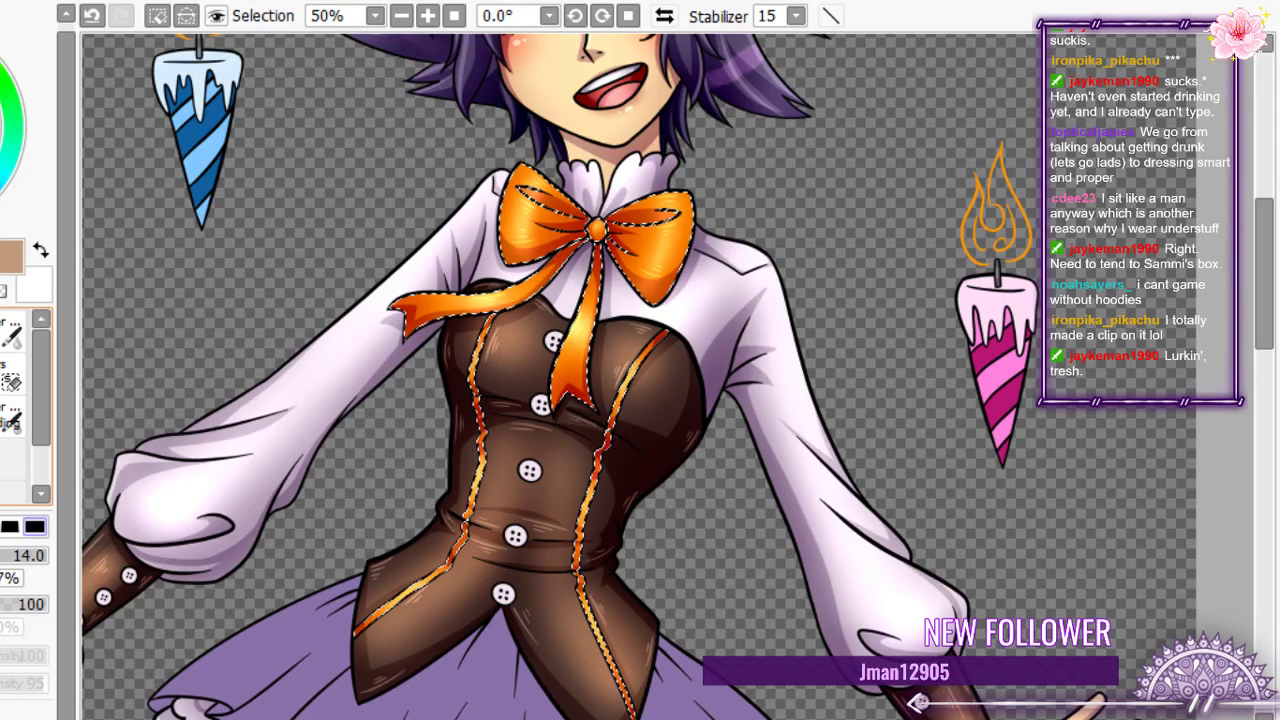
- Drop the selection of the orange ribbons and select the orange stripes on both stockings instead
key("ctrl+d")
scroll(509, 526, "down", 6)
scroll(509, 570, "up", 7)
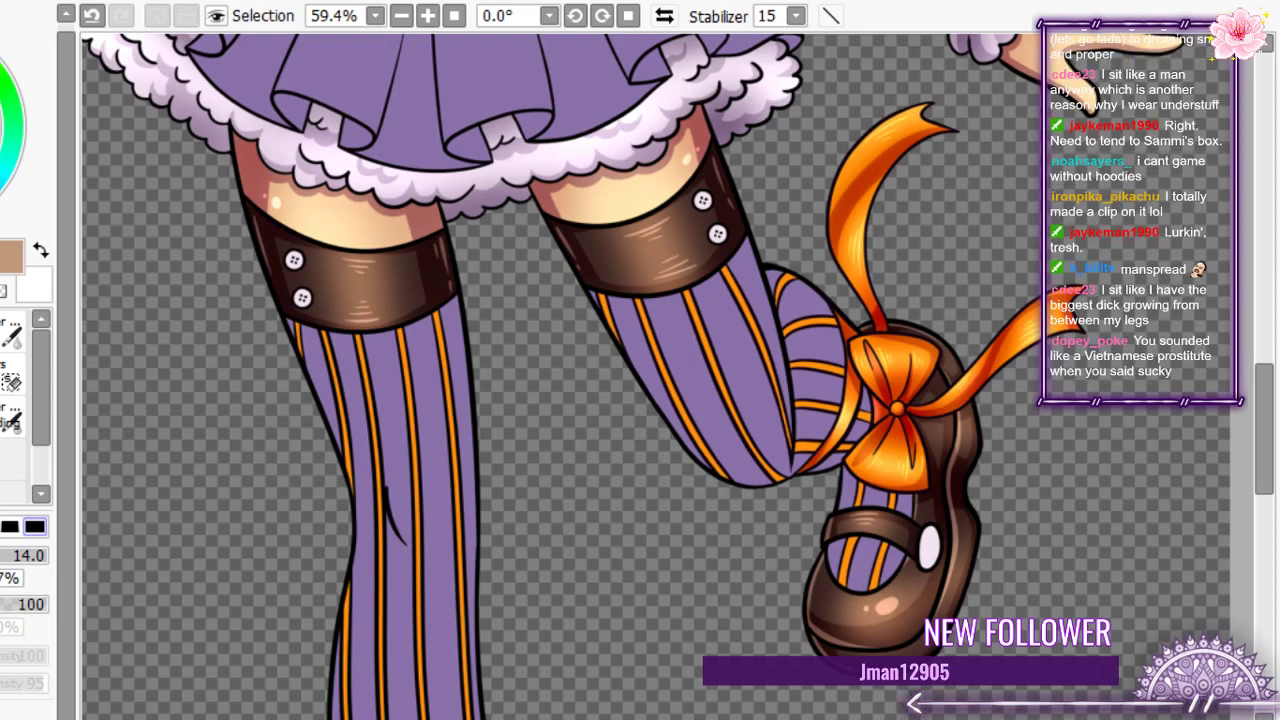
key("m")
scroll(393, 345, "down", 7)
left_click_drag(284, 250, 719, 716)
key("ctrl+t")
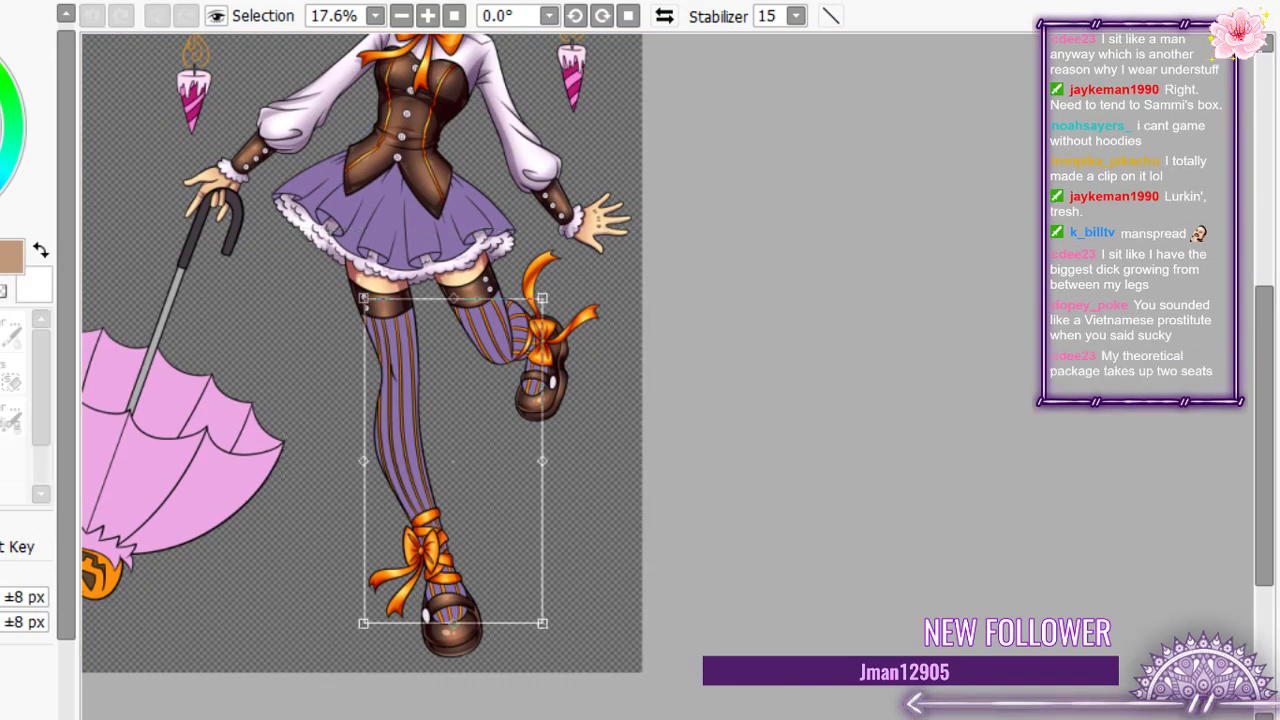
key("Return")
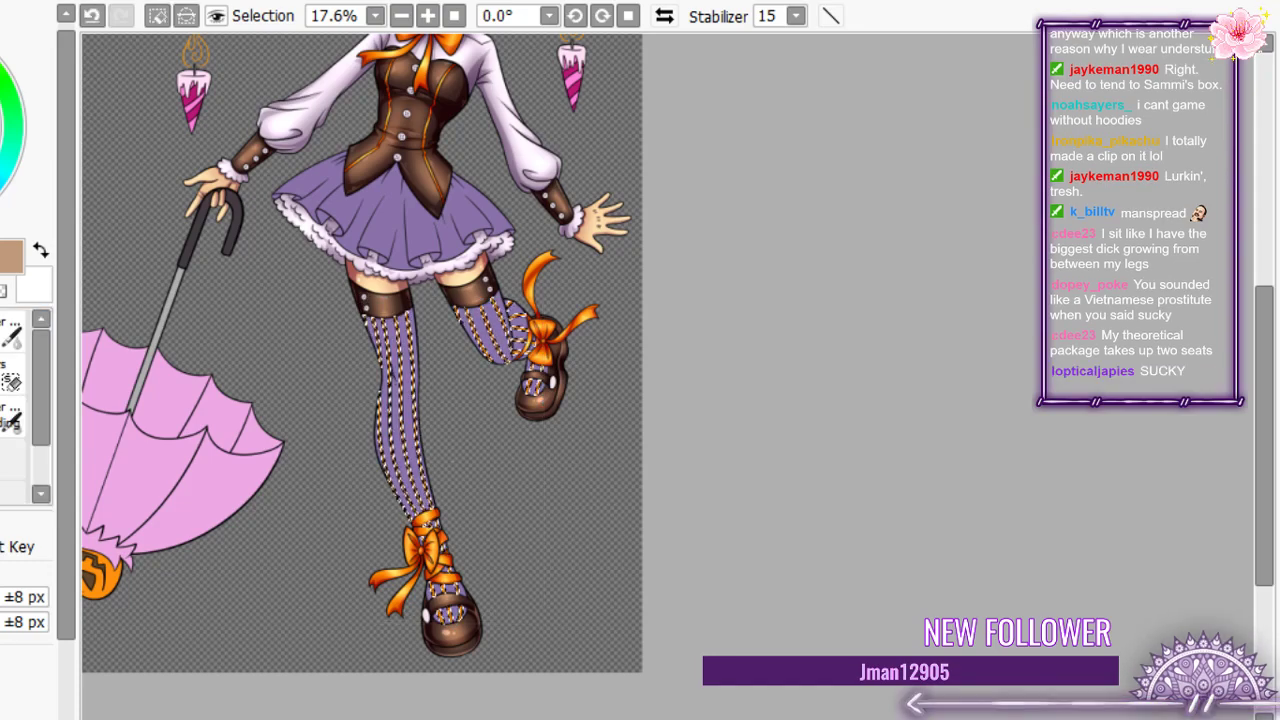
- Add the purple panels between the stripes of the standing leg's stocking, from cuff to ankle ribbon, to the selection
scroll(405, 372, "up", 1)
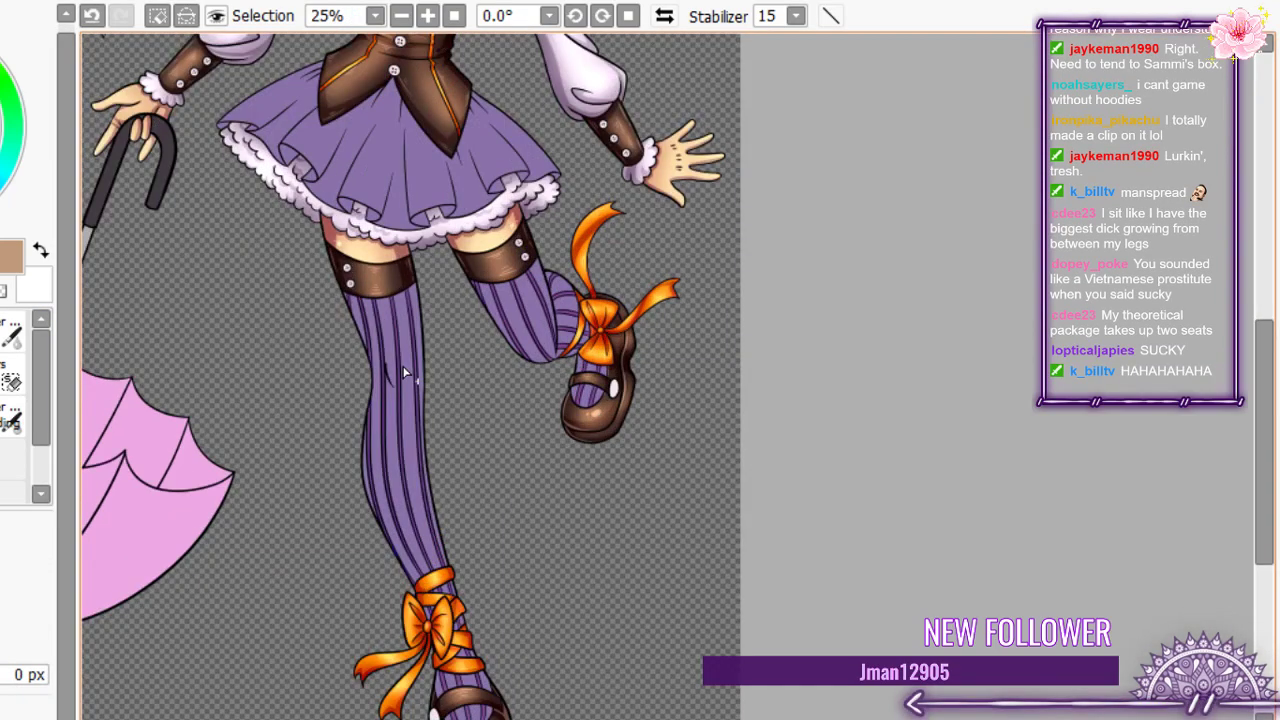
scroll(405, 372, "up", 2)
left_click(419, 255)
left_click(376, 283)
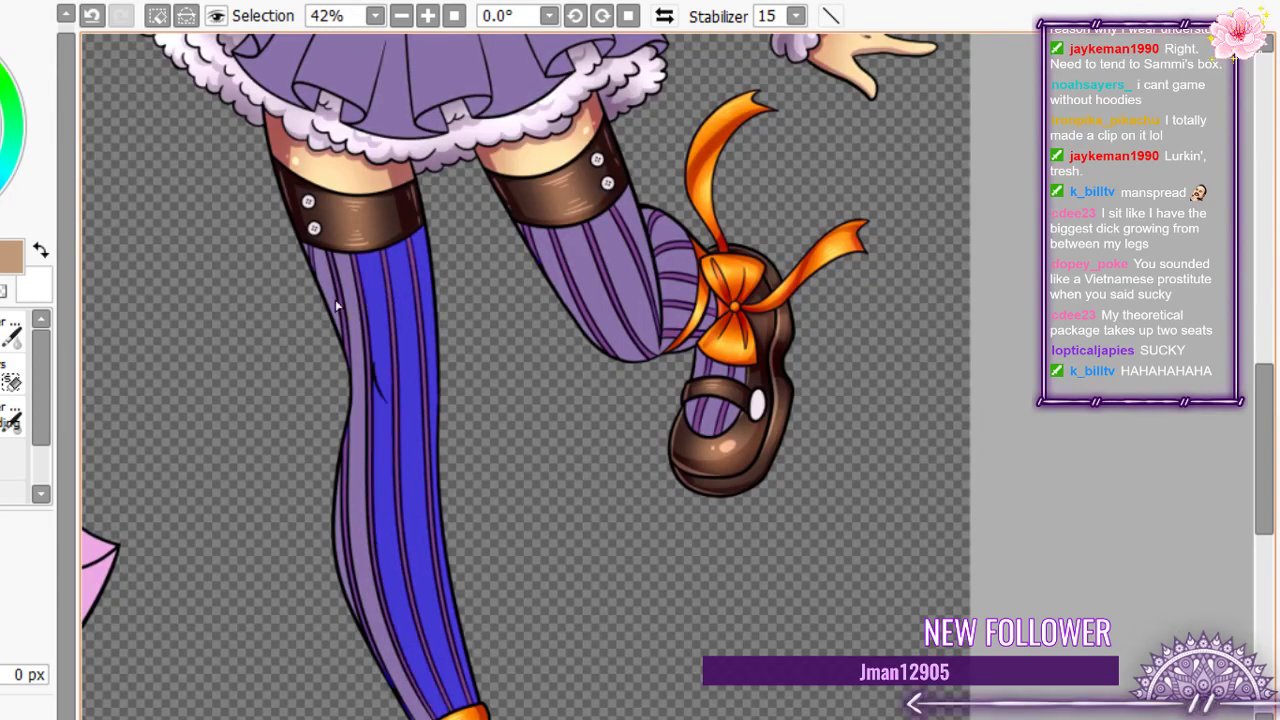
left_click(335, 299)
scroll(335, 299, "up", 3)
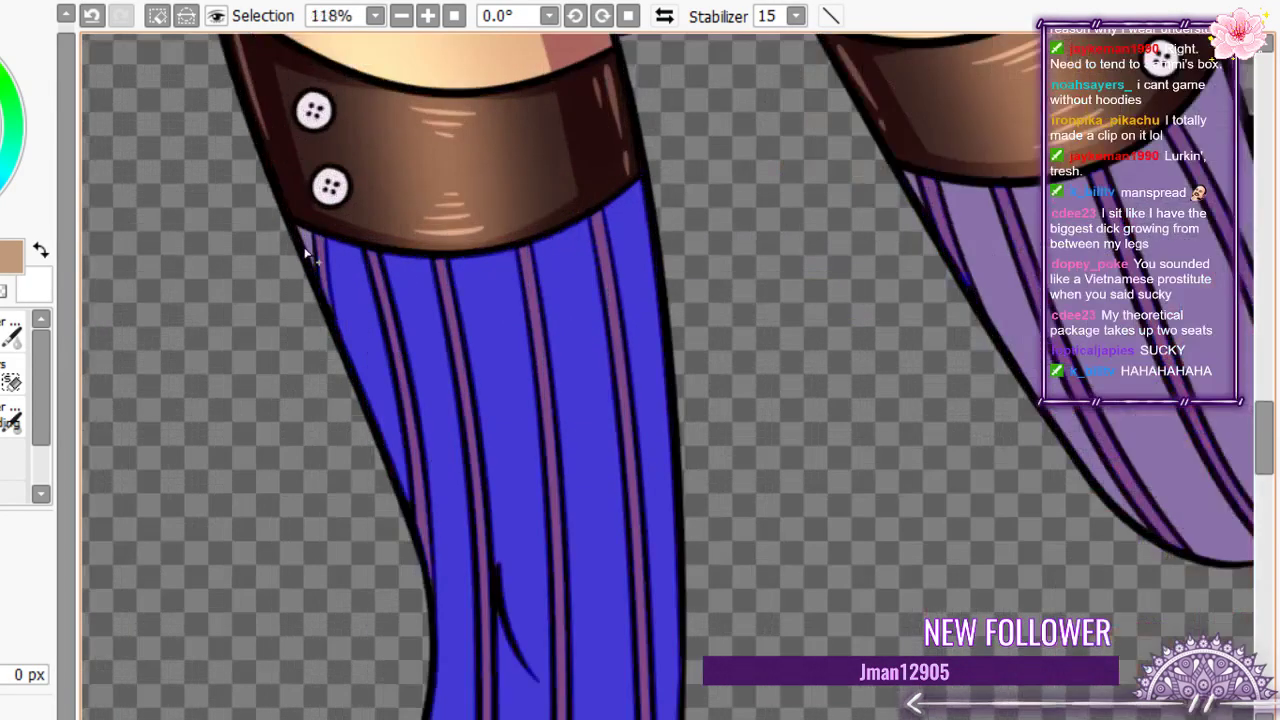
scroll(307, 255, "down", 4)
scroll(371, 612, "up", 5)
scroll(371, 612, "down", 10)
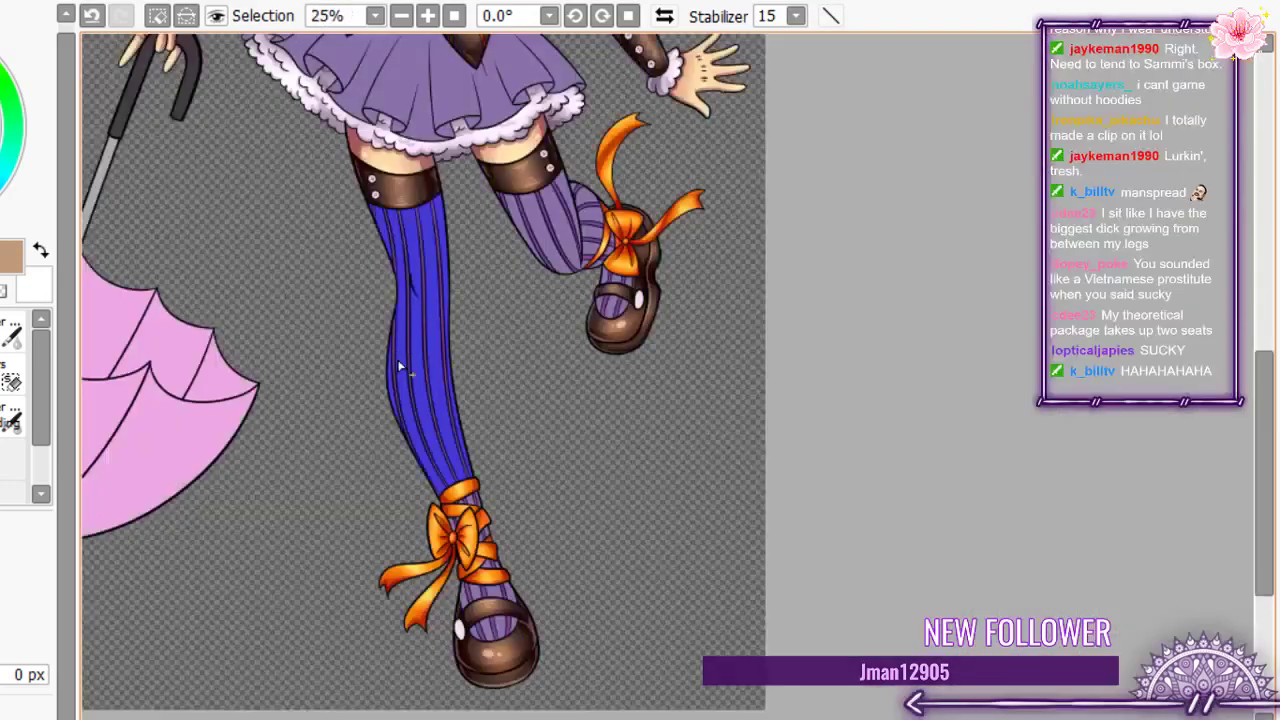
- Add the small purple stocking patches between the standing leg's ankle ribbon wraps and behind its bow to the selection
scroll(505, 598, "up", 3)
scroll(505, 598, "up", 5)
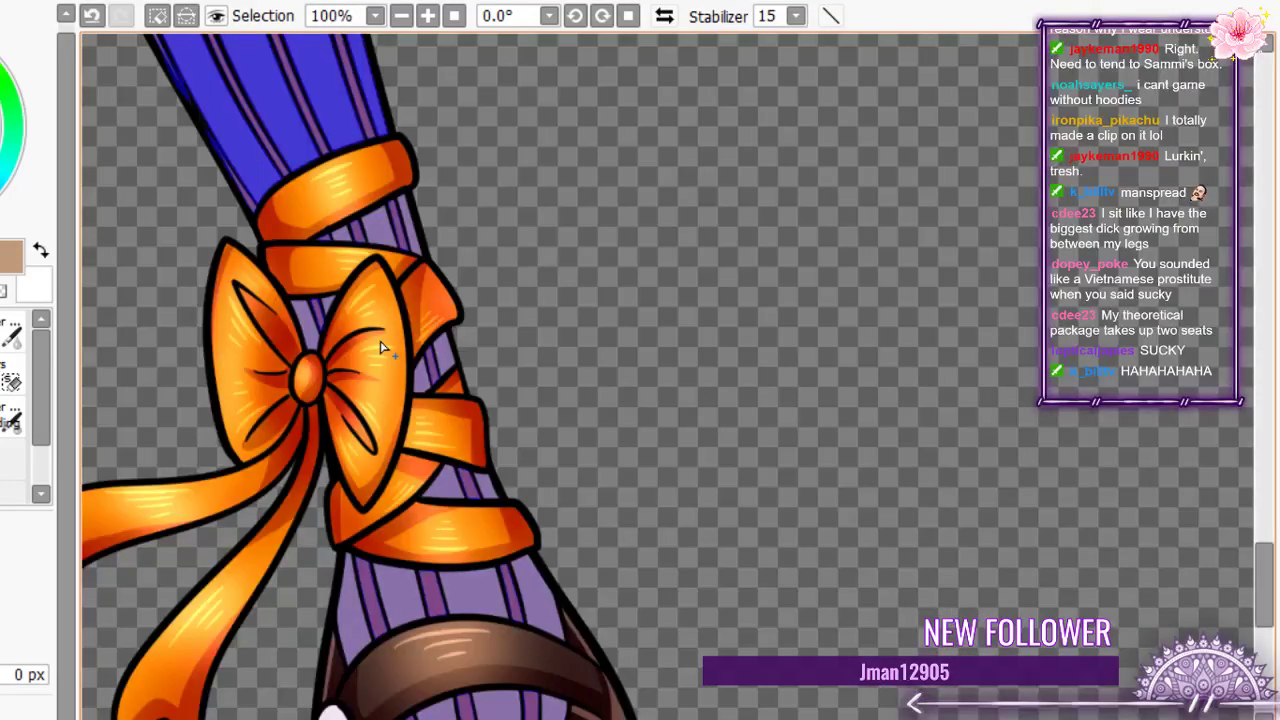
left_click(343, 235)
left_click(381, 229)
left_click(406, 234)
left_click(314, 310)
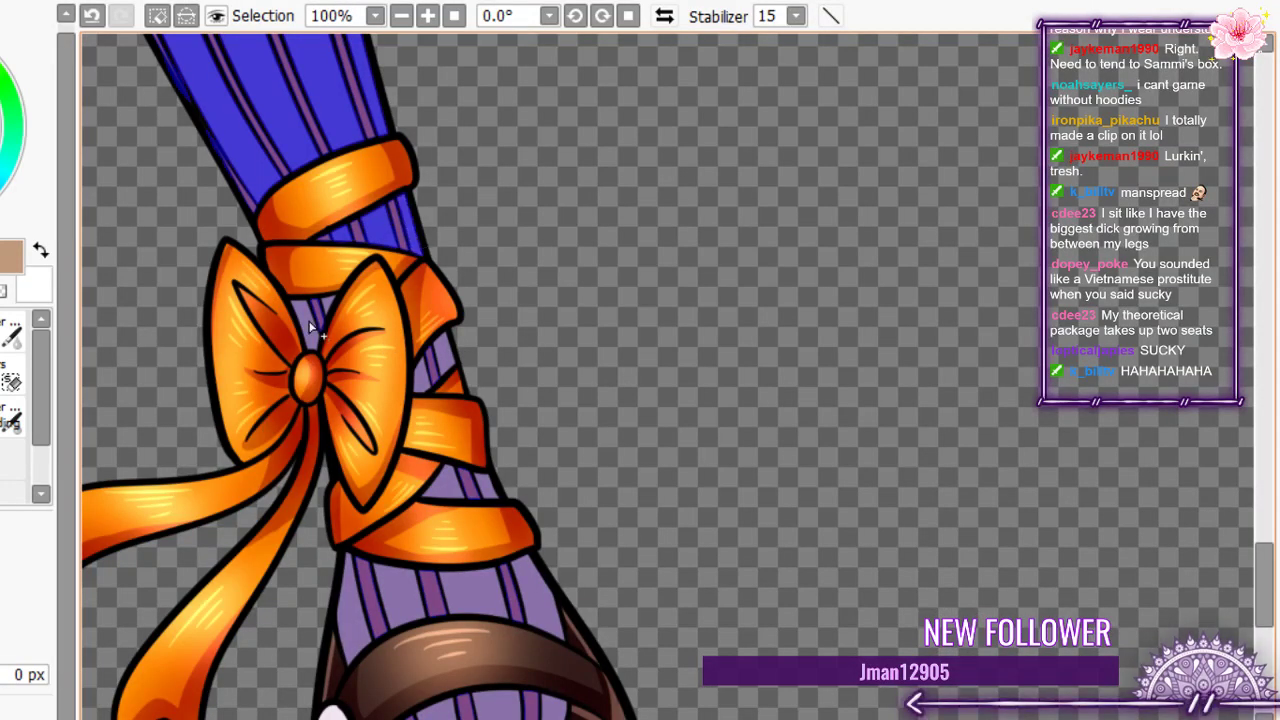
left_click(431, 376)
left_click(448, 482)
- Add the purple stocking panels above and below the standing leg's shoe strap to the selection
left_click(486, 577)
left_click(535, 610)
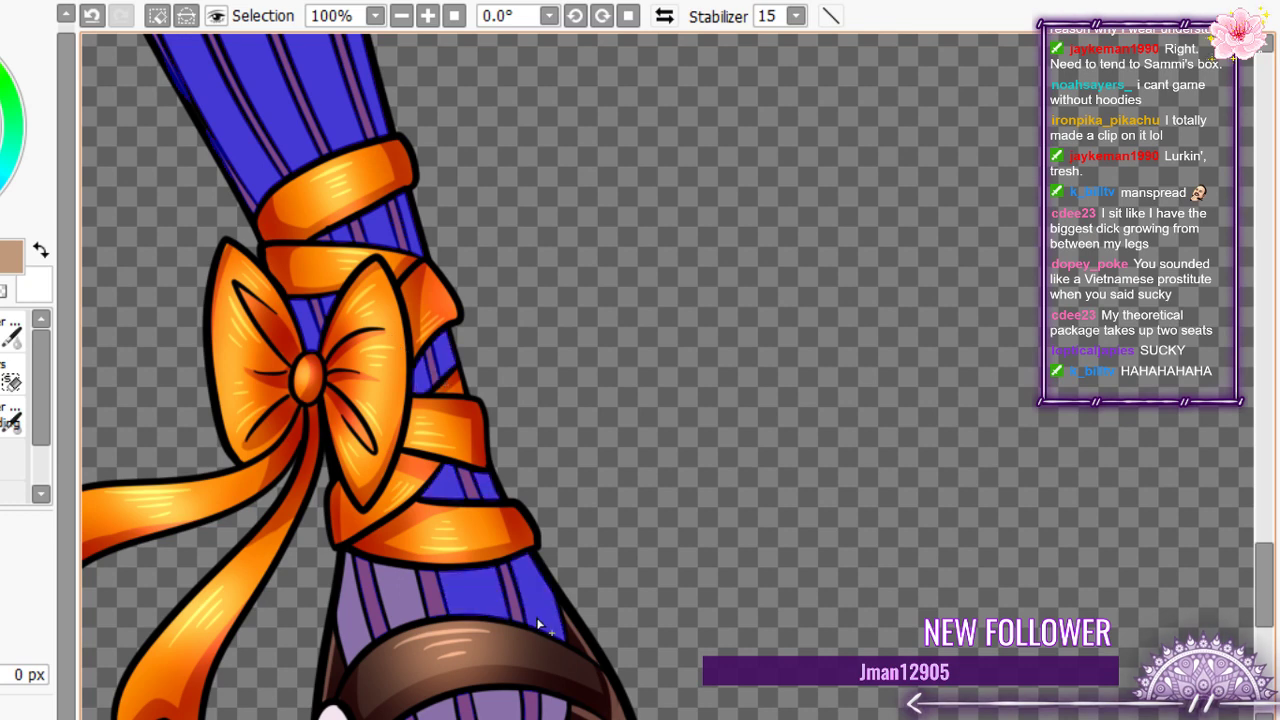
left_click(552, 704)
left_click(485, 703)
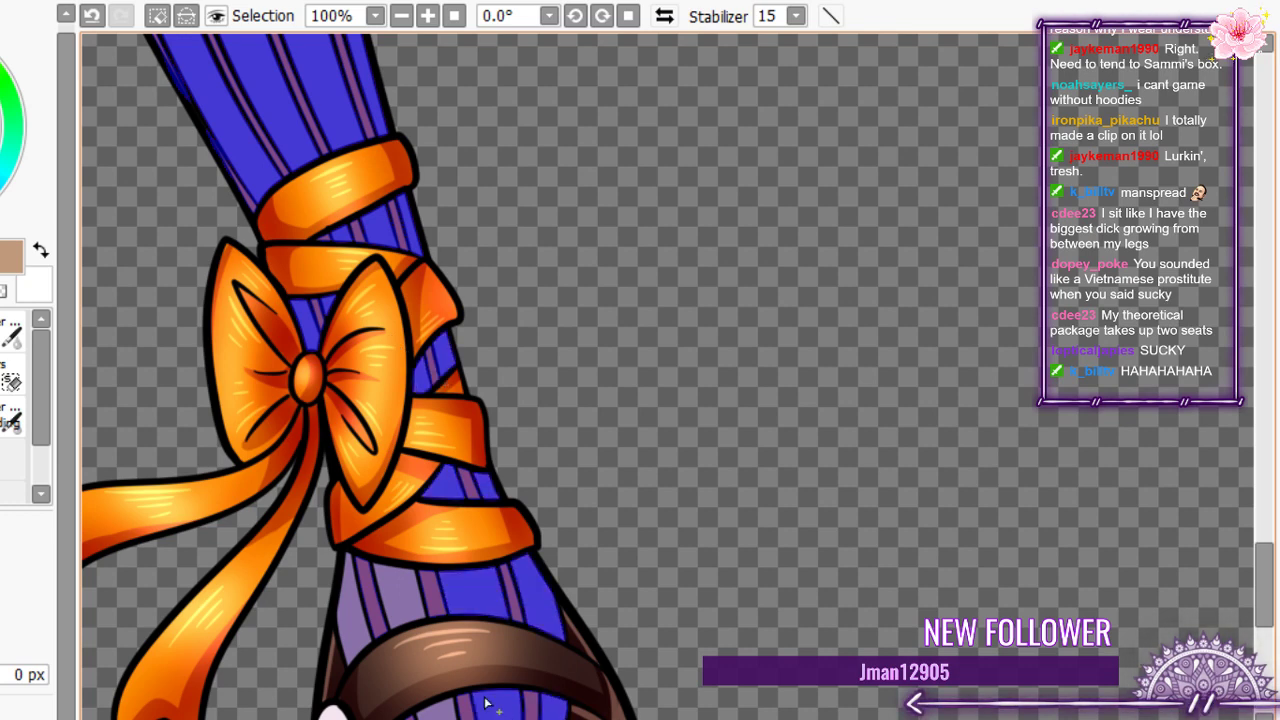
left_click(391, 585)
left_click_drag(391, 585, 368, 470)
scroll(376, 650, "down", 2)
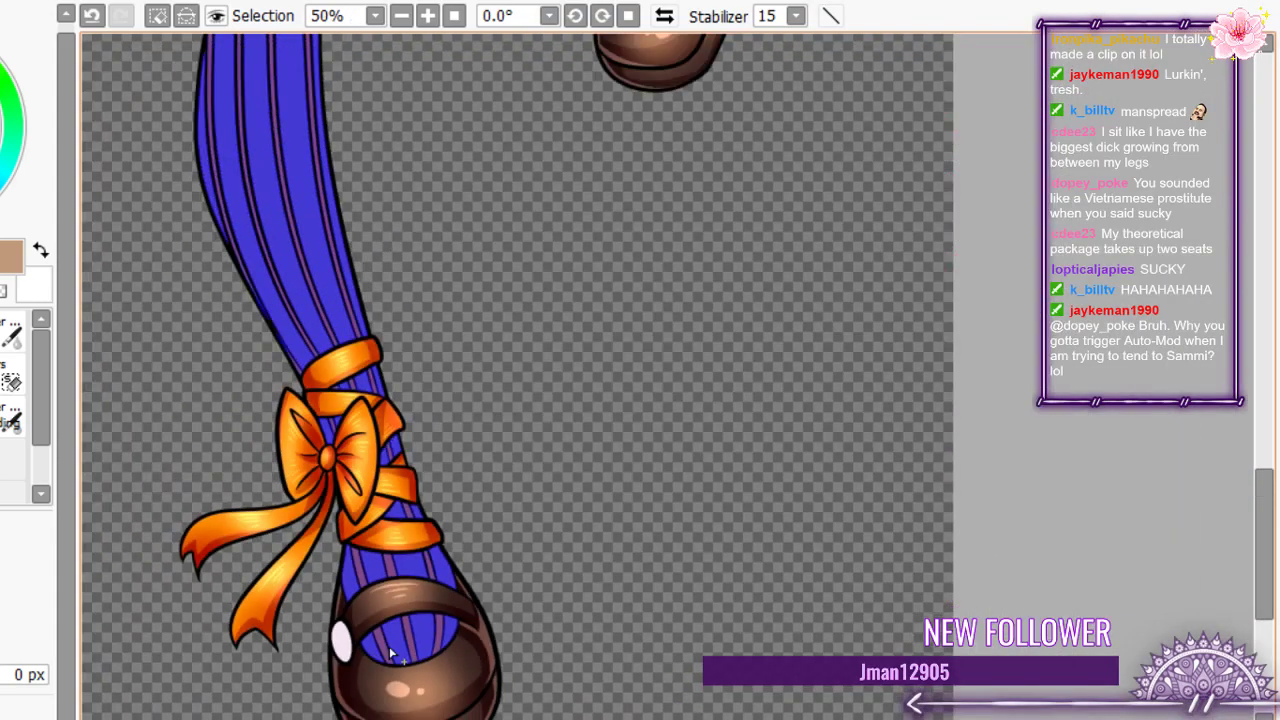
- Add all purple stocking panels of the raised leg, from the cuff past the bent knee into the shoe opening, to the selection
scroll(391, 652, "down", 3)
scroll(449, 344, "up", 10)
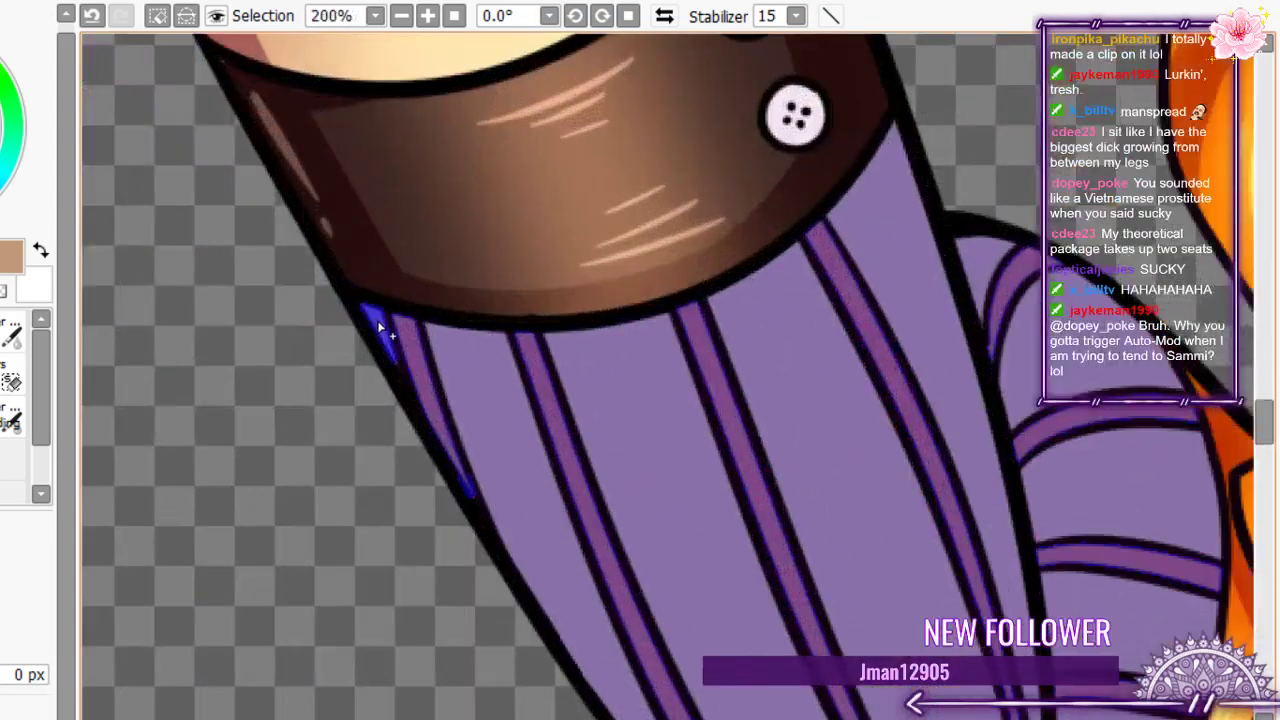
mouse_move(380, 327)
left_mouse_down()
mouse_move(488, 405)
mouse_move(597, 424)
mouse_move(586, 408)
mouse_move(623, 395)
mouse_move(783, 369)
mouse_move(781, 347)
mouse_move(854, 263)
mouse_move(889, 270)
left_mouse_up()
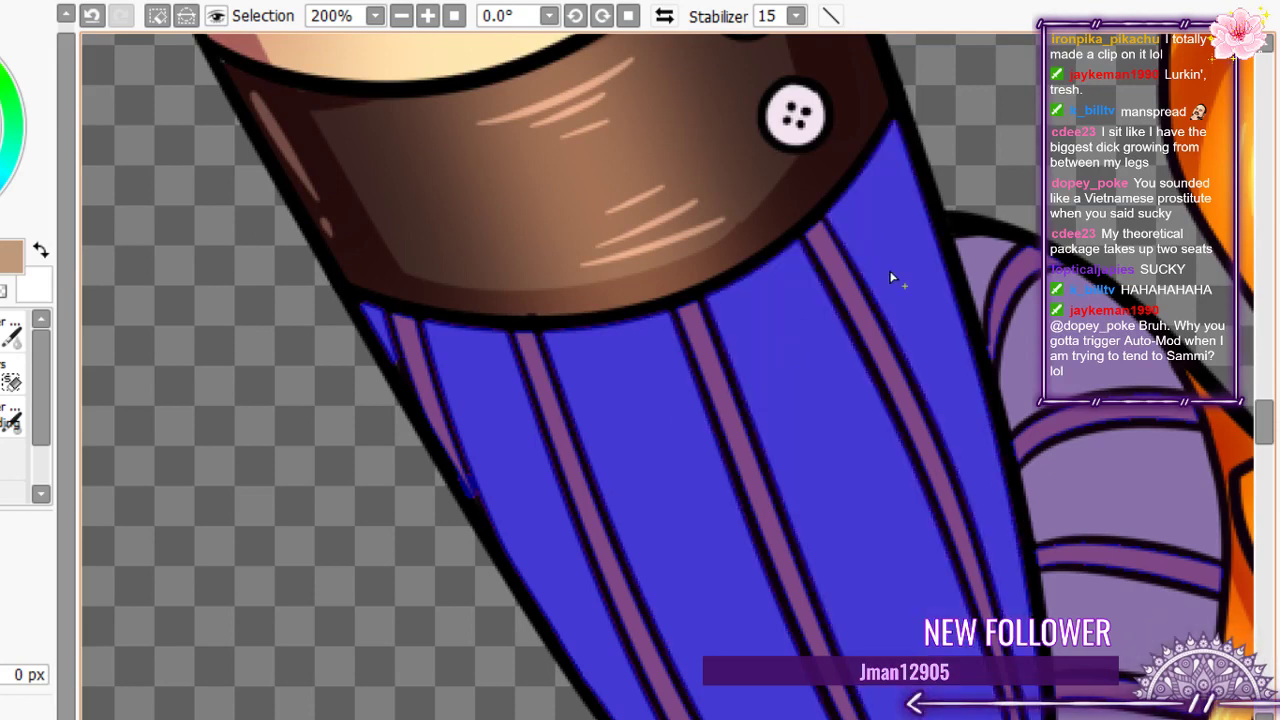
left_click(1003, 274)
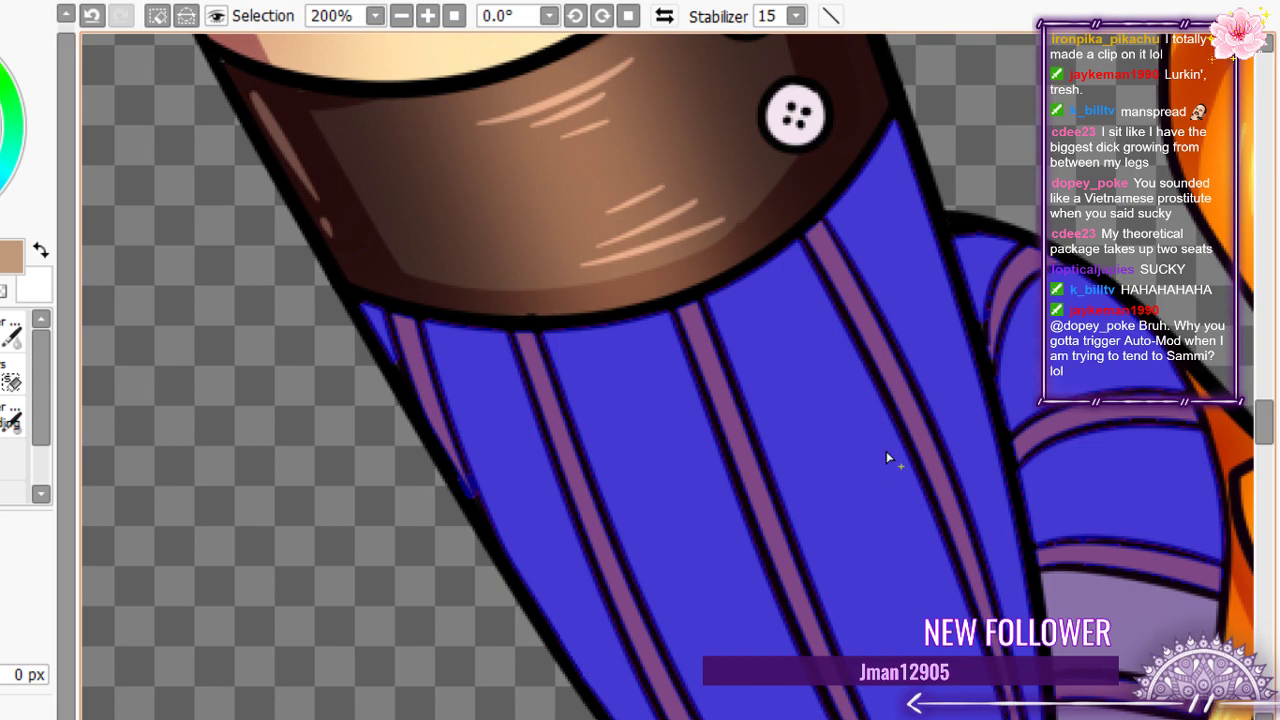
scroll(938, 330, "down", 3)
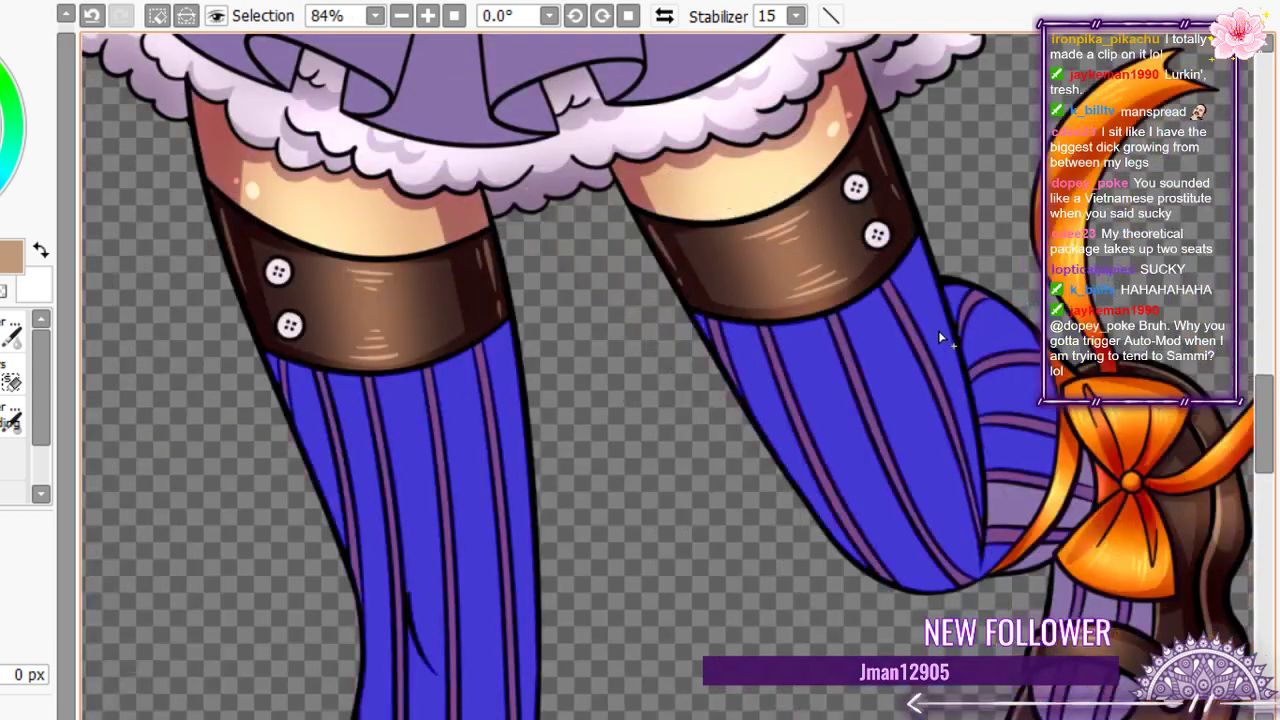
scroll(938, 330, "up", 2)
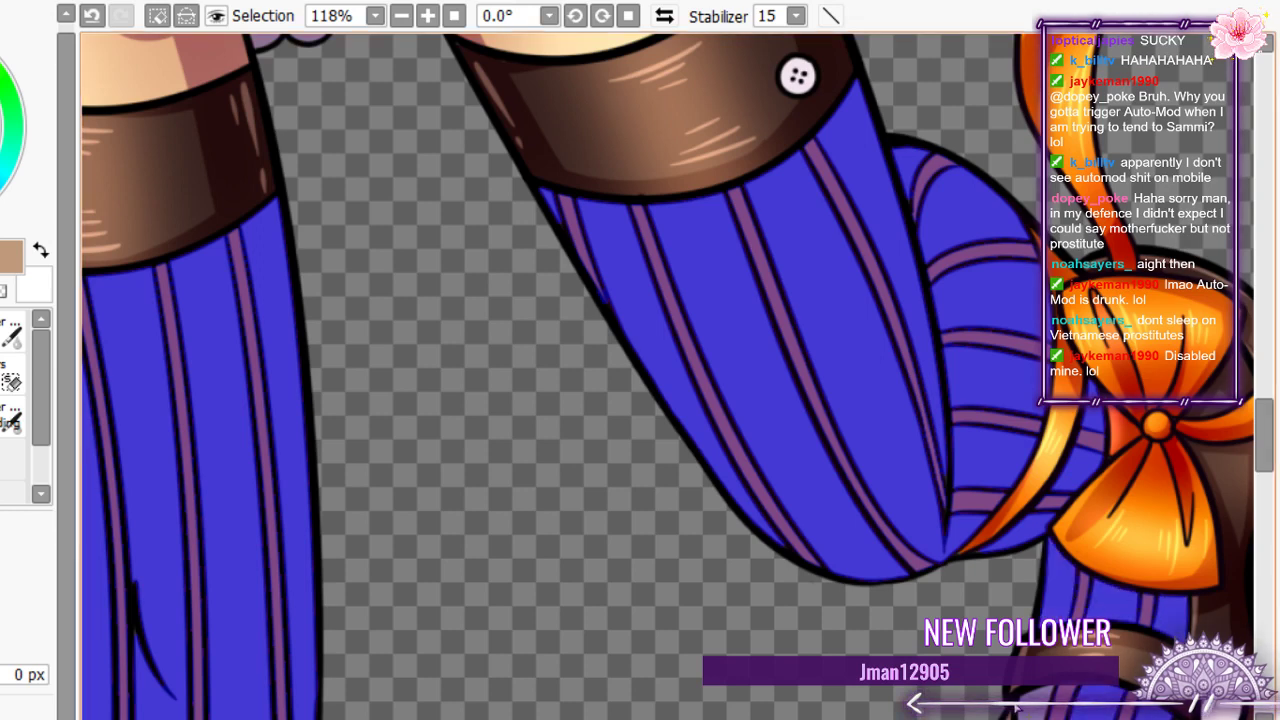
scroll(1070, 210, "down", 3)
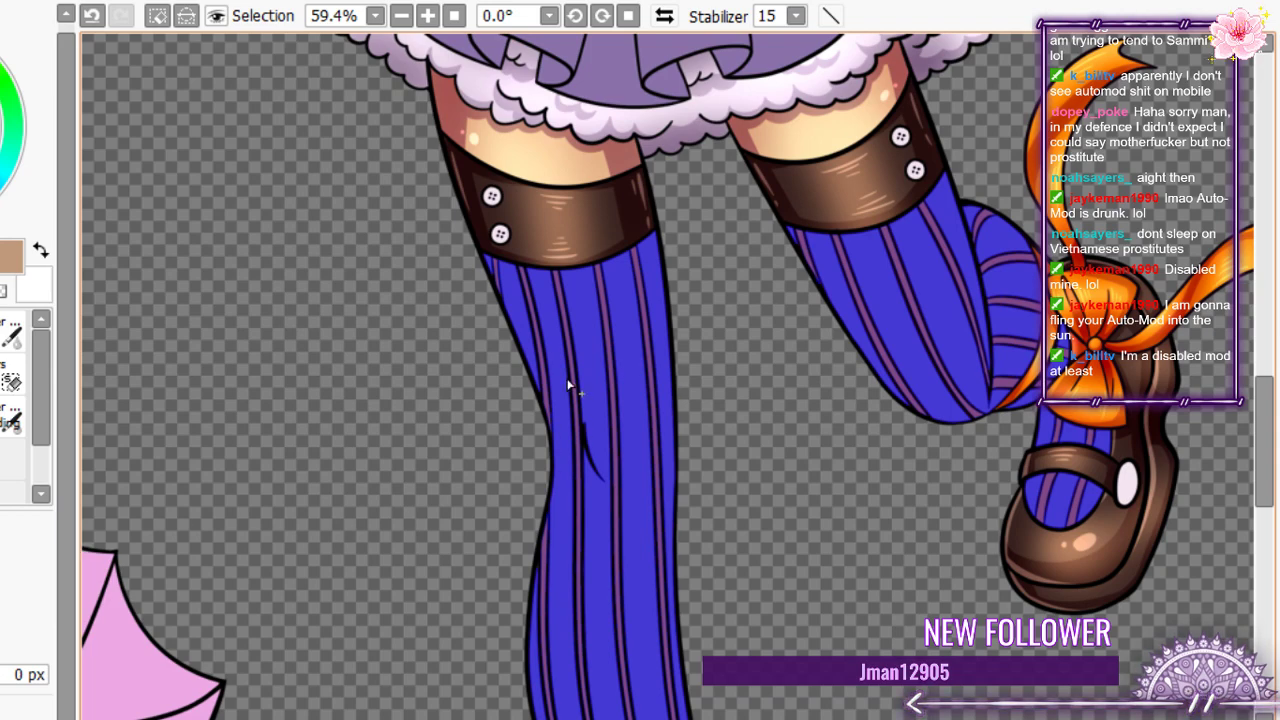
- Add the skirt's large front panel and its side panel on the umbrella-hand side to the selection
scroll(567, 383, "down", 8)
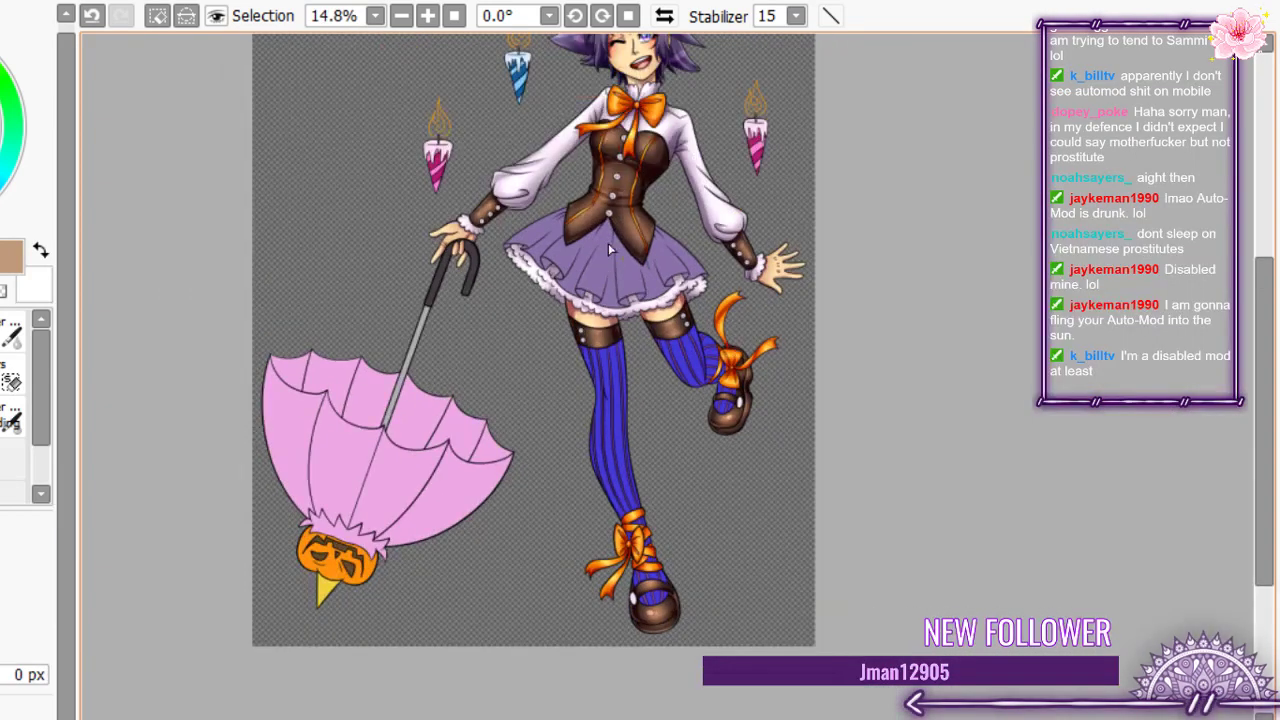
scroll(610, 248, "up", 4)
scroll(612, 252, "up", 2)
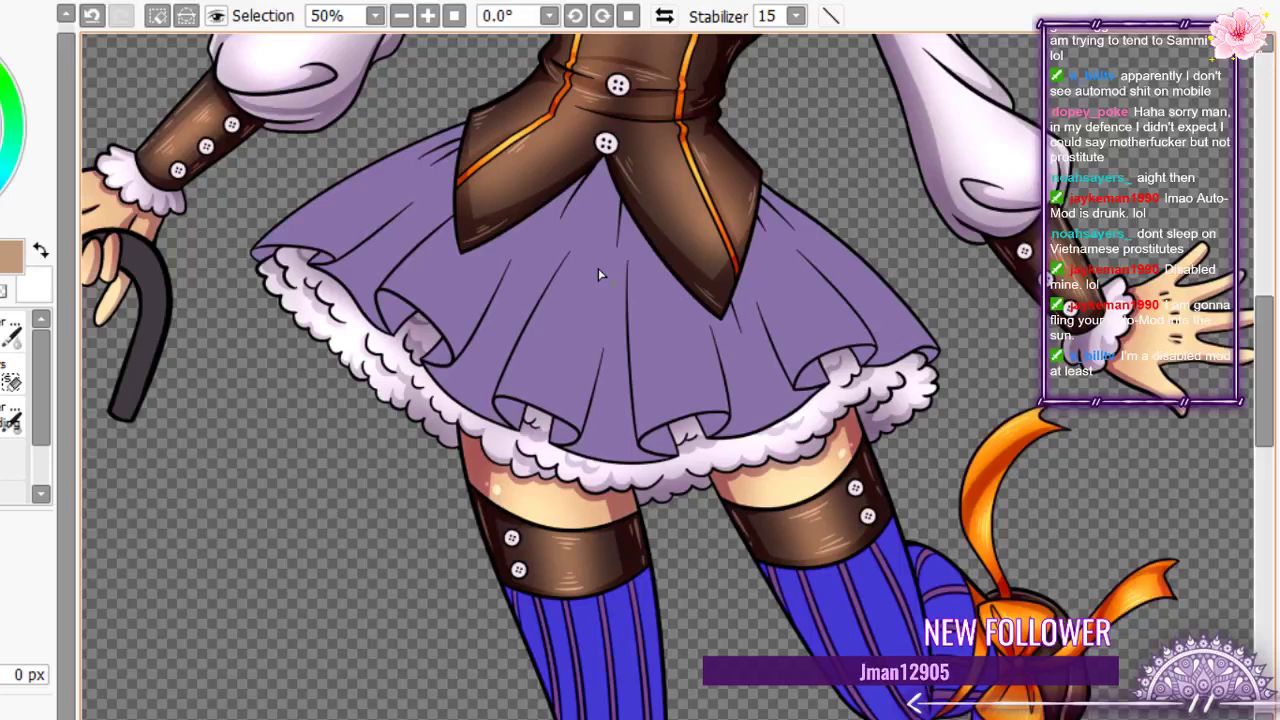
left_click(594, 306)
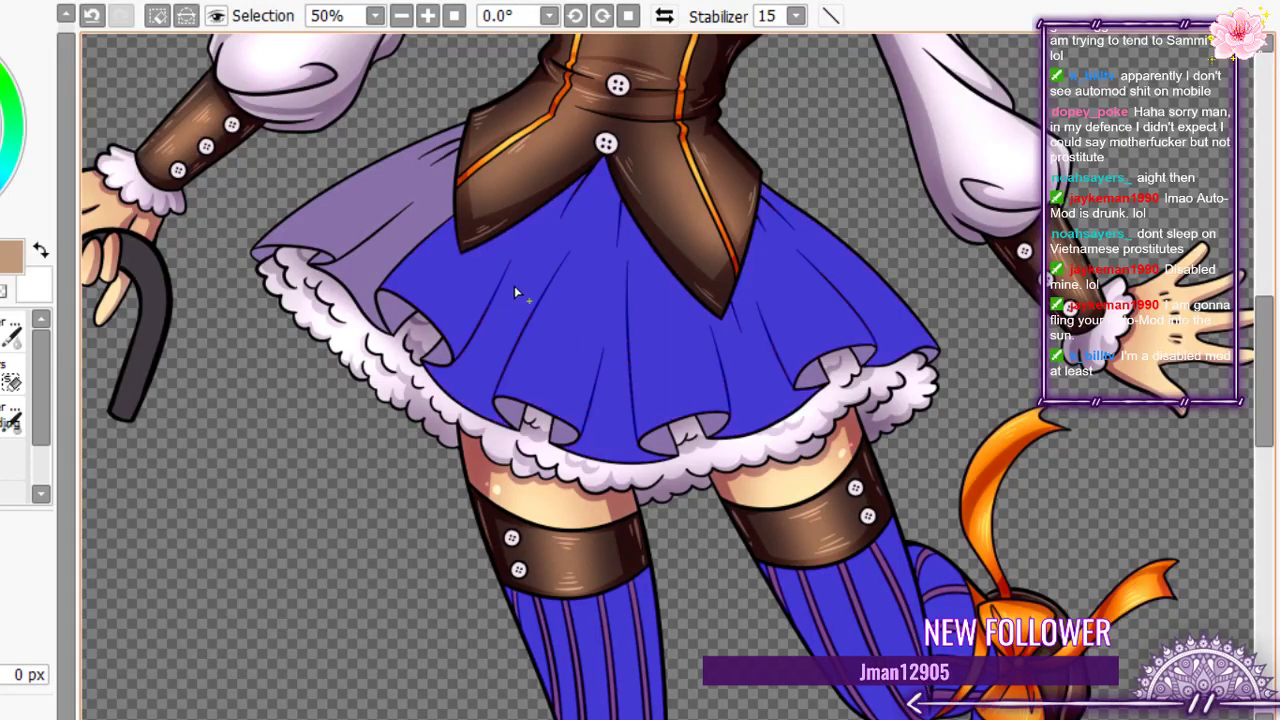
left_click(389, 237)
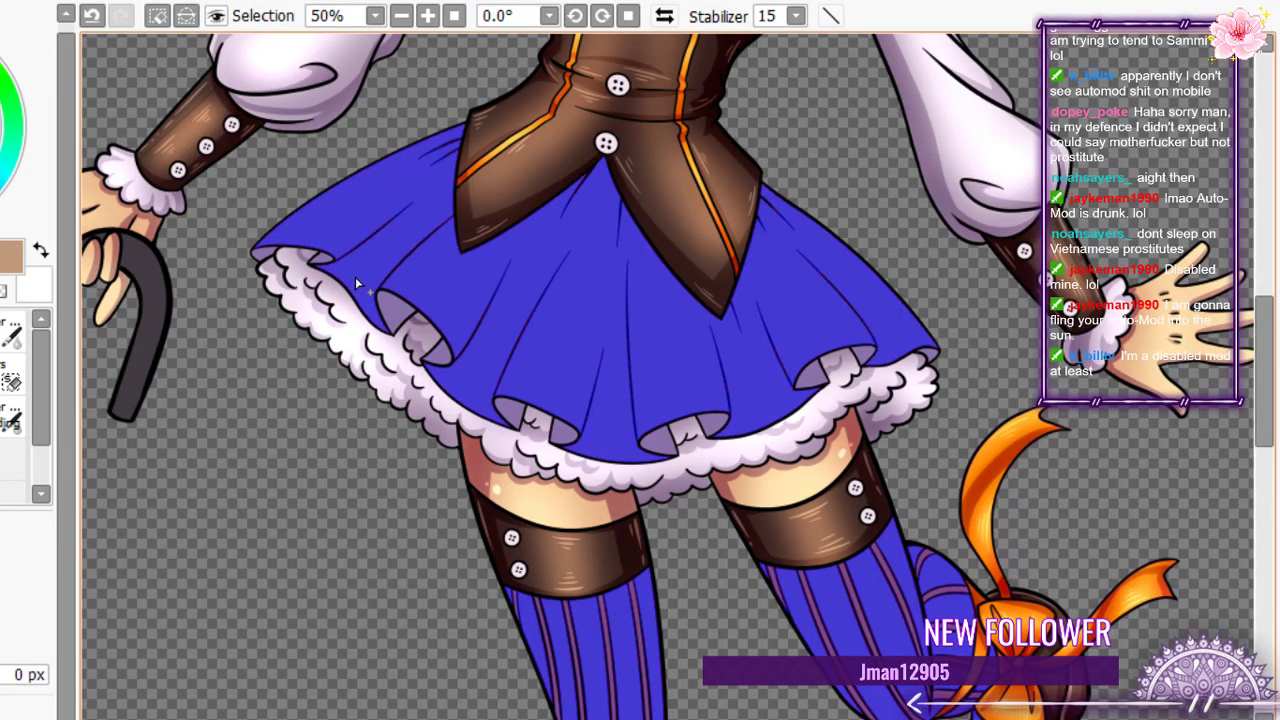
- Add the purple undersides of the skirt's hem folds to the selection, completing the skirt and stockings selection
scroll(355, 277, "up", 2)
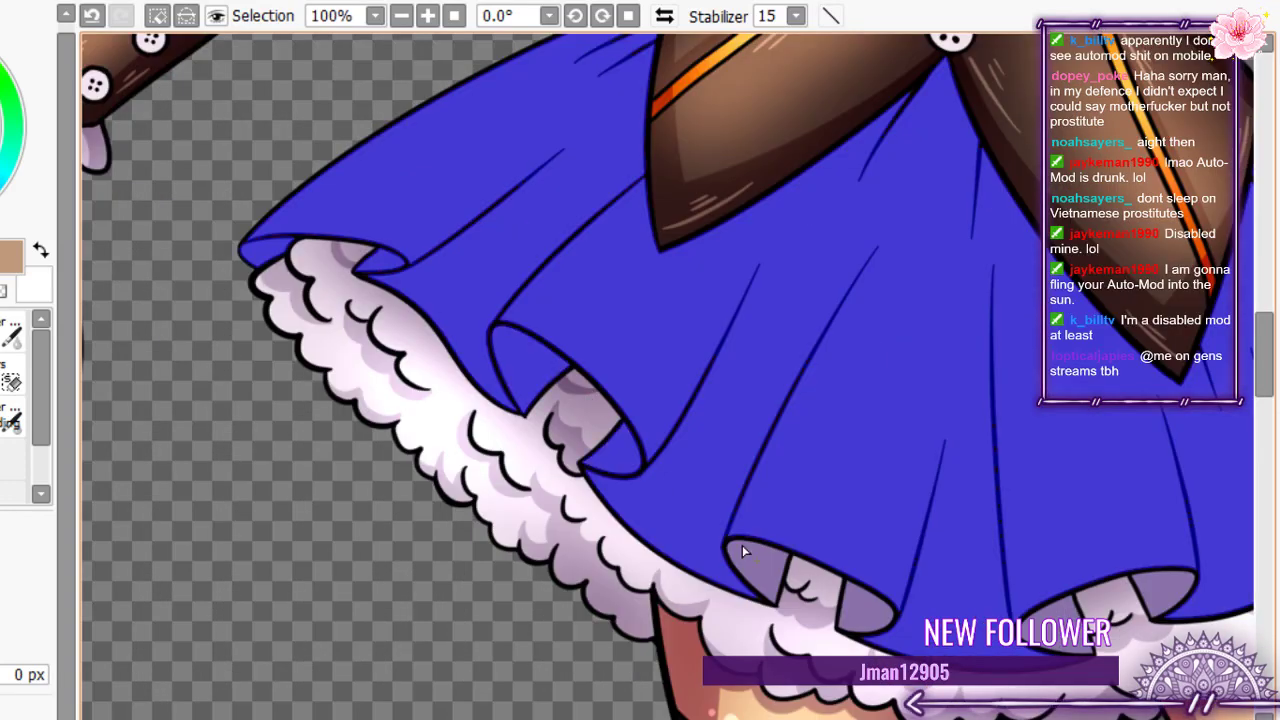
left_click(857, 612)
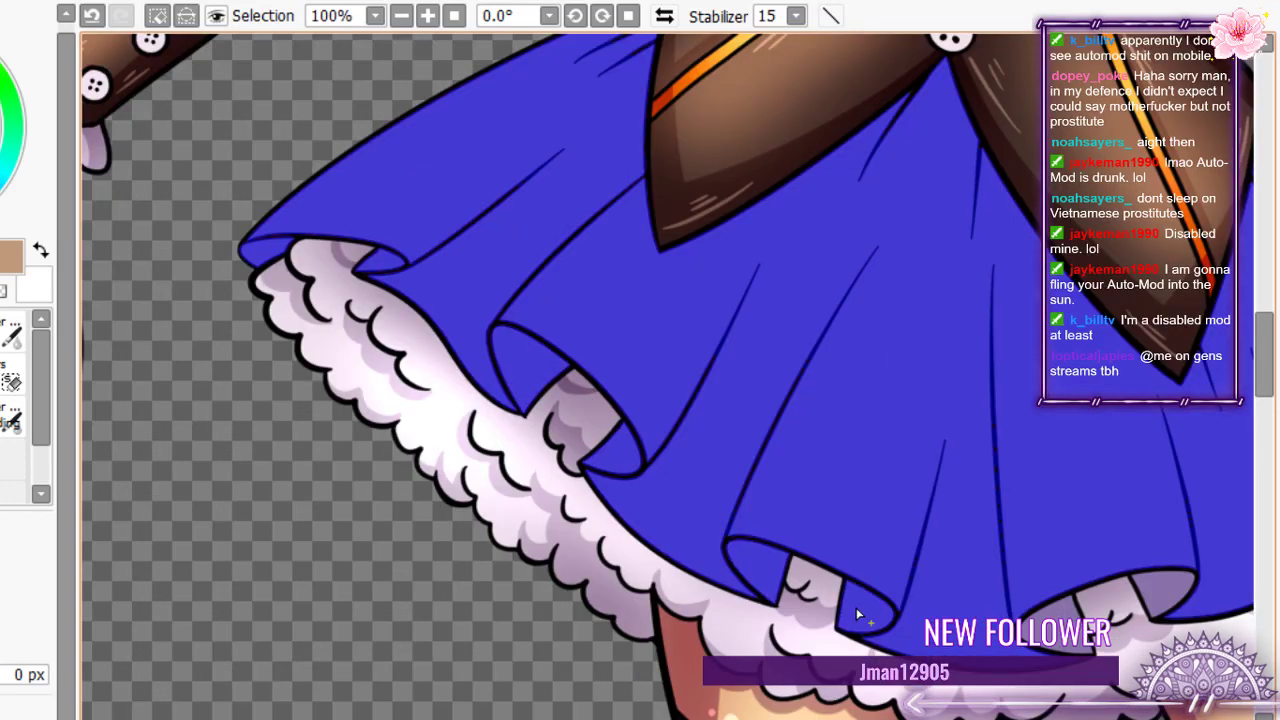
scroll(593, 390, "down", 3)
scroll(857, 425, "up", 3)
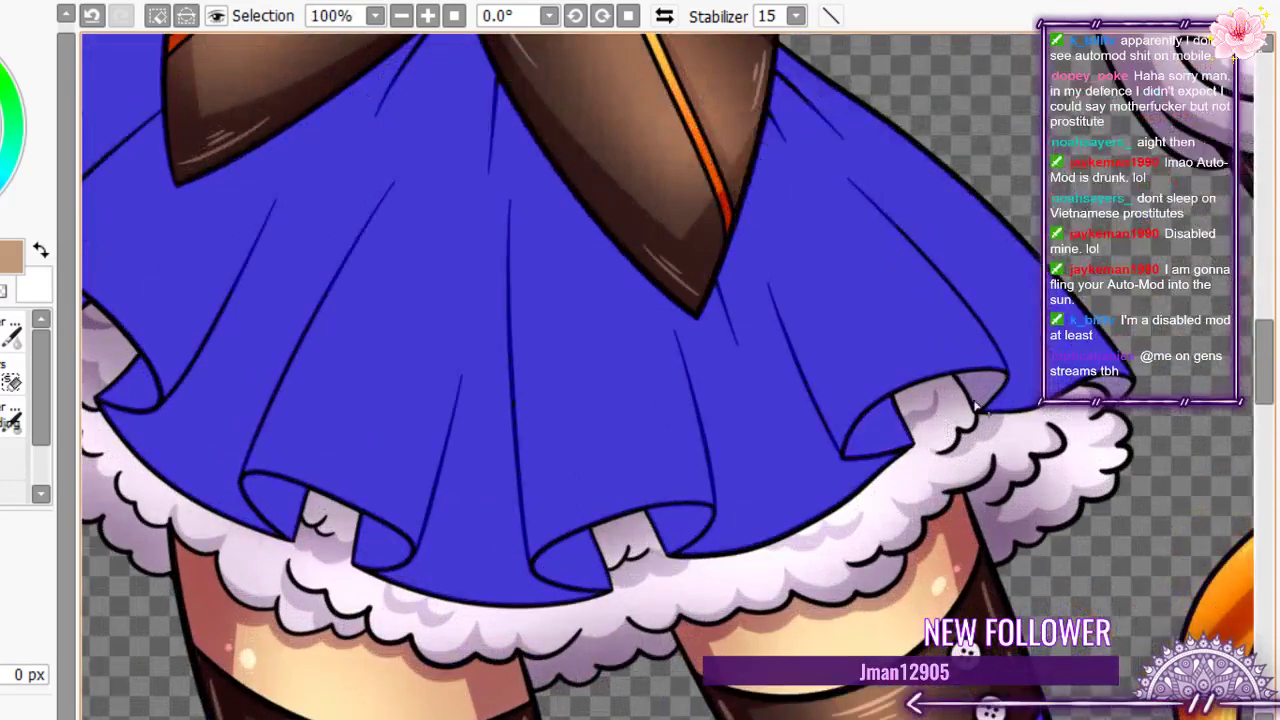
scroll(712, 458, "down", 3)
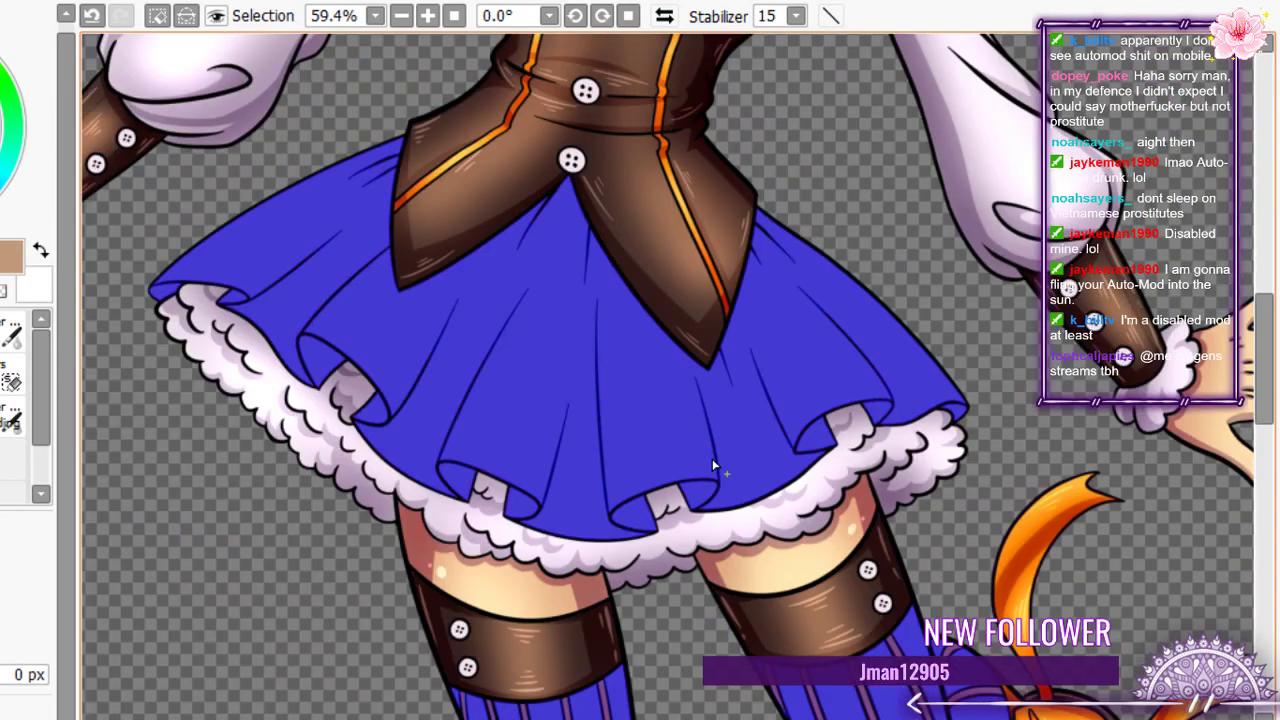
scroll(712, 458, "down", 8)
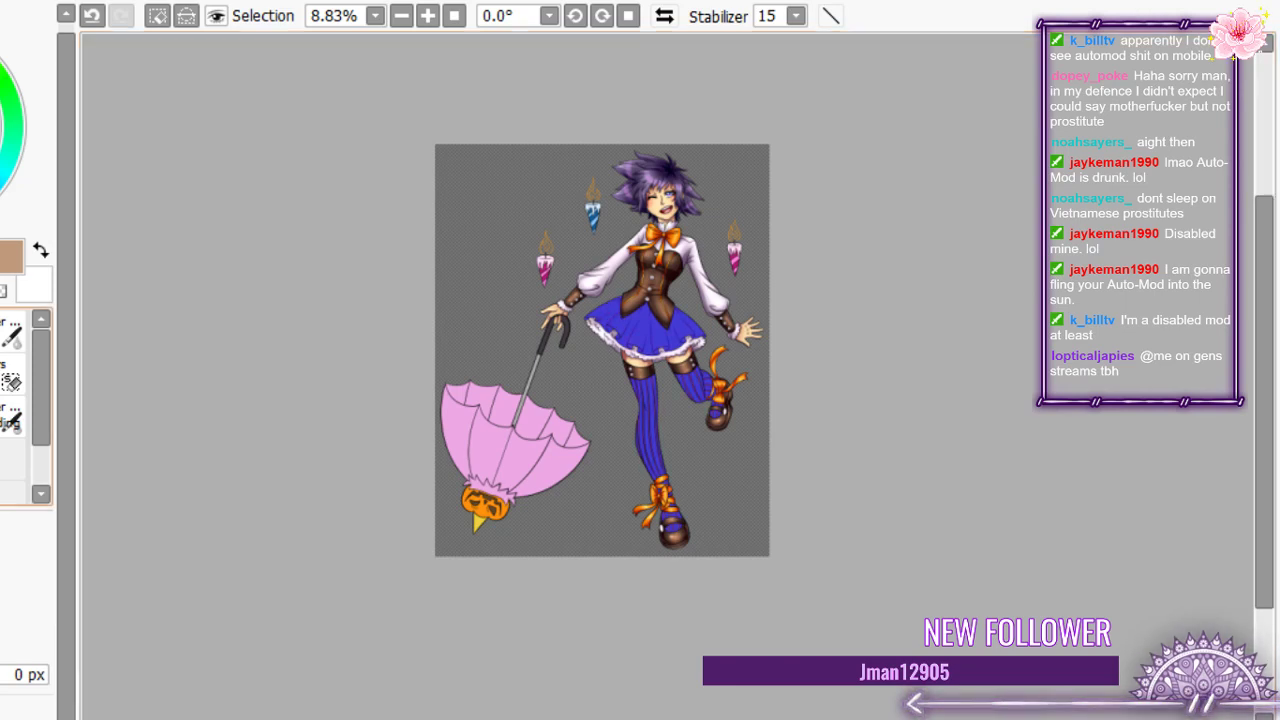
key("b")
- Try to fill the underside of a front hem fold with dark red
scroll(659, 305, "up", 14)
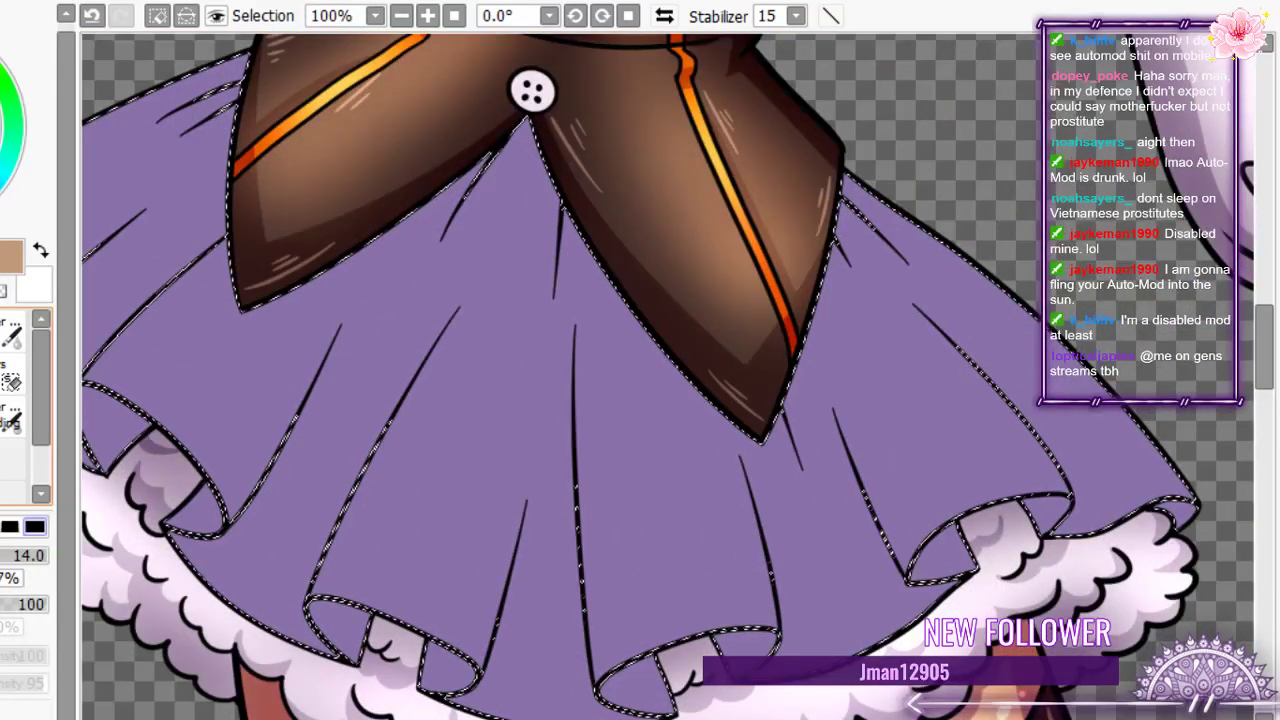
scroll(662, 448, "down", 1)
scroll(727, 635, "up", 7)
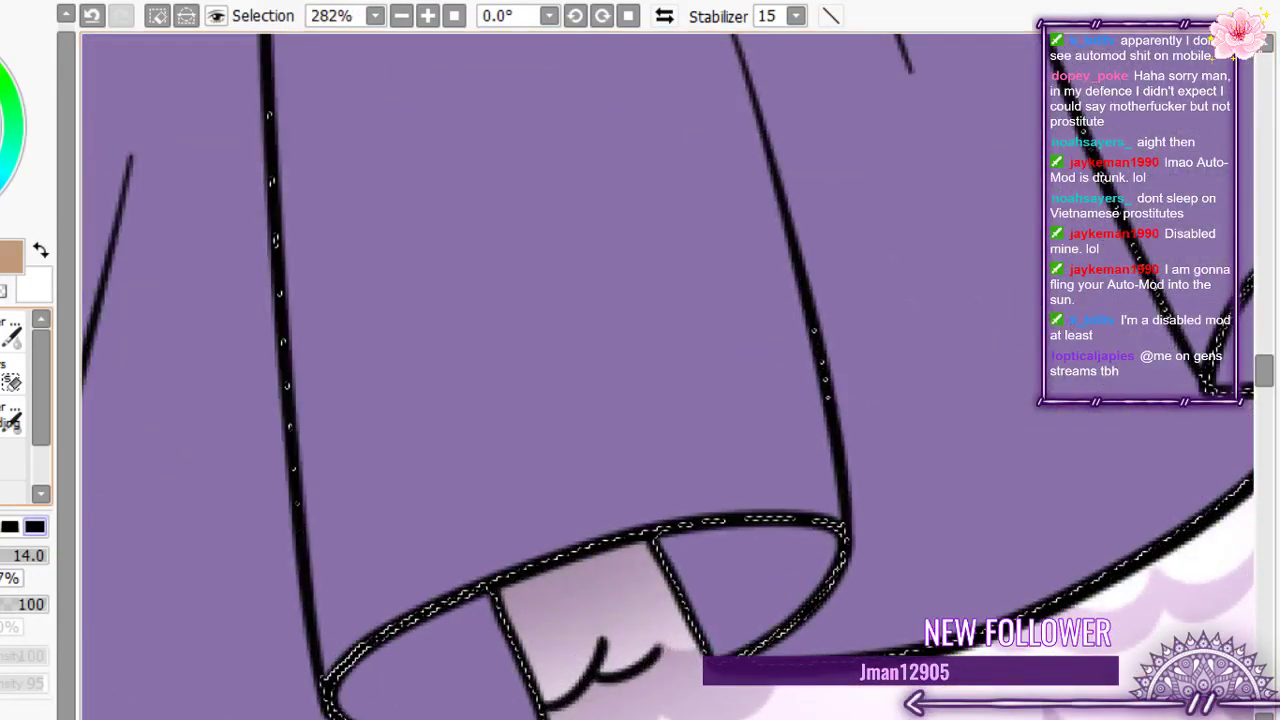
left_click(747, 562)
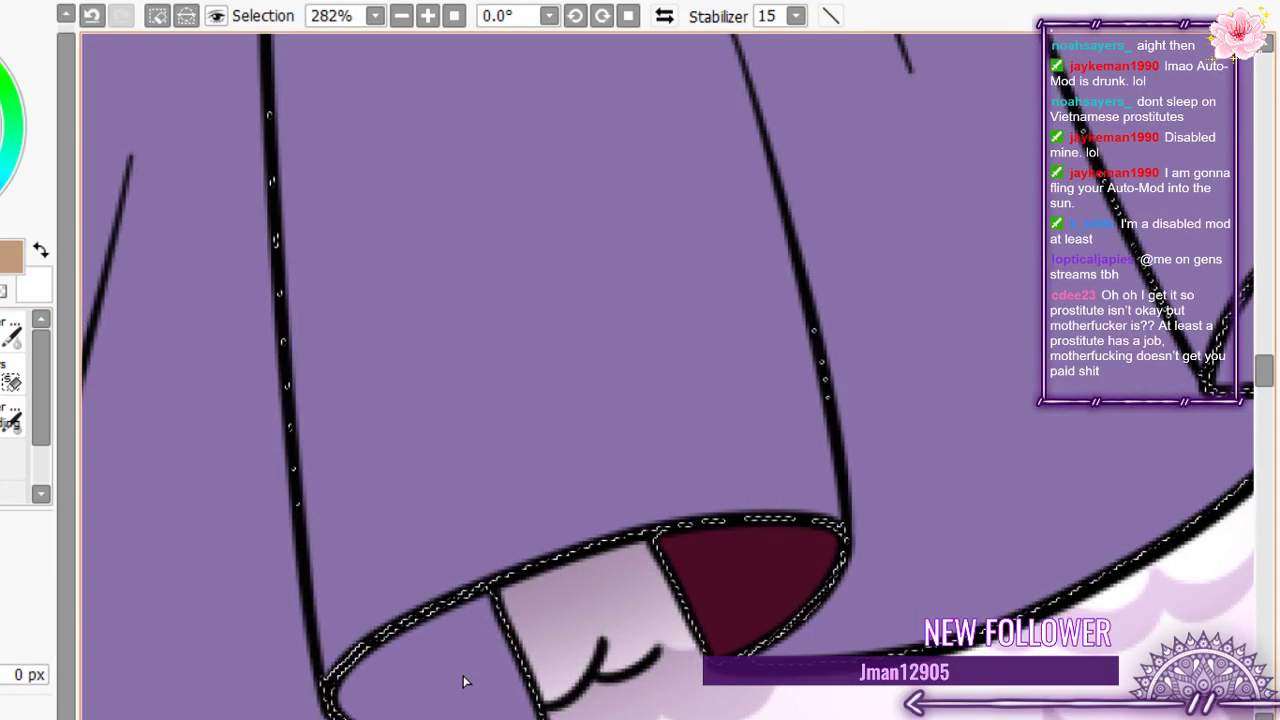
left_click(91, 15)
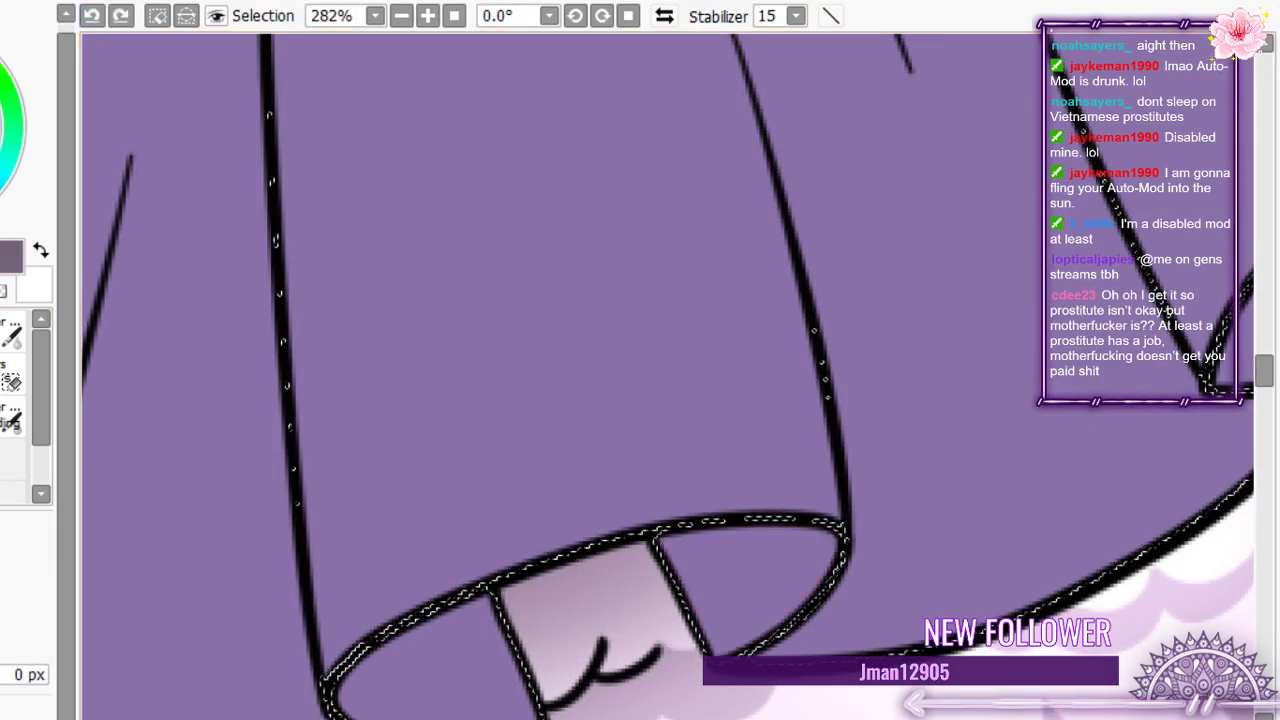
- Fill the undersides of the skirt's hem folds above the raised leg with dark purple
left_click(712, 531)
left_click(433, 640)
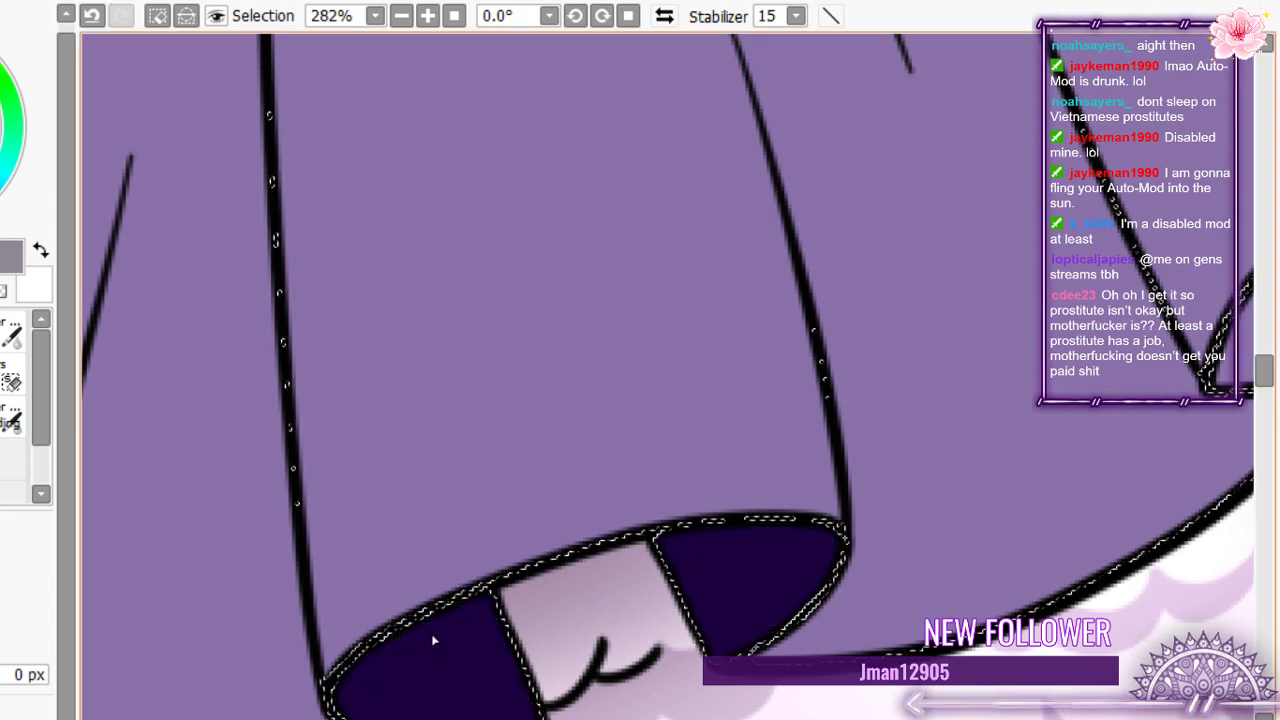
scroll(433, 640, "down", 2)
left_click(786, 234)
left_click(994, 229)
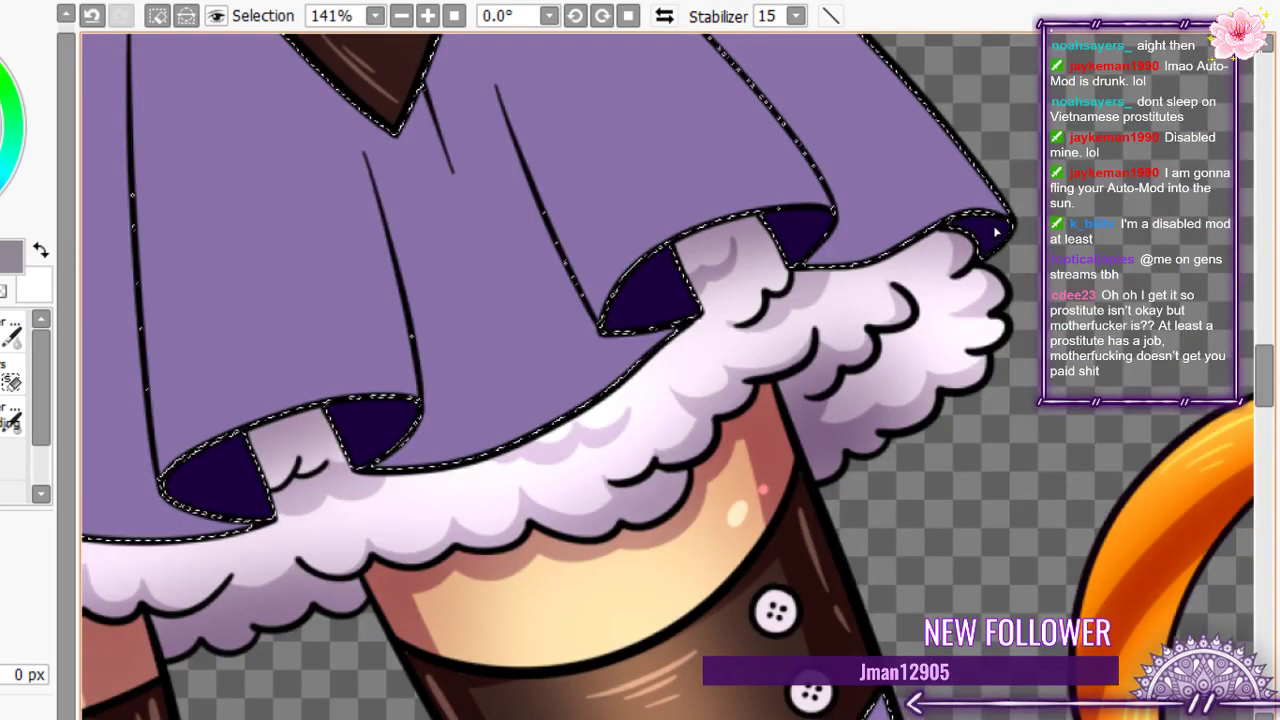
- Fill the undersides of the remaining hem folds toward the umbrella side with the same dark purple
scroll(858, 258, "down", 5)
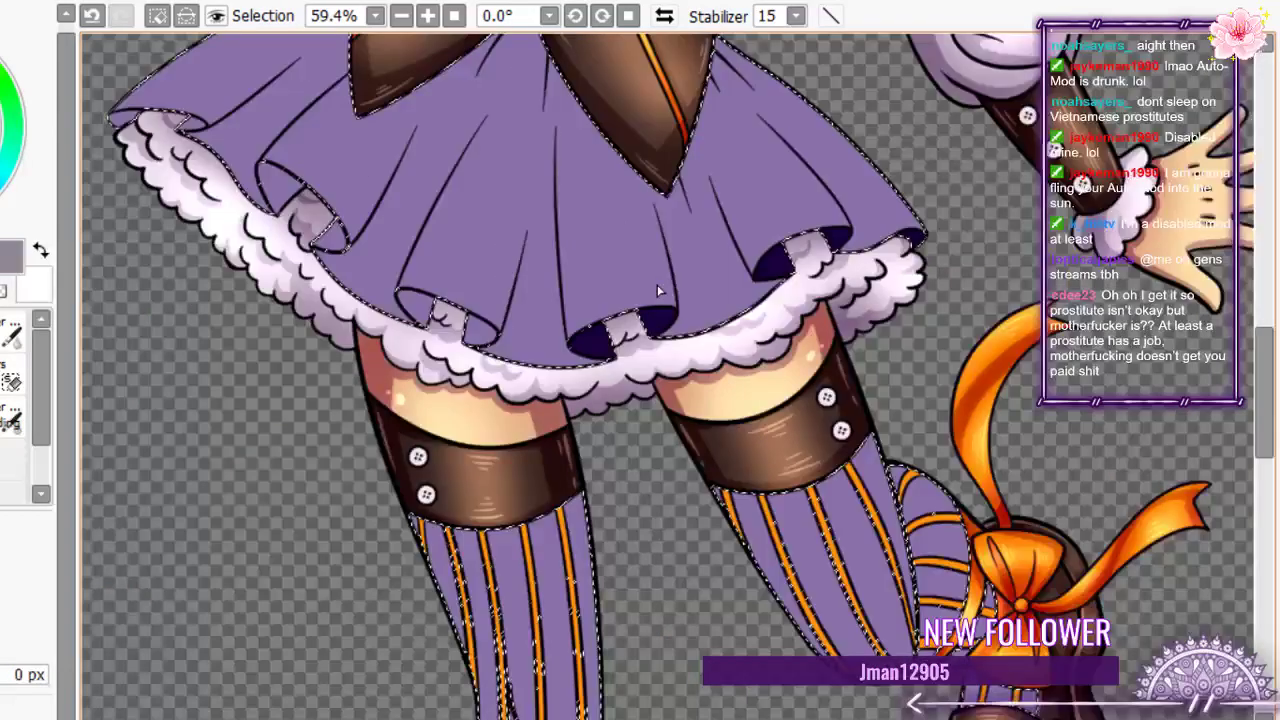
scroll(480, 318, "up", 2)
left_click(478, 326)
left_click(350, 298)
left_click(188, 145)
left_click(112, 70)
scroll(503, 317, "down", 3)
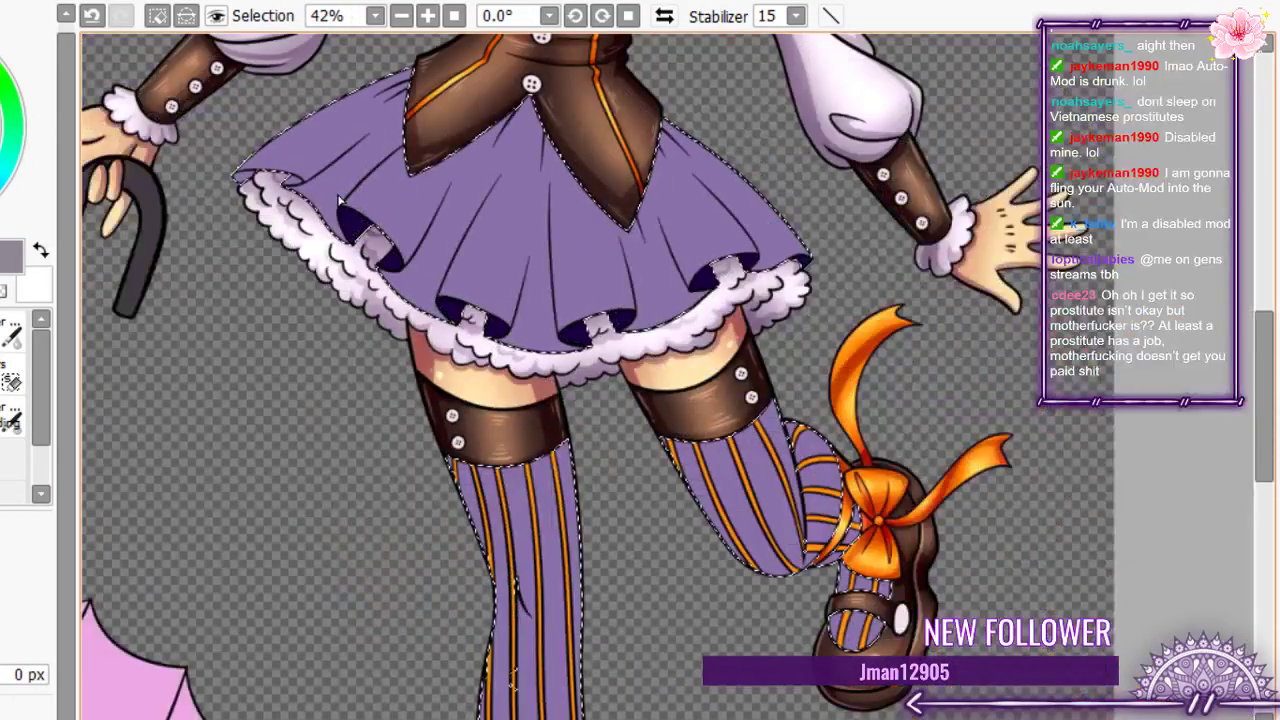
scroll(285, 149, "up", 2)
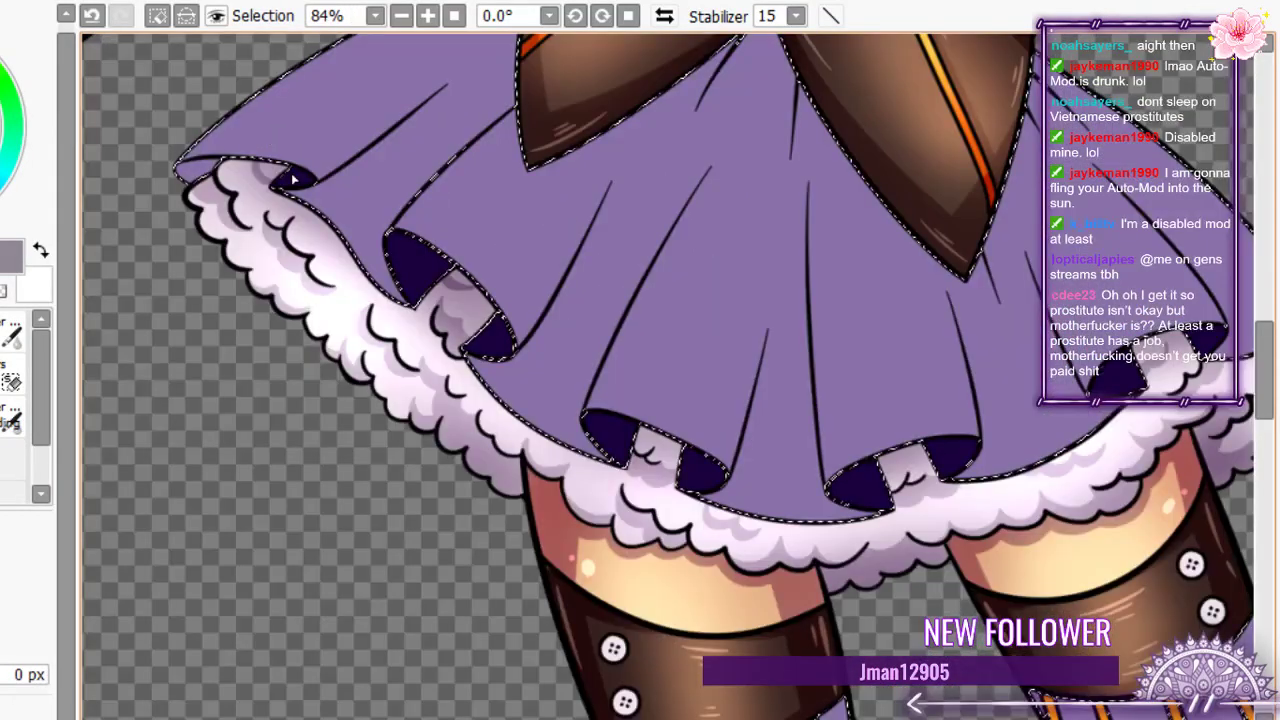
- Paint the outermost hem fold's underside on the umbrella side dark purple with the brush
key("b")
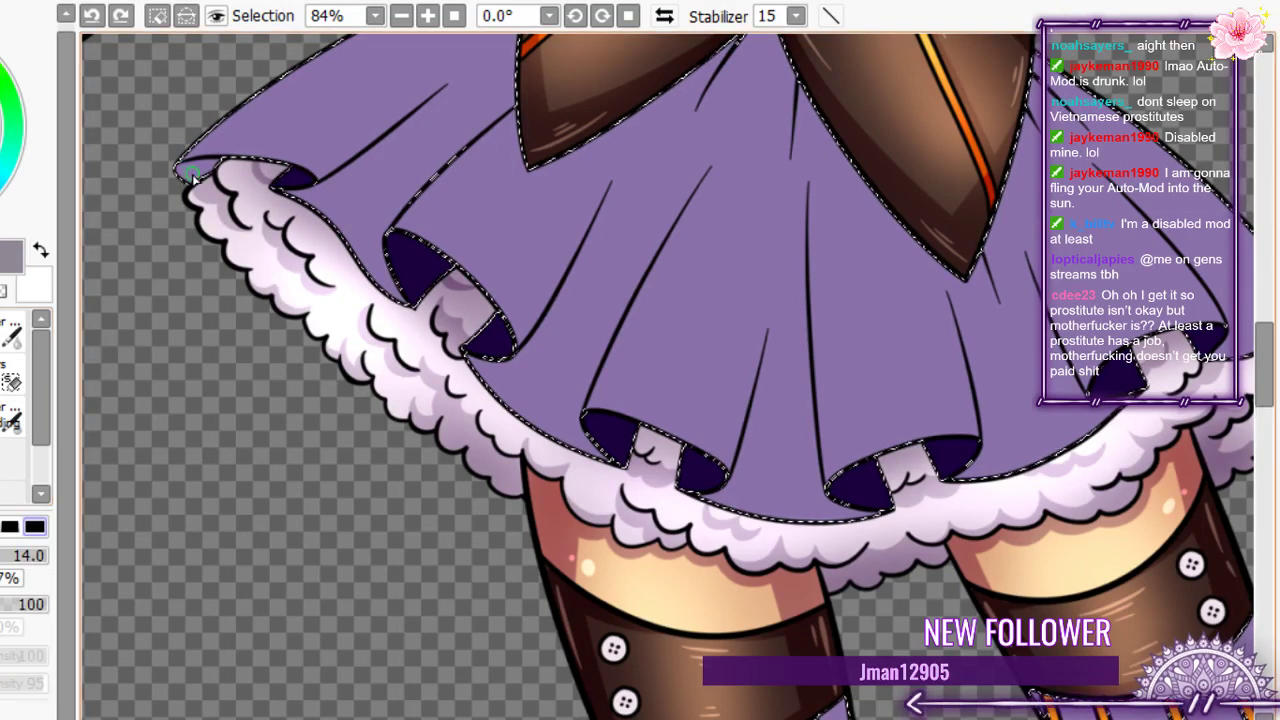
scroll(196, 171, "up", 5)
left_click_drag(255, 150, 169, 158)
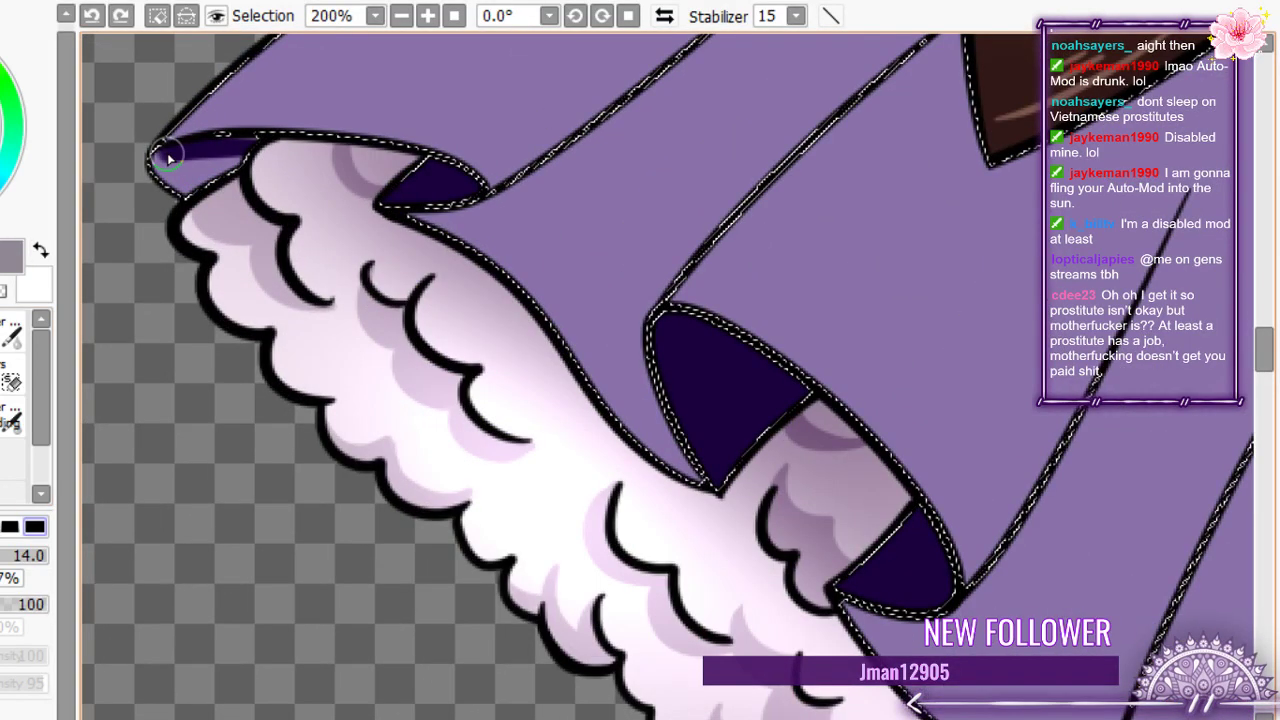
scroll(175, 215, "down", 4)
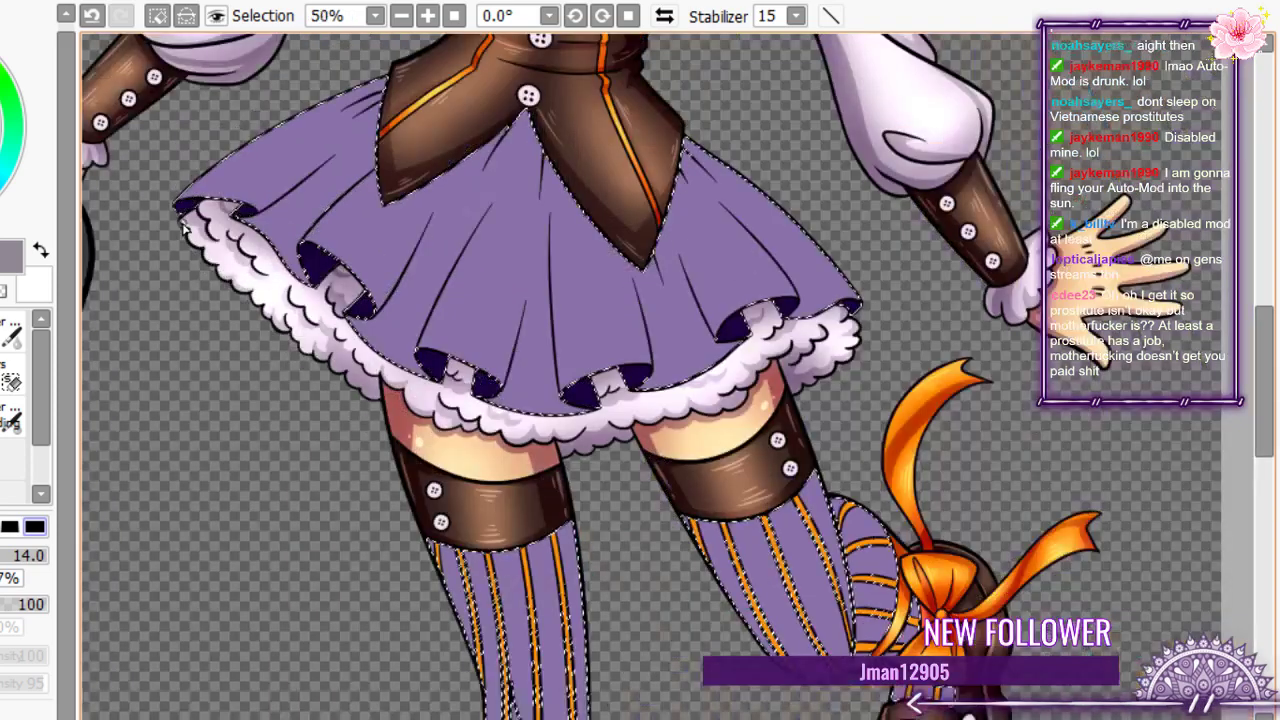
scroll(183, 228, "down", 3)
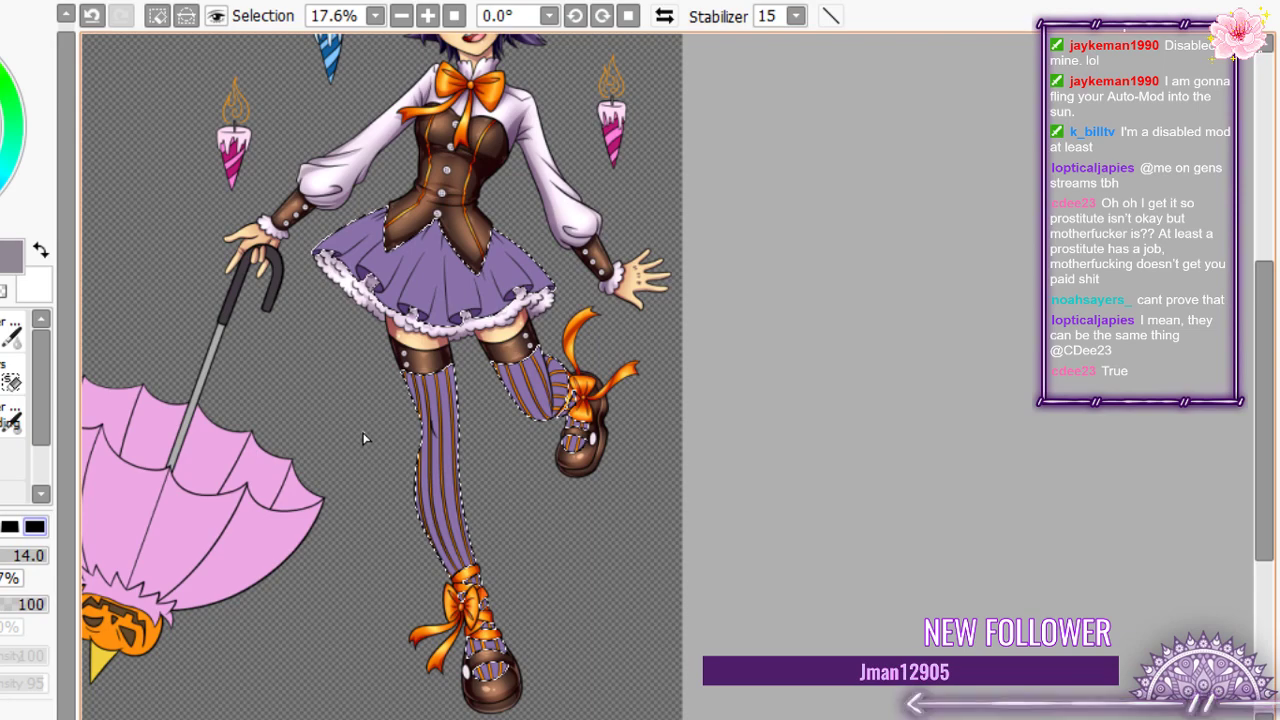
scroll(424, 258, "up", 2)
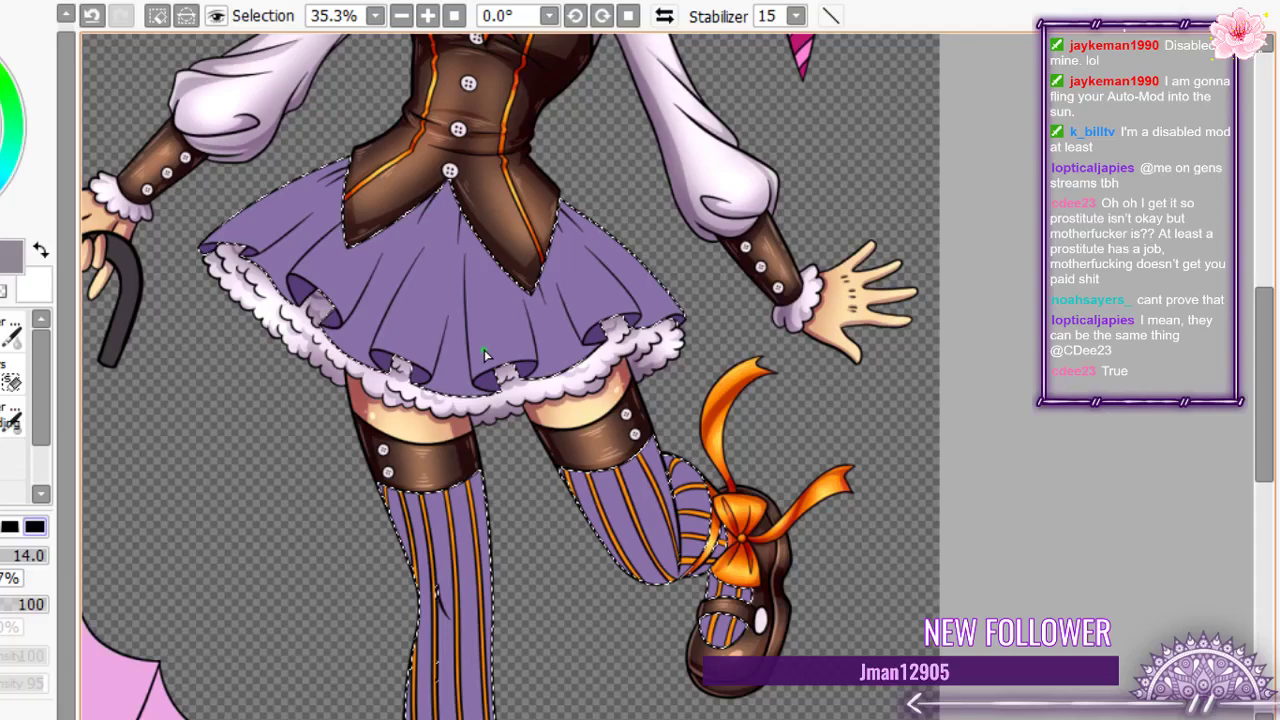
scroll(484, 355, "up", 2)
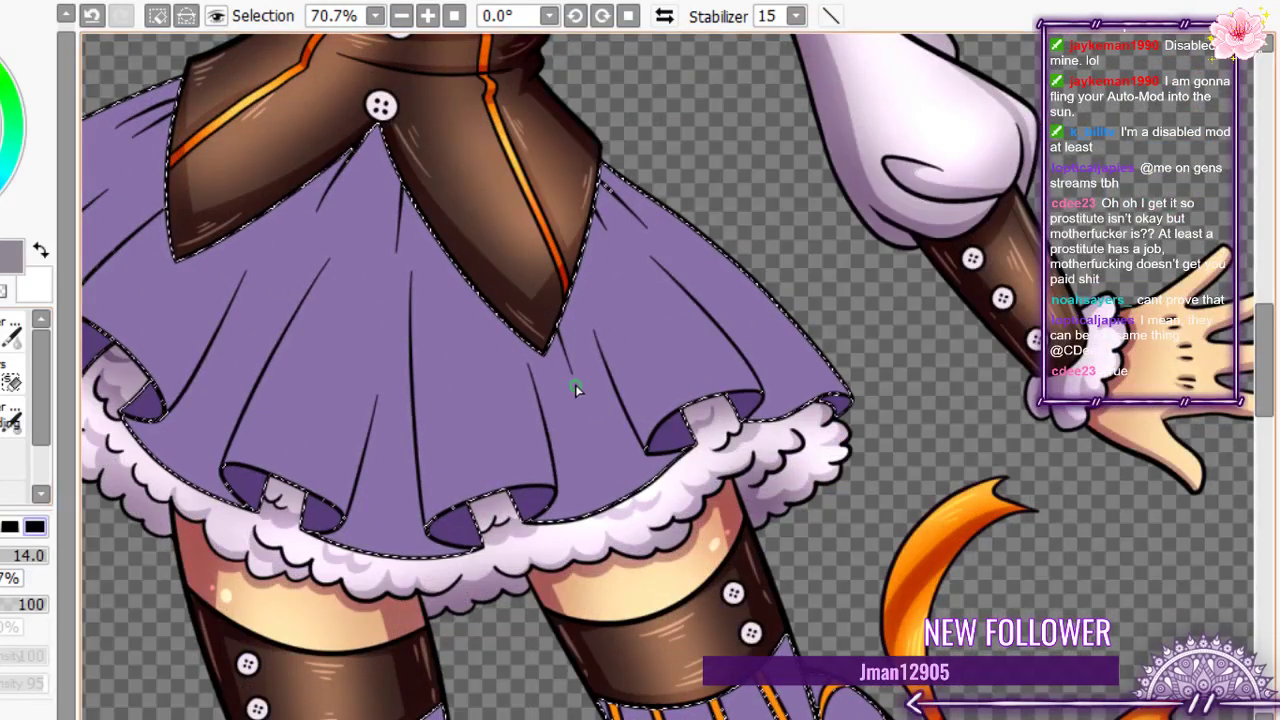
scroll(662, 380, "up", 1)
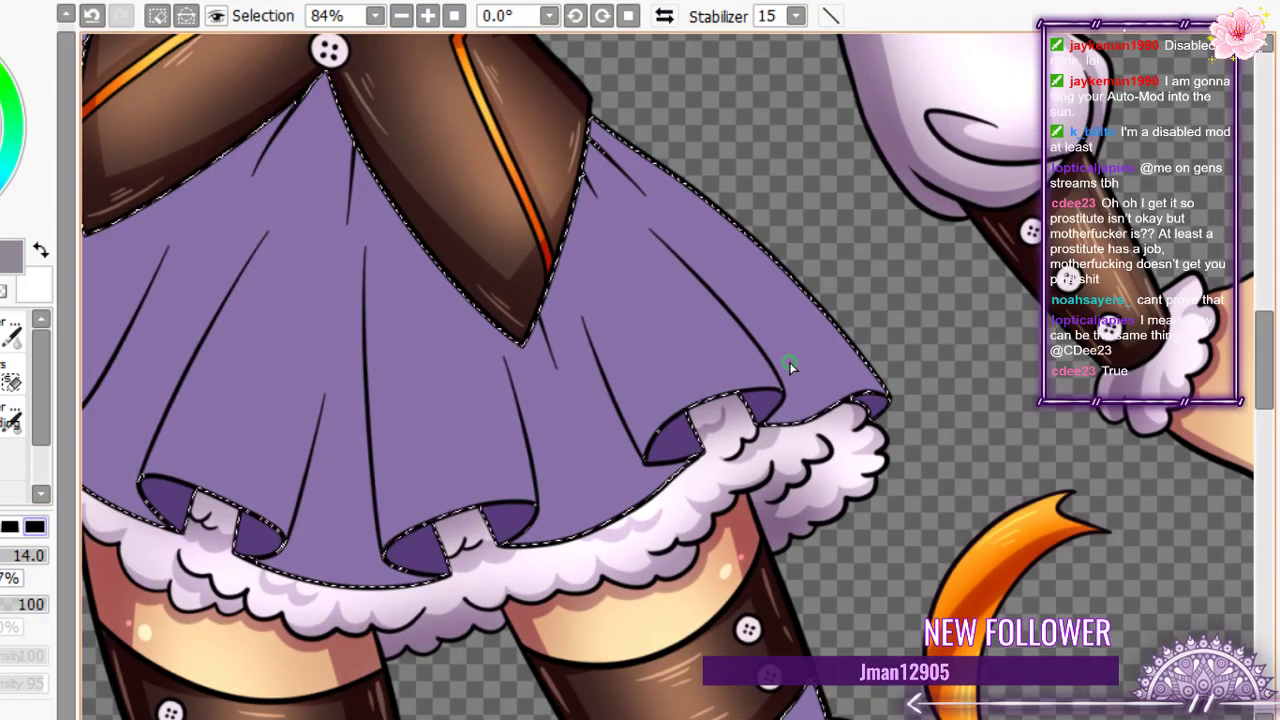
- Try to outline a shadow below the leather cuff and down the outer edge of the raised leg's stocking
scroll(686, 470, "down", 4)
scroll(622, 502, "up", 6)
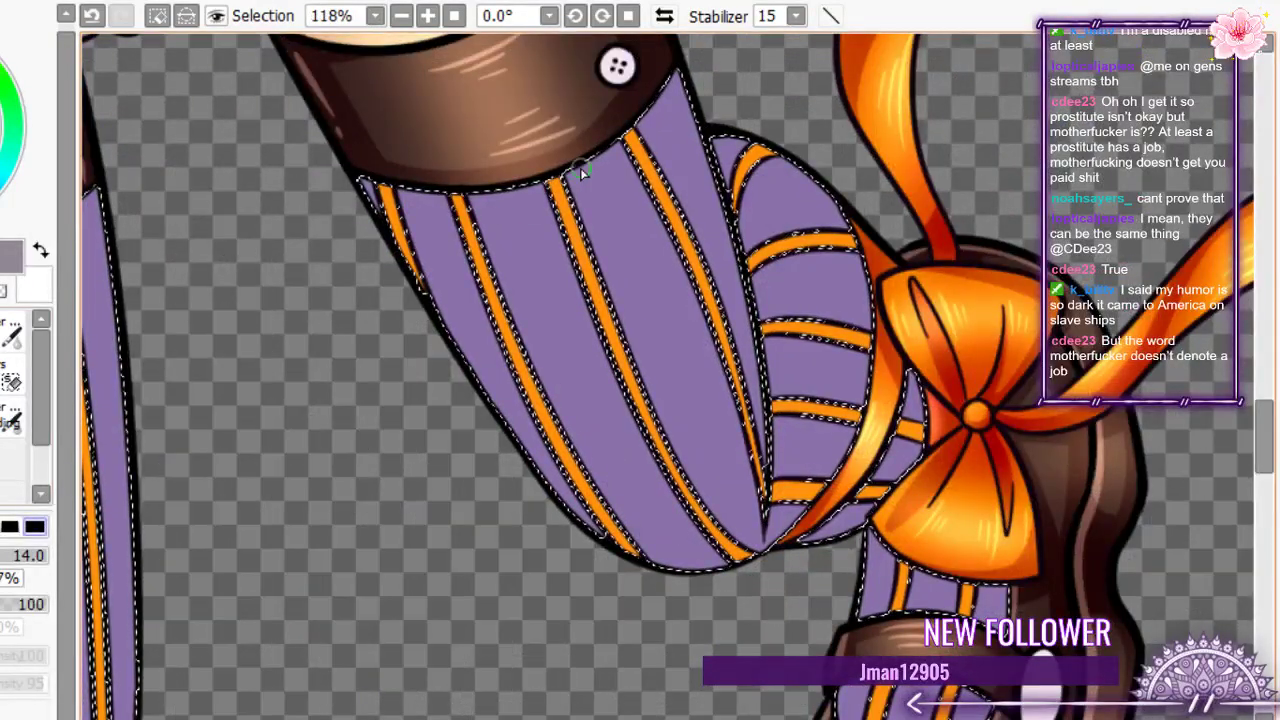
mouse_move(614, 146)
left_mouse_down()
mouse_move(462, 242)
mouse_move(522, 465)
left_mouse_up()
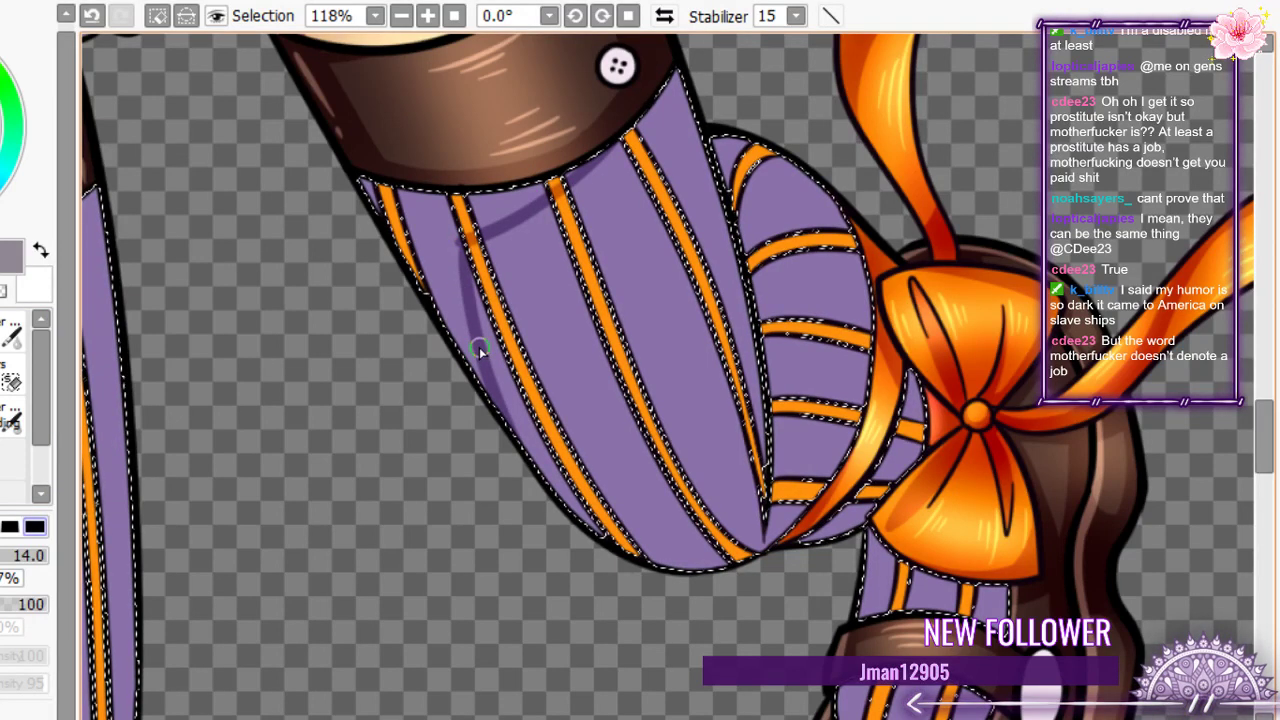
key("ctrl+z")
key("ctrl+z")
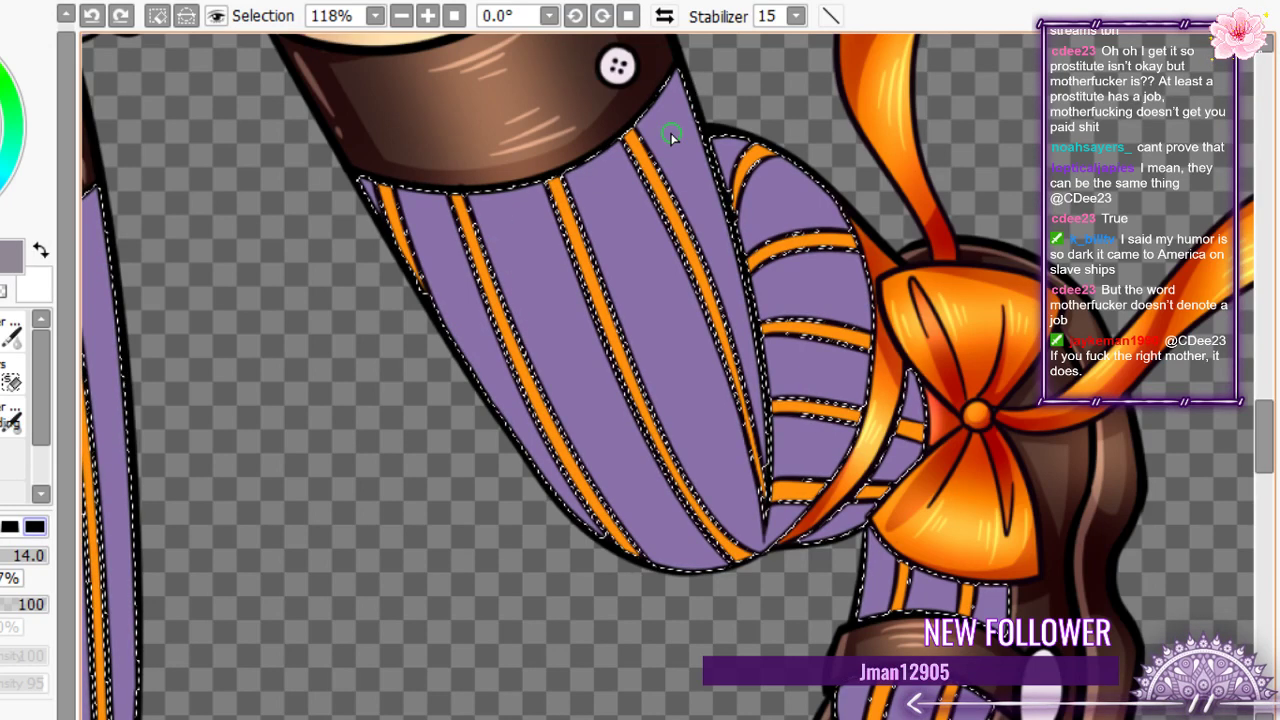
- Outline a darker purple shadow below the raised leg's cuff and down both side edges of the stocking
key("ctrl+y")
key("ctrl+y")
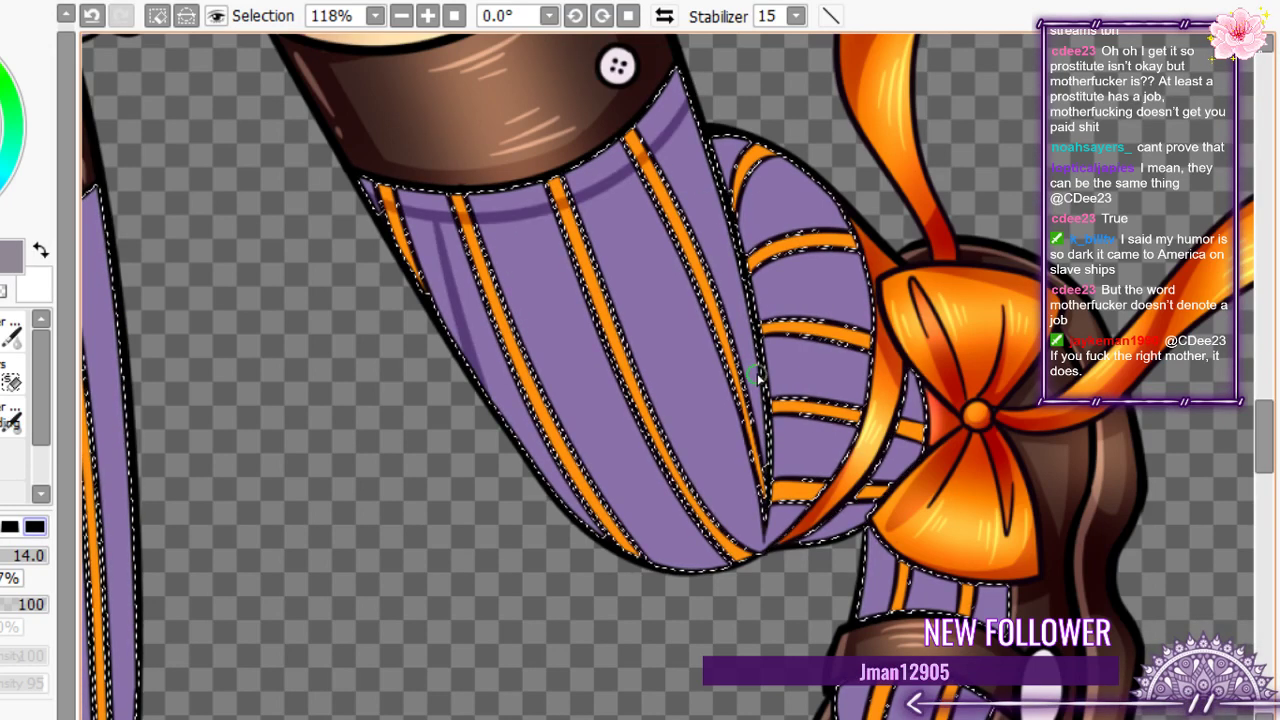
left_click_drag(755, 375, 662, 106)
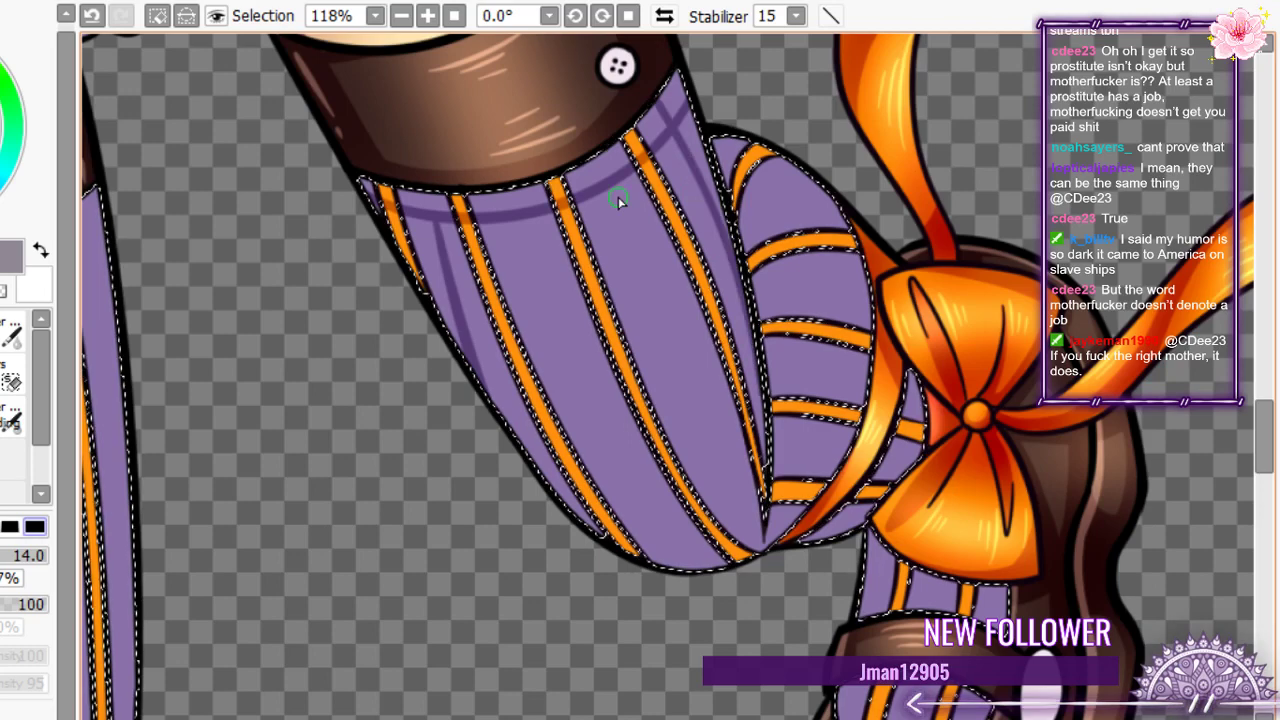
- Fill the outlined shadow areas below the cuff and along the sides of the raised leg's stocking with dark purple
key("g")
left_click(425, 204)
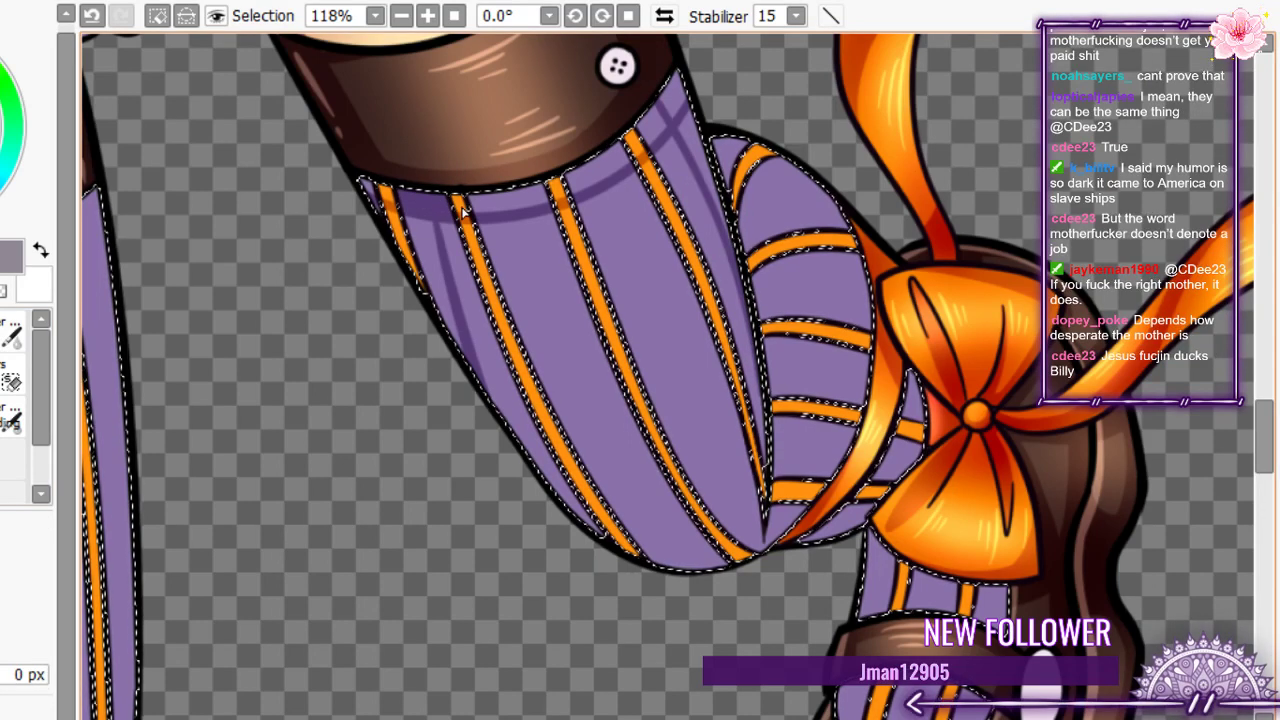
left_click(482, 206)
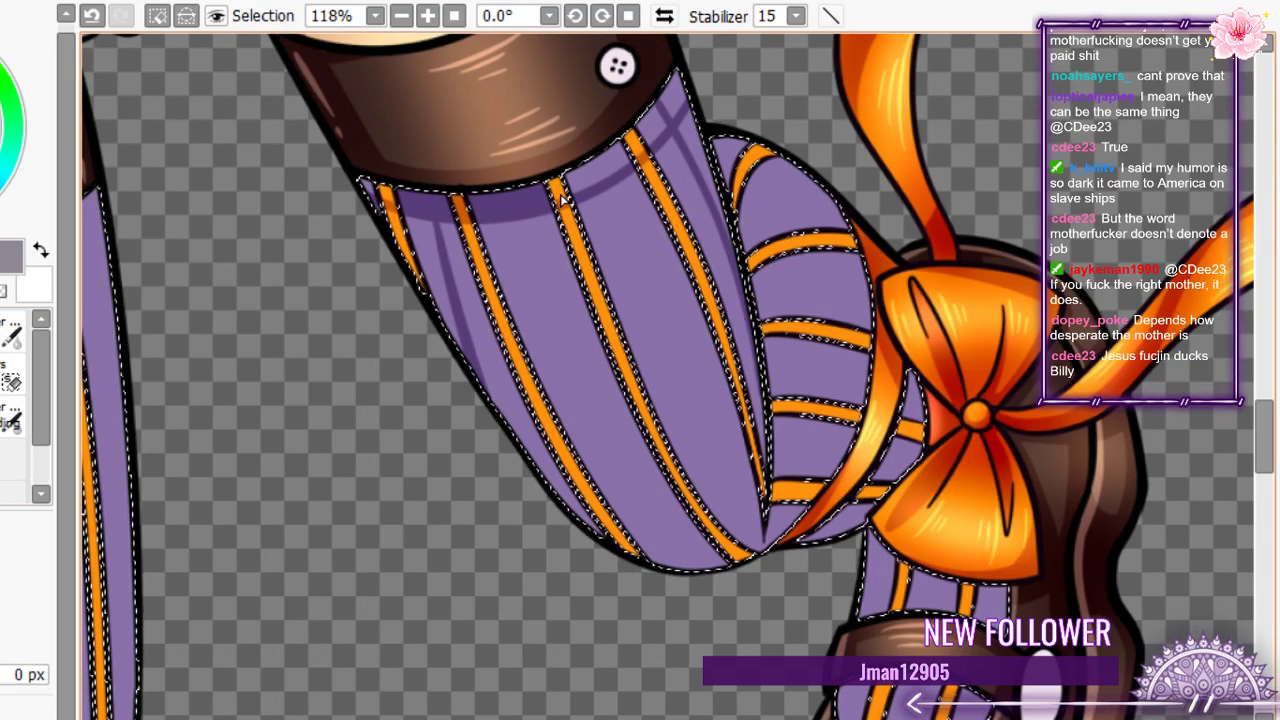
left_click(585, 183)
left_click(426, 262)
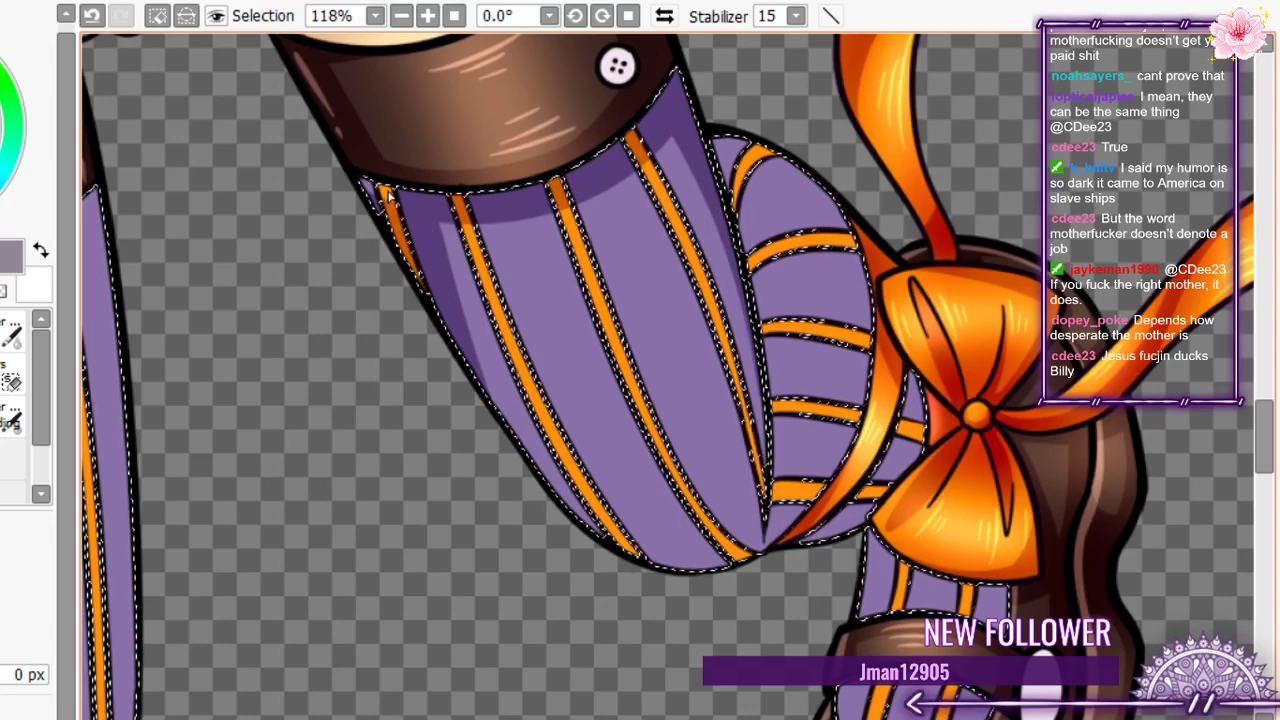
left_click_drag(369, 197, 406, 284)
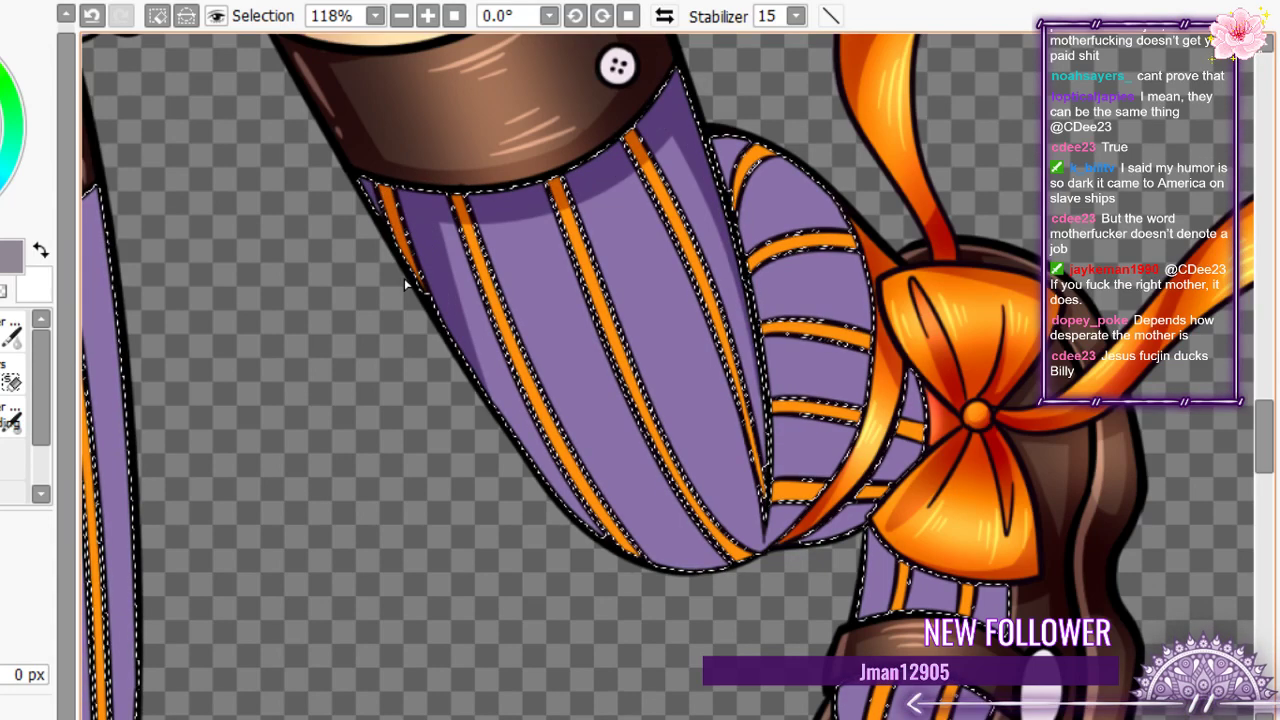
key("b")
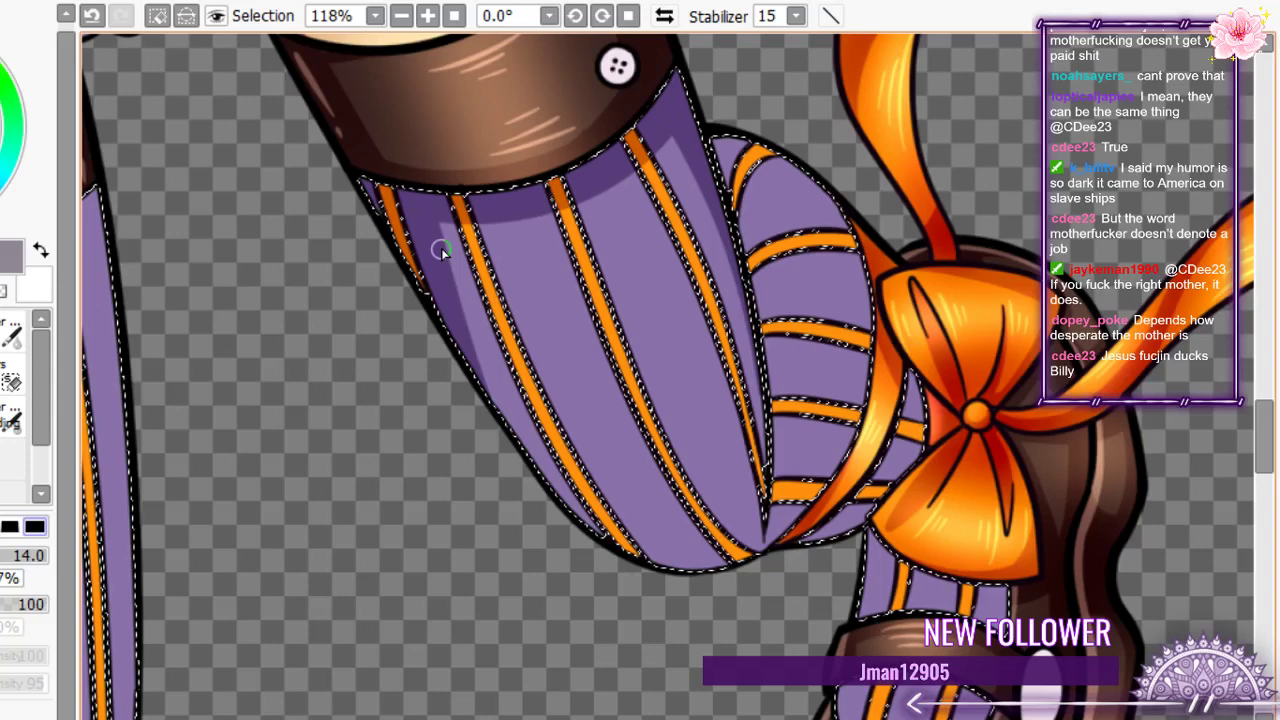
- Paint dark purple shadows along the outer edge and underneath the knee of the raised leg's stocking
left_click_drag(441, 248, 600, 540)
mouse_move(754, 354)
left_mouse_down()
mouse_move(757, 416)
mouse_move(606, 563)
left_mouse_up()
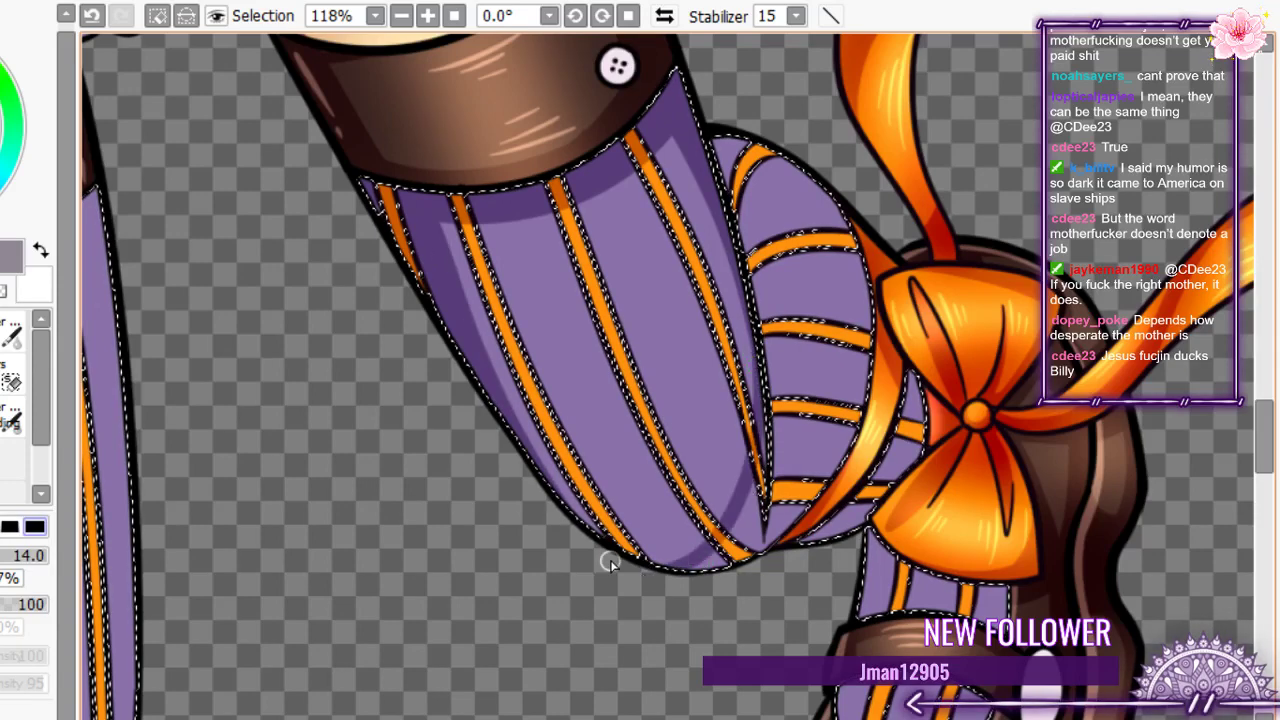
mouse_move(750, 445)
left_mouse_down()
mouse_move(760, 520)
mouse_move(470, 250)
mouse_move(631, 574)
mouse_move(749, 500)
mouse_move(640, 548)
mouse_move(576, 556)
mouse_move(743, 543)
mouse_move(738, 556)
left_mouse_up()
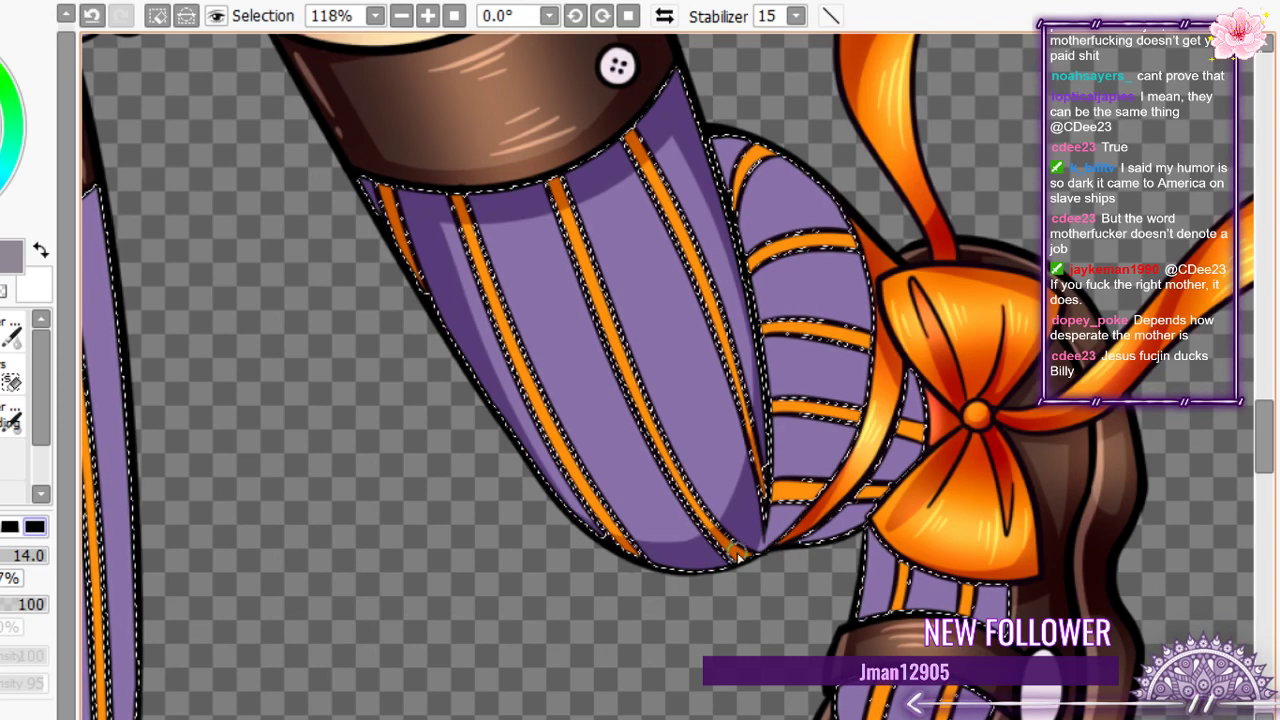
- Outline a curved shadow at the top of the raised leg's folded calf and fill it with dark purple
left_click_drag(750, 262, 866, 186)
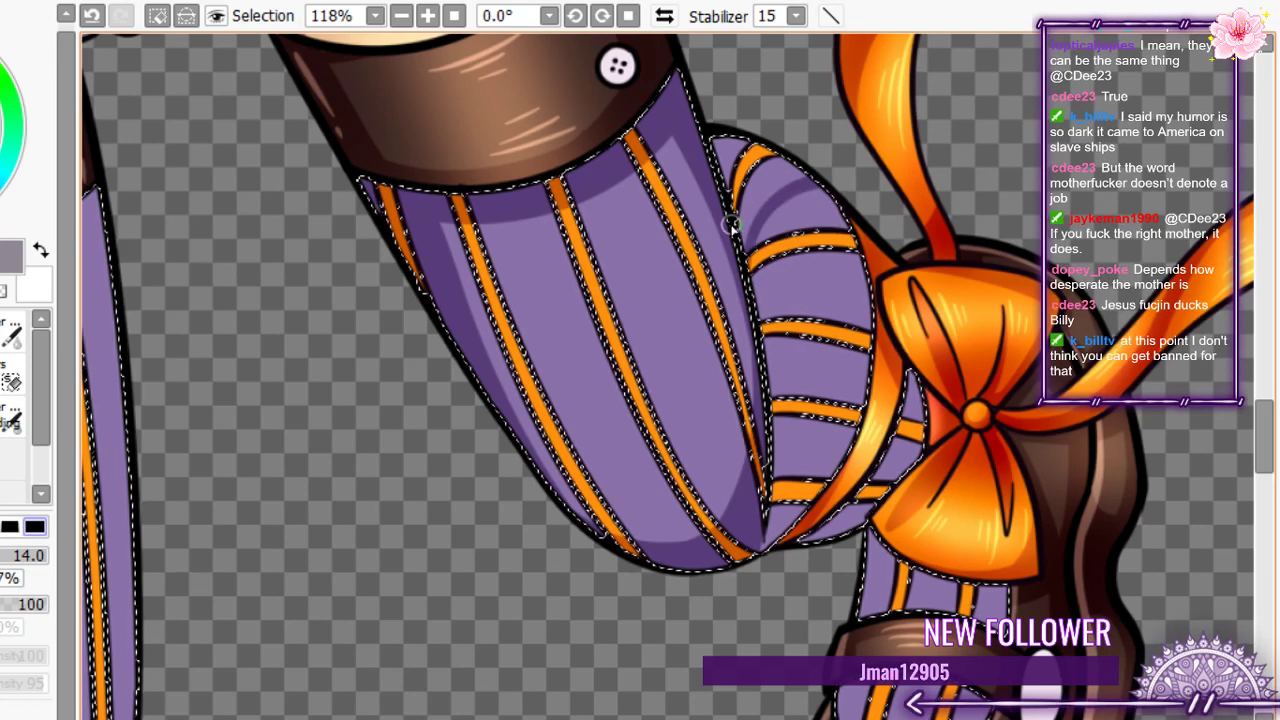
key("ctrl+z")
key("ctrl+z")
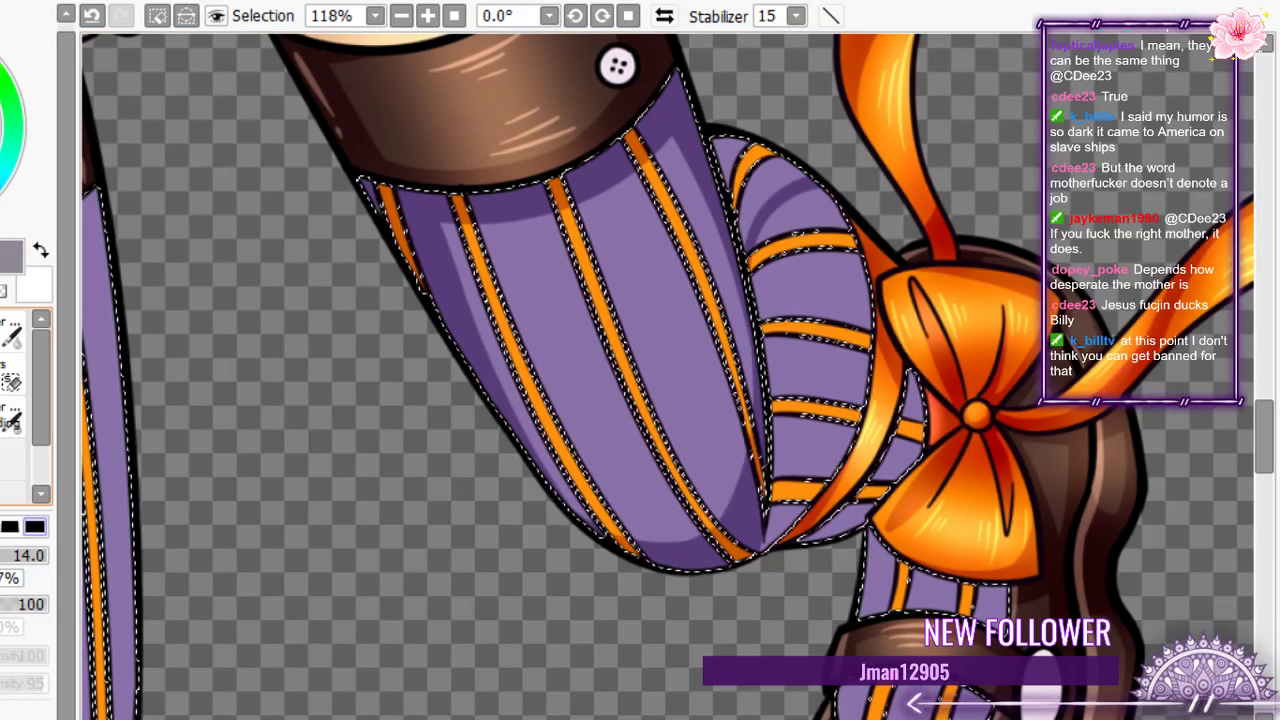
key("g")
left_click(760, 170)
left_click(14, 420)
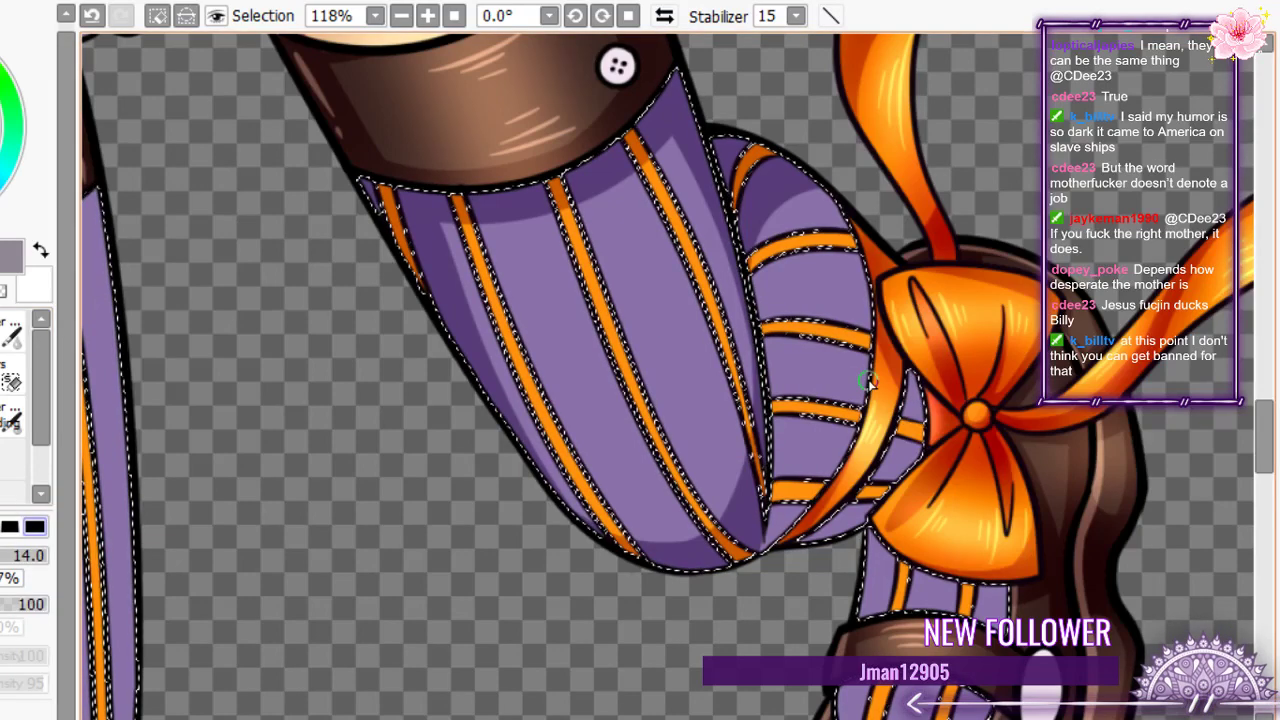
- Shade the stocking patches beside the bow ribbon and the lower part of the folded calf with dark purple
mouse_move(900, 435)
left_mouse_down()
mouse_move(814, 537)
mouse_move(883, 480)
left_mouse_up()
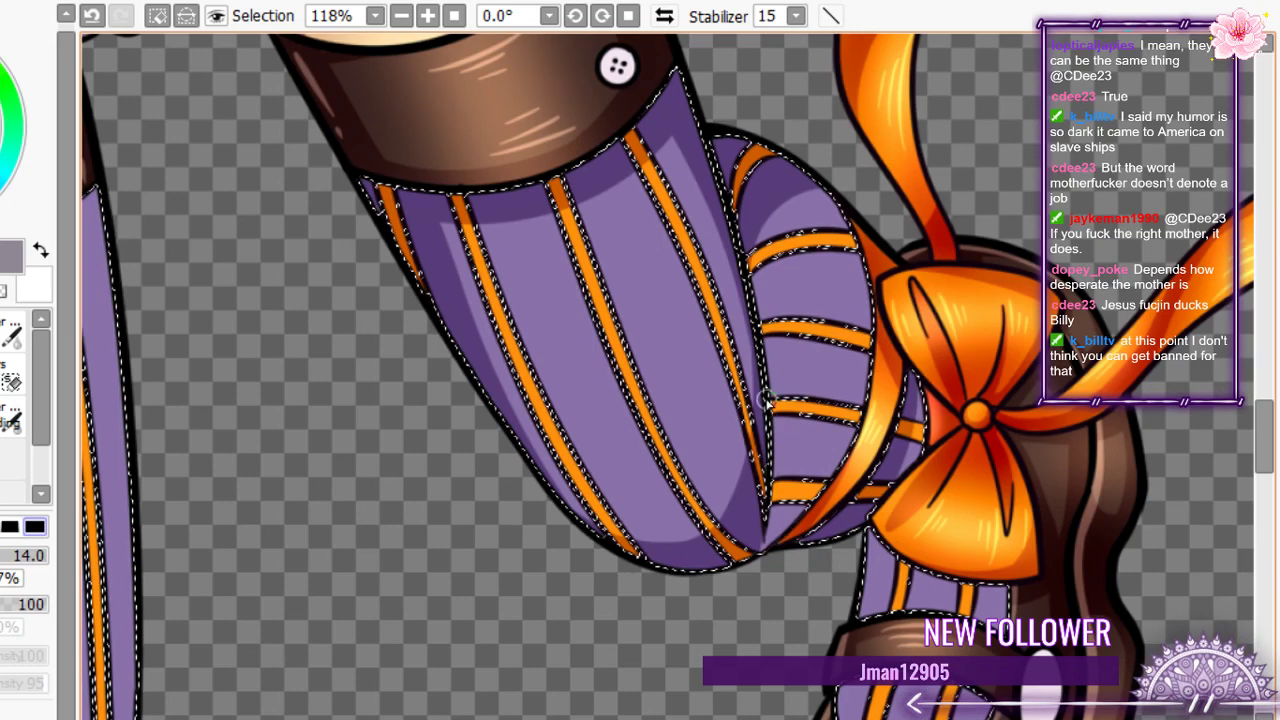
left_click_drag(768, 382, 862, 376)
key("w")
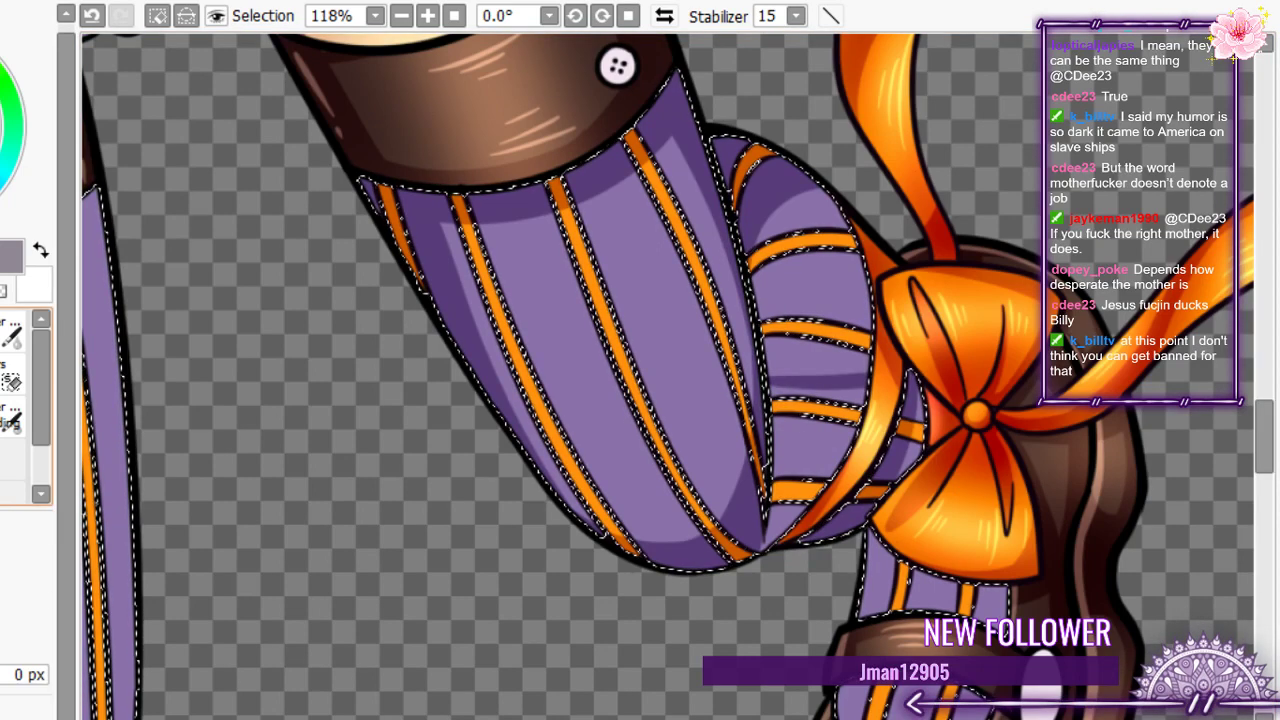
left_click_drag(772, 384, 842, 398)
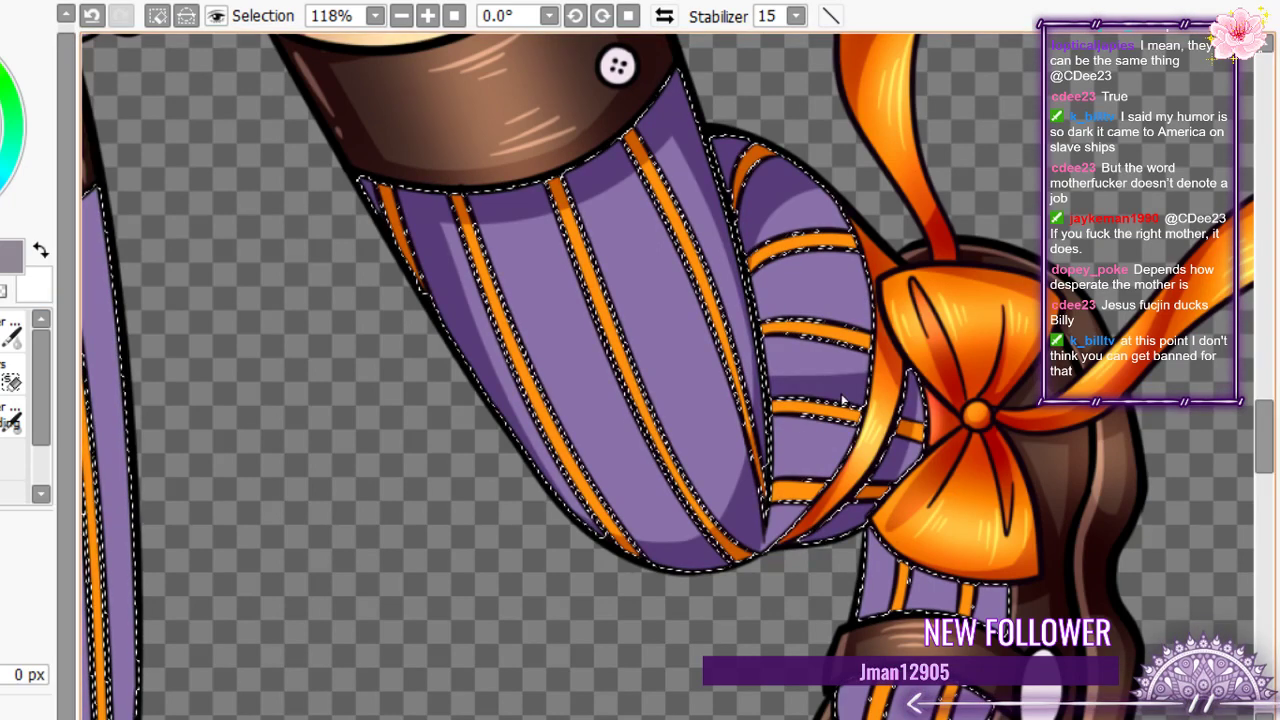
left_click(822, 440)
key("n")
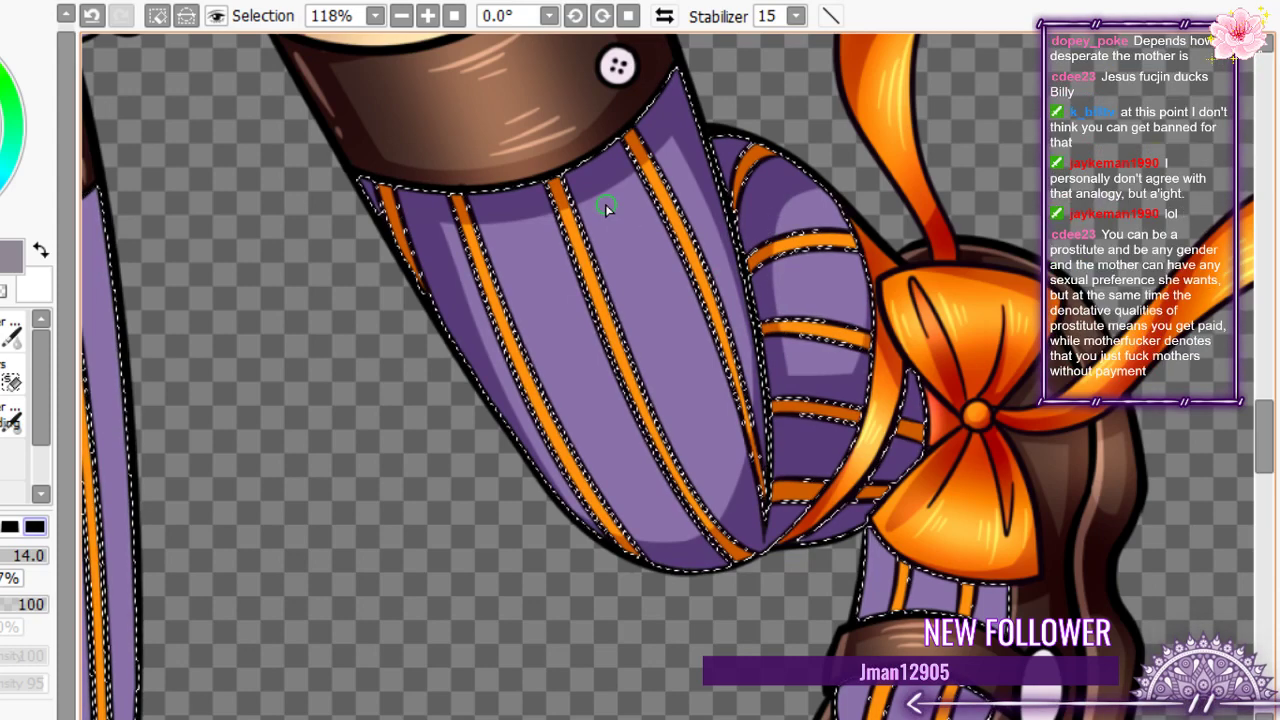
- Try to outline a curved shadow below the leather cuff on the standing leg's stocking
scroll(606, 208, "down", 5)
scroll(738, 430, "up", 5)
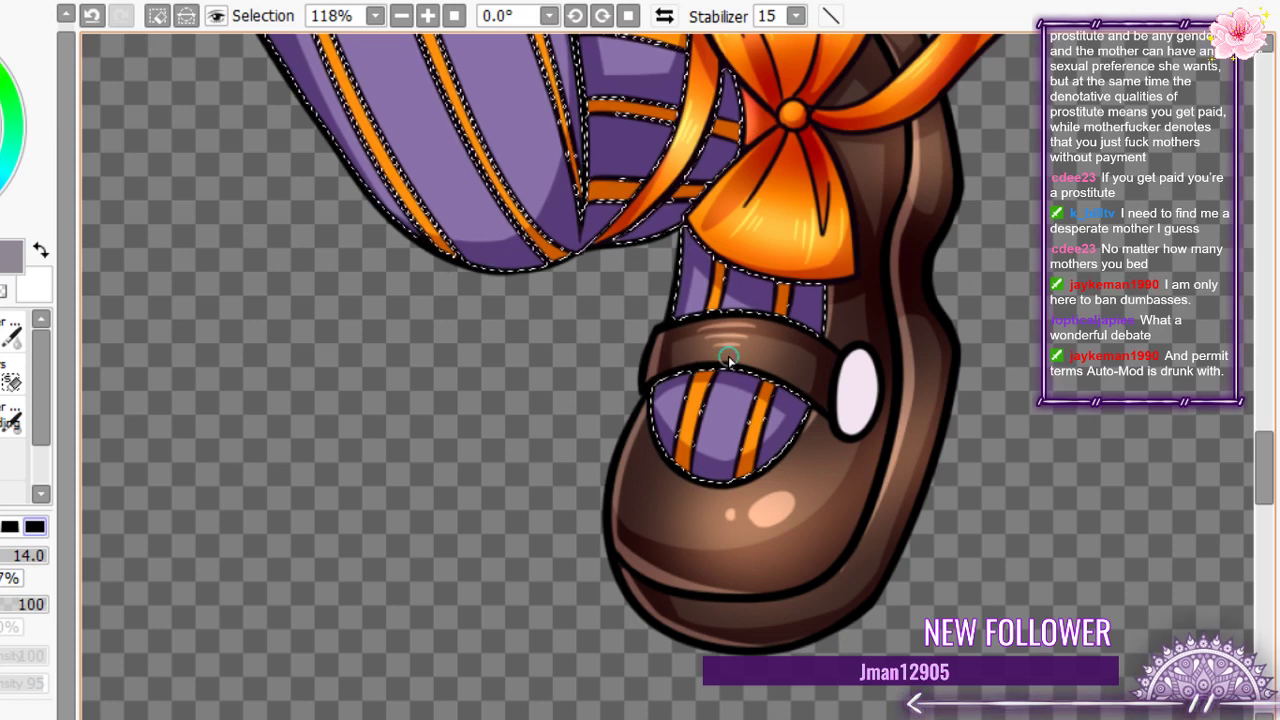
scroll(729, 358, "down", 4)
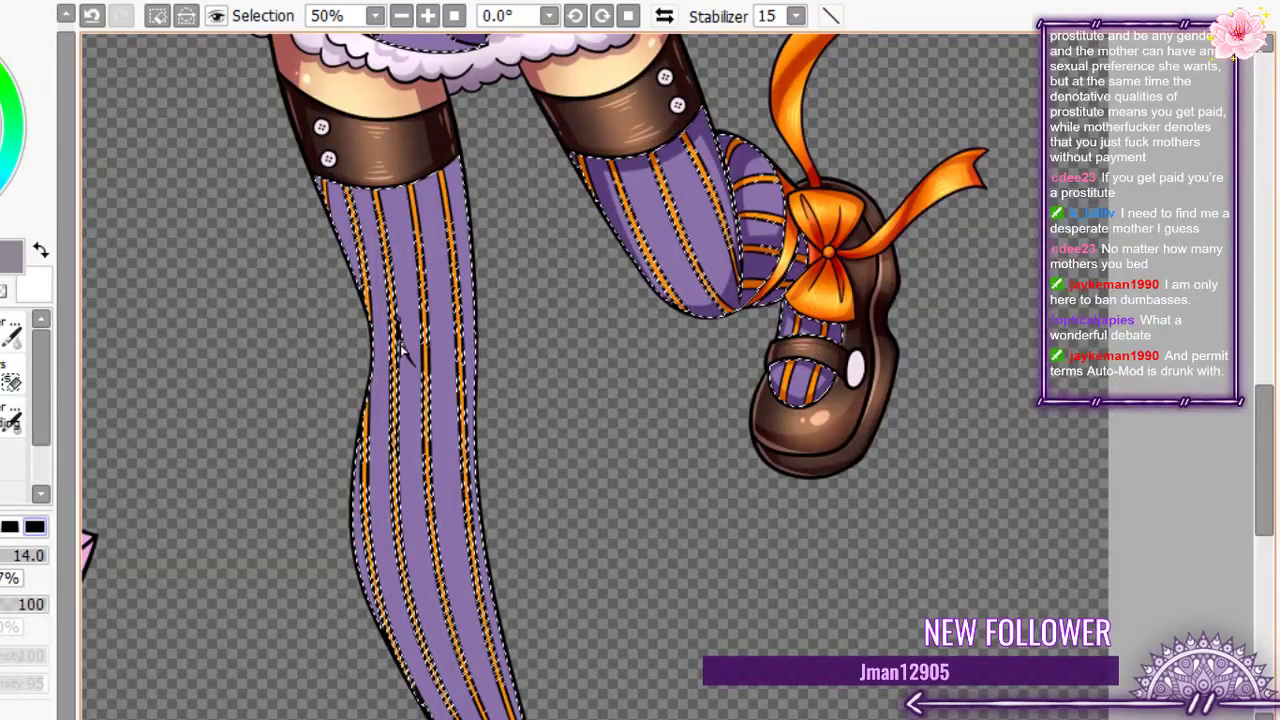
scroll(403, 348, "up", 3)
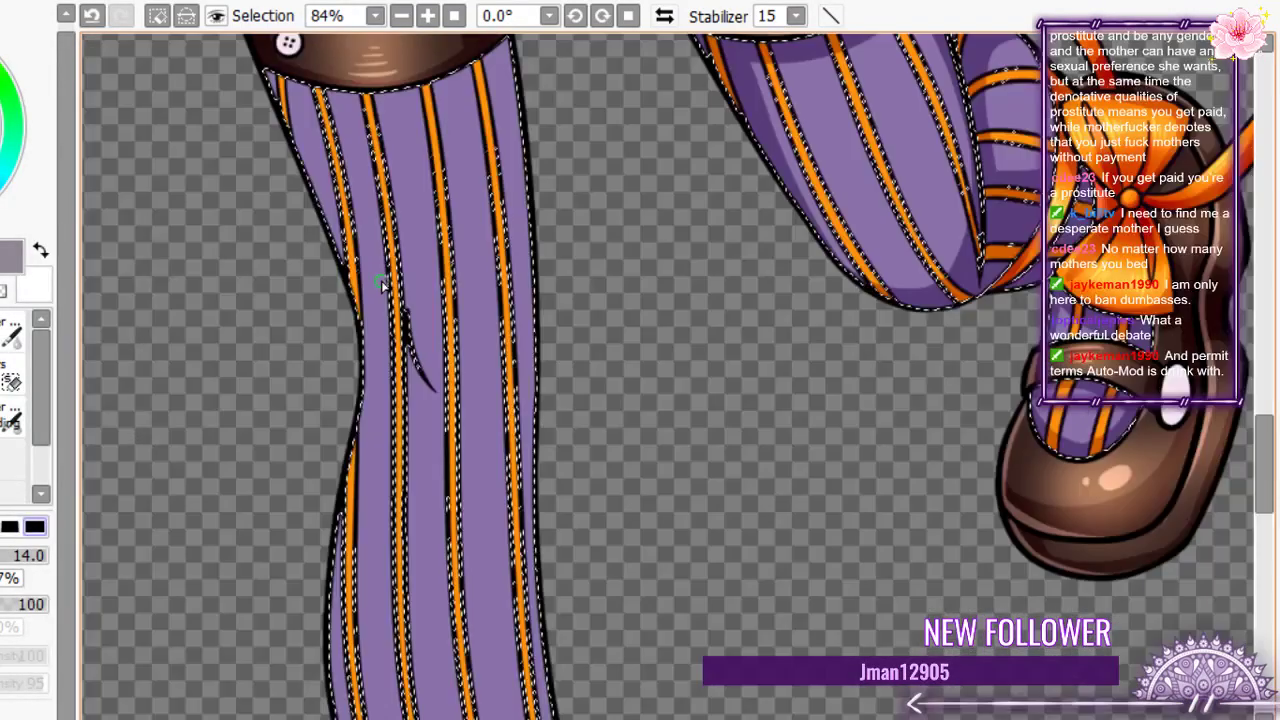
left_click_drag(380, 282, 373, 358)
left_click_drag(506, 120, 285, 178)
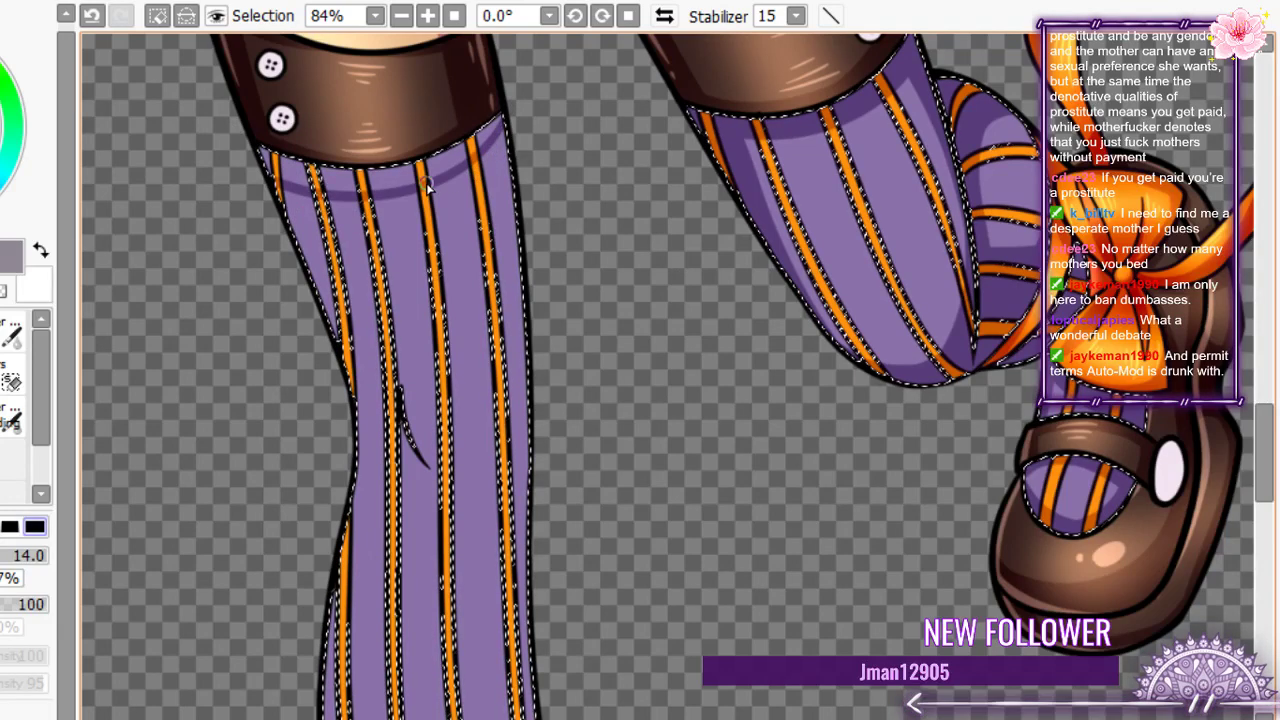
key("ctrl+z")
mouse_move(280, 168)
left_mouse_down()
mouse_move(383, 197)
mouse_move(500, 122)
left_mouse_up()
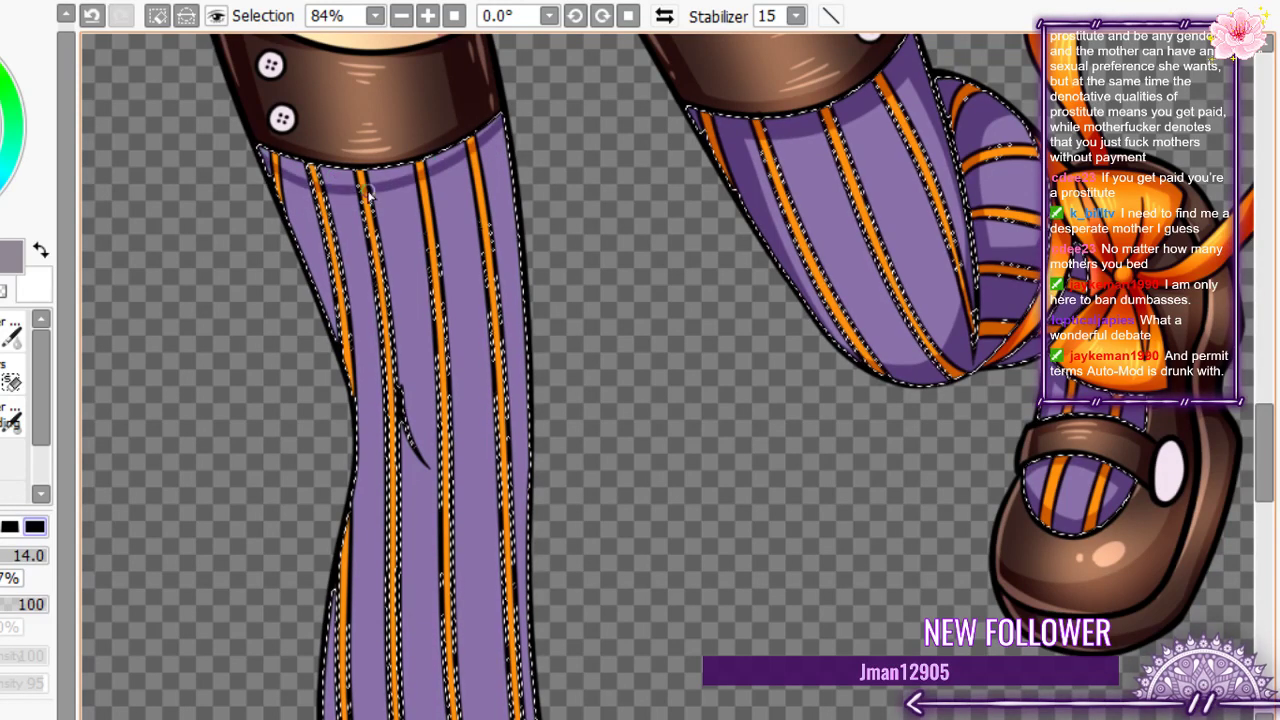
key("ctrl+z")
- Outline dark purple shadows on the standing leg's stocking below the cuff, down the thigh, around the knee and along the calf
left_click_drag(262, 168, 510, 118)
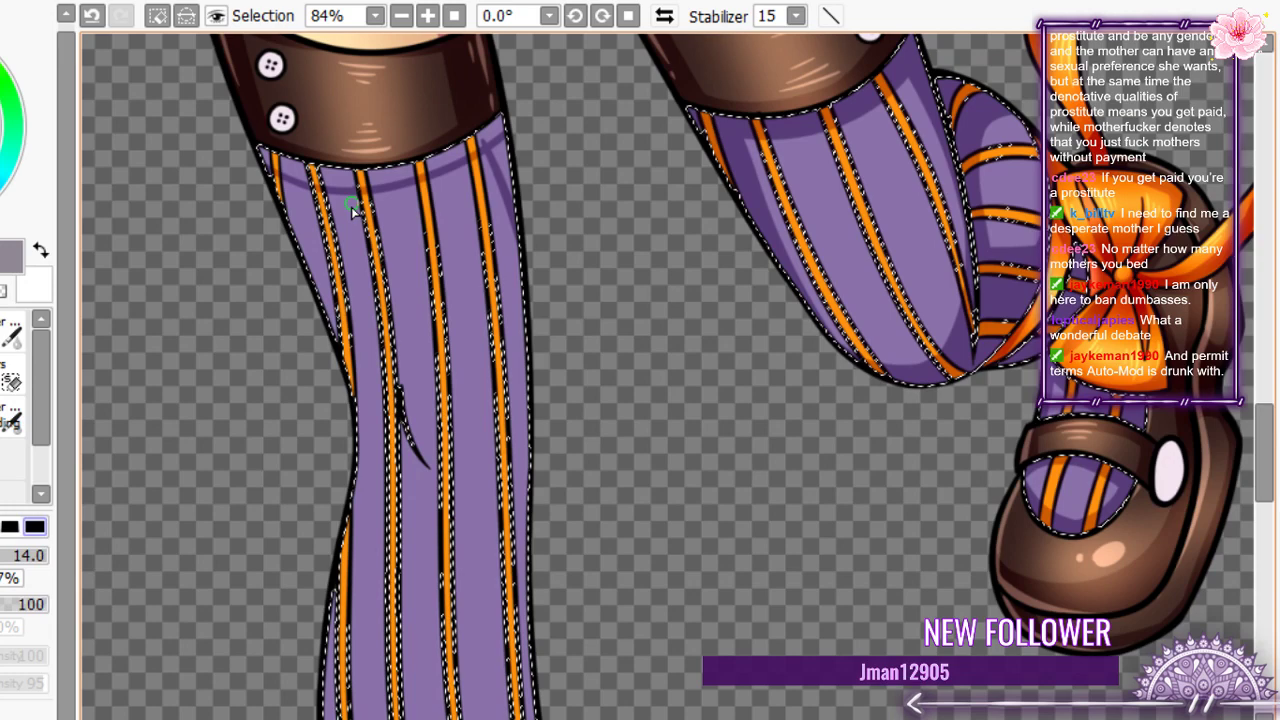
left_click_drag(351, 208, 533, 412)
mouse_move(530, 465)
left_mouse_down()
mouse_move(487, 498)
mouse_move(405, 440)
left_mouse_up()
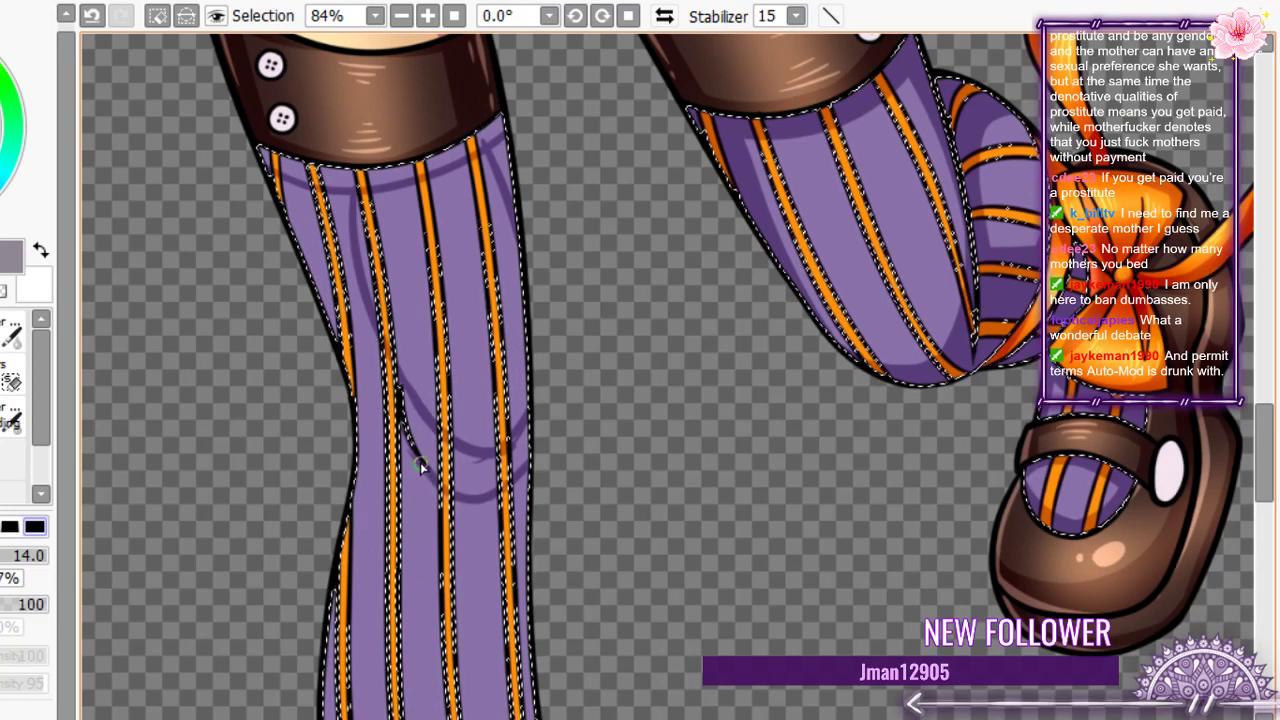
scroll(420, 440, "down", 3)
scroll(409, 570, "up", 3)
left_click_drag(403, 385, 357, 571)
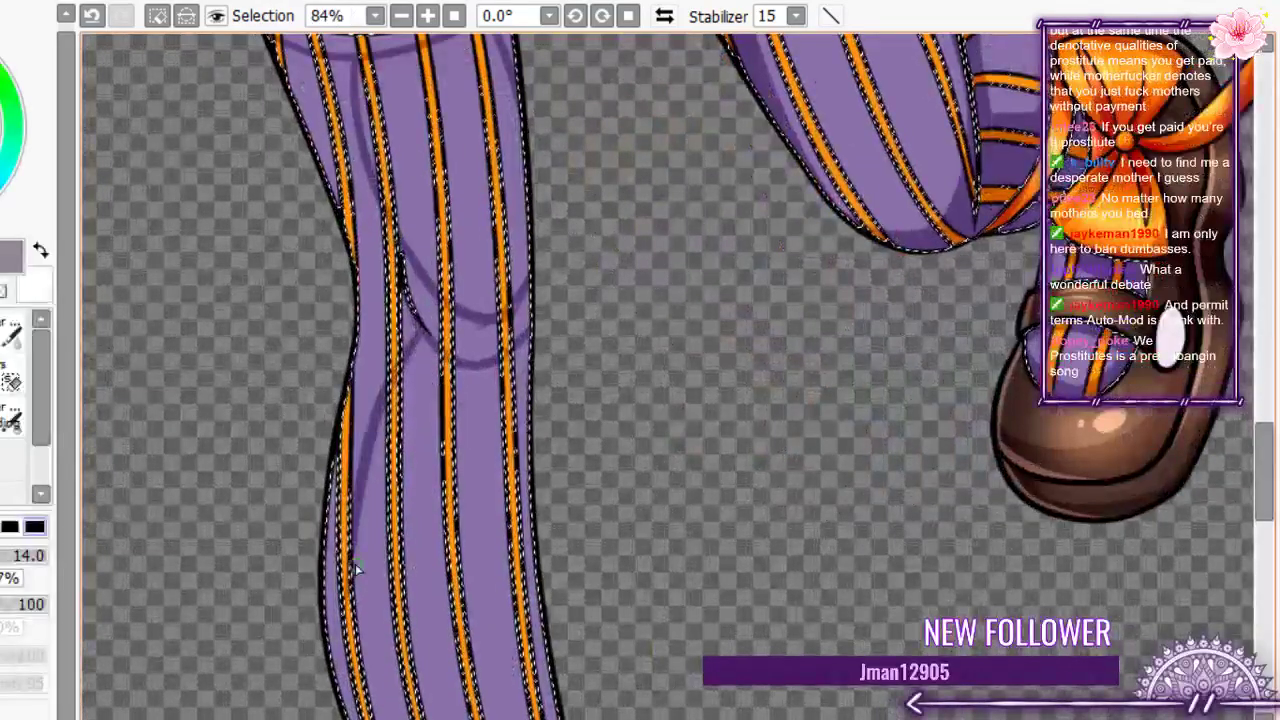
- Fill the outlined cuff, side and knee shadows on the standing leg's stocking with dark purple
scroll(350, 523, "down", 6)
scroll(350, 522, "up", 3)
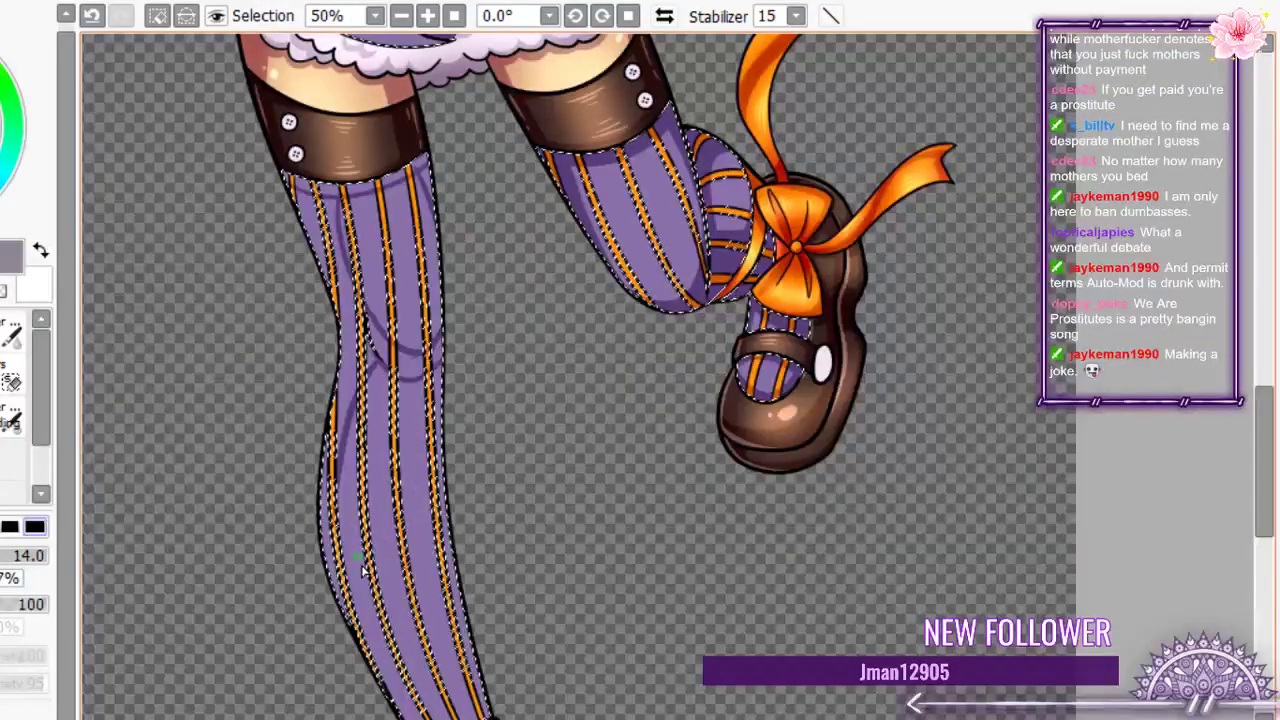
scroll(360, 568, "down", 3)
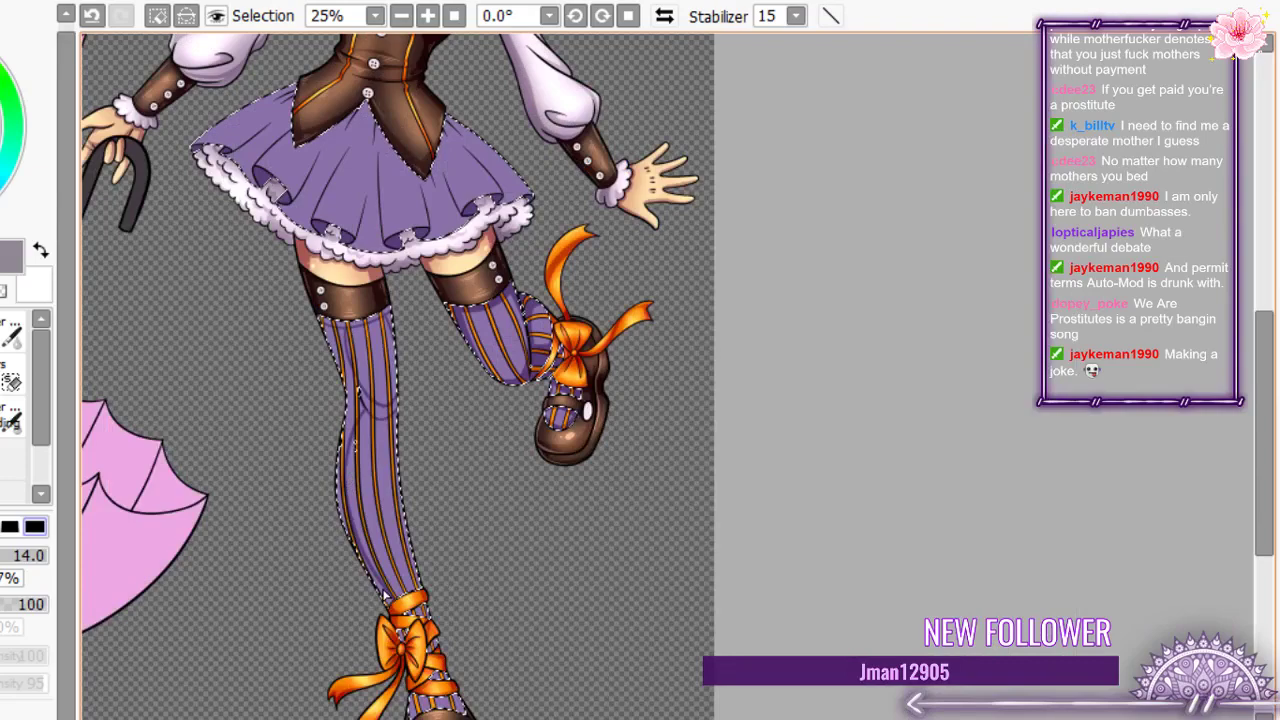
scroll(371, 373, "up", 7)
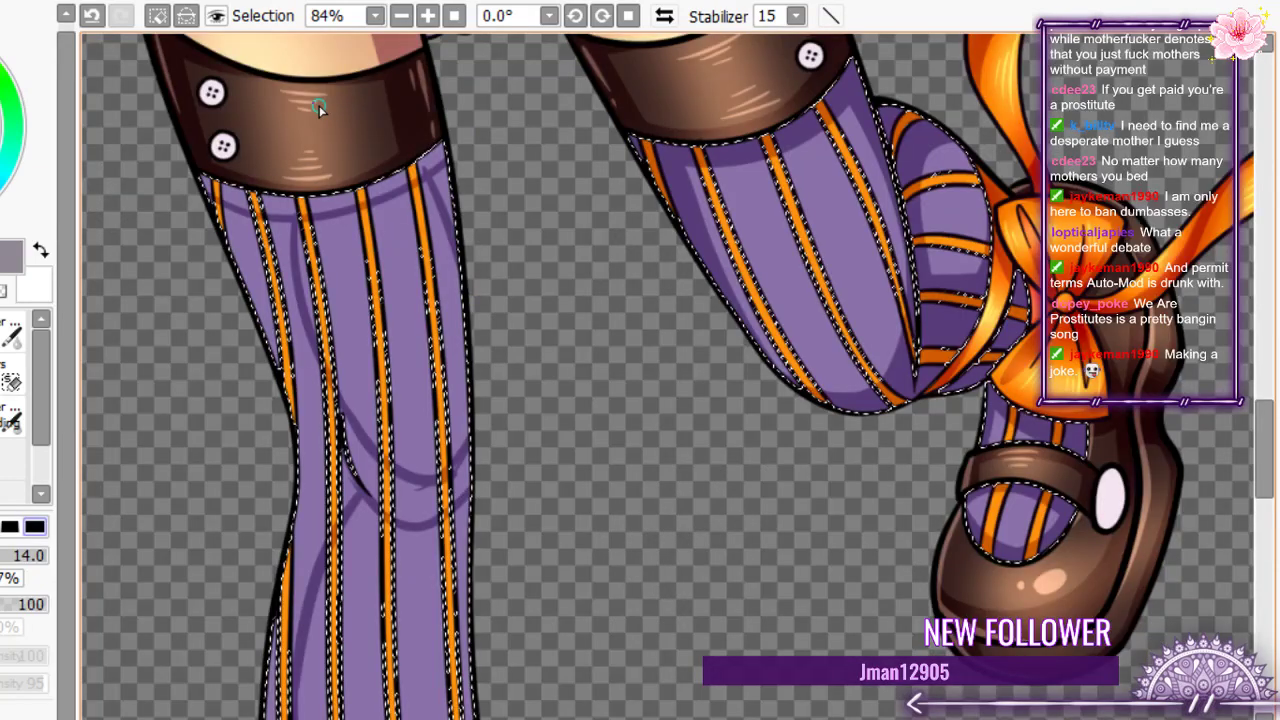
key("g")
left_click(262, 205)
left_click(237, 200)
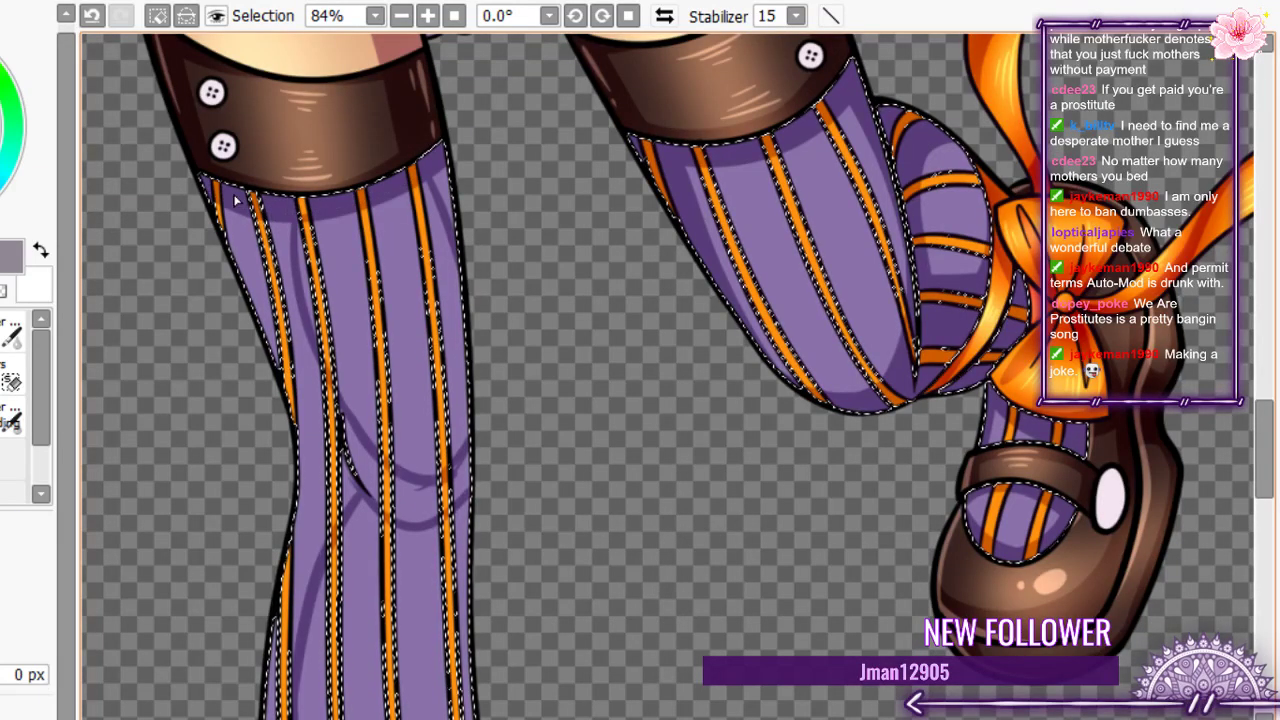
left_click(298, 223)
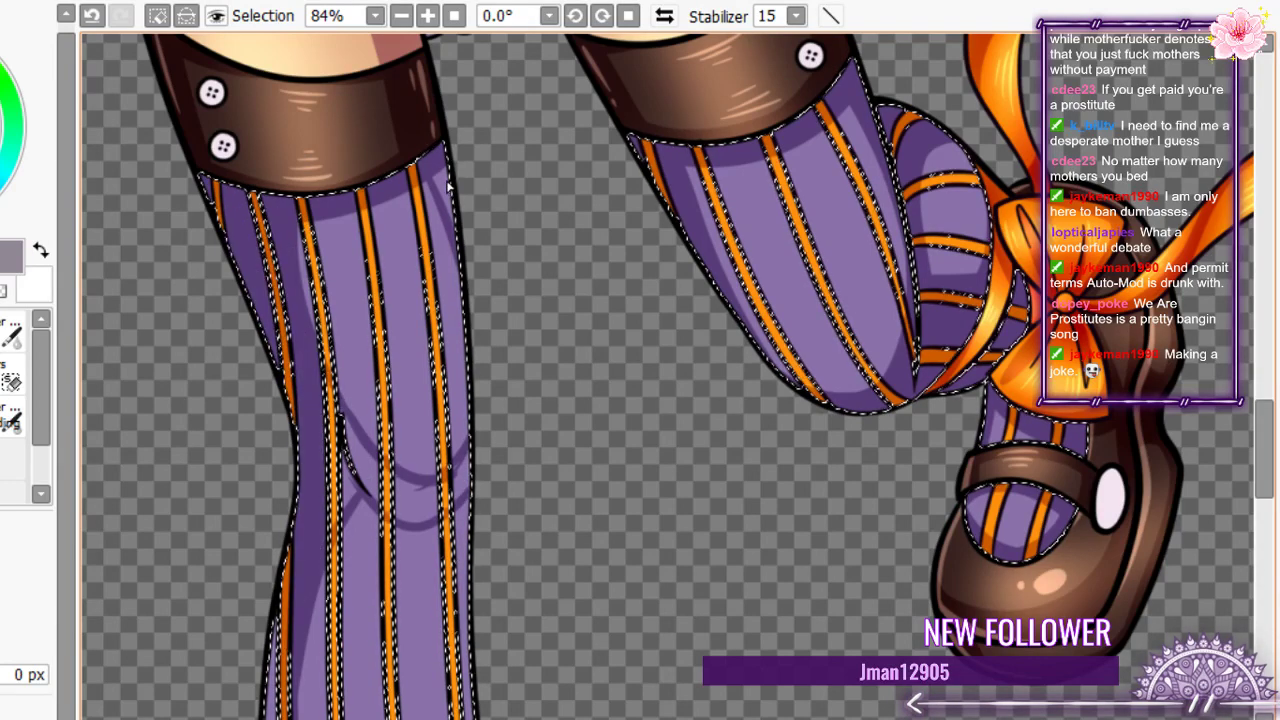
left_click(445, 496)
left_click(392, 490)
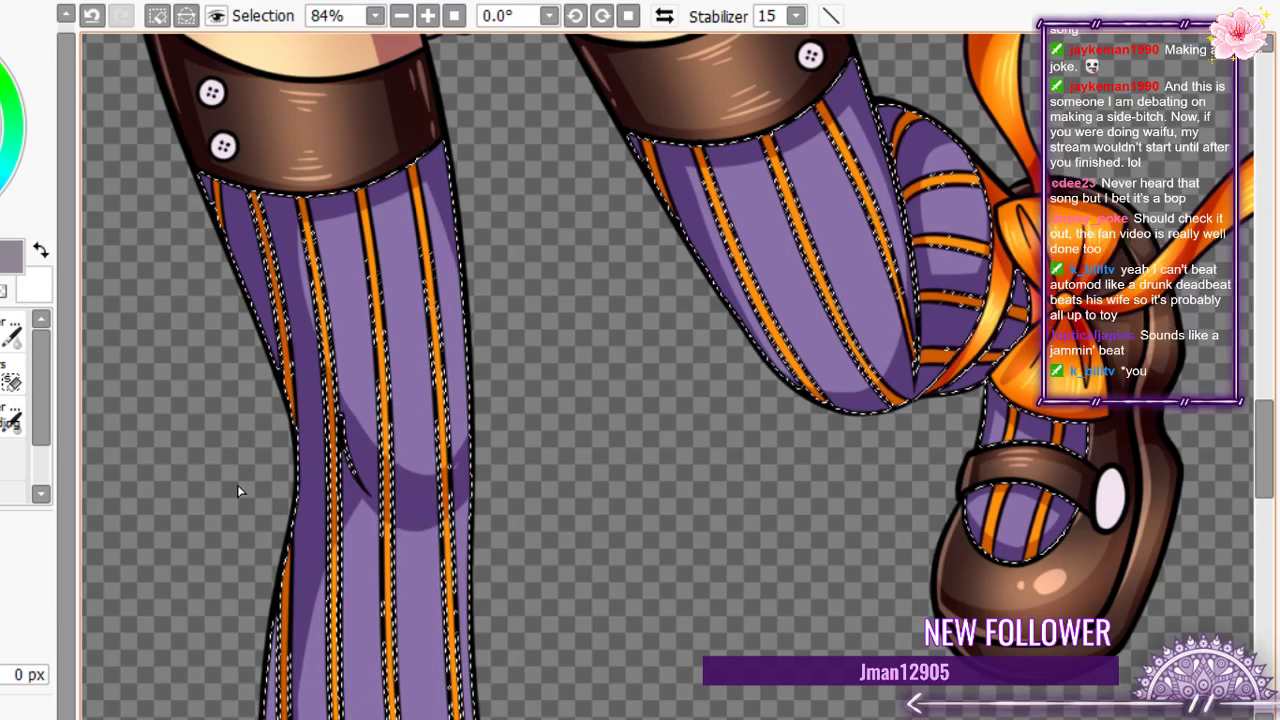
- Paint a pointed dark purple shadow rising above the knee crease on the standing leg's stocking
key("b")
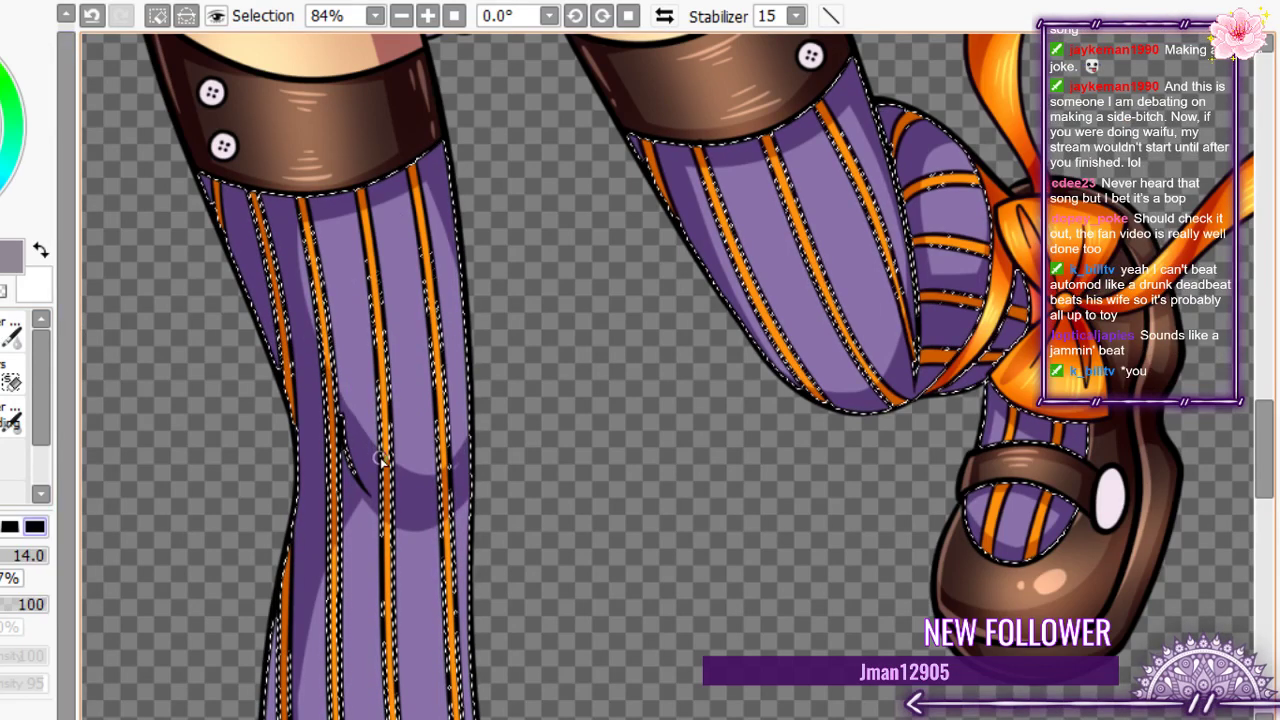
left_click_drag(380, 455, 355, 367)
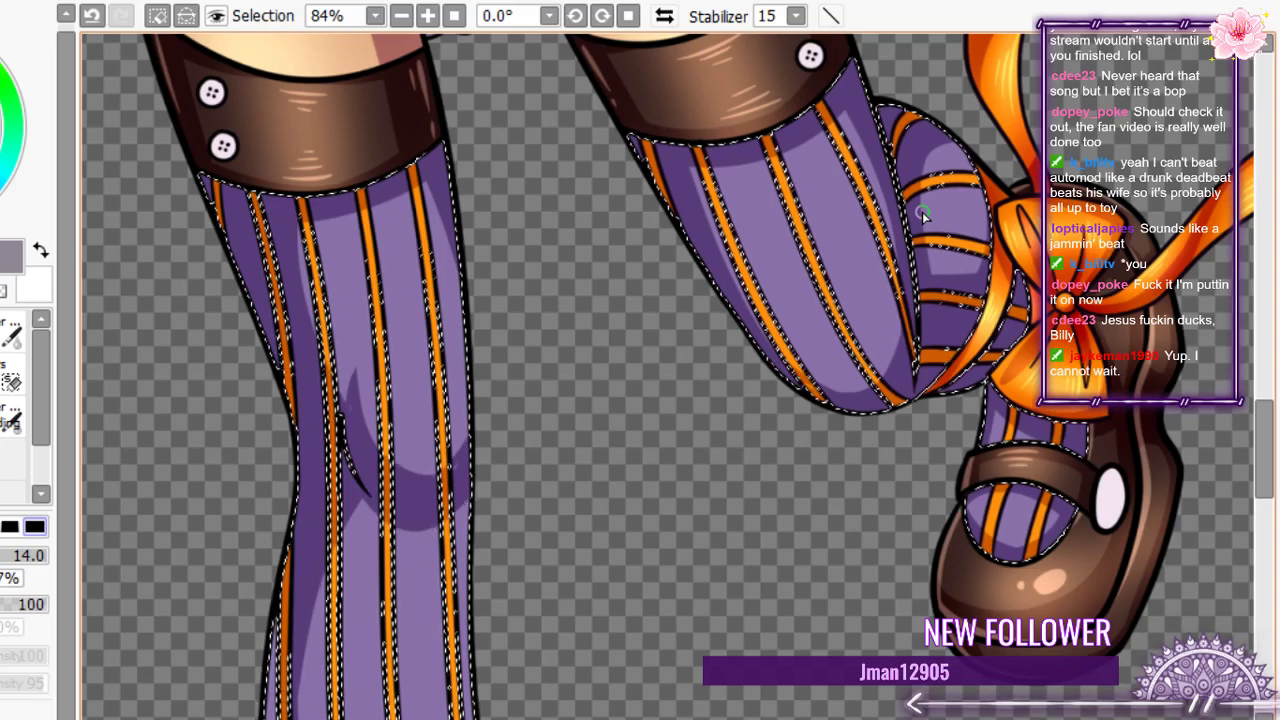
scroll(480, 267, "down", 5)
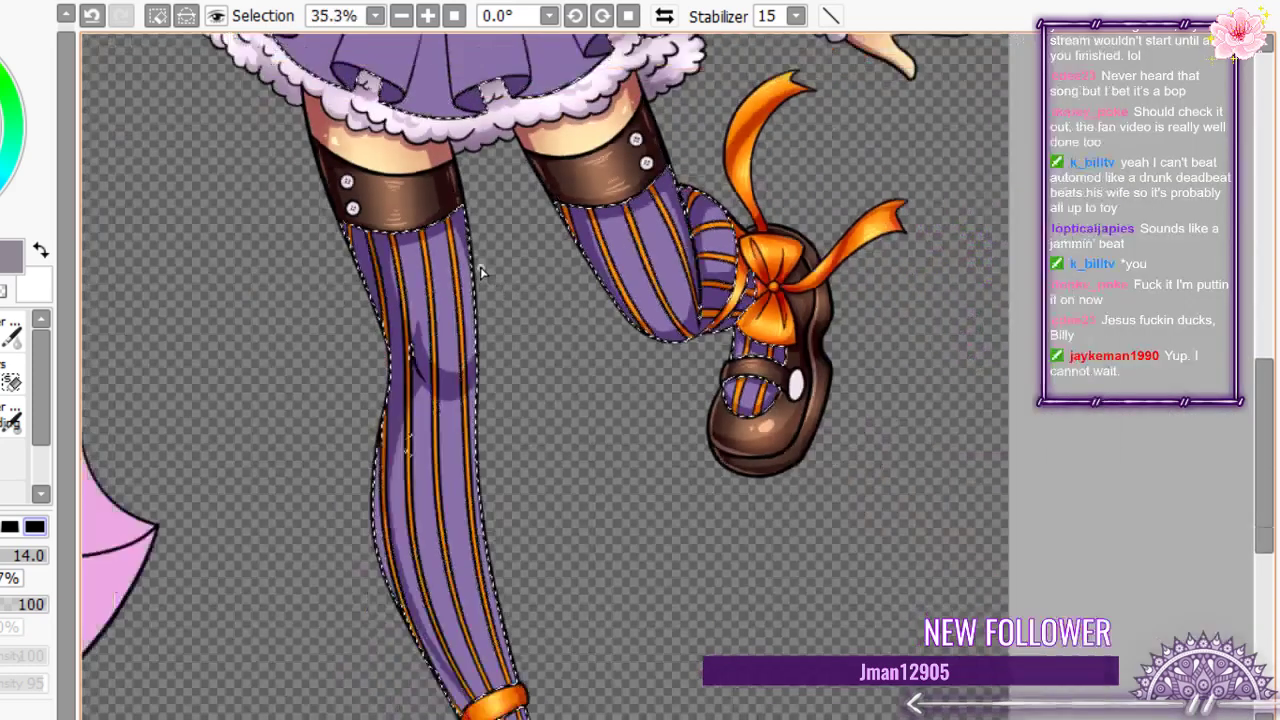
scroll(480, 267, "up", 4)
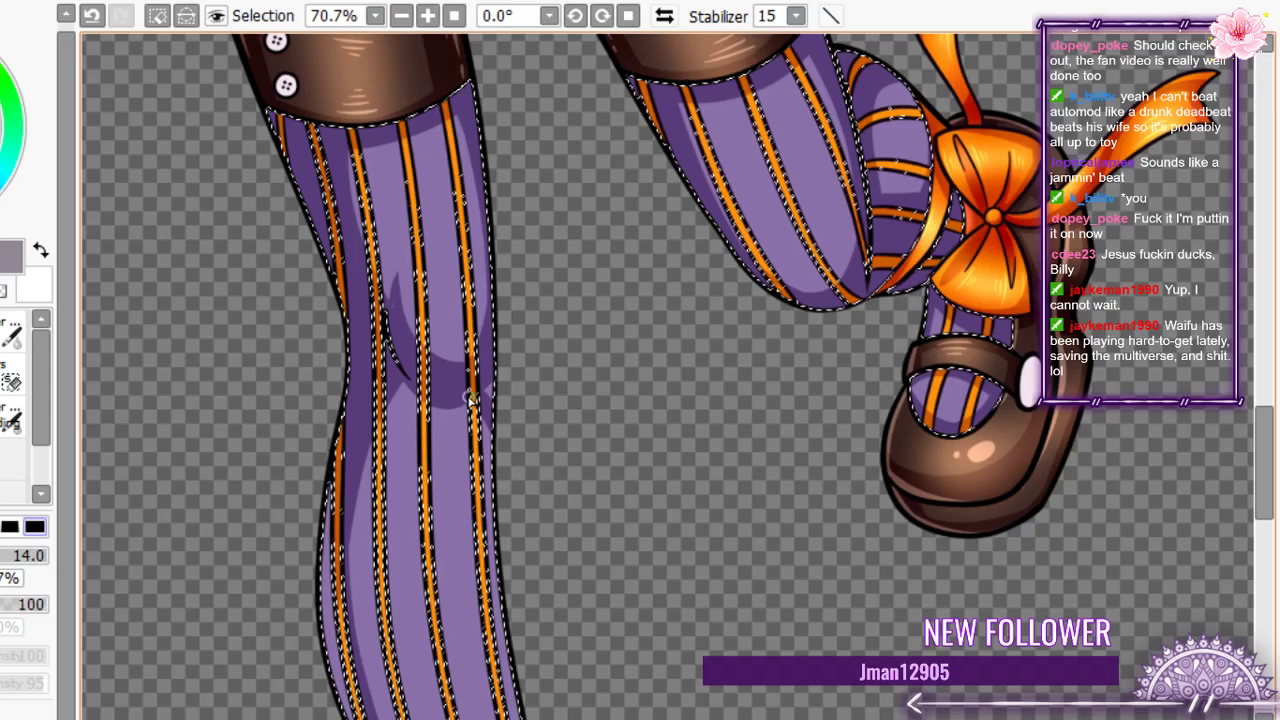
scroll(470, 400, "down", 1)
scroll(350, 230, "up", 2)
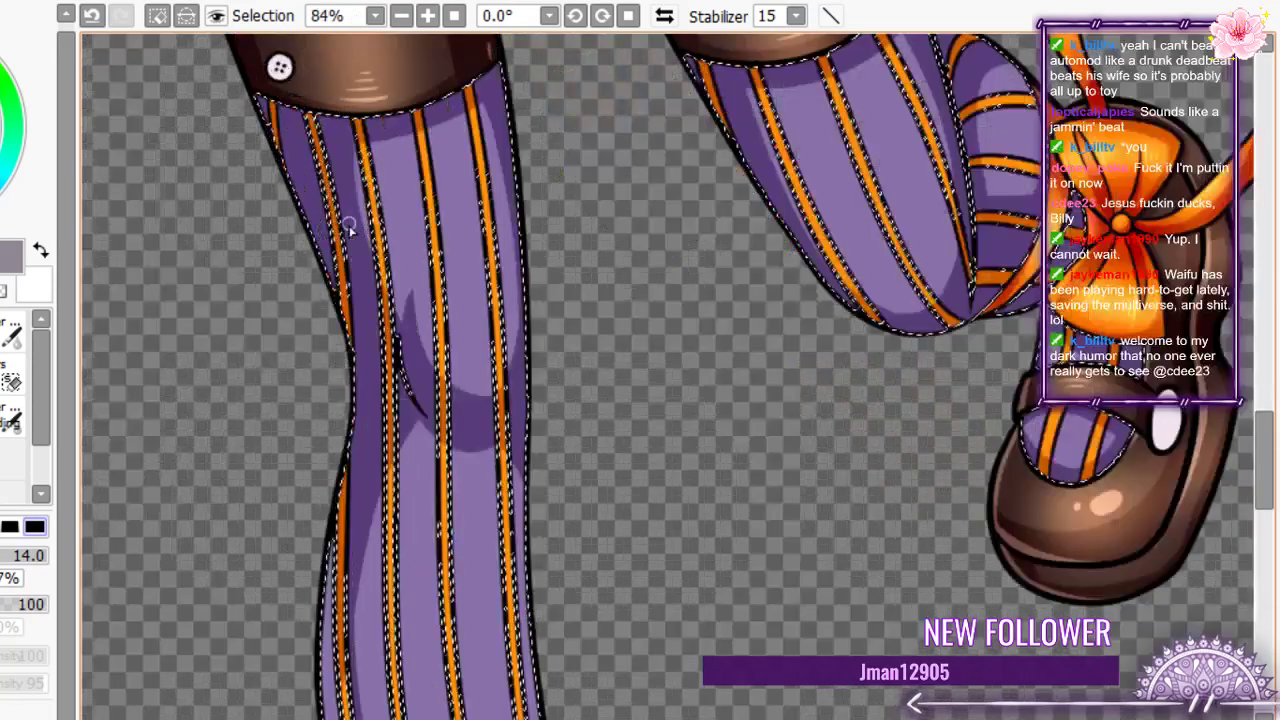
scroll(423, 380, "up", 6)
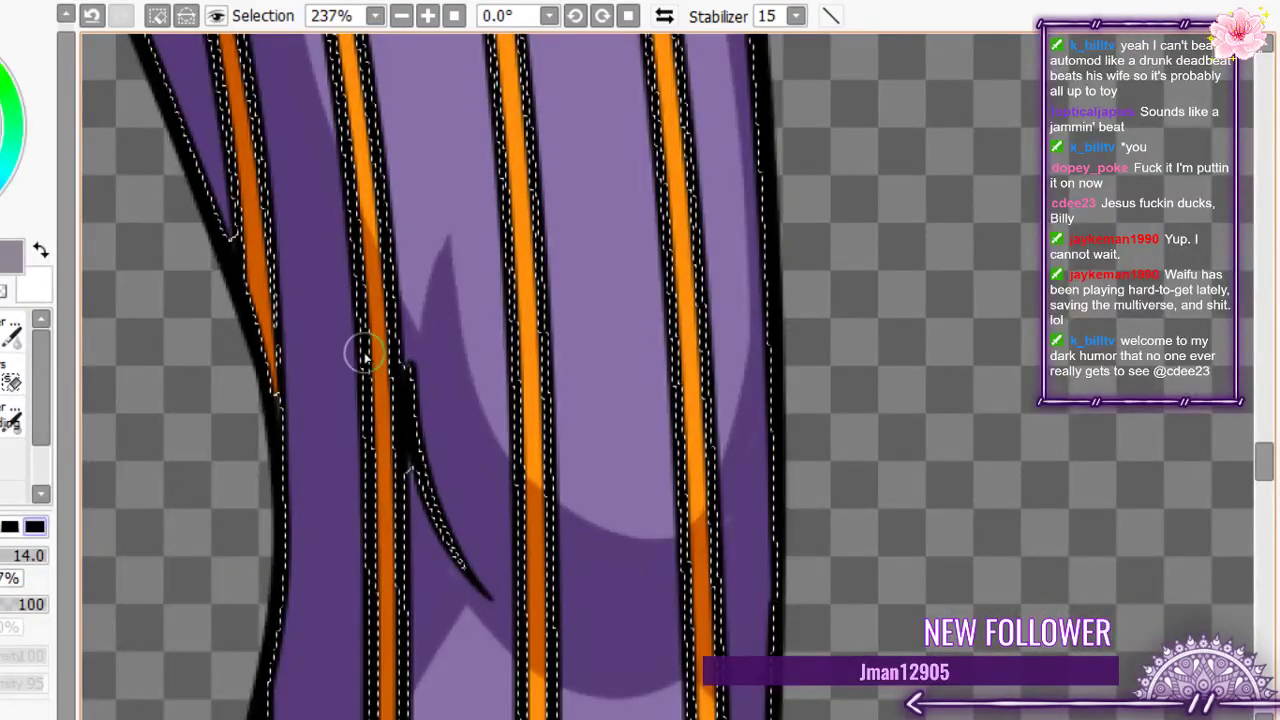
scroll(350, 390, "down", 12)
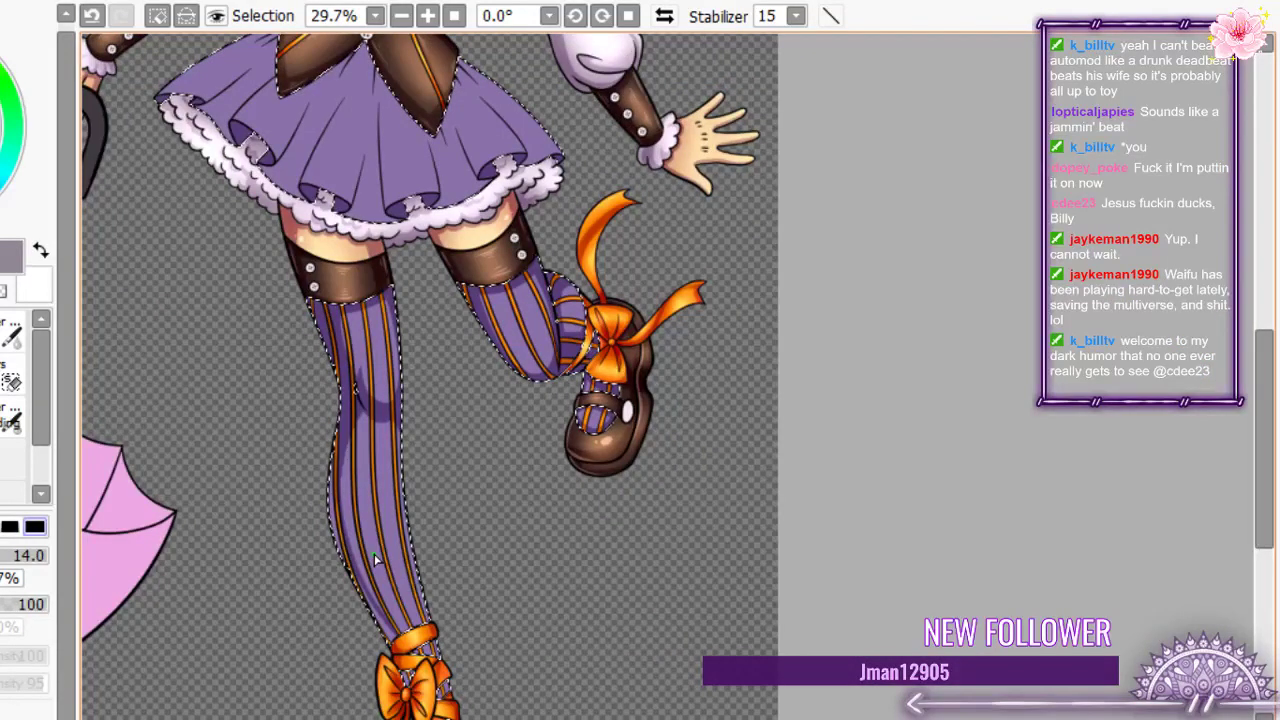
- Paint dark purple shadows on the standing leg's stocking above the ankle ribbon, behind the bow and between the upper ribbon wraps
scroll(375, 560, "up", 5)
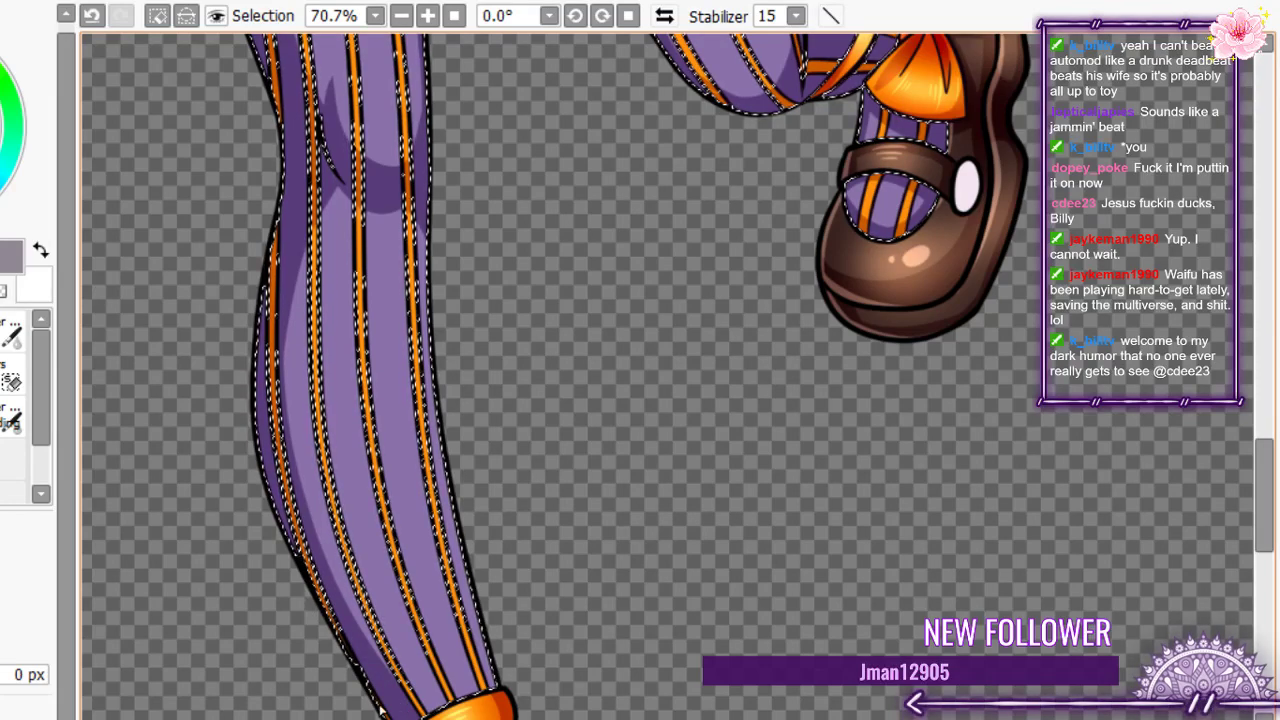
scroll(245, 297, "up", 3)
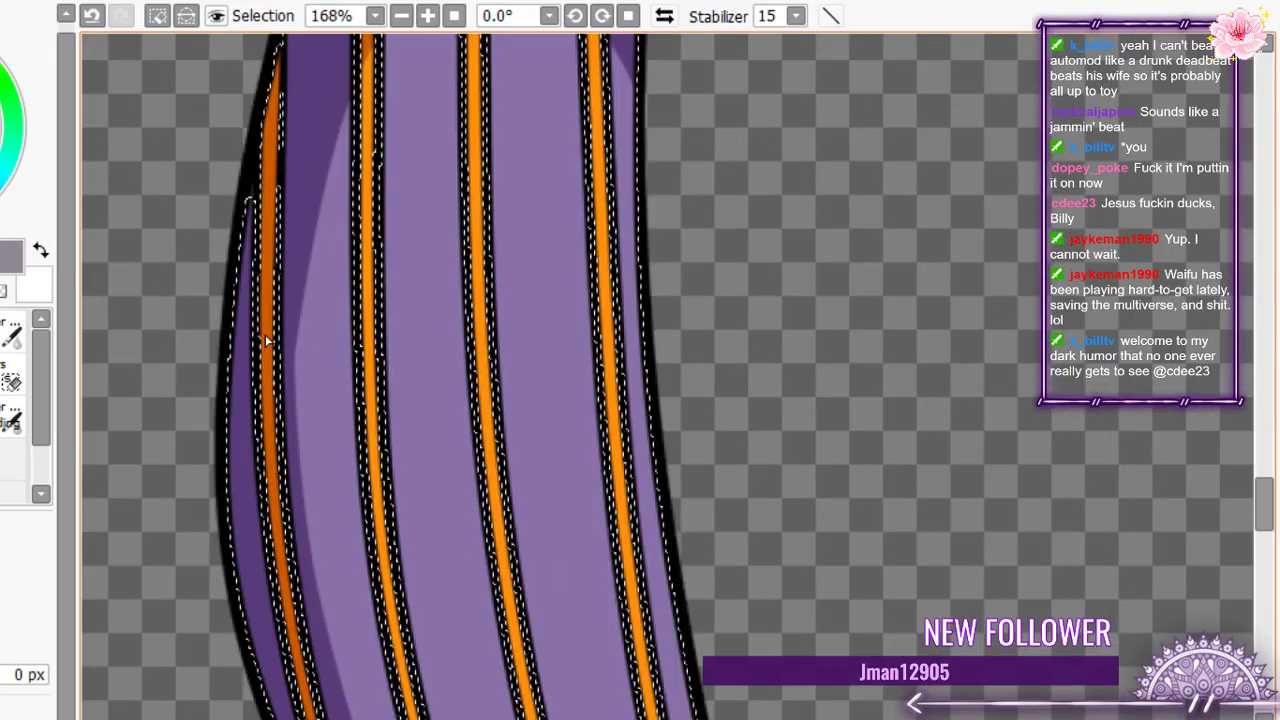
scroll(265, 341, "down", 5)
scroll(448, 567, "up", 4)
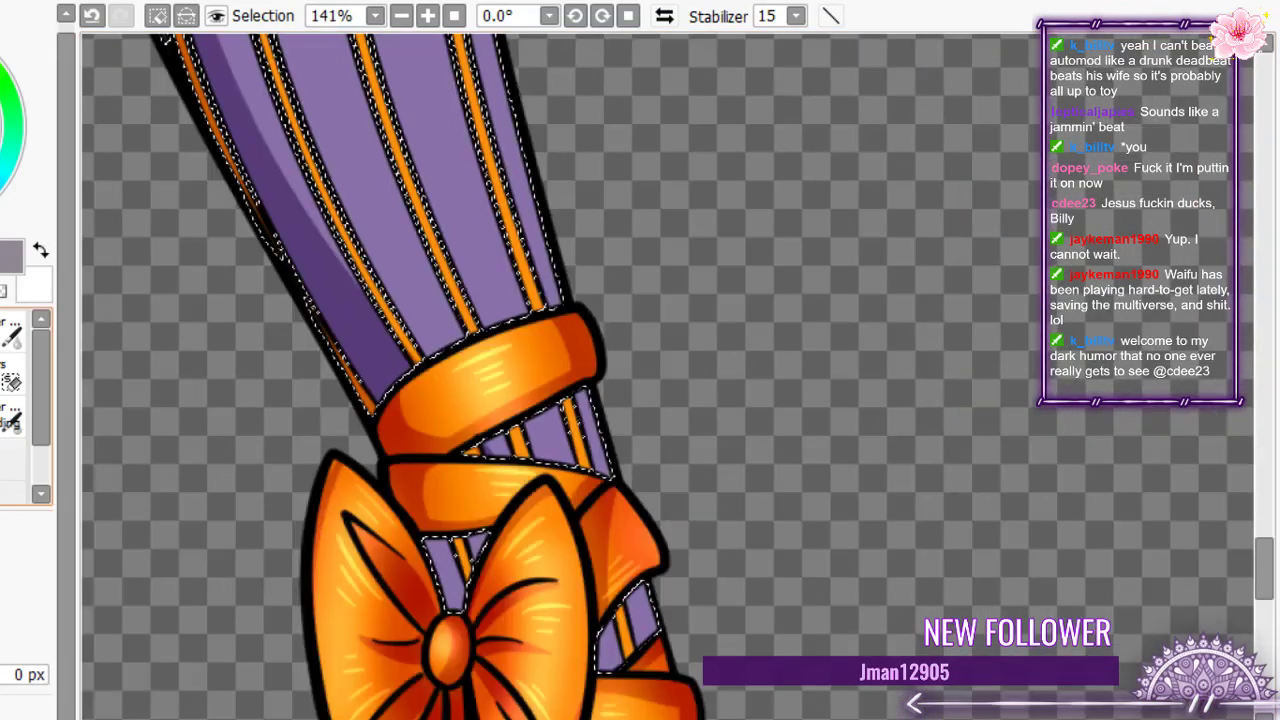
left_click(448, 567)
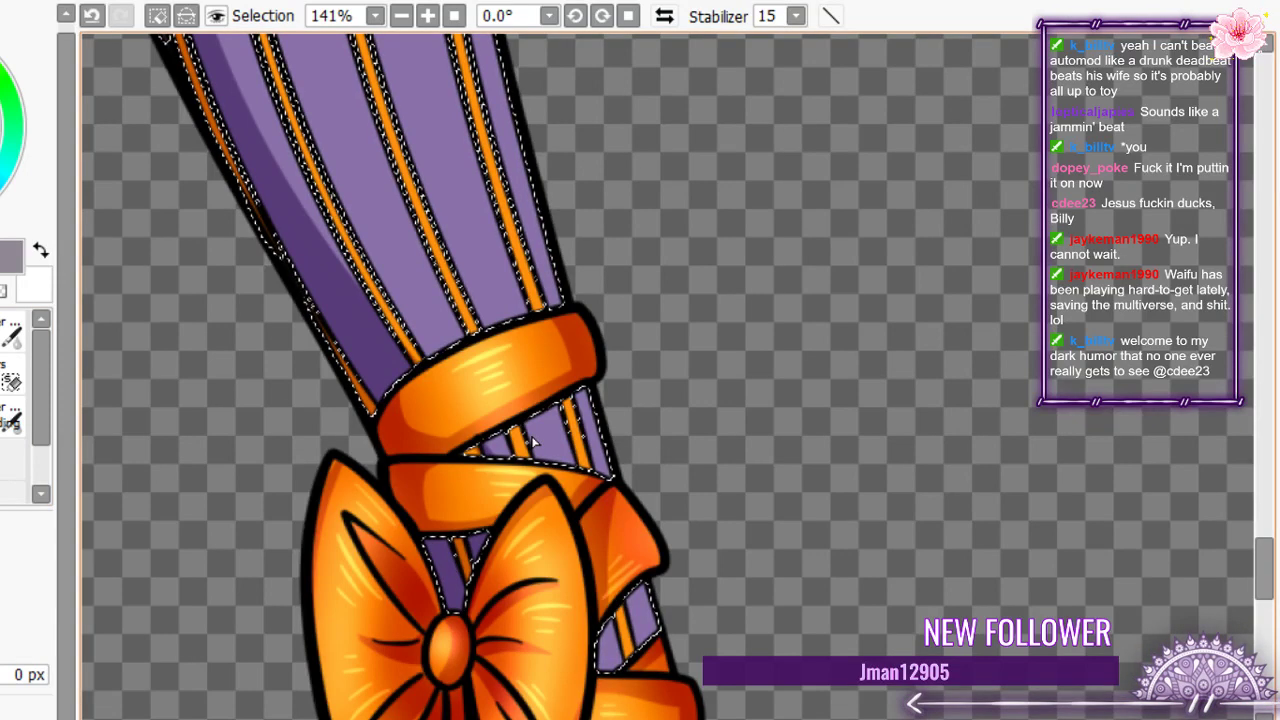
mouse_move(532, 441)
left_mouse_down()
mouse_move(579, 423)
mouse_move(549, 405)
left_mouse_up()
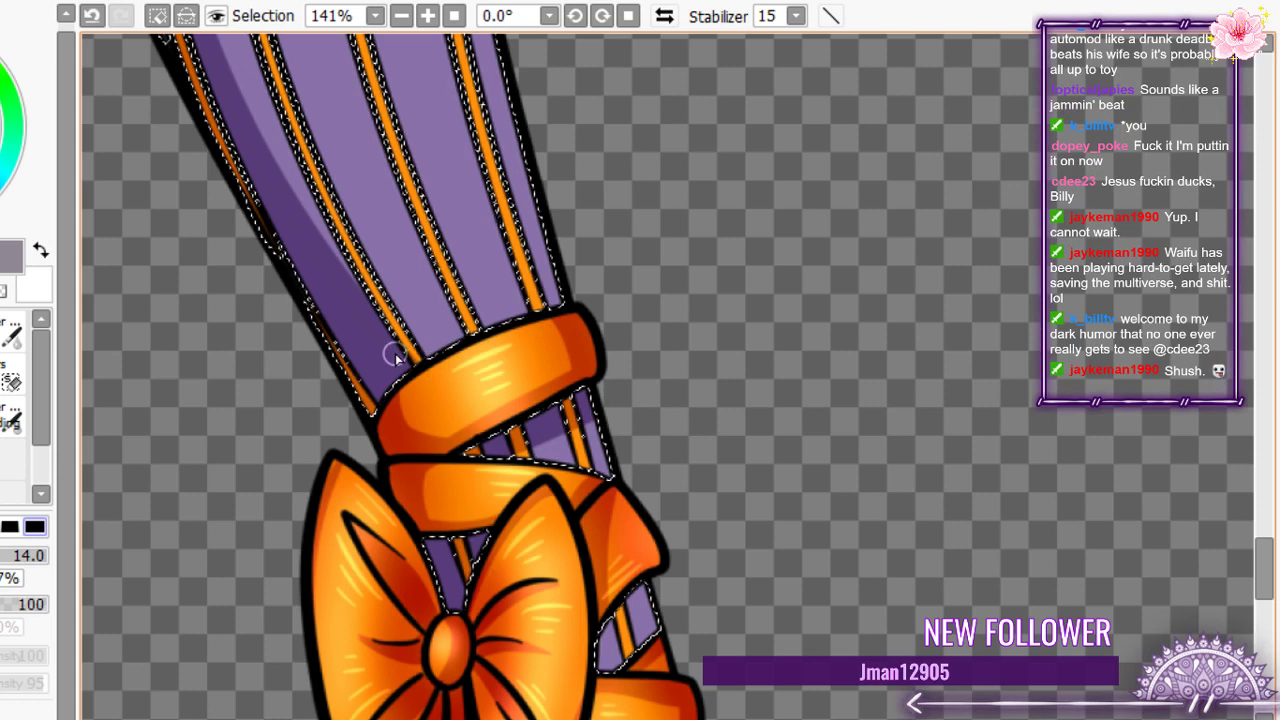
left_click_drag(556, 300, 400, 348)
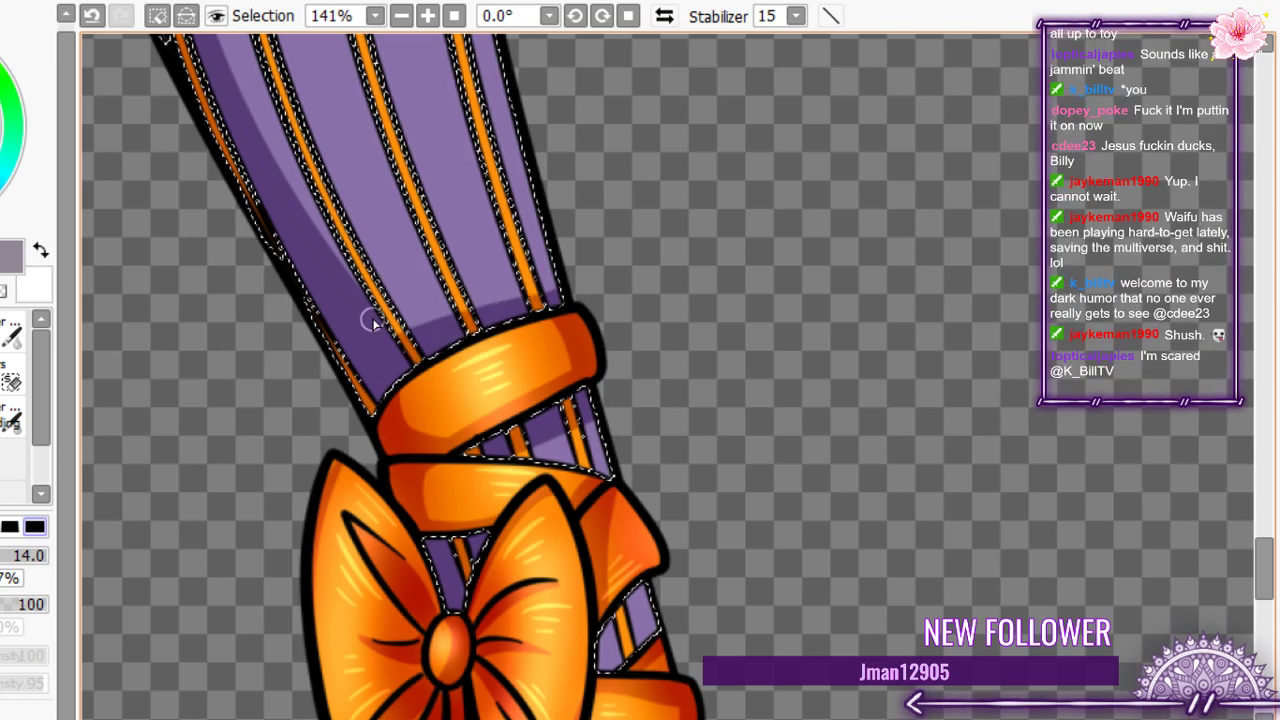
- Paint dark purple shadows on the stocking between the lower ankle ribbons and on the foot above and below the shoe strap
scroll(372, 205, "down", 1)
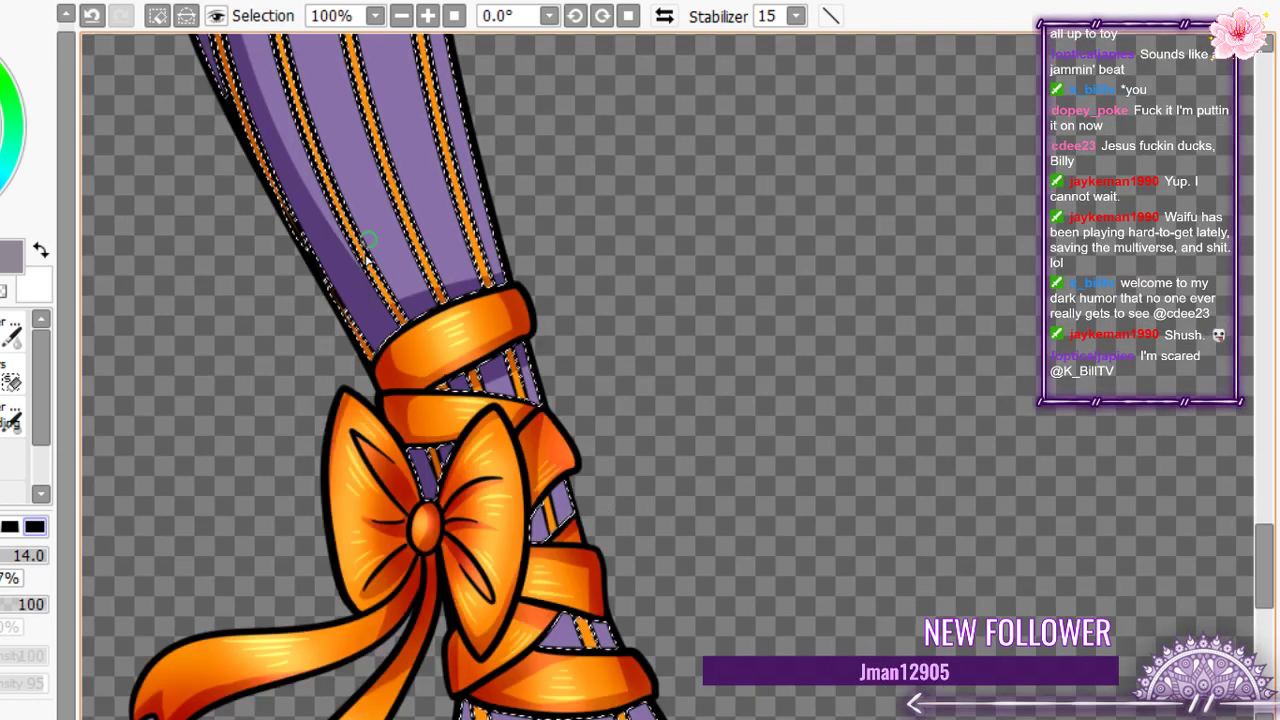
scroll(368, 255, "down", 3)
scroll(450, 300, "up", 2)
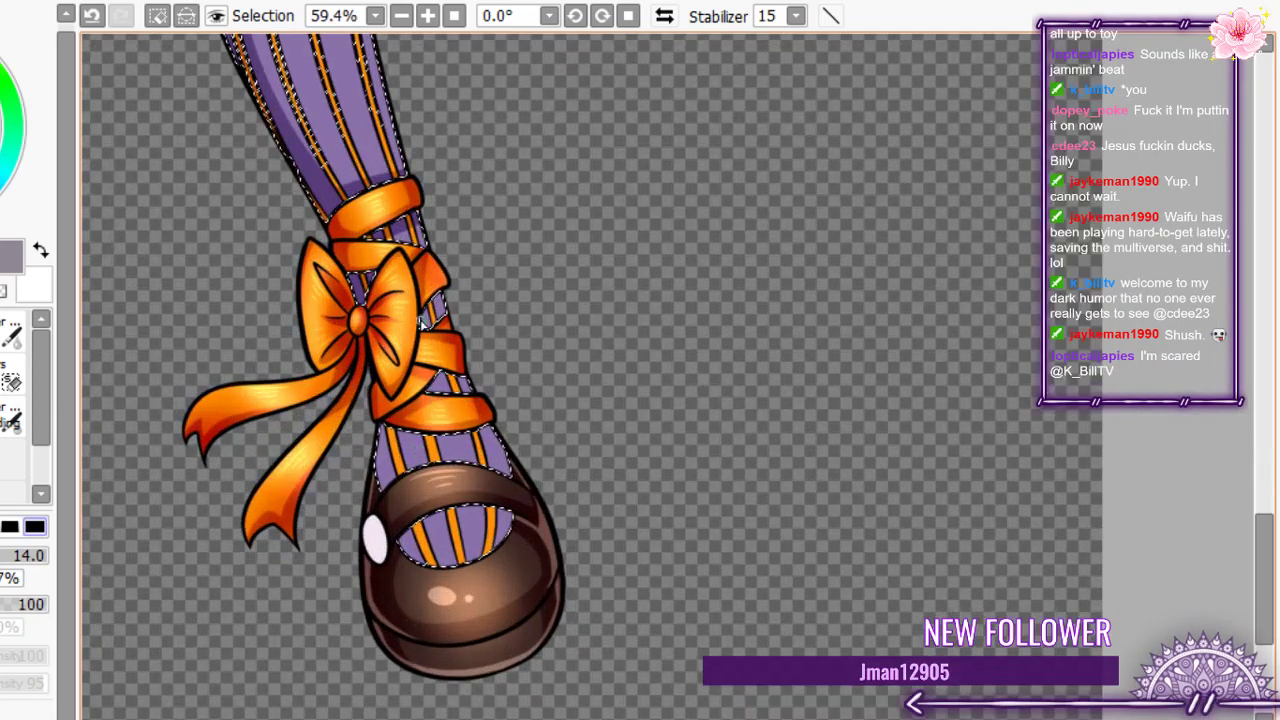
scroll(450, 300, "up", 2)
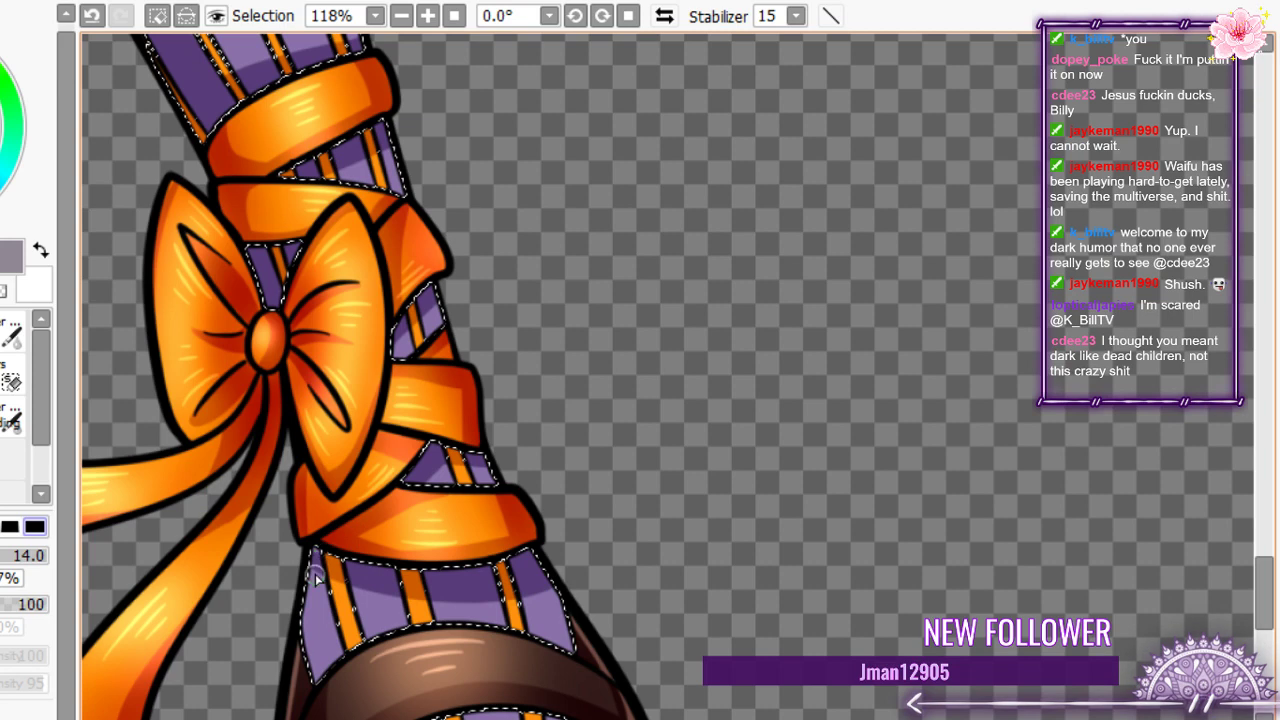
scroll(316, 578, "down", 1)
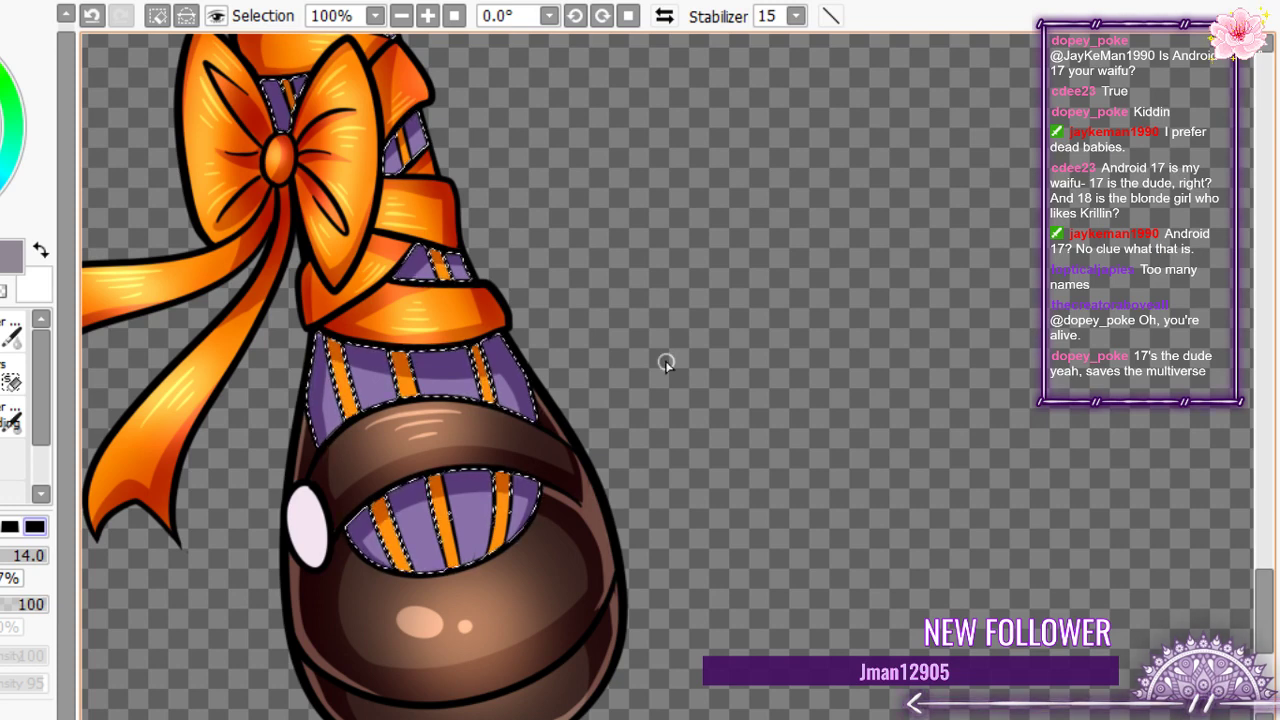
- Examine the shading on both stockings and the skirt, up close and against the whole figure
scroll(666, 364, "down", 8)
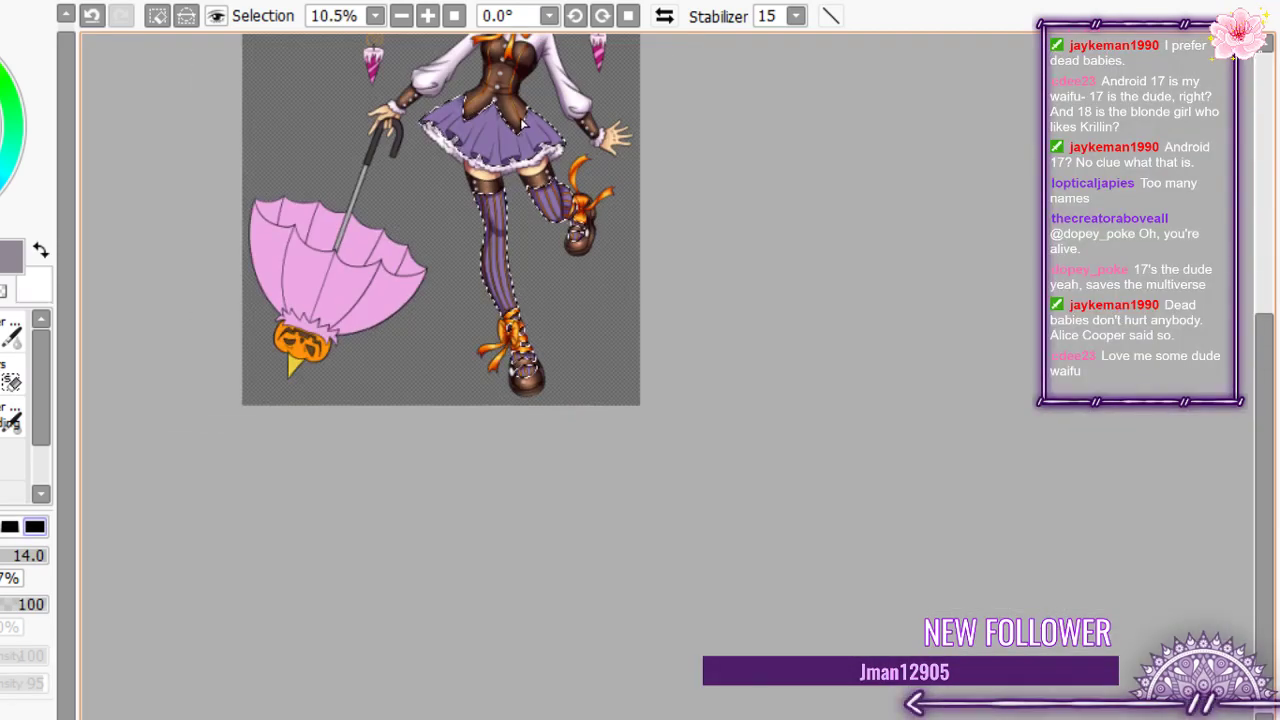
scroll(530, 120, "up", 3)
scroll(533, 118, "up", 5)
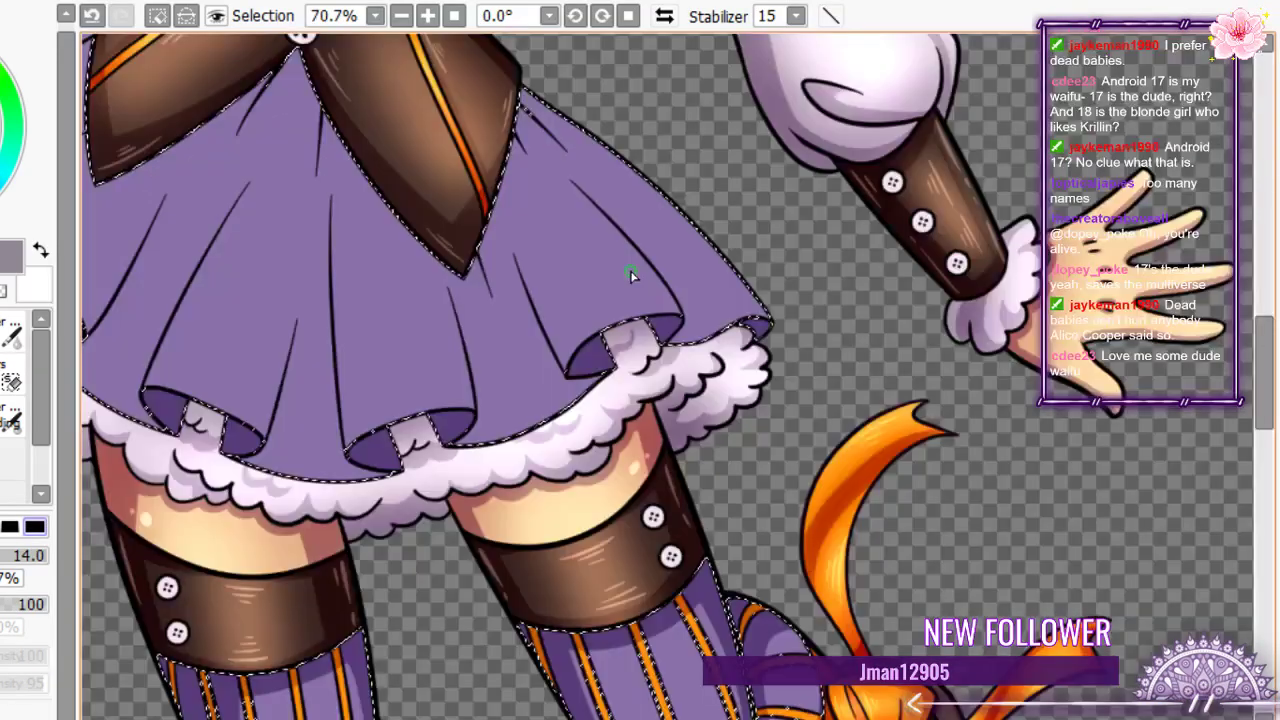
scroll(631, 275, "down", 7)
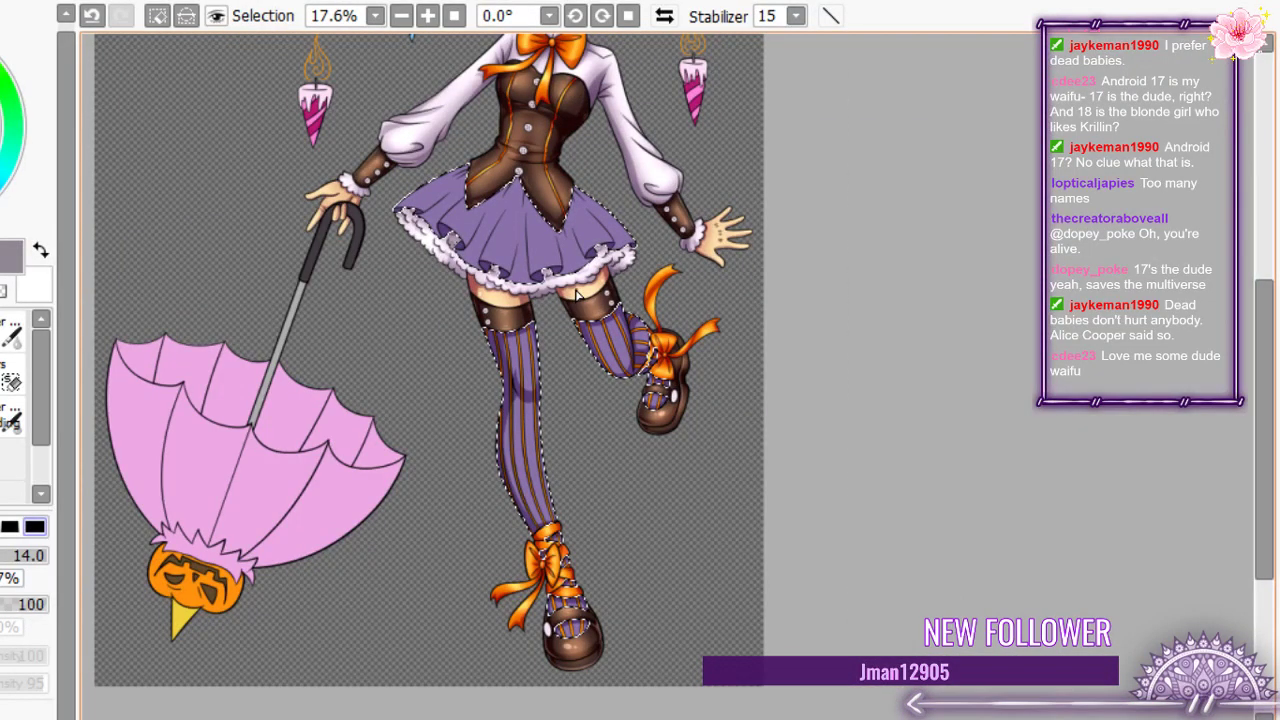
scroll(576, 293, "up", 12)
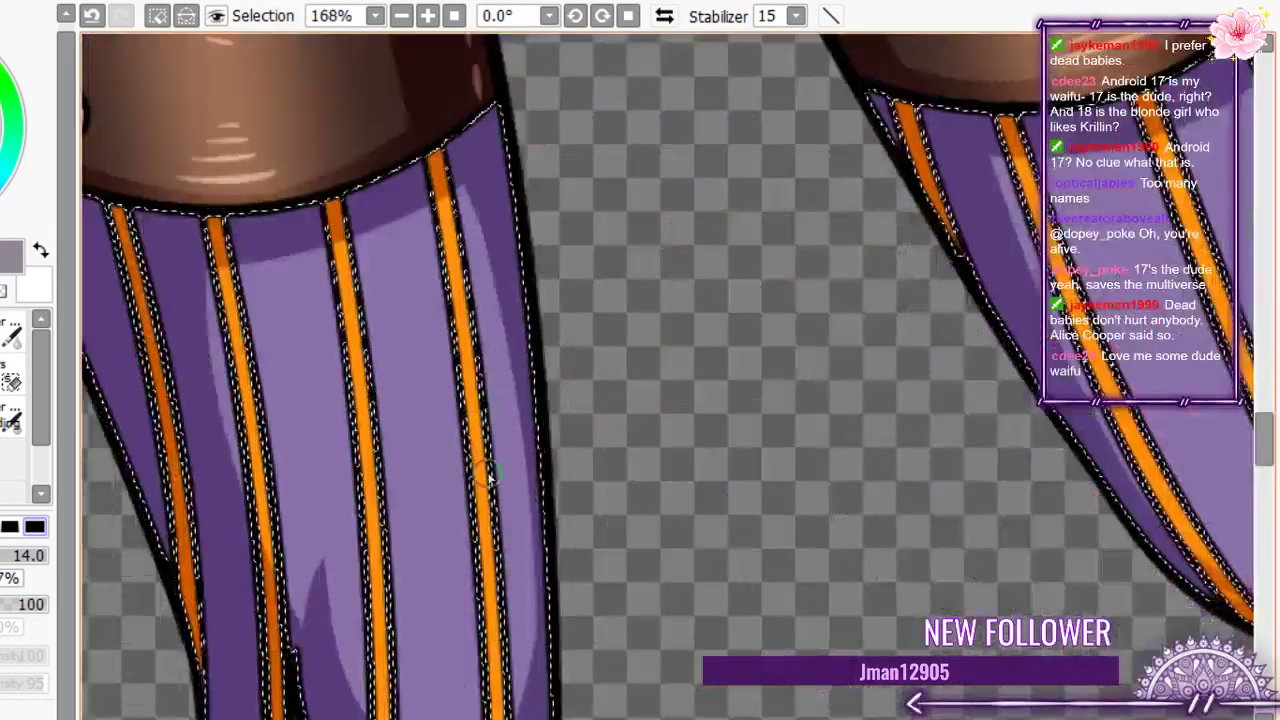
scroll(427, 460, "down", 3)
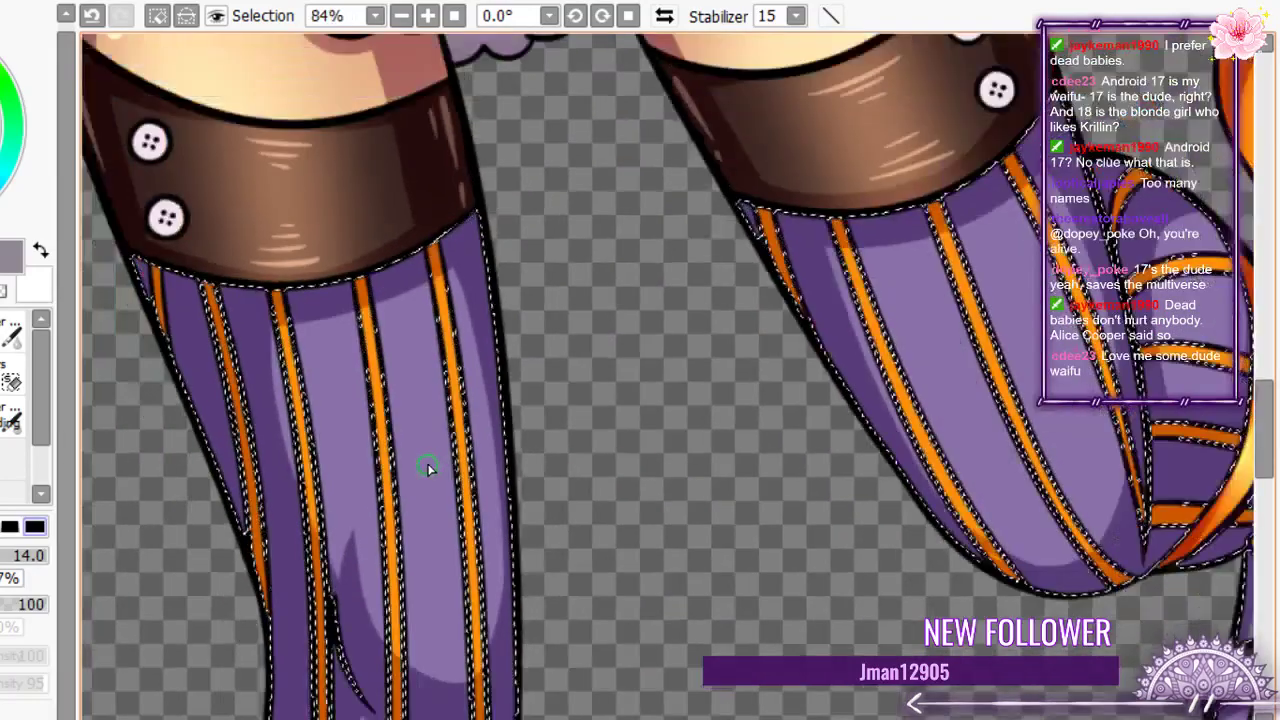
scroll(427, 467, "down", 2)
scroll(665, 460, "up", 5)
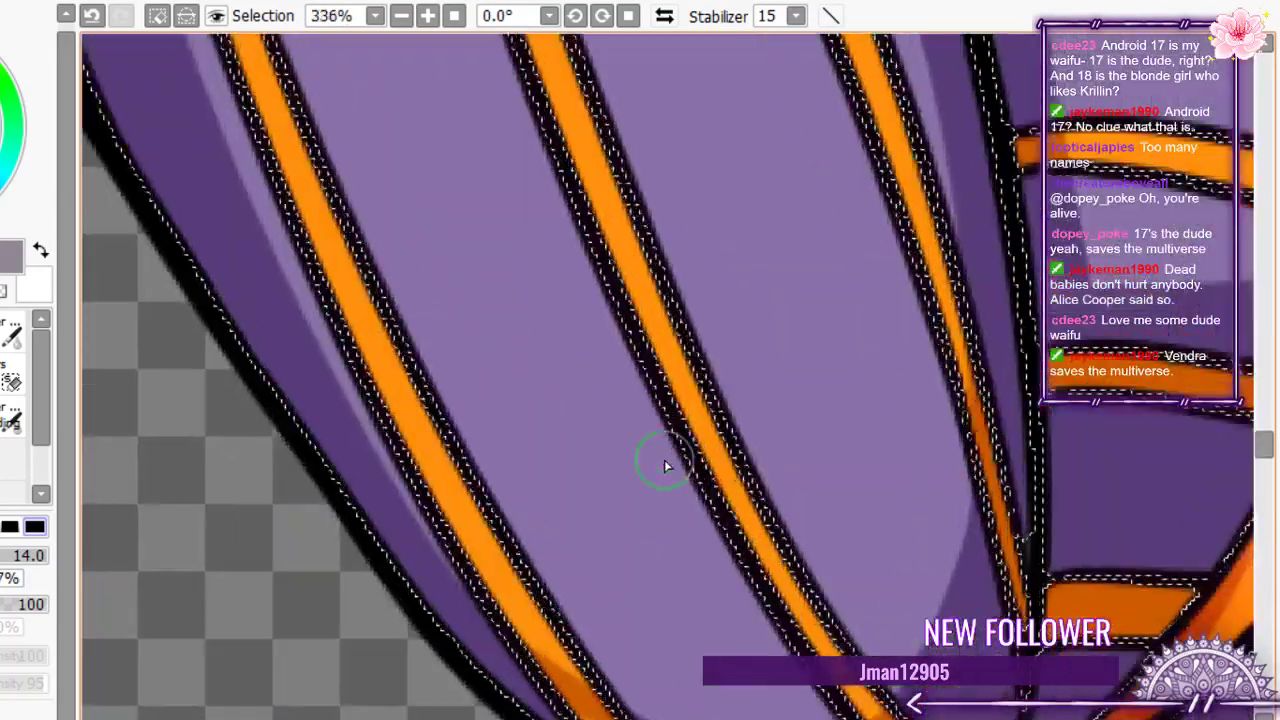
scroll(665, 465, "down", 18)
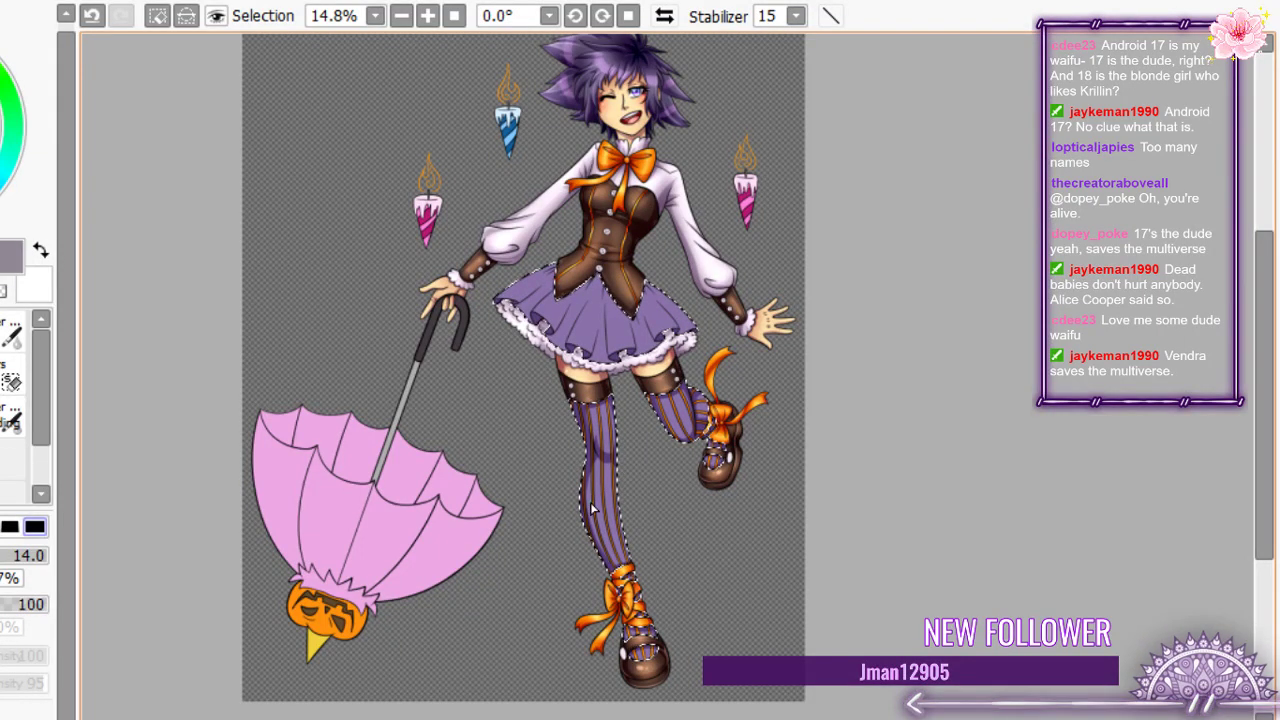
scroll(590, 502, "down", 2)
scroll(590, 502, "up", 5)
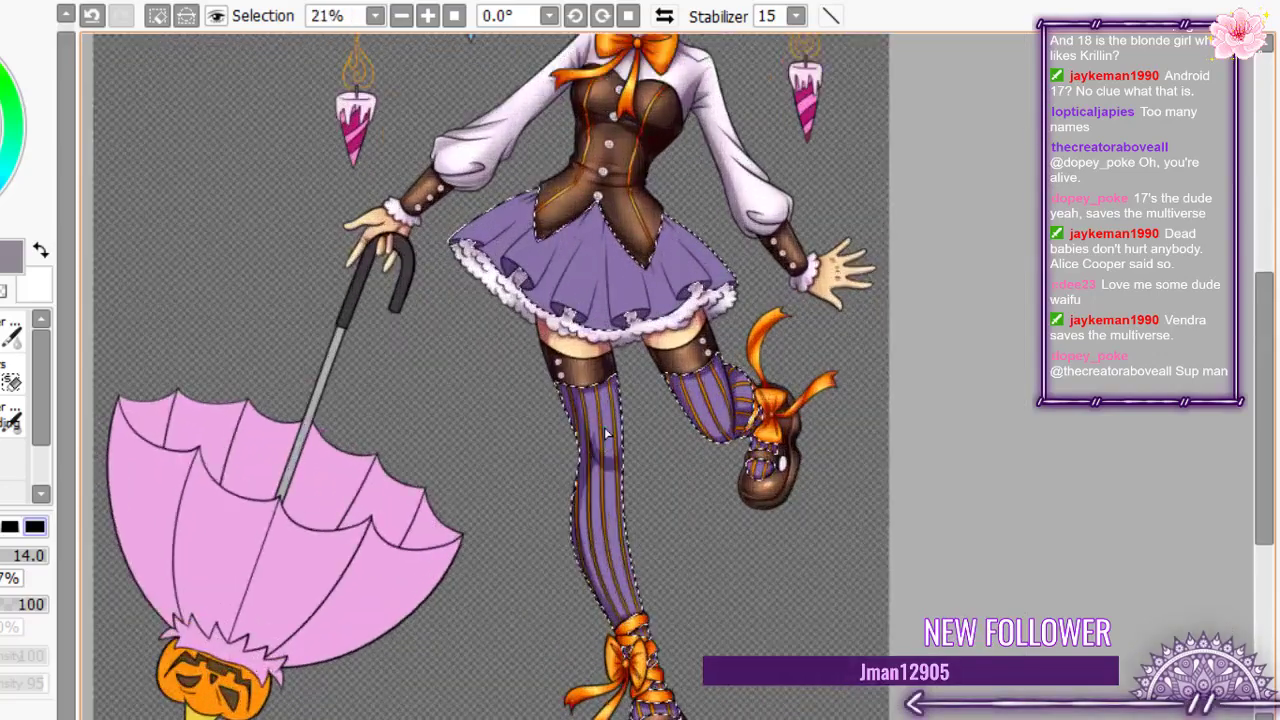
scroll(603, 385, "up", 8)
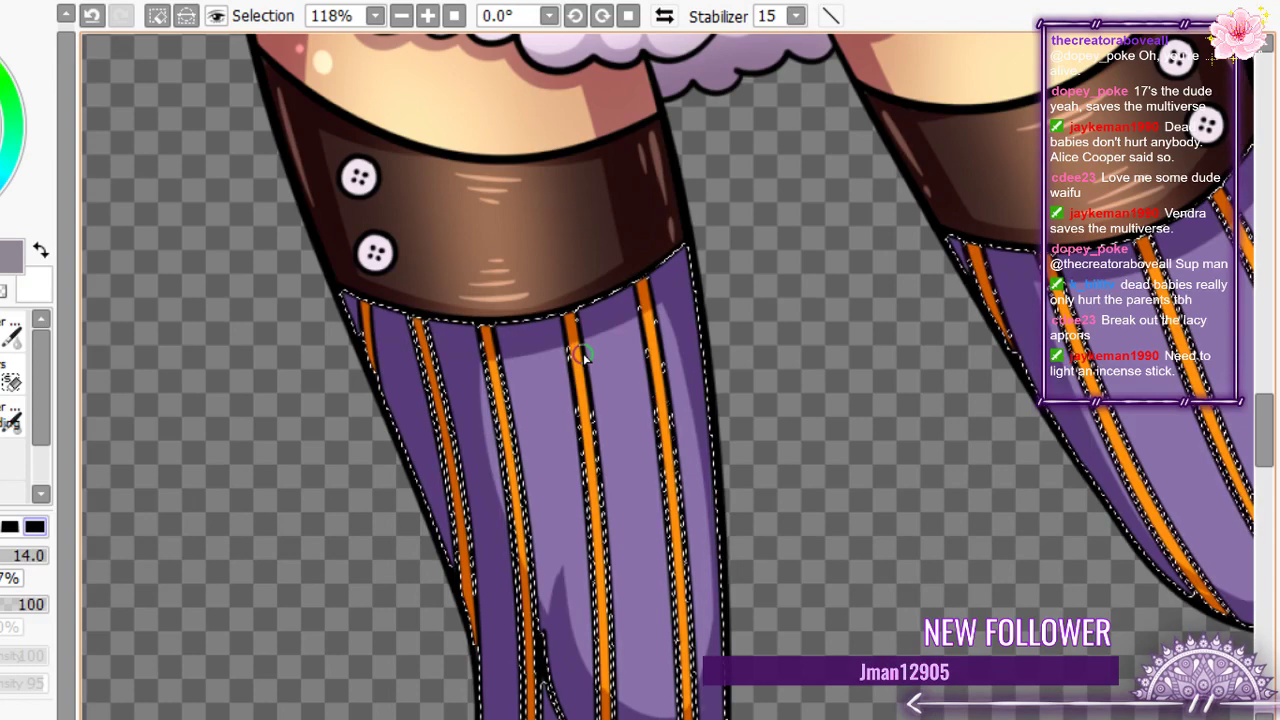
scroll(585, 355, "down", 5)
scroll(509, 574, "up", 3)
scroll(509, 574, "down", 4)
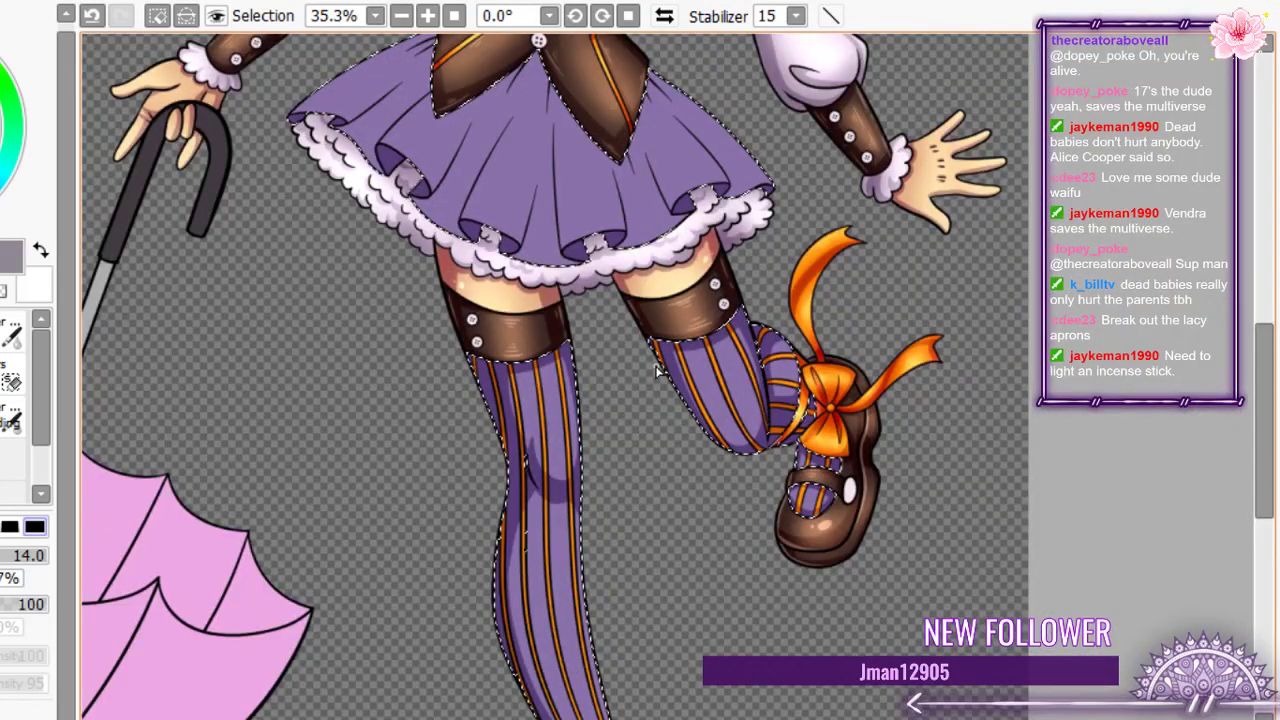
scroll(657, 371, "down", 3)
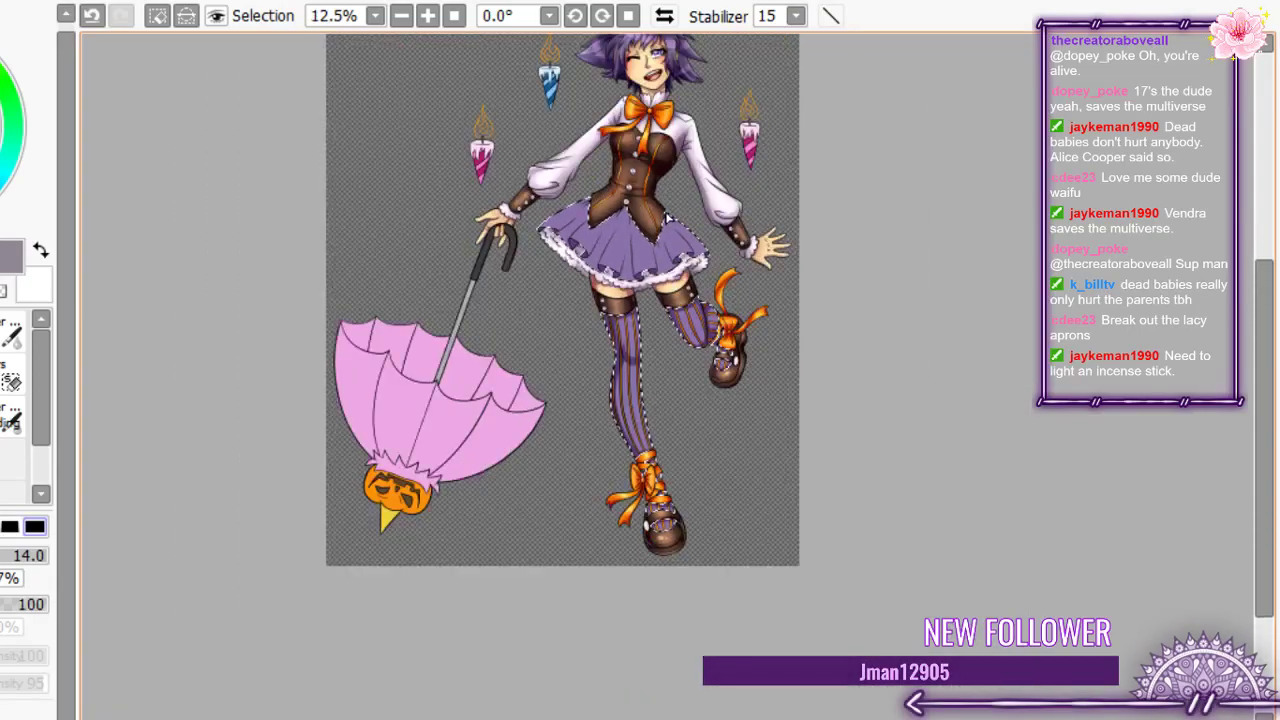
- Draw a curved dark purple shadow outline from the top of the skirt's outermost fold, by the open hand, to the hem
scroll(668, 172, "up", 4)
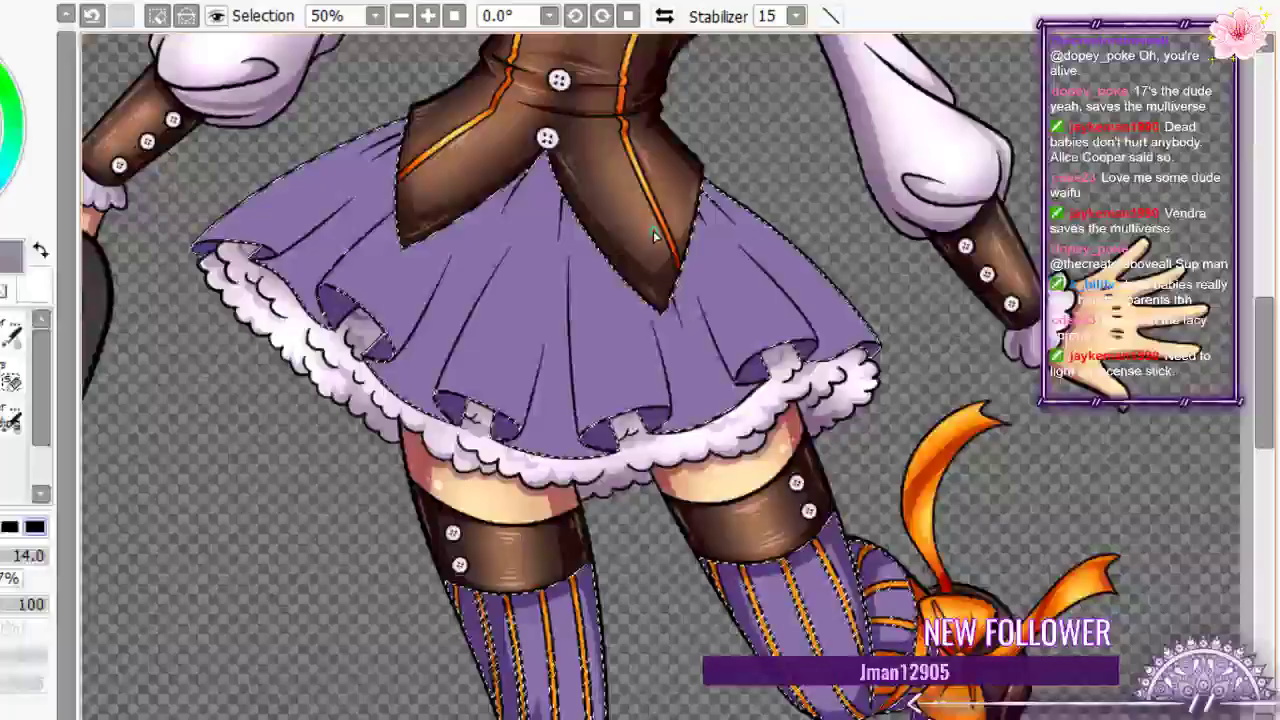
scroll(652, 235, "up", 1)
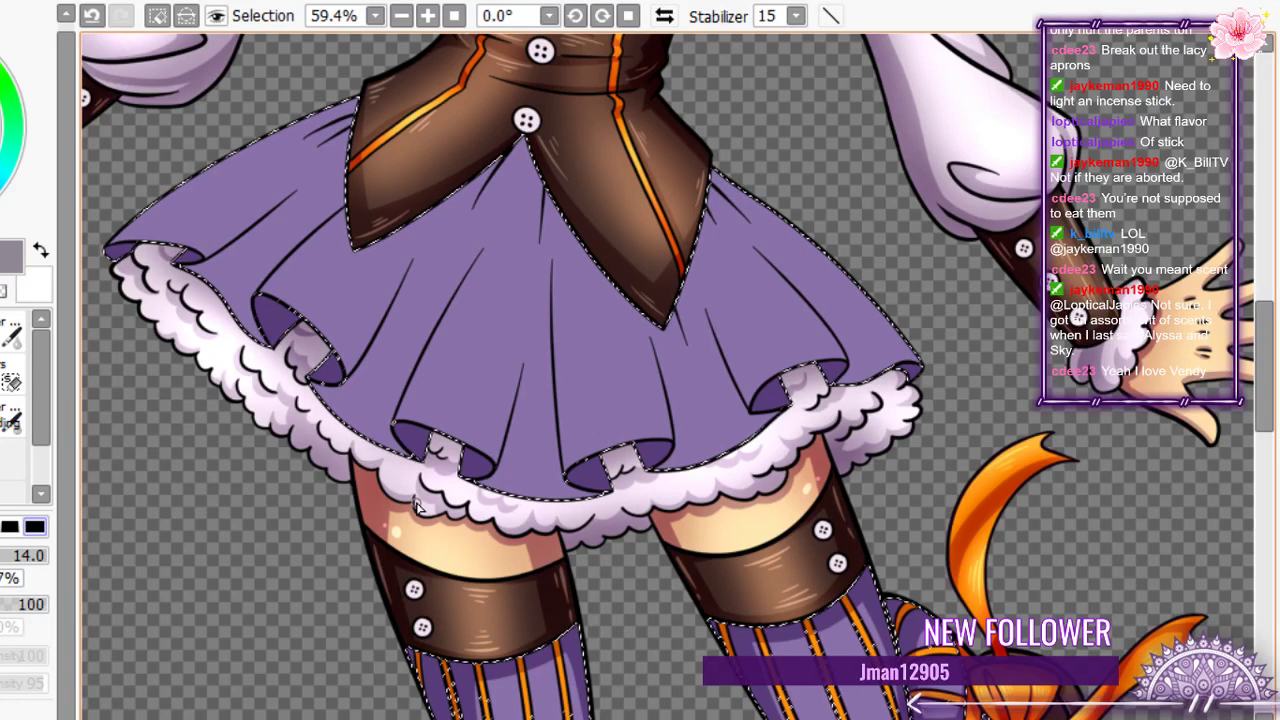
scroll(766, 251, "up", 1)
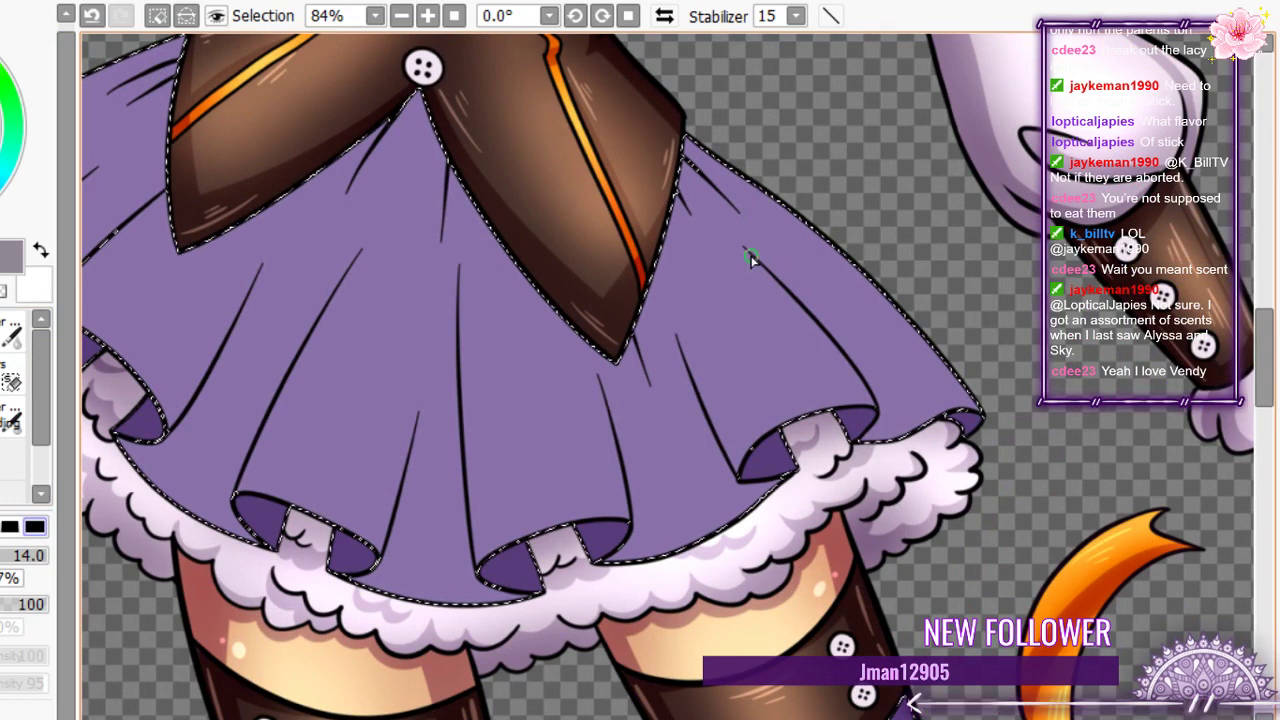
left_click_drag(742, 246, 923, 412)
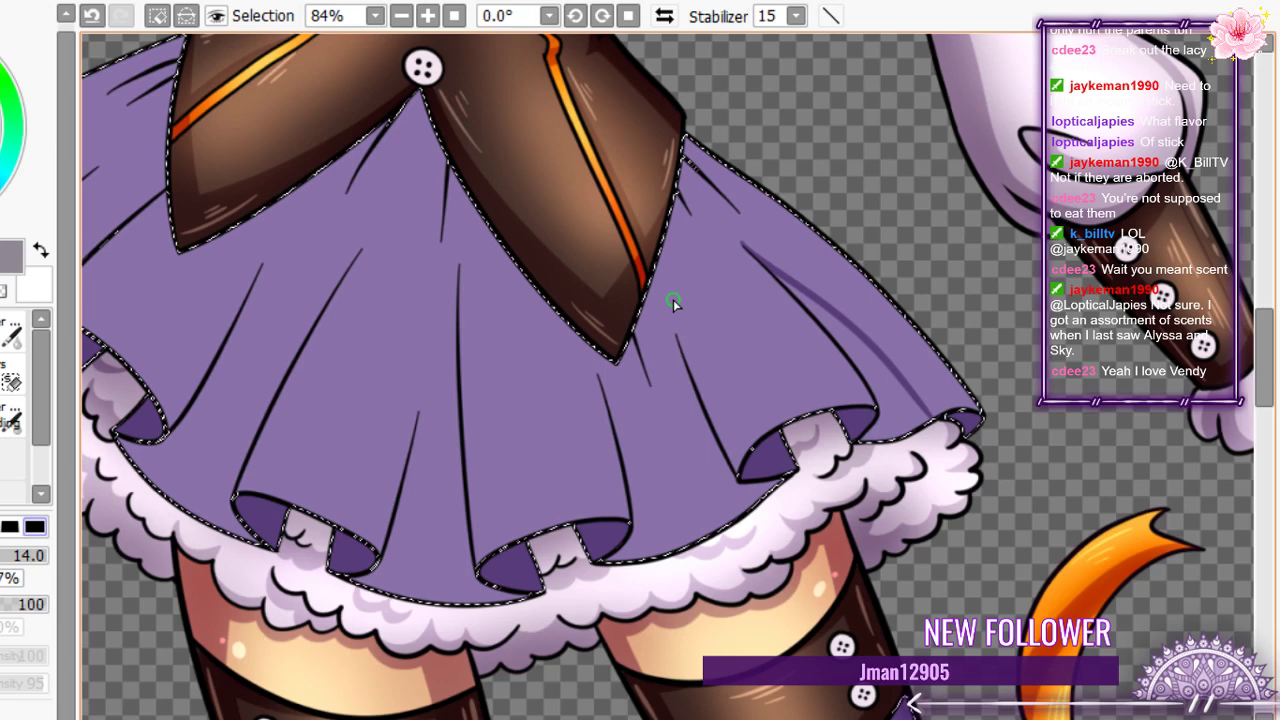
- Try to outline a curved shadow from the neighbouring skirt fold down to the hem
key("ctrl+z")
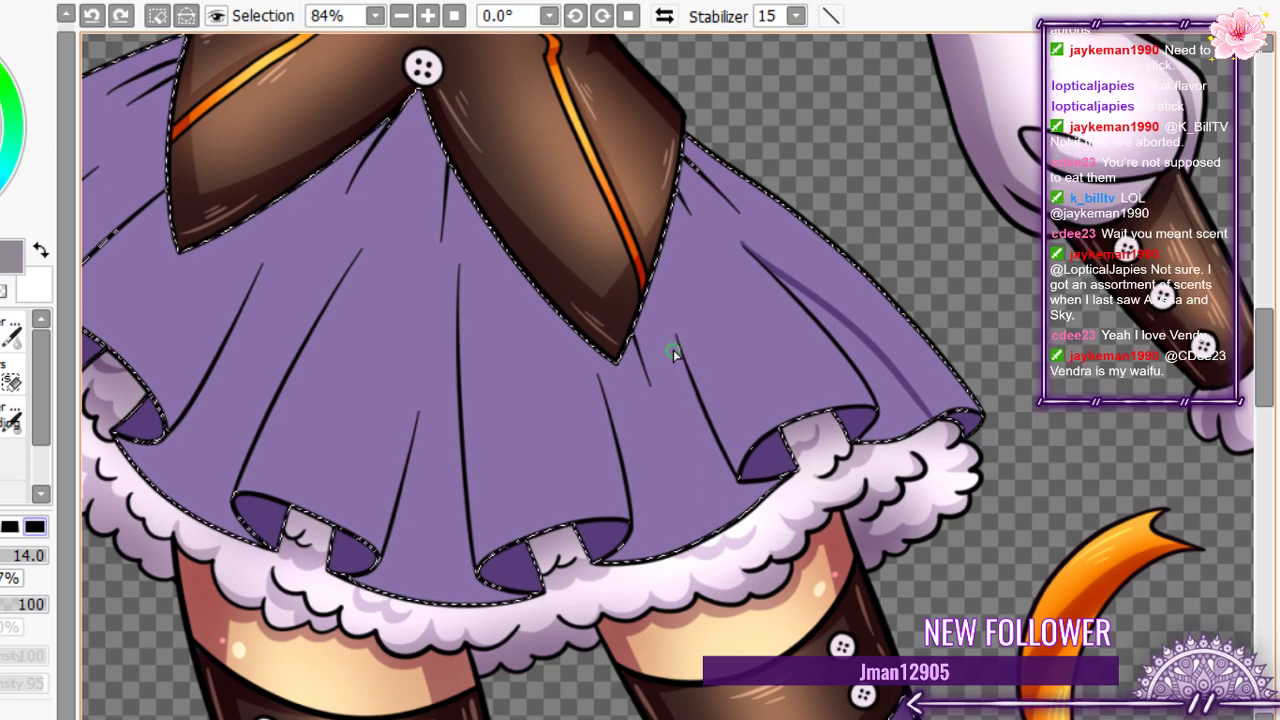
key("ctrl+y")
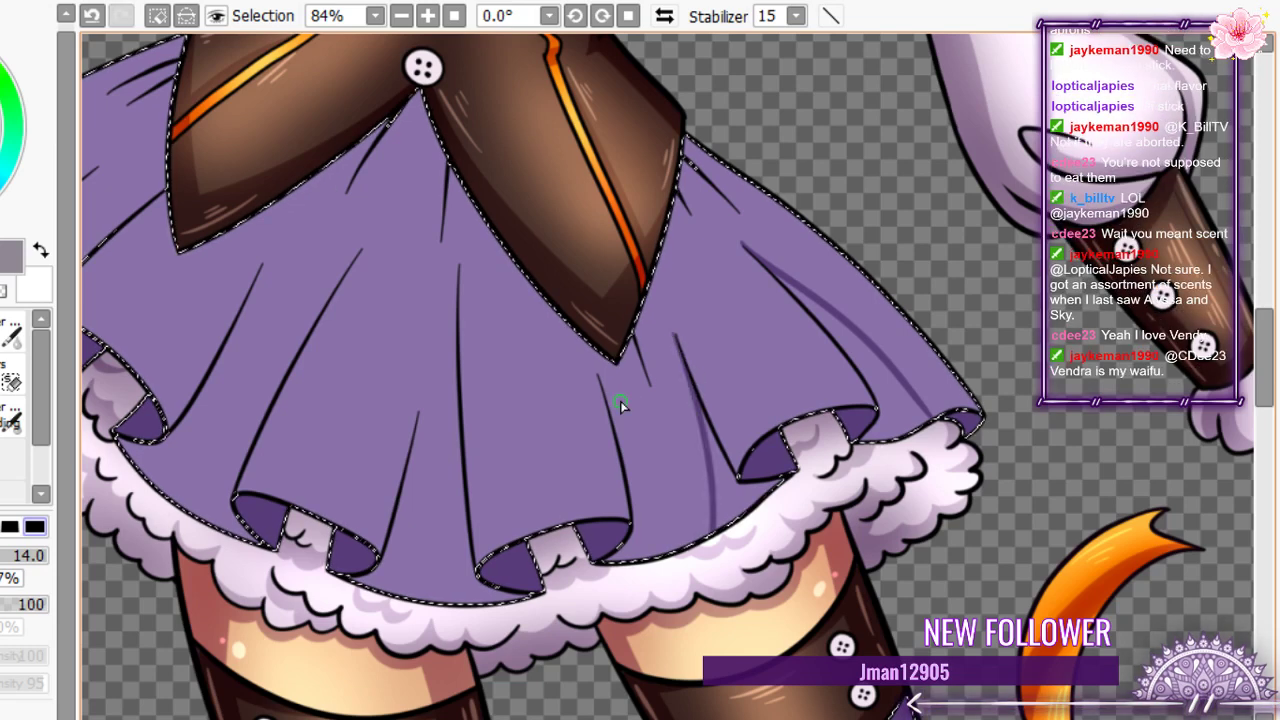
key("ctrl+z")
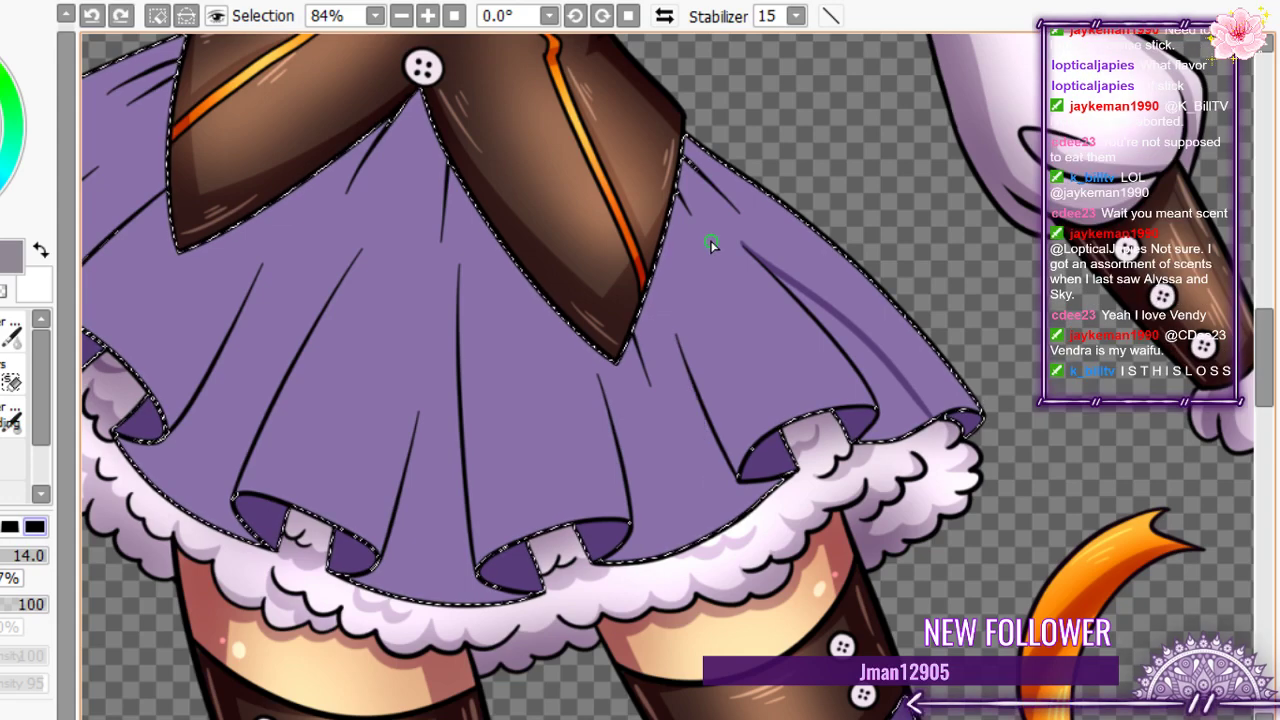
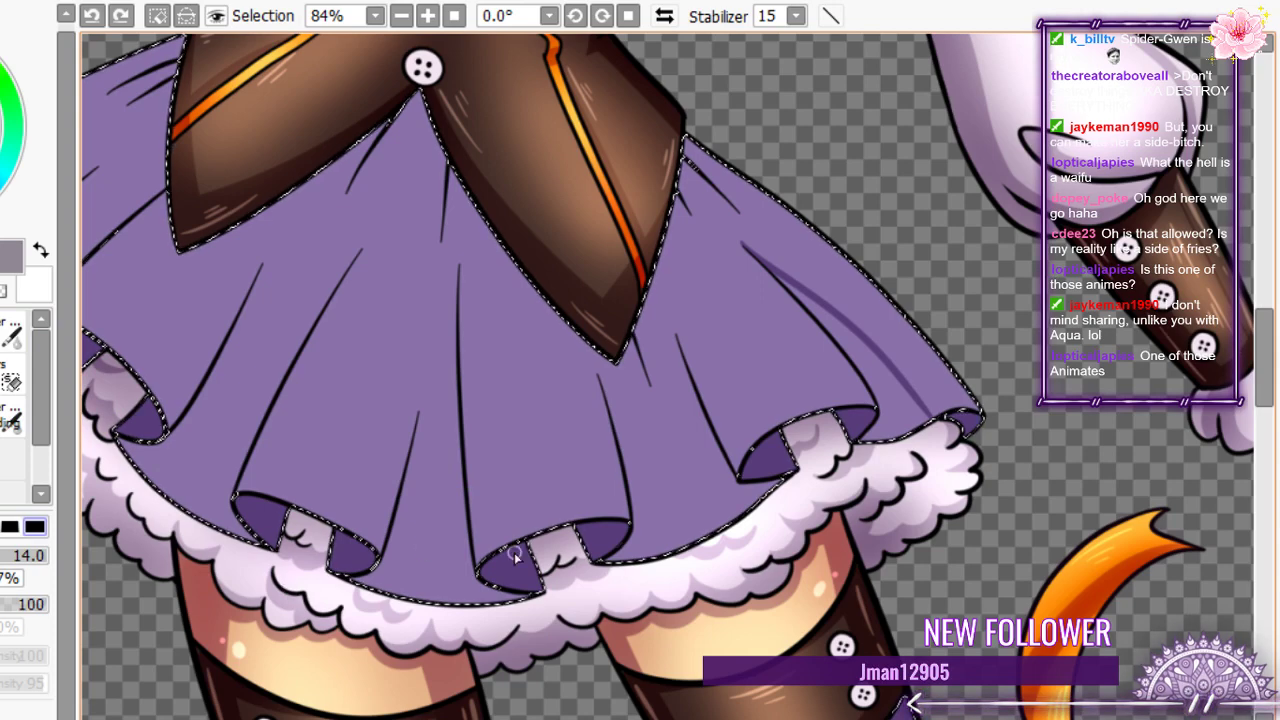
- Clean up the upper tip of the outermost fold's shadow outline with the eraser at size 20
scroll(796, 238, "up", 4)
left_click(8, 382)
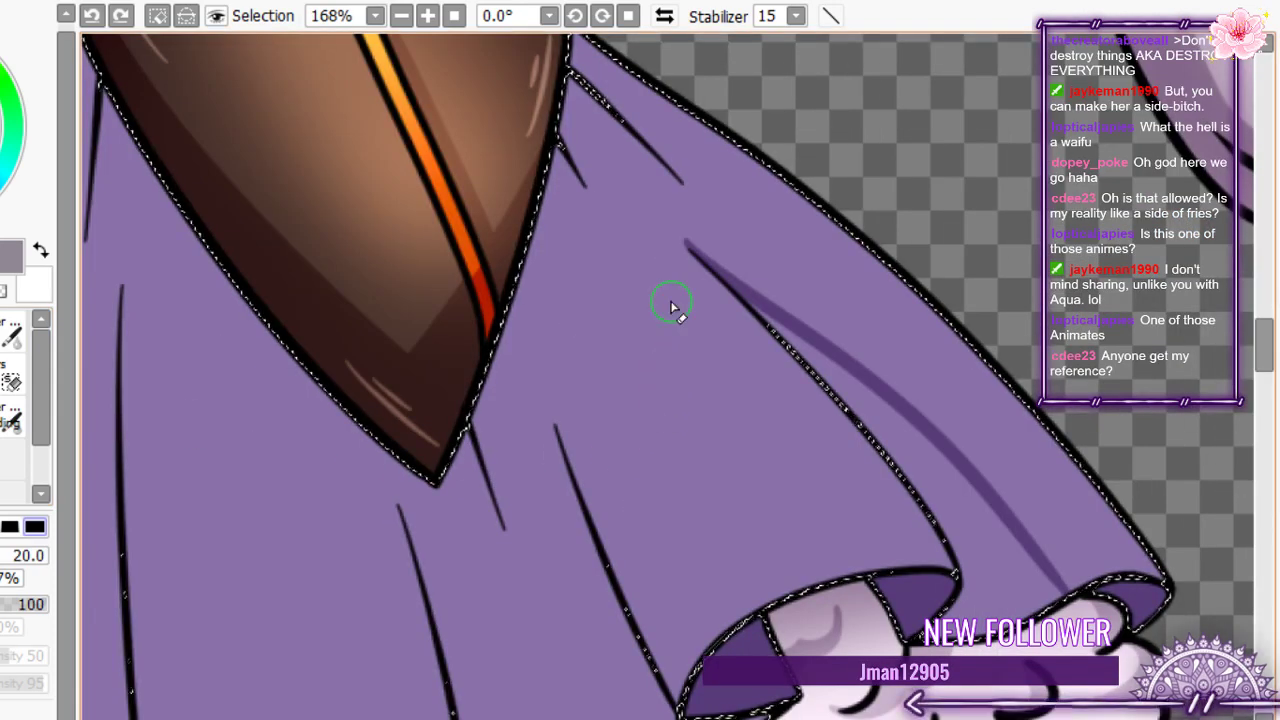
left_click_drag(692, 236, 700, 247)
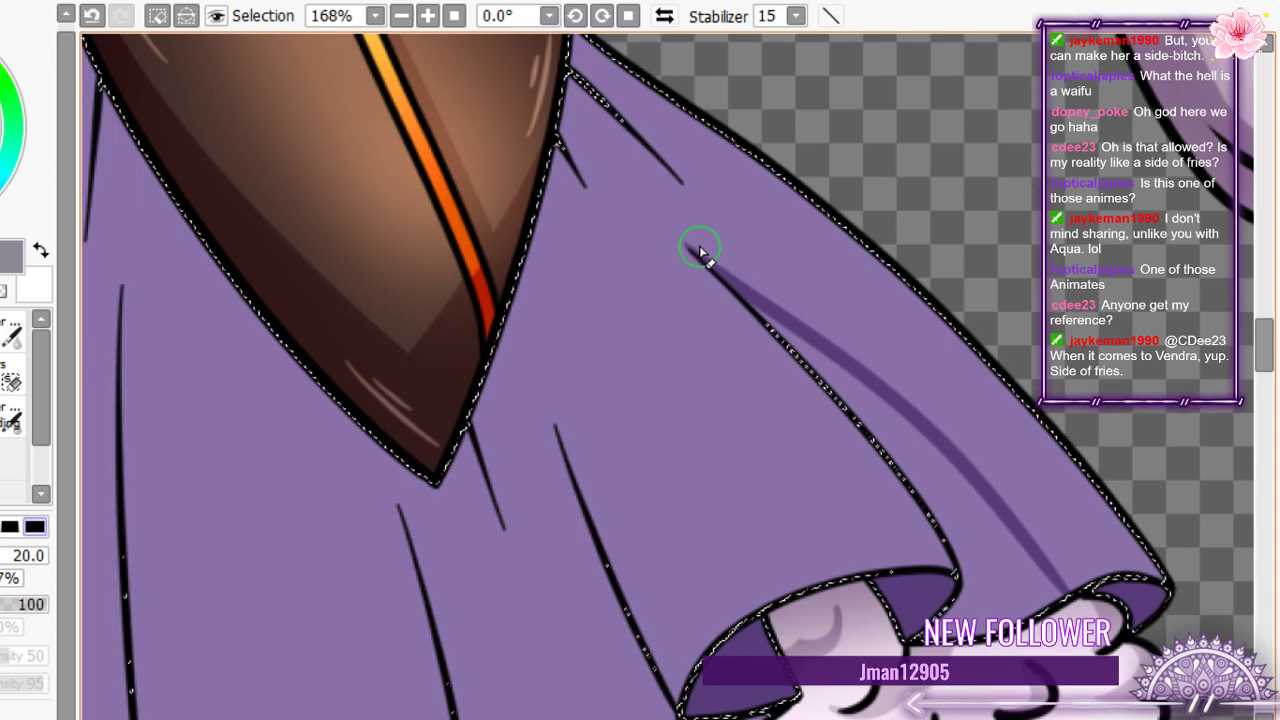
- Paint dark purple into the narrow gap between the upper shadow outline and the outermost fold's line with the size 14 brush
left_click(14, 422)
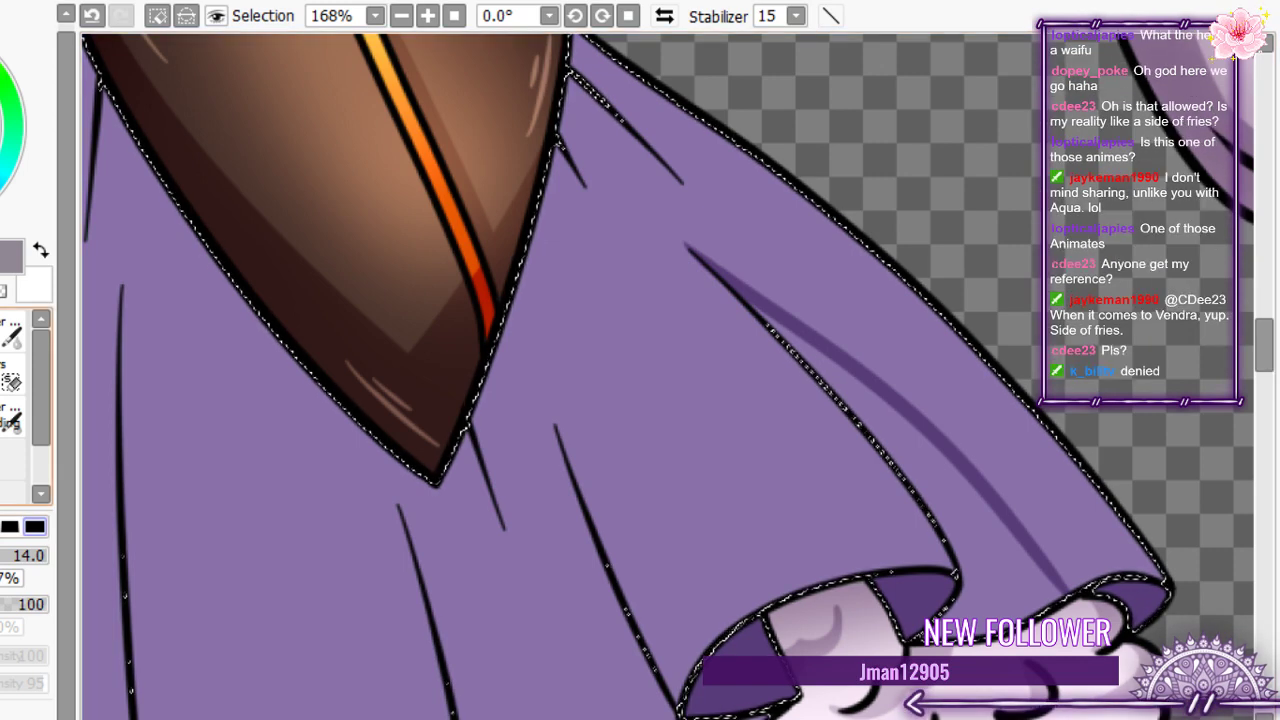
key("w")
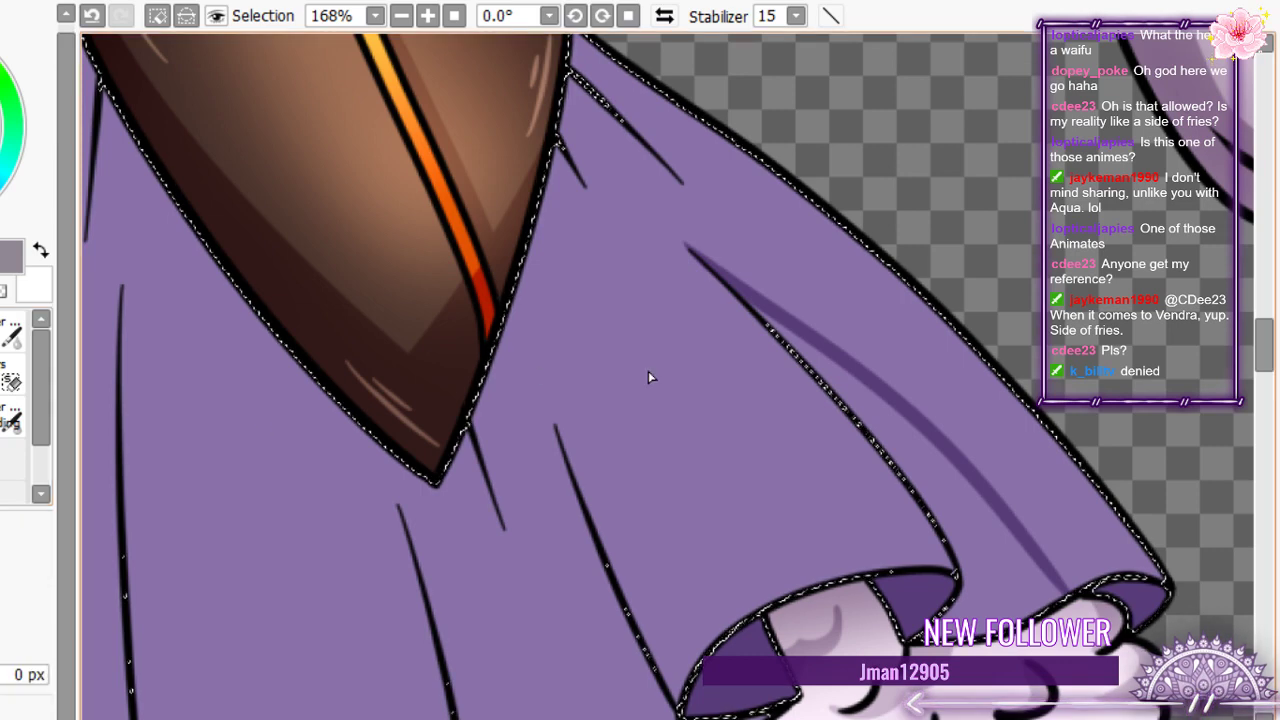
key("b")
key("ctrl+z")
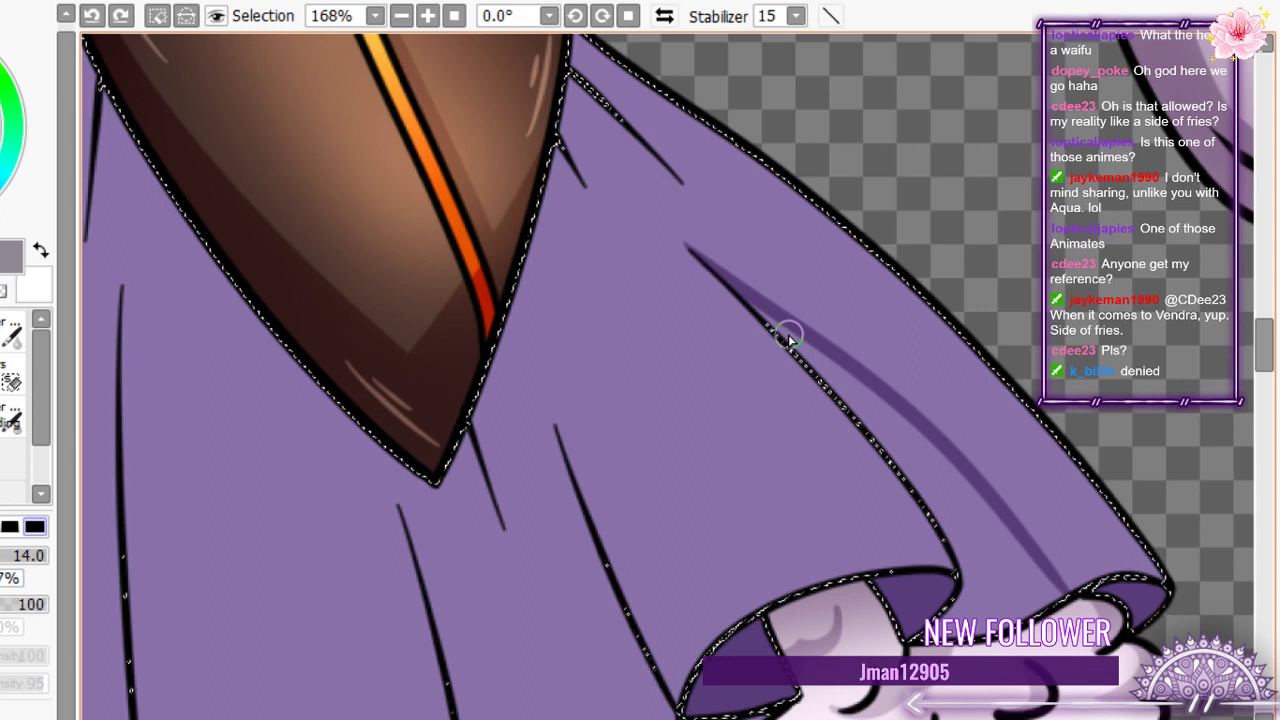
left_click_drag(786, 338, 826, 383)
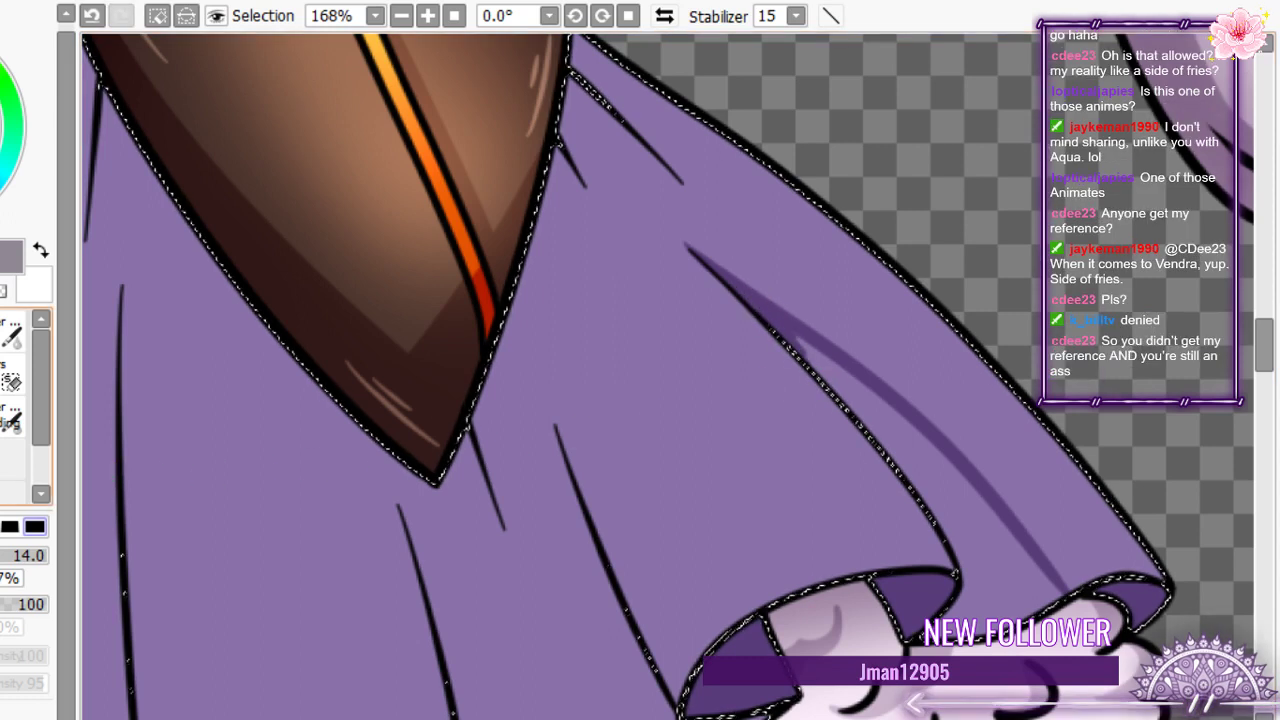
key("g")
left_click(169, 142)
left_click(92, 16)
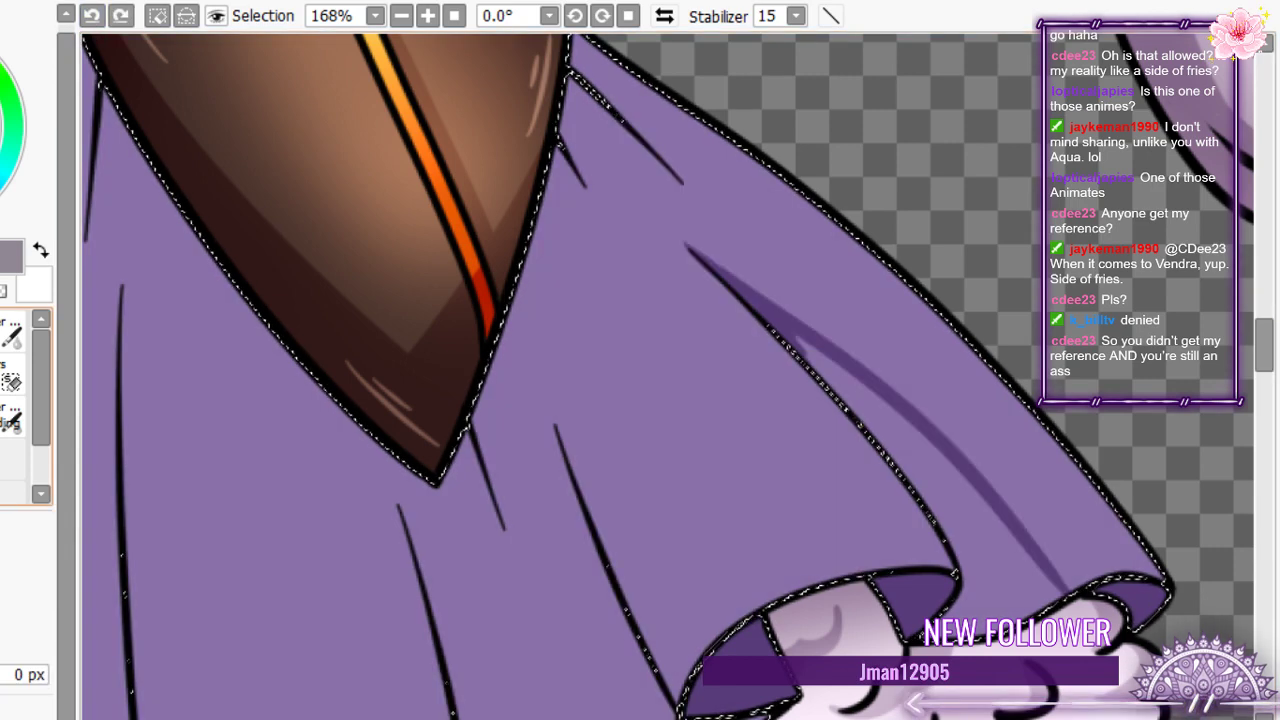
- Paint more dark purple between the outermost fold's line and its curved shadow outline, continuing toward the hem
key("b")
left_click_drag(800, 343, 868, 405)
key("w")
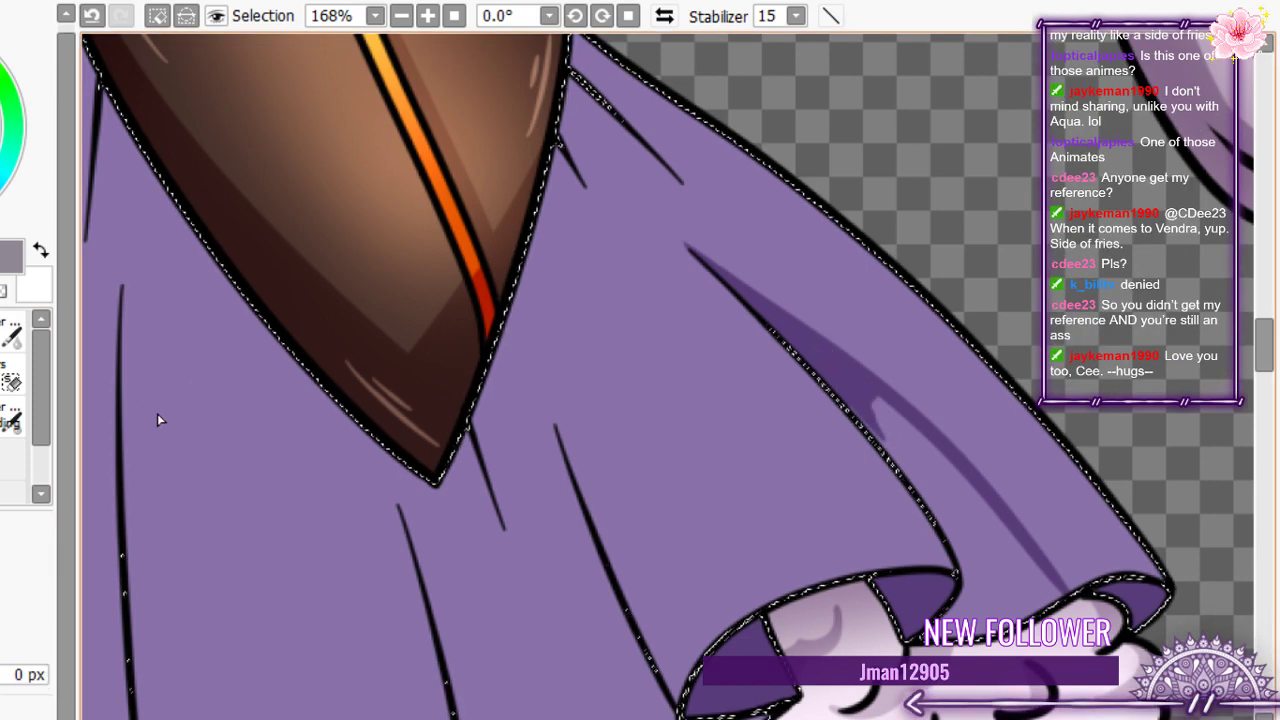
left_click(157, 413)
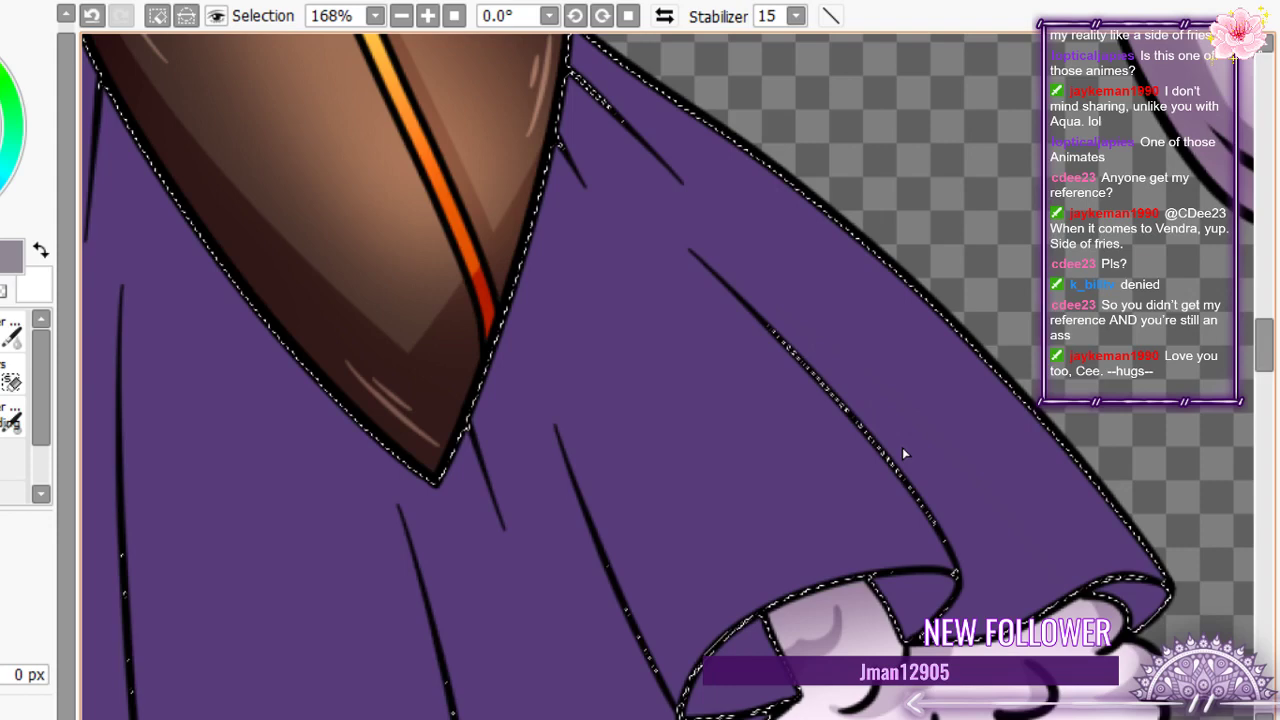
key("ctrl+z")
- Close the outermost fold's shadow along its fold line down to the hem and fill it with dark purple
key("b")
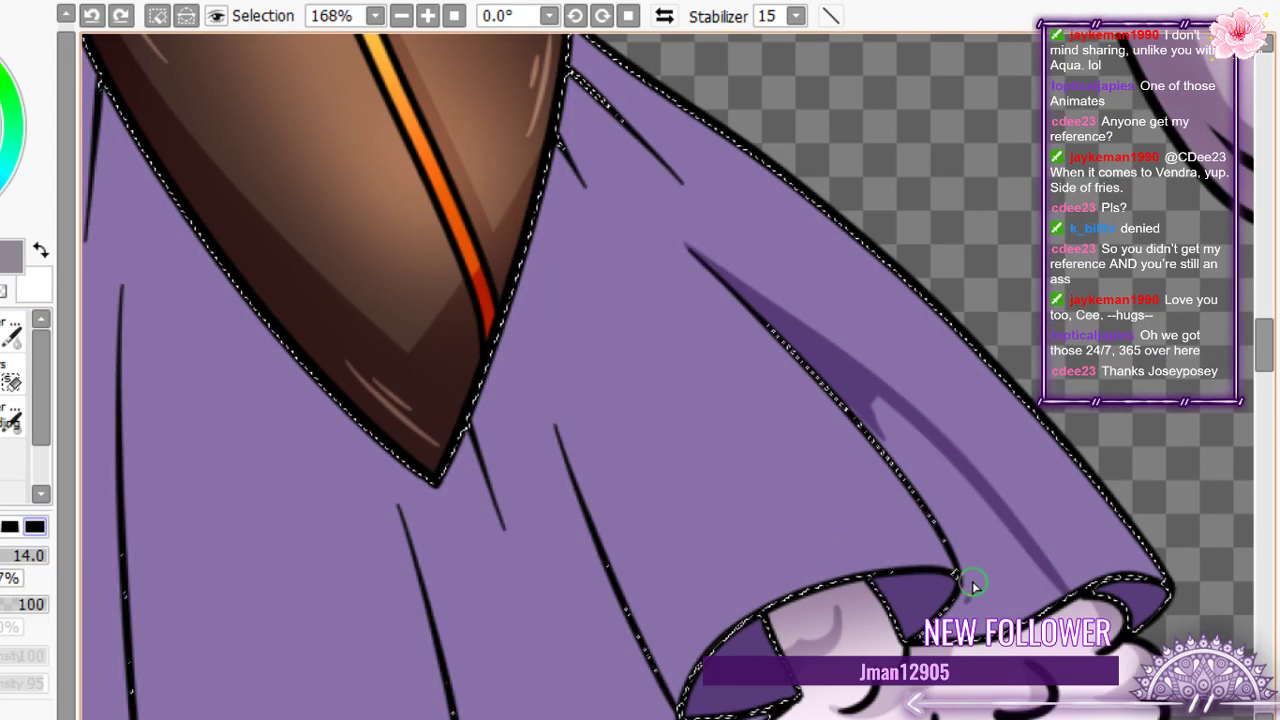
mouse_move(972, 585)
left_mouse_down()
mouse_move(911, 471)
mouse_move(923, 490)
left_mouse_up()
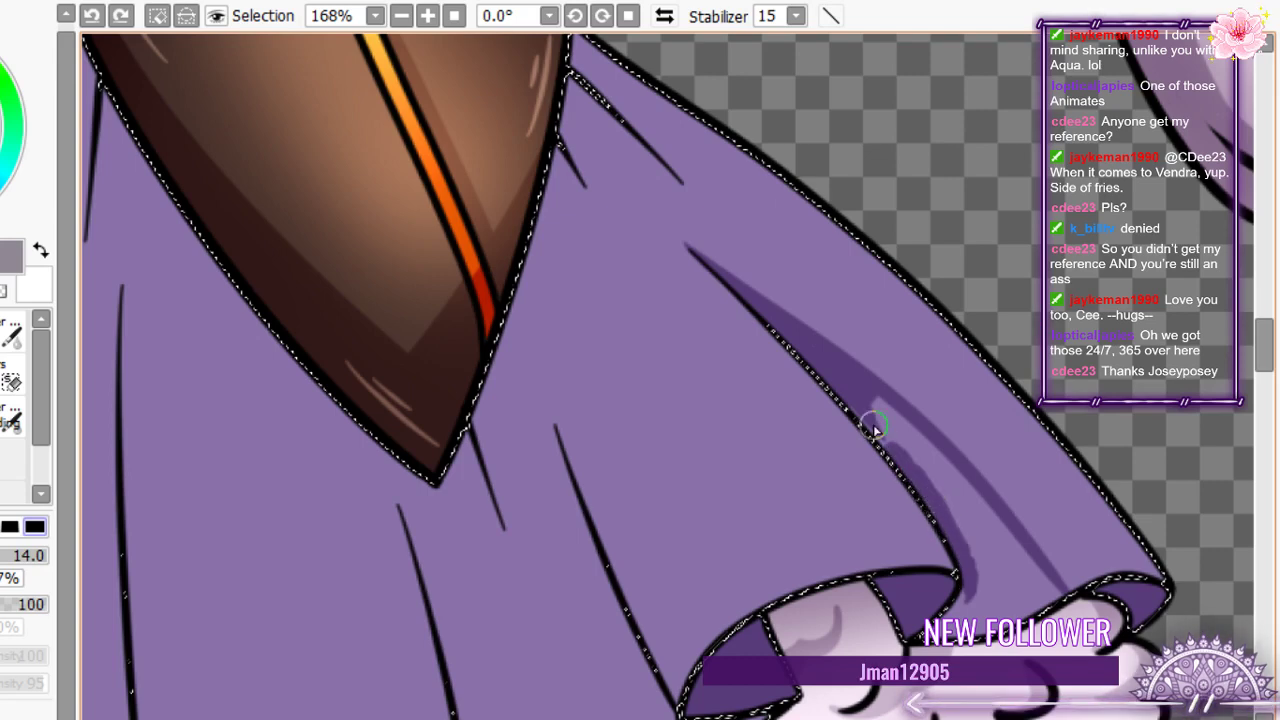
left_click_drag(874, 428, 903, 462)
key("e")
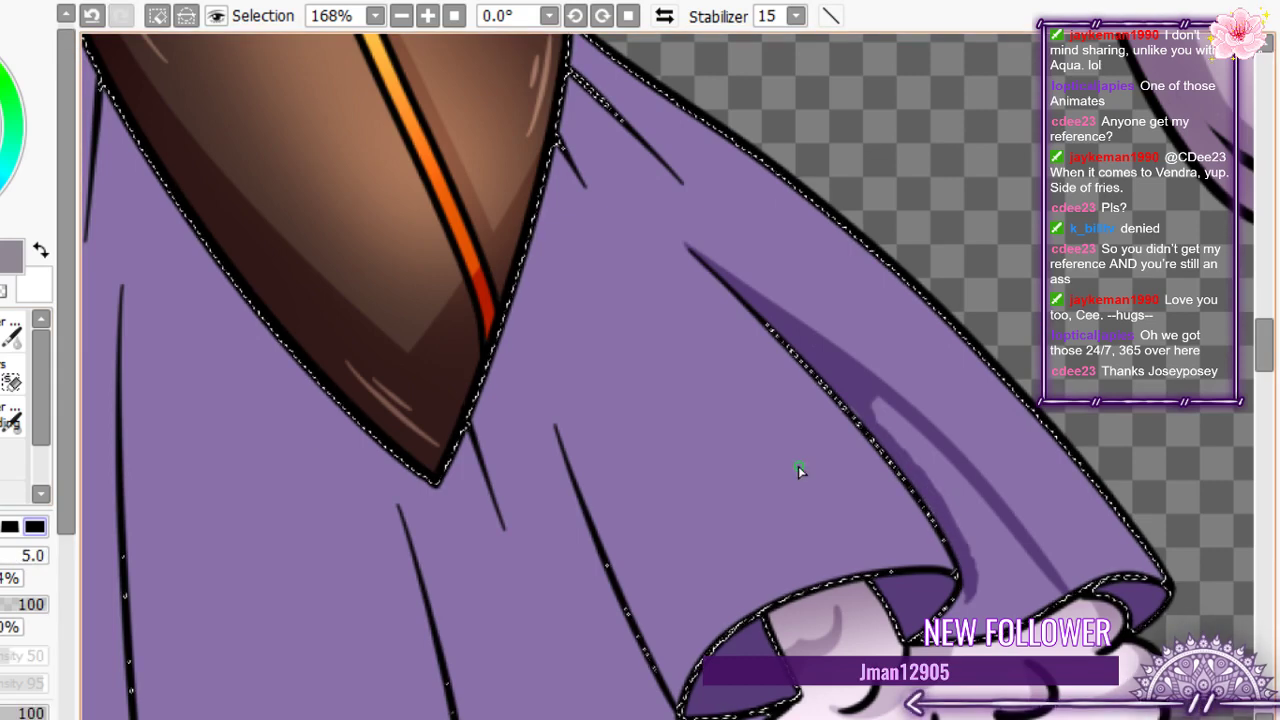
key("g")
left_click(921, 447)
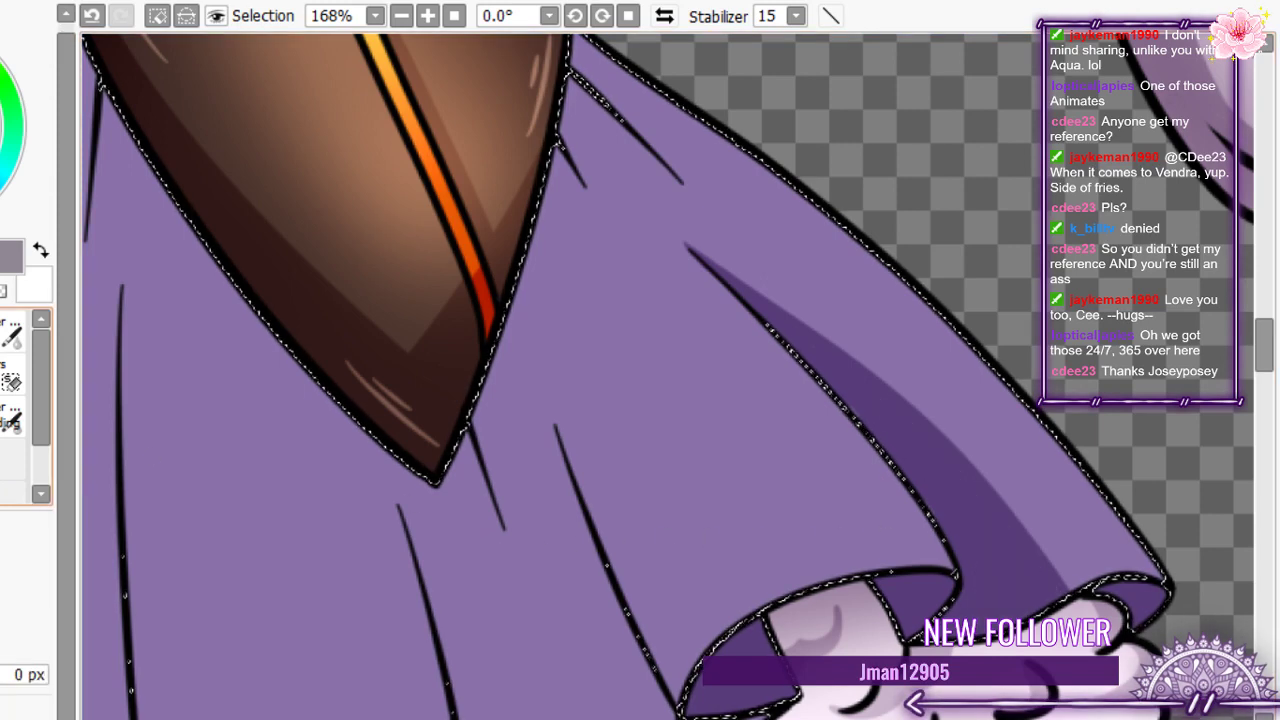
key("b")
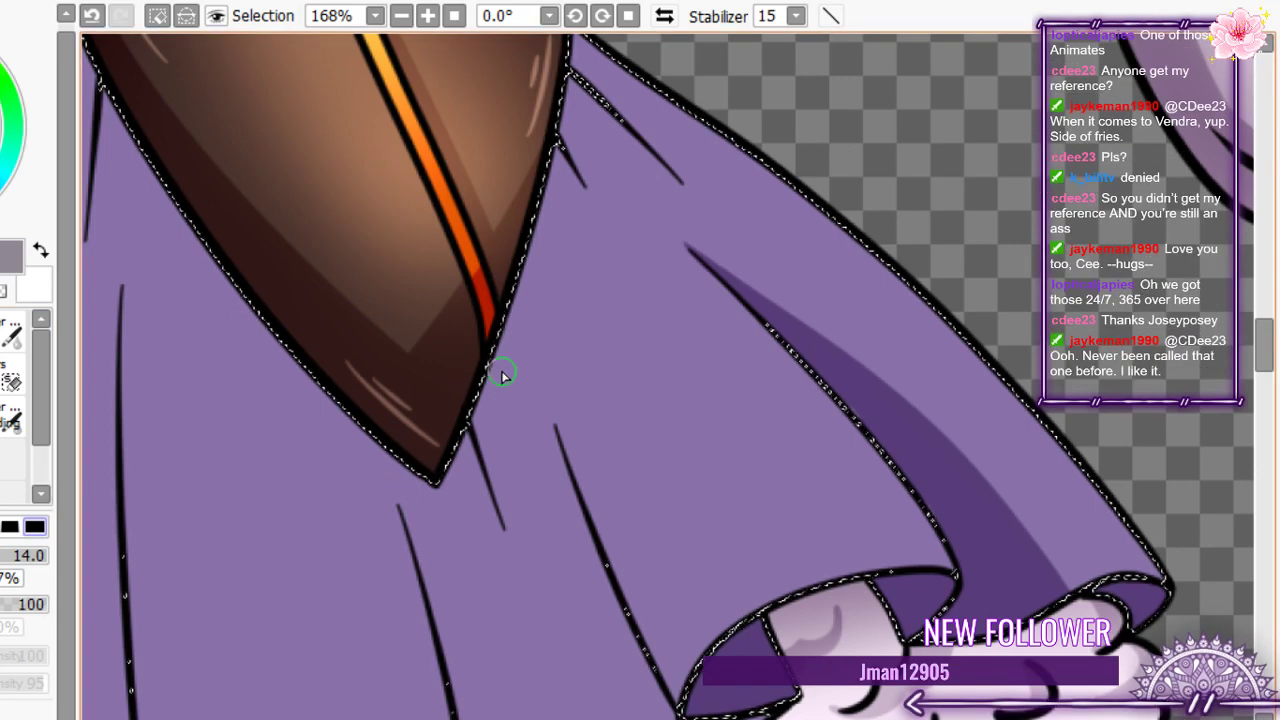
- Outline the skirt shadow below the bodice point with dark purple strokes to the hem and a rounded U-shaped inner edge
scroll(508, 318, "down", 2)
scroll(508, 318, "down", 3)
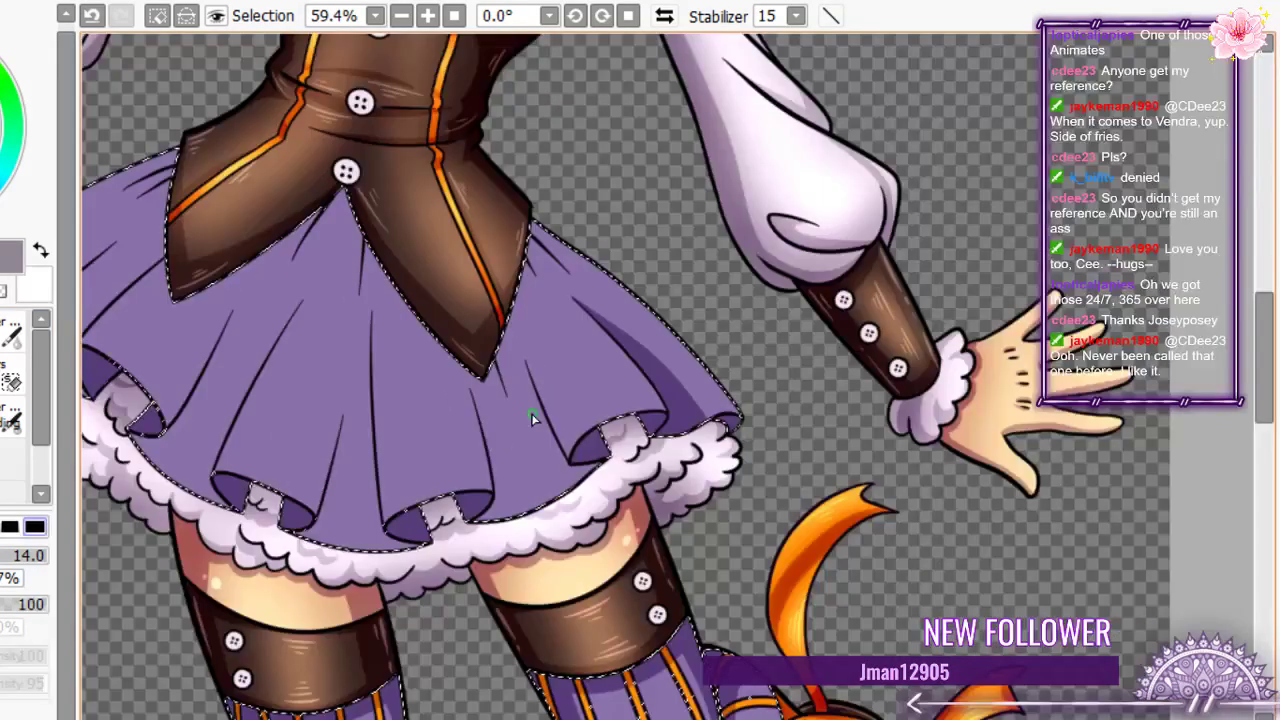
scroll(531, 413, "up", 4)
left_click_drag(509, 300, 488, 252)
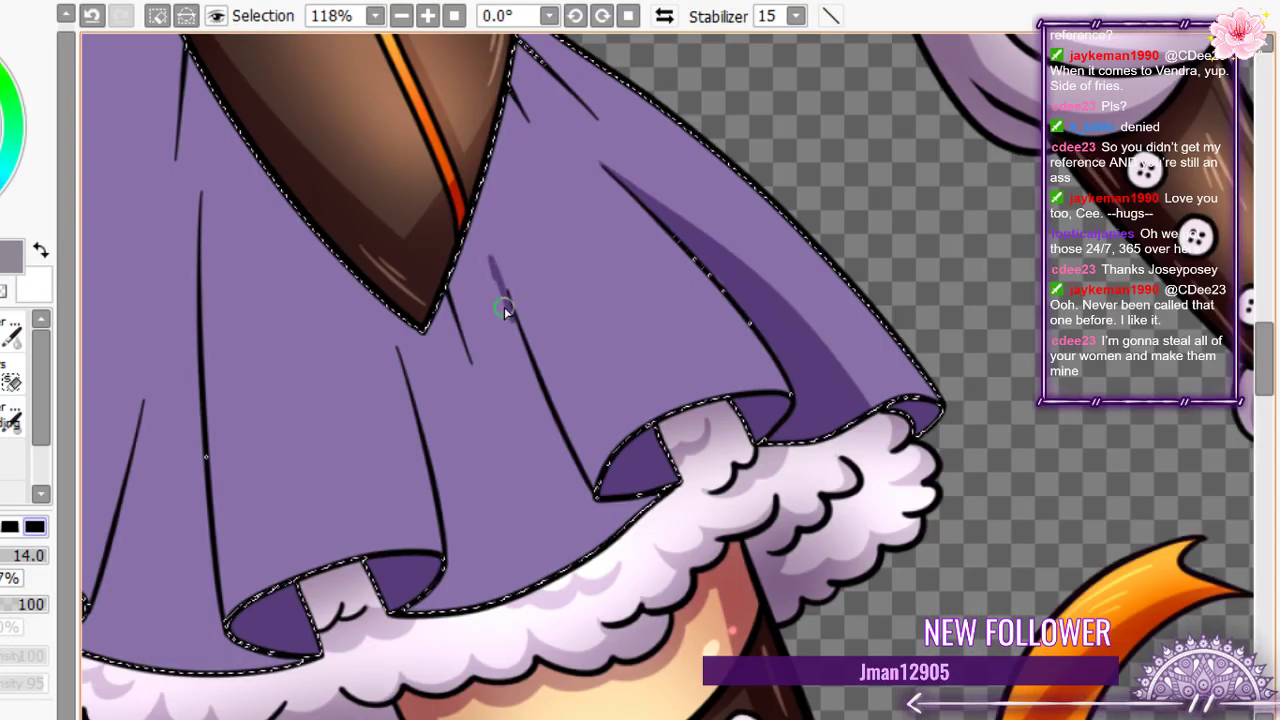
left_click_drag(505, 300, 550, 545)
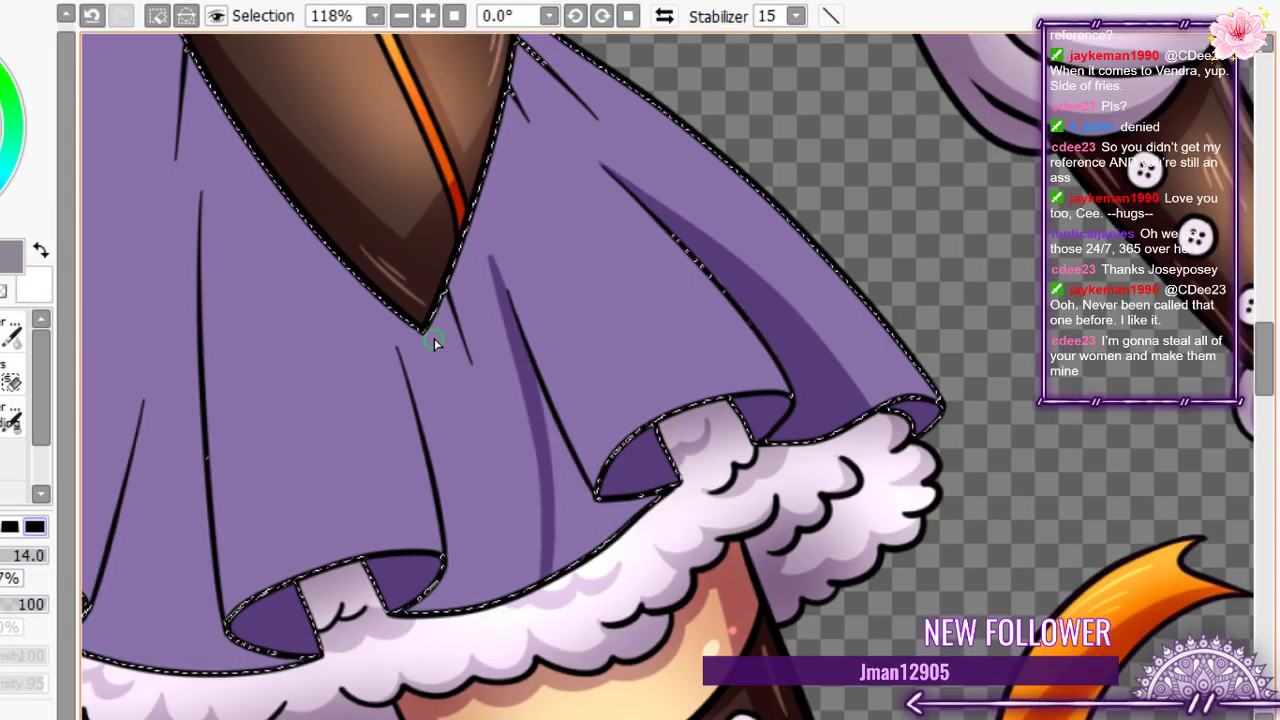
left_click_drag(418, 325, 540, 588)
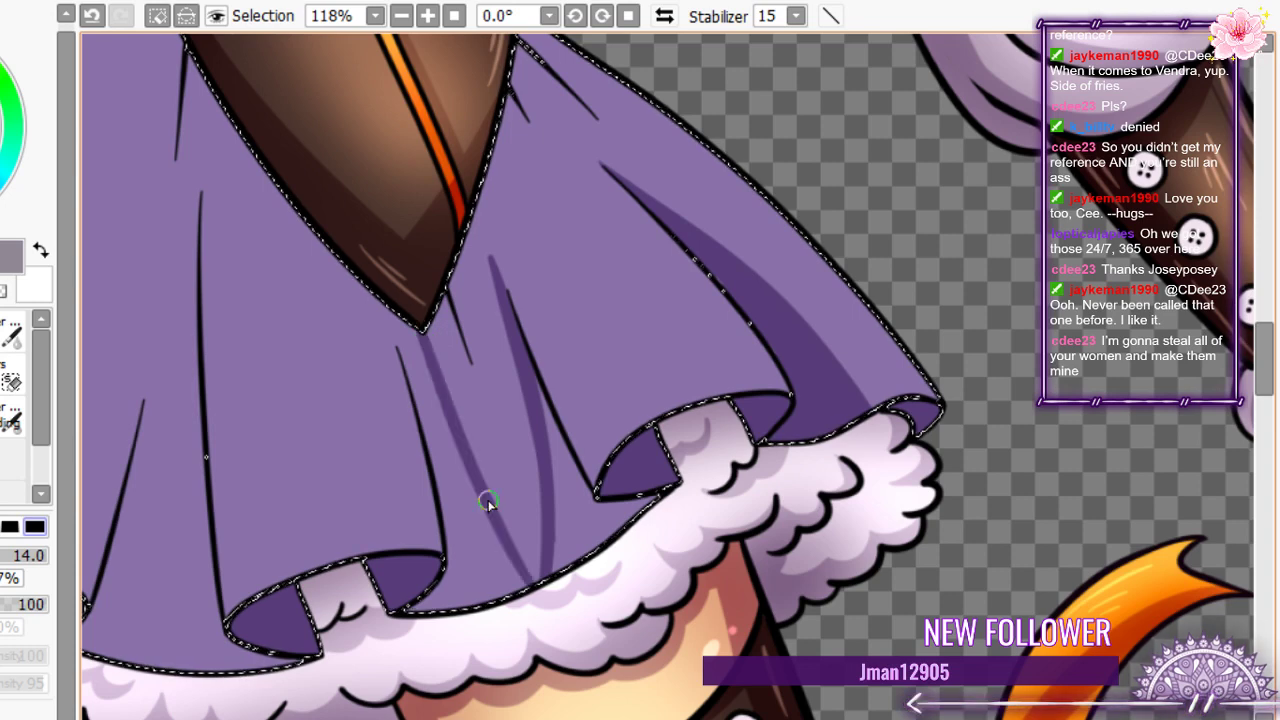
mouse_move(452, 460)
left_mouse_down()
mouse_move(511, 503)
mouse_move(540, 430)
mouse_move(490, 500)
mouse_move(530, 503)
left_mouse_up()
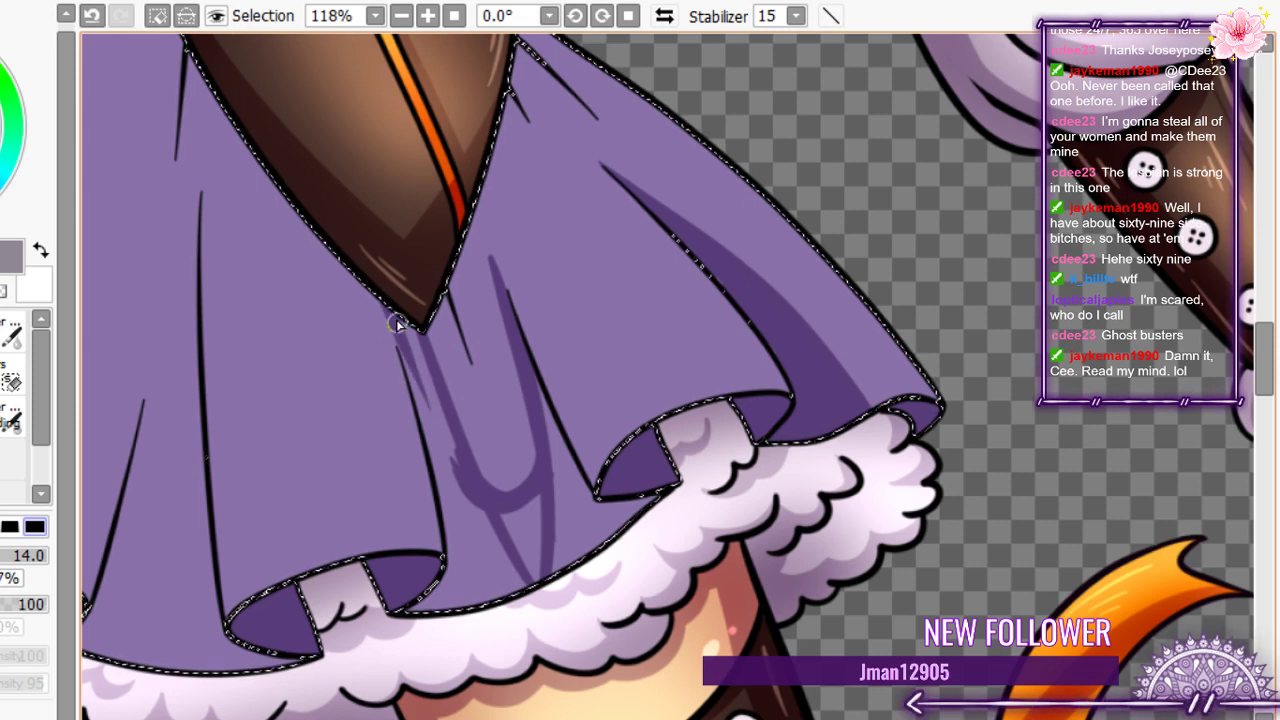
- Extend the shadow along the fold line beneath the bodice point and fill its lower area with dark purple
left_click_drag(400, 323, 448, 490)
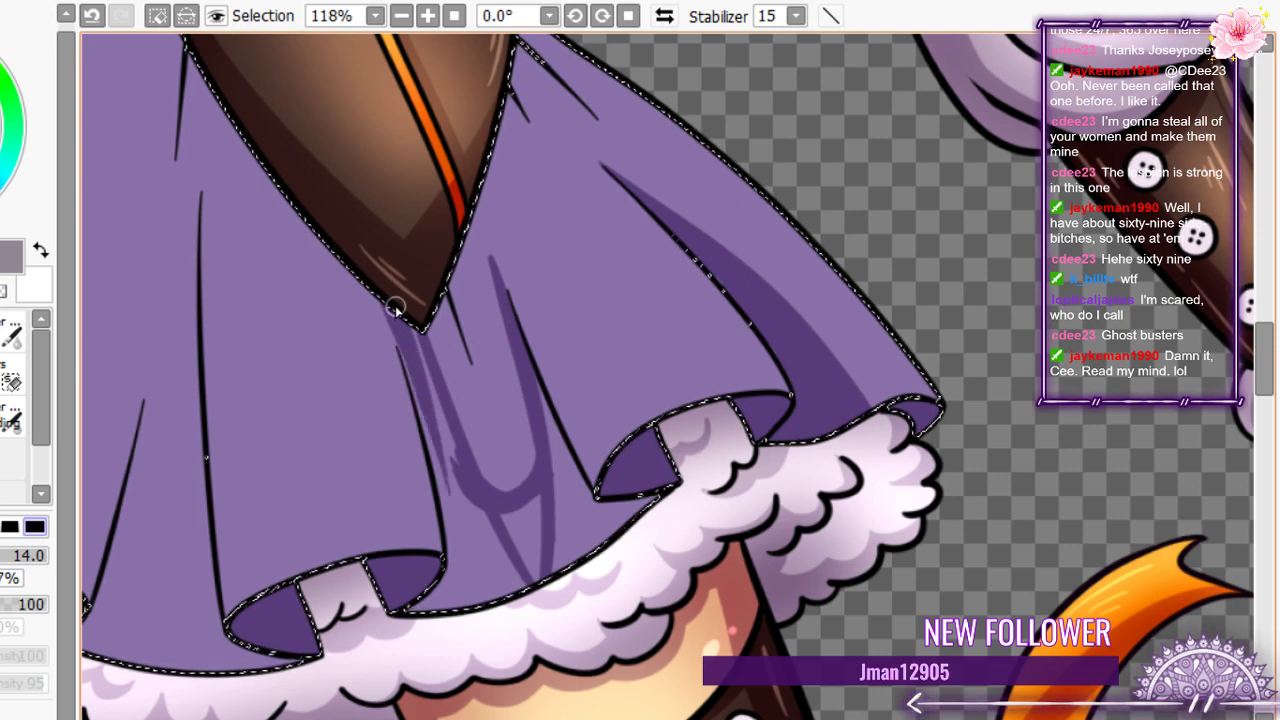
mouse_move(395, 308)
left_mouse_down()
mouse_move(451, 537)
mouse_move(440, 594)
mouse_move(420, 615)
left_mouse_up()
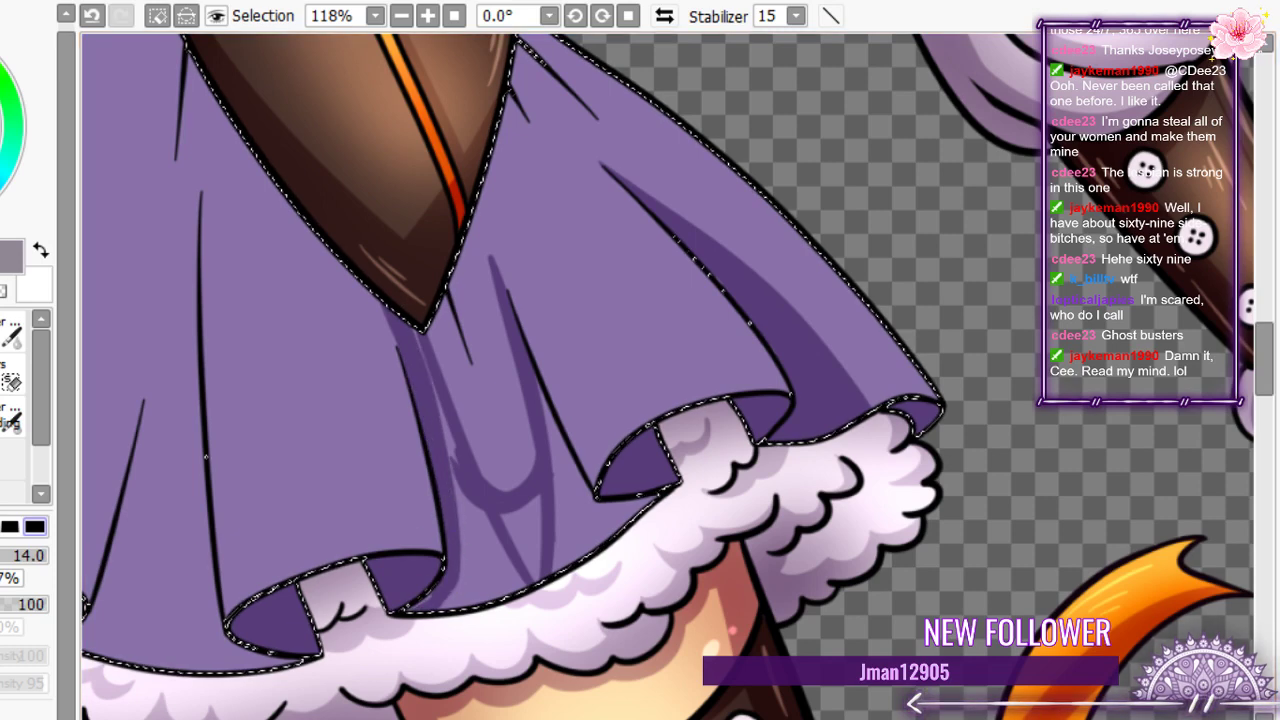
key("g")
left_click(505, 536)
left_click(573, 508)
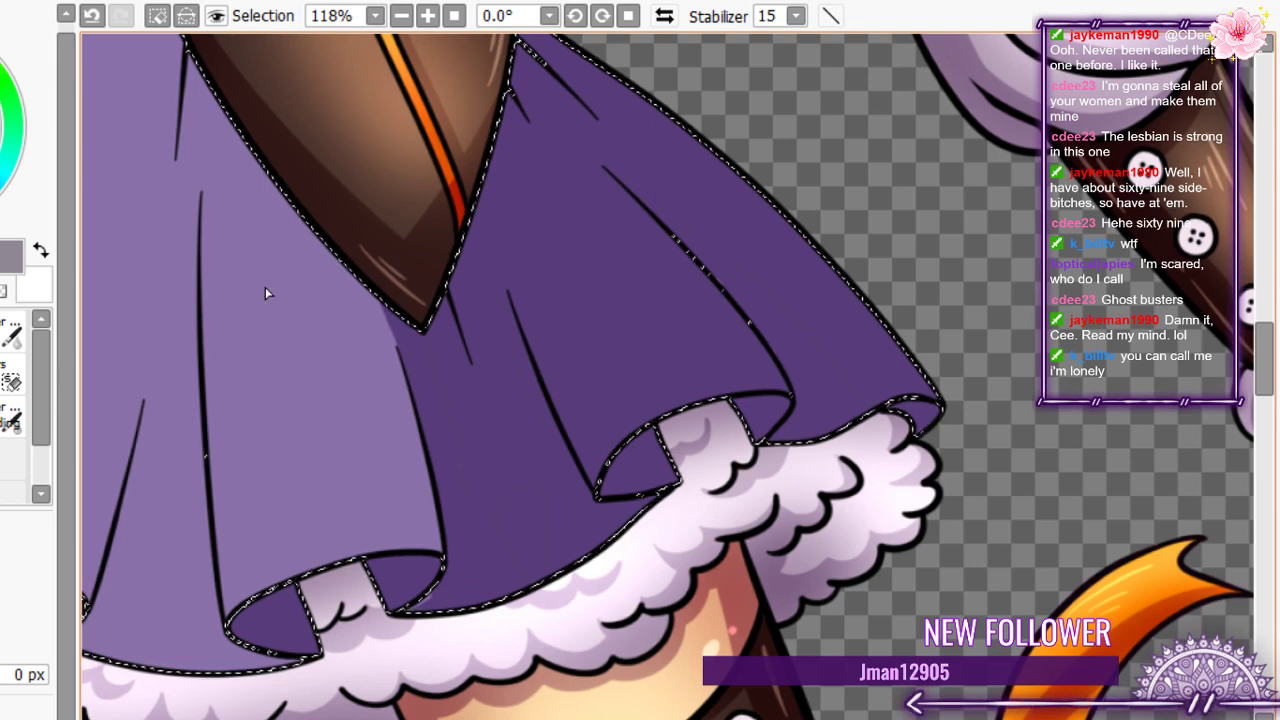
key("ctrl+z")
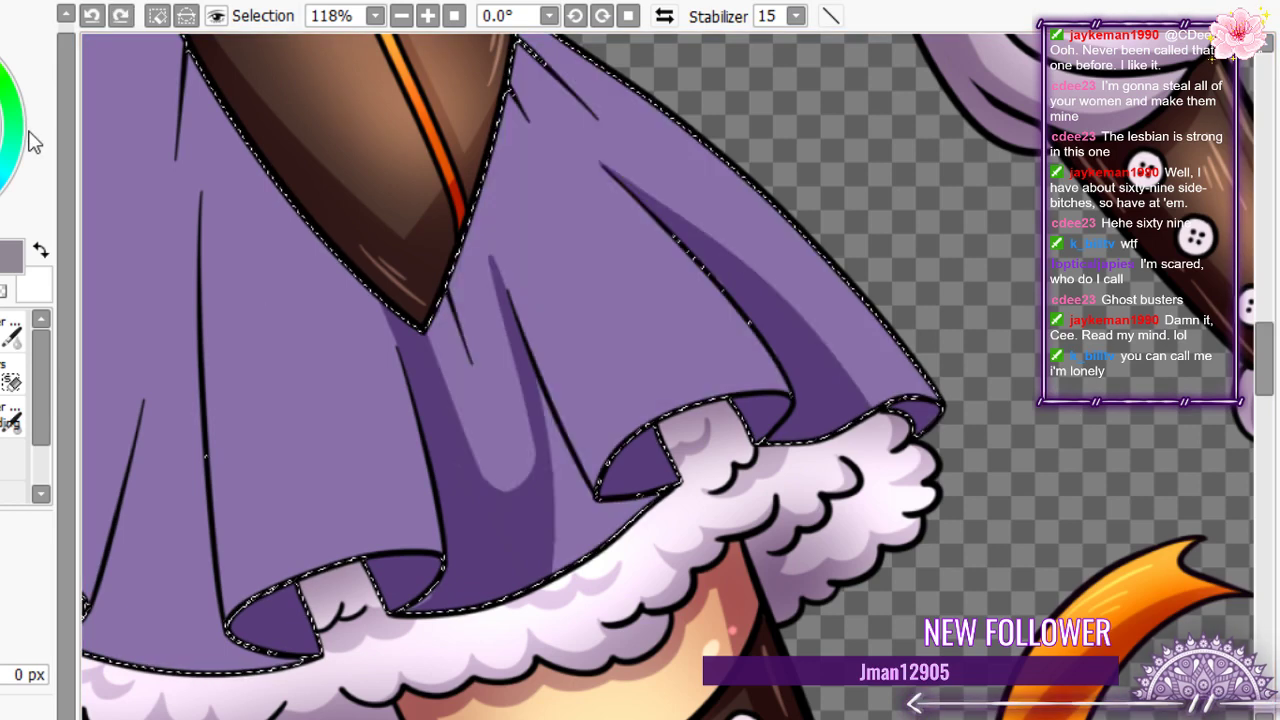
key("b")
left_click_drag(553, 455, 543, 429)
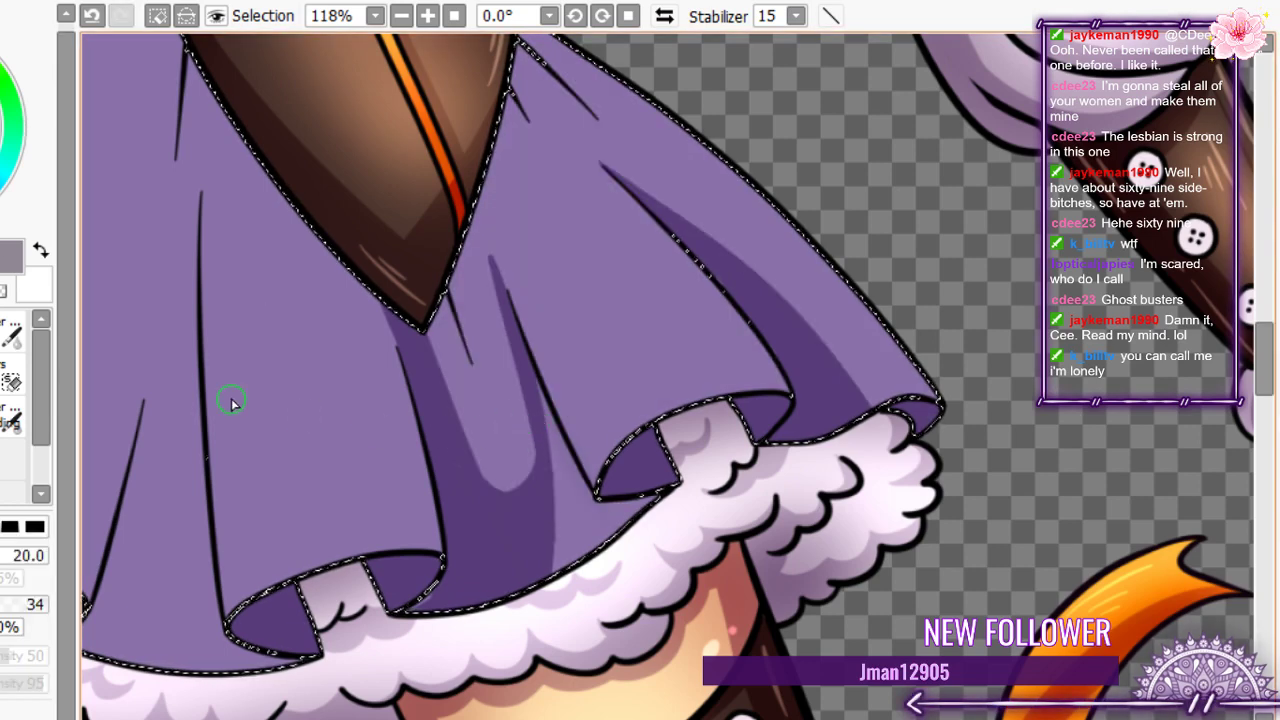
left_click(91, 16)
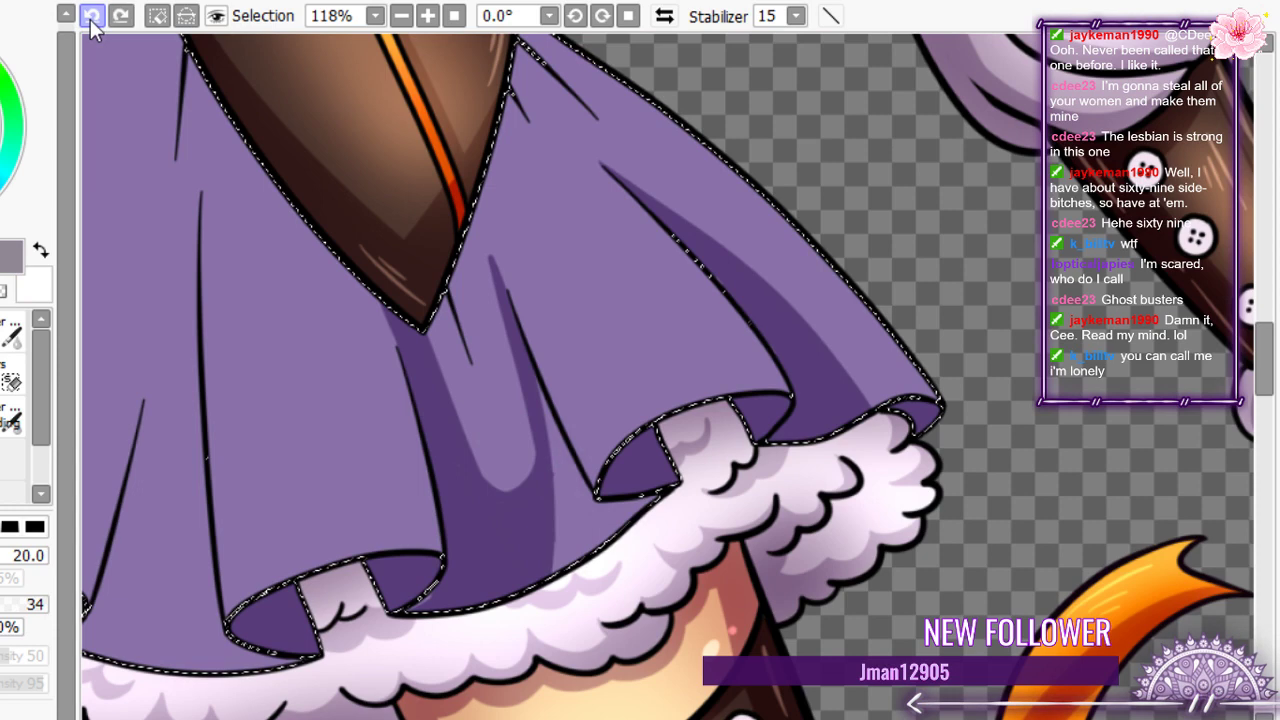
- Widen the shadow to the neighbouring fold line with the size 14 brush, and raise its rounded inner edge with a filled stroke
left_click(8, 420)
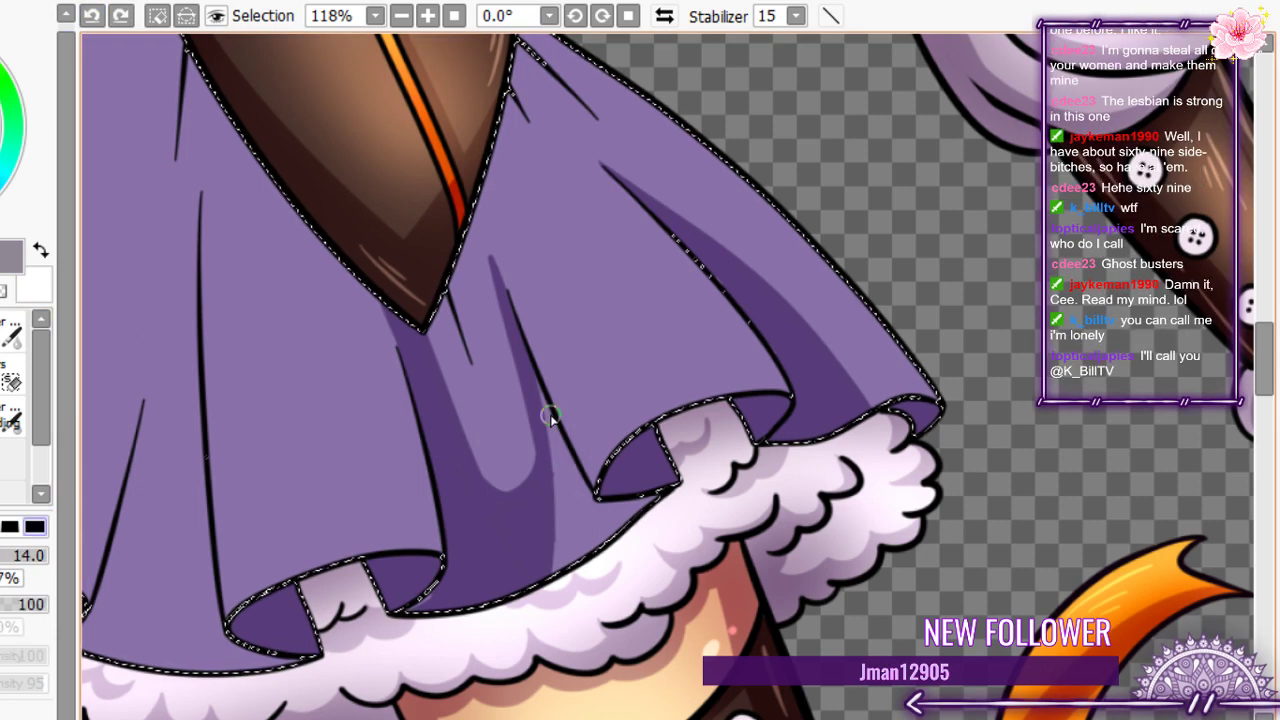
mouse_move(540, 400)
left_mouse_down()
mouse_move(597, 520)
mouse_move(574, 566)
mouse_move(592, 507)
mouse_move(641, 508)
mouse_move(586, 550)
left_mouse_up()
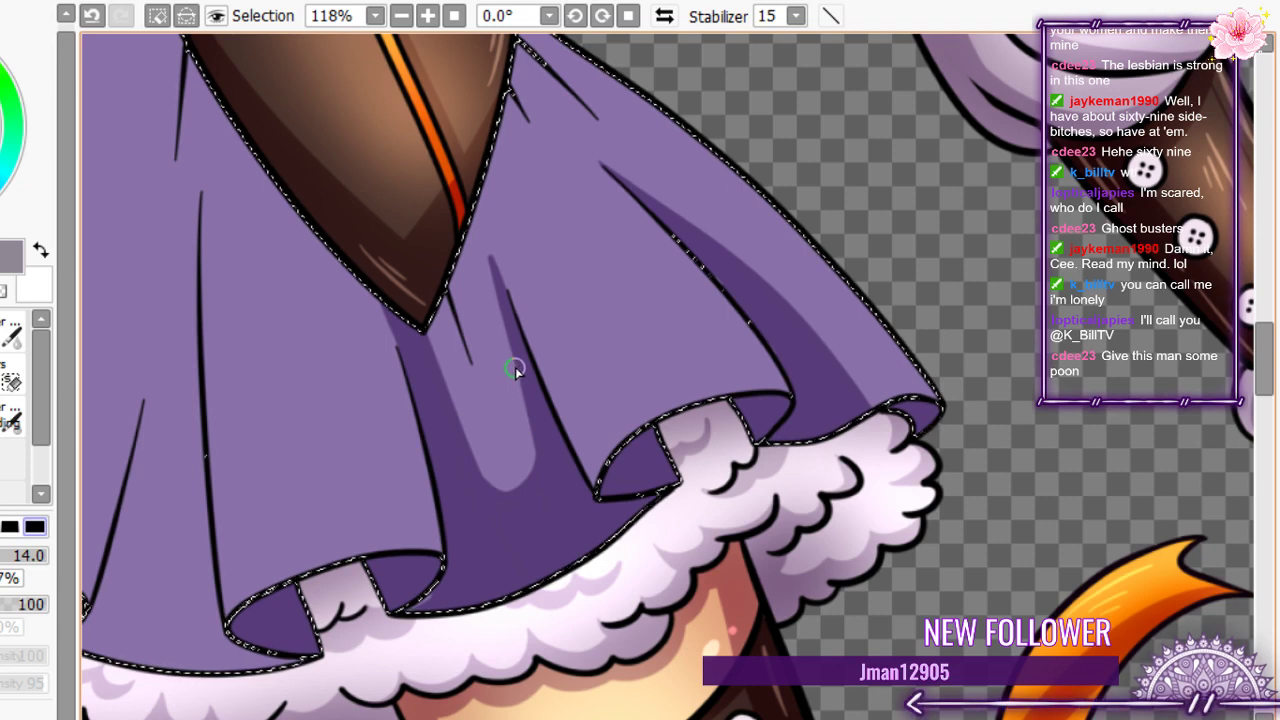
left_click_drag(515, 369, 467, 437)
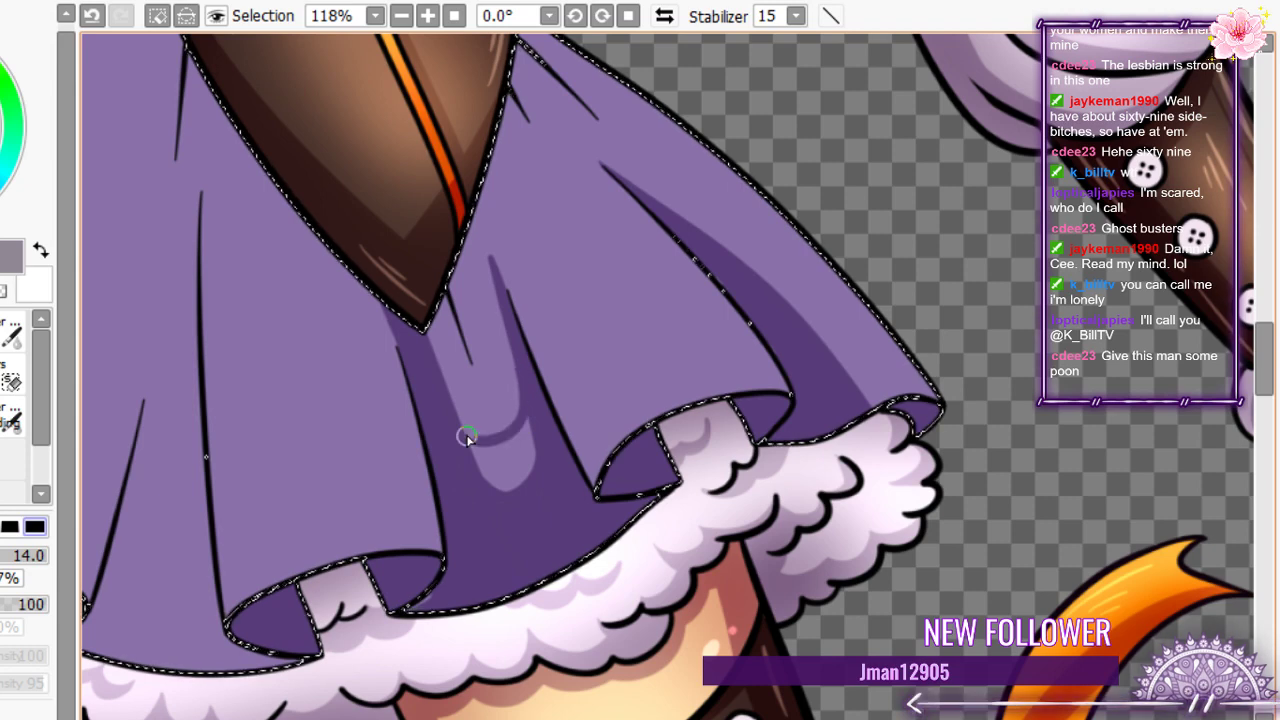
key("g")
left_click(499, 456)
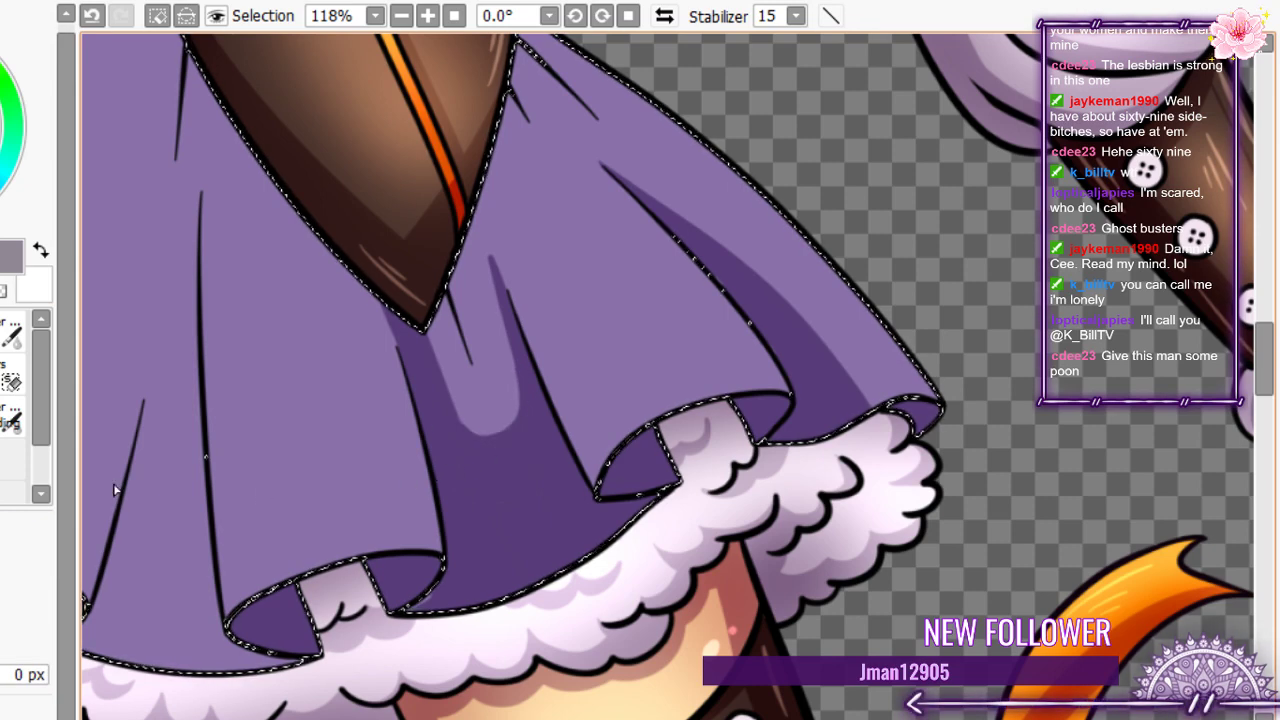
- Paint tapered dark purple shadows beside the short fold lines that emerge along the bodice point's outer edge
key("b")
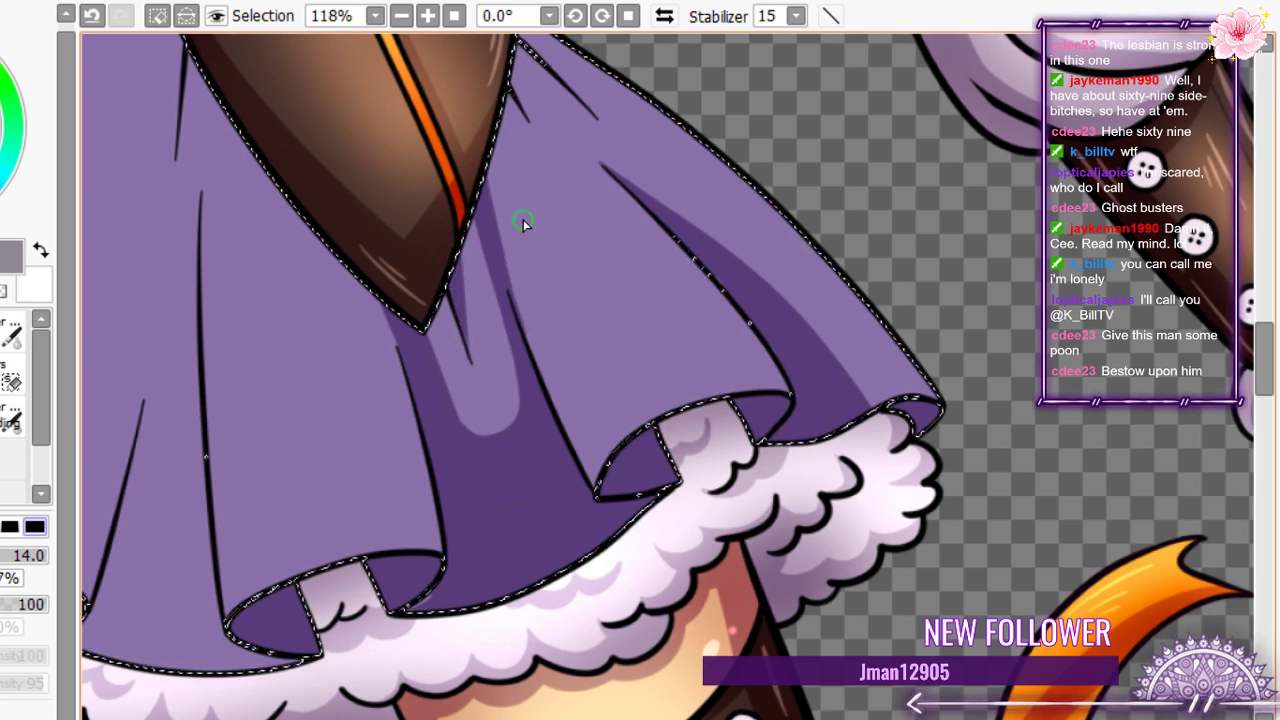
scroll(523, 224, "up", 2)
mouse_move(716, 307)
left_mouse_down()
mouse_move(557, 194)
mouse_move(725, 315)
left_mouse_up()
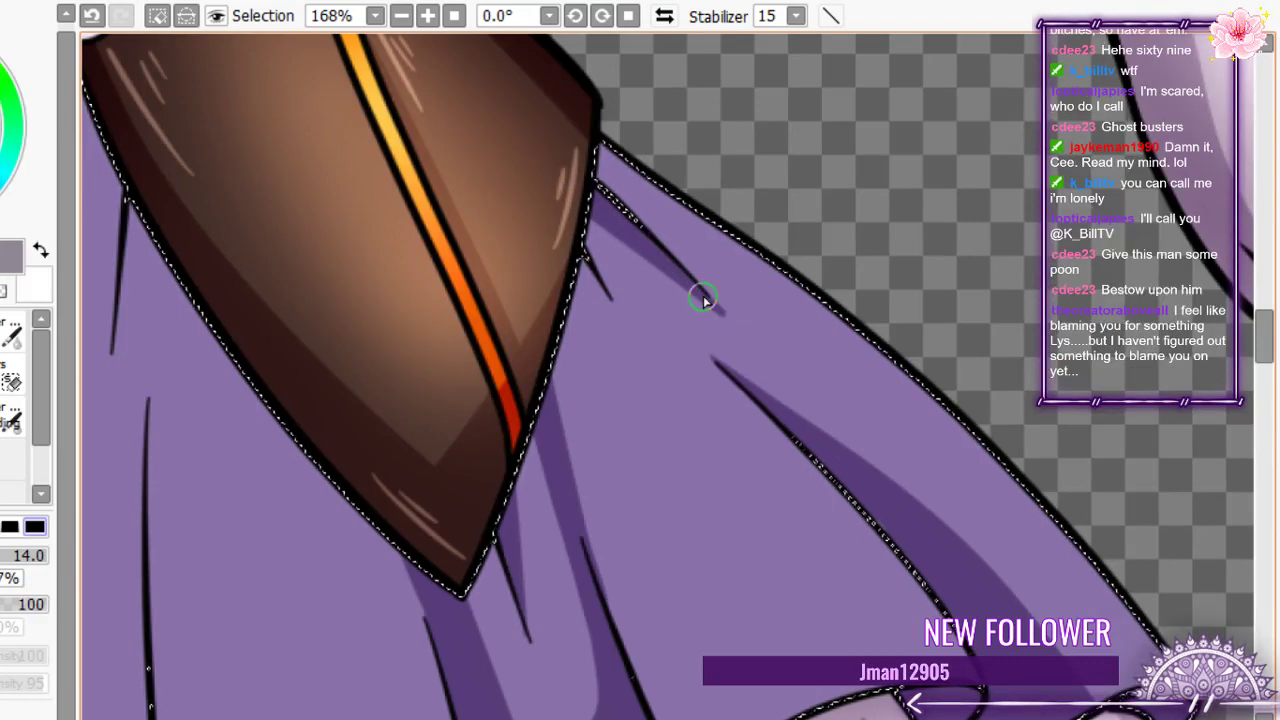
mouse_move(703, 300)
left_mouse_down()
mouse_move(657, 401)
mouse_move(563, 259)
mouse_move(638, 368)
mouse_move(549, 209)
left_mouse_up()
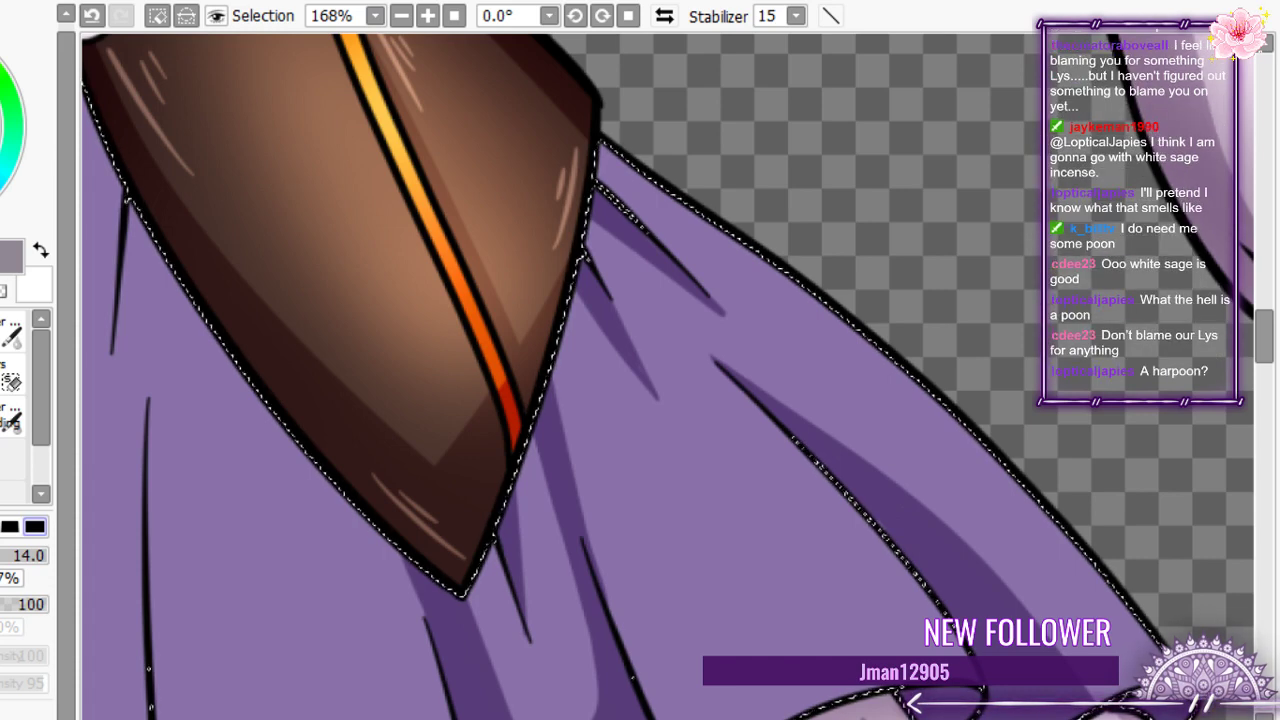
- Compare the skirt folds with the flat-coloured sketch and examine the shading on the whole figure
key("ctrl+Tab")
key("ctrl+Tab")
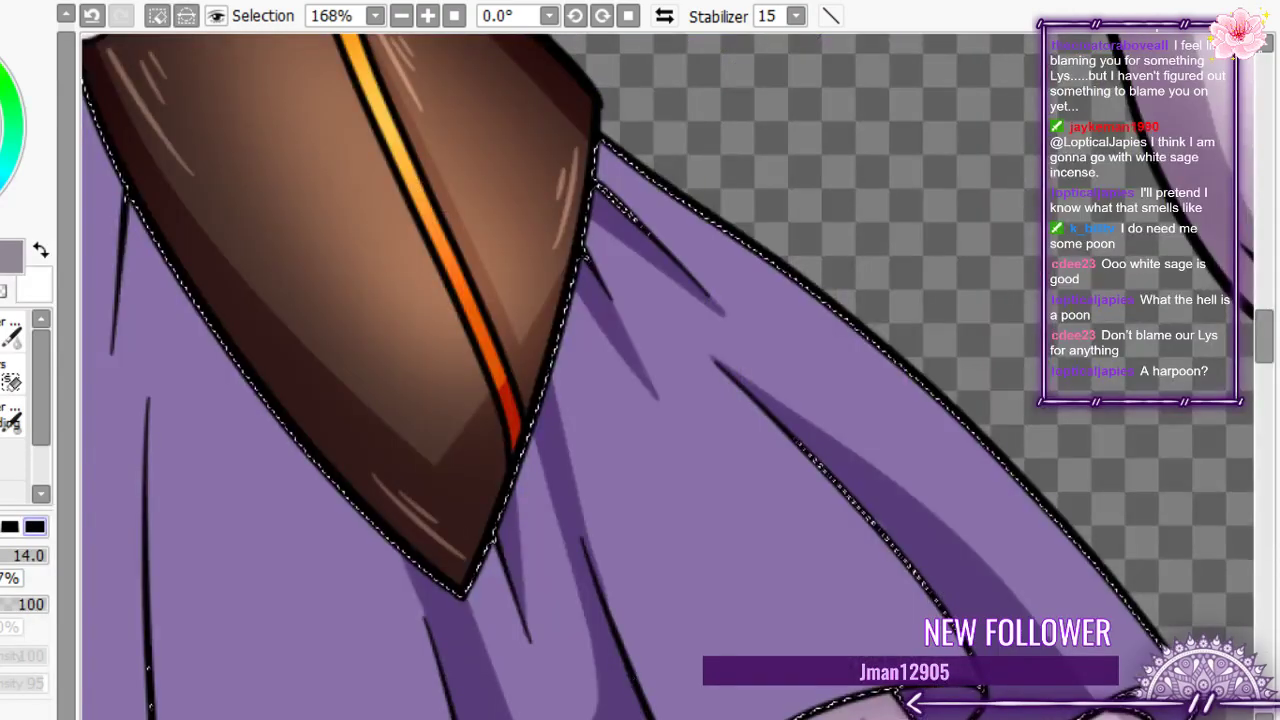
key("ctrl+Tab")
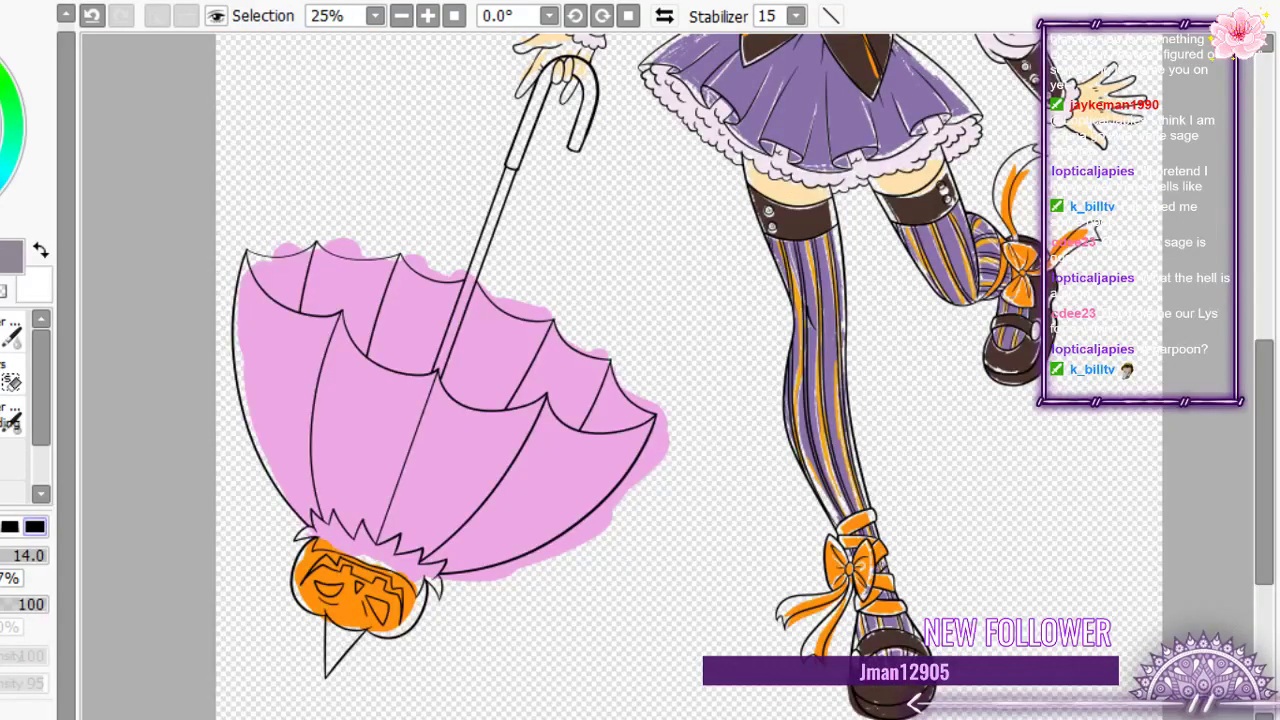
scroll(634, 286, "up", 5)
scroll(586, 300, "up", 5)
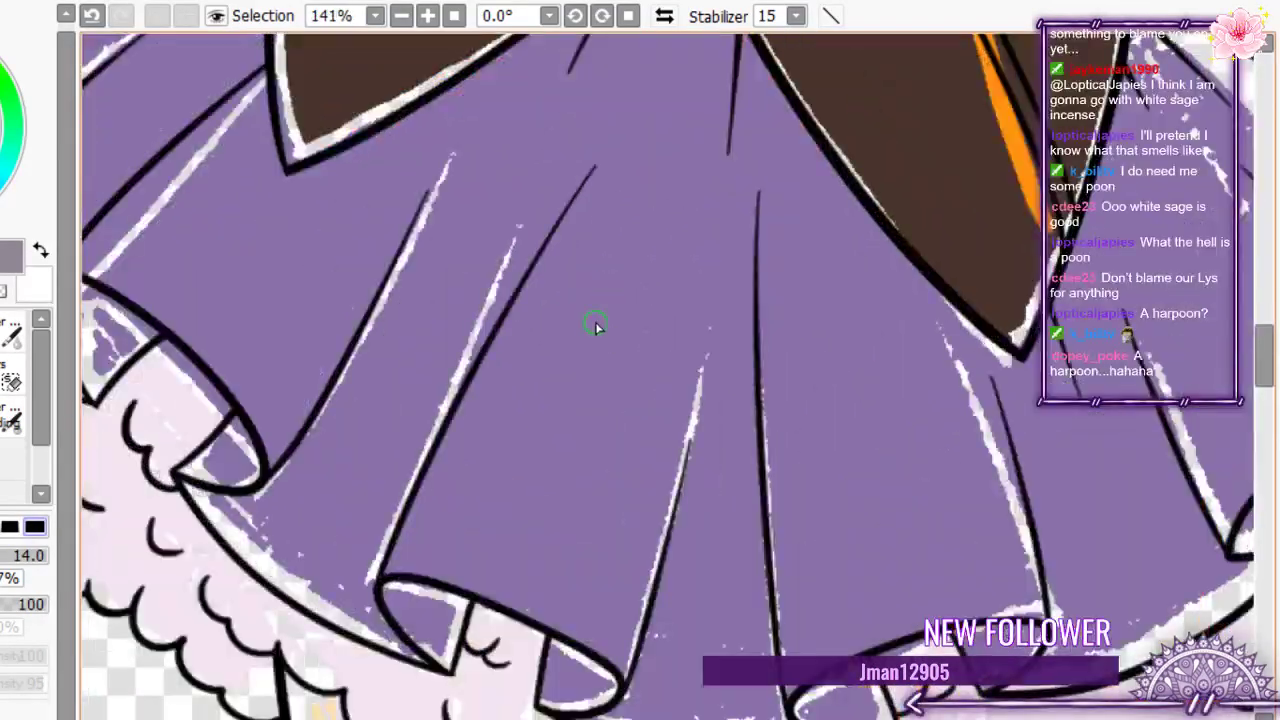
scroll(597, 323, "down", 8)
scroll(610, 355, "down", 2)
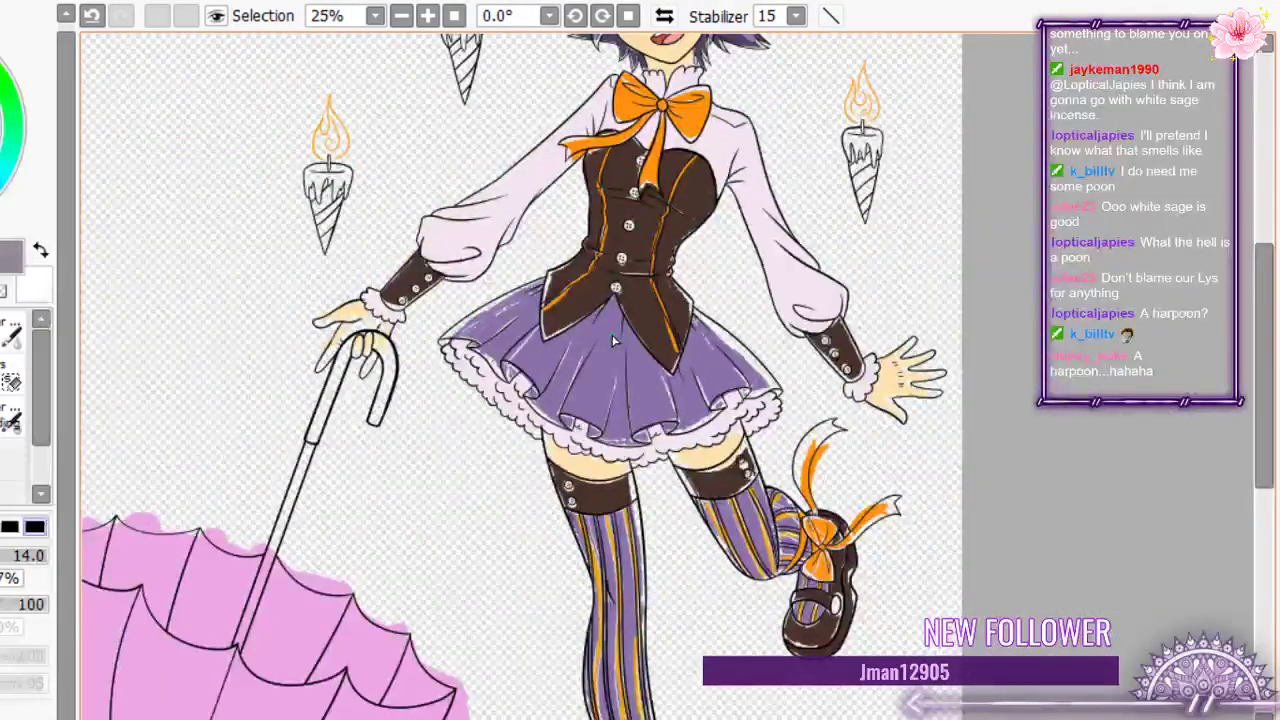
scroll(613, 336, "down", 1)
scroll(613, 140, "up", 7)
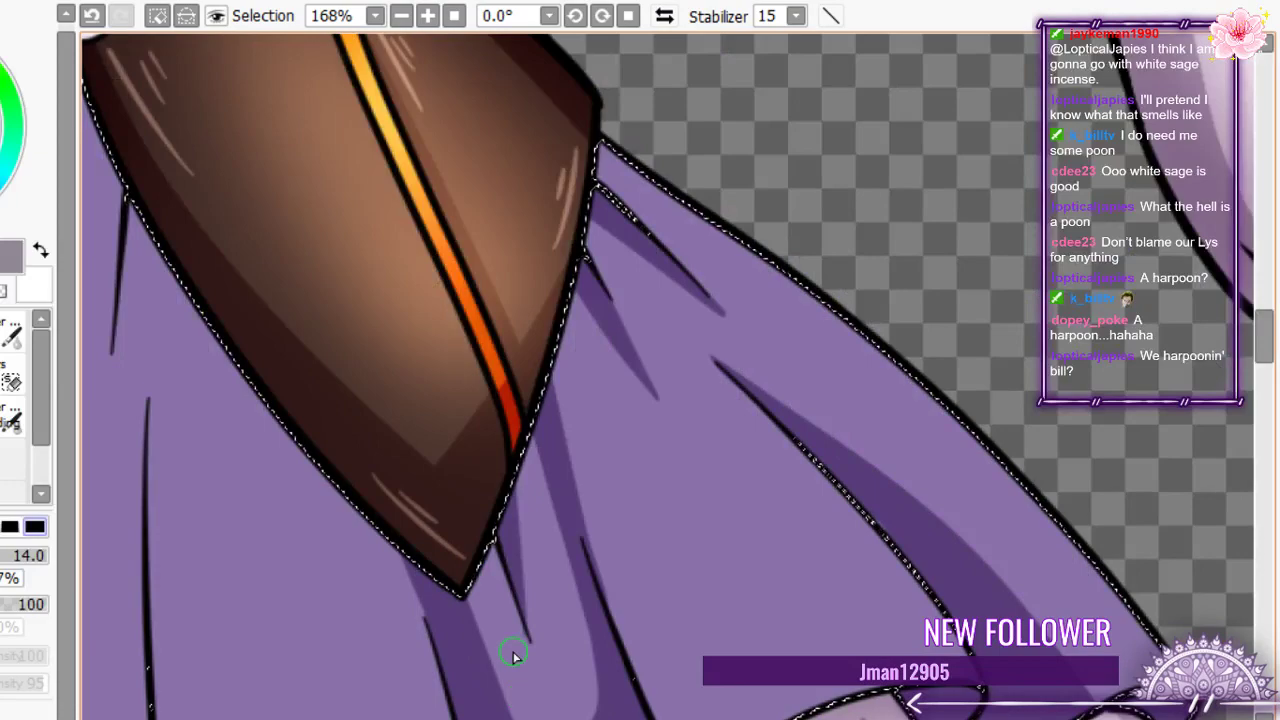
scroll(512, 655, "down", 14)
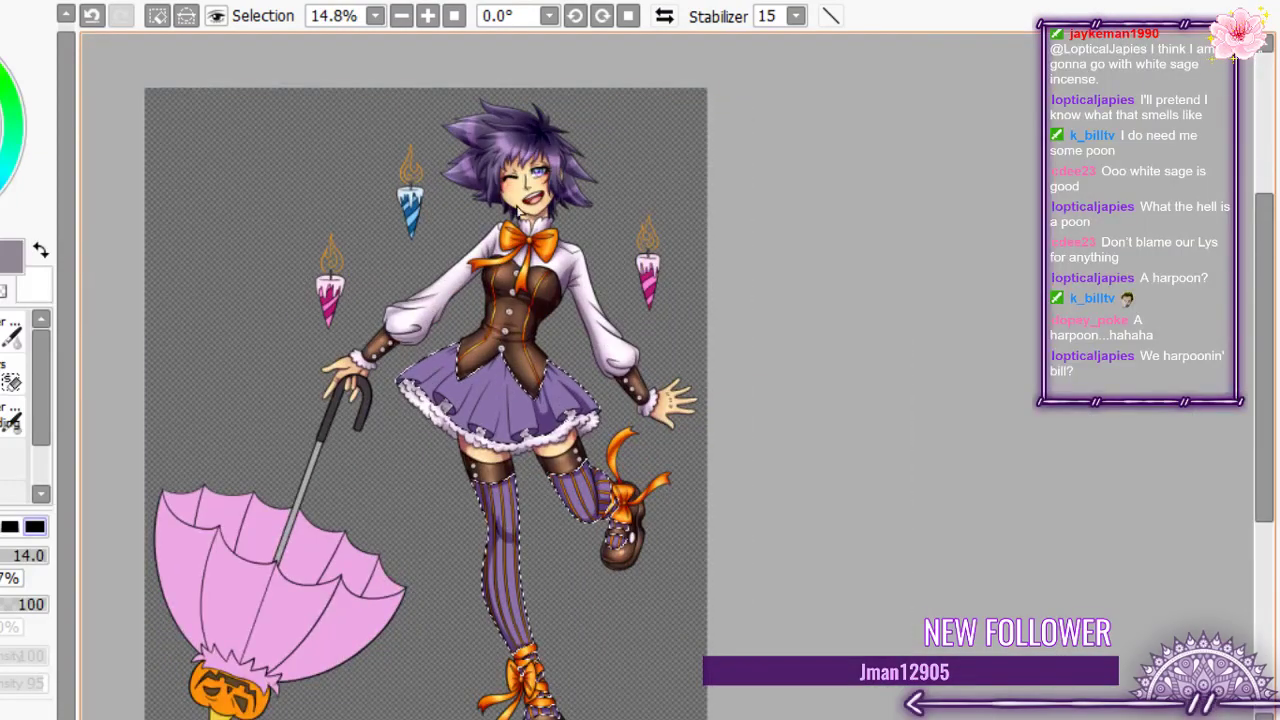
scroll(519, 362, "up", 4)
scroll(519, 362, "up", 3)
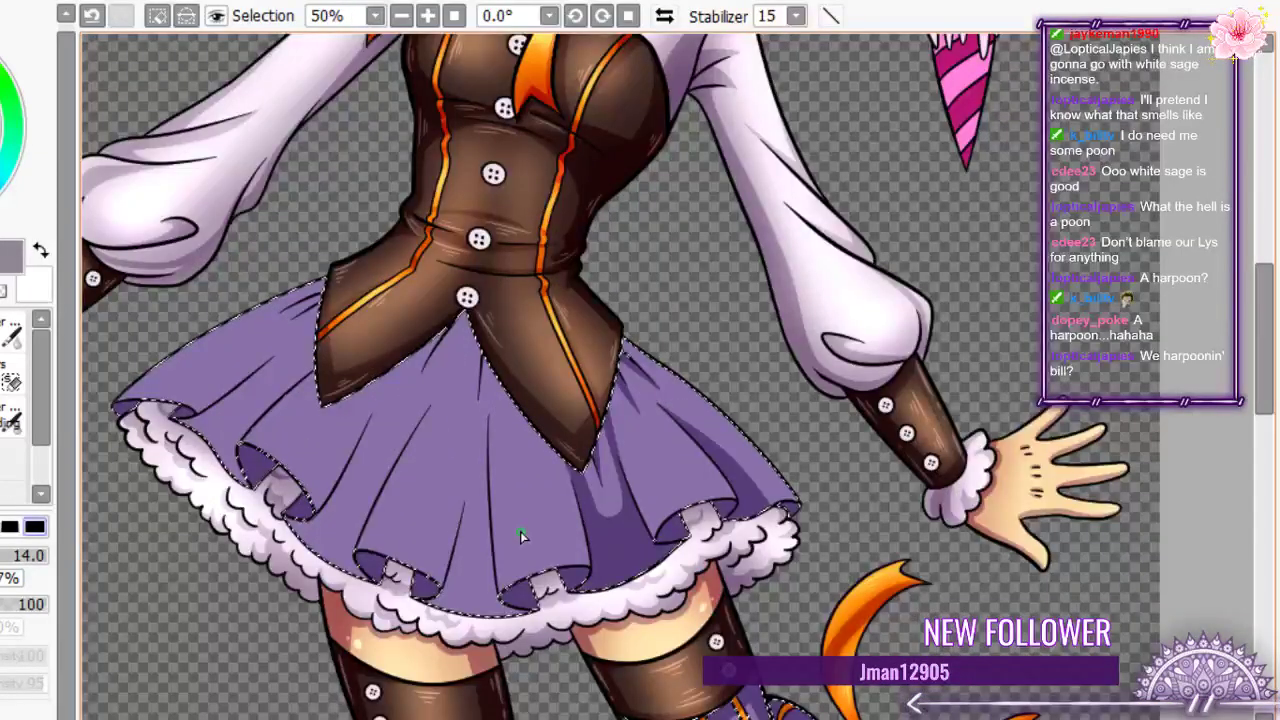
- Outline a pointed shadow between the skirt's long central fold line and the short one beside it, and fill it with dark purple
scroll(520, 537, "up", 4)
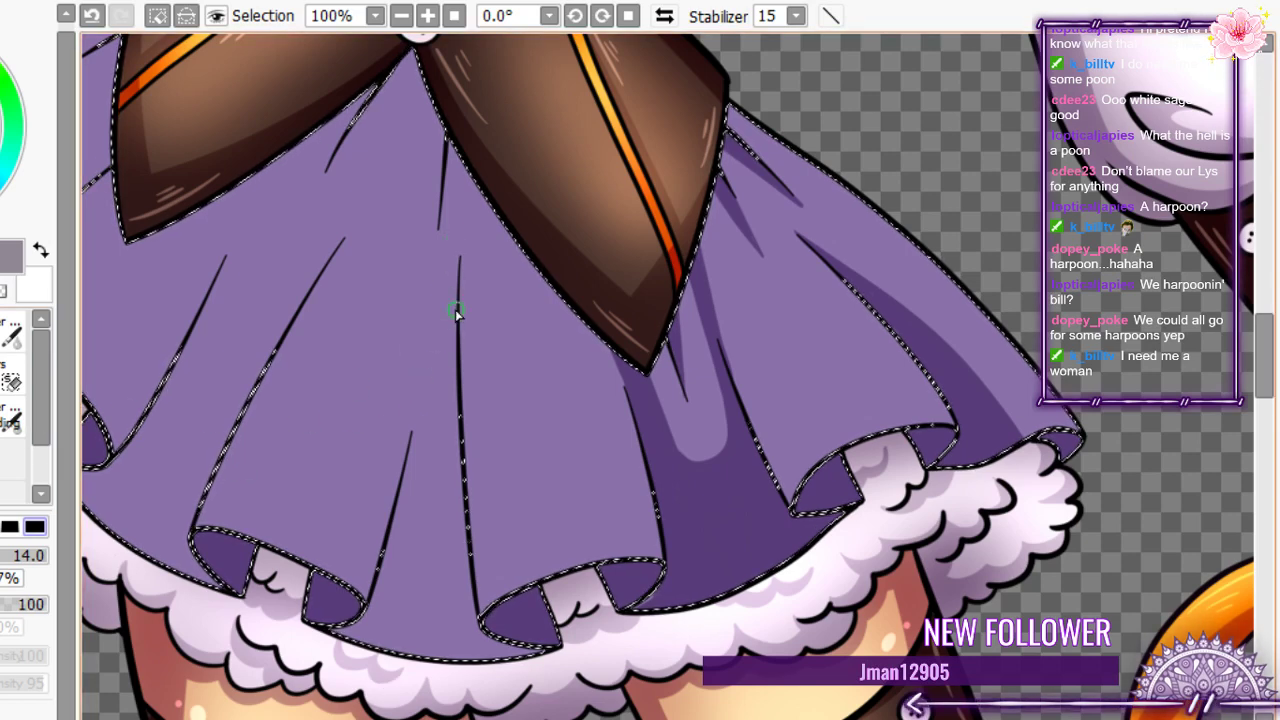
mouse_move(459, 264)
left_mouse_down()
mouse_move(450, 368)
mouse_move(378, 581)
mouse_move(387, 524)
mouse_move(369, 625)
left_mouse_up()
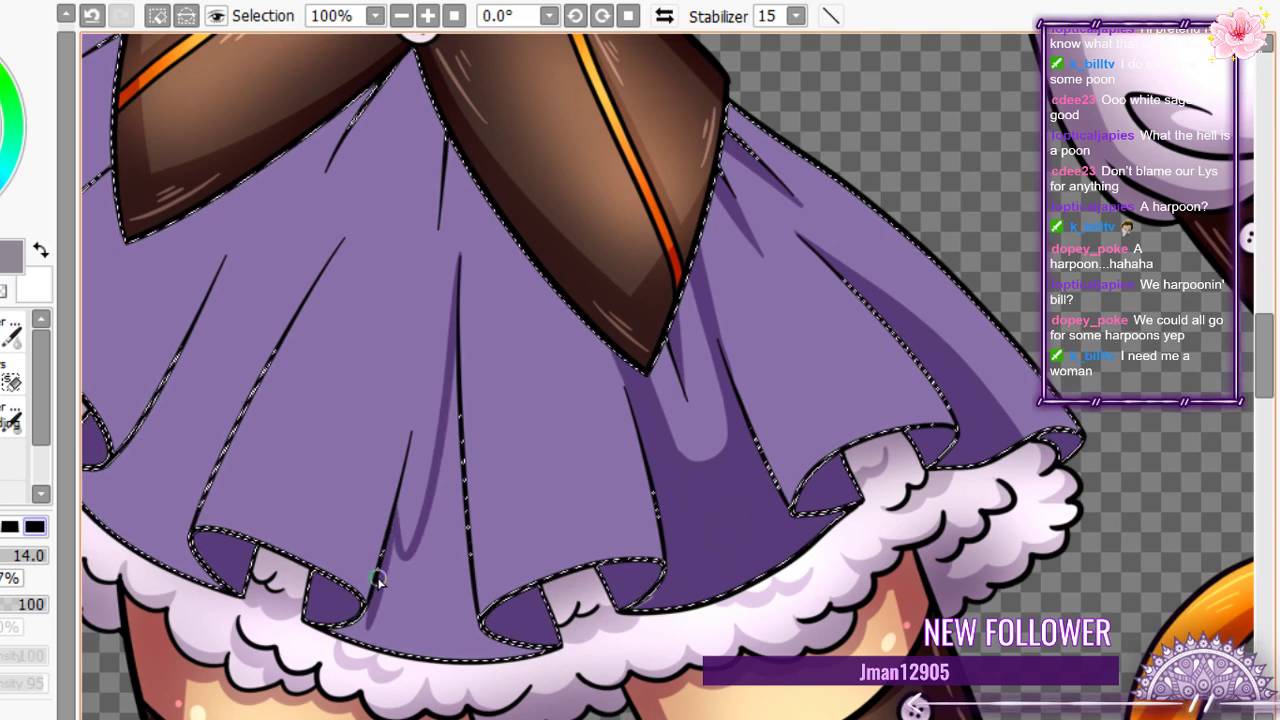
mouse_move(457, 334)
left_mouse_down()
mouse_move(455, 549)
mouse_move(455, 497)
left_mouse_up()
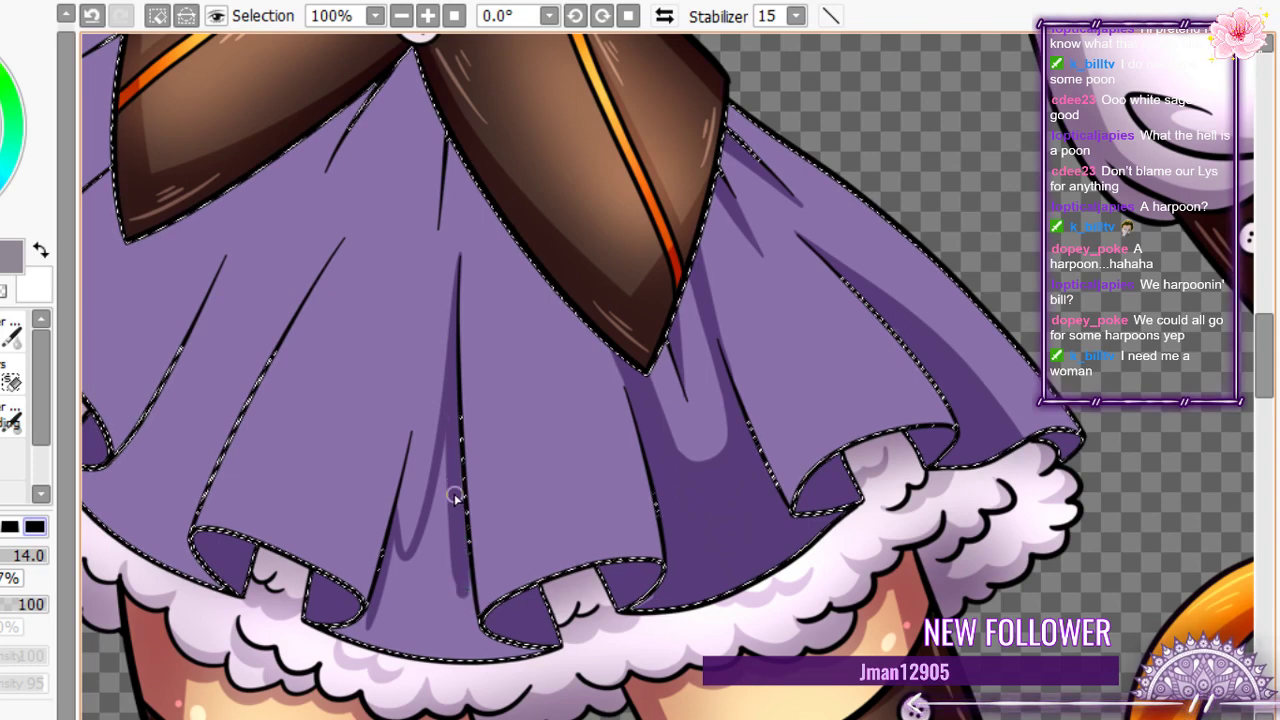
key("g")
left_click(399, 601)
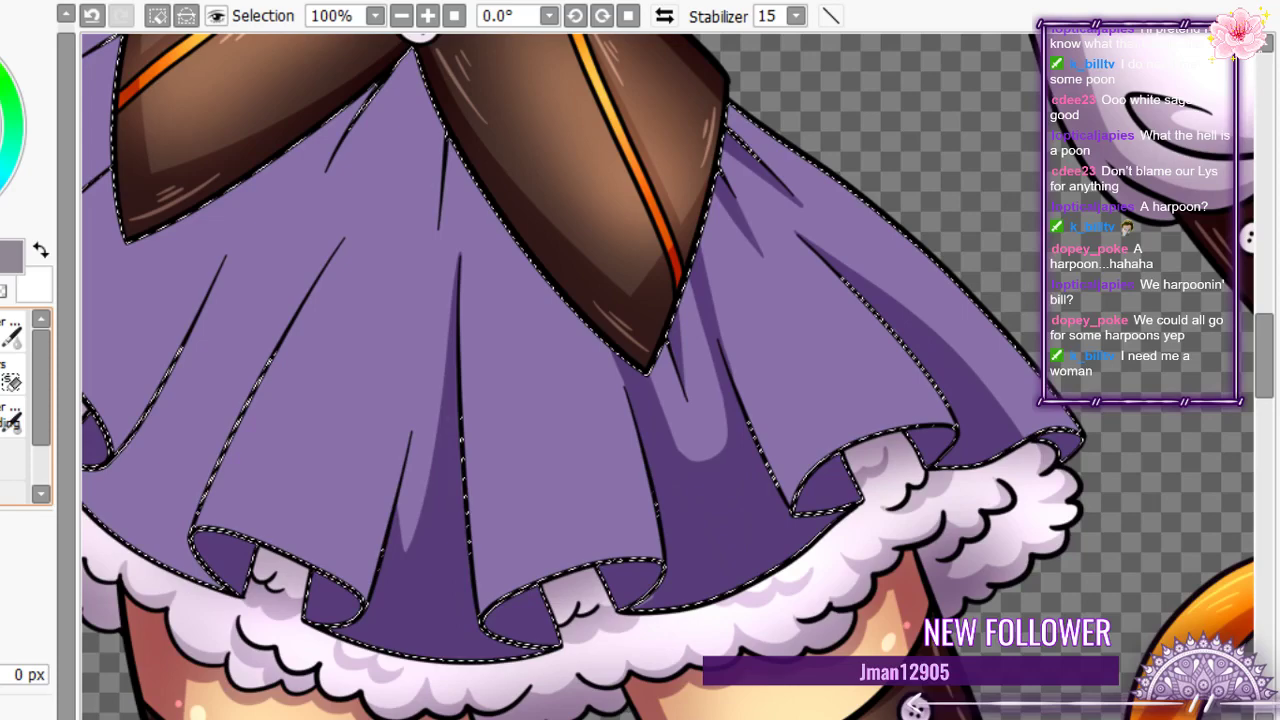
left_click(12, 420)
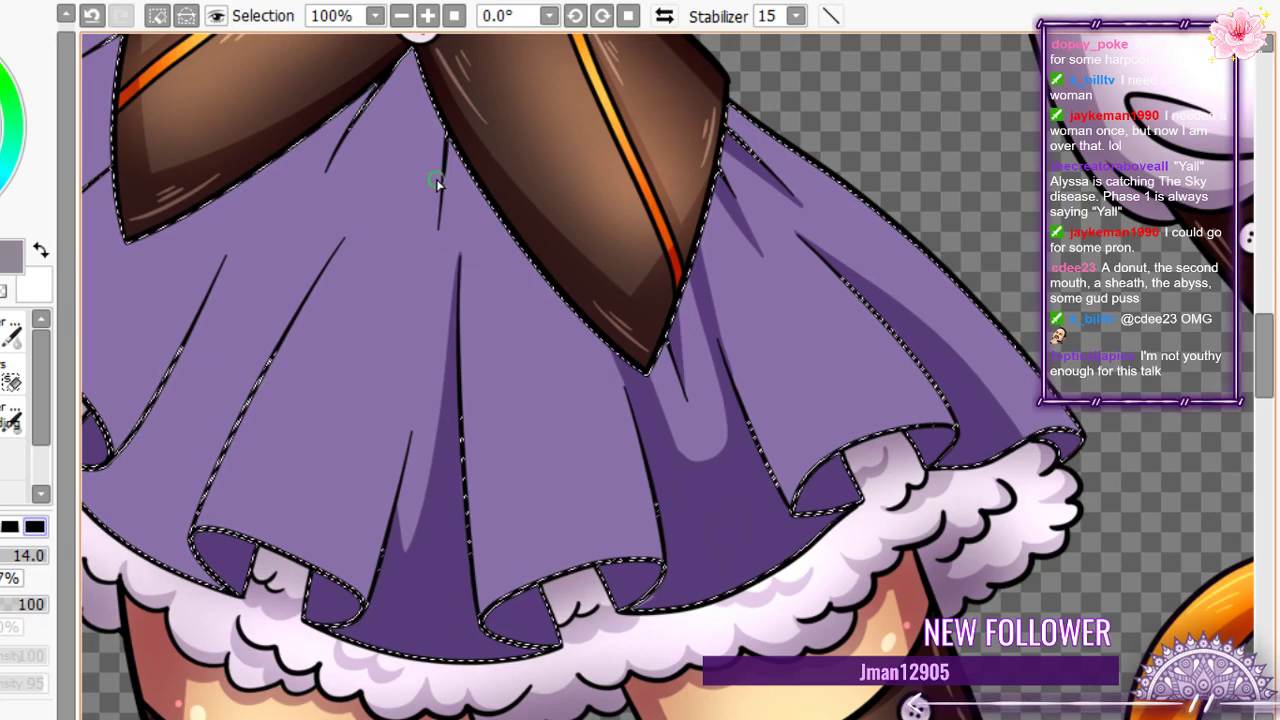
- Paint tapered dark purple shadows beside the two short fold lines under the bodice's lowest button
scroll(437, 182, "up", 2)
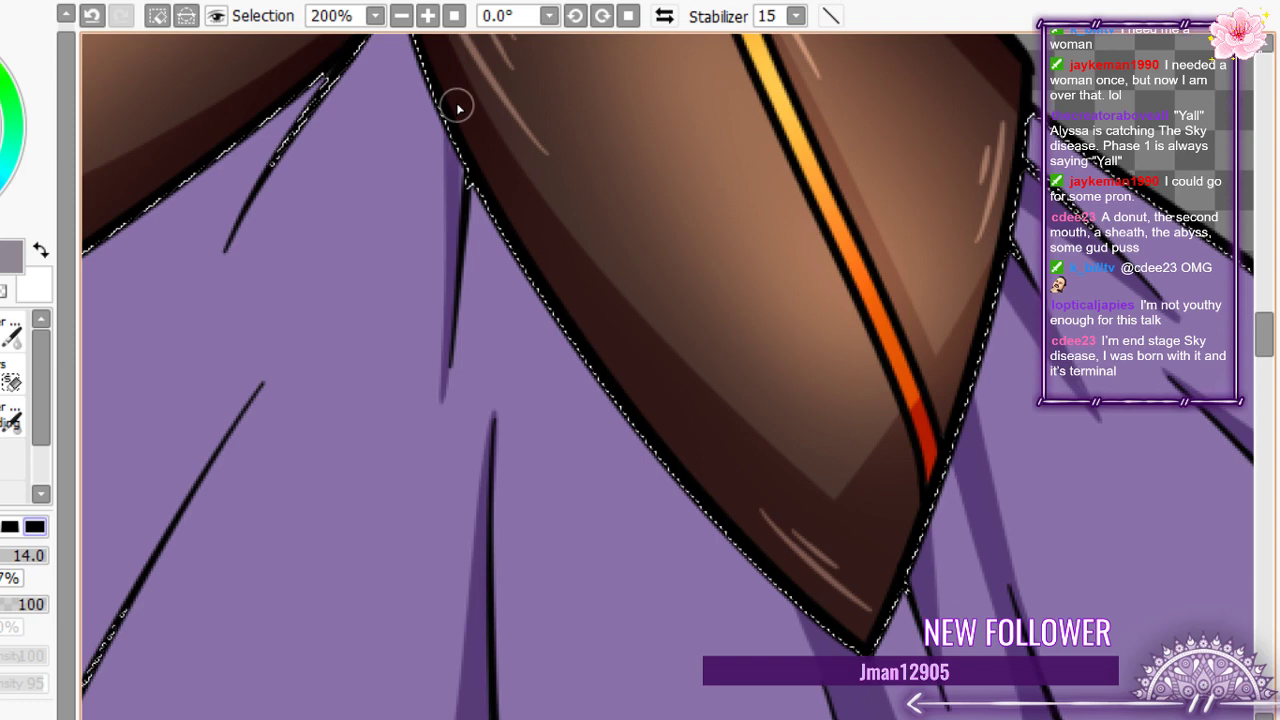
left_click_drag(437, 415, 432, 85)
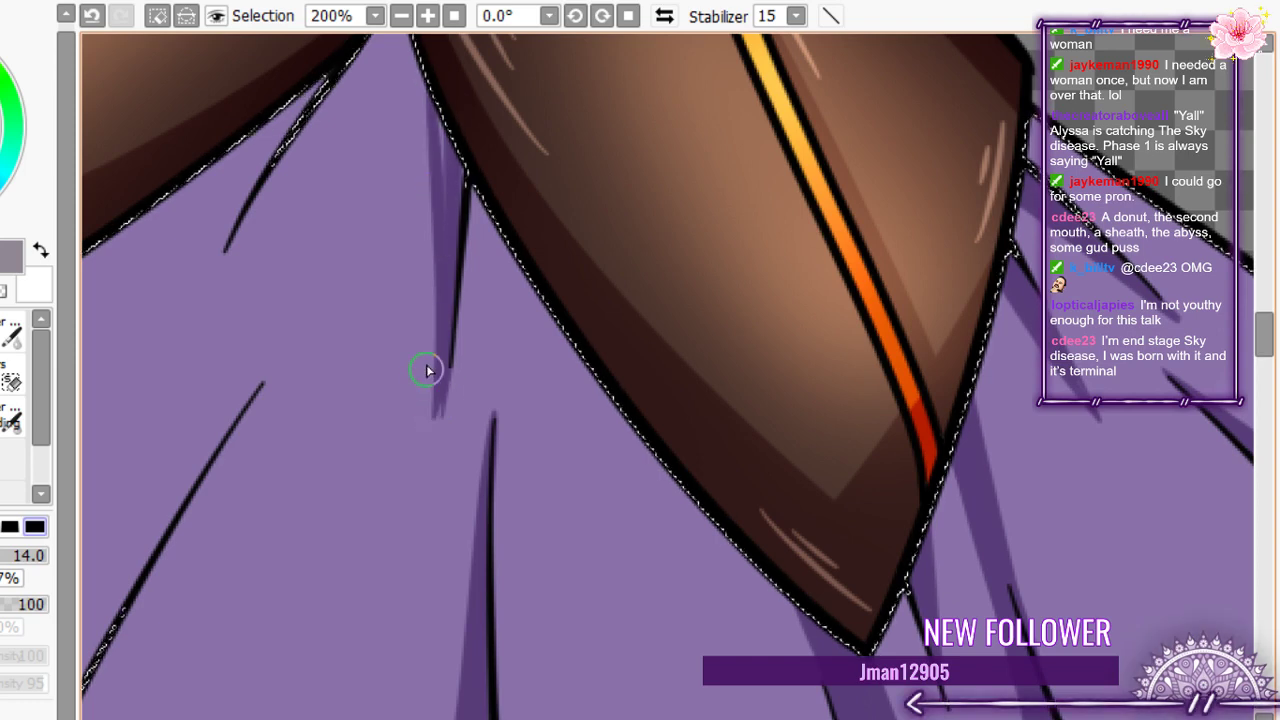
key("ctrl+z")
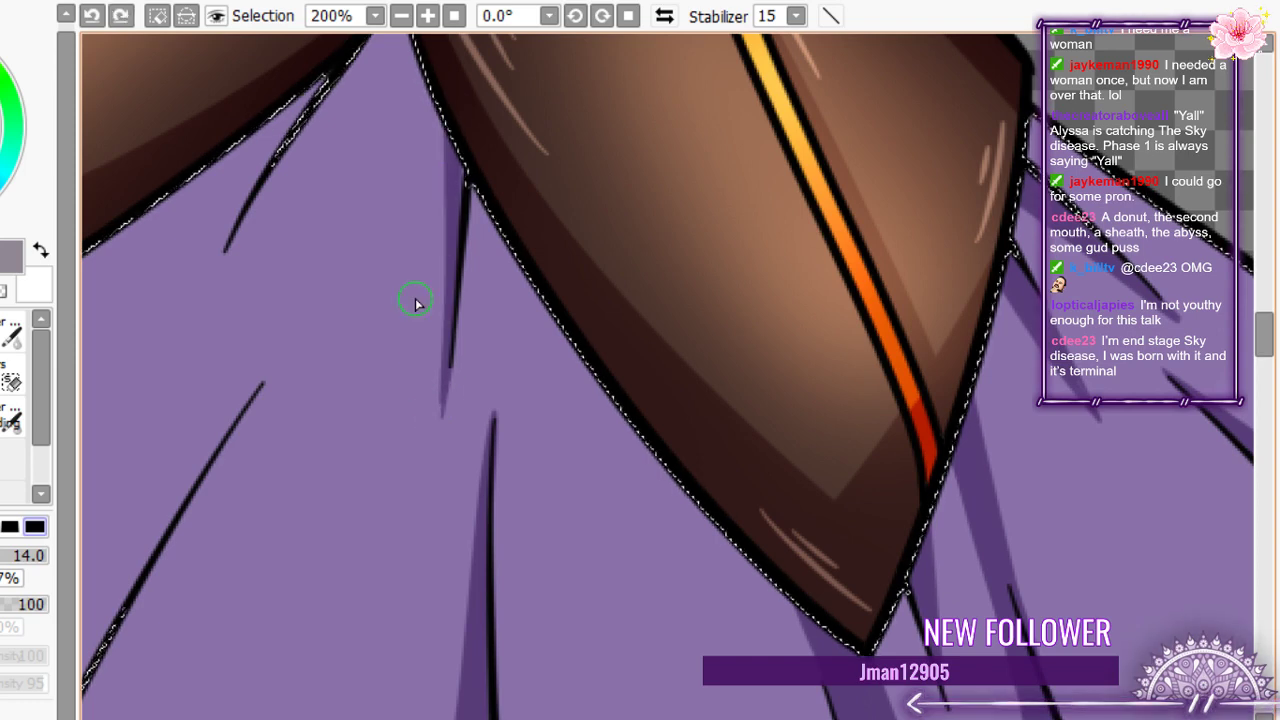
scroll(360, 279, "down", 3)
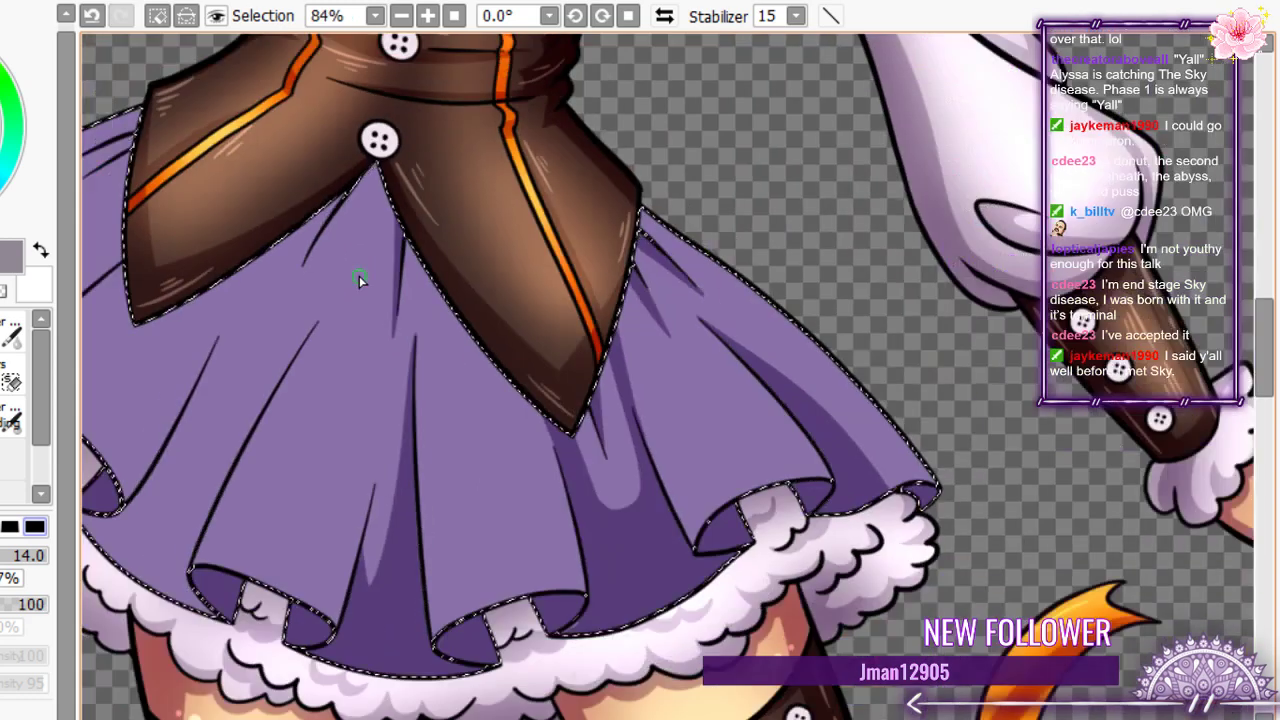
scroll(360, 279, "up", 4)
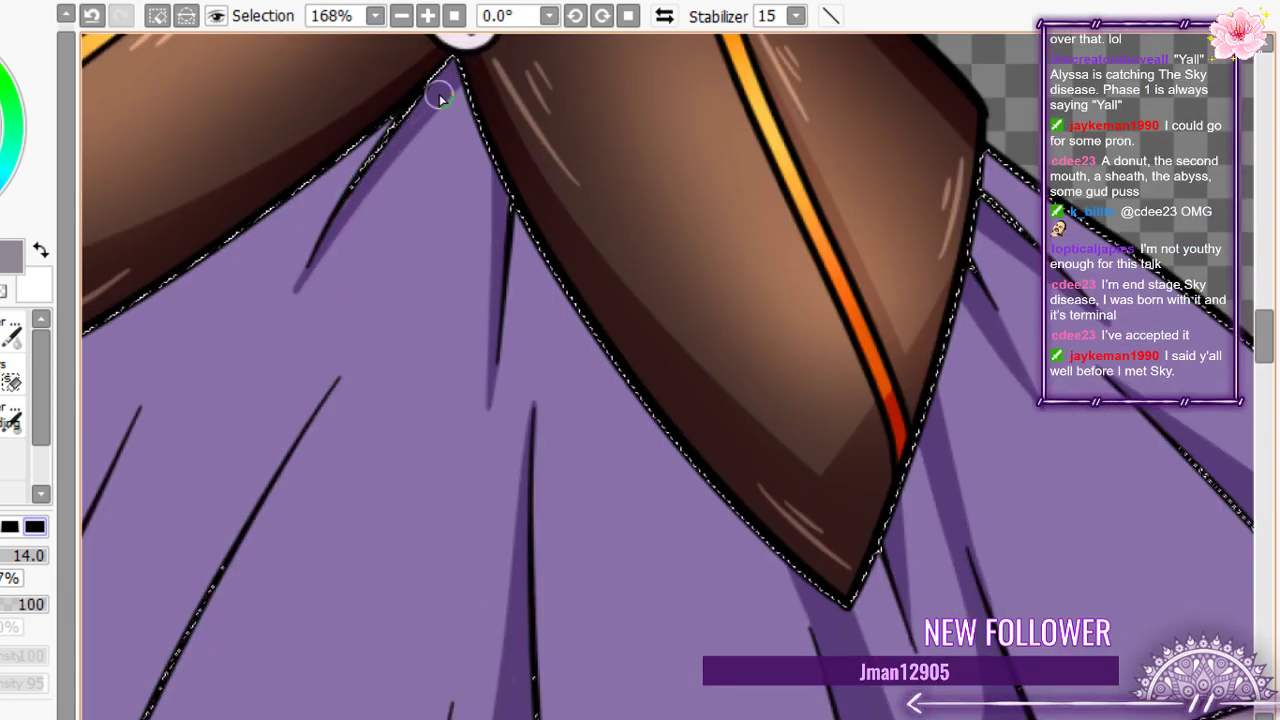
key("e")
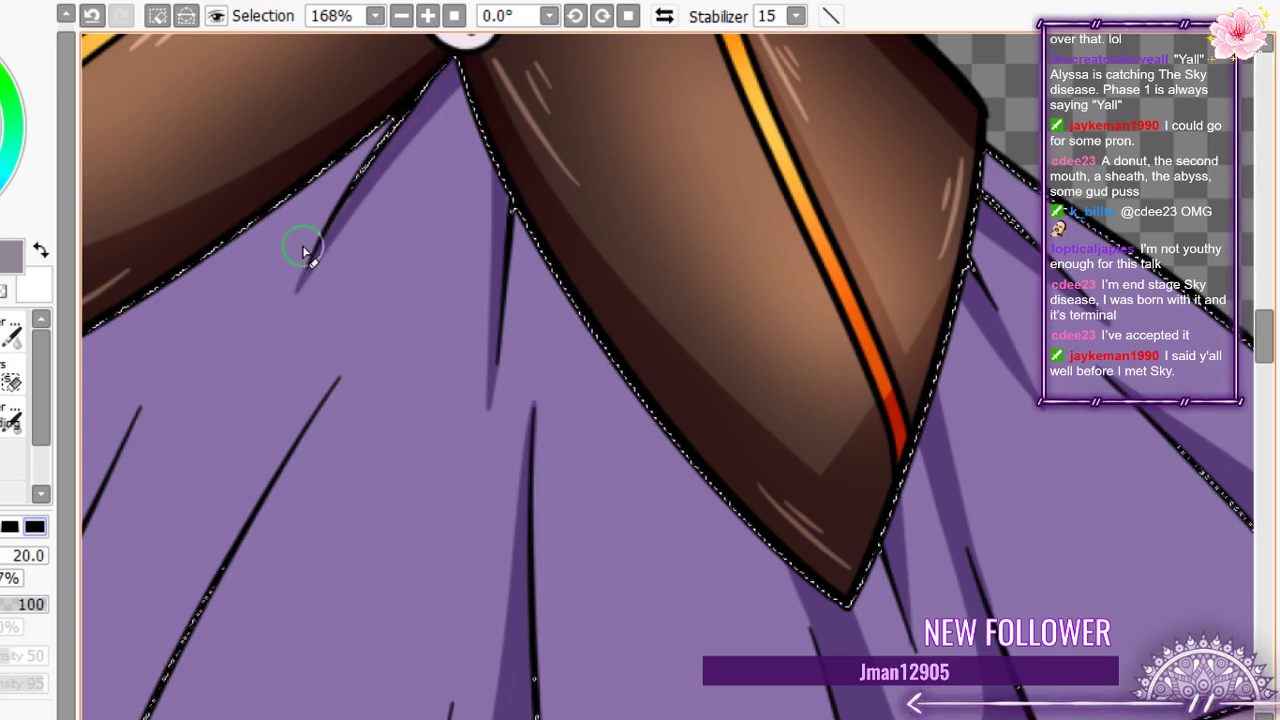
key("b")
scroll(537, 271, "down", 6)
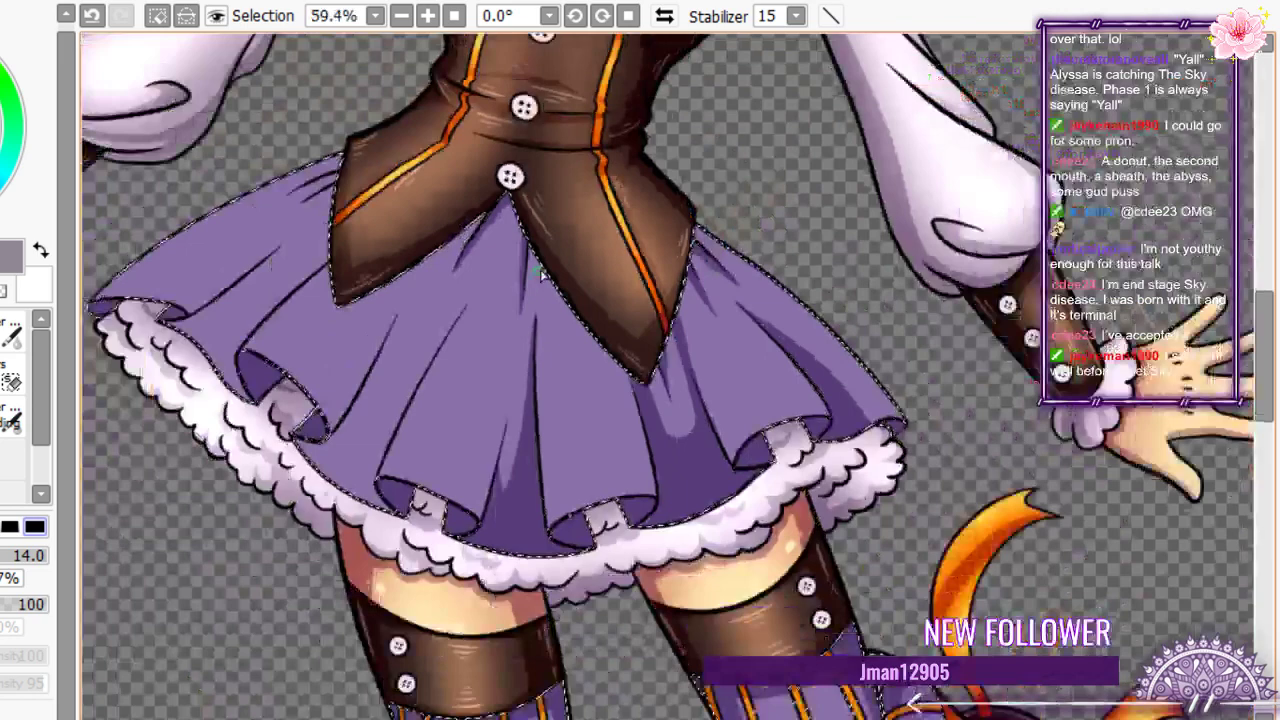
- Outline a rounded light area between the next two long fold lines with the size 14 brush, and shade along the outer line
scroll(540, 272, "up", 2)
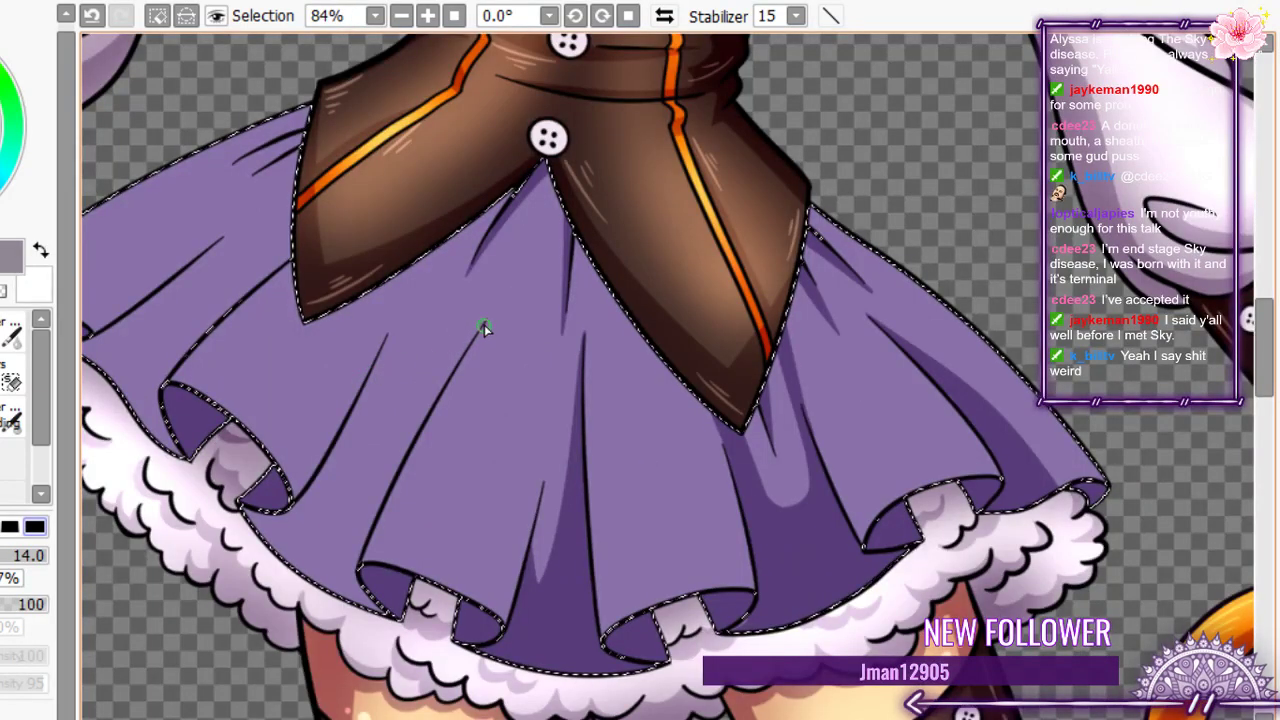
left_click_drag(482, 326, 330, 486)
key("ctrl+z")
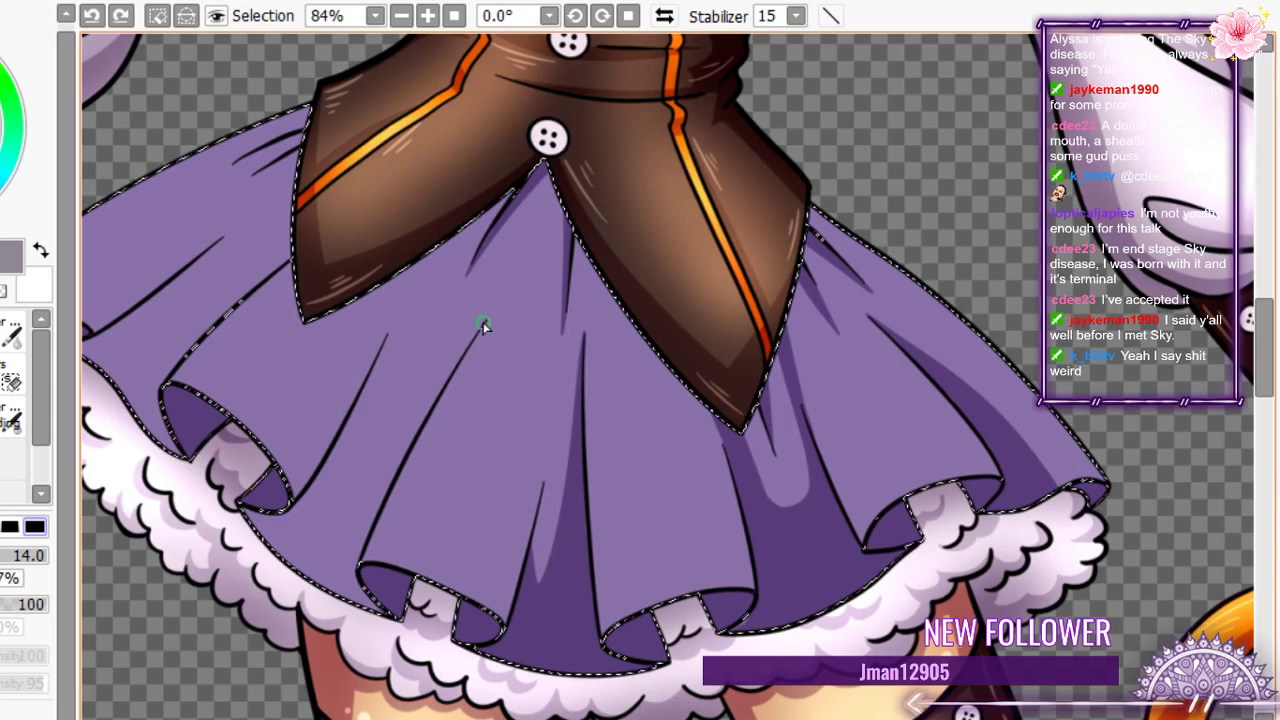
left_click_drag(483, 324, 356, 390)
scroll(356, 390, "up", 3)
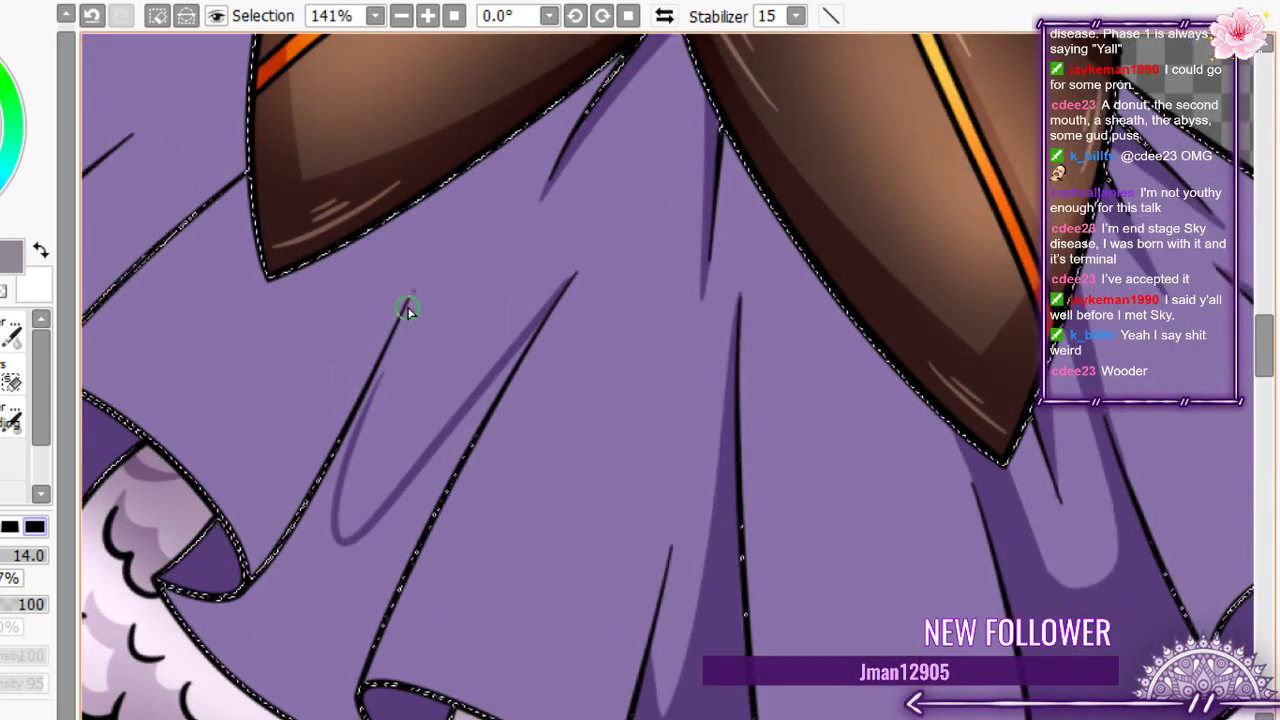
left_click_drag(409, 300, 359, 401)
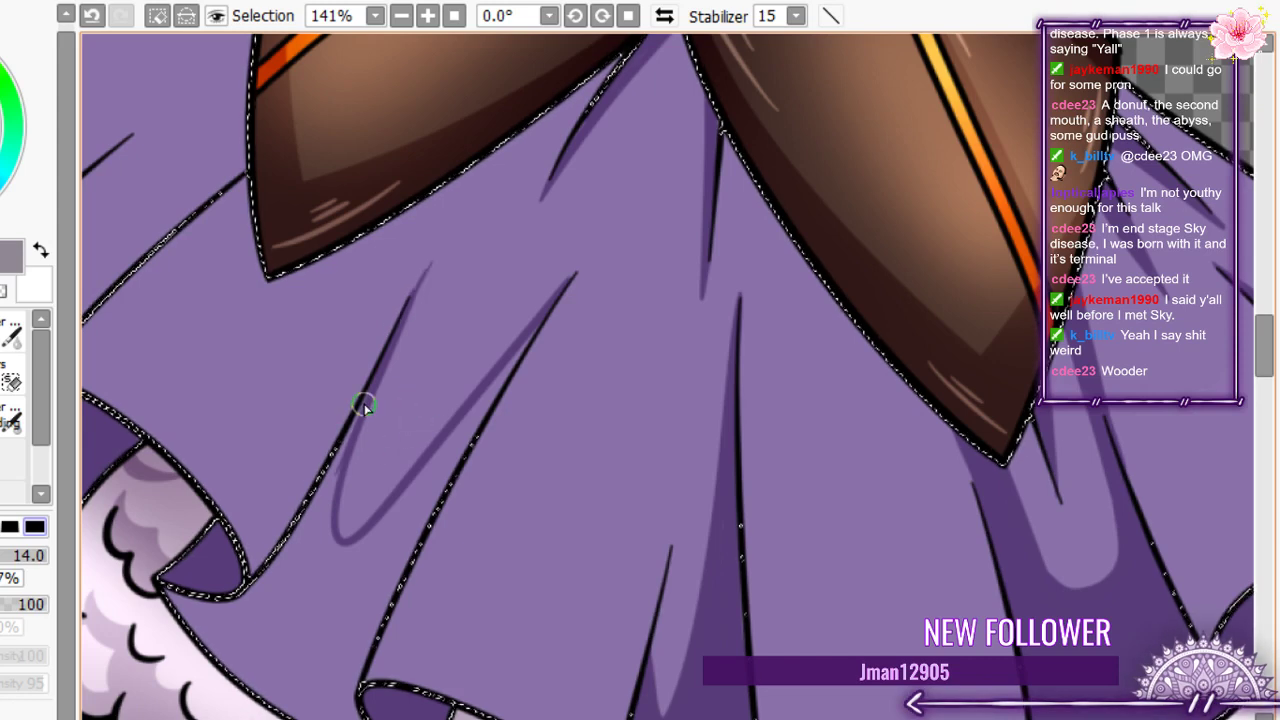
mouse_move(432, 263)
left_mouse_down()
mouse_move(291, 543)
mouse_move(238, 612)
left_mouse_up()
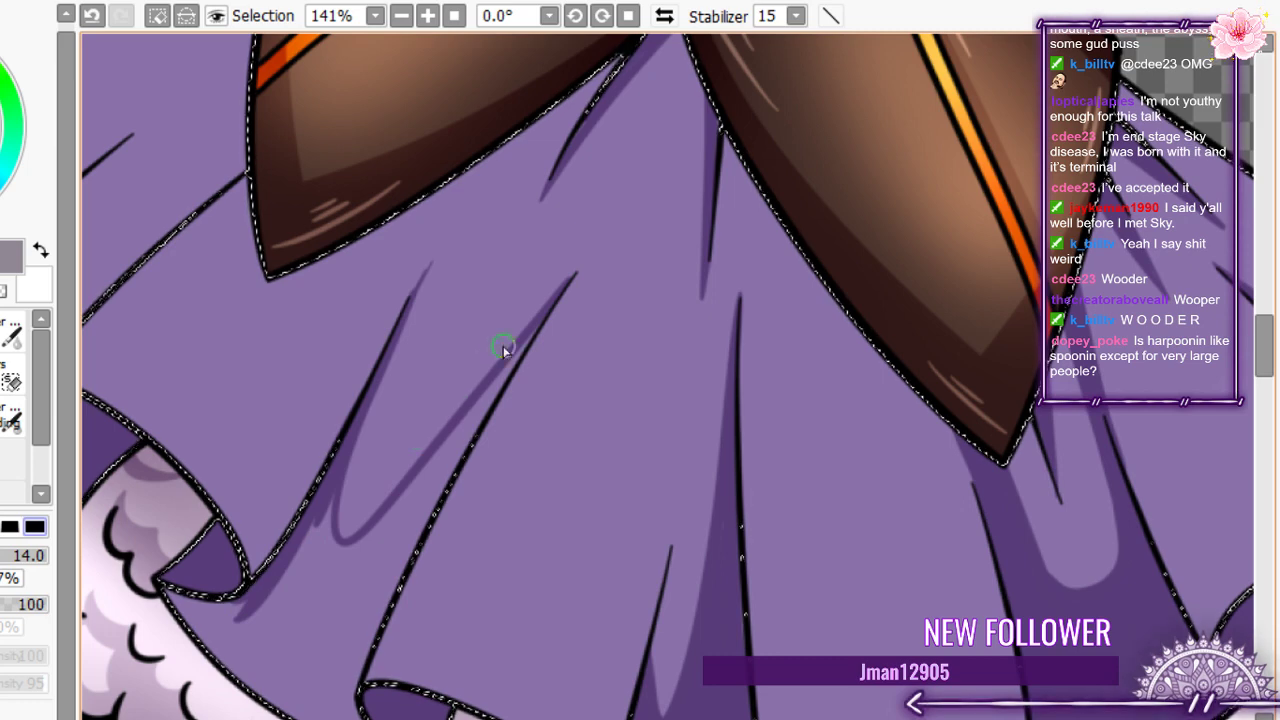
- Thicken the shadow along the inner fold line down to the hem, and fill the fold's lower area with dark purple
mouse_move(495, 388)
left_mouse_down()
mouse_move(517, 346)
mouse_move(471, 400)
mouse_move(368, 608)
left_mouse_up()
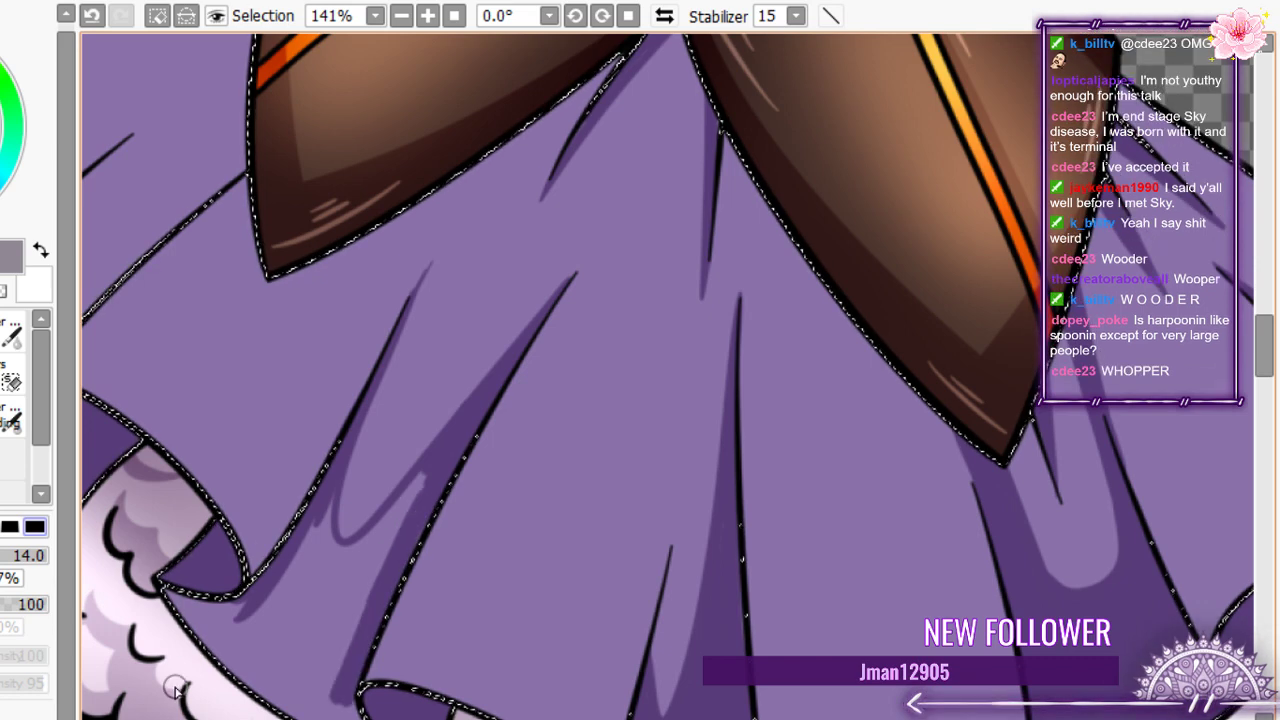
key("g")
left_click(296, 634)
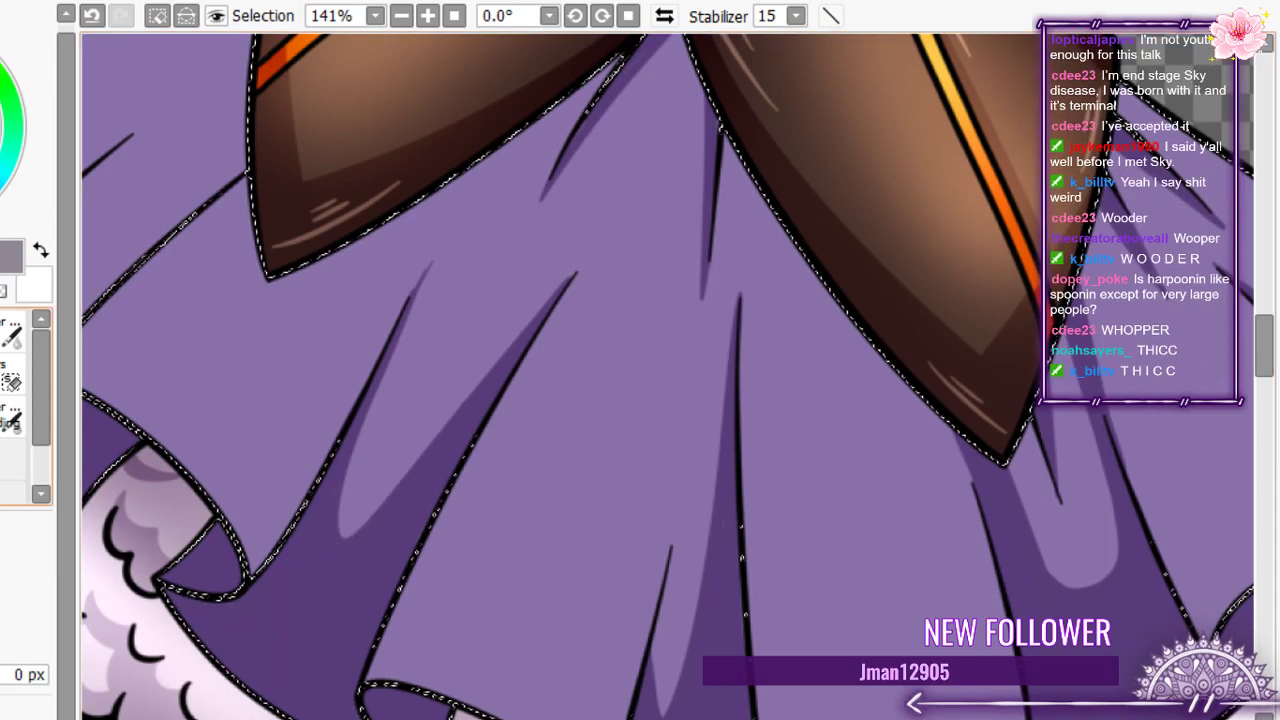
key("b")
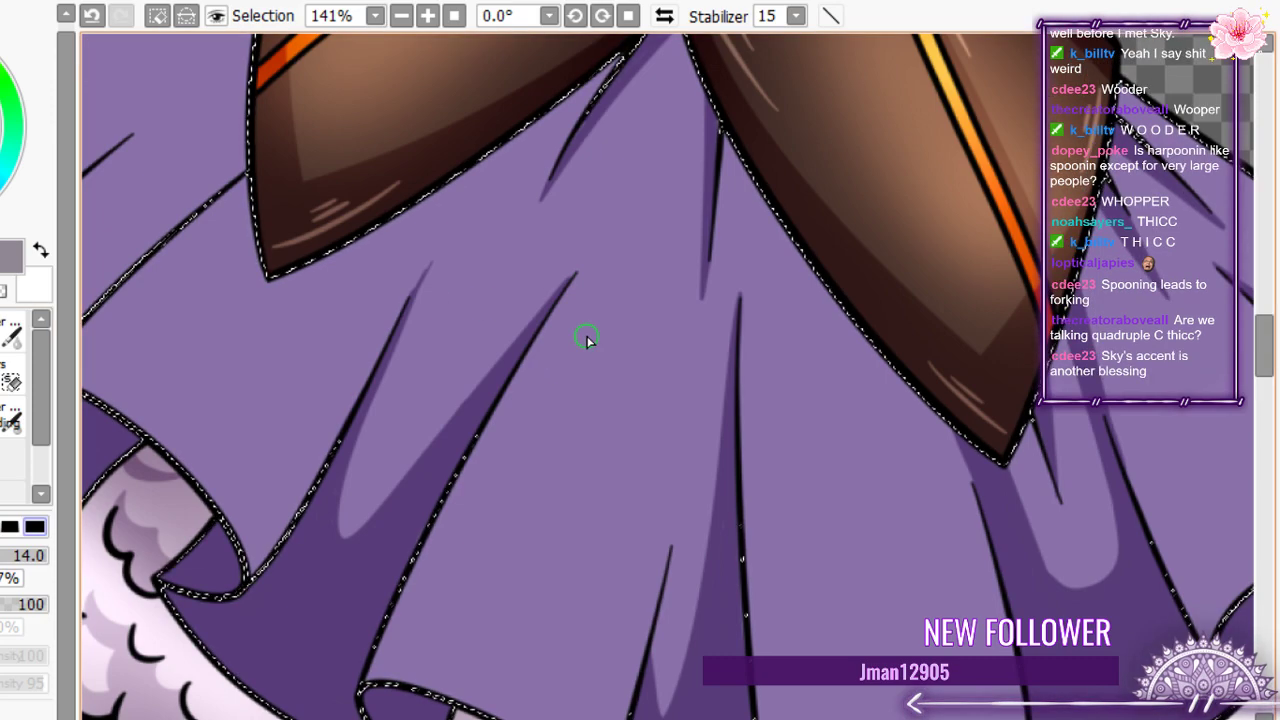
- Outline a rounded light area in the outer fold that emerges from the bodice's side edge, joining its curve back to the bodice
scroll(586, 337, "down", 6)
scroll(505, 261, "up", 3)
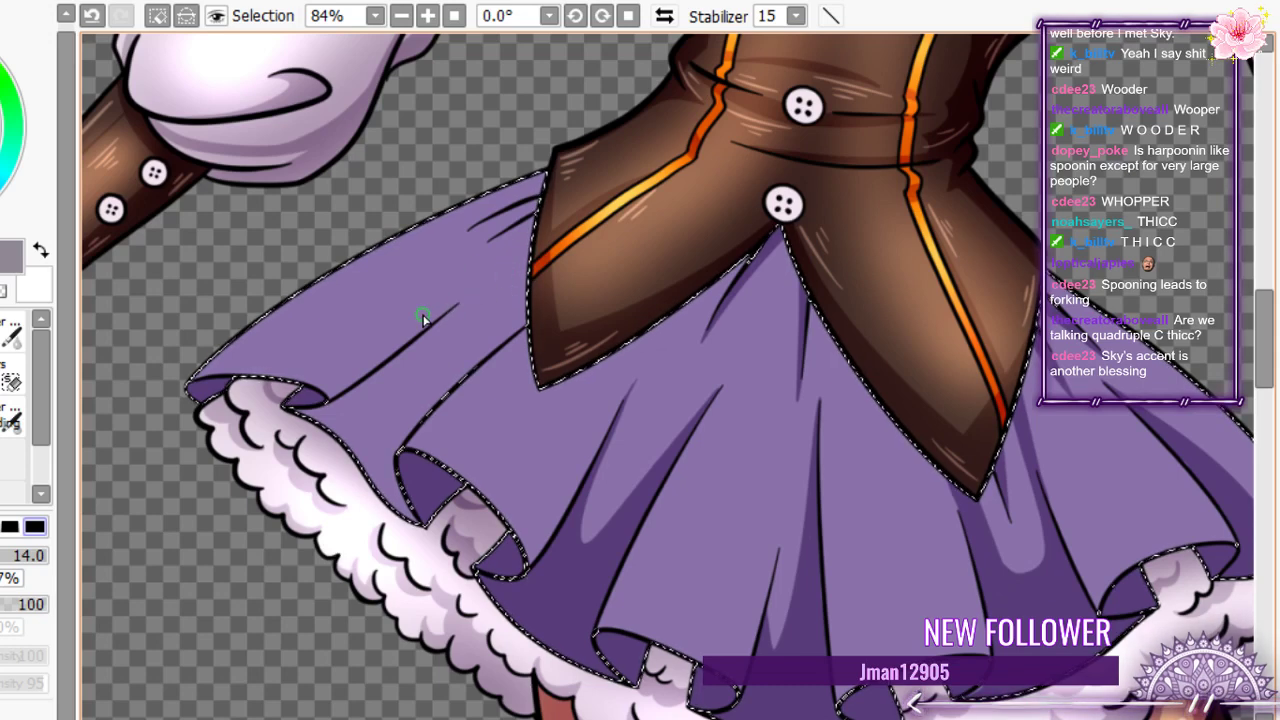
left_click_drag(450, 310, 535, 212)
mouse_move(530, 260)
left_mouse_down()
mouse_move(429, 374)
mouse_move(463, 366)
mouse_move(477, 343)
mouse_move(390, 449)
left_mouse_up()
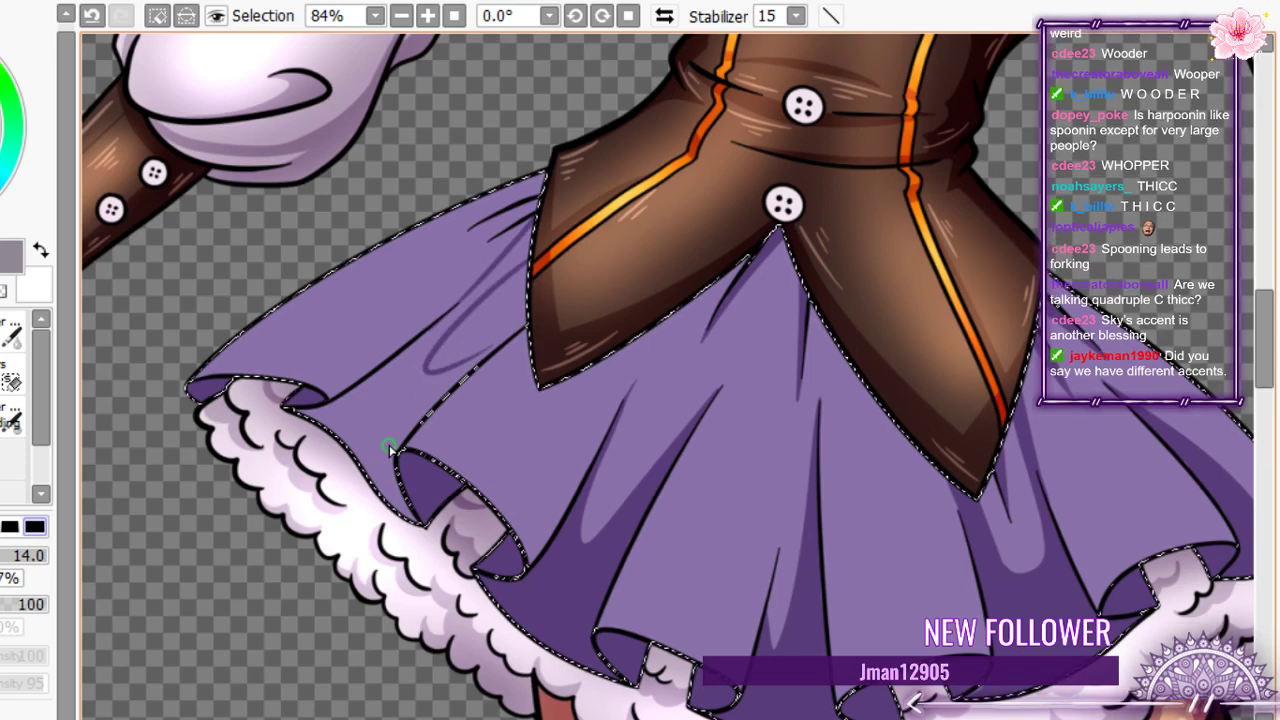
scroll(497, 323, "up", 2)
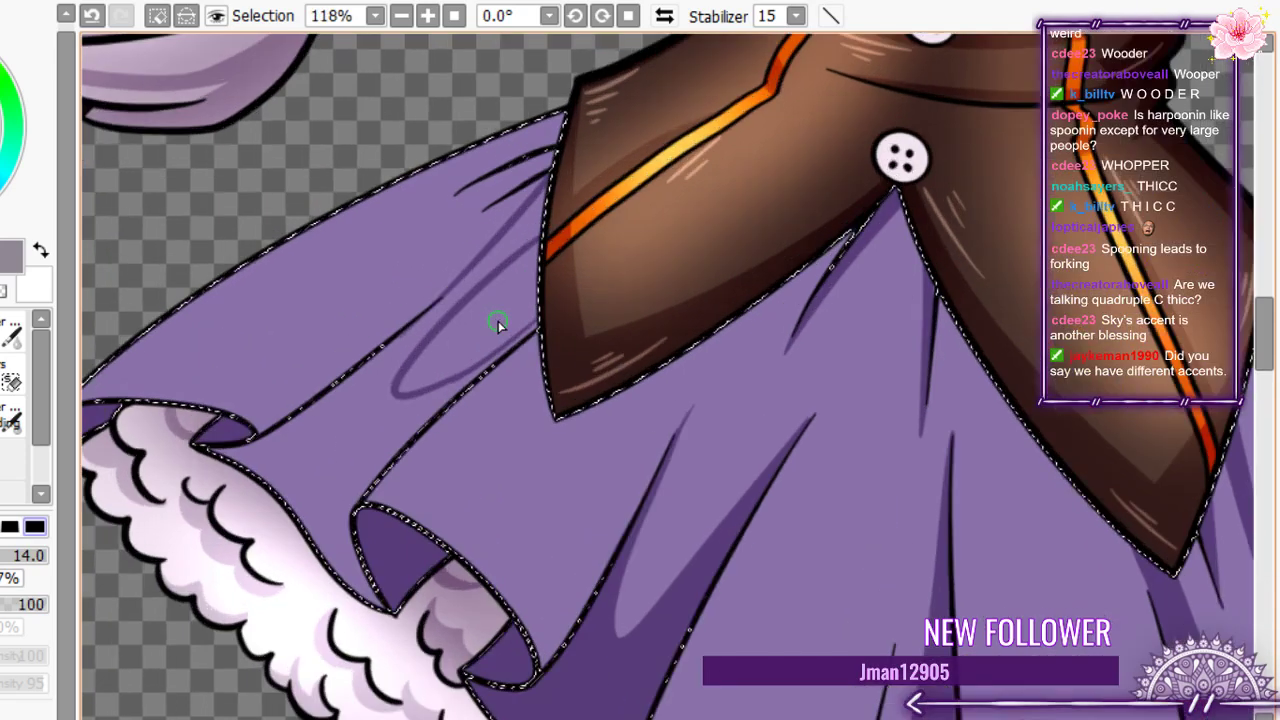
scroll(497, 323, "up", 2)
key("ctrl+z")
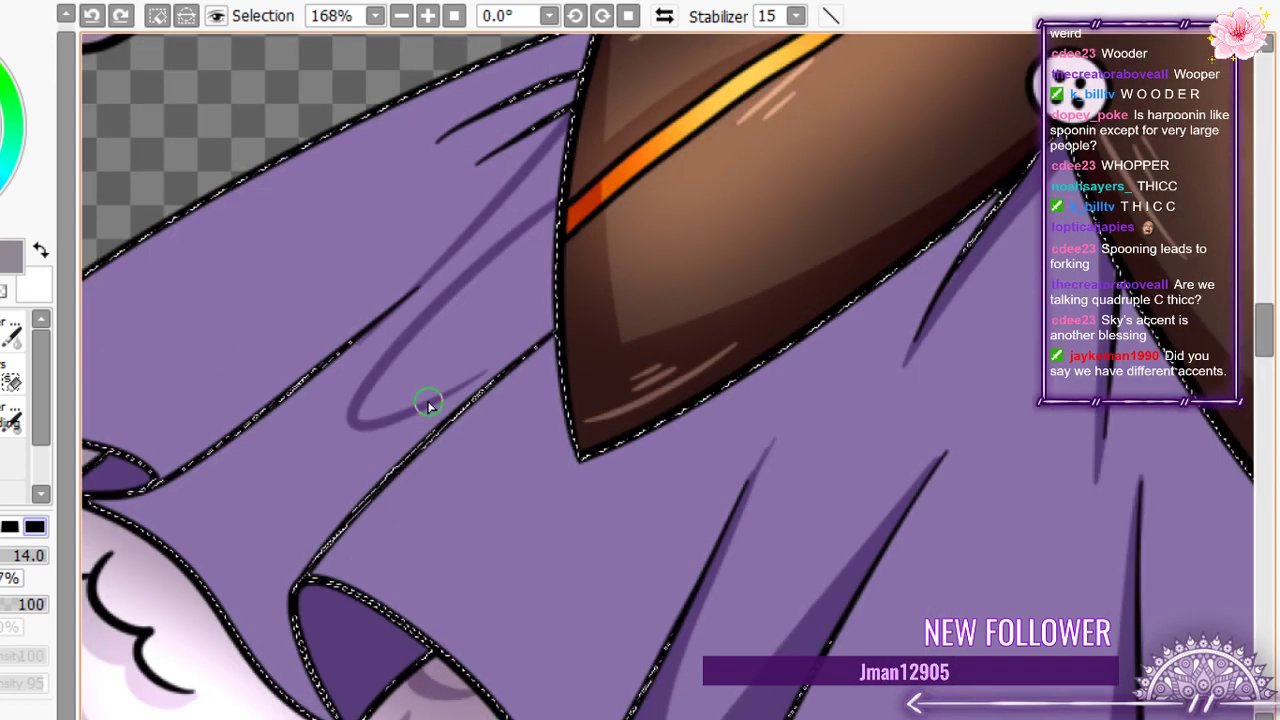
left_click_drag(428, 405, 553, 318)
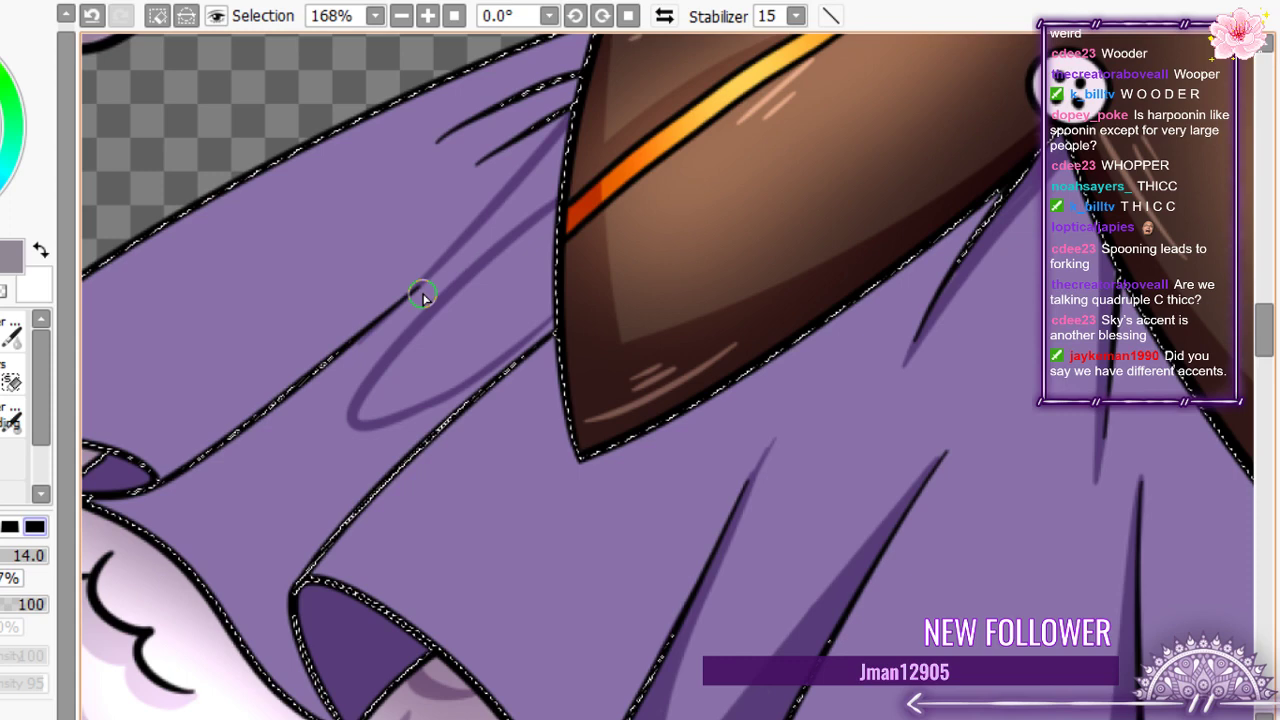
- Shade along both lines of the outer fold down to the hem, and fill the enclosed area with dark purple
mouse_move(422, 297)
left_mouse_down()
mouse_move(434, 280)
mouse_move(228, 459)
left_mouse_up()
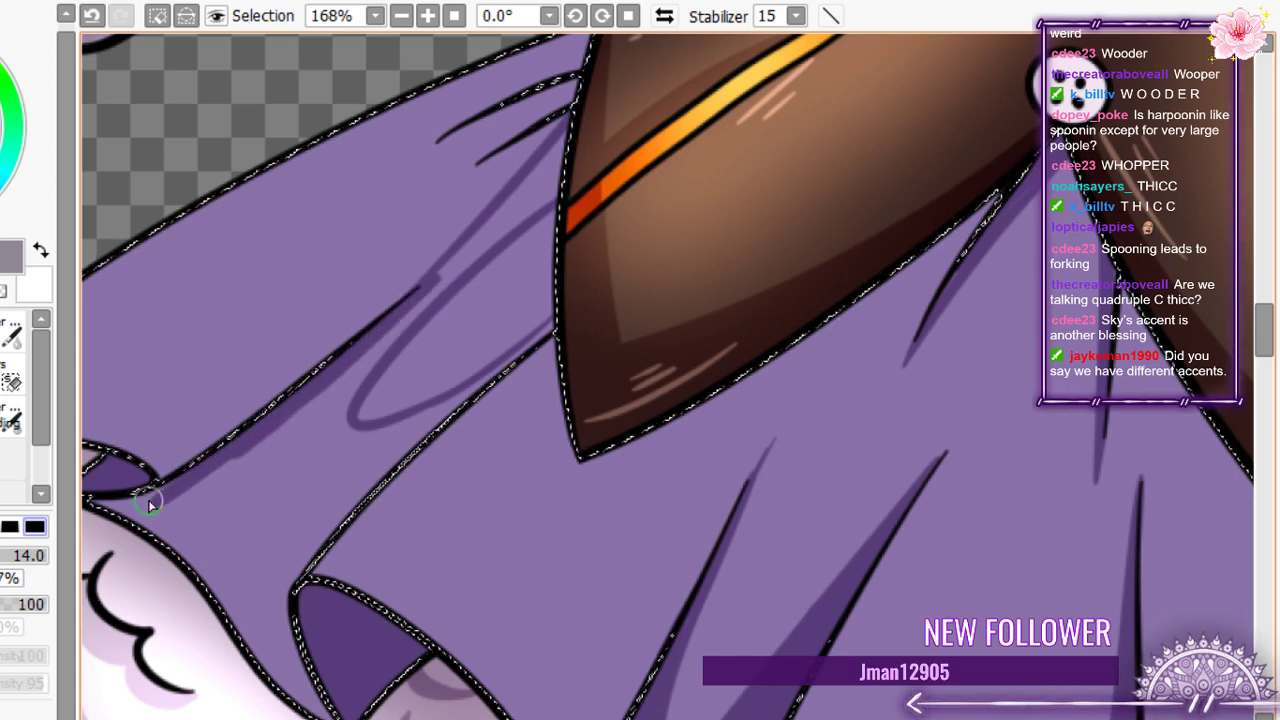
left_click_drag(148, 503, 160, 528)
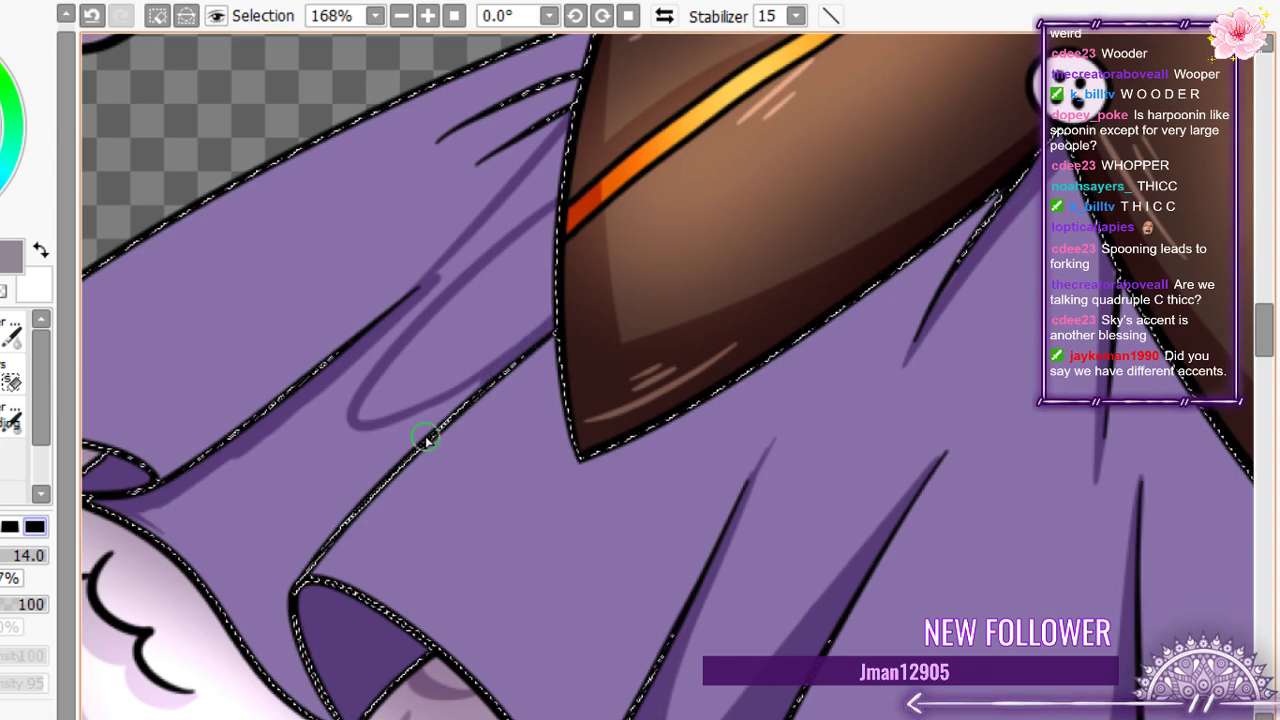
mouse_move(330, 518)
left_mouse_down()
mouse_move(417, 422)
mouse_move(411, 411)
mouse_move(296, 566)
left_mouse_up()
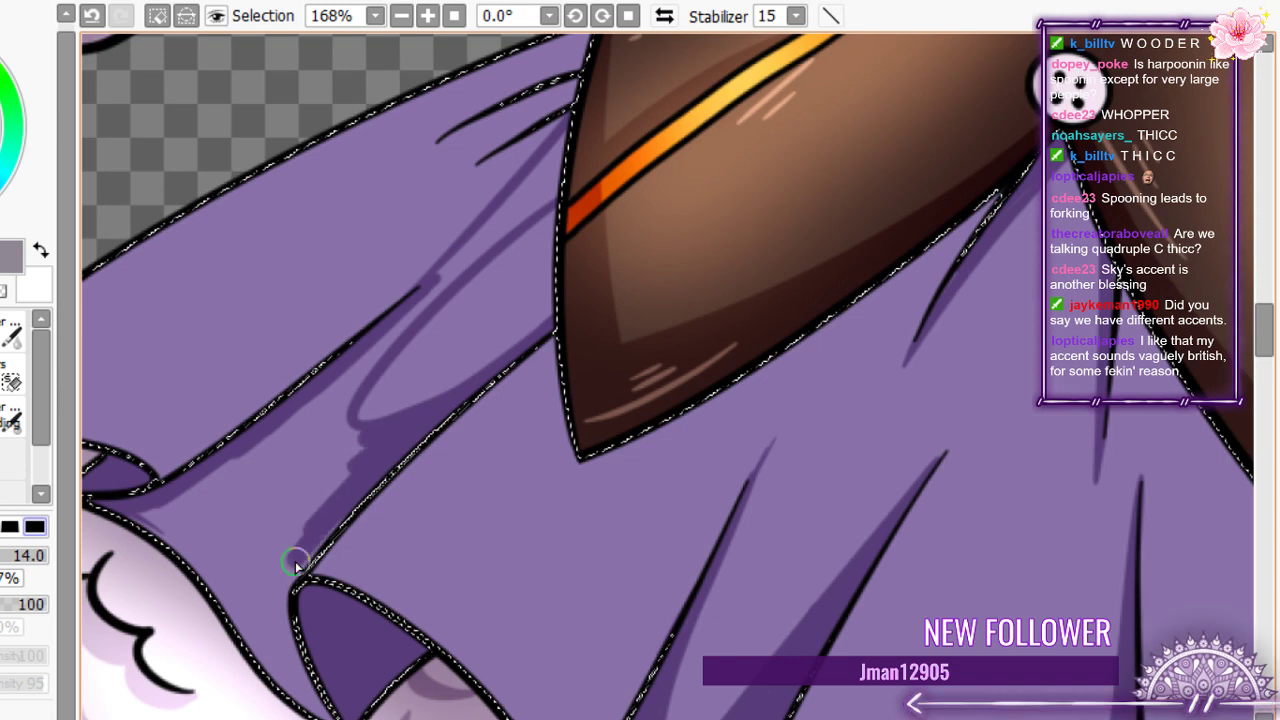
key("g")
left_click(168, 510)
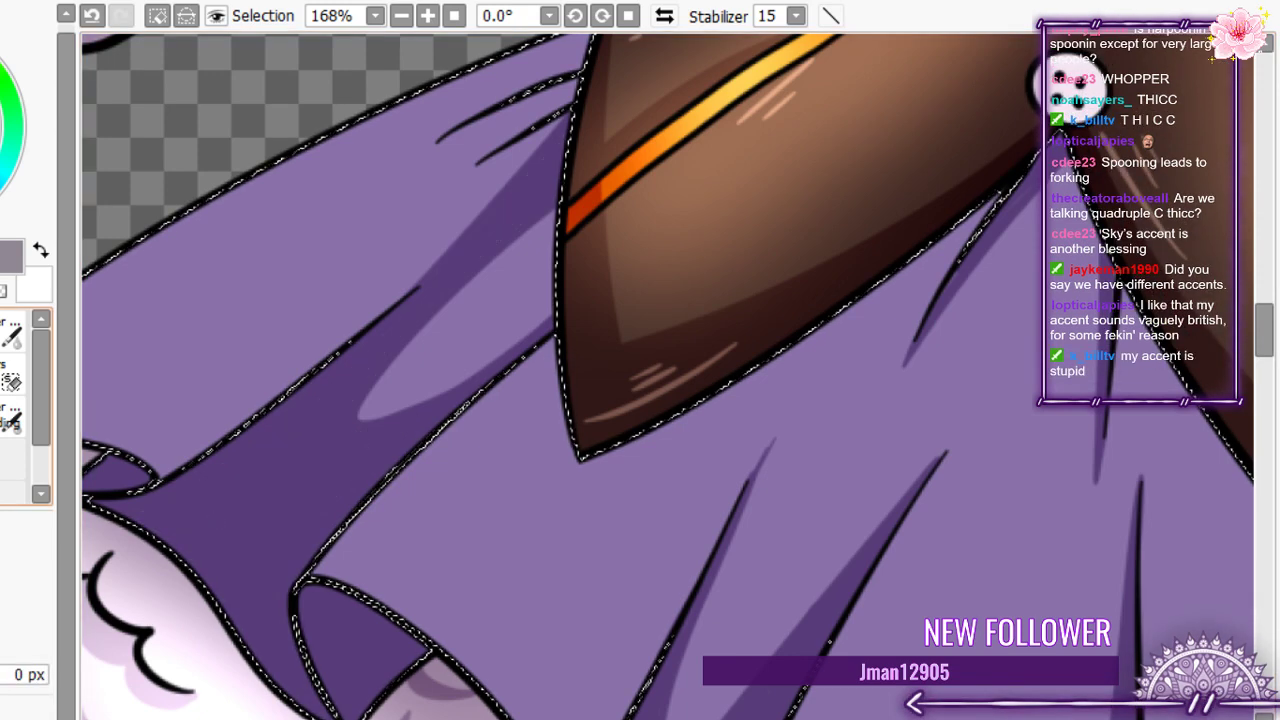
- Paint tapered dark purple shadows along the two short fold lines near the skirt's outer top corner, and refine their tips
key("b")
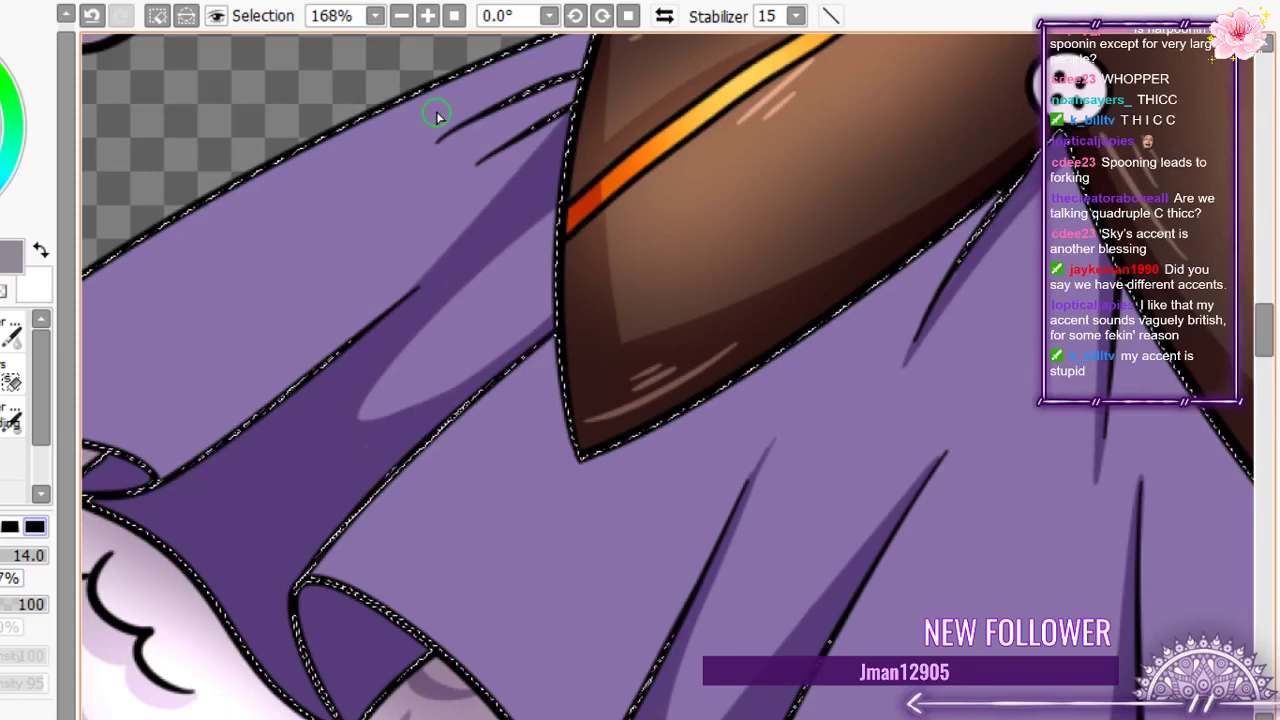
left_click_drag(464, 172, 563, 103)
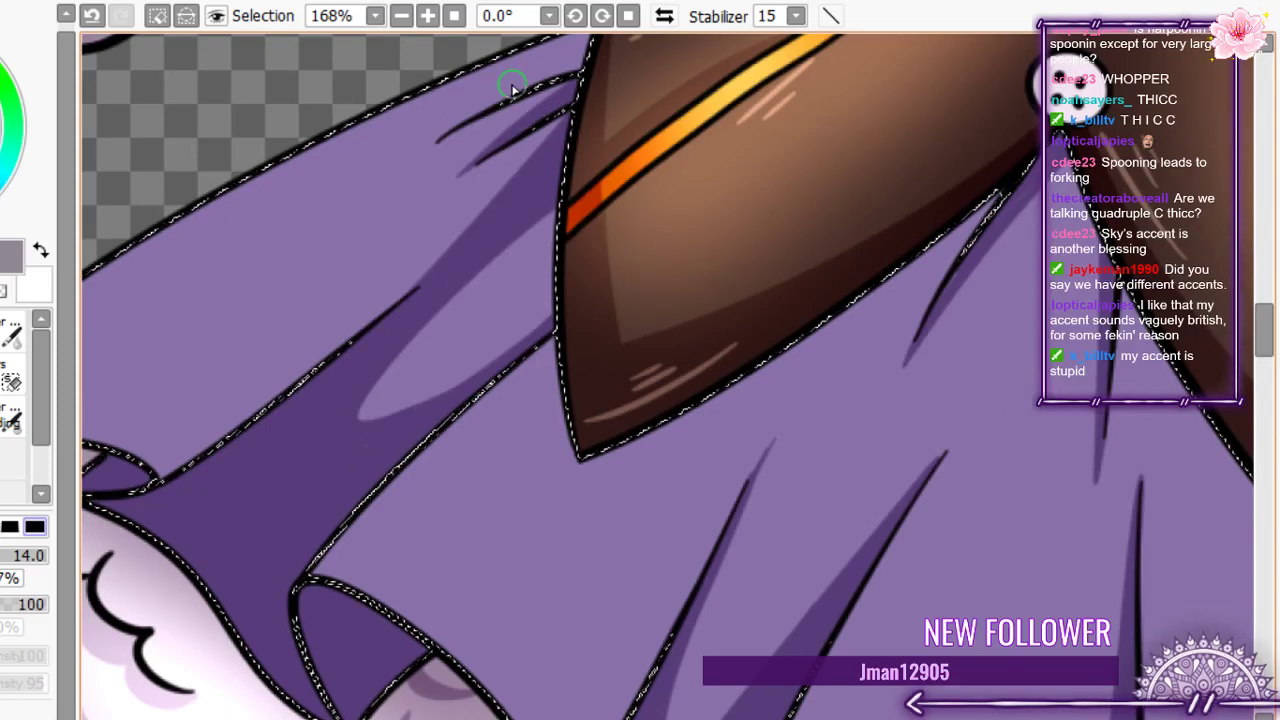
left_click_drag(428, 143, 578, 63)
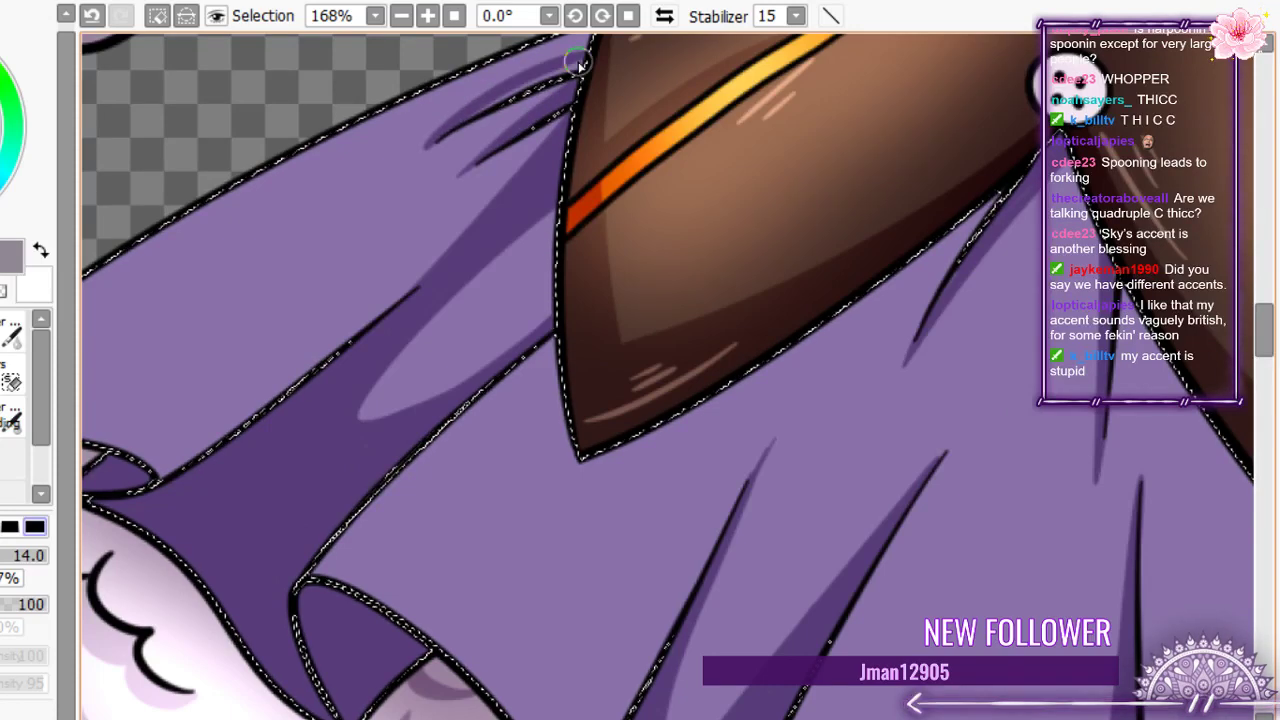
key("bracketright")
key("bracketright")
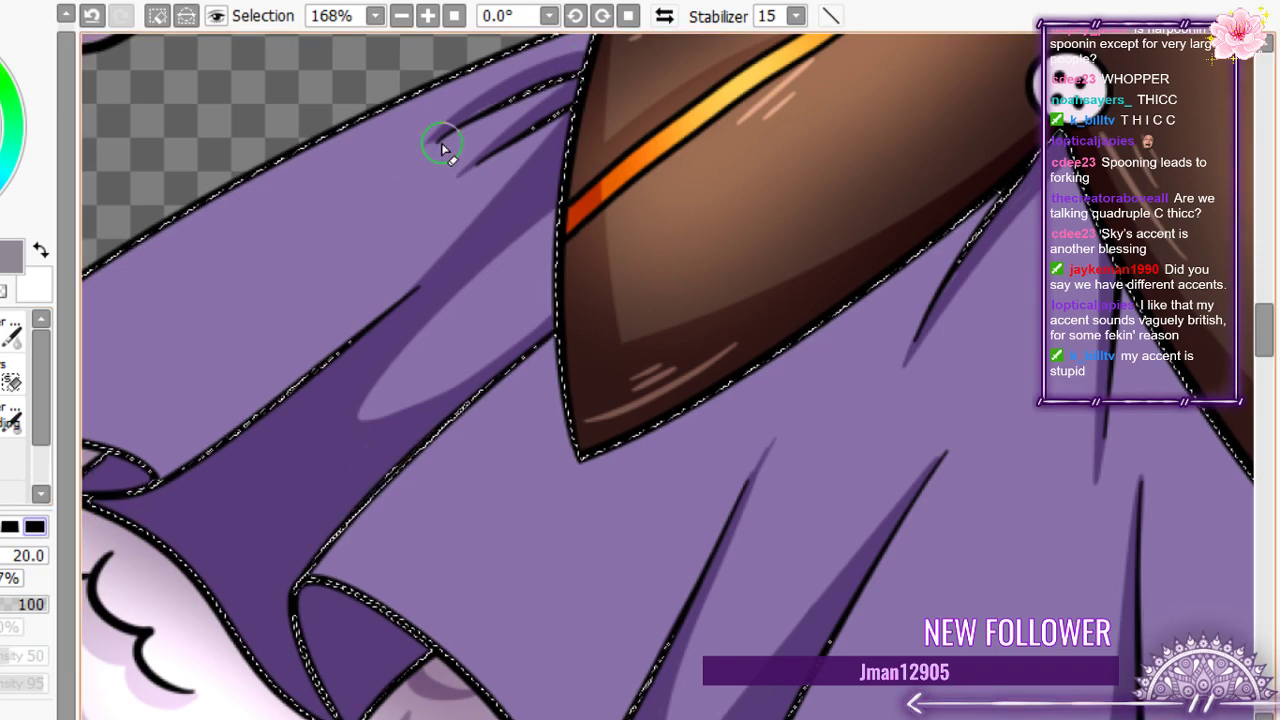
key("bracketleft")
key("bracketleft")
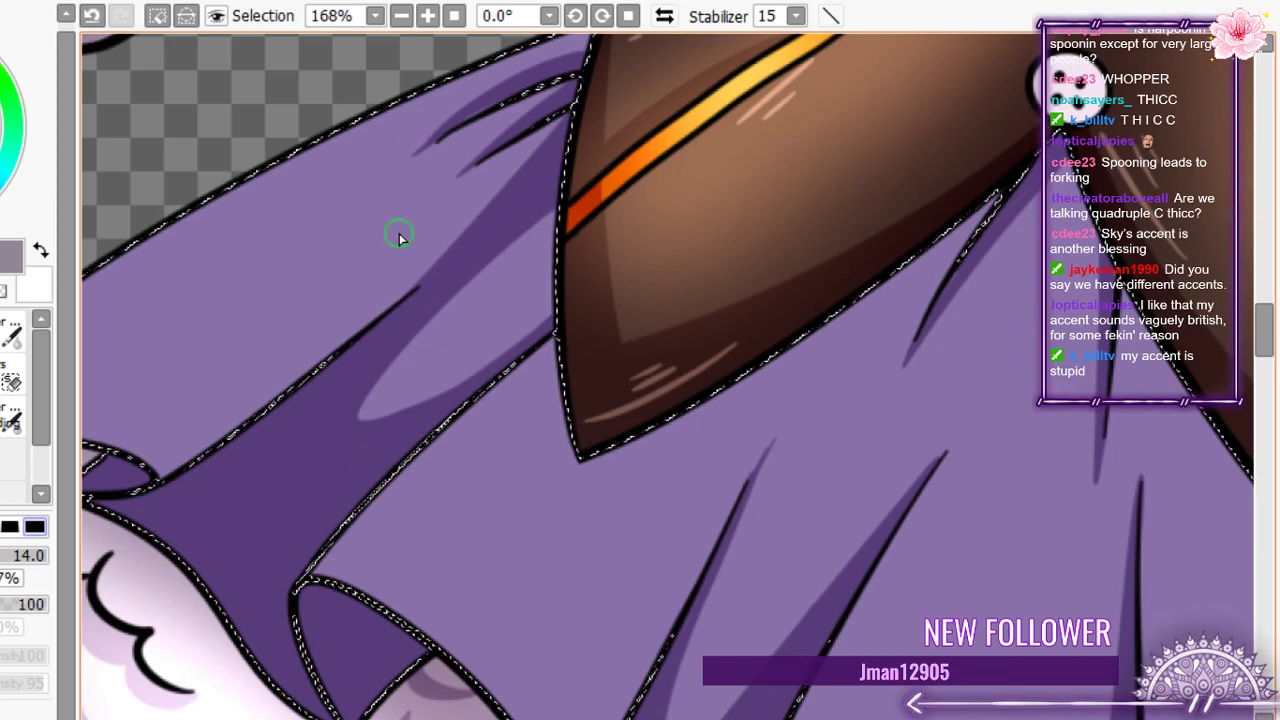
left_click_drag(399, 233, 349, 326)
mouse_move(449, 143)
left_mouse_down()
mouse_move(531, 126)
mouse_move(512, 138)
left_mouse_up()
scroll(463, 92, "down", 6)
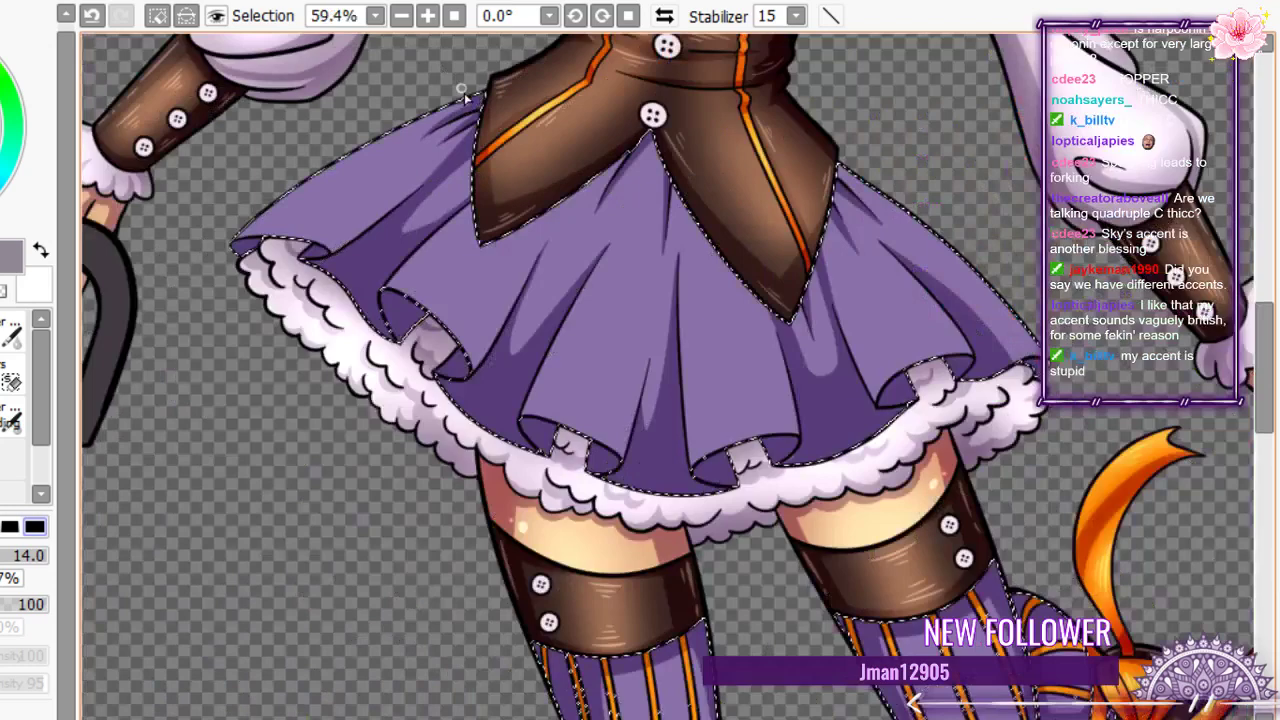
scroll(463, 92, "up", 6)
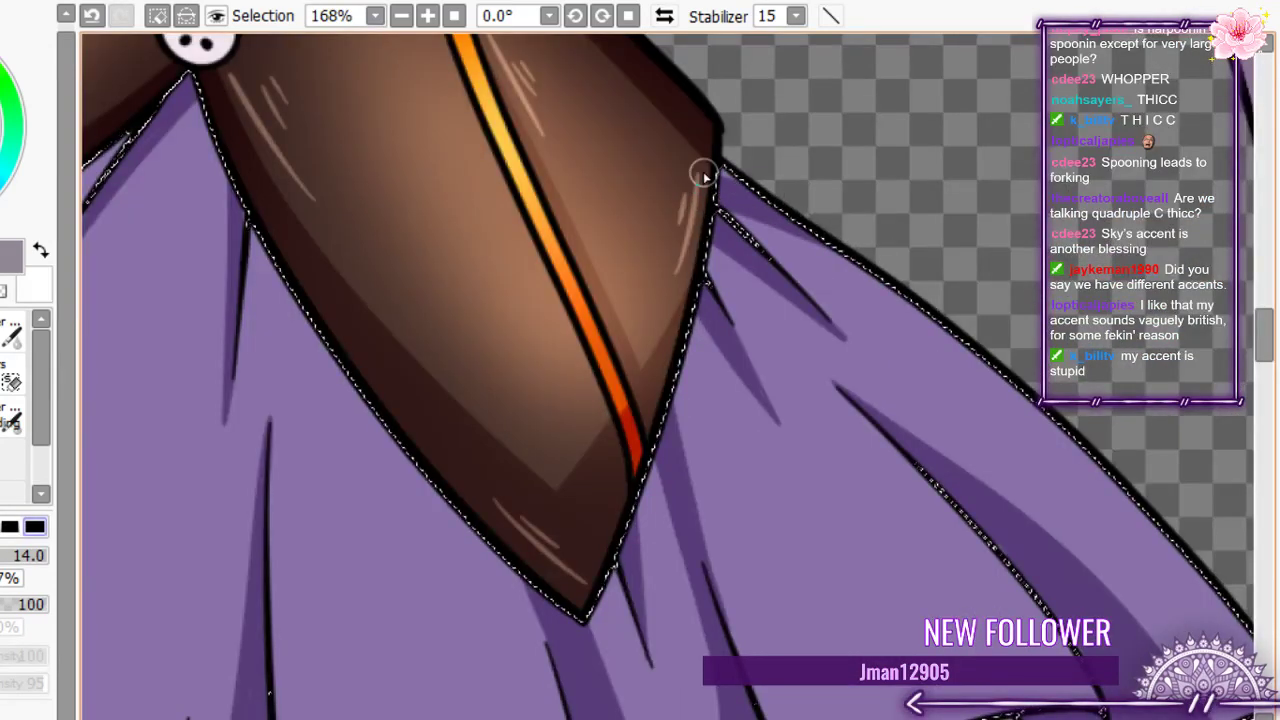
scroll(740, 143, "down", 3)
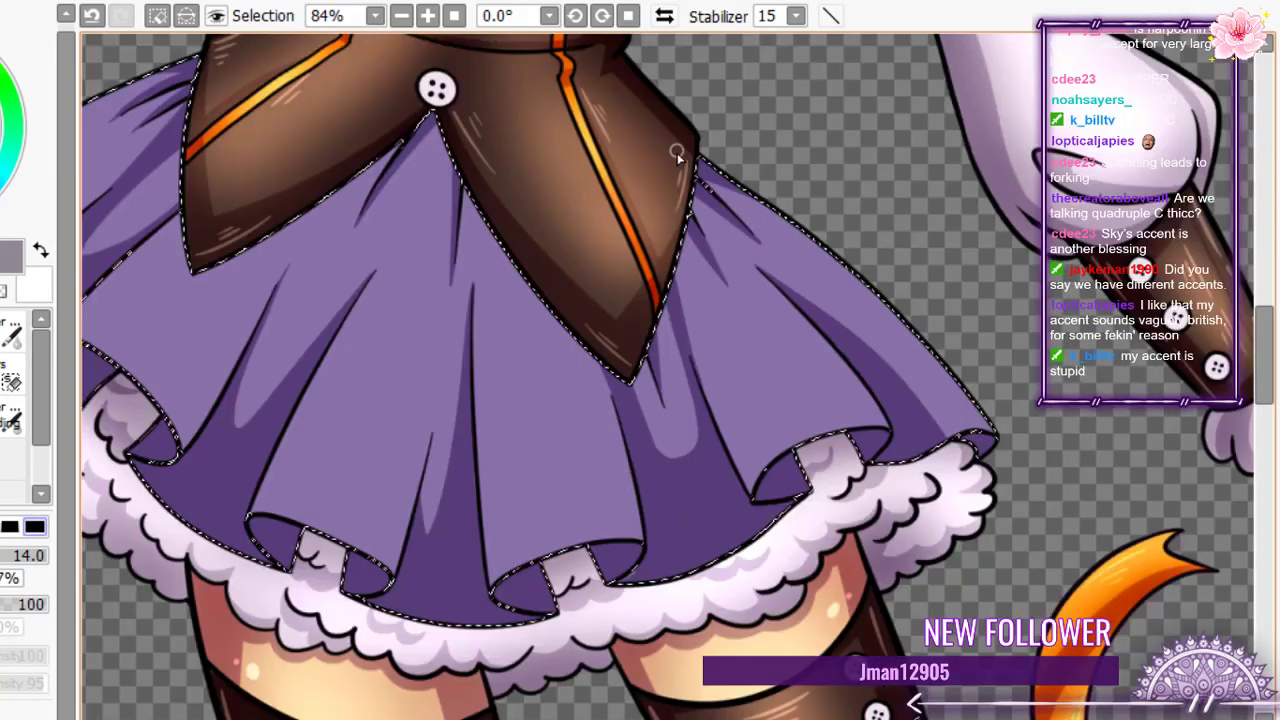
scroll(677, 155, "up", 1)
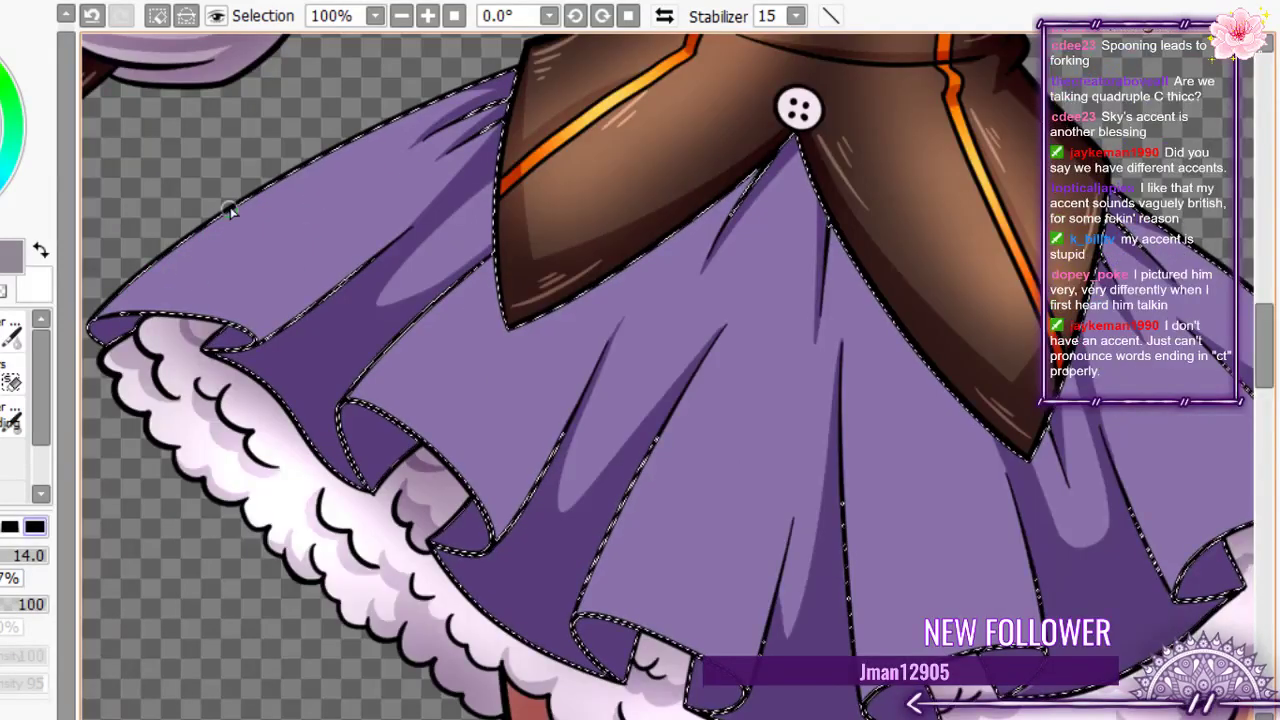
scroll(243, 226, "down", 6)
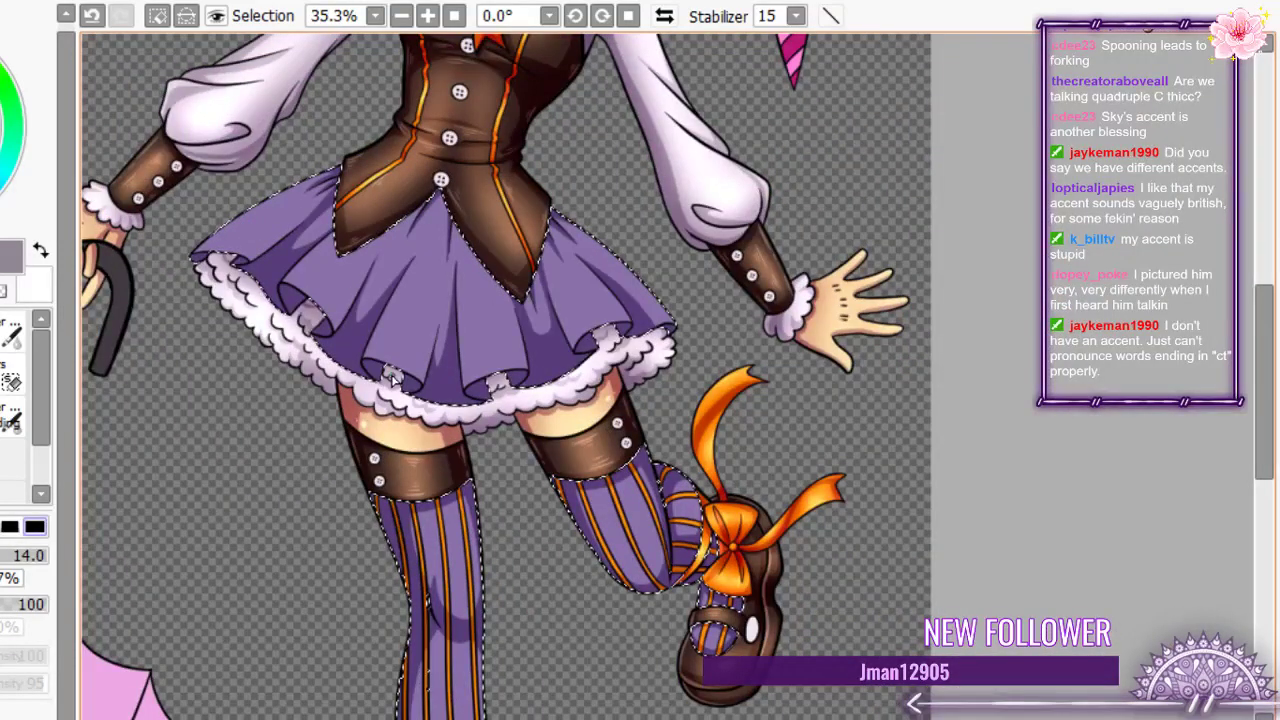
scroll(393, 378, "up", 1)
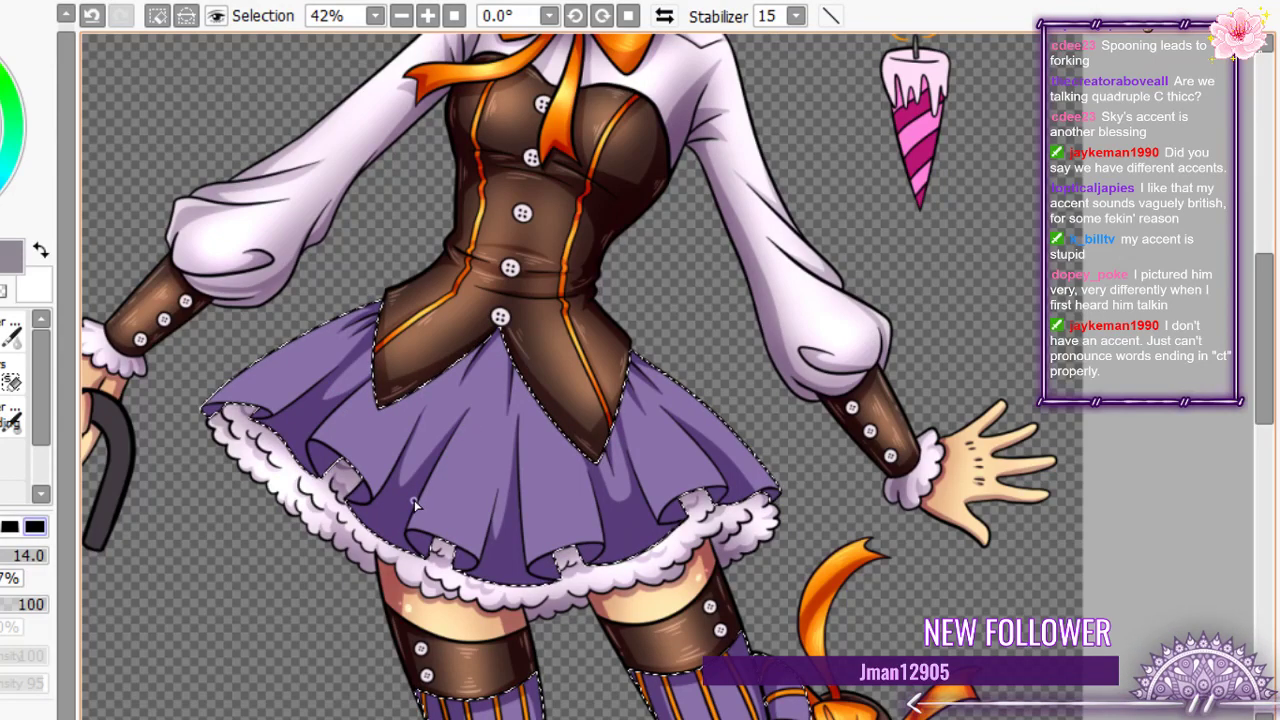
scroll(415, 505, "up", 3)
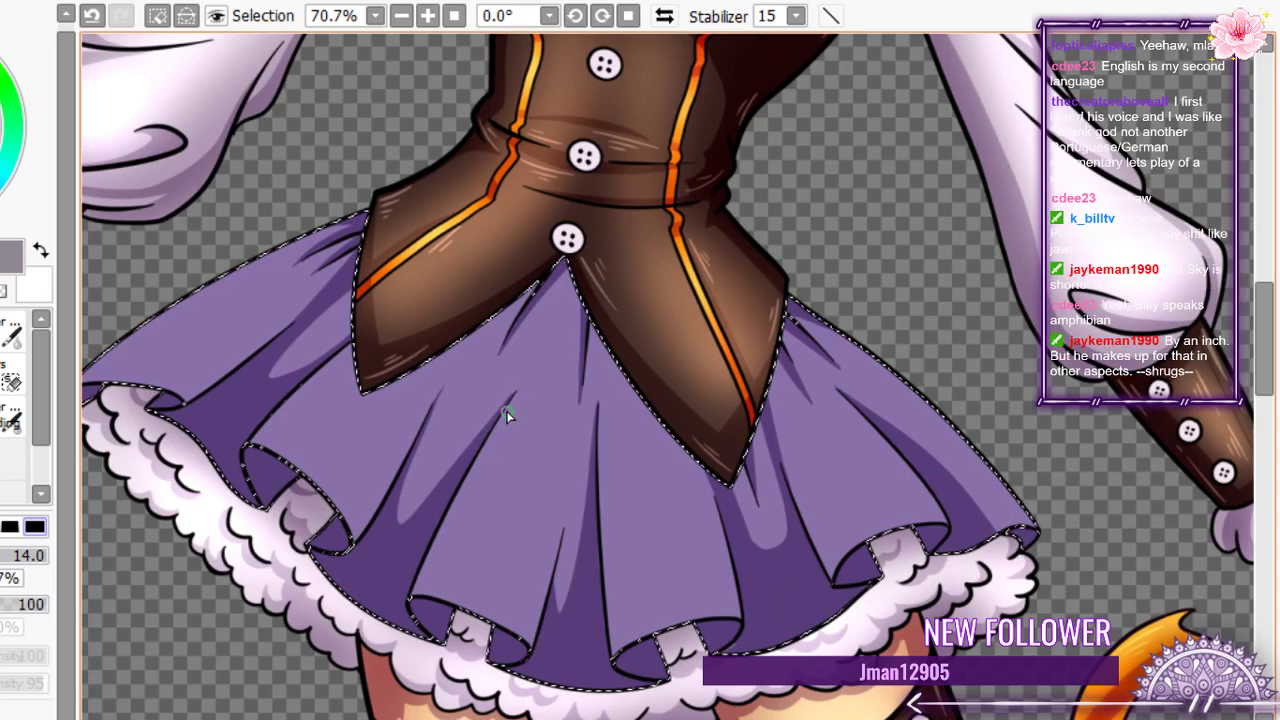
left_click_drag(506, 411, 476, 511)
key("ctrl+z")
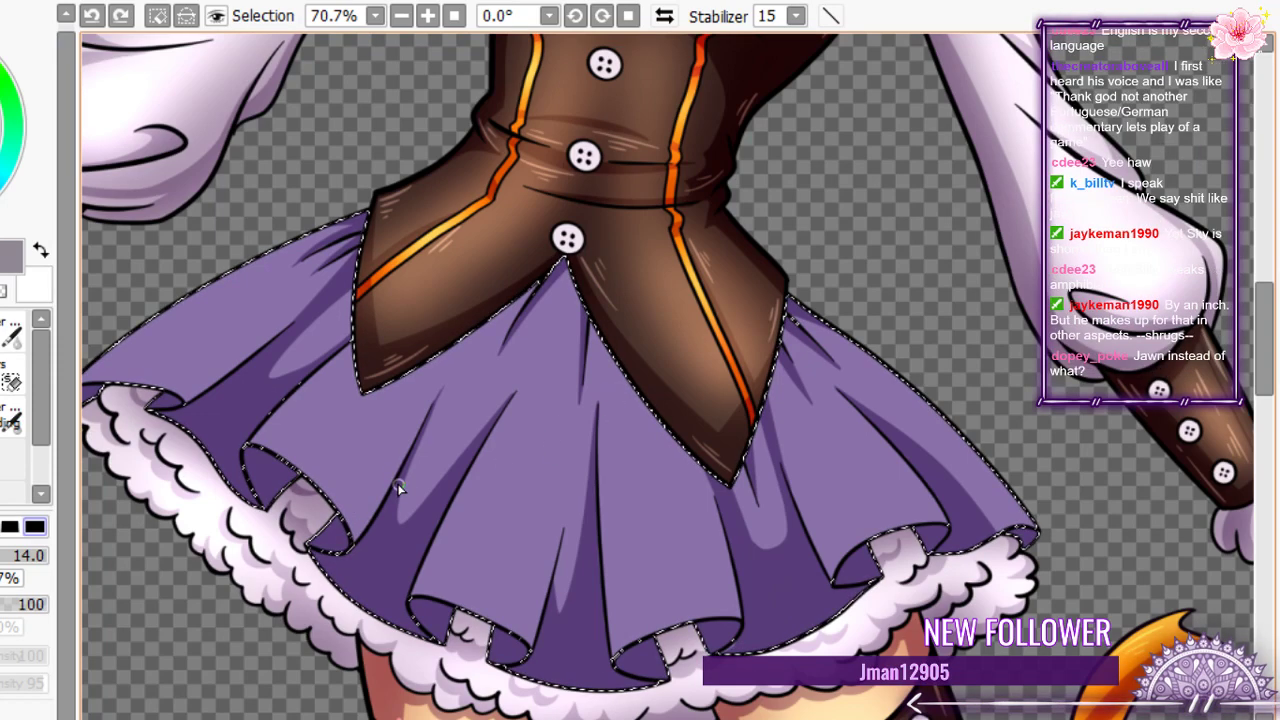
- Paint rough white highlight bands across the six raised folds of the purple skirt with the size 34 brush
key("e")
key("b")
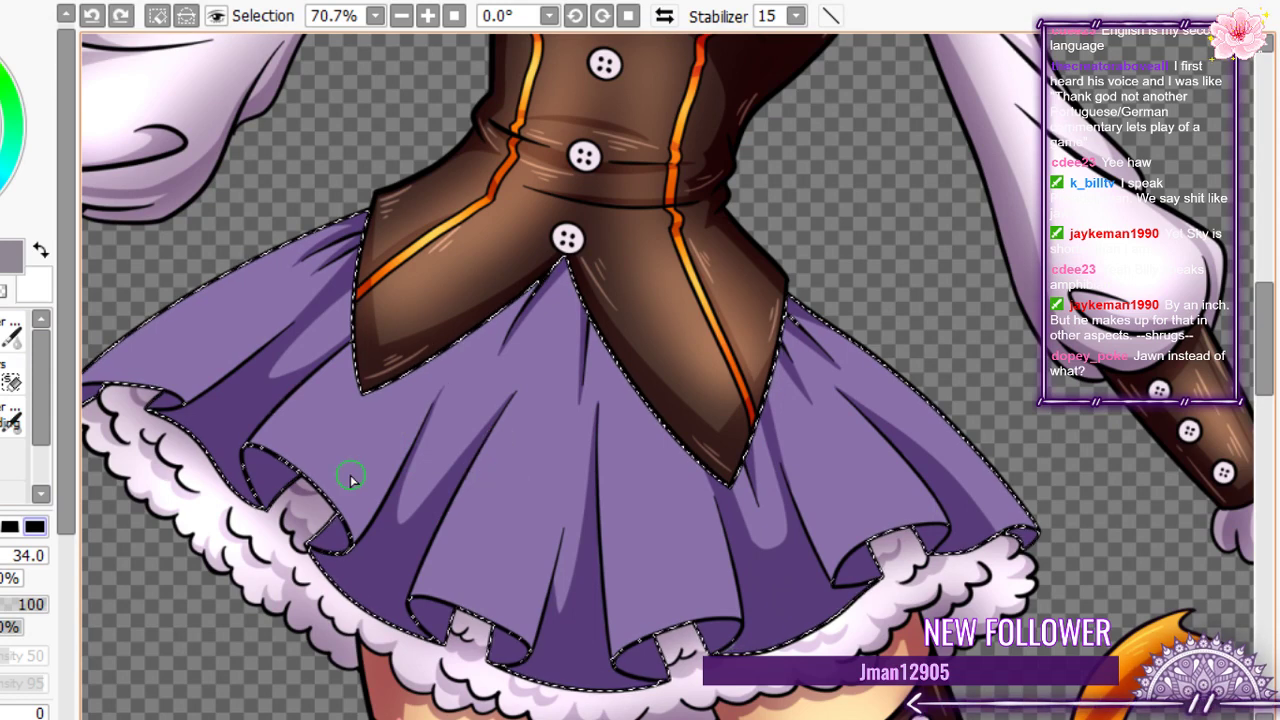
key("n")
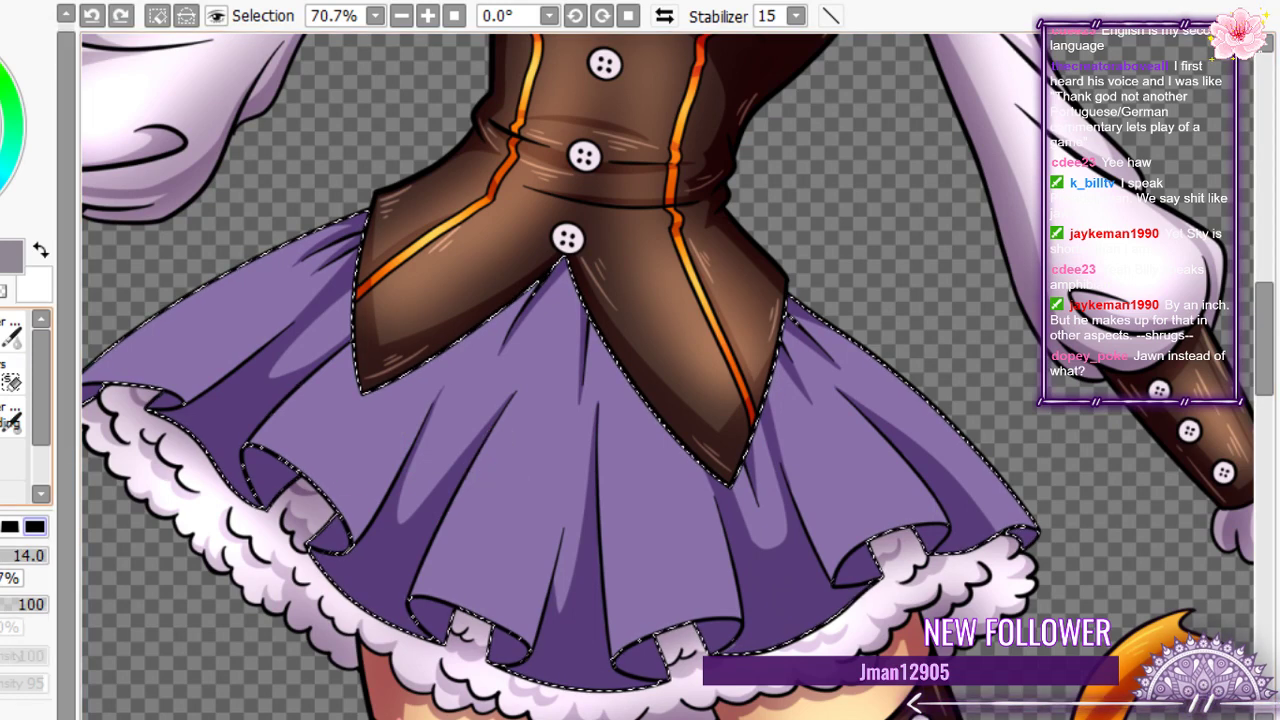
key("b")
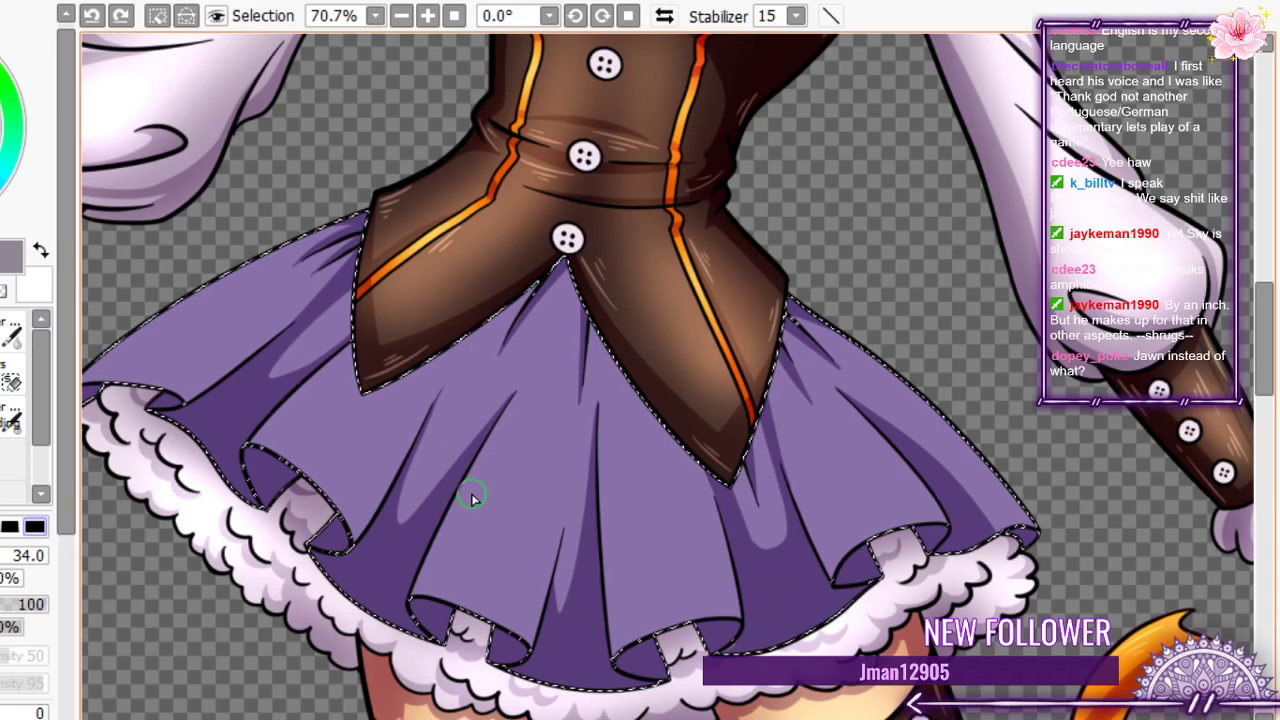
left_click(5, 343)
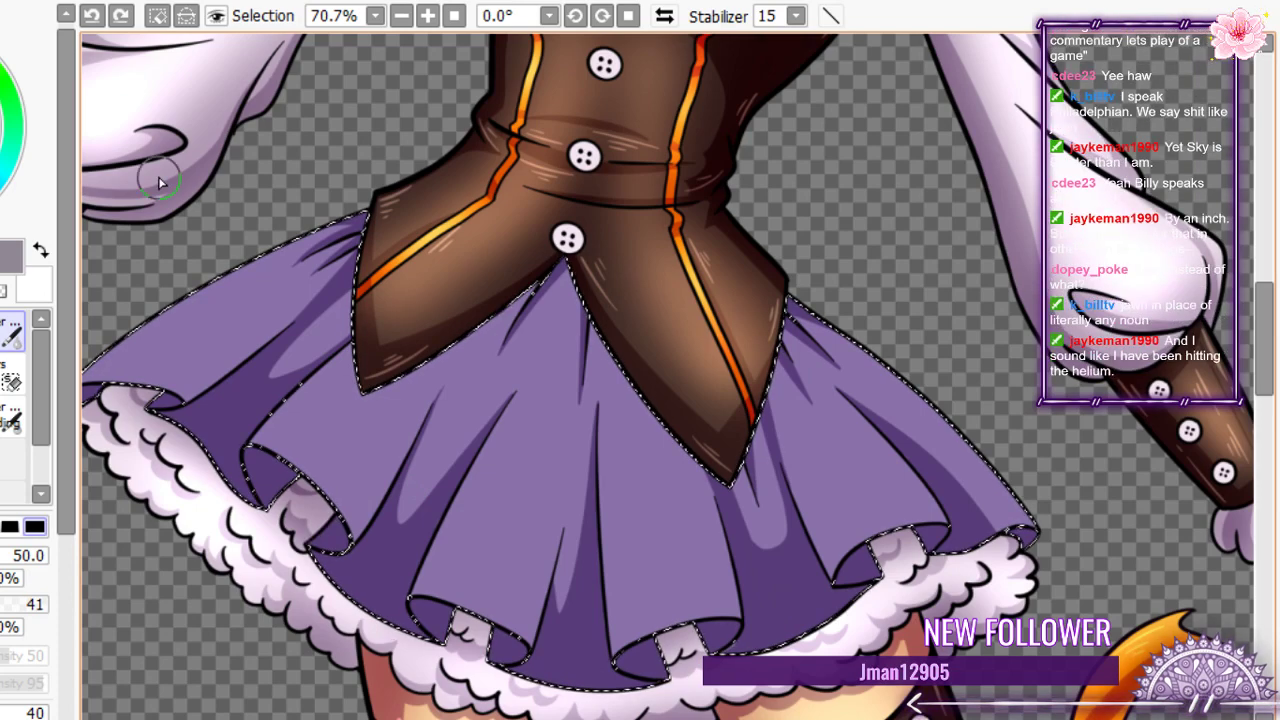
key("b")
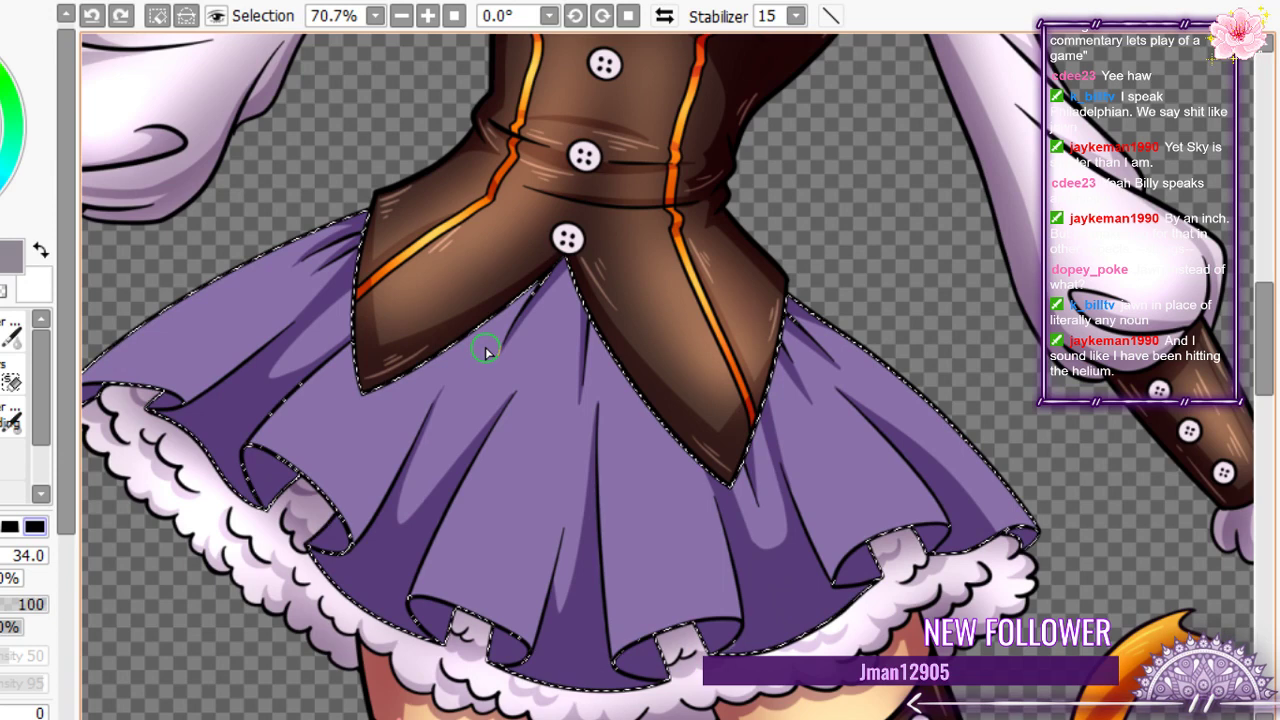
mouse_move(491, 474)
left_mouse_down()
mouse_move(504, 510)
mouse_move(565, 505)
left_mouse_up()
left_click_drag(602, 515, 710, 512)
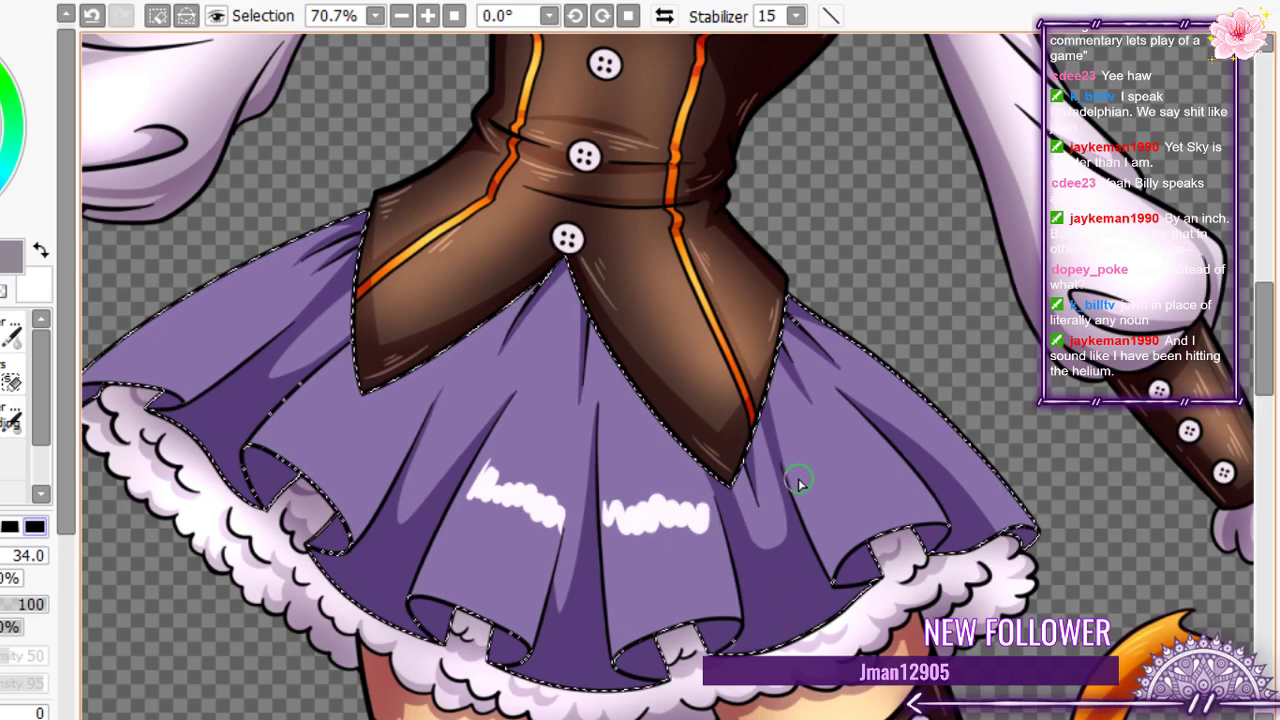
mouse_move(795, 458)
left_mouse_down()
mouse_move(827, 487)
mouse_move(875, 447)
left_mouse_up()
mouse_move(312, 385)
left_mouse_down()
mouse_move(340, 434)
mouse_move(402, 457)
left_mouse_up()
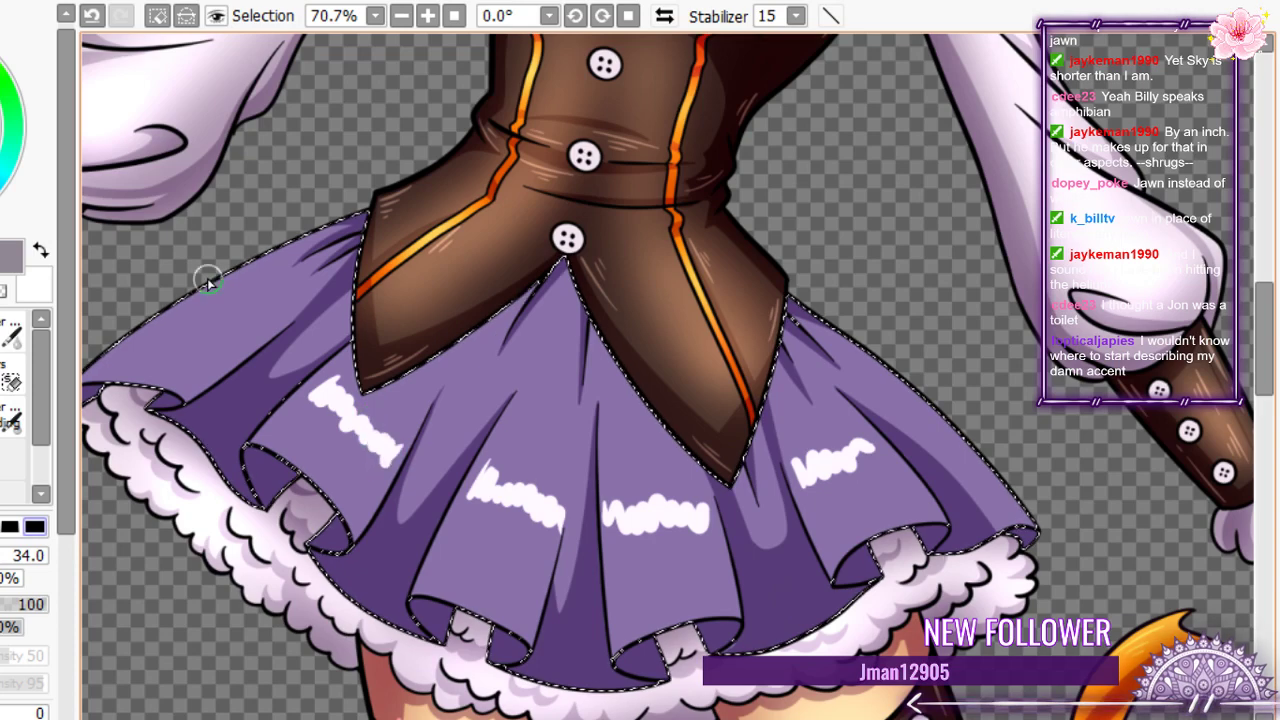
left_click_drag(205, 289, 247, 332)
left_click_drag(928, 418, 917, 430)
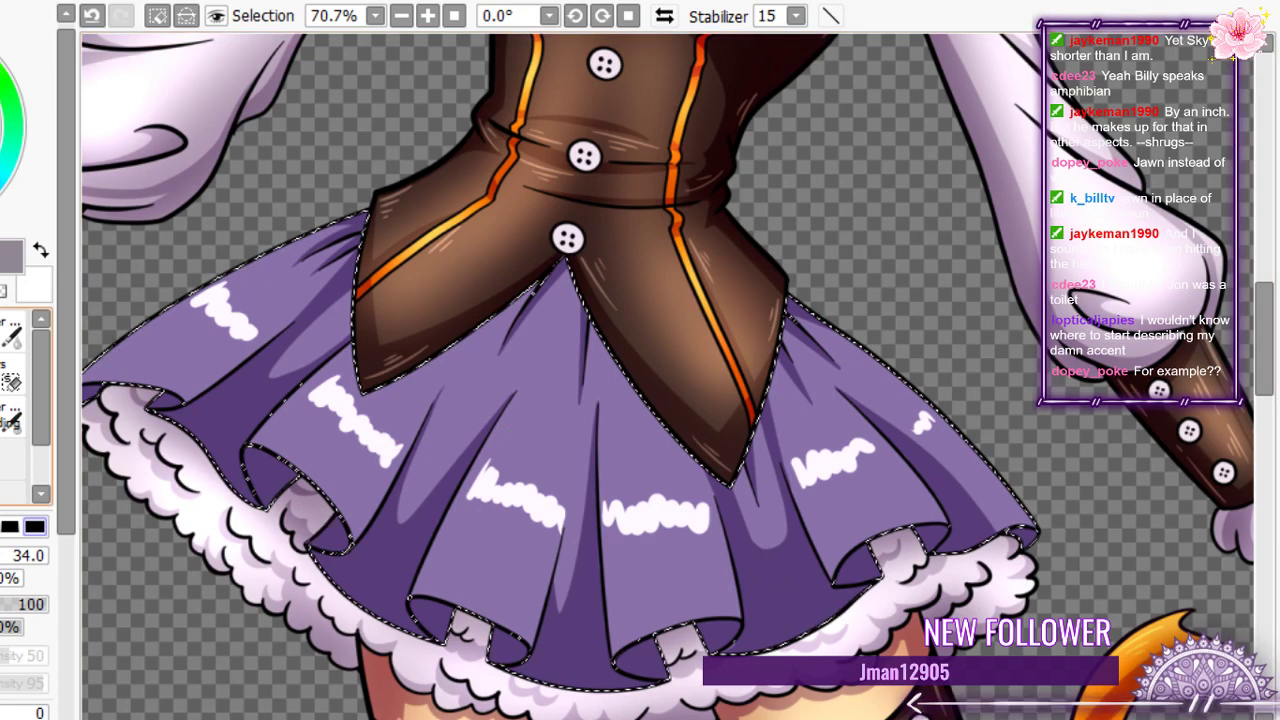
- Set the blending brush to size 44 and soften the white bands on the three left folds of the skirt into pale lavender
key("c")
key("]")
key("]")
key("]")
key("]")
mouse_move(251, 280)
left_mouse_down()
mouse_move(205, 313)
mouse_move(234, 297)
mouse_move(216, 327)
mouse_move(219, 292)
mouse_move(205, 297)
mouse_move(208, 313)
mouse_move(259, 330)
left_mouse_up()
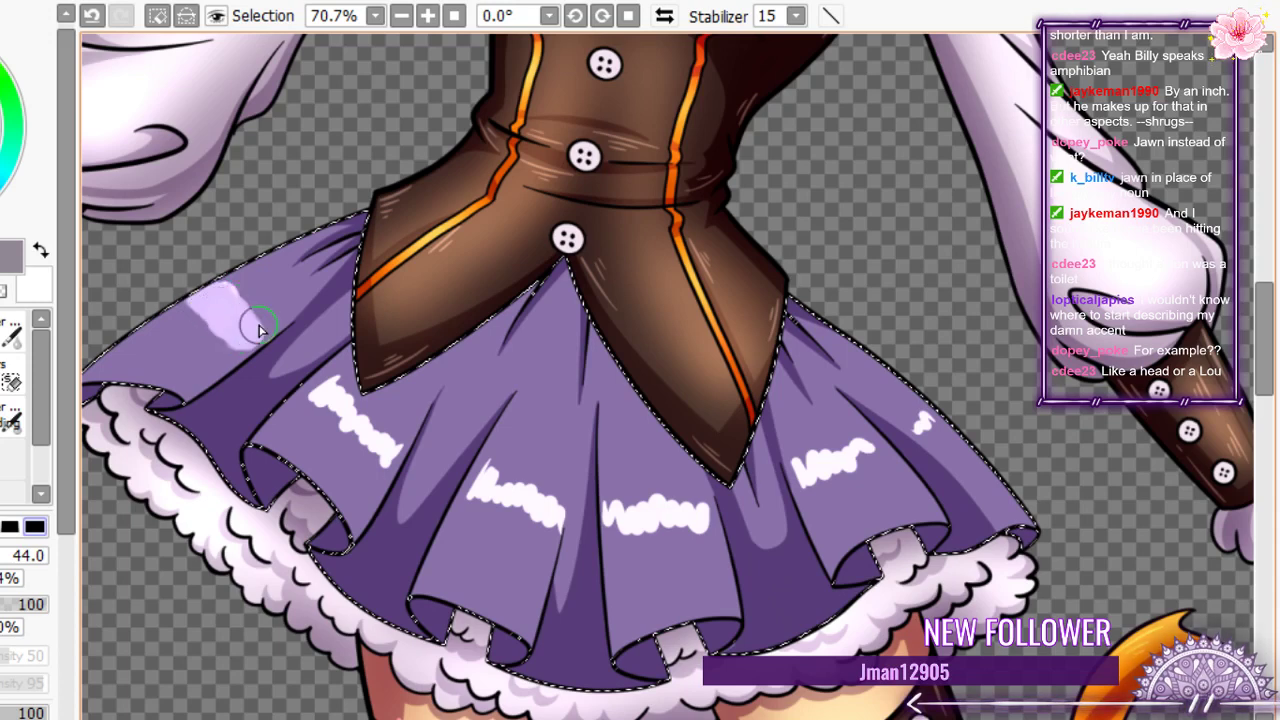
mouse_move(305, 385)
left_mouse_down()
mouse_move(363, 417)
mouse_move(380, 457)
mouse_move(388, 450)
mouse_move(358, 422)
mouse_move(380, 420)
mouse_move(391, 440)
mouse_move(403, 431)
mouse_move(416, 458)
mouse_move(484, 498)
mouse_move(484, 476)
left_mouse_up()
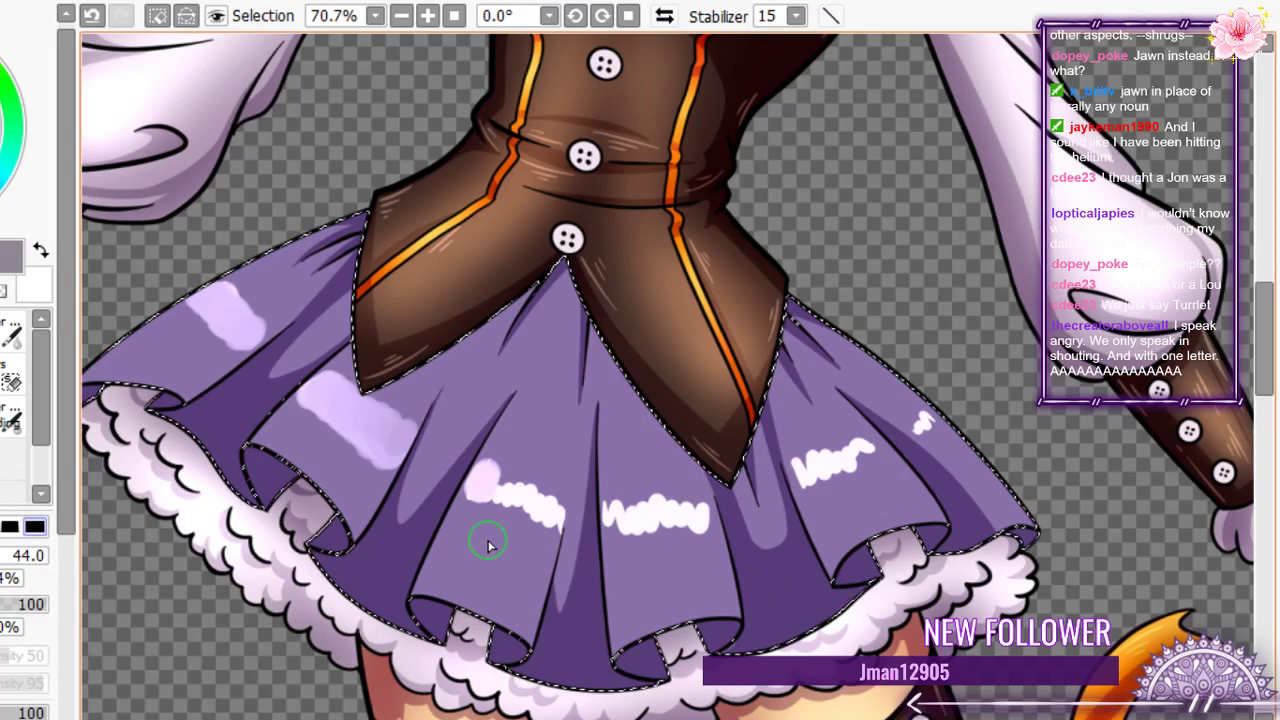
mouse_move(488, 545)
left_mouse_down()
mouse_move(549, 527)
mouse_move(545, 490)
left_mouse_up()
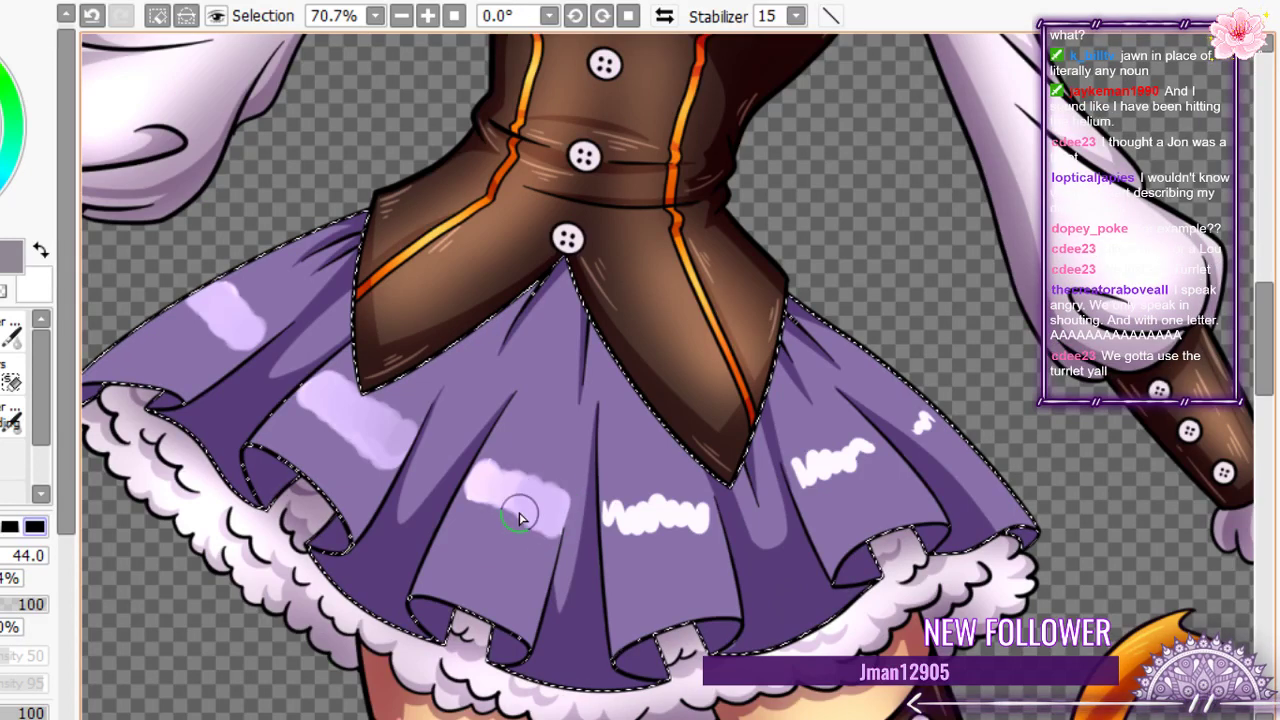
- Blend the white bands on the three right folds into lavender, redoing the first pass on the fold right of centre
left_click_drag(606, 520, 670, 503)
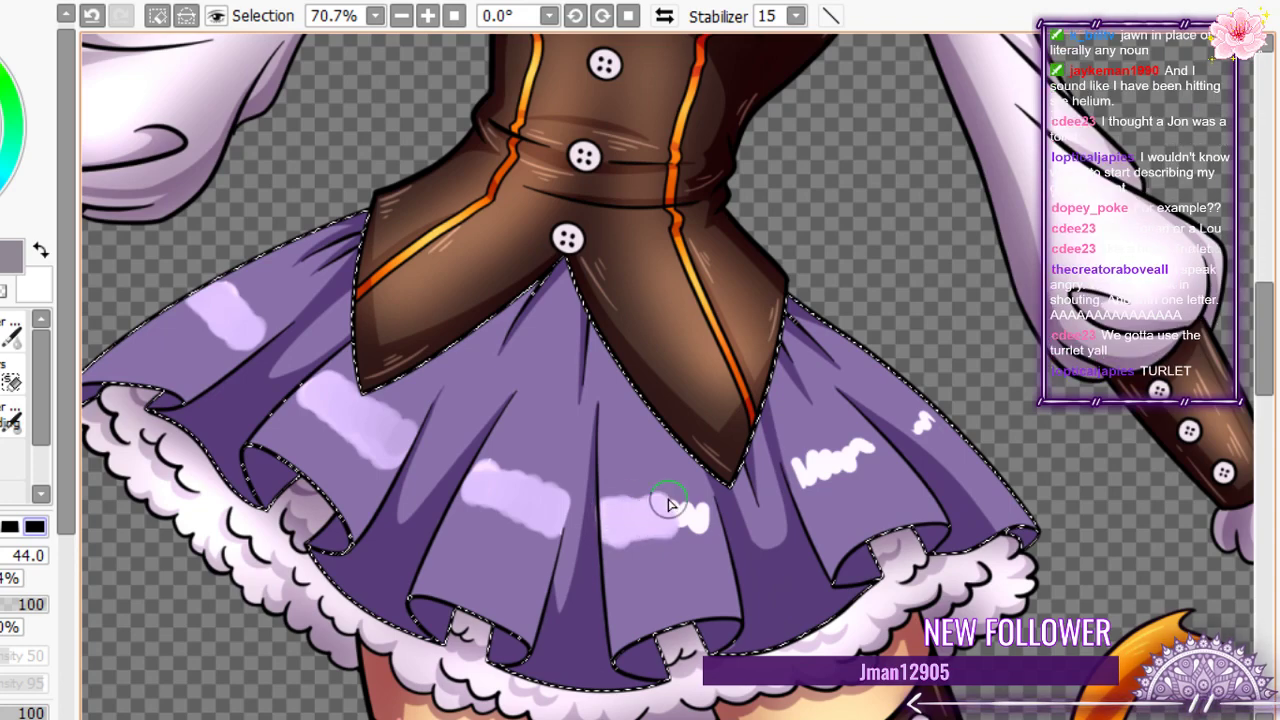
key("ctrl+z")
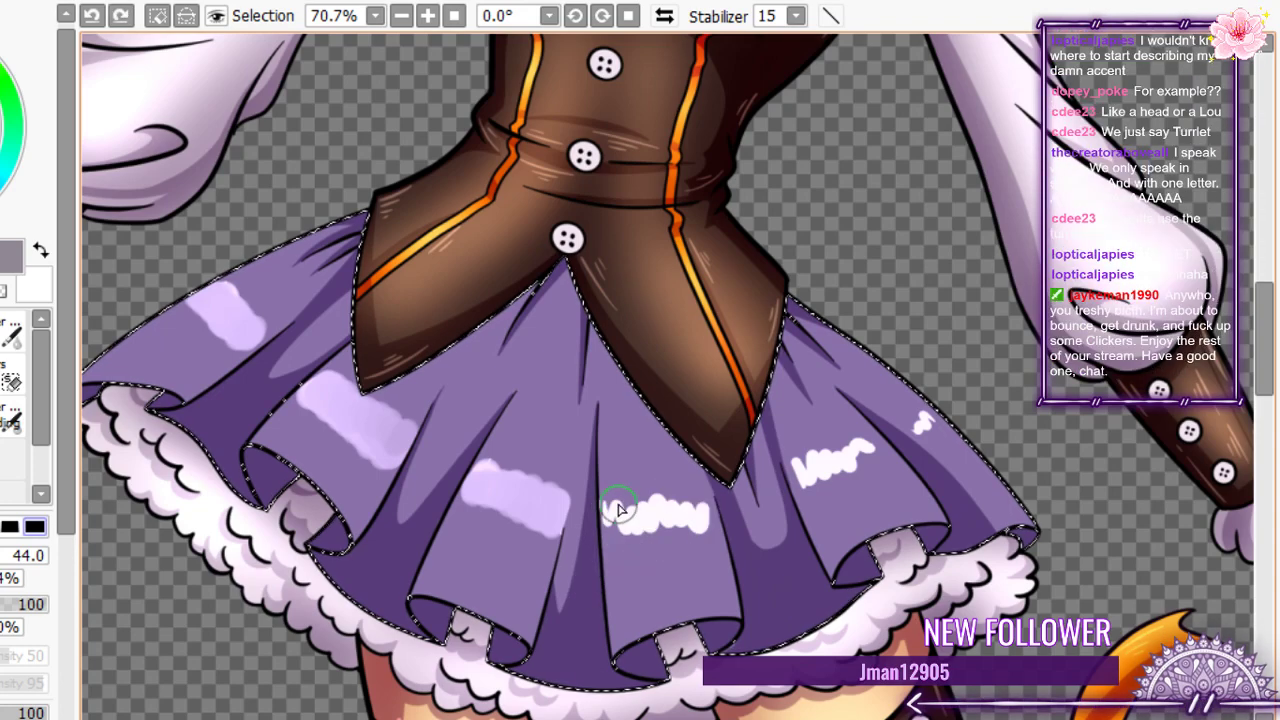
left_click_drag(611, 533, 624, 540)
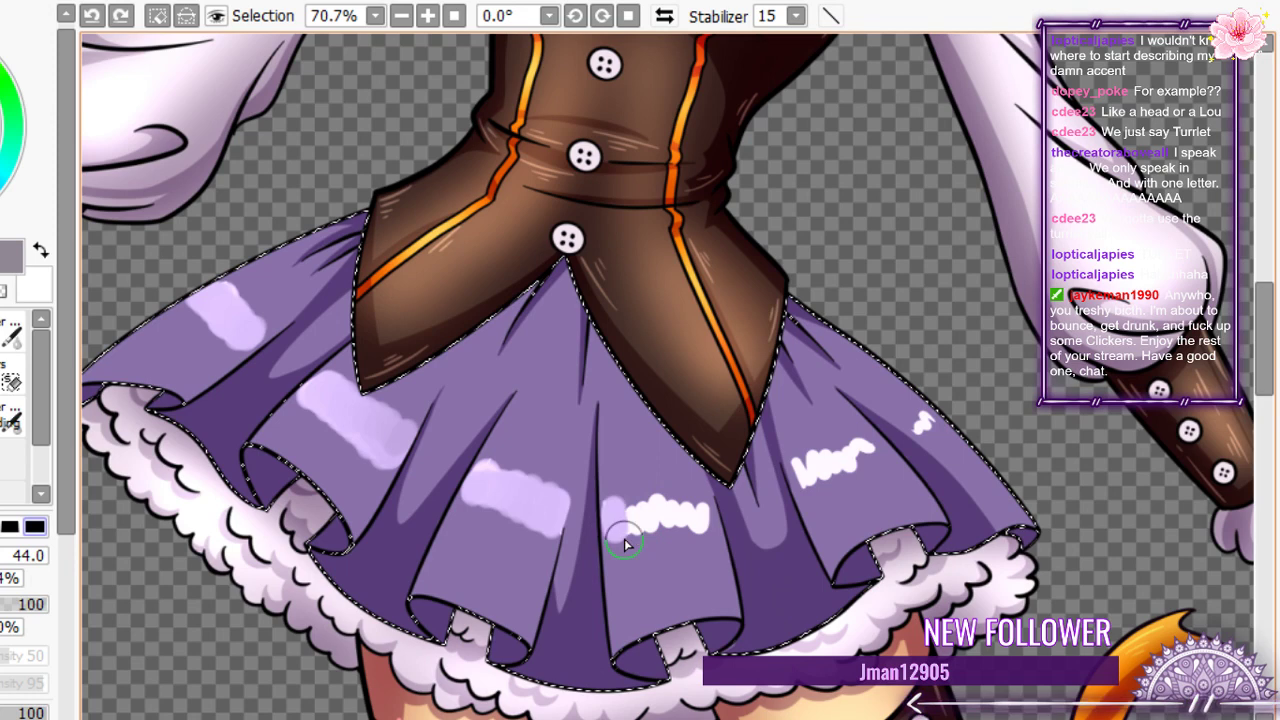
mouse_move(677, 500)
left_mouse_down()
mouse_move(700, 505)
mouse_move(680, 528)
mouse_move(660, 512)
left_mouse_up()
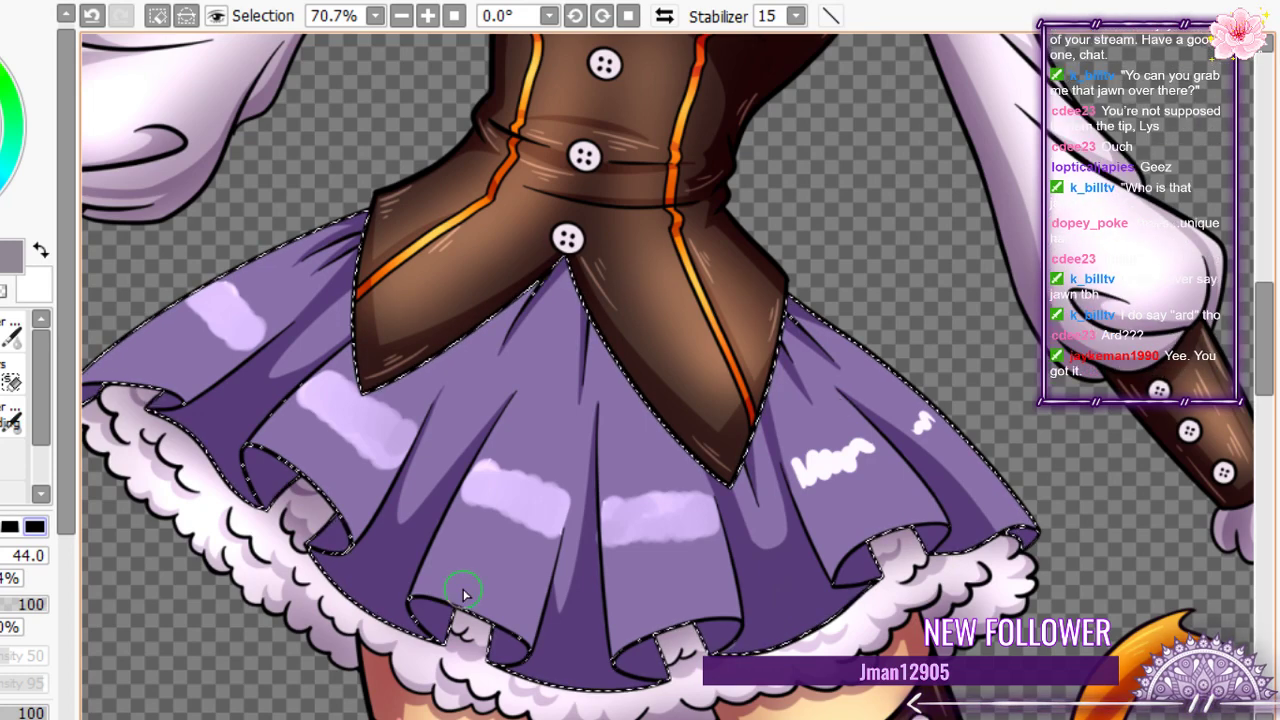
mouse_move(807, 484)
left_mouse_down()
mouse_move(800, 474)
mouse_move(882, 450)
left_mouse_up()
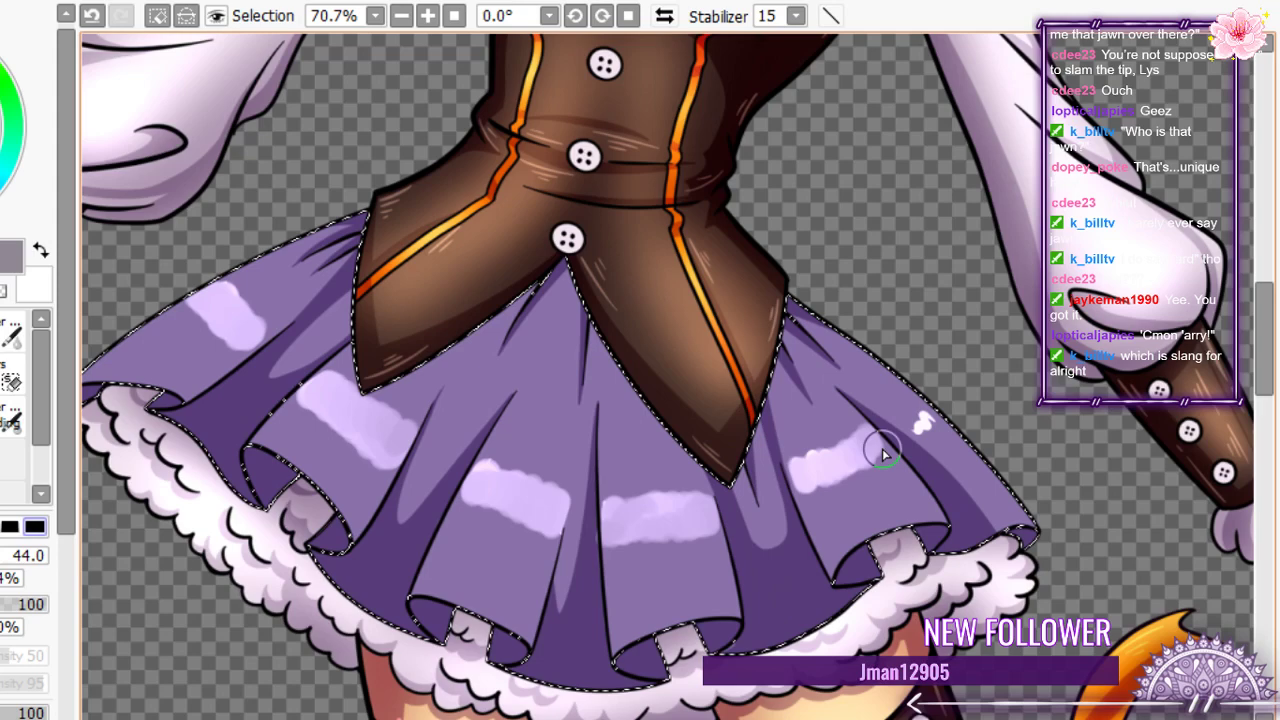
key("ctrl+z")
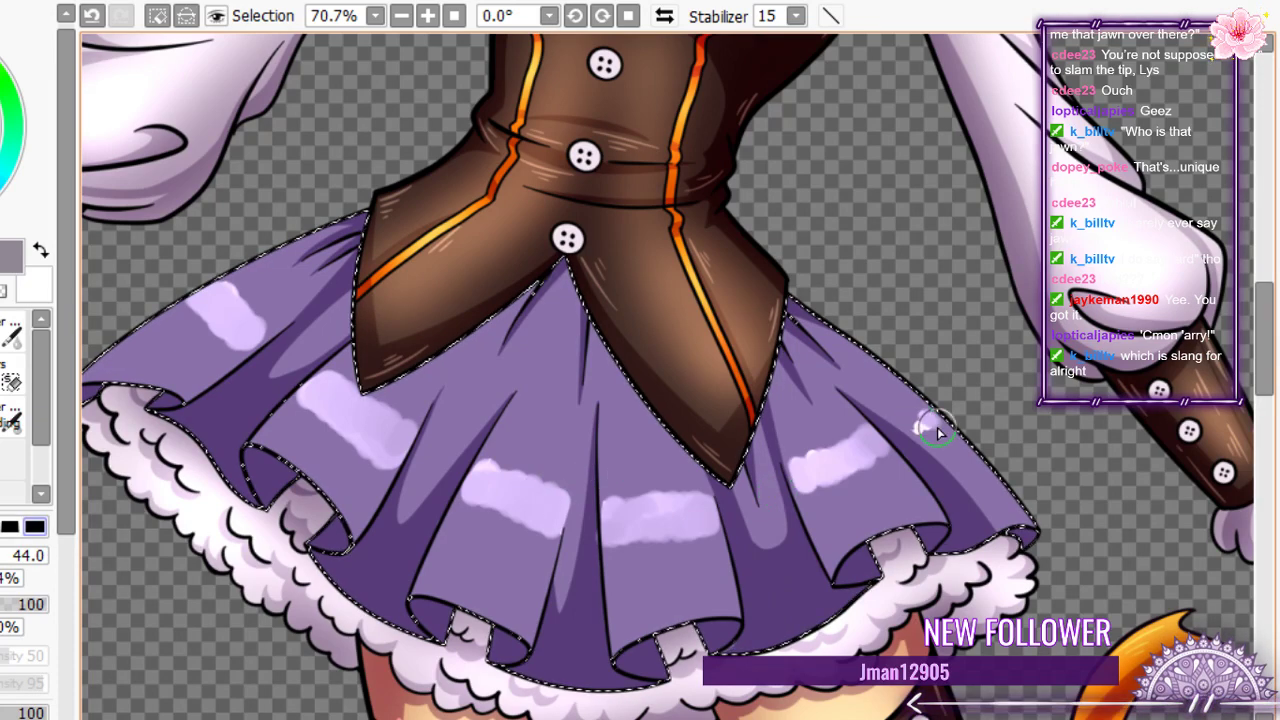
mouse_move(937, 428)
left_mouse_down()
mouse_move(916, 428)
mouse_move(923, 420)
left_mouse_up()
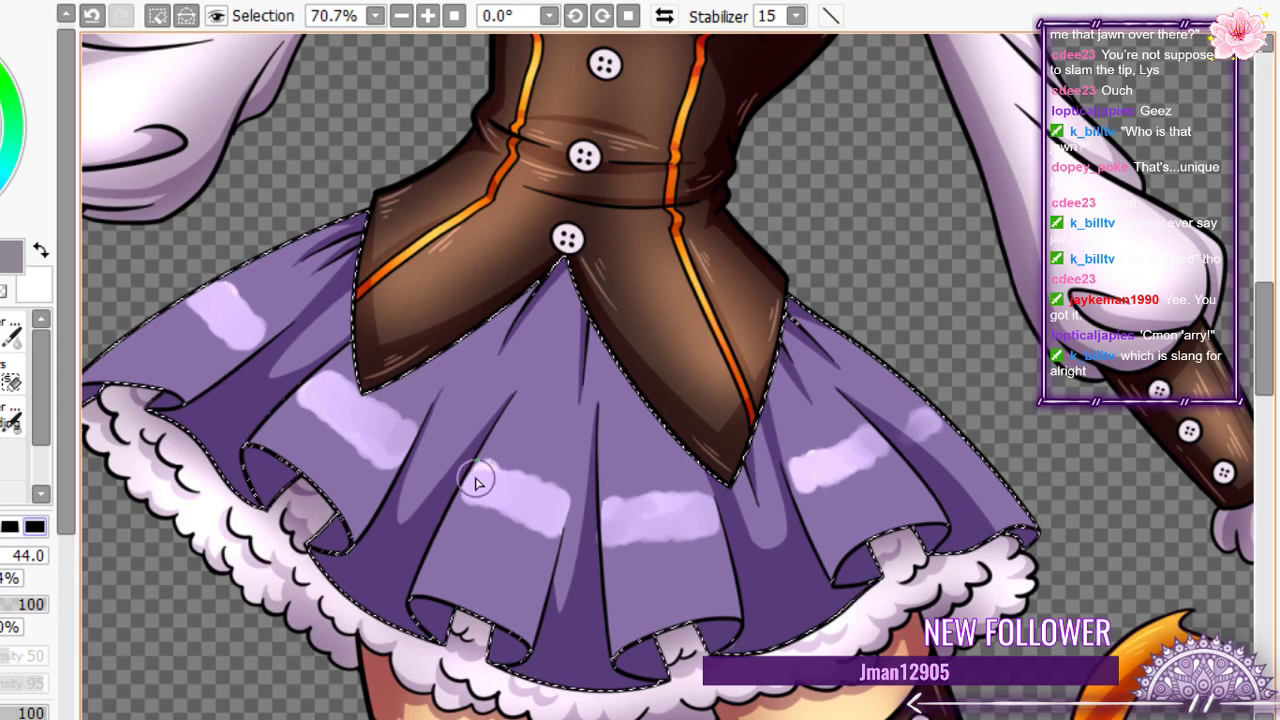
- Spread the highlights on the fold right of centre and the next fold outward, pulling them up toward the bodice and down to the hem
mouse_move(475, 483)
left_mouse_down()
mouse_move(503, 460)
mouse_move(523, 466)
mouse_move(537, 486)
mouse_move(533, 540)
left_mouse_up()
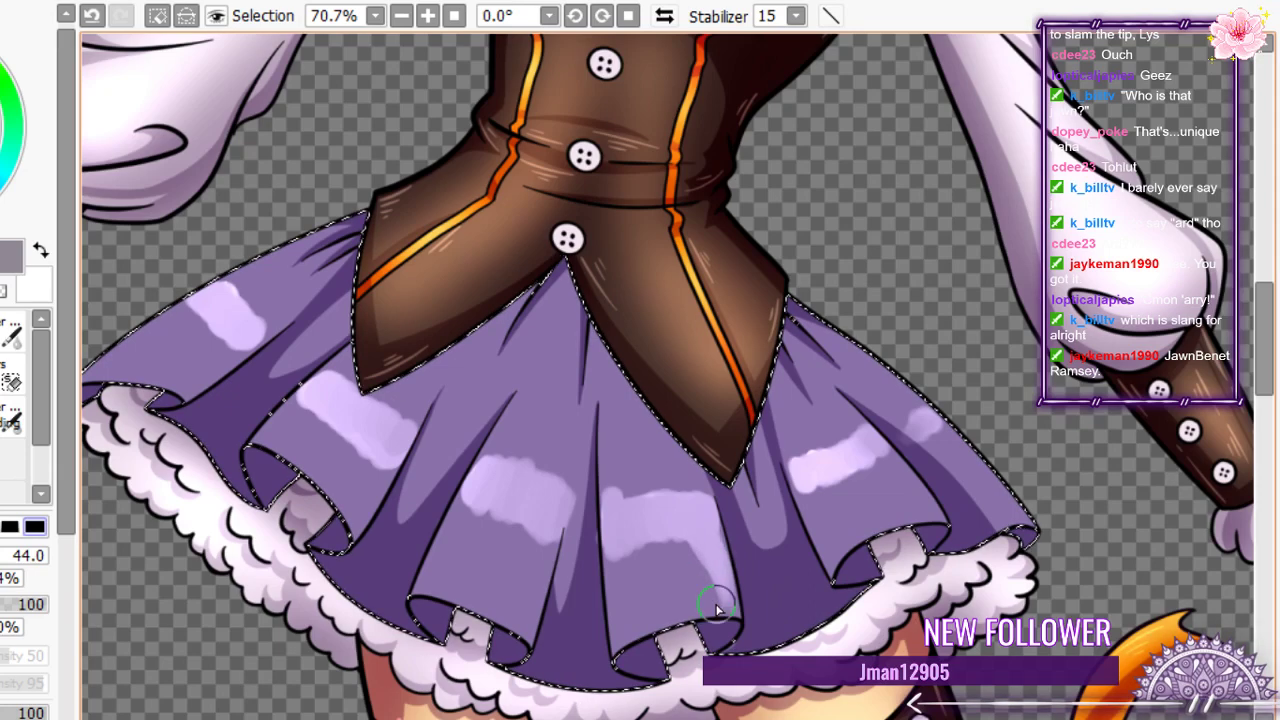
mouse_move(654, 523)
left_mouse_down()
mouse_move(630, 546)
mouse_move(620, 614)
mouse_move(632, 516)
mouse_move(620, 600)
left_mouse_up()
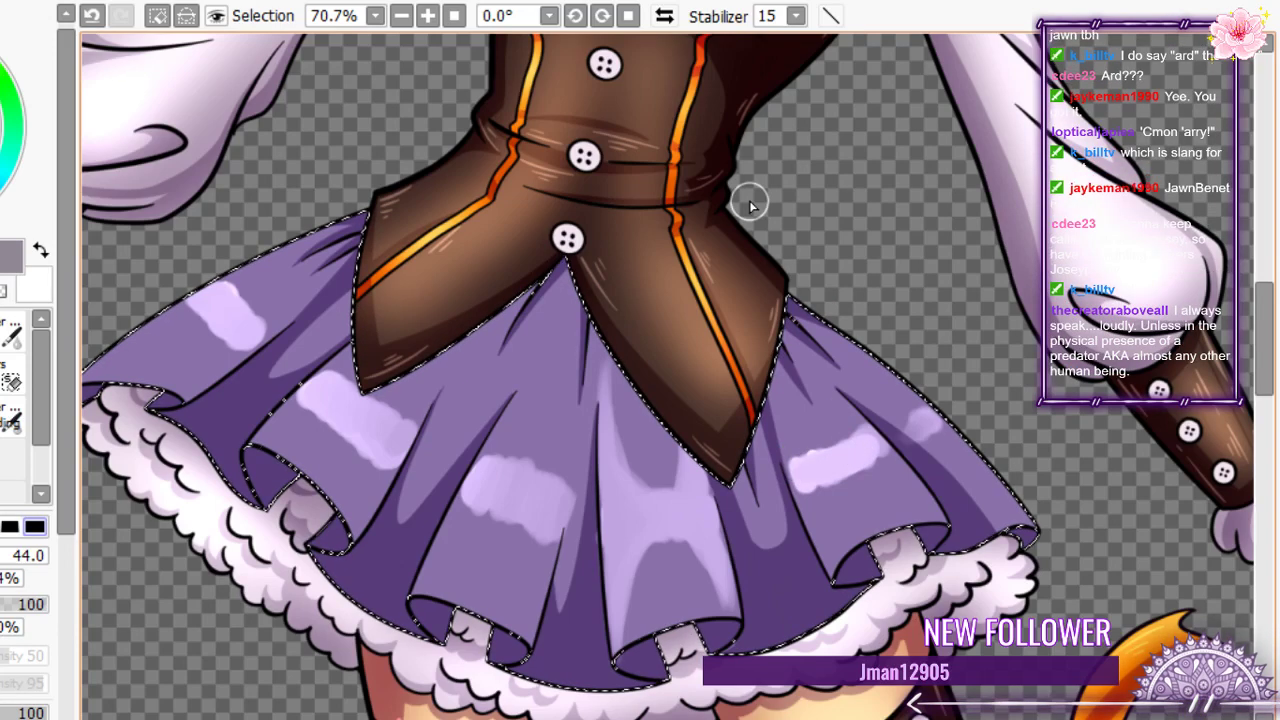
mouse_move(808, 470)
left_mouse_down()
mouse_move(846, 566)
mouse_move(831, 562)
left_mouse_up()
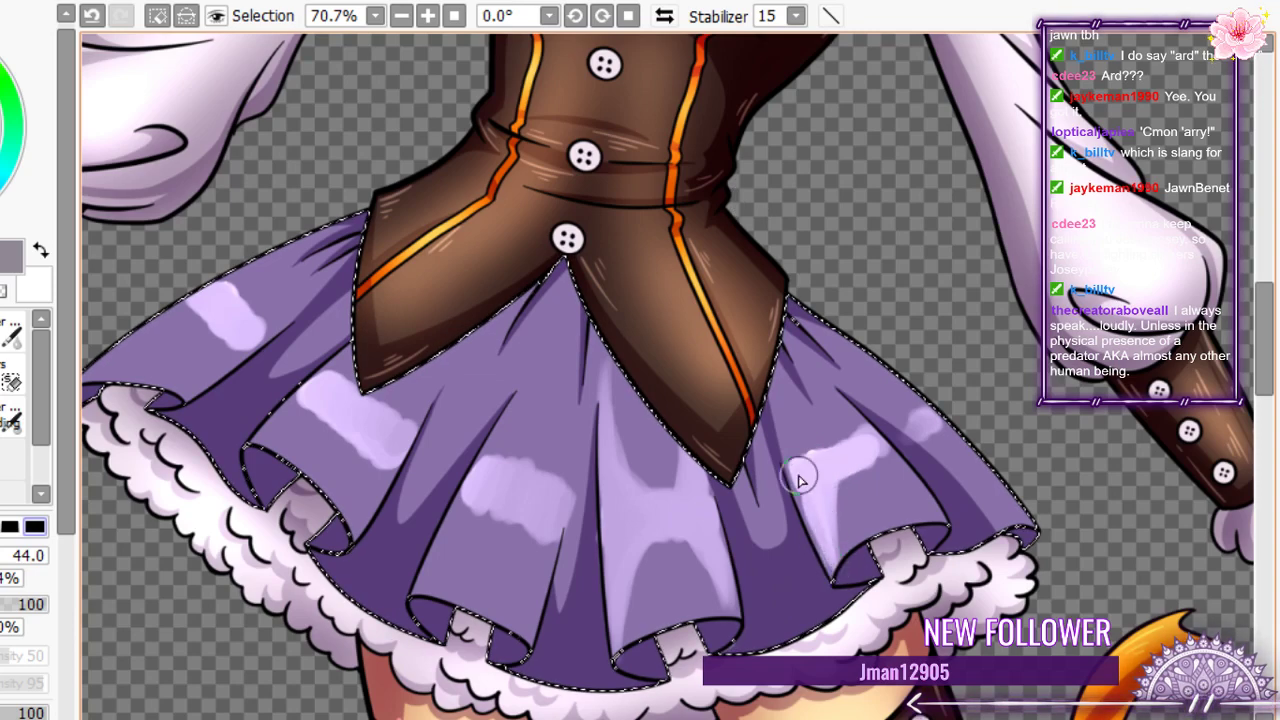
left_click_drag(777, 400, 812, 498)
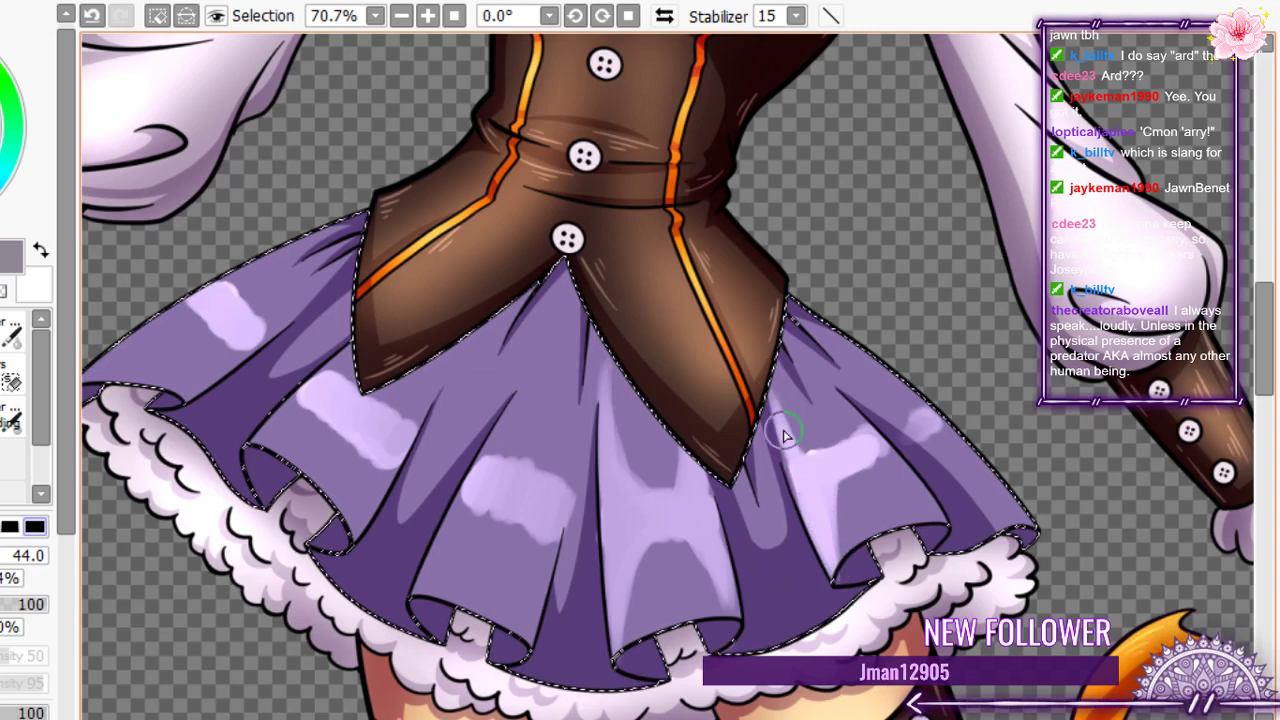
left_click_drag(786, 429, 819, 505)
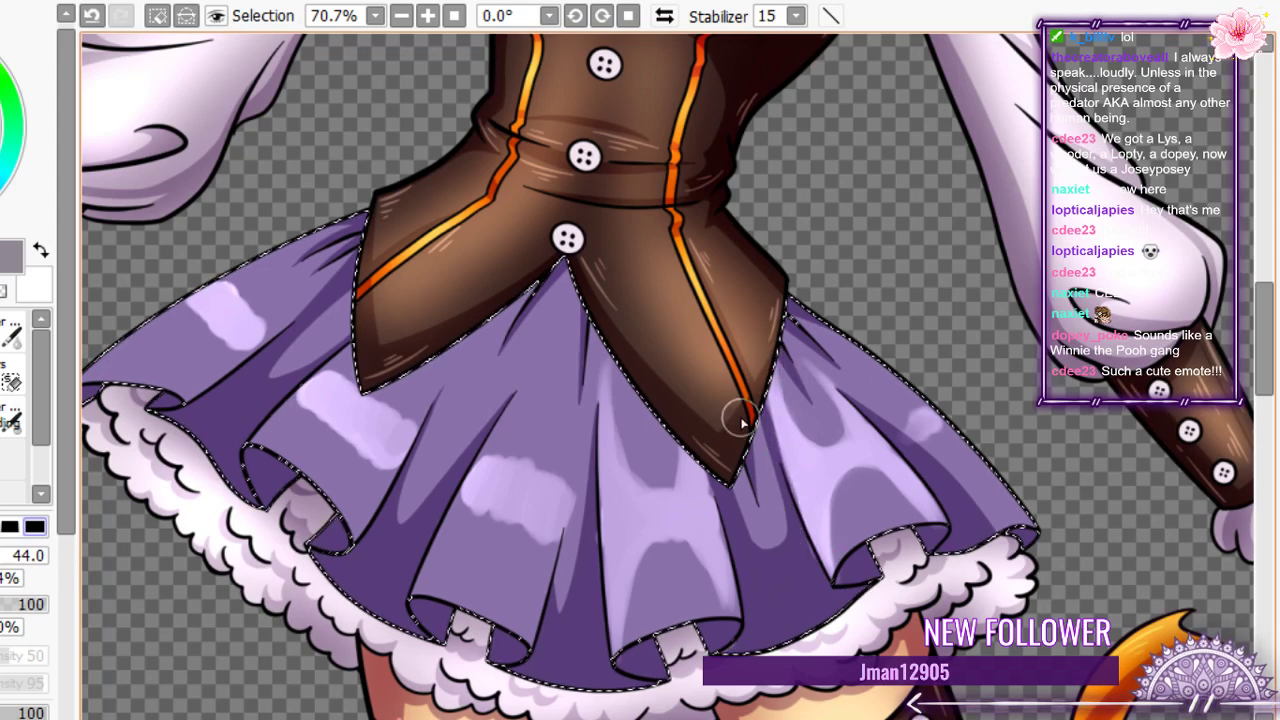
- Extend the outermost right fold's highlight along its length, and spread the highlight on the fold left of centre toward the bodice and hem
left_click_drag(929, 426, 1003, 498)
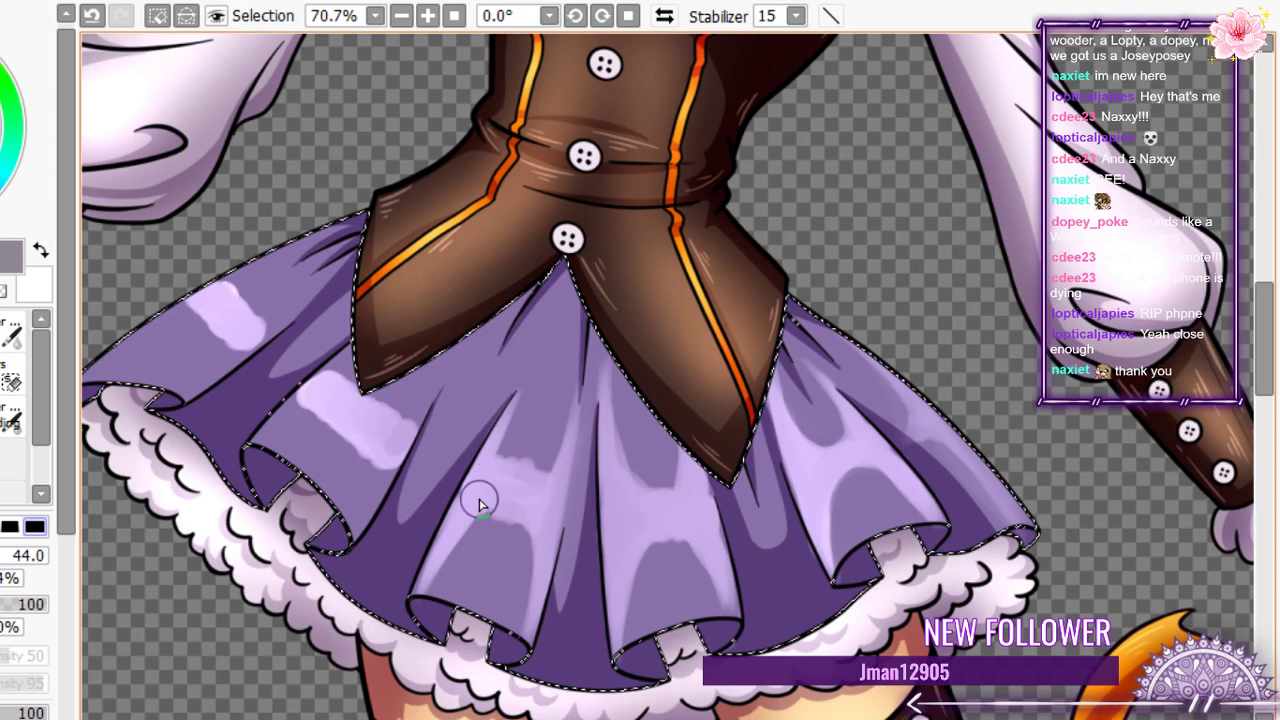
key("ctrl+z")
left_click_drag(496, 442, 514, 409)
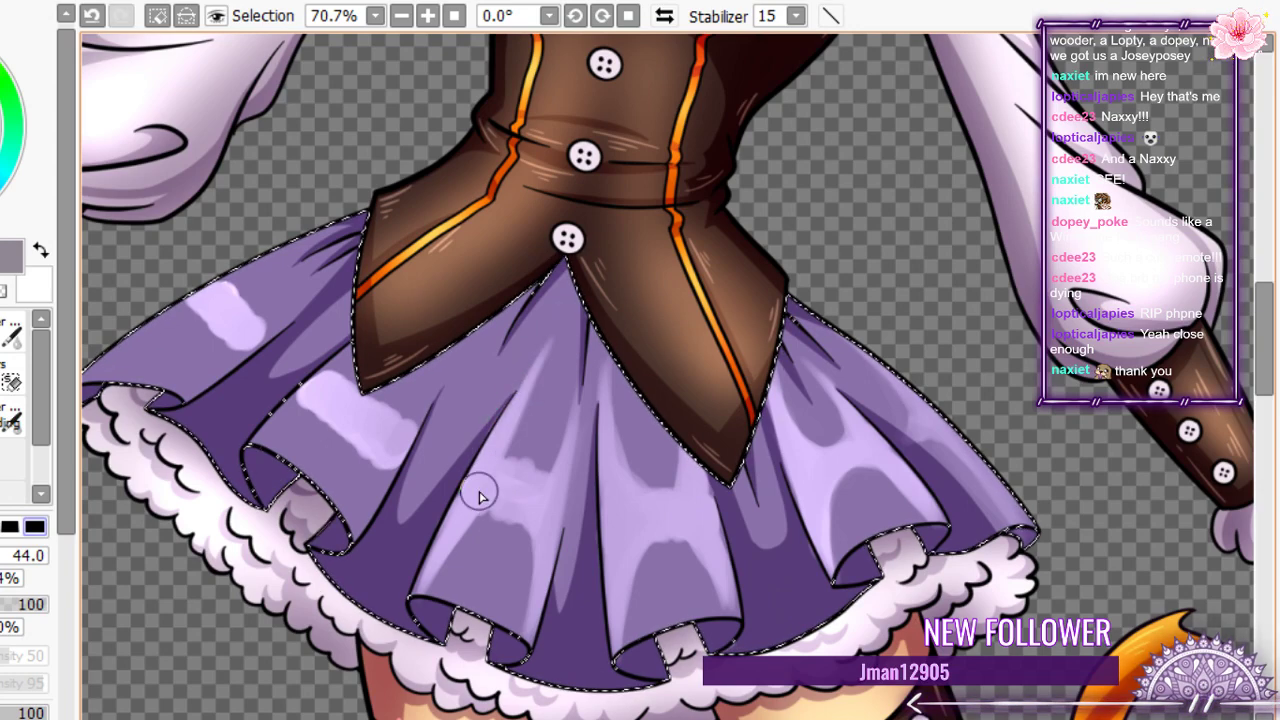
scroll(588, 392, "down", 9)
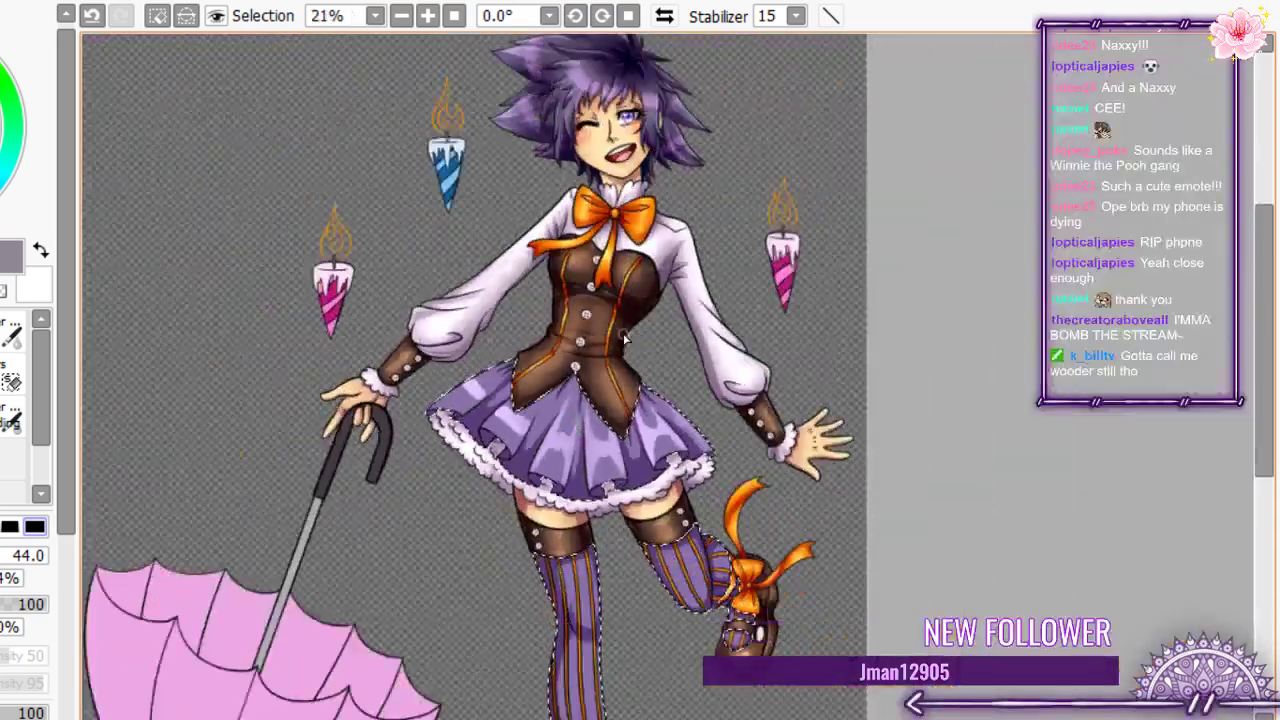
scroll(622, 357, "up", 4)
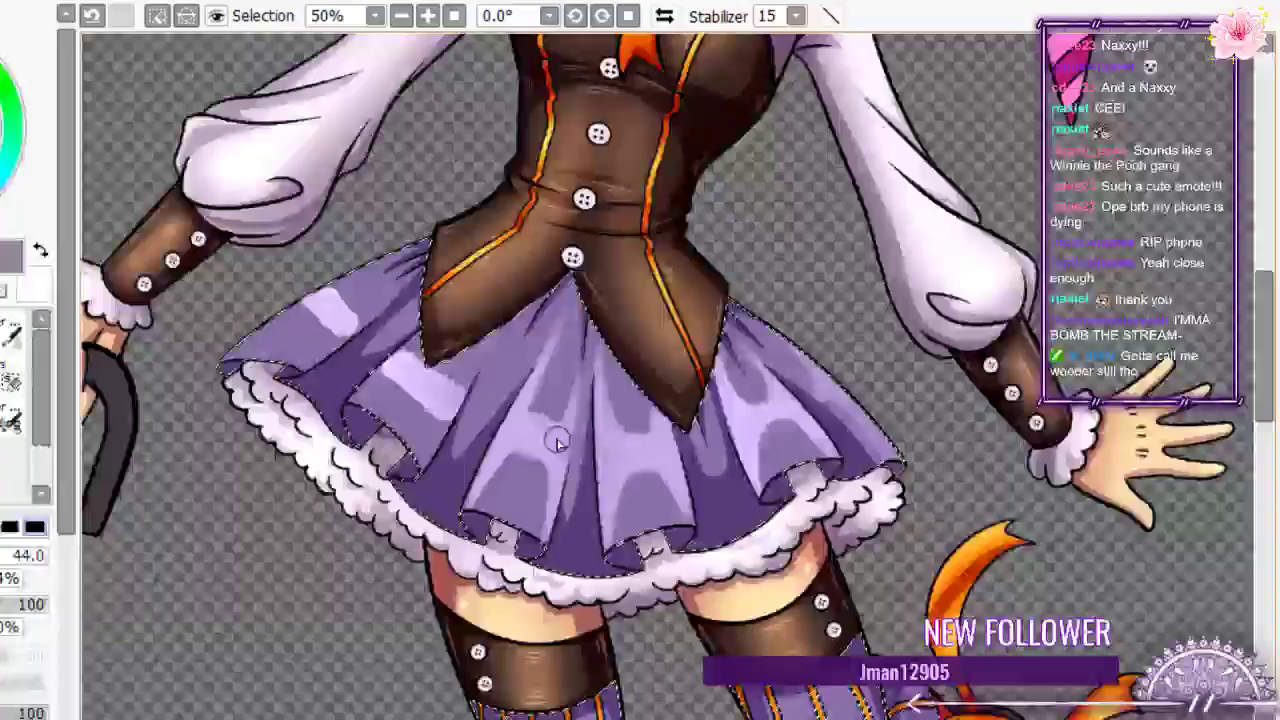
scroll(558, 443, "up", 3)
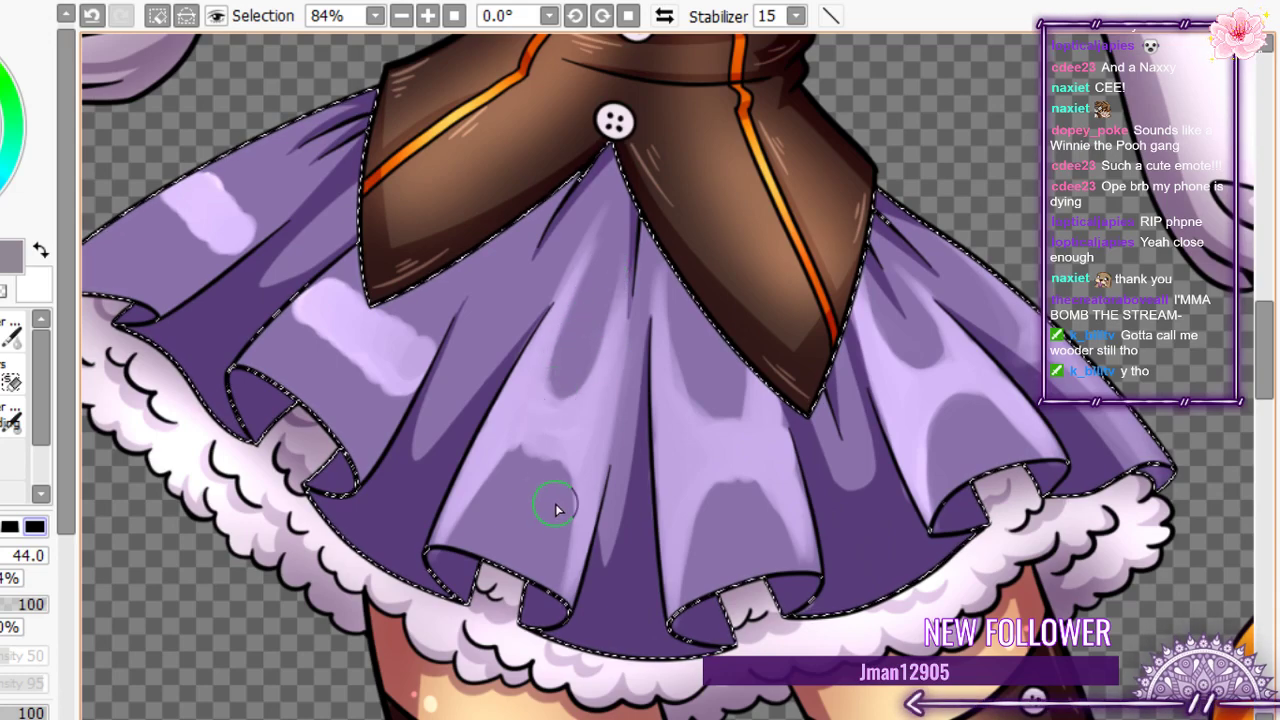
- Blend the highlight on the fold left of centre down to the hem, and soften the lavender beside the bodice's right edge
mouse_move(551, 450)
left_mouse_down()
mouse_move(568, 480)
mouse_move(563, 586)
left_mouse_up()
left_click_drag(563, 486, 563, 586)
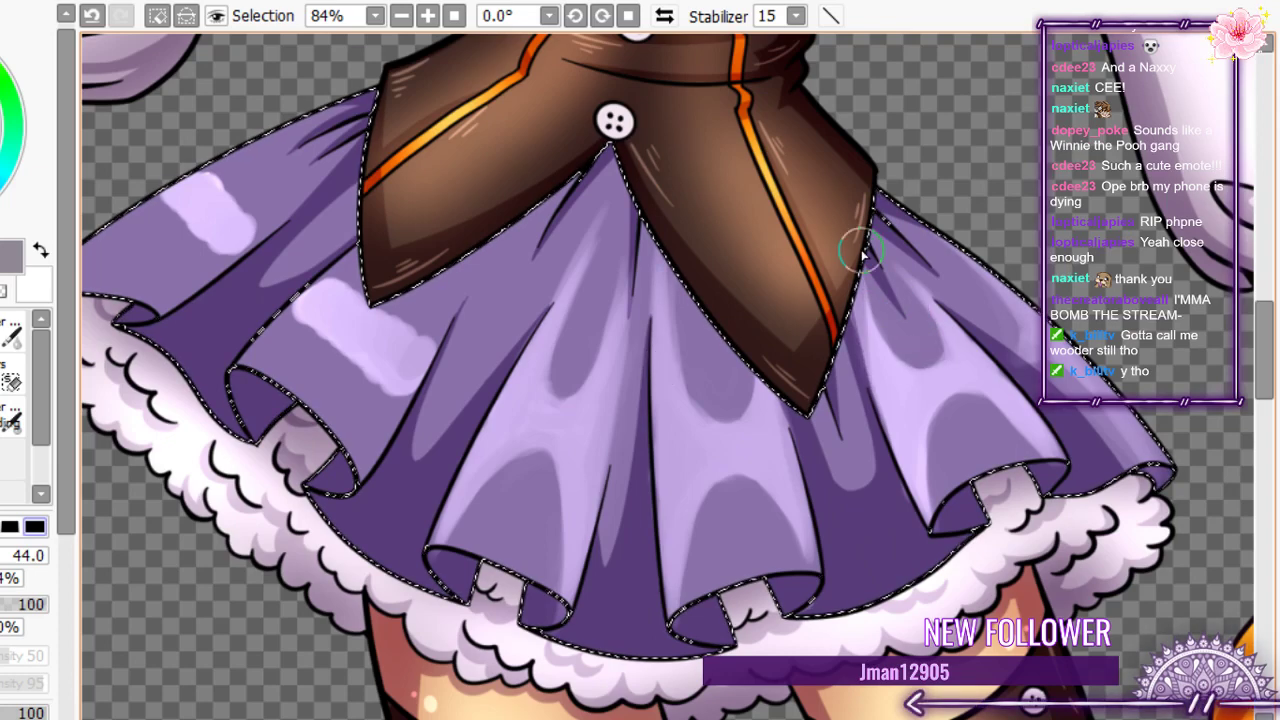
left_click_drag(862, 255, 872, 350)
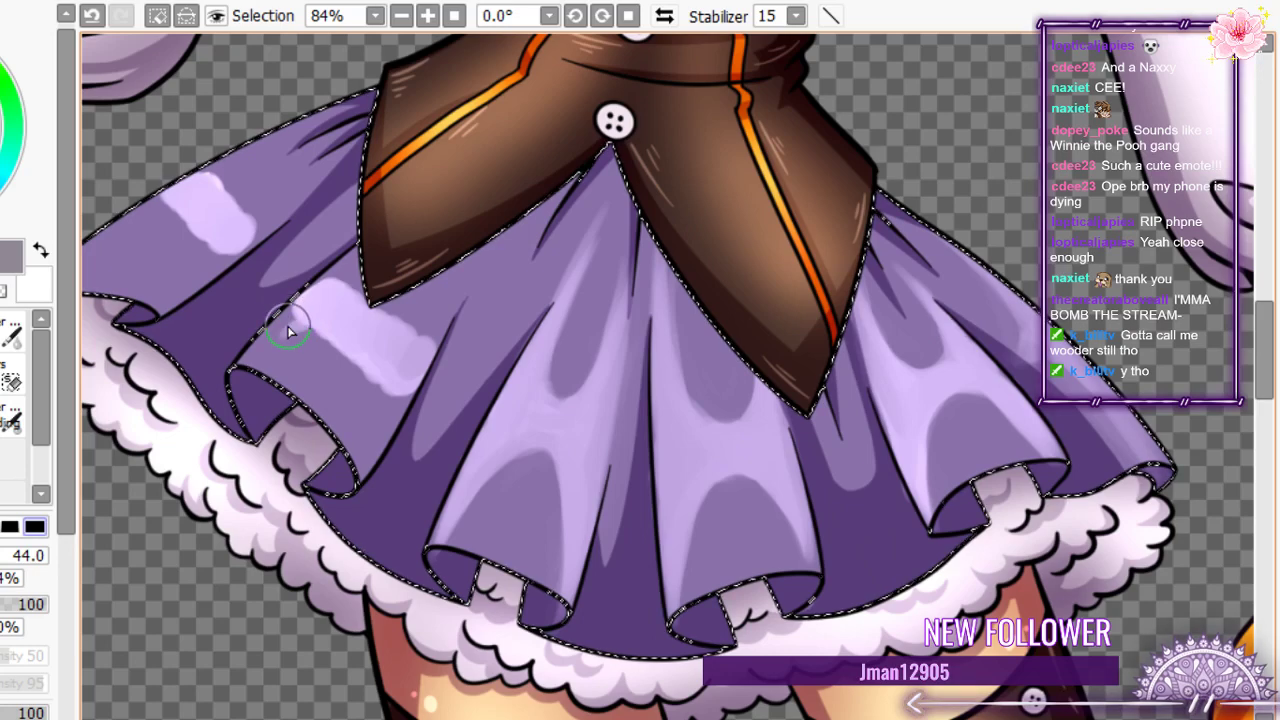
- Blend the white bands on the two leftmost skirt folds into lavender, spreading them toward the bodice and the hem
mouse_move(287, 330)
left_mouse_down()
mouse_move(309, 302)
mouse_move(240, 366)
mouse_move(306, 318)
left_mouse_up()
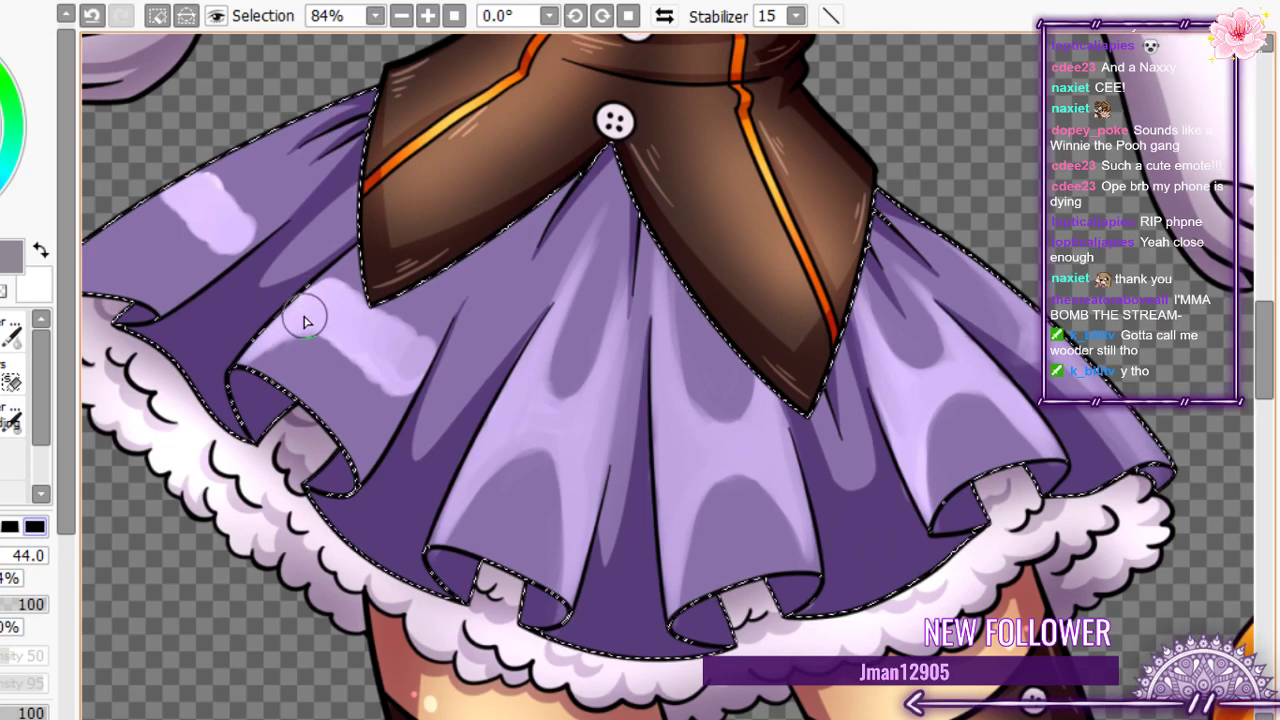
mouse_move(404, 372)
left_mouse_down()
mouse_move(347, 338)
mouse_move(366, 333)
mouse_move(306, 311)
mouse_move(312, 300)
mouse_move(292, 319)
mouse_move(330, 311)
mouse_move(350, 278)
mouse_move(302, 331)
mouse_move(403, 270)
mouse_move(328, 309)
mouse_move(351, 334)
mouse_move(272, 352)
mouse_move(260, 330)
mouse_move(317, 364)
mouse_move(334, 342)
mouse_move(384, 428)
mouse_move(389, 379)
mouse_move(404, 401)
mouse_move(421, 368)
mouse_move(412, 394)
mouse_move(497, 233)
mouse_move(388, 415)
mouse_move(511, 252)
mouse_move(387, 392)
left_mouse_up()
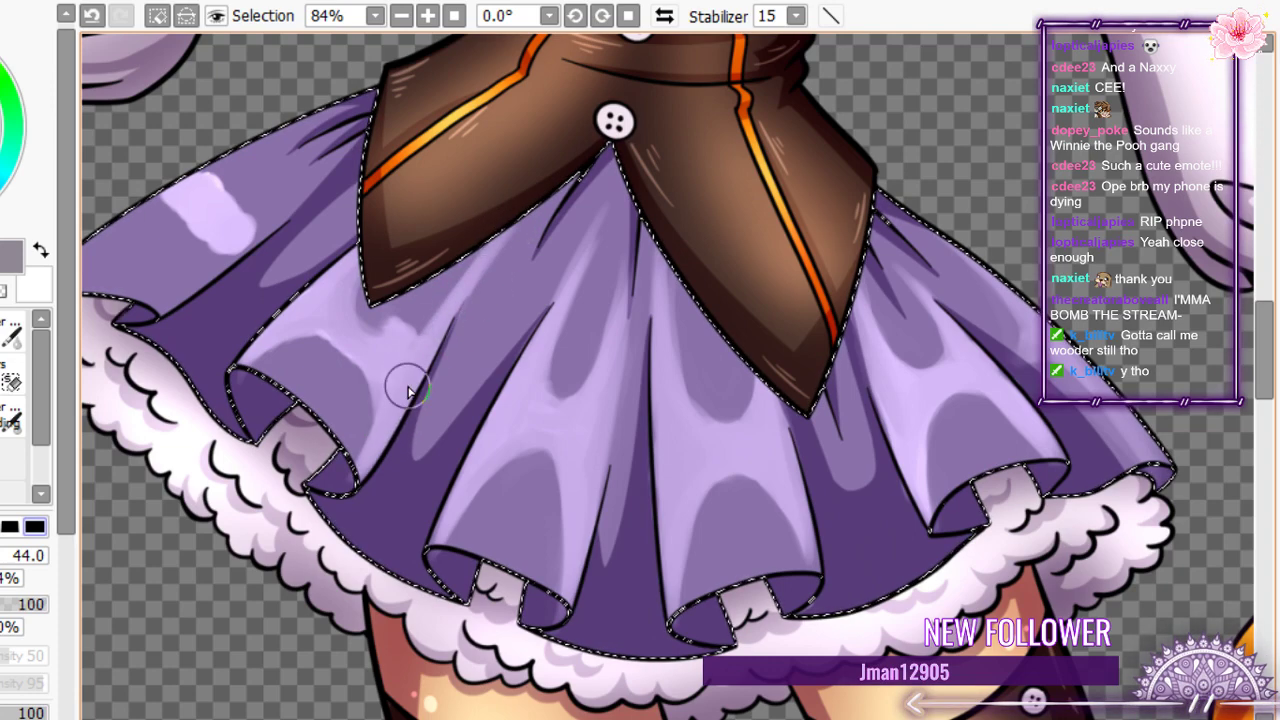
mouse_move(463, 289)
left_mouse_down()
mouse_move(397, 331)
mouse_move(434, 285)
left_mouse_up()
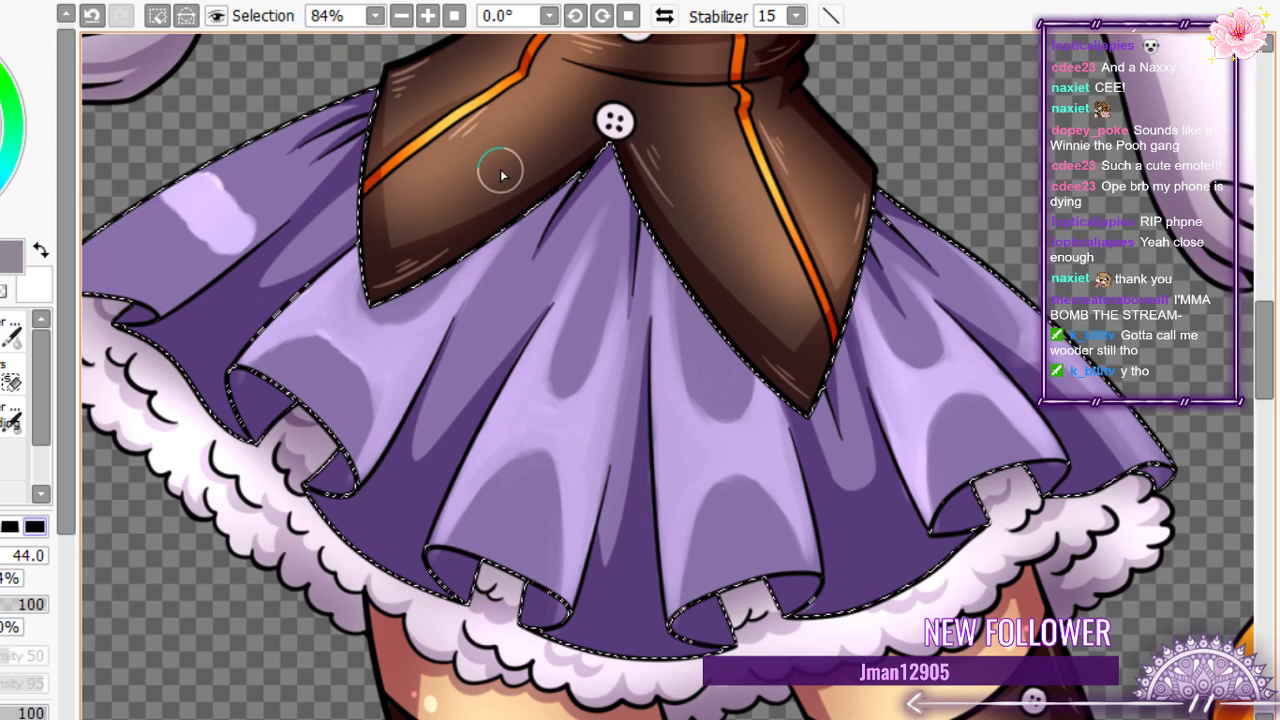
mouse_move(326, 349)
left_mouse_down()
mouse_move(296, 355)
mouse_move(338, 393)
mouse_move(356, 344)
left_mouse_up()
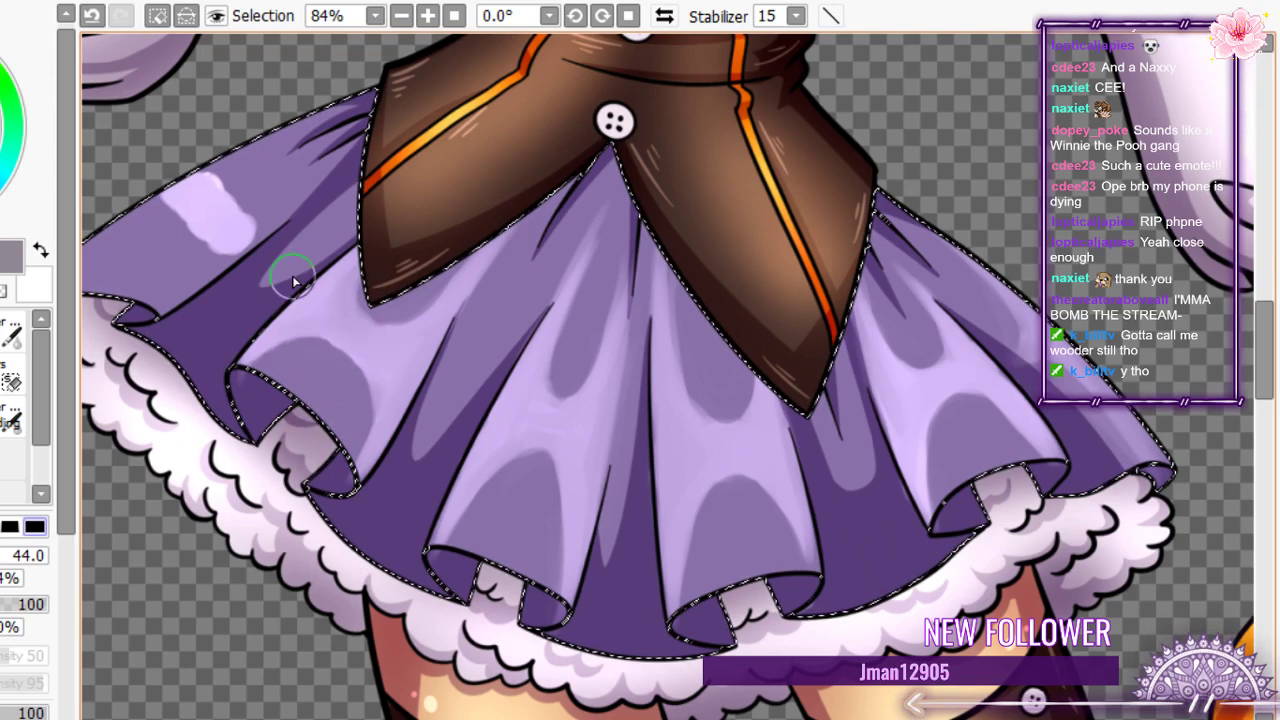
mouse_move(253, 155)
left_mouse_down()
mouse_move(219, 189)
mouse_move(228, 170)
mouse_move(102, 233)
left_mouse_up()
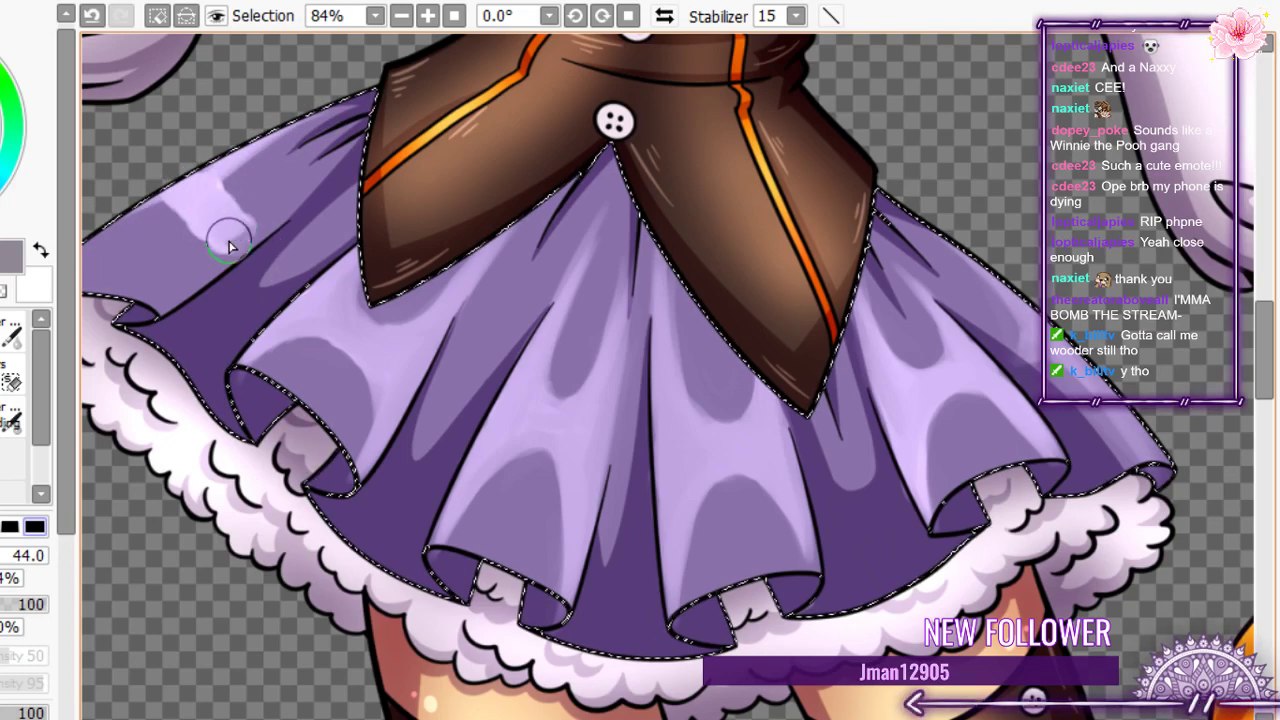
mouse_move(245, 240)
left_mouse_down()
mouse_move(248, 272)
mouse_move(201, 270)
mouse_move(164, 184)
mouse_move(171, 193)
mouse_move(151, 190)
mouse_move(190, 210)
mouse_move(168, 206)
mouse_move(64, 285)
mouse_move(188, 197)
mouse_move(70, 258)
mouse_move(197, 195)
mouse_move(204, 290)
mouse_move(217, 268)
mouse_move(116, 324)
mouse_move(254, 262)
mouse_move(261, 228)
mouse_move(311, 278)
mouse_move(290, 287)
mouse_move(349, 267)
mouse_move(278, 302)
mouse_move(309, 291)
mouse_move(299, 303)
mouse_move(350, 265)
mouse_move(215, 364)
mouse_move(295, 296)
mouse_move(255, 341)
mouse_move(287, 311)
mouse_move(263, 318)
mouse_move(227, 369)
mouse_move(246, 341)
mouse_move(232, 297)
mouse_move(296, 294)
mouse_move(263, 266)
mouse_move(334, 241)
left_mouse_up()
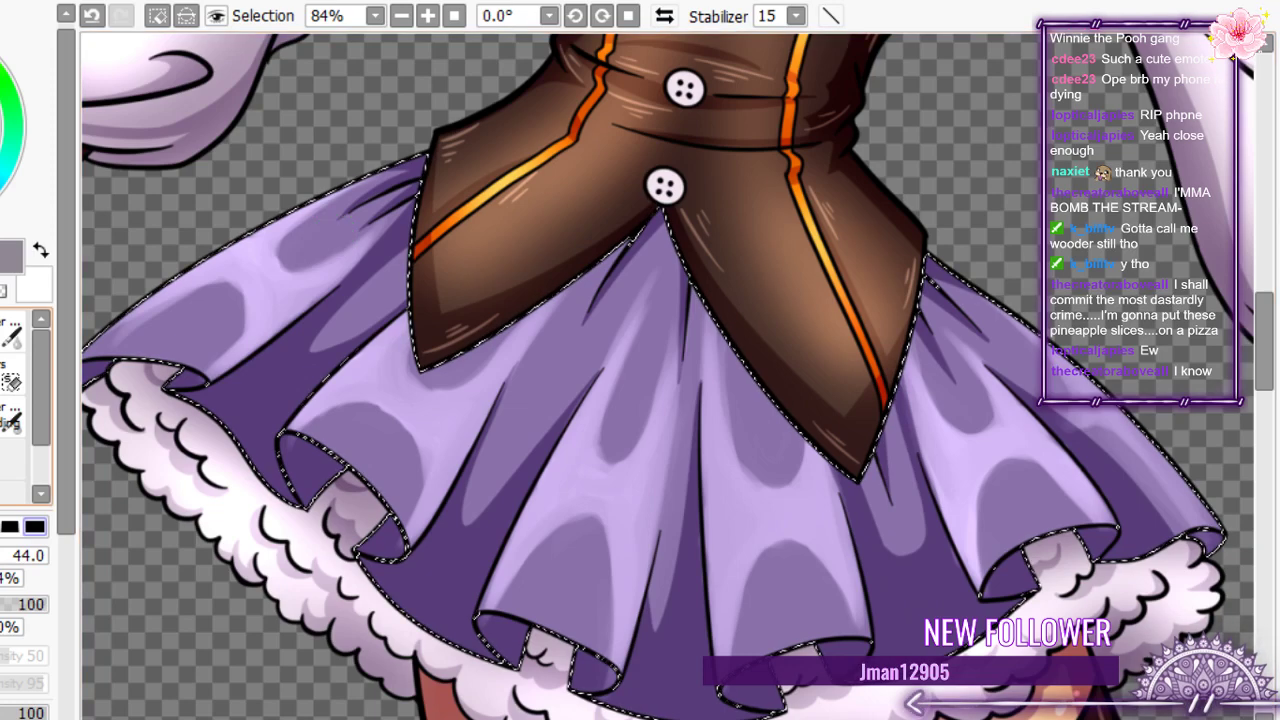
- Add a small white dab at size 34 on the outermost right fold and blend it into lavender with the size 44 brush
key("b")
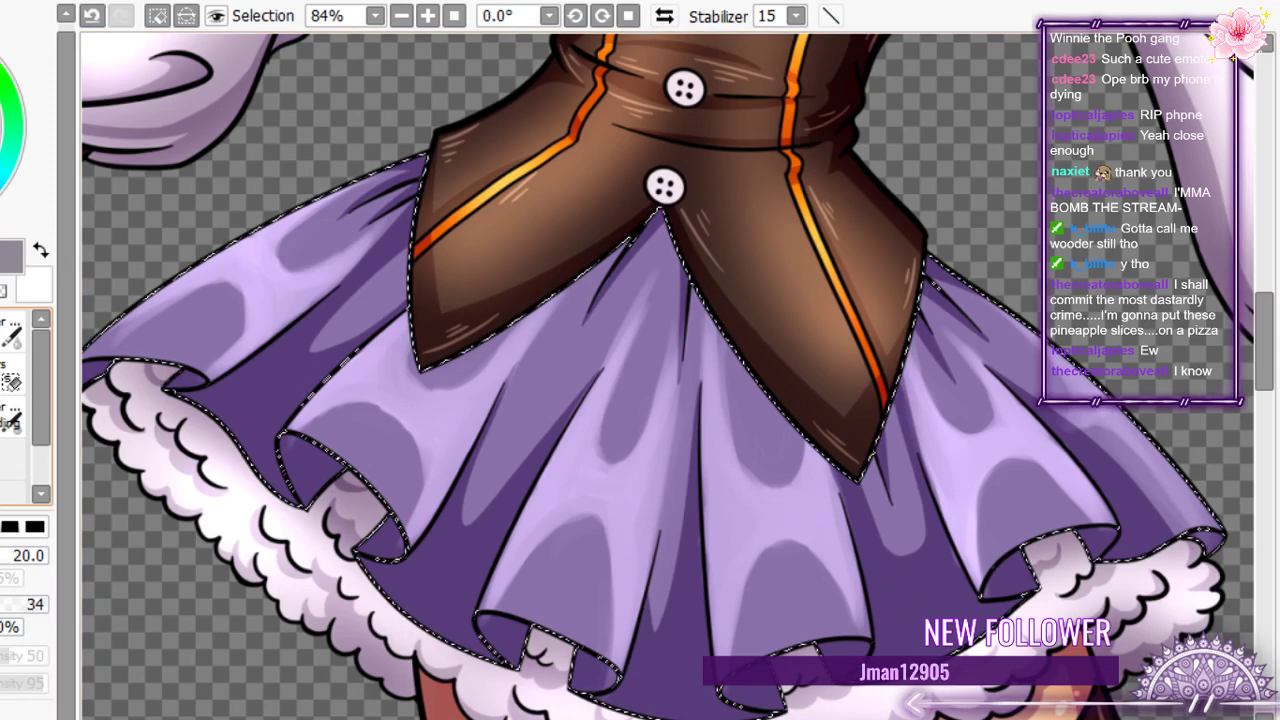
key("e")
left_click_drag(1106, 423, 1101, 408)
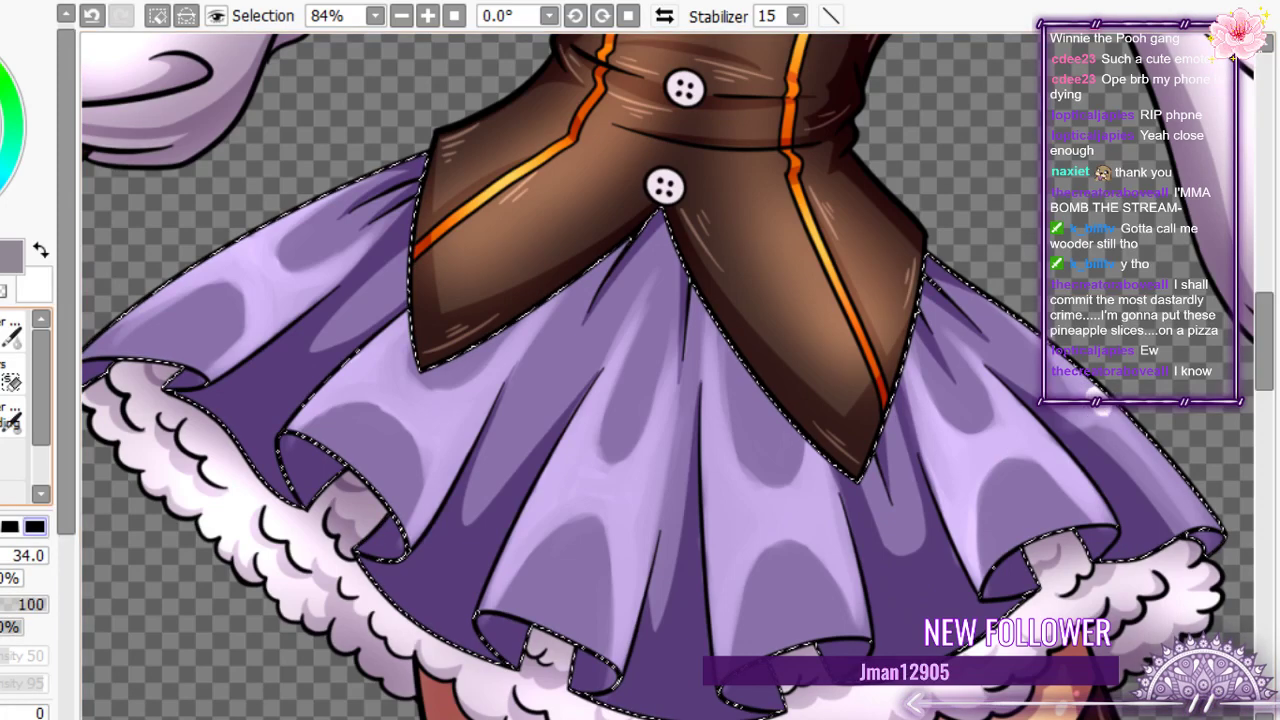
key("b")
mouse_move(1106, 414)
left_mouse_down()
mouse_move(1152, 465)
mouse_move(1080, 422)
left_mouse_up()
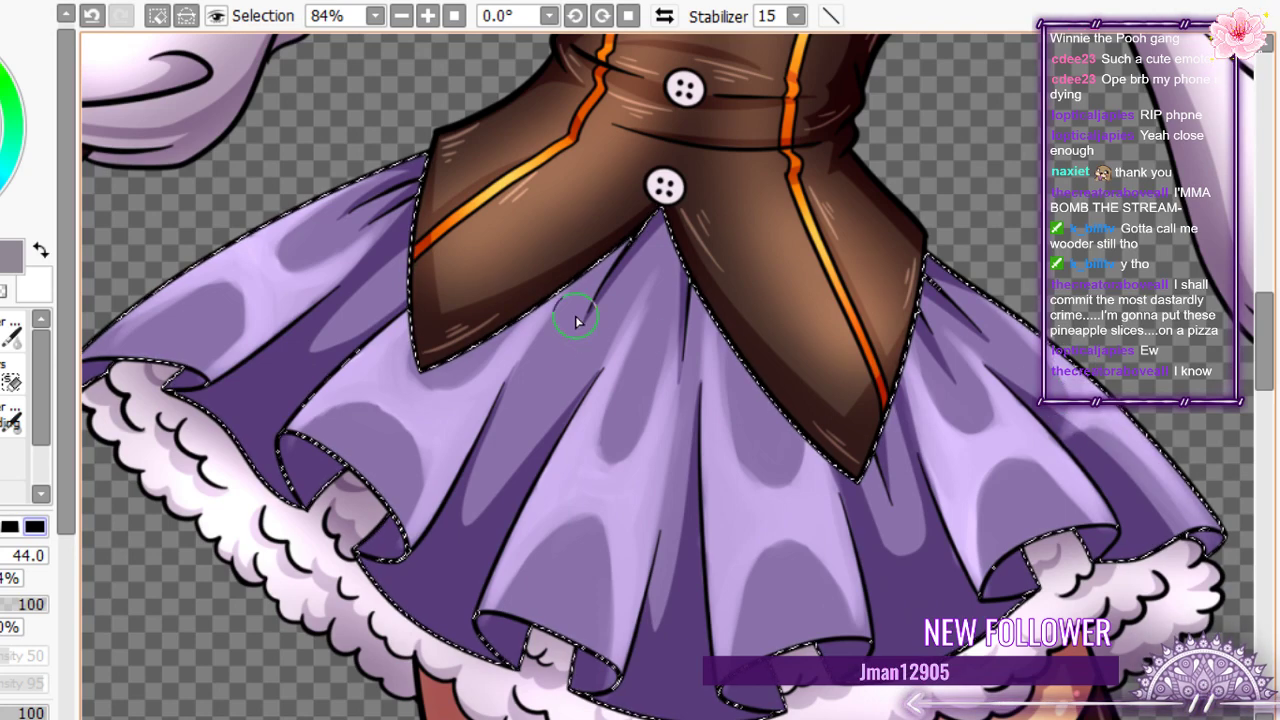
- Darken the skirt's recessed folds and hem with soft deep-purple shadows, using a large soft brush at sizes 87 to 100
scroll(576, 320, "down", 4)
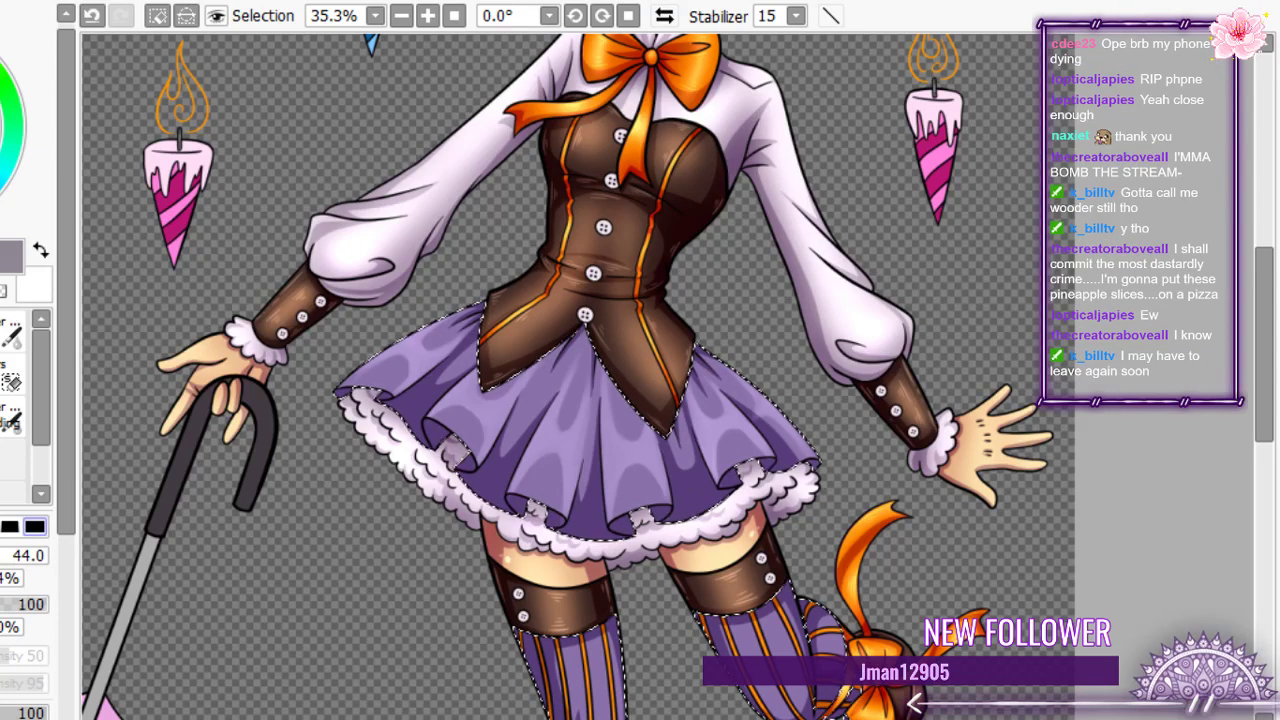
key("b")
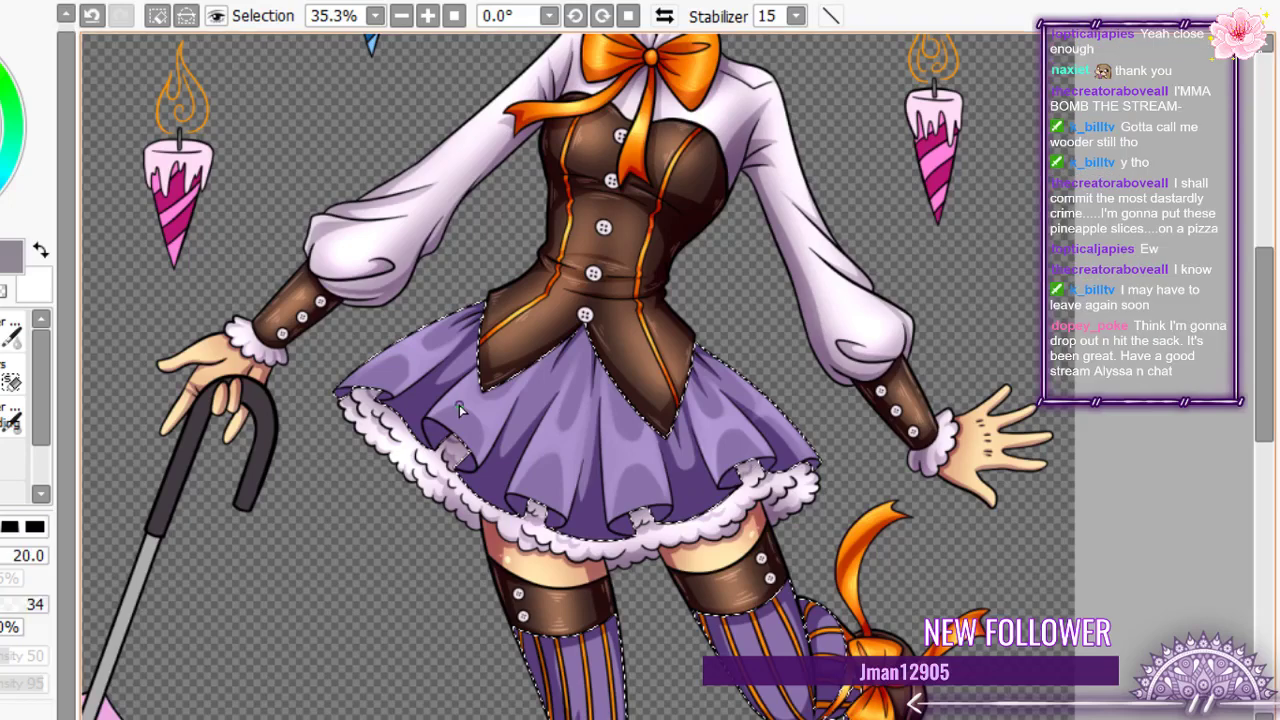
key("]")
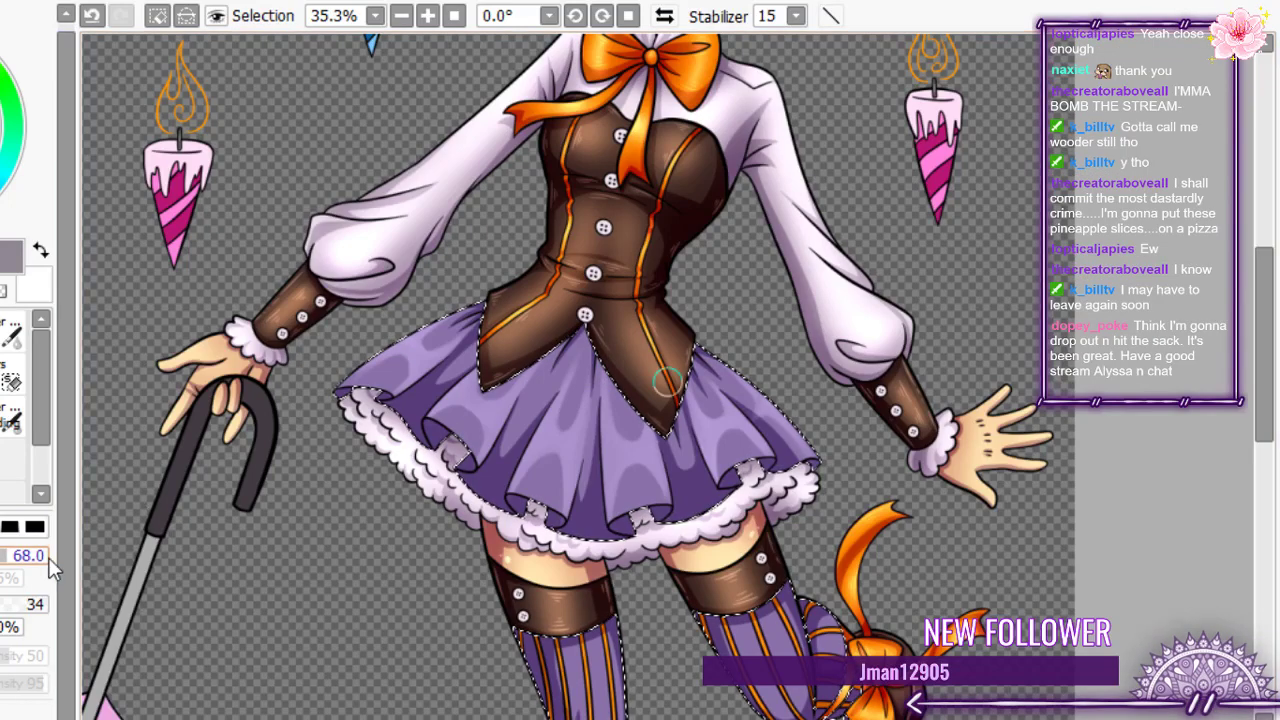
left_click_drag(48, 560, 71, 560)
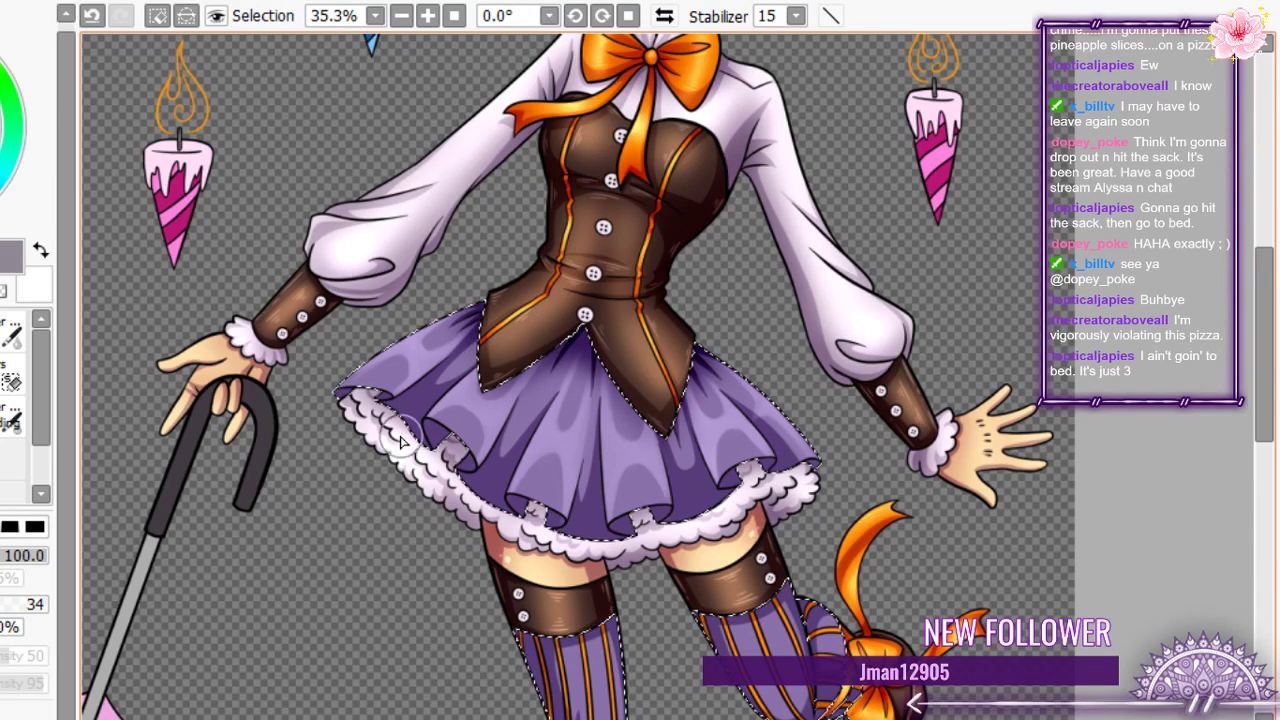
left_click(30, 556)
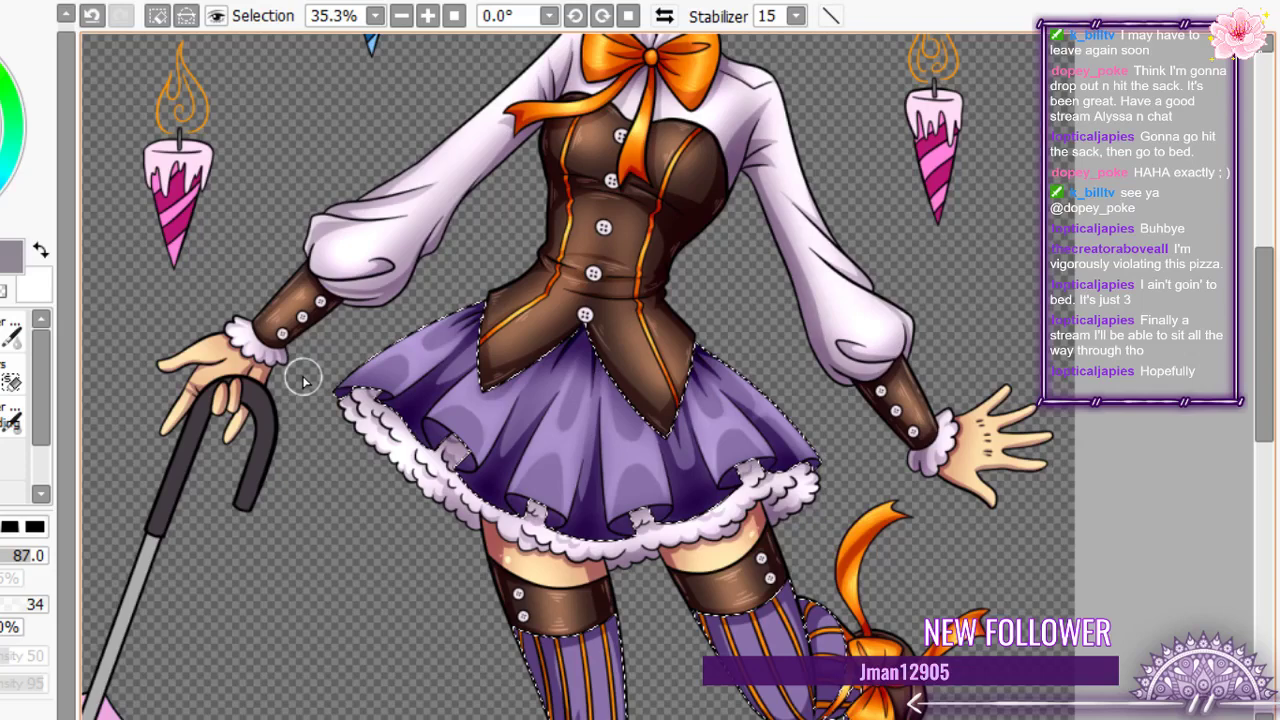
key("]")
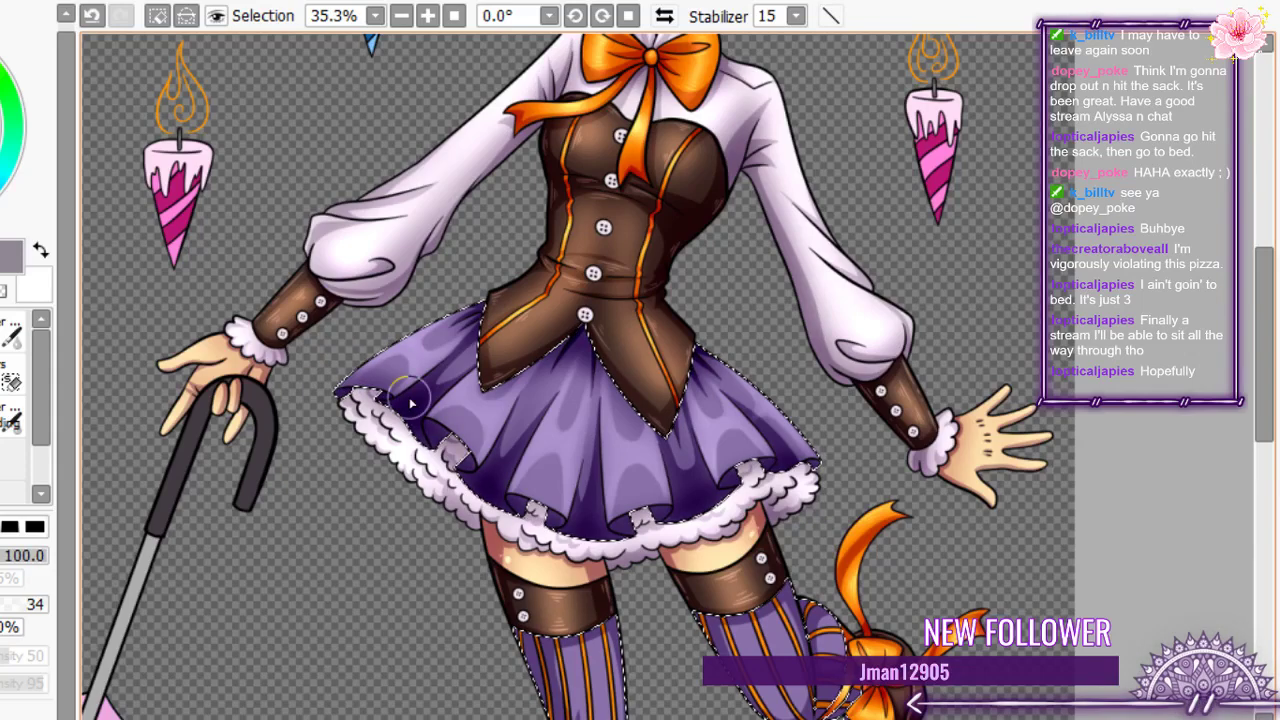
mouse_move(410, 403)
left_mouse_down()
mouse_move(556, 541)
mouse_move(783, 487)
left_mouse_up()
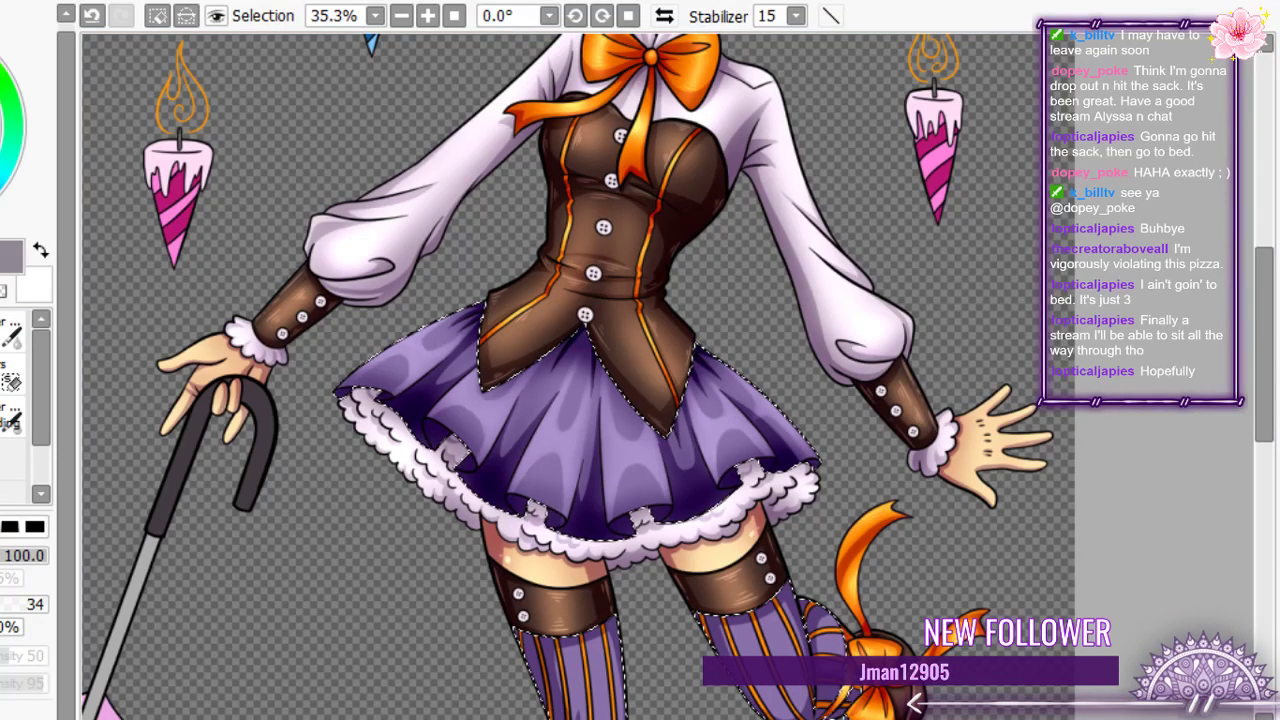
- Examine the skirt's new shading against the rest of the character, from the hair down to the stockings
scroll(598, 332, "down", 7)
scroll(598, 332, "up", 6)
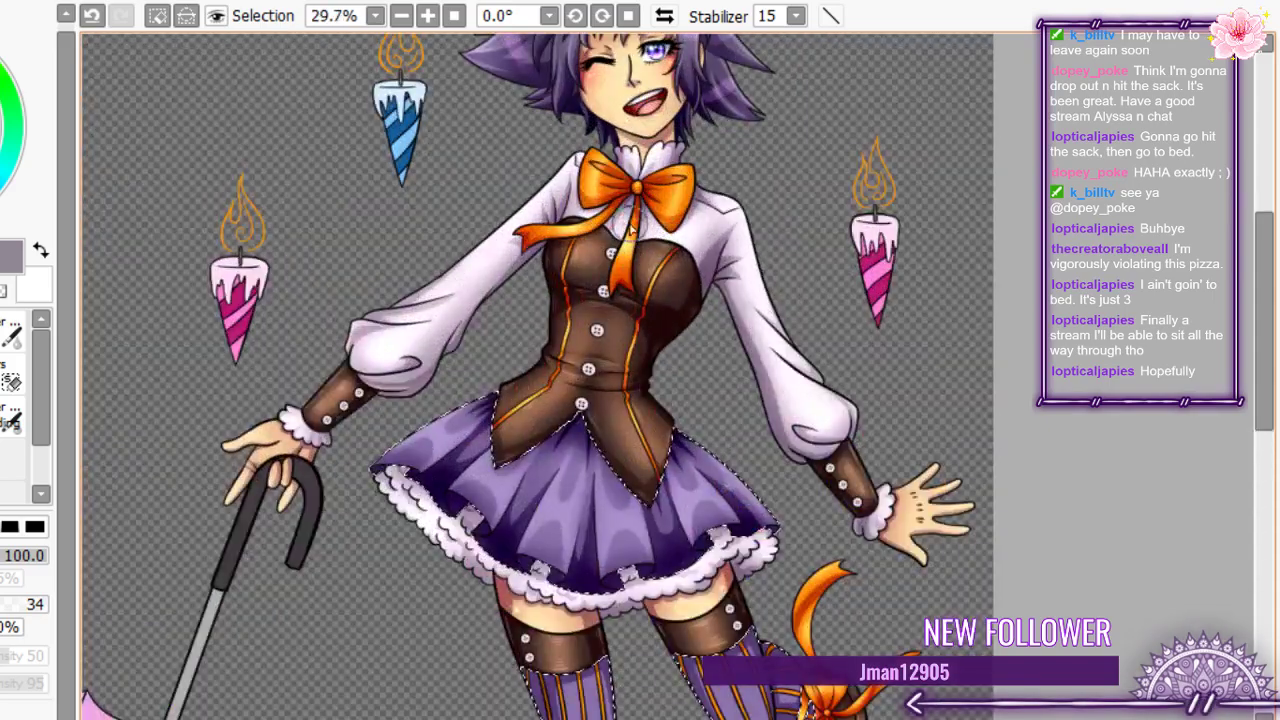
scroll(598, 332, "down", 3)
scroll(625, 105, "up", 7)
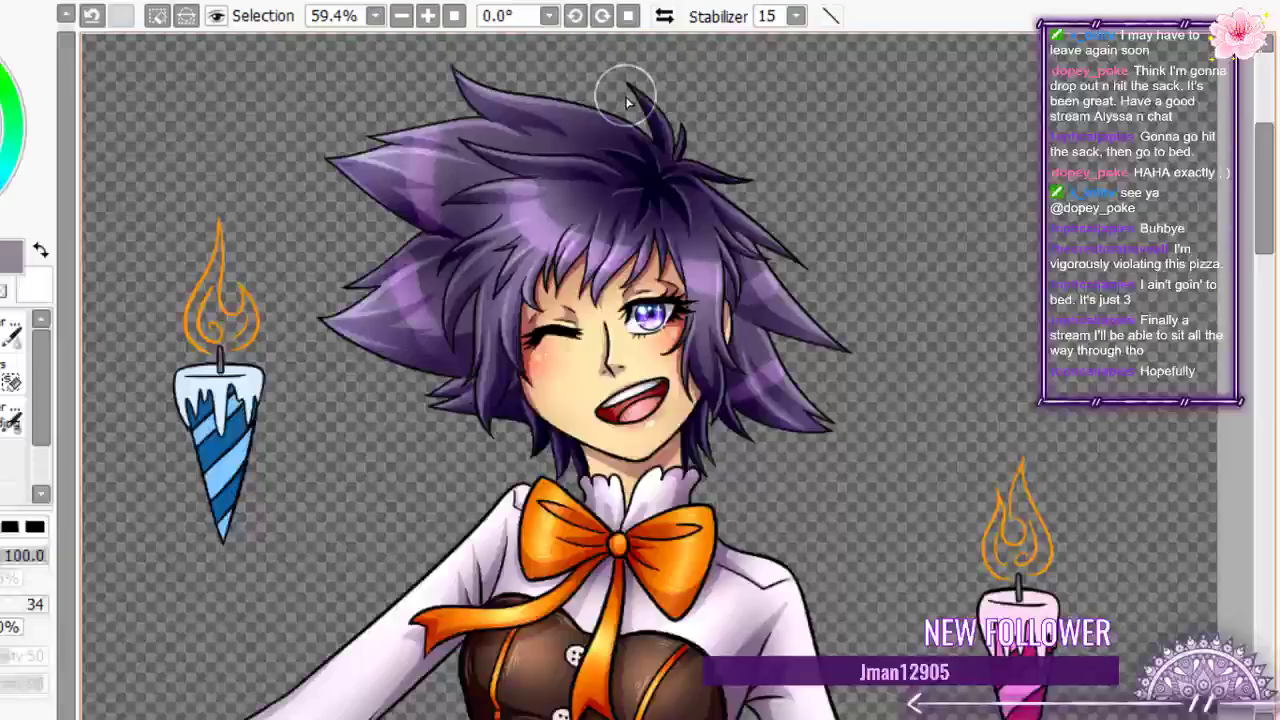
scroll(627, 102, "down", 6)
scroll(550, 466, "up", 5)
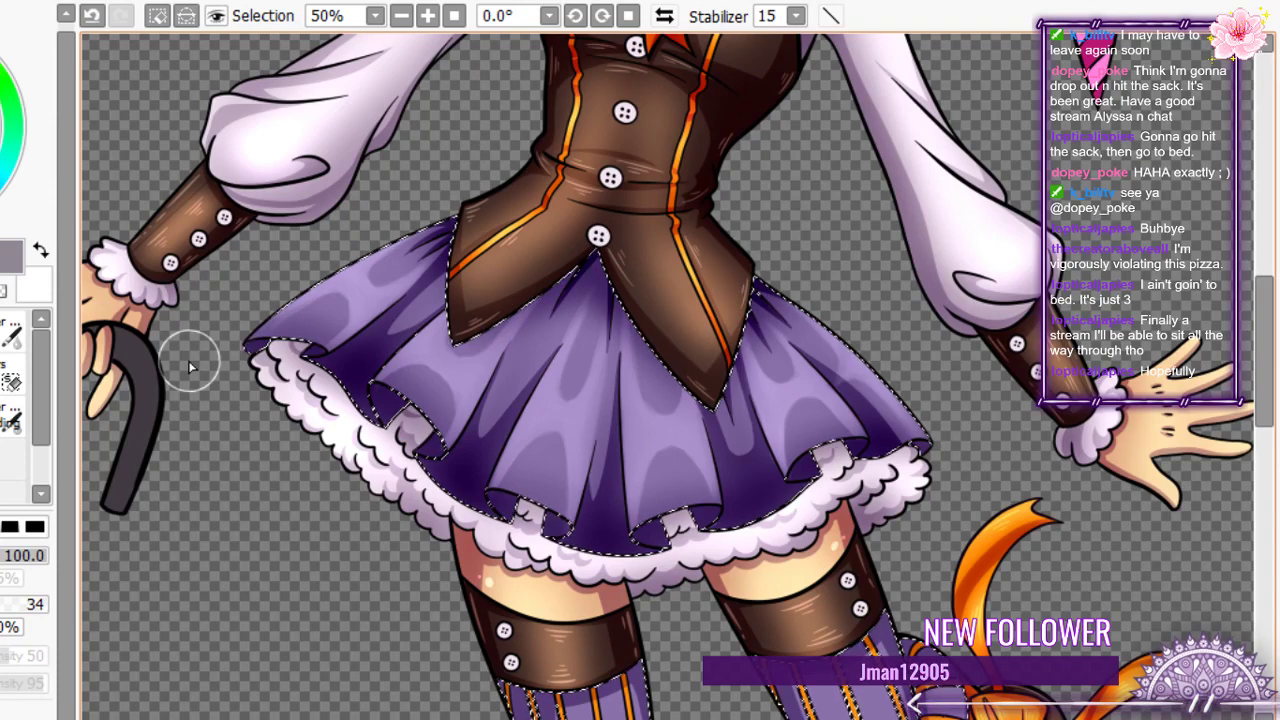
scroll(728, 142, "down", 7)
scroll(672, 358, "up", 6)
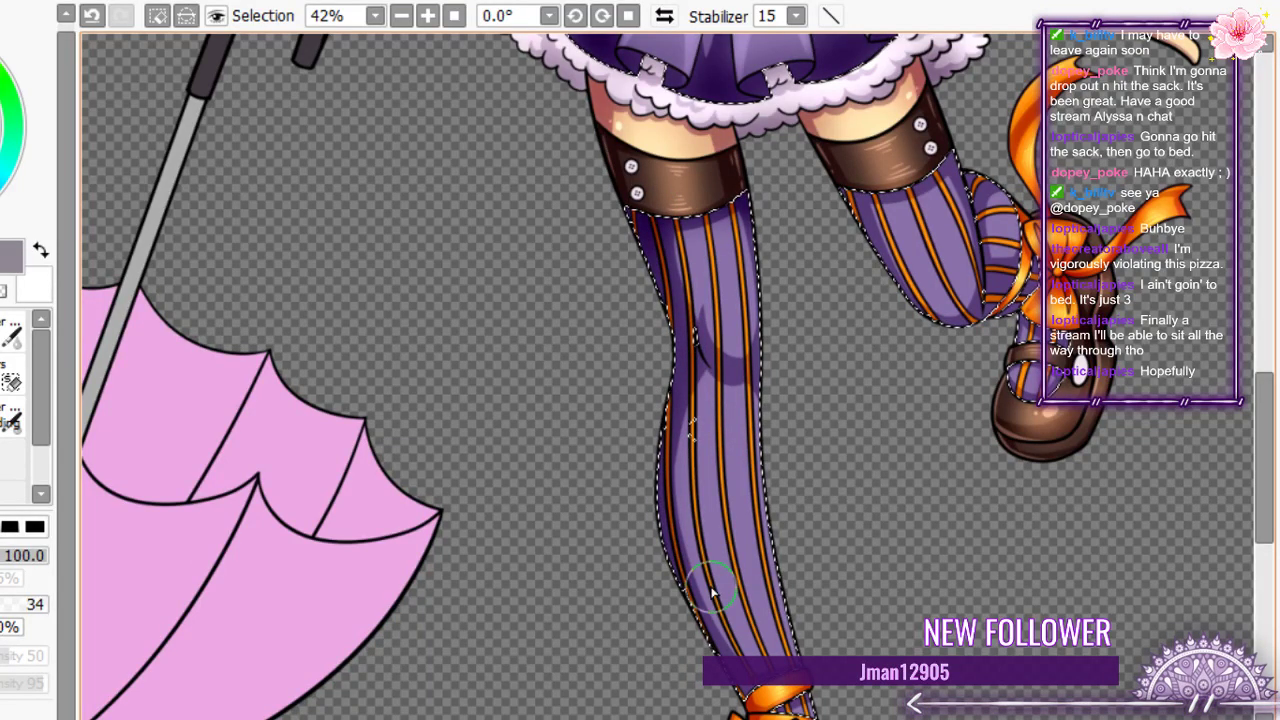
- Brush soft dark purple shadows on both striped stockings, along their edges, around the knee and beneath the cuffs, undoing one stroke on the way
left_click_drag(713, 592, 690, 510)
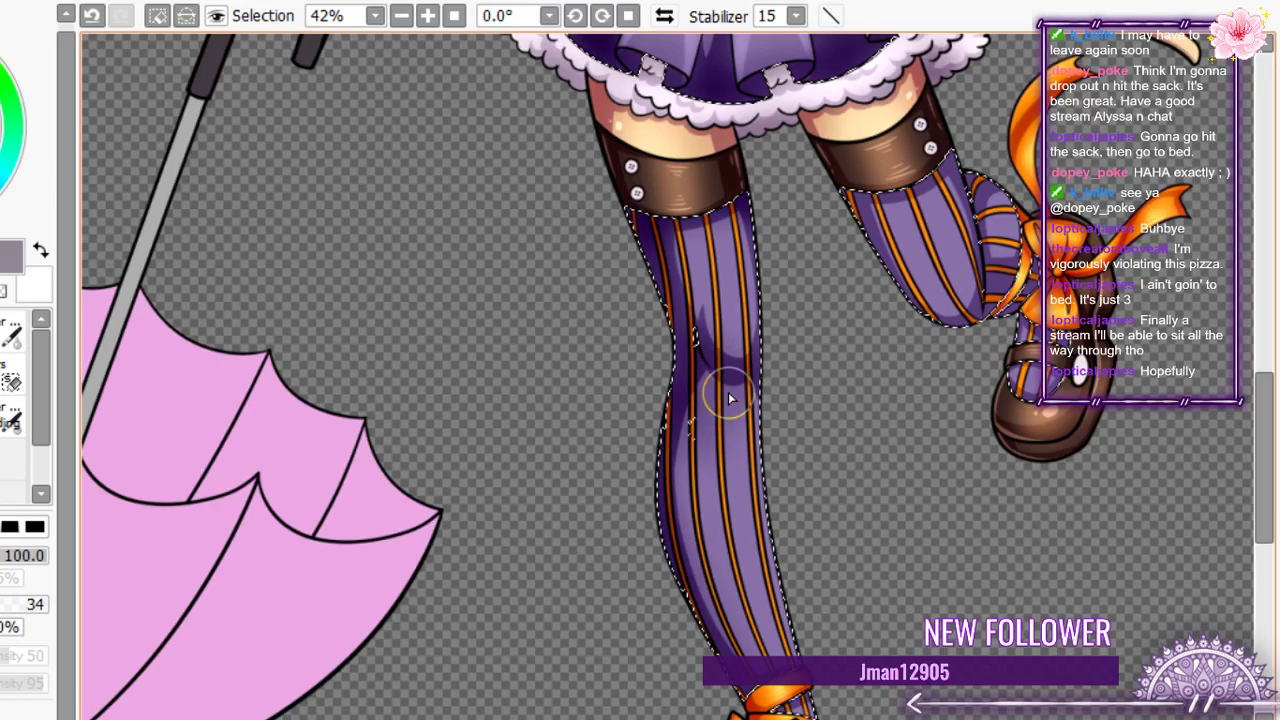
left_click_drag(730, 400, 709, 371)
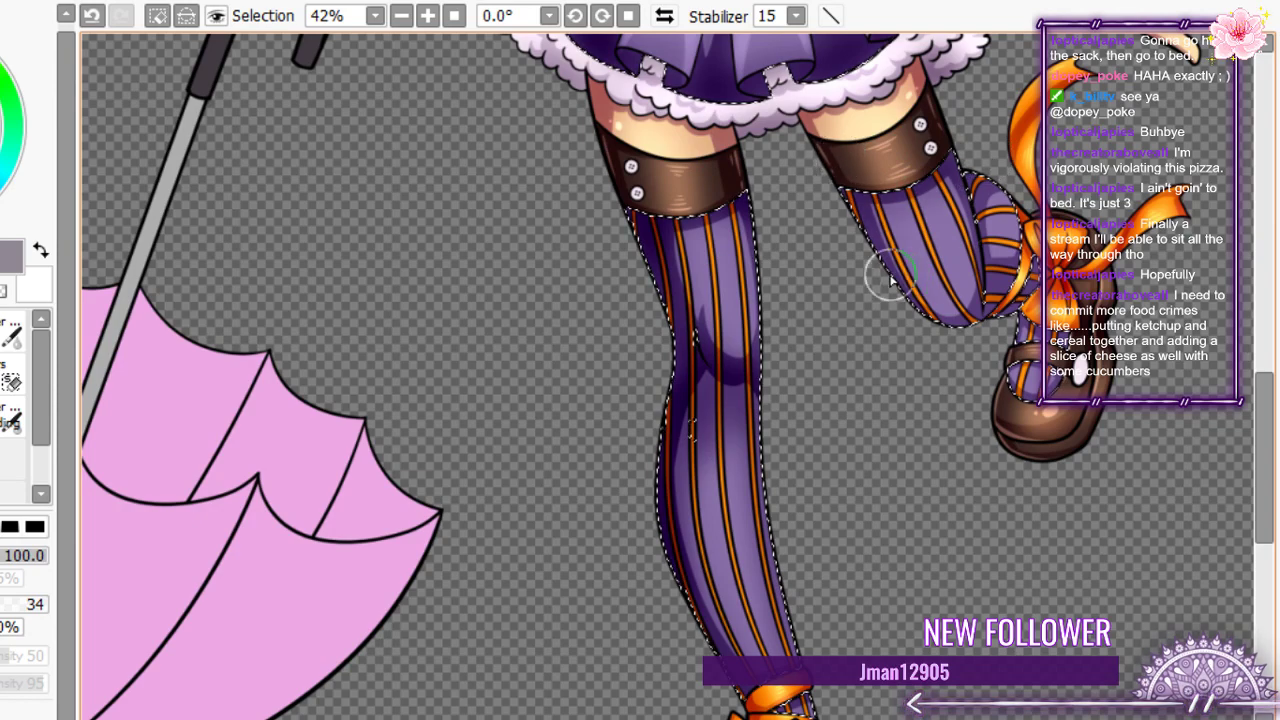
key("ctrl+z")
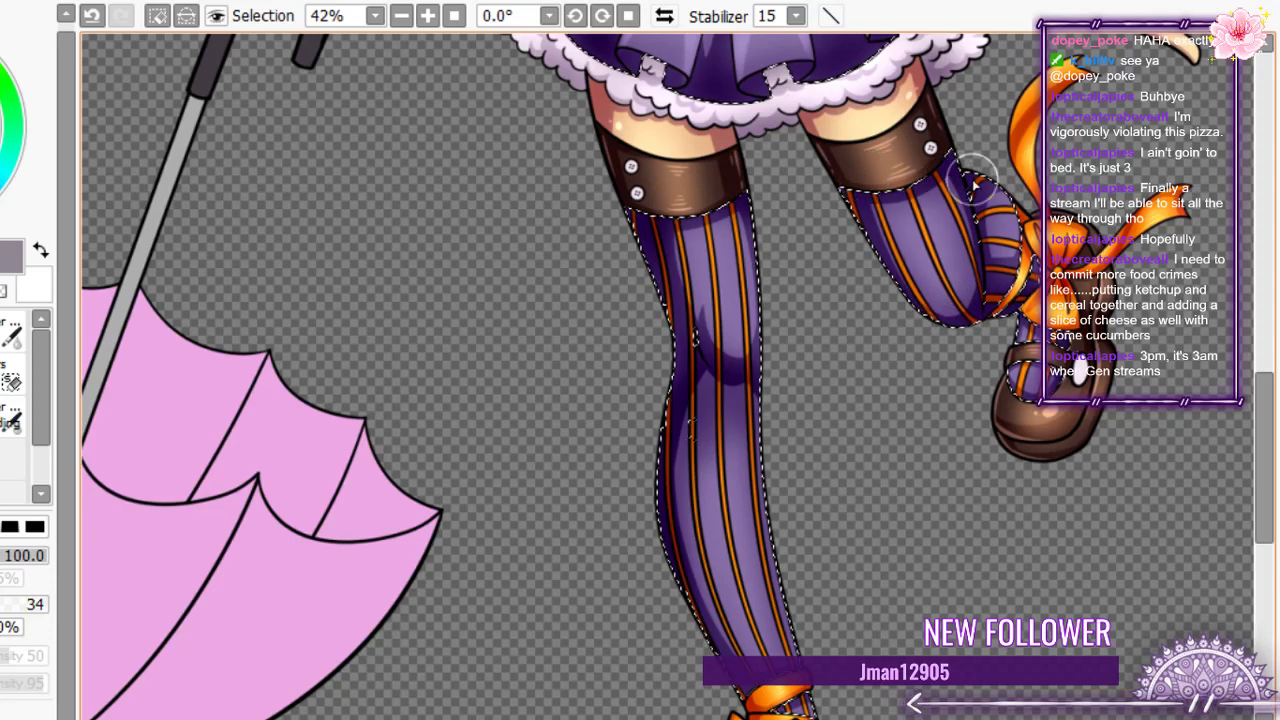
left_click_drag(975, 183, 866, 200)
mouse_move(719, 216)
left_mouse_down()
mouse_move(711, 232)
mouse_move(714, 219)
mouse_move(645, 237)
left_mouse_up()
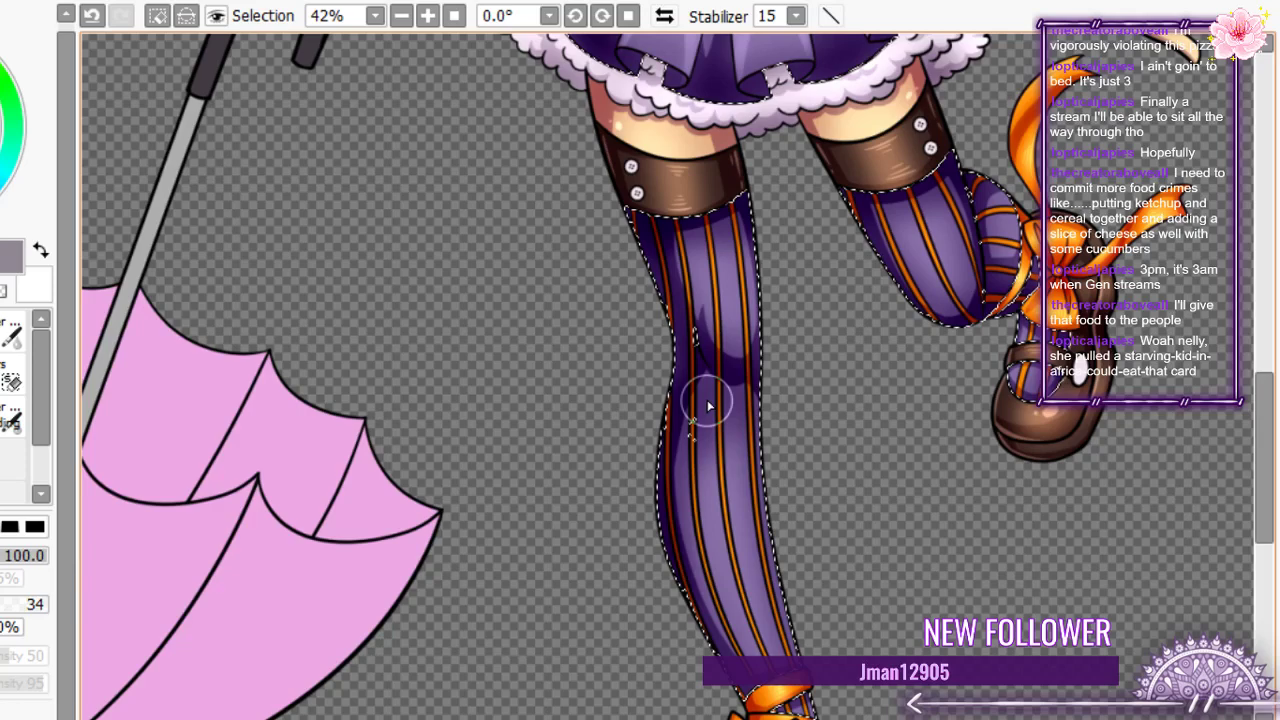
scroll(707, 406, "down", 1)
left_click_drag(712, 650, 714, 272)
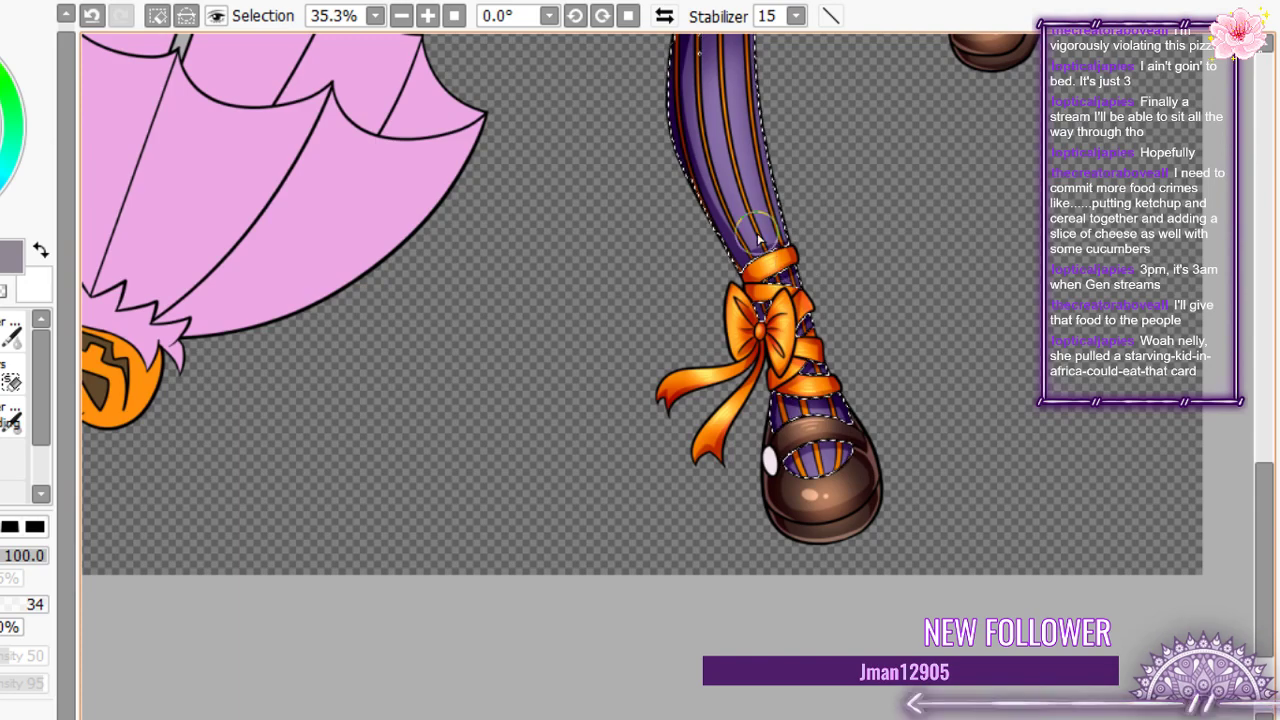
- Brush soft pale lavender glows at size 100 over the raised parts of the skirt's folds, from the centre out to both sides
scroll(760, 240, "down", 2)
scroll(680, 305, "down", 3)
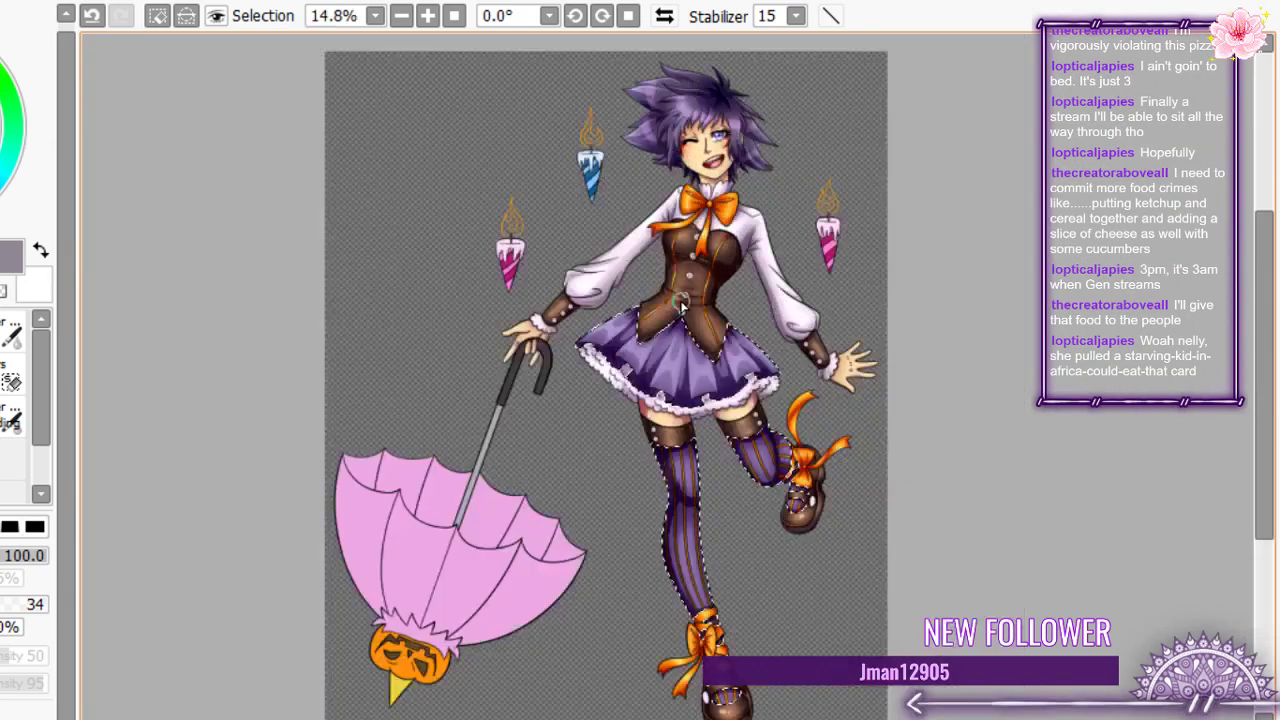
scroll(680, 305, "up", 3)
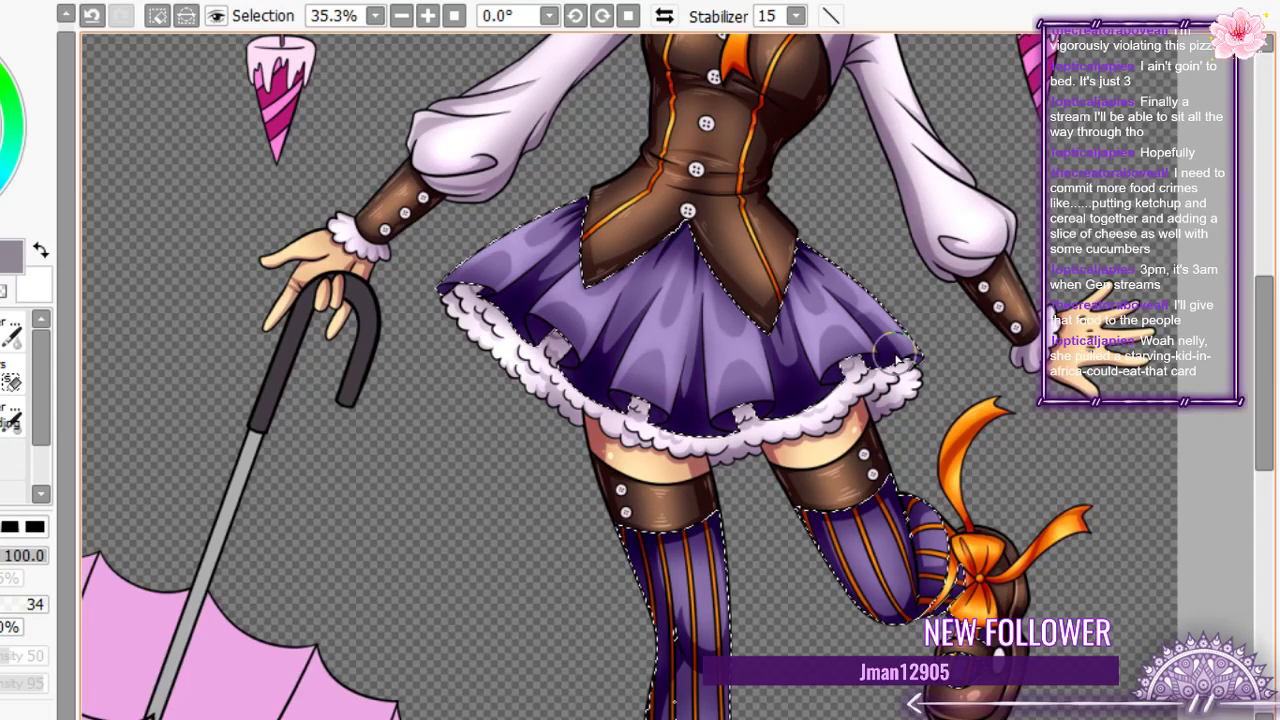
scroll(603, 170, "down", 3)
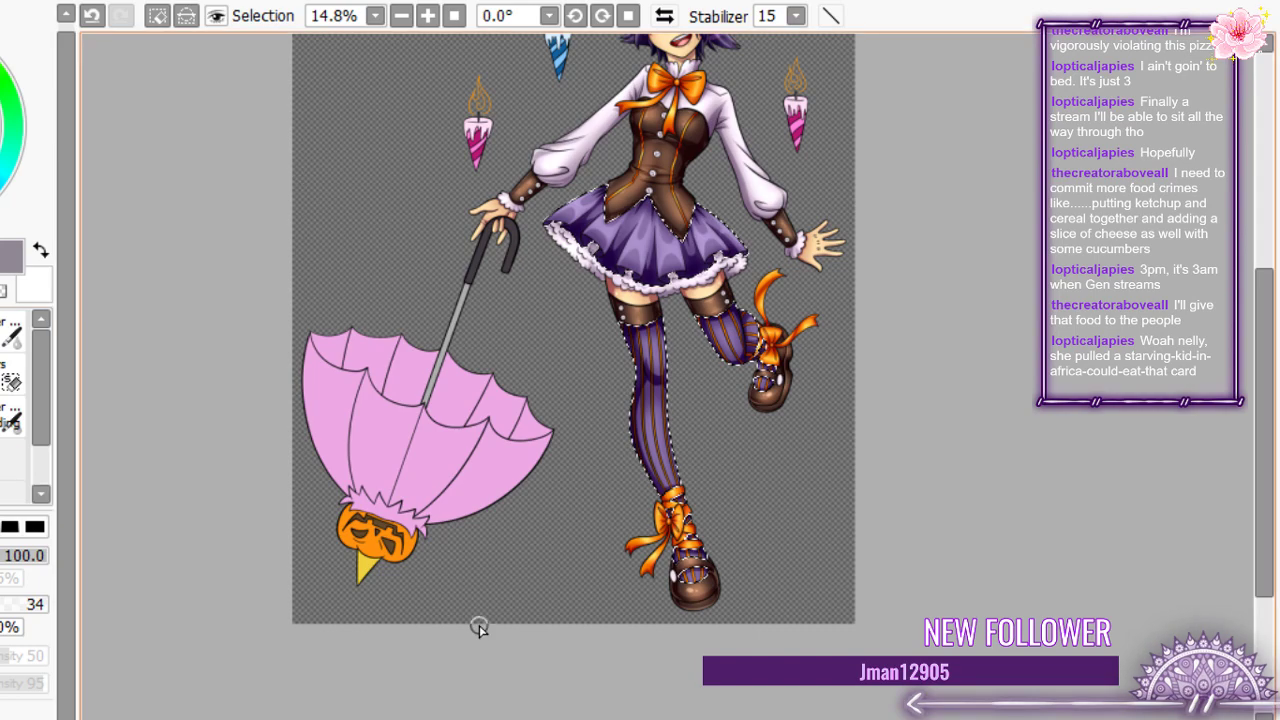
scroll(654, 286, "up", 5)
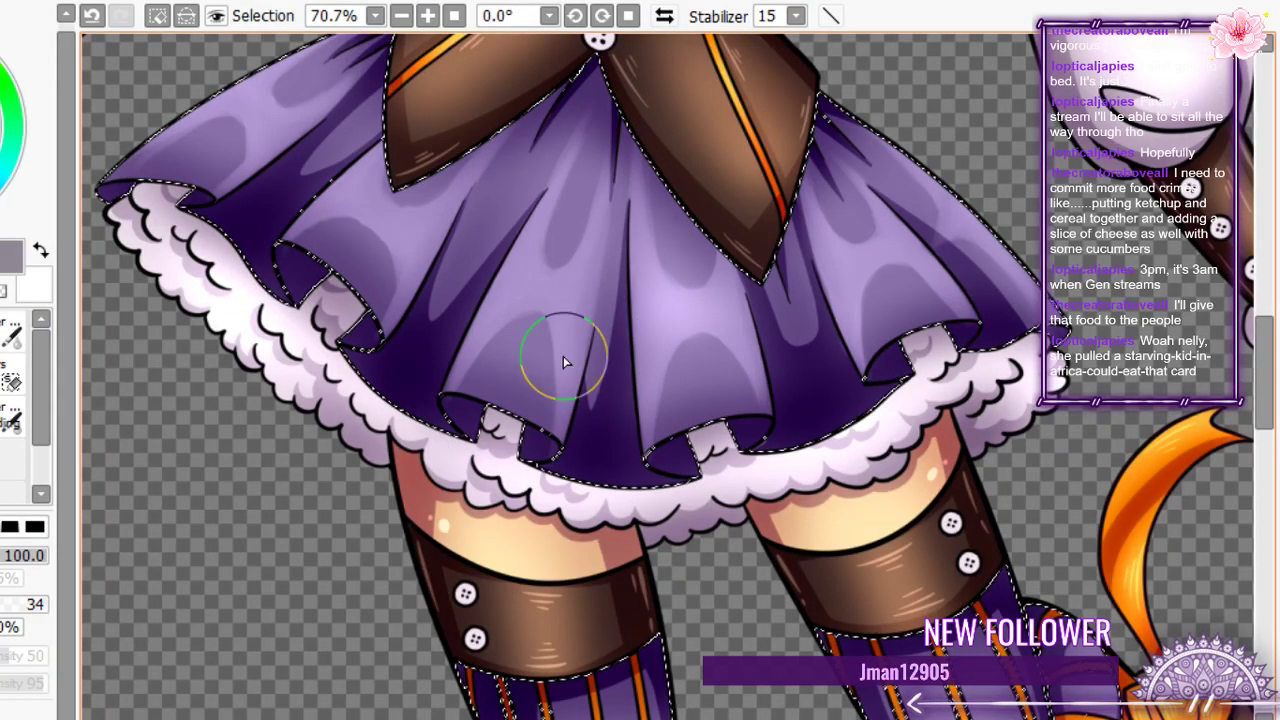
left_click_drag(672, 330, 708, 298)
mouse_move(874, 254)
left_mouse_down()
mouse_move(897, 279)
mouse_move(877, 299)
mouse_move(840, 268)
left_mouse_up()
mouse_move(757, 273)
left_mouse_down()
mouse_move(566, 291)
mouse_move(545, 224)
mouse_move(361, 230)
mouse_move(393, 238)
mouse_move(442, 196)
mouse_move(432, 187)
mouse_move(344, 213)
mouse_move(267, 111)
mouse_move(244, 113)
mouse_move(242, 99)
mouse_move(226, 133)
left_mouse_up()
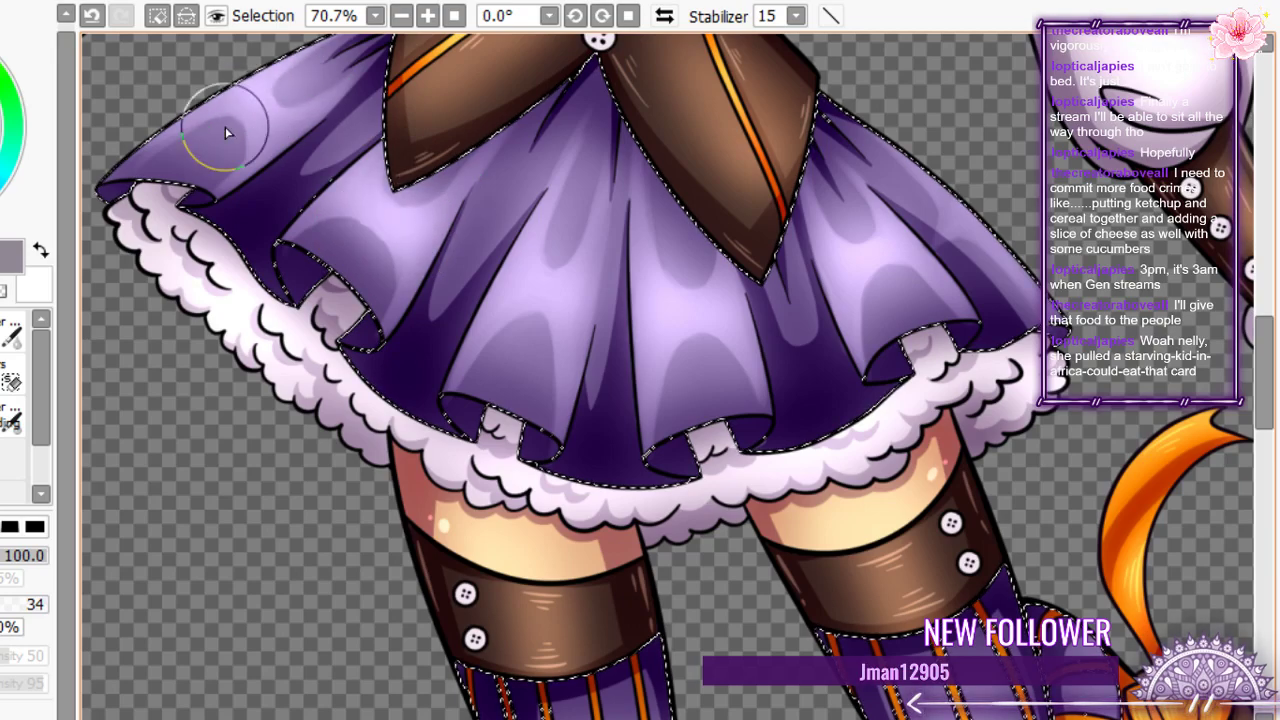
- Brush a soft pale lavender glow onto the middle of the raised leg's stocking, near the knee
scroll(226, 133, "down", 7)
scroll(749, 286, "up", 7)
mouse_move(809, 291)
left_mouse_down()
mouse_move(791, 243)
mouse_move(822, 240)
left_mouse_up()
scroll(822, 240, "down", 8)
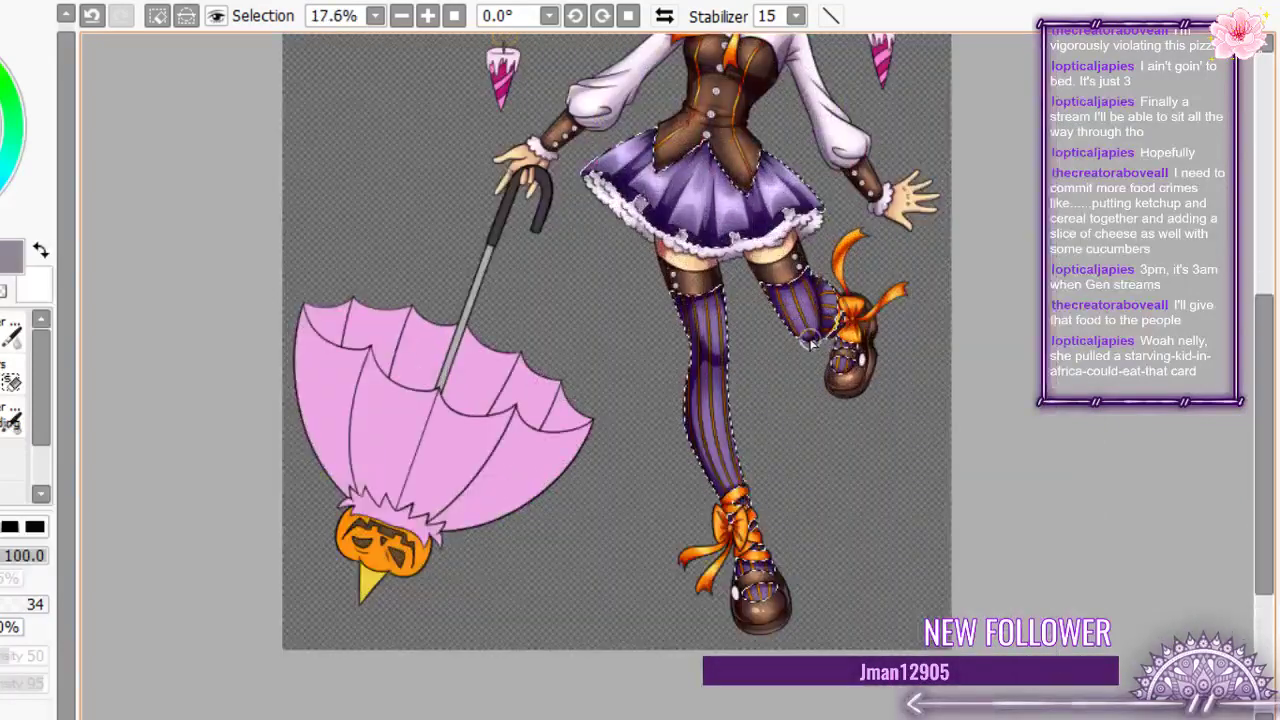
scroll(812, 340, "up", 3)
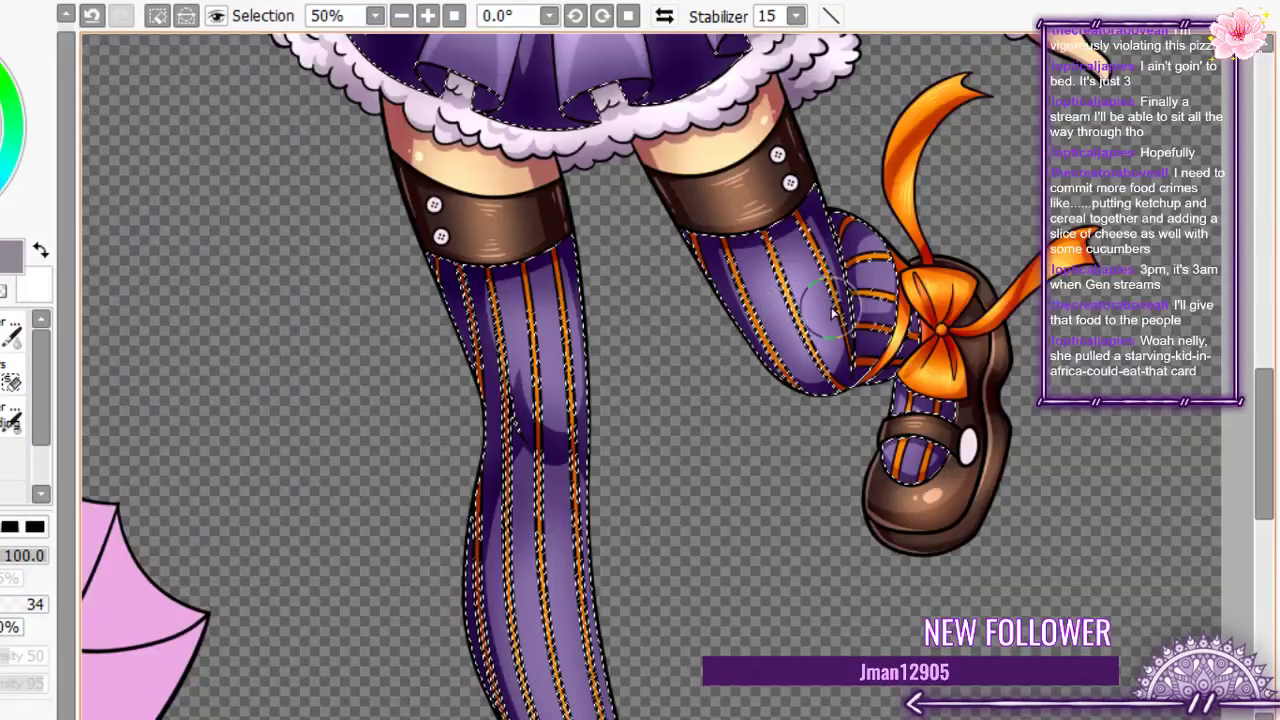
left_click_drag(812, 310, 822, 350)
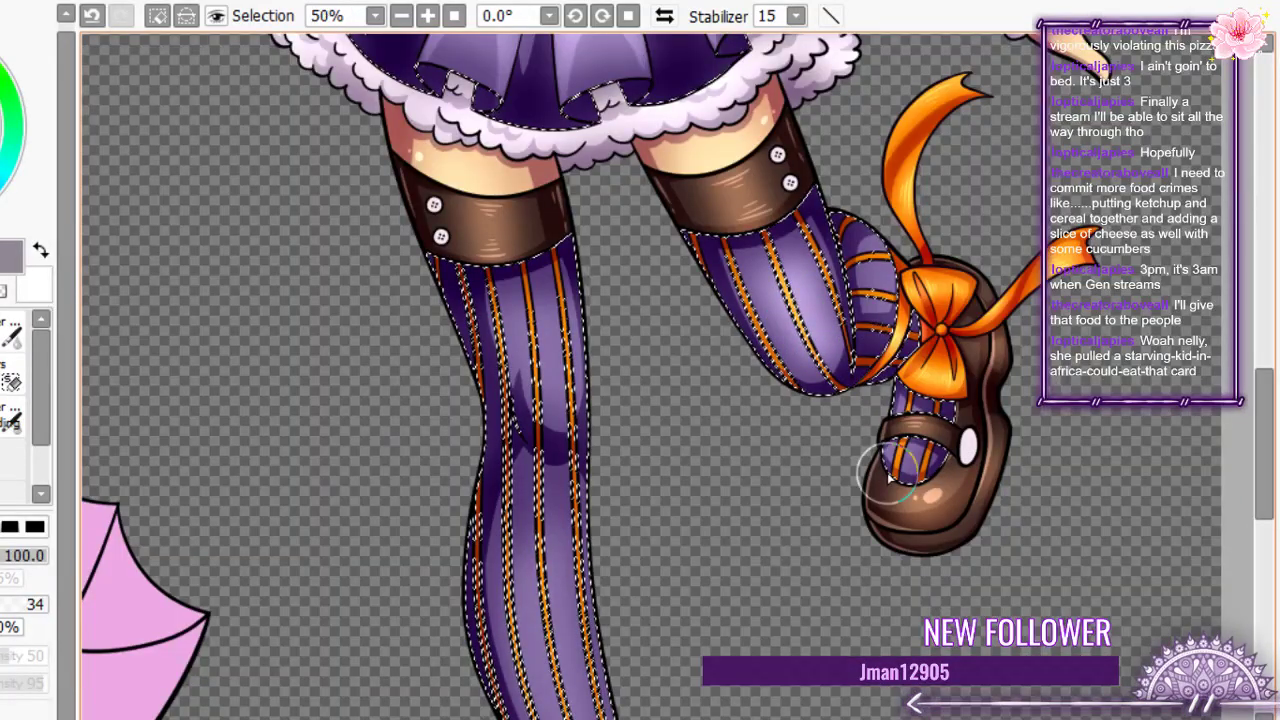
- Brush a soft pale lavender glow down the standing leg's striped stocking and onto its foot above the shoe, undoing one stroke on the way
left_click_drag(550, 410, 537, 274)
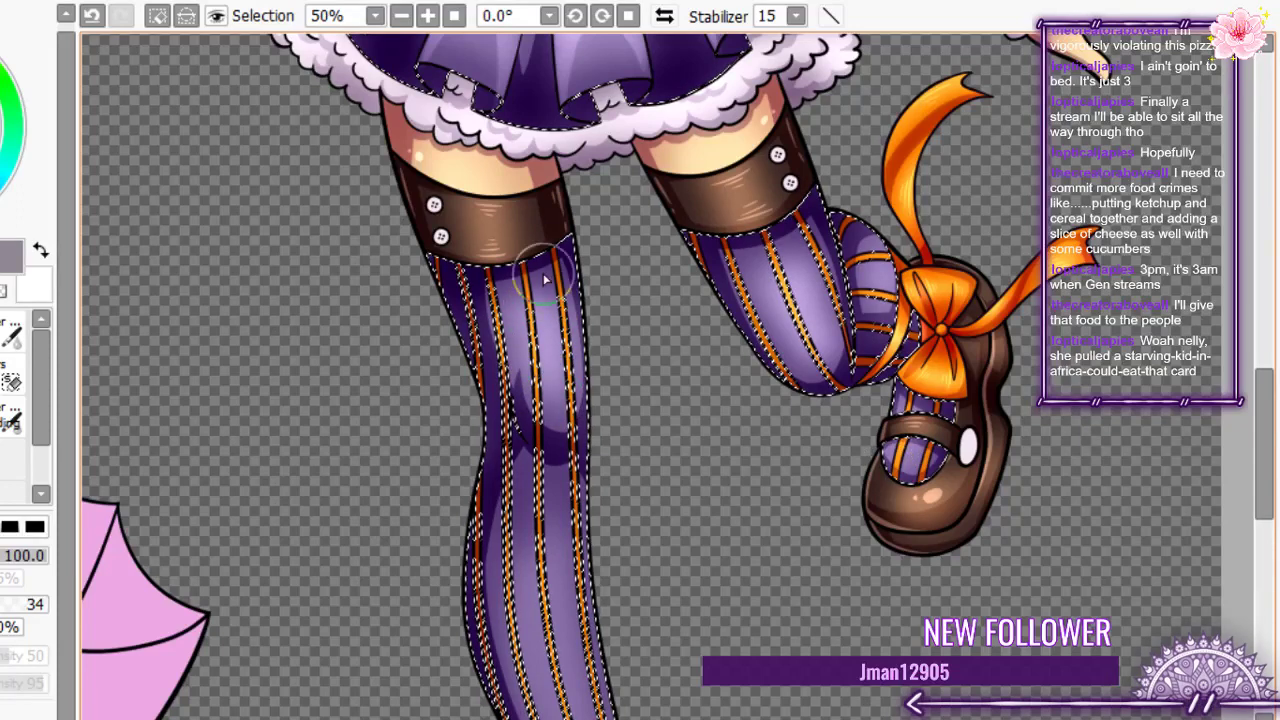
mouse_move(538, 418)
left_mouse_down()
mouse_move(514, 446)
mouse_move(528, 459)
mouse_move(540, 618)
mouse_move(550, 660)
left_mouse_up()
scroll(560, 352, "down", 3)
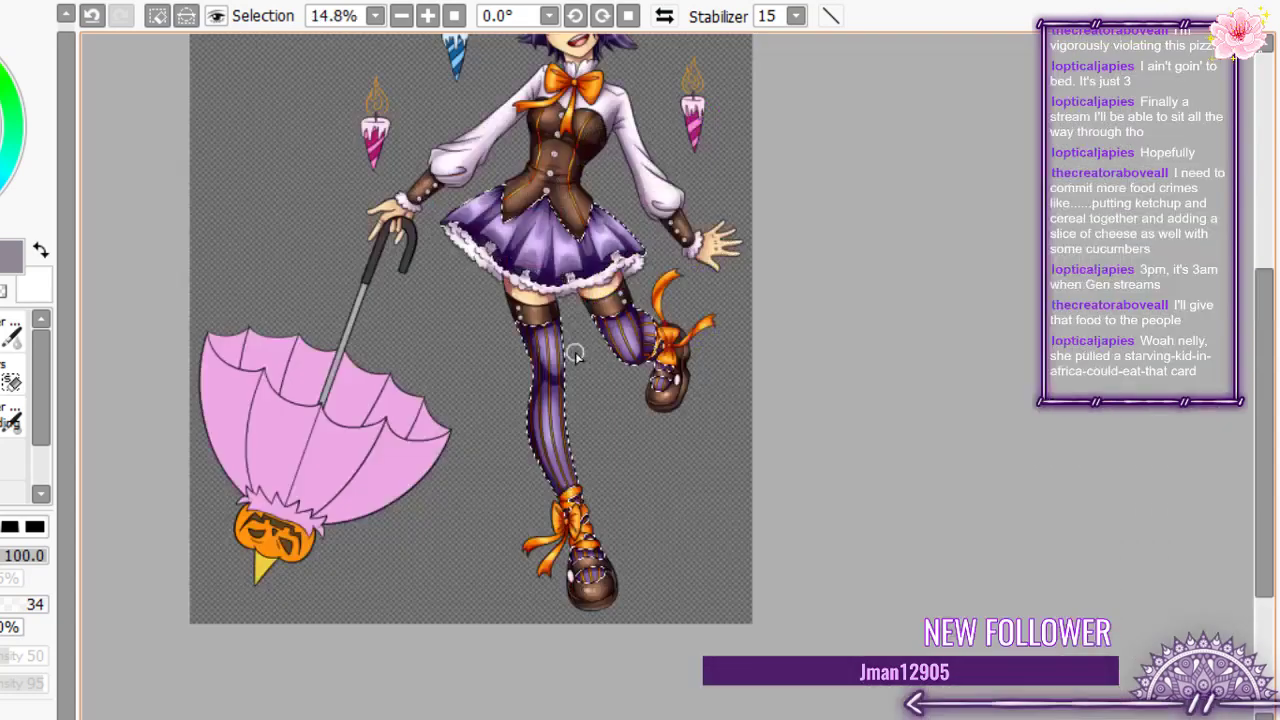
scroll(541, 488, "up", 8)
mouse_move(590, 300)
left_mouse_down()
mouse_move(605, 354)
mouse_move(639, 370)
mouse_move(623, 387)
mouse_move(628, 470)
mouse_move(625, 425)
left_mouse_up()
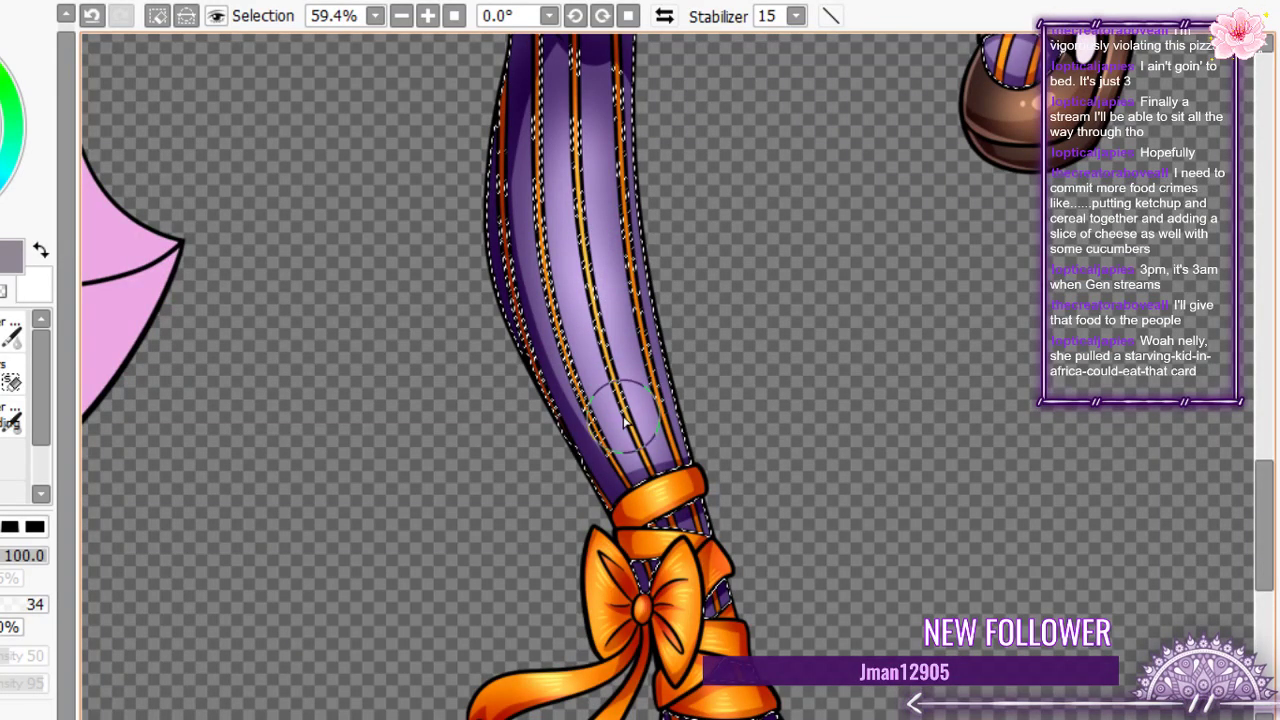
scroll(625, 425, "down", 2)
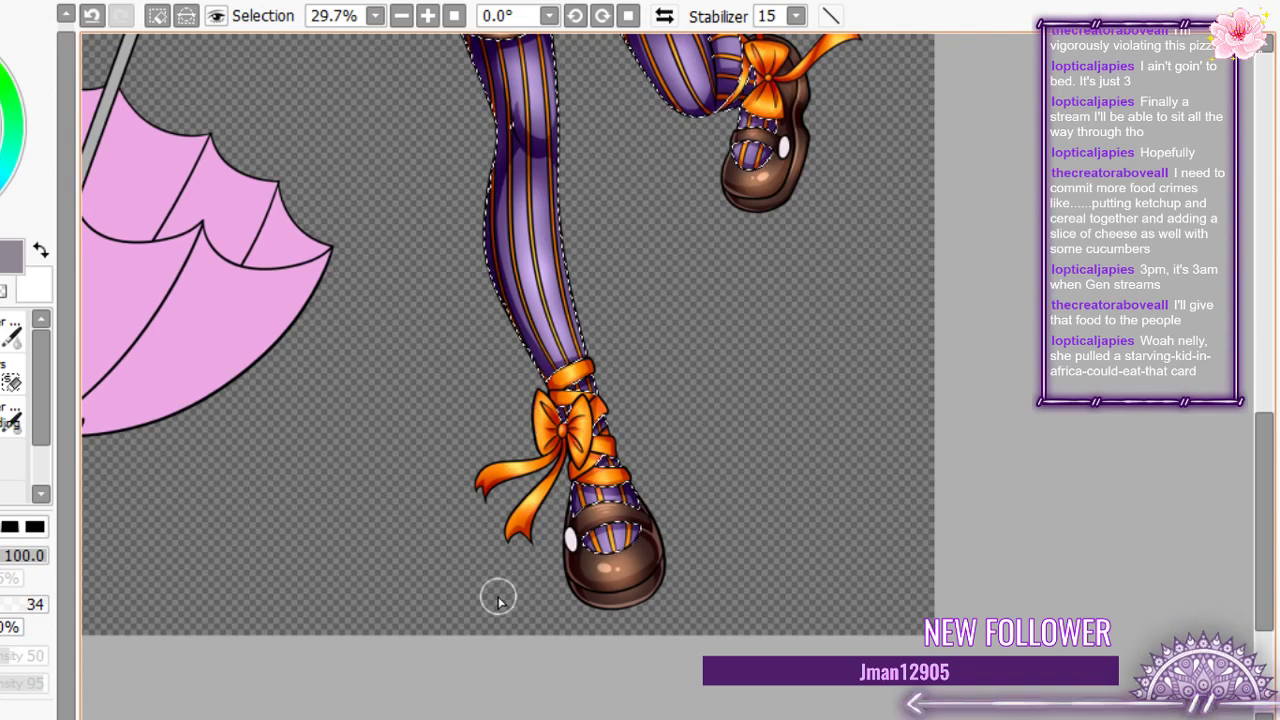
key("ctrl+z")
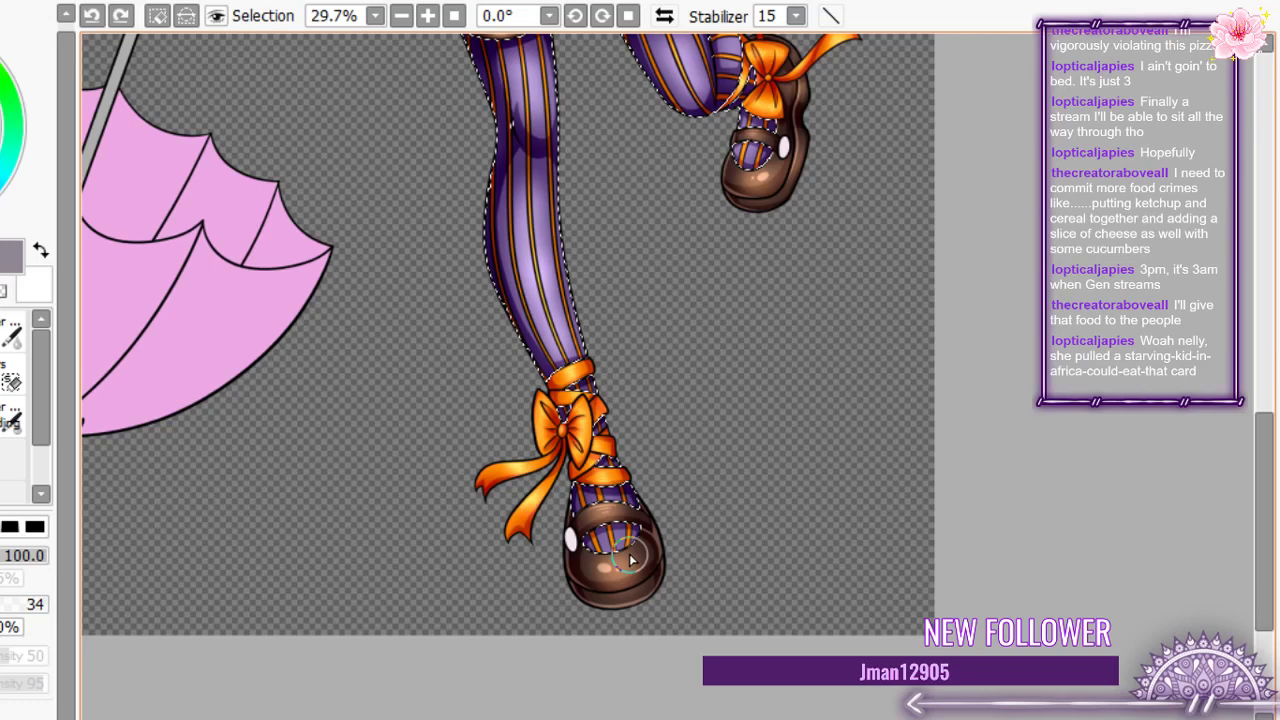
mouse_move(625, 500)
left_mouse_down()
mouse_move(590, 498)
mouse_move(615, 500)
mouse_move(600, 488)
left_mouse_up()
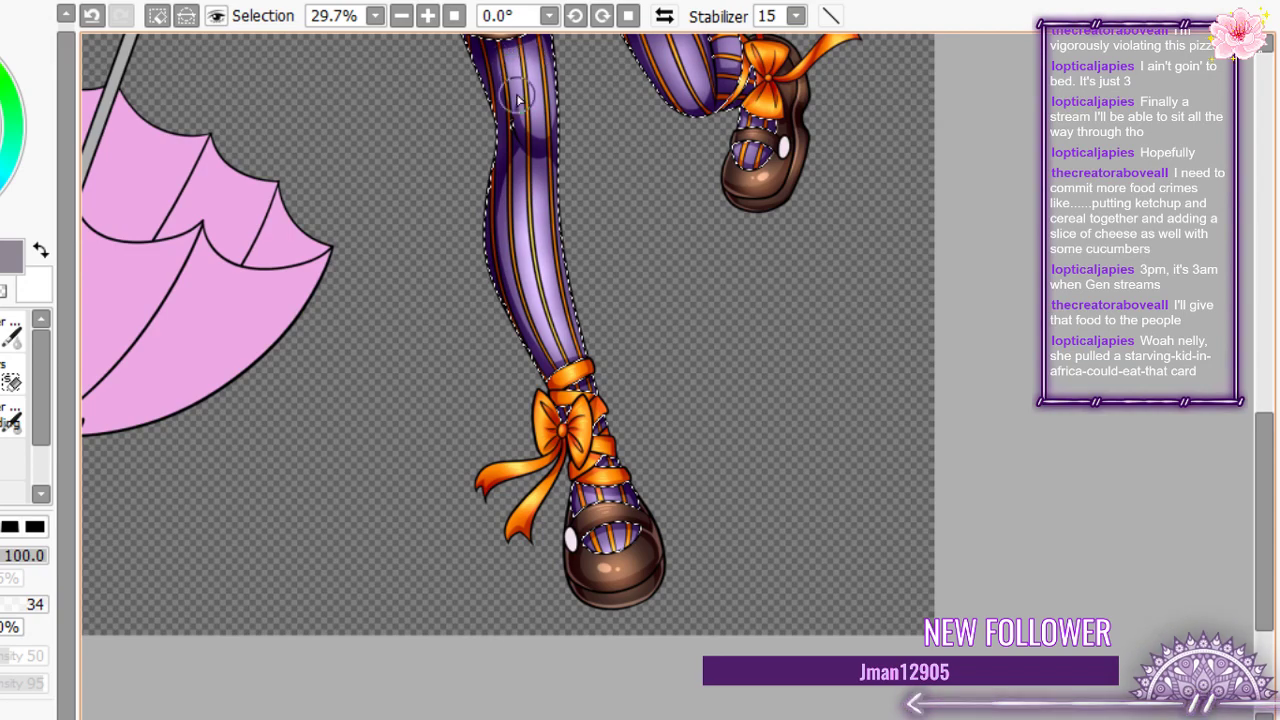
- Examine the new glows on the stockings and skirt, both up close and against the whole figure
scroll(517, 98, "up", 1)
left_click_drag(517, 98, 452, 335)
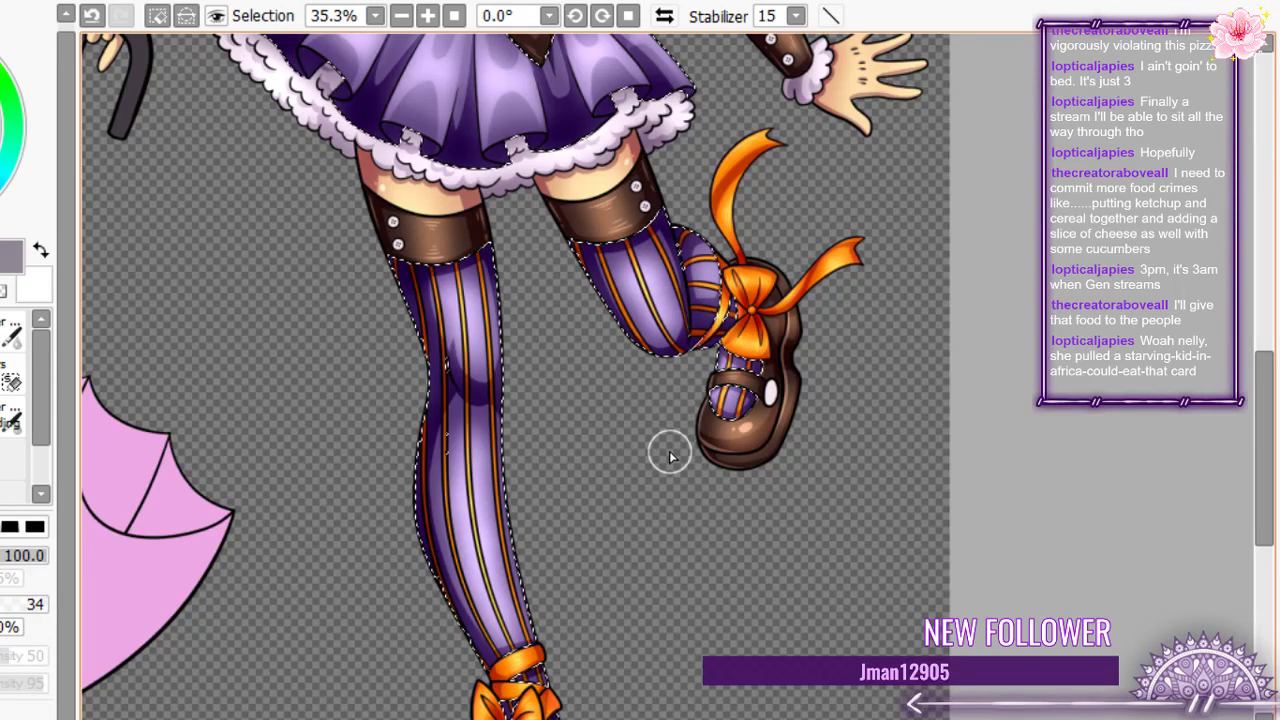
scroll(670, 455, "up", 2)
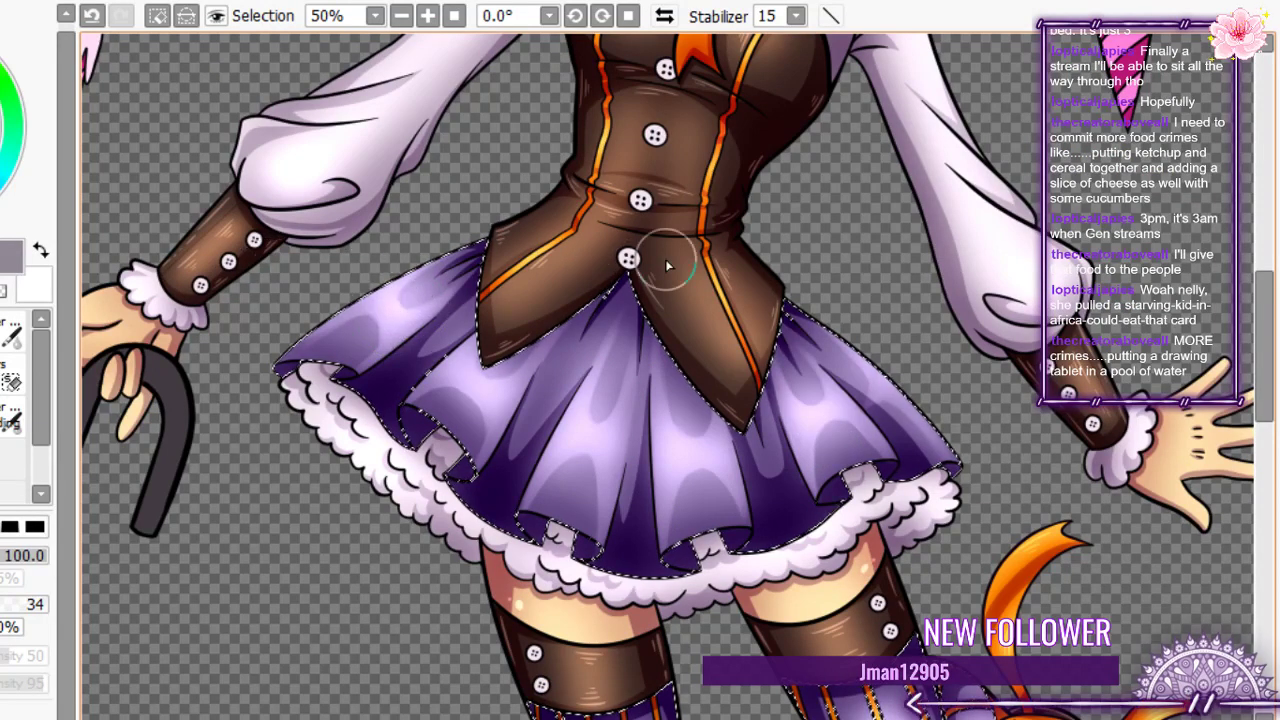
scroll(640, 150, "up", 1)
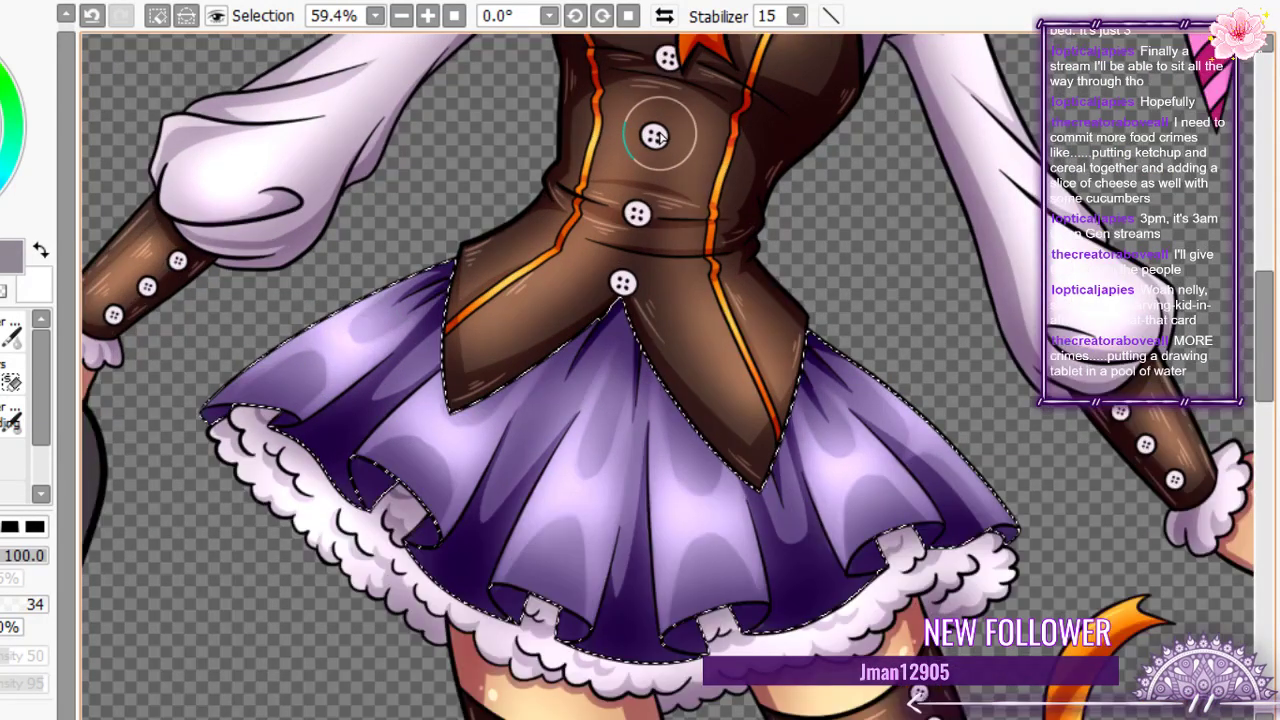
scroll(659, 137, "down", 12)
scroll(645, 140, "up", 8)
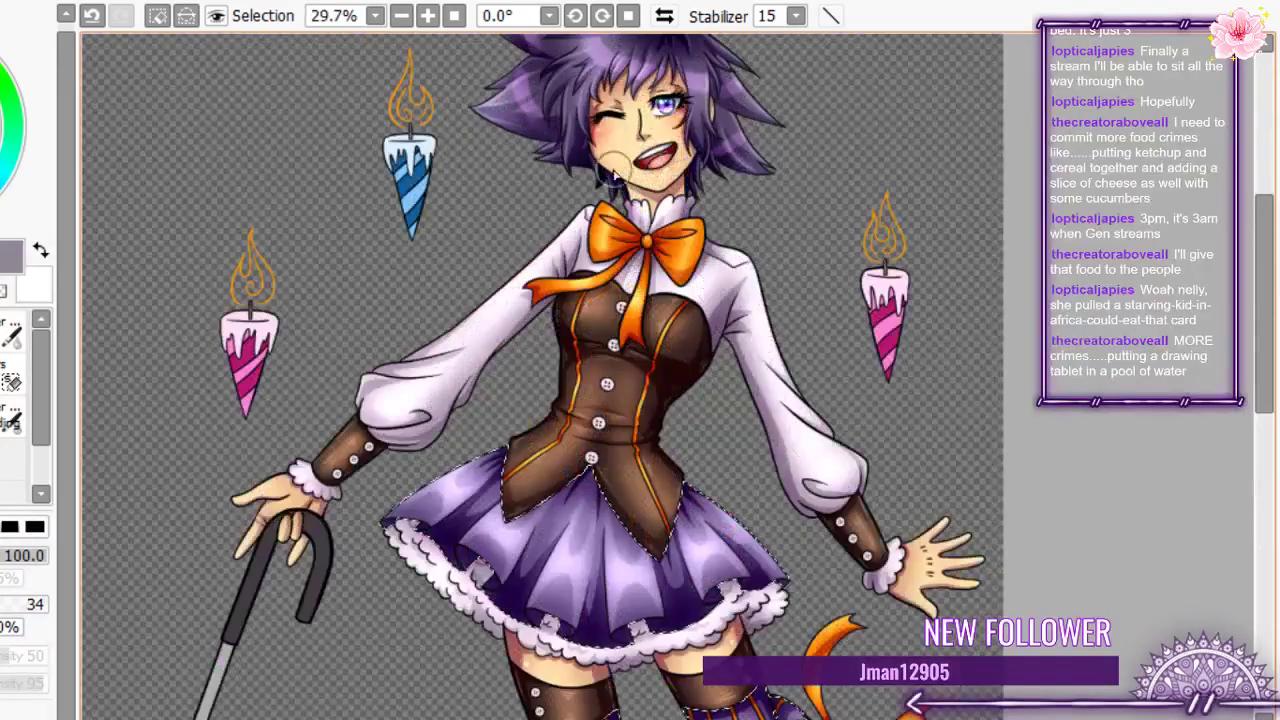
scroll(632, 131, "down", 6)
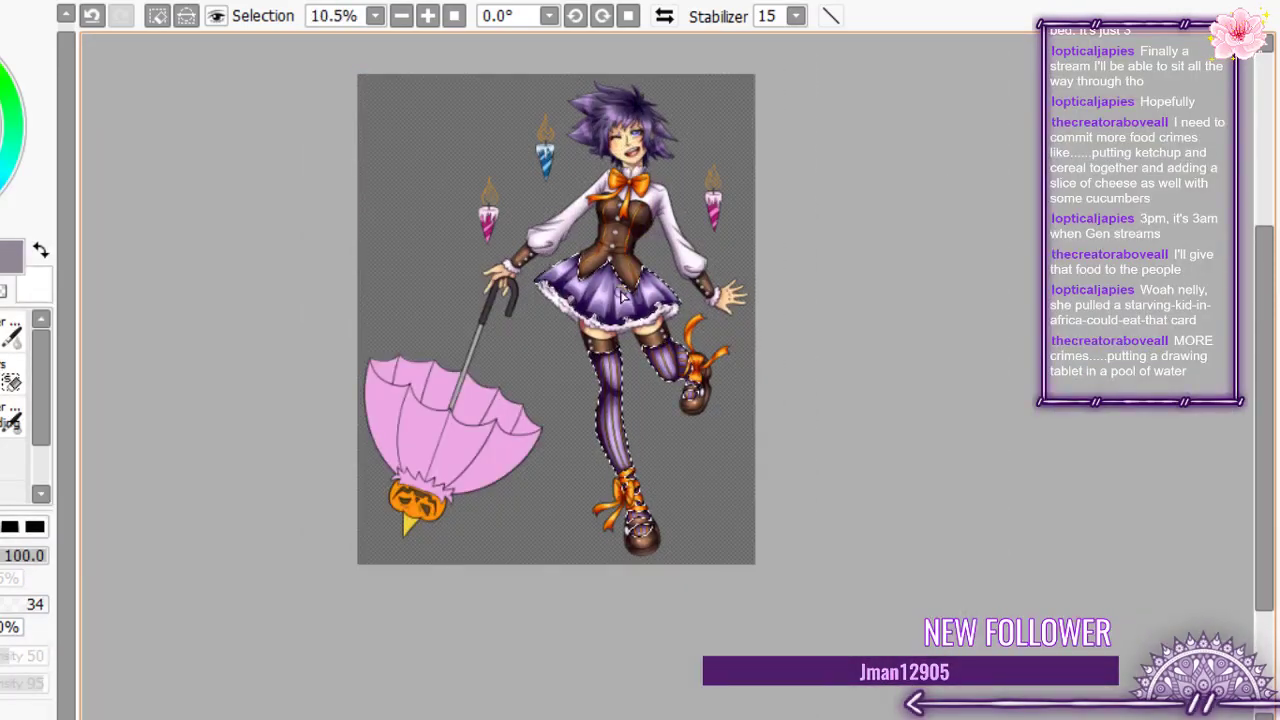
scroll(617, 300, "up", 2)
scroll(617, 303, "up", 3)
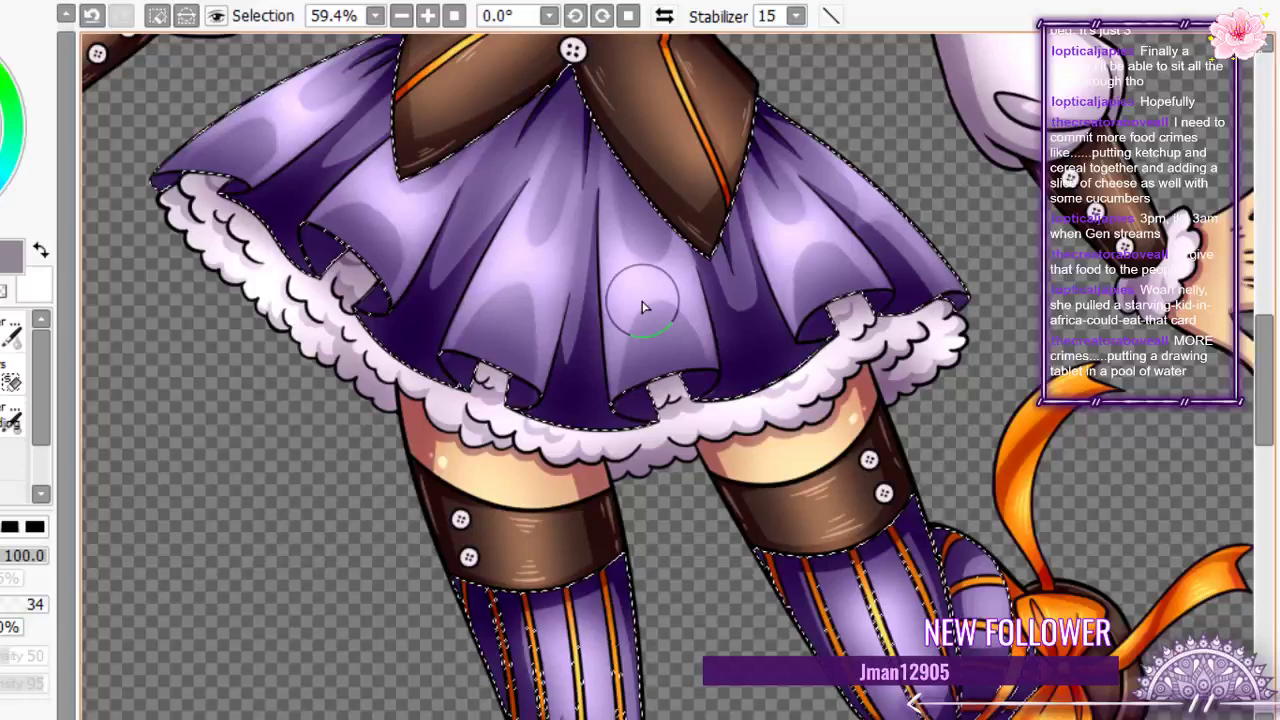
scroll(643, 307, "down", 3)
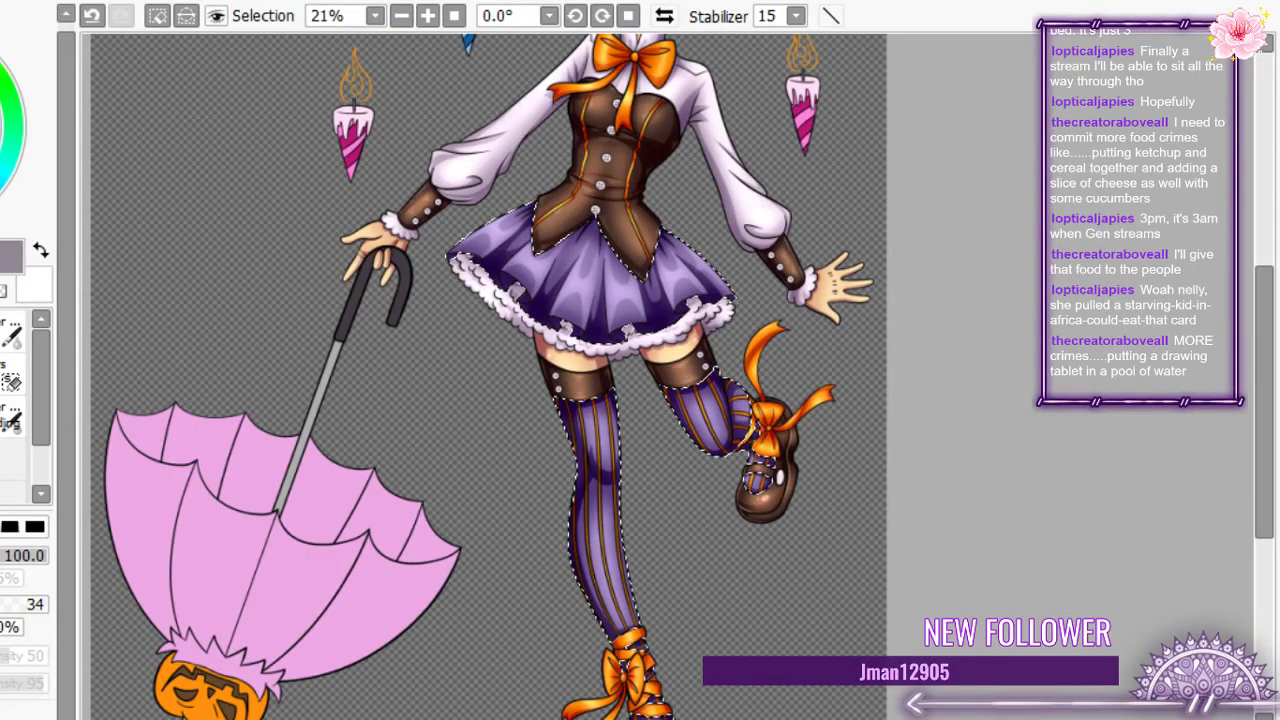
left_click_drag(599, 270, 617, 400)
scroll(631, 386, "down", 6)
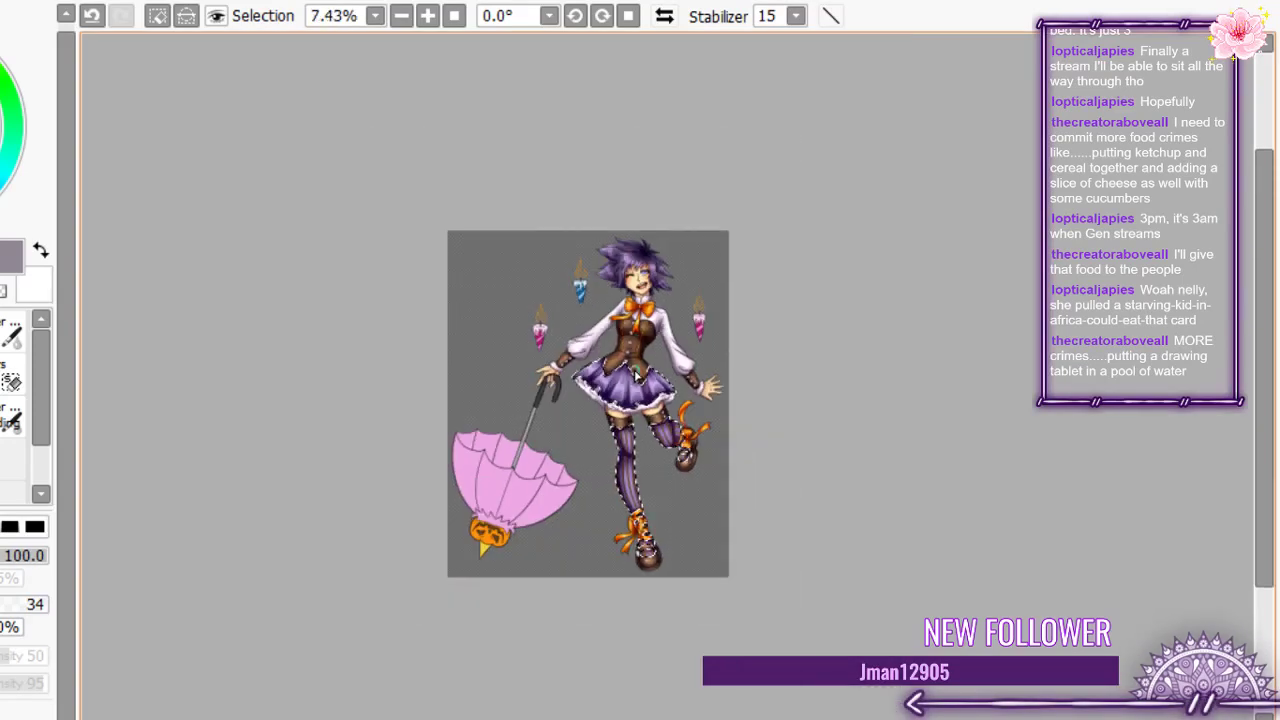
scroll(633, 356, "up", 3)
scroll(632, 355, "up", 6)
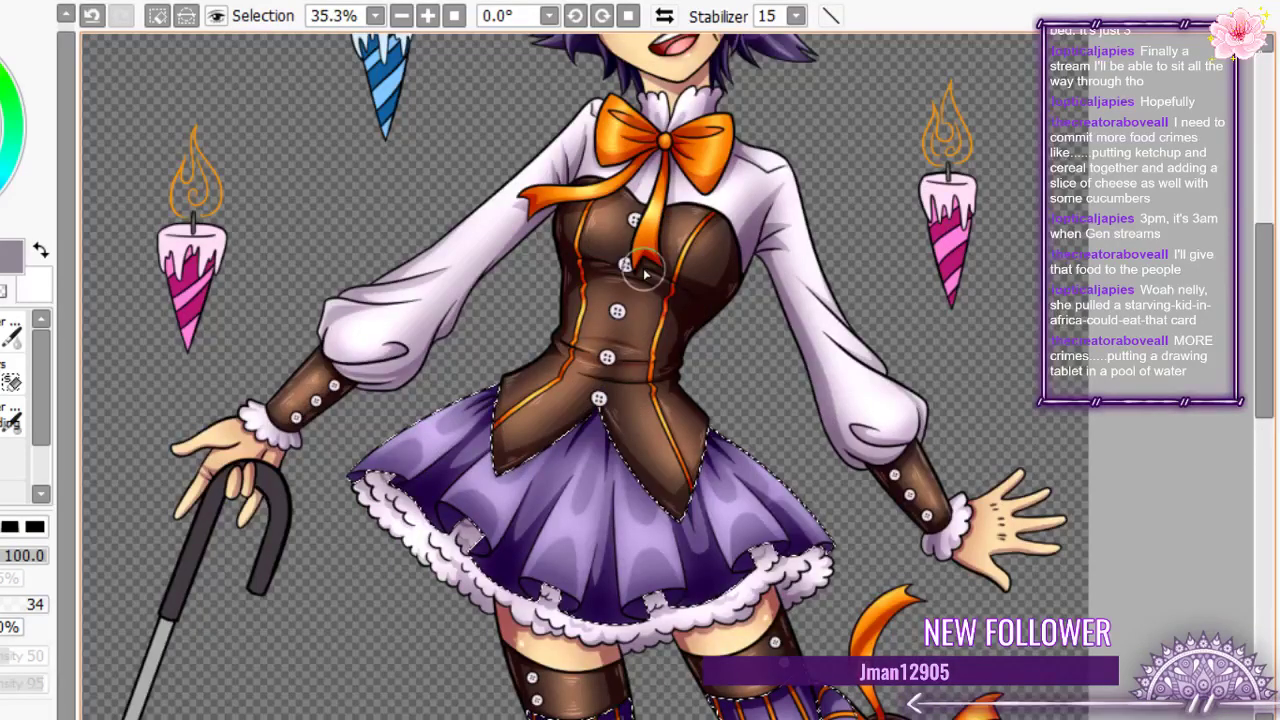
- Compare the skirt folds, the stockings and the standing foot's shoe openings with the rest of the illustration
scroll(645, 272, "down", 2)
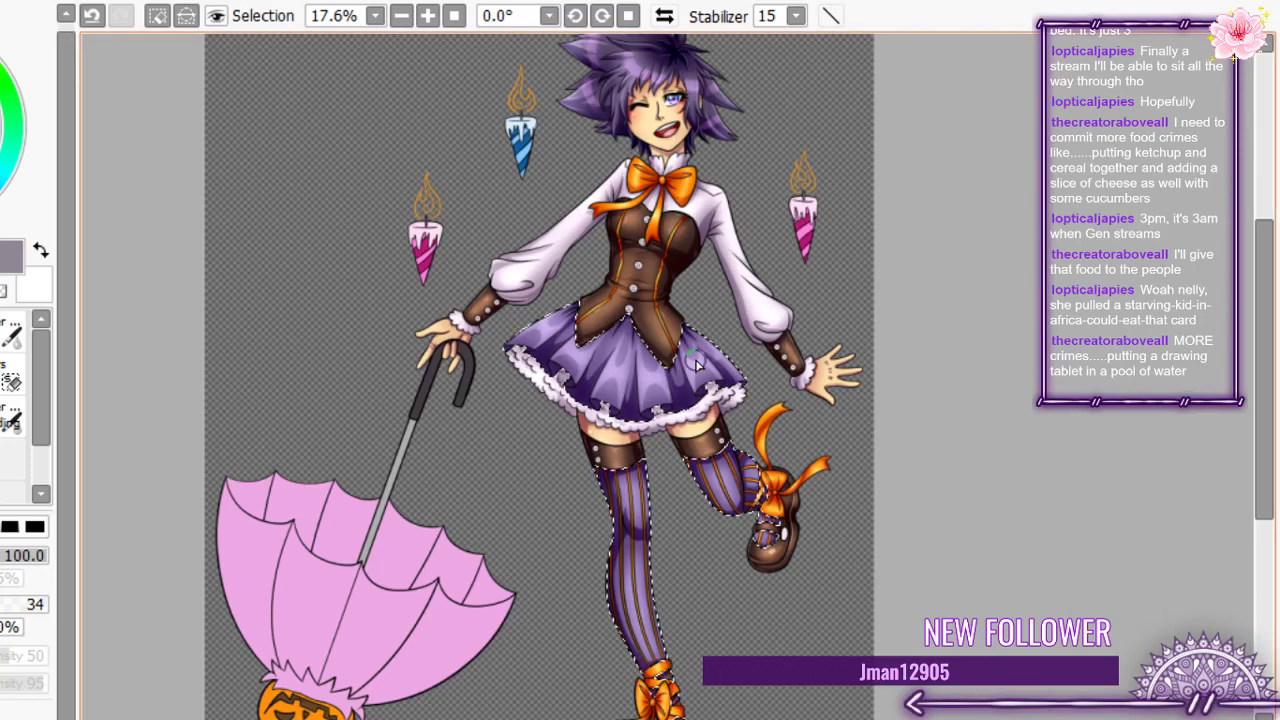
scroll(651, 330, "down", 3)
scroll(650, 324, "up", 3)
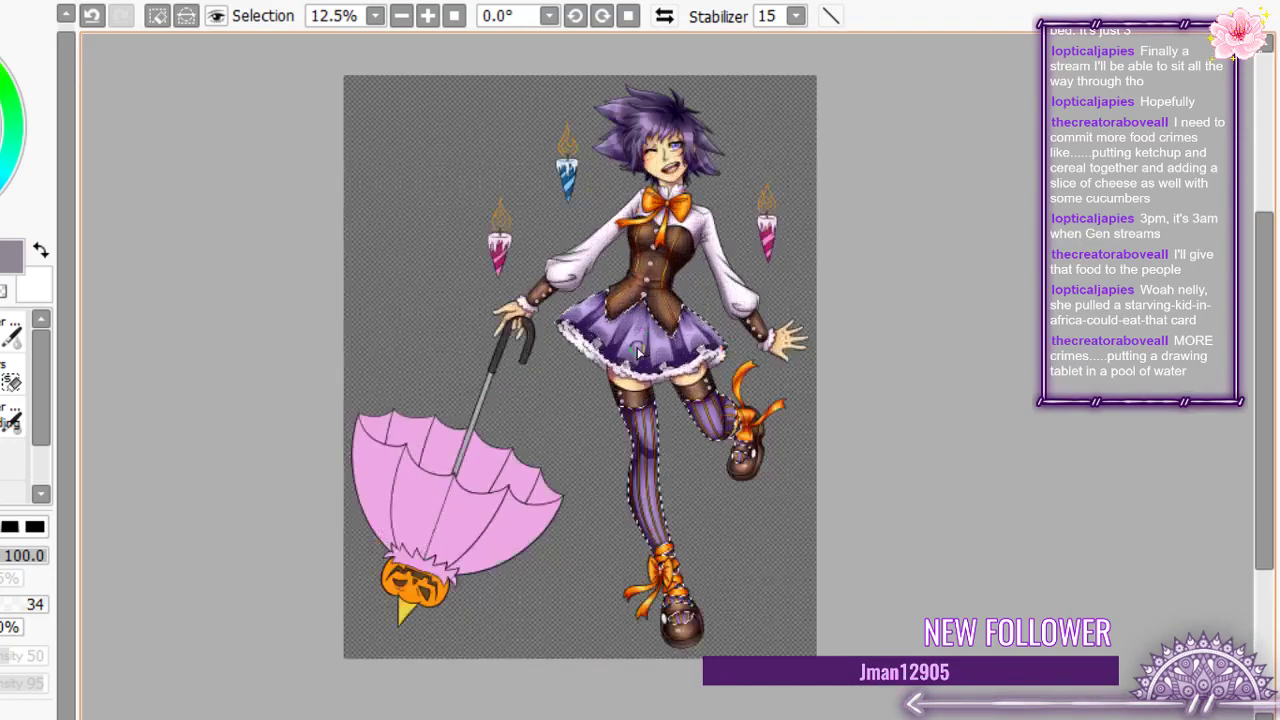
scroll(637, 350, "up", 4)
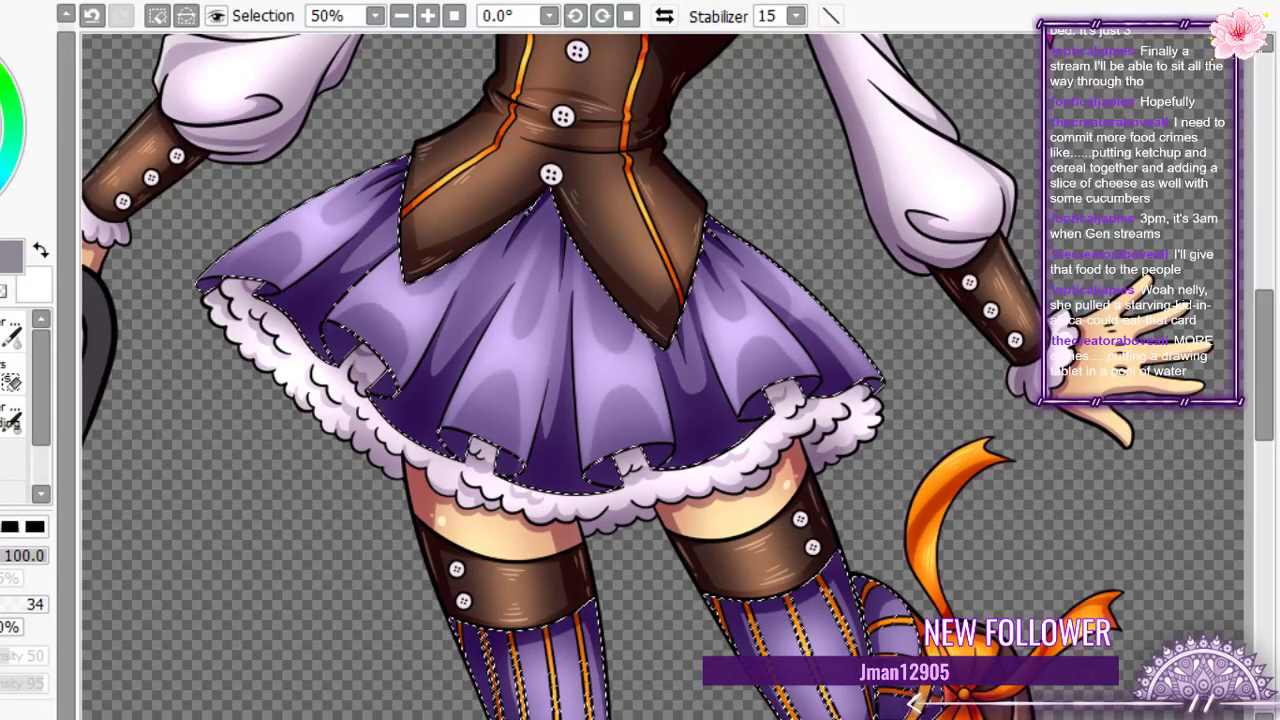
scroll(660, 358, "down", 12)
scroll(660, 358, "up", 10)
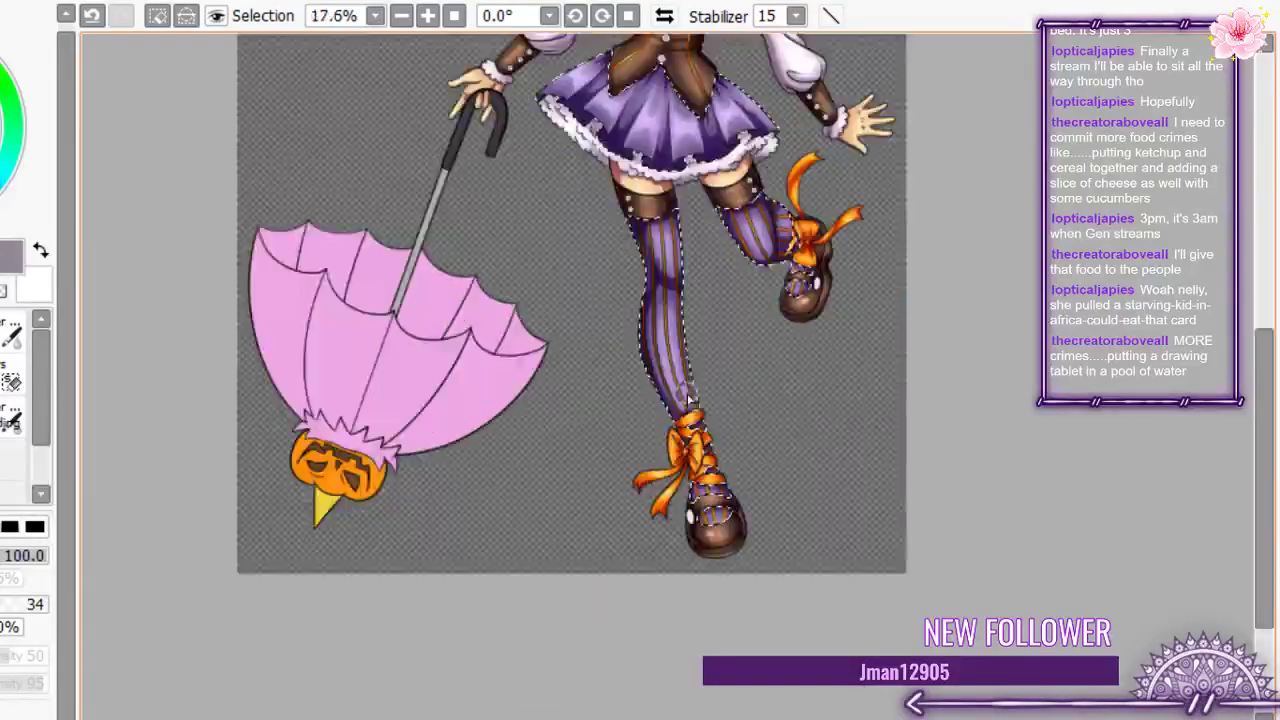
scroll(660, 358, "down", 2)
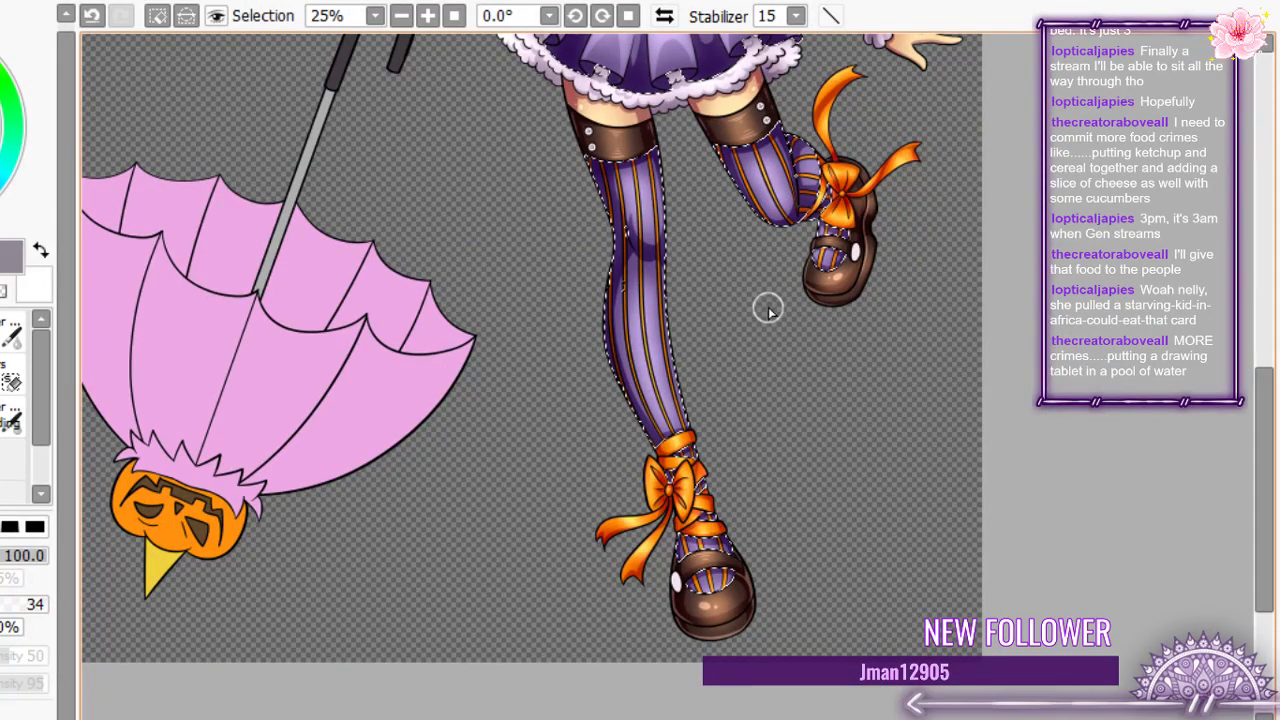
scroll(690, 607, "up", 5)
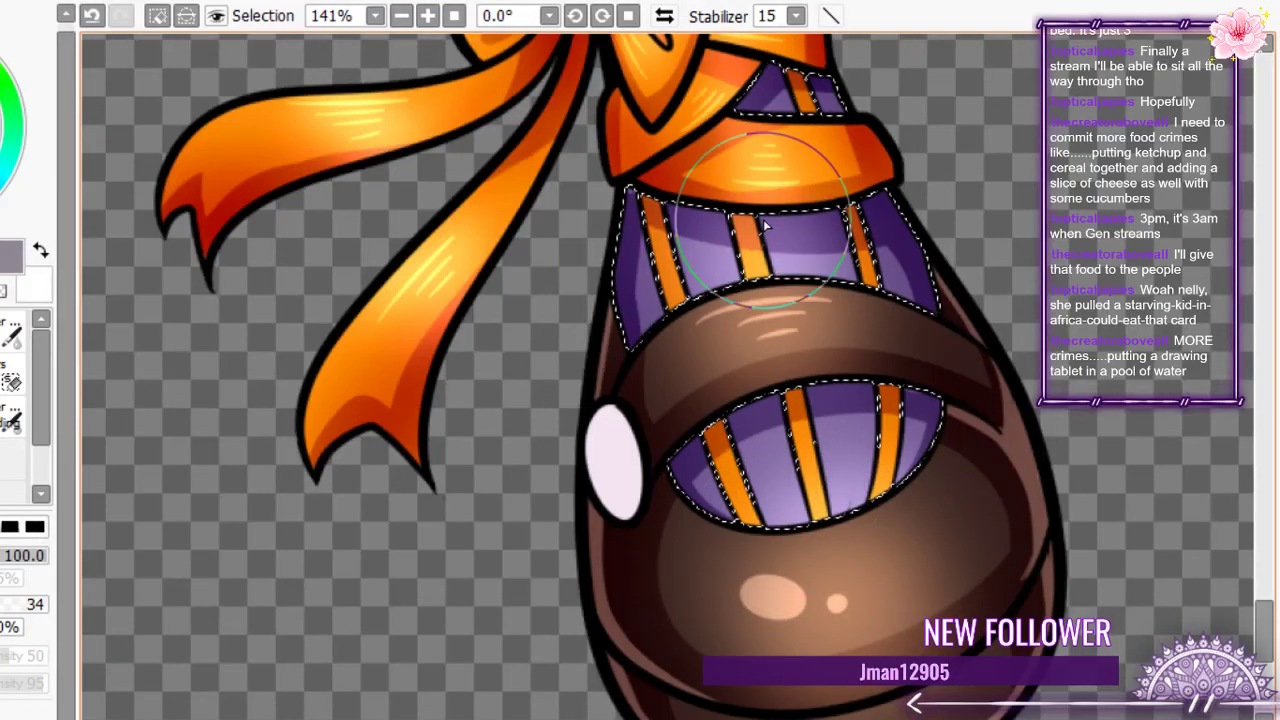
scroll(765, 228, "down", 8)
scroll(634, 294, "up", 4)
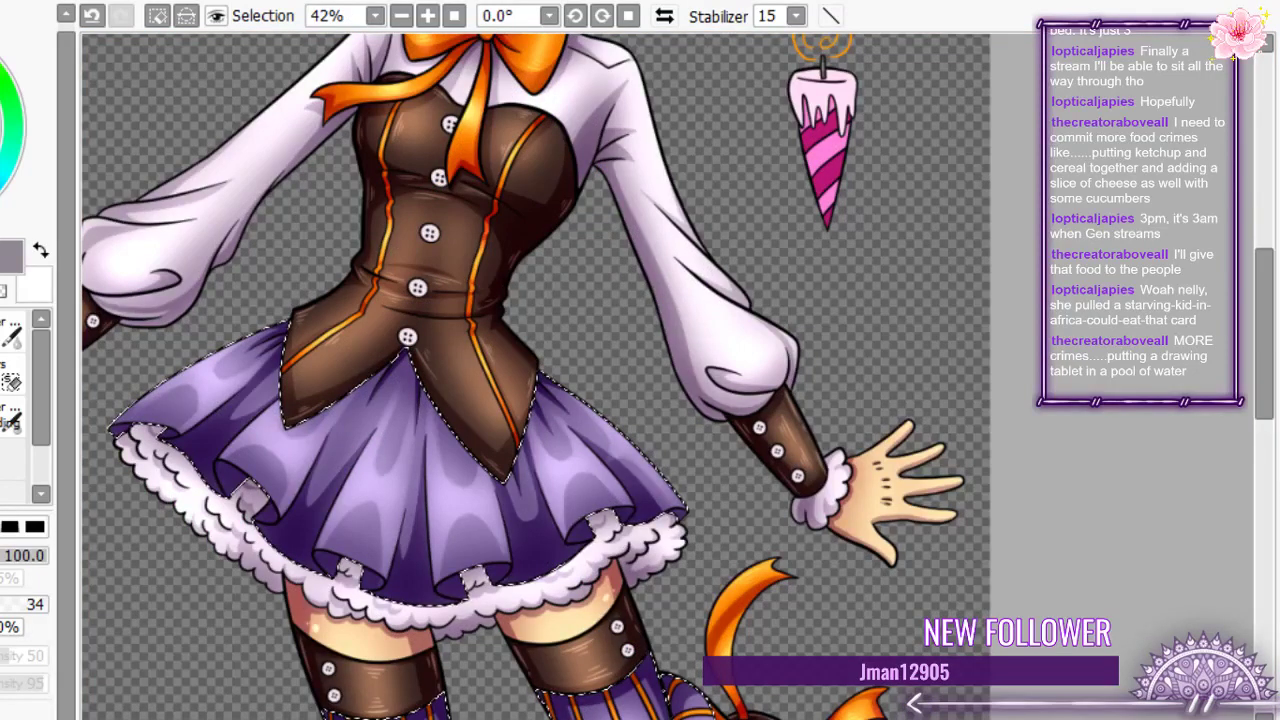
scroll(536, 376, "down", 3)
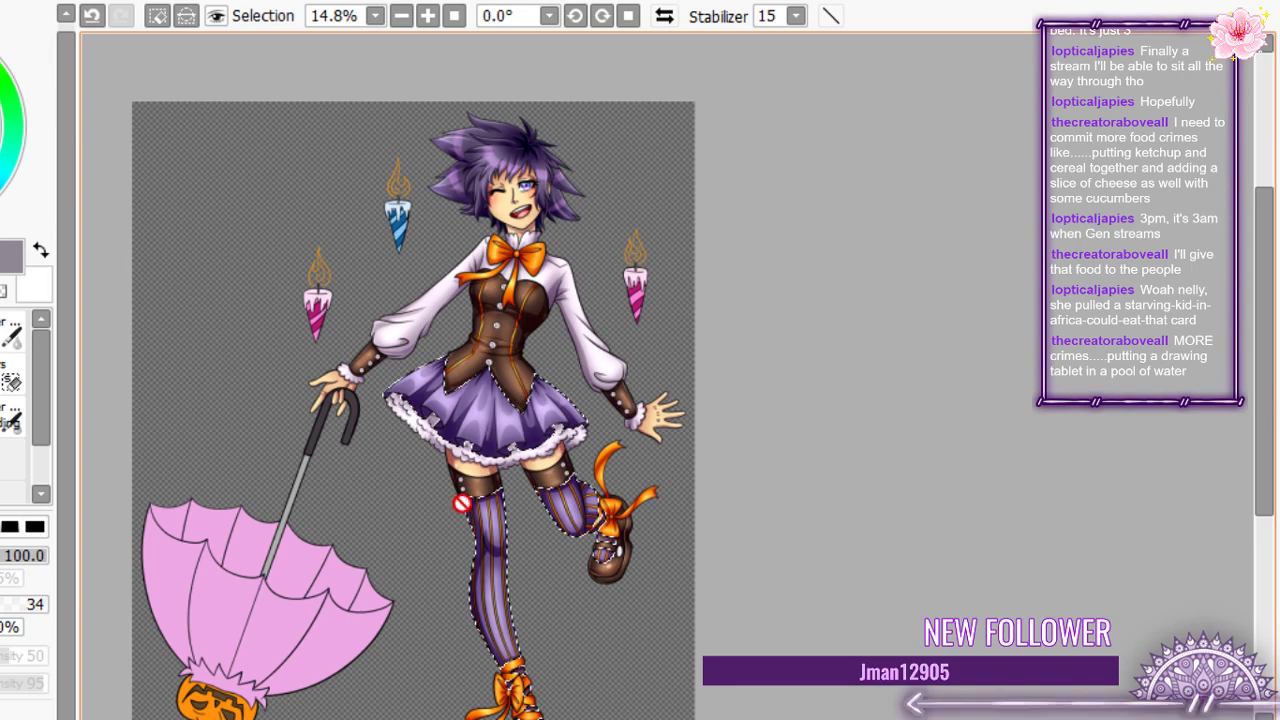
scroll(461, 503, "up", 1)
scroll(443, 429, "down", 2)
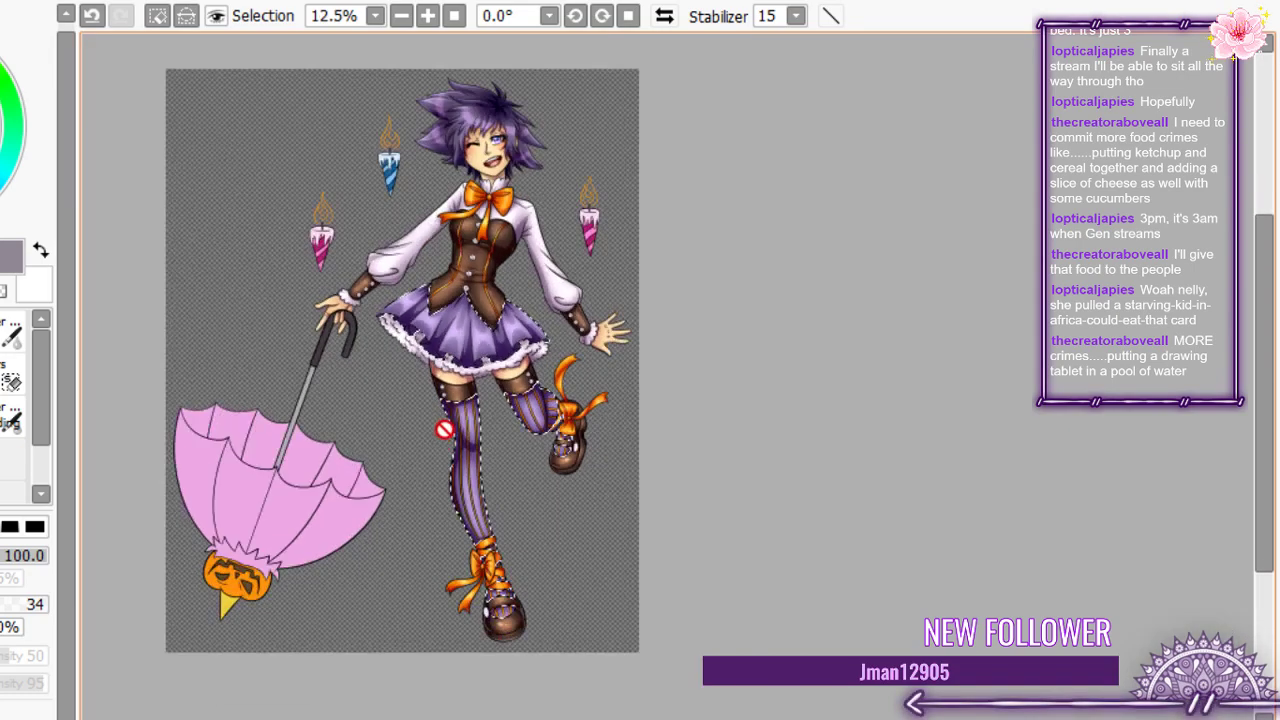
scroll(443, 429, "up", 3)
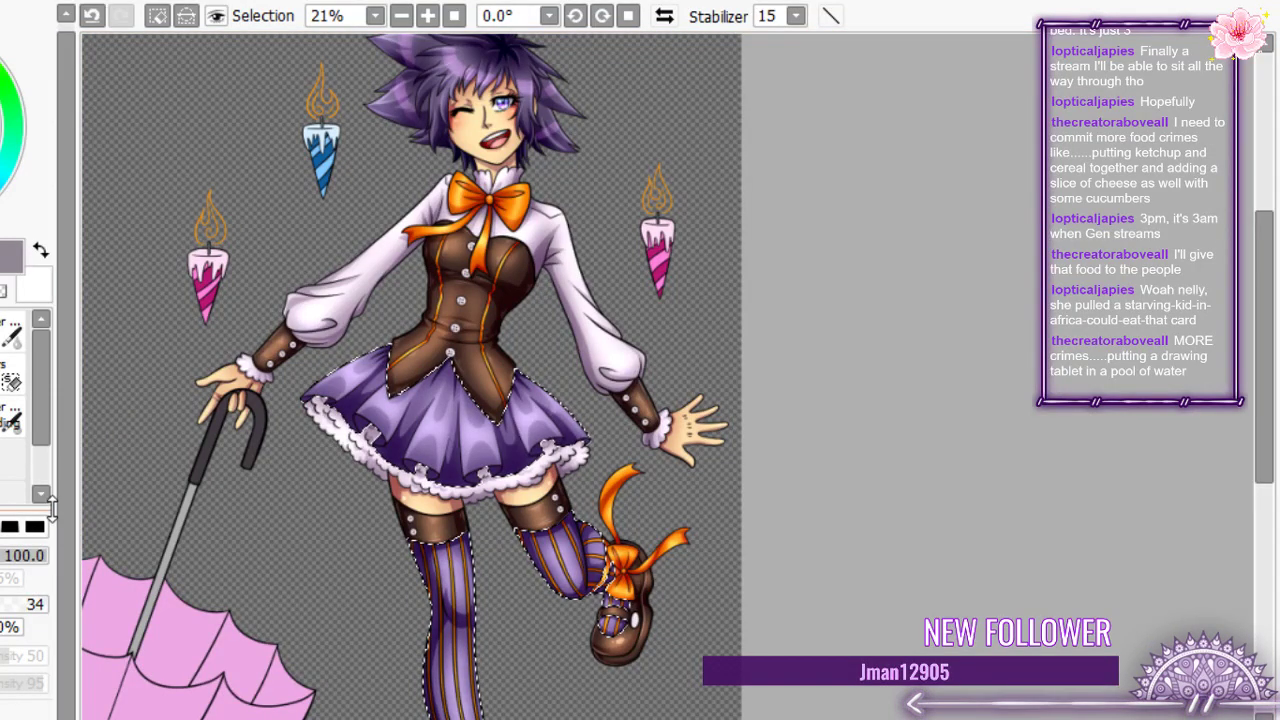
- Clear the selection around the skirt and stockings and save the illustration
key("ctrl+d")
scroll(533, 232, "down", 4)
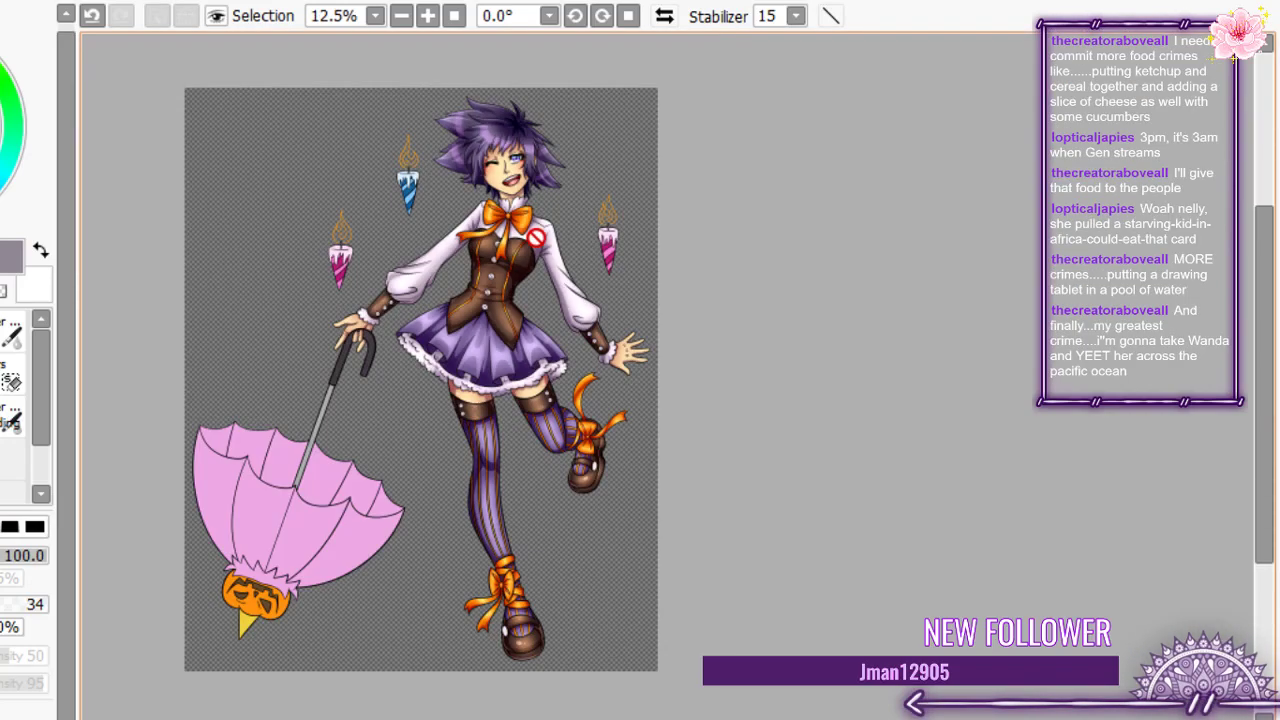
scroll(534, 232, "up", 3)
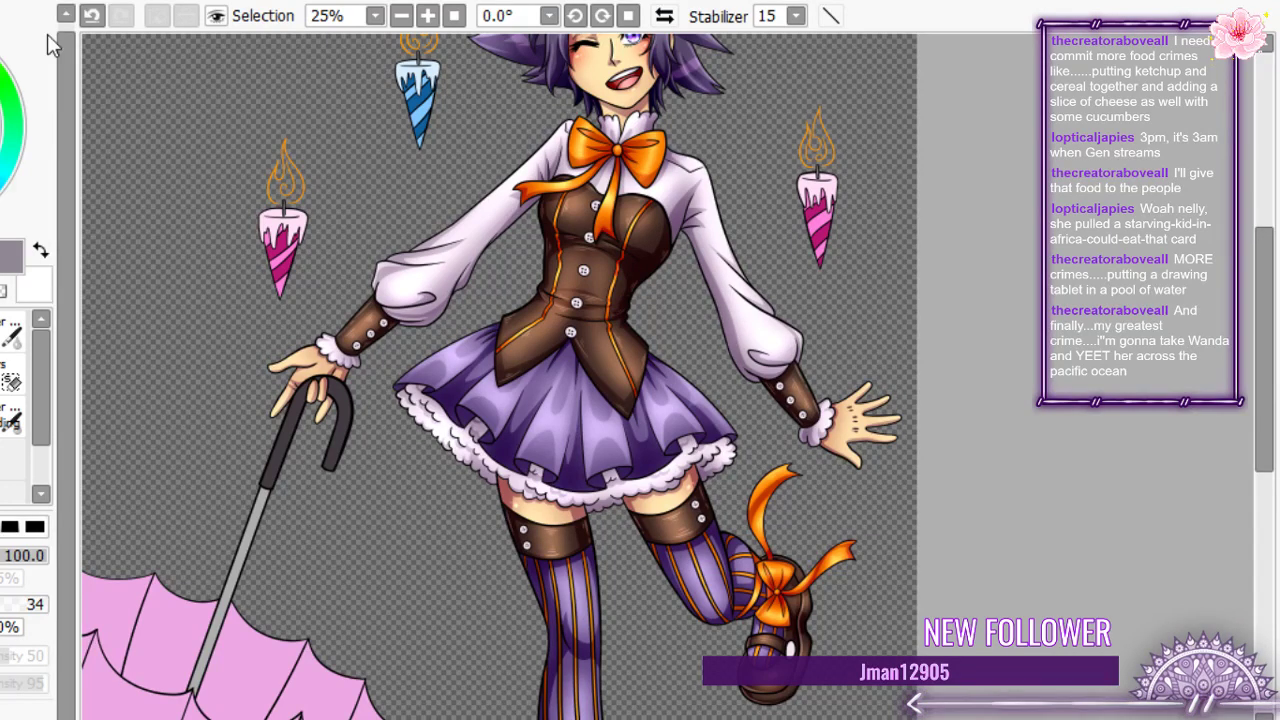
key("ctrl+s")
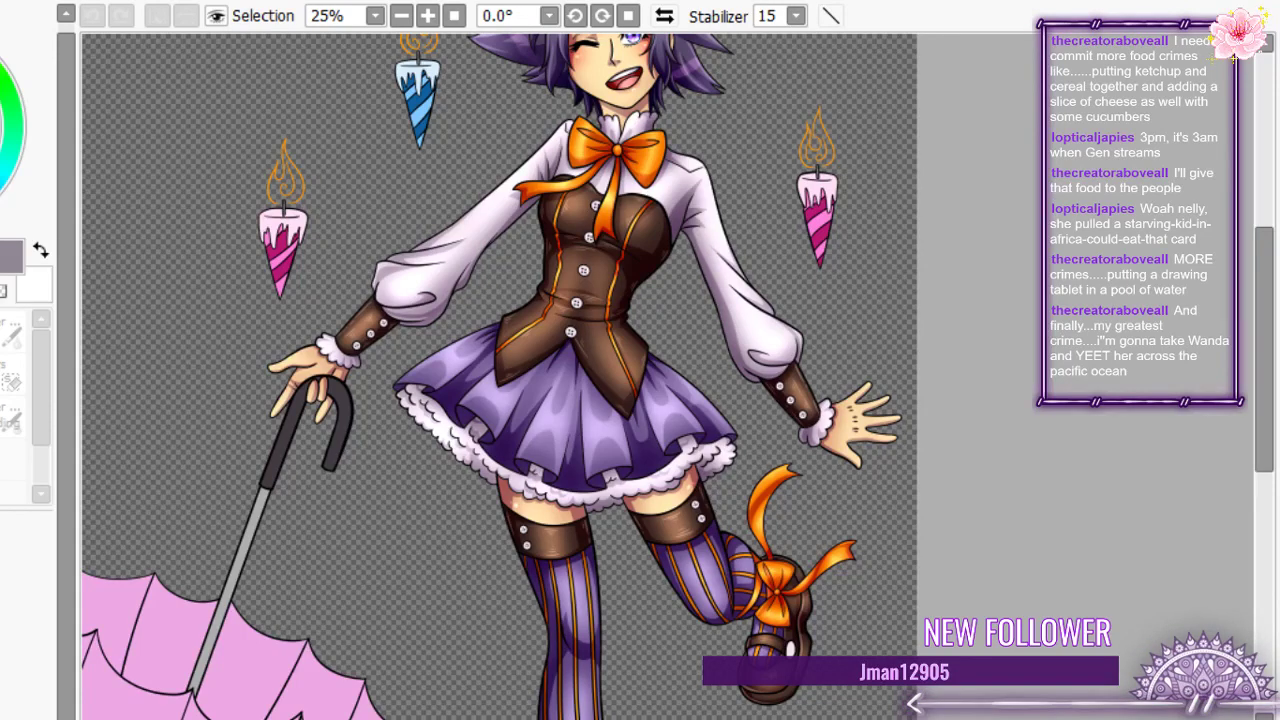
- Review the whole character without the selection outline, including a close look at the face and hair
scroll(470, 180, "down", 3)
scroll(500, 125, "up", 3)
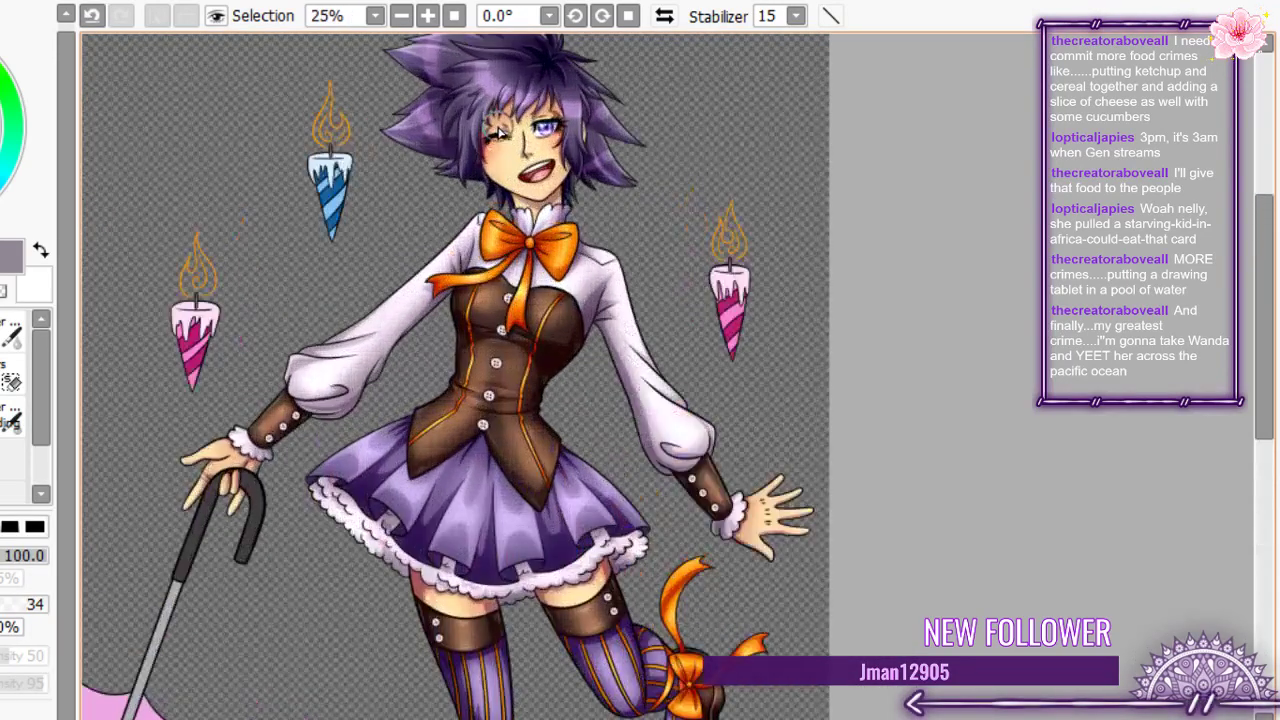
scroll(518, 93, "up", 8)
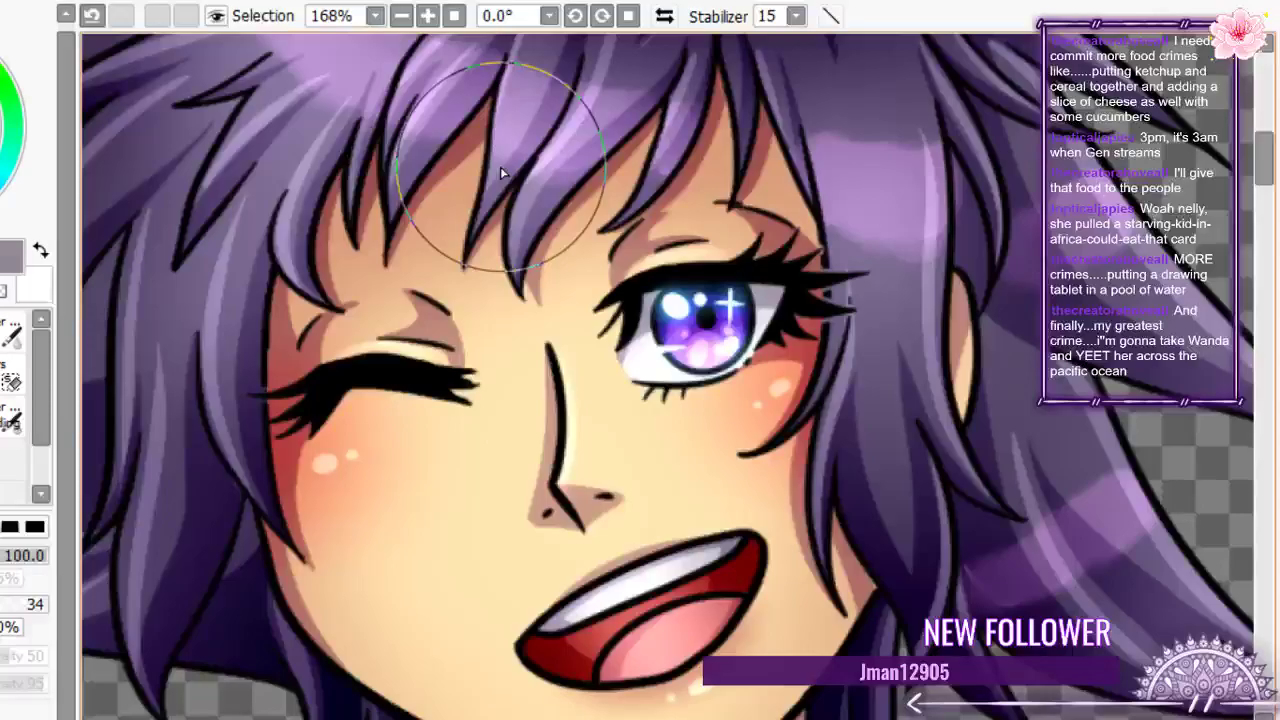
scroll(500, 166, "down", 9)
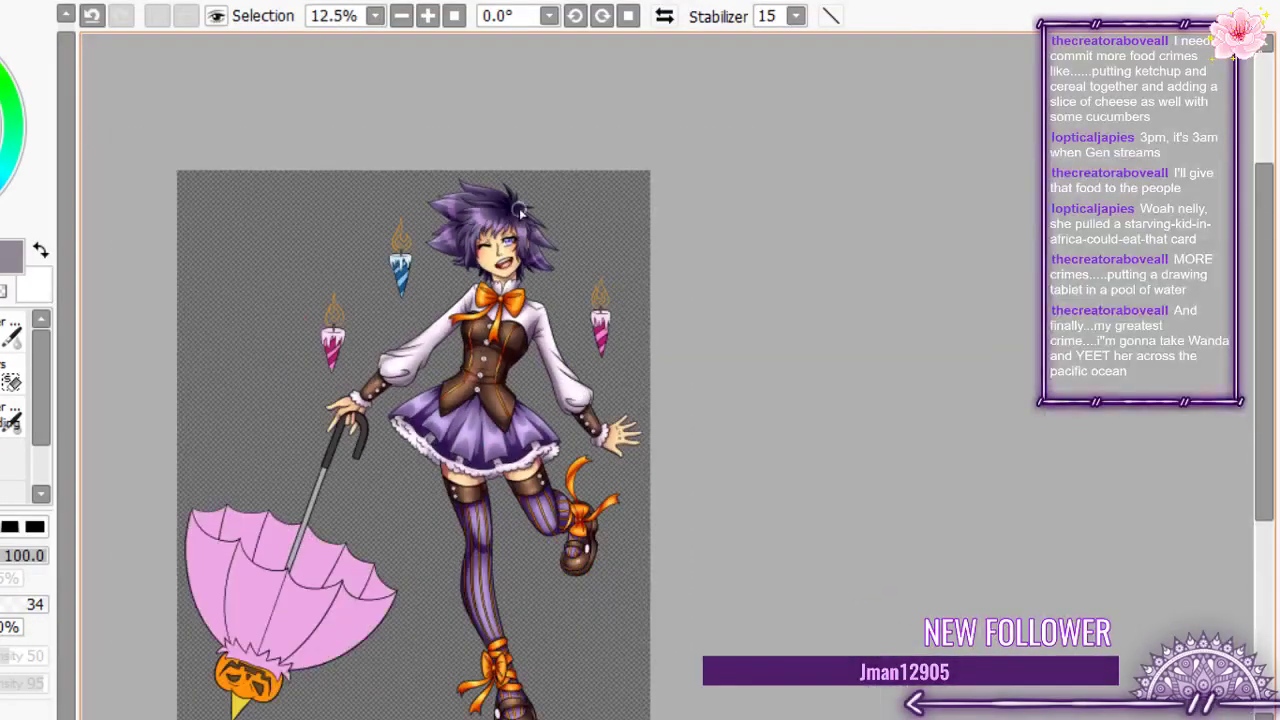
scroll(460, 258, "down", 2)
scroll(445, 262, "up", 3)
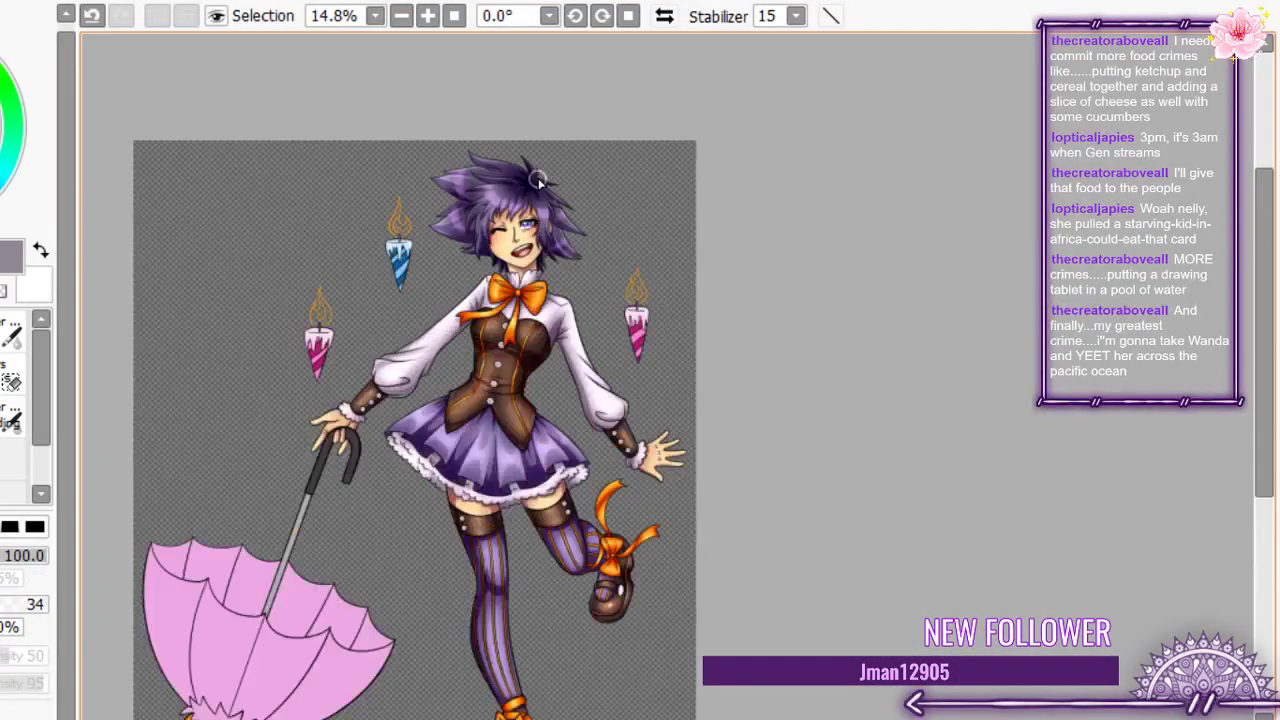
scroll(488, 233, "down", 1)
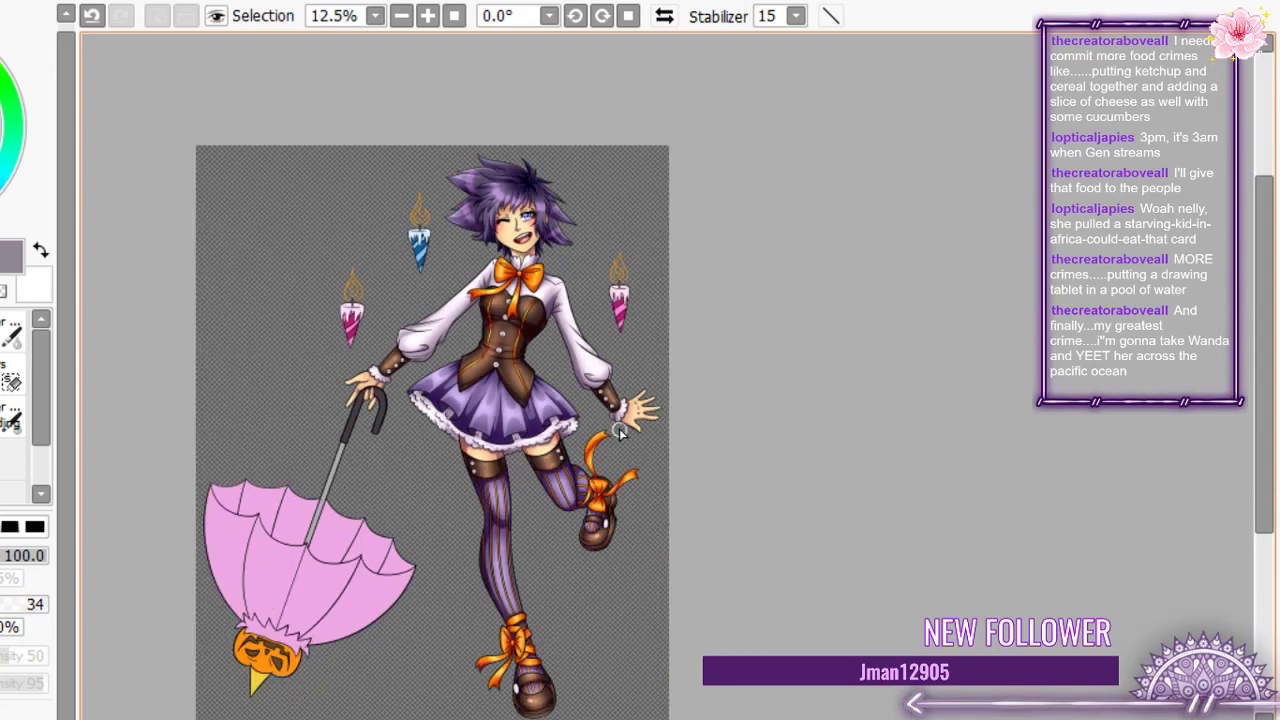
scroll(620, 432, "up", 1)
scroll(447, 257, "down", 2)
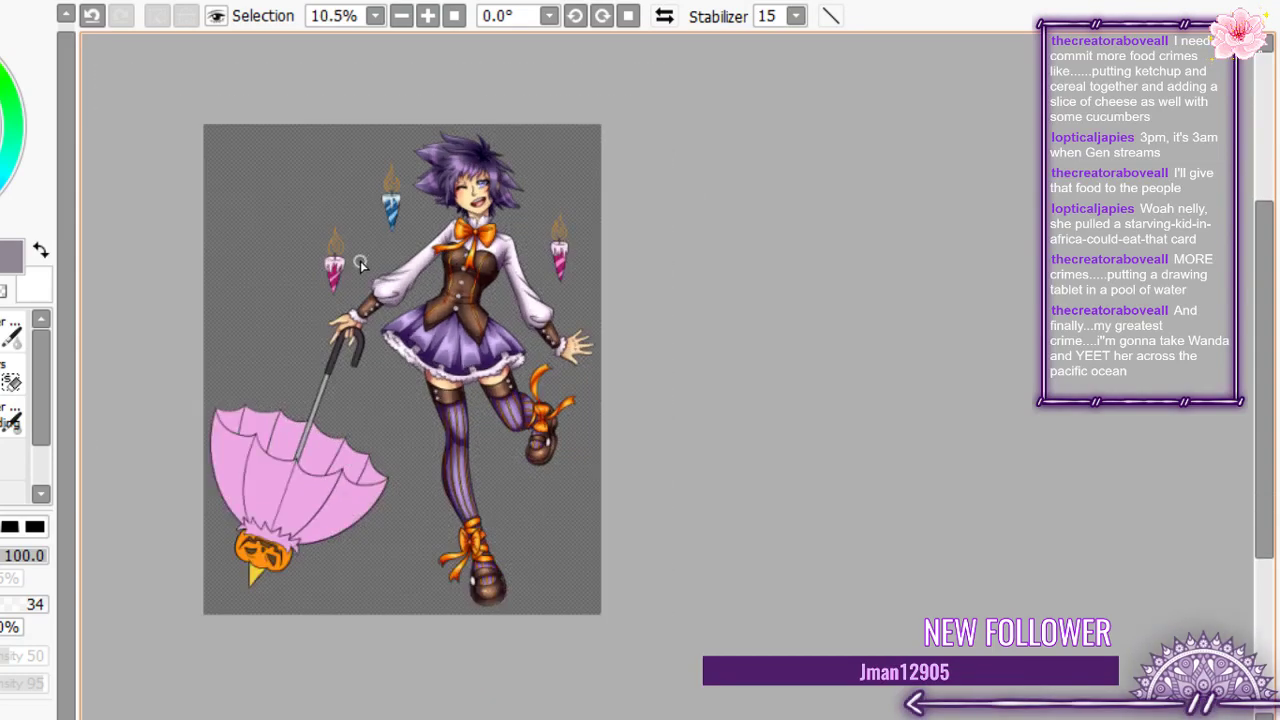
scroll(455, 290, "up", 3)
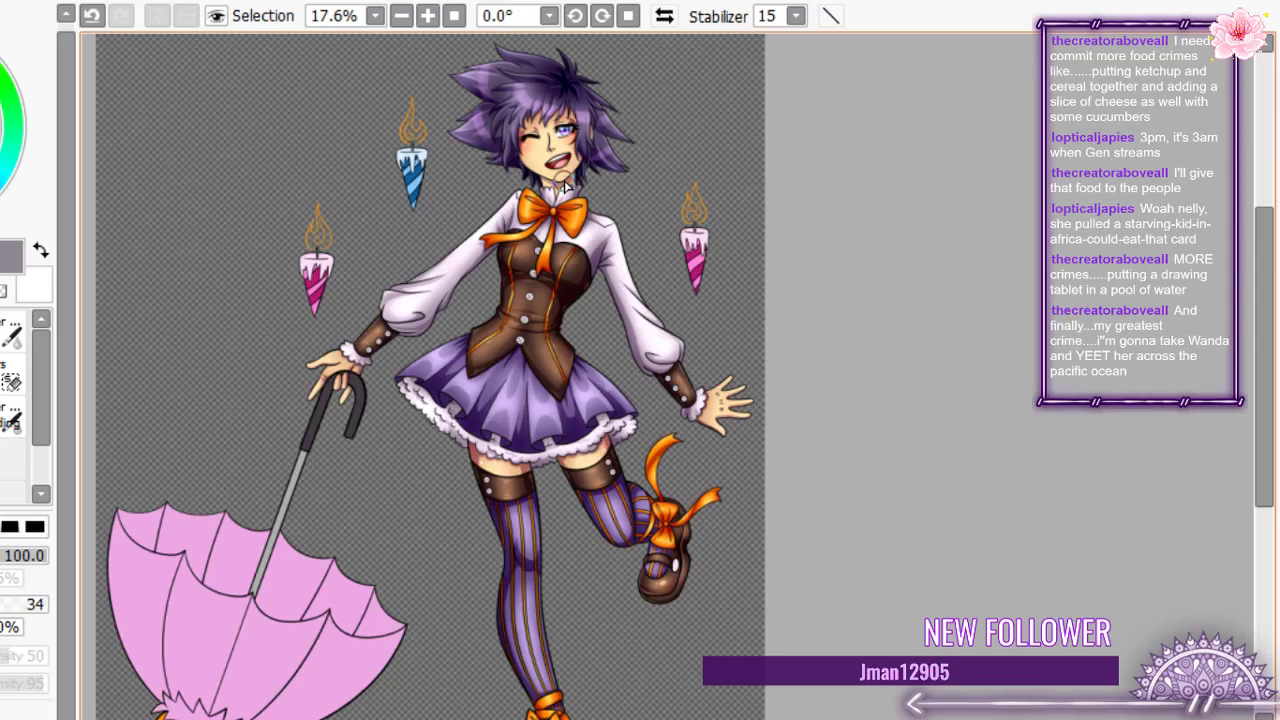
- Examine the shaded face and the open purple eye up close and against the whole figure
scroll(565, 186, "up", 6)
scroll(600, 323, "down", 7)
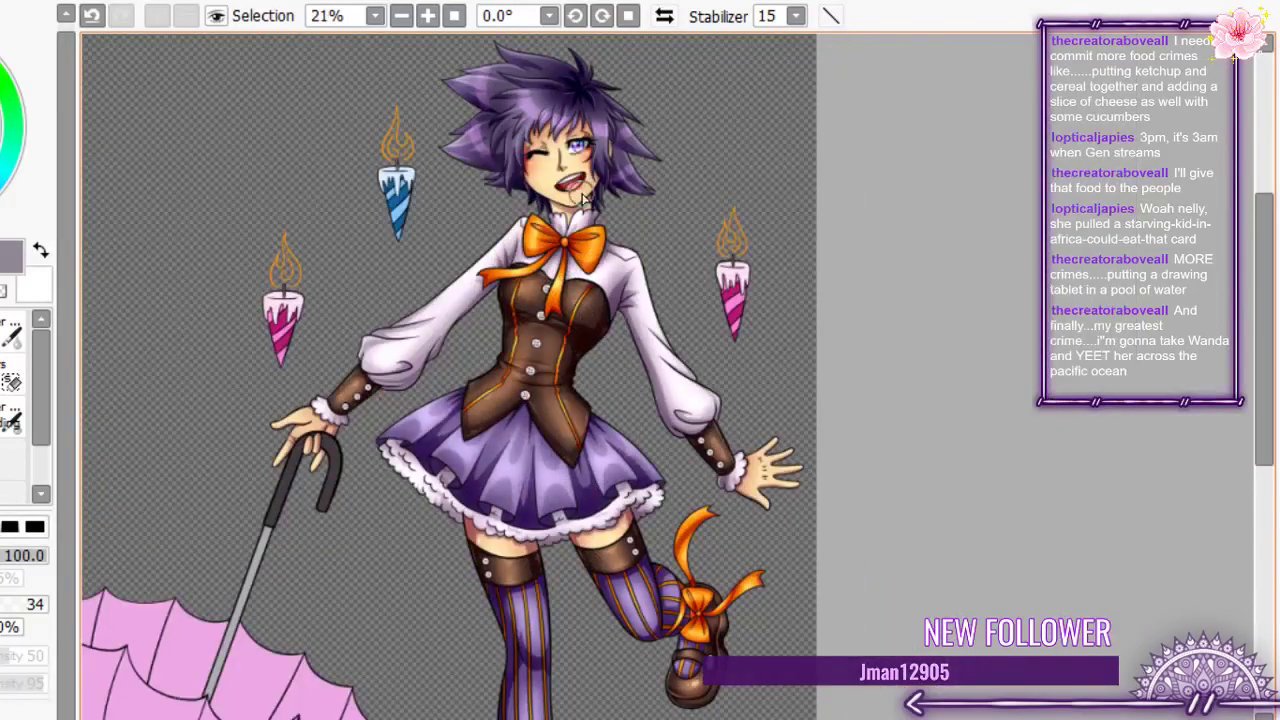
scroll(590, 117, "down", 1)
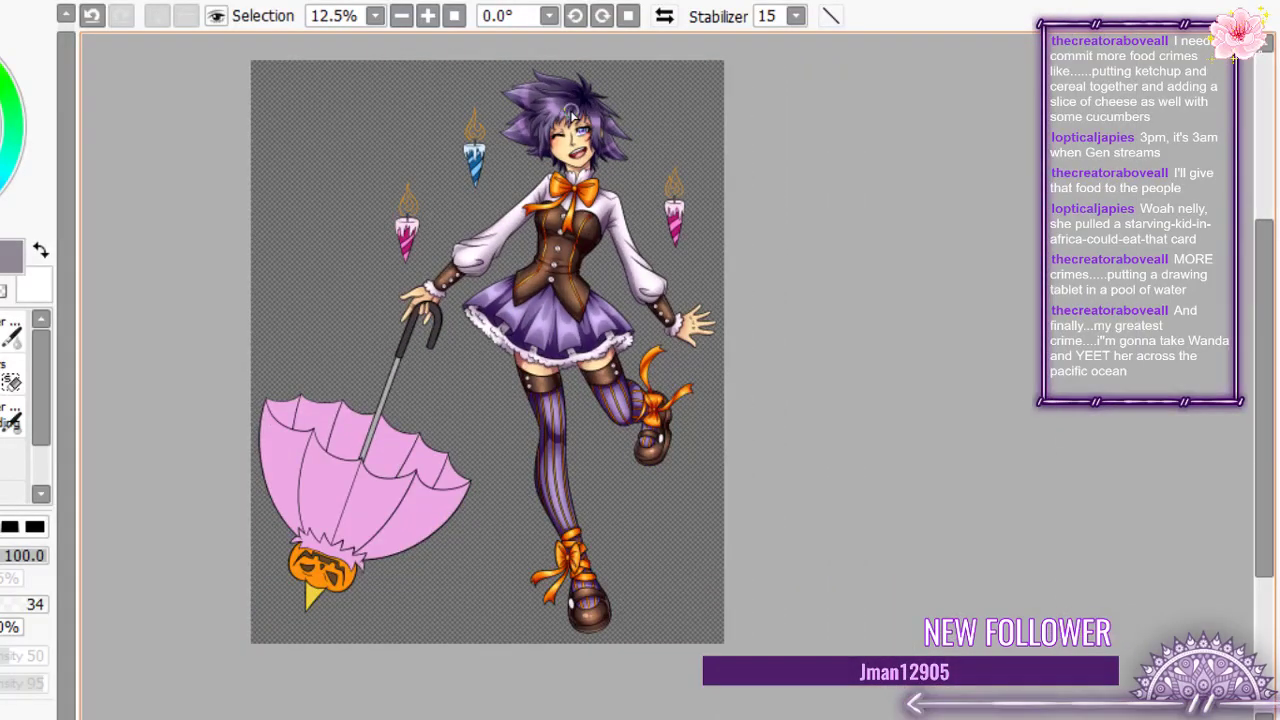
scroll(572, 115, "up", 17)
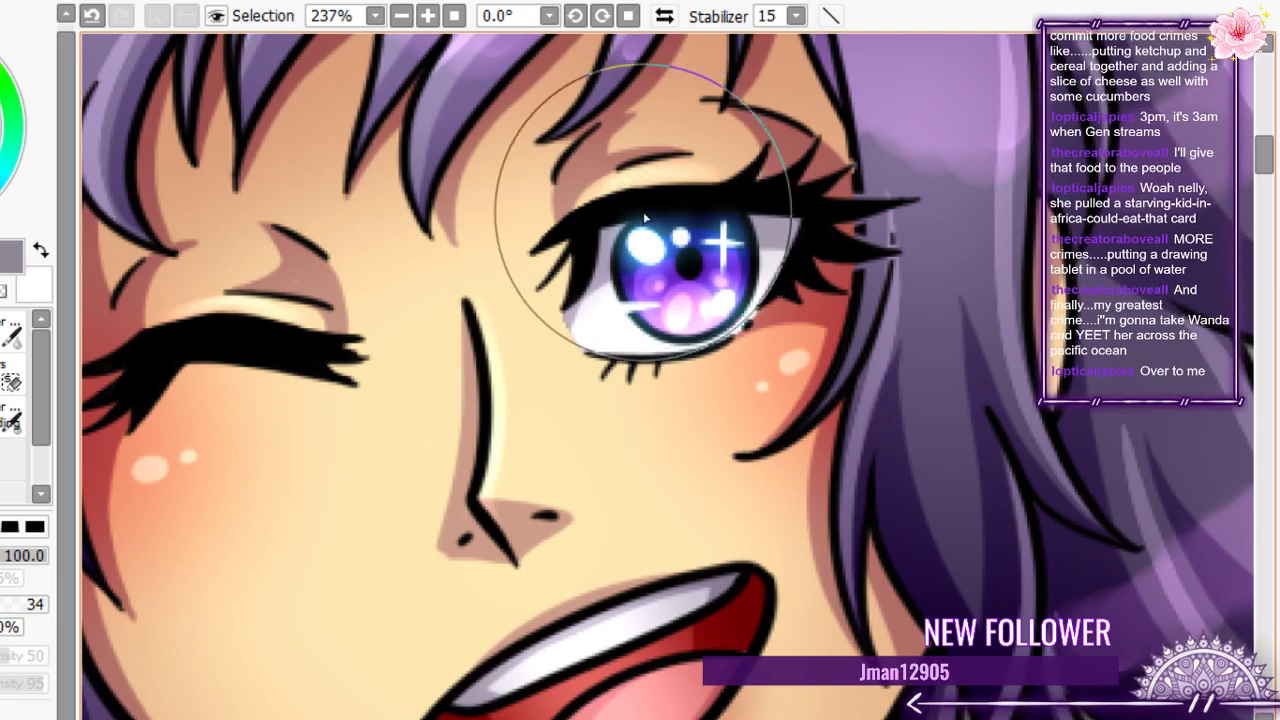
scroll(700, 315, "down", 5)
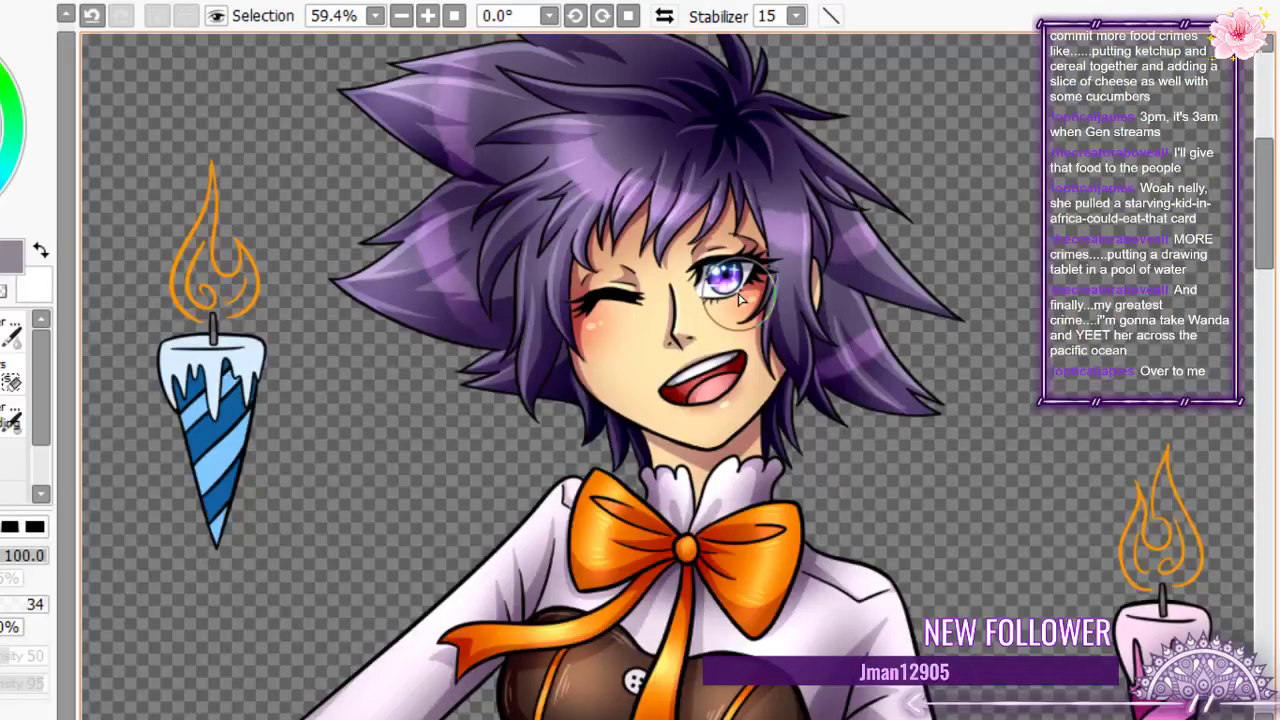
scroll(740, 298, "down", 5)
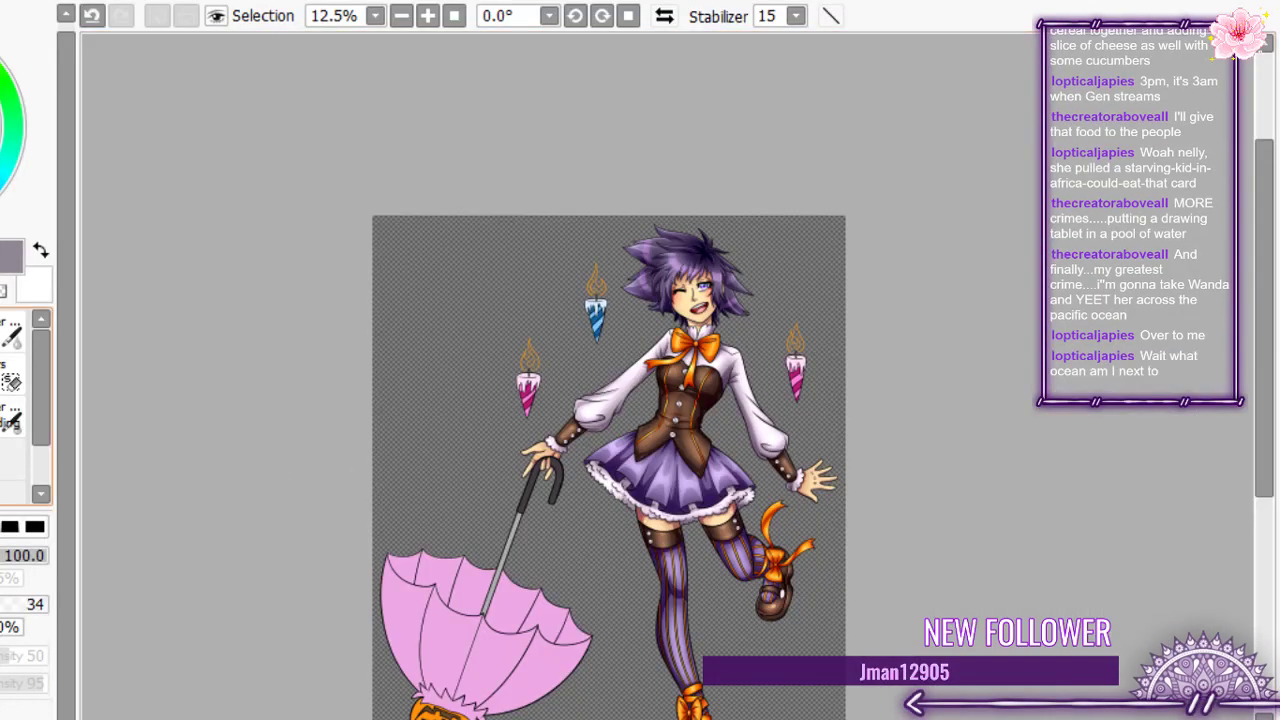
key("ctrl")
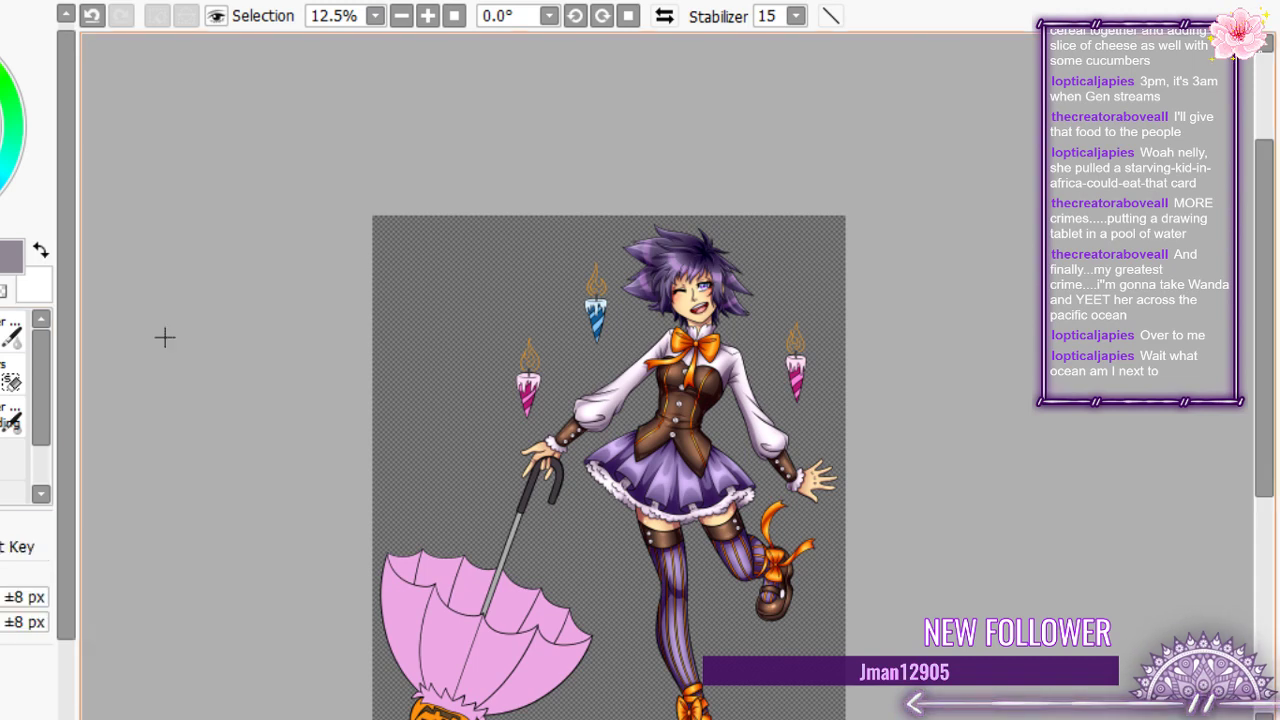
scroll(377, 291, "down", 3)
key("ctrl+a")
key("ctrl+t")
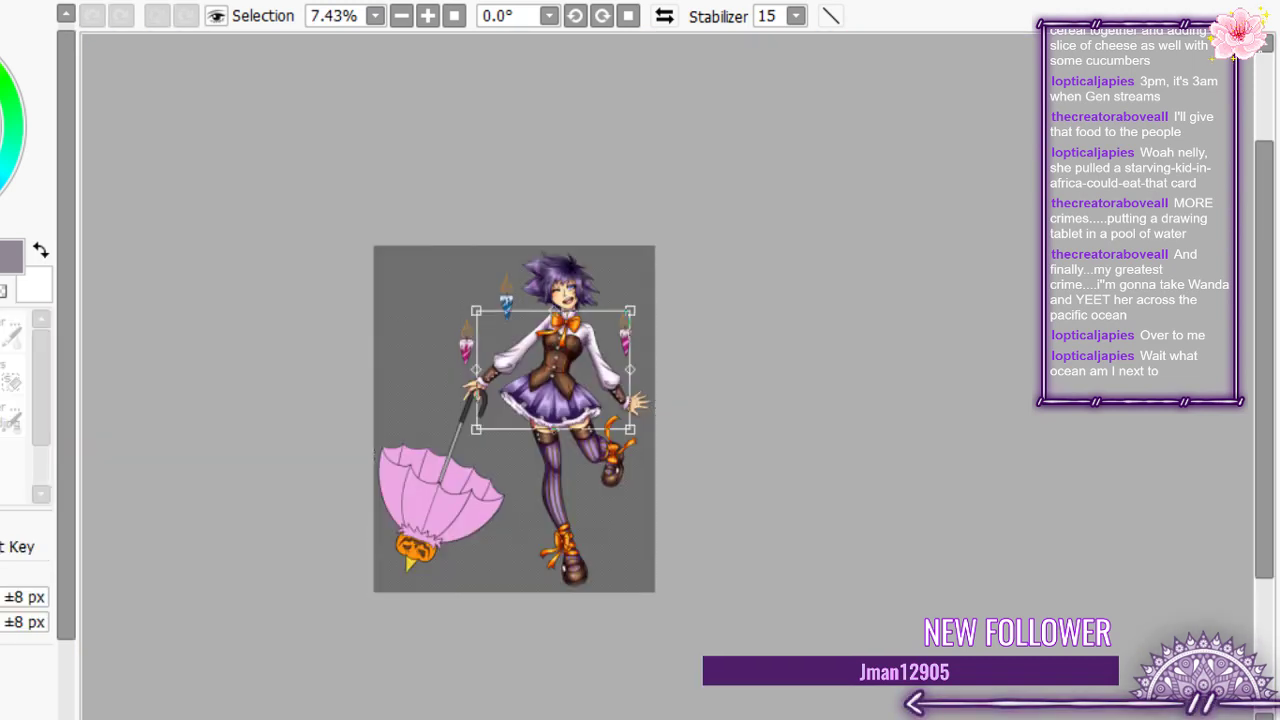
key("Return")
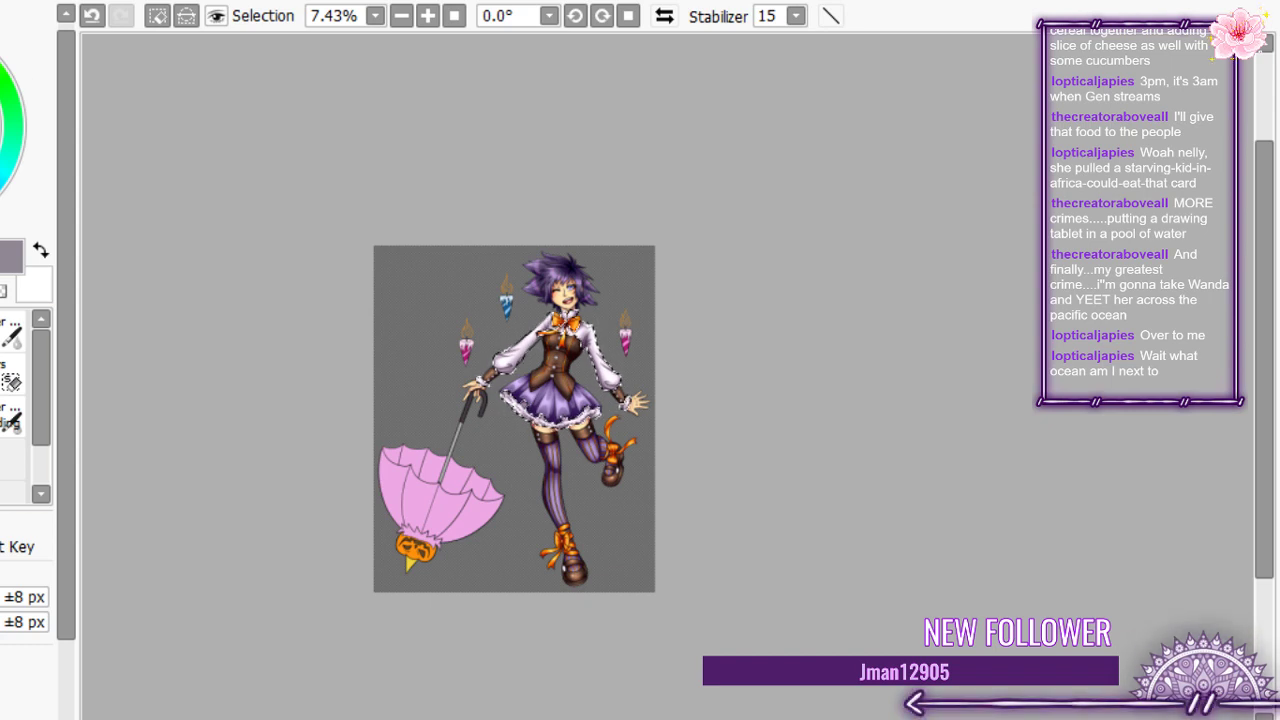
key("ctrl+d")
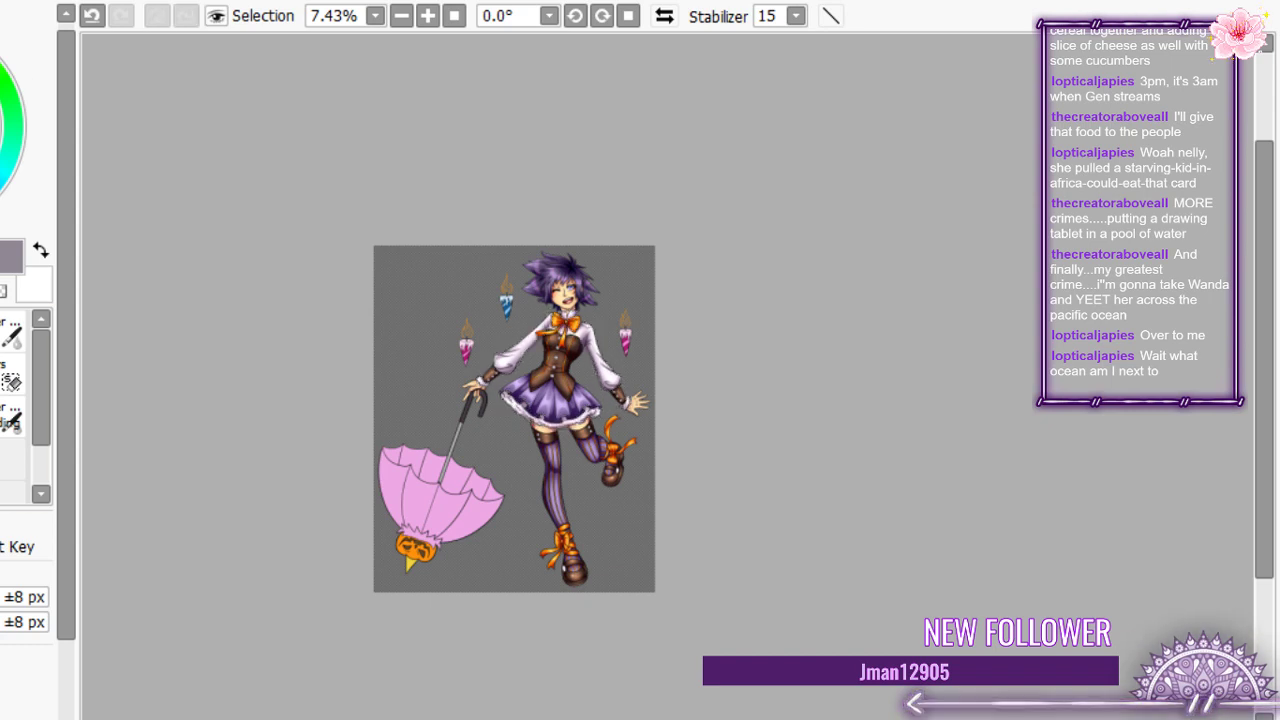
- Select the white button areas and paint grey-purple shading on the right and lower edge of the corset's top button
key("ctrl+a")
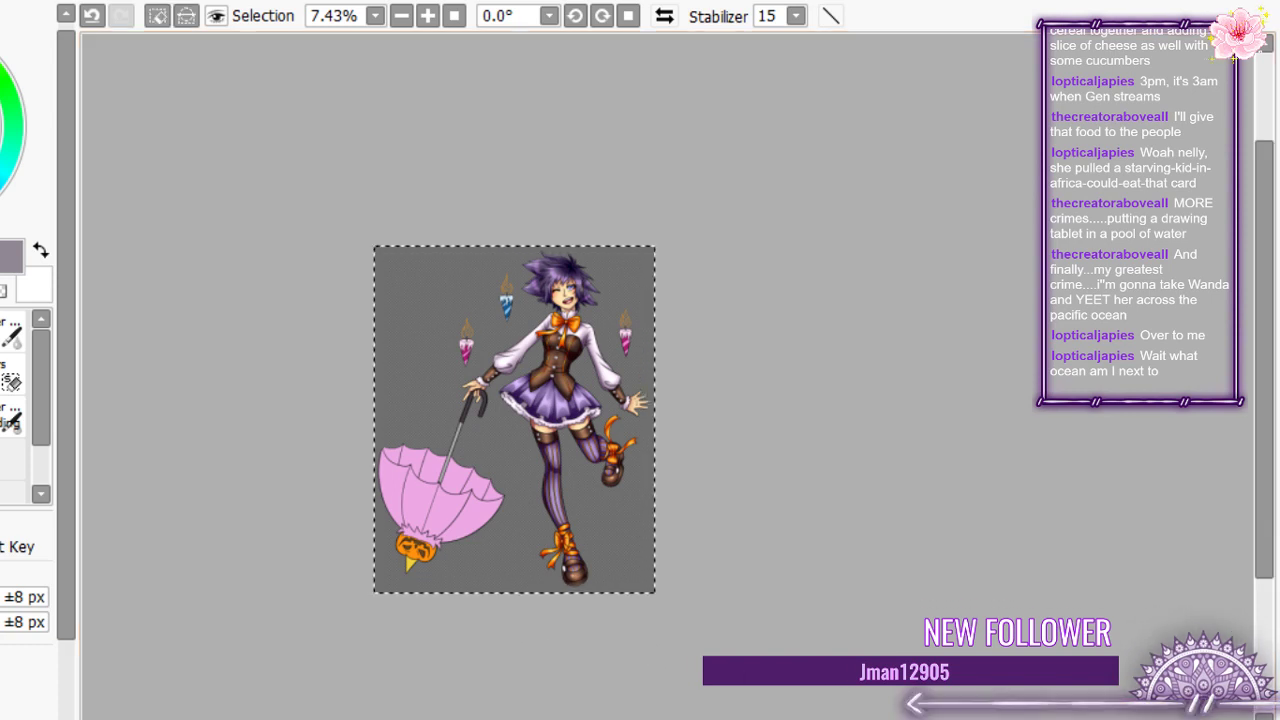
key("ctrl+v")
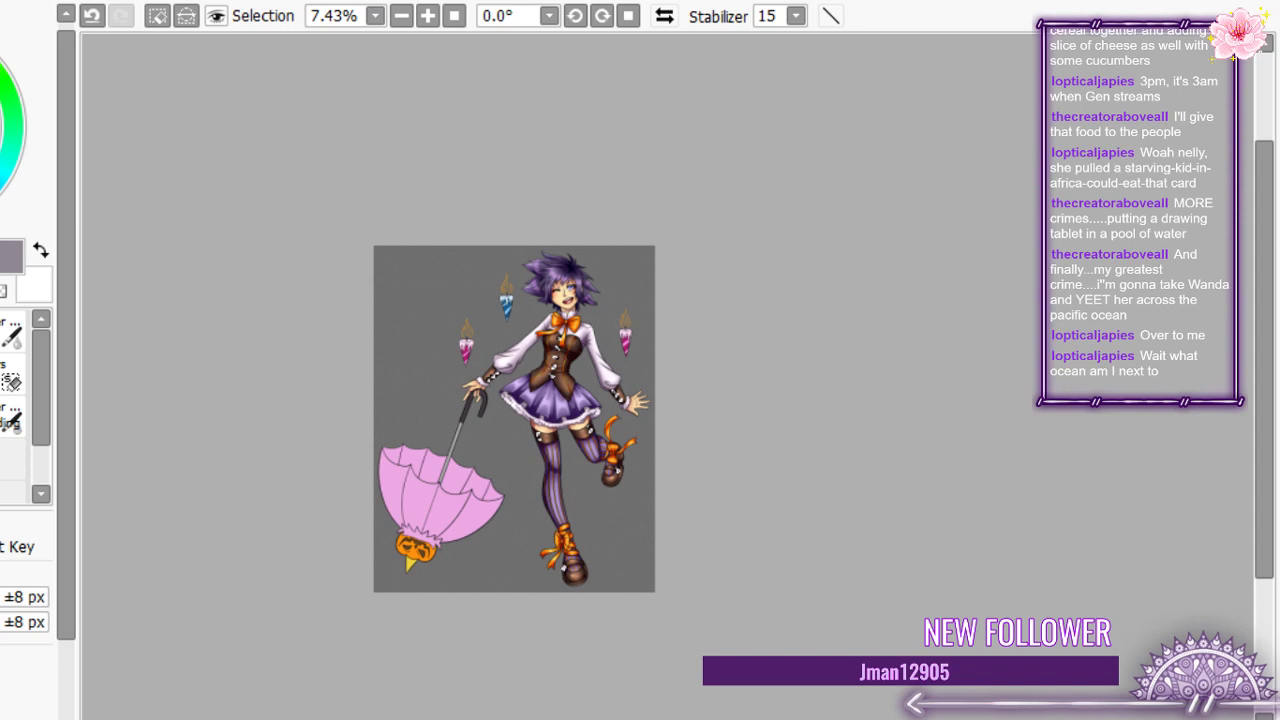
left_click(486, 372)
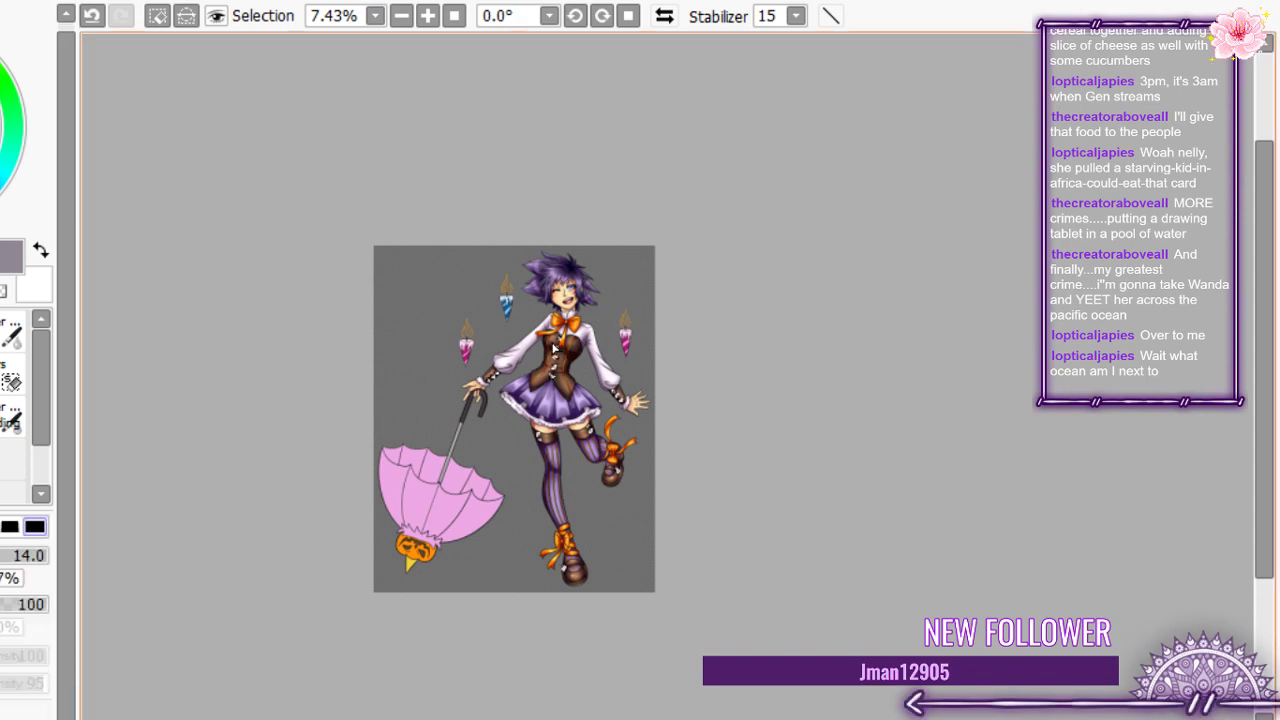
scroll(561, 334, "up", 2)
scroll(560, 335, "up", 4)
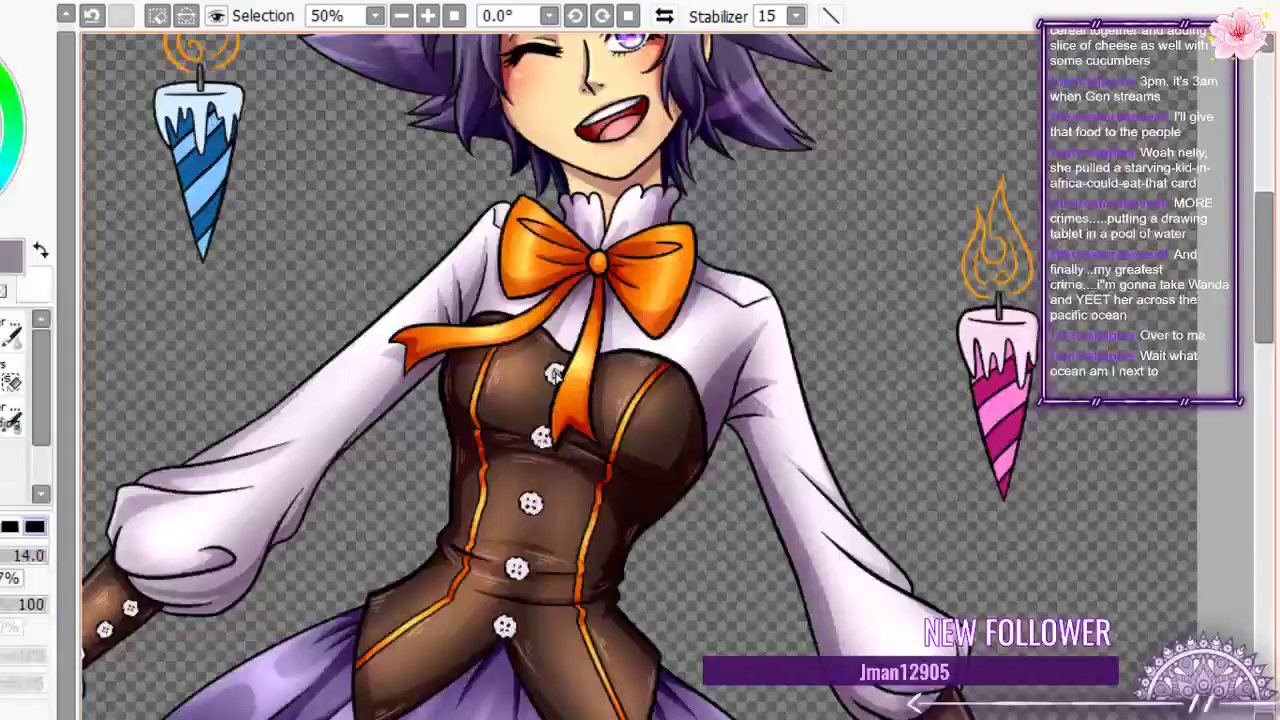
scroll(555, 372, "up", 10)
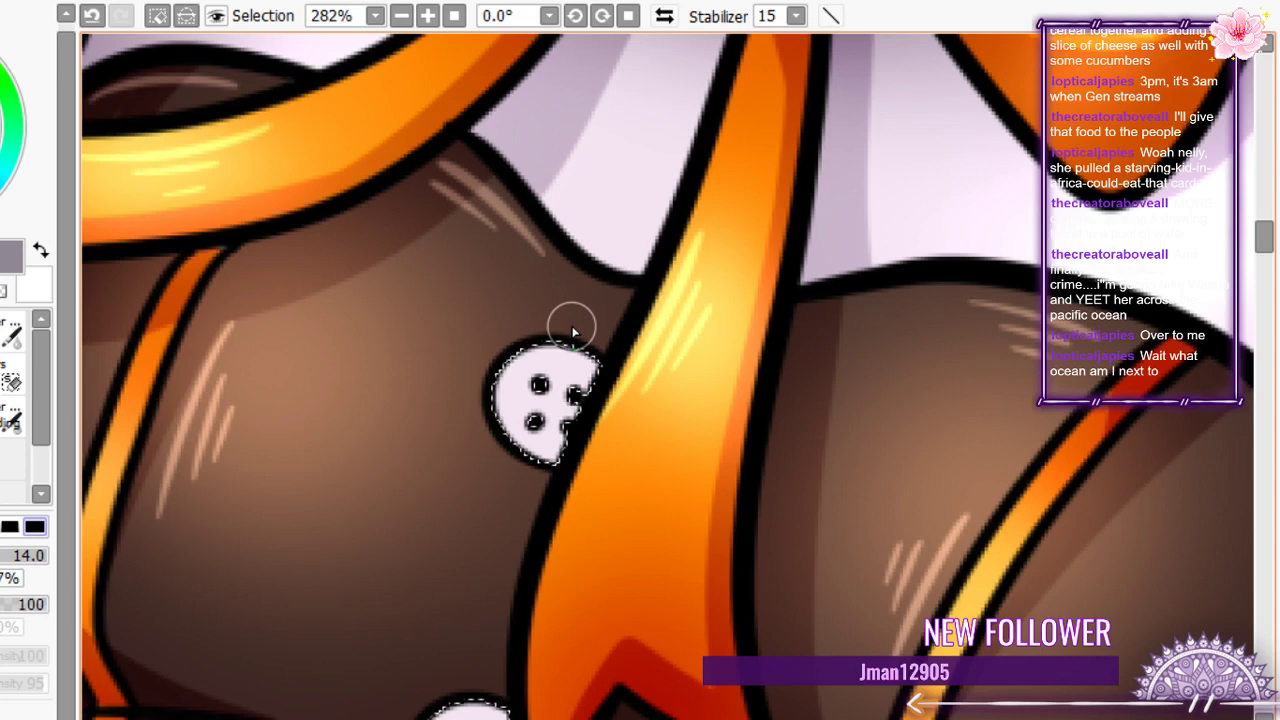
left_click_drag(590, 352, 556, 454)
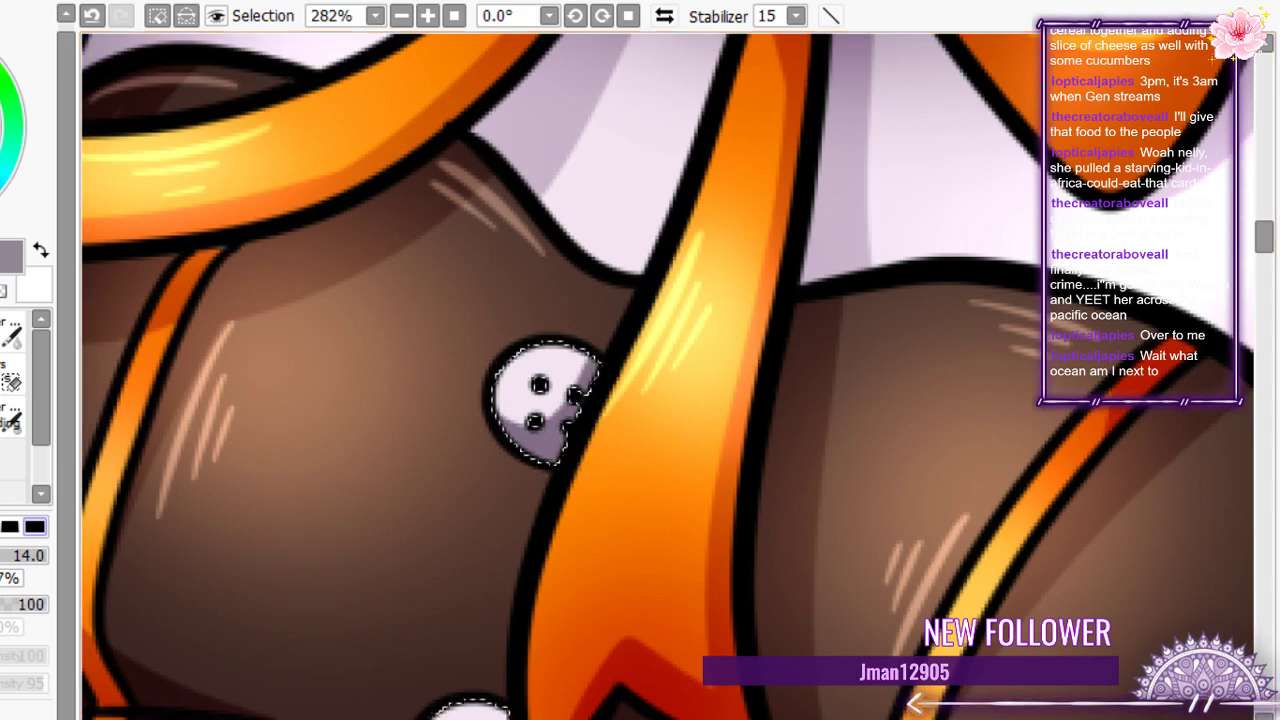
- Shade the right edge and underside of the corset's second button beneath the ribbon, undoing the surplus strokes
scroll(726, 103, "down", 3)
scroll(570, 486, "up", 3)
left_click_drag(628, 446, 556, 558)
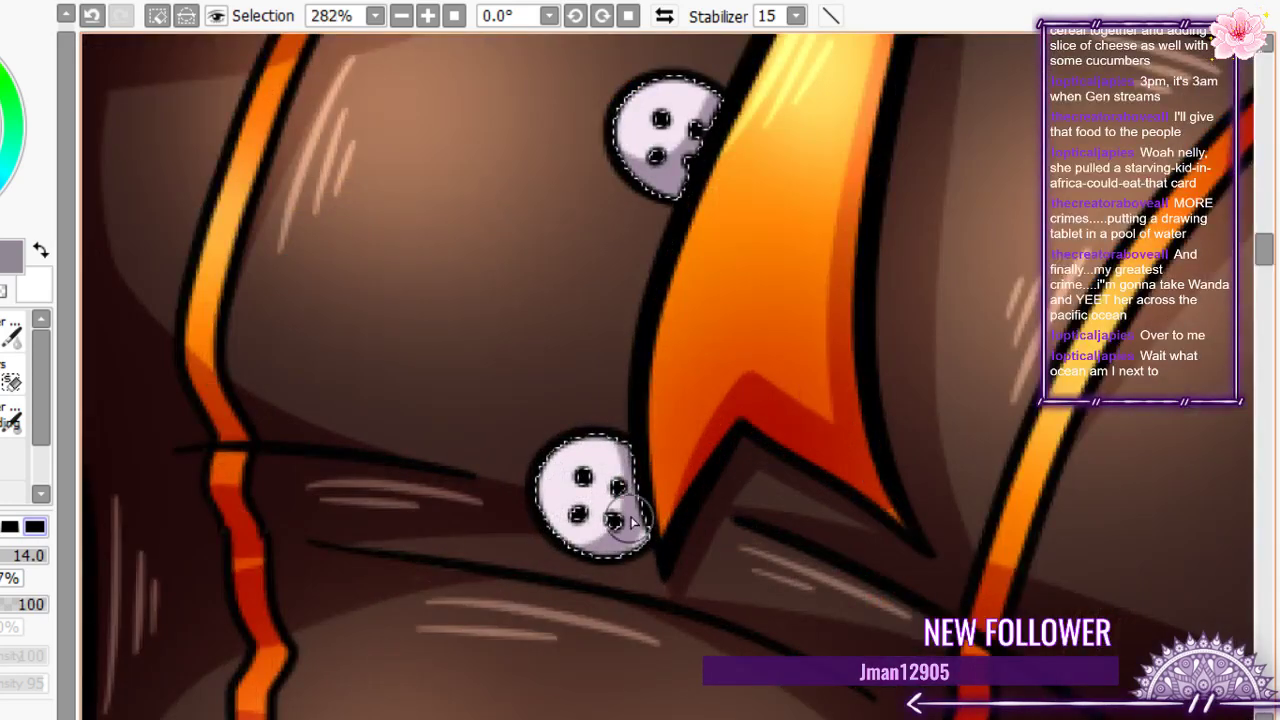
mouse_move(632, 500)
left_mouse_down()
mouse_move(568, 540)
mouse_move(553, 472)
left_mouse_up()
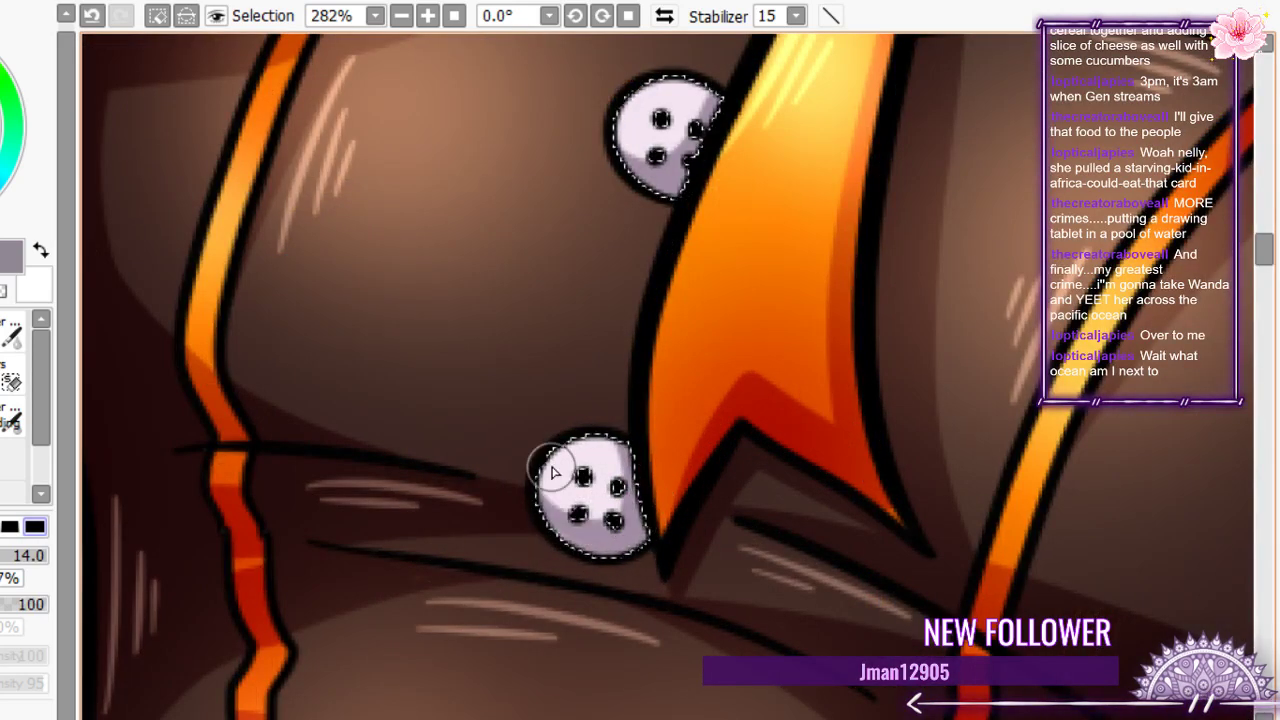
key("ctrl+z")
mouse_move(543, 523)
left_mouse_down()
mouse_move(558, 492)
mouse_move(582, 492)
mouse_move(609, 529)
left_mouse_up()
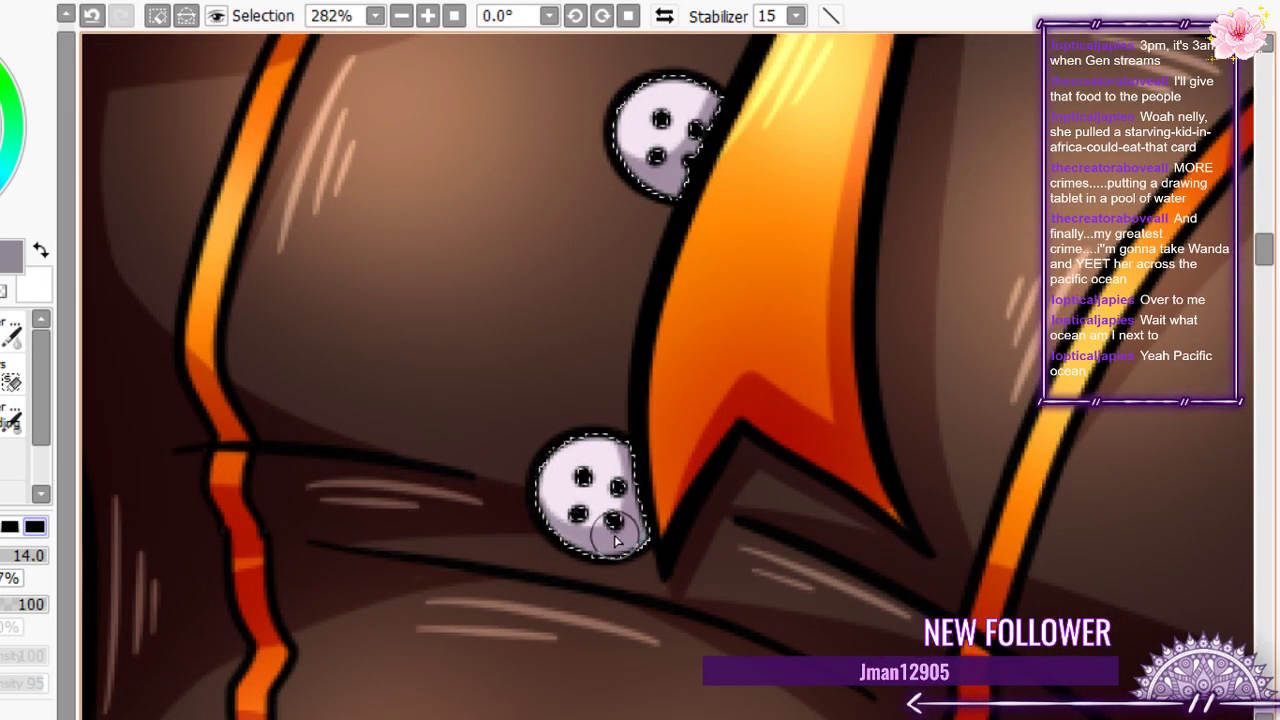
key("ctrl+z")
scroll(647, 340, "down", 6)
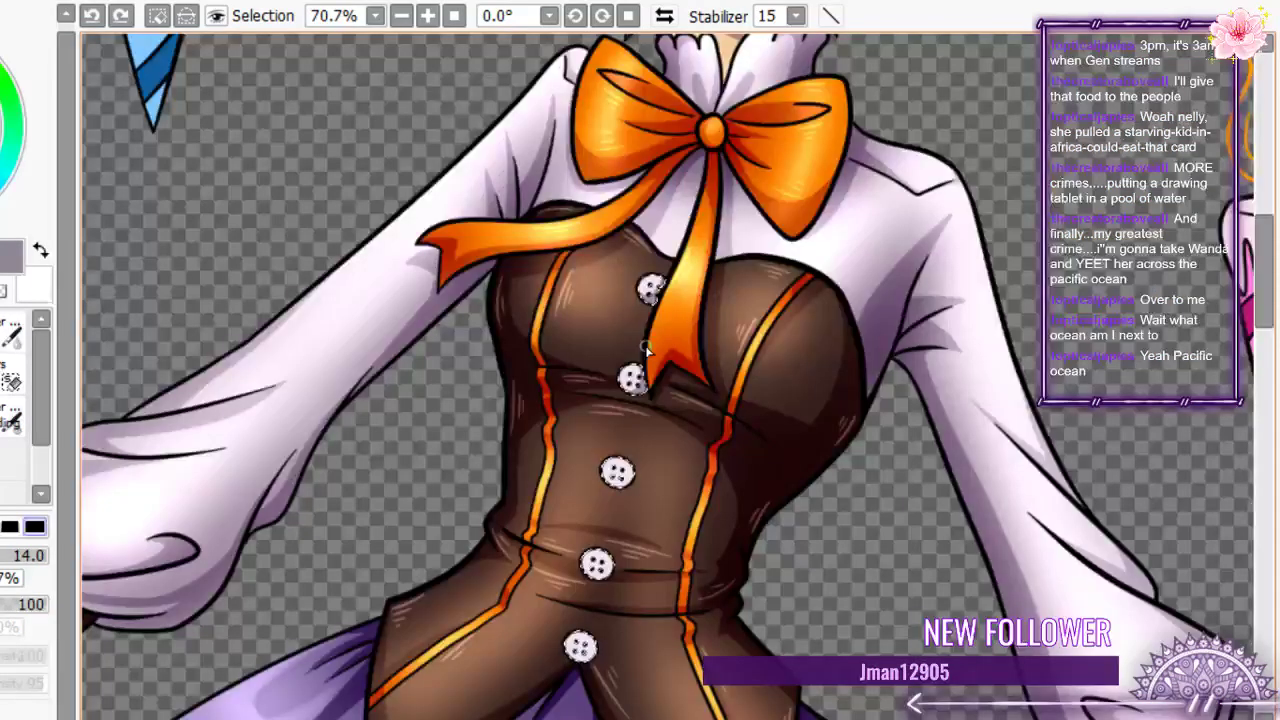
- Paint grey-purple shading along the right and lower edges of the corset's three lower buttons
scroll(647, 347, "up", 6)
mouse_move(655, 405)
left_mouse_down()
mouse_move(571, 486)
mouse_move(609, 514)
mouse_move(648, 398)
left_mouse_up()
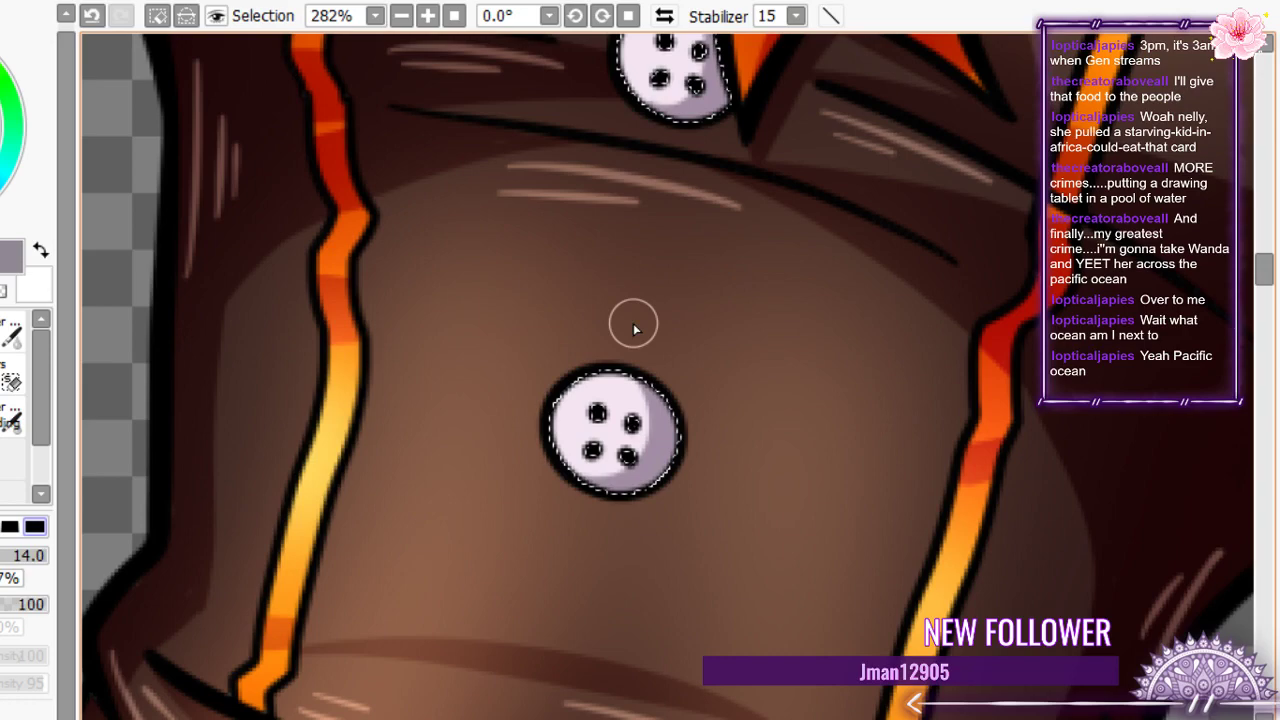
scroll(633, 323, "down", 6)
scroll(600, 450, "up", 7)
mouse_move(676, 408)
left_mouse_down()
mouse_move(560, 466)
mouse_move(672, 425)
left_mouse_up()
scroll(611, 402, "down", 7)
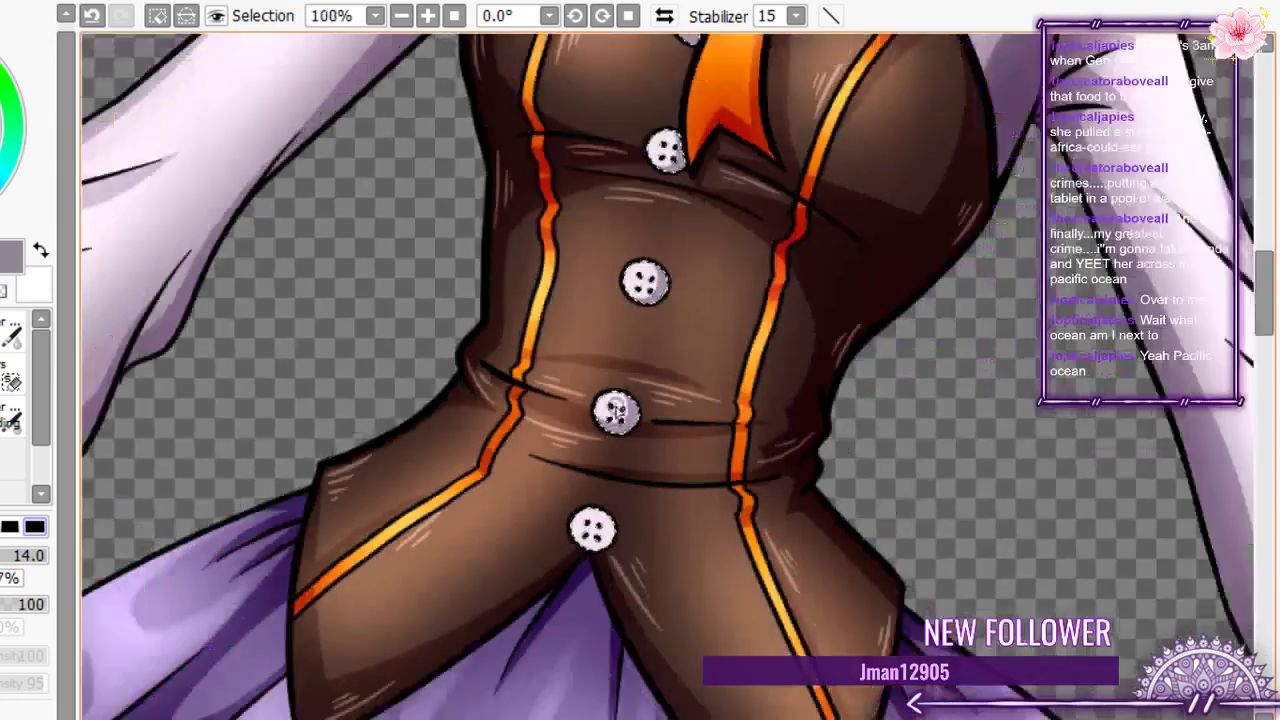
scroll(591, 532, "up", 5)
scroll(598, 541, "up", 2)
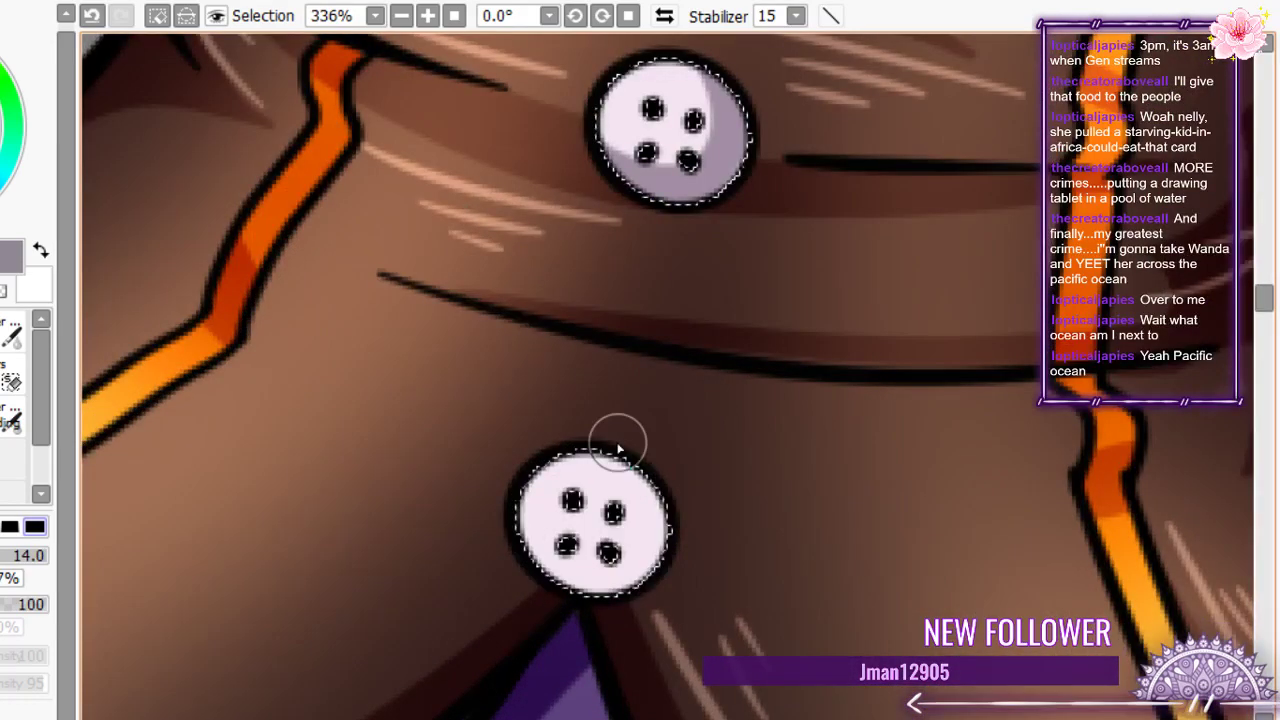
- Shade the three buttons on the brown cuff of the arm with the open hand
scroll(617, 447, "down", 5)
scroll(985, 540, "up", 6)
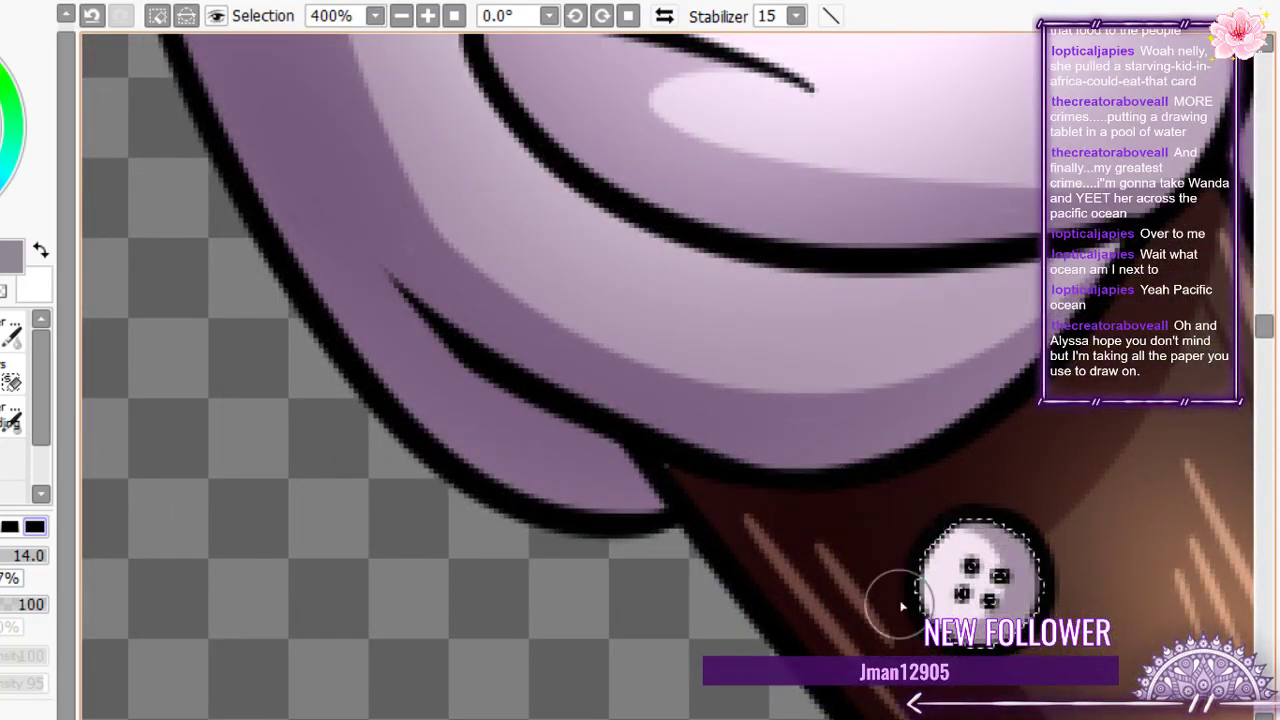
scroll(901, 606, "down", 4)
scroll(945, 598, "up", 2)
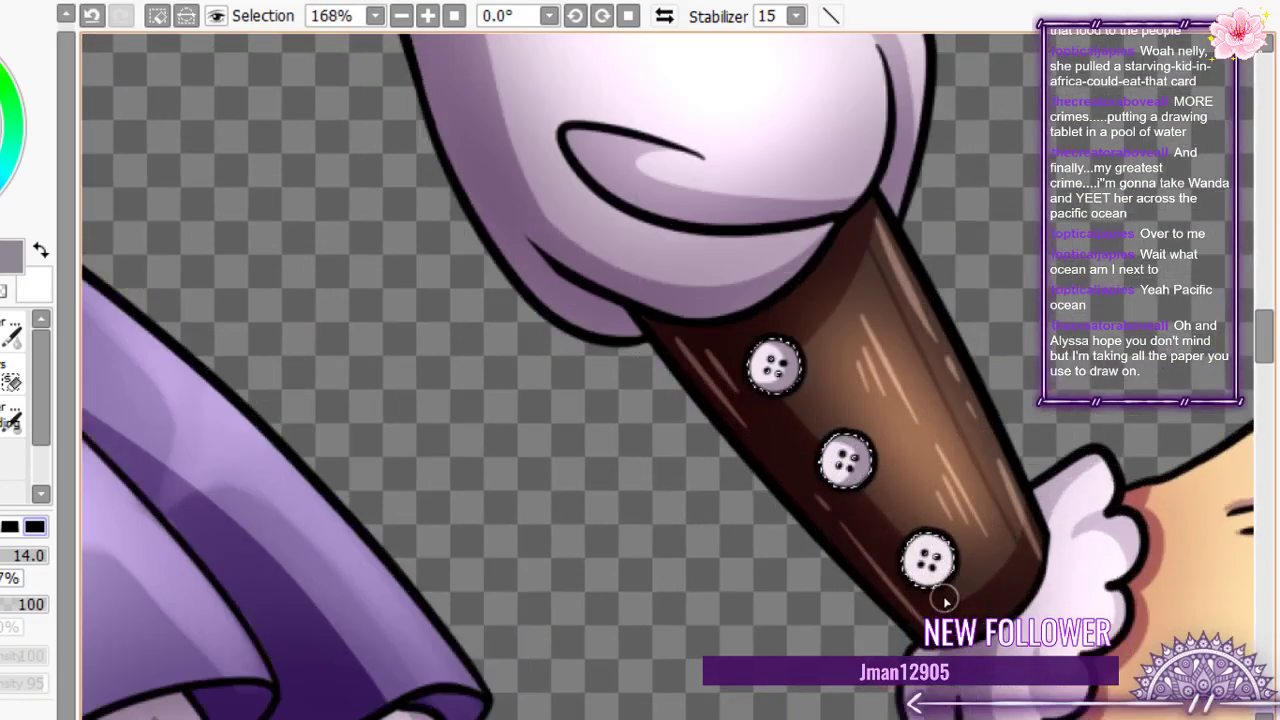
scroll(945, 598, "up", 3)
scroll(935, 515, "down", 3)
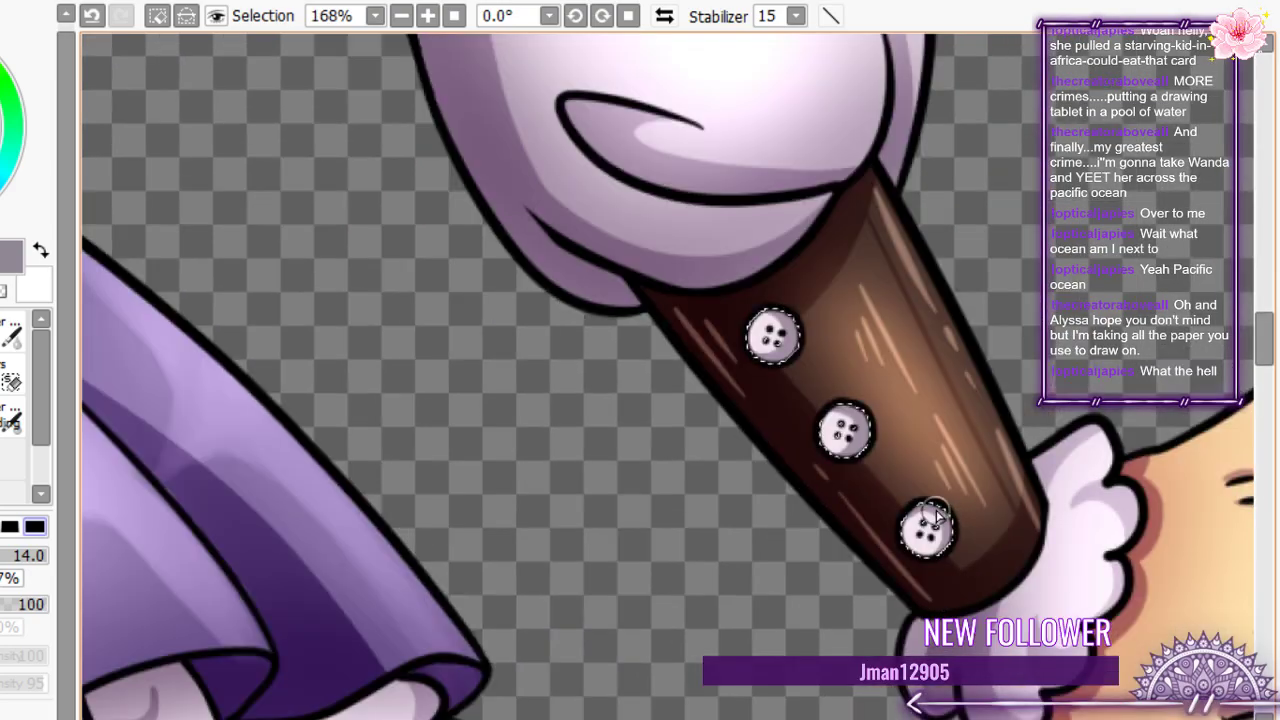
- Shade the two buttons on the brown top band of each striped stocking
scroll(935, 515, "down", 4)
scroll(800, 488, "up", 6)
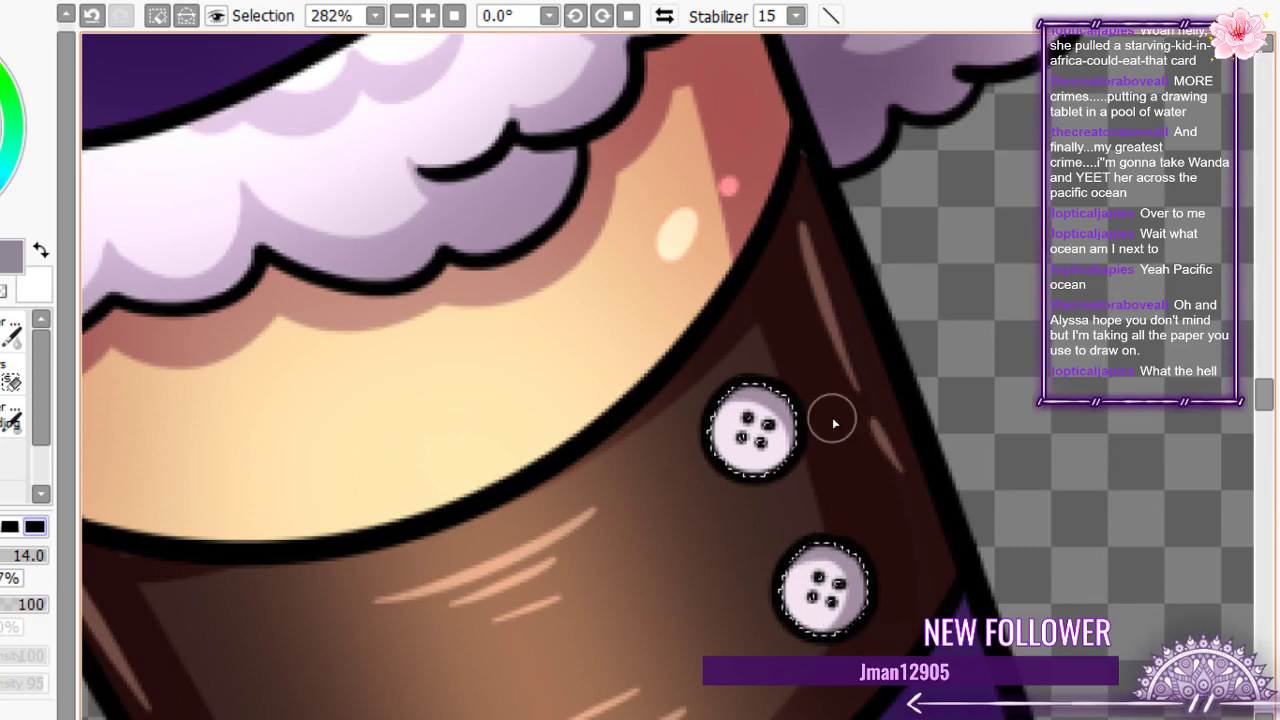
scroll(910, 405, "down", 4)
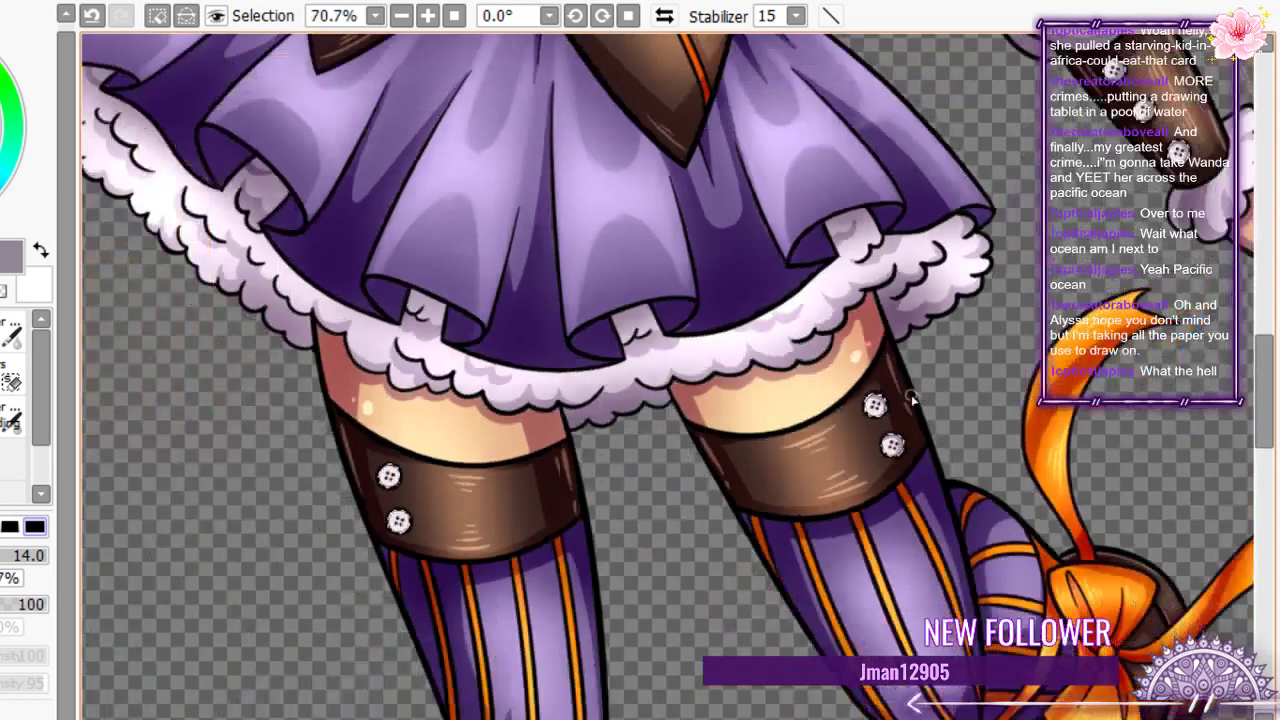
scroll(910, 400, "up", 4)
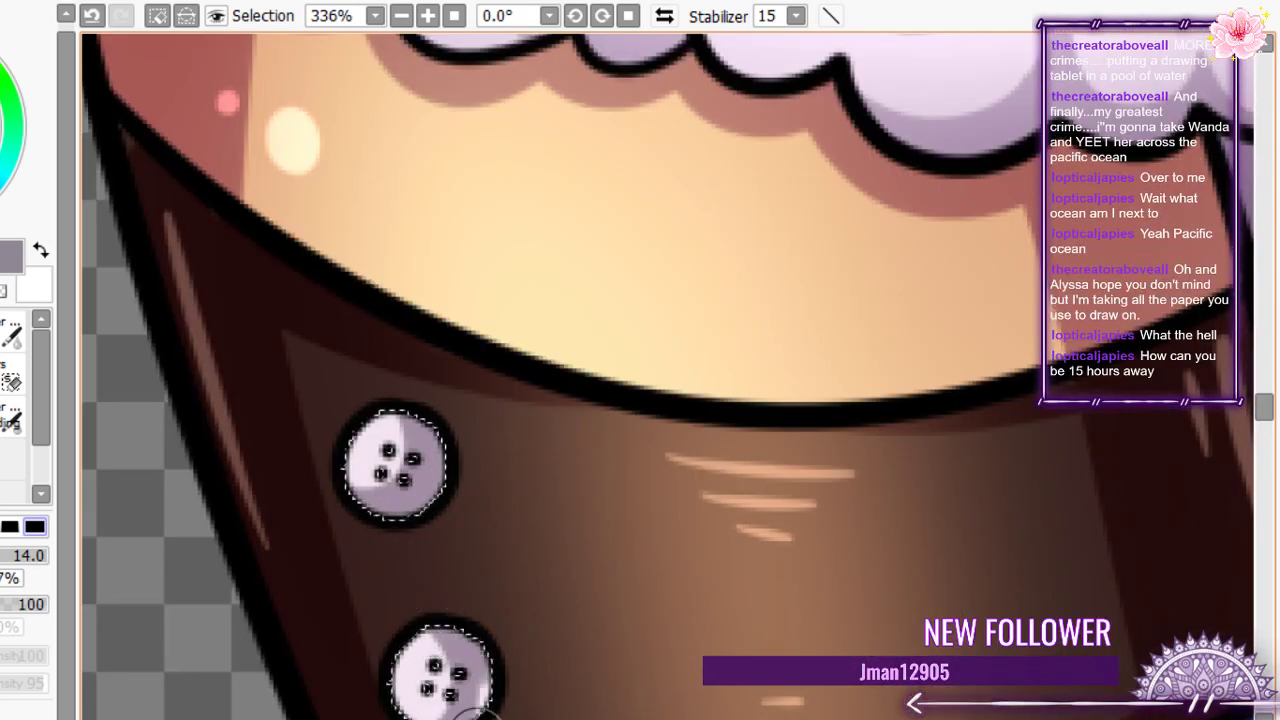
- Shade the three buttons on the brown cuff of the arm holding the umbrella
scroll(470, 706, "down", 2)
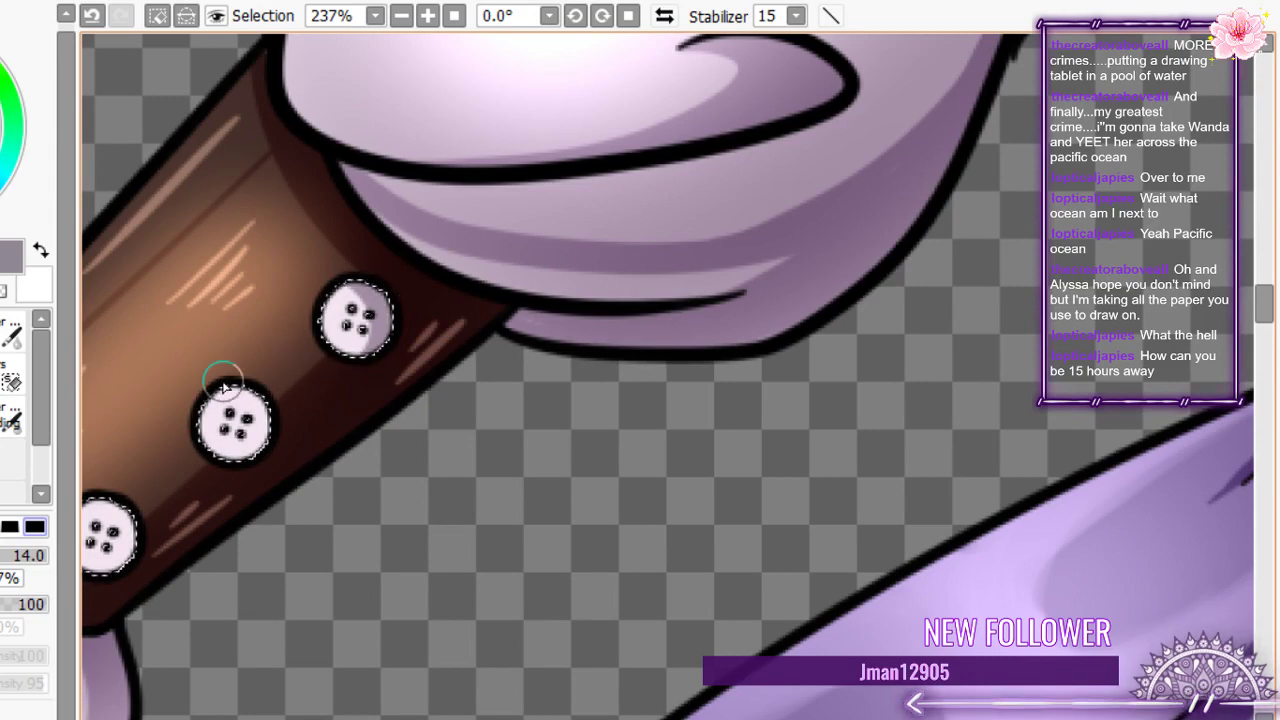
scroll(222, 387, "down", 3)
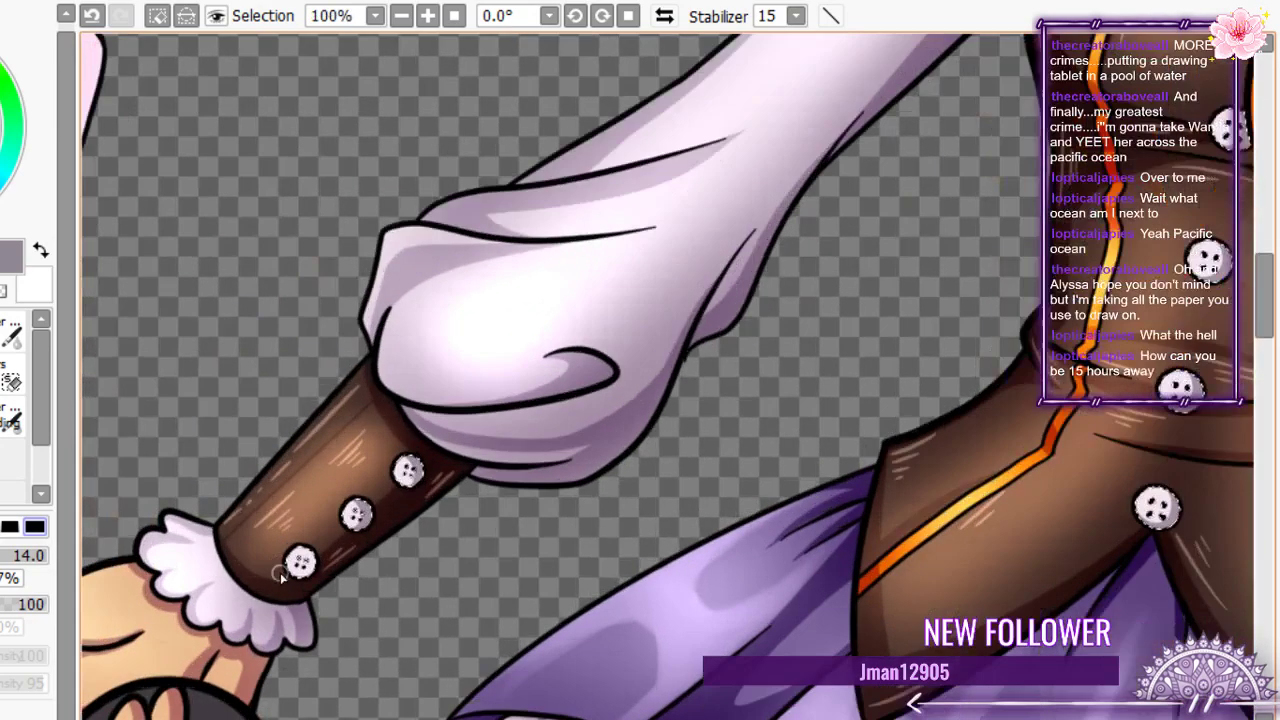
scroll(282, 573, "up", 4)
- Shade the right and lower part of the large oval button on the standing foot's shoe
scroll(303, 555, "down", 9)
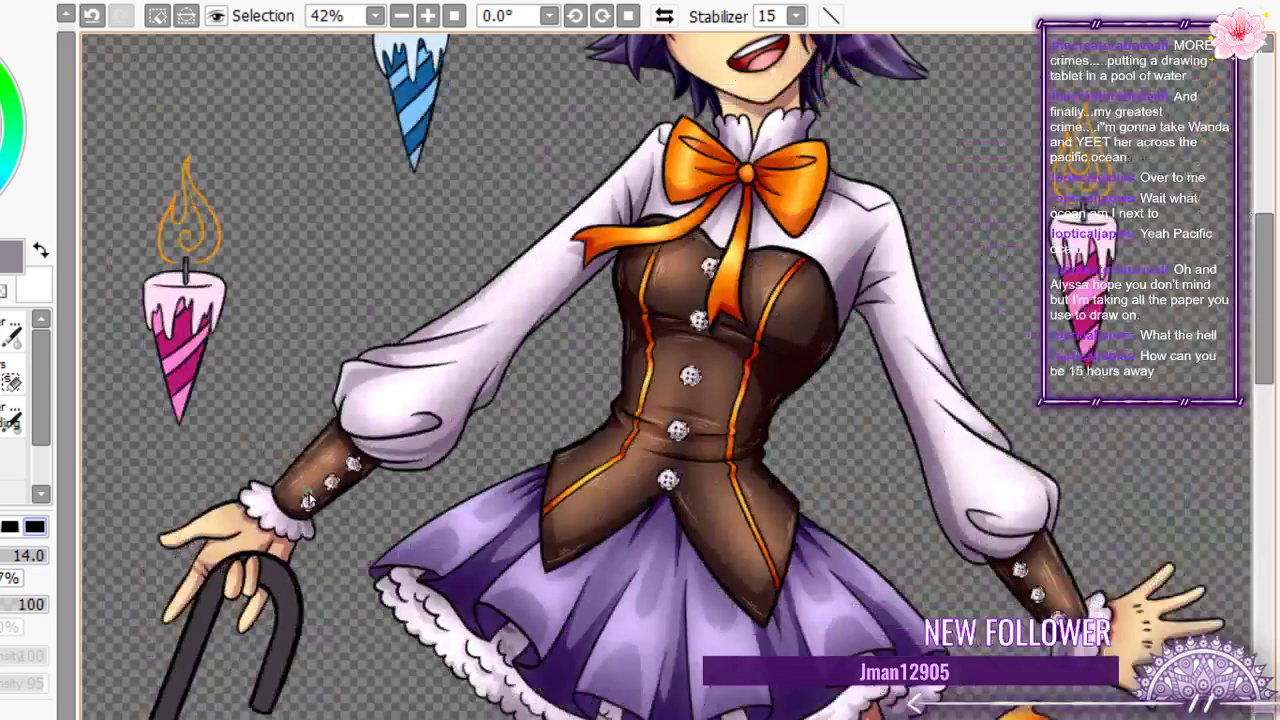
scroll(308, 500, "down", 7)
scroll(657, 612, "up", 12)
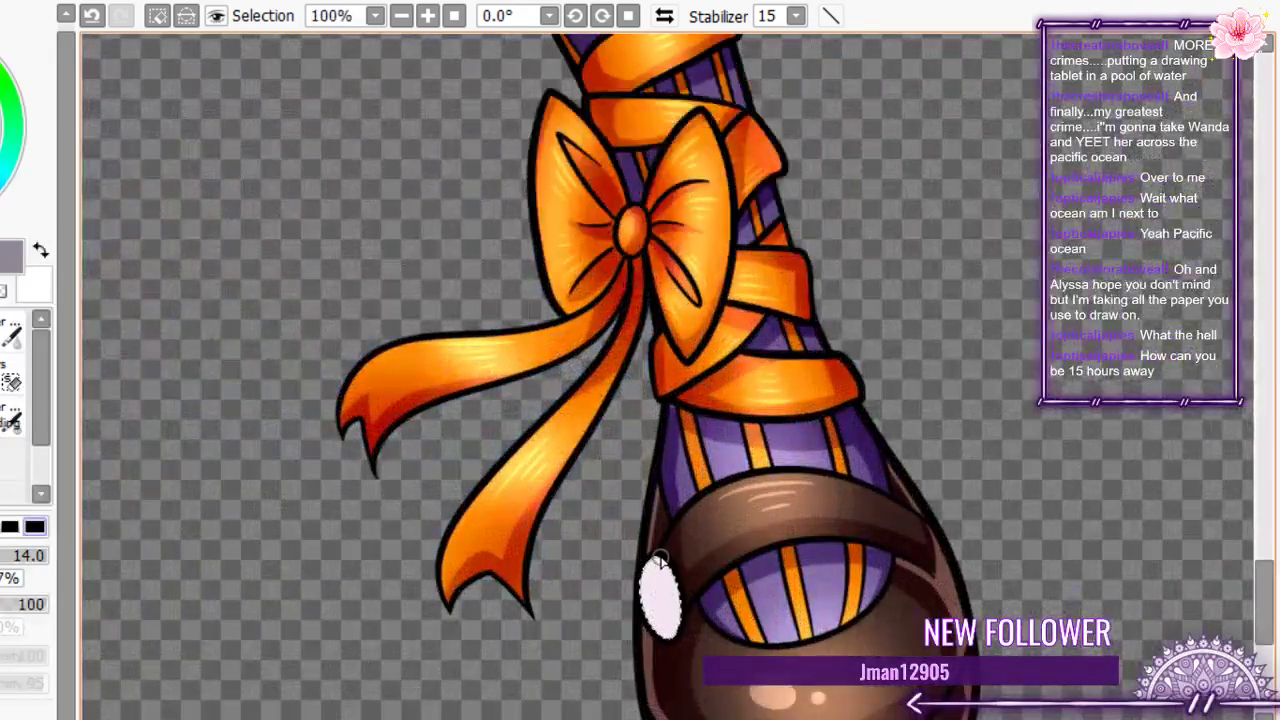
scroll(652, 625, "up", 1)
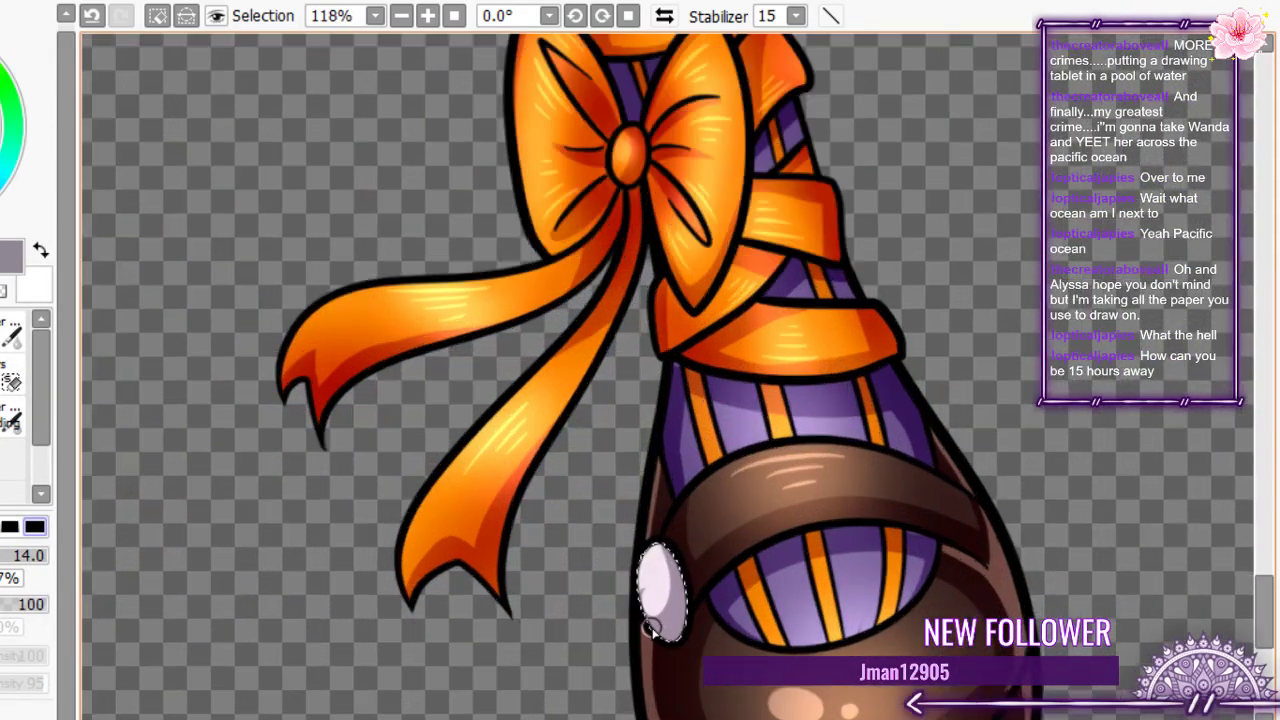
scroll(652, 625, "up", 3)
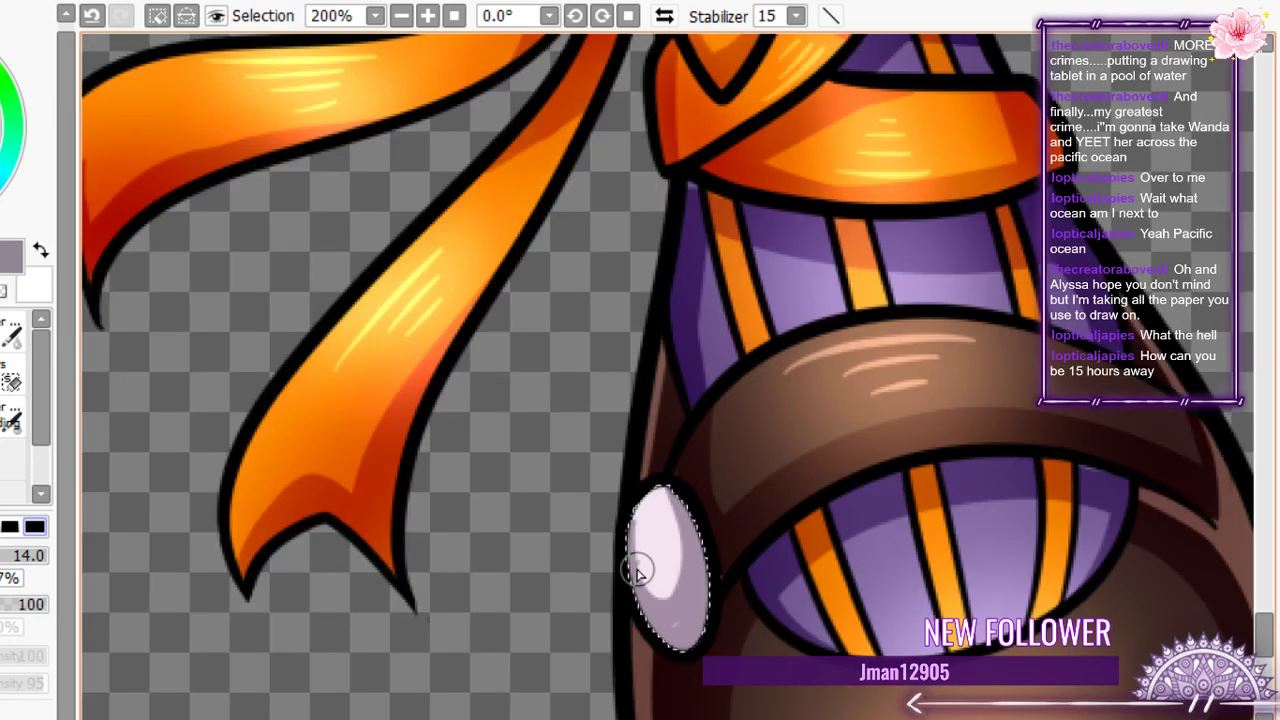
- Undo the shading strokes on the standing shoe's button and redo them
key("ctrl+z")
key("ctrl+z")
key("ctrl+z")
key("ctrl+z")
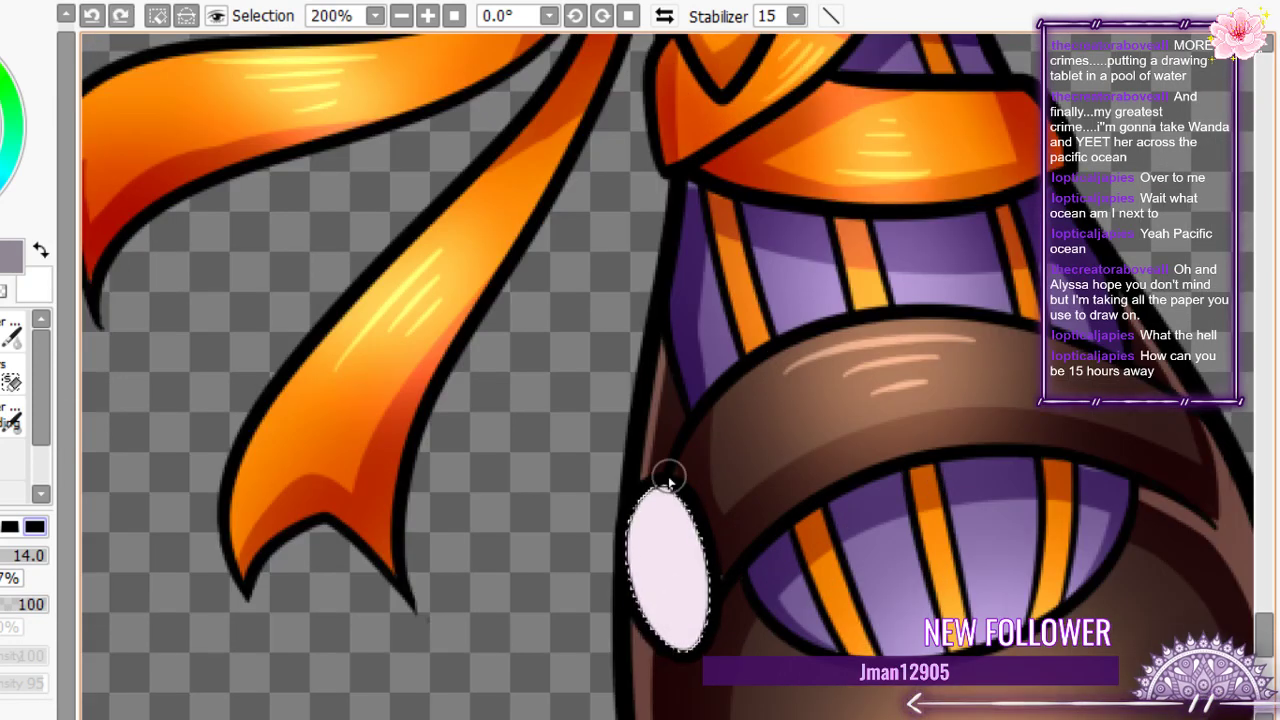
key("ctrl+y")
key("ctrl+y")
key("ctrl+y")
key("ctrl+y")
- Shade the left and lower part of the oval button on the raised foot's shoe
scroll(558, 426, "down", 9)
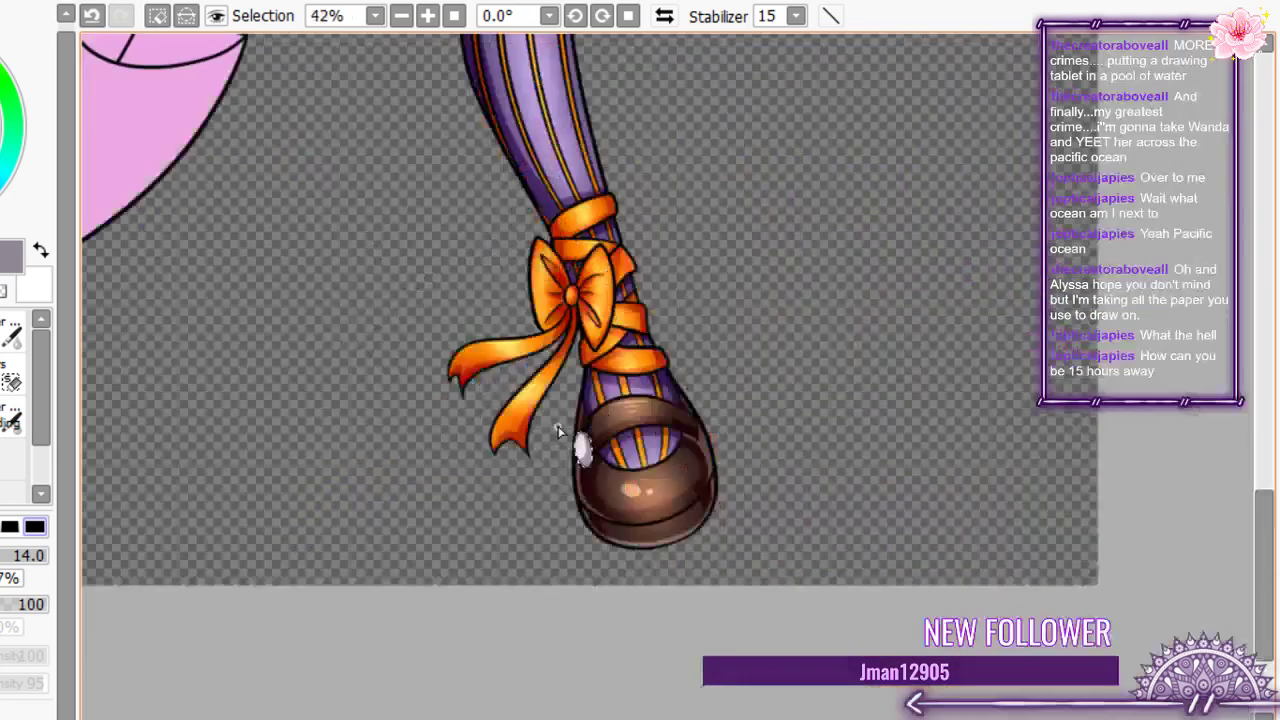
scroll(558, 430, "down", 4)
scroll(701, 379, "up", 2)
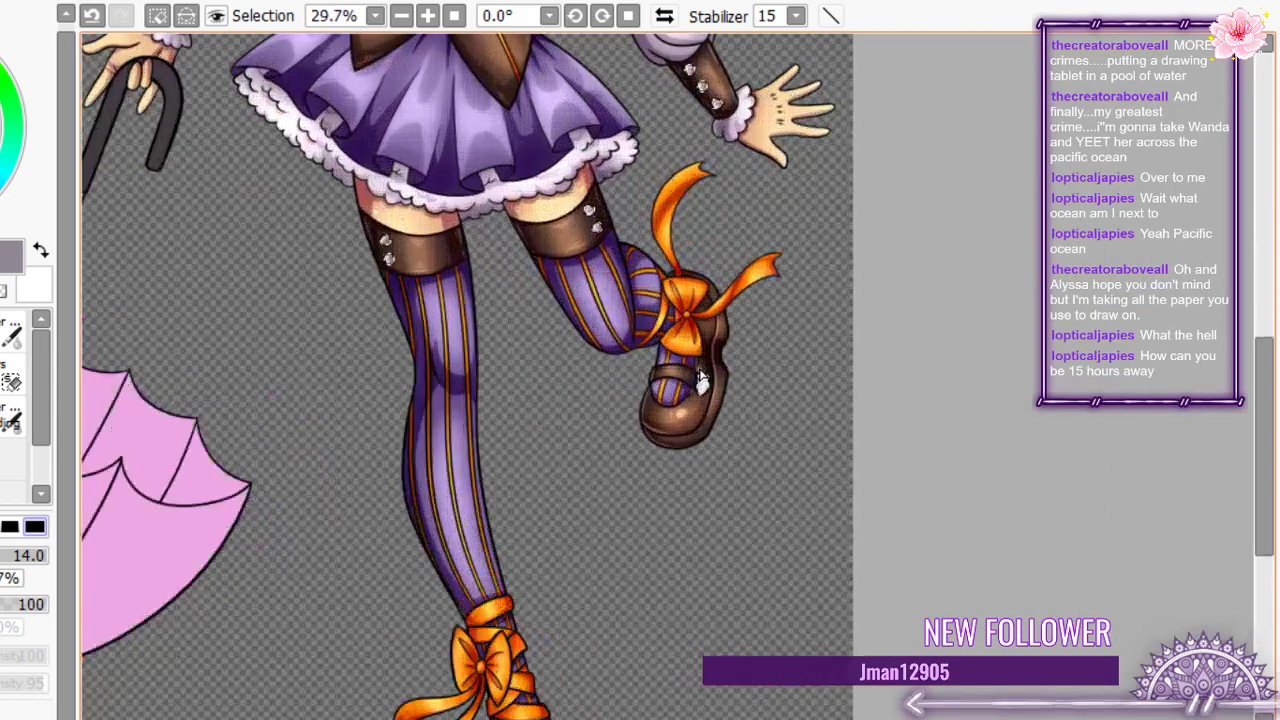
scroll(701, 379, "up", 9)
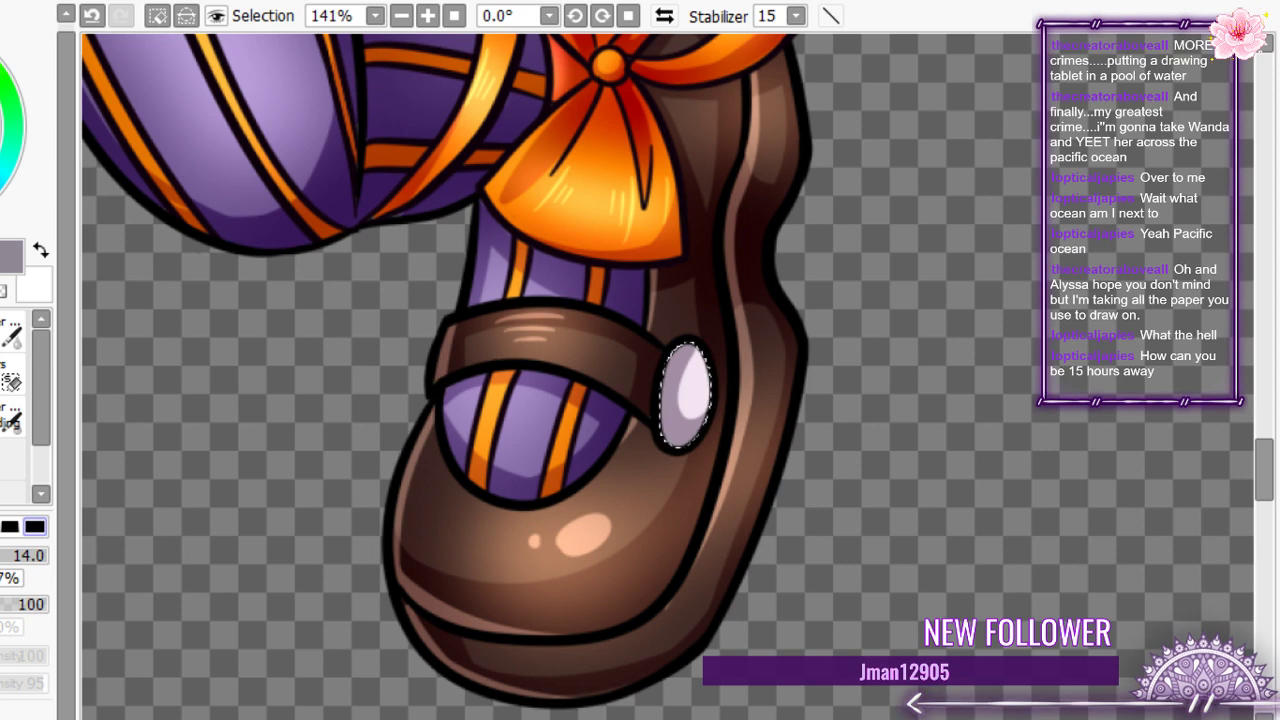
- Pick black from the outline, reduce the brush size to 7.9 and dot four thread holes on the raised shoe's button
right_click(656, 396)
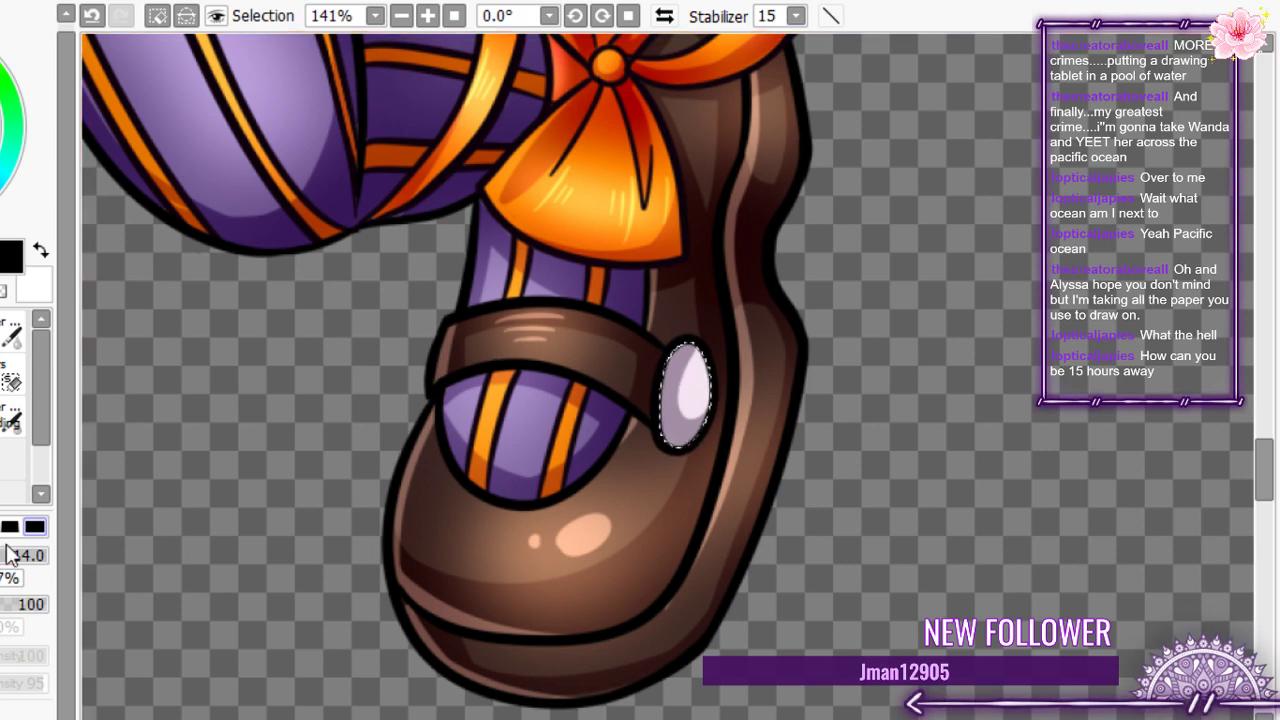
left_click(24, 557)
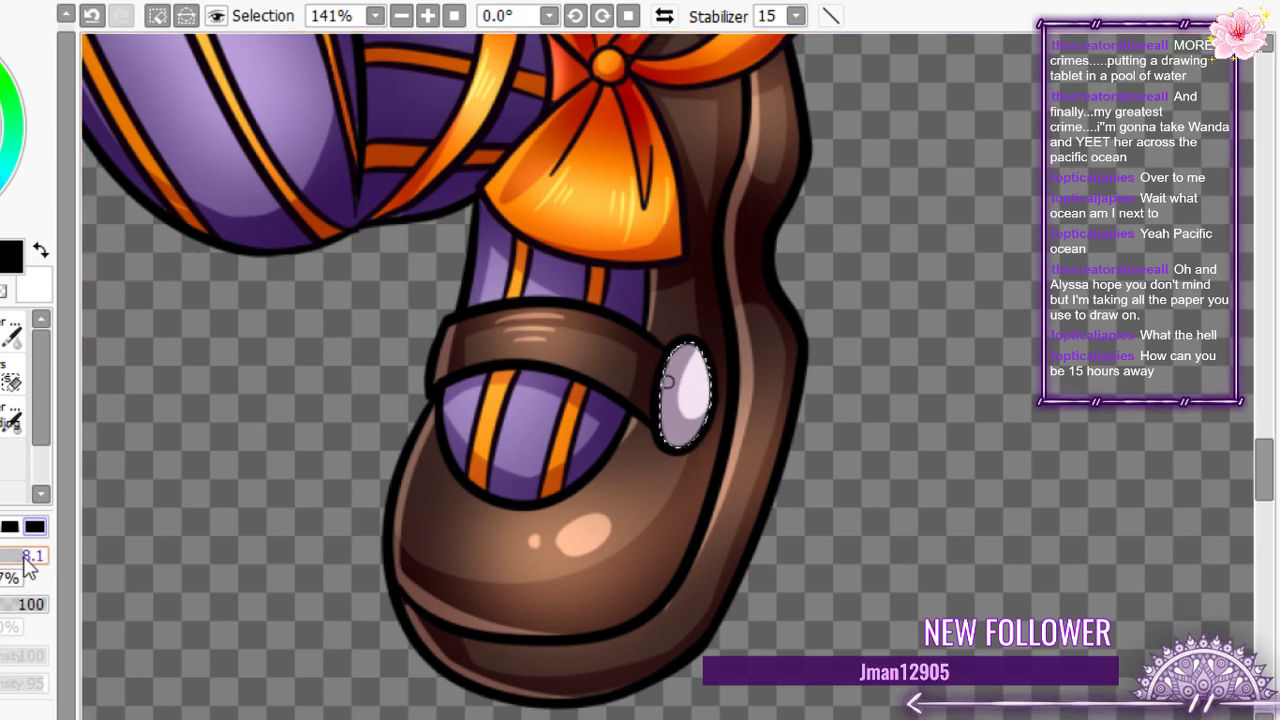
scroll(668, 378, "up", 3)
left_click(667, 378)
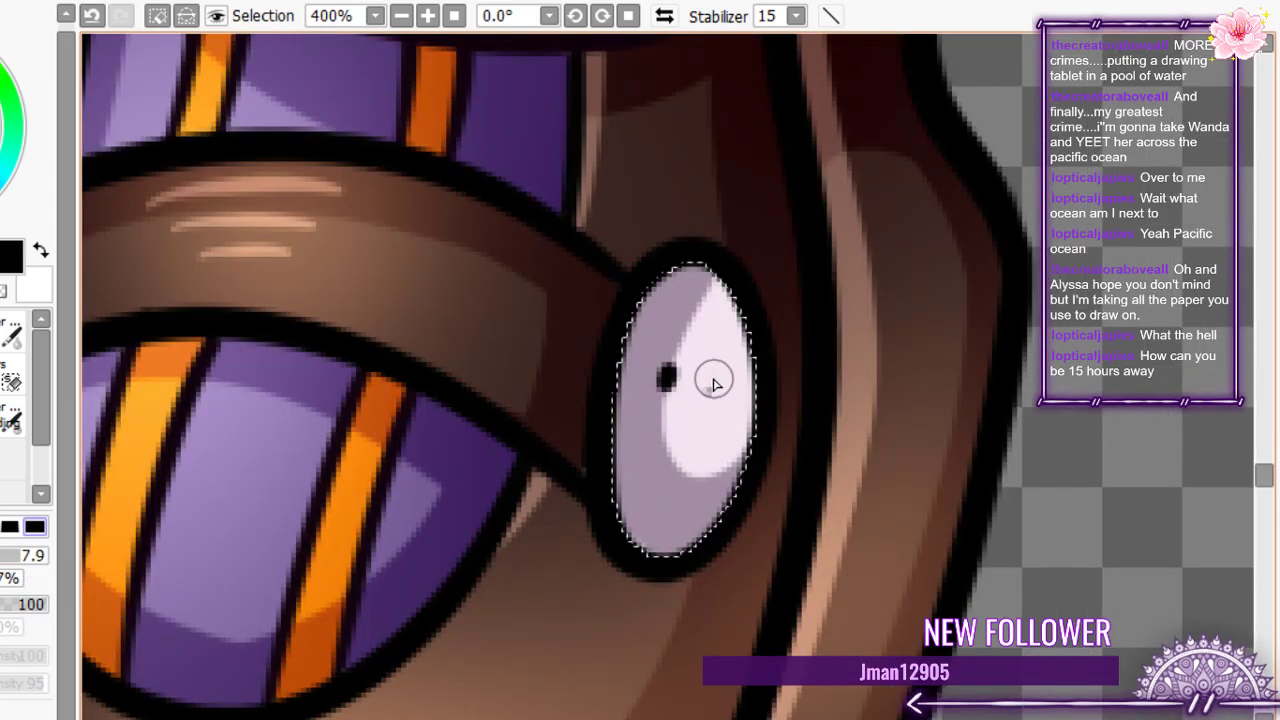
left_click(706, 383)
left_click(697, 435)
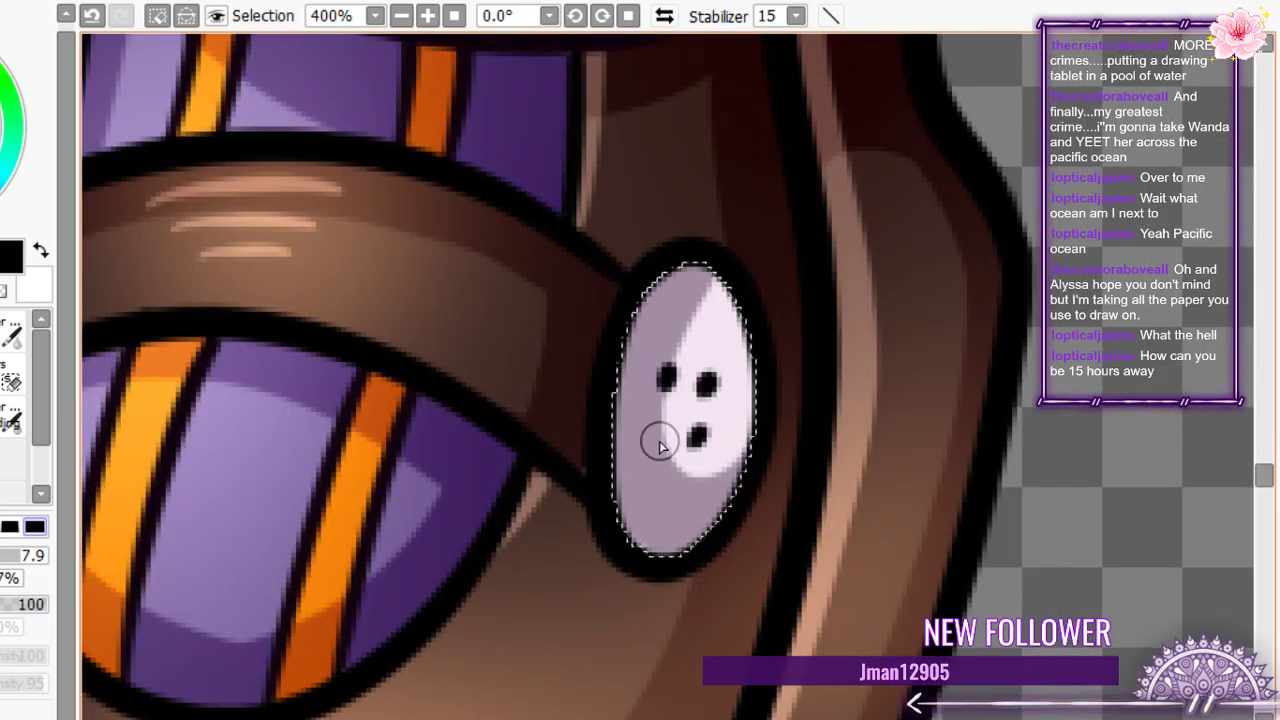
left_click(660, 442)
scroll(668, 350, "down", 12)
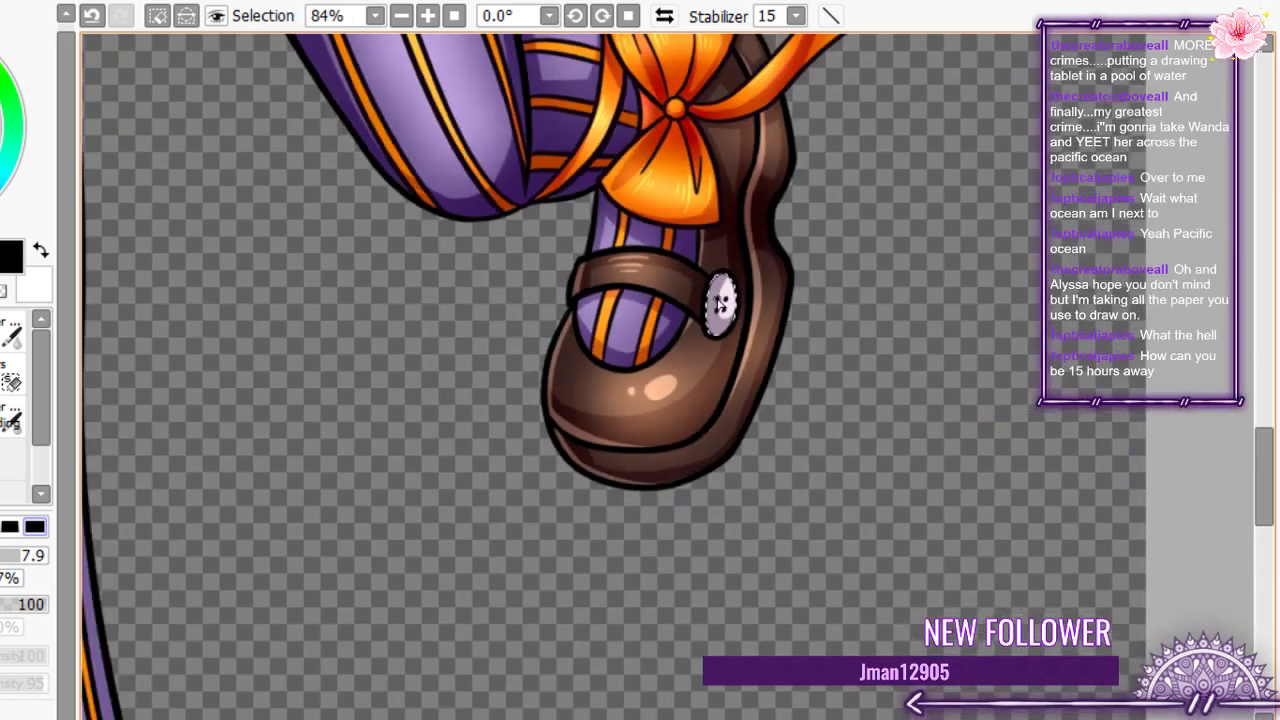
scroll(668, 333, "down", 2)
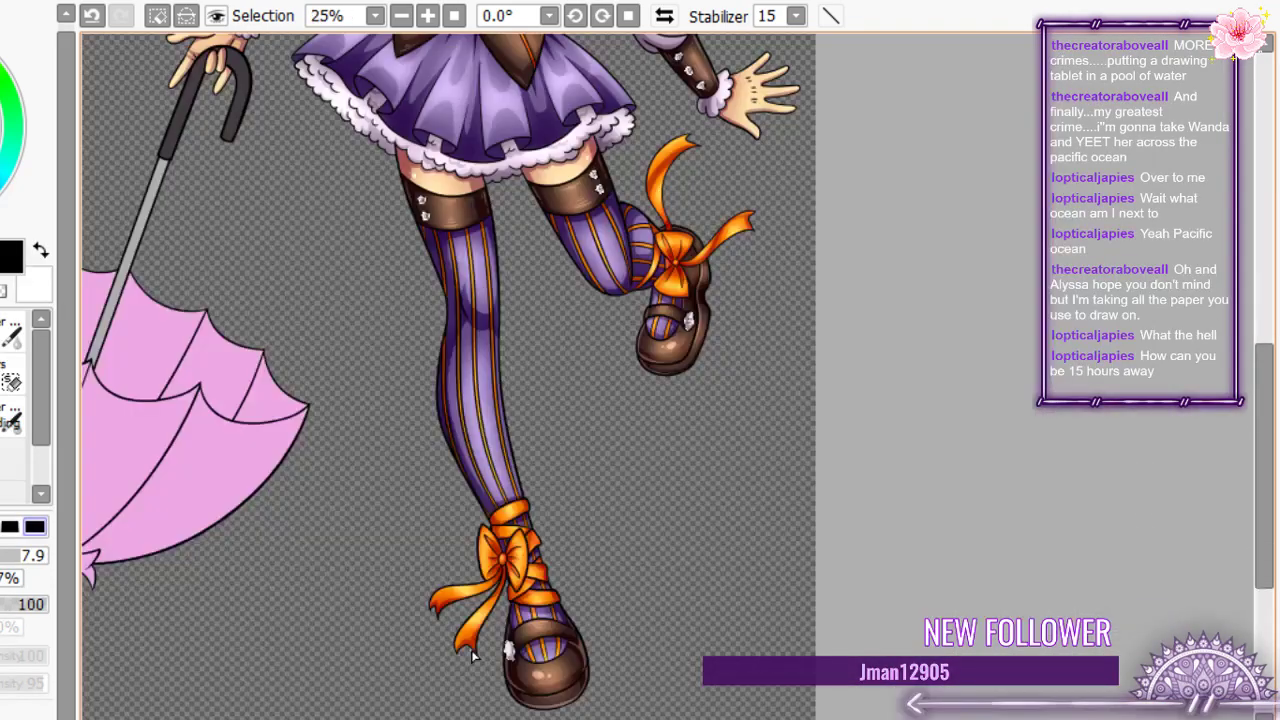
- Dot four black thread holes on the oval button of the standing foot's shoe
scroll(471, 650, "up", 13)
left_click(505, 443)
left_click(473, 463)
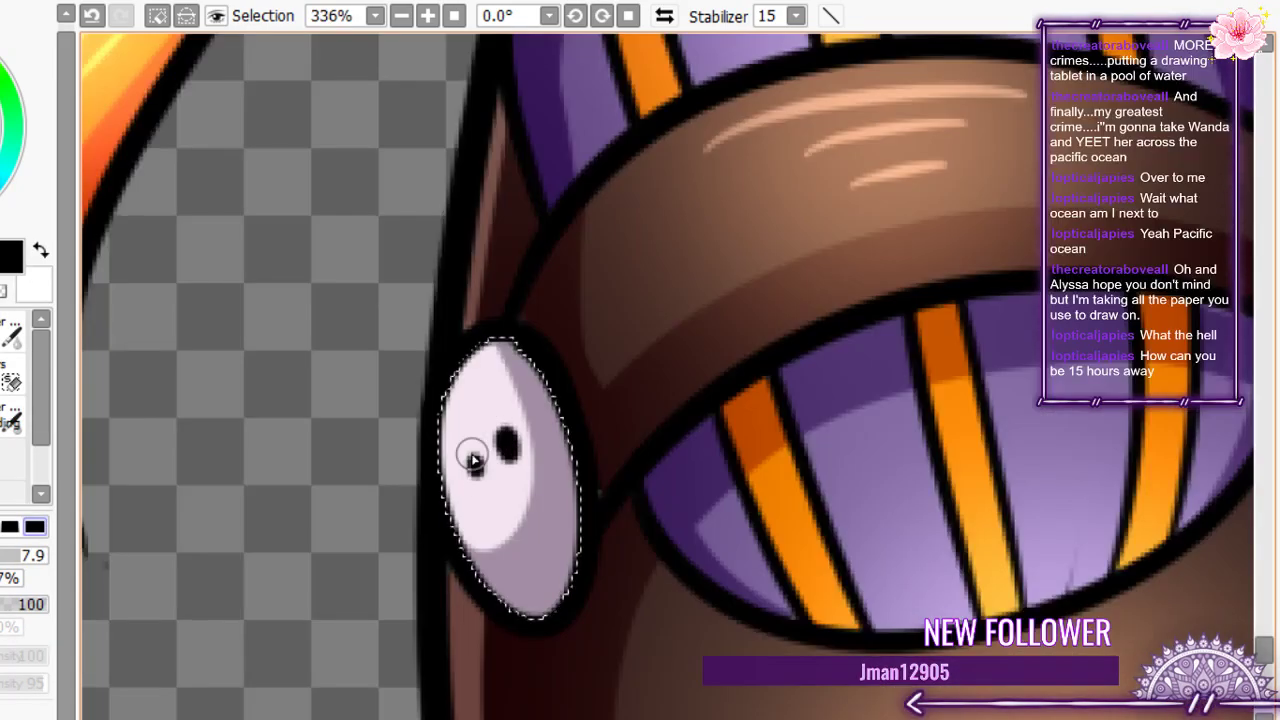
left_click(534, 507)
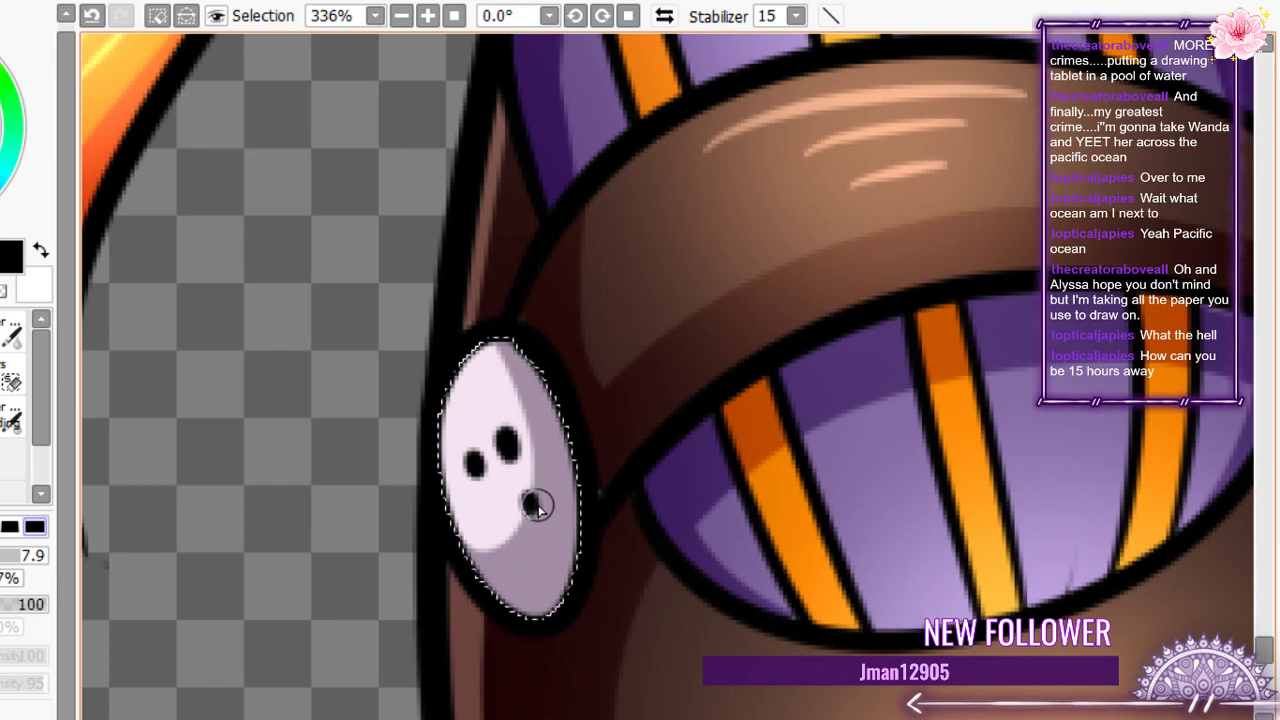
scroll(537, 507, "down", 13)
- Switch to the soft brush with dark gray at size 36 and softly shade the corset buttons
scroll(604, 416, "up", 10)
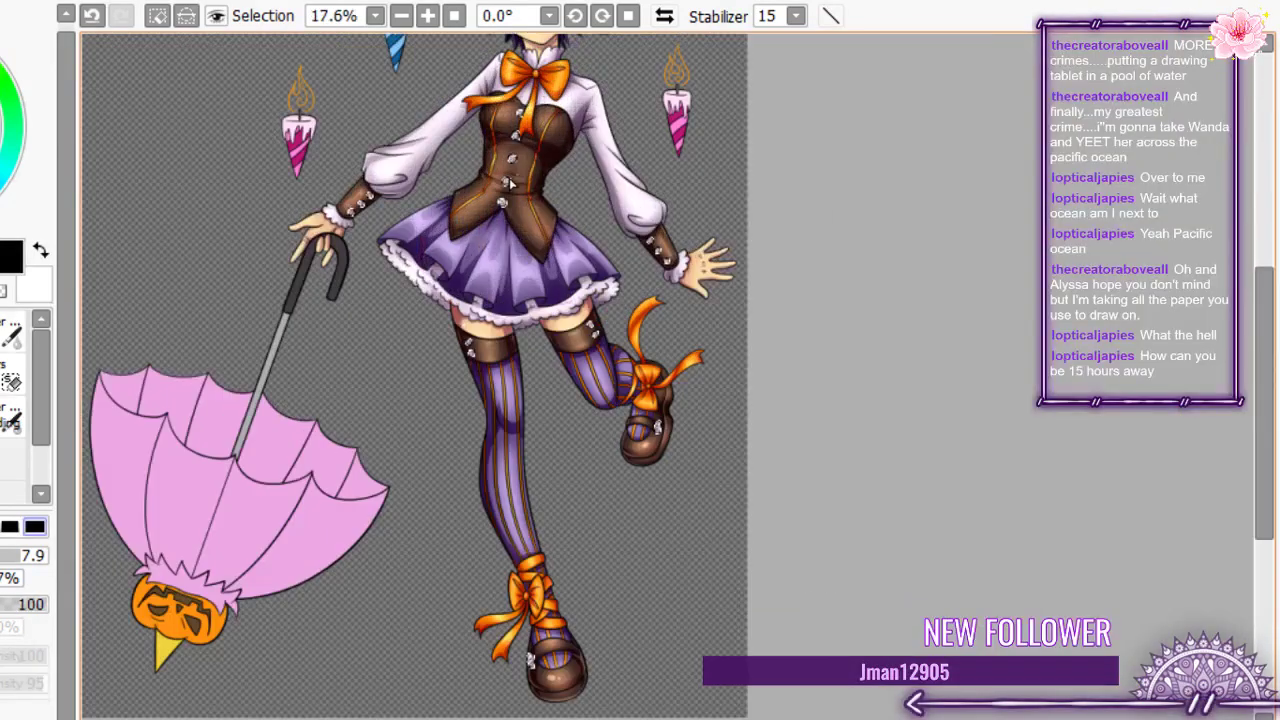
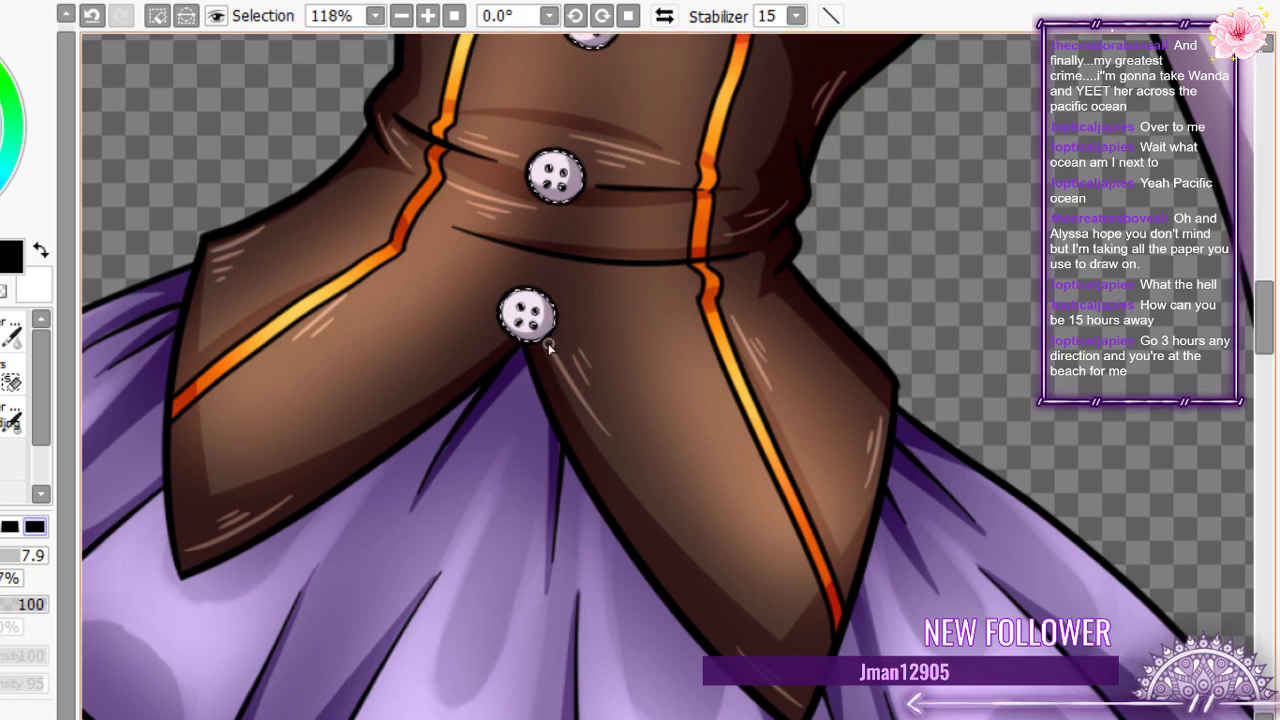
scroll(548, 343, "down", 1)
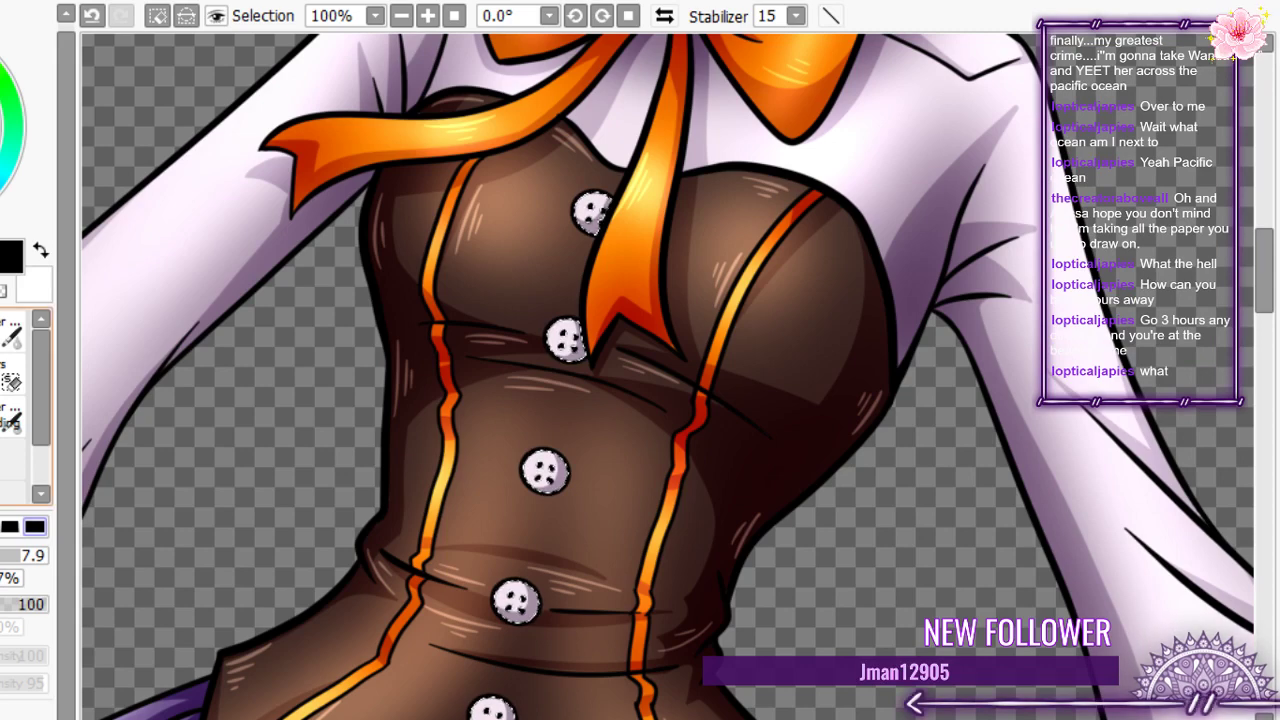
key("b")
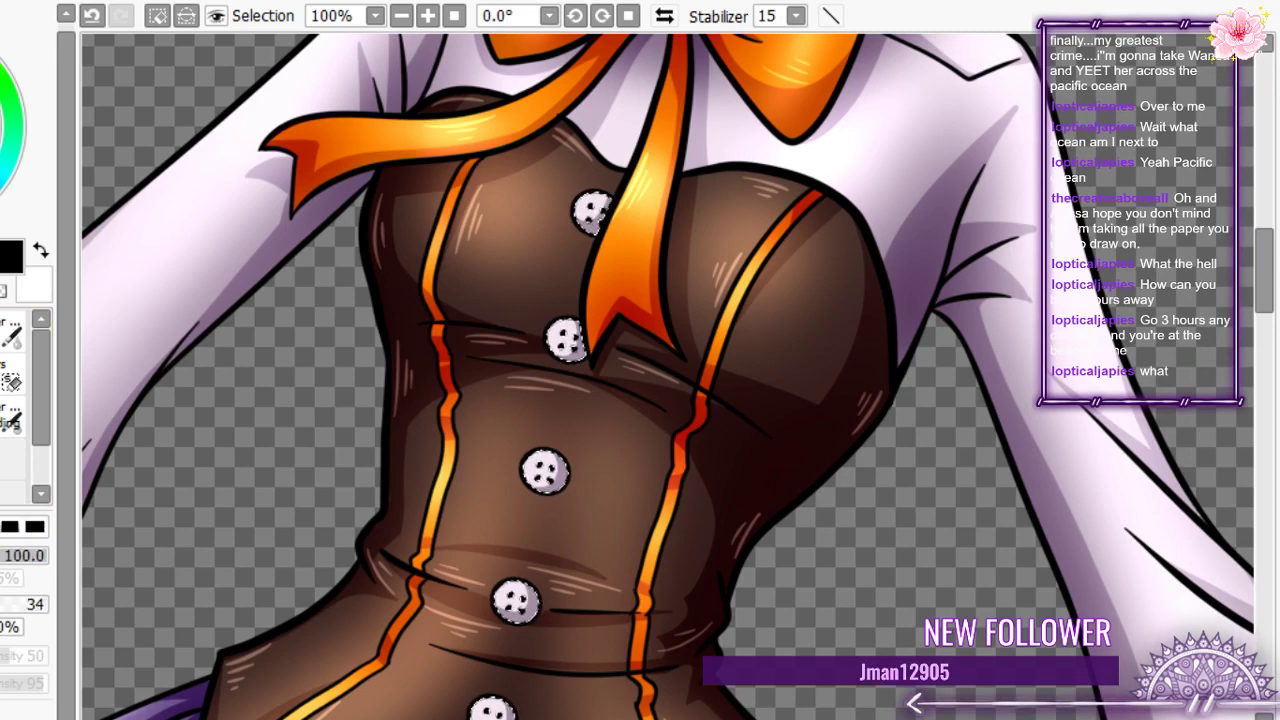
scroll(540, 365, "up", 1)
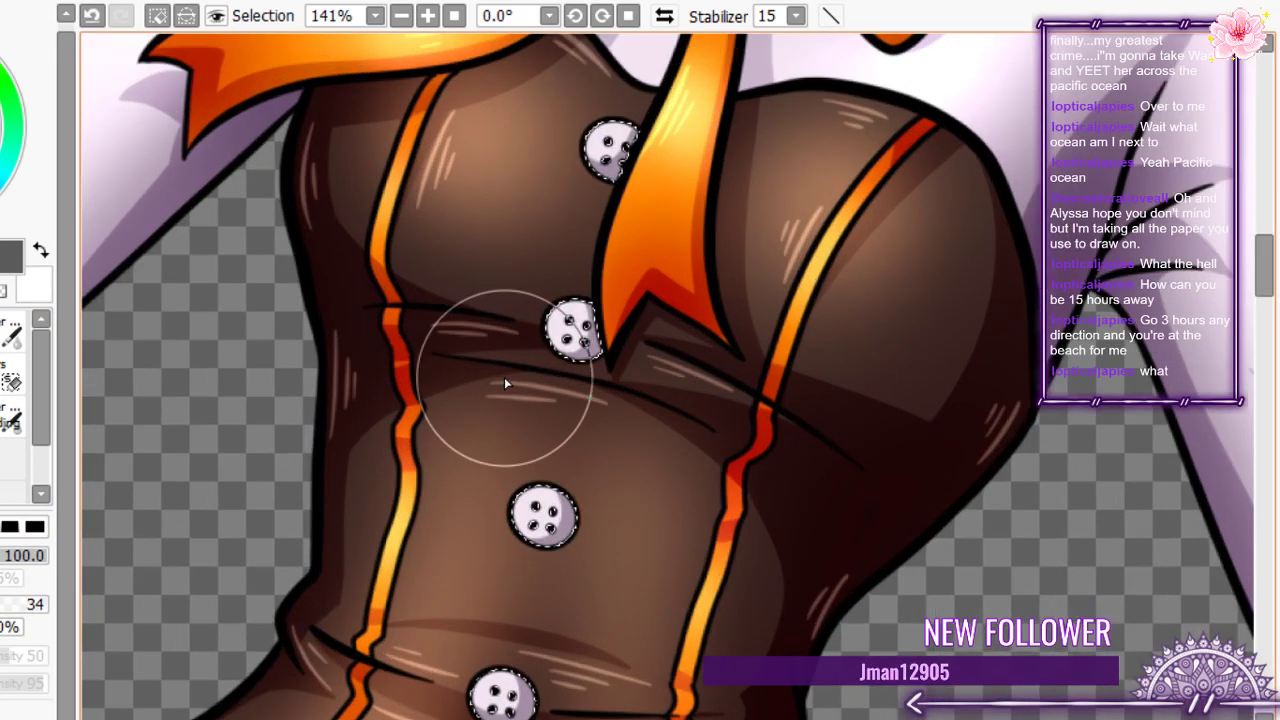
scroll(504, 377, "up", 1)
left_click(20, 555)
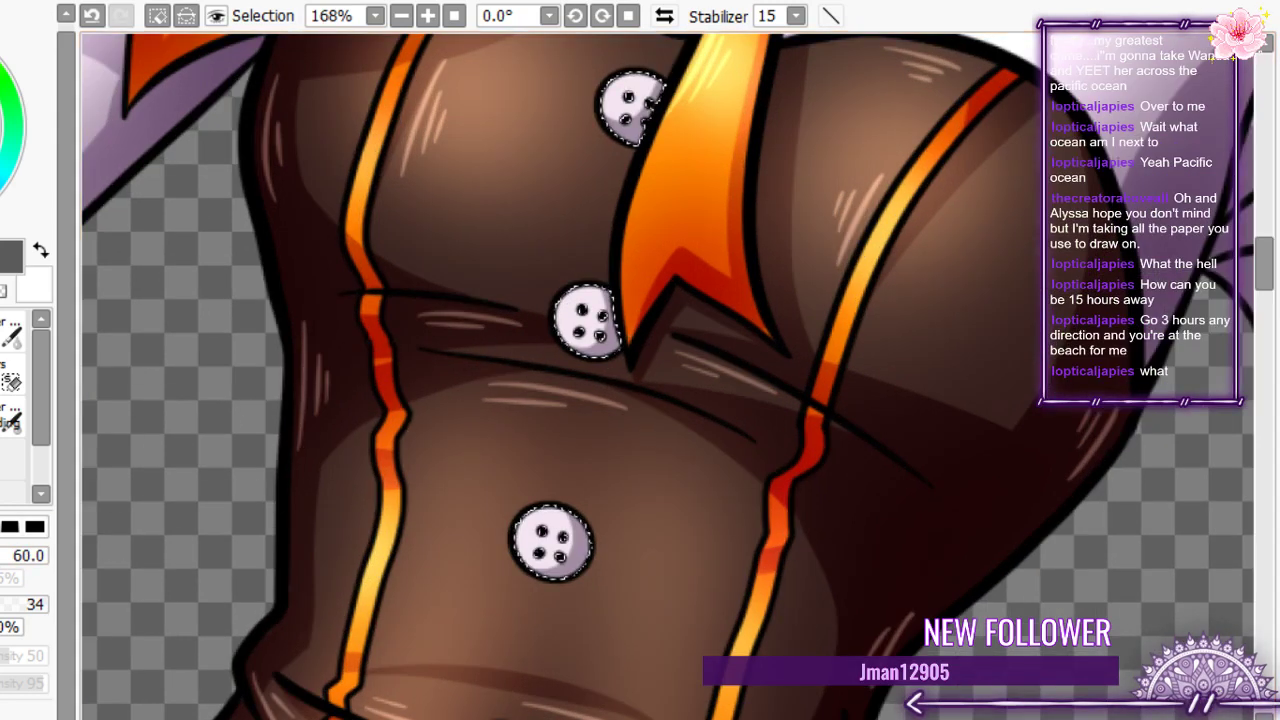
left_click(8, 555)
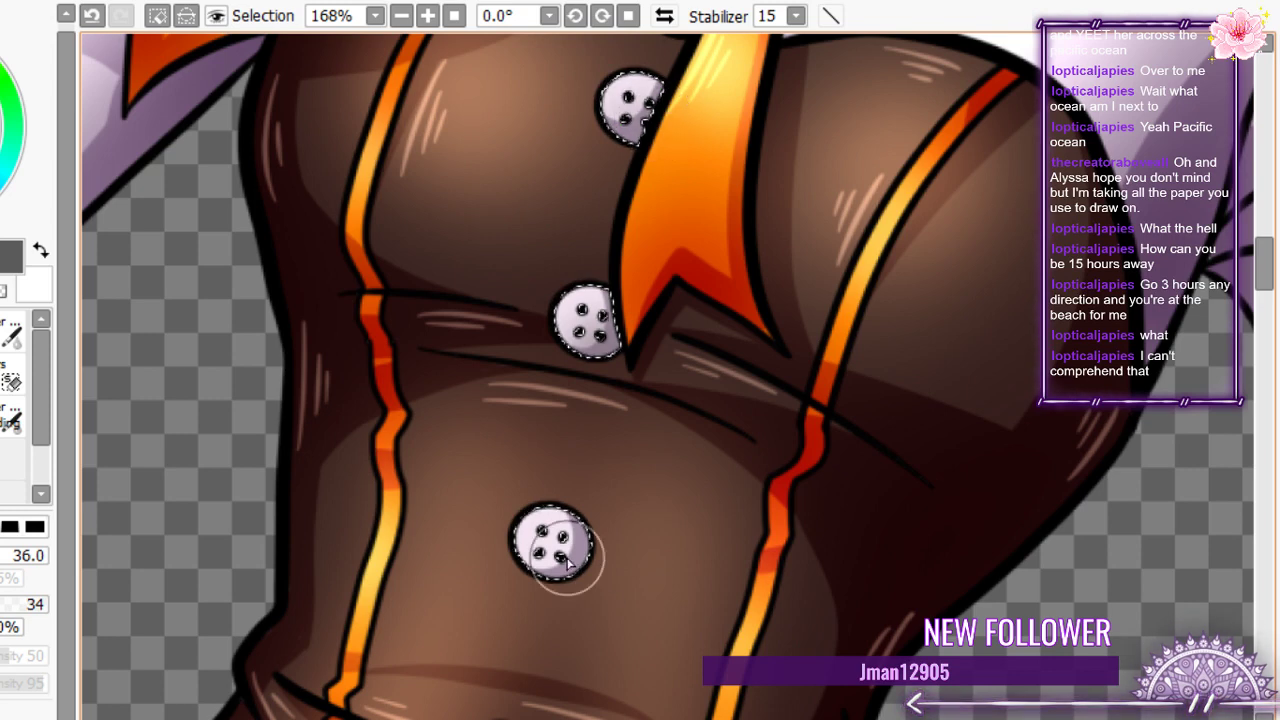
scroll(567, 563, "down", 3)
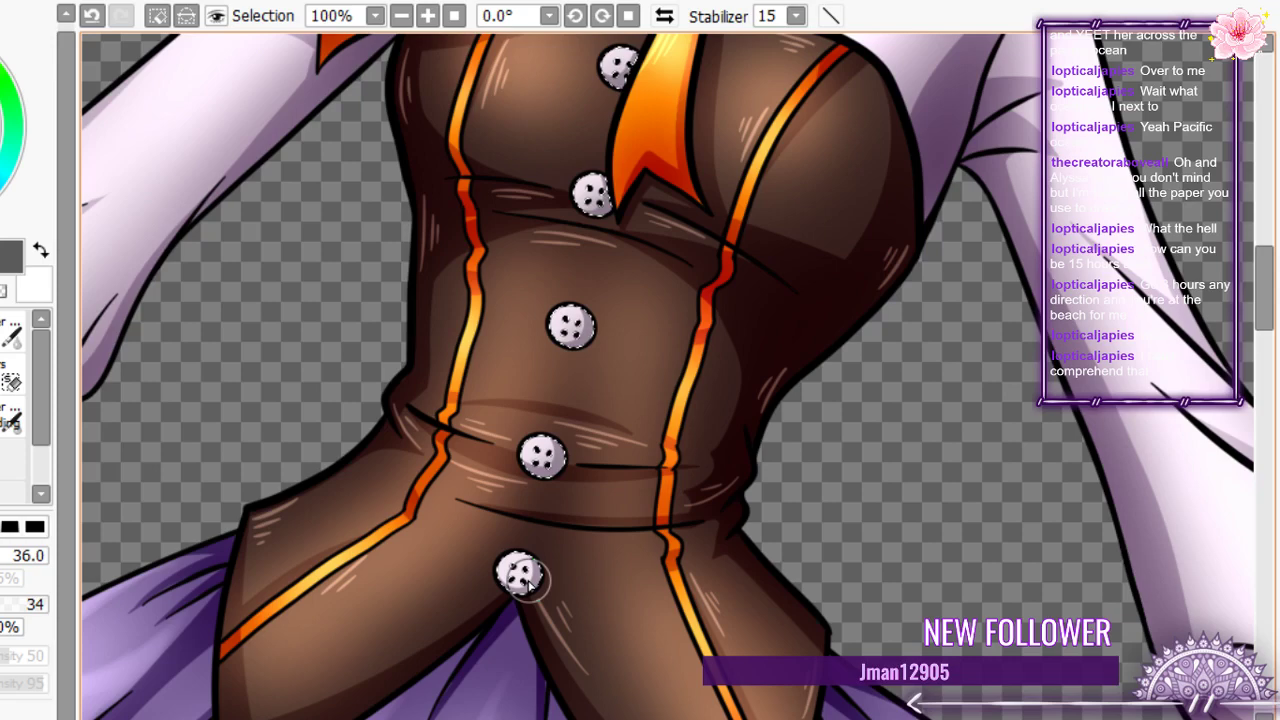
scroll(530, 580, "down", 8)
- Softly shade the buttons on the open hand's cuff and on the raised leg's stocking band
scroll(690, 430, "up", 13)
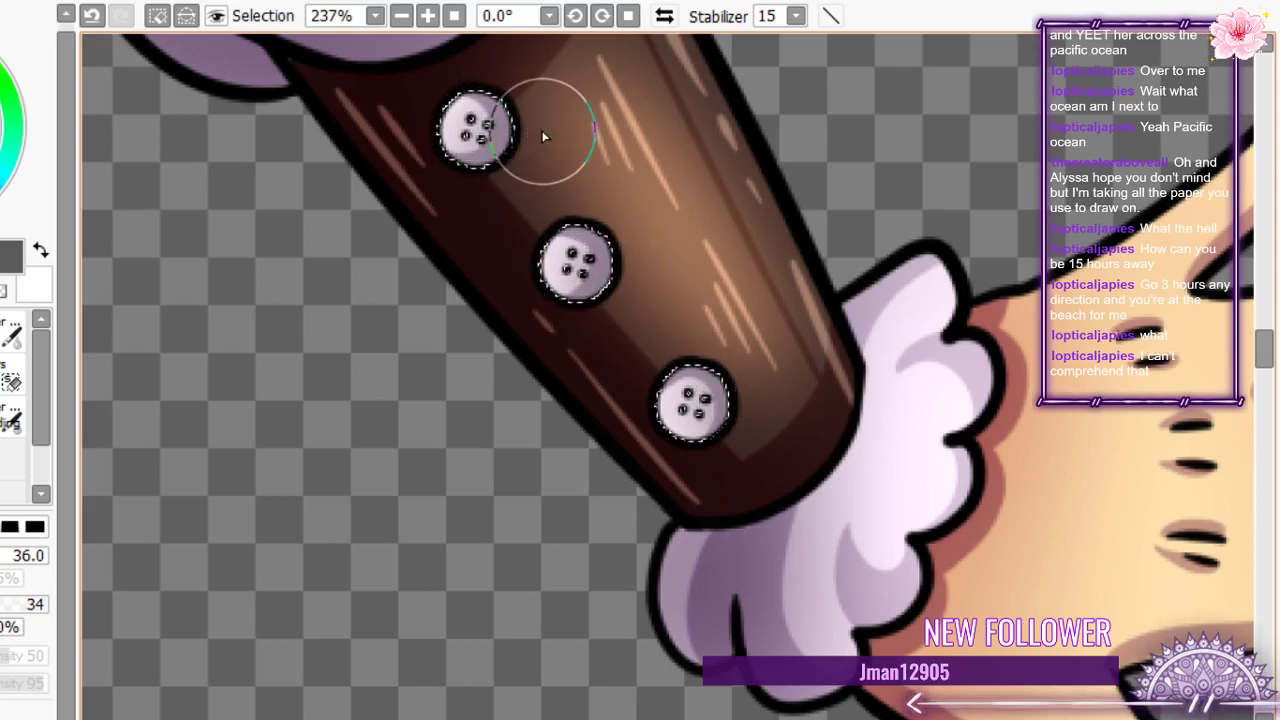
scroll(541, 130, "down", 1)
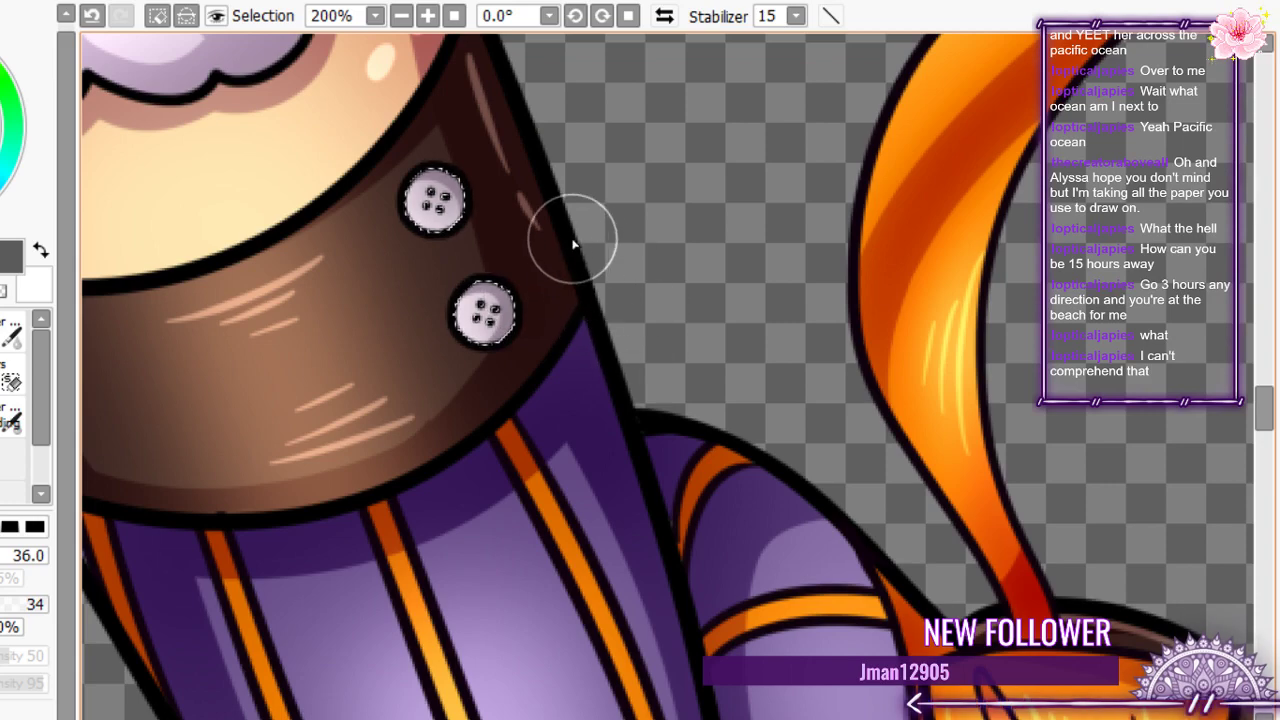
scroll(575, 238, "down", 2)
- Softly shade the oval buttons on the raised and standing shoes with the same size 36 brush
scroll(578, 235, "down", 3)
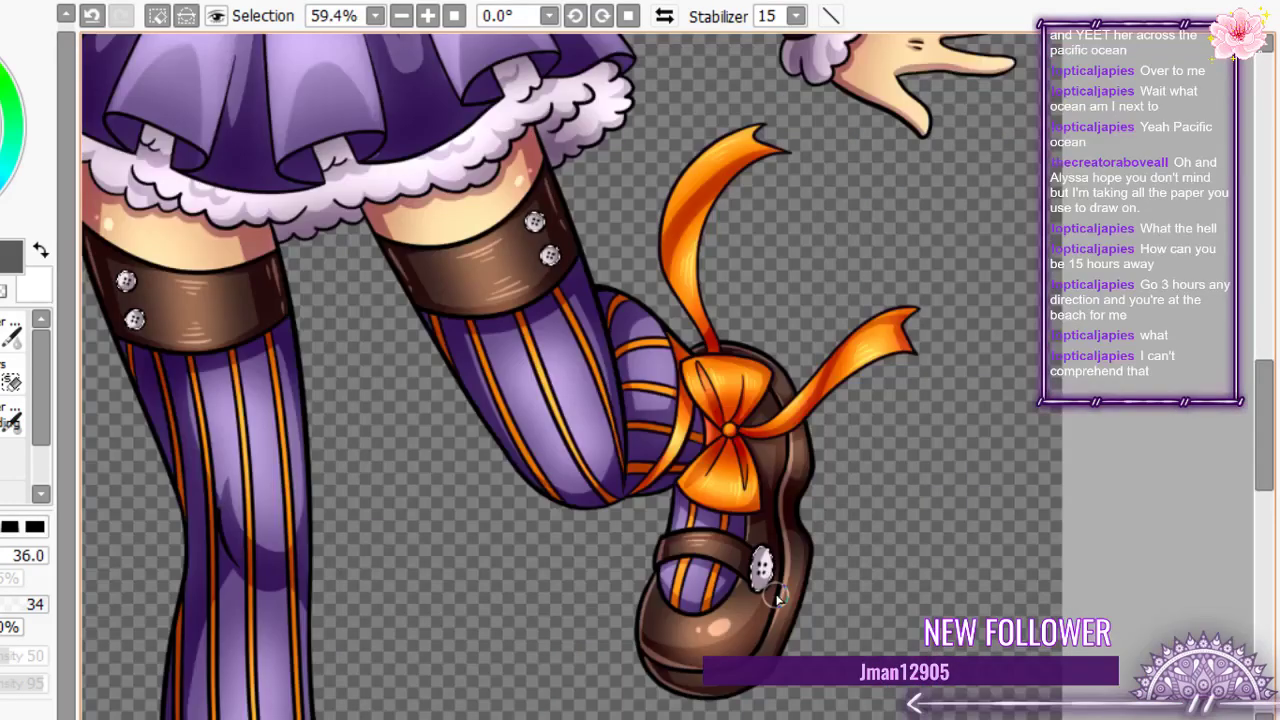
scroll(778, 598, "up", 5)
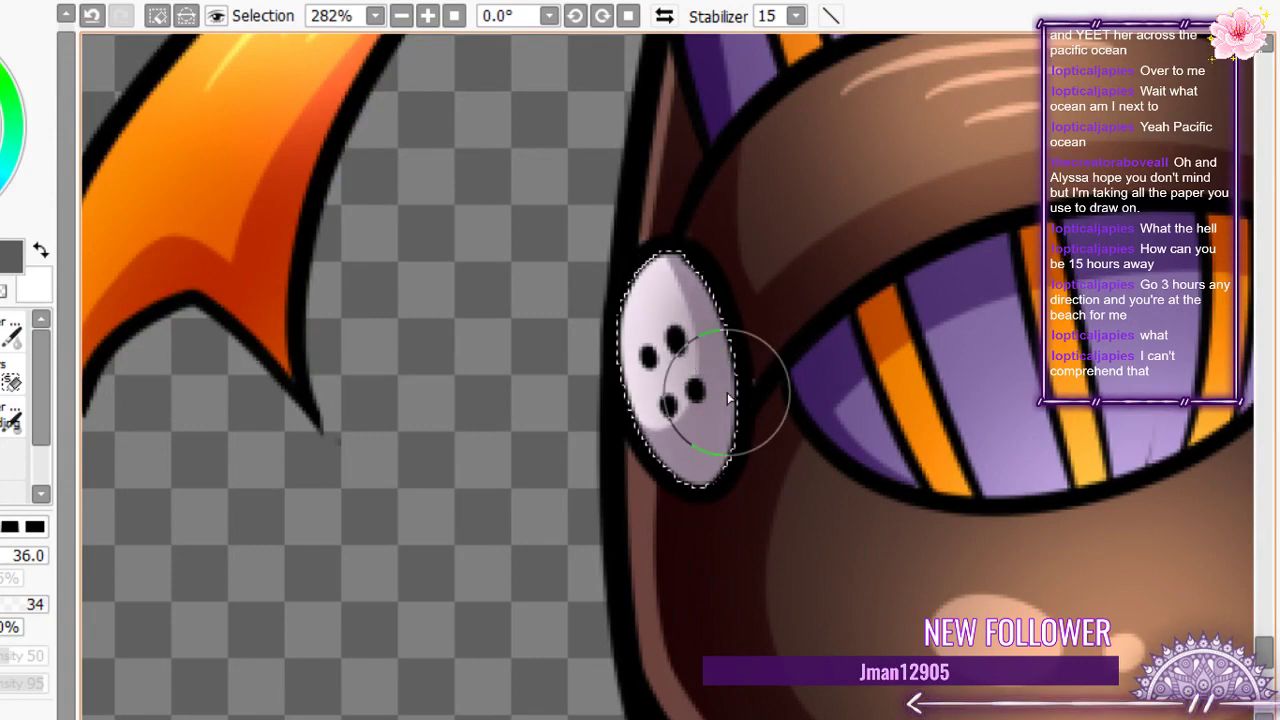
scroll(727, 392, "down", 8)
- Softly shade the buttons on the standing leg's stocking band and on the cuff of the umbrella-holding hand
scroll(655, 228, "up", 4)
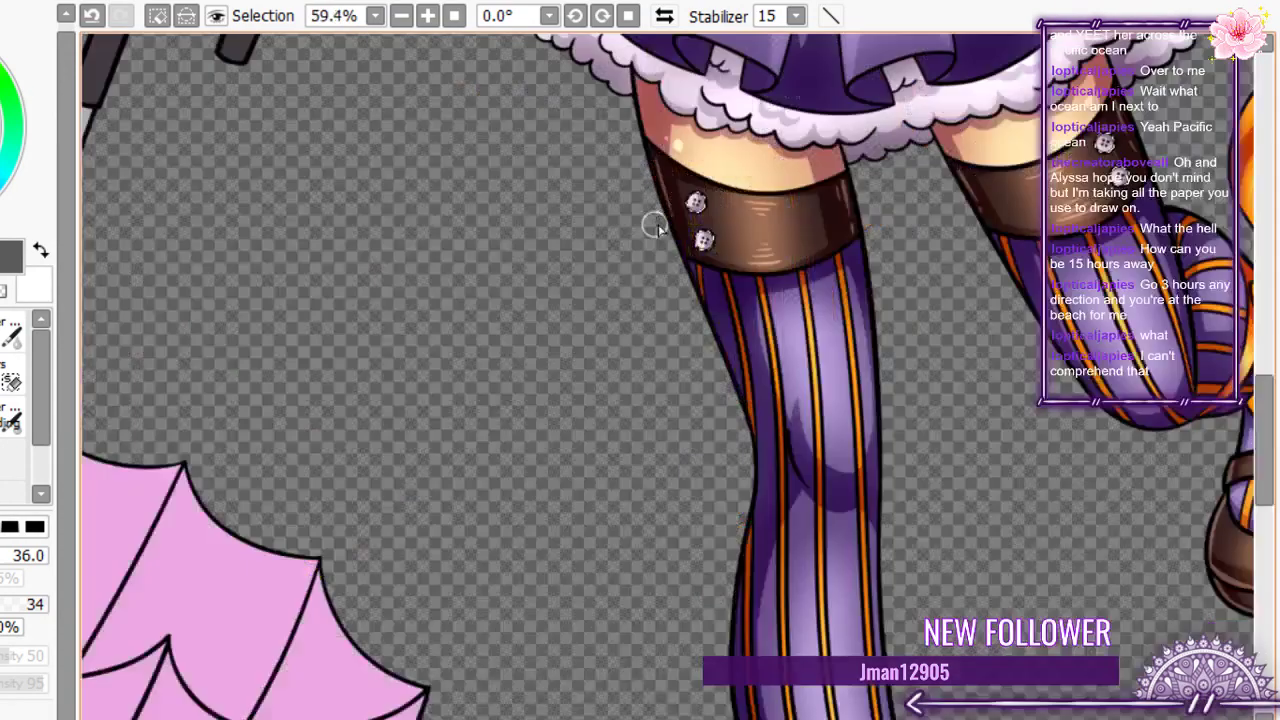
scroll(655, 228, "up", 9)
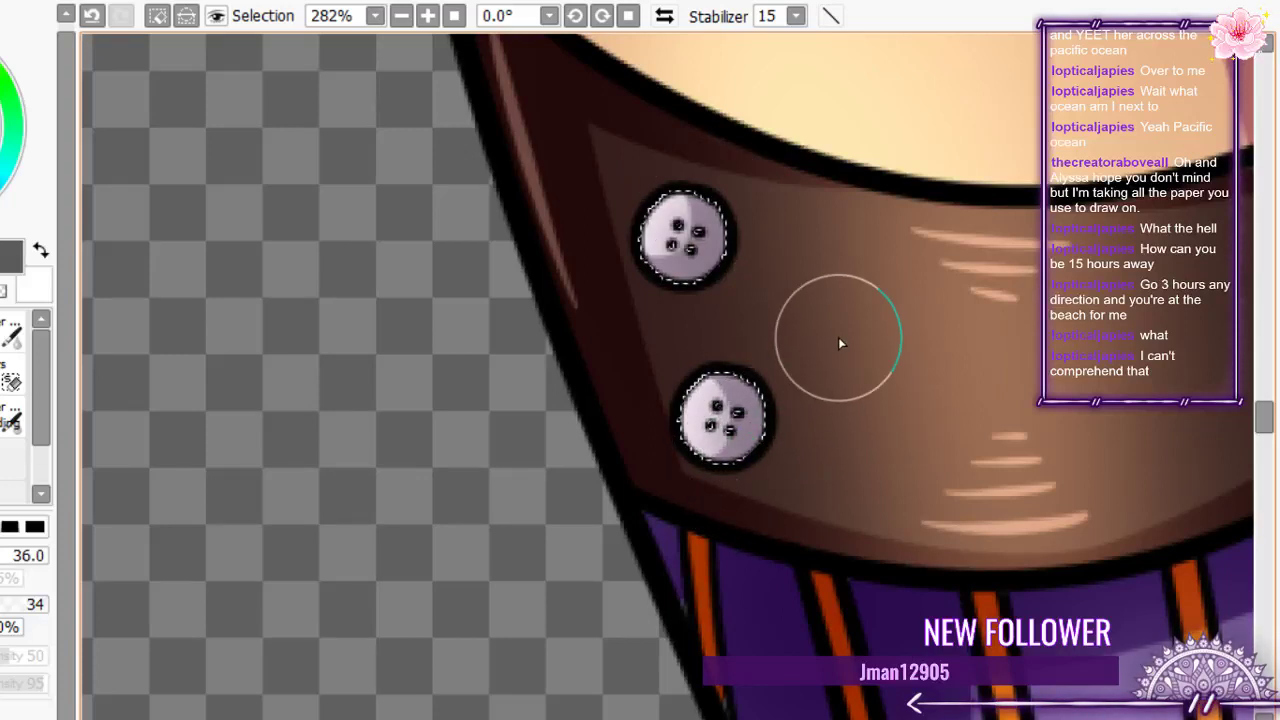
scroll(783, 348, "down", 1)
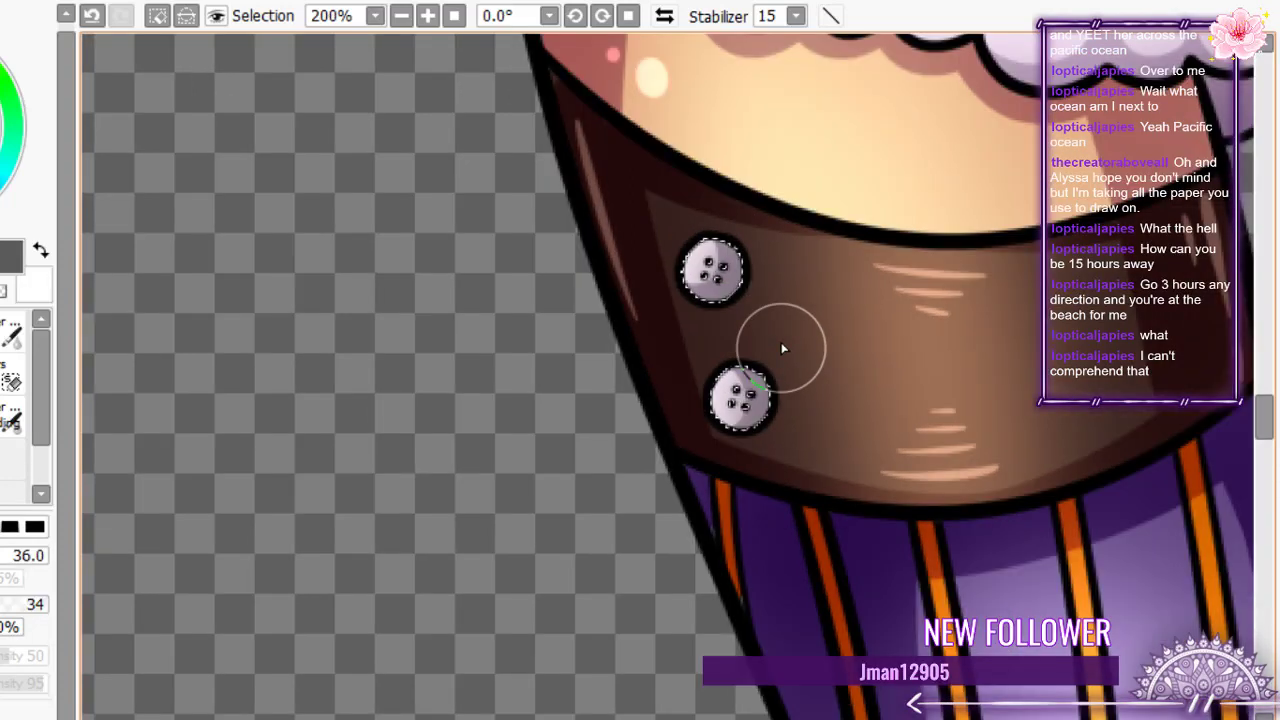
scroll(783, 348, "up", 1)
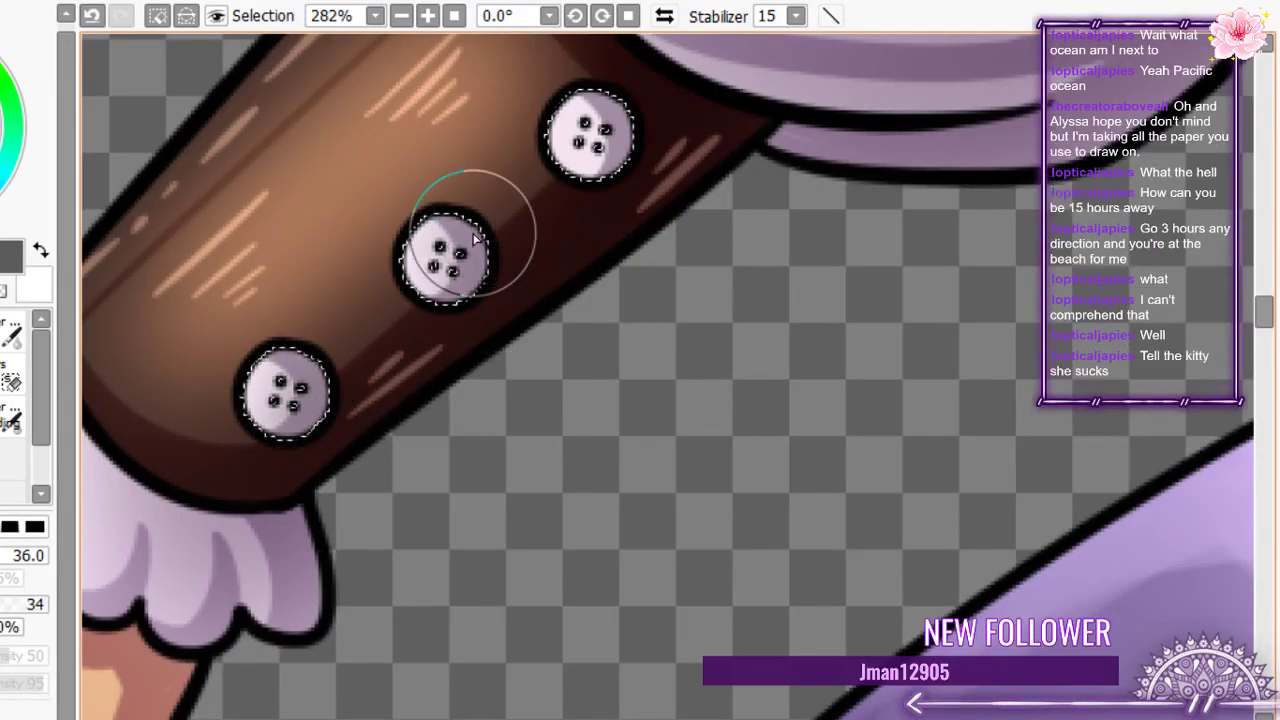
scroll(615, 268, "down", 3)
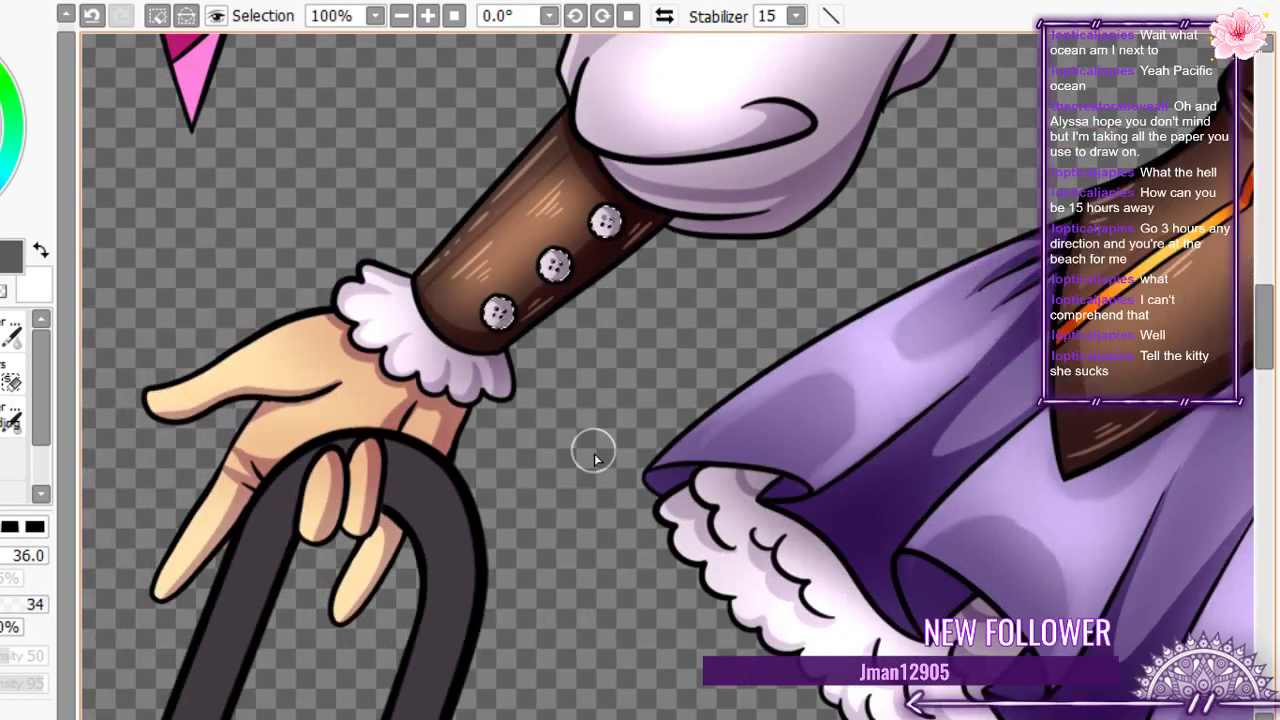
scroll(594, 437, "down", 1)
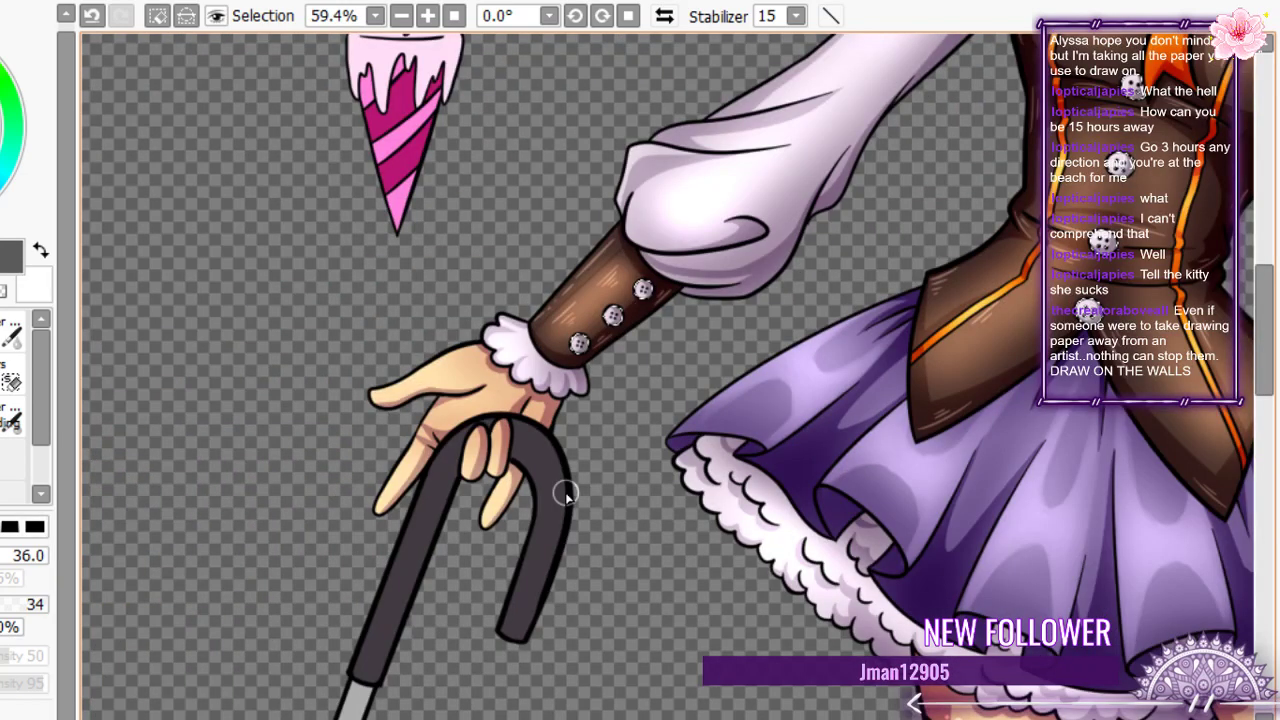
scroll(565, 494, "down", 1)
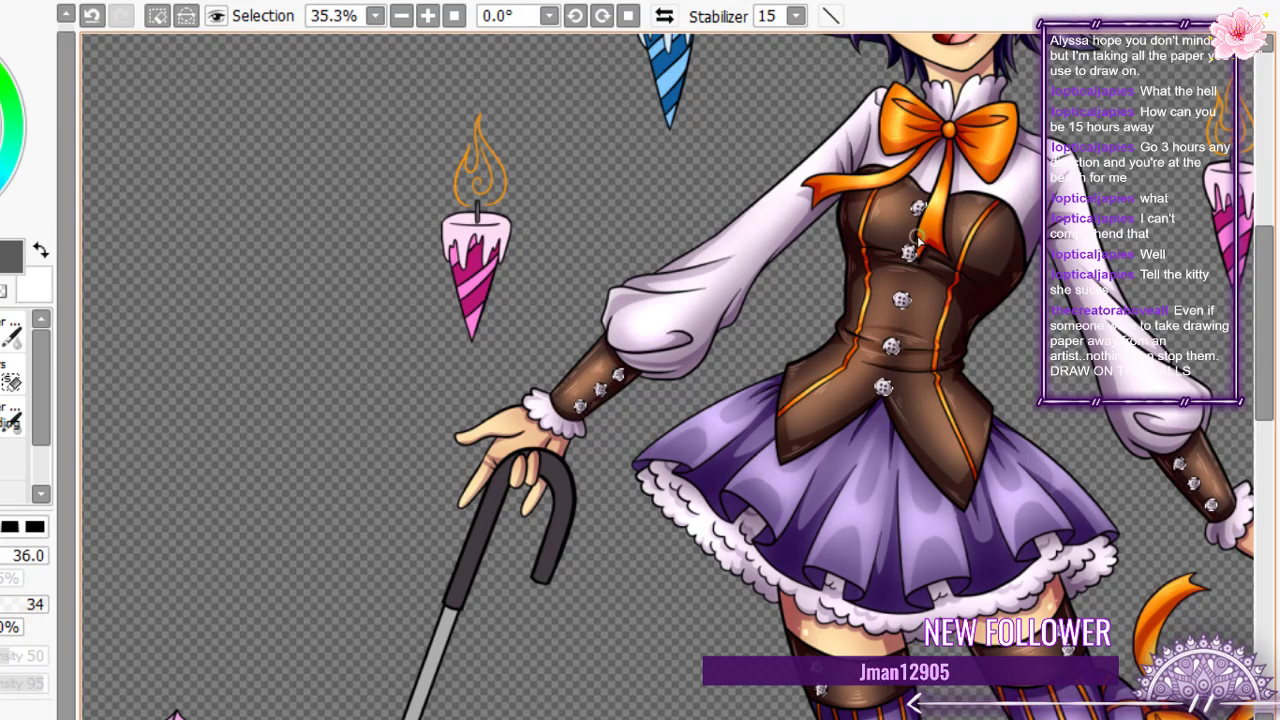
- Switch to the hard brush at size 7.9 with a lighter gray and paint a highlight on the topmost corset button's upper left
scroll(918, 240, "up", 8)
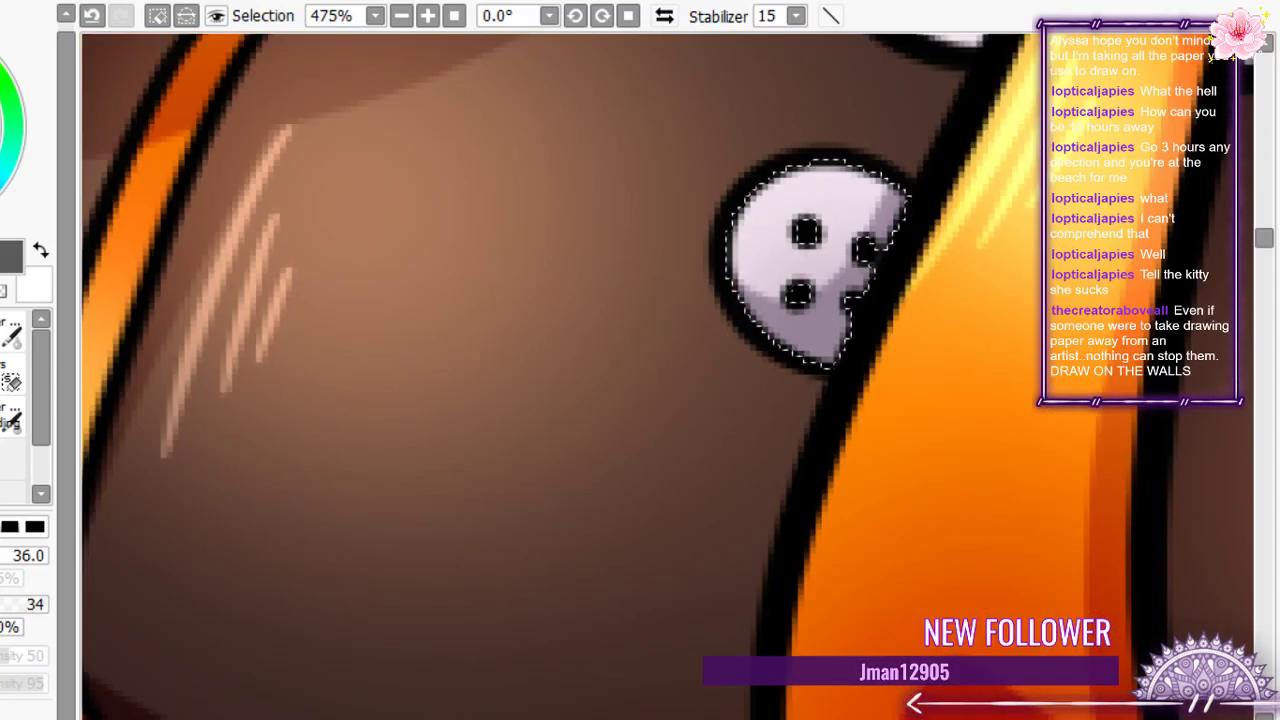
left_click(770, 250, "alt")
key("n")
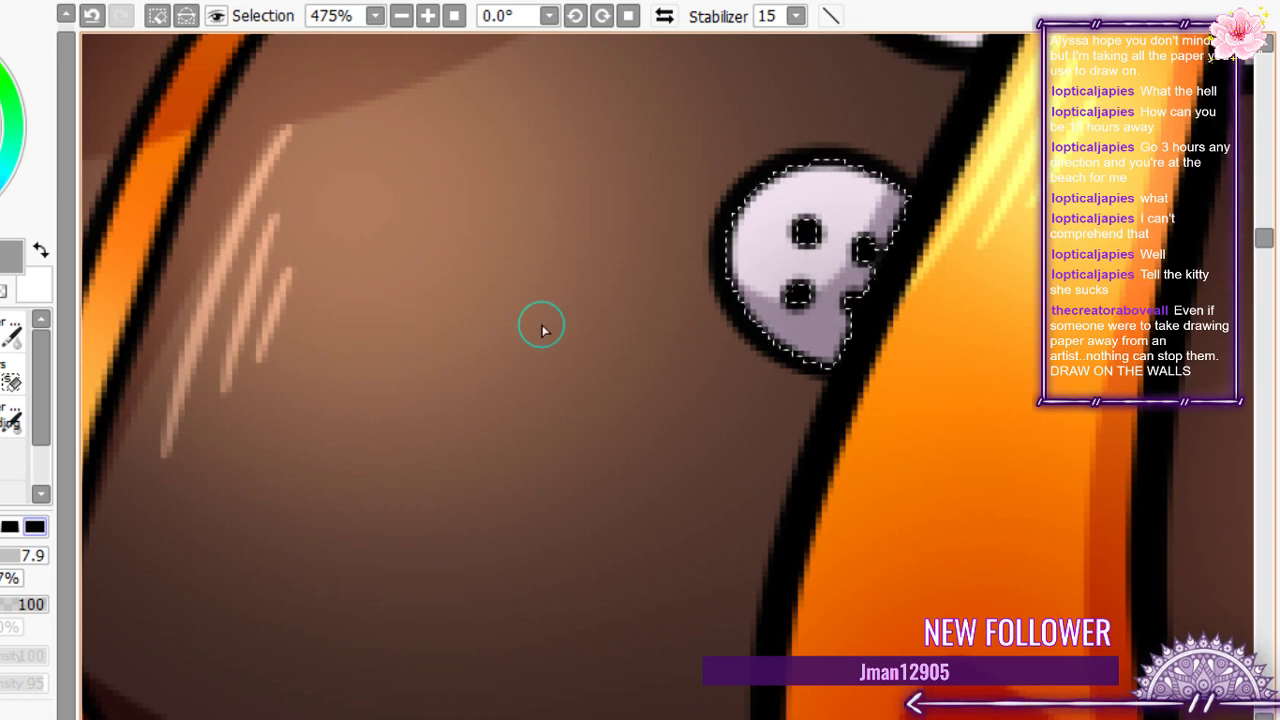
left_click(2, 440)
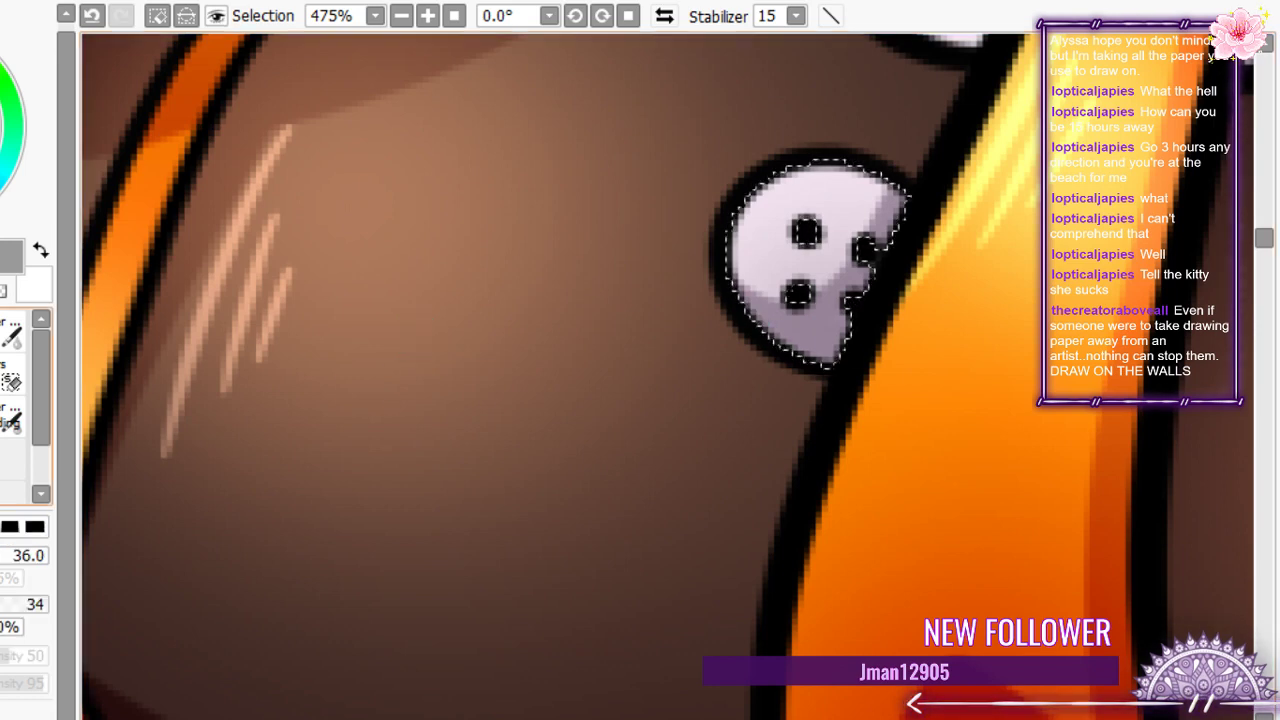
left_click(2, 334)
left_click_drag(786, 203, 754, 222)
scroll(647, 205, "down", 2)
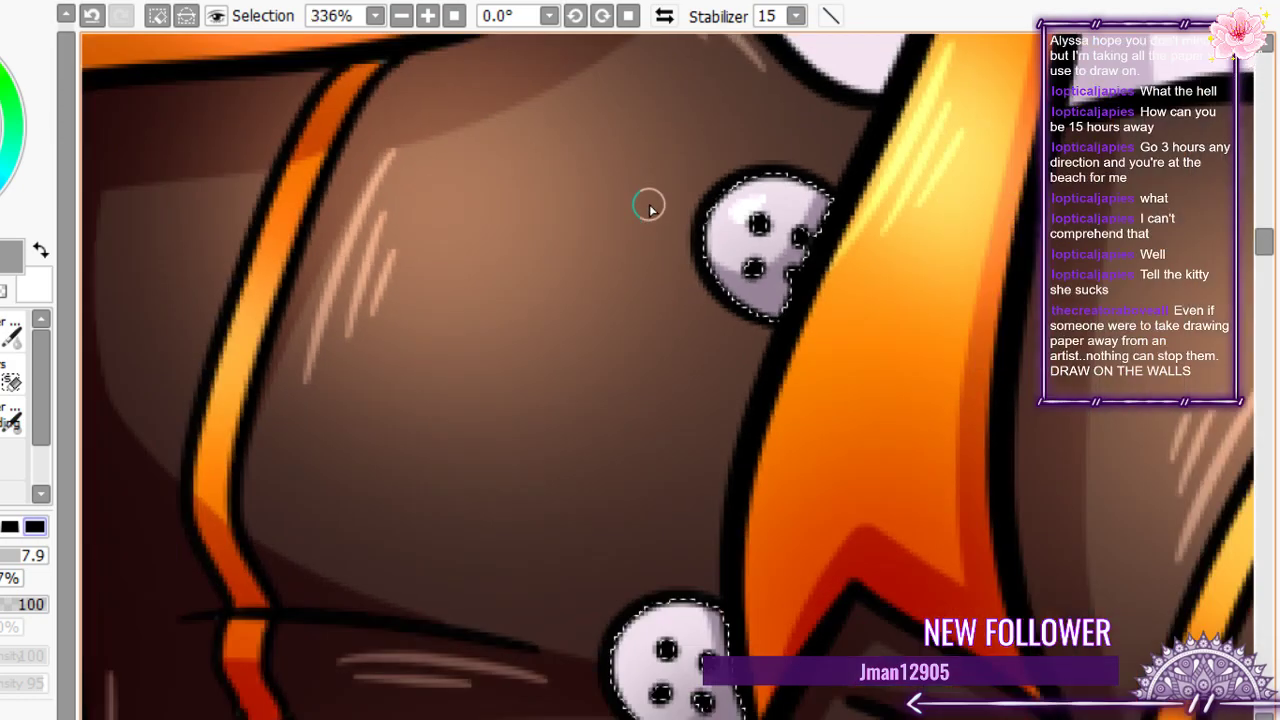
- Paint matching small highlights on the upper left of the remaining corset buttons
scroll(600, 337, "up", 1)
scroll(600, 340, "down", 6)
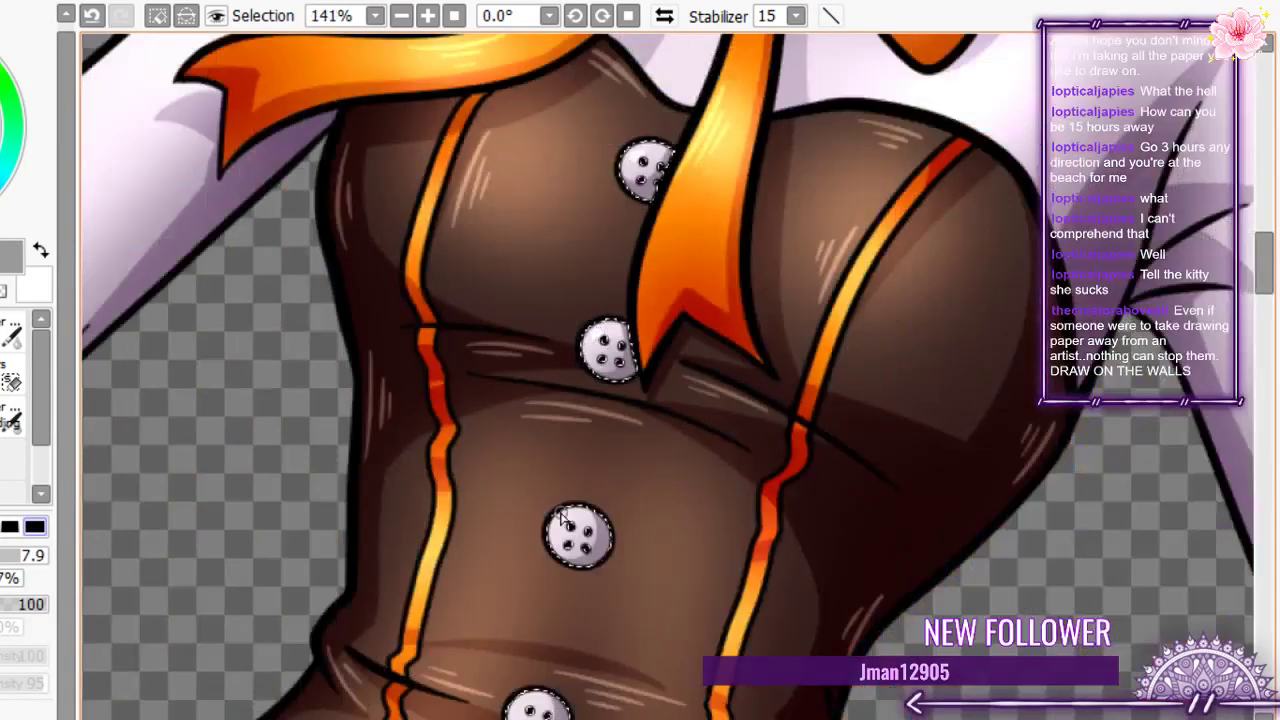
scroll(560, 520, "up", 6)
scroll(543, 514, "down", 3)
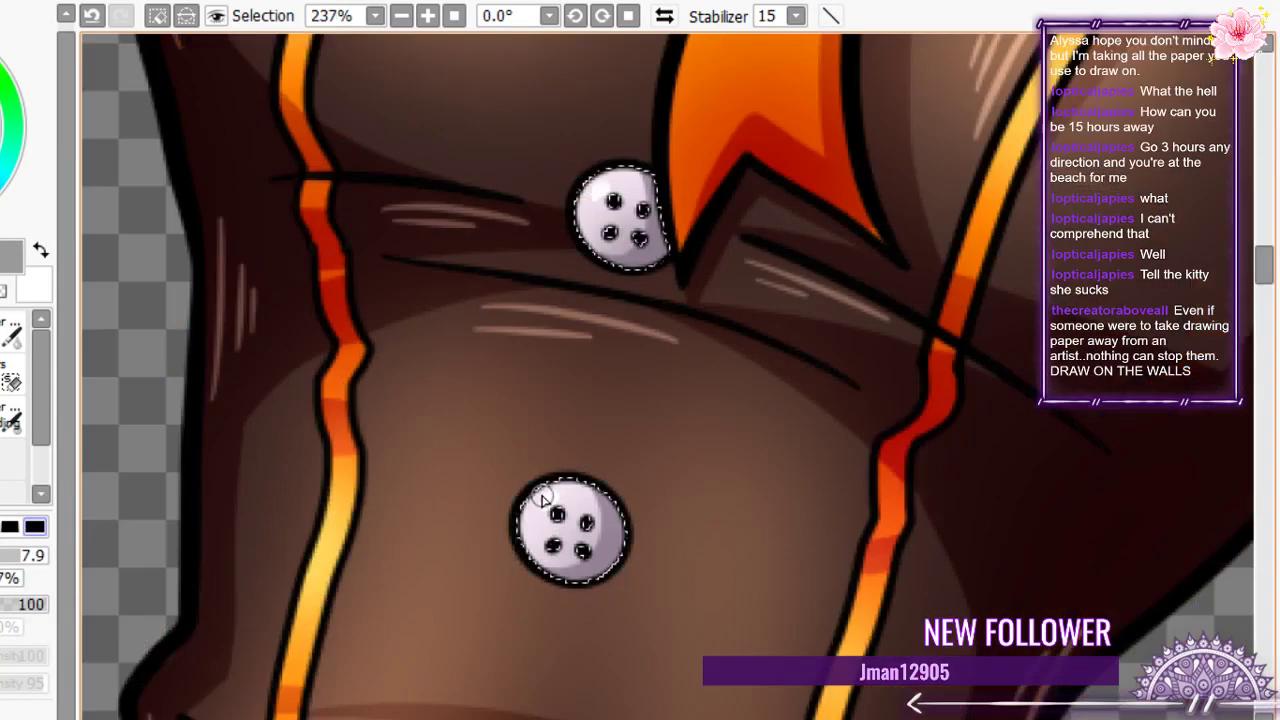
scroll(540, 497, "down", 5)
scroll(508, 600, "up", 2)
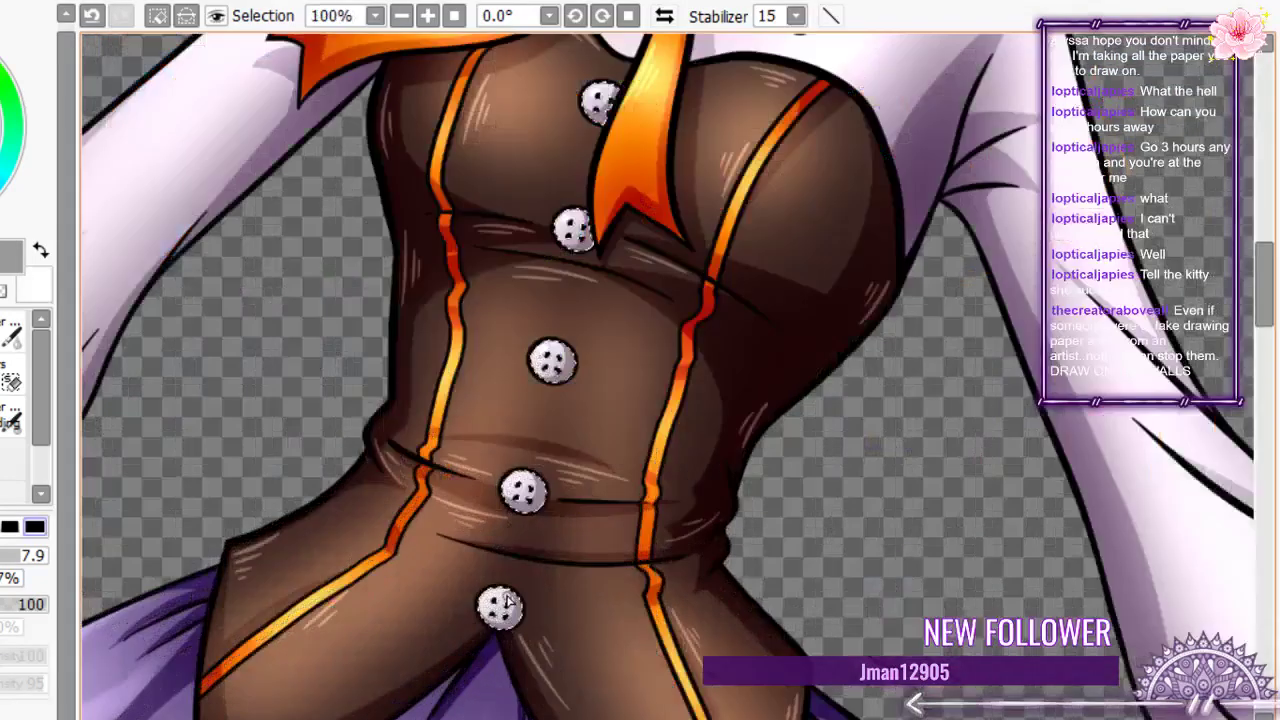
- Paint small highlights on the three buttons of the open hand's cuff
scroll(508, 600, "down", 5)
scroll(585, 574, "up", 4)
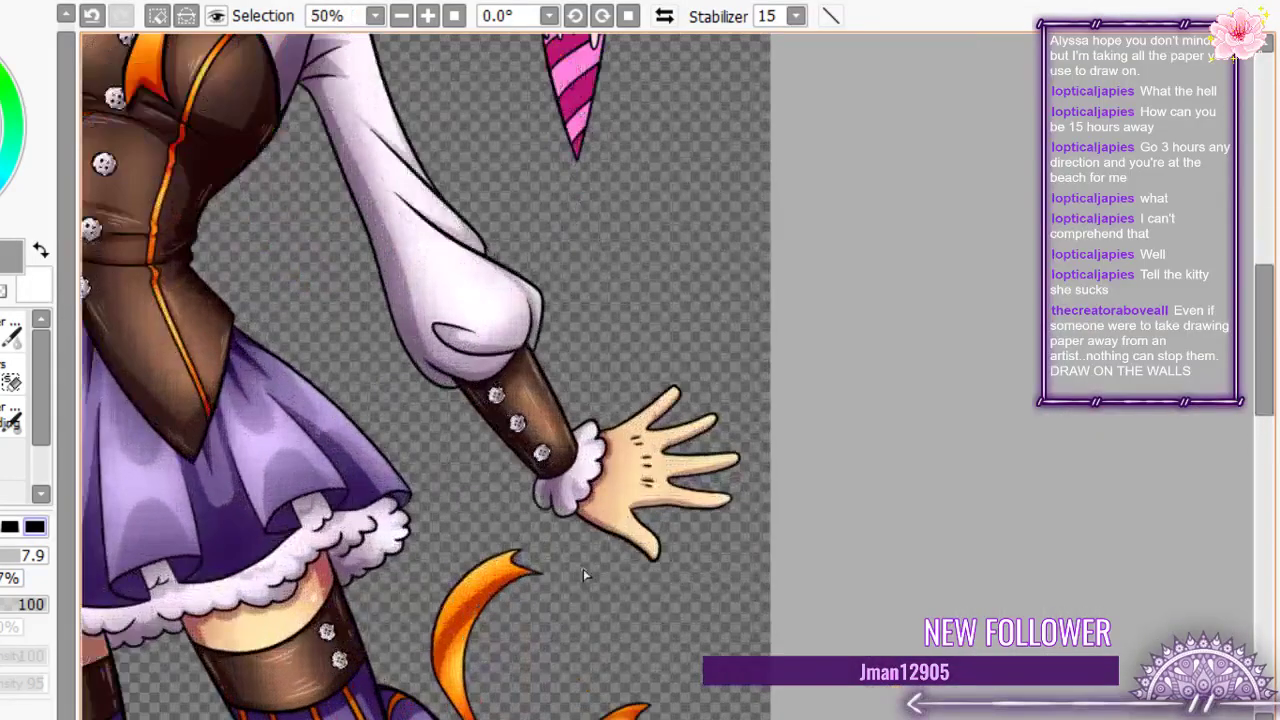
scroll(514, 427, "up", 11)
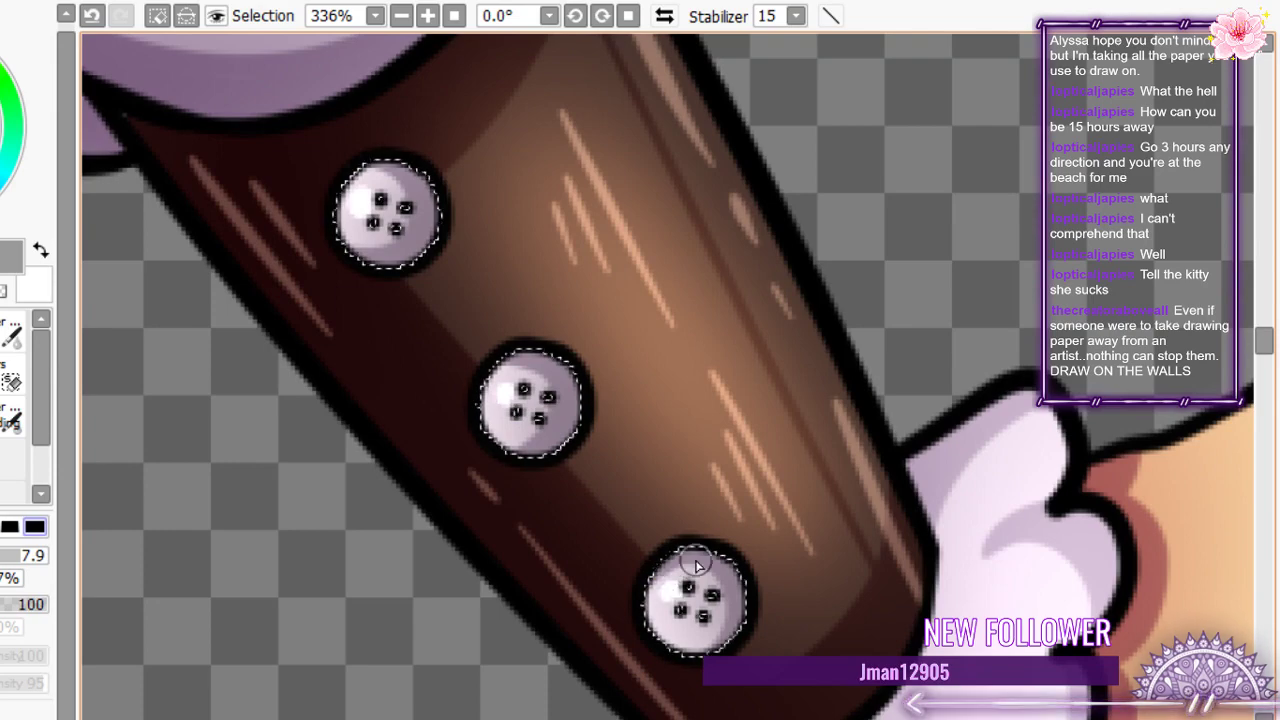
- Paint small highlights on the stocking band buttons of the raised leg and the standing leg
scroll(697, 566, "down", 2)
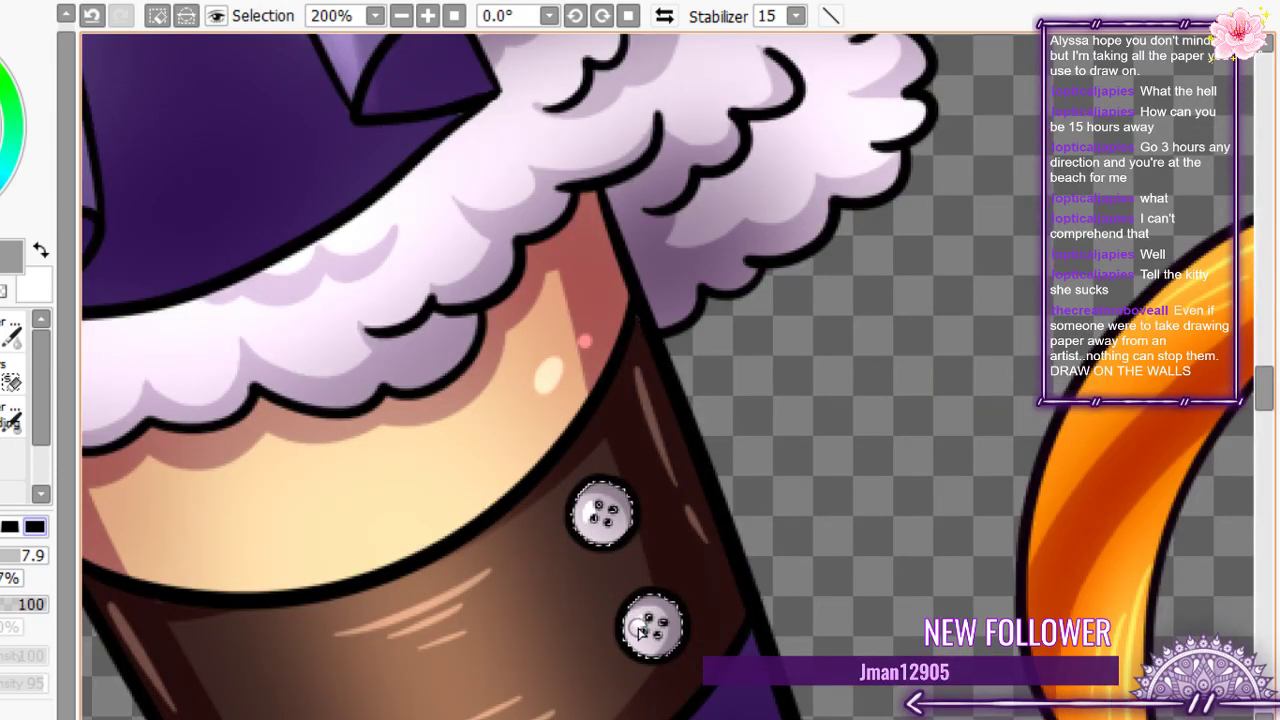
scroll(600, 575, "down", 6)
scroll(586, 566, "up", 8)
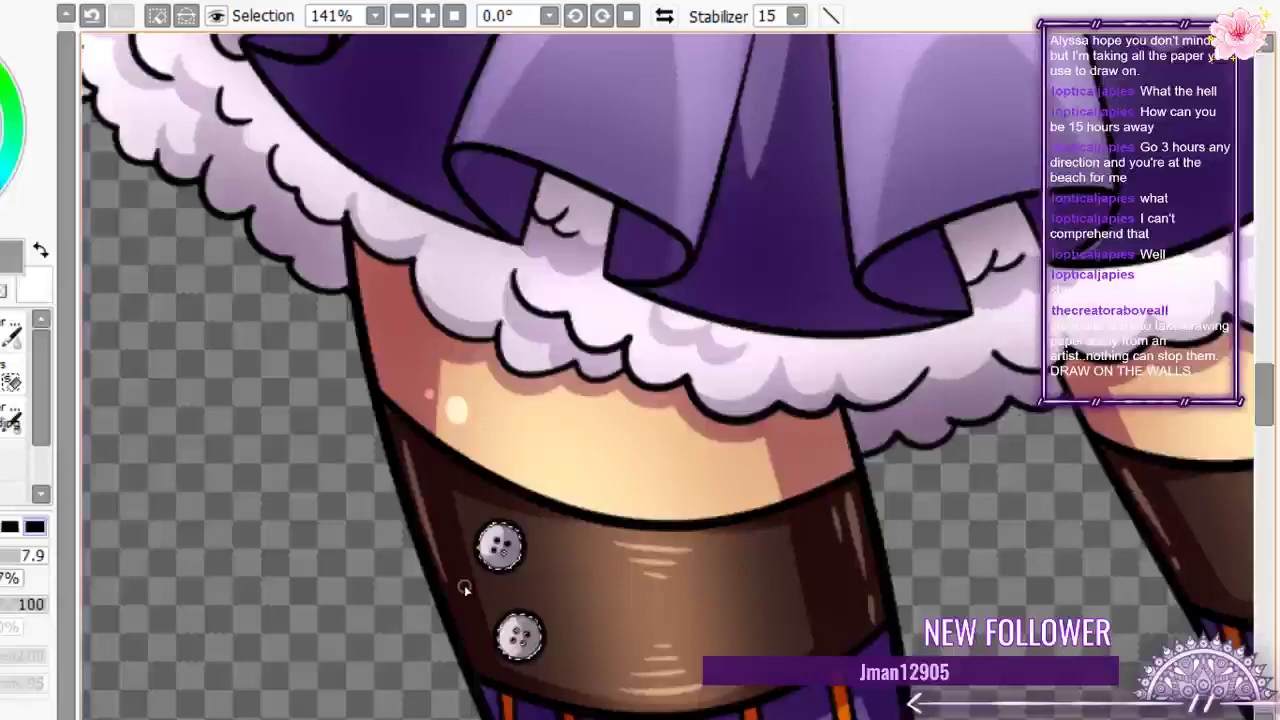
scroll(465, 590, "up", 1)
scroll(465, 590, "down", 5)
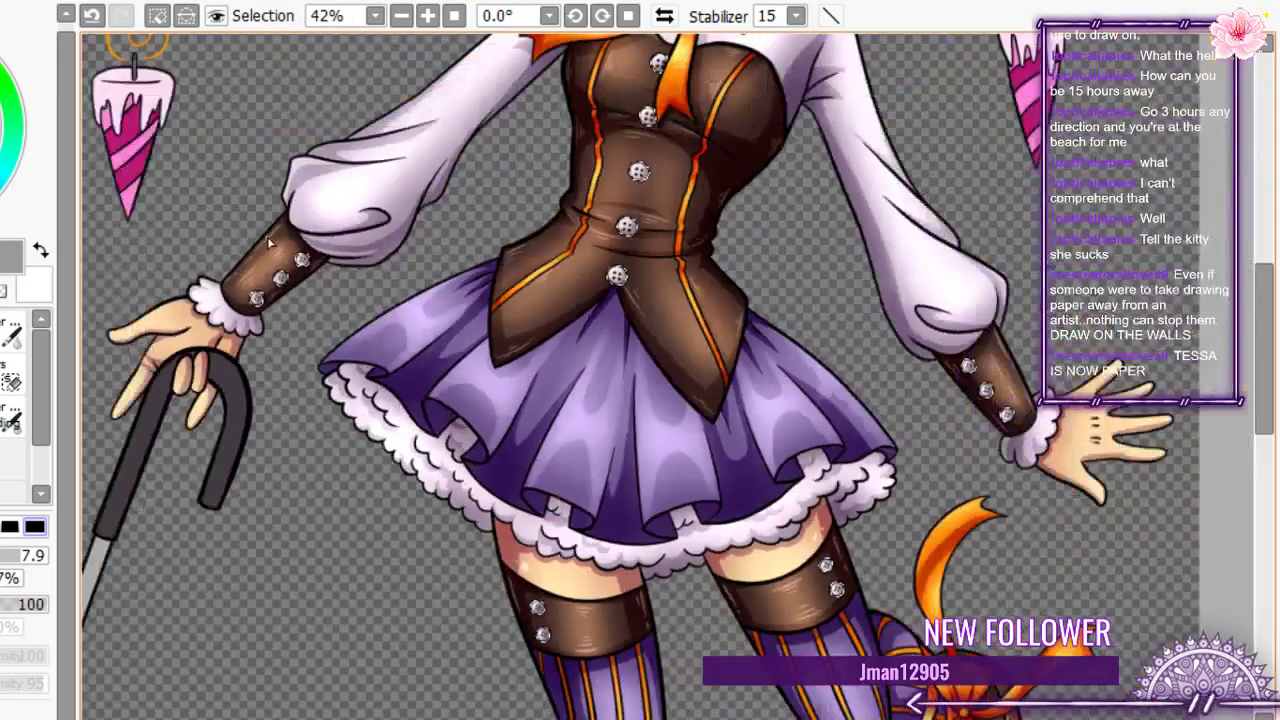
- Paint small highlights on the upper left of the three cuff buttons above the umbrella-holding hand
scroll(332, 255, "up", 8)
mouse_move(331, 252)
left_mouse_down()
mouse_move(340, 247)
mouse_move(323, 262)
left_mouse_up()
left_click_drag(200, 386, 178, 393)
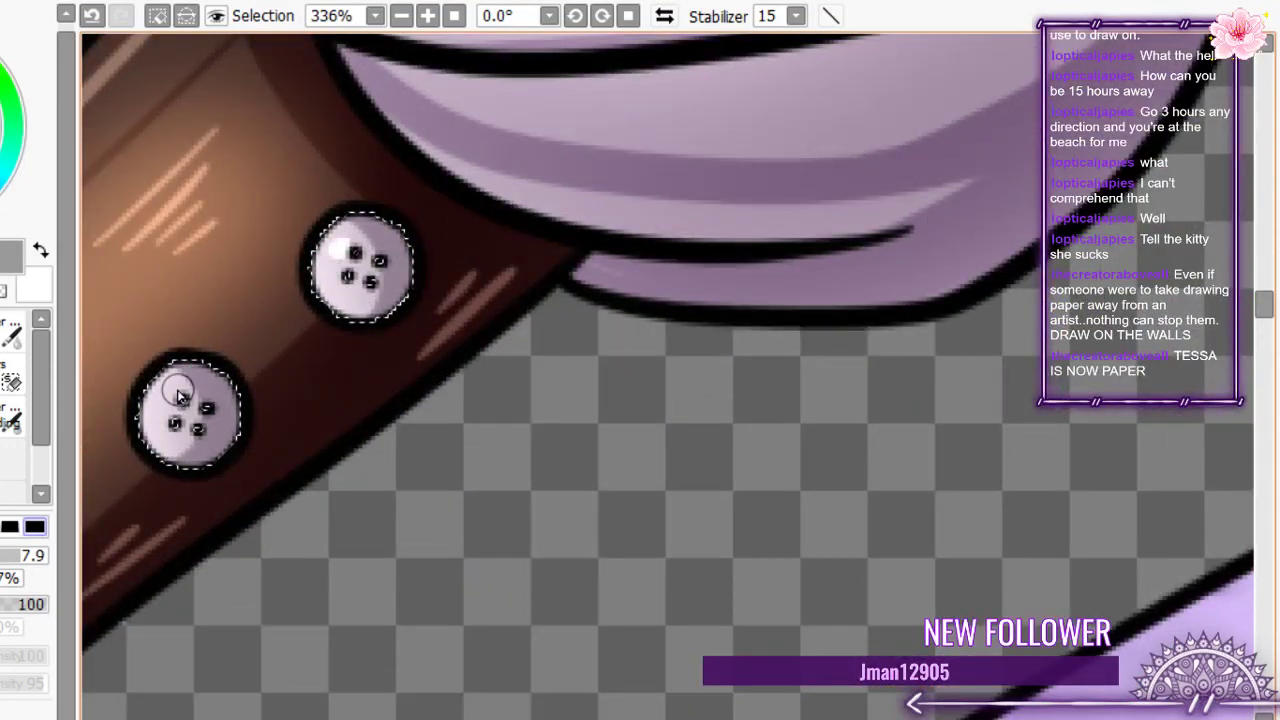
scroll(180, 397, "down", 4)
scroll(166, 429, "up", 6)
left_click_drag(155, 450, 143, 429)
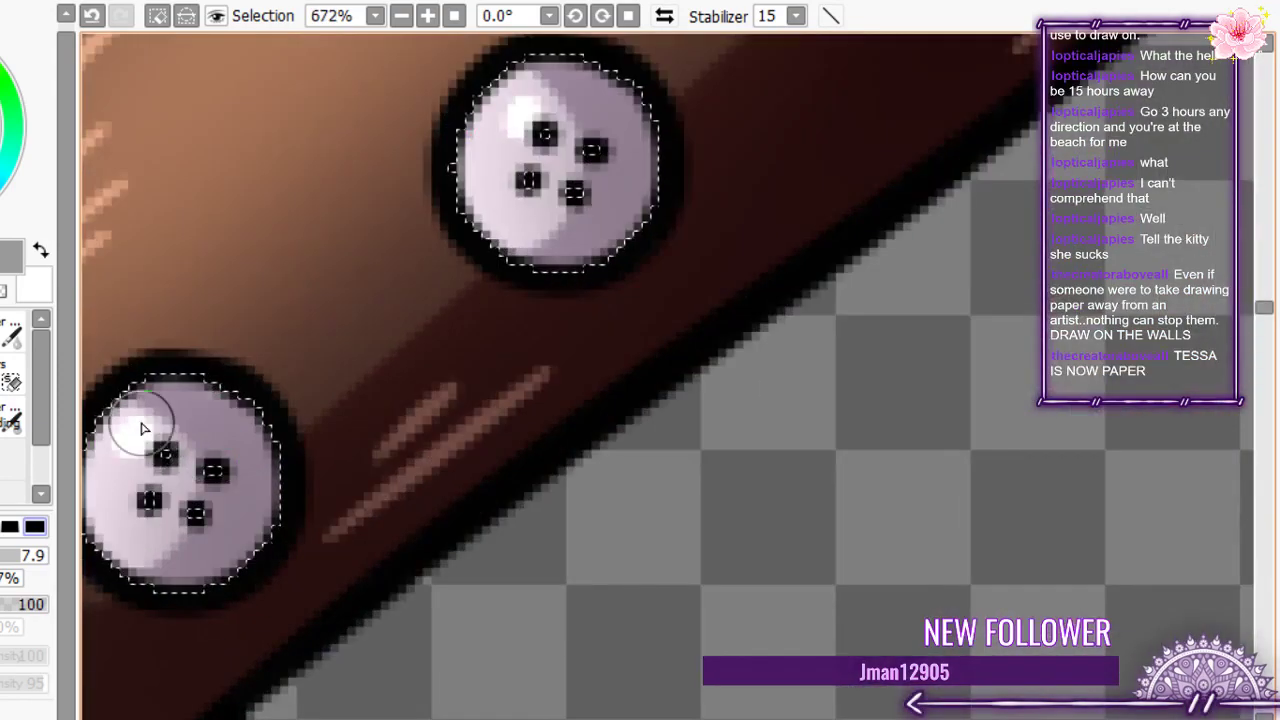
- Paint small highlights on the strap buttons of the standing foot's shoe and the raised foot's shoe
scroll(143, 429, "down", 7)
scroll(265, 355, "down", 1)
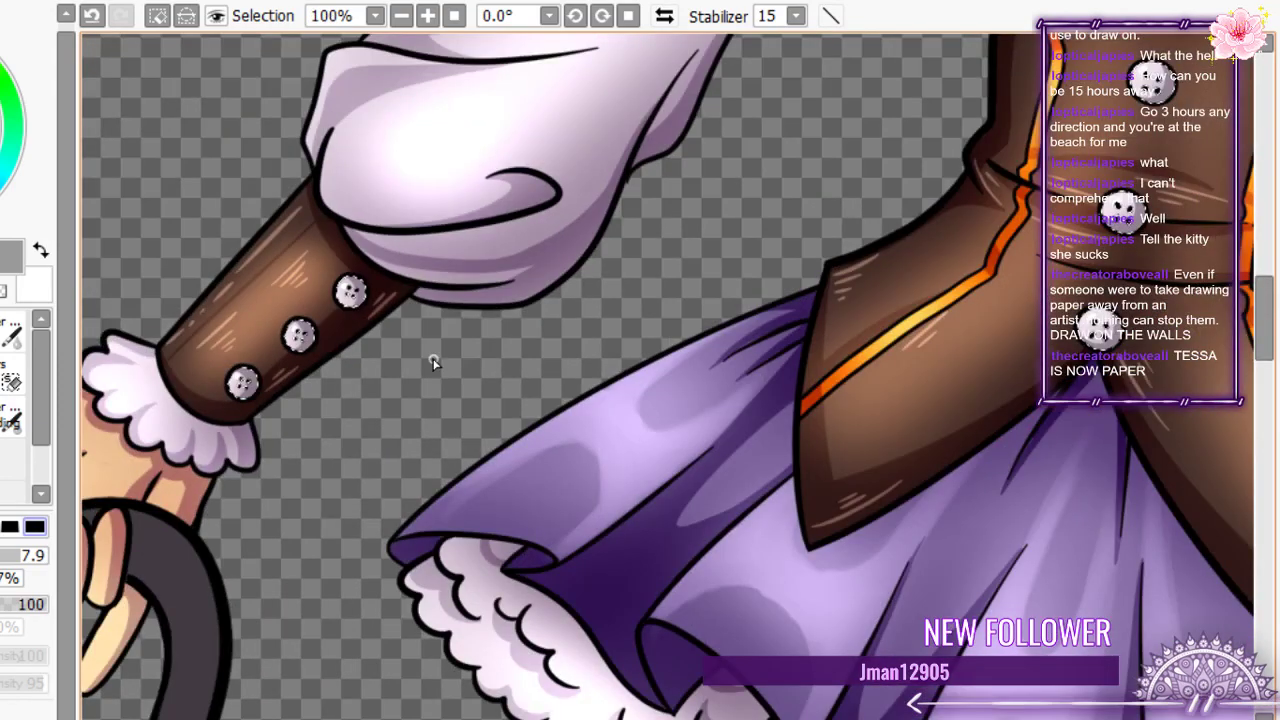
scroll(294, 420, "up", 6)
left_click_drag(294, 420, 305, 400)
scroll(309, 498, "down", 9)
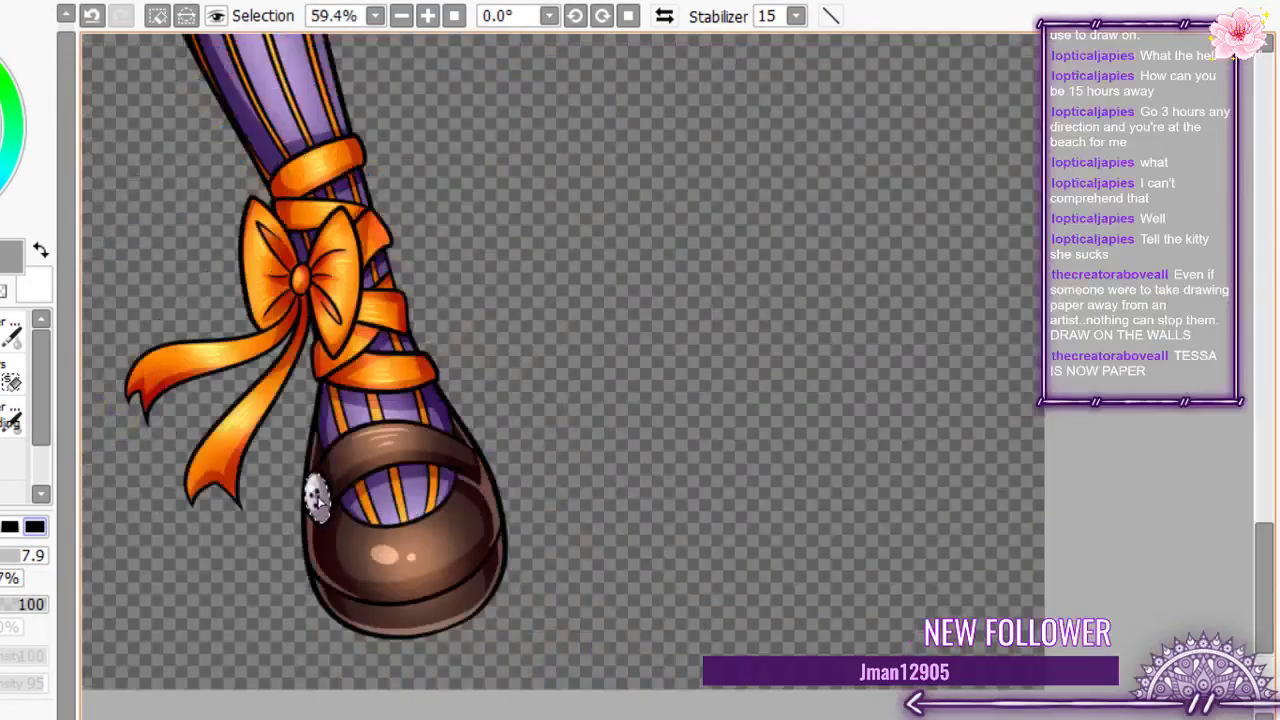
scroll(521, 360, "down", 6)
scroll(523, 361, "down", 1)
scroll(575, 140, "up", 6)
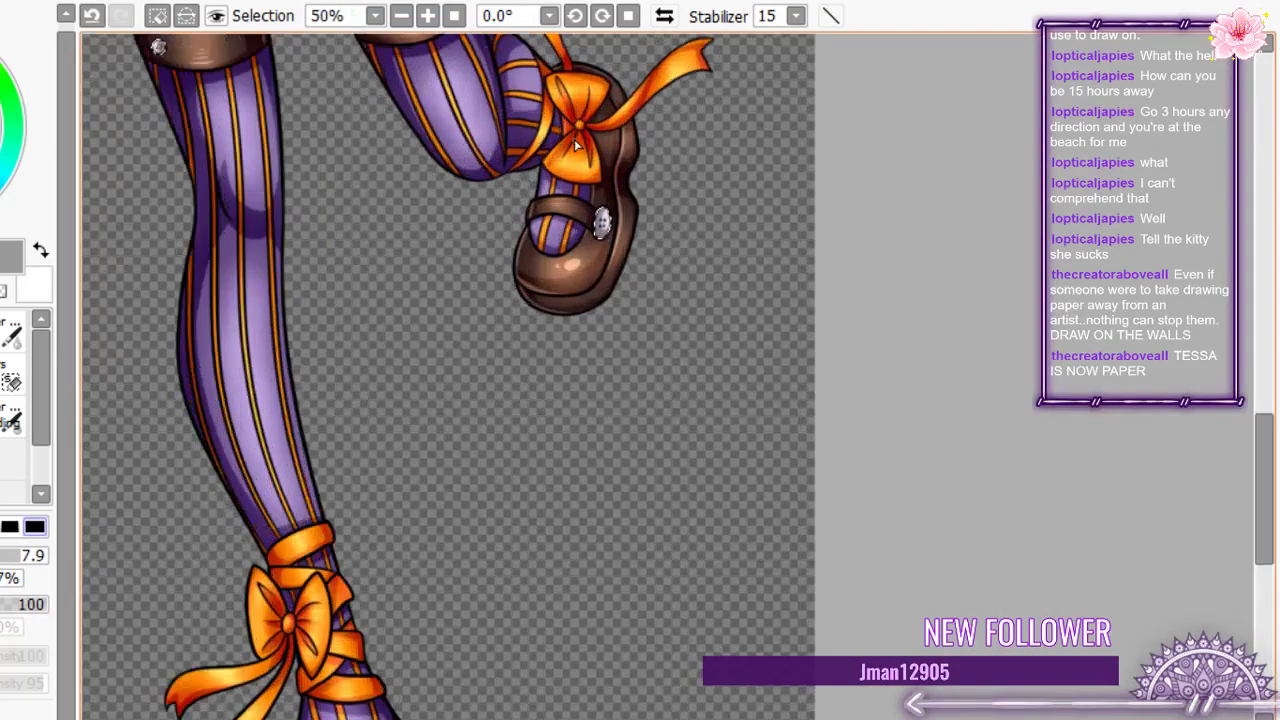
scroll(601, 222, "up", 8)
scroll(657, 420, "down", 14)
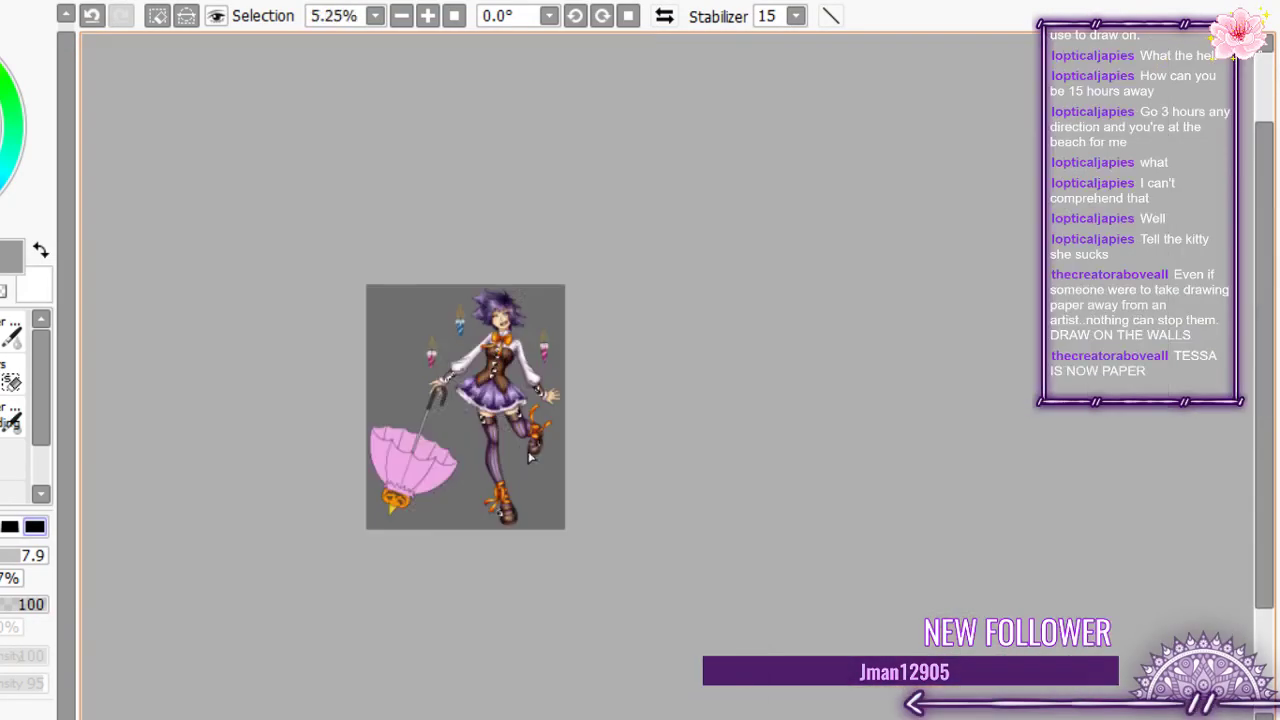
- Clear the selection around the buttons and save the illustration
scroll(500, 400, "up", 5)
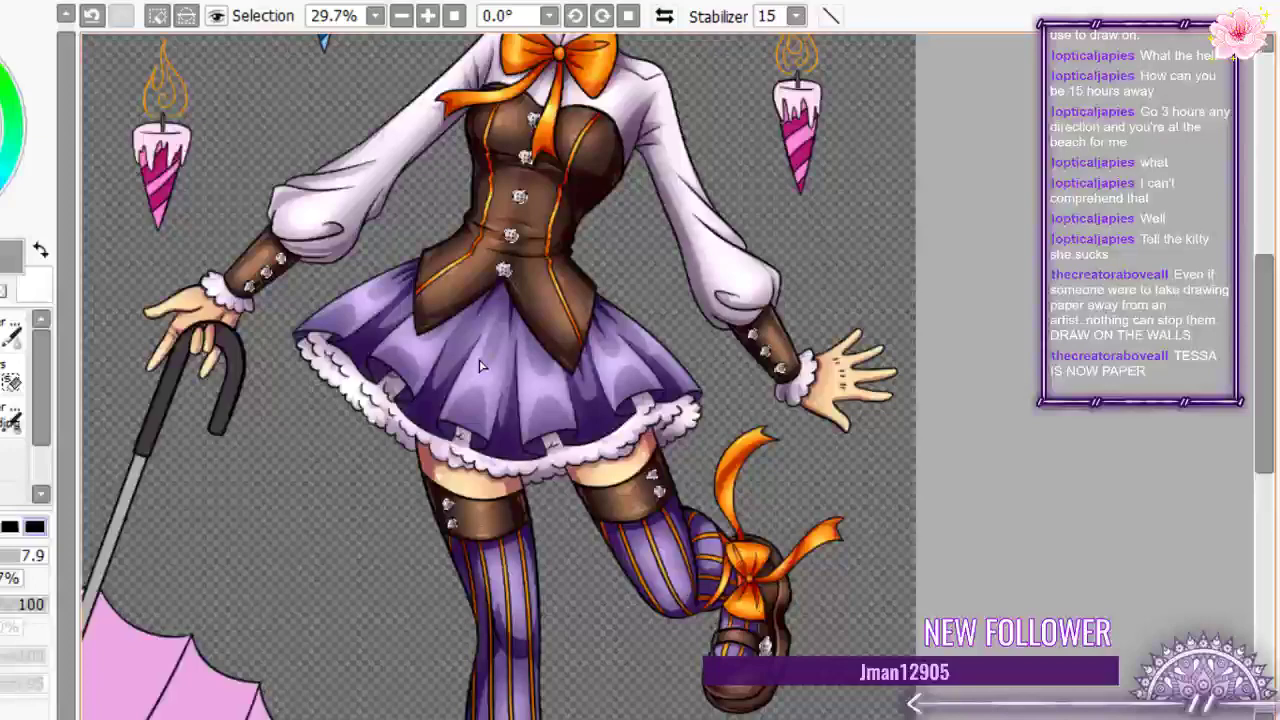
left_click_drag(479, 360, 428, 546)
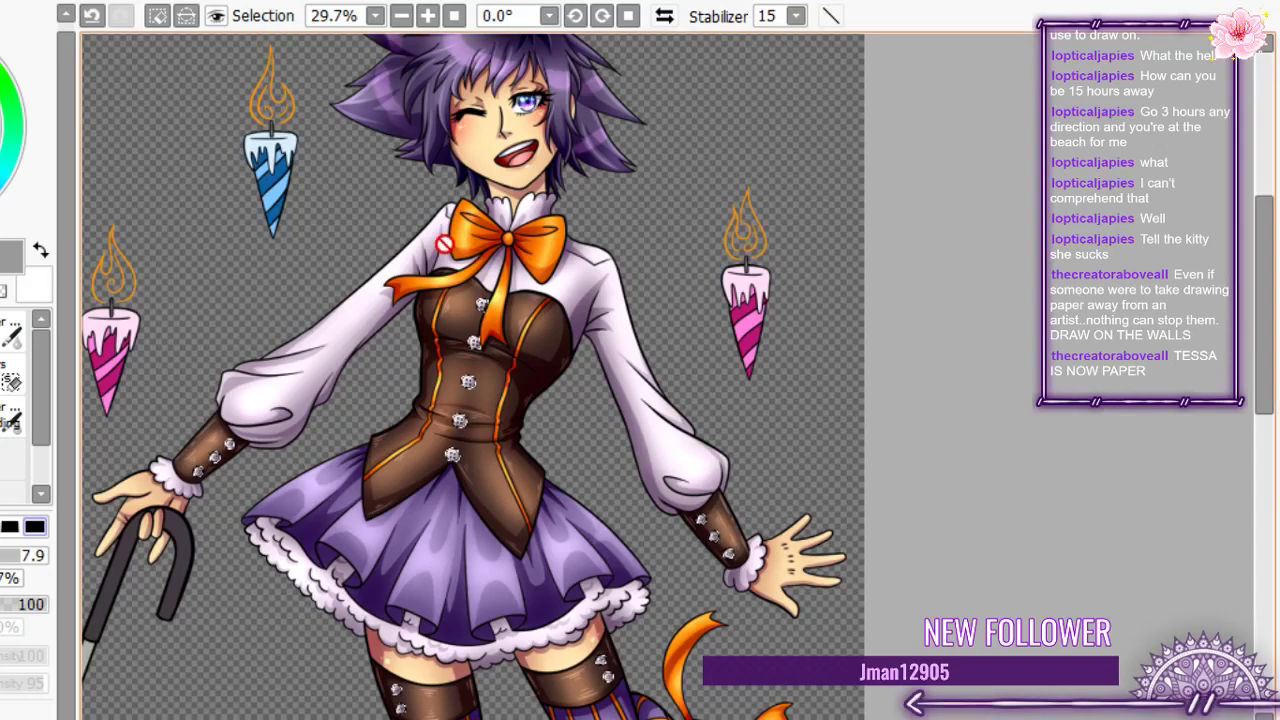
scroll(484, 190, "down", 3)
scroll(484, 190, "up", 5)
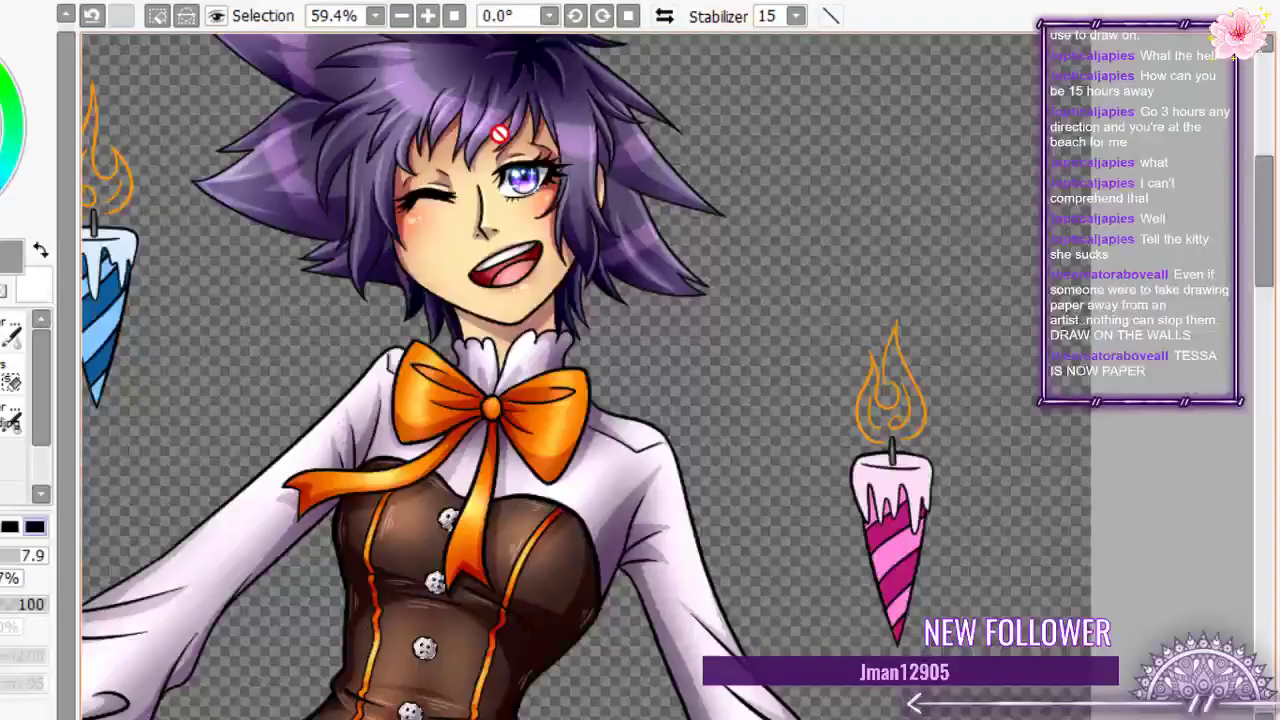
scroll(499, 133, "up", 2)
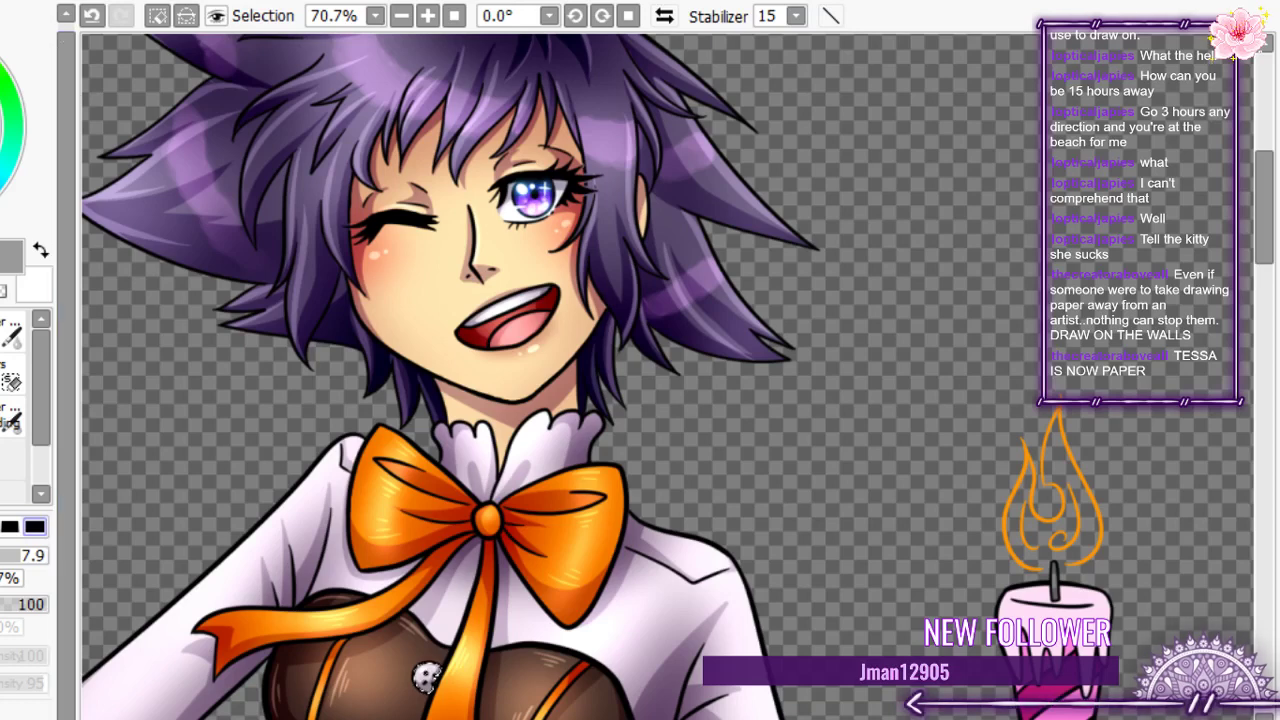
key("ctrl+d")
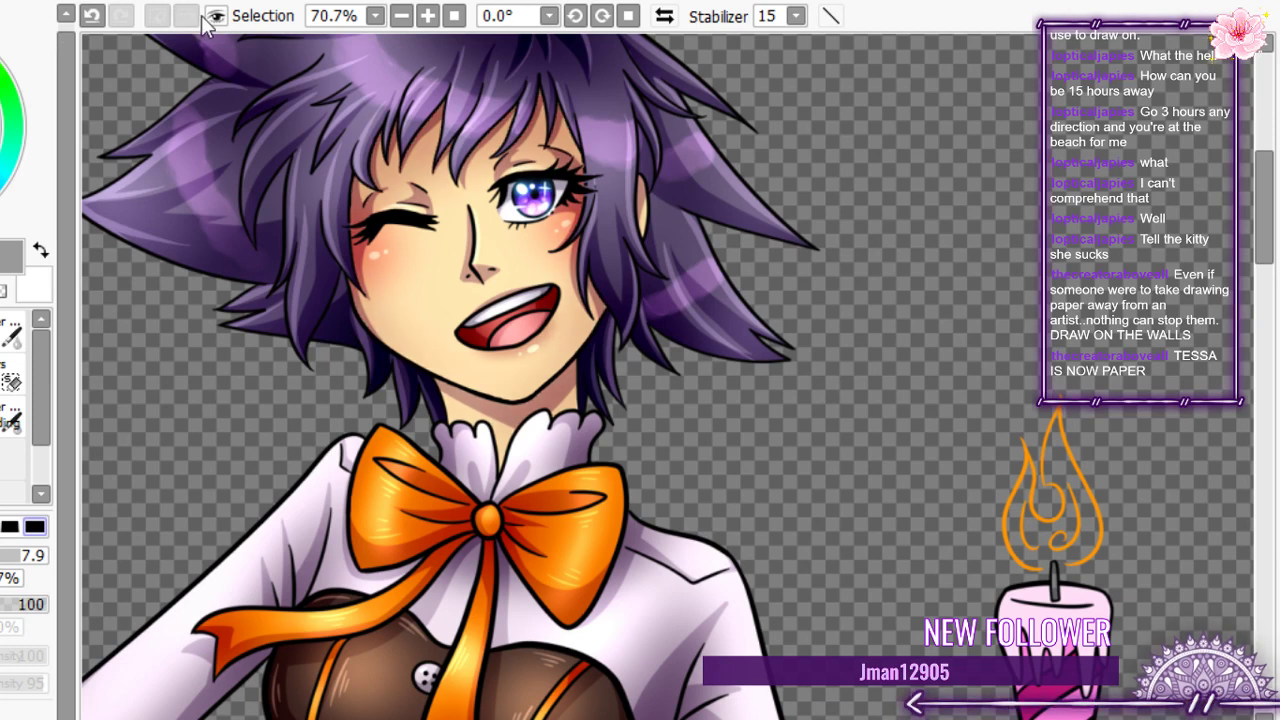
key("ctrl+s")
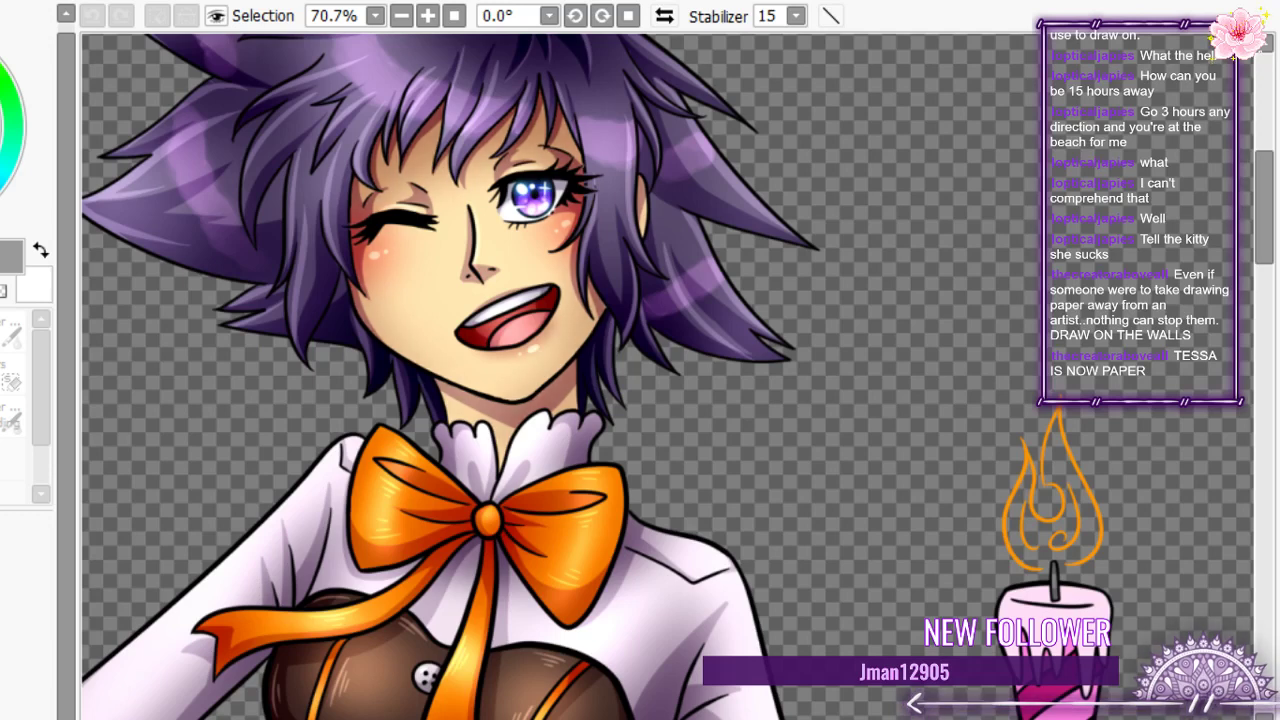
- Examine the whole illustration, checking the face, outfit, buttons and legs as well as the flat-coloured umbrella and candles
scroll(476, 200, "down", 3)
scroll(455, 190, "up", 3)
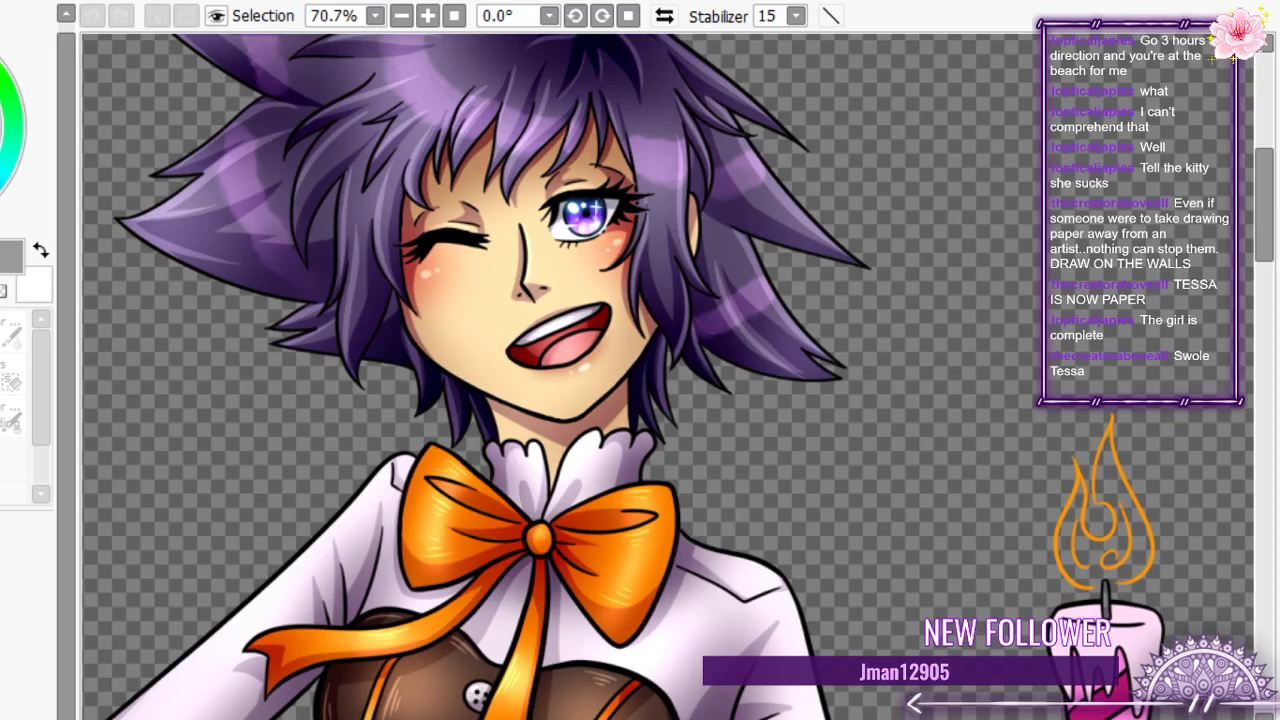
scroll(480, 380, "down", 10)
scroll(486, 400, "up", 9)
scroll(470, 370, "down", 7)
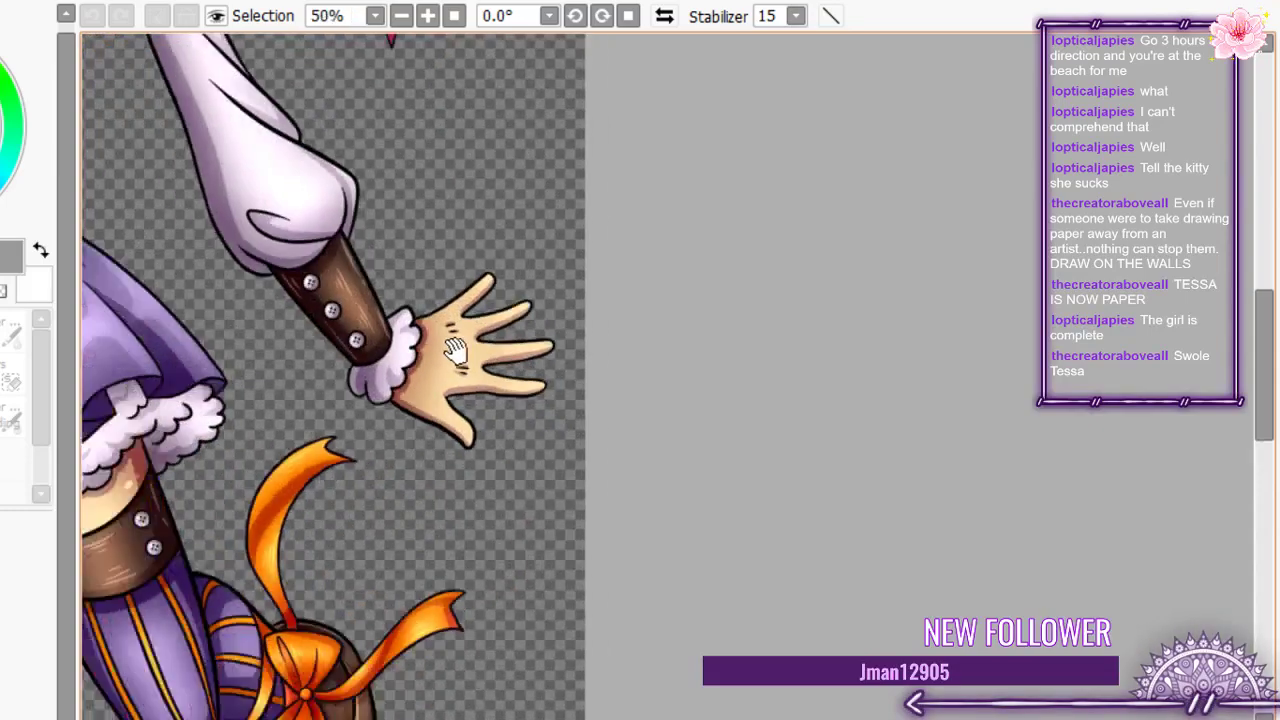
scroll(480, 372, "down", 2)
scroll(300, 435, "up", 8)
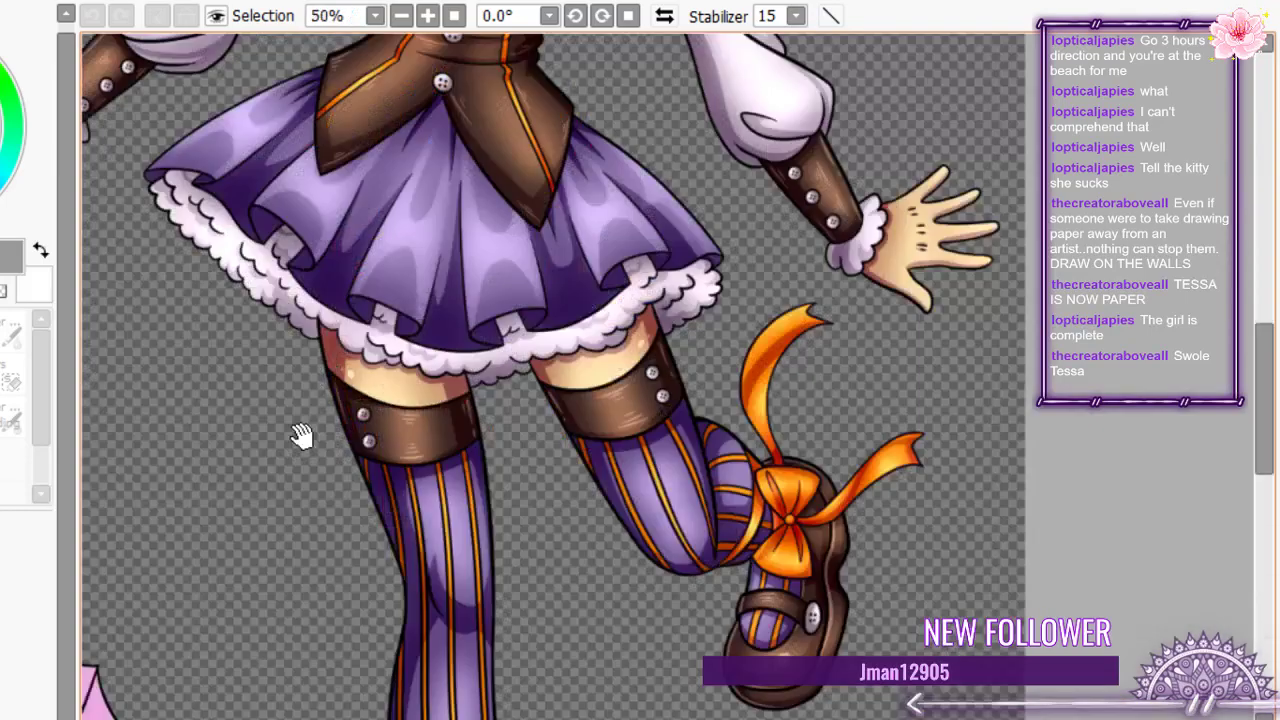
scroll(300, 435, "down", 4)
scroll(145, 492, "up", 7)
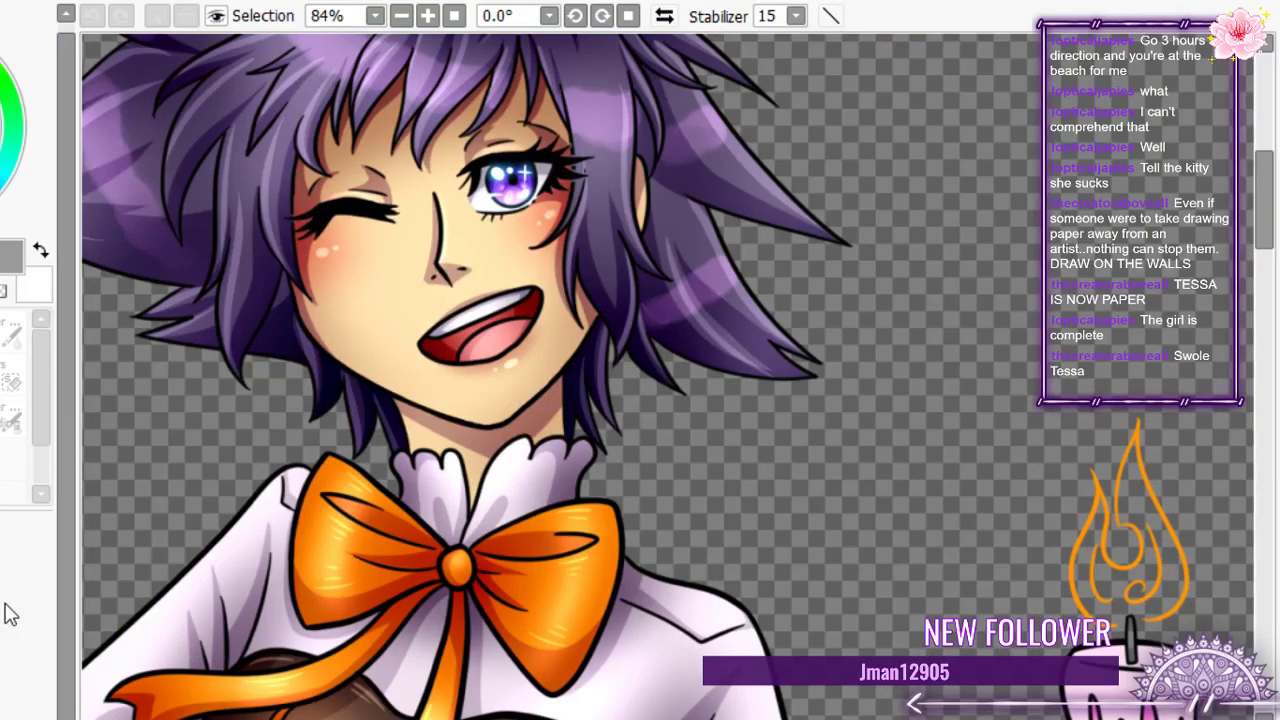
scroll(442, 332, "down", 6)
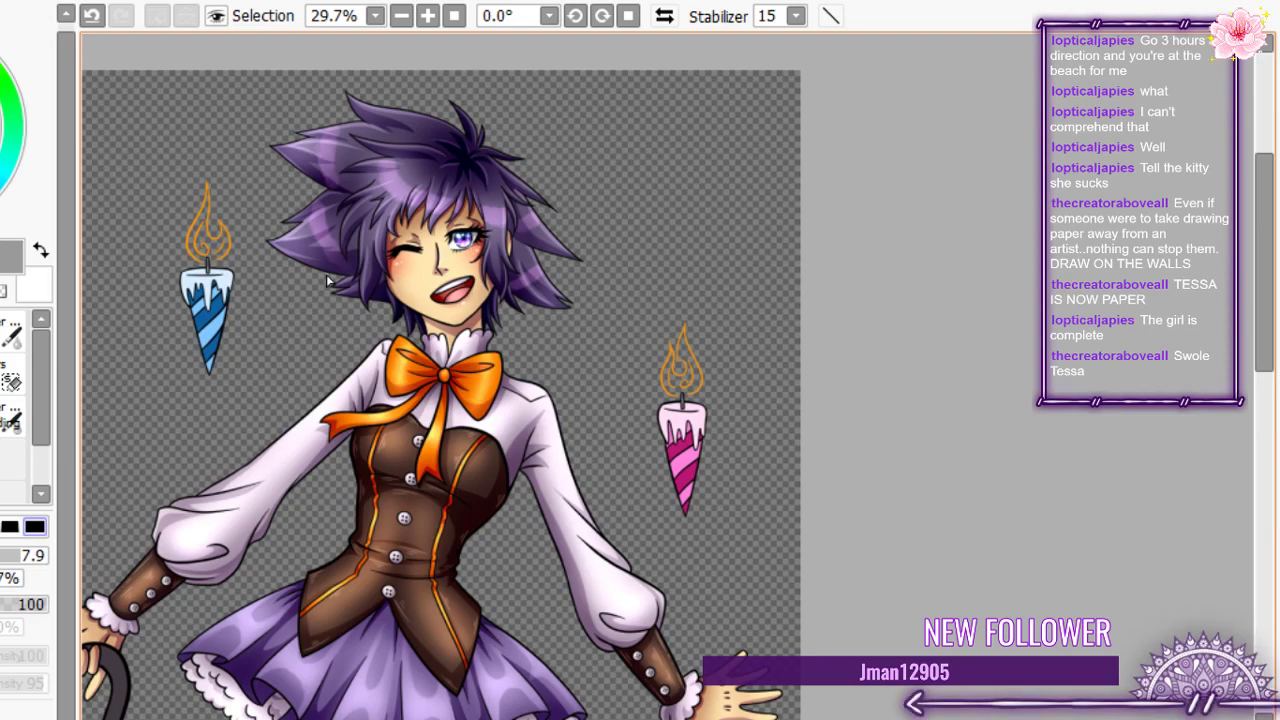
scroll(403, 238, "down", 3)
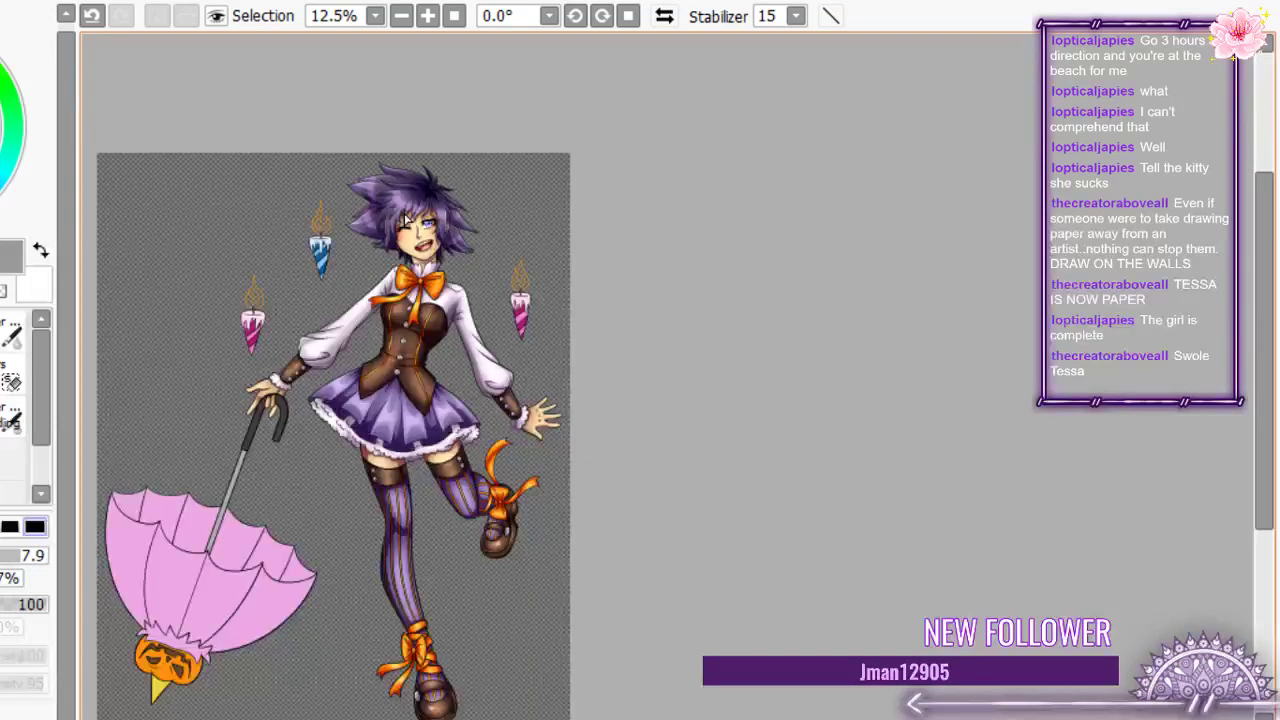
scroll(395, 210, "up", 4)
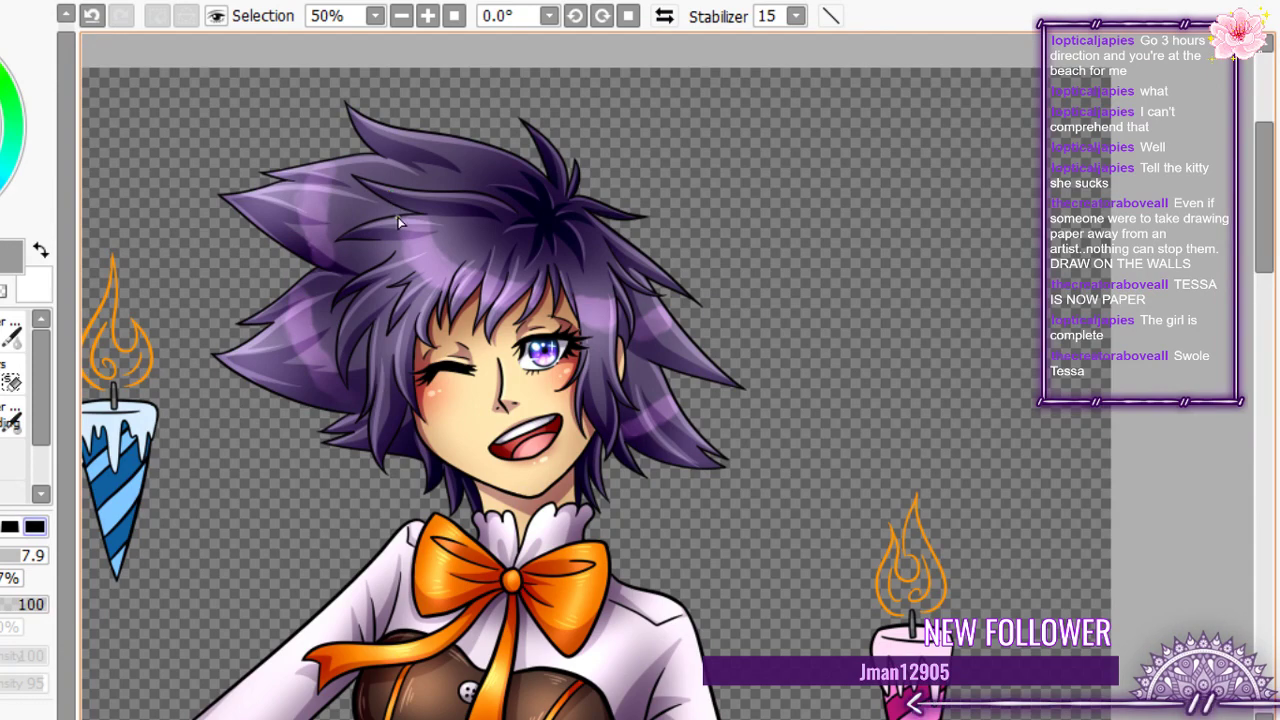
scroll(399, 222, "down", 4)
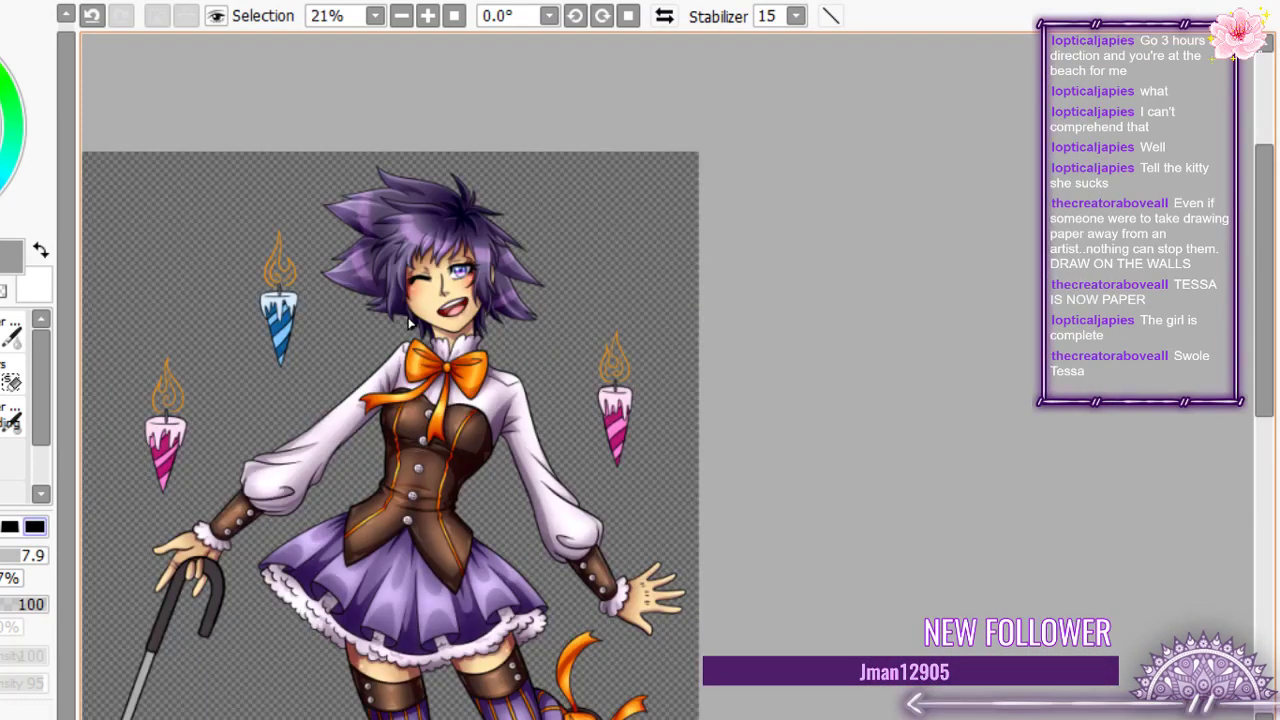
scroll(408, 322, "down", 3)
scroll(240, 668, "up", 4)
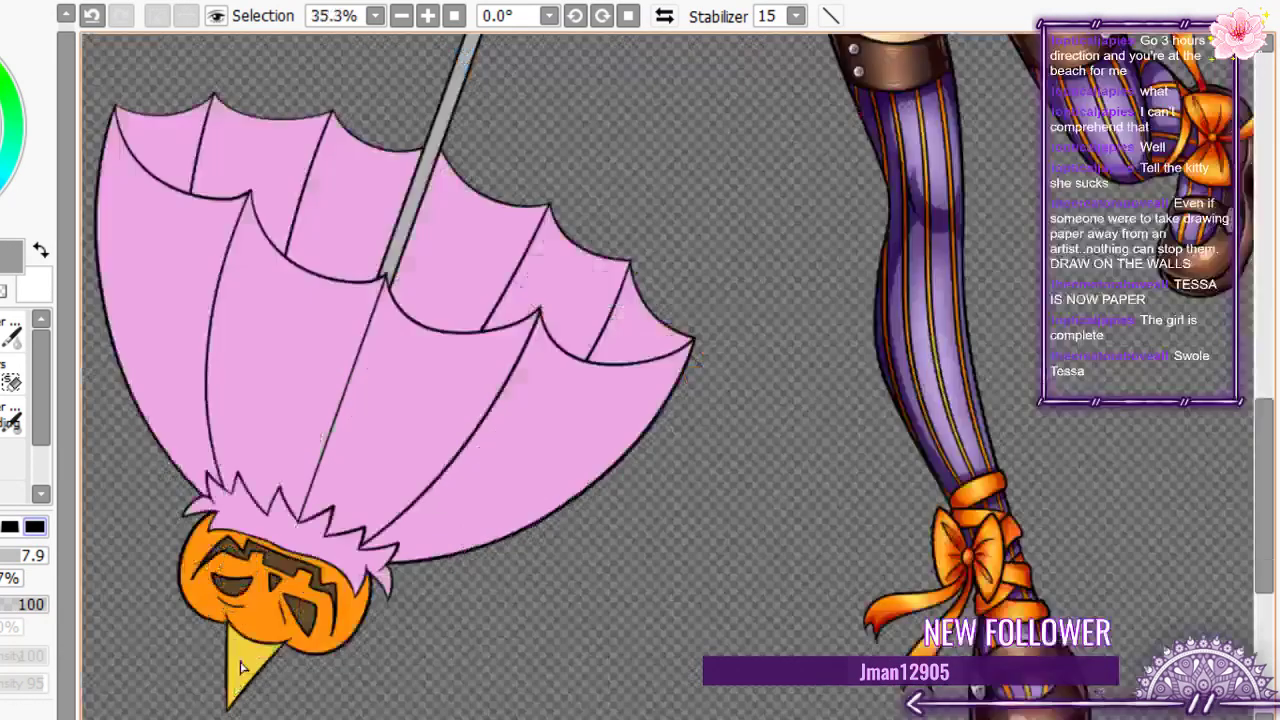
scroll(240, 668, "down", 3)
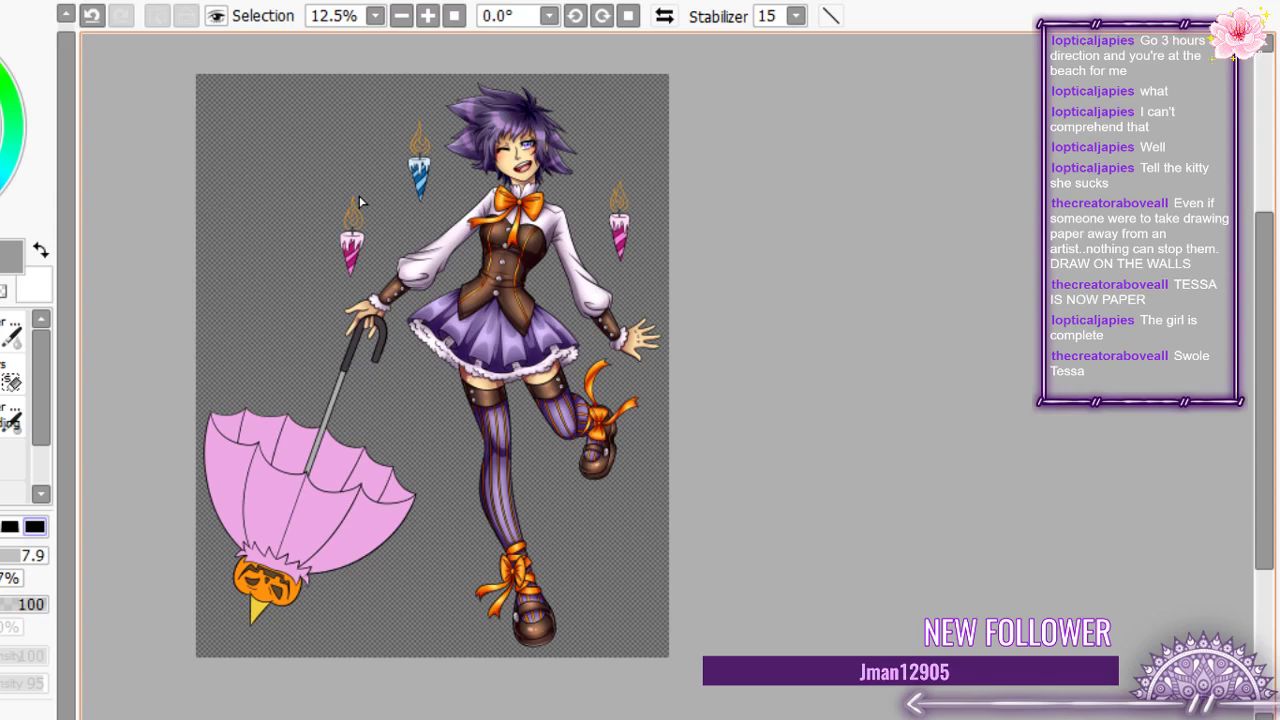
scroll(362, 203, "up", 2)
scroll(570, 172, "down", 2)
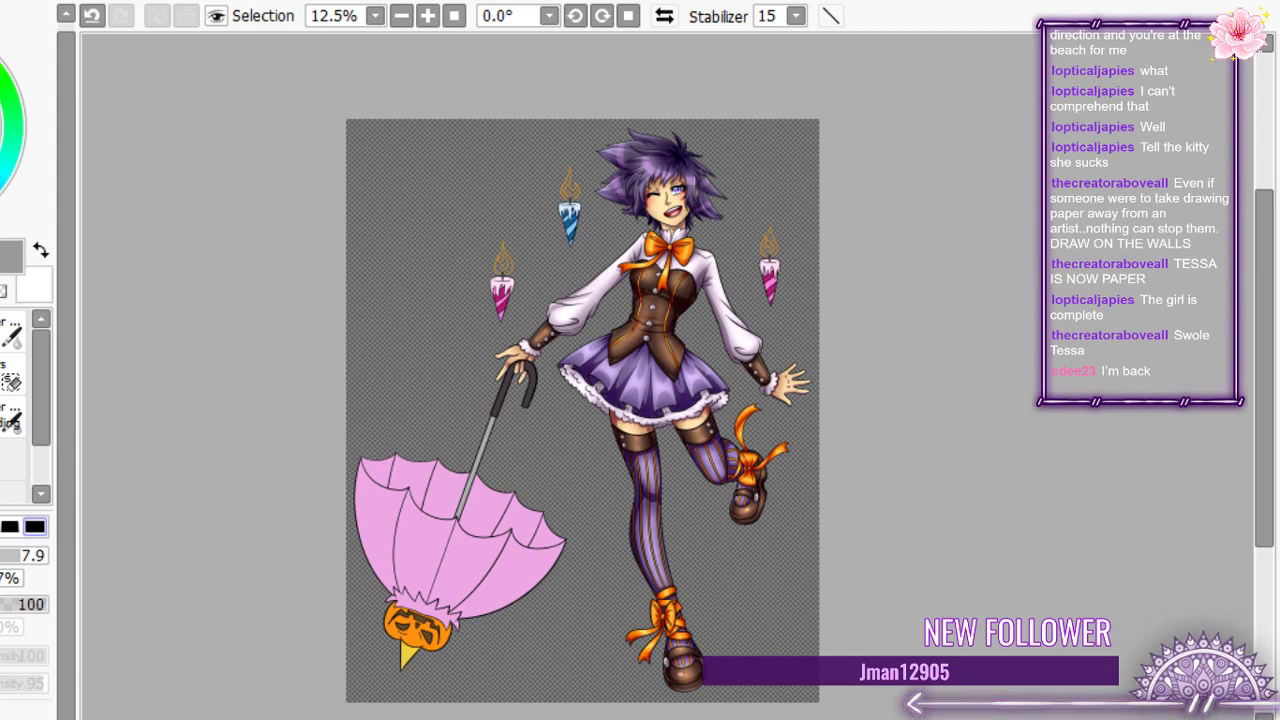
- Select the pink canopy of the umbrella, including its ruffled trim above the pumpkin
left_click_drag(316, 345, 683, 717)
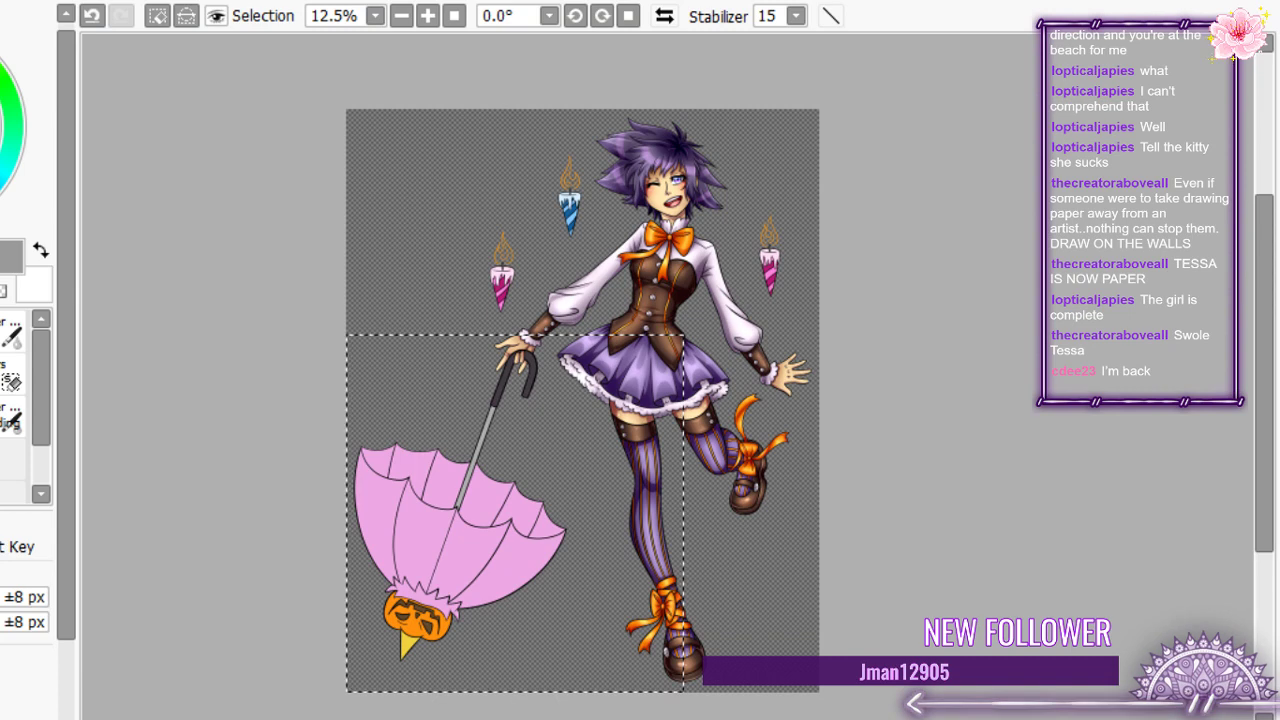
key("ctrl+t")
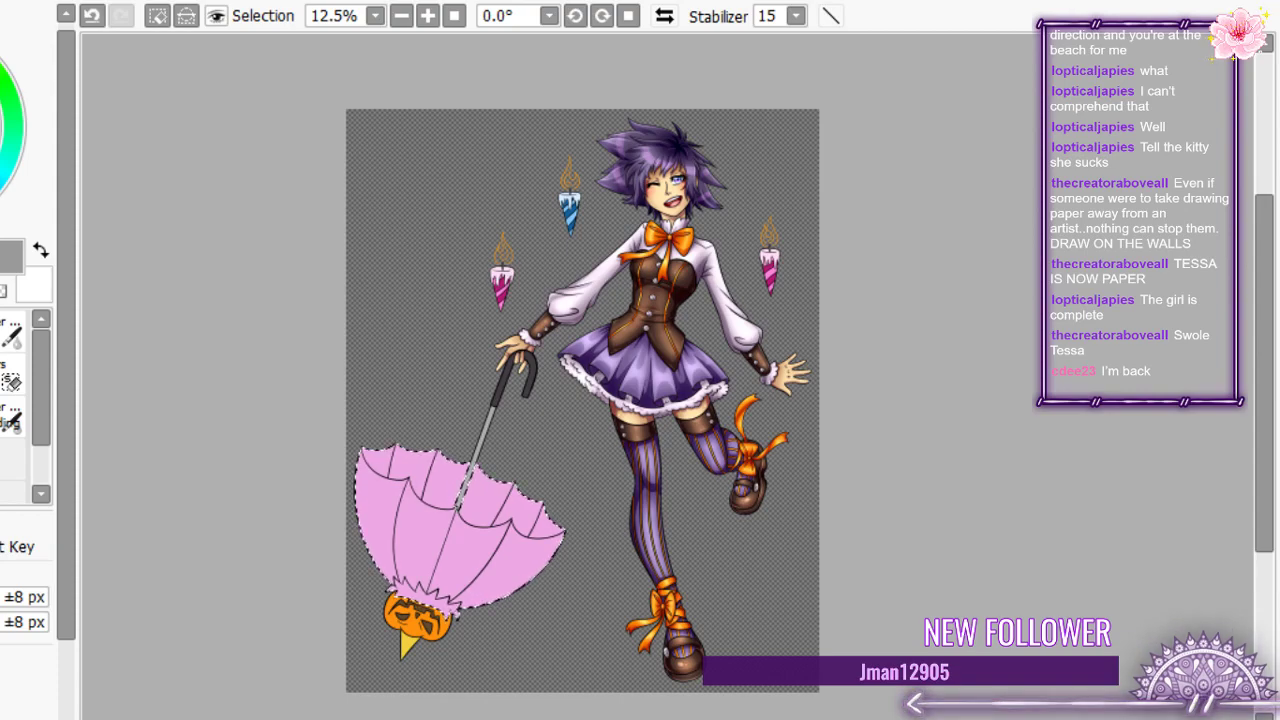
scroll(410, 576, "up", 4)
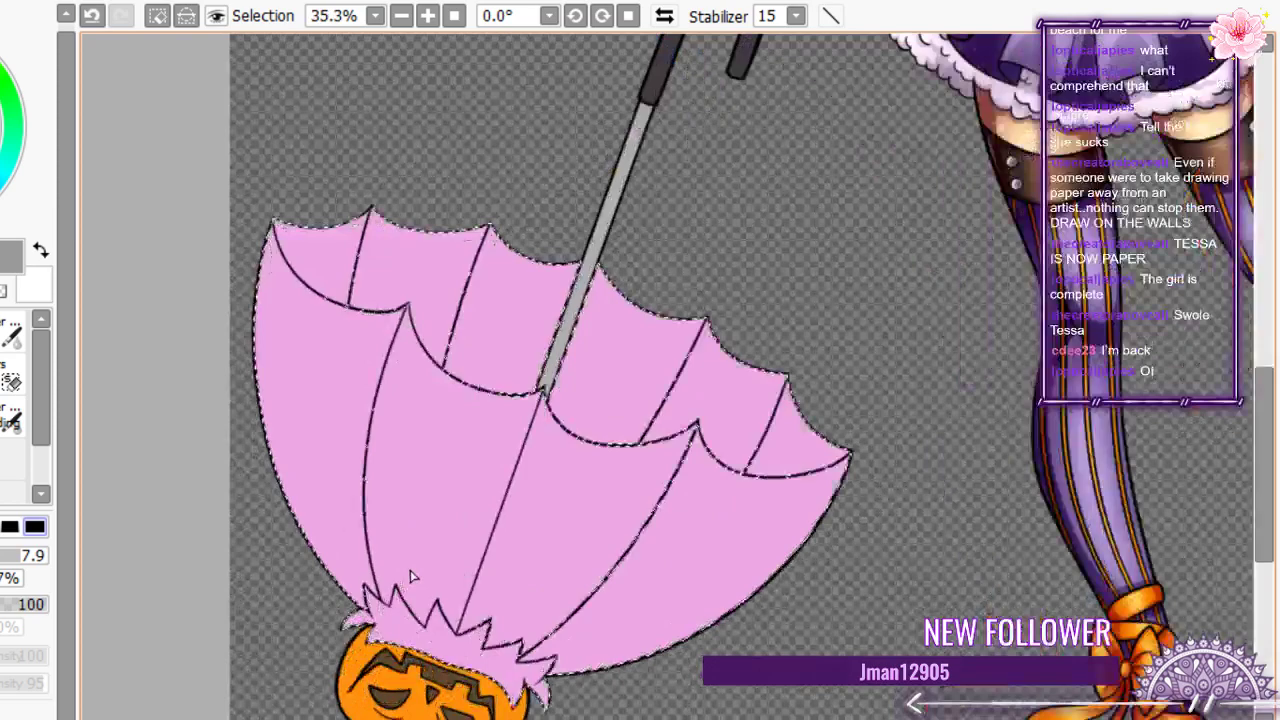
scroll(410, 576, "up", 1)
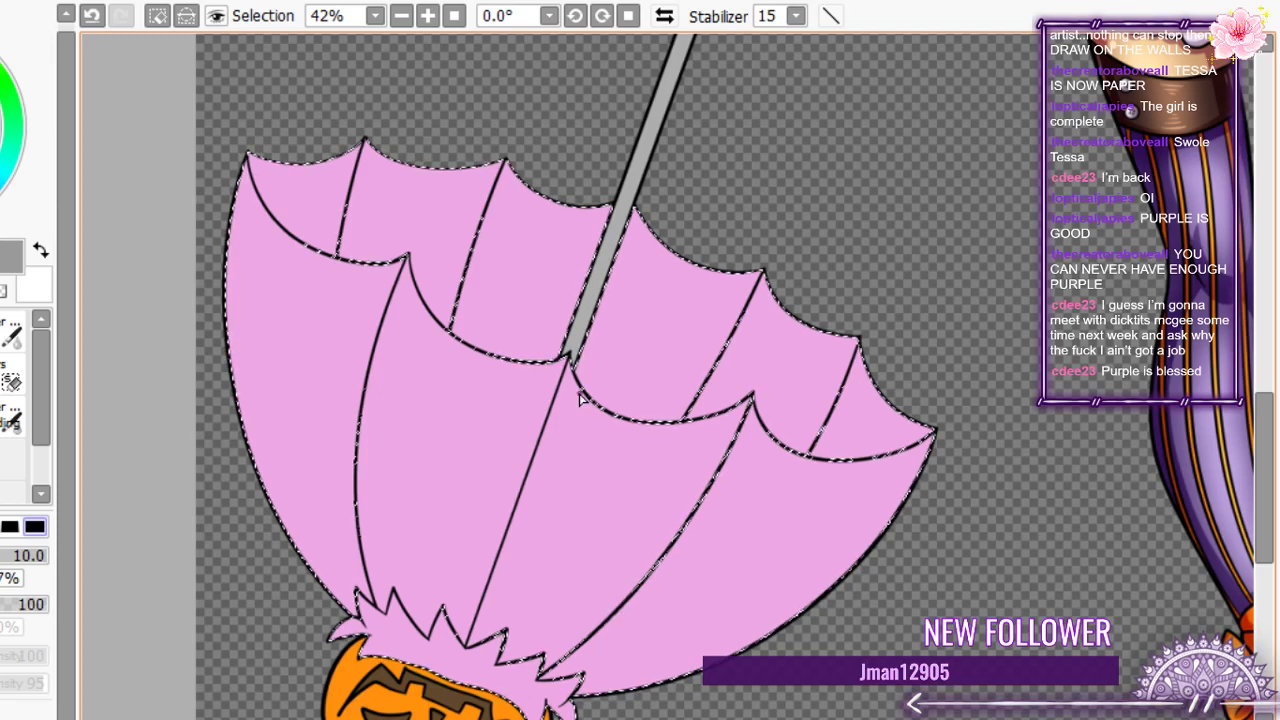
- Try out darker purple and pink shading strokes along the umbrella canopy's curved rib, undoing each one
scroll(697, 389, "up", 3)
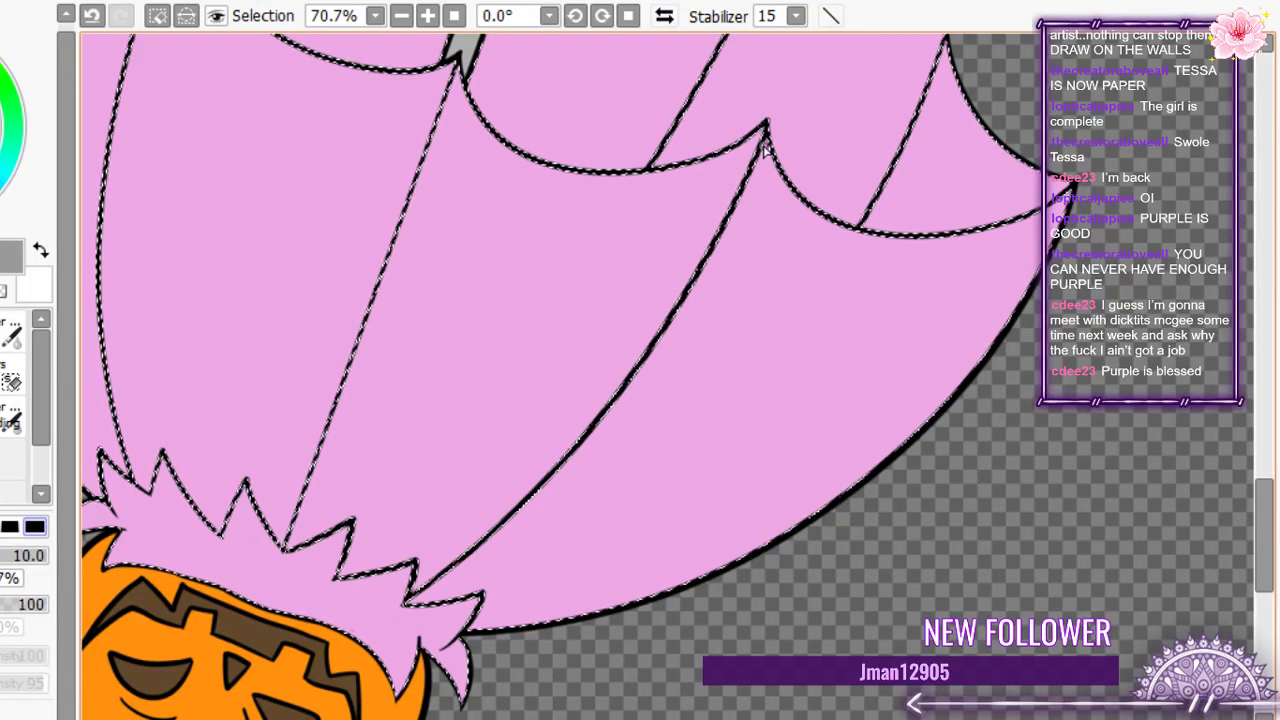
left_click_drag(765, 150, 543, 529)
key("ctrl+z")
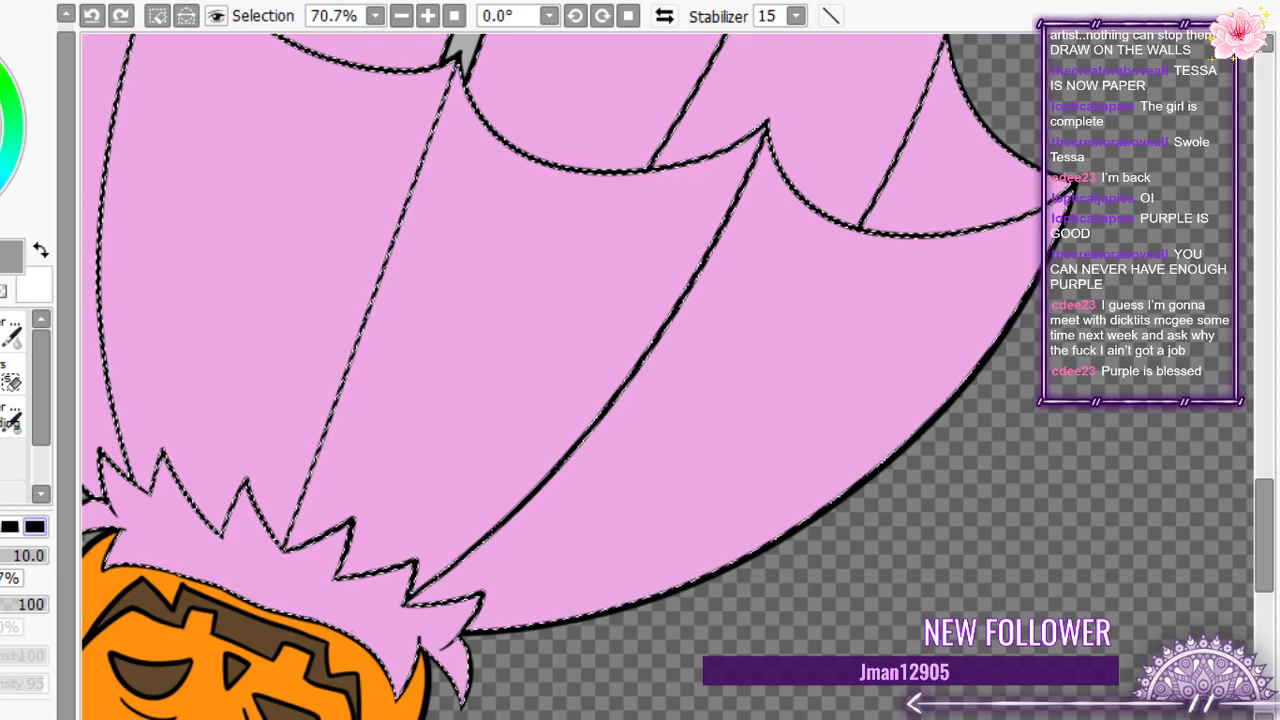
left_click_drag(762, 155, 500, 501)
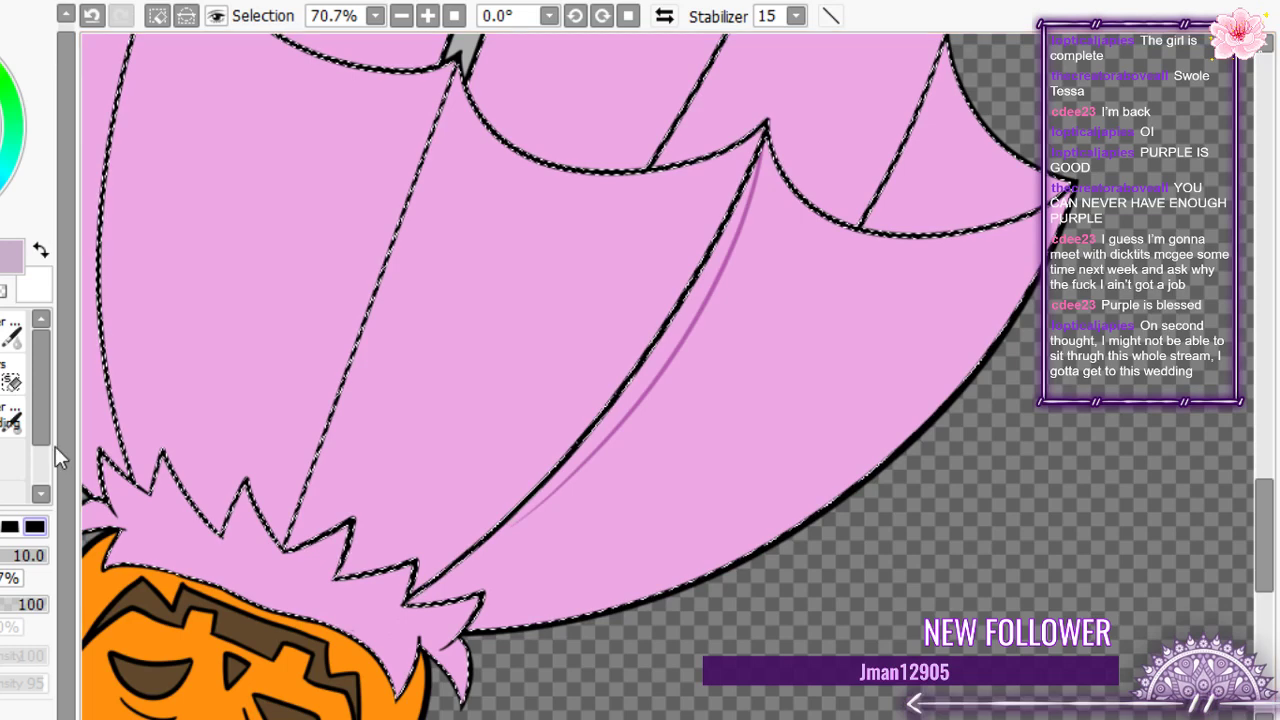
key("ctrl+z")
left_click_drag(763, 149, 532, 509)
key("ctrl+z")
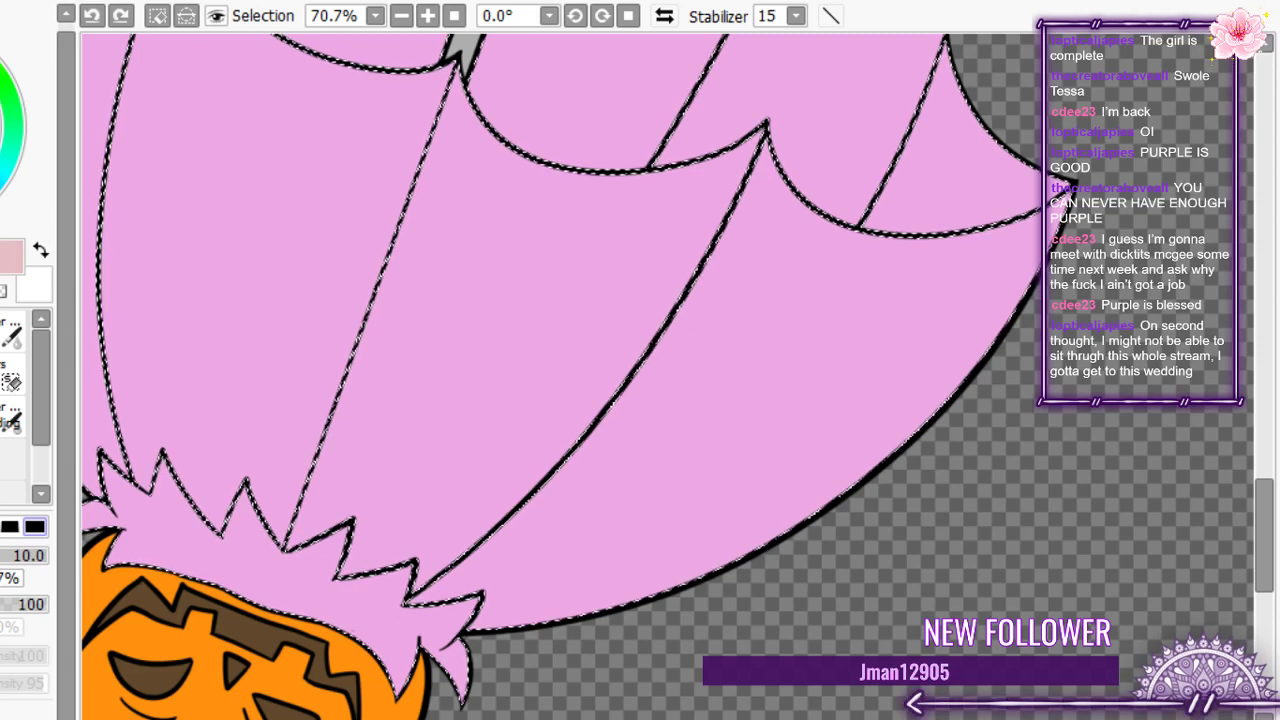
left_click_drag(739, 158, 731, 258)
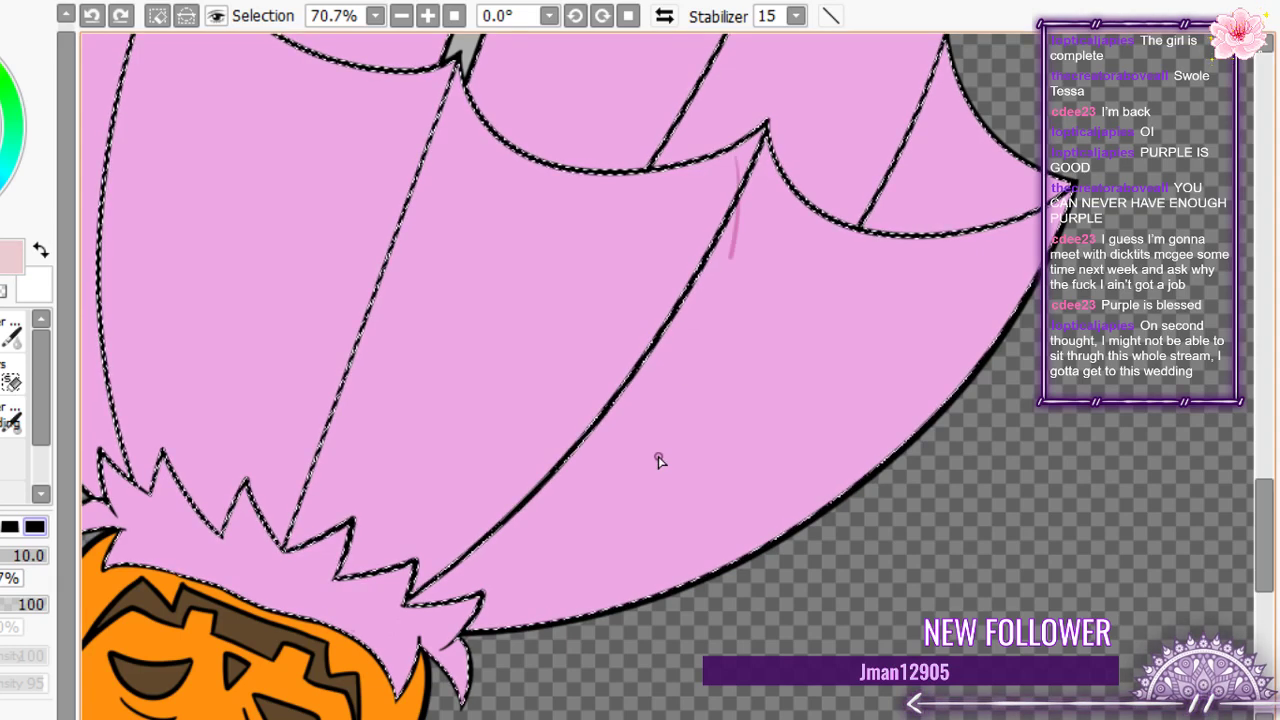
key("ctrl+z")
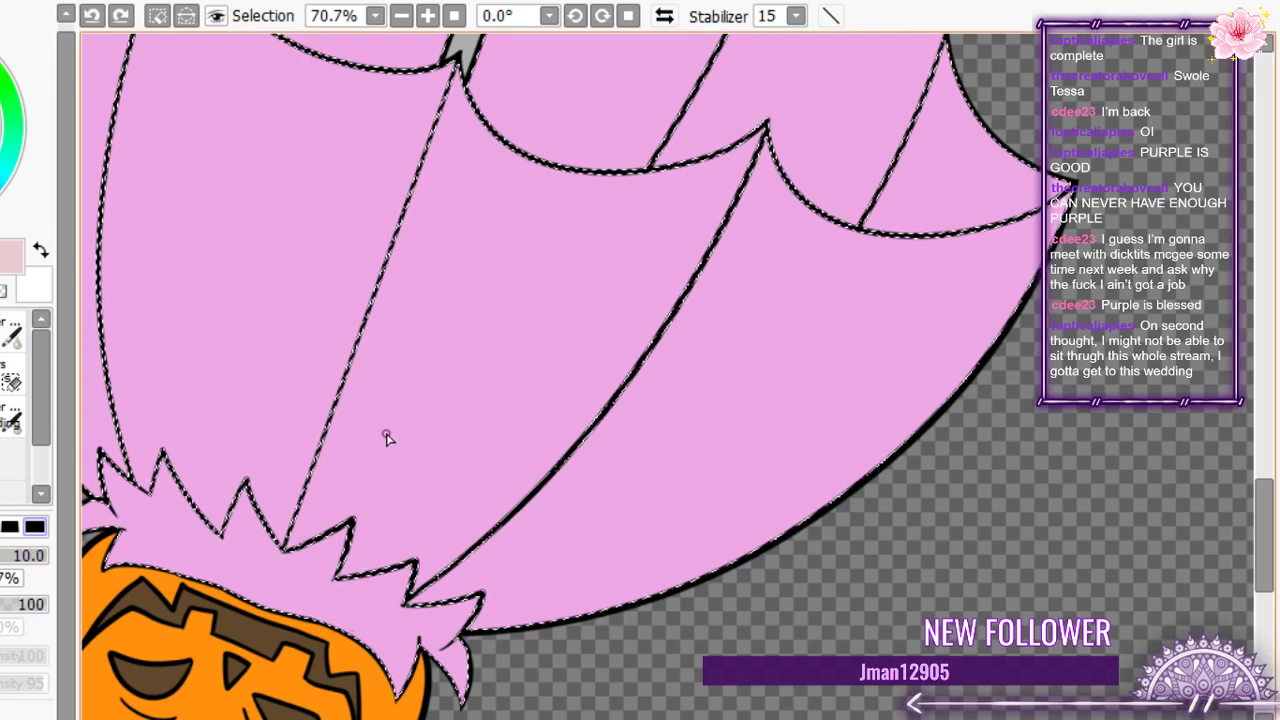
scroll(388, 438, "down", 5)
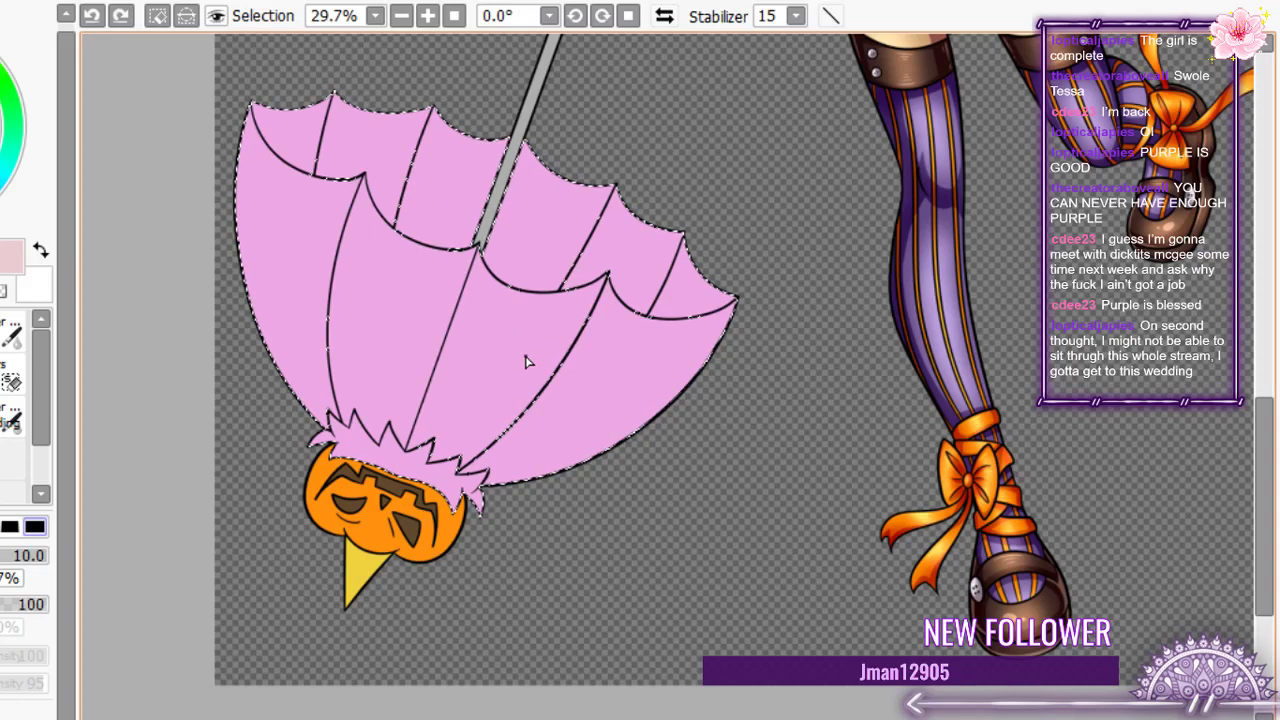
scroll(527, 362, "down", 7)
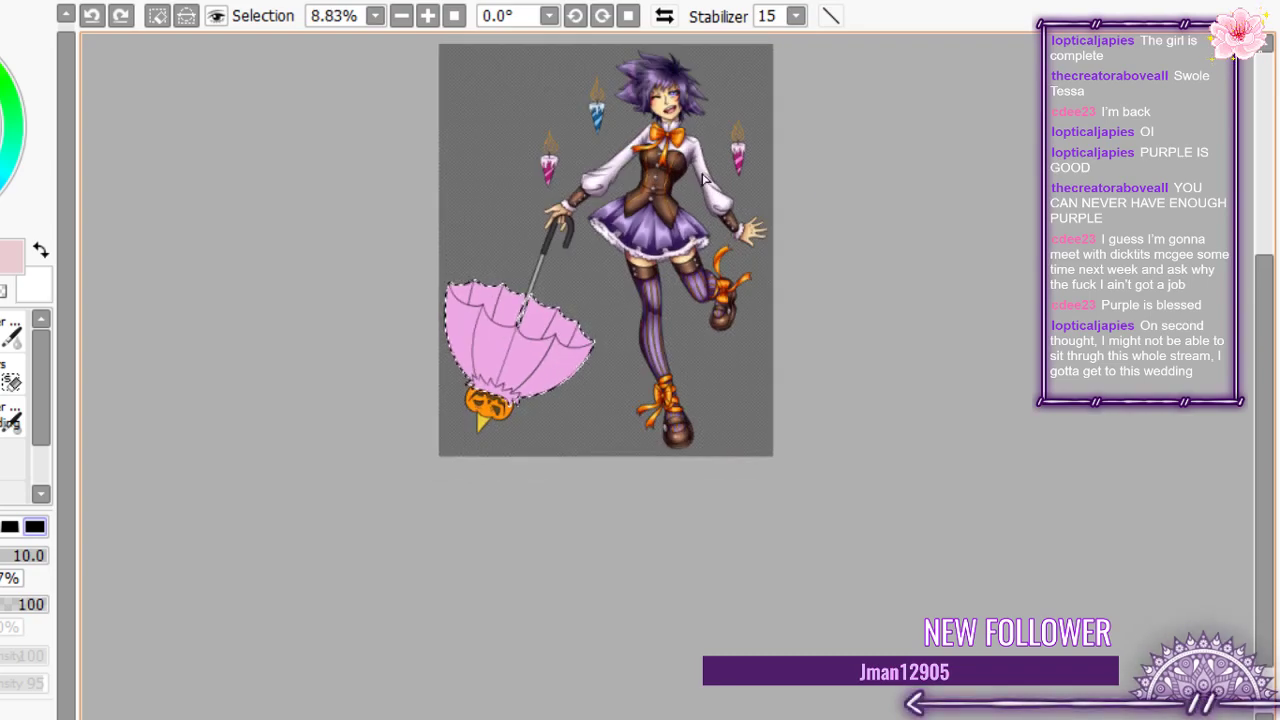
scroll(500, 352, "up", 7)
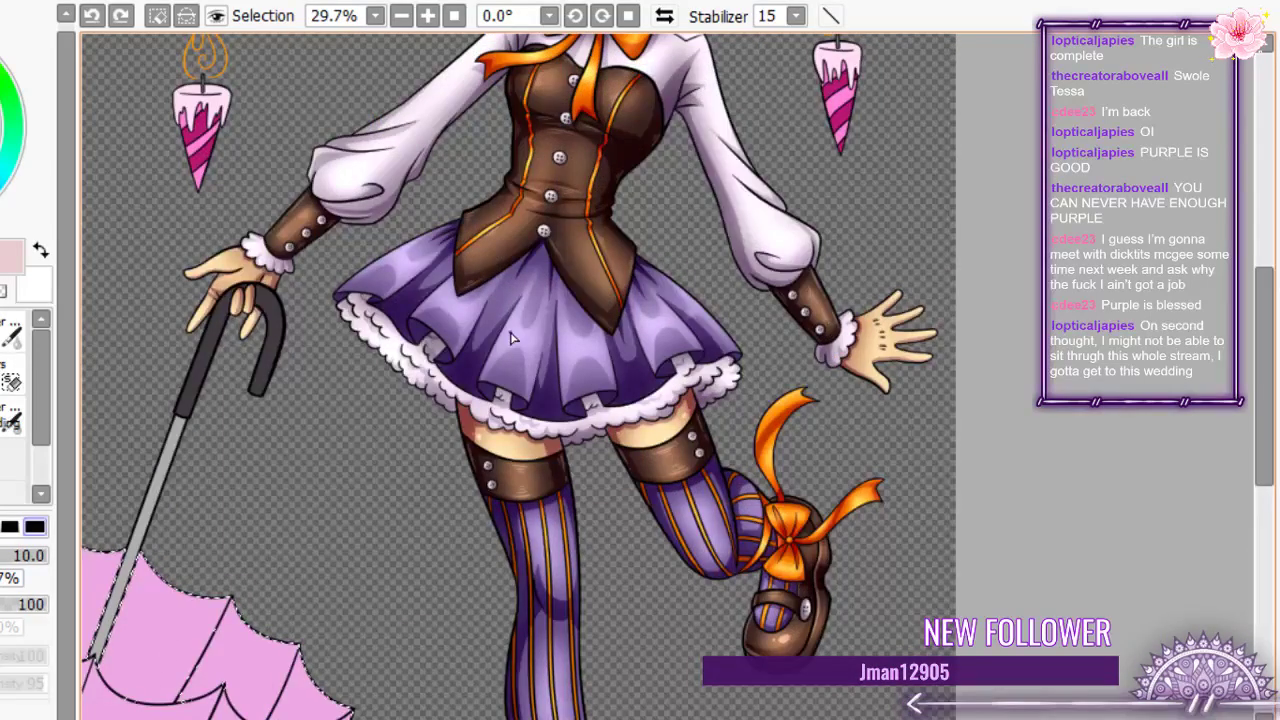
scroll(510, 338, "down", 3)
scroll(330, 520, "up", 2)
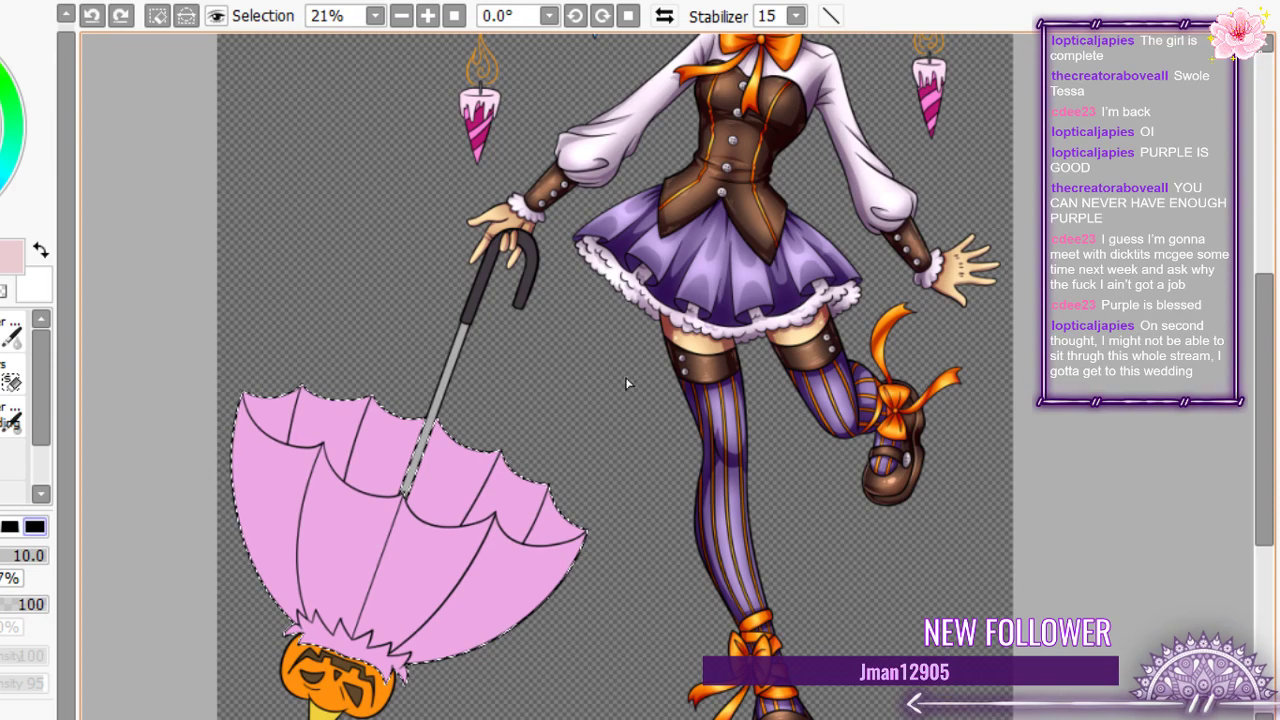
- Set the brush size to 16 and paint a darker pink shadow line along the umbrella's outer edge on the rightmost front panel
scroll(625, 377, "down", 4)
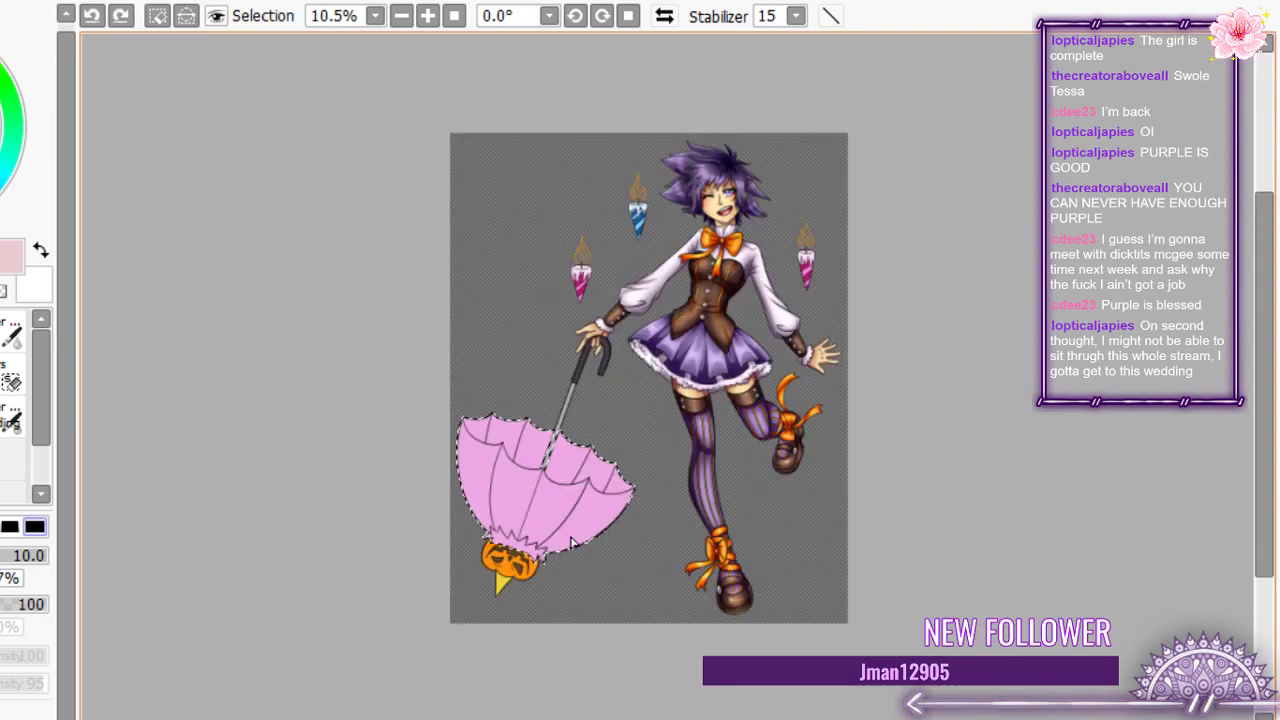
scroll(536, 528, "up", 4)
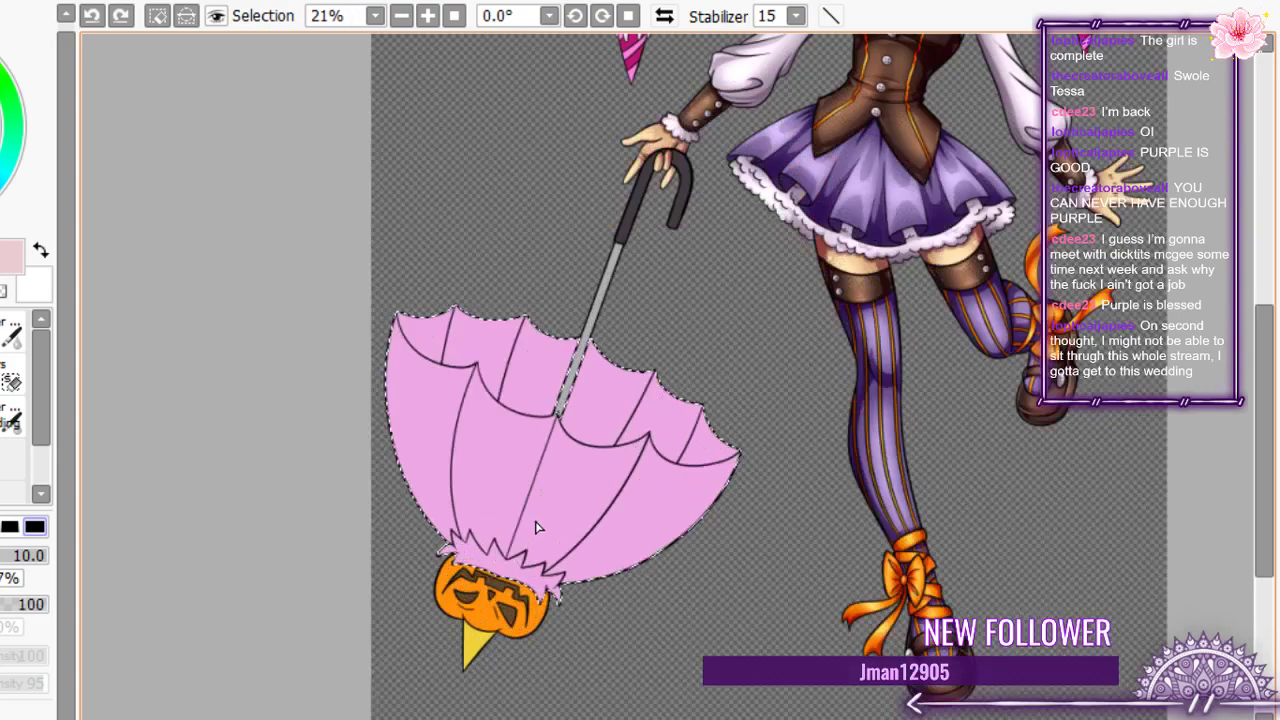
scroll(536, 528, "up", 4)
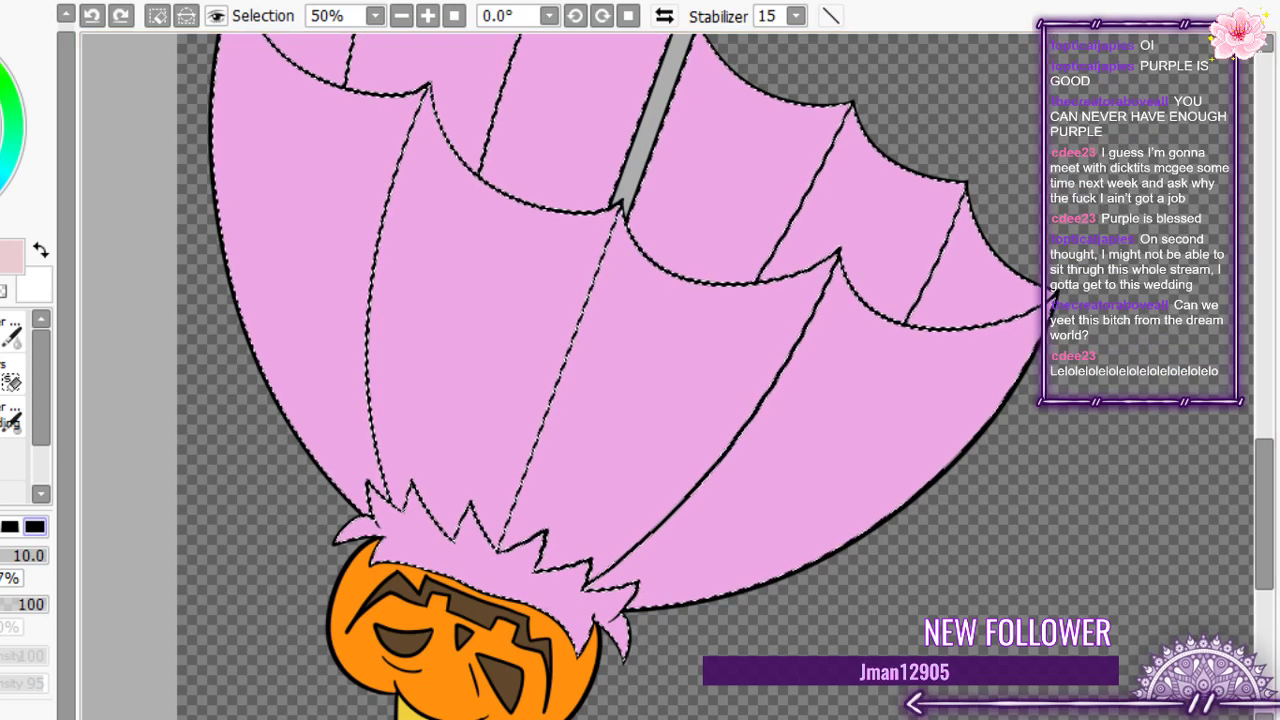
key("bracketright")
key("bracketright")
key("bracketright")
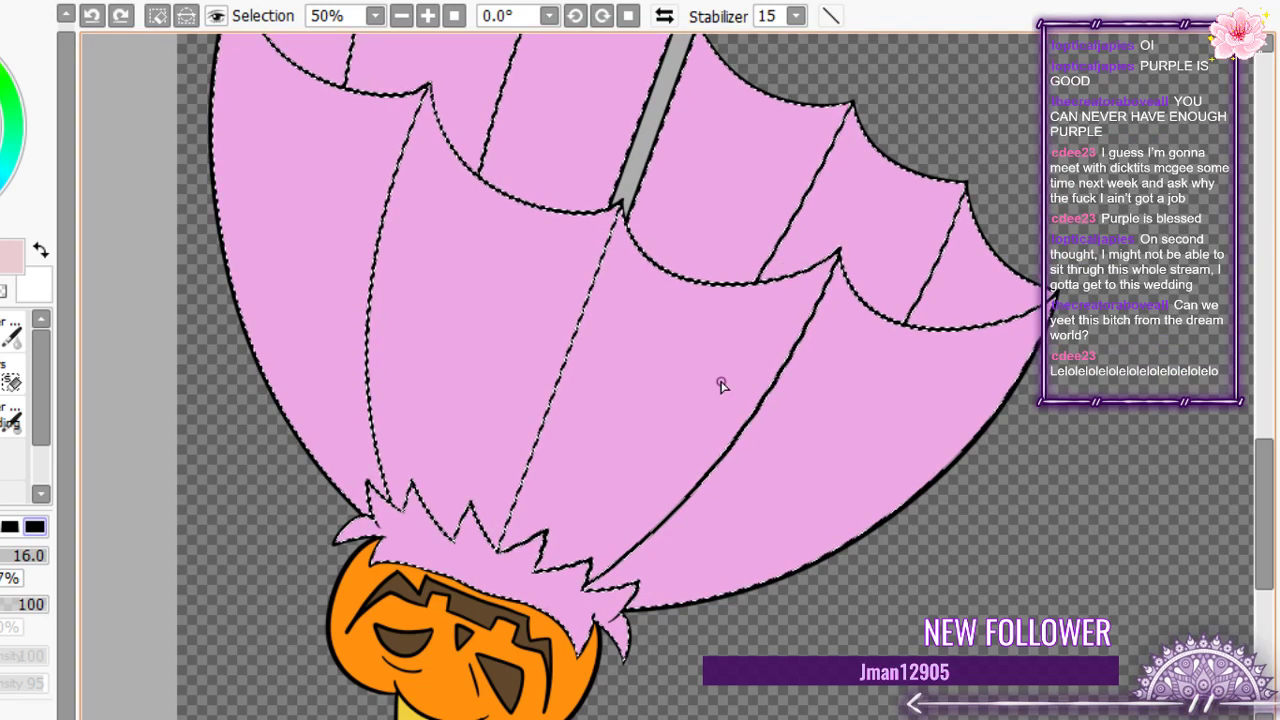
mouse_move(1000, 323)
left_mouse_down()
mouse_move(1042, 310)
mouse_move(694, 609)
left_mouse_up()
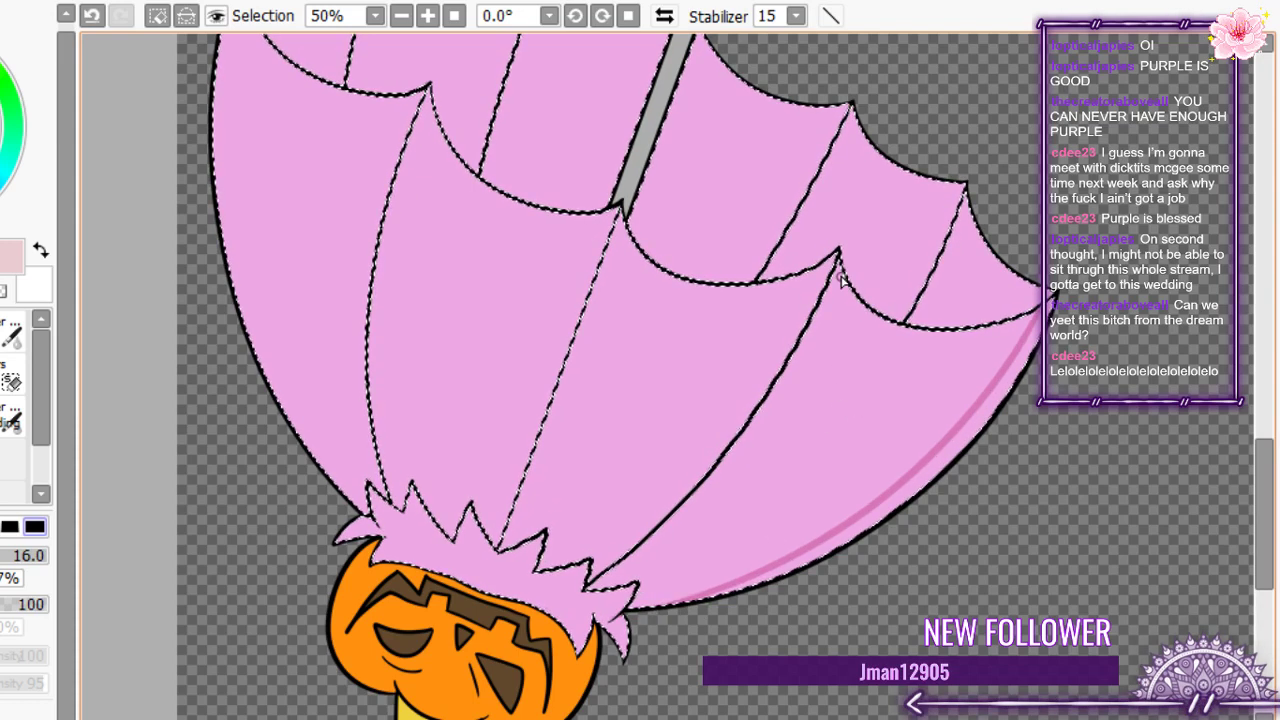
- Try out darker pink fold strokes beside the rib and under the rim of the rightmost front panel, undoing each one
left_click_drag(841, 277, 709, 500)
key("ctrl+z")
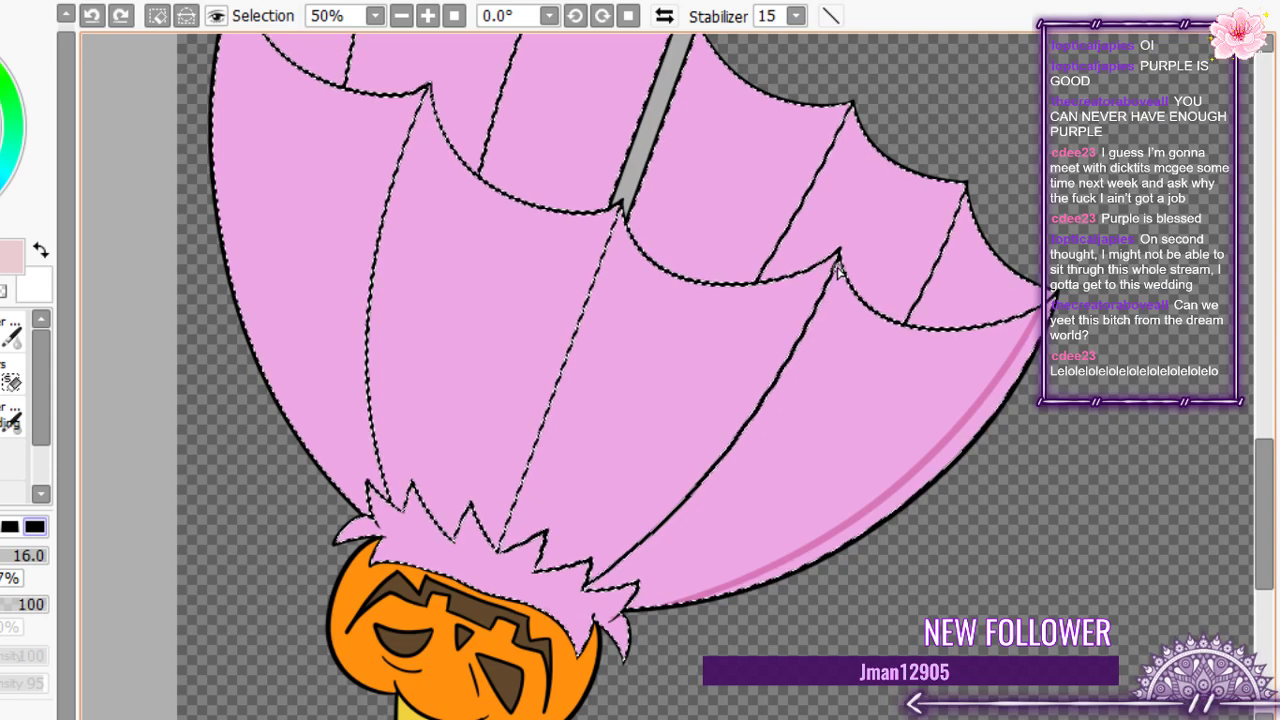
mouse_move(838, 270)
left_mouse_down()
mouse_move(562, 616)
mouse_move(826, 349)
mouse_move(600, 588)
left_mouse_up()
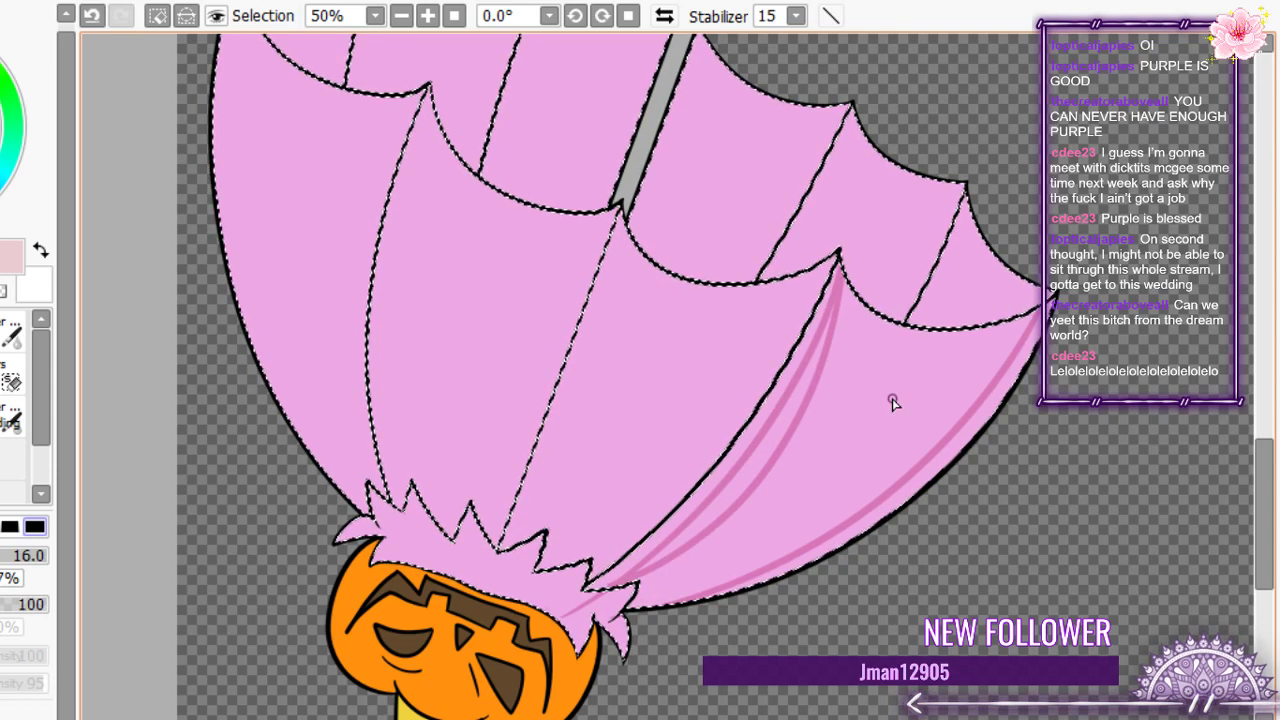
mouse_move(1032, 318)
left_mouse_down()
mouse_move(920, 443)
mouse_move(912, 486)
left_mouse_up()
key("ctrl+z")
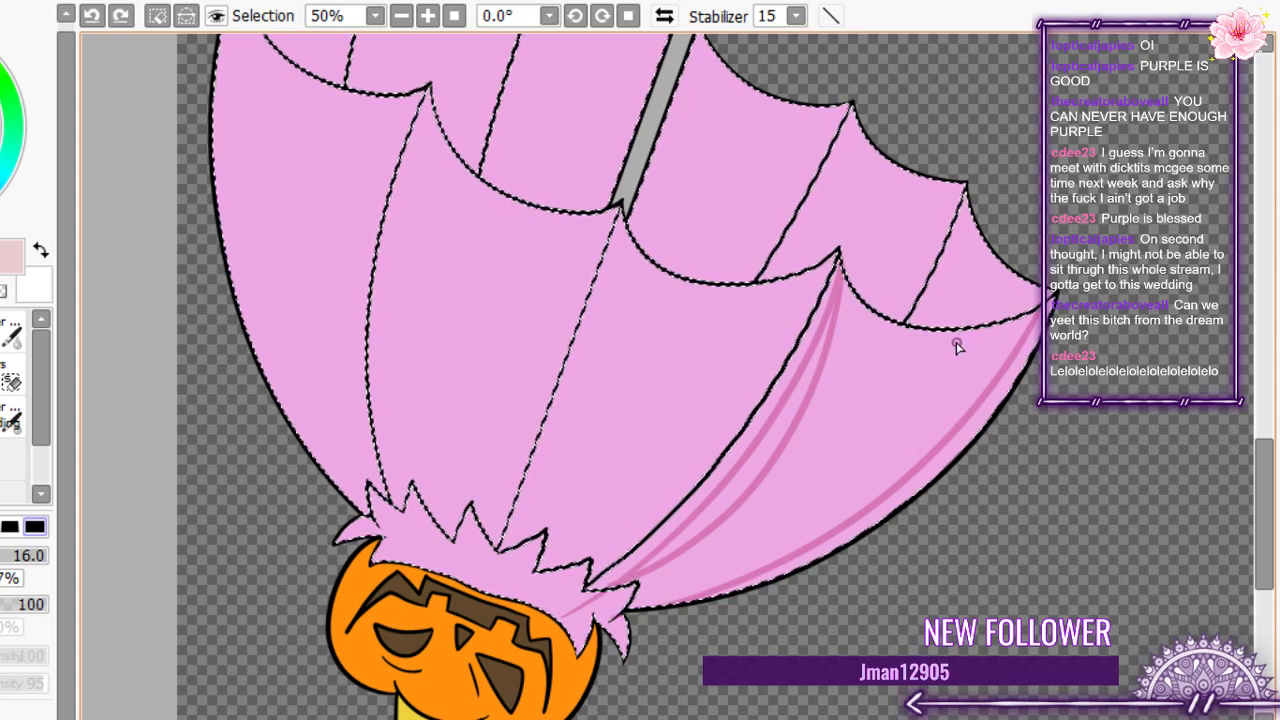
mouse_move(938, 337)
left_mouse_down()
mouse_move(933, 425)
mouse_move(830, 540)
left_mouse_up()
key("ctrl+z")
mouse_move(994, 341)
left_mouse_down()
mouse_move(701, 588)
mouse_move(648, 598)
left_mouse_up()
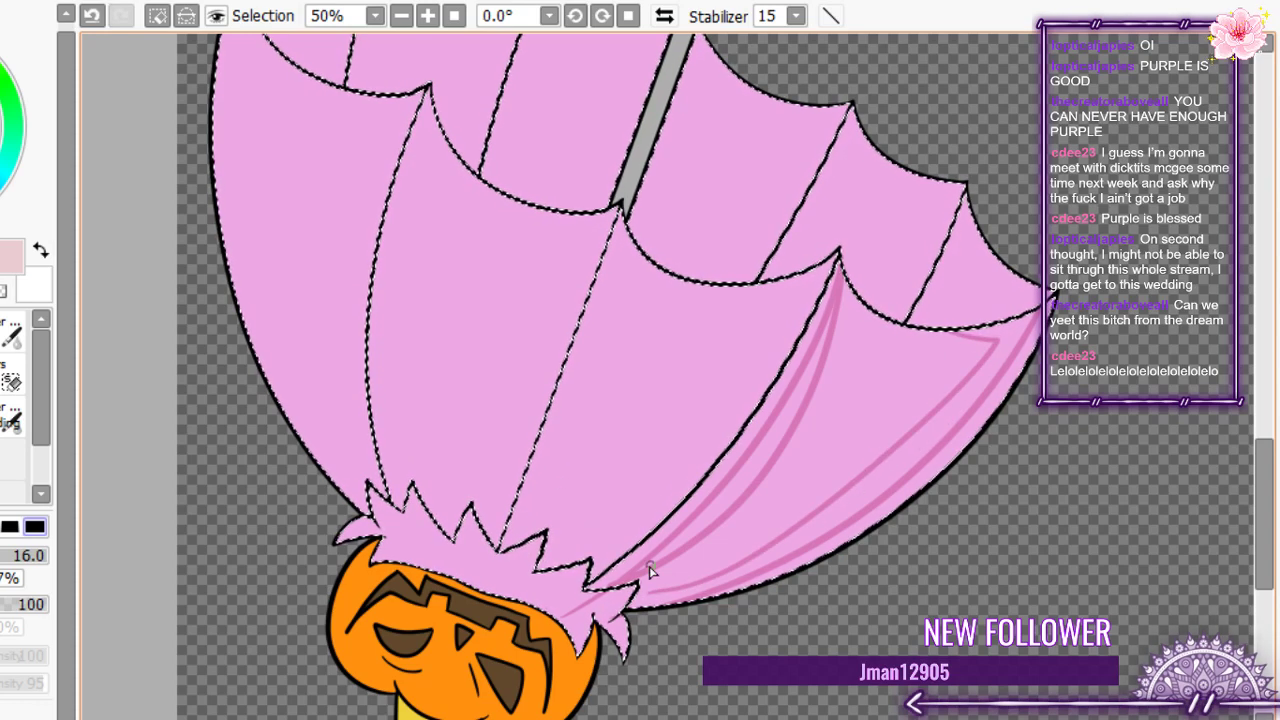
key("ctrl+z")
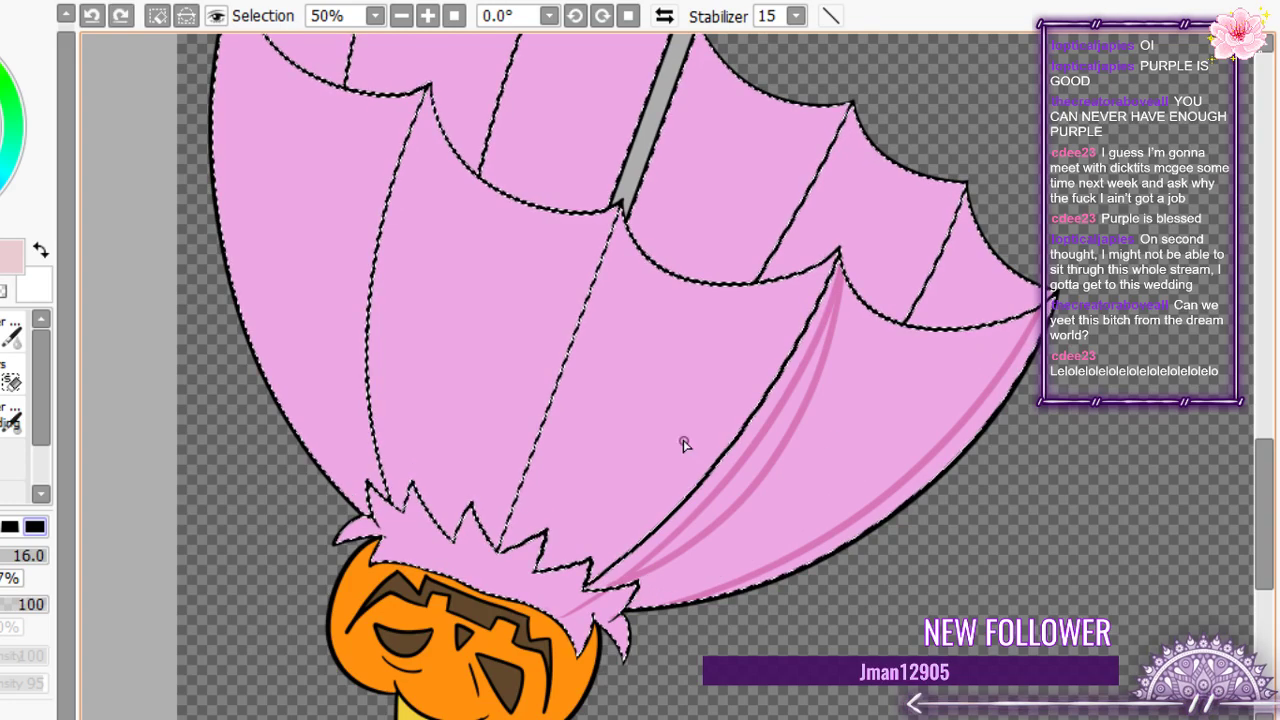
key("ctrl+z")
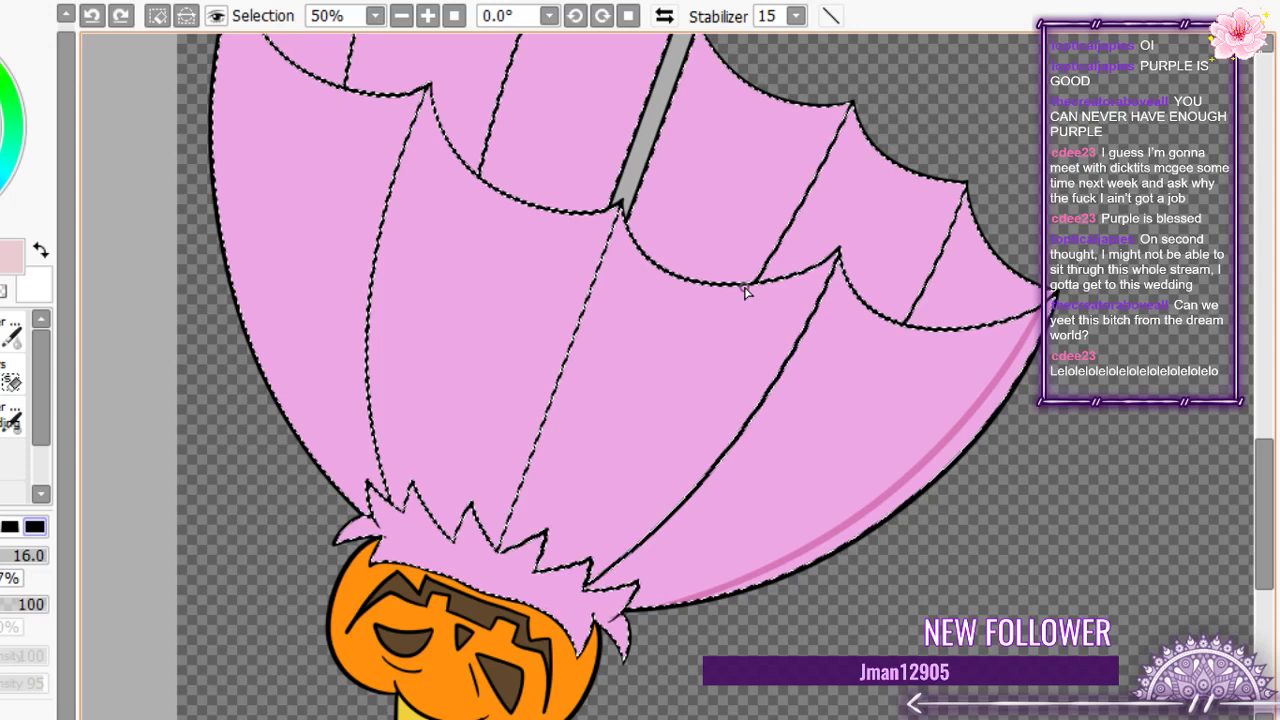
- Outline darker pink shadow shapes beside the ribs of the two middle front panels, redrawing the left one until its curve fits
left_click_drag(748, 294, 562, 563)
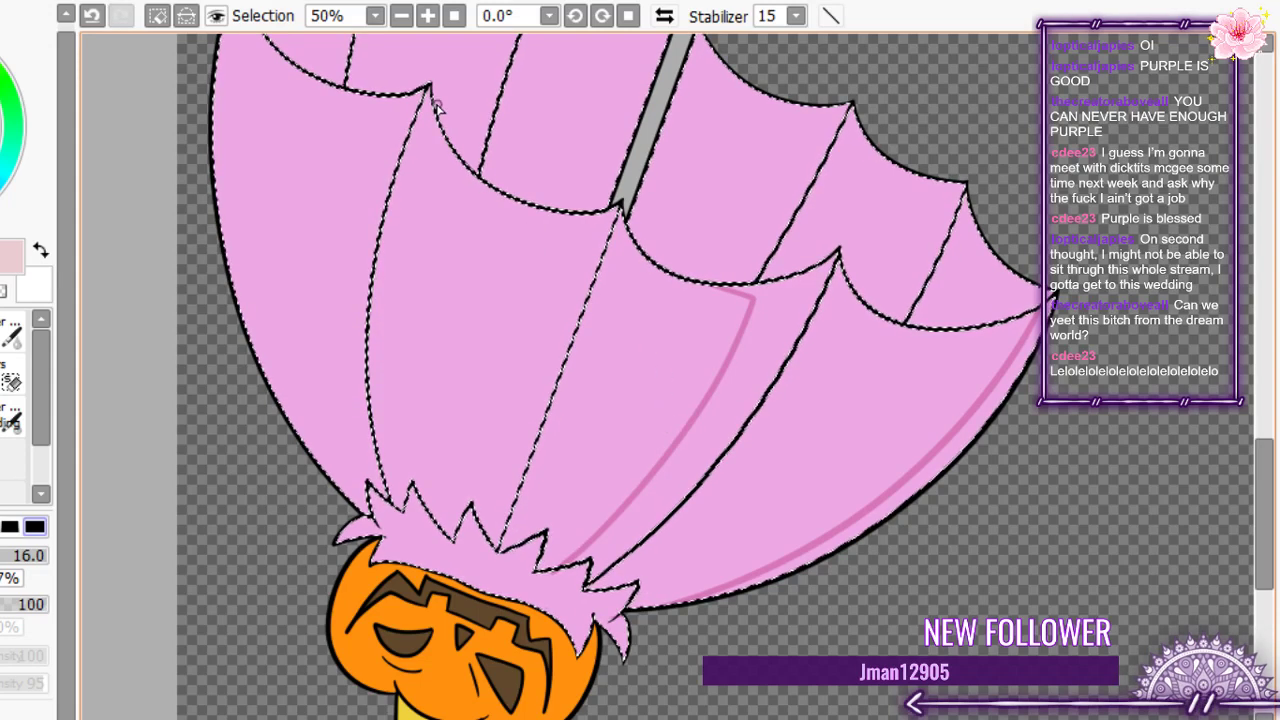
mouse_move(436, 120)
left_mouse_down()
mouse_move(507, 245)
mouse_move(504, 400)
mouse_move(477, 571)
left_mouse_up()
key("ctrl+z")
key("ctrl+z")
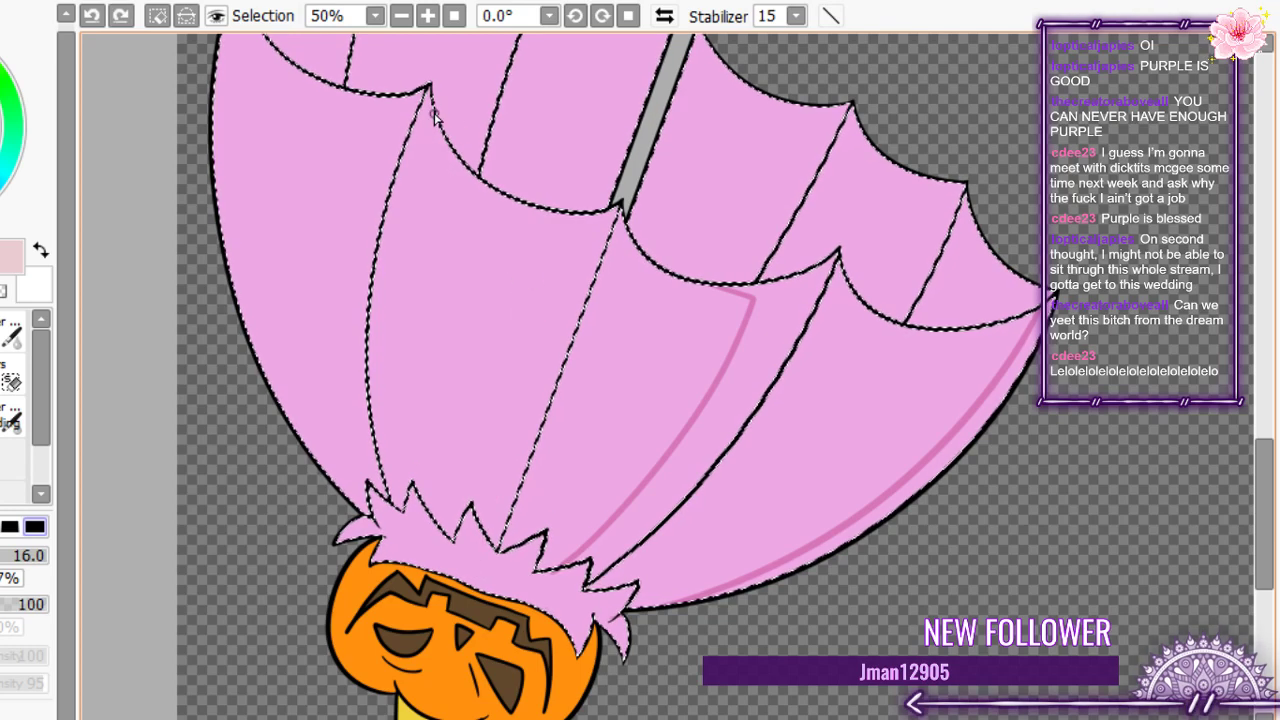
mouse_move(432, 106)
left_mouse_down()
mouse_move(465, 187)
mouse_move(563, 237)
left_mouse_up()
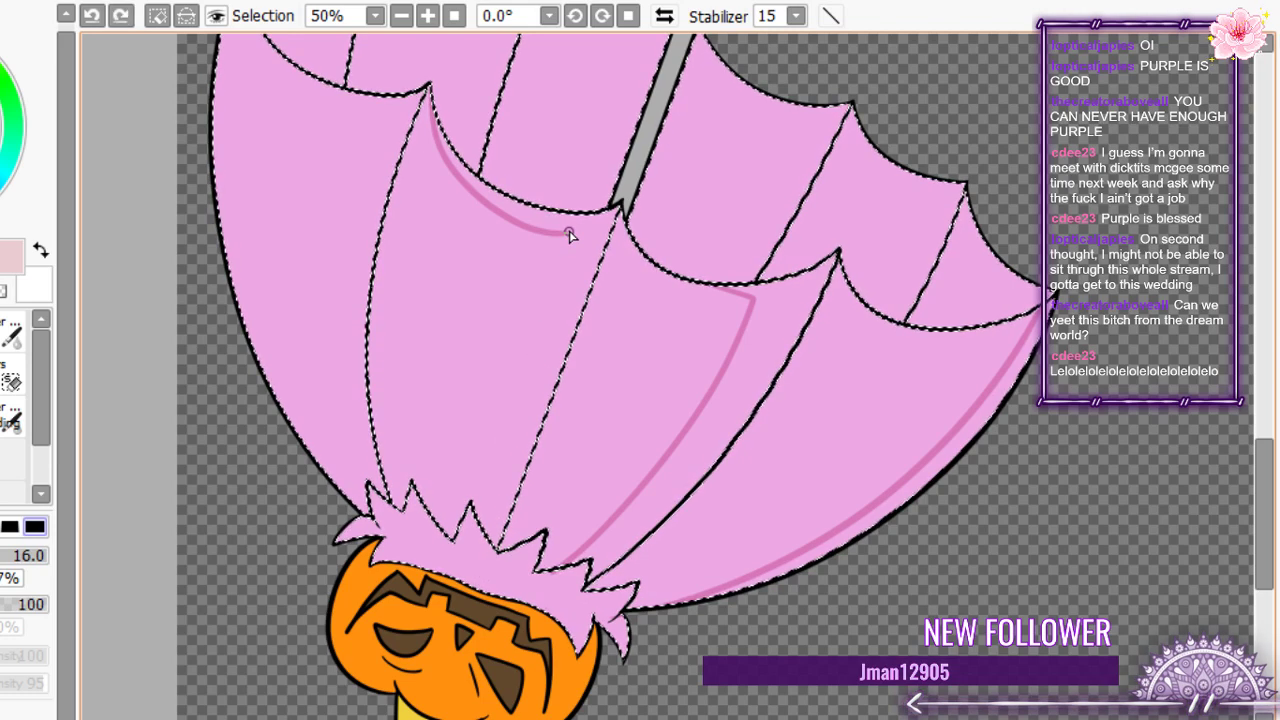
key("ctrl+z")
mouse_move(430, 106)
left_mouse_down()
mouse_move(574, 261)
mouse_move(503, 562)
left_mouse_up()
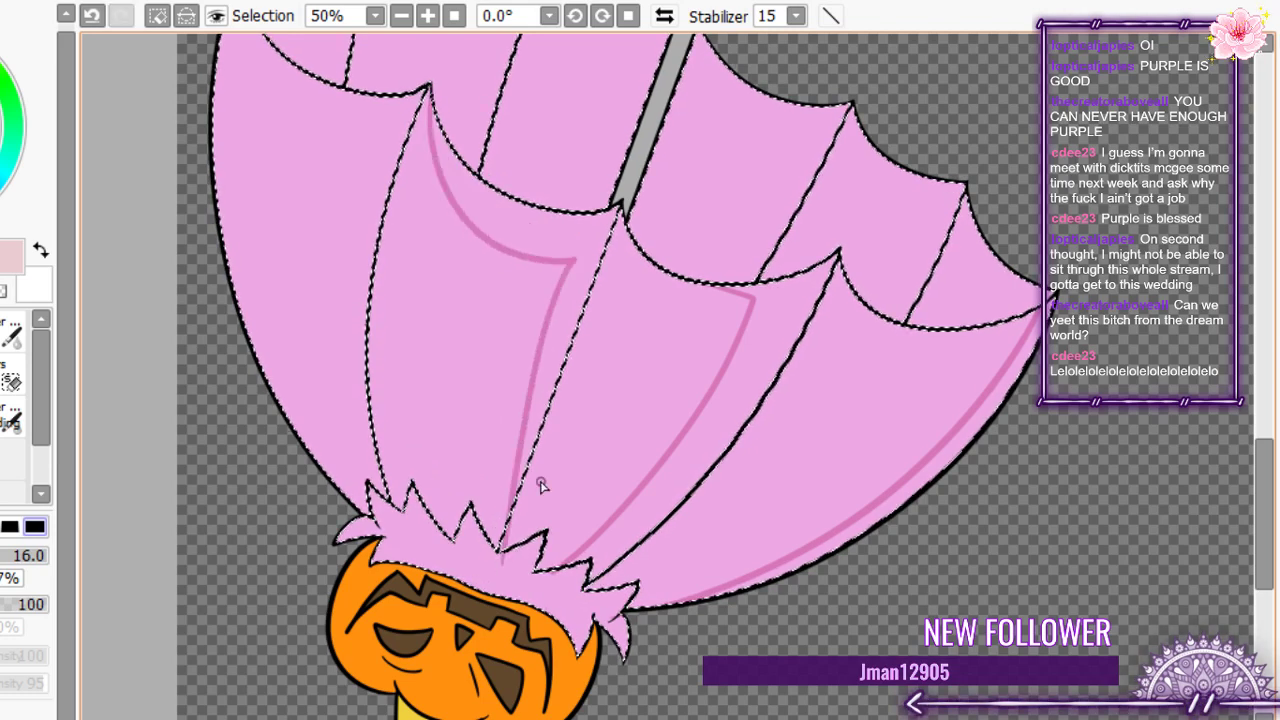
key("ctrl+z")
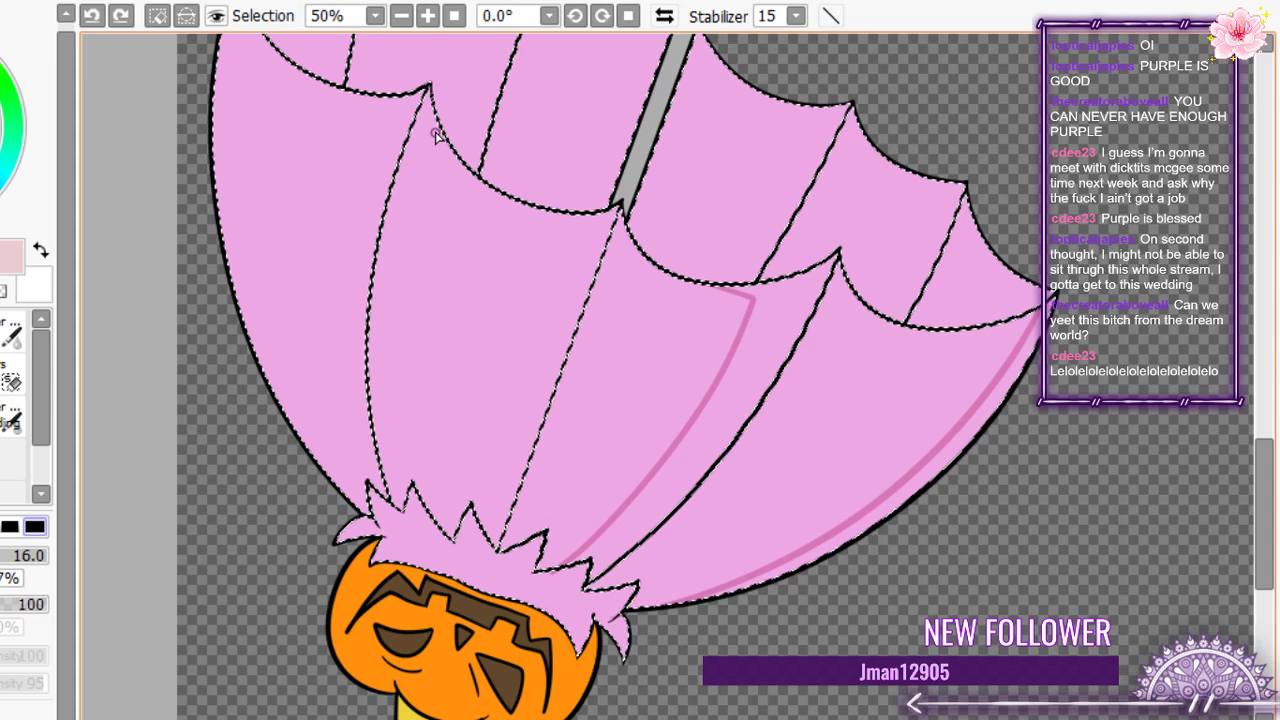
key("ctrl+y")
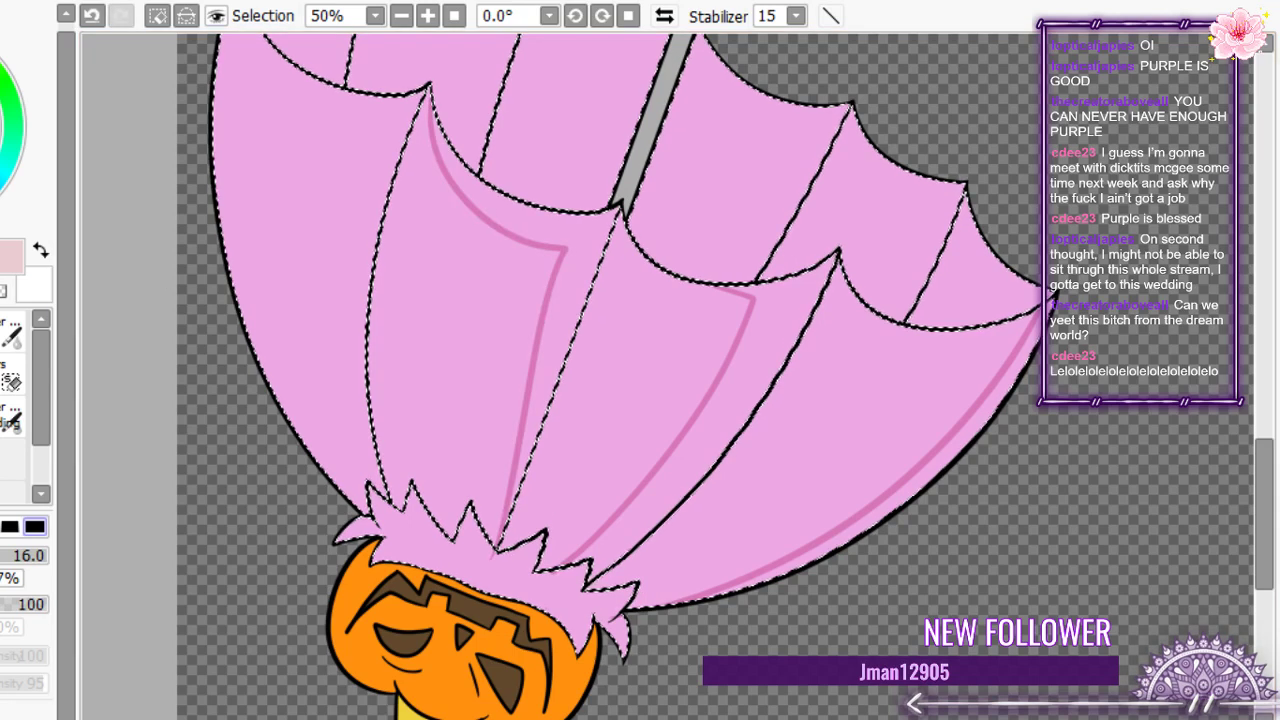
- Fill the outlined shadows on the two middle panels and along the rightmost panel's outer edge with darker pink
left_click(580, 271)
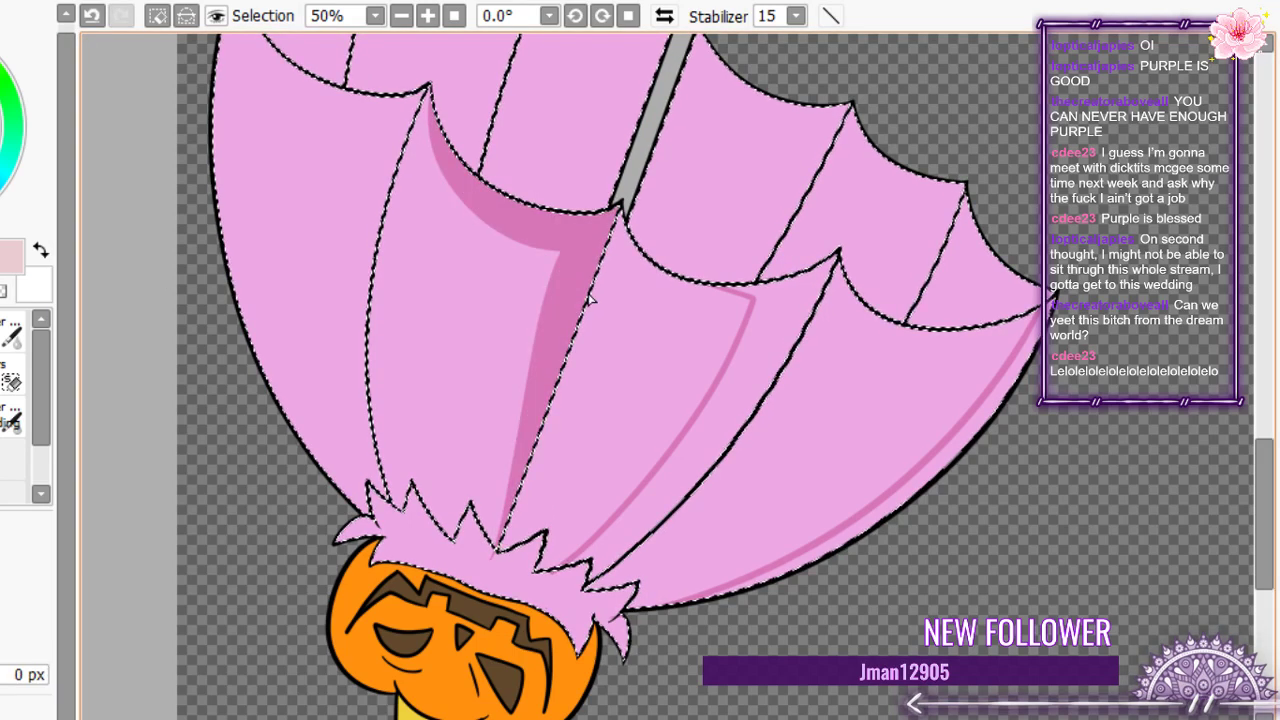
left_click(750, 360)
left_click(940, 470)
key("n")
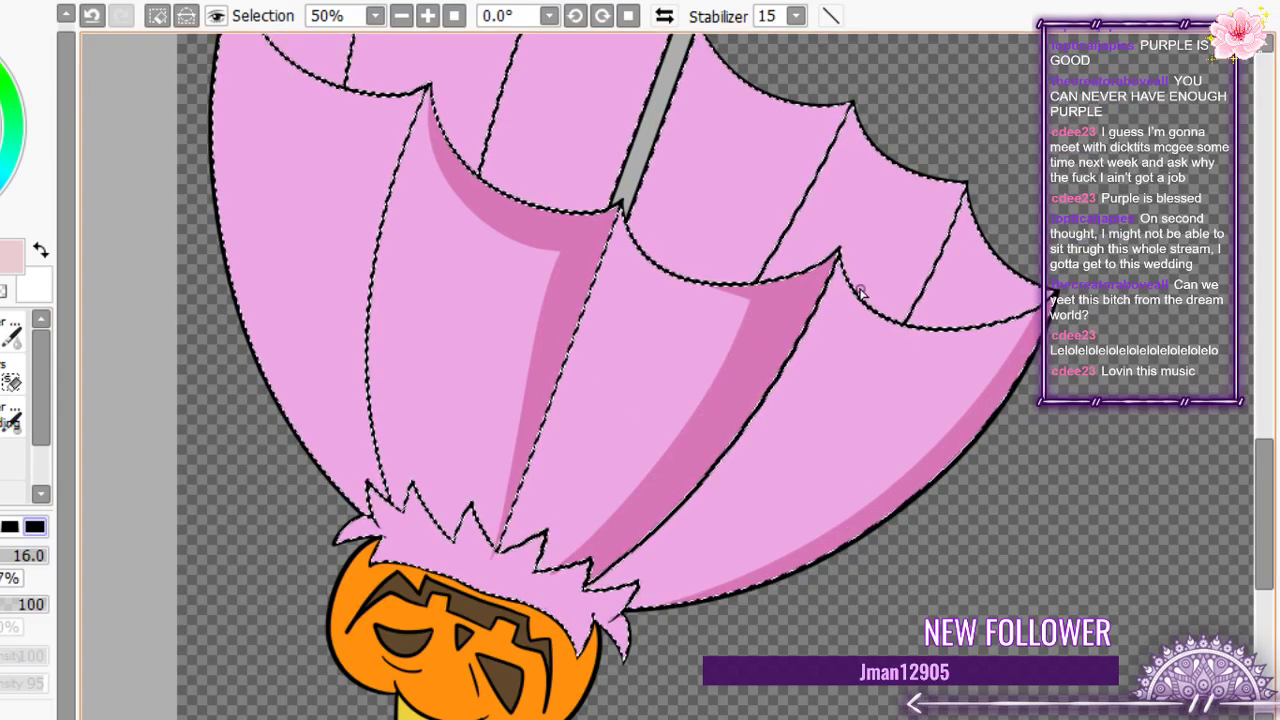
- Extend the rightmost panel's shadow under its scalloped rim and fill the outlined gaps with darker pink
mouse_move(862, 296)
left_mouse_down()
mouse_move(977, 369)
mouse_move(820, 583)
left_mouse_up()
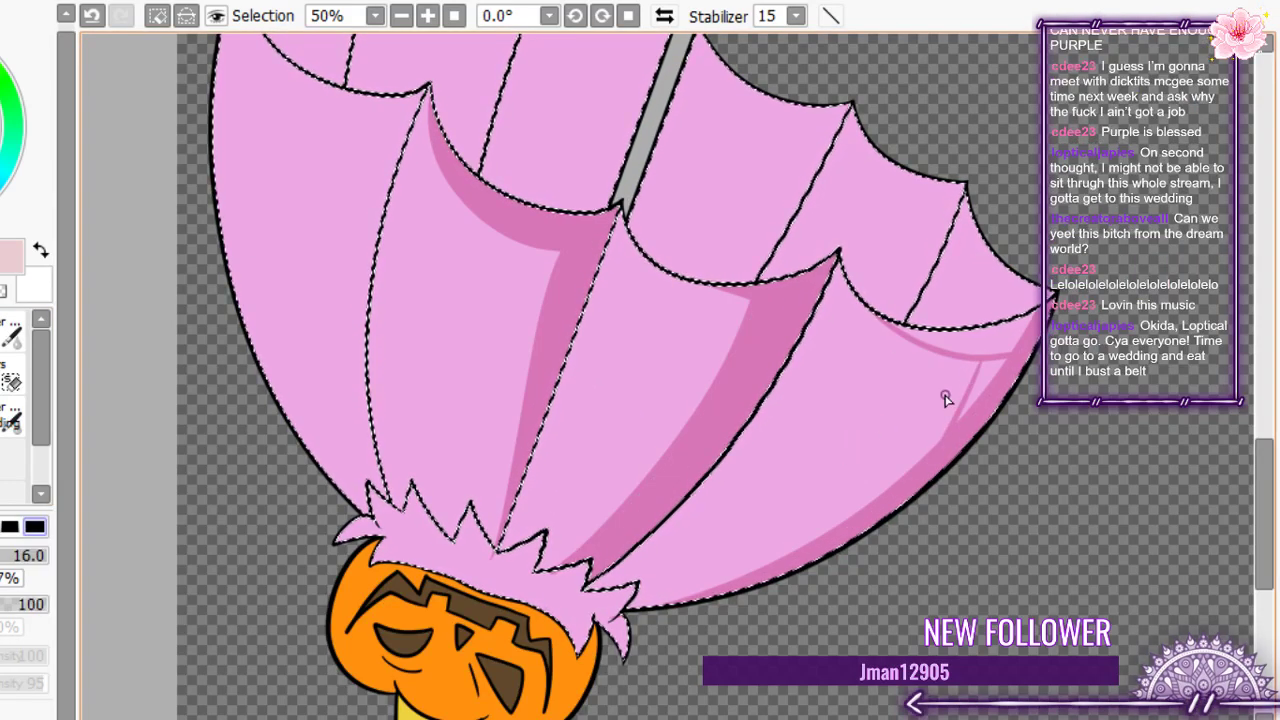
left_click_drag(983, 370, 828, 550)
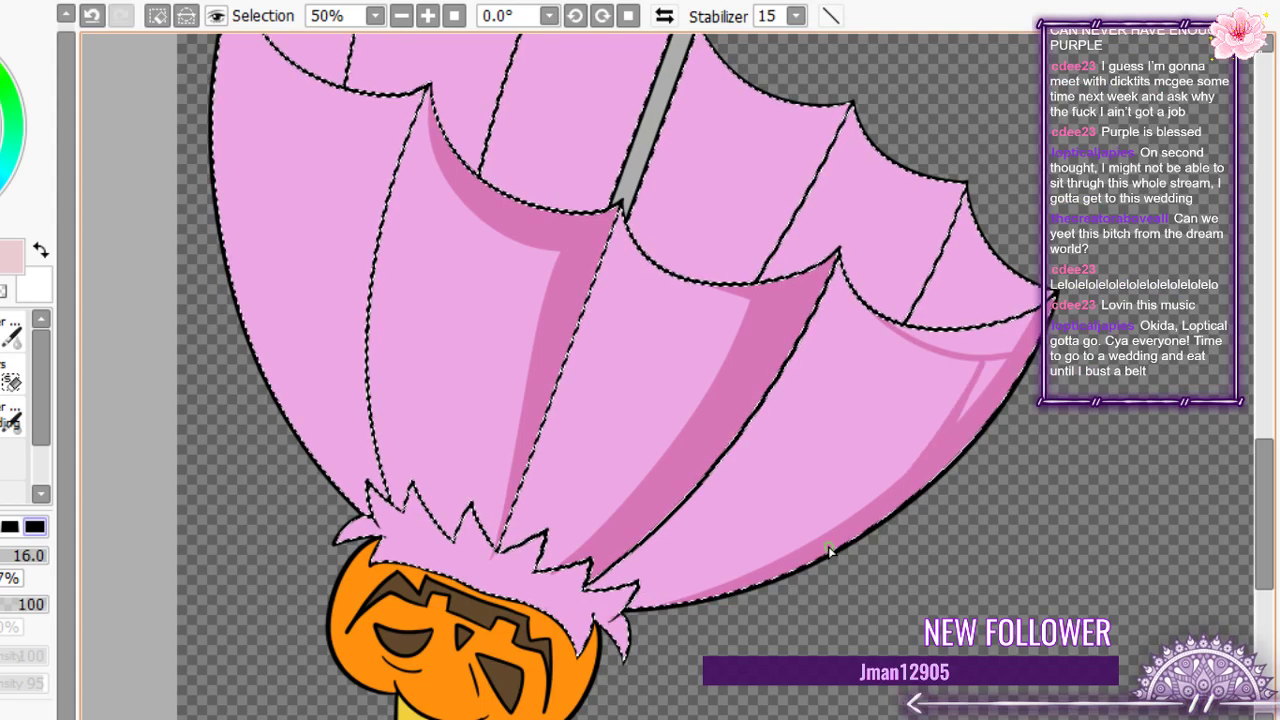
key("g")
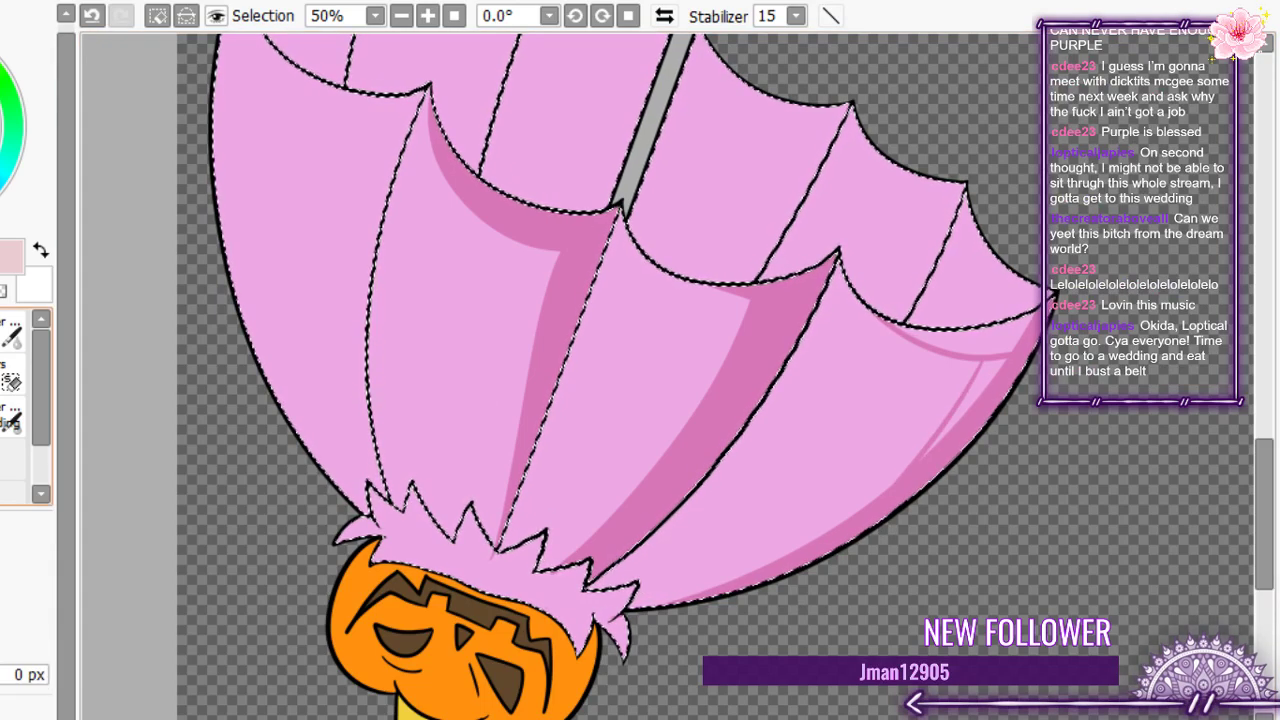
left_click(961, 346)
left_click(976, 390)
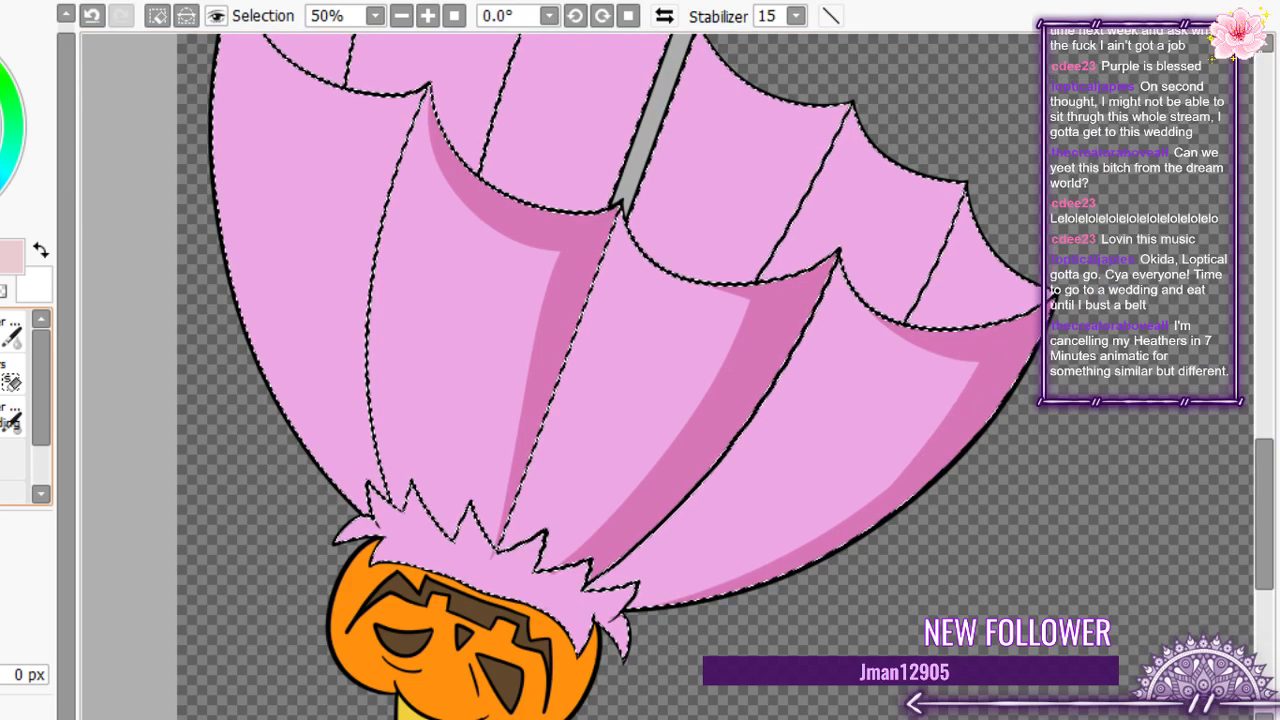
- Outline a shadow under the scalloped rim of the panel just right of the handle and fill it with darker pink
key("b")
left_click_drag(648, 256, 746, 308)
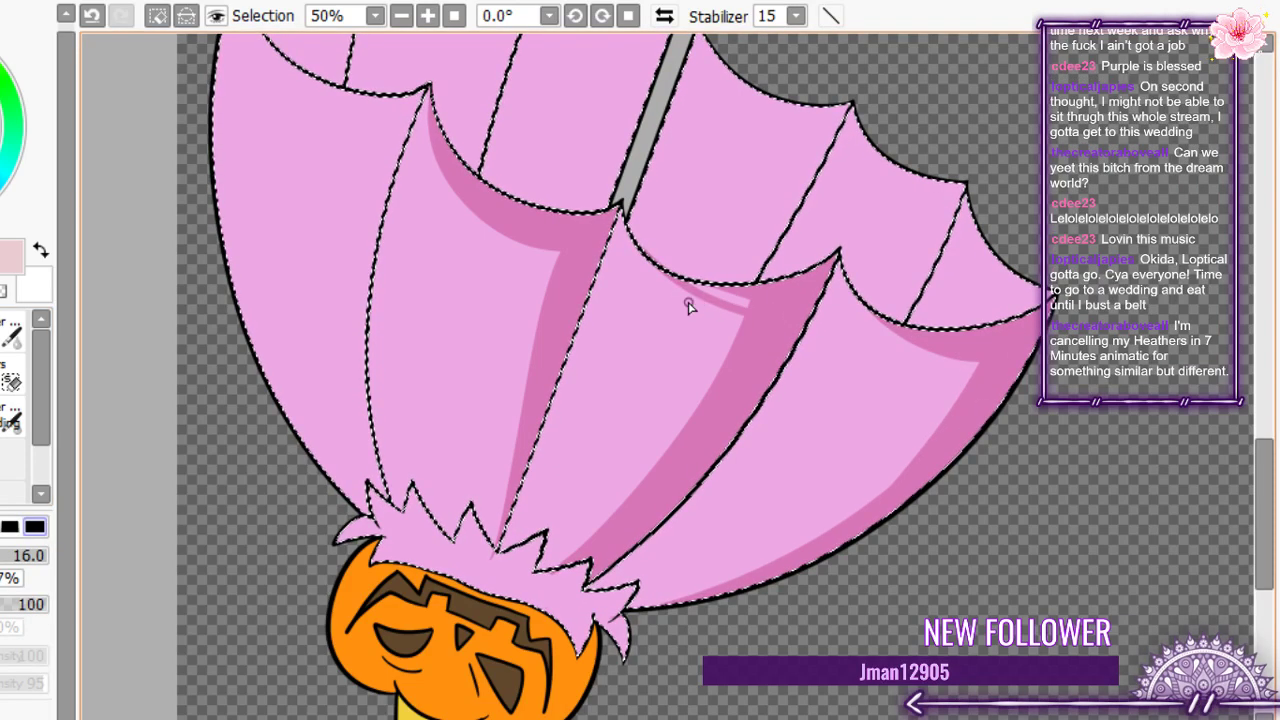
key("g")
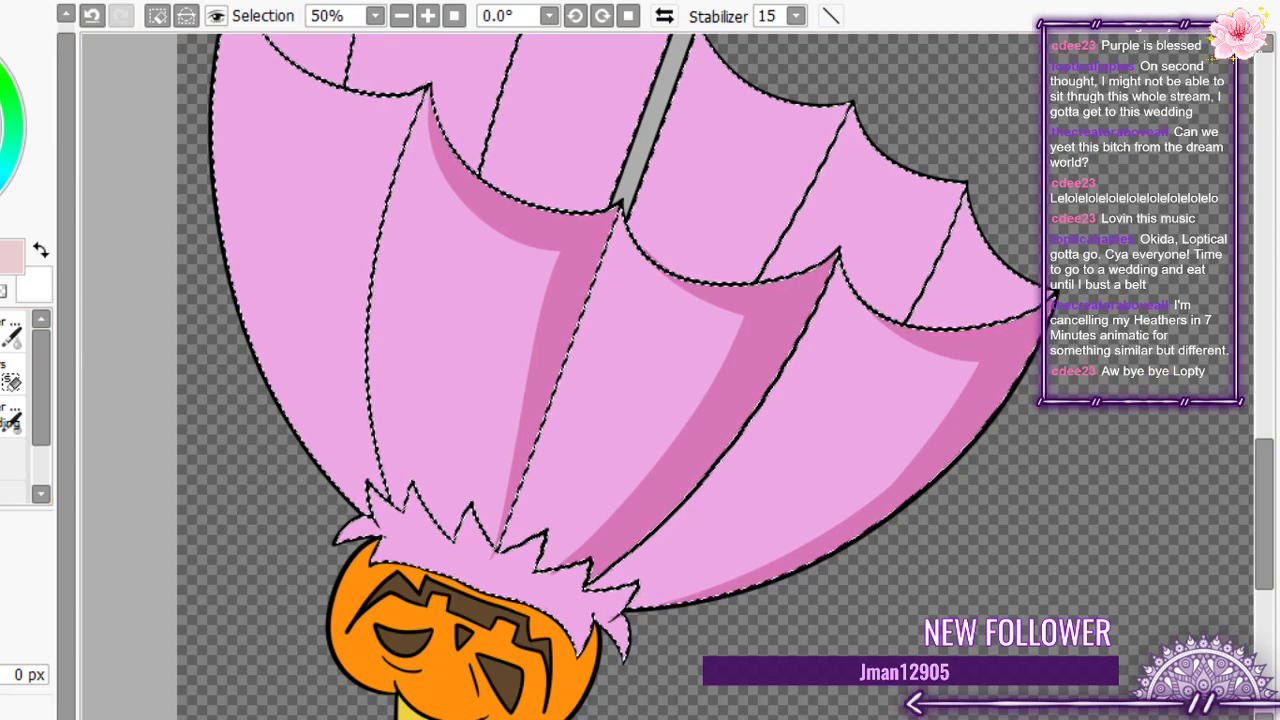
key("b")
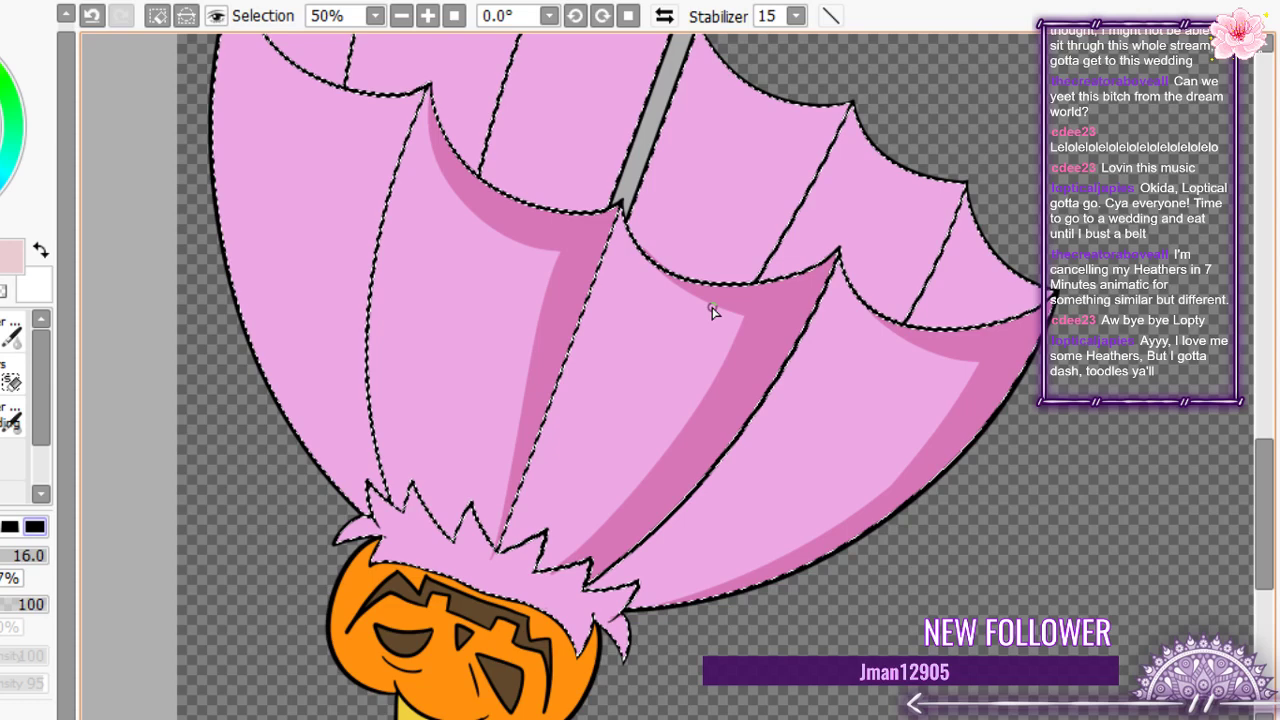
- Erase the stray darker pink spilling over the rim line of the panel just right of the handle
scroll(712, 312, "up", 2)
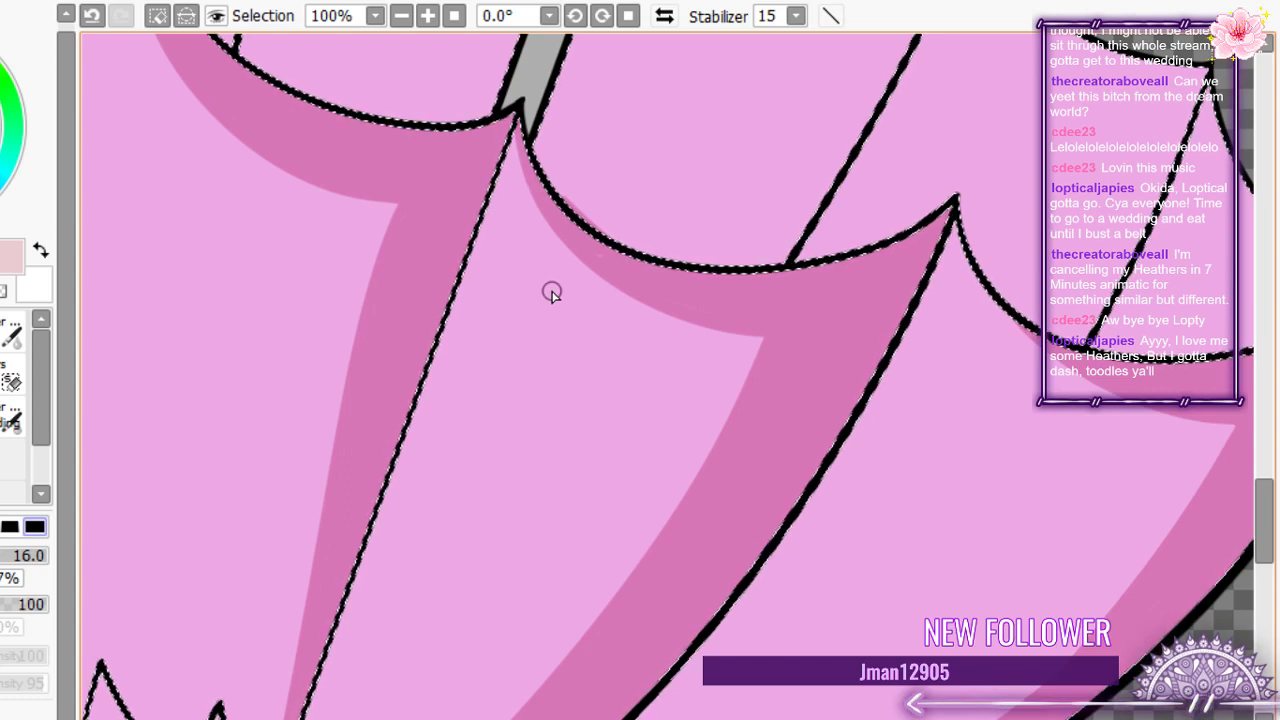
key("e")
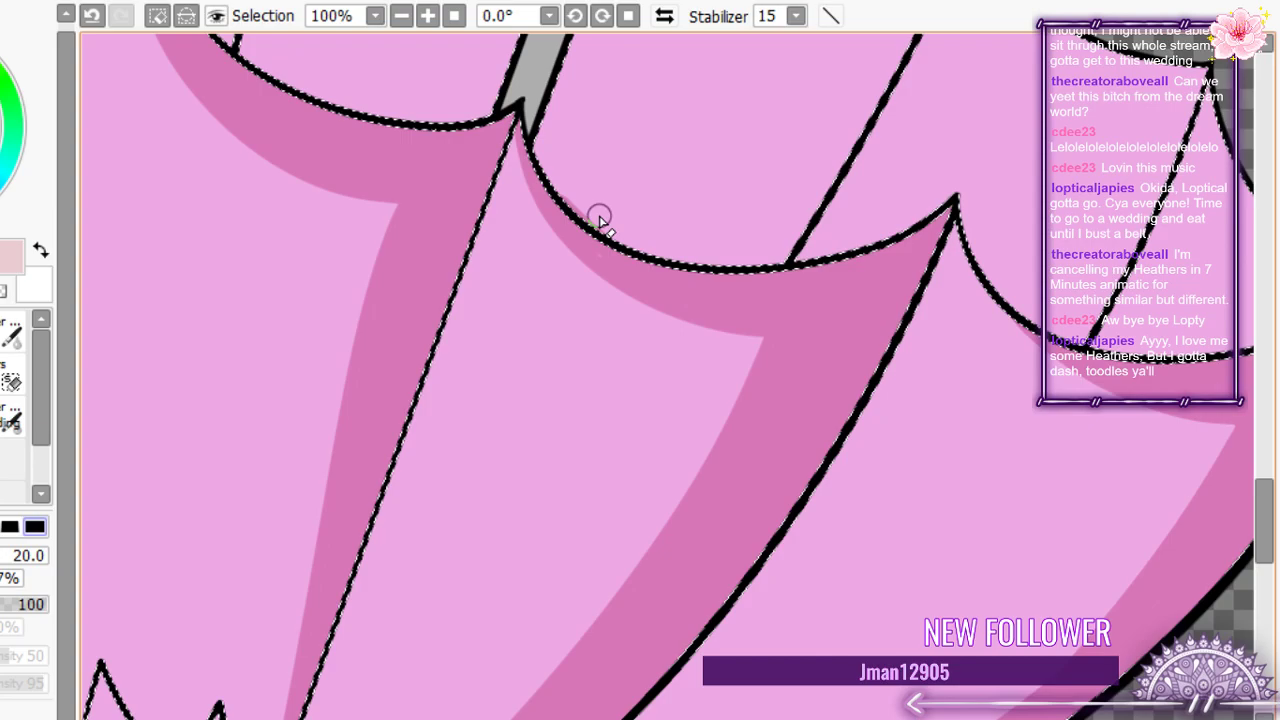
key("bracketleft")
scroll(700, 320, "down", 5)
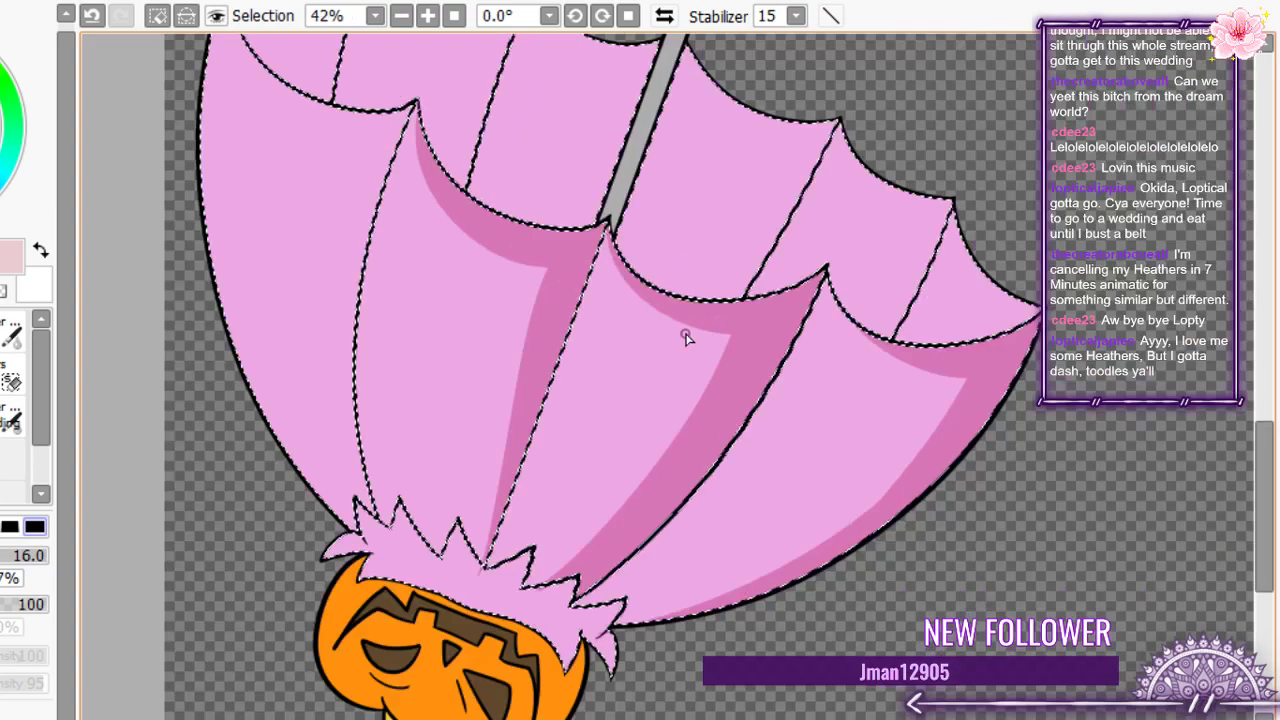
- Refine the curved shadow edge beneath the scalloped rim of the rightmost front panel
scroll(685, 338, "down", 3)
scroll(690, 290, "up", 4)
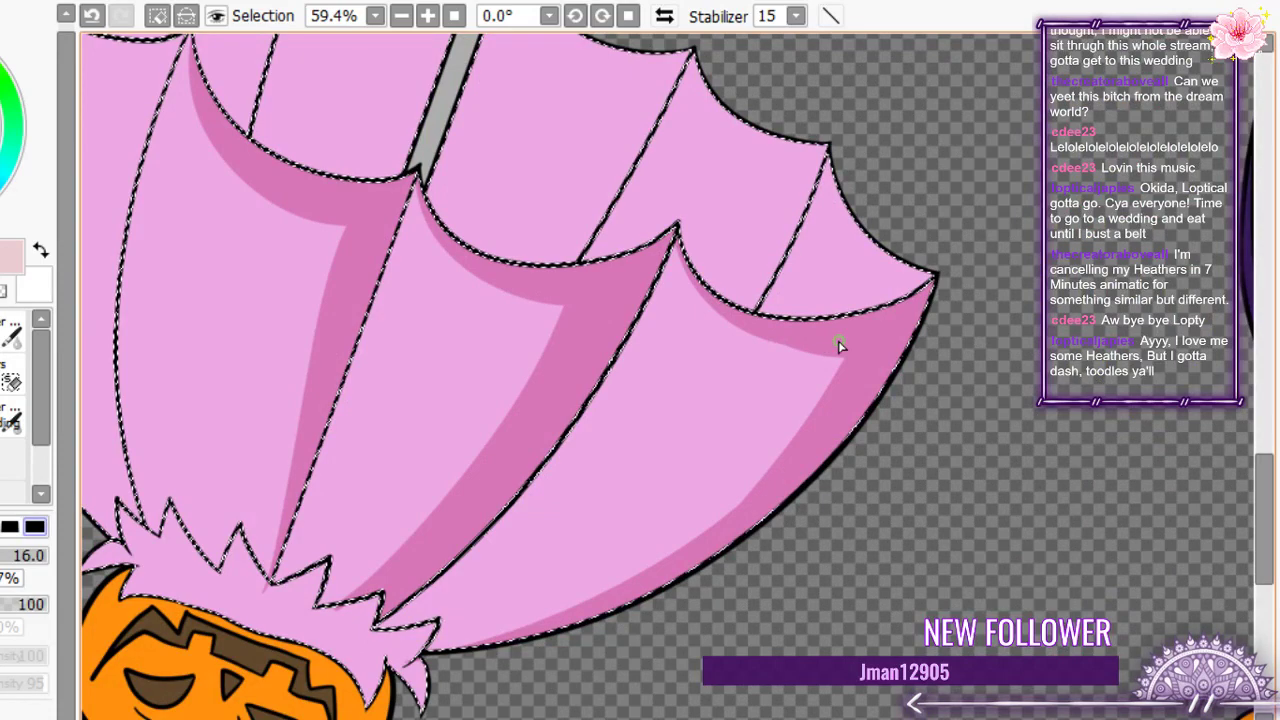
mouse_move(863, 366)
left_mouse_down()
mouse_move(817, 366)
mouse_move(820, 387)
mouse_move(706, 304)
mouse_move(751, 331)
left_mouse_up()
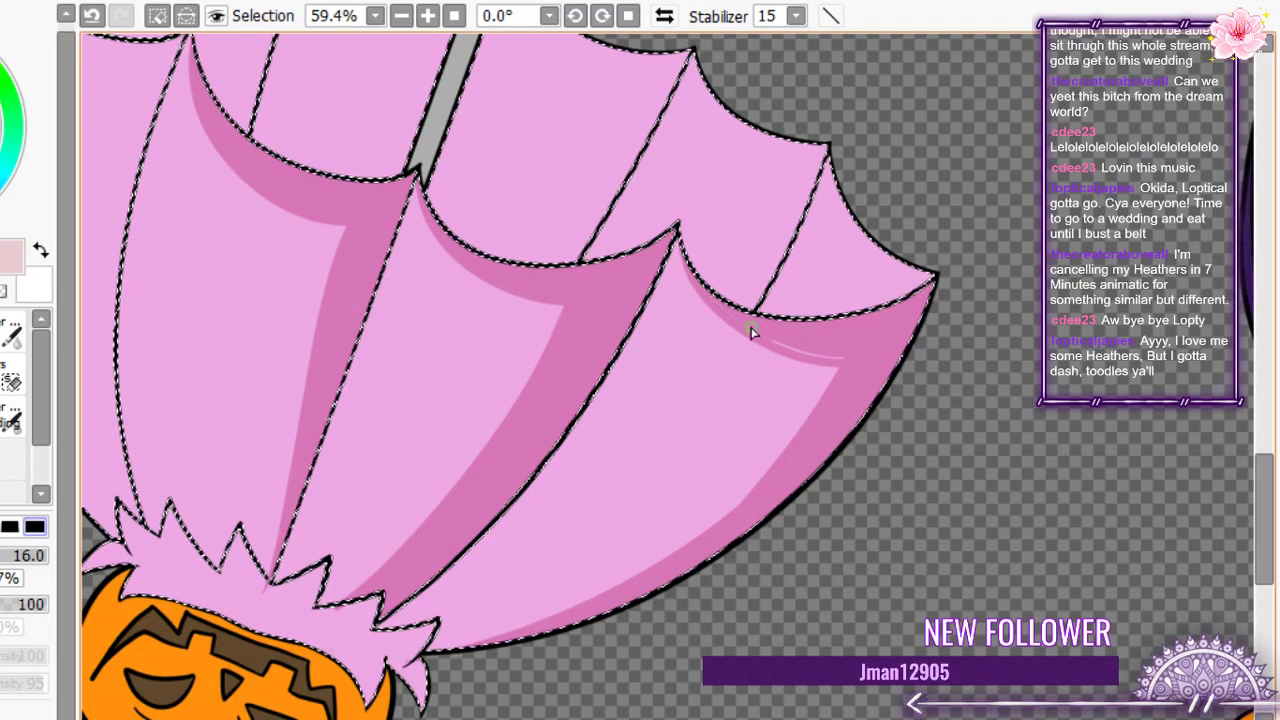
- Outline a shadow under the rim and beside the rib of the leftmost front panel, and fill it with darker pink
scroll(837, 326, "down", 3)
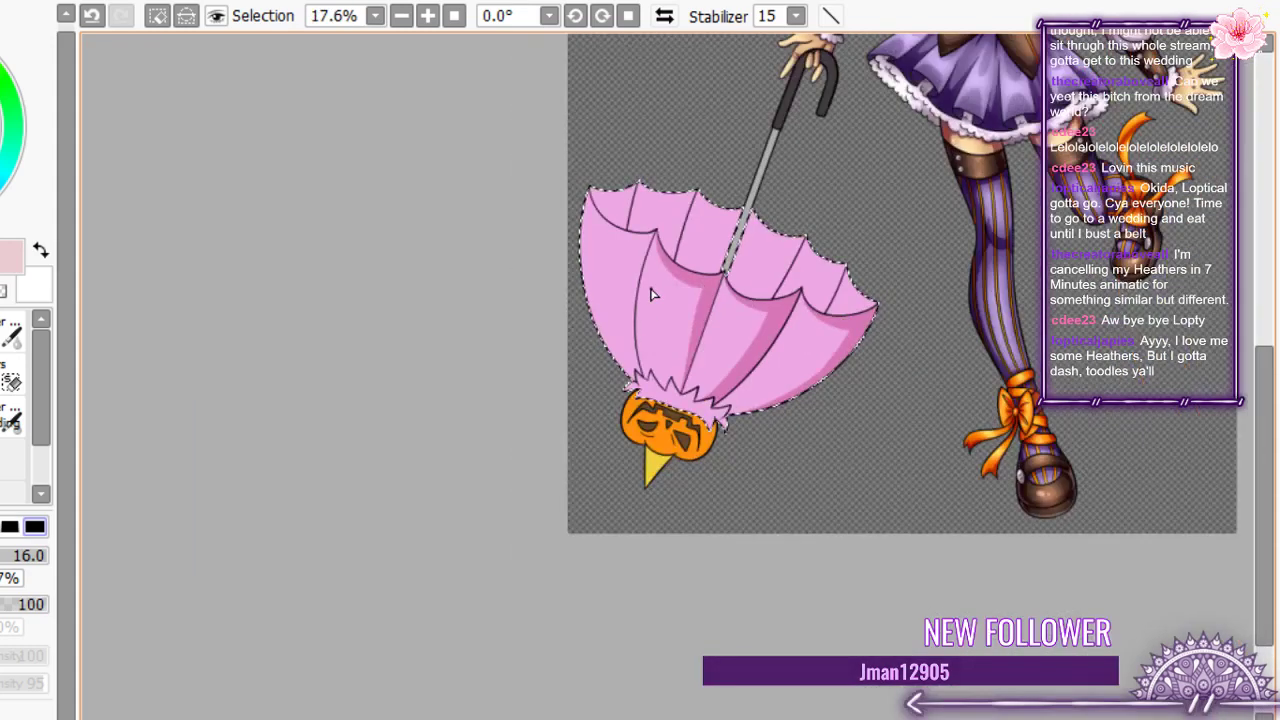
scroll(651, 293, "up", 3)
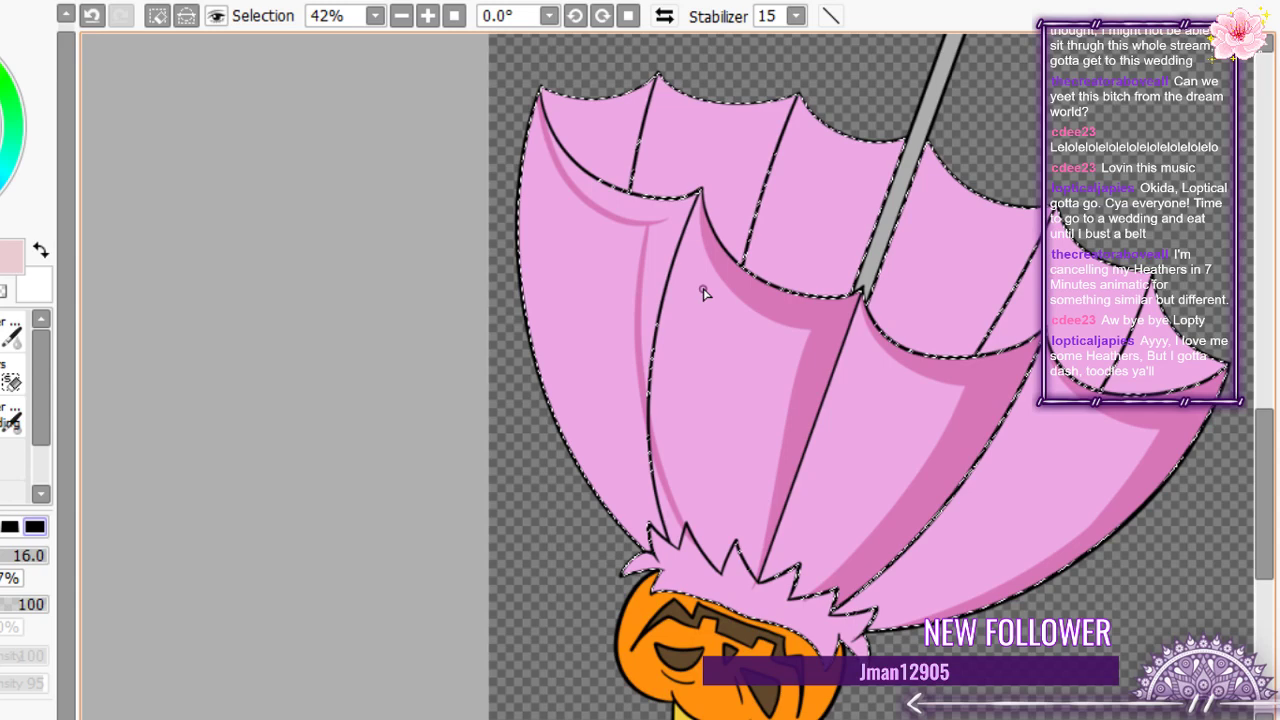
key("ctrl+z")
mouse_move(654, 226)
left_mouse_down()
mouse_move(617, 303)
mouse_move(708, 580)
left_mouse_up()
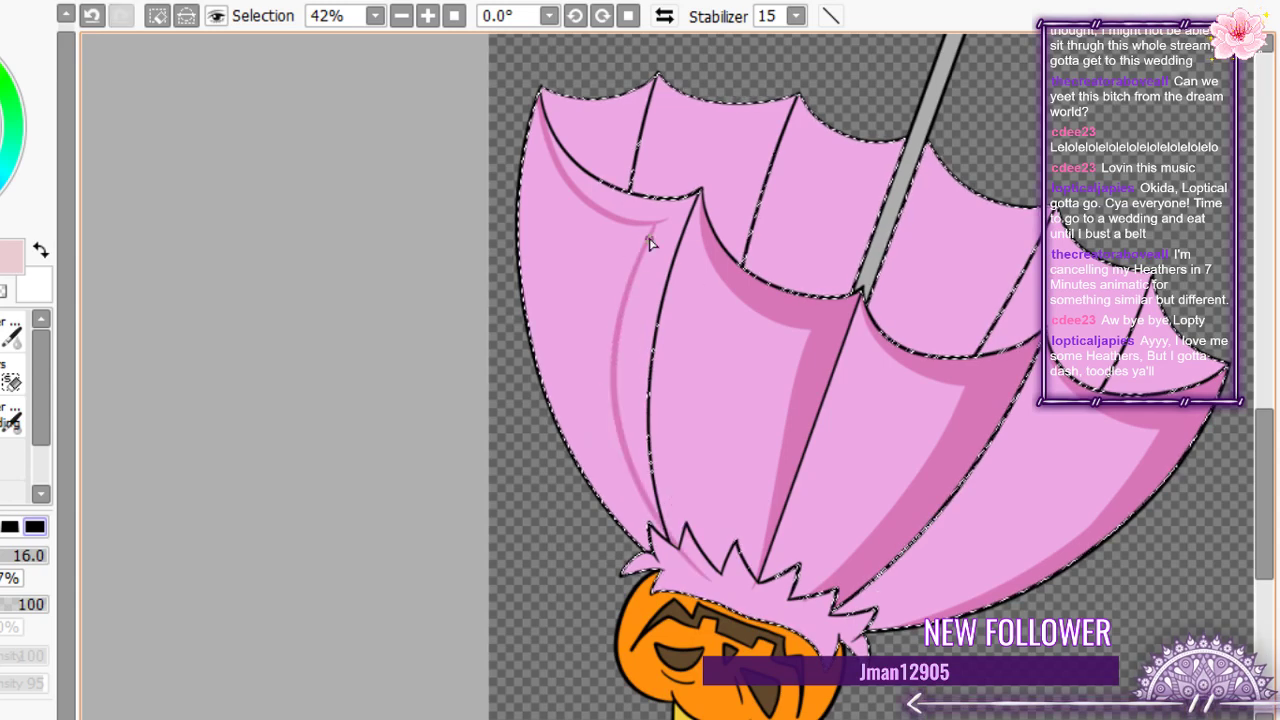
key("g")
left_click(657, 207)
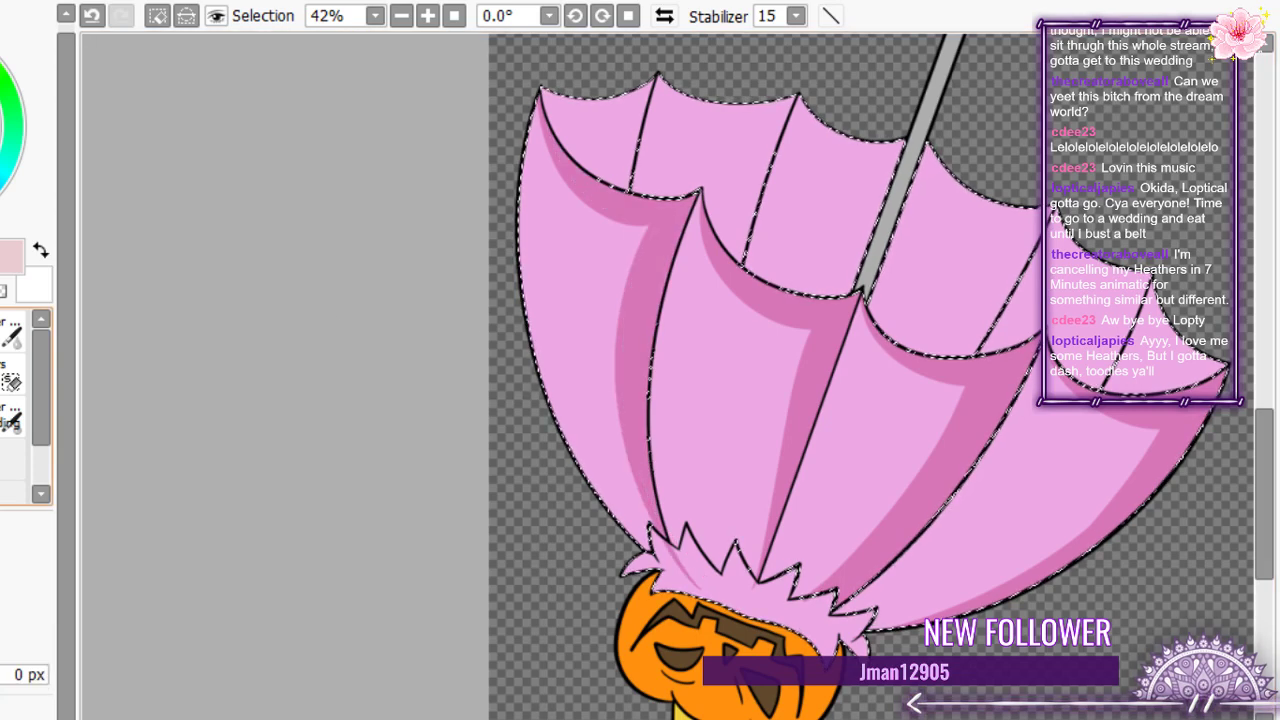
- Erase the darker pink that spills from the two left front panels' shadows onto the jagged ruffle above the pumpkin
key("e")
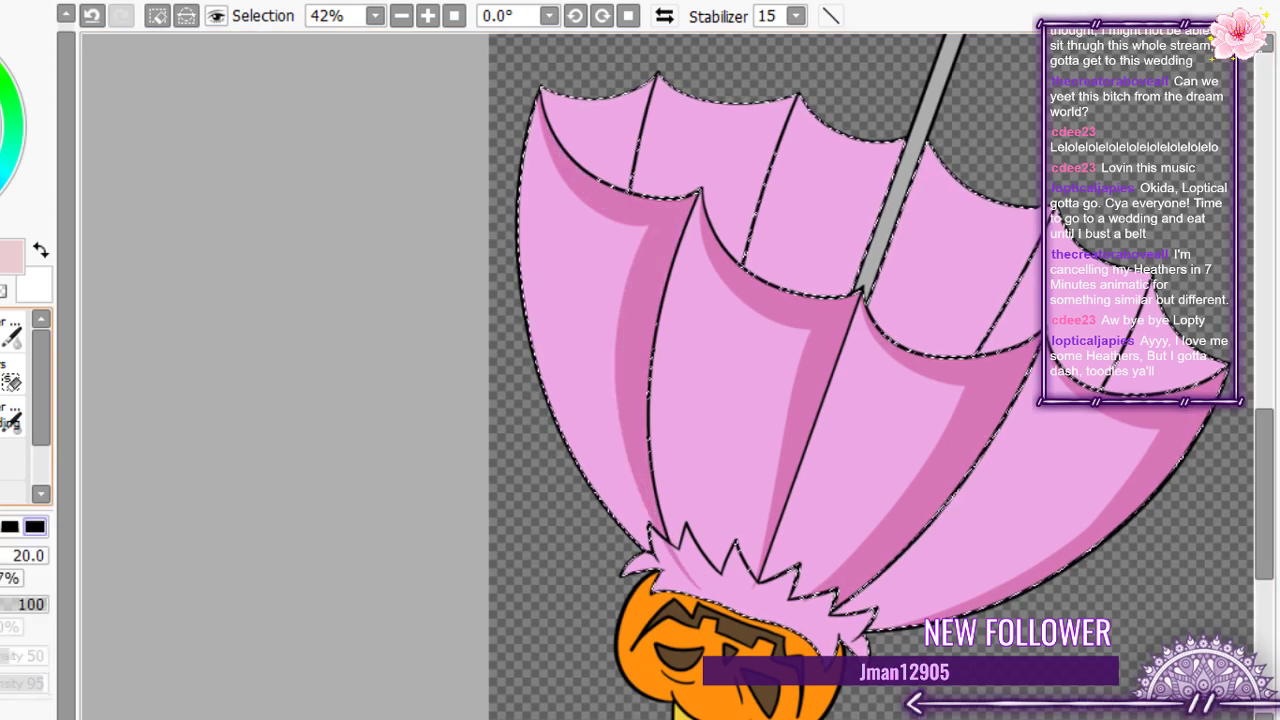
scroll(688, 597, "up", 4)
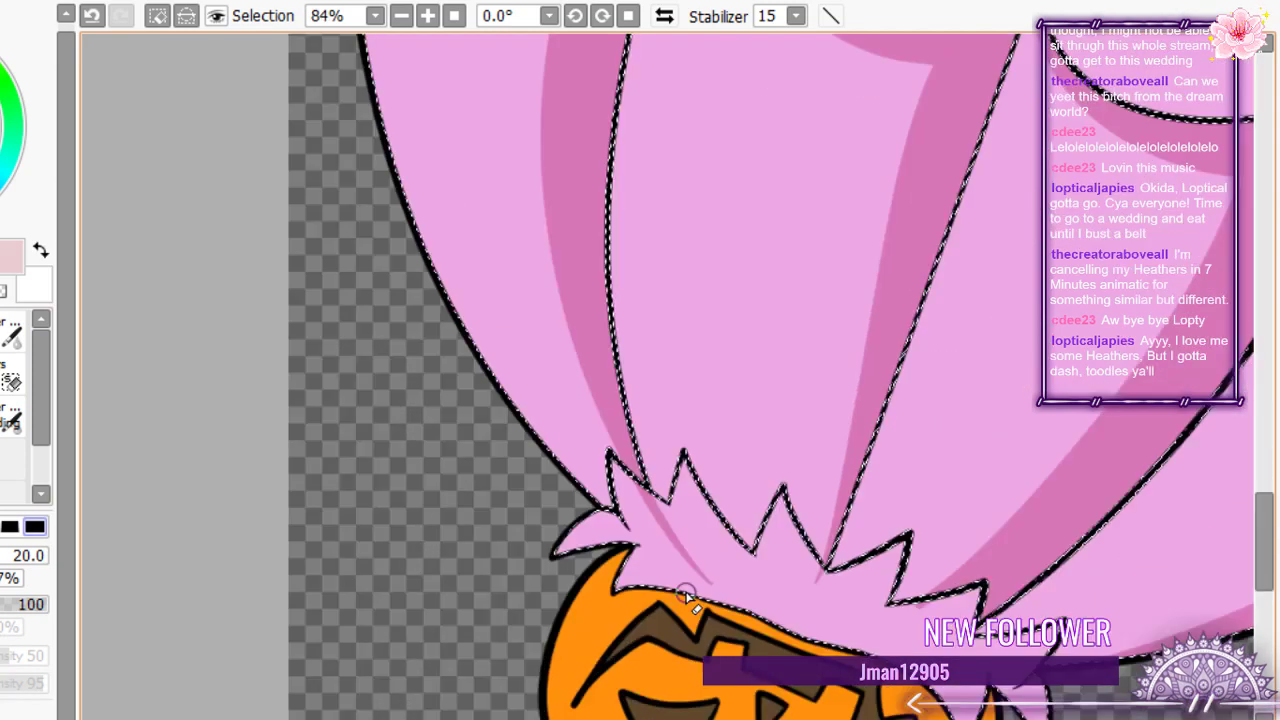
scroll(688, 597, "up", 1)
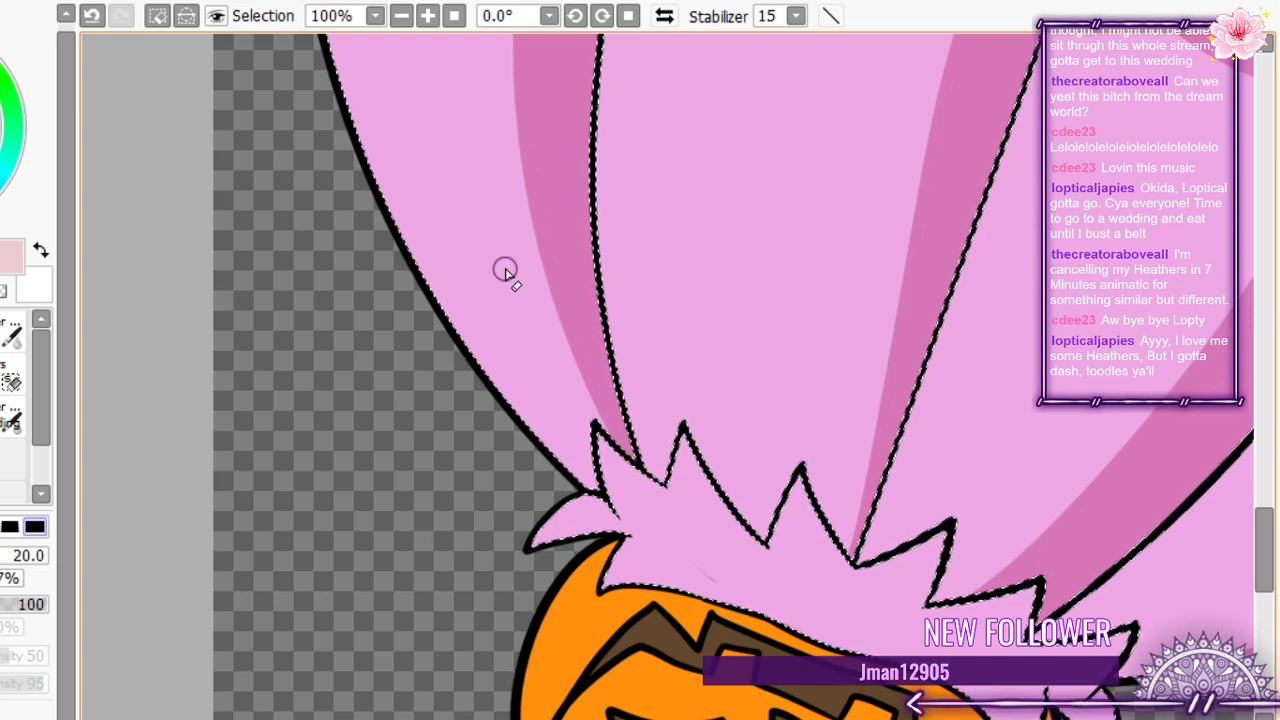
scroll(625, 425, "down", 1)
scroll(625, 425, "down", 7)
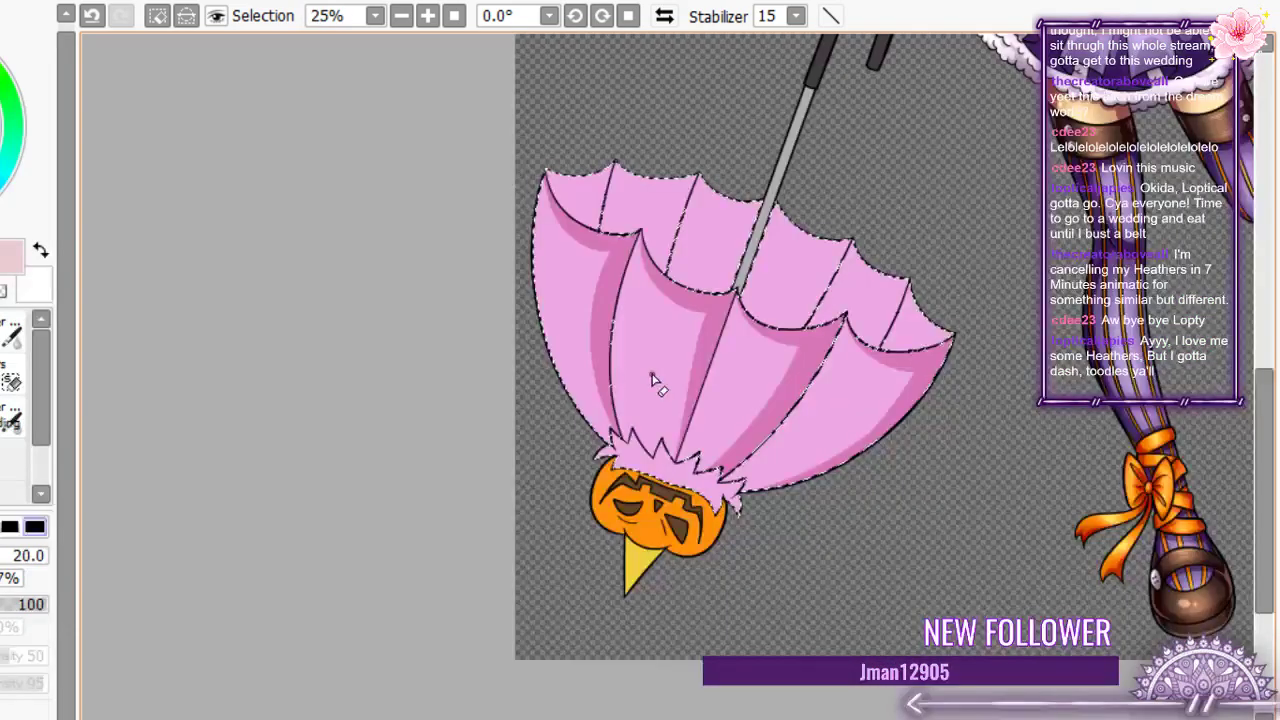
scroll(652, 381, "up", 4)
key("bracketleft")
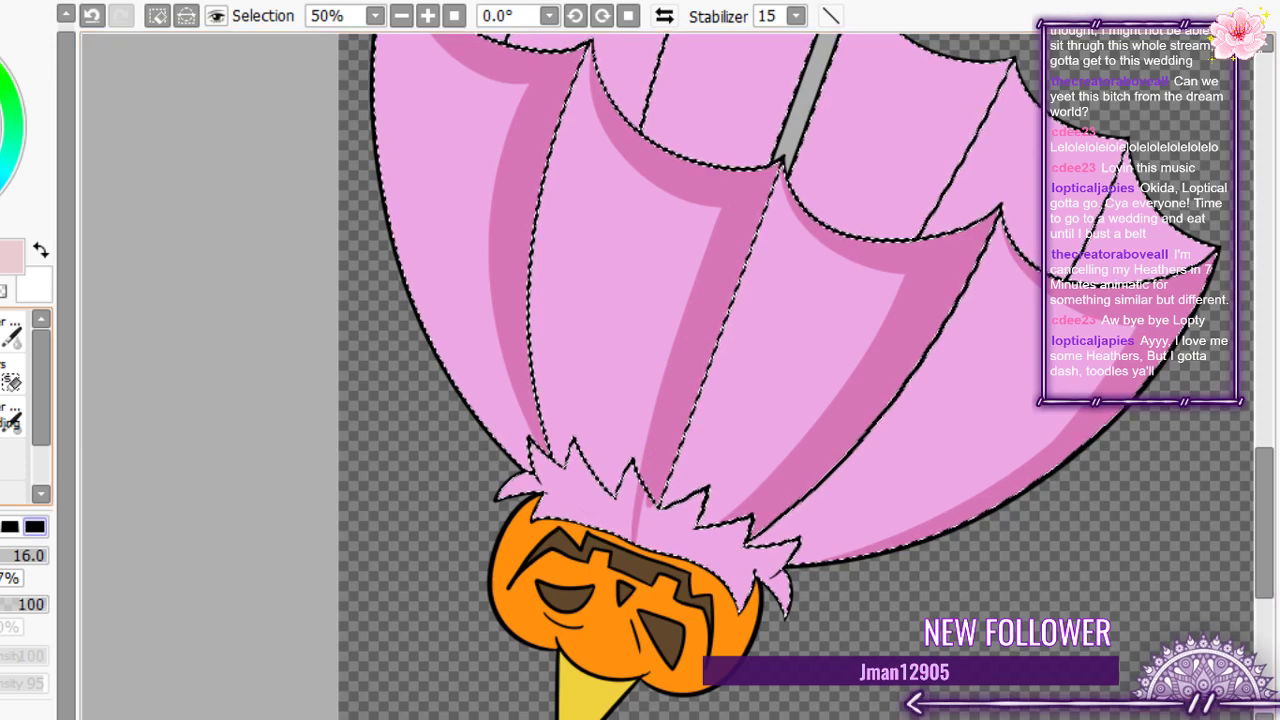
left_click(12, 420)
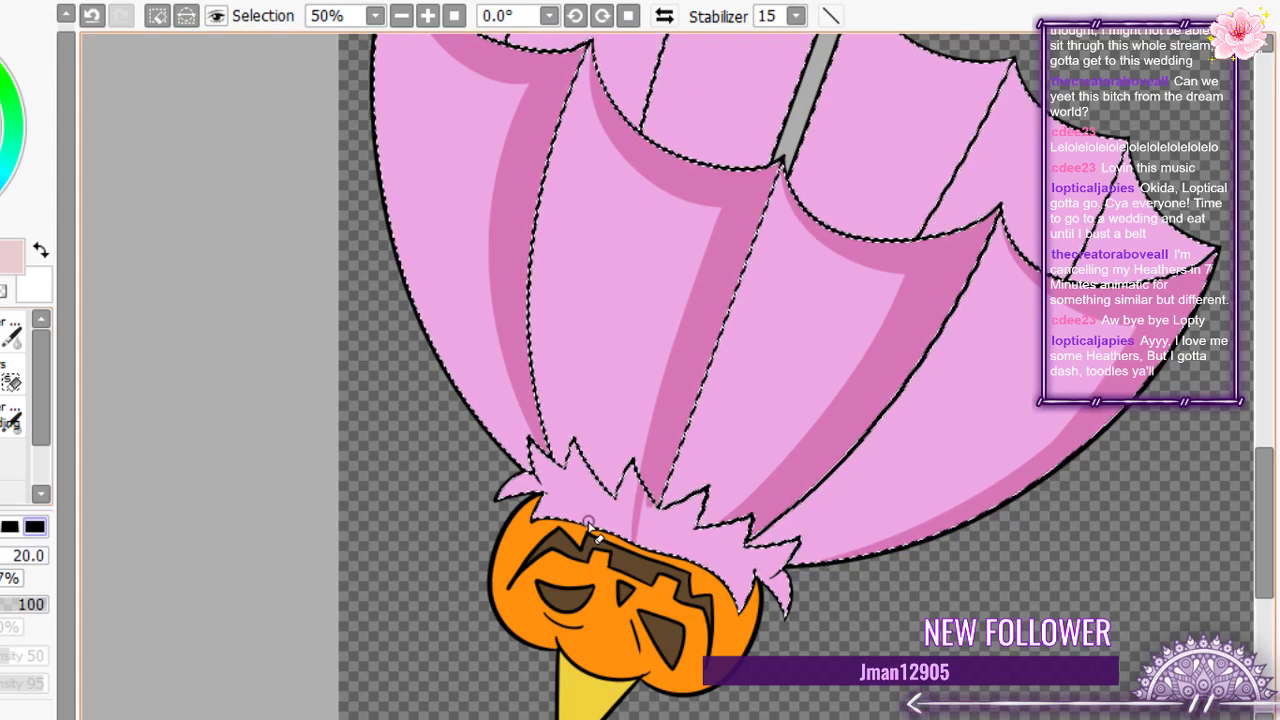
scroll(592, 525, "up", 5)
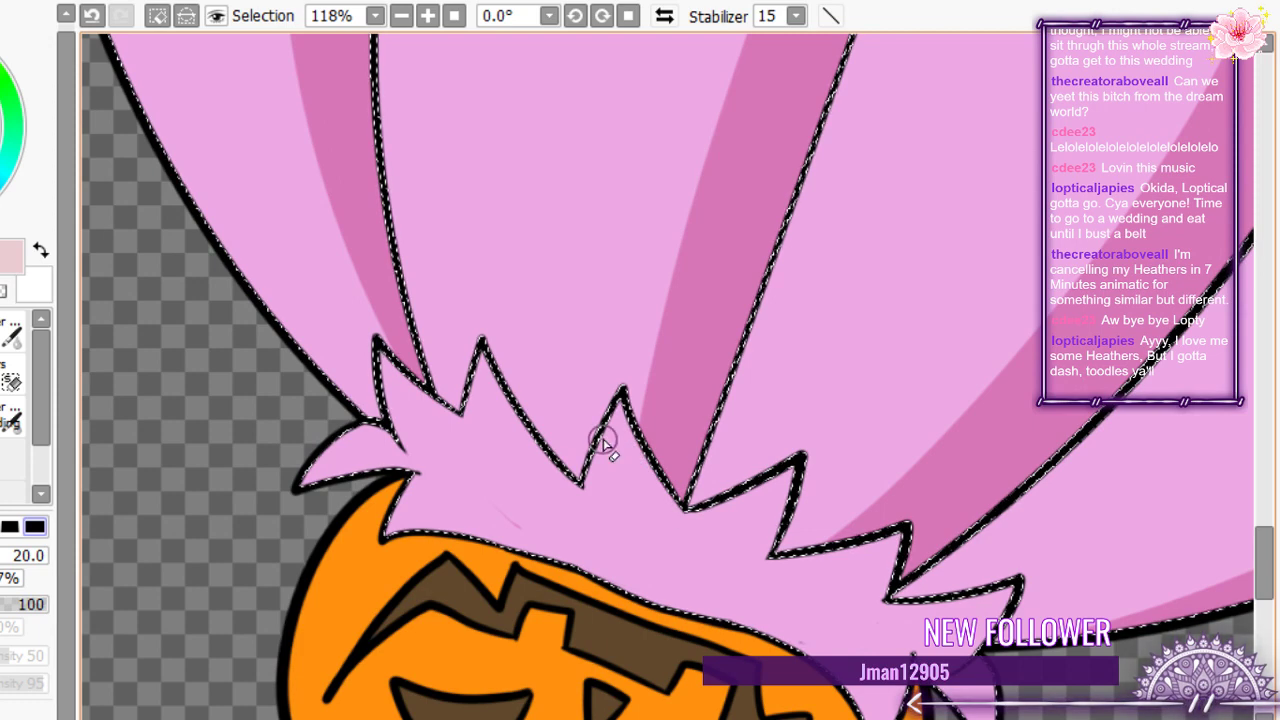
- Touch up the lower end of the leftmost front panel's shadow and erase the darker pink spilling onto the ruffle's right end
key("b")
left_click_drag(306, 77, 413, 380)
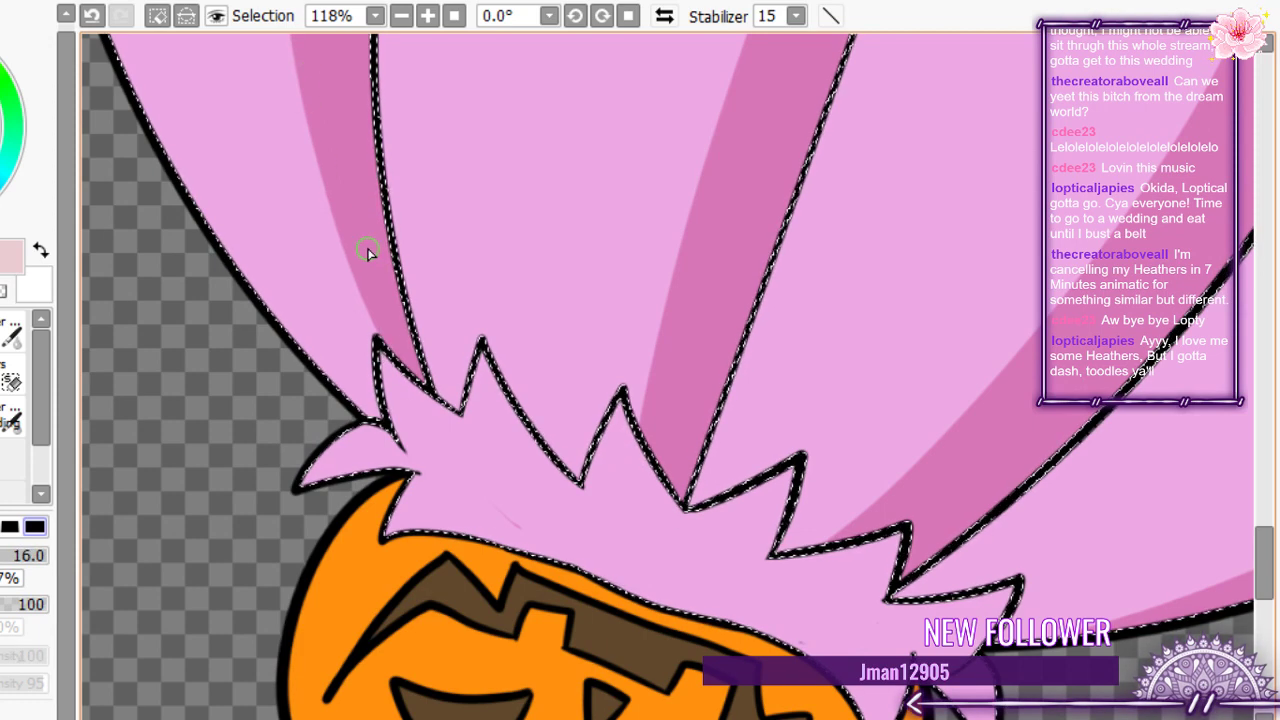
scroll(428, 458, "down", 4)
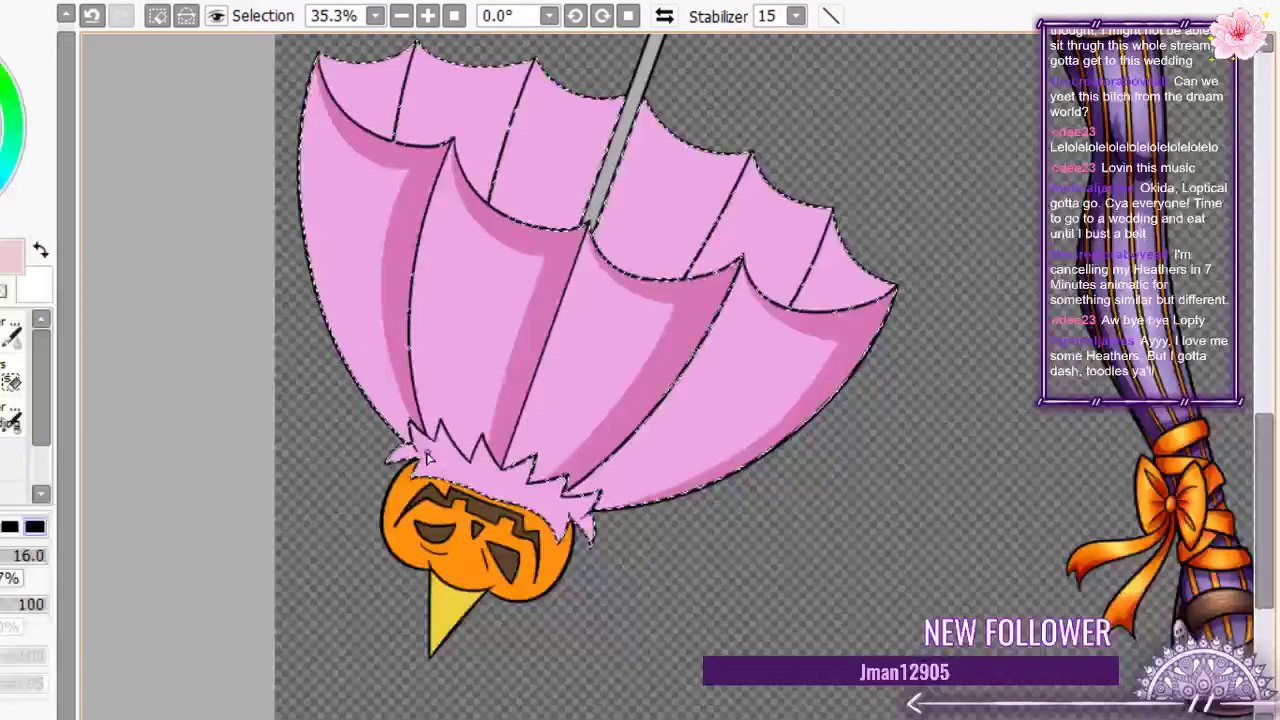
scroll(428, 458, "up", 2)
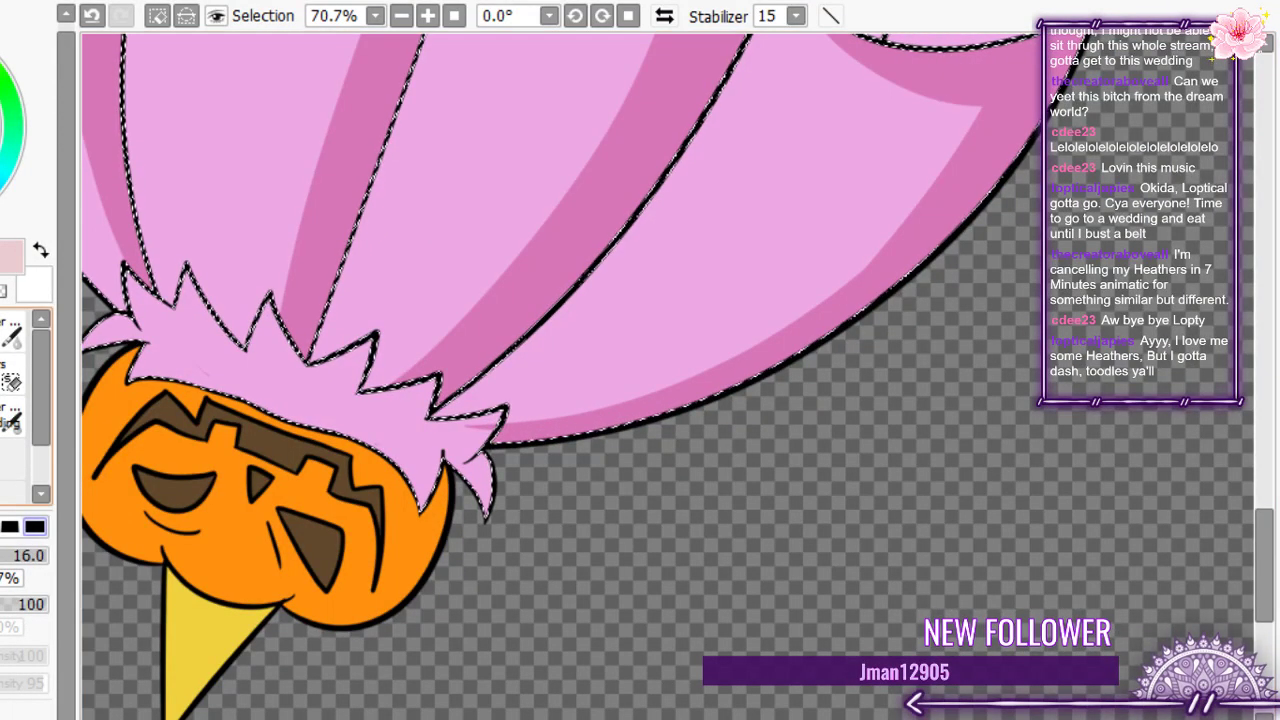
key("b")
scroll(523, 466, "up", 2)
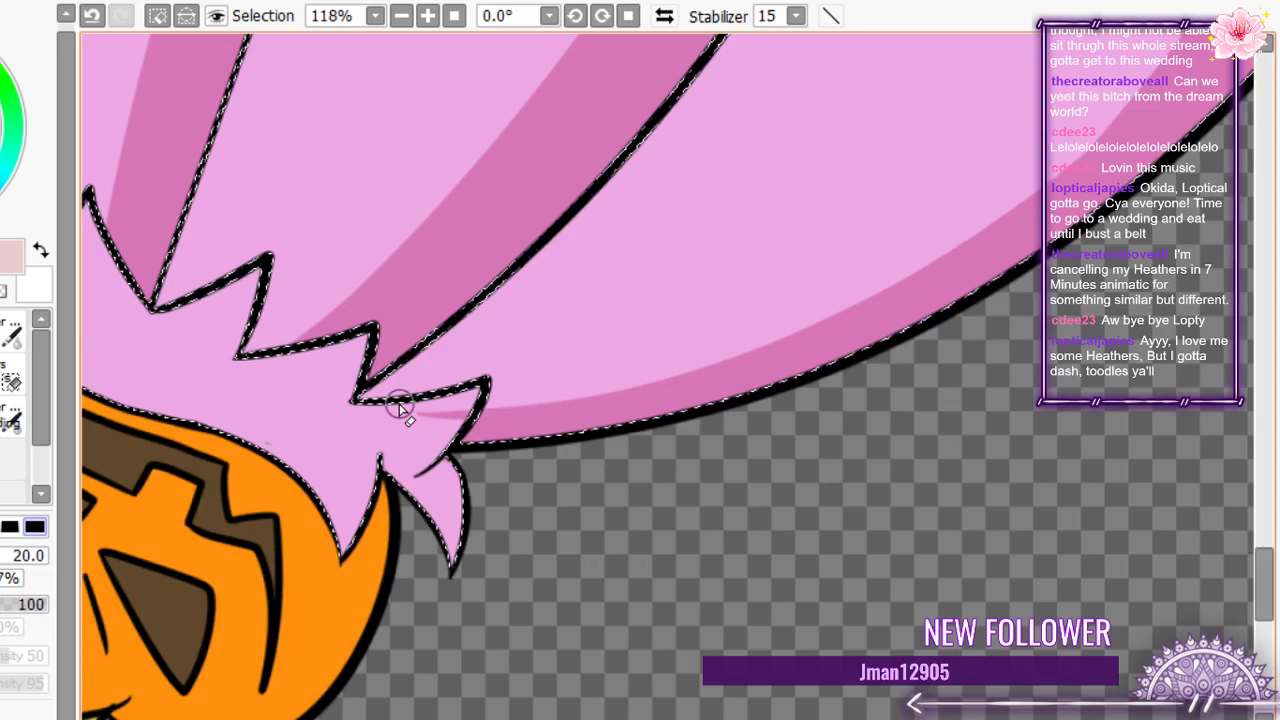
scroll(506, 357, "down", 5)
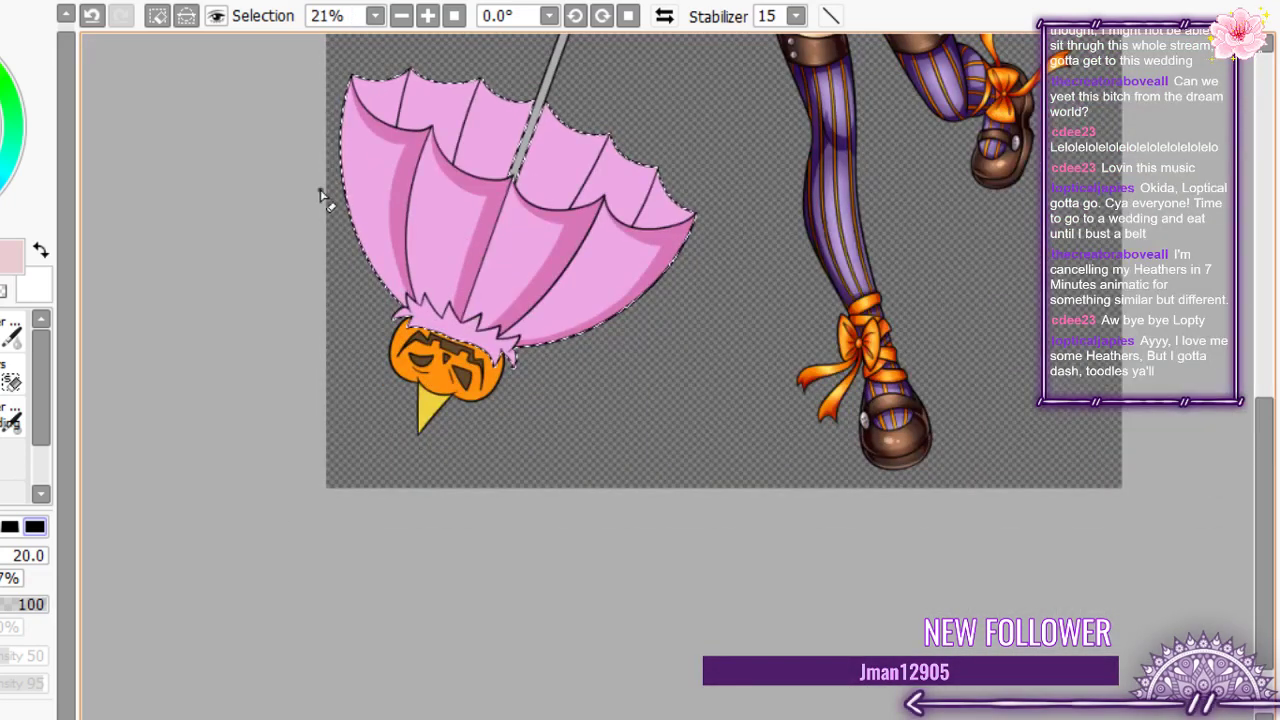
- Outline a darker pink shadow in the leftmost inner panel, following its scalloped top edge and the rib beside it
scroll(340, 84, "up", 2)
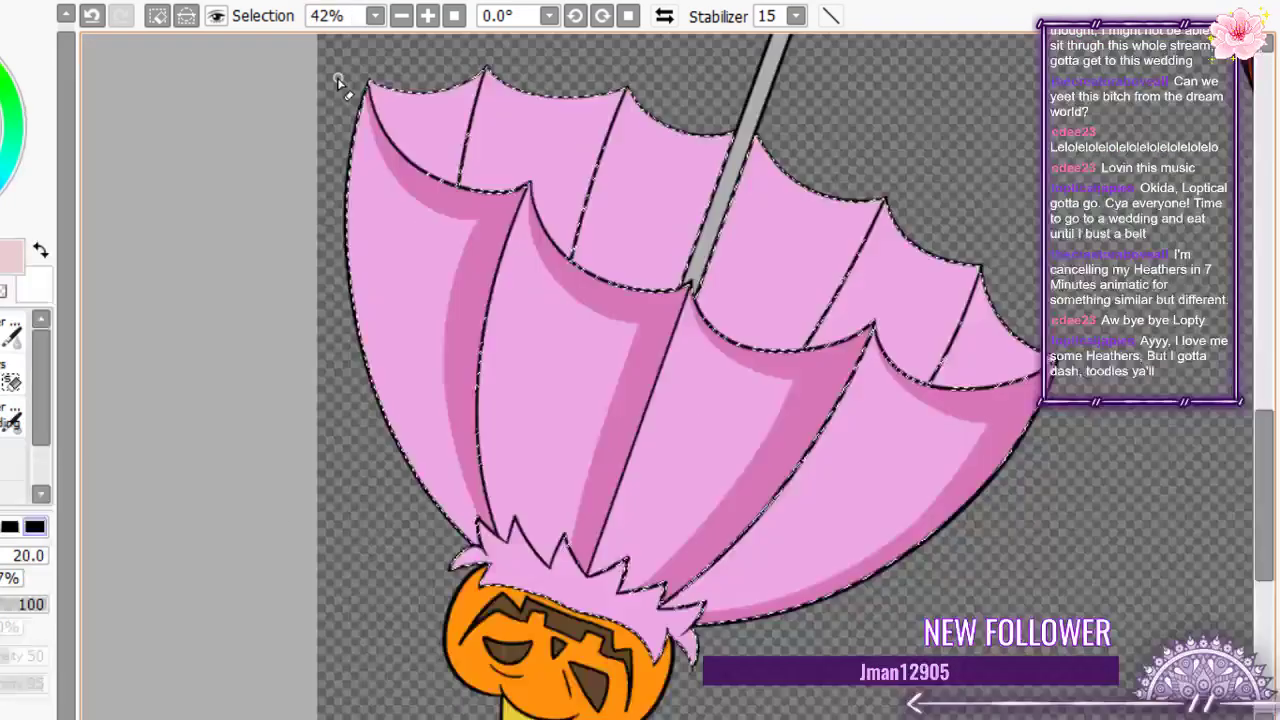
scroll(410, 260, "down", 3)
scroll(455, 465, "up", 3)
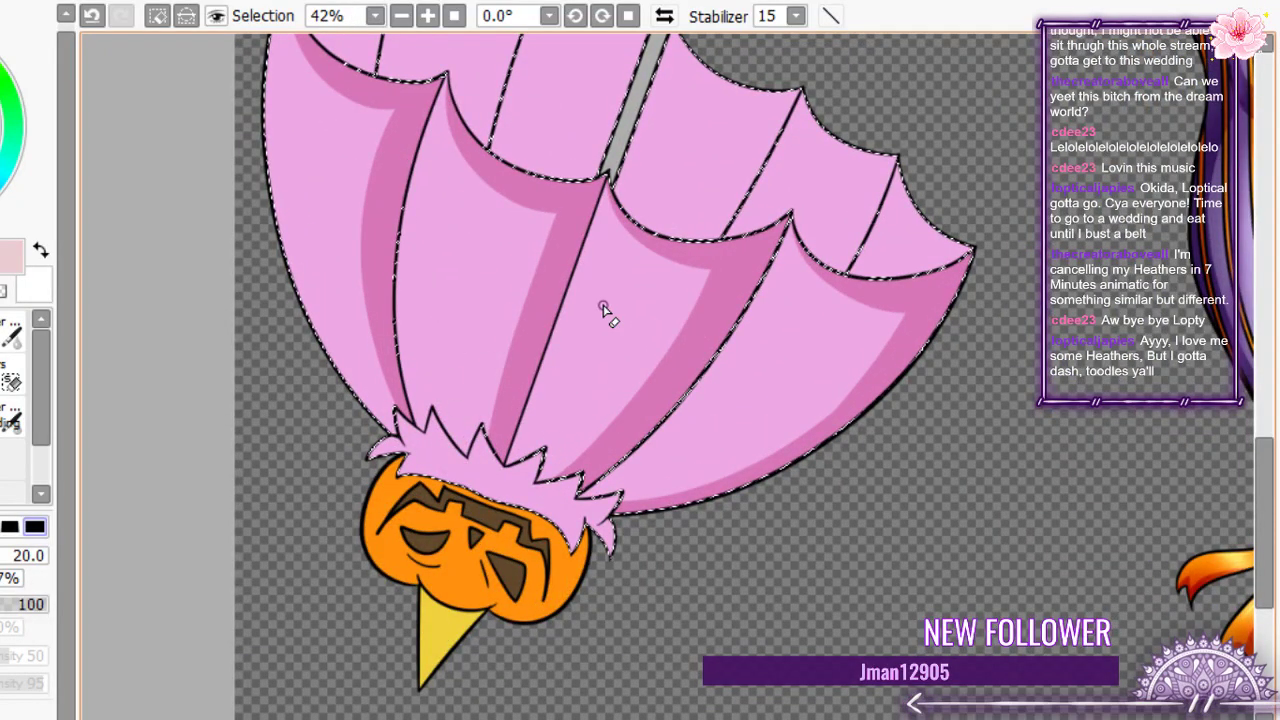
scroll(604, 308, "down", 3)
scroll(683, 266, "up", 4)
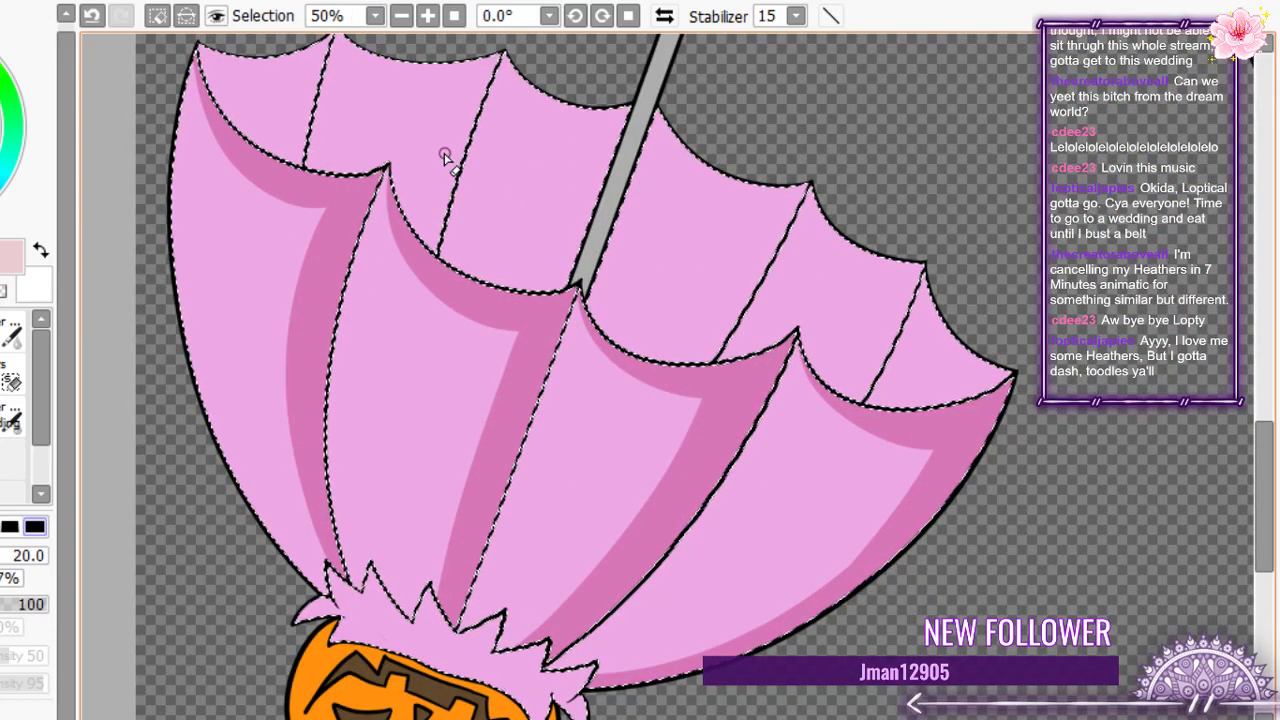
scroll(270, 125, "down", 1)
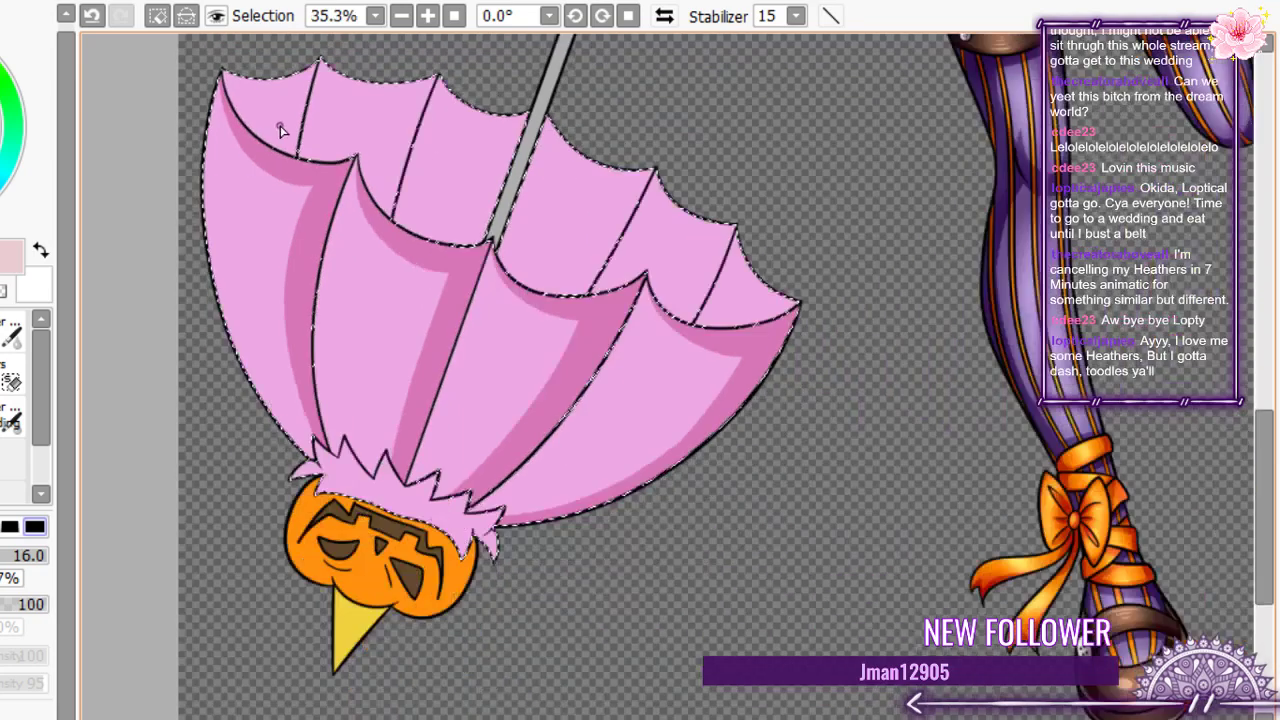
scroll(280, 130, "up", 4)
mouse_move(212, 100)
left_mouse_down()
mouse_move(337, 137)
mouse_move(340, 262)
left_mouse_up()
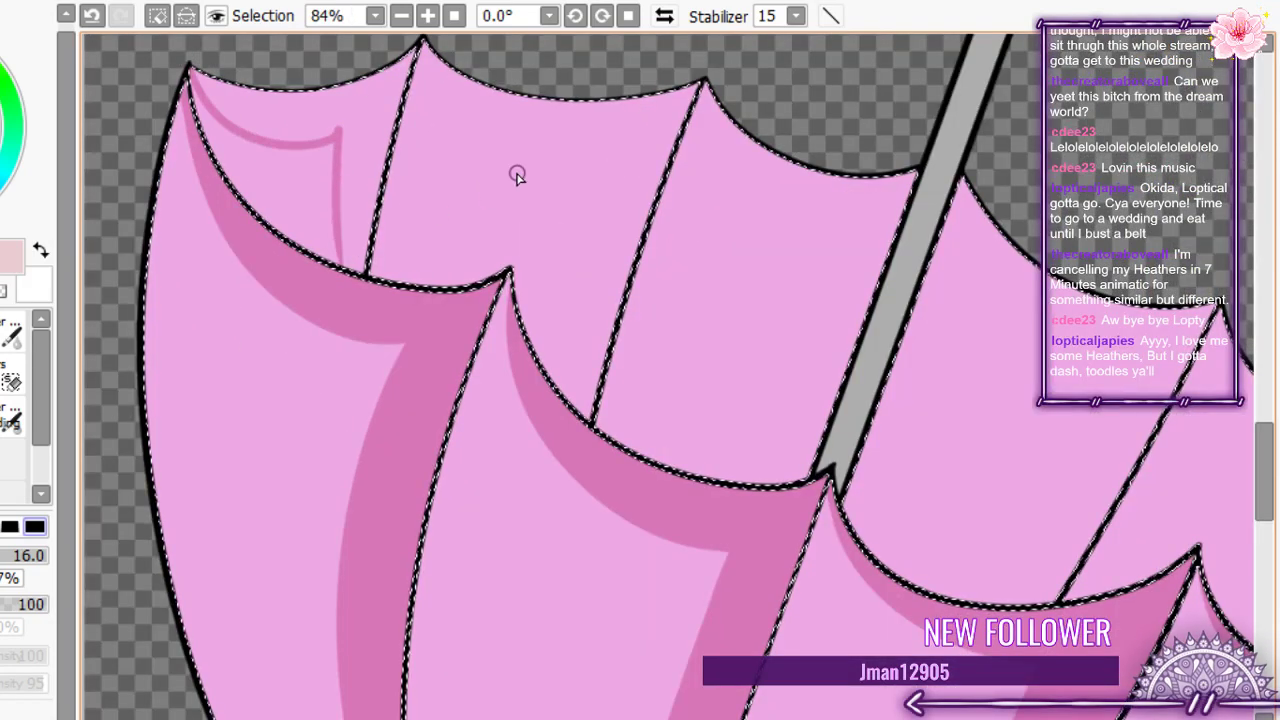
left_click_drag(424, 54, 474, 156)
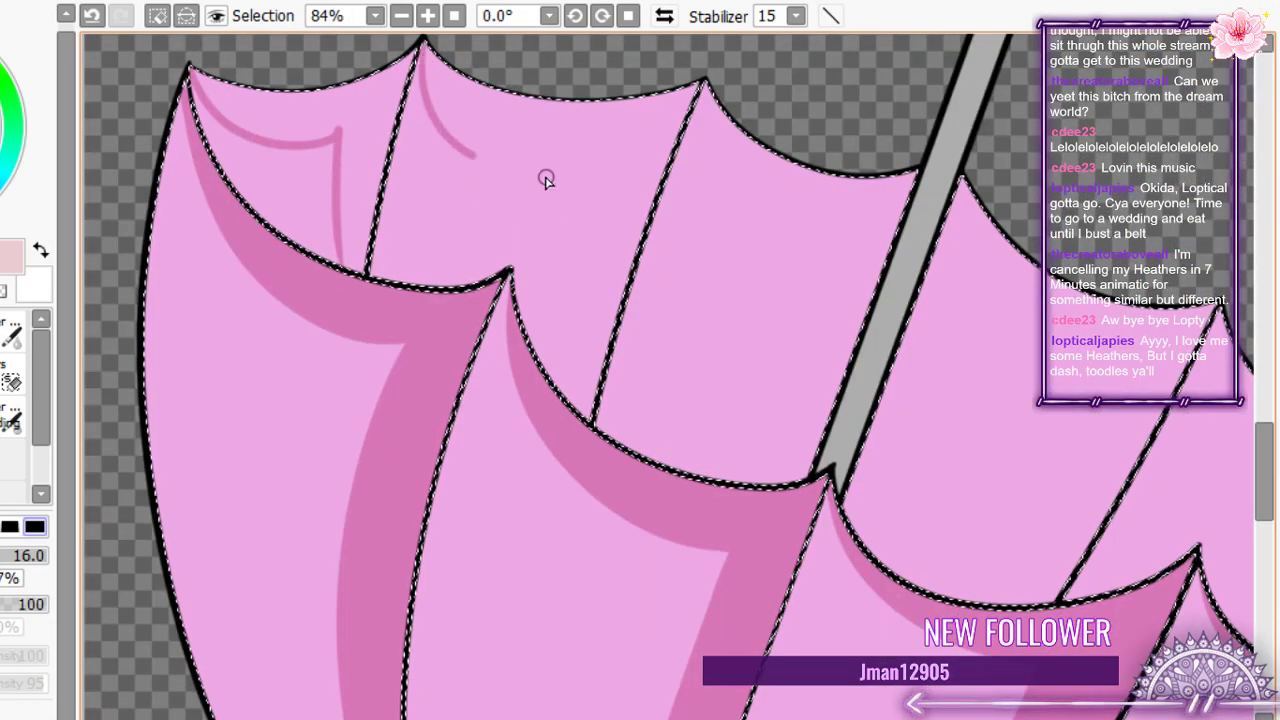
key("ctrl+z")
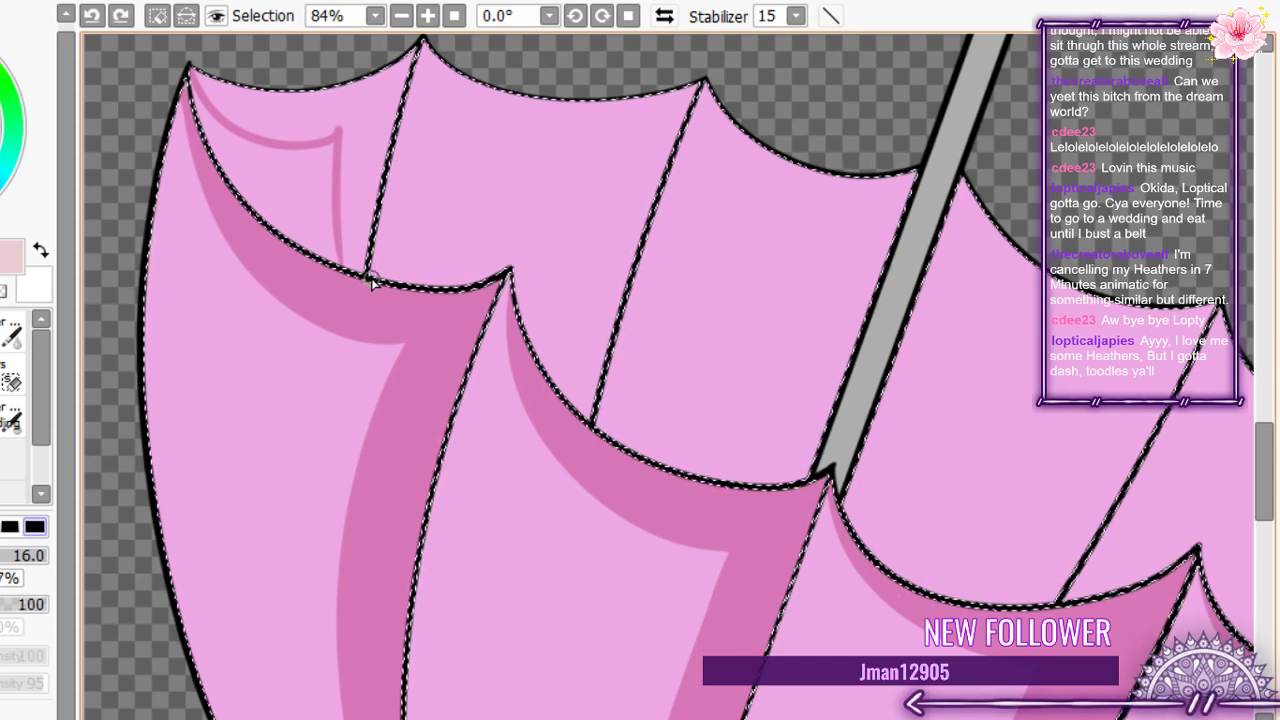
left_click_drag(371, 270, 426, 104)
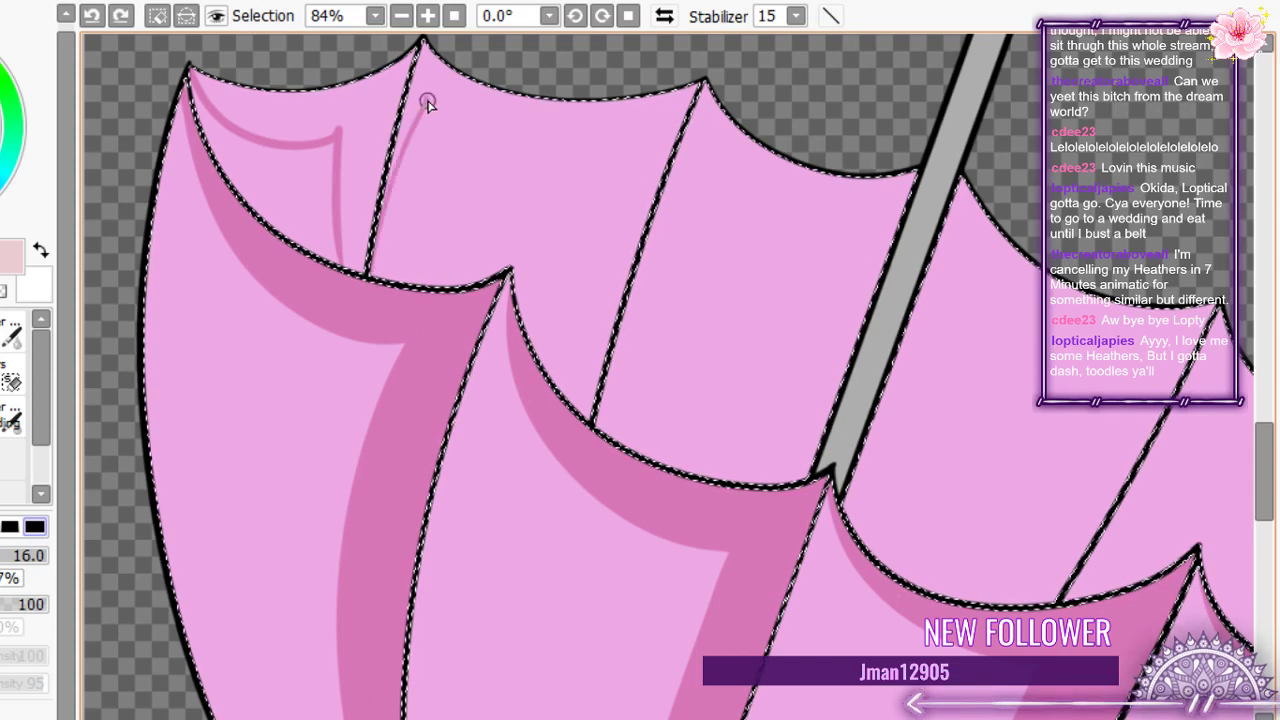
key("ctrl+z")
mouse_move(372, 272)
left_mouse_down()
mouse_move(422, 145)
mouse_move(460, 93)
mouse_move(577, 154)
mouse_move(686, 134)
left_mouse_up()
key("ctrl+z")
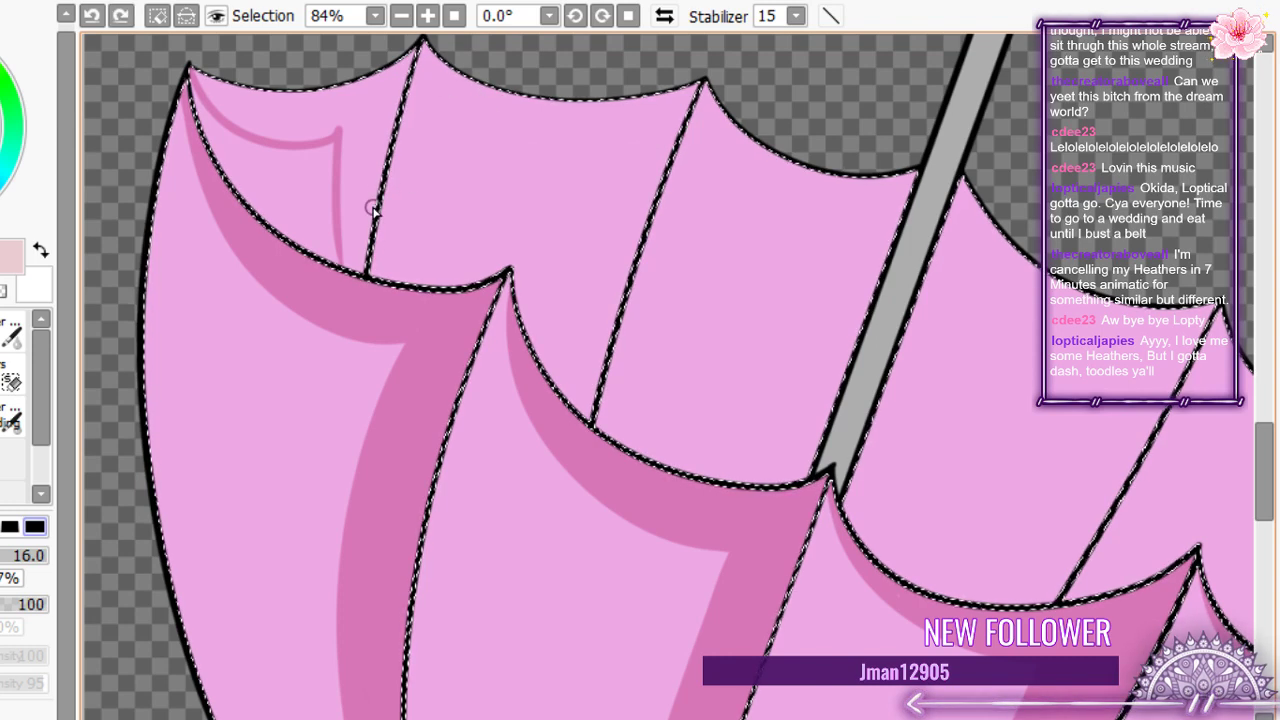
mouse_move(366, 282)
left_mouse_down()
mouse_move(434, 123)
mouse_move(632, 108)
left_mouse_up()
key("ctrl+z")
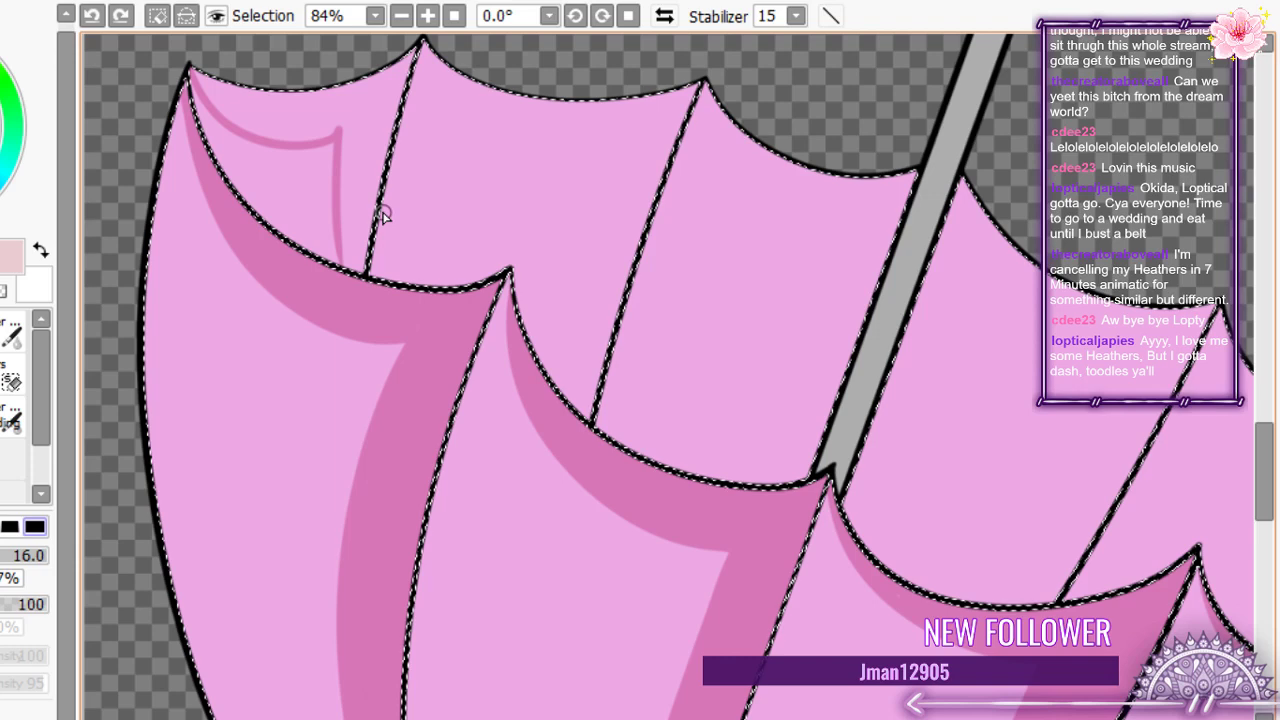
mouse_move(373, 262)
left_mouse_down()
mouse_move(423, 94)
mouse_move(560, 190)
left_mouse_up()
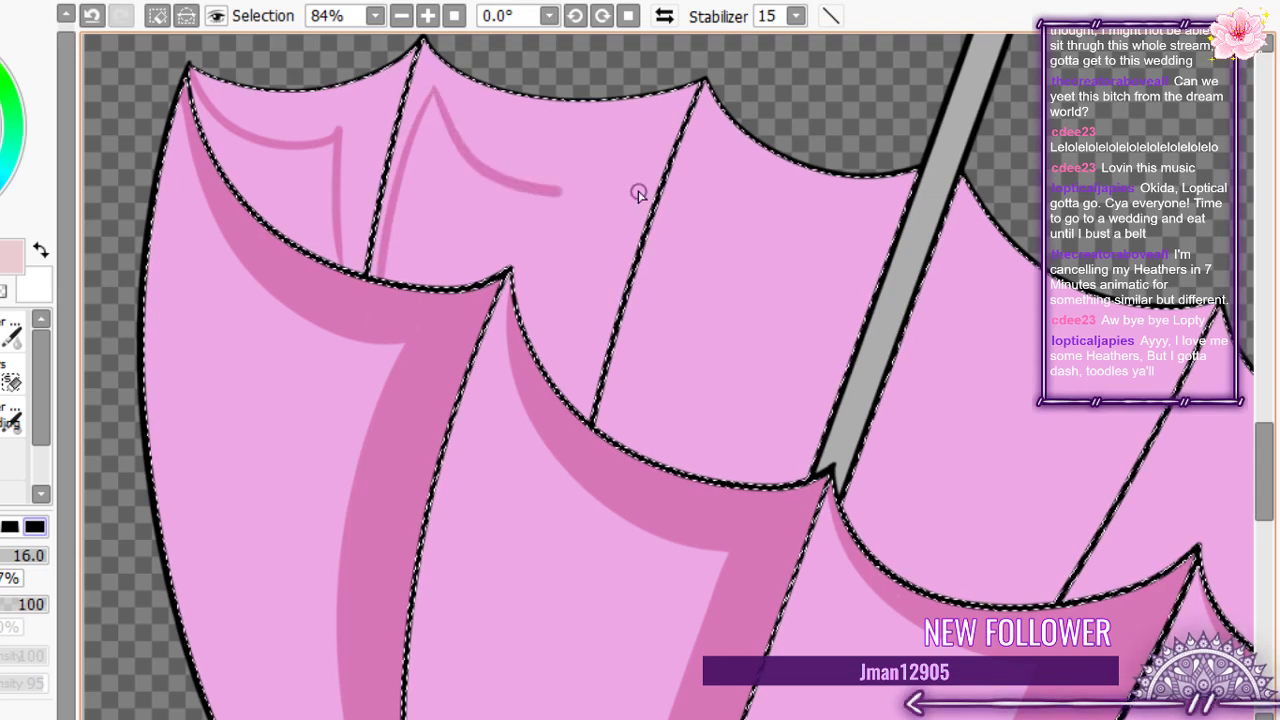
key("ctrl+z")
key("ctrl+z")
- Outline shadows in the second and third inner panels from the left, and start a shadow line just right of the handle
mouse_move(434, 104)
left_mouse_down()
mouse_move(369, 272)
mouse_move(484, 161)
mouse_move(646, 120)
left_mouse_up()
left_click_drag(646, 120, 580, 410)
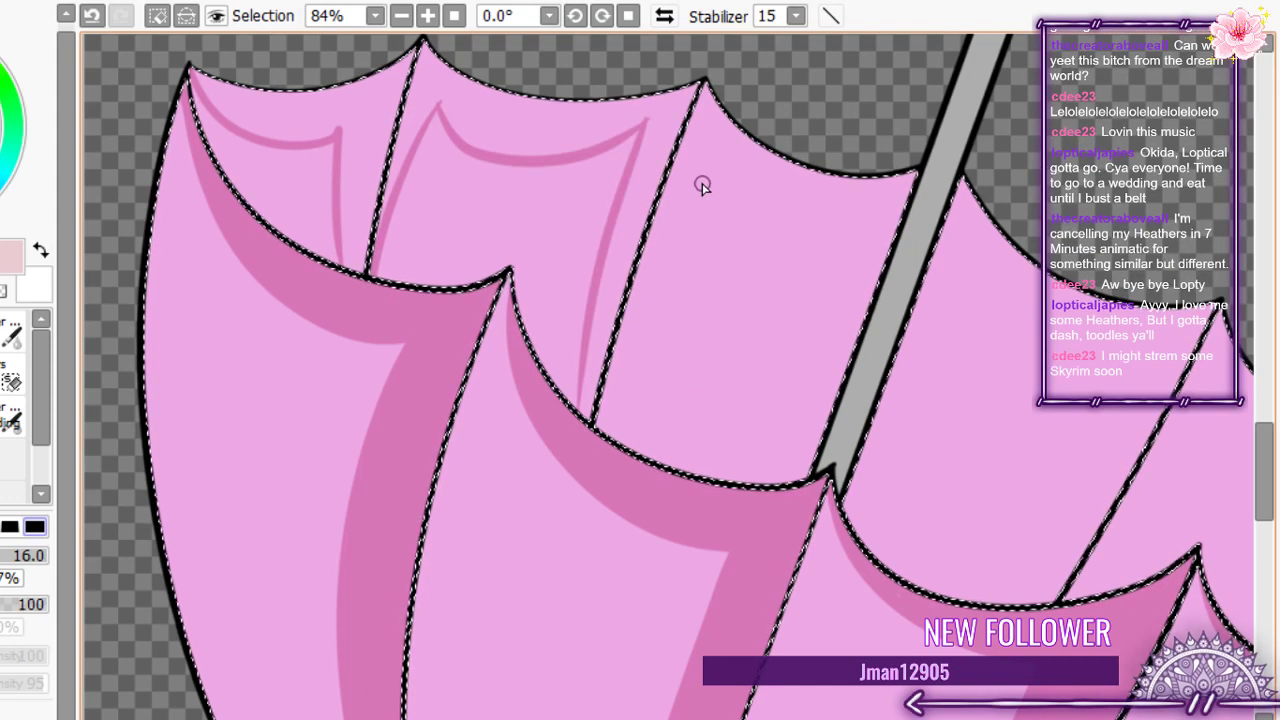
left_click_drag(713, 166, 611, 436)
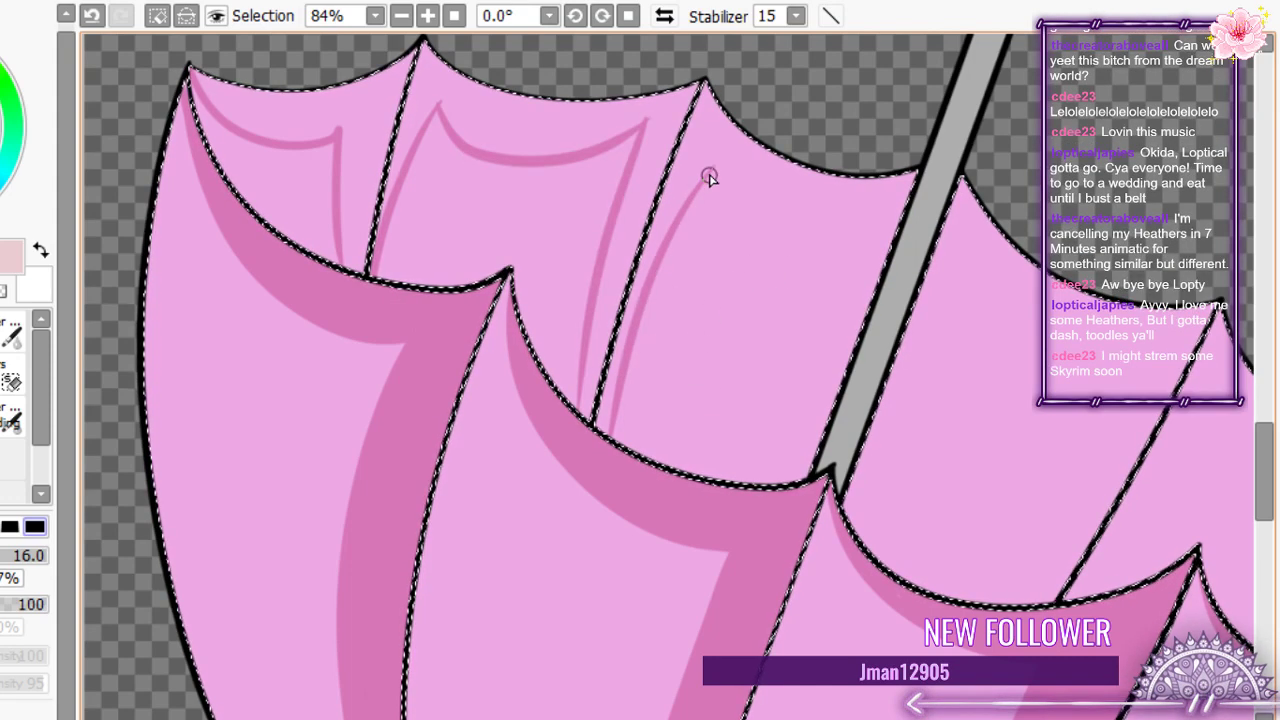
key("ctrl+z")
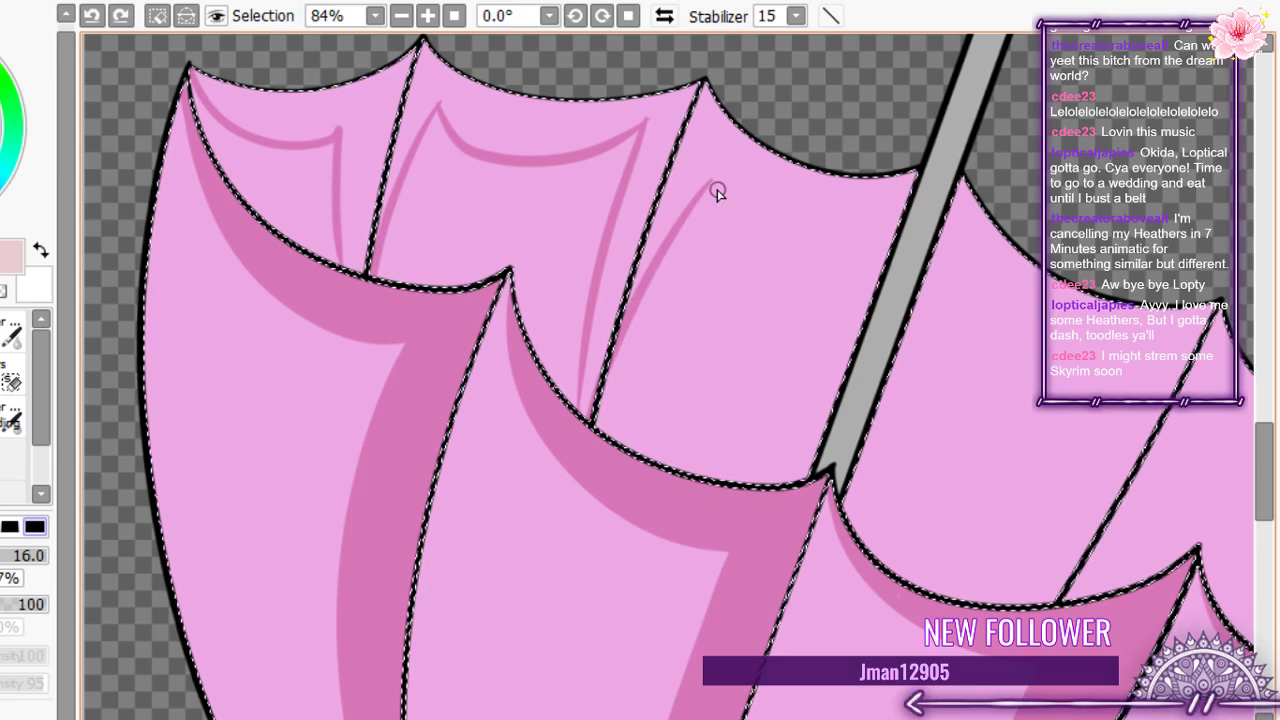
left_click_drag(716, 191, 857, 217)
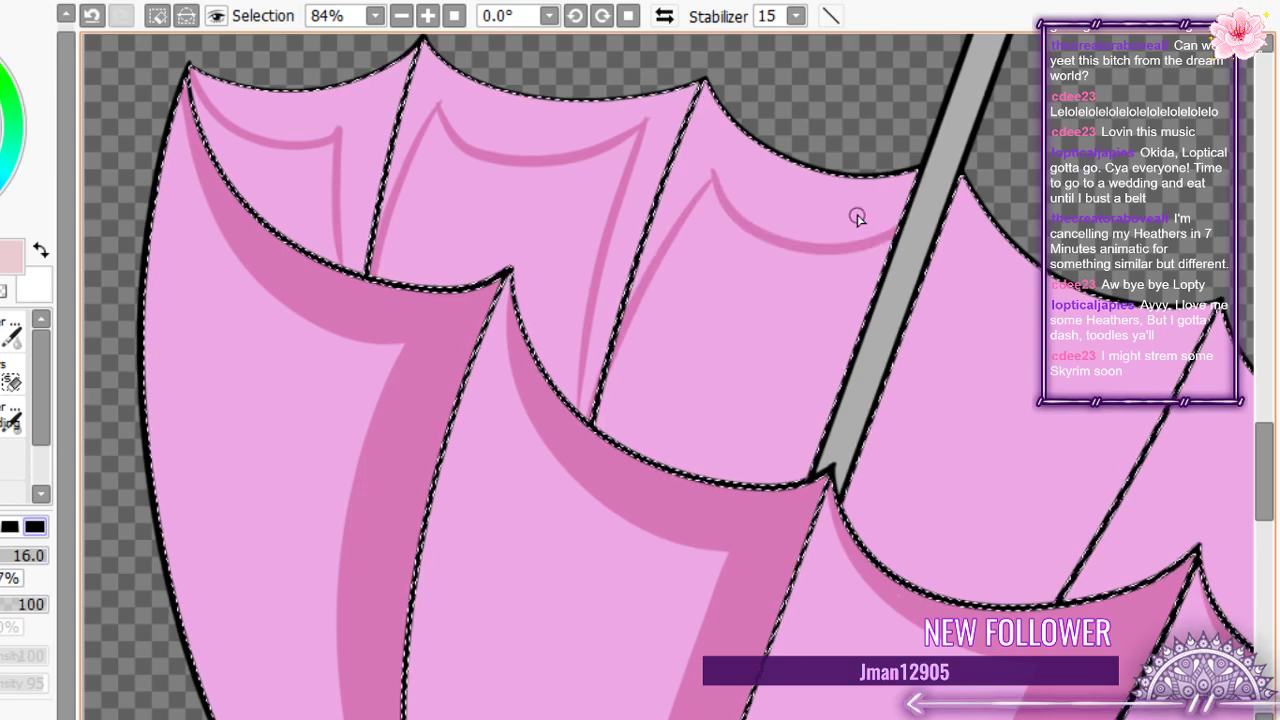
key("ctrl+z")
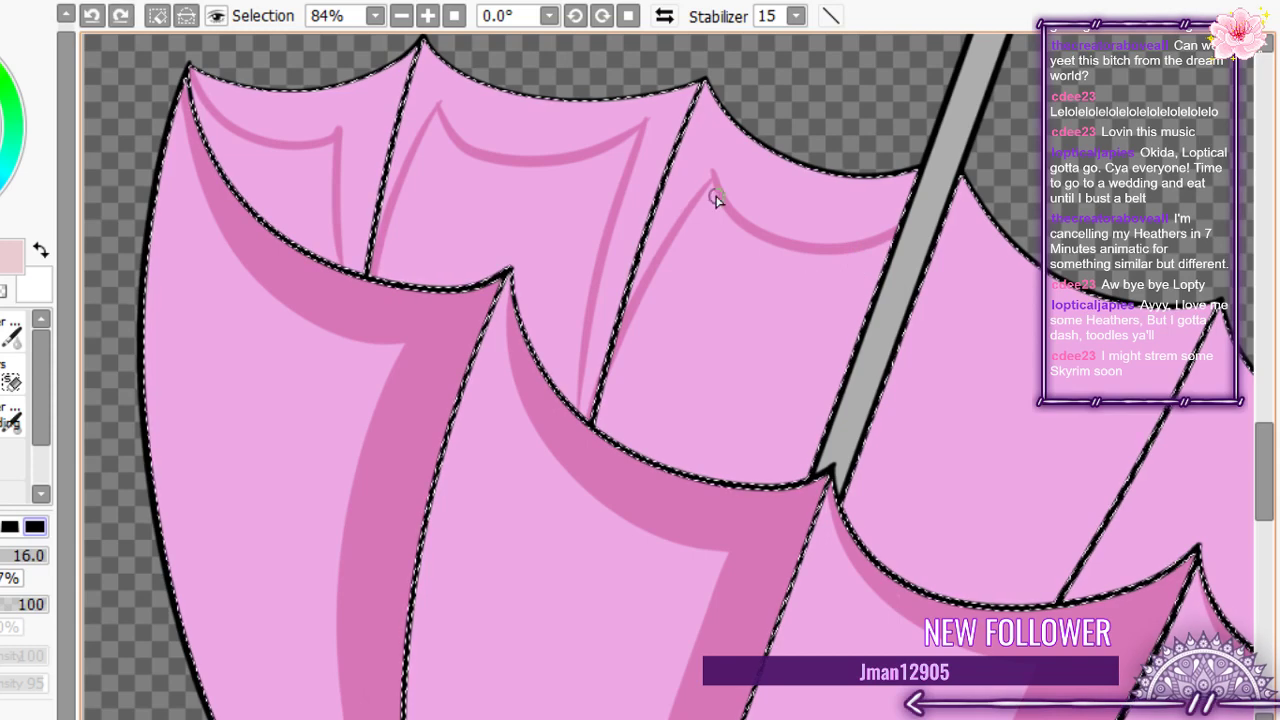
mouse_move(714, 176)
left_mouse_down()
mouse_move(723, 202)
mouse_move(840, 238)
mouse_move(857, 223)
mouse_move(818, 445)
left_mouse_up()
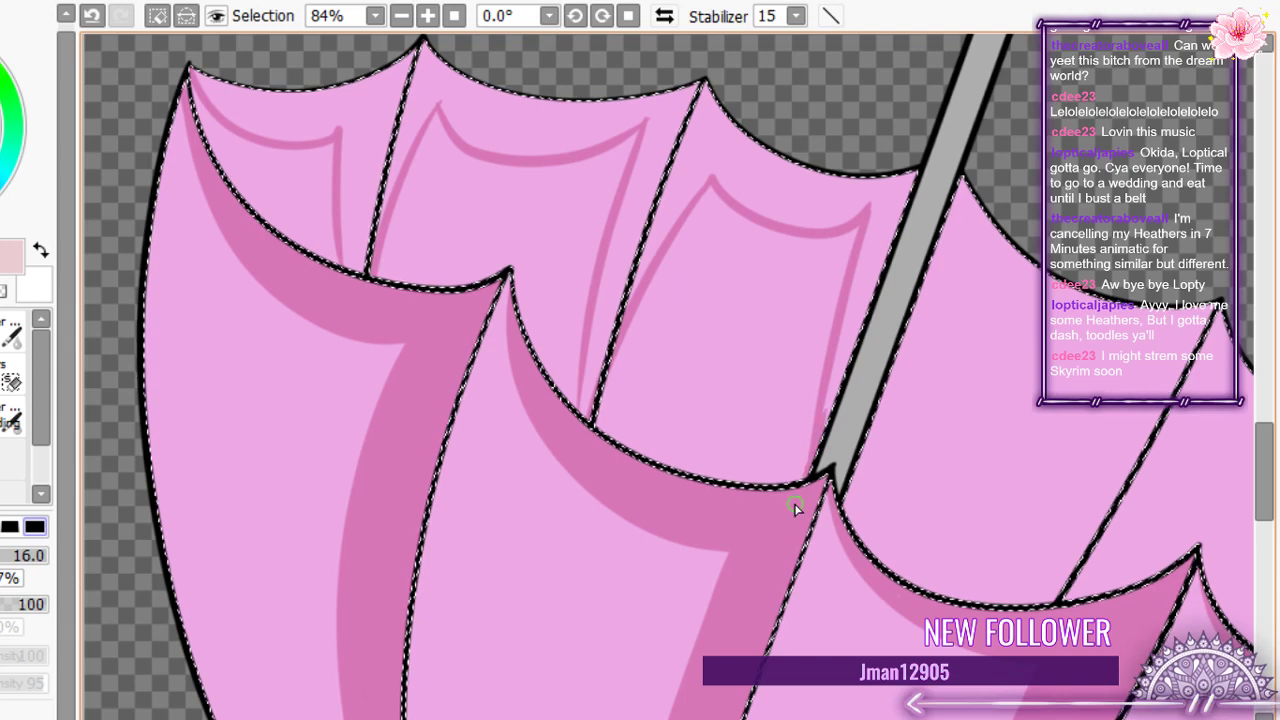
left_click_drag(964, 244, 896, 350)
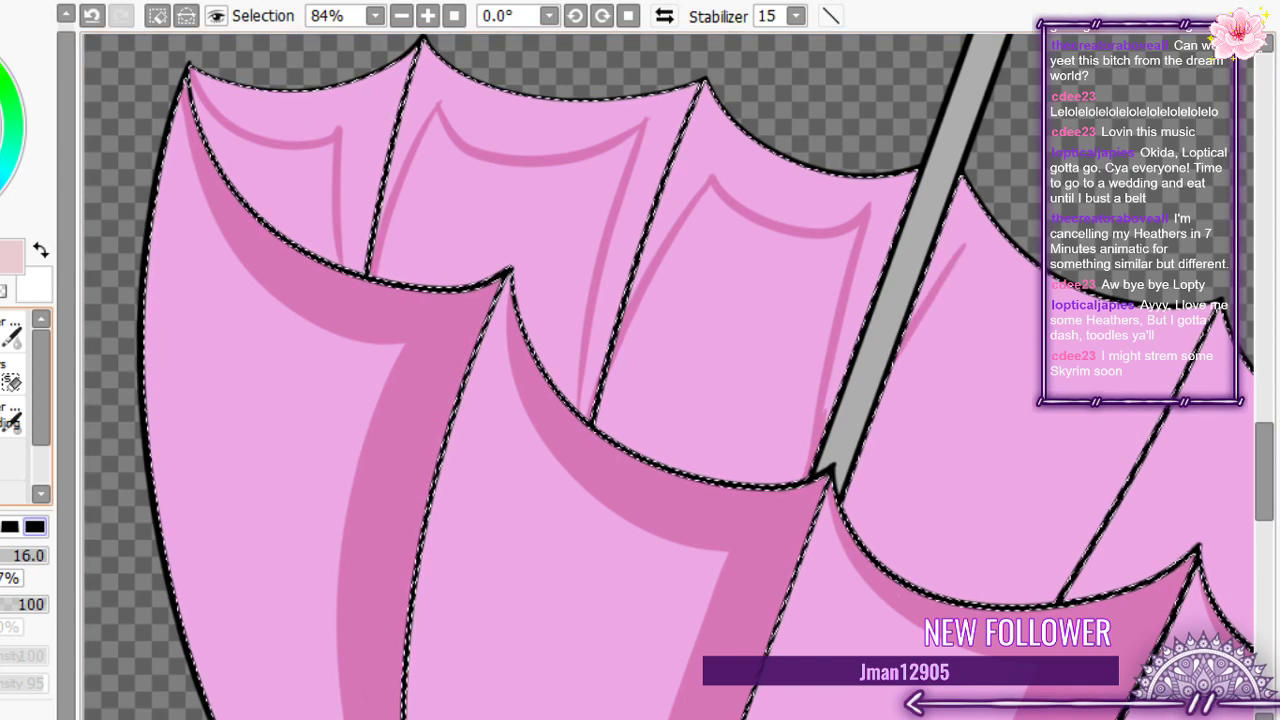
- Fill the outlined shadows in the three inner panels left of the handle with darker pink
key("w")
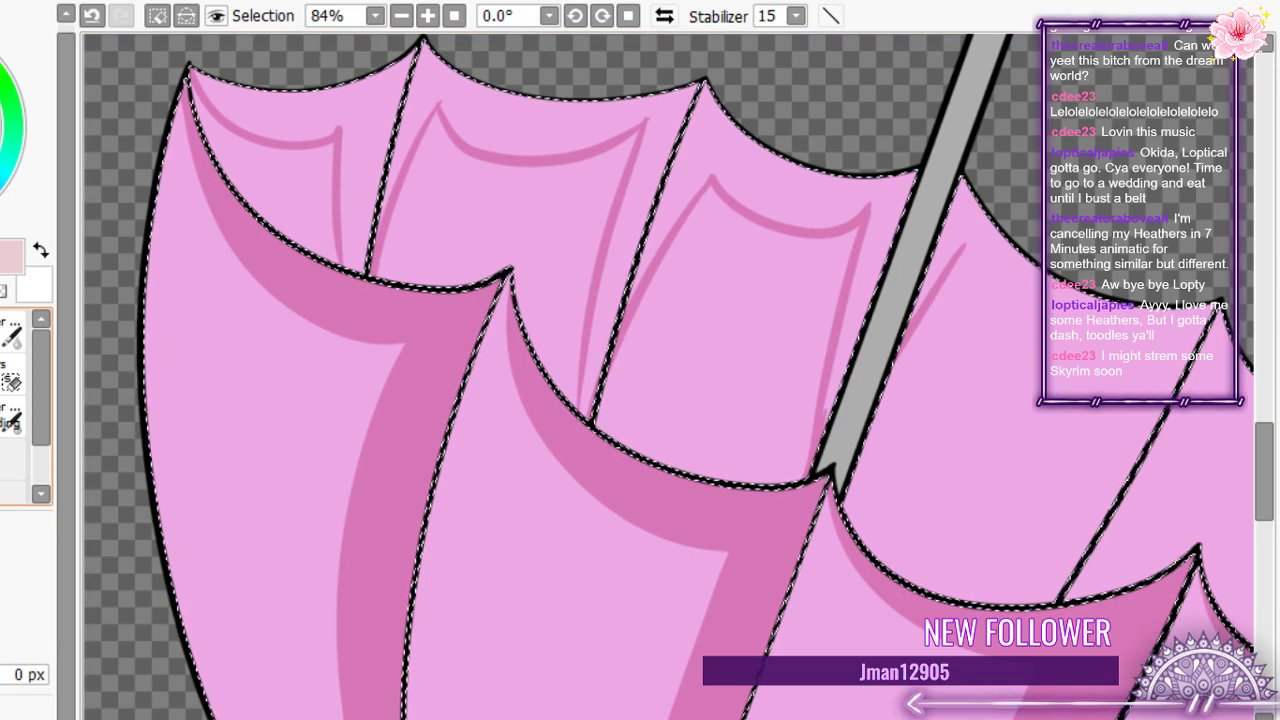
scroll(617, 219, "down", 6)
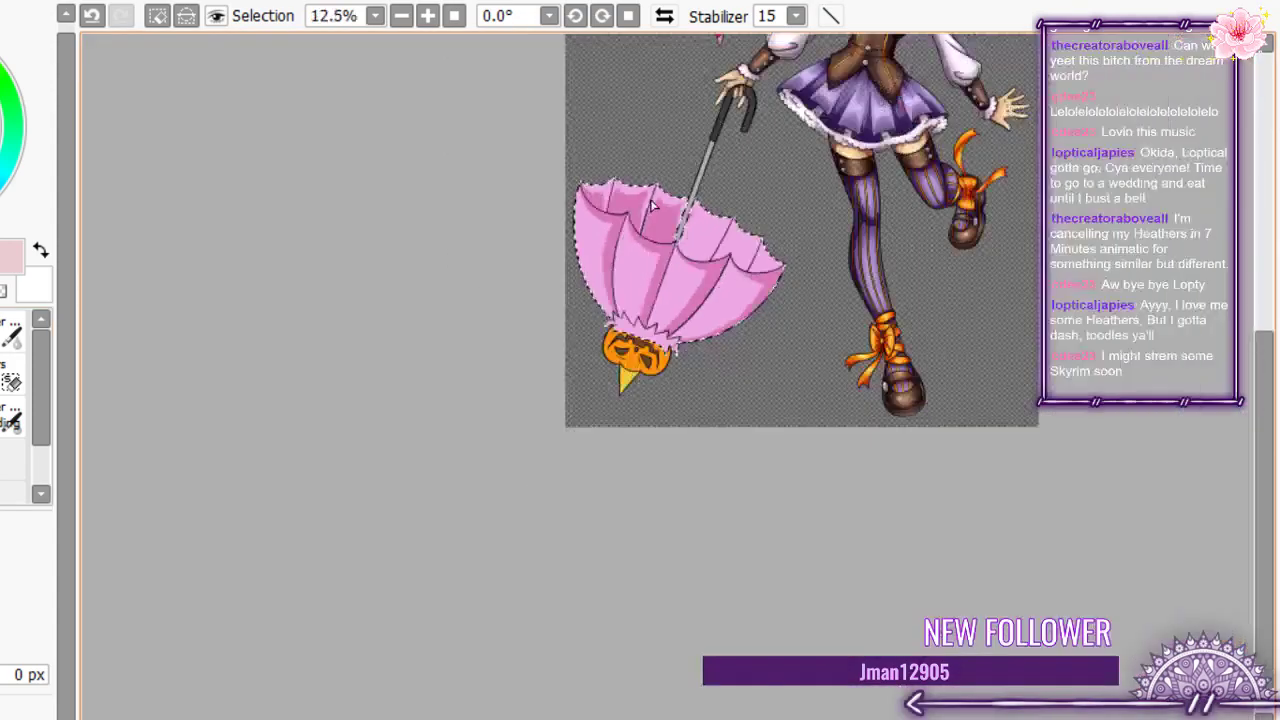
scroll(617, 219, "up", 3)
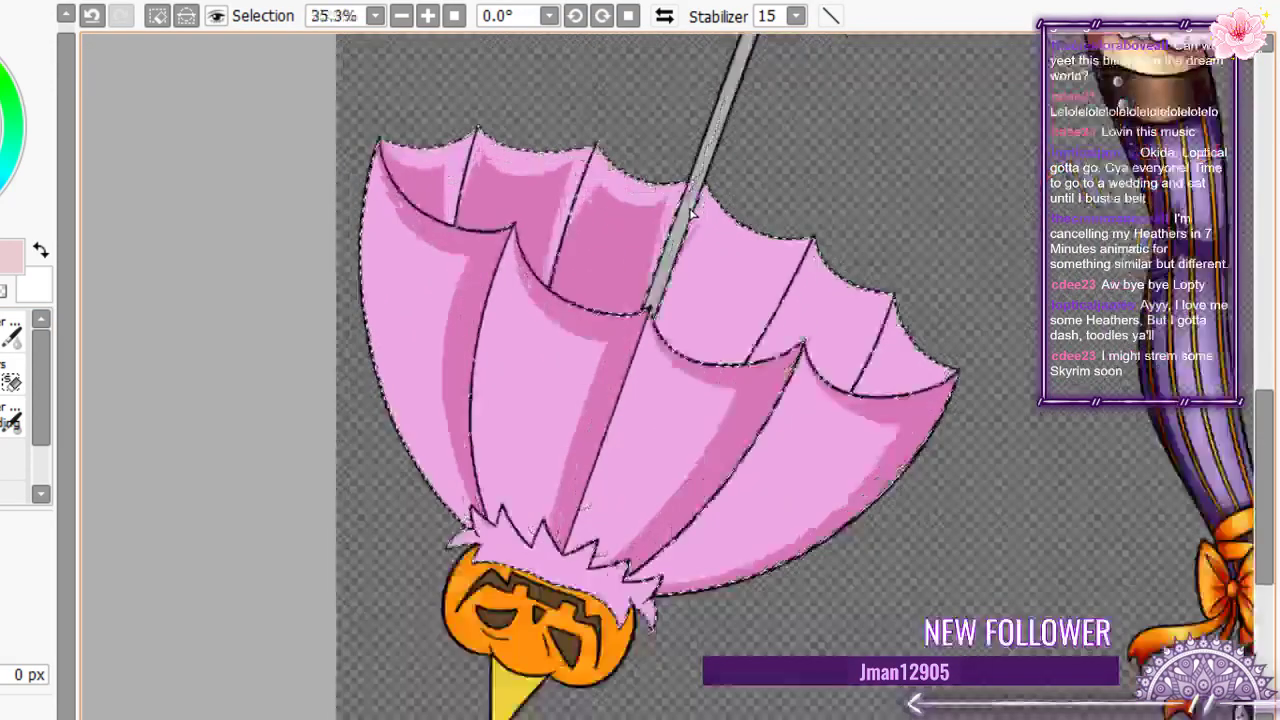
- Trim the third inner panel's shadow into a light strip beside the handle and repaint darker pink where the erasing crossed onto the front panel
scroll(690, 212, "up", 2)
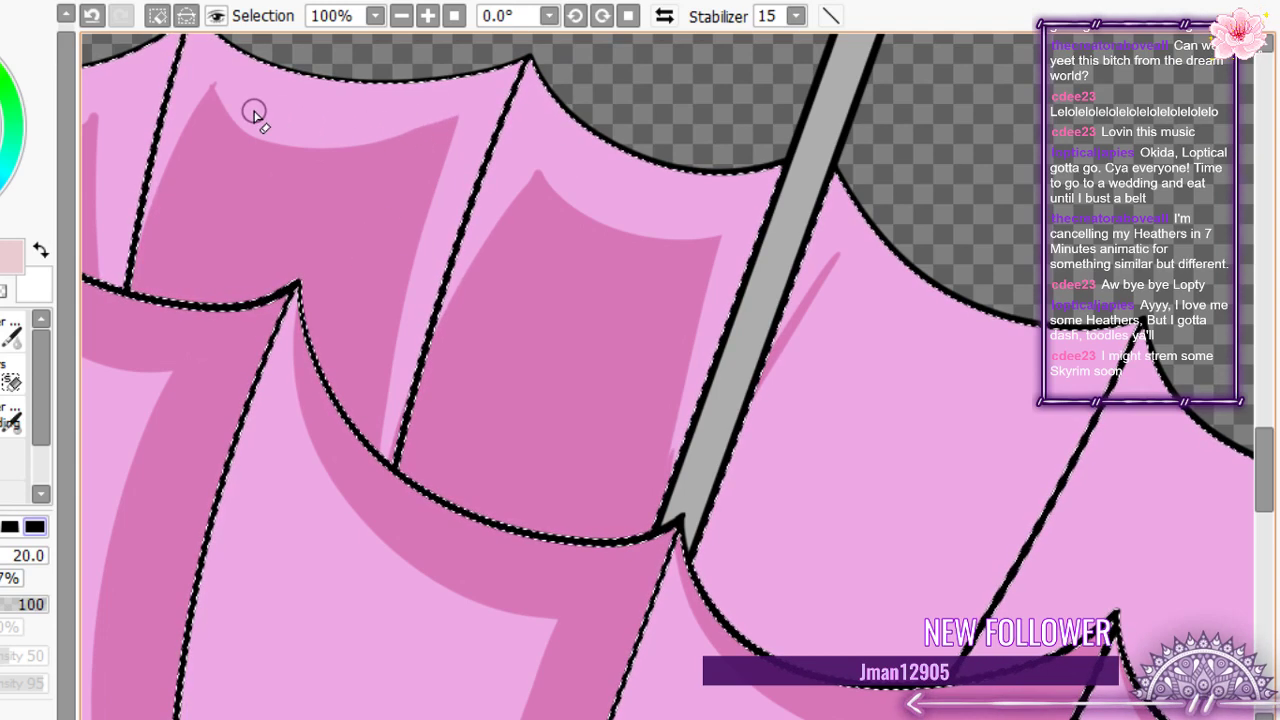
scroll(520, 200, "down", 3)
scroll(600, 343, "up", 6)
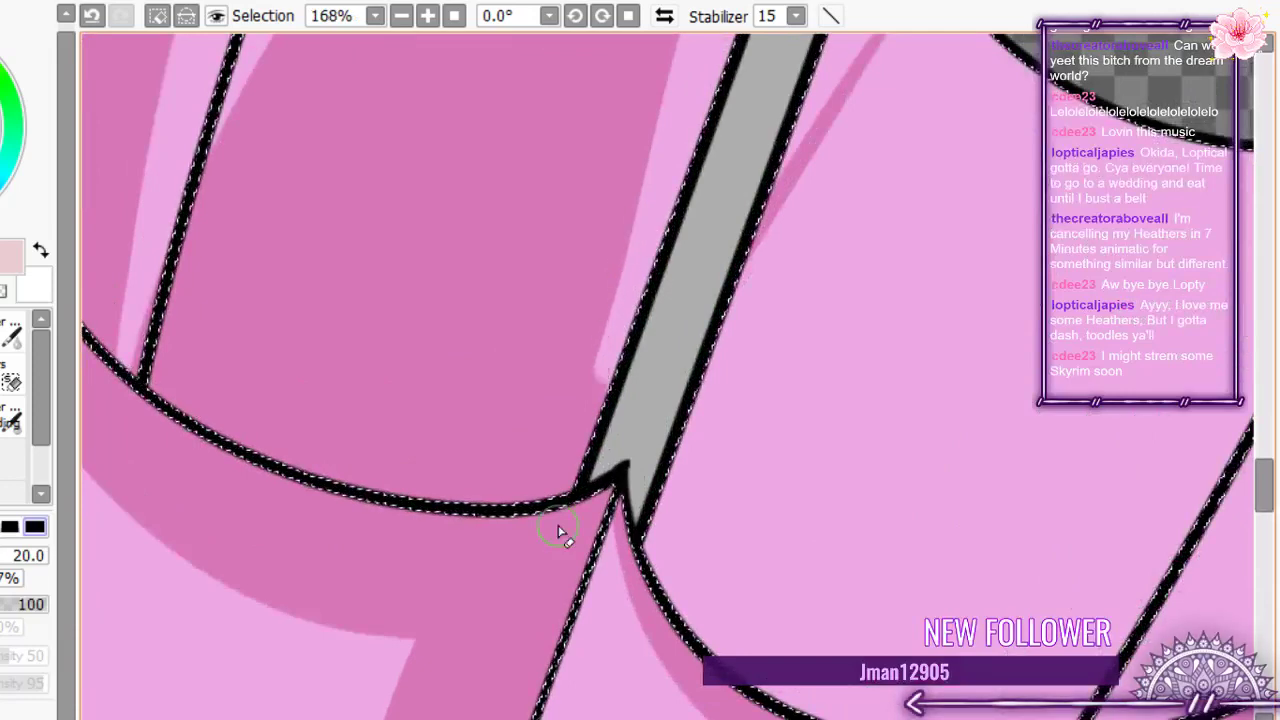
left_click(8, 380)
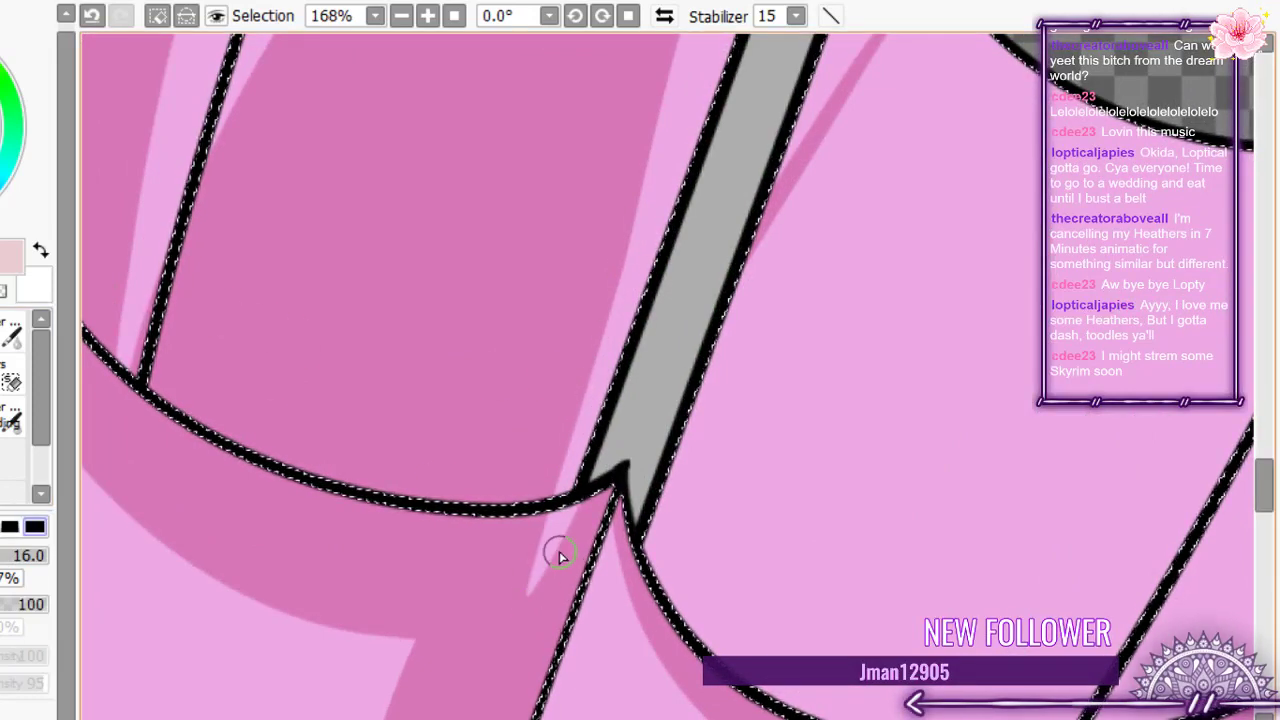
left_click_drag(557, 554, 538, 573)
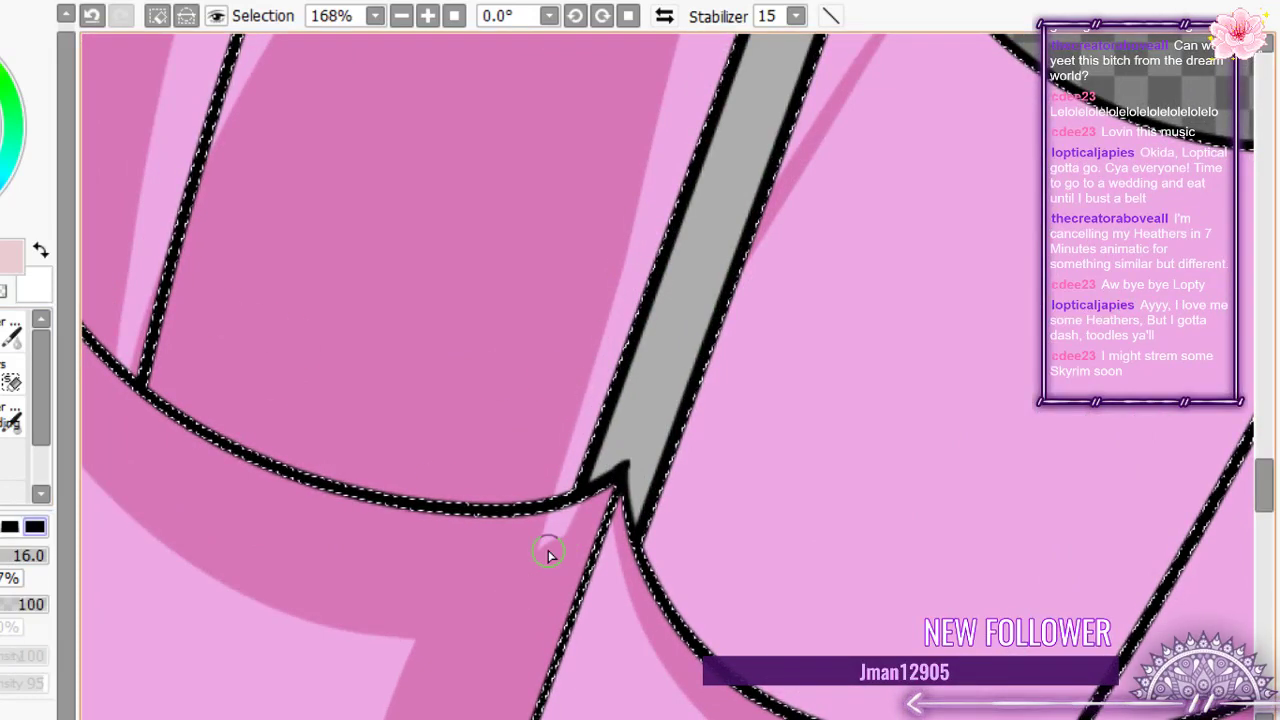
- Widen the leftmost inner panel's shadow toward its rib and smooth the shadow's curved top edge and corner
scroll(494, 280, "down", 7)
scroll(280, 366, "up", 5)
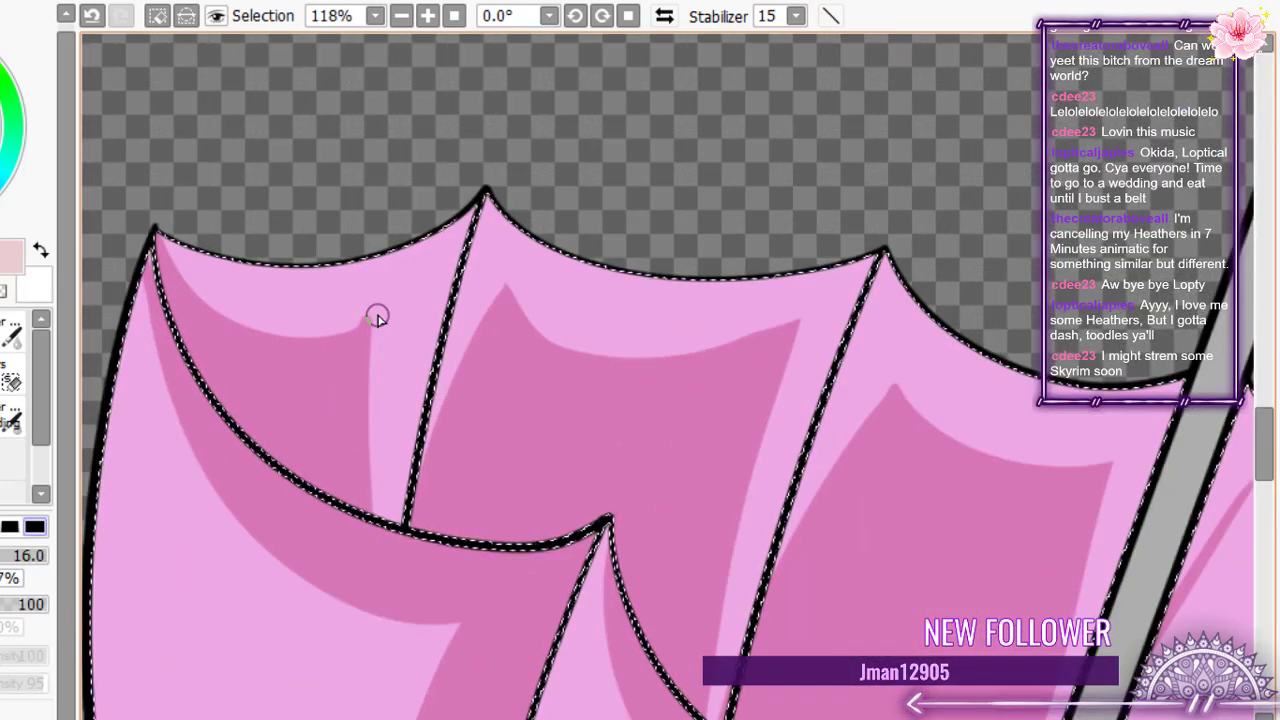
left_click_drag(378, 316, 380, 510)
left_click_drag(386, 300, 262, 326)
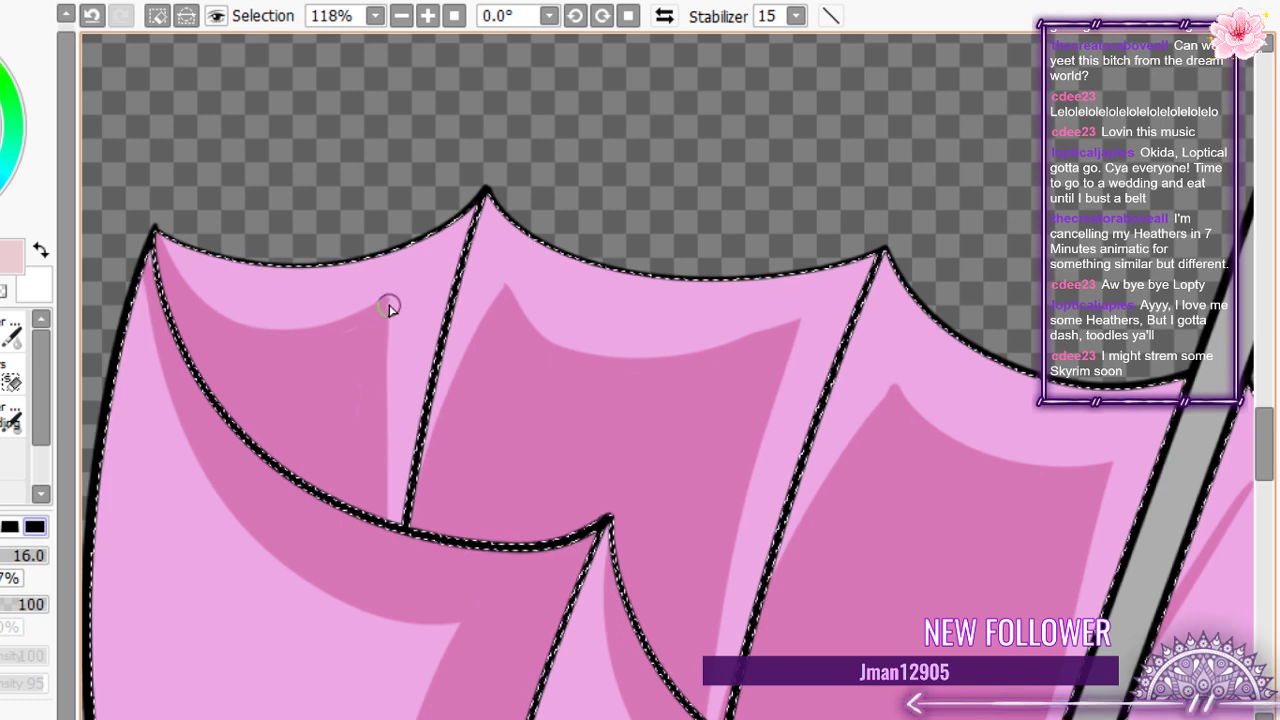
left_click_drag(389, 307, 393, 512)
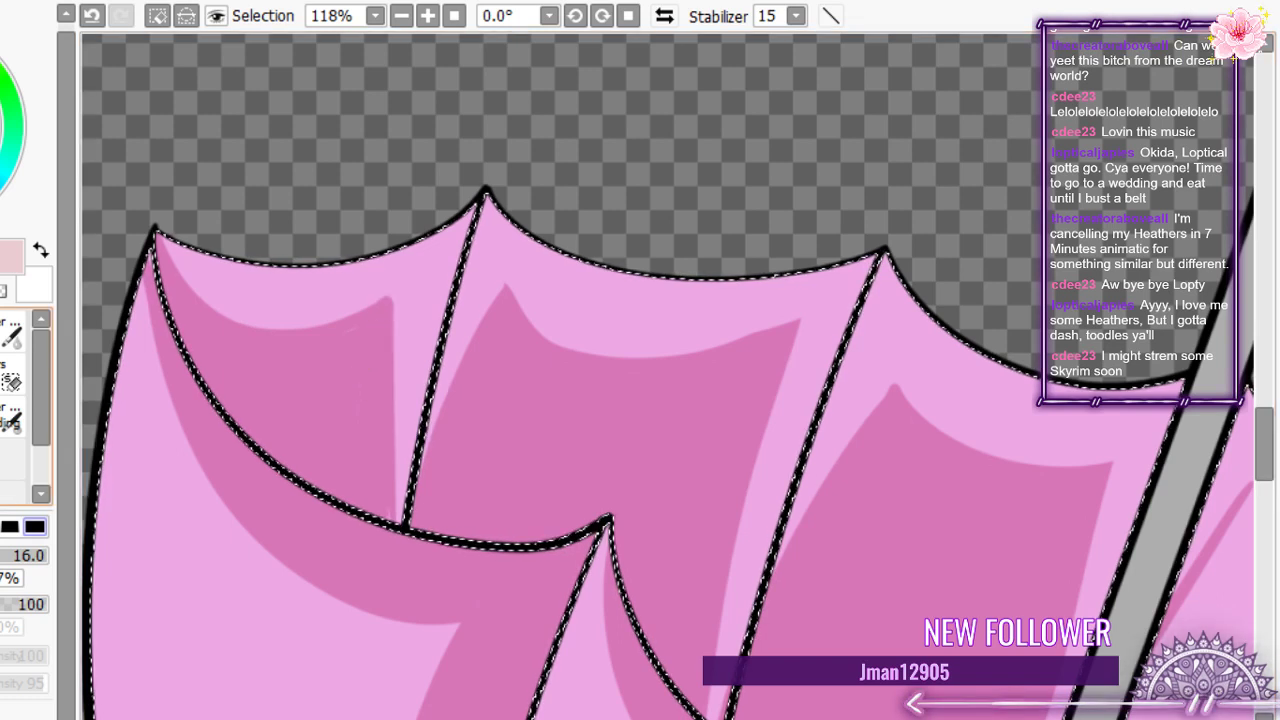
key("e")
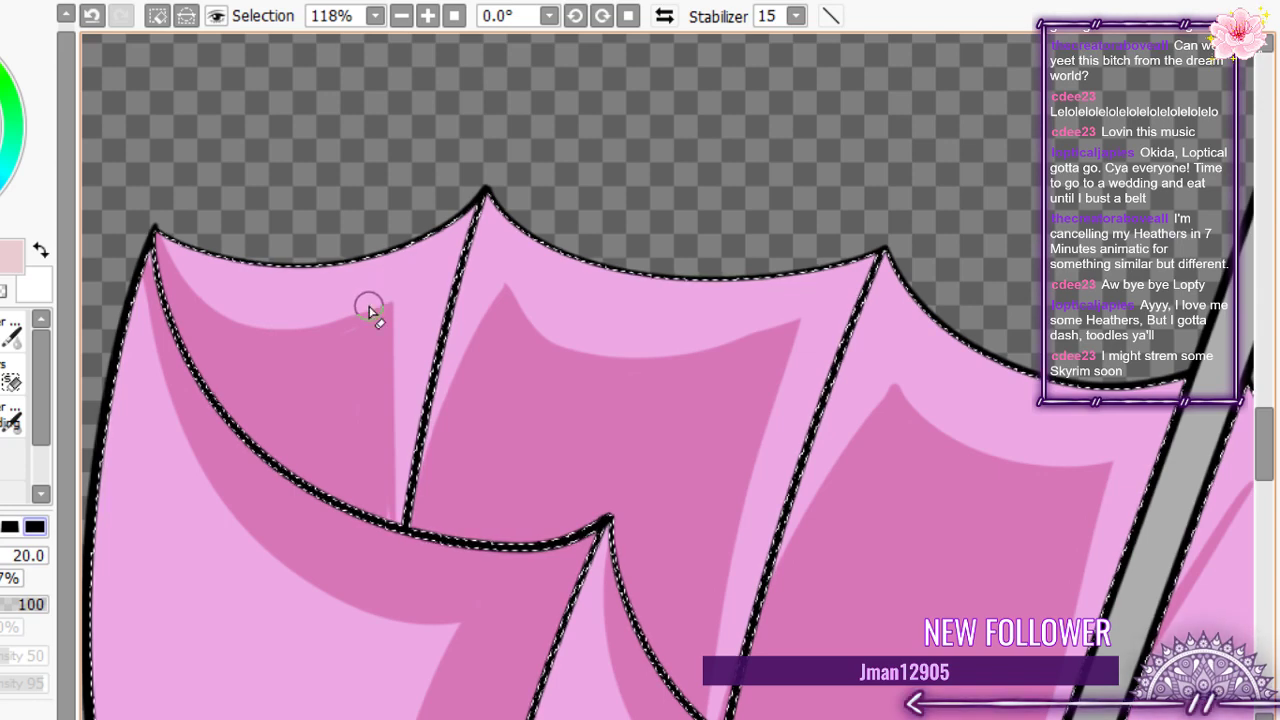
left_click_drag(372, 300, 243, 280)
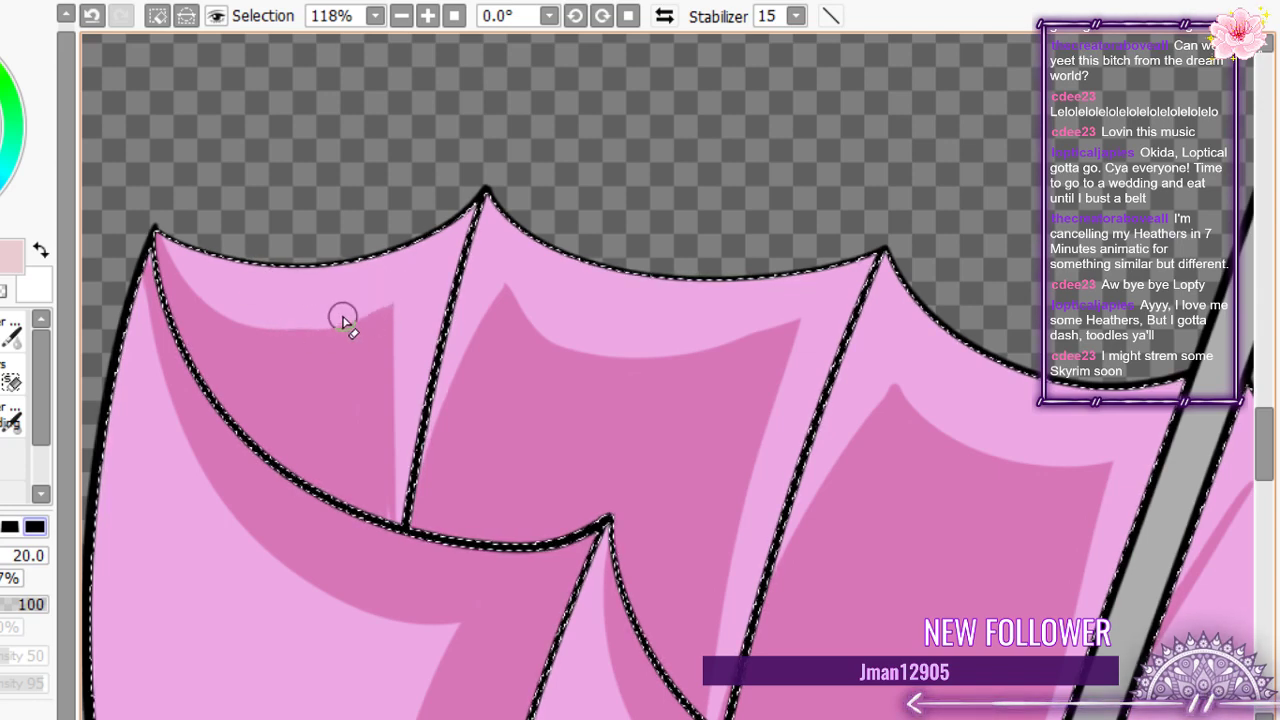
- Outline a darker pink shadow in the inner panel just right of the handle, following its scalloped edge and the rib beside it
scroll(342, 320, "down", 5)
scroll(423, 257, "up", 4)
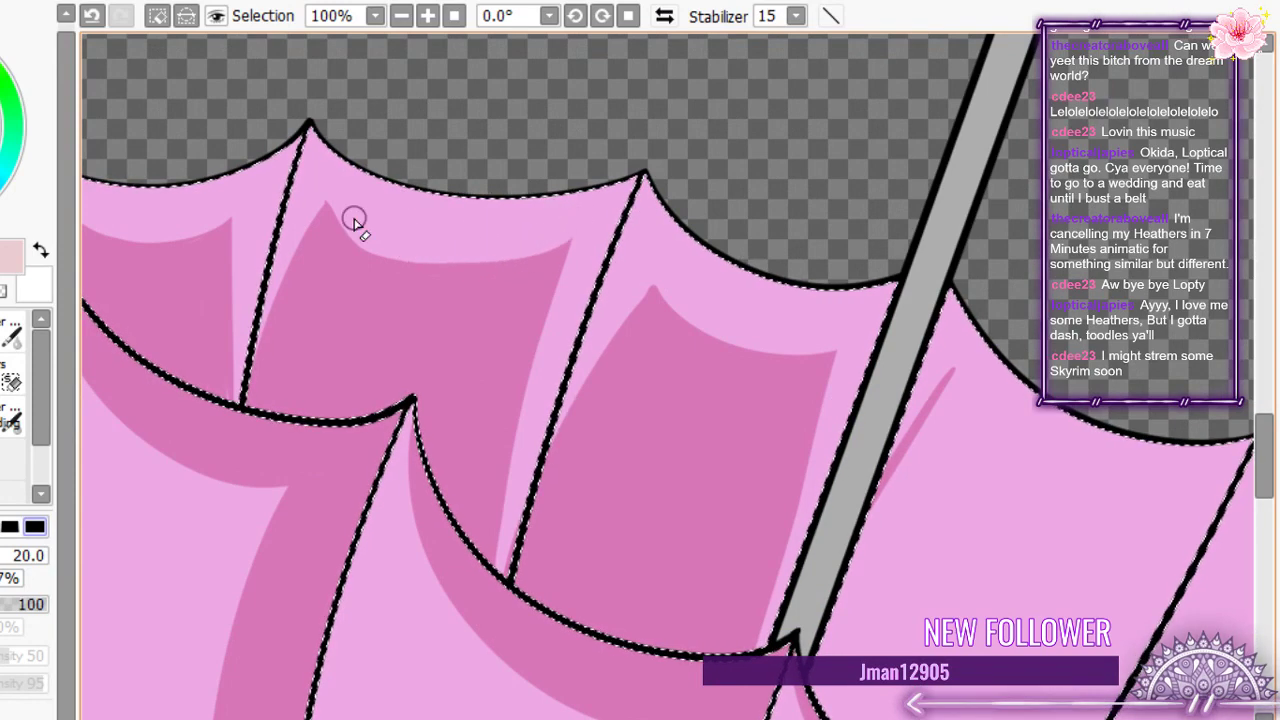
key("bracketleft")
scroll(471, 214, "down", 3)
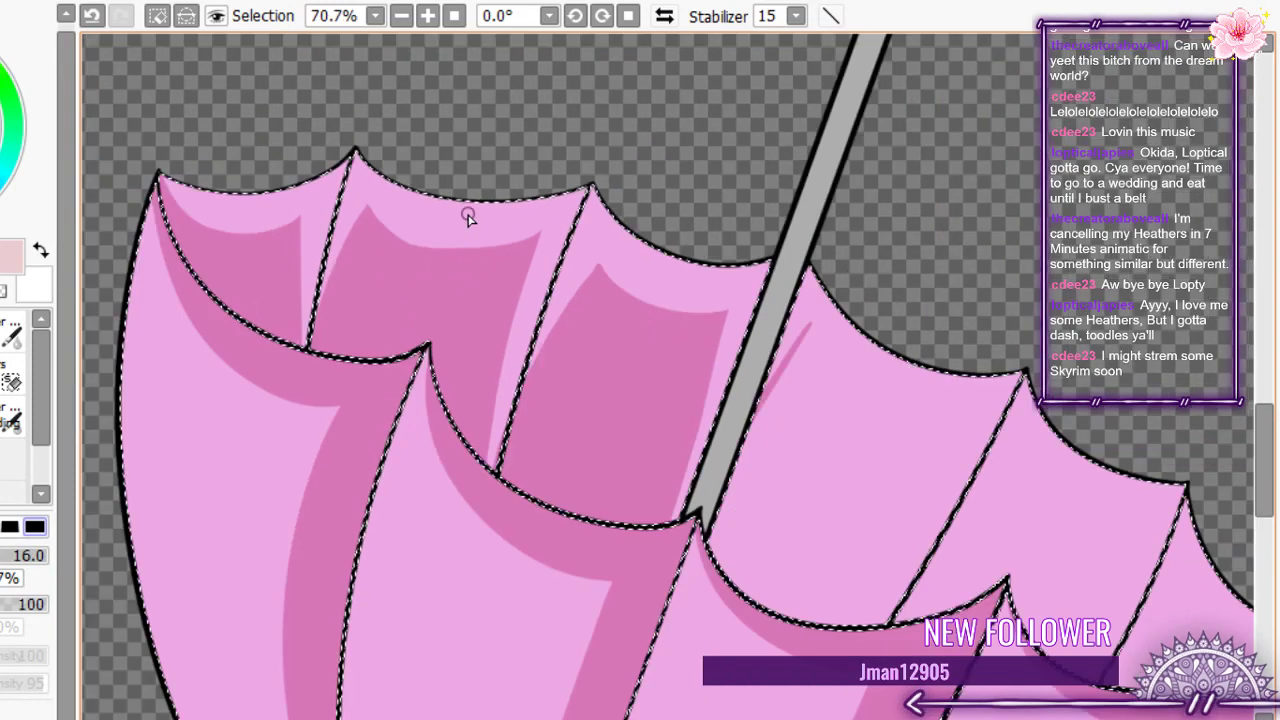
scroll(614, 352, "up", 3)
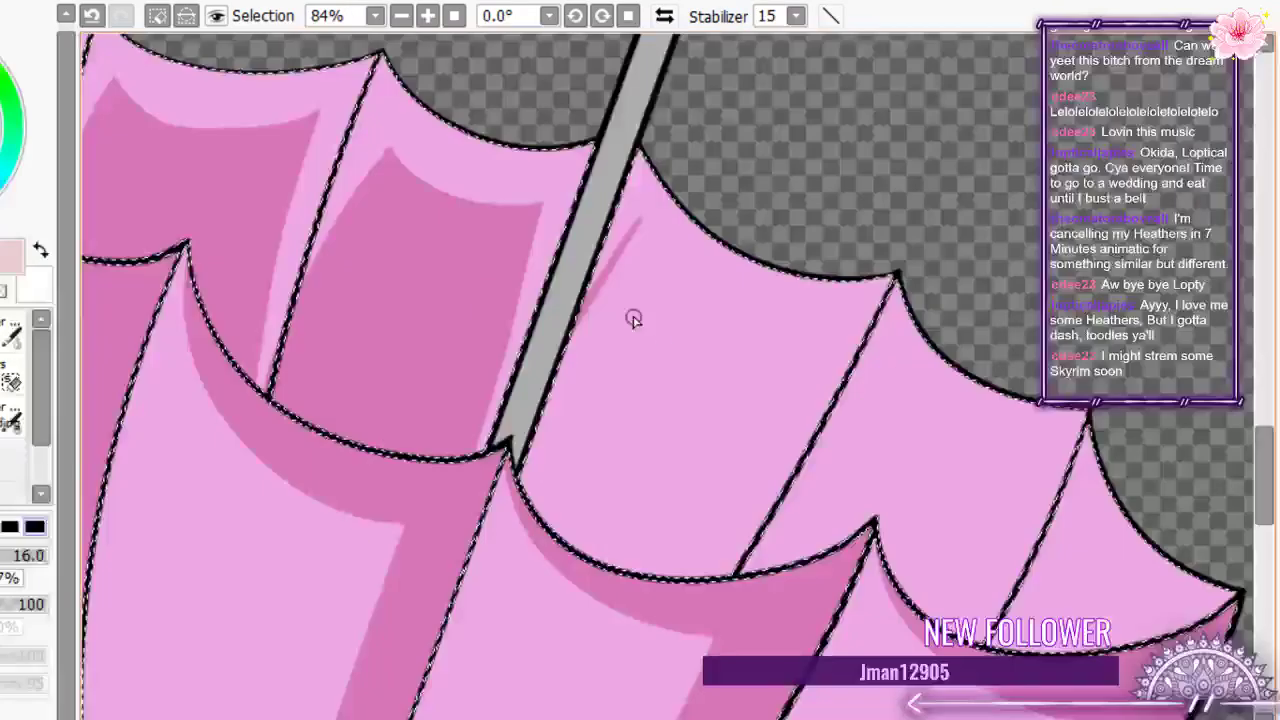
mouse_move(642, 222)
left_mouse_down()
mouse_move(843, 337)
mouse_move(729, 560)
left_mouse_up()
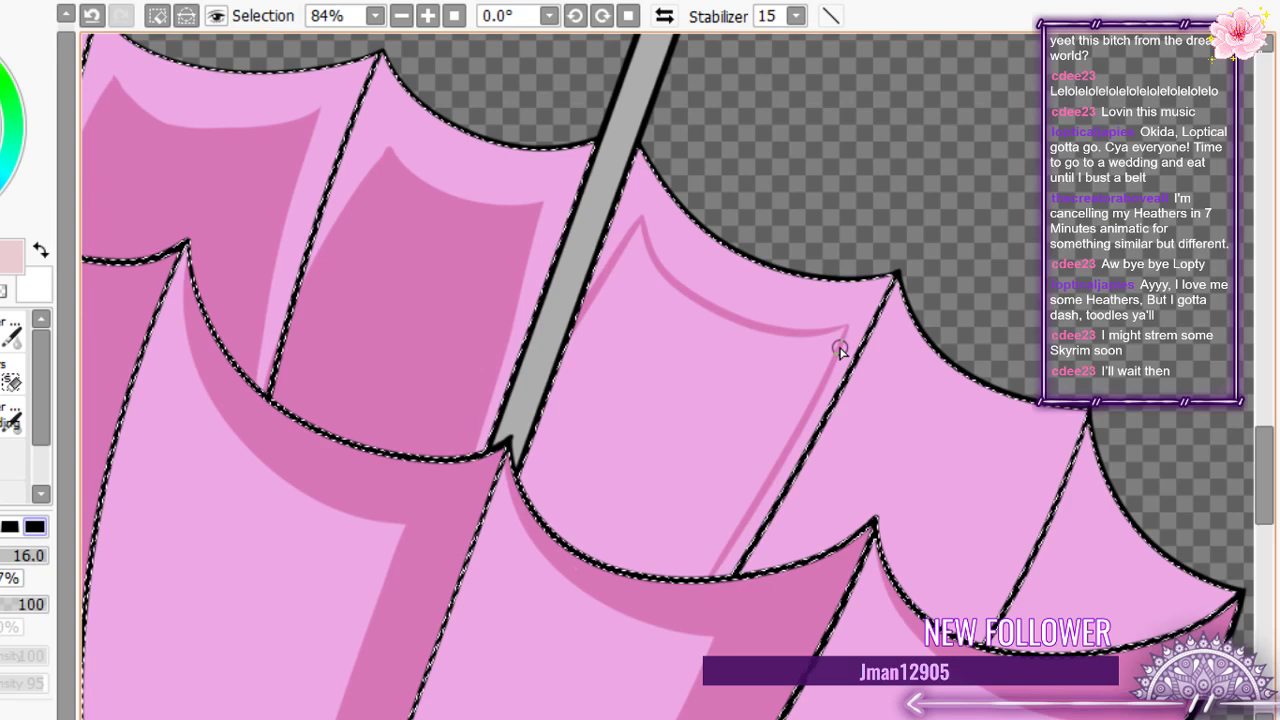
- Close the outline's upper corner near the rib and fill the shadow right of the handle with darker pink
key("g")
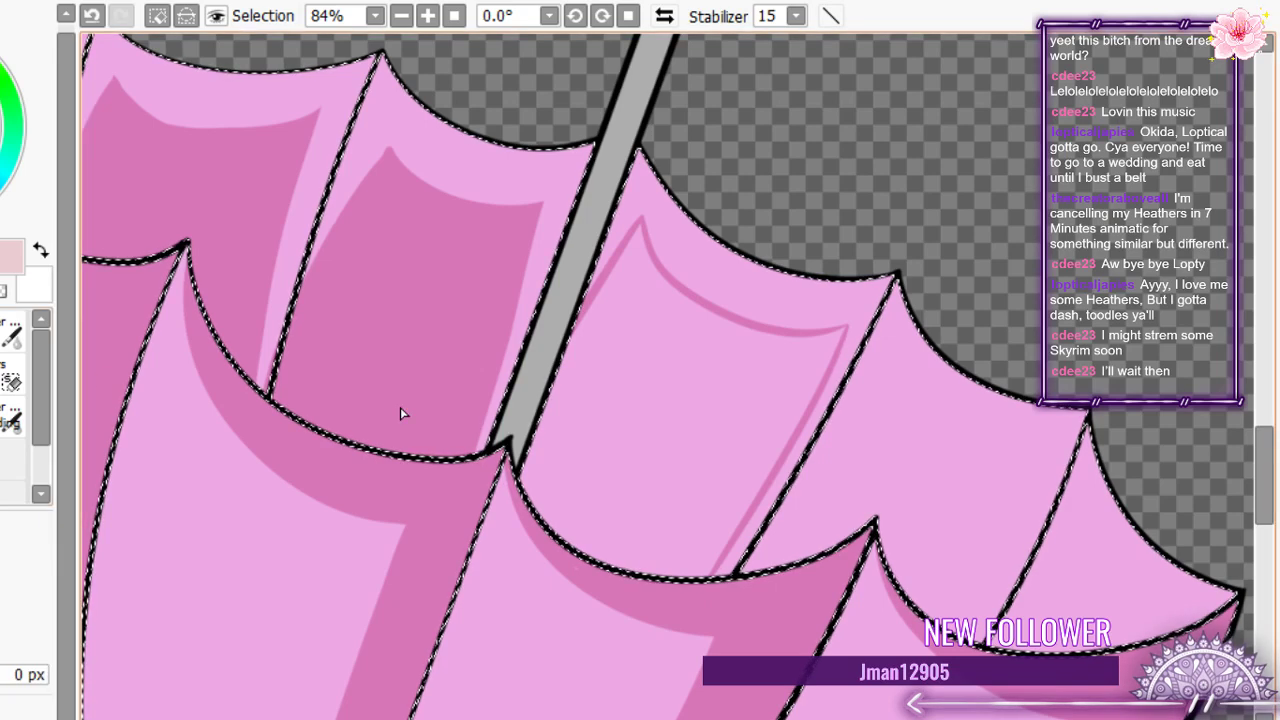
key("b")
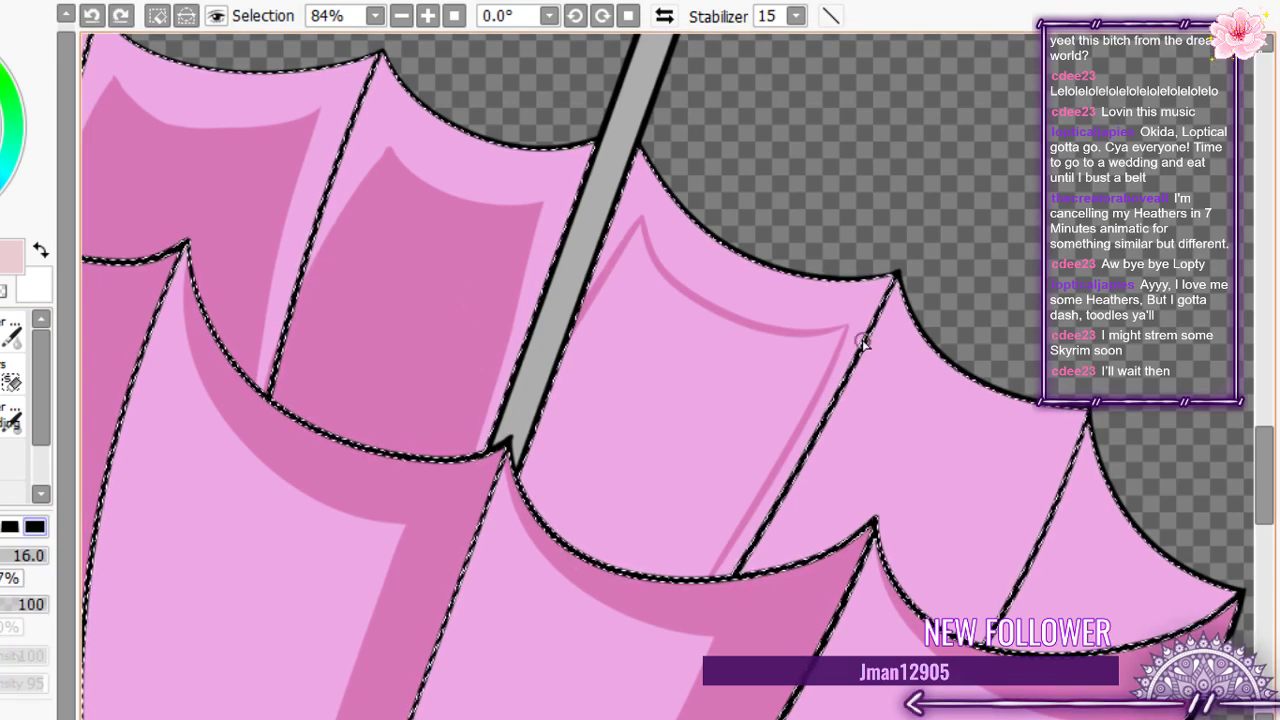
scroll(850, 333, "up", 4)
scroll(845, 330, "up", 1)
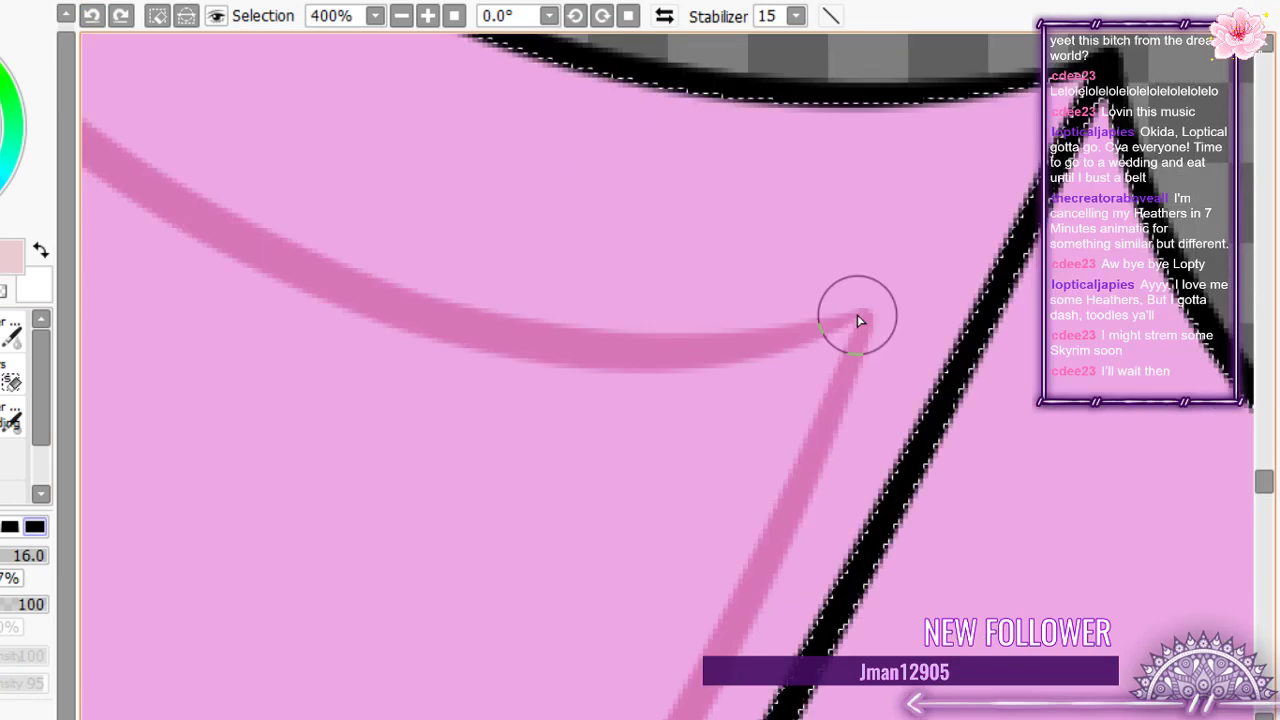
scroll(857, 314, "down", 4)
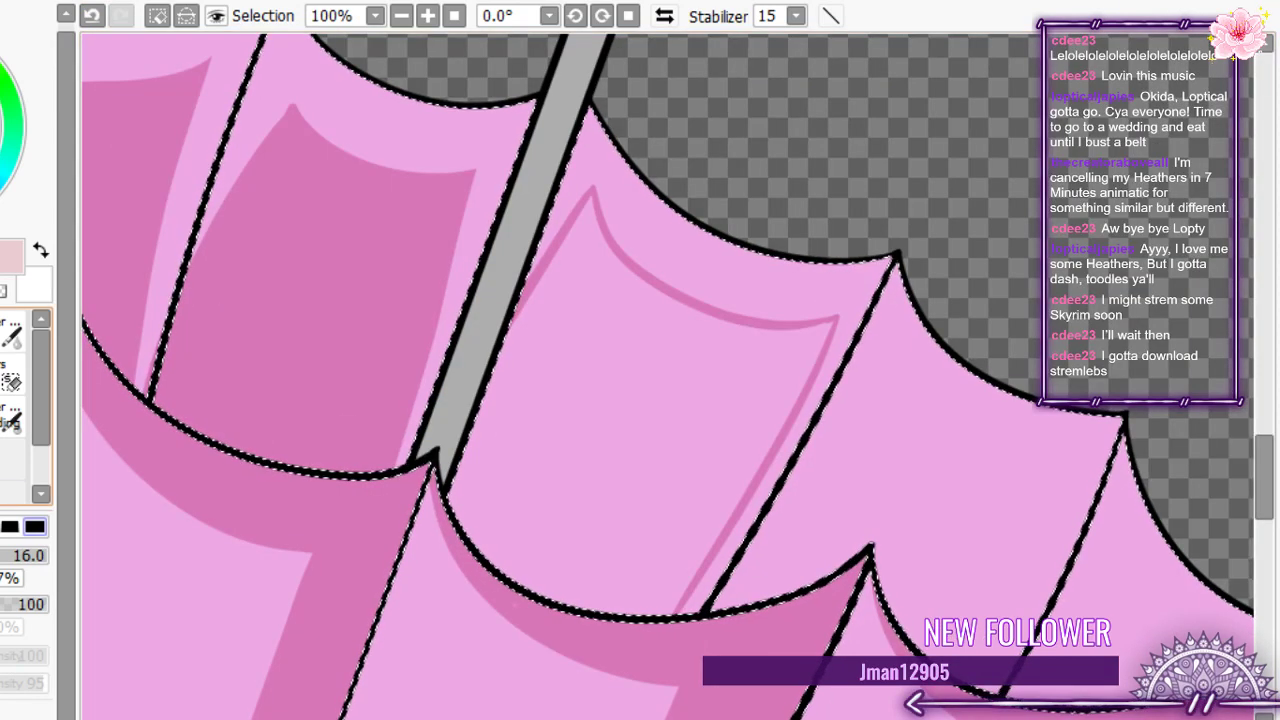
left_click(8, 485)
left_click(628, 438)
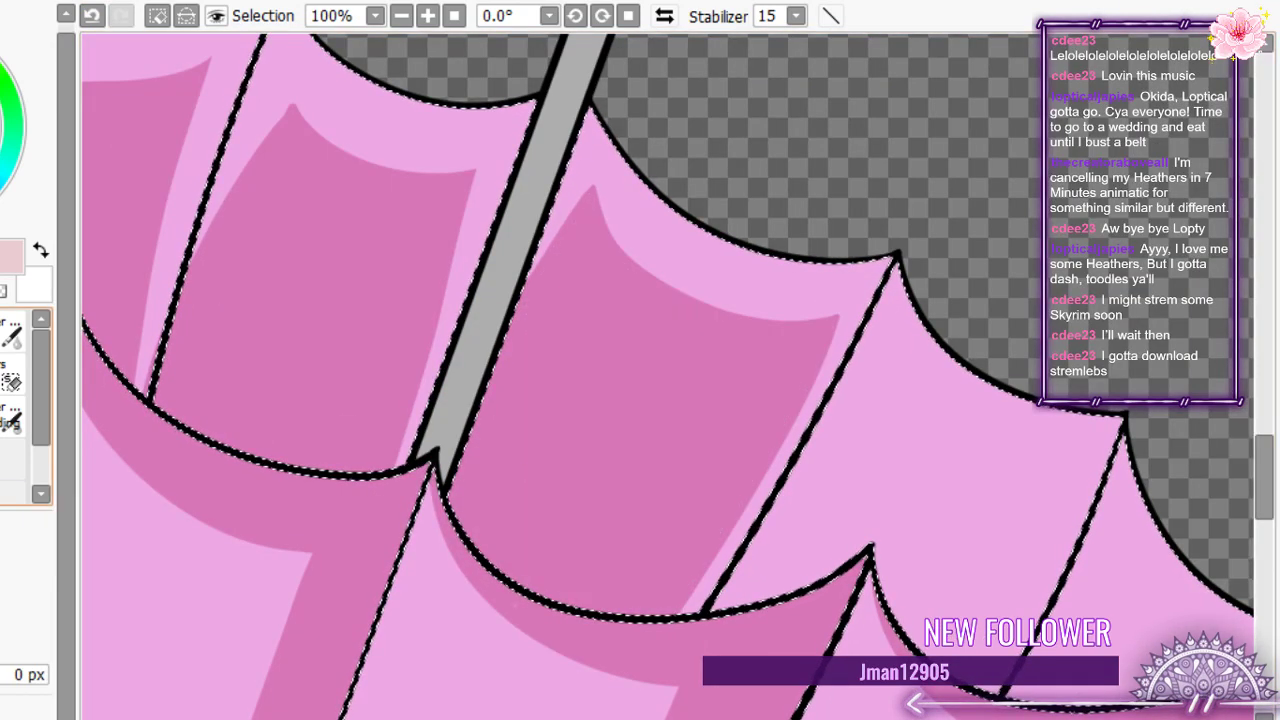
- Outline a darker pink shadow in the second inner panel right of the handle, redrawing the curved top edge once
left_click(8, 337)
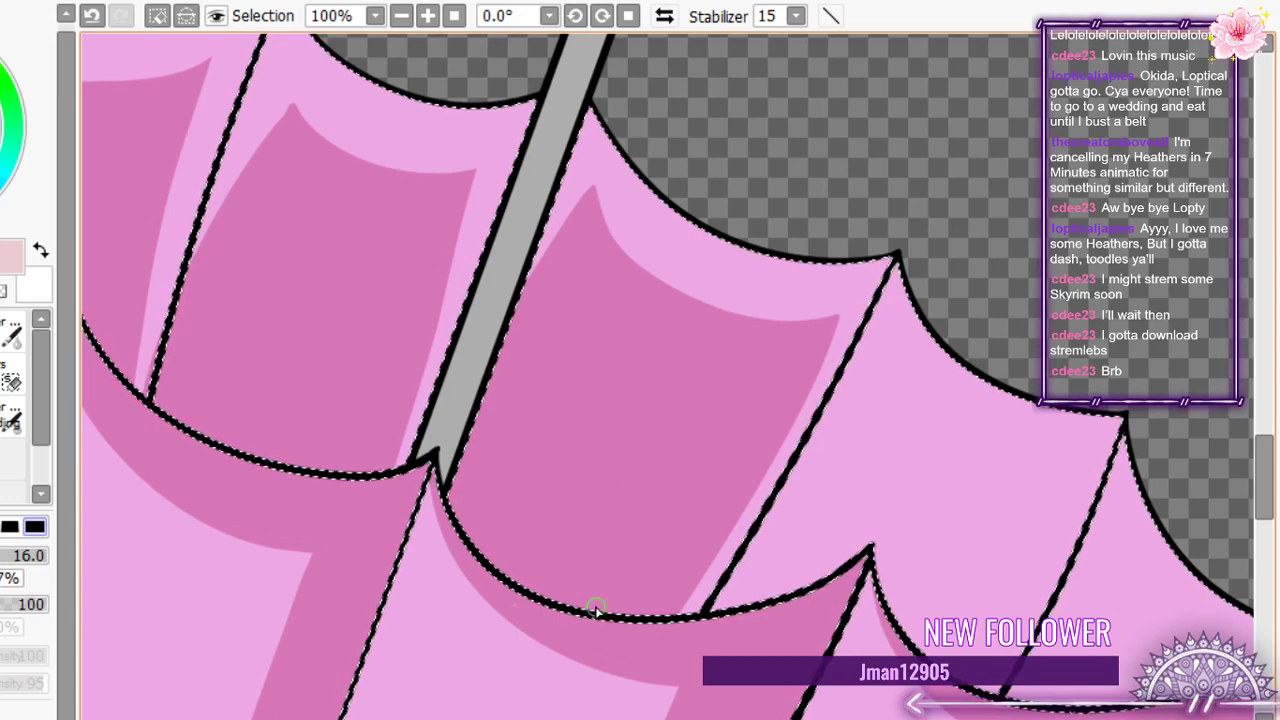
scroll(757, 397, "up", 1)
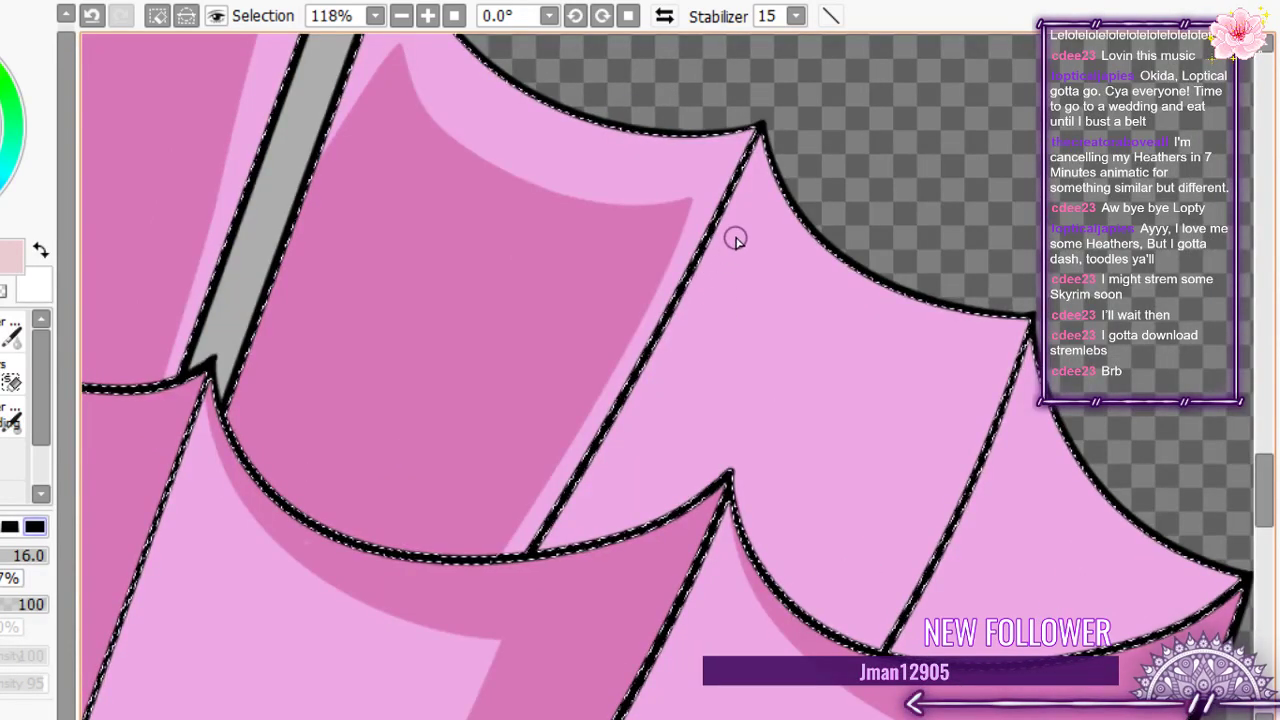
left_click_drag(740, 228, 612, 436)
mouse_move(740, 229)
left_mouse_down()
mouse_move(759, 298)
mouse_move(970, 345)
left_mouse_up()
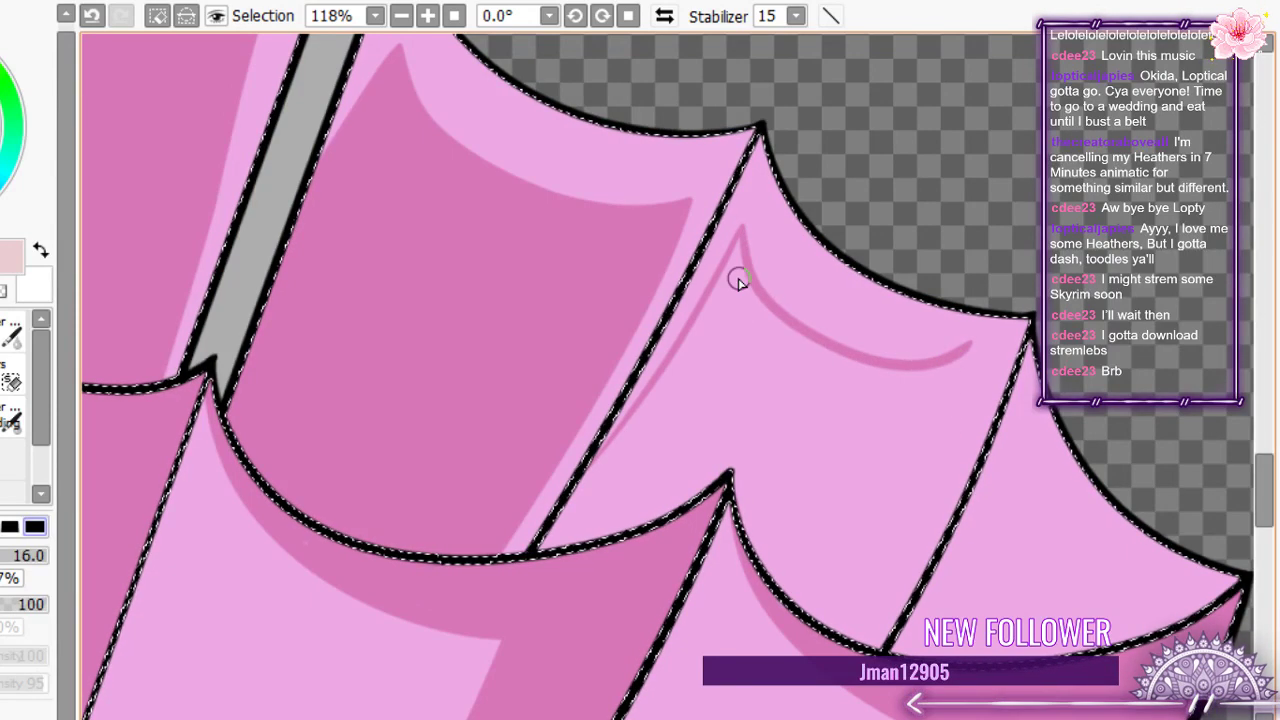
mouse_move(739, 279)
left_mouse_down()
mouse_move(937, 383)
mouse_move(998, 371)
left_mouse_up()
key("ctrl+z")
key("ctrl+z")
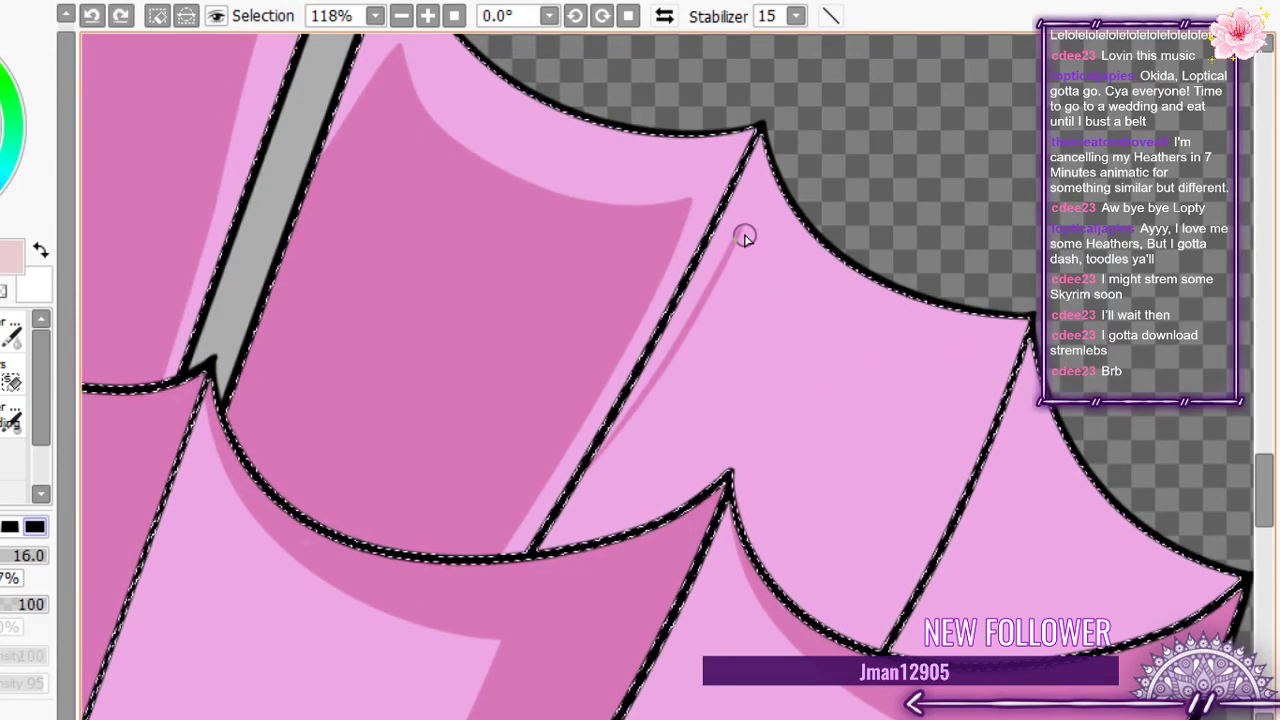
mouse_move(743, 232)
left_mouse_down()
mouse_move(956, 374)
mouse_move(820, 645)
left_mouse_up()
- Fill the second panel's outlined shadow with darker pink and sharpen its upper corners
scroll(955, 365, "up", 7)
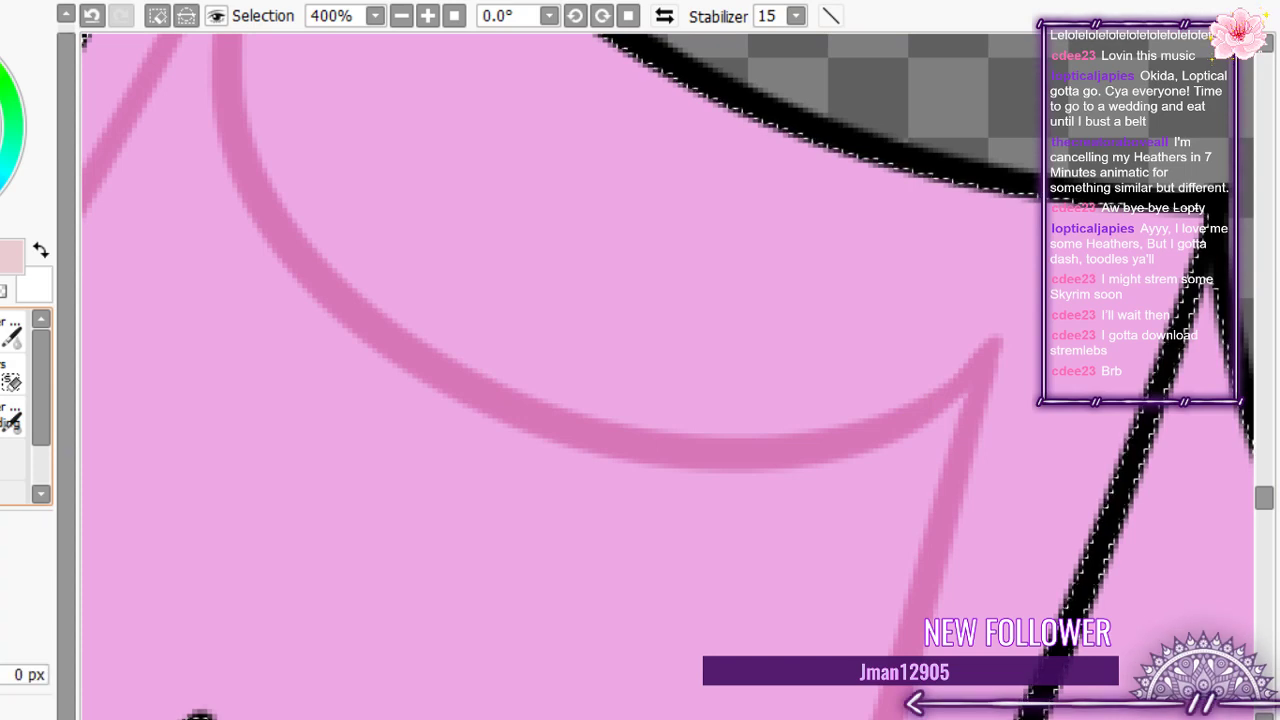
left_click(333, 560)
scroll(525, 463, "down", 8)
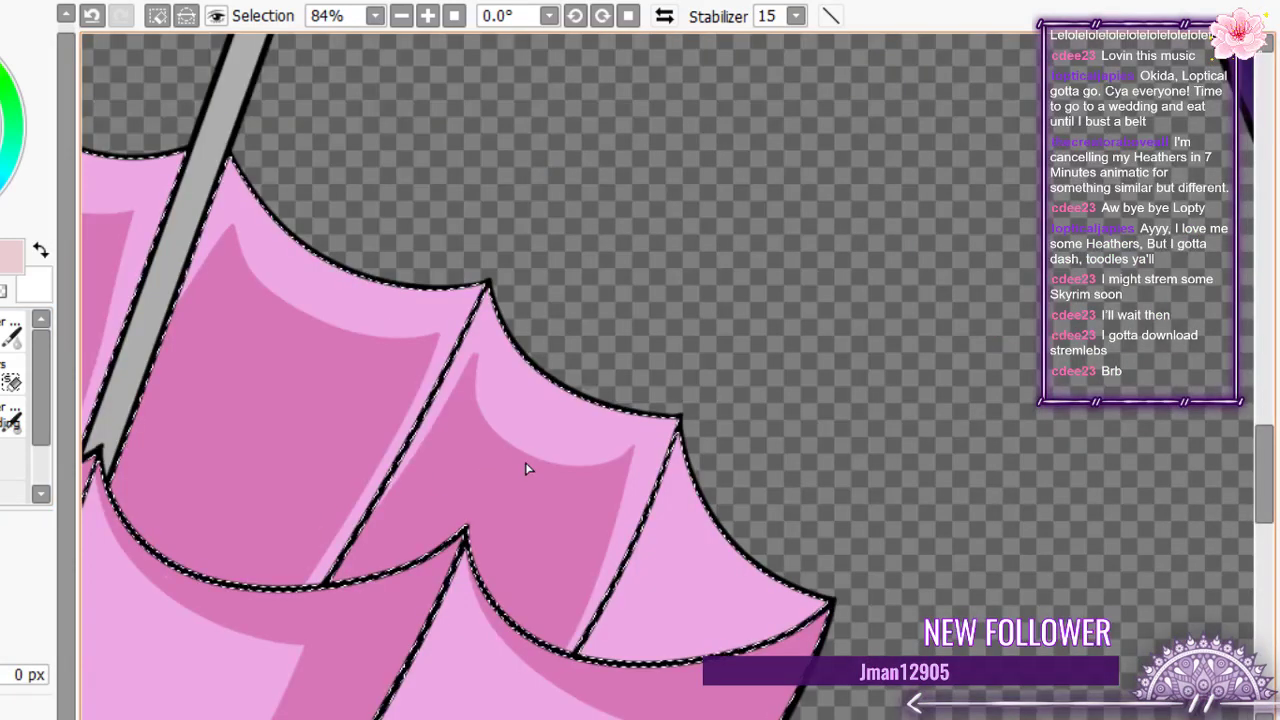
scroll(525, 469, "up", 3)
key("b")
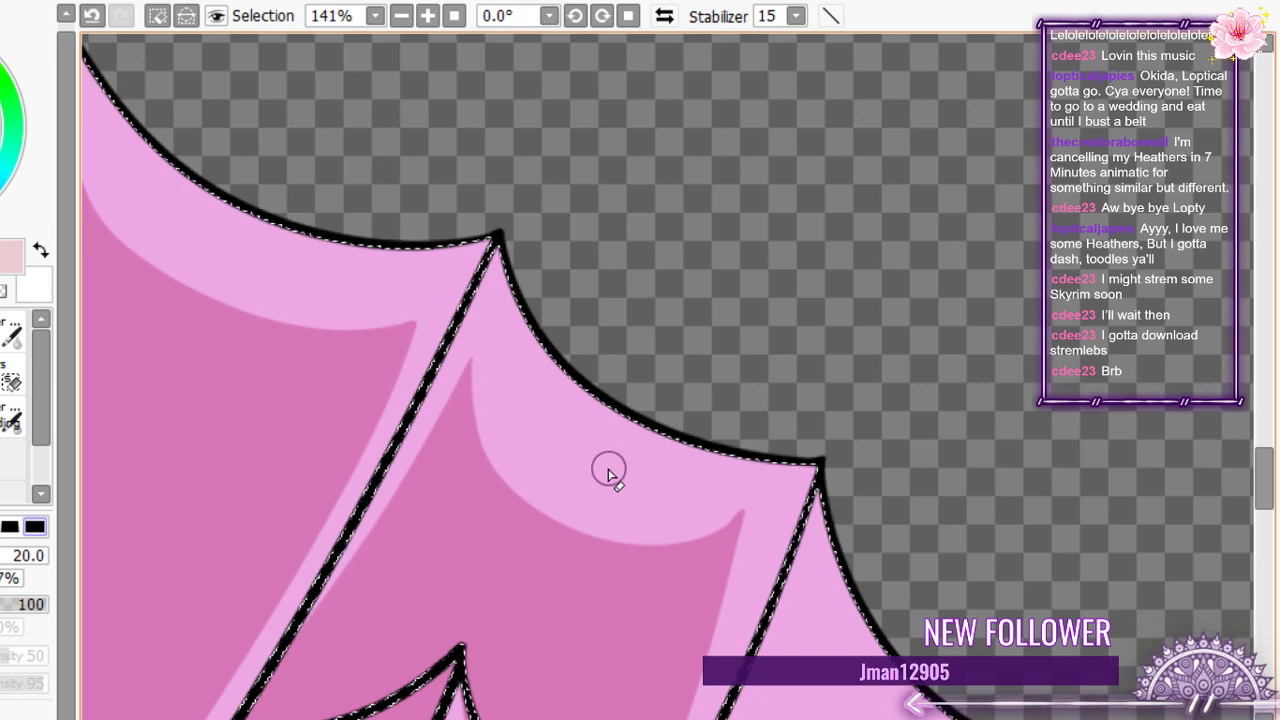
key("bracketleft")
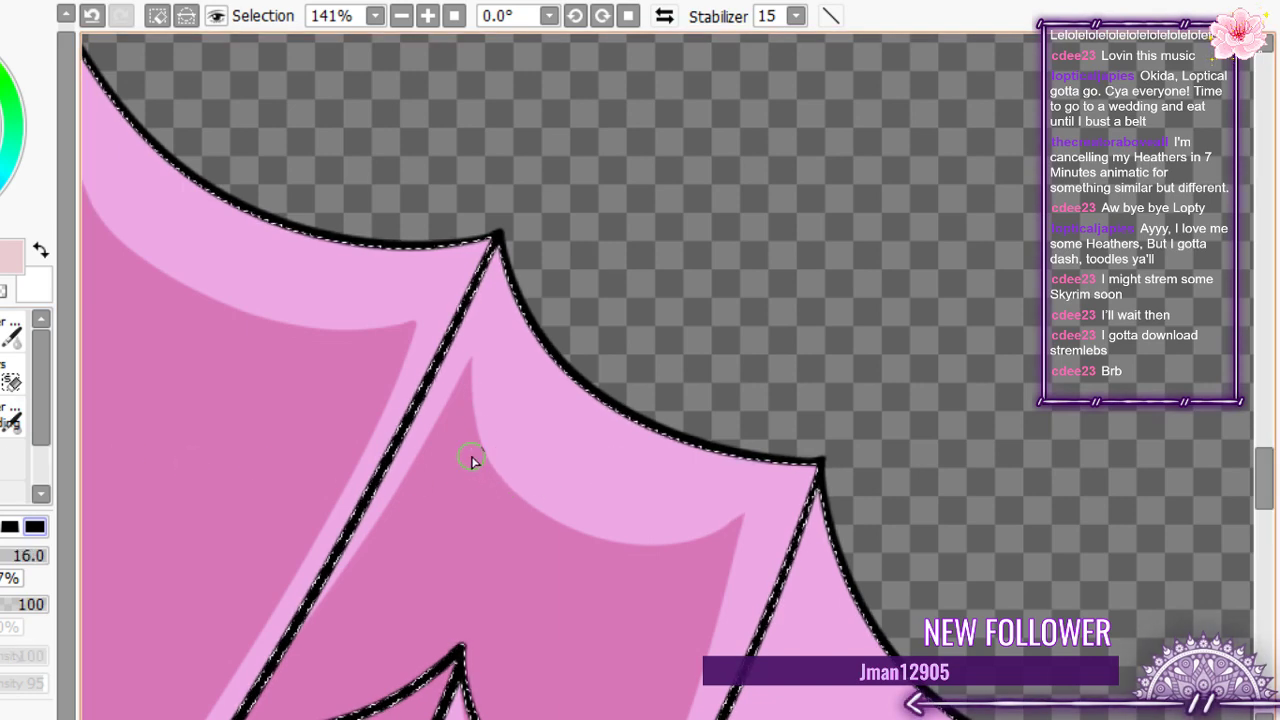
- Outline a shadow in the rightmost inner panel below its scalloped edge and fill it with darker pink
scroll(448, 372, "down", 5)
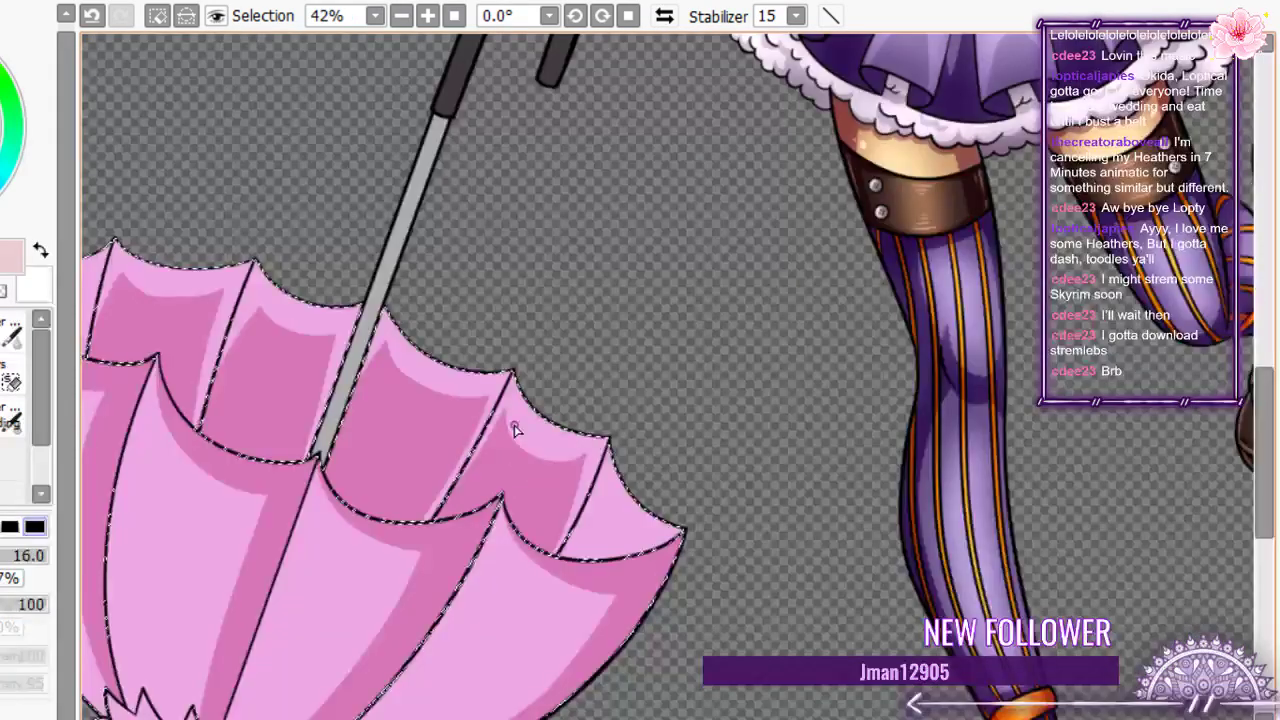
scroll(513, 430, "up", 6)
mouse_move(510, 568)
left_mouse_down()
mouse_move(643, 391)
mouse_move(848, 506)
left_mouse_up()
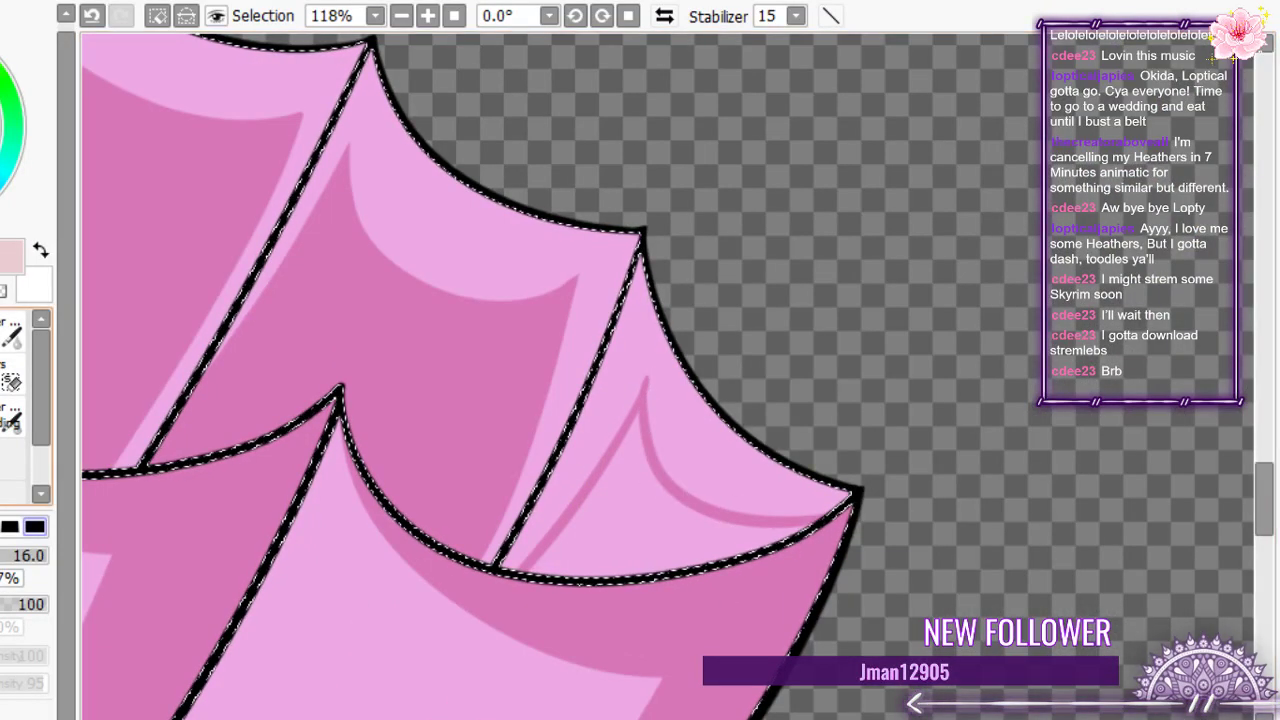
key("g")
left_click(668, 512)
key("e")
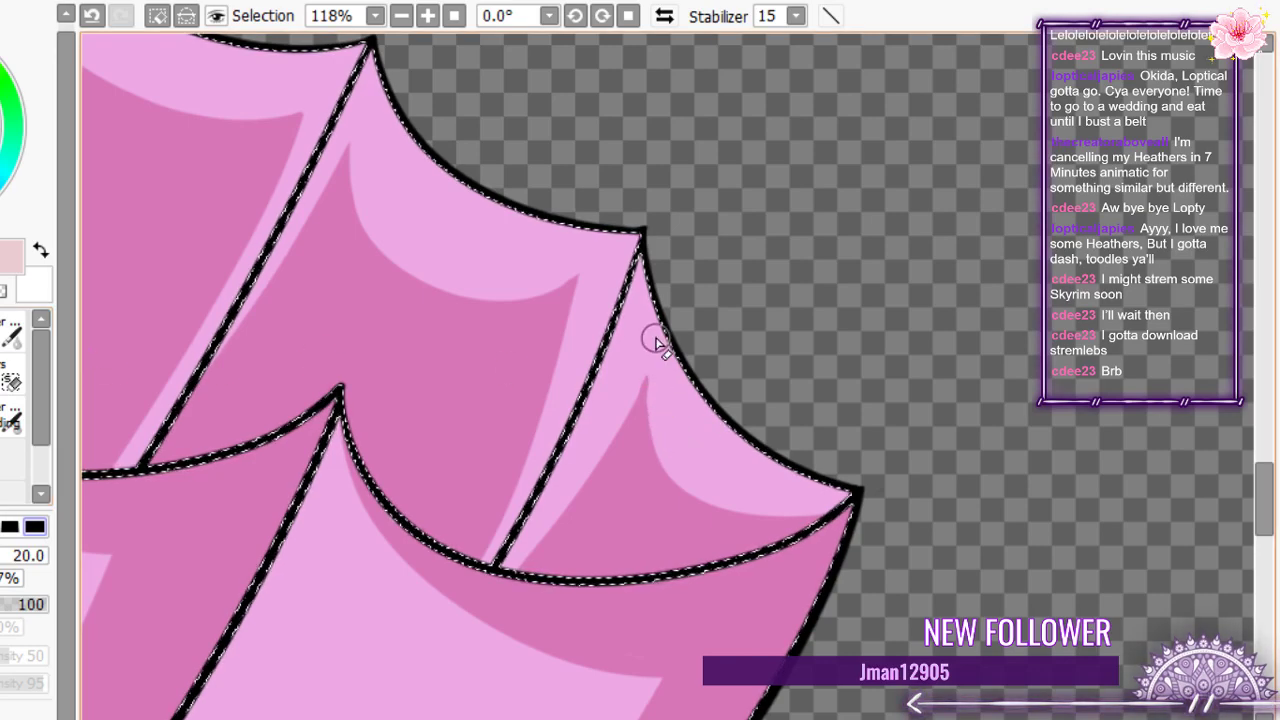
- Paint a darker pink shadow along the outer edge of the ruffle's rightmost hanging tip beside the pumpkin
scroll(655, 343, "down", 6)
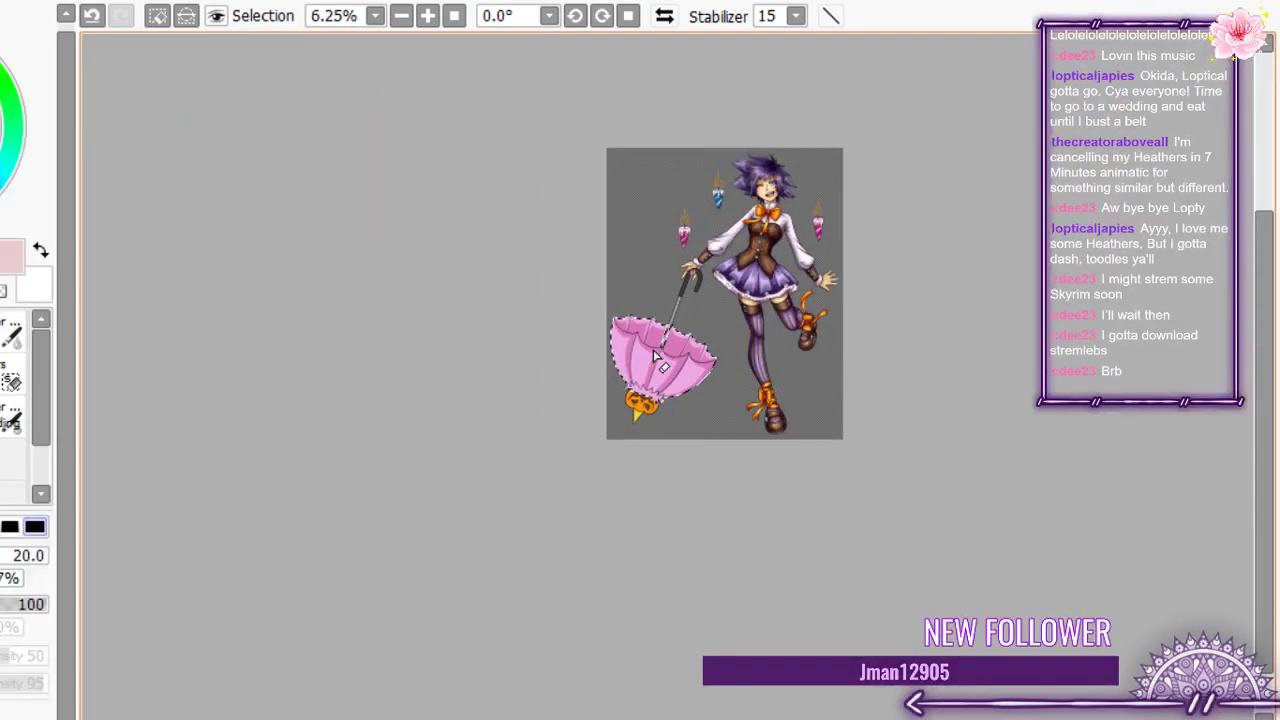
scroll(639, 402, "up", 2)
scroll(639, 402, "up", 3)
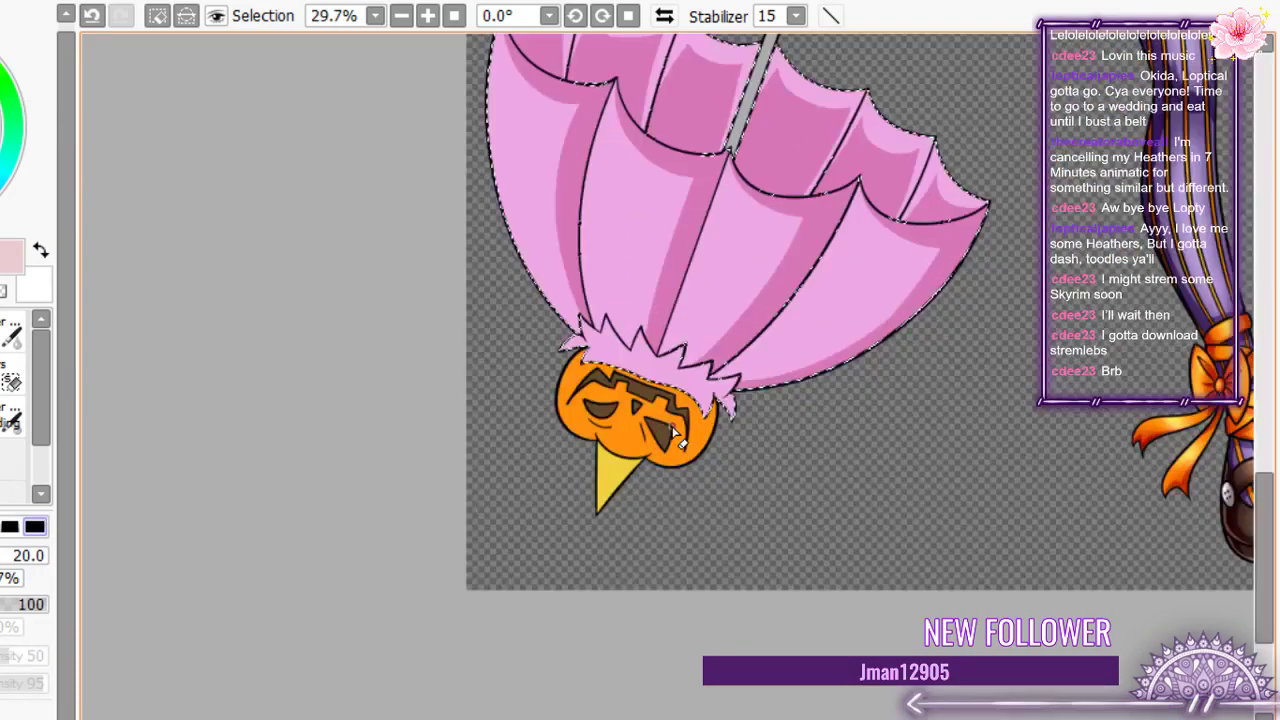
scroll(678, 432, "up", 20)
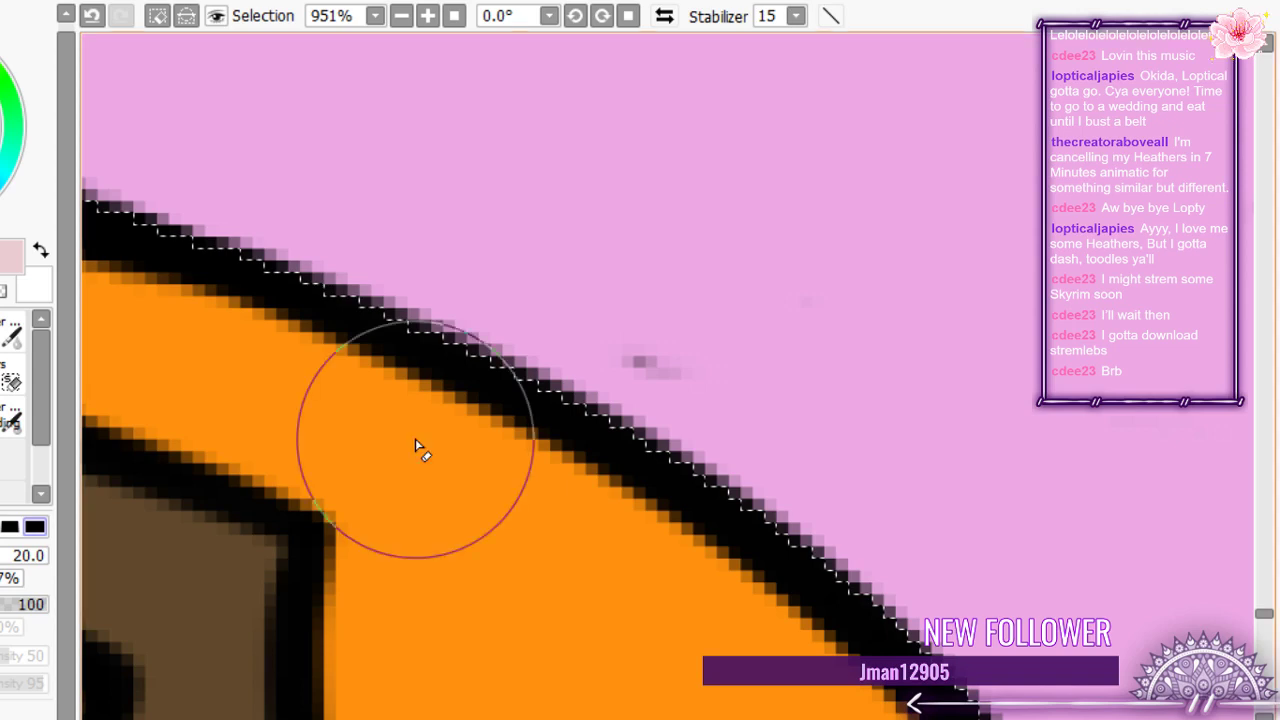
scroll(415, 438, "down", 5)
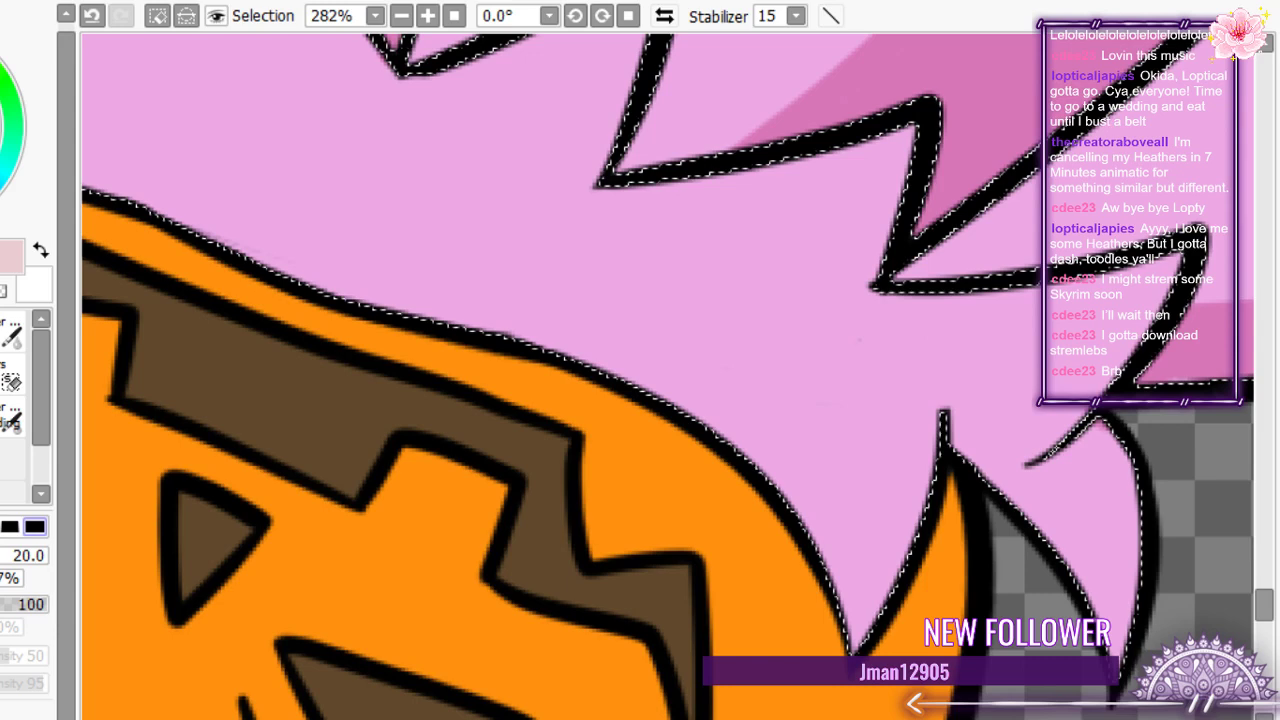
left_click(12, 405)
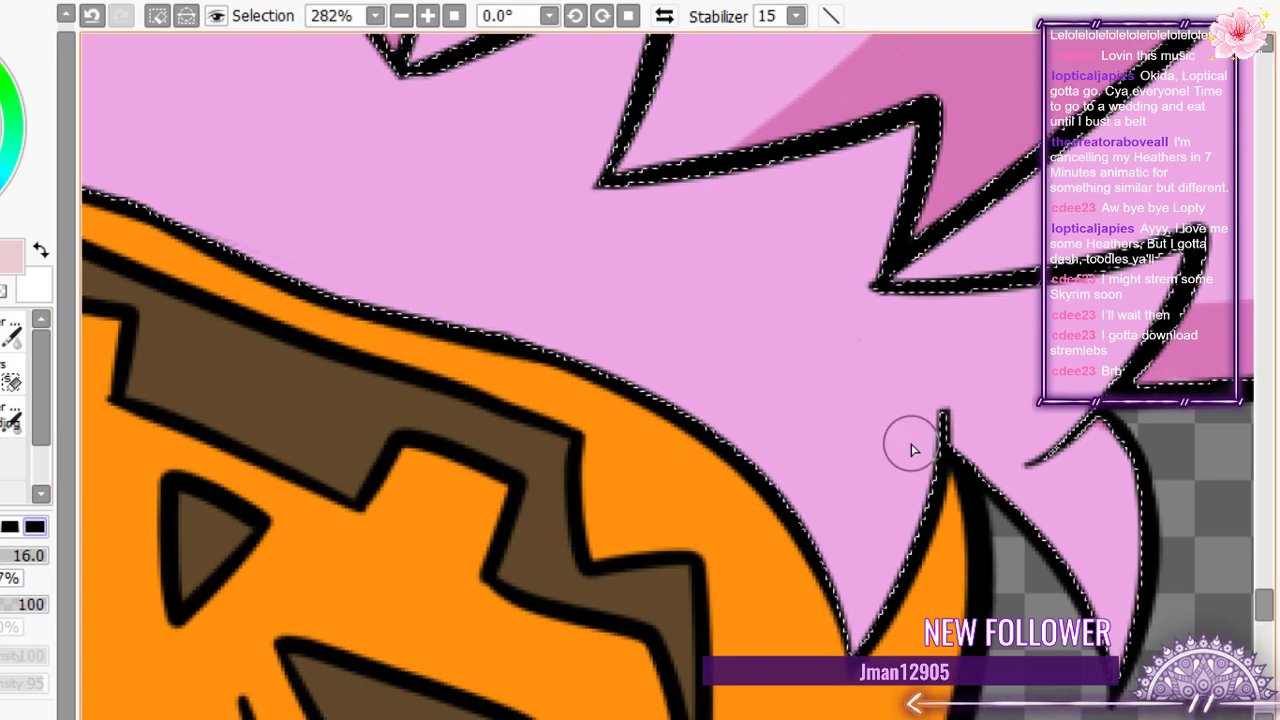
mouse_move(1045, 440)
left_mouse_down()
mouse_move(1083, 449)
mouse_move(1063, 463)
mouse_move(1128, 514)
mouse_move(1091, 455)
mouse_move(1081, 483)
left_mouse_up()
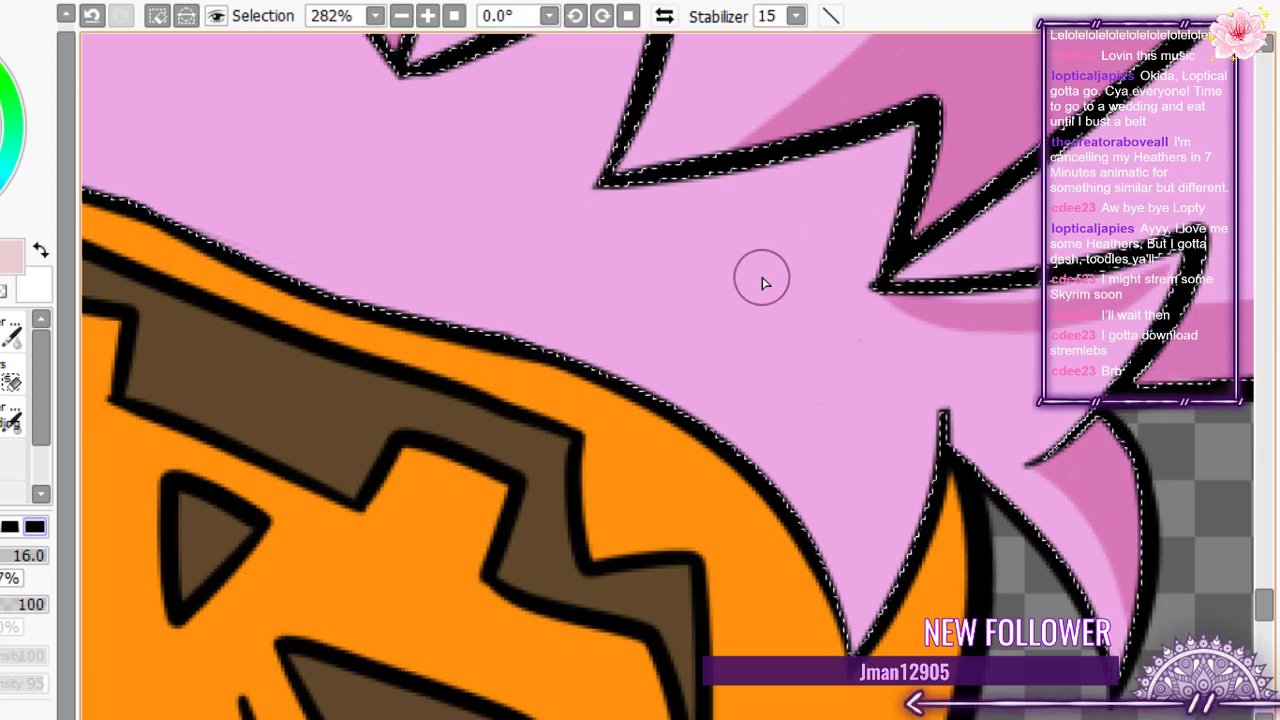
- Redraw the darker pink shadow beneath the ruffle's rightmost upper spike, filling it and tapering its inner end to a point
key("ctrl+z")
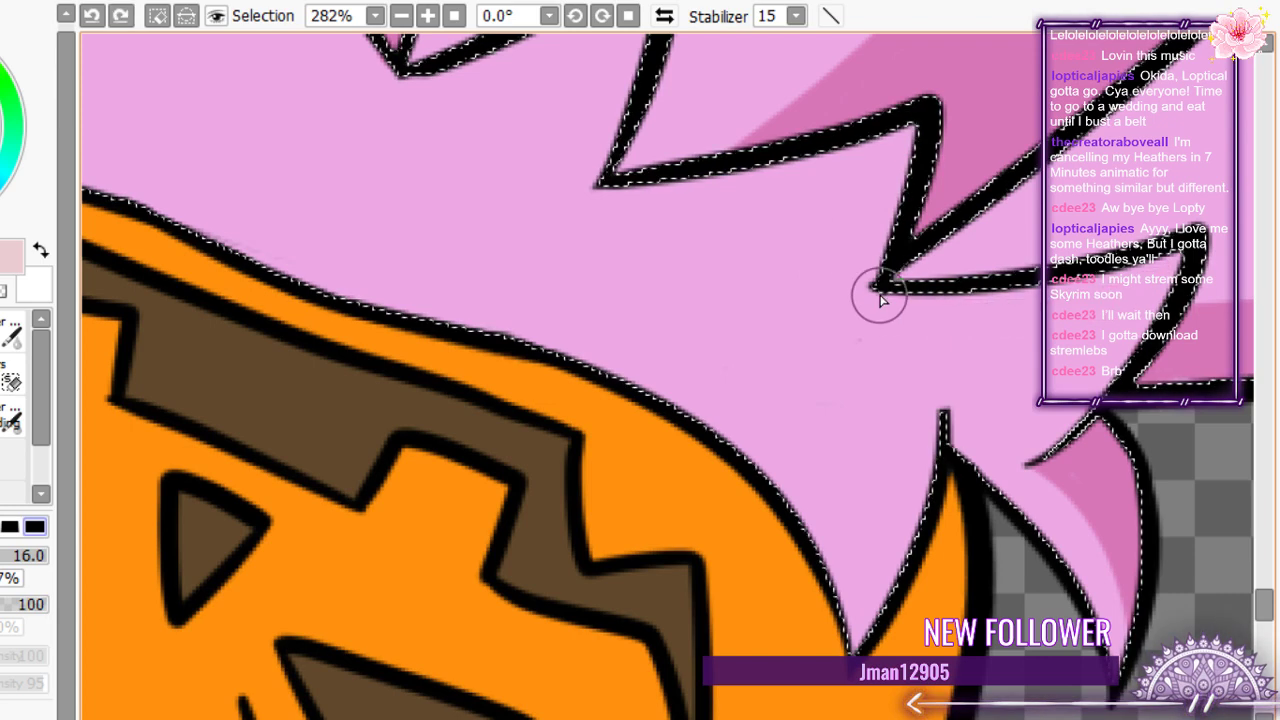
mouse_move(880, 297)
left_mouse_down()
mouse_move(951, 314)
mouse_move(1040, 312)
left_mouse_up()
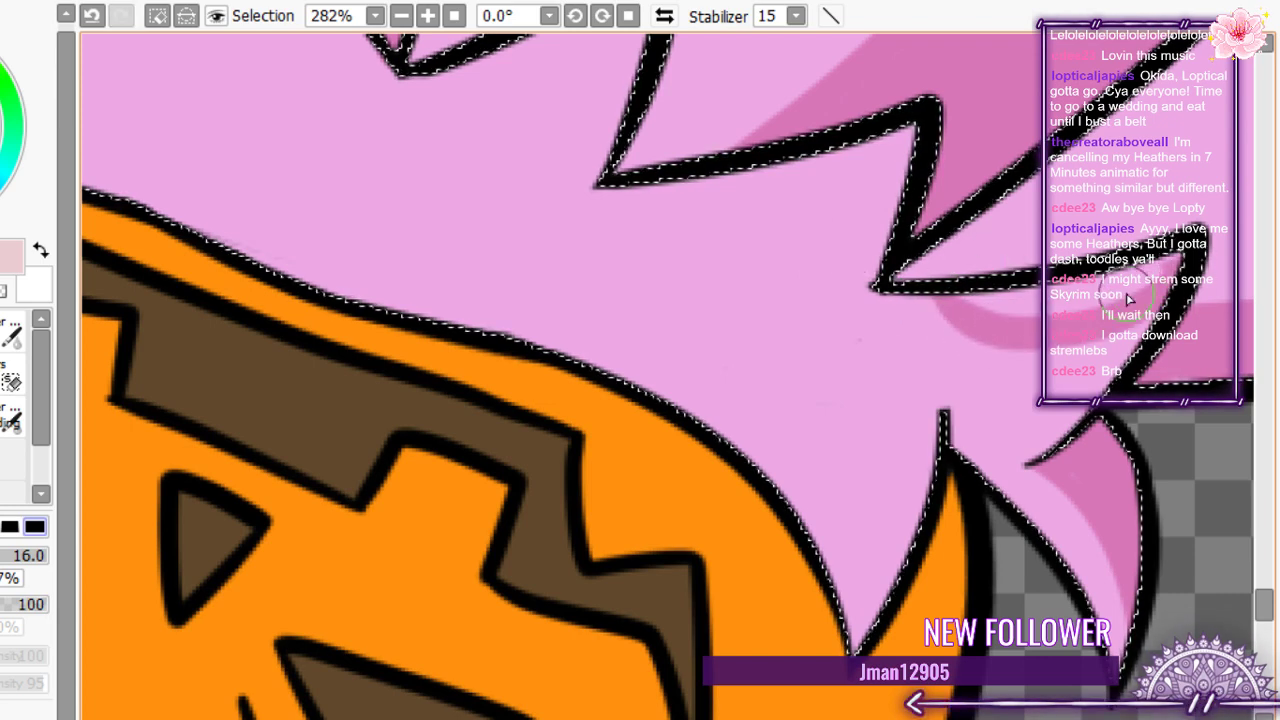
left_click_drag(1166, 268, 1106, 278)
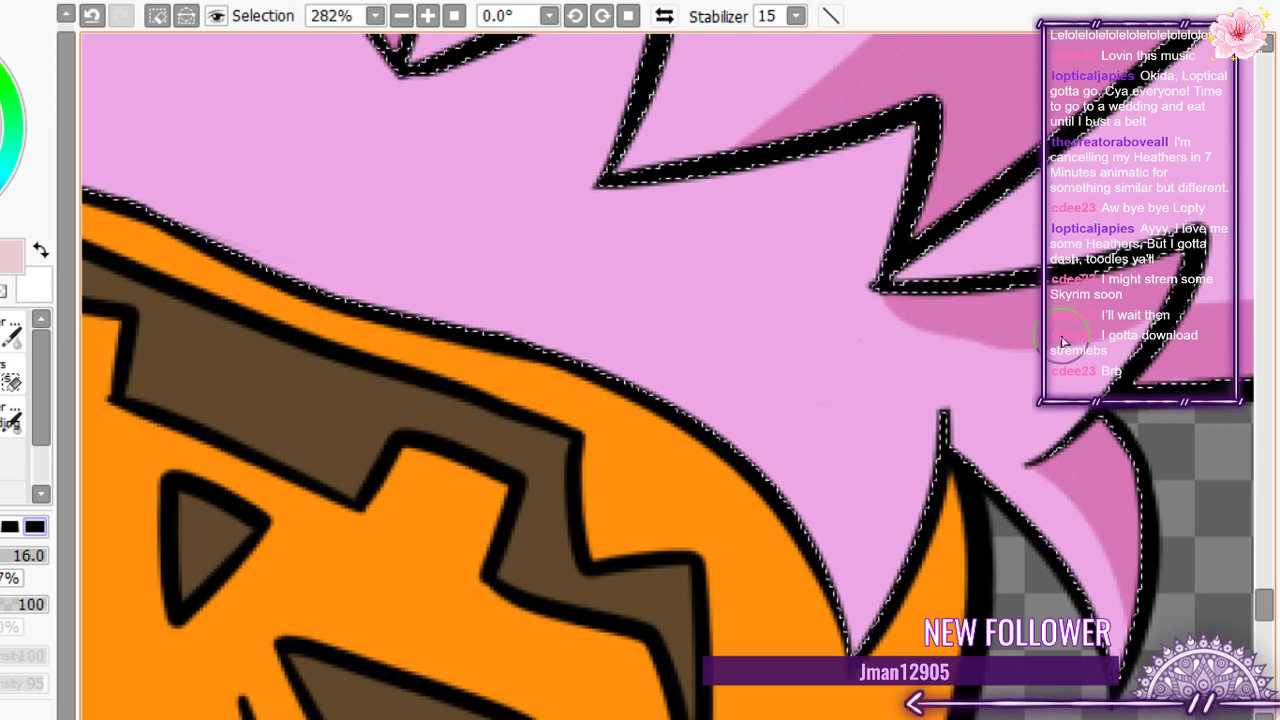
left_click_drag(1016, 338, 826, 291)
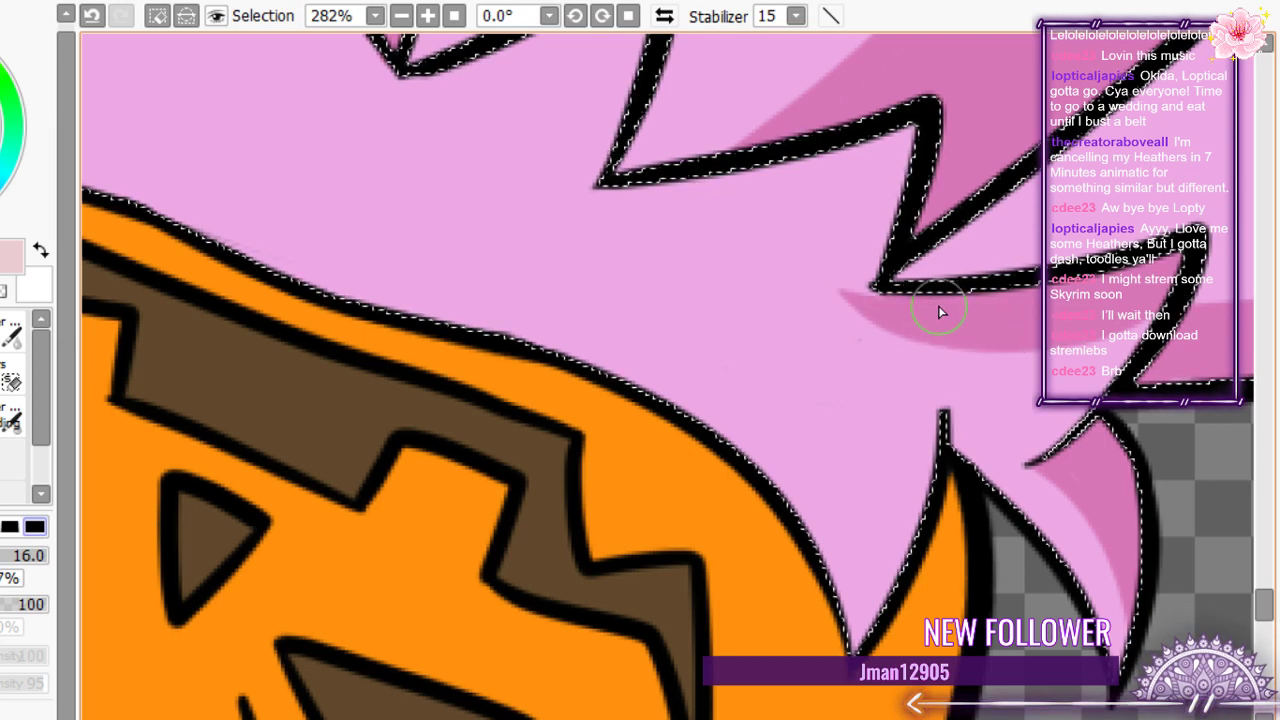
key("ctrl+z")
mouse_move(1001, 306)
left_mouse_down()
mouse_move(804, 300)
mouse_move(847, 310)
mouse_move(892, 298)
mouse_move(852, 302)
mouse_move(871, 295)
mouse_move(811, 314)
left_mouse_up()
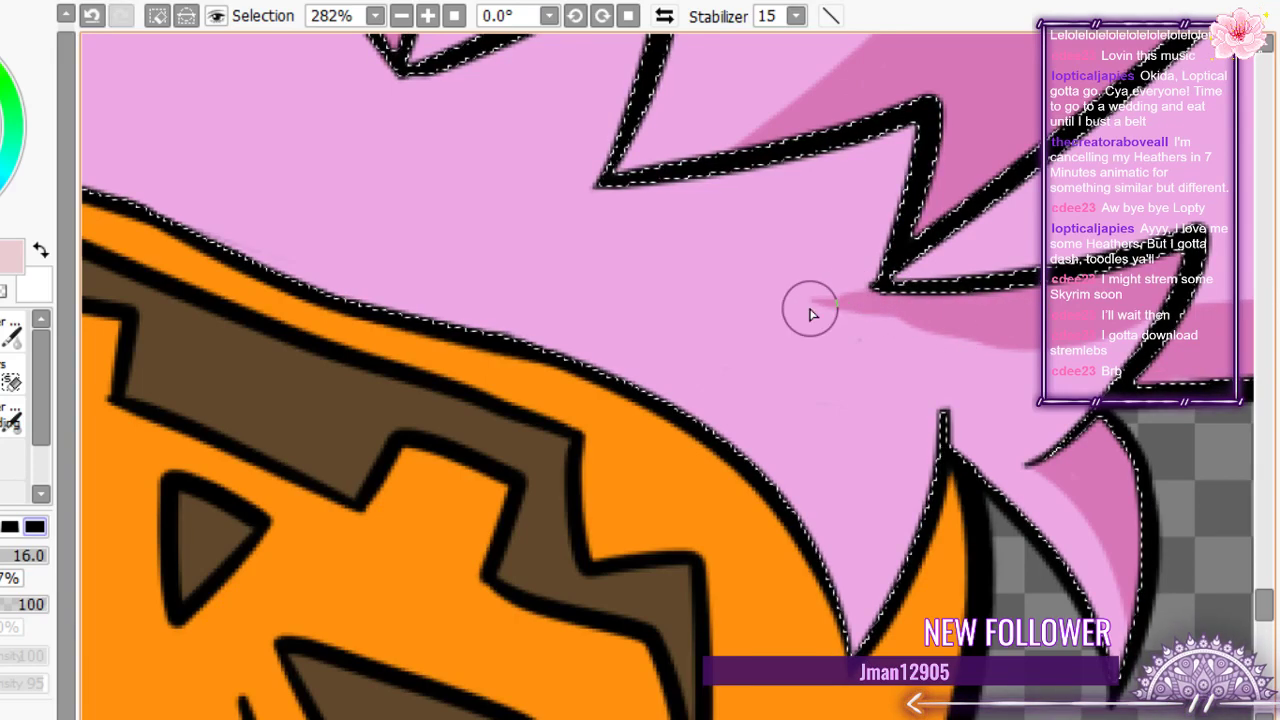
left_click_drag(982, 336, 830, 303)
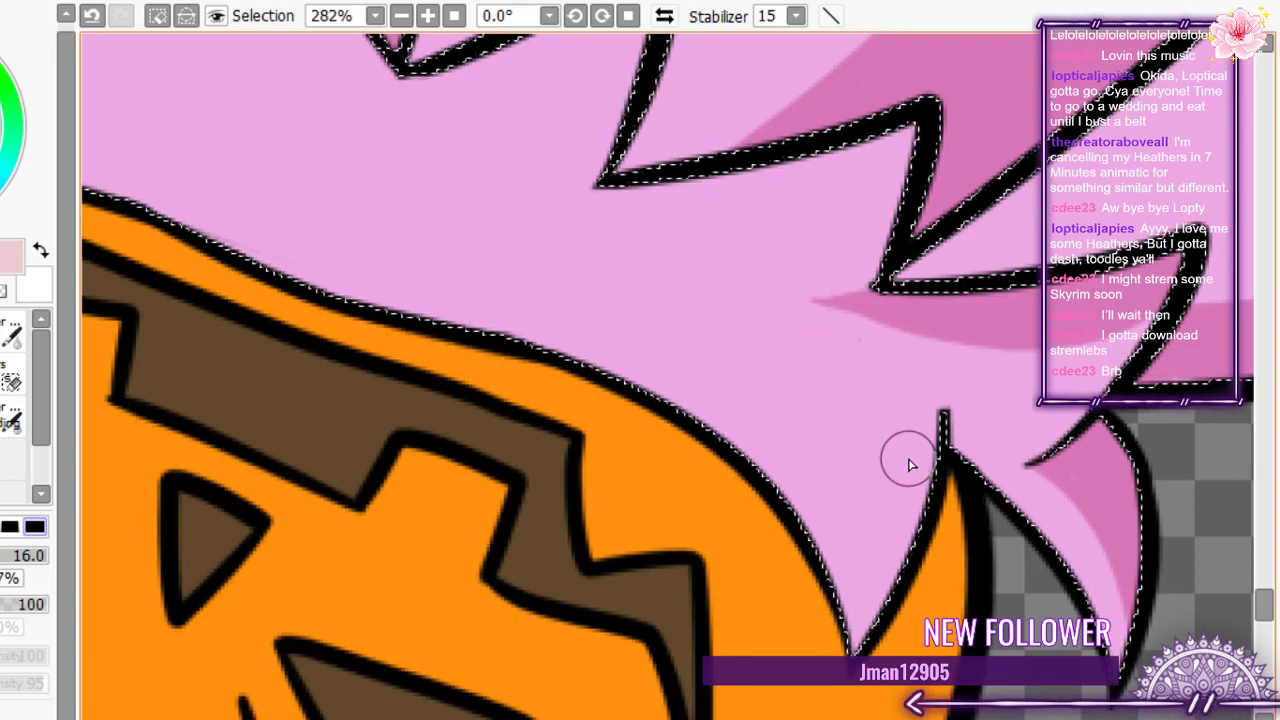
- Shade the ruffle along the pumpkin's upper right edge and beneath the second spike from the right, trimming that shadow's tip
left_click_drag(842, 520, 858, 594)
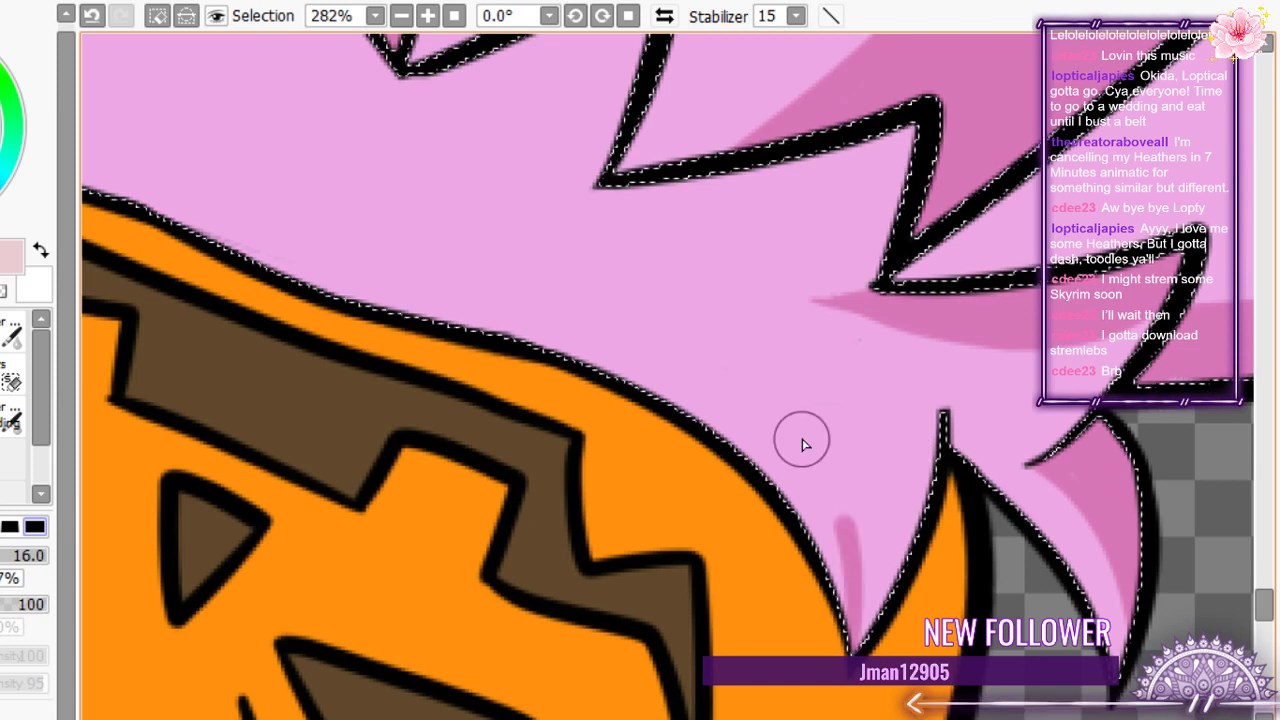
mouse_move(801, 443)
left_mouse_down()
mouse_move(774, 486)
mouse_move(693, 394)
mouse_move(727, 406)
mouse_move(624, 371)
mouse_move(468, 361)
mouse_move(600, 365)
mouse_move(671, 386)
mouse_move(477, 345)
left_mouse_up()
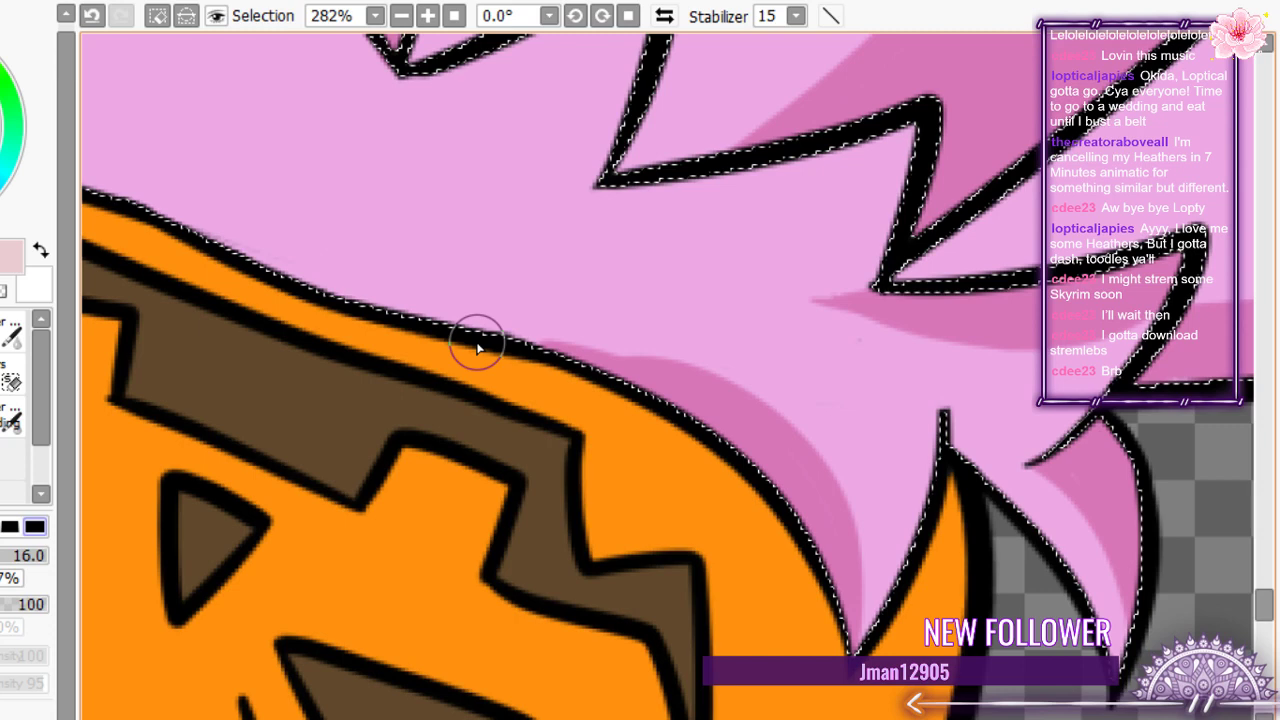
left_click_drag(880, 135, 540, 215)
key("ctrl+z")
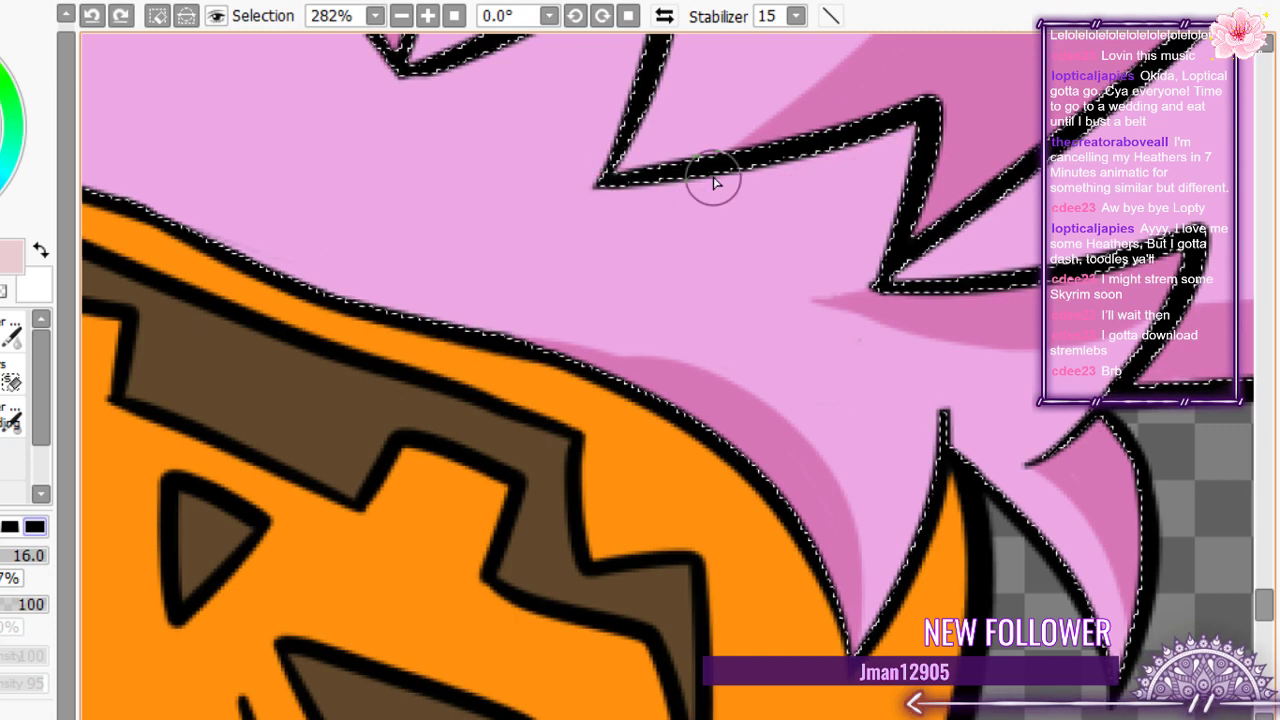
key("ctrl+y")
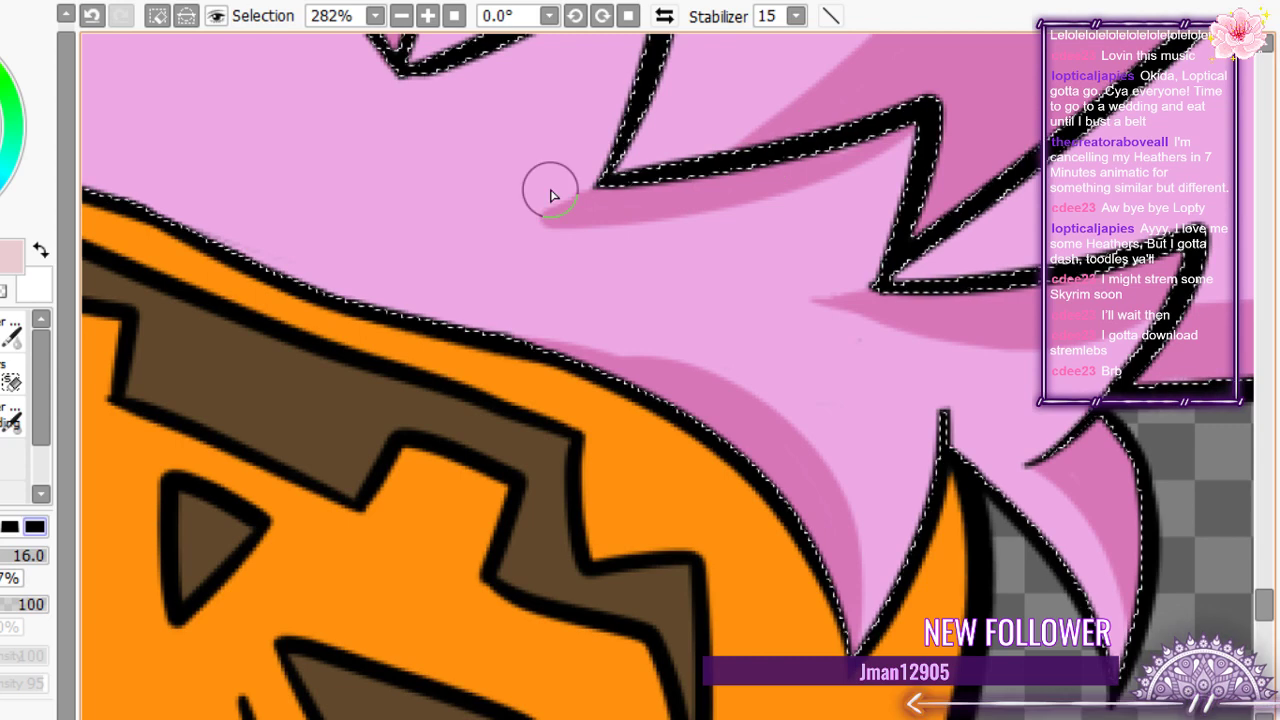
key("e")
left_click_drag(546, 218, 583, 178)
left_click(8, 382)
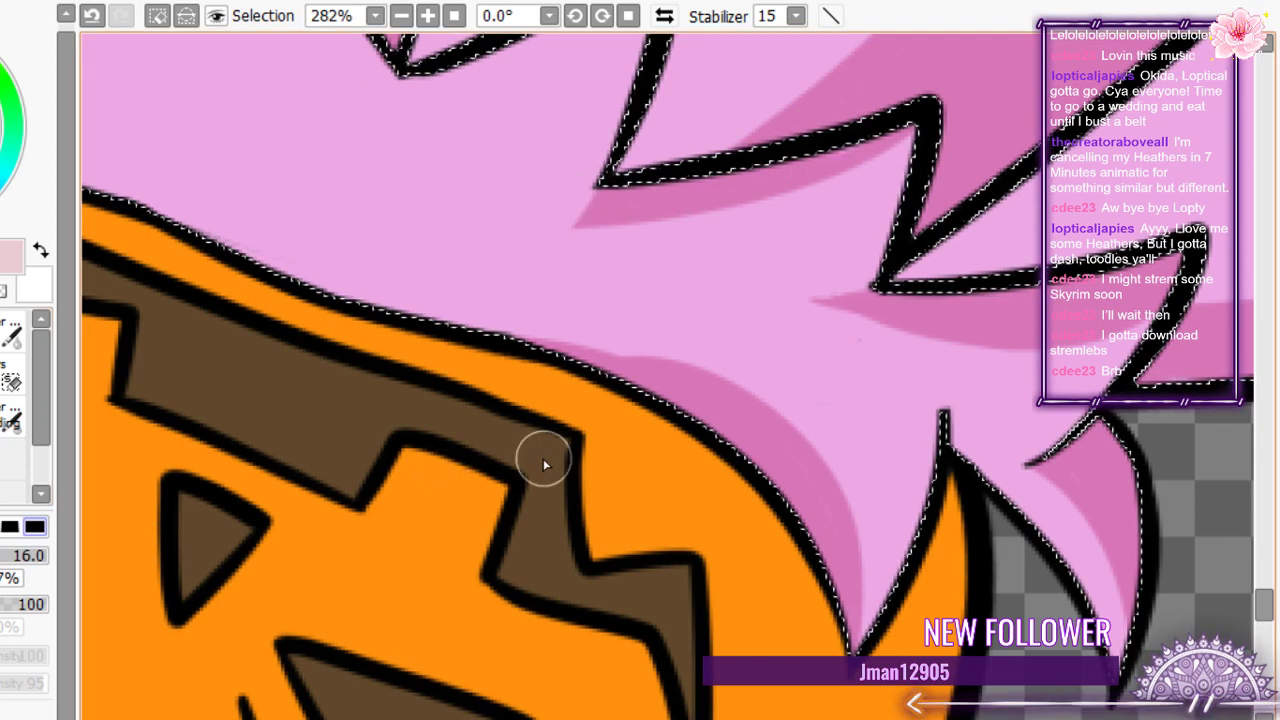
- Paint a darker pink shadow beneath the ruffle's third spike from the right and erase its end to a sharp point
scroll(543, 458, "down", 1)
left_click_drag(543, 458, 613, 590)
left_click_drag(725, 177, 452, 368)
mouse_move(530, 263)
left_mouse_down()
mouse_move(465, 350)
mouse_move(530, 257)
left_mouse_up()
mouse_move(480, 325)
left_mouse_down()
mouse_move(587, 246)
mouse_move(526, 290)
mouse_move(677, 209)
left_mouse_up()
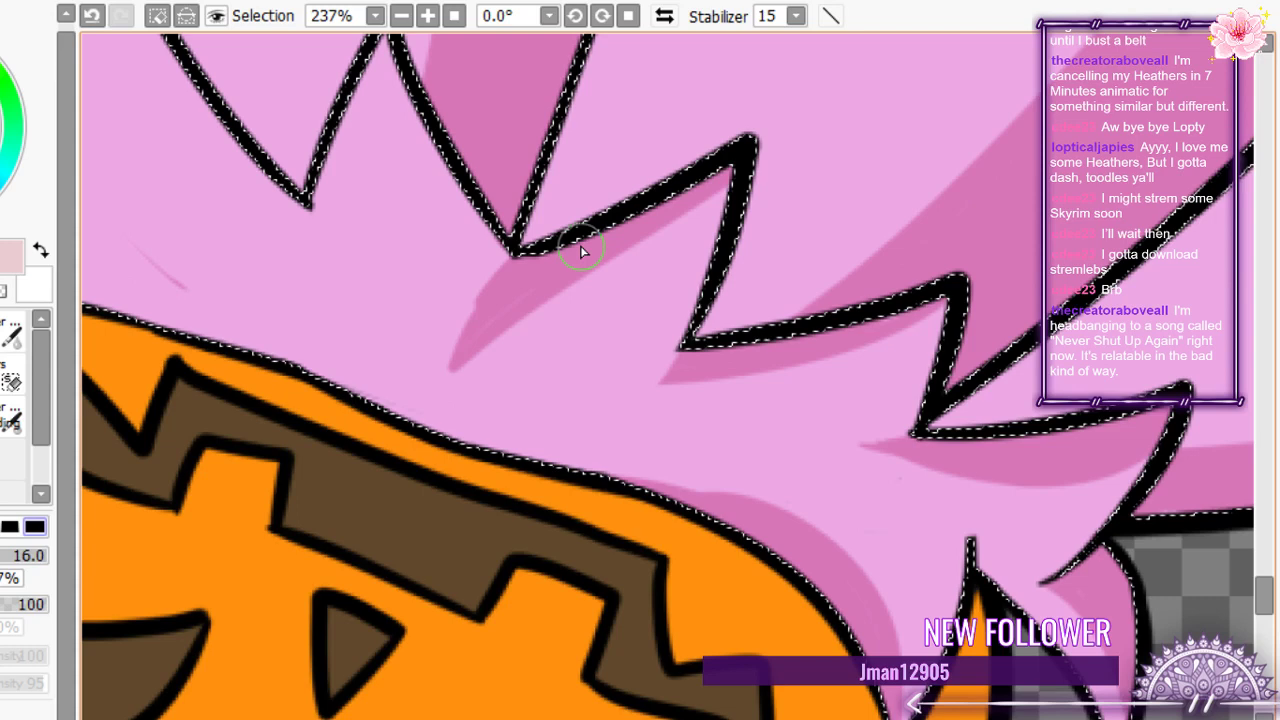
key("e")
left_click_drag(457, 366, 491, 261)
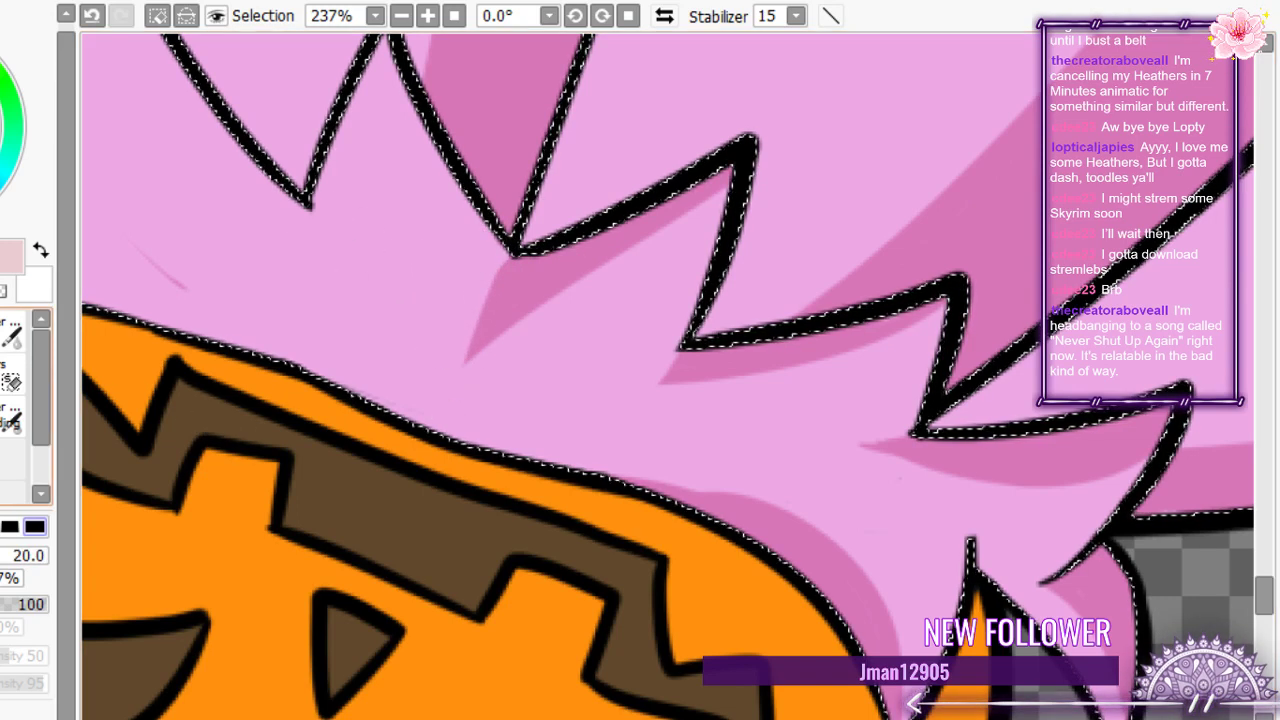
- Paint a tapering darker pink shadow inside the ruffle's middle spike and below its left notch, redrawing one stroke
scroll(379, 284, "up", 4)
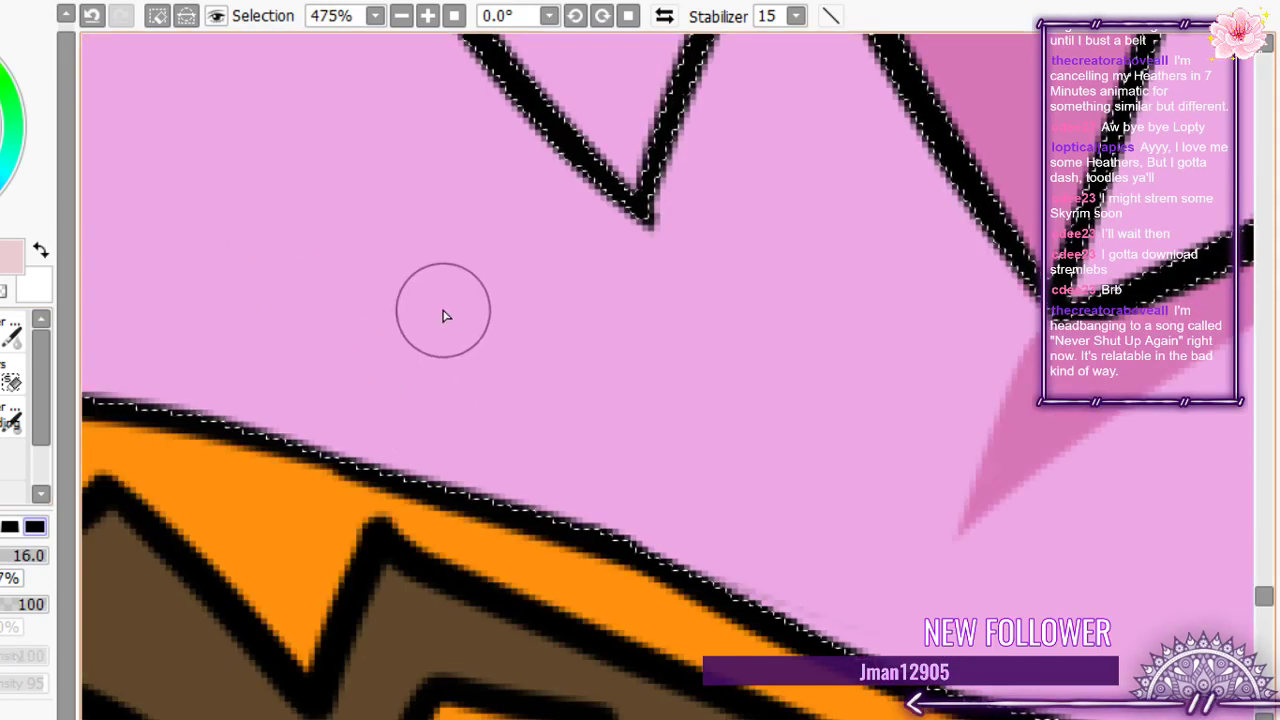
scroll(577, 354, "down", 4)
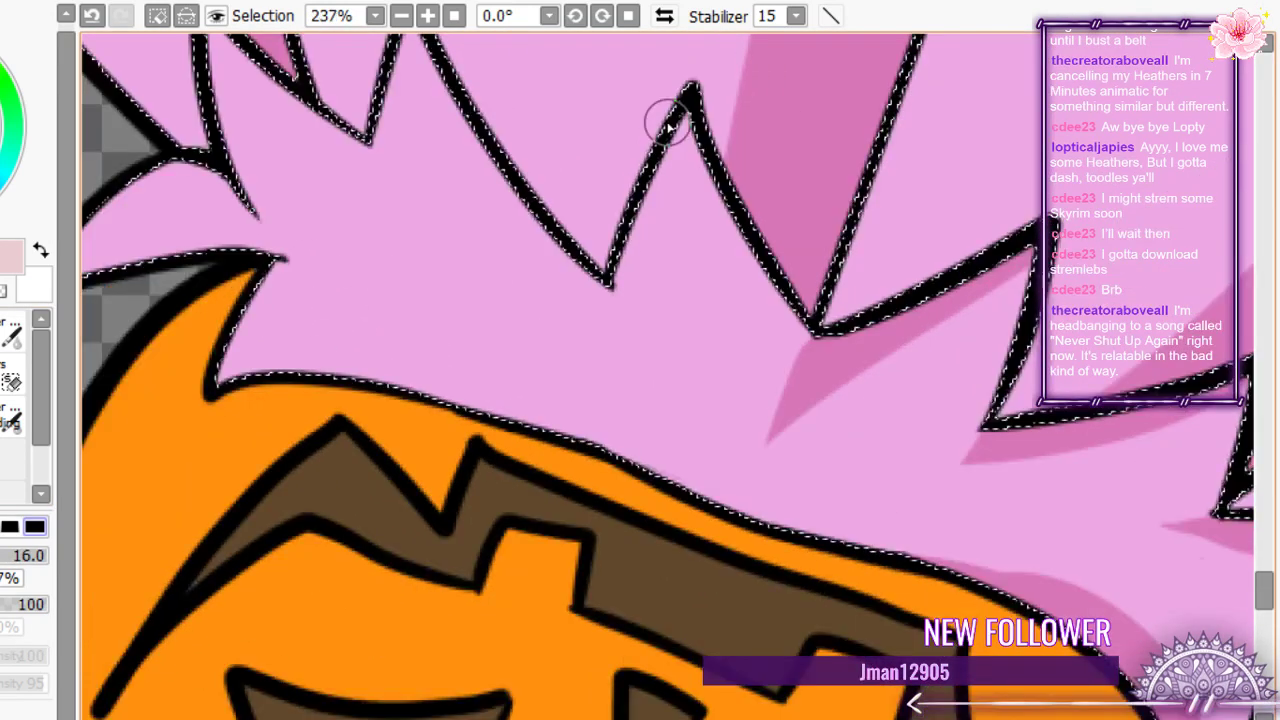
left_click_drag(678, 126, 668, 412)
left_click_drag(668, 412, 640, 306)
key("ctrl+z")
mouse_move(668, 412)
left_mouse_down()
mouse_move(623, 307)
mouse_move(637, 346)
mouse_move(623, 265)
mouse_move(624, 304)
mouse_move(646, 249)
mouse_move(644, 287)
mouse_move(661, 168)
mouse_move(637, 279)
mouse_move(638, 212)
left_mouse_up()
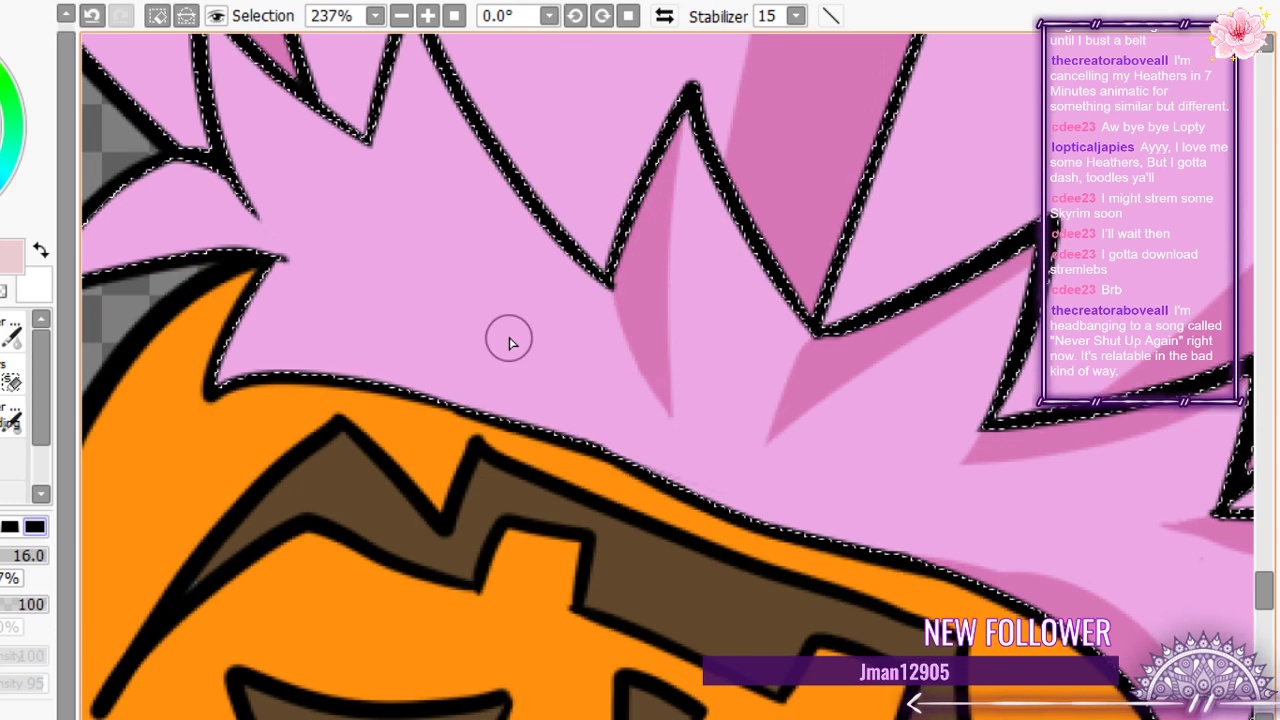
- Outline and fill a curved darker pink shadow in the ruffle's second spike from the left, ending in a point
scroll(509, 342, "down", 2)
scroll(414, 177, "up", 3)
mouse_move(443, 129)
left_mouse_down()
mouse_move(471, 351)
mouse_move(512, 432)
left_mouse_up()
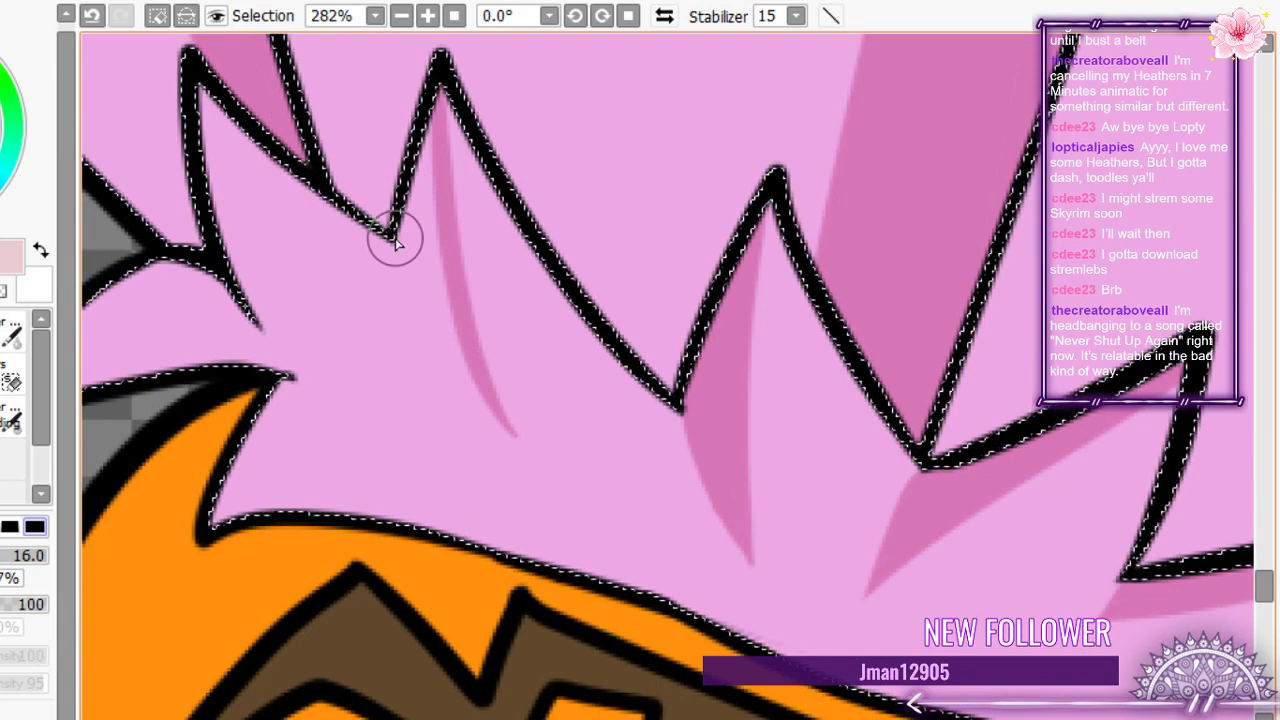
mouse_move(395, 238)
left_mouse_down()
mouse_move(424, 192)
mouse_move(420, 233)
mouse_move(429, 143)
left_mouse_up()
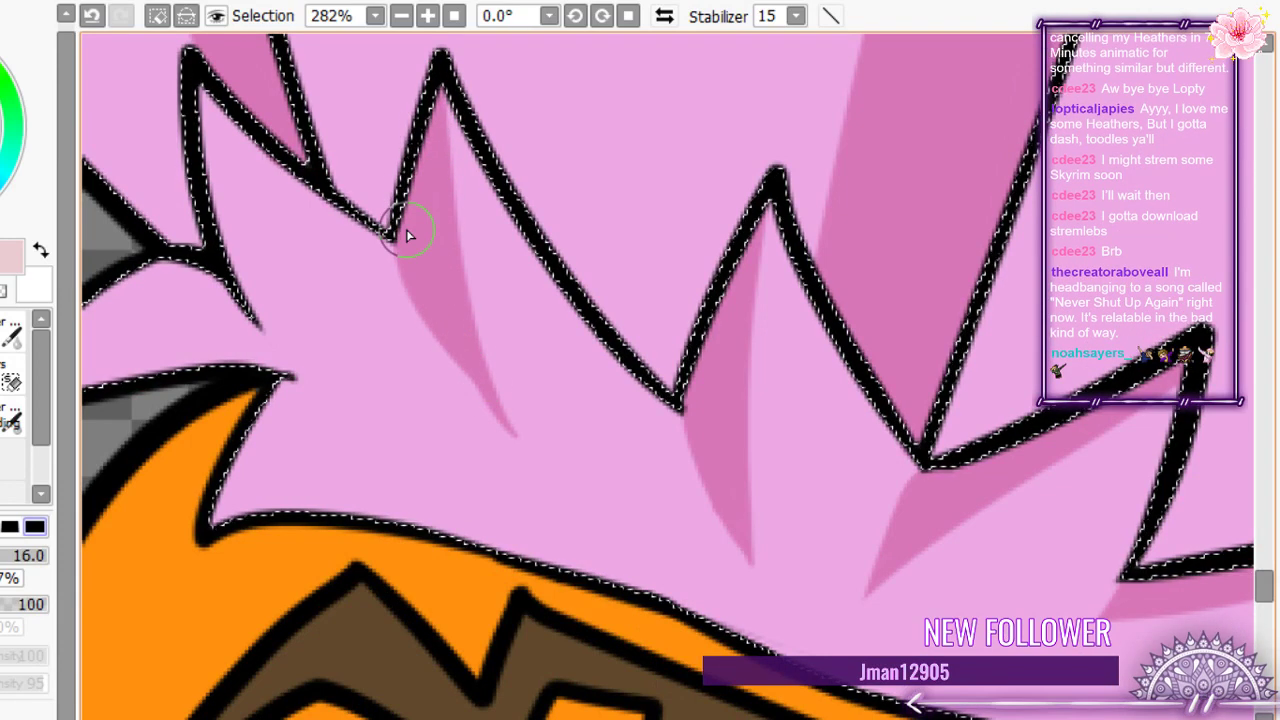
- Shade the ruffle's leftmost upright spike and its lower edge along the pumpkin's upper left side with darker pink
mouse_move(208, 112)
left_mouse_down()
mouse_move(366, 331)
mouse_move(277, 326)
mouse_move(236, 226)
left_mouse_up()
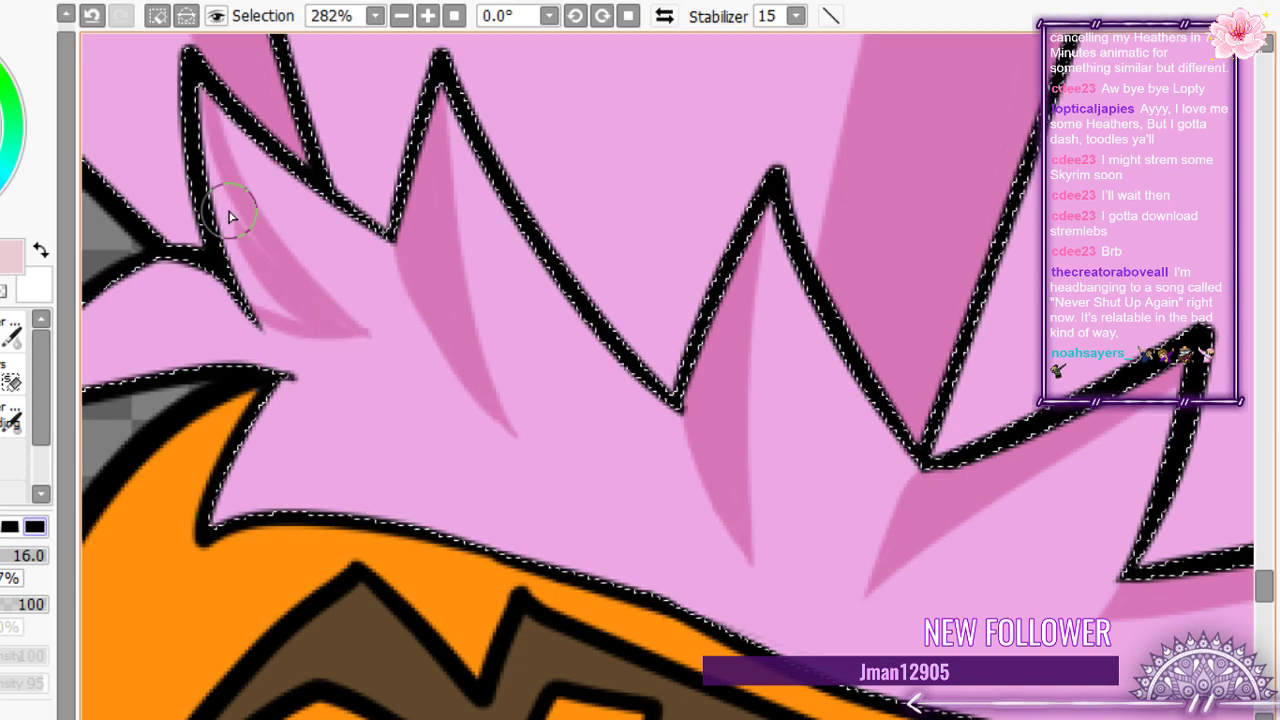
left_click_drag(277, 392, 345, 402)
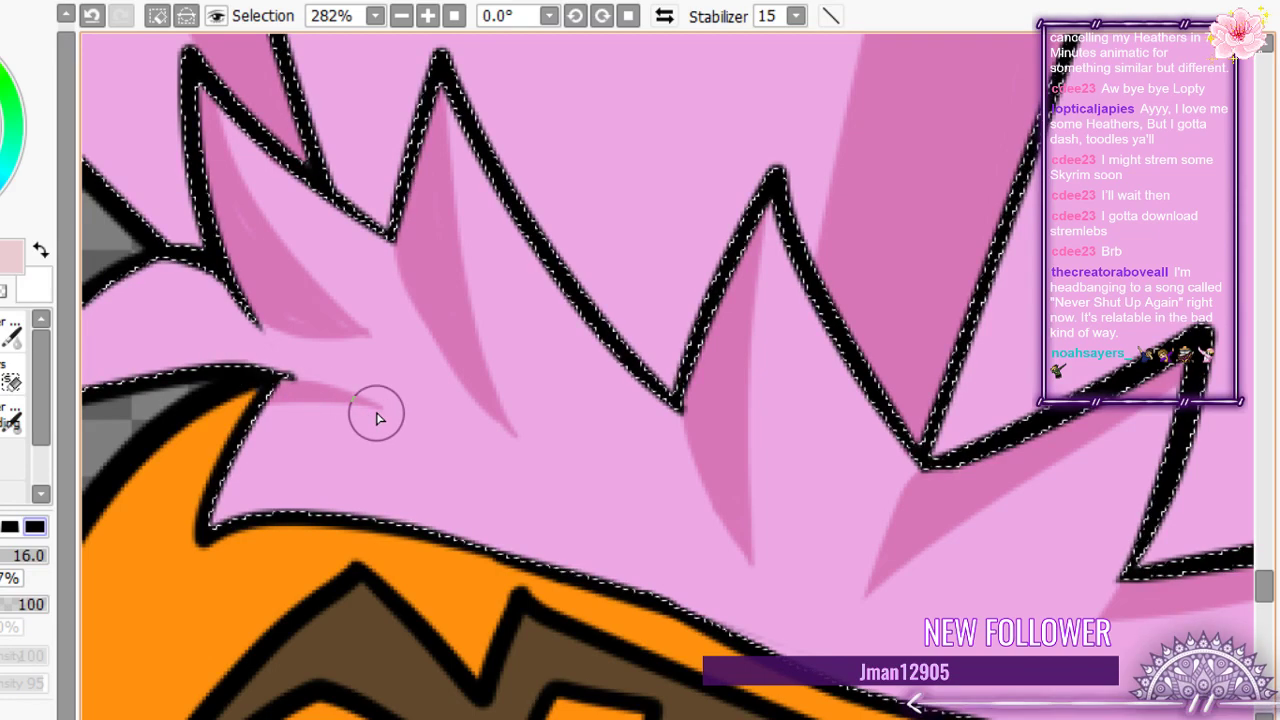
key("ctrl+z")
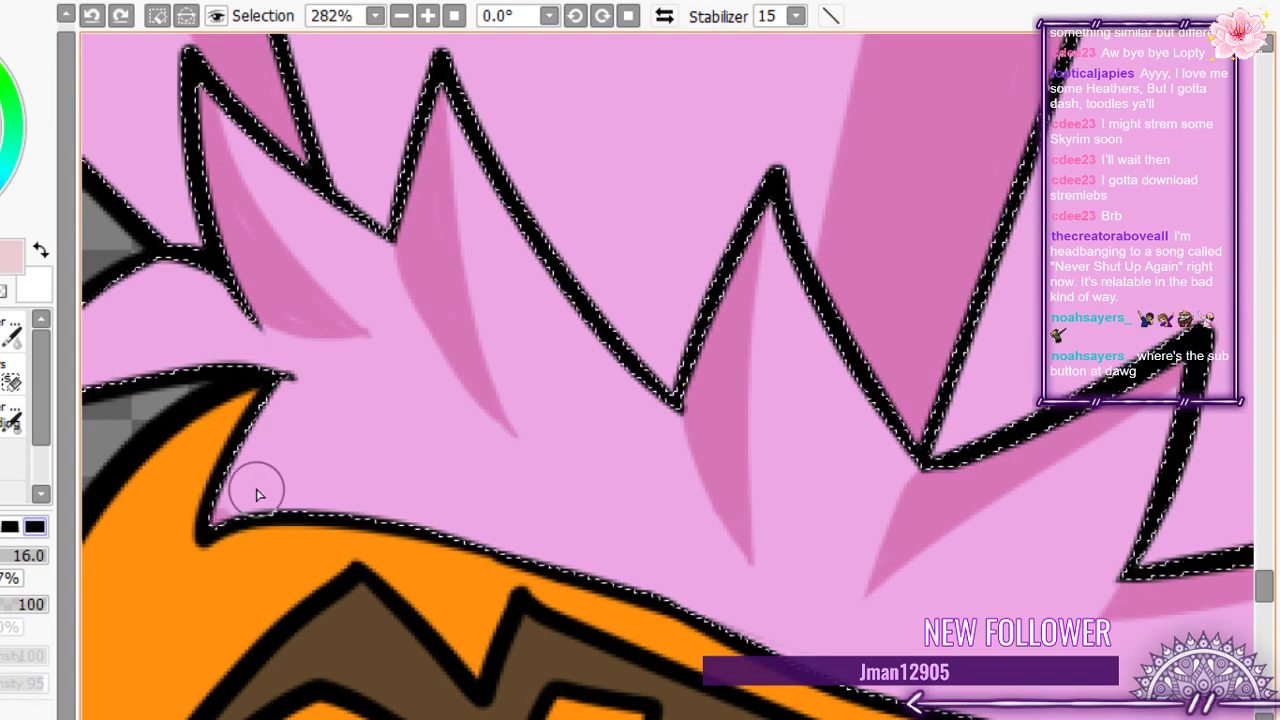
mouse_move(230, 492)
left_mouse_down()
mouse_move(442, 515)
mouse_move(493, 566)
mouse_move(586, 578)
mouse_move(305, 535)
left_mouse_up()
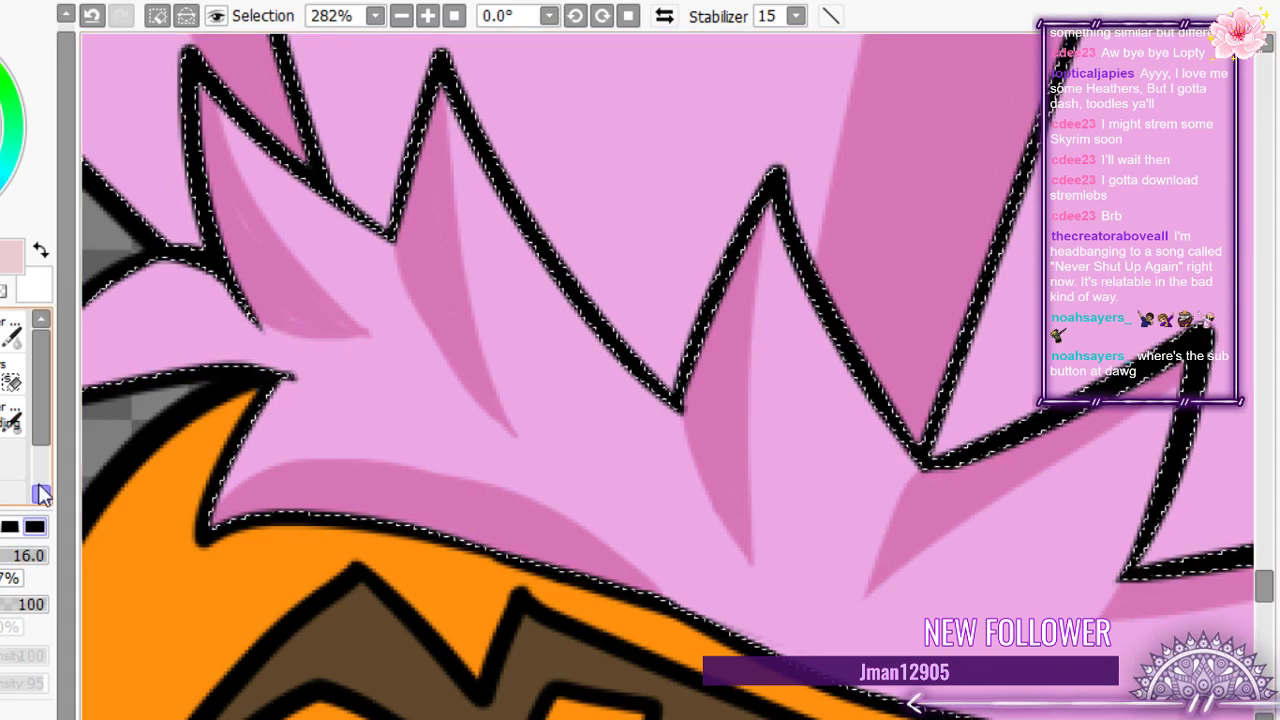
- Undo the eraser stroke on the leftmost upright spike's shadow and touch up its fill with darker pink
key("e")
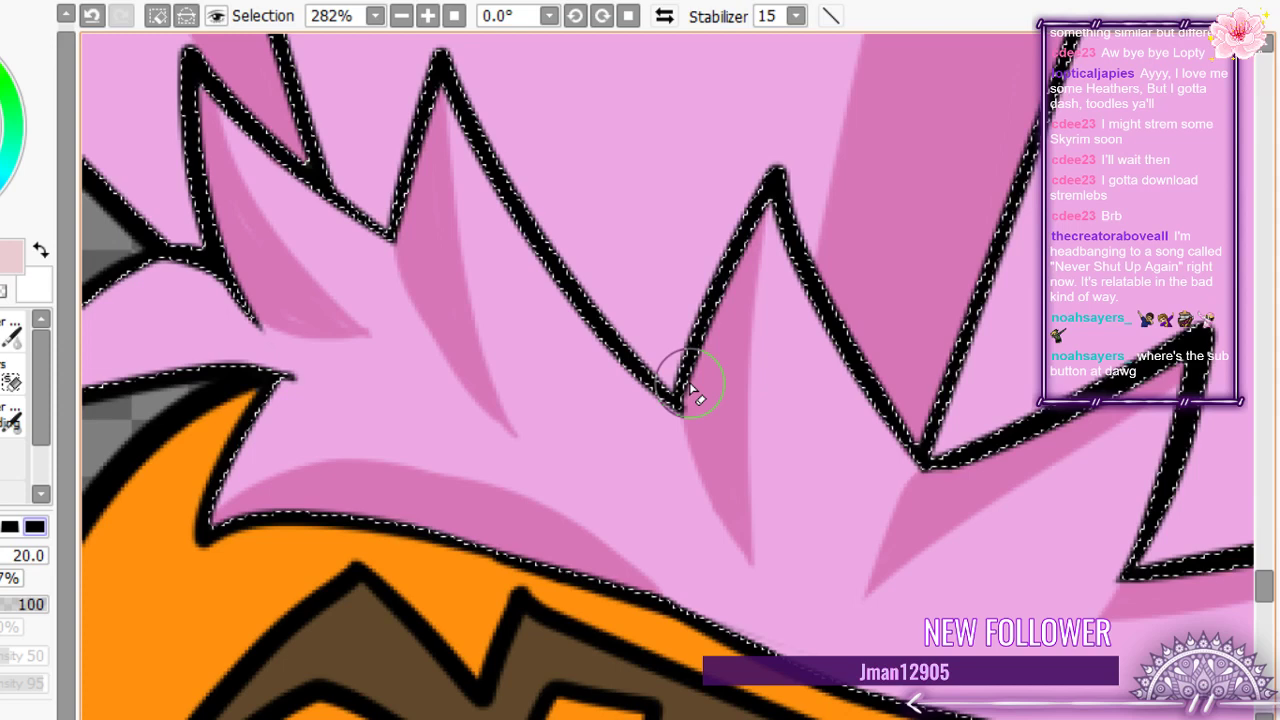
left_click_drag(256, 313, 594, 320)
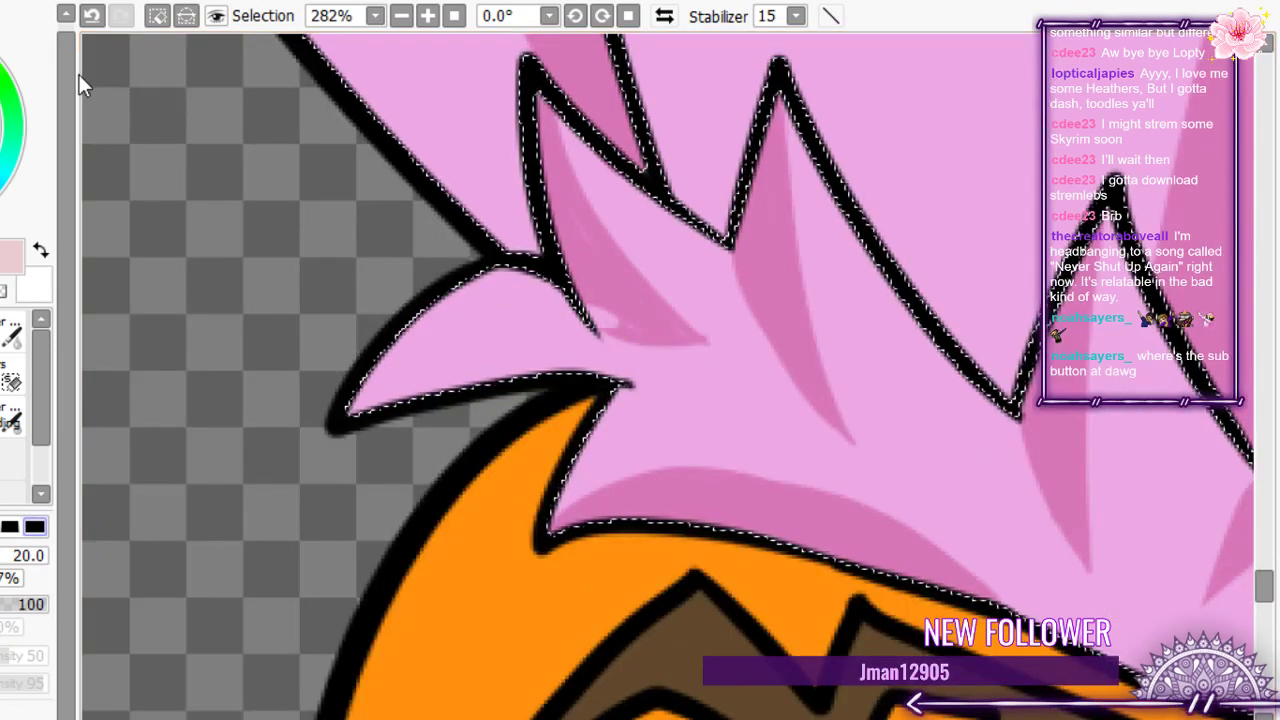
left_click(92, 16)
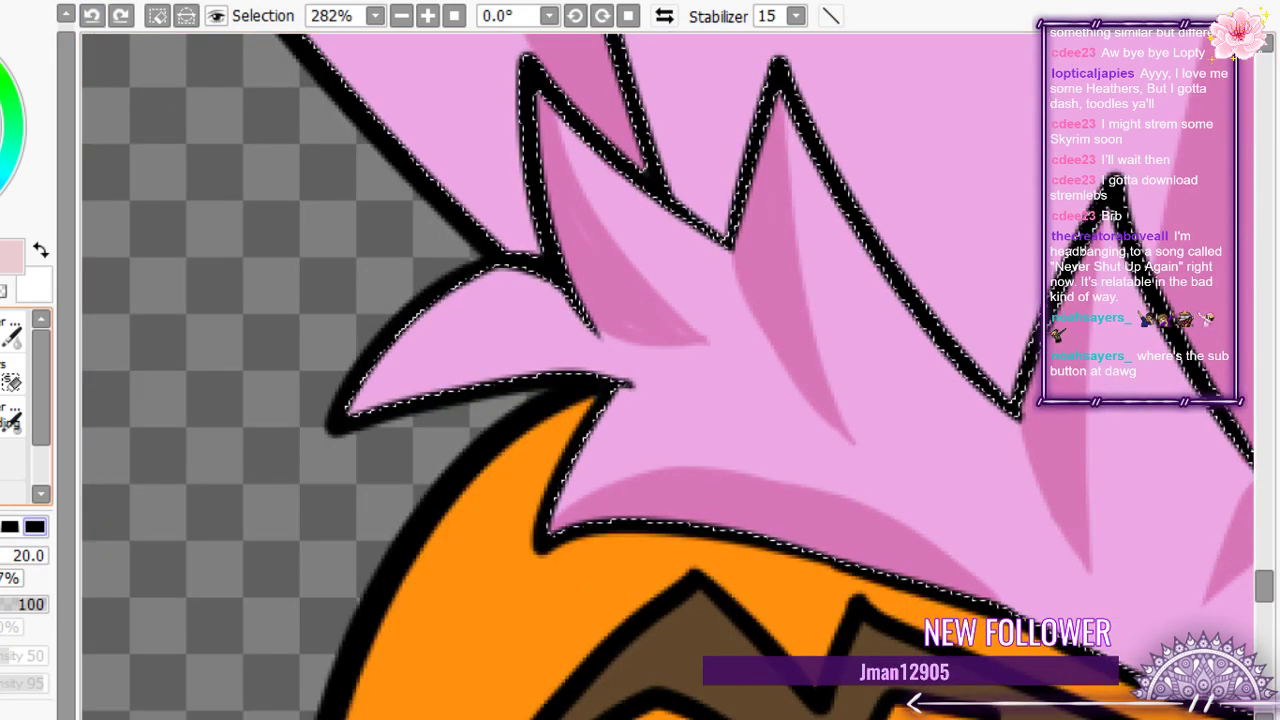
key("b")
left_click_drag(669, 323, 557, 300)
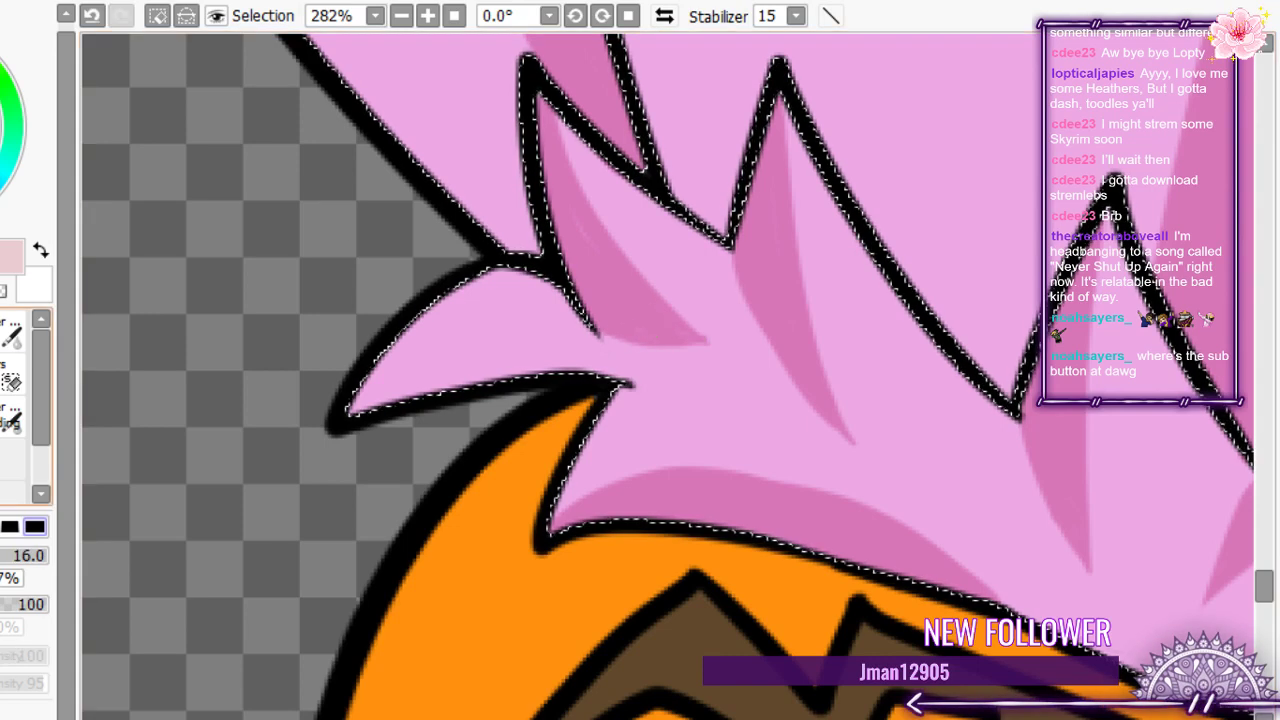
- Paint a darker pink shadow along the upper edge of the ruffle's far-left tip
key("e")
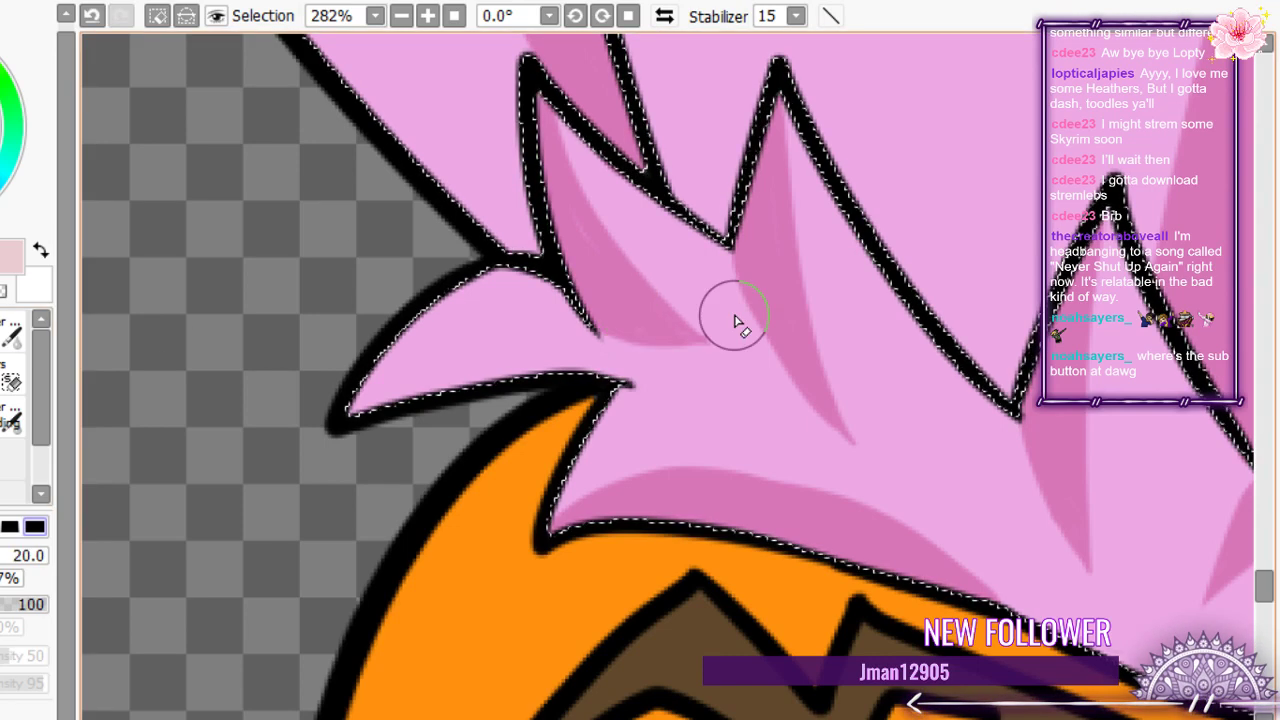
key("b")
left_click(12, 335)
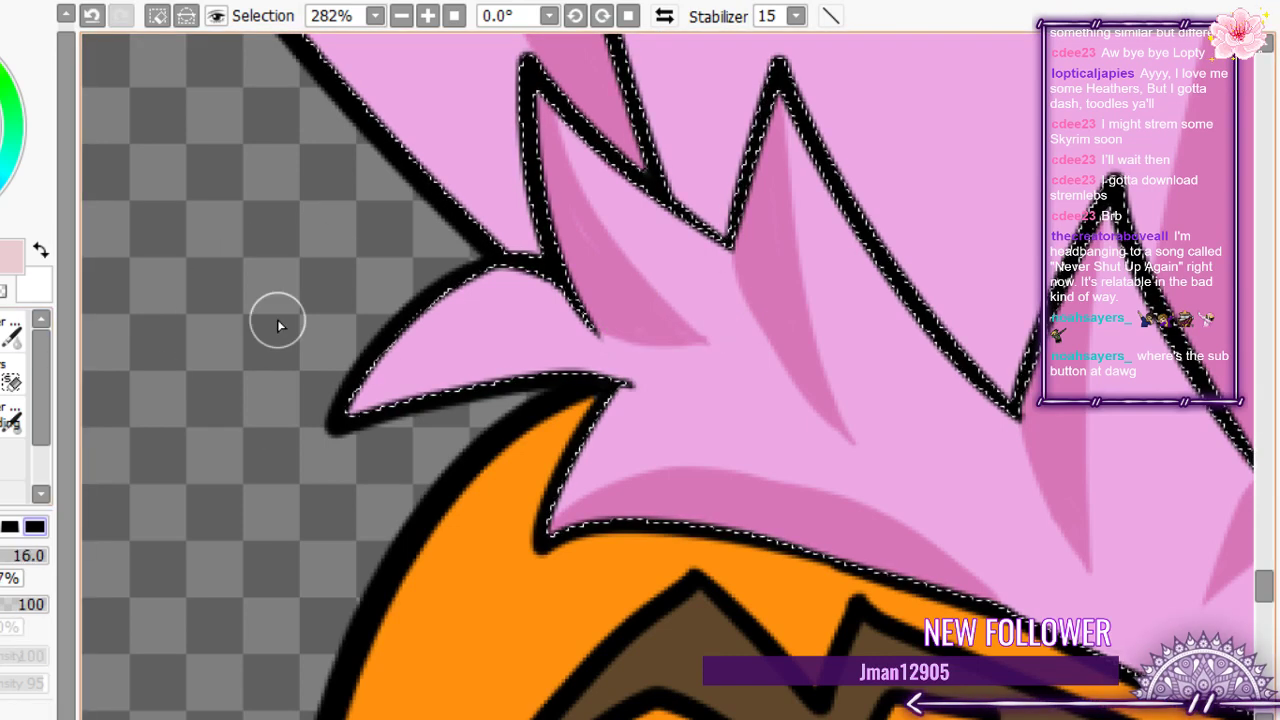
mouse_move(528, 283)
left_mouse_down()
mouse_move(335, 440)
mouse_move(529, 306)
left_mouse_up()
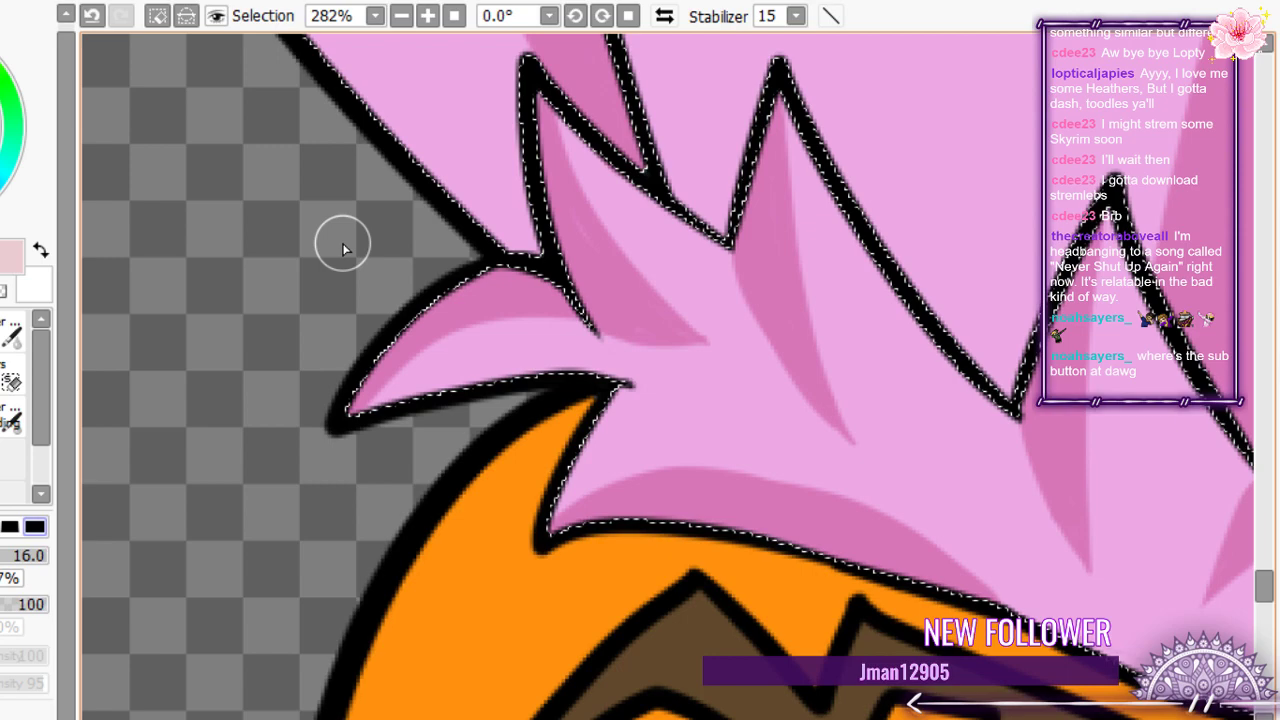
- Paint thin darker pink fold lines beside the ribs on the umbrella canopy's outer panels
scroll(342, 243, "down", 9)
scroll(455, 155, "down", 4)
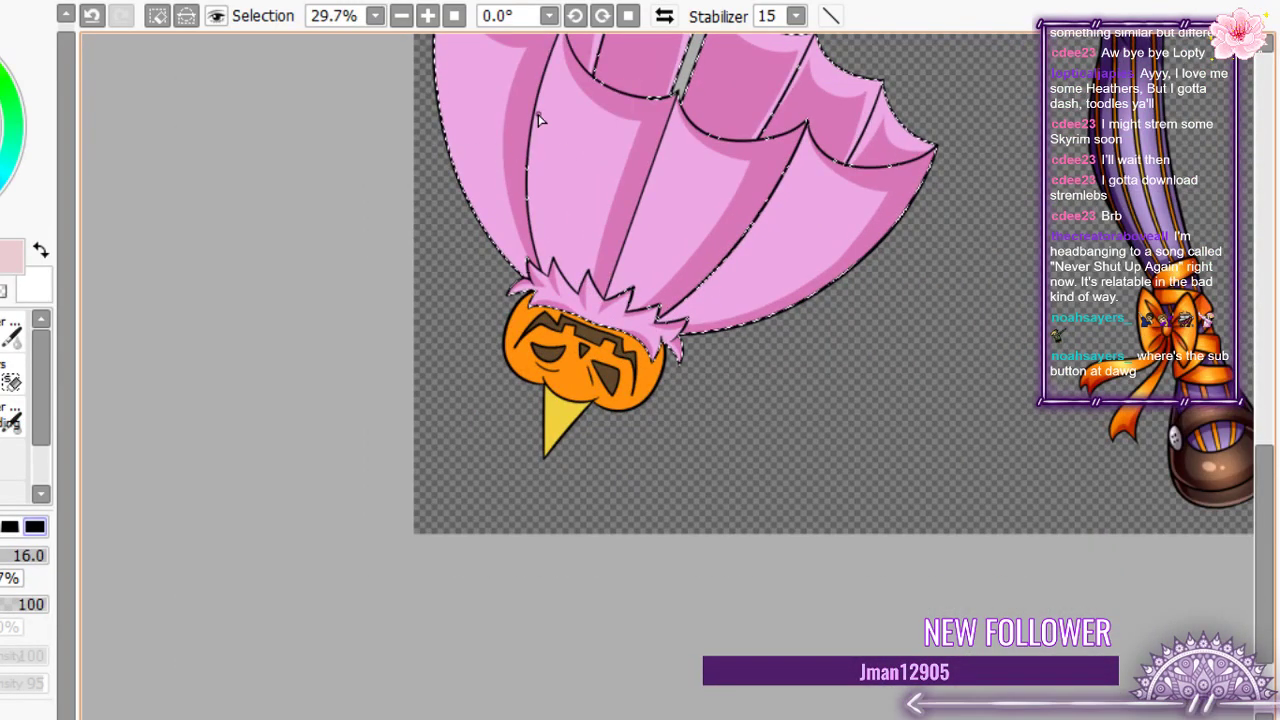
scroll(538, 119, "up", 3)
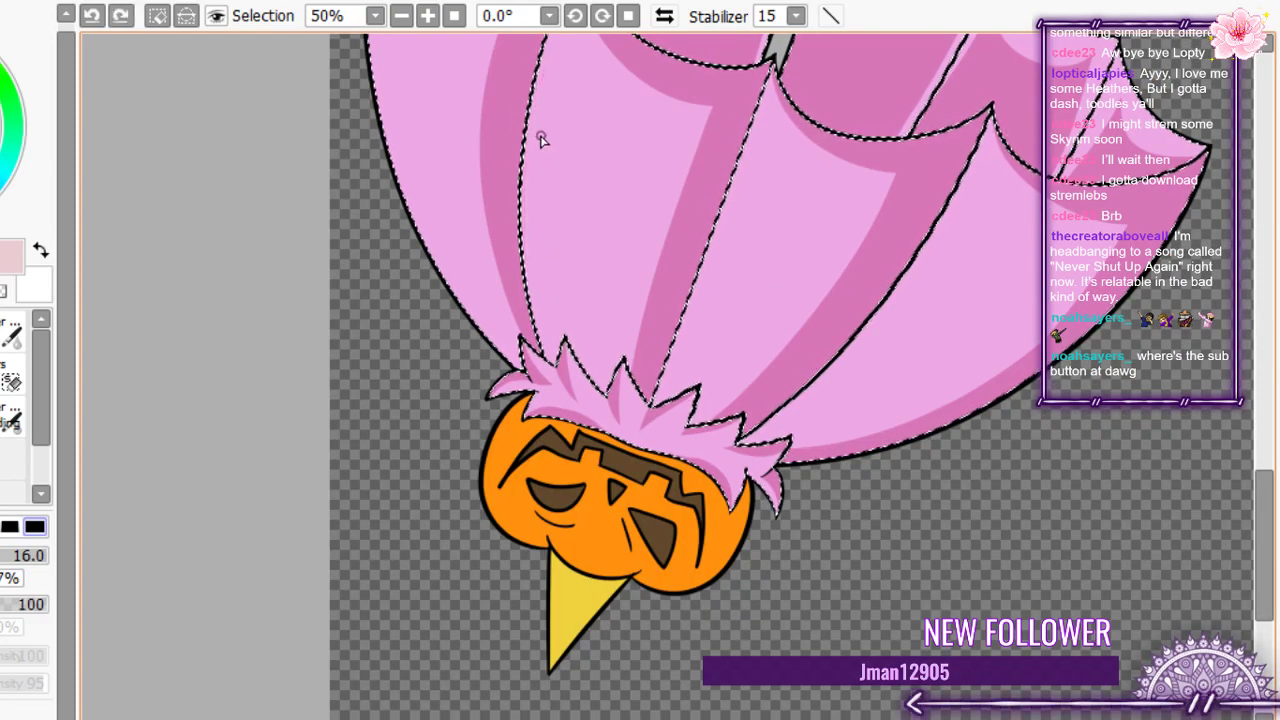
mouse_move(553, 67)
left_mouse_down()
mouse_move(530, 187)
mouse_move(536, 268)
left_mouse_up()
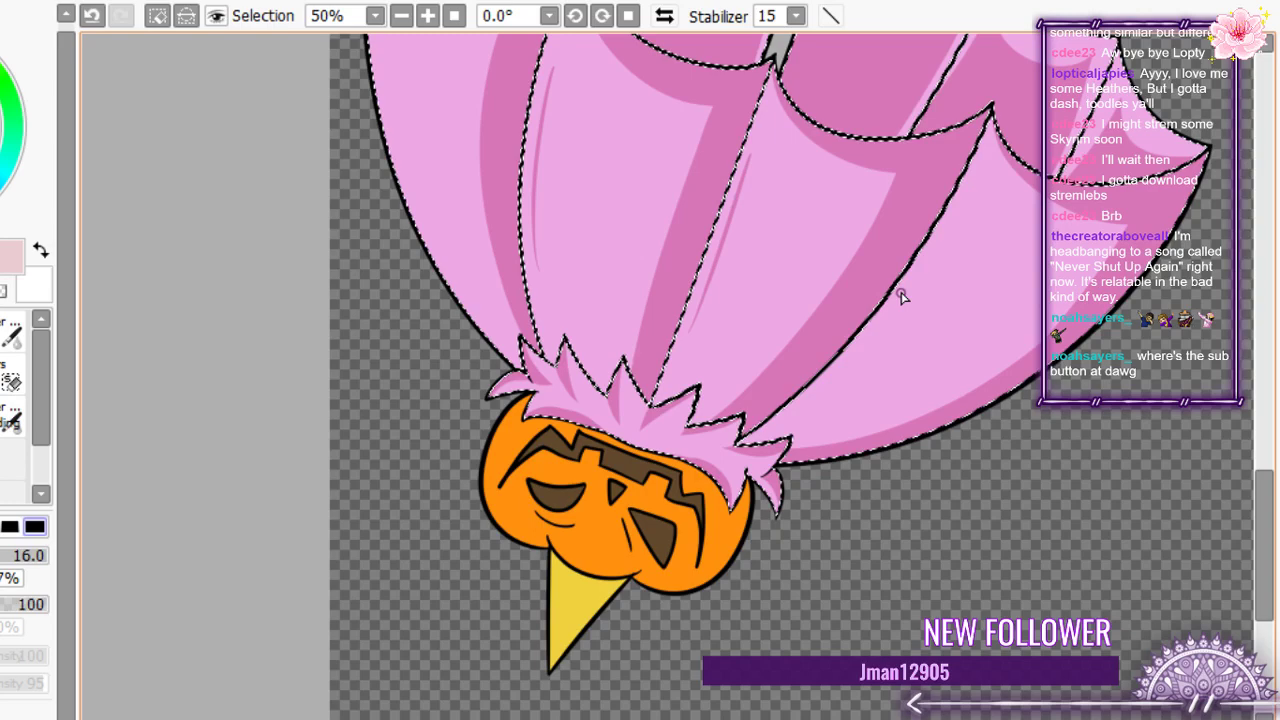
scroll(553, 193, "down", 1)
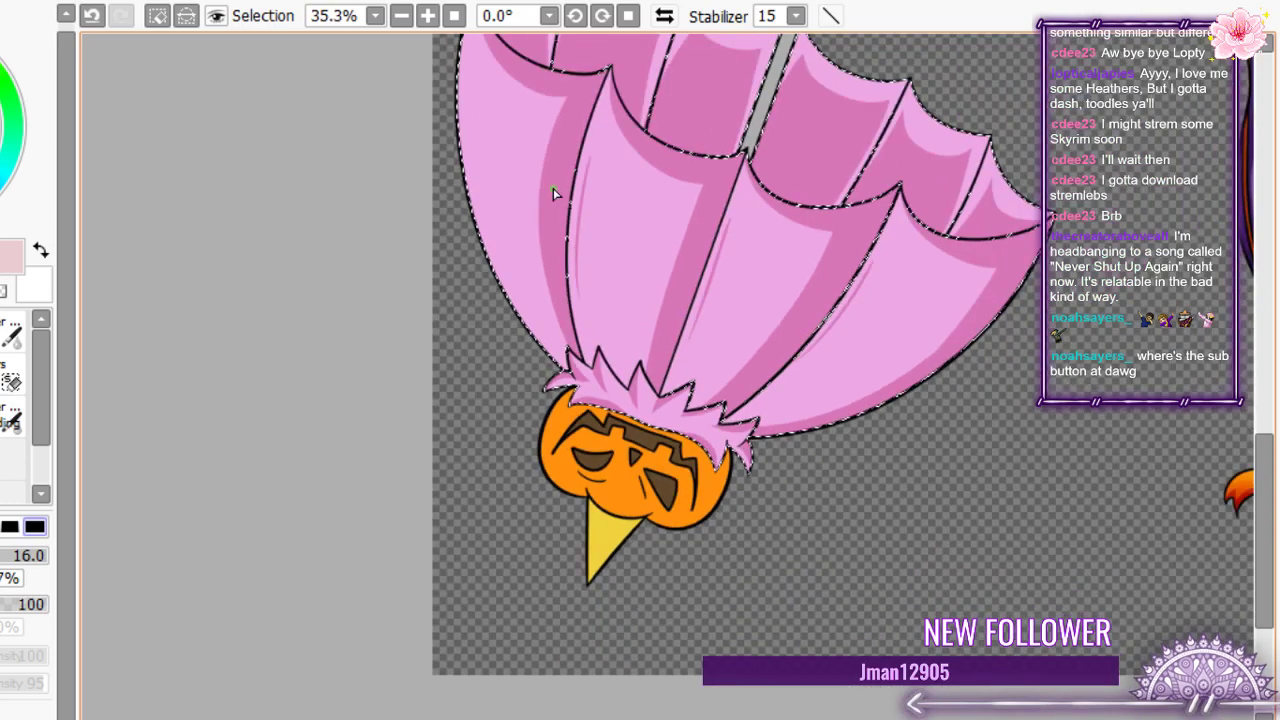
scroll(553, 193, "up", 3)
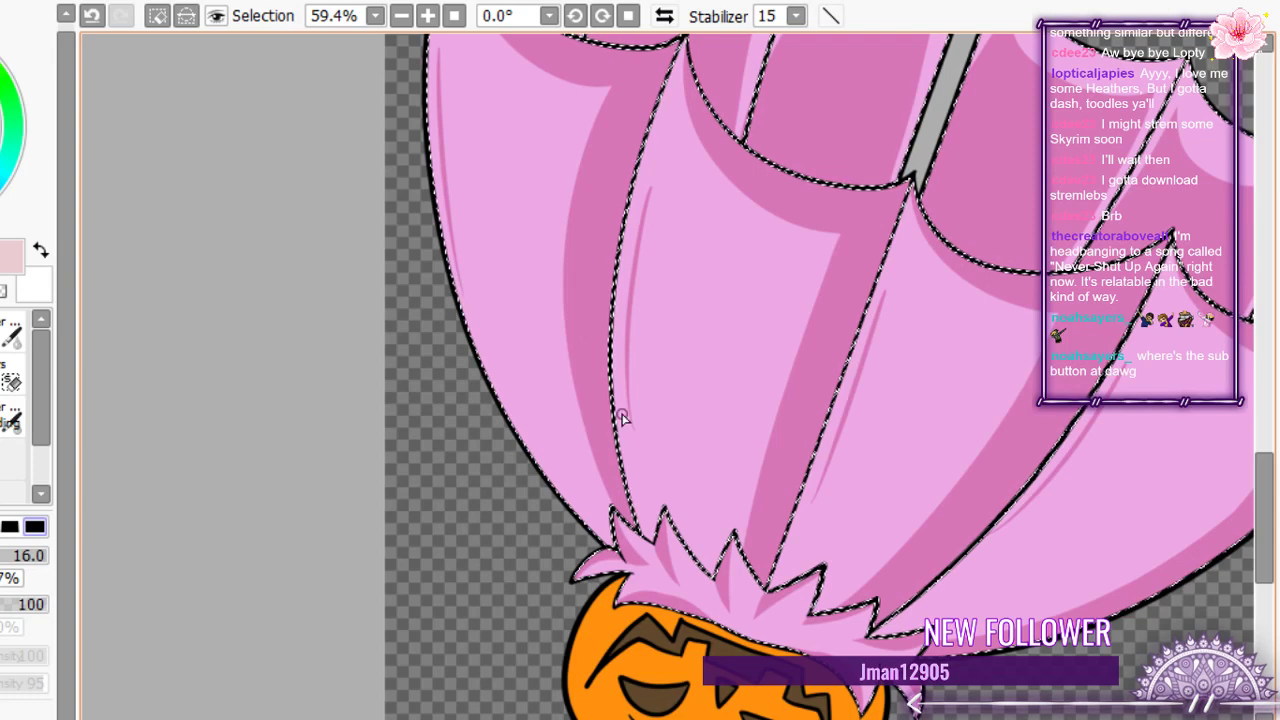
- Switch to the soft airbrush and set its brush size to 120 for shading the whole canopy
scroll(621, 418, "down", 4)
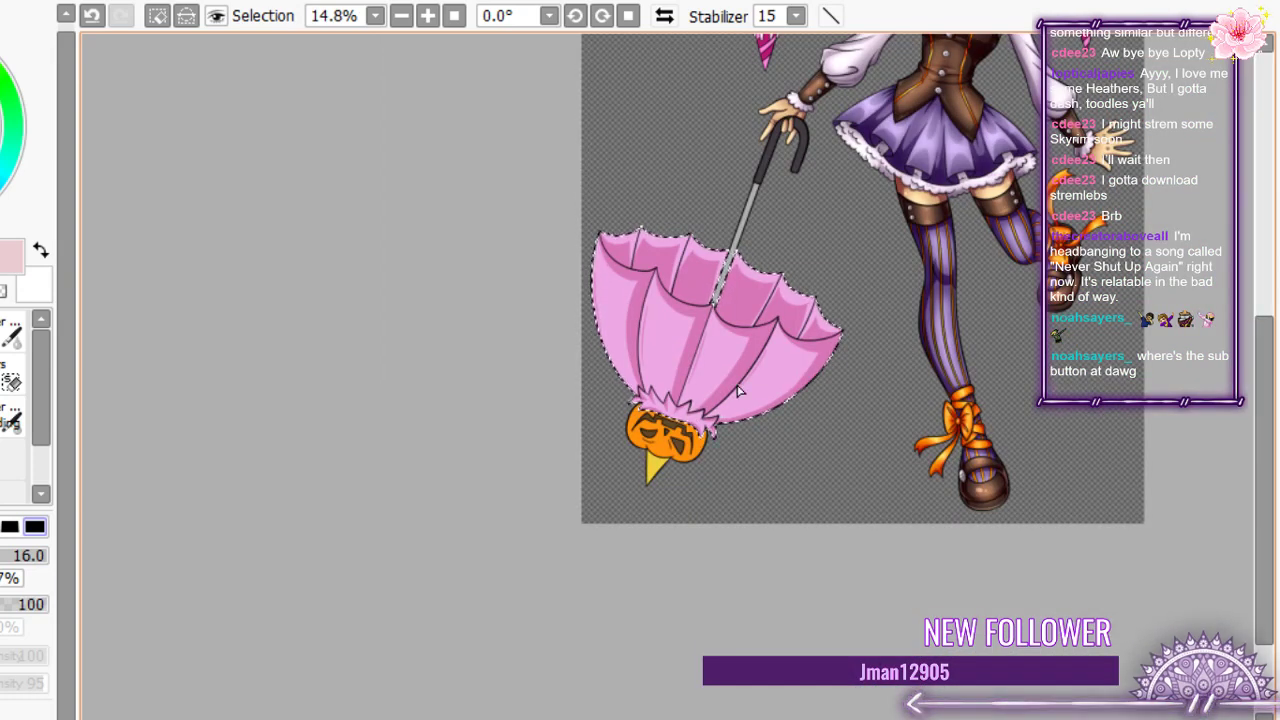
scroll(737, 391, "down", 3)
scroll(737, 296, "up", 4)
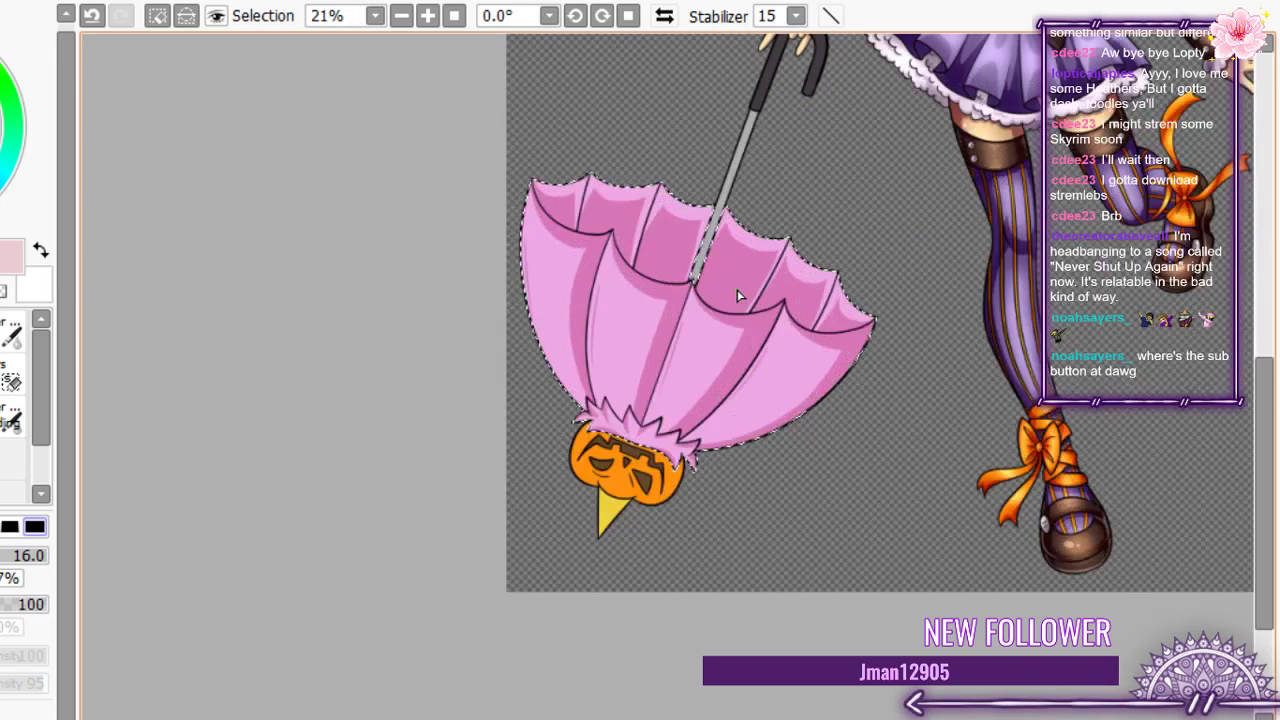
scroll(737, 296, "up", 2)
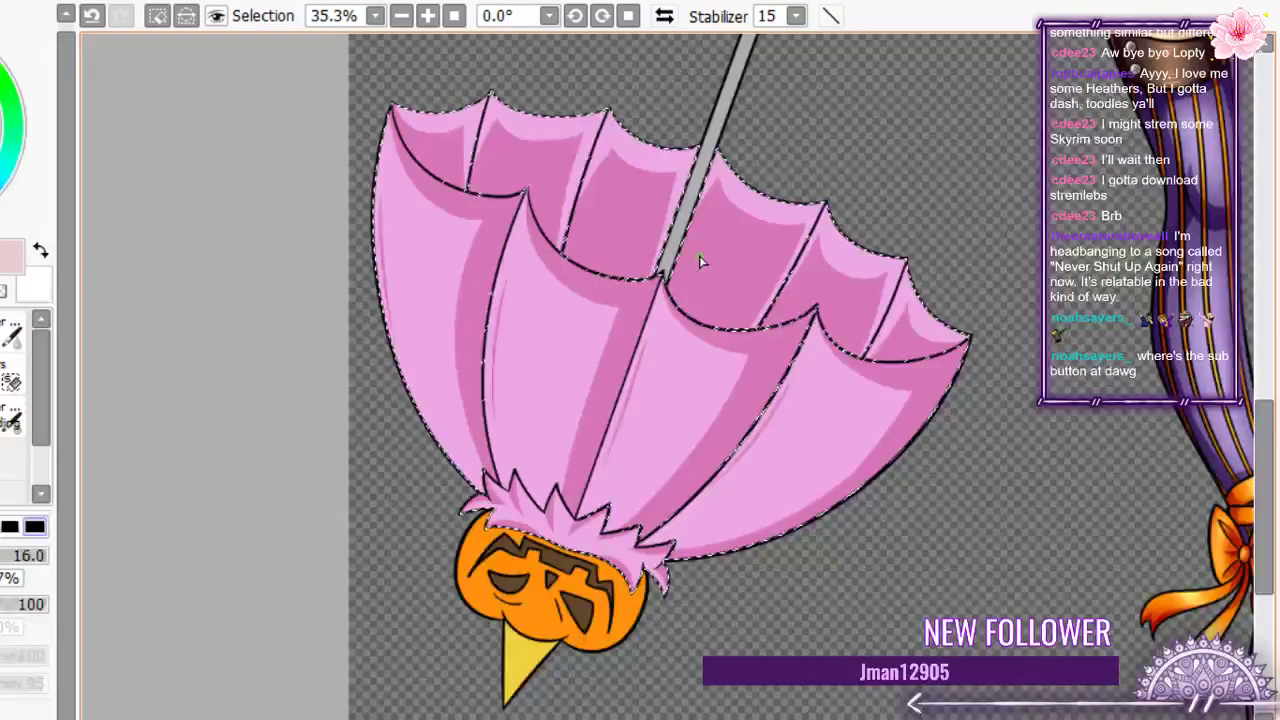
scroll(700, 261, "down", 1)
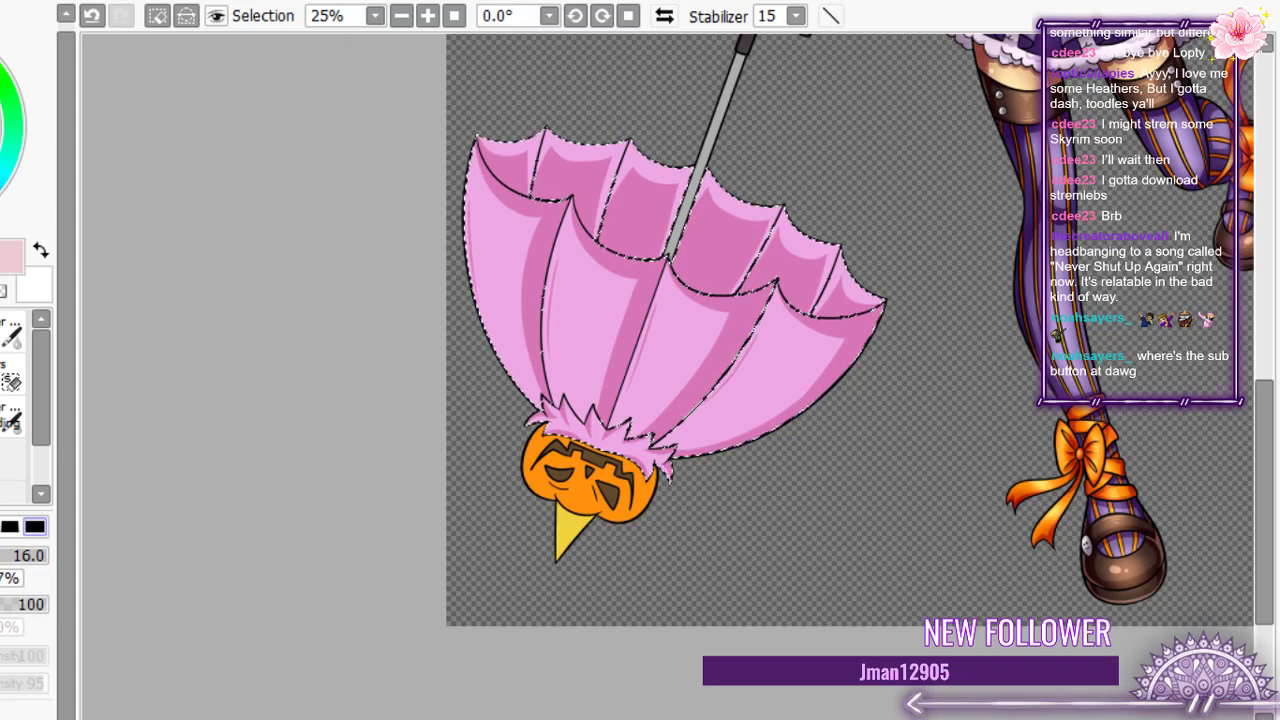
key("b")
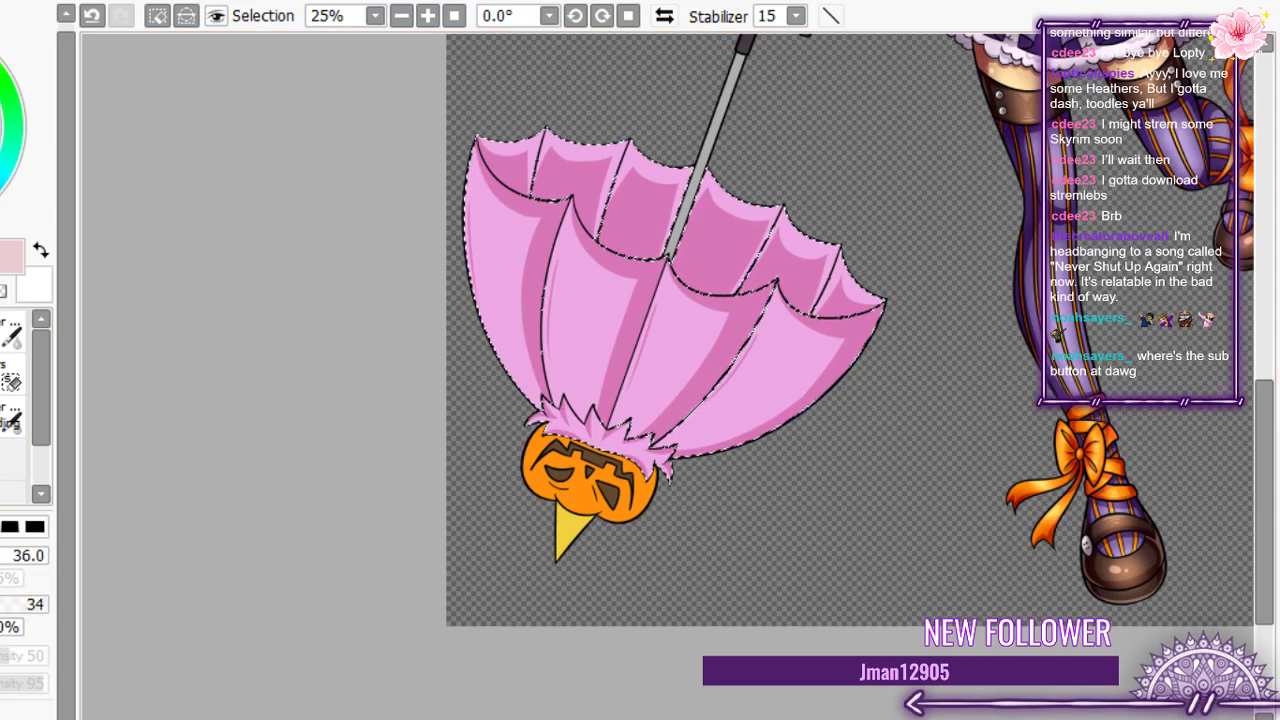
left_click(1, 557)
left_click_drag(2, 558, 48, 556)
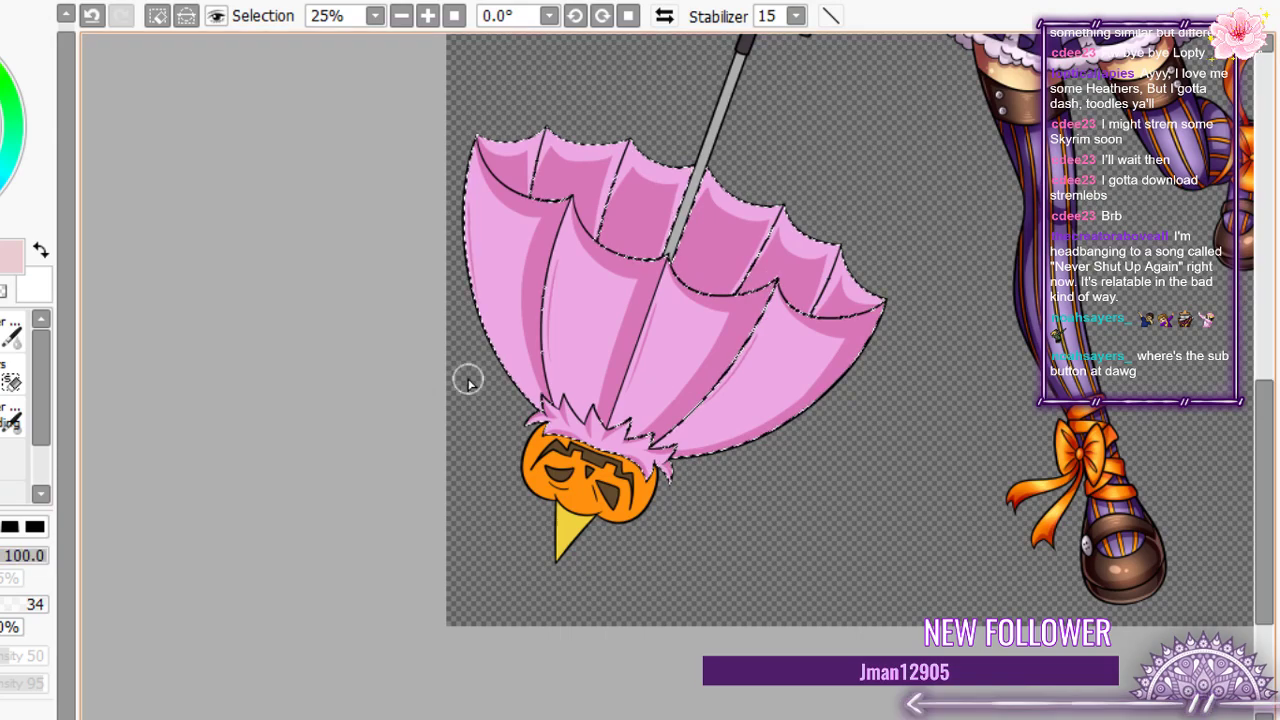
scroll(660, 272, "up", 3)
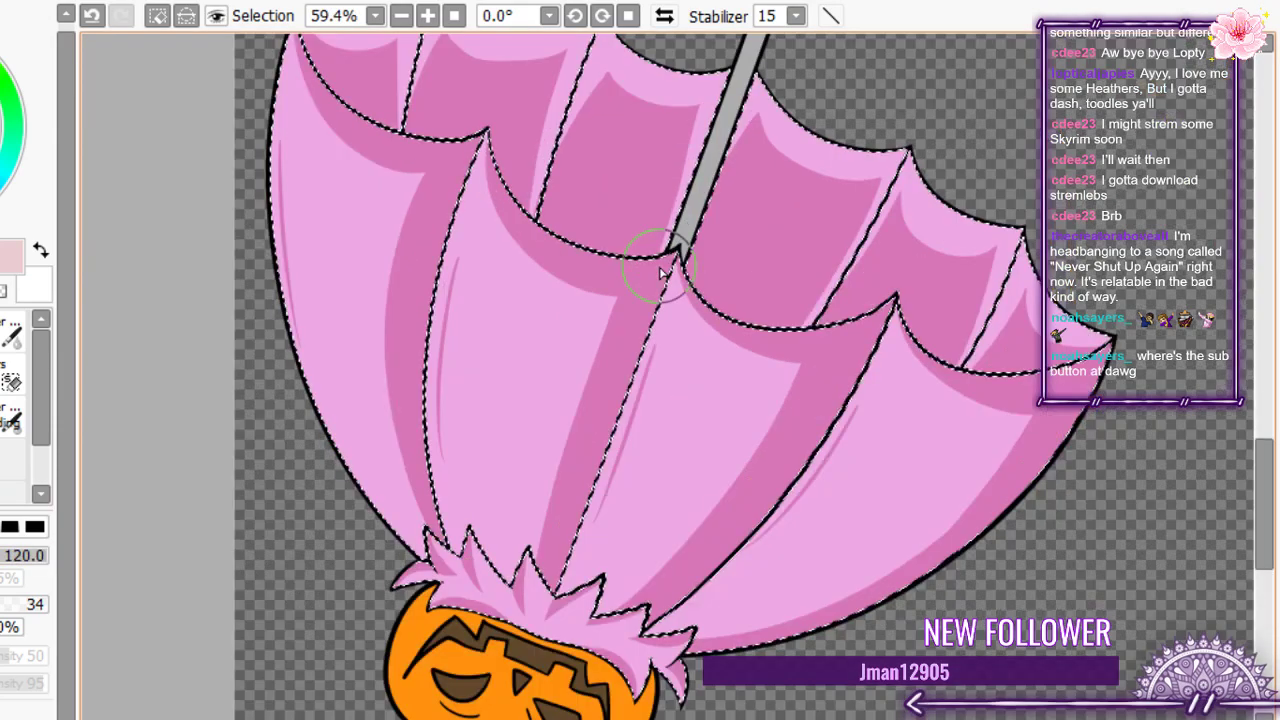
- Airbrush deeper pink soft shading over the outer panels' shadows, along the ribs and down to the ruffle
scroll(660, 272, "up", 1)
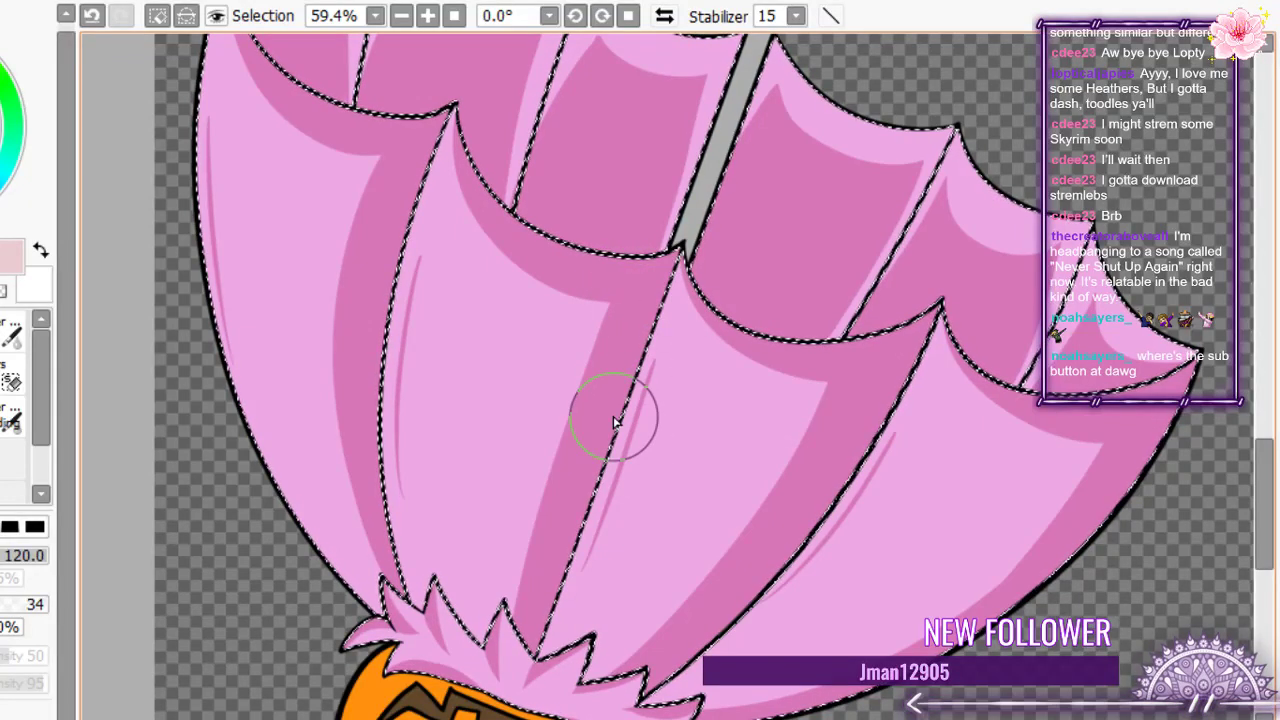
scroll(615, 422, "down", 4)
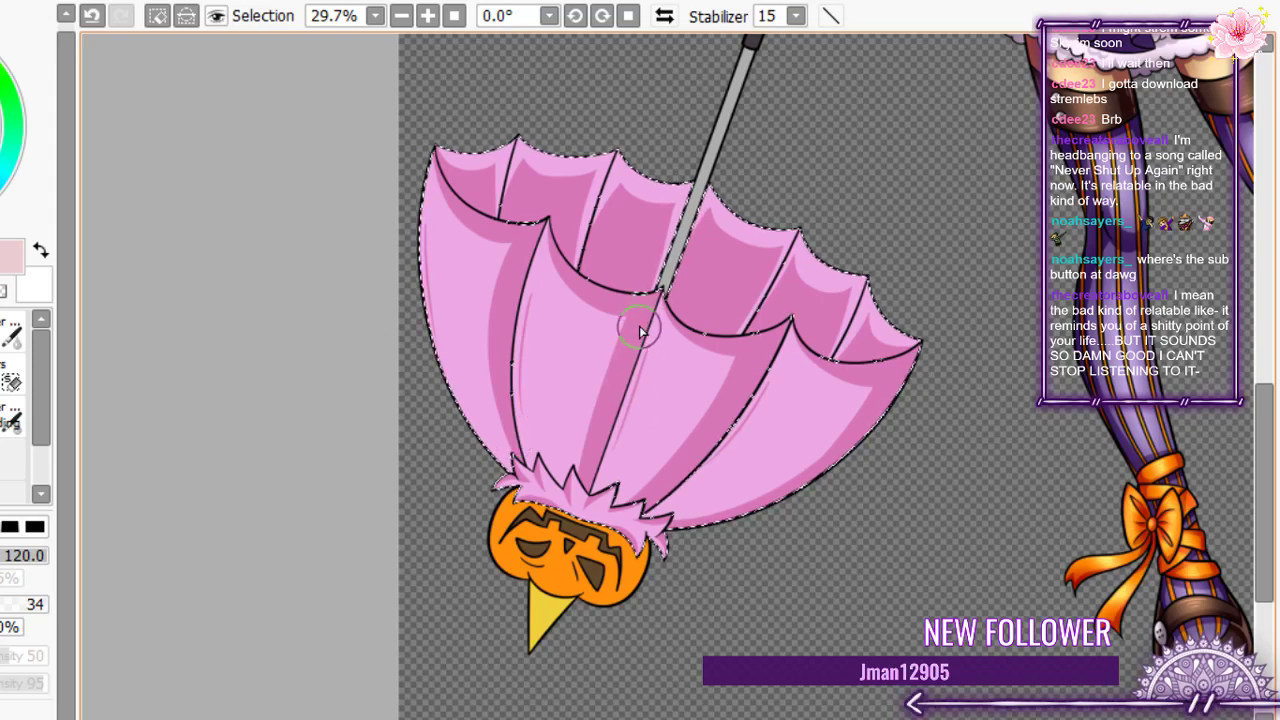
scroll(640, 320, "up", 1)
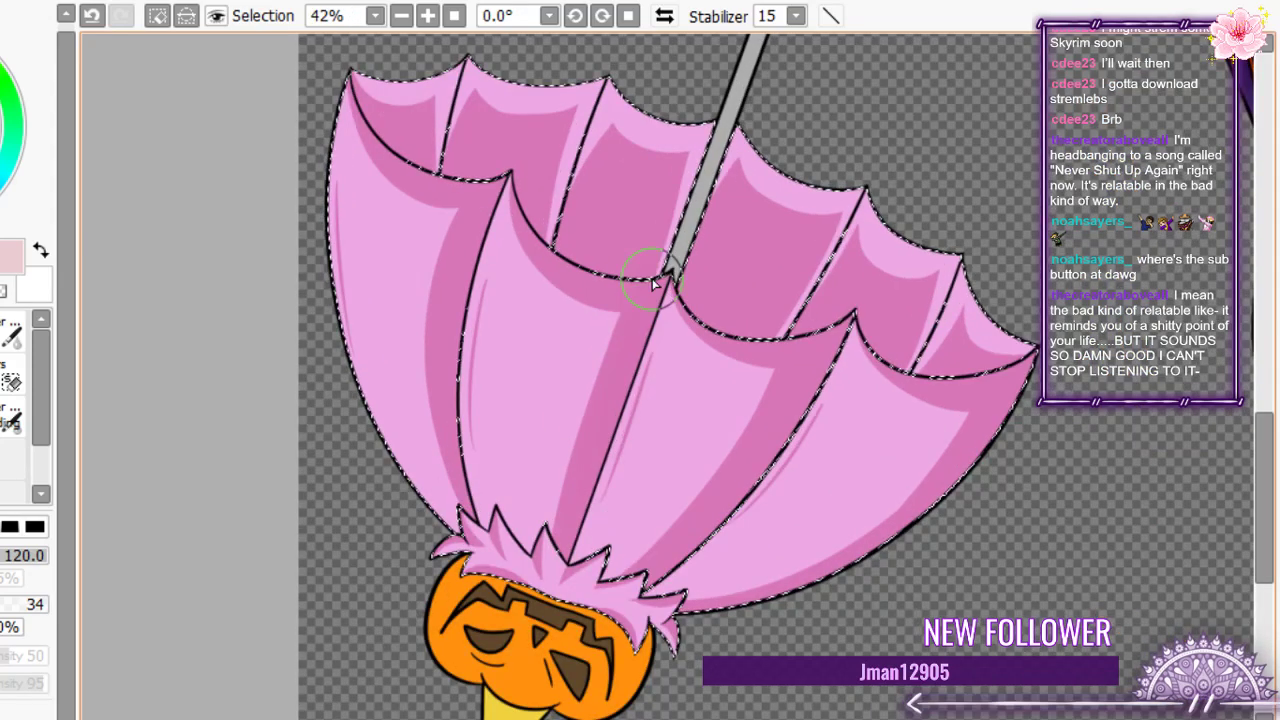
left_click_drag(652, 283, 590, 494)
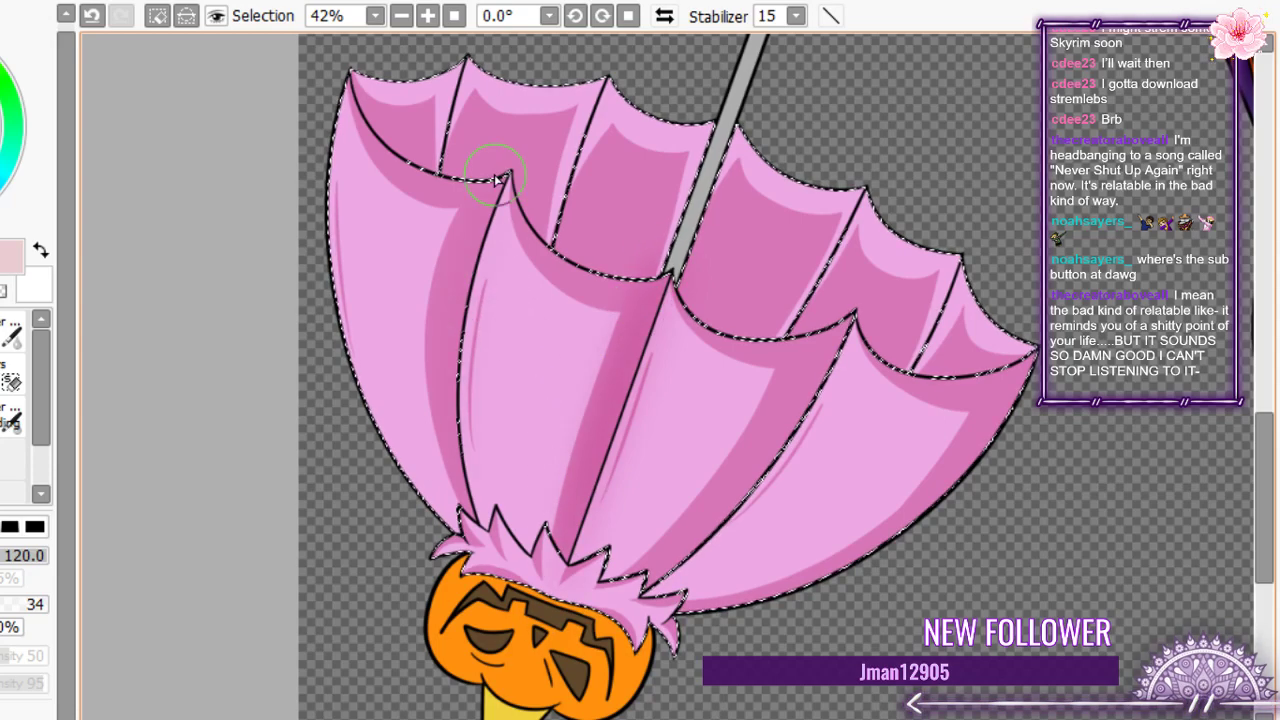
left_click_drag(500, 178, 460, 520)
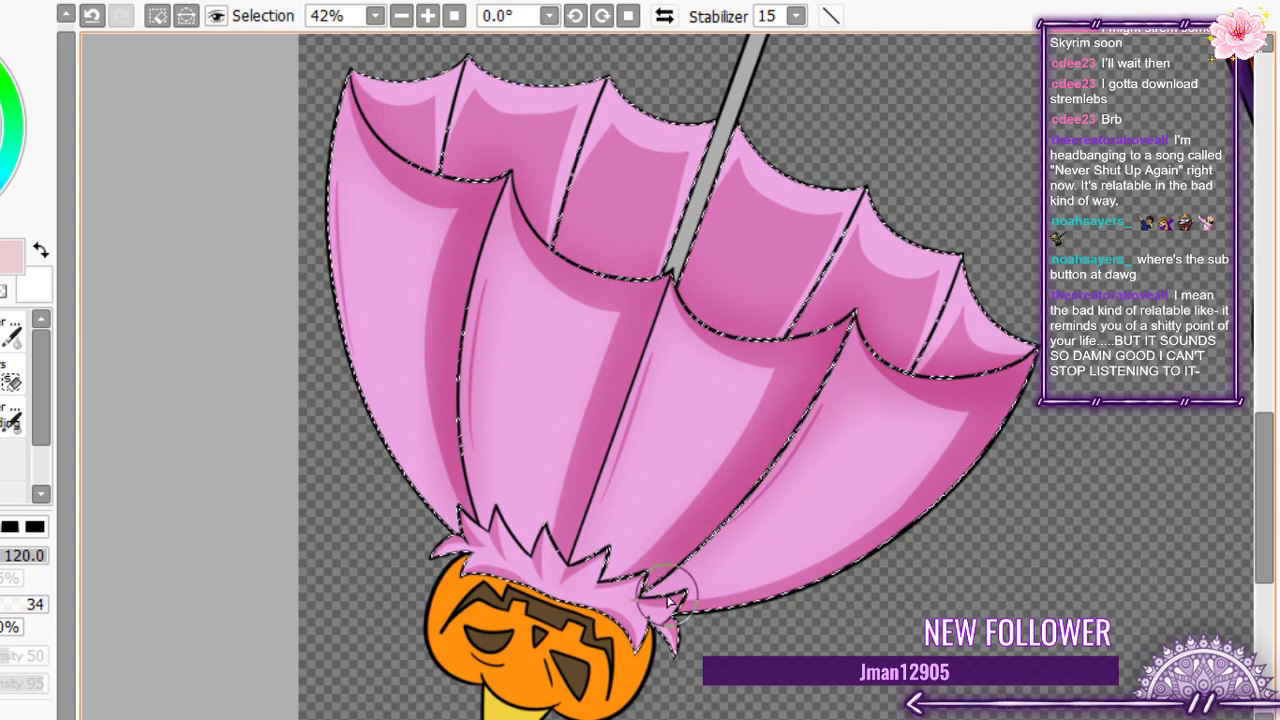
key("ctrl+z")
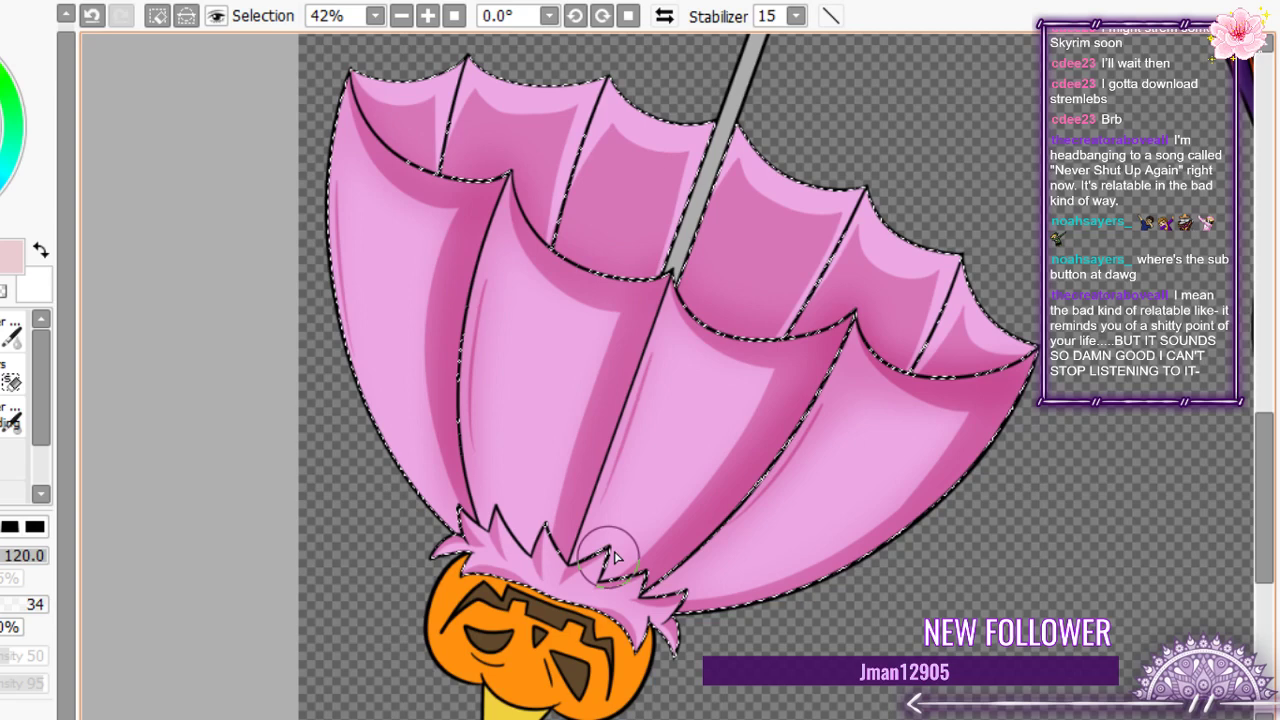
key("ctrl+z")
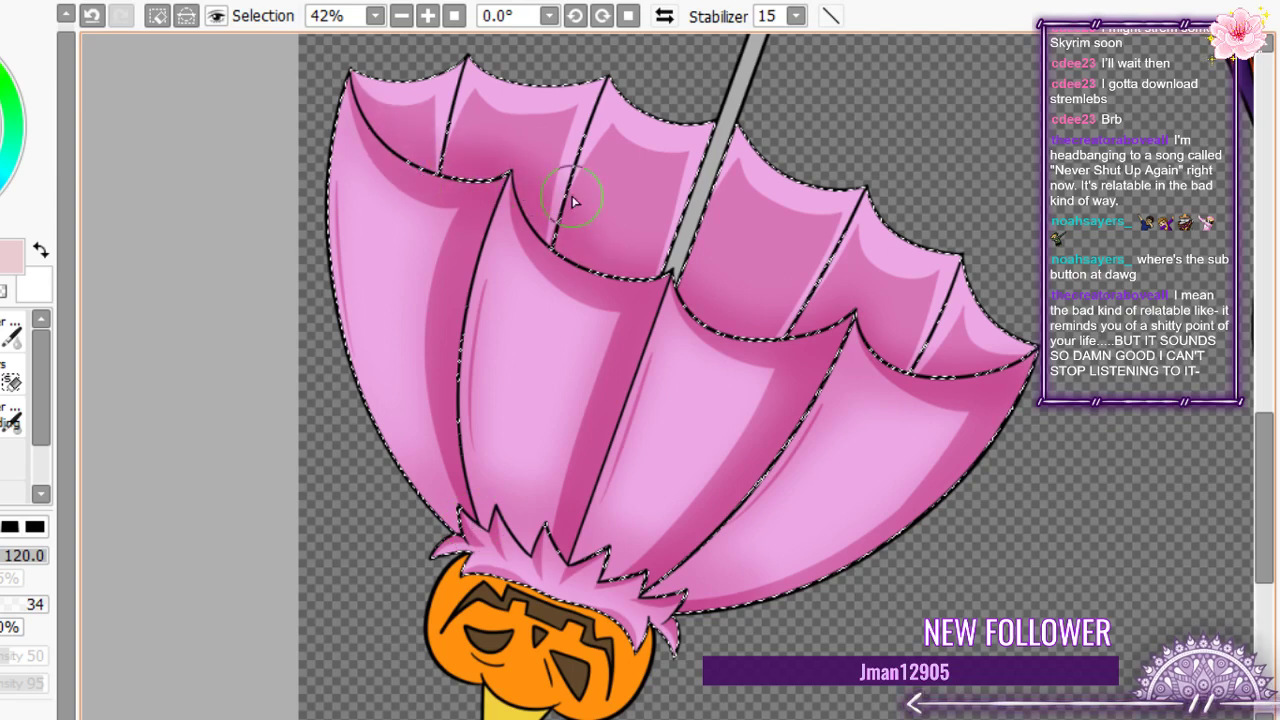
- Deepen the shadows of the canopy's inner panels with soft dark pink toward their lower edges around the shaft
left_click_drag(572, 200, 760, 305)
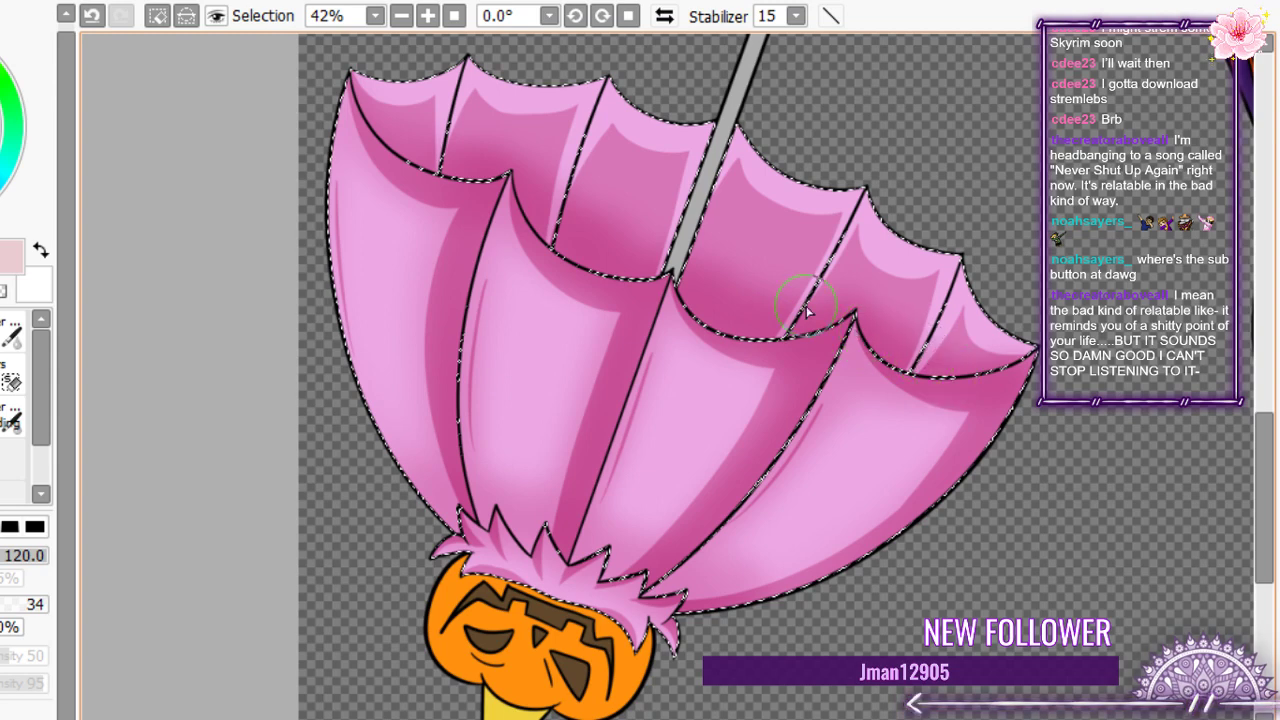
left_click_drag(808, 312, 600, 225)
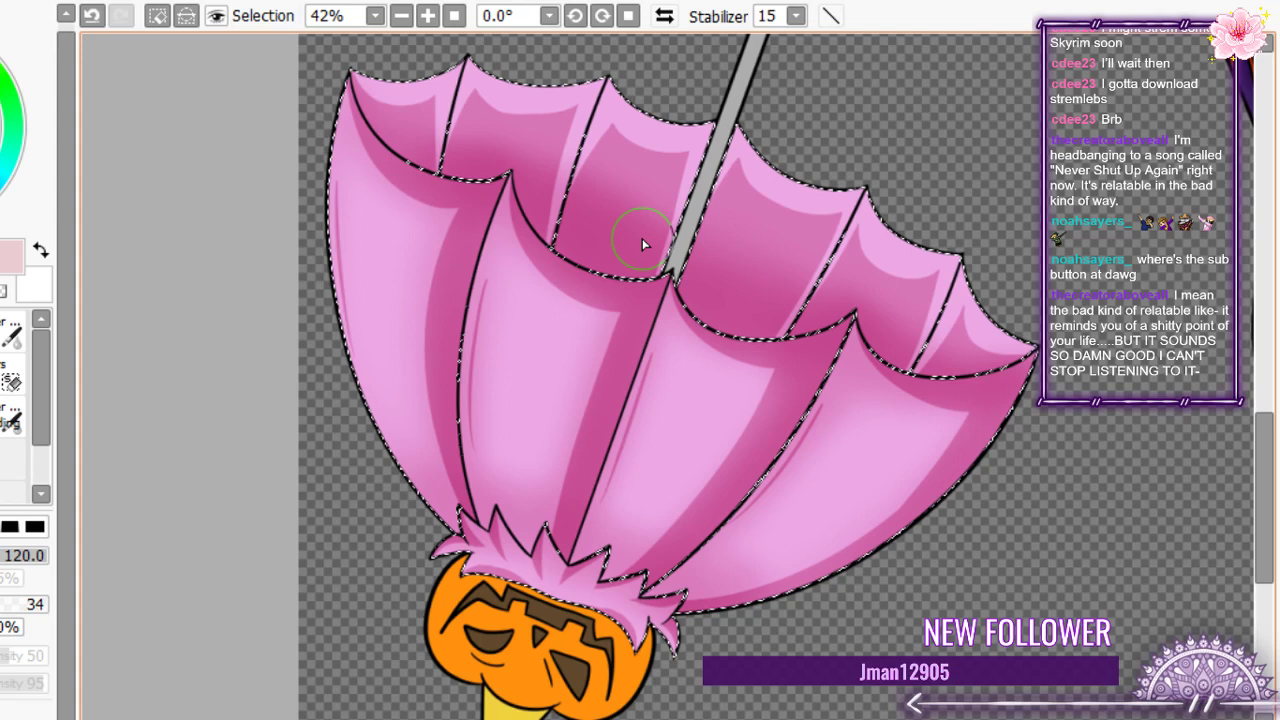
left_click_drag(642, 238, 808, 268)
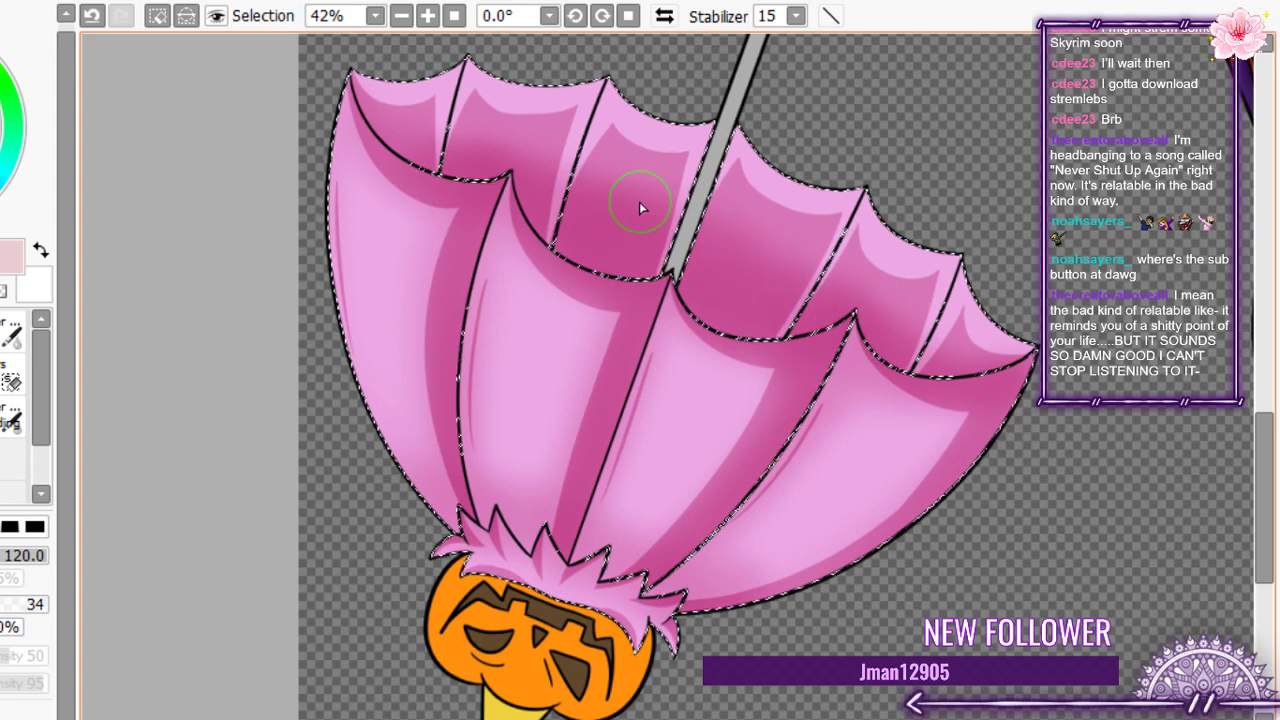
scroll(639, 202, "down", 9)
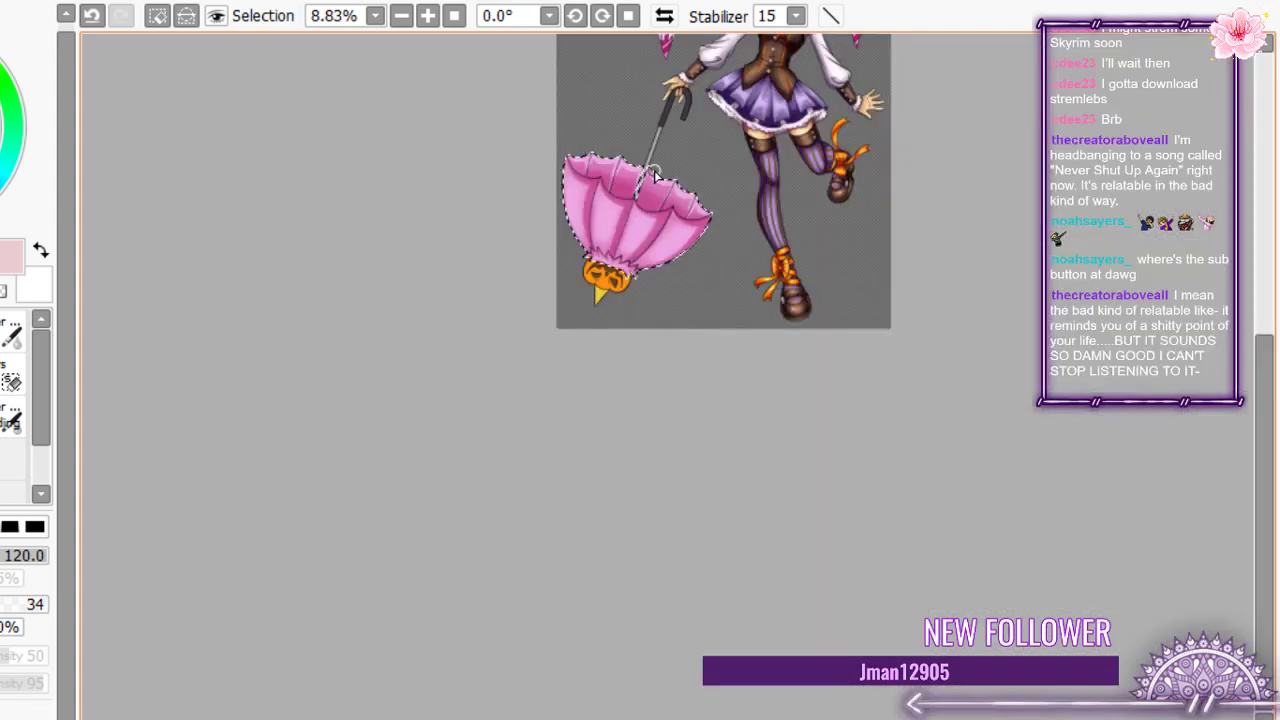
- Undo the overly bright test highlight and airbrush softer light pink highlights onto each of the canopy's inner panels
scroll(655, 175, "up", 6)
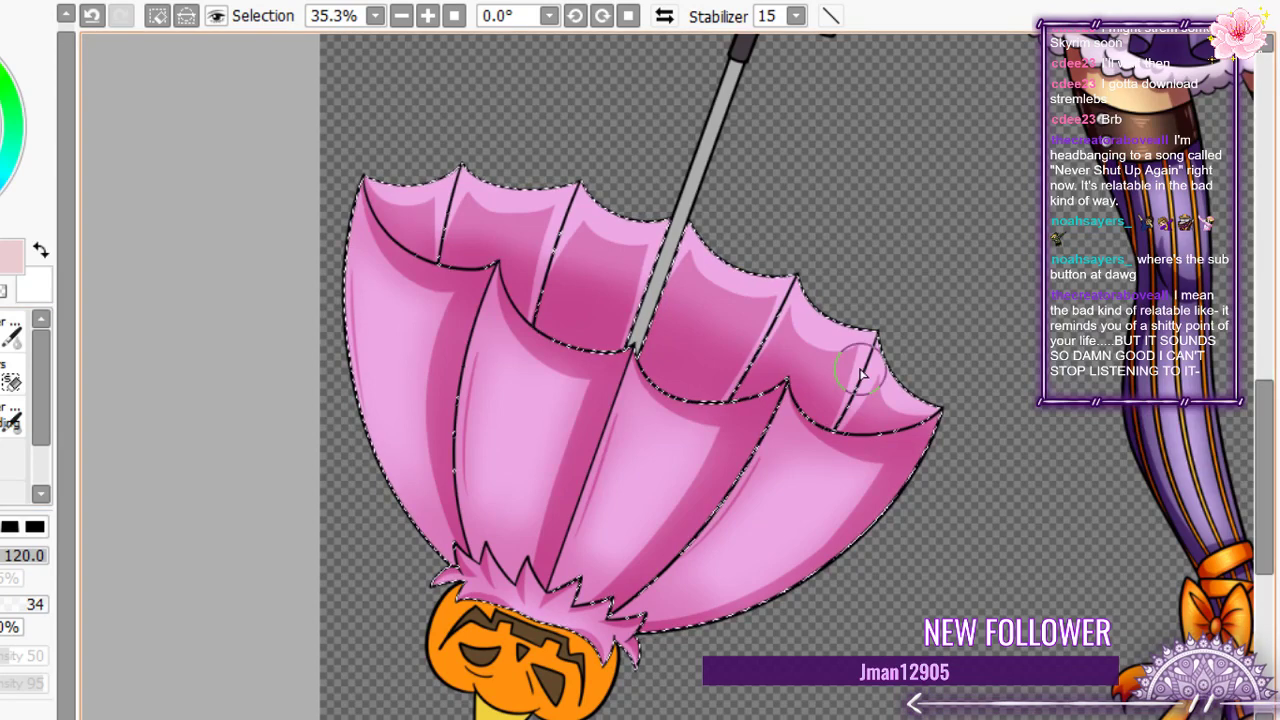
left_click_drag(705, 280, 755, 284)
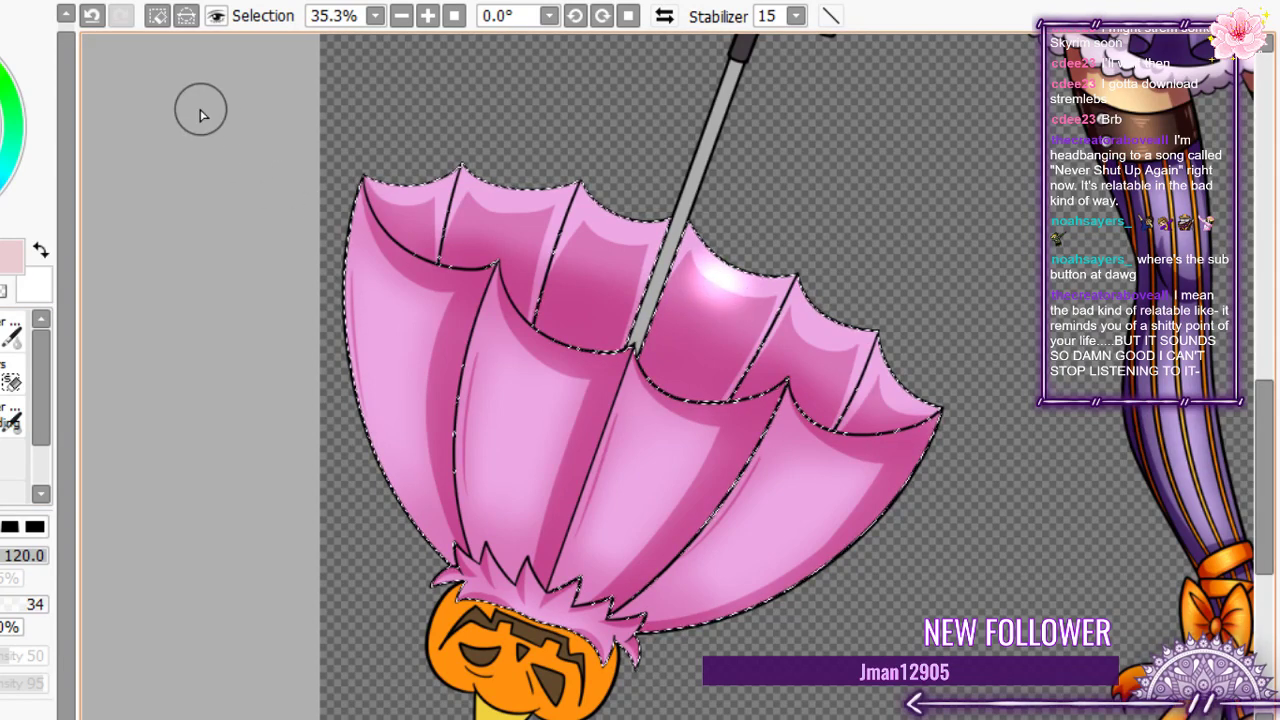
left_click(91, 16)
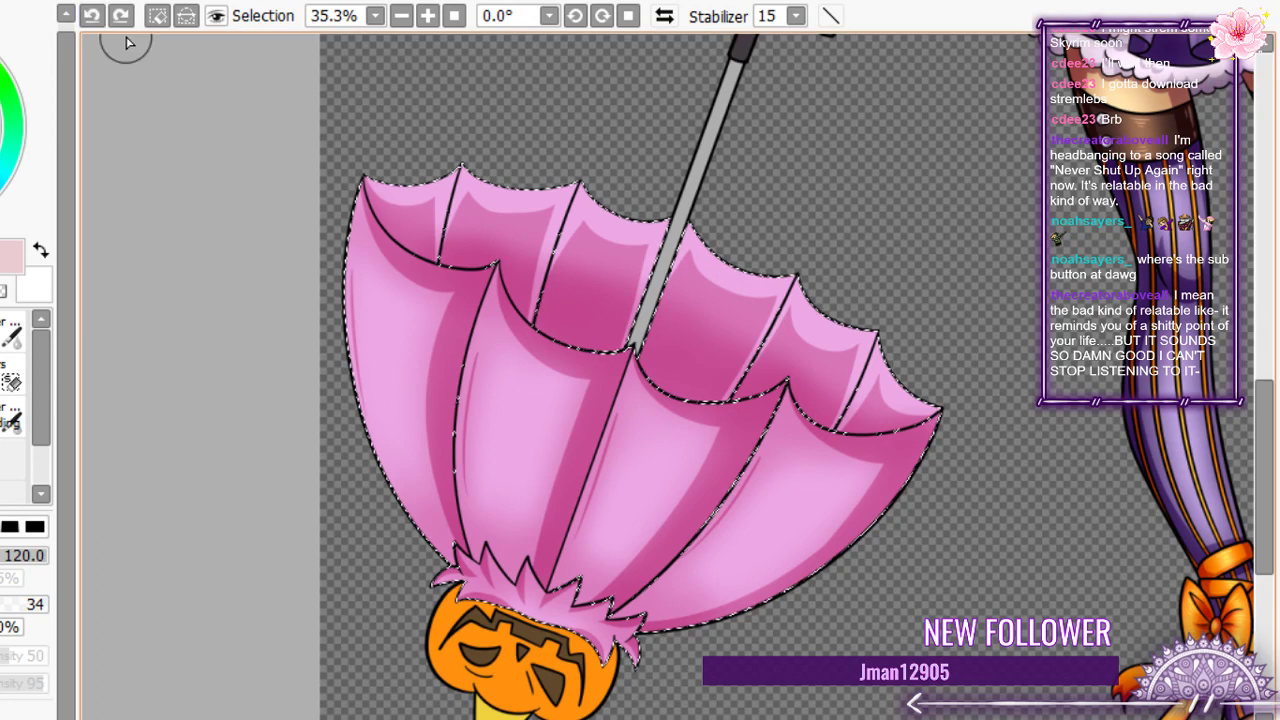
left_click_drag(740, 305, 700, 343)
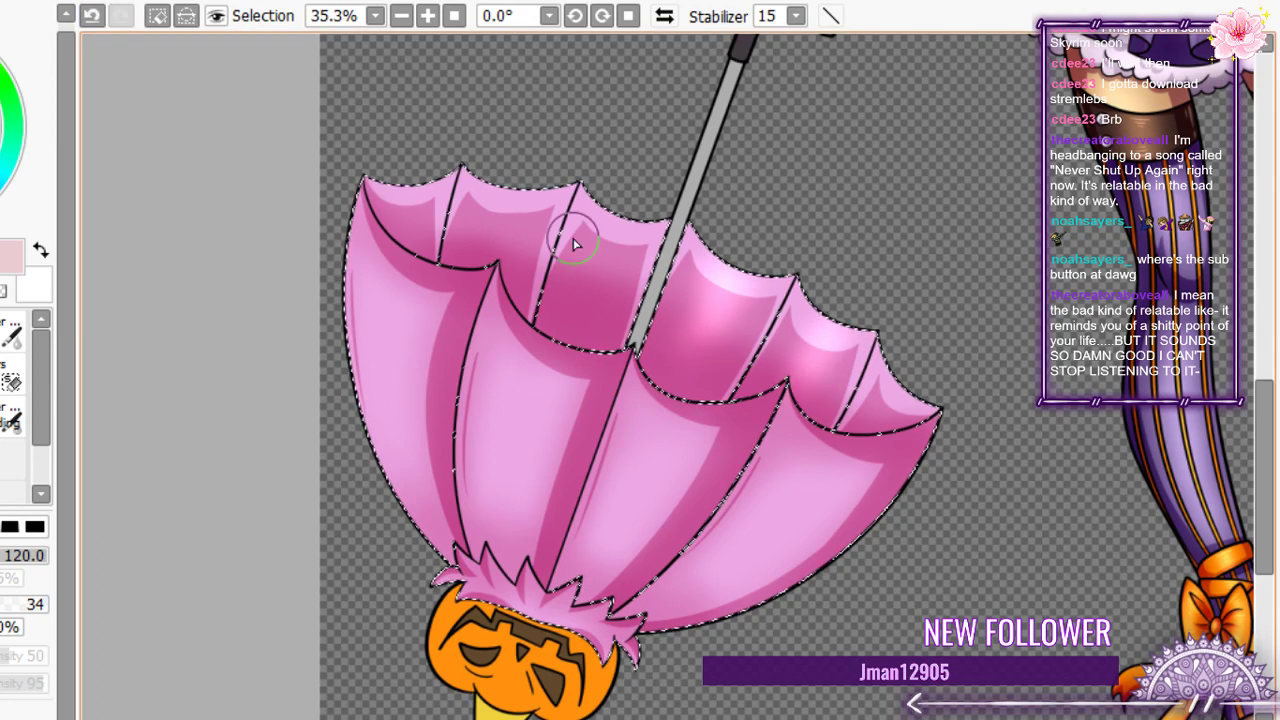
mouse_move(574, 244)
left_mouse_down()
mouse_move(610, 261)
mouse_move(632, 245)
mouse_move(574, 299)
mouse_move(496, 231)
mouse_move(531, 198)
mouse_move(530, 232)
left_mouse_up()
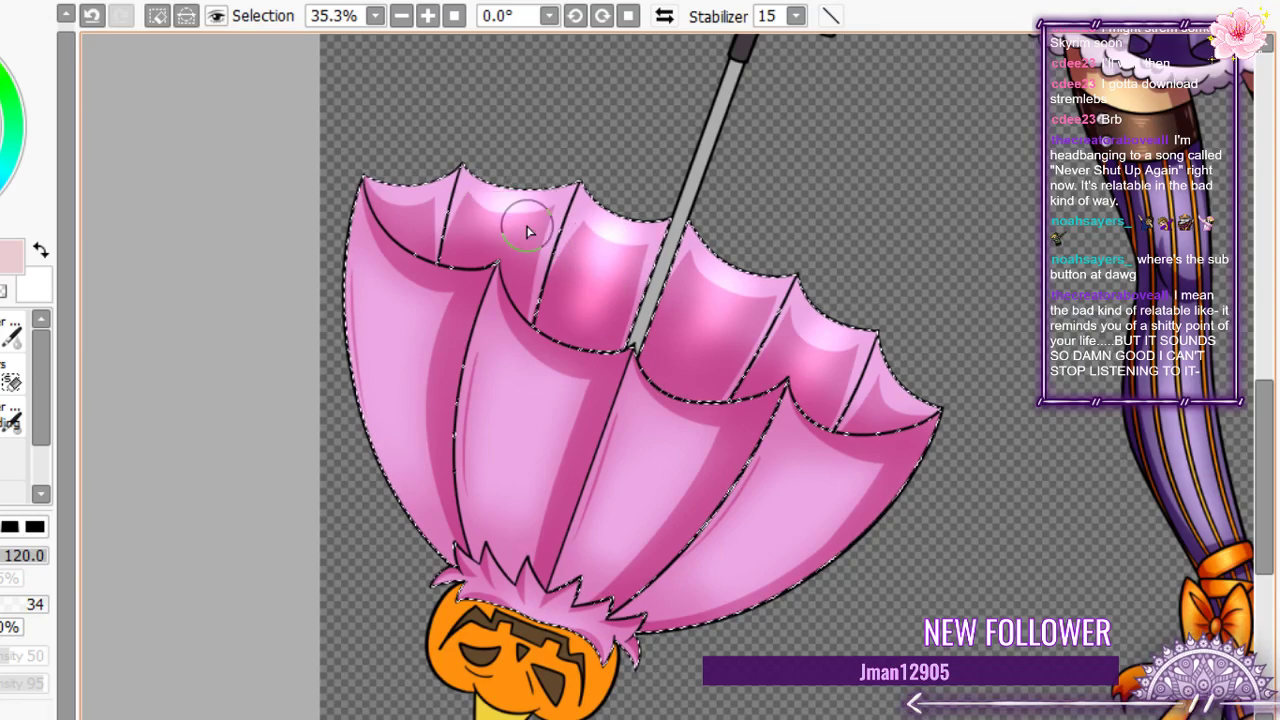
left_click_drag(410, 200, 394, 228)
mouse_move(902, 408)
left_mouse_down()
mouse_move(911, 383)
mouse_move(890, 411)
left_mouse_up()
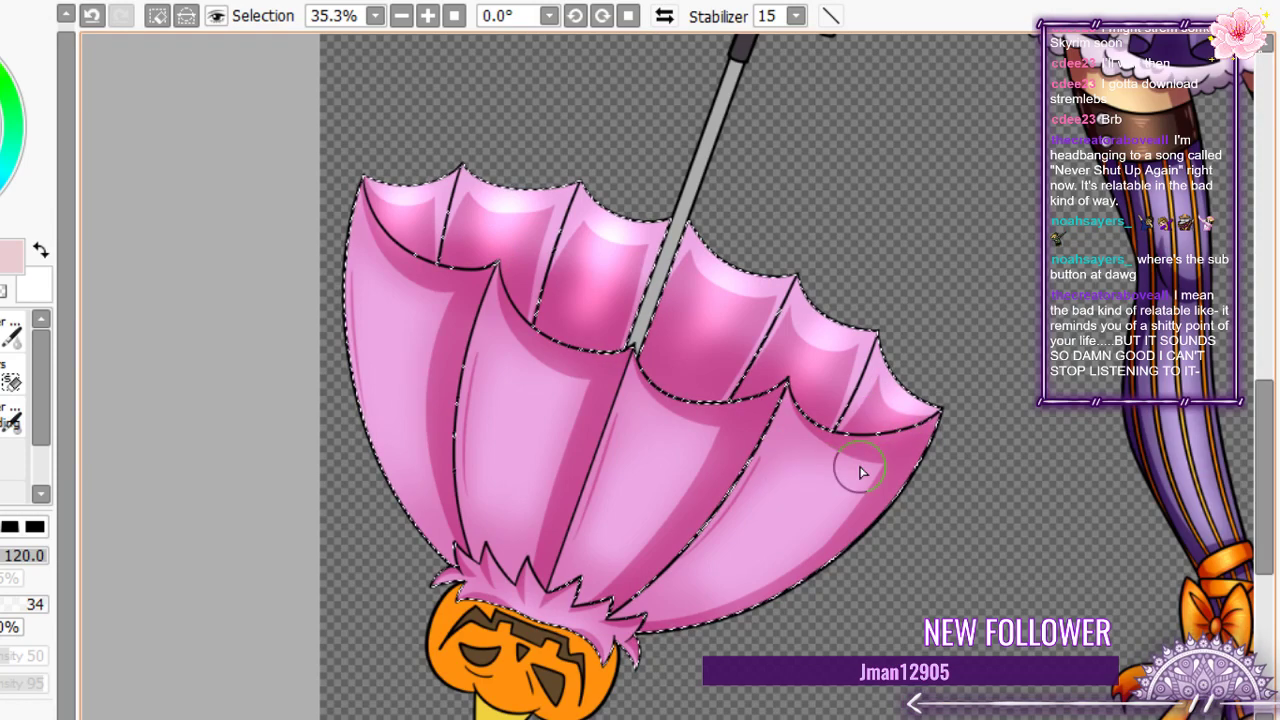
- Airbrush bright highlights down the middle of each outer panel, on the ruffle and along the canopy's scalloped inner rim
mouse_move(862, 472)
left_mouse_down()
mouse_move(718, 580)
mouse_move(634, 456)
mouse_move(667, 447)
mouse_move(648, 444)
mouse_move(663, 474)
mouse_move(656, 533)
mouse_move(514, 414)
mouse_move(518, 503)
mouse_move(534, 505)
mouse_move(523, 437)
mouse_move(544, 313)
mouse_move(413, 363)
mouse_move(362, 315)
mouse_move(367, 303)
mouse_move(389, 370)
mouse_move(404, 360)
mouse_move(388, 415)
mouse_move(544, 379)
mouse_move(531, 402)
mouse_move(545, 392)
mouse_move(540, 365)
mouse_move(517, 386)
mouse_move(503, 473)
mouse_move(678, 433)
mouse_move(699, 445)
mouse_move(662, 500)
left_mouse_up()
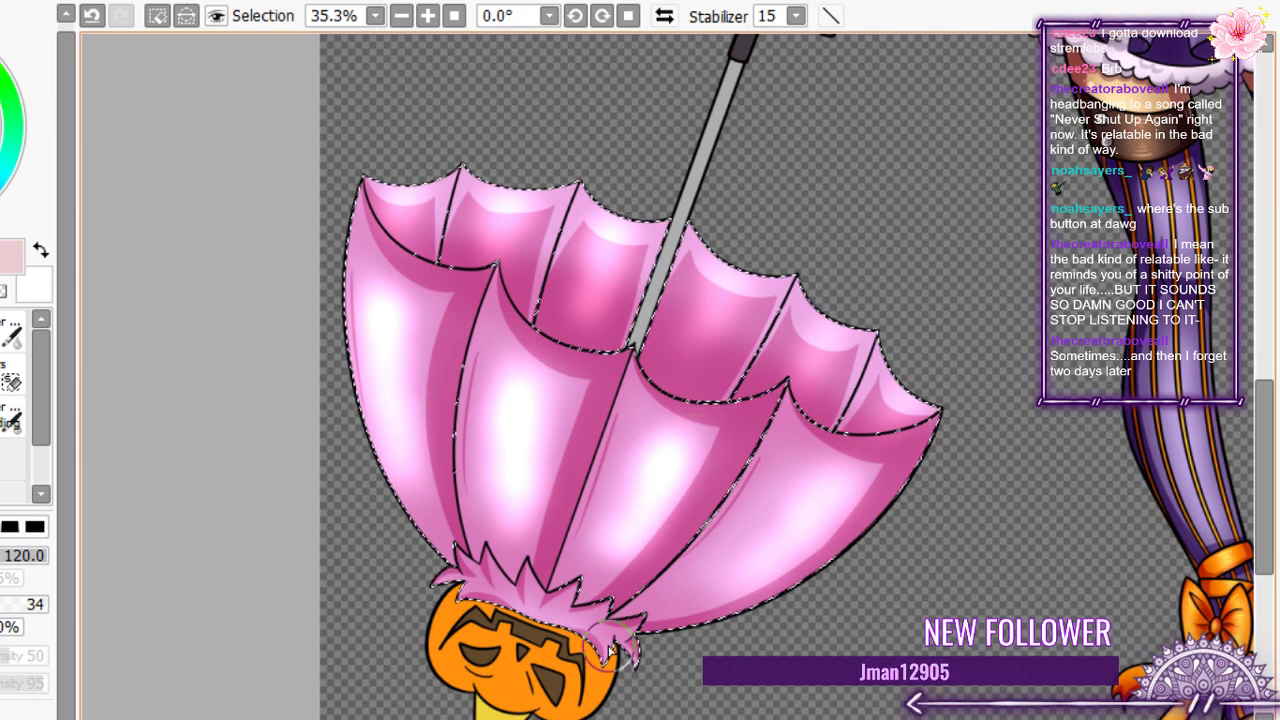
mouse_move(608, 645)
left_mouse_down()
mouse_move(592, 652)
mouse_move(408, 589)
left_mouse_up()
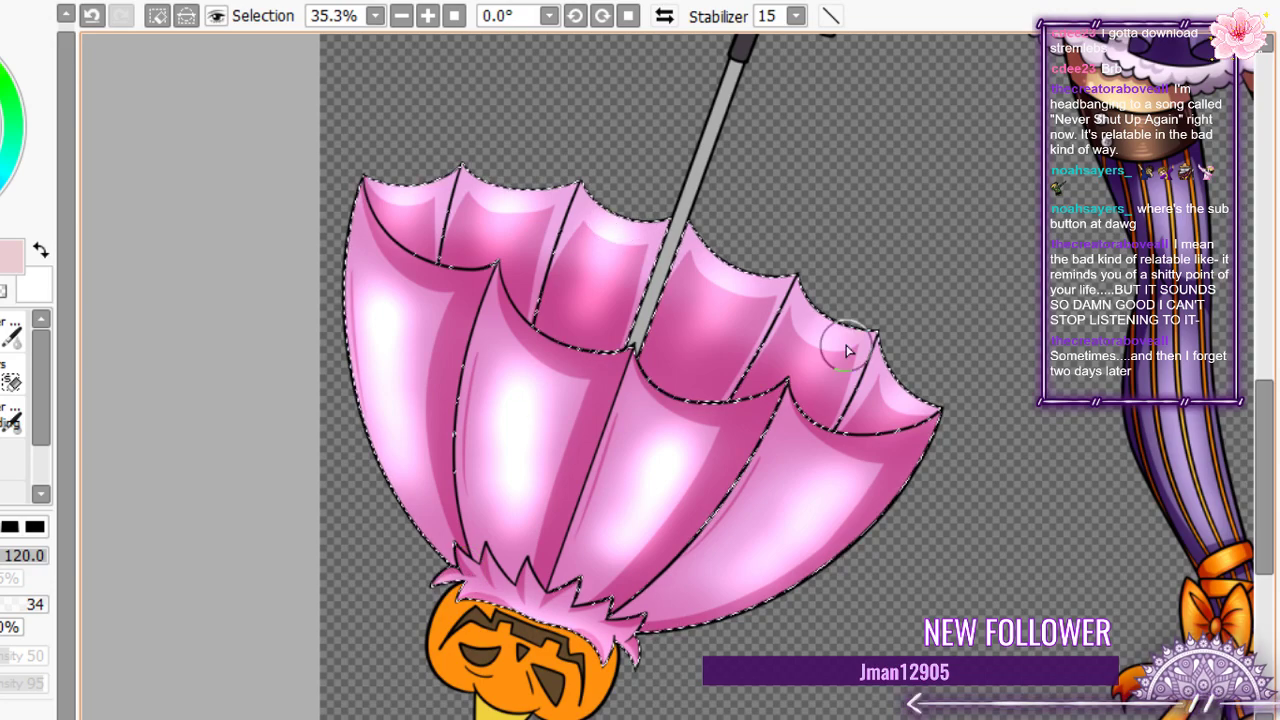
mouse_move(847, 350)
left_mouse_down()
mouse_move(594, 198)
mouse_move(676, 220)
mouse_move(621, 201)
mouse_move(431, 188)
mouse_move(379, 200)
mouse_move(467, 190)
mouse_move(494, 296)
left_mouse_up()
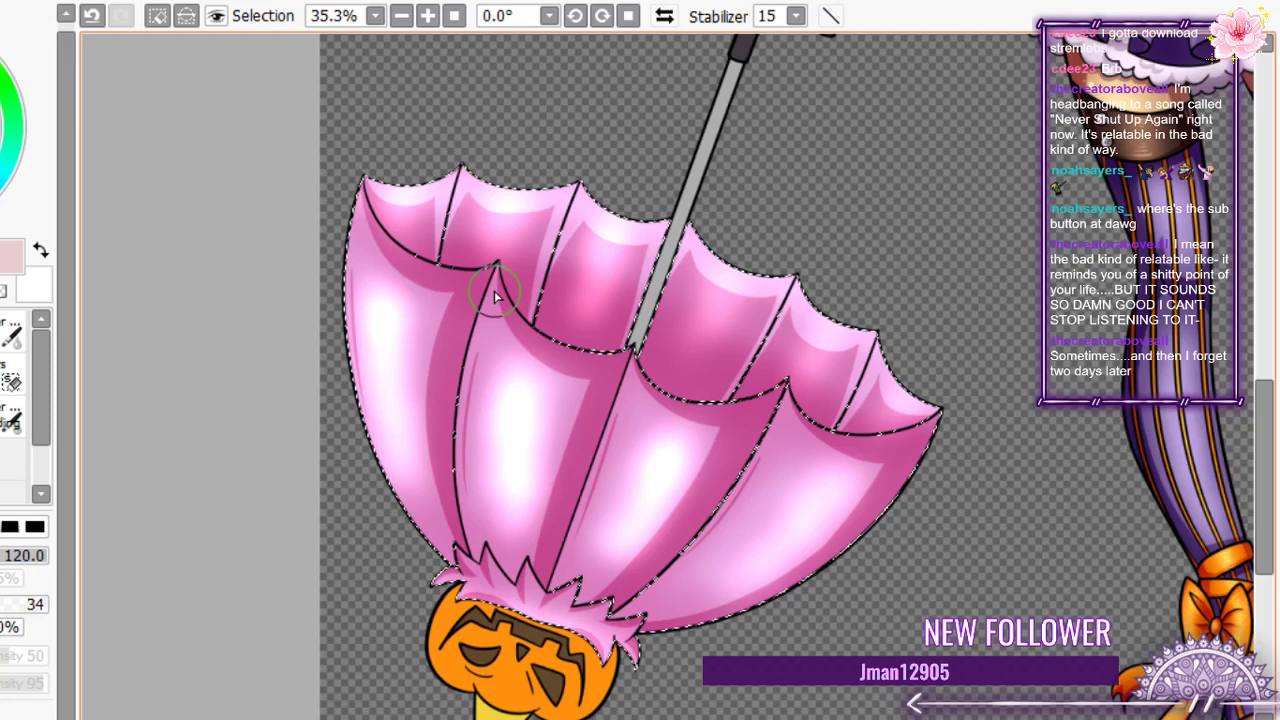
- Tone down the white highlights across the umbrella to a softer light pink
key("ctrl+z")
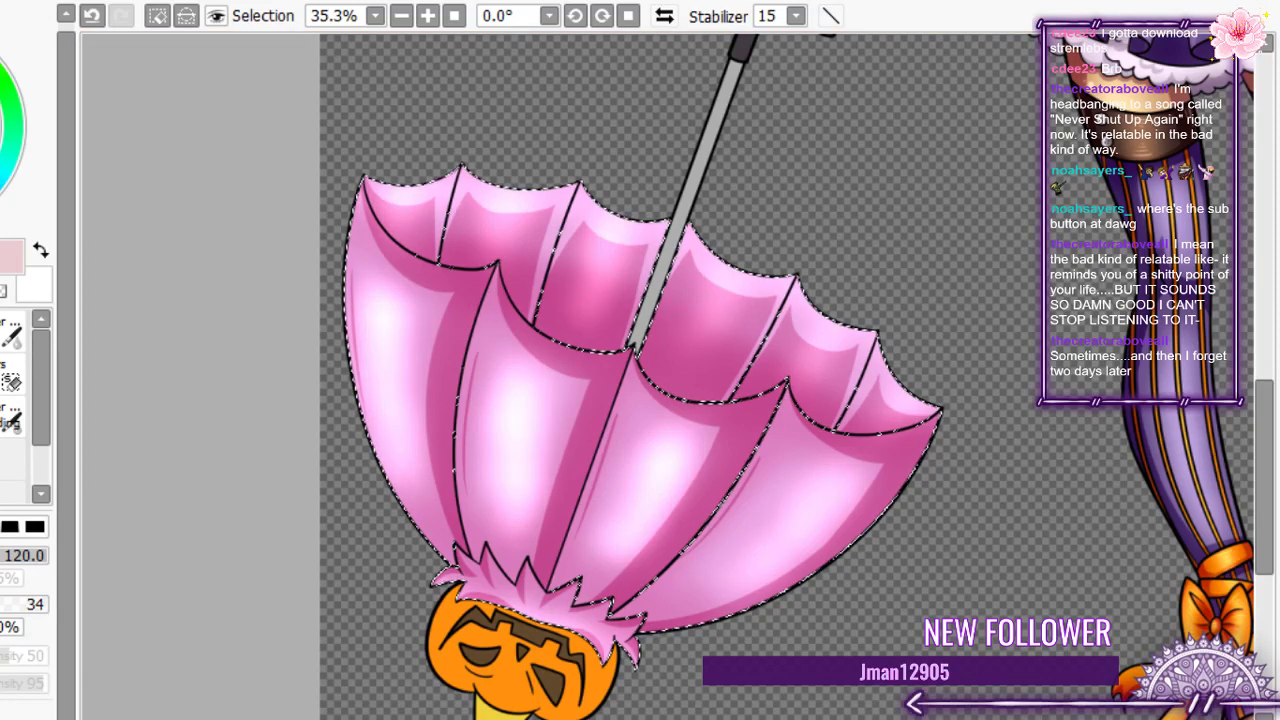
key("ctrl+z")
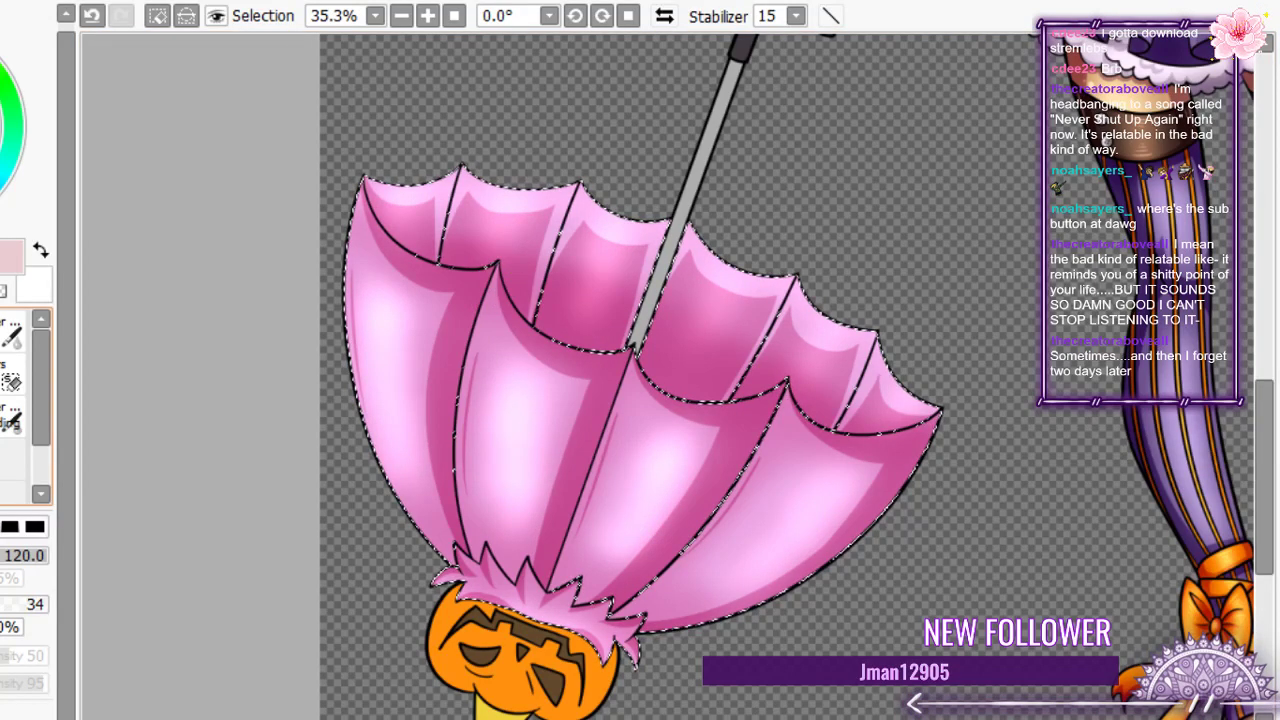
scroll(532, 306, "down", 7)
scroll(557, 307, "up", 7)
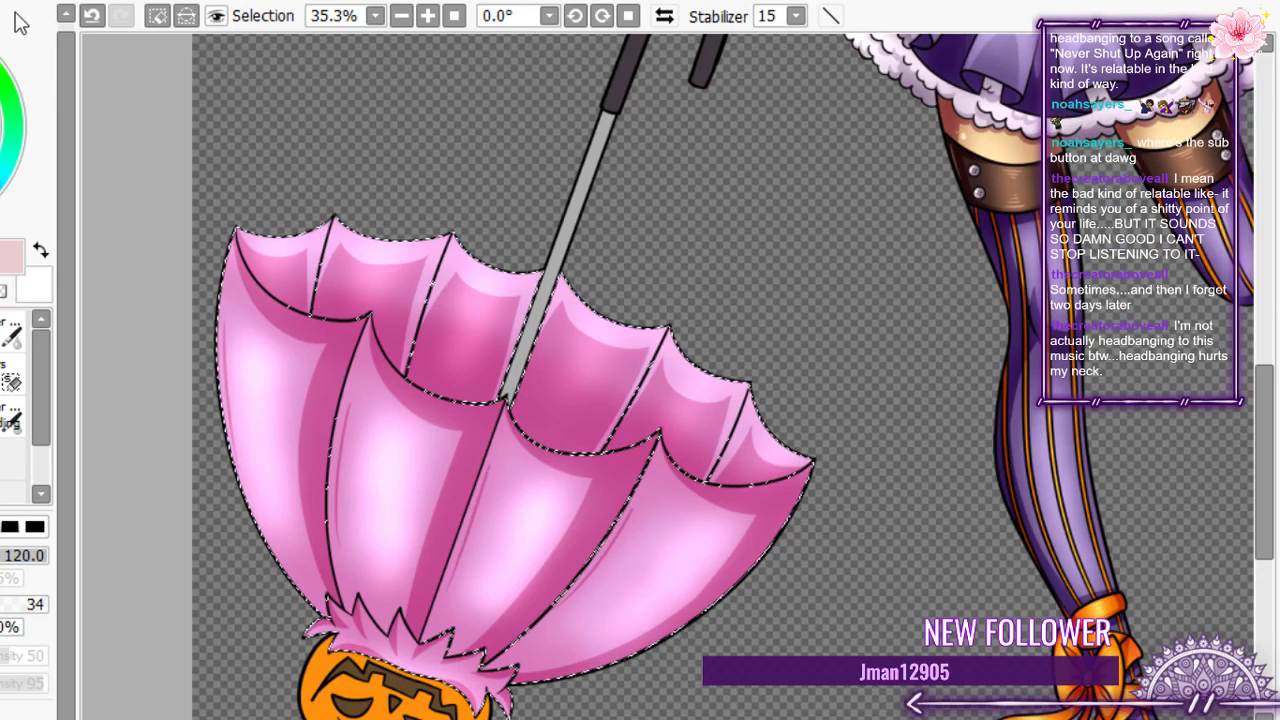
- Adjust the hue and saturation of the umbrella canopy's shading, trying purple and red tints before settling on a richer pink
key("ctrl+u")
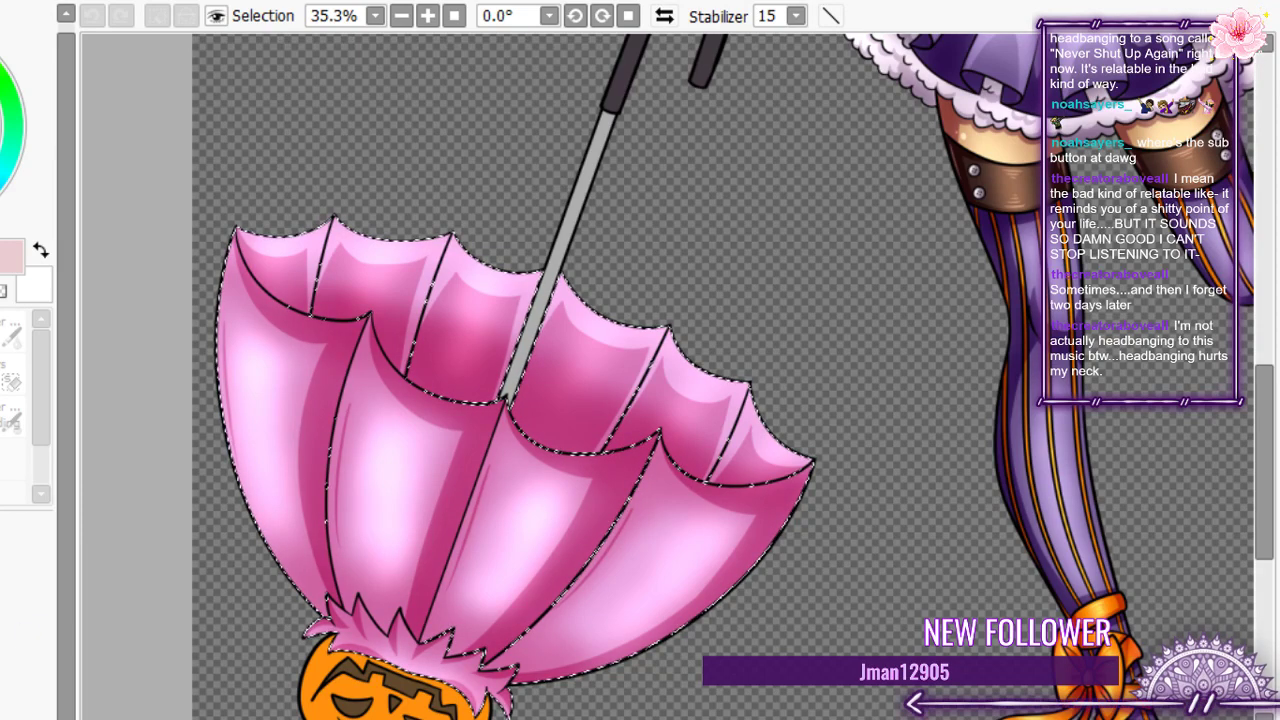
left_click(67, 572)
left_click(67, 571)
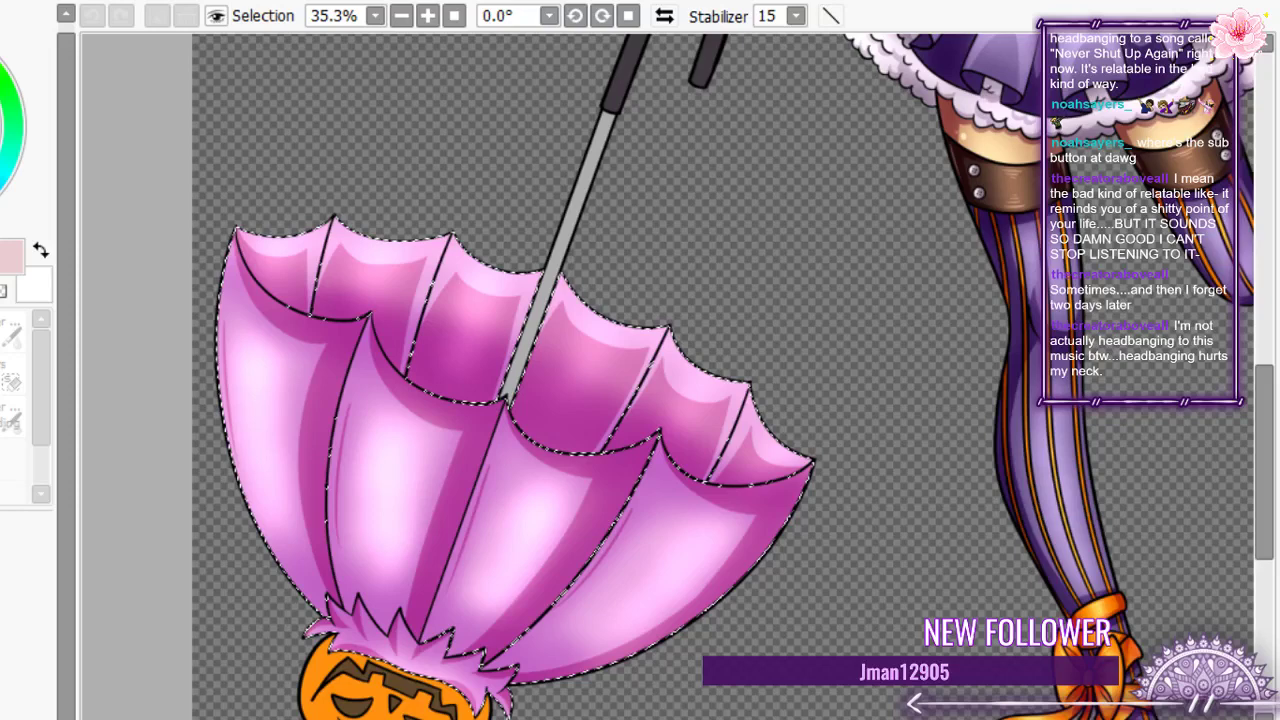
key("ctrl+z")
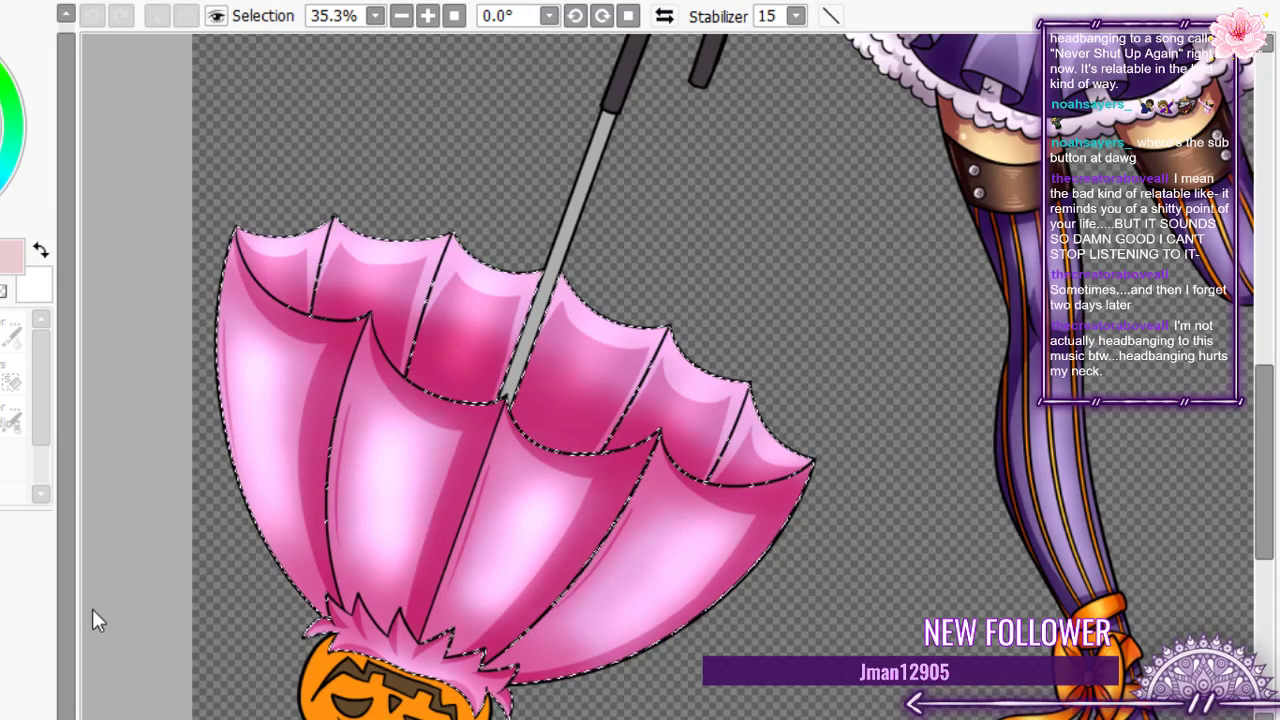
left_click(1, 634)
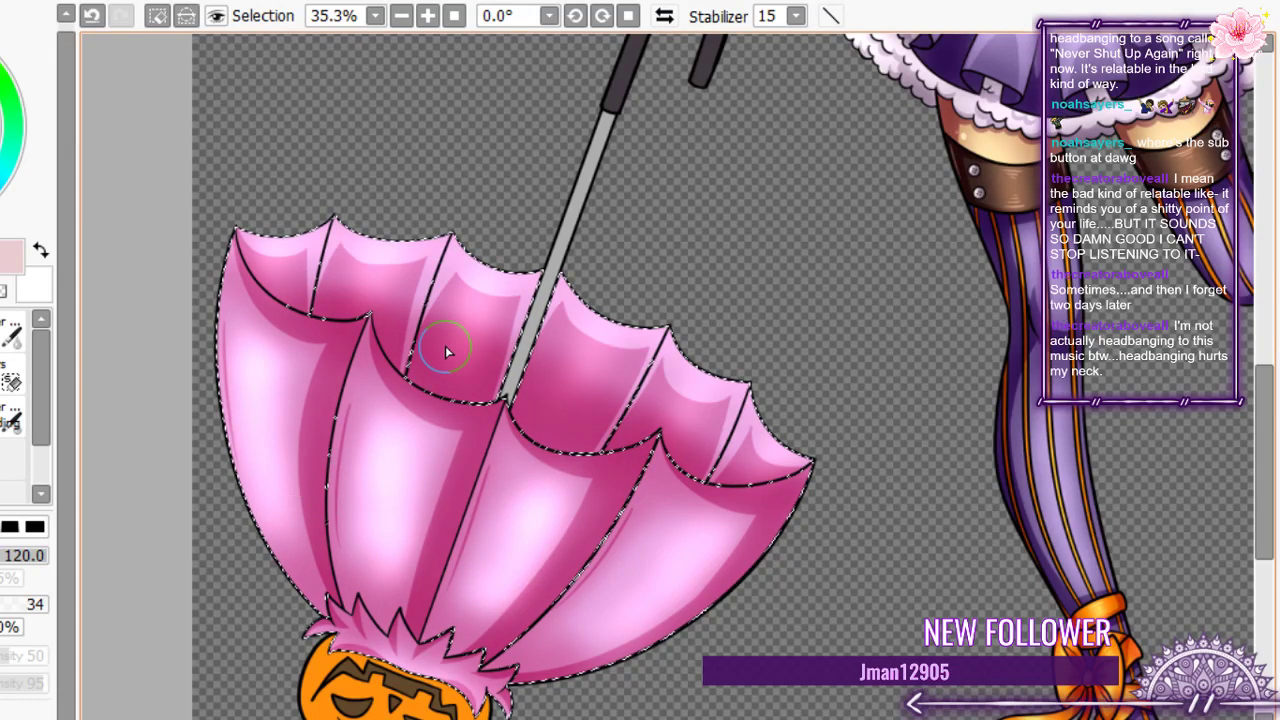
- Airbrush a darker, muted tone into the lower parts of the inner panels beside the shaft and the bases of the outer folds
scroll(445, 346, "down", 4)
scroll(445, 346, "up", 2)
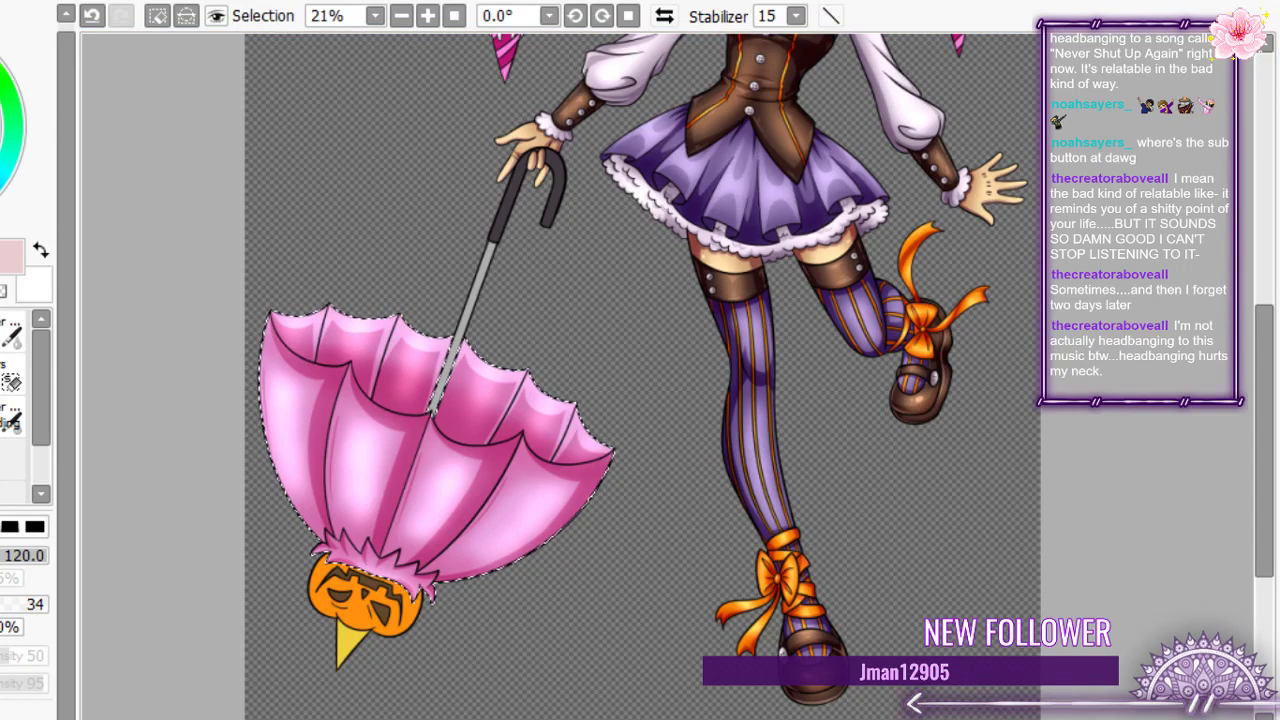
scroll(439, 338, "down", 4)
scroll(439, 338, "up", 6)
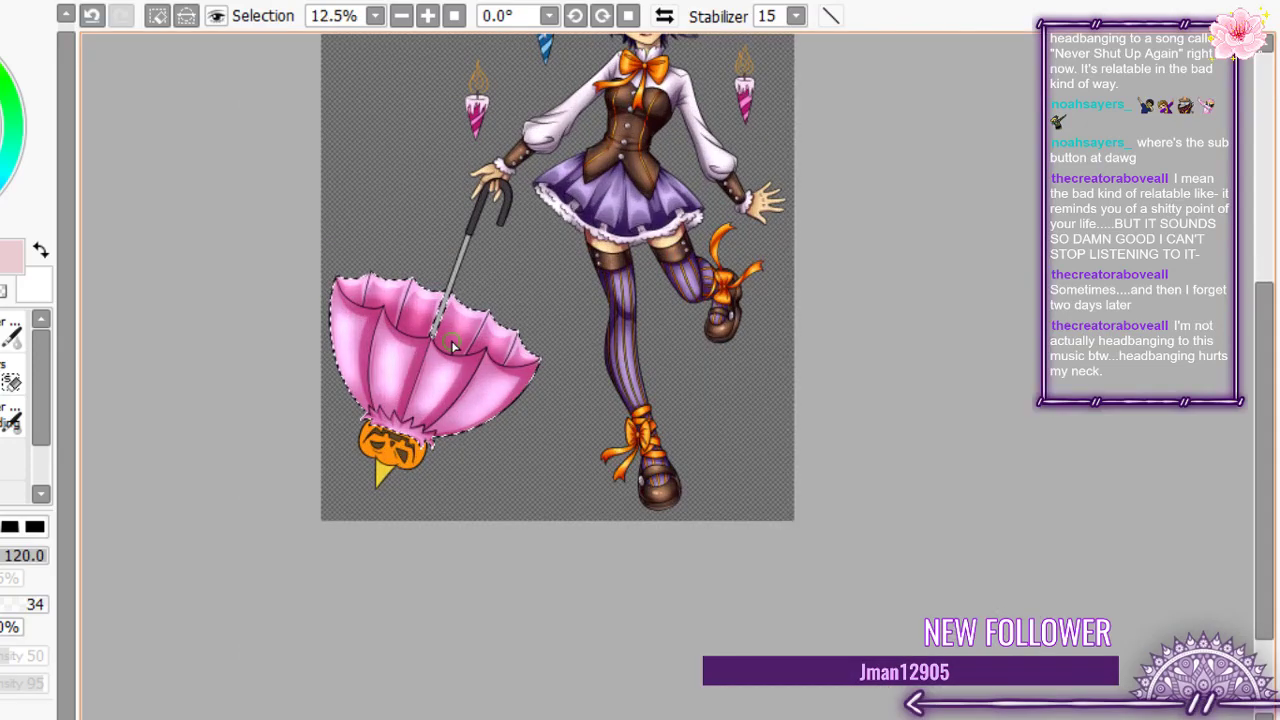
scroll(439, 338, "up", 1)
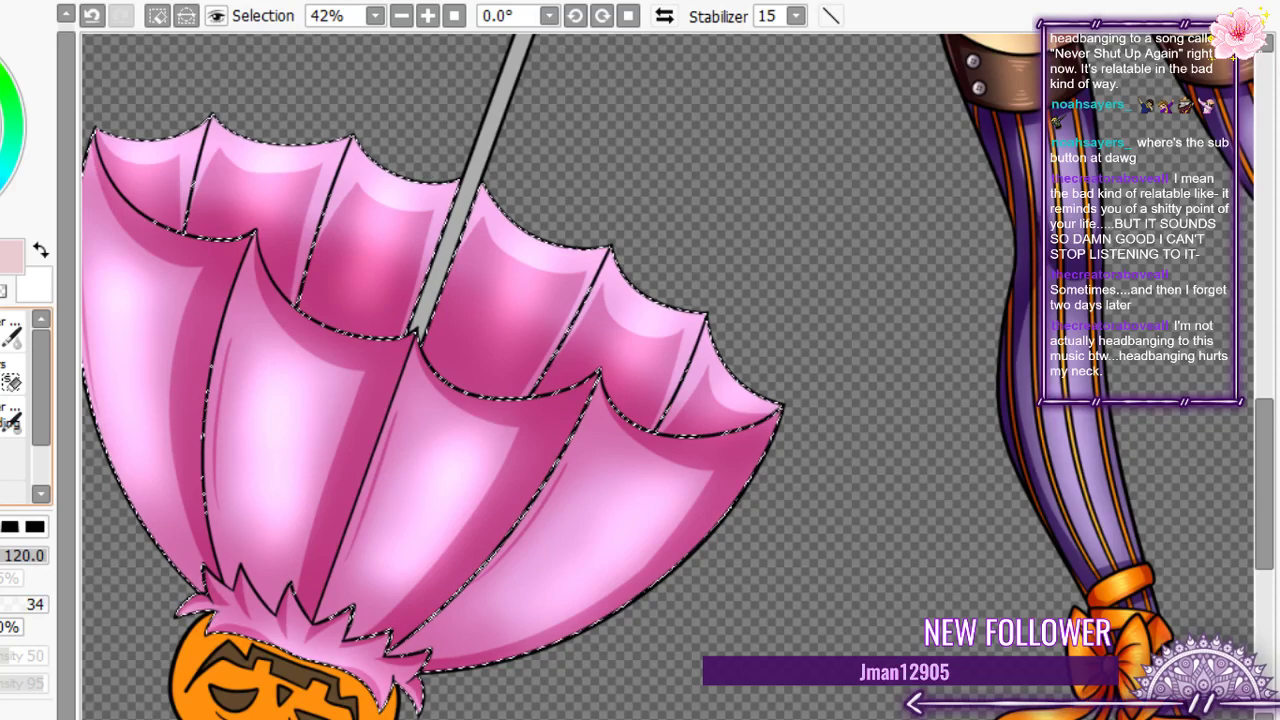
key("a")
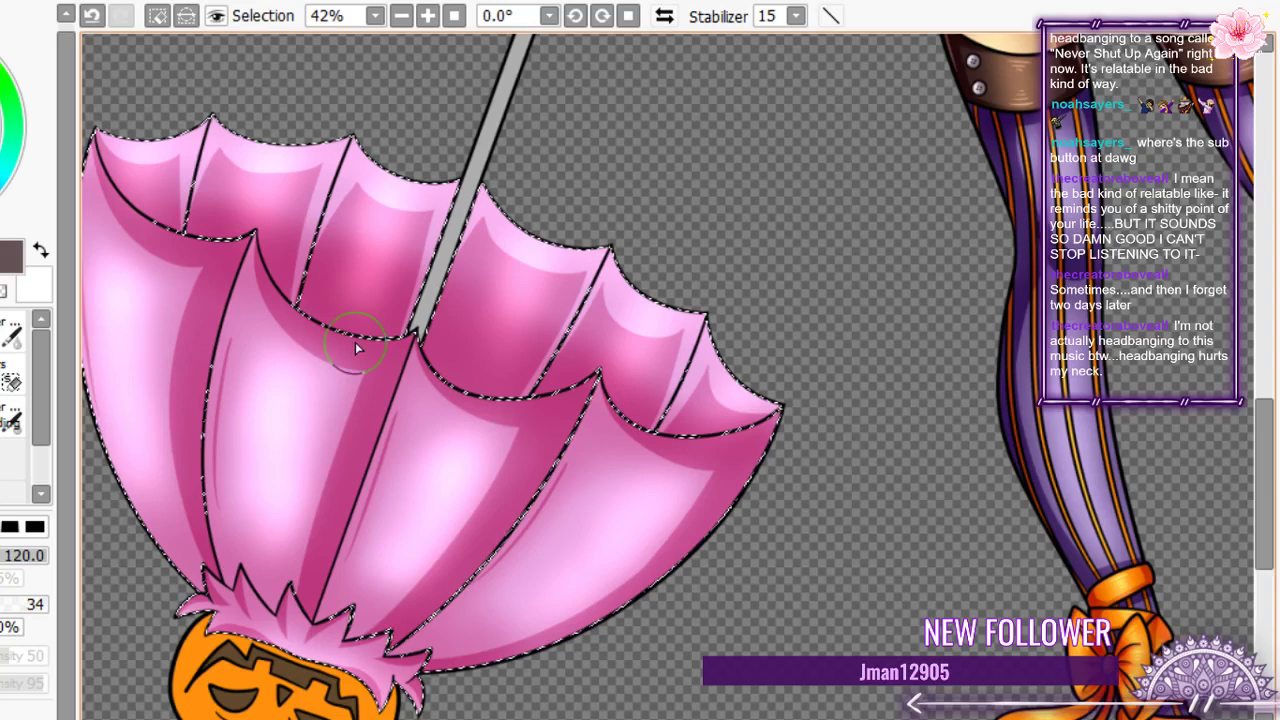
left_click_drag(355, 342, 370, 314)
mouse_move(358, 303)
left_mouse_down()
mouse_move(494, 381)
mouse_move(436, 364)
left_mouse_up()
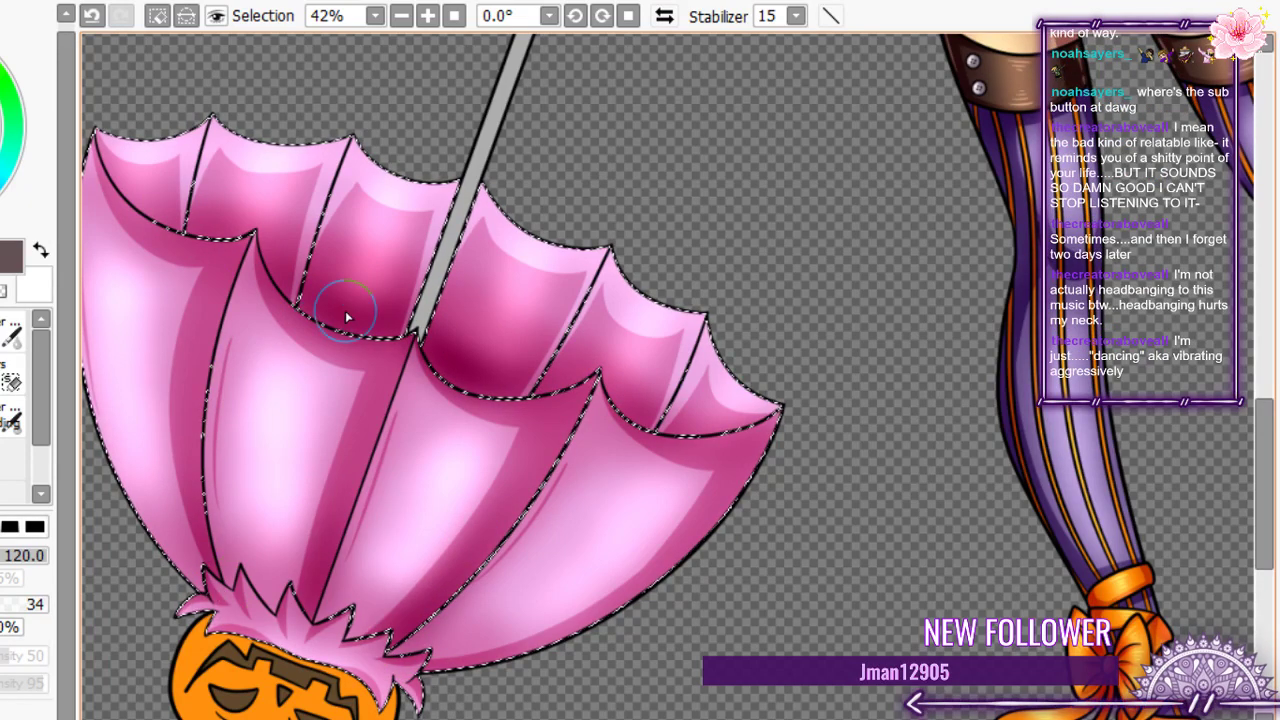
- Examine the shaded umbrella up close and against the whole figure to judge its contrast
scroll(400, 315, "down", 5)
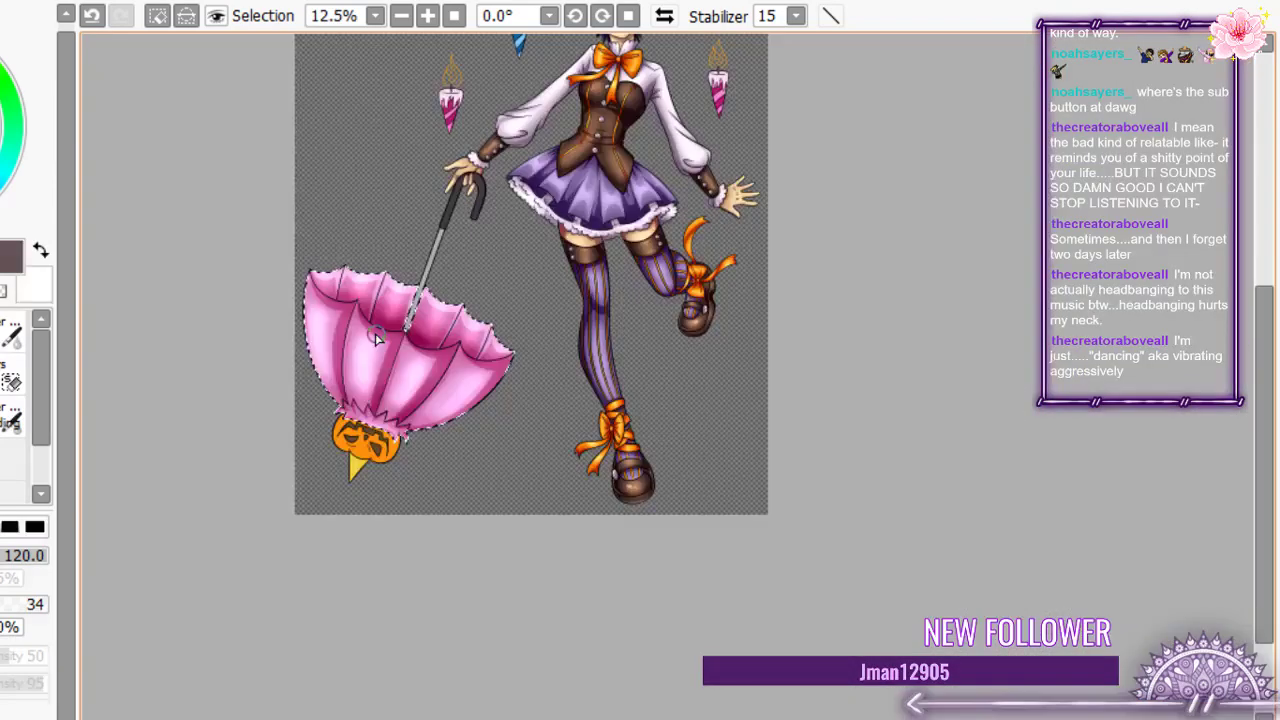
scroll(375, 340, "up", 3)
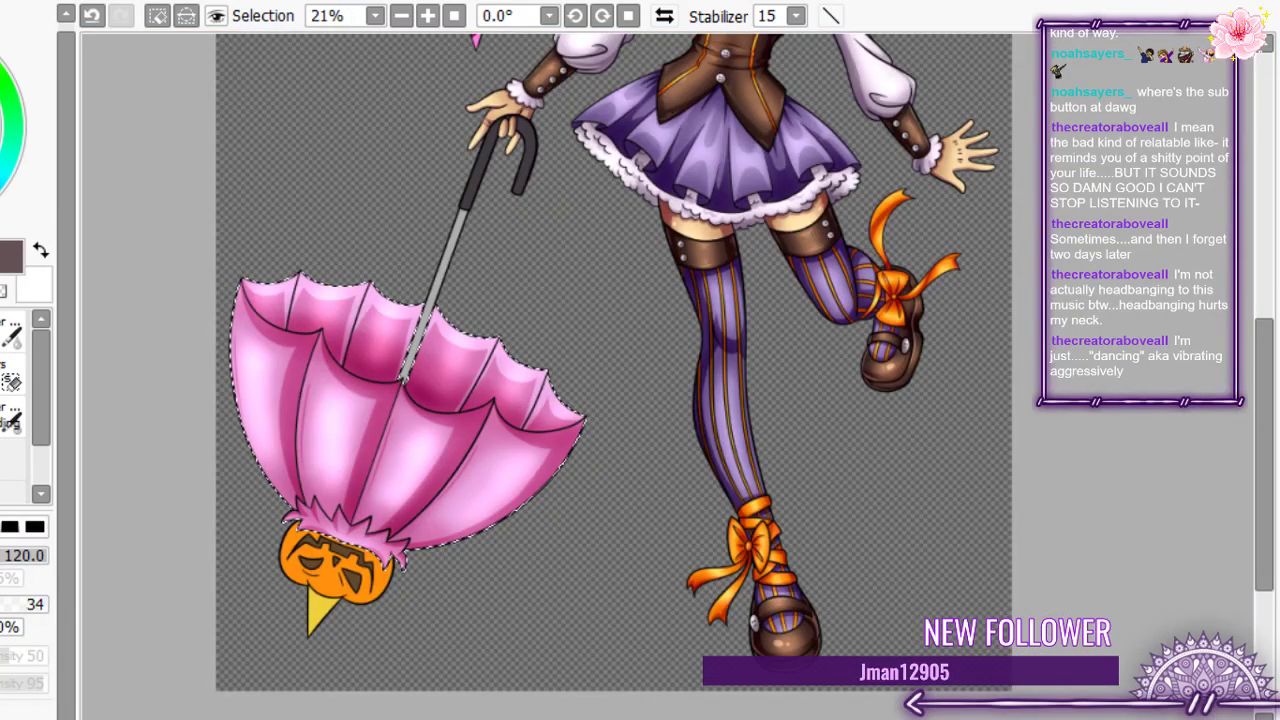
scroll(410, 275, "down", 3)
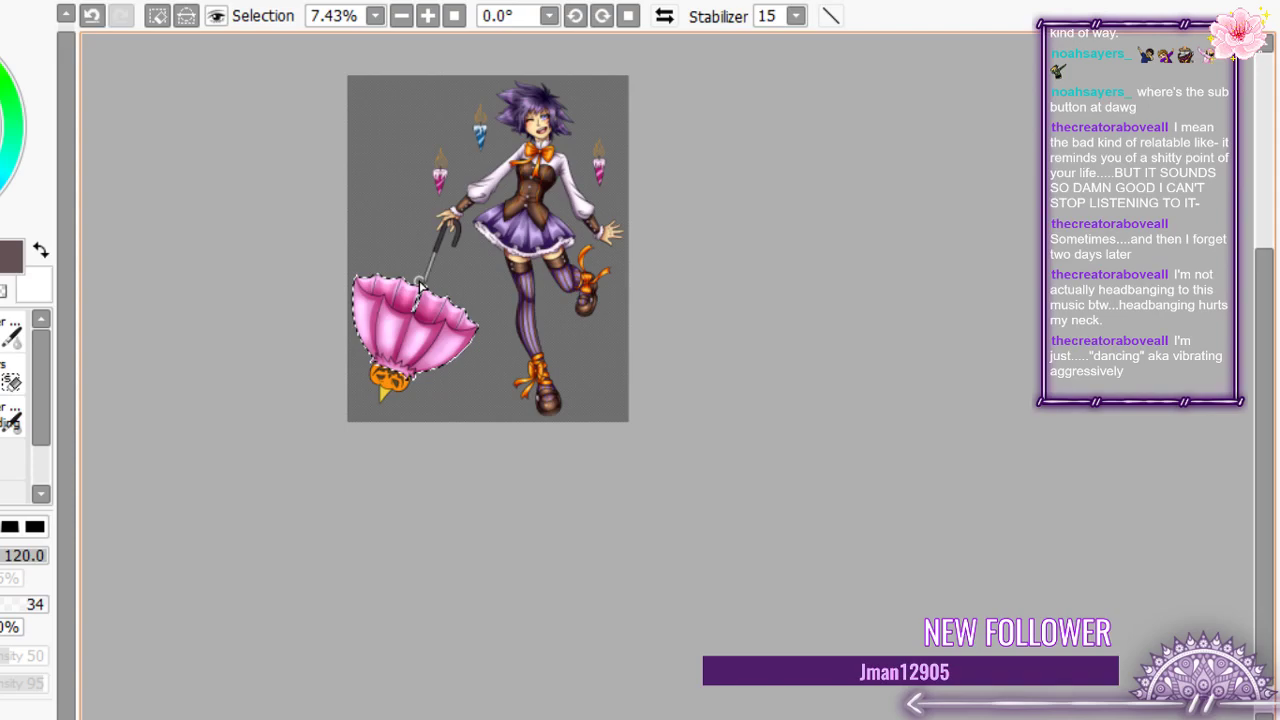
scroll(420, 287, "up", 4)
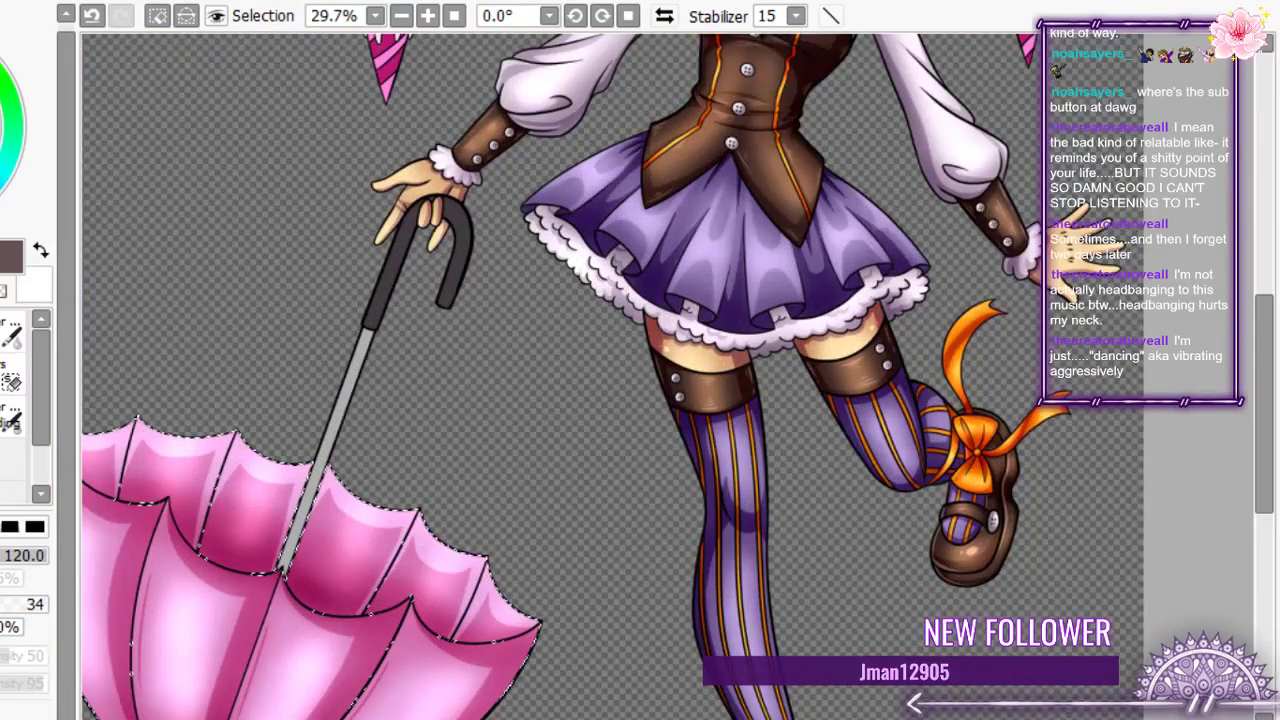
scroll(370, 520, "down", 3)
scroll(370, 520, "up", 5)
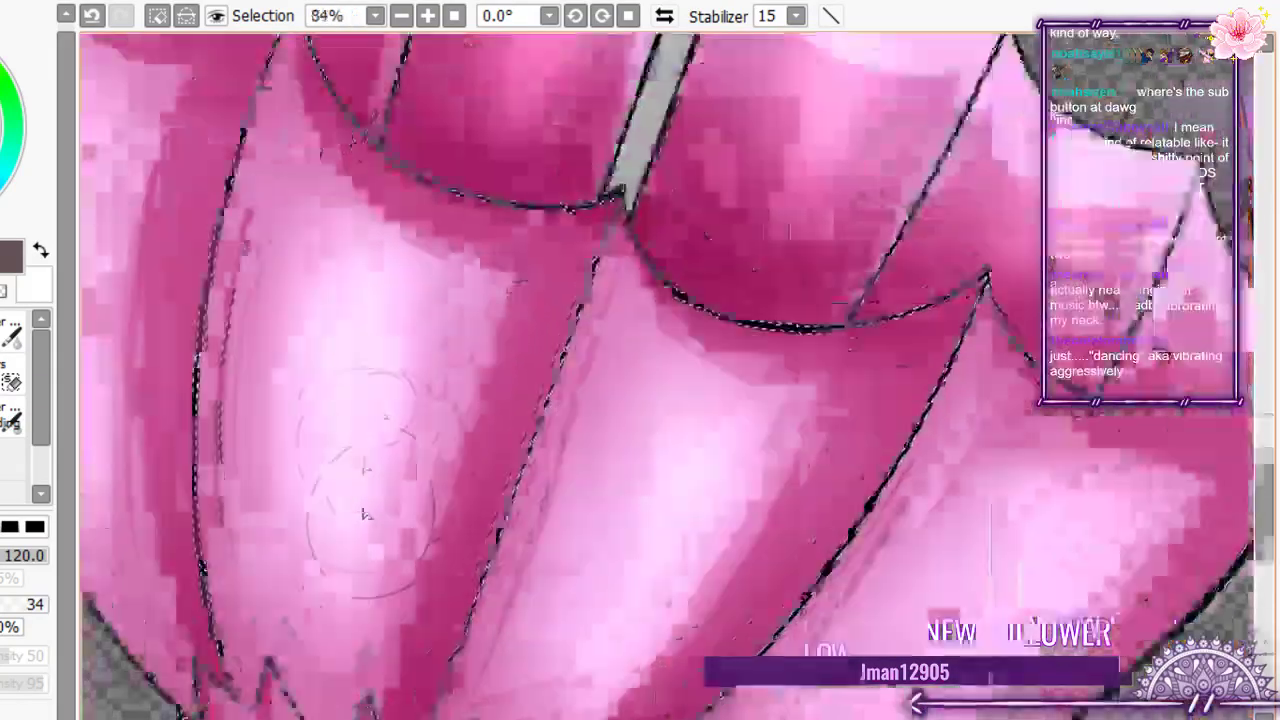
scroll(370, 530, "down", 2)
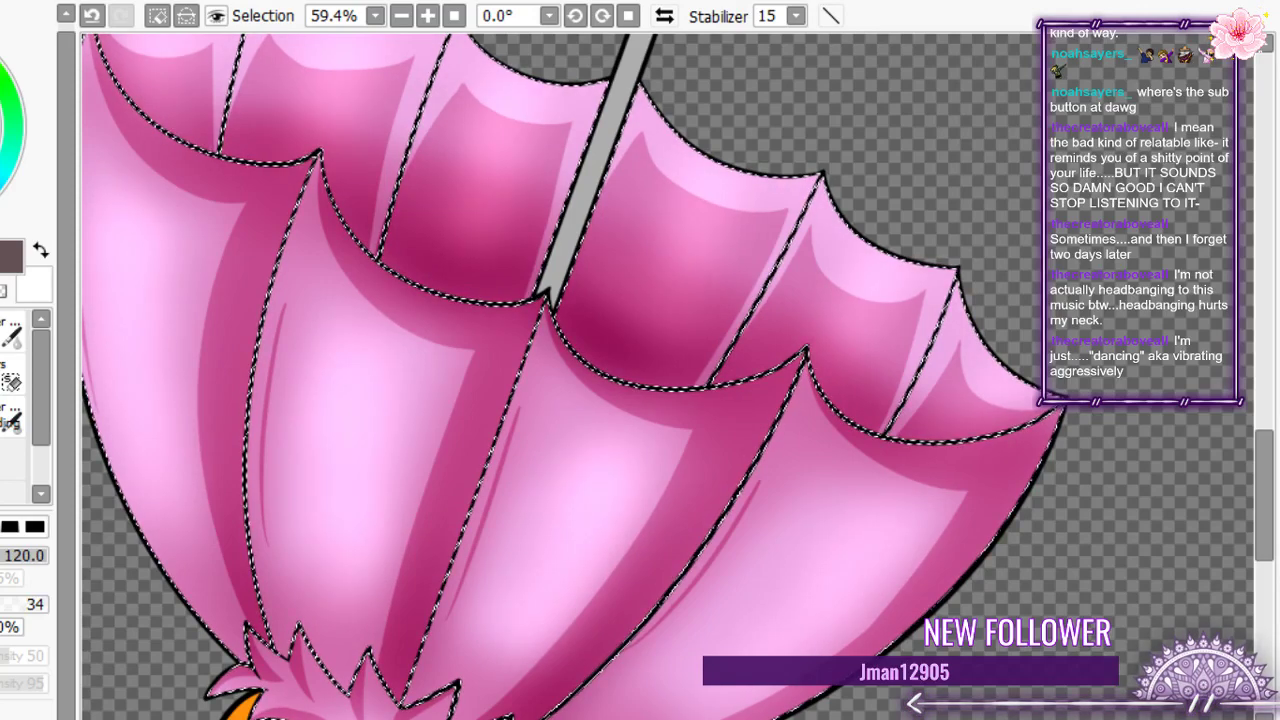
scroll(486, 263, "down", 7)
scroll(410, 520, "up", 5)
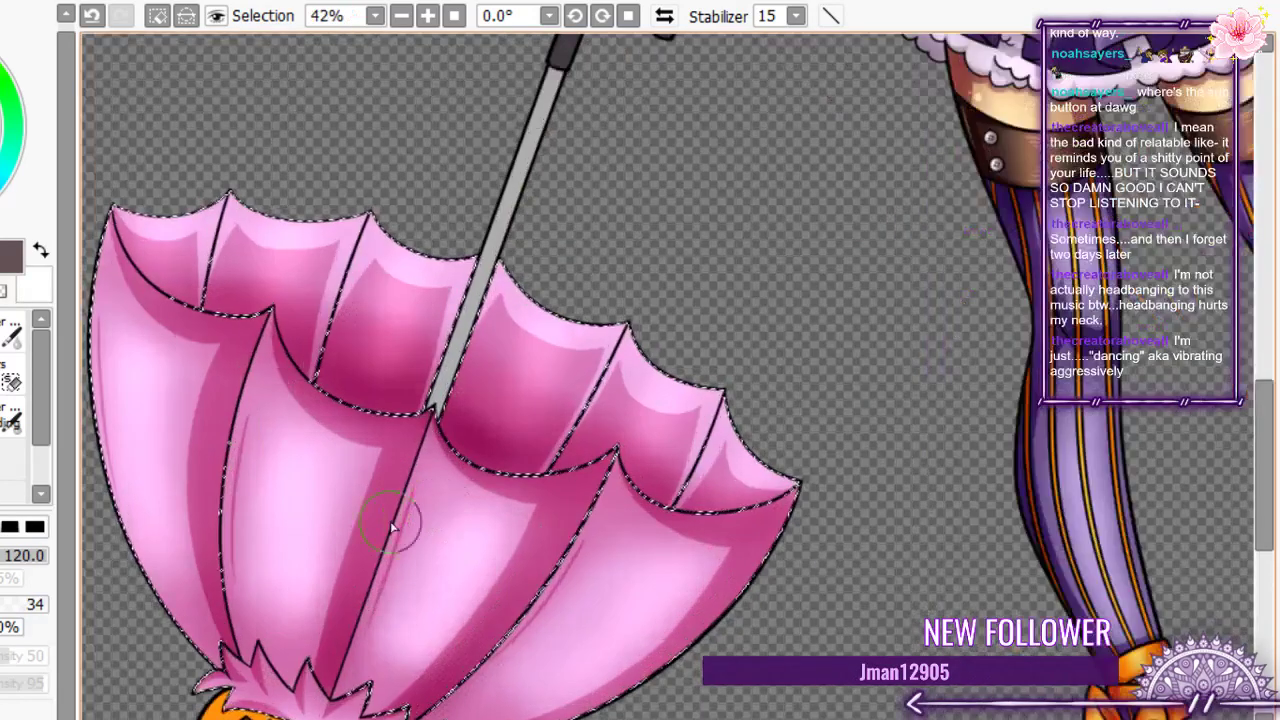
scroll(330, 522, "down", 5)
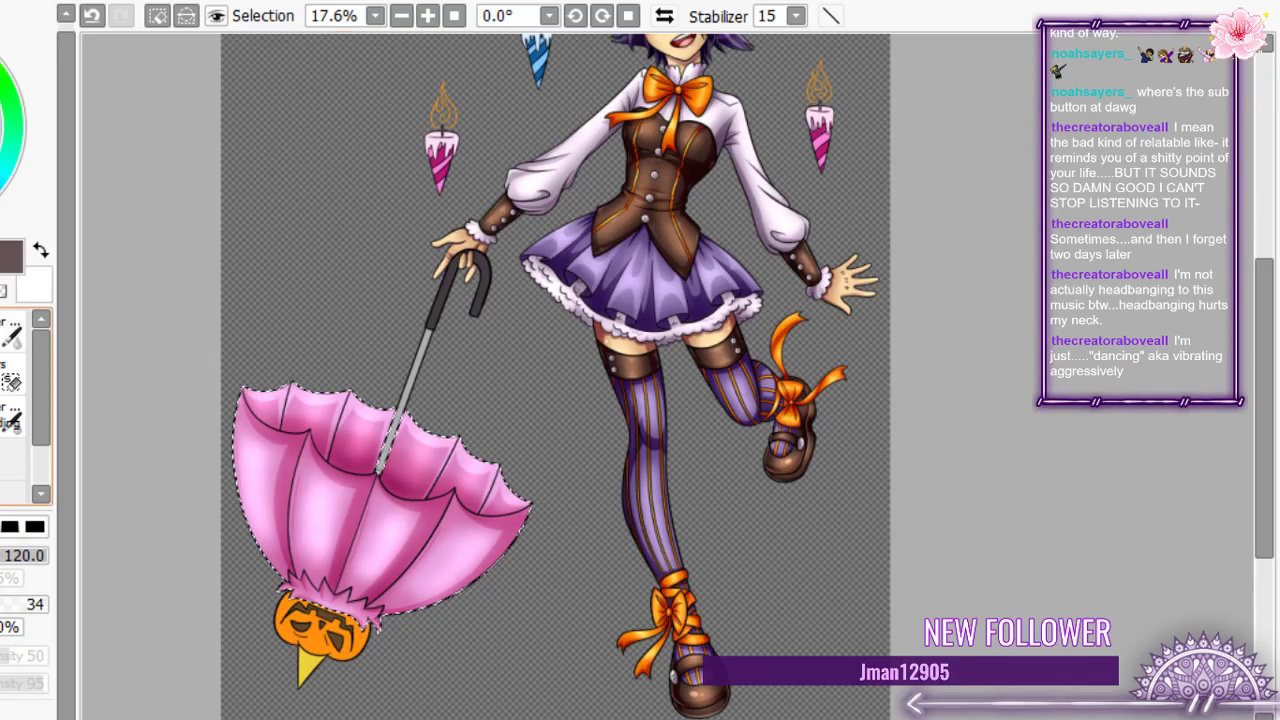
scroll(127, 490, "down", 1)
scroll(264, 627, "up", 2)
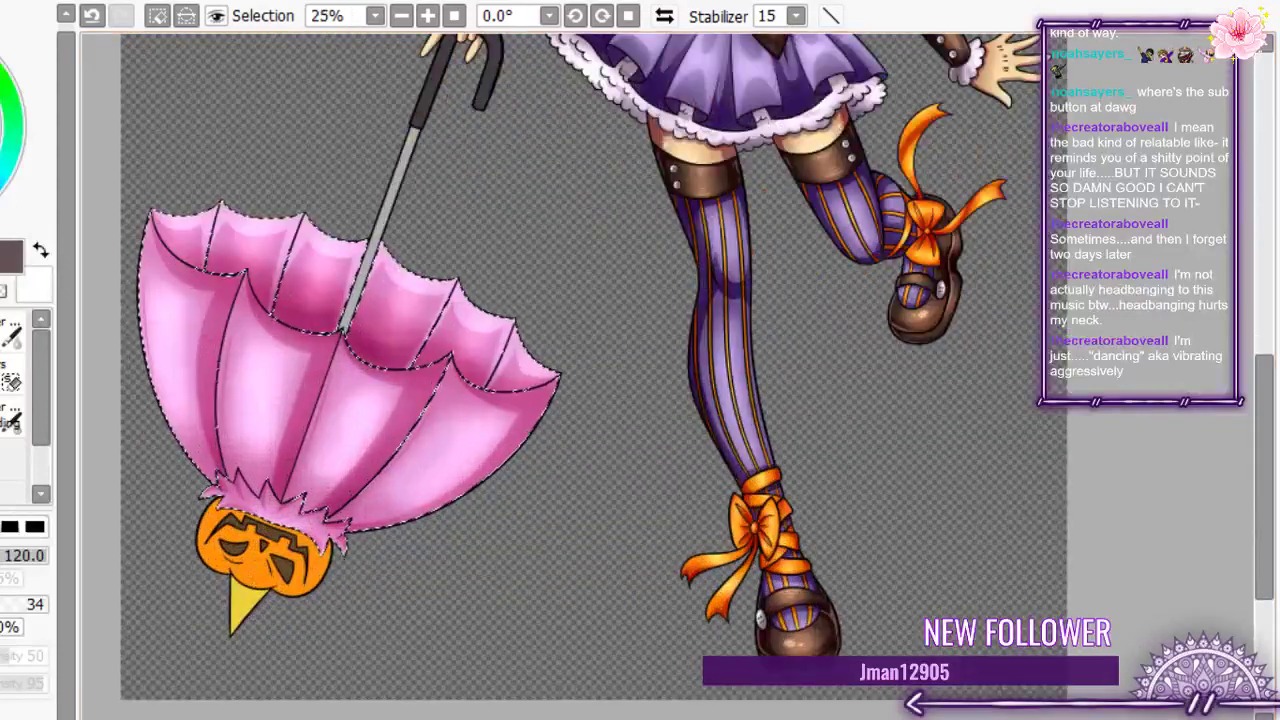
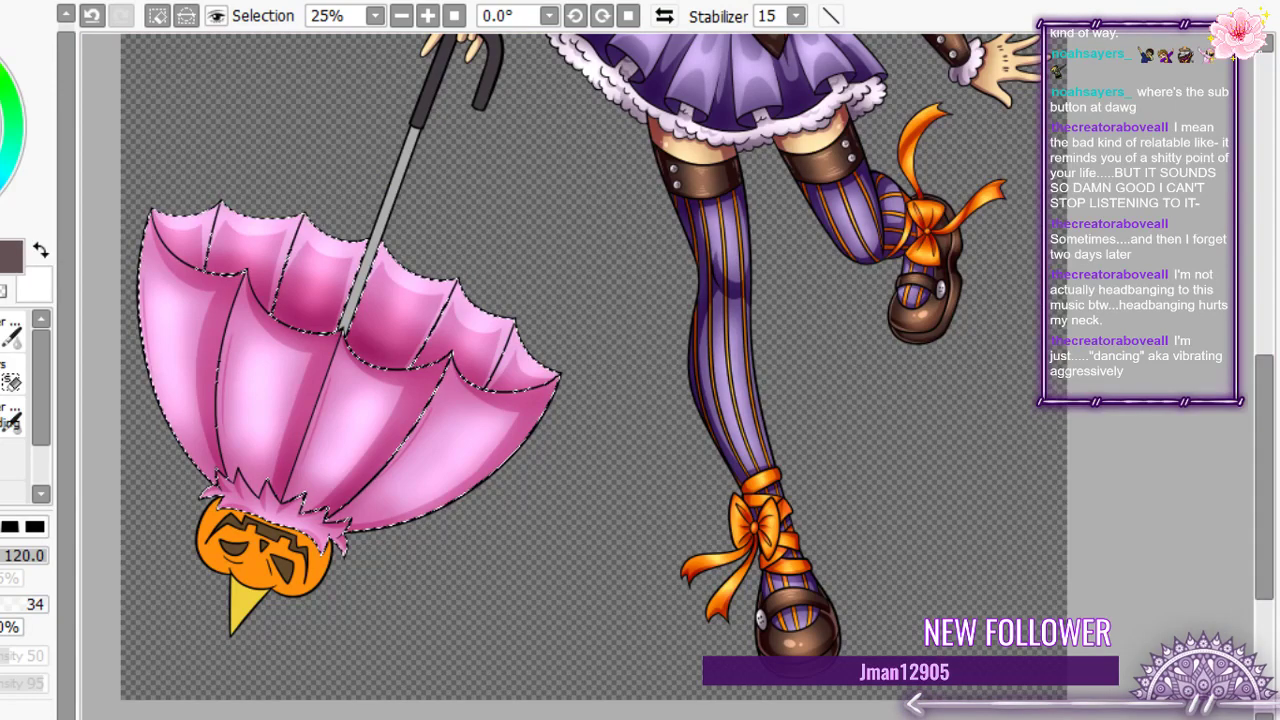
- Clear the canopy selection and select the shape of the umbrella's shaft and handle
scroll(594, 375, "up", 3)
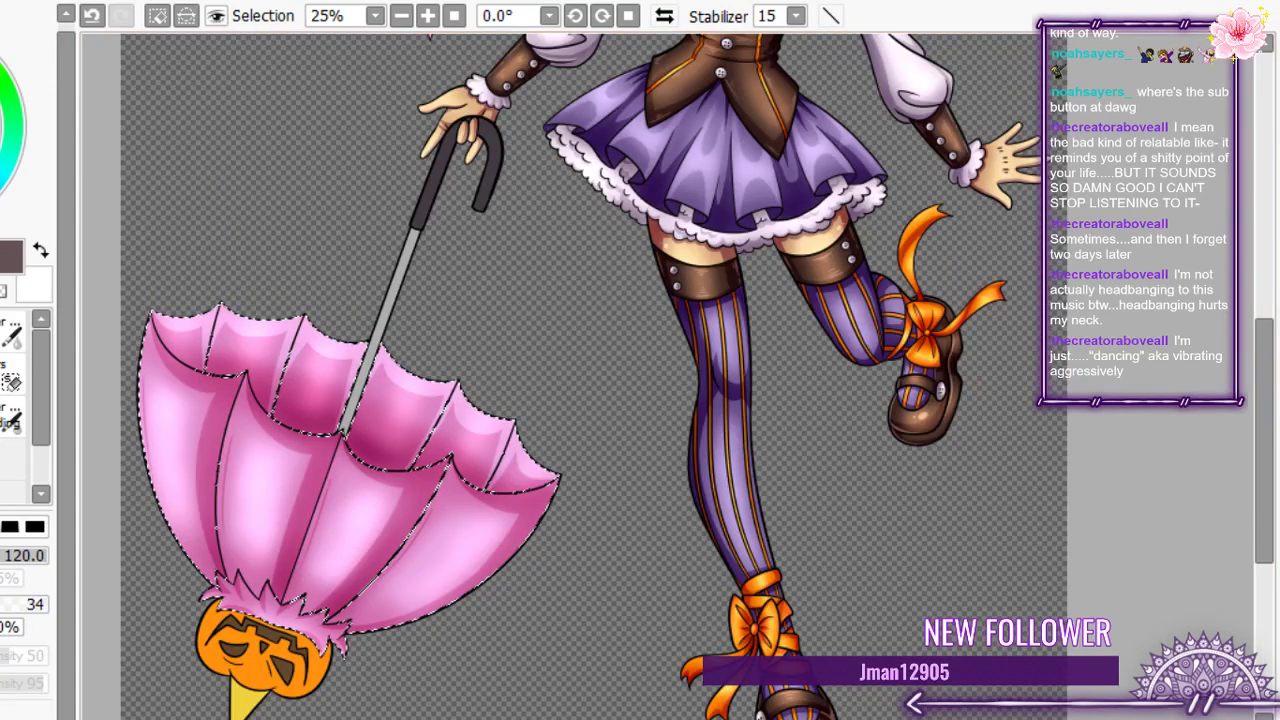
key("ctrl+d")
key("ctrl")
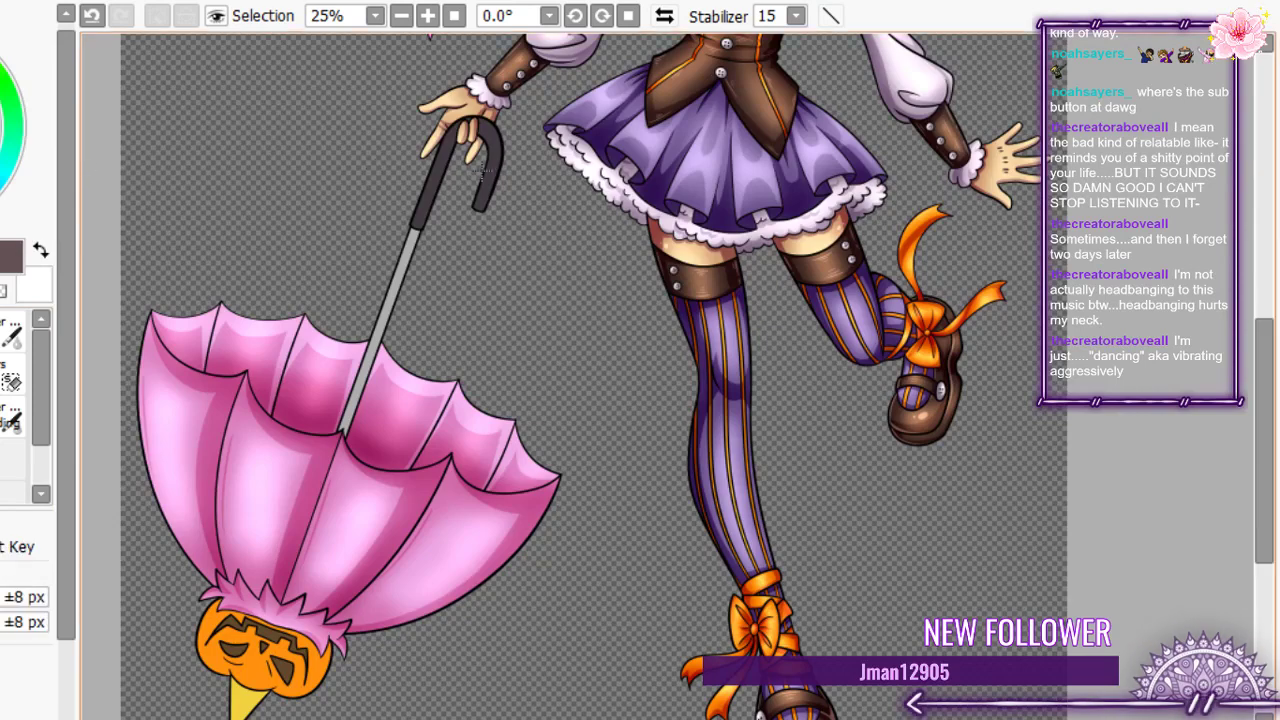
left_click_drag(578, 72, 264, 592)
key("ctrl+t")
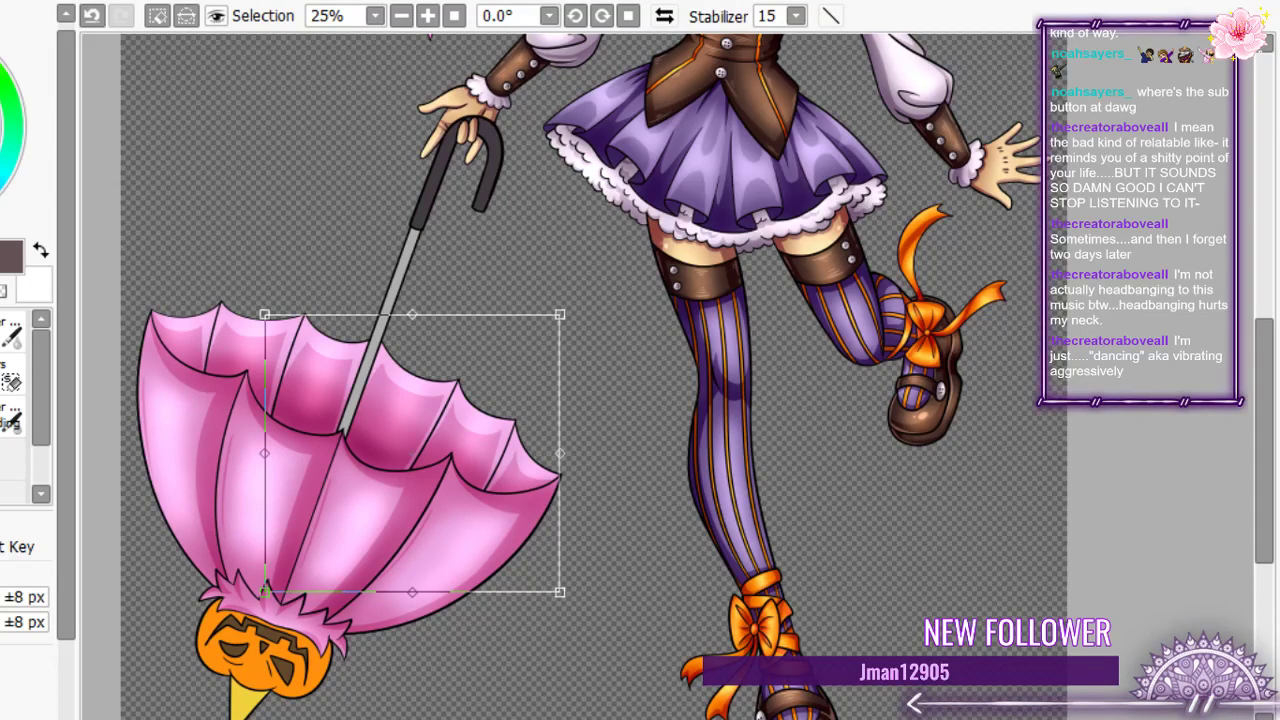
key("Escape")
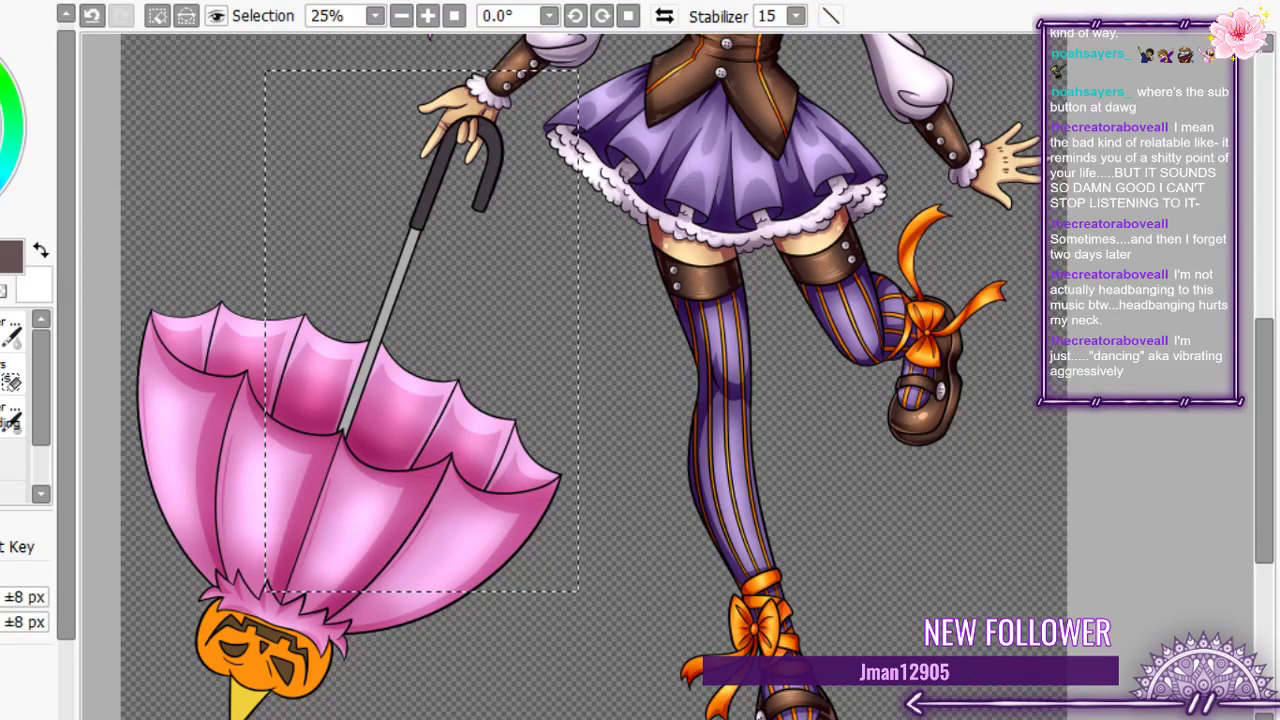
key("ctrl+t")
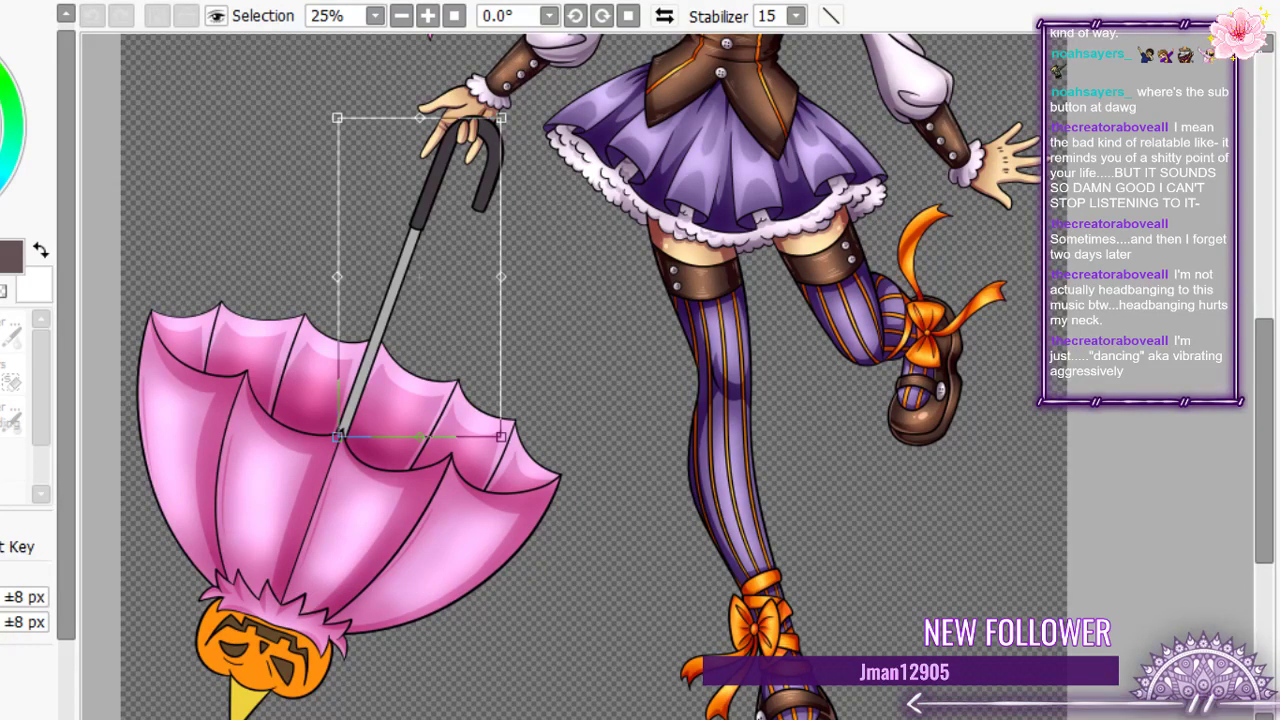
key("Return")
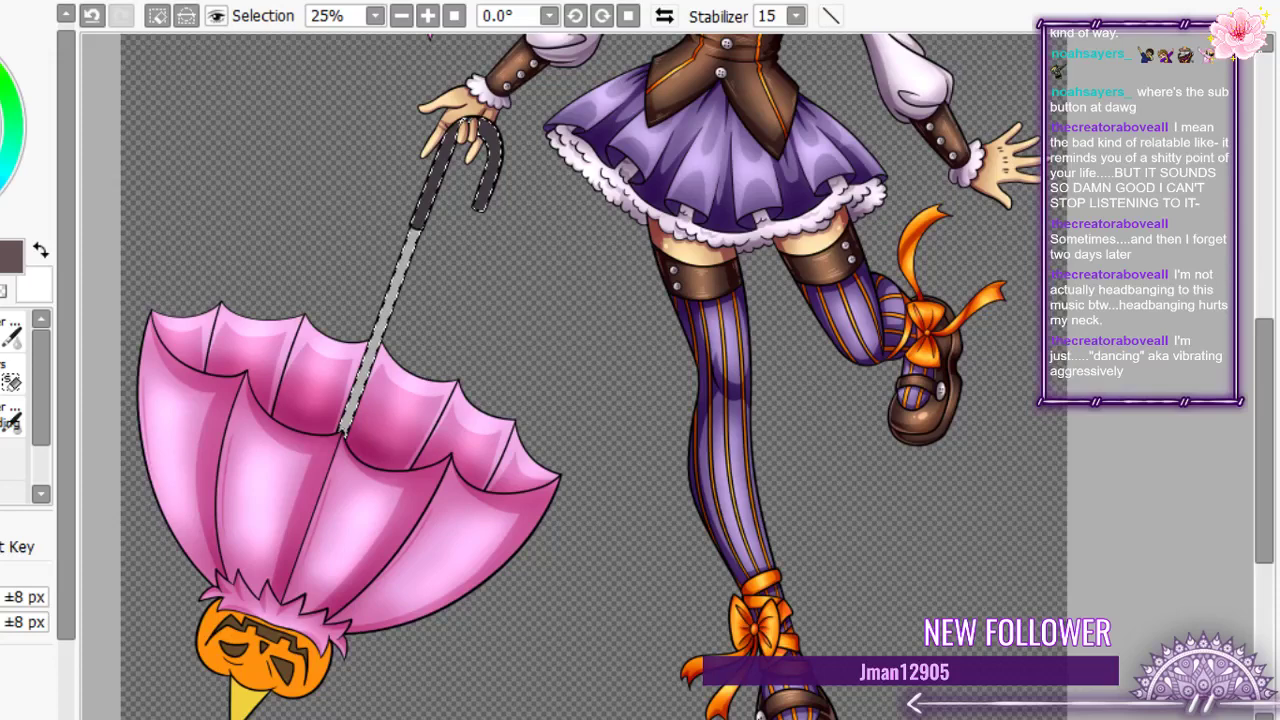
- Undo the overly dark test strokes and brush softer dark purple shadows on the curved handle around the fingers and along the hook
key("b")
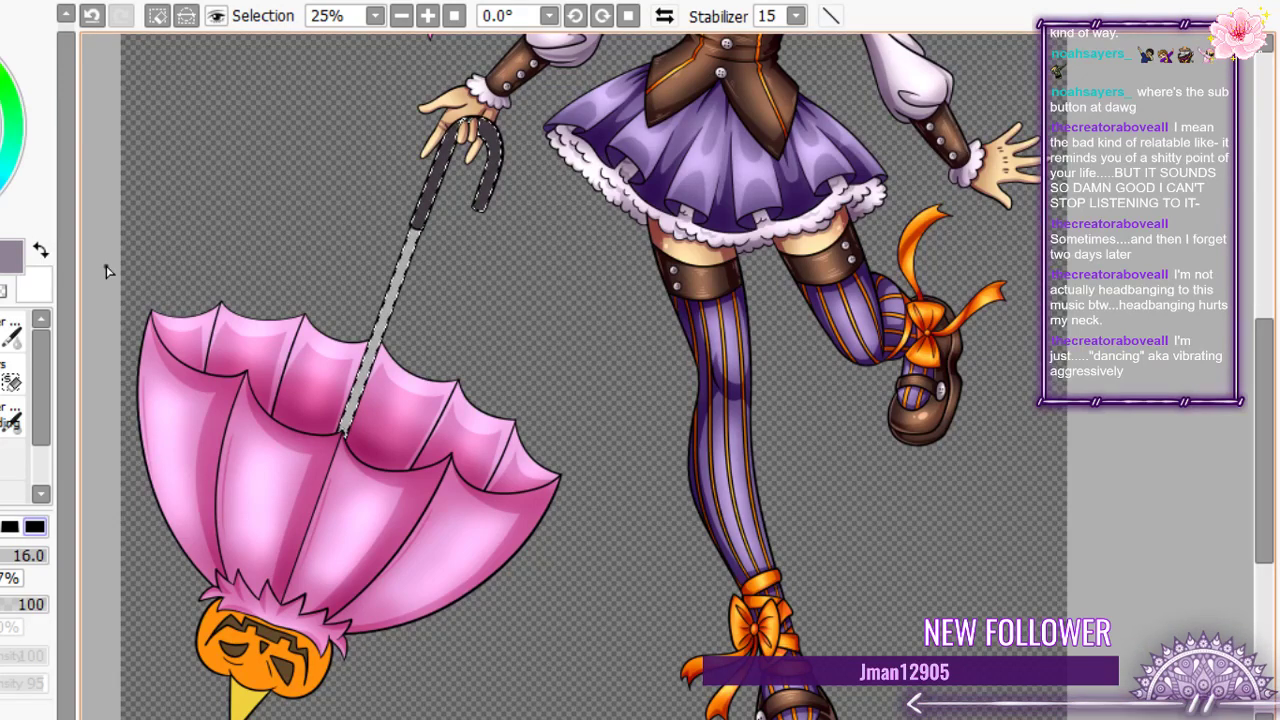
scroll(477, 177, "up", 5)
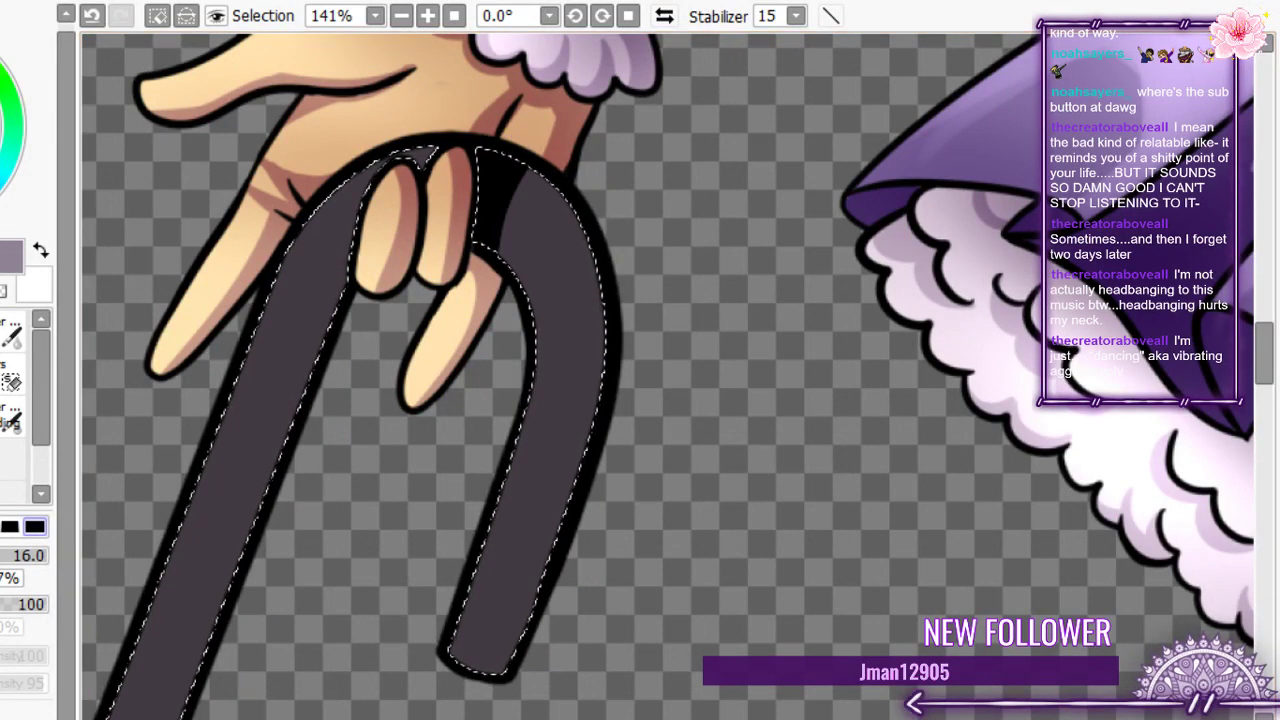
key("ctrl+z")
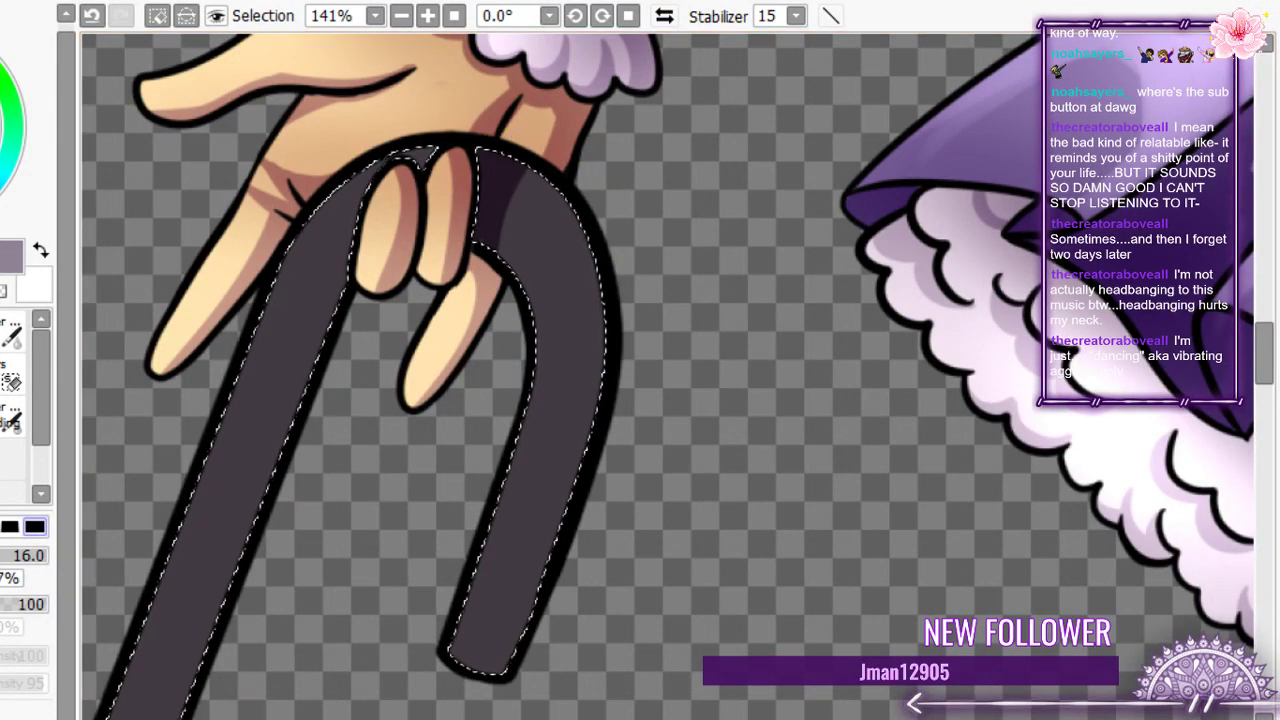
key("ctrl+z")
left_click_drag(400, 160, 357, 320)
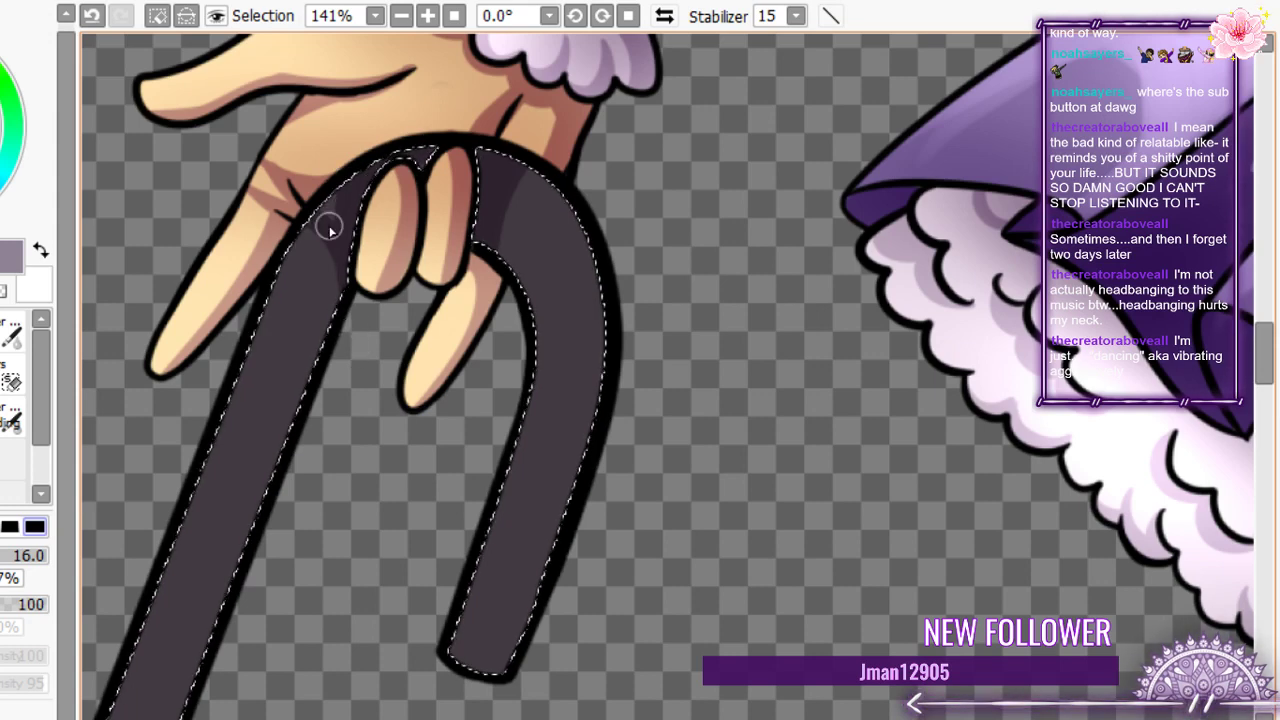
mouse_move(593, 459)
left_mouse_down()
mouse_move(542, 604)
mouse_move(495, 654)
mouse_move(535, 640)
mouse_move(474, 652)
left_mouse_up()
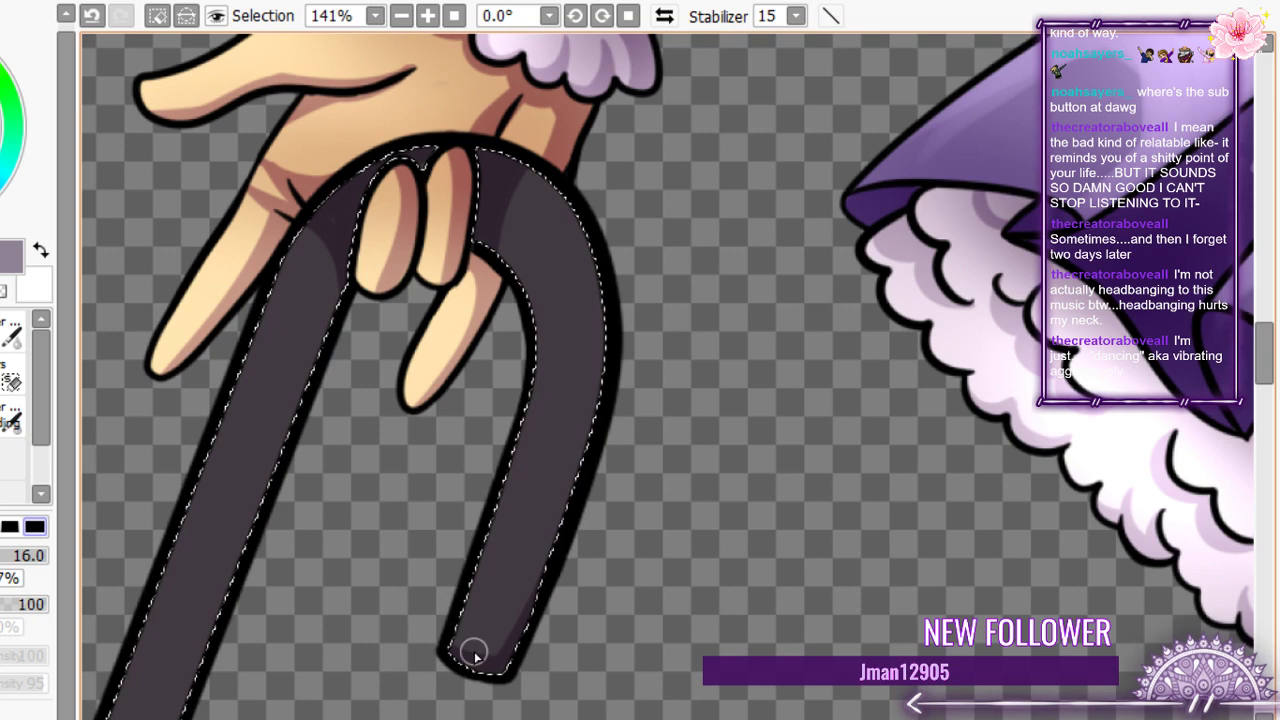
mouse_move(477, 260)
left_mouse_down()
mouse_move(536, 282)
mouse_move(481, 507)
mouse_move(507, 337)
mouse_move(341, 264)
mouse_move(351, 238)
mouse_move(320, 362)
mouse_move(342, 287)
left_mouse_up()
- Brush dark purple shadow along the edge of the straight grip from its lower end up to the hand
scroll(398, 268, "down", 5)
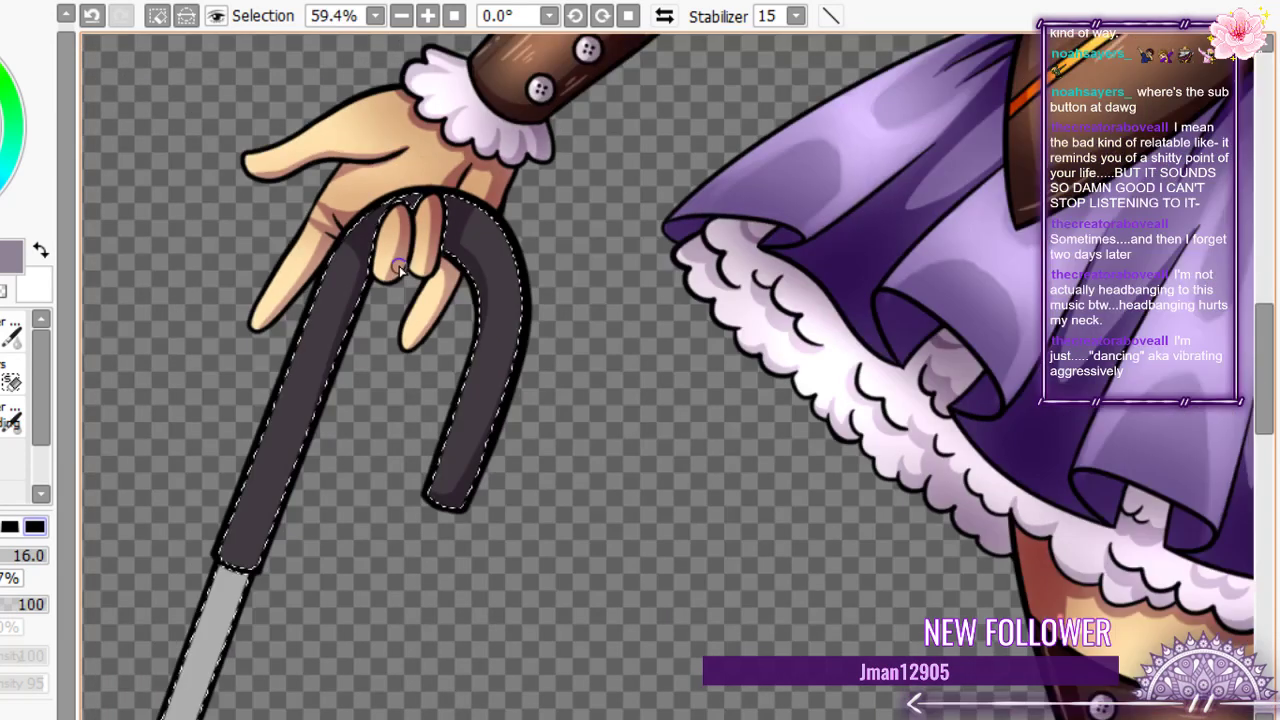
scroll(398, 268, "up", 1)
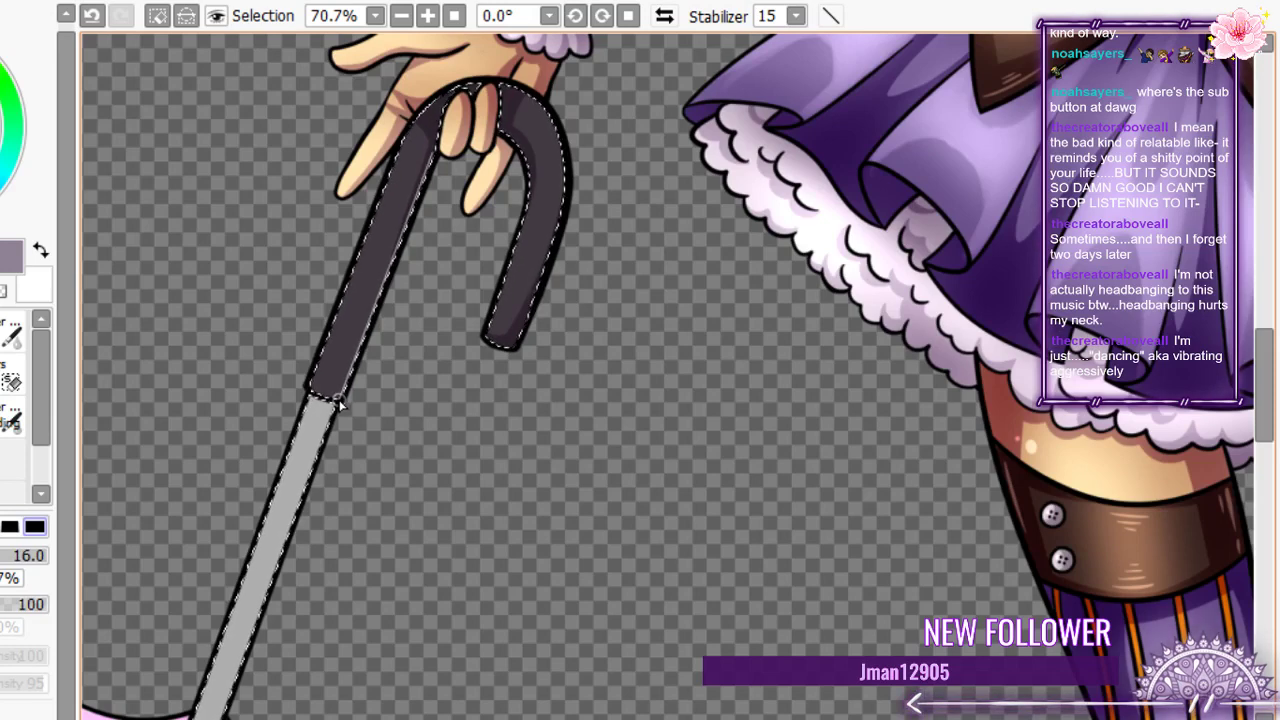
mouse_move(302, 374)
left_mouse_down()
mouse_move(366, 251)
mouse_move(400, 142)
left_mouse_up()
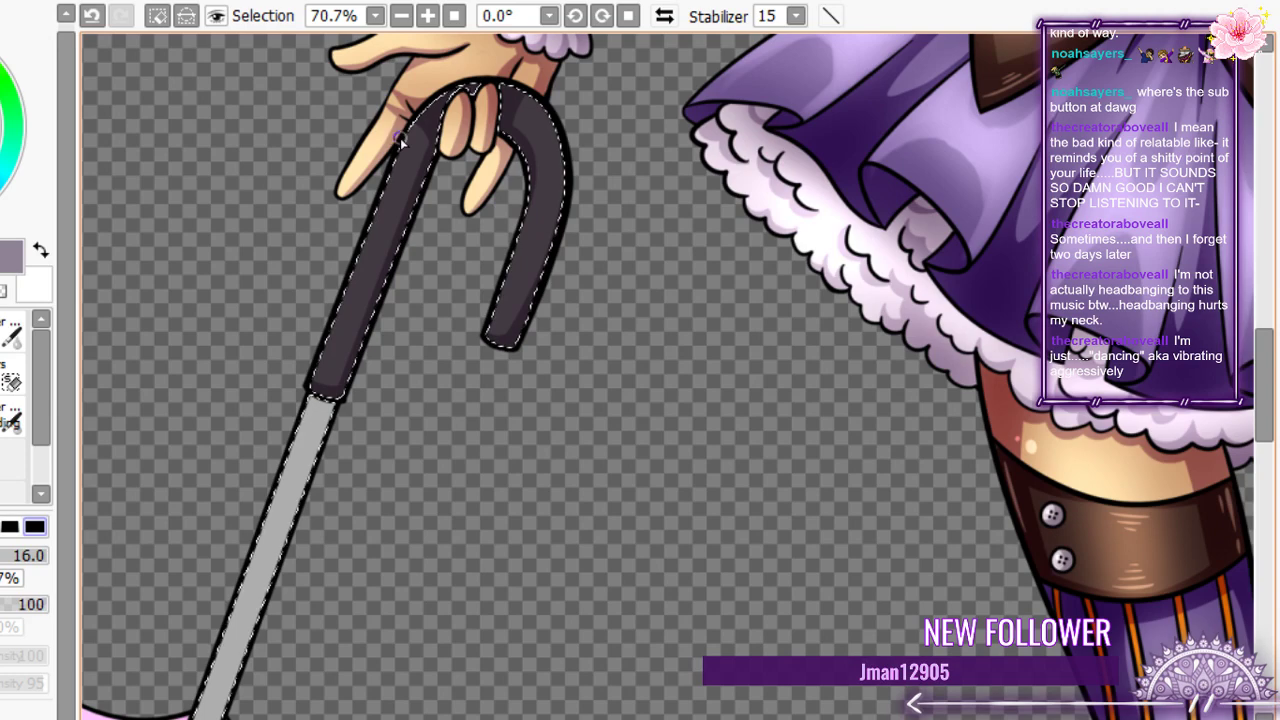
scroll(400, 142, "up", 5)
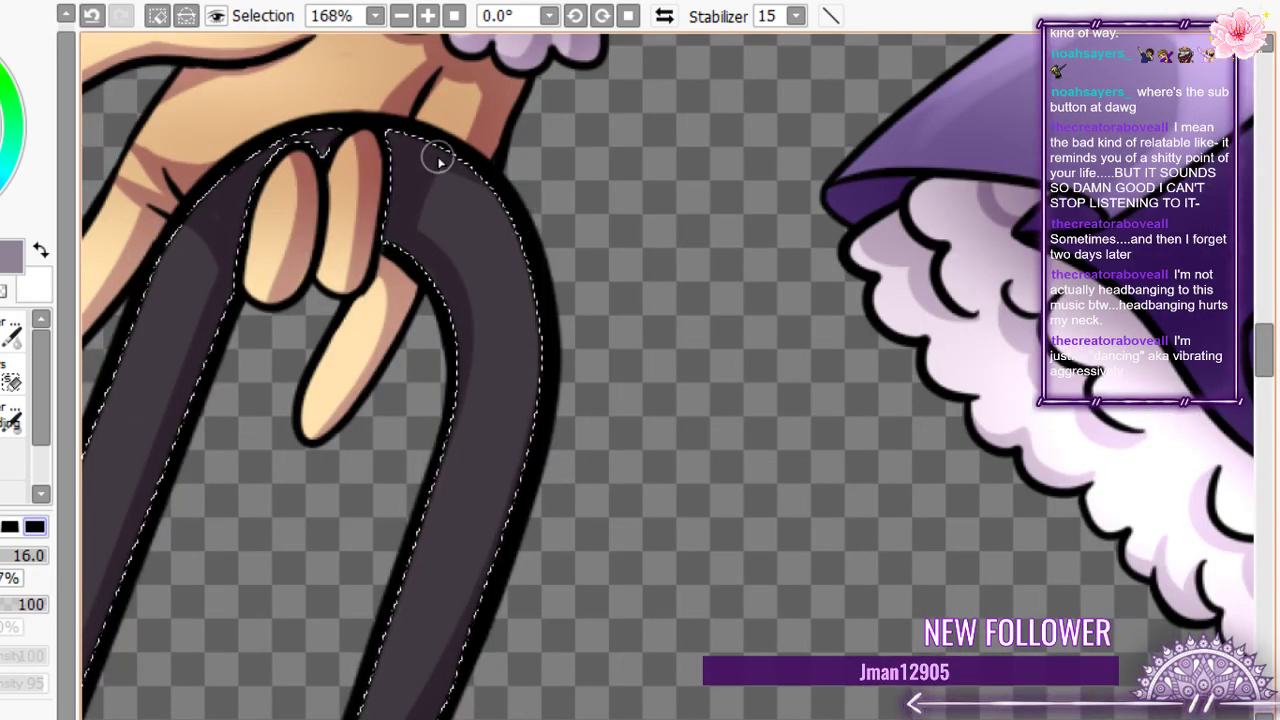
scroll(438, 160, "down", 9)
scroll(376, 240, "up", 2)
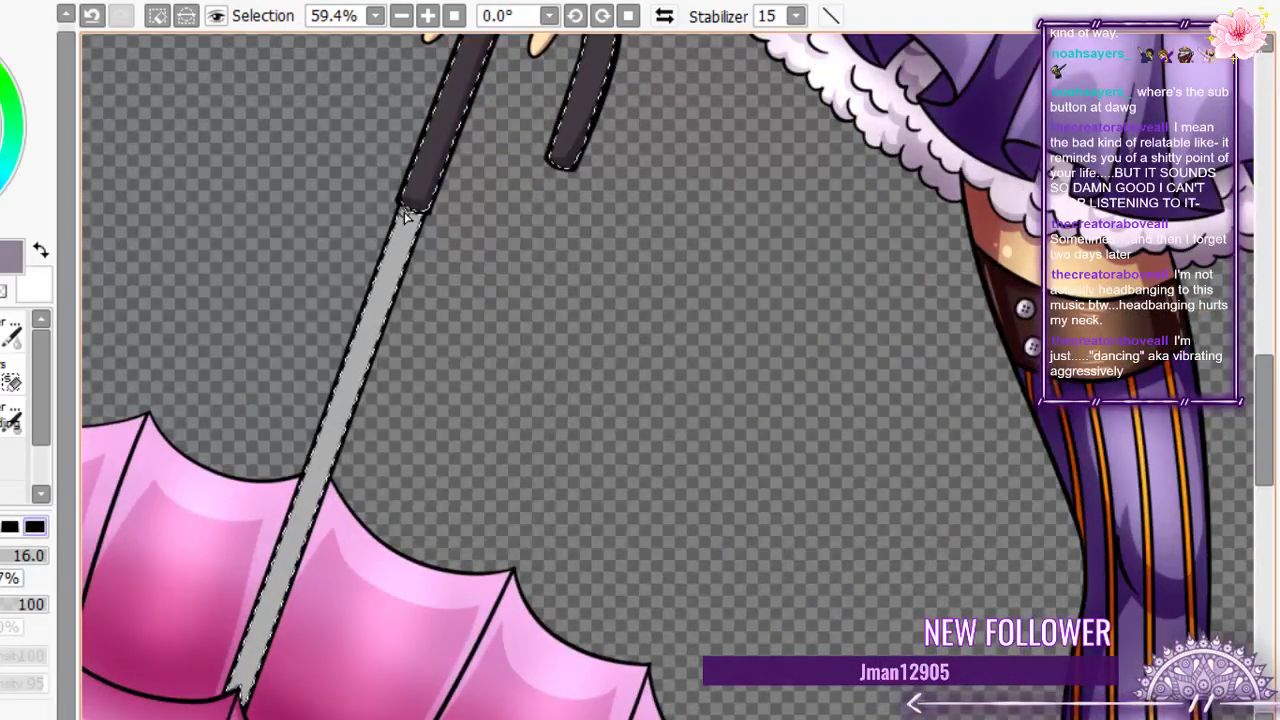
- Brush a soft purple-grey shadow across the top of the grey shaft directly below the dark grip
scroll(405, 215, "up", 1)
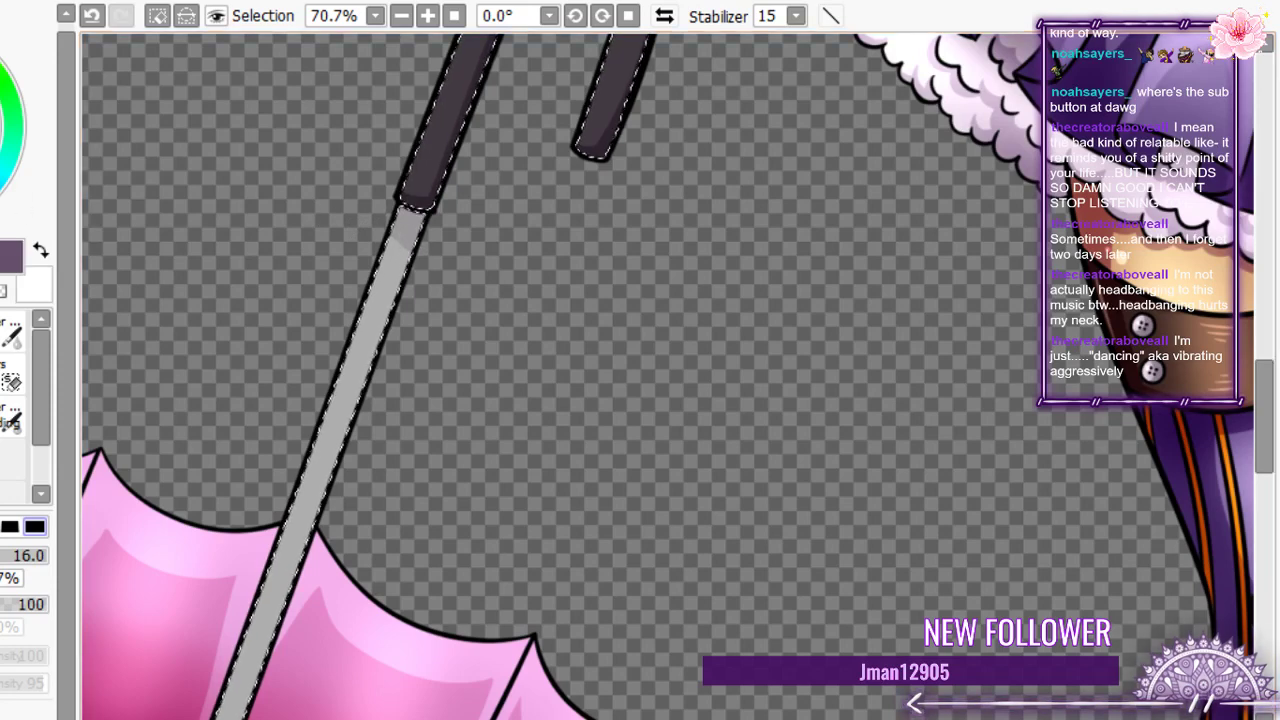
scroll(417, 217, "up", 4)
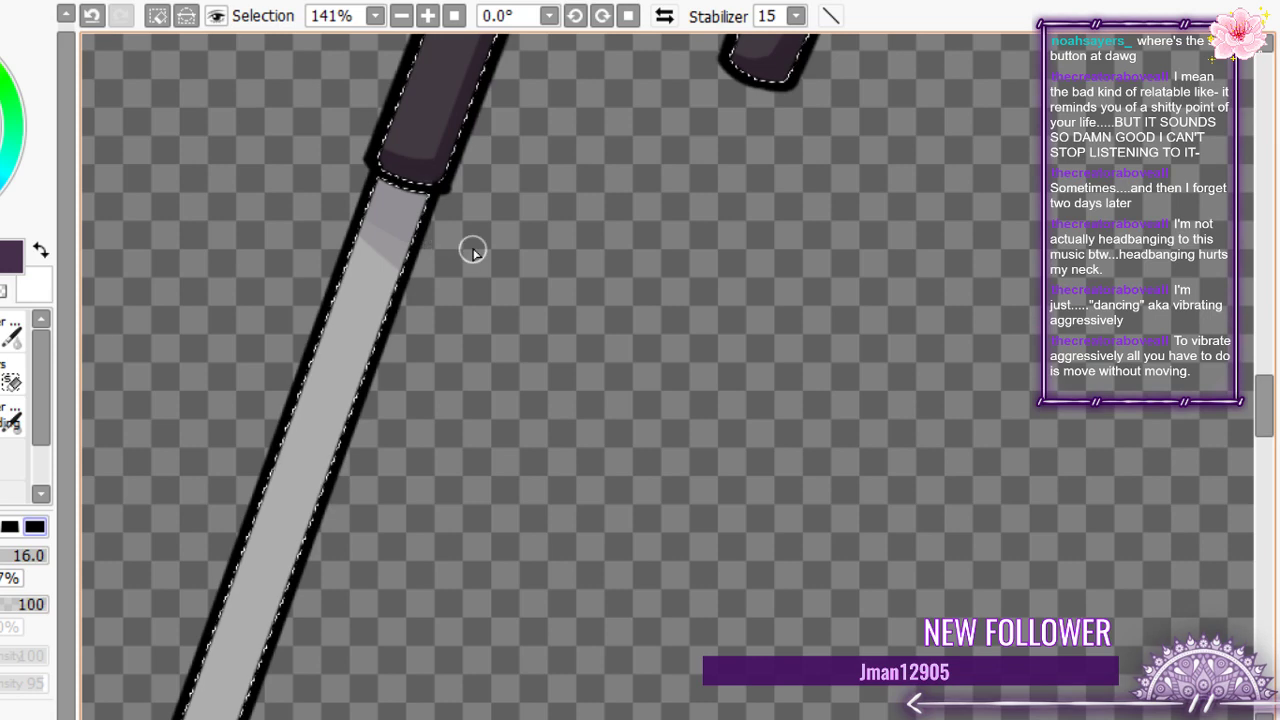
scroll(327, 230, "down", 3)
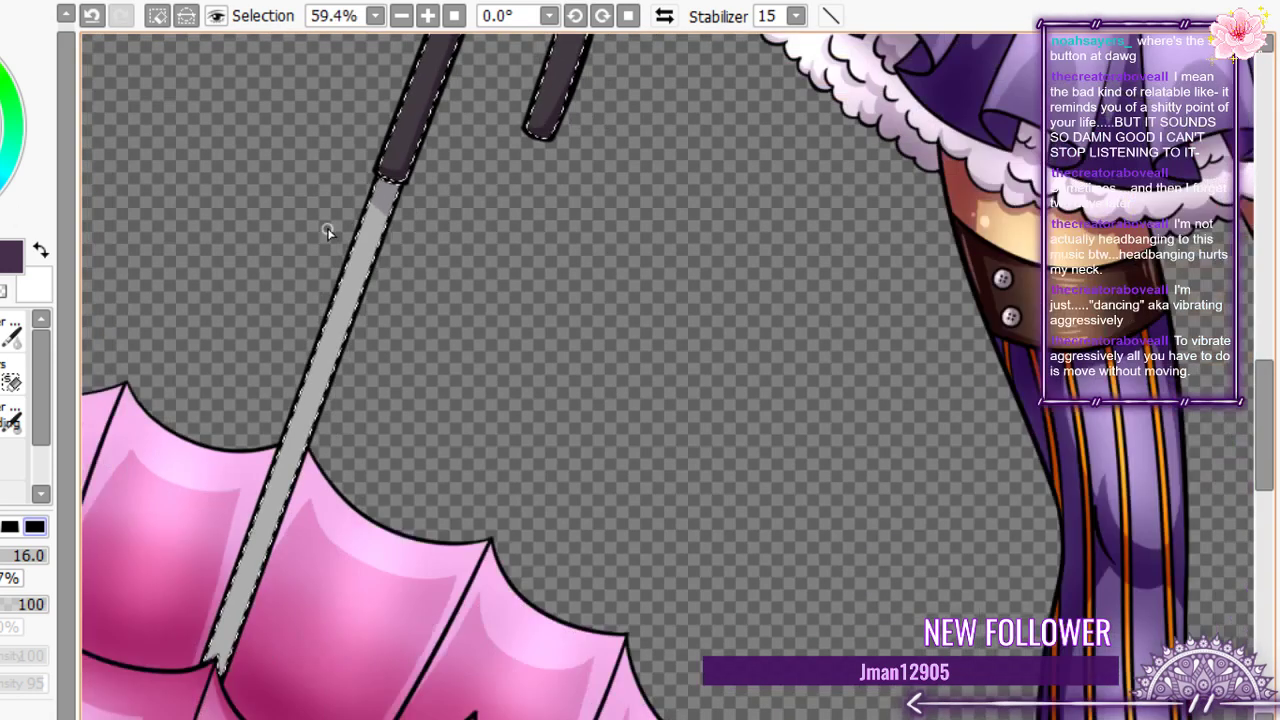
scroll(327, 229, "down", 1)
scroll(380, 210, "up", 1)
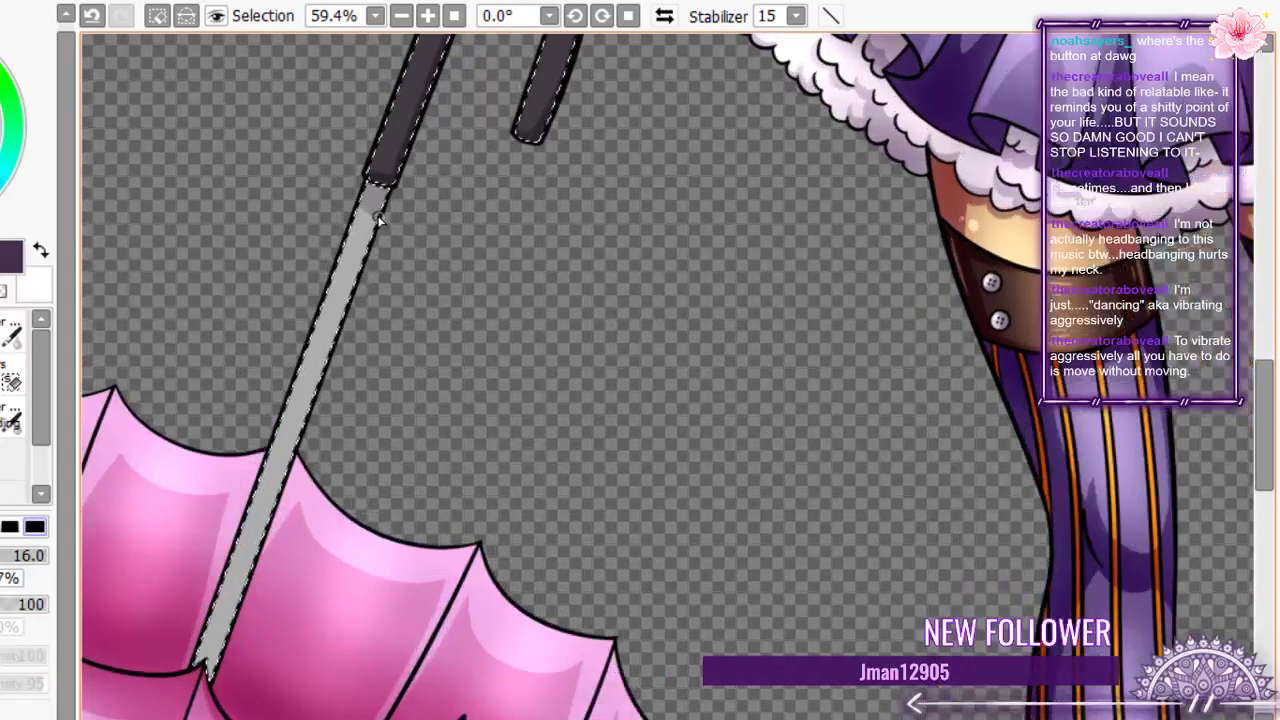
scroll(378, 220, "down", 2)
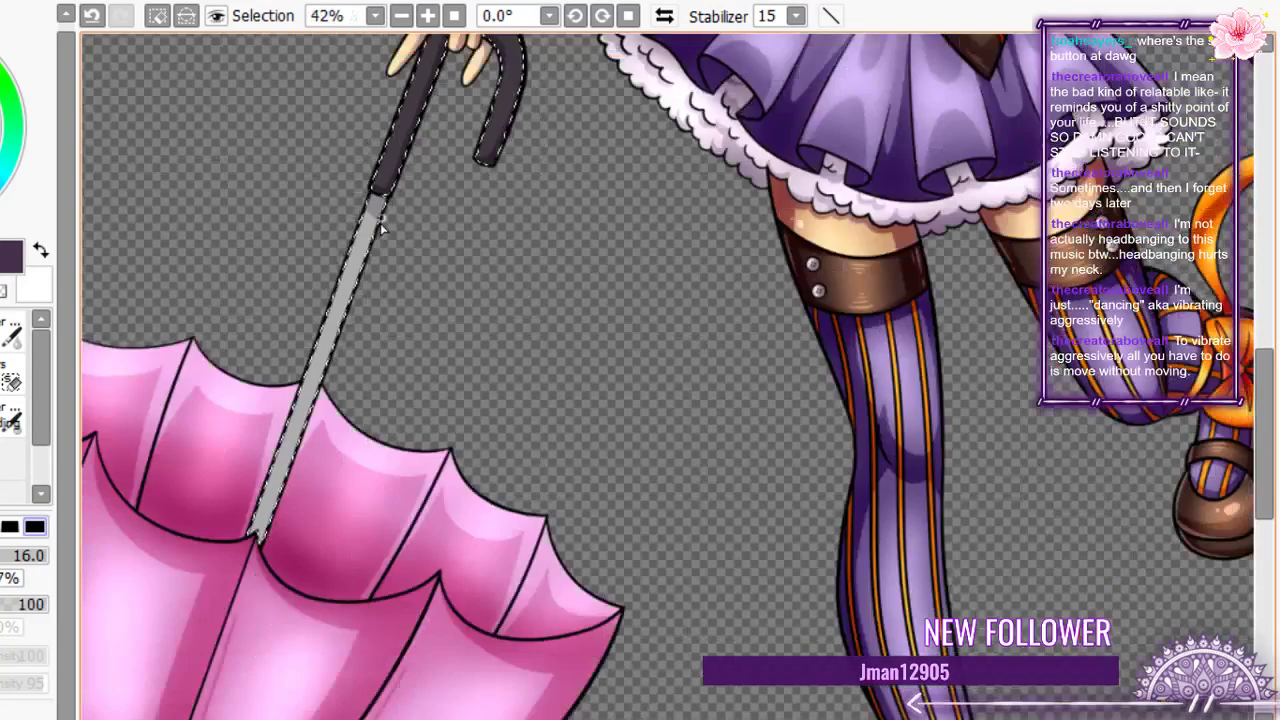
- Brush purple-grey shadow along one side of the grey shaft and across its lower end where it meets the canopy
scroll(381, 229, "up", 4)
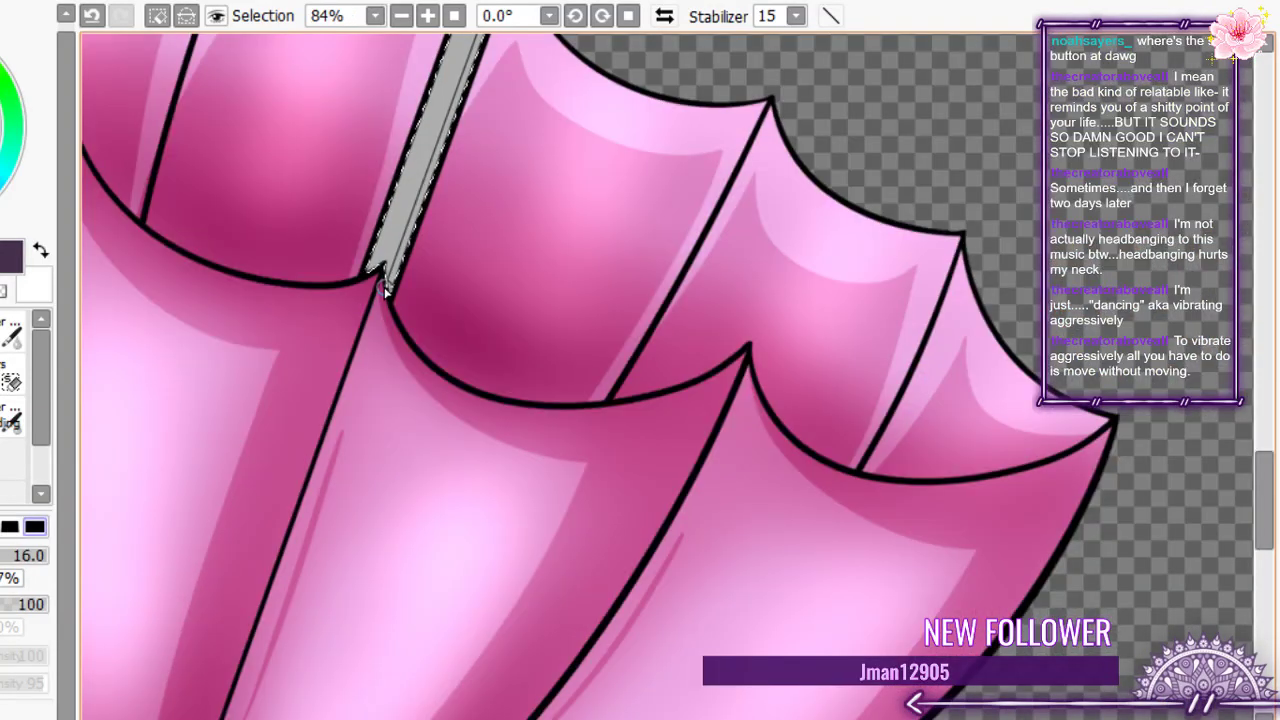
scroll(381, 340, "down", 3)
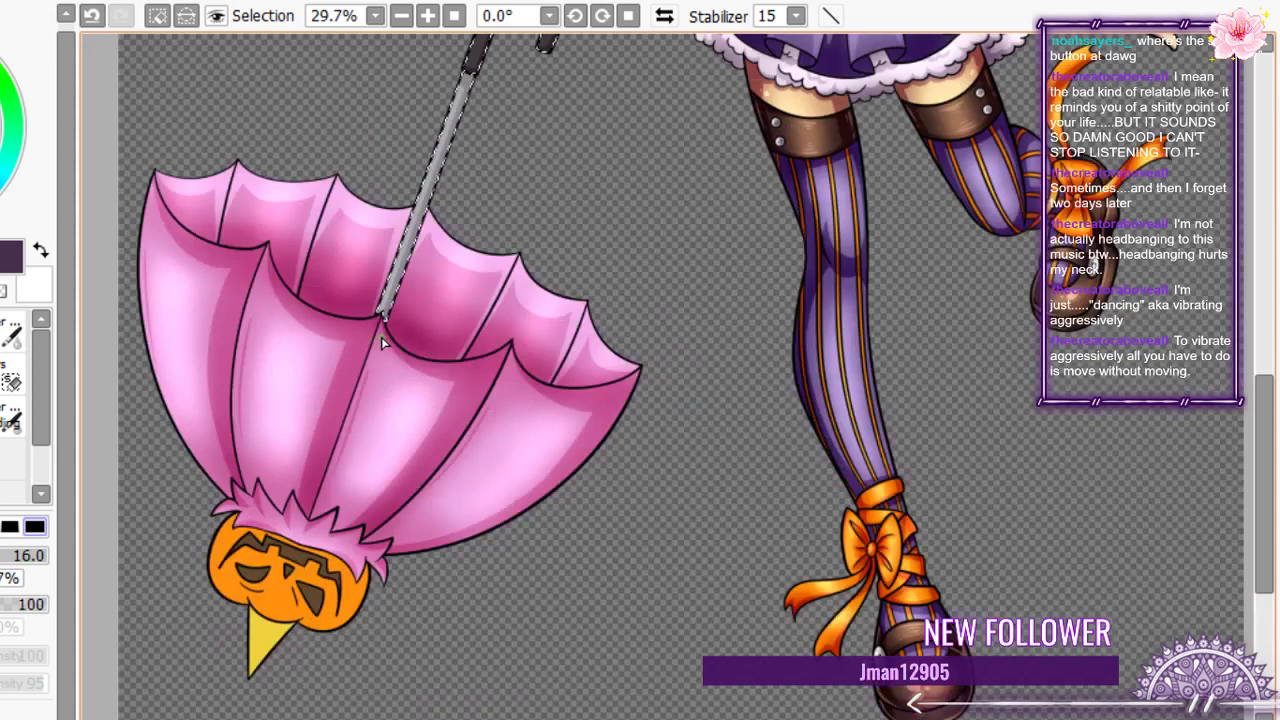
scroll(420, 190, "up", 3)
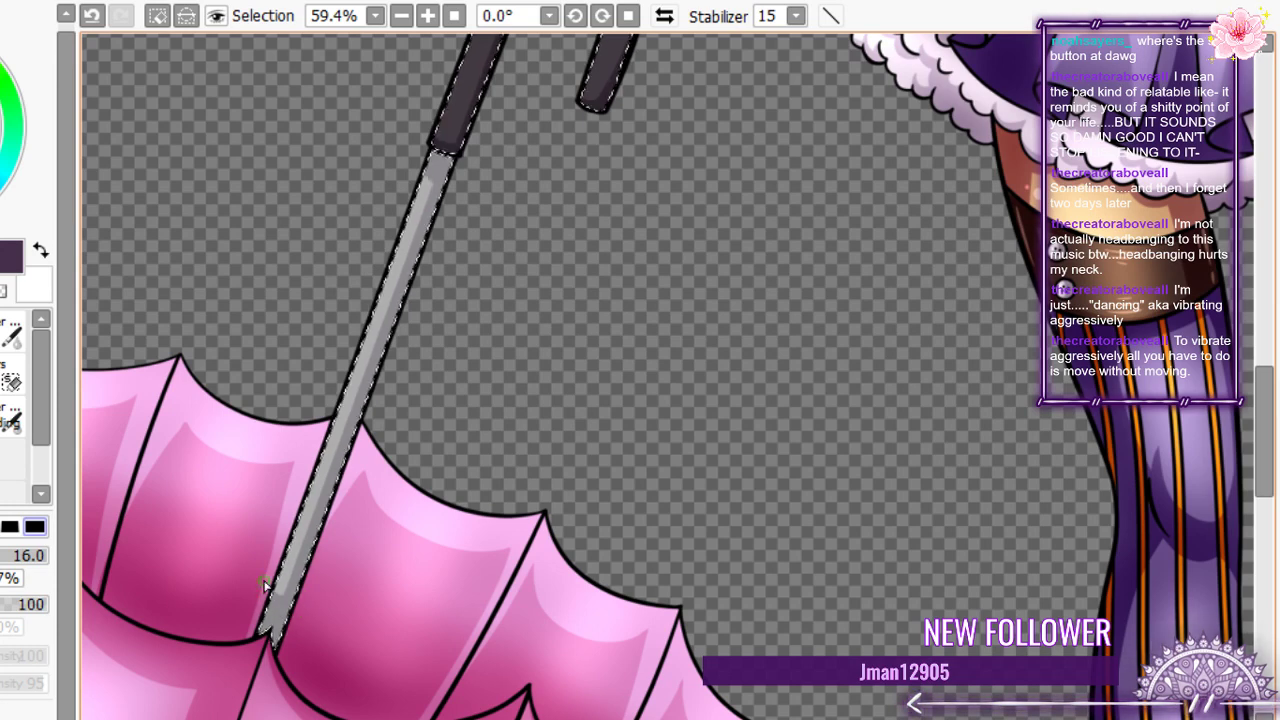
scroll(265, 585, "down", 3)
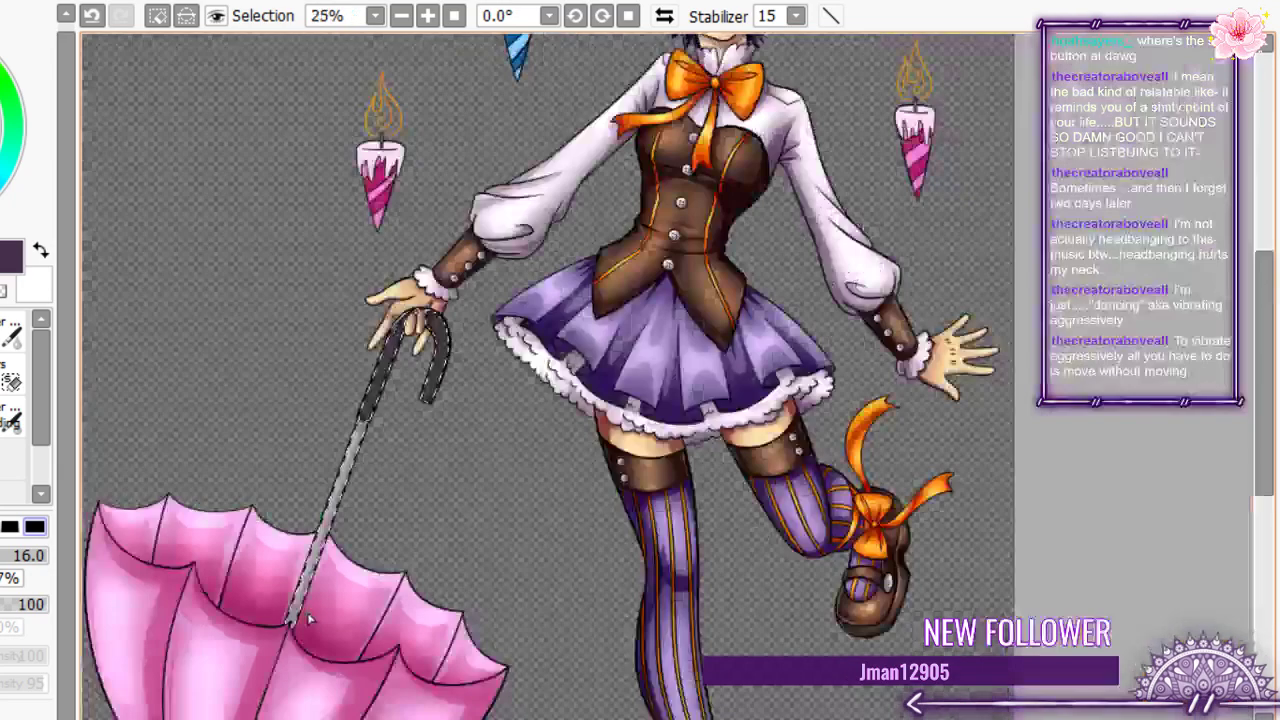
scroll(290, 630, "up", 3)
scroll(290, 630, "up", 5)
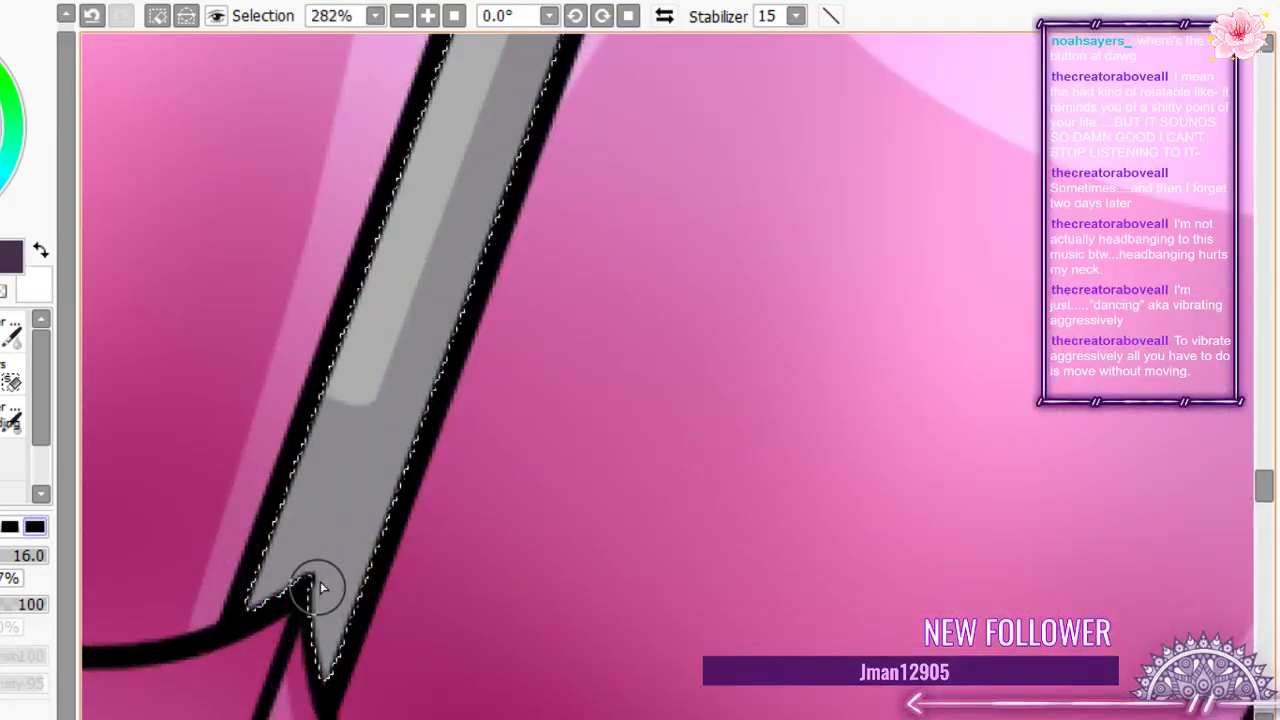
scroll(330, 520, "down", 6)
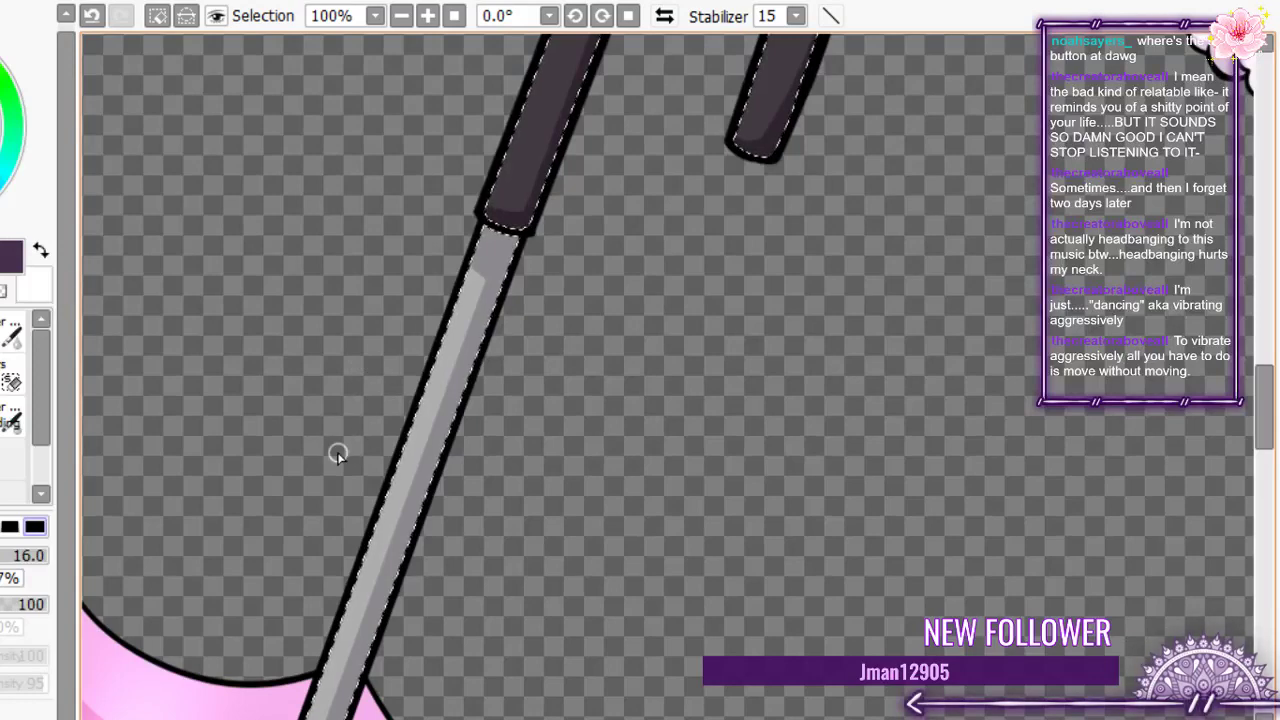
scroll(241, 398, "down", 3)
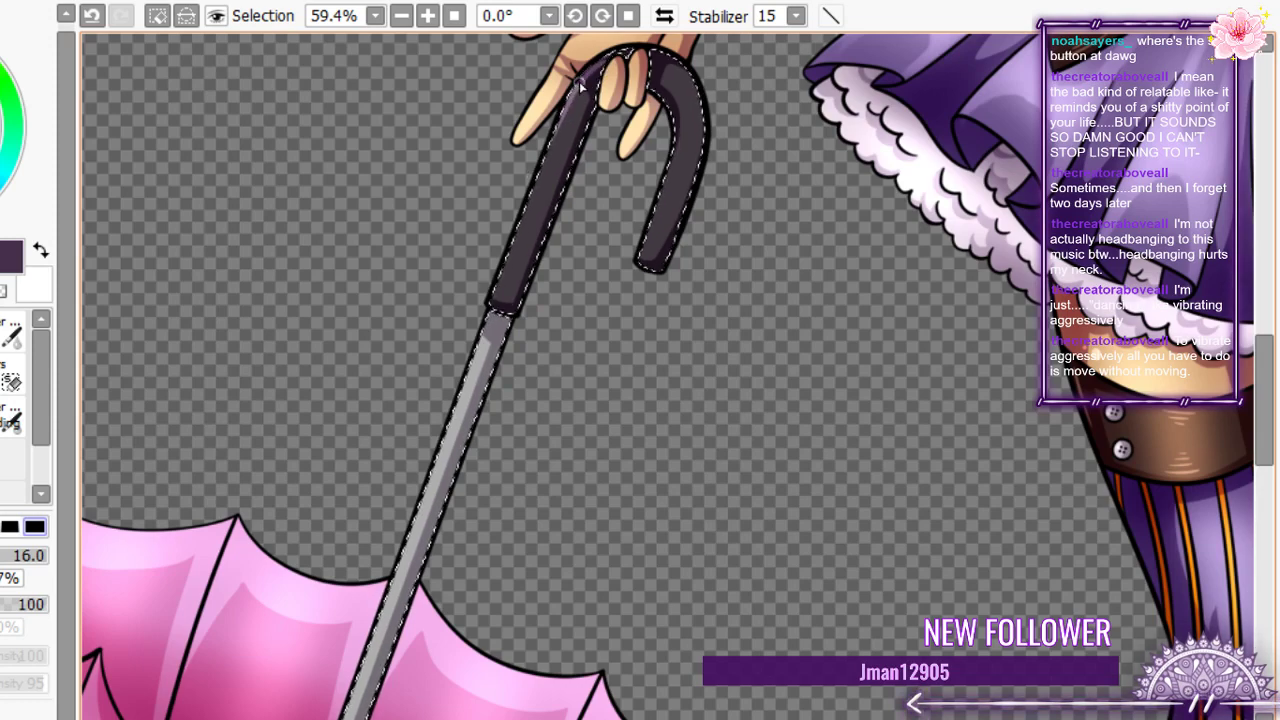
- Brush a thin lighter purple highlight along the unshaded edge of the straight grip, from the hand to its lower end
left_click_drag(581, 88, 495, 295)
scroll(520, 200, "up", 3)
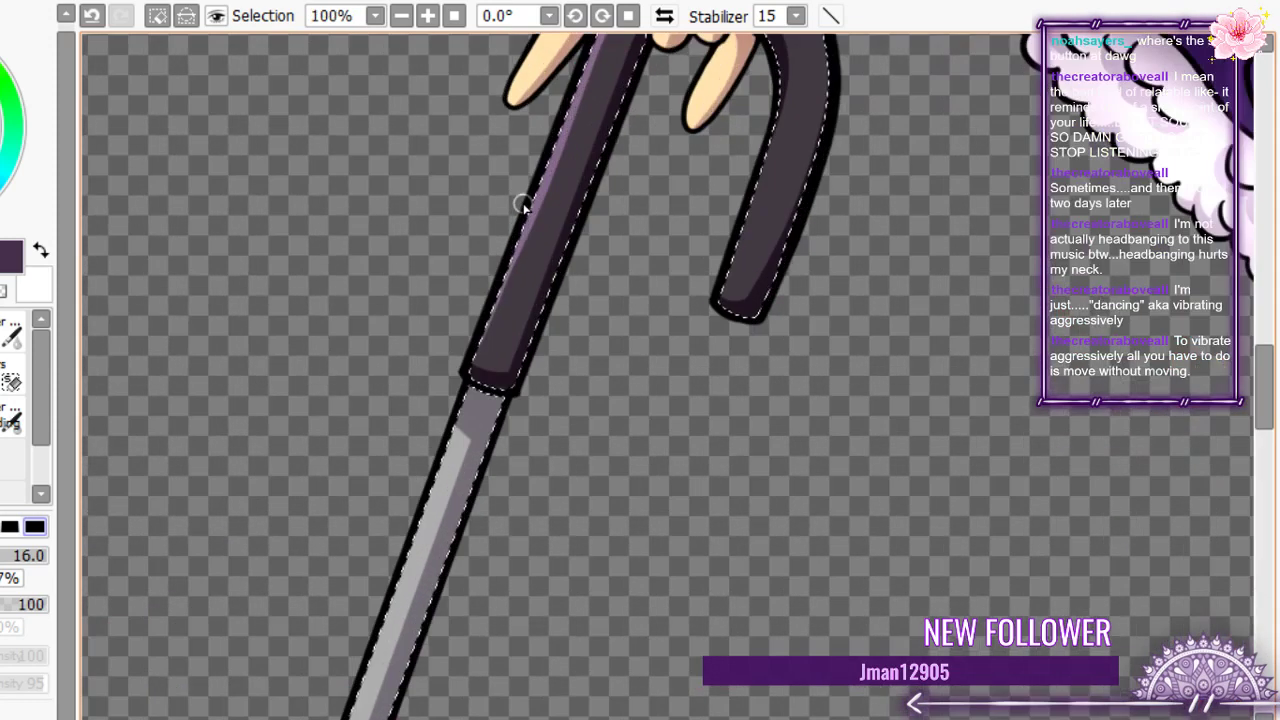
left_click_drag(522, 205, 472, 372)
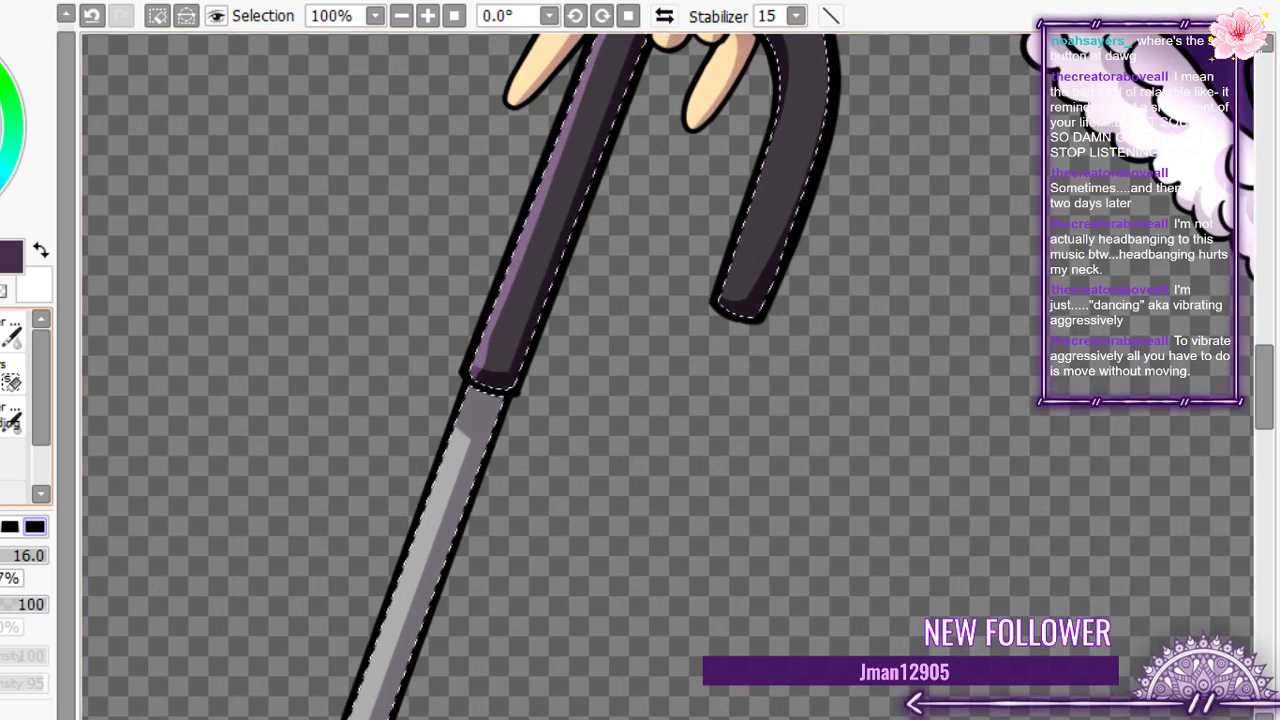
key("e")
key("ctrl+z")
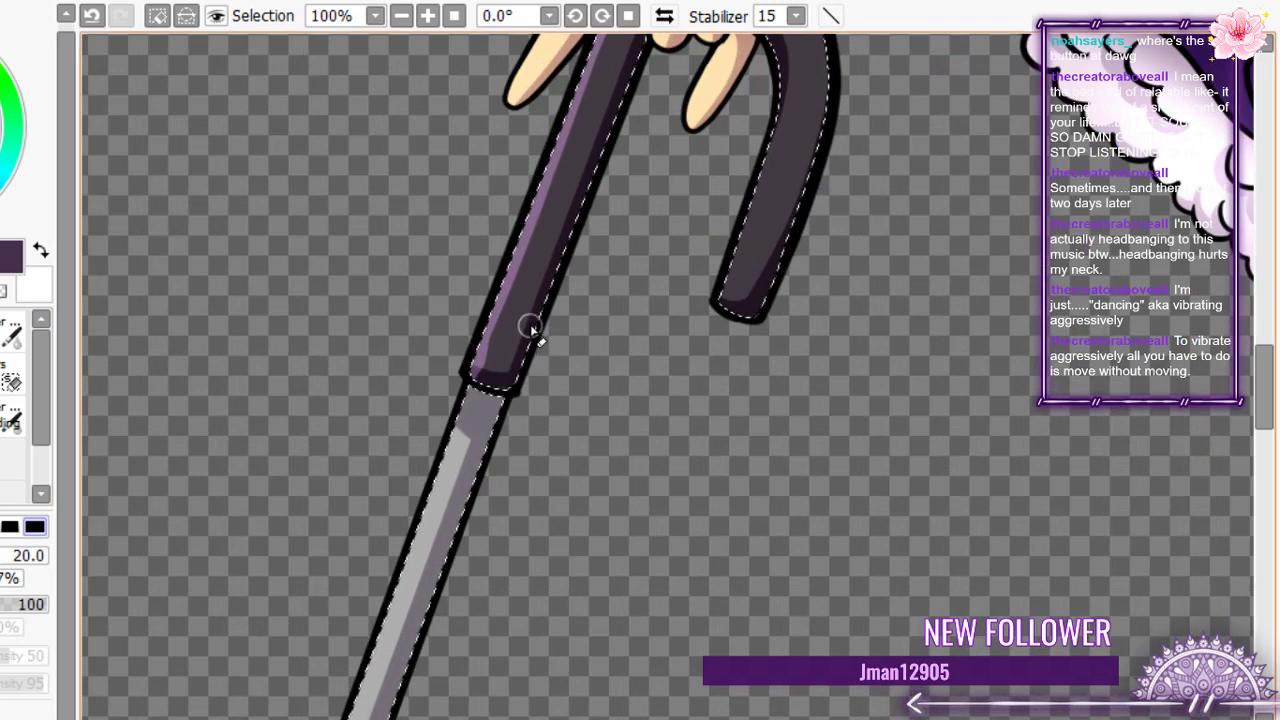
key("bracketleft")
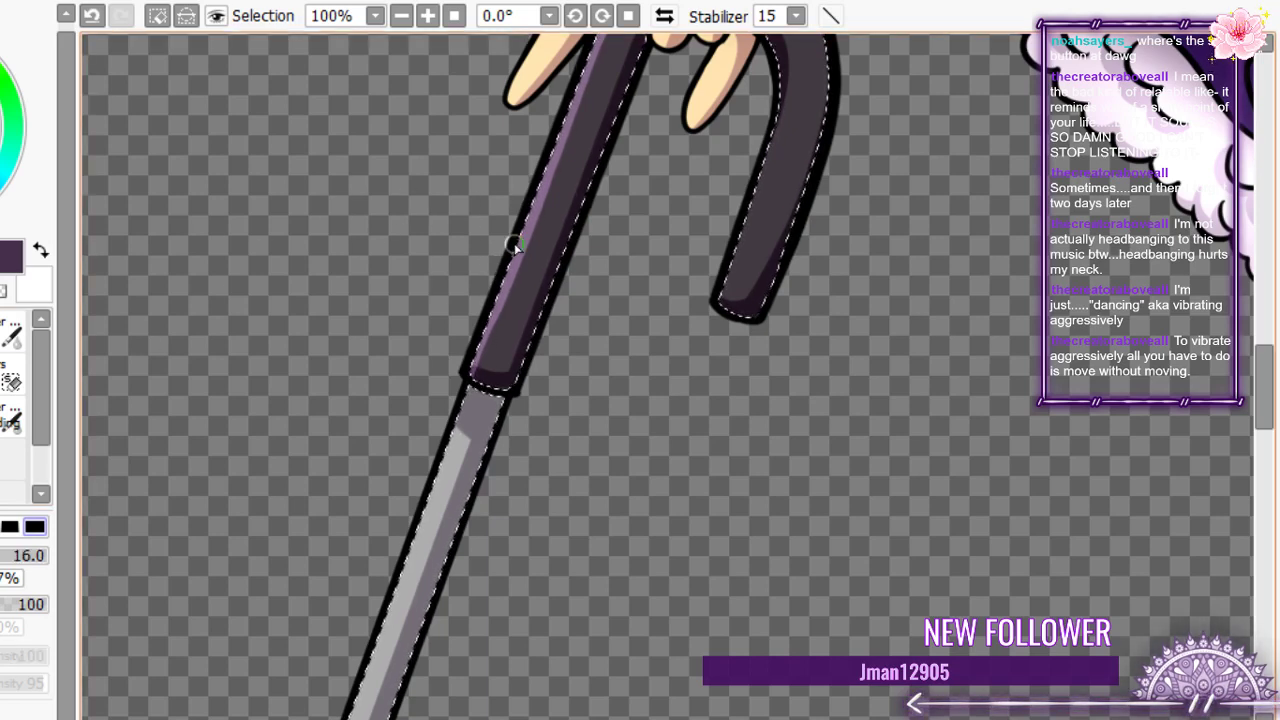
scroll(600, 235, "down", 6)
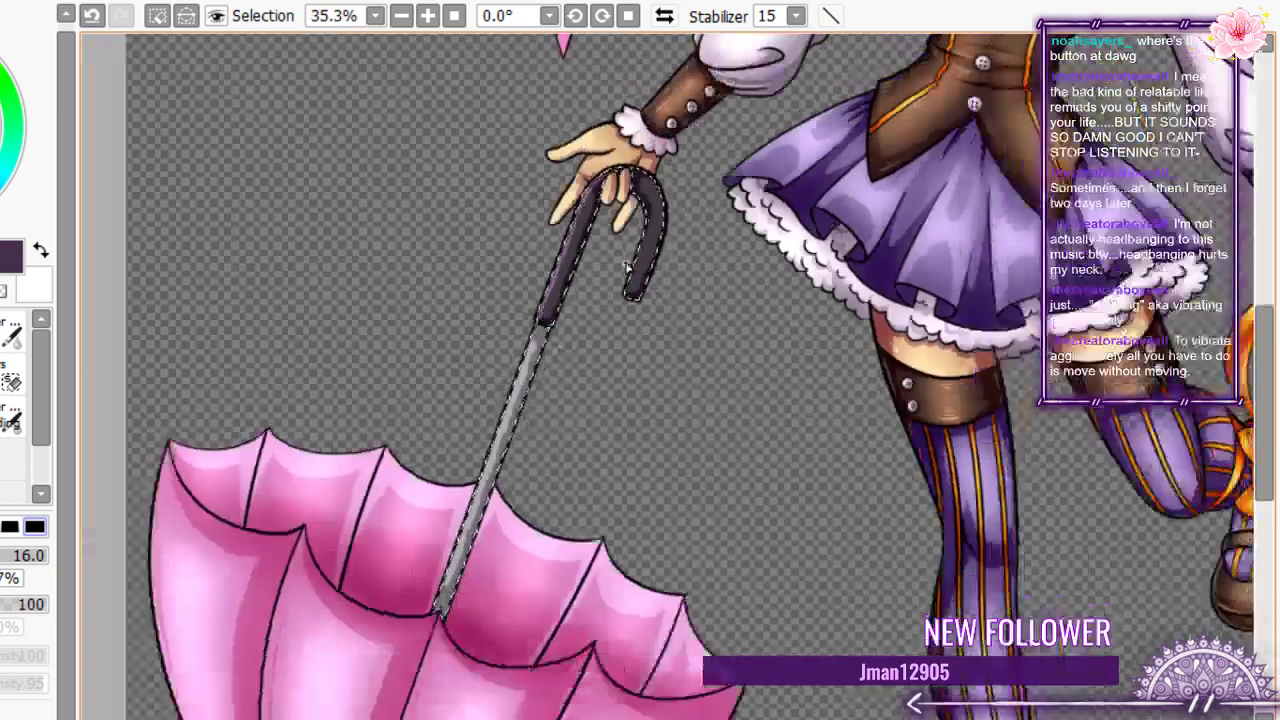
- Brush lighter purple highlights along the outer curve of the handle's hook and around the edge of its tip
scroll(627, 268, "up", 7)
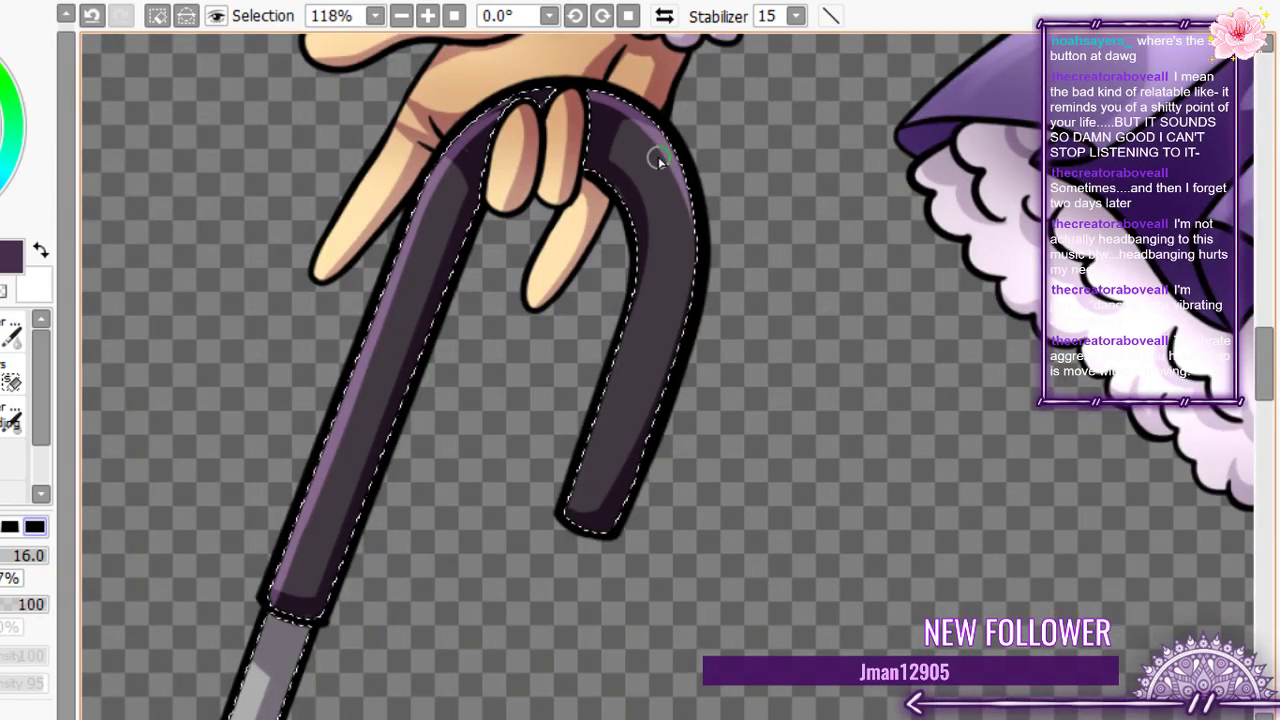
left_click_drag(666, 157, 692, 270)
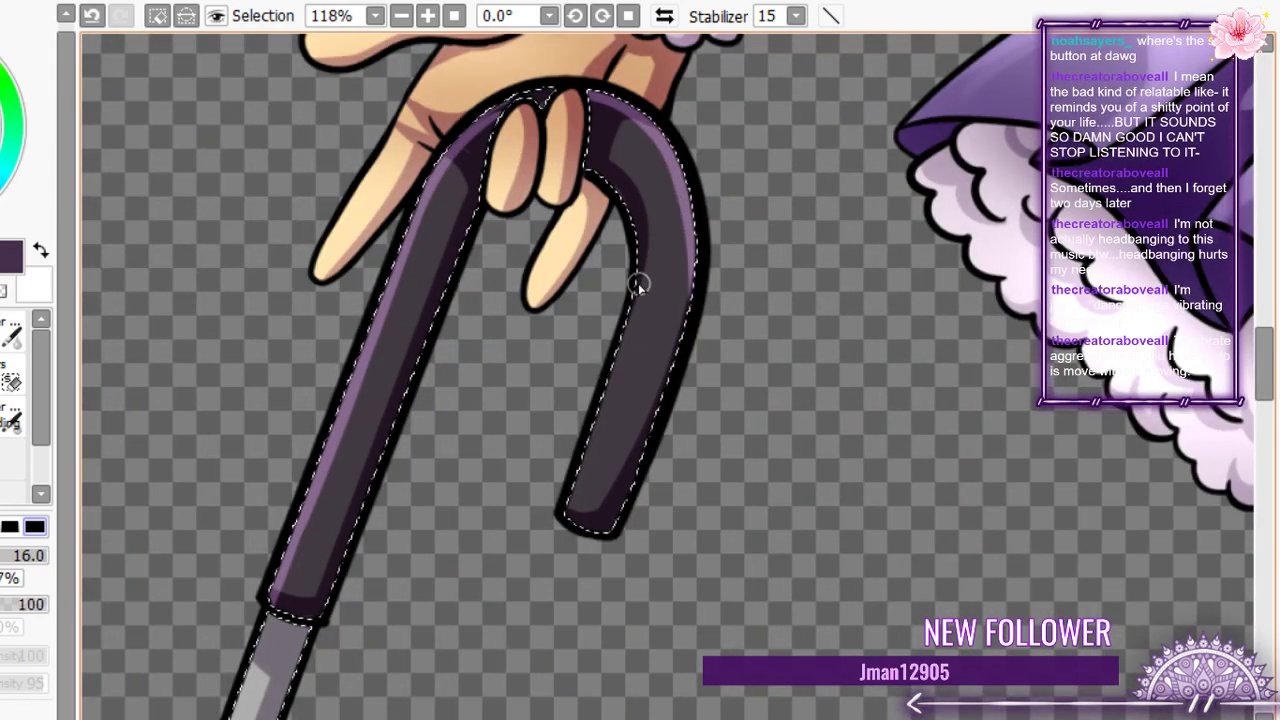
key("ctrl+z")
left_click_drag(631, 303, 553, 550)
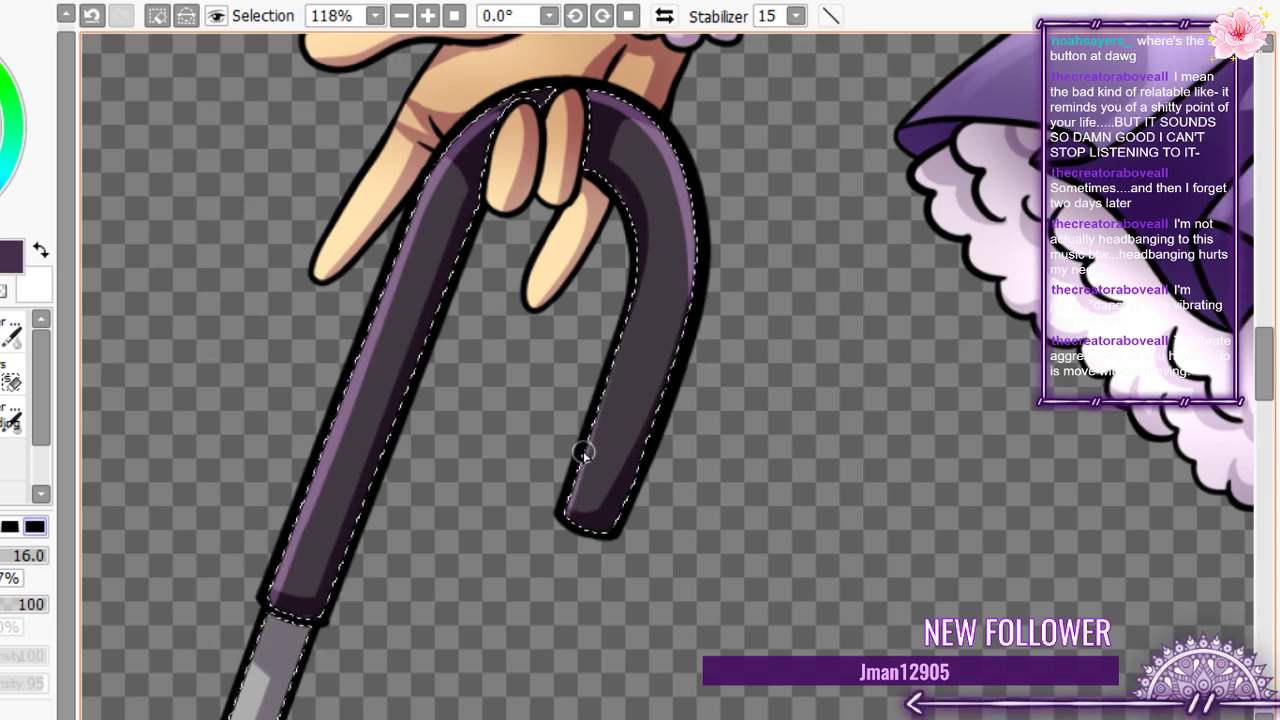
left_click_drag(562, 500, 588, 514)
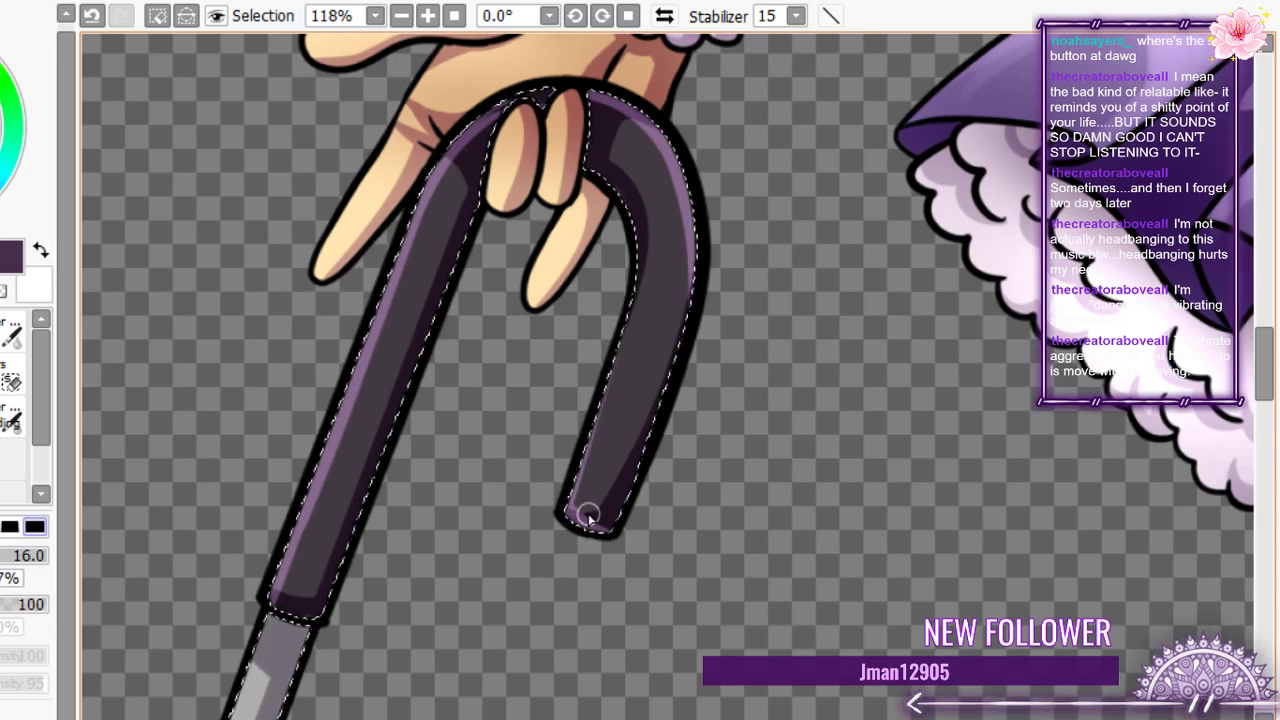
scroll(643, 263, "down", 4)
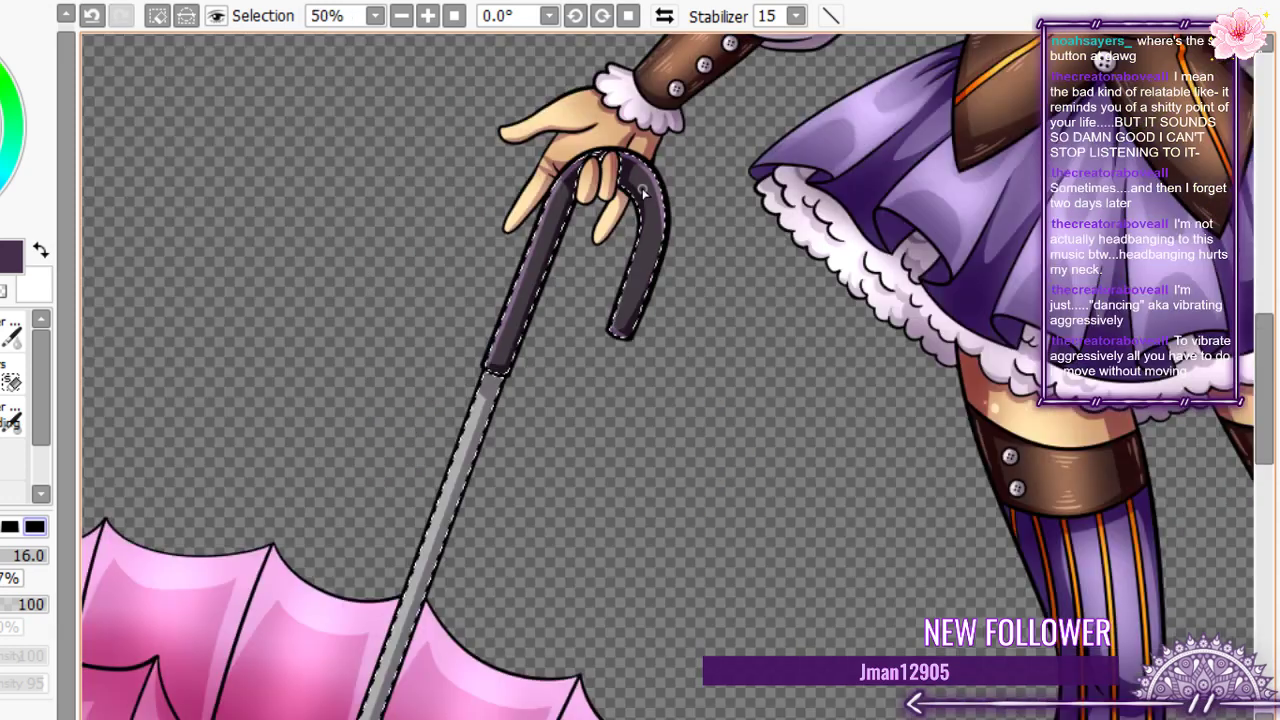
scroll(643, 192, "down", 7)
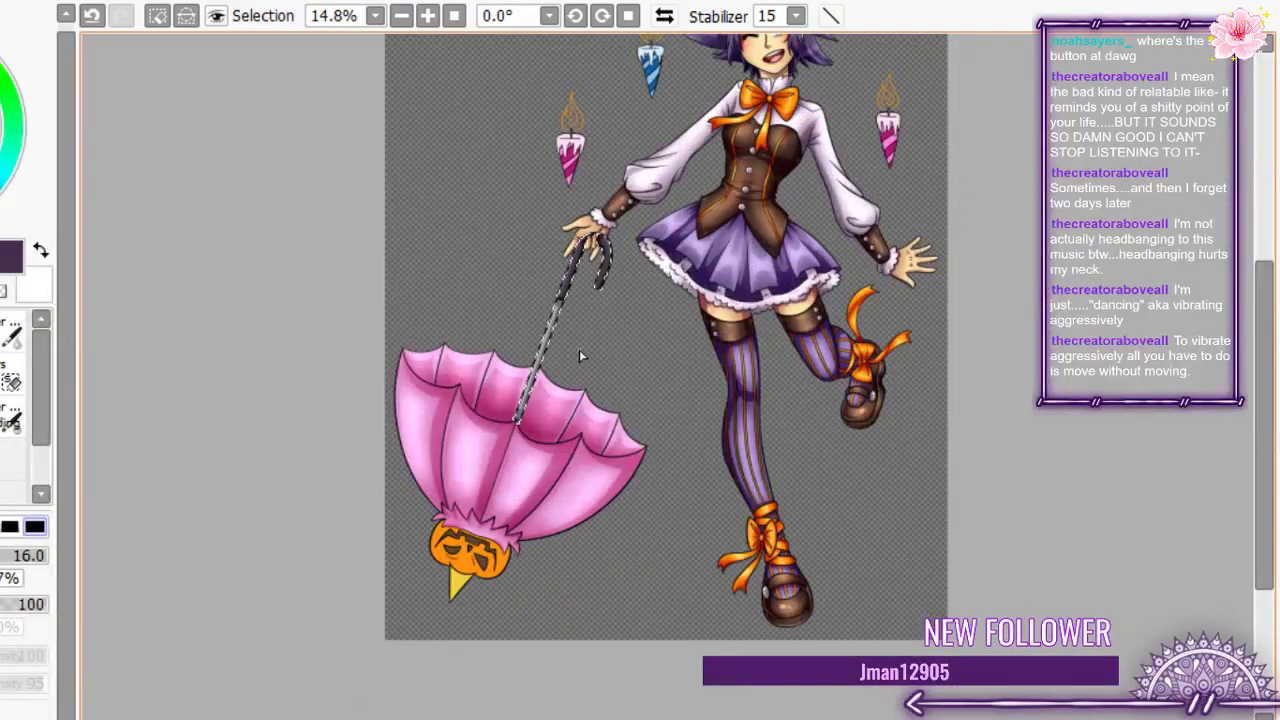
- Undo the overly wide pale highlight on the grey shaft and brush a thinner one along its unshaded edge
scroll(543, 358, "up", 1)
scroll(543, 358, "up", 5)
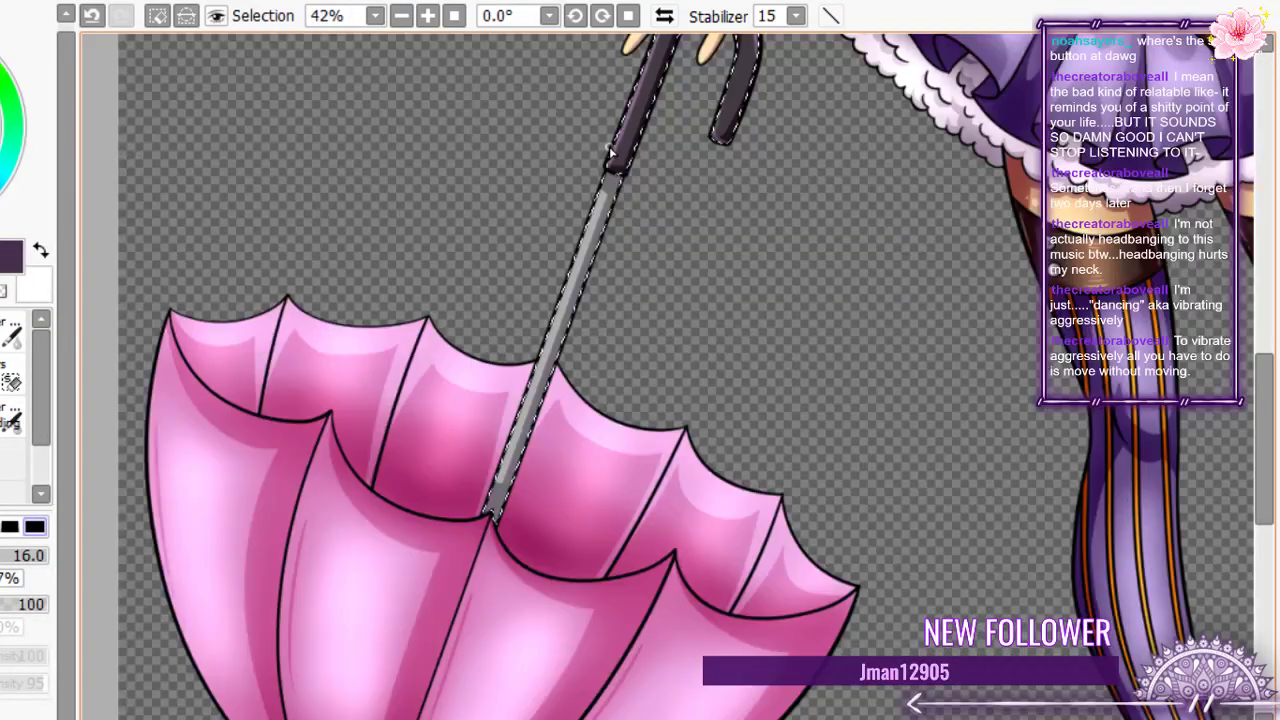
scroll(609, 146, "up", 2)
scroll(465, 625, "up", 2)
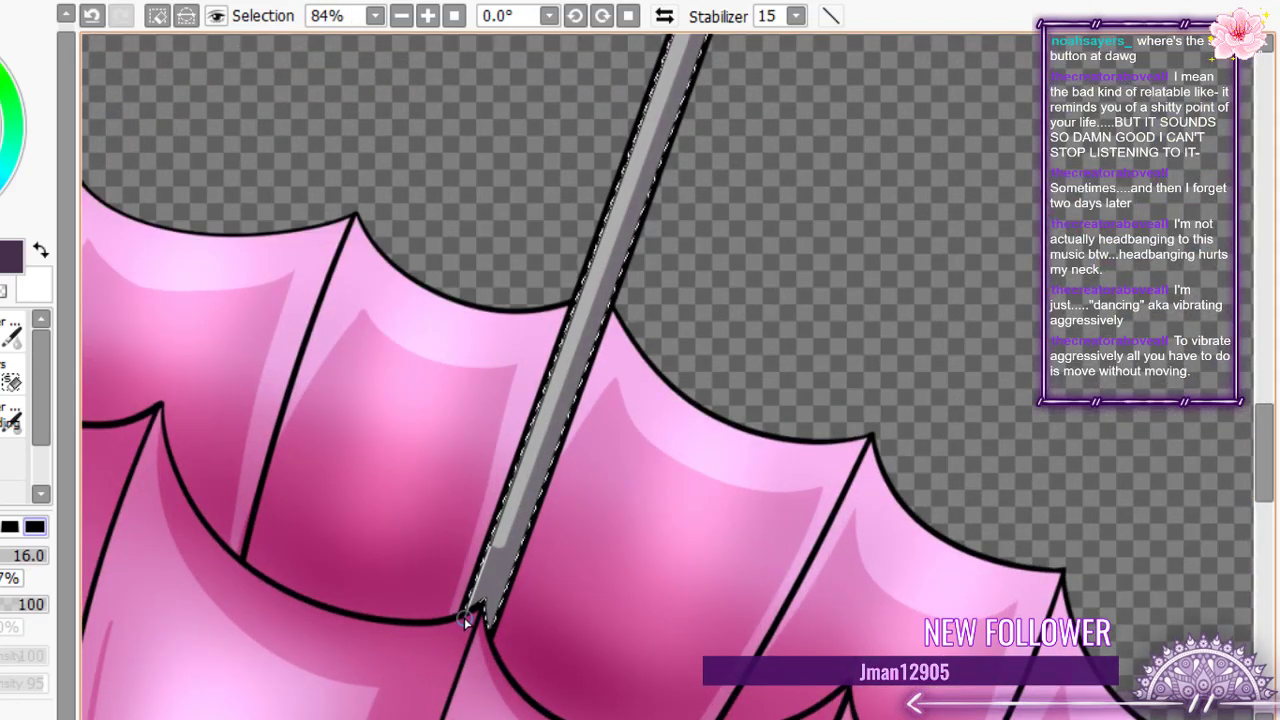
key("Delete")
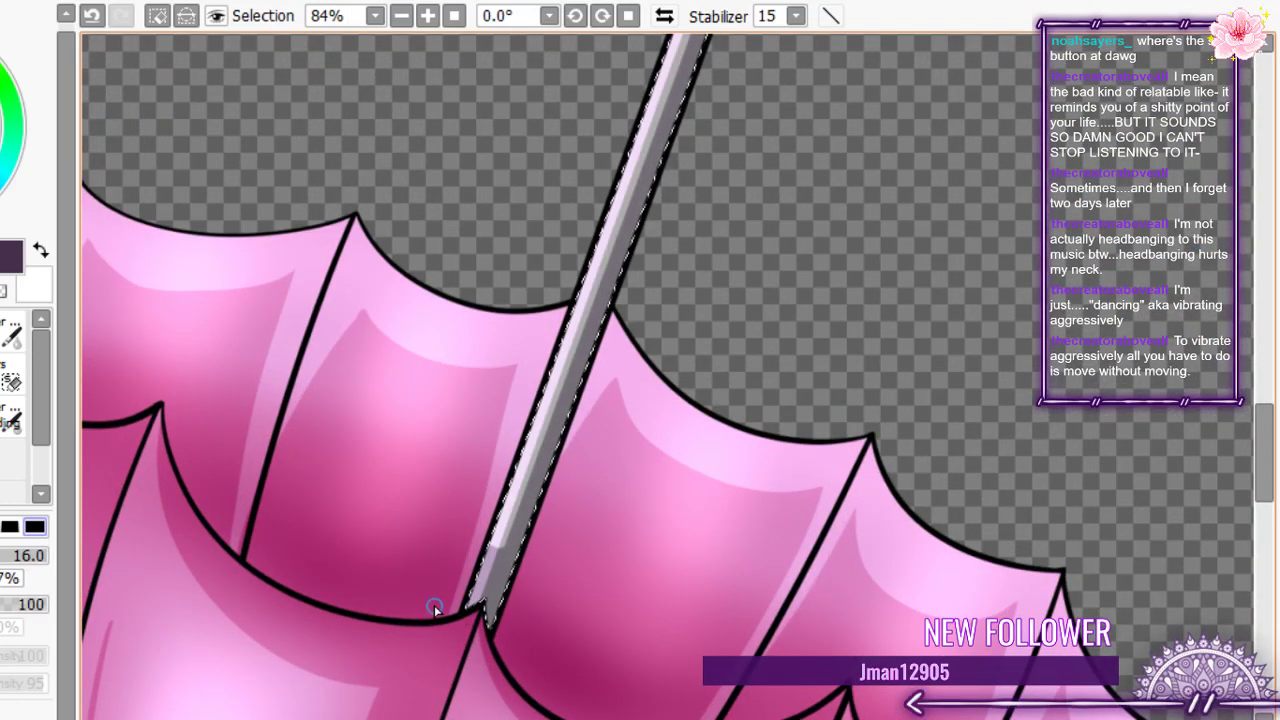
key("ctrl+z")
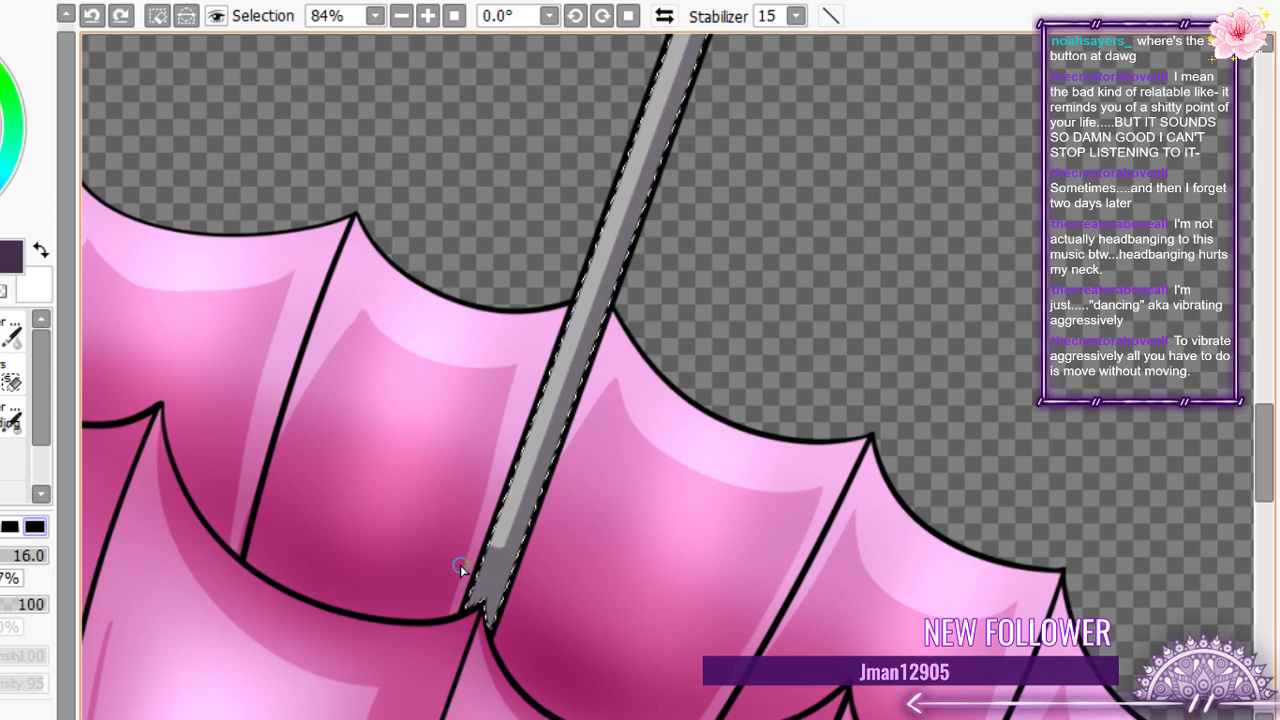
key("ctrl+y")
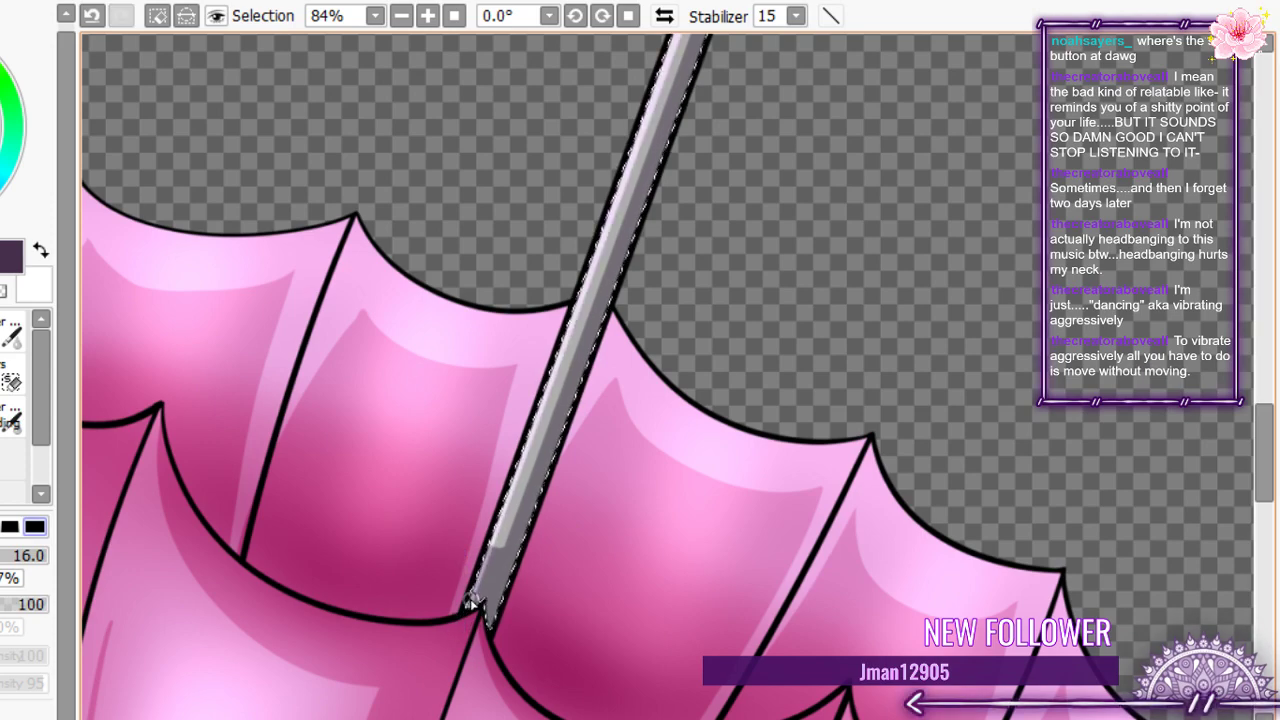
scroll(478, 606, "down", 1)
scroll(477, 607, "down", 2)
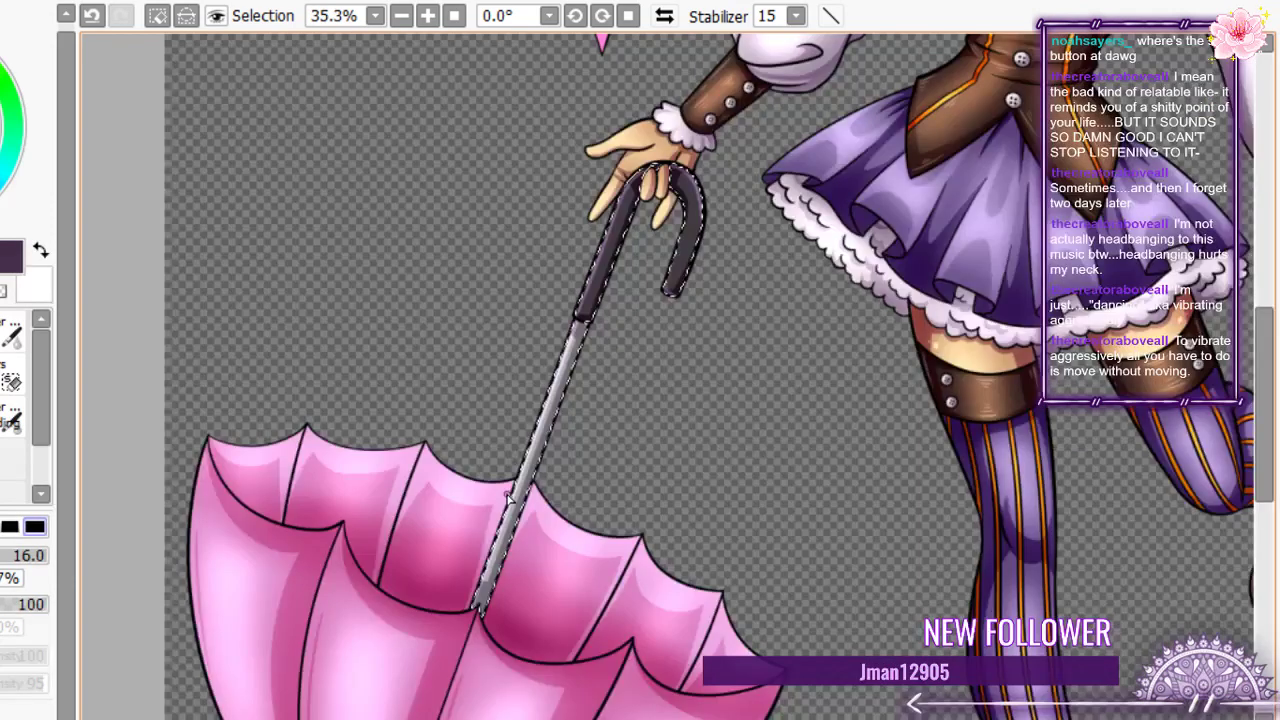
- Examine the umbrella's shaded shaft, handle, canopy and pumpkin tip up close and against the whole figure
scroll(571, 334, "up", 1)
scroll(557, 357, "down", 5)
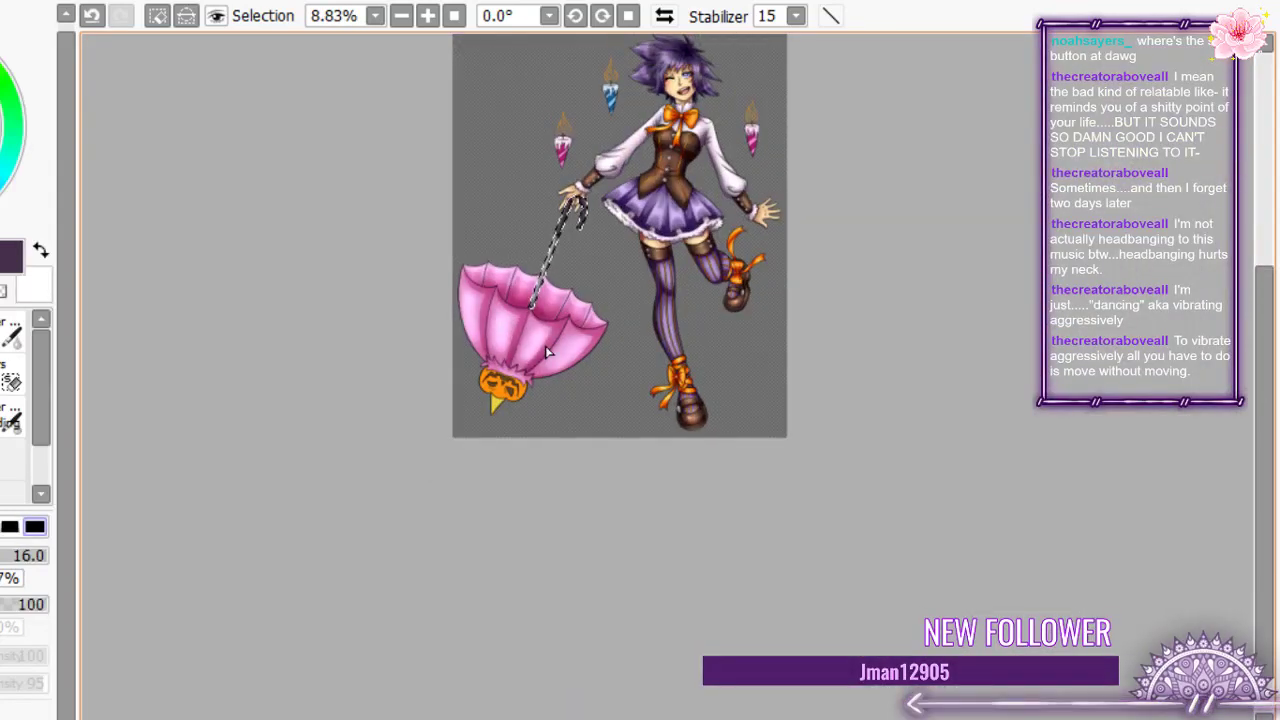
scroll(546, 352, "up", 3)
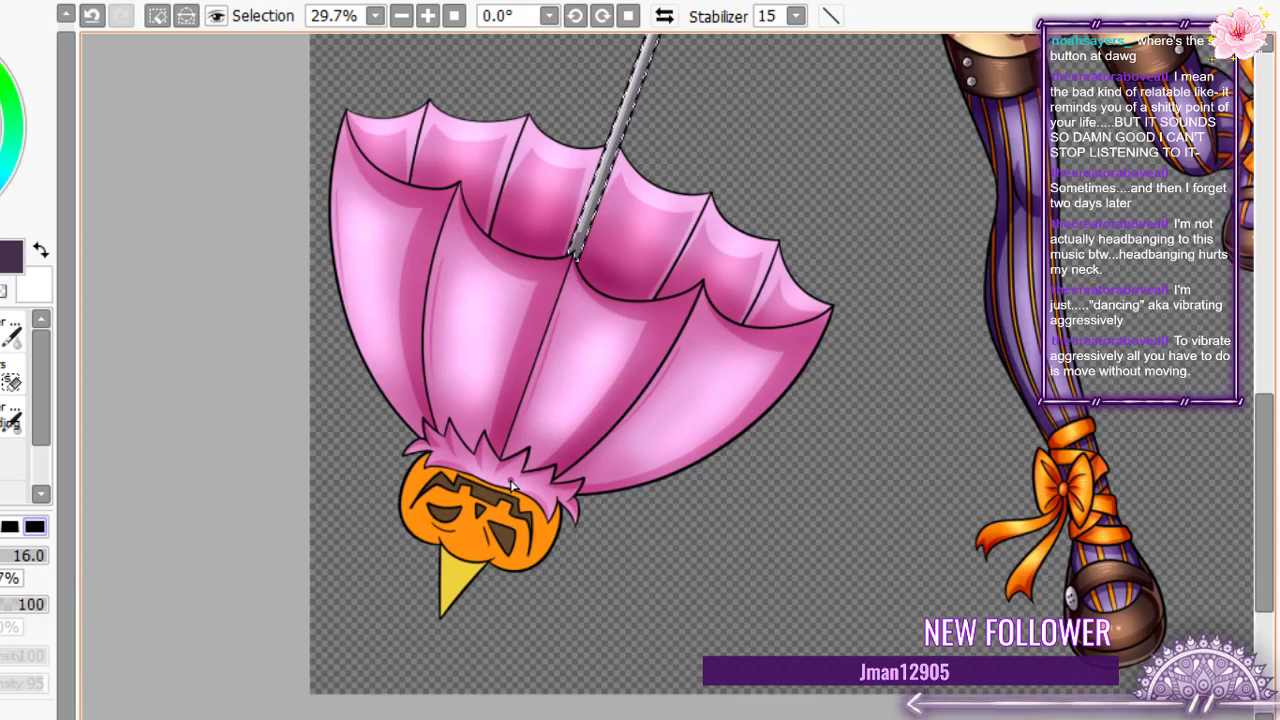
scroll(512, 486, "down", 2)
scroll(459, 512, "up", 3)
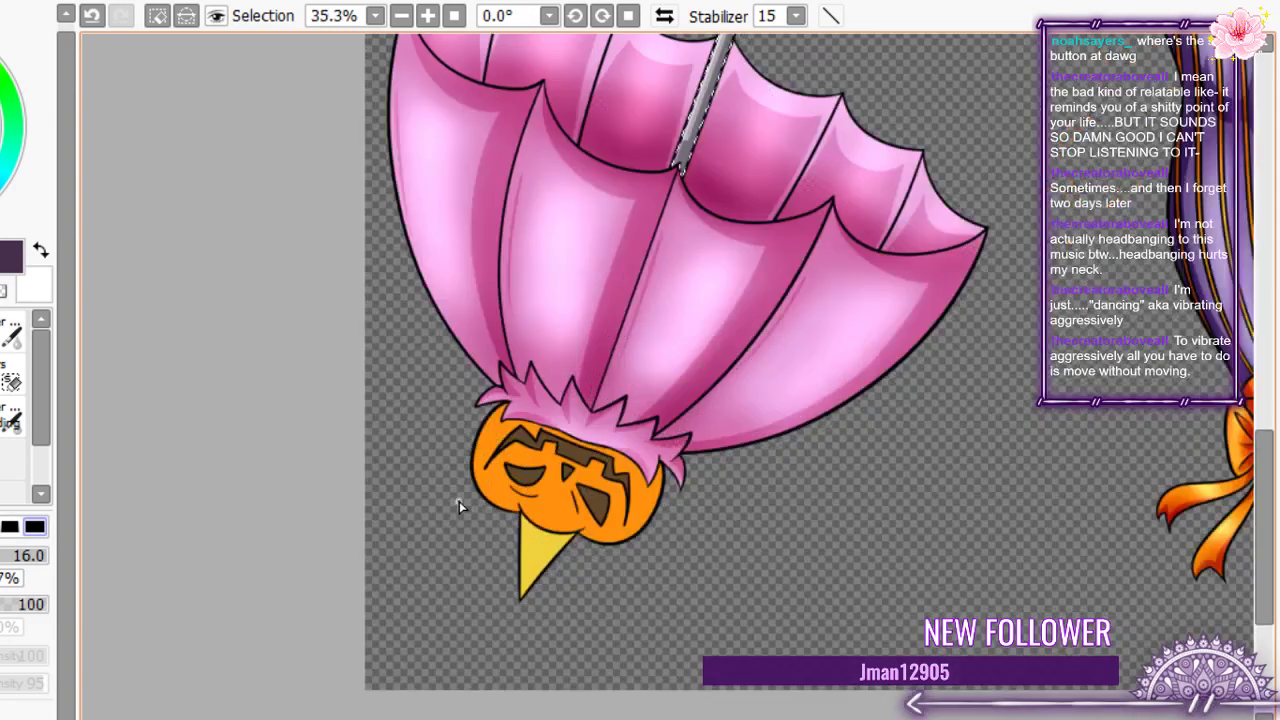
scroll(459, 501, "up", 2)
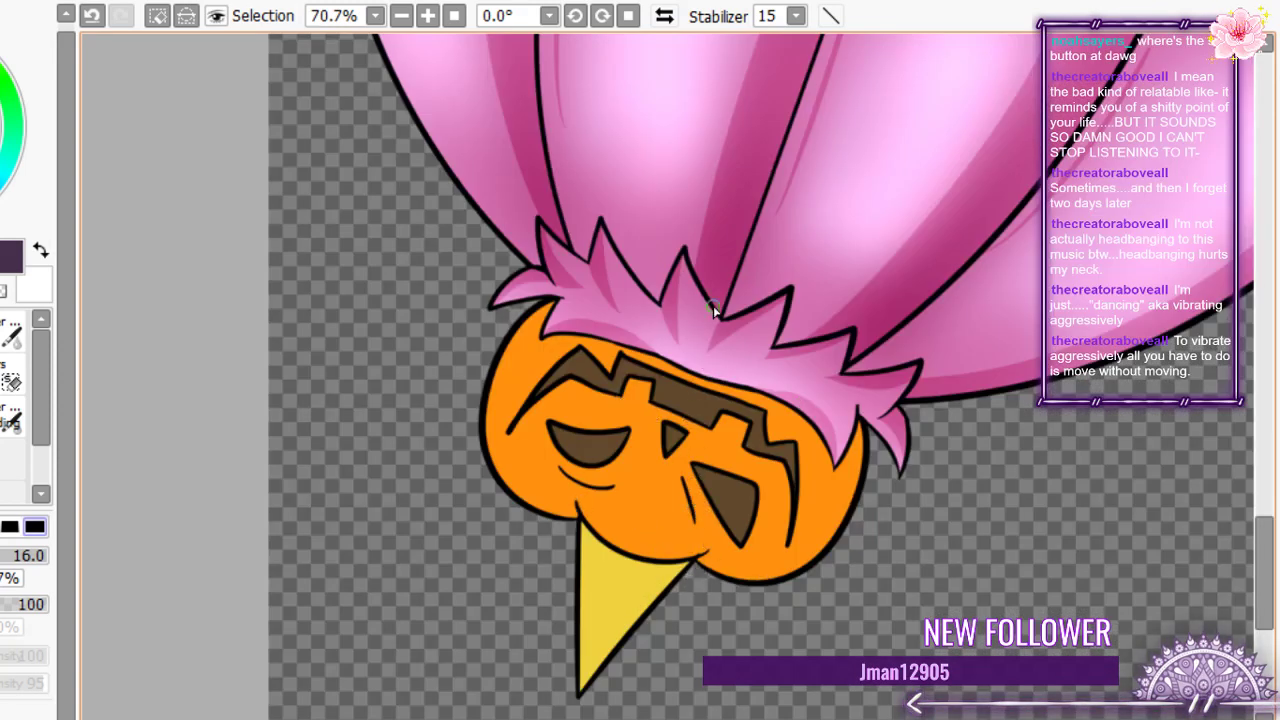
scroll(713, 311, "down", 10)
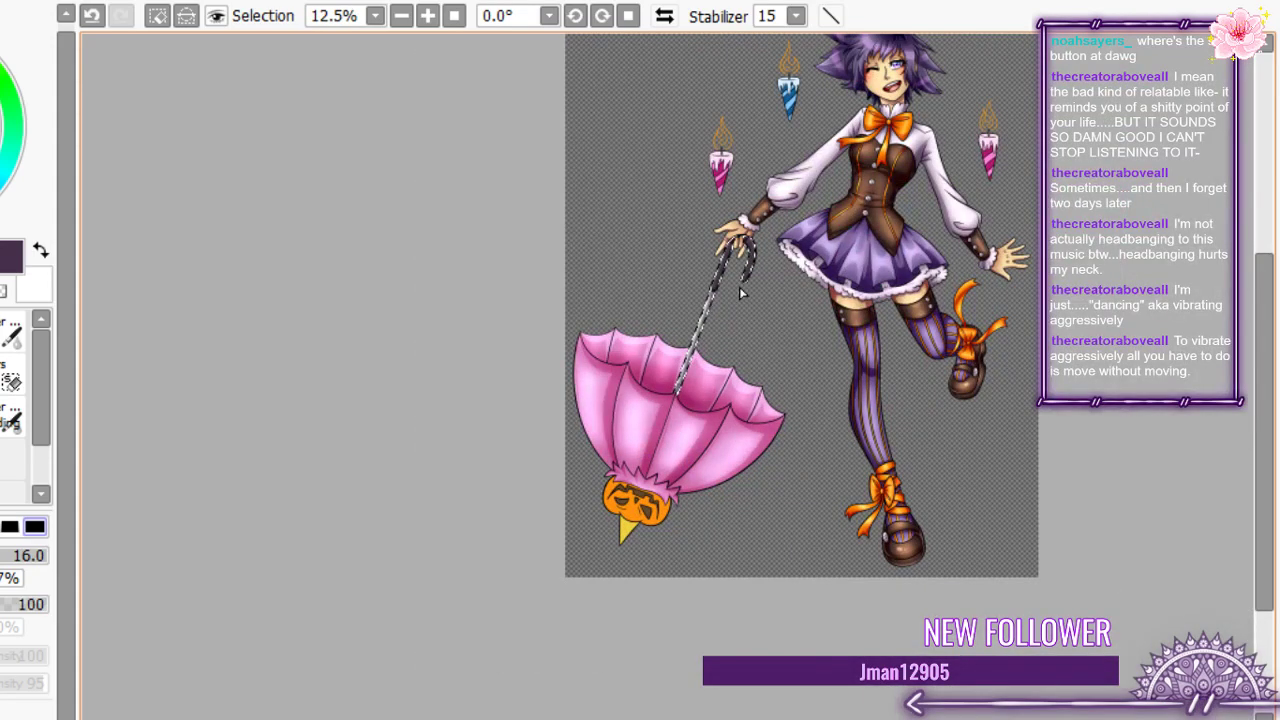
scroll(741, 292, "up", 8)
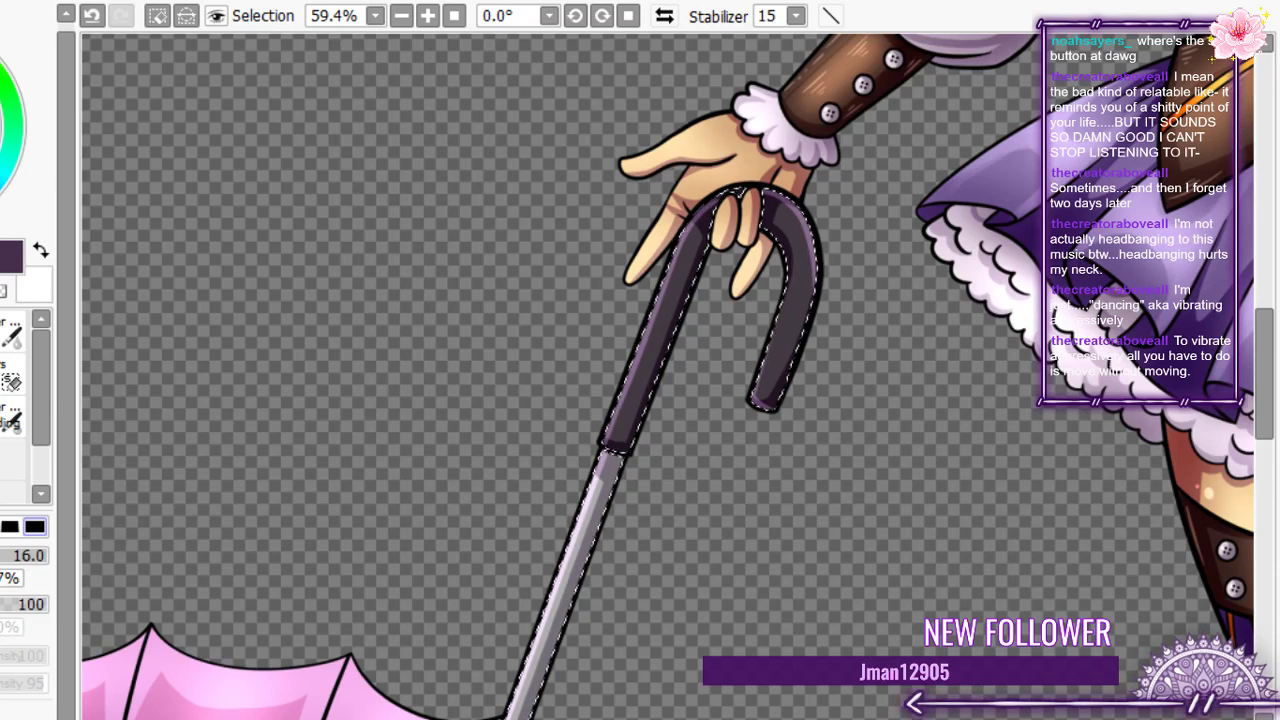
- Airbrush soft dark purple shading over the straight grip and hook of the umbrella handle with the size 120 soft brush
left_click(32, 318)
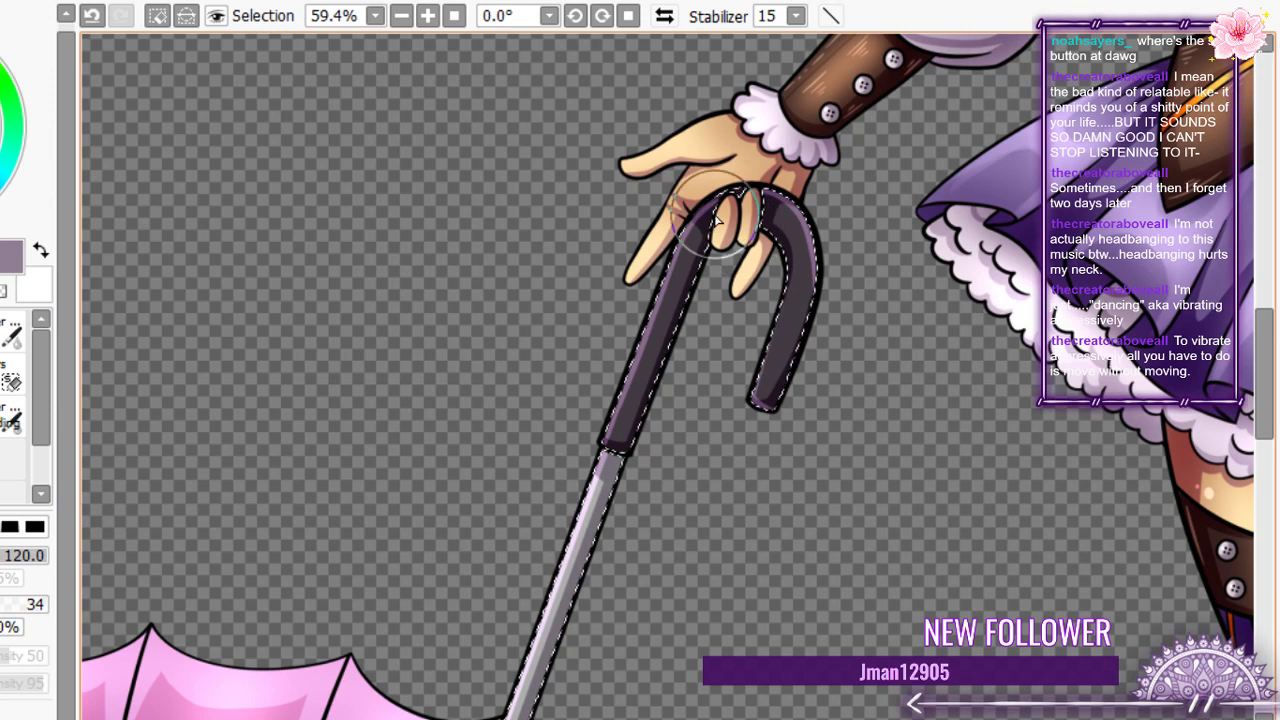
left_click_drag(715, 218, 763, 405)
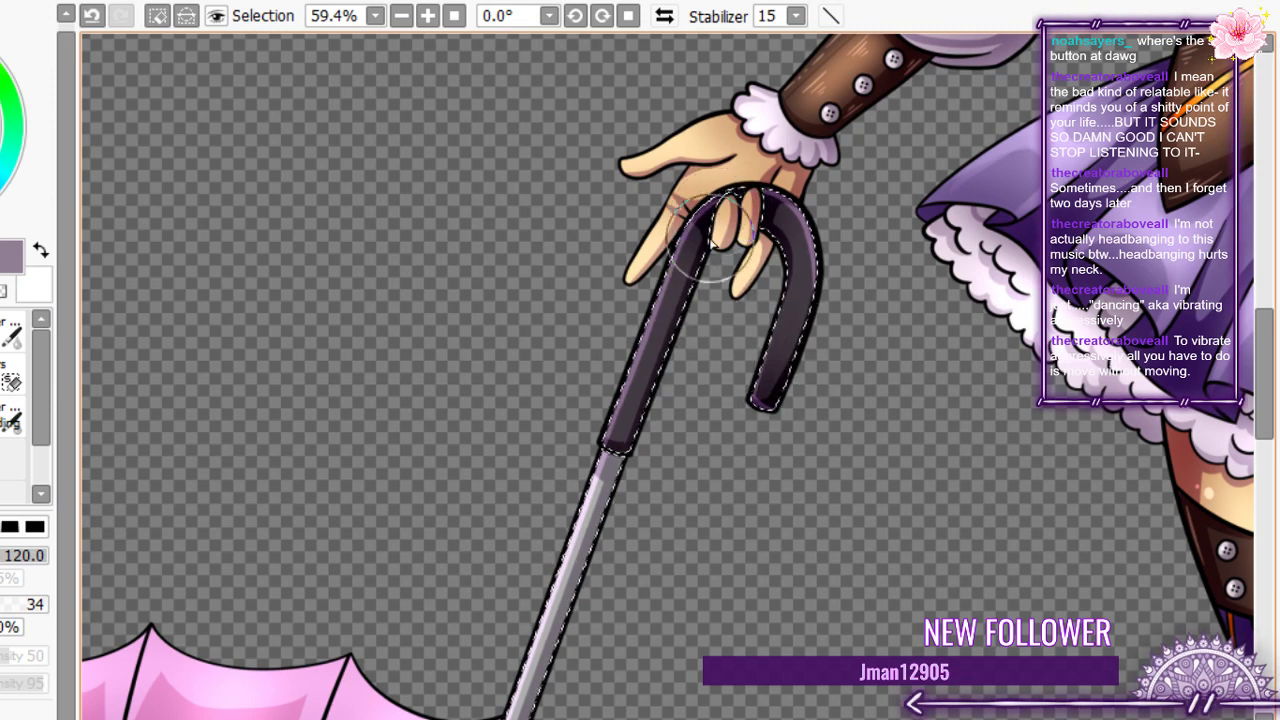
mouse_move(712, 243)
left_mouse_down()
mouse_move(648, 451)
mouse_move(630, 465)
mouse_move(606, 456)
mouse_move(625, 405)
mouse_move(616, 440)
mouse_move(761, 322)
mouse_move(701, 311)
mouse_move(730, 218)
mouse_move(815, 228)
mouse_move(720, 212)
mouse_move(688, 236)
left_mouse_up()
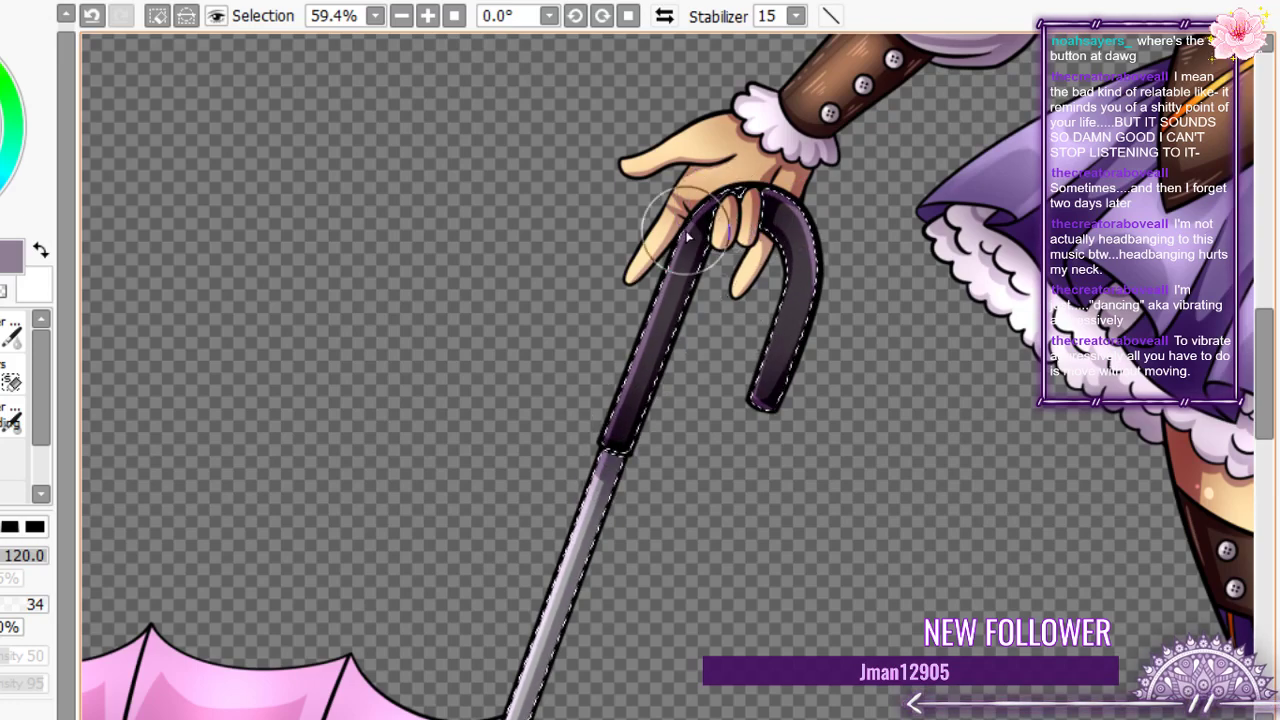
- Airbrush soft dark purple shading on the grey shaft, at its end inside the canopy and beneath the handle
left_click_drag(500, 660, 660, 310)
scroll(620, 400, "up", 1)
mouse_move(571, 606)
left_mouse_down()
mouse_move(594, 609)
mouse_move(314, 357)
mouse_move(590, 638)
left_mouse_up()
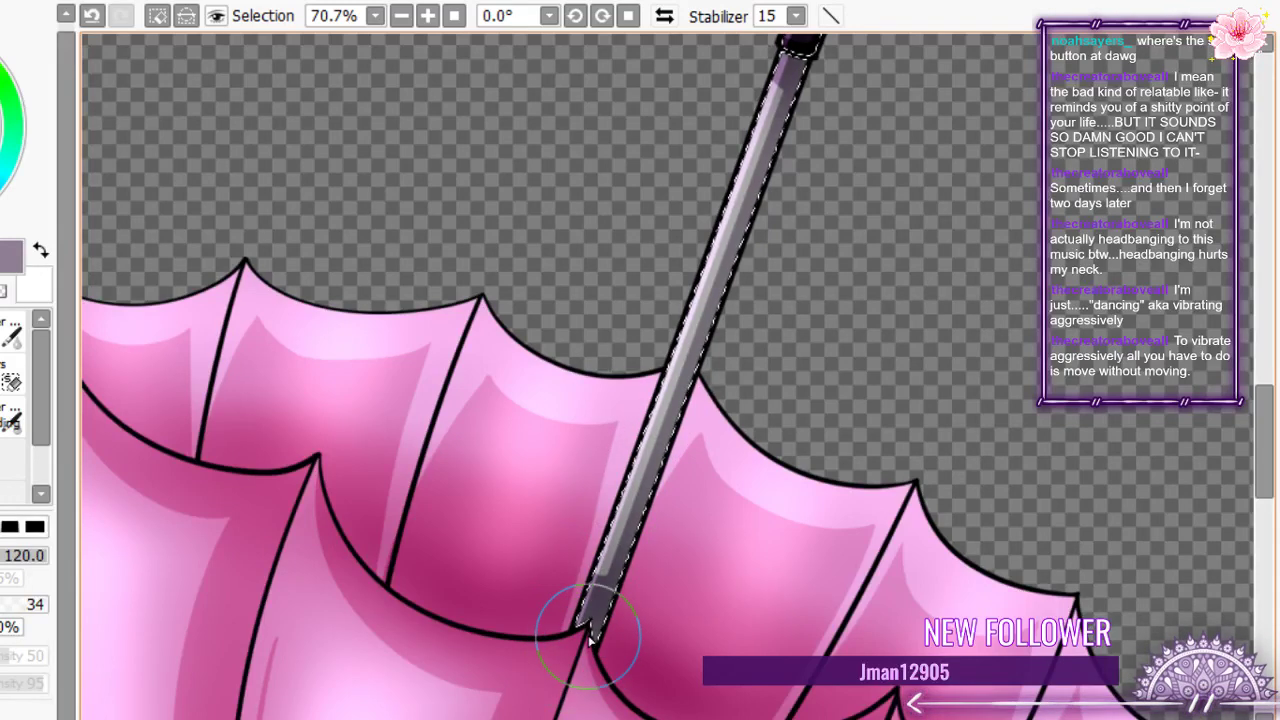
scroll(708, 339, "down", 1)
mouse_move(777, 128)
left_mouse_down()
mouse_move(759, 177)
mouse_move(778, 113)
mouse_move(690, 320)
left_mouse_up()
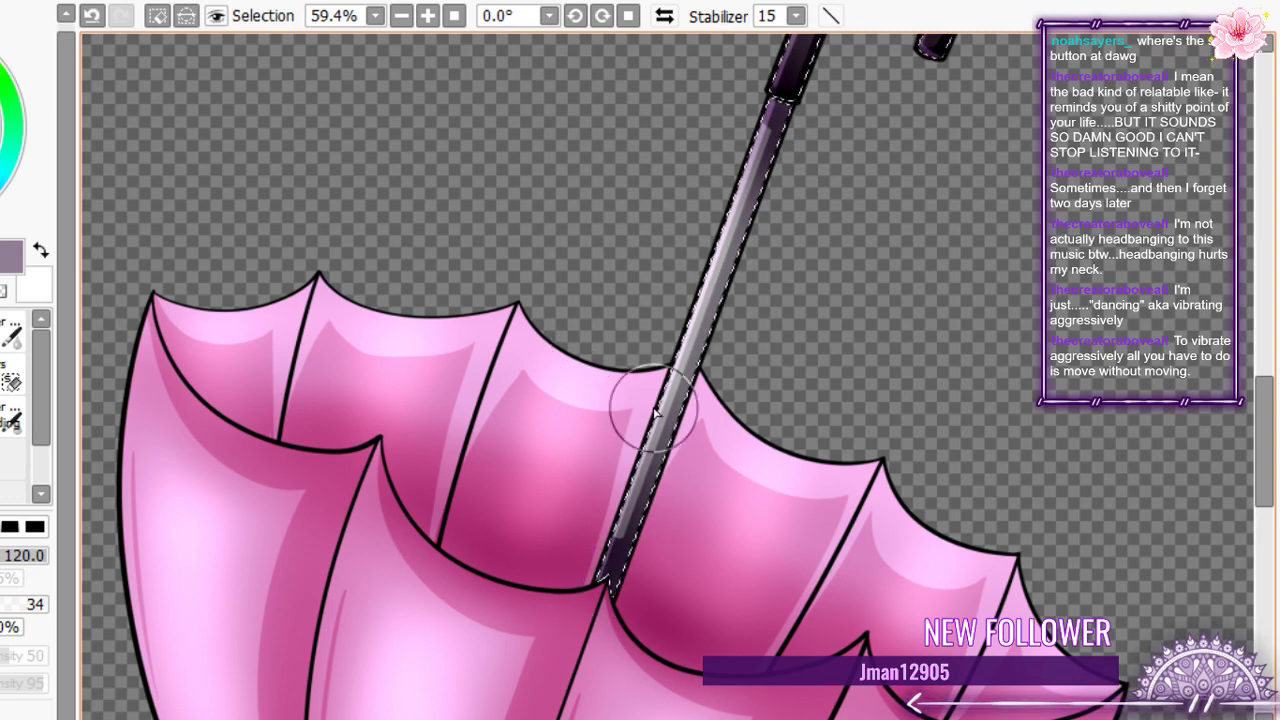
- Airbrush a soft lighter purple glow over the middle of the straight grip and along the handle's hook
scroll(654, 410, "down", 2)
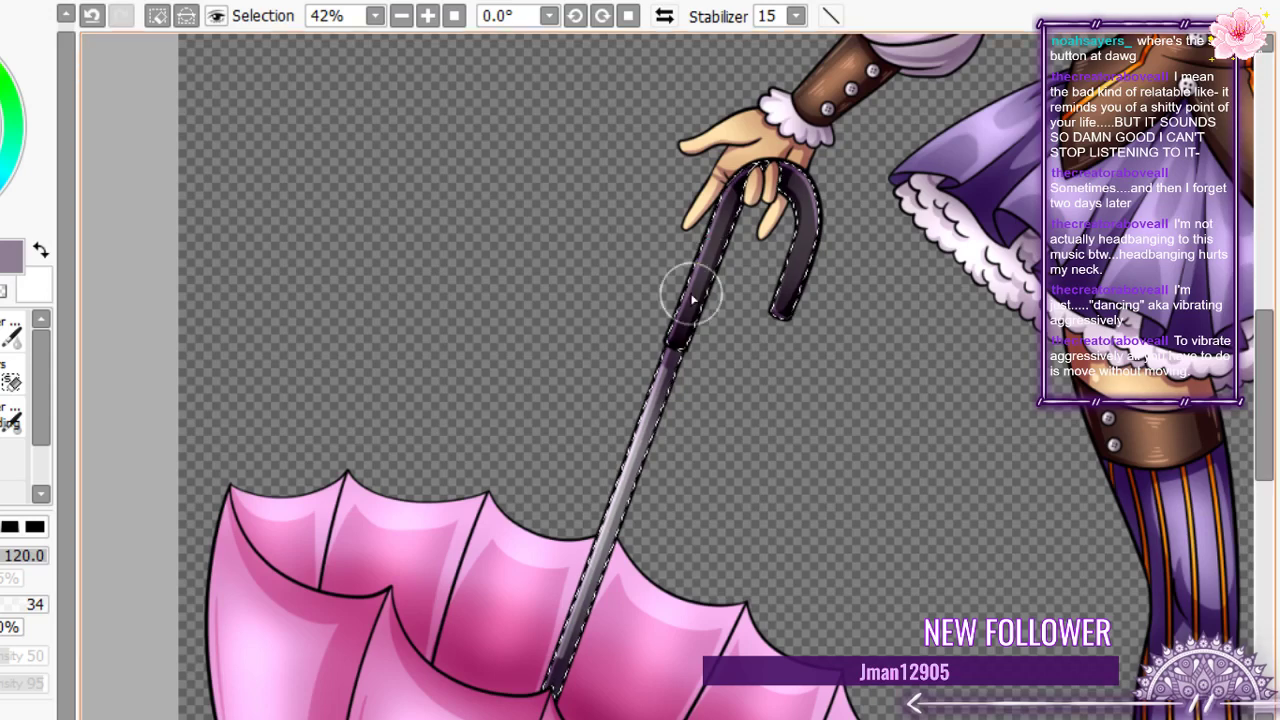
mouse_move(692, 298)
left_mouse_down()
mouse_move(802, 227)
mouse_move(687, 298)
mouse_move(702, 288)
mouse_move(695, 272)
mouse_move(819, 213)
mouse_move(797, 161)
left_mouse_up()
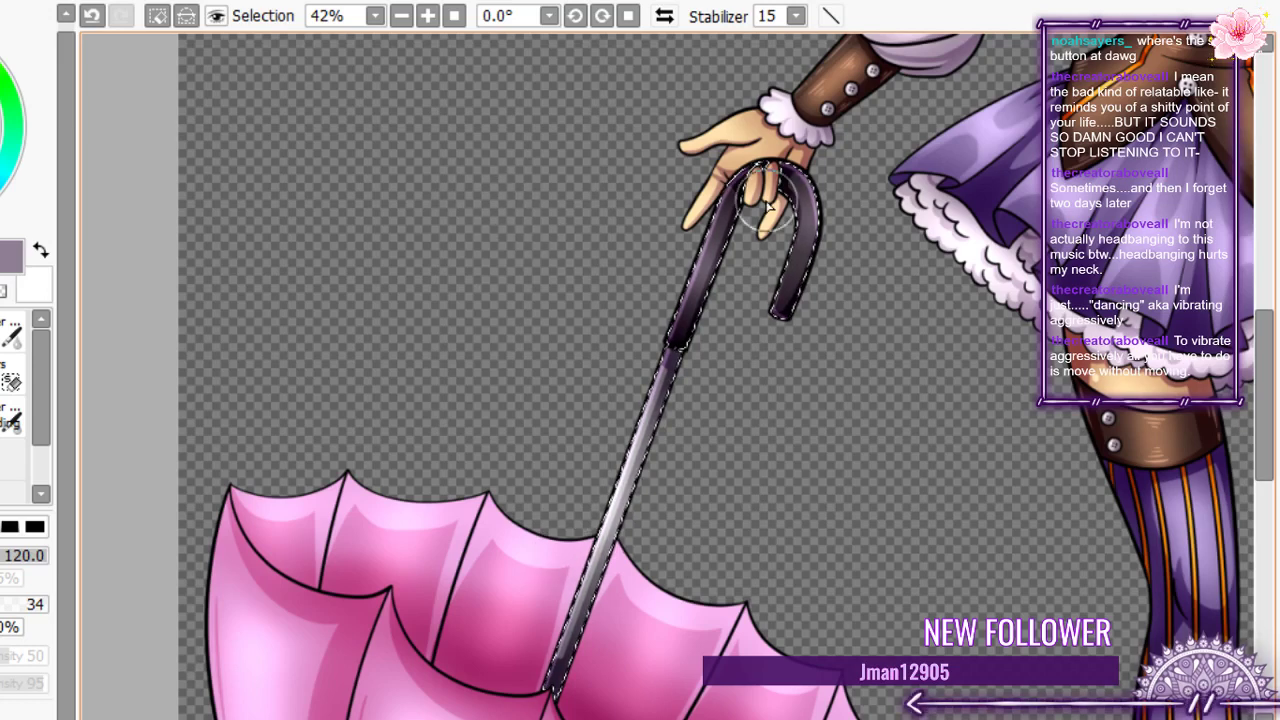
mouse_move(700, 262)
left_mouse_down()
mouse_move(700, 243)
mouse_move(795, 295)
mouse_move(760, 205)
mouse_move(715, 250)
left_mouse_up()
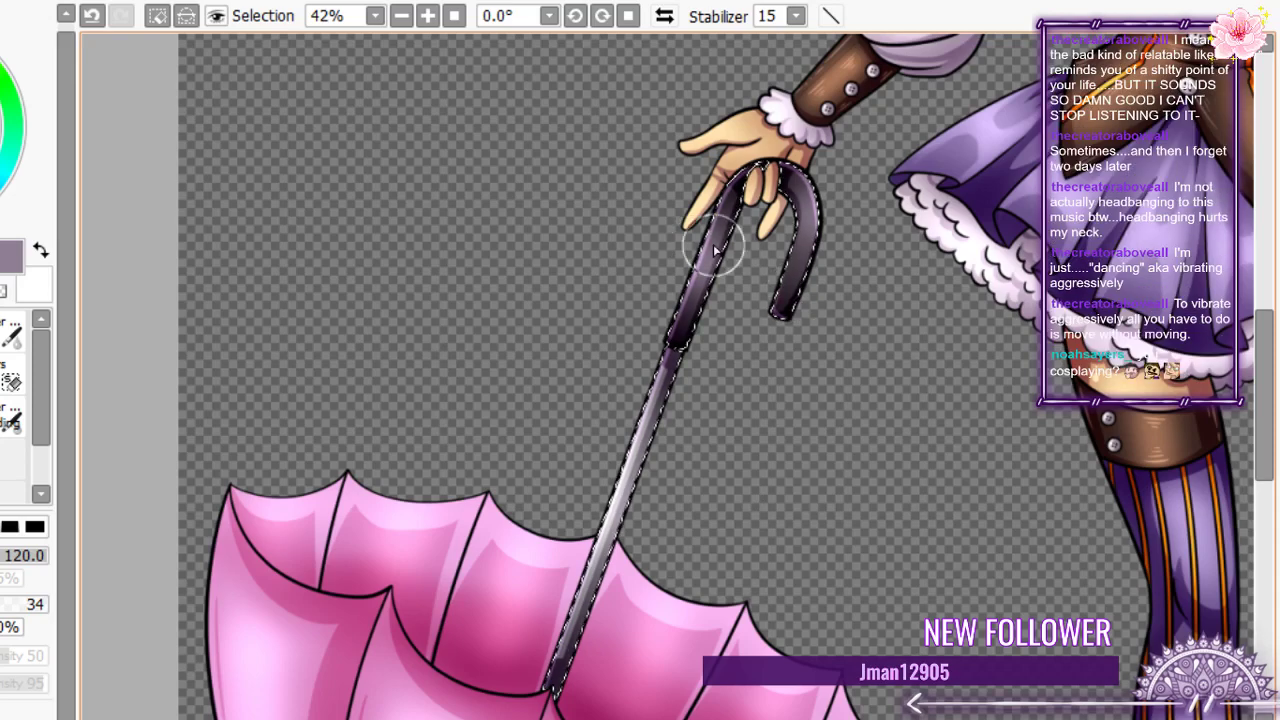
- Examine the softly shaded handle and shaft up close and against the whole figure
scroll(614, 486, "up", 3)
scroll(623, 486, "down", 8)
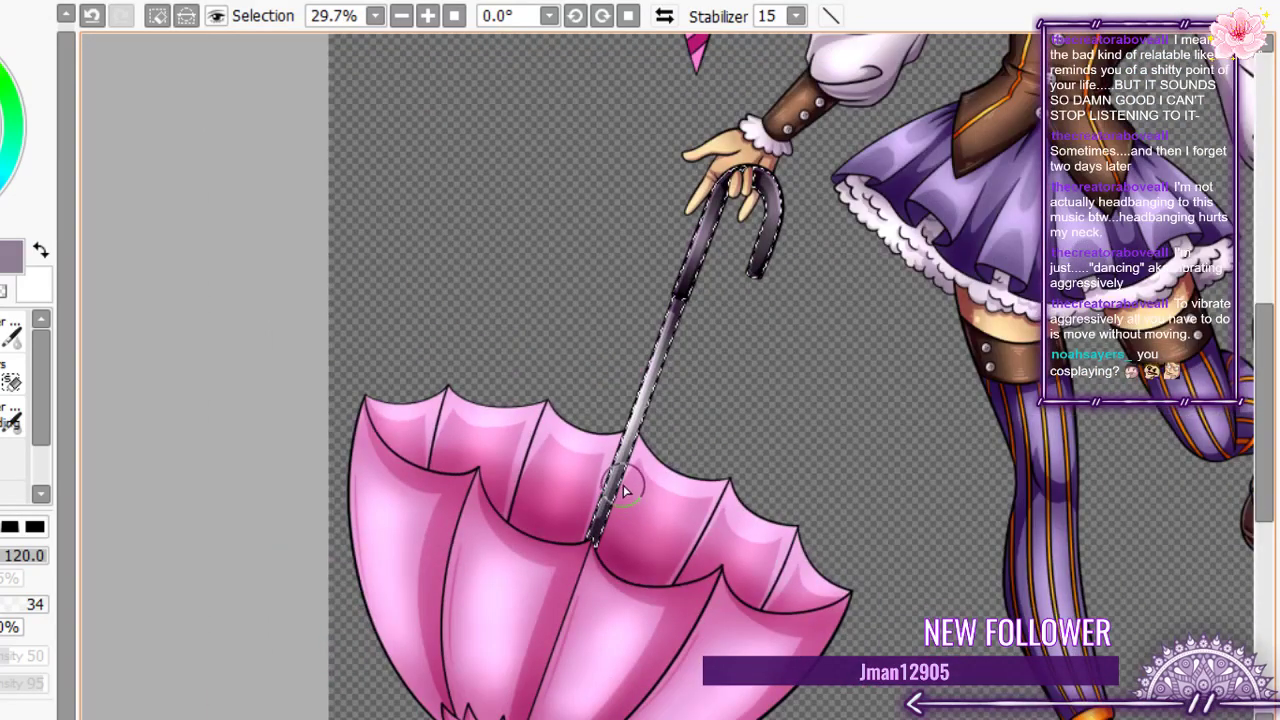
scroll(665, 456, "down", 1)
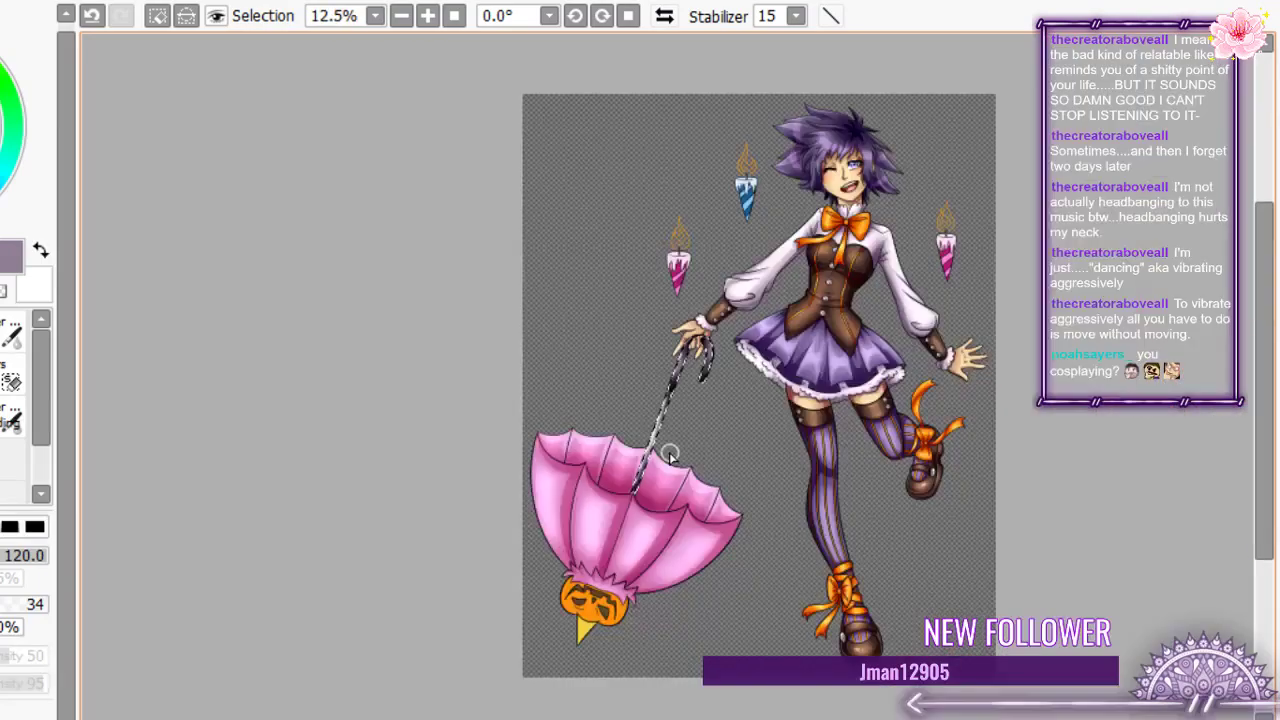
scroll(670, 455, "up", 10)
scroll(580, 371, "down", 7)
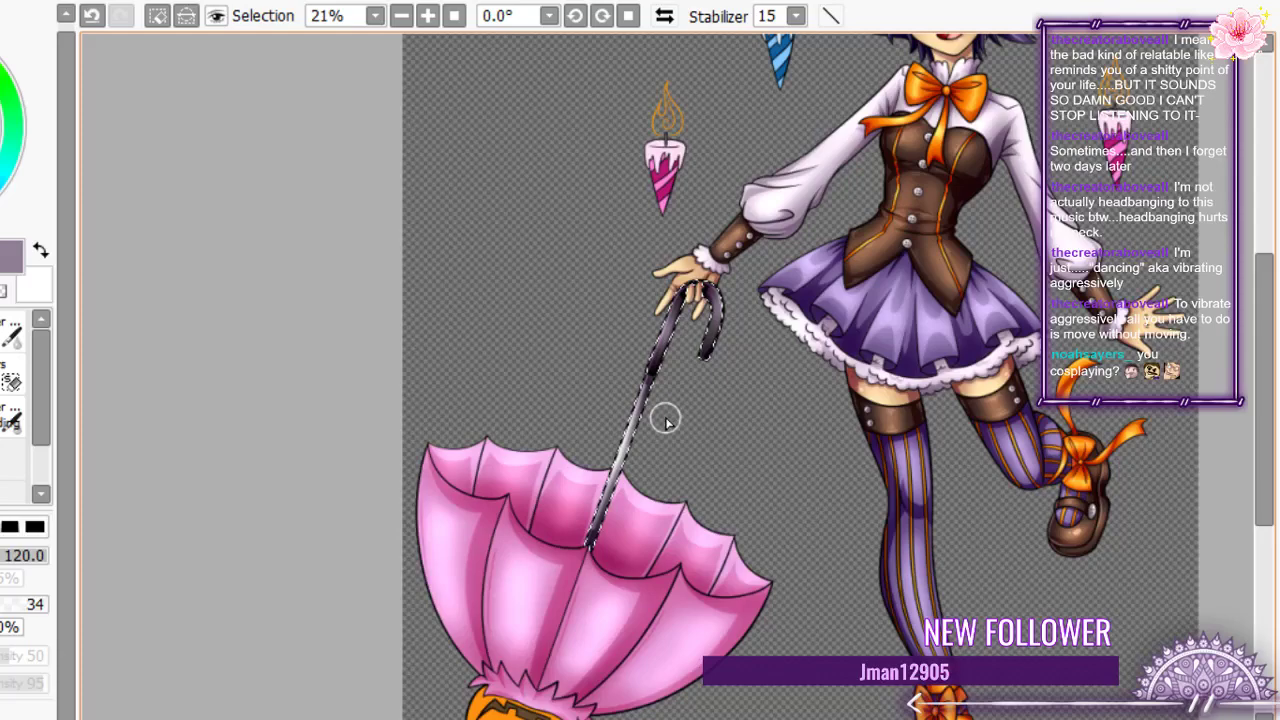
scroll(726, 329, "up", 1)
scroll(737, 80, "down", 2)
scroll(360, 294, "up", 4)
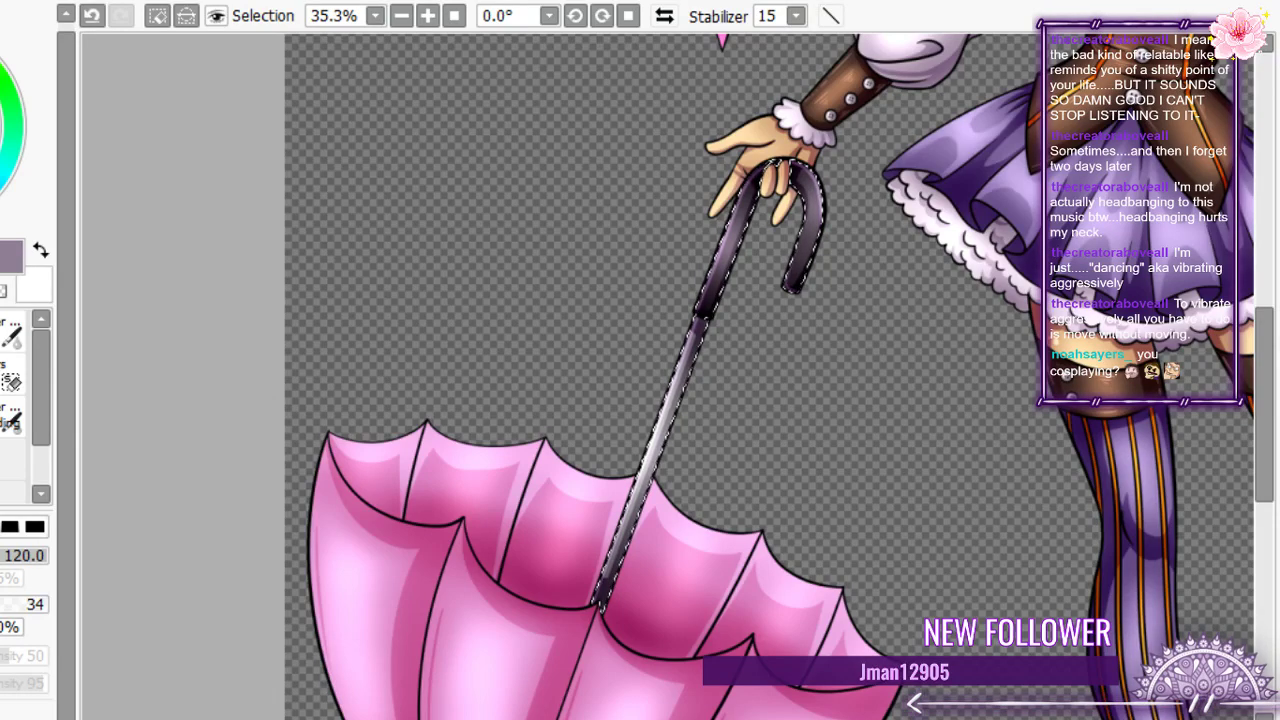
- Clear the selection and rotate the canvas view to 157.5° so the umbrella's pumpkin tip stands upright
key("ctrl+d")
scroll(666, 209, "down", 3)
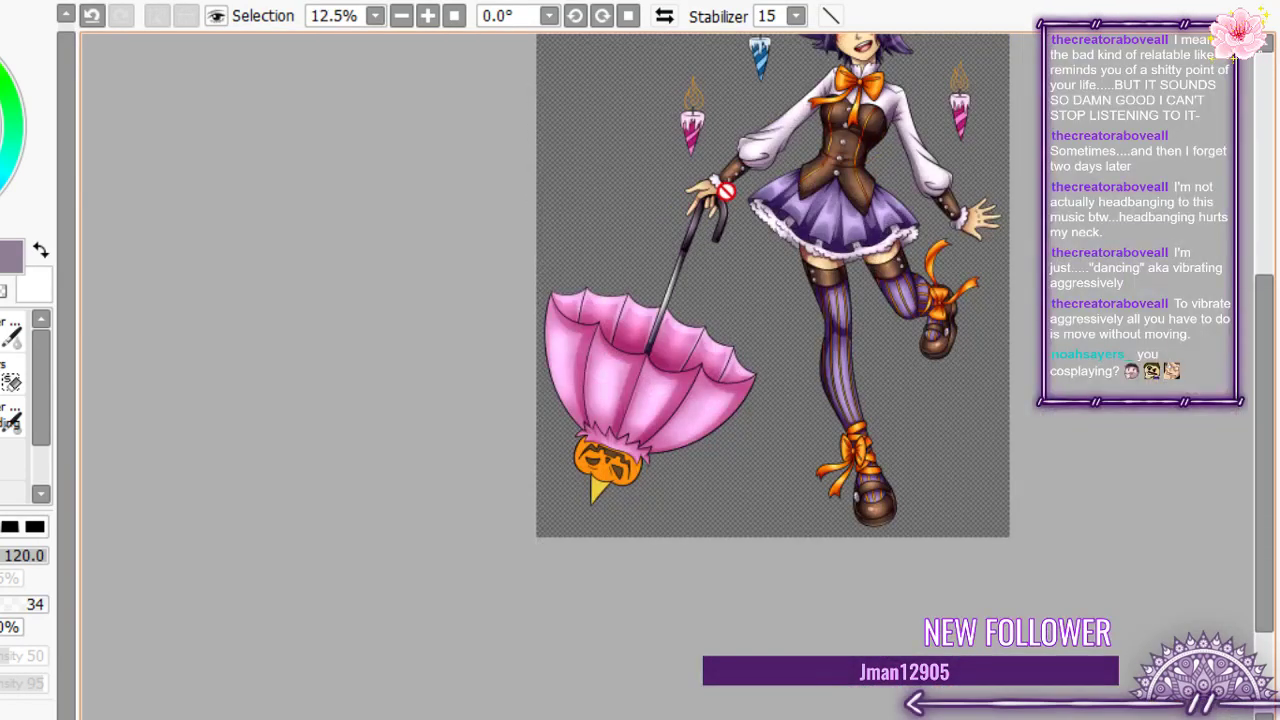
scroll(648, 487, "up", 1)
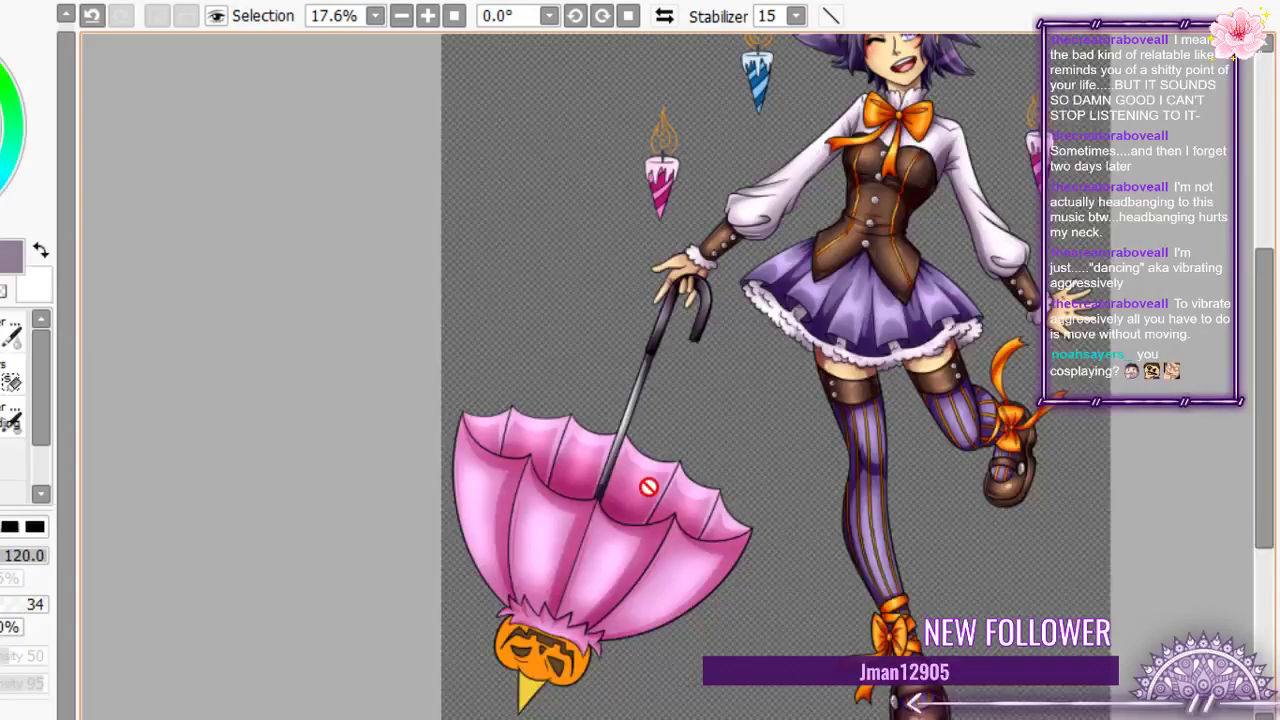
scroll(480, 686, "up", 3)
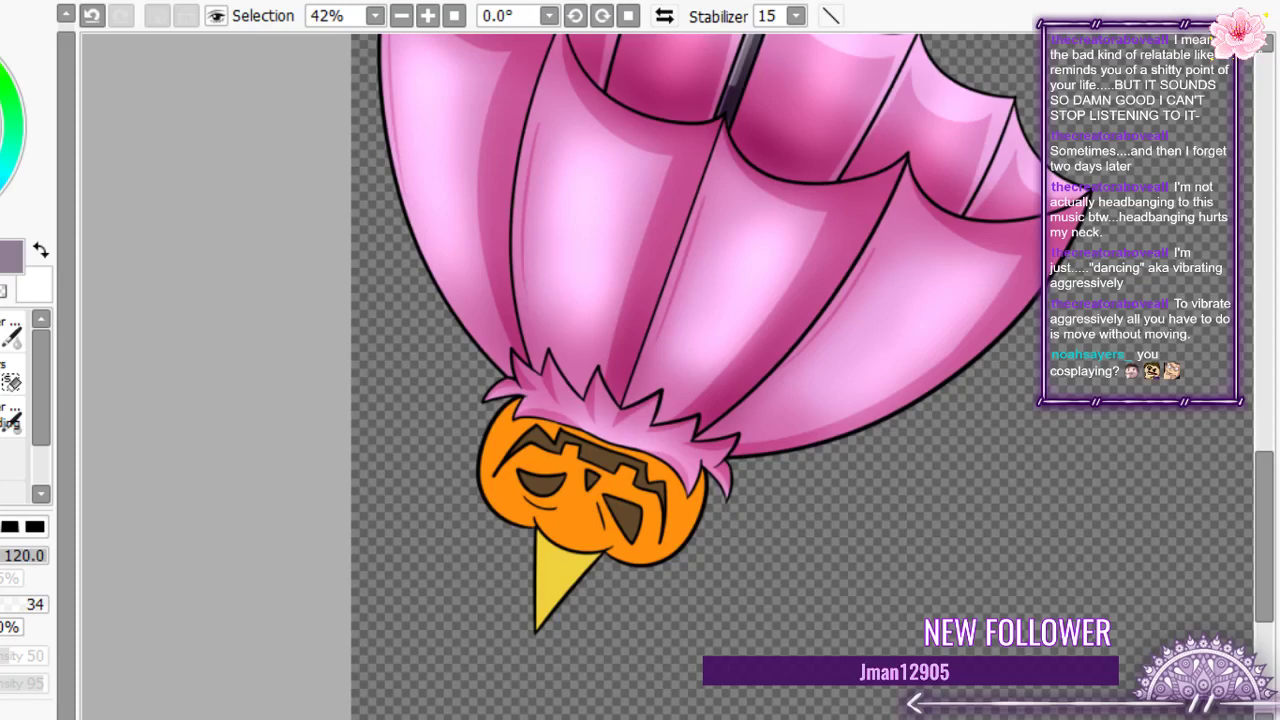
left_click(601, 16)
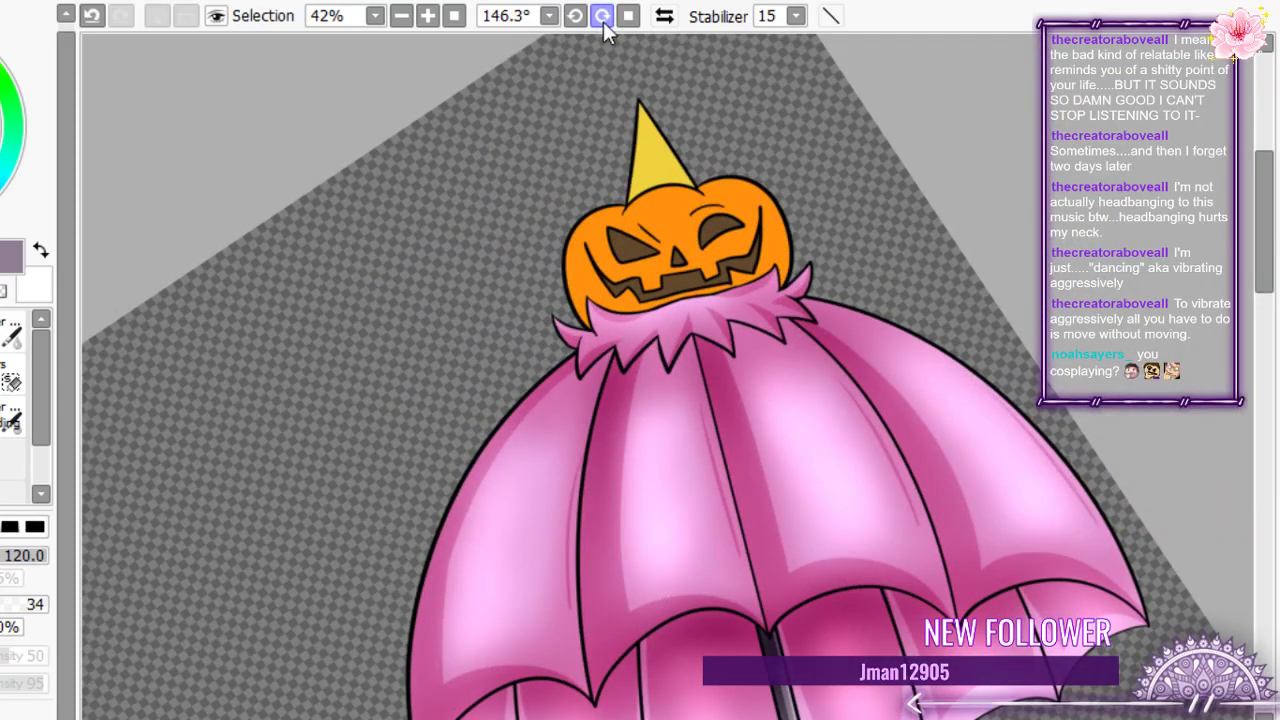
left_click(602, 16)
scroll(657, 386, "up", 6)
scroll(651, 546, "down", 2)
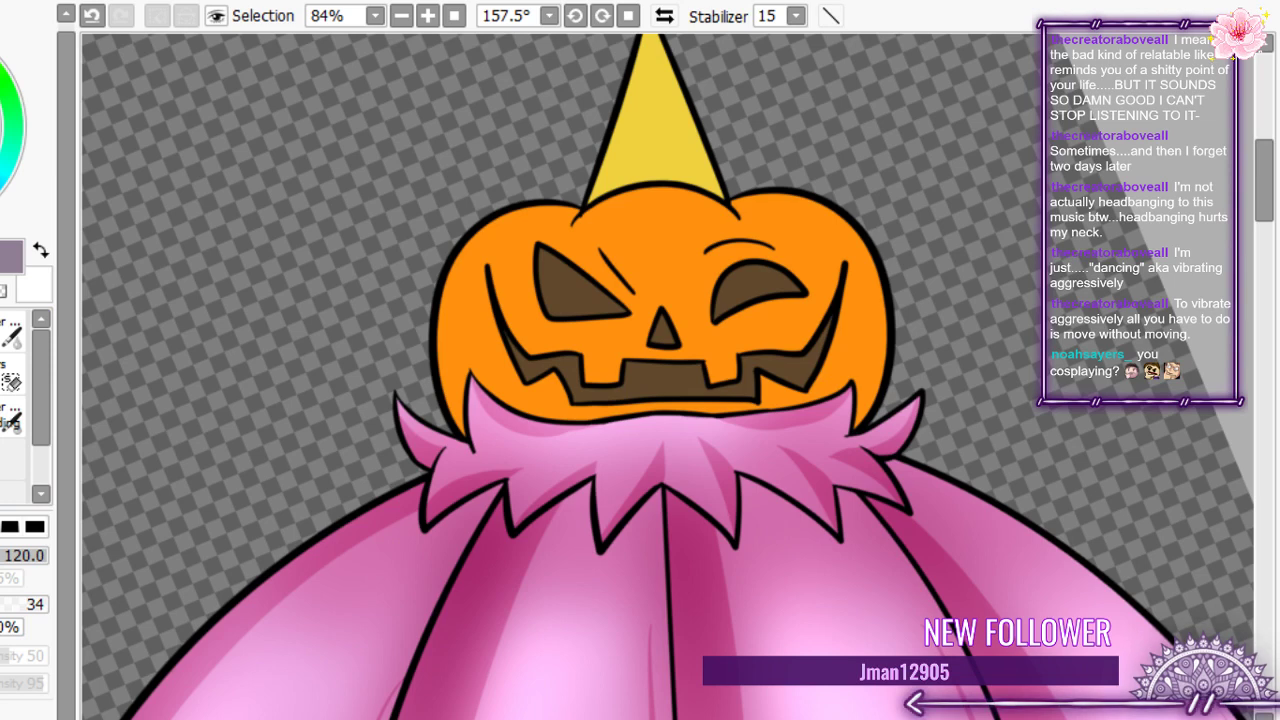
- Select the pumpkin's orange body and brush a dark orange shadow band down from its right groove, past the winking eye
key("ctrl")
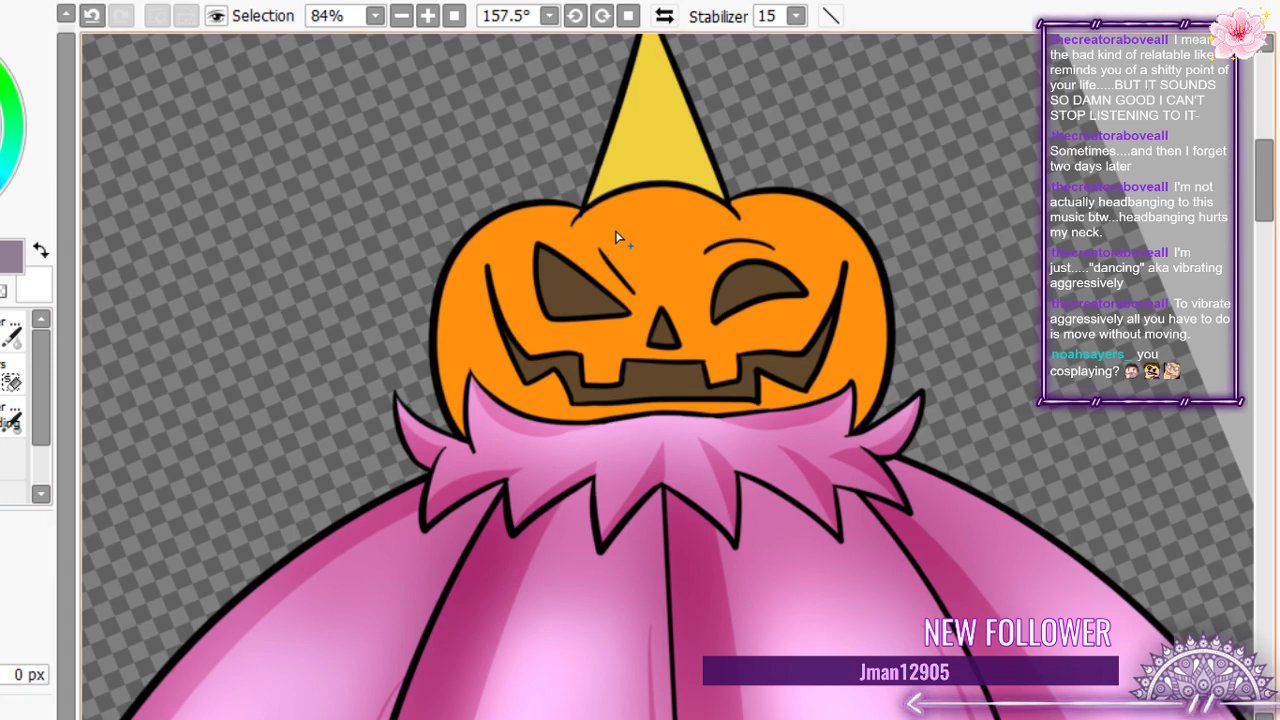
left_click(617, 237)
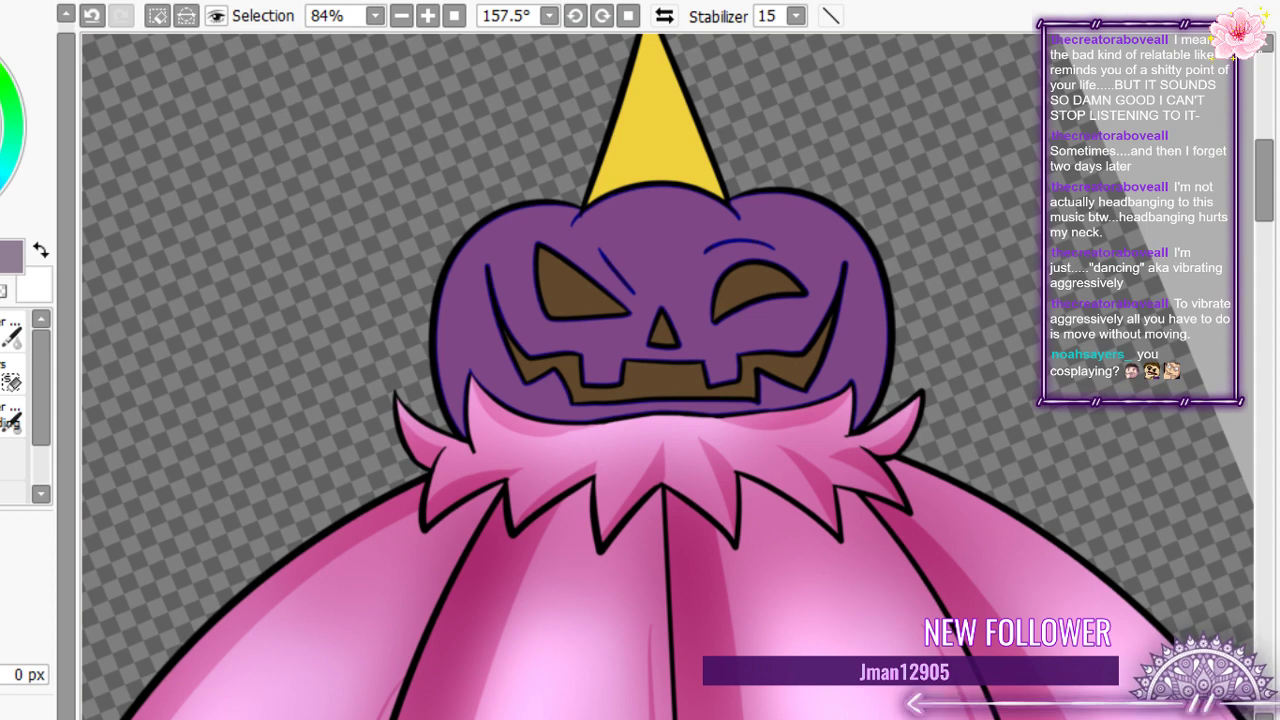
key("b")
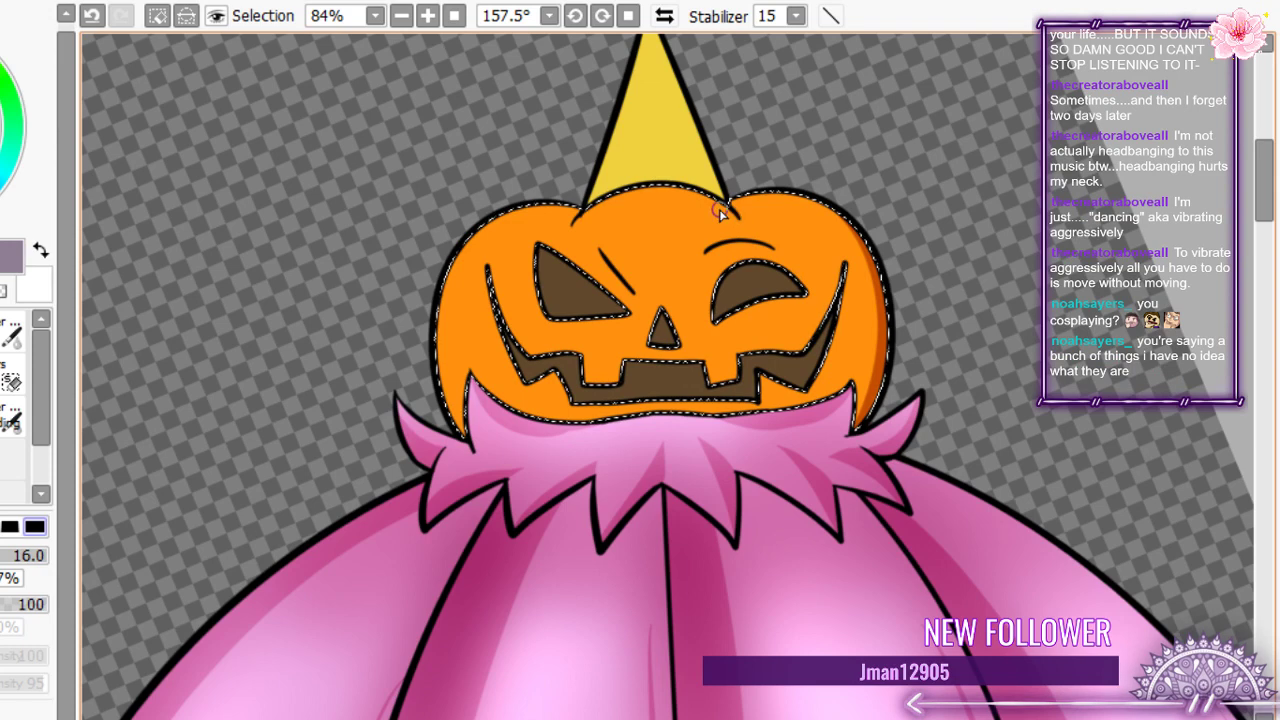
mouse_move(722, 208)
left_mouse_down()
mouse_move(800, 340)
mouse_move(766, 466)
left_mouse_up()
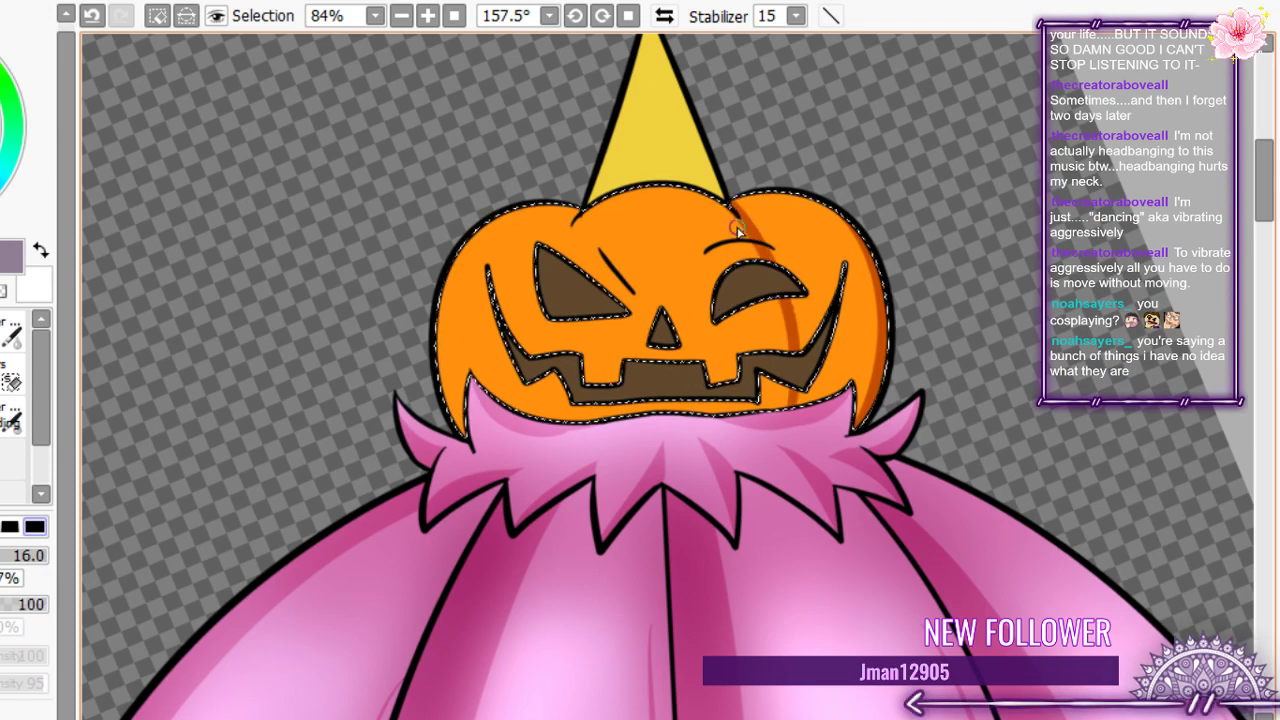
left_click_drag(790, 298, 773, 400)
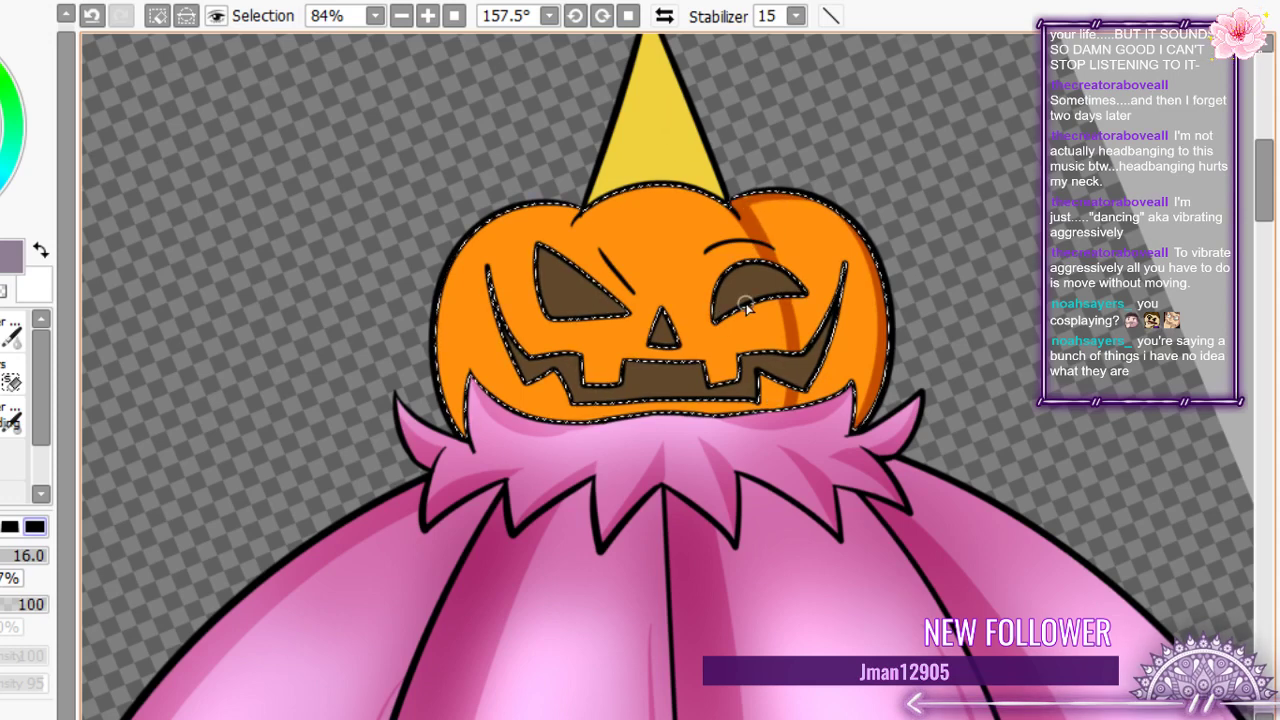
left_click_drag(746, 306, 778, 405)
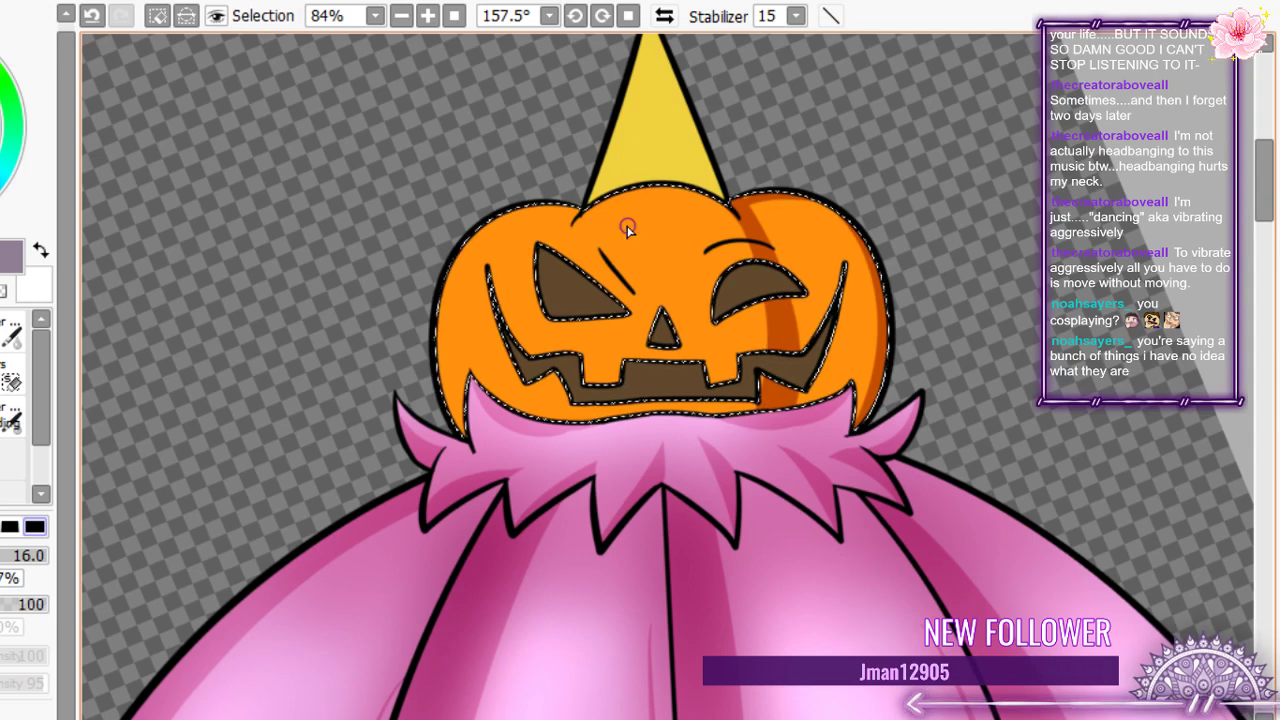
- Brush dark orange shading down the pumpkin's left groove, around both side lobes and across the centre lobe's top, redoing the last stroke thicker
left_click_drag(627, 229, 573, 428)
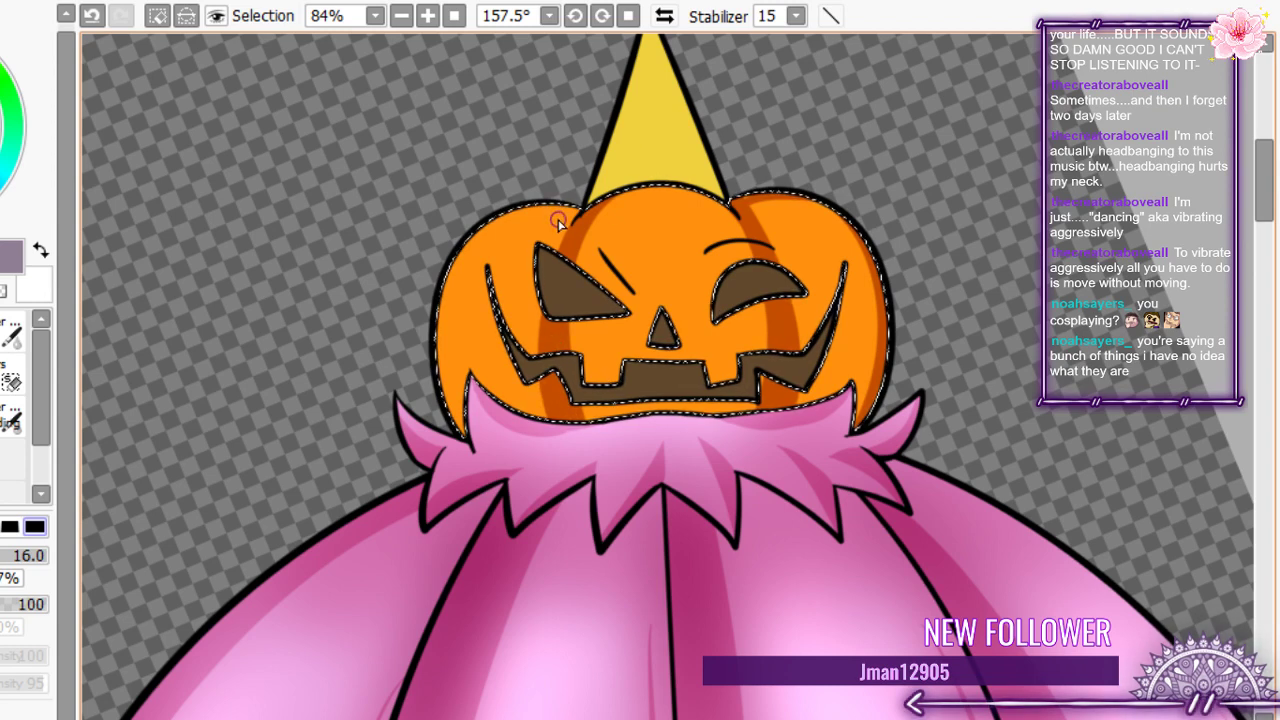
left_click_drag(575, 220, 421, 250)
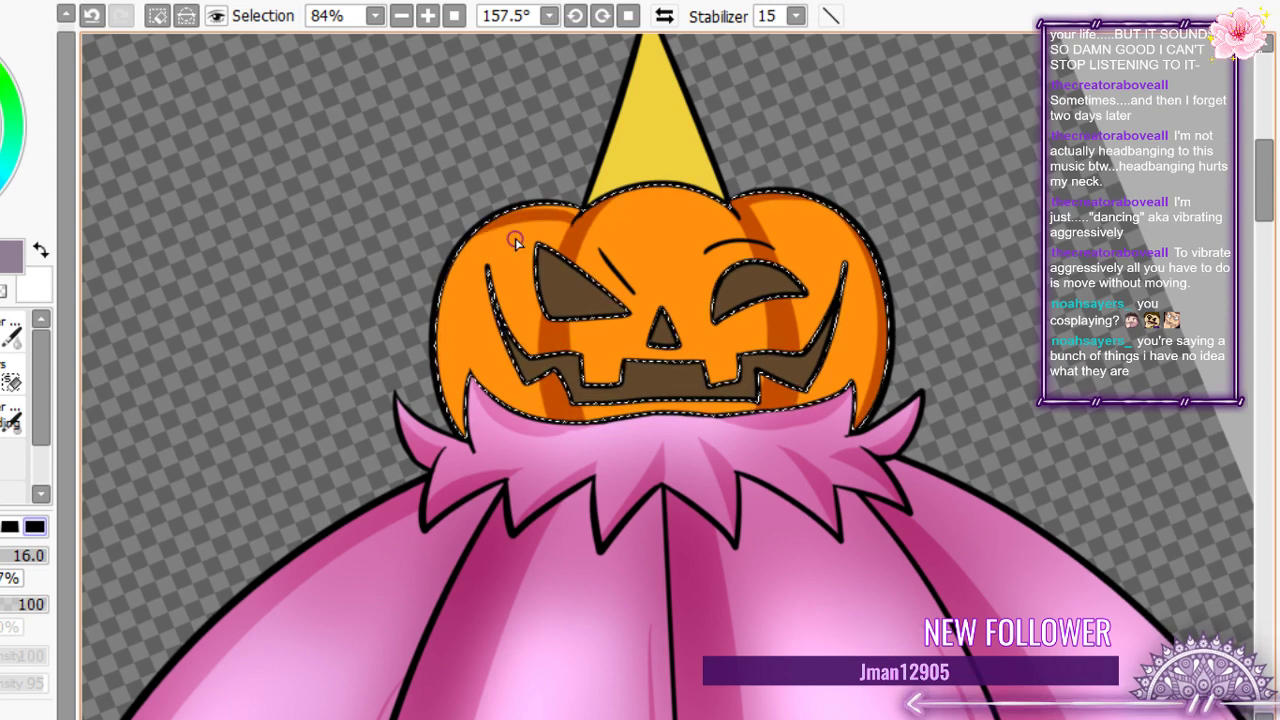
mouse_move(523, 214)
left_mouse_down()
mouse_move(441, 405)
mouse_move(471, 252)
mouse_move(496, 228)
mouse_move(439, 342)
mouse_move(479, 220)
mouse_move(476, 450)
left_mouse_up()
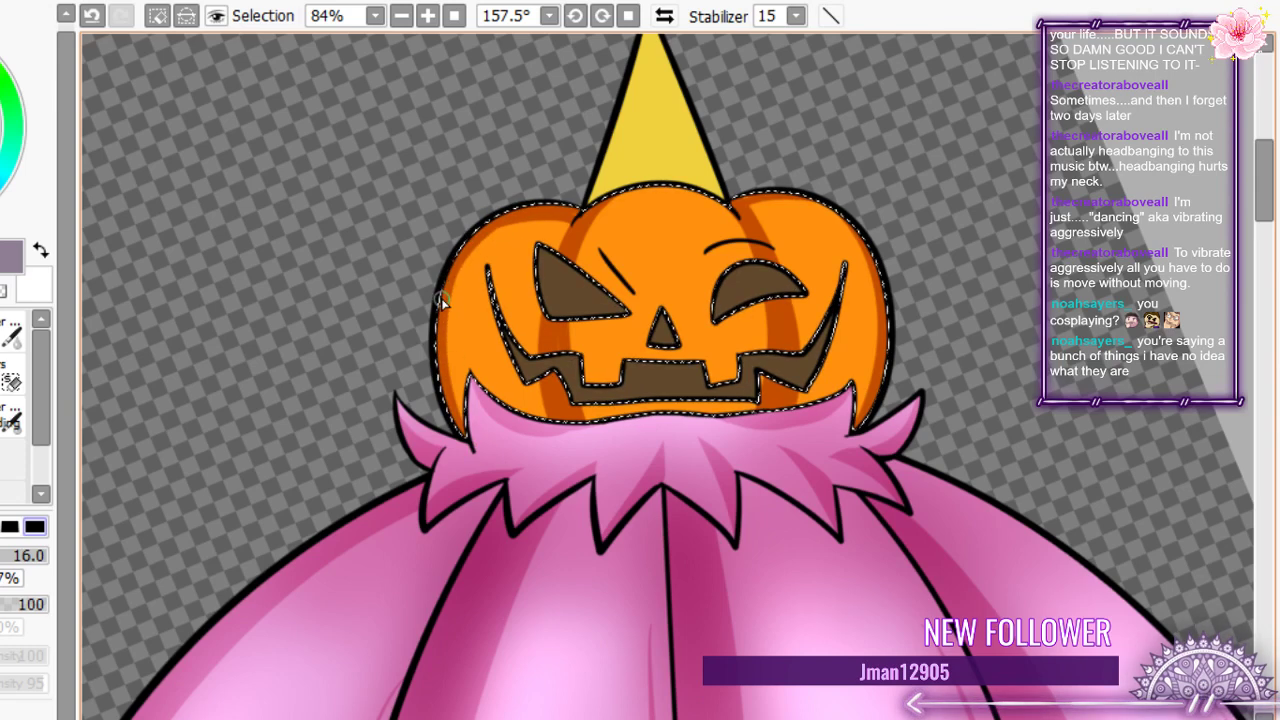
mouse_move(785, 200)
left_mouse_down()
mouse_move(843, 229)
mouse_move(797, 194)
mouse_move(886, 303)
left_mouse_up()
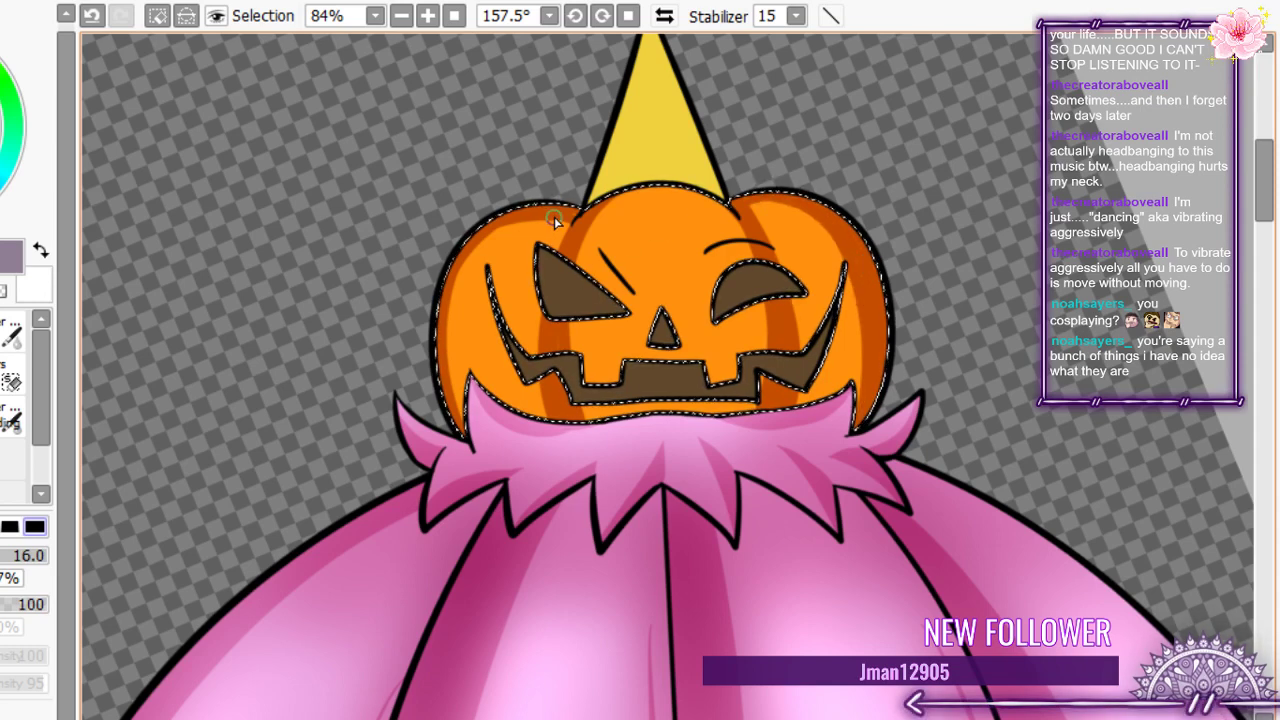
mouse_move(554, 217)
left_mouse_down()
mouse_move(449, 416)
mouse_move(502, 242)
left_mouse_up()
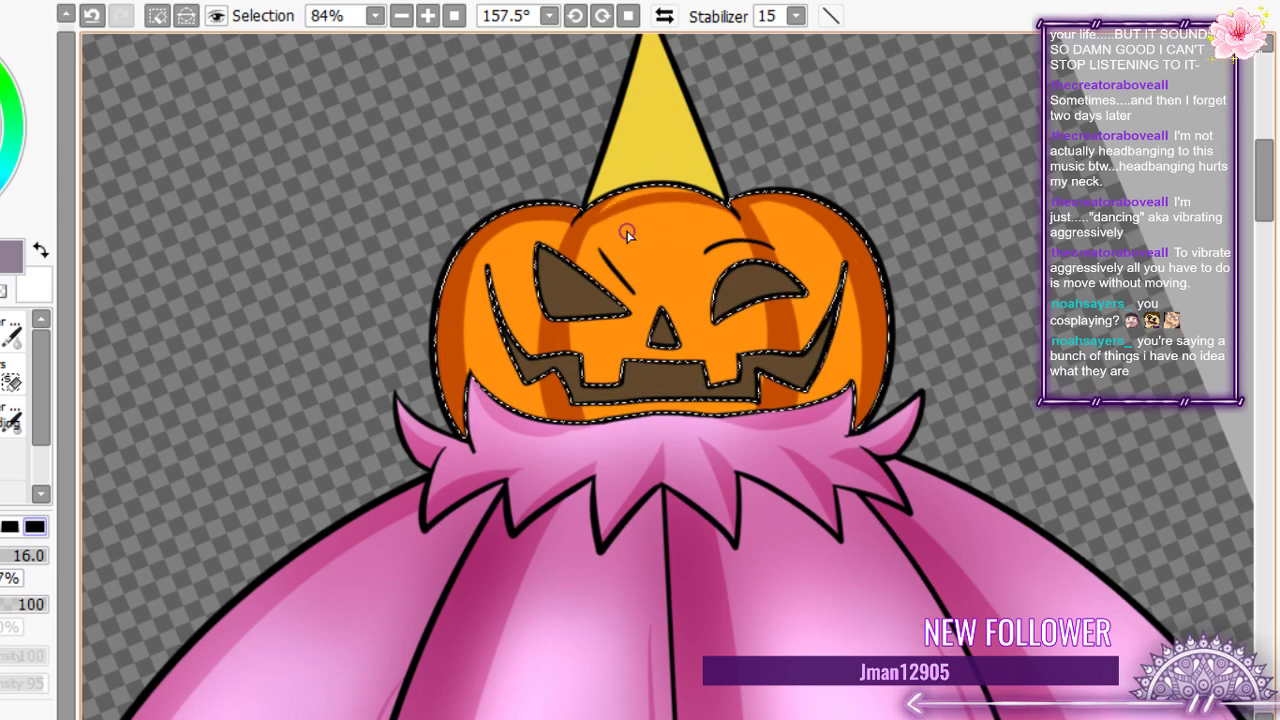
key("ctrl+z")
left_click_drag(716, 204, 584, 260)
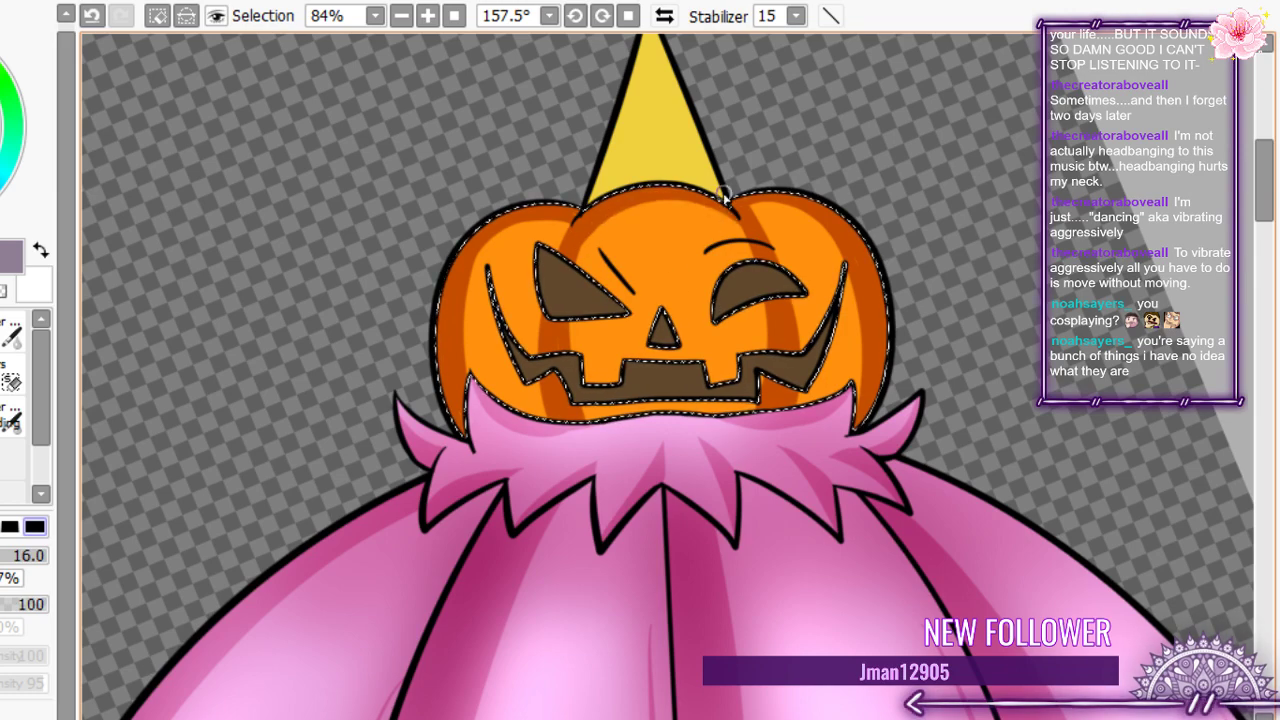
- Brush small dark orange shadows along the pumpkin's two eyebrow lines
scroll(733, 283, "up", 3)
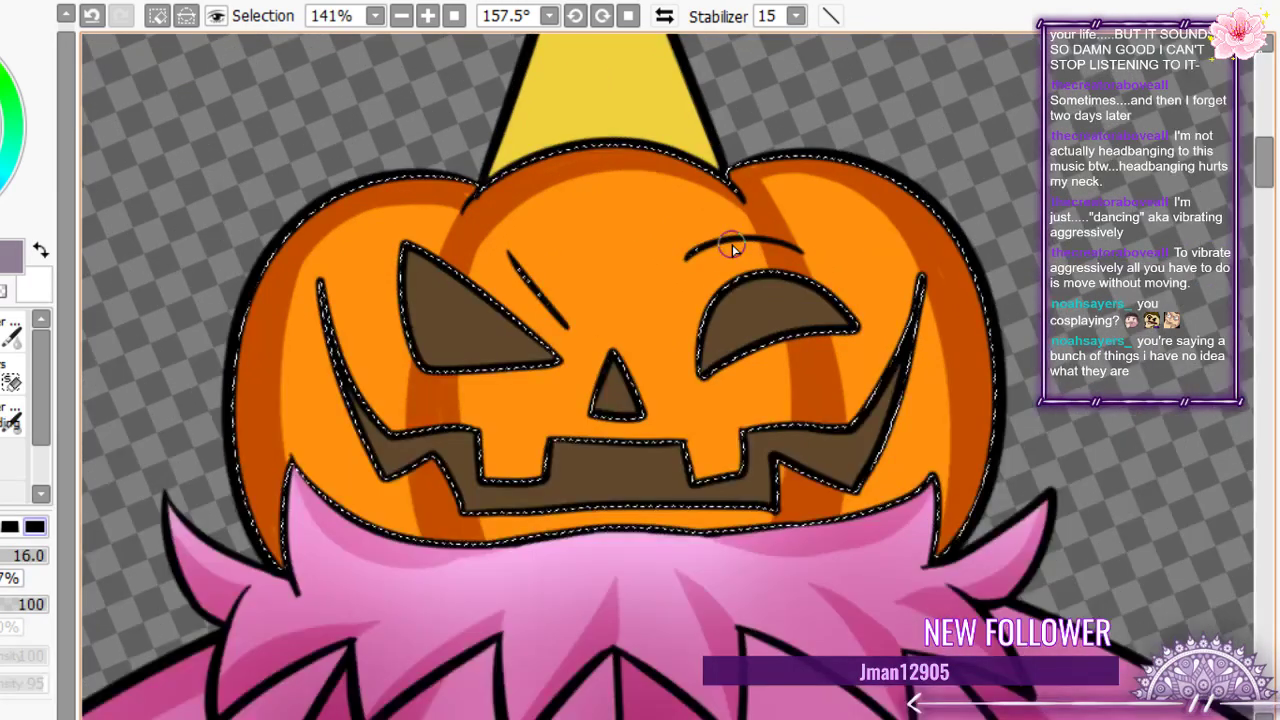
scroll(733, 249, "up", 1)
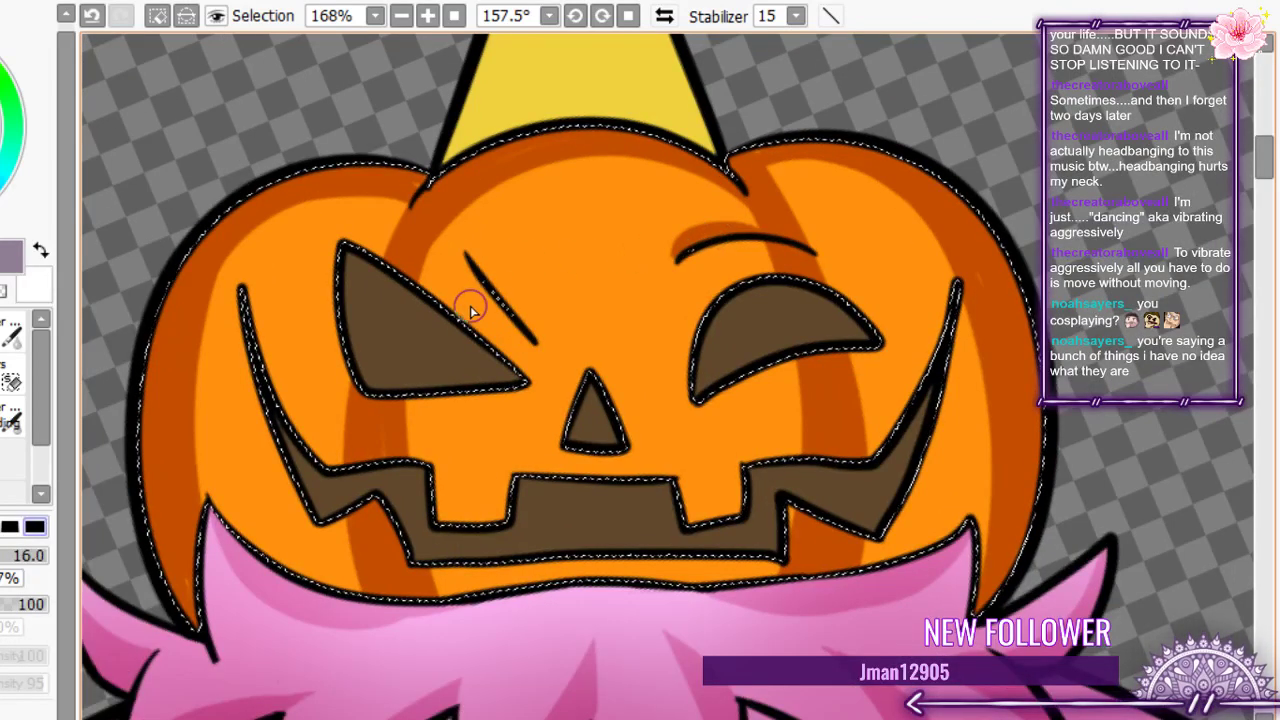
left_click_drag(469, 257, 534, 338)
scroll(511, 273, "down", 3)
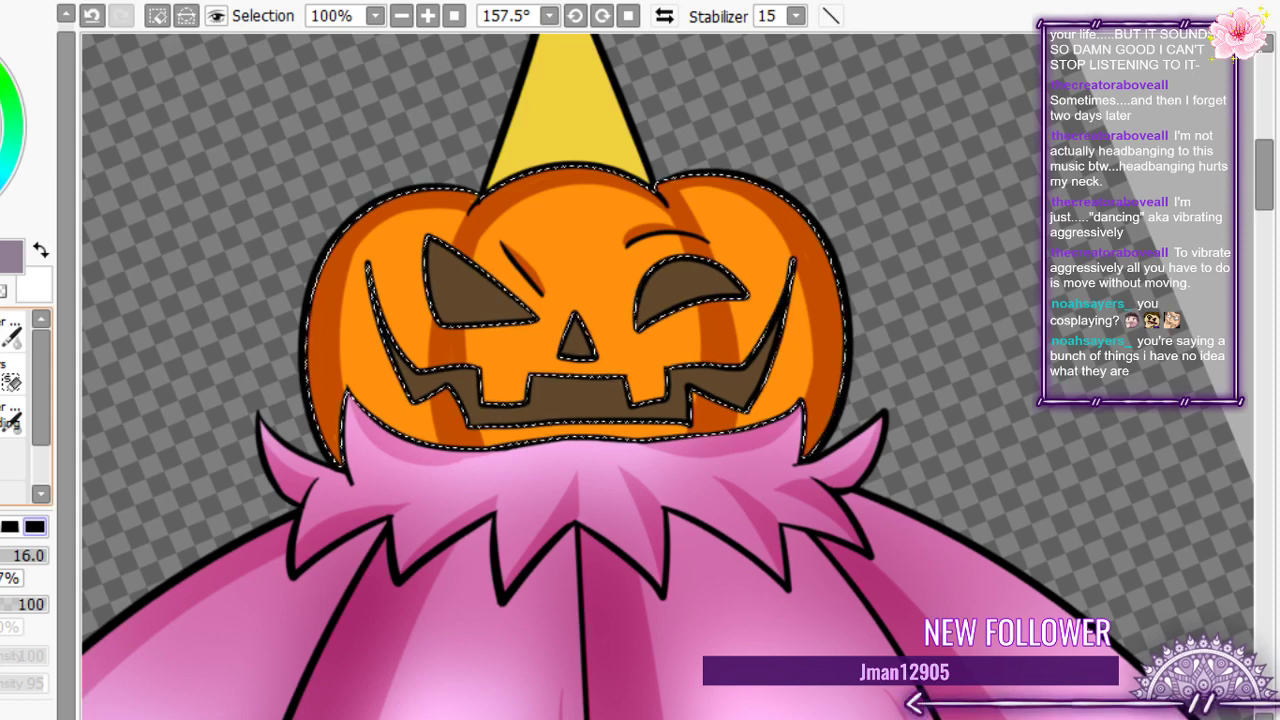
- Airbrush soft darker shading along the pumpkin's top and lower edges with the size 120 brush, undoing the last strokes
key("b")
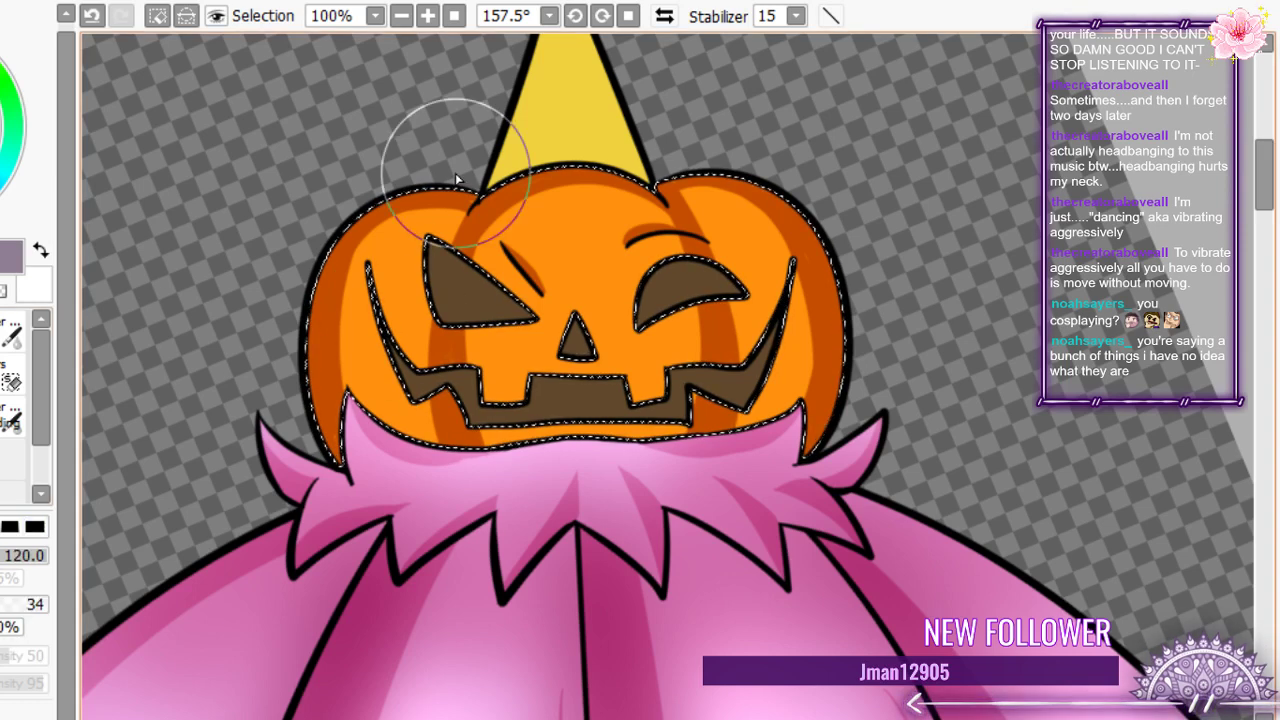
mouse_move(455, 173)
left_mouse_down()
mouse_move(670, 155)
mouse_move(534, 175)
left_mouse_up()
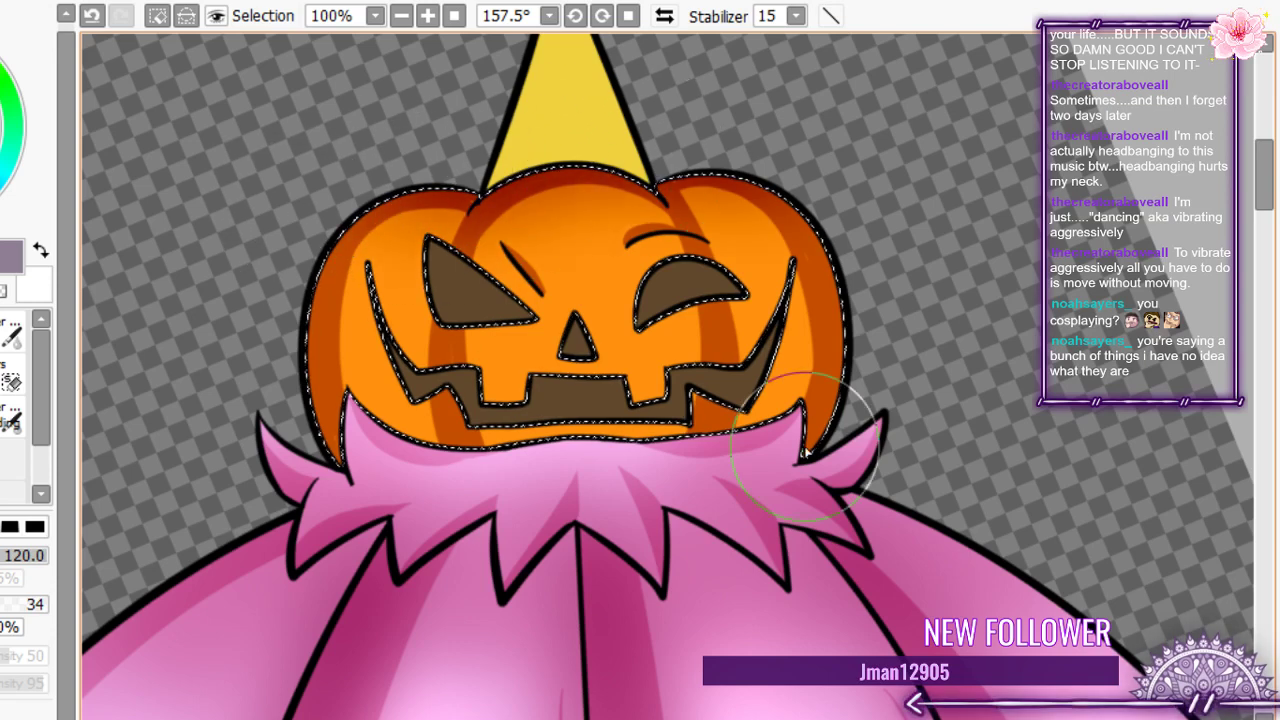
mouse_move(743, 483)
left_mouse_down()
mouse_move(736, 446)
mouse_move(414, 451)
mouse_move(611, 486)
mouse_move(851, 449)
mouse_move(811, 333)
mouse_move(732, 410)
left_mouse_up()
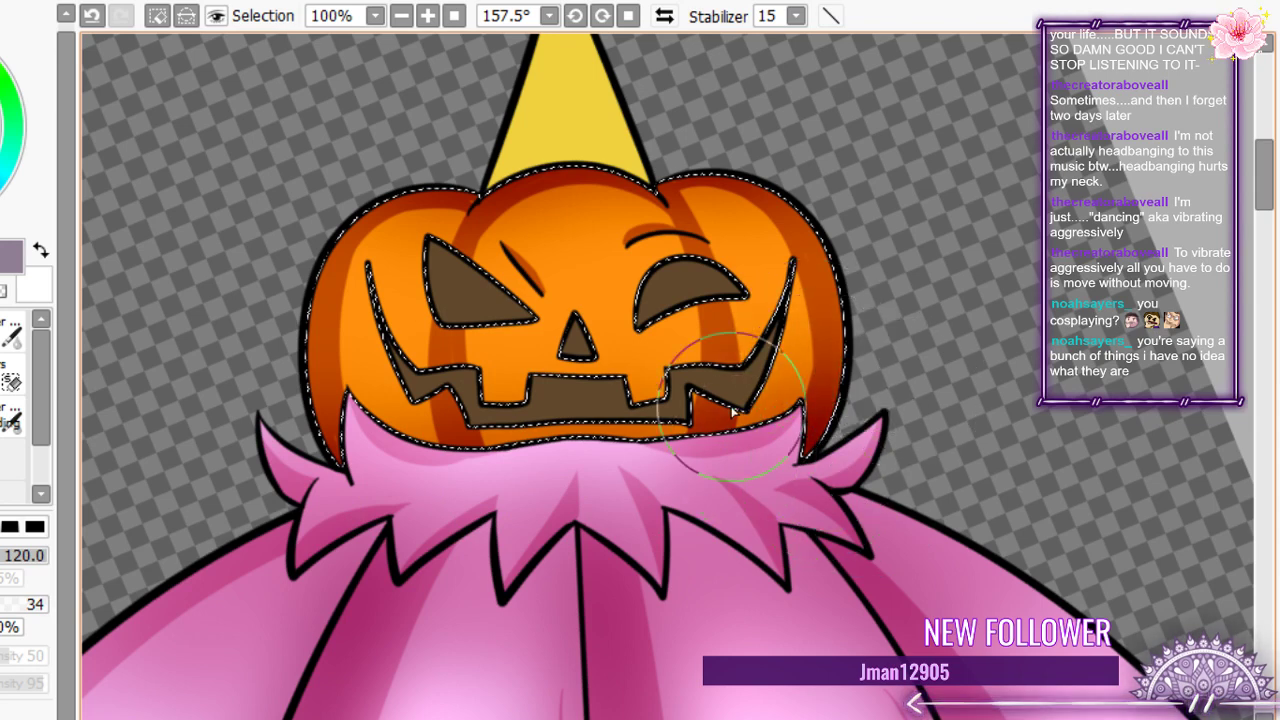
left_click(91, 15)
left_click(91, 15)
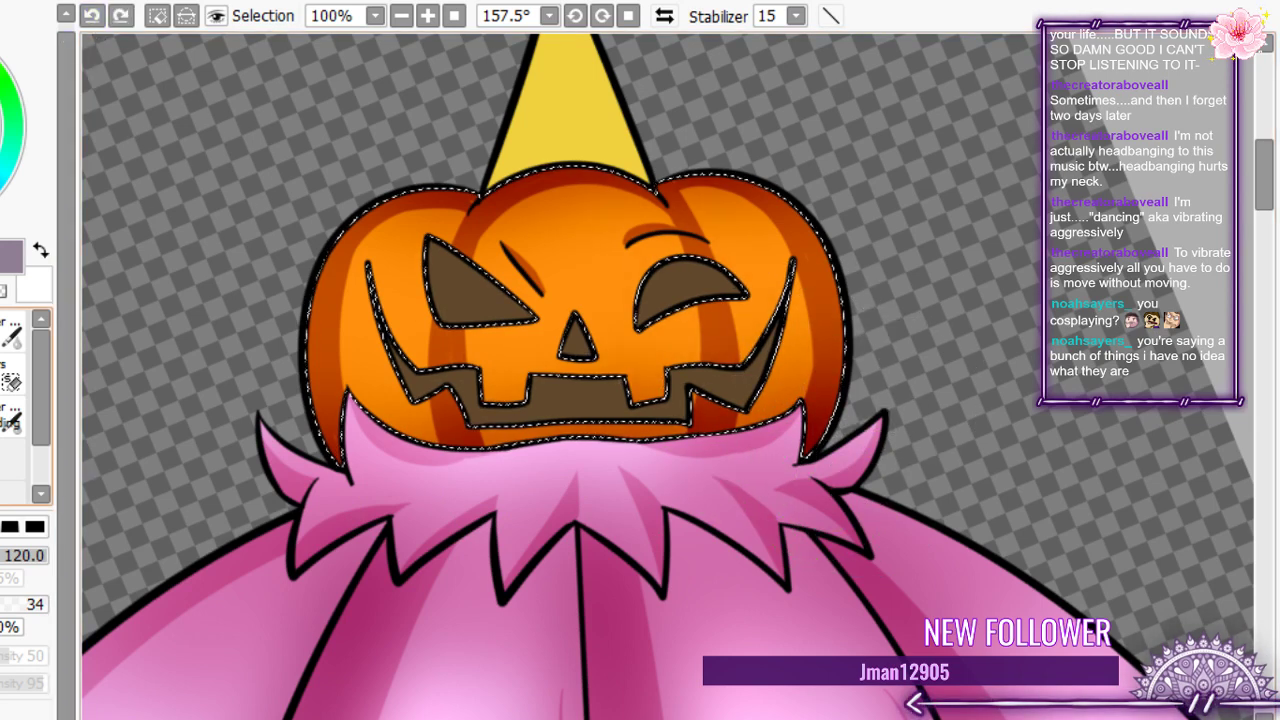
- Deepen the soft shadows on the pumpkin's ribs and outer edges with the airbrush at size 57
left_click(3, 555)
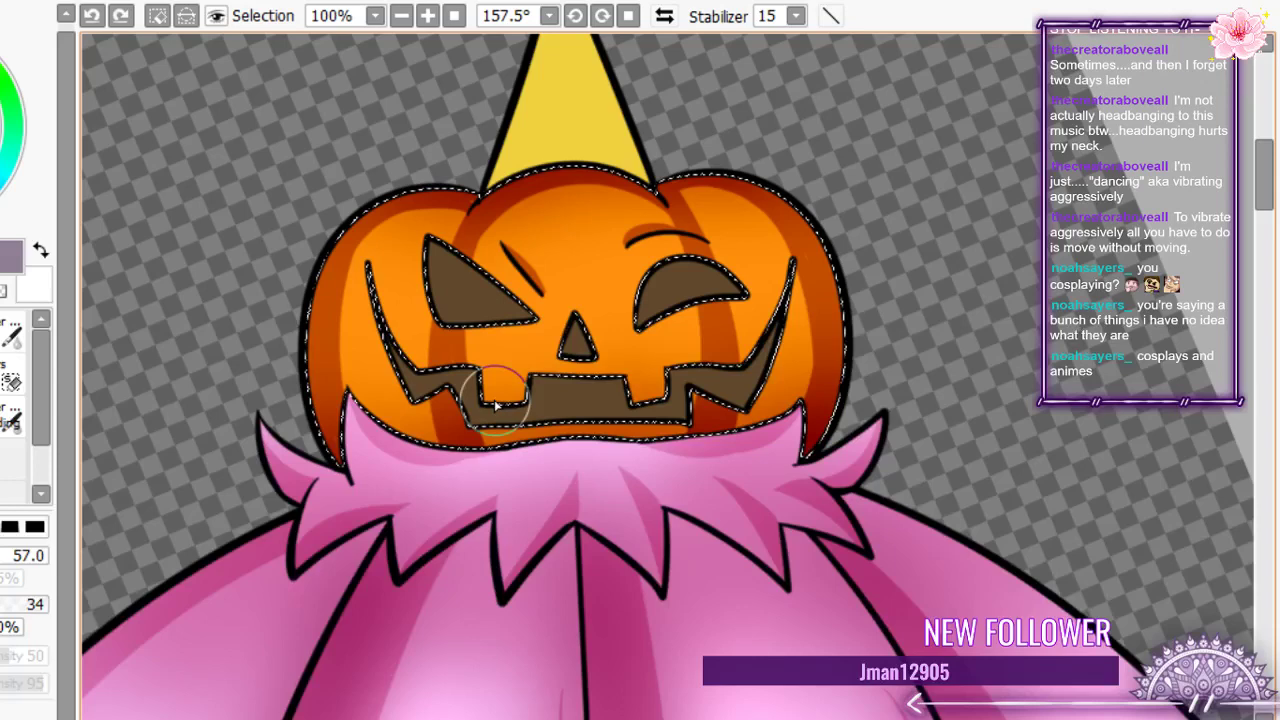
left_click_drag(712, 410, 630, 200)
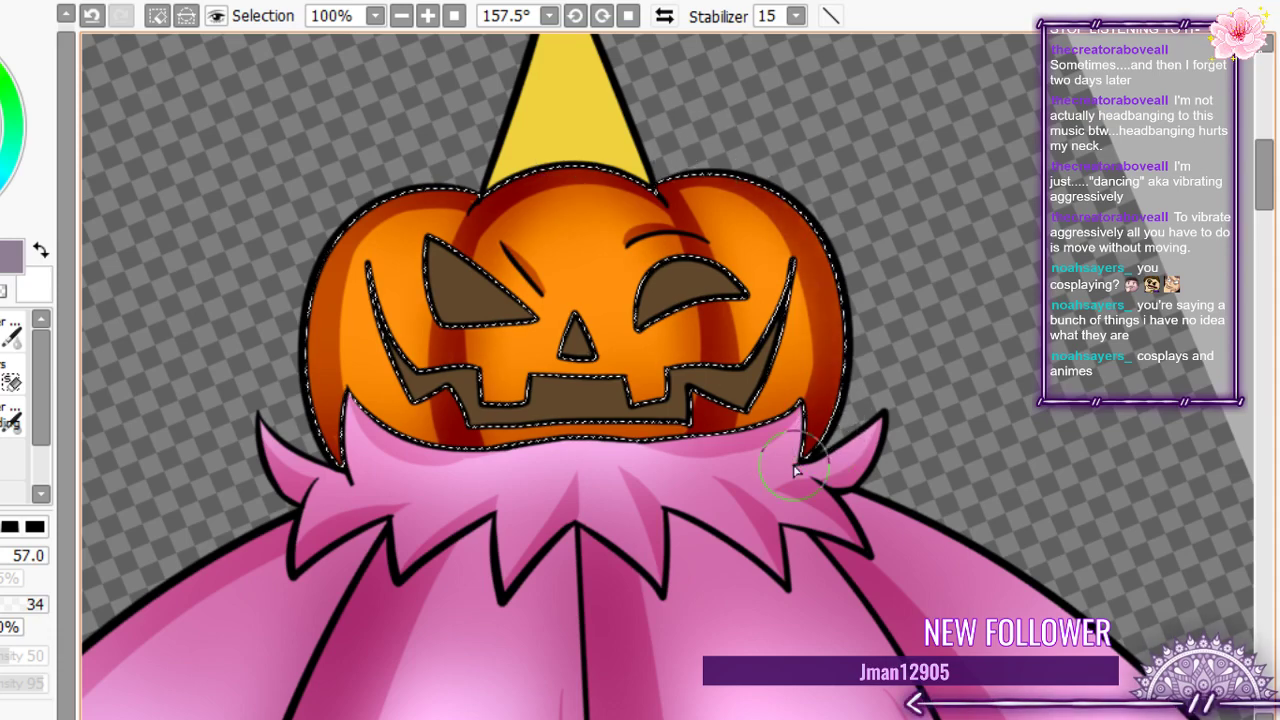
mouse_move(503, 227)
left_mouse_down()
mouse_move(413, 305)
mouse_move(400, 271)
mouse_move(300, 337)
mouse_move(349, 323)
mouse_move(438, 421)
mouse_move(452, 493)
left_mouse_up()
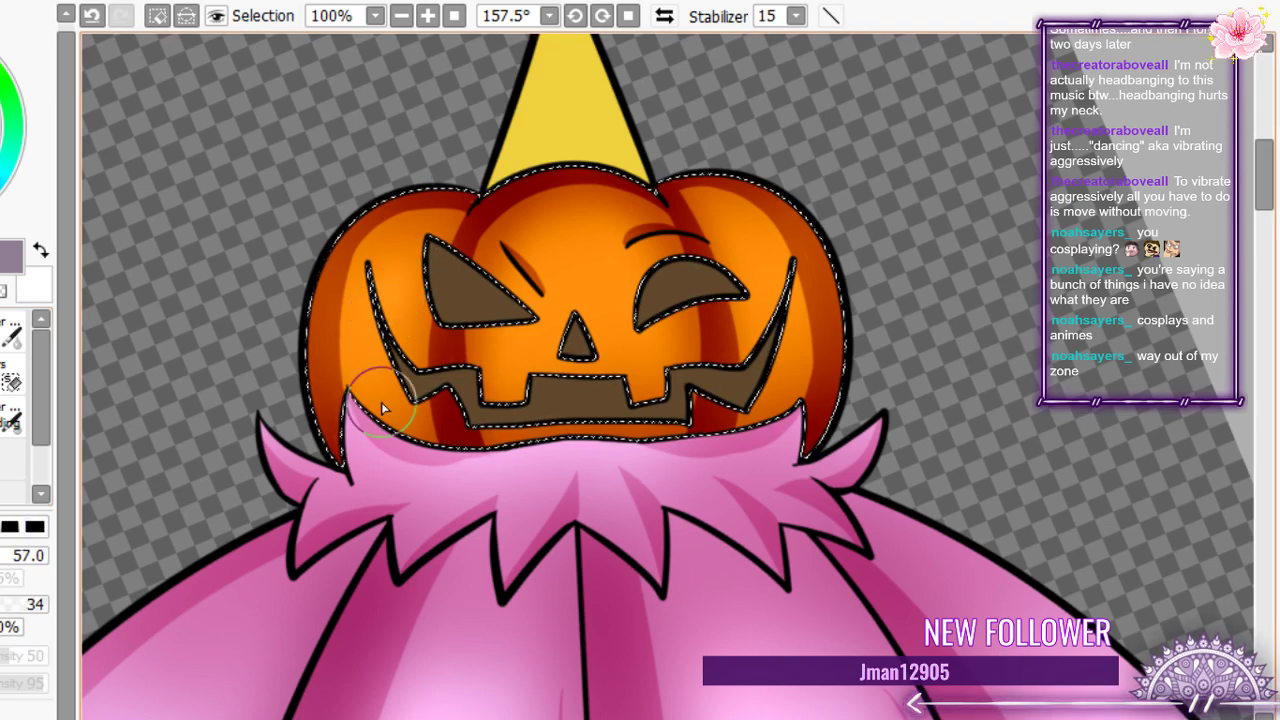
- Airbrush soft highlights over the pumpkin's outer lobes and center at size 57, and check them against the whole illustration
mouse_move(381, 402)
left_mouse_down()
mouse_move(608, 289)
mouse_move(652, 342)
mouse_move(754, 259)
mouse_move(776, 322)
mouse_move(786, 258)
mouse_move(839, 298)
mouse_move(817, 287)
mouse_move(835, 316)
mouse_move(340, 268)
mouse_move(364, 277)
mouse_move(376, 355)
mouse_move(511, 296)
mouse_move(748, 325)
mouse_move(699, 347)
mouse_move(561, 310)
mouse_move(634, 344)
mouse_move(686, 317)
mouse_move(748, 313)
mouse_move(654, 168)
mouse_move(524, 285)
mouse_move(665, 366)
mouse_move(589, 416)
mouse_move(570, 328)
mouse_move(531, 370)
mouse_move(569, 272)
mouse_move(519, 326)
mouse_move(393, 318)
mouse_move(371, 262)
mouse_move(367, 290)
mouse_move(419, 385)
mouse_move(422, 432)
left_mouse_up()
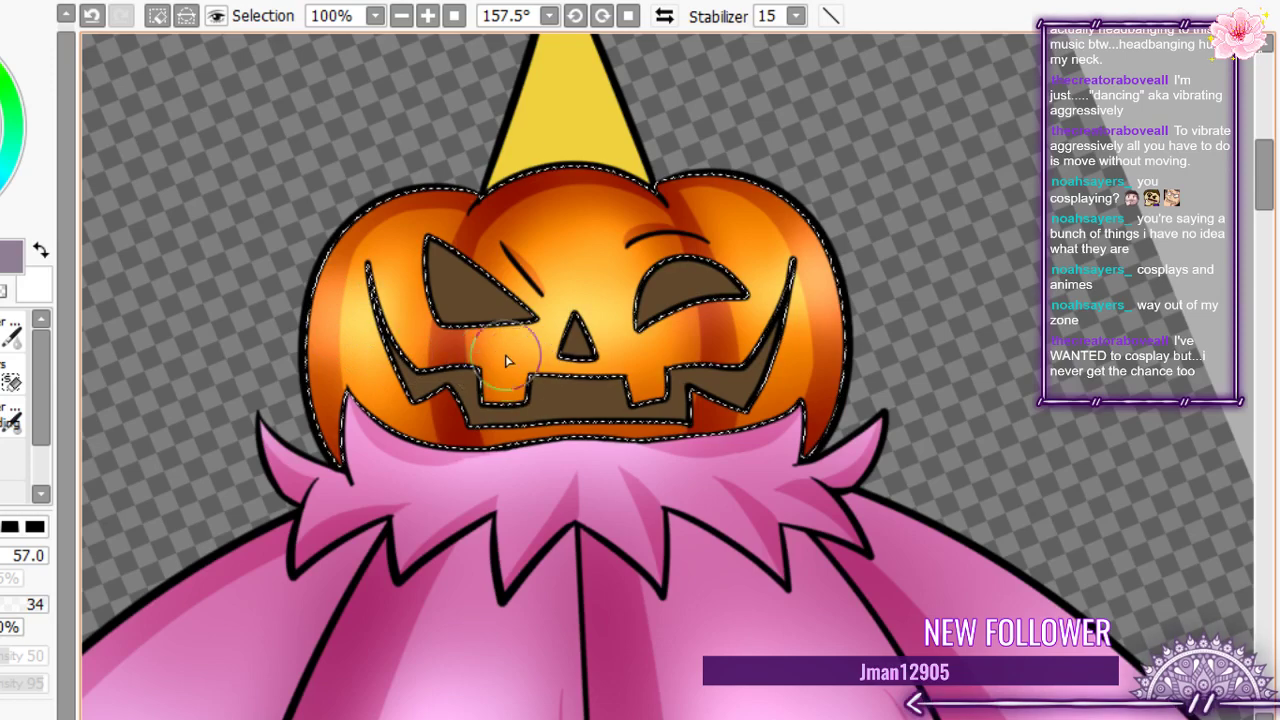
scroll(483, 300, "down", 4)
scroll(483, 300, "down", 4)
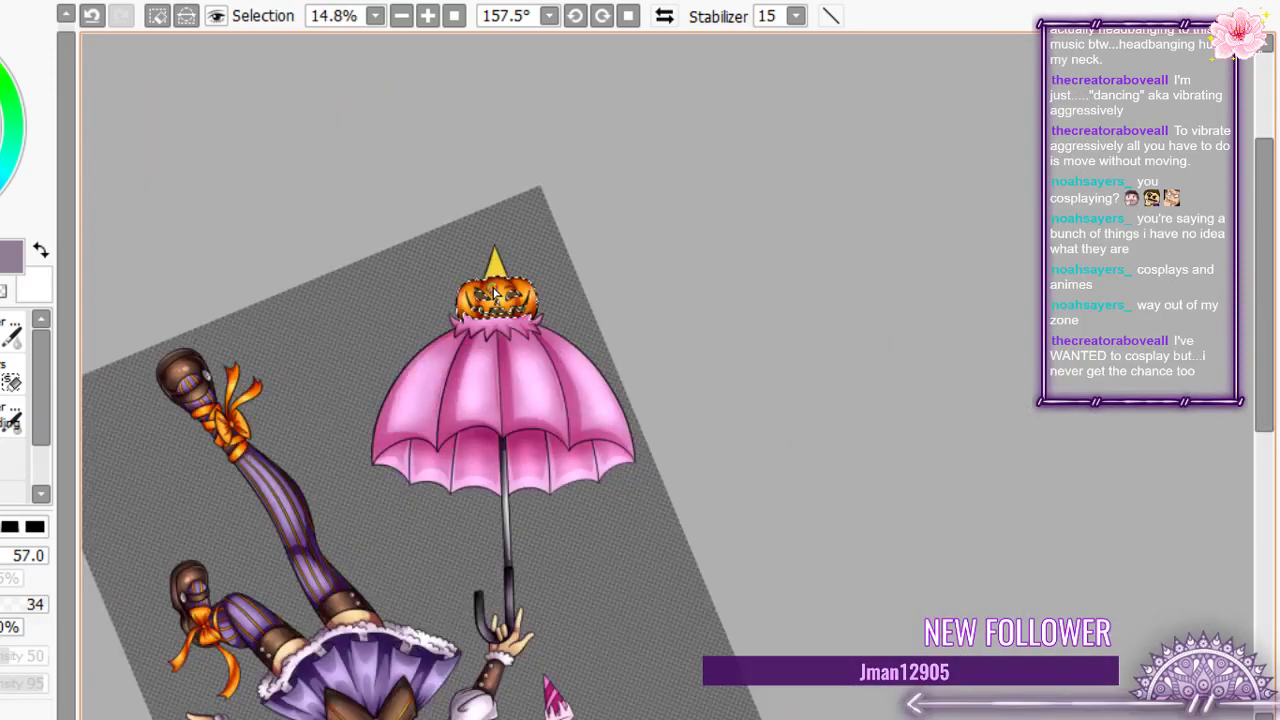
scroll(494, 290, "up", 8)
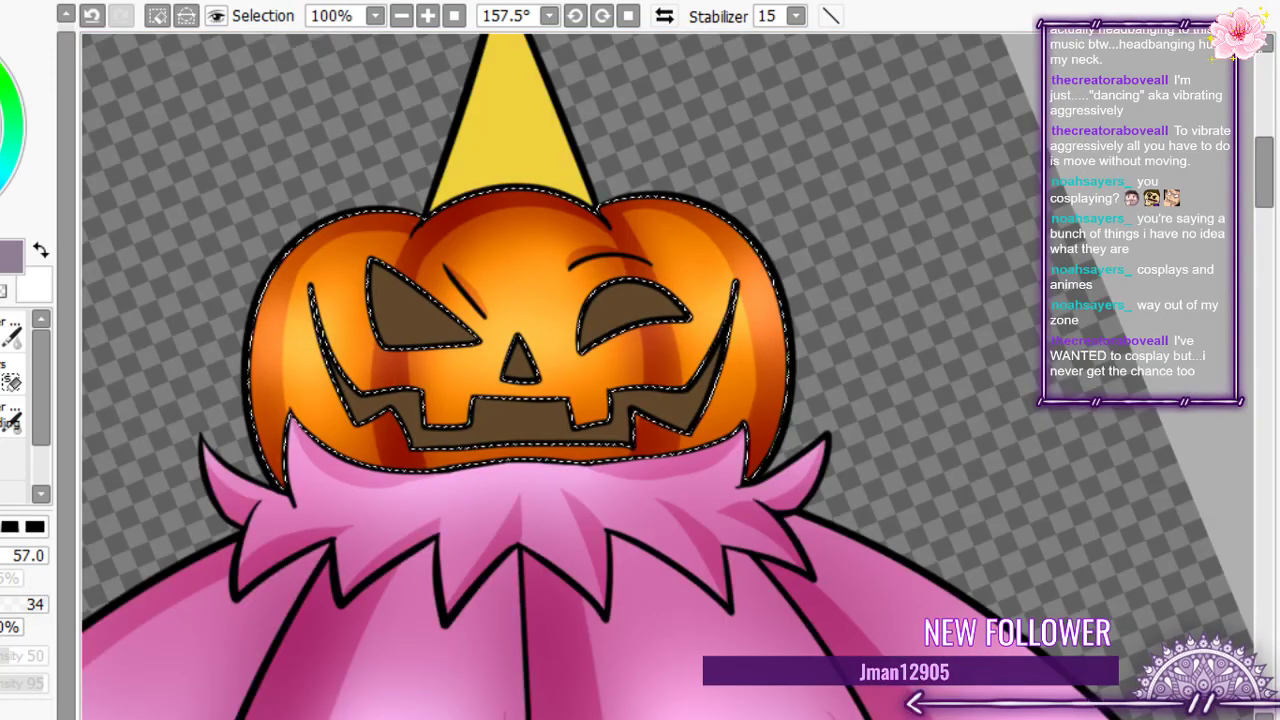
scroll(520, 406, "down", 3)
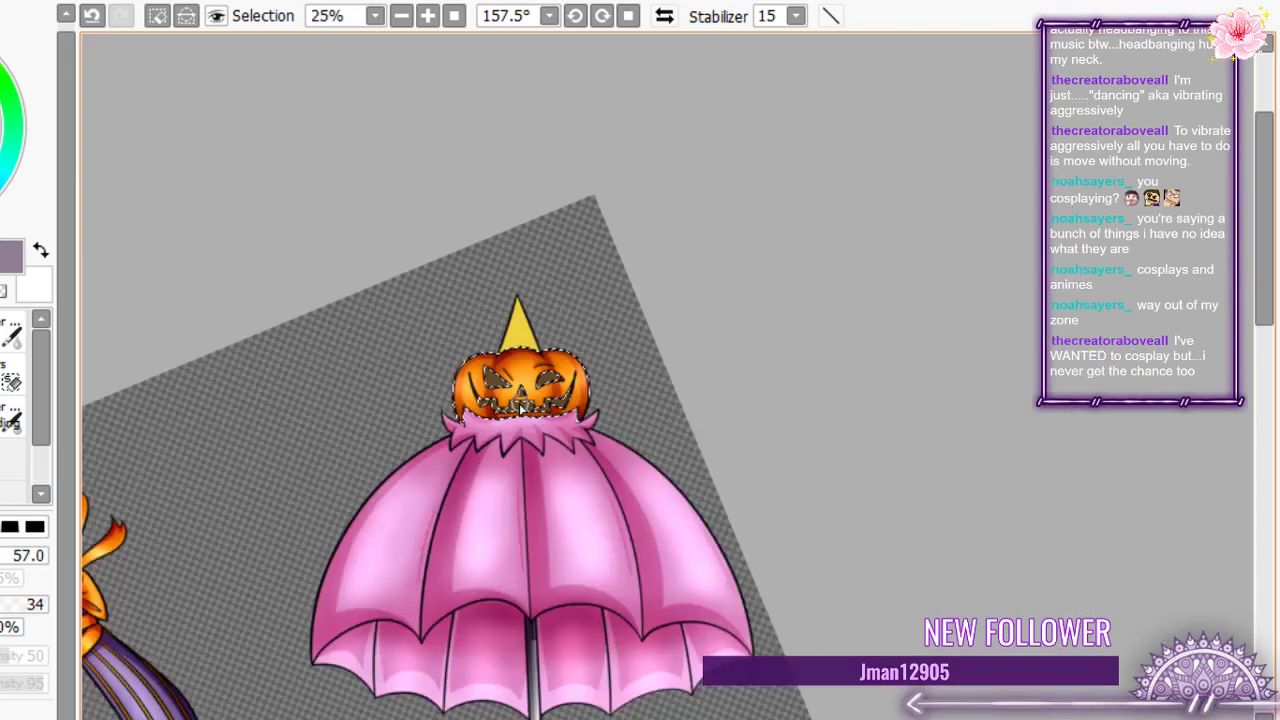
scroll(520, 406, "up", 8)
scroll(514, 363, "down", 3)
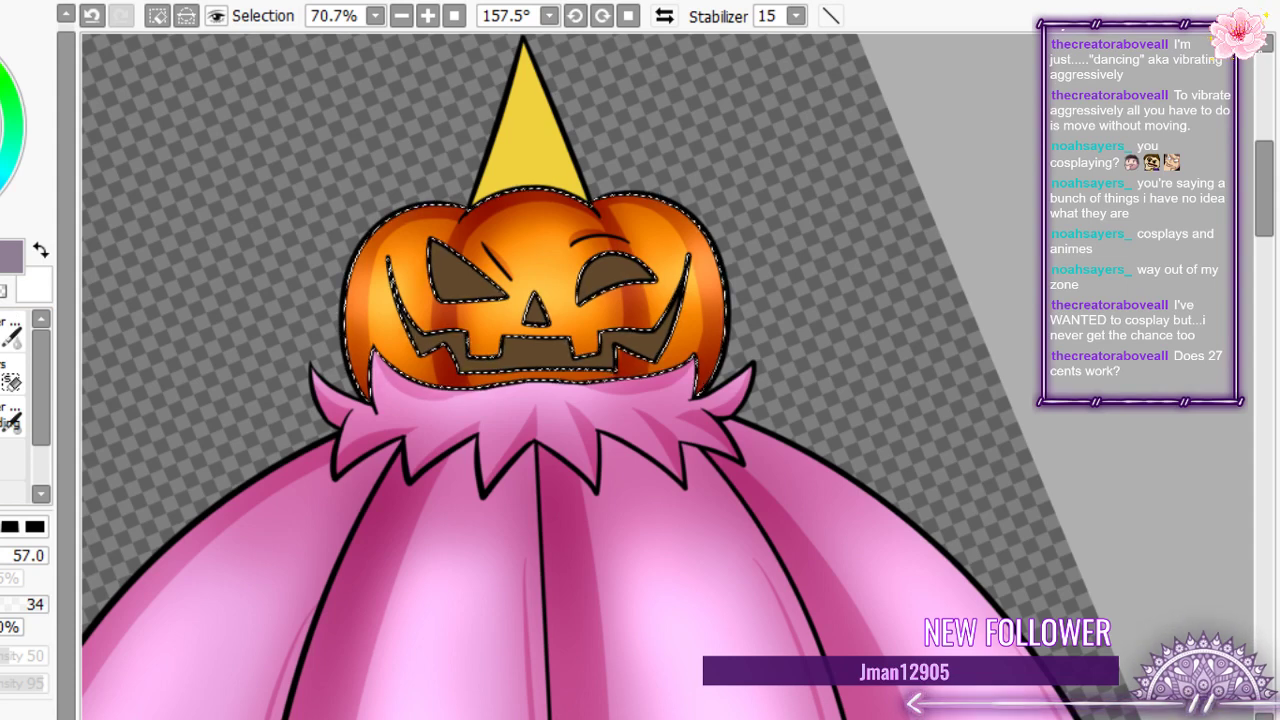
- Replace the pumpkin body selection with one covering the yellow cone, eyes, nose and mouth
key("ctrl+d")
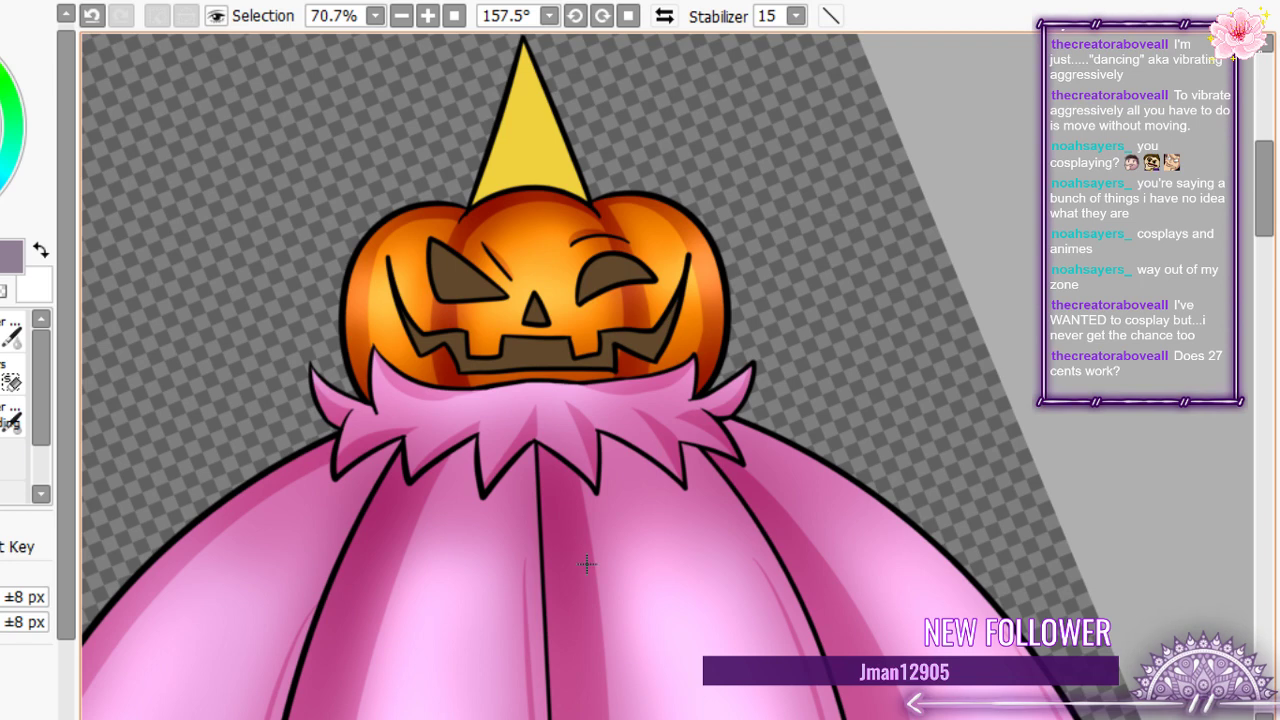
key("ctrl+t")
left_click_drag(587, 564, 587, 614)
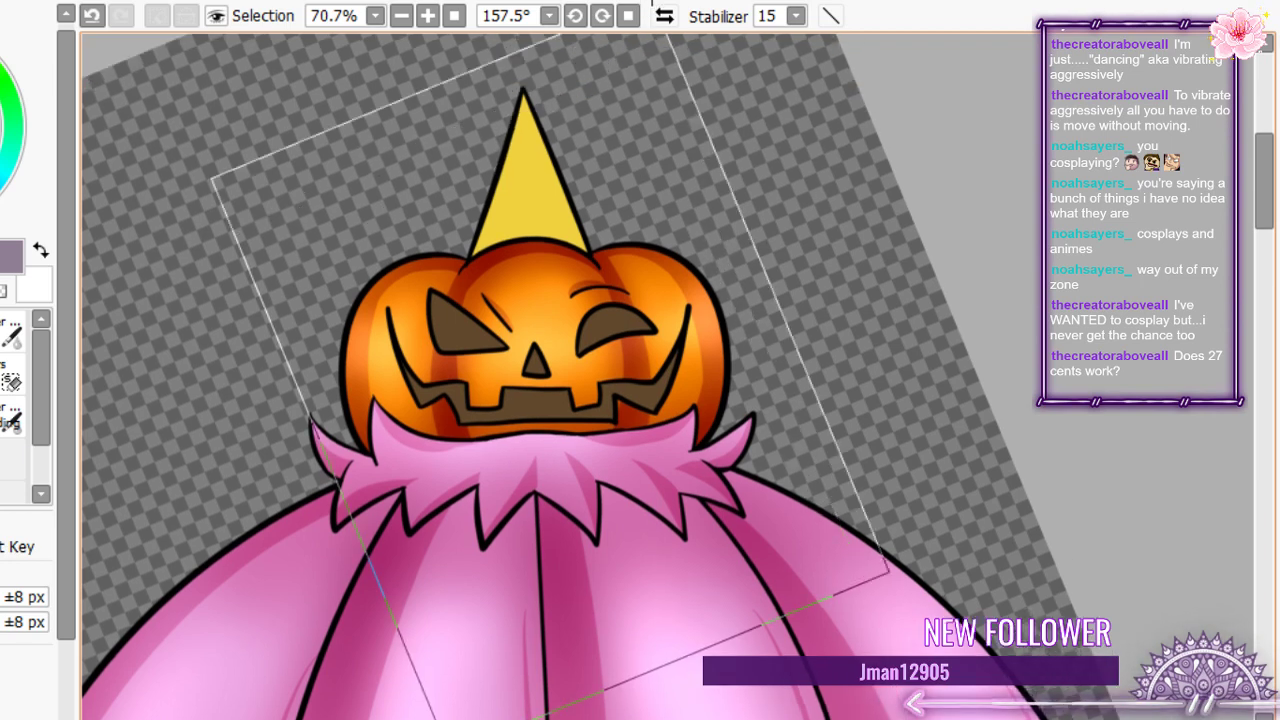
left_click_drag(652, 3, 652, 3)
key("ctrl+t")
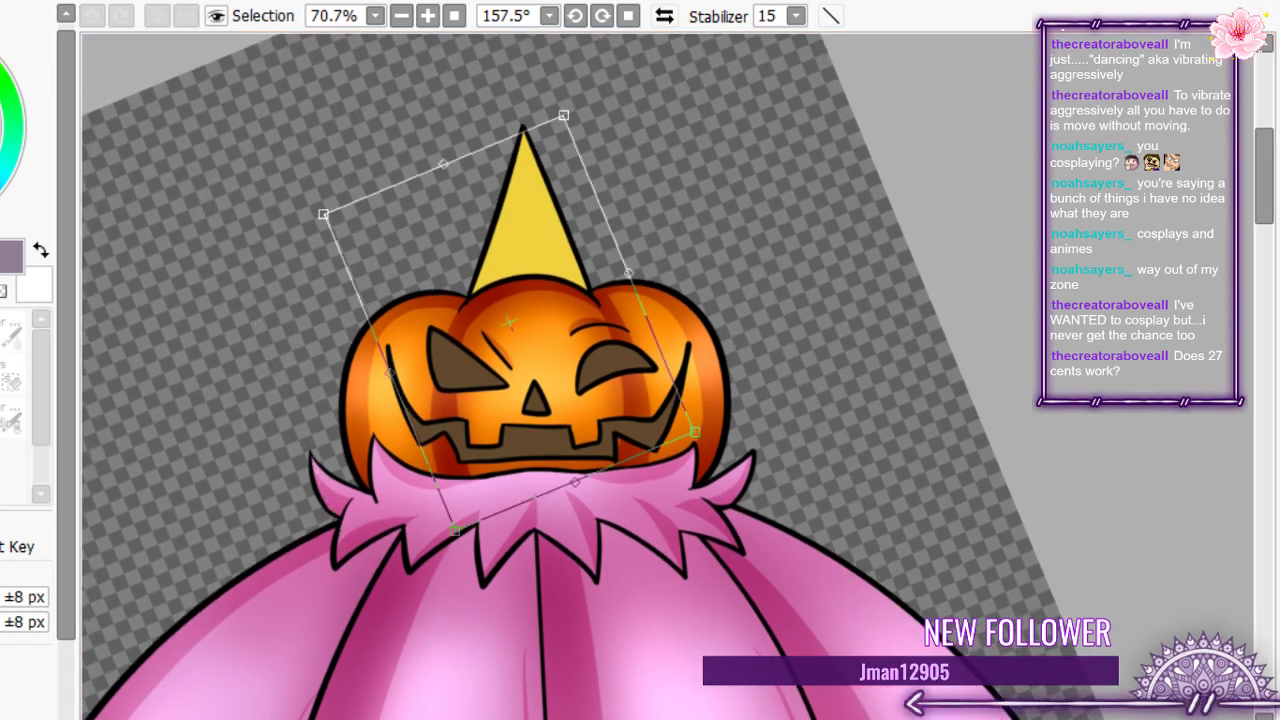
key("Return")
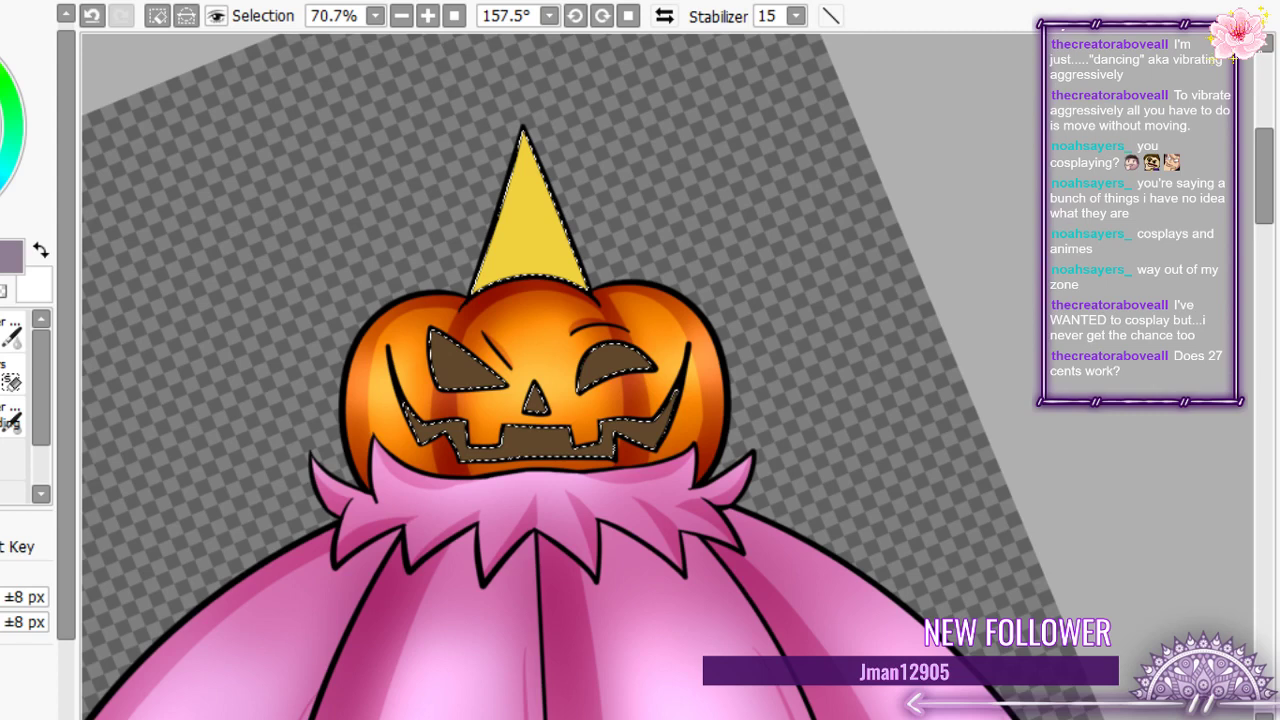
- Paint hard dark shadows along the inner edges of the pumpkin's eyes, nose and mouth with a size 16 brush
key("n")
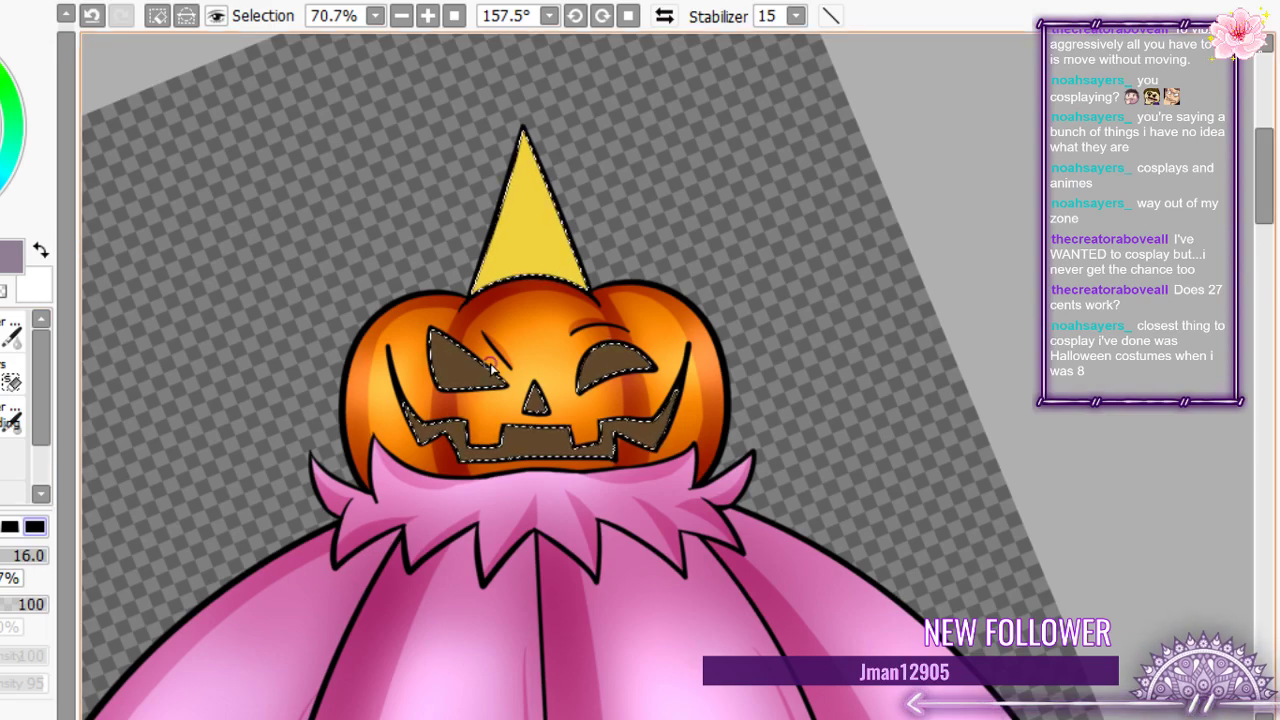
scroll(490, 368, "up", 3)
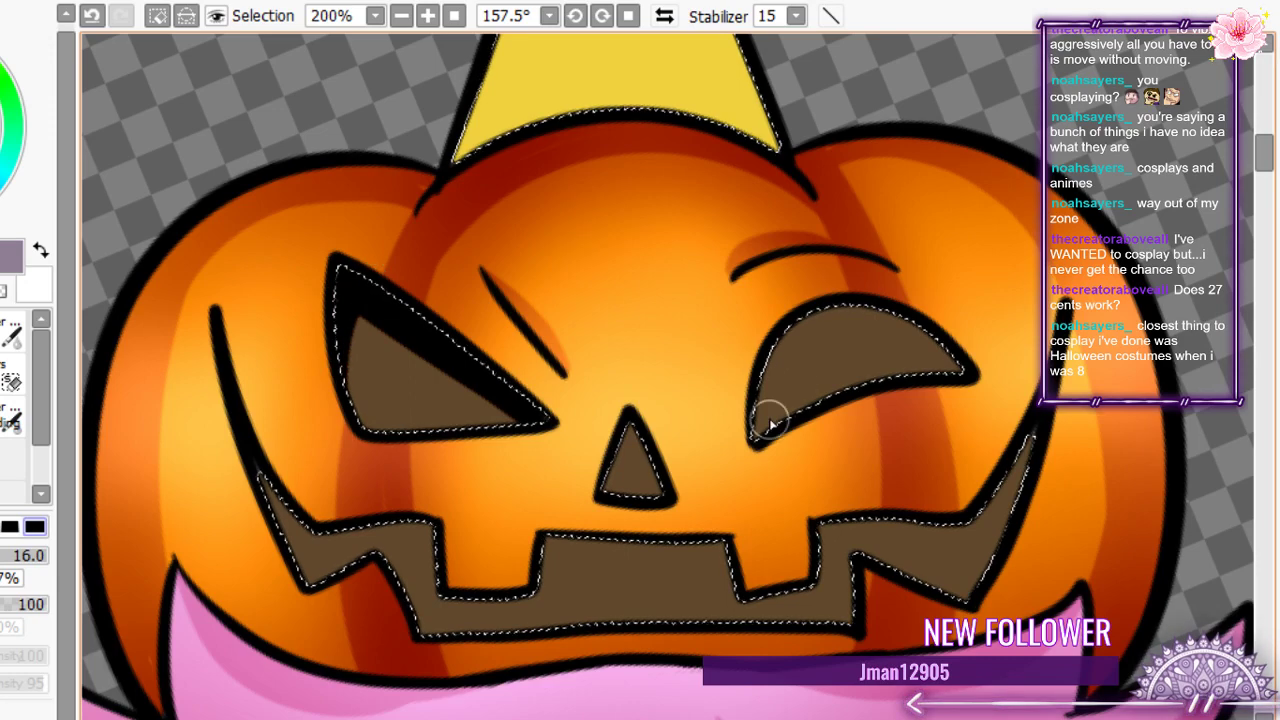
left_click_drag(770, 424, 983, 400)
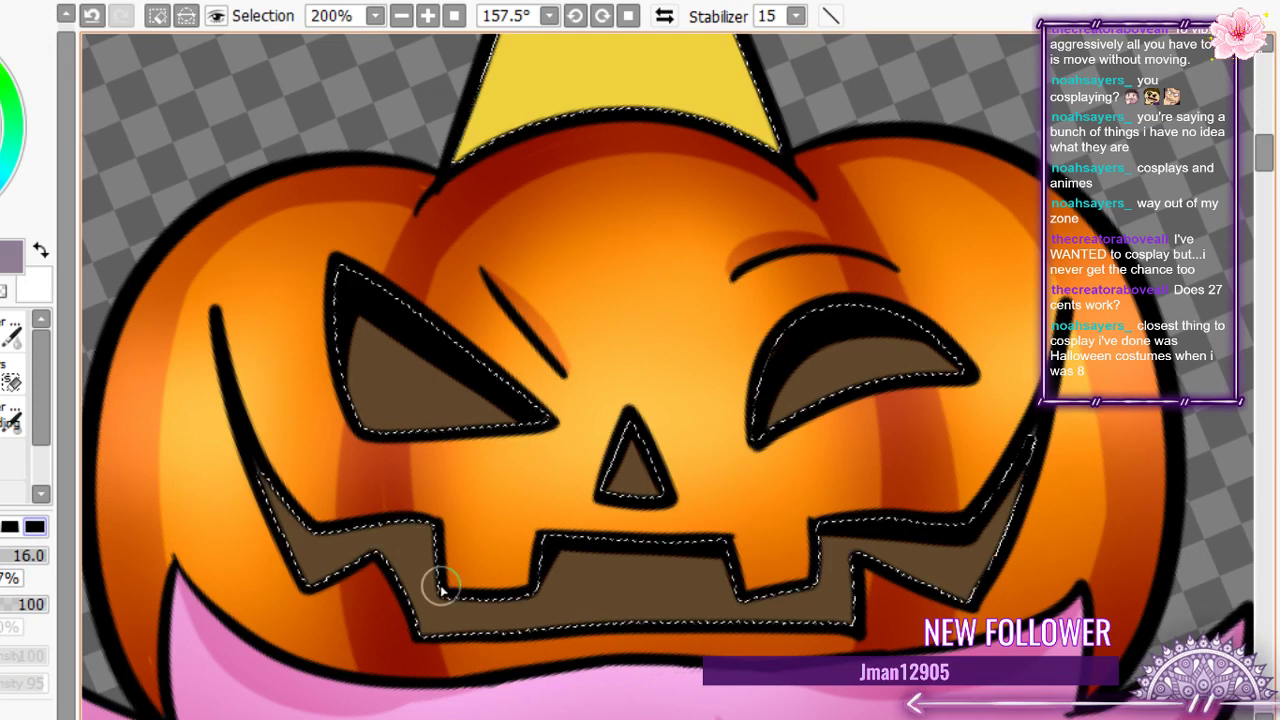
left_click_drag(262, 472, 318, 604)
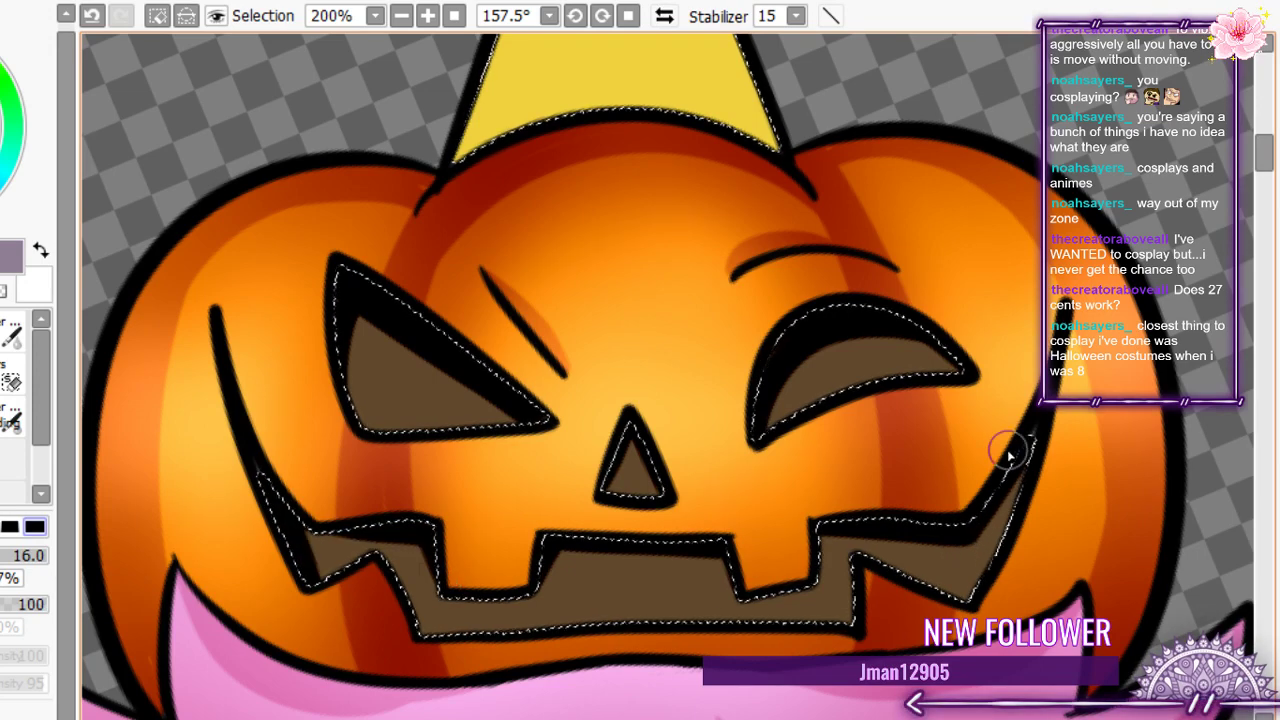
mouse_move(1022, 450)
left_mouse_down()
mouse_move(1007, 503)
mouse_move(960, 607)
left_mouse_up()
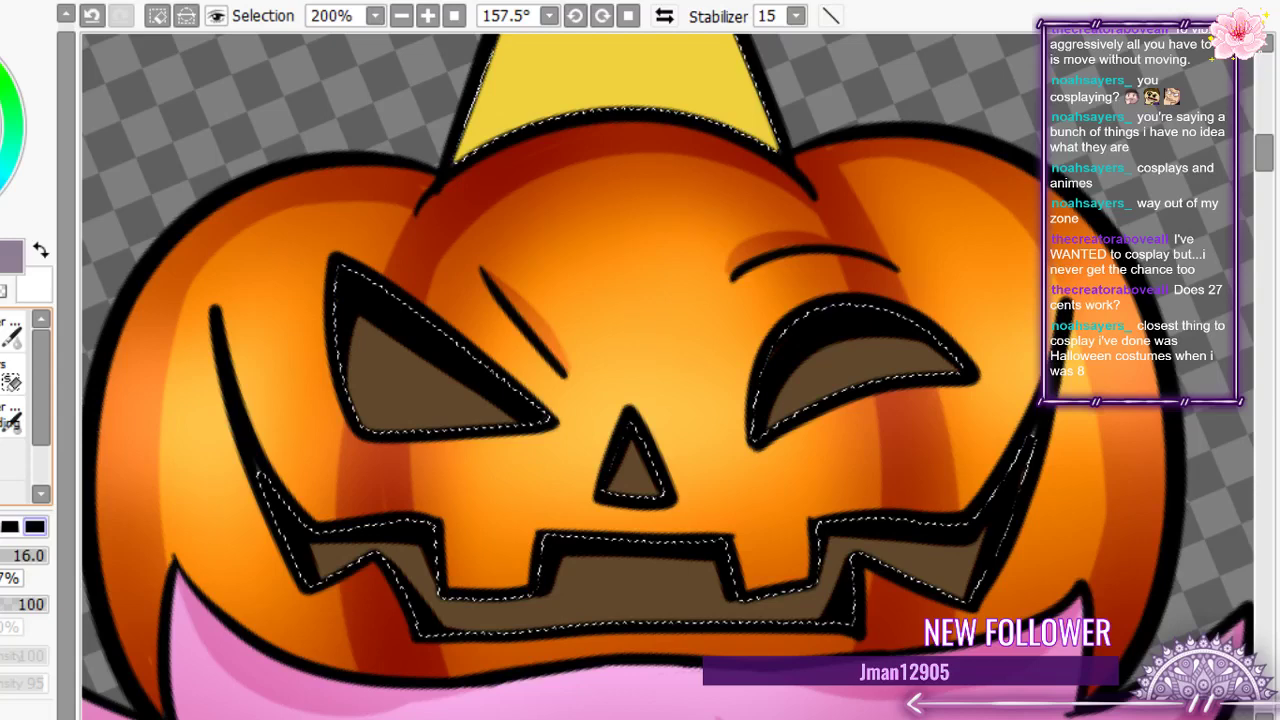
- Airbrush soft dark shading inside the pumpkin's eyes, nose and mouth at brush size 57
key("b")
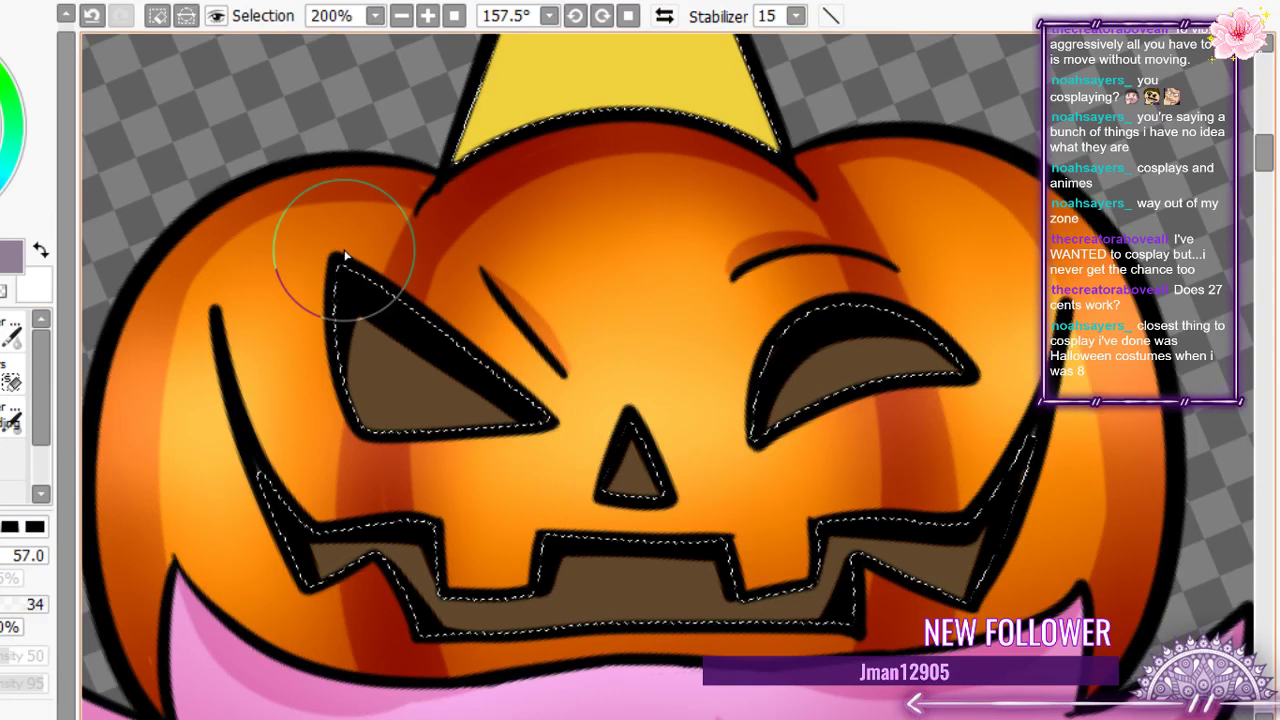
left_click_drag(344, 254, 350, 330)
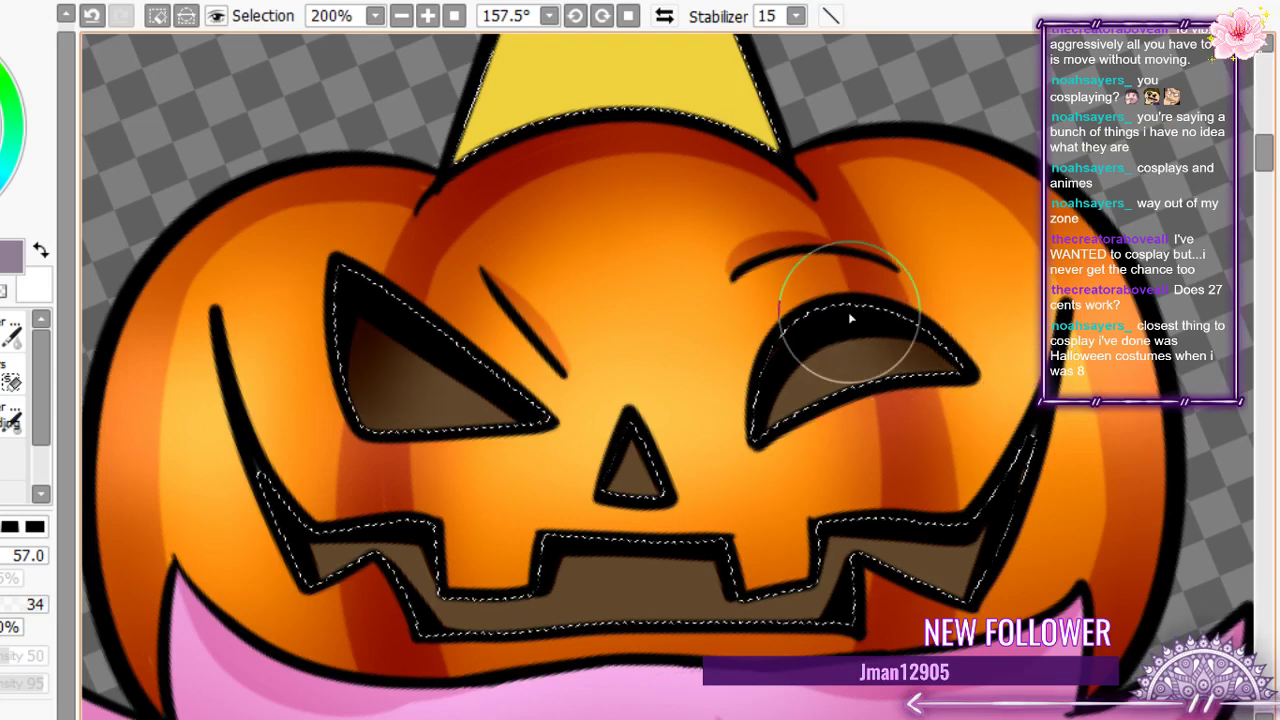
mouse_move(850, 318)
left_mouse_down()
mouse_move(990, 595)
mouse_move(1022, 530)
left_mouse_up()
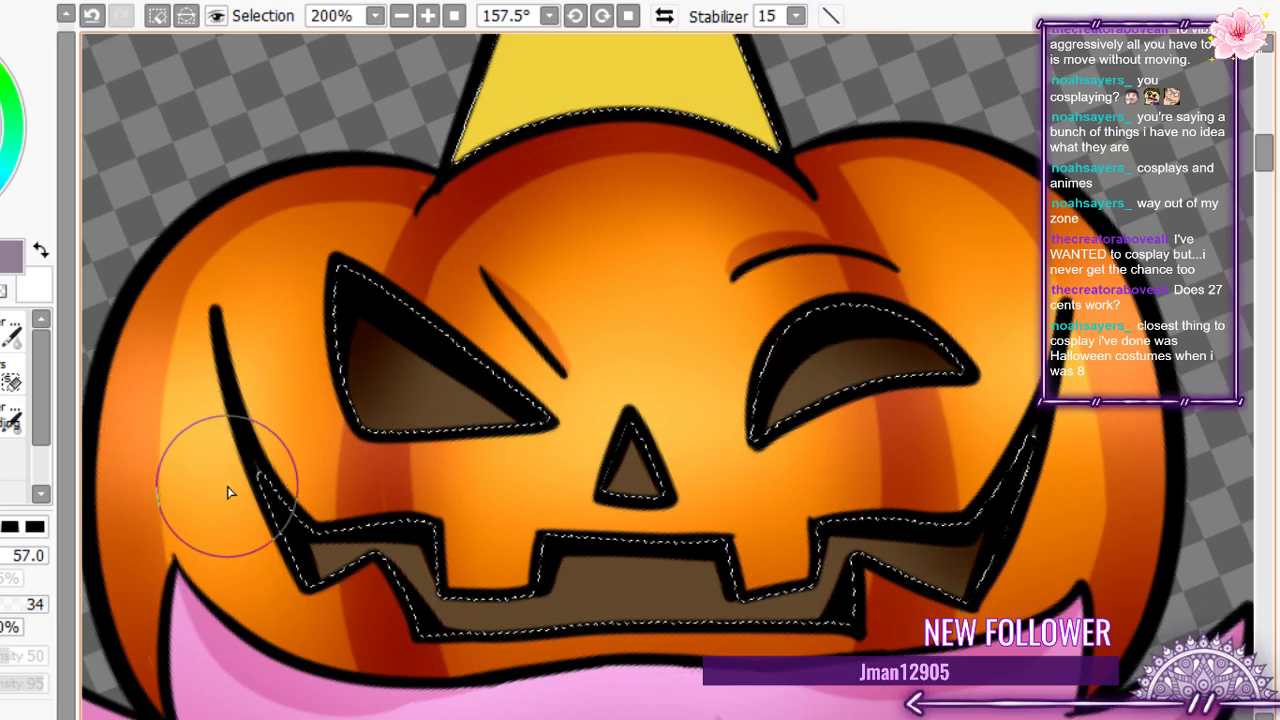
left_click_drag(320, 595, 340, 550)
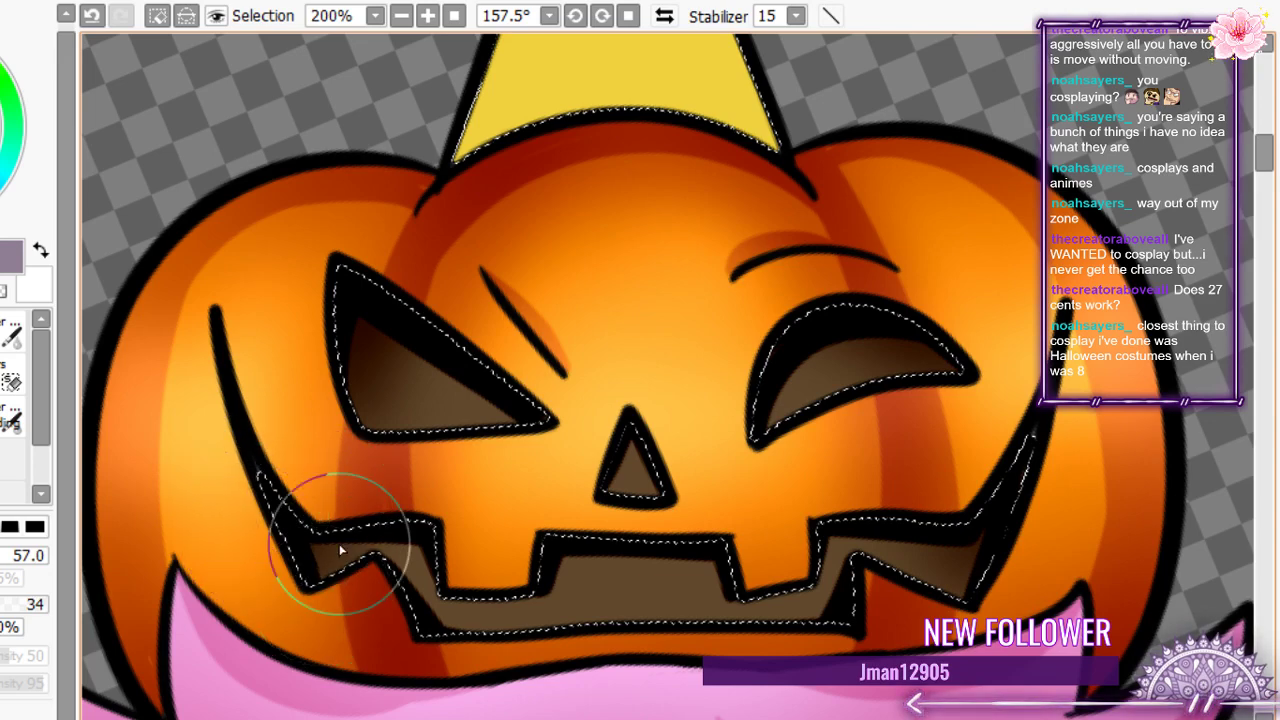
mouse_move(654, 423)
left_mouse_down()
mouse_move(634, 403)
mouse_move(643, 443)
left_mouse_up()
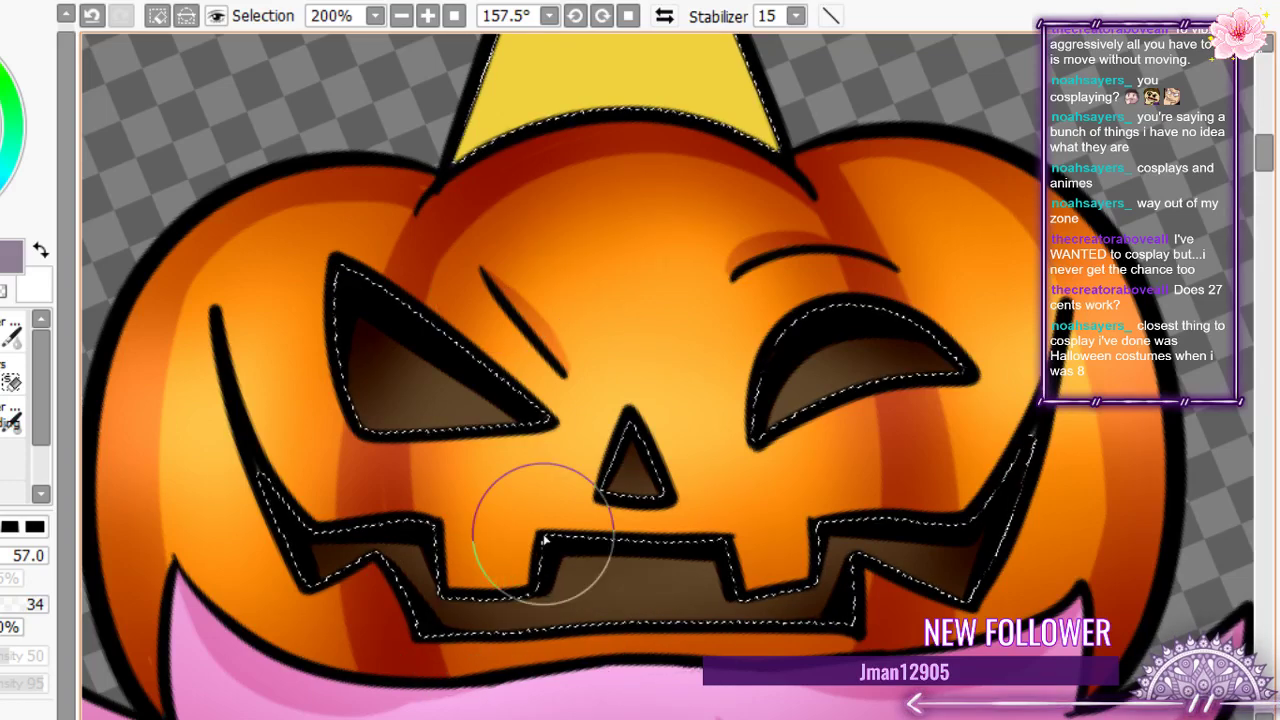
- Add soft light glows inside the brown mouth areas with the airbrush at size 33, and check the overall look
key("[")
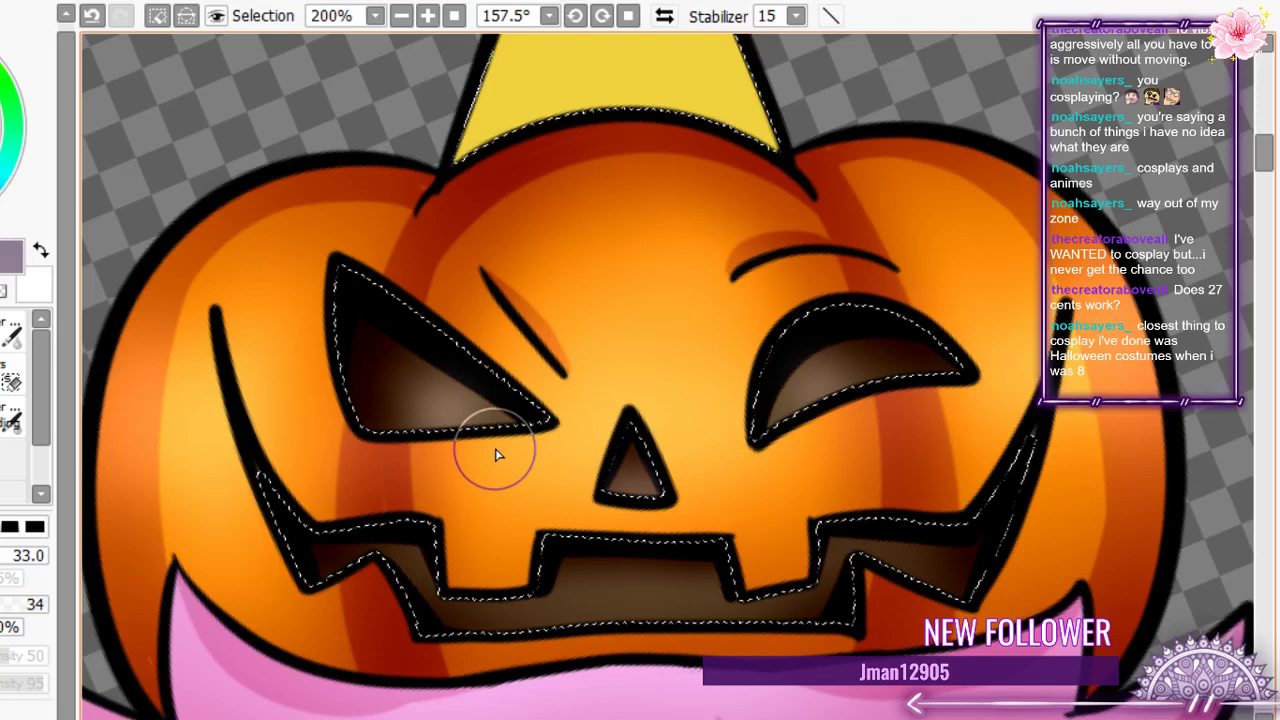
mouse_move(566, 592)
left_mouse_down()
mouse_move(643, 623)
mouse_move(571, 627)
mouse_move(574, 638)
left_mouse_up()
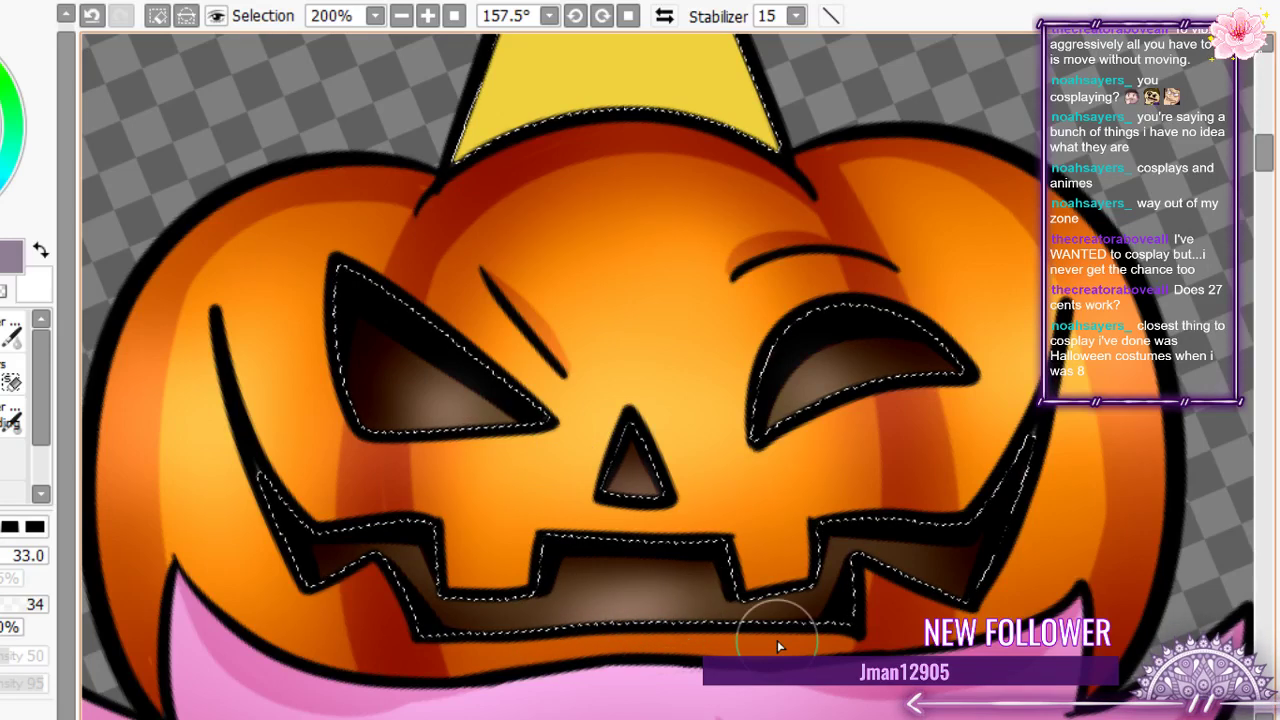
mouse_move(866, 519)
left_mouse_down()
mouse_move(883, 555)
mouse_move(960, 570)
left_mouse_up()
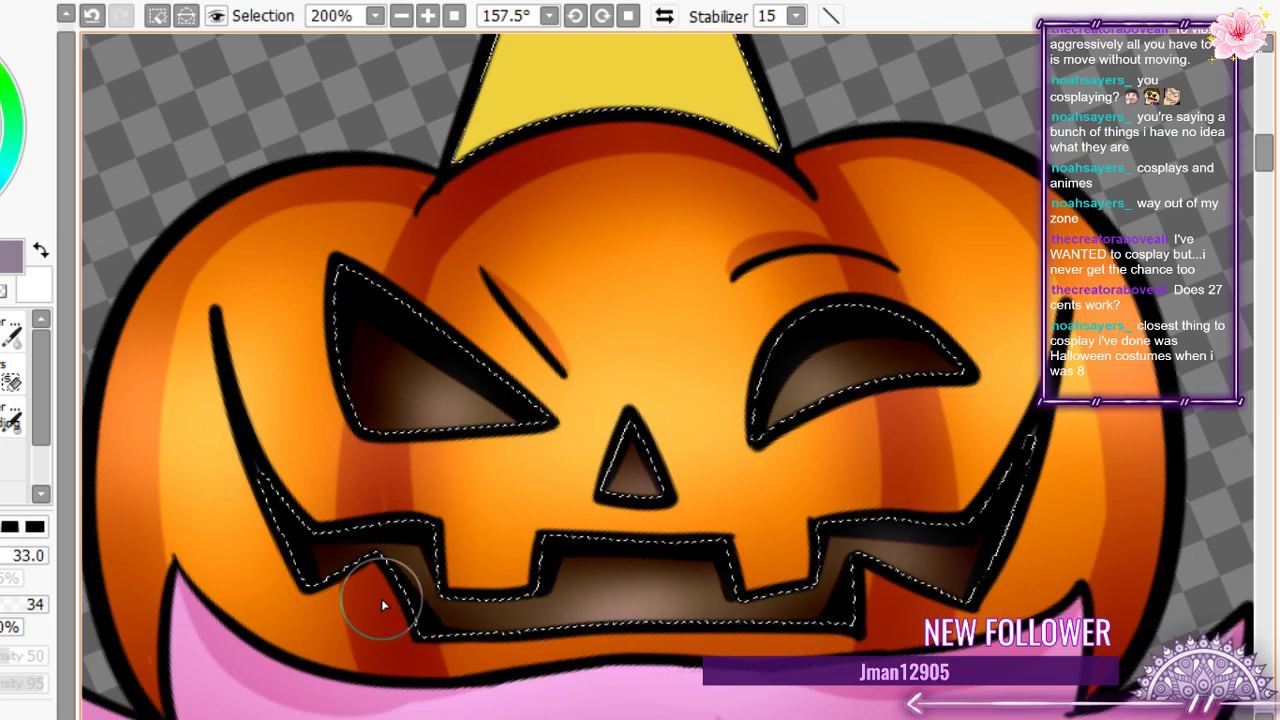
mouse_move(383, 605)
left_mouse_down()
mouse_move(394, 556)
mouse_move(645, 624)
left_mouse_up()
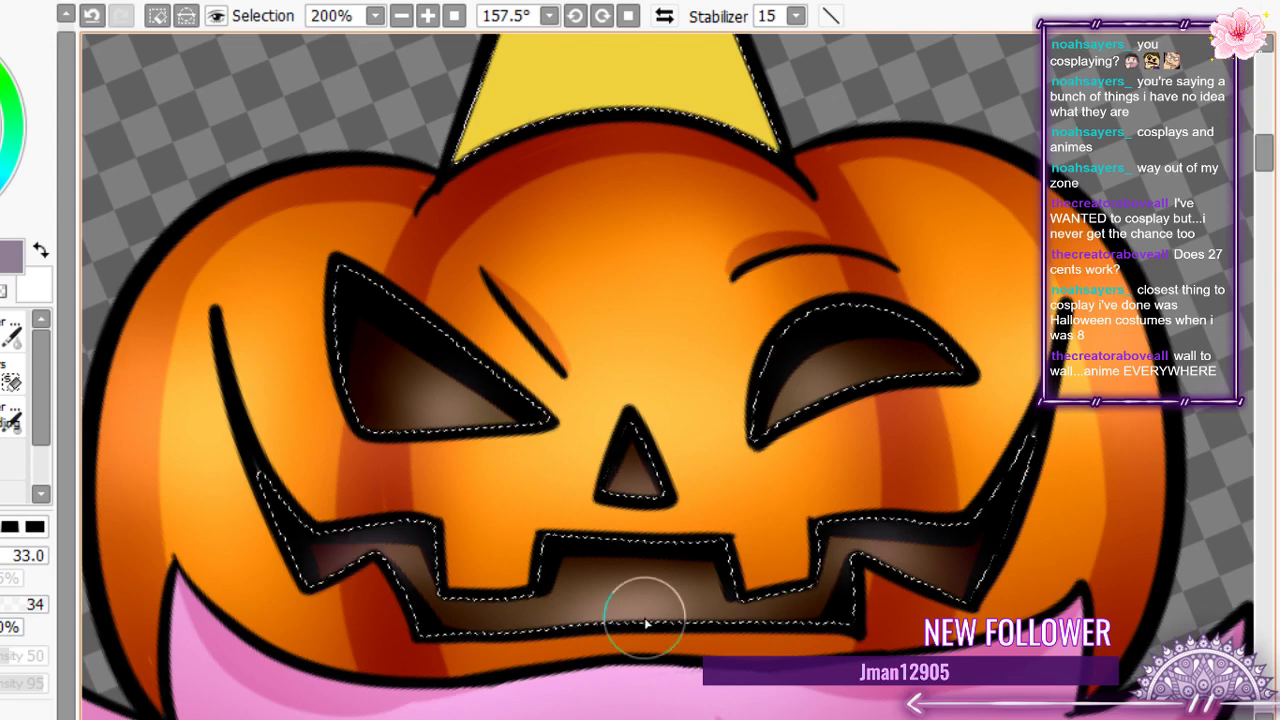
scroll(645, 624, "down", 4)
scroll(640, 363, "up", 3)
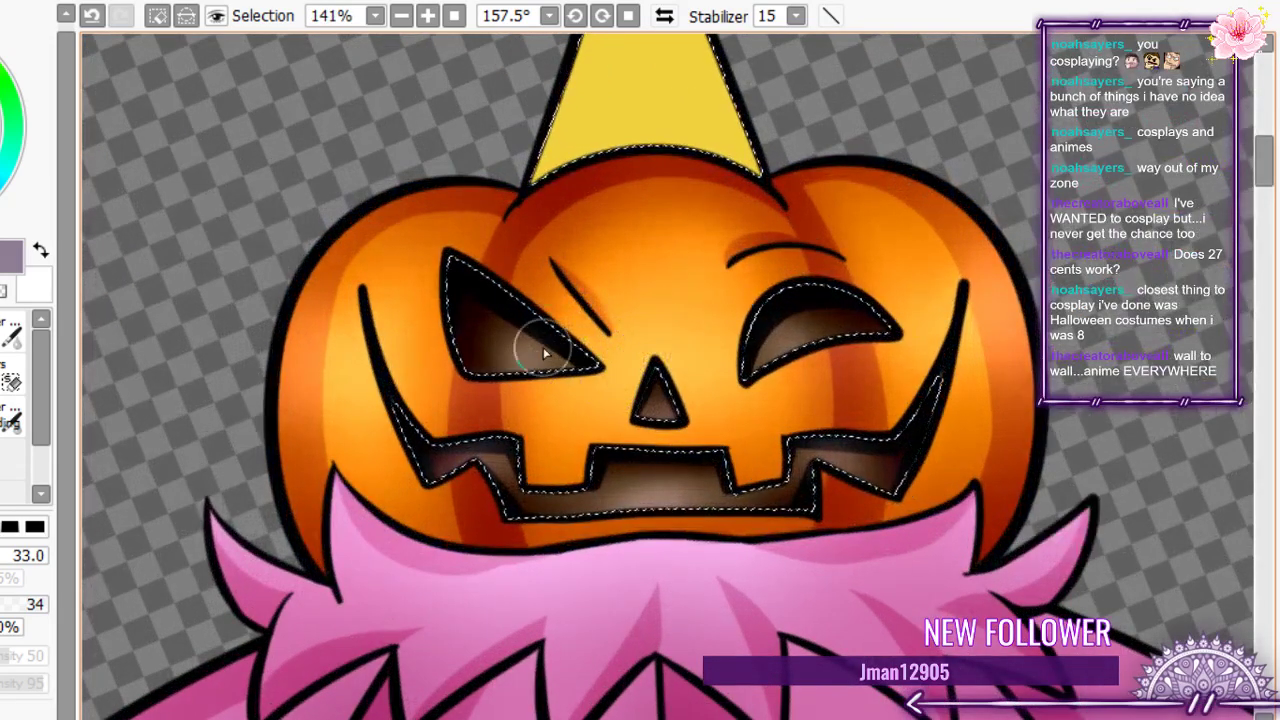
scroll(593, 313, "down", 3)
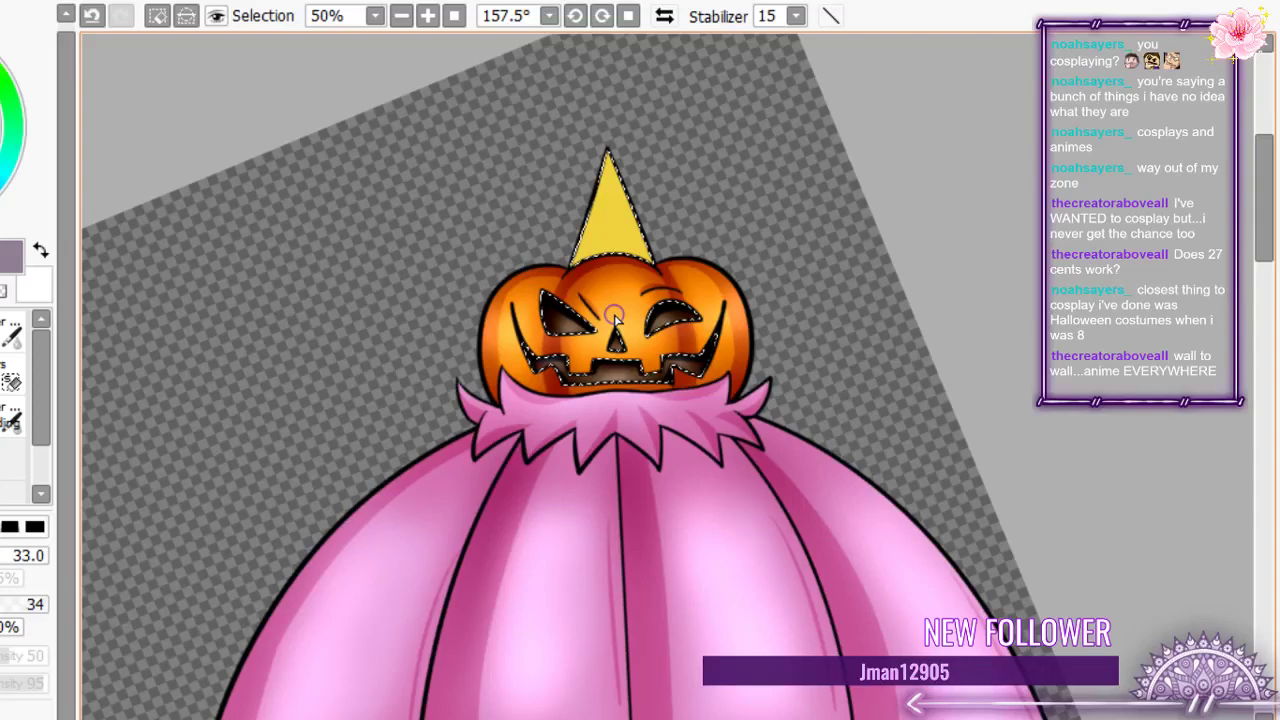
scroll(613, 315, "up", 4)
scroll(663, 377, "down", 3)
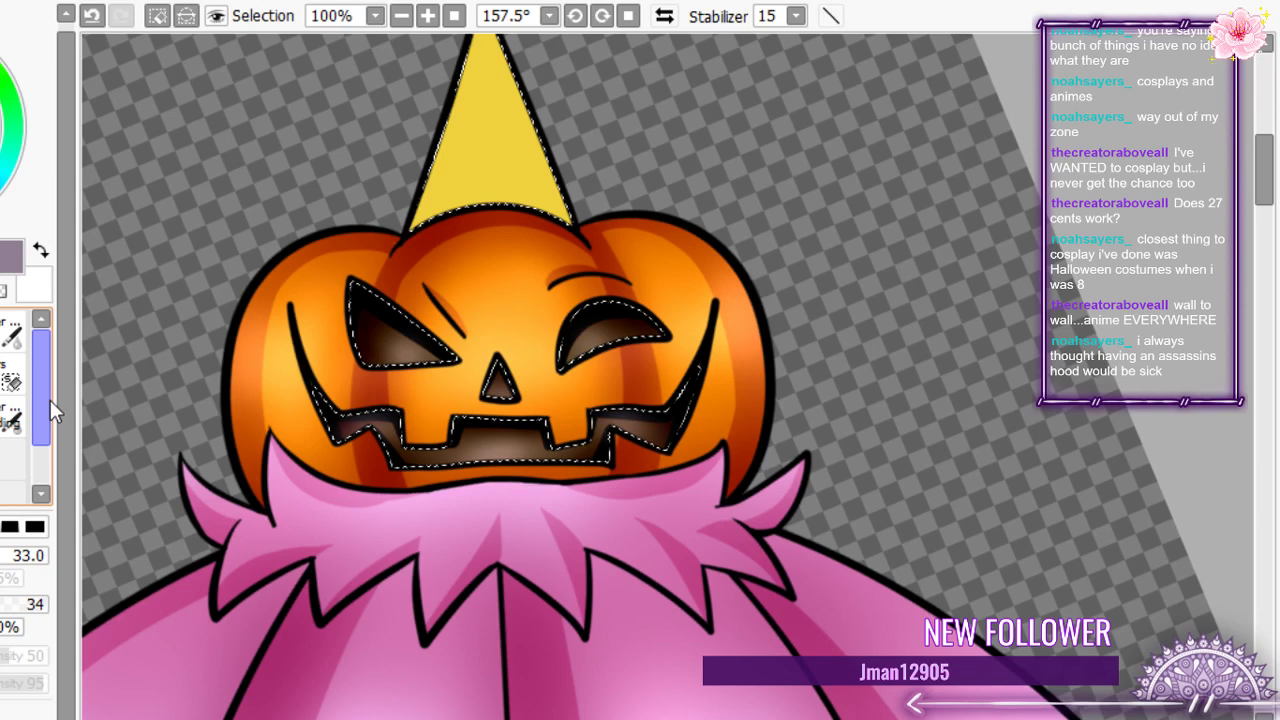
scroll(440, 200, "up", 1)
left_click_drag(446, 162, 368, 383)
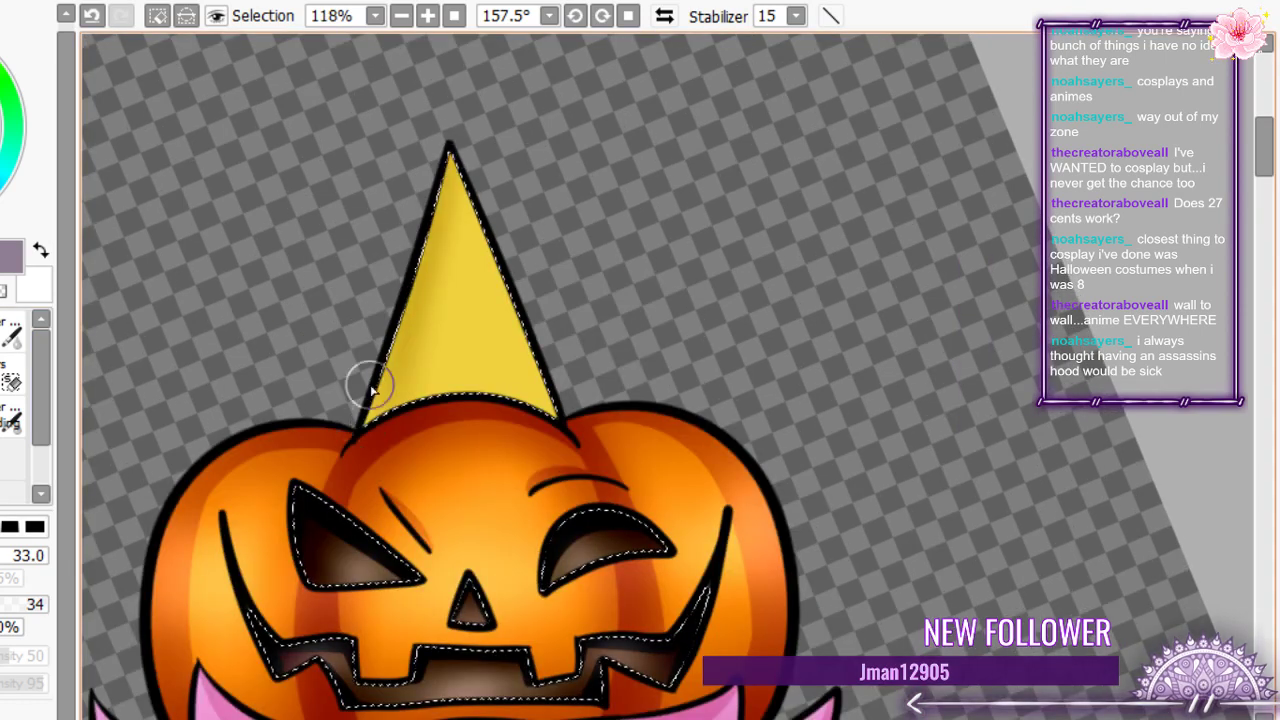
left_click(93, 15)
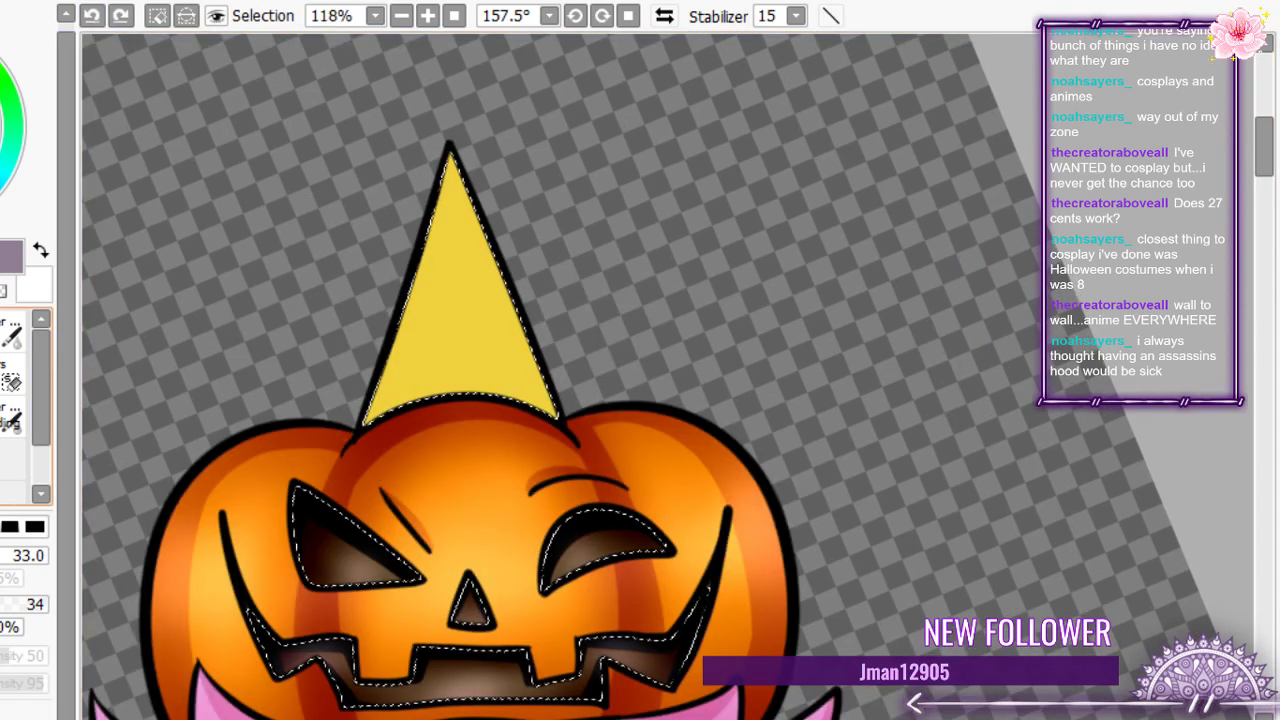
left_click_drag(452, 164, 408, 400)
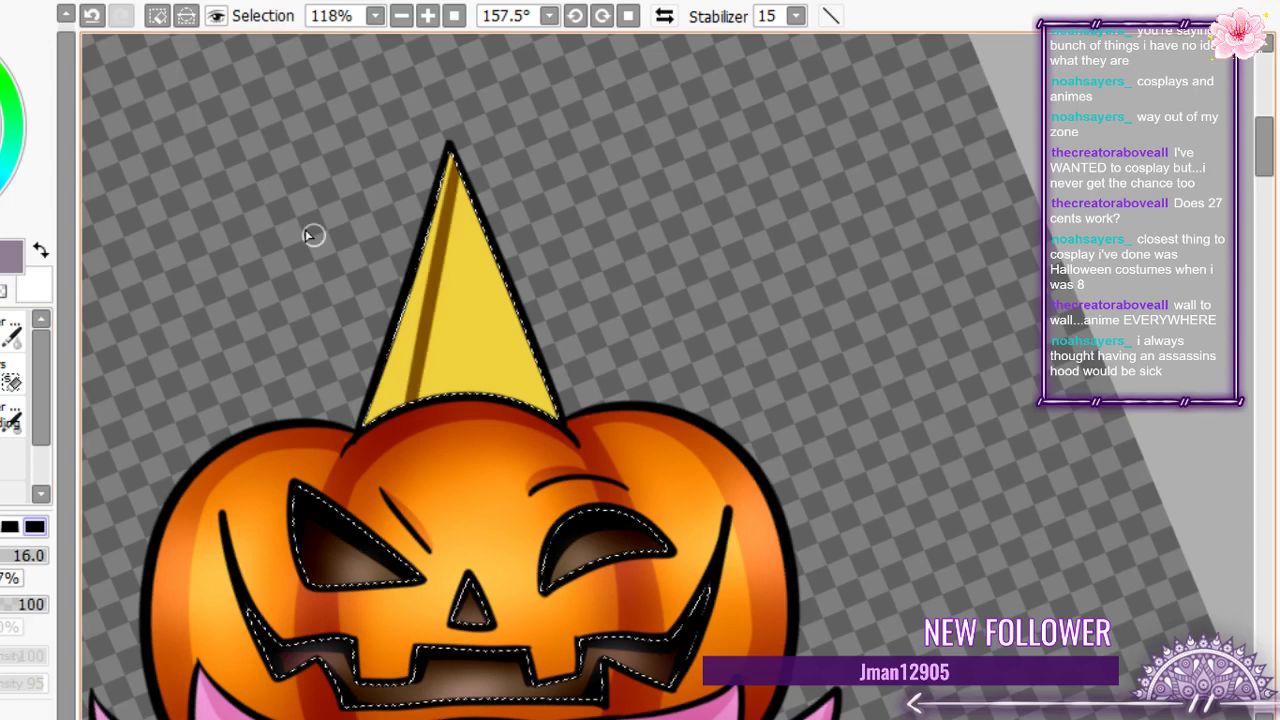
left_click(92, 16)
- Paint hard-edged shadows on the yellow cone with the size 16 brush: a wide left stripe, a thin right fold and a band along the base
mouse_move(455, 150)
left_mouse_down()
mouse_move(410, 398)
mouse_move(408, 354)
left_mouse_up()
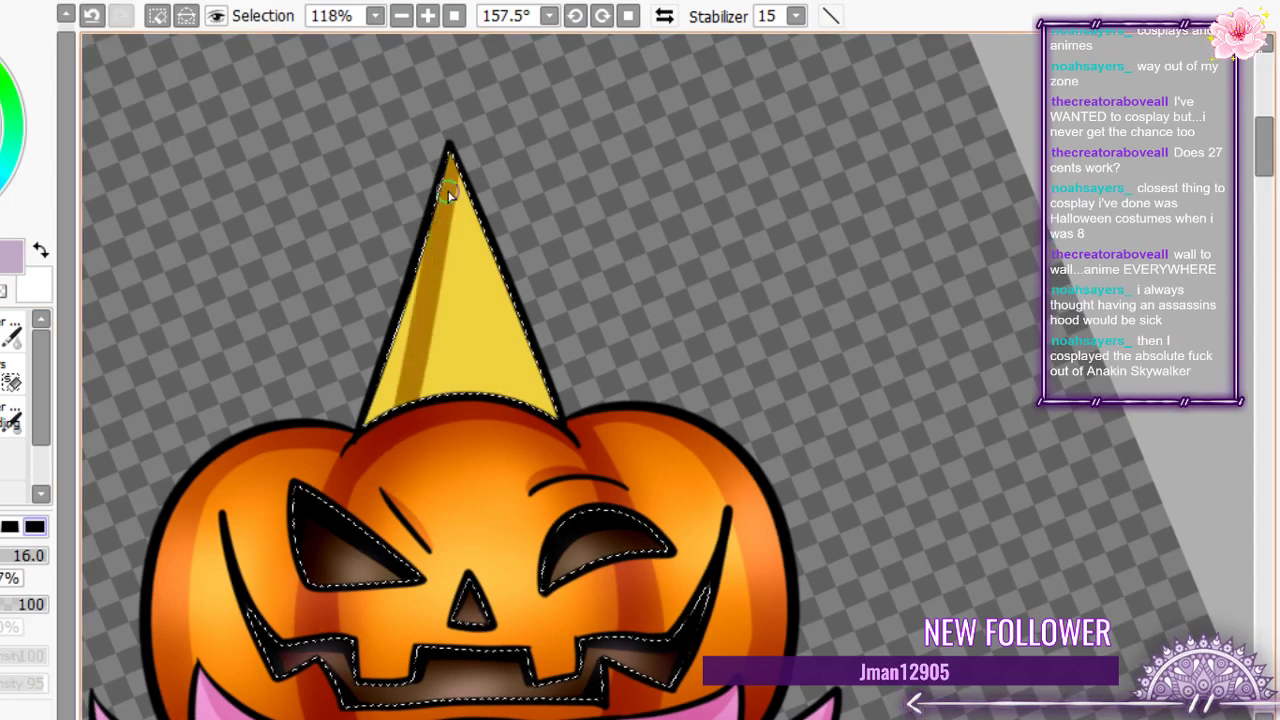
mouse_move(448, 191)
left_mouse_down()
mouse_move(491, 337)
mouse_move(454, 293)
mouse_move(491, 409)
left_mouse_up()
key("ctrl+z")
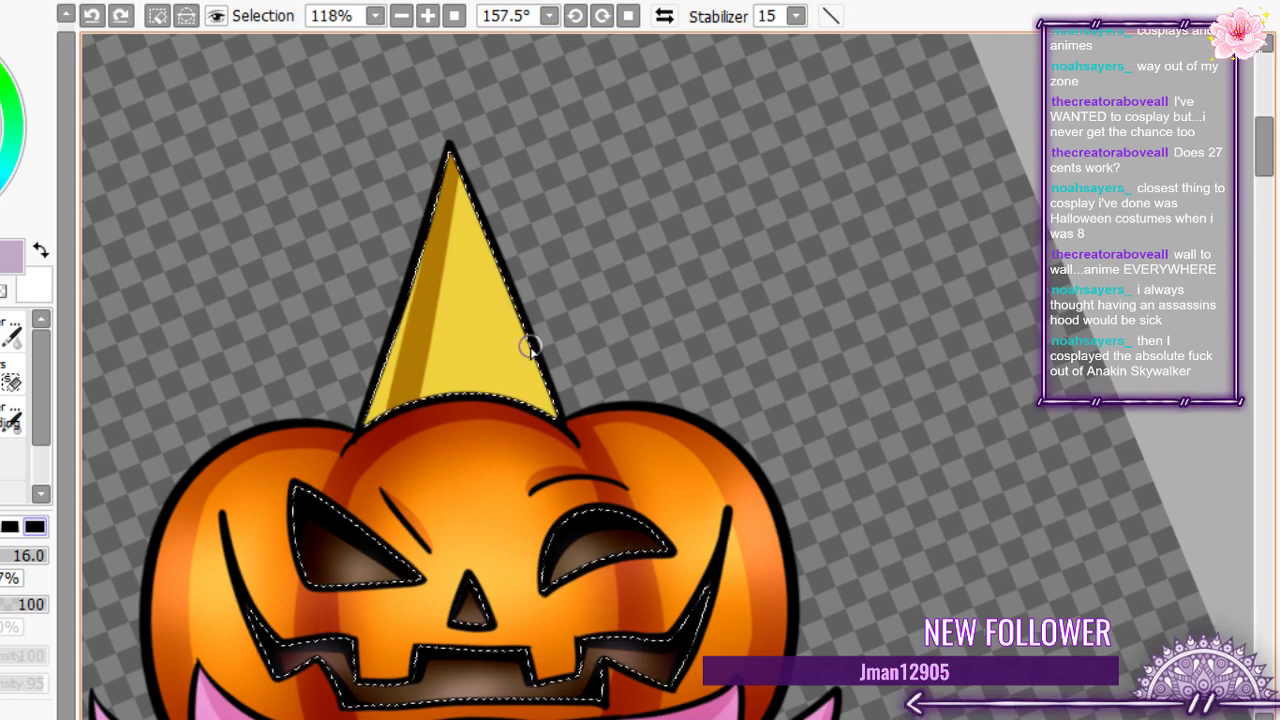
left_click_drag(480, 258, 510, 398)
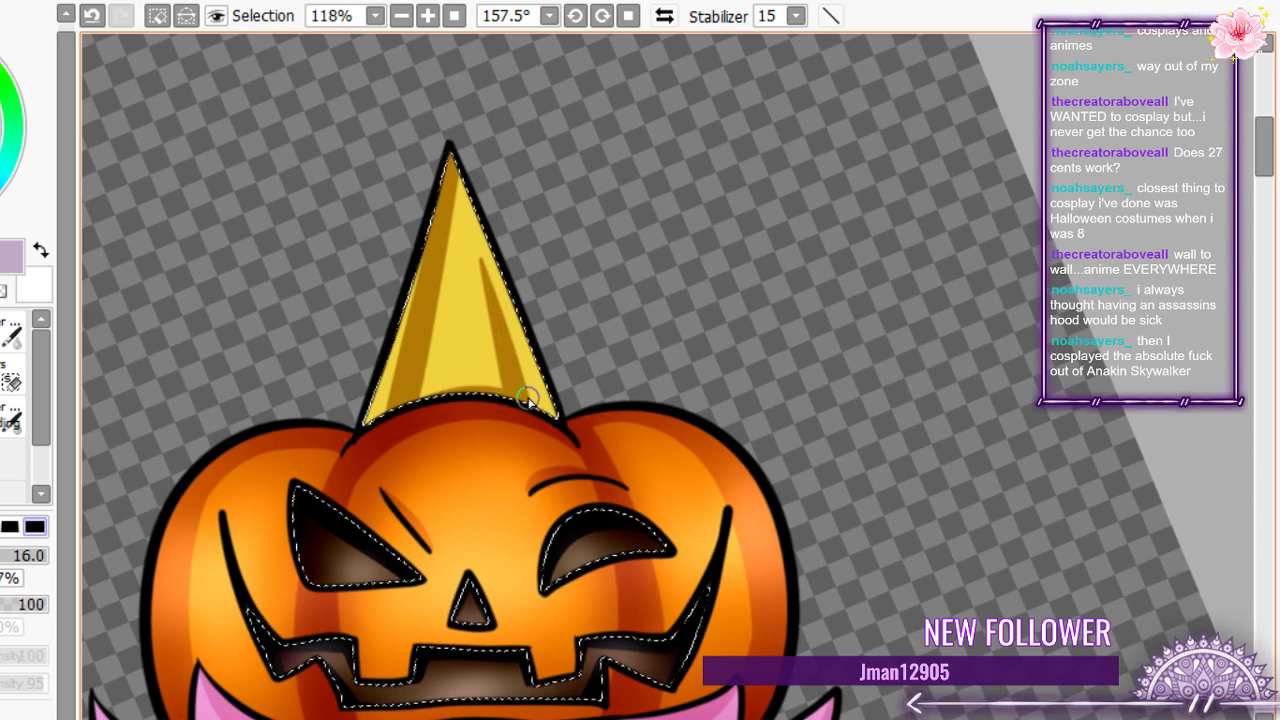
left_click_drag(543, 412, 354, 452)
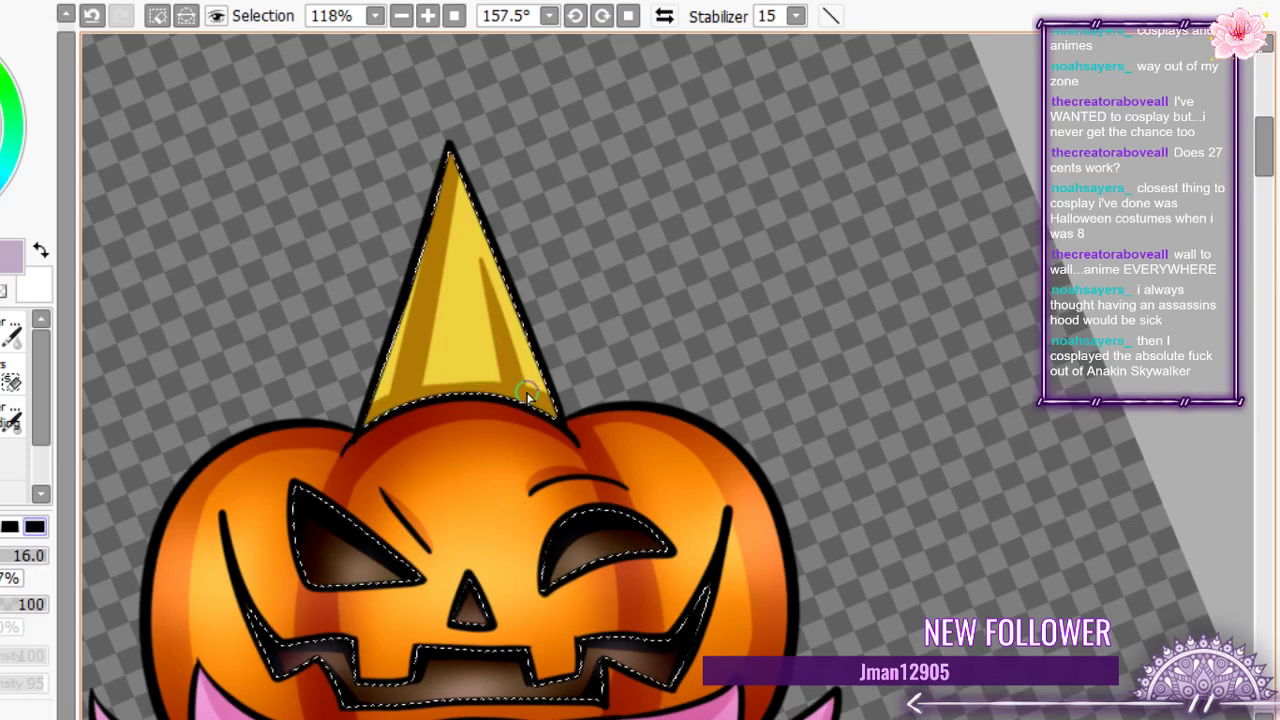
key("ctrl+z")
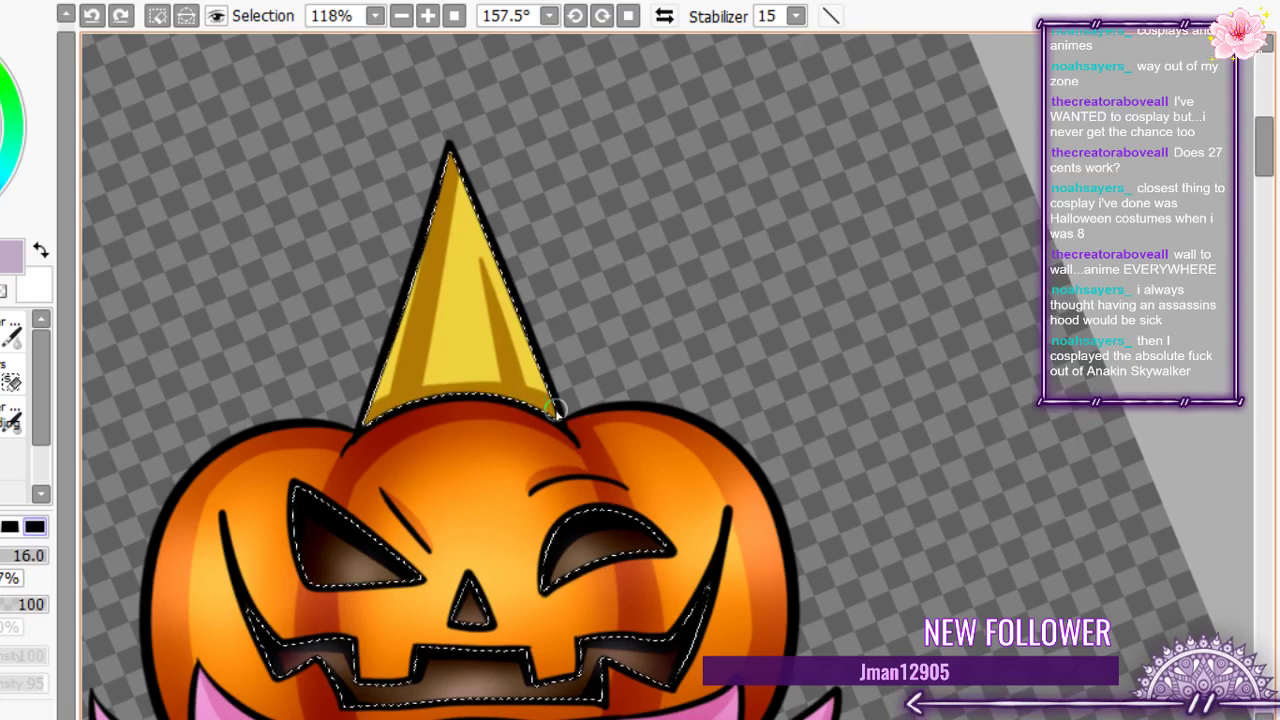
key("ctrl+y")
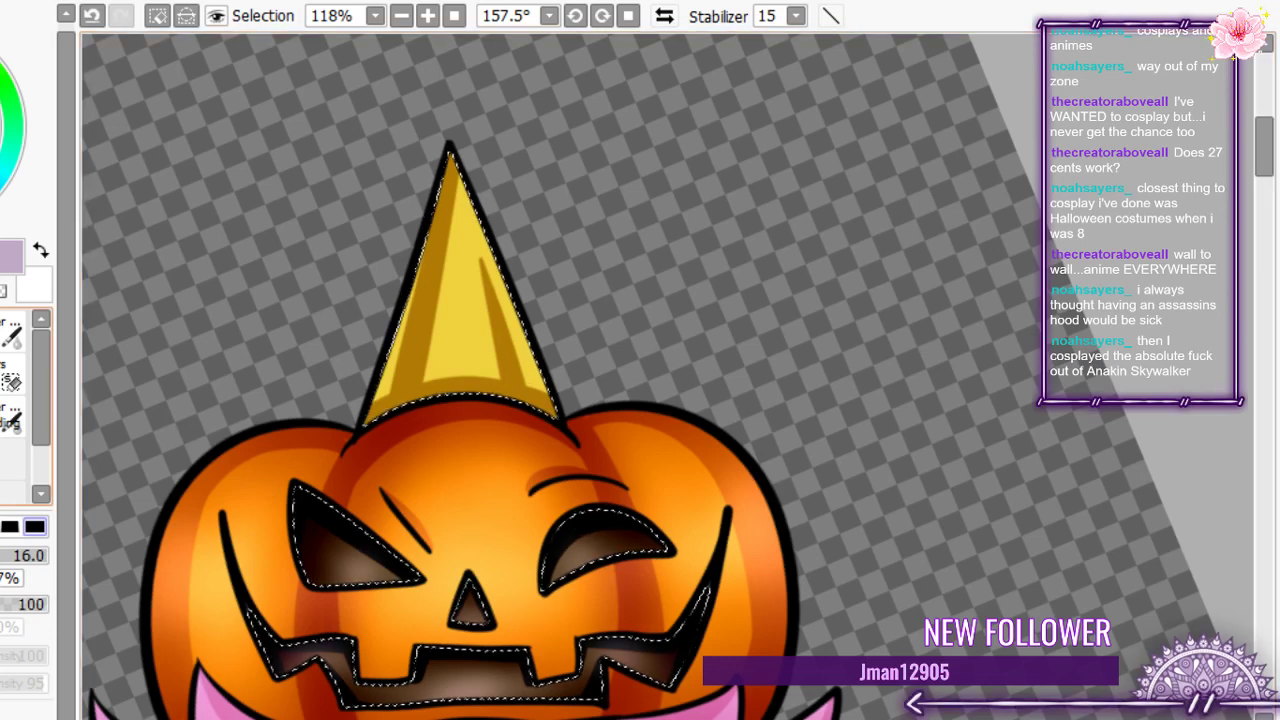
- Airbrush soft dark shading over the yellow cone's tip, sides and base at brush size 69
left_click(12, 390)
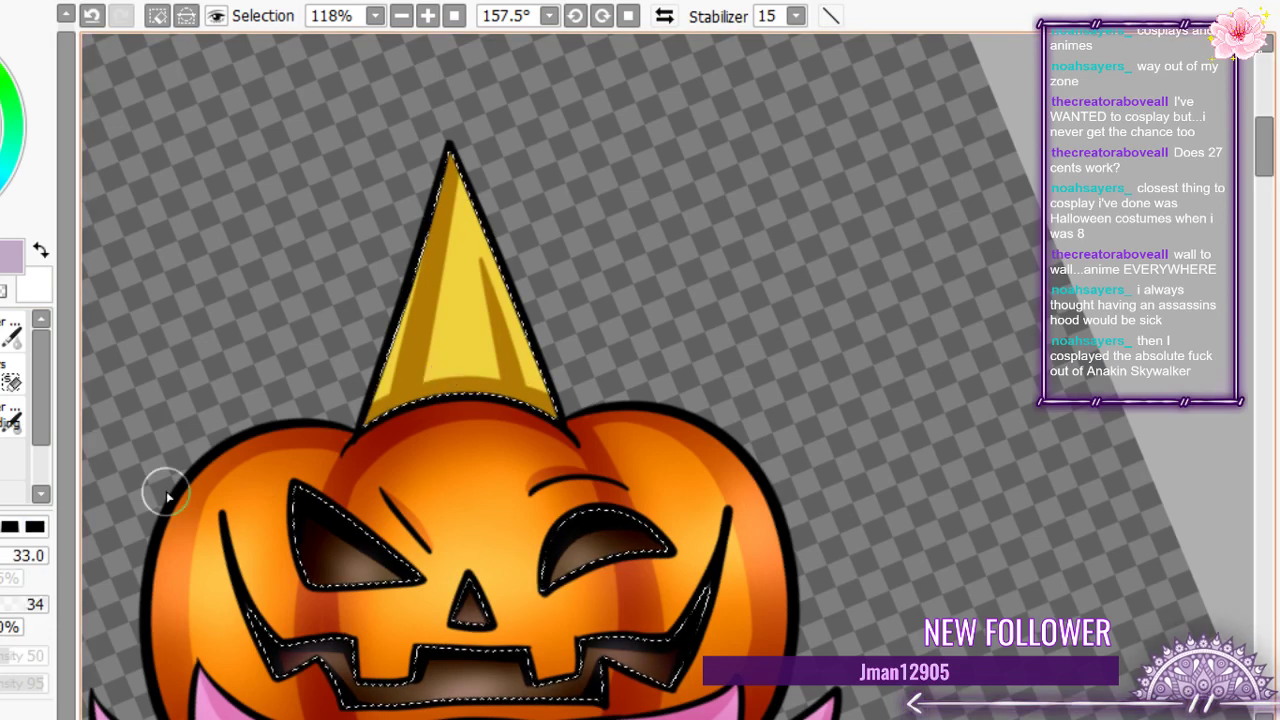
left_click_drag(166, 496, 208, 496, "ctrl+alt")
left_click_drag(570, 416, 369, 368)
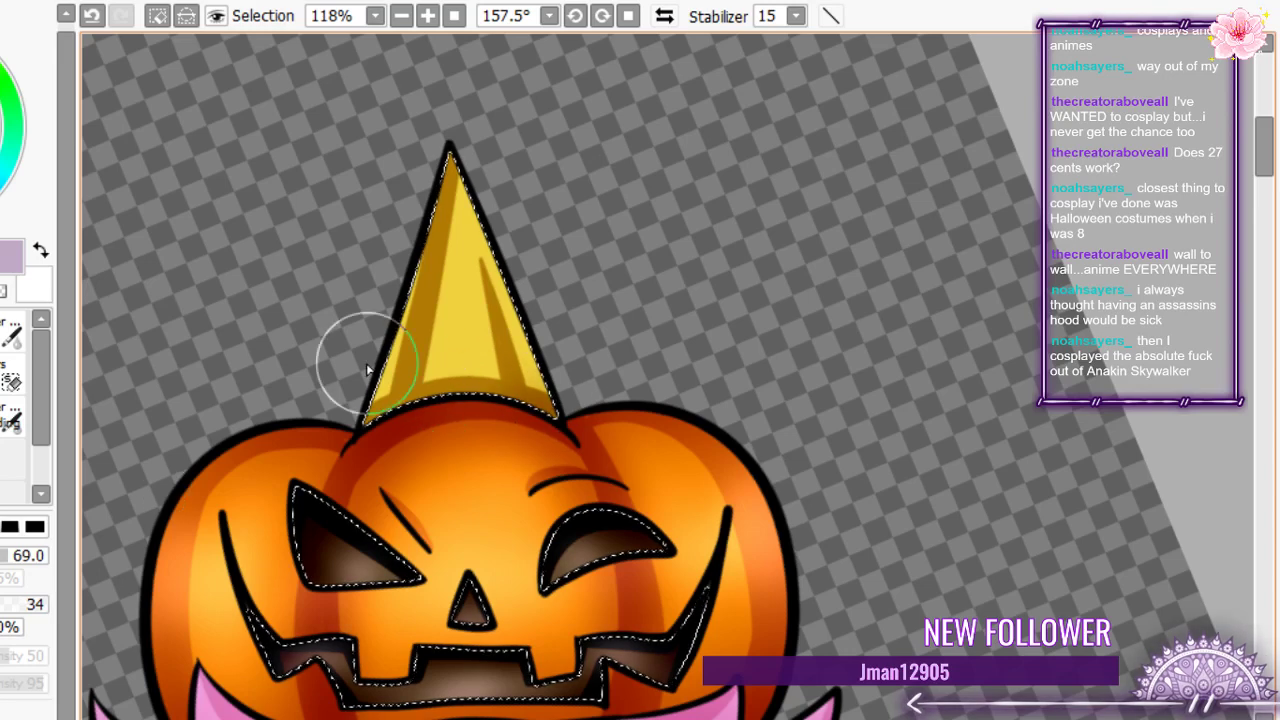
left_click(92, 16)
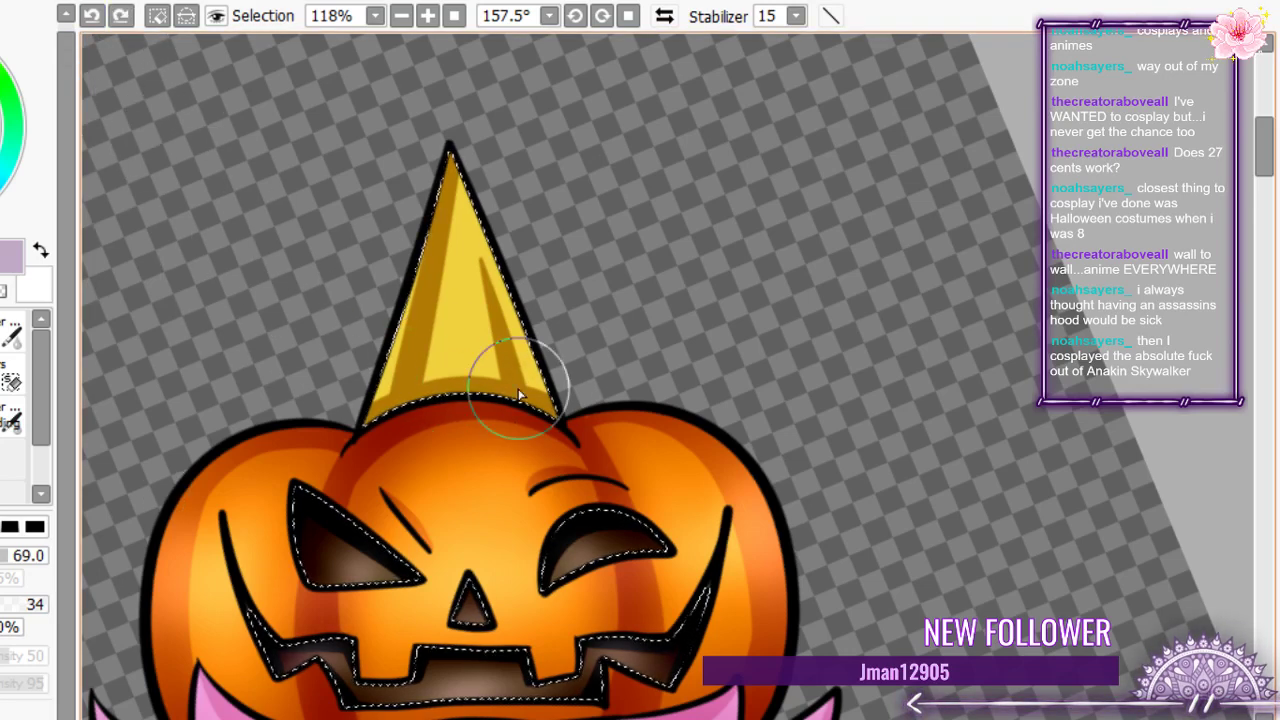
left_click_drag(518, 394, 423, 400)
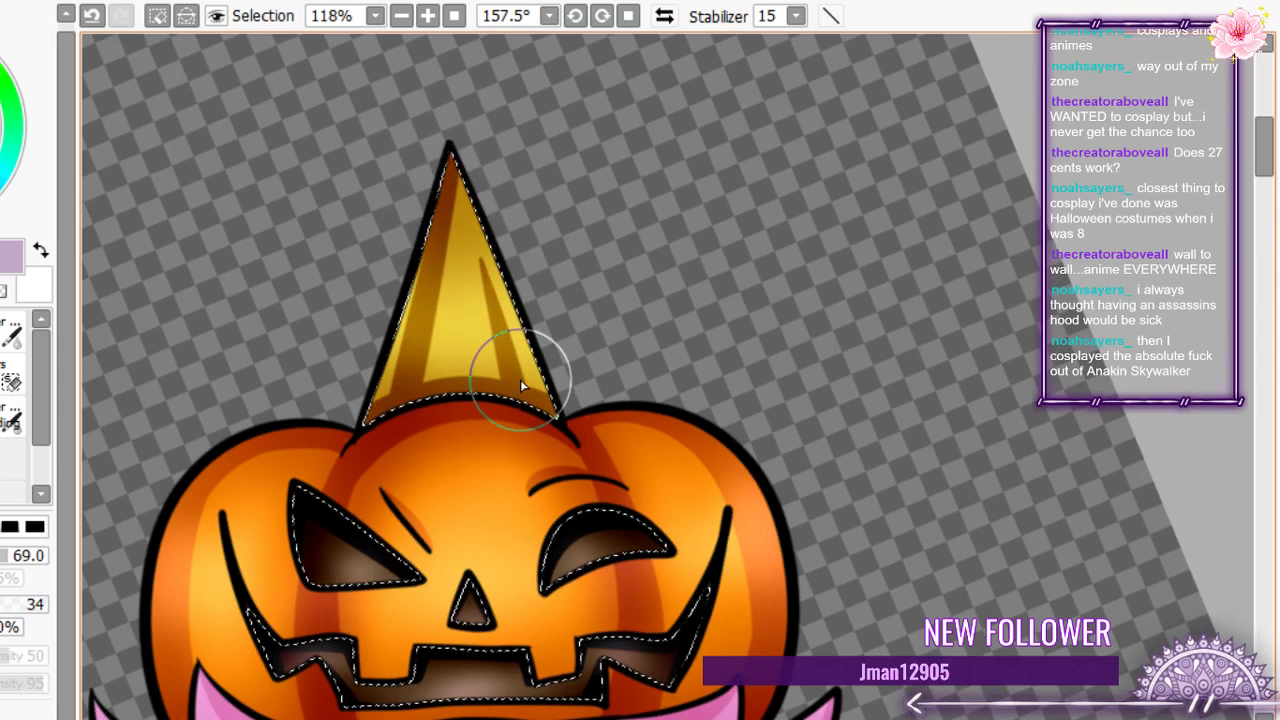
left_click_drag(520, 379, 404, 327)
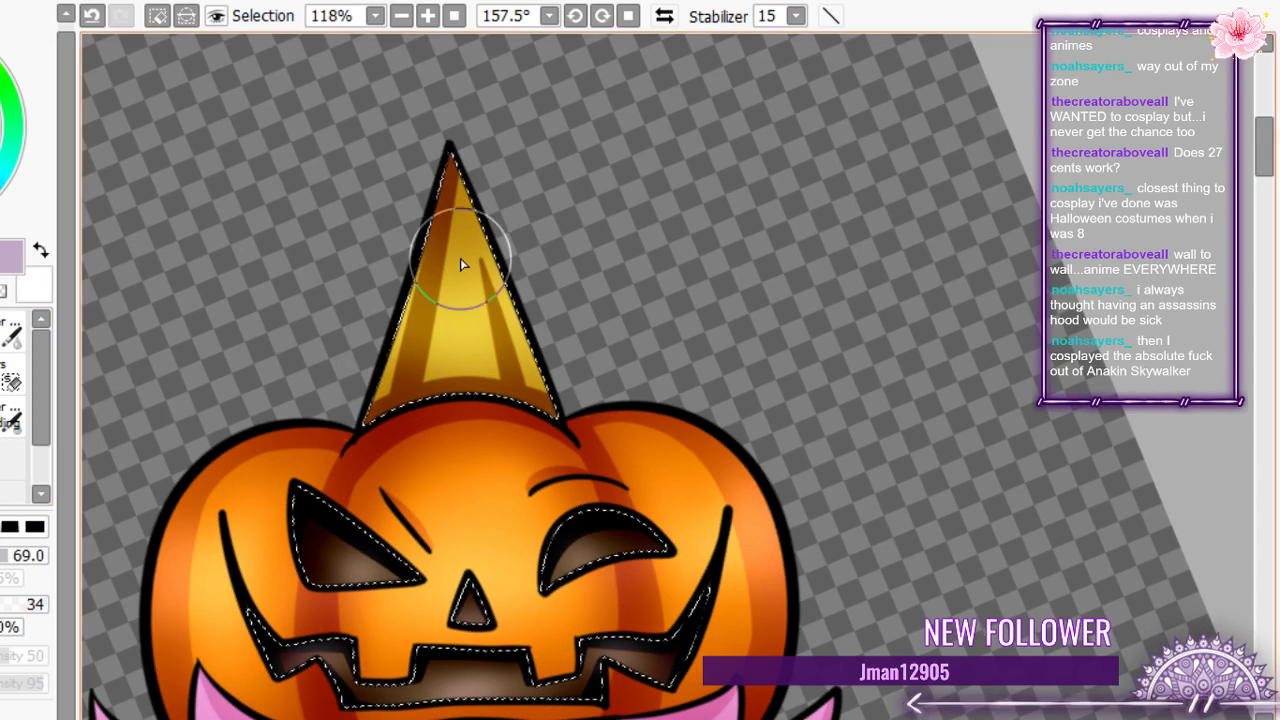
- Add a soft light glow to the middle of the yellow cone with the size 69 airbrush, comparing it with and without the glow
mouse_move(462, 264)
left_mouse_down()
mouse_move(471, 318)
mouse_move(498, 290)
mouse_move(438, 250)
mouse_move(423, 163)
mouse_move(498, 278)
mouse_move(398, 373)
mouse_move(498, 244)
left_mouse_up()
scroll(520, 270, "down", 5)
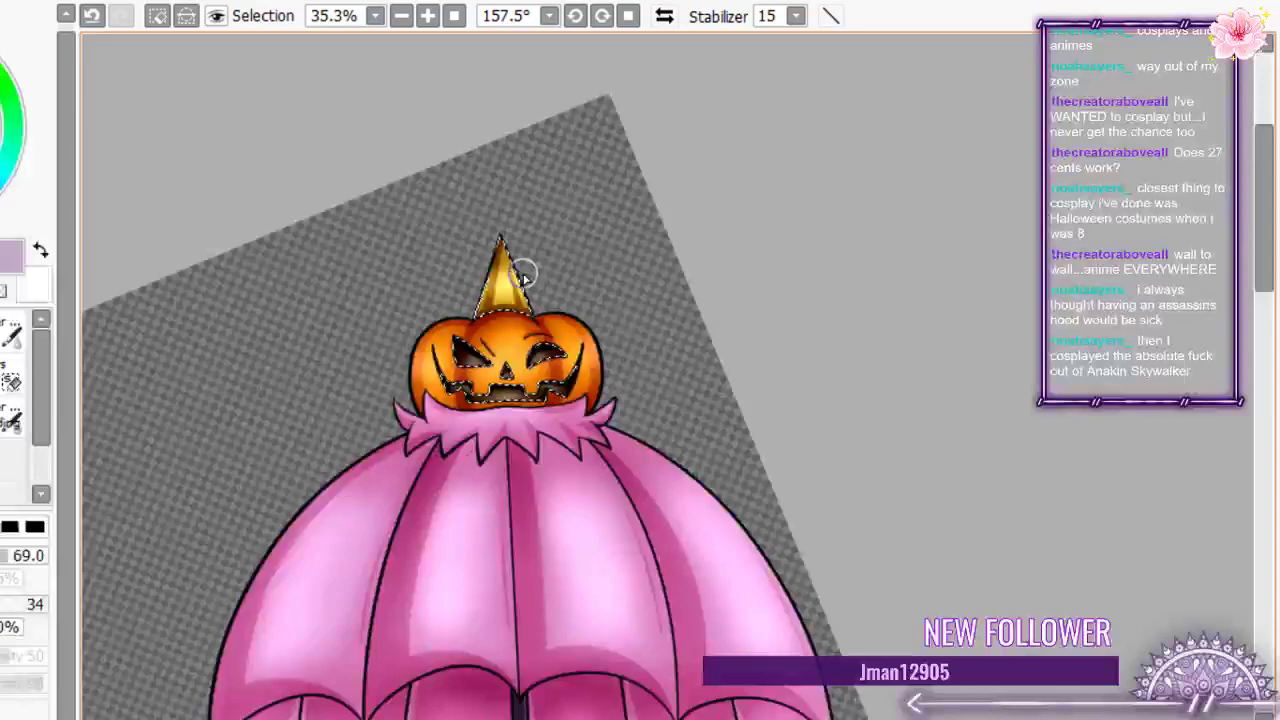
scroll(520, 272, "up", 5)
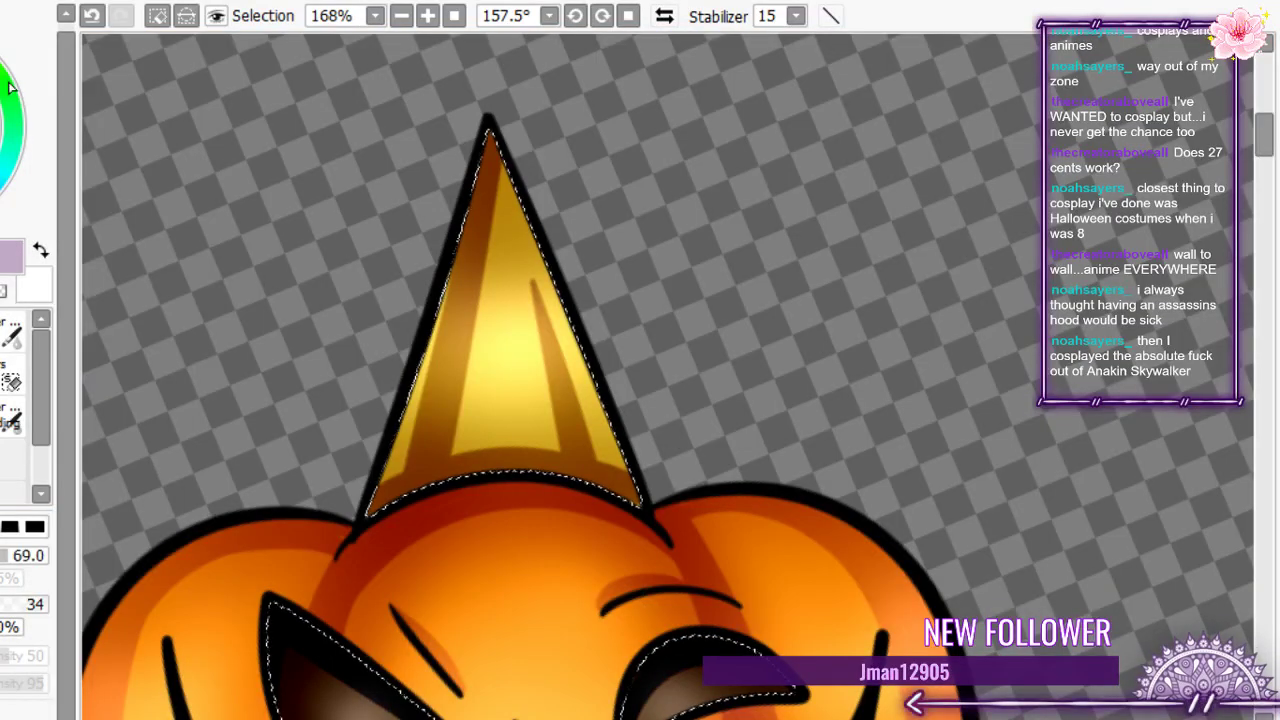
left_click(91, 16)
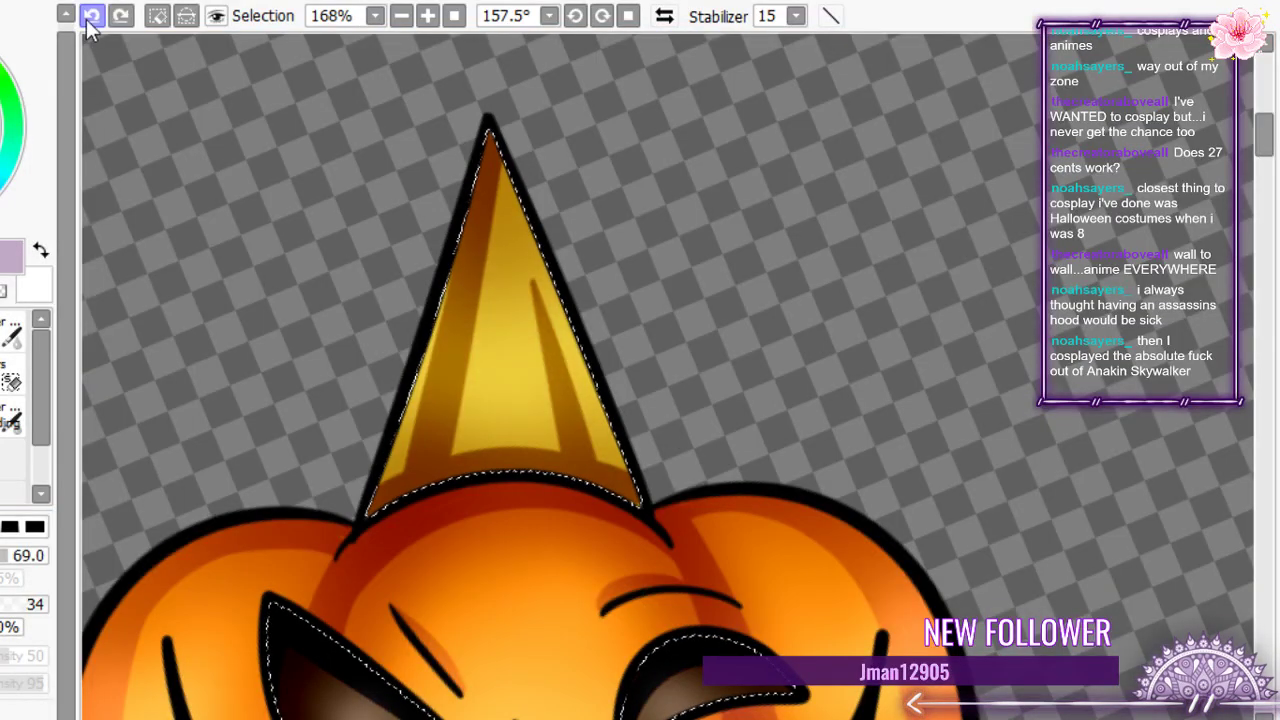
left_click(120, 16)
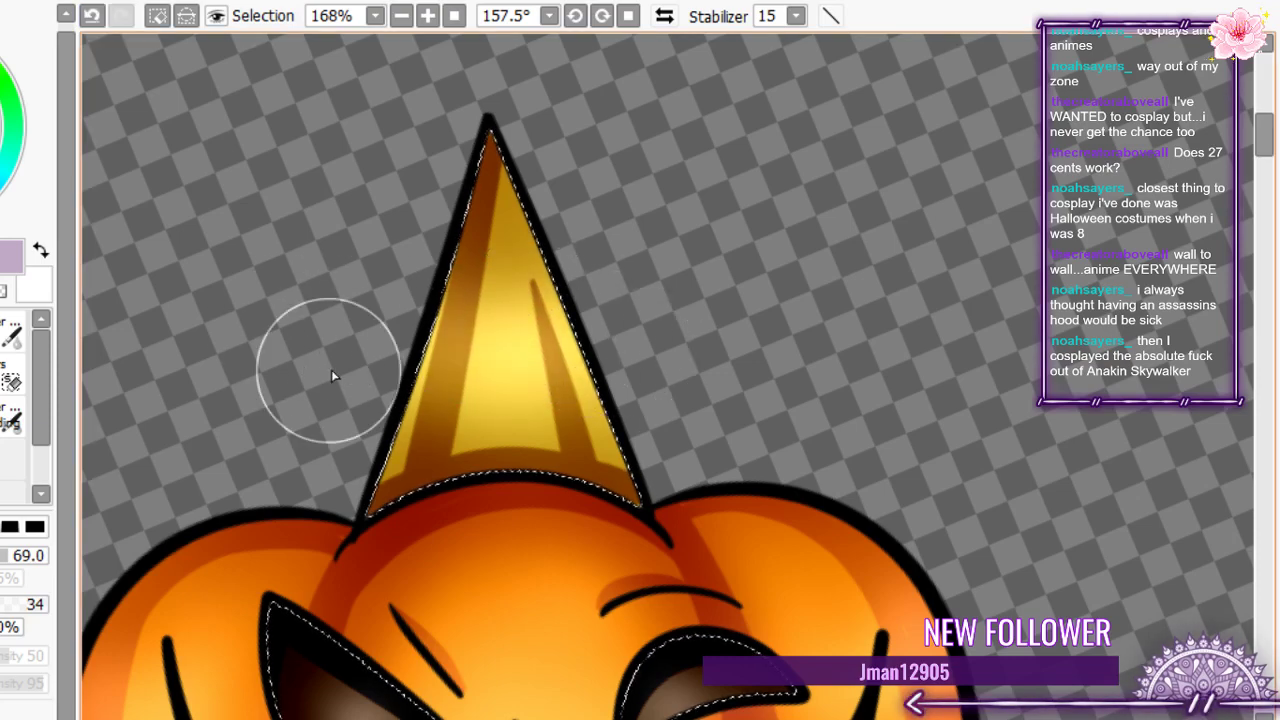
- Clear the cone and face selection, reset the canvas rotation to 0°, and move on to the pink candle near the umbrella hand
scroll(446, 337, "down", 4)
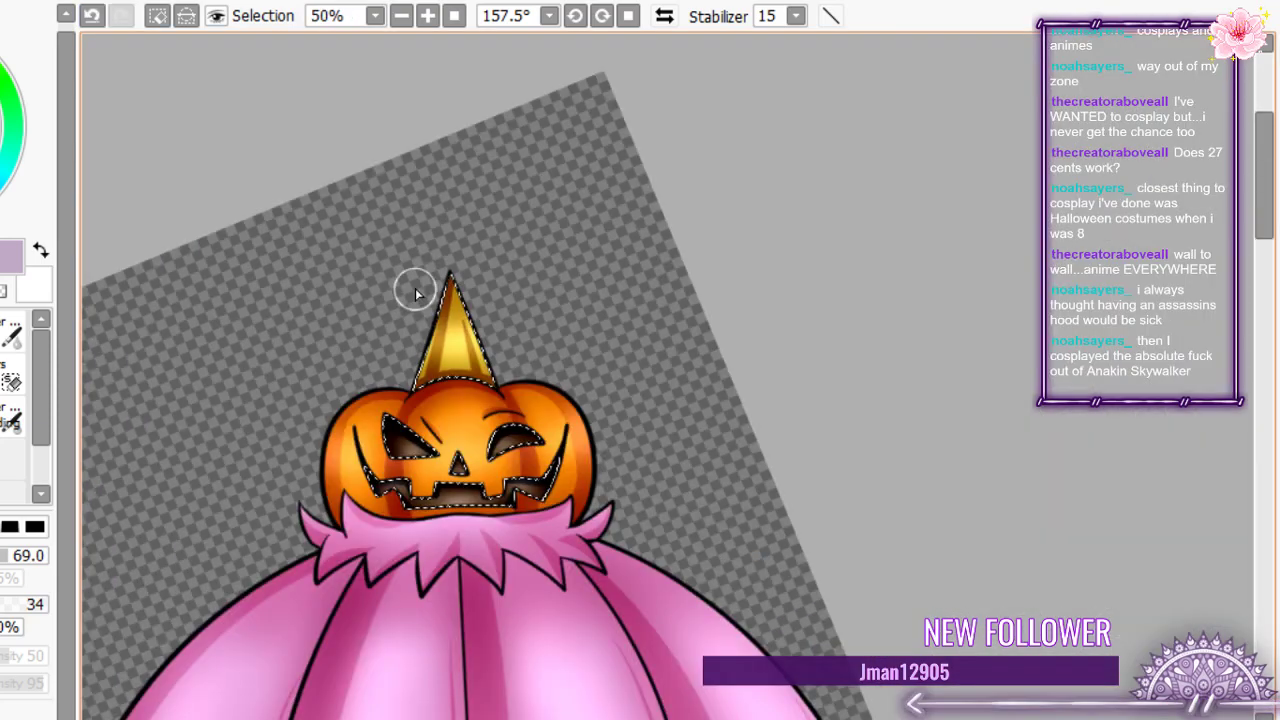
scroll(415, 288, "down", 6)
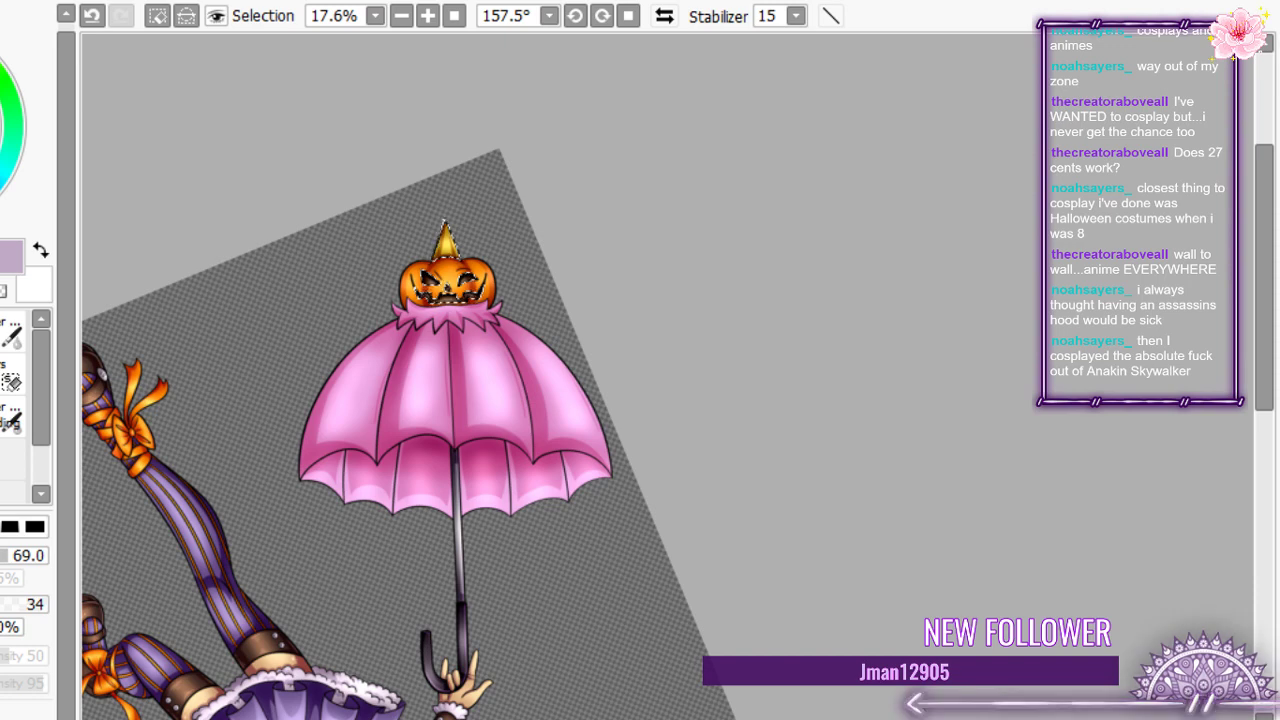
scroll(427, 230, "up", 7)
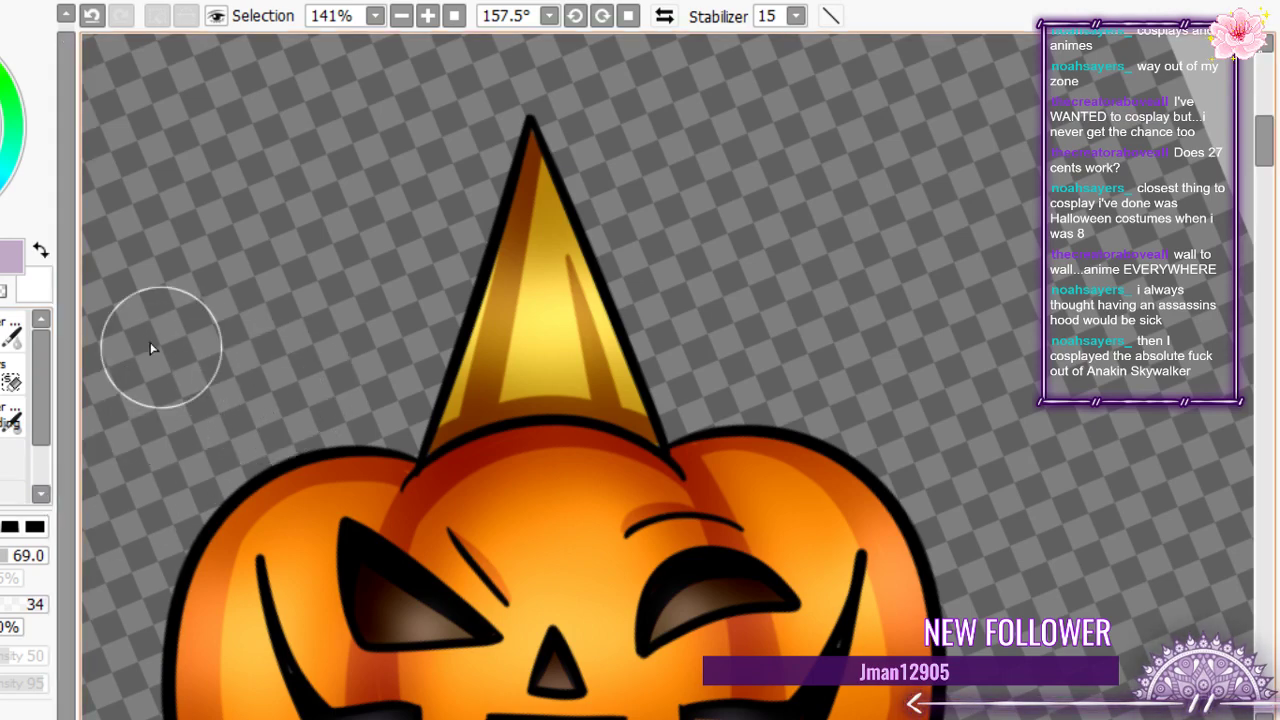
left_click(575, 16)
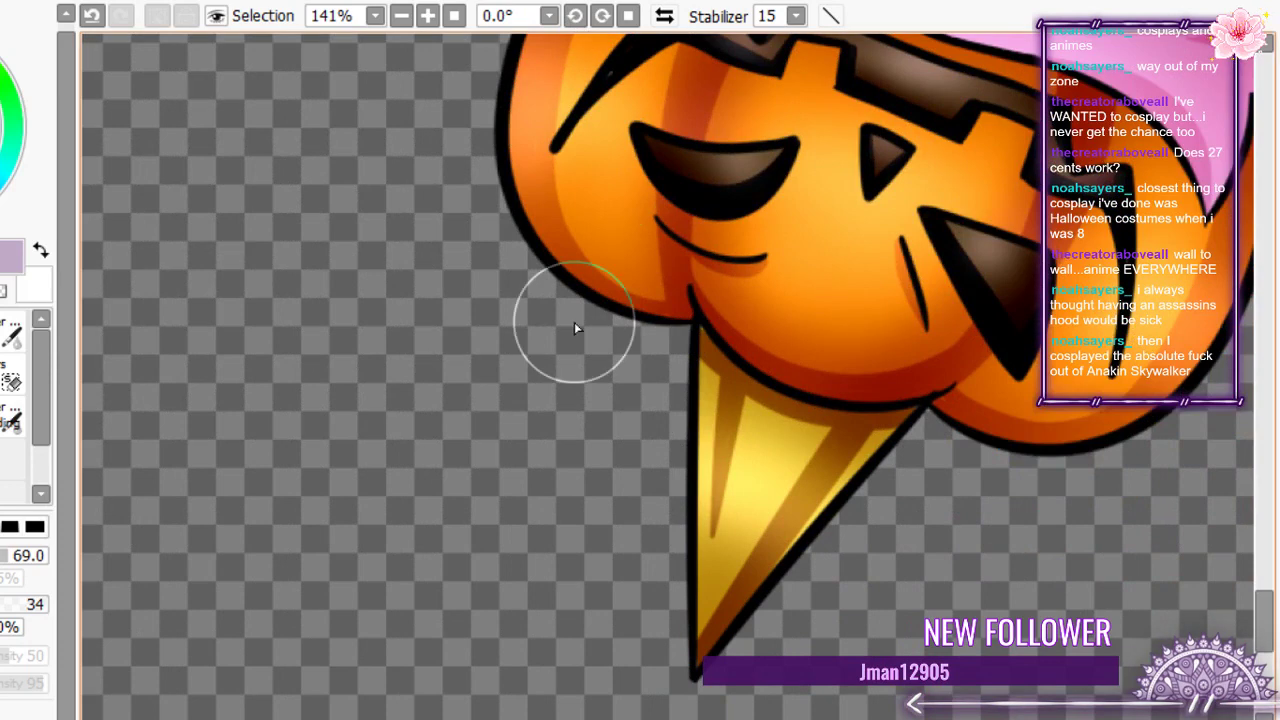
scroll(574, 322, "down", 5)
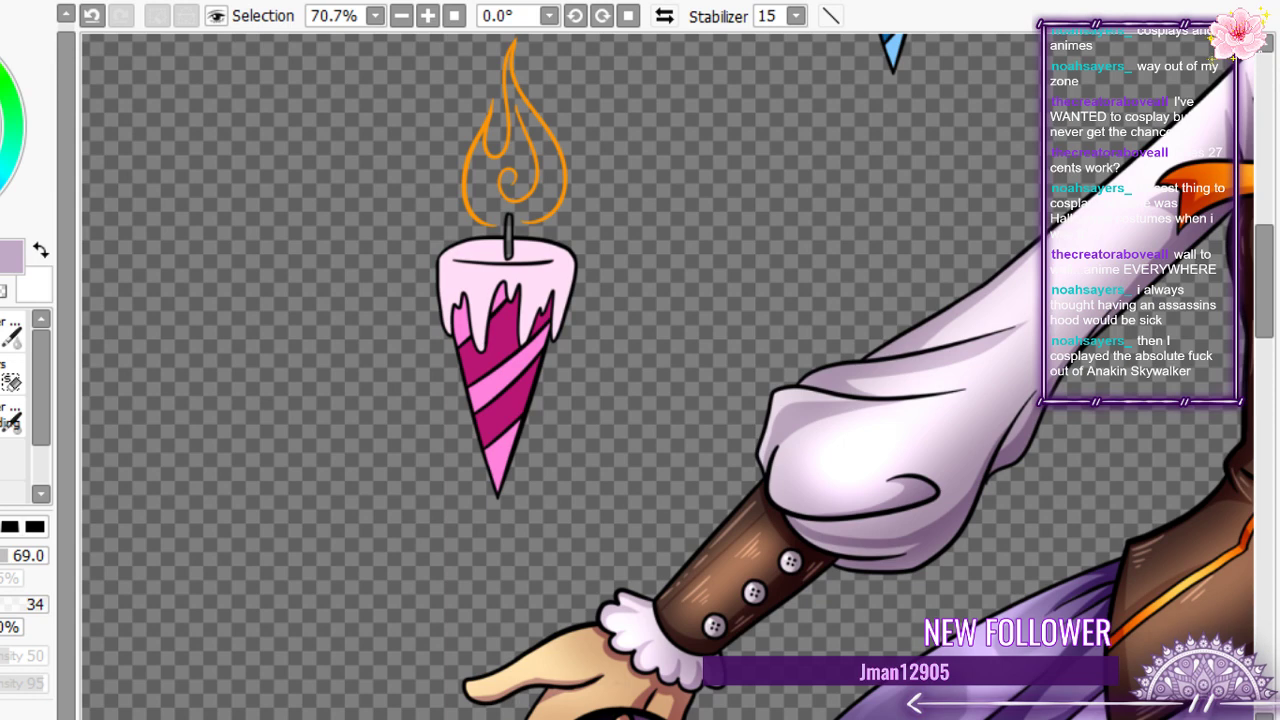
left_click(86, 17)
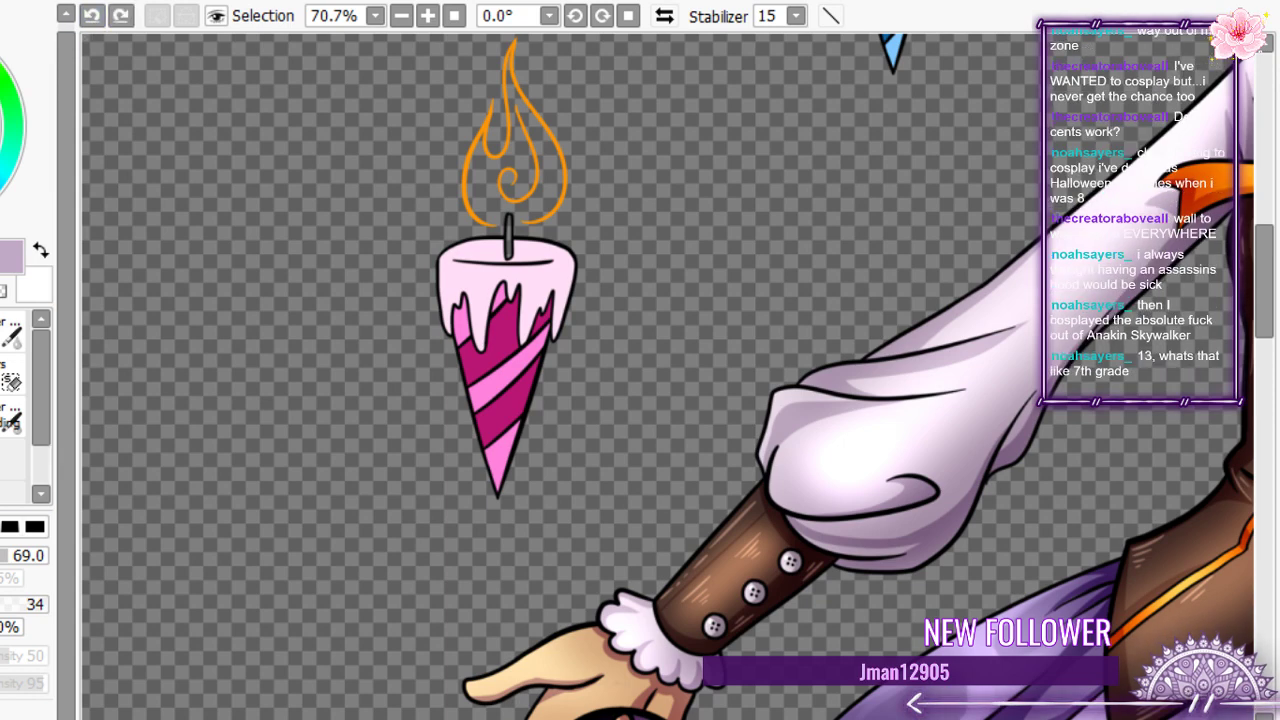
key("ctrl+y")
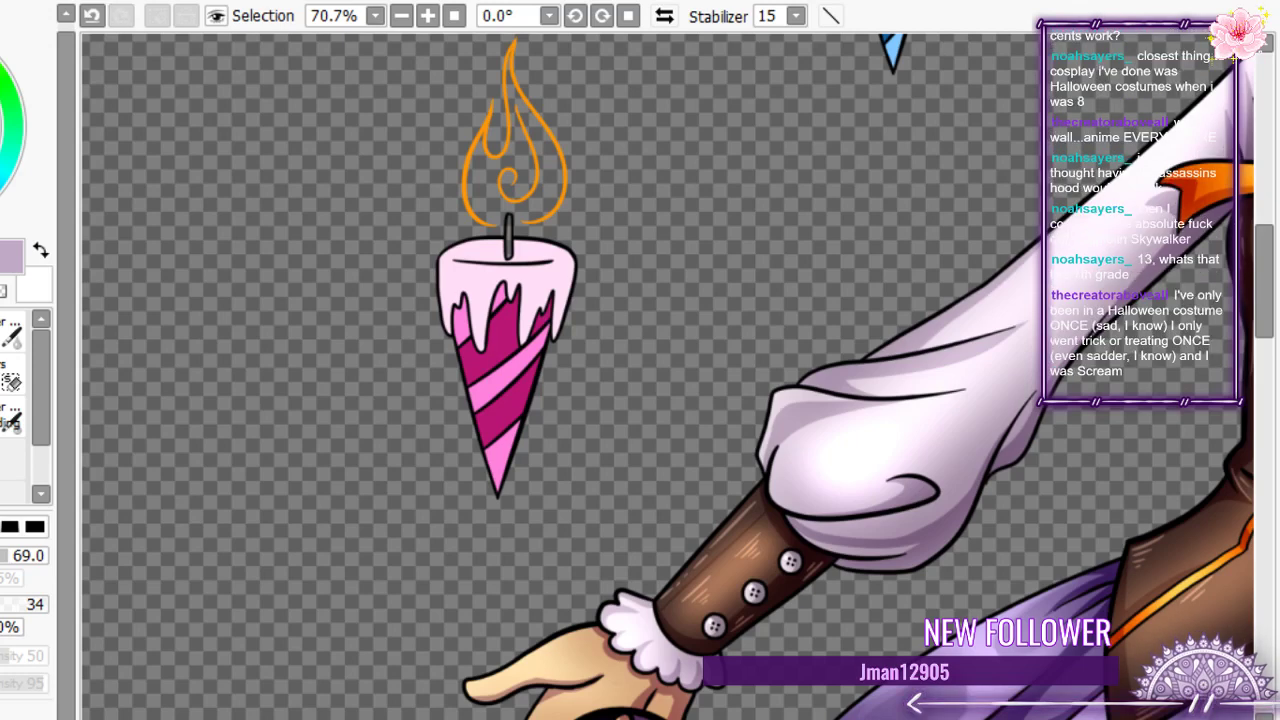
- Try to select the pink candle's light and dark stripes one by one with the Magic Wand, and undo that selection
key("w")
left_click(460, 326)
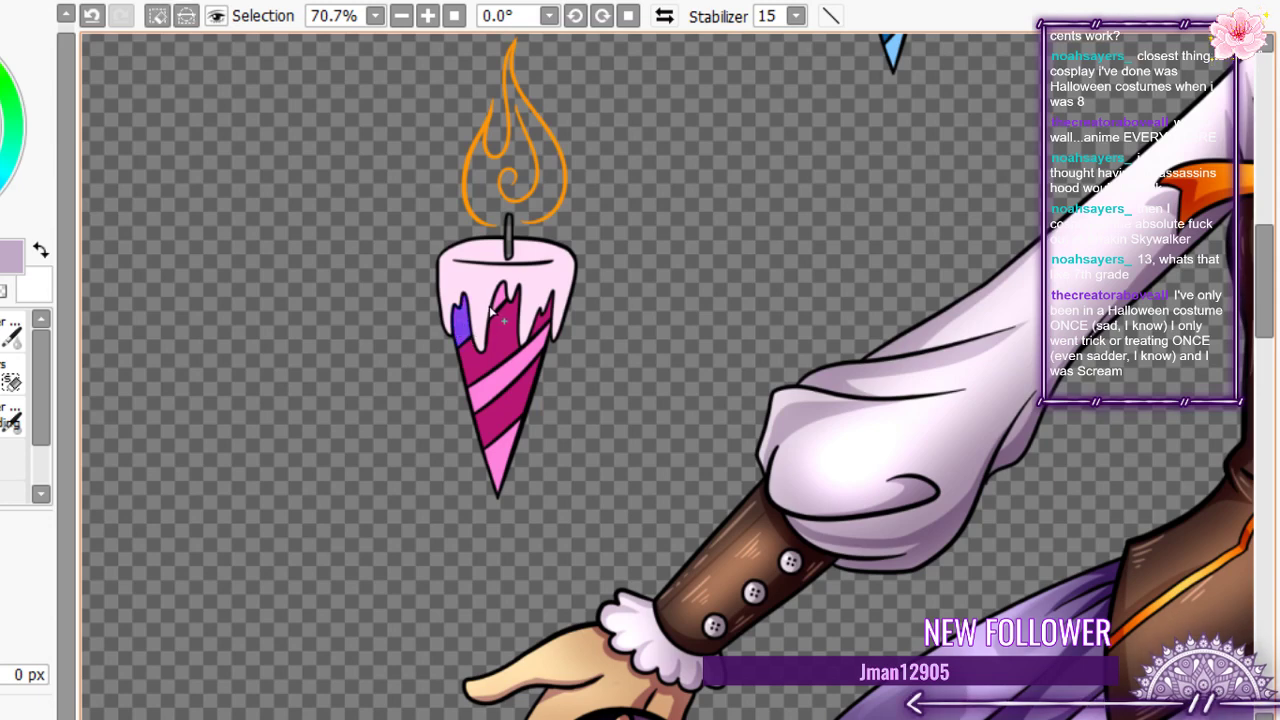
left_click(498, 298)
left_click_drag(547, 328, 494, 399)
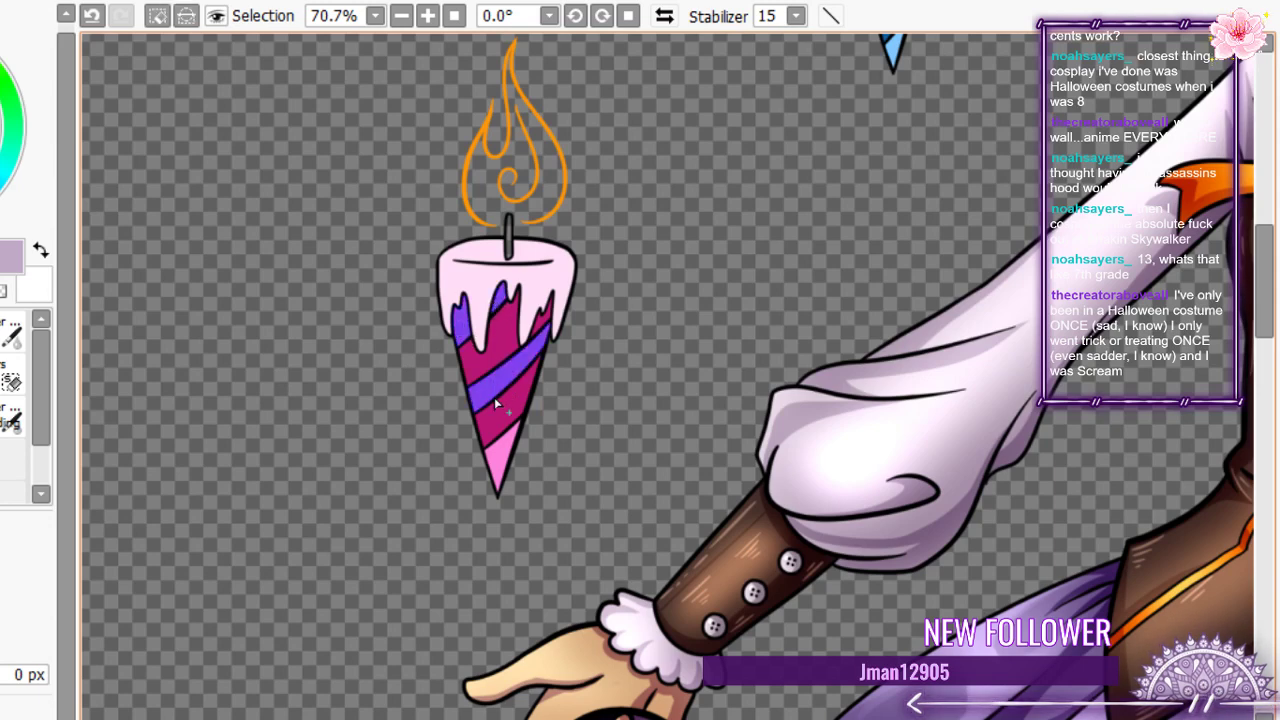
left_click(497, 450)
left_click(497, 342)
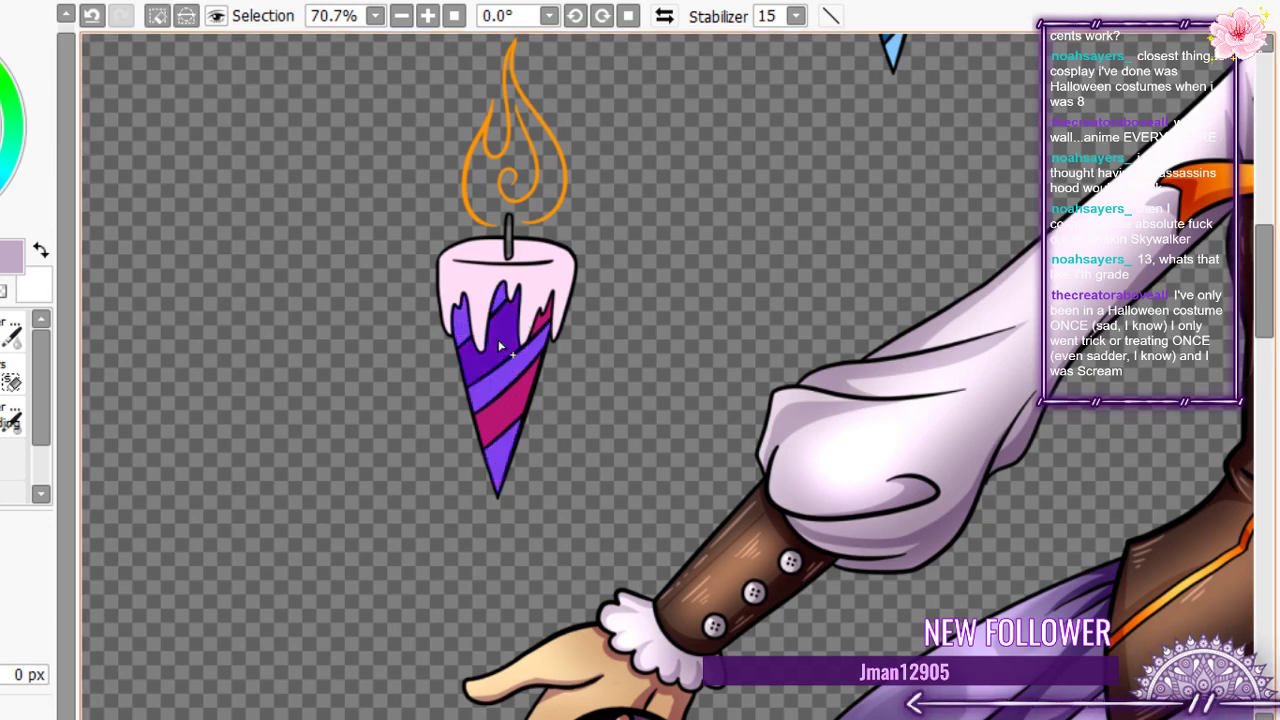
left_click(500, 410)
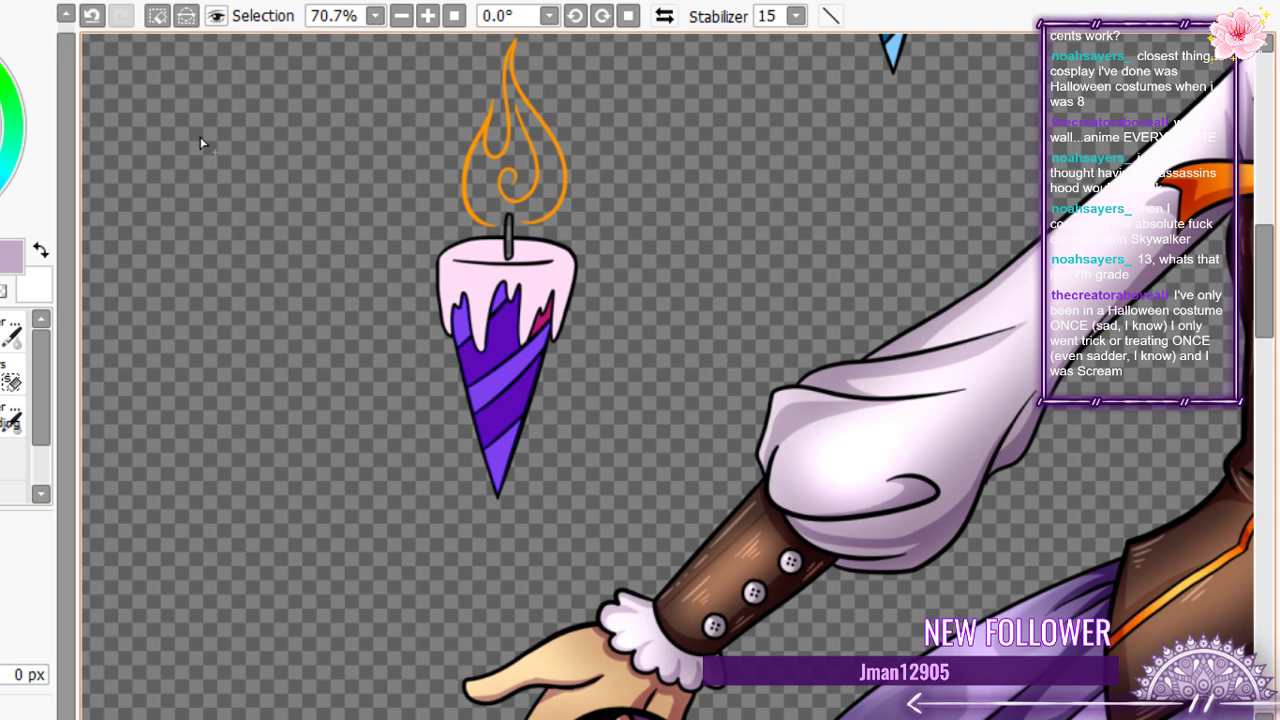
left_click(91, 16)
left_click(91, 16)
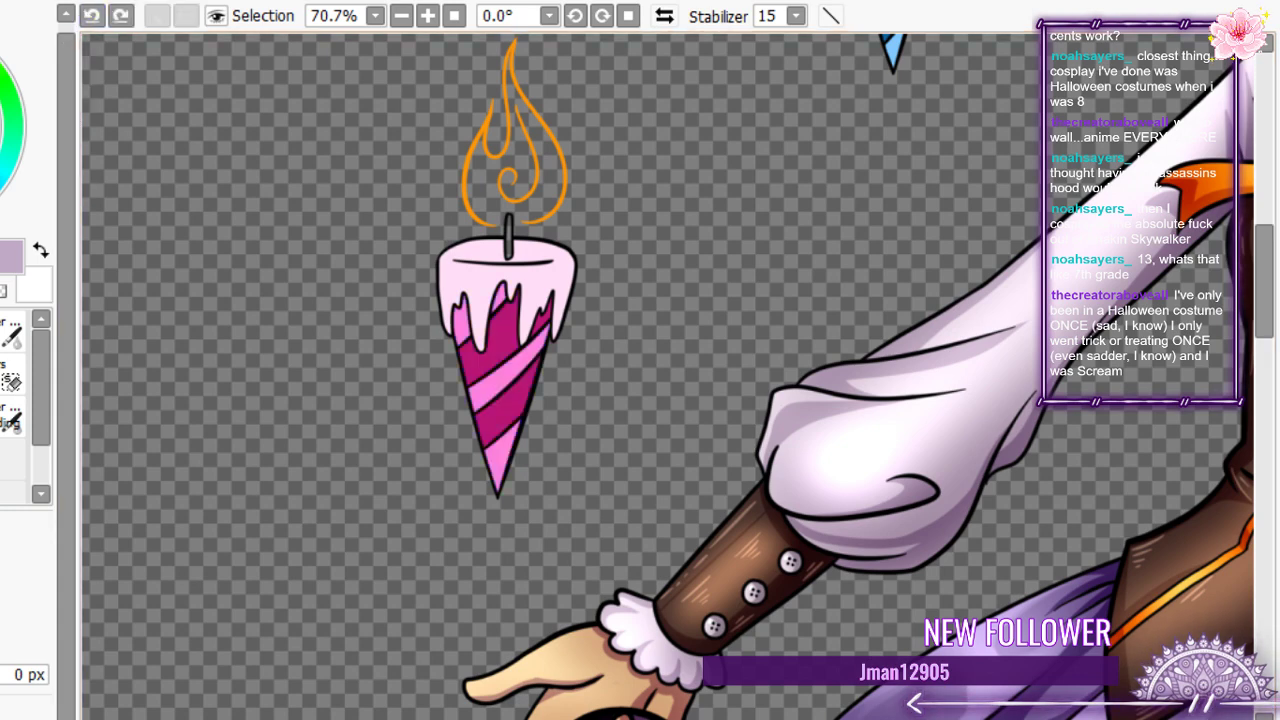
- Turn a rectangular selection around the three candles into a selection of their light stripes with Free Transform
scroll(284, 477, "down", 4)
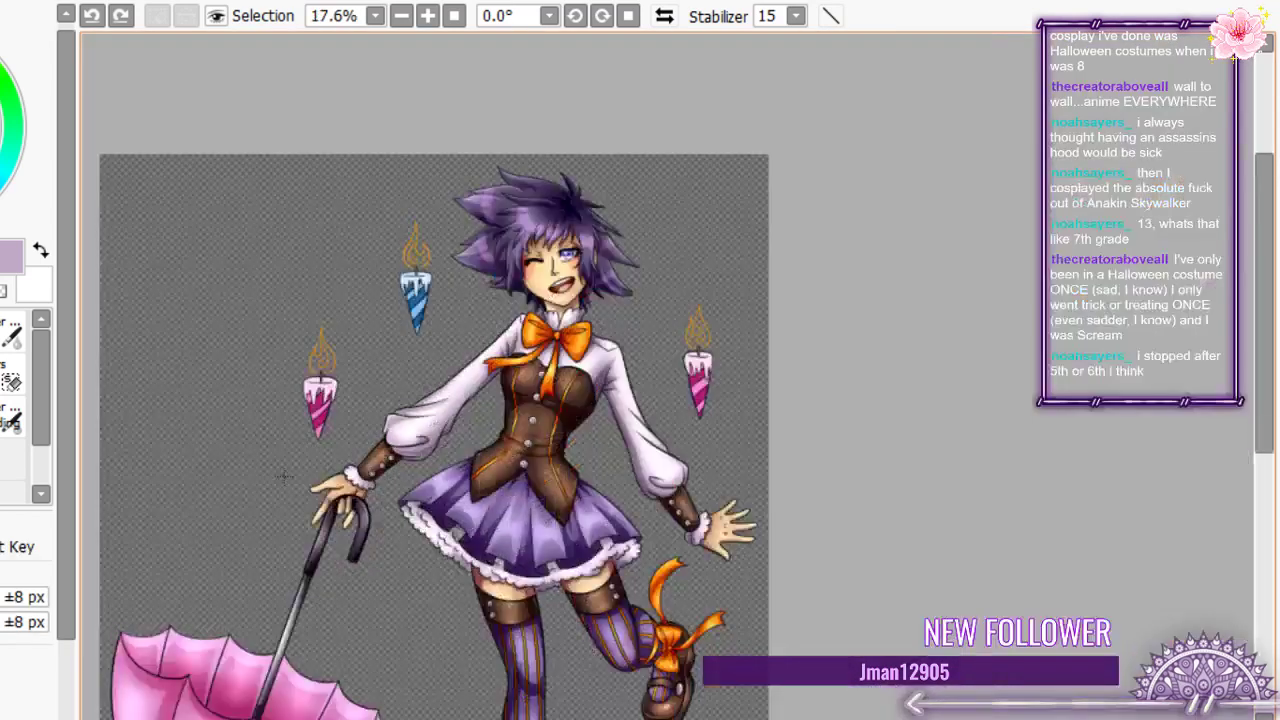
left_click_drag(220, 162, 770, 545)
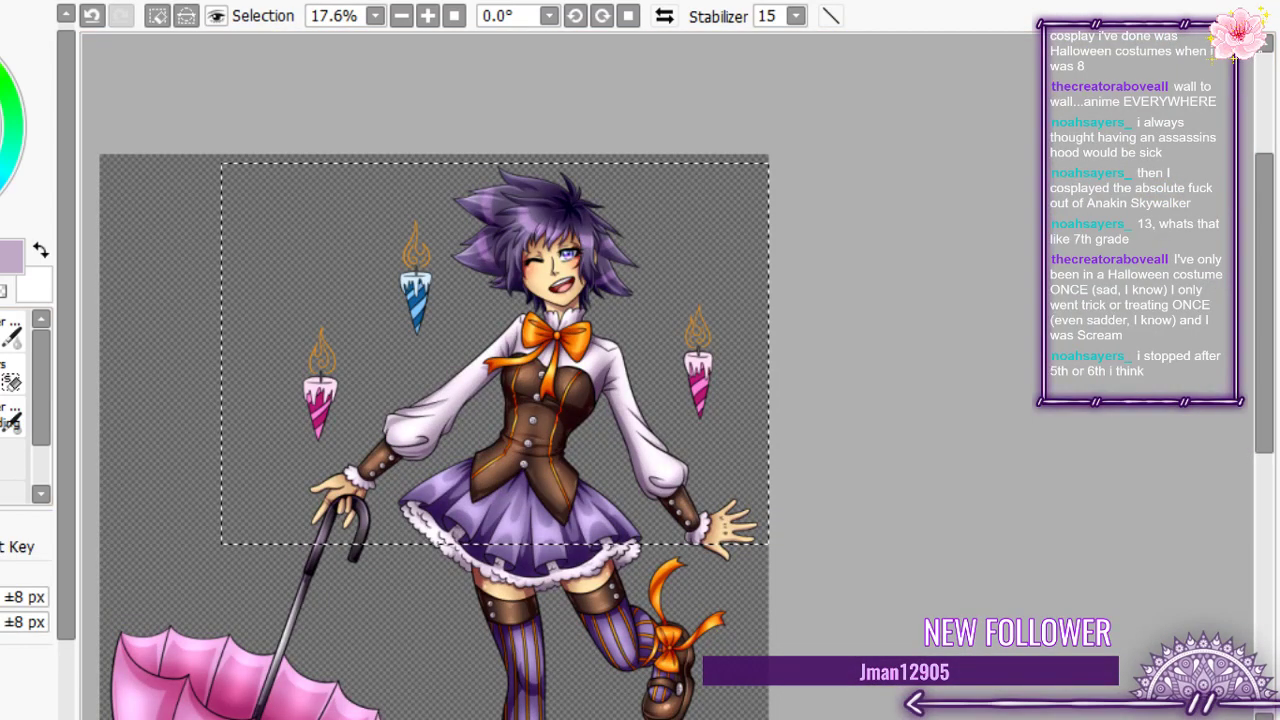
key("ctrl+t")
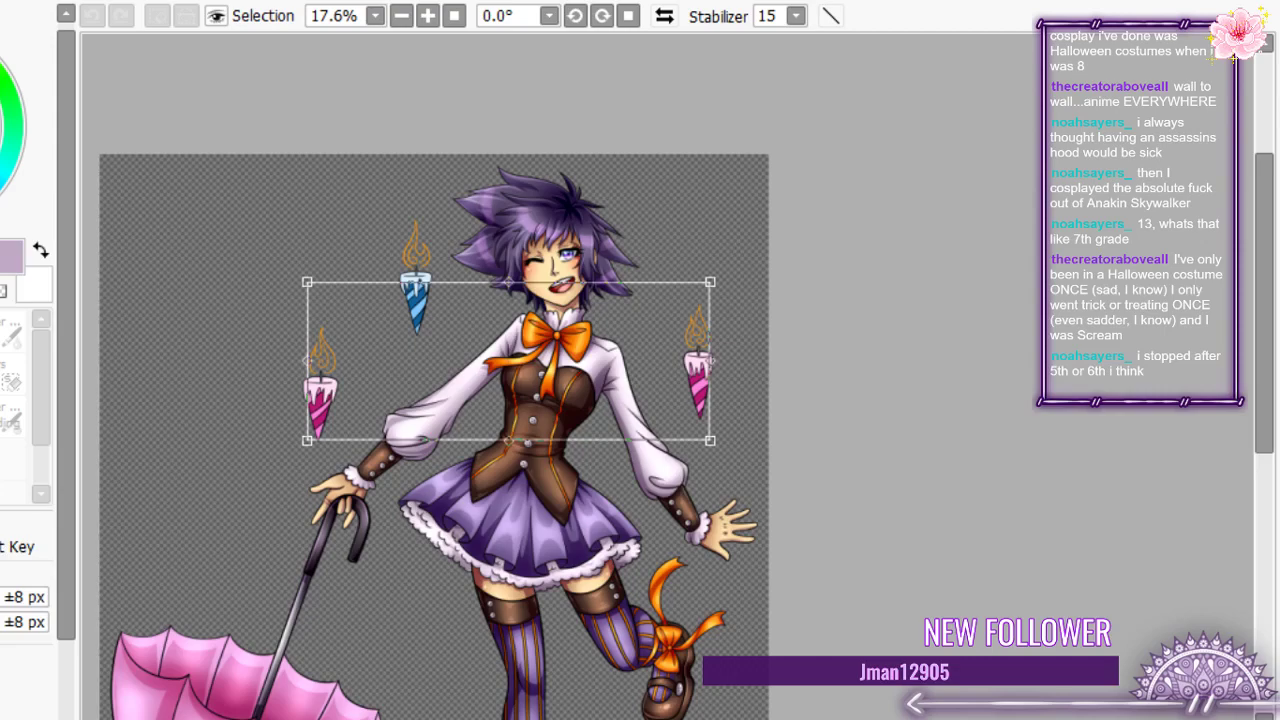
key("Return")
- Add the remaining dark pink stripes of the candle near the umbrella hand to the selection with the Magic Wand
scroll(340, 392, "up", 1)
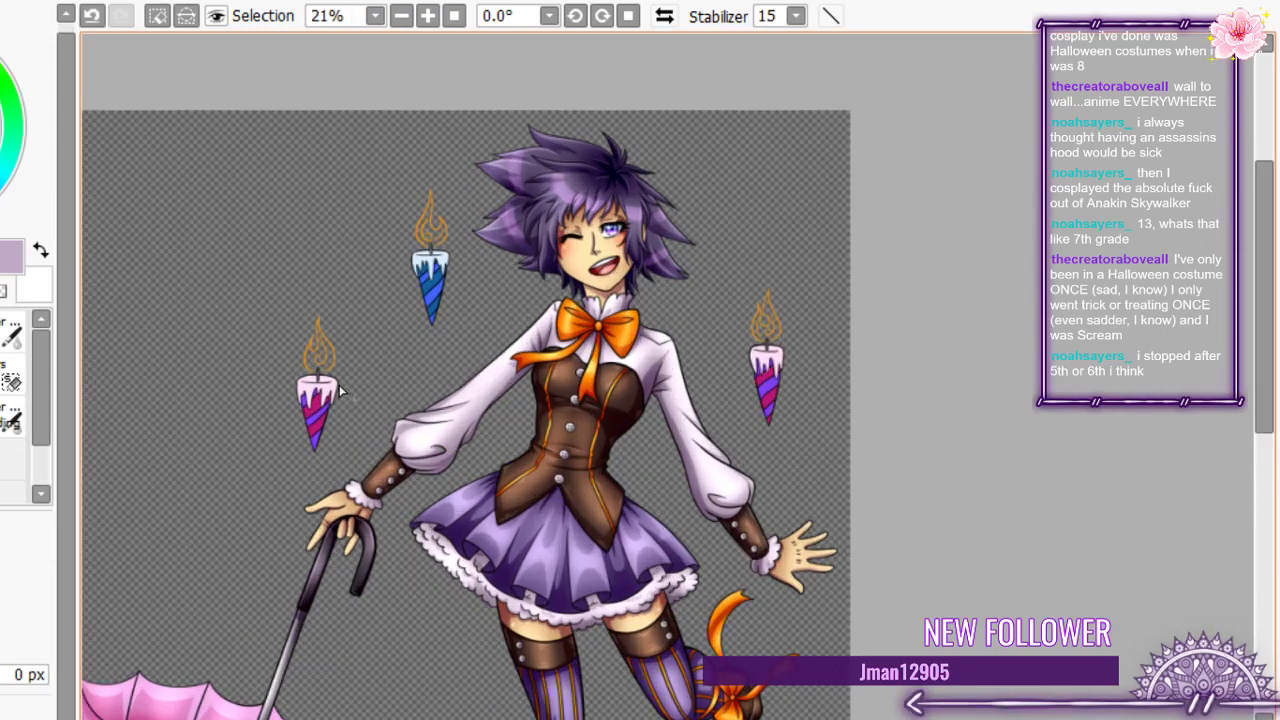
scroll(340, 392, "up", 5)
left_click(273, 454)
left_click(200, 630)
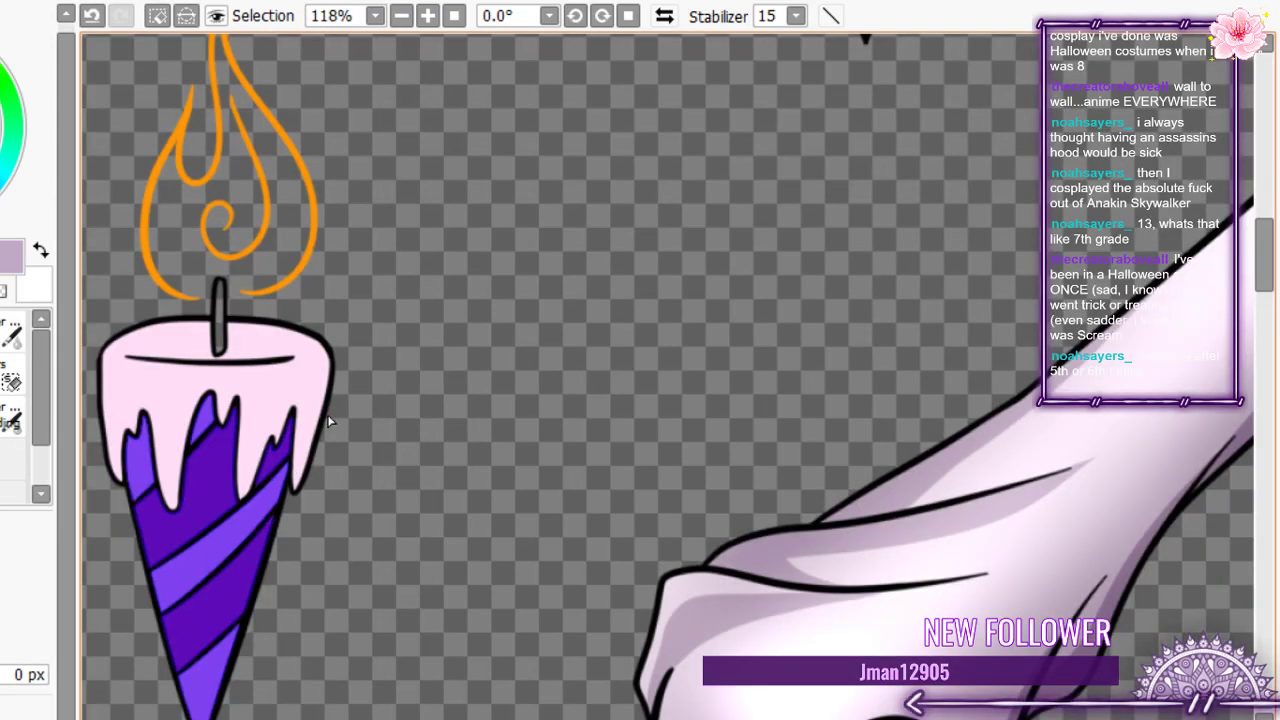
- Add the dark stripes of the blue candle, including the small pieces between the wax drips, to the selection with the Magic Wand
scroll(326, 441, "down", 1)
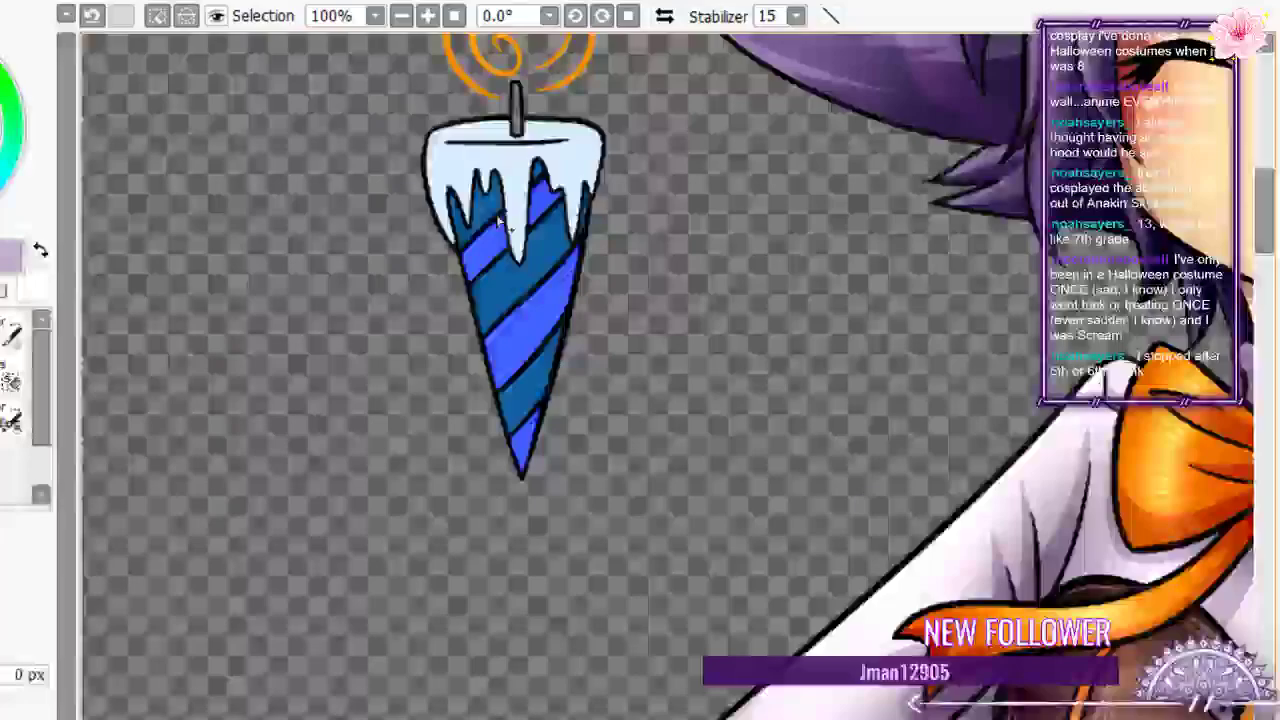
left_click(496, 215)
left_click(558, 228)
scroll(584, 214, "up", 6)
left_click(590, 217)
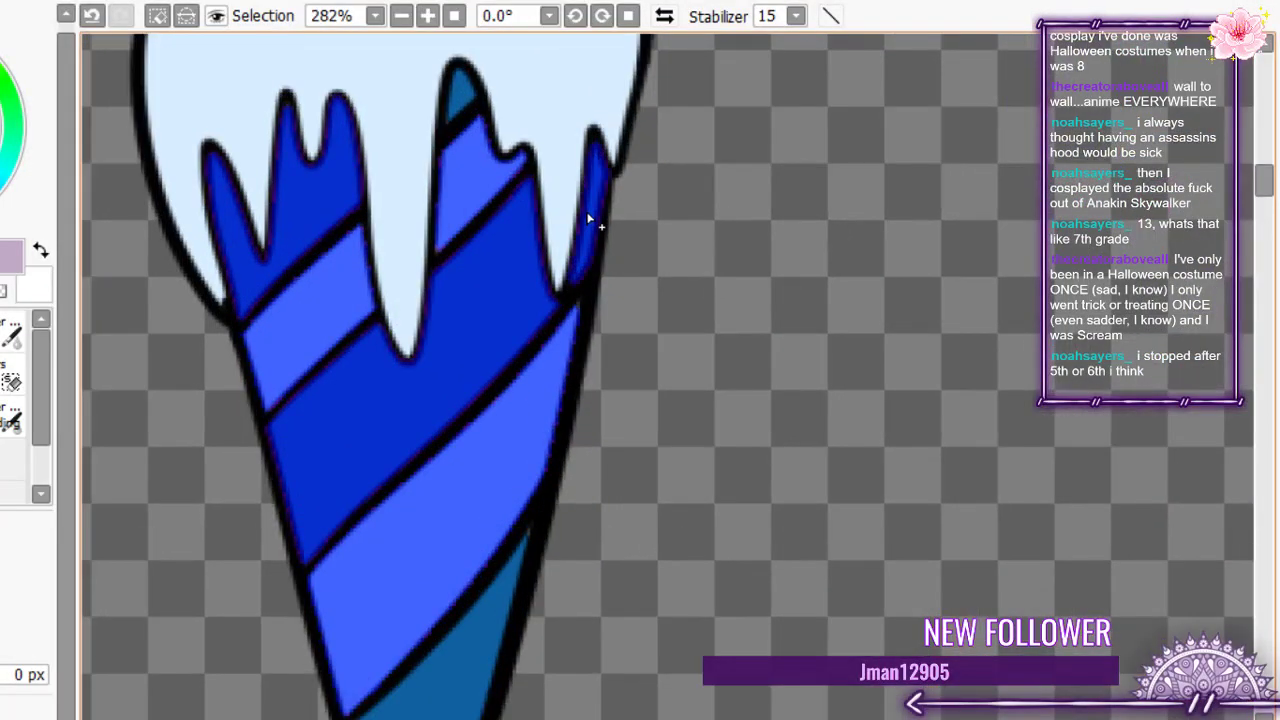
left_click(460, 94)
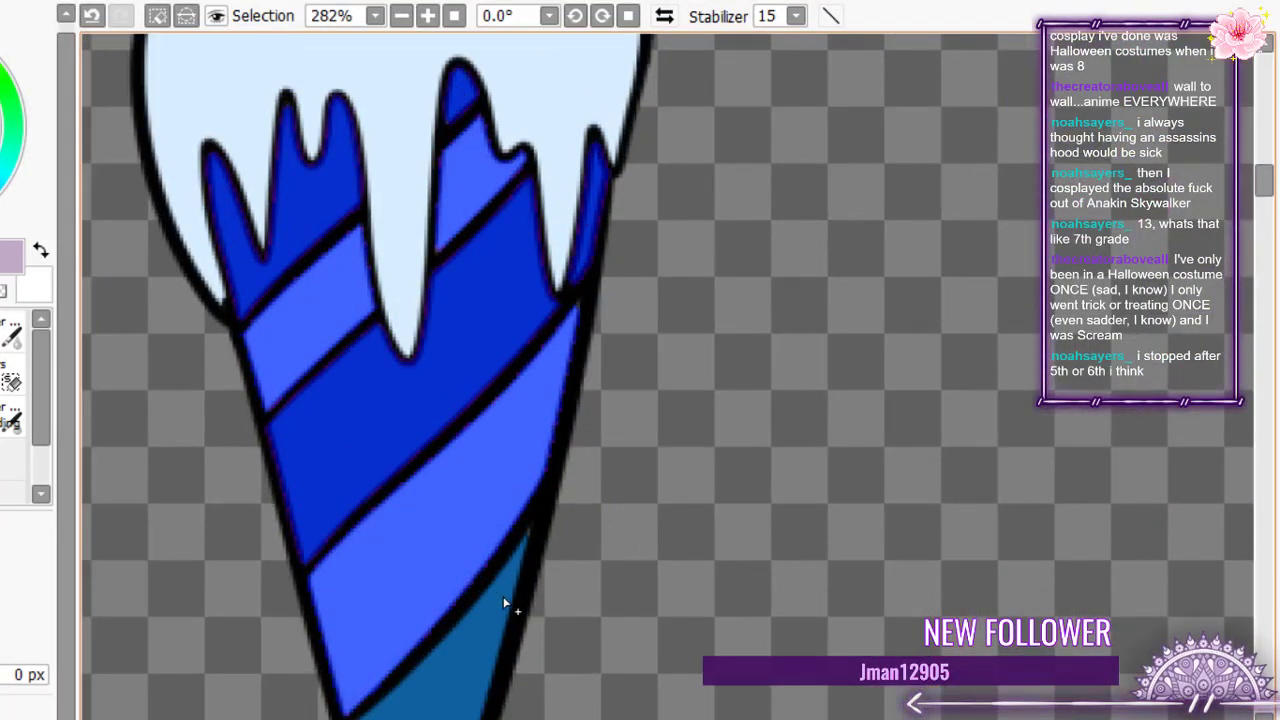
scroll(505, 603, "down", 8)
- Add the dark pink stripes of the candle above the outstretched hand to the selection with the Magic Wand
scroll(903, 529, "up", 6)
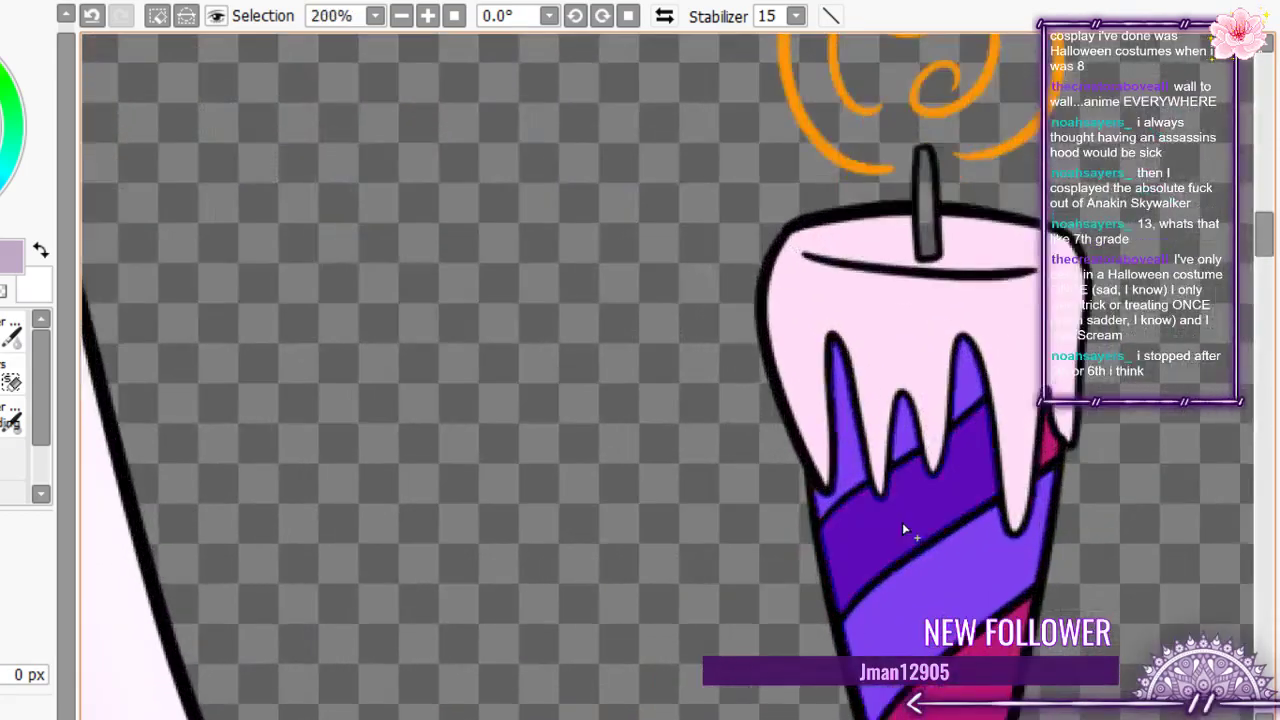
left_click(1044, 455)
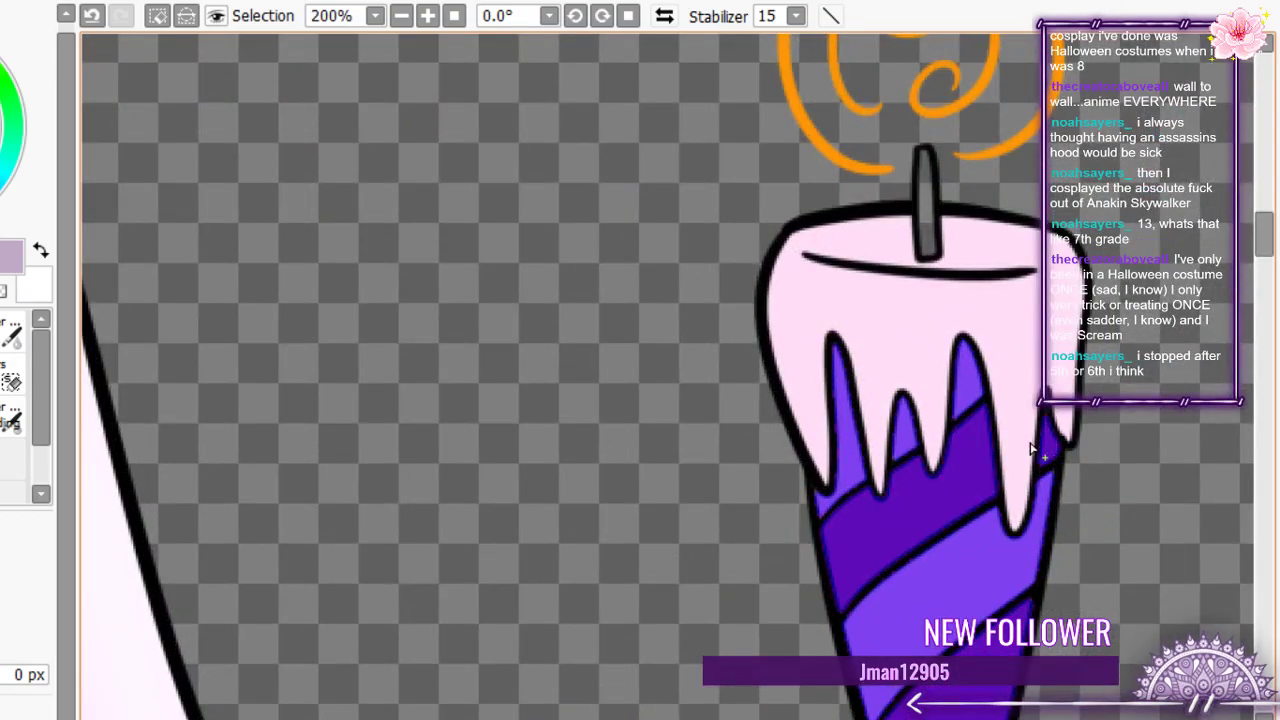
left_click_drag(941, 700, 900, 216)
scroll(900, 486, "down", 12)
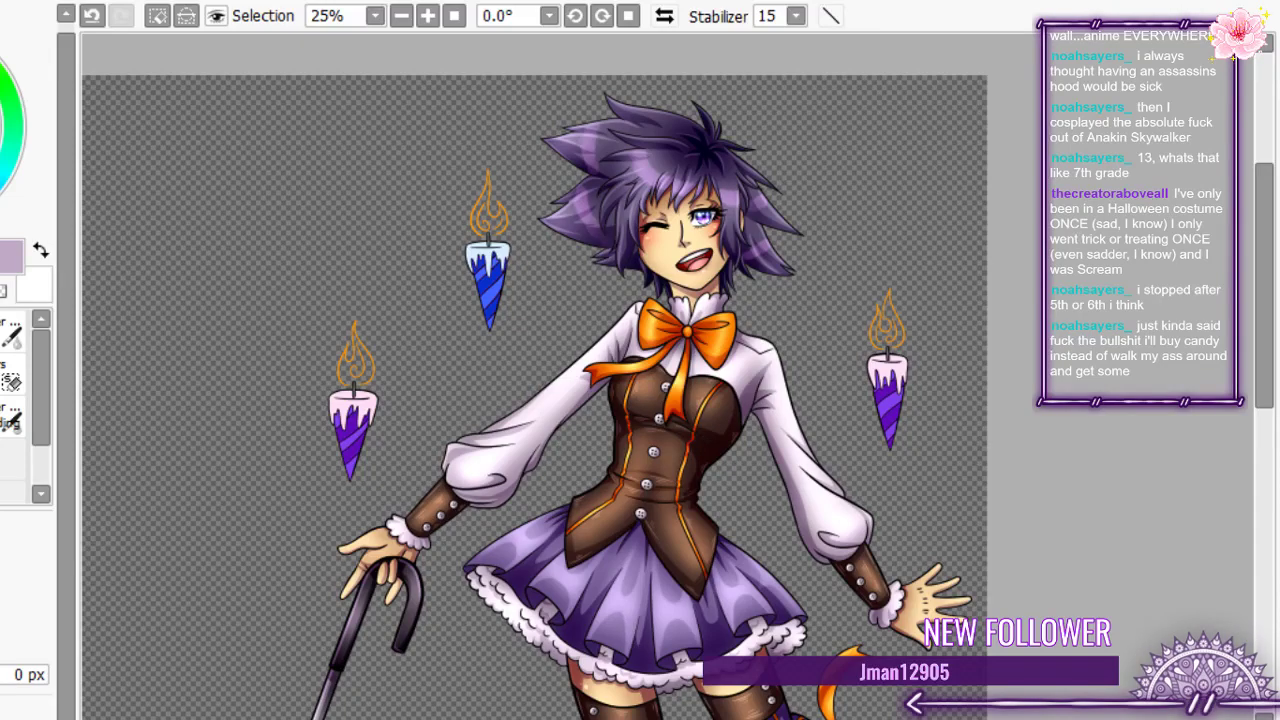
- Paint a shadow band down the left side of the striped pink candle near the umbrella hand, using the size 16 brush
left_click(12, 333)
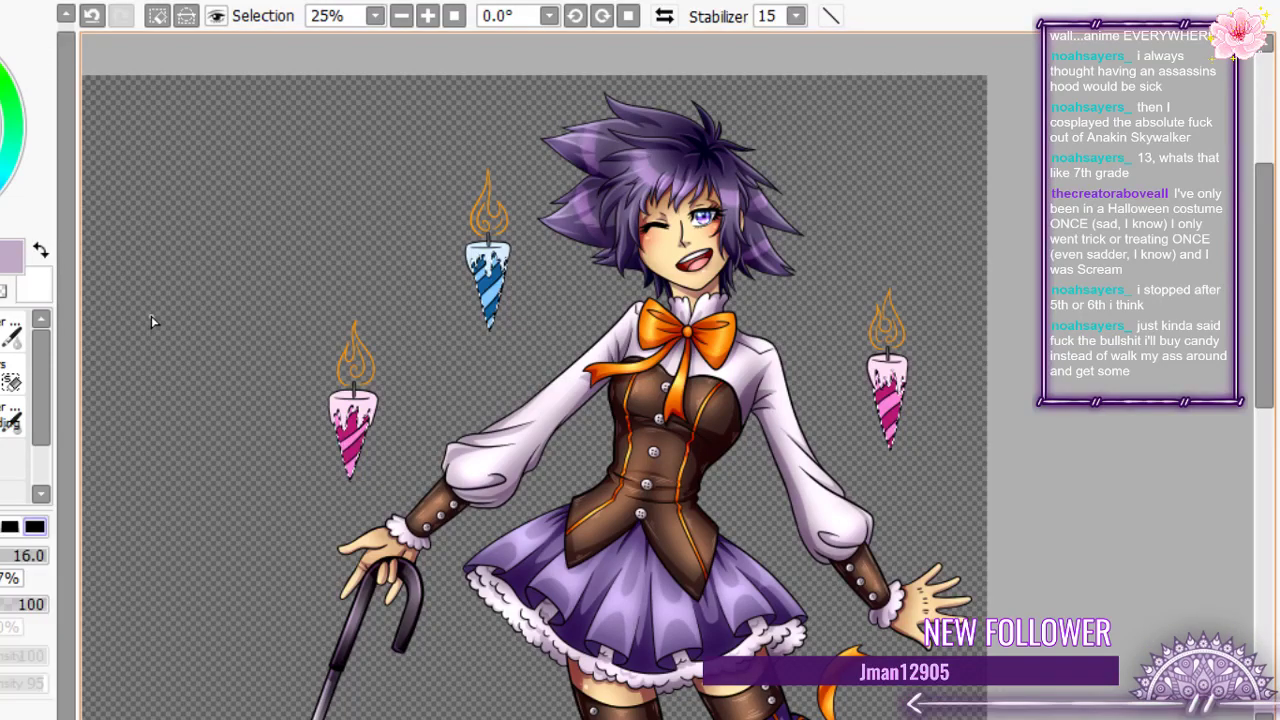
scroll(354, 432, "up", 5)
left_click_drag(247, 310, 330, 672)
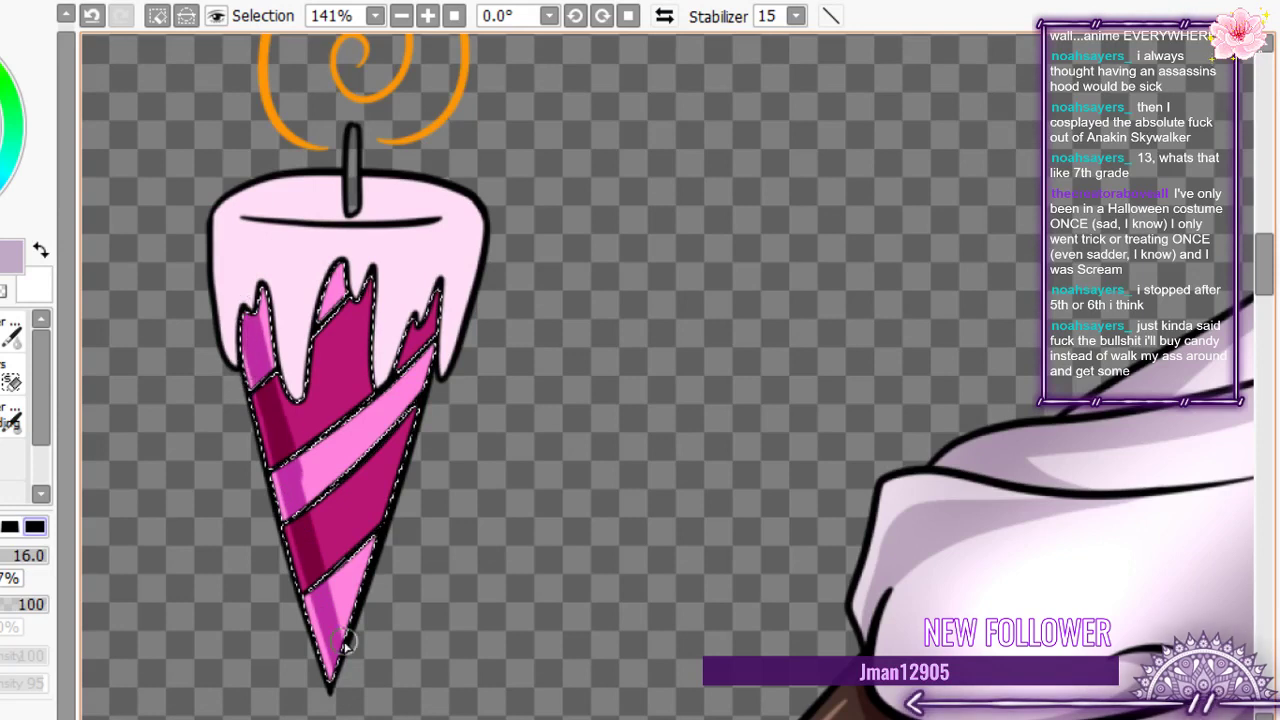
left_click_drag(262, 370, 340, 660)
key("ctrl+z")
key("ctrl+z")
key("ctrl+z")
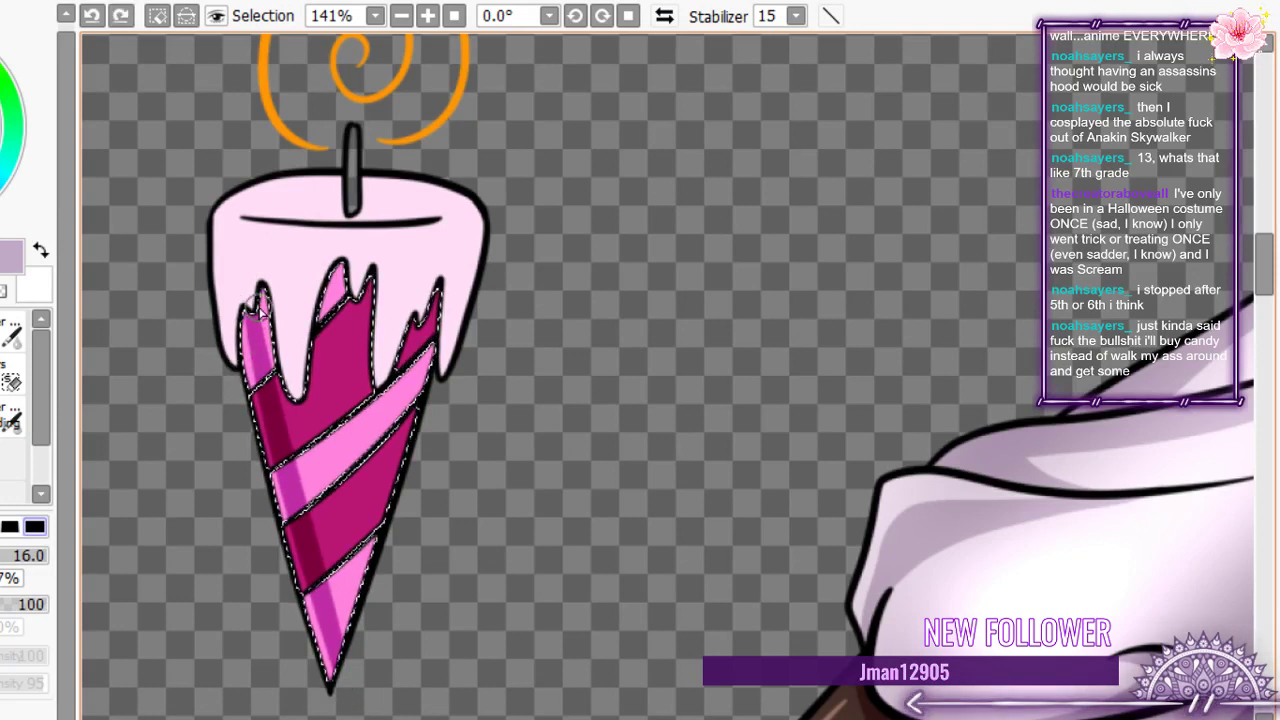
left_click_drag(258, 306, 320, 577)
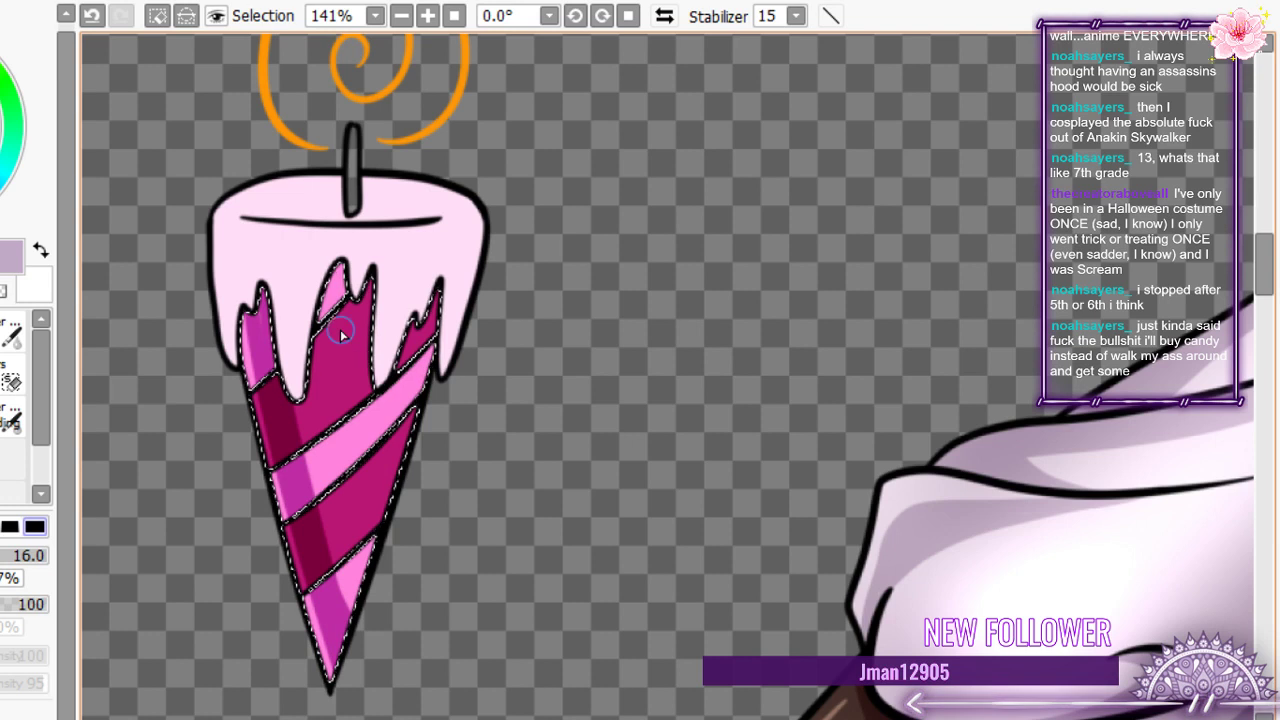
- Shade the stripes directly beneath the wax drips of the pink candle near the umbrella hand
left_click_drag(342, 268, 303, 349)
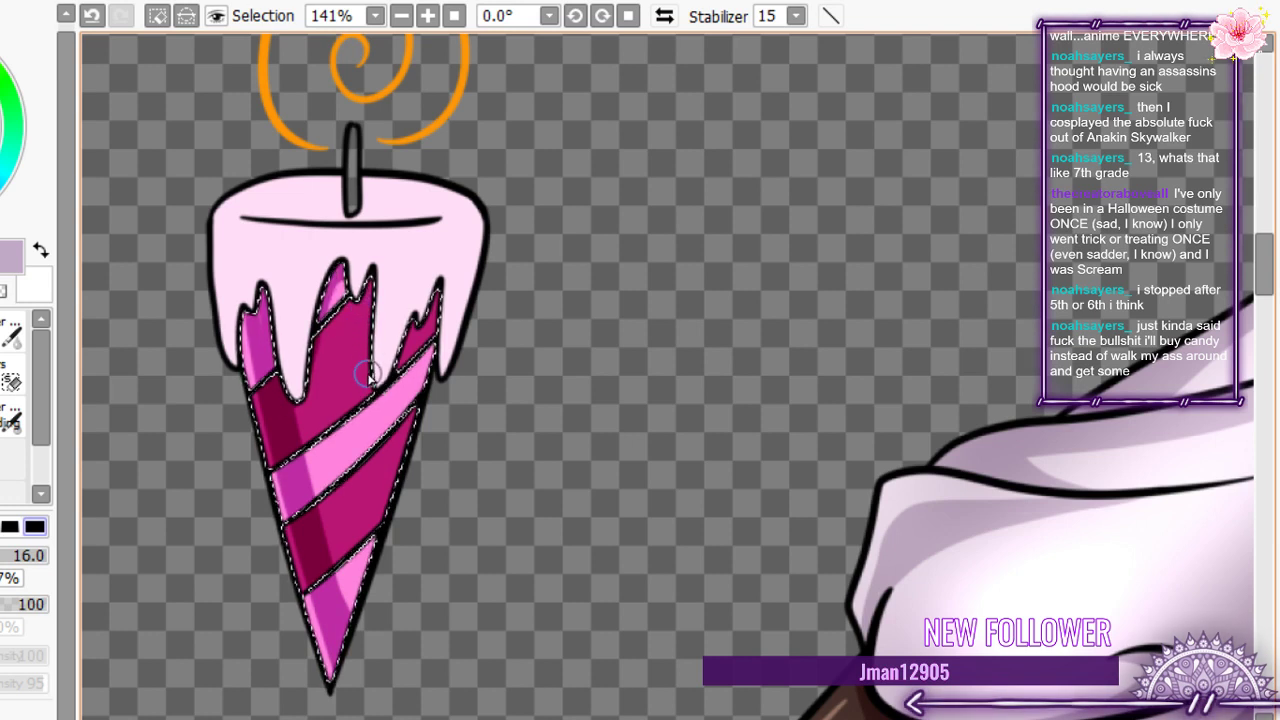
mouse_move(372, 392)
left_mouse_down()
mouse_move(356, 262)
mouse_move(378, 378)
mouse_move(430, 305)
left_mouse_up()
mouse_move(306, 363)
left_mouse_down()
mouse_move(297, 380)
mouse_move(251, 337)
left_mouse_up()
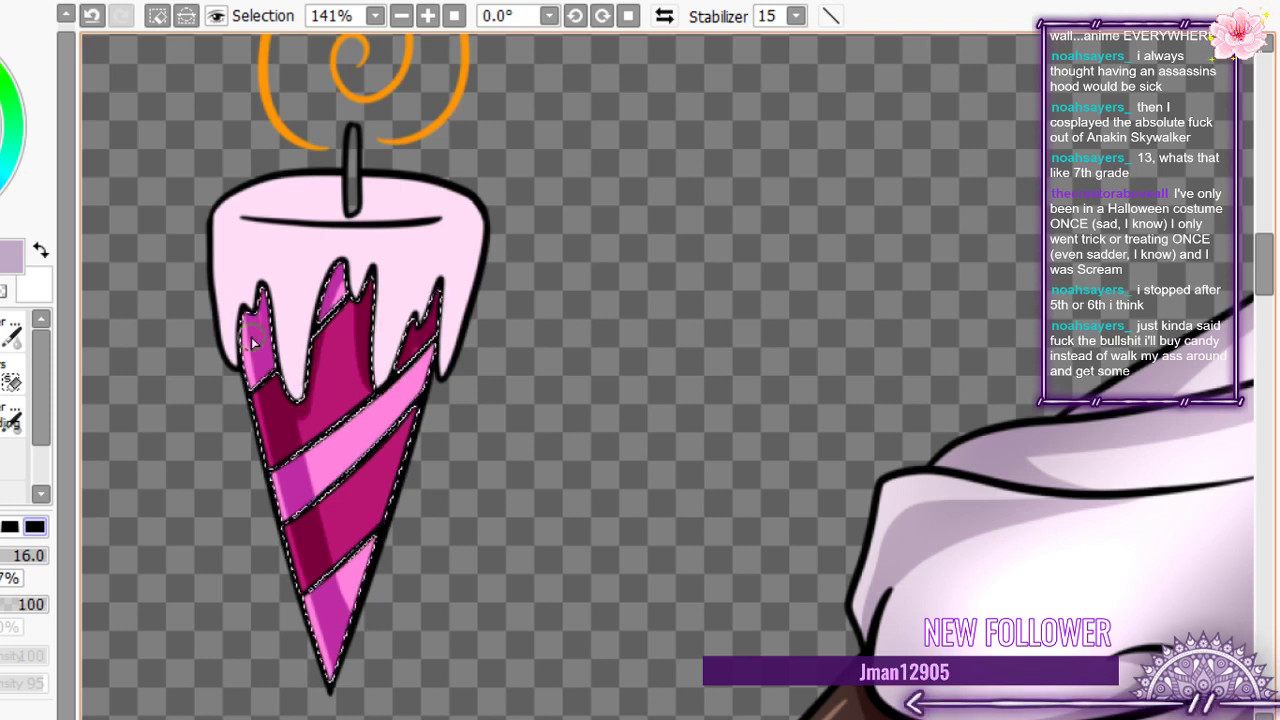
key("ctrl+z")
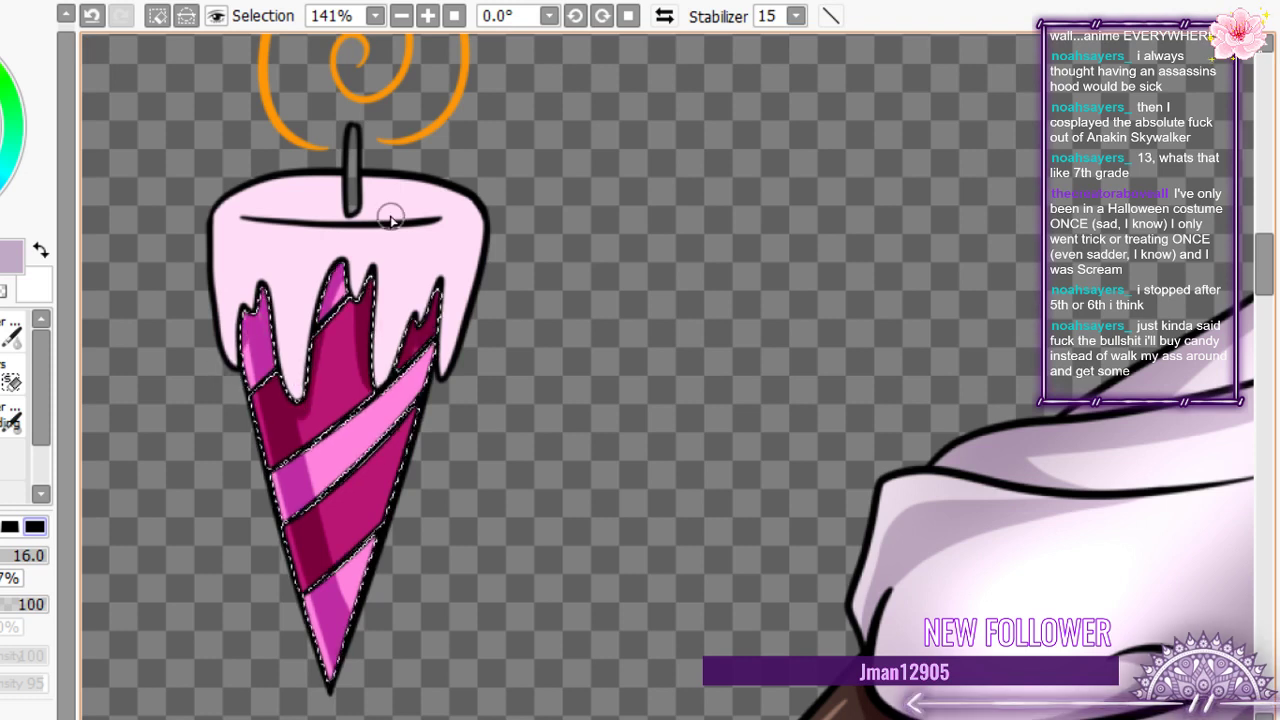
key("ctrl+z")
key("ctrl+z")
scroll(437, 334, "down", 5)
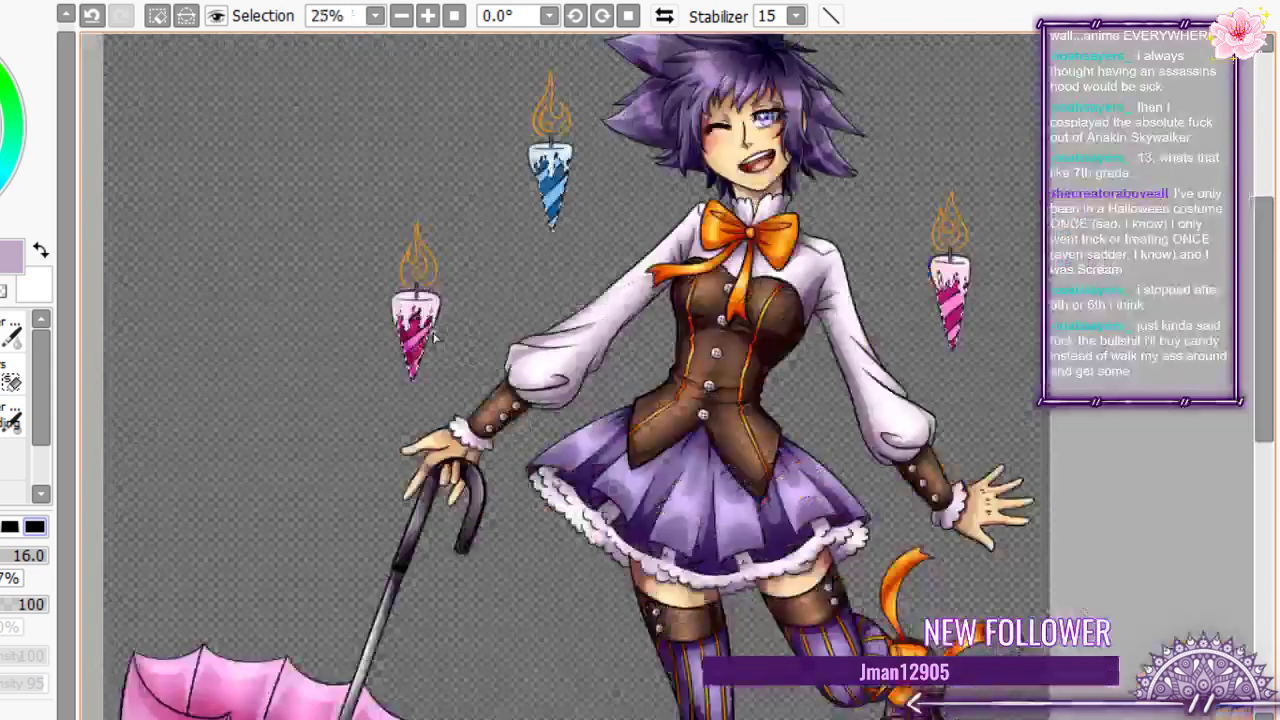
- Paint a shadow band down the left side of the blue candle's striped body
scroll(434, 338, "up", 7)
scroll(560, 250, "up", 2)
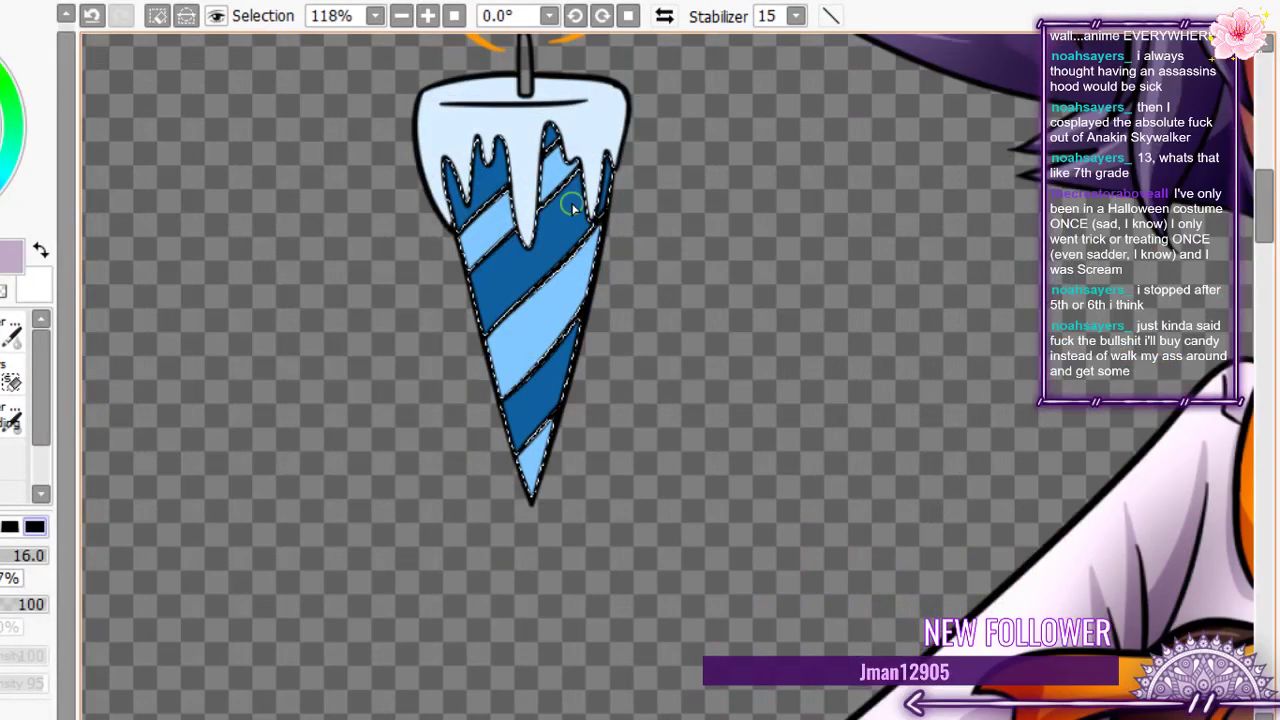
key("ctrl+z")
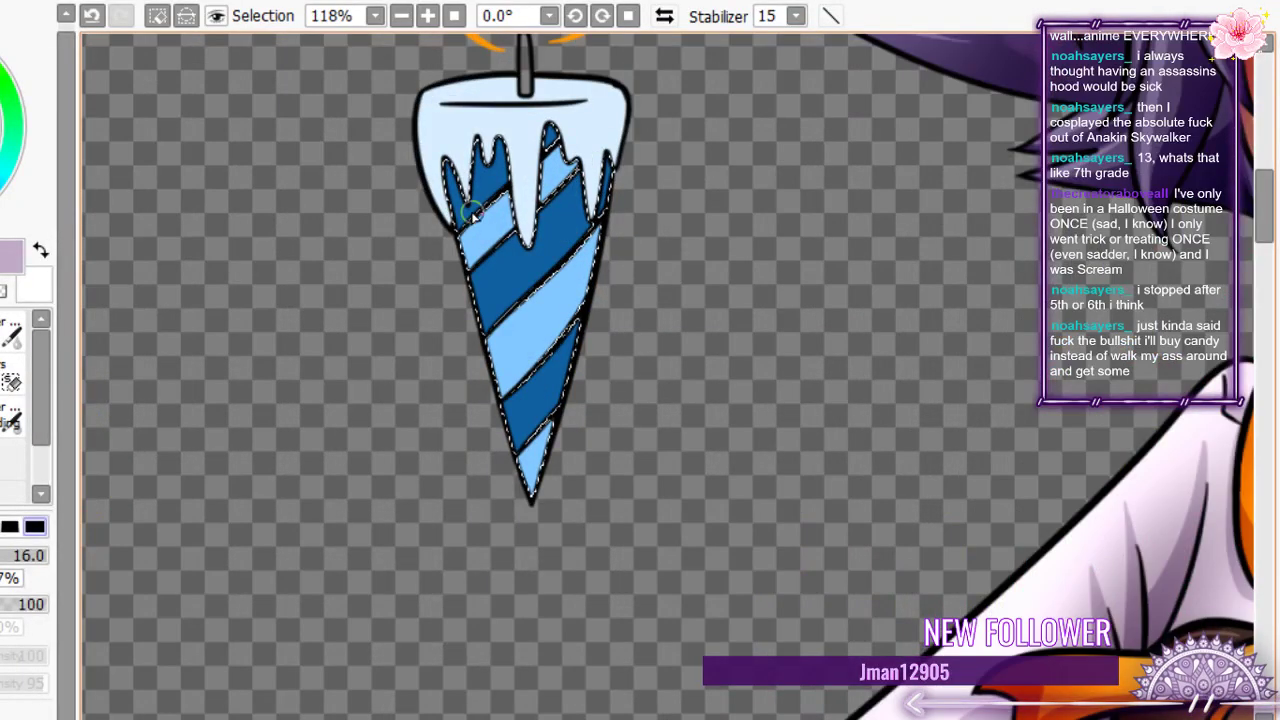
left_click_drag(455, 172, 536, 490)
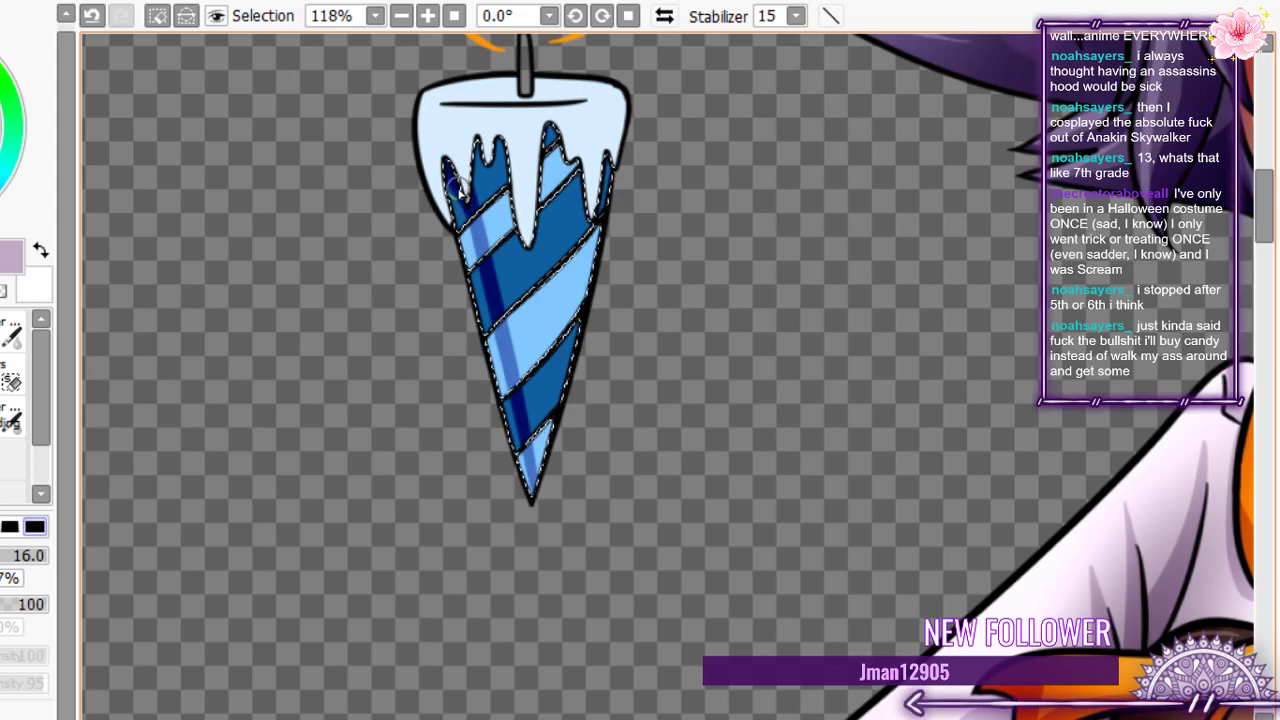
key("ctrl+y")
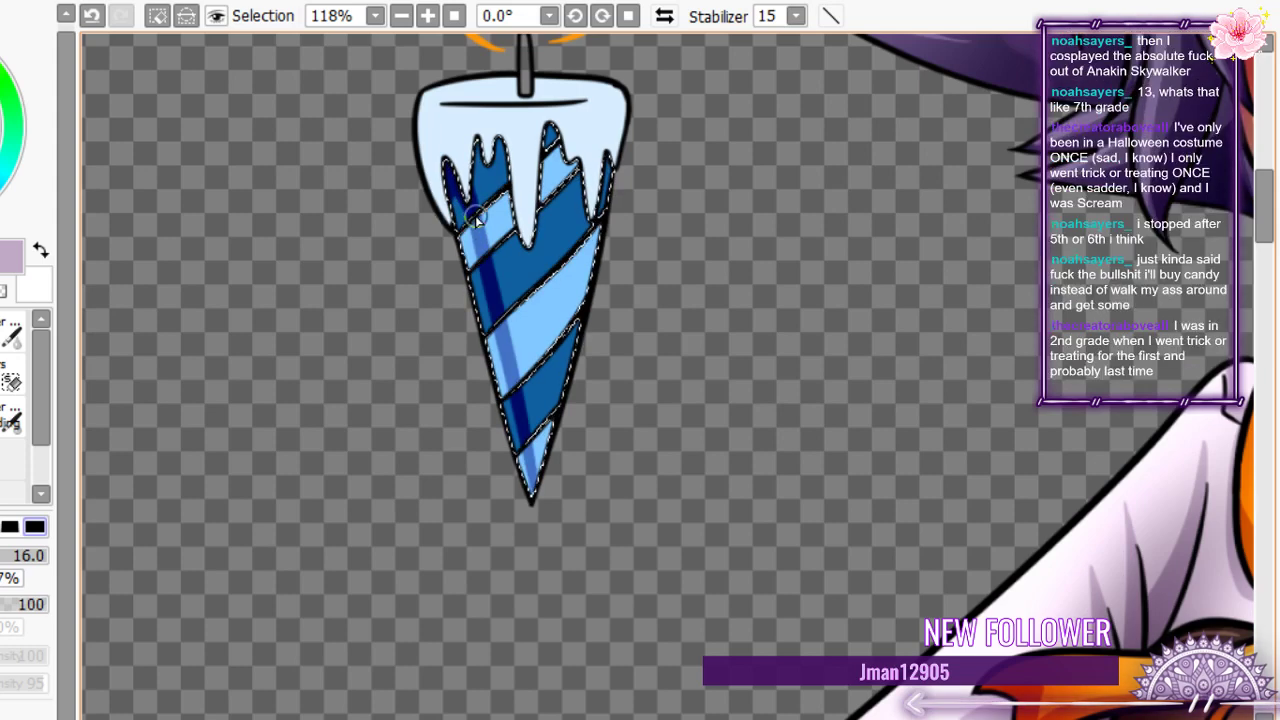
- Shade the blue candle's stripes beneath the left and middle wax drips
key("ctrl+y")
key("ctrl+y")
key("ctrl+y")
key("ctrl+y")
key("ctrl+y")
key("ctrl+y")
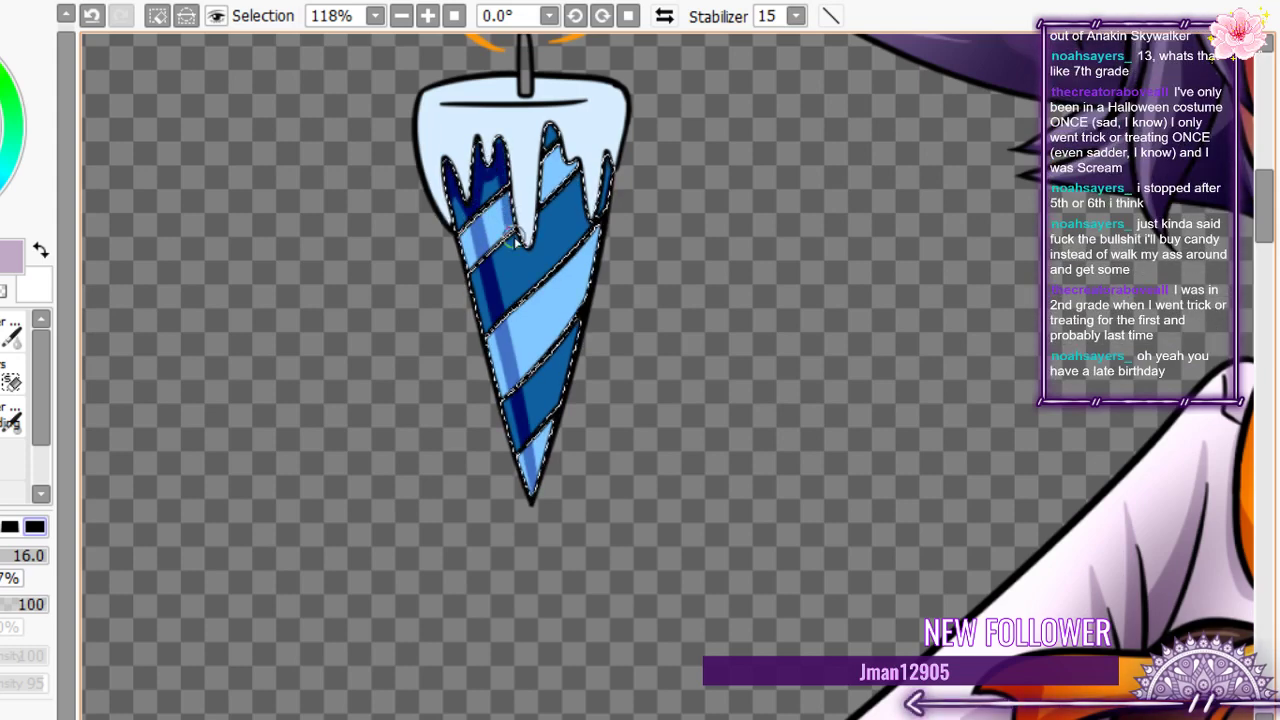
key("ctrl+y")
key("ctrl+y")
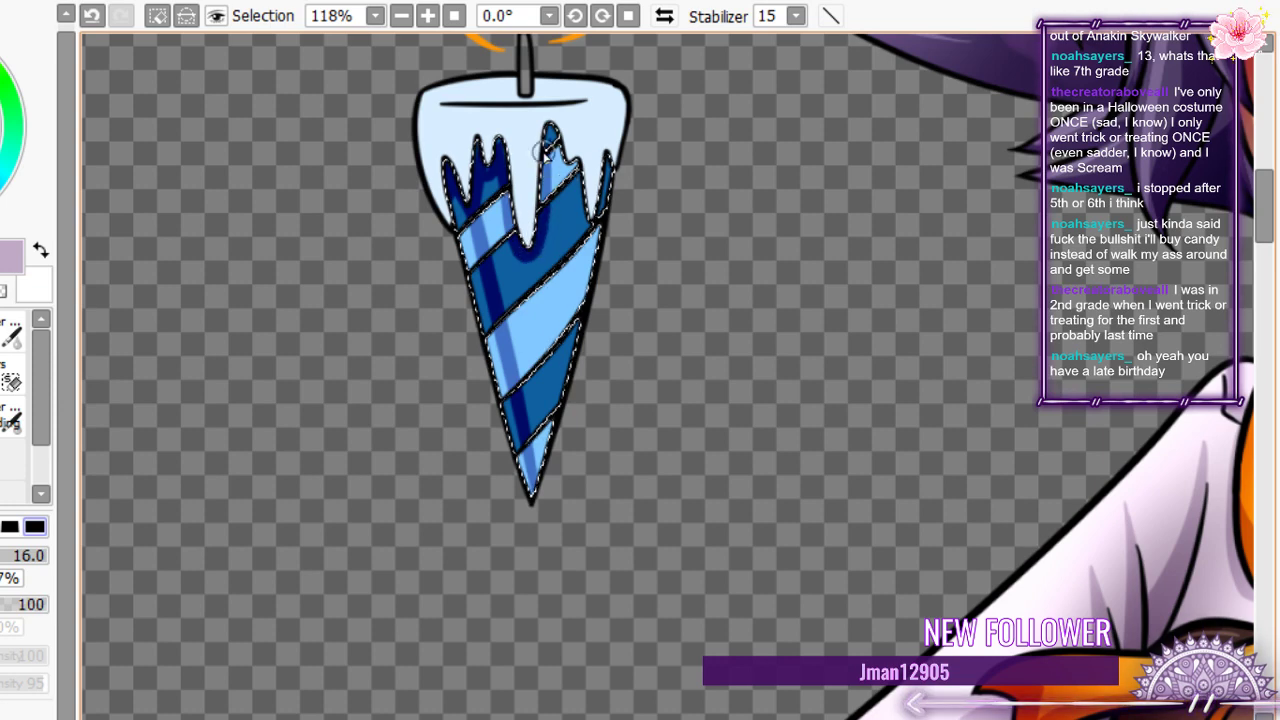
- Widen the blue candle's shadow band toward its tip and shade the stripes beneath the right-hand wax drips
key("ctrl+y")
key("ctrl+y")
key("ctrl+y")
key("ctrl+y")
key("ctrl+y")
key("ctrl+y")
key("ctrl+y")
key("ctrl+y")
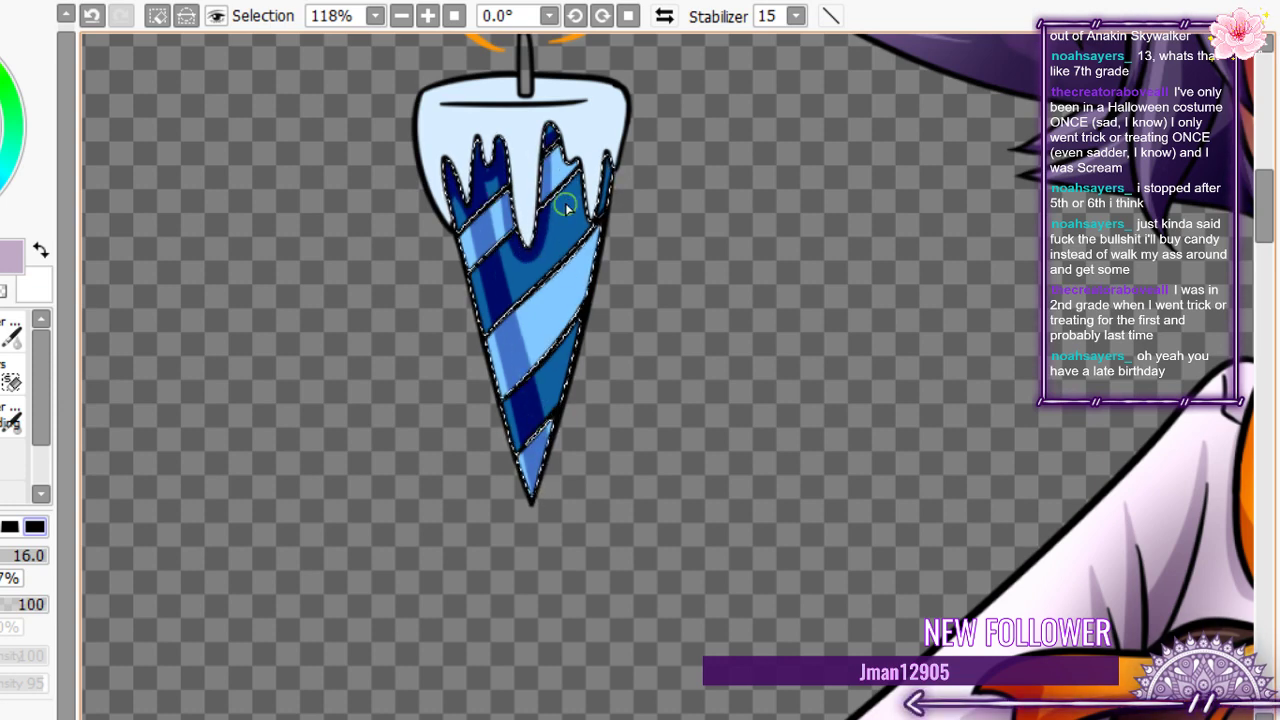
key("ctrl+y")
key("ctrl+y")
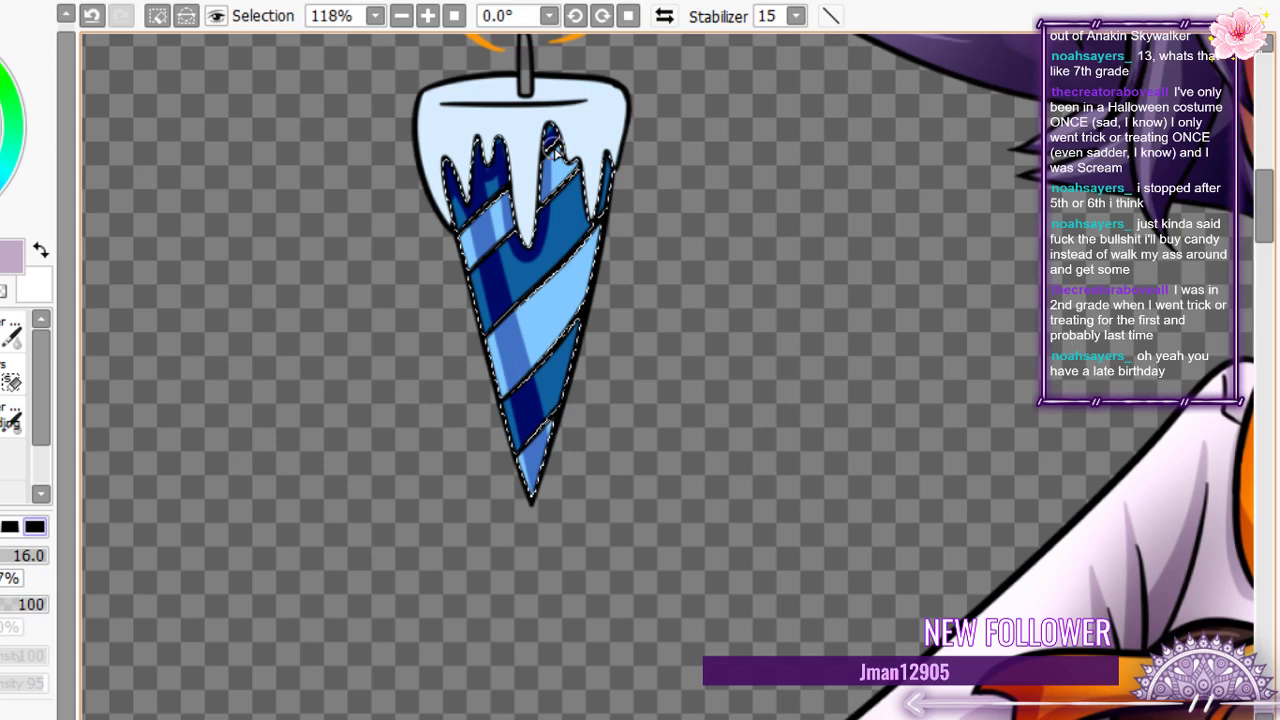
left_click_drag(556, 152, 657, 149)
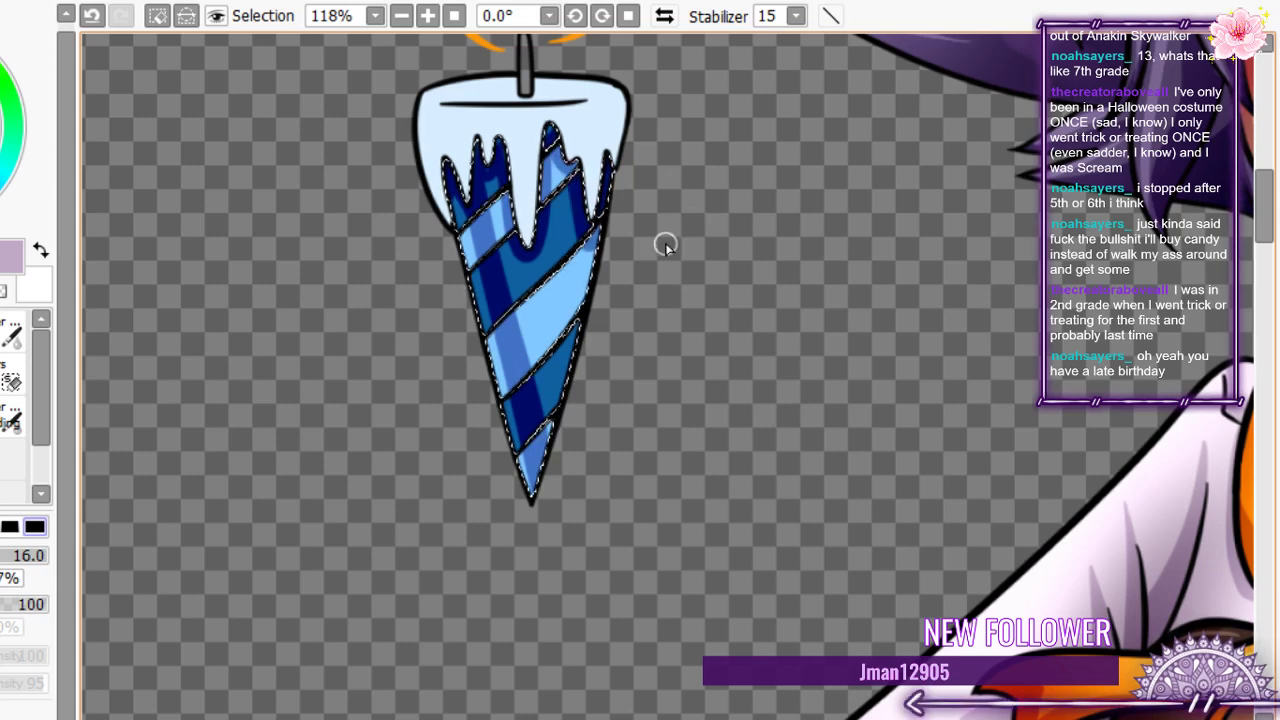
- Paint a widened shadow band down the pink candle above the outstretched hand and shade the stripes beneath its wax drips
scroll(554, 215, "down", 4)
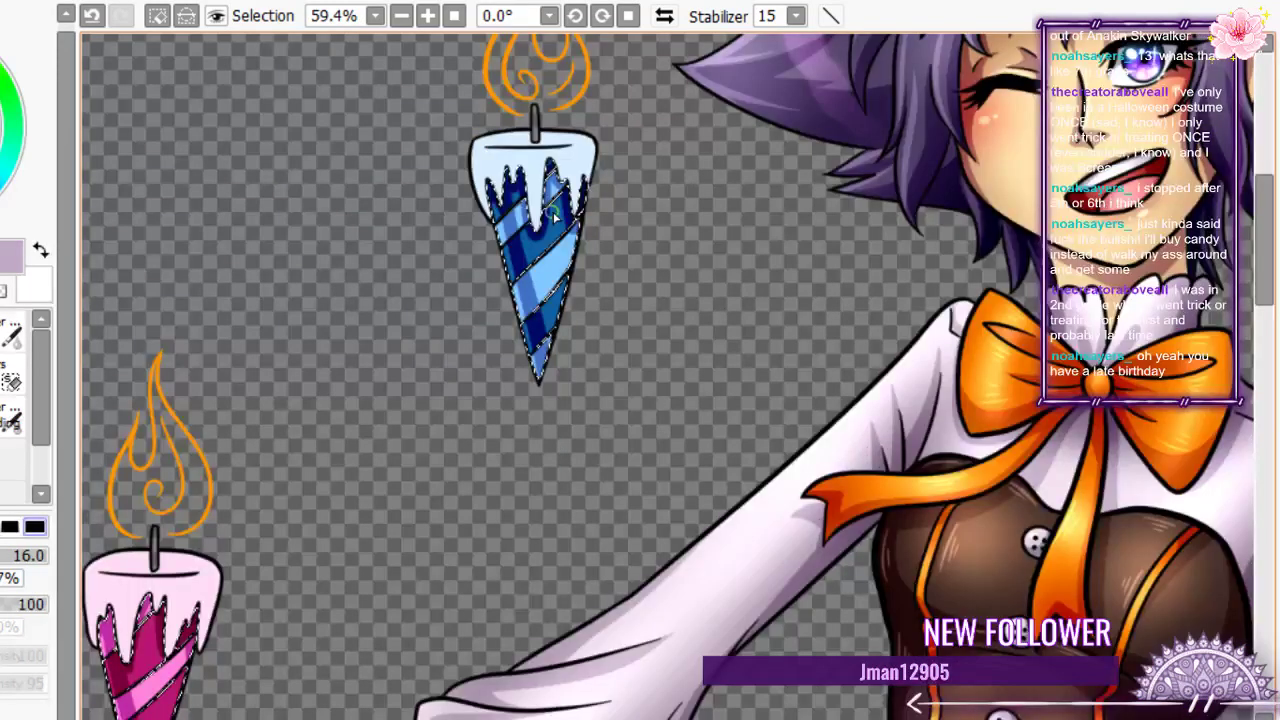
scroll(763, 369, "up", 3)
scroll(755, 375, "down", 3)
scroll(735, 226, "up", 5)
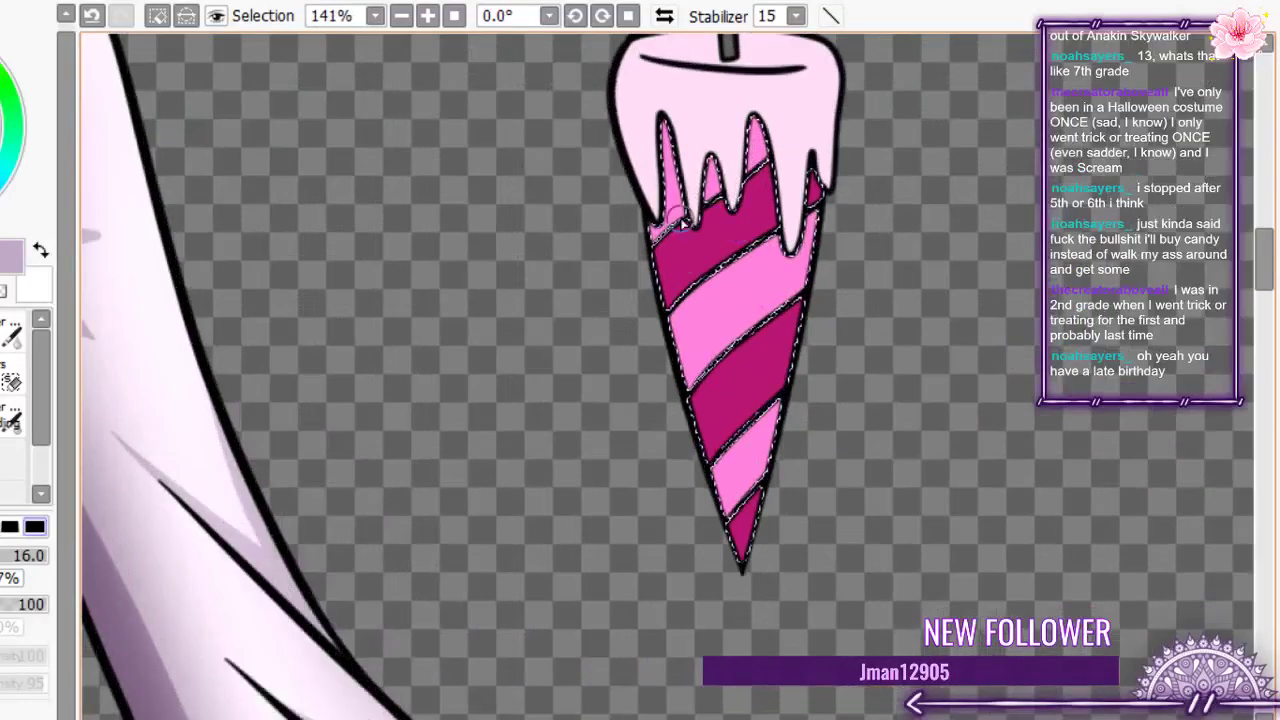
mouse_move(662, 130)
left_mouse_down()
mouse_move(744, 555)
mouse_move(672, 285)
mouse_move(744, 545)
left_mouse_up()
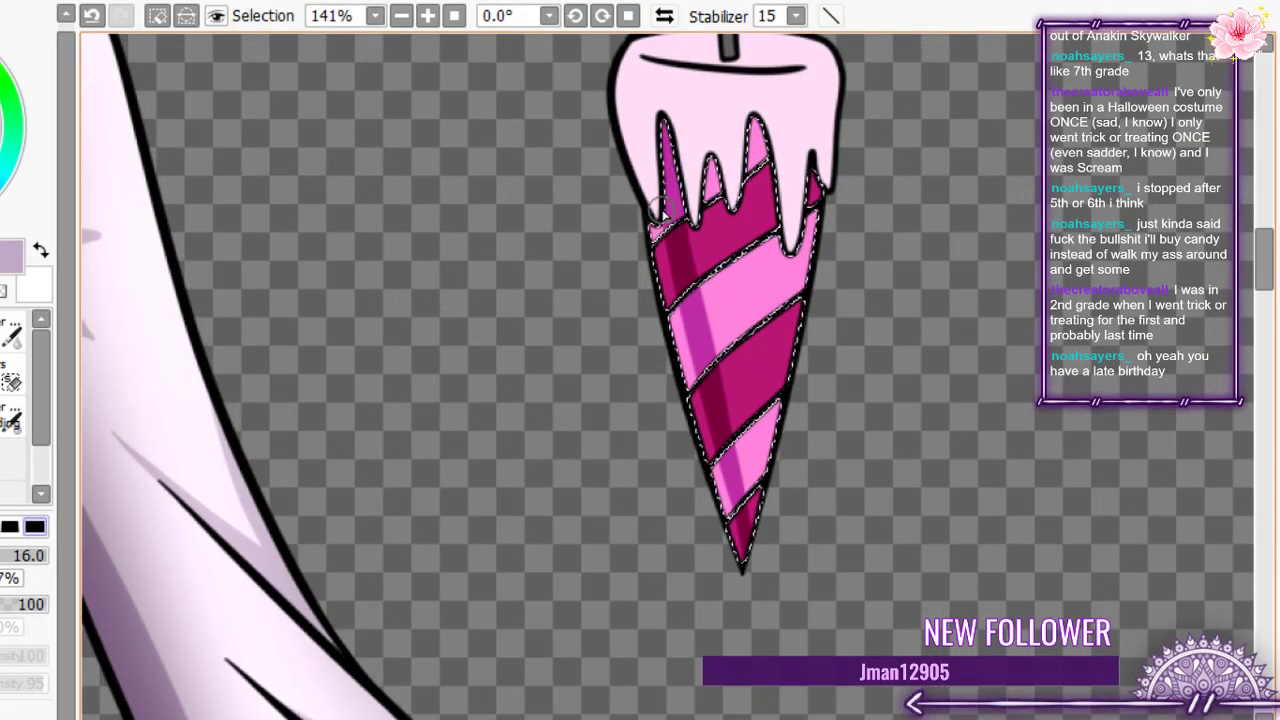
key("ctrl+z")
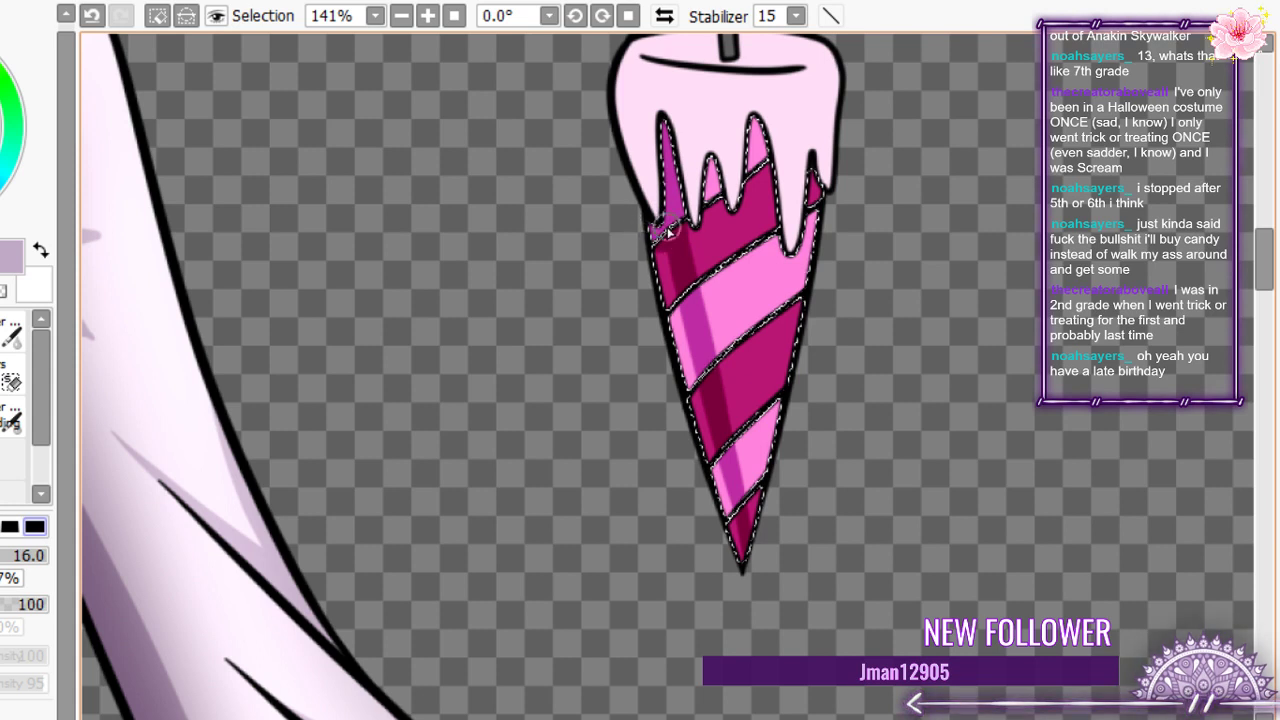
mouse_move(668, 230)
left_mouse_down()
mouse_move(749, 130)
mouse_move(780, 248)
mouse_move(812, 240)
mouse_move(811, 212)
mouse_move(789, 282)
mouse_move(778, 160)
left_mouse_up()
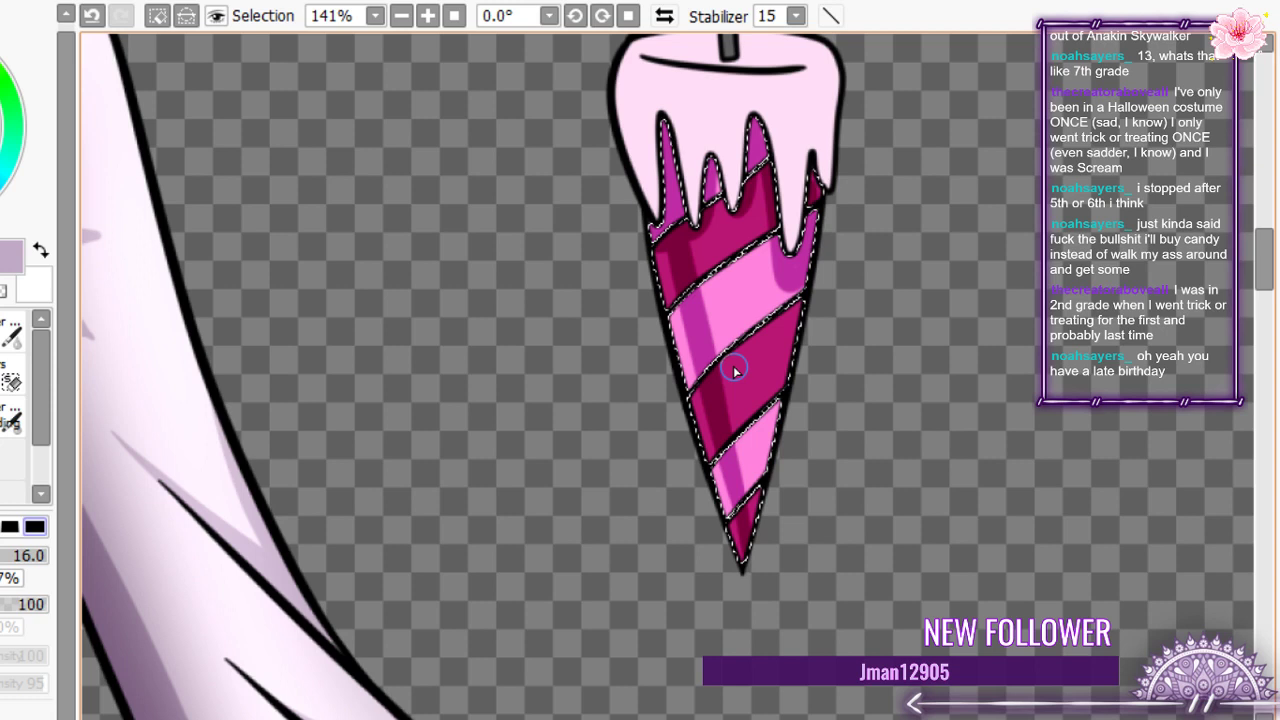
left_click_drag(706, 320, 749, 509)
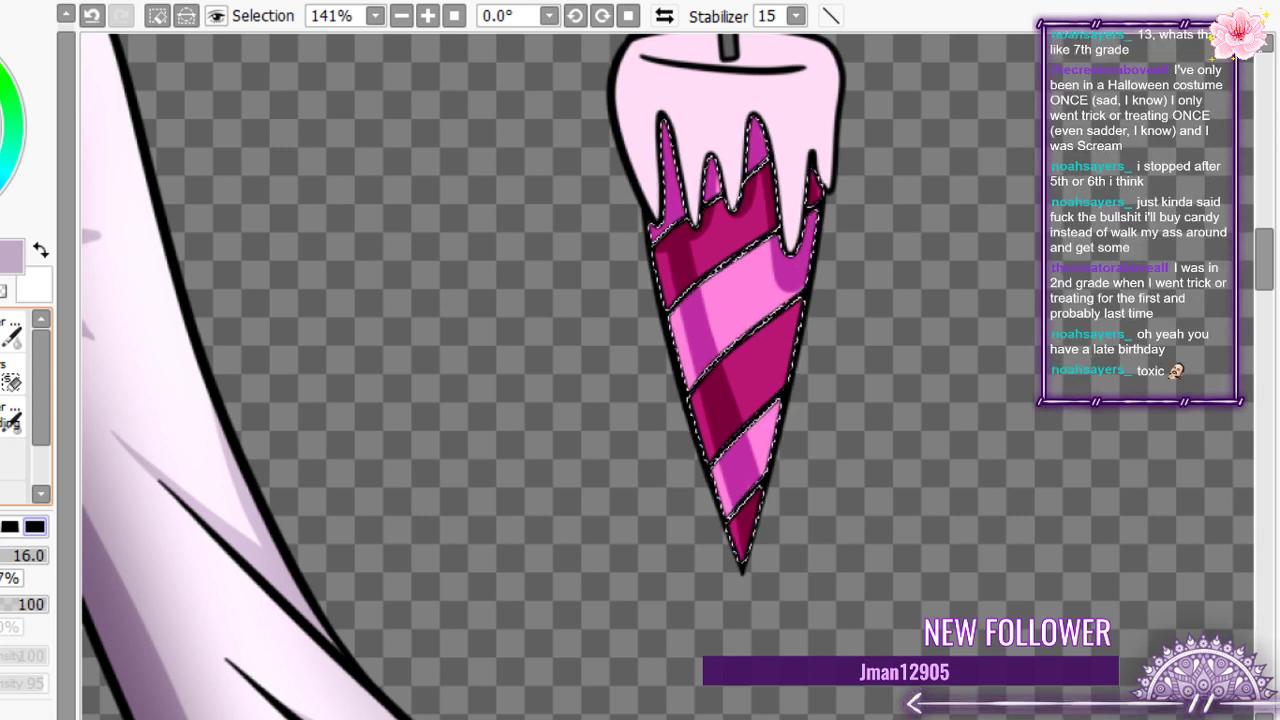
- Deepen the same pink candle's shadows along the band and under the drips with a soft brush at size 28
left_click(2, 380)
left_click_drag(22, 556, 9, 564)
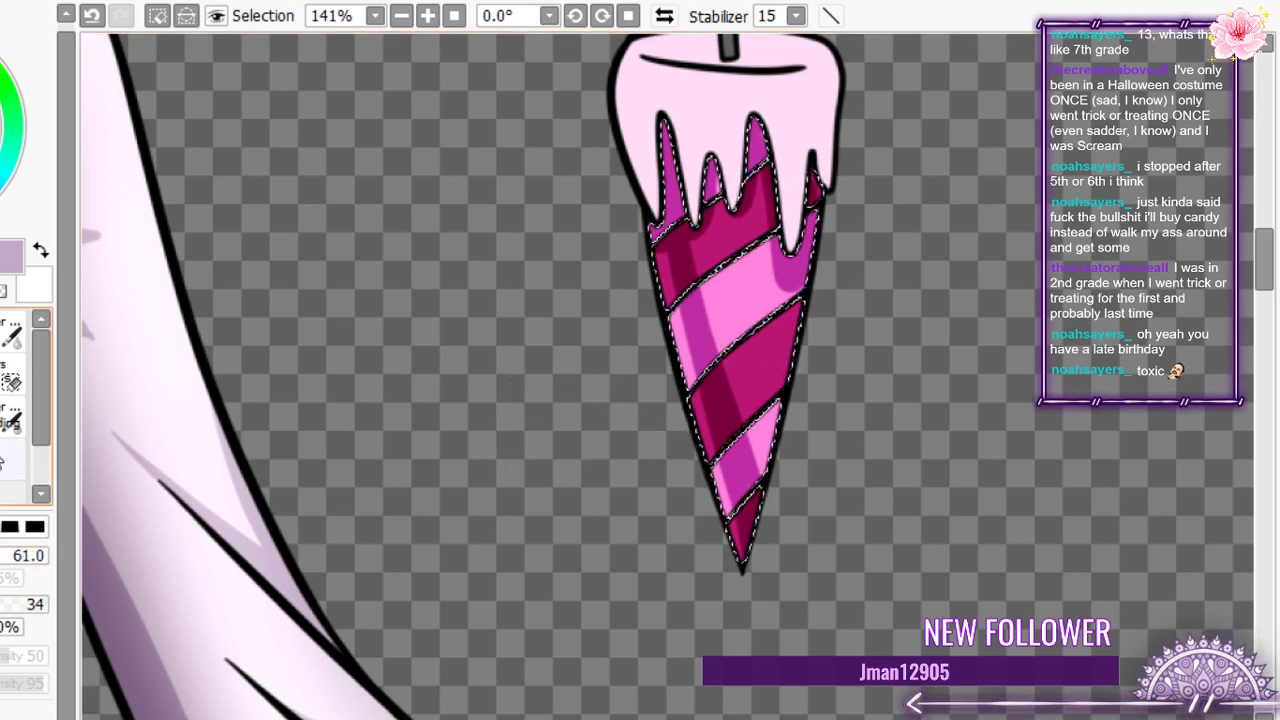
left_click_drag(24, 556, 6, 556)
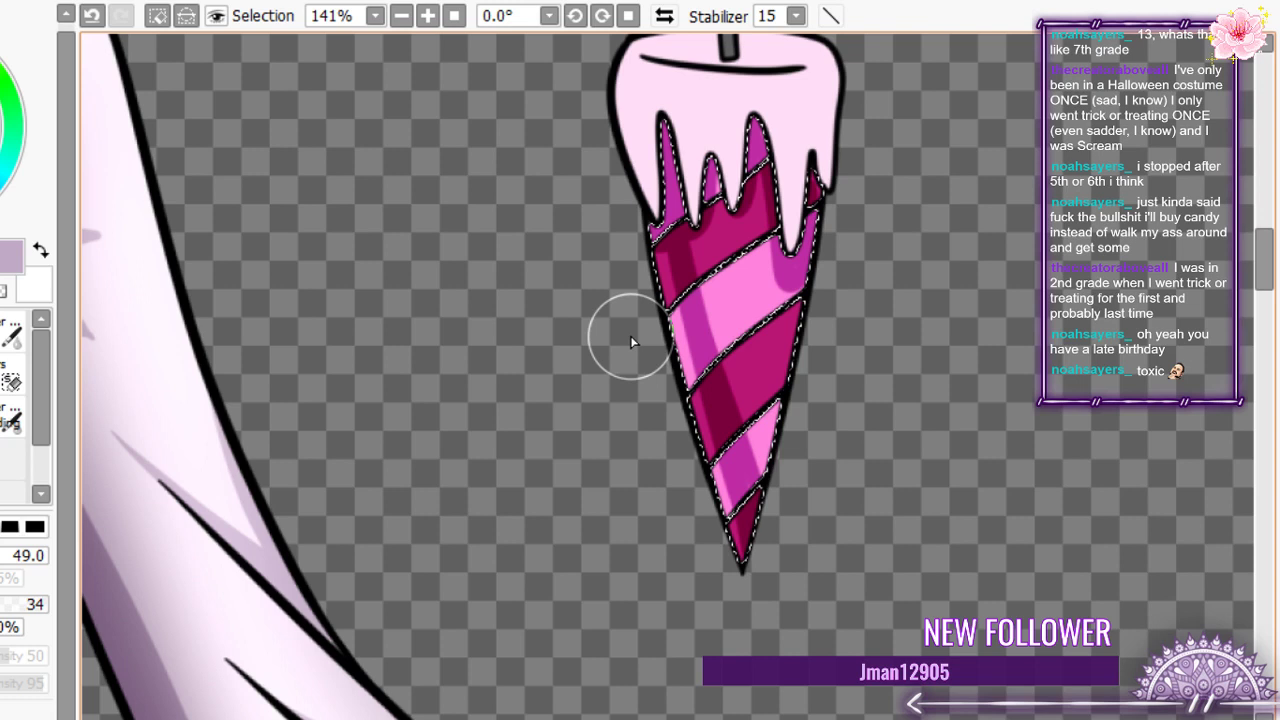
left_click(90, 20)
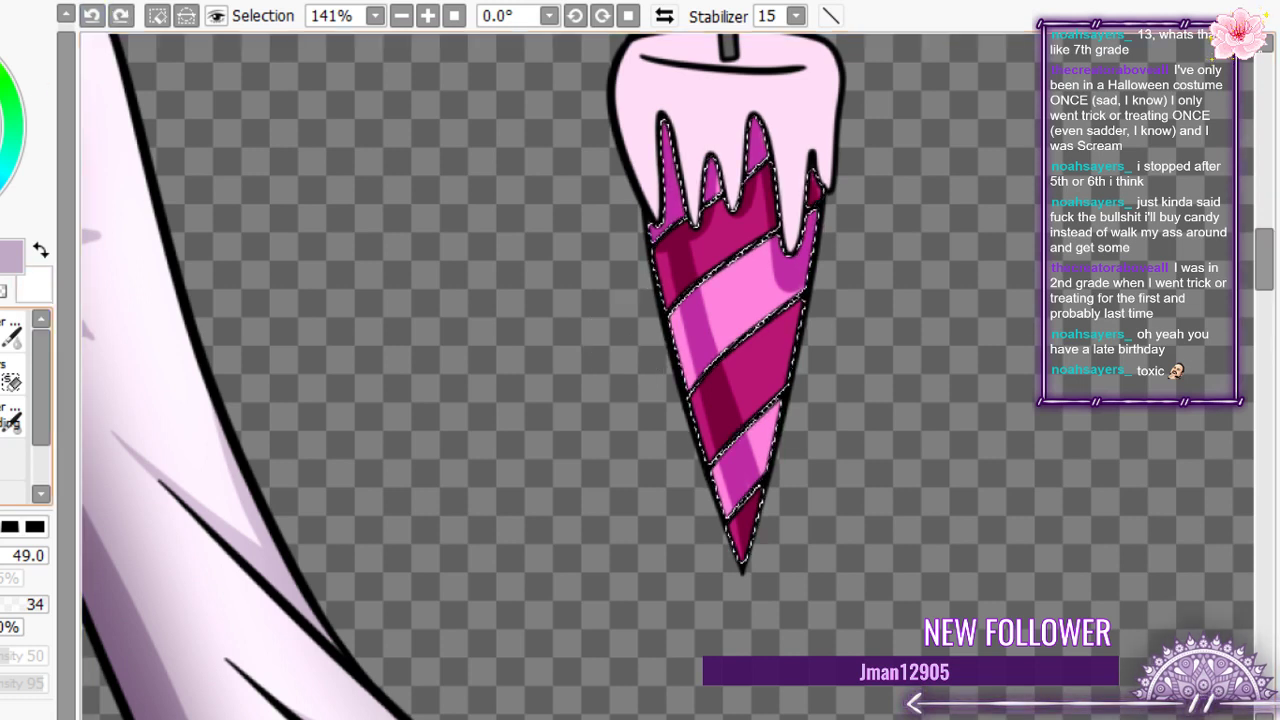
left_click_drag(666, 386, 622, 383)
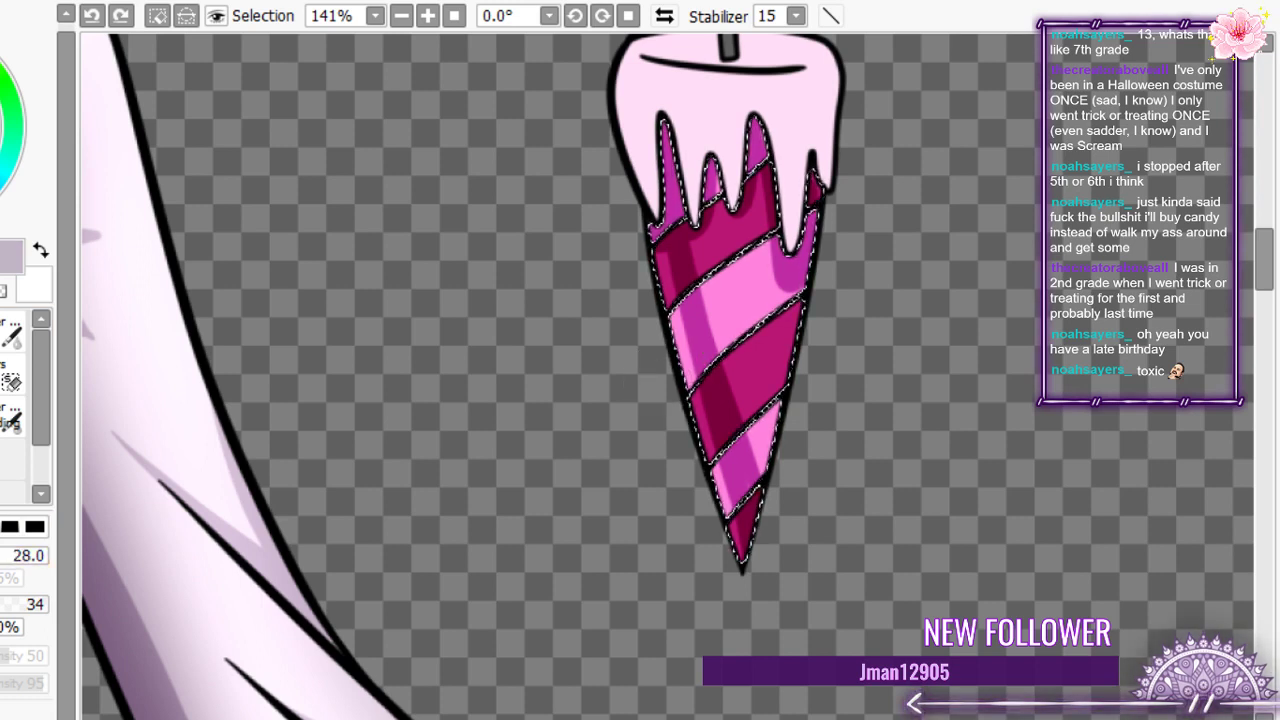
mouse_move(668, 200)
left_mouse_down()
mouse_move(745, 530)
mouse_move(730, 400)
left_mouse_up()
left_click_drag(665, 176, 749, 520)
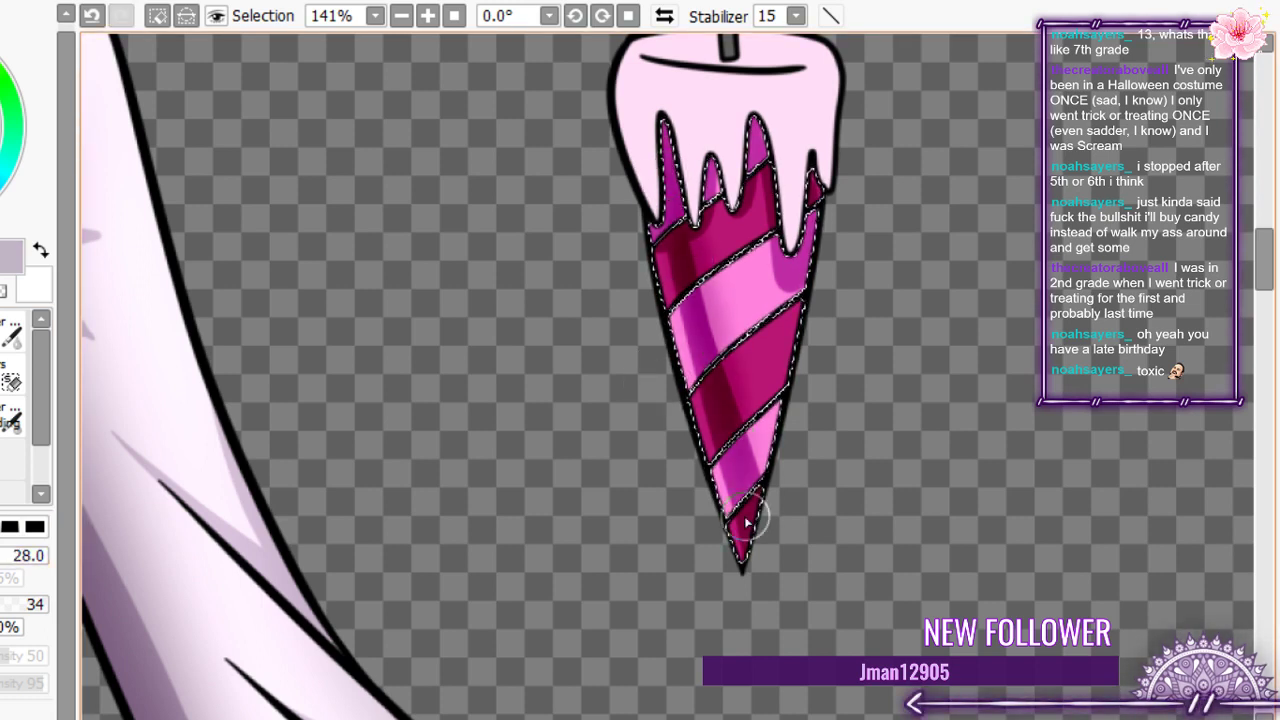
left_click_drag(658, 92, 683, 315)
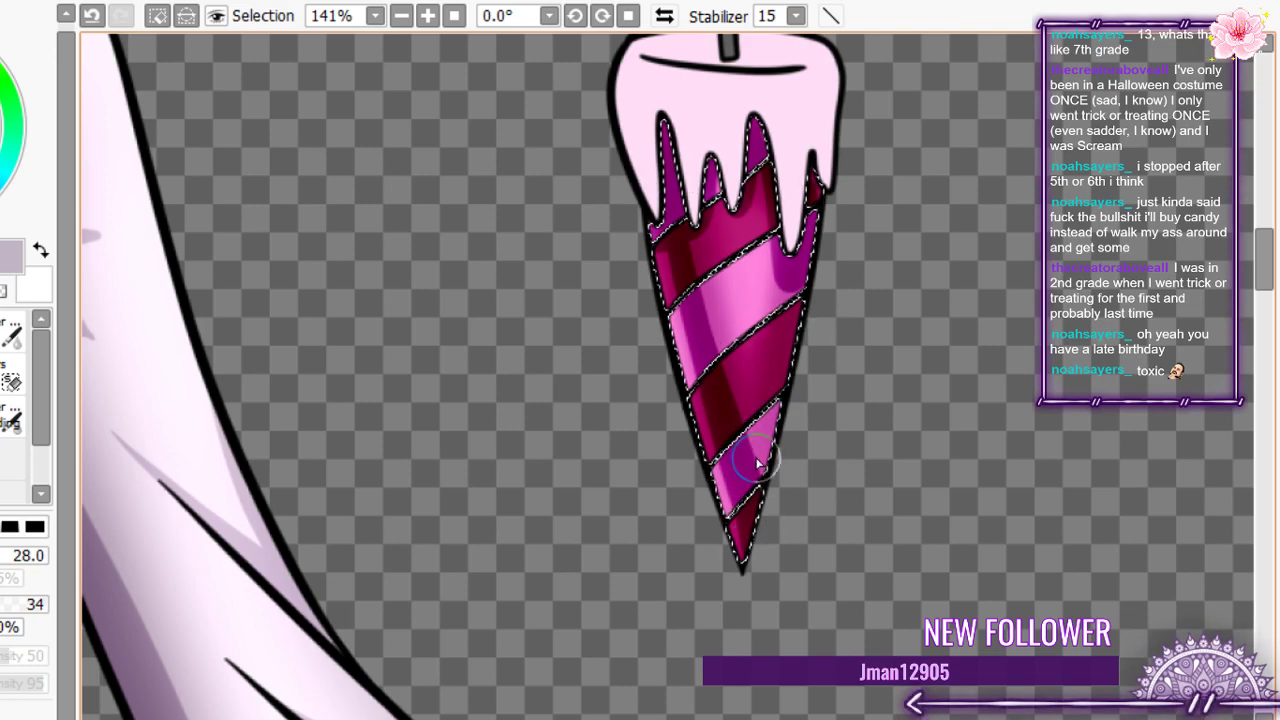
- Deepen the blue candle's shadows under the wax drips and along both sides of the stripes with the soft brush at size 28
scroll(755, 287, "down", 3)
scroll(755, 287, "down", 2)
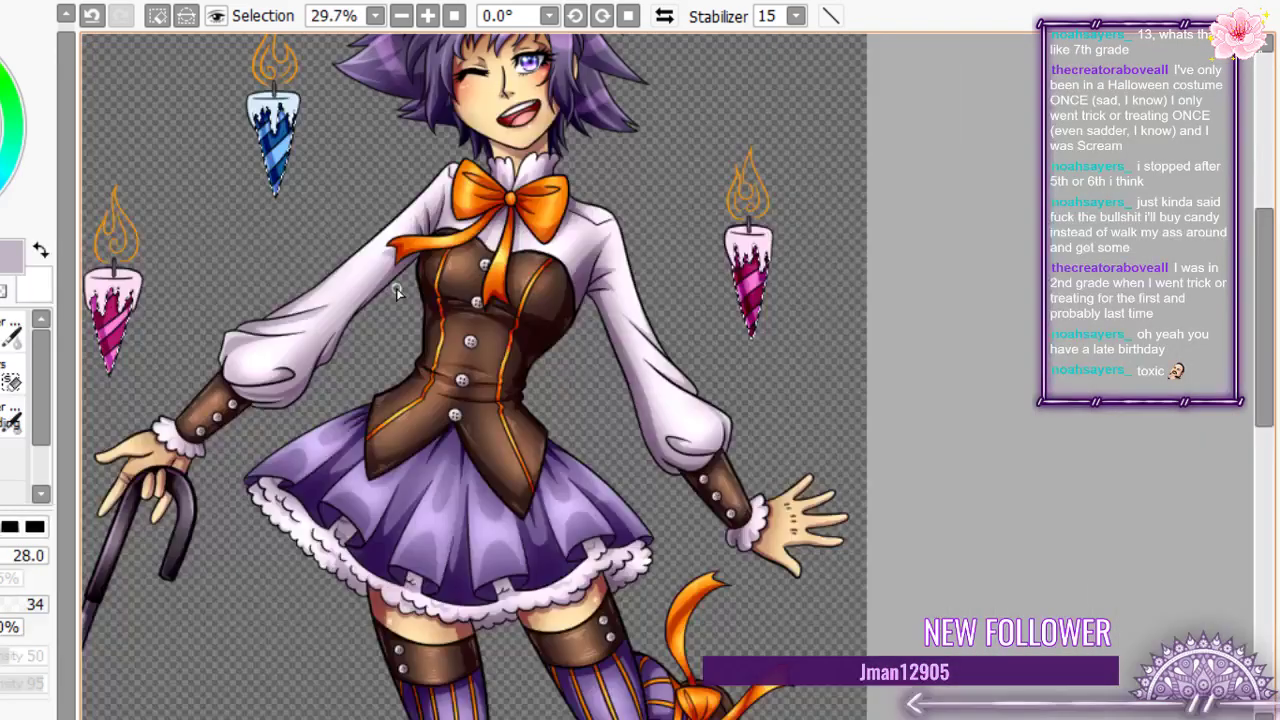
scroll(262, 100, "up", 6)
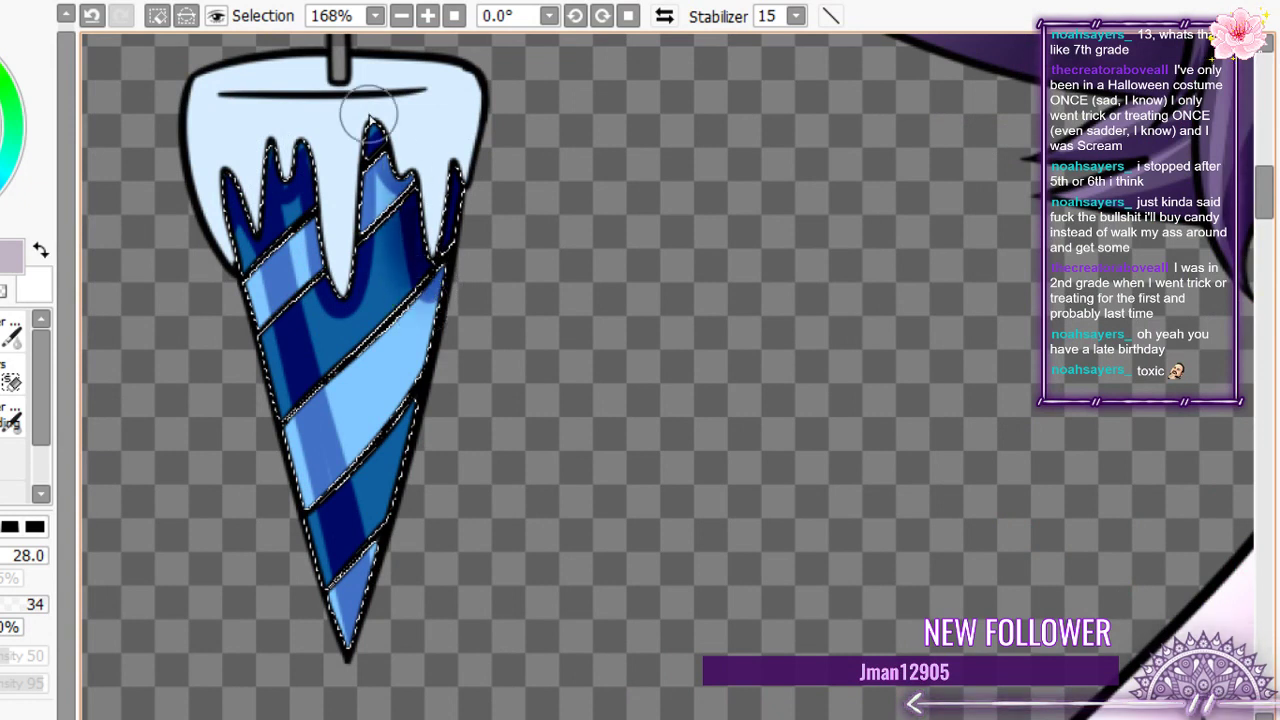
mouse_move(369, 120)
left_mouse_down()
mouse_move(291, 271)
mouse_move(227, 166)
mouse_move(330, 432)
mouse_move(269, 218)
left_mouse_up()
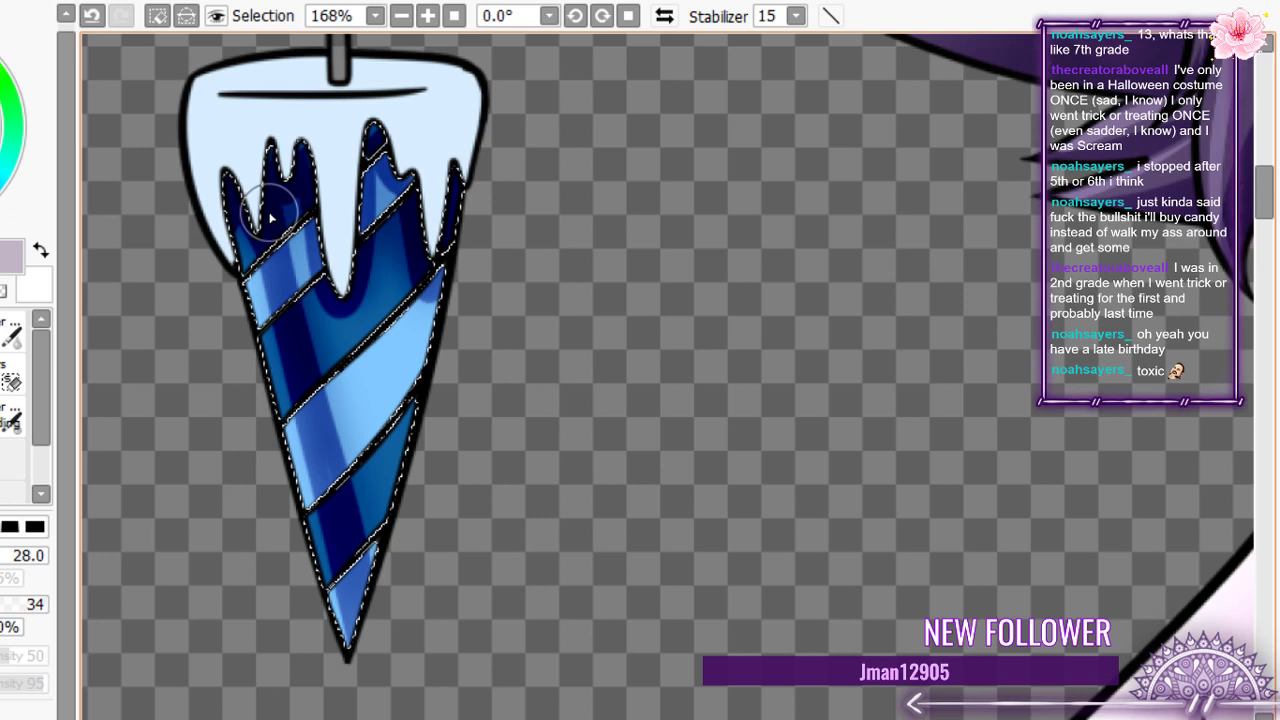
key("ctrl+y")
key("ctrl+y")
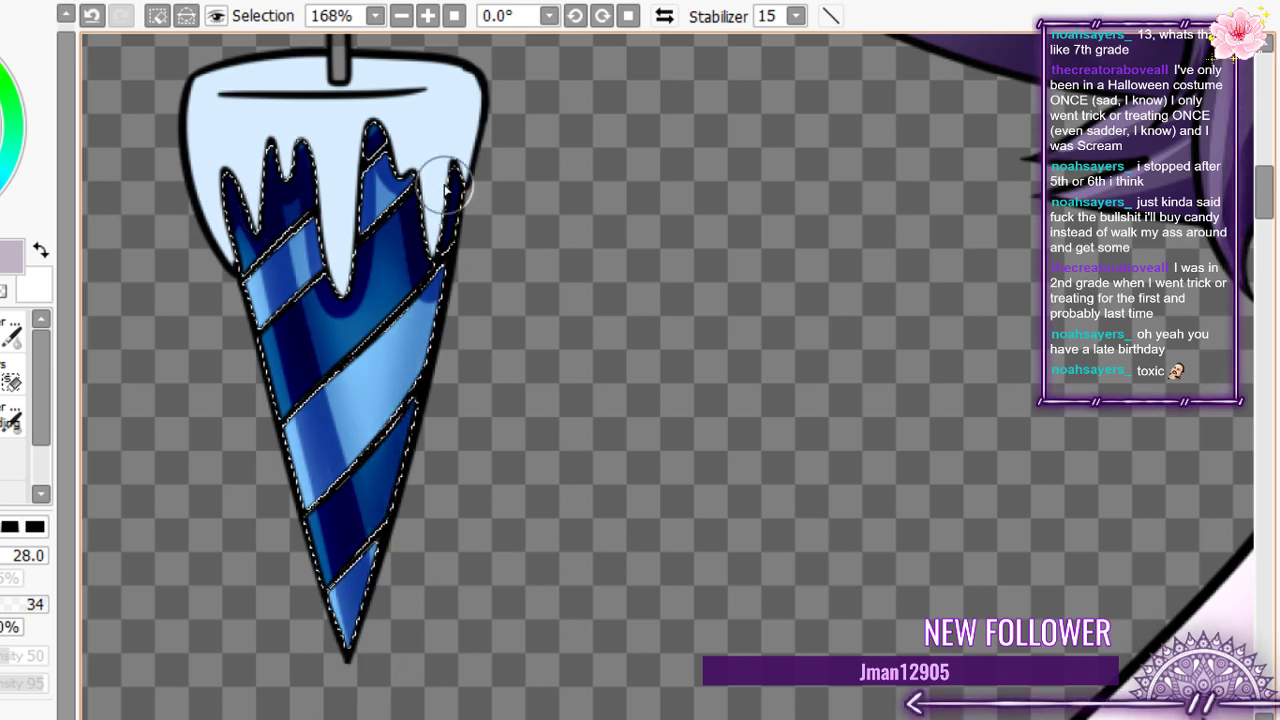
key("ctrl+z")
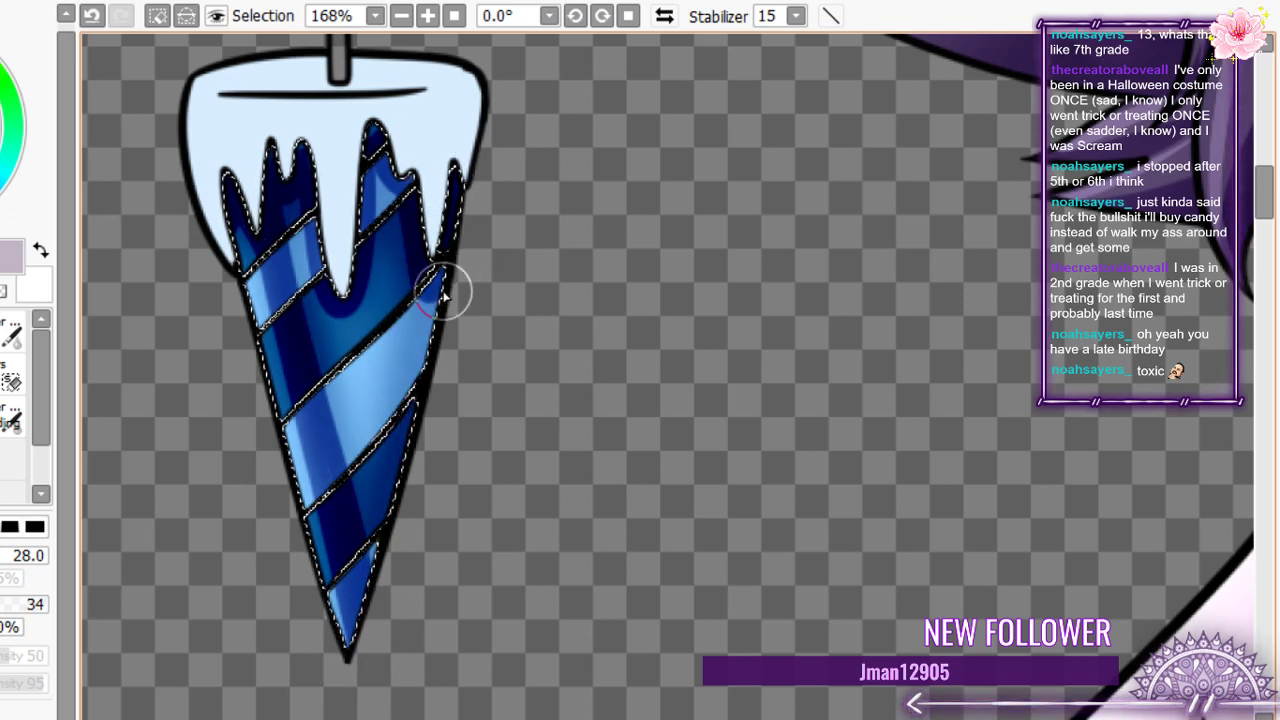
mouse_move(443, 293)
left_mouse_down()
mouse_move(386, 651)
mouse_move(374, 531)
mouse_move(399, 315)
left_mouse_up()
- Deepen the shadow band, drip shadows and far edge of the pink candle above the cane hand with the soft brush at size 28
scroll(400, 318, "down", 8)
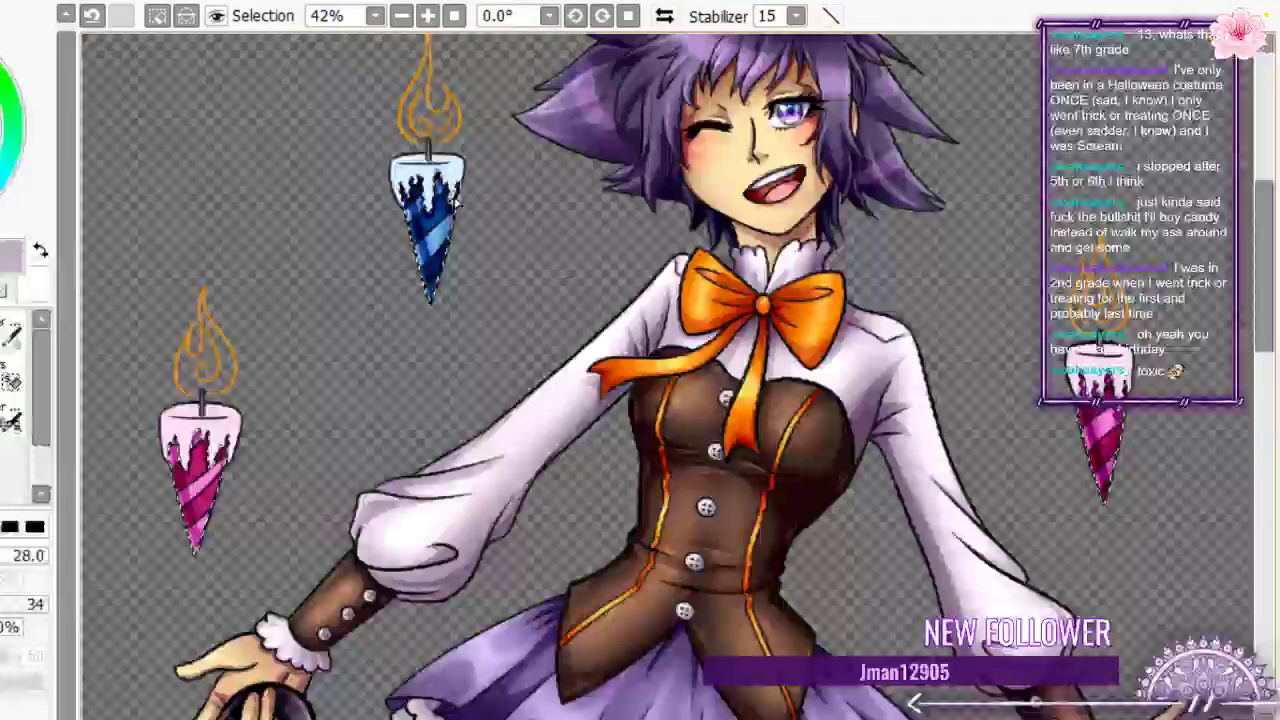
scroll(141, 502, "up", 8)
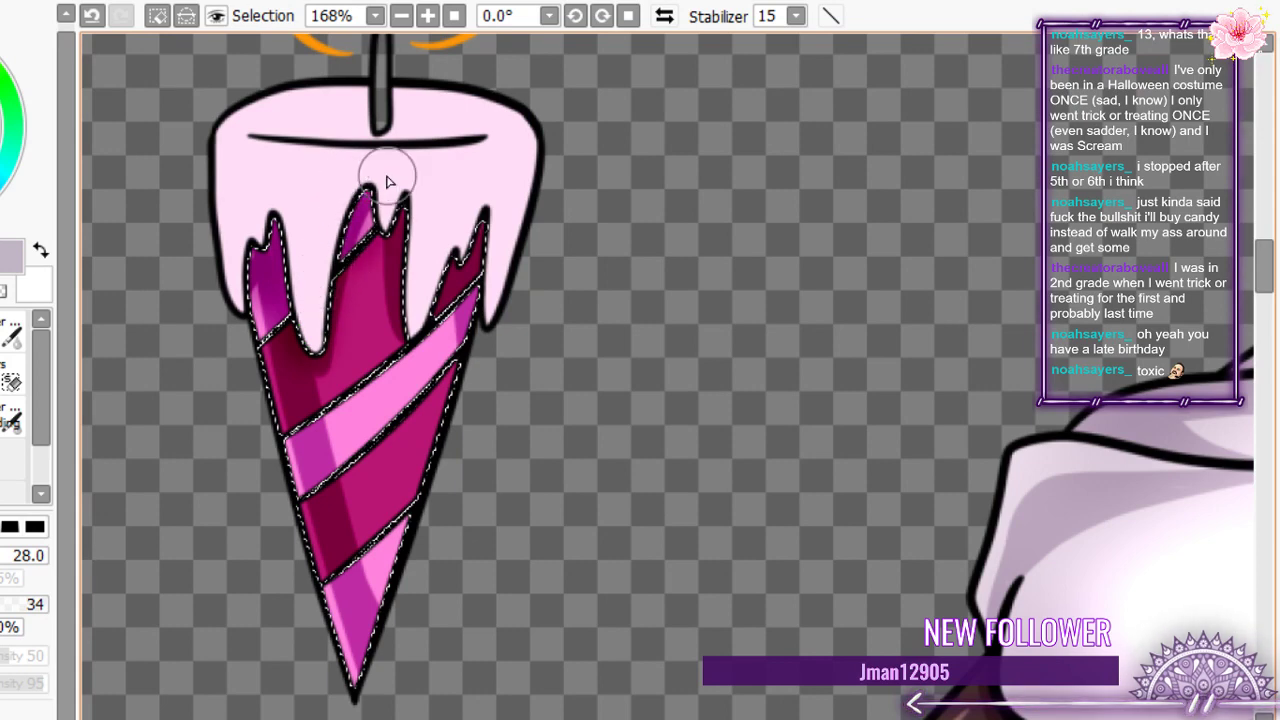
scroll(389, 181, "up", 5)
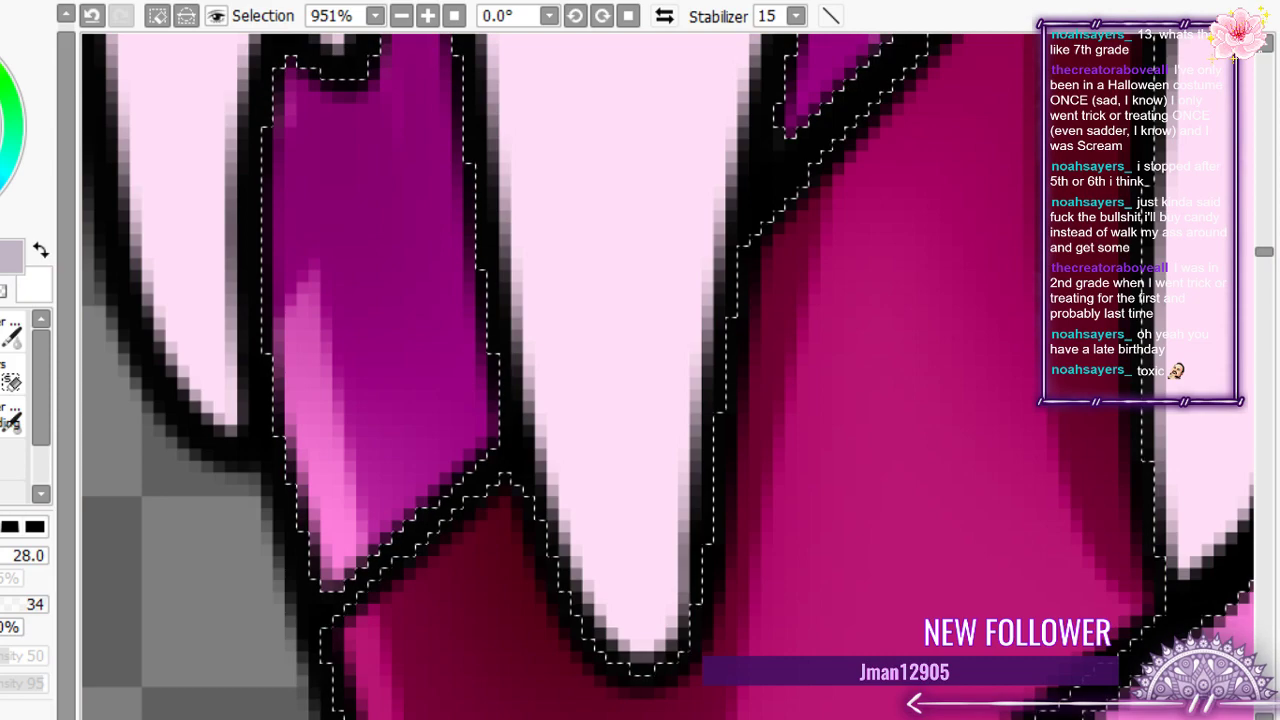
scroll(231, 209, "down", 2)
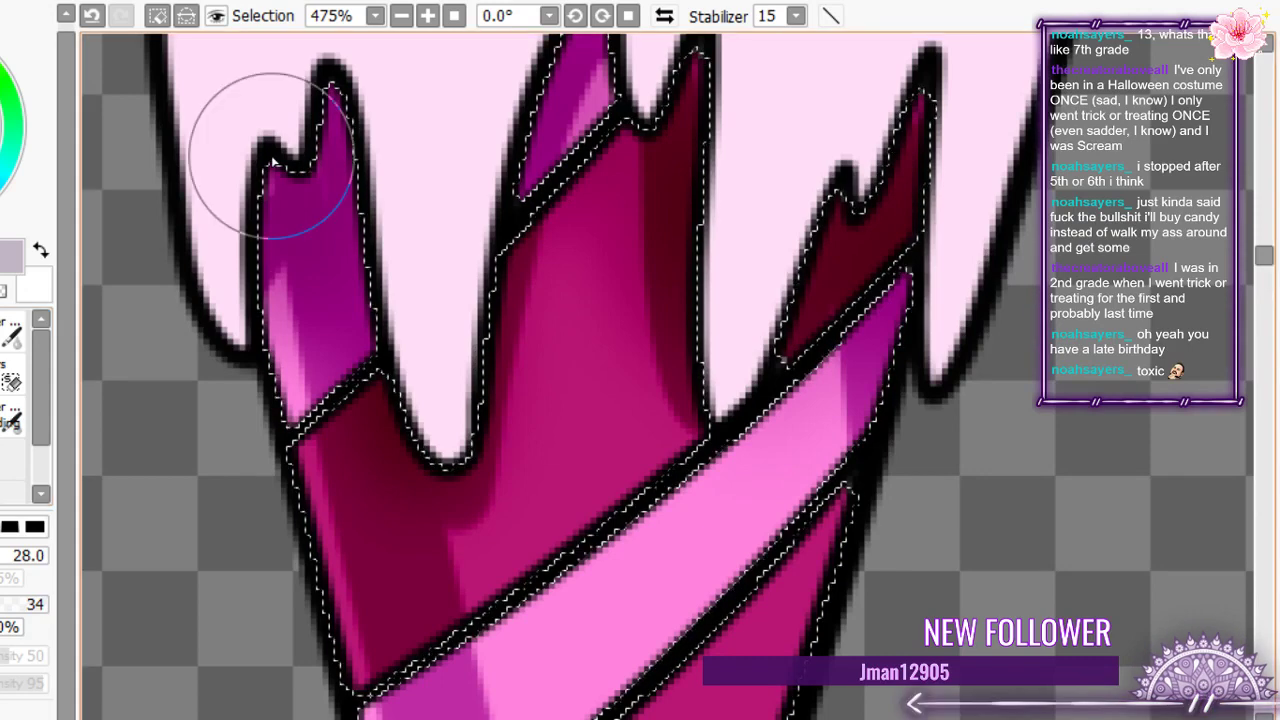
scroll(497, 263, "down", 3)
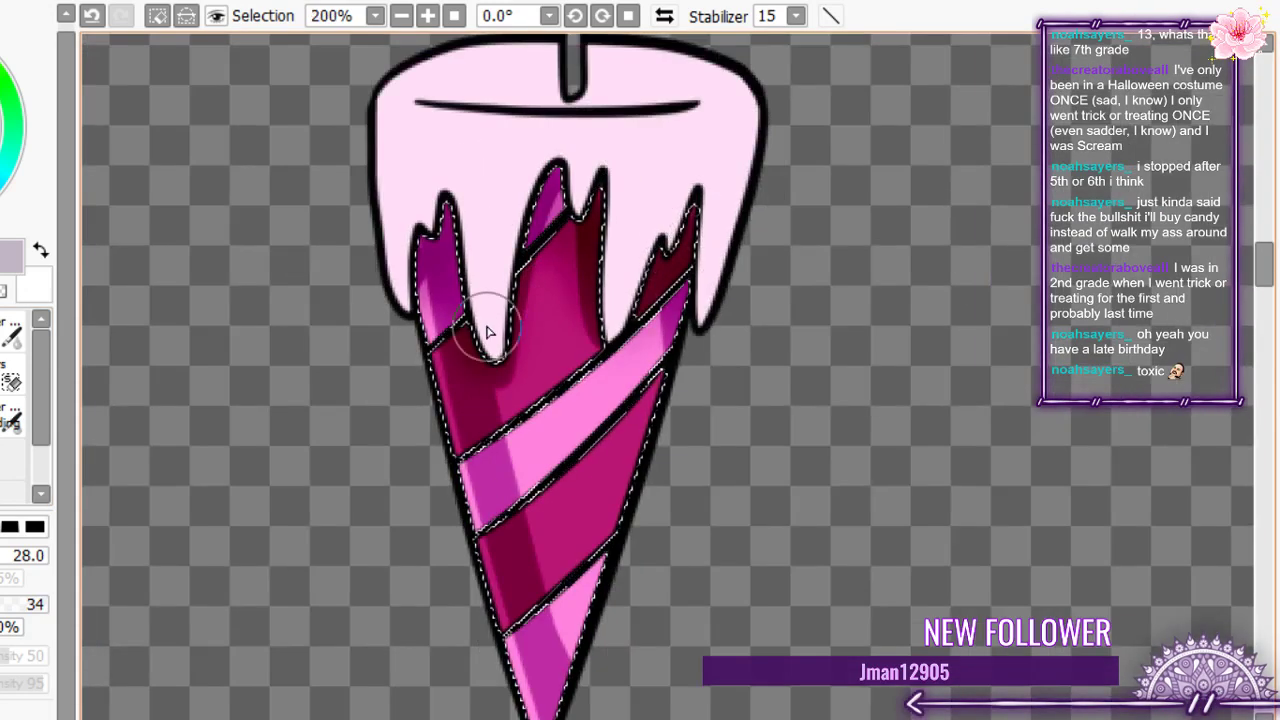
left_click_drag(492, 441, 553, 700)
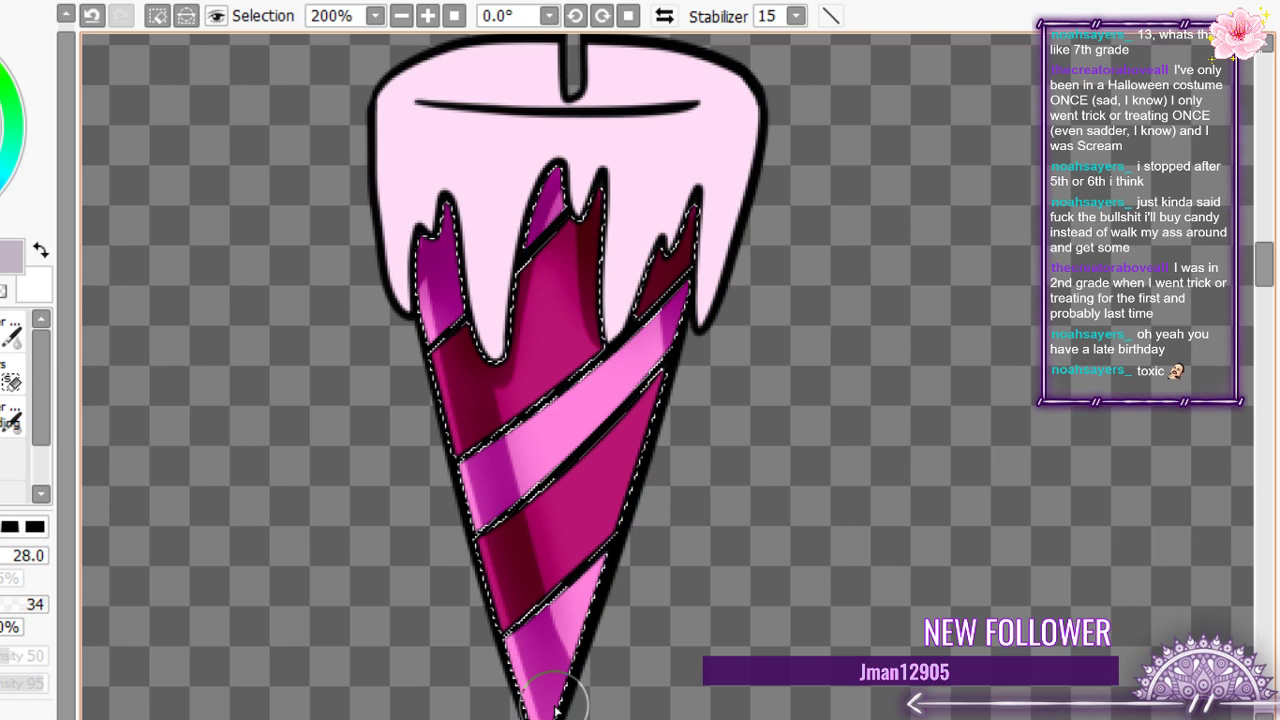
key("ctrl+z")
mouse_move(660, 282)
left_mouse_down()
mouse_move(603, 510)
mouse_move(617, 589)
left_mouse_up()
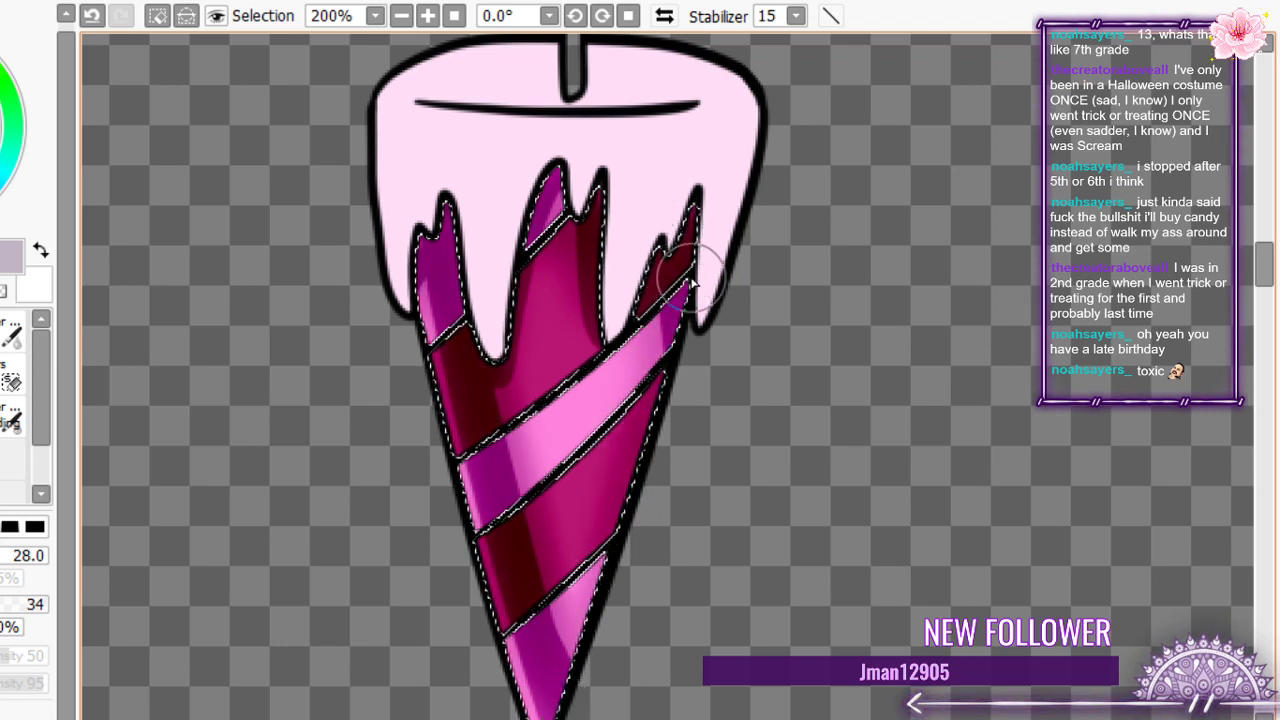
scroll(690, 285, "down", 1)
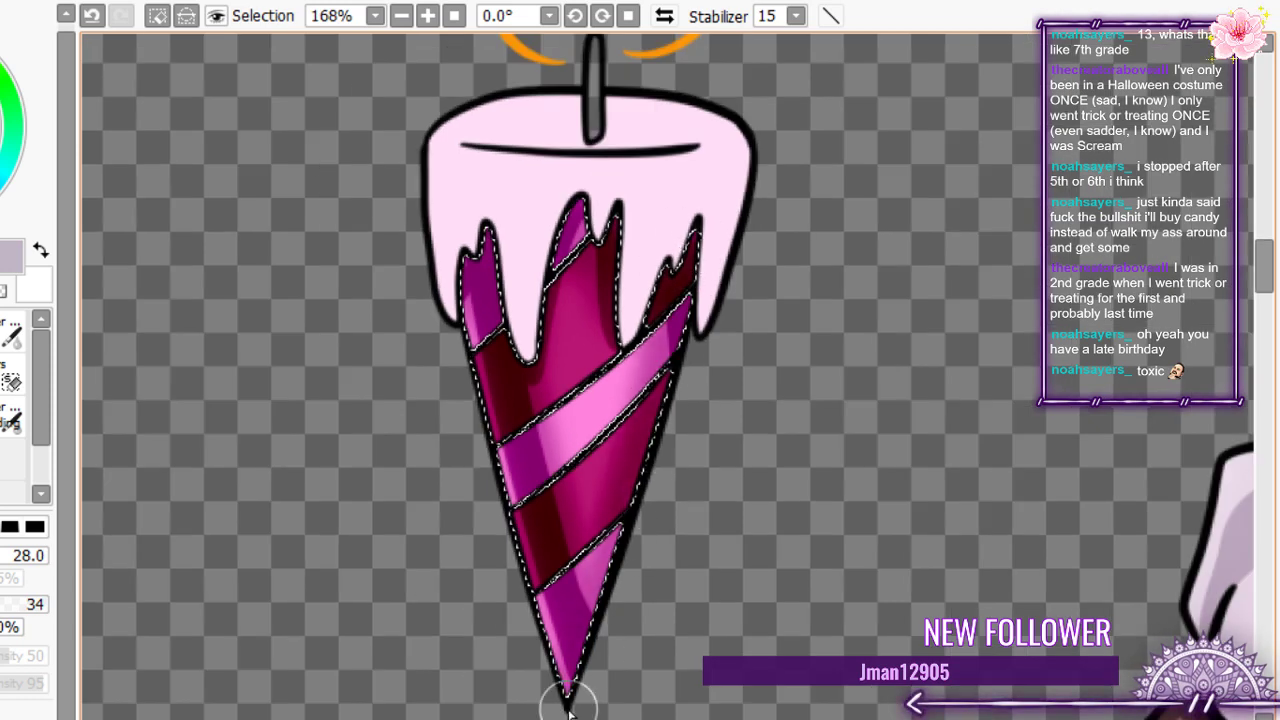
mouse_move(553, 468)
left_mouse_down()
mouse_move(530, 523)
mouse_move(555, 607)
left_mouse_up()
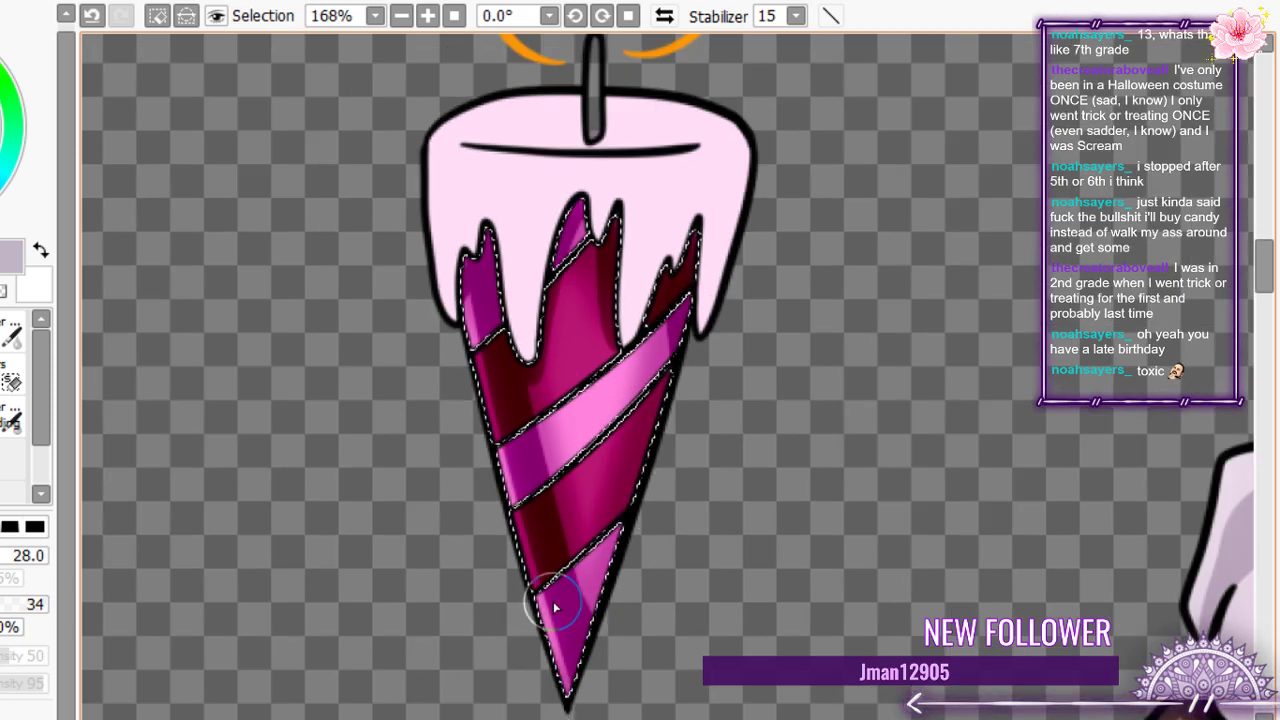
- Brush a soft highlight down the middle of the stripes on the pink candle above the outstretched hand
scroll(623, 400, "down", 6)
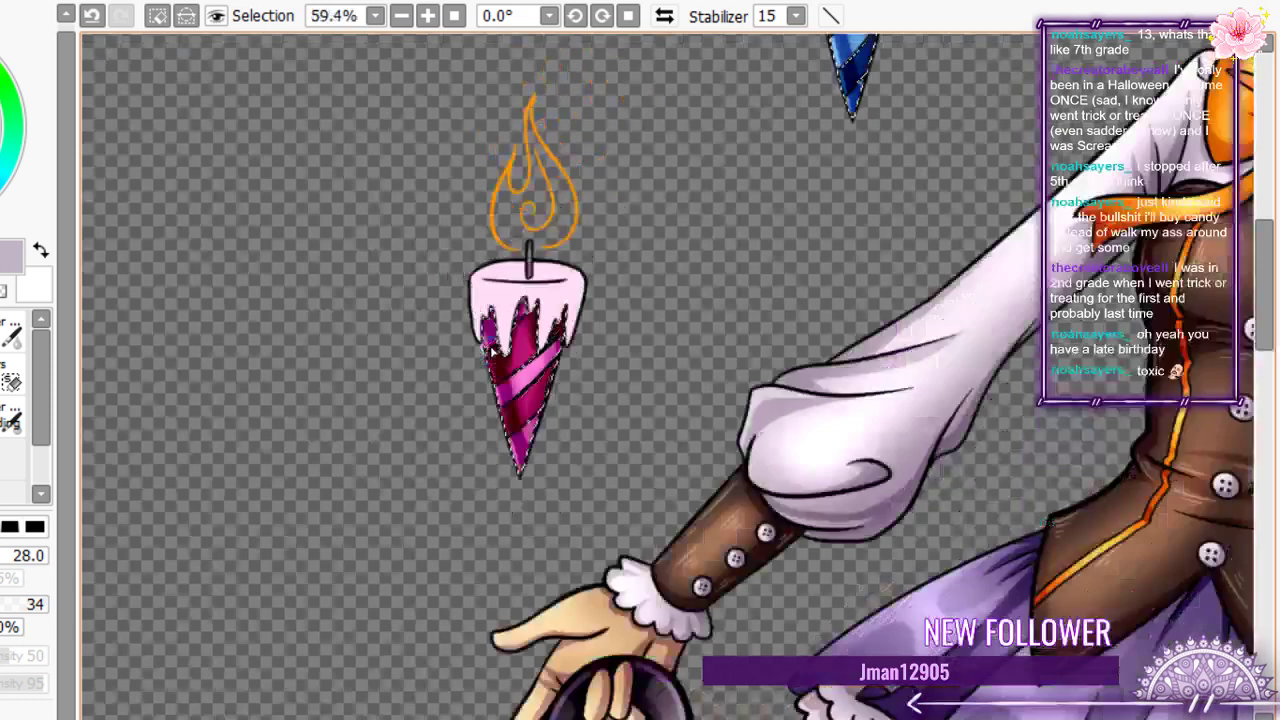
scroll(554, 253, "down", 2)
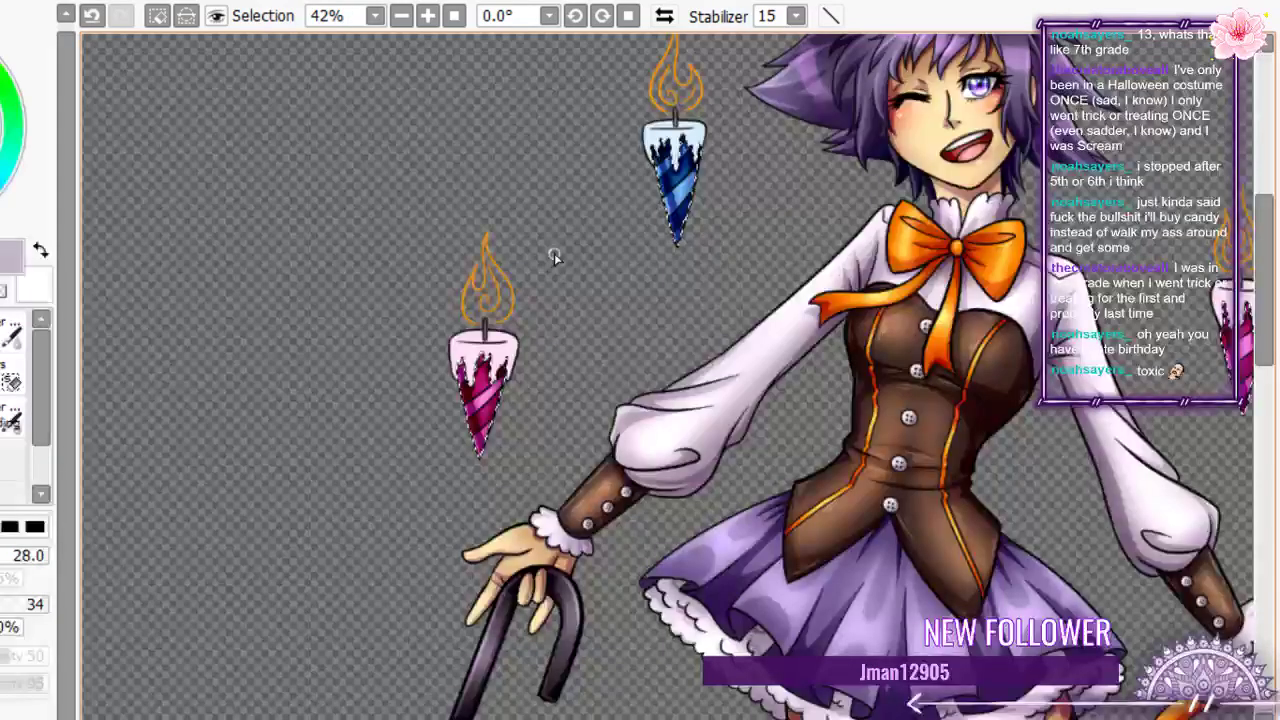
scroll(554, 253, "up", 6)
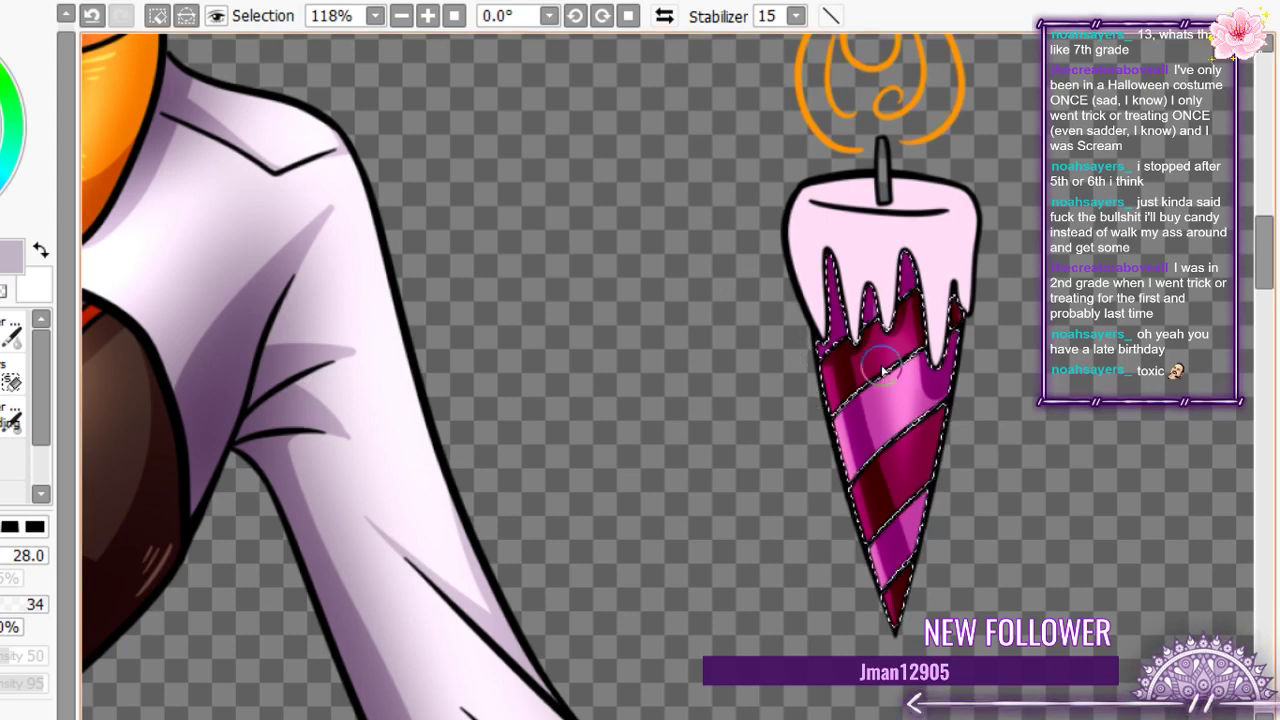
mouse_move(882, 370)
left_mouse_down()
mouse_move(883, 479)
mouse_move(907, 535)
mouse_move(909, 401)
mouse_move(887, 399)
mouse_move(904, 412)
mouse_move(882, 455)
mouse_move(910, 484)
mouse_move(894, 520)
mouse_move(940, 301)
left_mouse_up()
scroll(940, 320, "down", 4)
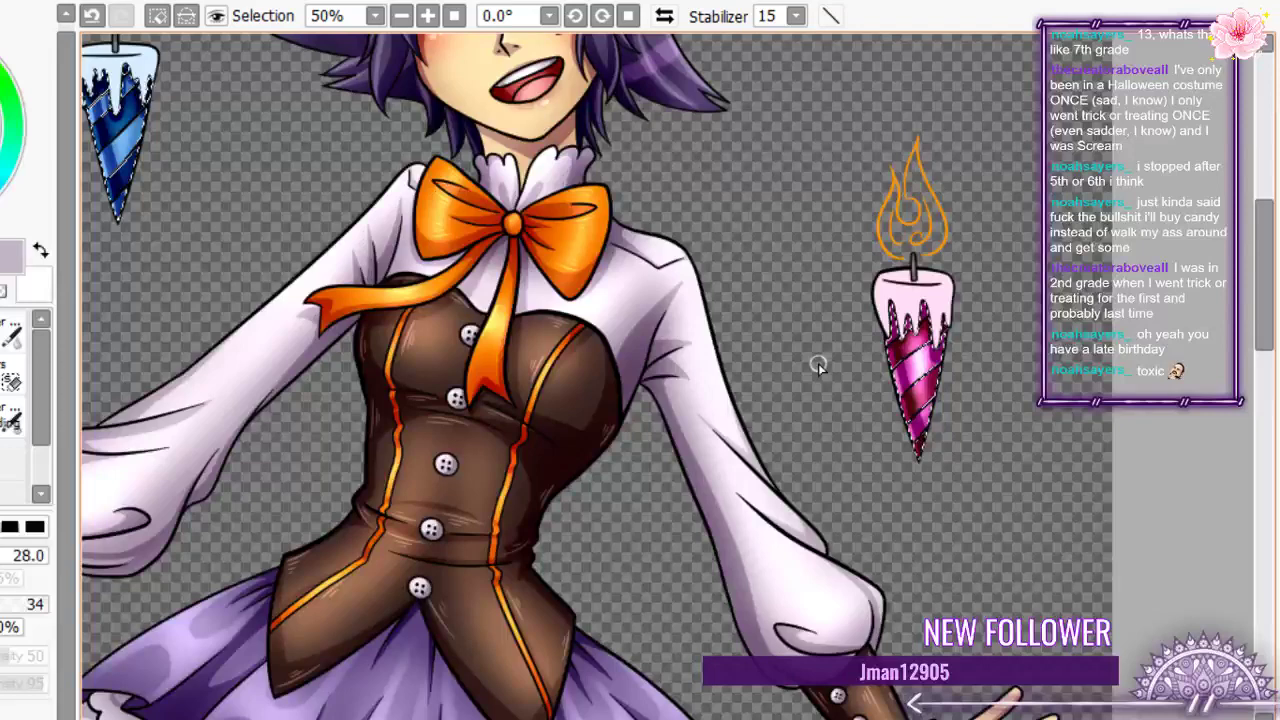
- Brush a soft highlight down the middle of the blue candle's stripes
scroll(320, 303, "up", 5)
mouse_move(117, 121)
left_mouse_down()
mouse_move(320, 303)
mouse_move(343, 332)
mouse_move(331, 372)
mouse_move(346, 396)
mouse_move(315, 290)
mouse_move(366, 157)
left_mouse_up()
scroll(382, 180, "down", 4)
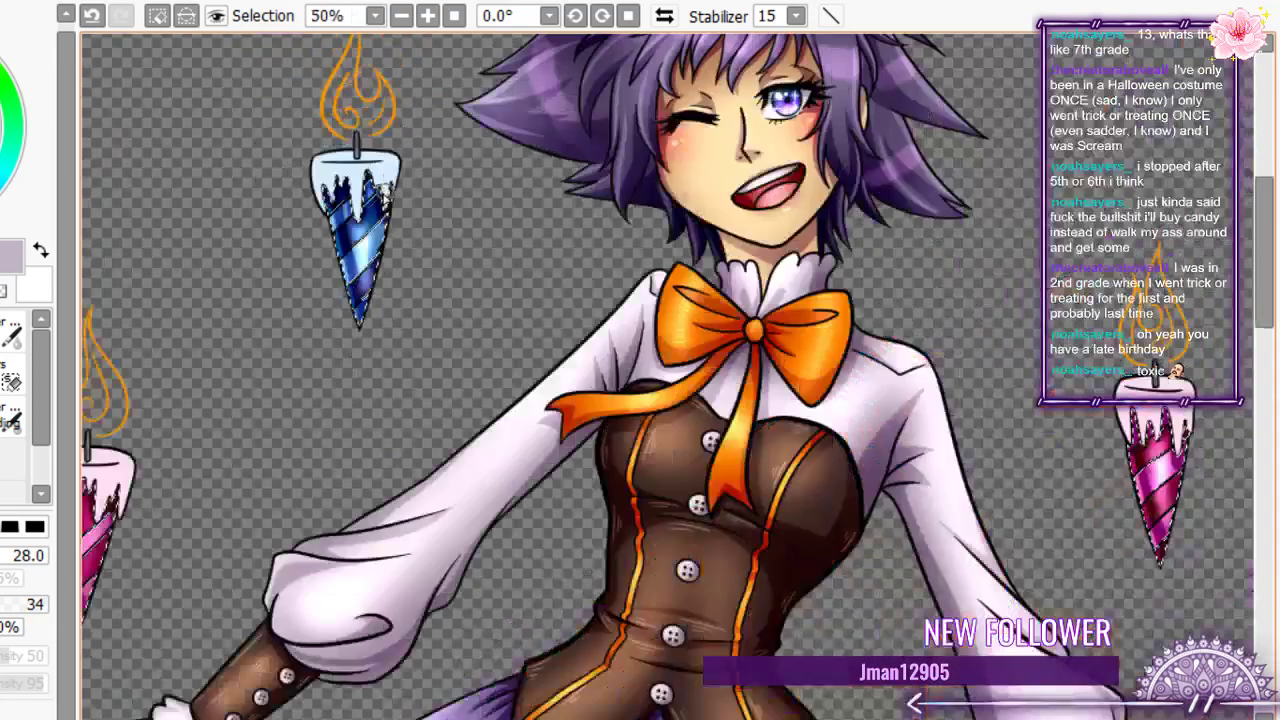
- Brush a soft highlight down the middle of the stripes on the pink candle above the cane hand
scroll(230, 433, "up", 6)
mouse_move(88, 521)
left_mouse_down()
mouse_move(232, 431)
mouse_move(212, 495)
mouse_move(232, 596)
mouse_move(215, 395)
mouse_move(260, 288)
left_mouse_up()
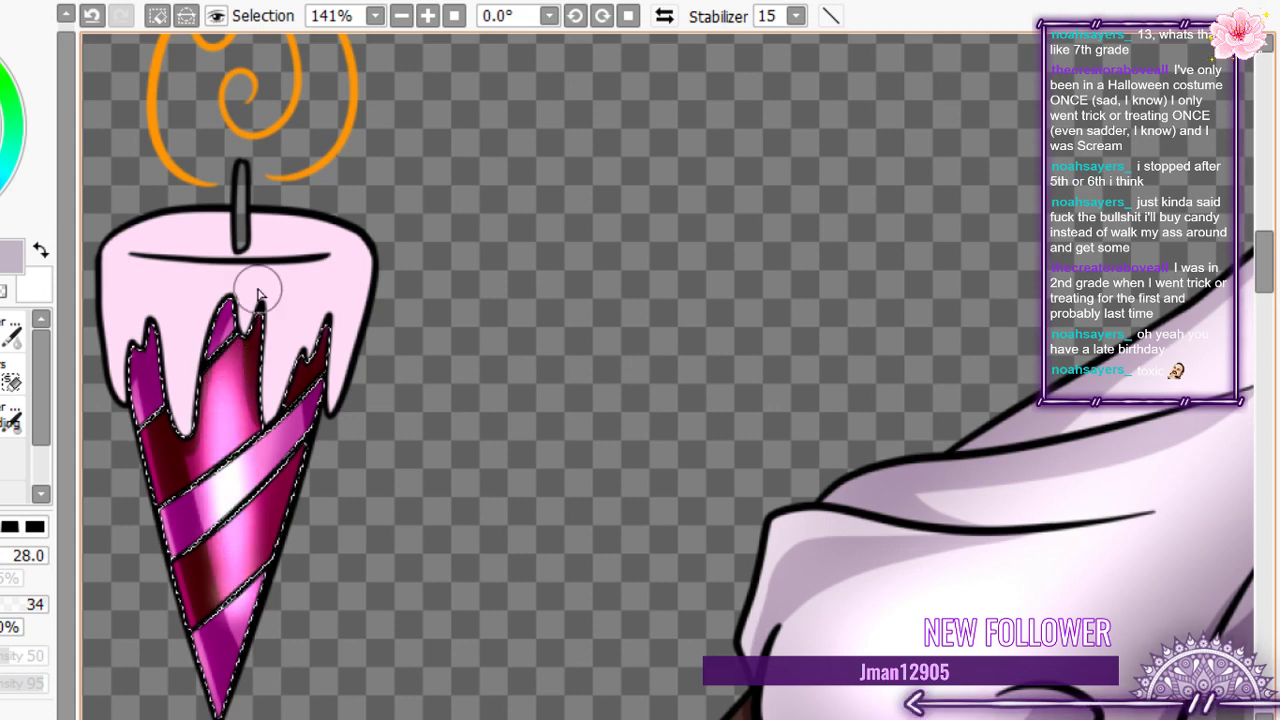
scroll(268, 372, "down", 1)
- Touch up the soft highlight on the blue candle's stripes around the middle wax drip
scroll(268, 372, "down", 8)
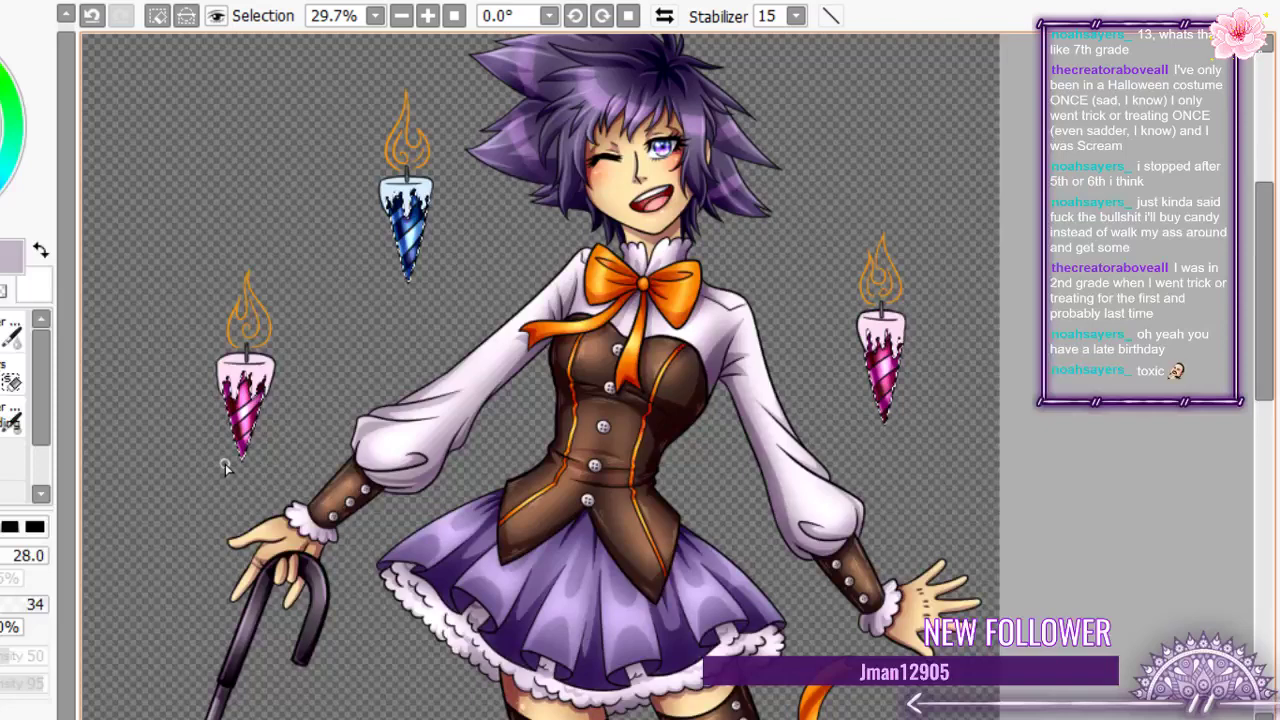
scroll(420, 237, "up", 8)
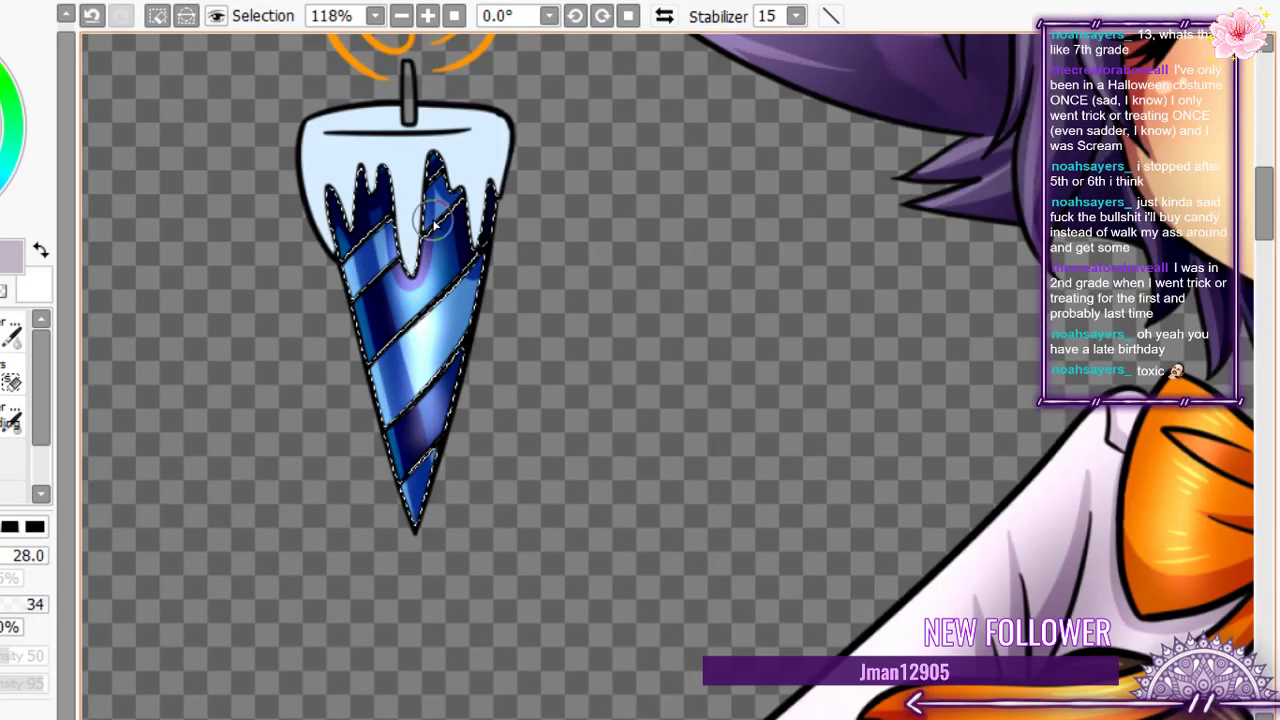
scroll(425, 228, "down", 2)
scroll(425, 228, "down", 2)
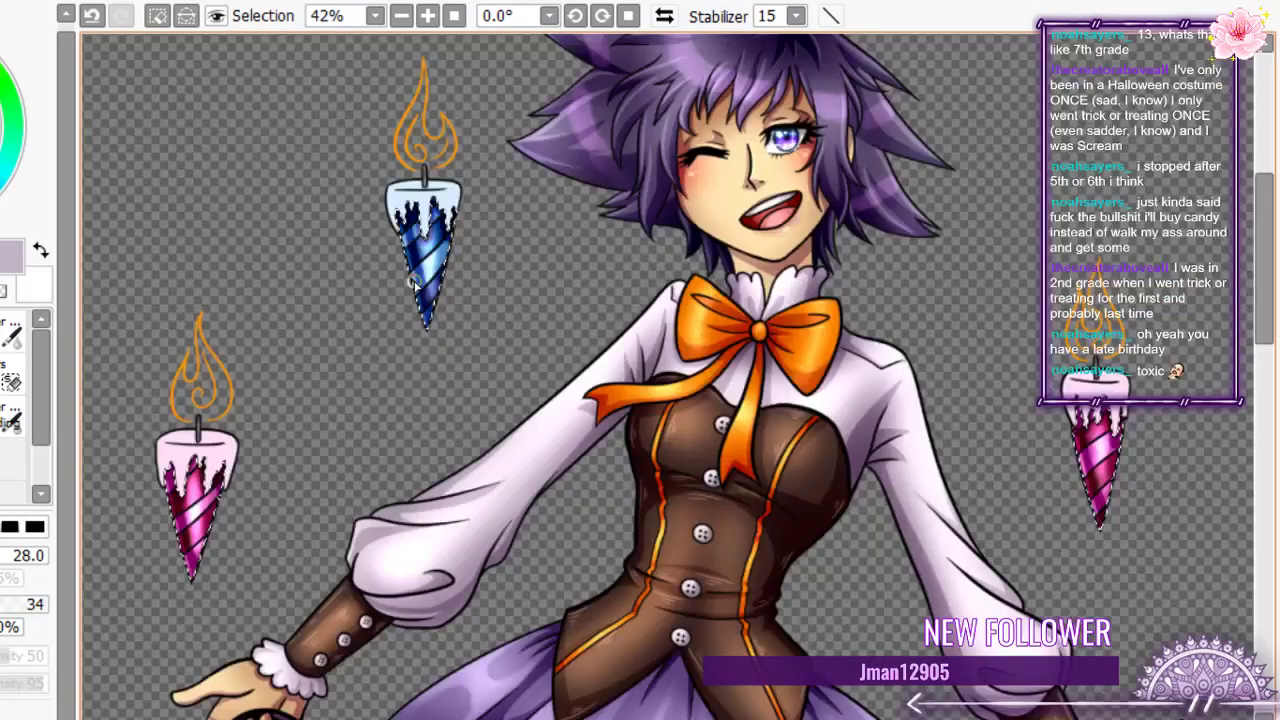
scroll(415, 285, "up", 5)
scroll(422, 175, "down", 2)
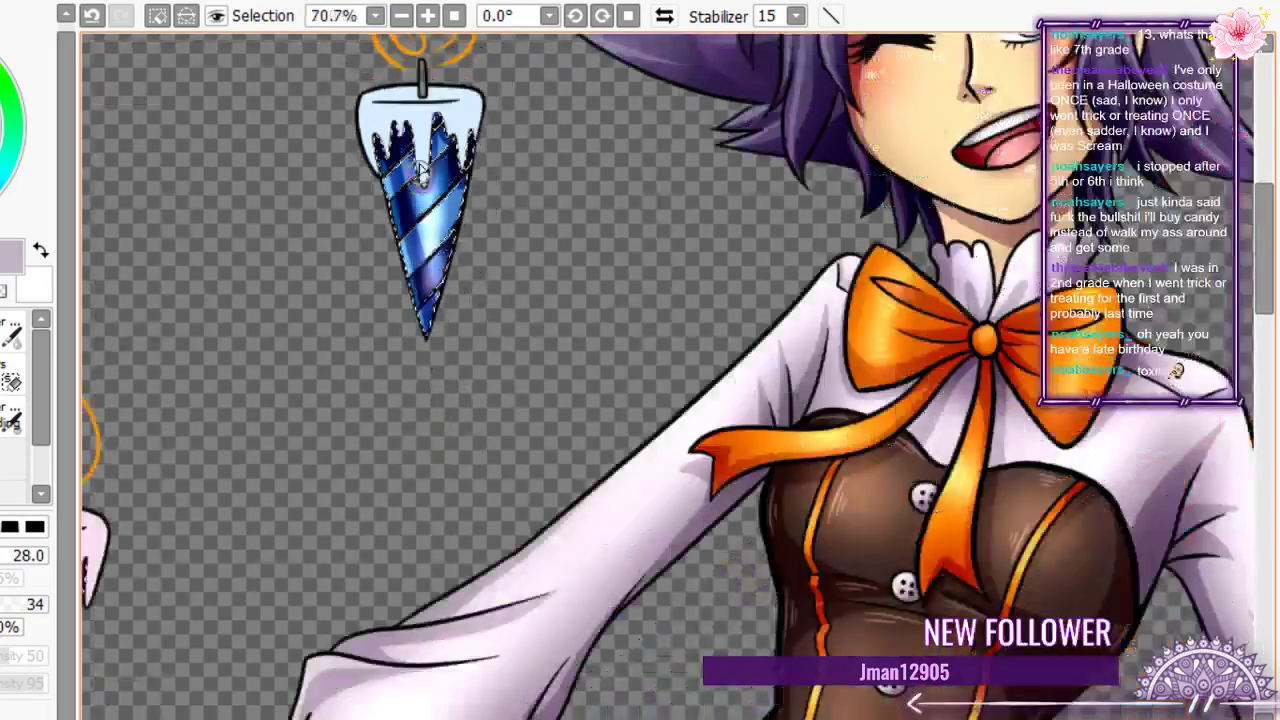
- Extend the soft highlight down the lower stripes of the pink candle above the outstretched hand
scroll(422, 175, "down", 5)
scroll(934, 351, "up", 6)
left_click_drag(836, 217, 839, 347)
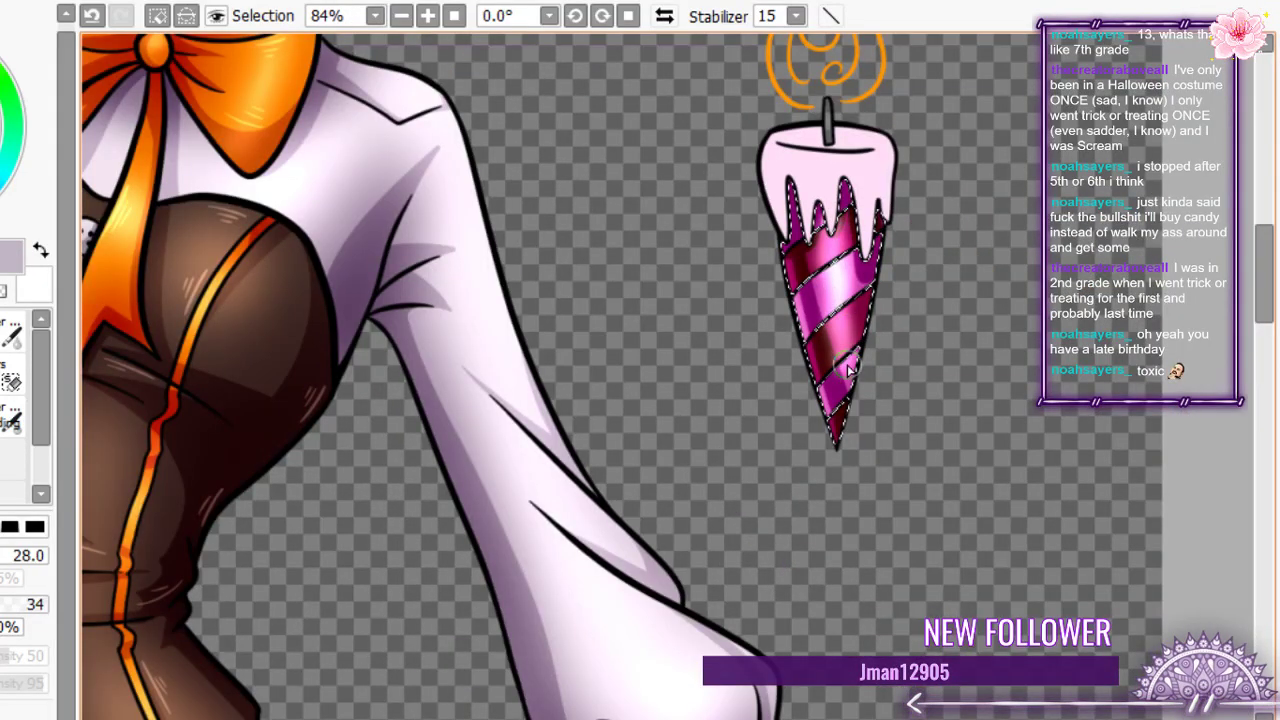
- Examine the highlights on all three candles against the whole illustration, and the blue candle's stripes up close
scroll(848, 370, "down", 10)
scroll(848, 370, "up", 3)
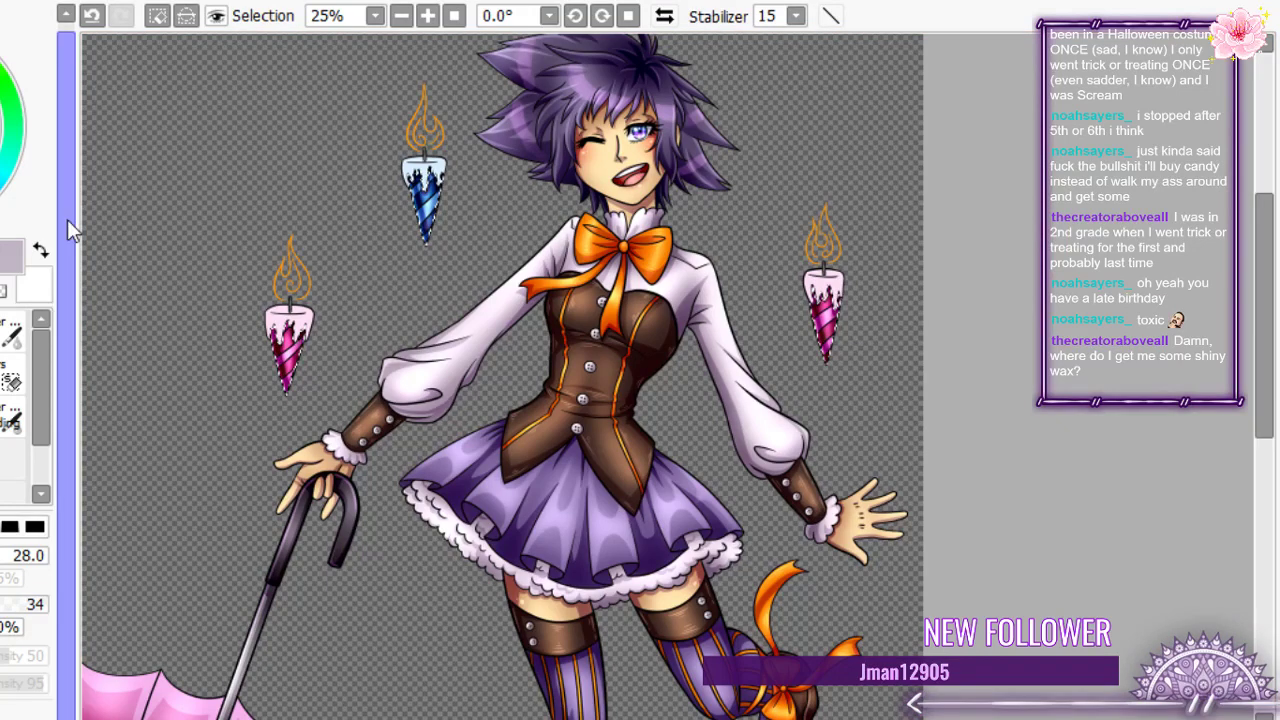
scroll(435, 214, "up", 9)
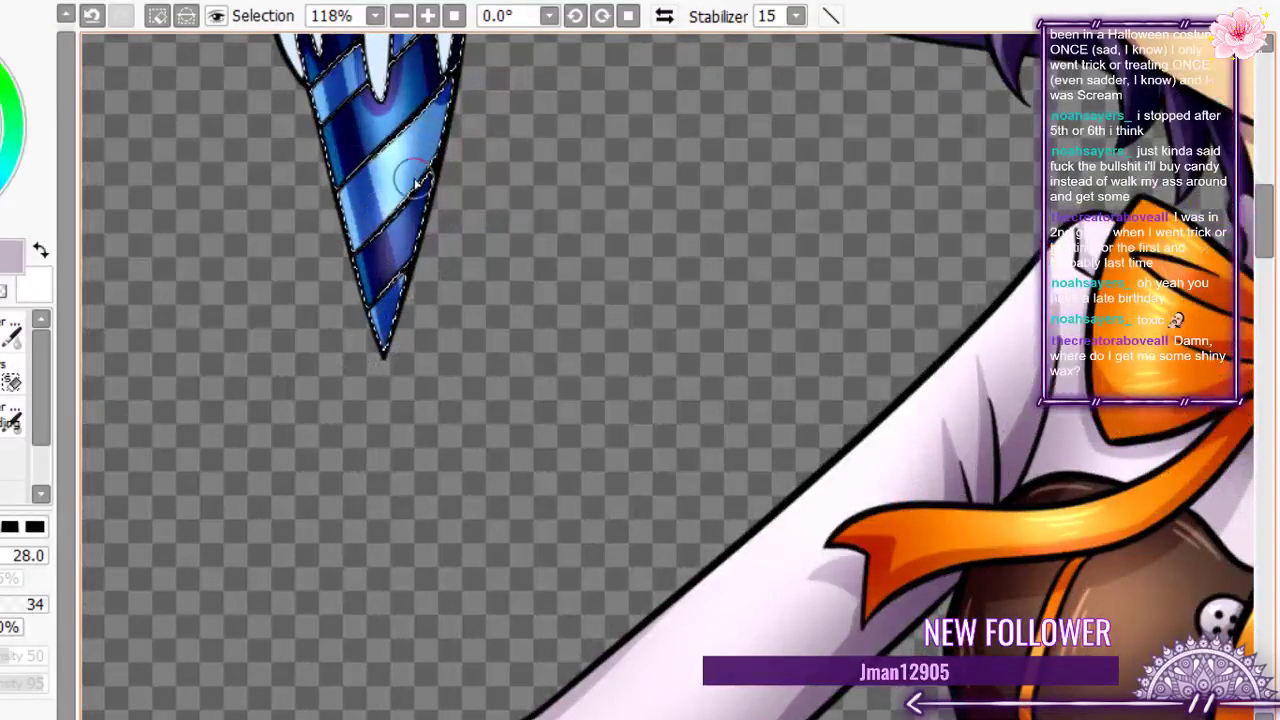
scroll(410, 238, "down", 7)
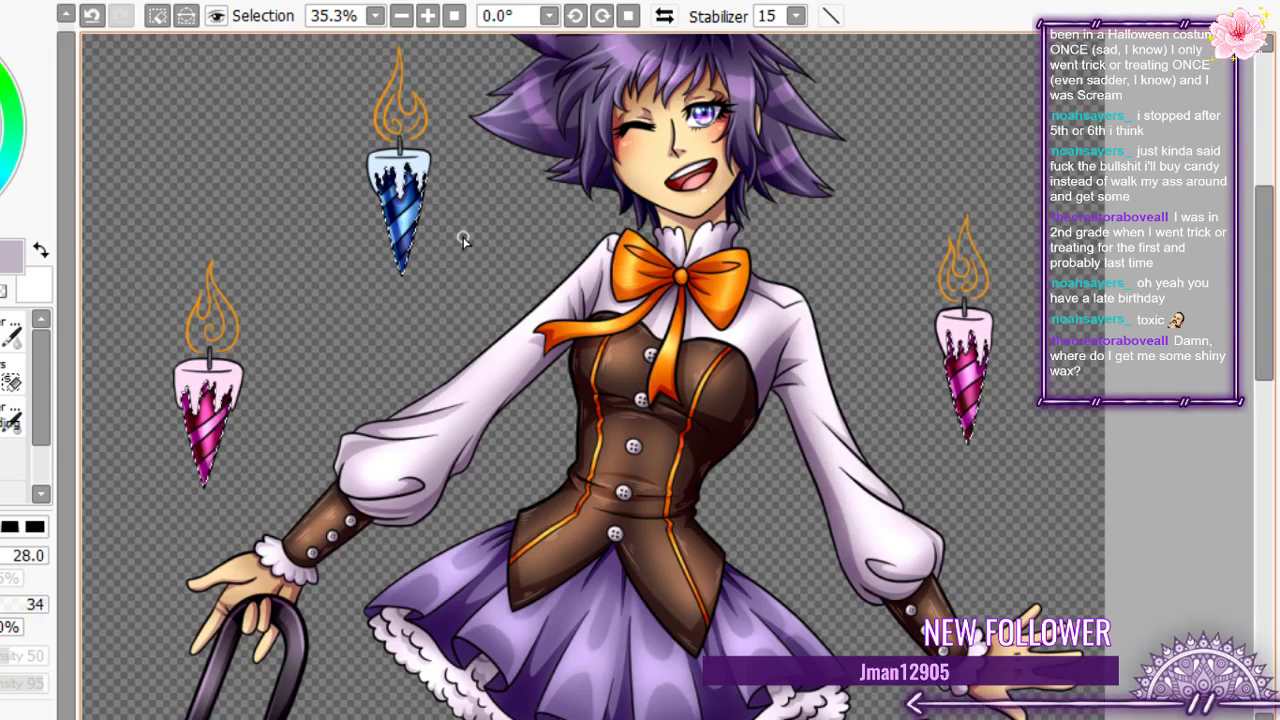
scroll(463, 250, "down", 1)
scroll(463, 250, "up", 3)
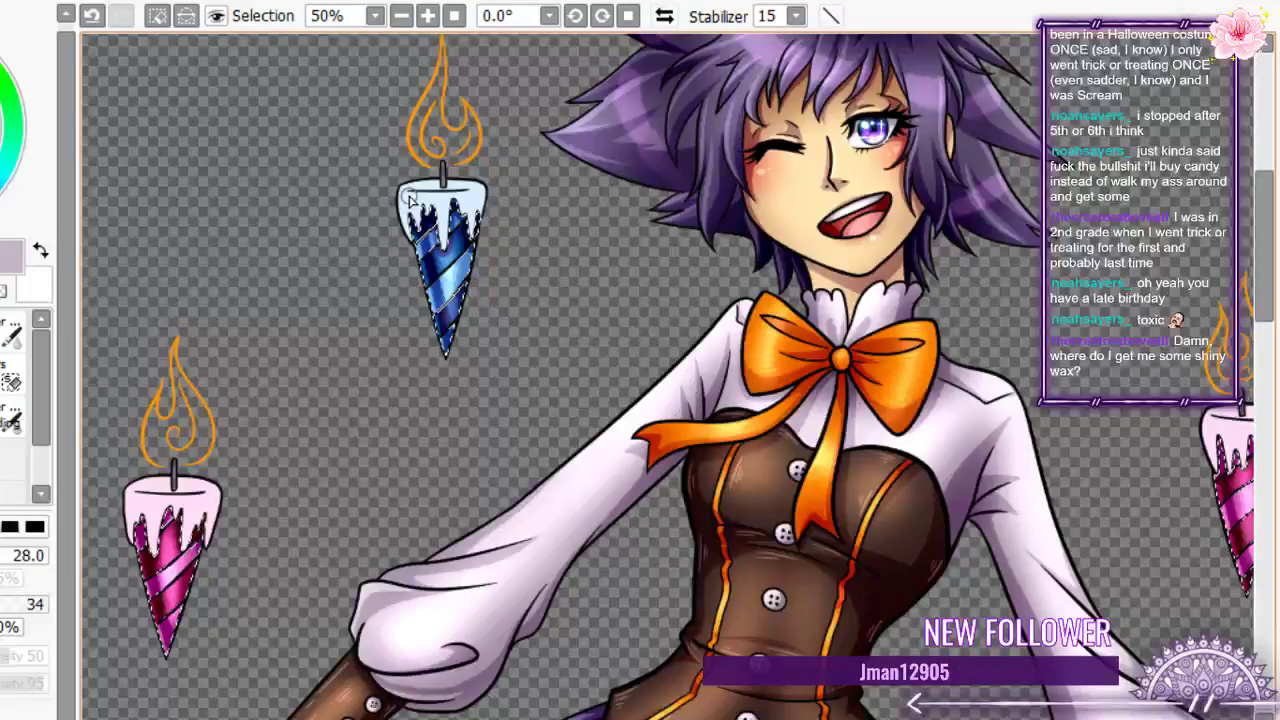
- Replace the stripe selection with a selection of the light wax tops on all three candles, and switch to the brush at size 16
key("b")
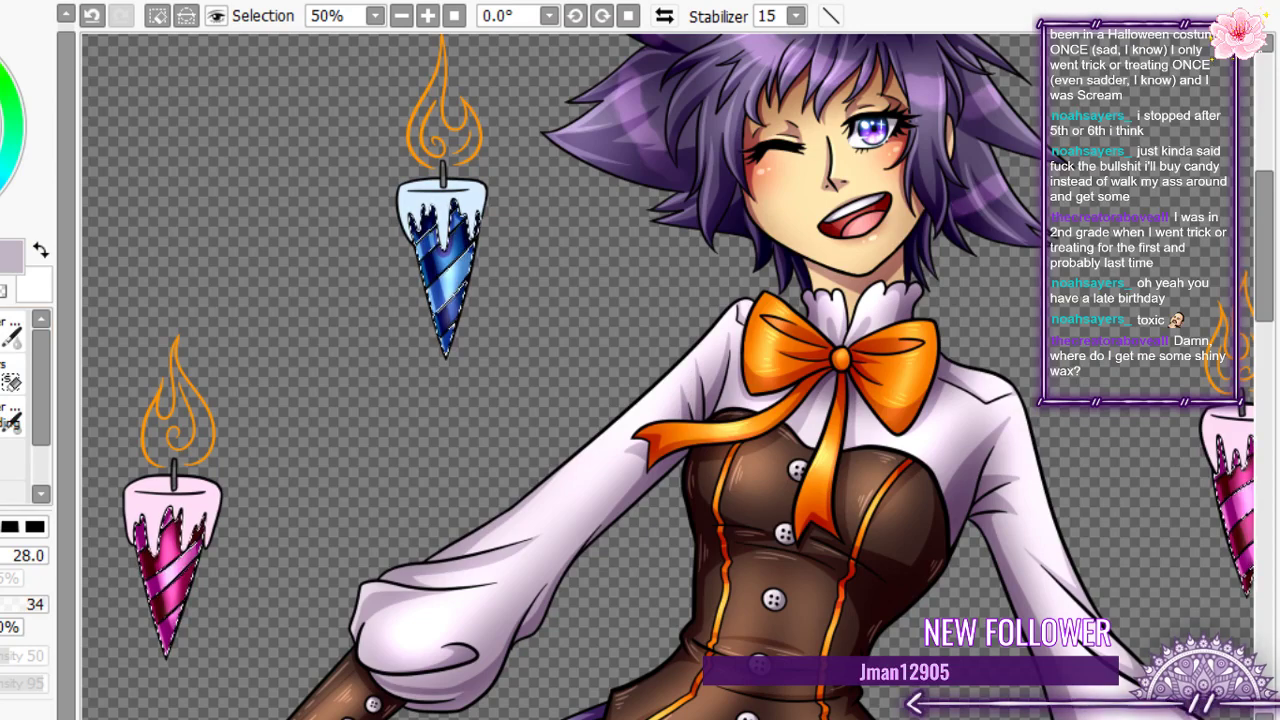
key("ctrl")
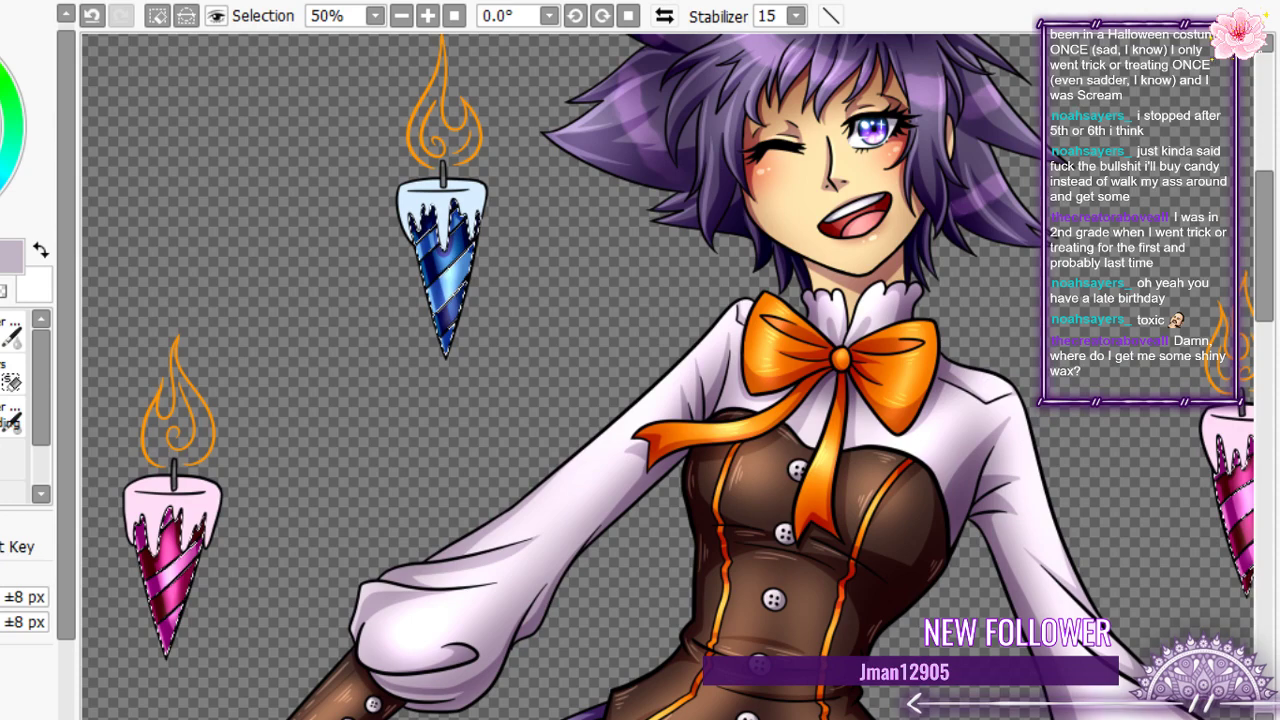
scroll(178, 250, "down", 2)
key("ctrl+d")
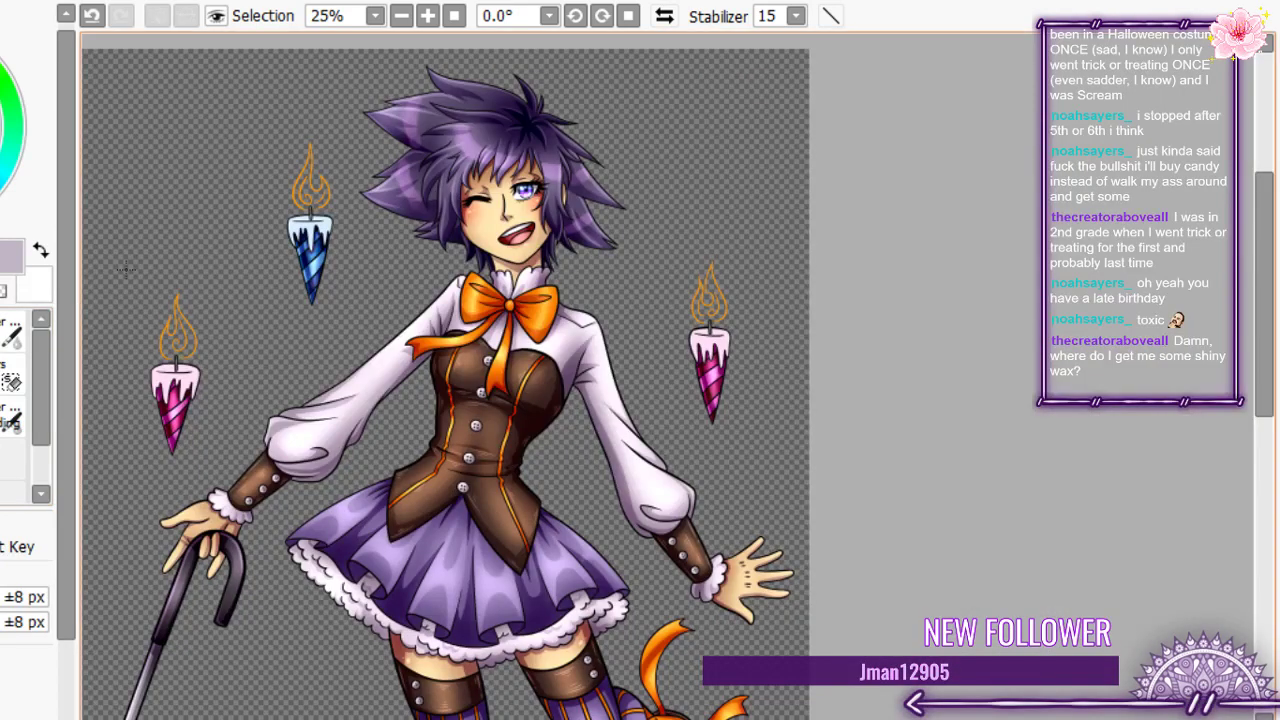
left_click_drag(126, 150, 742, 630)
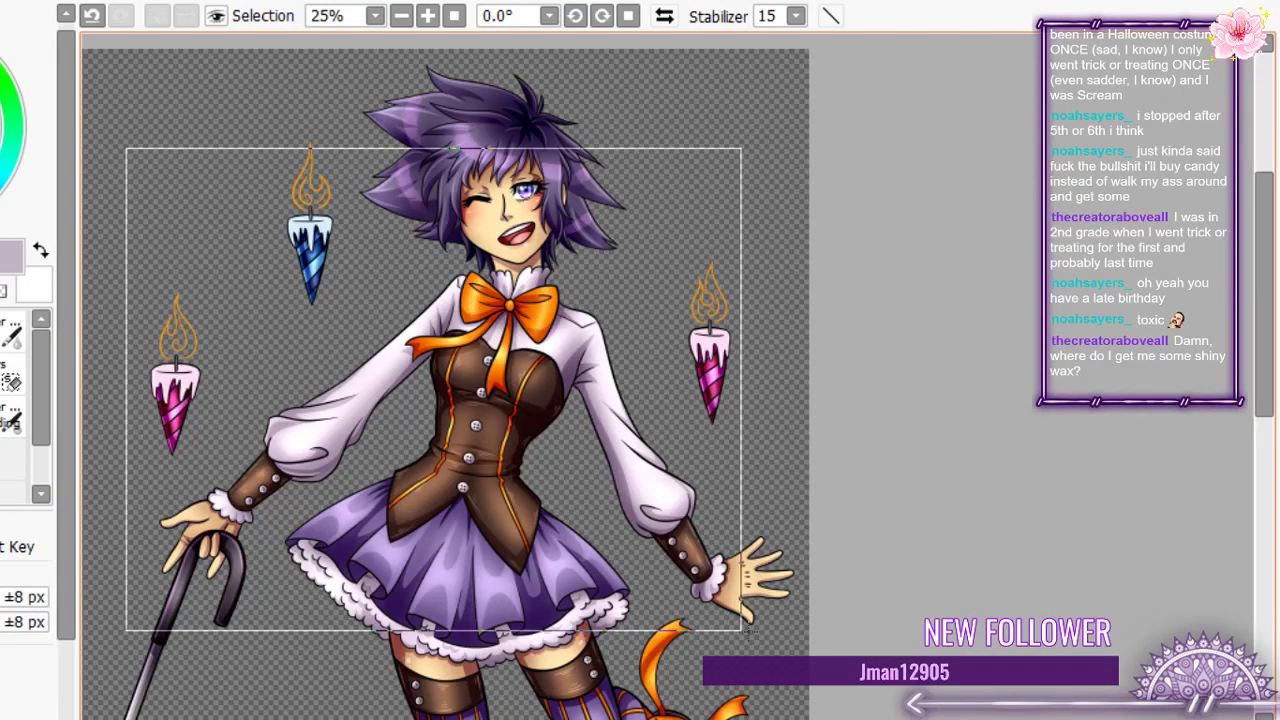
key("ctrl+t")
key("Return")
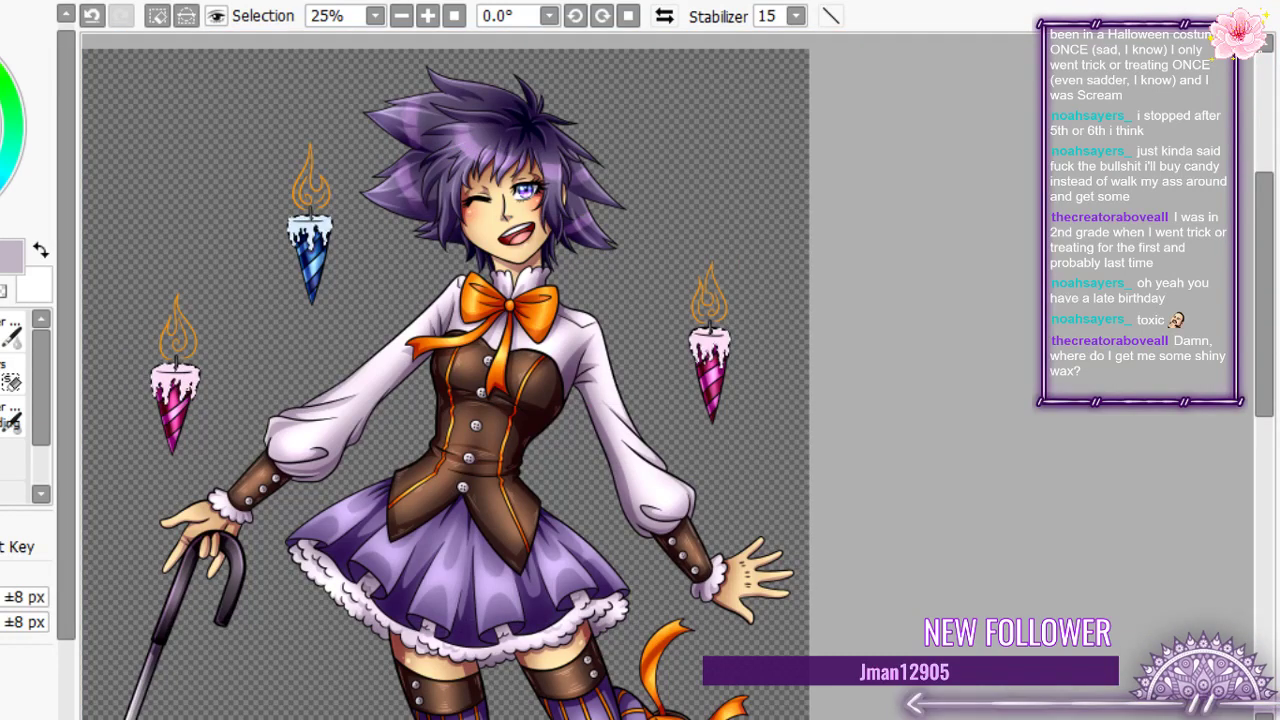
key("b")
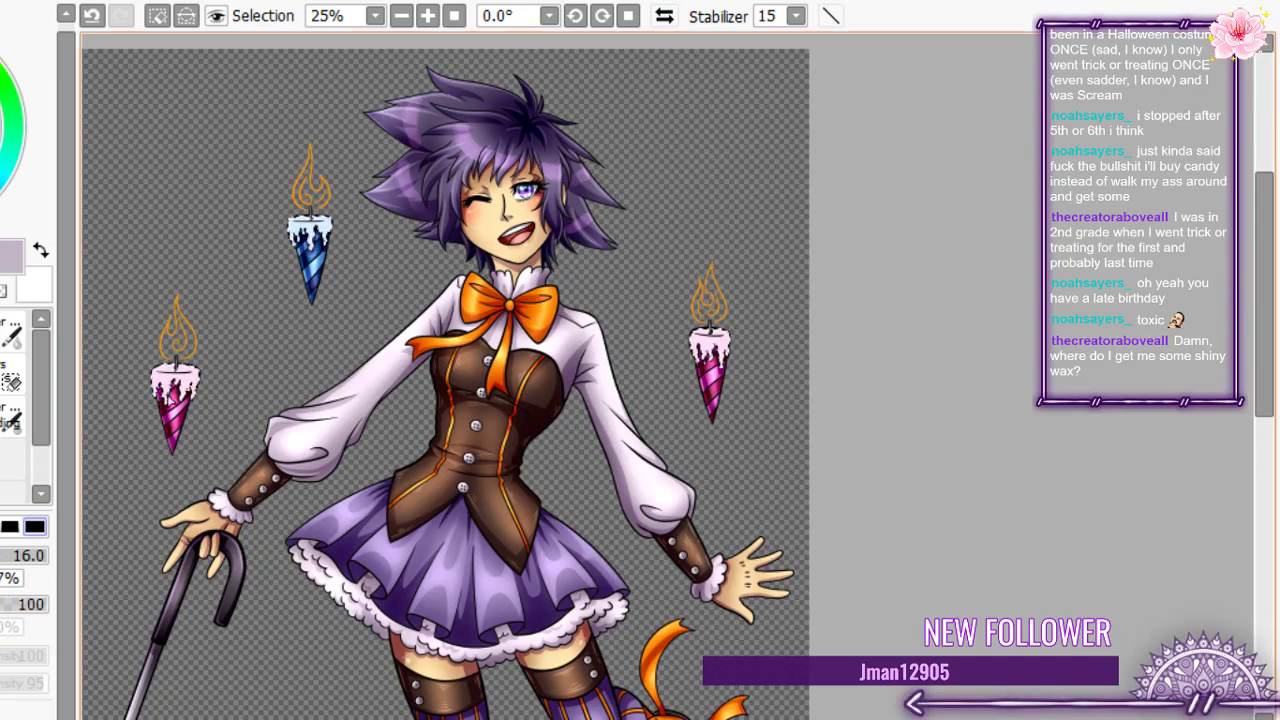
- Paint hard-edged mauve shadows in the wax hollow, along the outer edge and on the drips of the pink candle above the cane hand
scroll(174, 371, "up", 4)
scroll(419, 414, "down", 1)
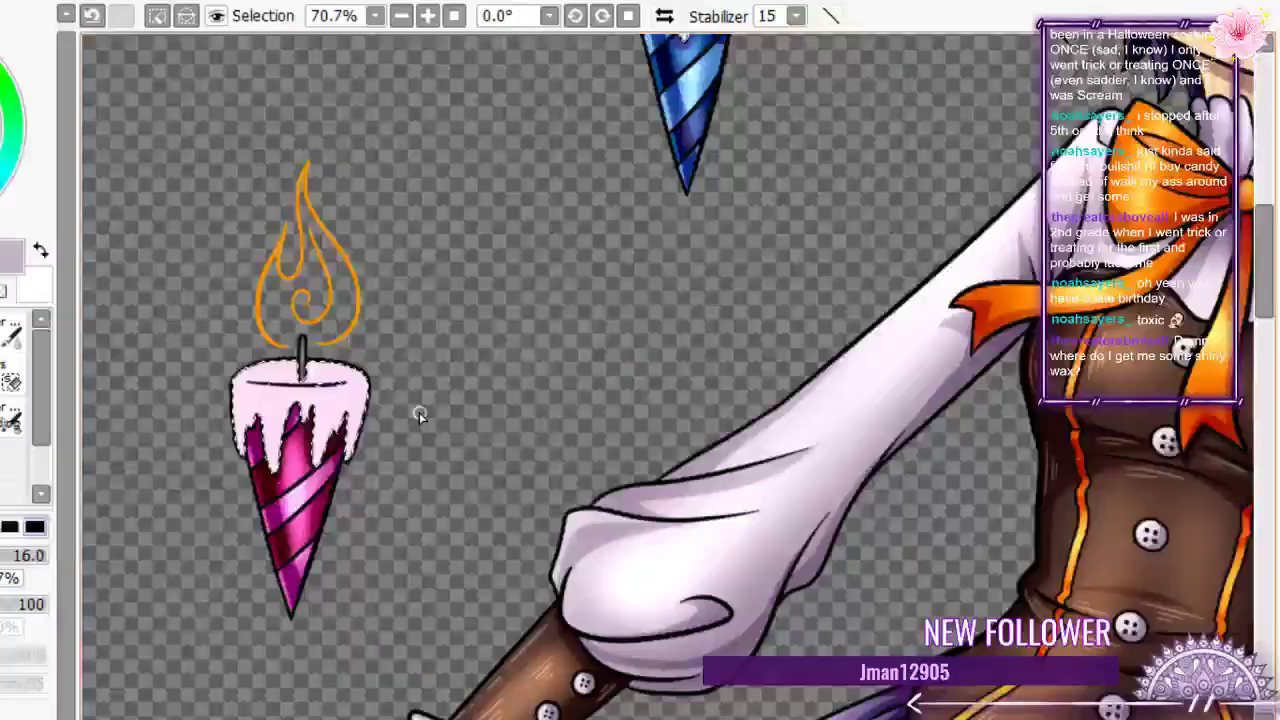
scroll(419, 413, "up", 5)
mouse_move(420, 329)
left_mouse_down()
mouse_move(466, 334)
mouse_move(257, 326)
mouse_move(330, 322)
left_mouse_up()
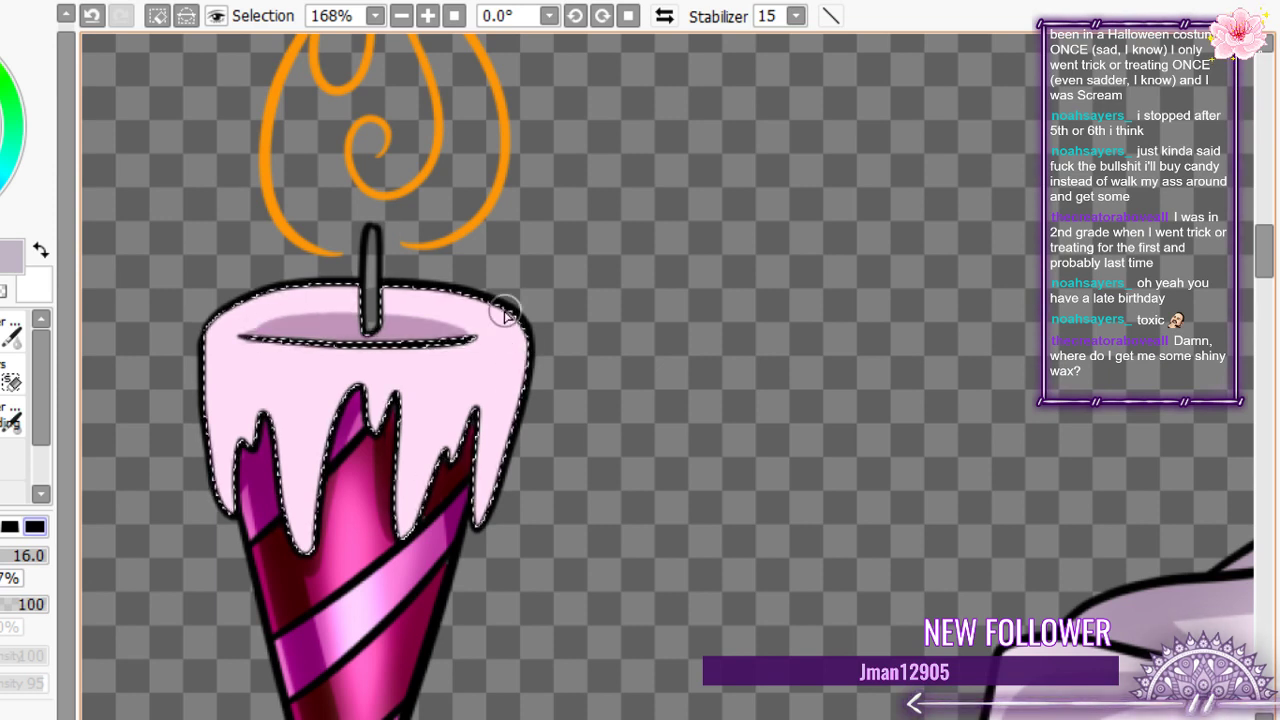
mouse_move(505, 312)
left_mouse_down()
mouse_move(440, 469)
mouse_move(438, 453)
mouse_move(390, 470)
left_mouse_up()
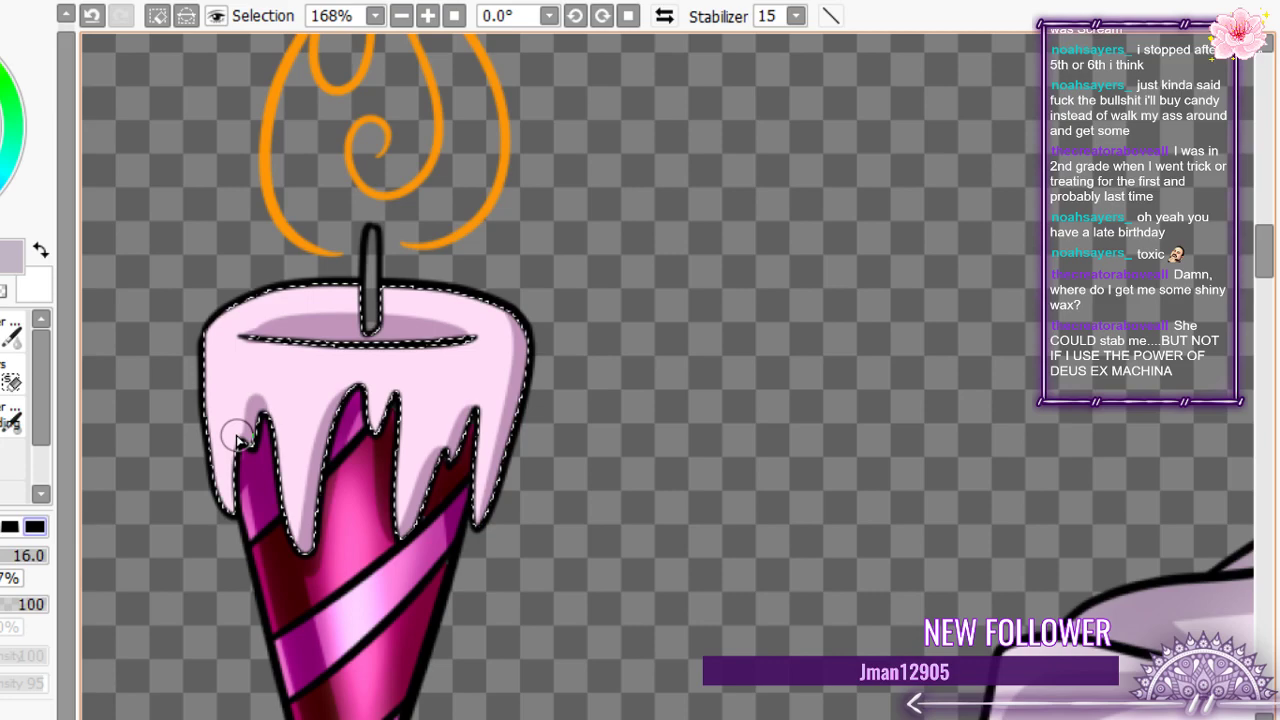
- Paint matching hard-edged shadows in the blue candle's wax hollow, along its outer edge and beside each drip
scroll(310, 398, "down", 6)
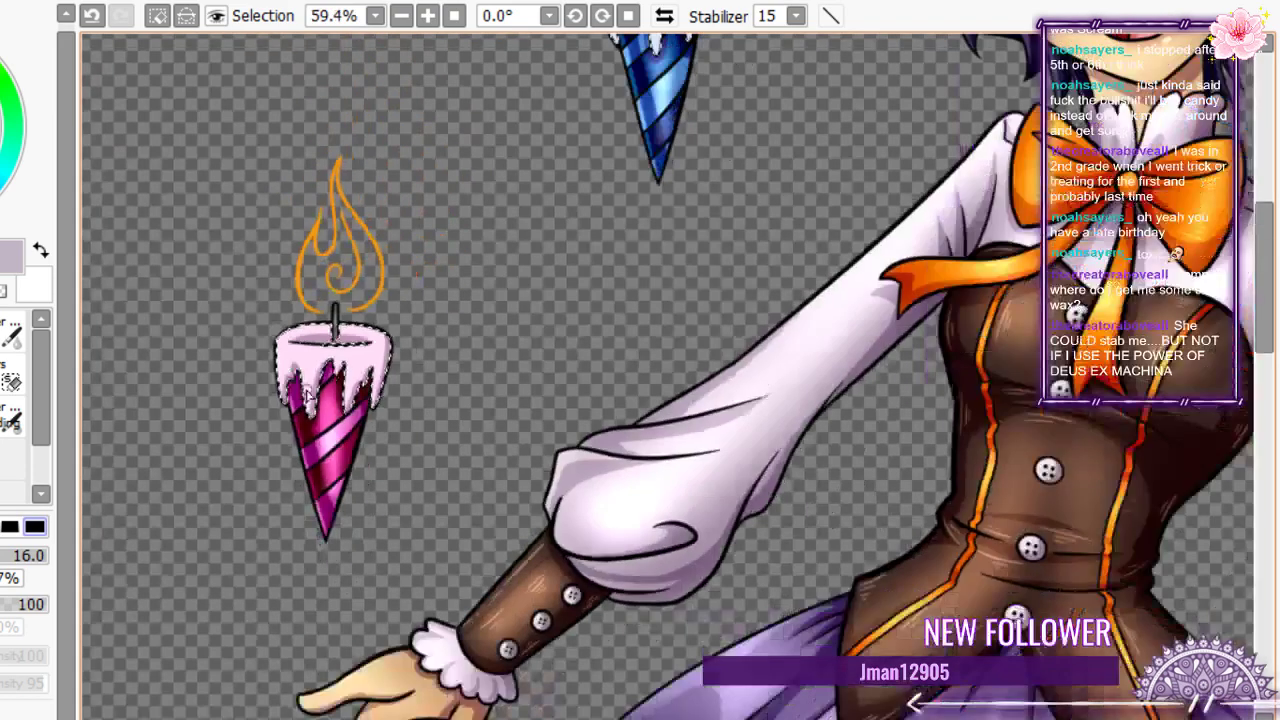
scroll(308, 394, "down", 1)
left_click_drag(670, 43, 525, 229)
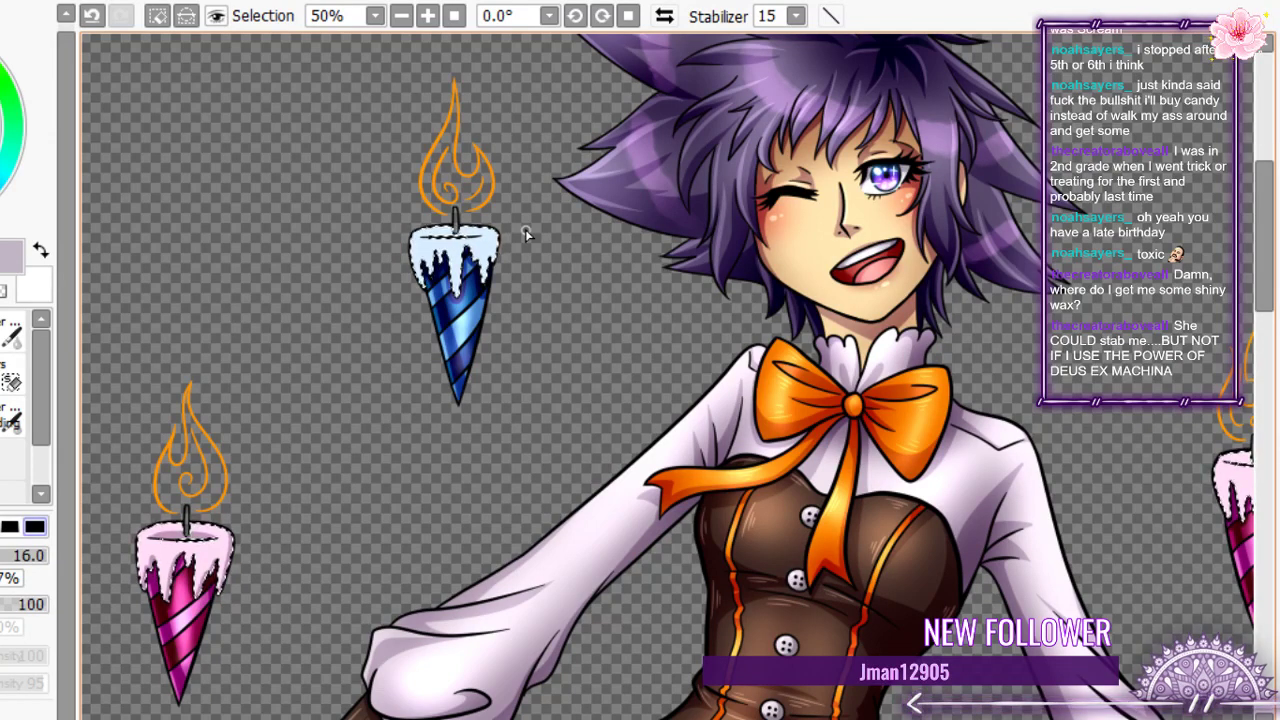
scroll(447, 228, "up", 5)
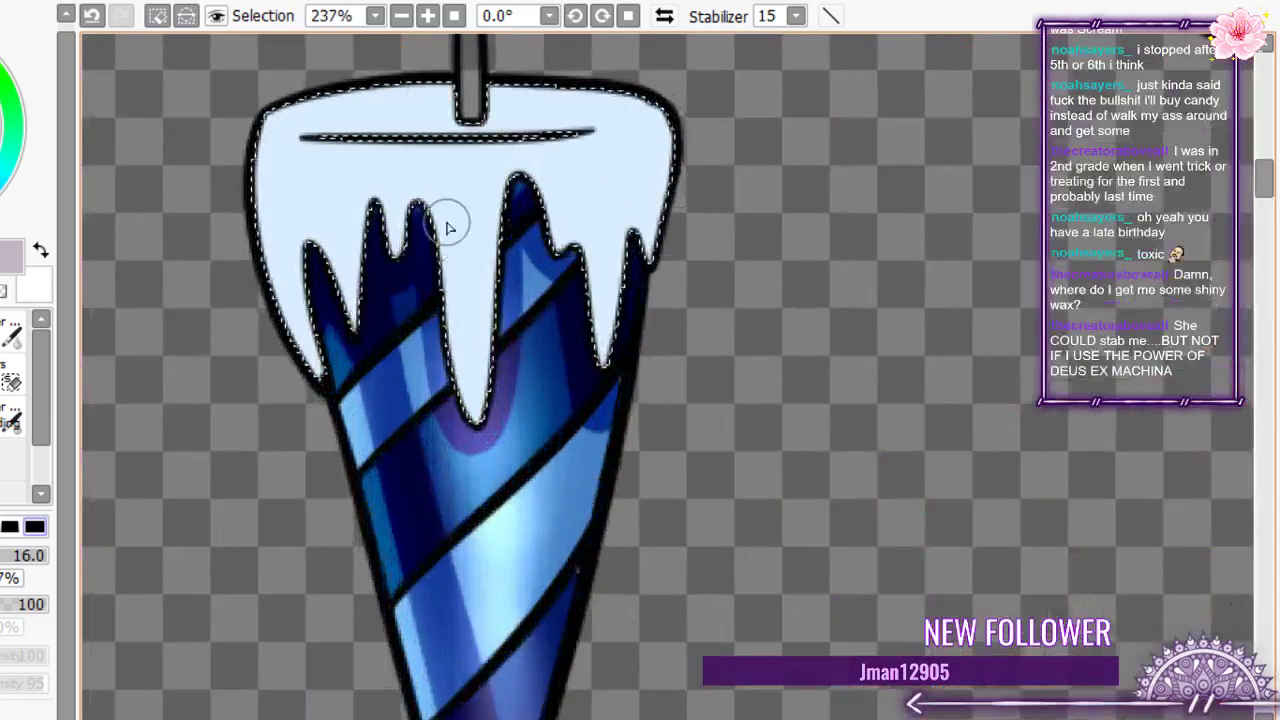
mouse_move(586, 116)
left_mouse_down()
mouse_move(480, 142)
mouse_move(563, 132)
mouse_move(378, 122)
left_mouse_up()
key("ctrl+z")
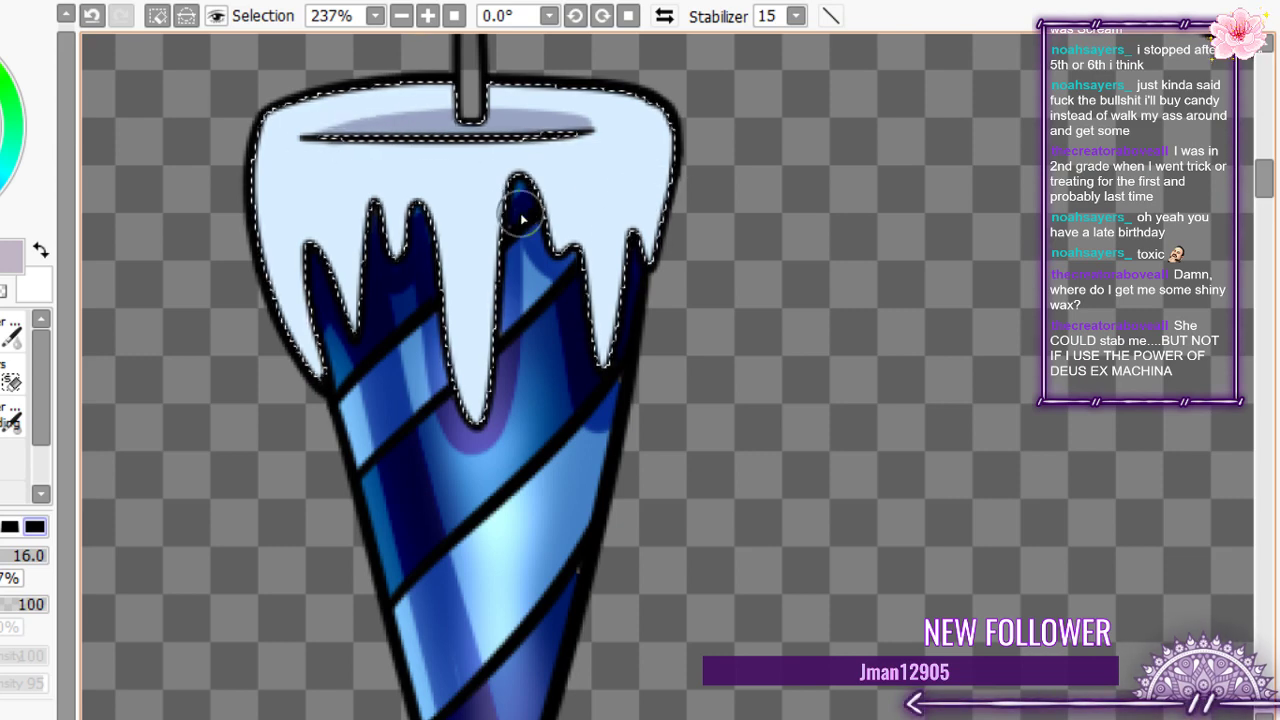
left_click_drag(504, 213, 482, 365)
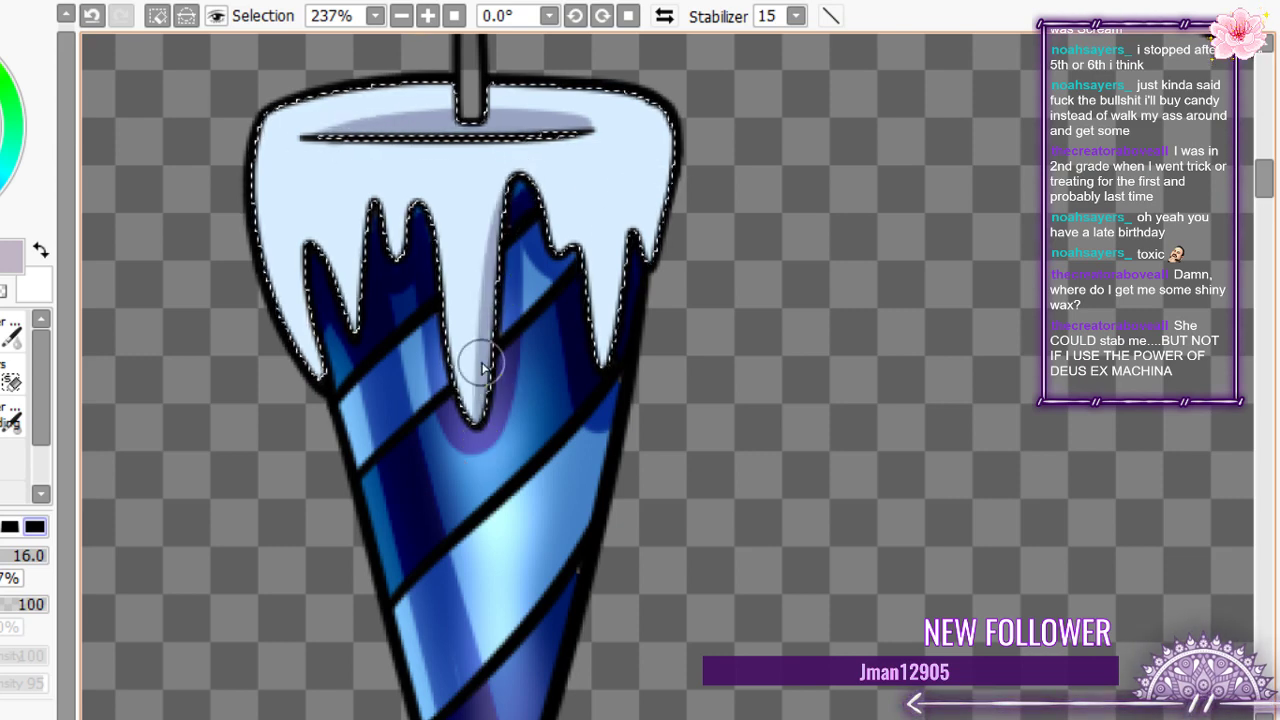
mouse_move(603, 352)
left_mouse_down()
mouse_move(640, 251)
mouse_move(661, 112)
left_mouse_up()
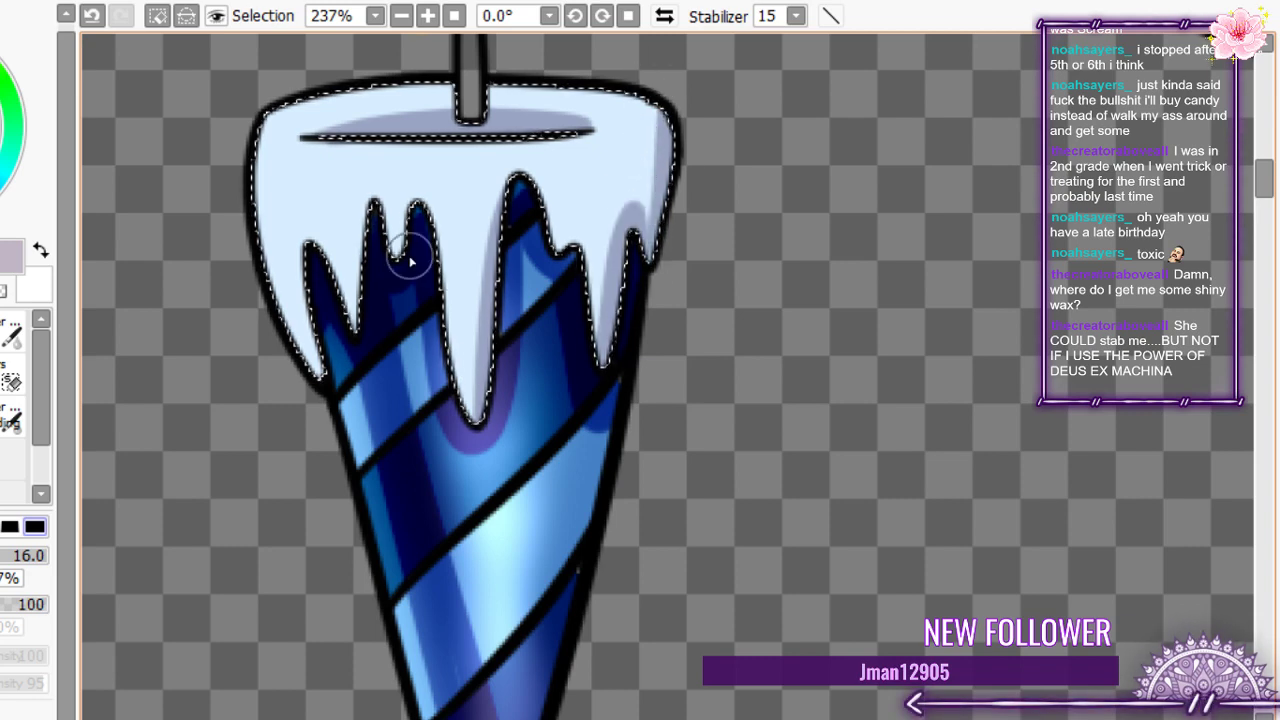
mouse_move(410, 207)
left_mouse_down()
mouse_move(367, 253)
mouse_move(366, 217)
mouse_move(304, 315)
mouse_move(320, 382)
left_mouse_up()
left_click_drag(354, 325, 376, 200)
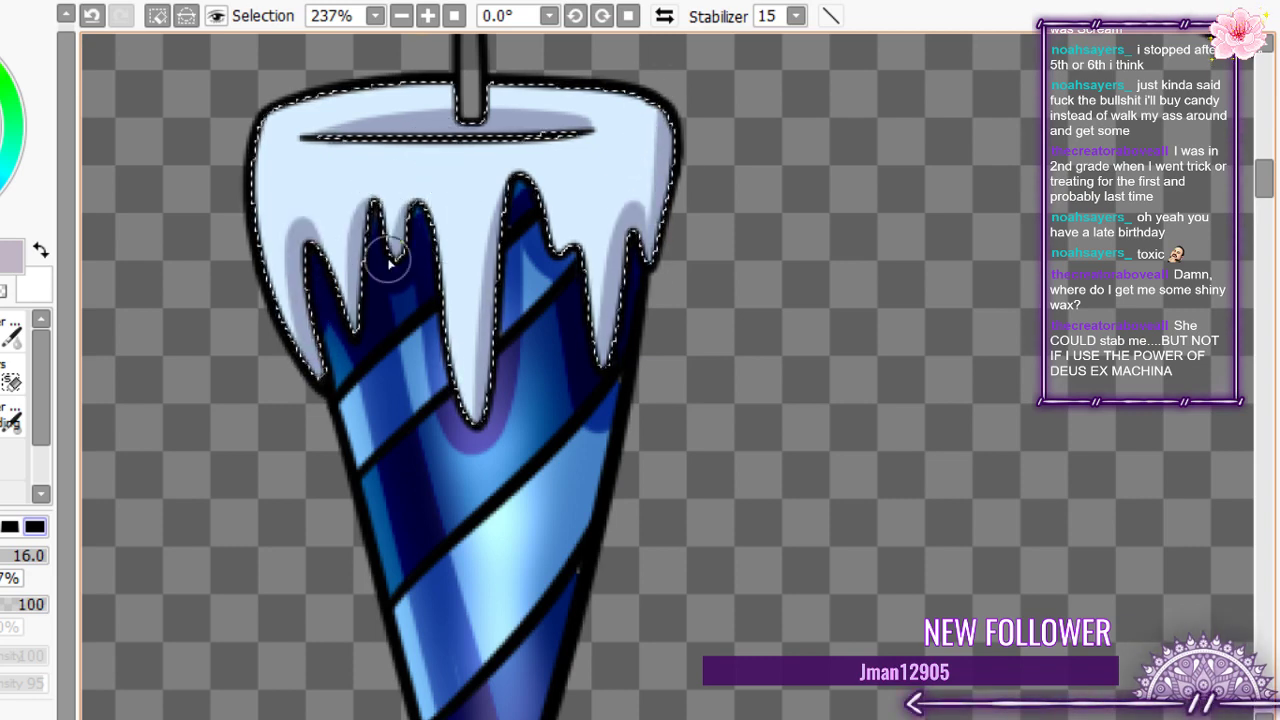
- Paint hard-edged shadows in the wax hollow, along the edge and on the drips of the pink candle above the outstretched hand
scroll(390, 262, "down", 5)
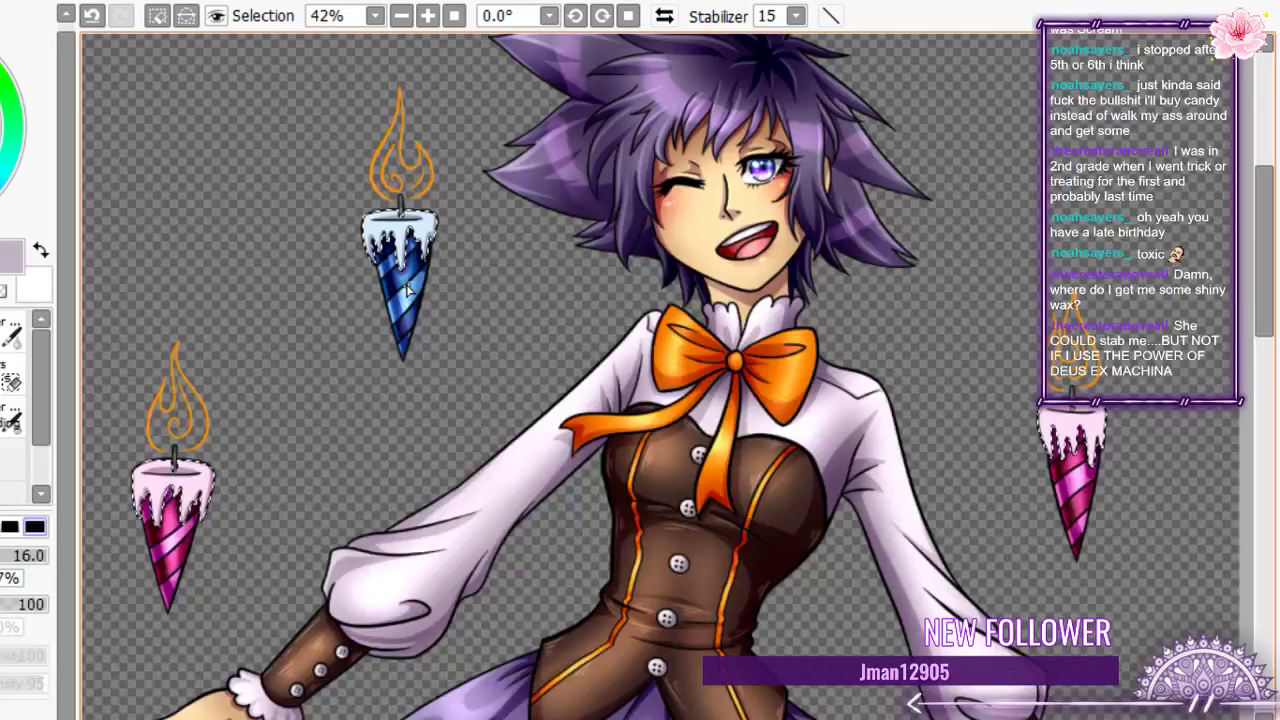
scroll(1160, 454, "up", 9)
mouse_move(823, 229)
left_mouse_down()
mouse_move(634, 240)
mouse_move(818, 243)
mouse_move(670, 237)
mouse_move(878, 437)
mouse_move(842, 397)
mouse_move(847, 373)
mouse_move(844, 428)
mouse_move(824, 398)
mouse_move(813, 477)
mouse_move(784, 374)
mouse_move(822, 431)
mouse_move(670, 450)
mouse_move(655, 391)
mouse_move(682, 465)
mouse_move(640, 330)
mouse_move(622, 383)
mouse_move(633, 422)
left_mouse_up()
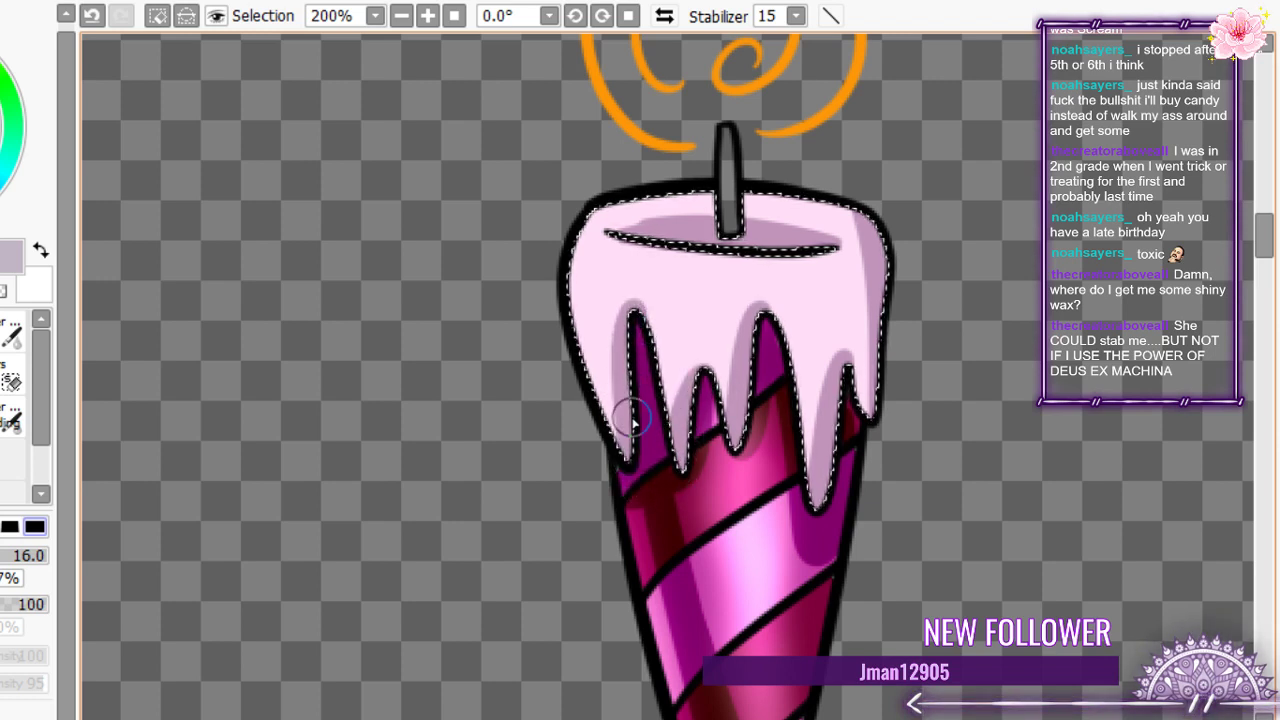
mouse_move(626, 229)
left_mouse_down()
mouse_move(654, 225)
mouse_move(612, 237)
left_mouse_up()
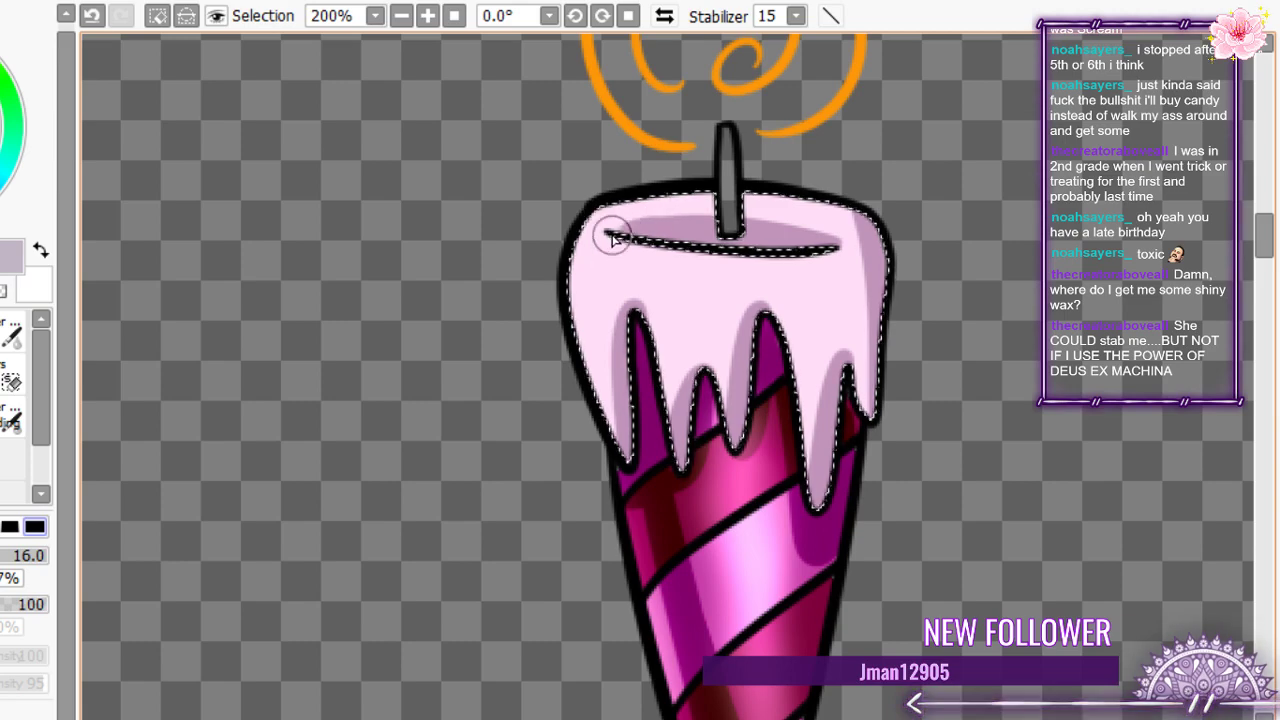
left_click_drag(829, 229, 517, 263)
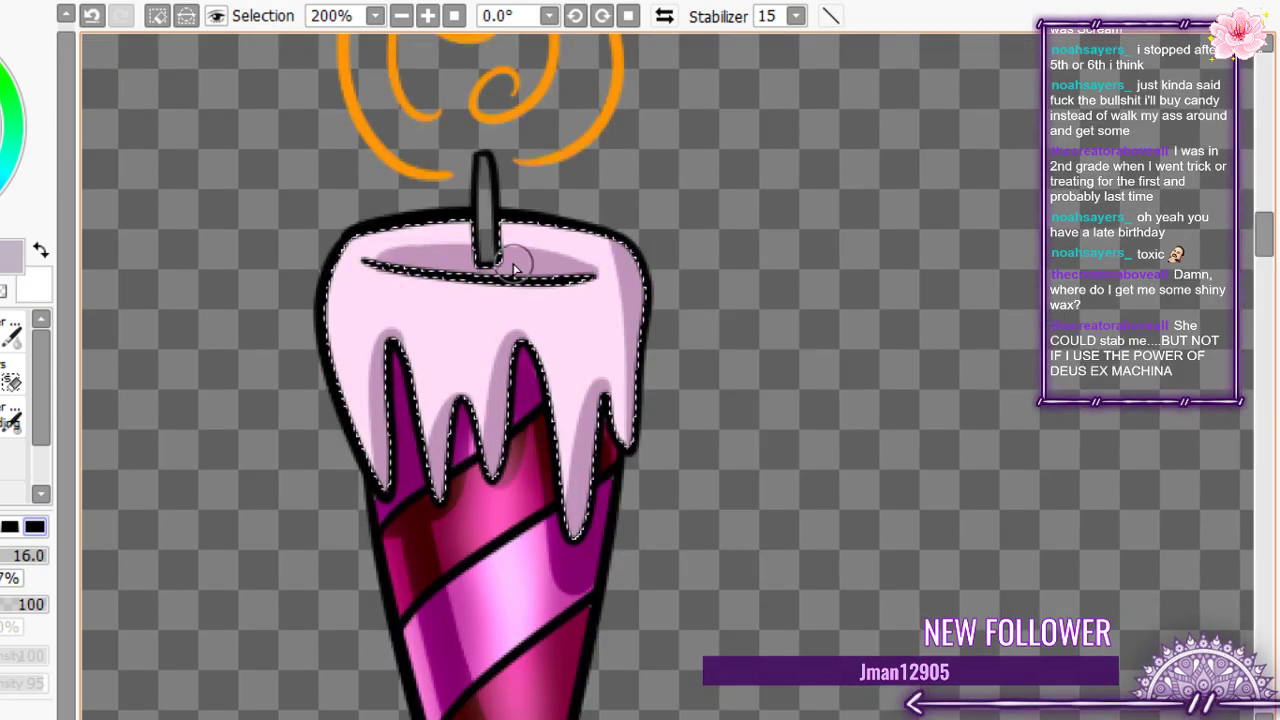
- Softly darken the wax rim and drips of the pink candle above the outstretched hand with the soft brush at size 28
scroll(592, 256, "down", 11)
scroll(566, 215, "up", 7)
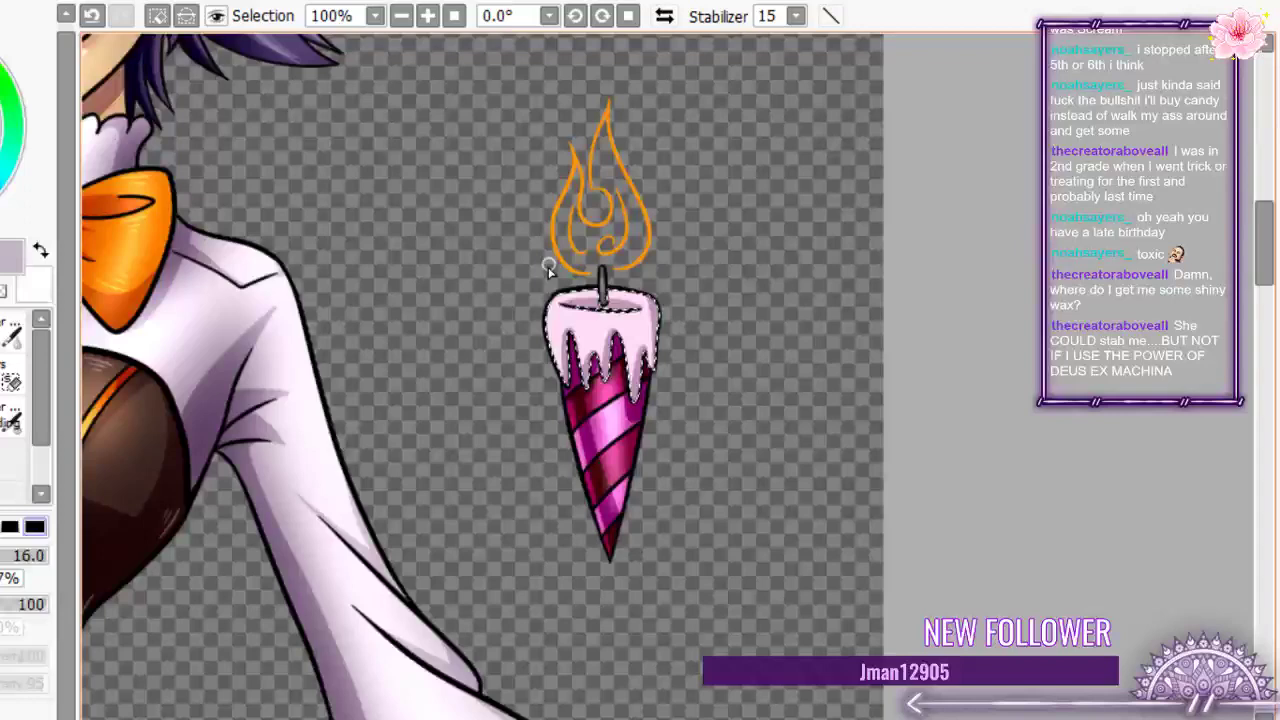
scroll(548, 268, "up", 1)
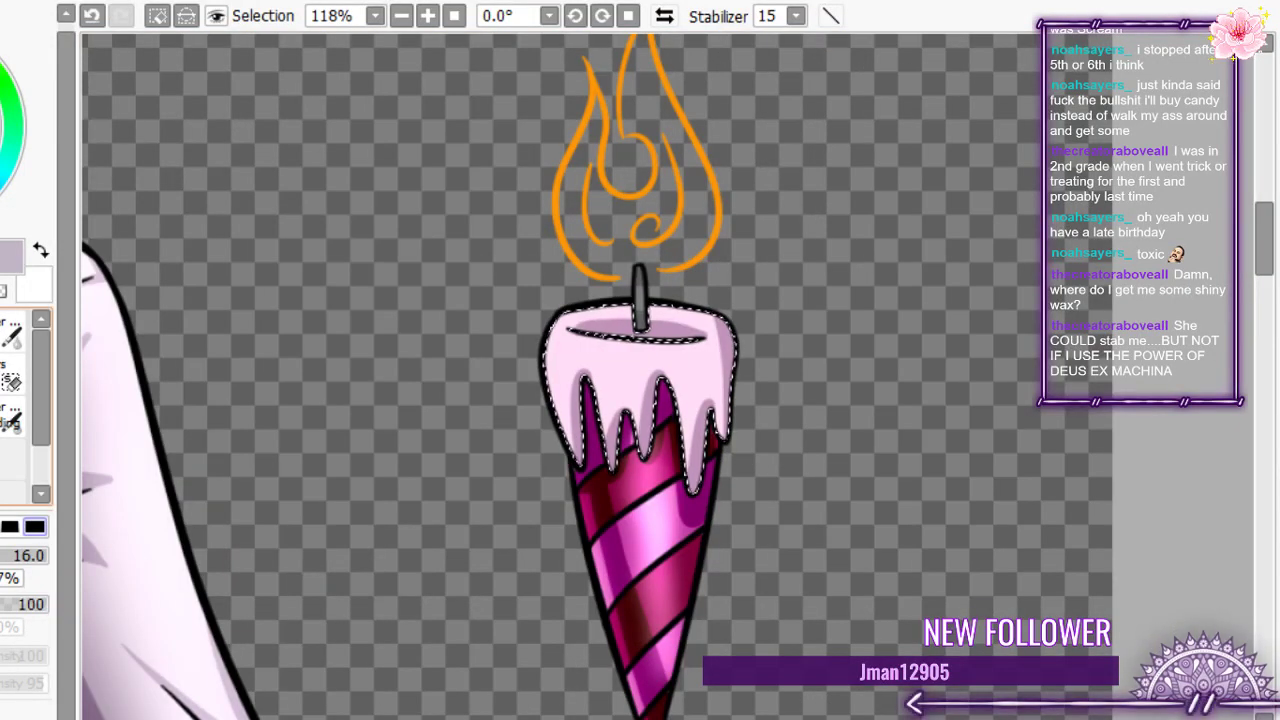
key("b")
scroll(670, 358, "up", 2)
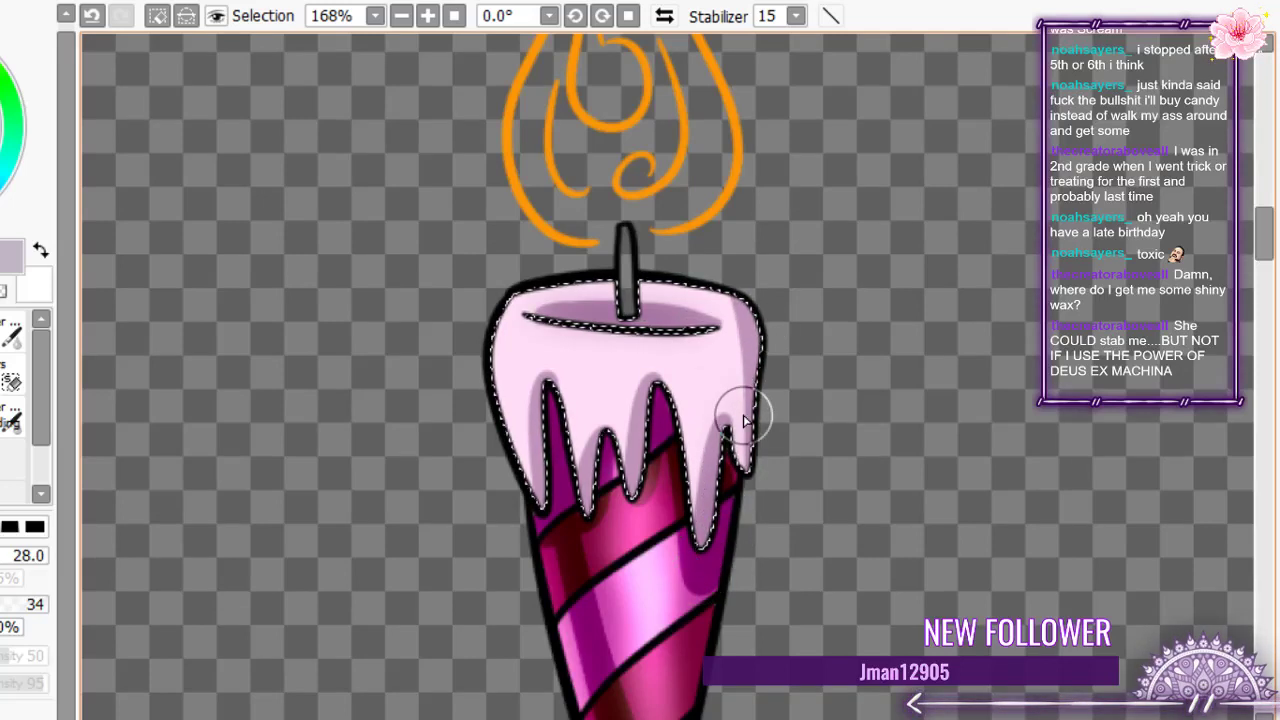
left_click_drag(744, 420, 700, 520)
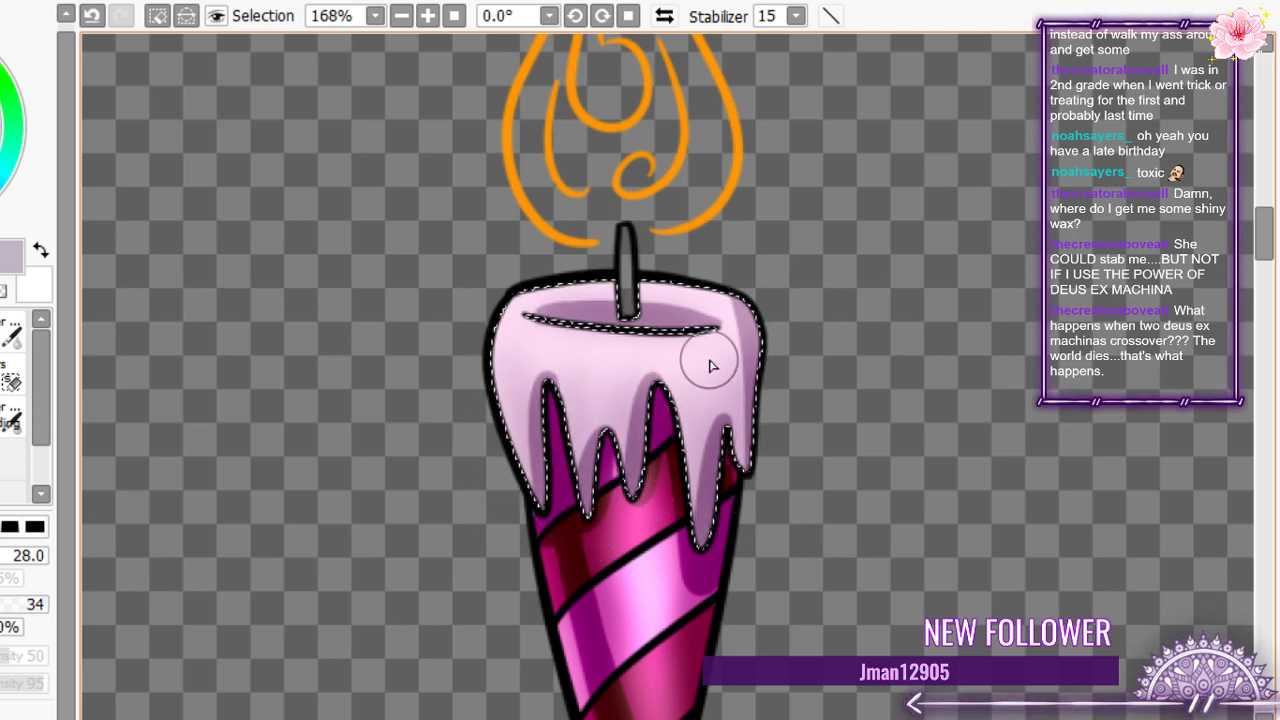
- Softly shade the blue candle's wax around the base of the wick with the size 28 brush
scroll(708, 366, "down", 6)
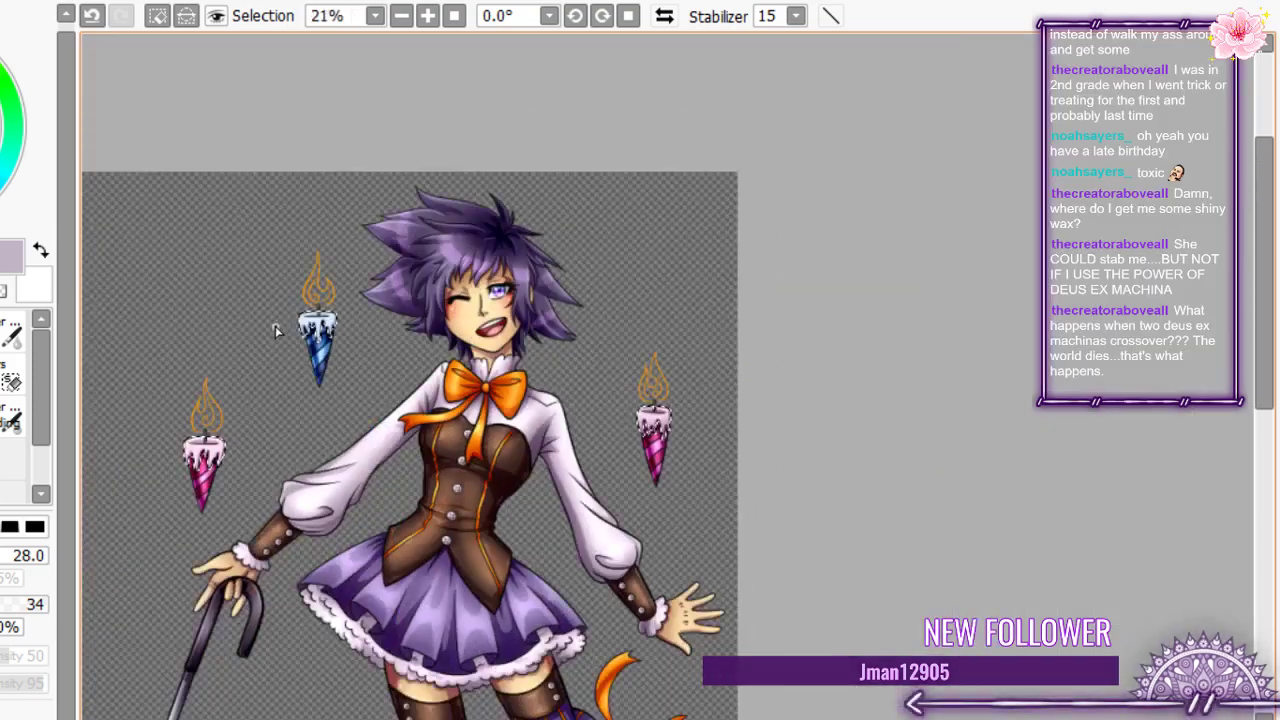
scroll(270, 290, "up", 5)
scroll(453, 277, "up", 5)
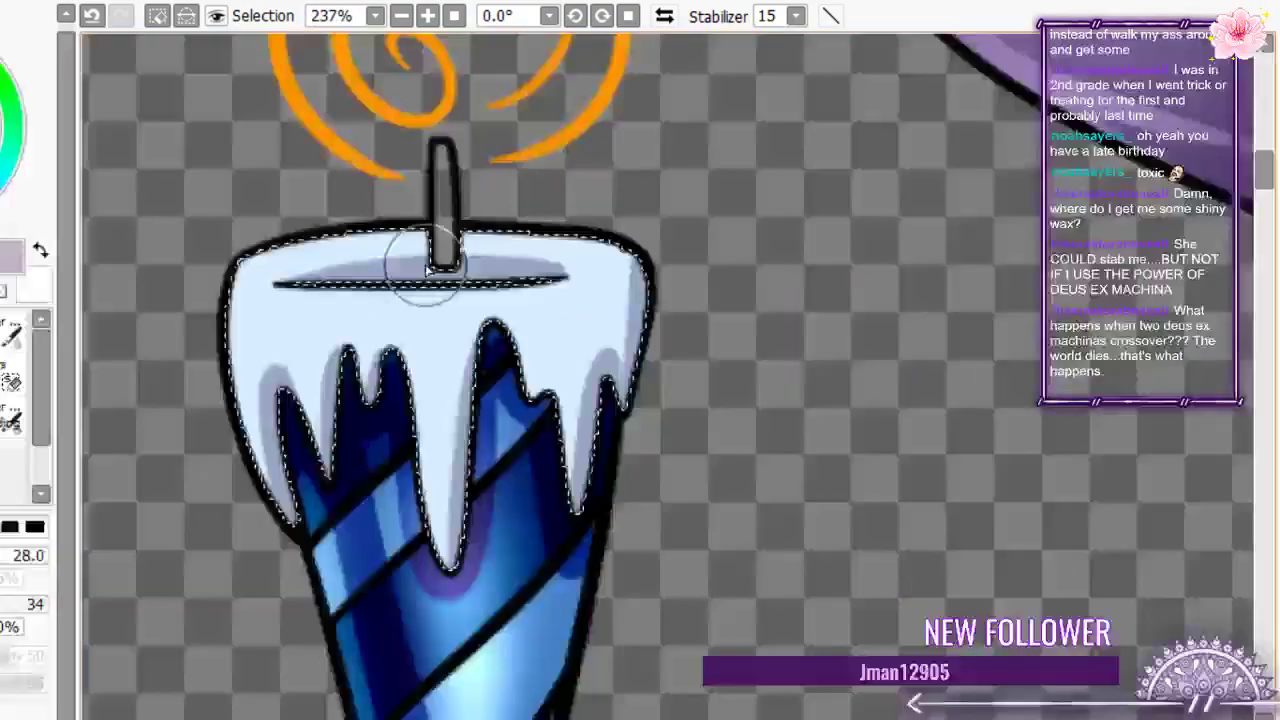
scroll(428, 270, "up", 4)
scroll(457, 143, "up", 3)
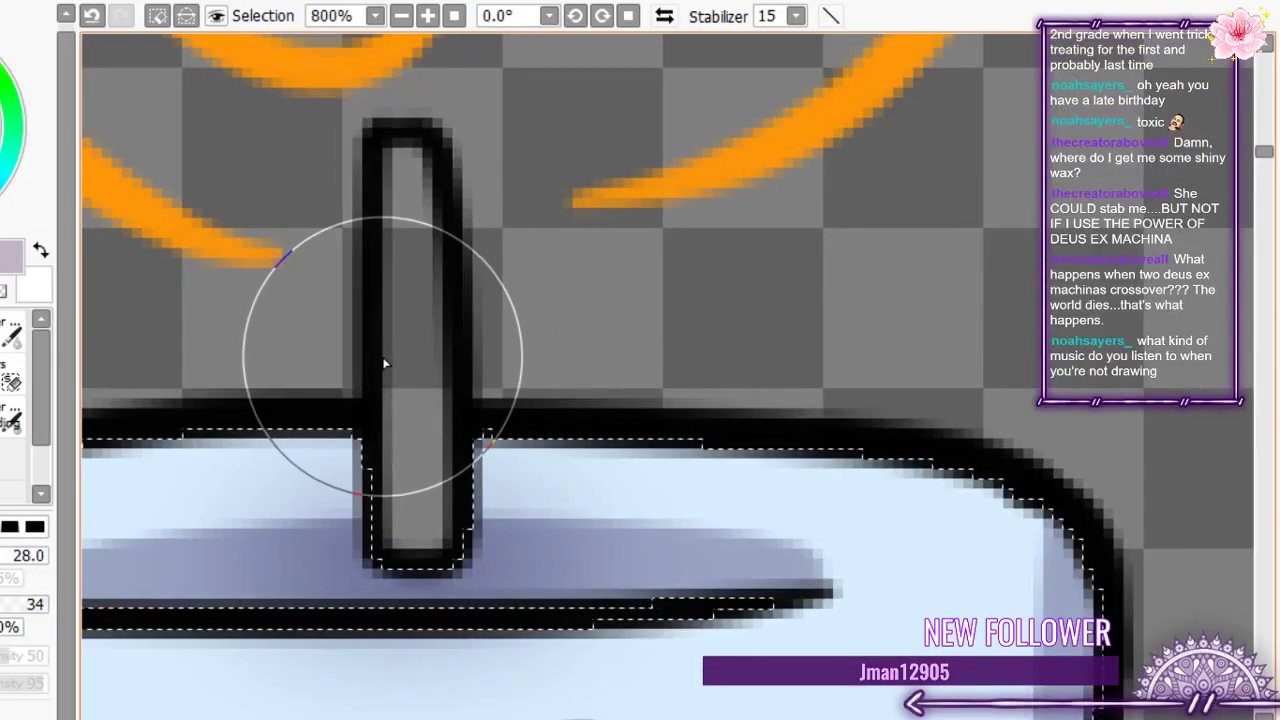
scroll(386, 363, "down", 14)
scroll(386, 363, "down", 1)
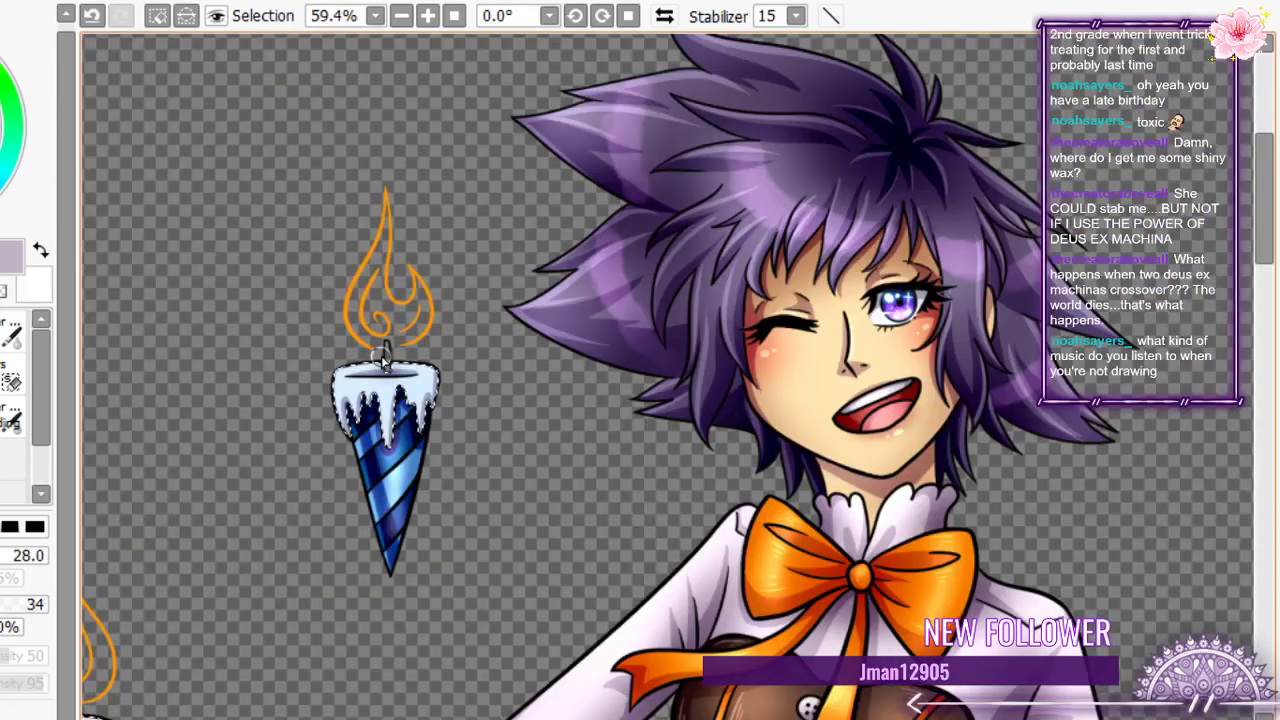
- Blend soft shading over the blue candle's hollow, outer edges and all of its wax drips
scroll(146, 605, "up", 11)
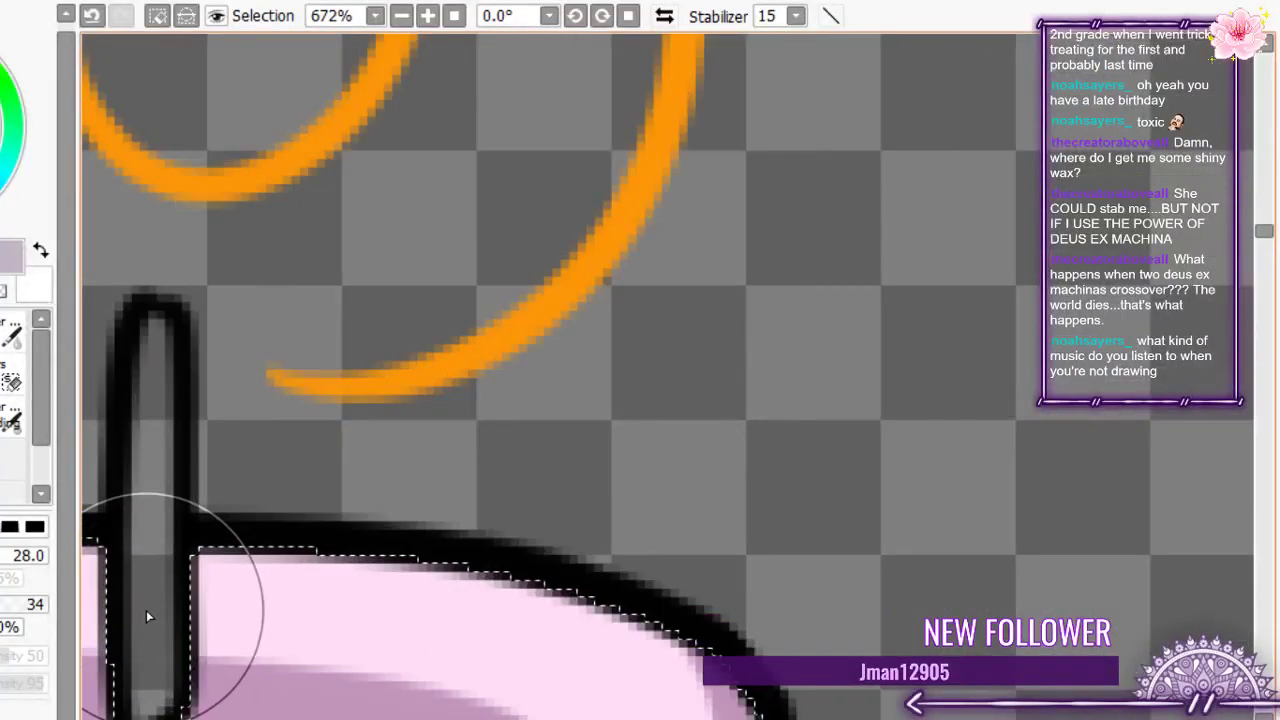
scroll(146, 610, "down", 11)
scroll(152, 618, "down", 4)
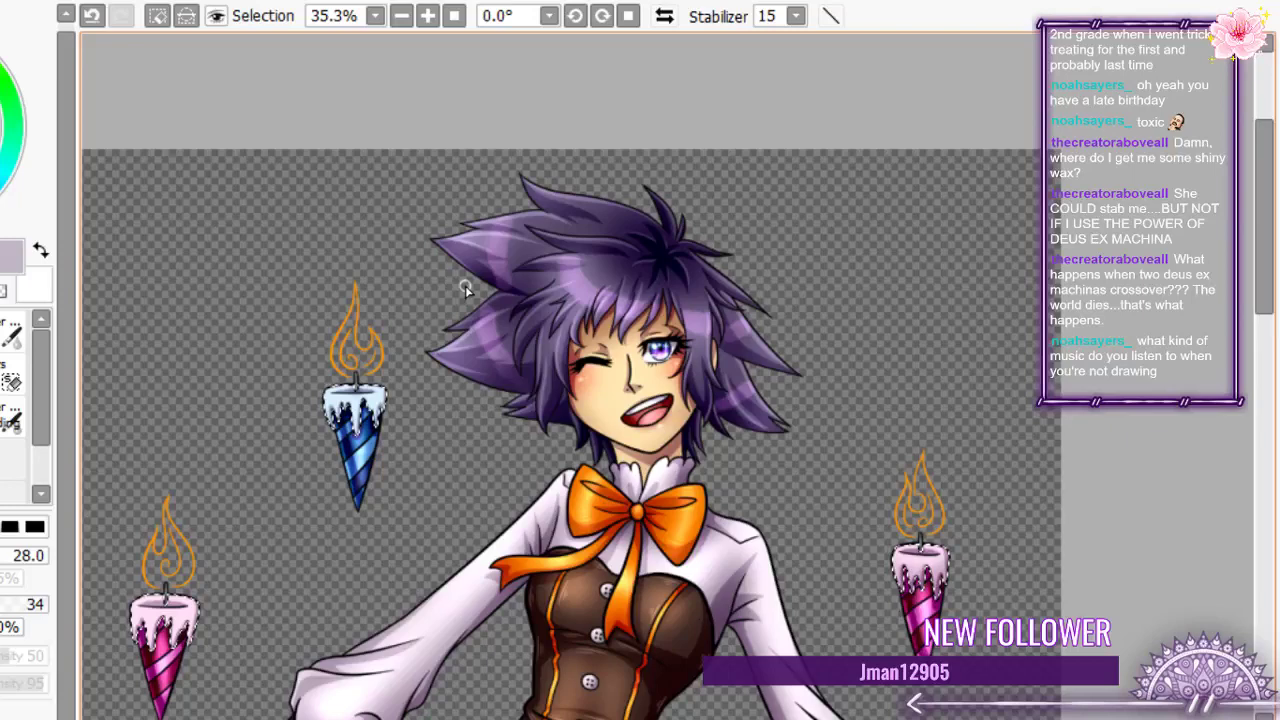
scroll(300, 405, "up", 14)
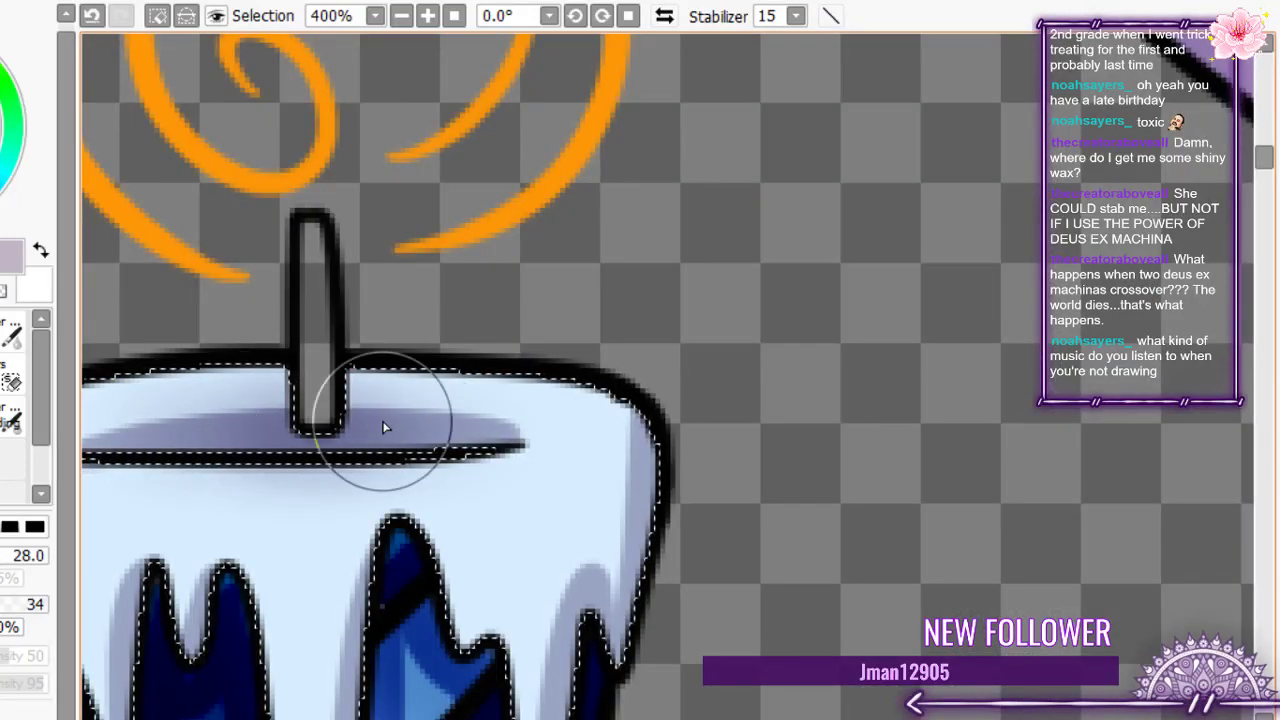
scroll(386, 429, "down", 4)
scroll(421, 375, "up", 1)
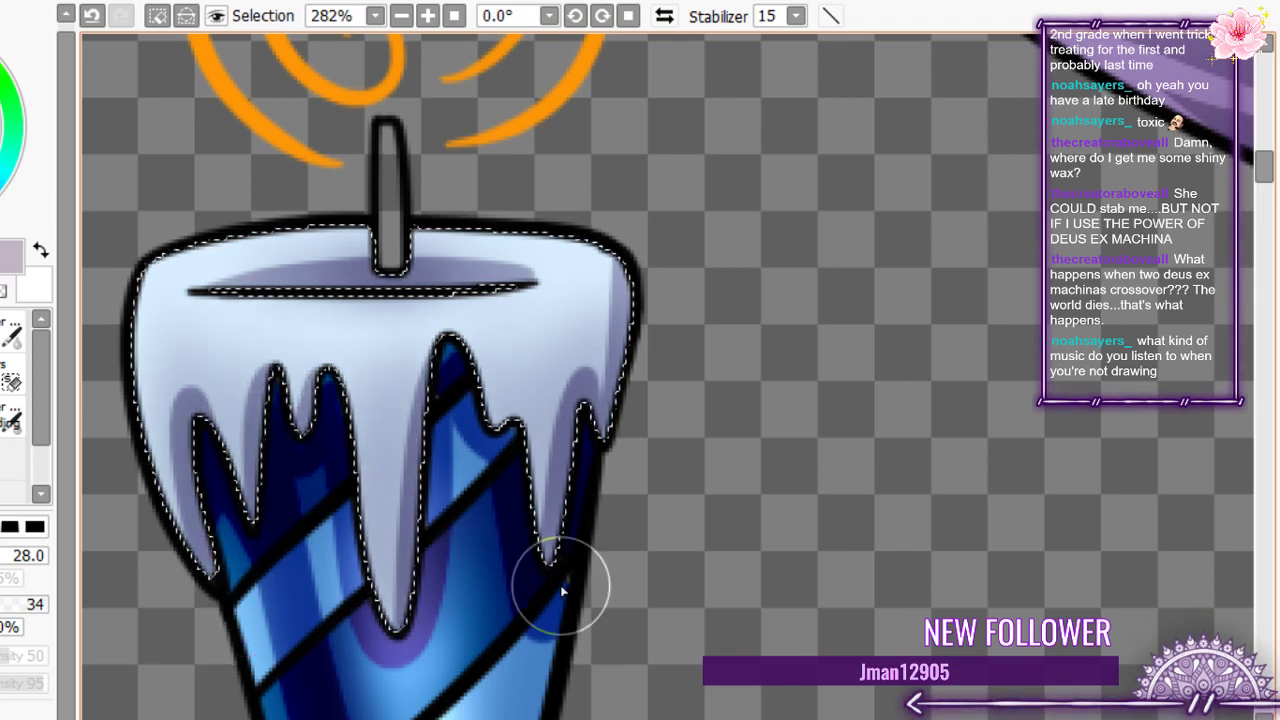
- Softly darken the hollow, edges and drips of the wax on the pink candle above the cane hand
scroll(645, 272, "down", 10)
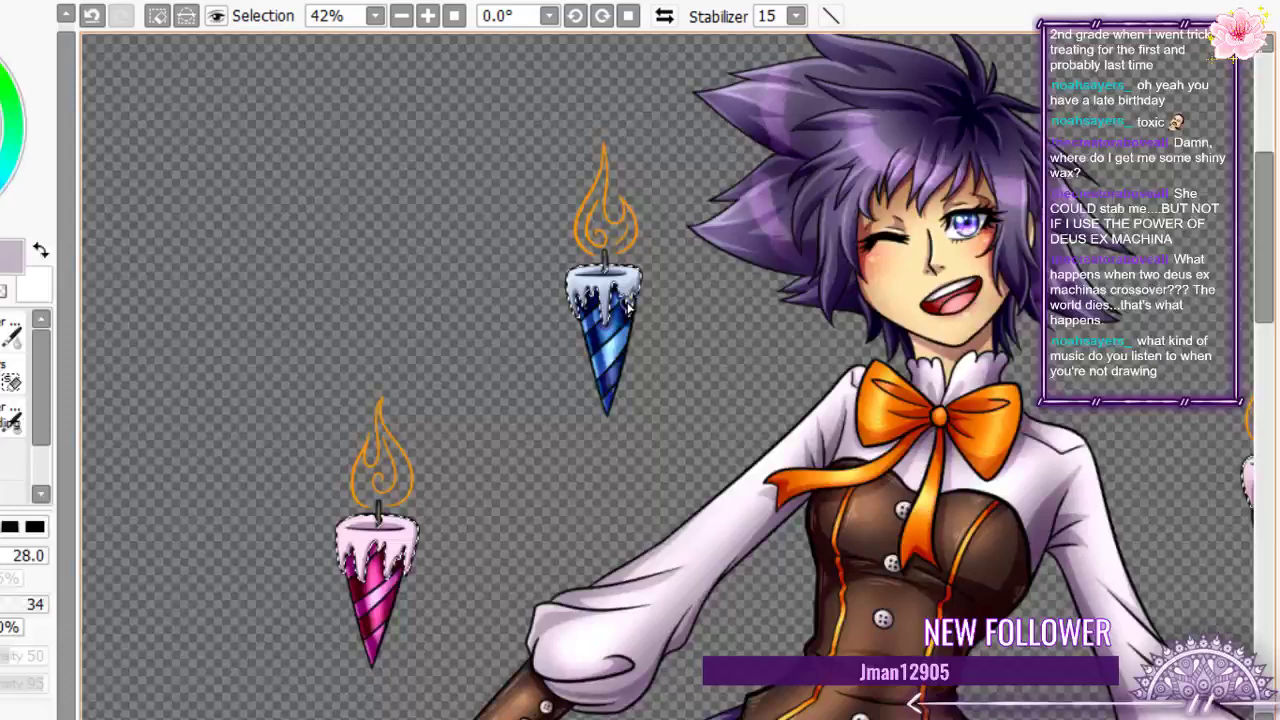
scroll(360, 608, "up", 8)
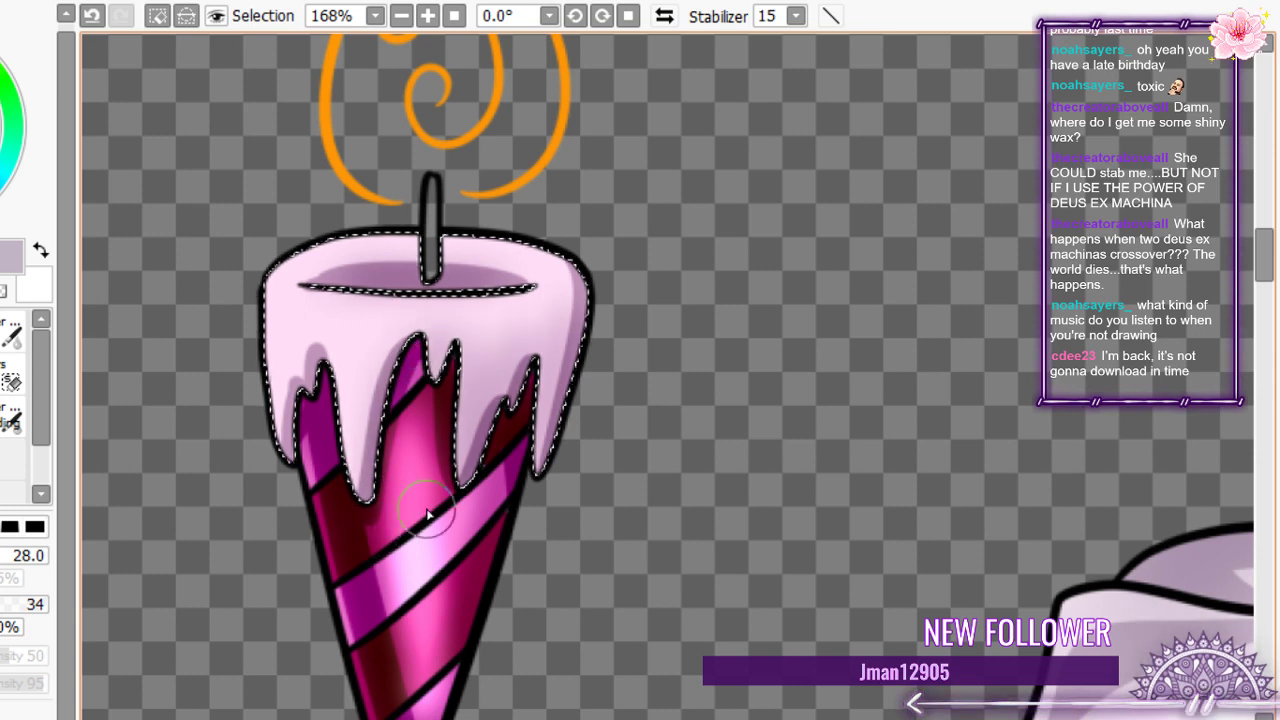
mouse_move(364, 480)
left_mouse_down()
mouse_move(311, 342)
mouse_move(289, 400)
mouse_move(280, 375)
mouse_move(318, 326)
left_mouse_up()
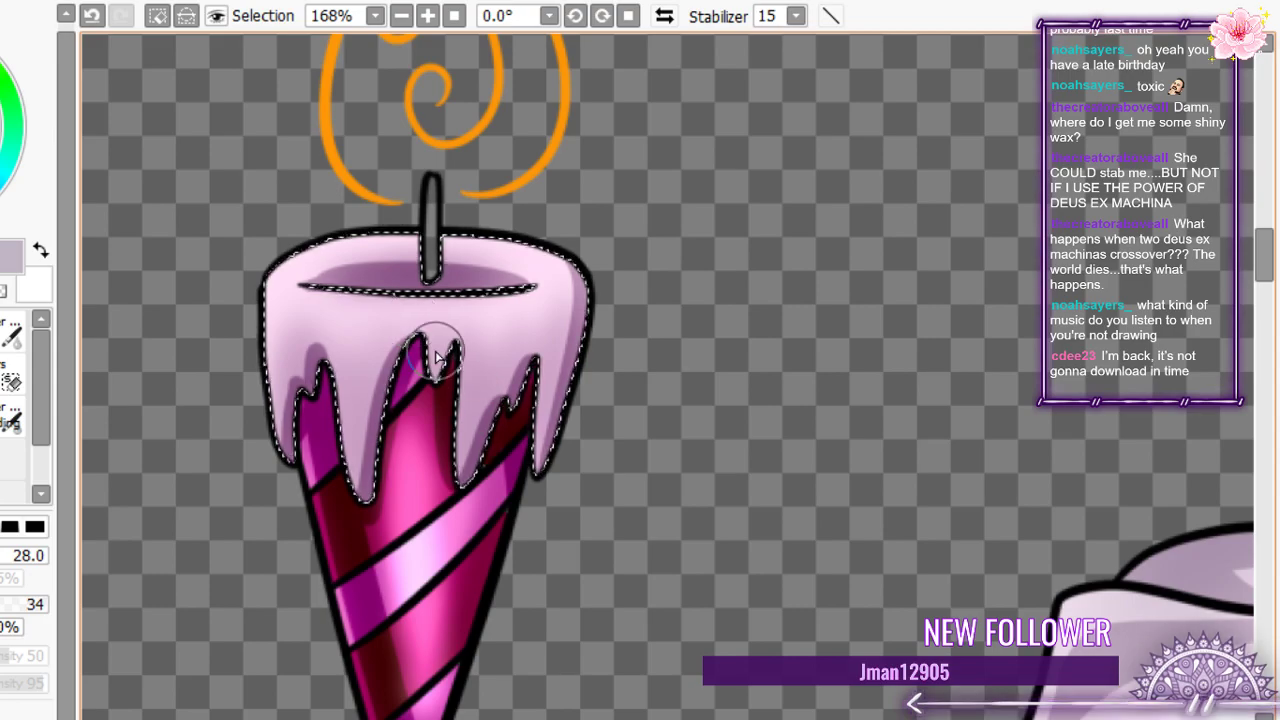
- Paint crisp white highlights on the blue candle's middle wax drip and along the wax below its rim, using the brush at size 16
scroll(437, 357, "down", 5)
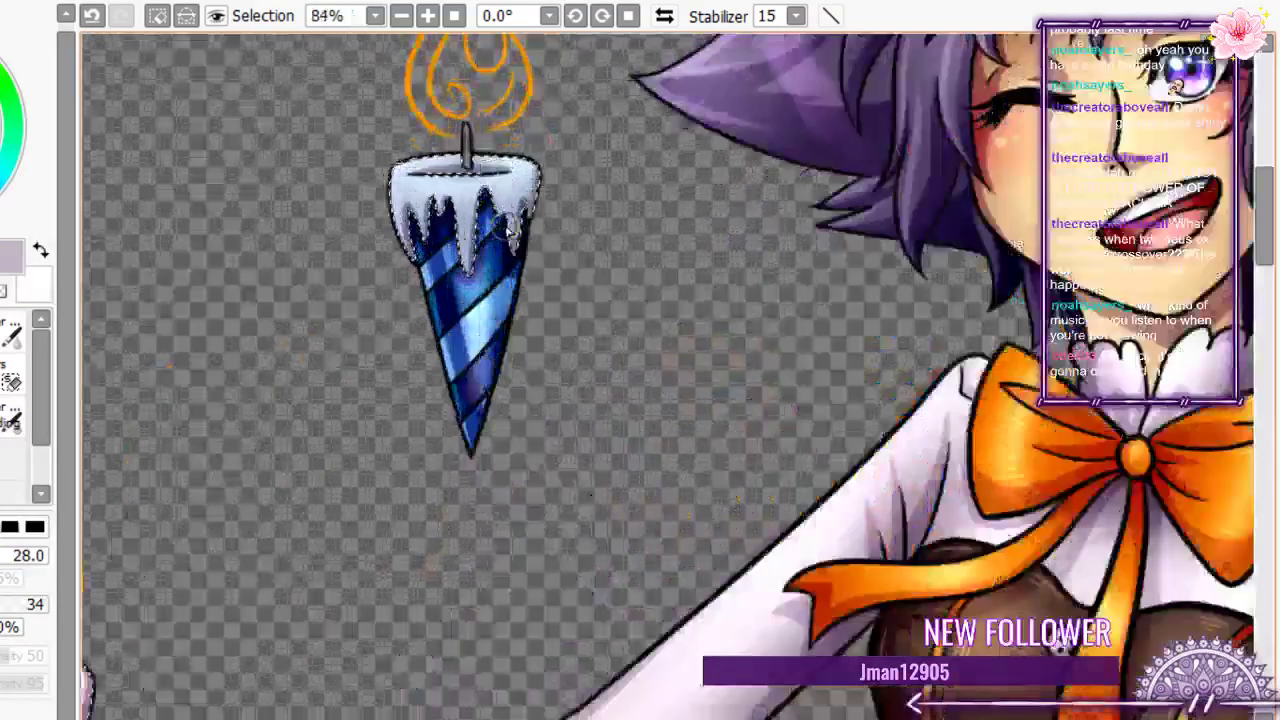
scroll(507, 230, "down", 3)
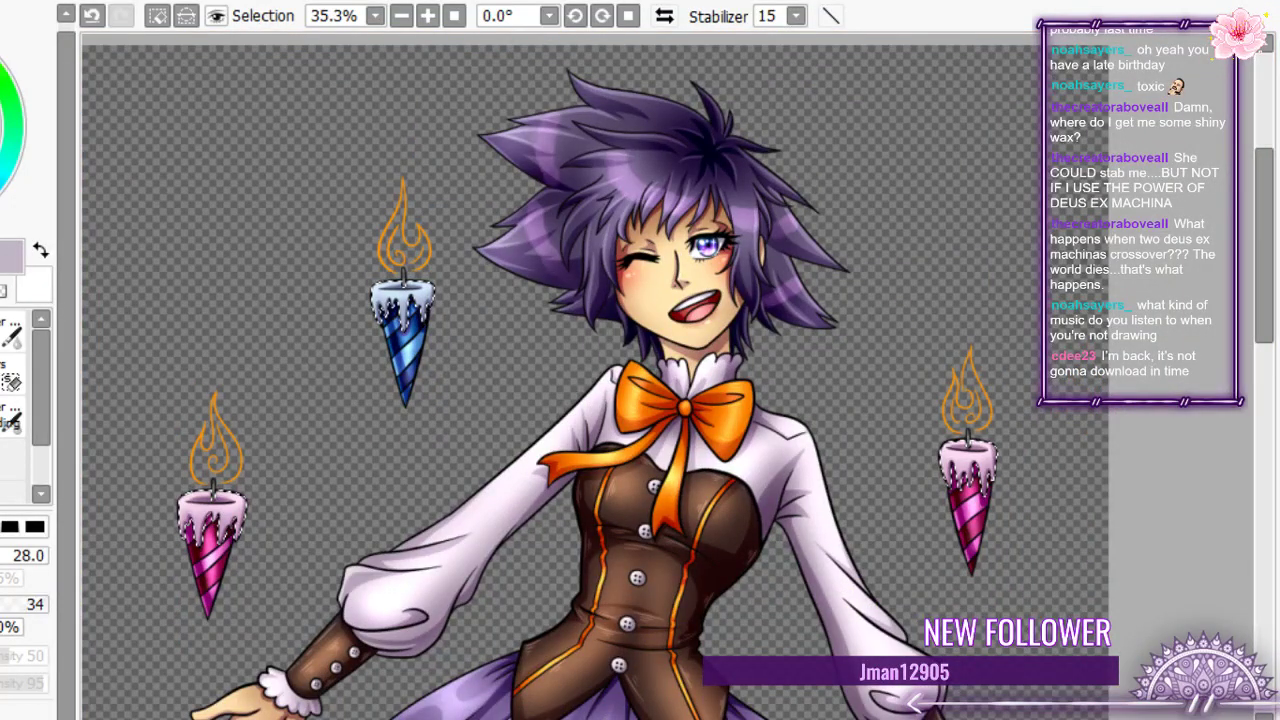
scroll(379, 311, "up", 3)
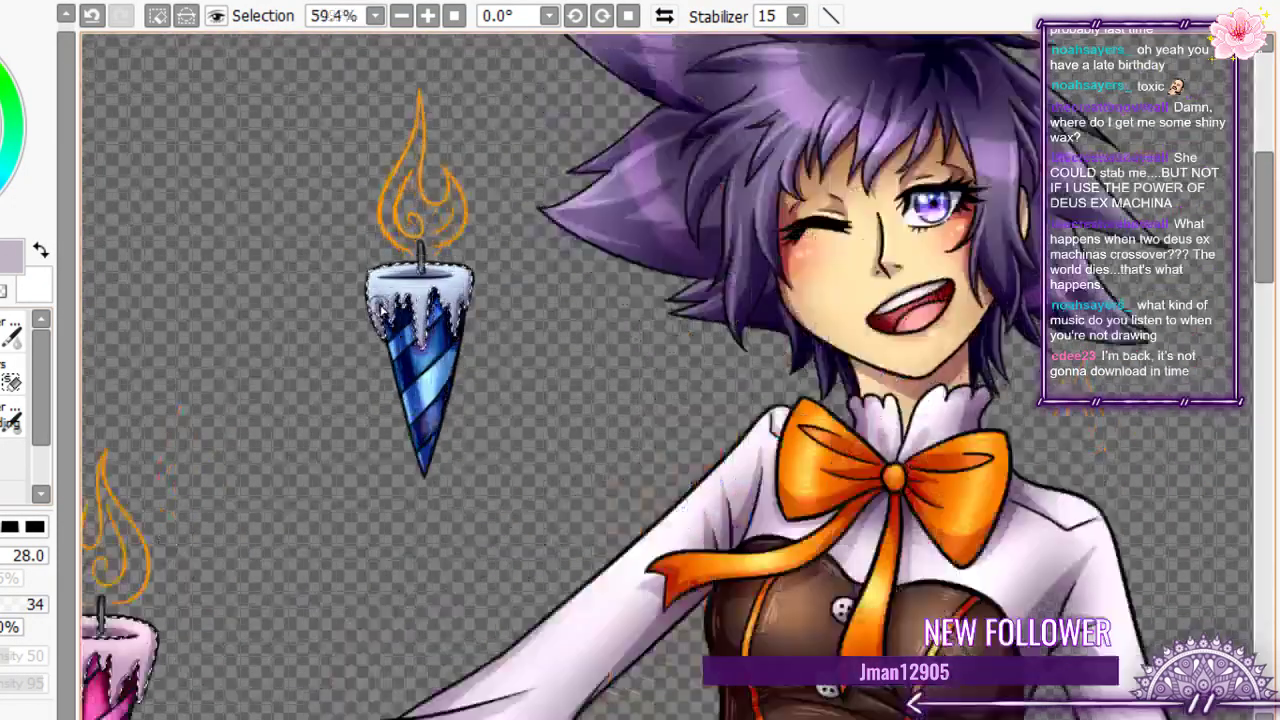
scroll(381, 311, "up", 10)
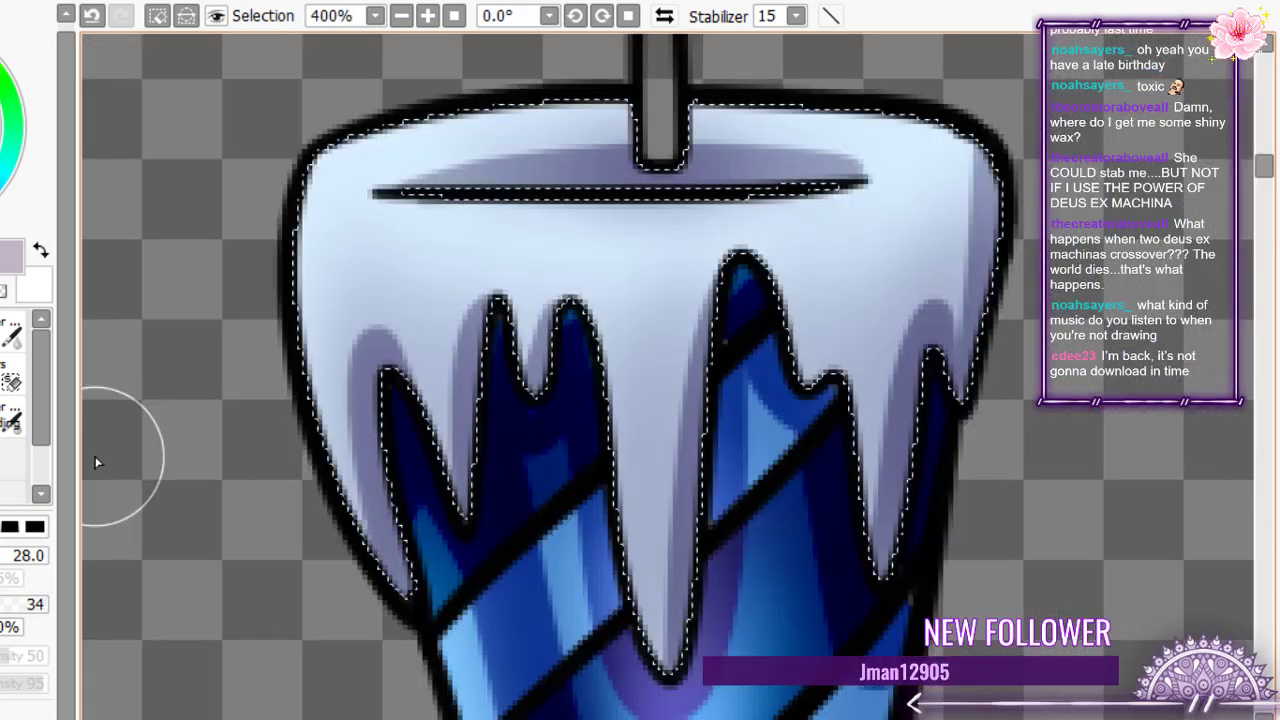
key("e")
left_click_drag(649, 590, 641, 519)
left_click(641, 472)
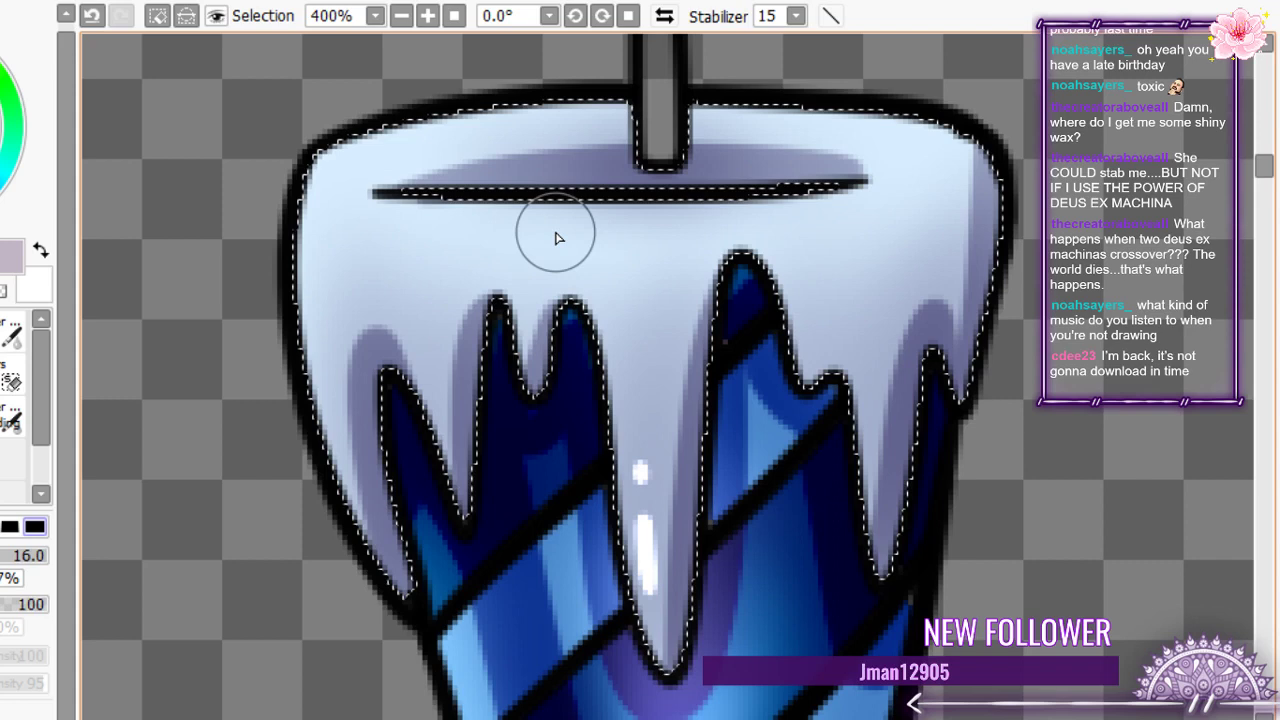
left_click_drag(587, 231, 498, 230)
left_click_drag(436, 216, 402, 215)
mouse_move(920, 180)
left_mouse_down()
mouse_move(855, 222)
mouse_move(808, 230)
left_mouse_up()
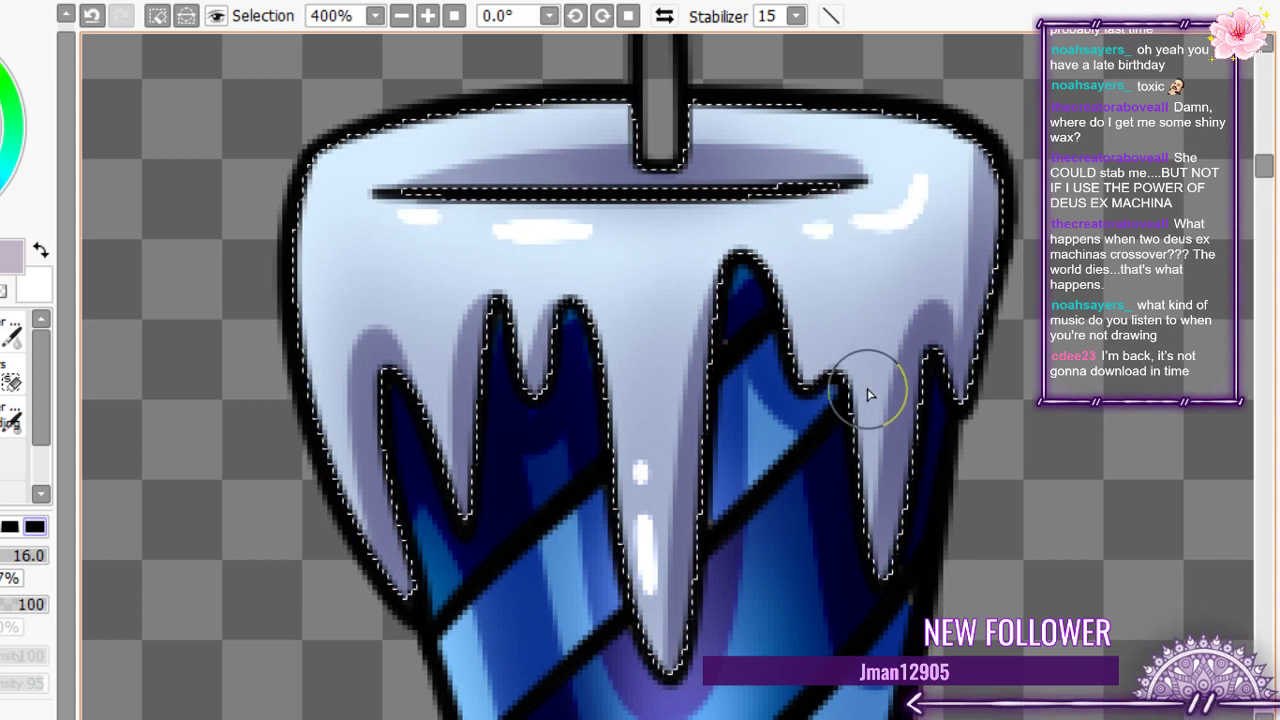
- Paint crisp white highlights on the blue candle's remaining outer wax drips with the size 16 brush
left_click_drag(866, 410, 862, 360)
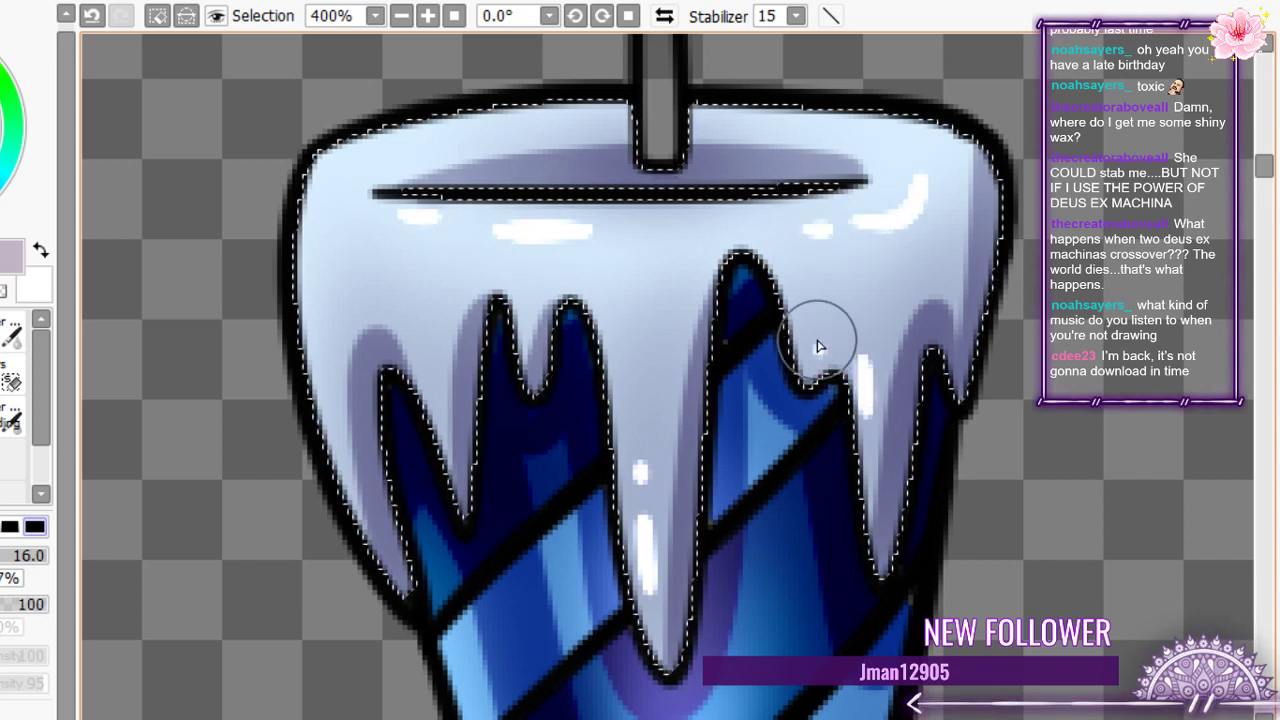
scroll(478, 228, "down", 2)
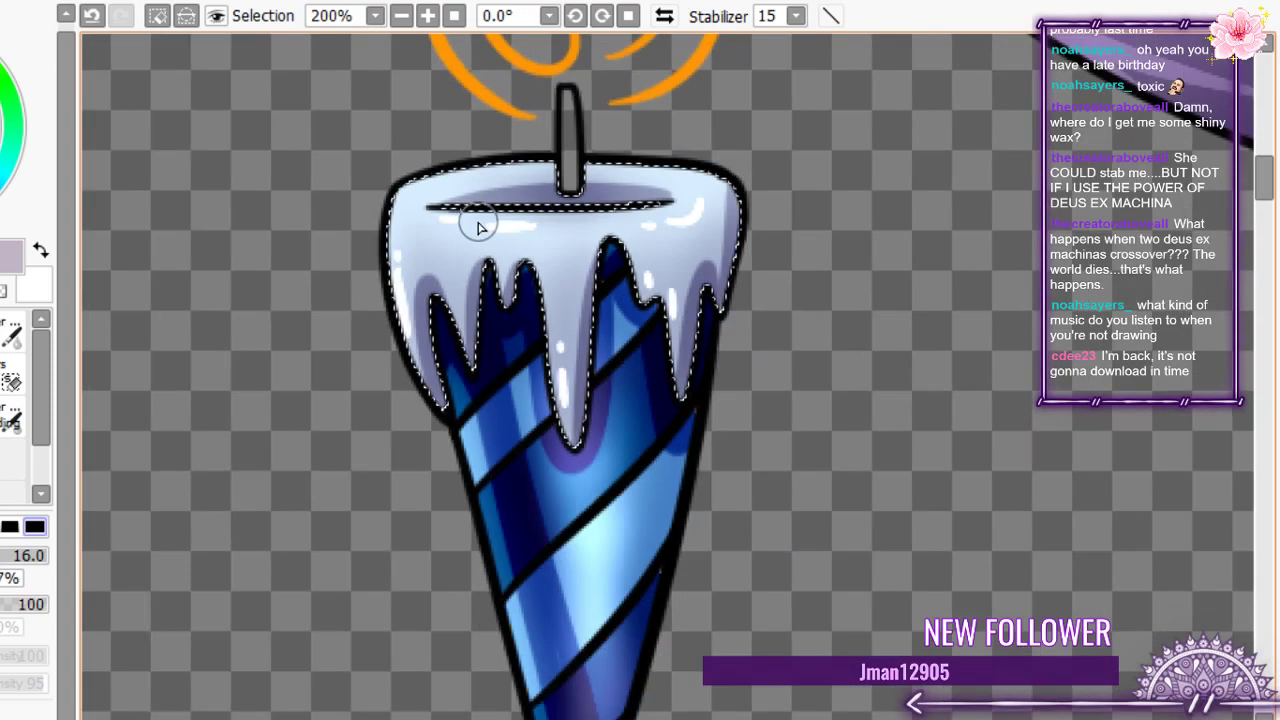
scroll(478, 228, "down", 3)
- Paint white highlights below the rim and down the wax drips of the pink candle above the cane hand
scroll(389, 429, "up", 4)
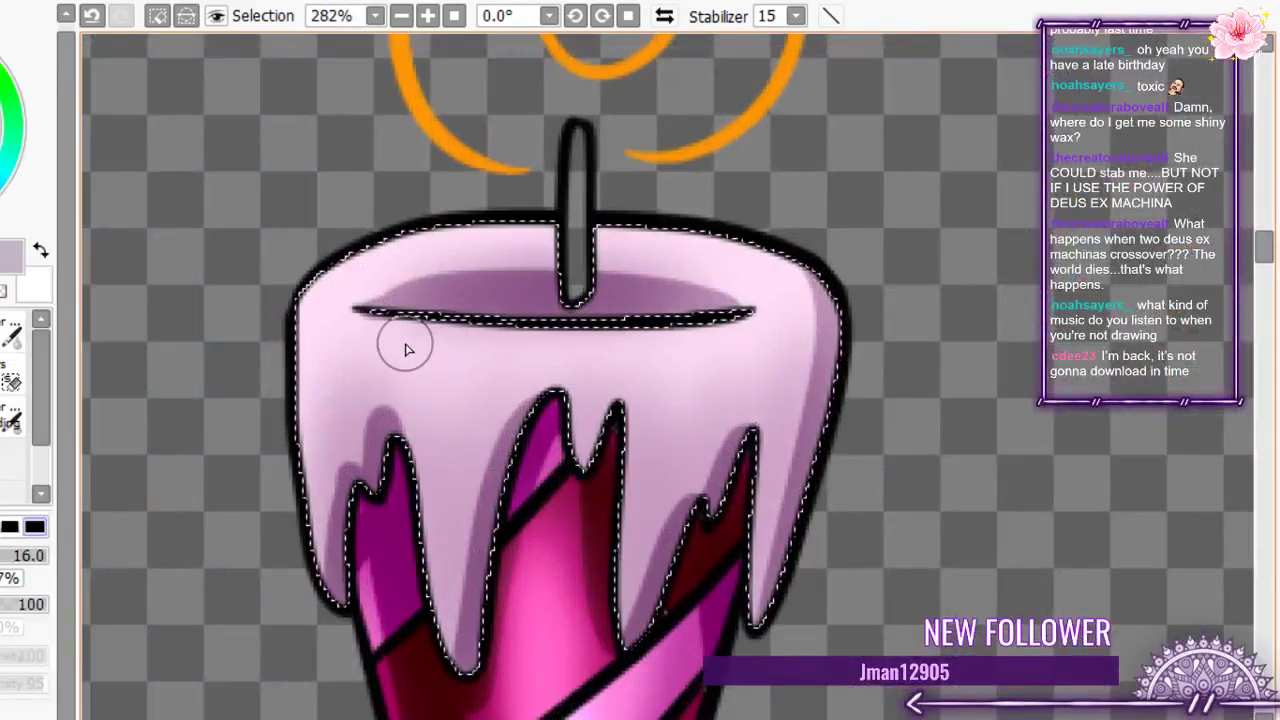
mouse_move(376, 333)
left_mouse_down()
mouse_move(465, 357)
mouse_move(517, 352)
left_mouse_up()
left_click_drag(781, 309, 731, 349)
left_click_drag(691, 350, 675, 351)
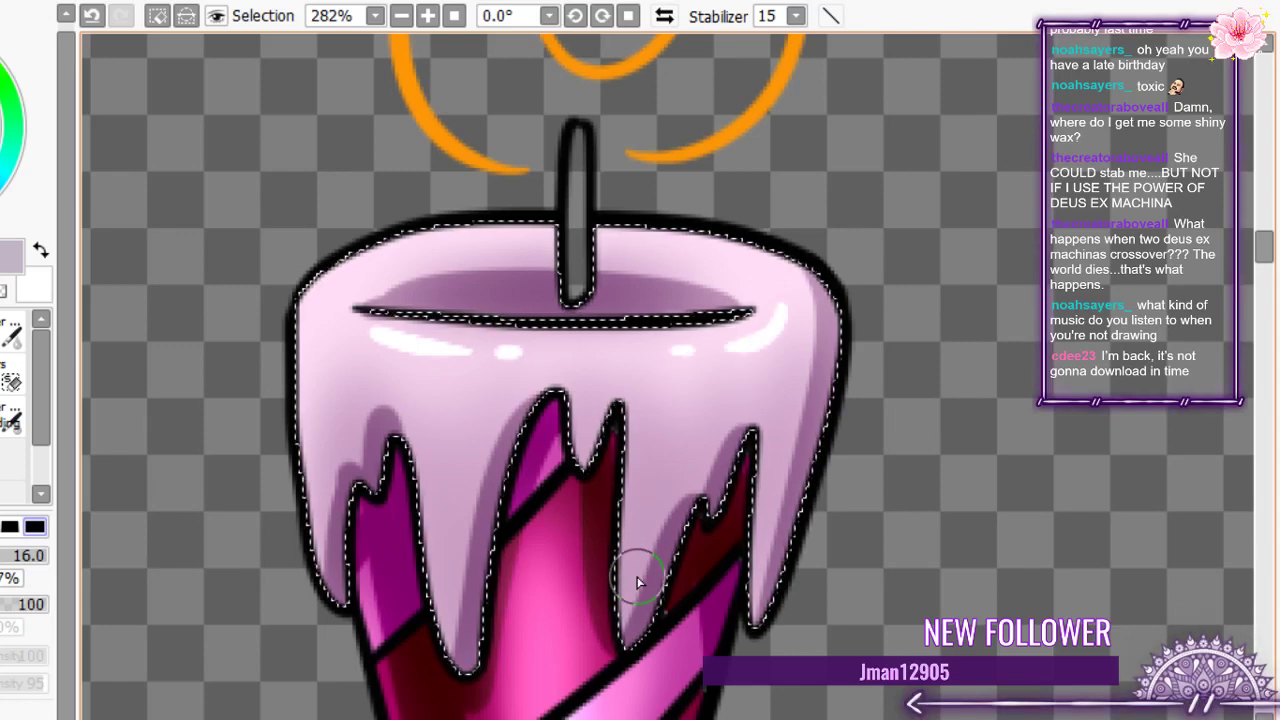
left_click_drag(637, 576, 639, 519)
left_click_drag(642, 489, 643, 476)
left_click_drag(448, 603, 435, 506)
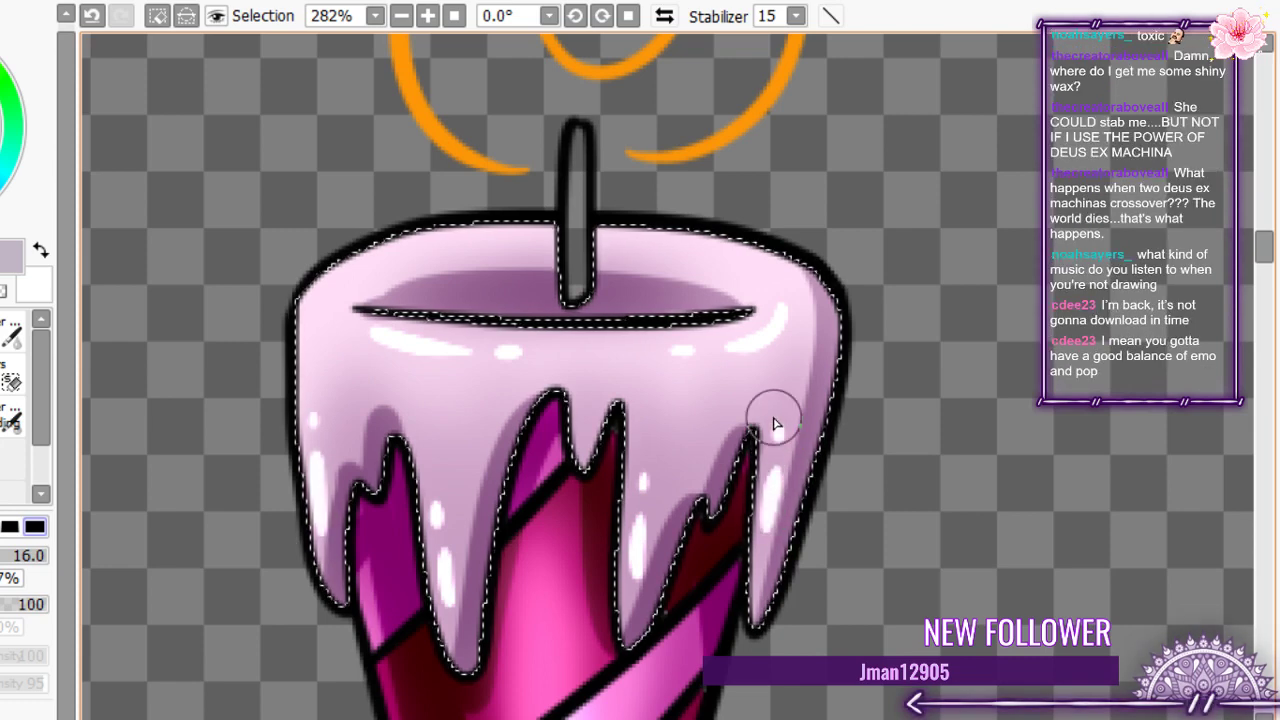
- Add white highlights along the outer edge and below the rim of the pink candle on the character's open-hand side
scroll(530, 373, "down", 2)
scroll(530, 373, "down", 2)
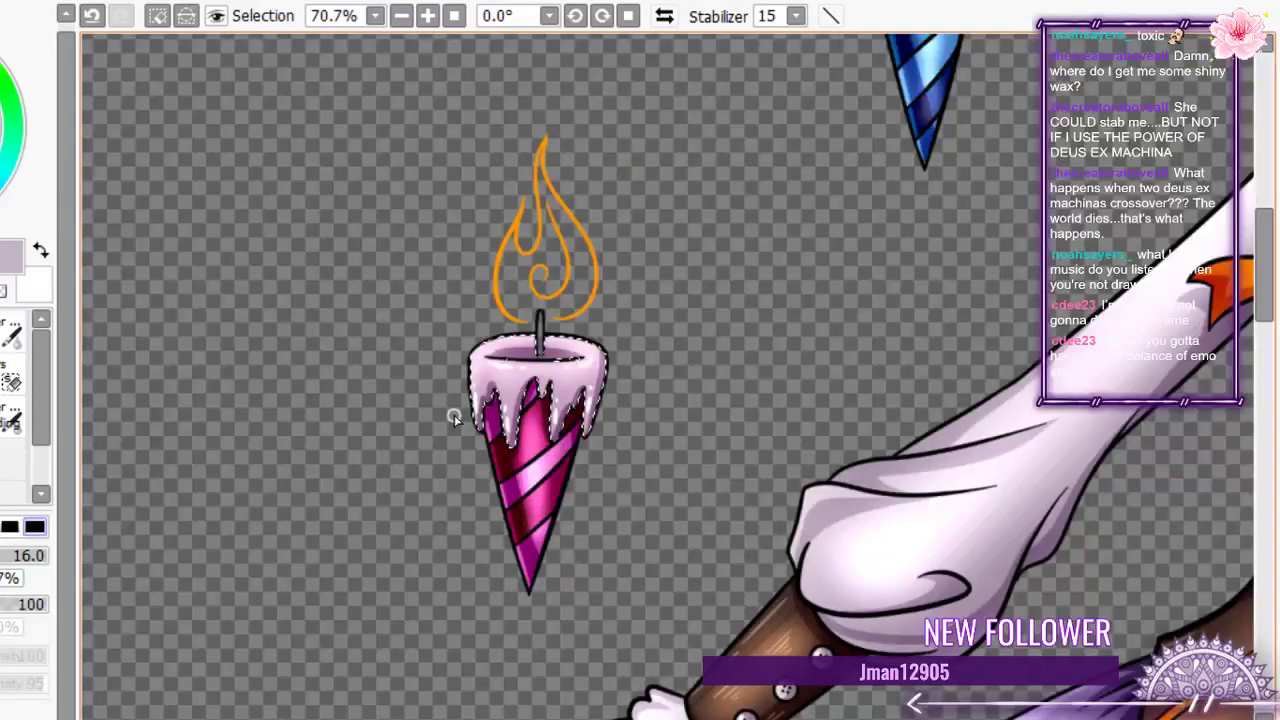
scroll(454, 415, "up", 4)
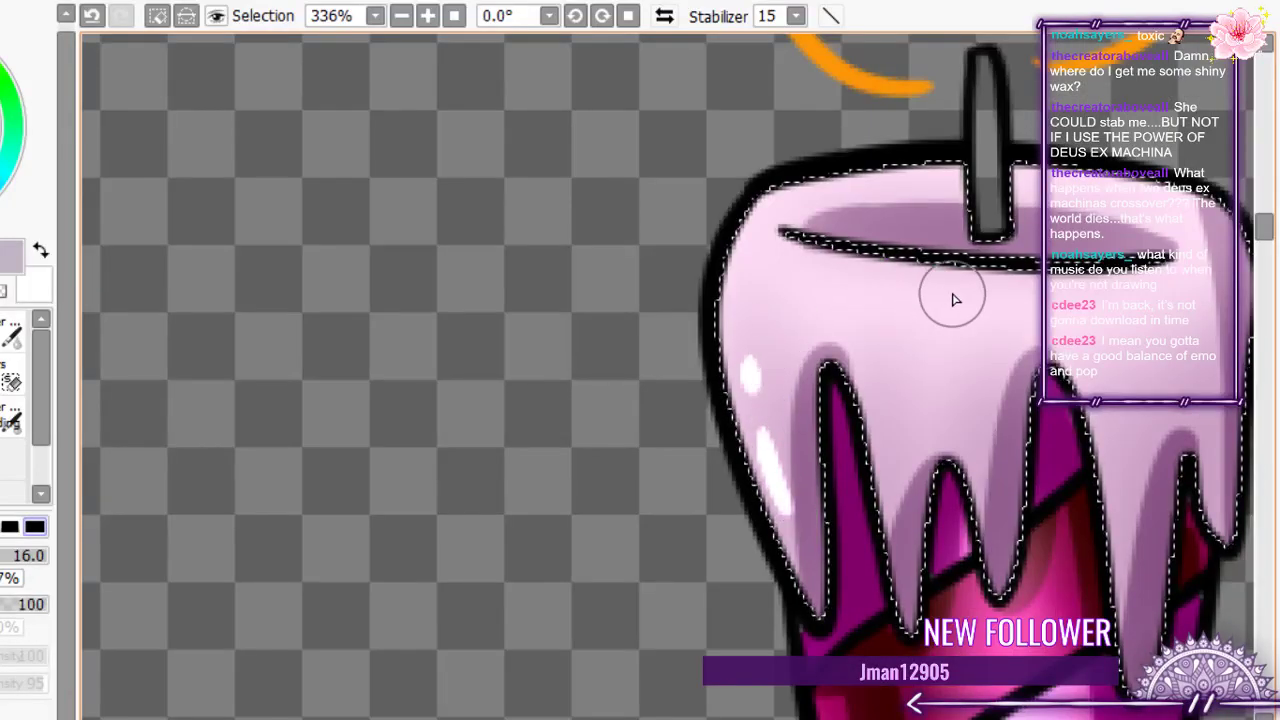
left_click_drag(803, 265, 893, 296)
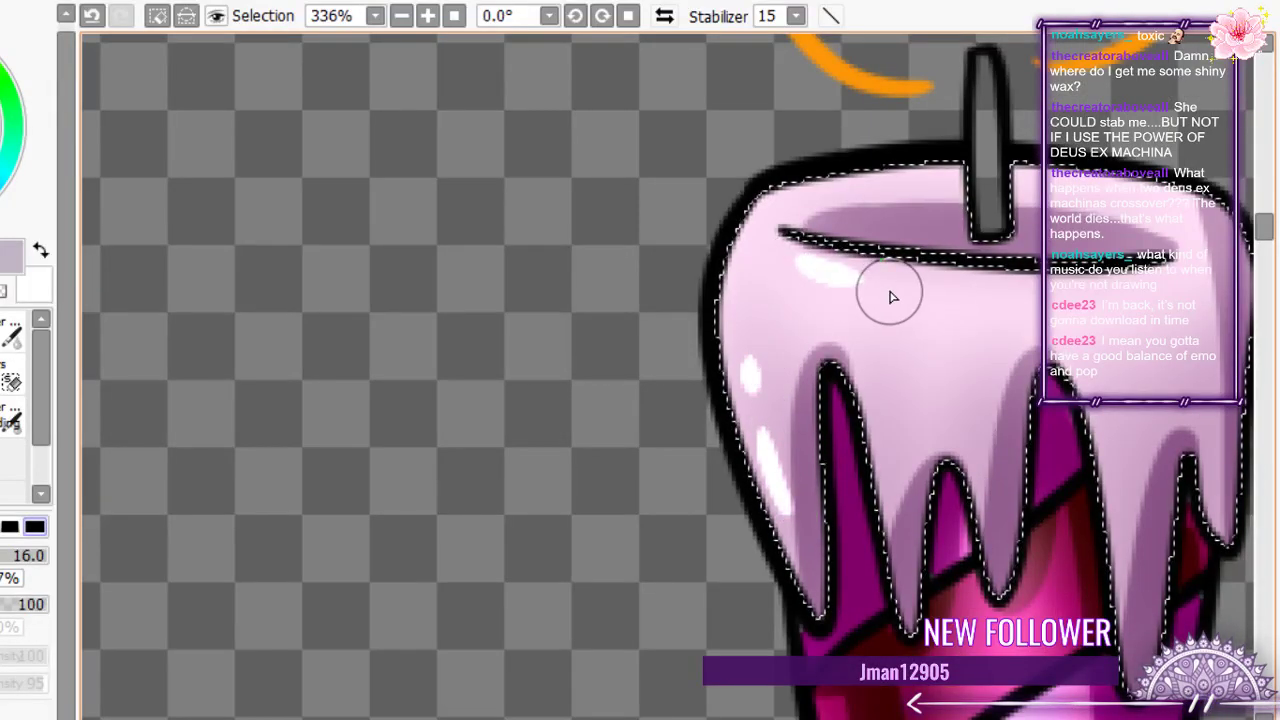
left_click(904, 287)
left_click_drag(1178, 280, 1105, 298)
- Paint white streaks and dots down the wax drips of the pink candle on the character's open-hand side
left_click_drag(1131, 556, 1139, 622)
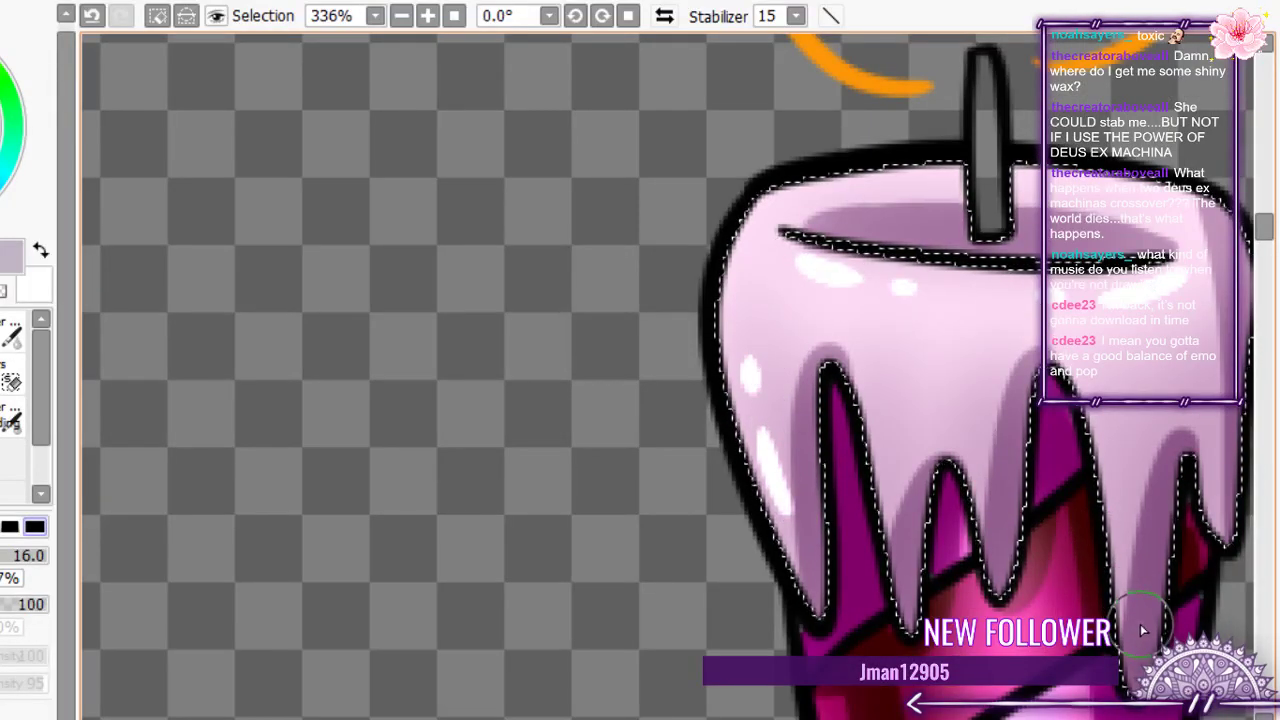
left_click_drag(1129, 505, 1124, 472)
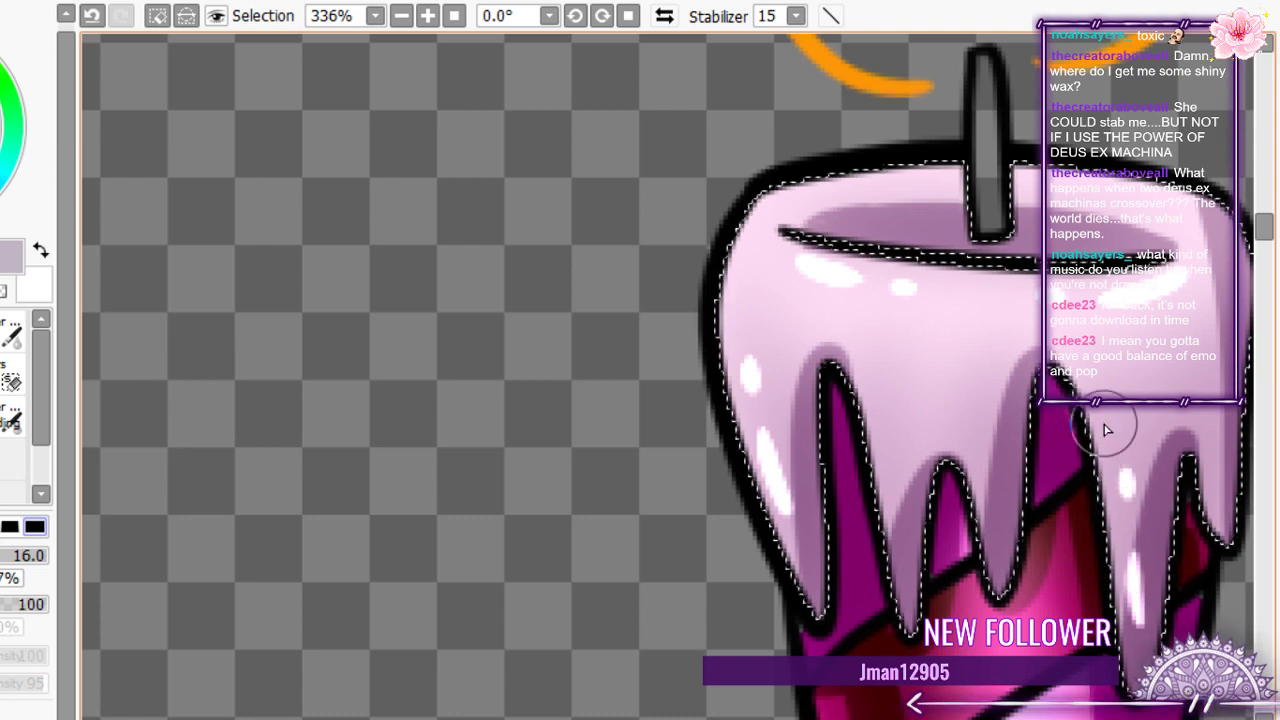
left_click_drag(902, 536, 891, 472)
left_click(886, 437)
left_click_drag(1214, 518, 1204, 434)
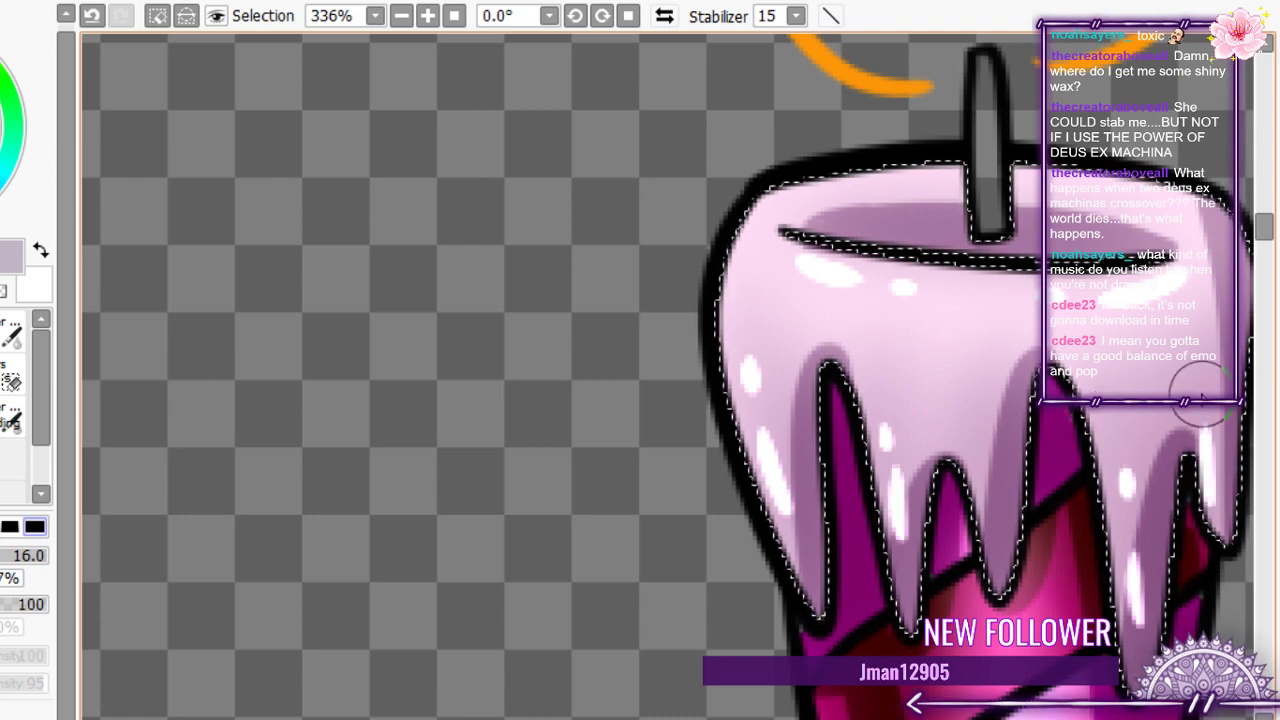
left_click(1199, 384)
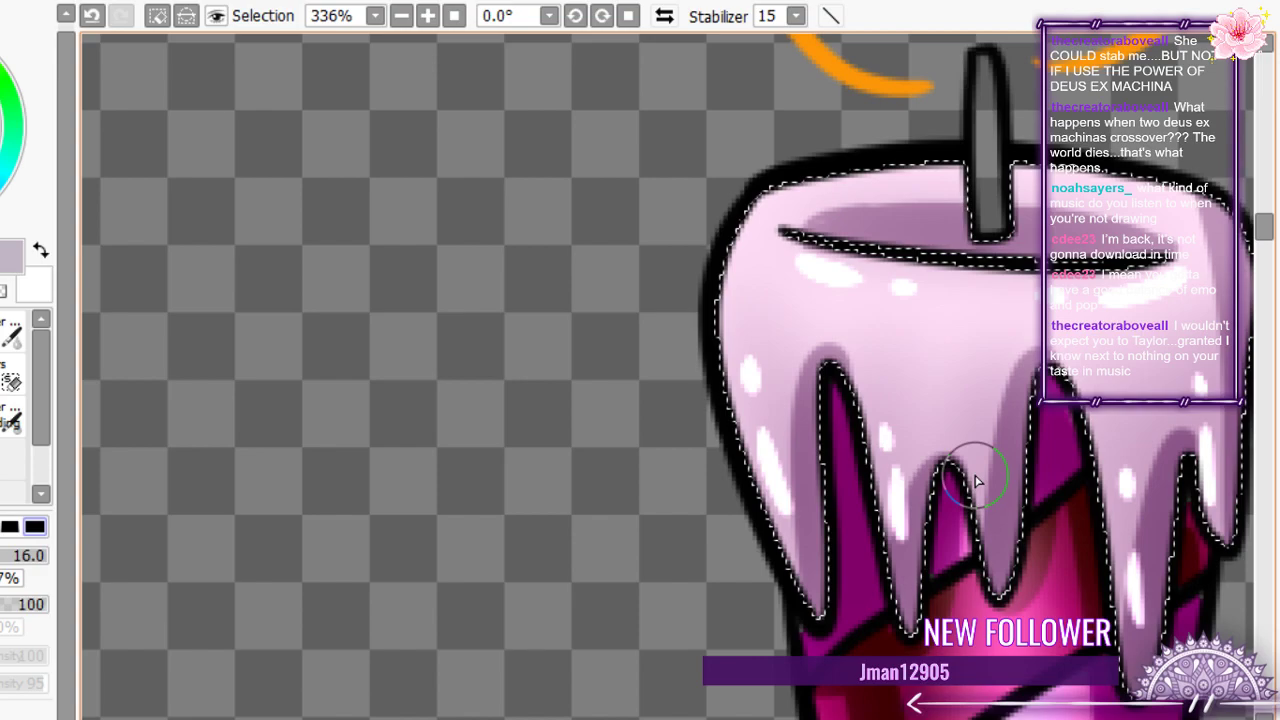
- Dot small white highlights on the back rim either side of the wick on all three candles
scroll(975, 480, "down", 13)
scroll(958, 337, "up", 9)
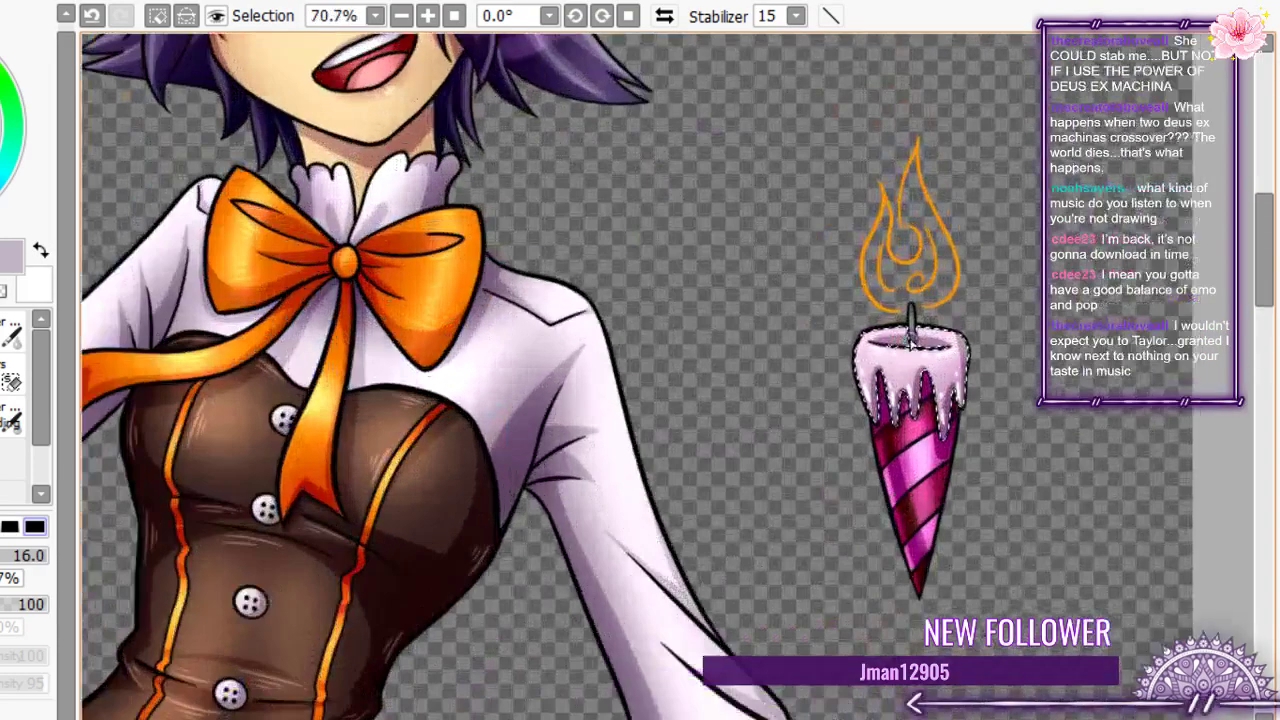
scroll(958, 337, "up", 1)
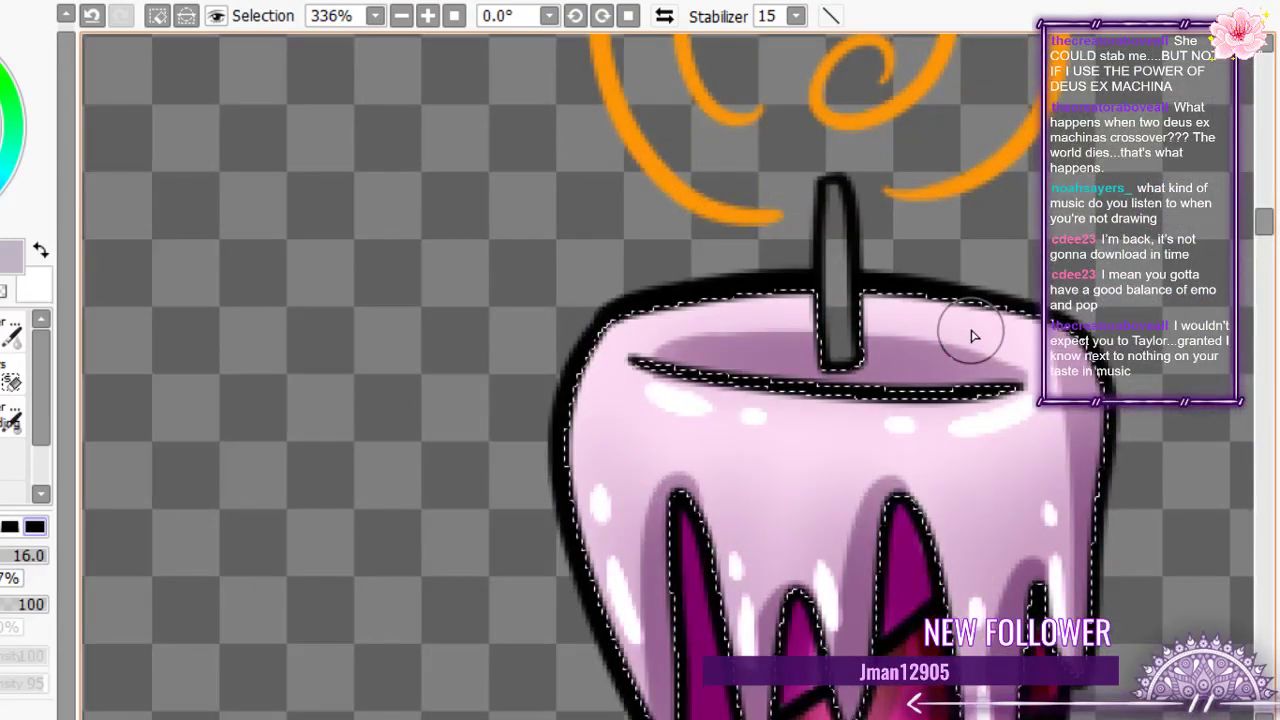
scroll(222, 245, "down", 9)
scroll(210, 230, "up", 10)
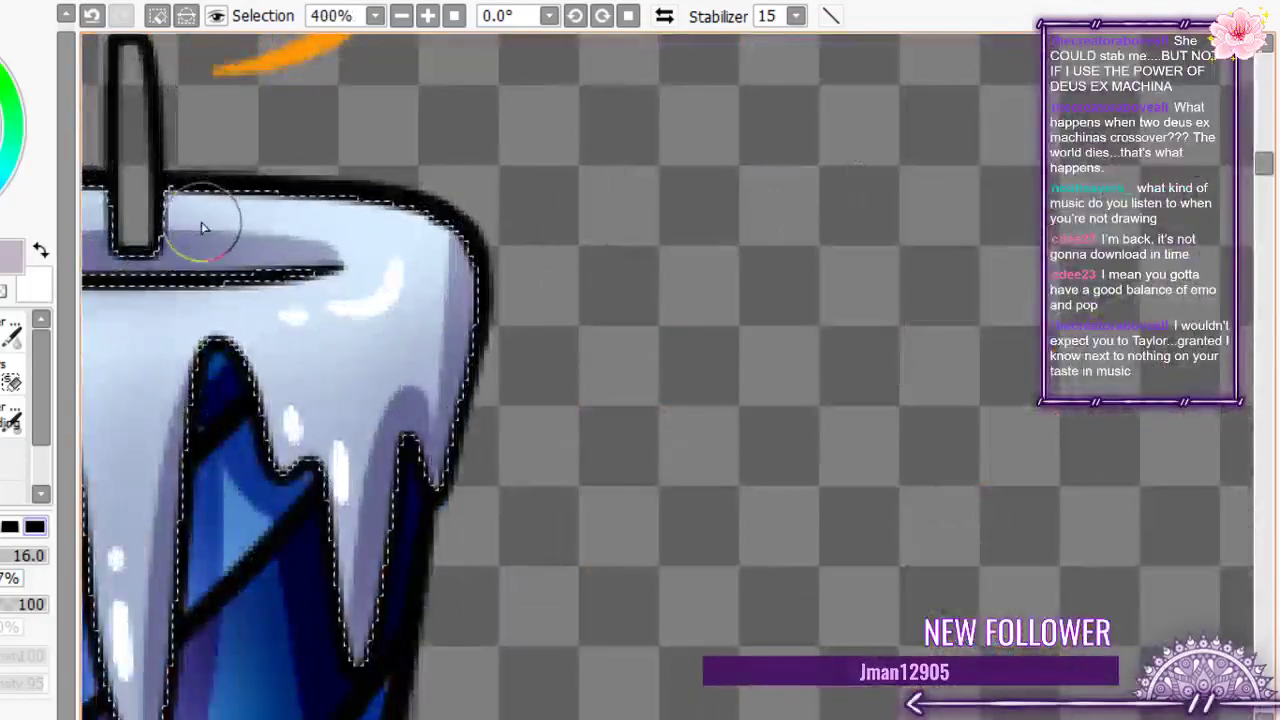
scroll(376, 267, "down", 4)
scroll(145, 238, "up", 6)
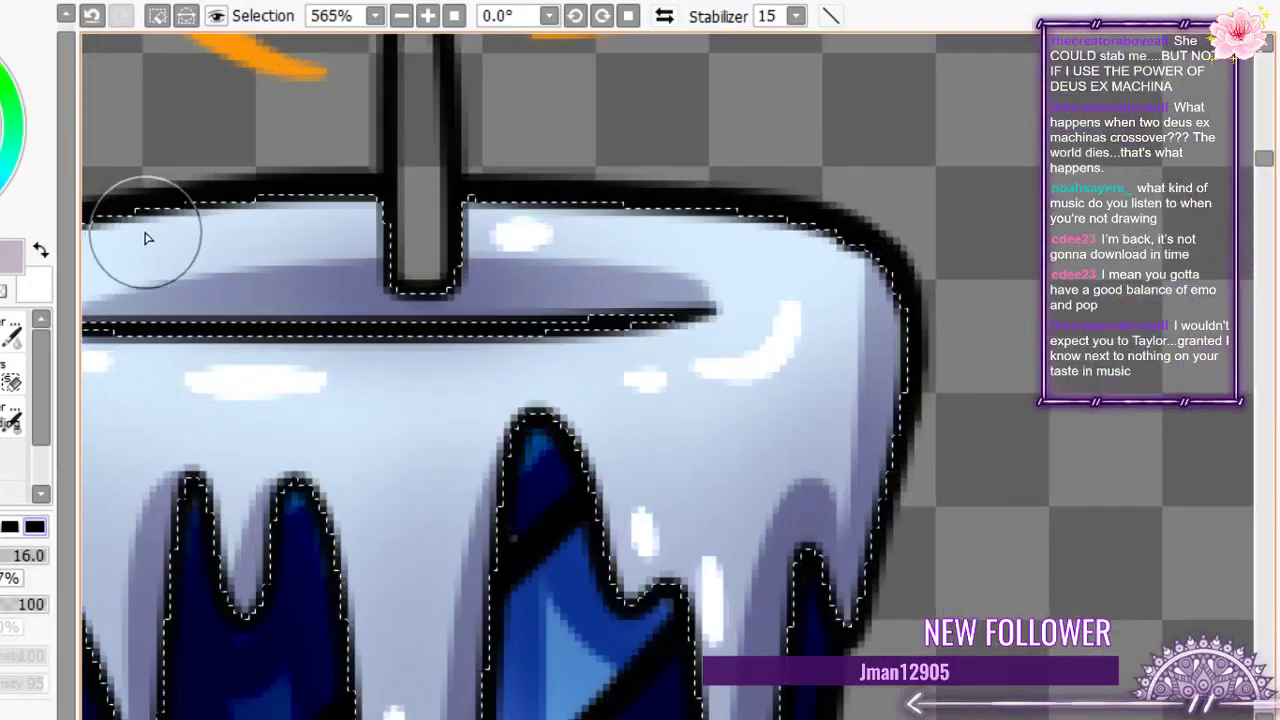
scroll(145, 238, "down", 10)
scroll(314, 490, "up", 10)
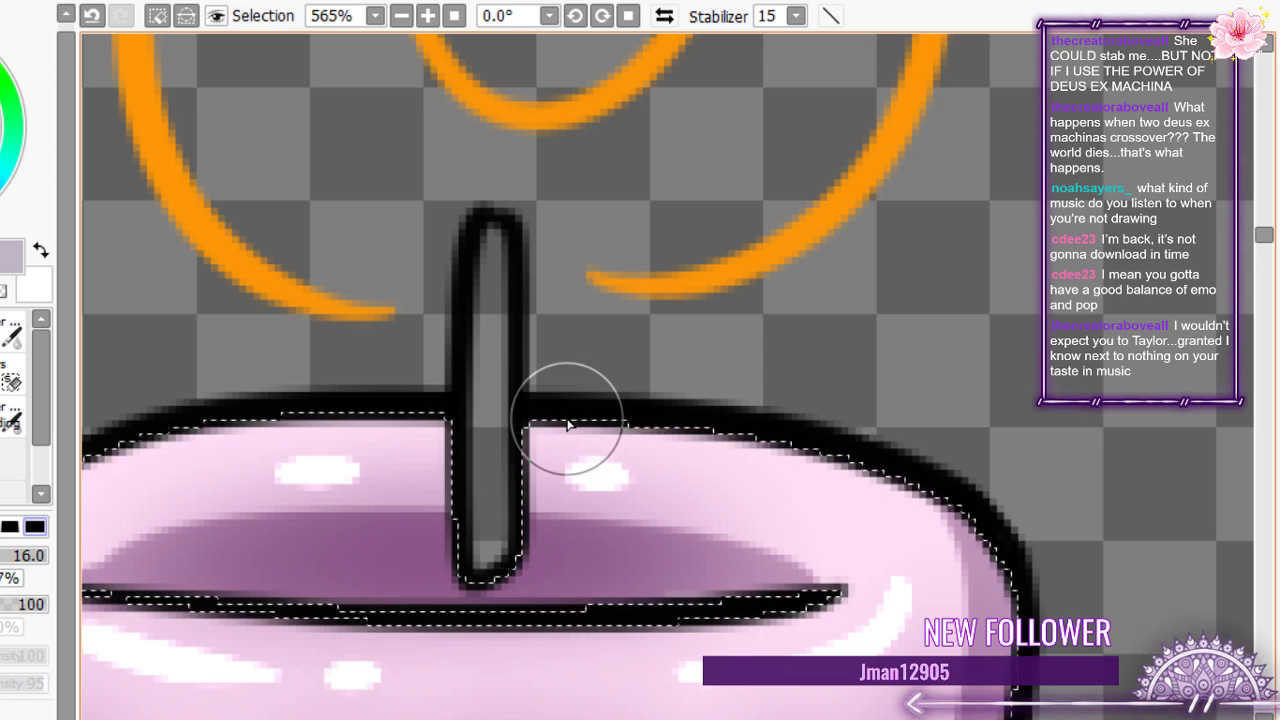
scroll(515, 400, "down", 7)
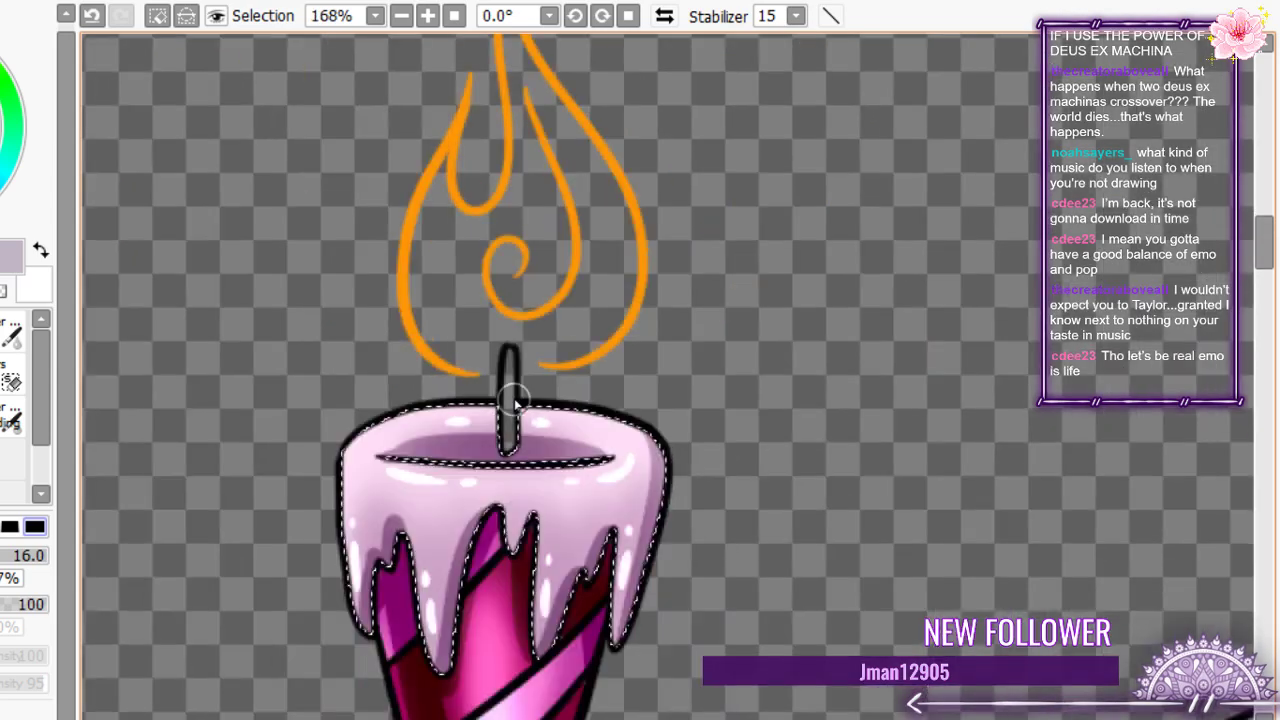
scroll(513, 400, "down", 5)
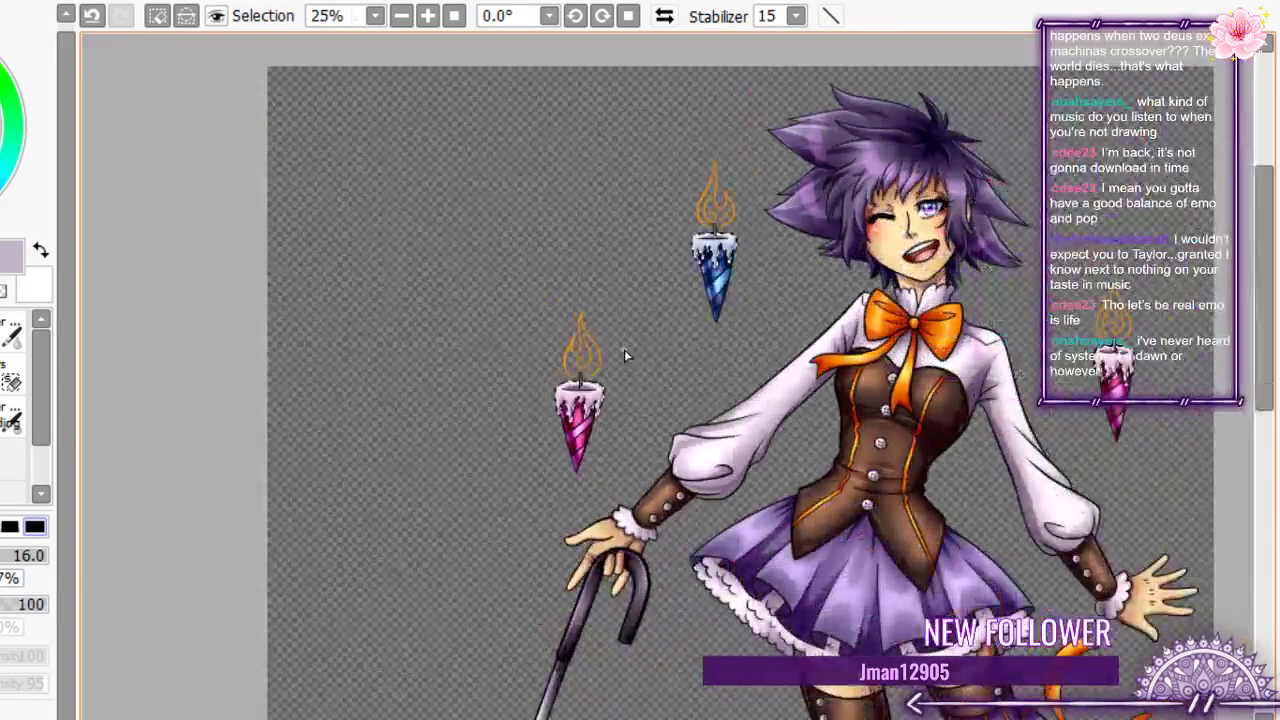
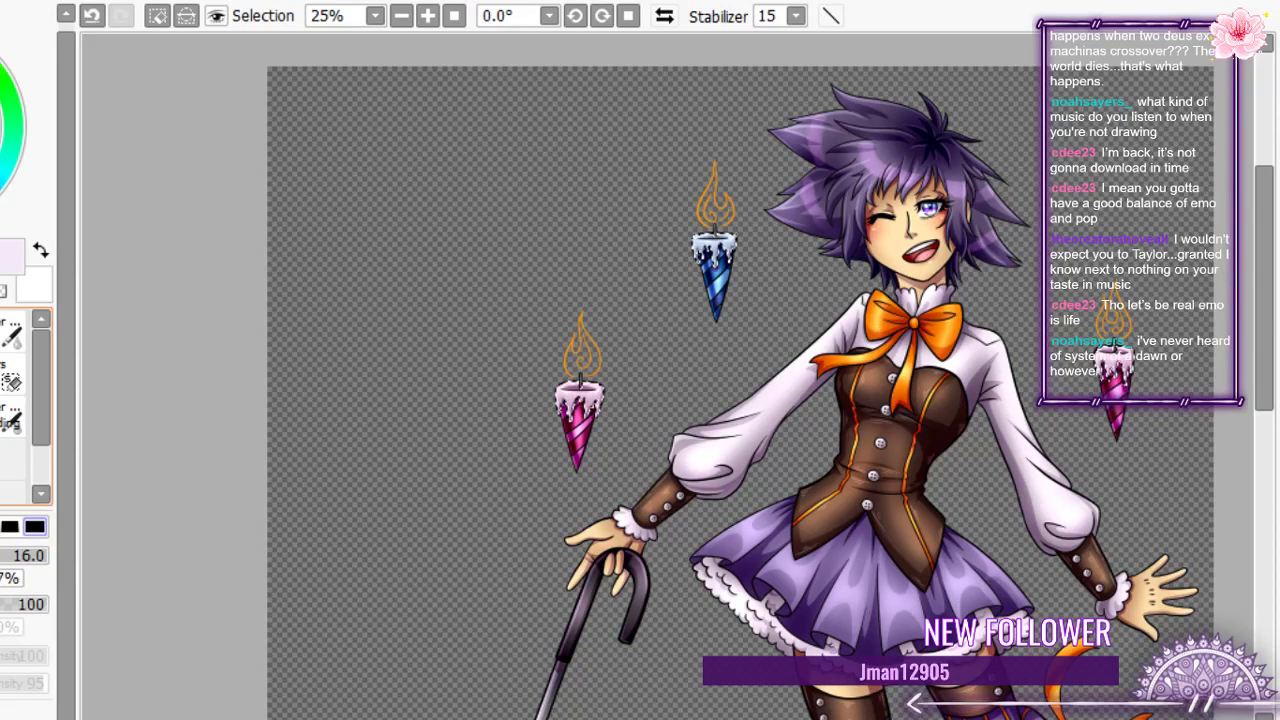
- Clear the selection and fill the wicks of all three candles with pale lavender
scroll(580, 382, "up", 8)
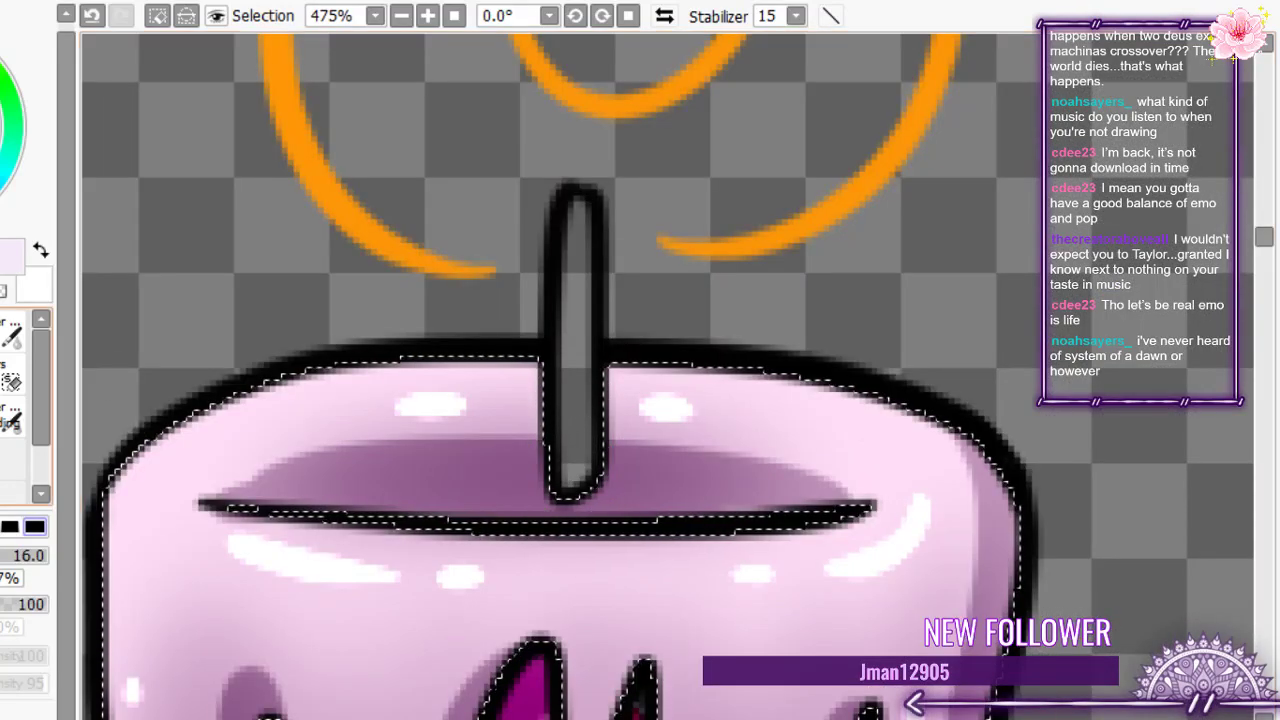
key("ctrl+d")
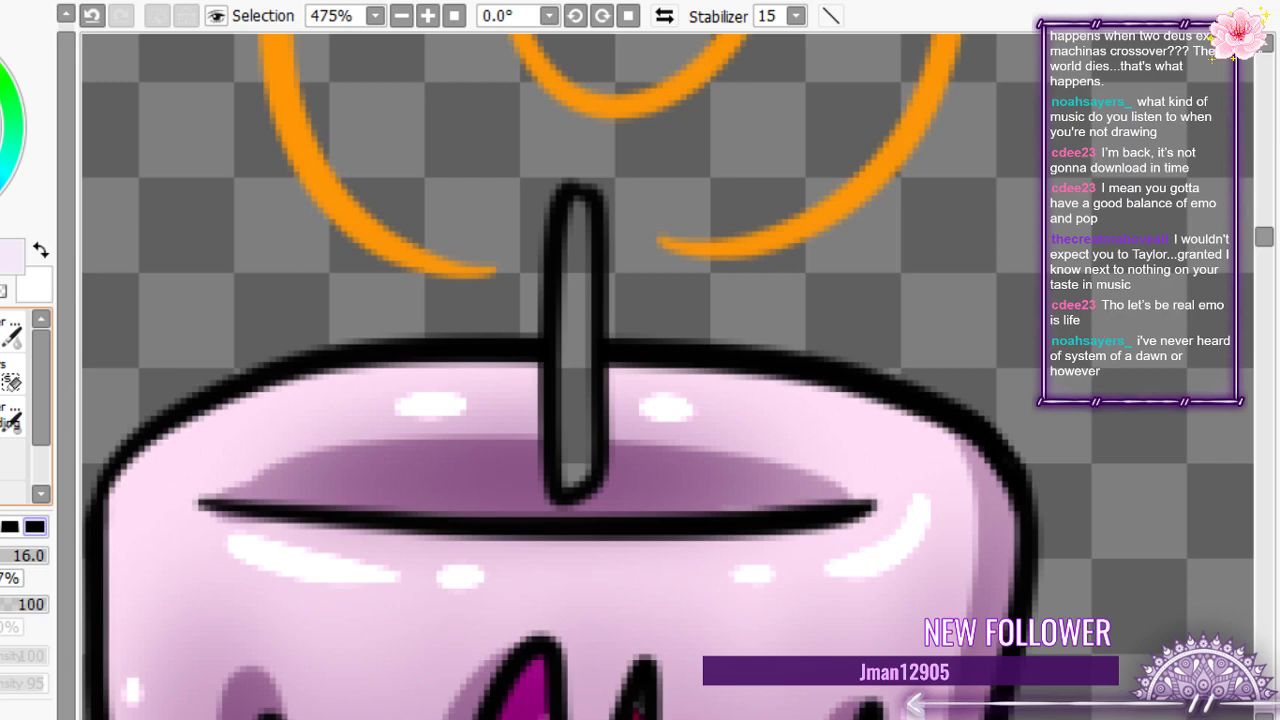
left_click_drag(572, 490, 576, 215)
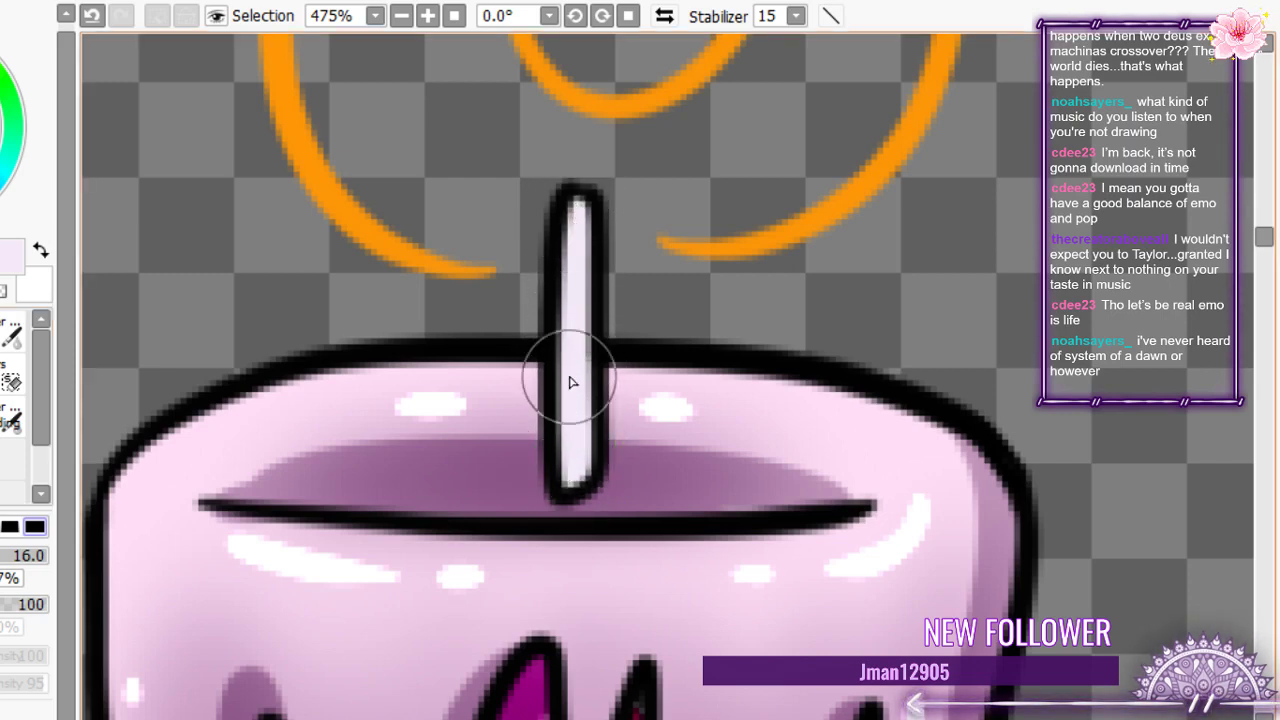
scroll(531, 425, "down", 13)
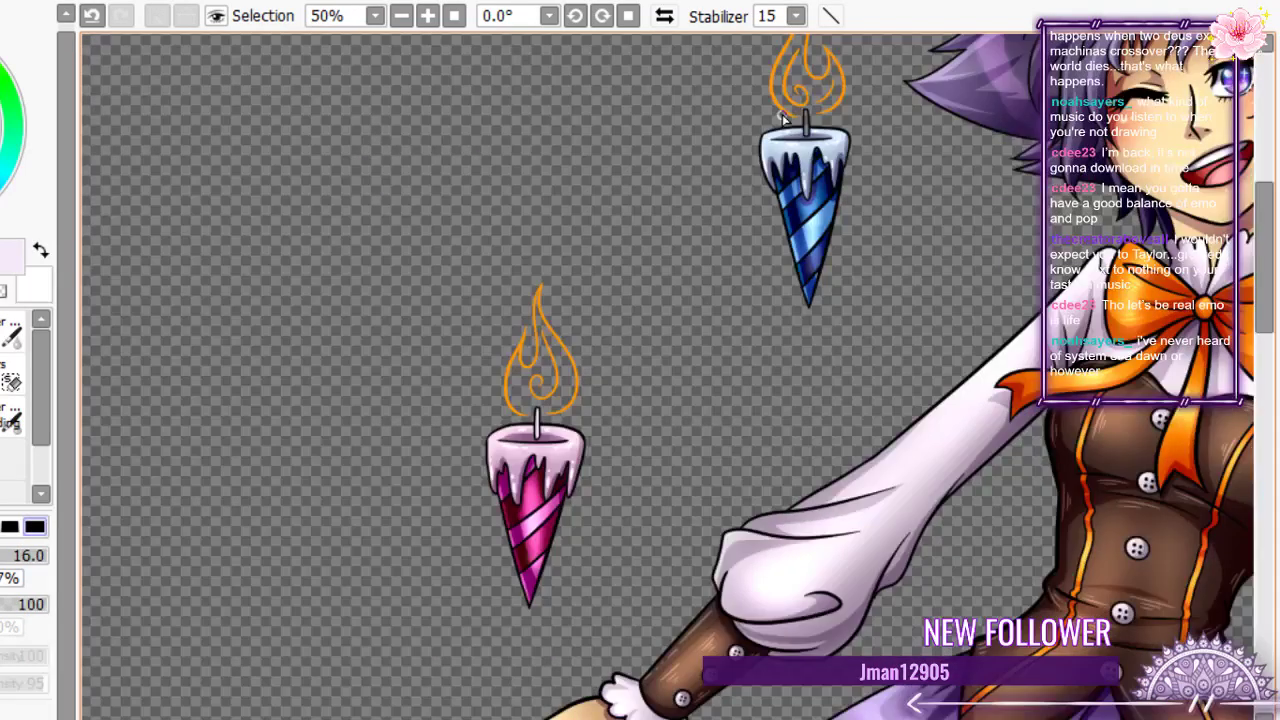
scroll(785, 118, "up", 10)
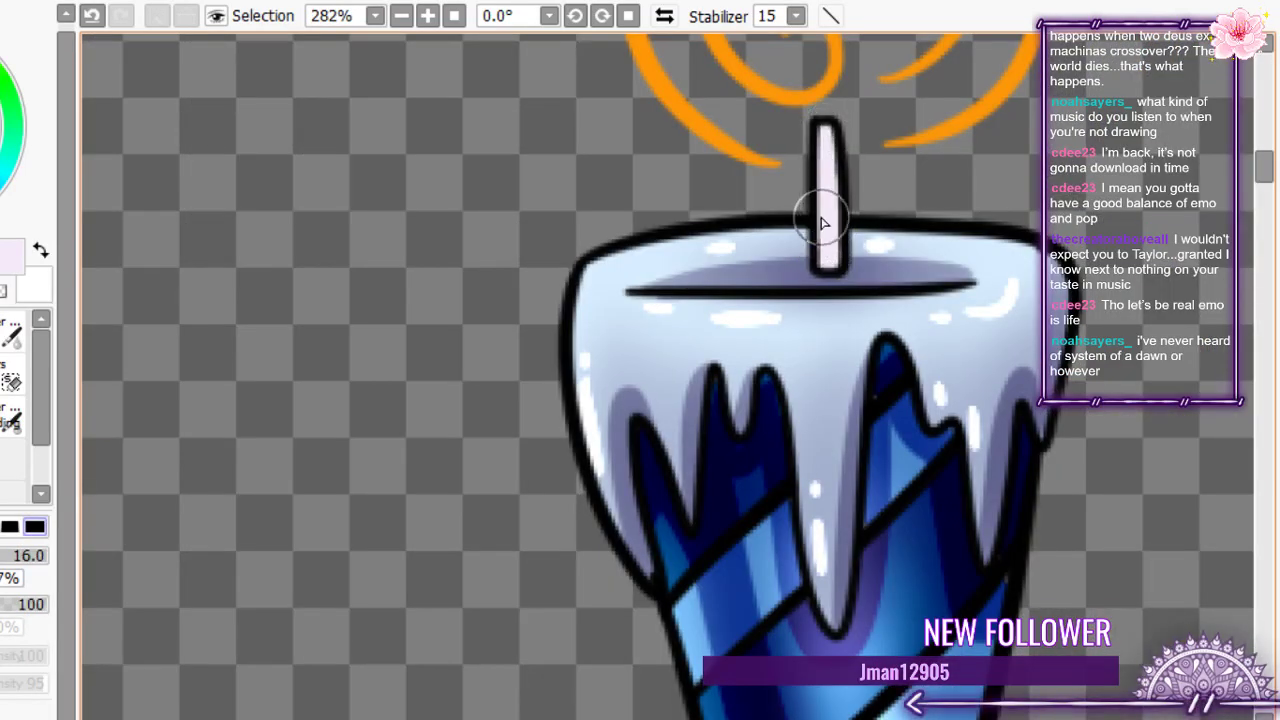
scroll(780, 220, "down", 9)
scroll(735, 222, "down", 4)
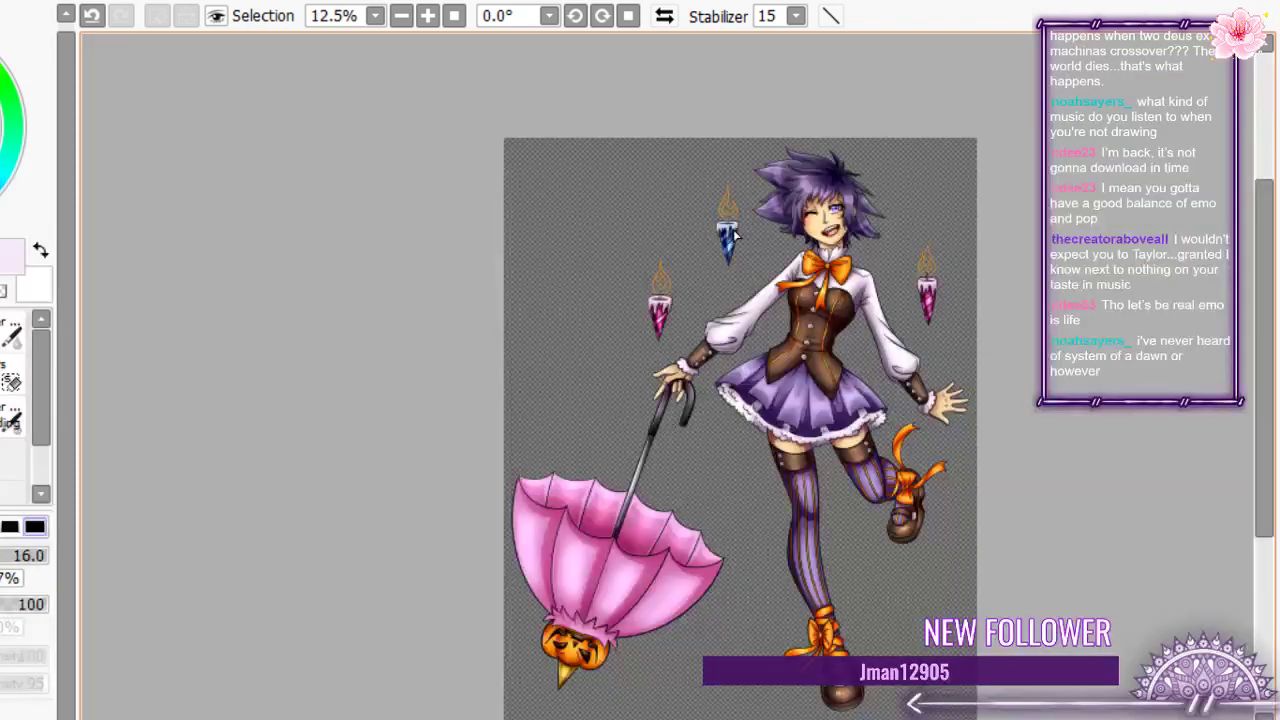
scroll(728, 232, "up", 12)
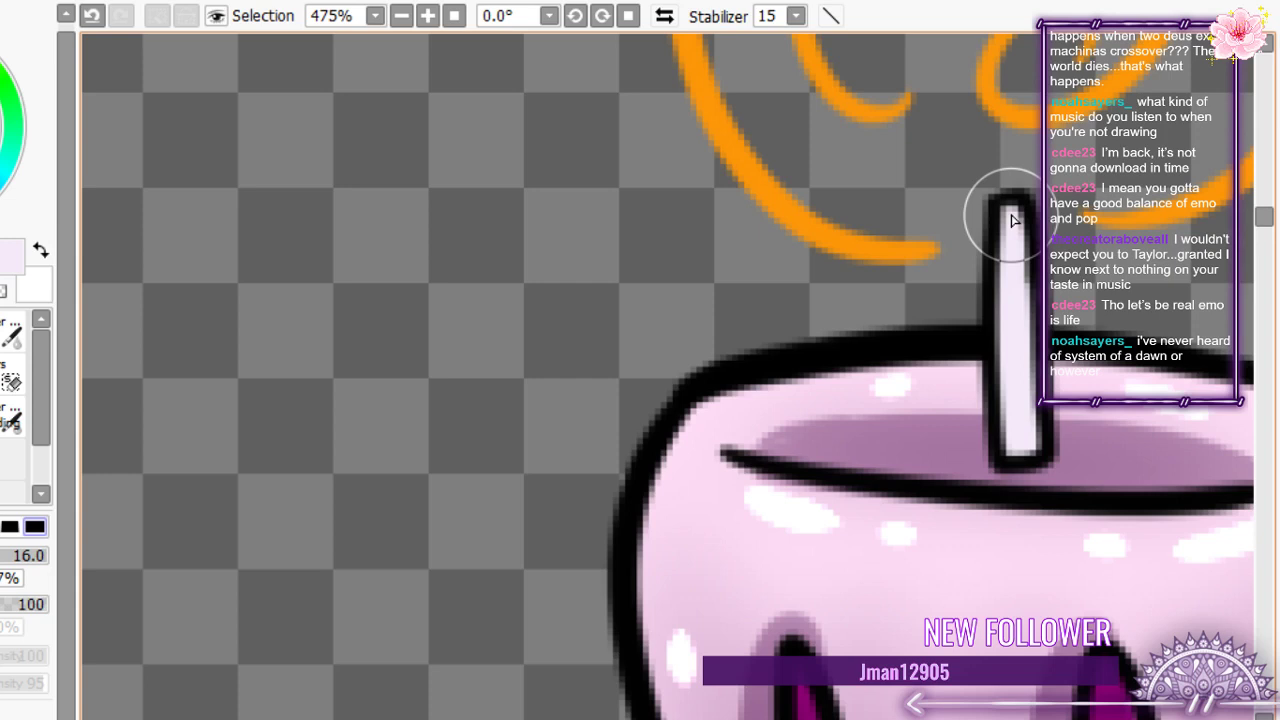
- Select the wick fills and paint grey diagonal stripes across the wick of the pink candle on the open-hand side
scroll(1012, 220, "down", 3)
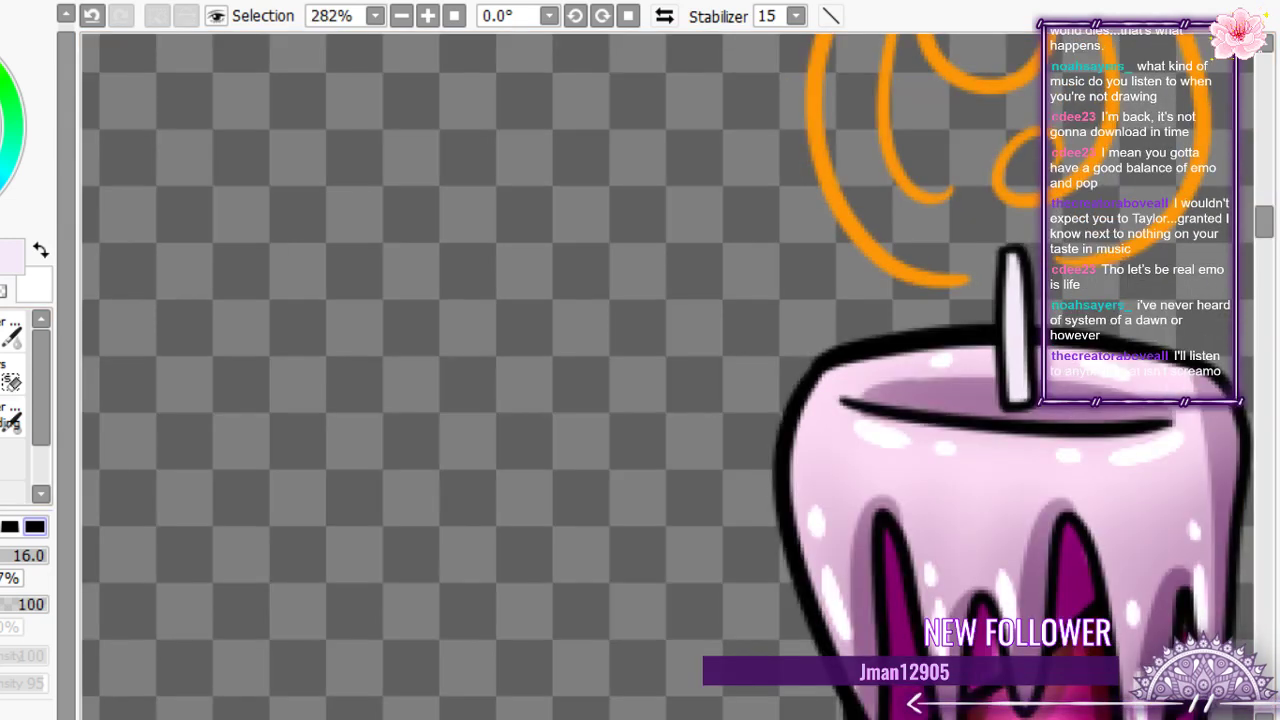
key("w")
left_click(1020, 357)
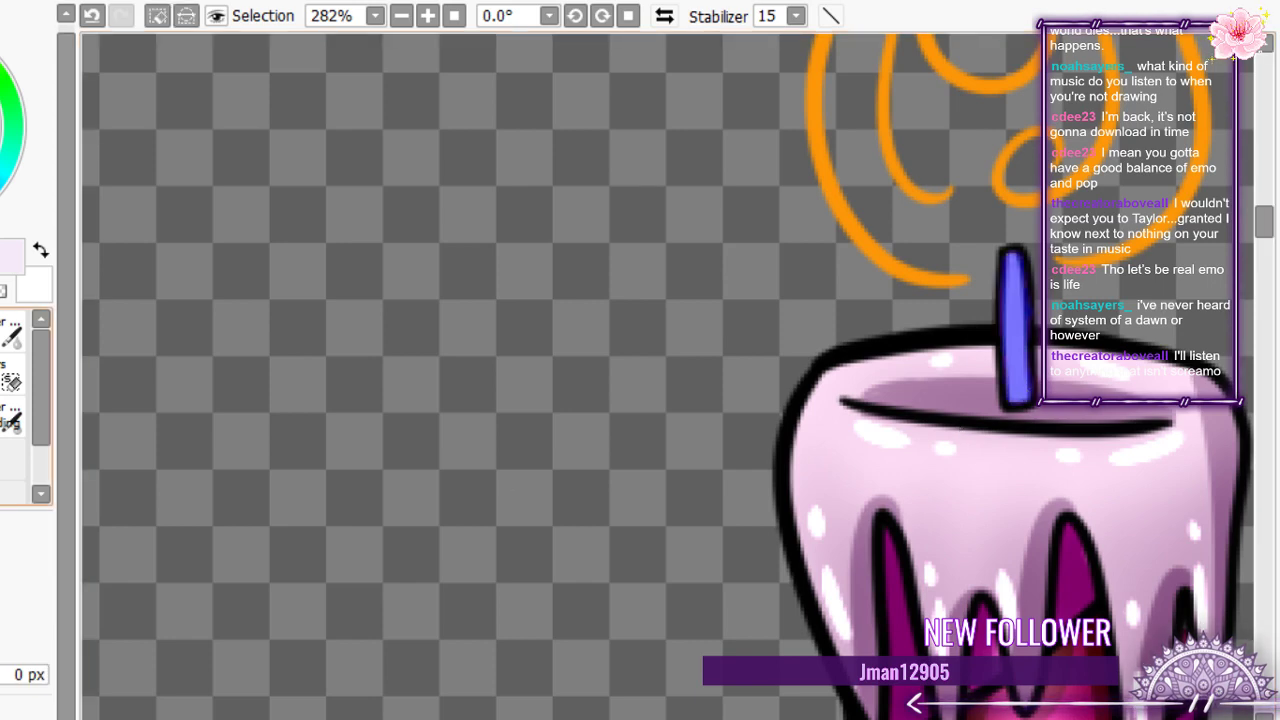
key("b")
scroll(1019, 362, "up", 5)
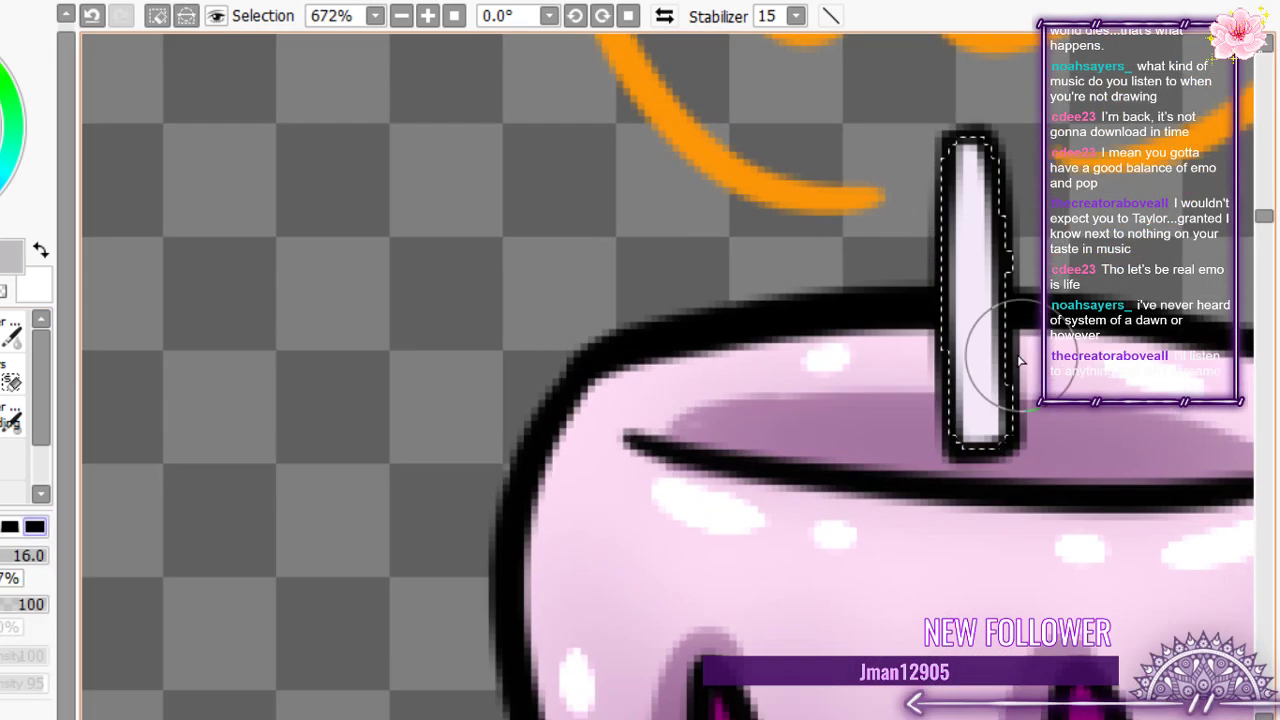
scroll(1018, 360, "up", 1)
left_click_drag(926, 352, 990, 432)
left_click_drag(905, 183, 972, 275)
left_click_drag(915, 130, 968, 227)
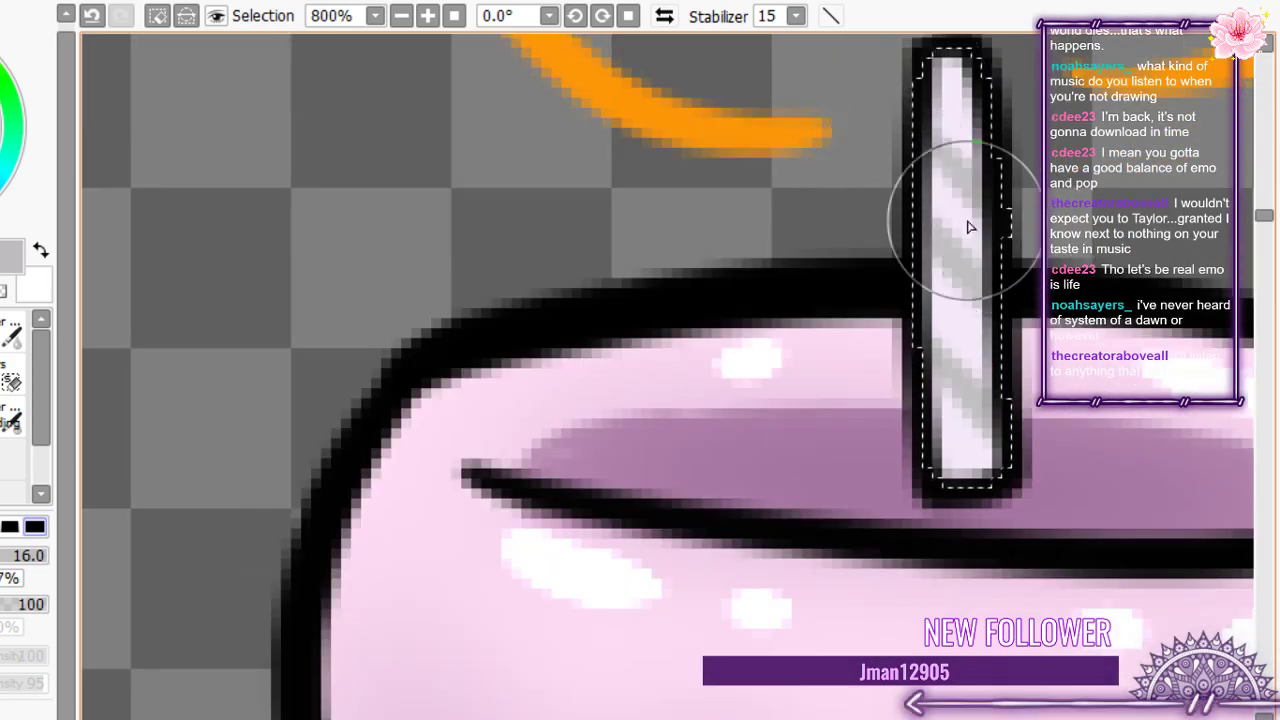
- Paint grey diagonal stripes down the blue candle's wick, matching the striped pink candle
scroll(975, 325, "down", 16)
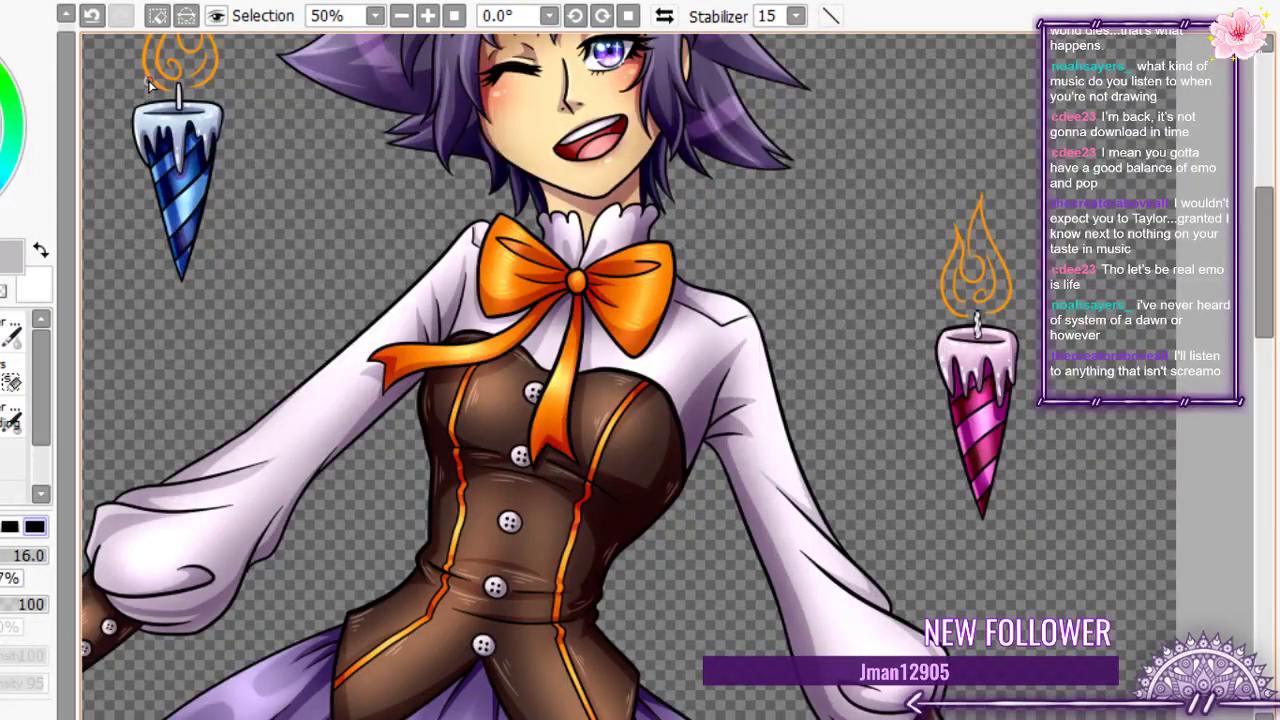
scroll(139, 168, "up", 9)
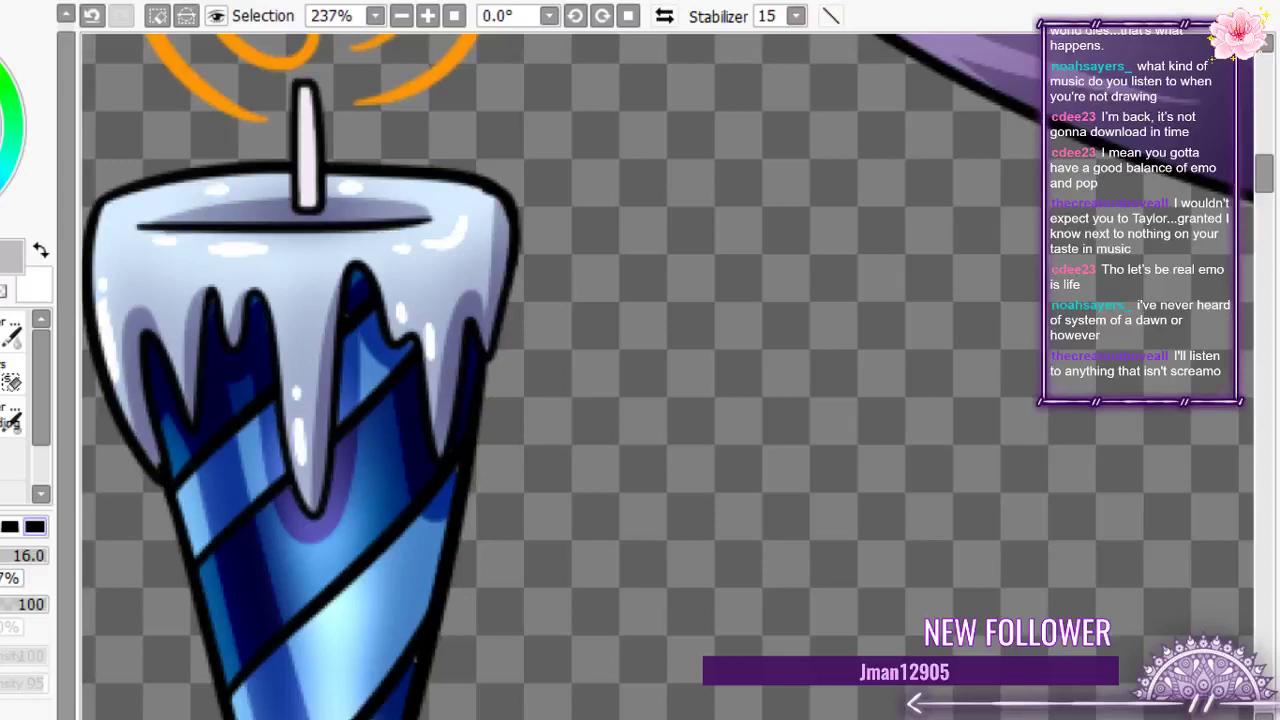
scroll(324, 177, "up", 5)
left_click_drag(300, 200, 338, 266)
left_click_drag(251, 114, 334, 160)
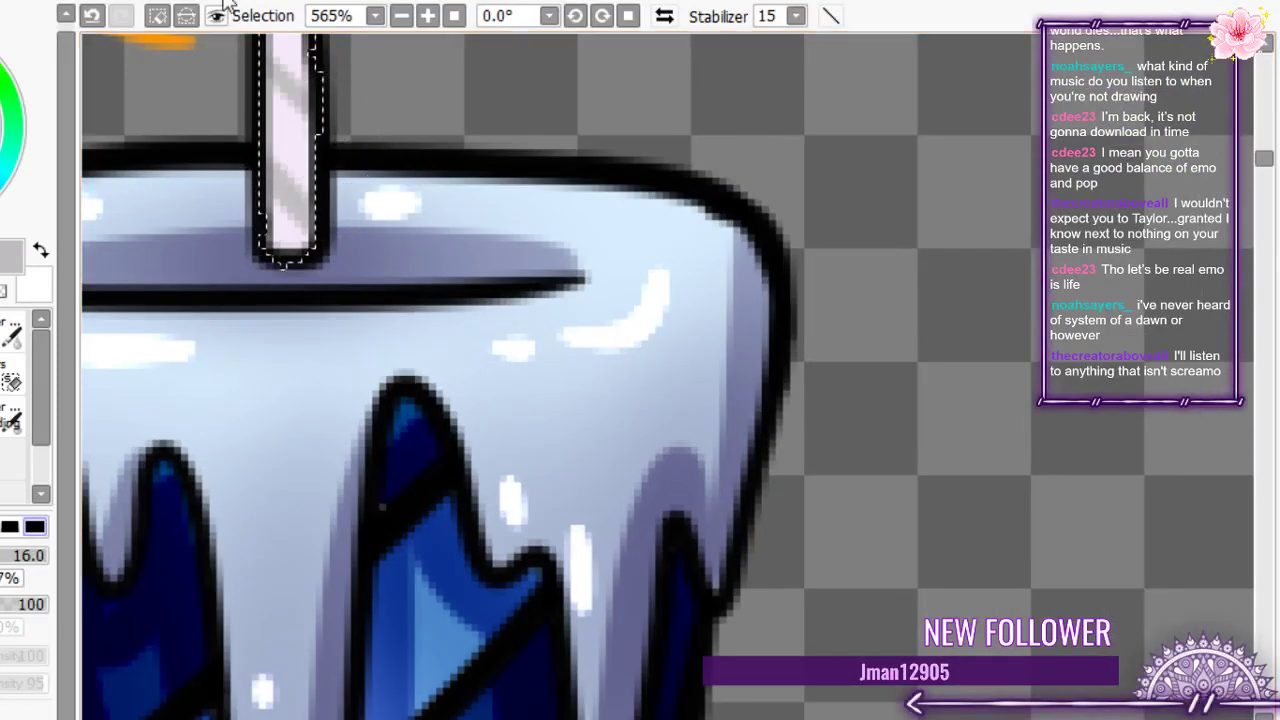
scroll(322, 240, "down", 5)
scroll(305, 145, "up", 3)
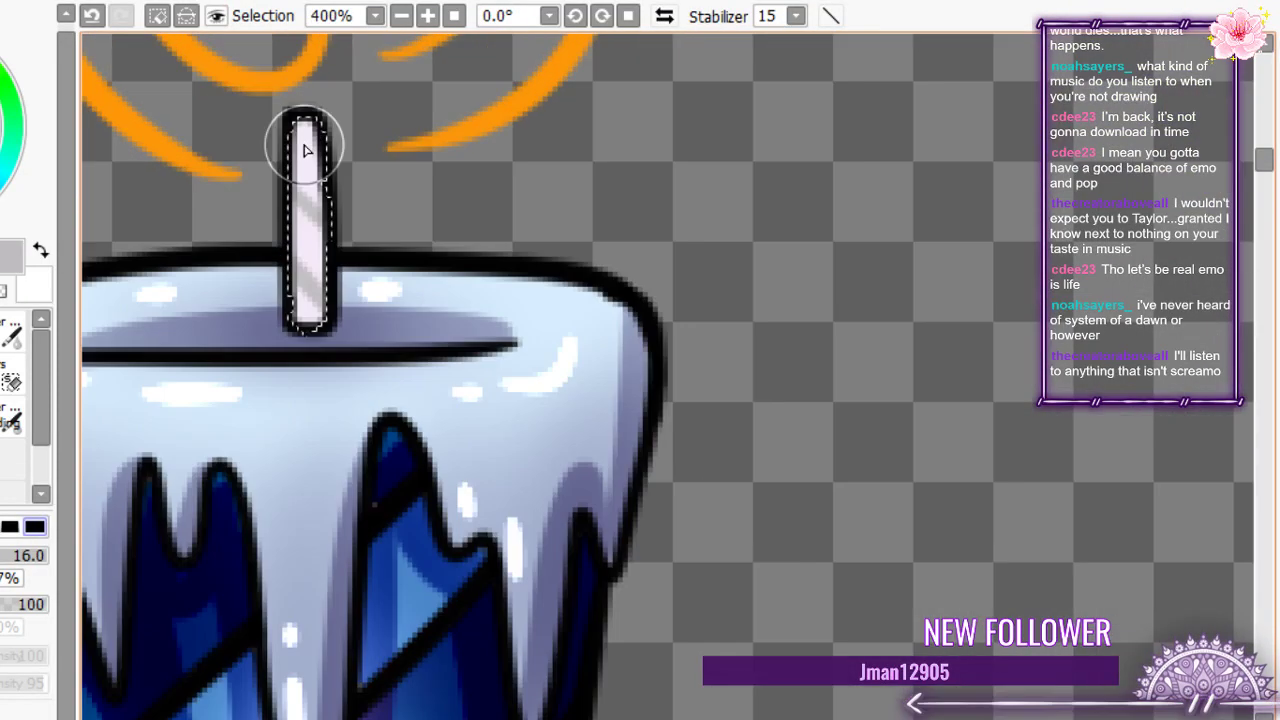
- Select the wick of the pink candle on the cane side, paint grey diagonal stripes across it and clear the selection
scroll(305, 150, "down", 10)
scroll(260, 510, "up", 8)
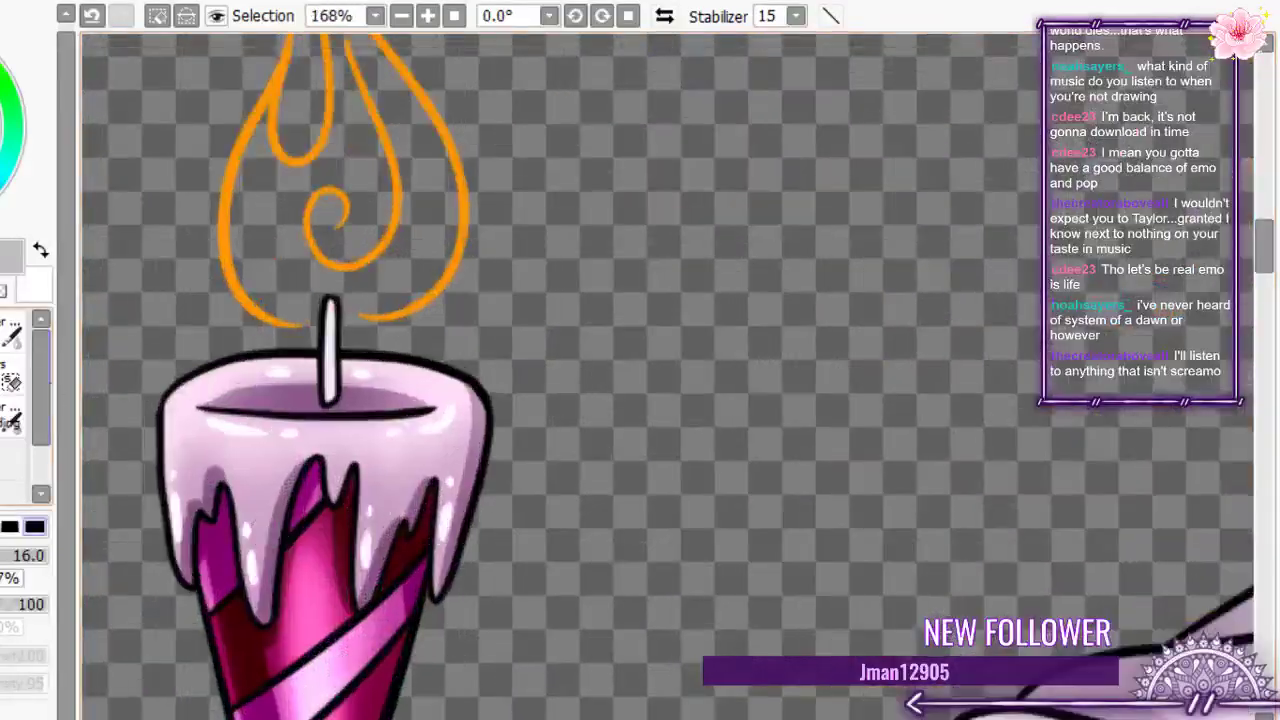
scroll(349, 380, "up", 4)
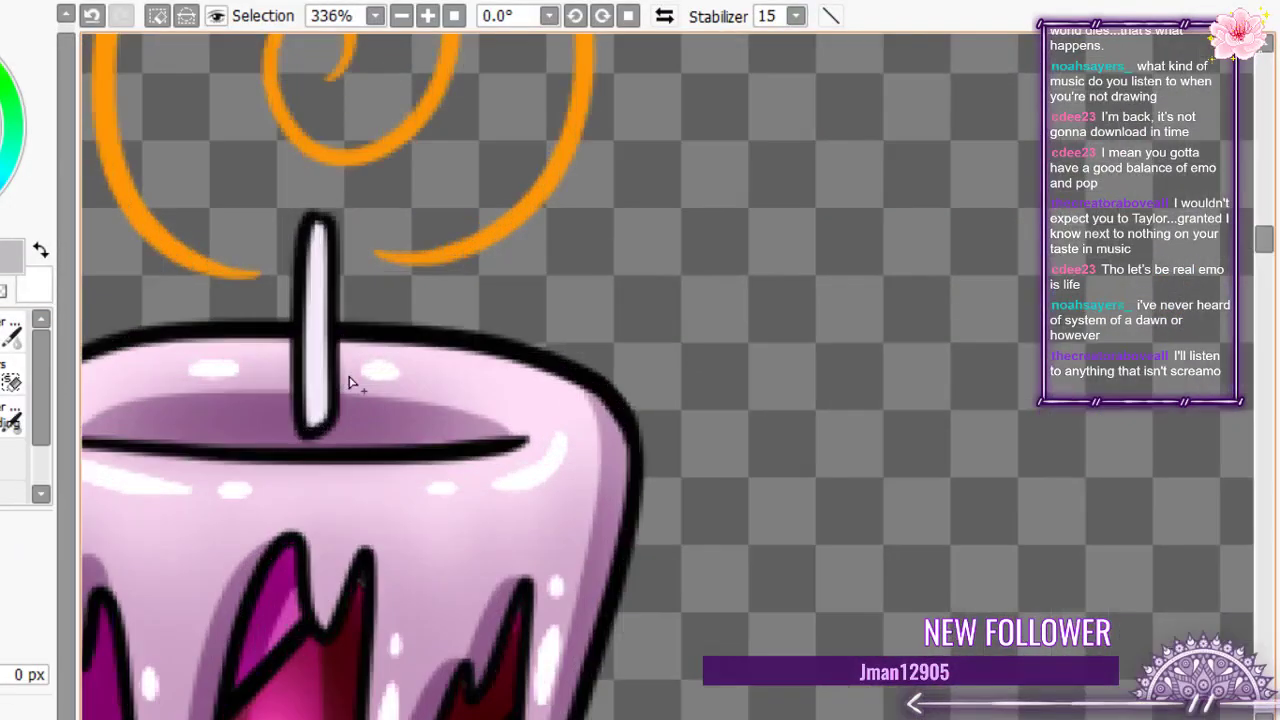
left_click(320, 376)
key("b")
left_click_drag(271, 340, 340, 398)
left_click_drag(287, 290, 350, 345)
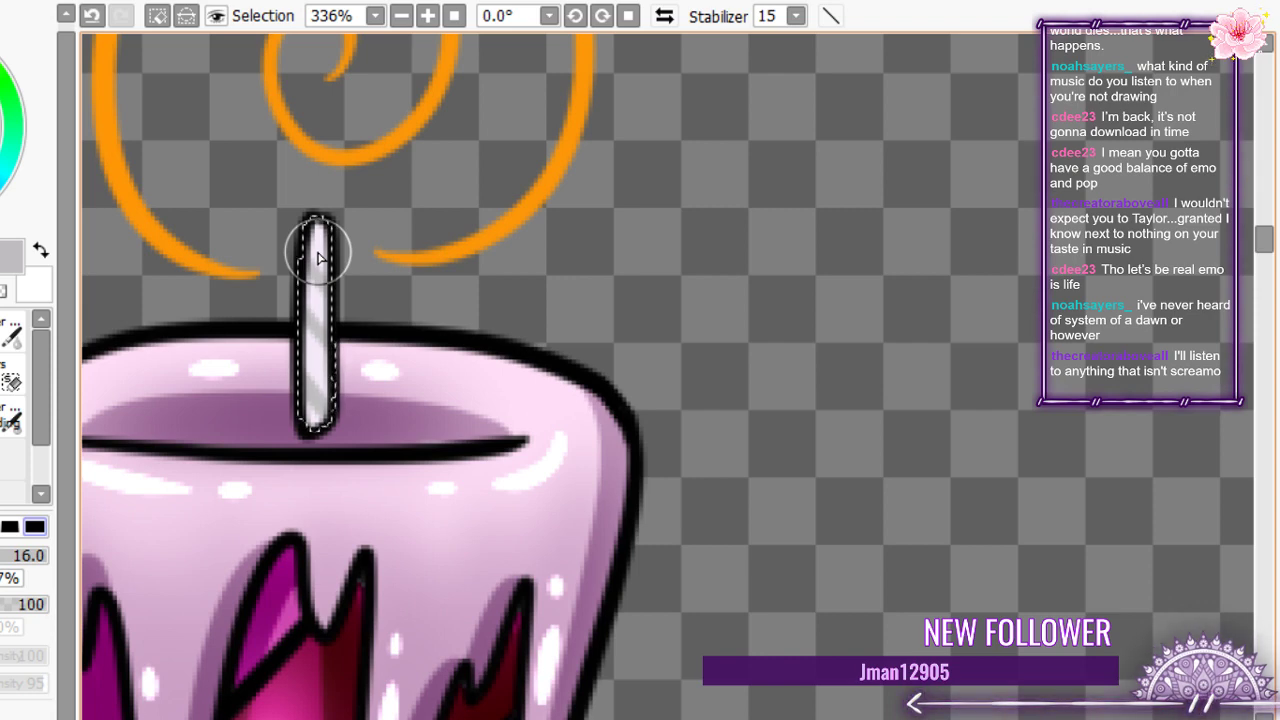
scroll(480, 340, "down", 9)
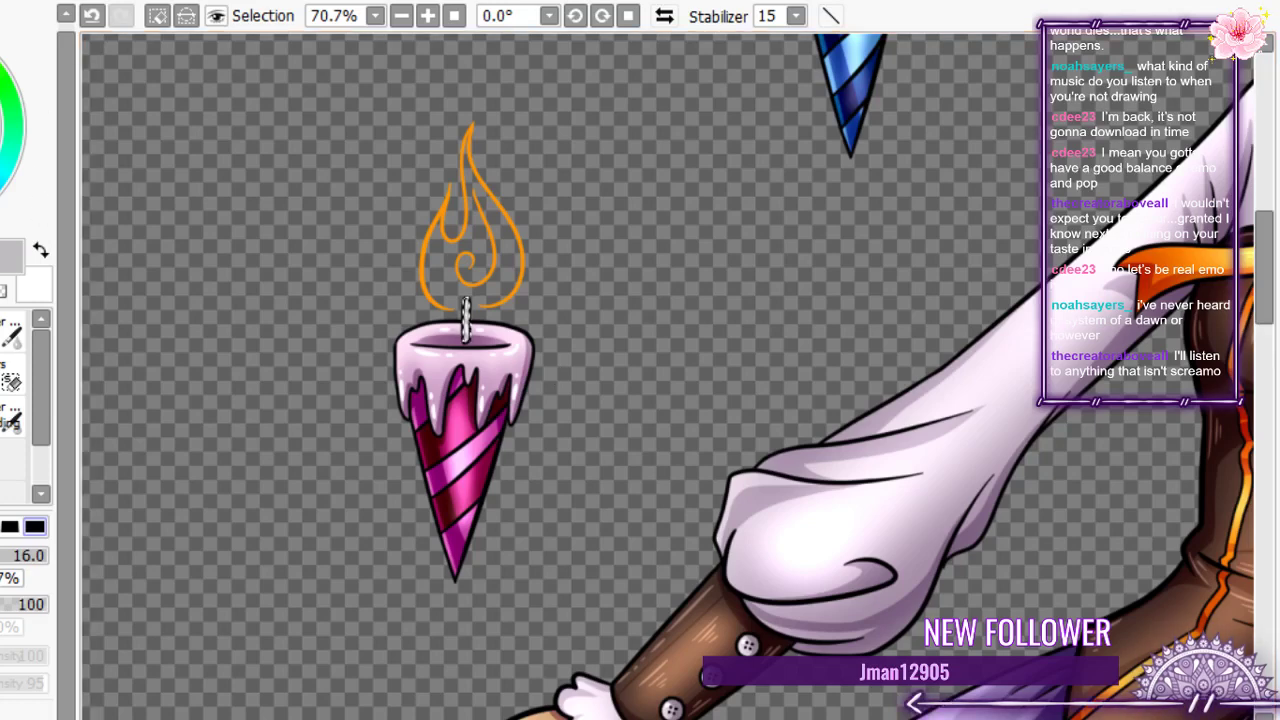
key("ctrl+d")
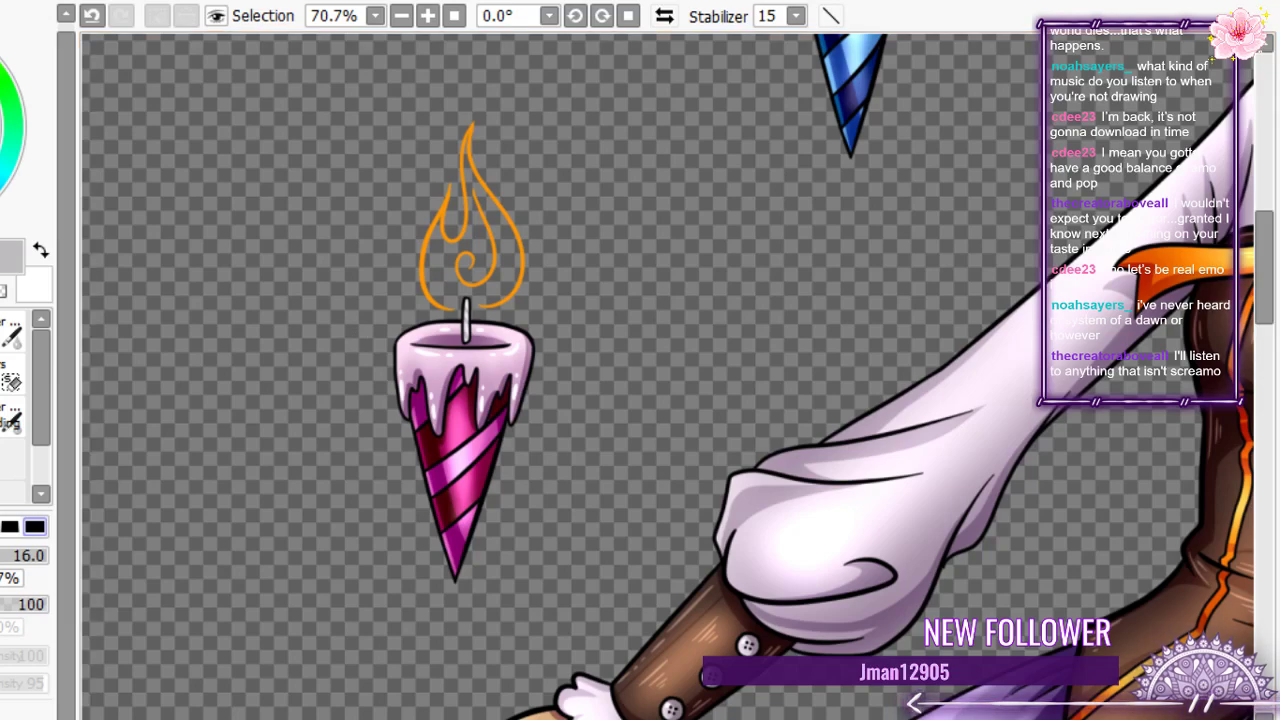
- Review the shading across the whole illustration, checking the skirt, bodice, bow, face and all three candles
scroll(280, 295, "down", 5)
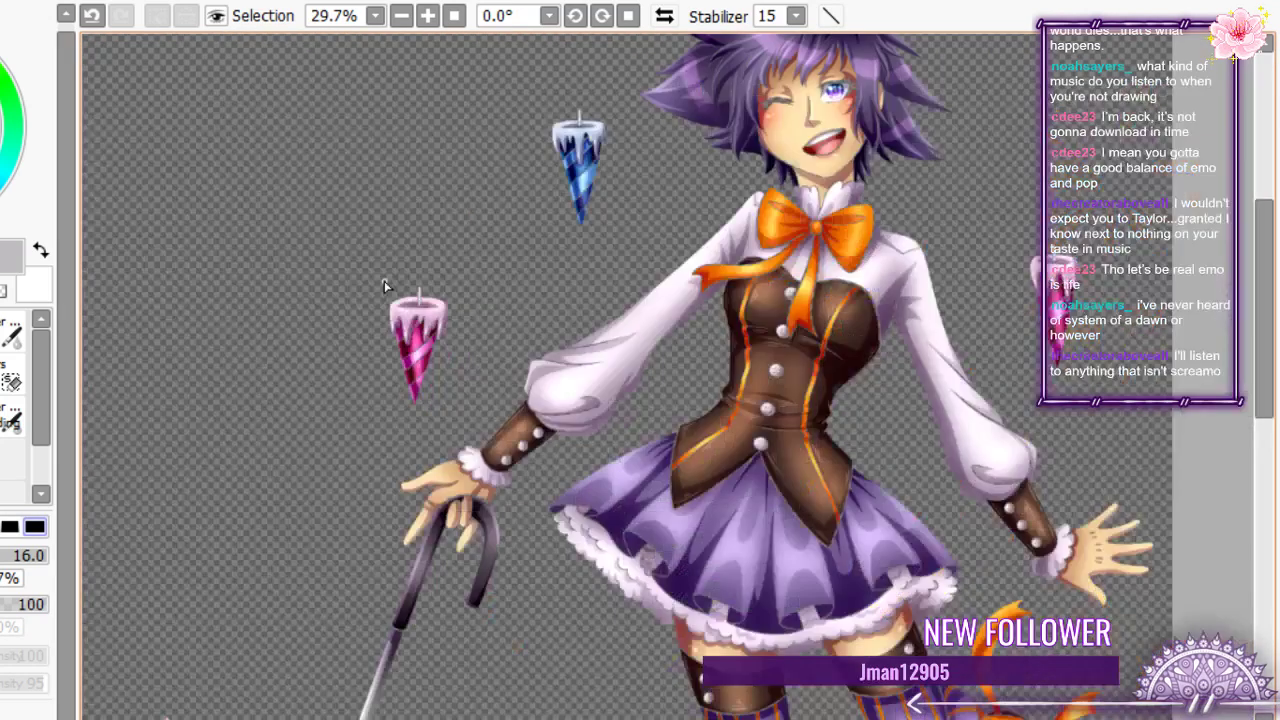
scroll(384, 281, "down", 2)
scroll(580, 470, "up", 4)
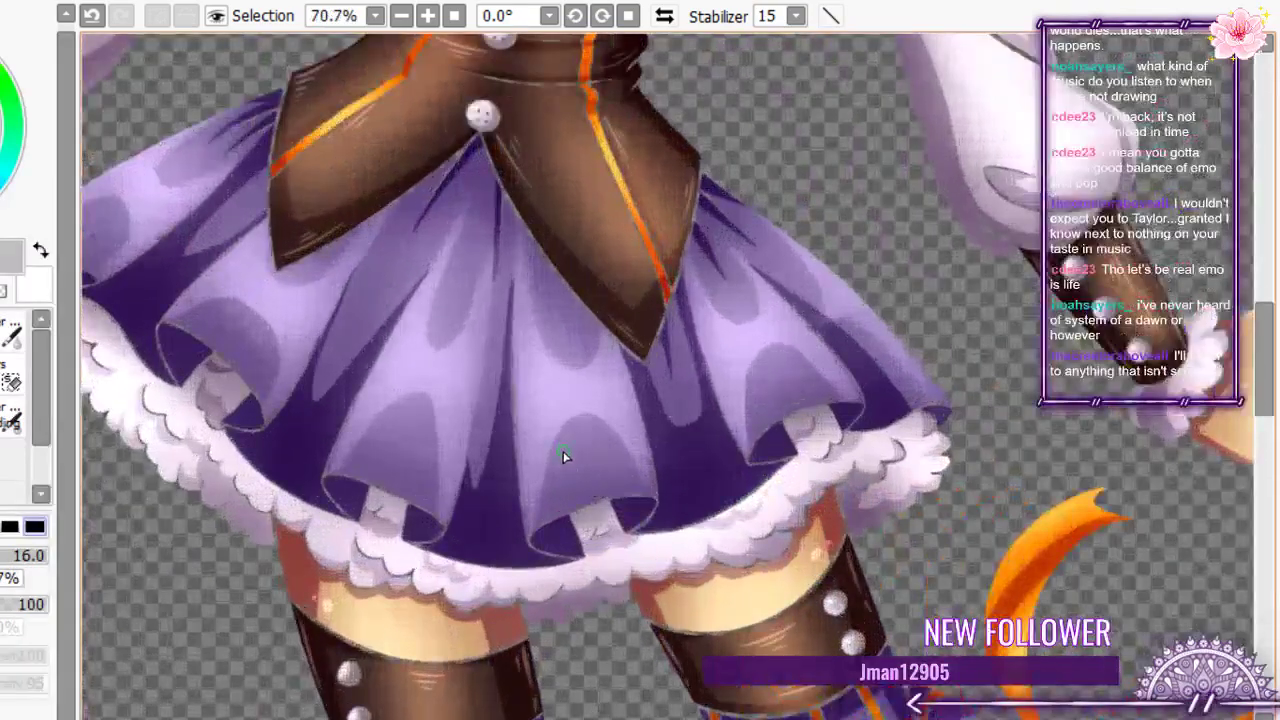
scroll(575, 400, "down", 3)
scroll(602, 112, "up", 4)
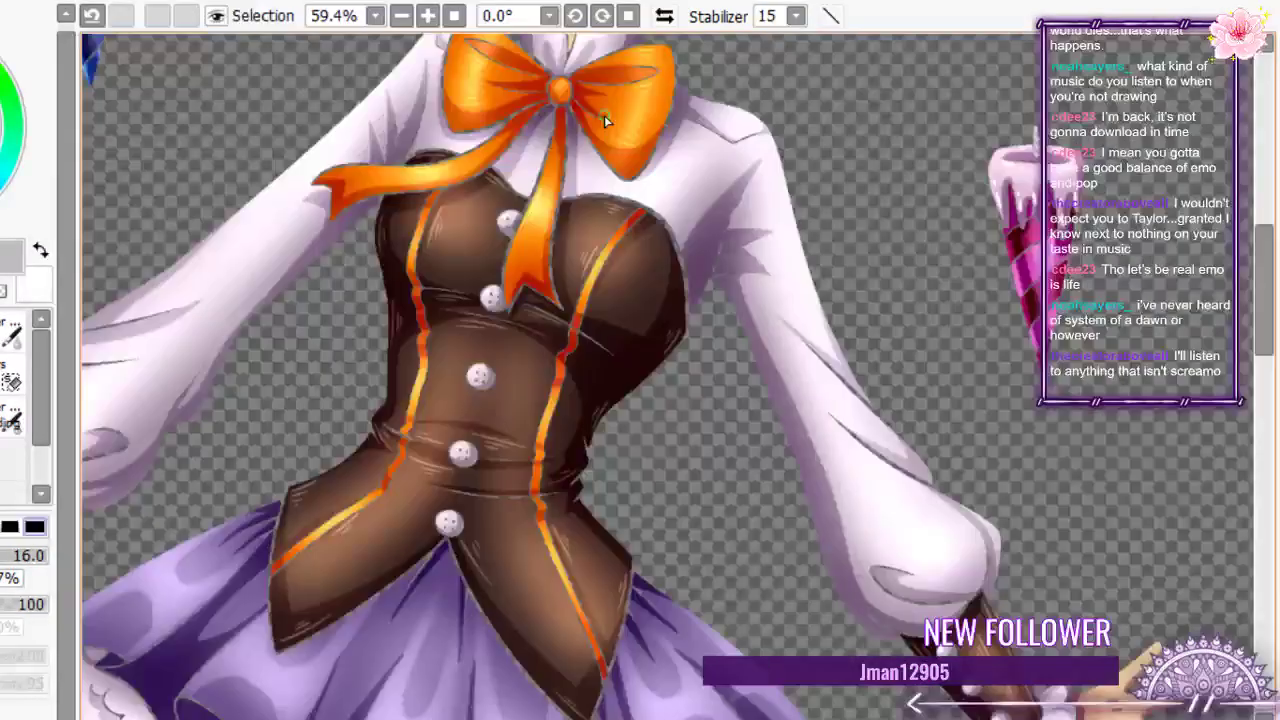
scroll(554, 229, "up", 2)
scroll(554, 229, "down", 7)
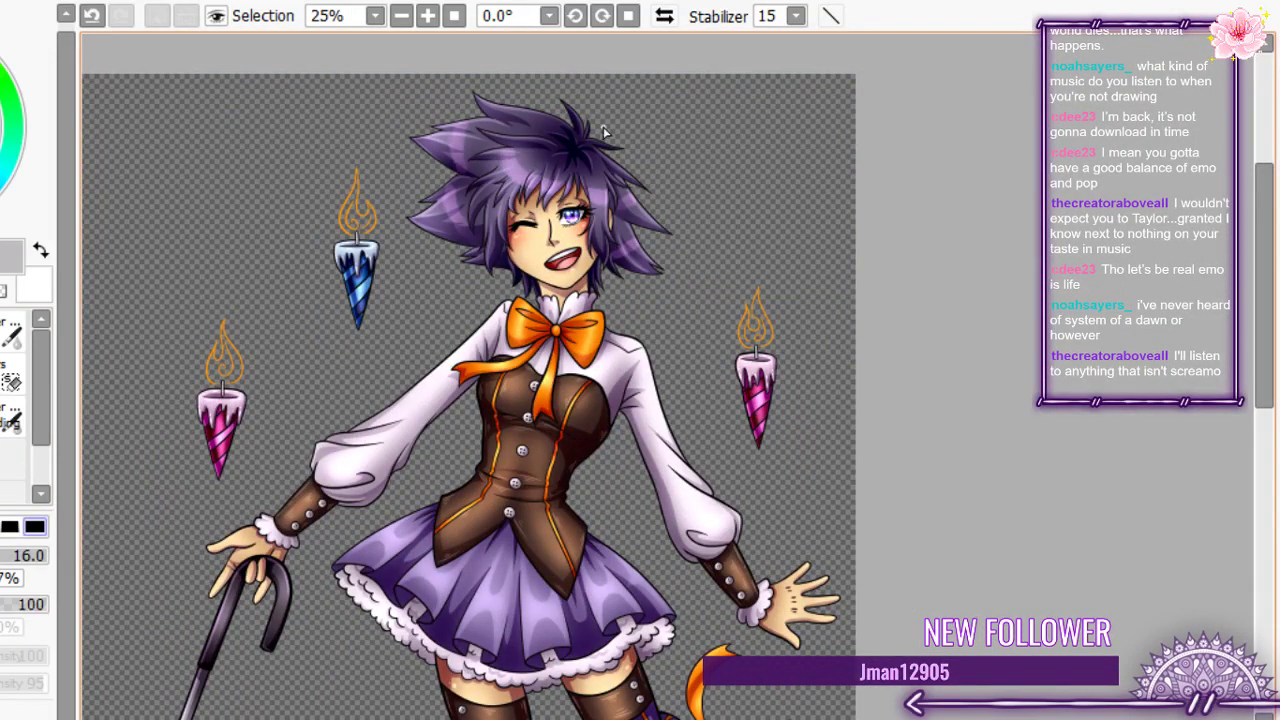
scroll(545, 184, "up", 7)
scroll(515, 337, "up", 1)
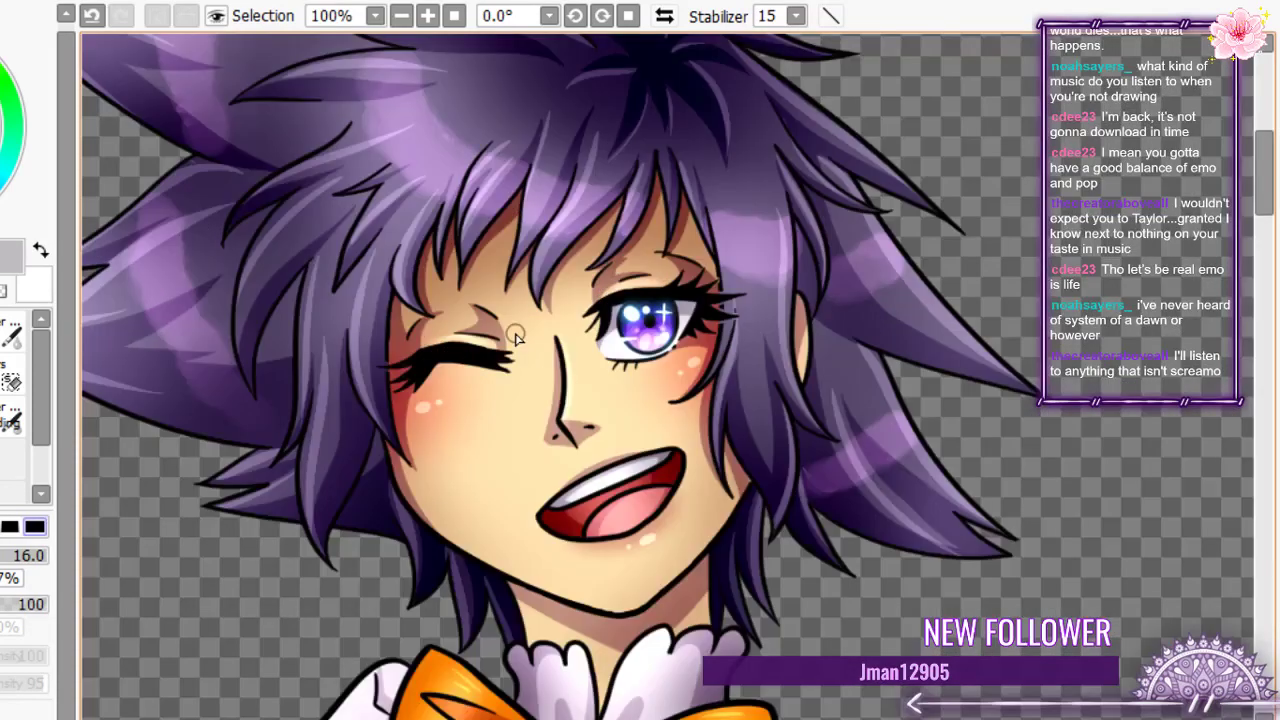
scroll(515, 337, "down", 11)
scroll(340, 333, "up", 5)
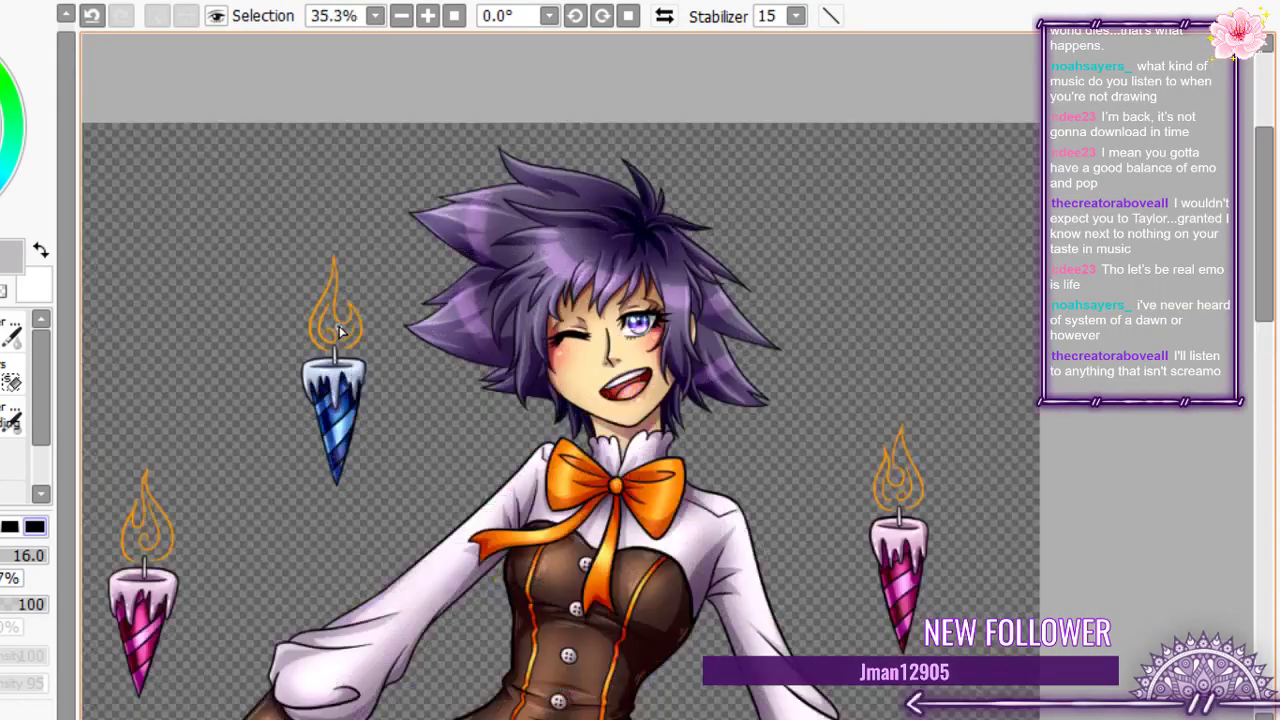
- Fill the blue candle's flame inside its orange outline with yellow-orange, using a size 34 brush at density 60
scroll(340, 333, "up", 4)
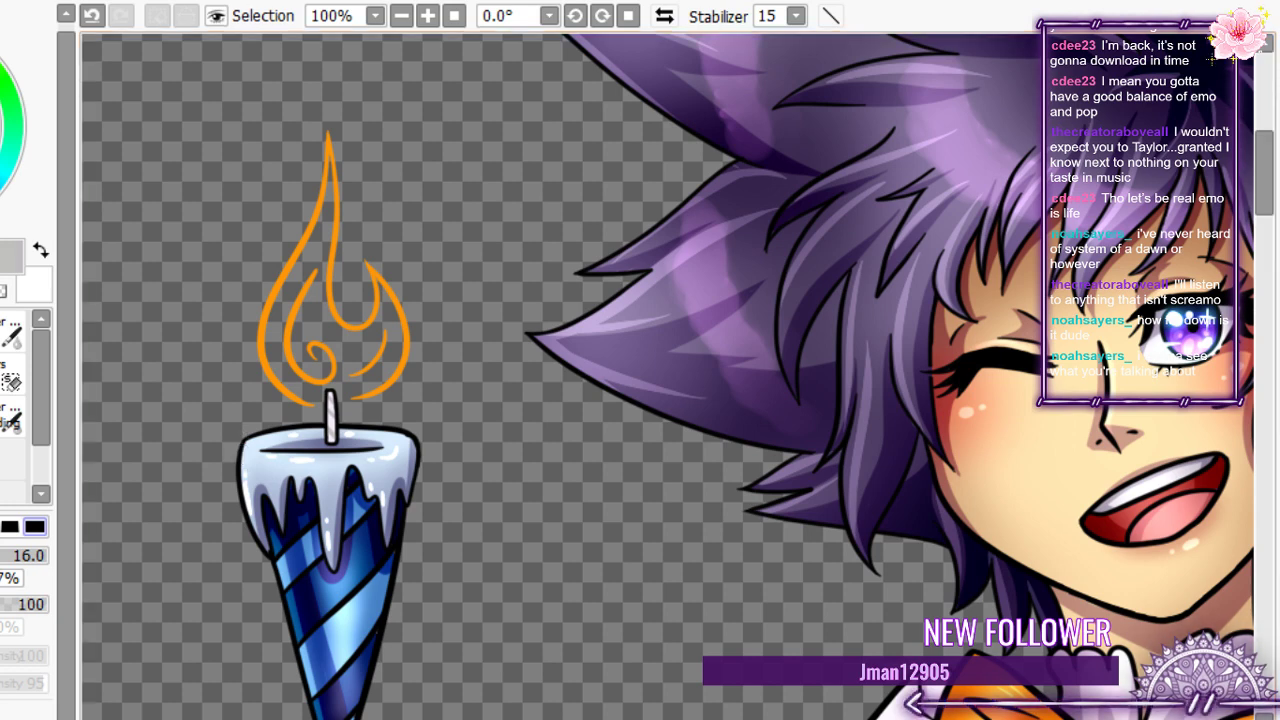
left_click(1233, 59, "alt")
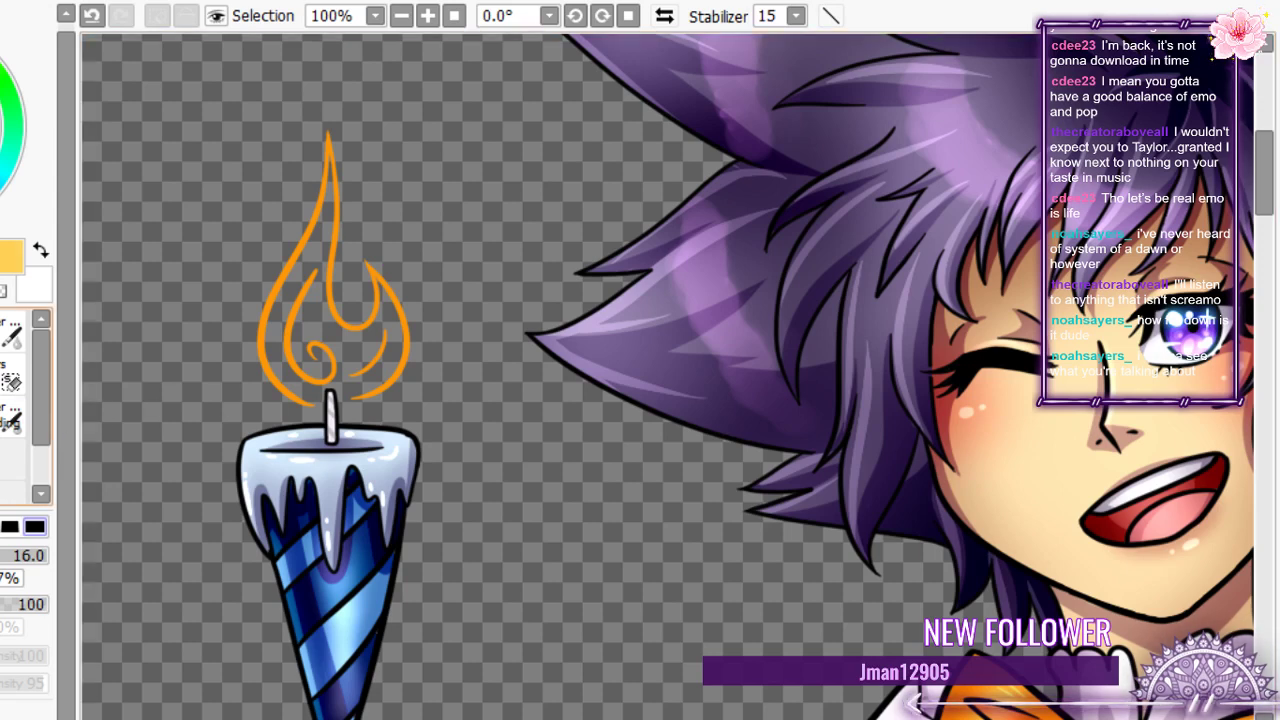
left_click(8, 376)
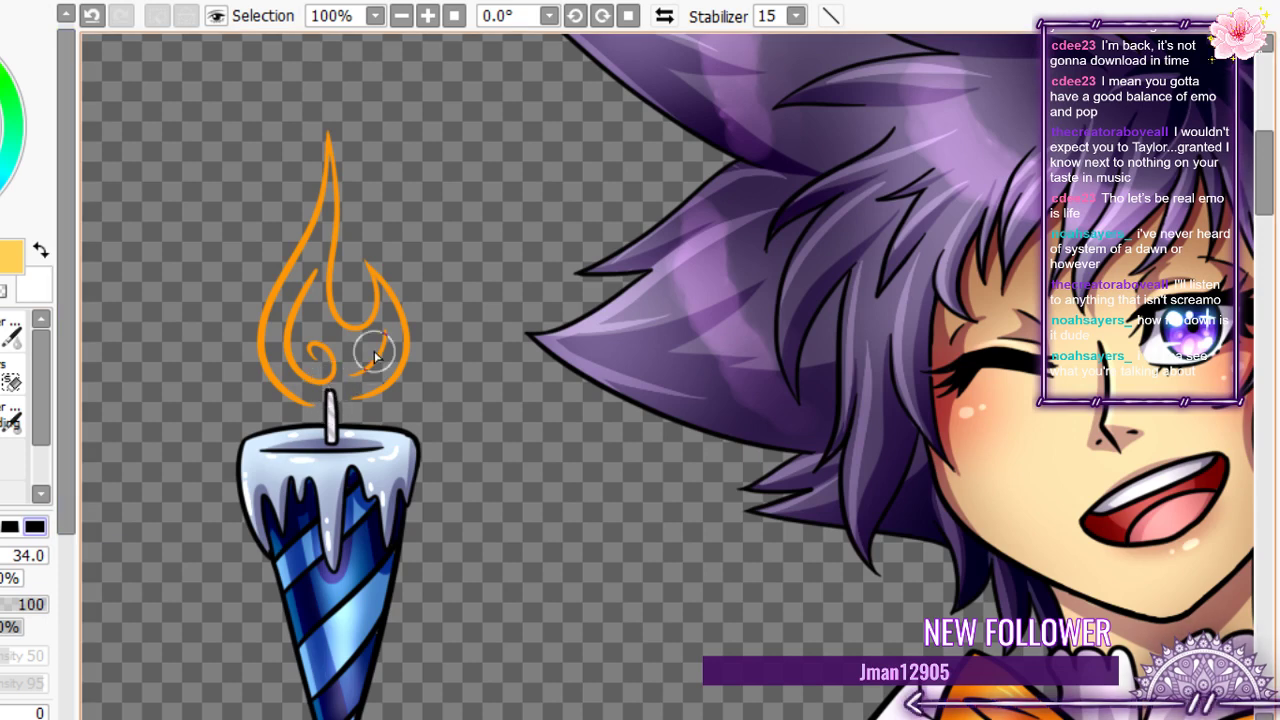
mouse_move(324, 372)
left_mouse_down()
mouse_move(374, 334)
mouse_move(382, 348)
mouse_move(308, 340)
left_mouse_up()
left_click(8, 606)
mouse_move(354, 380)
left_mouse_down()
mouse_move(309, 330)
mouse_move(327, 242)
mouse_move(308, 376)
left_mouse_up()
mouse_move(302, 304)
left_mouse_down()
mouse_move(327, 372)
mouse_move(308, 317)
mouse_move(378, 359)
mouse_move(338, 347)
mouse_move(311, 262)
mouse_move(307, 322)
mouse_move(330, 180)
mouse_move(309, 293)
mouse_move(320, 174)
mouse_move(326, 234)
left_mouse_up()
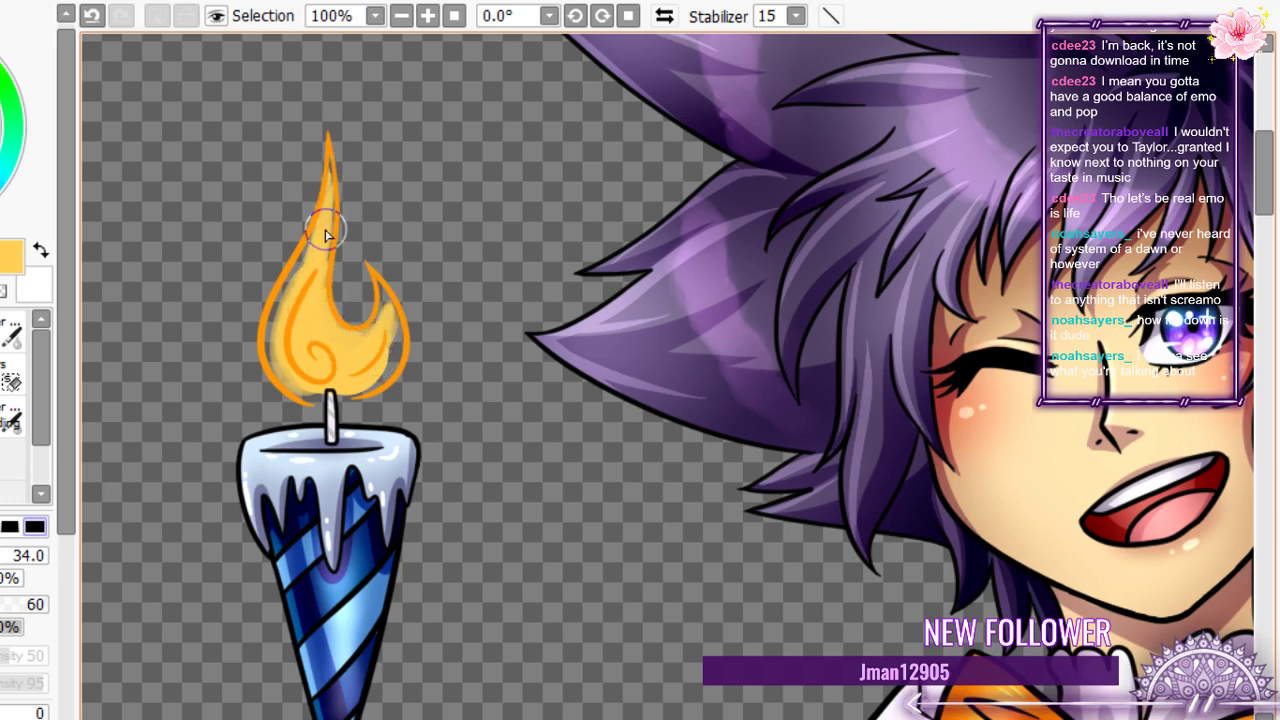
key("ctrl+z")
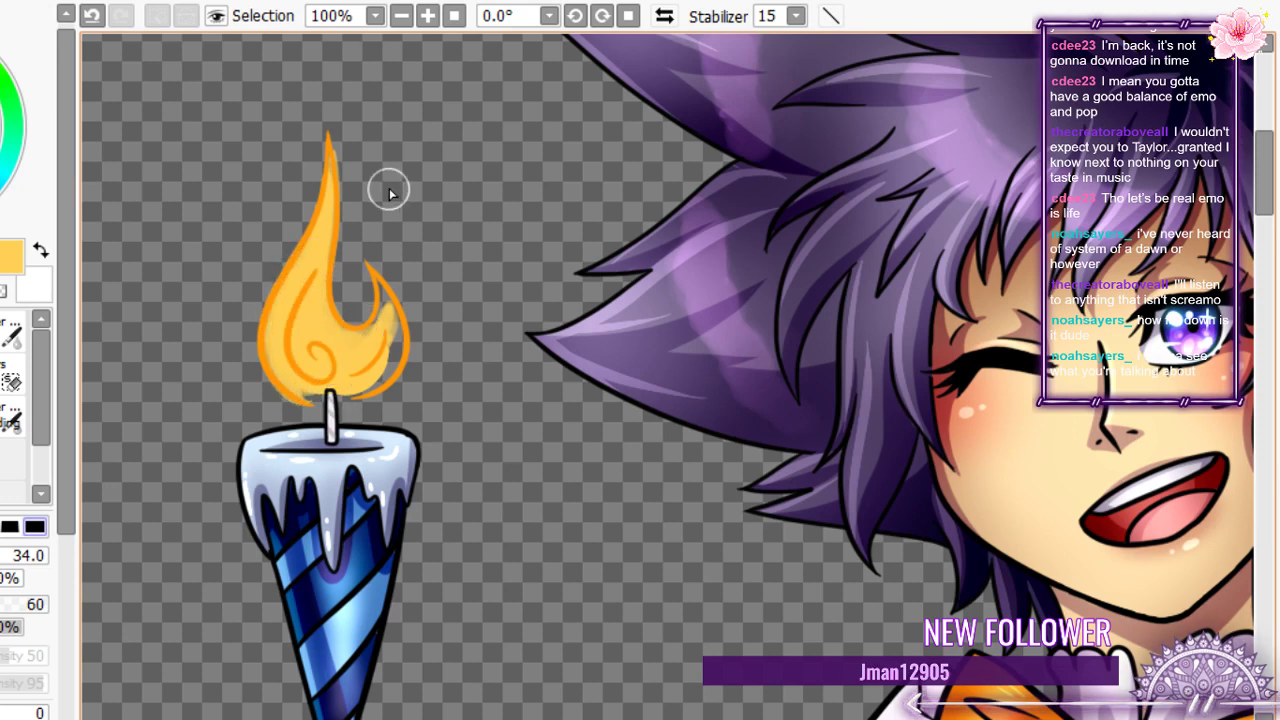
mouse_move(386, 290)
left_mouse_down()
mouse_move(332, 340)
mouse_move(385, 307)
mouse_move(381, 296)
mouse_move(329, 363)
mouse_move(379, 320)
mouse_move(371, 383)
mouse_move(386, 333)
left_mouse_up()
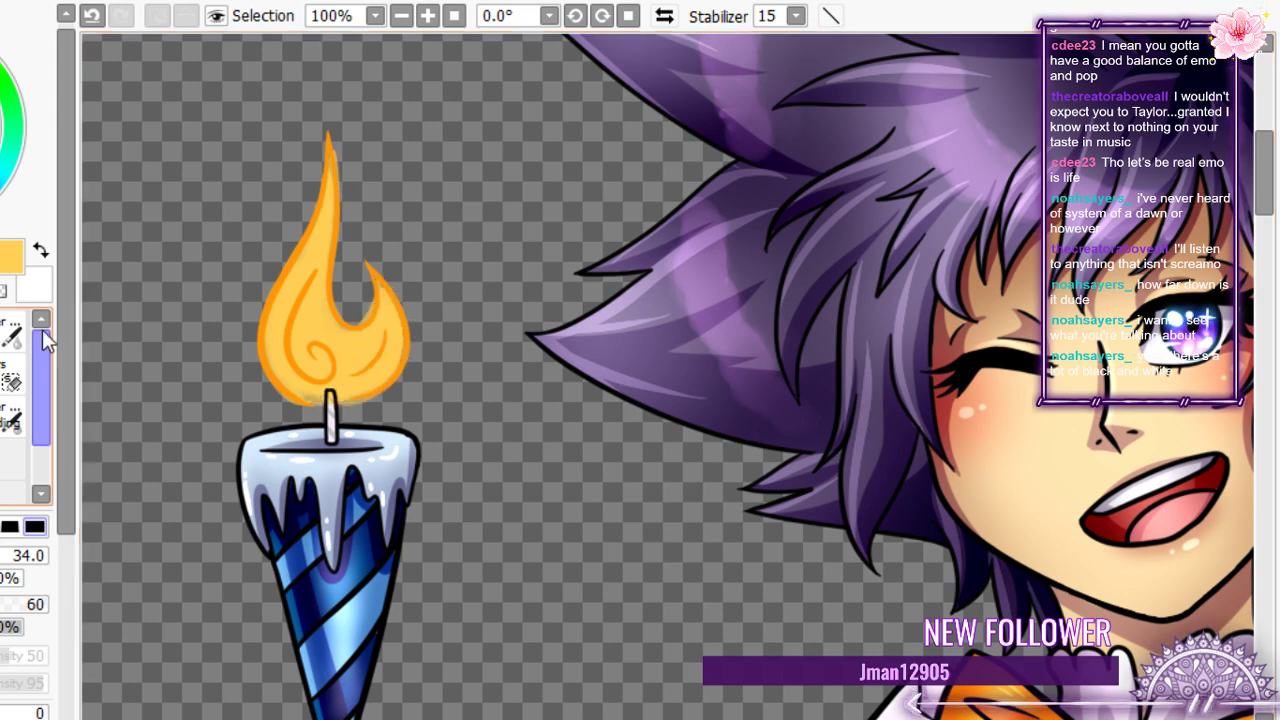
- Extend the blue candle flame's small side tongue into a thinner tip and touch up its edges
left_click_drag(351, 238, 361, 256)
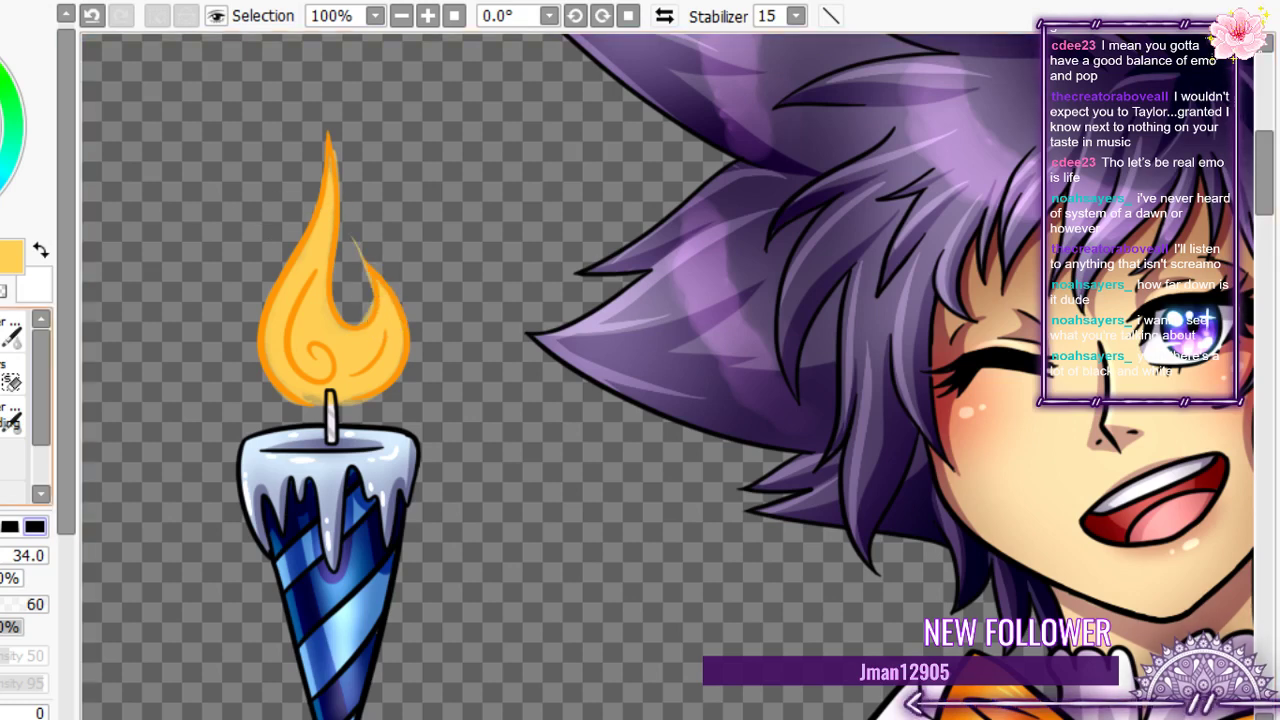
left_click(10, 372)
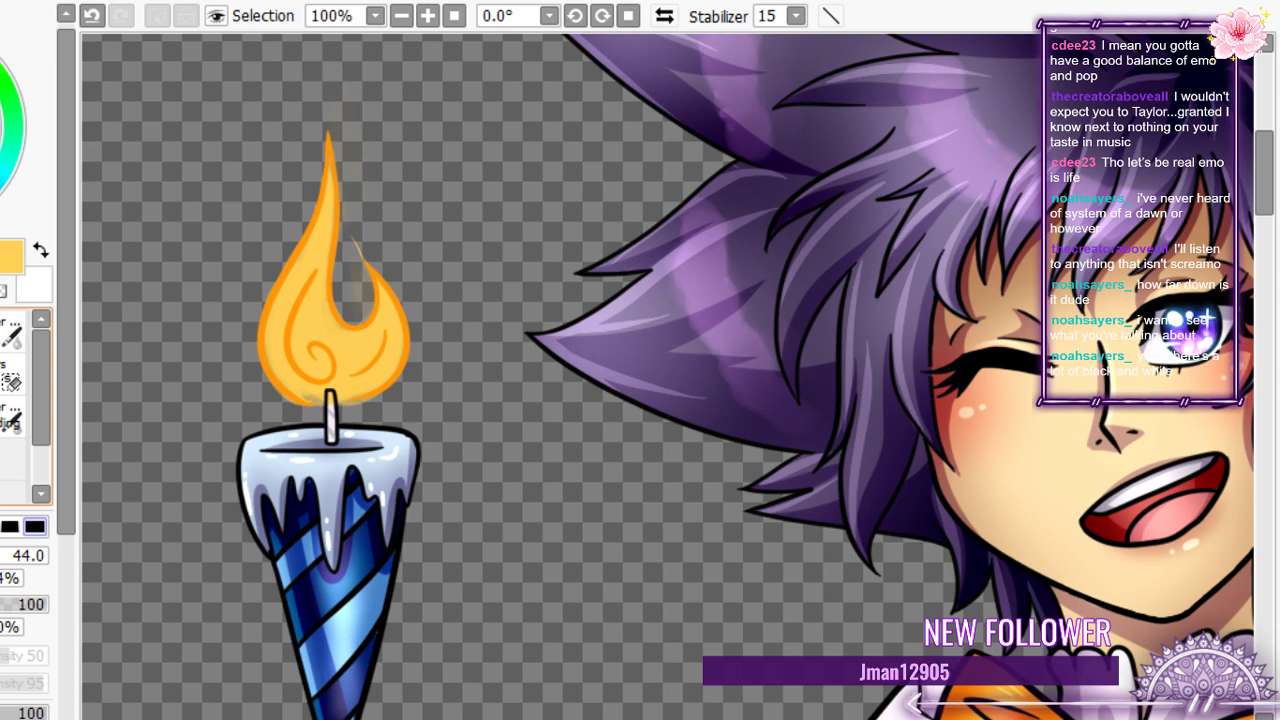
key("b")
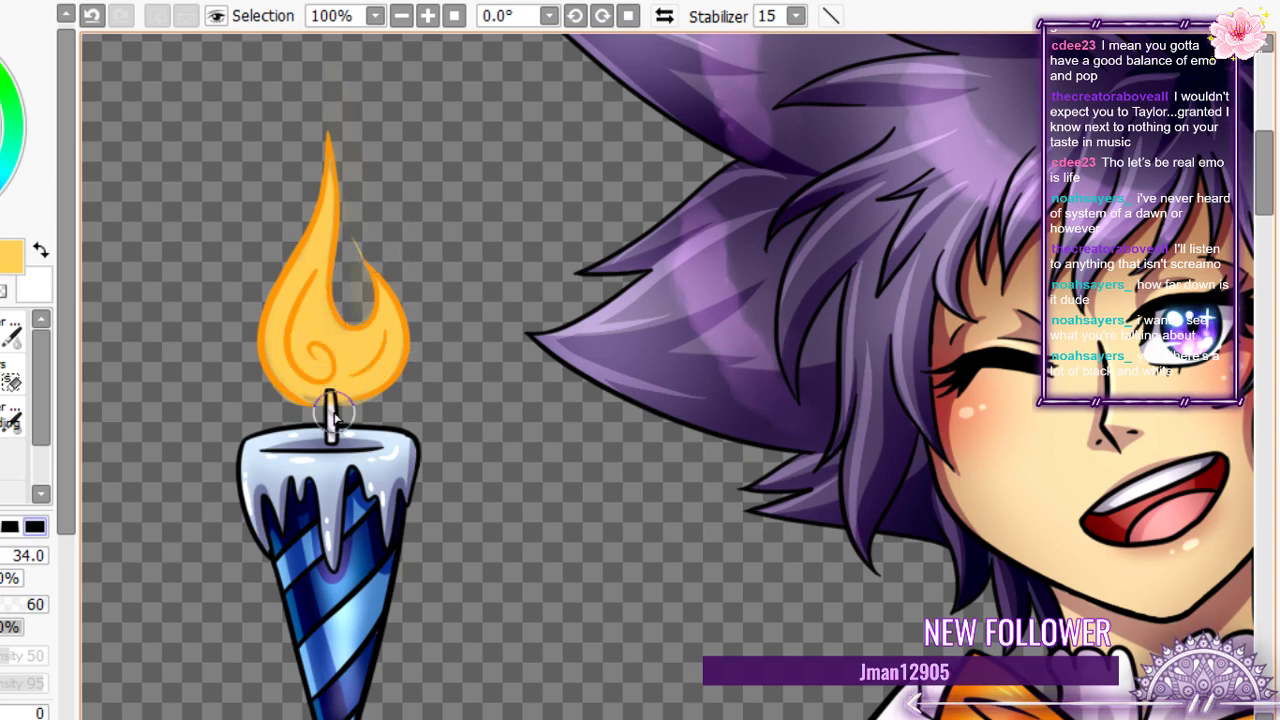
scroll(343, 243, "up", 4)
scroll(334, 200, "down", 2)
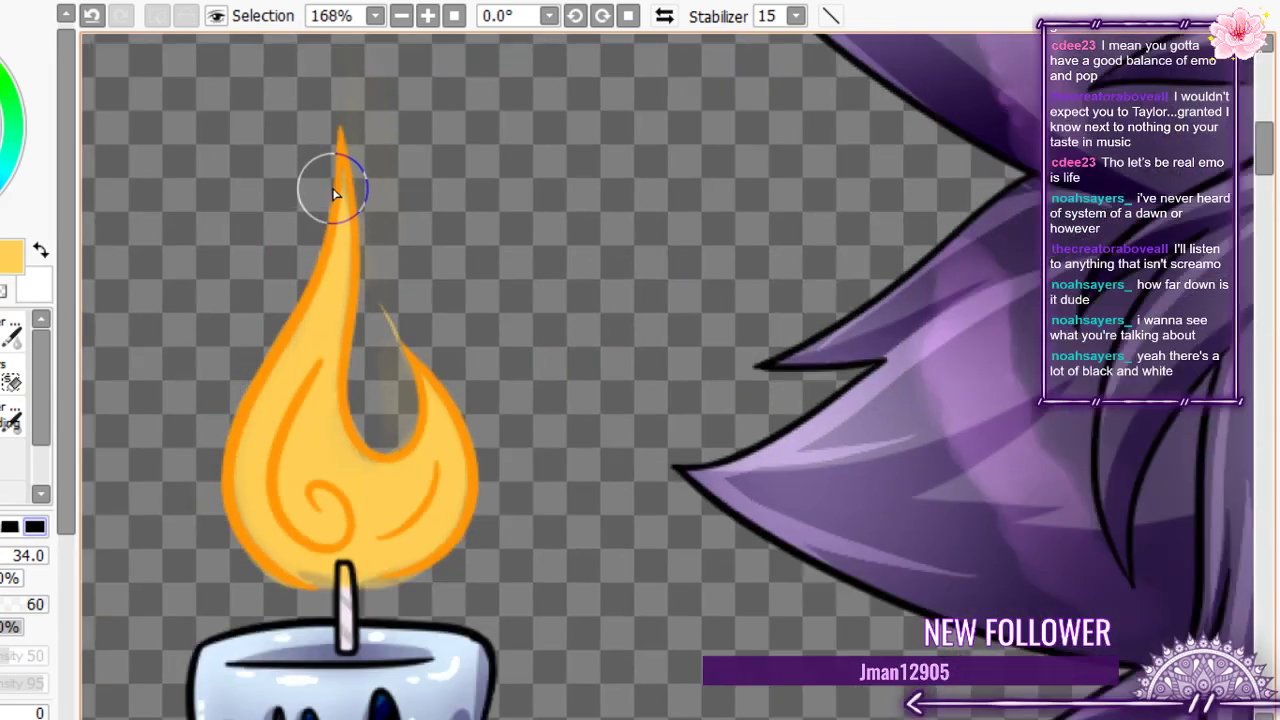
- Fill the flame of the pink candle on the cane side with the same yellow-orange up to its outline
scroll(336, 210, "down", 5)
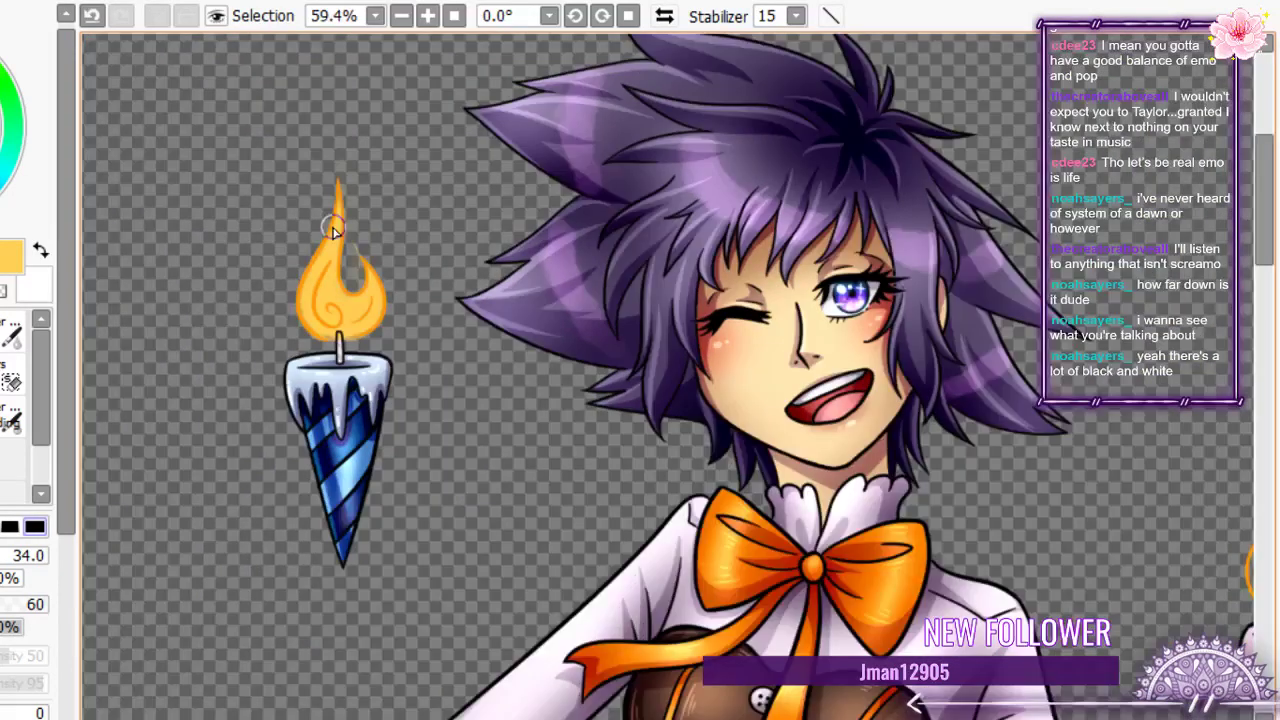
scroll(283, 264, "up", 4)
left_click_drag(283, 264, 268, 382)
left_click_drag(288, 288, 262, 326)
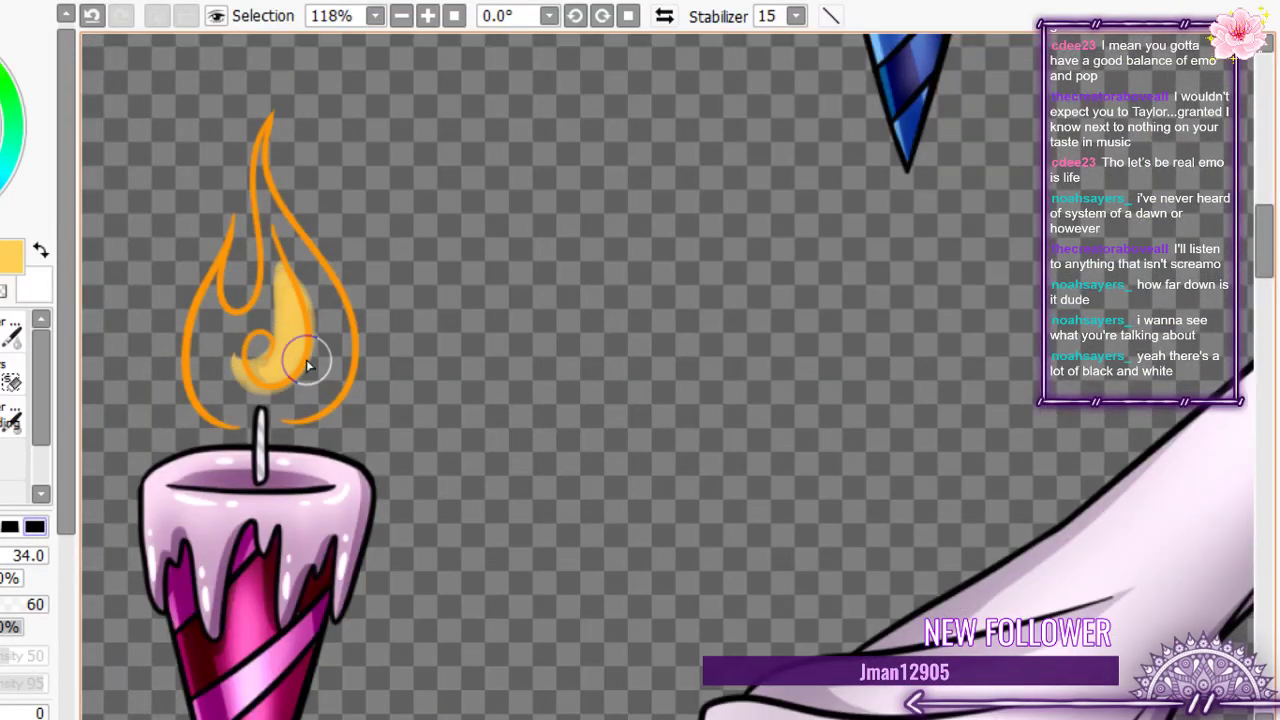
left_click_drag(308, 362, 234, 368)
mouse_move(275, 254)
left_mouse_down()
mouse_move(285, 330)
mouse_move(309, 286)
left_mouse_up()
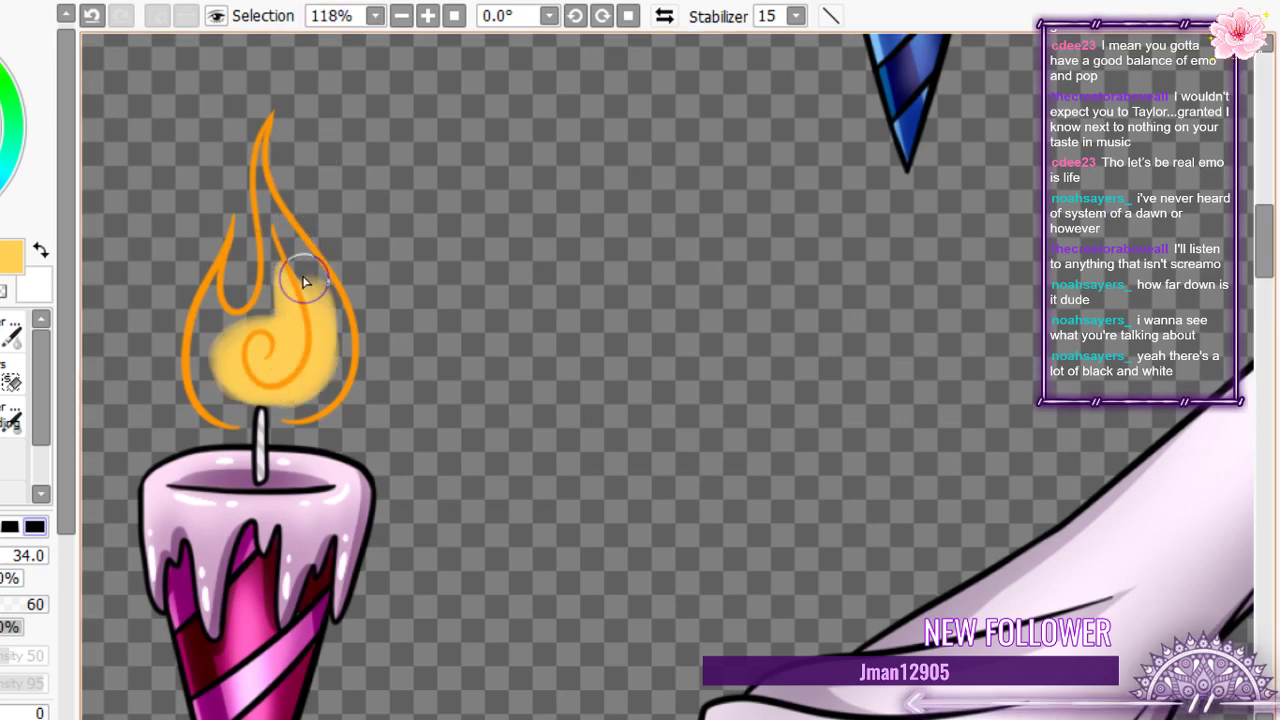
mouse_move(305, 282)
left_mouse_down()
mouse_move(263, 186)
mouse_move(286, 237)
mouse_move(263, 214)
mouse_move(258, 165)
mouse_move(281, 310)
mouse_move(278, 278)
left_mouse_up()
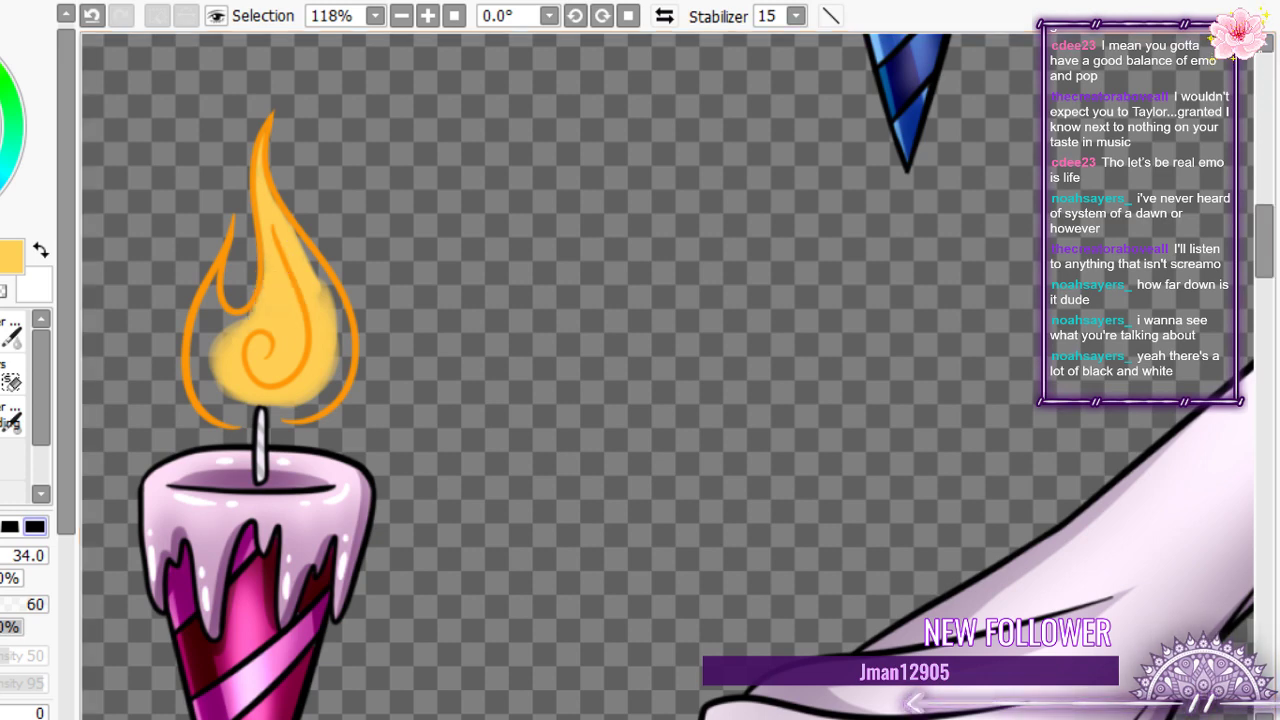
mouse_move(217, 337)
left_mouse_down()
mouse_move(259, 319)
mouse_move(239, 326)
mouse_move(211, 302)
mouse_move(266, 294)
mouse_move(203, 334)
mouse_move(211, 308)
mouse_move(220, 397)
mouse_move(276, 407)
mouse_move(217, 394)
mouse_move(235, 414)
mouse_move(214, 320)
left_mouse_up()
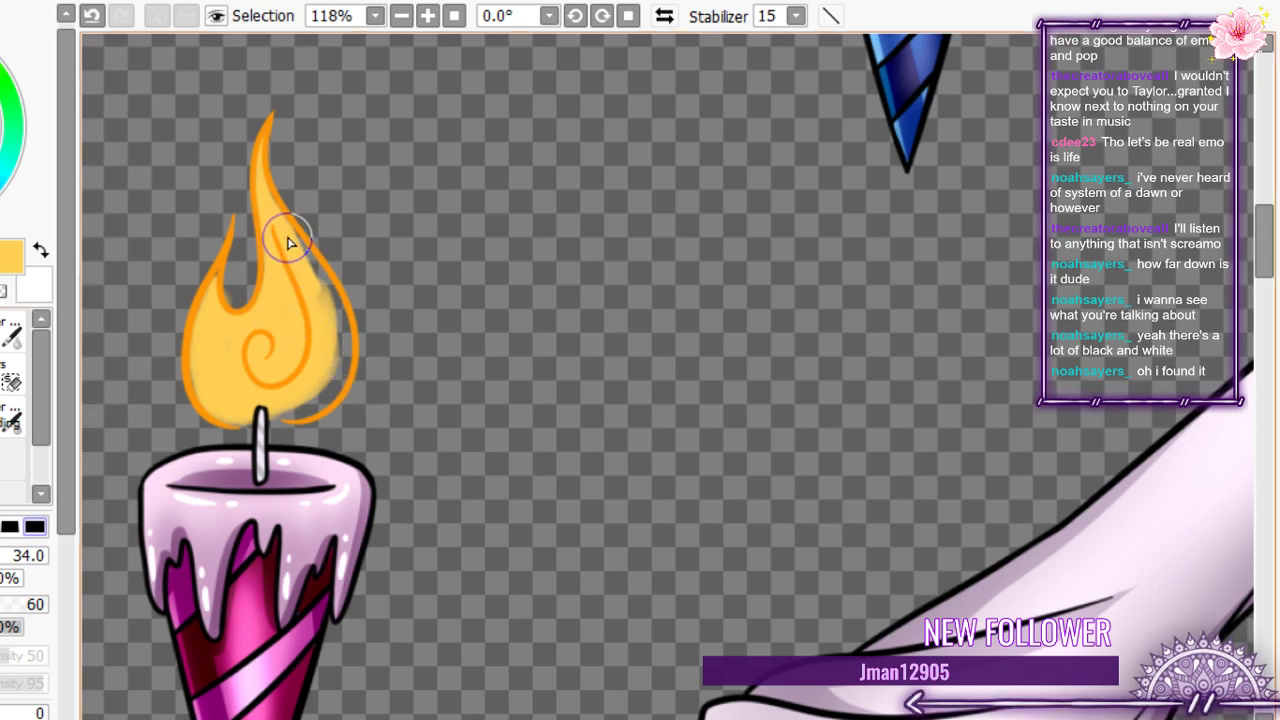
mouse_move(297, 266)
left_mouse_down()
mouse_move(307, 358)
mouse_move(253, 373)
mouse_move(323, 356)
mouse_move(256, 382)
mouse_move(332, 337)
mouse_move(236, 398)
mouse_move(325, 364)
left_mouse_up()
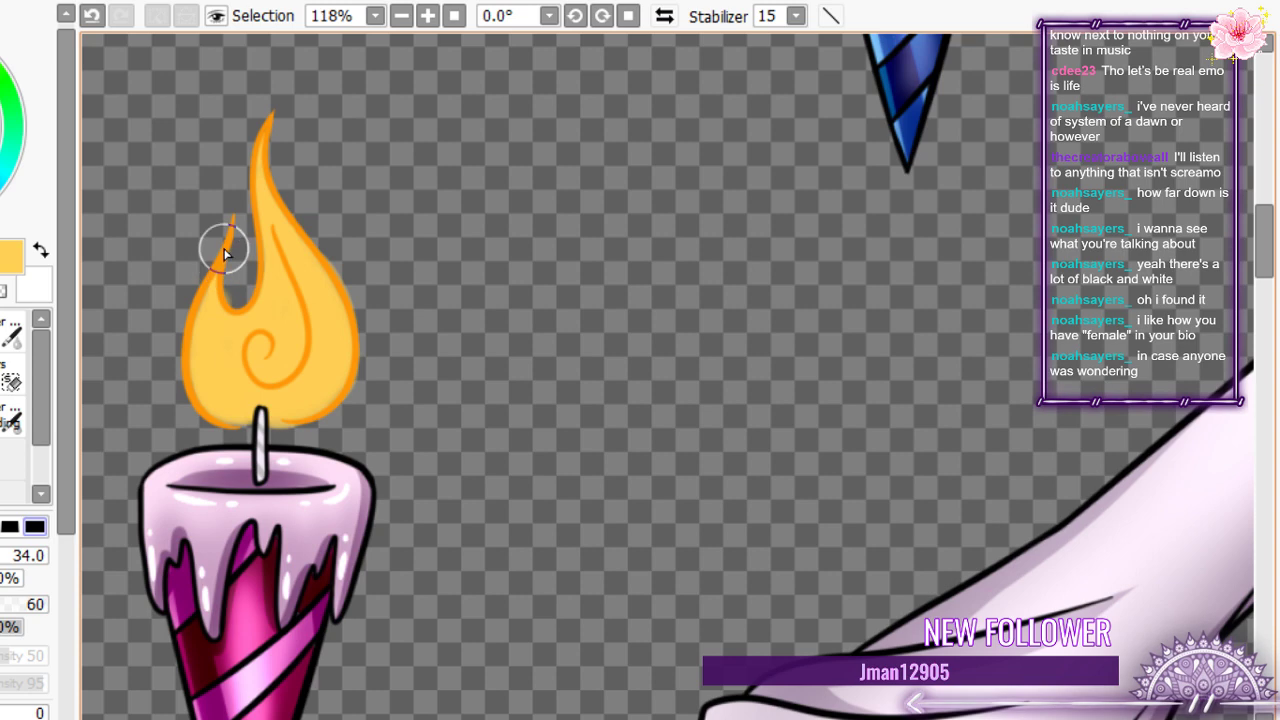
- Fill the flame of the pink candle on the open-hand side with yellow-orange up to its outline, leaving the inner hollow empty
key("ctrl+Tab")
mouse_move(368, 268)
left_mouse_down()
mouse_move(286, 340)
mouse_move(345, 283)
left_mouse_up()
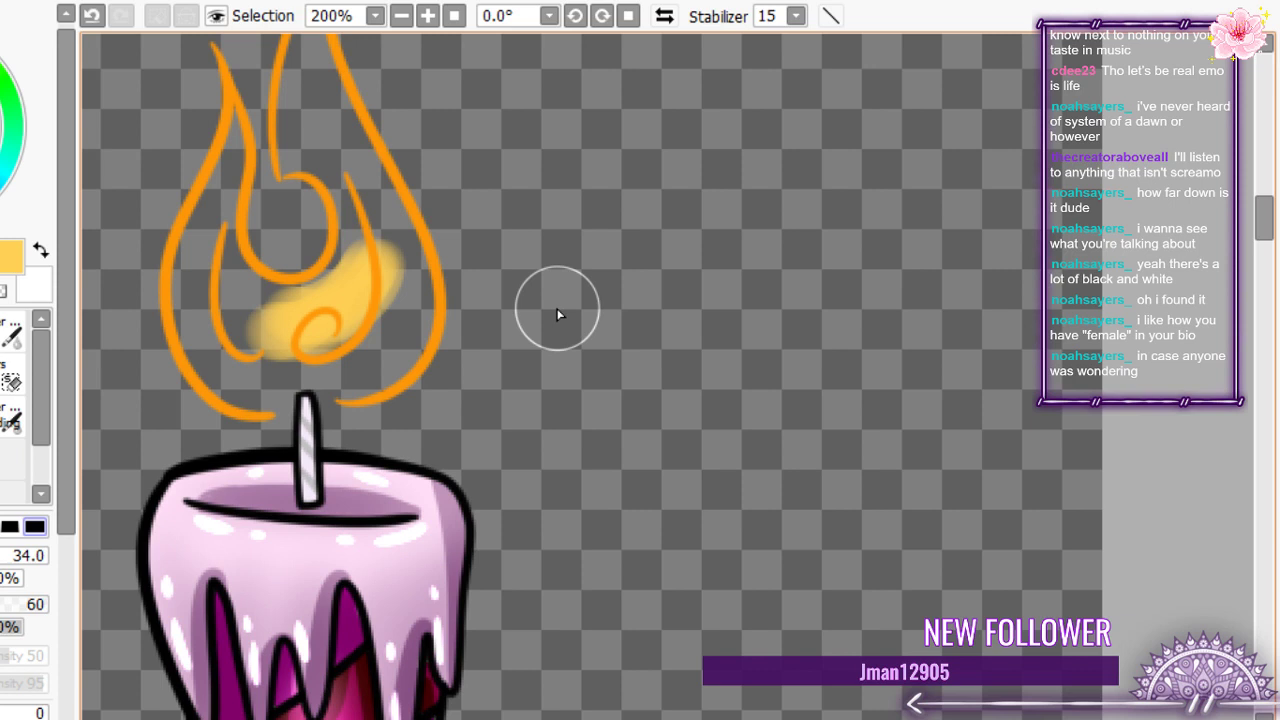
scroll(557, 308, "down", 1)
mouse_move(462, 308)
left_mouse_down()
mouse_move(428, 352)
mouse_move(458, 320)
mouse_move(400, 342)
mouse_move(465, 317)
mouse_move(374, 316)
mouse_move(390, 331)
mouse_move(364, 306)
mouse_move(415, 352)
mouse_move(368, 358)
mouse_move(348, 326)
mouse_move(354, 340)
mouse_move(402, 353)
mouse_move(410, 381)
mouse_move(391, 387)
mouse_move(365, 185)
mouse_move(334, 342)
mouse_move(380, 413)
mouse_move(361, 398)
mouse_move(457, 371)
left_mouse_up()
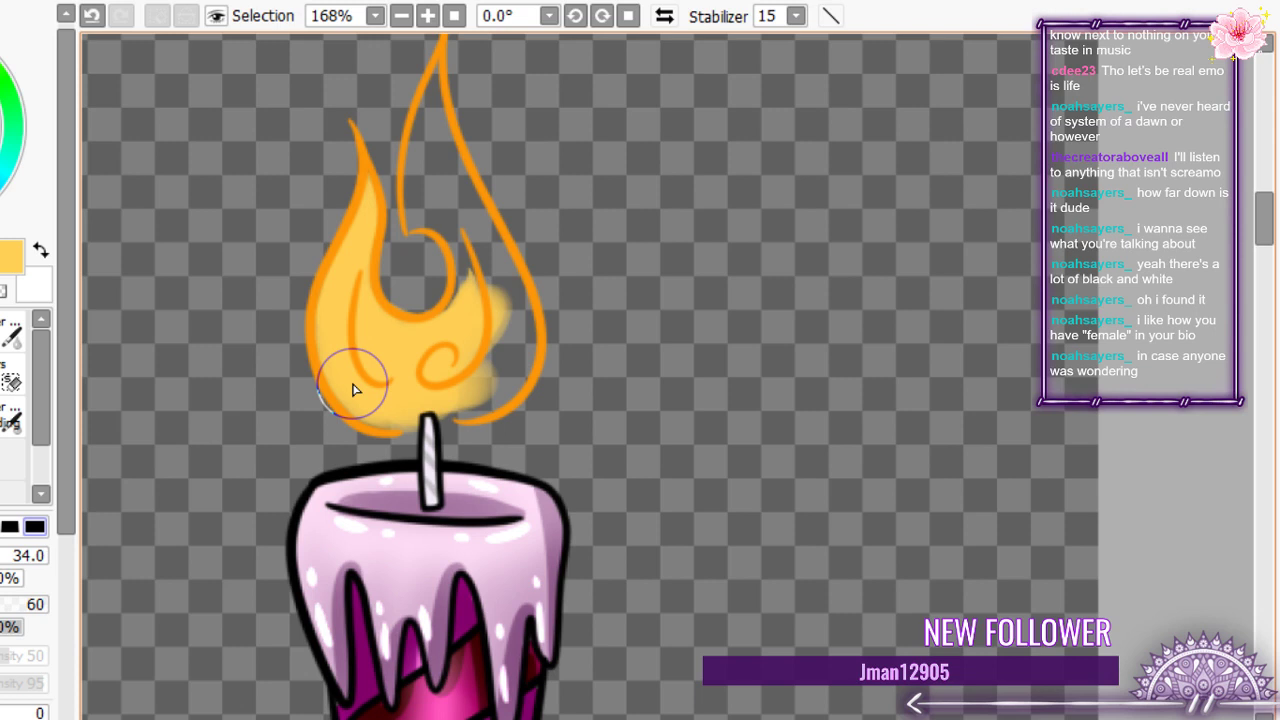
mouse_move(352, 390)
left_mouse_down()
mouse_move(469, 268)
mouse_move(456, 287)
mouse_move(450, 206)
mouse_move(457, 275)
mouse_move(461, 240)
mouse_move(439, 202)
mouse_move(428, 200)
mouse_move(455, 240)
mouse_move(421, 203)
mouse_move(421, 162)
mouse_move(413, 216)
mouse_move(426, 145)
mouse_move(466, 214)
mouse_move(502, 374)
mouse_move(461, 207)
mouse_move(442, 376)
mouse_move(465, 409)
mouse_move(486, 366)
left_mouse_up()
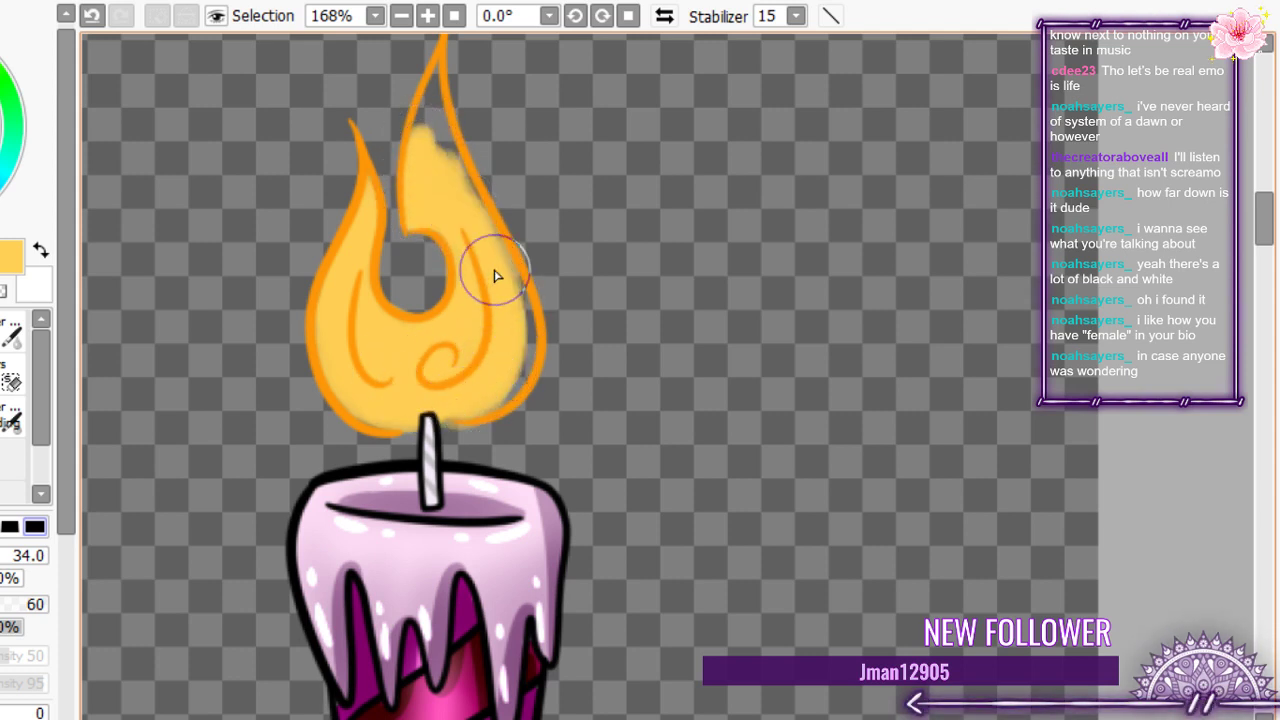
mouse_move(470, 262)
left_mouse_down()
mouse_move(516, 334)
mouse_move(497, 383)
mouse_move(514, 369)
left_mouse_up()
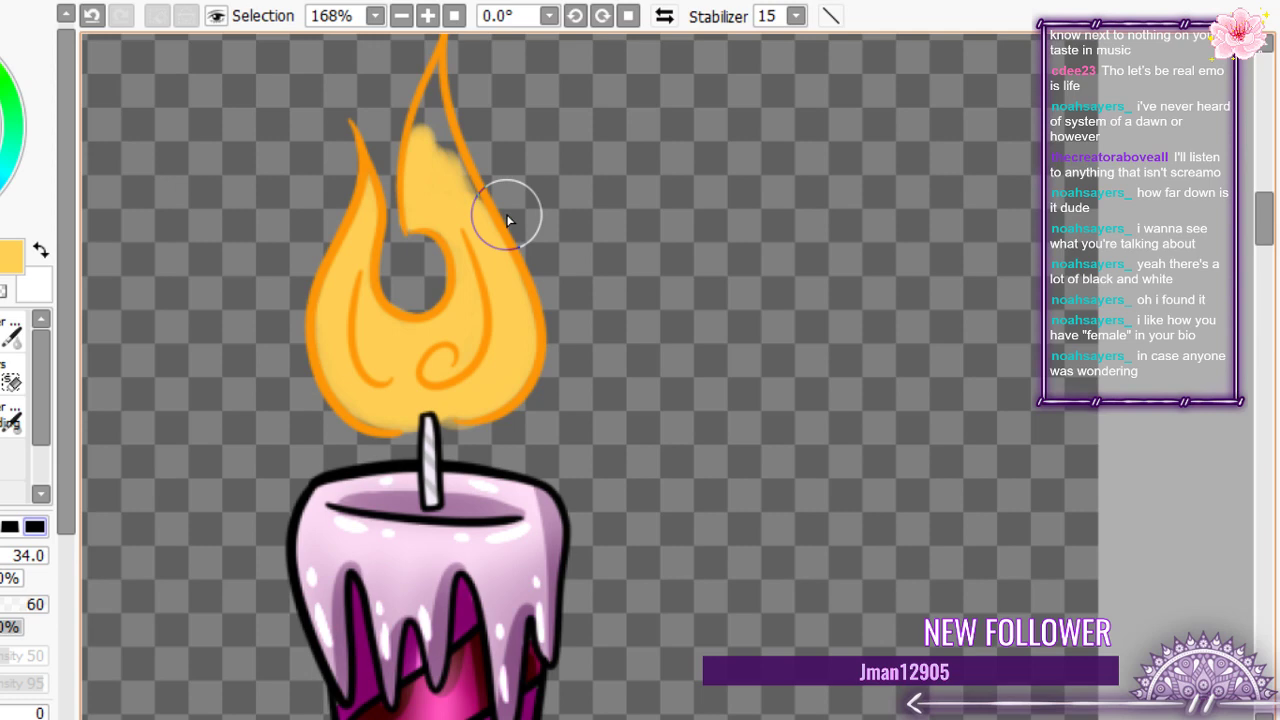
left_click_drag(507, 220, 443, 129)
scroll(460, 278, "down", 2)
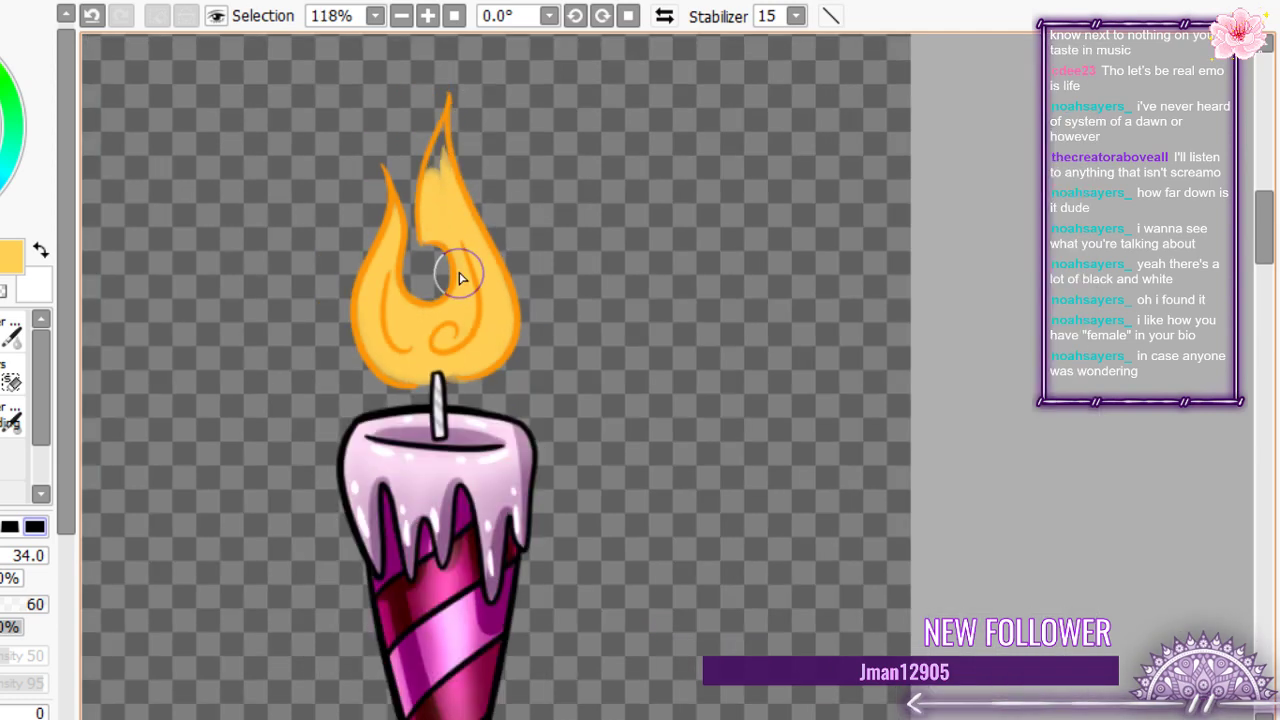
scroll(460, 278, "up", 4)
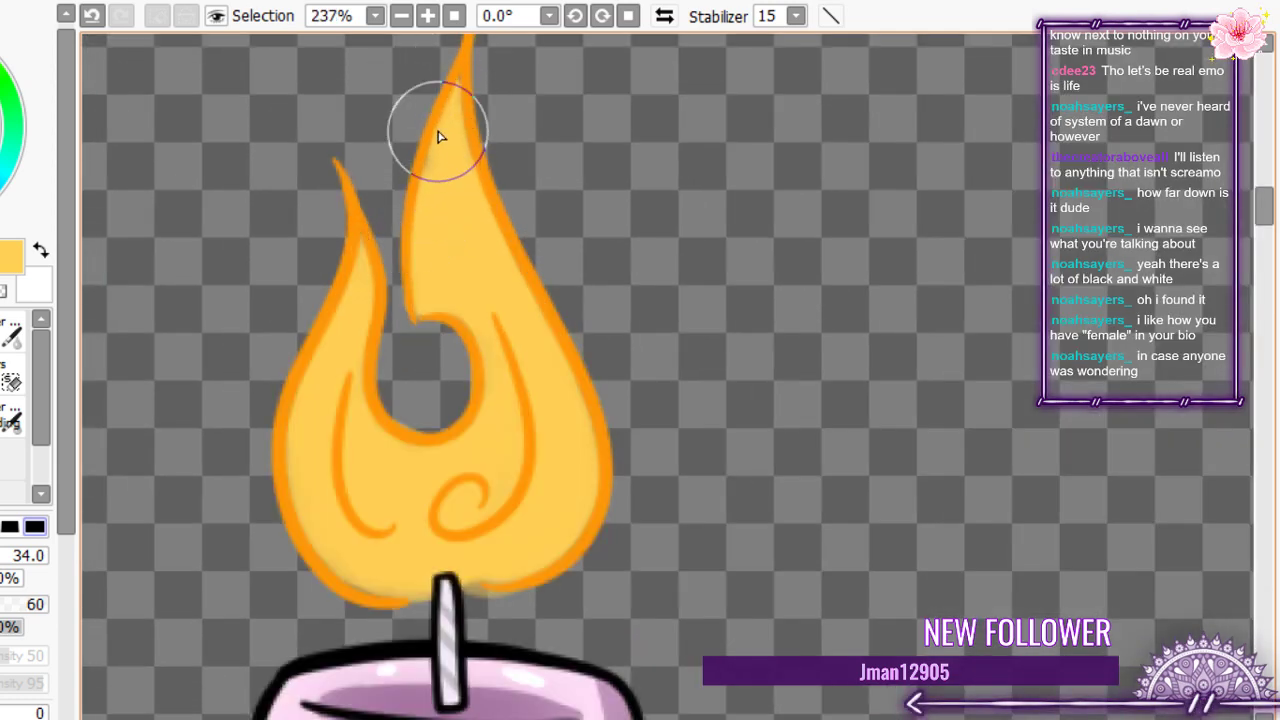
scroll(513, 155, "down", 3)
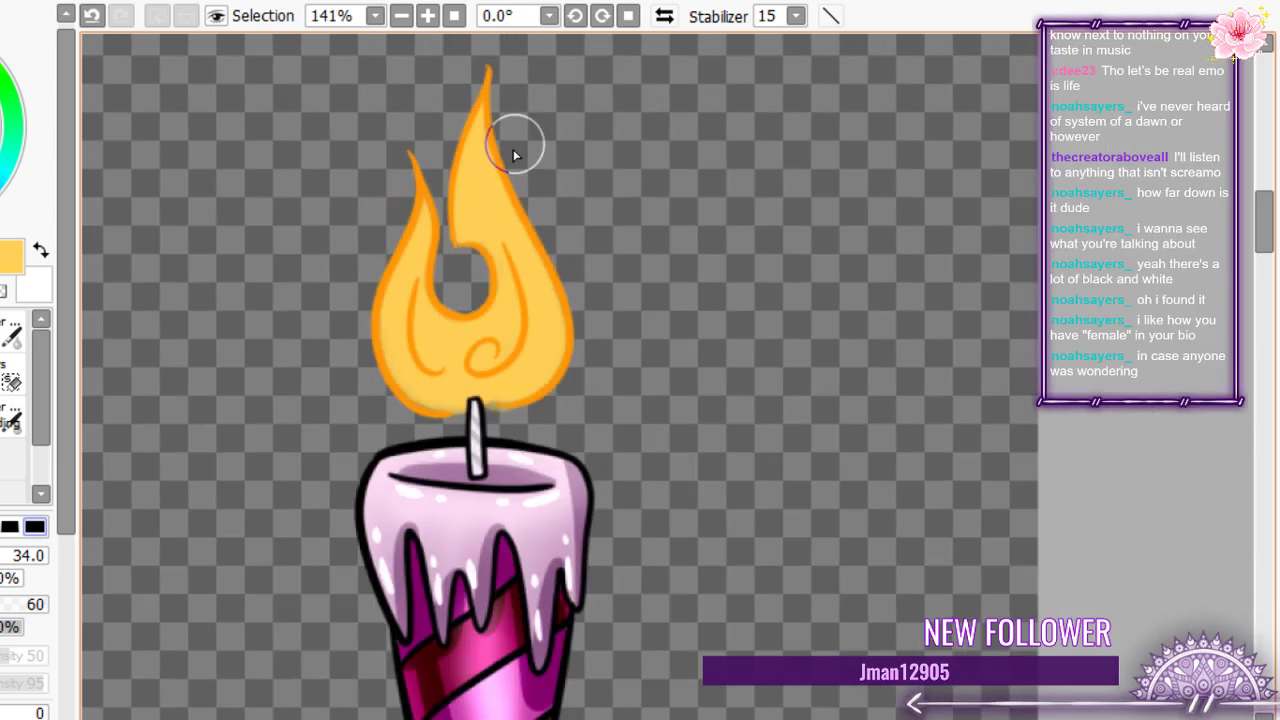
- Shade the open-hand side pink candle's flame with light orange bands along its inner curl lines
scroll(513, 155, "down", 6)
scroll(443, 409, "up", 7)
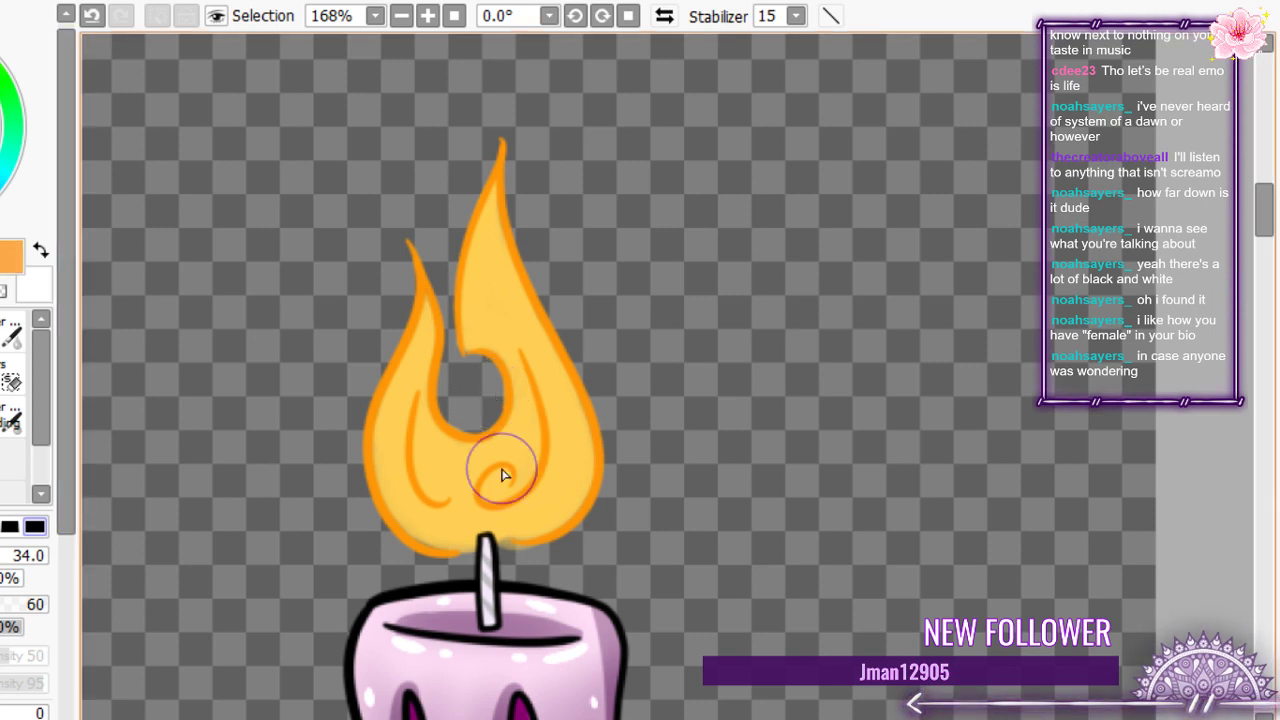
left_click_drag(497, 262, 468, 498)
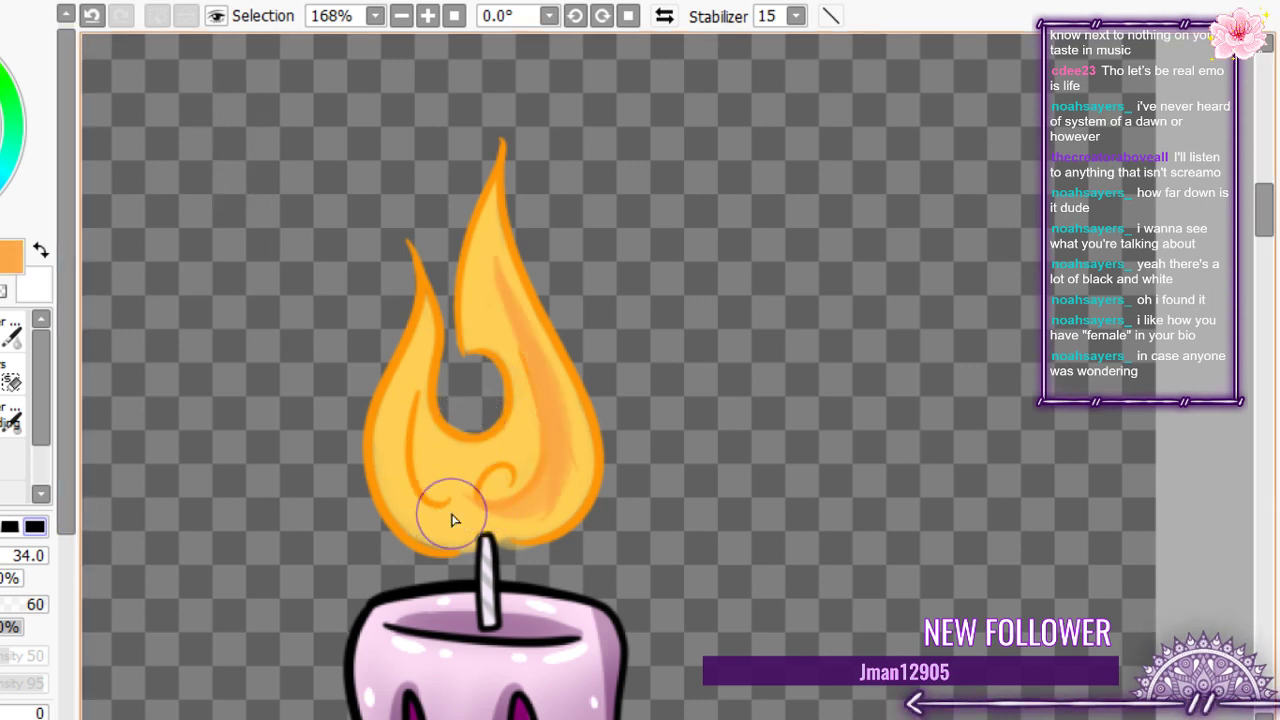
left_click_drag(422, 361, 398, 507)
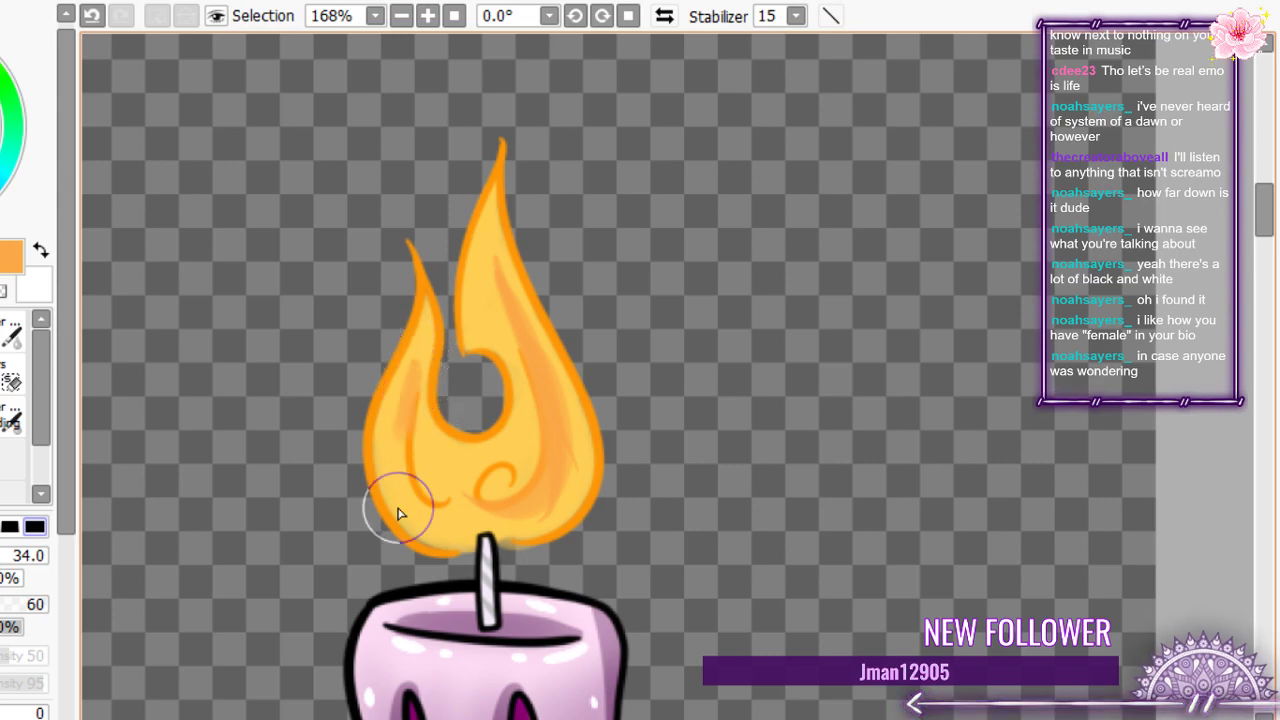
- Shade the blue candle's flame with light orange along its swirl and the short curve below the side tongue
scroll(398, 513, "down", 5)
scroll(271, 337, "up", 6)
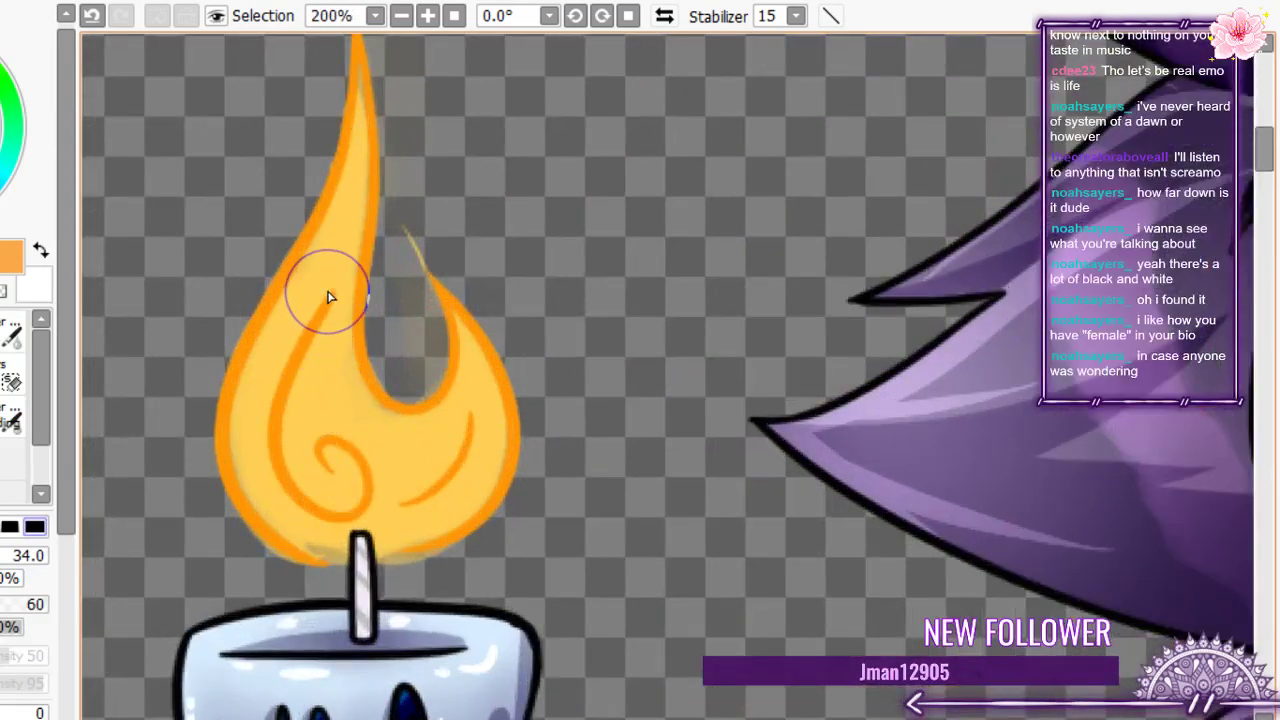
mouse_move(330, 297)
left_mouse_down()
mouse_move(268, 423)
mouse_move(300, 393)
mouse_move(311, 312)
mouse_move(323, 466)
left_mouse_up()
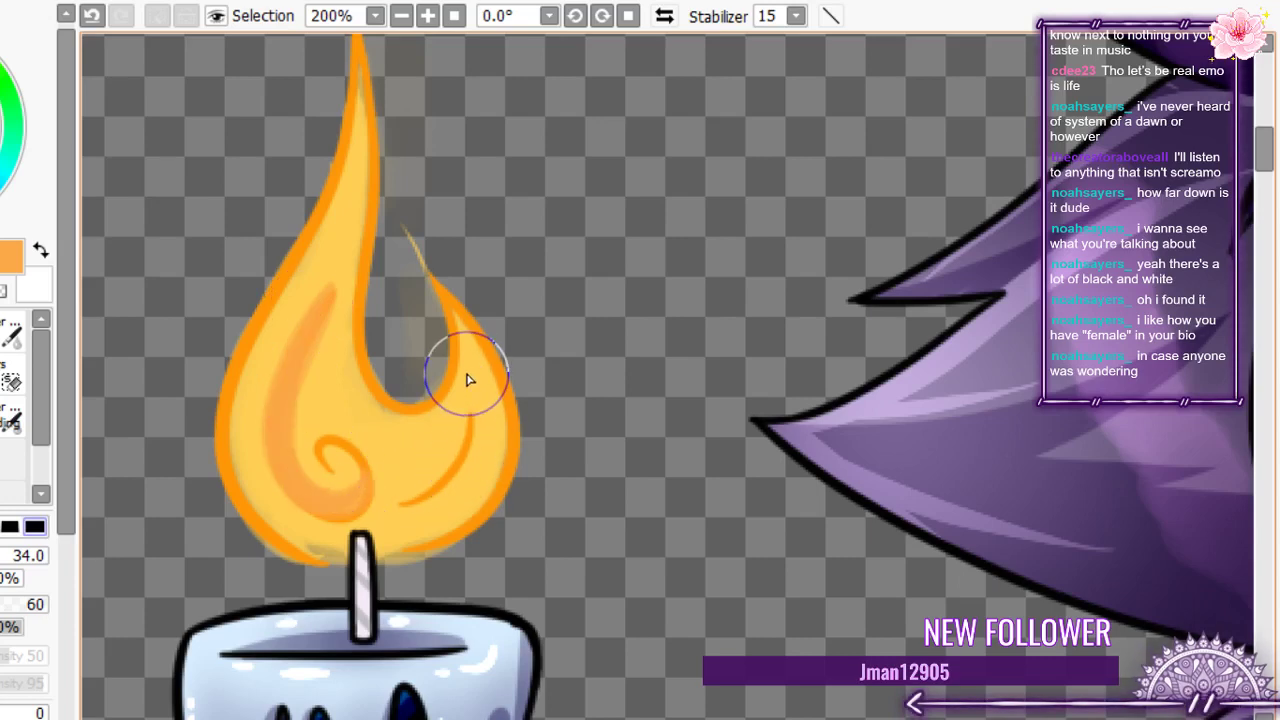
left_click_drag(469, 377, 426, 506)
mouse_move(457, 410)
left_mouse_down()
mouse_move(381, 462)
mouse_move(391, 297)
left_mouse_up()
- Shade the flame of the cane-side pink candle with a light orange band following its long curve and spiral
scroll(380, 456, "down", 3)
scroll(391, 297, "up", 3)
left_click_drag(355, 172, 398, 335)
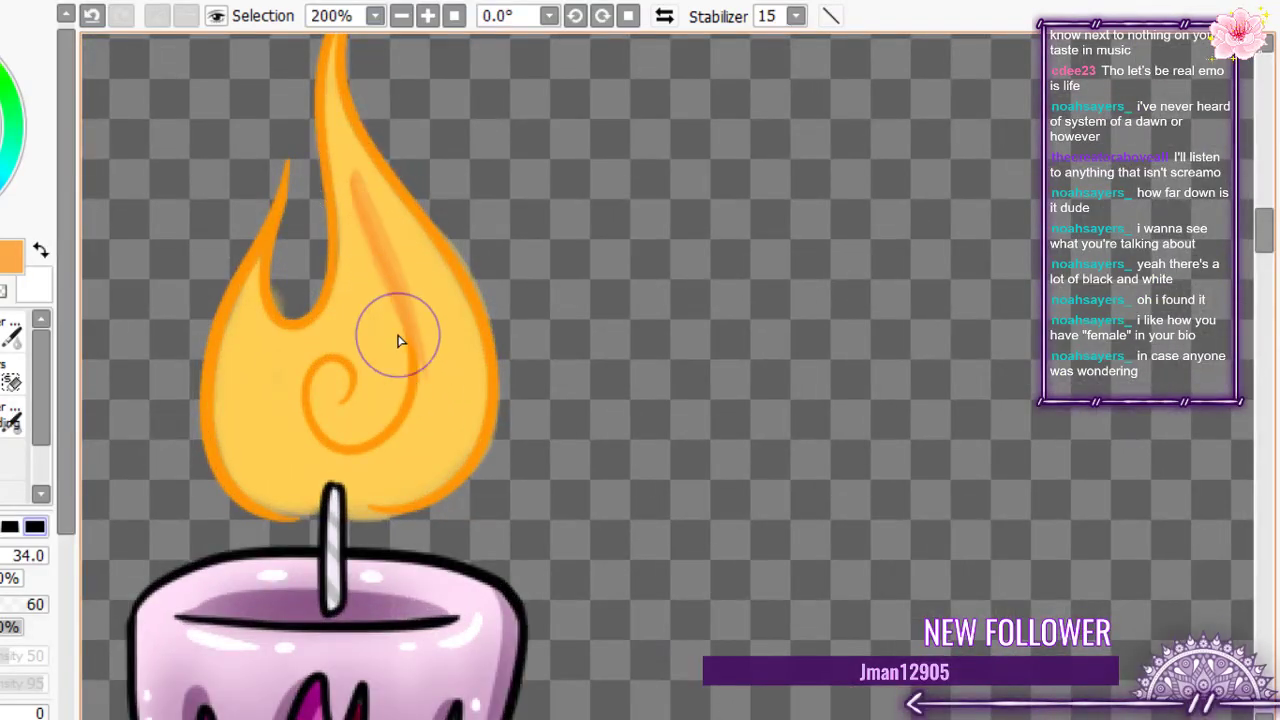
left_click_drag(376, 225, 363, 439)
mouse_move(400, 308)
left_mouse_down()
mouse_move(434, 389)
mouse_move(371, 427)
left_mouse_up()
mouse_move(423, 357)
left_mouse_down()
mouse_move(317, 452)
mouse_move(314, 385)
left_mouse_up()
mouse_move(340, 338)
left_mouse_down()
mouse_move(297, 408)
mouse_move(321, 378)
mouse_move(306, 386)
mouse_move(319, 380)
left_mouse_up()
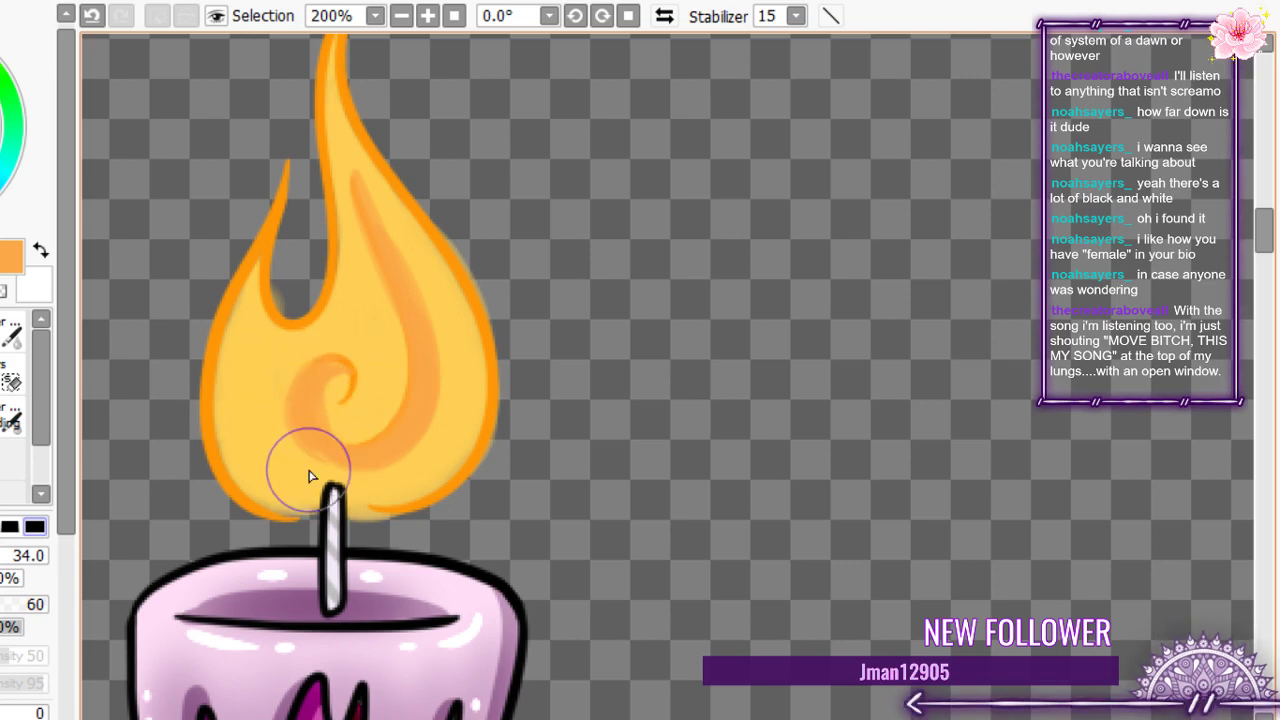
scroll(330, 270, "down", 5)
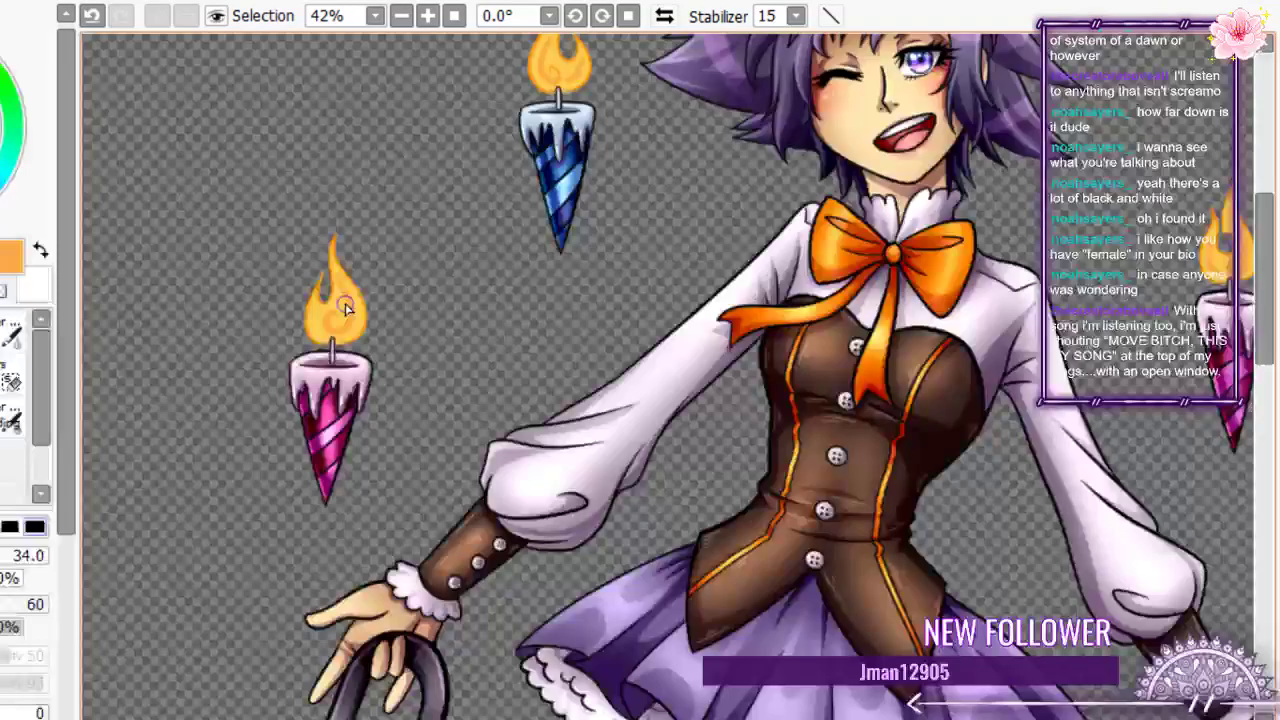
scroll(345, 308, "up", 5)
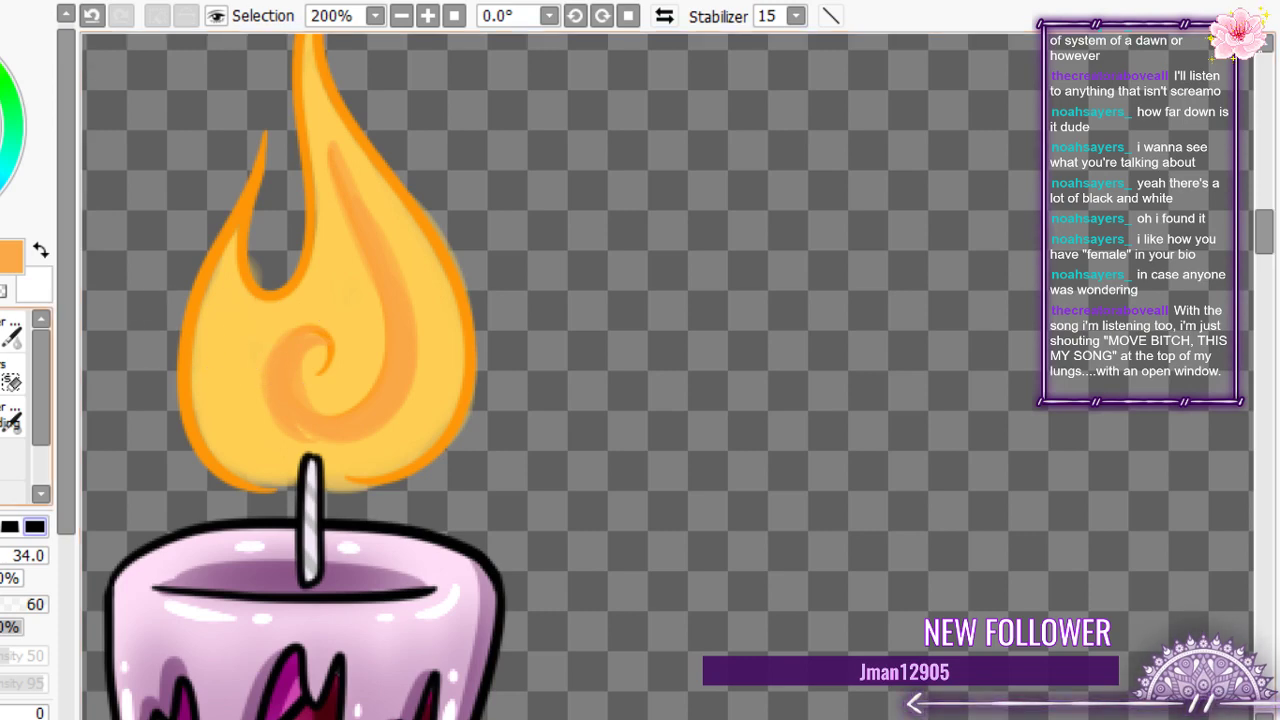
- Paint the cane-side pink candle's flame tip red-orange and pull streaks down into the flame body
scroll(286, 306, "down", 9)
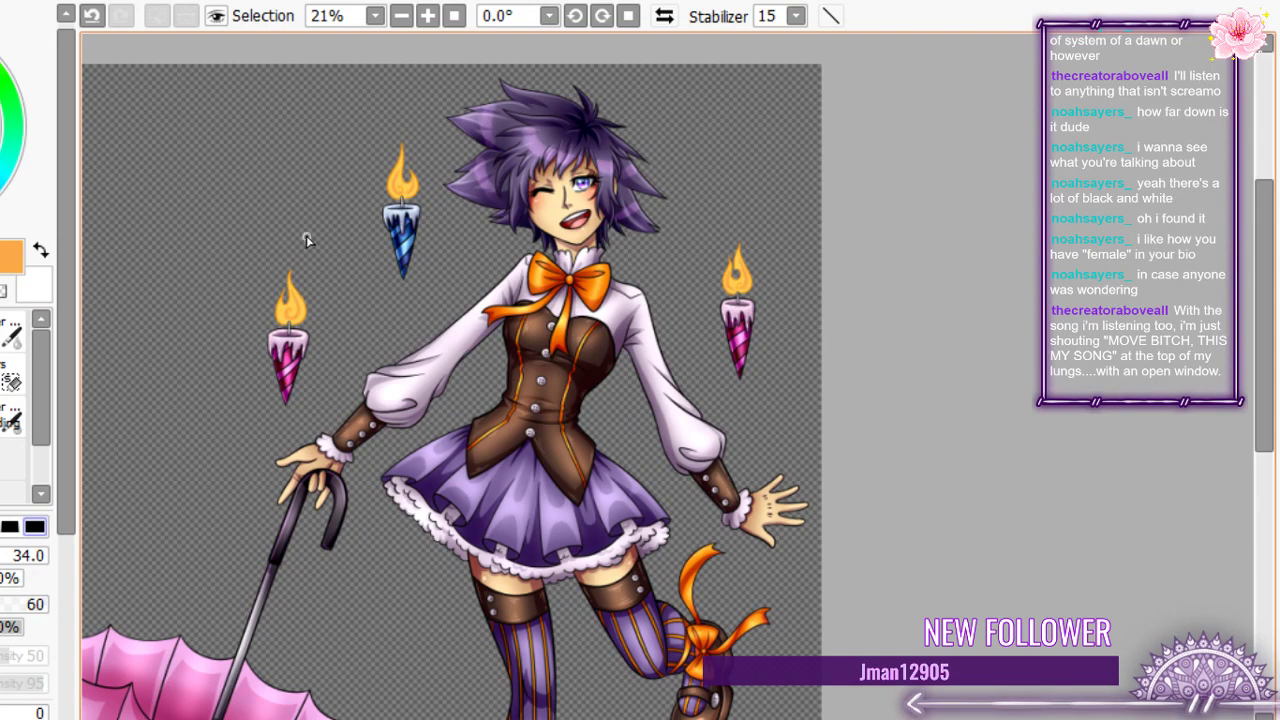
scroll(306, 235, "up", 7)
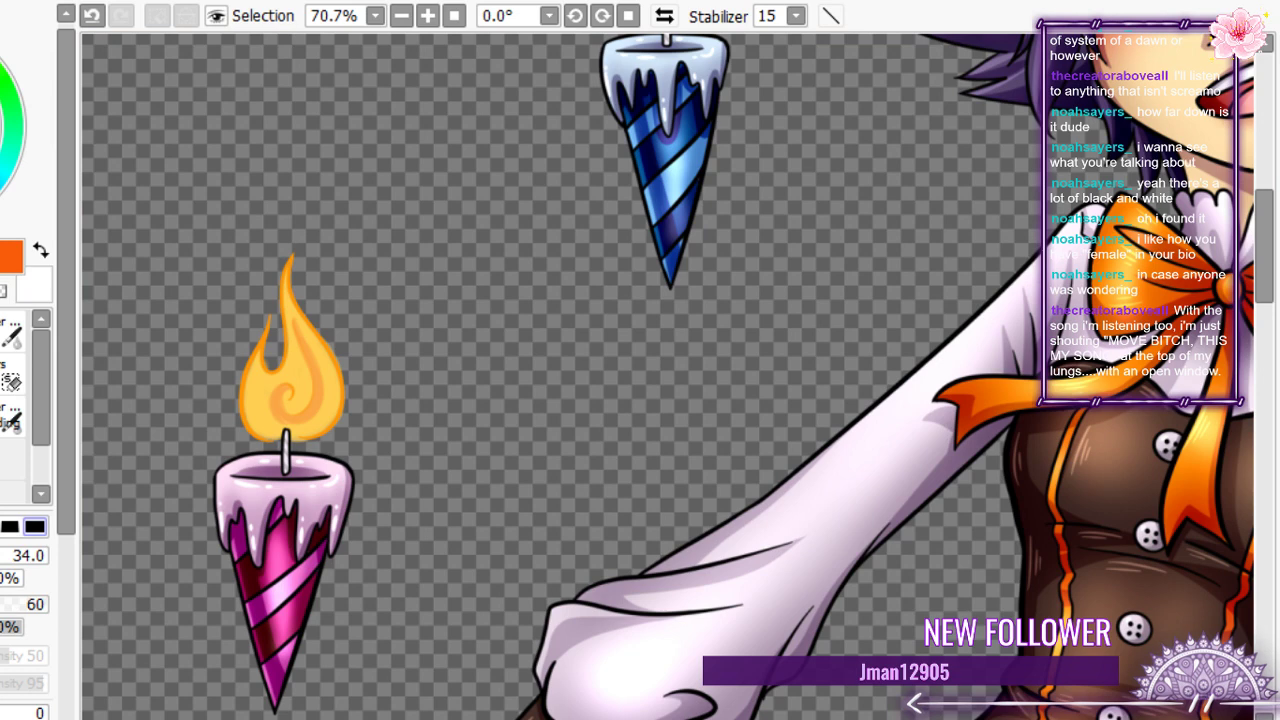
scroll(285, 296, "up", 3)
left_click_drag(295, 228, 301, 351)
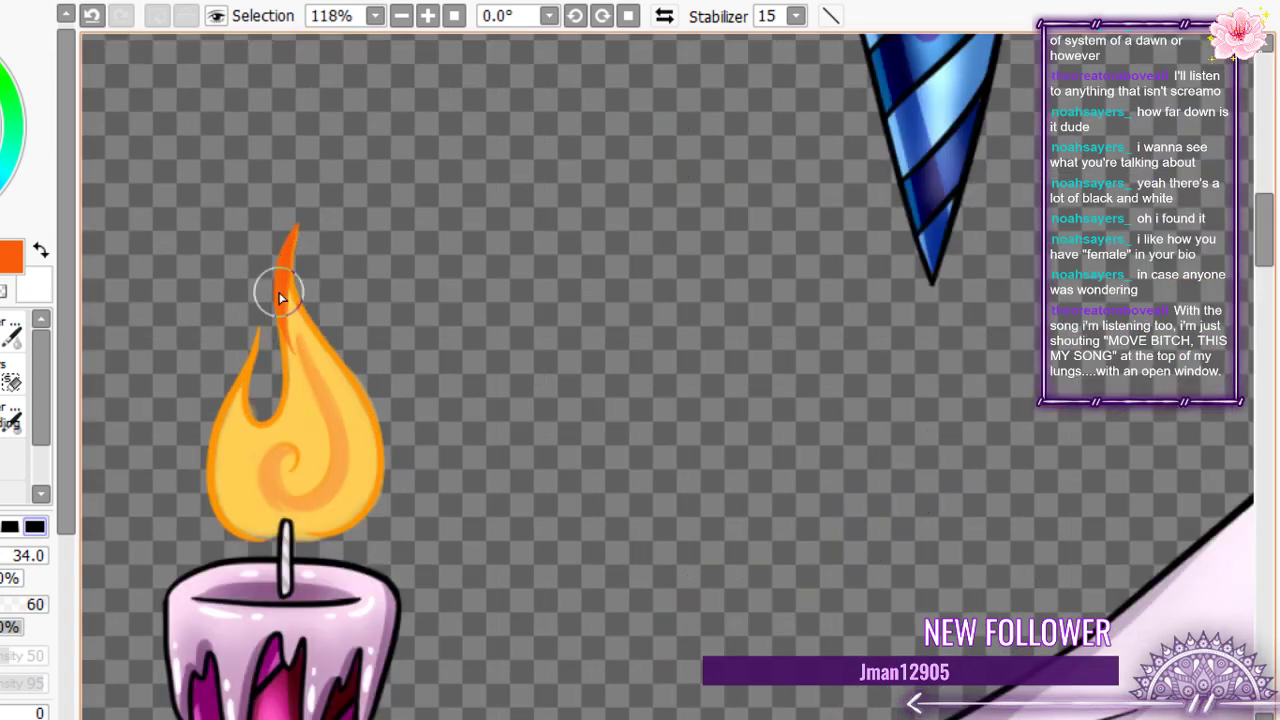
mouse_move(281, 297)
left_mouse_down()
mouse_move(280, 280)
mouse_move(371, 423)
mouse_move(344, 389)
mouse_move(352, 435)
left_mouse_up()
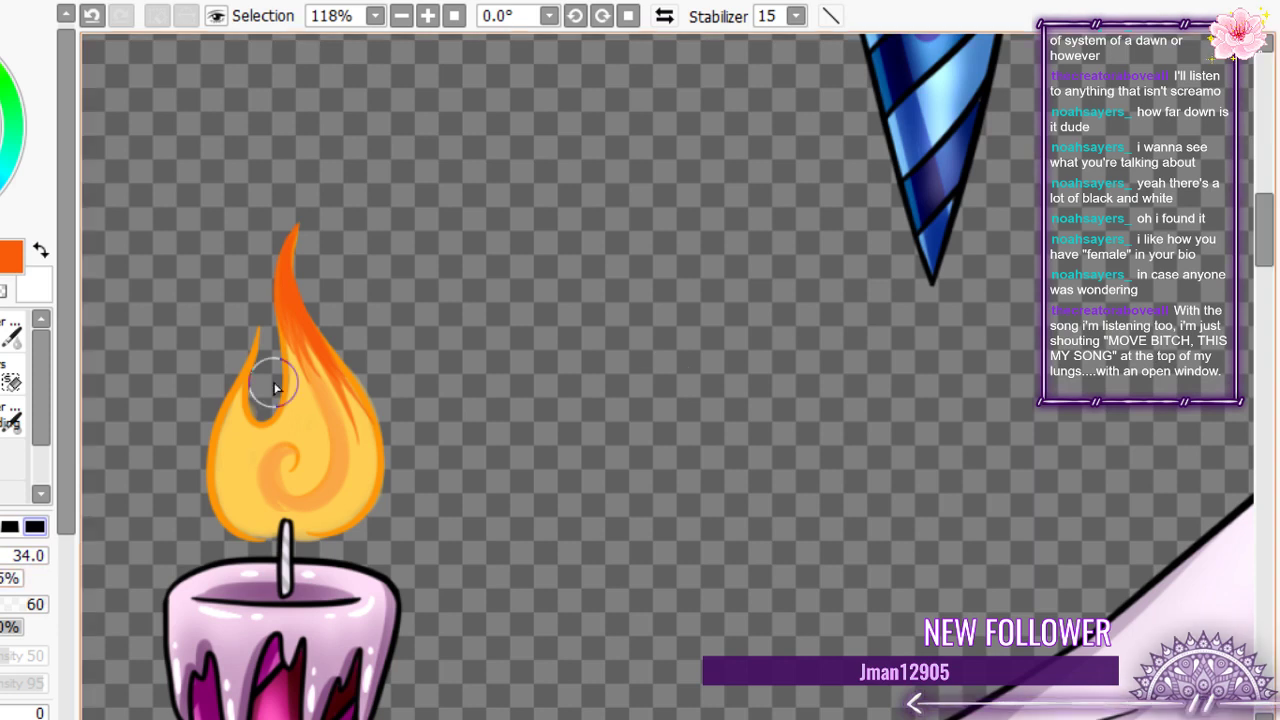
- Undo the last red-orange streaks, set the brush density to 34, and repaint softer streaks down the flame body and side tongue
left_click(91, 15)
left_click(91, 15)
left_click(91, 15)
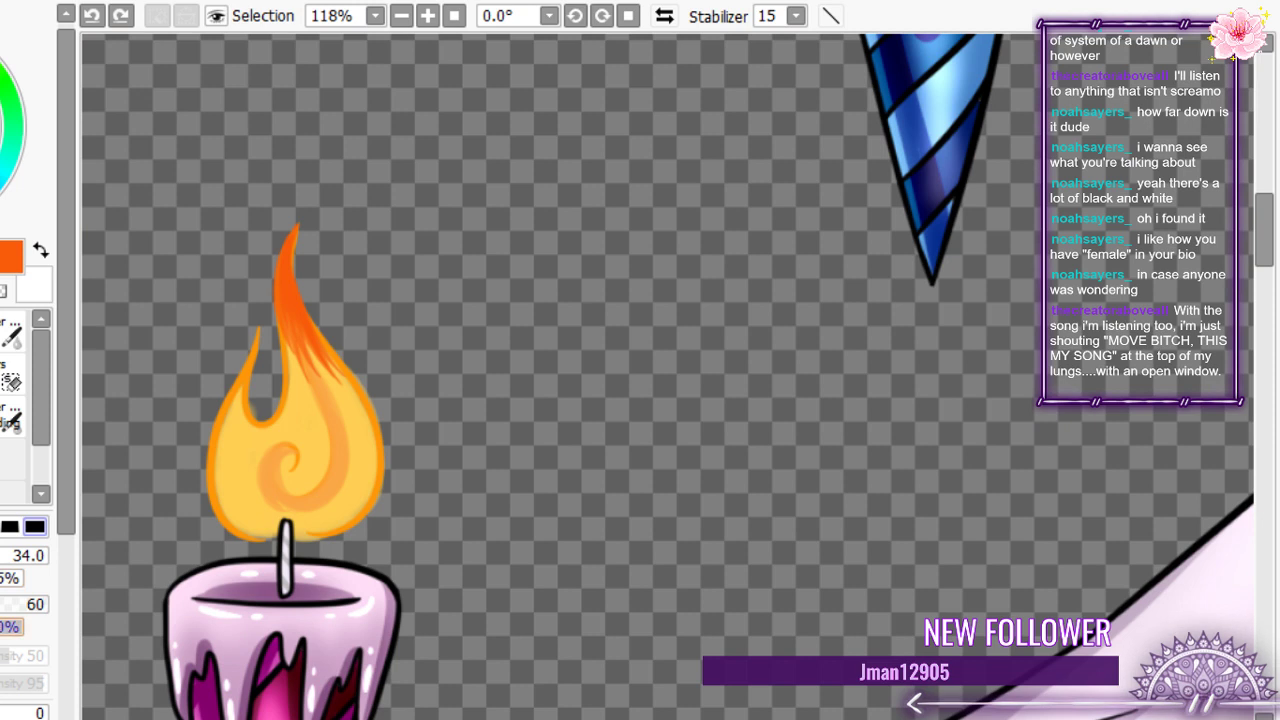
left_click(4, 604)
left_click_drag(280, 283, 331, 411)
left_click_drag(294, 320, 345, 430)
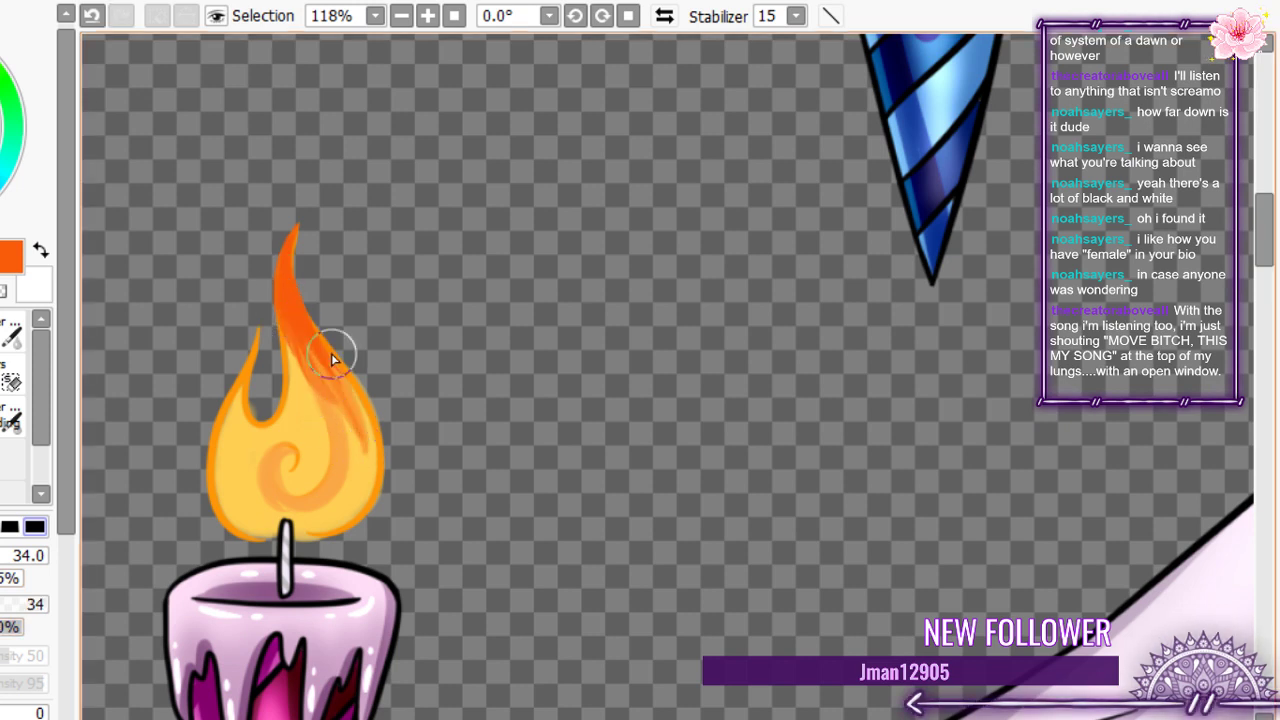
left_click_drag(331, 354, 350, 462)
mouse_move(305, 338)
left_mouse_down()
mouse_move(314, 441)
mouse_move(286, 349)
mouse_move(296, 411)
mouse_move(330, 454)
left_mouse_up()
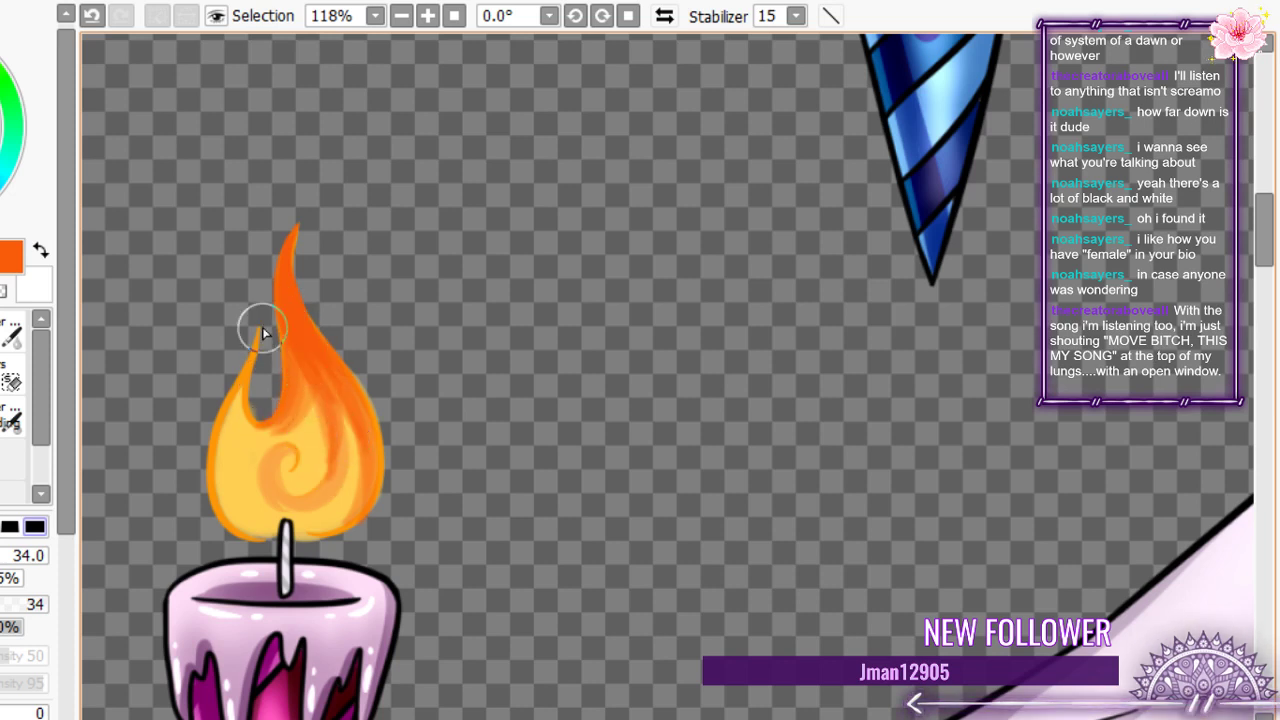
mouse_move(263, 333)
left_mouse_down()
mouse_move(211, 455)
mouse_move(220, 429)
mouse_move(210, 470)
mouse_move(229, 464)
mouse_move(244, 384)
mouse_move(243, 476)
left_mouse_up()
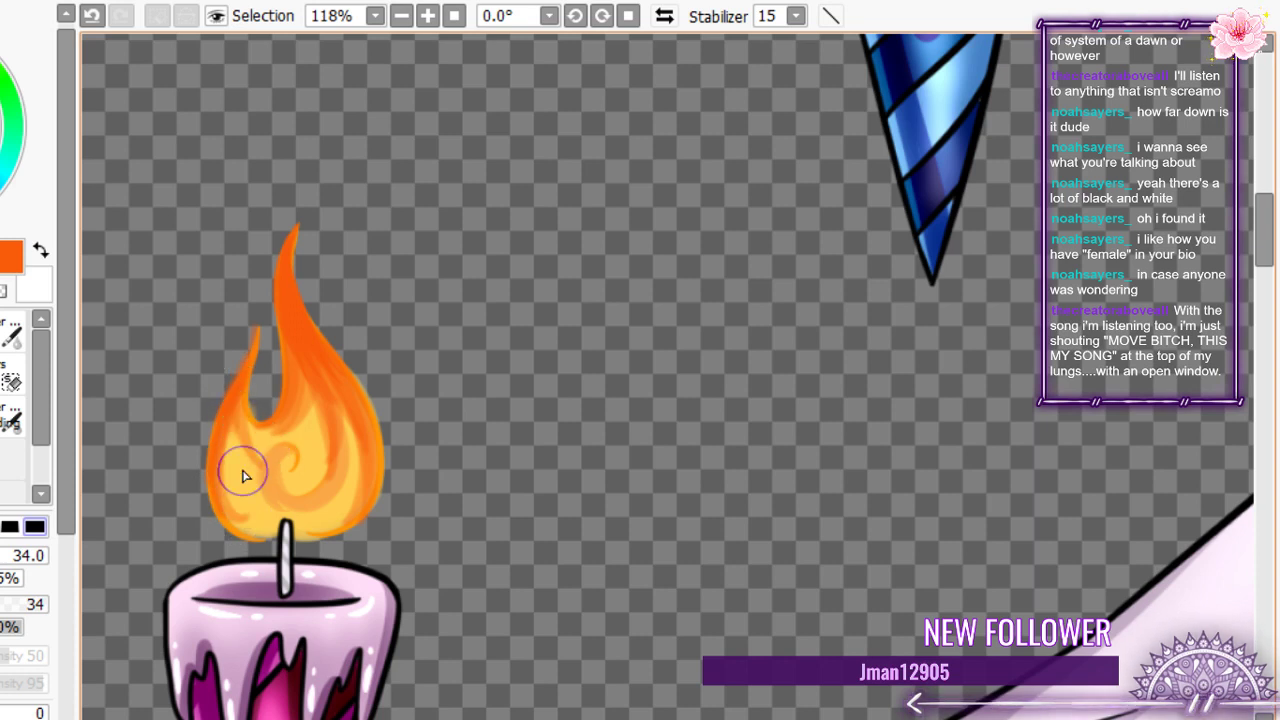
- Blend the red-orange streaks into the yellow of the cane-side pink candle's flame using a size 44 blending brush
key("c")
mouse_move(280, 434)
left_mouse_down()
mouse_move(238, 438)
mouse_move(266, 483)
mouse_move(239, 425)
mouse_move(258, 470)
mouse_move(231, 434)
left_mouse_up()
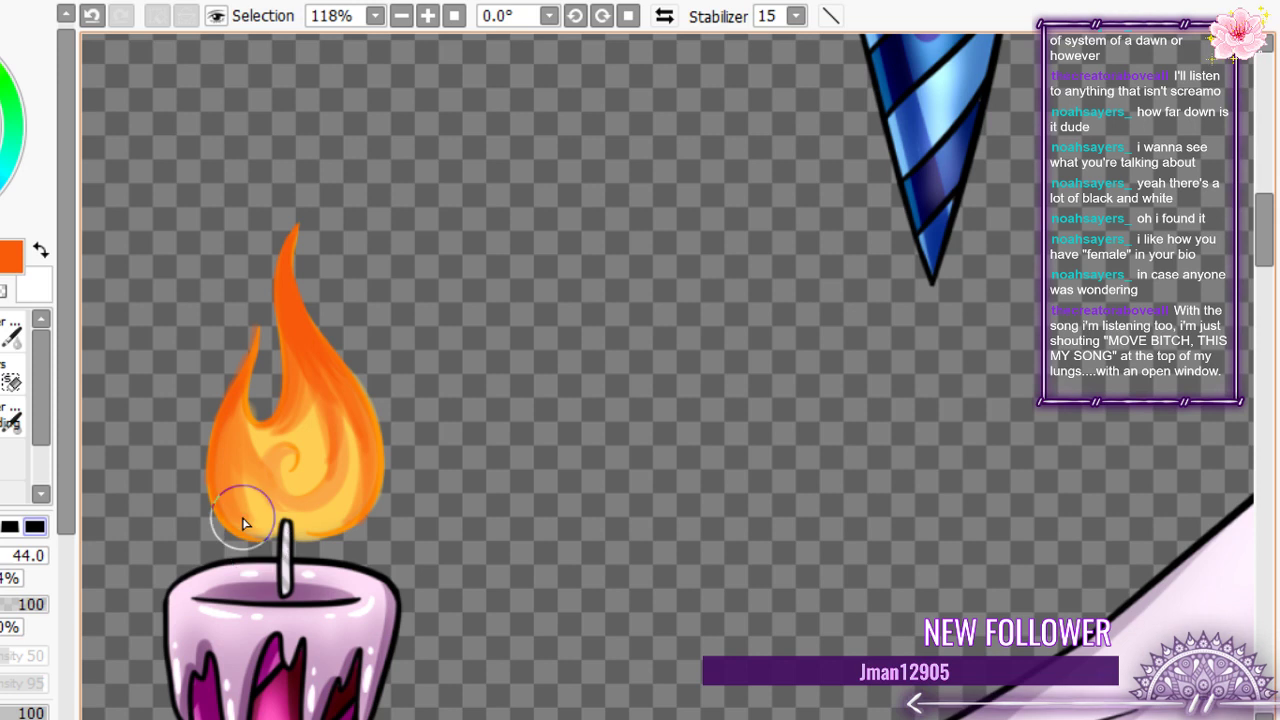
mouse_move(243, 523)
left_mouse_down()
mouse_move(301, 401)
mouse_move(300, 441)
mouse_move(291, 405)
mouse_move(282, 462)
mouse_move(326, 410)
left_mouse_up()
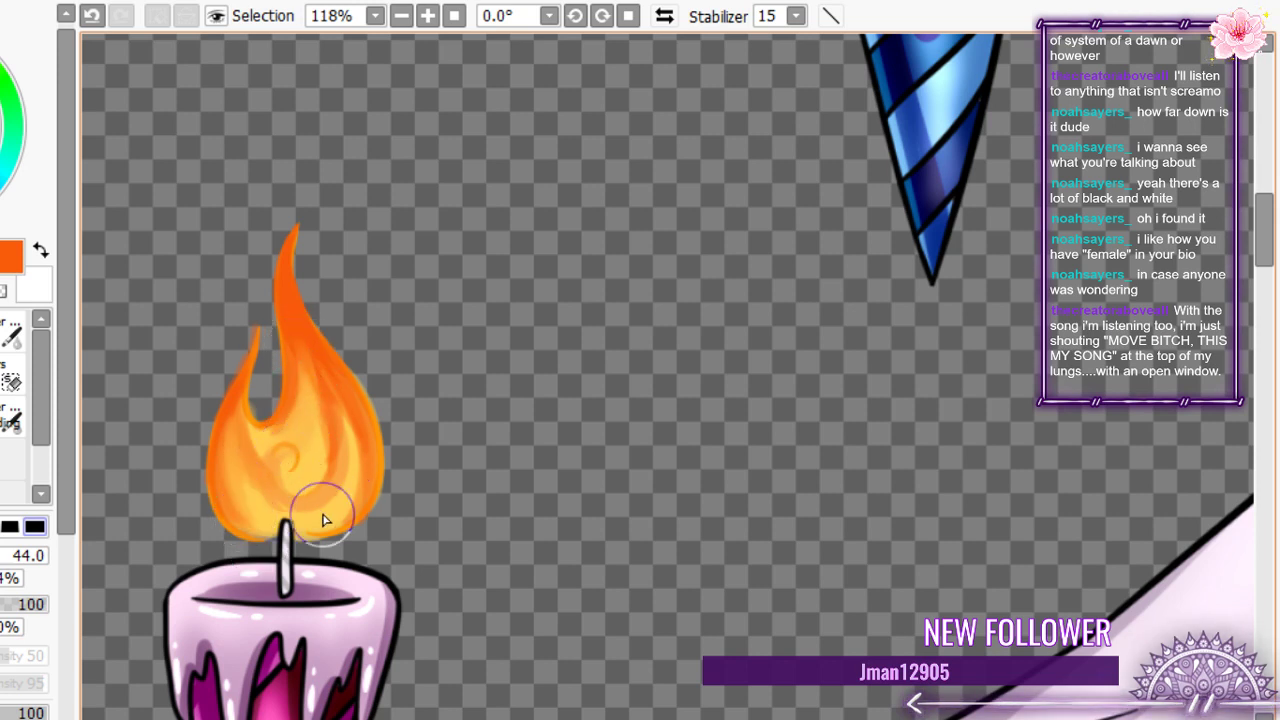
mouse_move(322, 514)
left_mouse_down()
mouse_move(284, 301)
mouse_move(300, 419)
left_mouse_up()
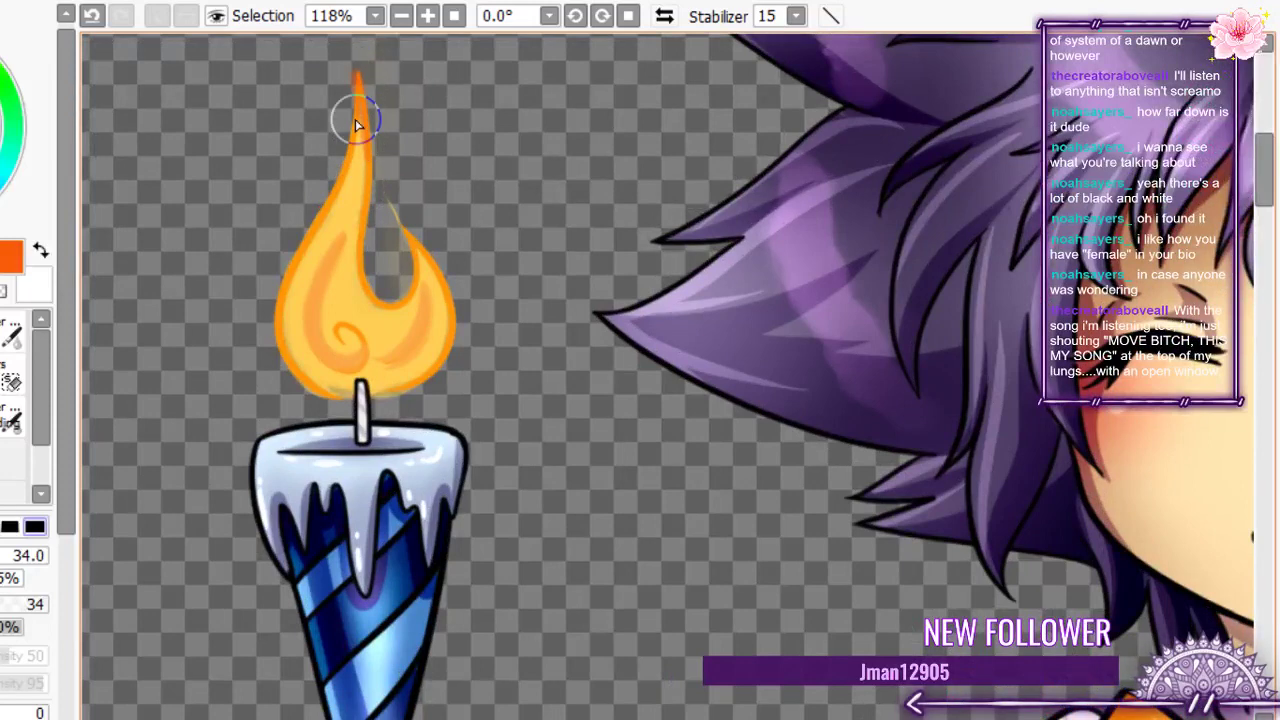
- Paint the blue candle's main flame tip red-orange and streak it down the outer side, using size 34 at density 34
mouse_move(354, 71)
left_mouse_down()
mouse_move(351, 226)
mouse_move(338, 250)
left_mouse_up()
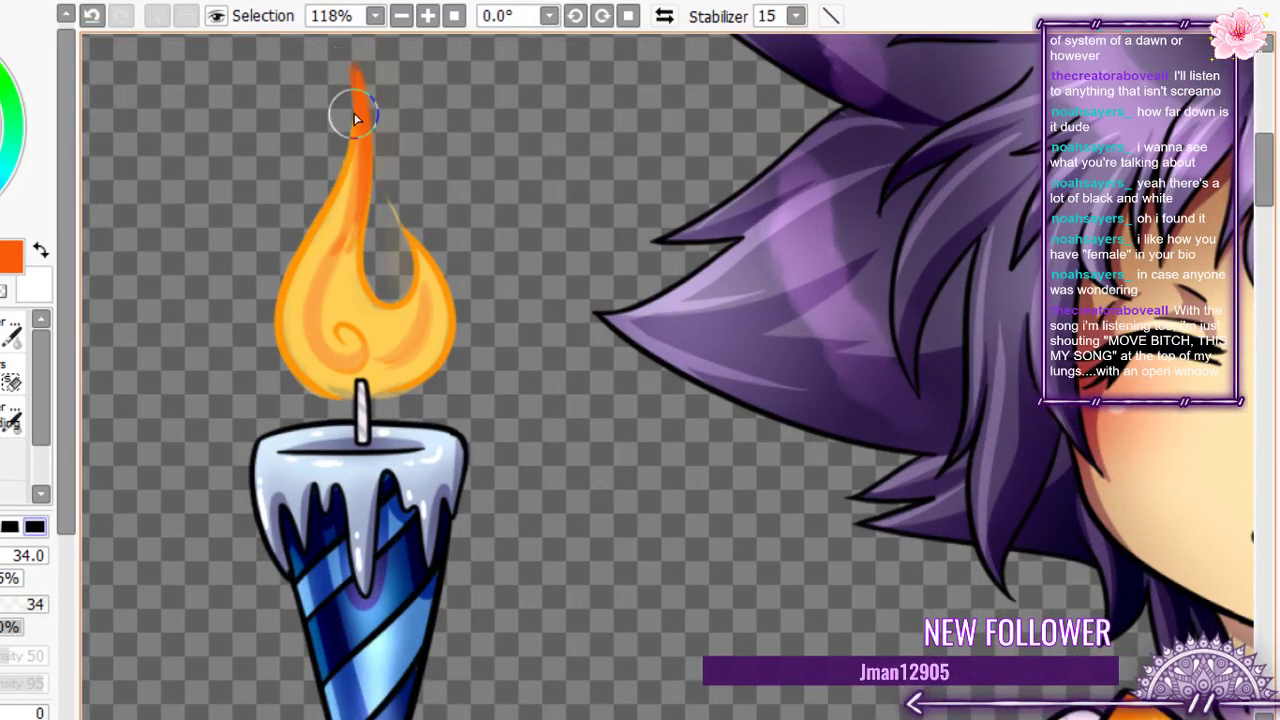
left_click_drag(349, 114, 328, 246)
mouse_move(342, 166)
left_mouse_down()
mouse_move(309, 300)
mouse_move(334, 300)
mouse_move(303, 349)
left_mouse_up()
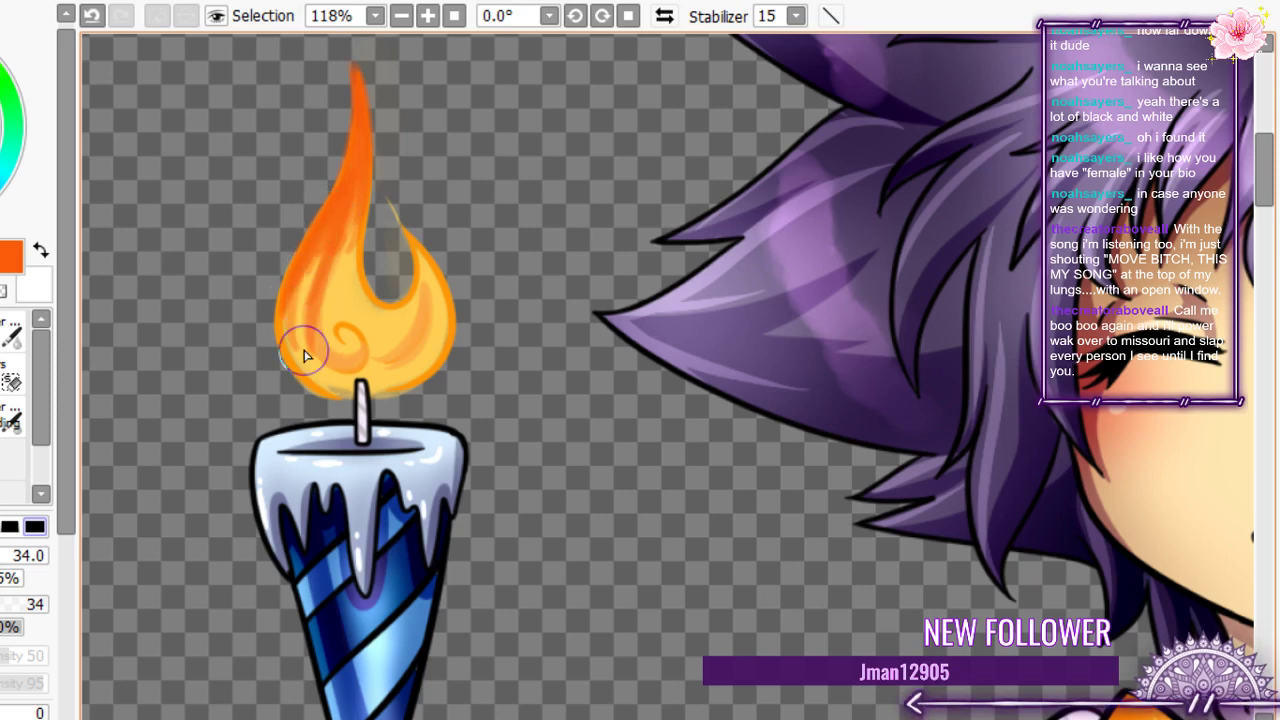
- Streak red-orange down the blue candle flame's small side tongue, undoing the first stroke over its tip and repainting it
mouse_move(365, 183)
left_mouse_down()
mouse_move(445, 283)
mouse_move(390, 205)
left_mouse_up()
scroll(443, 135, "up", 7)
scroll(291, 326, "down", 4)
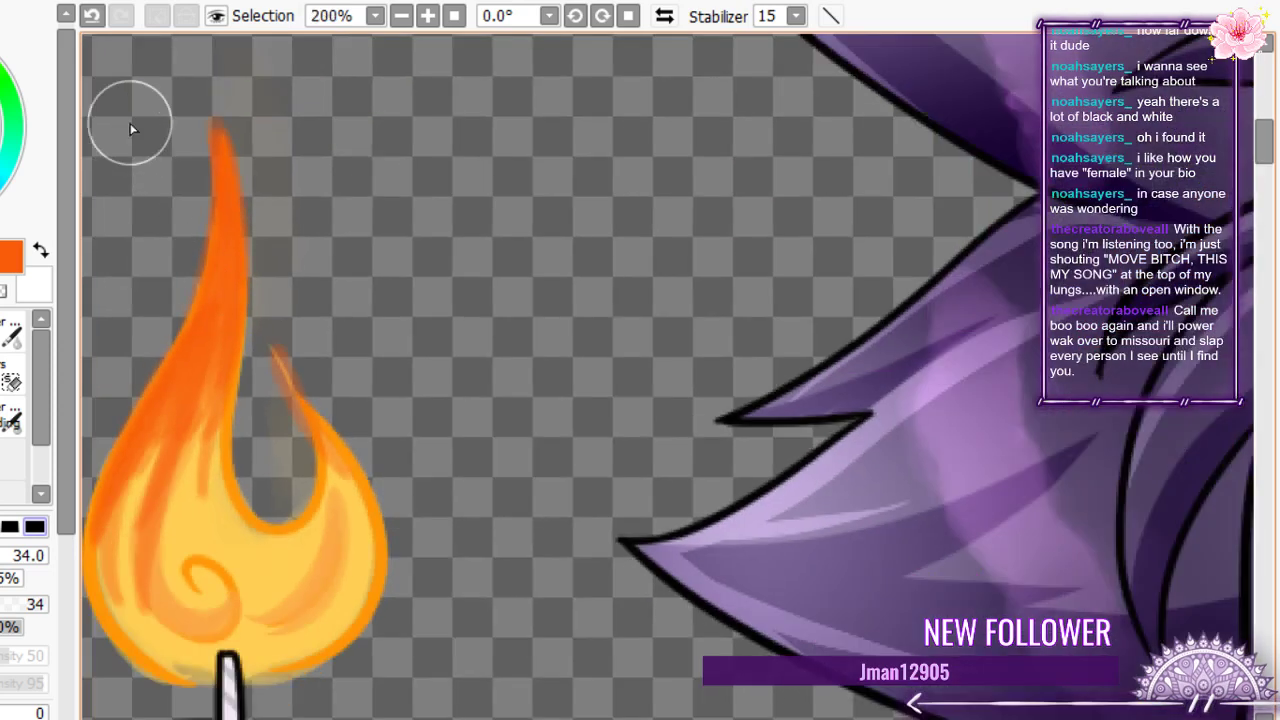
left_click(92, 16)
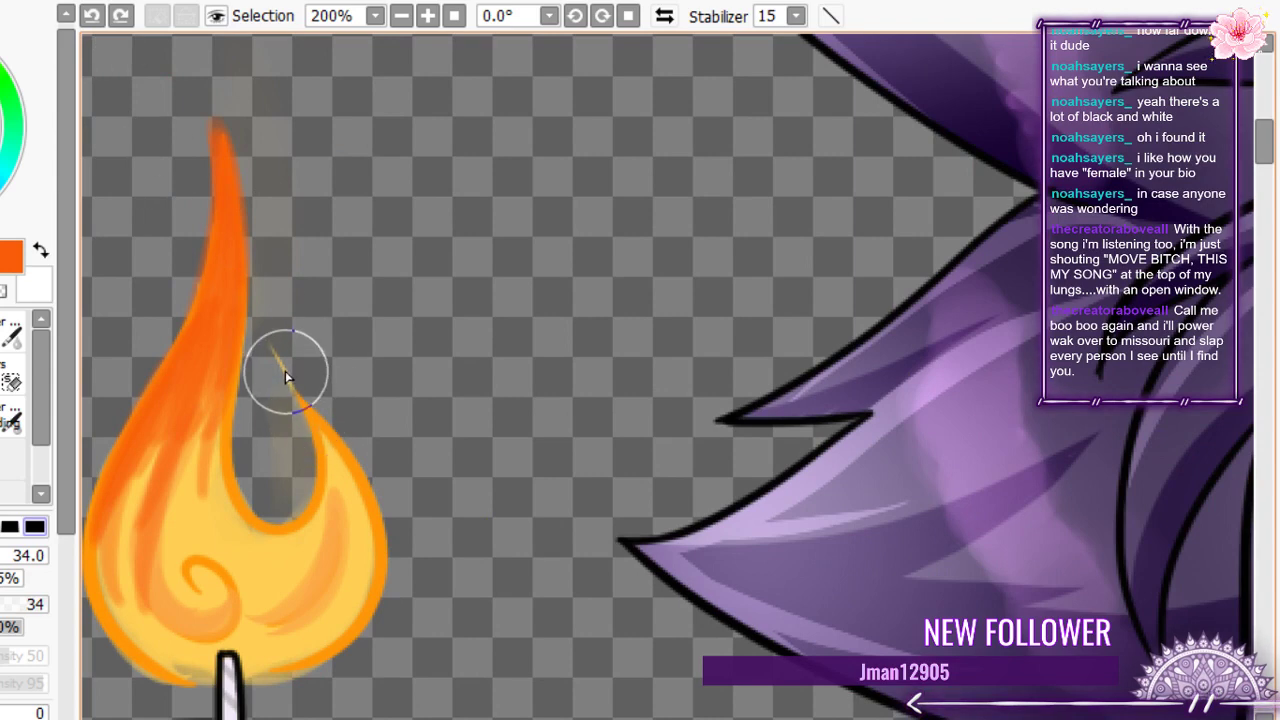
left_click_drag(285, 376, 329, 534)
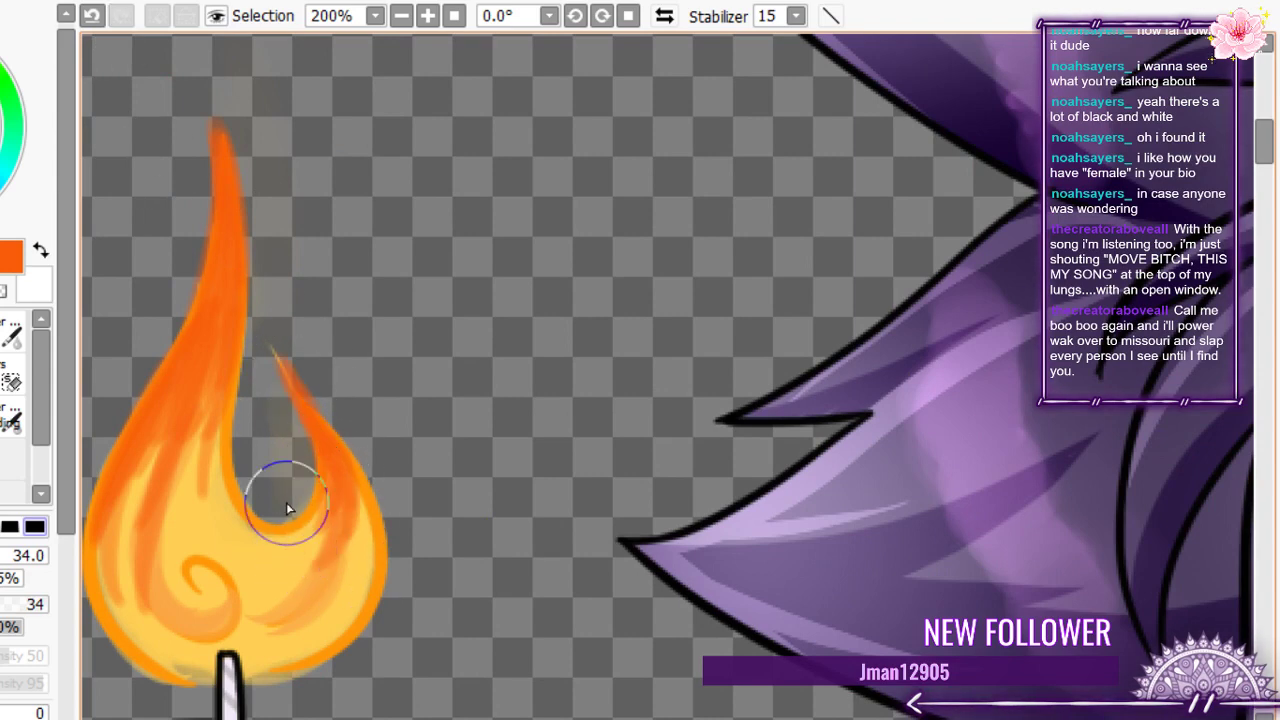
- Blend the red-orange streaks down into the yellow of the blue candle's flame with the blending brush at size 27
key("e")
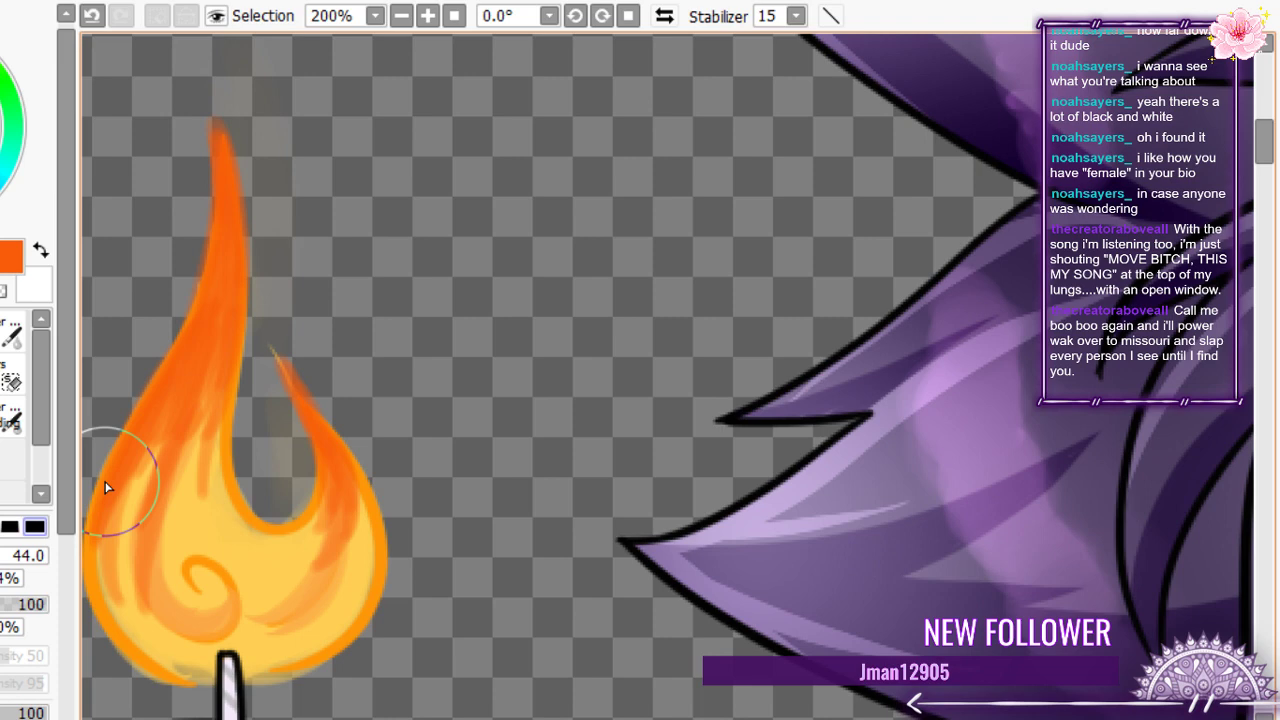
key("[")
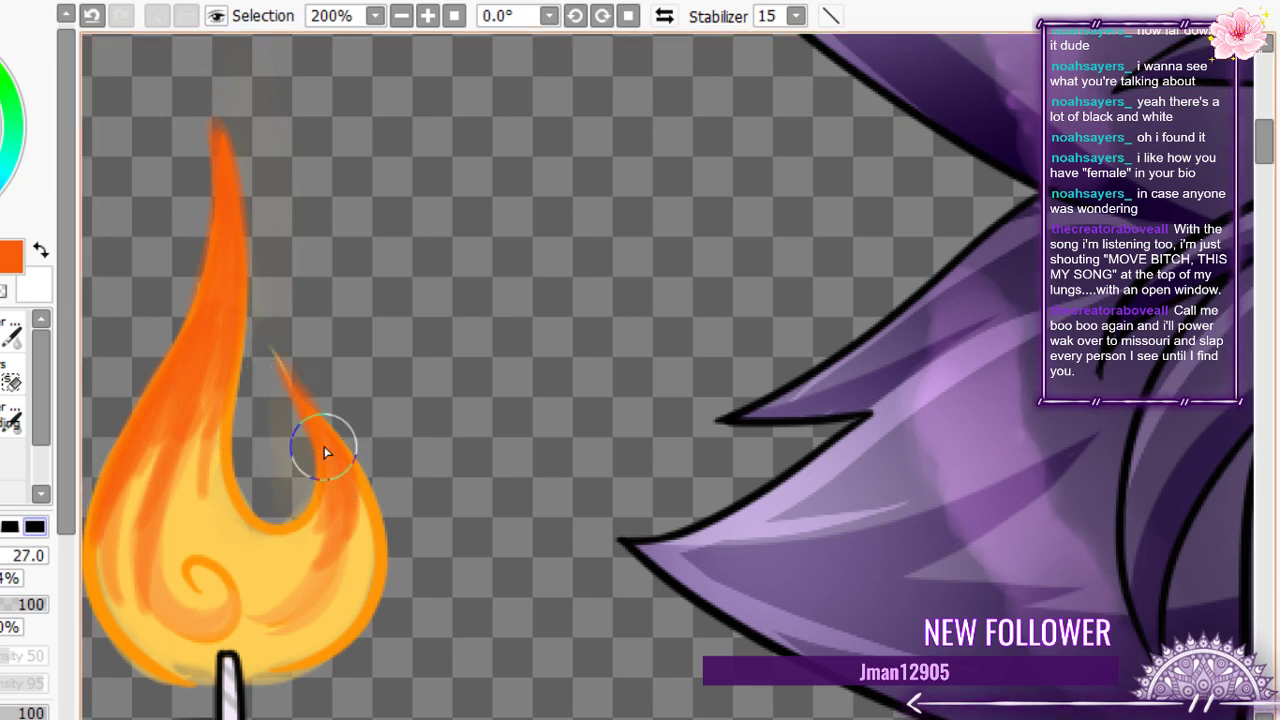
left_click_drag(324, 452, 352, 600)
mouse_move(360, 503)
left_mouse_down()
mouse_move(285, 667)
mouse_move(298, 525)
left_mouse_up()
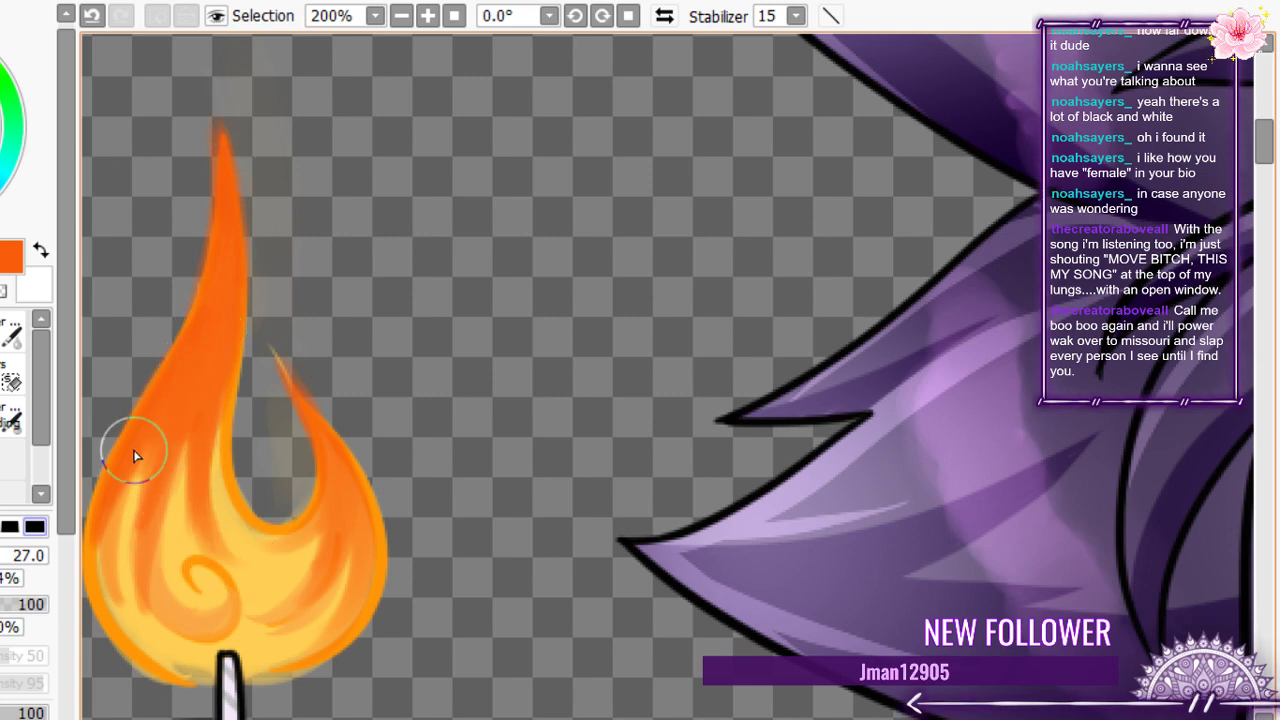
- Blend the remaining red-orange streaks on the outer side of the blue candle's flame into the yellow using blending brush size 27
left_click_drag(142, 590, 185, 436)
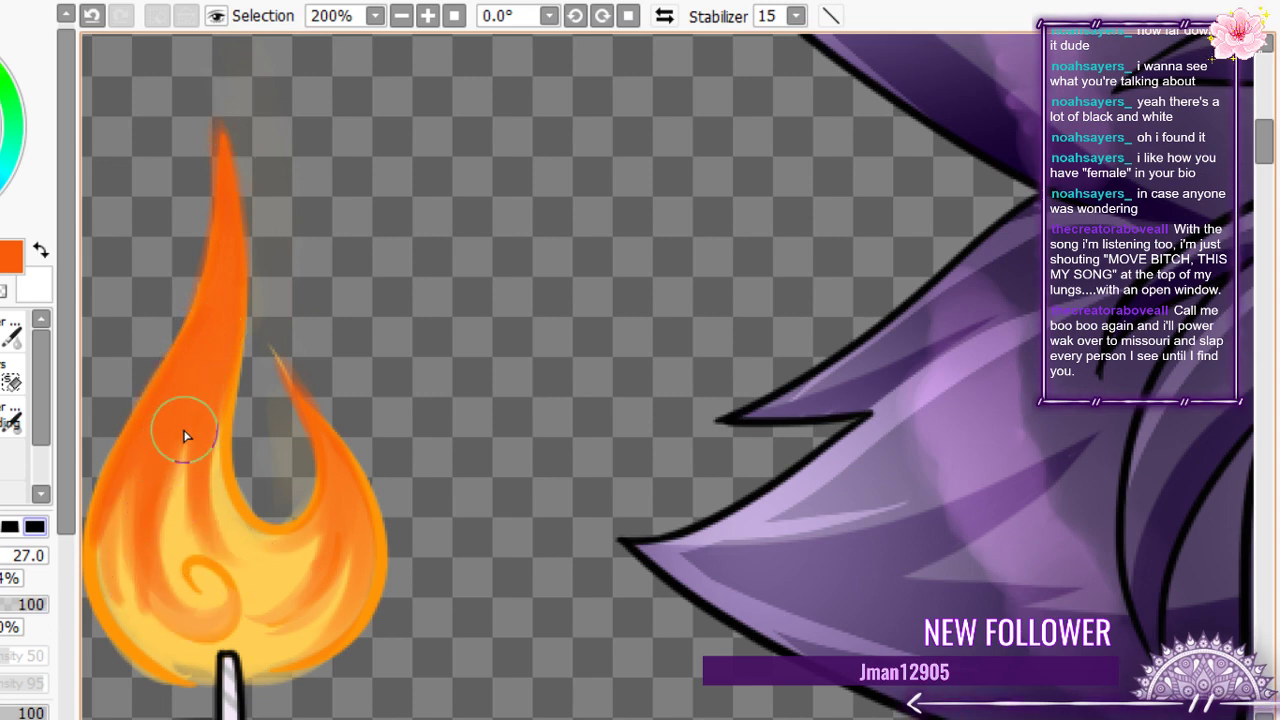
left_click_drag(140, 625, 103, 497)
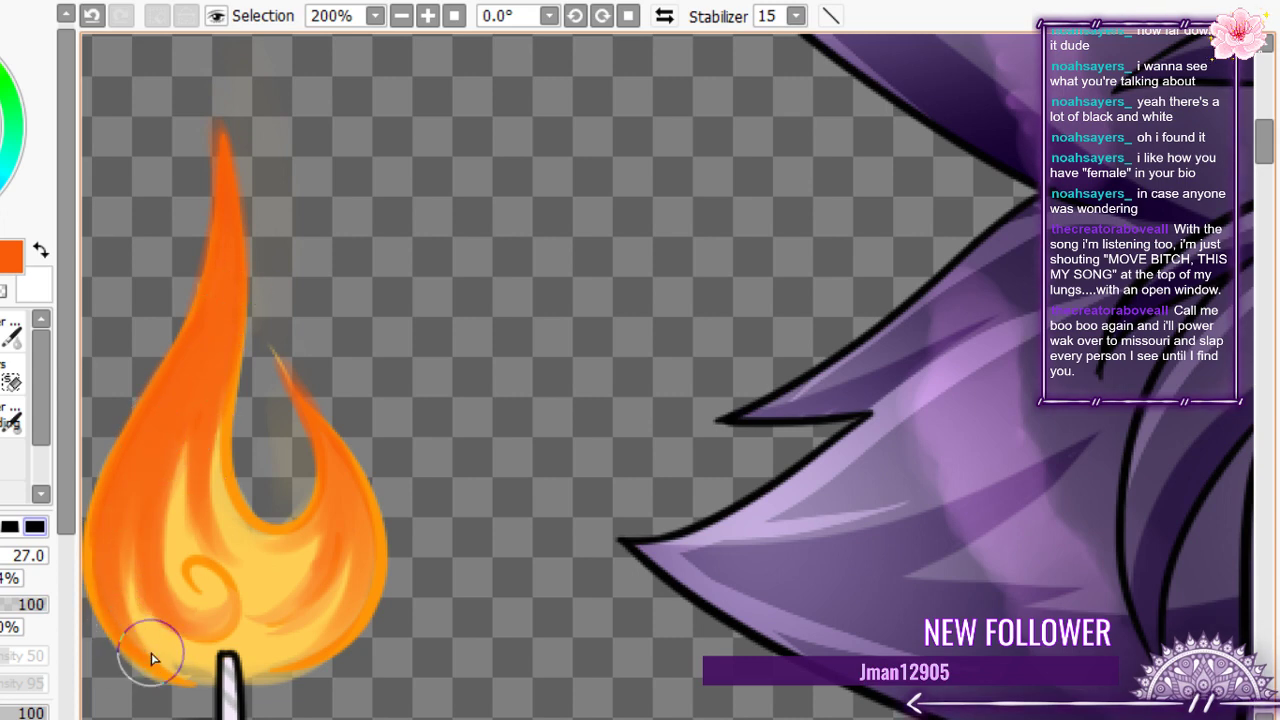
mouse_move(135, 625)
left_mouse_down()
mouse_move(108, 586)
mouse_move(192, 459)
left_mouse_up()
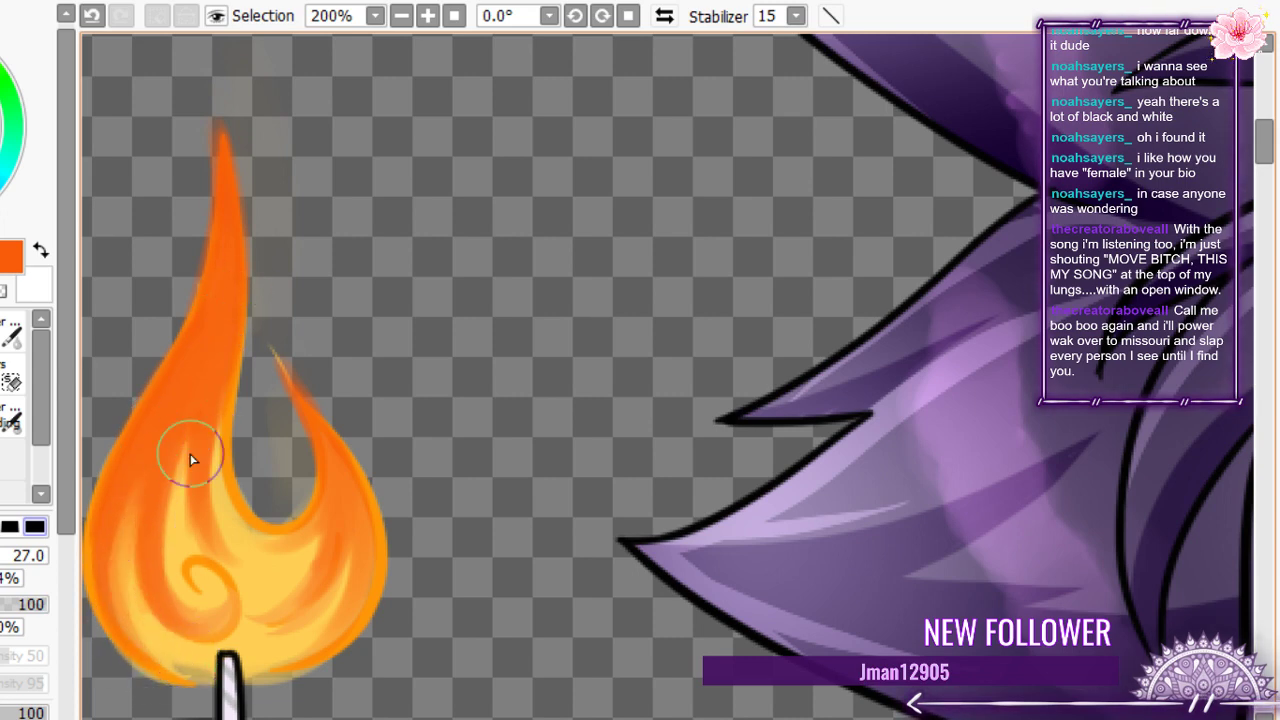
left_click_drag(189, 565, 203, 376)
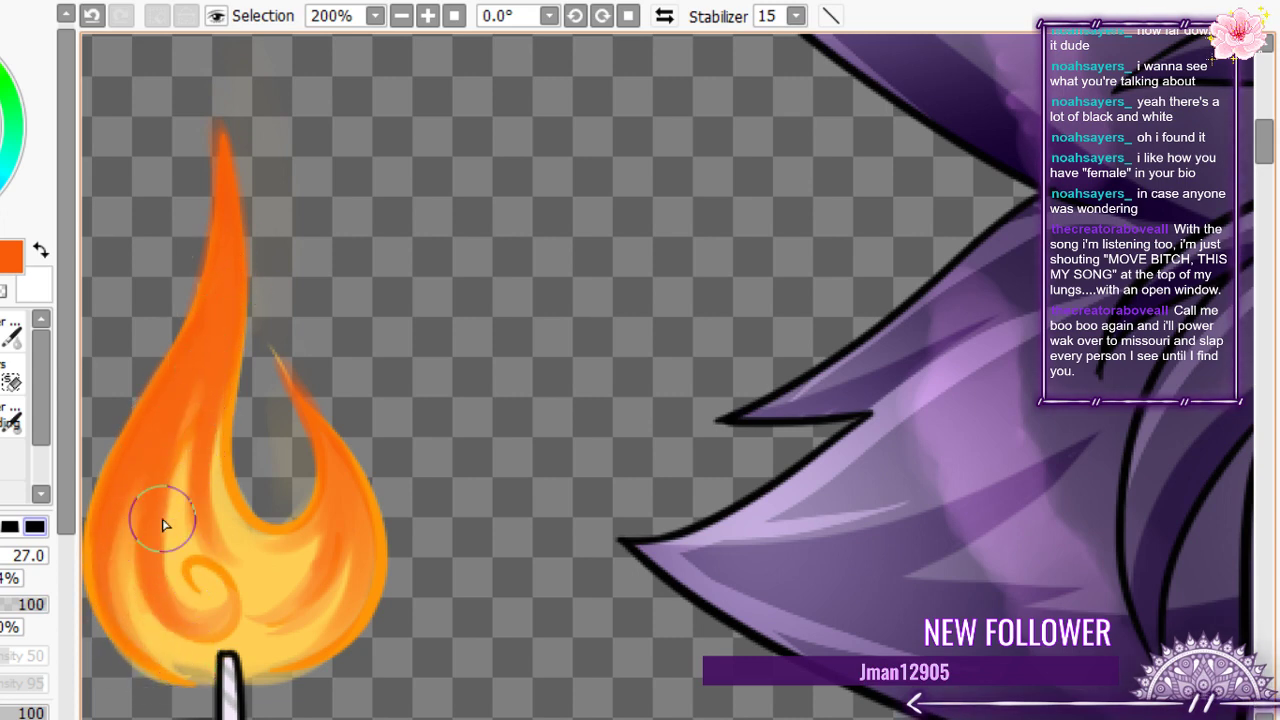
mouse_move(173, 531)
left_mouse_down()
mouse_move(225, 342)
mouse_move(137, 493)
left_mouse_up()
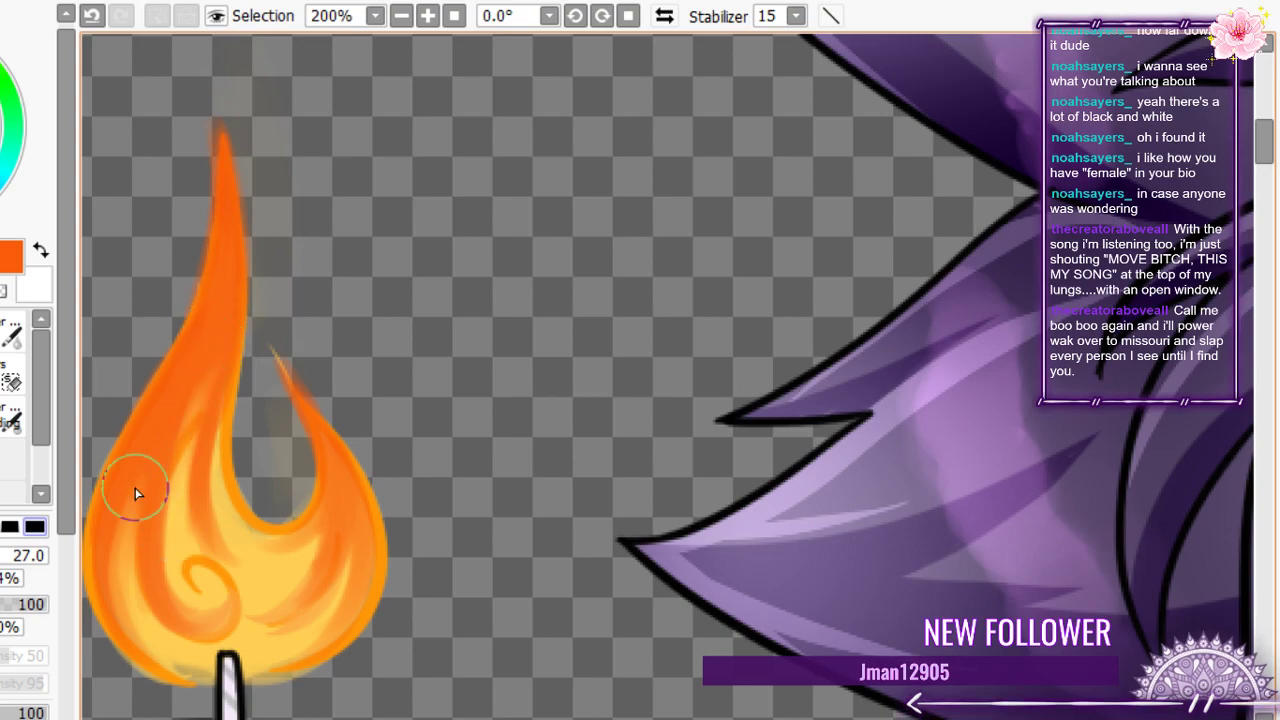
- Streak red-orange down both tongues of the flame on the pink candle away from the cane, using size 34 at density 34
scroll(346, 357, "down", 4)
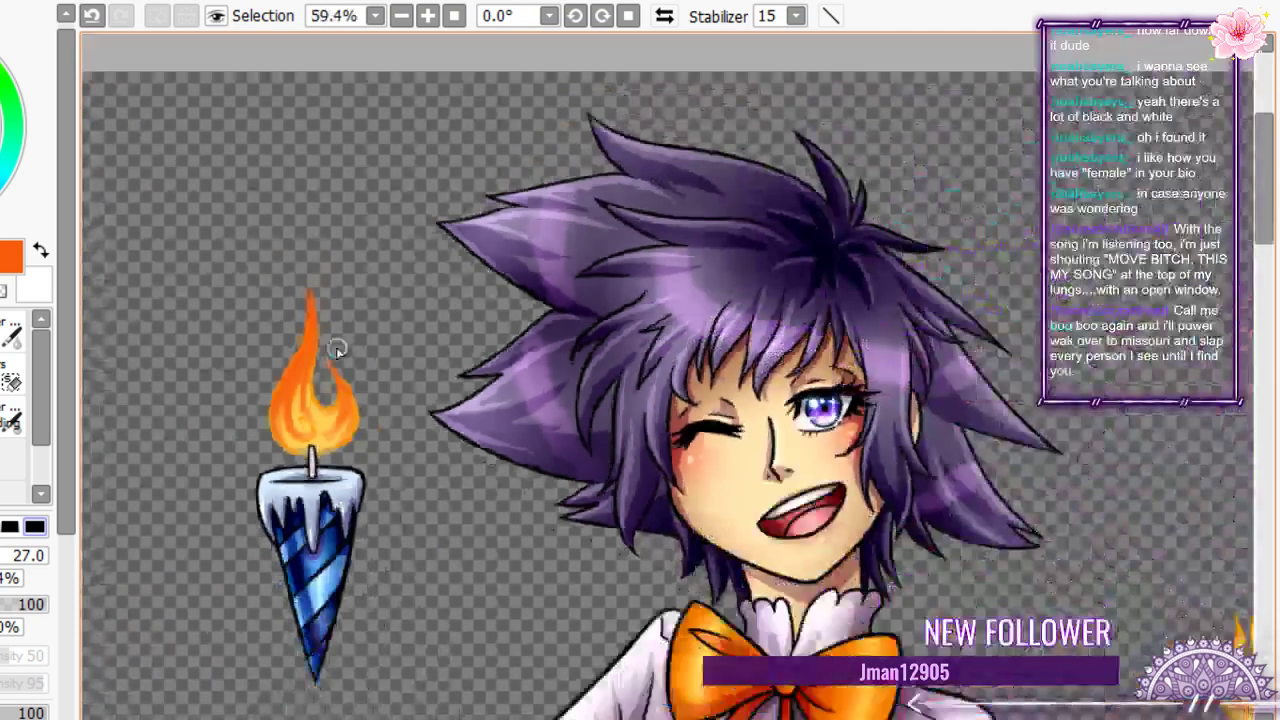
scroll(336, 347, "down", 3)
scroll(251, 371, "up", 7)
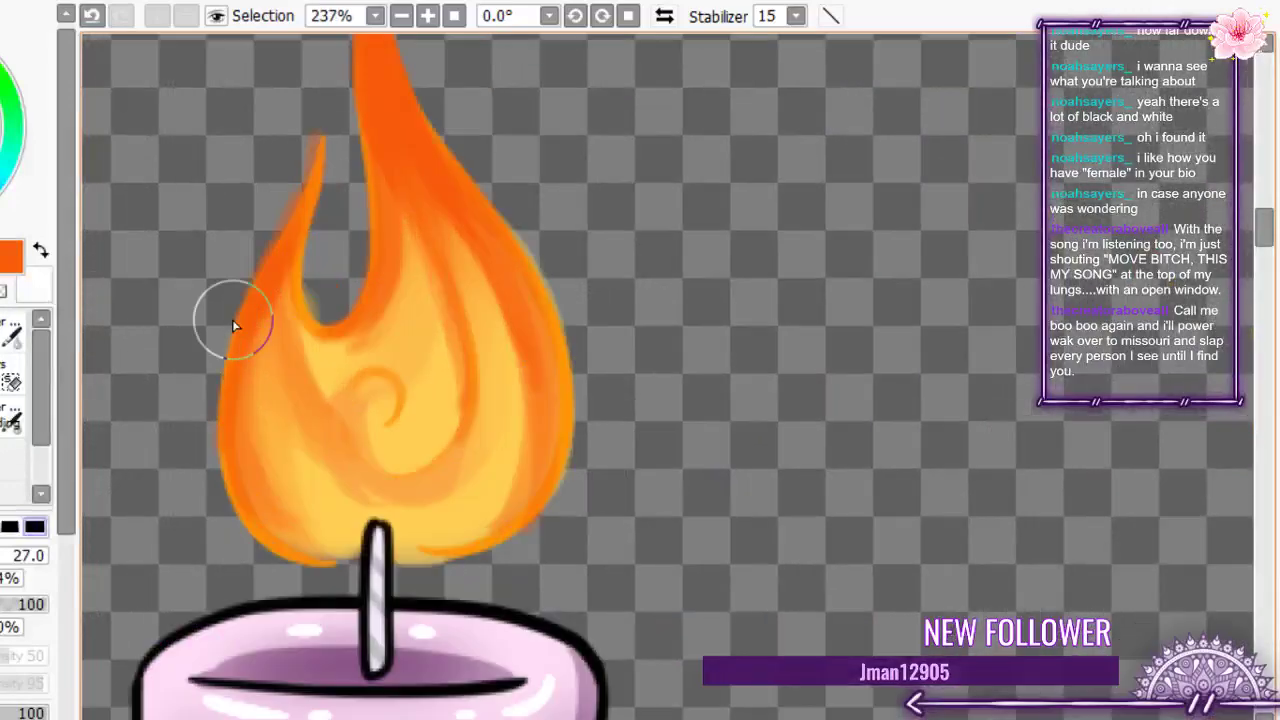
scroll(257, 290, "down", 2)
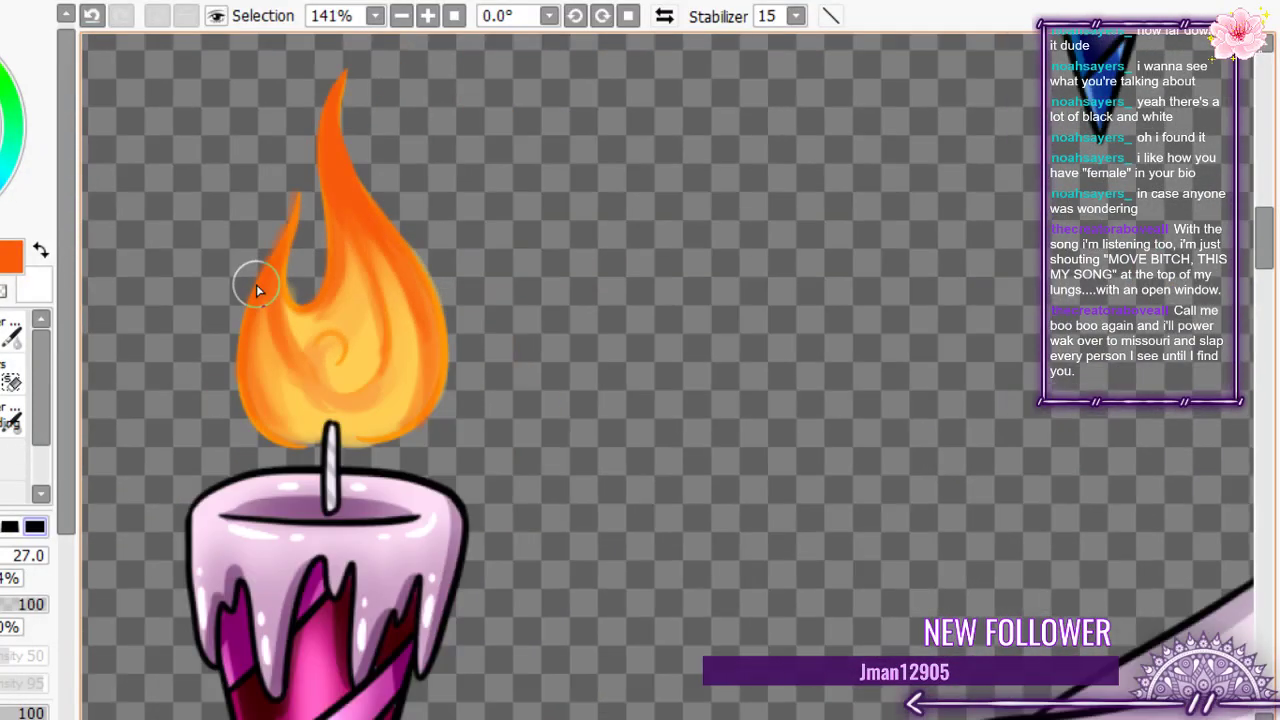
scroll(257, 290, "down", 4)
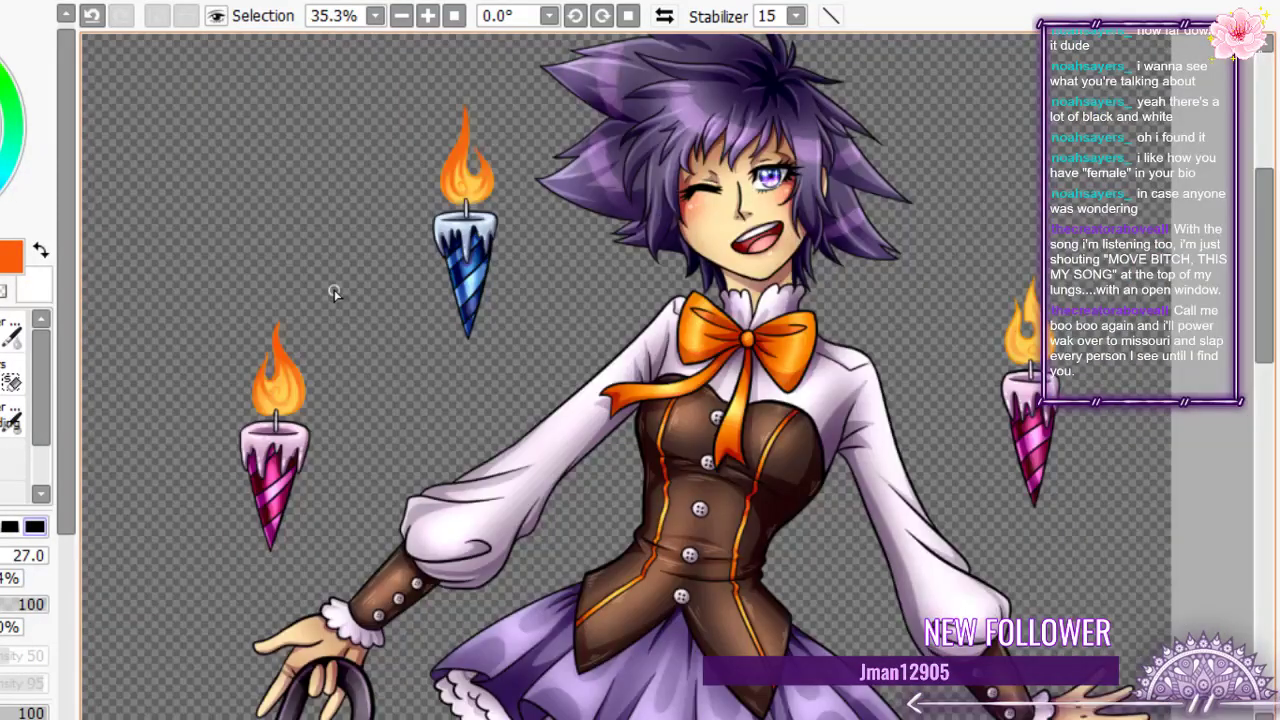
scroll(335, 292, "up", 4)
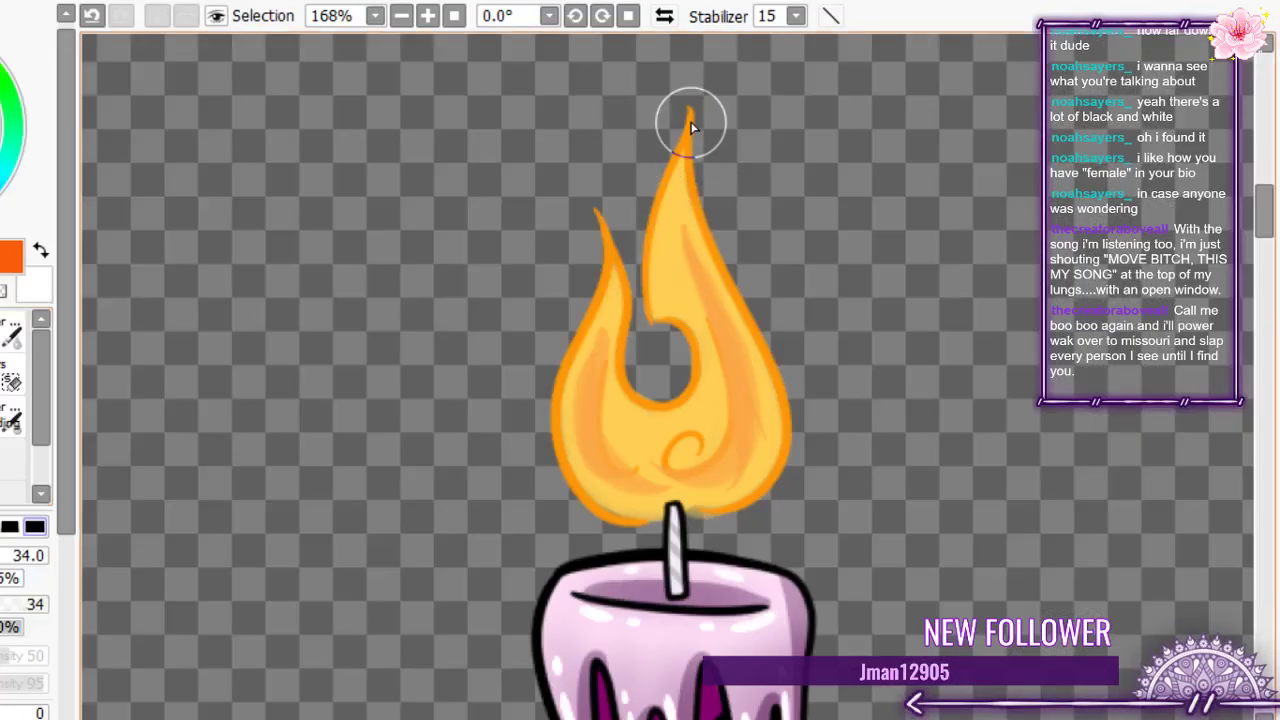
left_click_drag(684, 140, 668, 285)
mouse_move(678, 172)
left_mouse_down()
mouse_move(705, 268)
mouse_move(681, 154)
mouse_move(717, 297)
mouse_move(686, 182)
mouse_move(754, 372)
mouse_move(698, 218)
mouse_move(588, 380)
mouse_move(612, 268)
mouse_move(582, 388)
mouse_move(615, 316)
mouse_move(615, 267)
mouse_move(587, 428)
left_mouse_up()
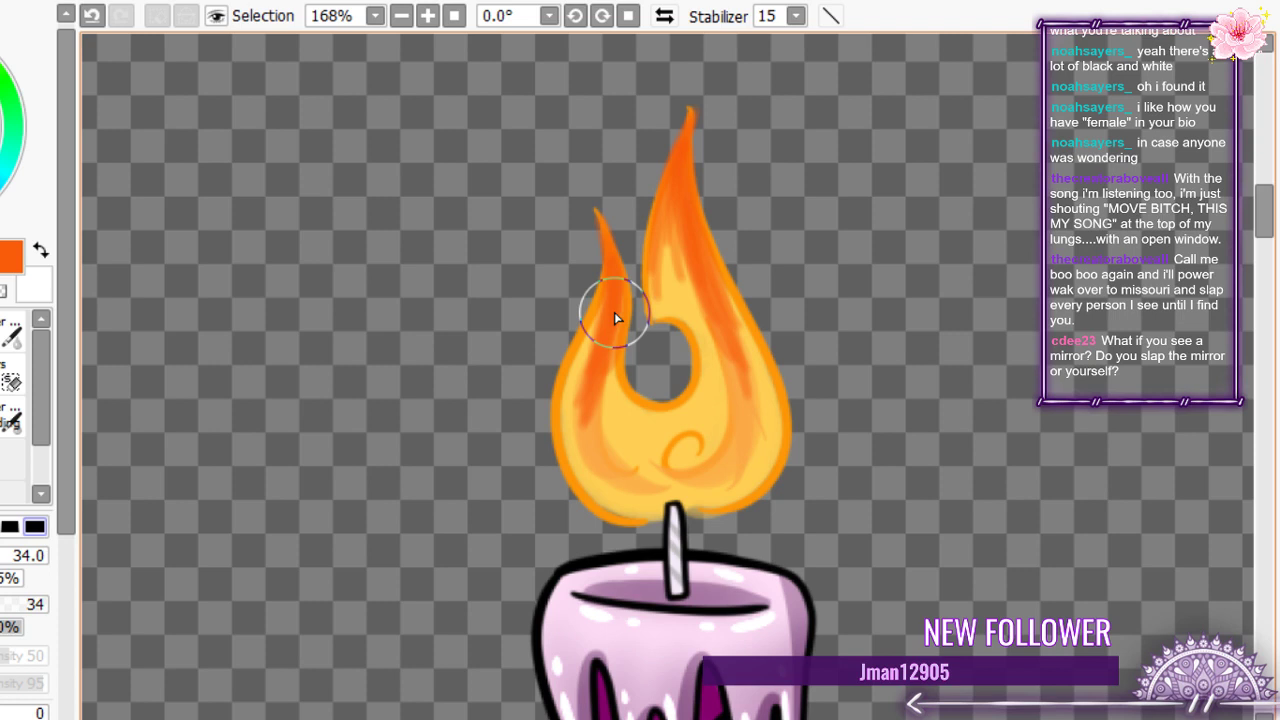
left_click_drag(614, 312, 594, 460)
mouse_move(677, 180)
left_mouse_down()
mouse_move(667, 317)
mouse_move(657, 233)
mouse_move(654, 271)
left_mouse_up()
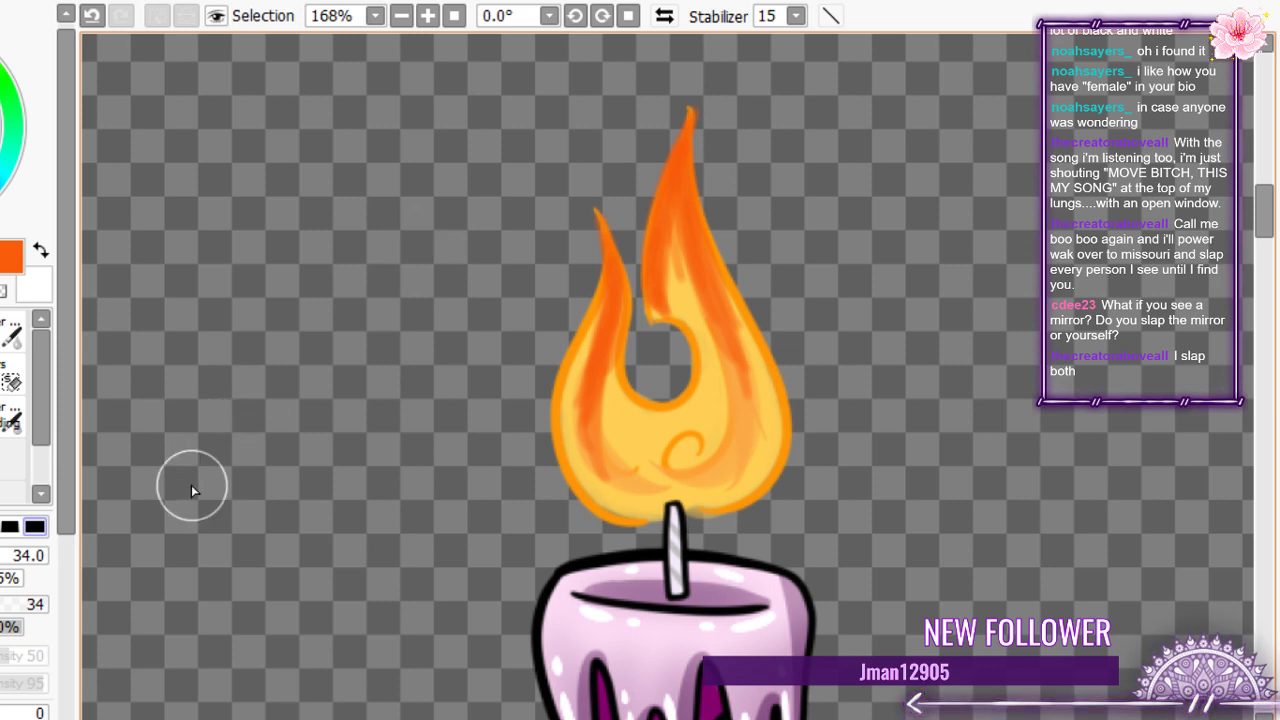
- Blend the red-orange down both tongues, around the central gap and into the swirl with the blending brush at size 27
key("c")
left_click_drag(600, 327, 582, 451)
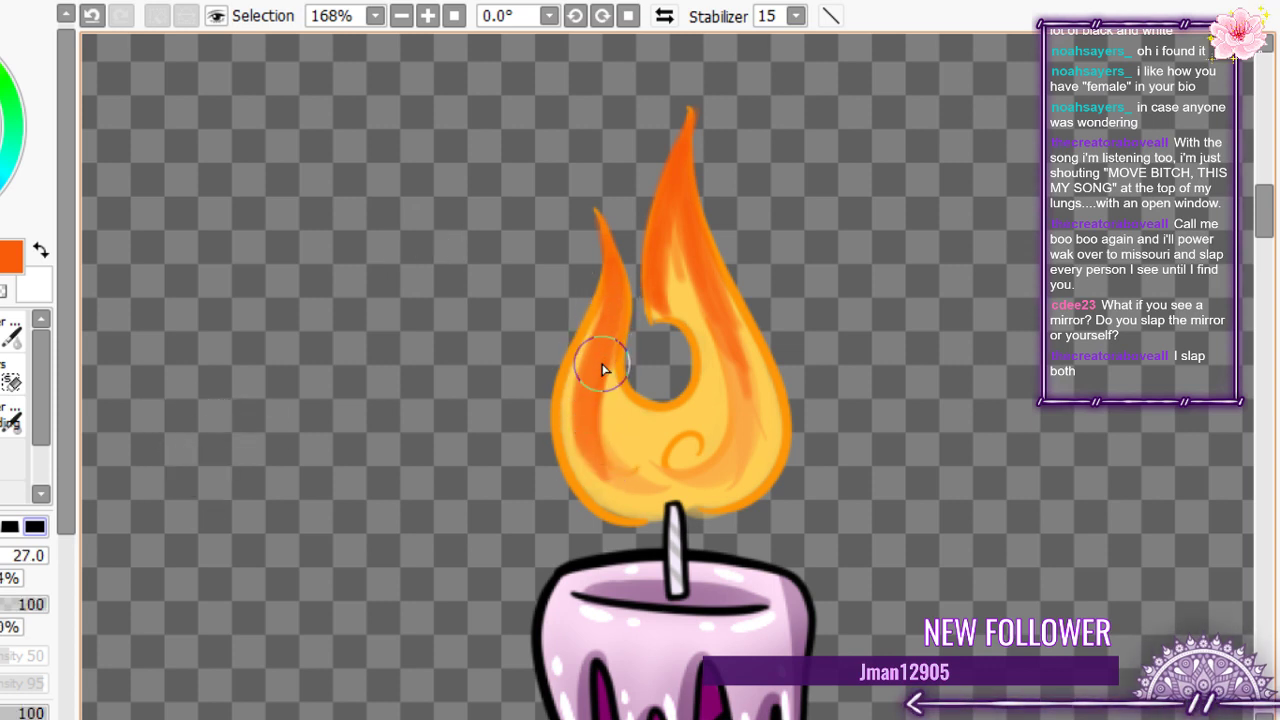
left_click_drag(603, 366, 638, 470)
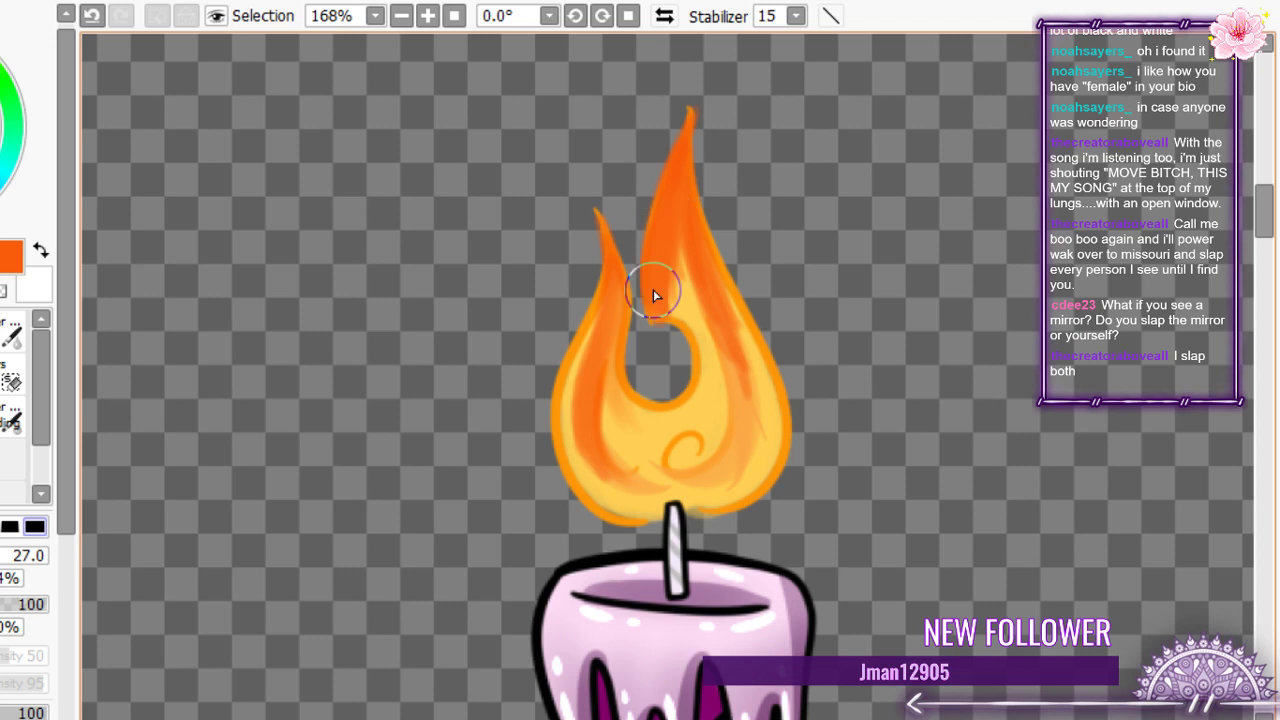
mouse_move(653, 289)
left_mouse_down()
mouse_move(708, 479)
mouse_move(725, 334)
mouse_move(687, 486)
mouse_move(703, 297)
mouse_move(694, 235)
mouse_move(738, 337)
mouse_move(680, 210)
mouse_move(724, 280)
mouse_move(766, 477)
mouse_move(753, 427)
mouse_move(771, 366)
left_mouse_up()
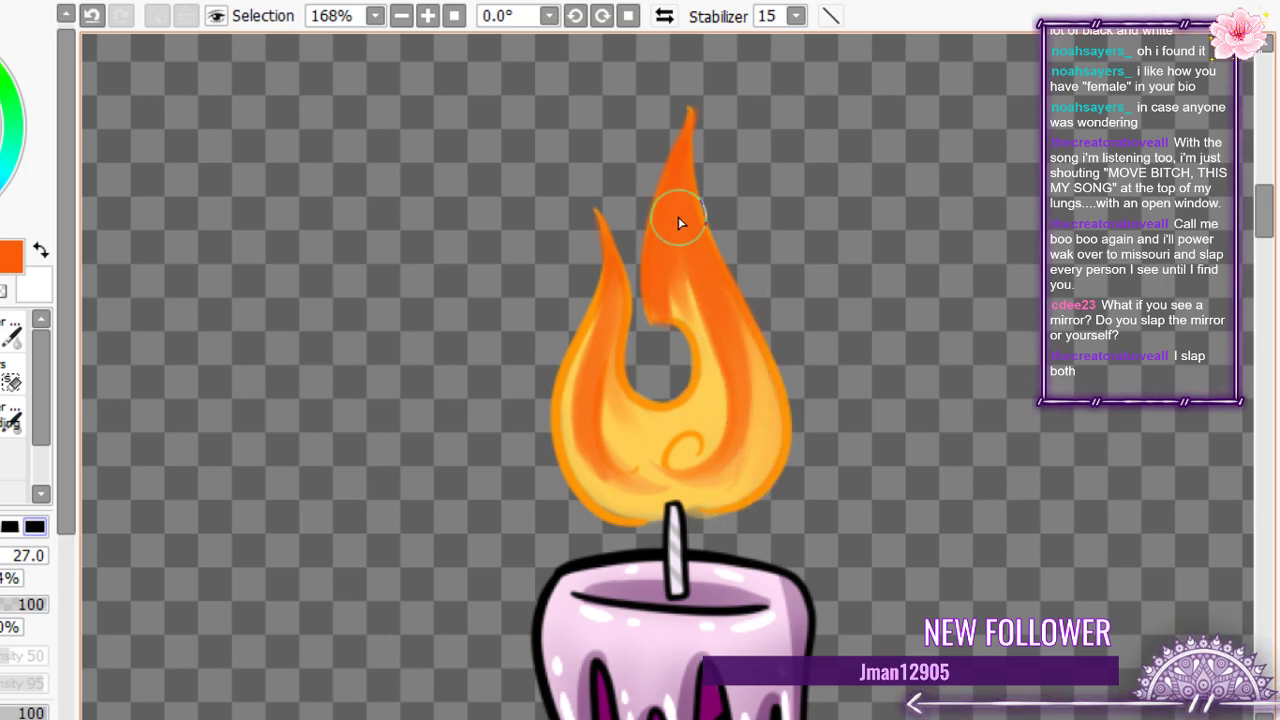
mouse_move(678, 217)
left_mouse_down()
mouse_move(695, 418)
mouse_move(676, 280)
mouse_move(642, 430)
mouse_move(701, 382)
mouse_move(630, 387)
mouse_move(695, 340)
mouse_move(691, 291)
left_mouse_up()
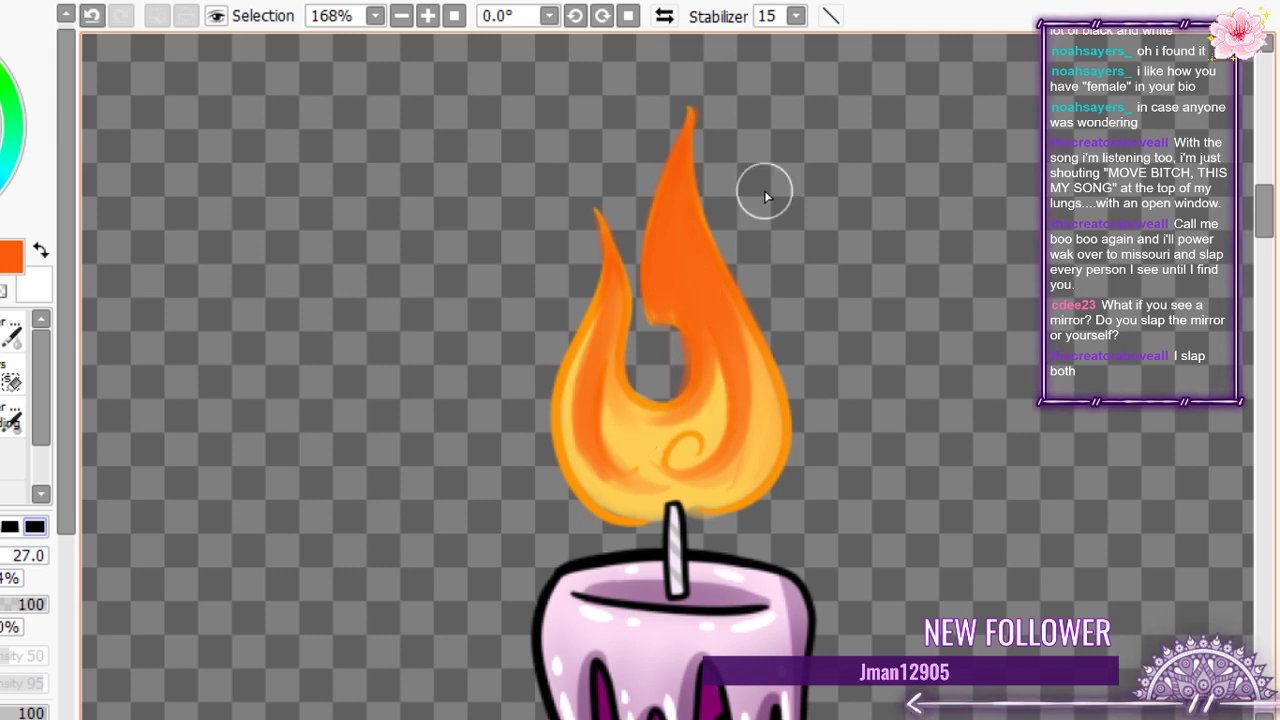
mouse_move(655, 400)
left_mouse_down()
mouse_move(668, 436)
mouse_move(629, 425)
mouse_move(612, 382)
mouse_move(630, 433)
mouse_move(614, 409)
mouse_move(646, 420)
mouse_move(636, 427)
mouse_move(717, 398)
mouse_move(667, 338)
mouse_move(720, 371)
left_mouse_up()
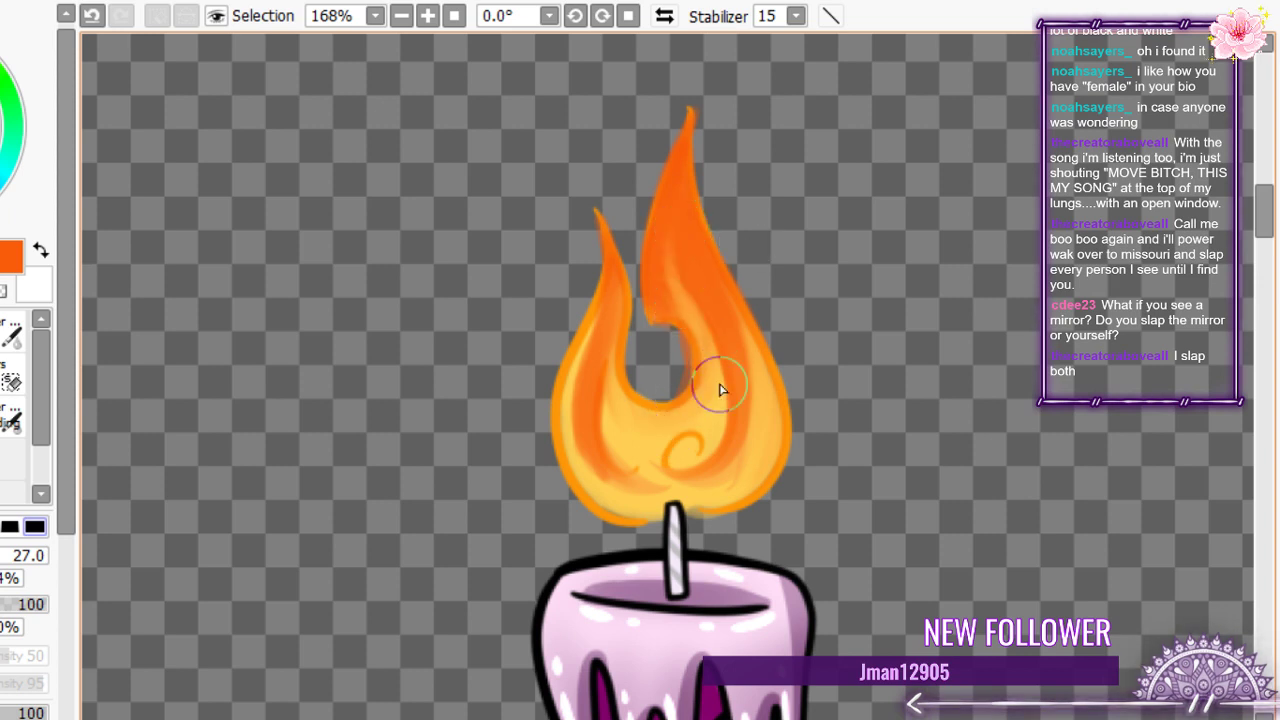
mouse_move(720, 389)
left_mouse_down()
mouse_move(728, 474)
mouse_move(713, 432)
mouse_move(738, 422)
mouse_move(707, 427)
mouse_move(742, 462)
mouse_move(699, 457)
mouse_move(661, 473)
mouse_move(676, 454)
mouse_move(623, 429)
left_mouse_up()
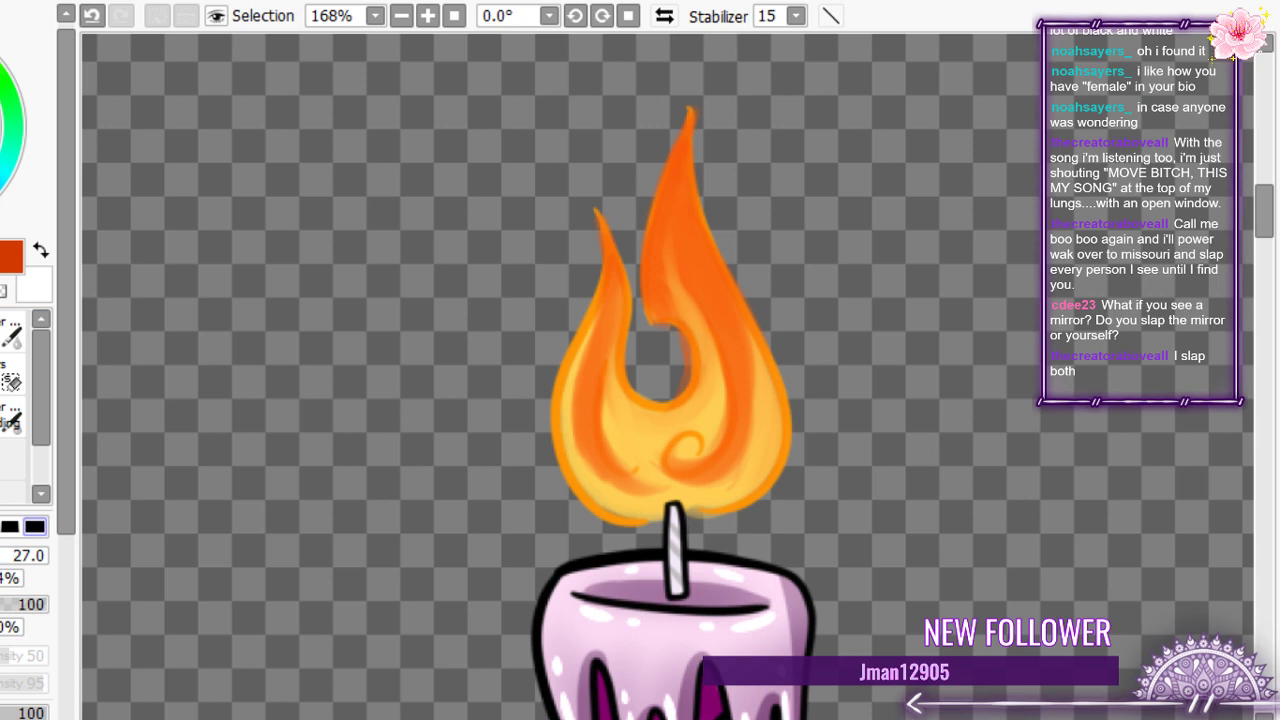
- Try darkening the main flame tip with a deeper red-orange at sizes 31 and 21 and density 100, undoing each attempt
key("b")
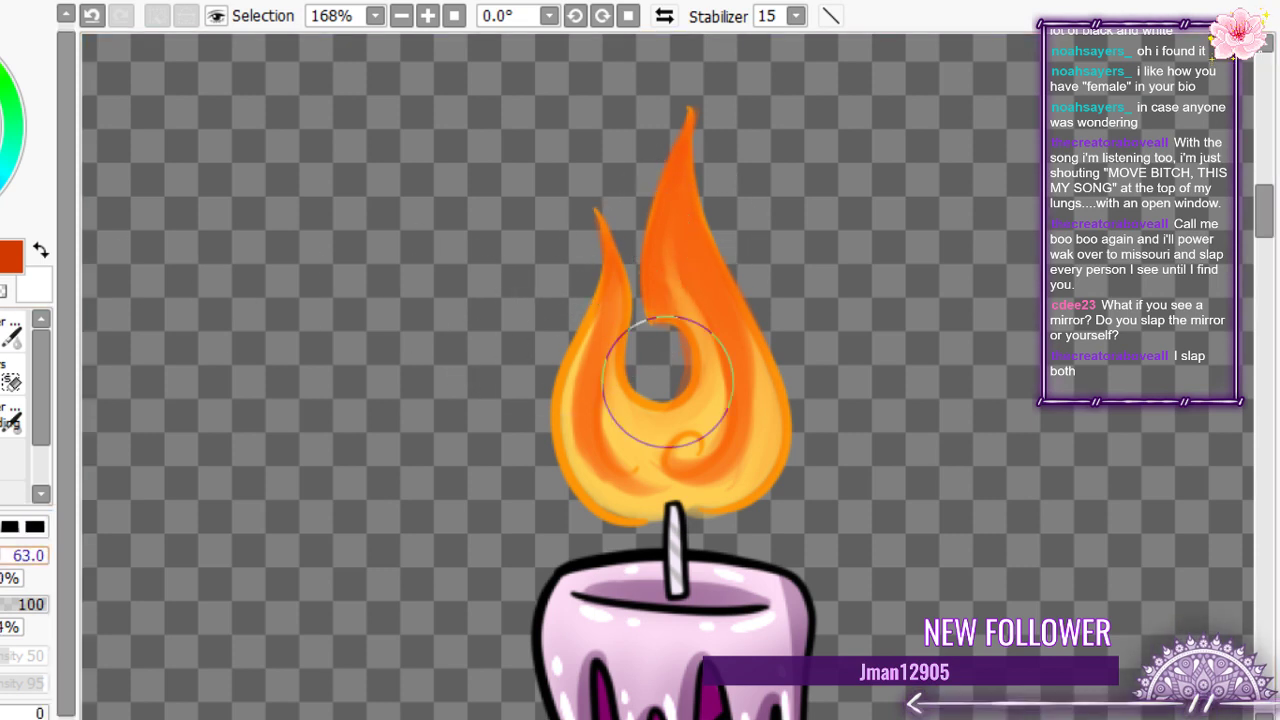
left_click(8, 555)
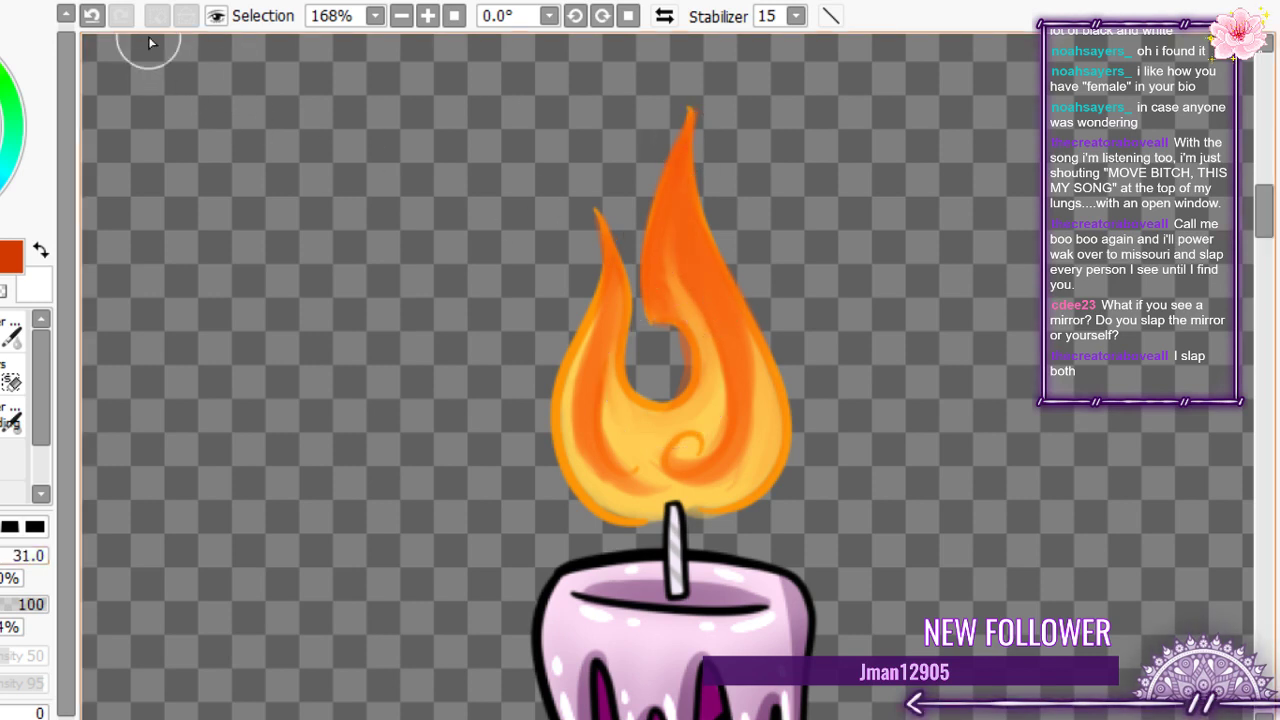
left_click(92, 17)
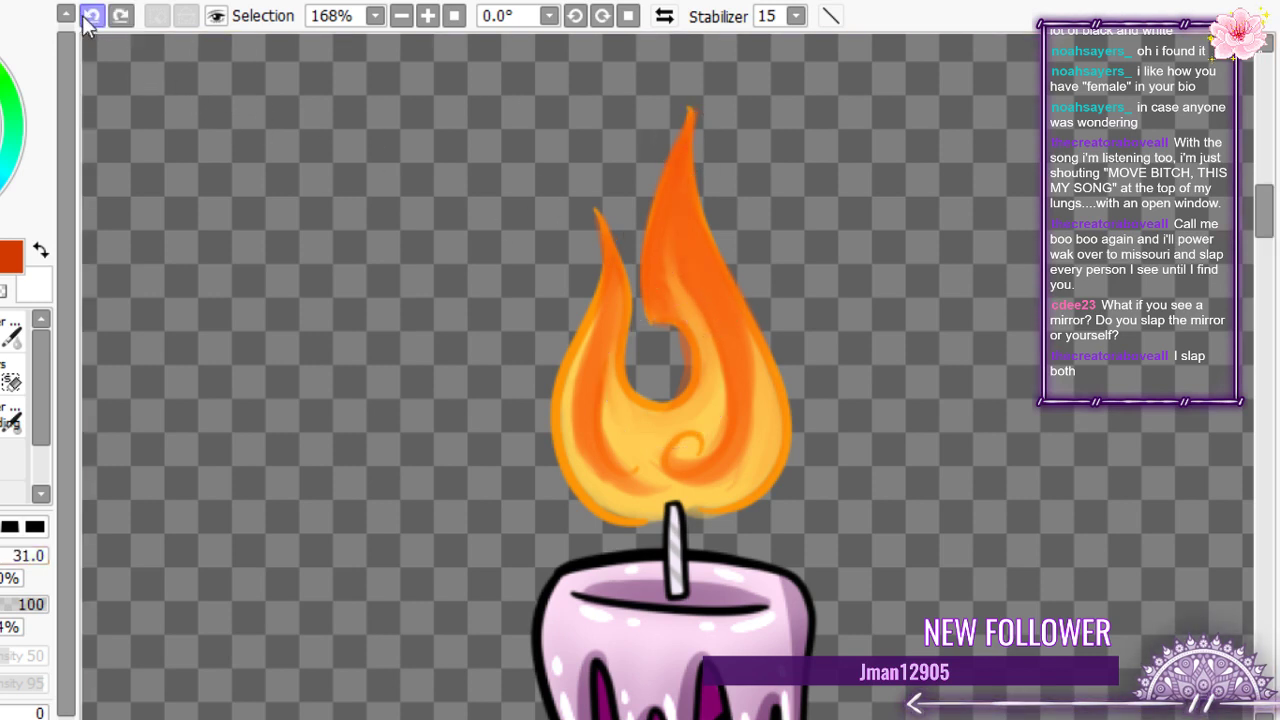
key("[")
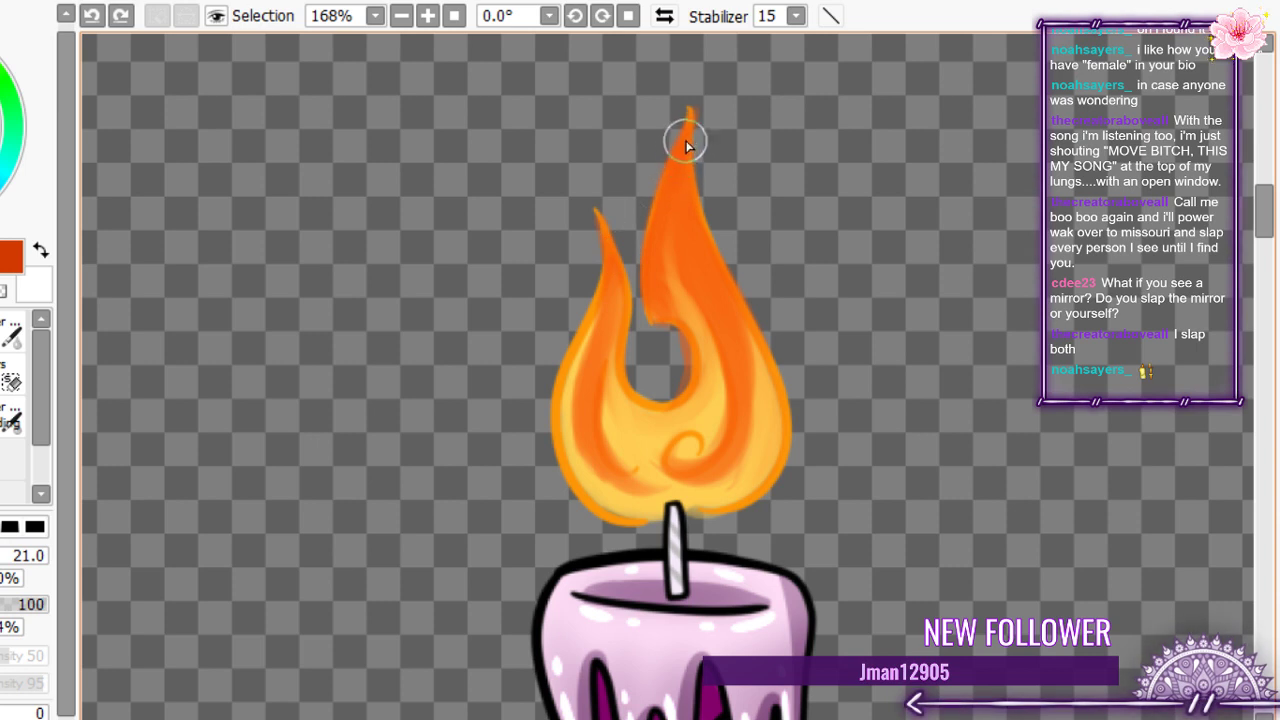
left_click_drag(686, 137, 683, 162)
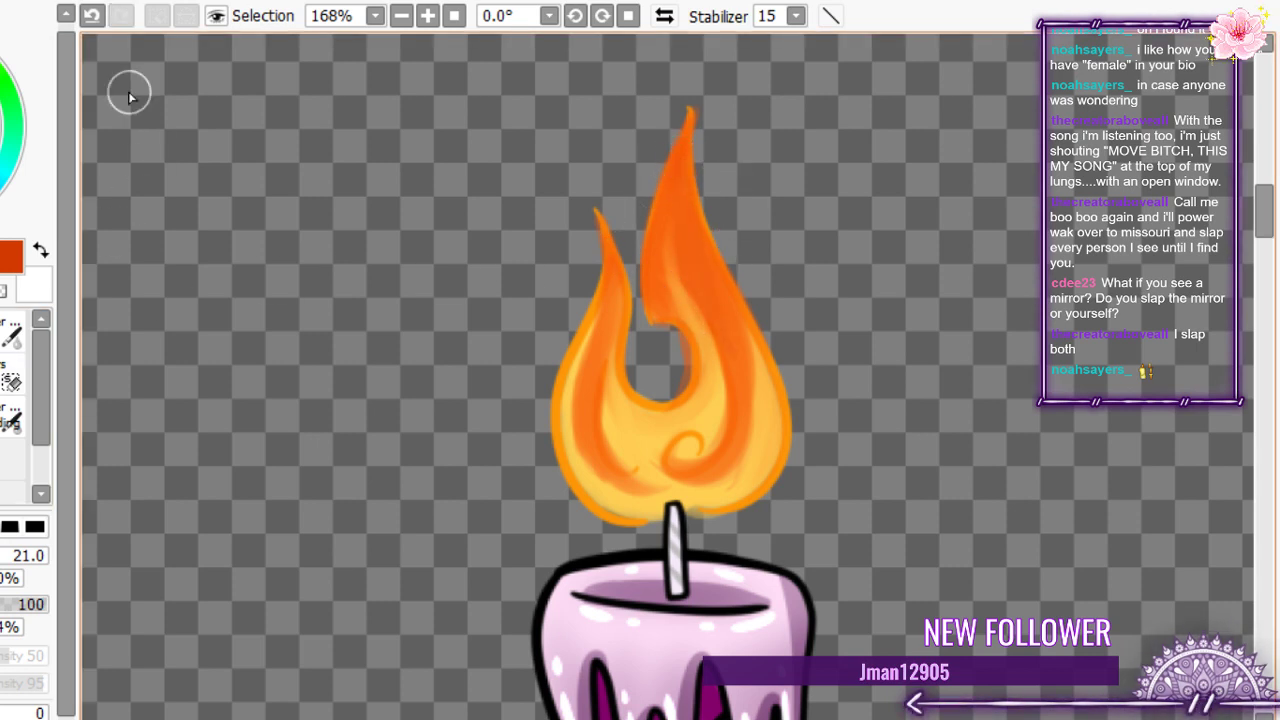
left_click(92, 14)
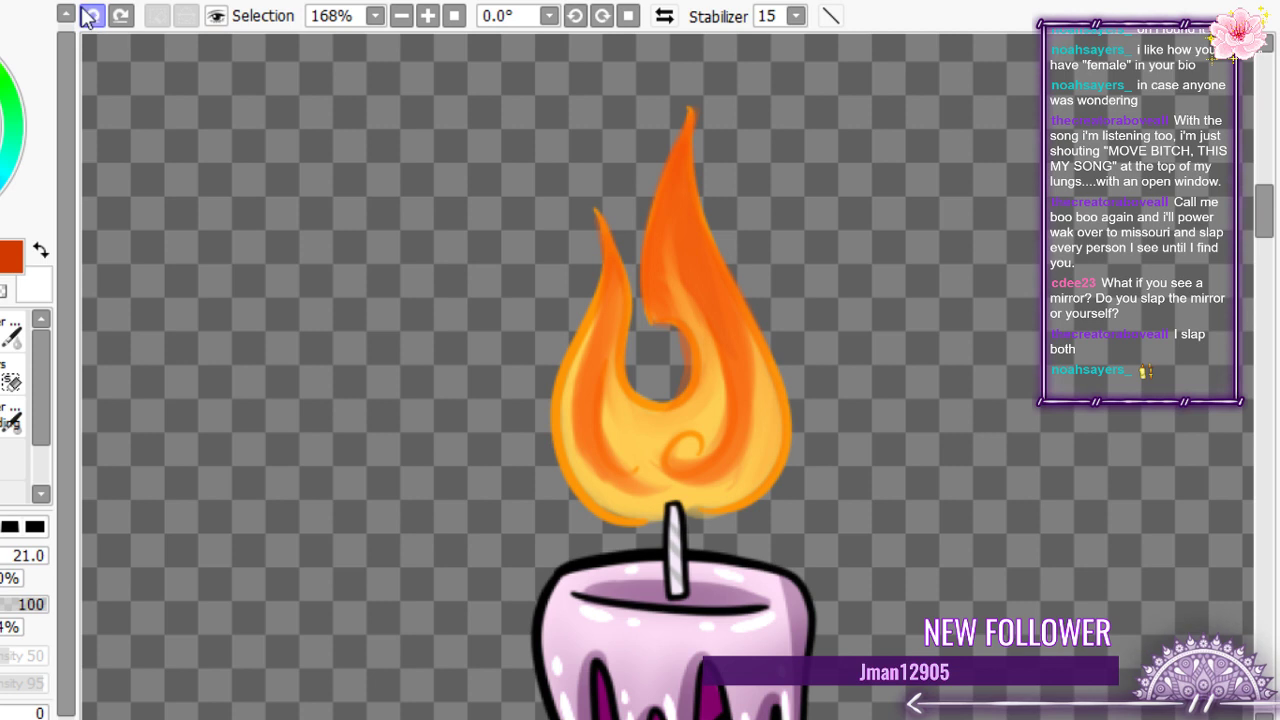
- Try shading the main flame tongue with the brush at size 26 and density 41, and undo the strokes
key("e")
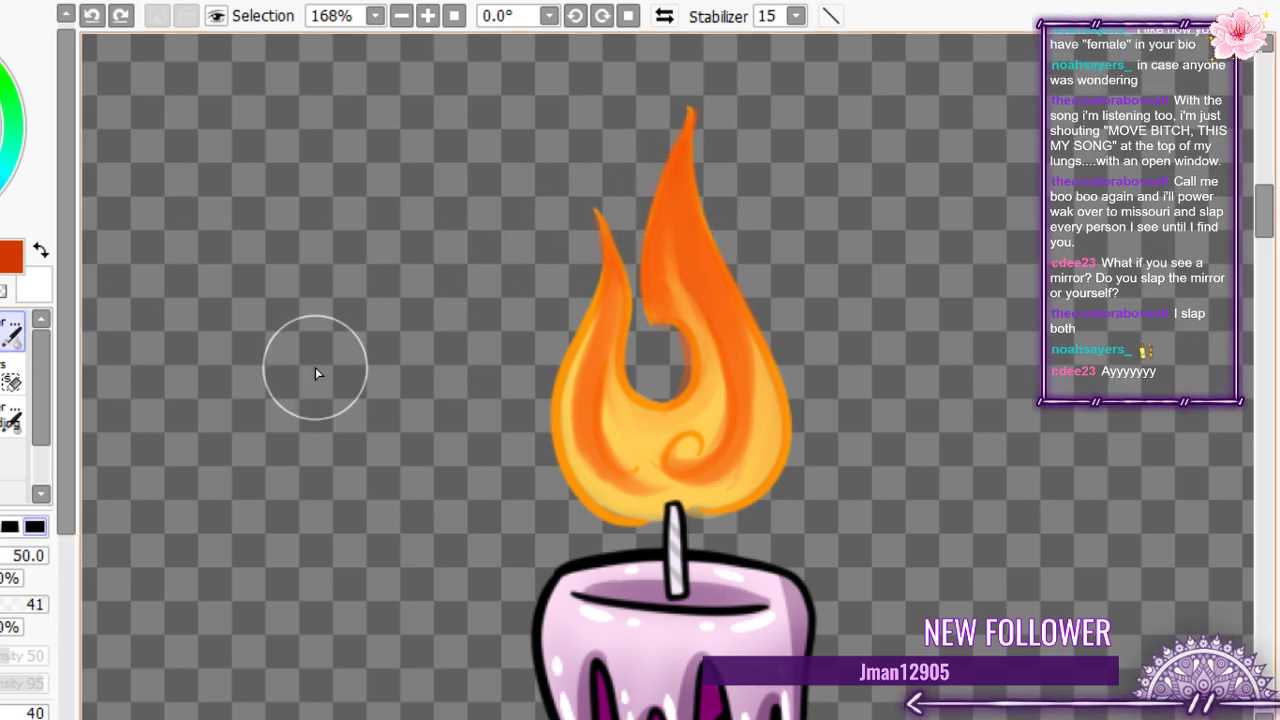
key("[")
key("[")
key("[")
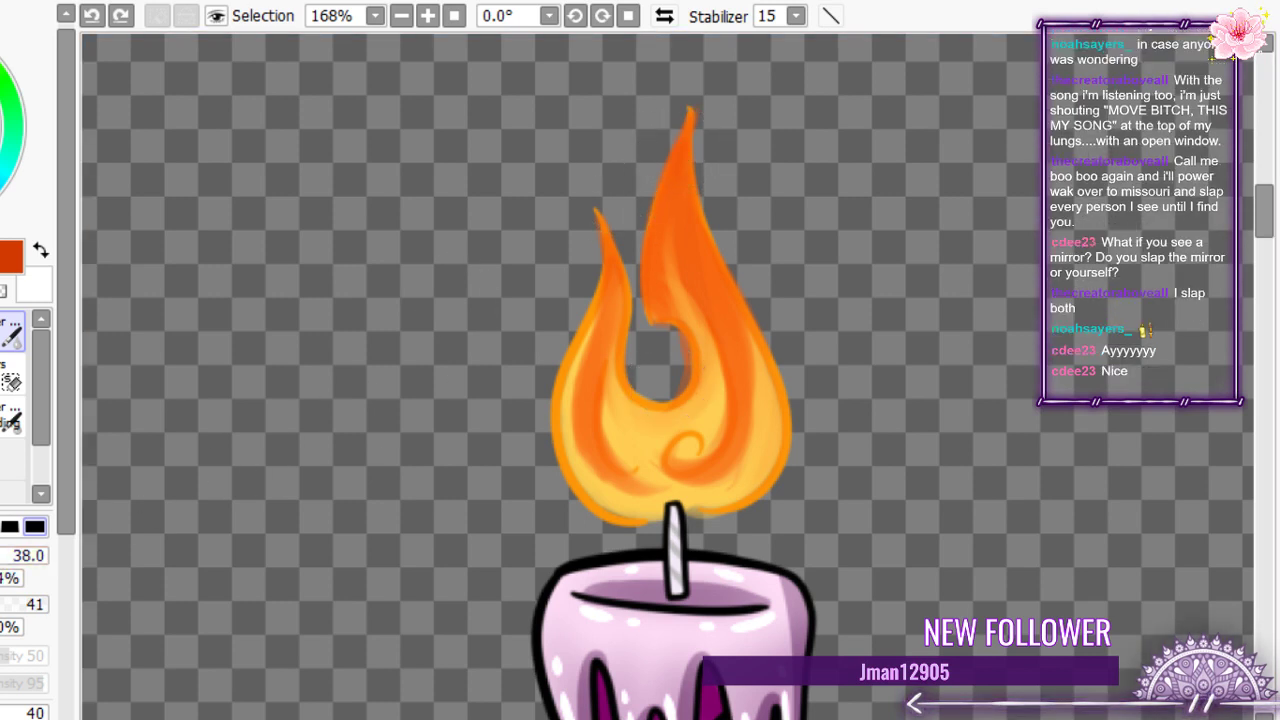
key("[")
key("[")
key("[")
left_click_drag(680, 149, 688, 275)
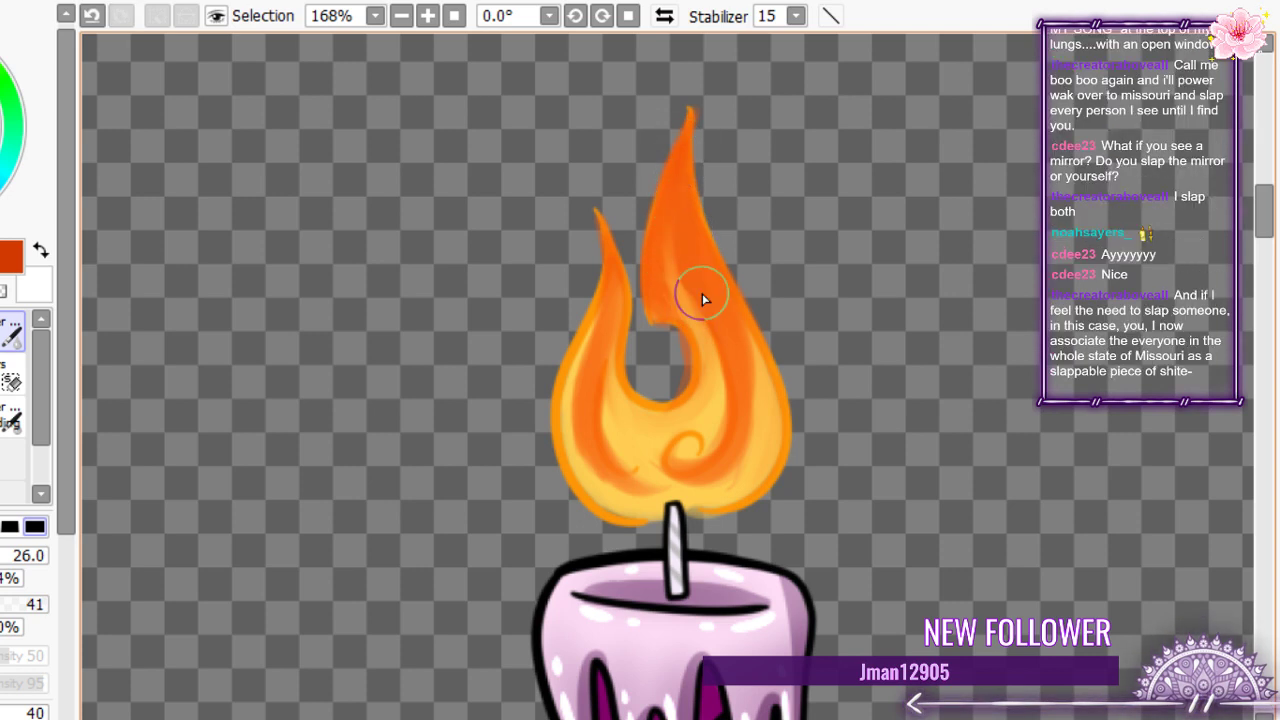
left_click_drag(723, 210, 680, 400)
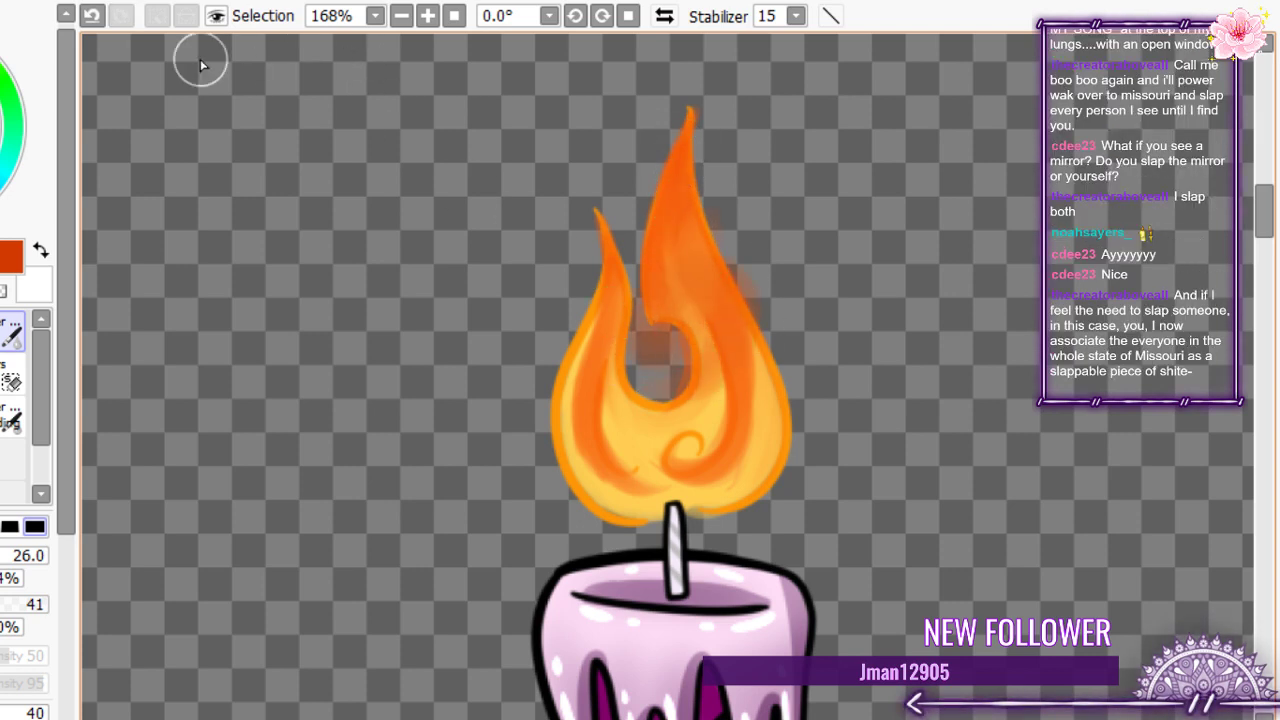
left_click(91, 16)
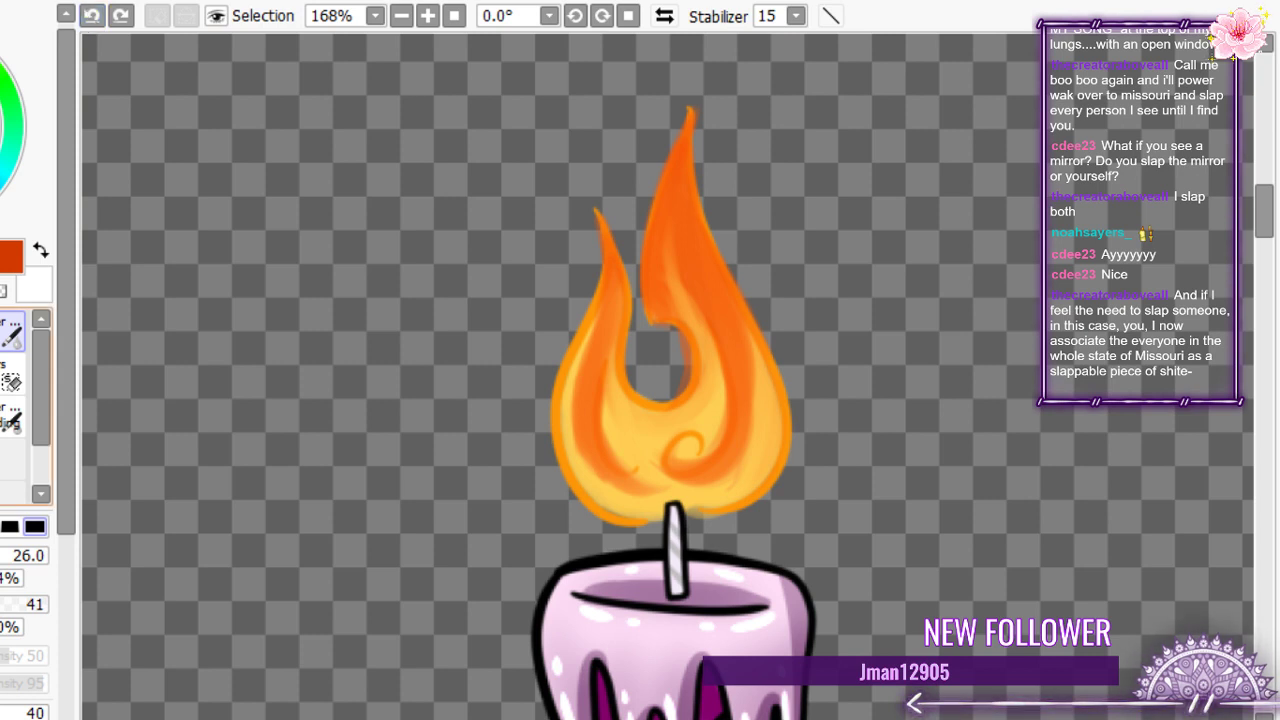
- Deepen the tips and upper tongues of this pink candle's flame with dark red-orange and bright red, using size 28 at density 34
key("e")
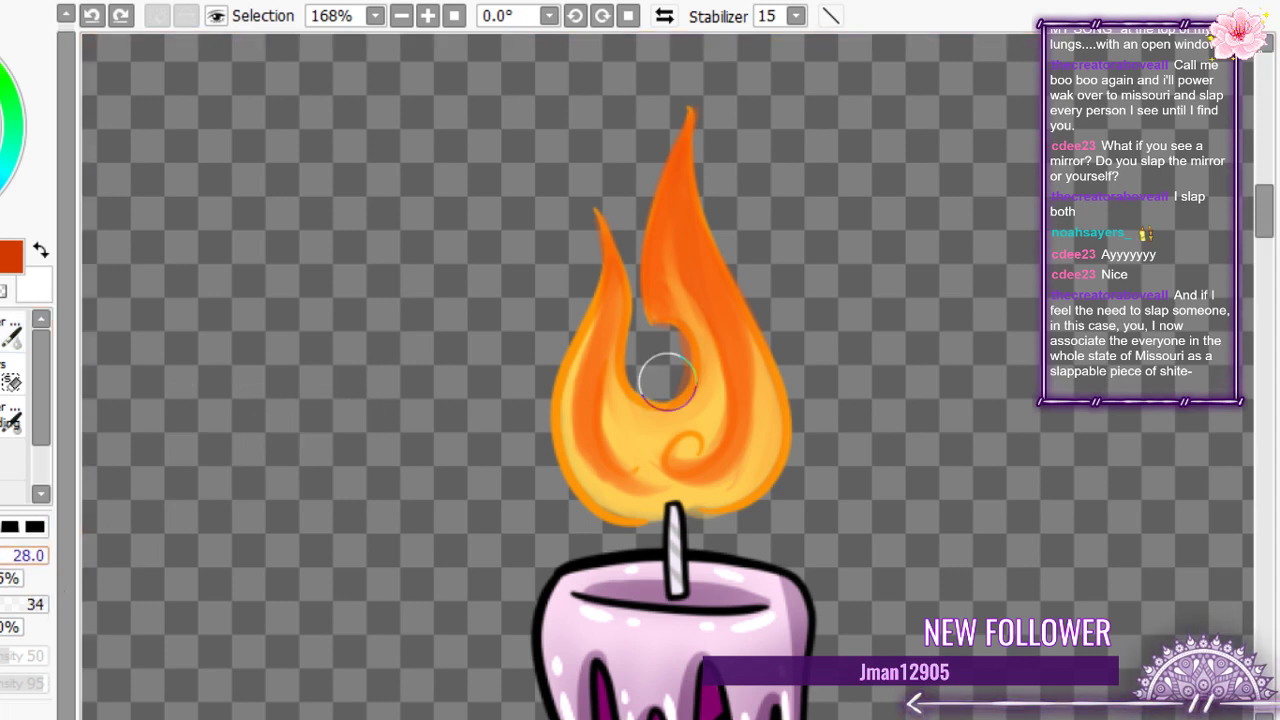
mouse_move(680, 206)
left_mouse_down()
mouse_move(680, 166)
mouse_move(679, 211)
left_mouse_up()
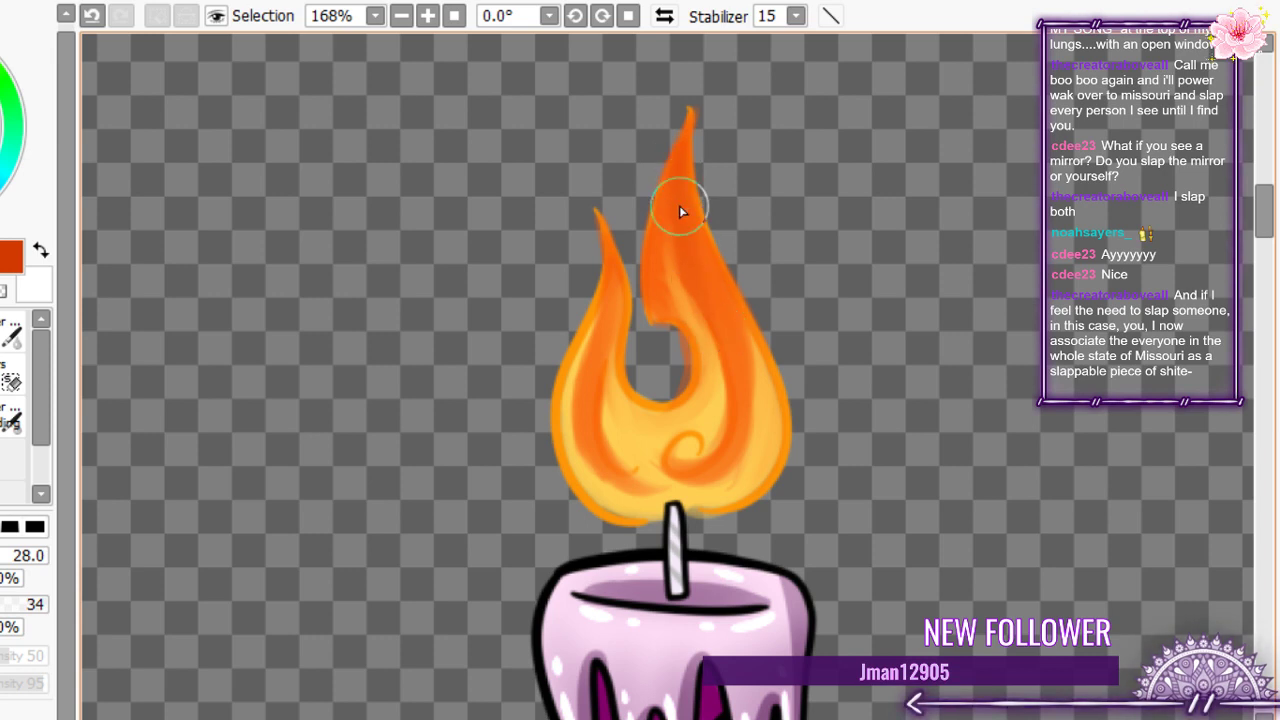
right_click(727, 357)
left_click_drag(2, 70, 0, 60)
mouse_move(688, 188)
left_mouse_down()
mouse_move(704, 296)
mouse_move(687, 182)
mouse_move(725, 320)
left_mouse_up()
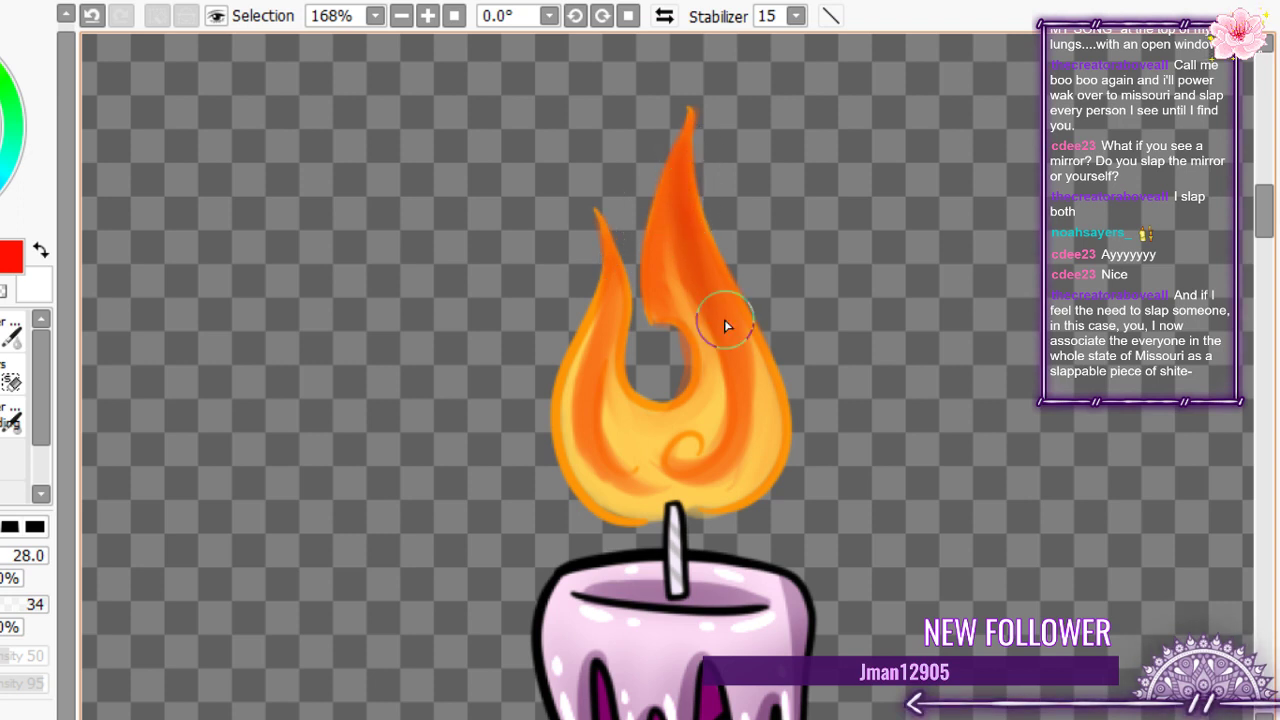
left_click_drag(685, 155, 693, 232)
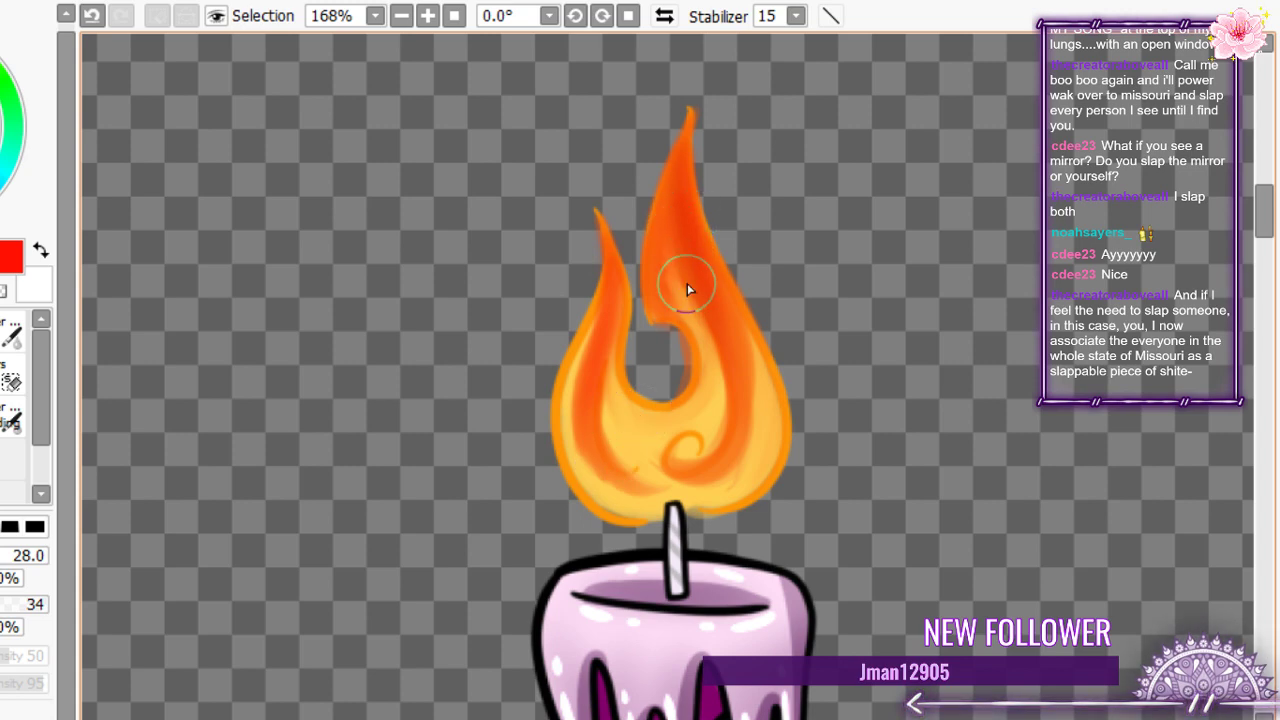
scroll(491, 251, "down", 2)
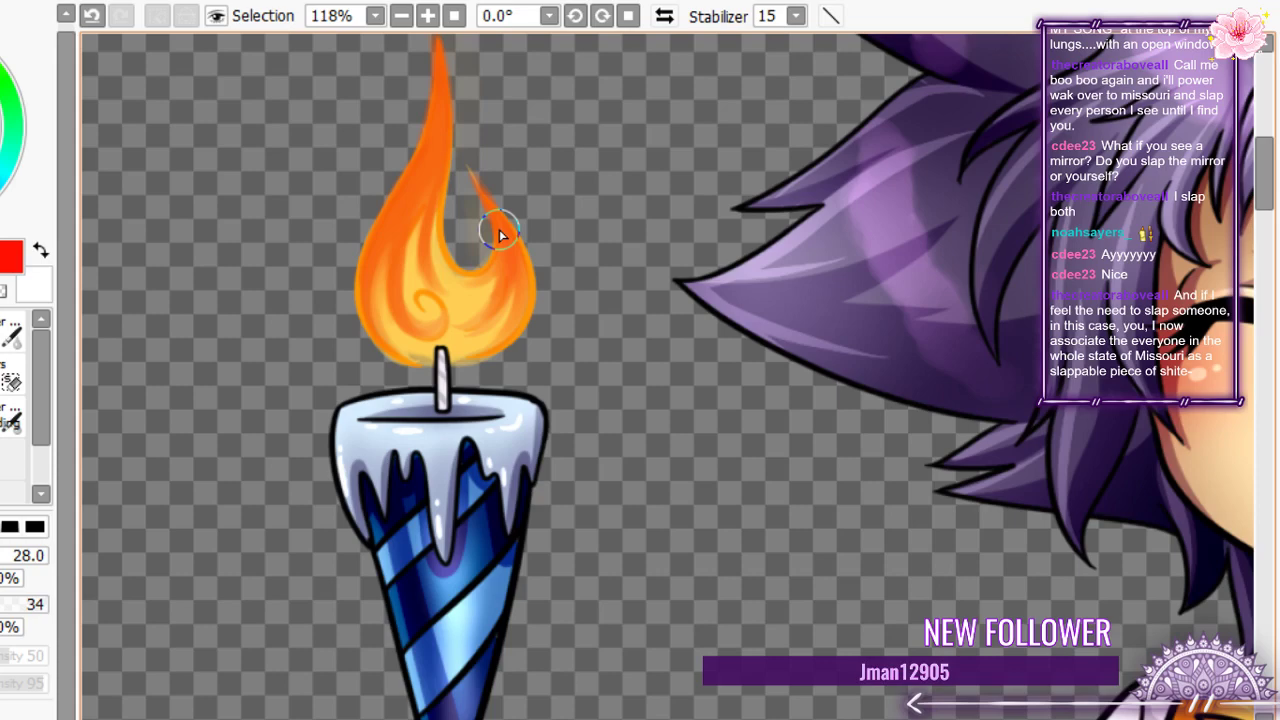
scroll(462, 245, "down", 4)
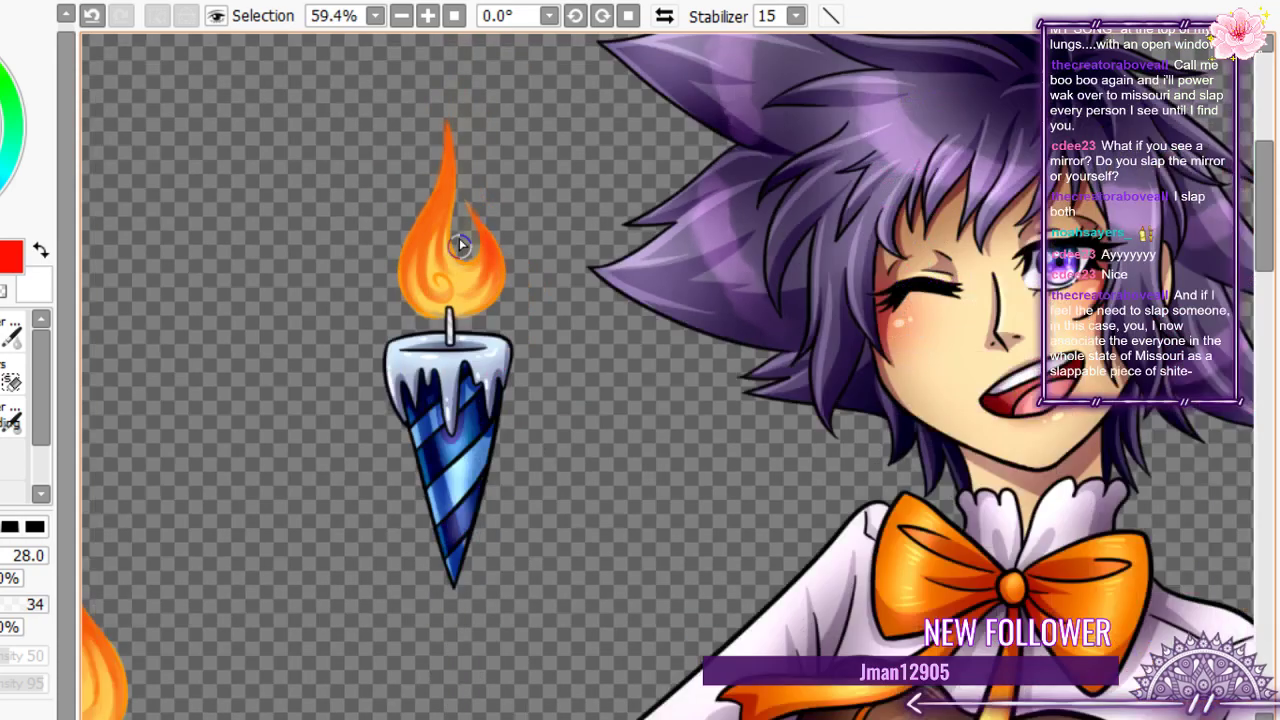
- Deepen the tongues of the blue candle's and the left pink candle's flames with bright red, using size 28 at density 34
scroll(460, 245, "up", 4)
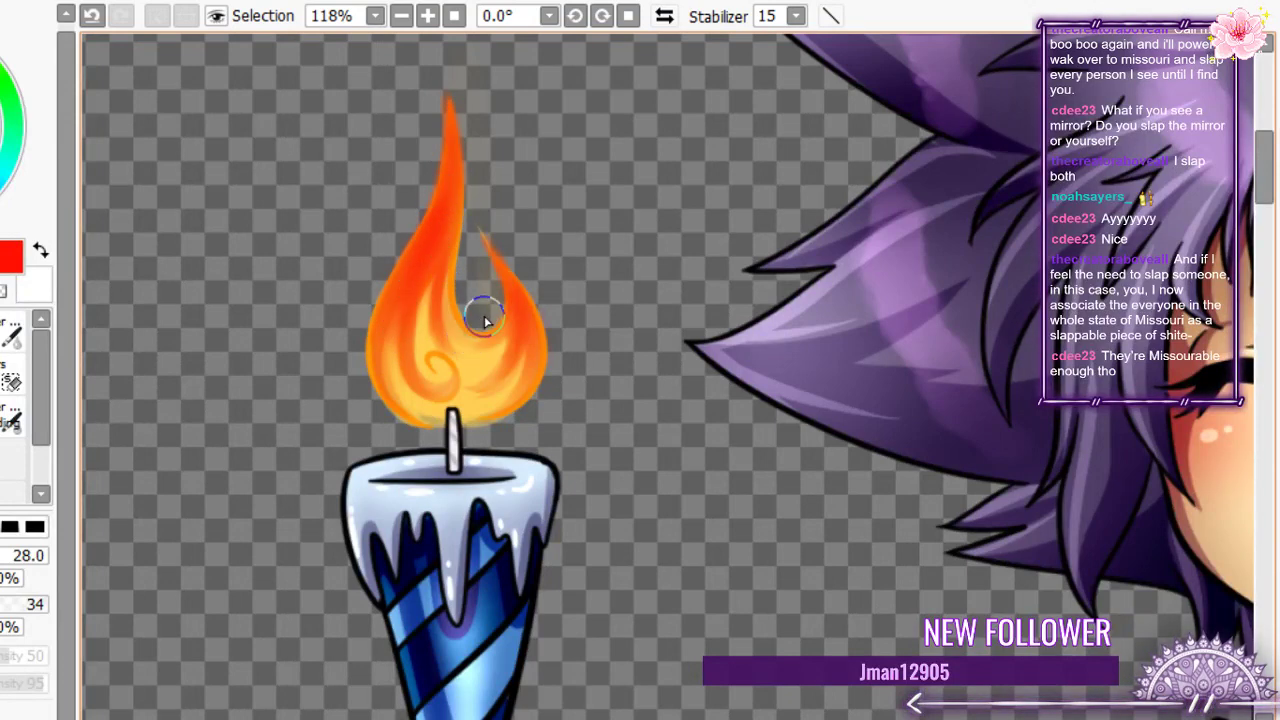
key("ctrl+Tab")
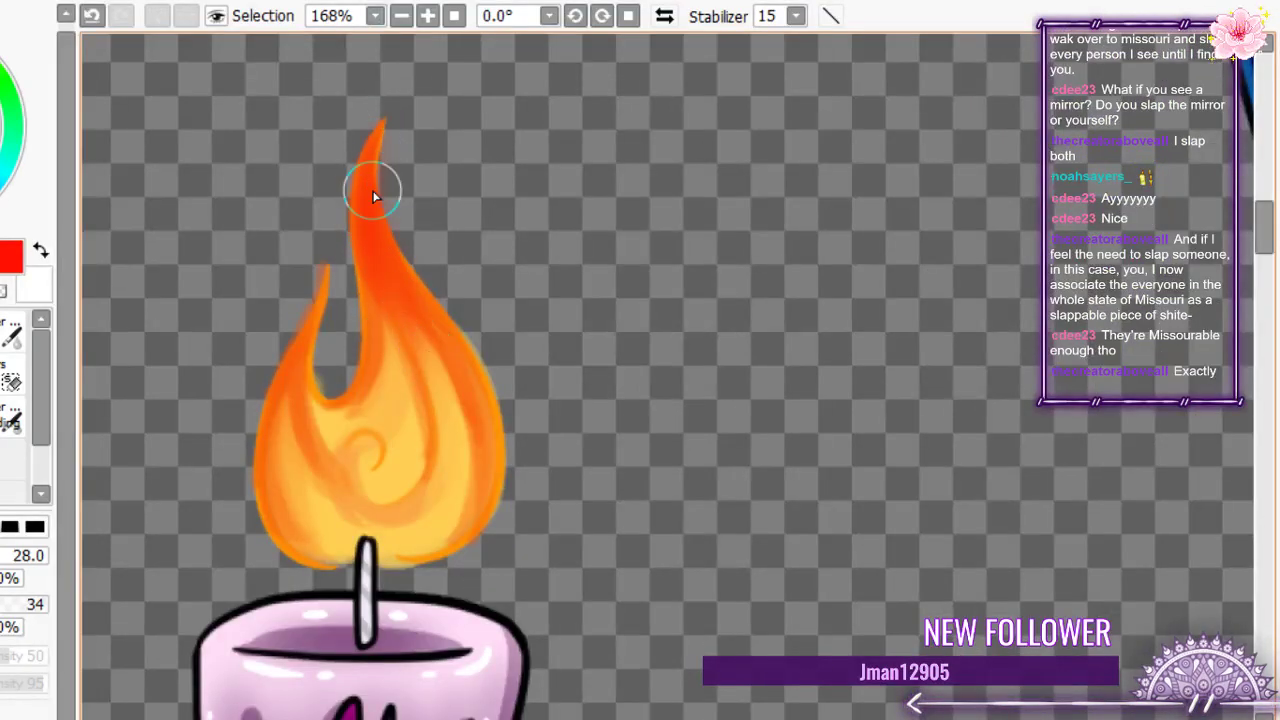
left_click_drag(372, 197, 397, 363)
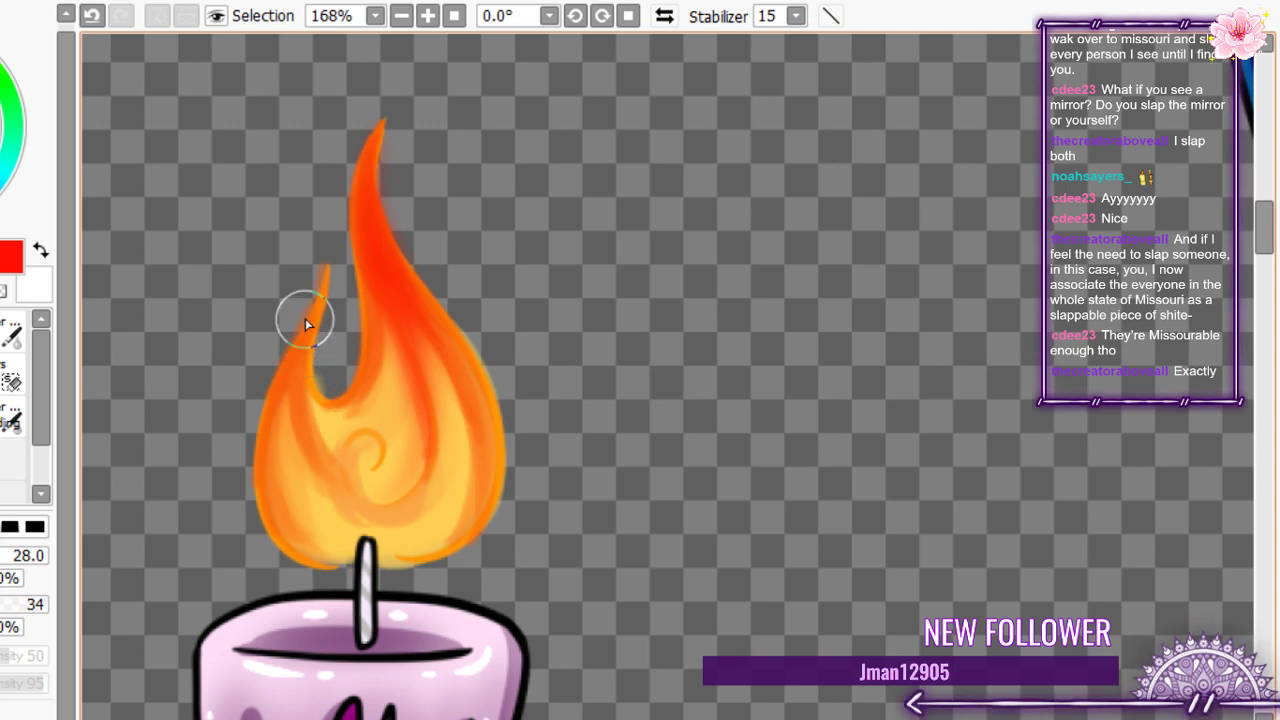
mouse_move(309, 331)
left_mouse_down()
mouse_move(291, 481)
mouse_move(306, 386)
left_mouse_up()
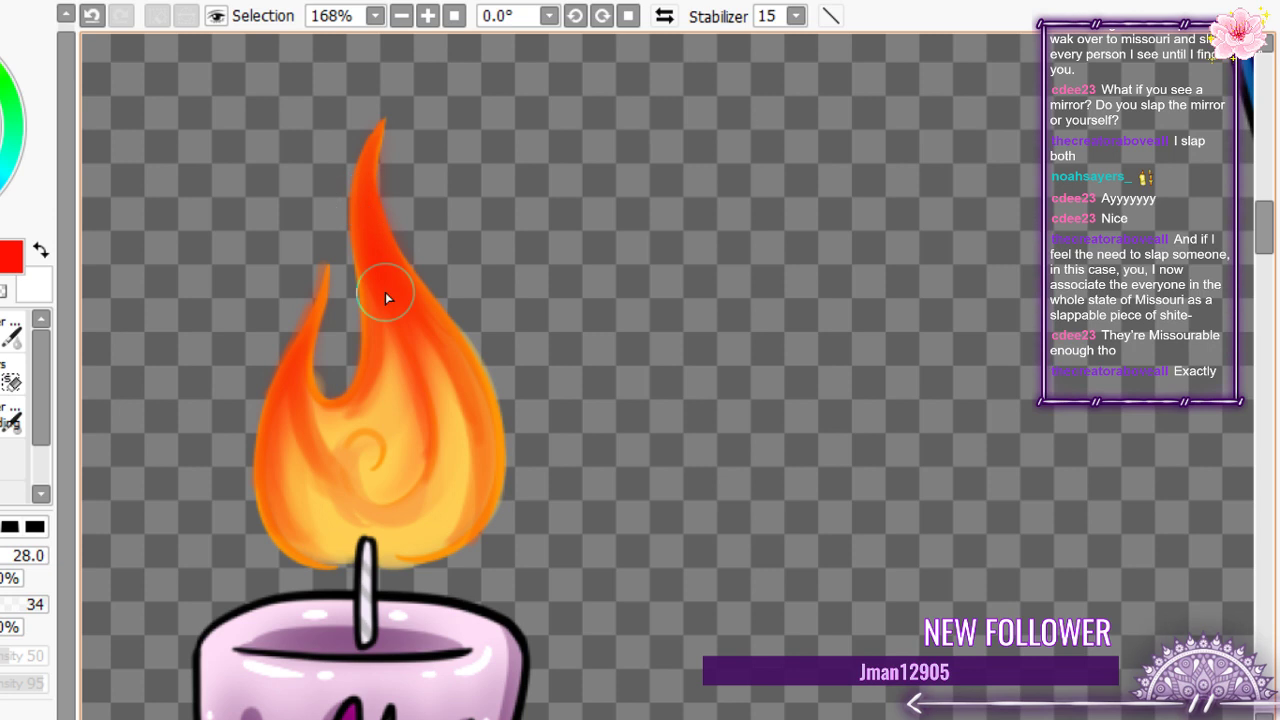
mouse_move(385, 292)
left_mouse_down()
mouse_move(429, 408)
mouse_move(457, 351)
mouse_move(451, 334)
mouse_move(485, 458)
left_mouse_up()
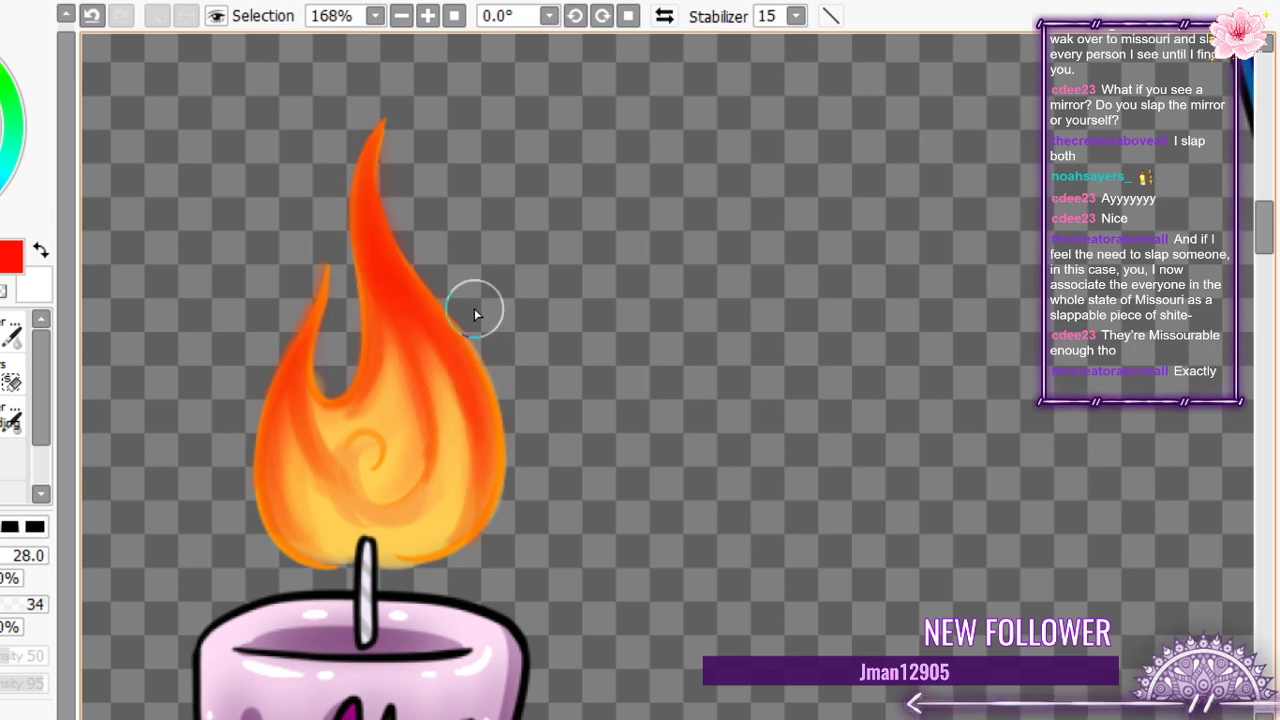
- Paint a soft yellow glow above the wicks of the left pink and blue candles with orange at brush size 64
scroll(474, 308, "down", 3)
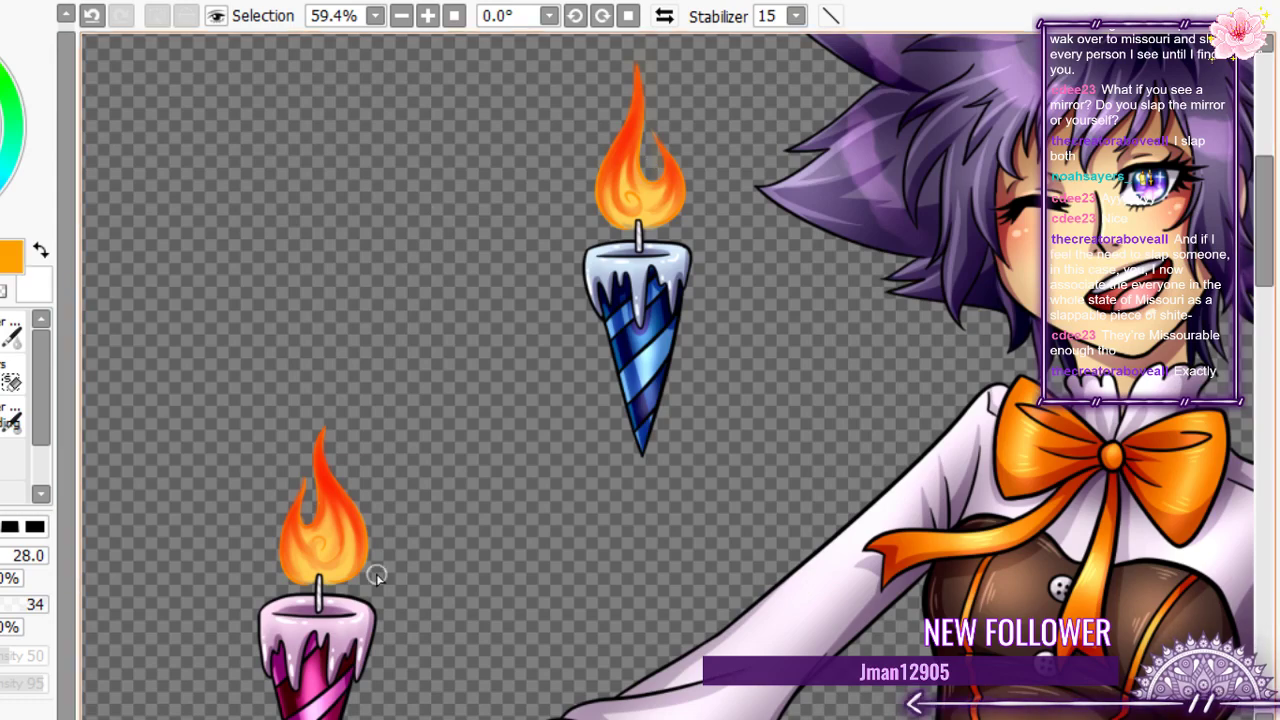
scroll(374, 574, "up", 4)
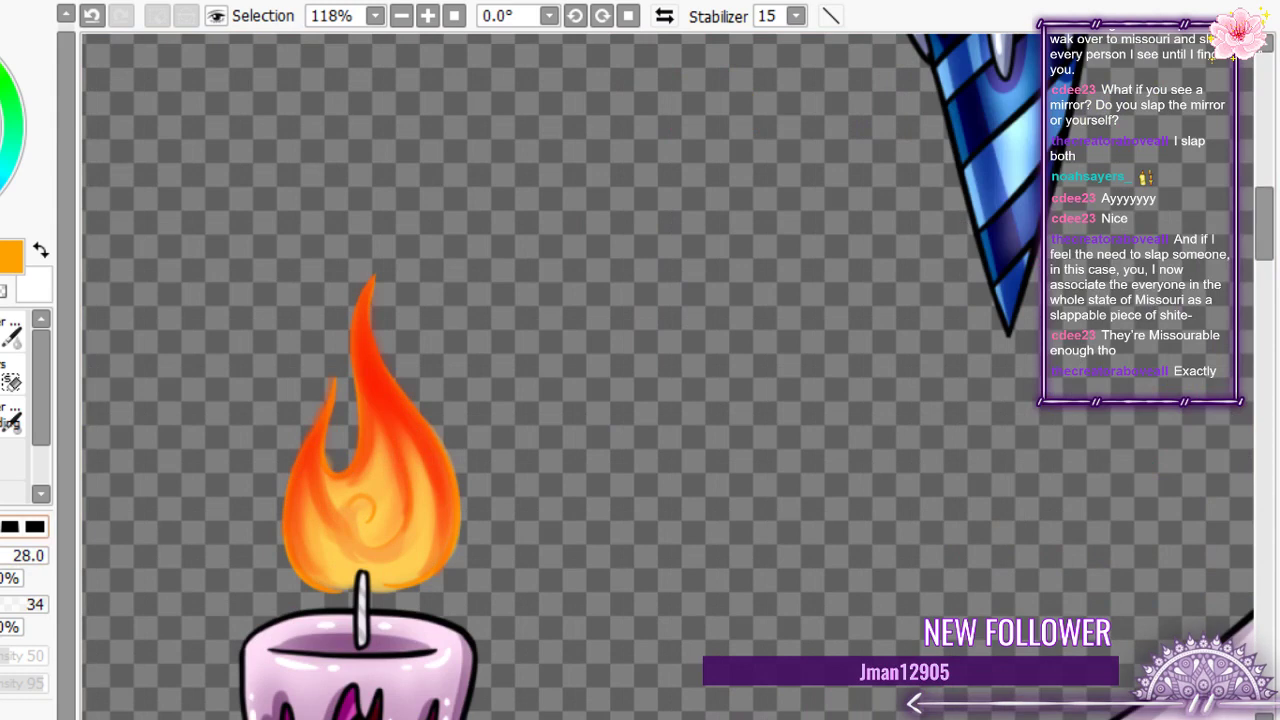
key("]")
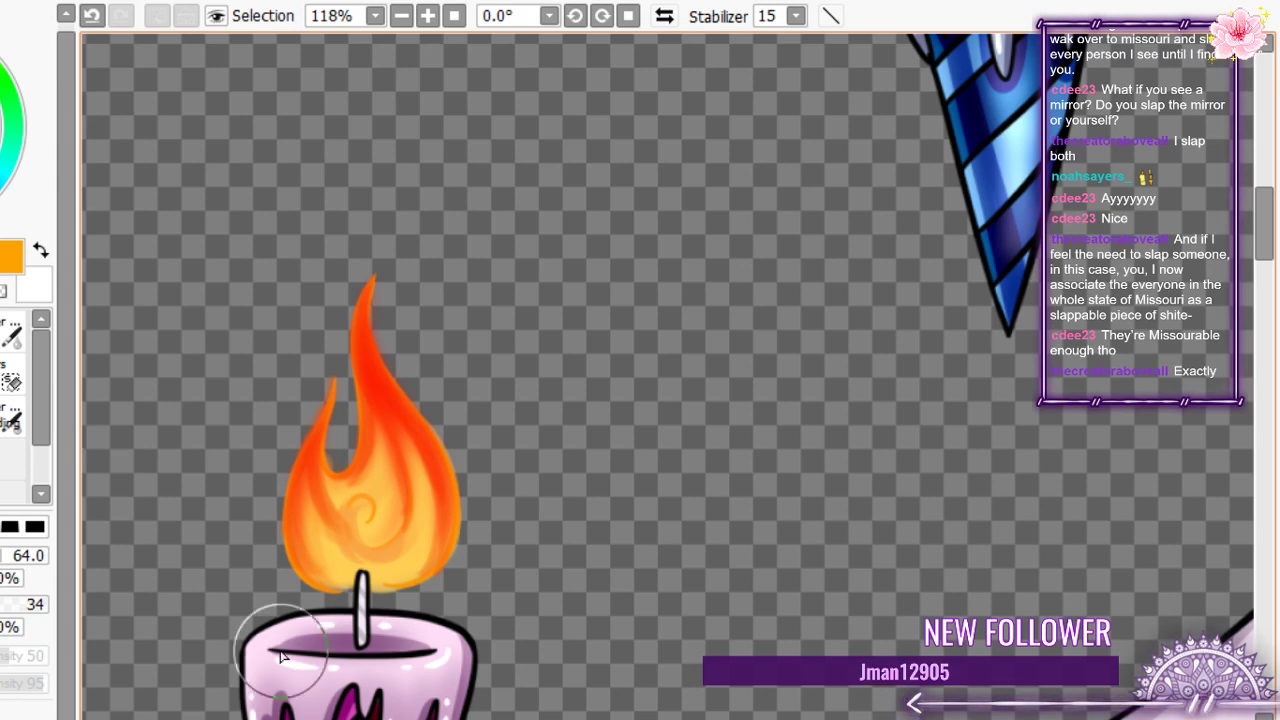
mouse_move(282, 656)
left_mouse_down()
mouse_move(392, 500)
mouse_move(257, 560)
mouse_move(342, 578)
mouse_move(340, 422)
left_mouse_up()
scroll(340, 422, "down", 5)
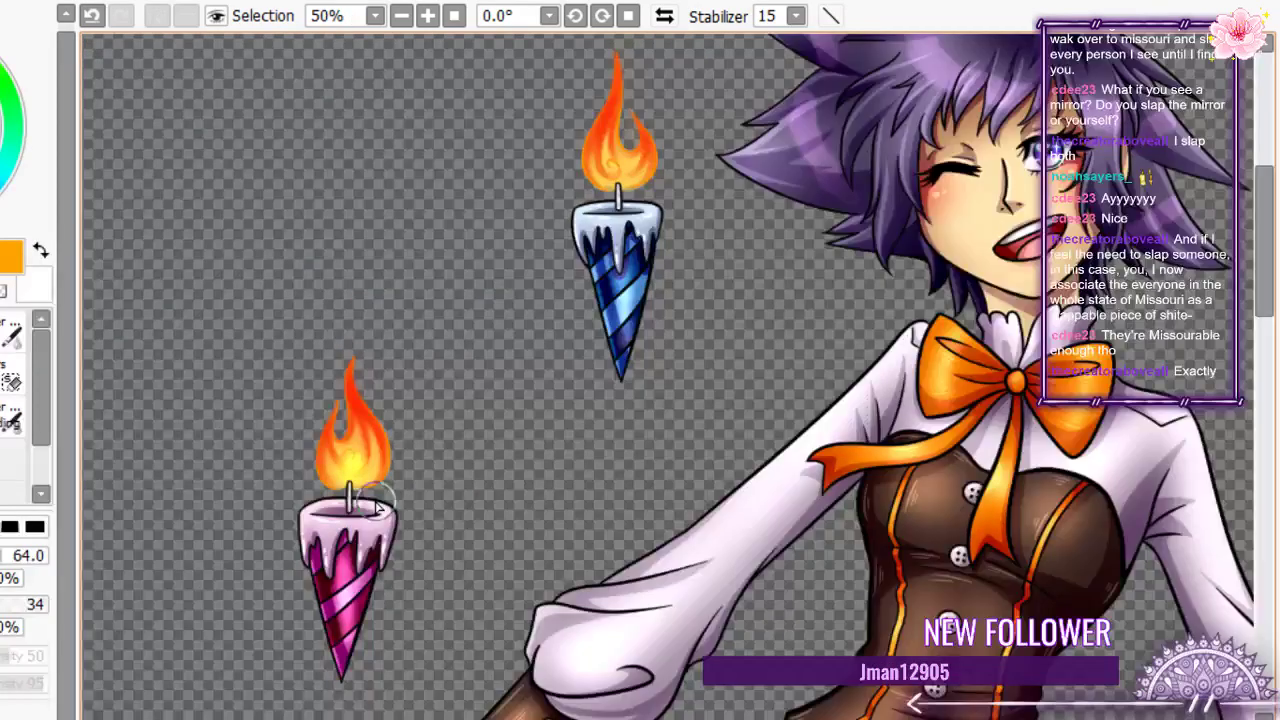
scroll(649, 167, "up", 8)
mouse_move(557, 186)
left_mouse_down()
mouse_move(450, 149)
mouse_move(488, 214)
left_mouse_up()
scroll(489, 214, "down", 6)
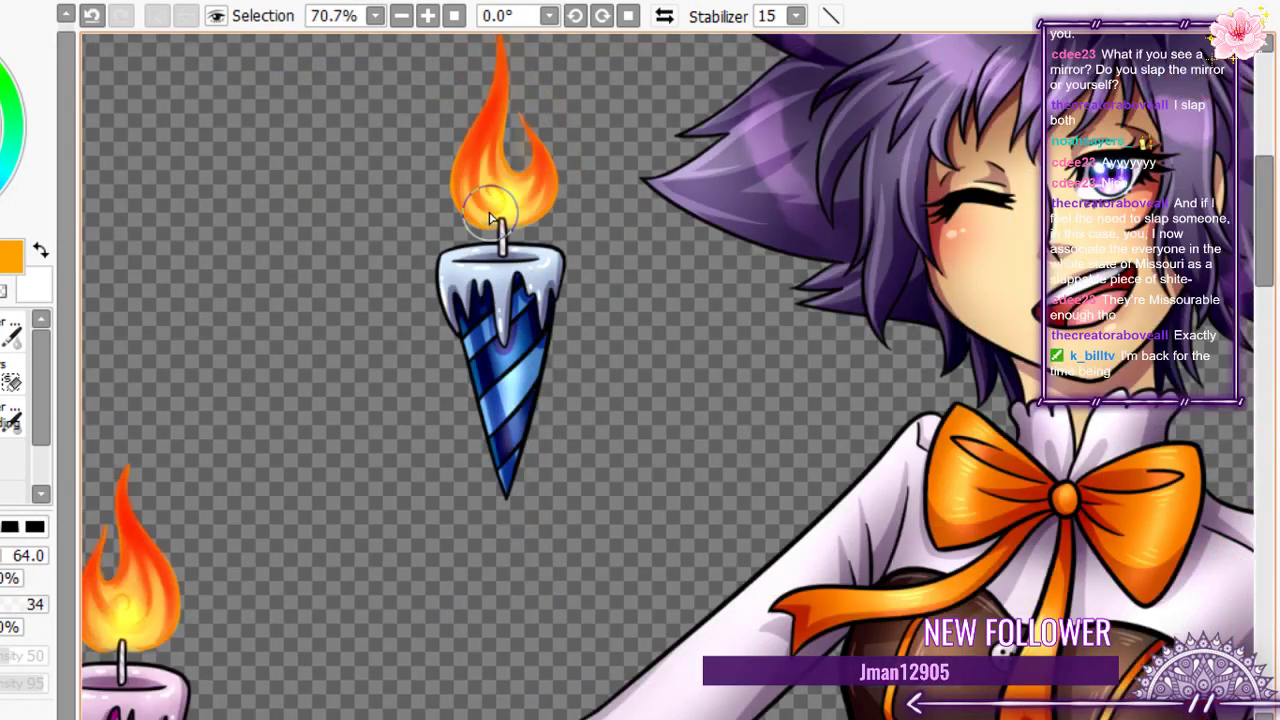
- Build a yellow glow over the swirl of the right pink candle's flame with orange, adding a pale peach core above the wick
scroll(258, 444, "up", 3)
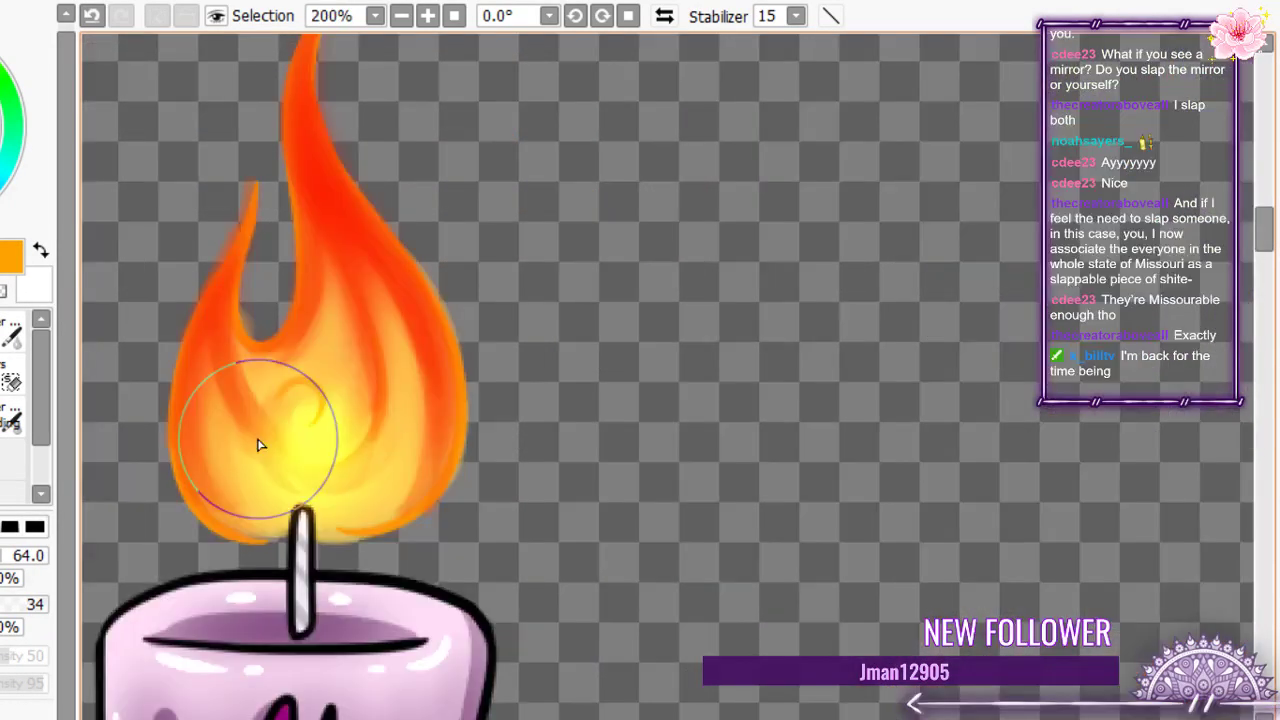
scroll(258, 444, "down", 6)
scroll(900, 300, "up", 5)
scroll(906, 423, "up", 6)
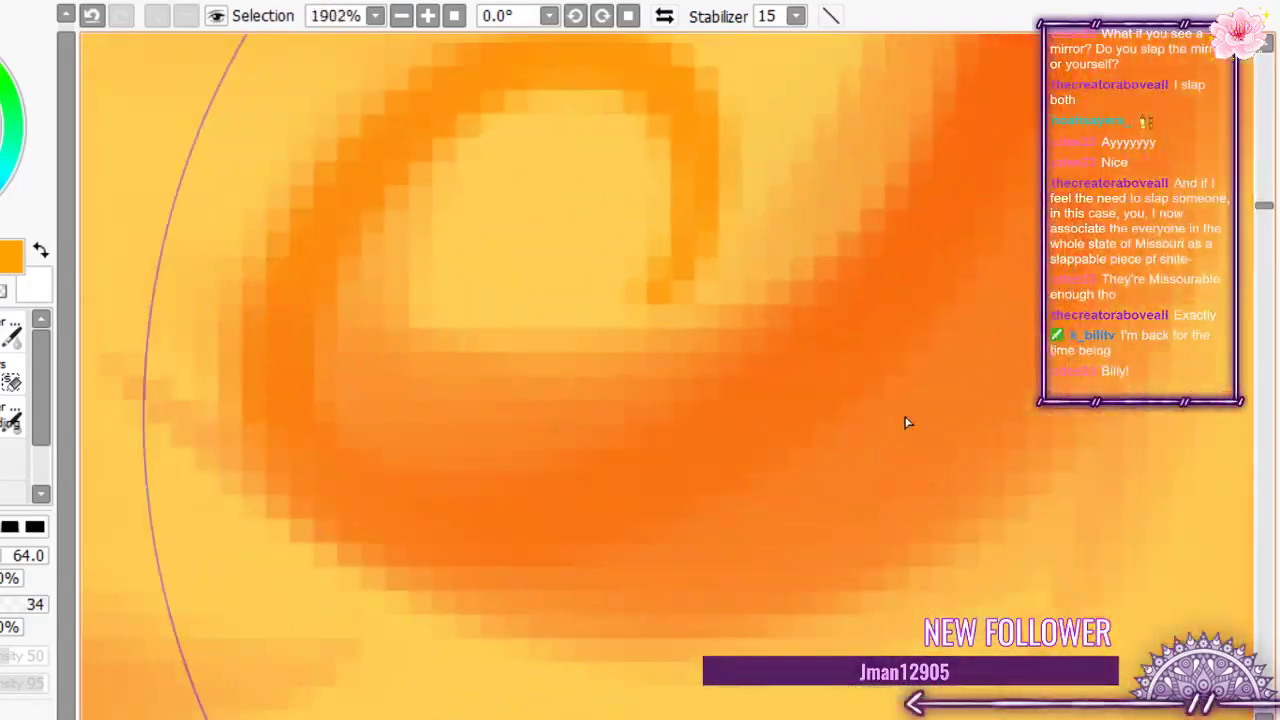
scroll(760, 356, "down", 6)
mouse_move(760, 356)
left_mouse_down()
mouse_move(792, 422)
mouse_move(823, 380)
left_mouse_up()
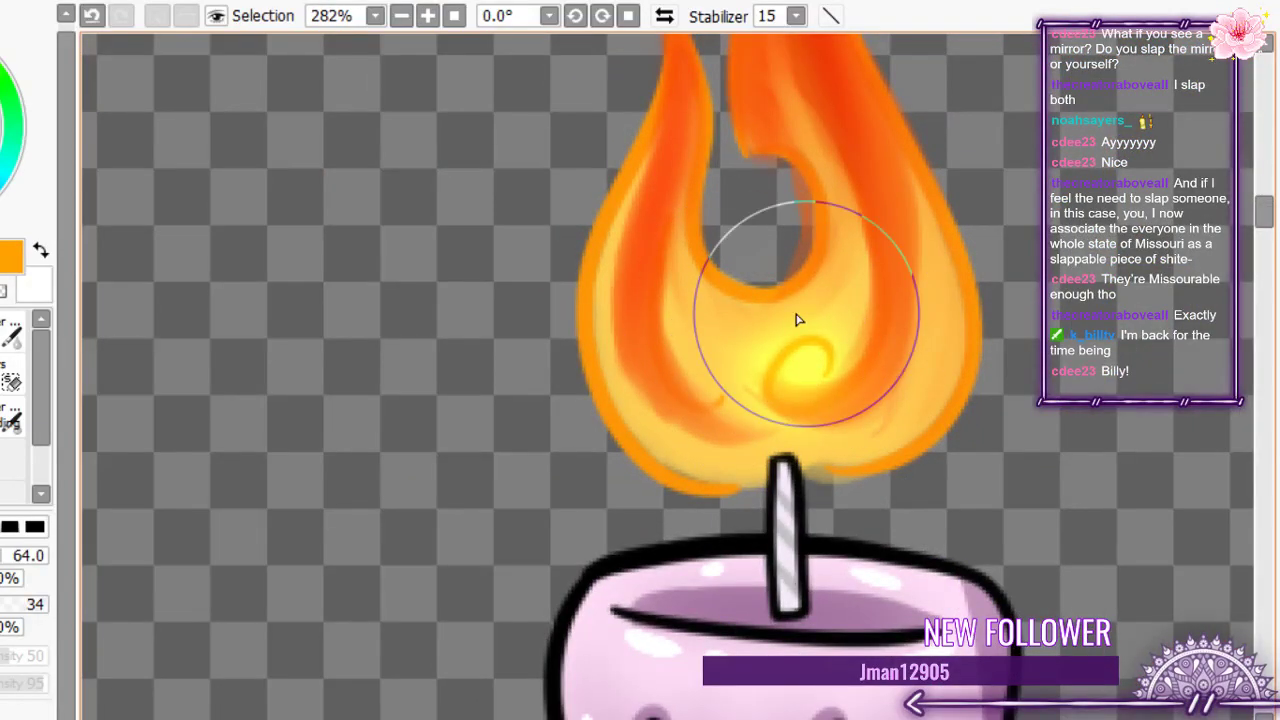
mouse_move(798, 319)
left_mouse_down()
mouse_move(717, 346)
mouse_move(740, 329)
left_mouse_up()
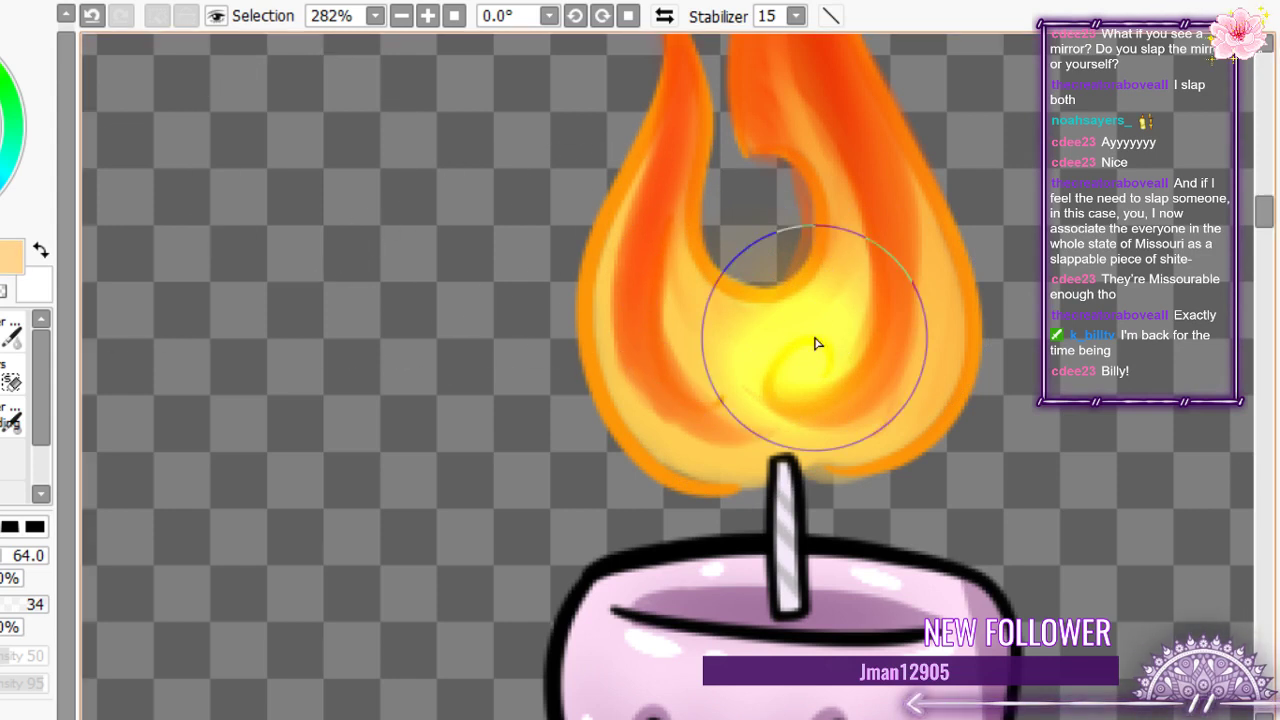
mouse_move(794, 337)
left_mouse_down()
mouse_move(790, 380)
mouse_move(805, 358)
mouse_move(769, 408)
mouse_move(762, 350)
mouse_move(751, 378)
mouse_move(754, 449)
left_mouse_up()
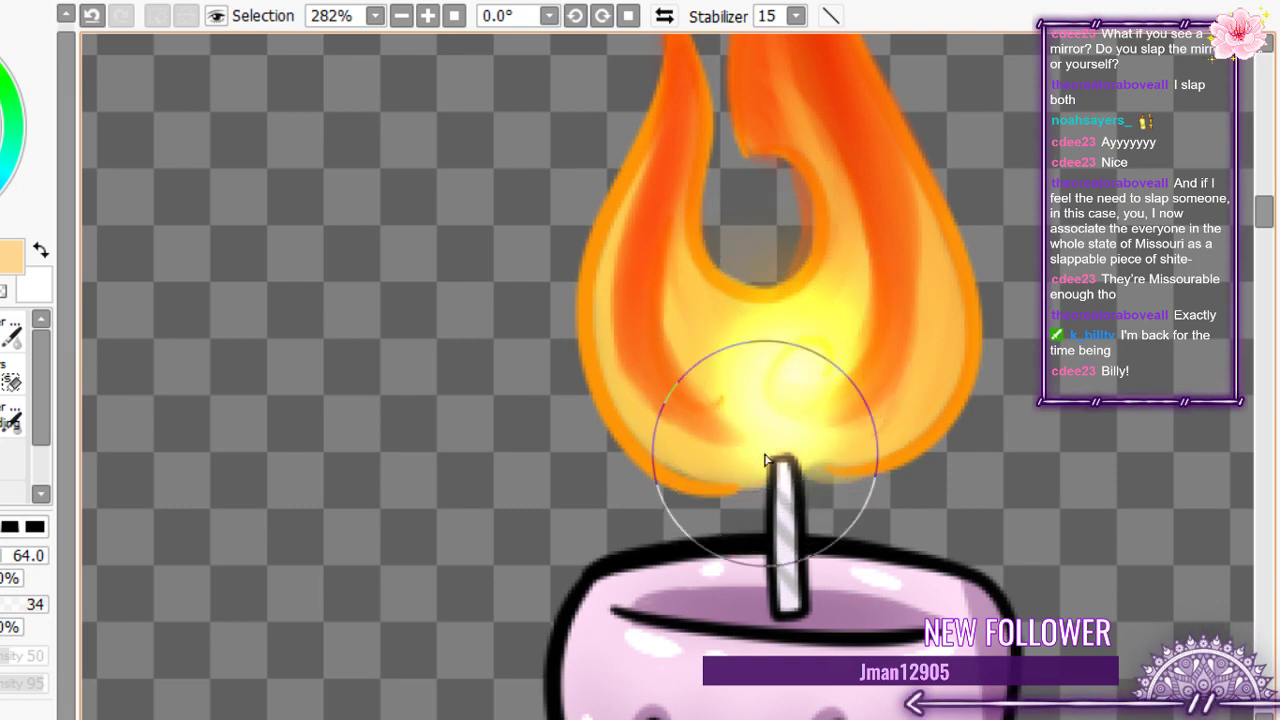
- Brighten the glow above the left pink candle's wick with a pale peach core at size 64
scroll(860, 296, "down", 4)
scroll(860, 296, "down", 1)
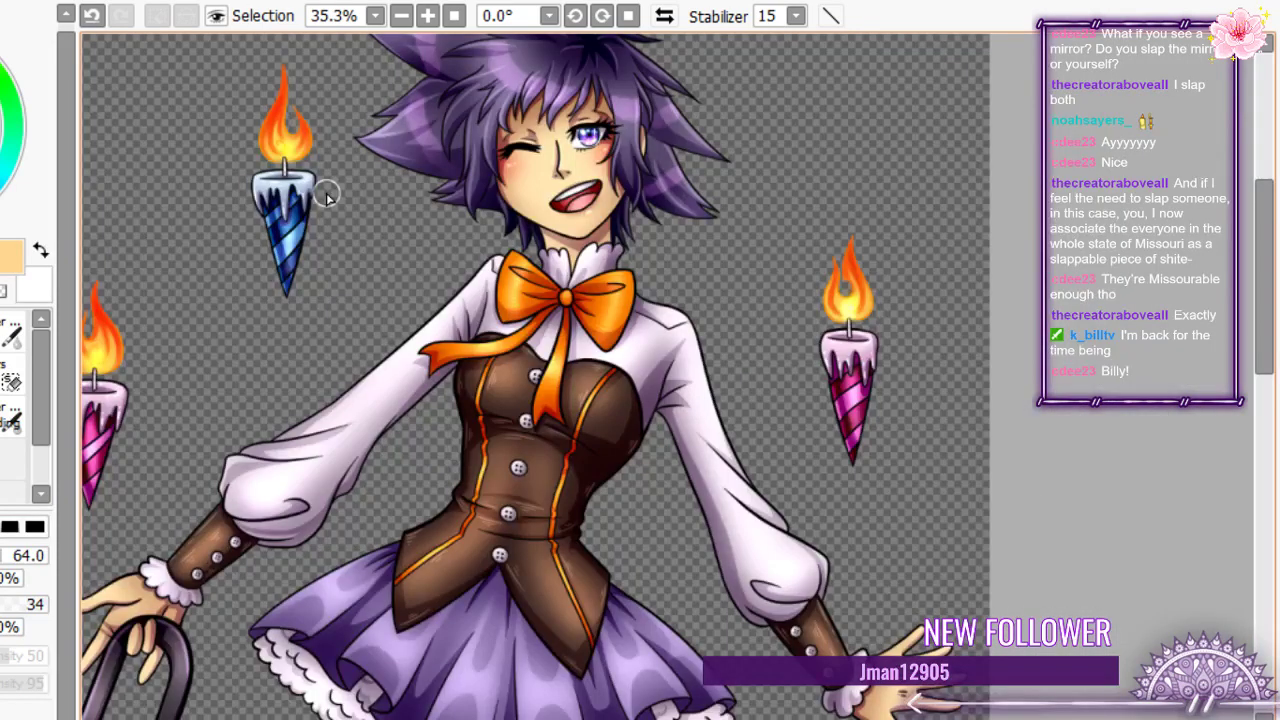
scroll(326, 196, "up", 5)
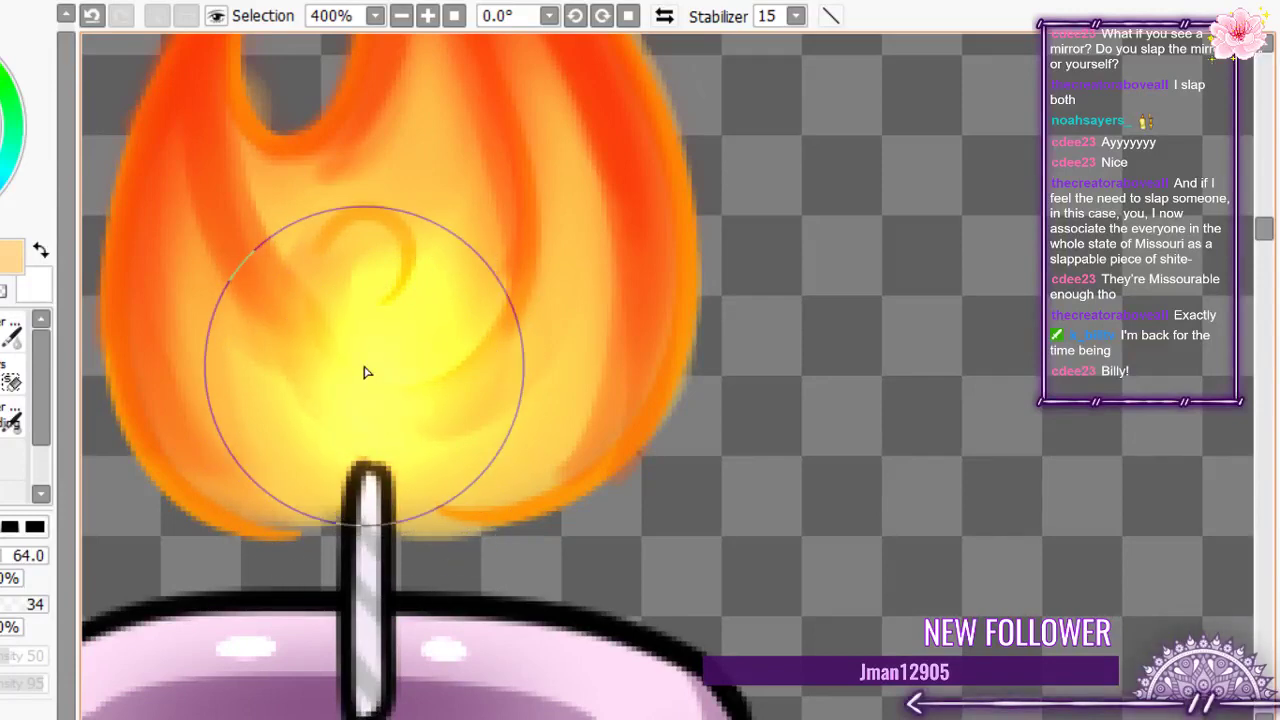
mouse_move(368, 447)
left_mouse_down()
mouse_move(374, 337)
mouse_move(351, 386)
mouse_move(366, 457)
left_mouse_up()
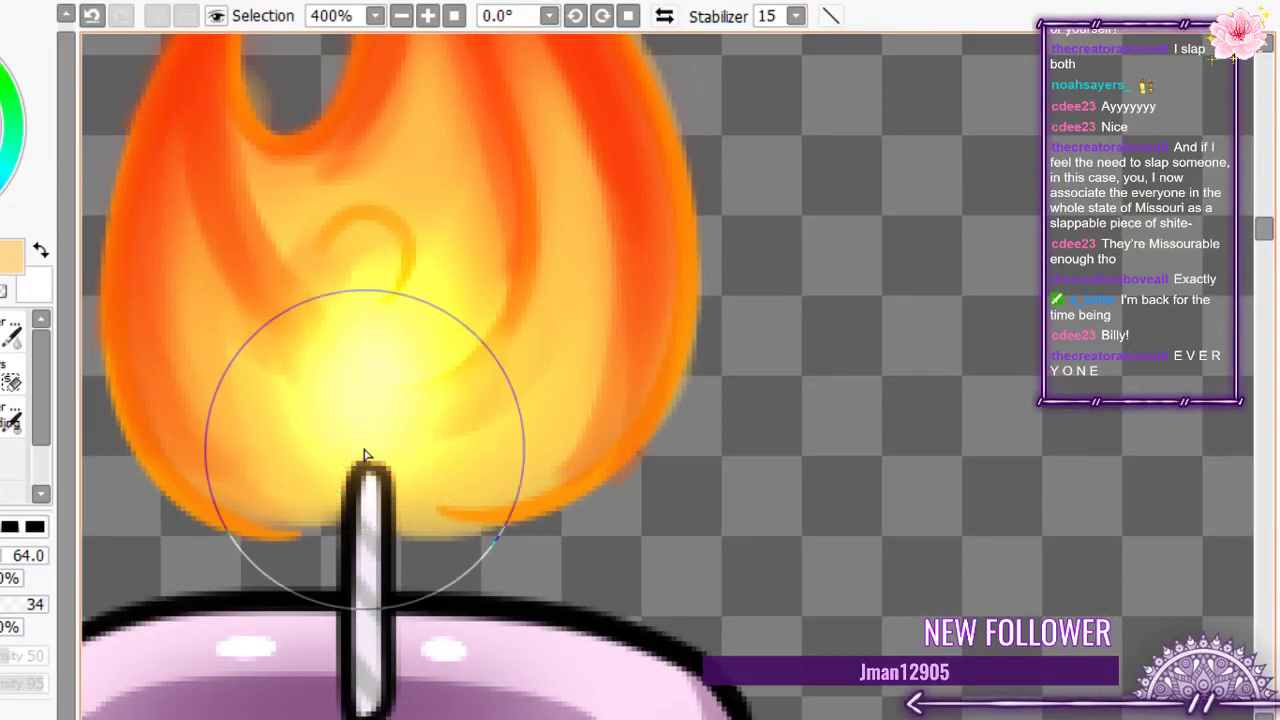
scroll(390, 207, "down", 11)
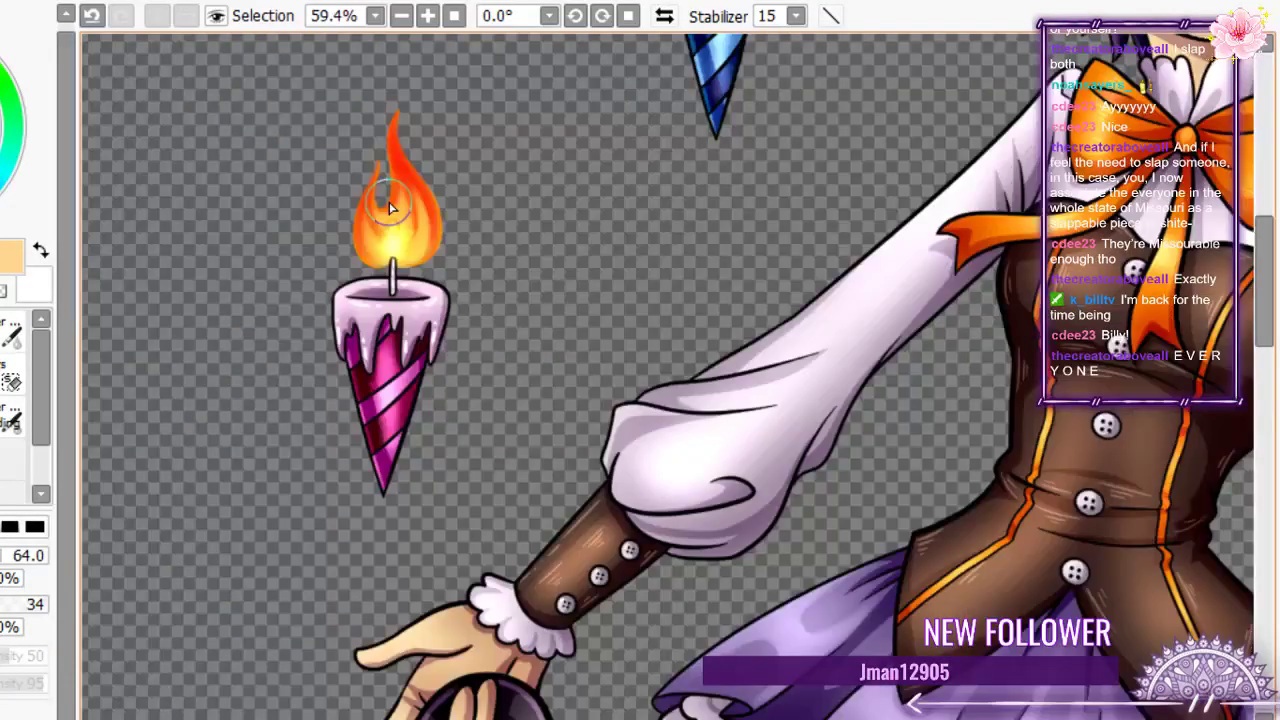
- Try painting a pale peach halo ring around the left pink candle's flame several times, undoing each attempt
scroll(390, 207, "down", 3)
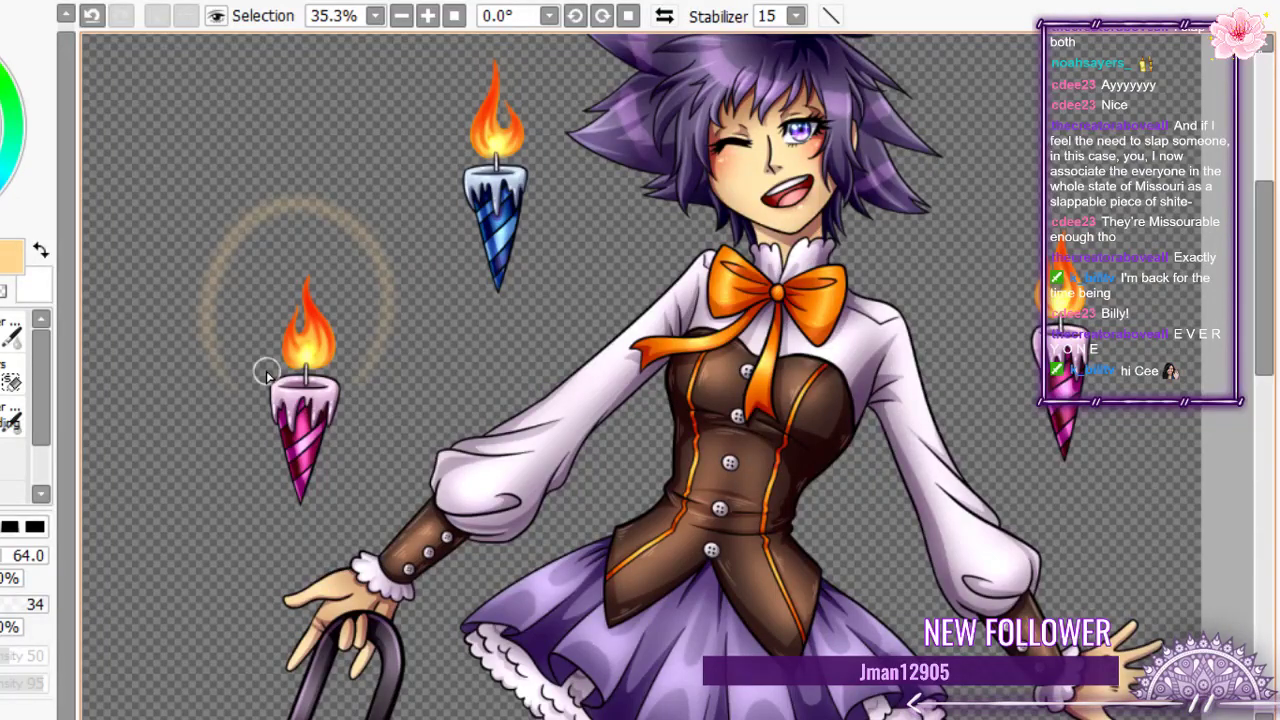
key("ctrl+z")
left_click_drag(266, 372, 250, 336)
key("ctrl+z")
left_click_drag(354, 385, 285, 359)
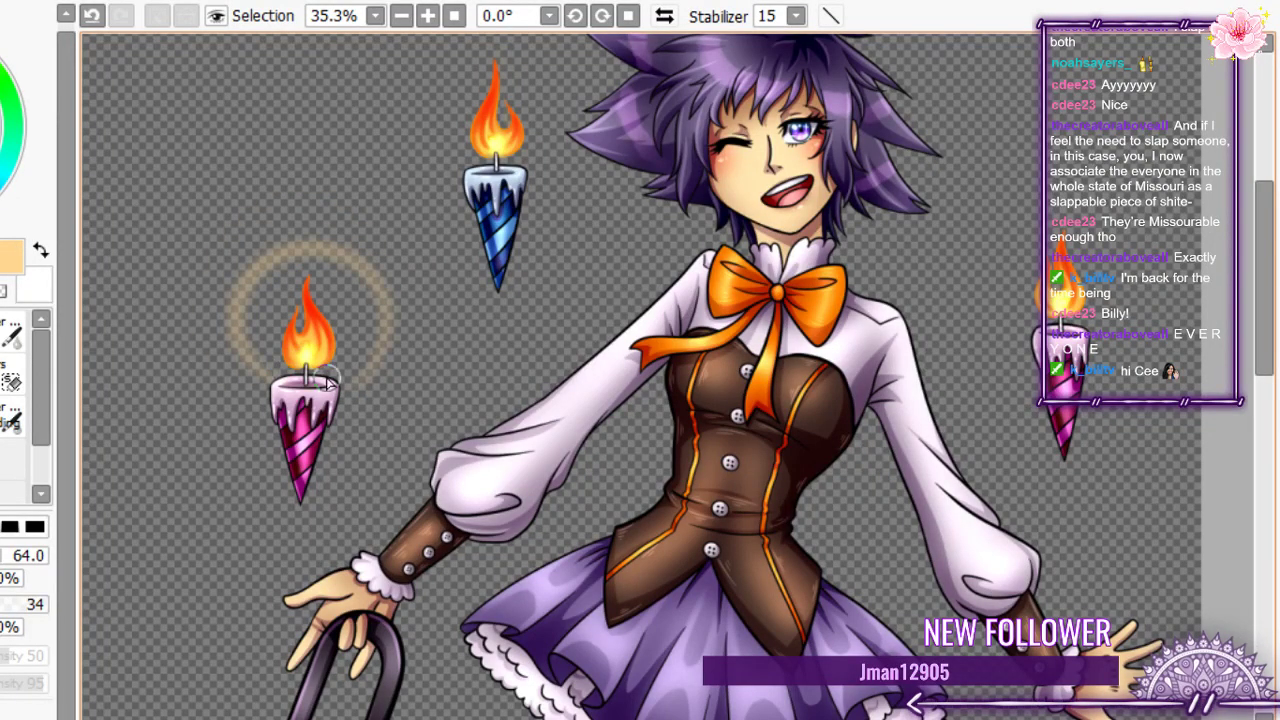
key("ctrl+z")
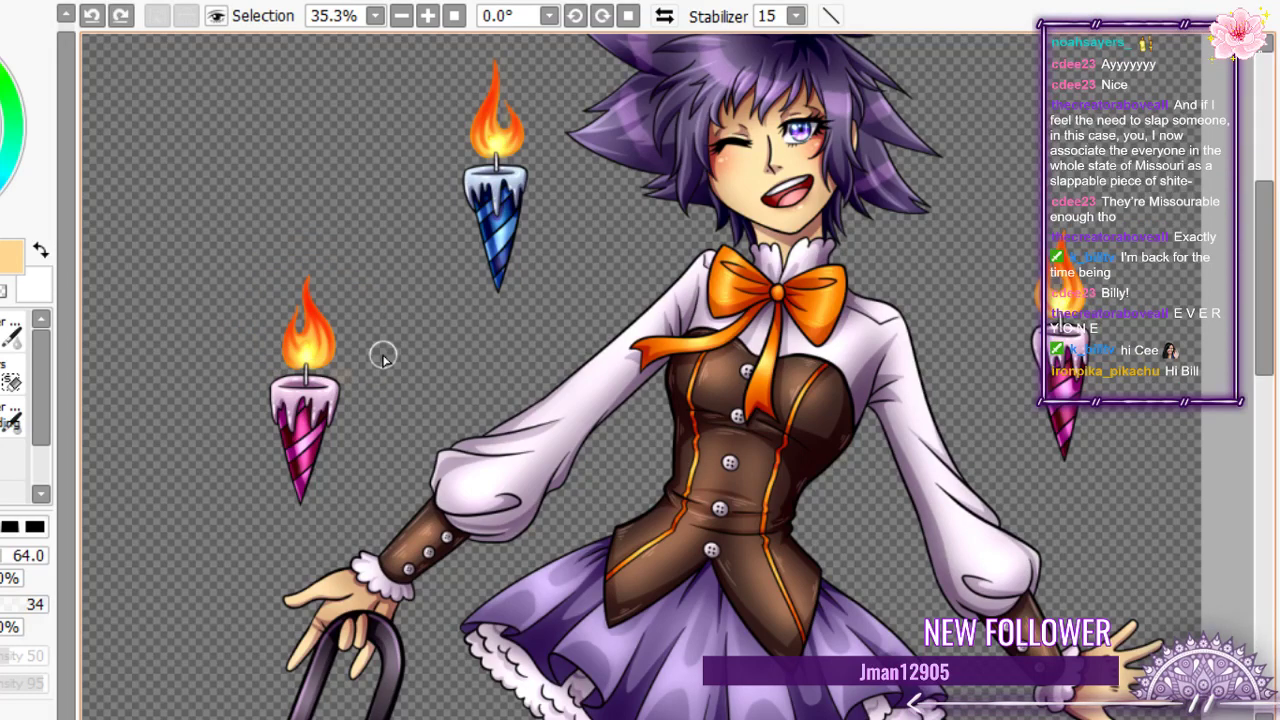
mouse_move(271, 375)
left_mouse_down()
mouse_move(396, 348)
mouse_move(277, 380)
mouse_move(312, 254)
mouse_move(332, 380)
mouse_move(330, 322)
left_mouse_up()
key("ctrl+z")
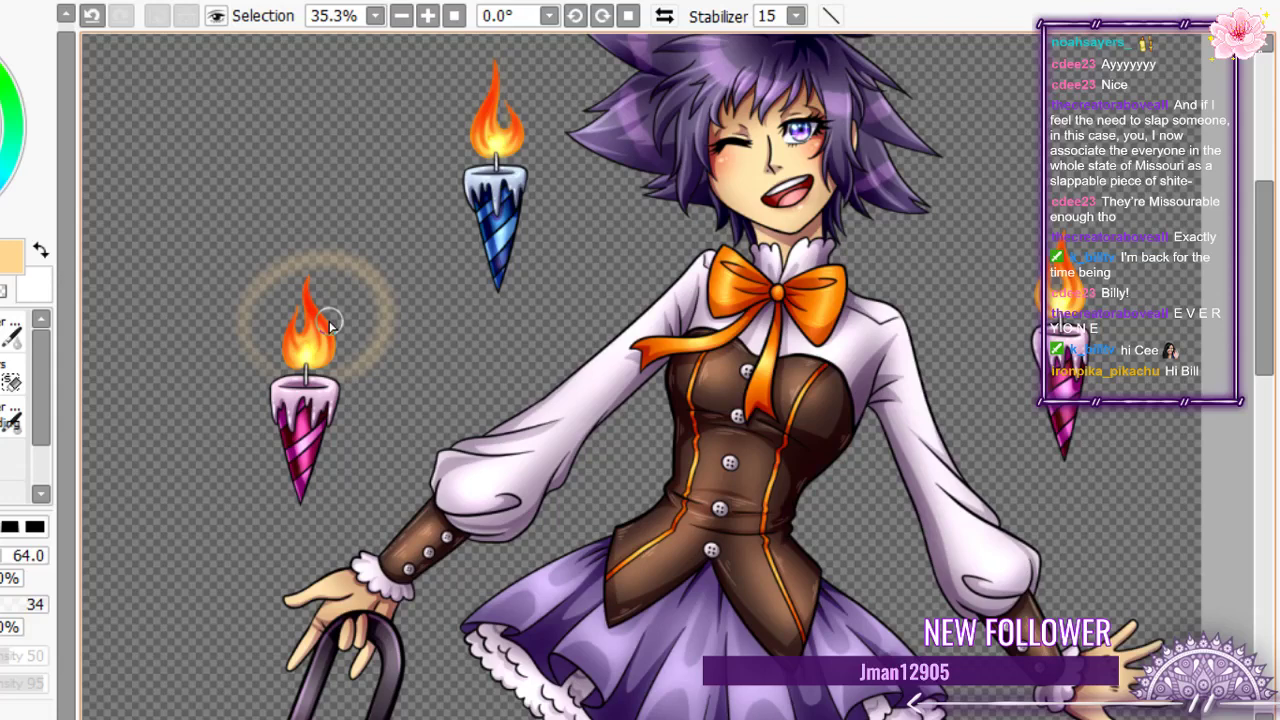
key("ctrl+z")
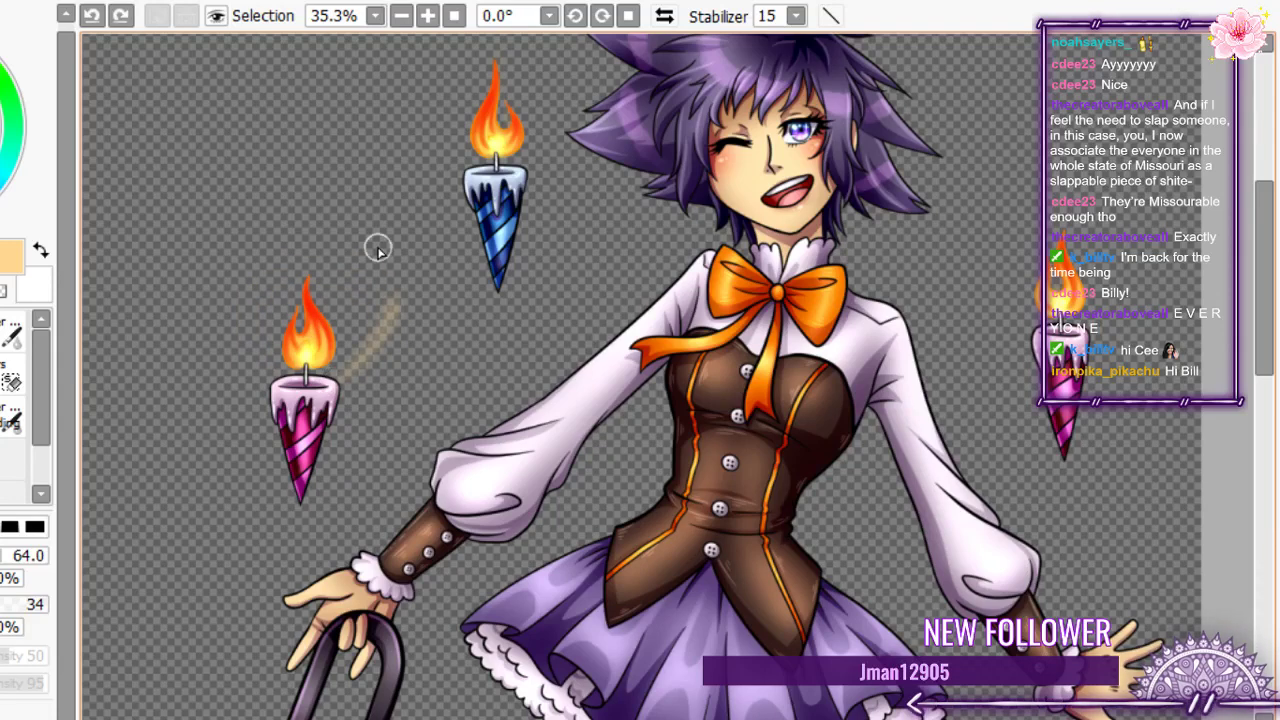
left_click_drag(374, 246, 330, 322)
key("ctrl+z")
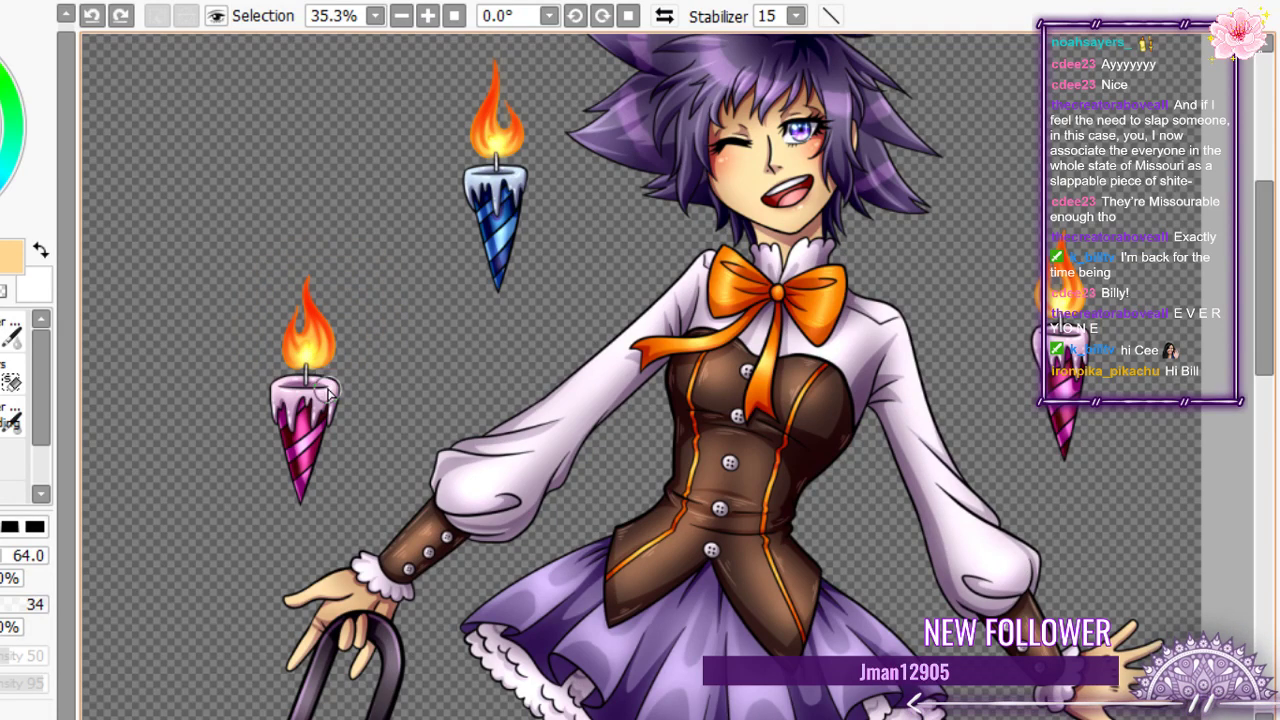
- Paint pale peach halo rings around the flames of the left and right pink candles, comparing ring variations with undo and redo
key("ctrl+y")
key("ctrl+z")
mouse_move(521, 165)
left_mouse_down()
mouse_move(468, 28)
mouse_move(475, 172)
left_mouse_up()
key("ctrl+z")
key("ctrl+y")
mouse_move(340, 374)
left_mouse_down()
mouse_move(309, 232)
mouse_move(314, 362)
left_mouse_up()
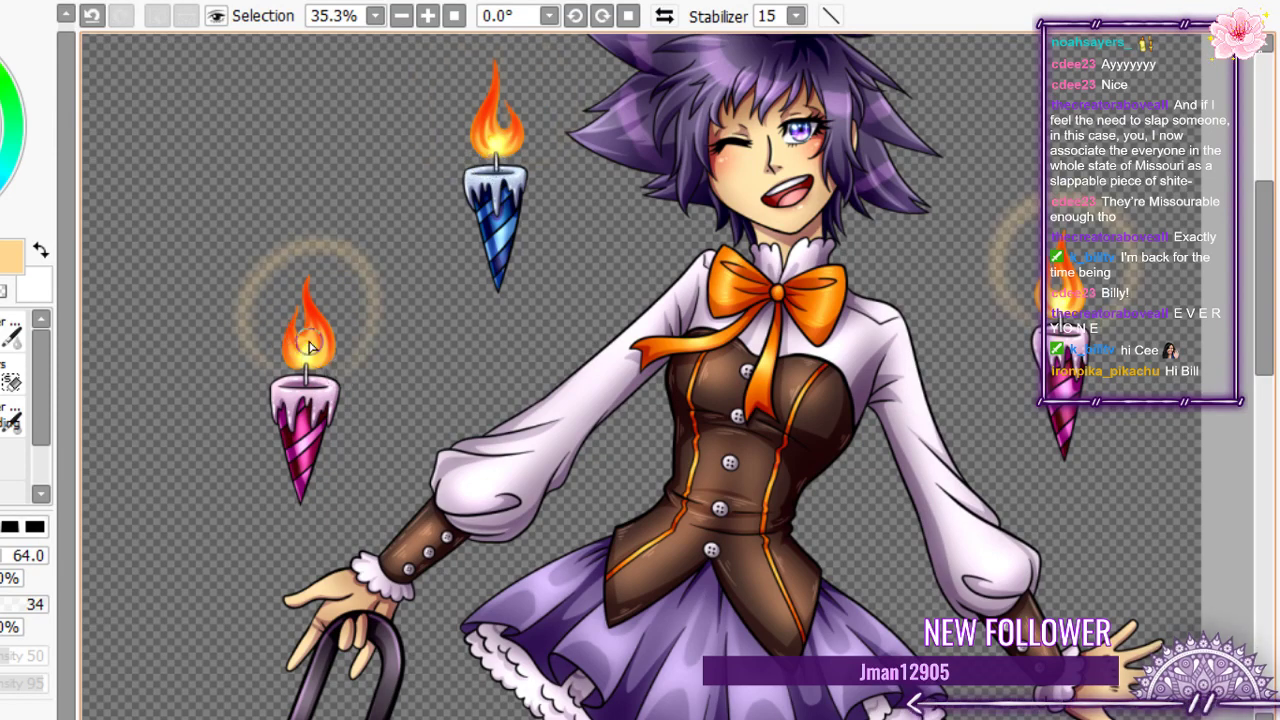
key("ctrl+z")
key("ctrl+y")
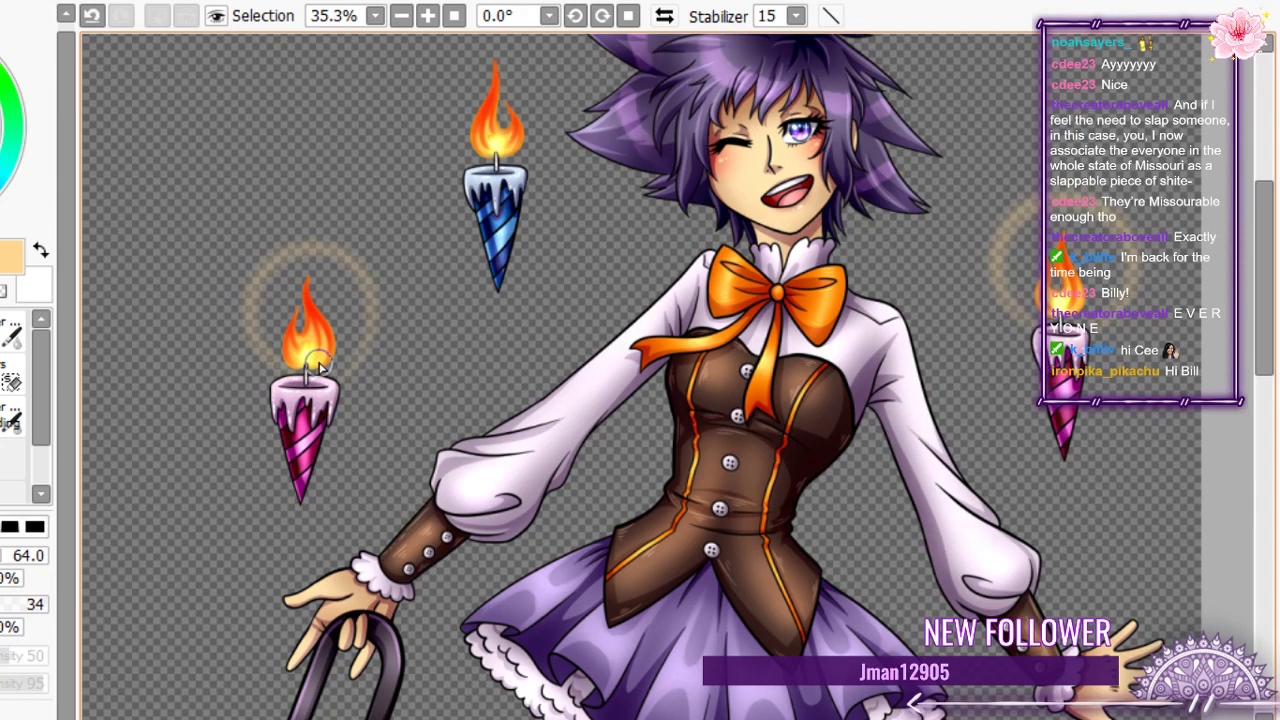
key("ctrl+z")
key("ctrl+y")
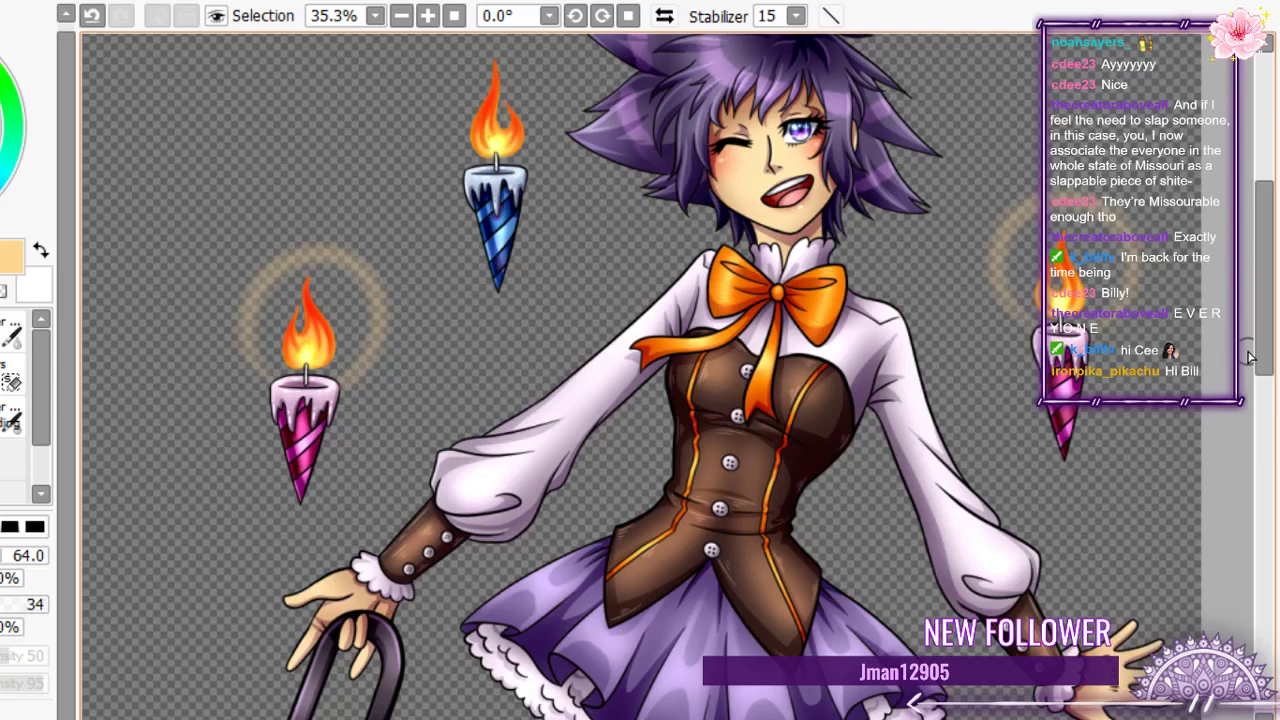
- Paint a matching pale peach halo ring around the blue candle's flame, undoing the rings that do not fit
left_click_drag(1262, 357, 1262, 319)
left_click_drag(518, 308, 483, 290)
key("ctrl+z")
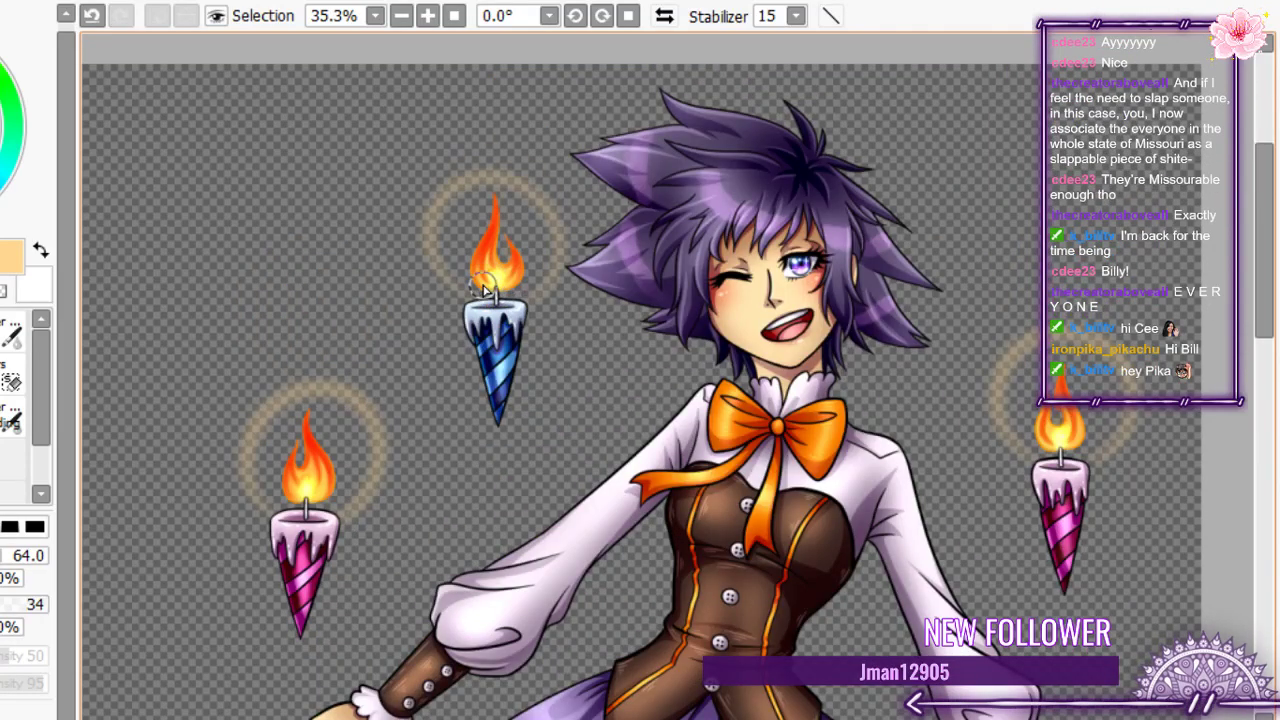
key("ctrl+z")
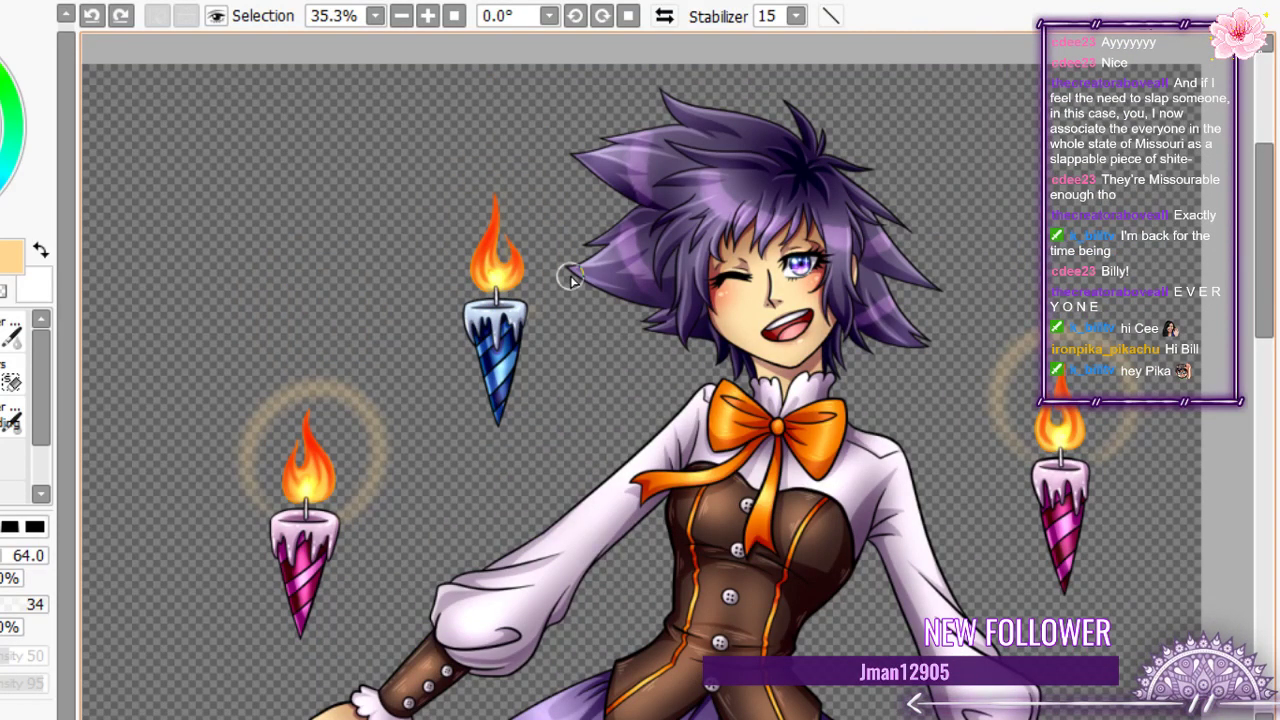
mouse_move(521, 311)
left_mouse_down()
mouse_move(488, 166)
mouse_move(474, 278)
mouse_move(500, 206)
mouse_move(496, 230)
mouse_move(570, 183)
mouse_move(431, 313)
left_mouse_up()
key("ctrl+z")
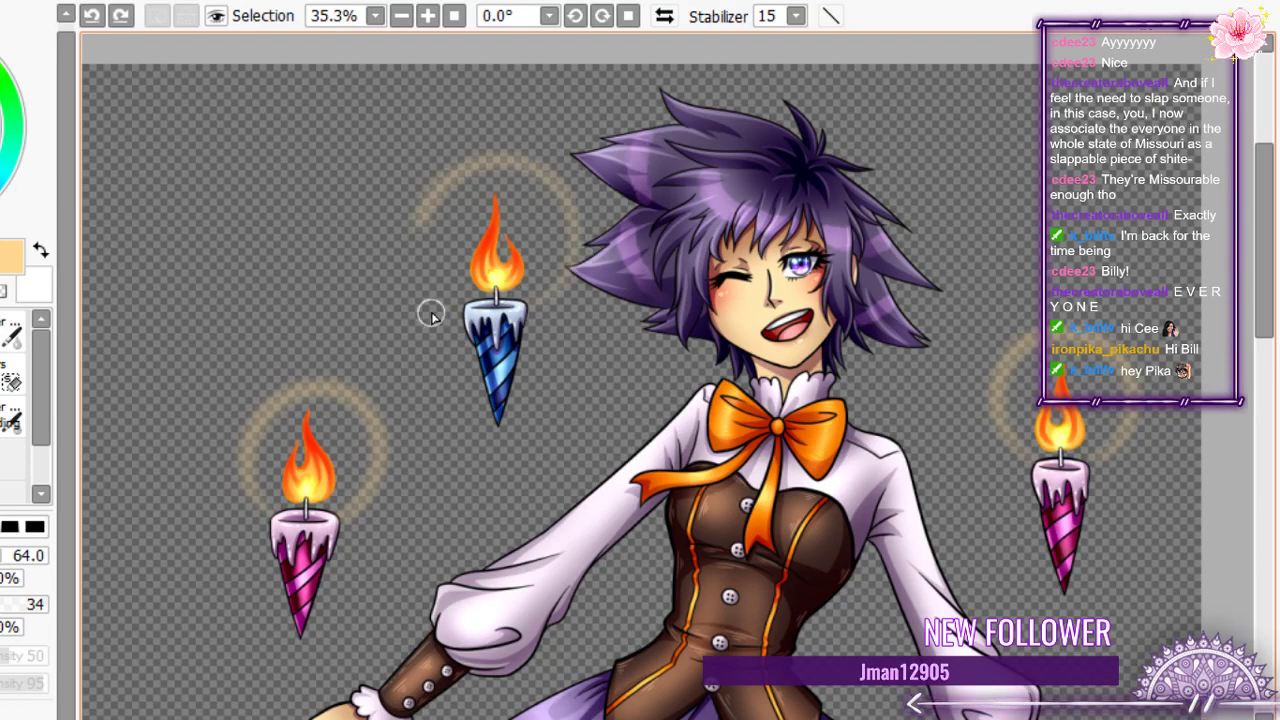
scroll(430, 300, "down", 8)
scroll(400, 310, "up", 8)
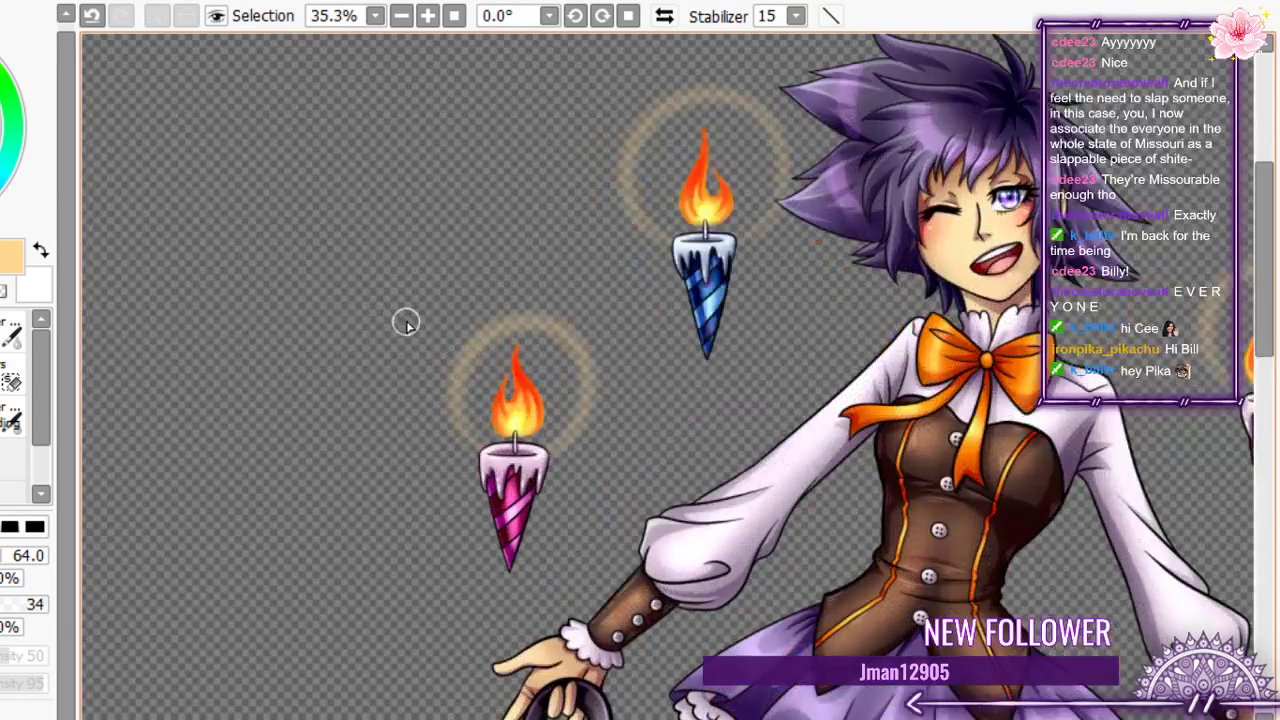
scroll(406, 323, "down", 3)
scroll(575, 283, "down", 6)
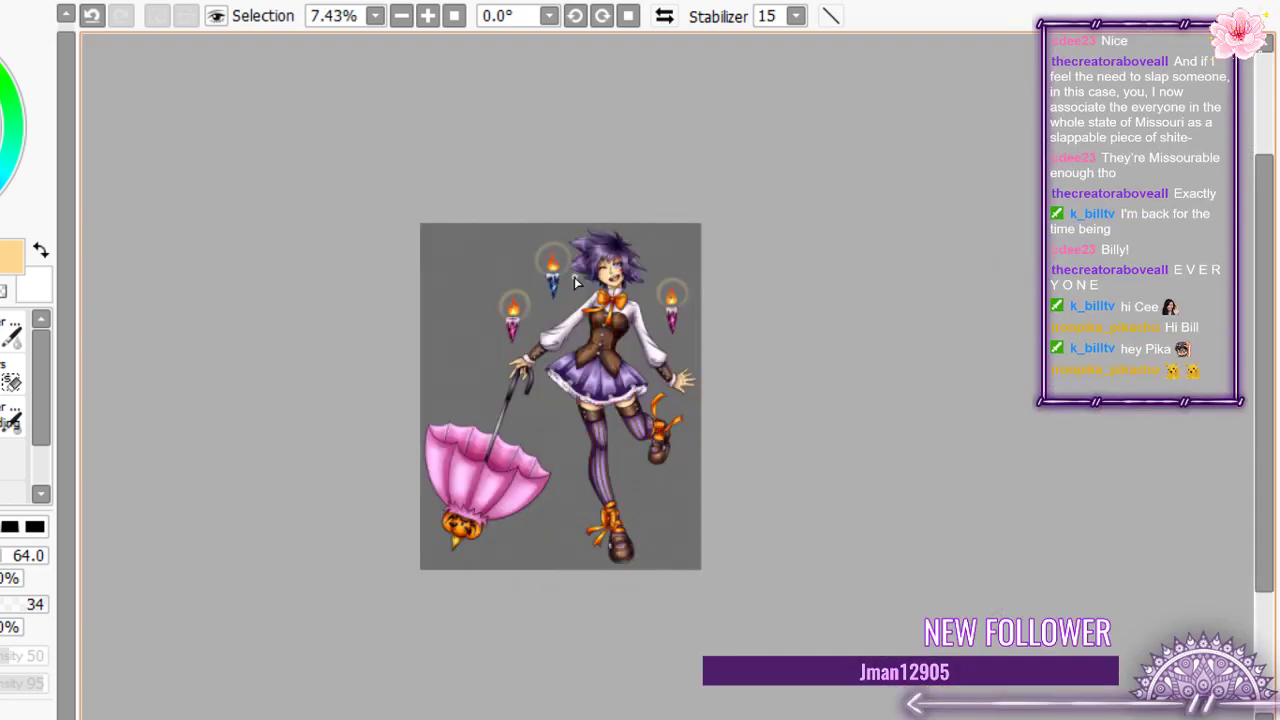
- Strengthen the halo ring around the right pink candle's flame with more pale peach strokes at brush size 64
scroll(575, 283, "up", 10)
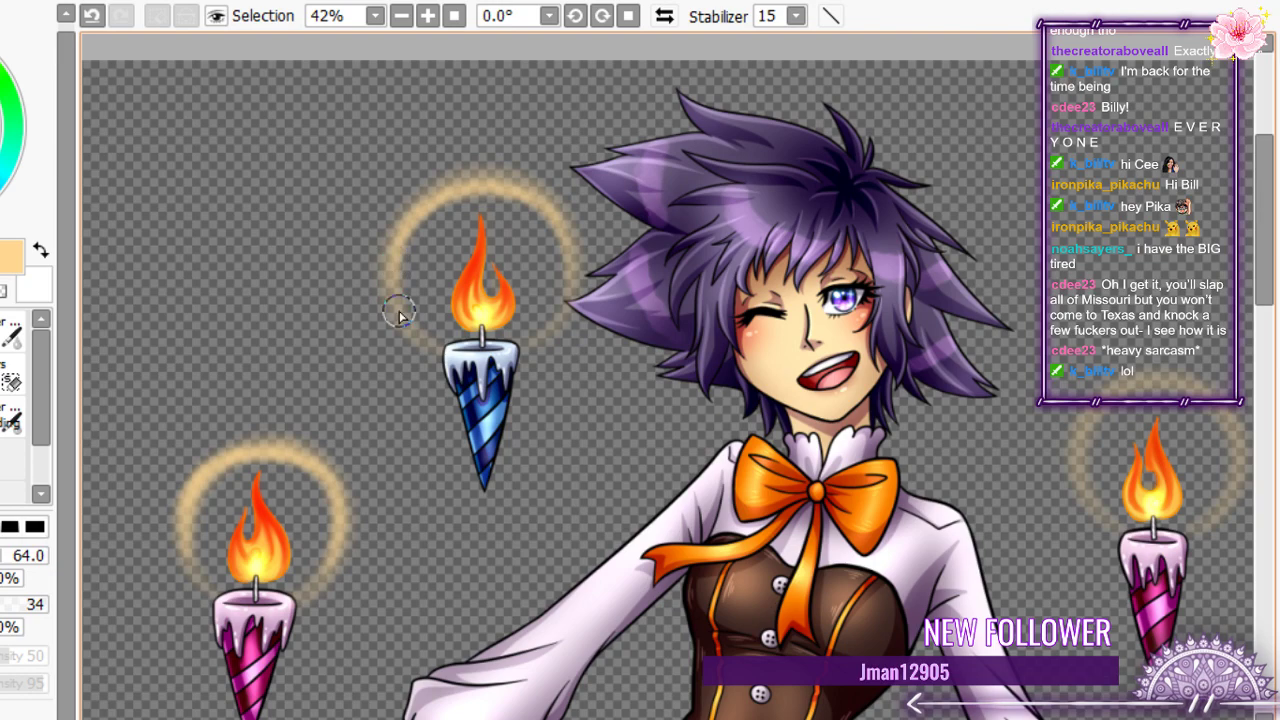
scroll(350, 250, "down", 4)
scroll(770, 337, "up", 9)
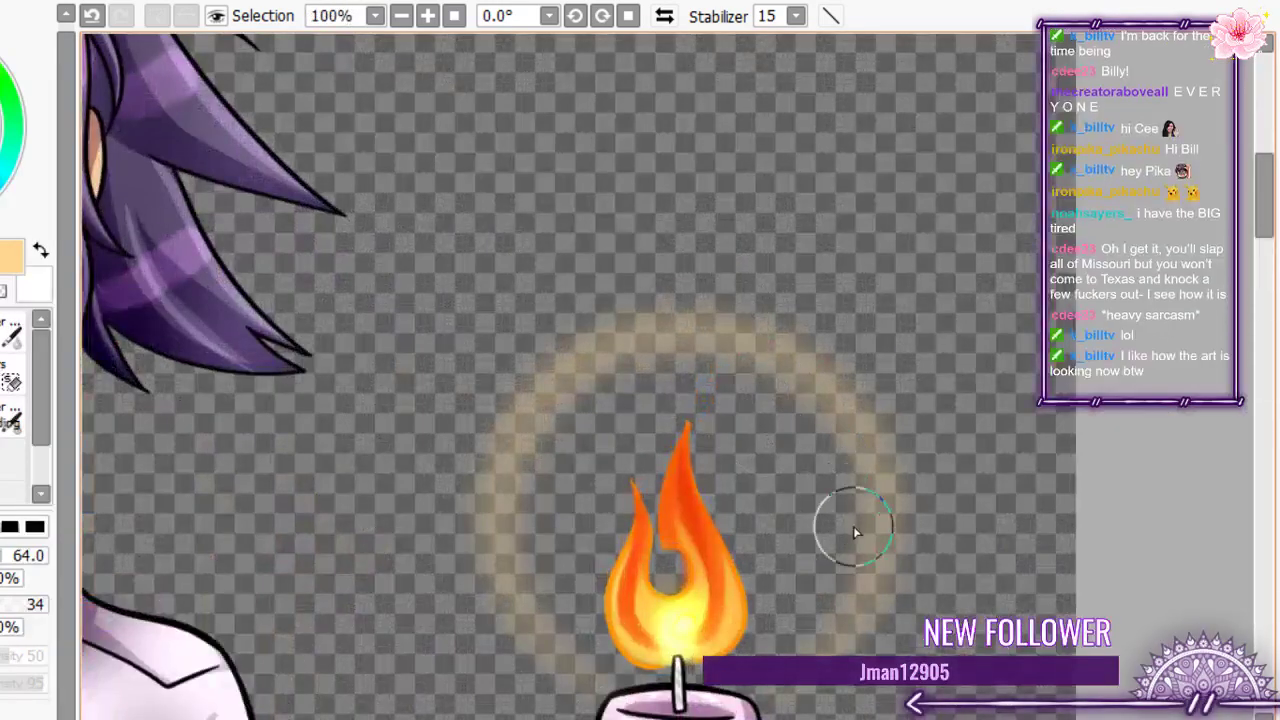
mouse_move(868, 506)
left_mouse_down()
mouse_move(822, 654)
mouse_move(880, 479)
mouse_move(845, 637)
mouse_move(888, 530)
mouse_move(869, 609)
mouse_move(886, 594)
mouse_move(828, 406)
mouse_move(781, 375)
mouse_move(622, 357)
mouse_move(762, 362)
mouse_move(578, 361)
mouse_move(752, 355)
mouse_move(539, 414)
mouse_move(623, 363)
left_mouse_up()
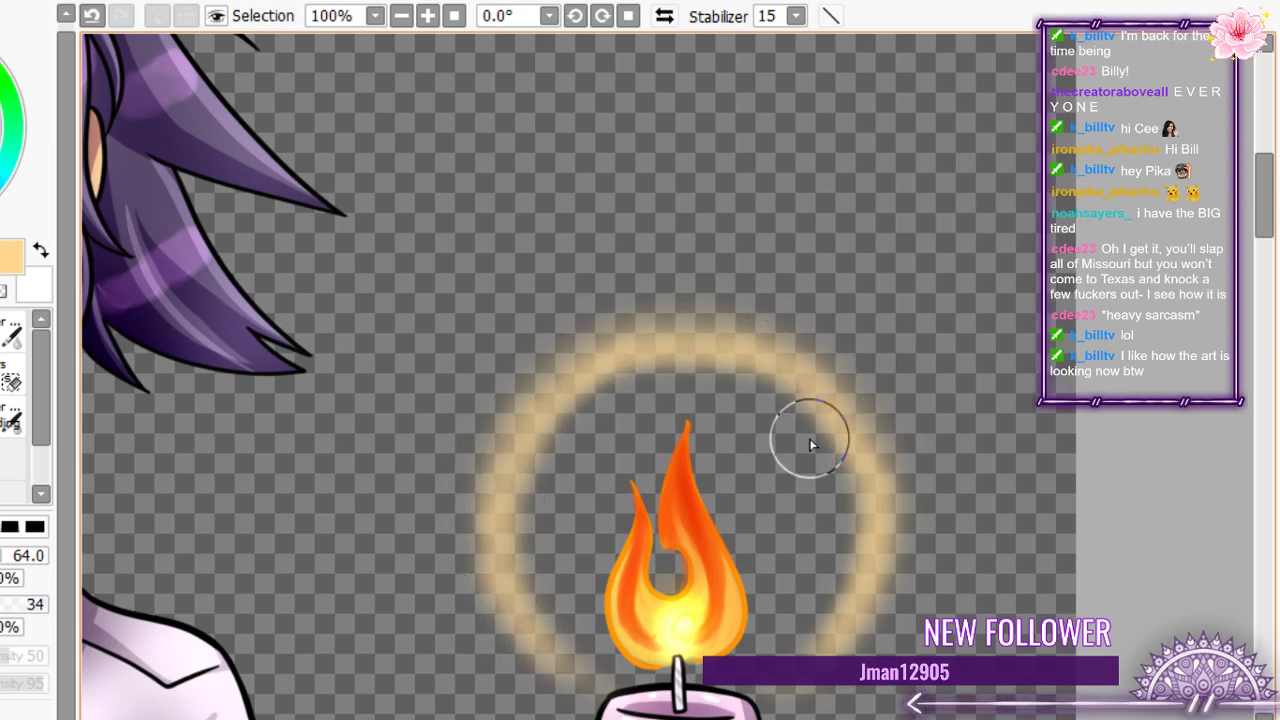
mouse_move(508, 468)
left_mouse_down()
mouse_move(520, 634)
mouse_move(540, 650)
left_mouse_up()
scroll(621, 312, "down", 4)
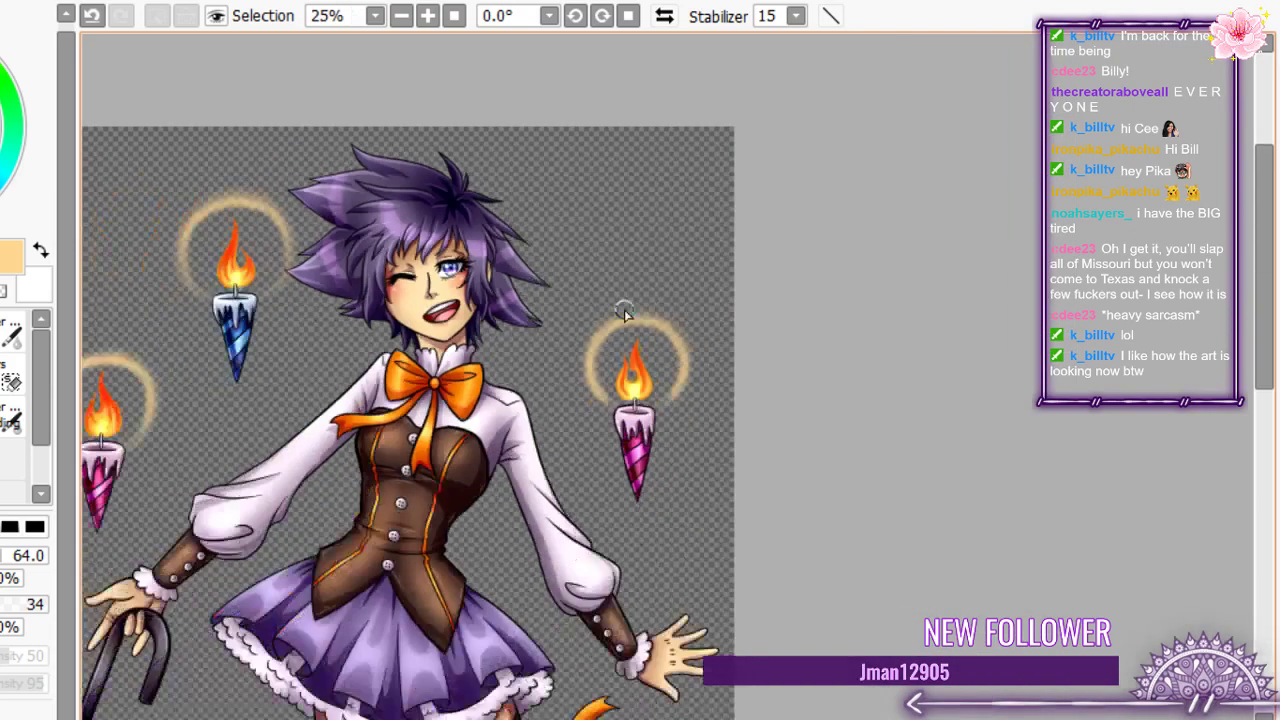
- Paint a soft golden-orange glow over and around all three candle flames at size 120, comparing glow versions with undo and redo
scroll(624, 311, "down", 1)
scroll(539, 354, "down", 4)
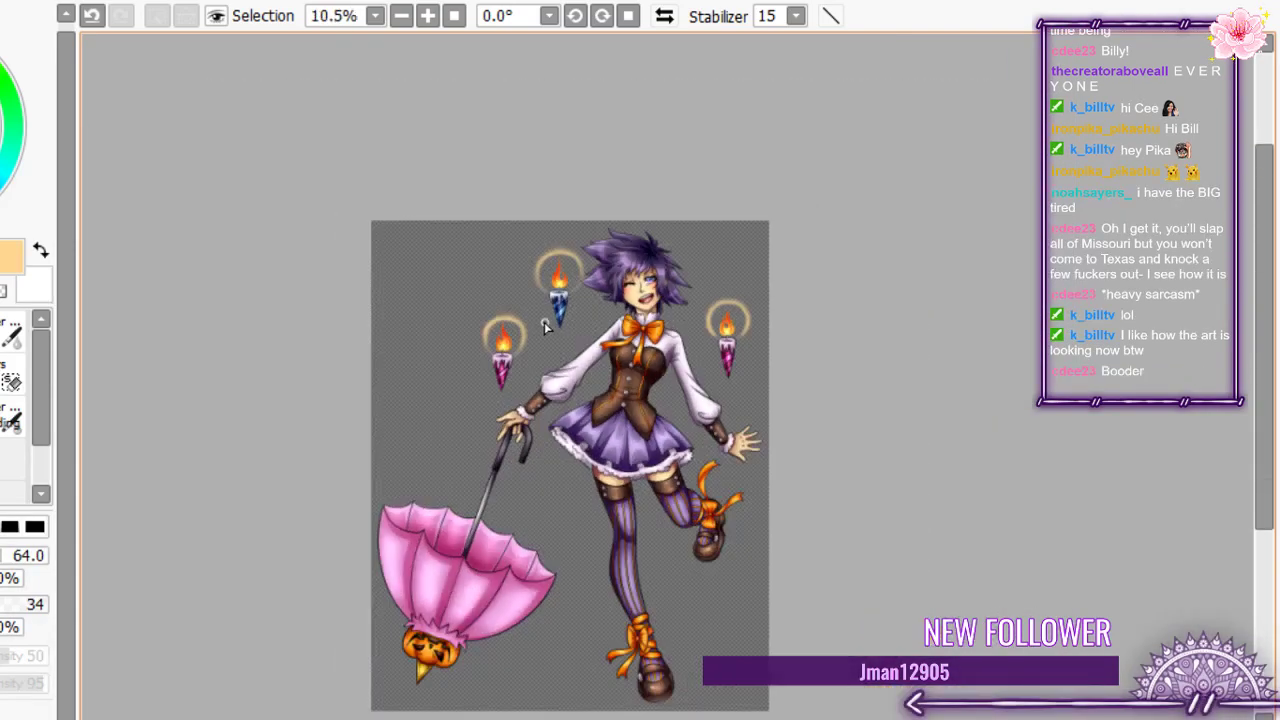
scroll(563, 297, "up", 4)
scroll(559, 302, "up", 3)
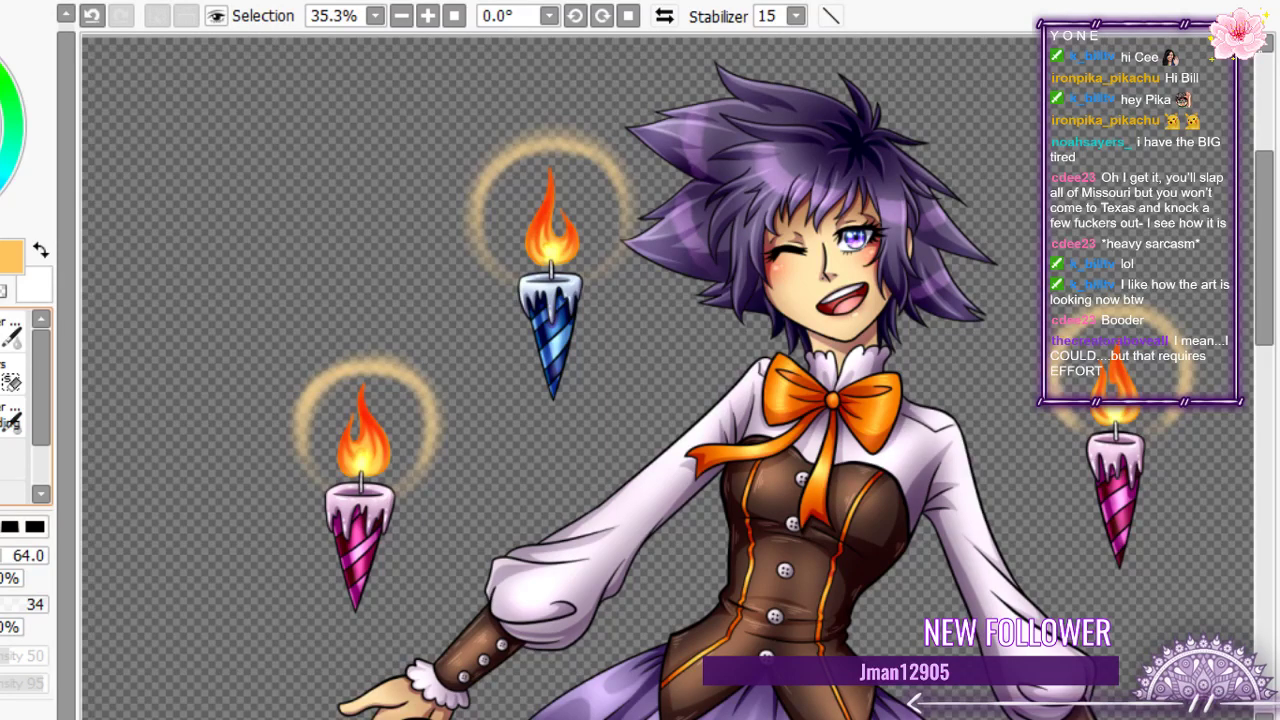
left_click(44, 556)
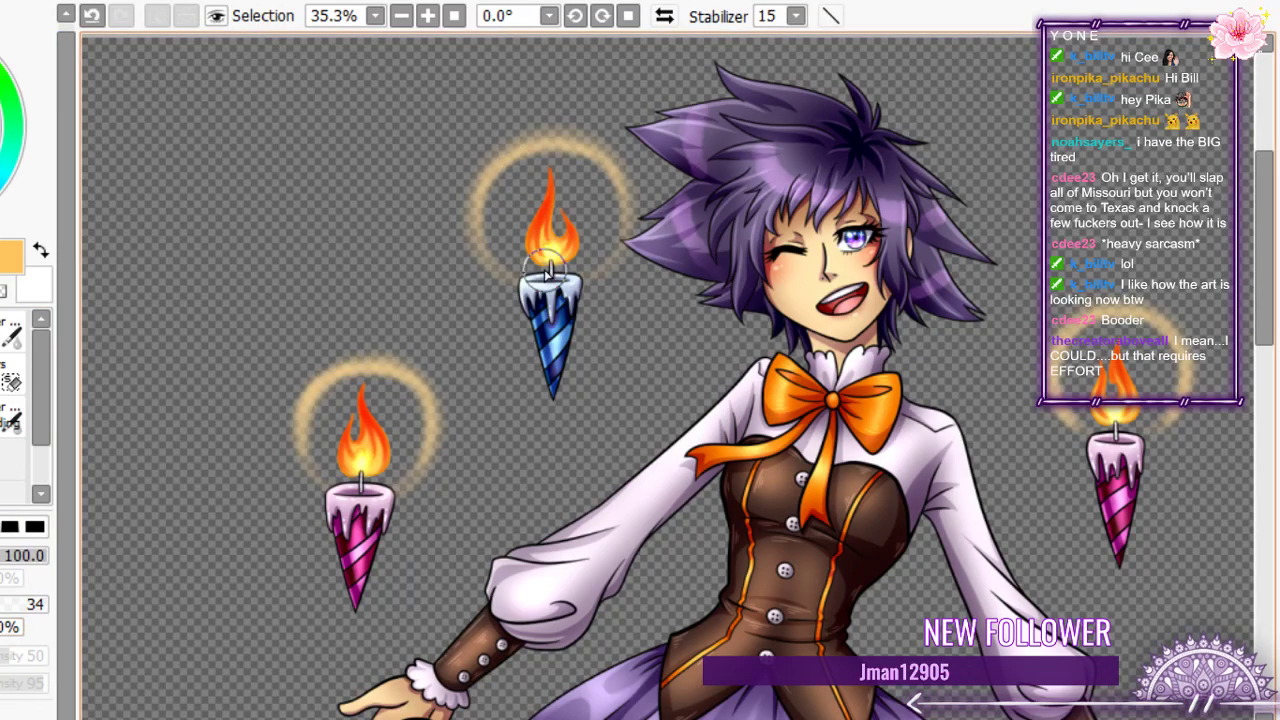
key("]")
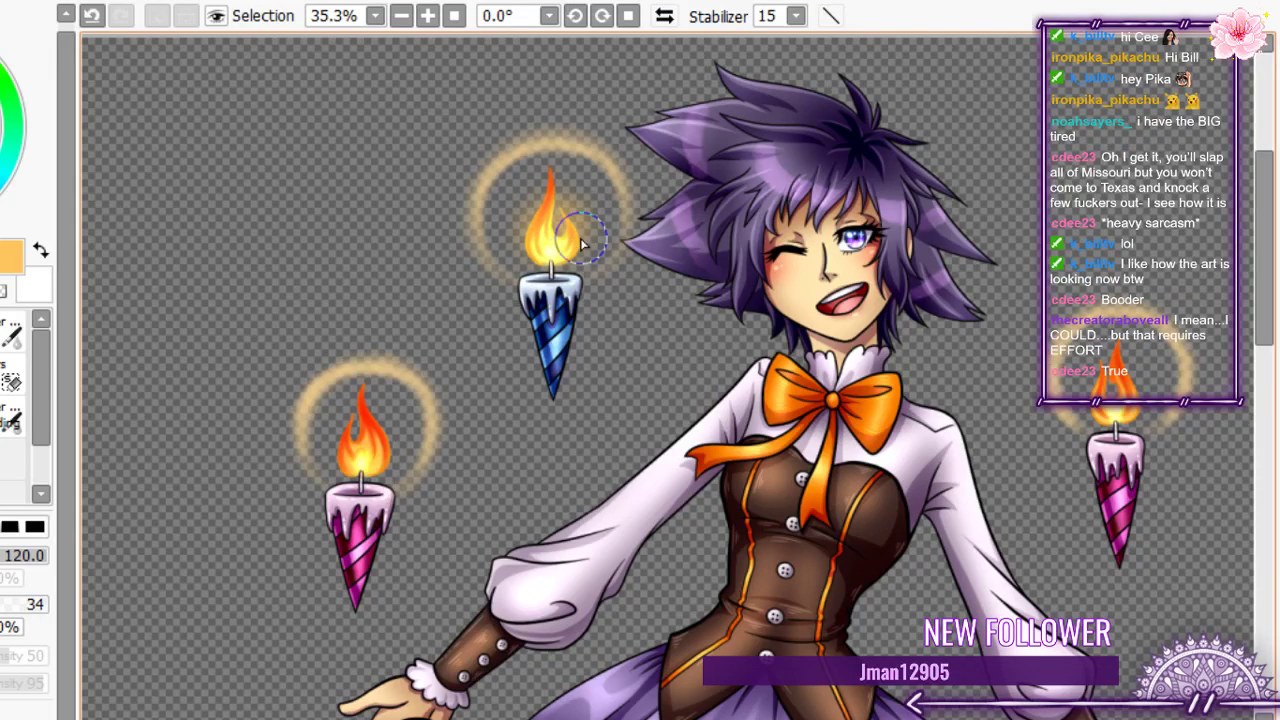
mouse_move(519, 237)
left_mouse_down()
mouse_move(578, 262)
mouse_move(550, 200)
left_mouse_up()
mouse_move(377, 432)
left_mouse_down()
mouse_move(364, 458)
mouse_move(336, 447)
mouse_move(383, 422)
mouse_move(360, 445)
left_mouse_up()
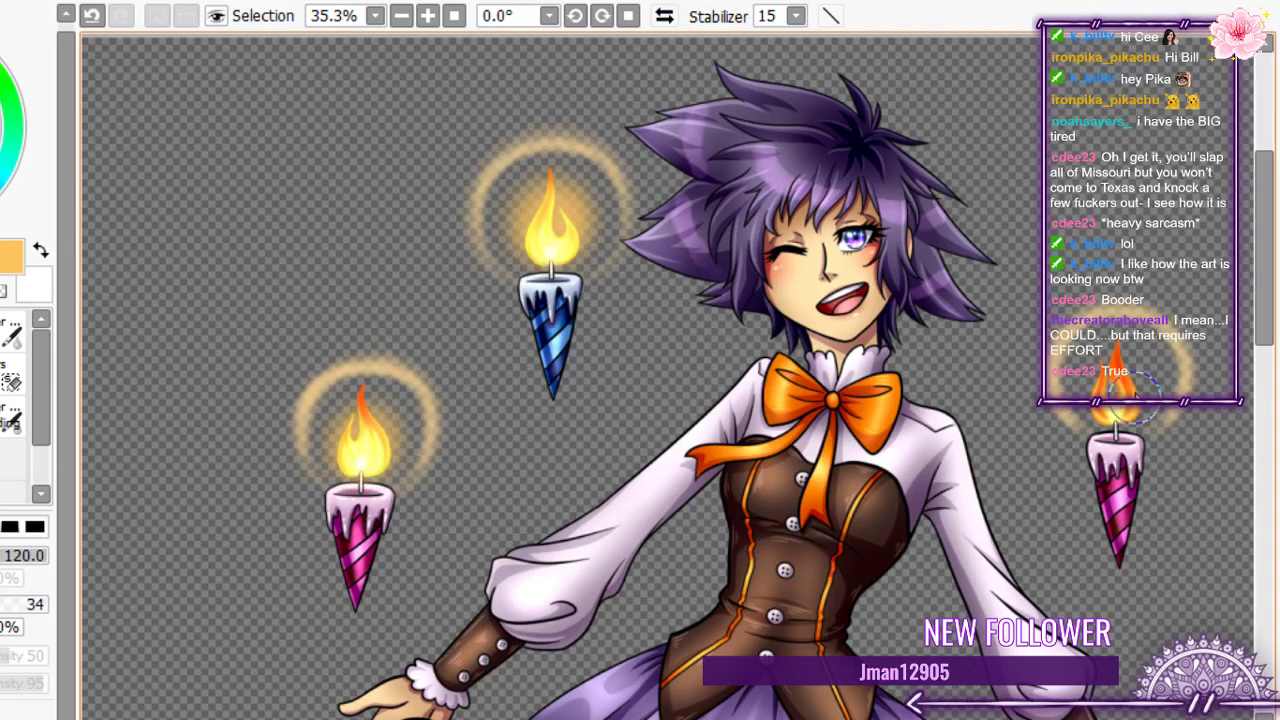
mouse_move(1116, 356)
left_mouse_down()
mouse_move(1155, 383)
mouse_move(1082, 385)
mouse_move(1110, 428)
left_mouse_up()
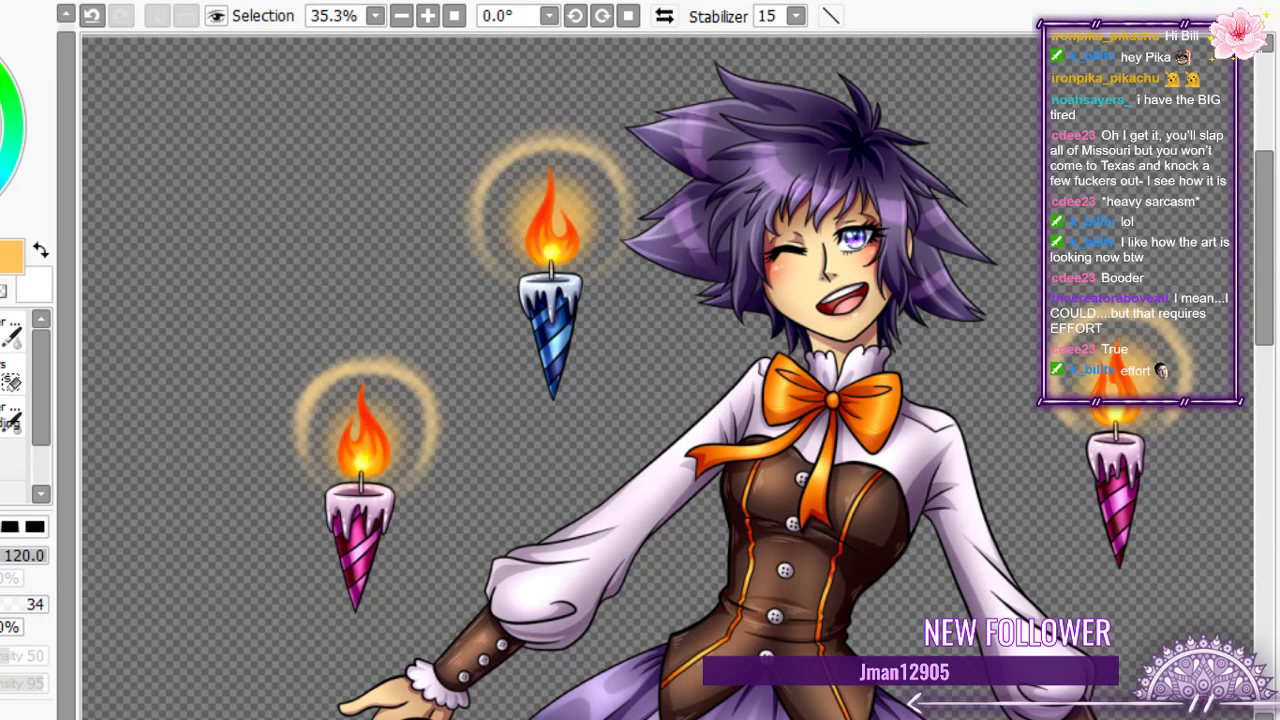
left_click(91, 16)
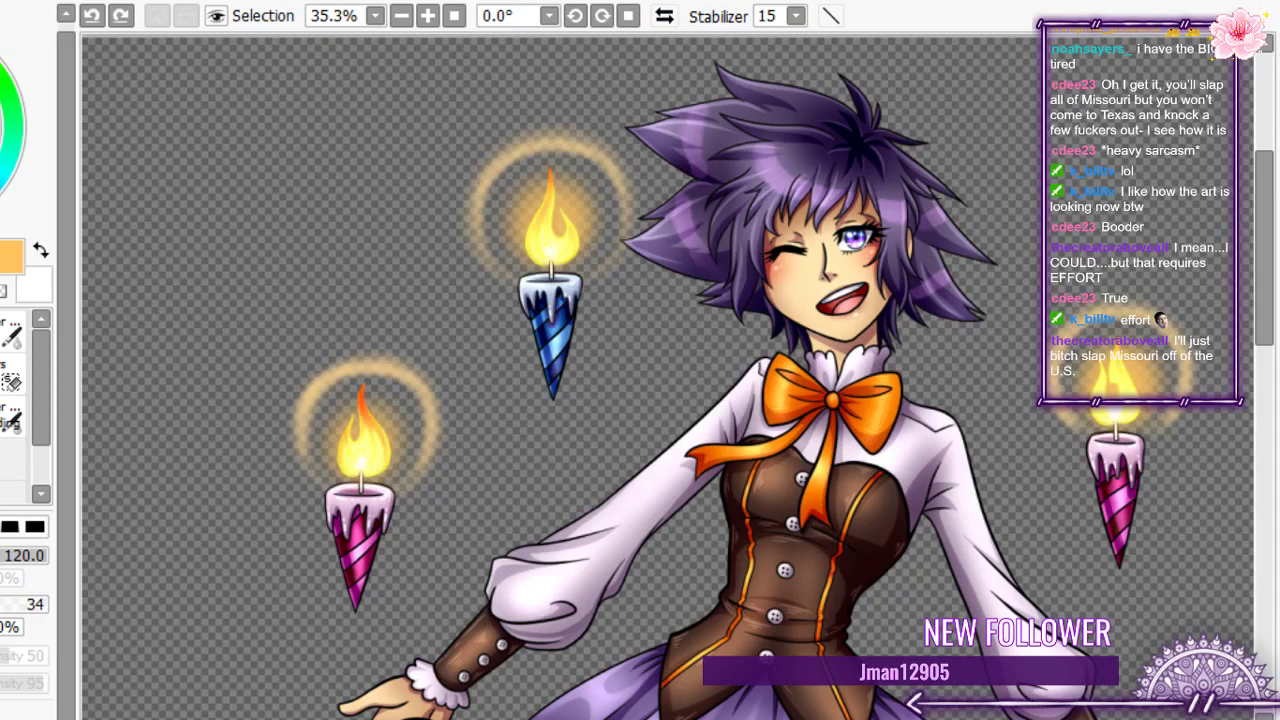
key("ctrl+y")
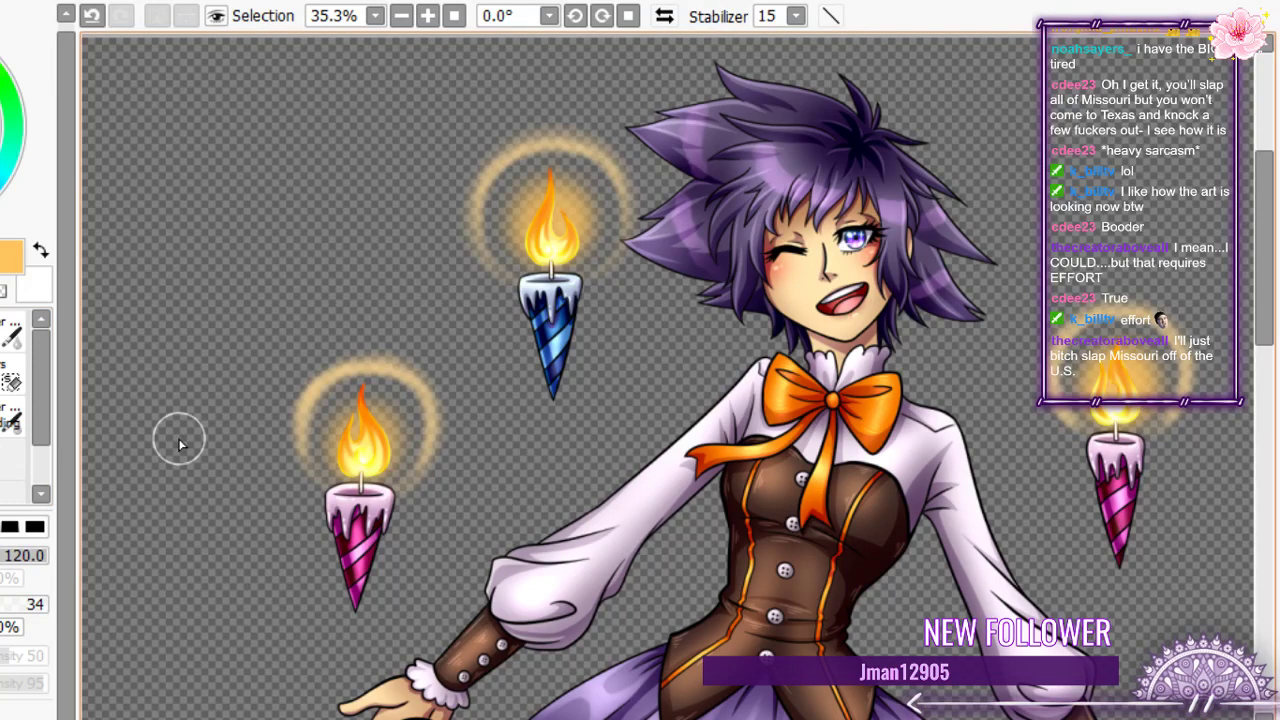
- Build up both sides of the left pink candle's halo ring with pale peach strokes at size 70, resampling the ring's colour
scroll(657, 409, "down", 3)
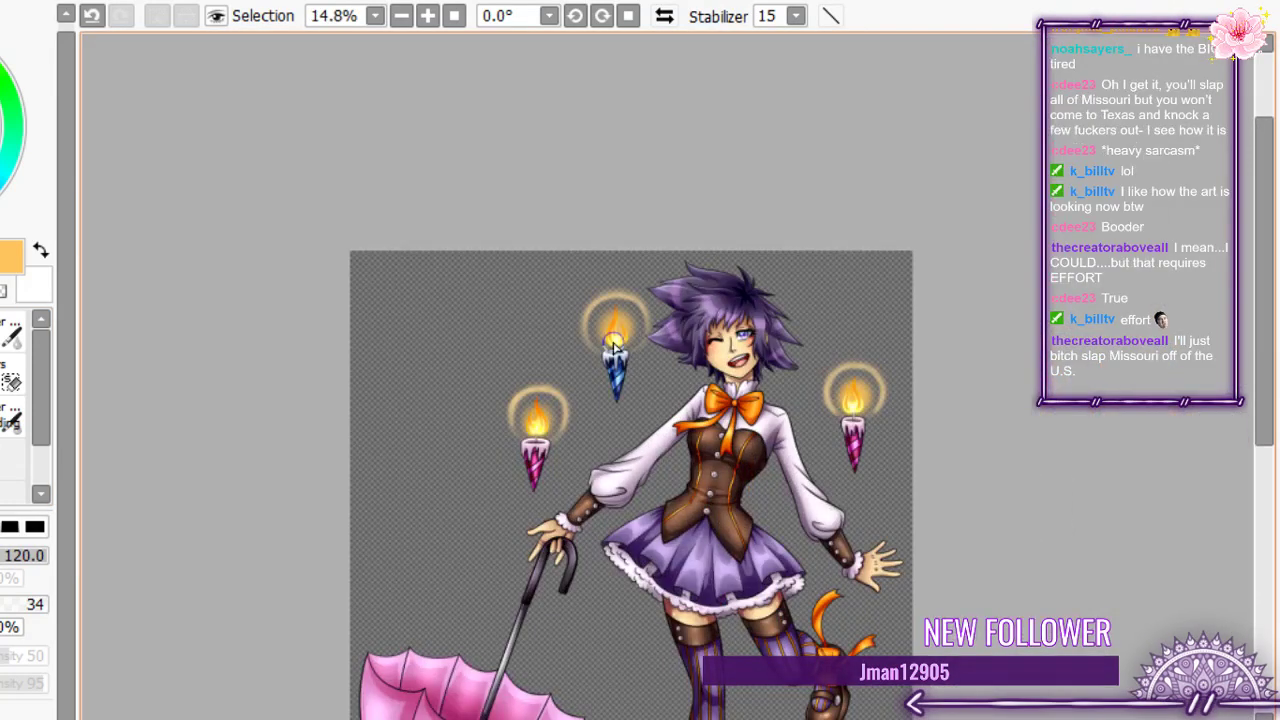
scroll(620, 365, "up", 3)
scroll(622, 367, "up", 5)
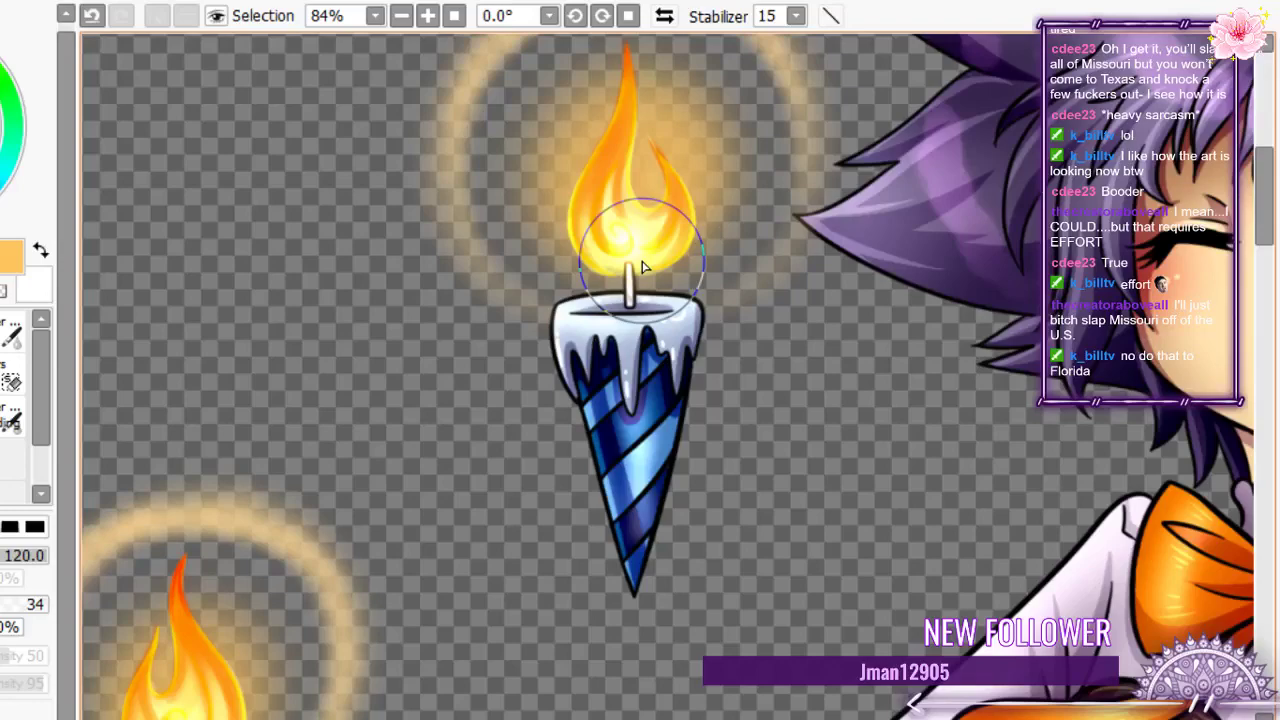
scroll(643, 266, "down", 4)
scroll(408, 301, "up", 4)
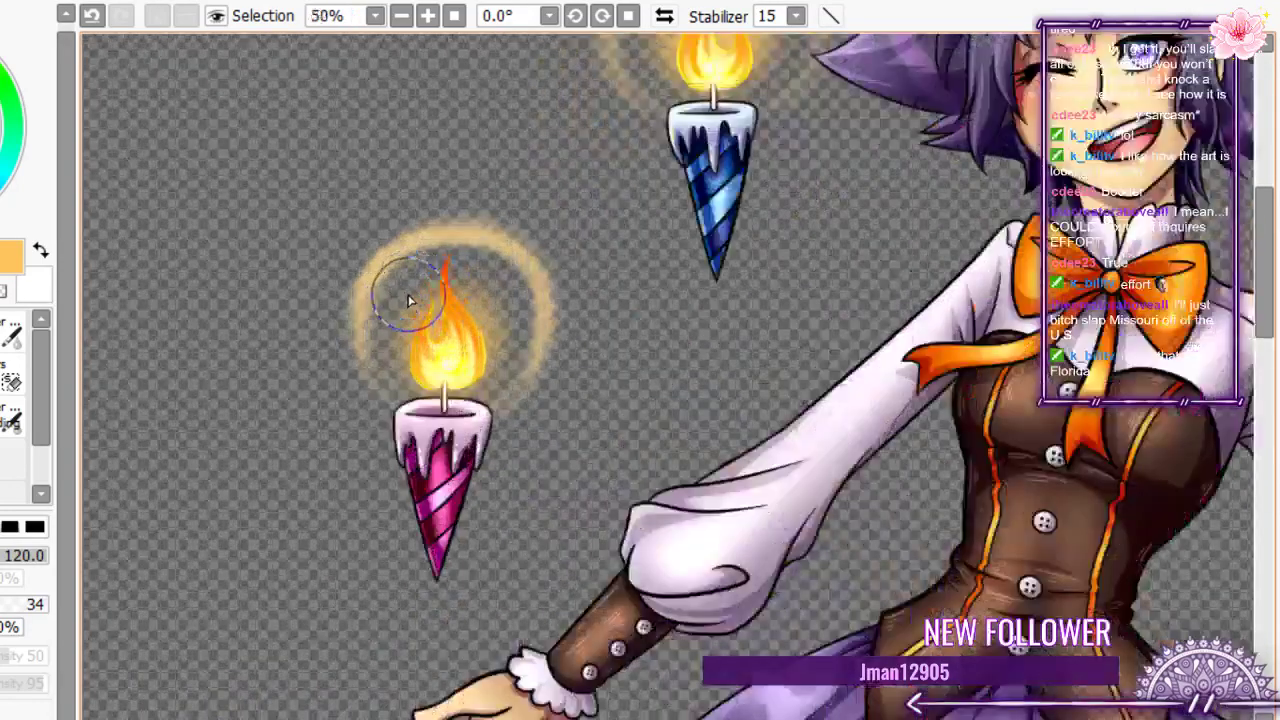
scroll(408, 301, "up", 1)
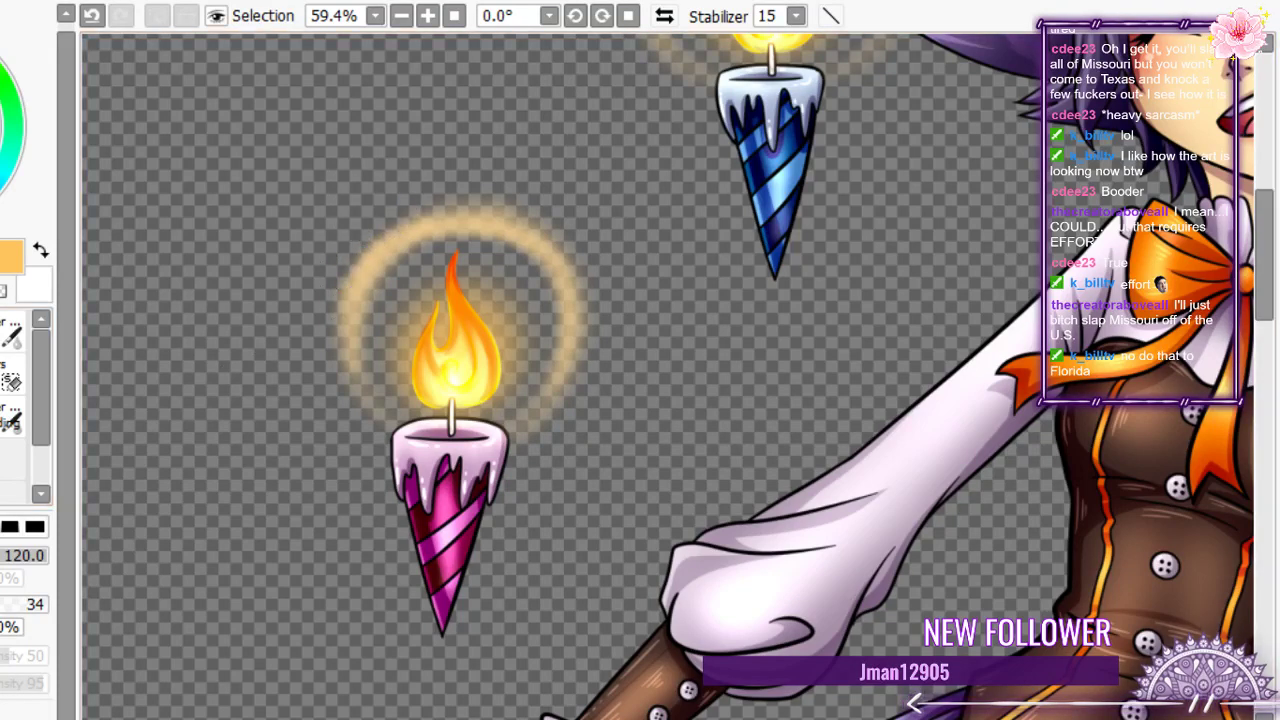
key("e")
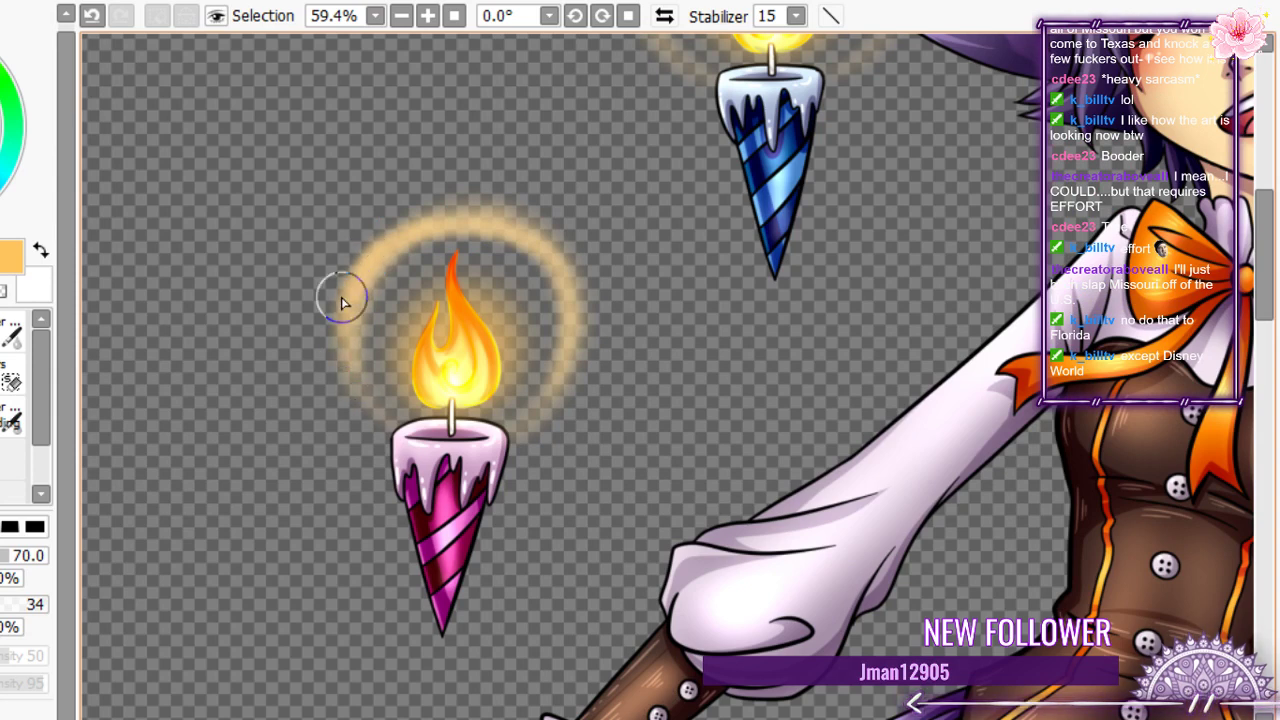
left_click(91, 15)
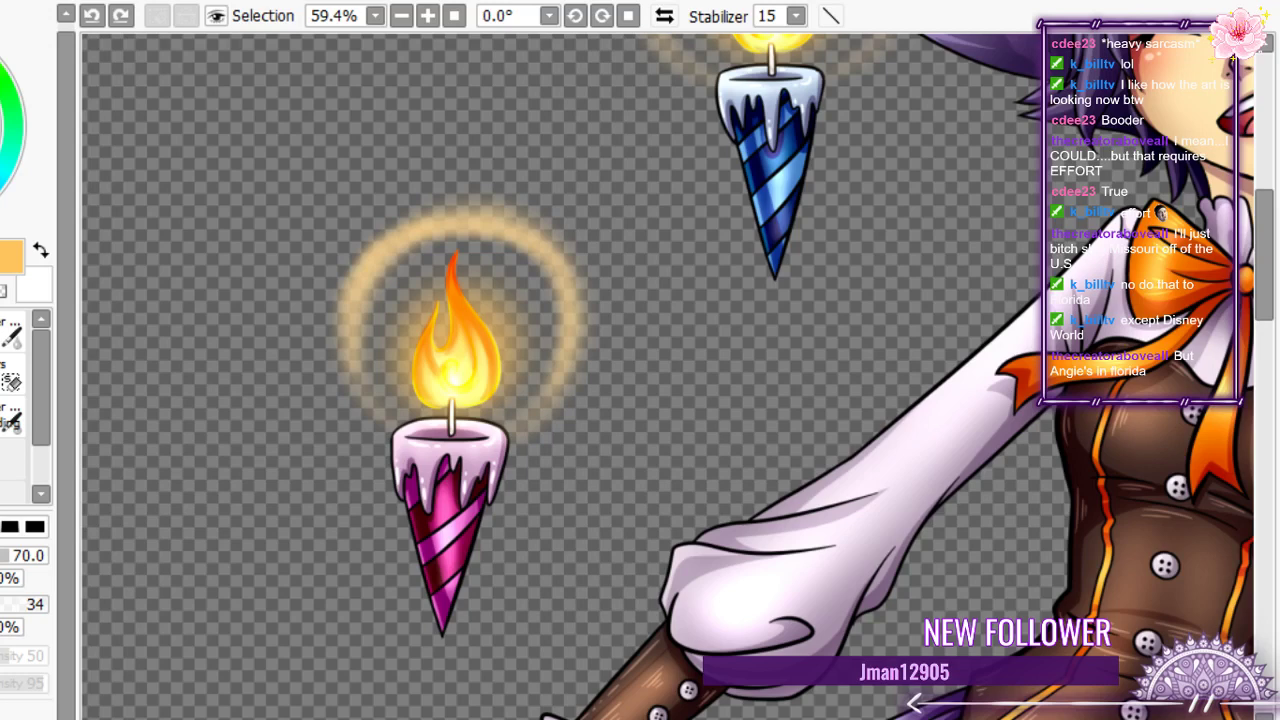
left_click_drag(349, 383, 383, 234)
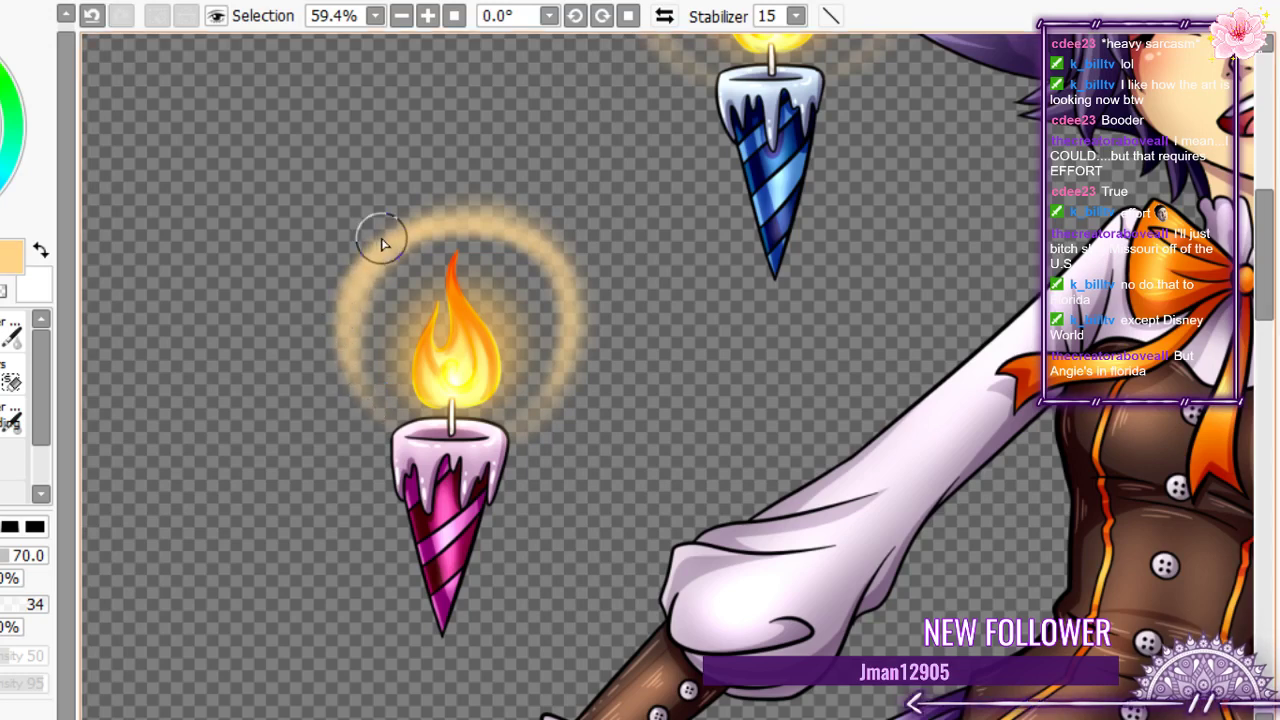
right_click(381, 239)
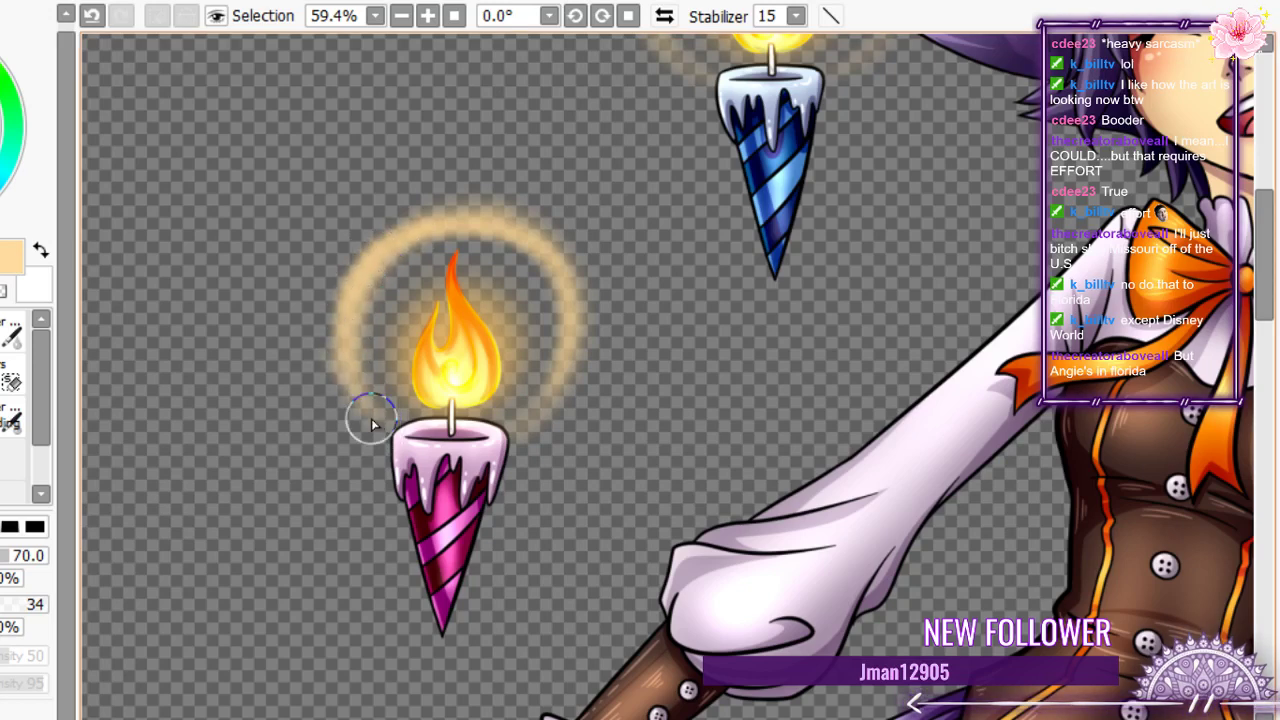
left_click_drag(371, 418, 569, 314)
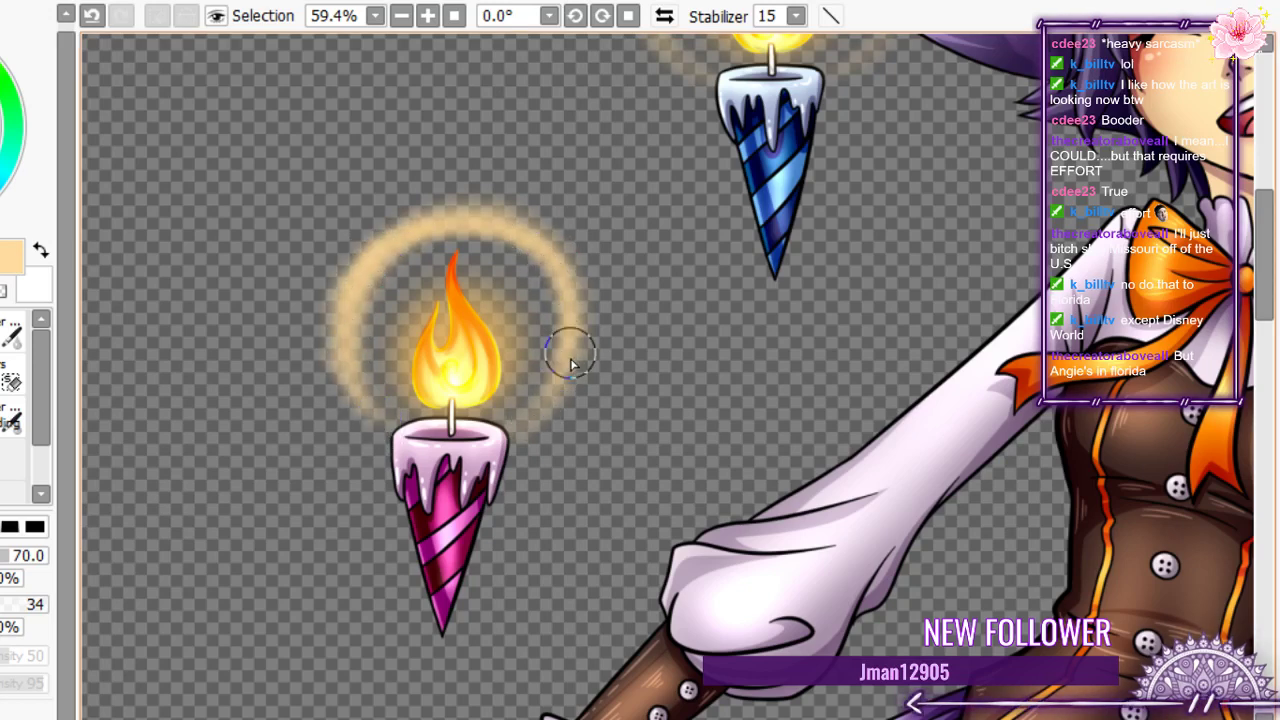
- Refine the left arc of the left pink candle's halo ring, switching to the size 27 eraser and repainting at size 70
scroll(385, 286, "down", 1)
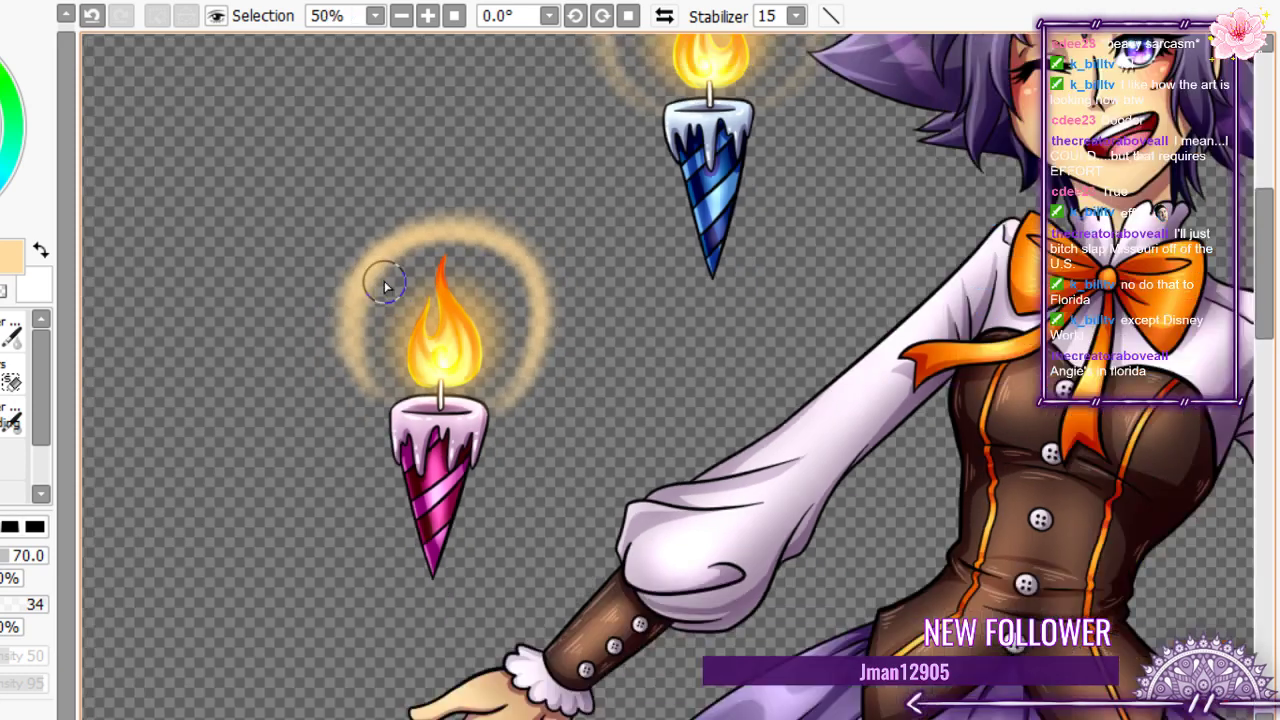
scroll(385, 286, "down", 5)
scroll(400, 286, "up", 6)
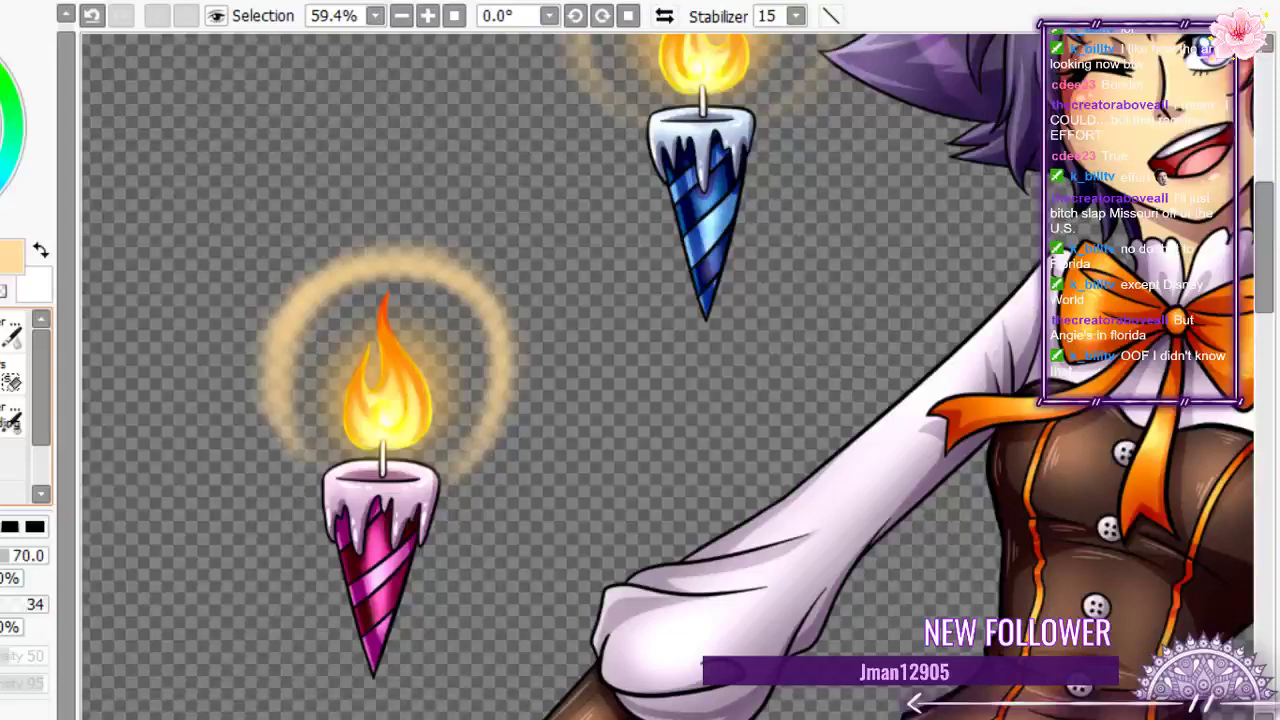
key("e")
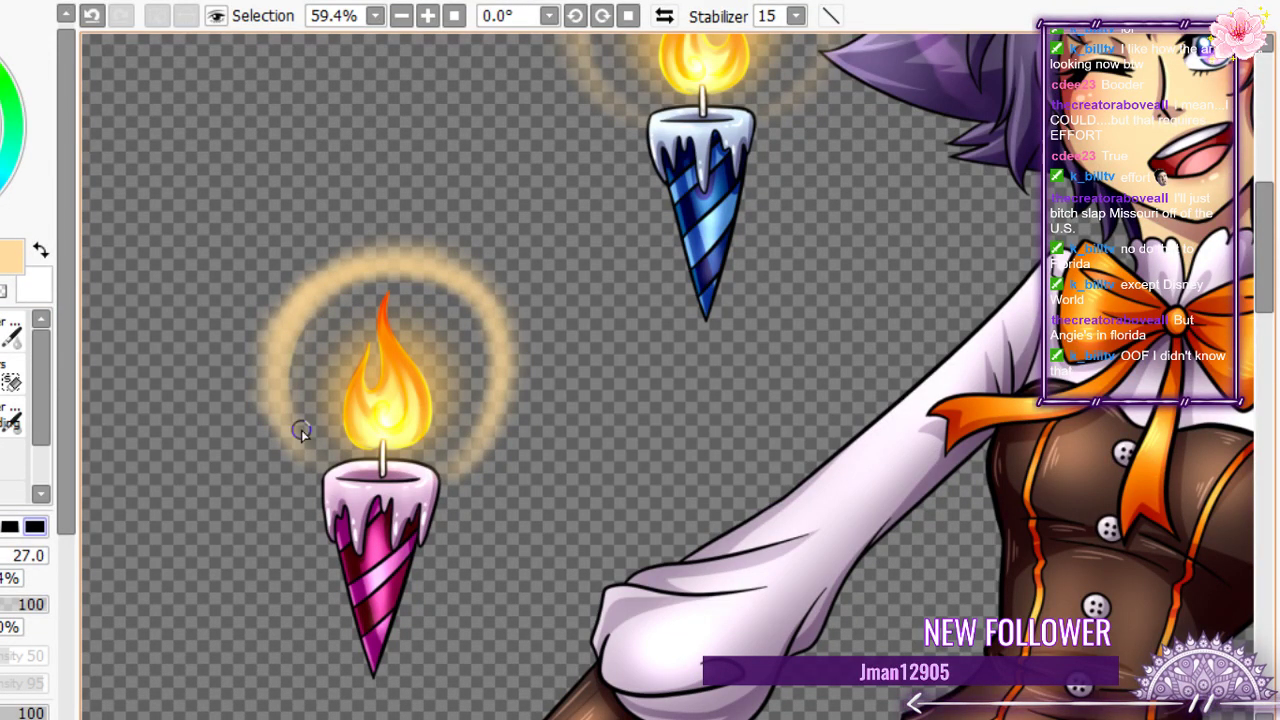
key("b")
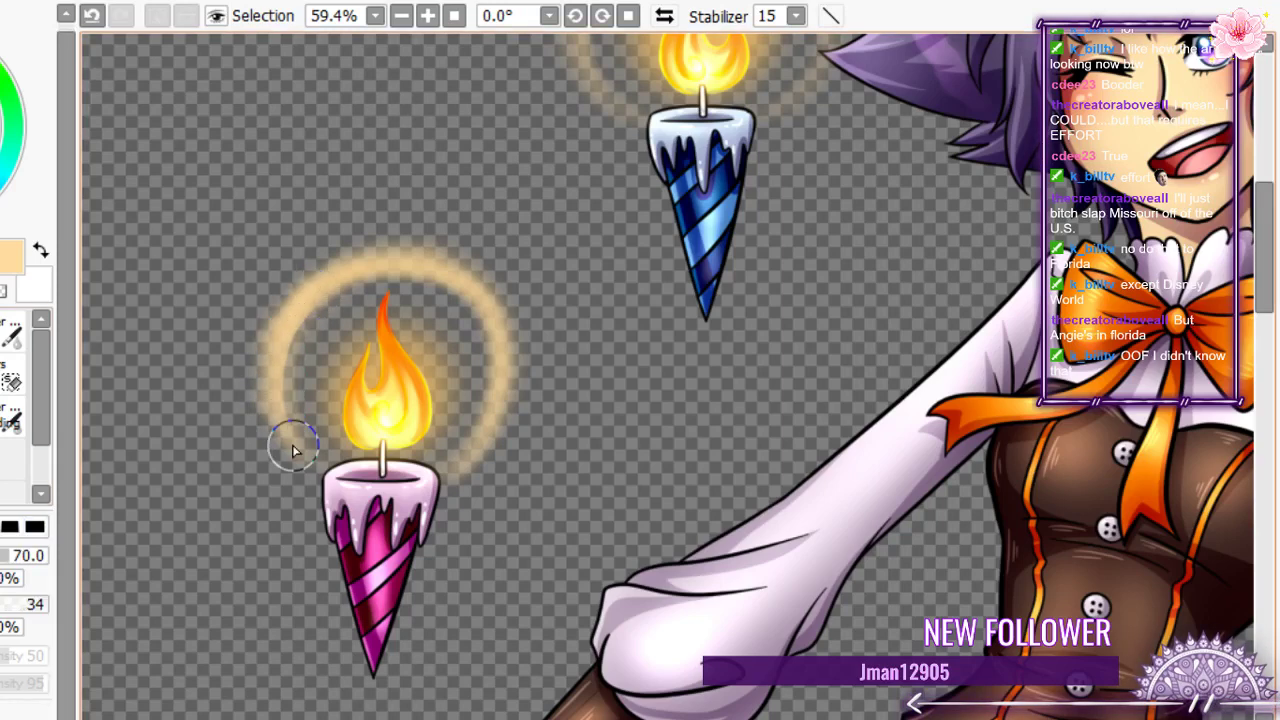
left_click_drag(293, 446, 291, 317)
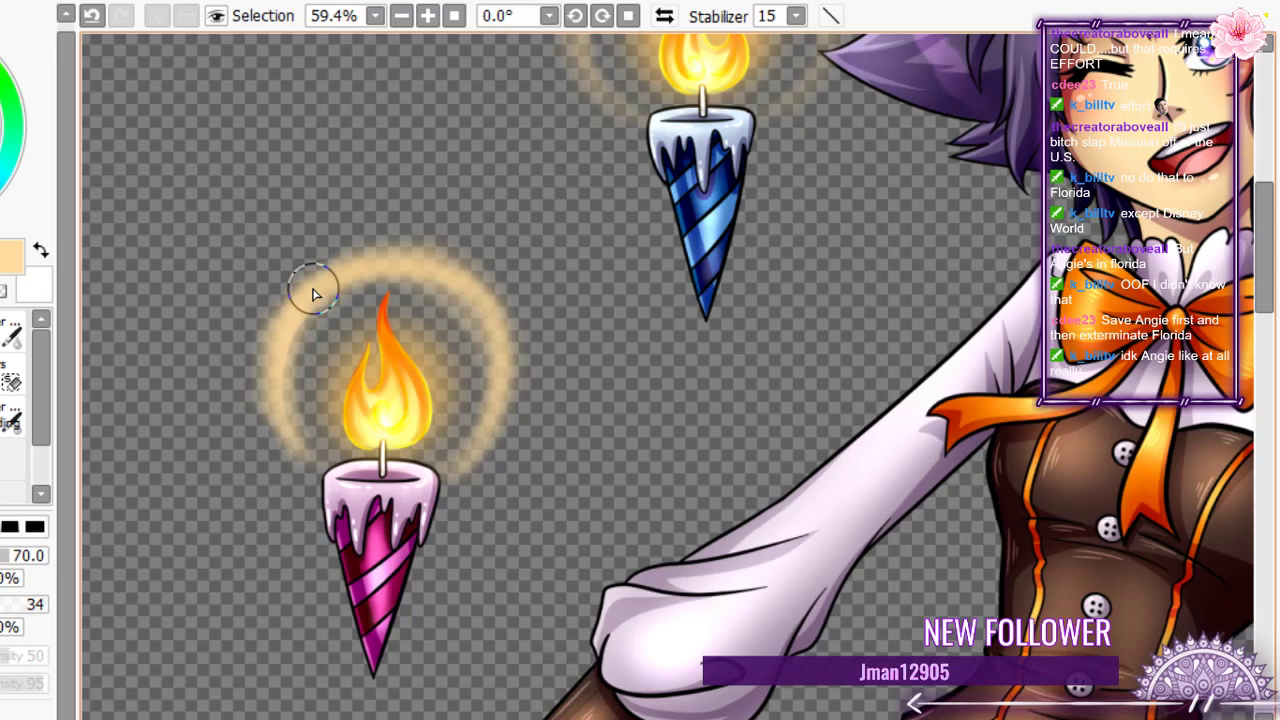
- Set the size 27 eraser's density to 43 for work on the left pink candle's halo ring
scroll(255, 385, "up", 5)
scroll(245, 393, "down", 11)
scroll(305, 380, "up", 8)
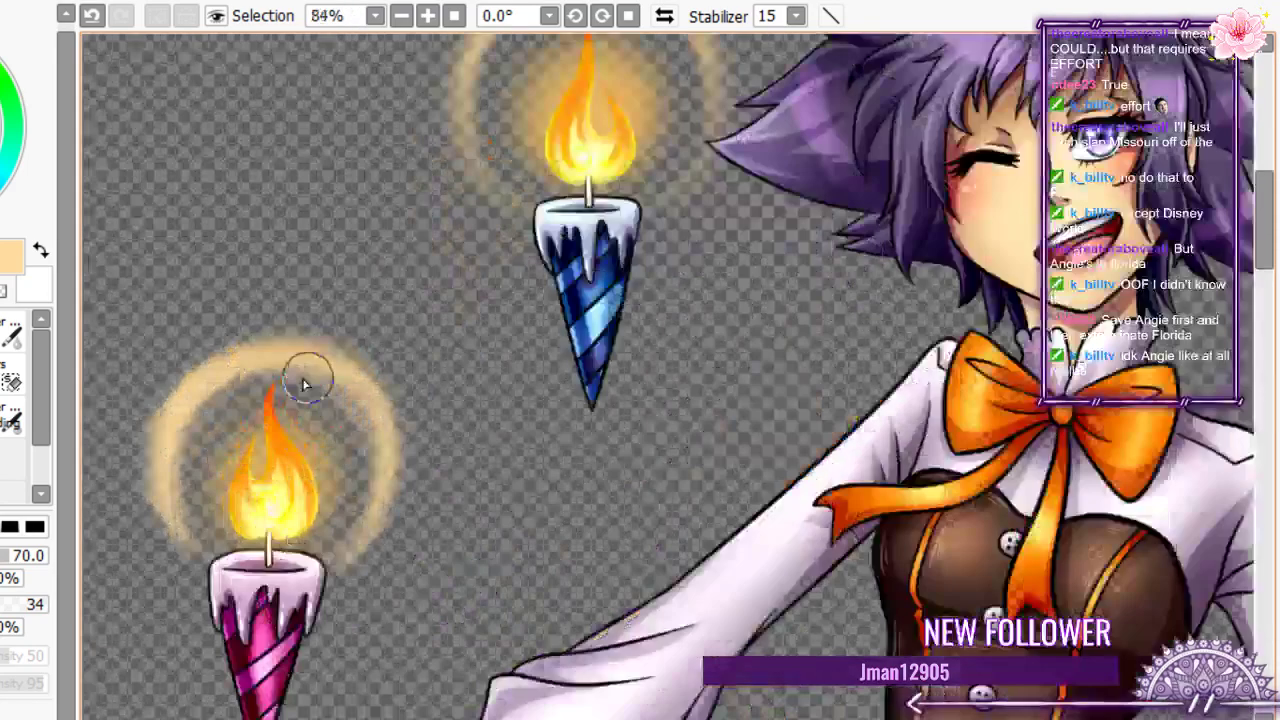
scroll(165, 355, "up", 4)
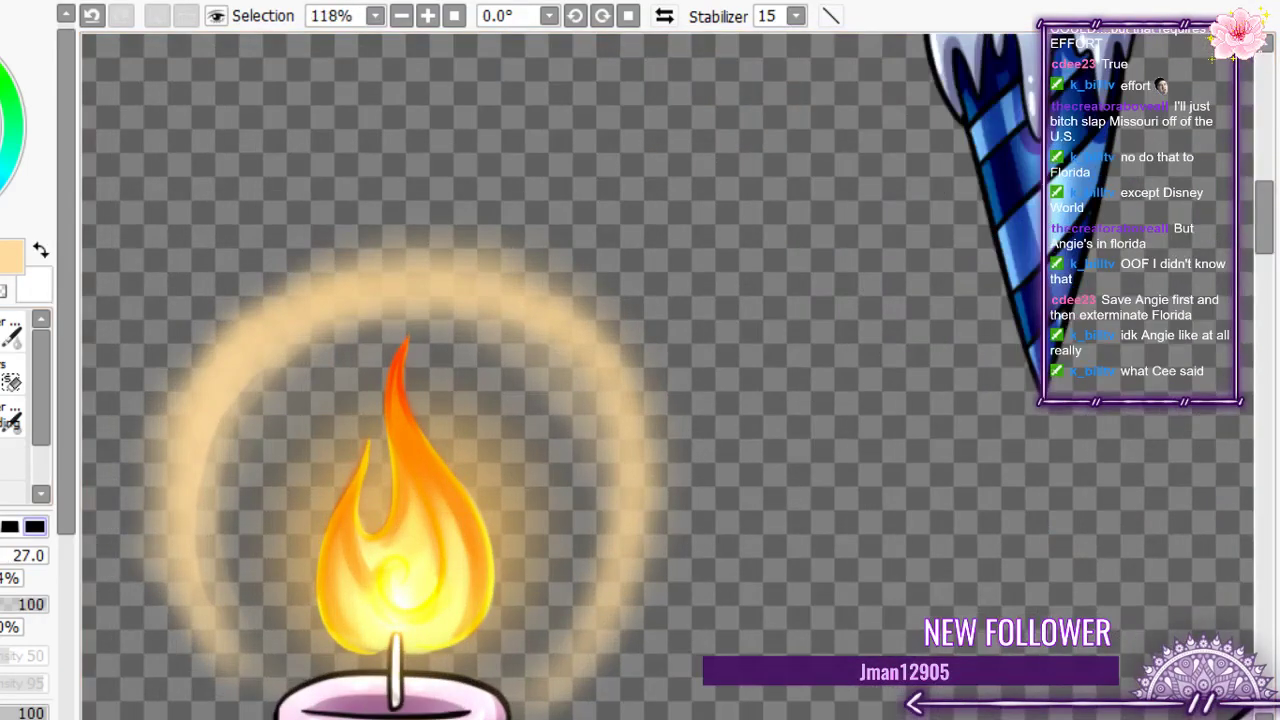
left_click(1, 606)
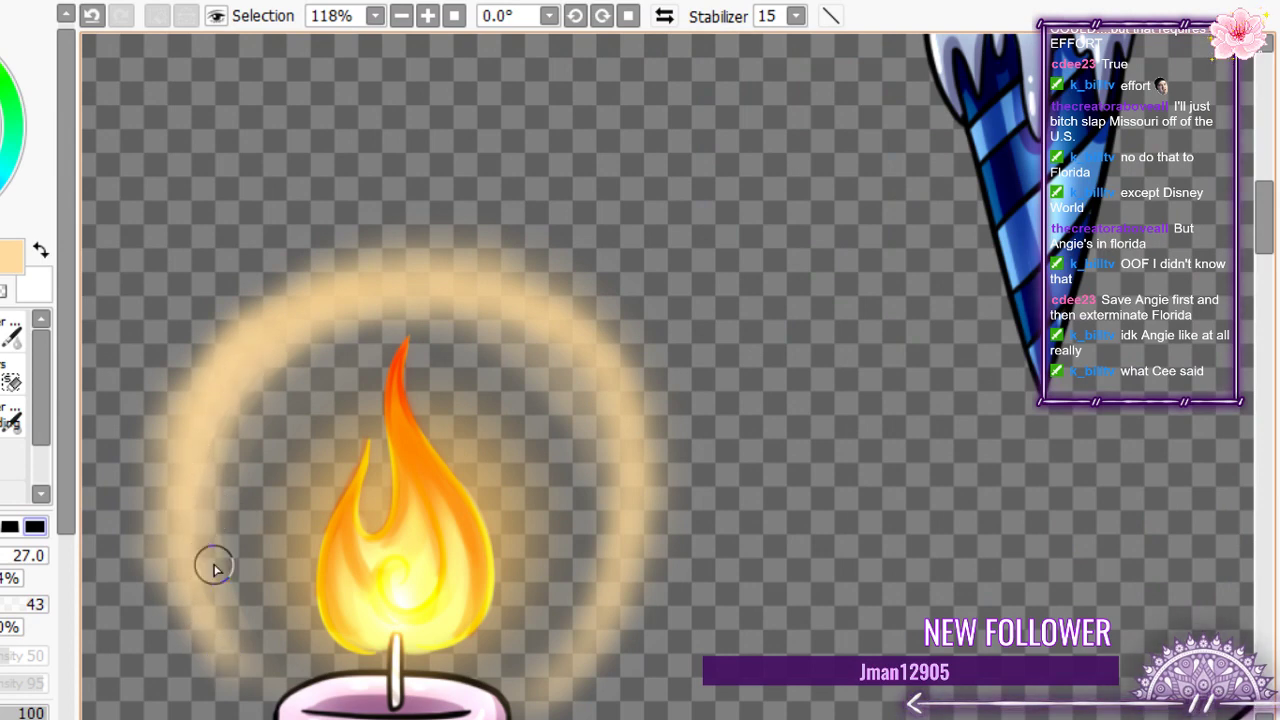
- Examine the flames, glows and halo rings of all three candles against the whole character and up close
scroll(214, 569, "down", 14)
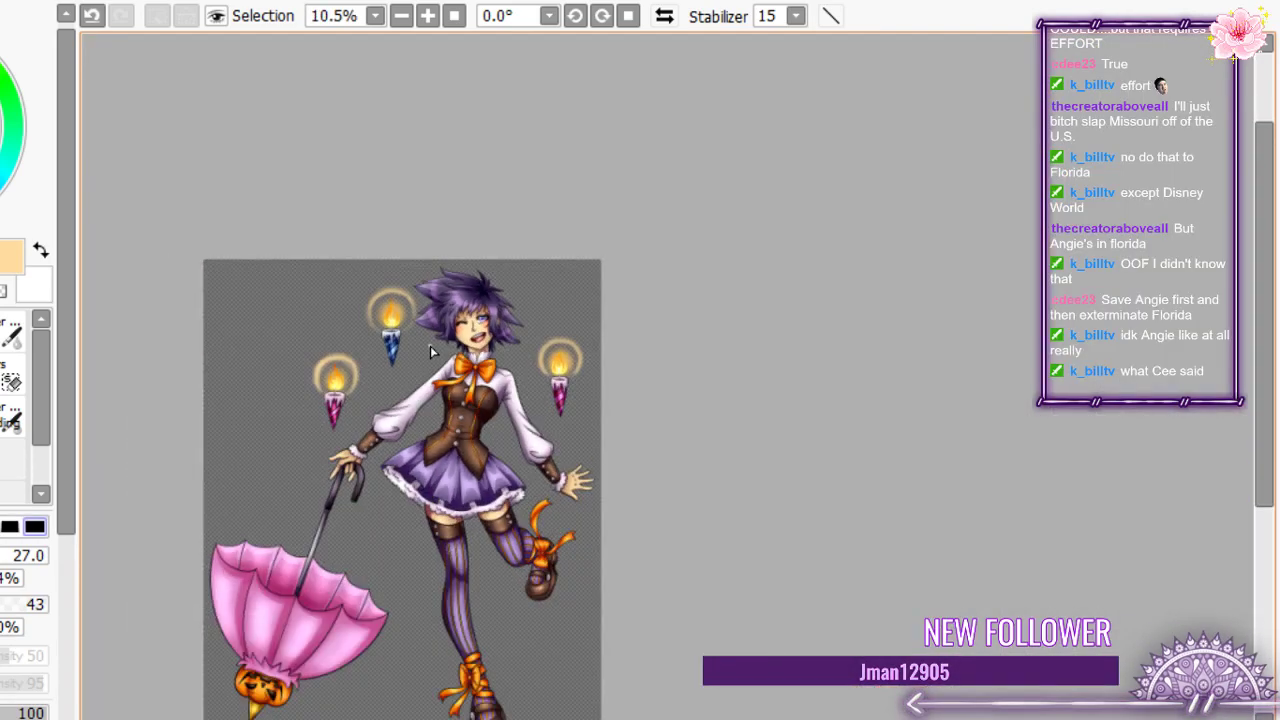
scroll(430, 346, "up", 7)
scroll(355, 410, "down", 3)
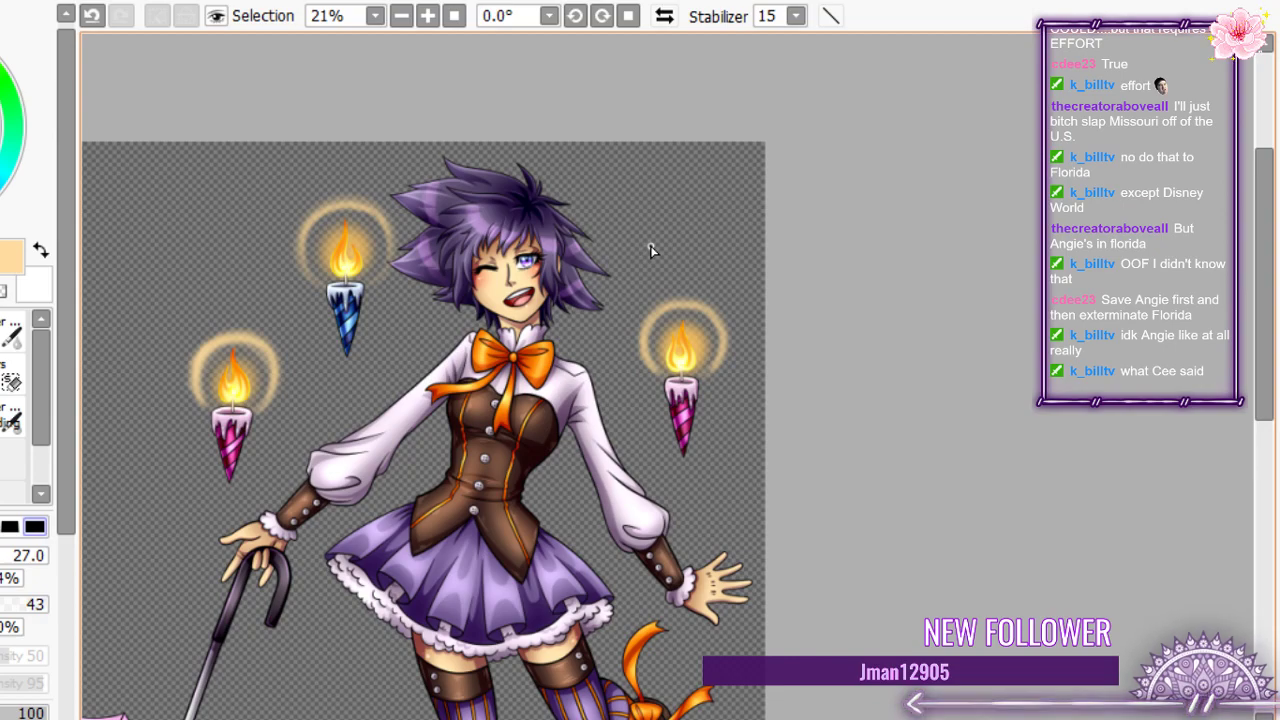
scroll(650, 245, "down", 3)
scroll(560, 245, "up", 5)
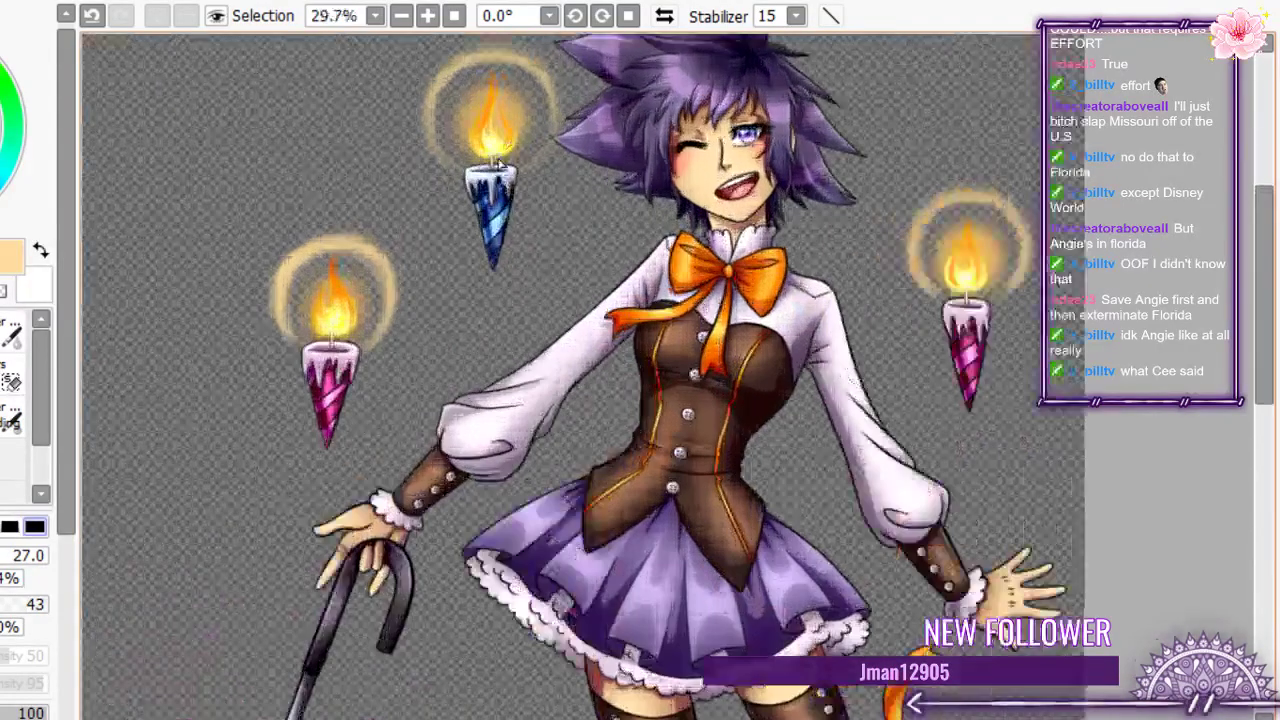
scroll(521, 244, "down", 1)
scroll(521, 244, "up", 3)
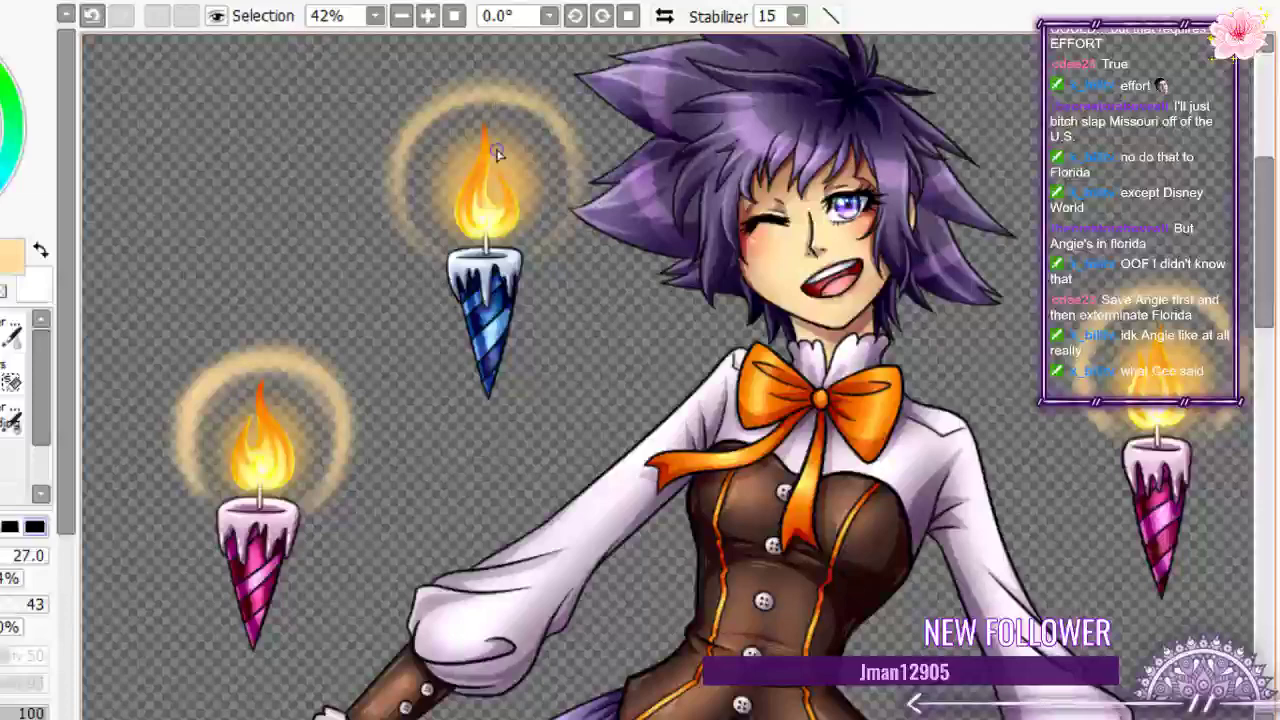
scroll(497, 150, "down", 2)
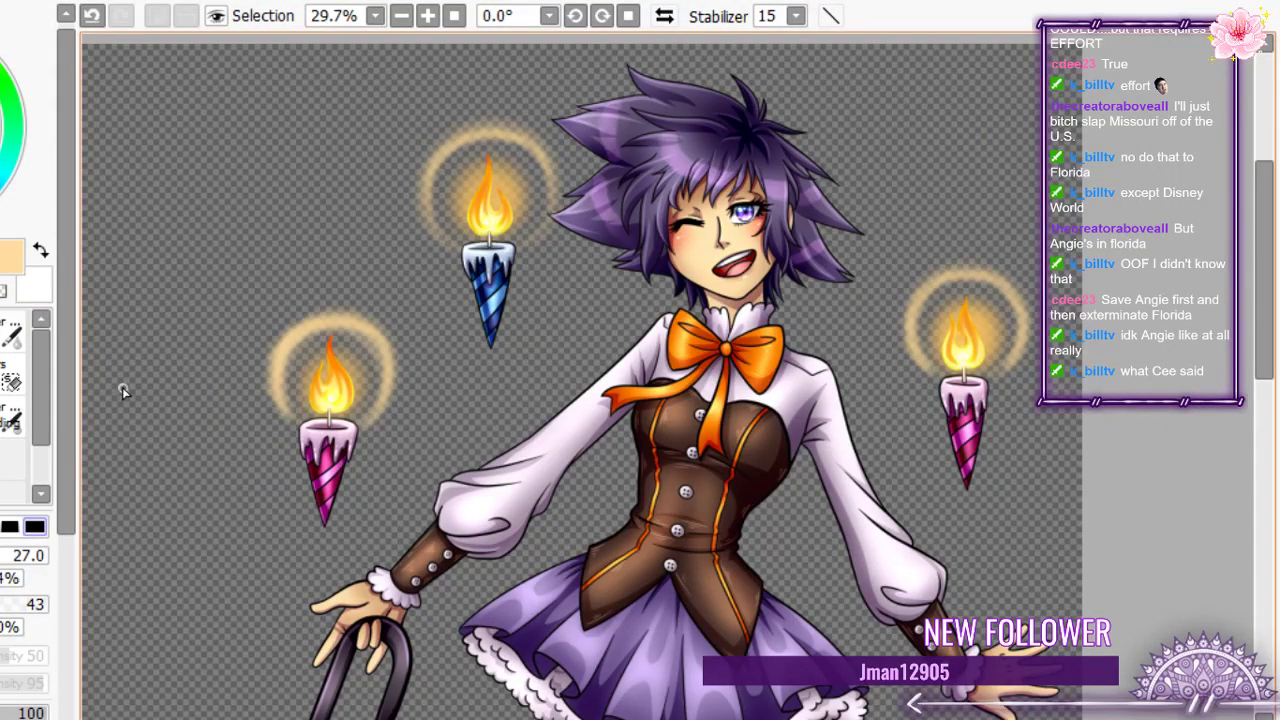
scroll(554, 257, "up", 3)
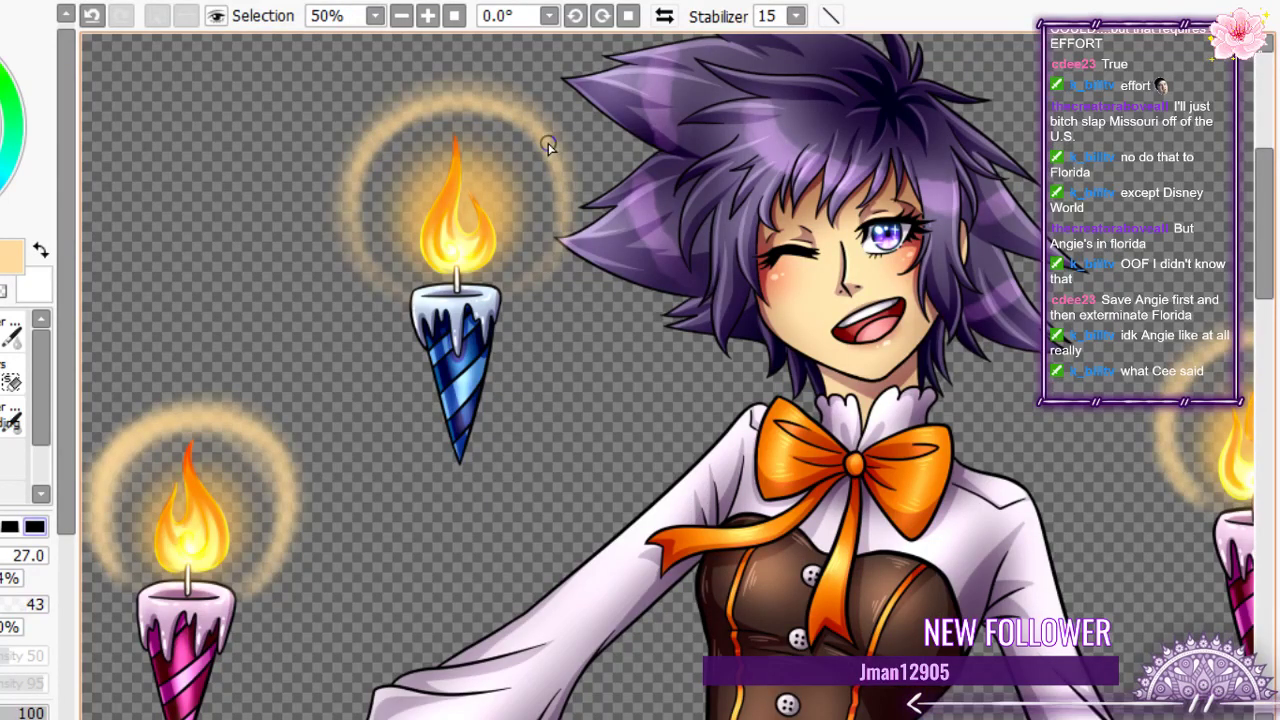
- Undo the last stroke and touch up the right arc of the blue candle's halo ring with the size 70 brush
left_click(91, 16)
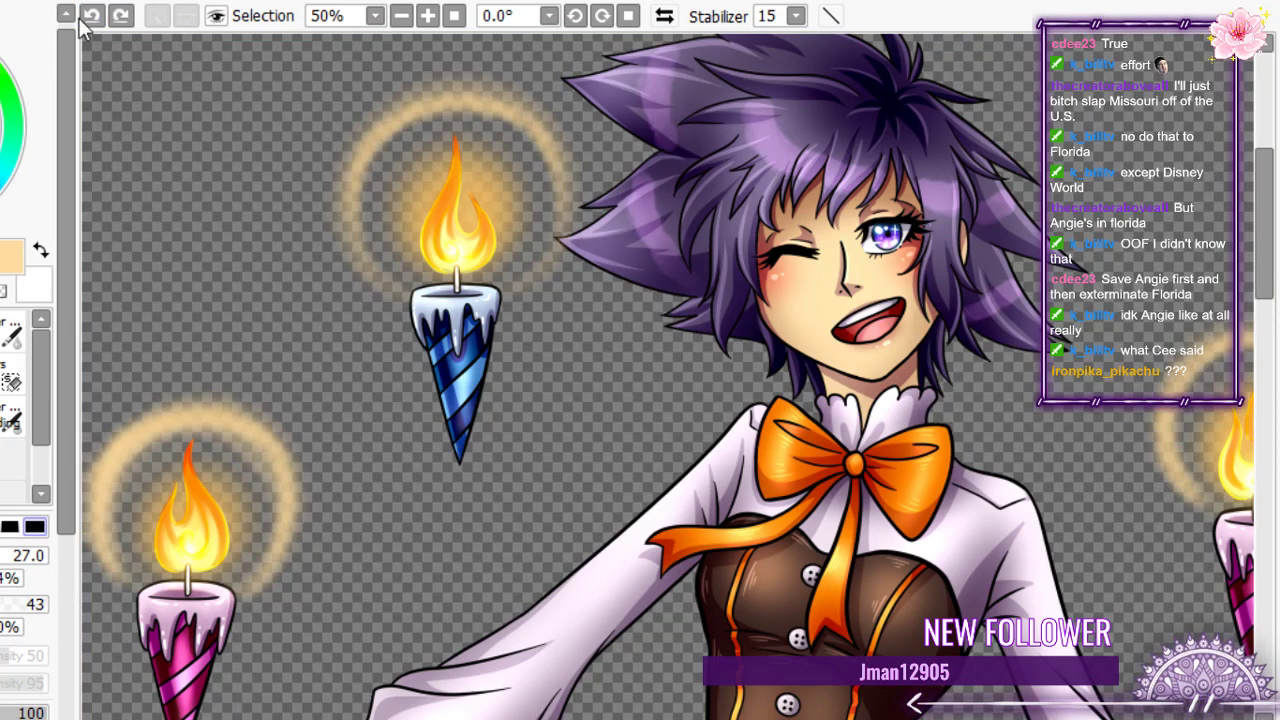
key("e")
mouse_move(557, 229)
left_mouse_down()
mouse_move(550, 151)
mouse_move(542, 263)
left_mouse_up()
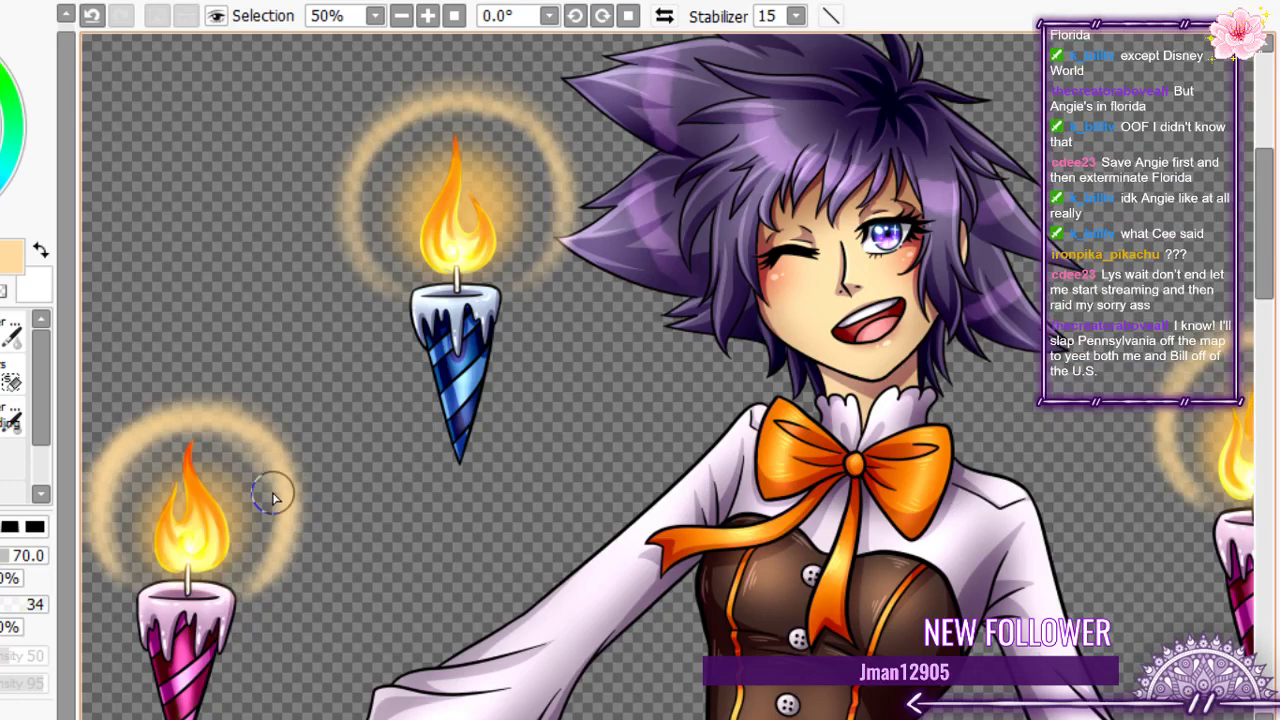
- Examine the three candles' halo rings up close and compare them against the whole character illustration
scroll(311, 393, "down", 1)
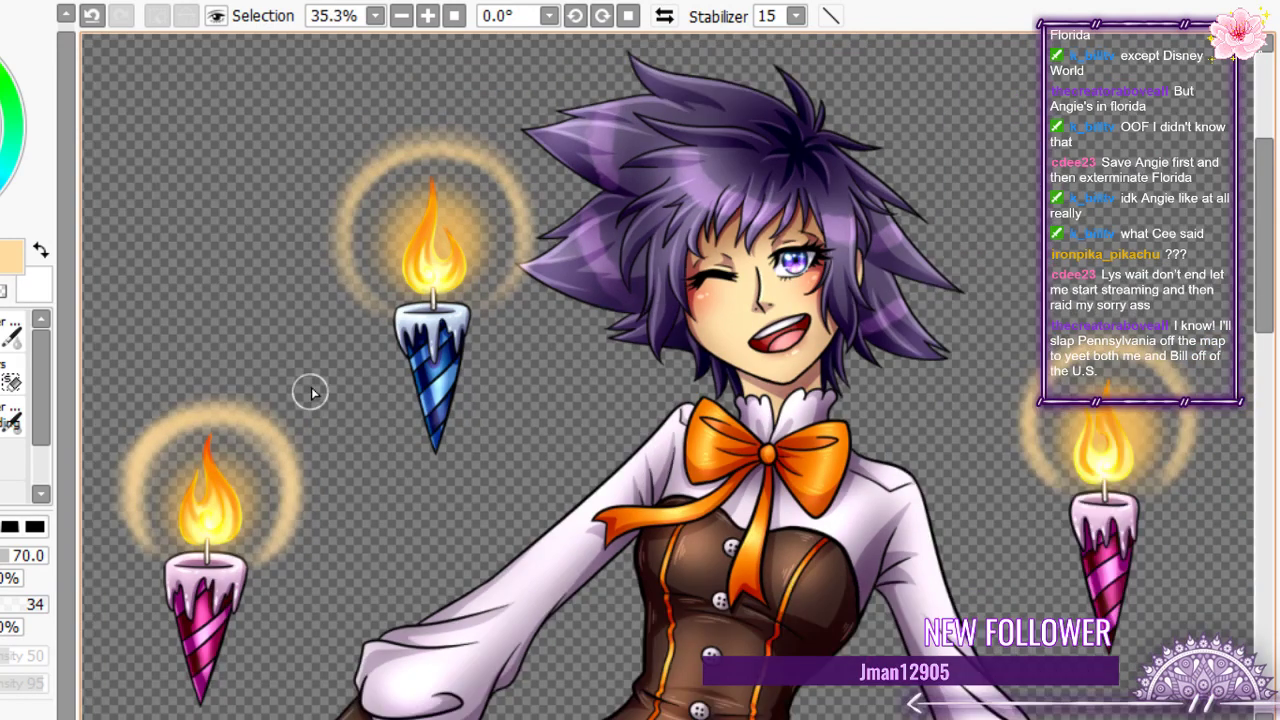
scroll(330, 340, "down", 1)
scroll(731, 432, "up", 1)
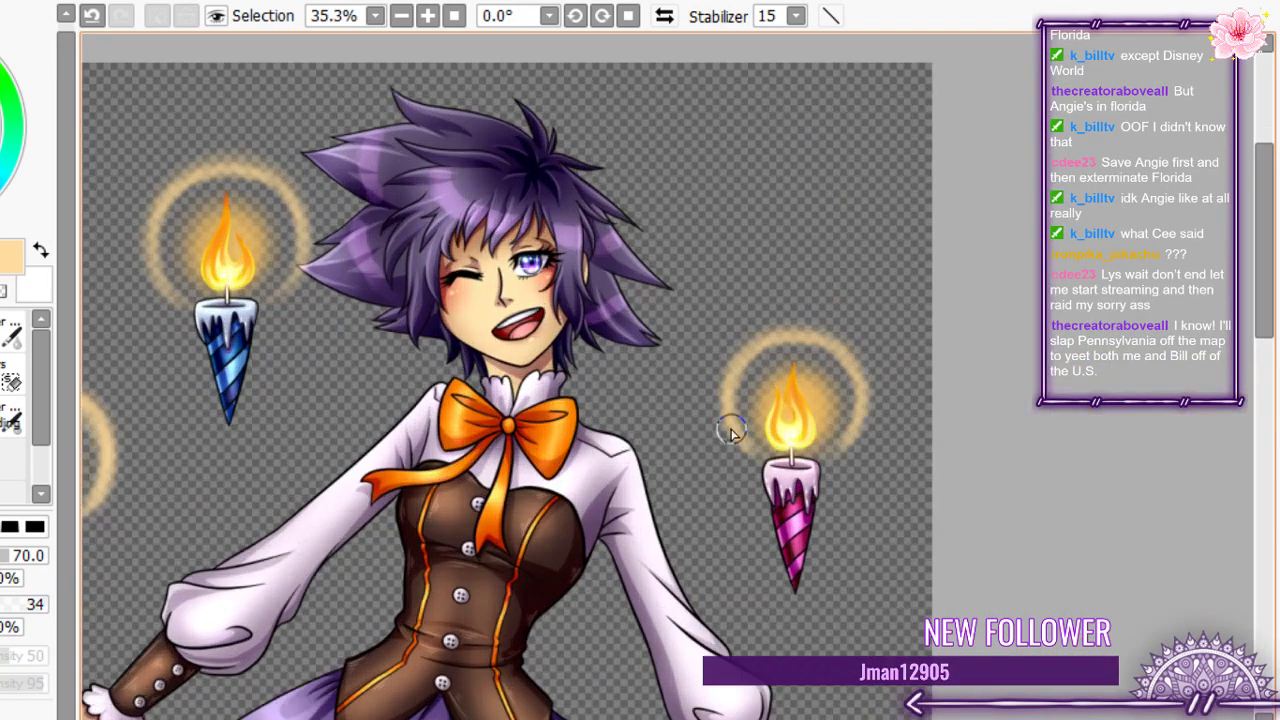
scroll(731, 432, "up", 1)
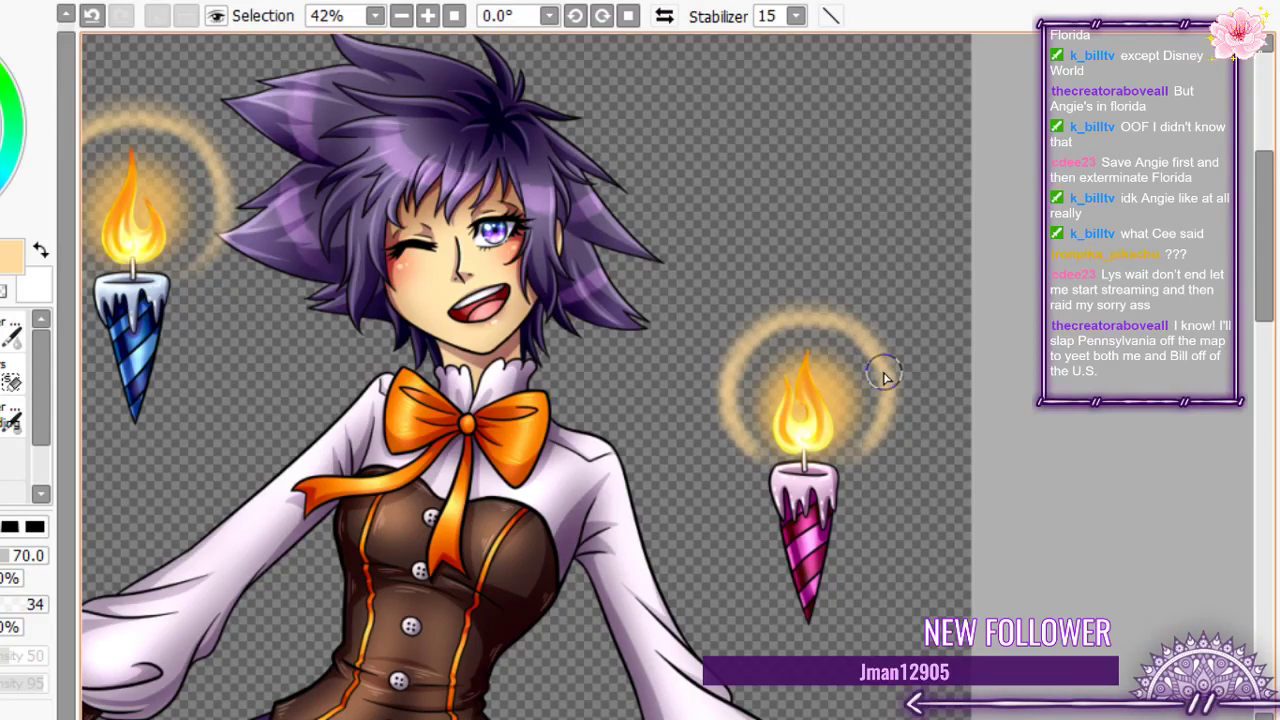
scroll(758, 244, "down", 3)
scroll(758, 244, "down", 2)
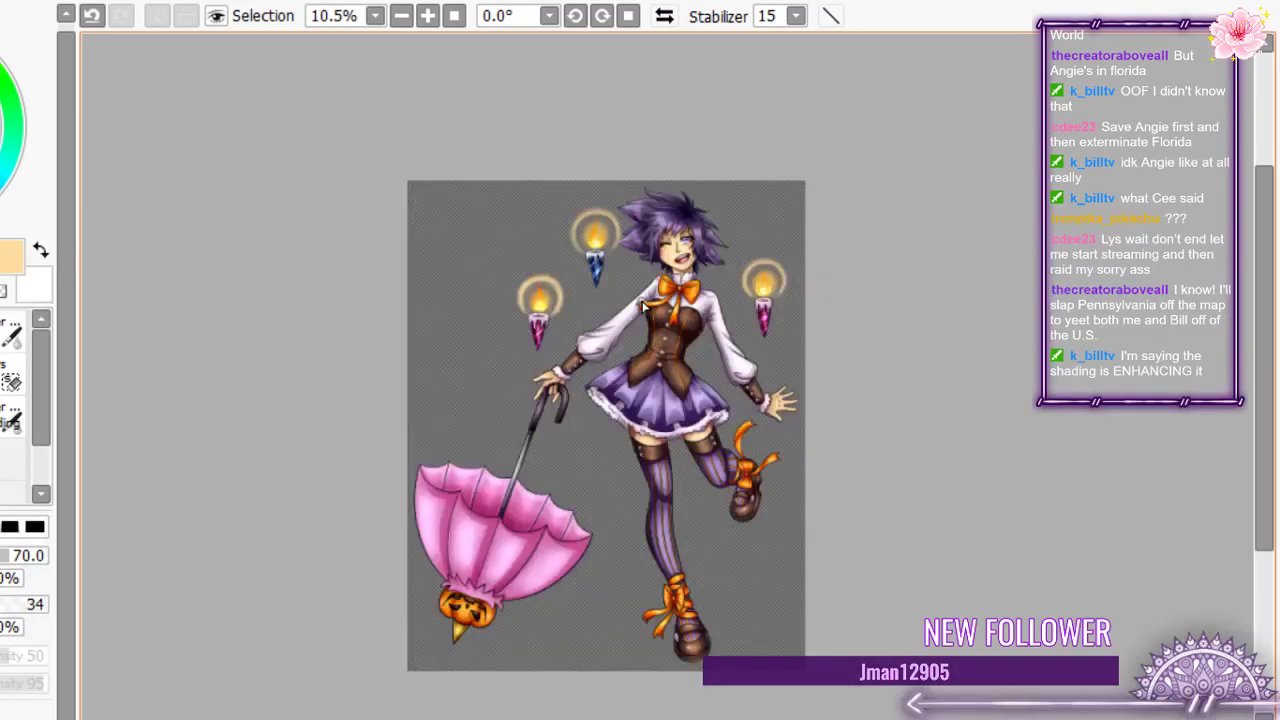
scroll(645, 306, "up", 1)
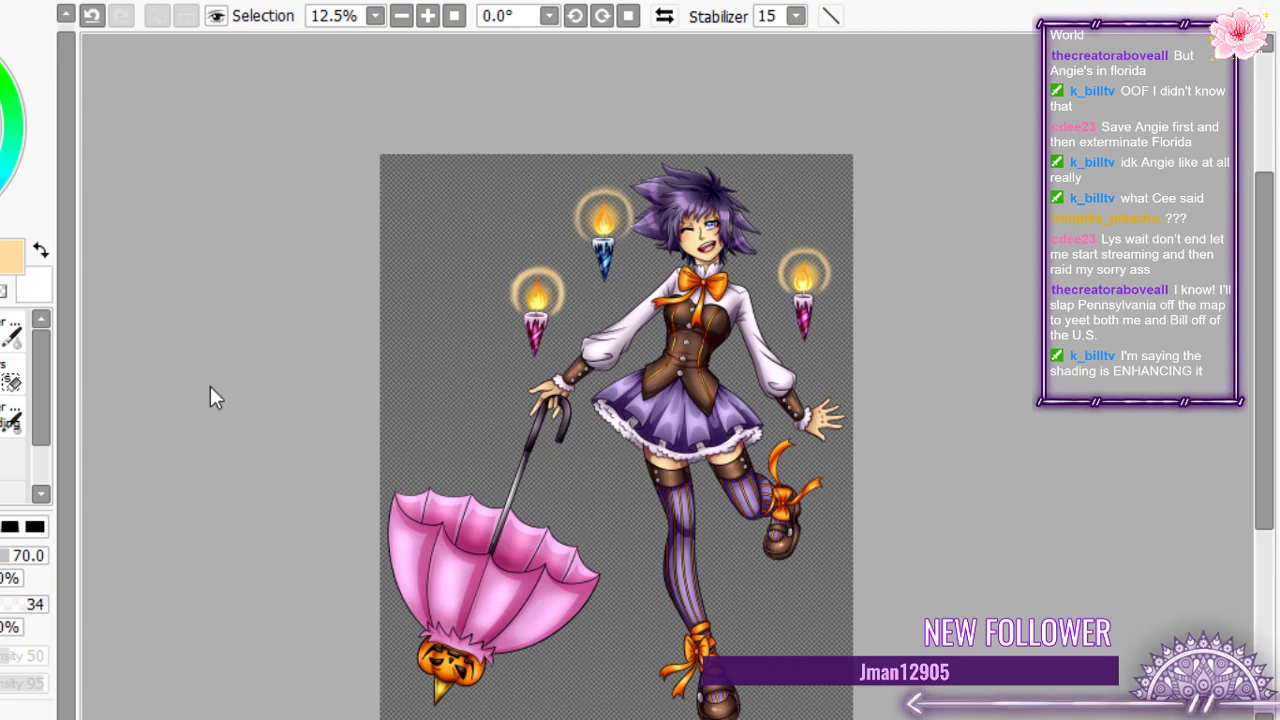
scroll(439, 323, "down", 3)
scroll(589, 419, "up", 3)
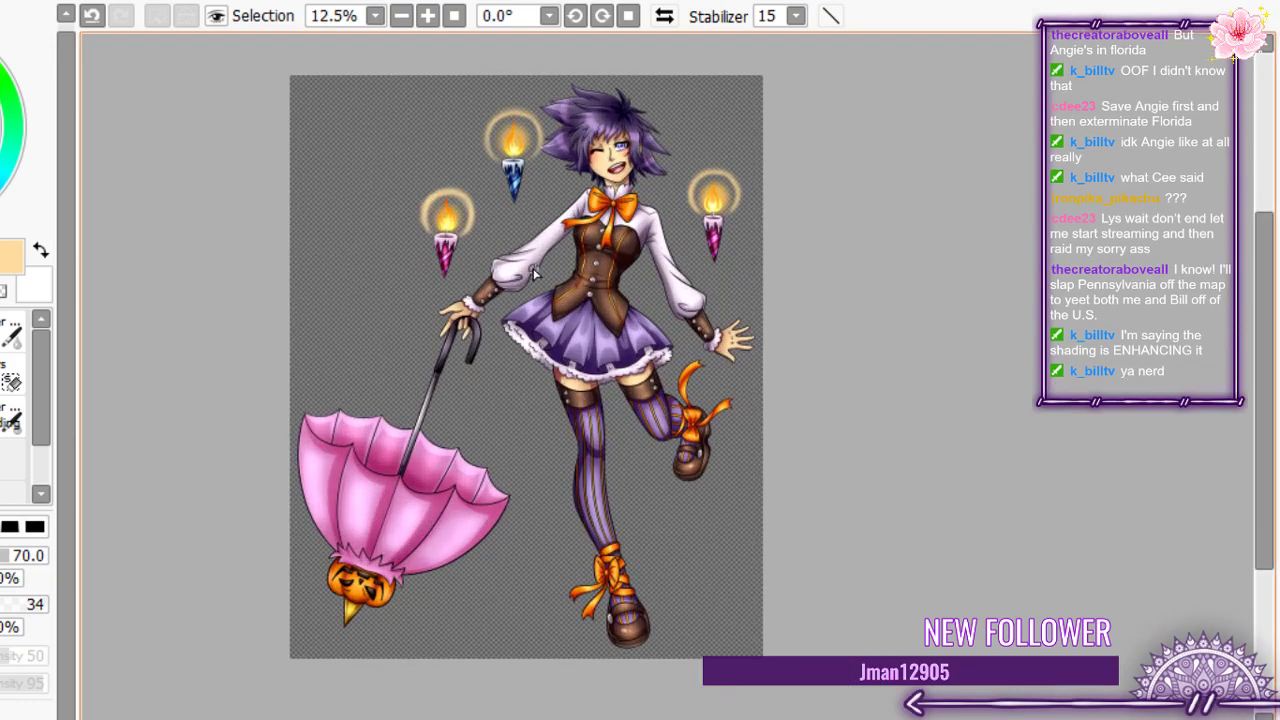
scroll(540, 272, "up", 1)
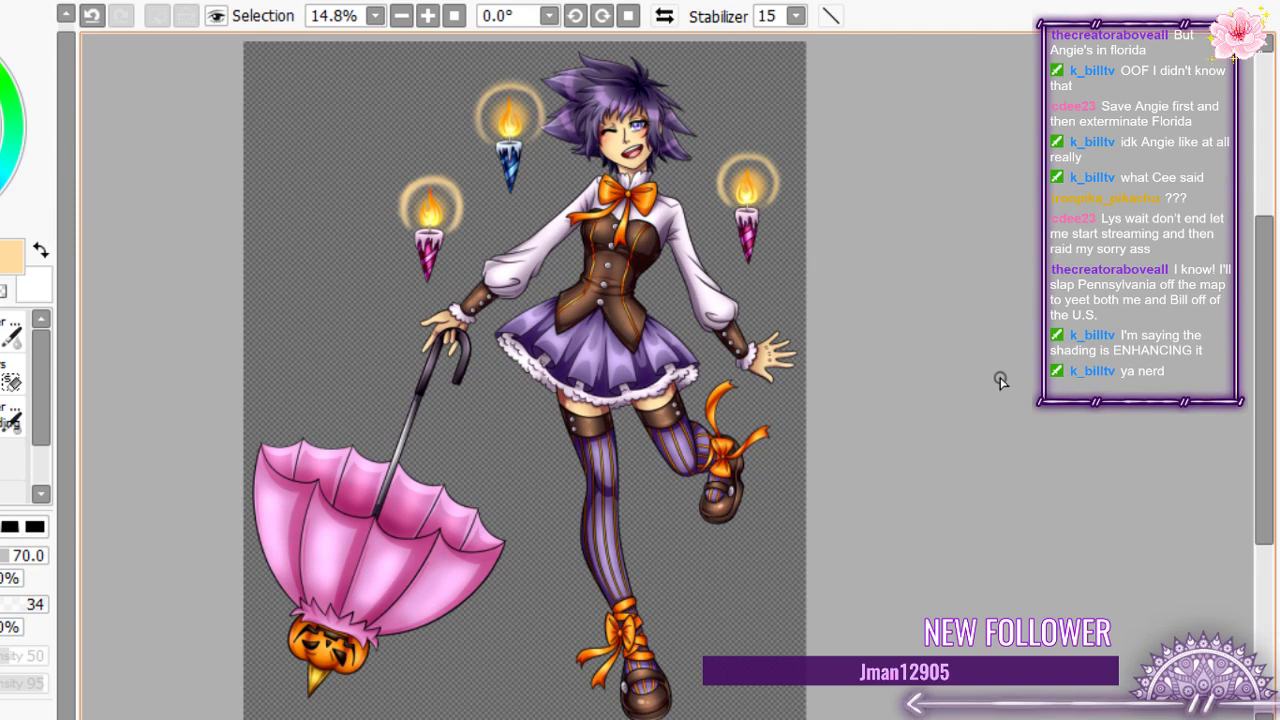